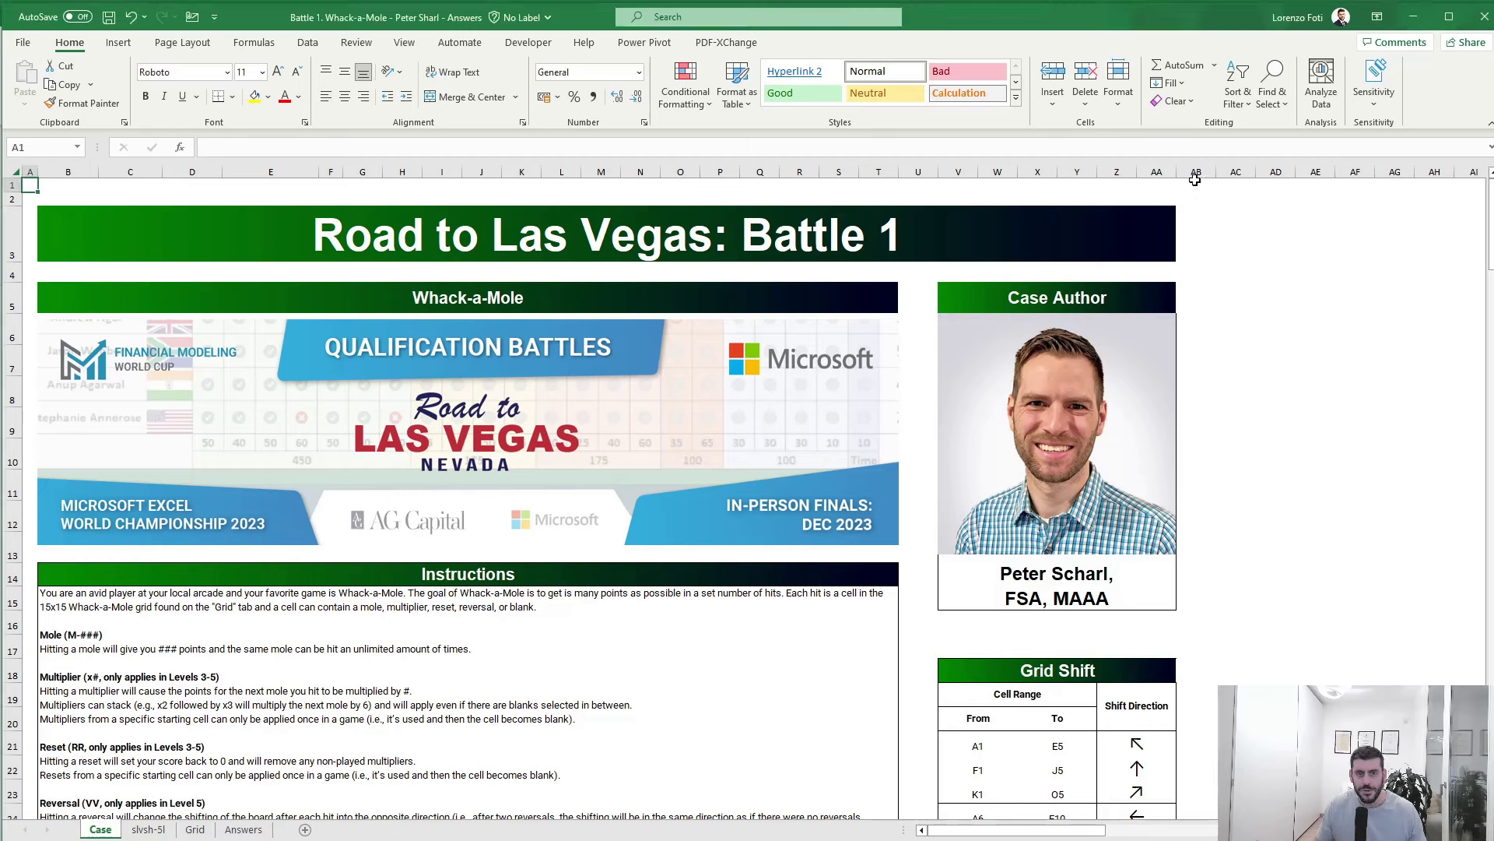
# - Scroll through the Case sheet instructions, then bring up the Grid sheet's 15x15 board
pyautogui.click(1197, 184)
pyautogui.hotkey('ctrl', 'Home')
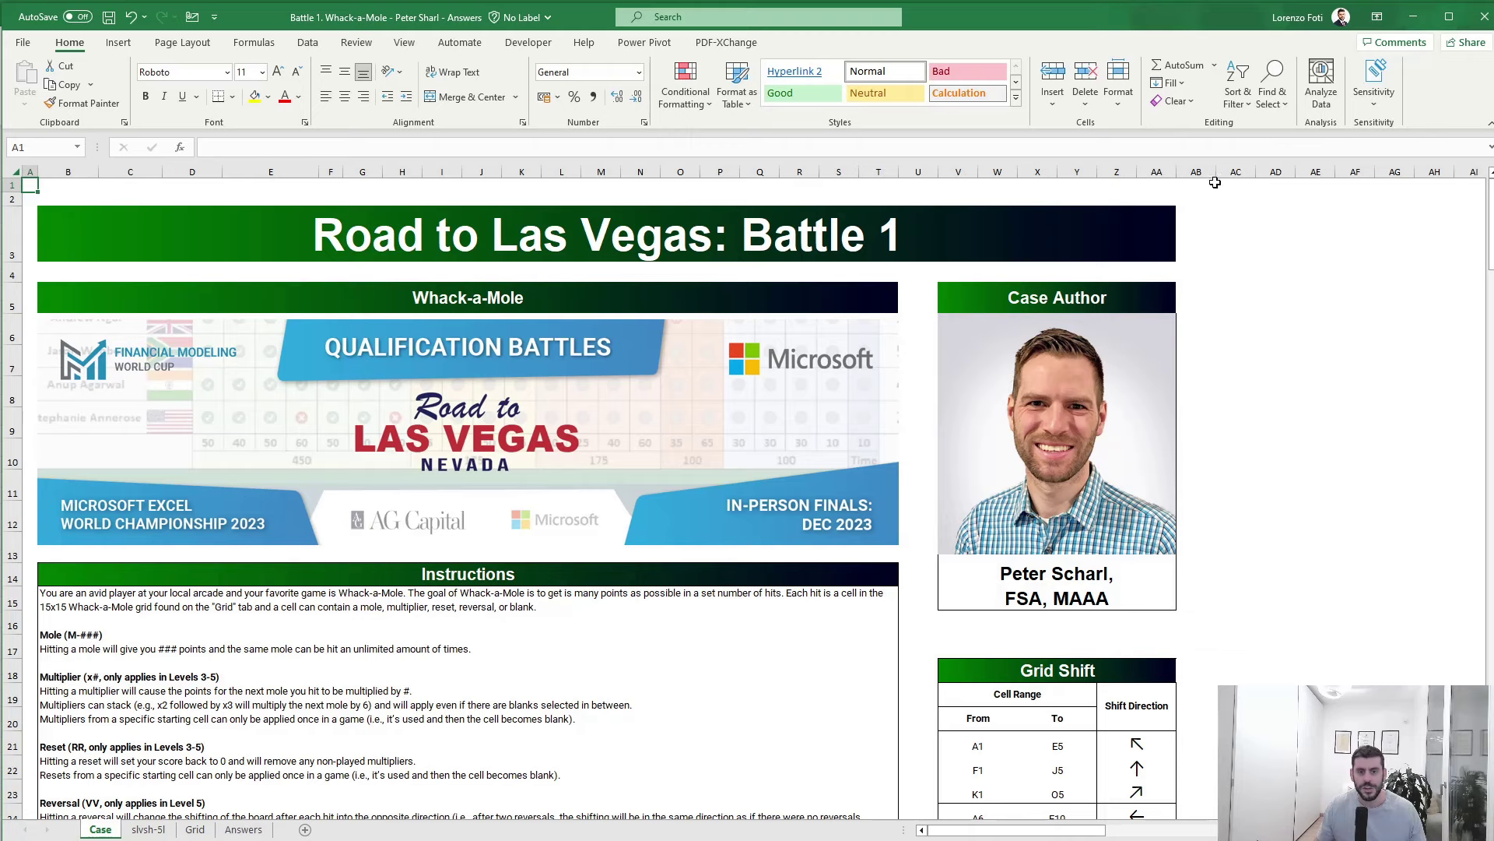
pyautogui.click(1208, 184)
pyautogui.hotkey('ctrl', 'Home')
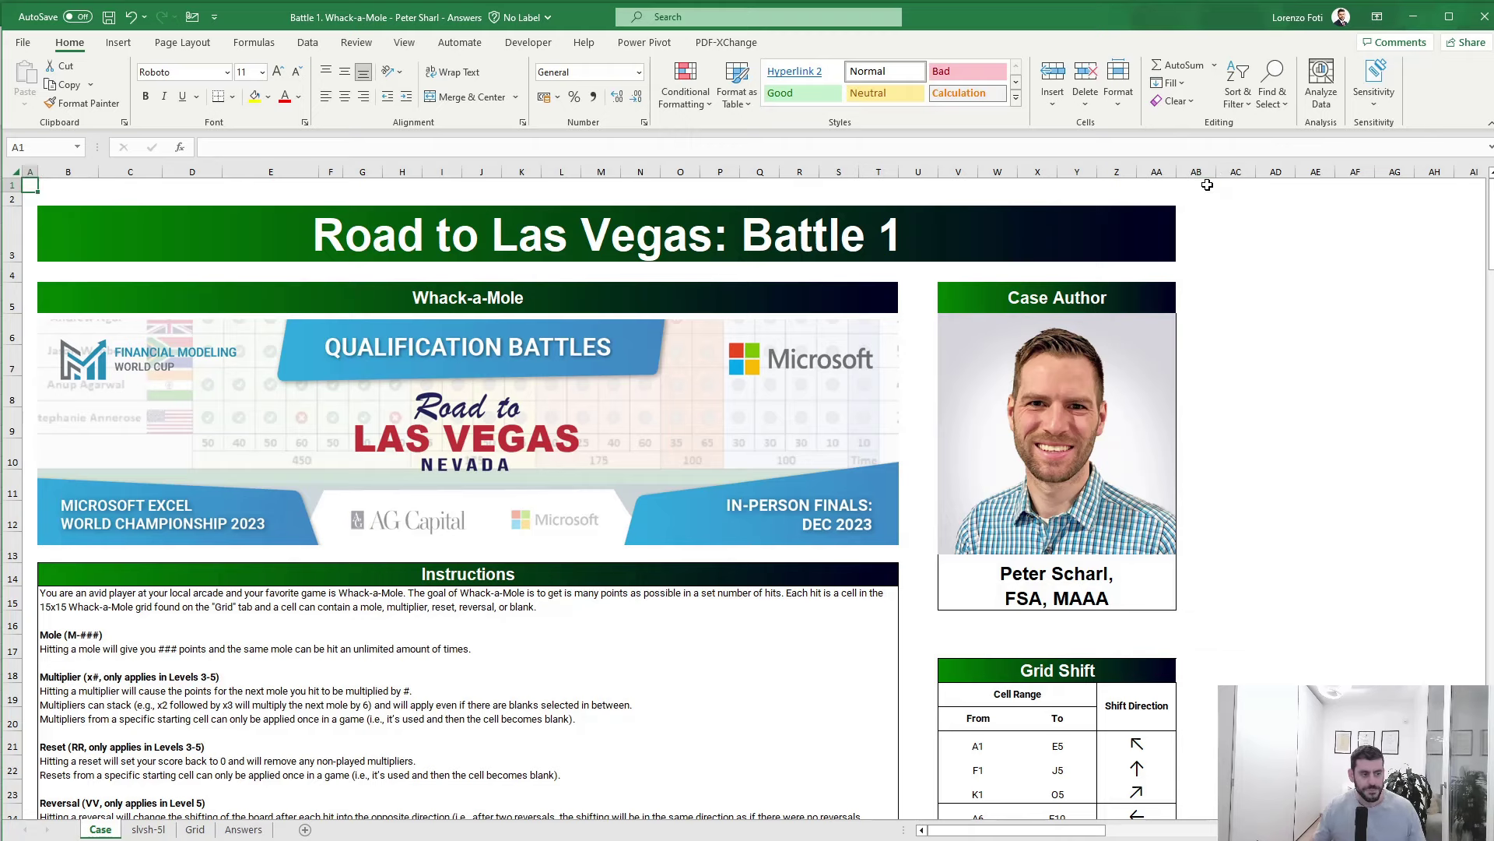
pyautogui.scroll(-1, 343, 563)
pyautogui.scroll(-1, 343, 563)
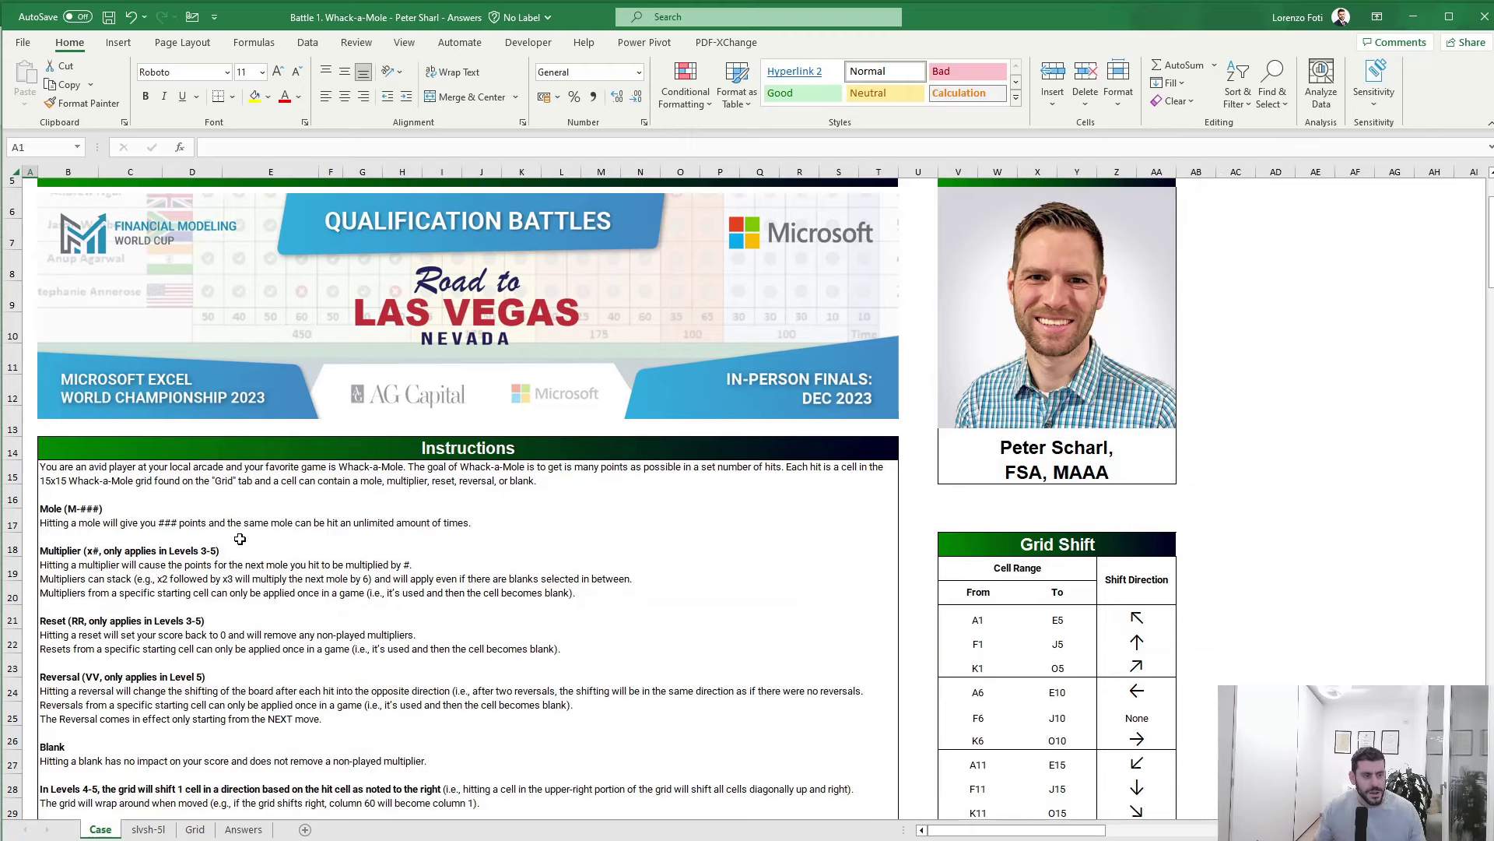
pyautogui.scroll(2, 239, 539)
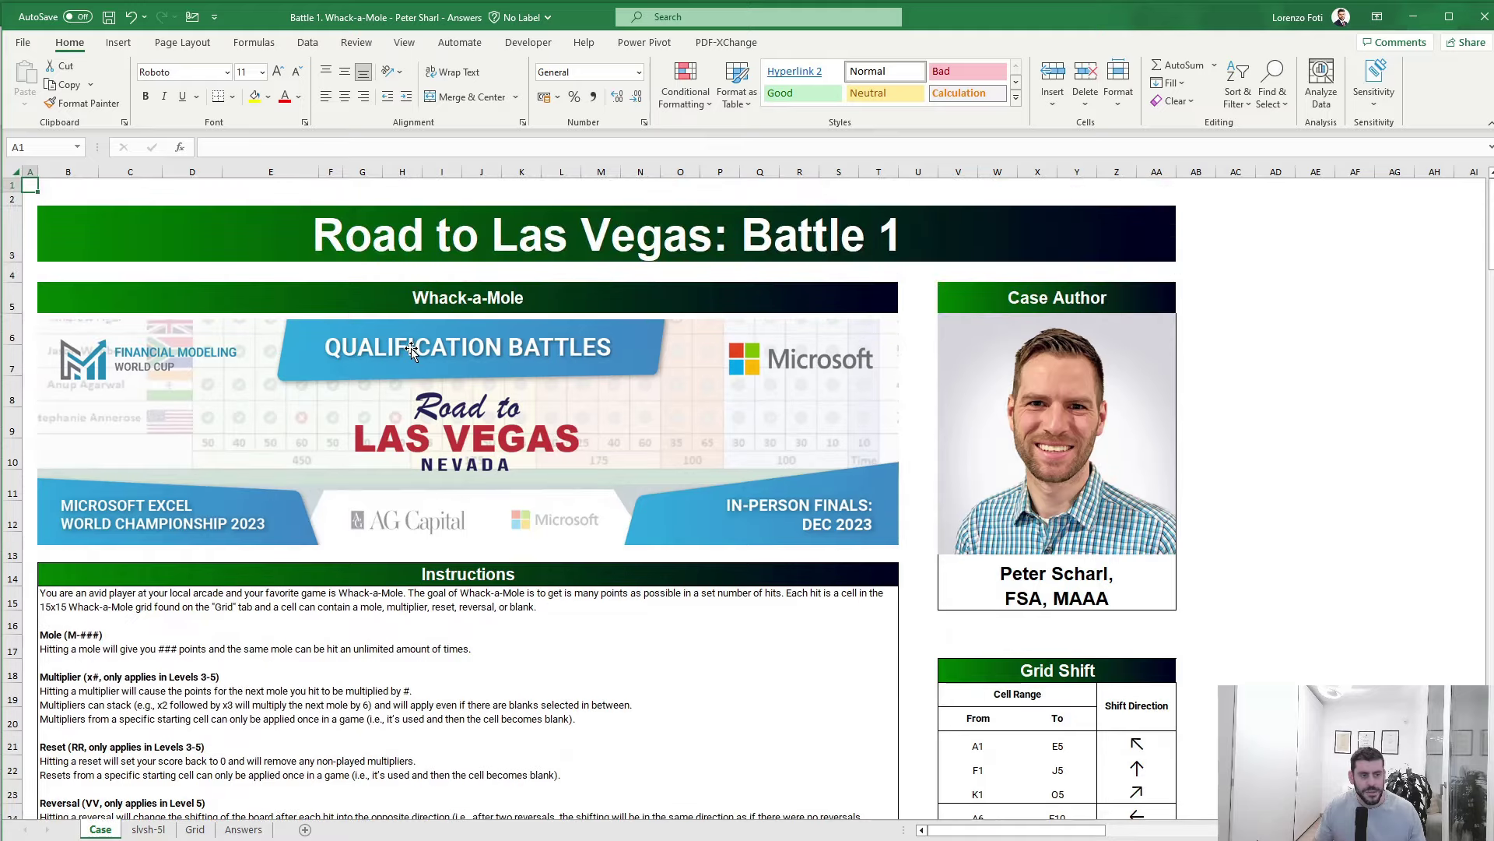
pyautogui.scroll(-3, 419, 307)
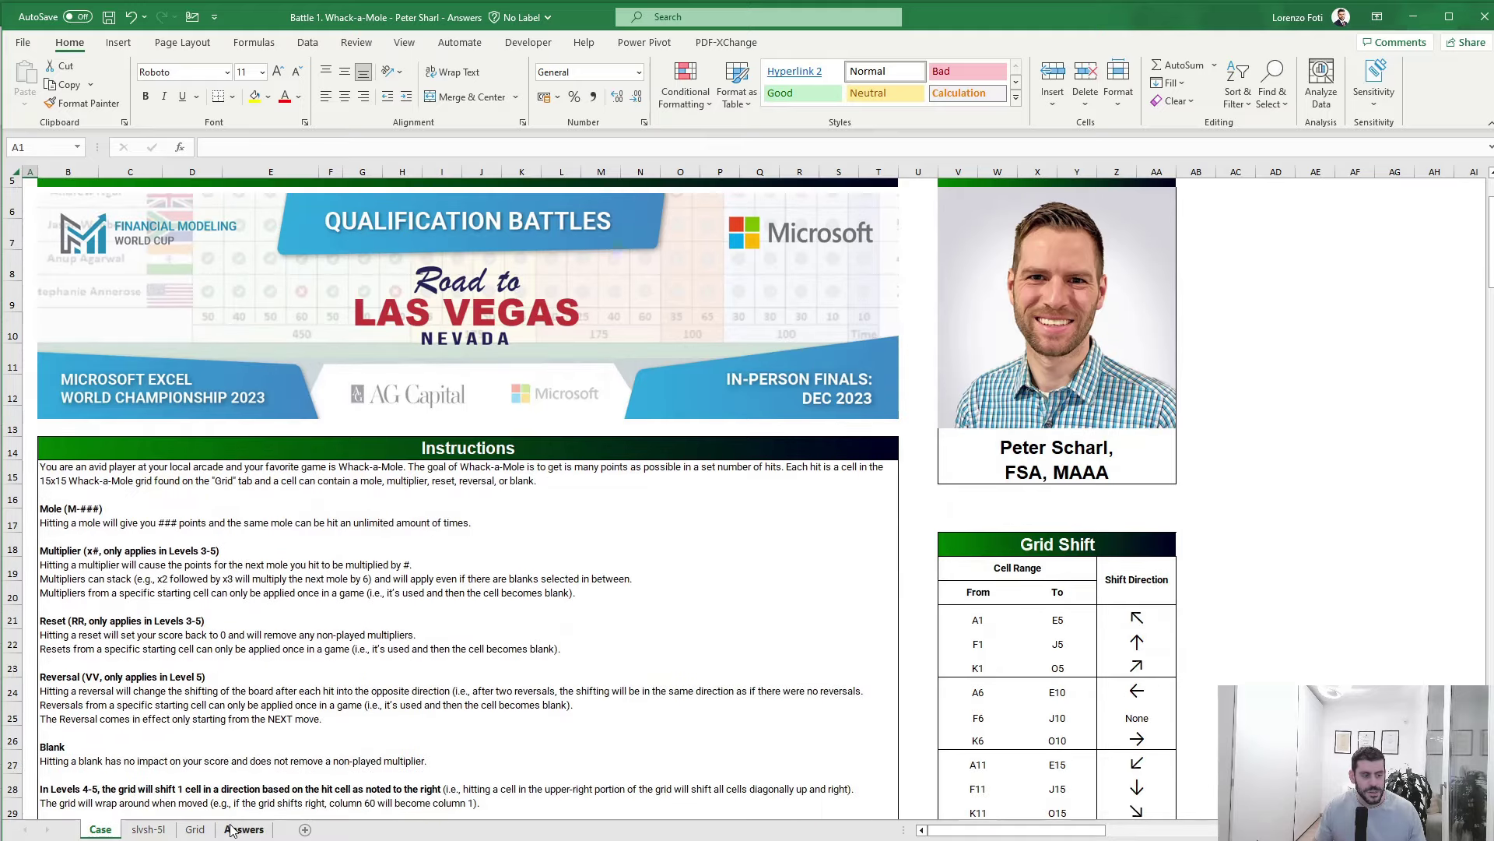
pyautogui.click(196, 829)
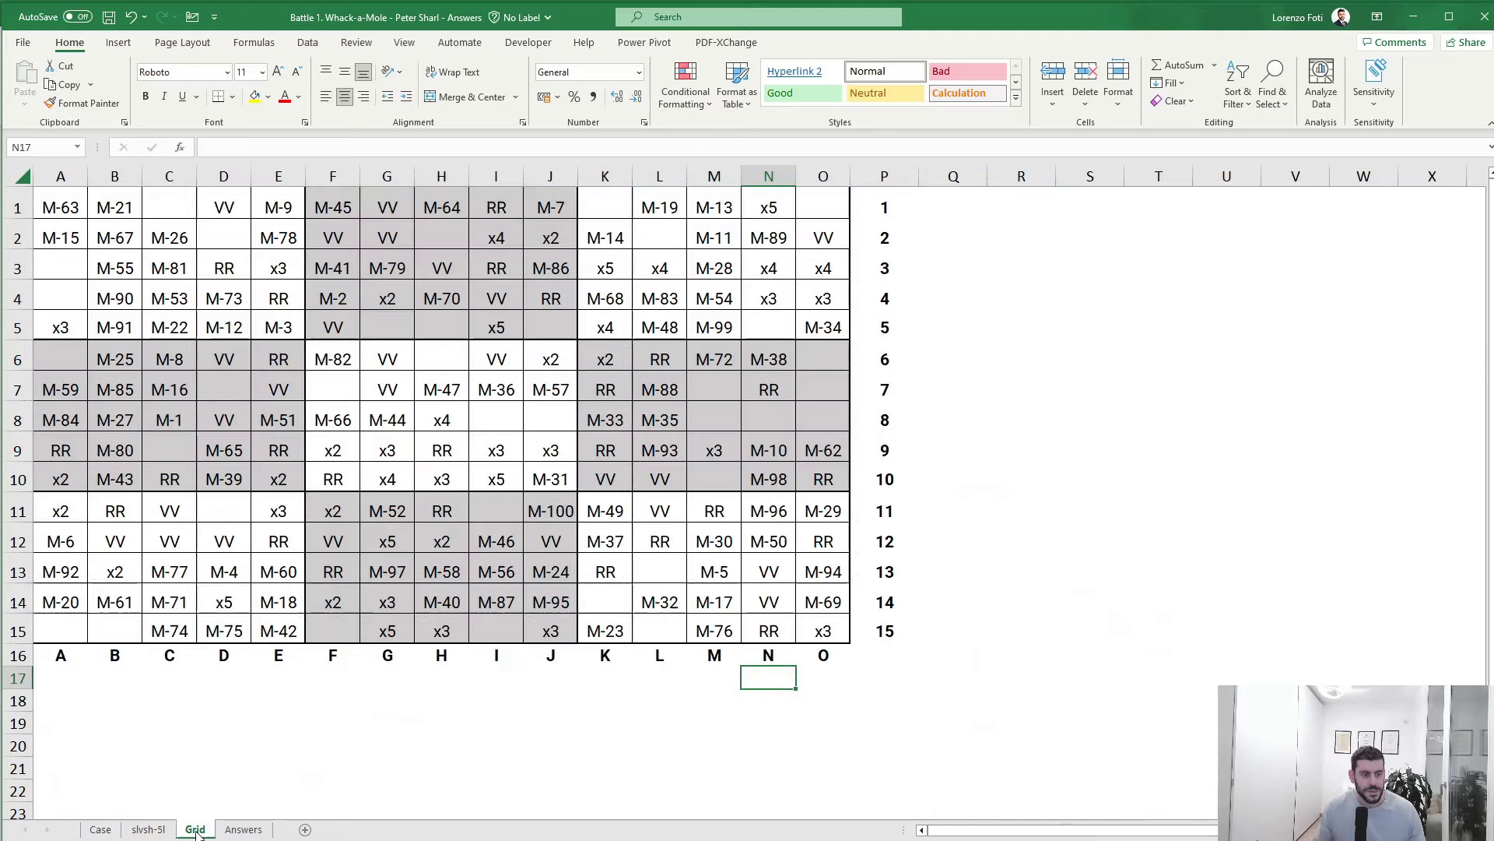
# - Inspect the Grid sheet's column labels and cell A1, then return to the Case sheet
pyautogui.click(103, 829)
pyautogui.scroll(-2, 372, 611)
pyautogui.scroll(3, 311, 687)
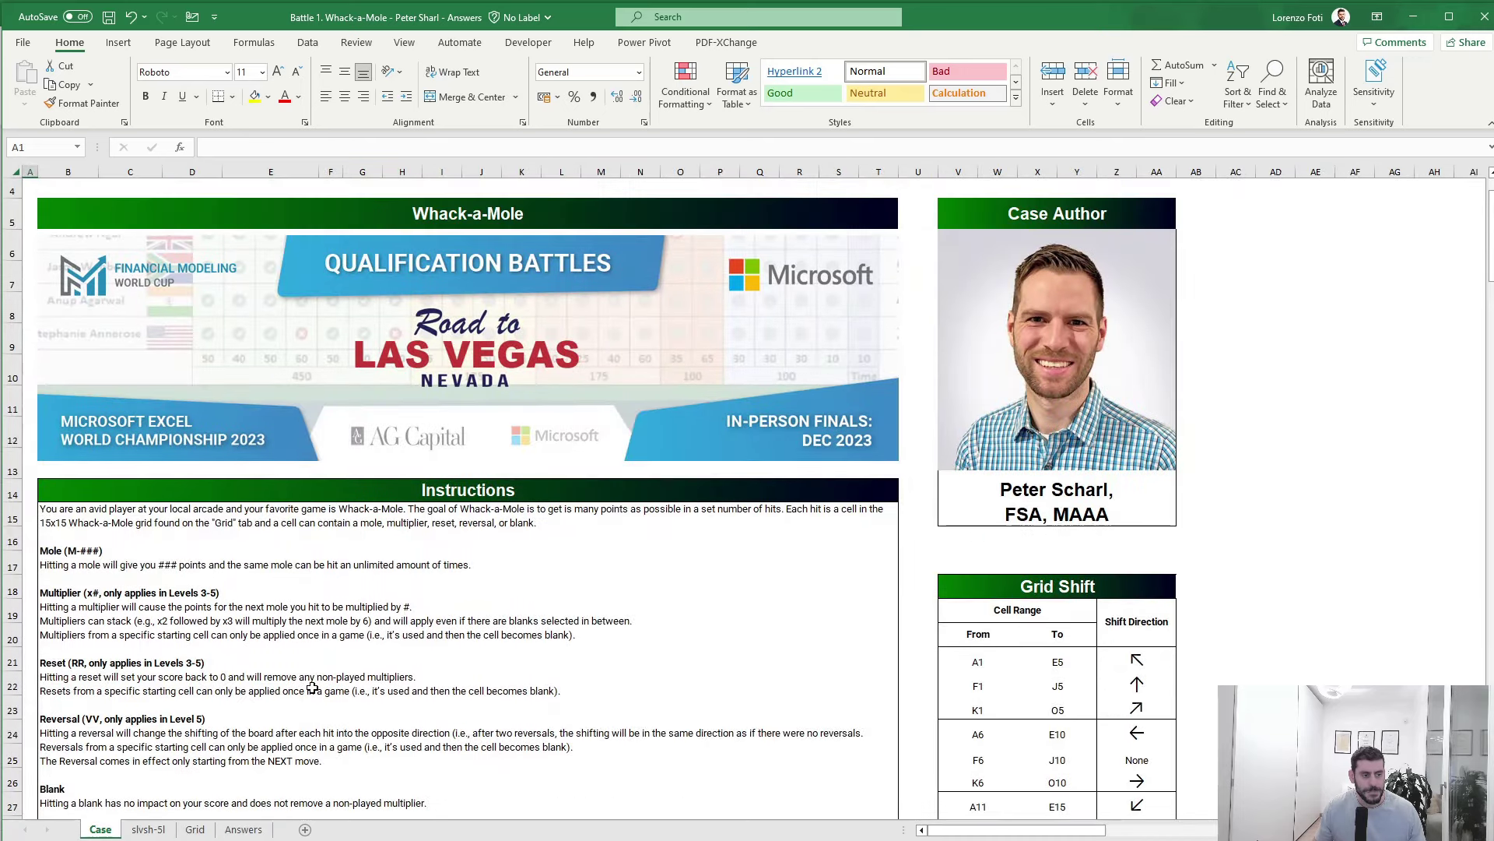
pyautogui.click(195, 830)
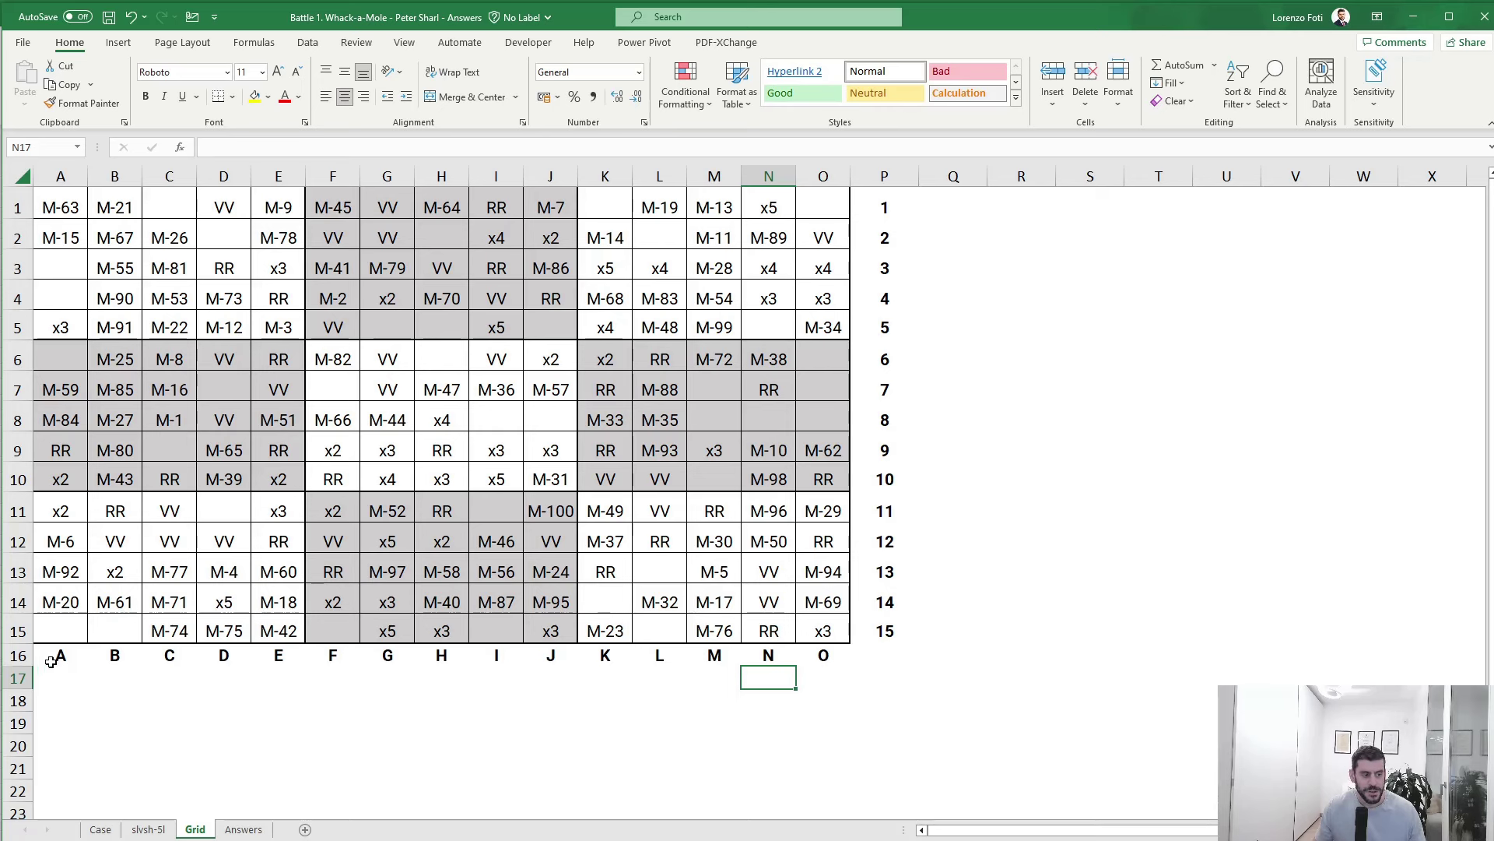
pyautogui.moveTo(51, 662); pyautogui.dragTo(895, 204)
pyautogui.click(1007, 238)
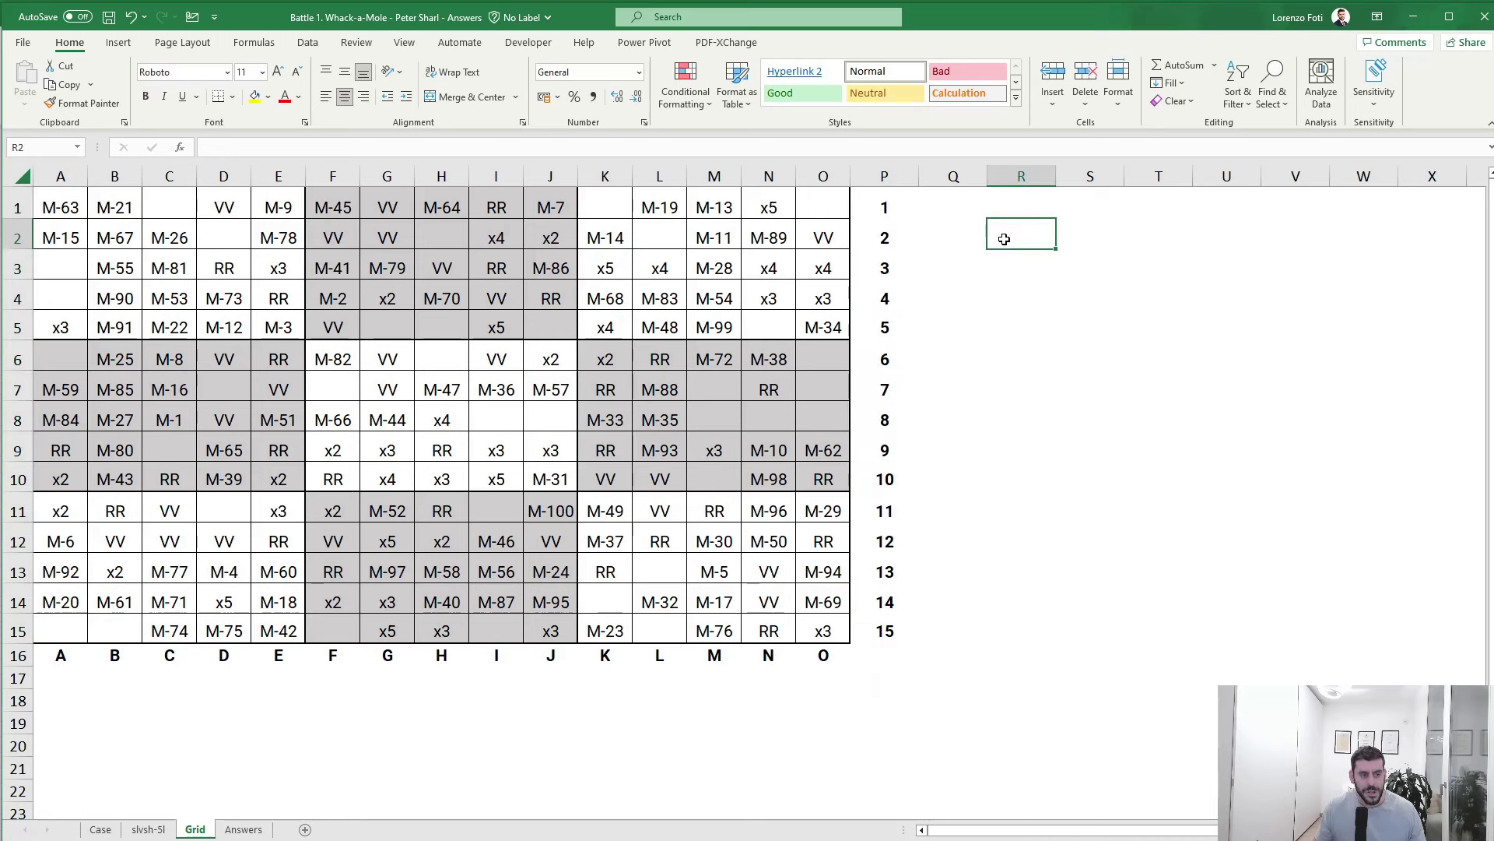
pyautogui.click(65, 208)
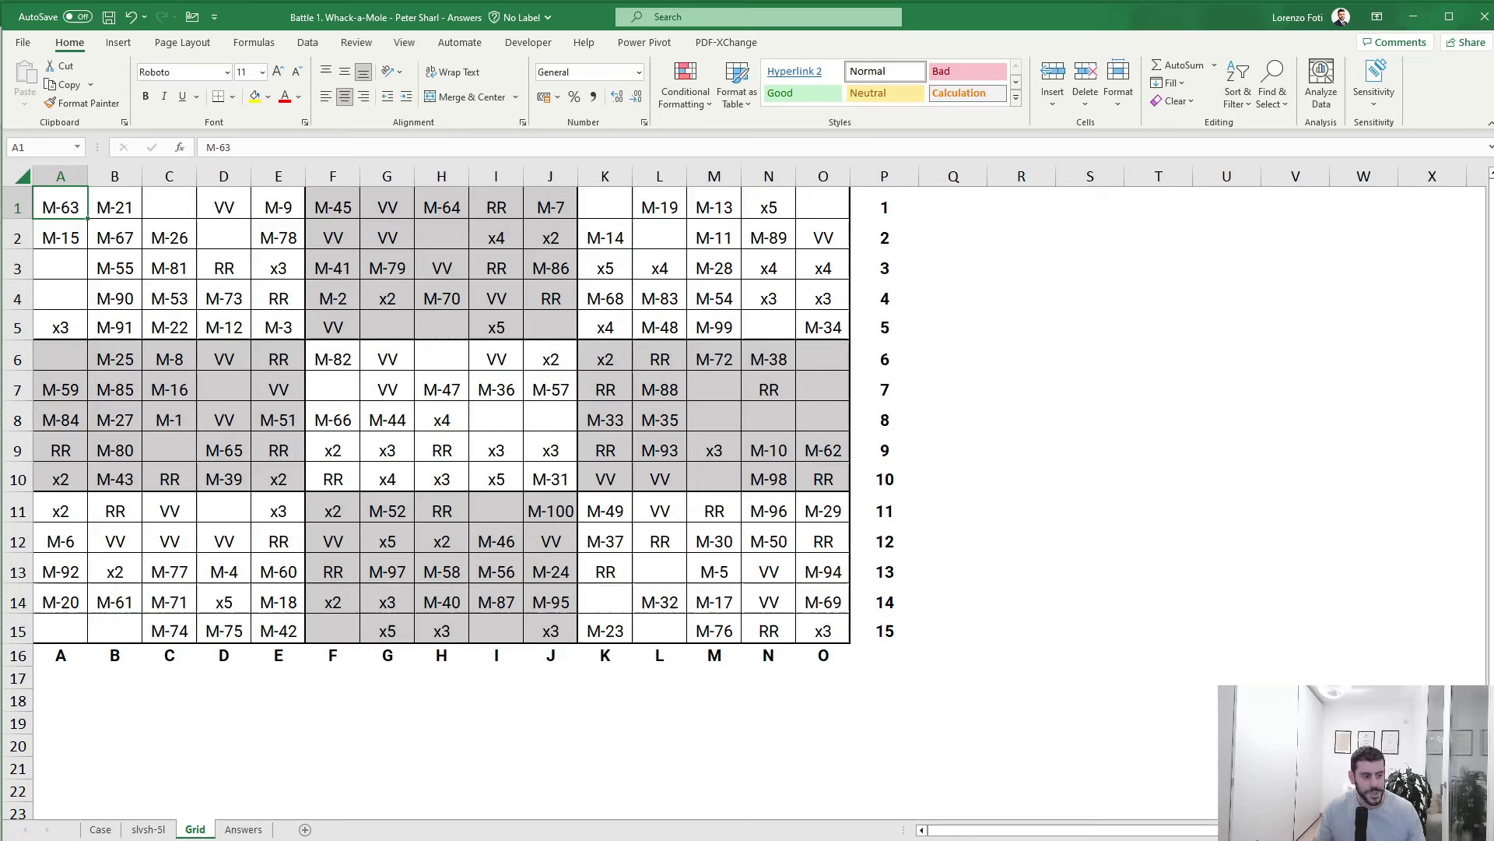
pyautogui.click(100, 830)
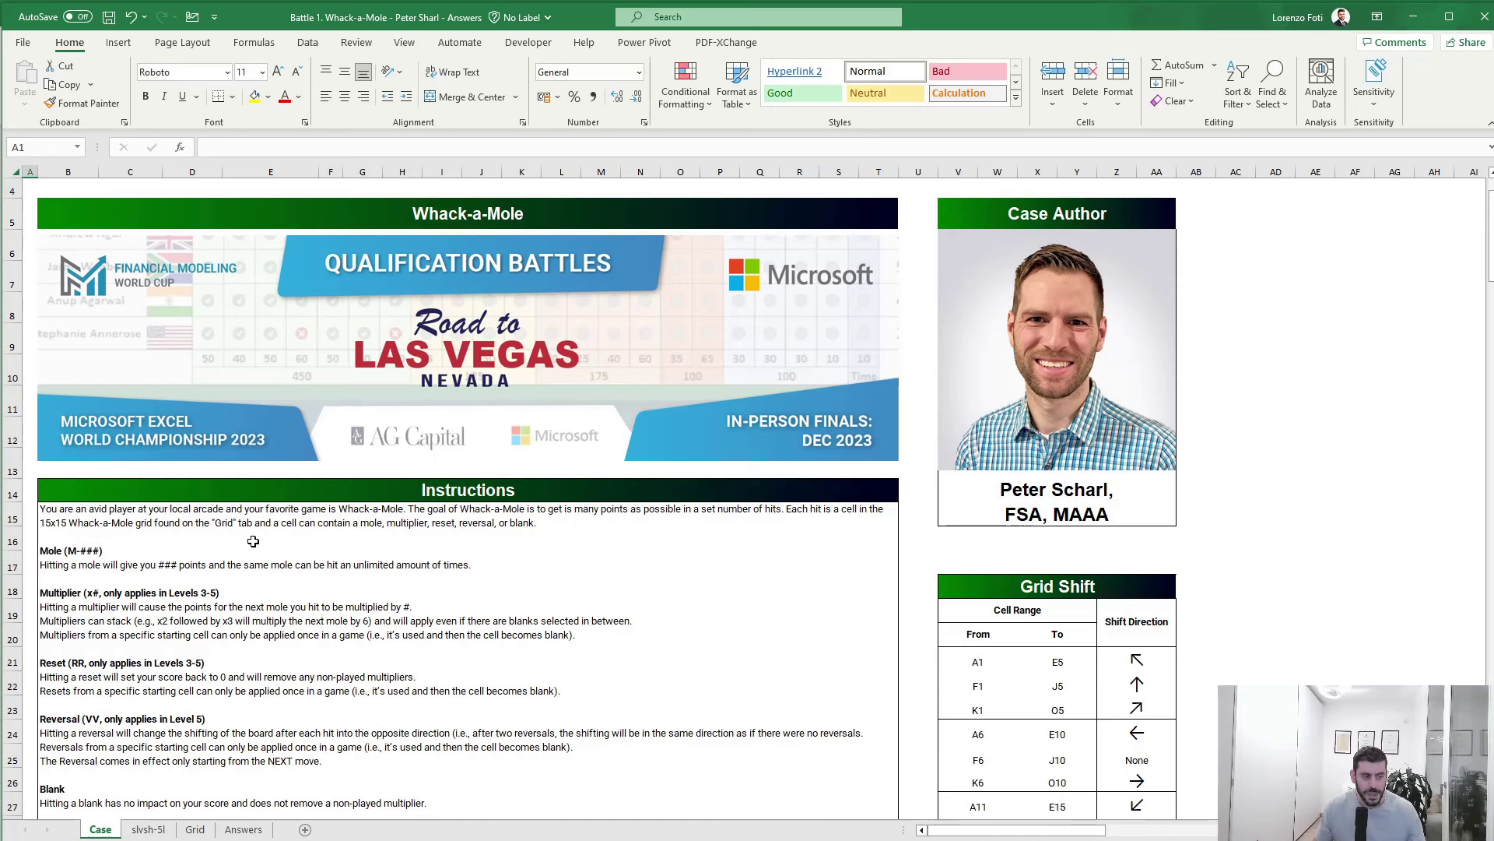
pyautogui.scroll(-1, 253, 541)
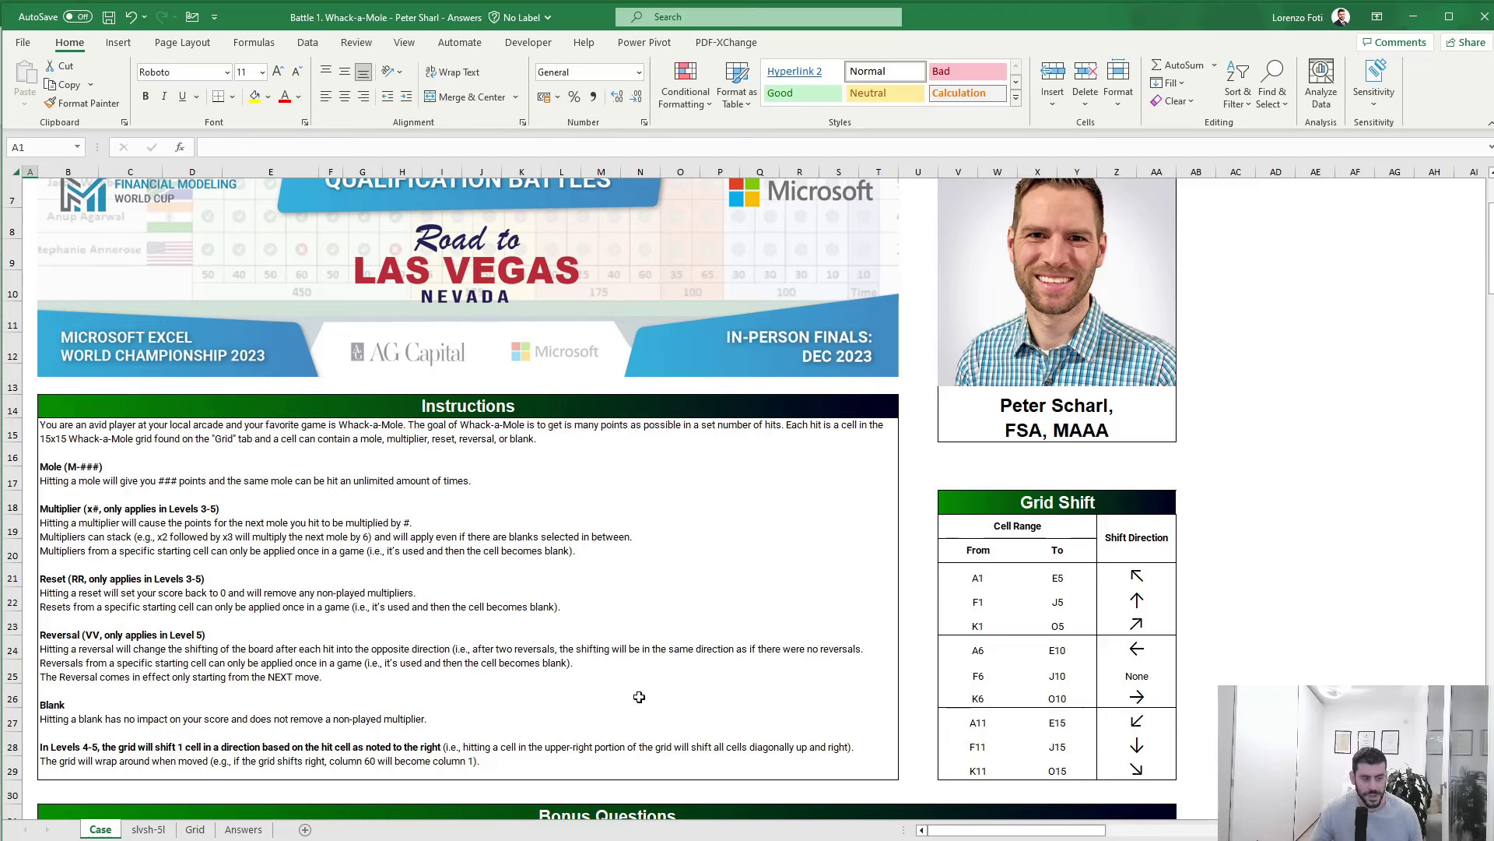
pyautogui.moveTo(978, 578); pyautogui.dragTo(1041, 579)
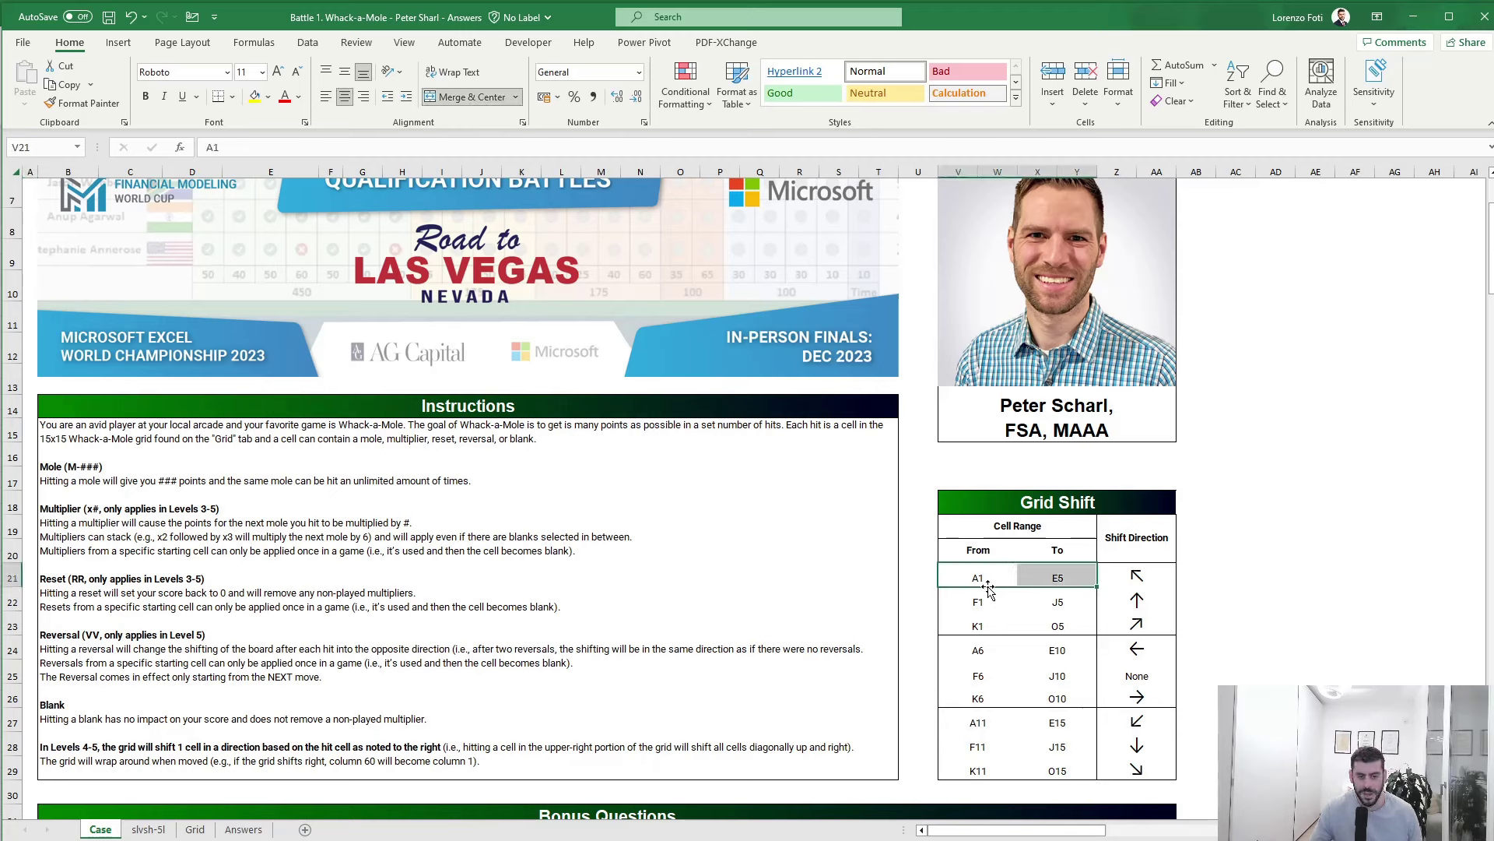
pyautogui.click(1049, 579)
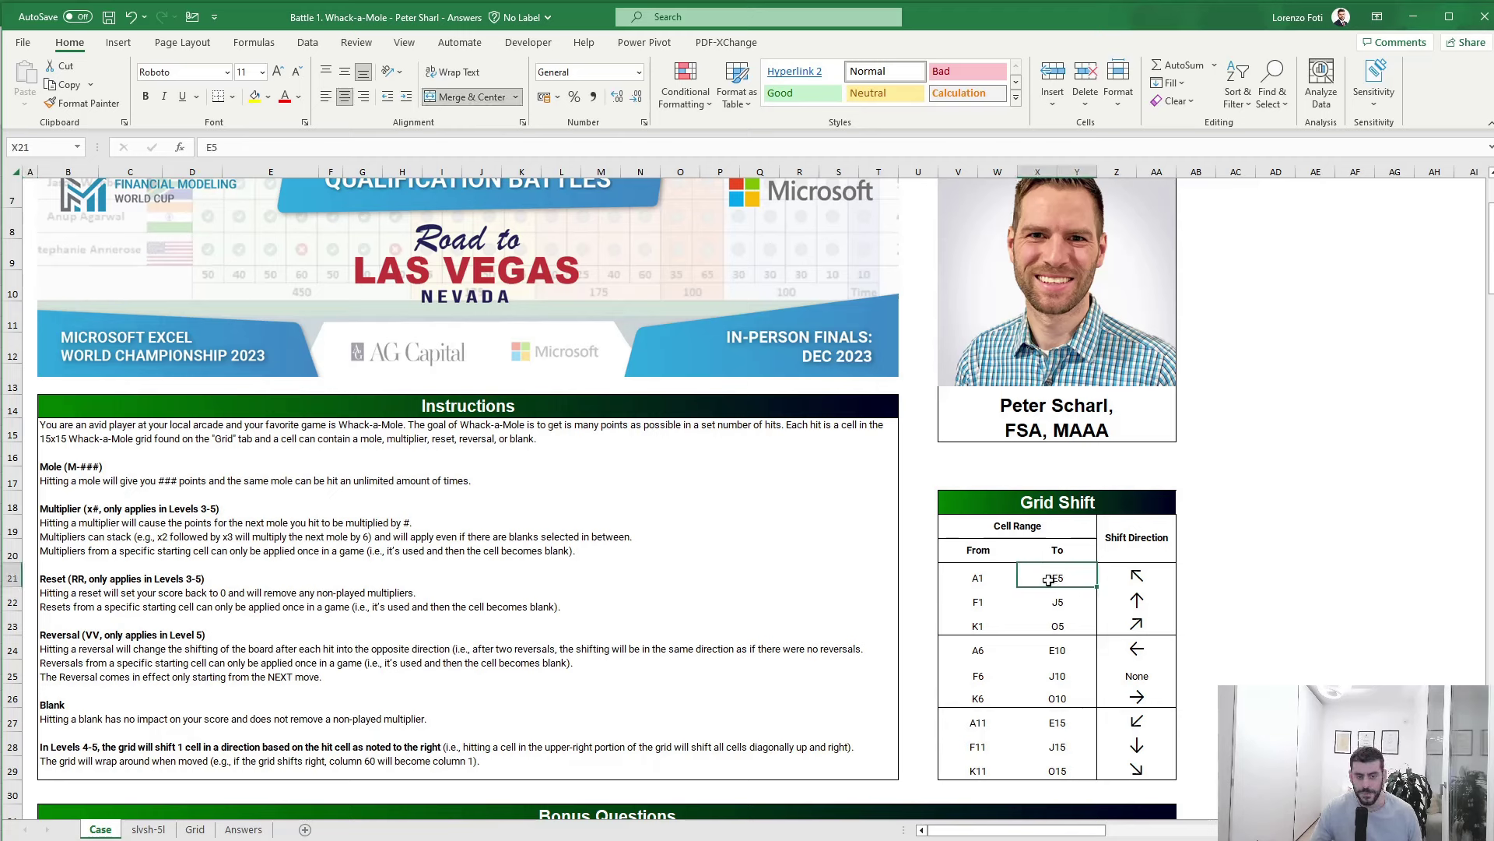
pyautogui.click(195, 830)
pyautogui.moveTo(54, 204); pyautogui.dragTo(284, 328)
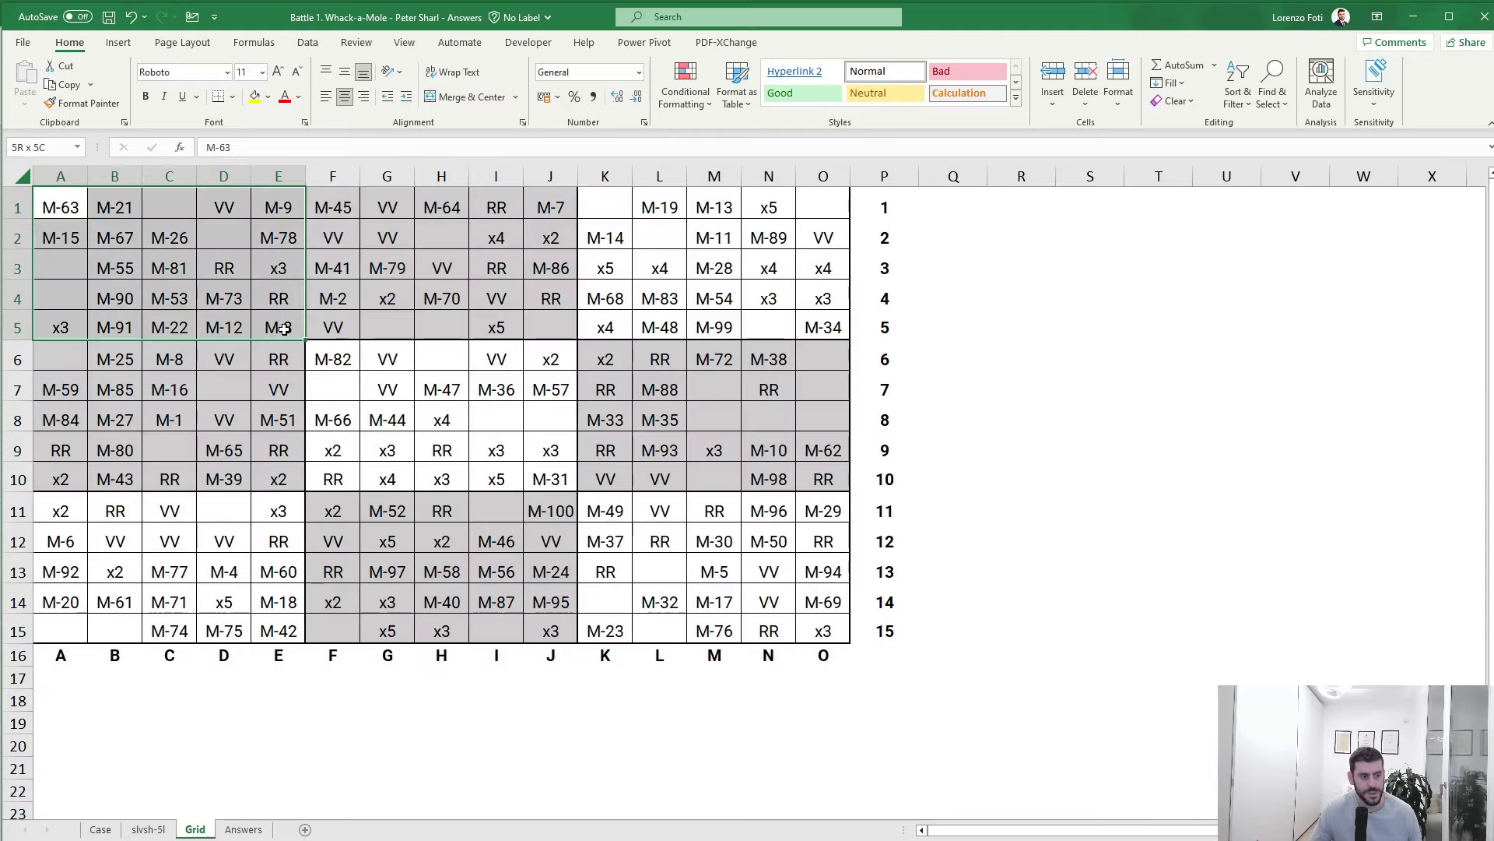
pyautogui.click(100, 830)
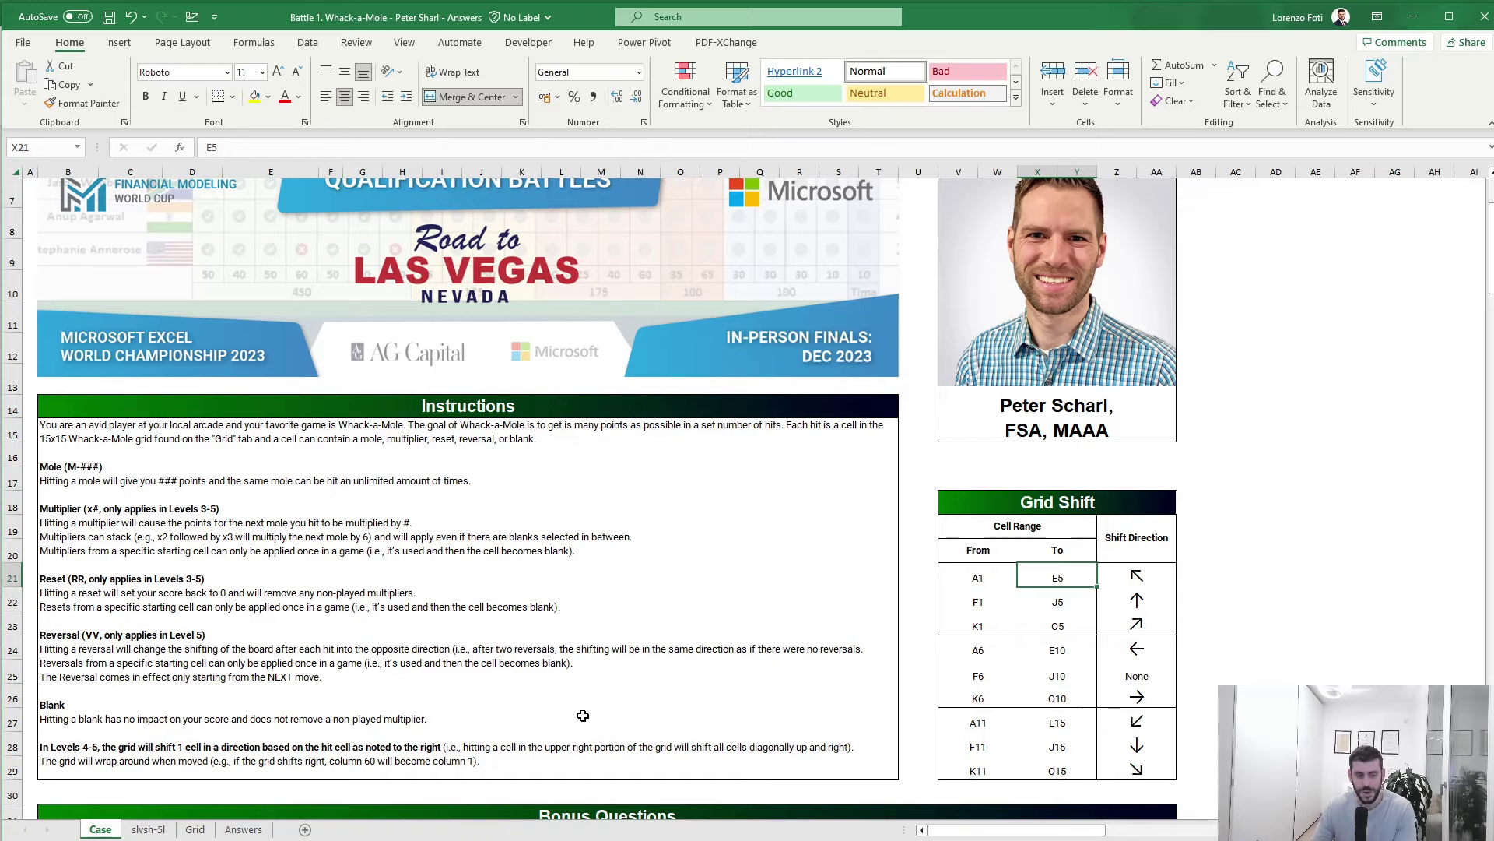
pyautogui.scroll(-7, 582, 714)
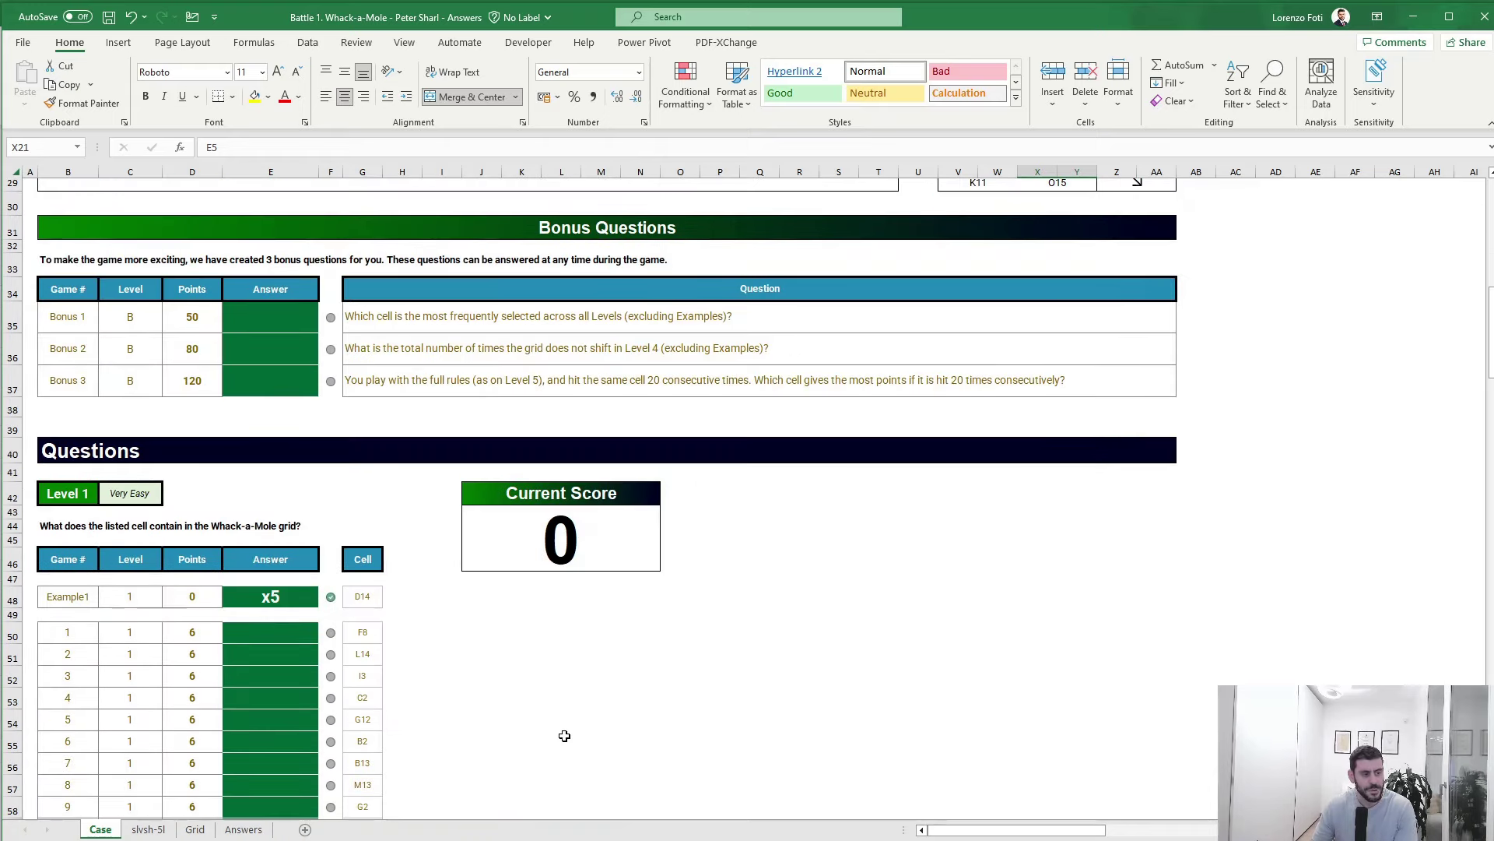
# - Enter =INDIRECT("Grid!"&G50) in E50 and copy it through E59 for all ten Level 1 answers
pyautogui.scroll(-2, 360, 656)
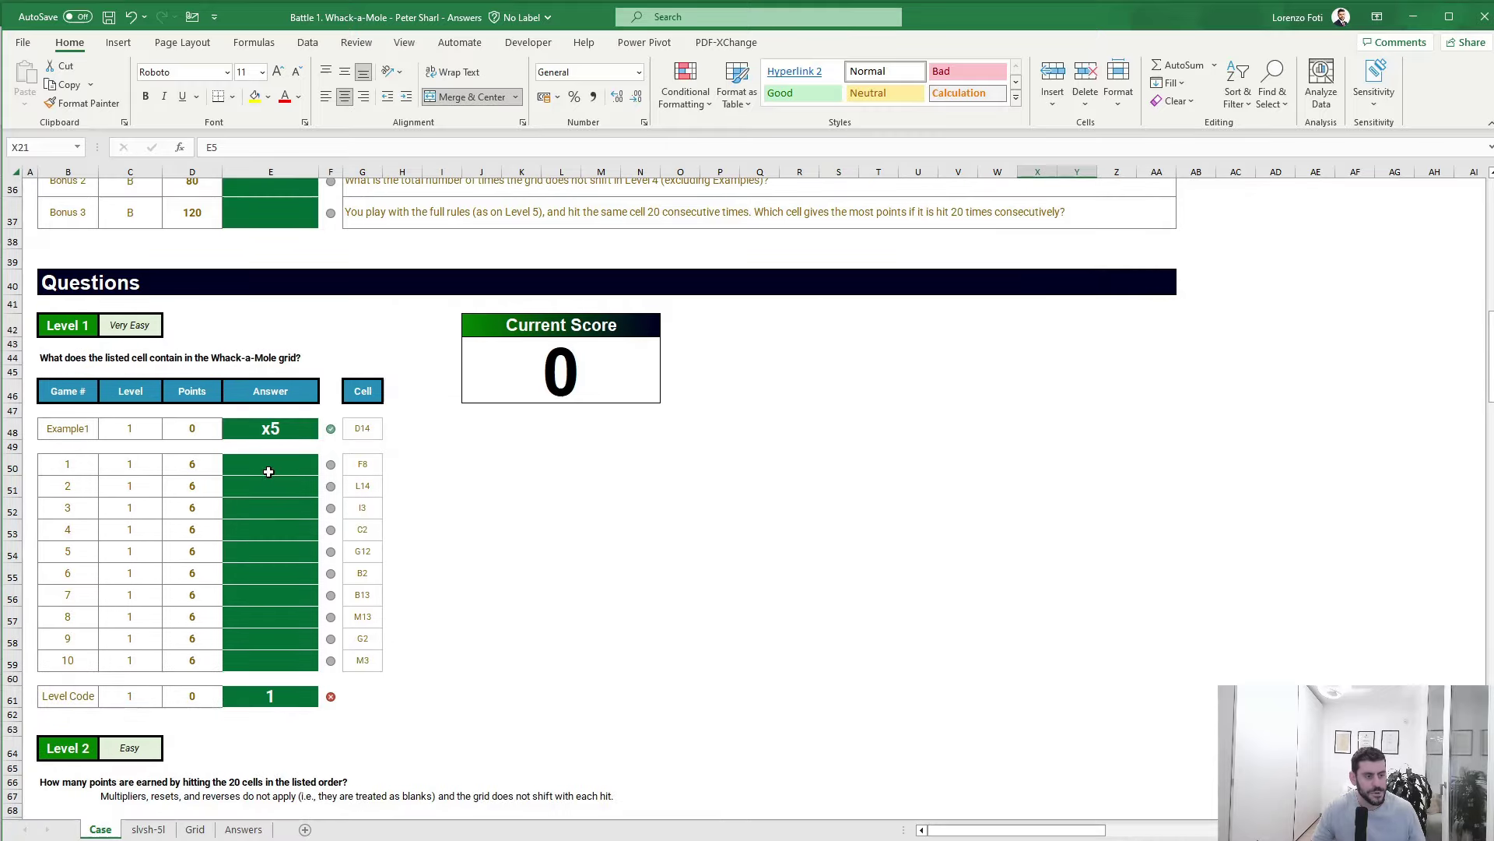
pyautogui.click(269, 465)
pyautogui.write('+INDIRECT(')
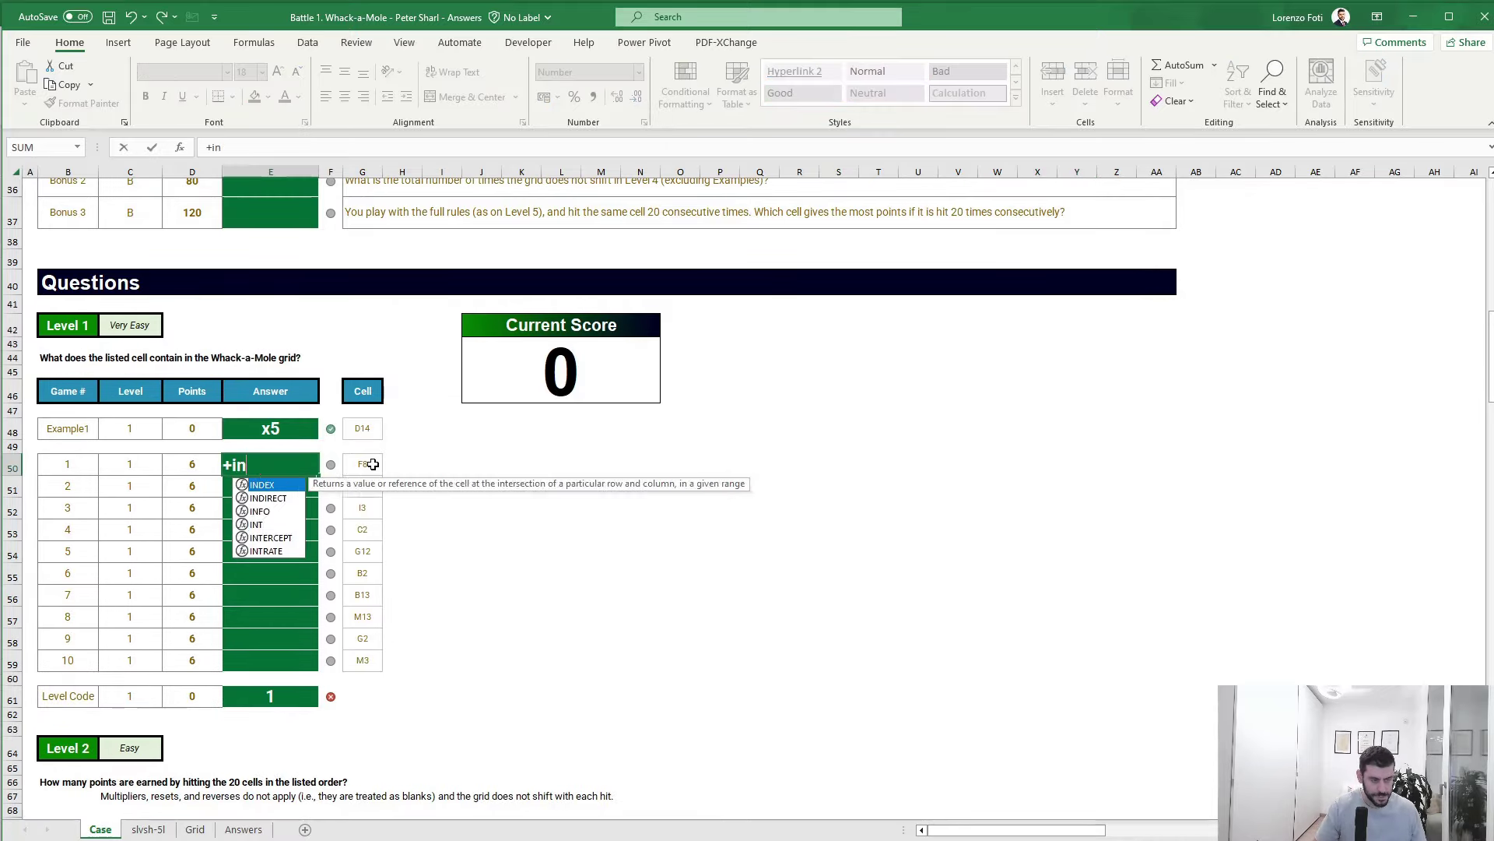
pyautogui.write('"Gr')
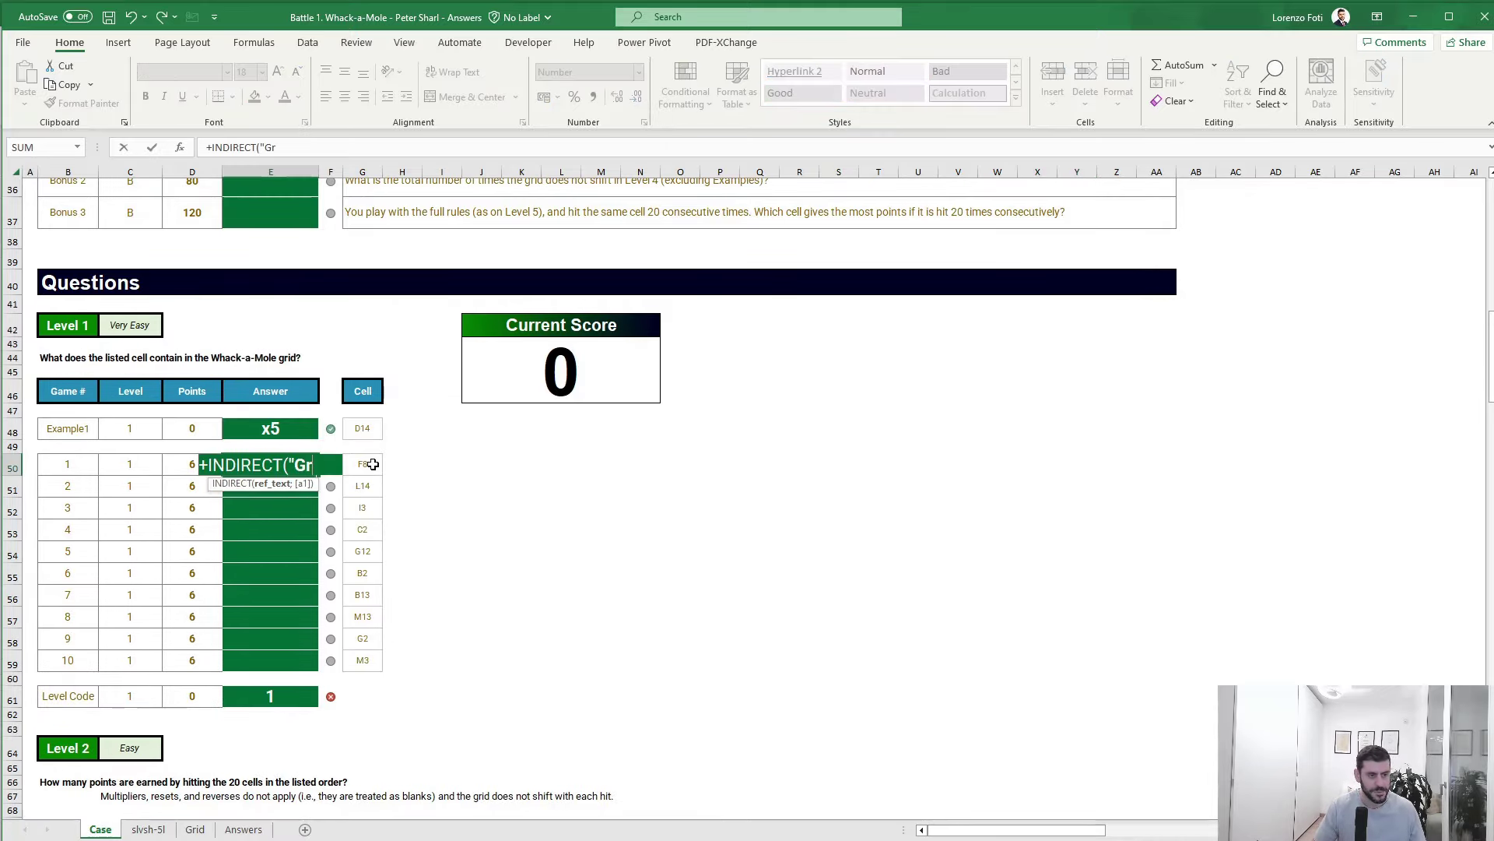
pyautogui.write('id!"&')
pyautogui.click(374, 464)
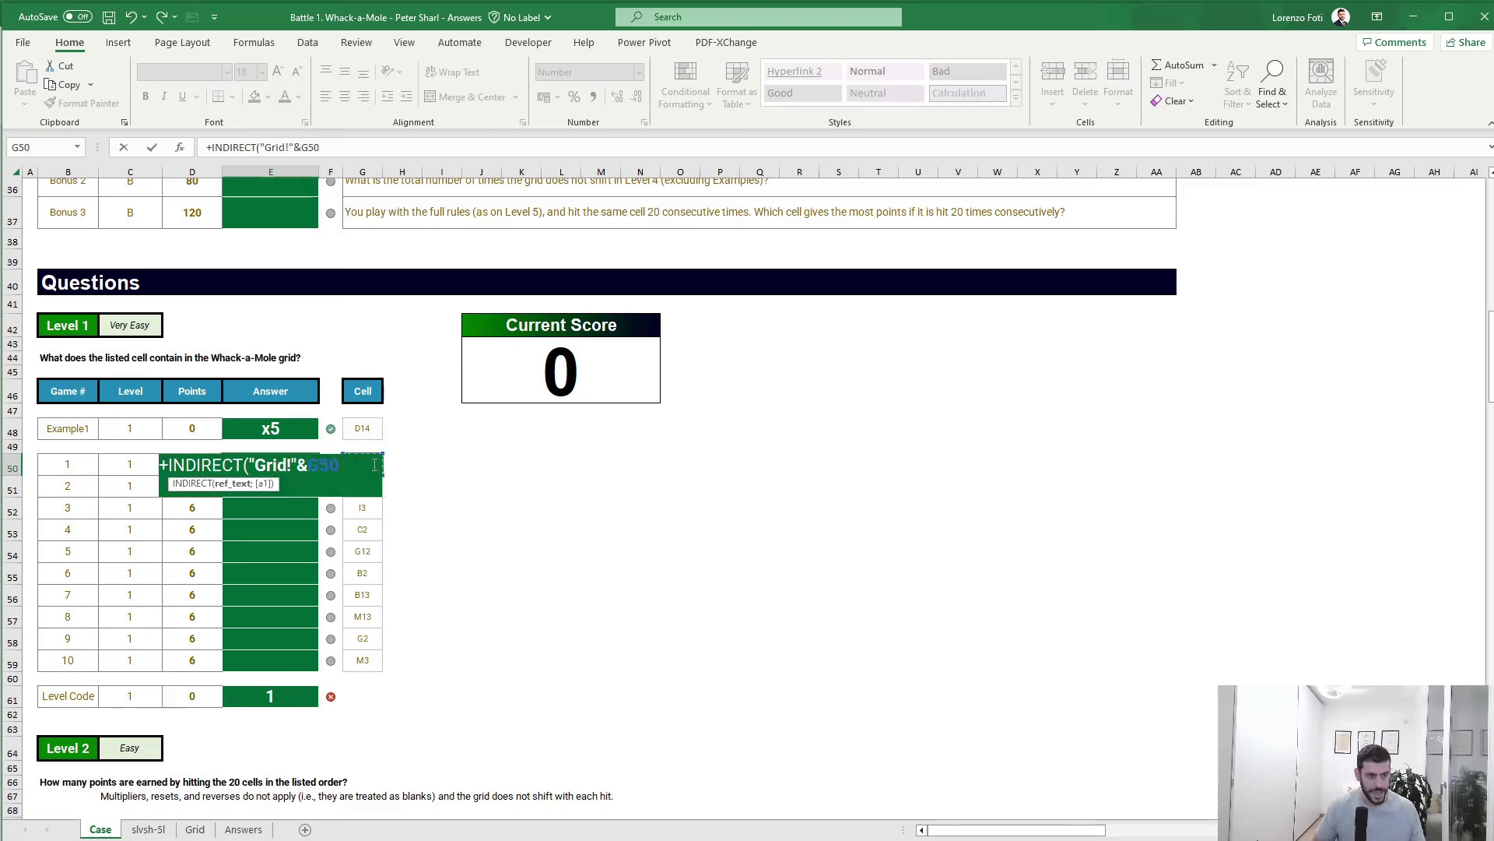
pyautogui.write(')')
pyautogui.hotkey('ctrl', 'Return')
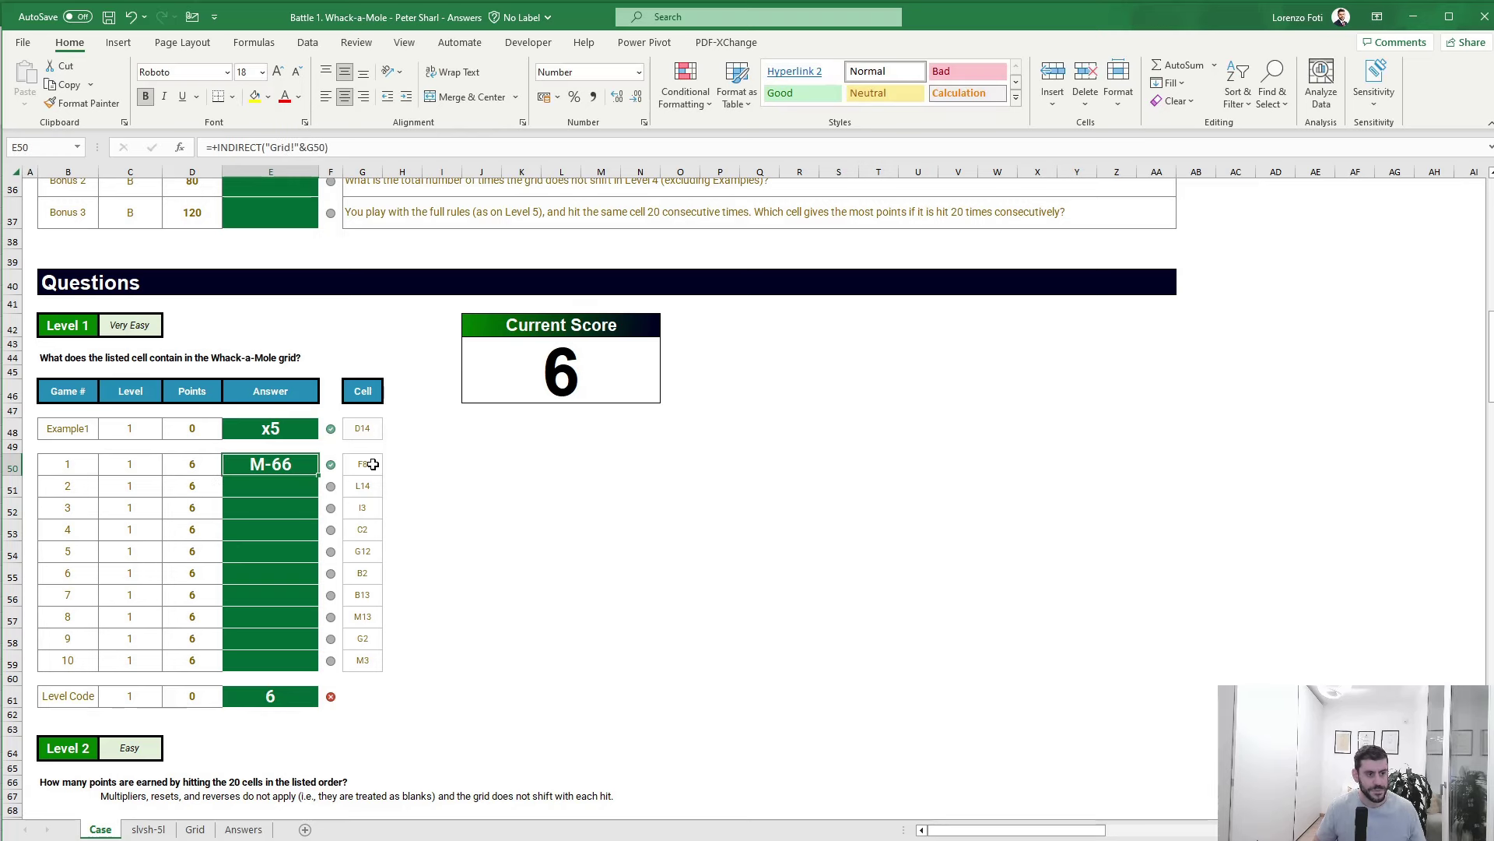
pyautogui.hotkey('ctrl', 'c')
pyautogui.hotkey('shift', 'Down')
pyautogui.hotkey('shift', 'Down')
pyautogui.hotkey('shift', 'Down')
pyautogui.hotkey('shift', 'Down')
pyautogui.hotkey('shift', 'Down')
pyautogui.hotkey('shift', 'Down')
pyautogui.hotkey('shift', 'Down')
pyautogui.hotkey('shift', 'Down')
pyautogui.hotkey('shift', 'Down')
pyautogui.hotkey('ctrl', 'v')
pyautogui.press('Up')
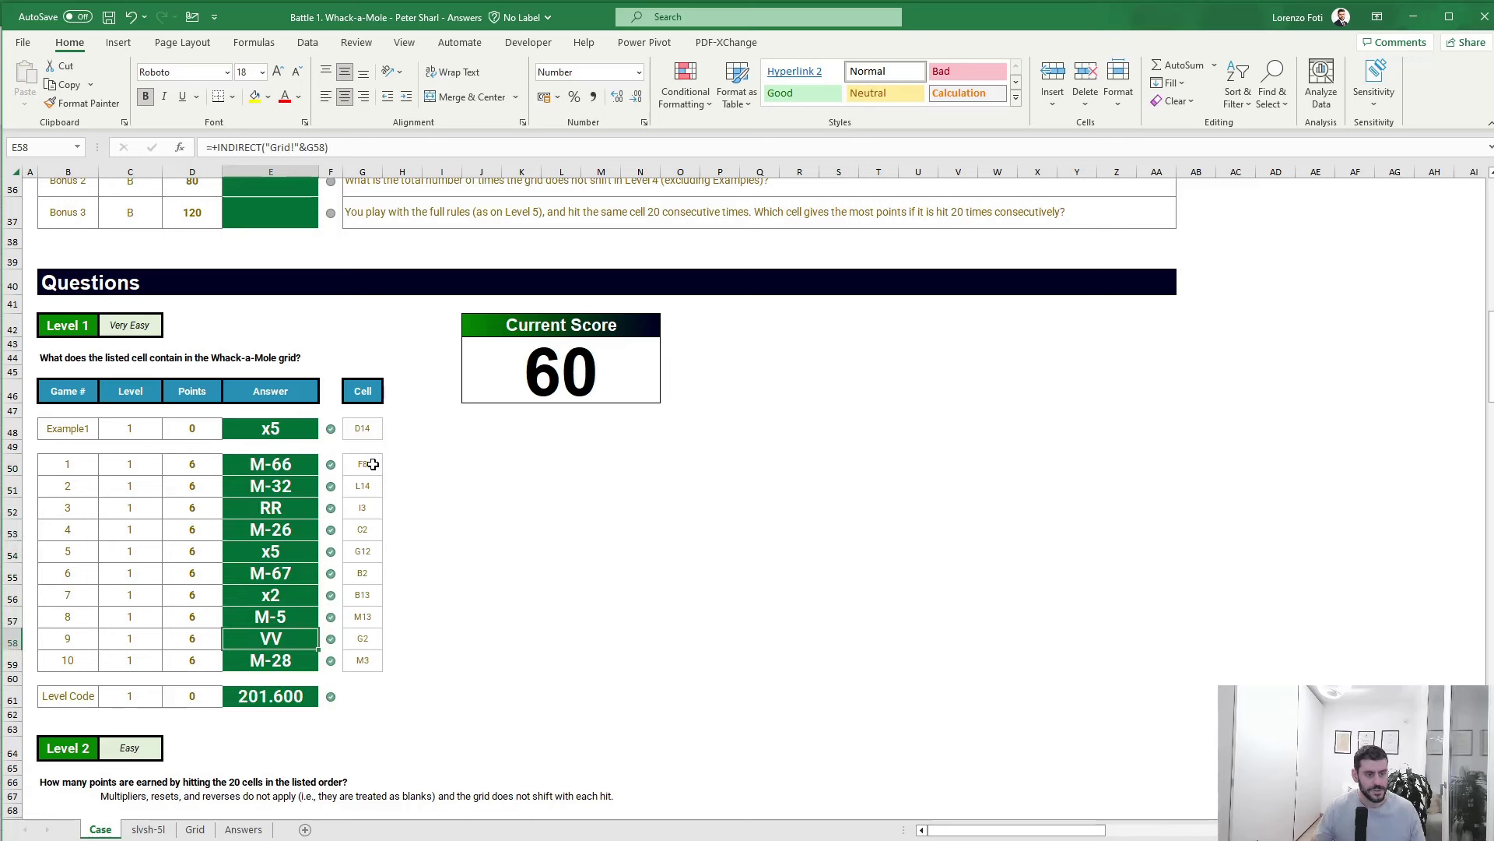
pyautogui.scroll(-7, 366, 514)
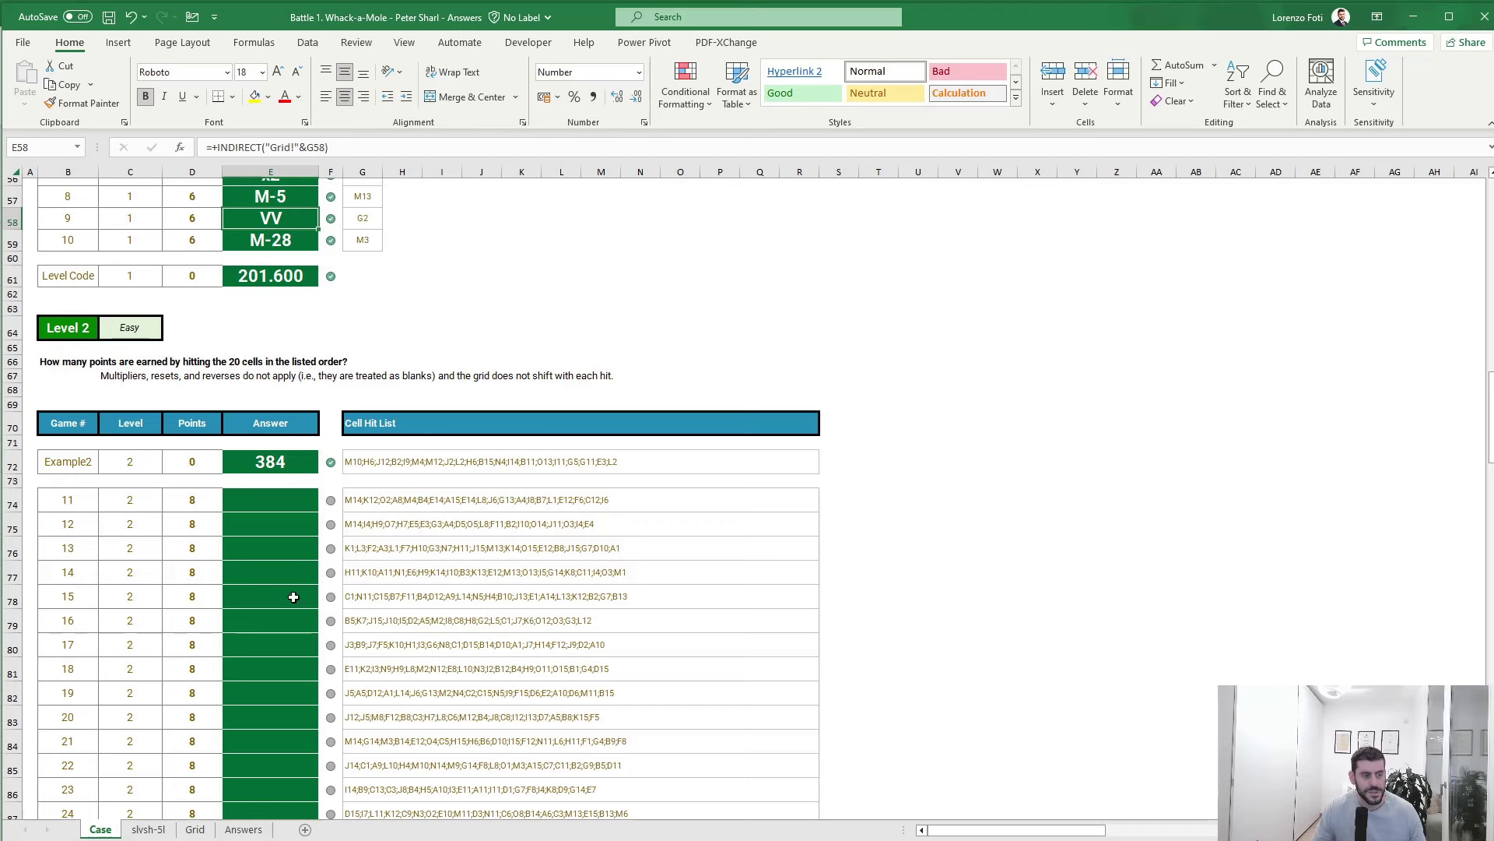
# - On the slvsh-5l sheet, change the example name in J4 to Example2
pyautogui.click(147, 830)
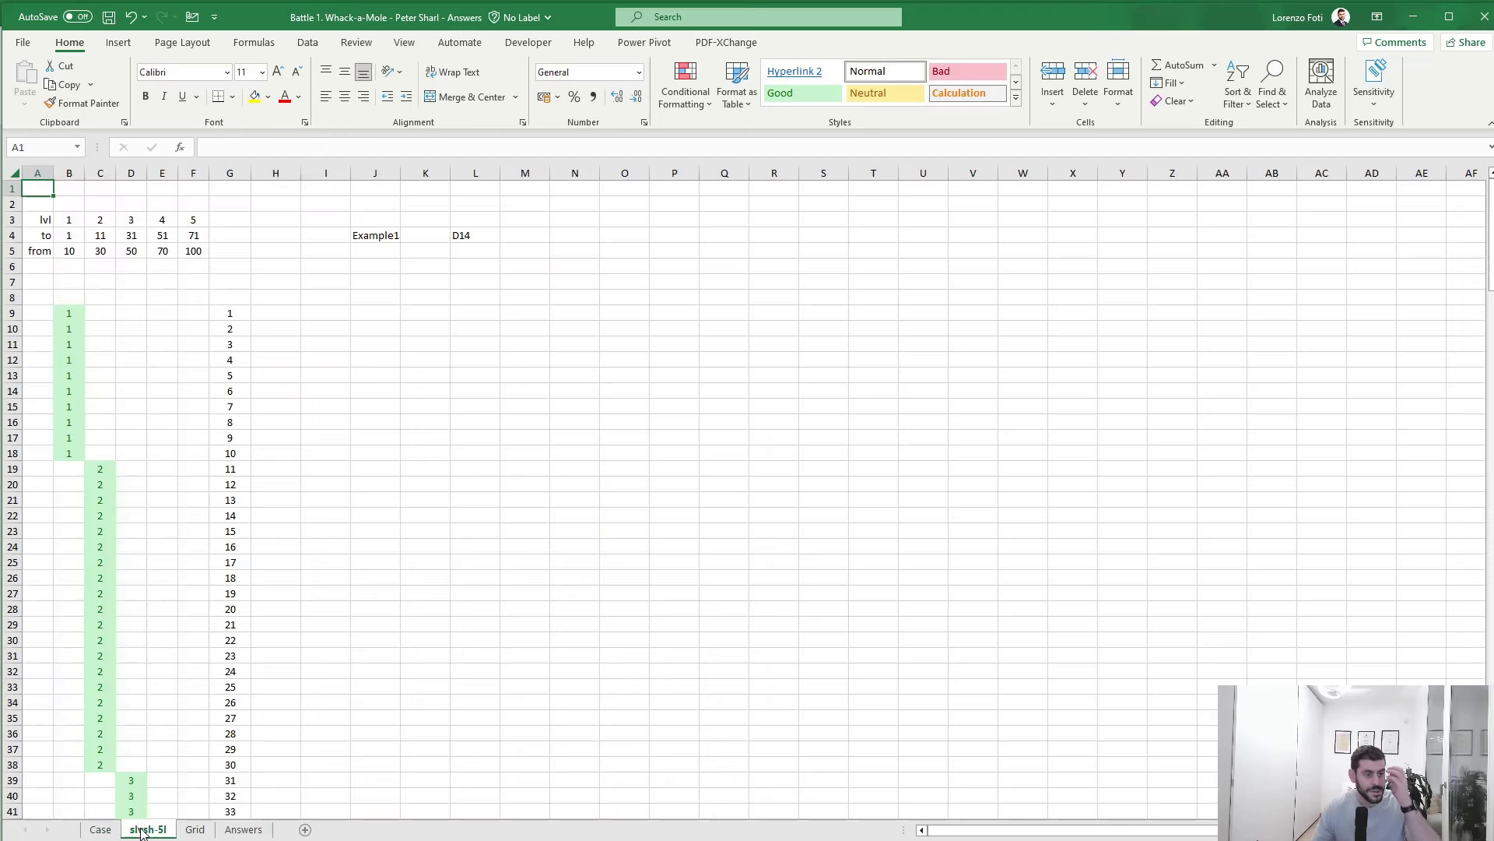
pyautogui.click(389, 241)
pyautogui.click(344, 146)
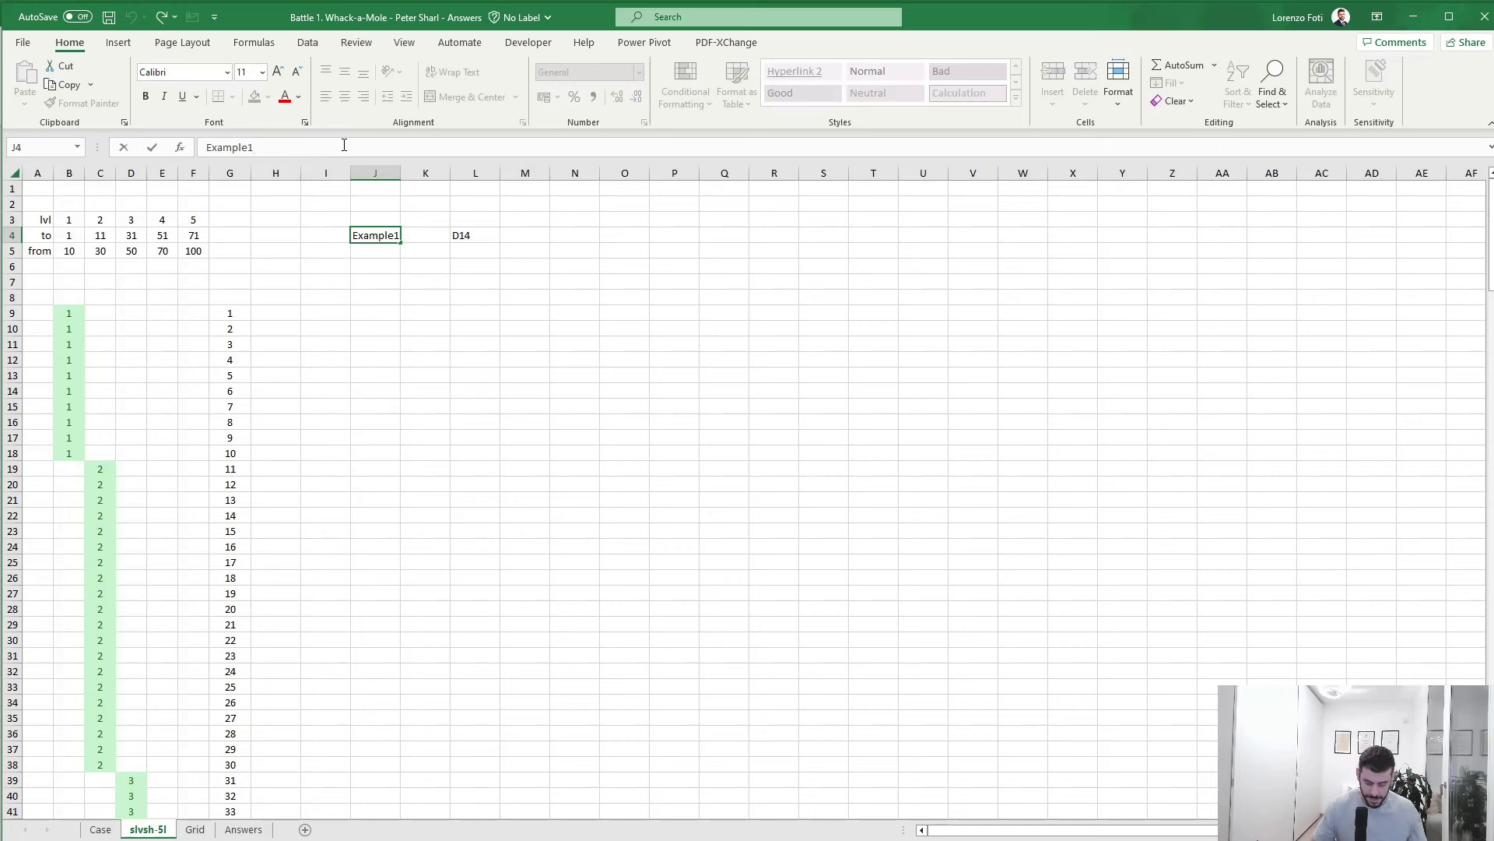
pyautogui.press('Return')
pyautogui.click(379, 314)
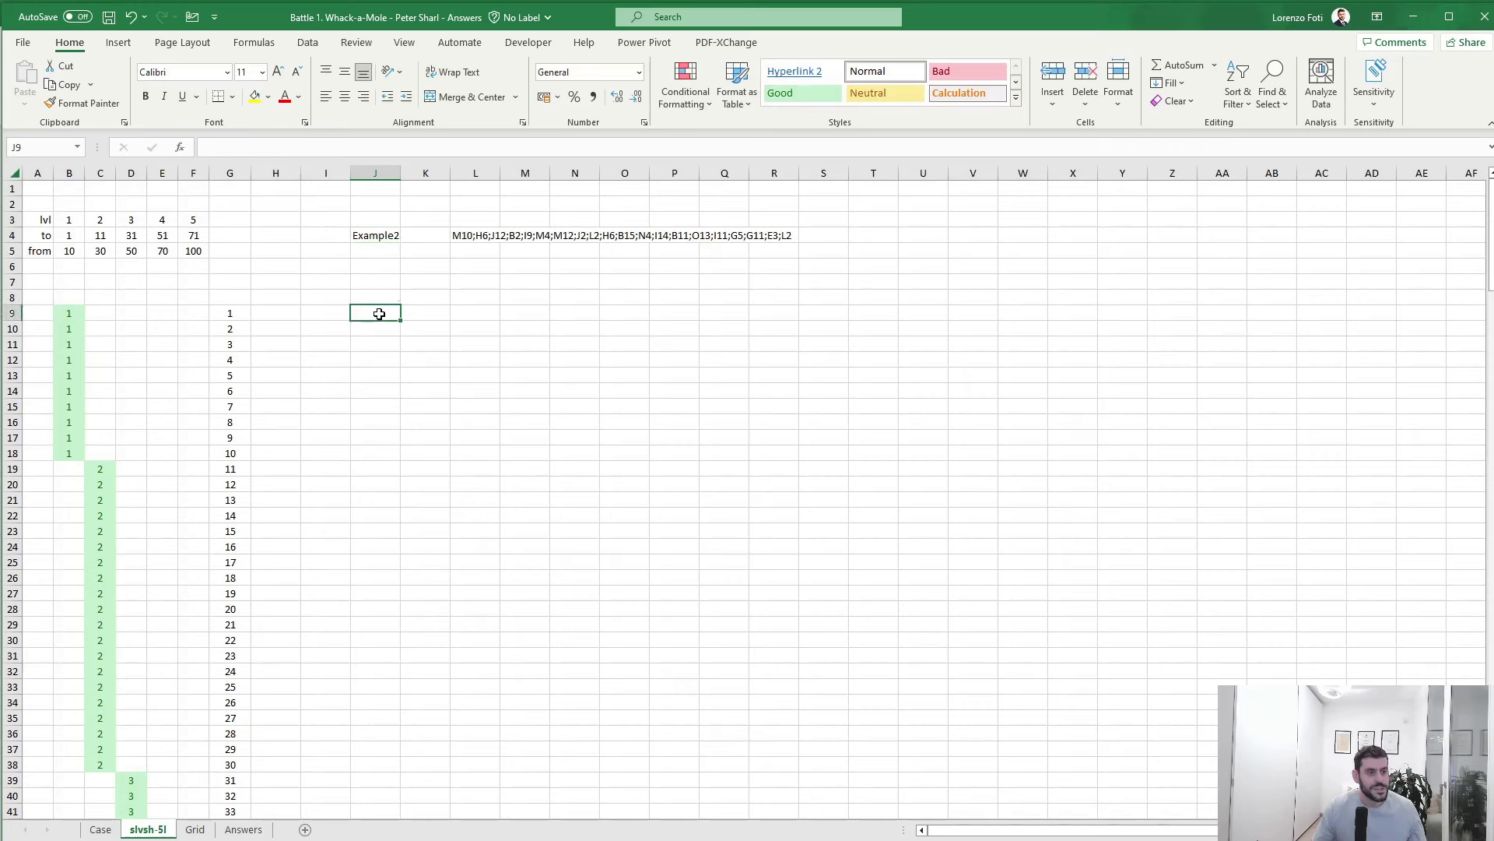
# - TEXTSPLIT the L4 hit list on ";" in L9, spilling one code per row, then view the Case sheet
pyautogui.click(465, 307)
pyautogui.write('+texts')
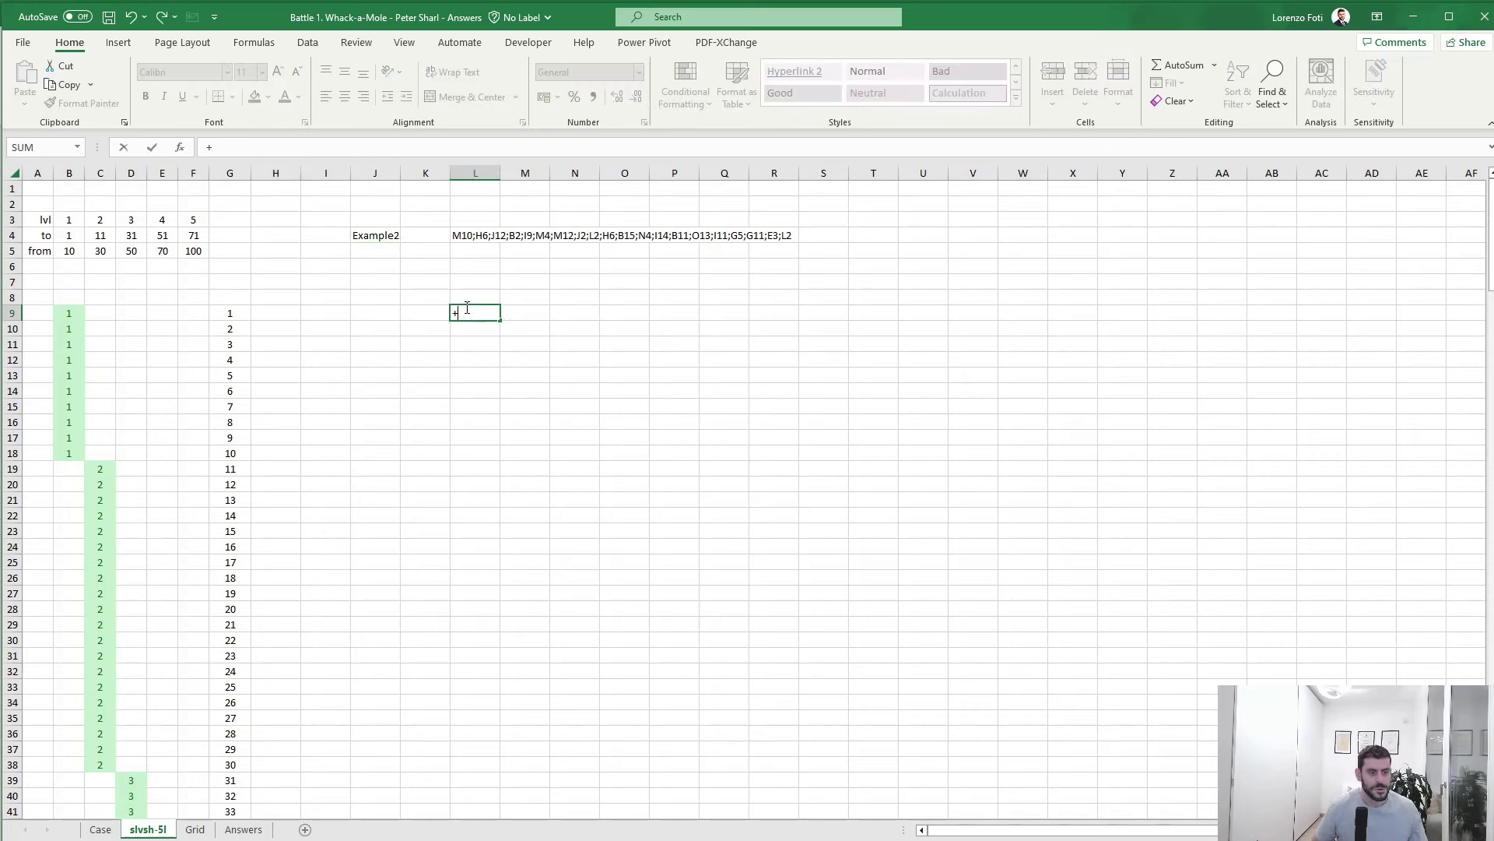
pyautogui.press('Tab')
pyautogui.press('Up')
pyautogui.press('Up')
pyautogui.press('Up')
pyautogui.press('Up')
pyautogui.press('Up')
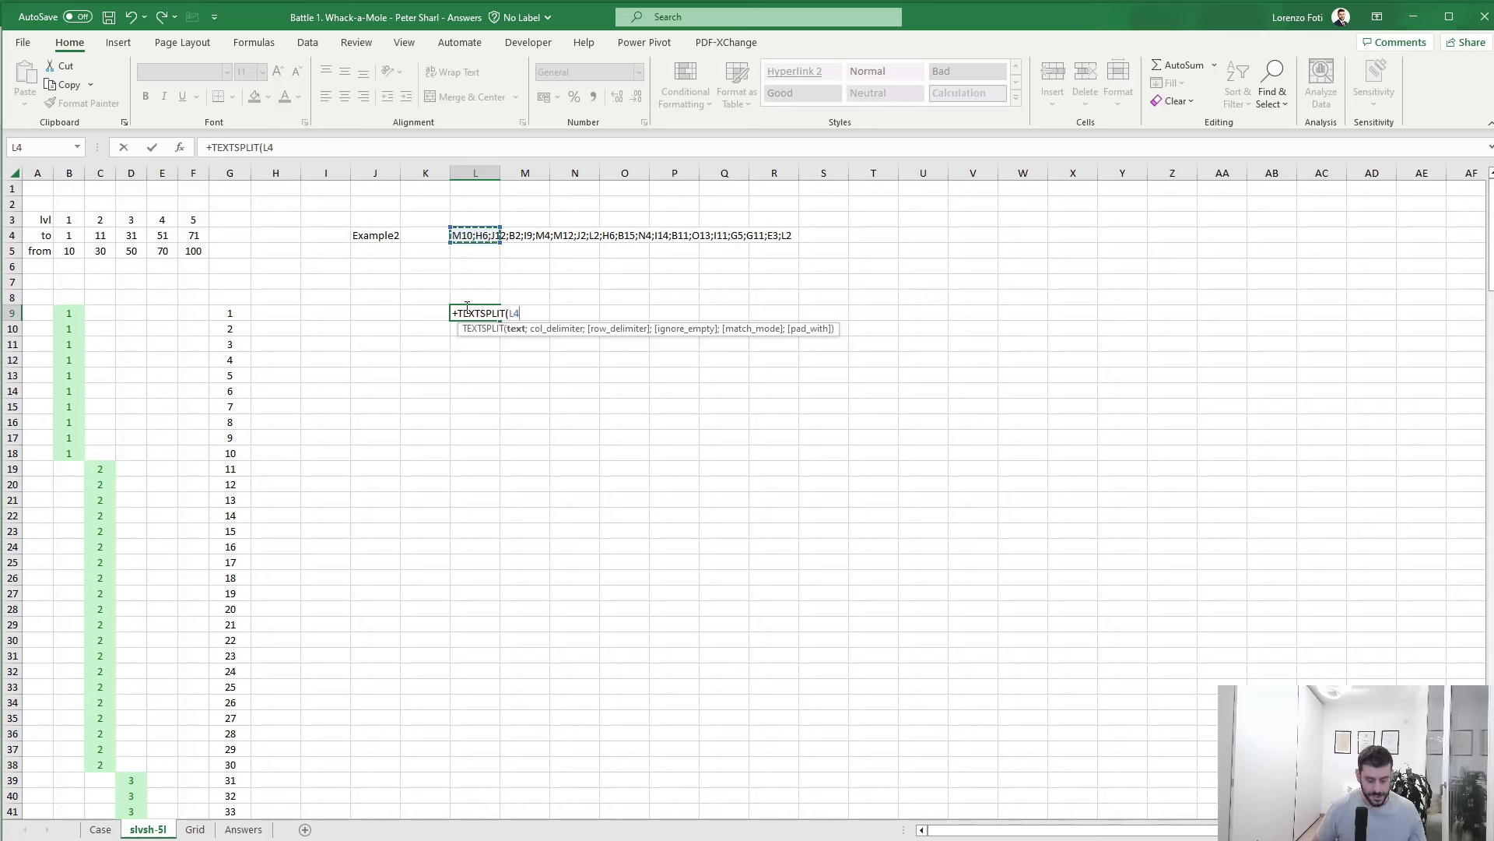
pyautogui.write(';";";')
pyautogui.write(')')
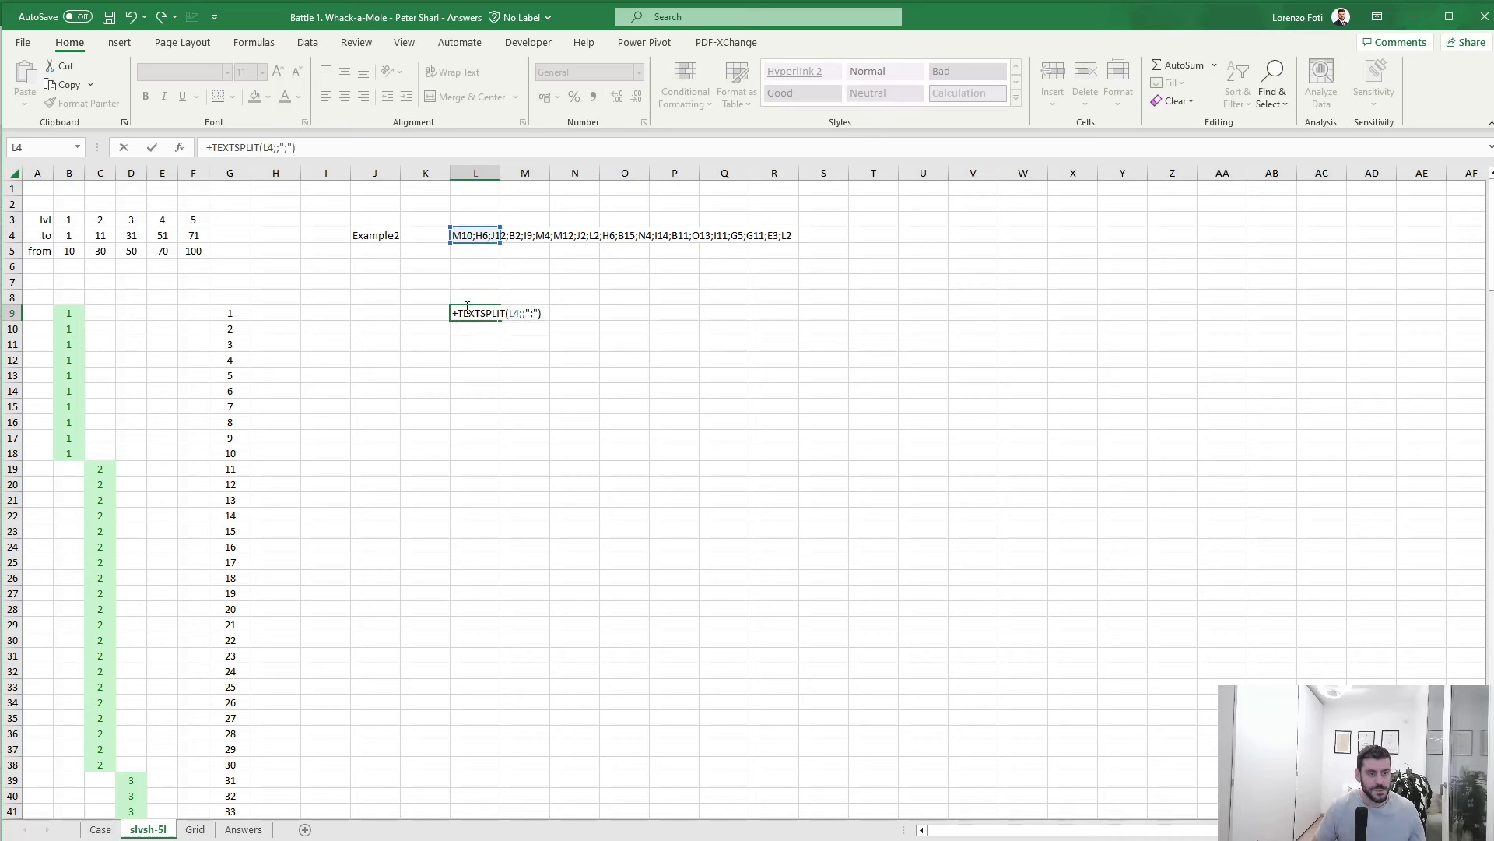
pyautogui.press('Return')
pyautogui.press('Right')
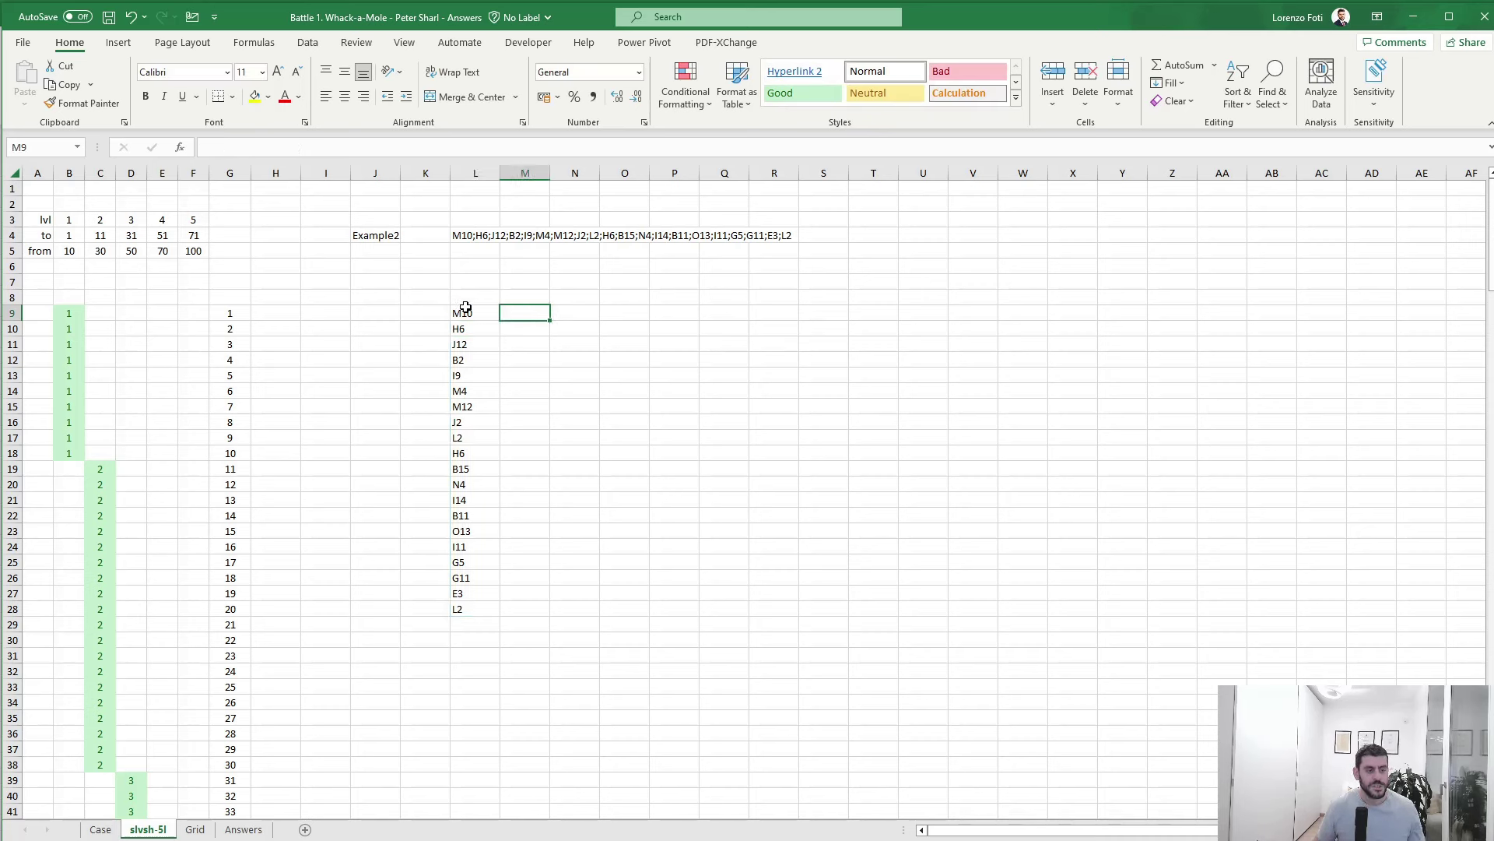
pyautogui.click(100, 830)
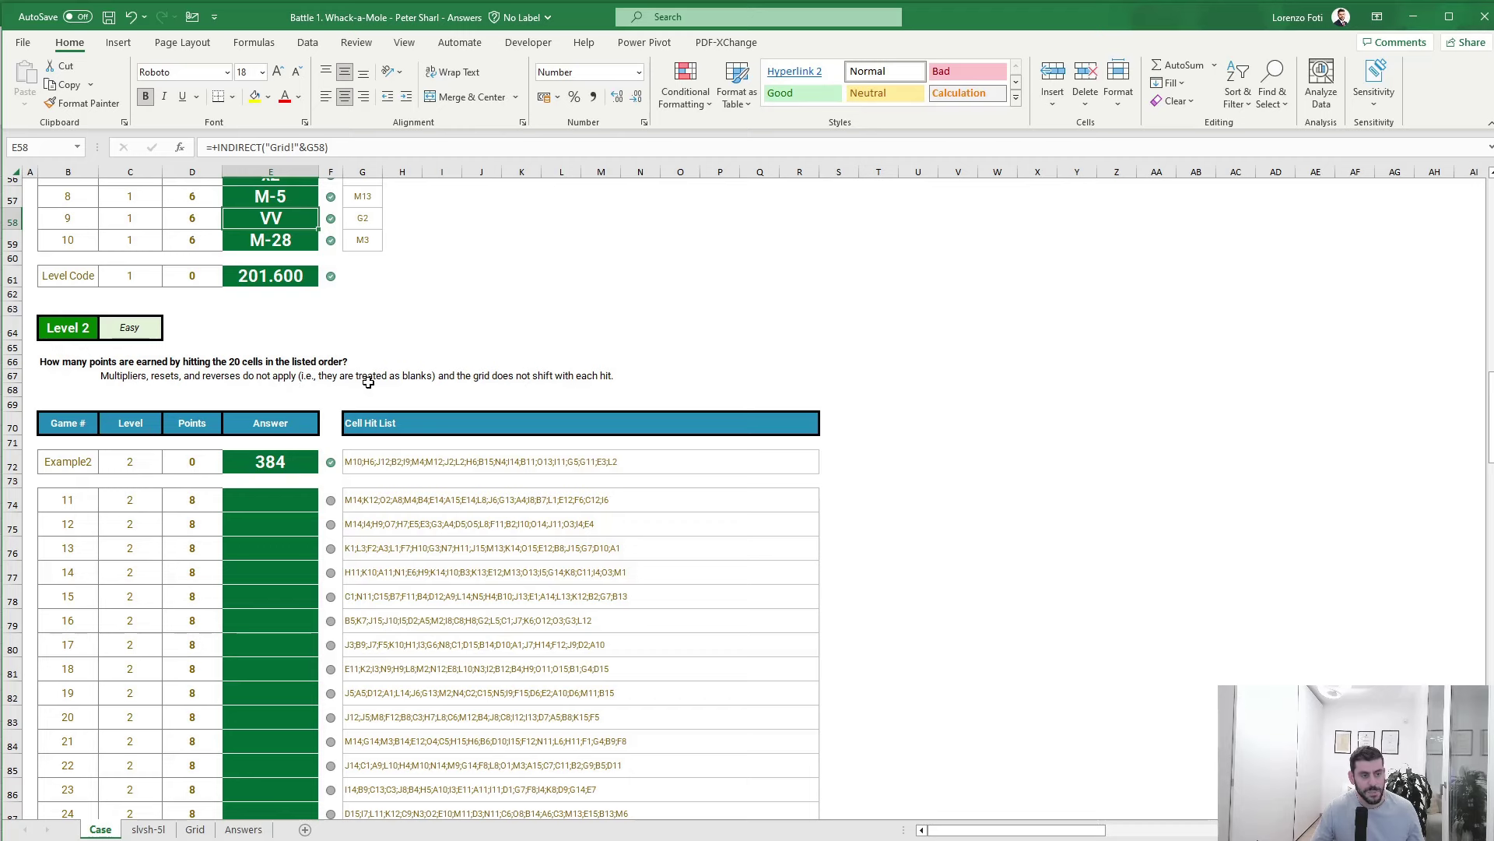
# - Enter =INDIRECT("Grid!"&L9) in M9, removing the spill marker, and fill it down M9:M28
pyautogui.click(148, 829)
pyautogui.write('+')
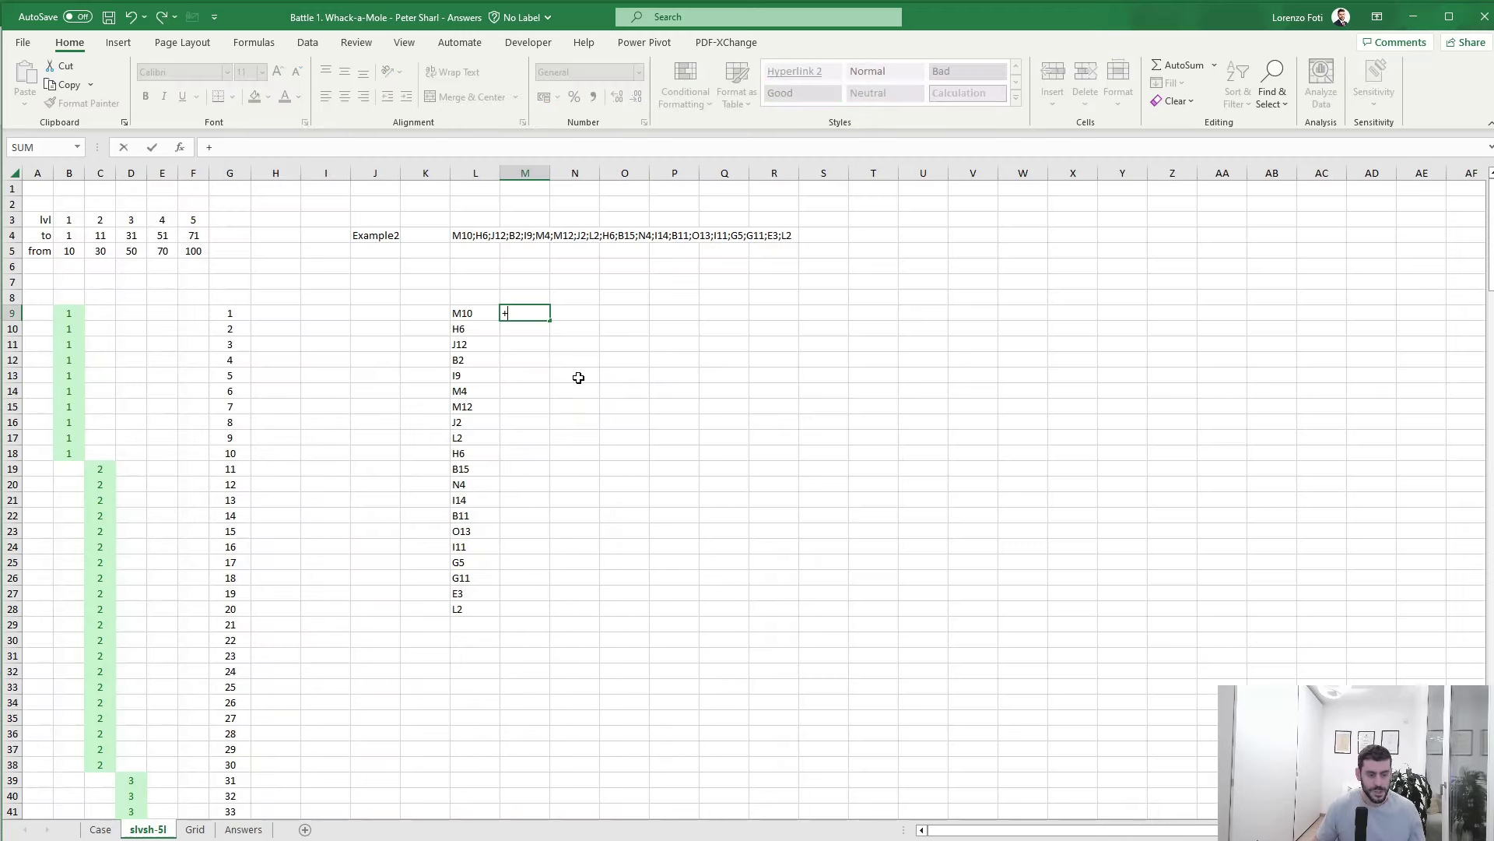
pyautogui.write('indi')
pyautogui.press('Tab')
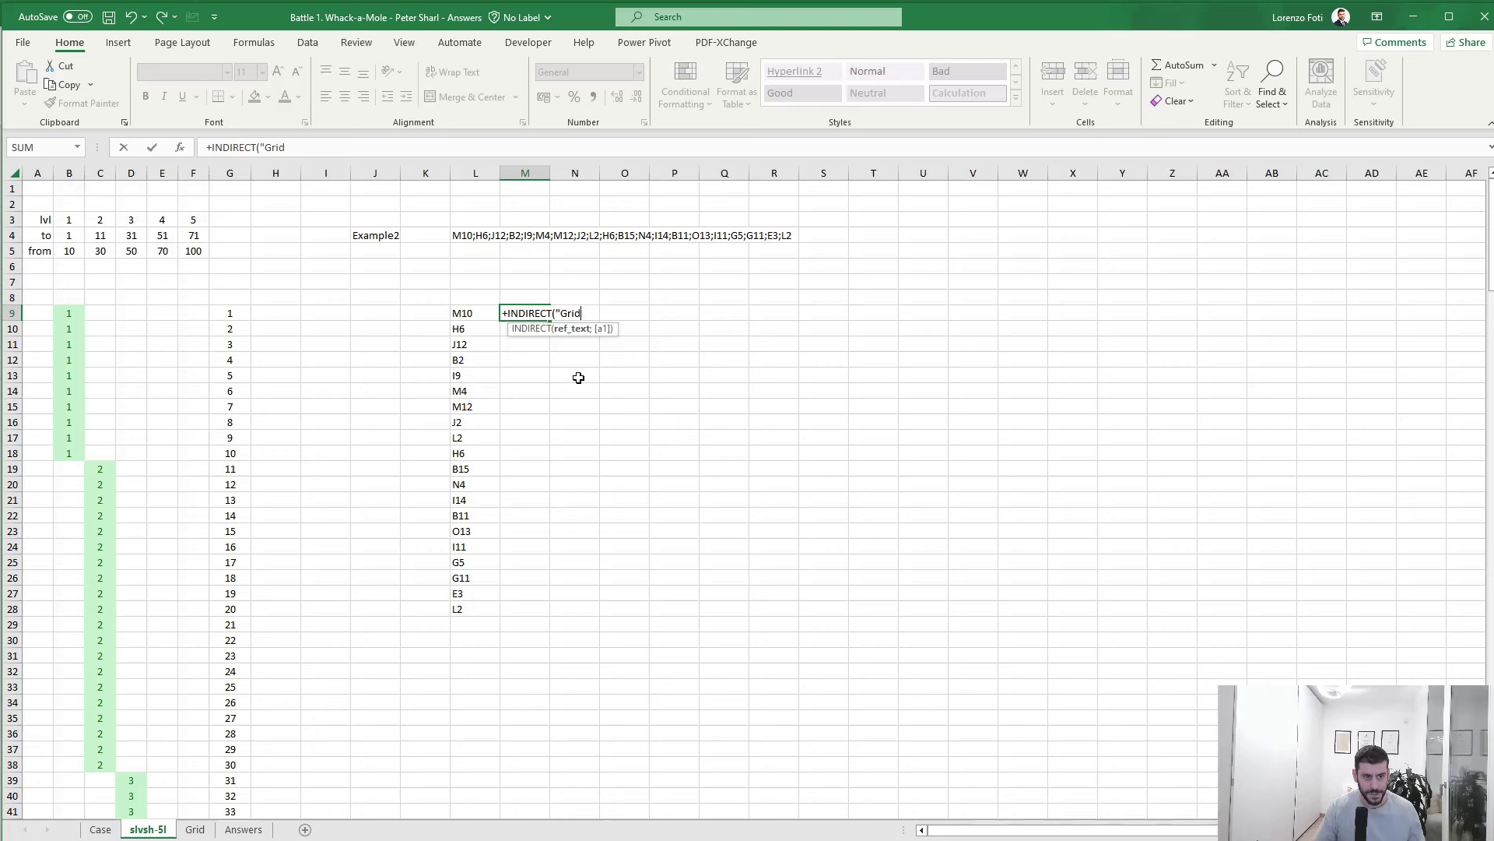
pyautogui.write('"Grid!"&L9#)')
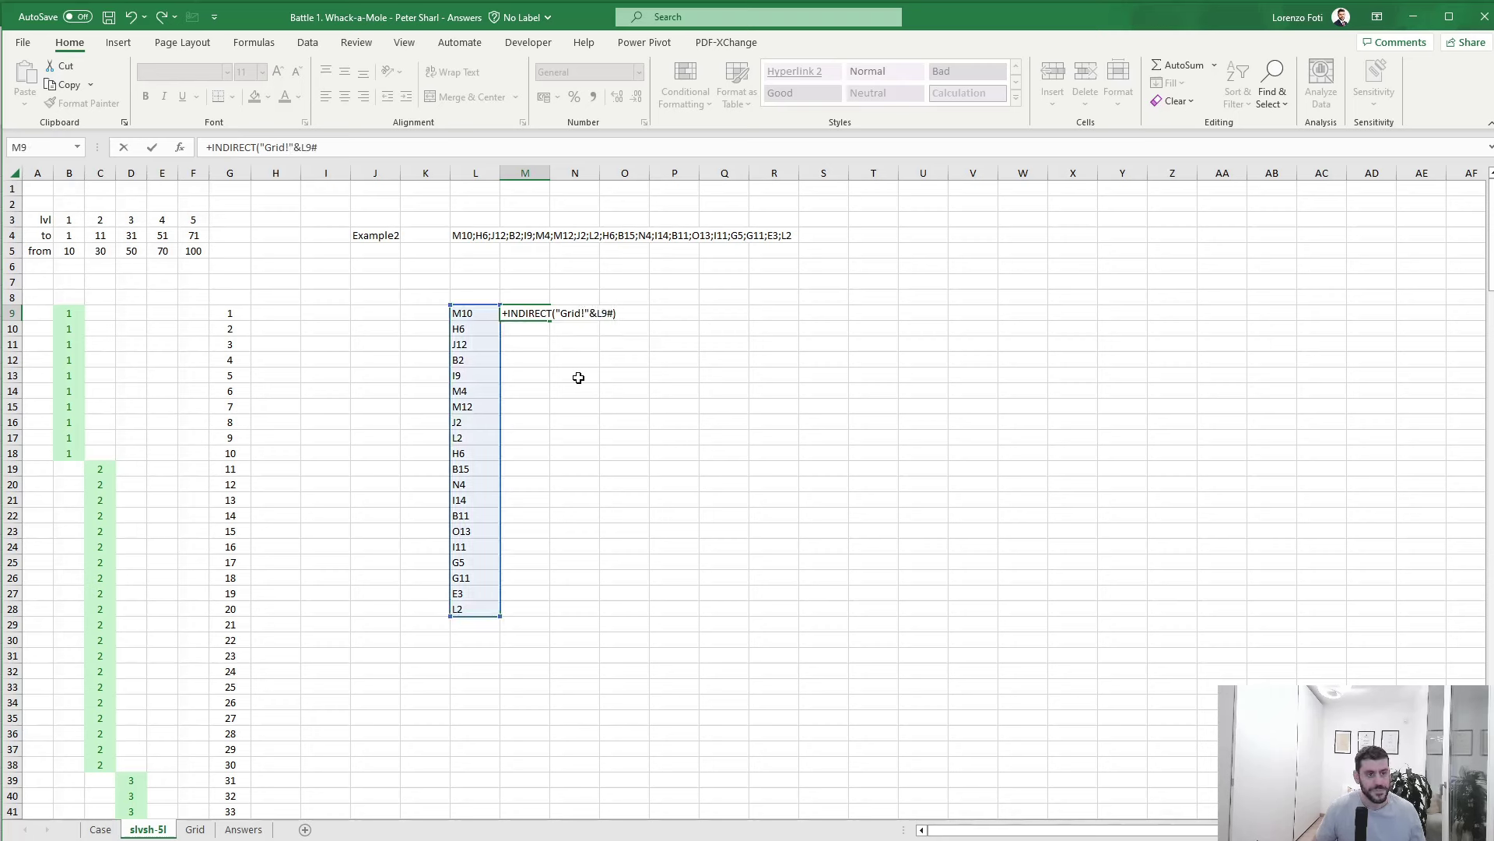
pyautogui.hotkey('ctrl', 'Return')
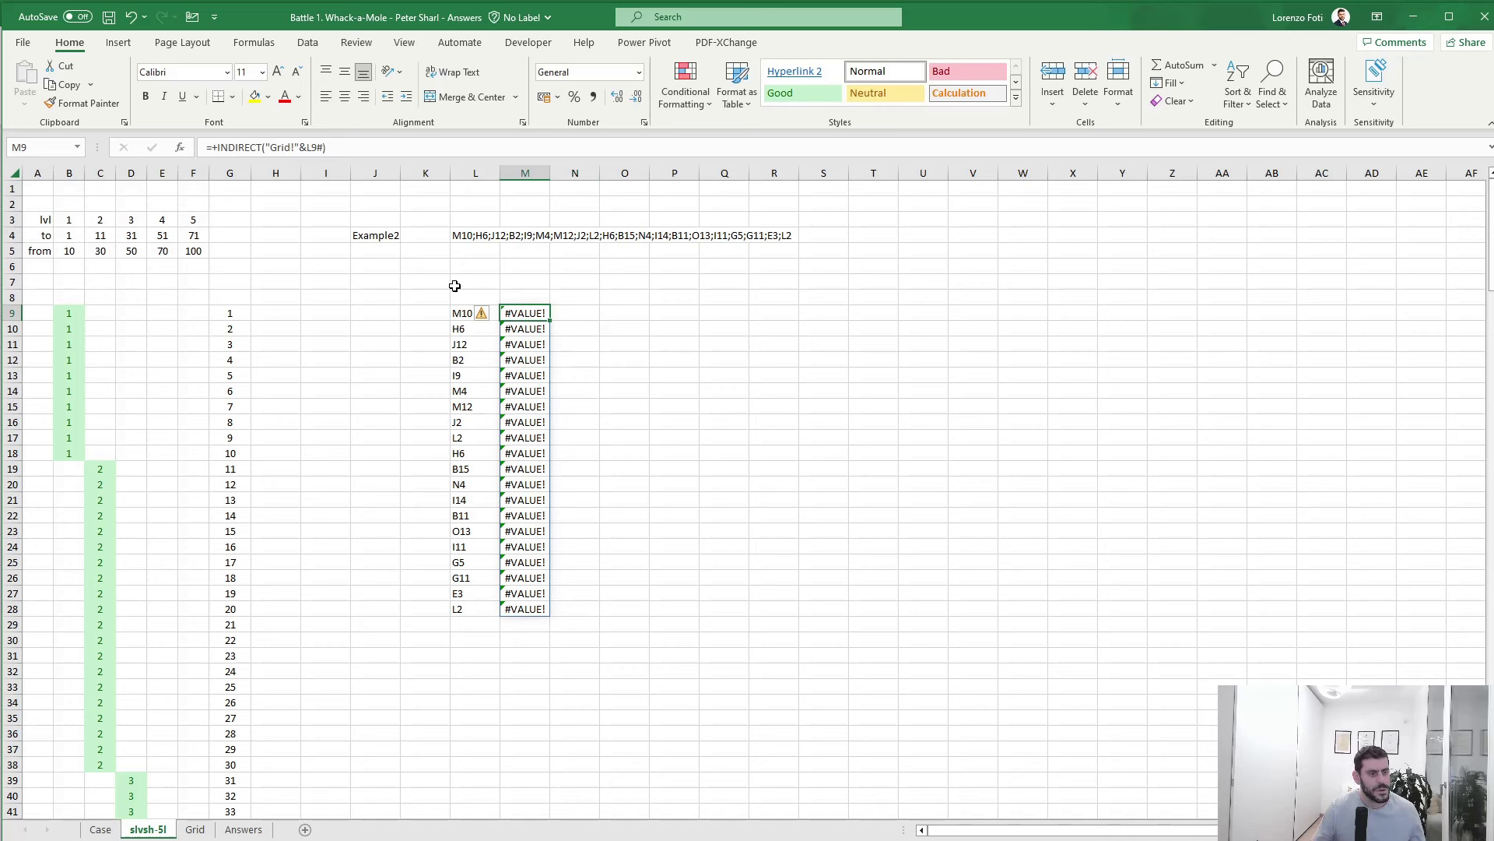
pyautogui.click(324, 148)
pyautogui.press('BackSpace')
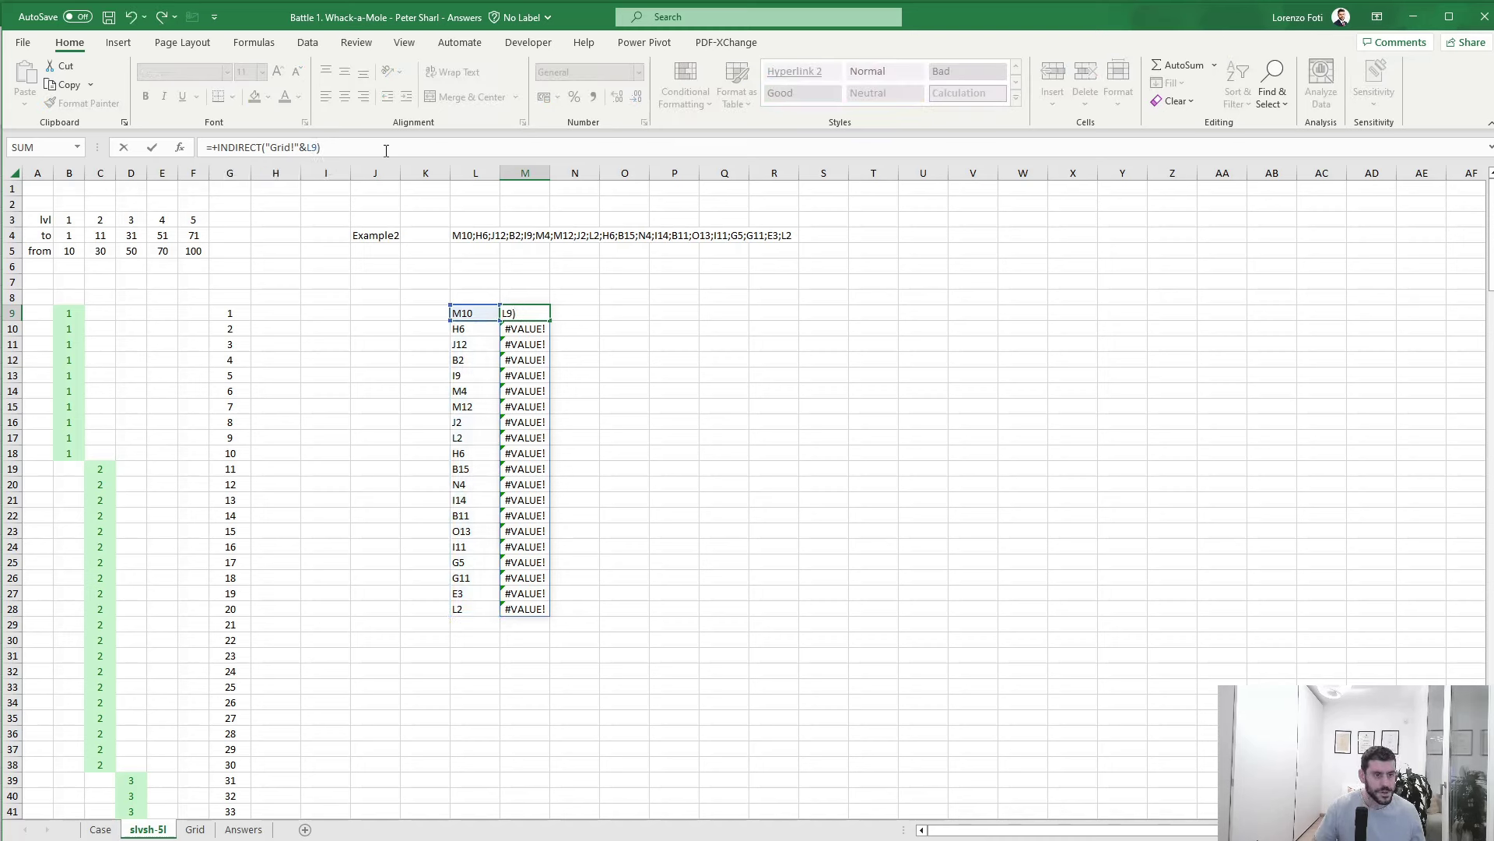
pyautogui.hotkey('ctrl', 'Return')
pyautogui.press('Left')
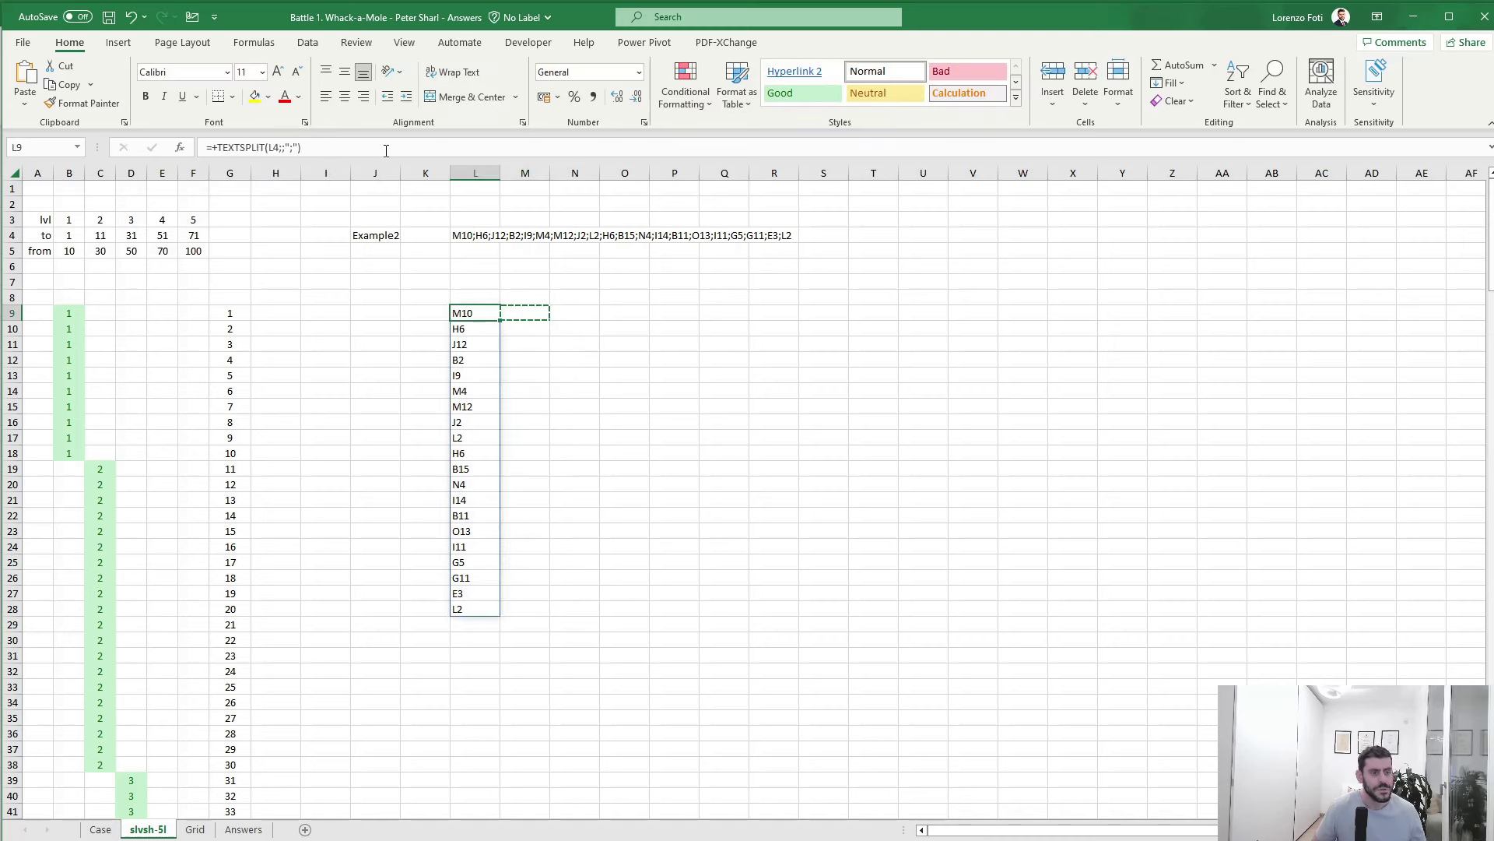
pyautogui.hotkey('ctrl', 'Down')
pyautogui.press('Right')
pyautogui.hotkey('ctrl', 'shift', 'Up')
pyautogui.hotkey('ctrl', 'd')
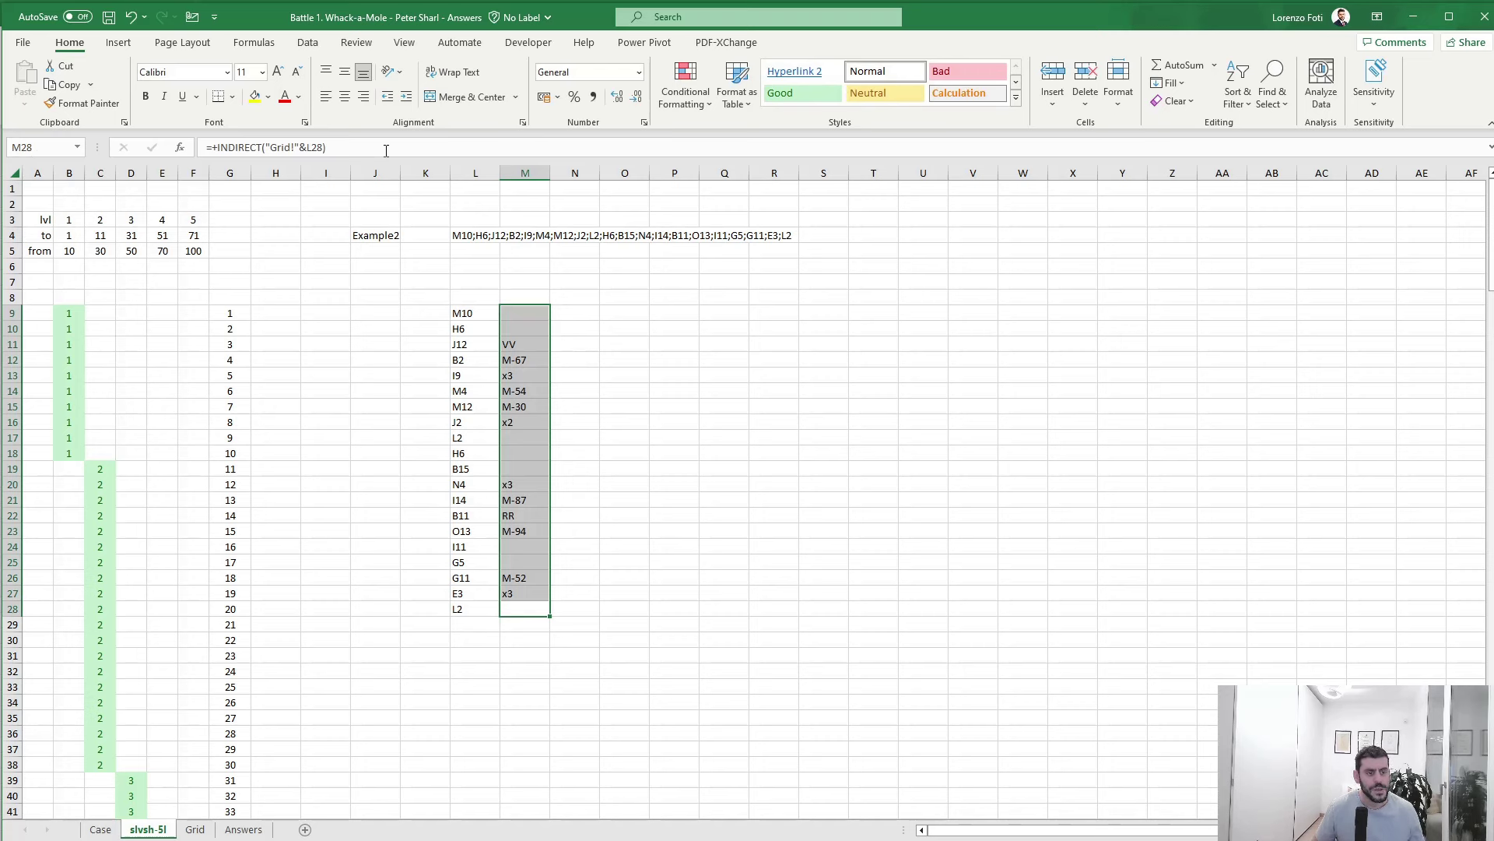
# - Enter =my.extractNumbers(M9) in N9 and fill it down N9:N28
pyautogui.hotkey('ctrl', 'Up')
pyautogui.press('Right')
pyautogui.write('+')
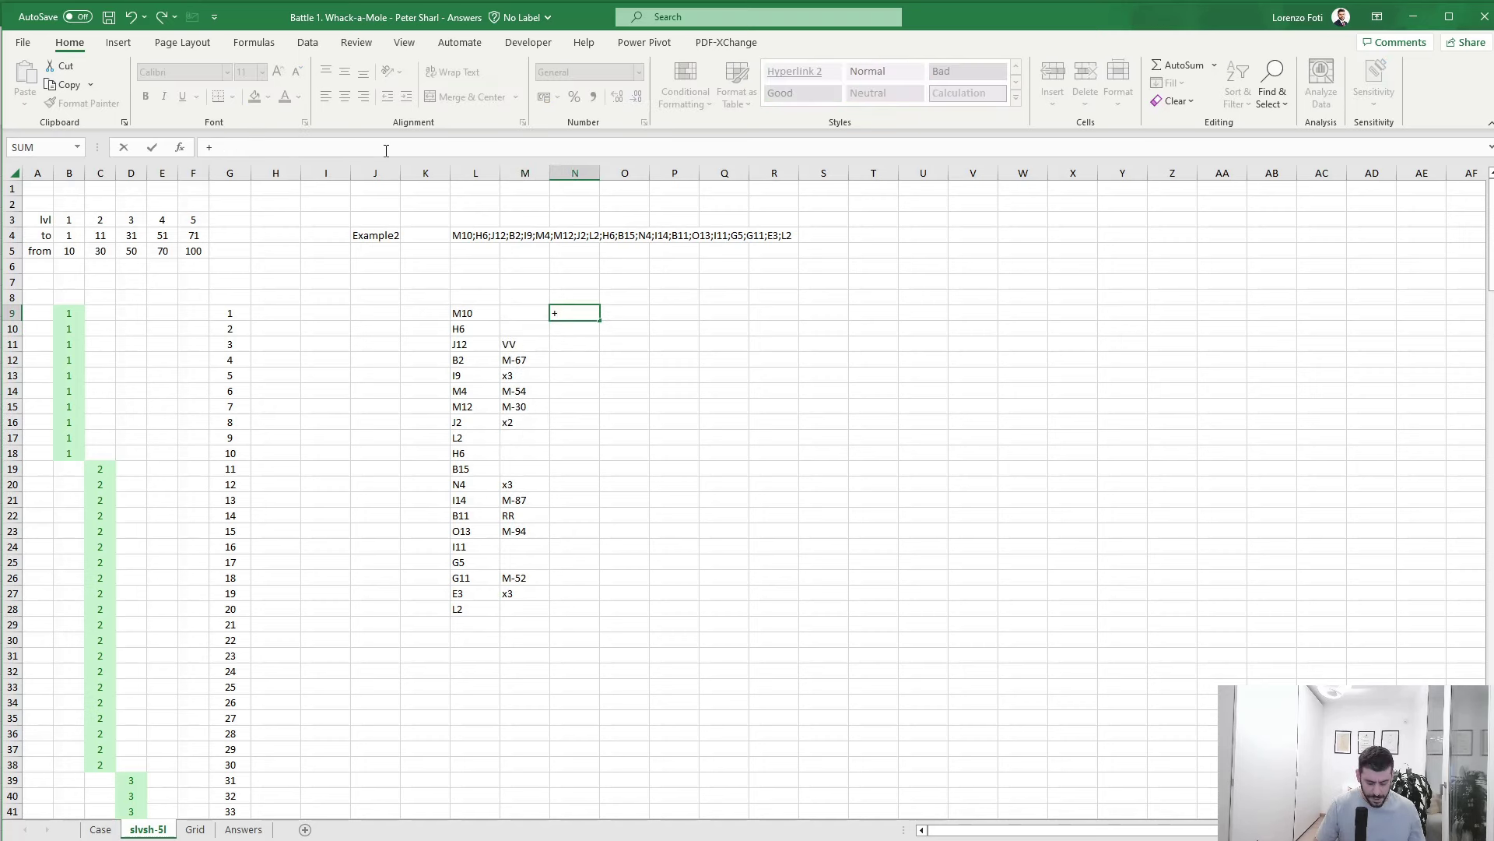
pyautogui.write('my.ex')
pyautogui.press('Tab')
pyautogui.press('Left')
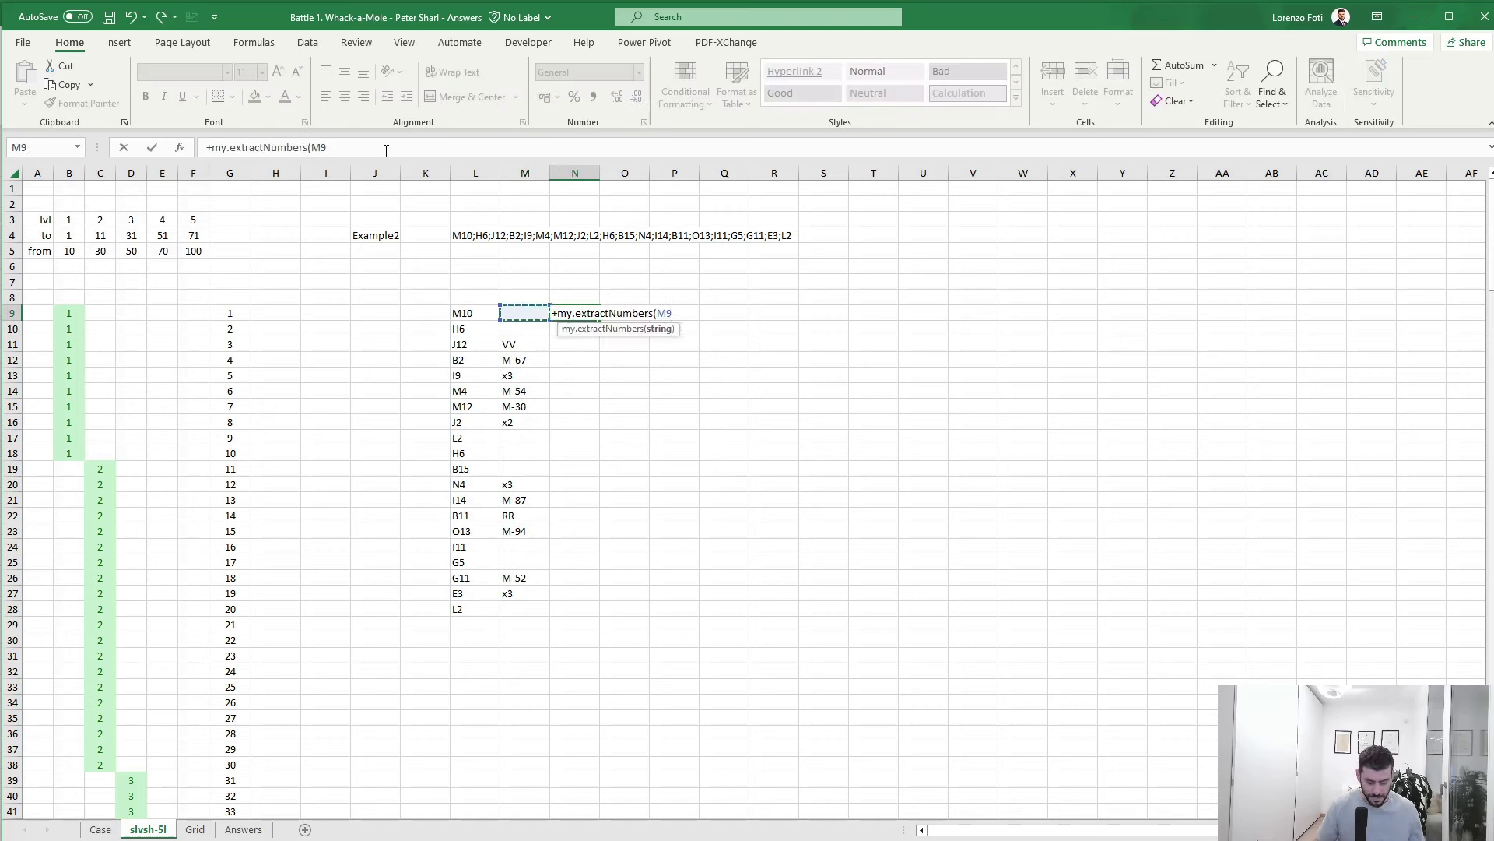
pyautogui.write(')')
pyautogui.hotkey('ctrl', 'Return')
pyautogui.press('Left')
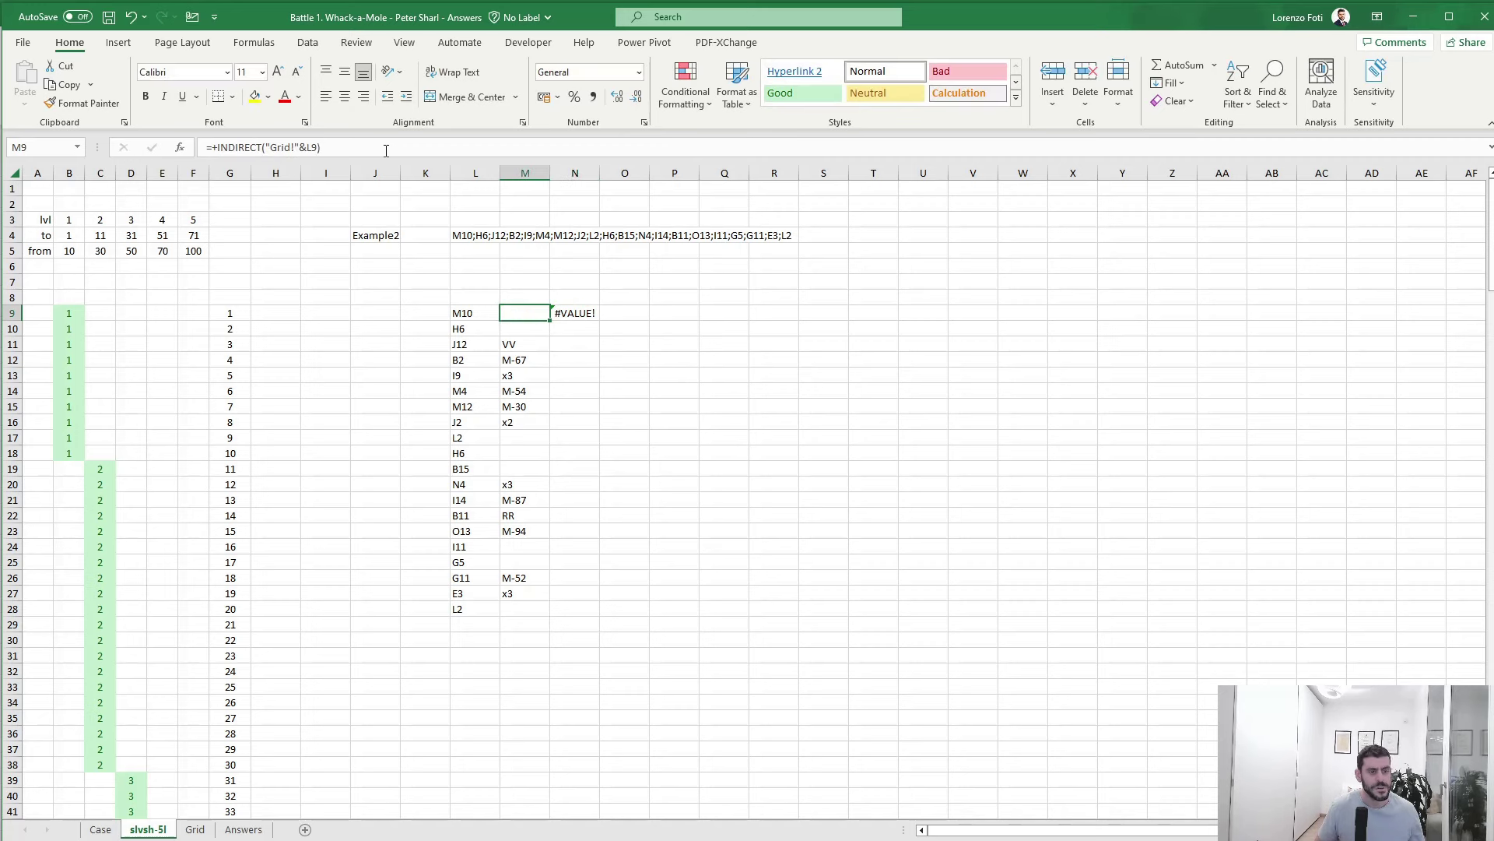
pyautogui.hotkey('ctrl', 'Down')
pyautogui.press('Right')
pyautogui.hotkey('ctrl', 'shift', 'Up')
pyautogui.hotkey('ctrl', 'd')
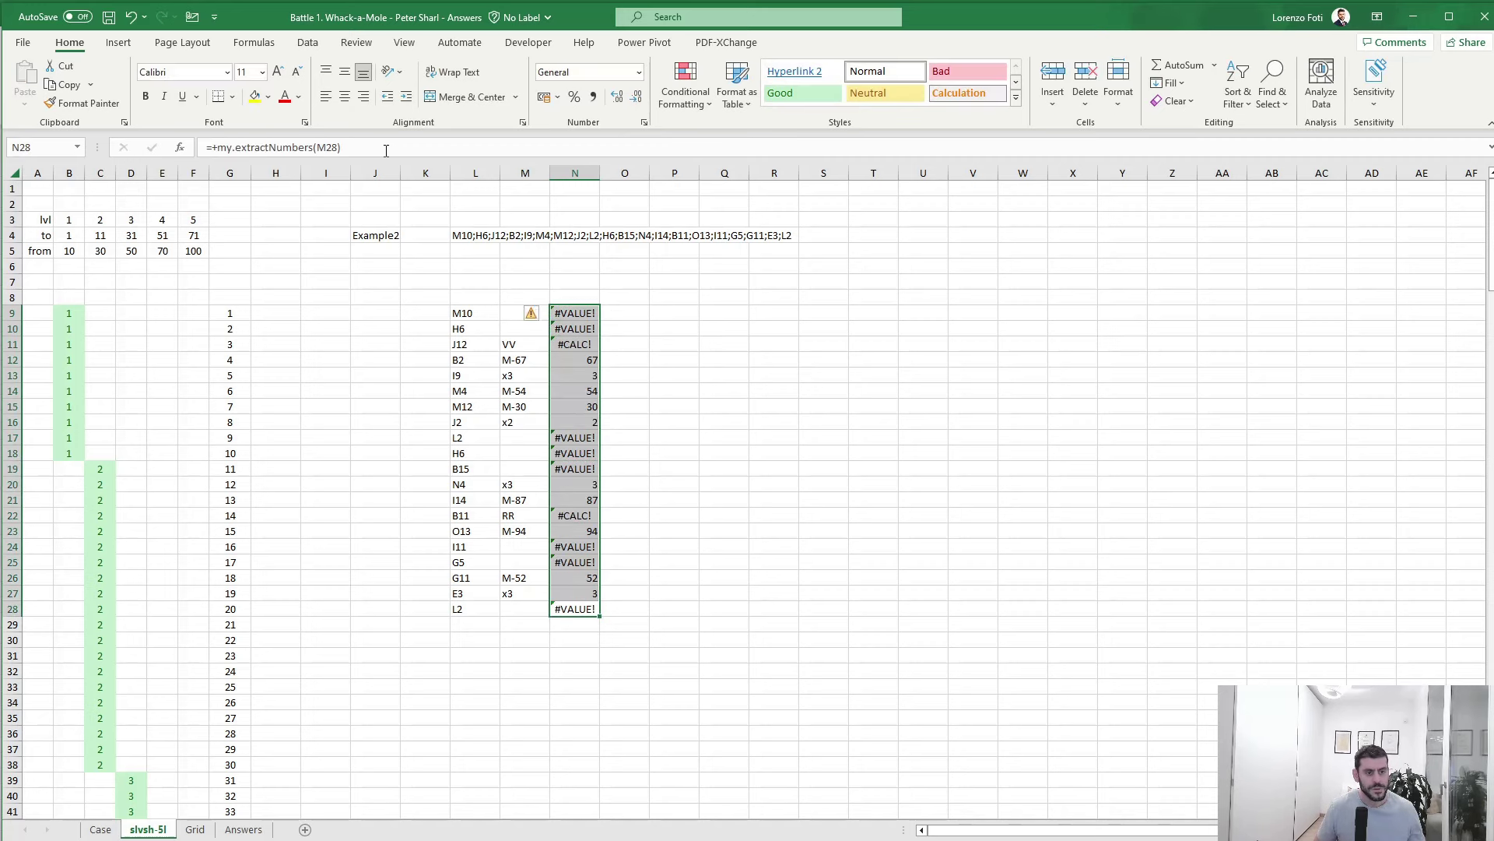
pyautogui.hotkey('ctrl', 'Up')
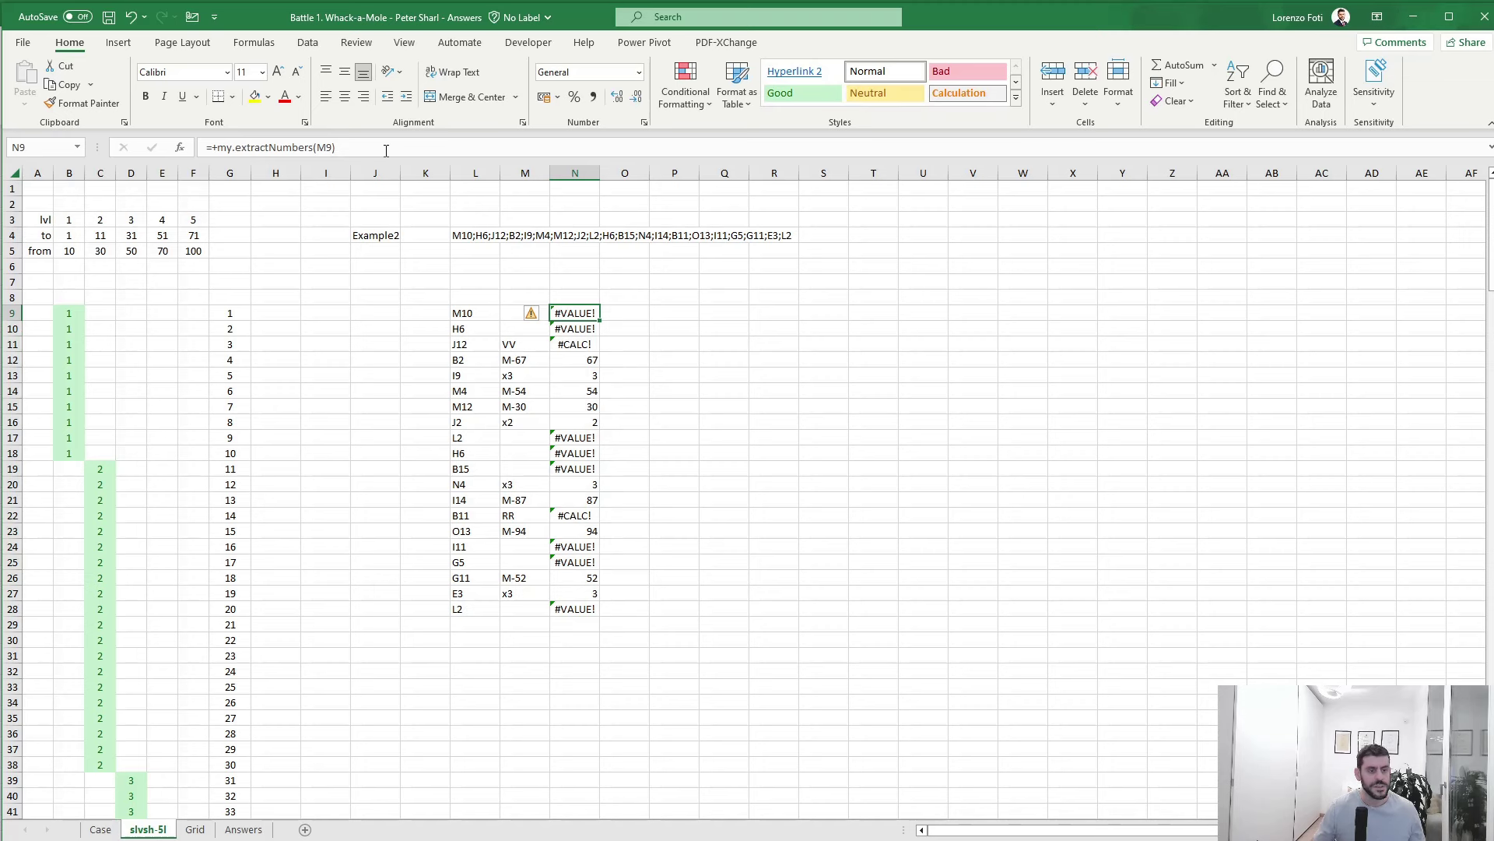
# - Wrap the N9 formula as IFERROR(my.extractNumbers(M9);0) and copy it through N28
pyautogui.click(217, 147)
pyautogui.write('IFERROR(')
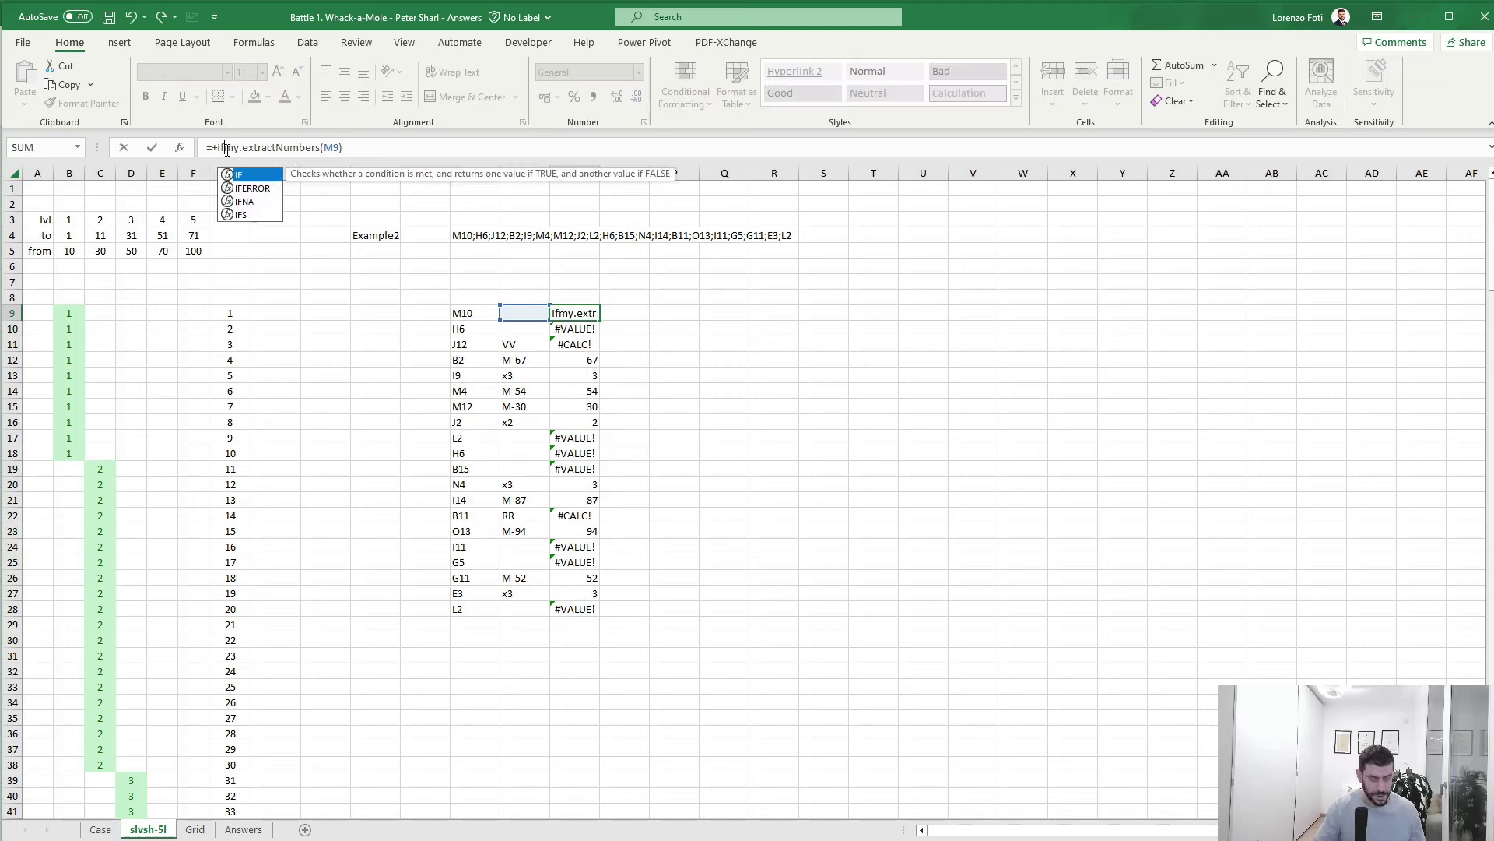
pyautogui.click(442, 152)
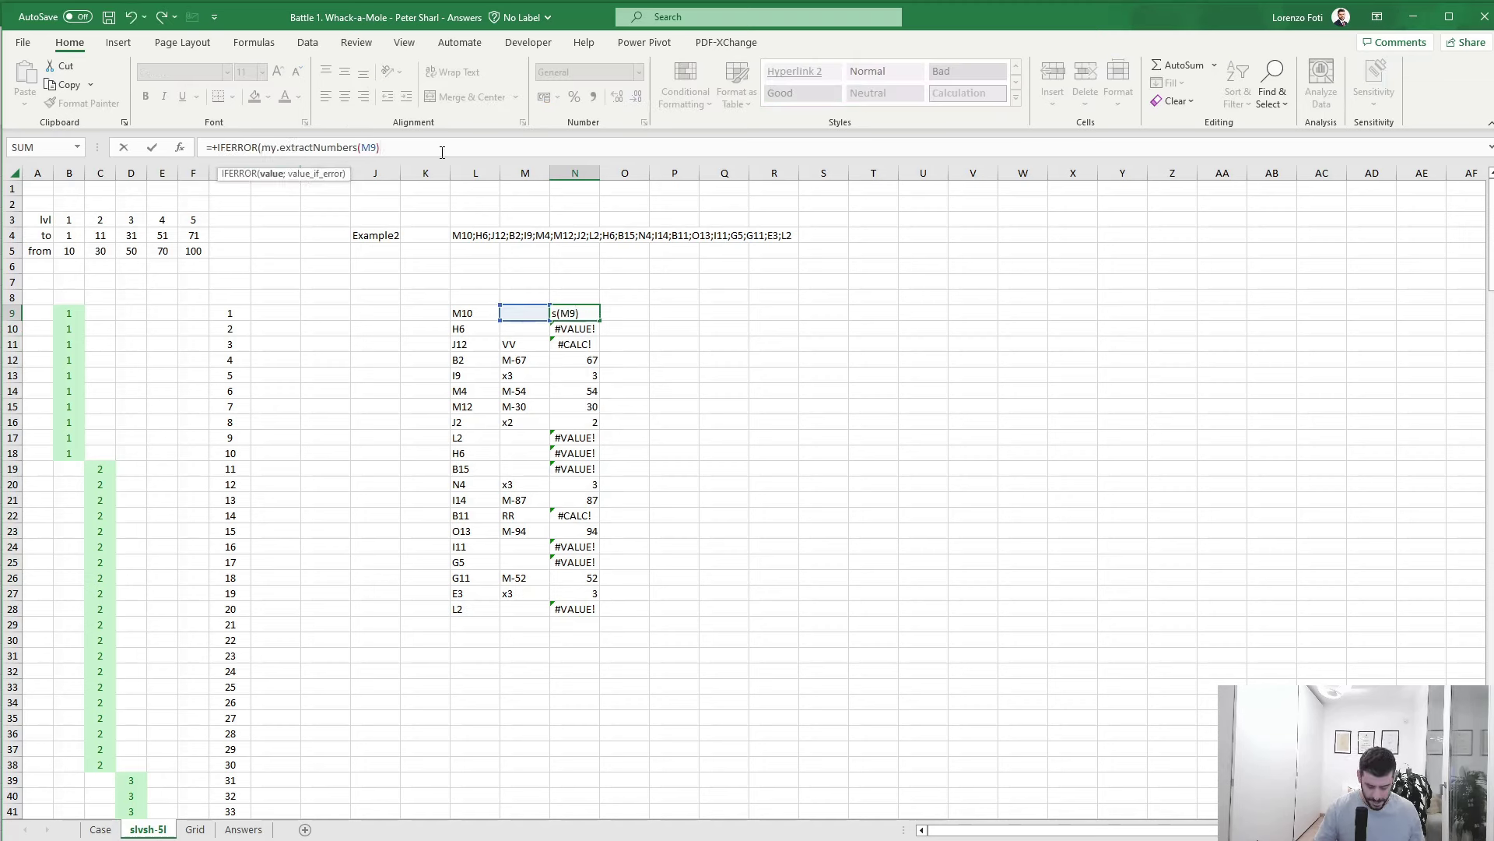
pyautogui.write(';0)')
pyautogui.hotkey('ctrl', 'Return')
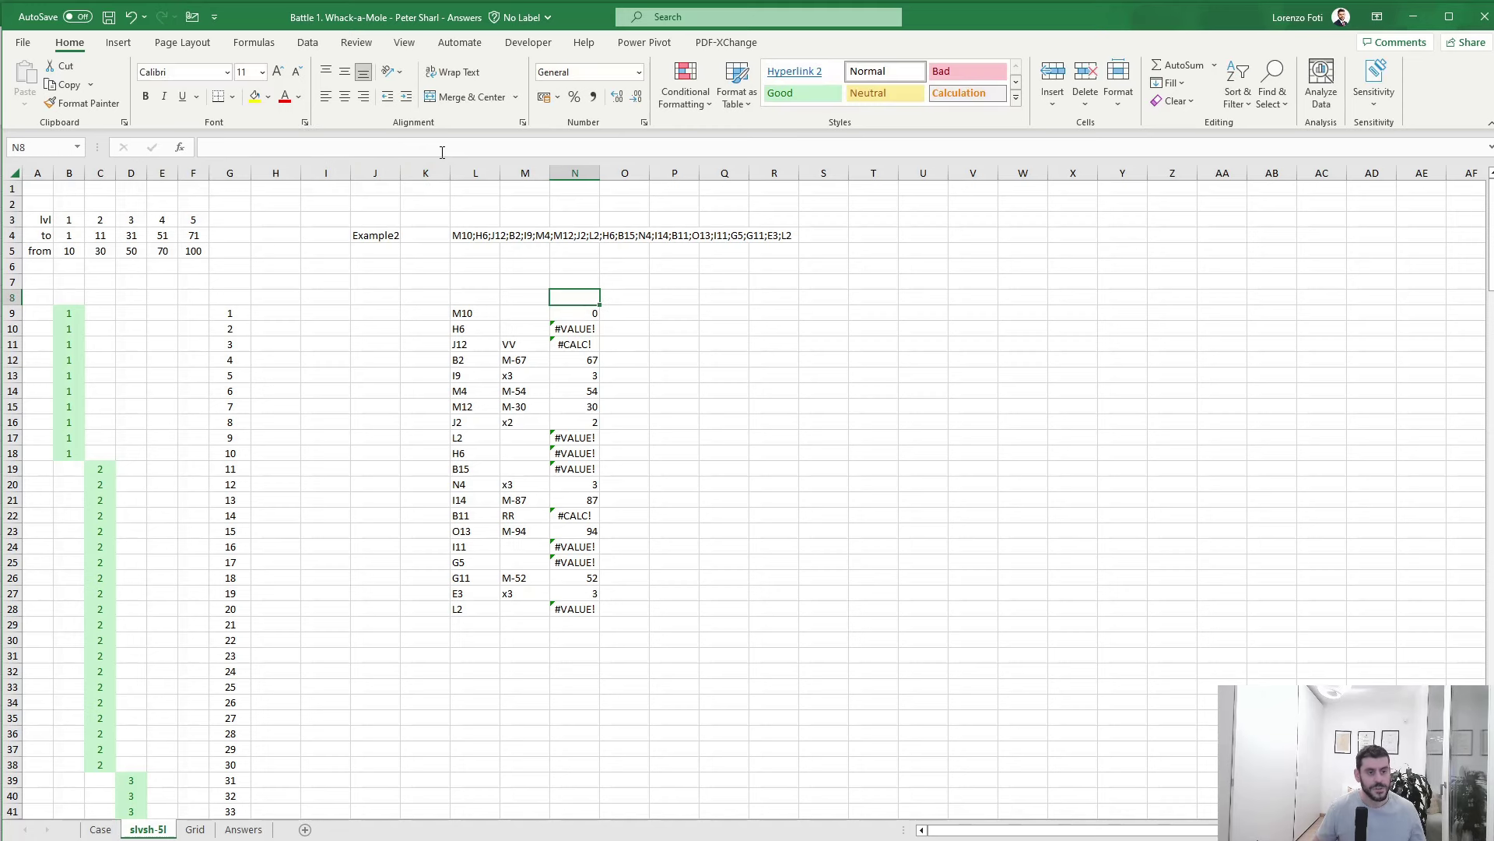
pyautogui.hotkey('ctrl', 'c')
pyautogui.press('Down')
pyautogui.hotkey('ctrl', 'shift', 'Down')
pyautogui.hotkey('ctrl', 'v')
pyautogui.press('Up')
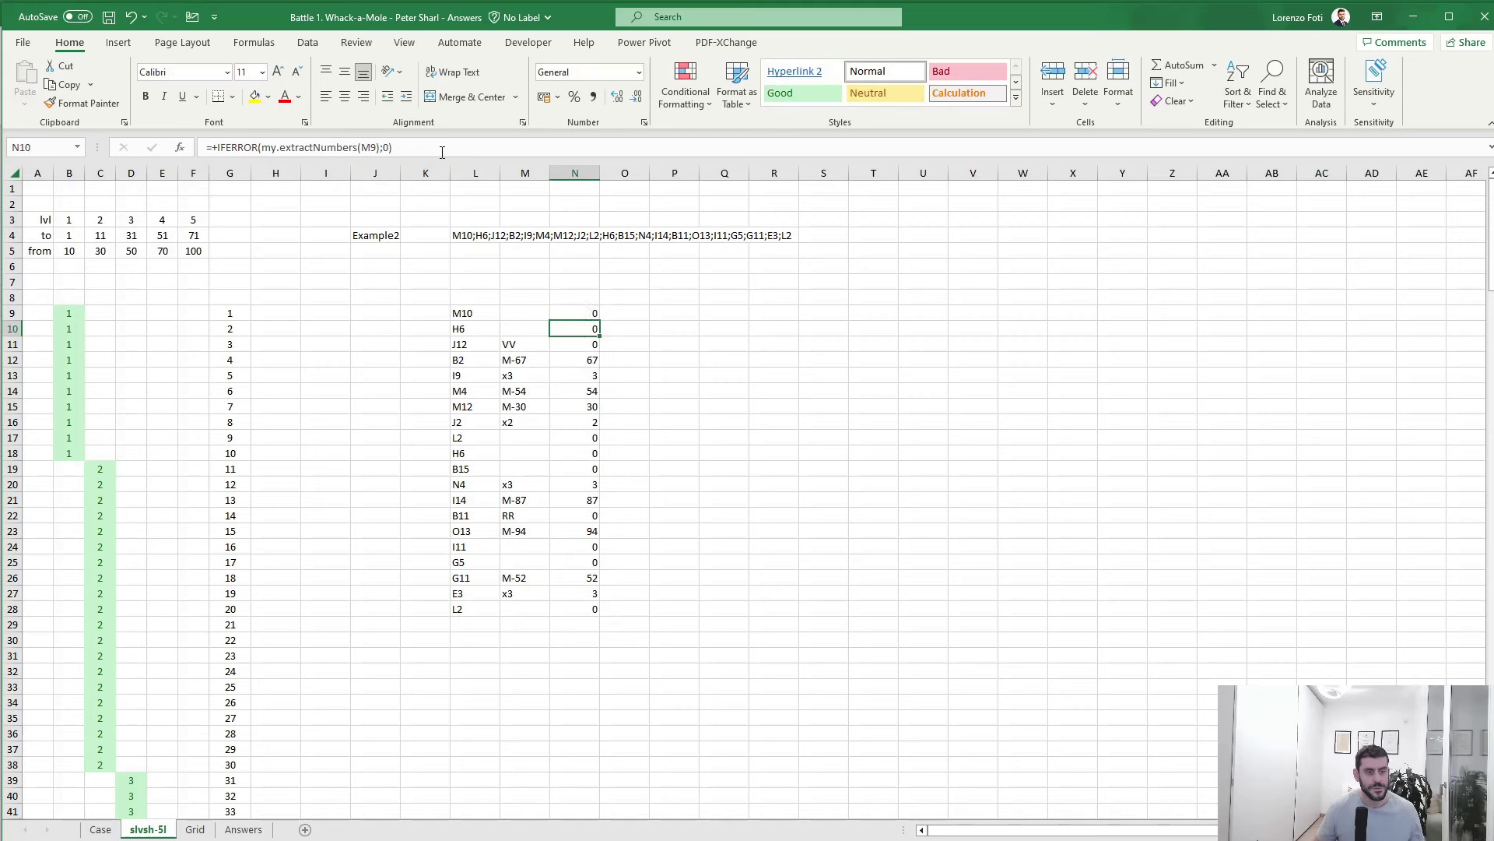
pyautogui.hotkey('ctrl', 'shift', 'Down')
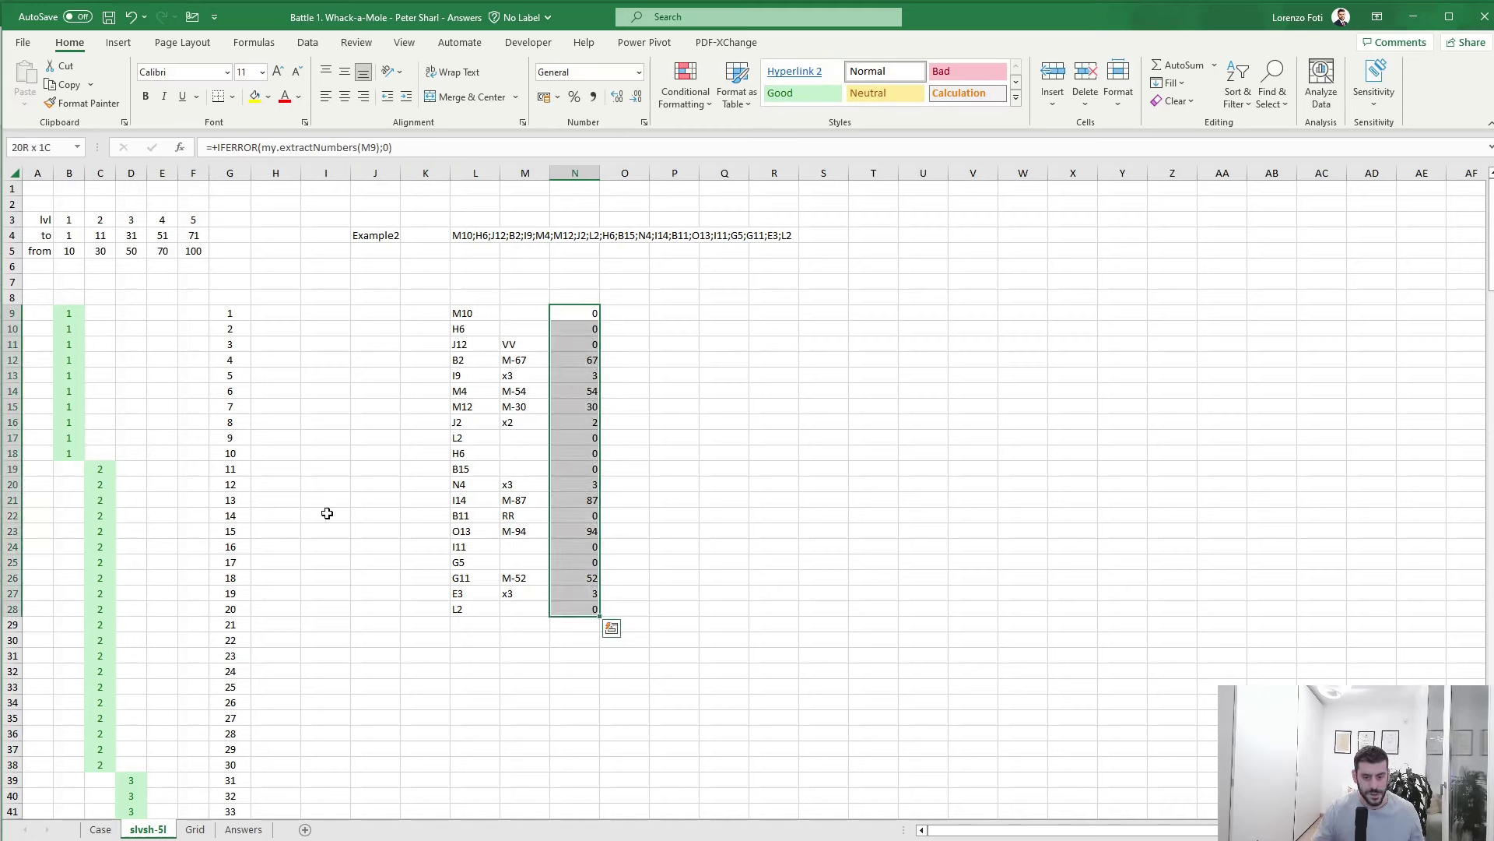
# - Check the Case sheet's Example2 expected answer of 384, then return to N9 on slvsh-5l
pyautogui.click(98, 830)
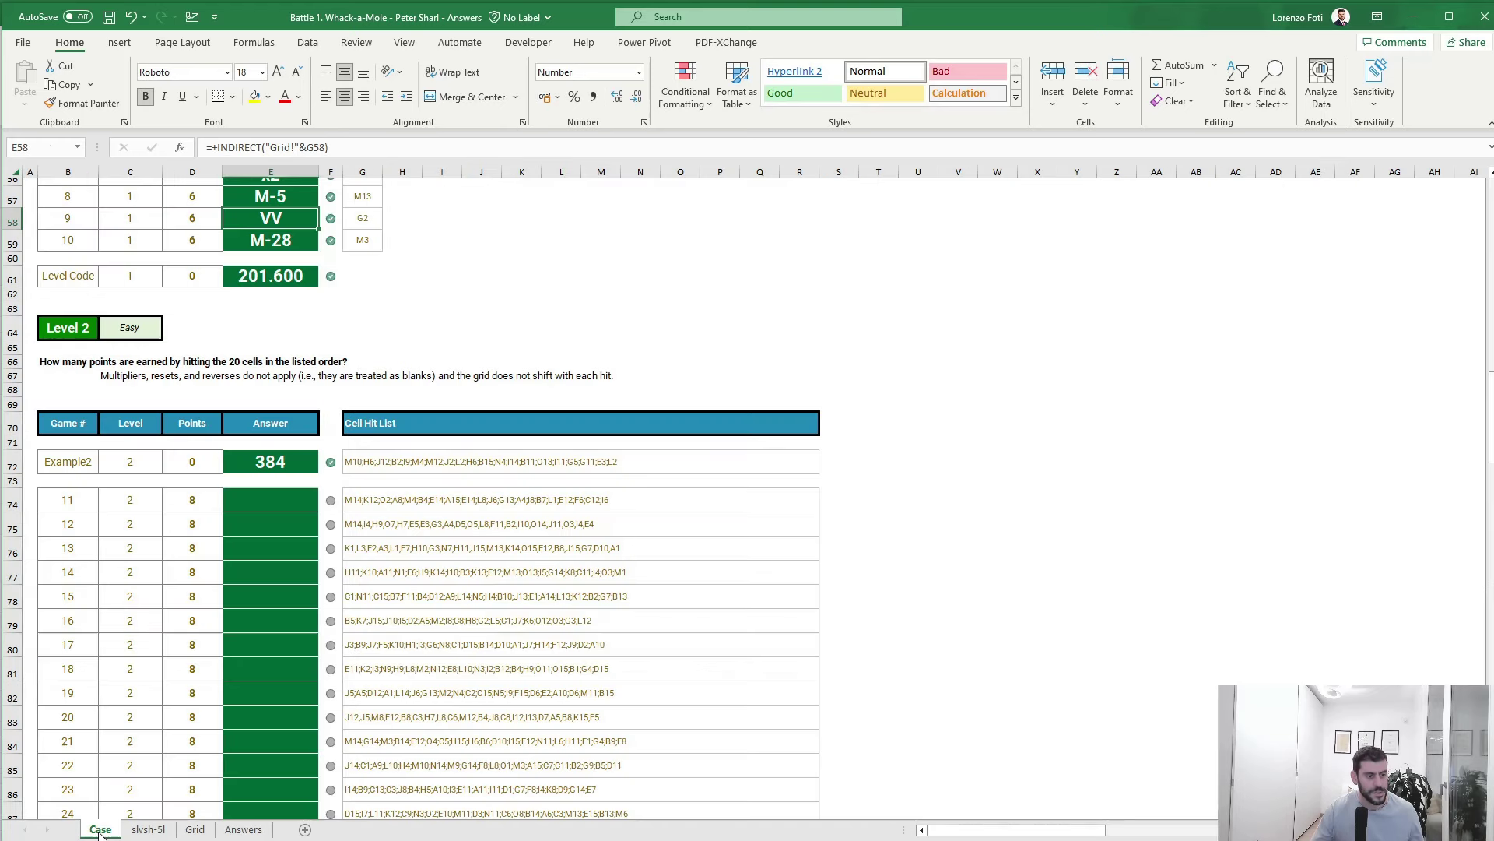
pyautogui.click(263, 460)
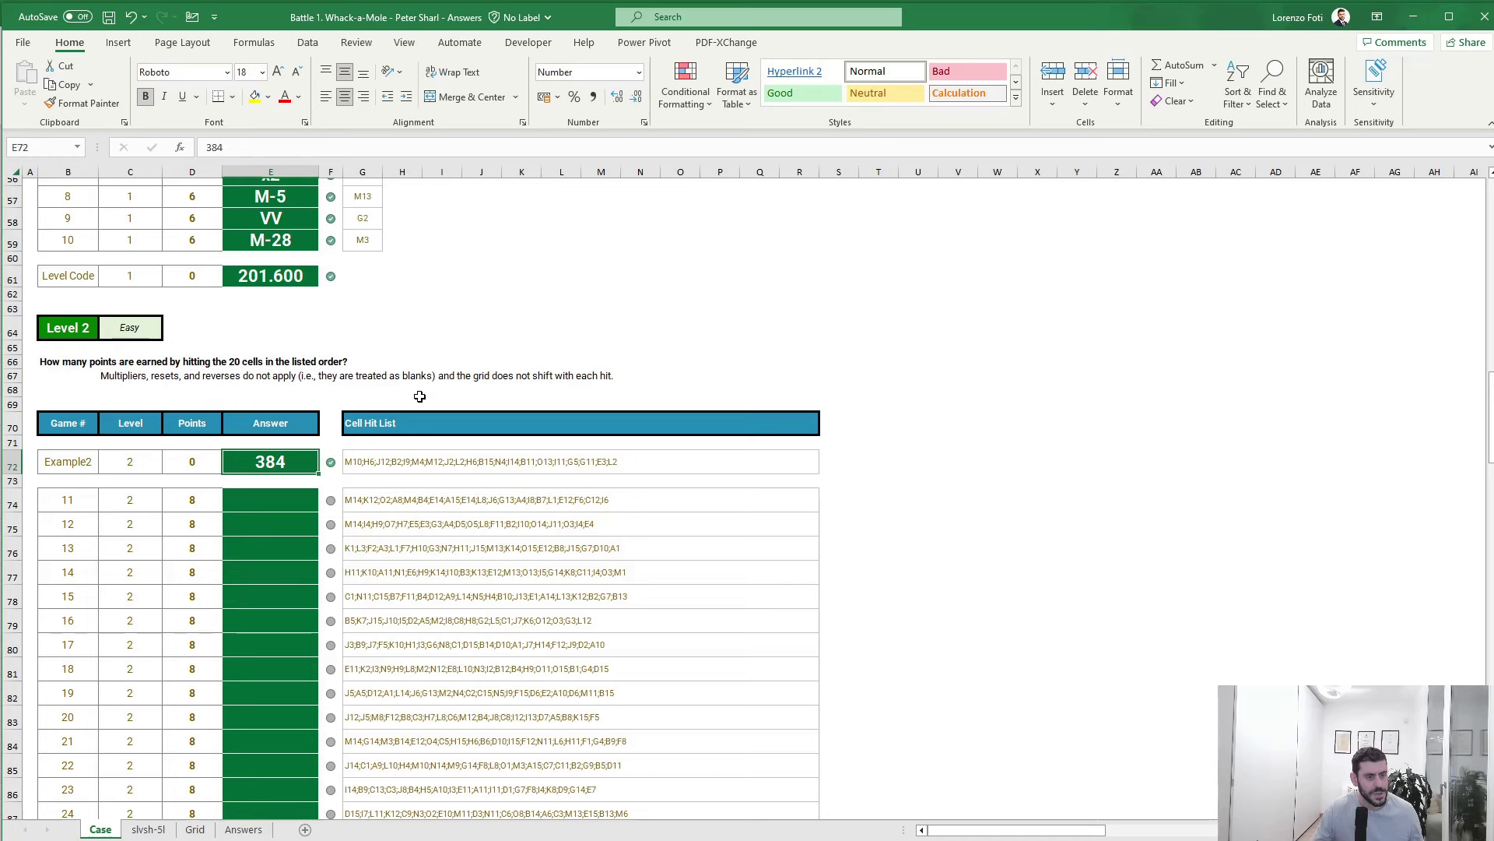
pyautogui.click(148, 829)
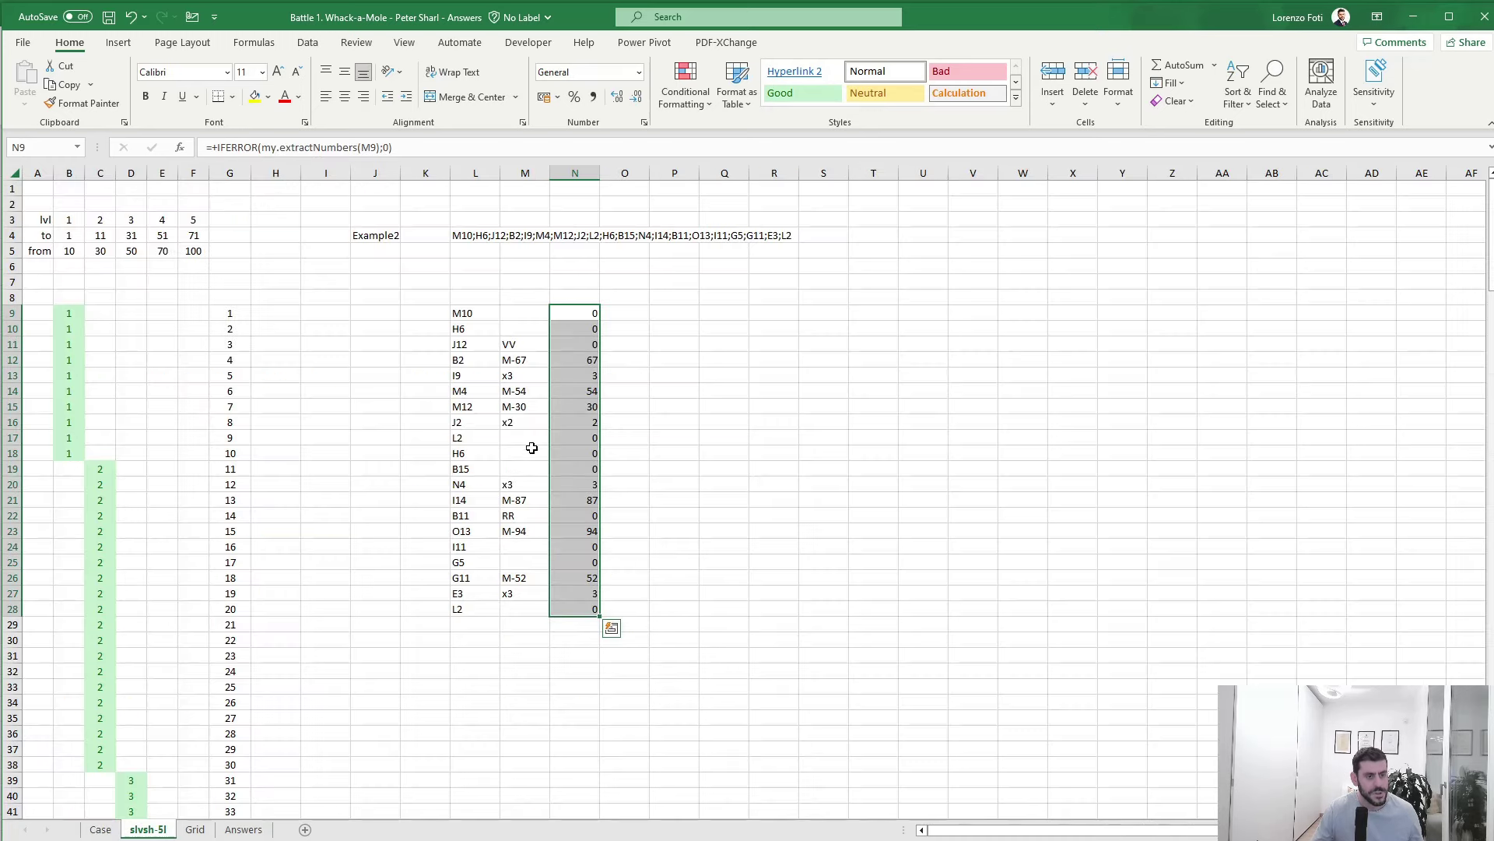
pyautogui.click(584, 371)
pyautogui.press('Left')
# - Enter IF(LEFT(L9)="M";my.extractNumbers(L9);0) in N9 and copy it down to N28
pyautogui.click(584, 314)
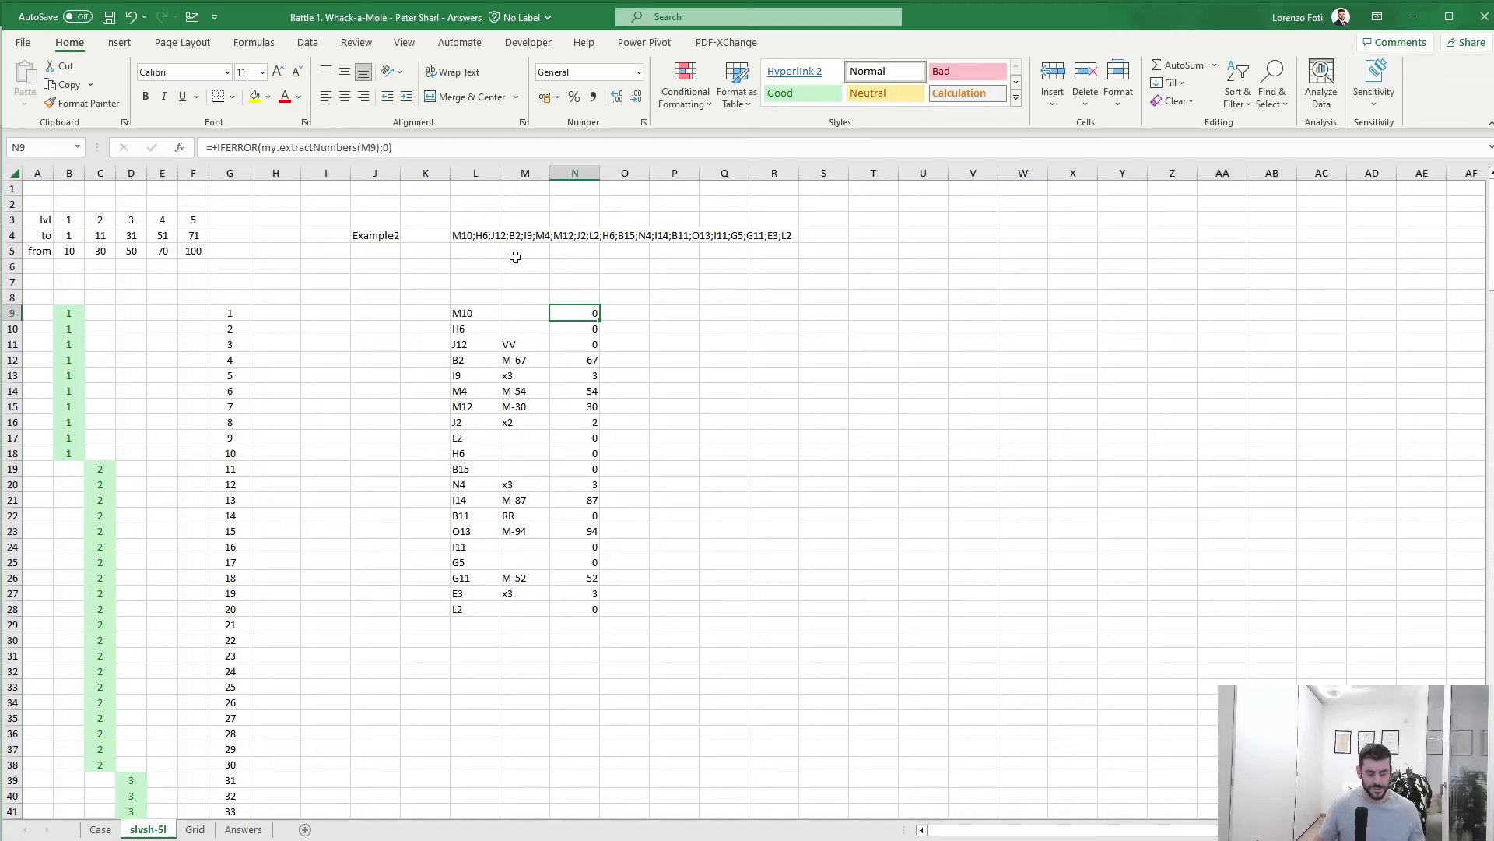
pyautogui.write('+if(left(')
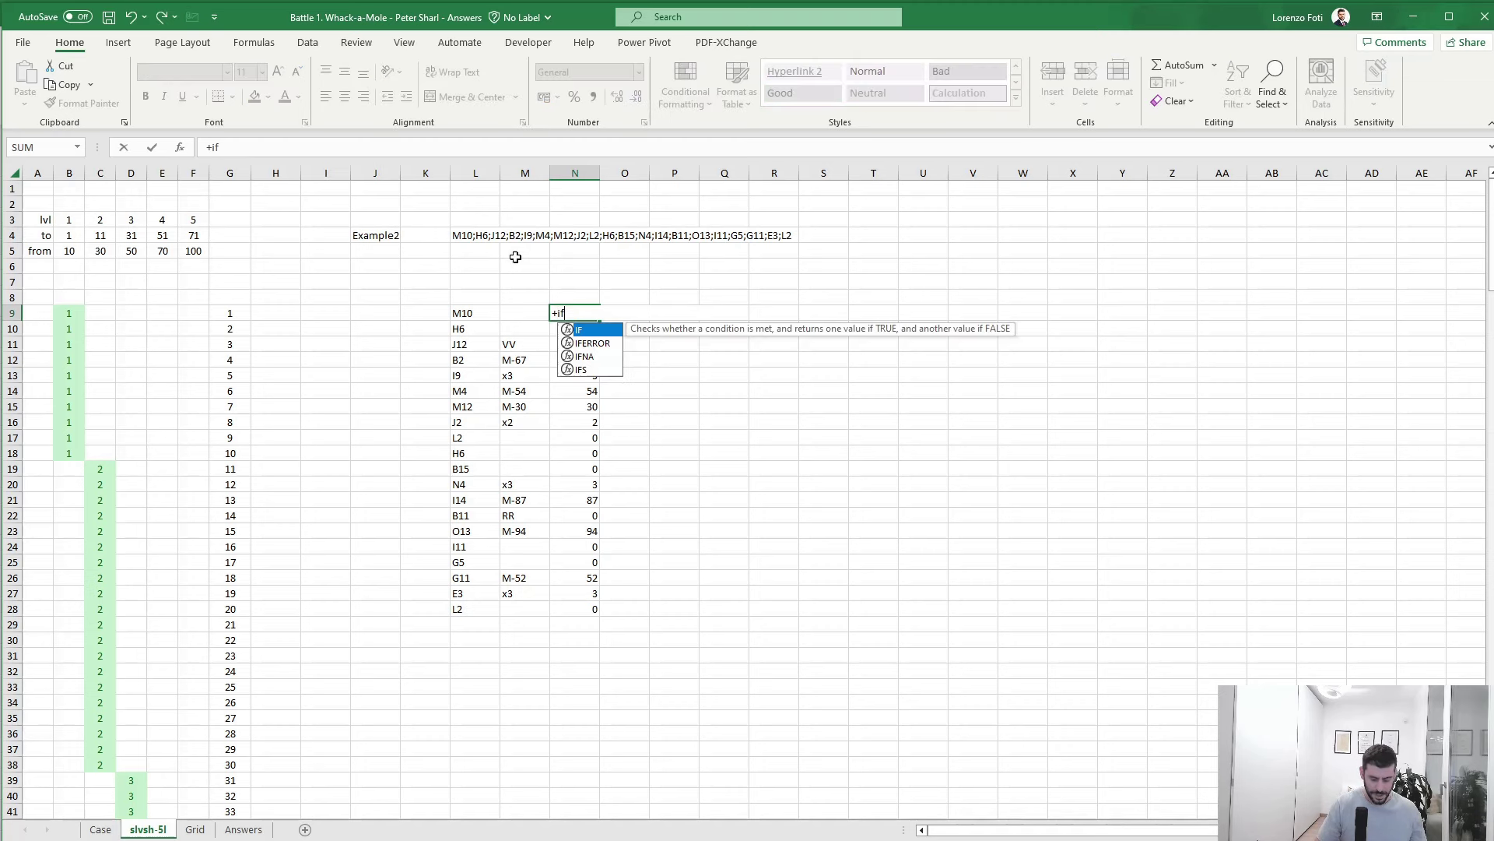
pyautogui.press('Left')
pyautogui.press('Left')
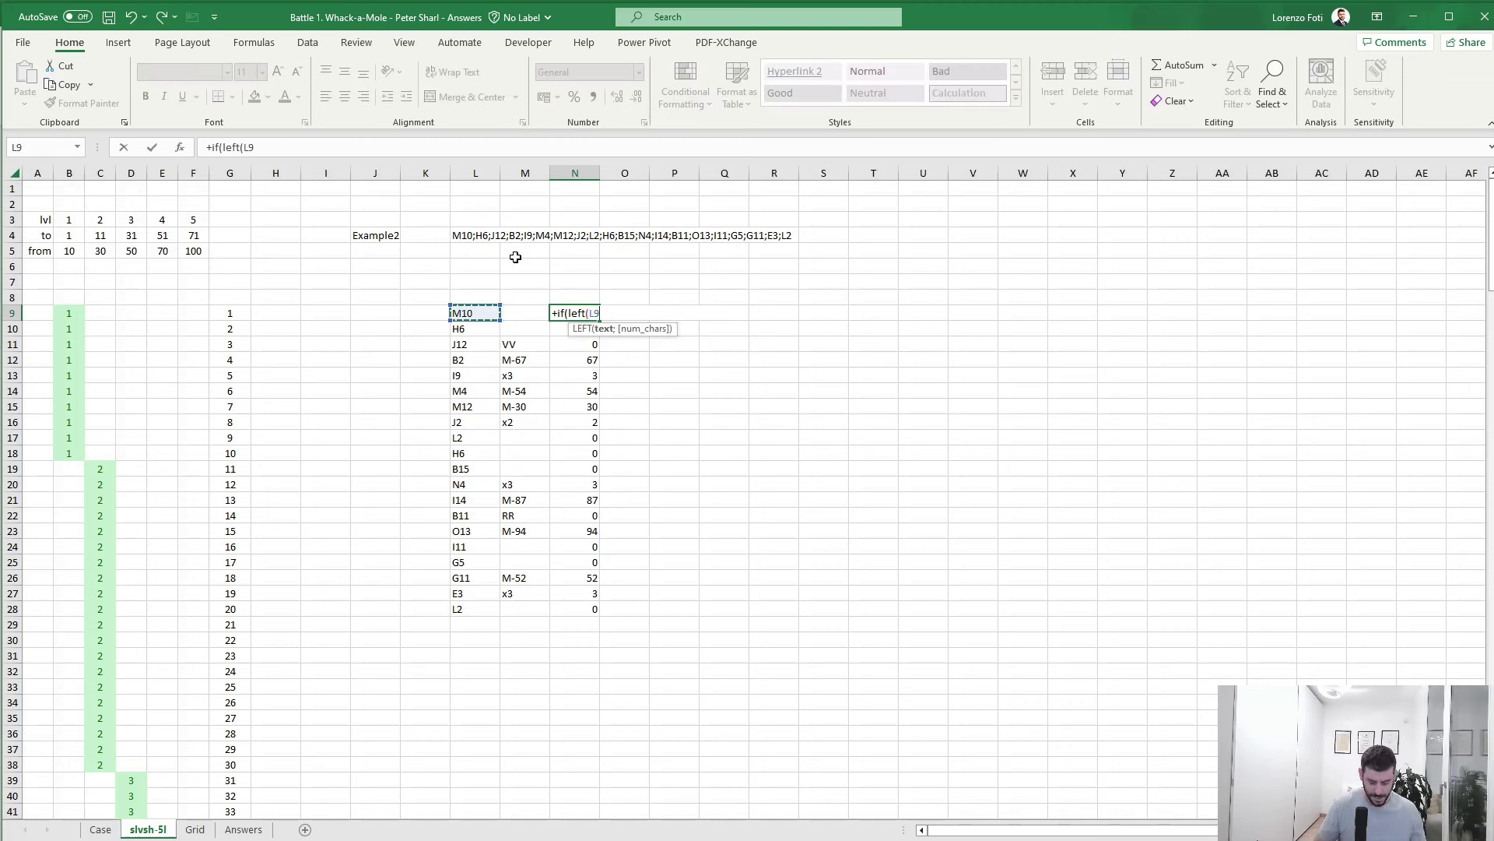
pyautogui.write(')')
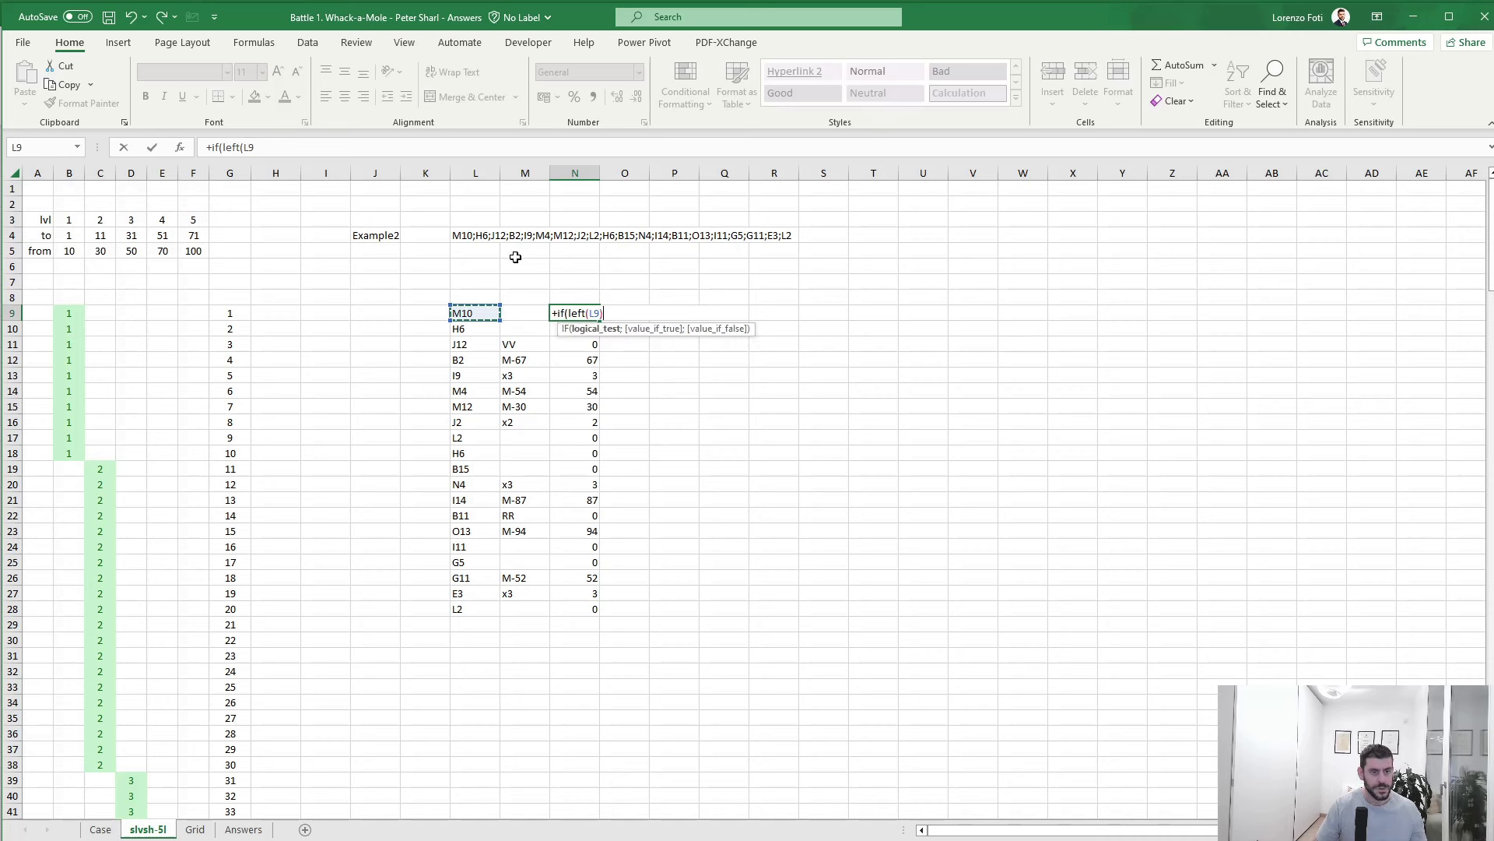
pyautogui.write('="M";')
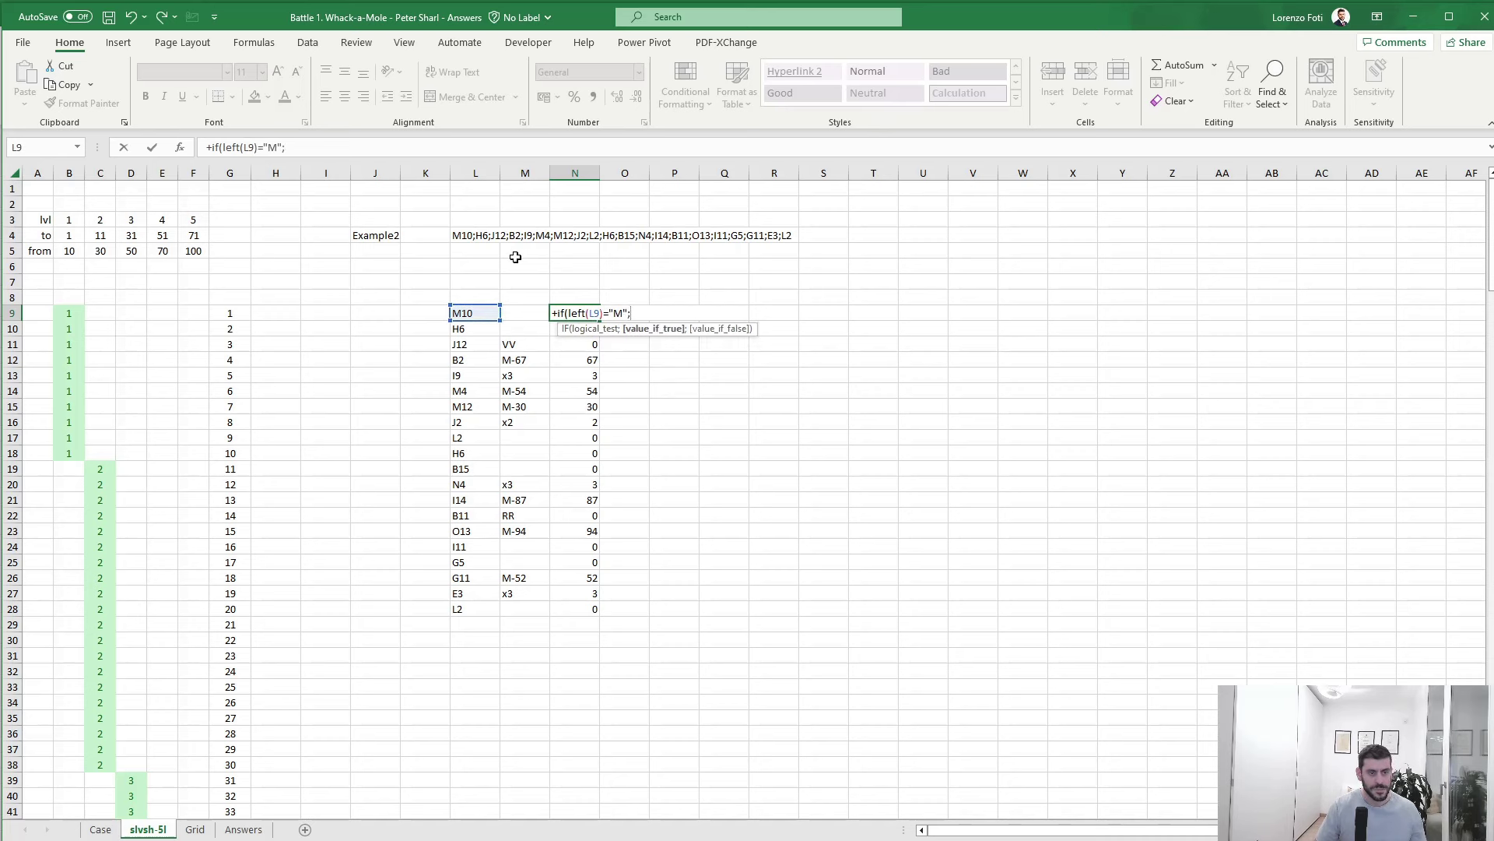
pyautogui.write('my.e')
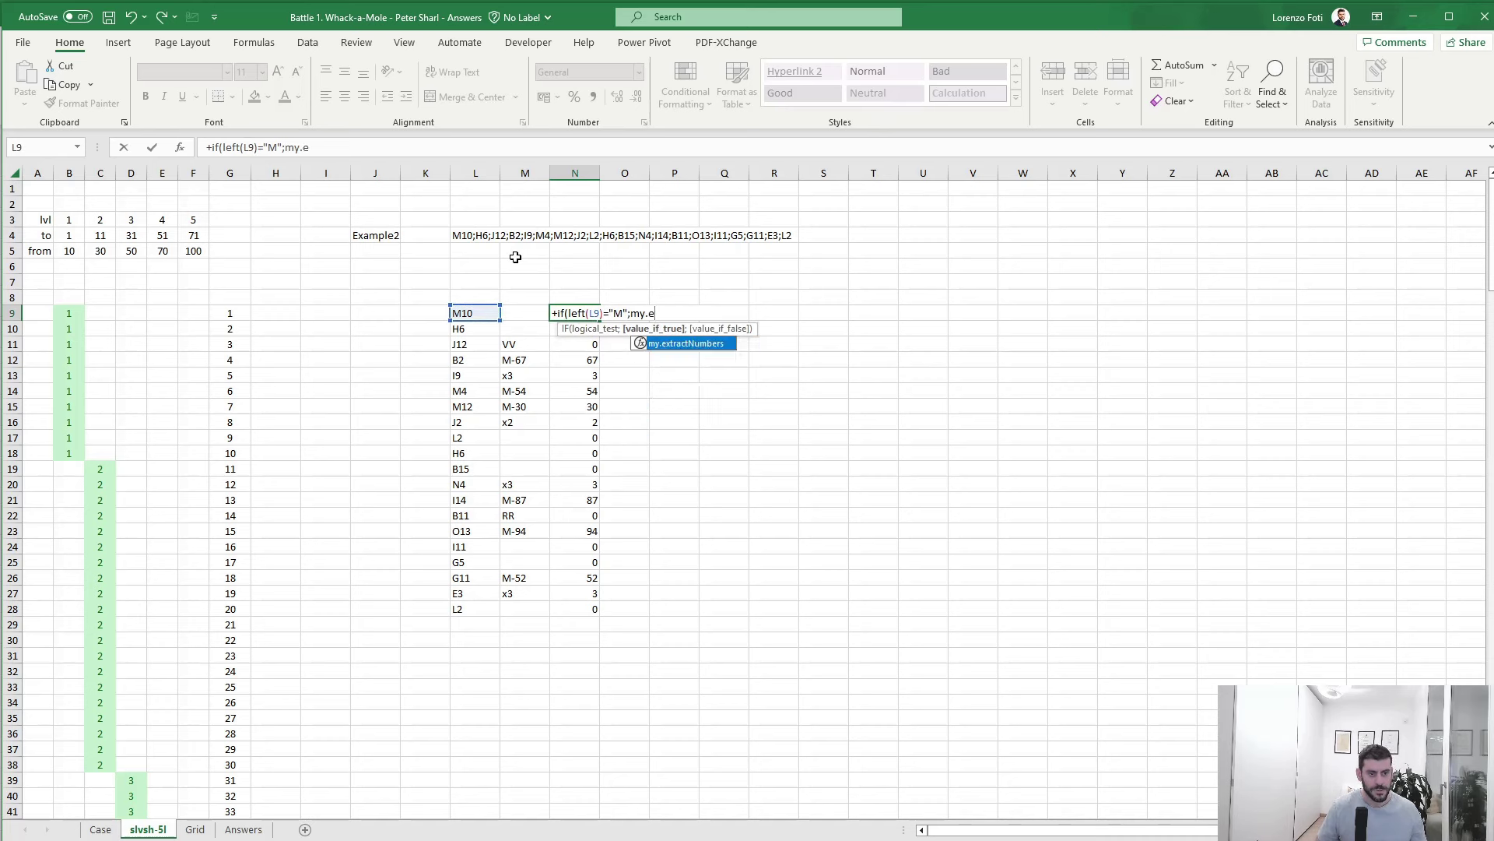
pyautogui.press('Tab')
pyautogui.write('L9')
pyautogui.write(');0)')
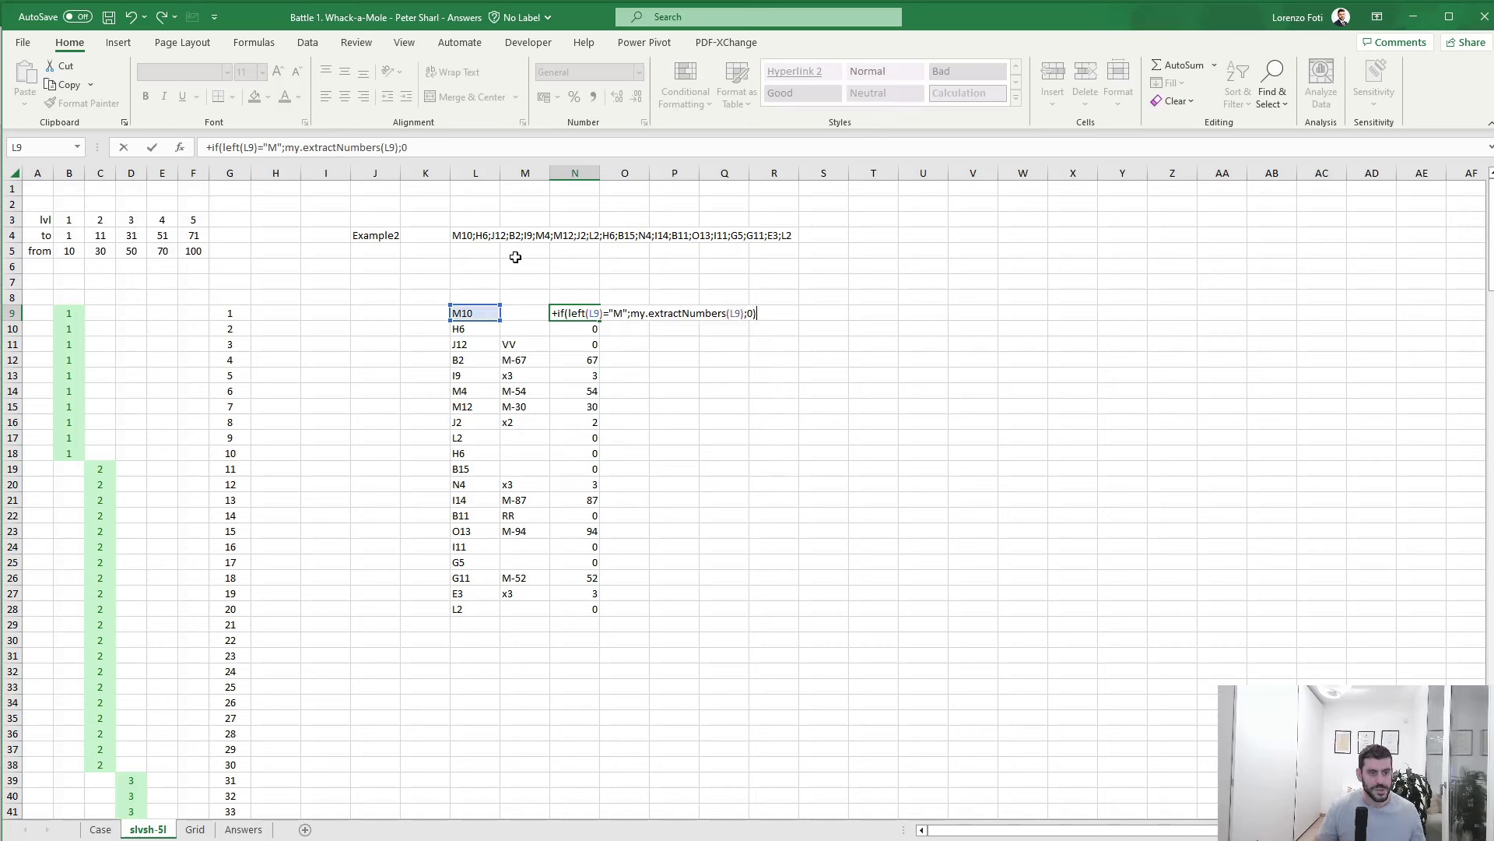
pyautogui.hotkey('ctrl', 'Return')
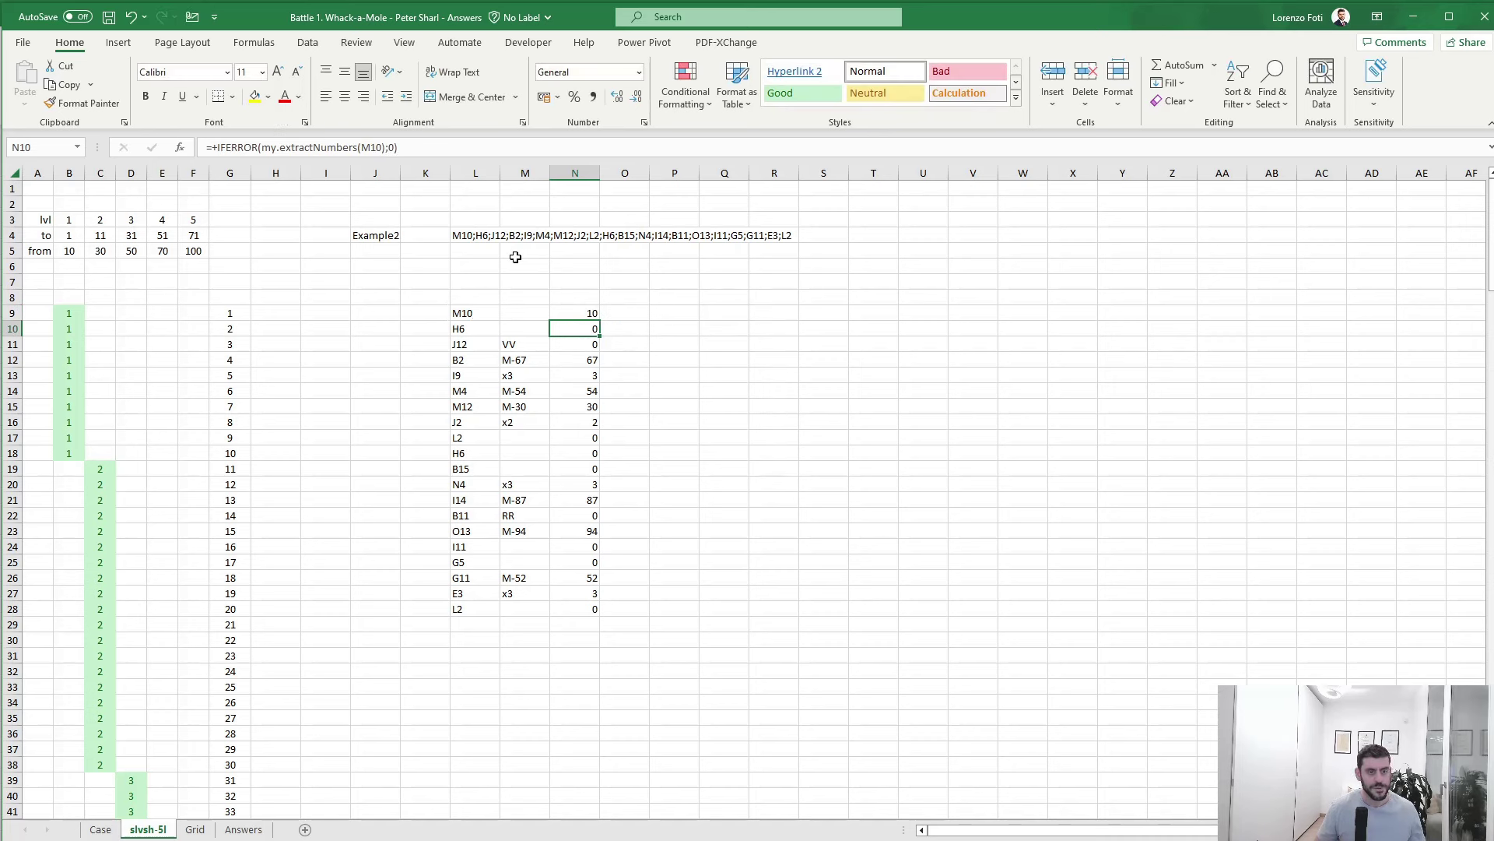
pyautogui.hotkey('ctrl', 'c')
pyautogui.press('Down')
pyautogui.hotkey('ctrl', 'shift', 'Down')
pyautogui.hotkey('ctrl', 'v')
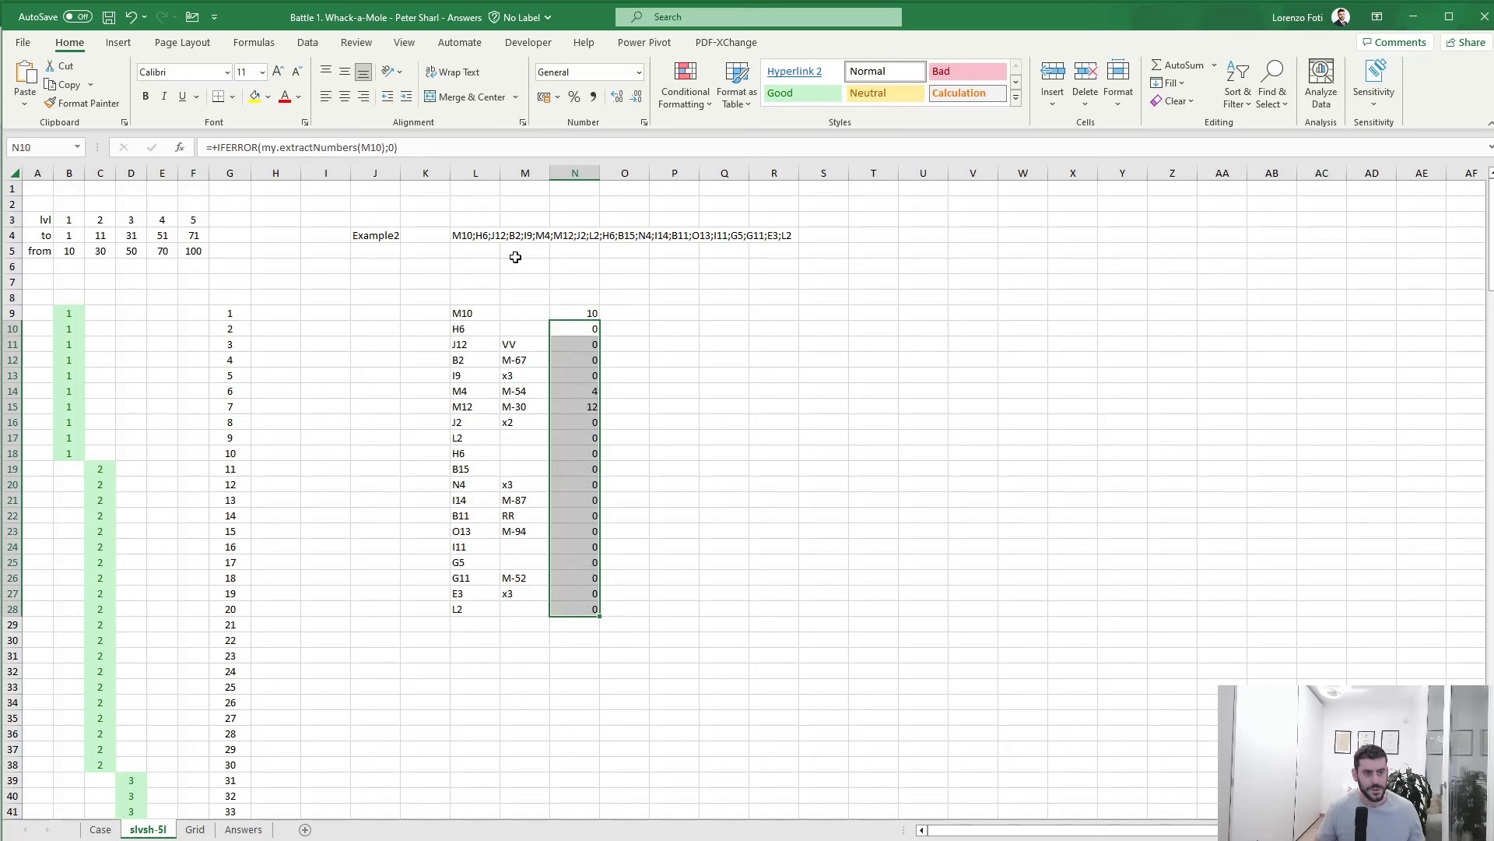
pyautogui.press('Up')
pyautogui.hotkey('ctrl', 'shift', 'Down')
pyautogui.hotkey('ctrl', 'v')
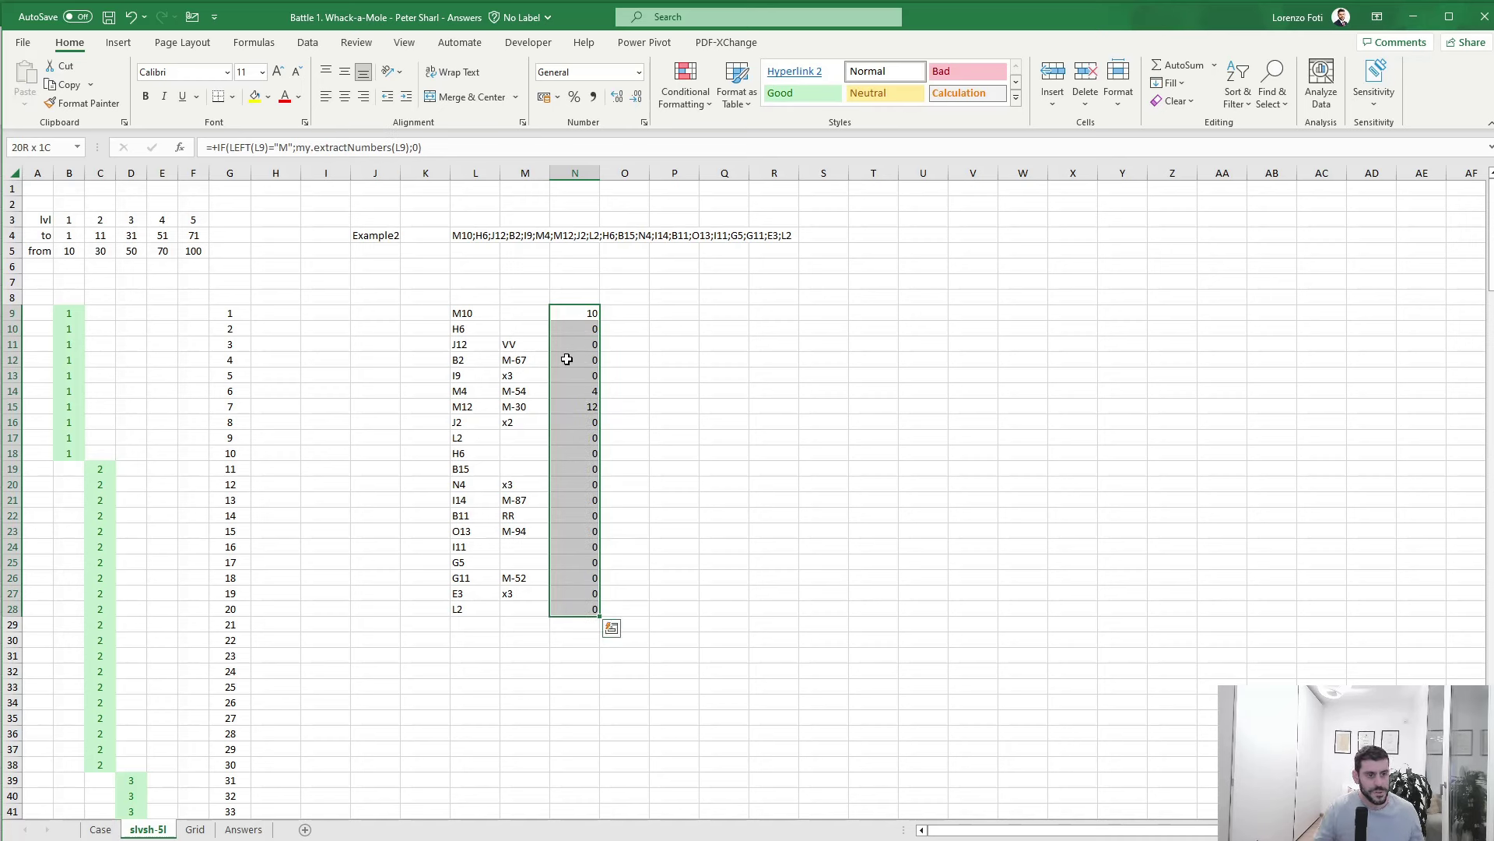
# - Repoint the N9 points formula from L9 to M9 and recopy it through N28
pyautogui.click(589, 313)
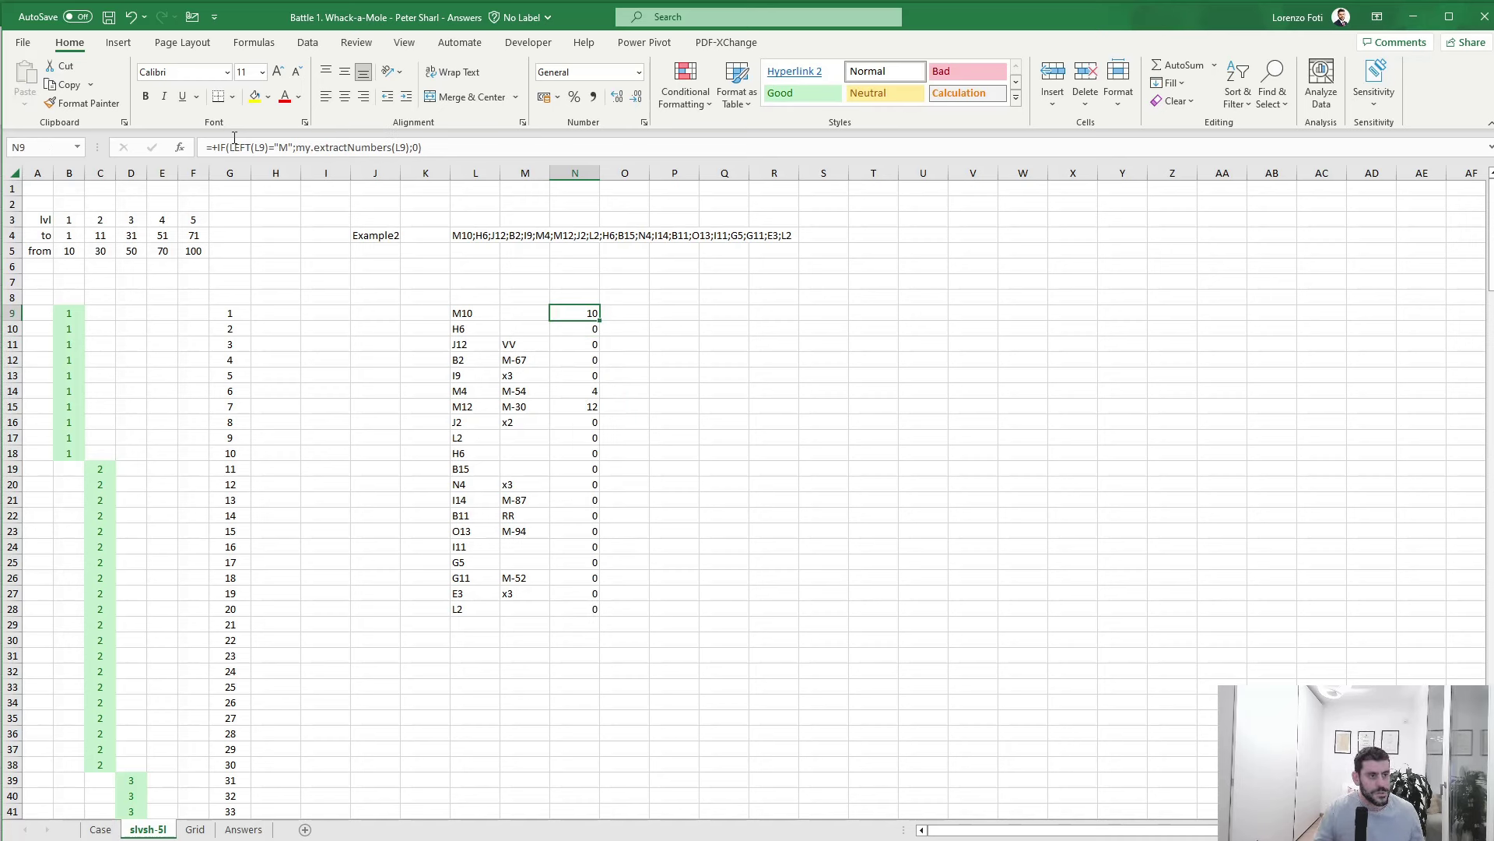
pyautogui.click(232, 147)
pyautogui.moveTo(502, 316); pyautogui.dragTo(529, 314)
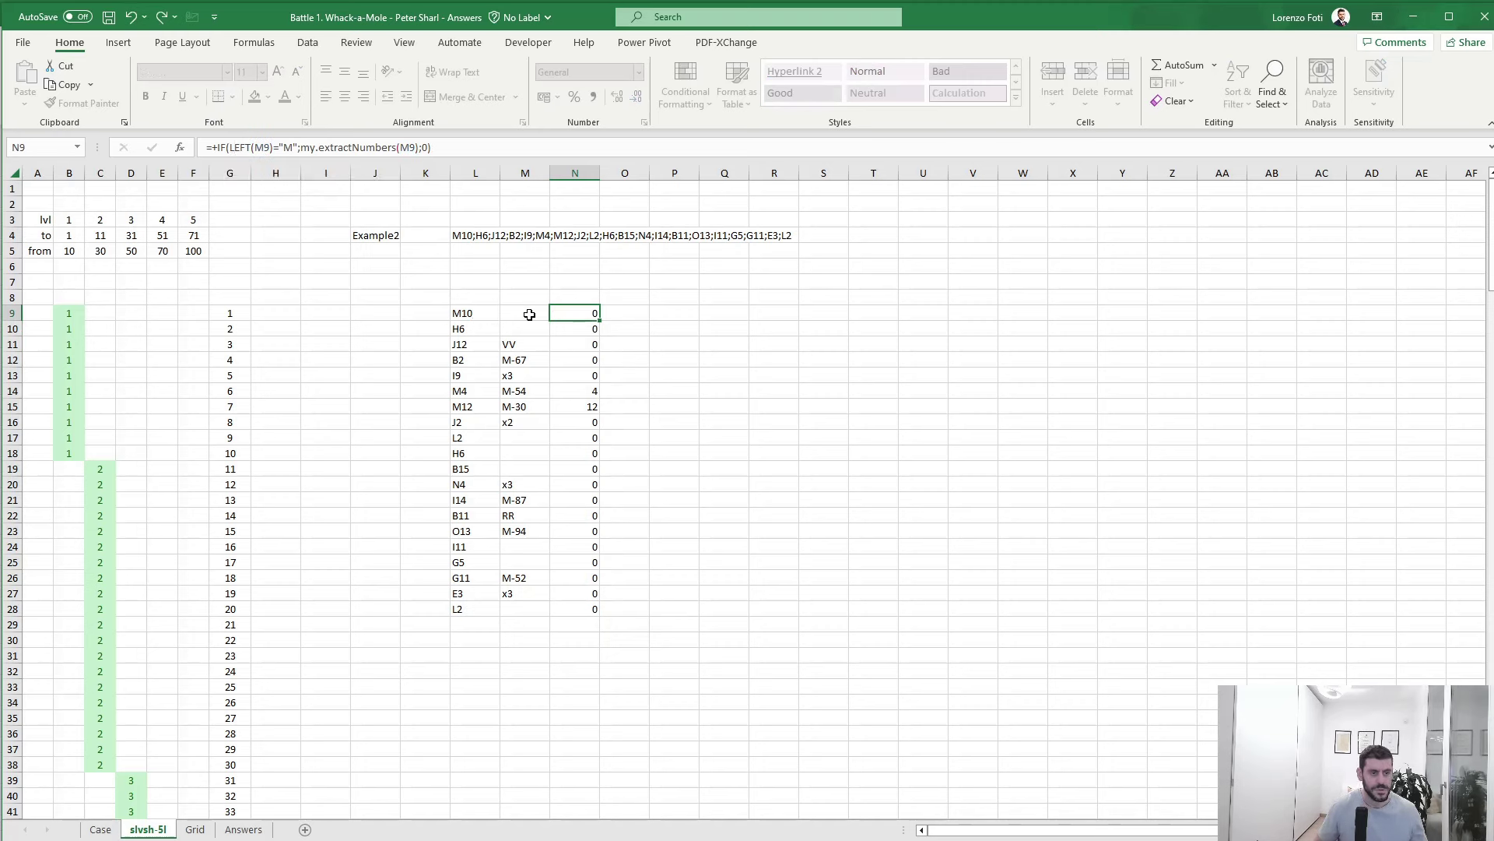
pyautogui.press('Escape')
pyautogui.hotkey('ctrl', 'c')
pyautogui.press('Down')
pyautogui.hotkey('ctrl', 'shift', 'Down')
pyautogui.hotkey('ctrl', 'v')
pyautogui.click(573, 312)
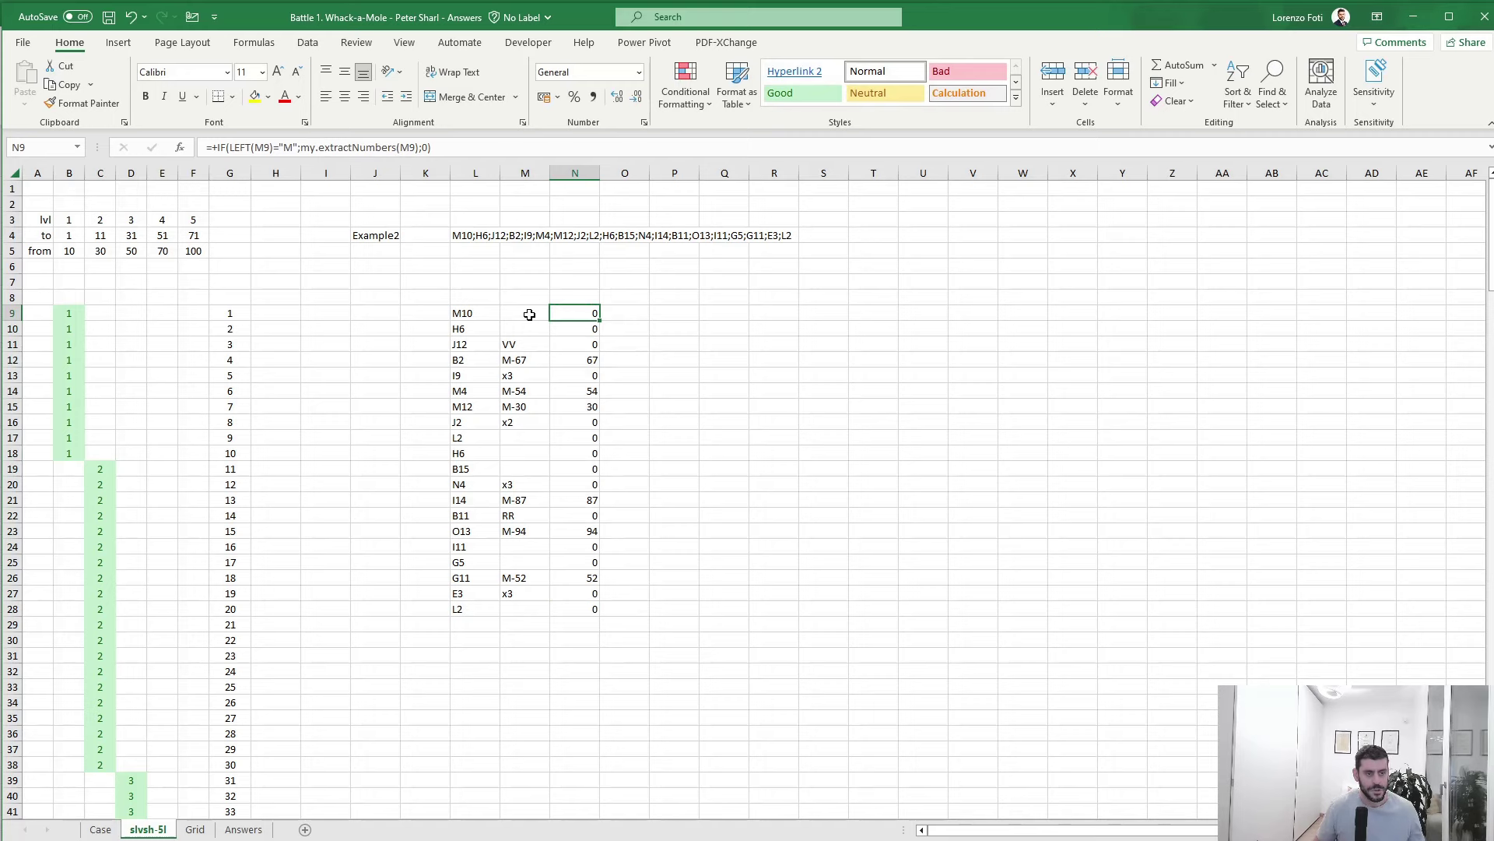
pyautogui.hotkey('ctrl', 'shift', 'Down')
pyautogui.click(101, 830)
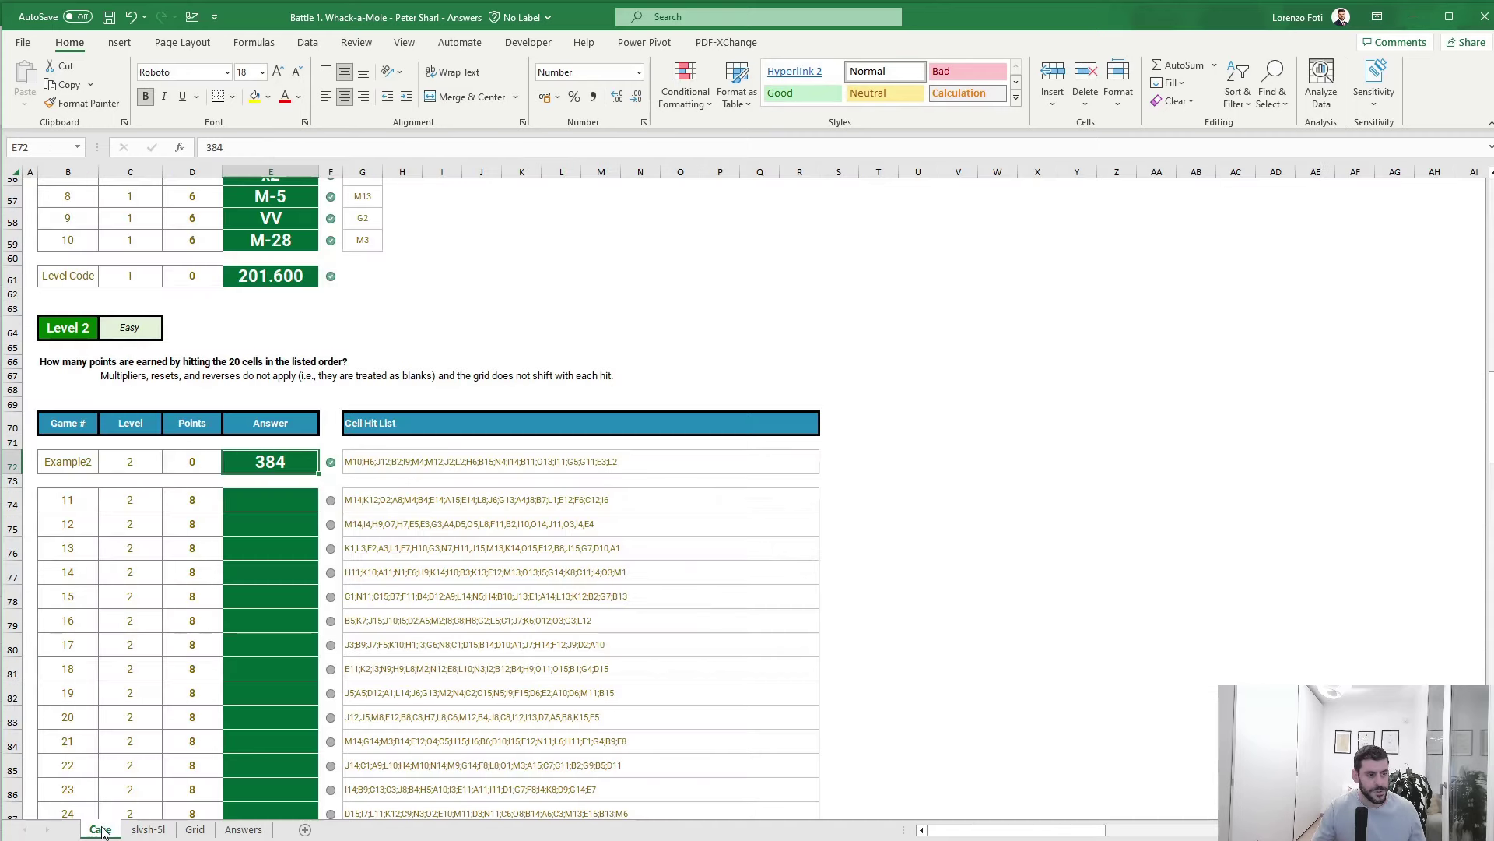
pyautogui.click(147, 830)
# - Total the hit points in H8 with =SUM(N9:N28), giving 384
pyautogui.click(276, 295)
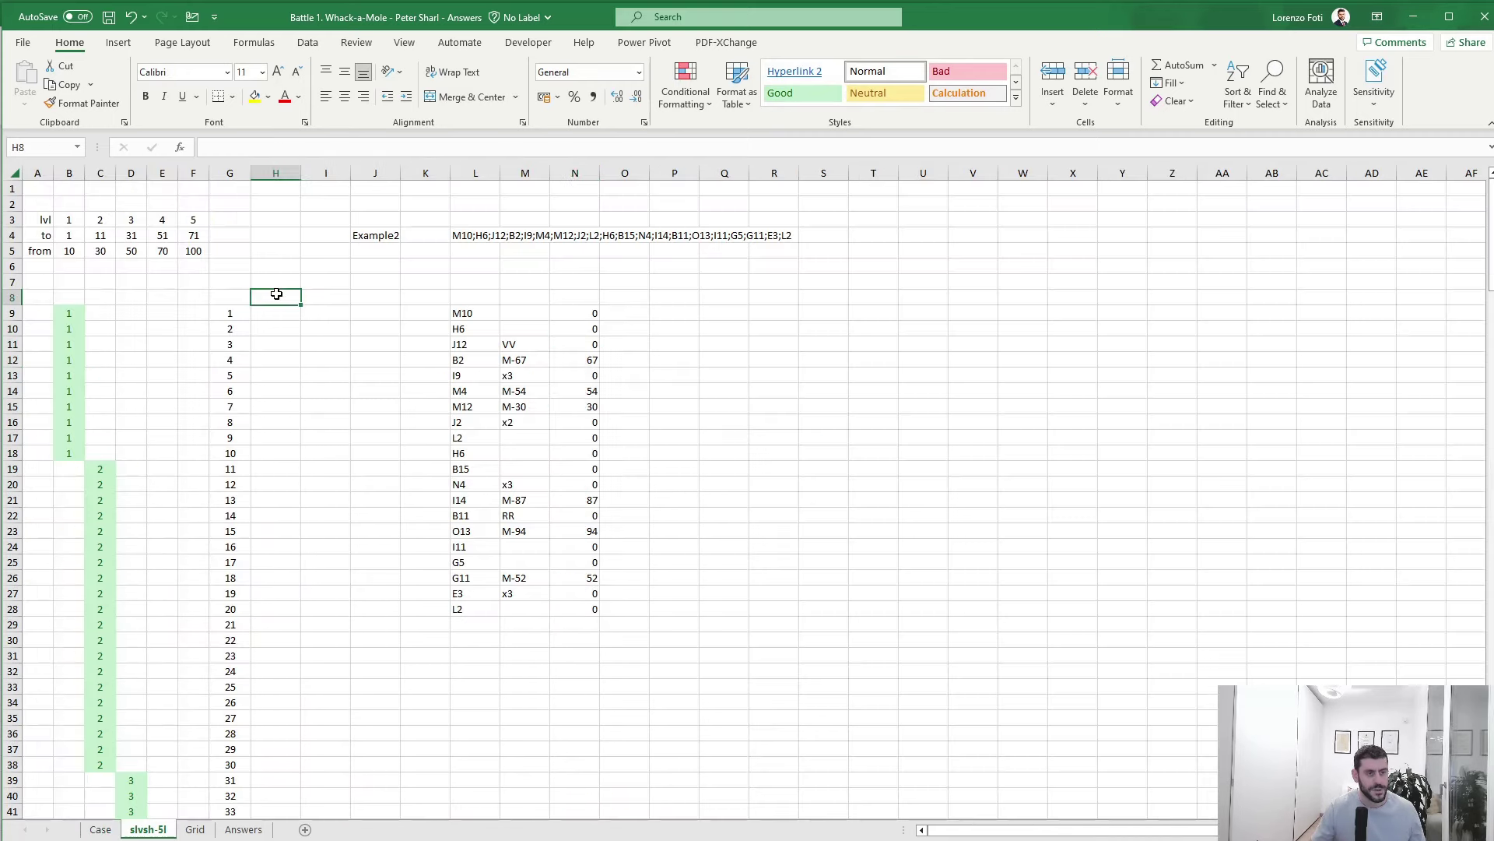
pyautogui.write('+sum(')
pyautogui.press('Right')
pyautogui.press('Right')
pyautogui.press('Right')
pyautogui.press('Right')
pyautogui.press('Right')
pyautogui.press('Down')
pyautogui.press('Right')
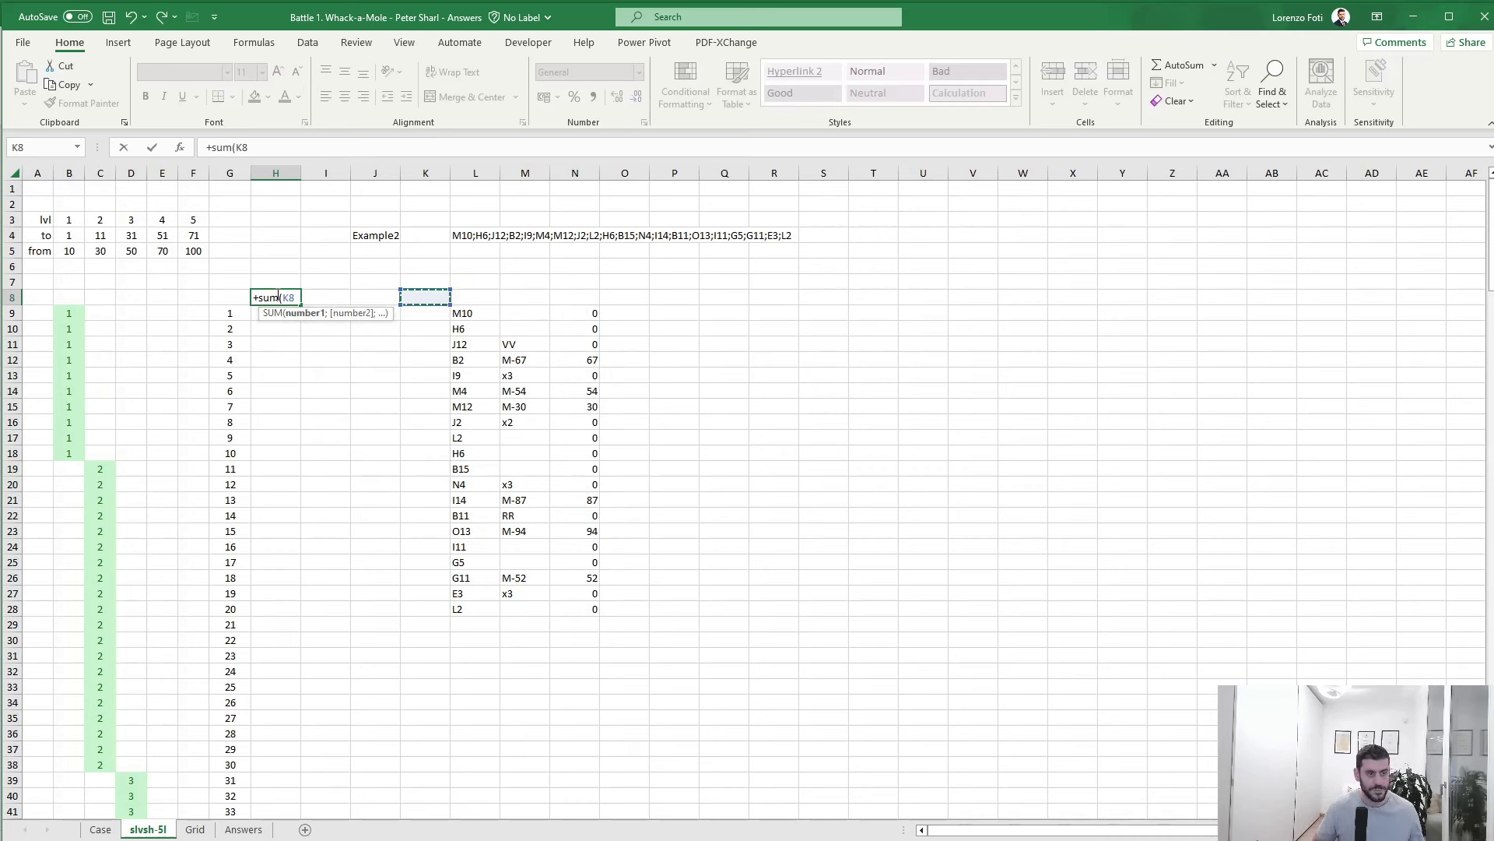
pyautogui.hotkey('ctrl', 'shift', 'Down')
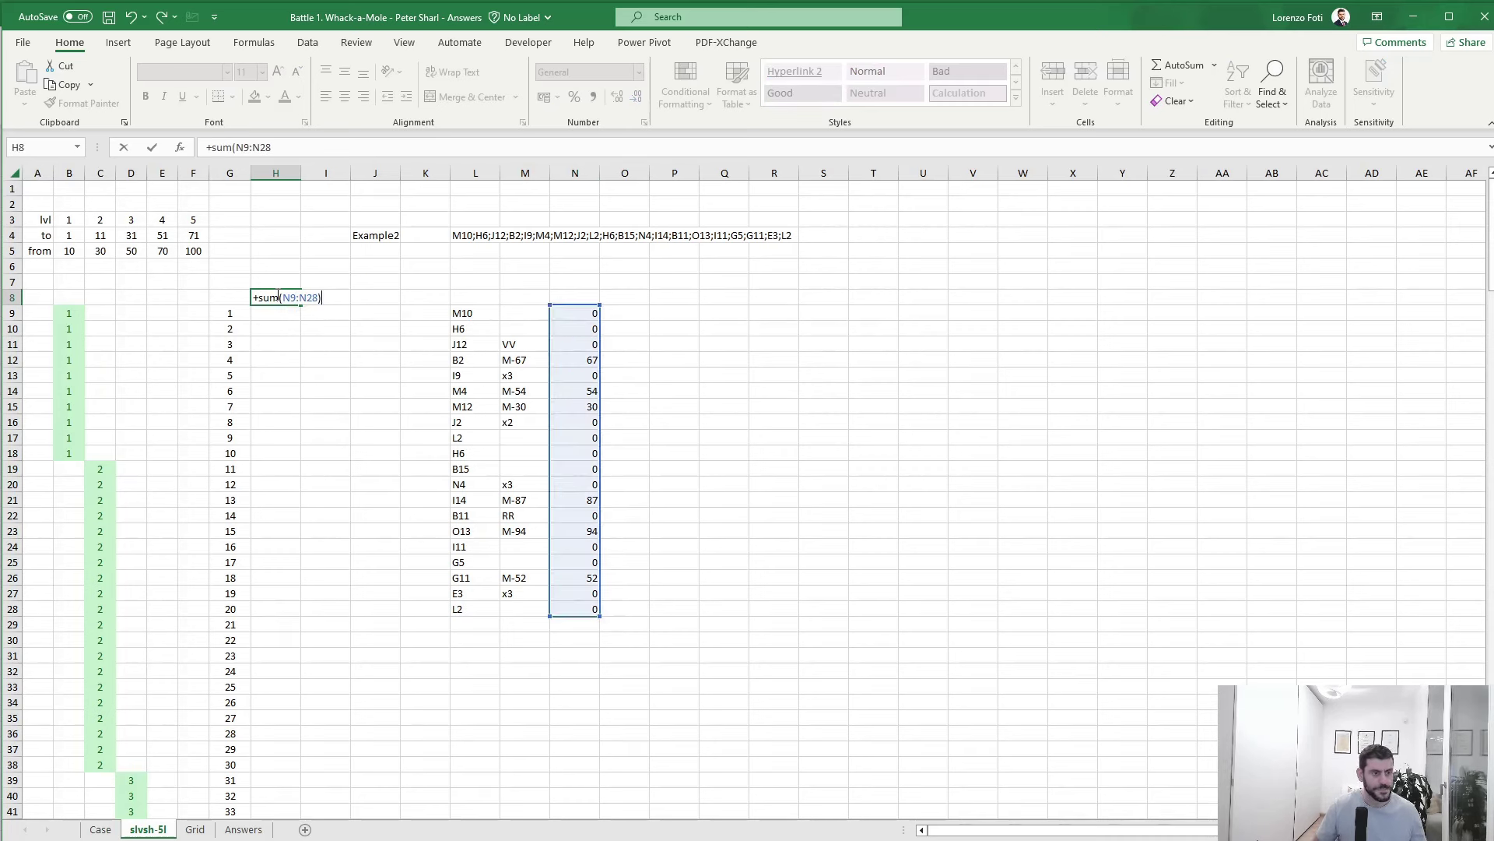
pyautogui.press('Return')
# - Create a data table on G8:H108 with column input J4 and recalculate it
pyautogui.hotkey('shift', 'Up')
pyautogui.hotkey('shift', 'Left')
pyautogui.hotkey('ctrl', 'shift', 'Down')
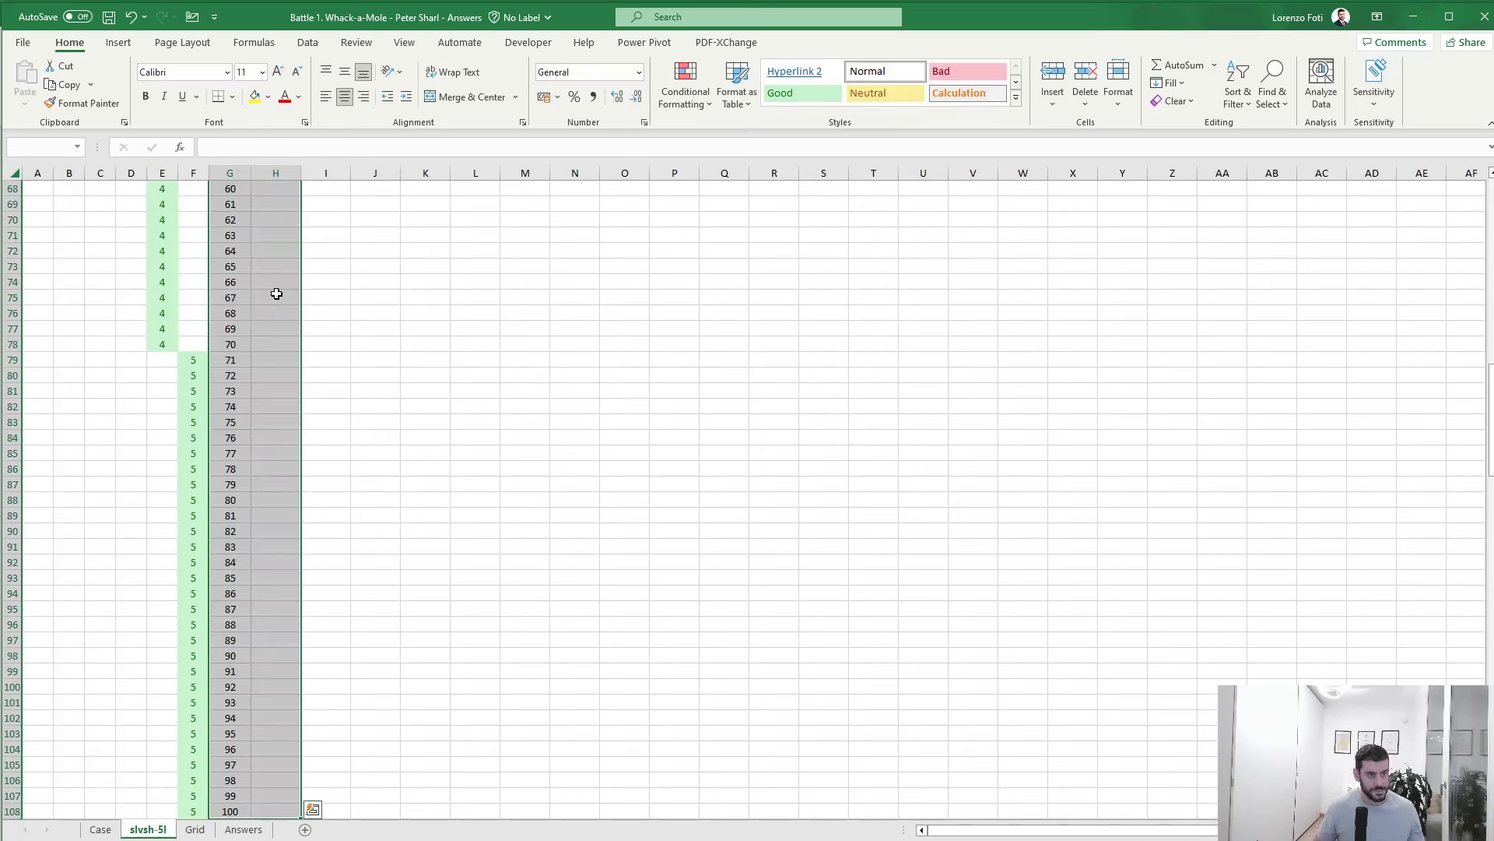
pyautogui.hotkey('alt', 'a')
pyautogui.press('w')
pyautogui.press('t')
pyautogui.press('Tab')
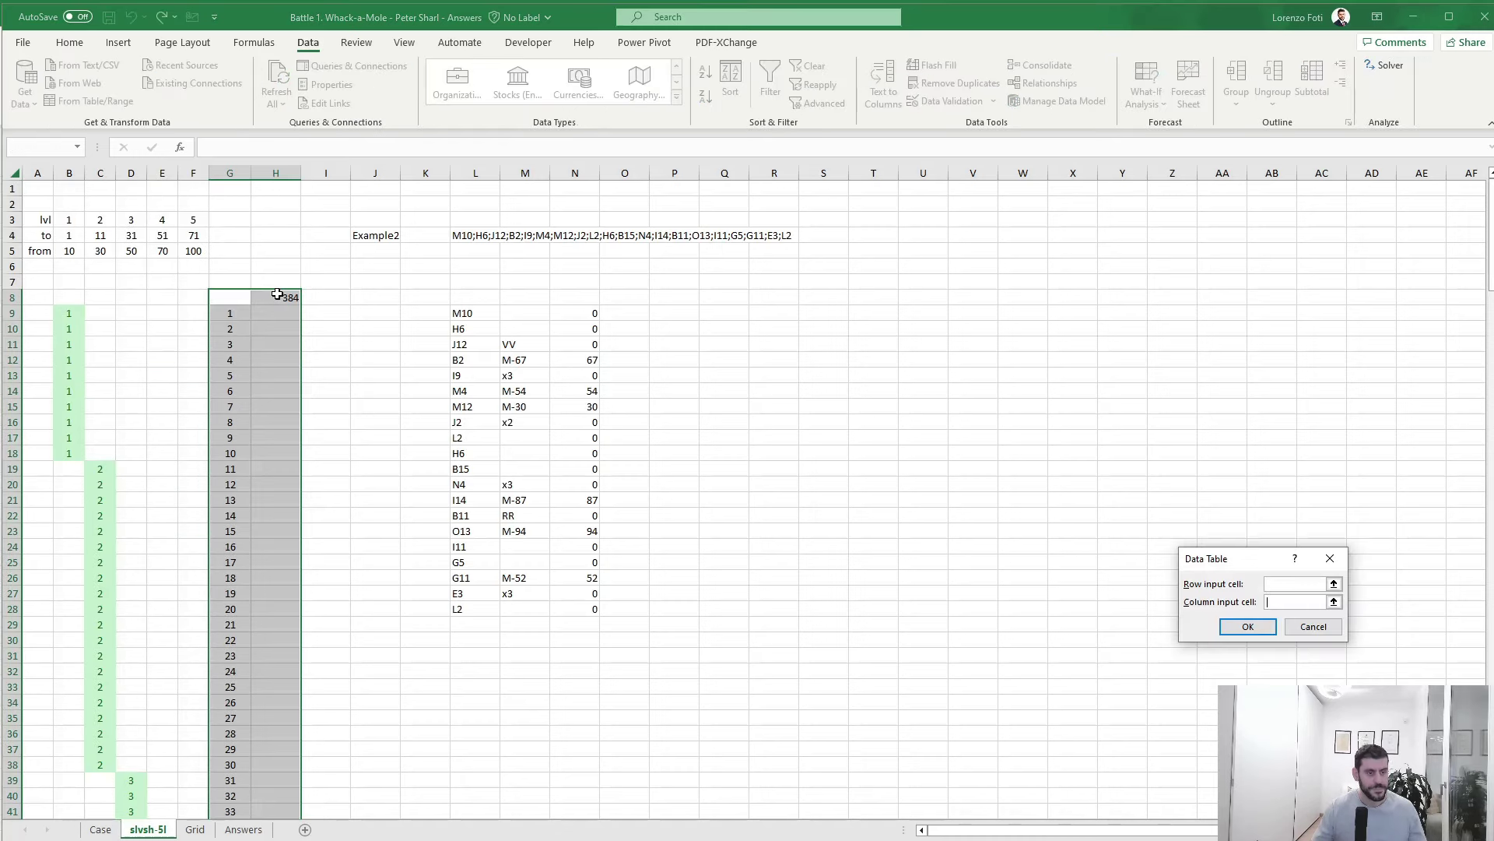
pyautogui.click(386, 238)
pyautogui.press('Return')
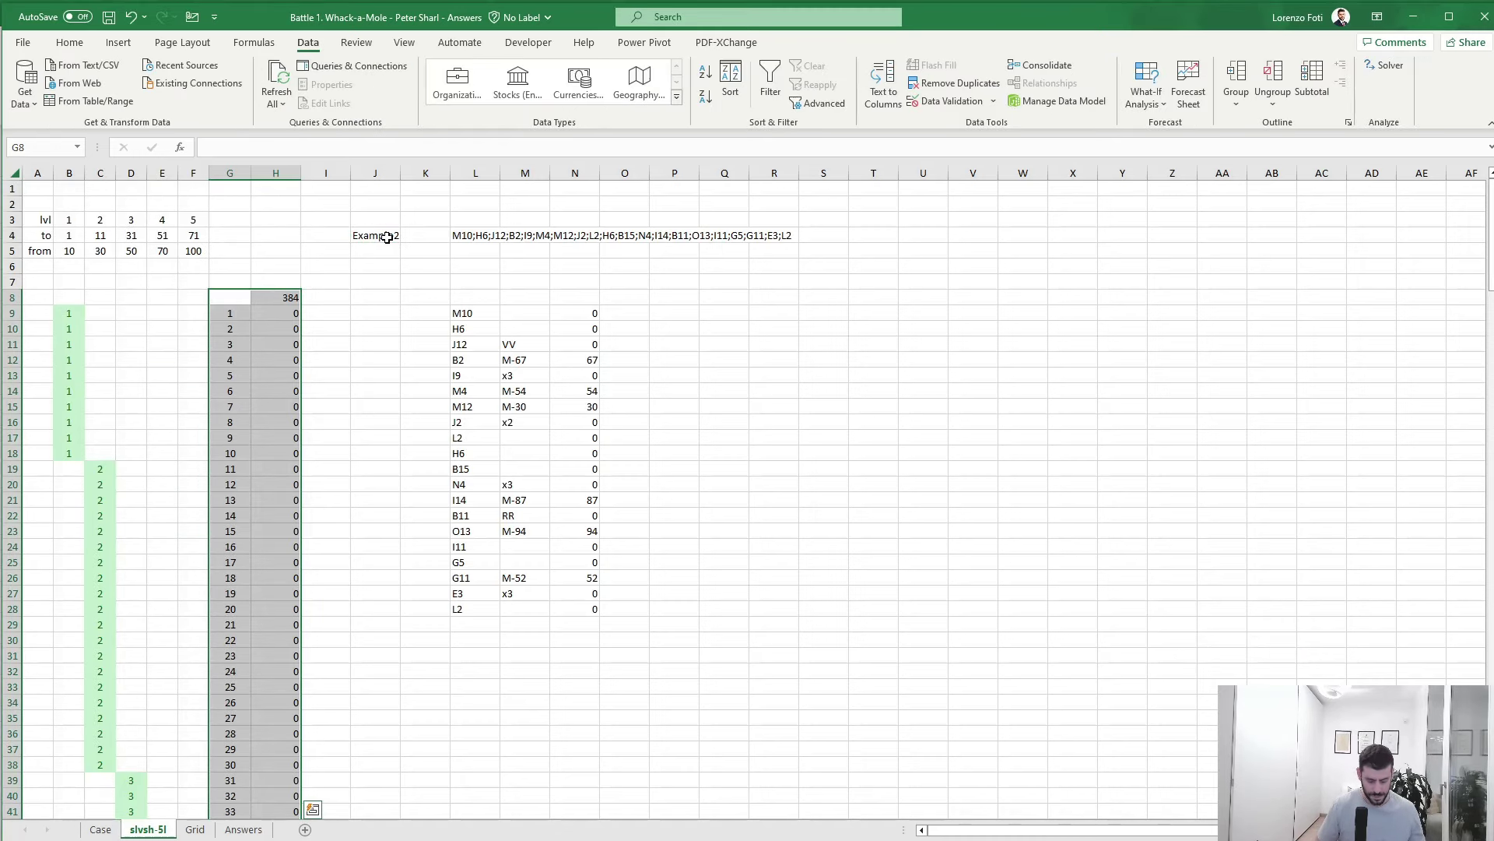
pyautogui.hotkey('alt', 'm')
pyautogui.press('x')
pyautogui.press('a')
# - Copy the game 11–30 totals in H19:H38 and select Case sheet cell E74
pyautogui.scroll(-4, 338, 463)
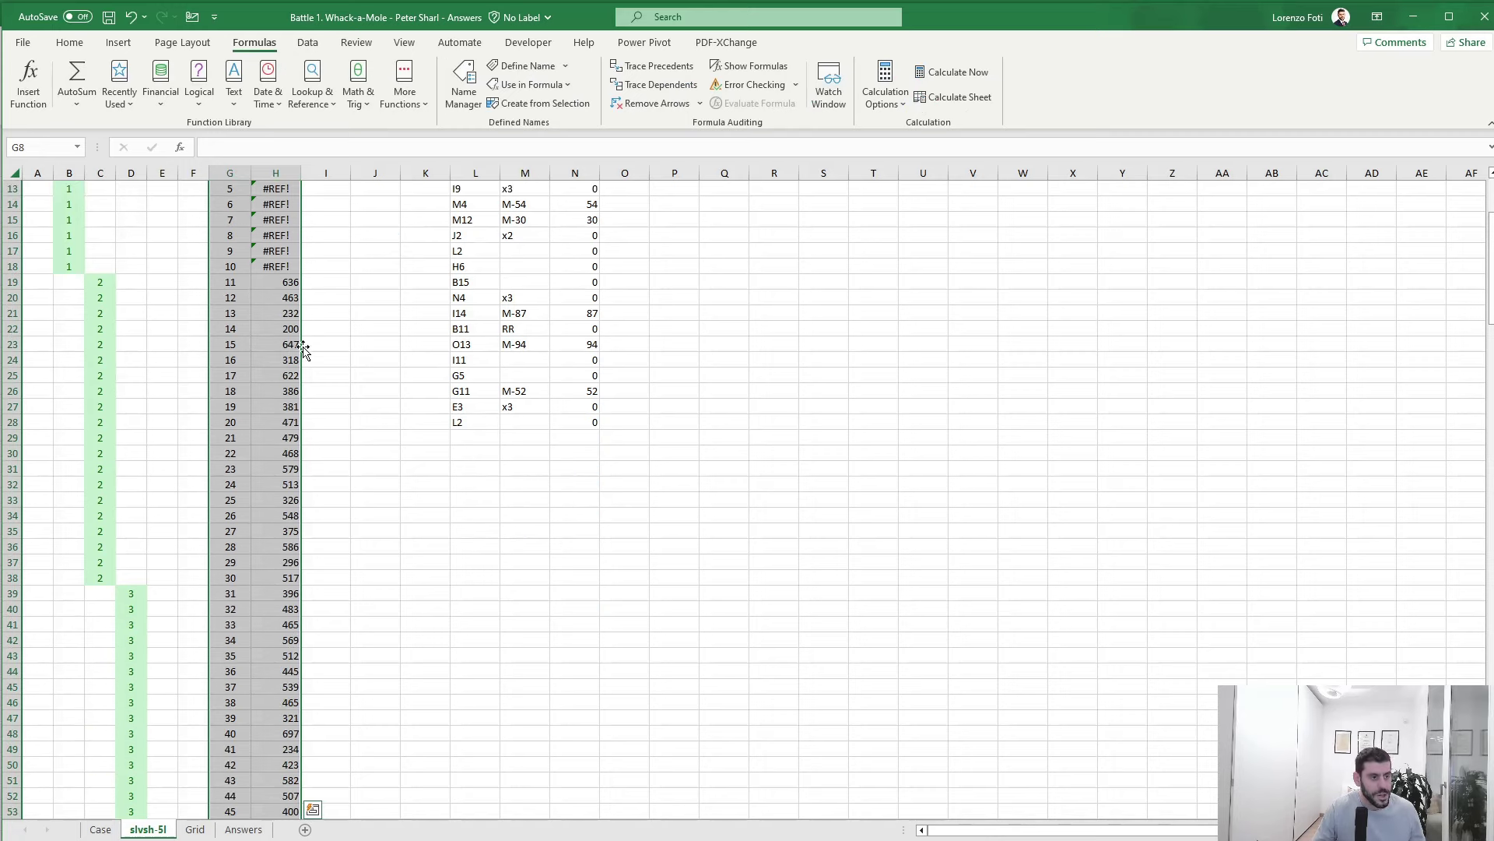
pyautogui.moveTo(276, 282); pyautogui.dragTo(279, 577)
pyautogui.hotkey('ctrl', 'c')
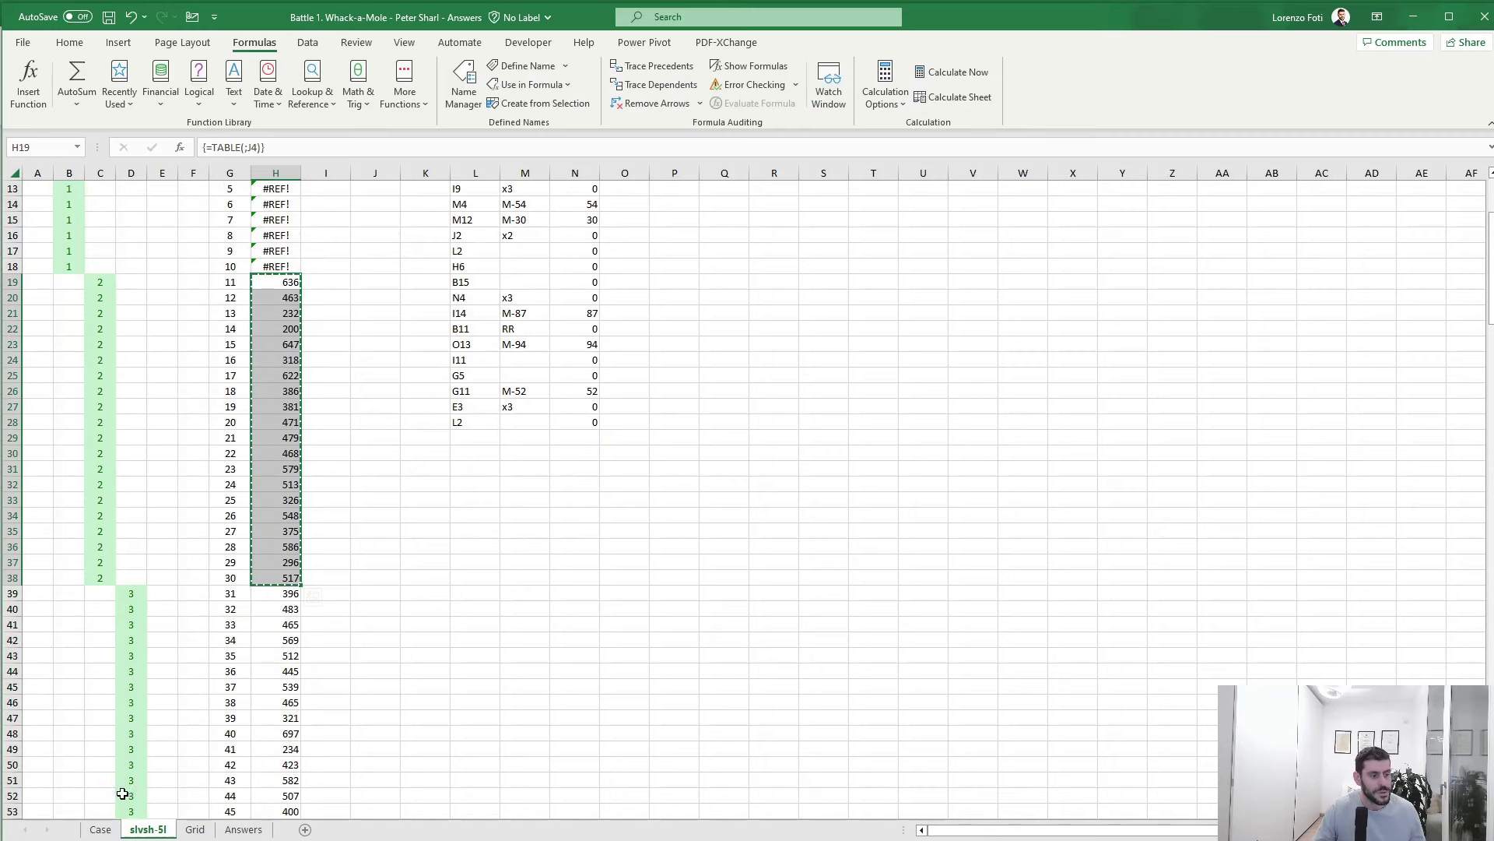
pyautogui.click(100, 829)
pyautogui.click(256, 499)
# - Paste the game 11–30 totals as values into E74 onward, review Level 3, then go back to slvsh-5l
pyautogui.rightClick(261, 502)
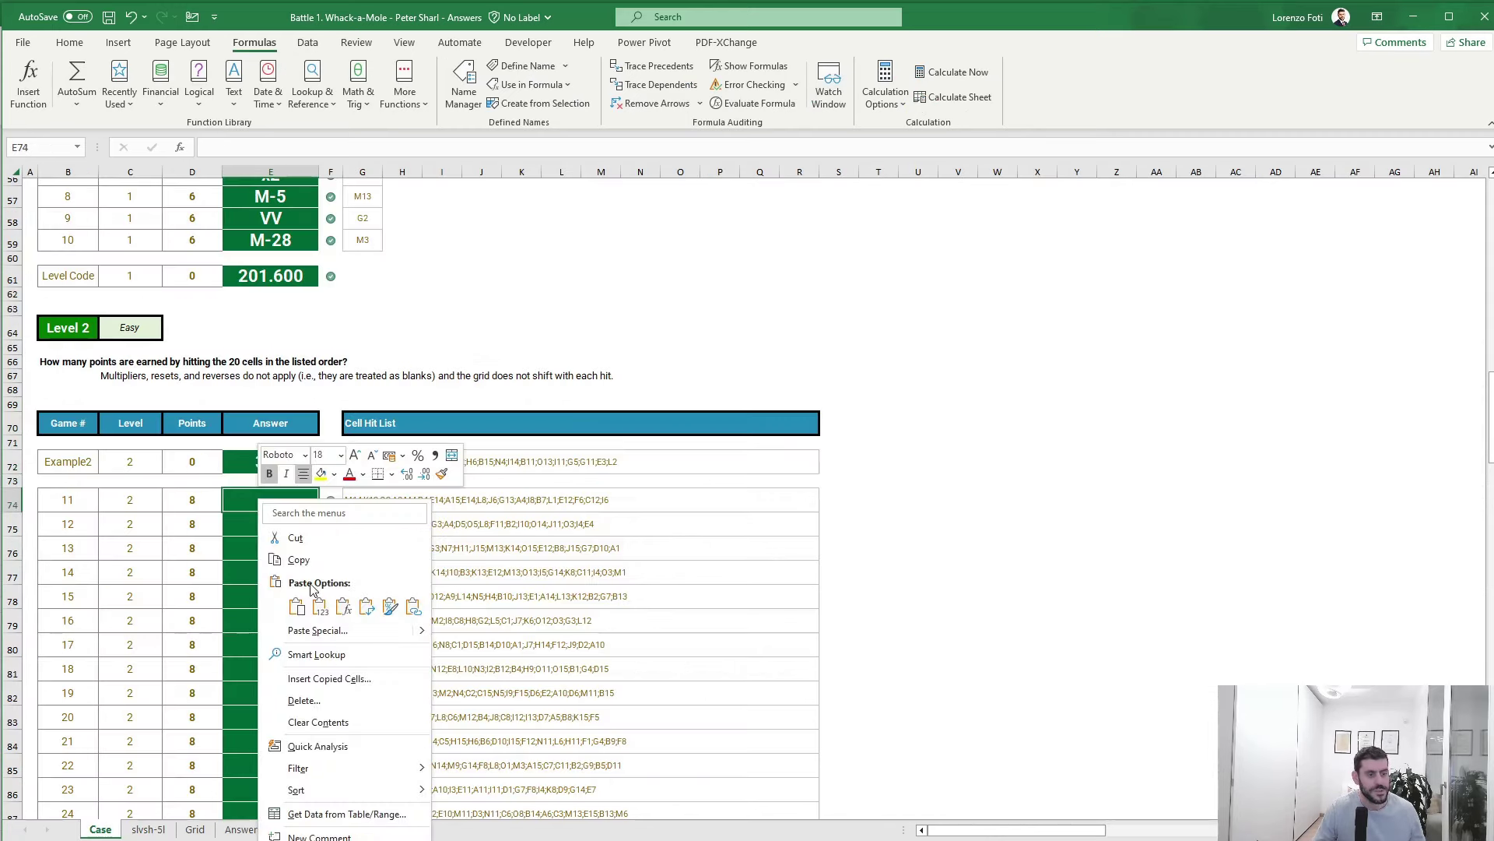
pyautogui.click(320, 605)
pyautogui.scroll(-3, 285, 576)
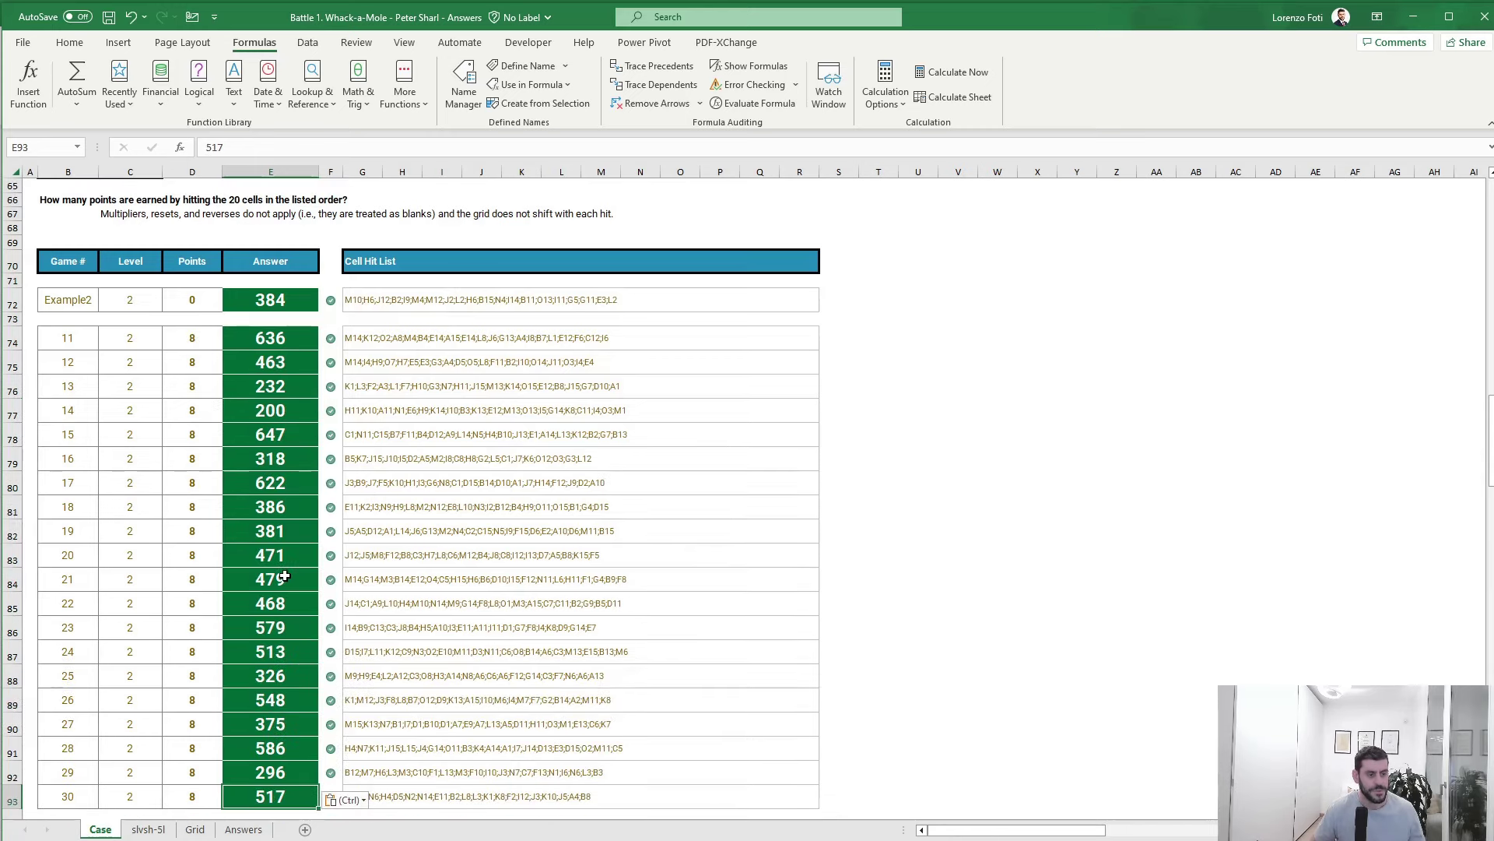
pyautogui.scroll(-8, 285, 576)
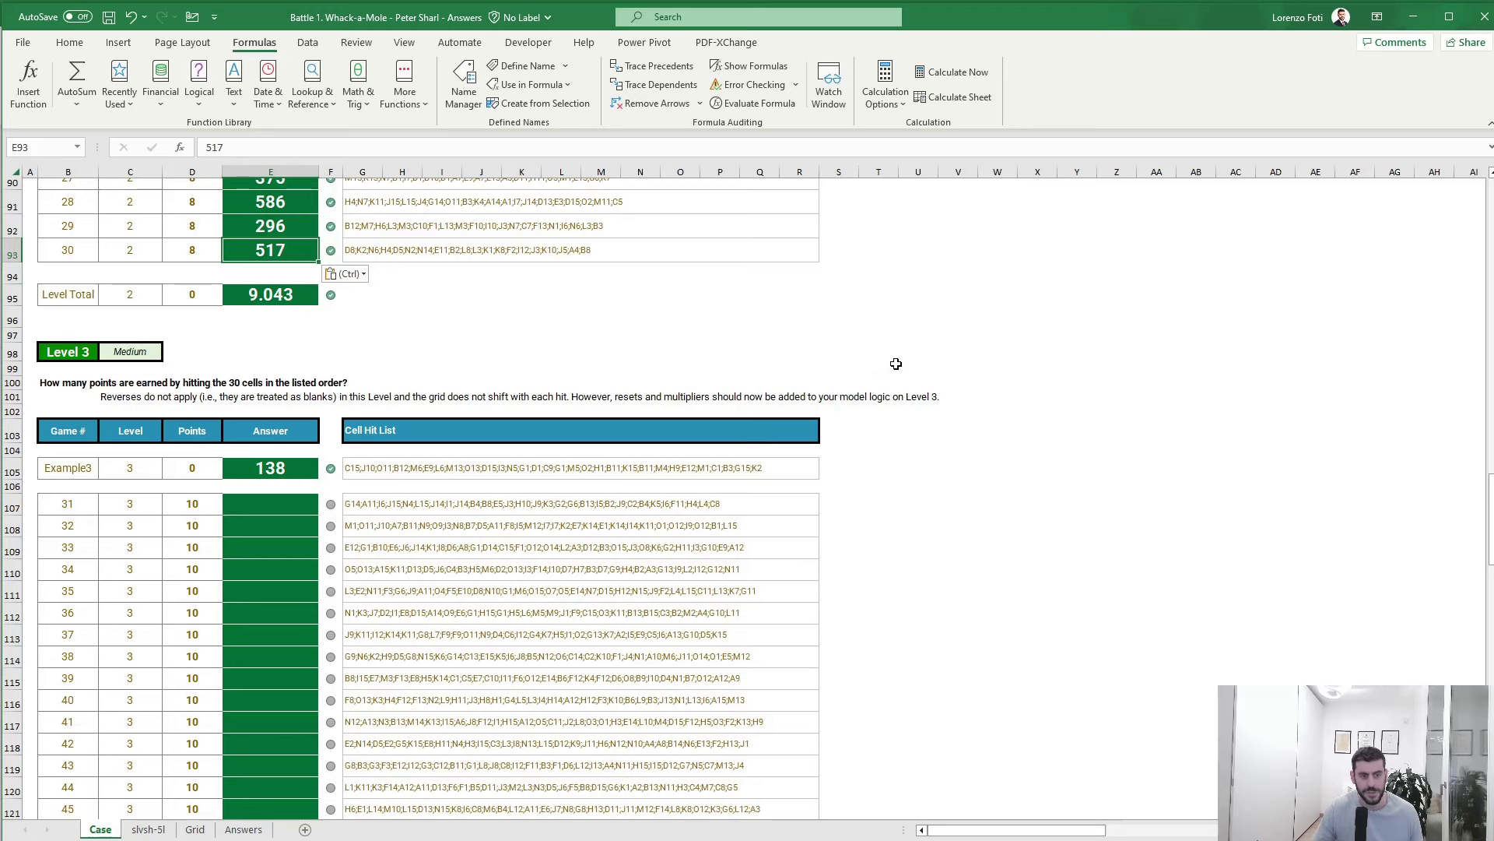
pyautogui.click(146, 828)
pyautogui.scroll(3, 366, 420)
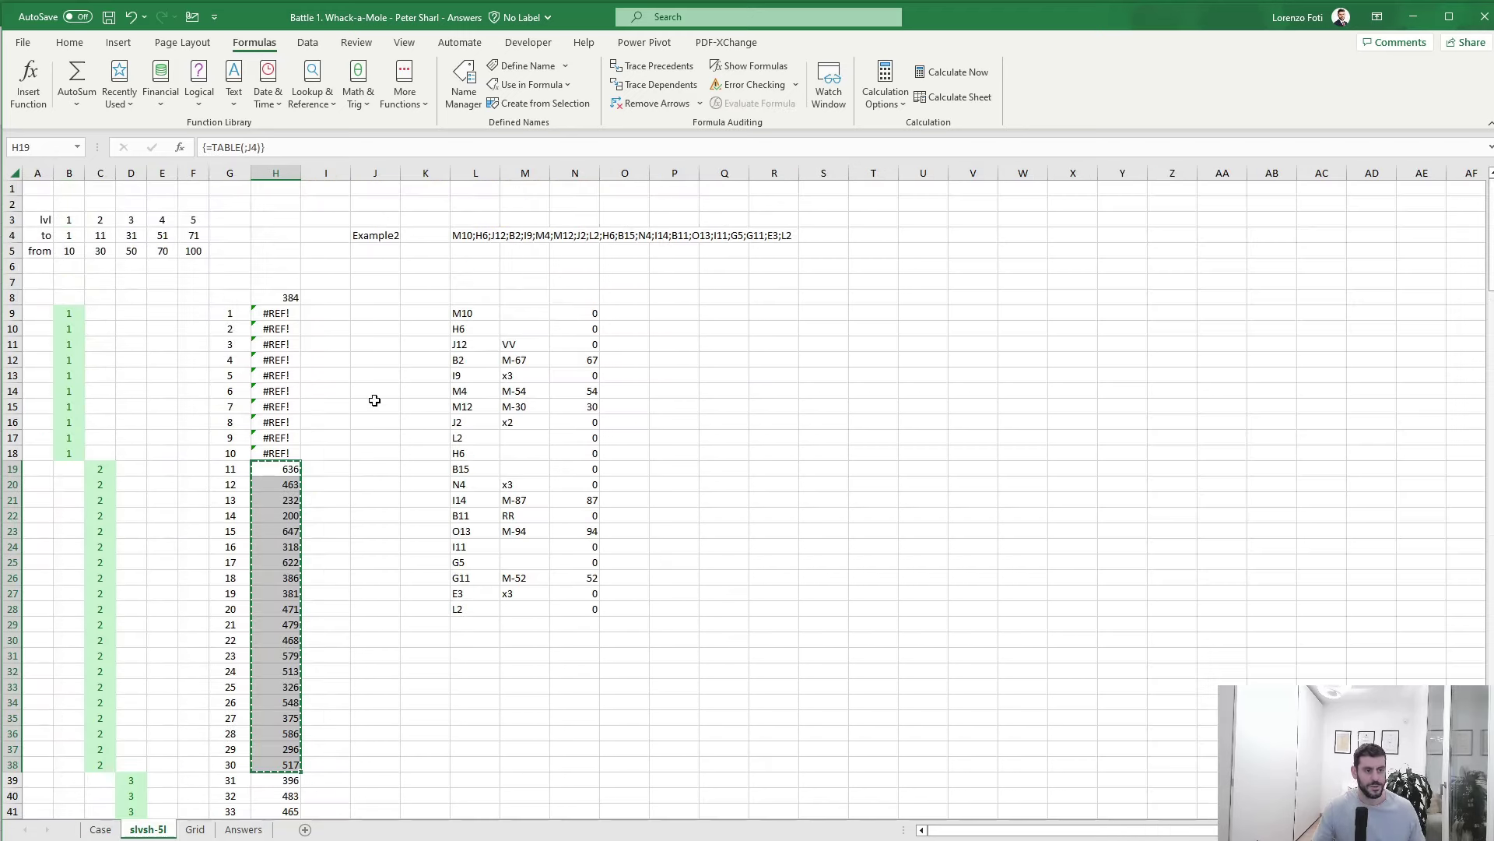
# - Enter the headers Cell, Content and Points in L8:N8 above the hit list
pyautogui.click(375, 244)
pyautogui.click(532, 295)
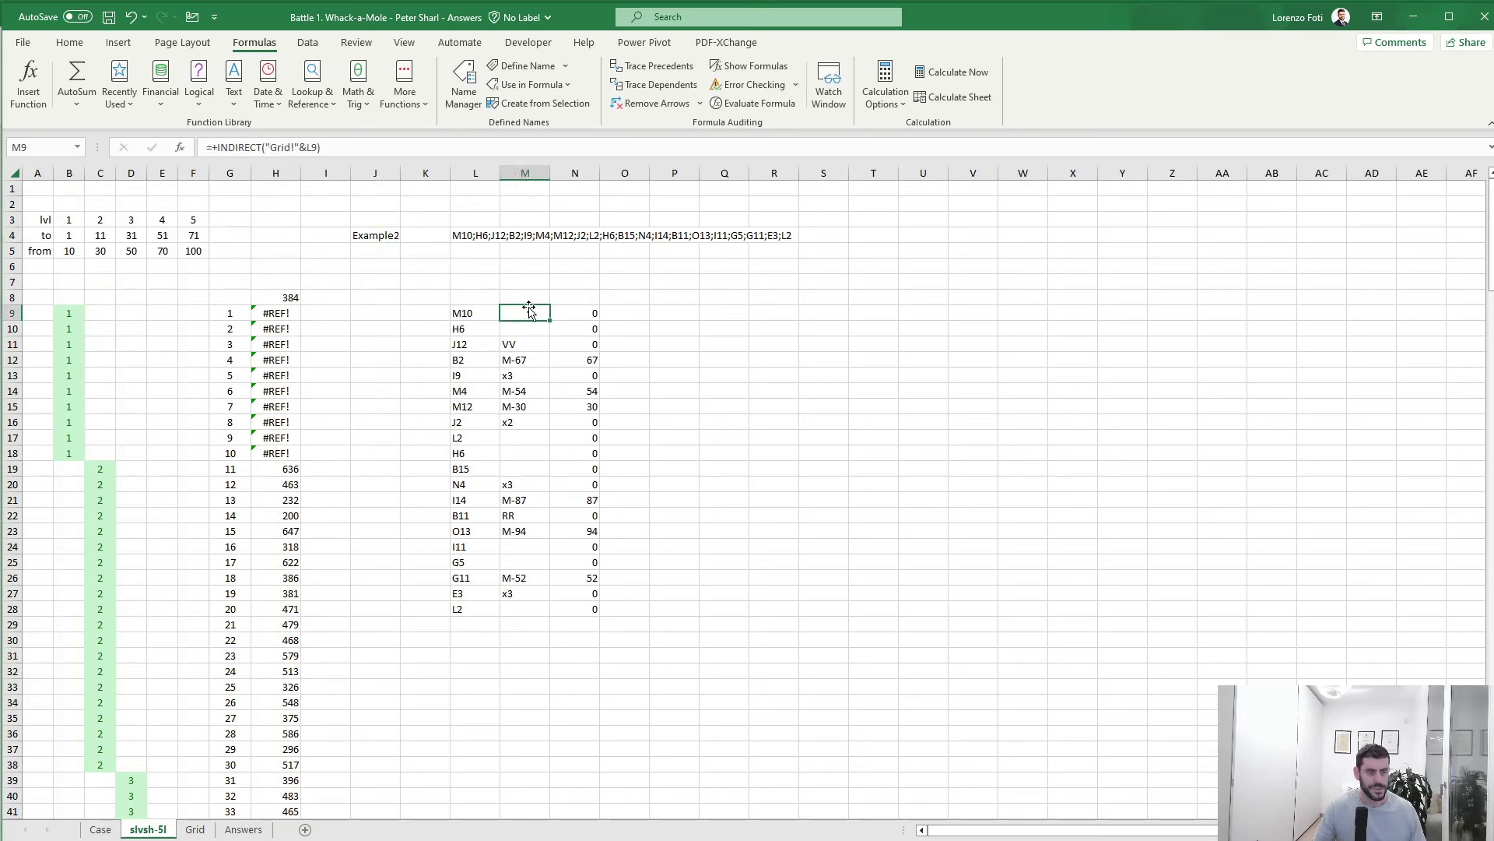
pyautogui.press('Left')
pyautogui.write('Cell')
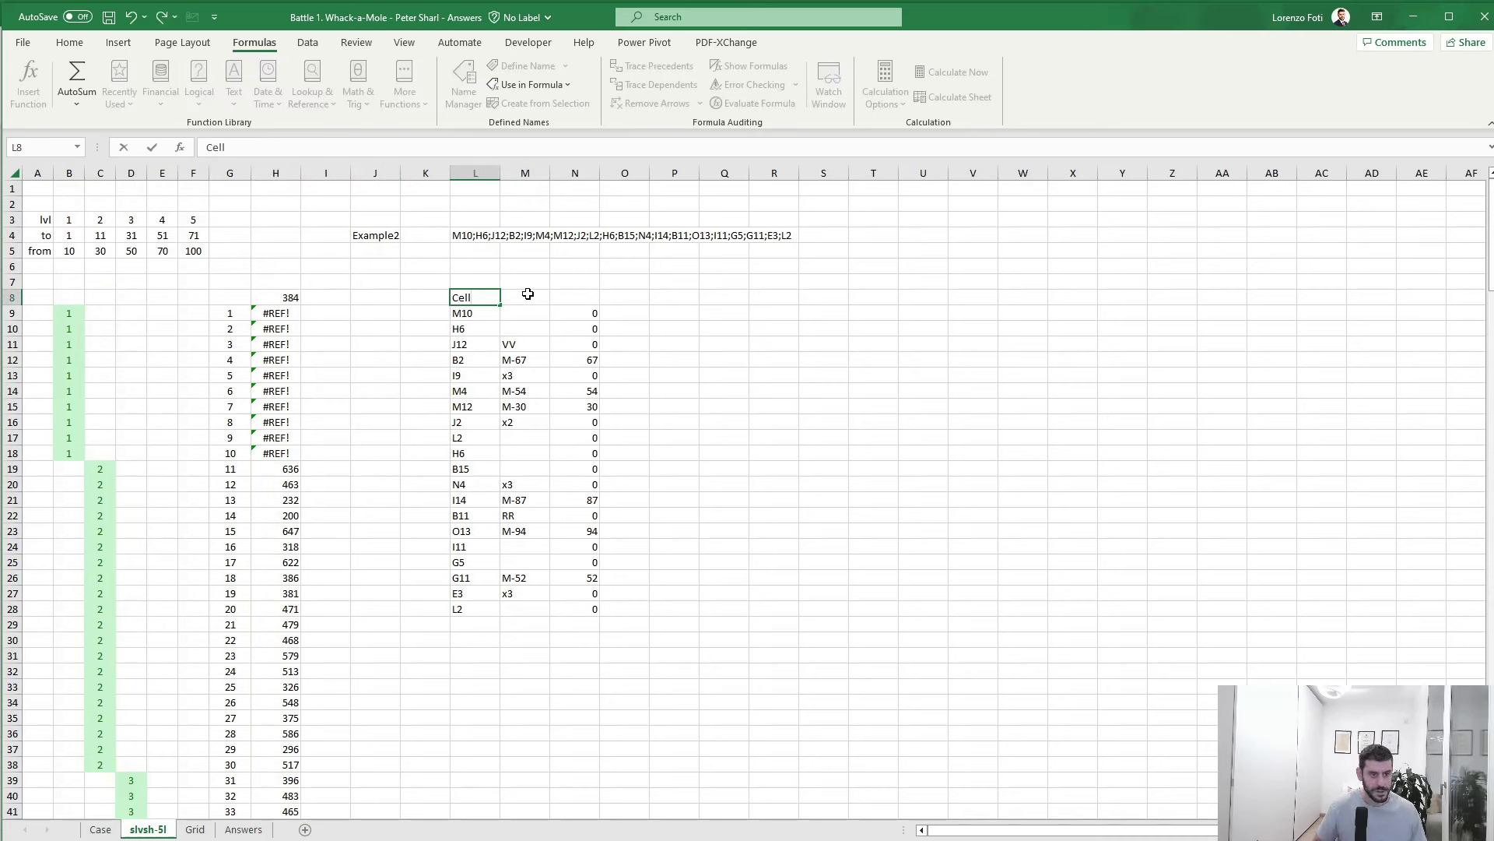
pyautogui.press('Tab')
pyautogui.write('Conte')
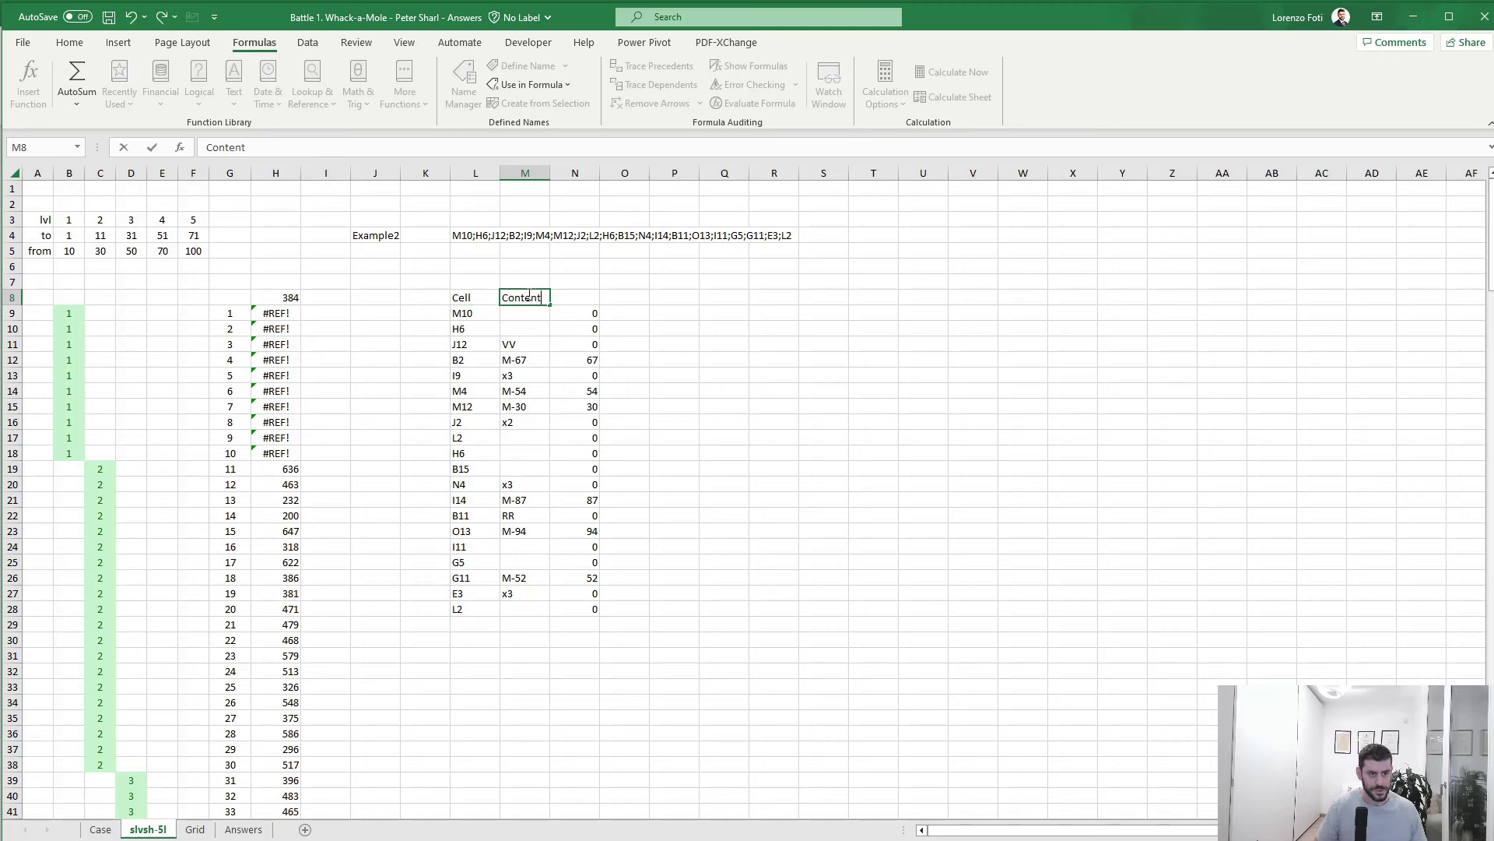
pyautogui.write('nt')
pyautogui.press('Tab')
pyautogui.write('Poi')
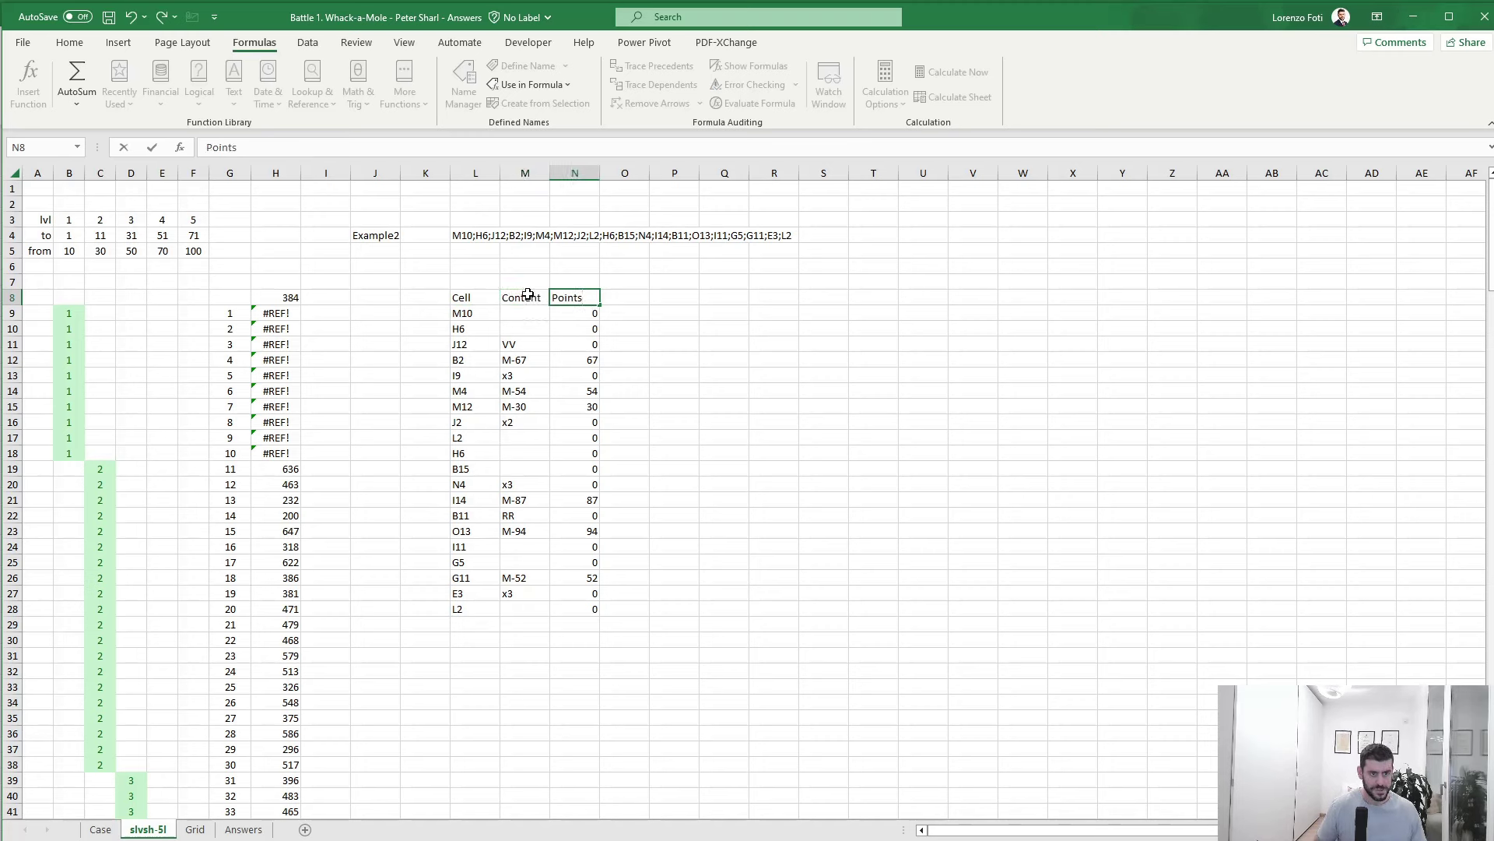
pyautogui.press('Tab')
# - Switch the example name in J4 to Example3
pyautogui.click(367, 235)
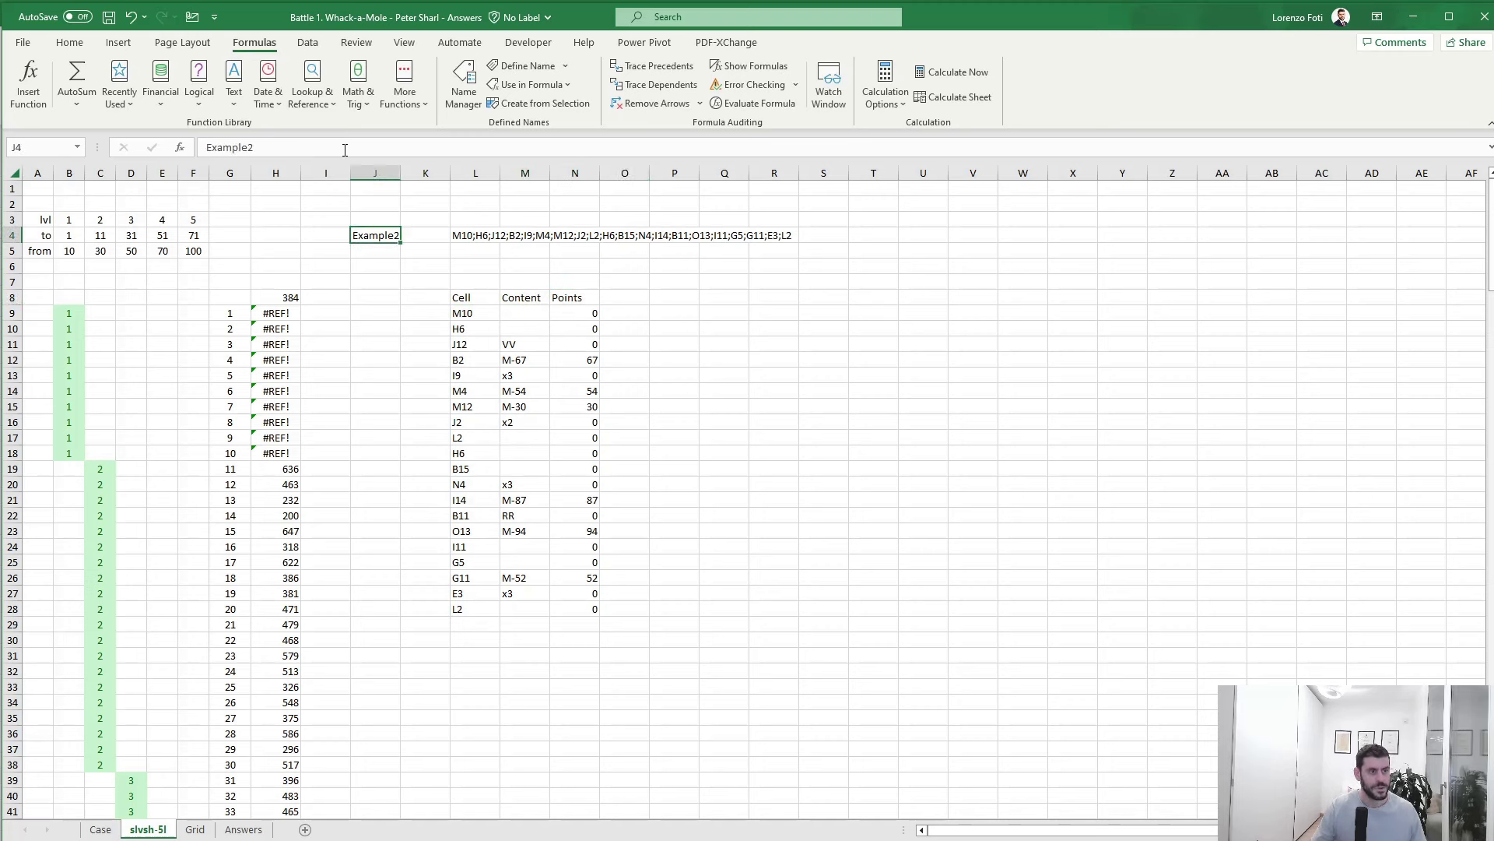
pyautogui.click(344, 148)
pyautogui.press('Return')
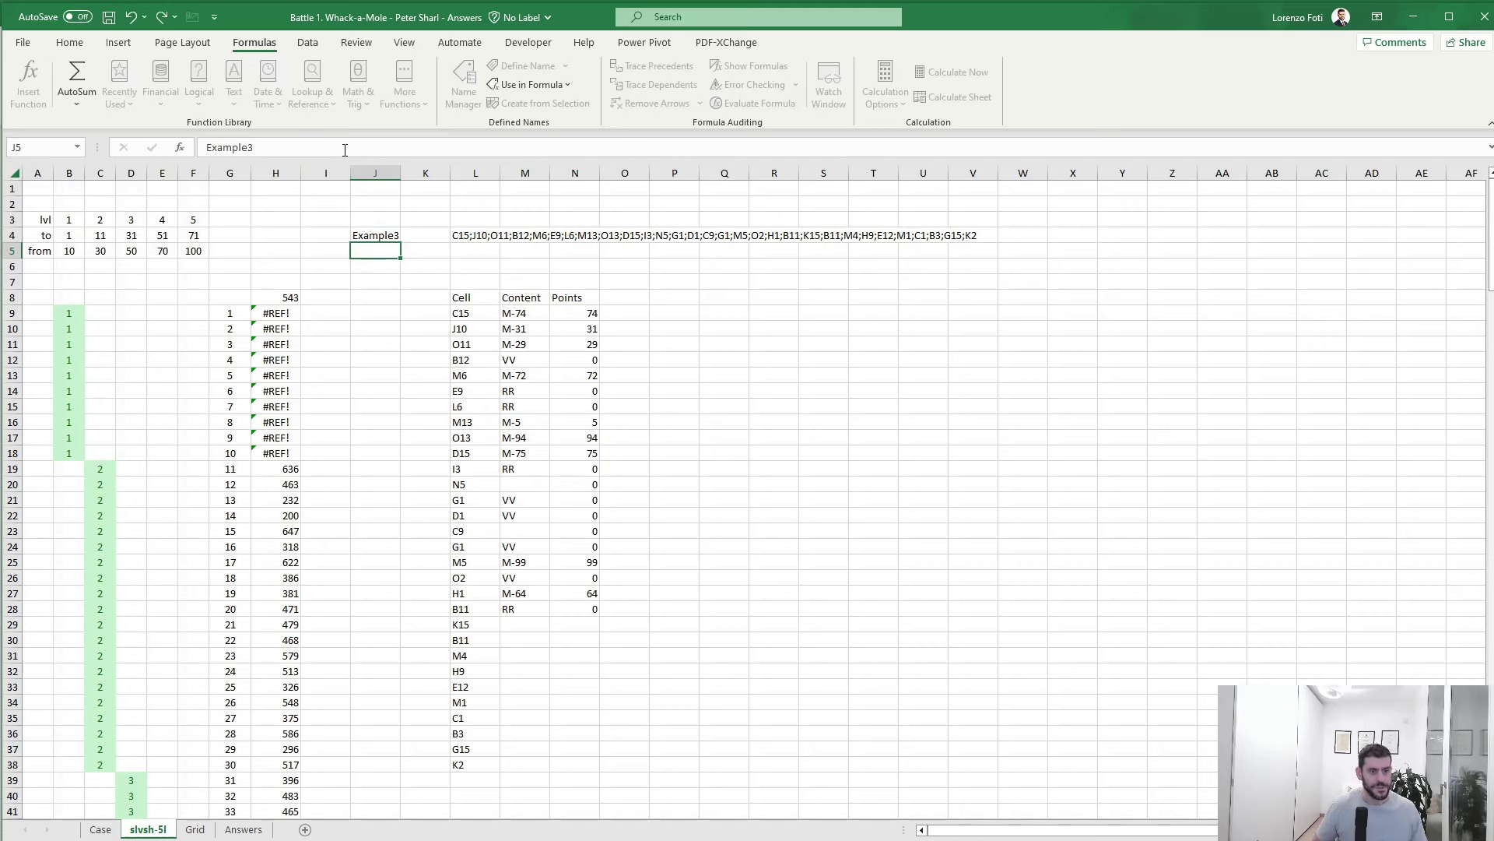
# - Fill the Cell, Content and Points formulas down to row 38
pyautogui.press('Right')
pyautogui.press('Down')
pyautogui.press('Down')
pyautogui.press('Down')
pyautogui.press('Right')
pyautogui.press('Right')
pyautogui.press('Down')
pyautogui.hotkey('ctrl', 'Down')
pyautogui.hotkey('shift', 'Right')
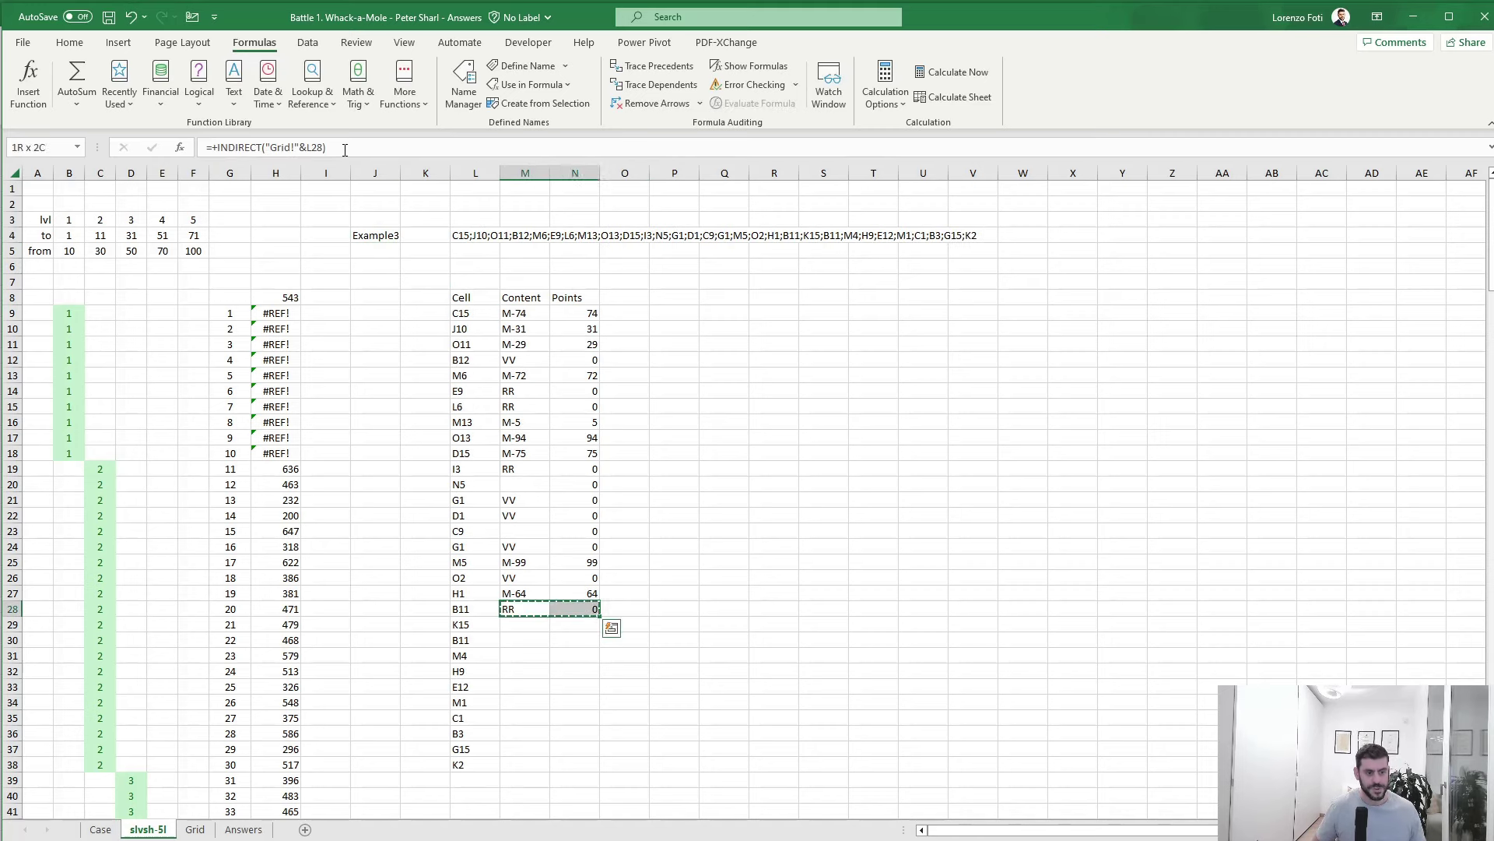
pyautogui.press('Left')
pyautogui.hotkey('ctrl', 'Down')
pyautogui.press('Right')
pyautogui.hotkey('ctrl', 'shift', 'Up')
pyautogui.hotkey('shift', 'Right')
pyautogui.hotkey('ctrl', 'd')
# - Add the header Mult in O8
pyautogui.hotkey('ctrl', 'Up')
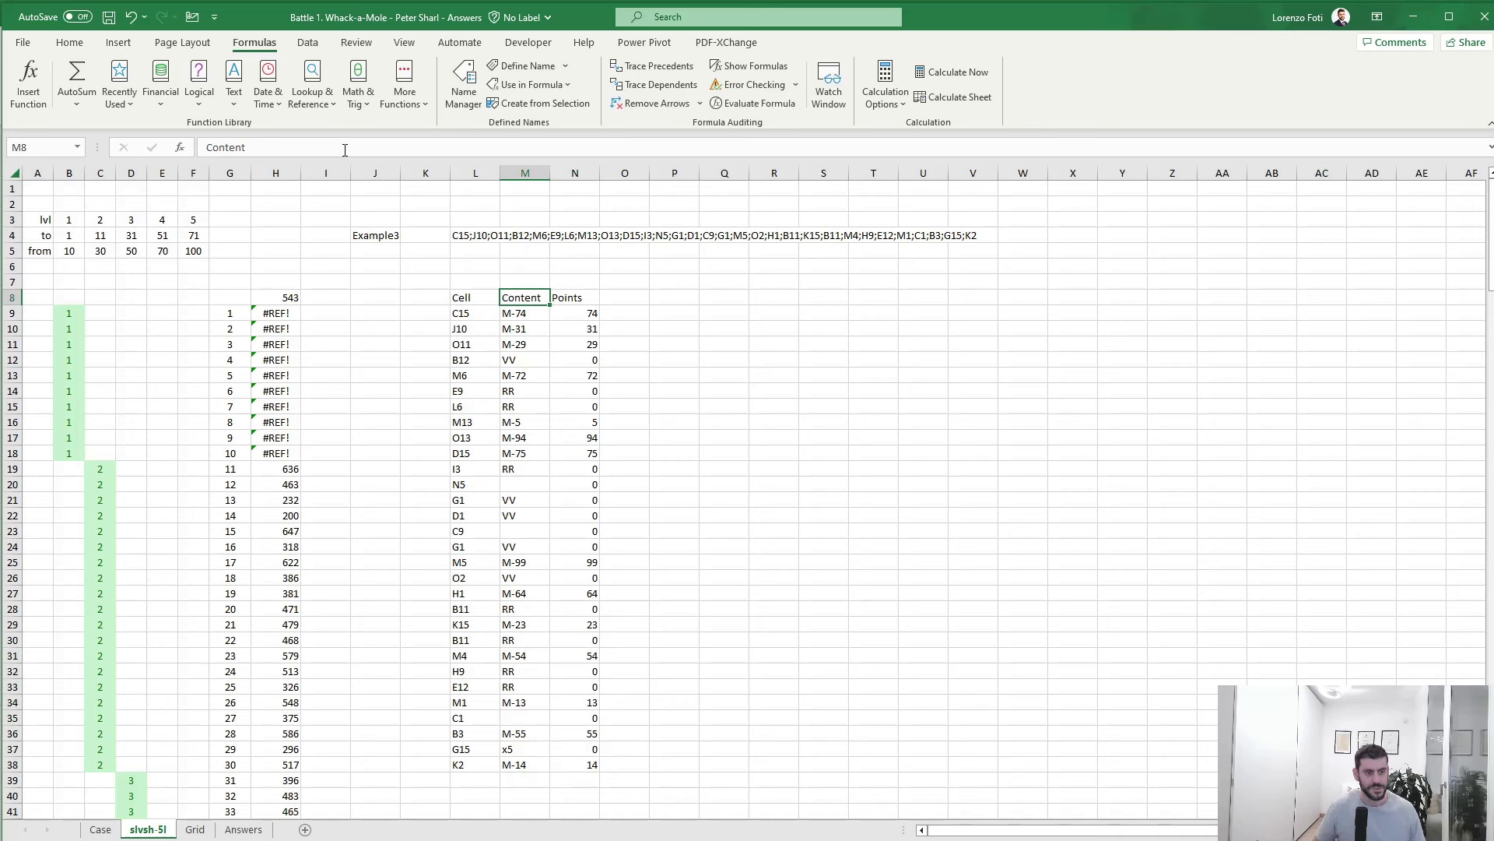
pyautogui.press('Right')
pyautogui.press('Right')
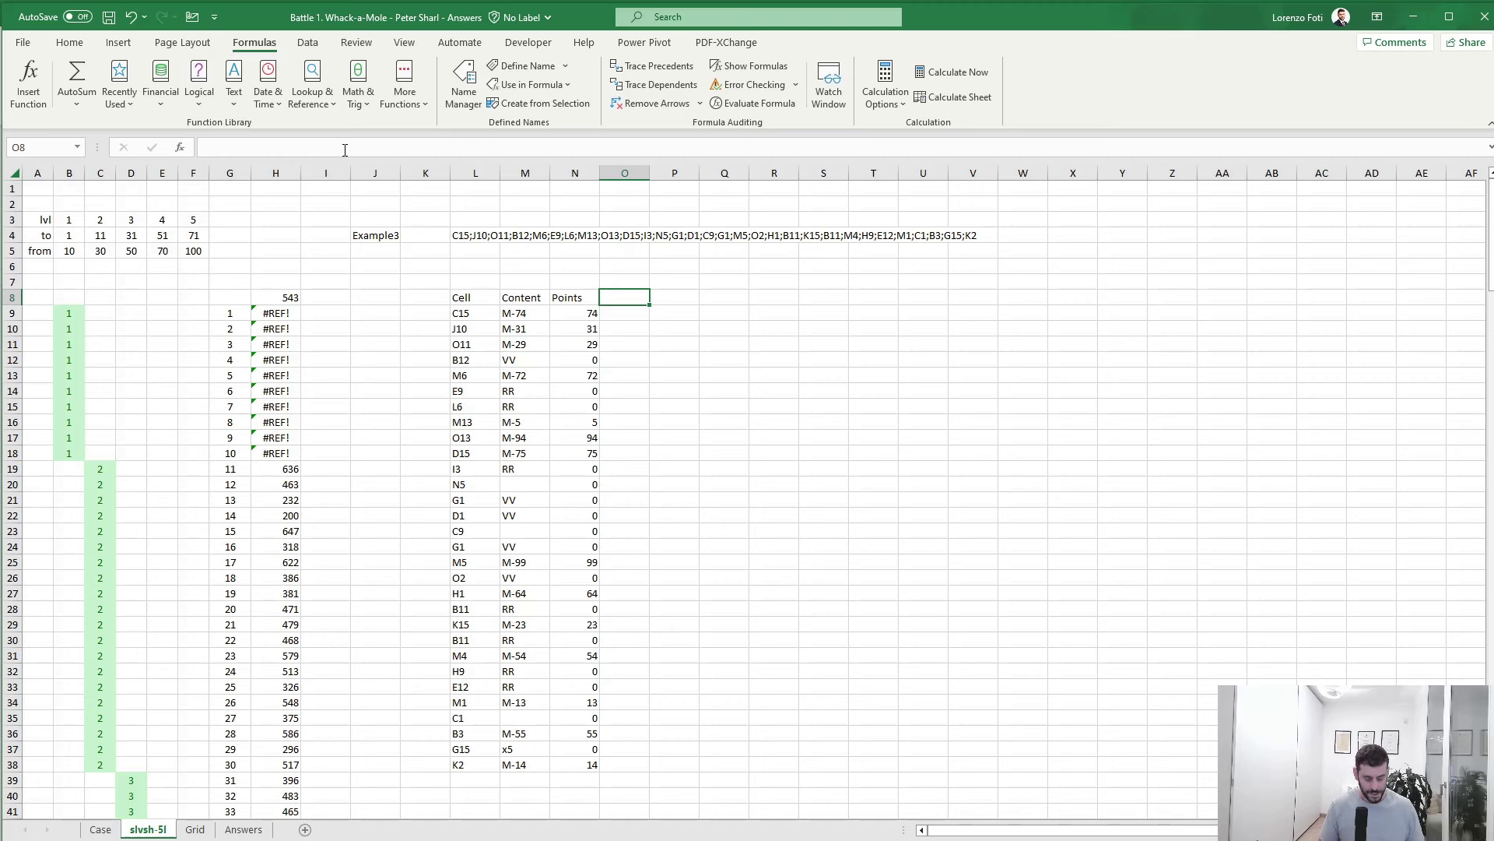
pyautogui.write('Mult')
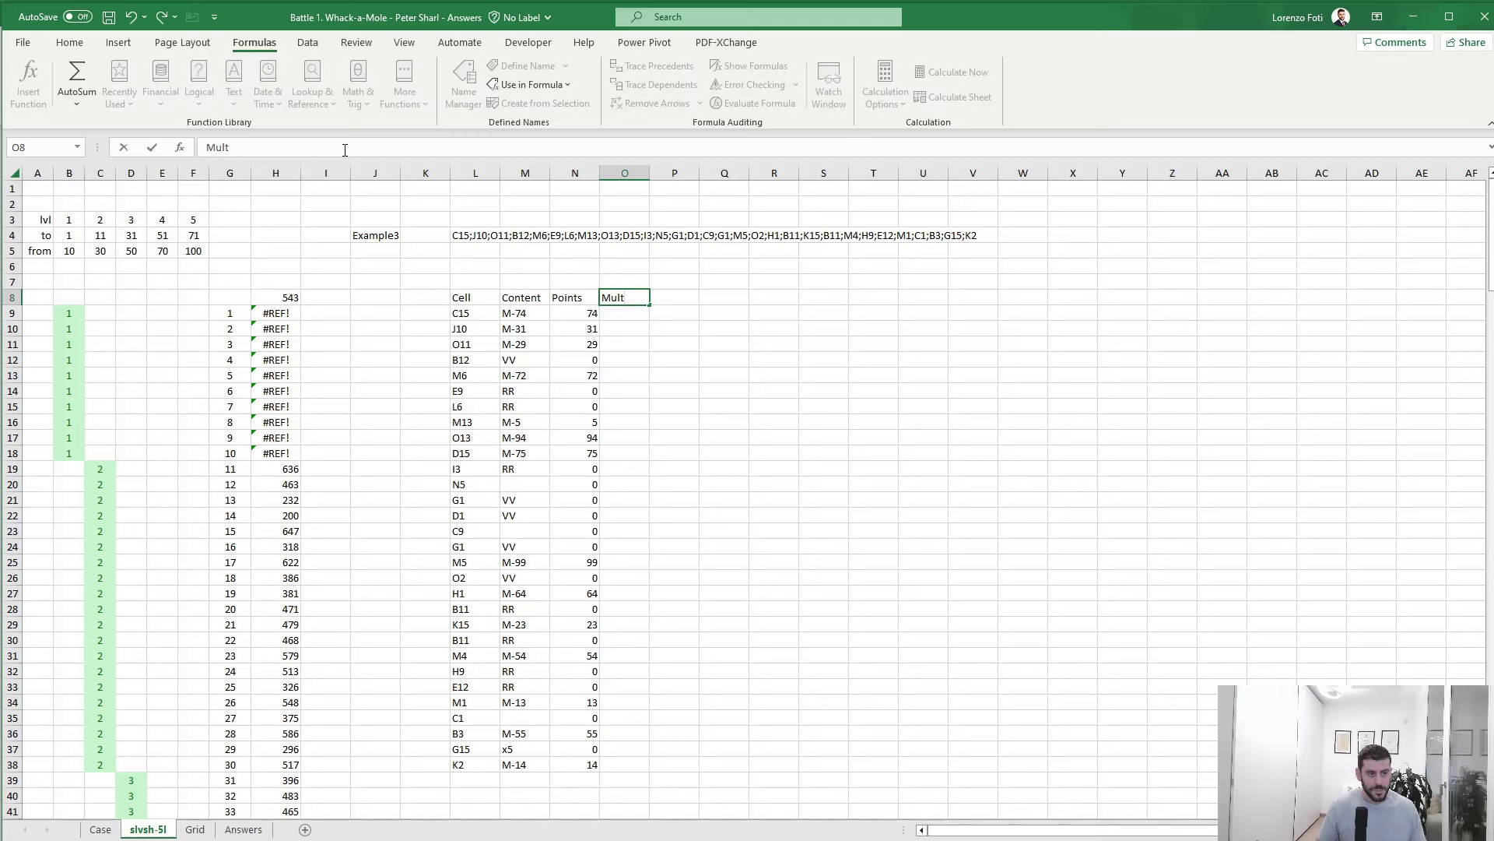
pyautogui.press('Return')
# - Enter =IF(LEFT(M9)="x";my.extractNumbers(M9);1) in O9
pyautogui.write('+if(')
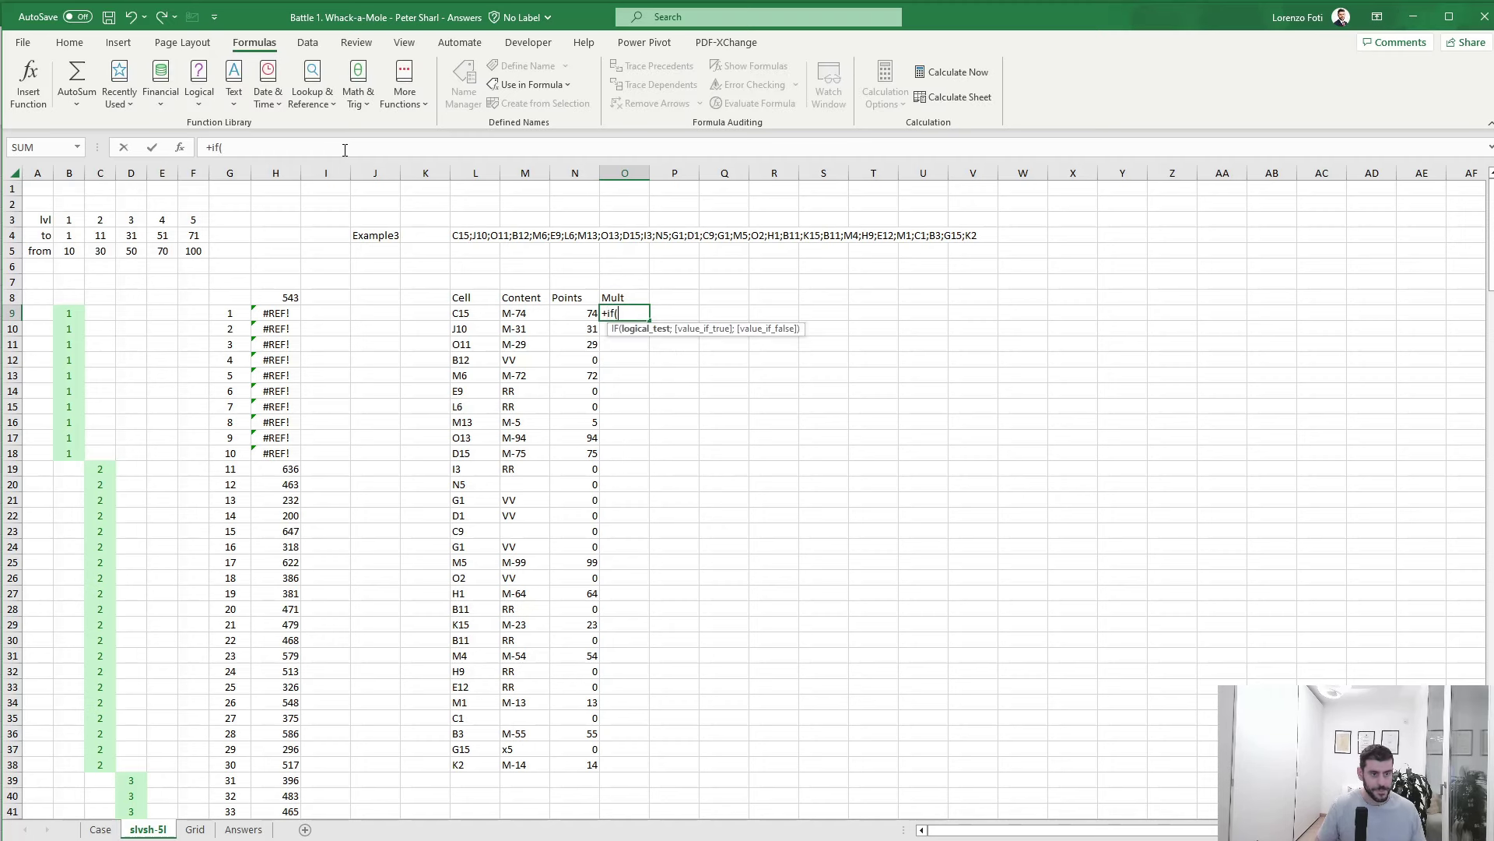
pyautogui.press('Left')
pyautogui.press('Left')
pyautogui.press('BackSpace')
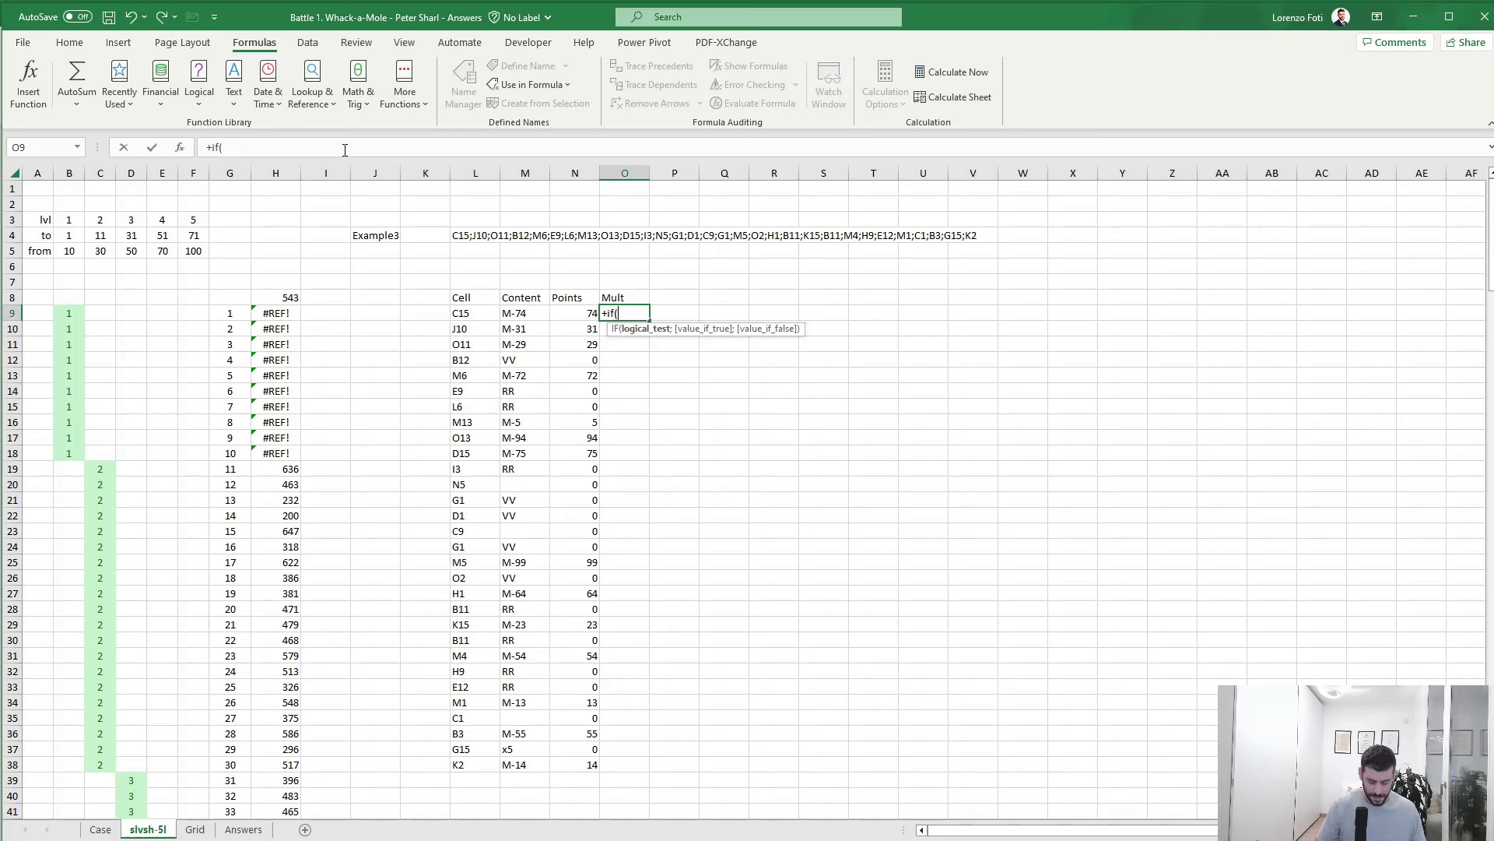
pyautogui.write('lef(')
pyautogui.press('BackSpace')
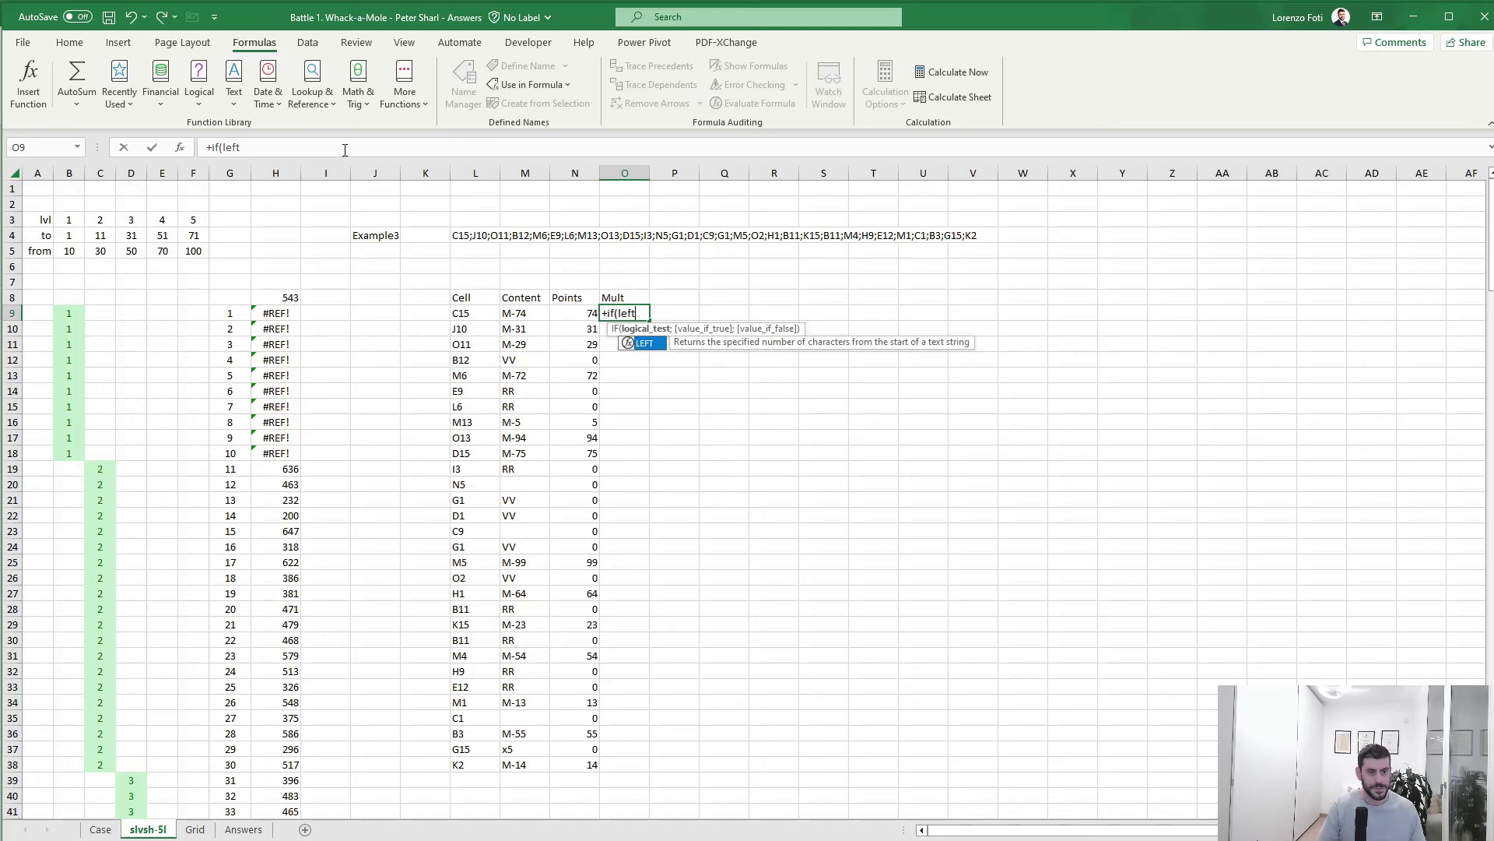
pyautogui.press('Tab')
pyautogui.press('Left')
pyautogui.press('Left')
pyautogui.write(')=')
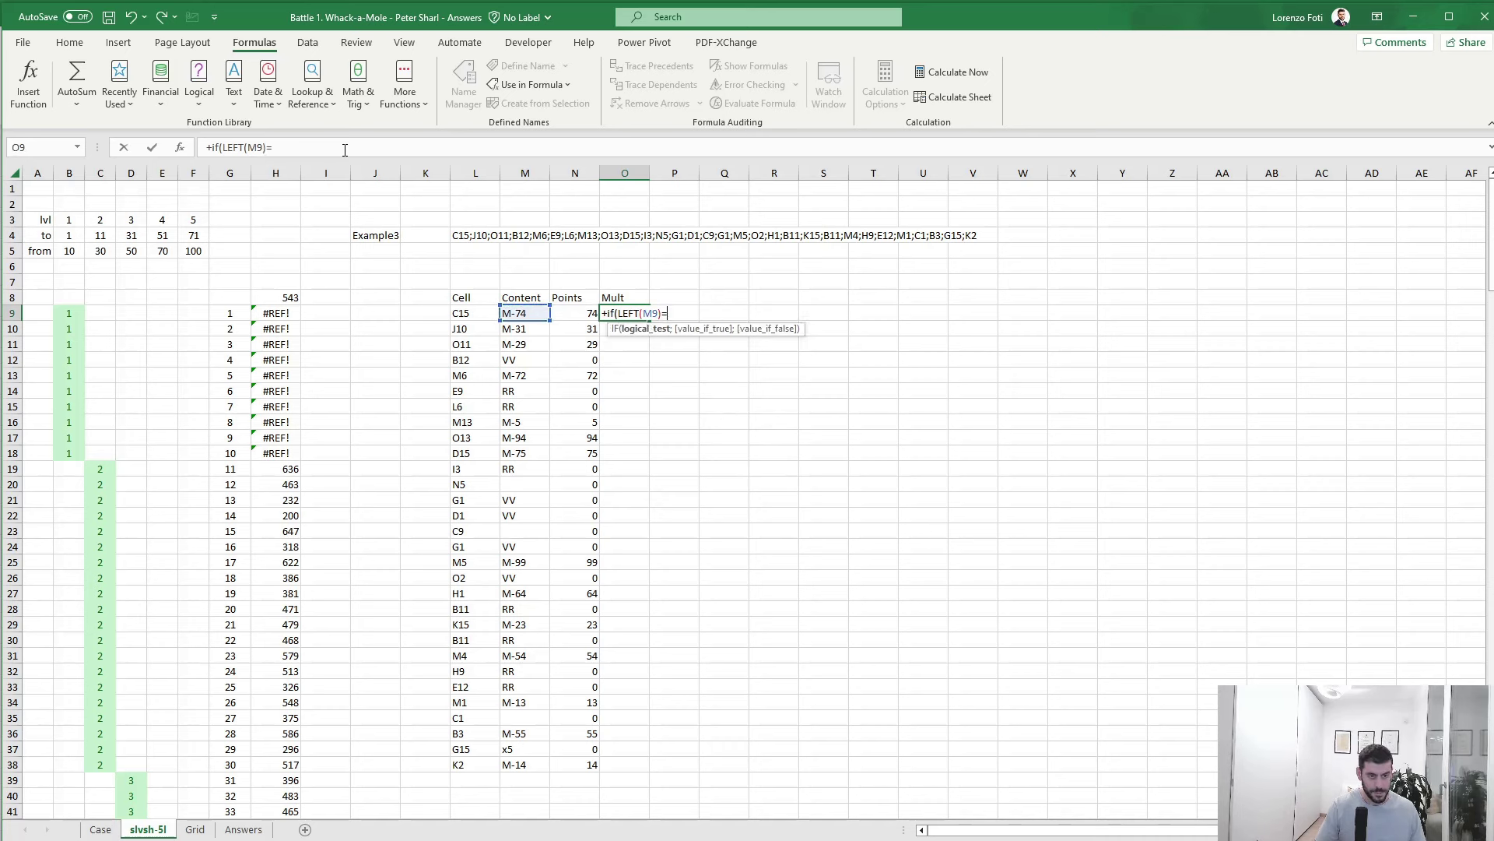
pyautogui.write('"x";')
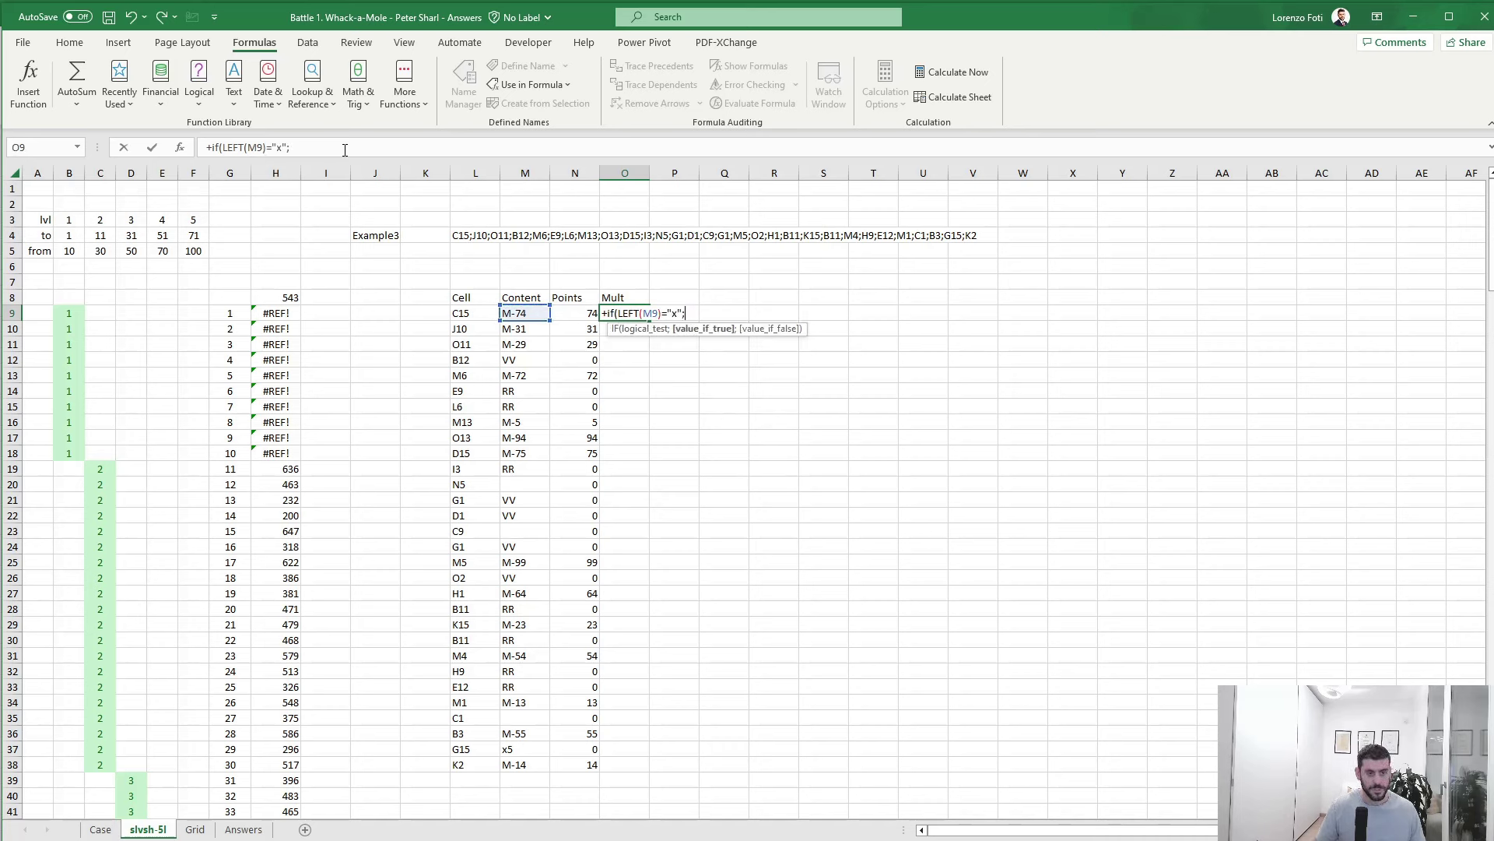
pyautogui.write('my.e')
pyautogui.press('Tab')
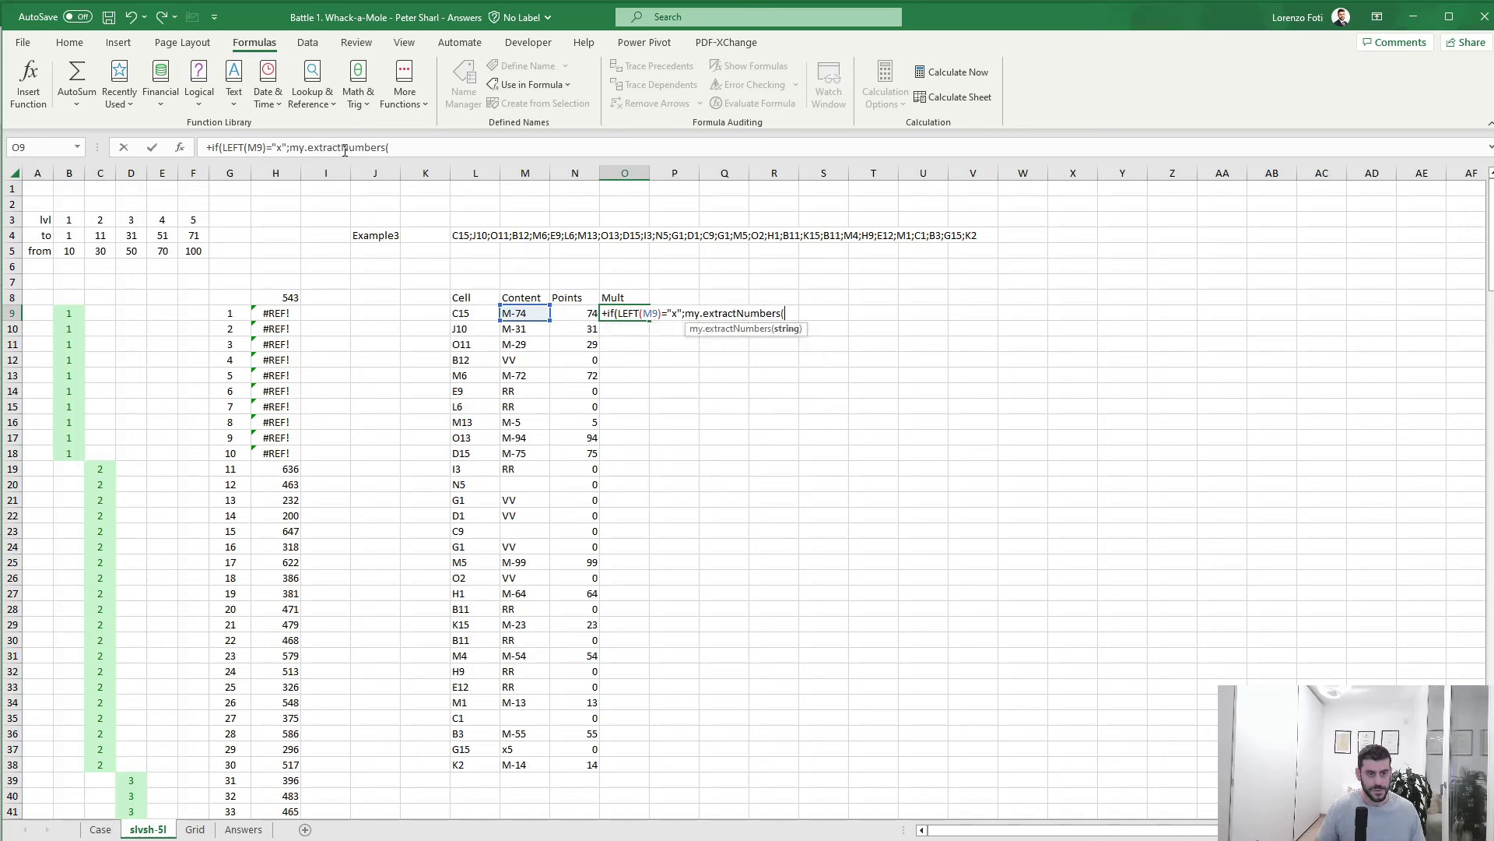
pyautogui.press('Left')
pyautogui.press('Left')
pyautogui.write(')')
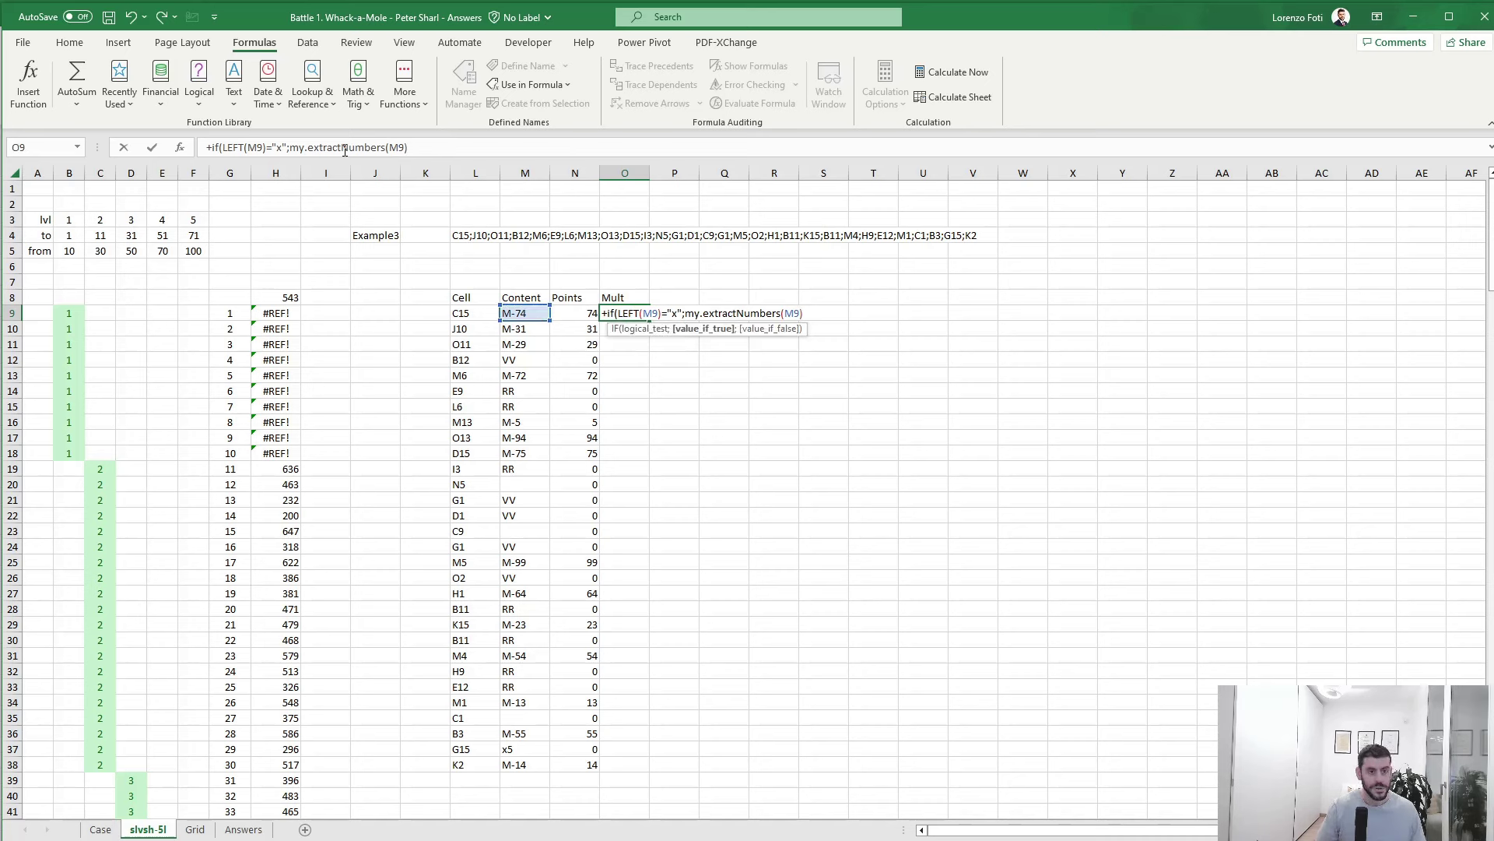
pyautogui.write(';')
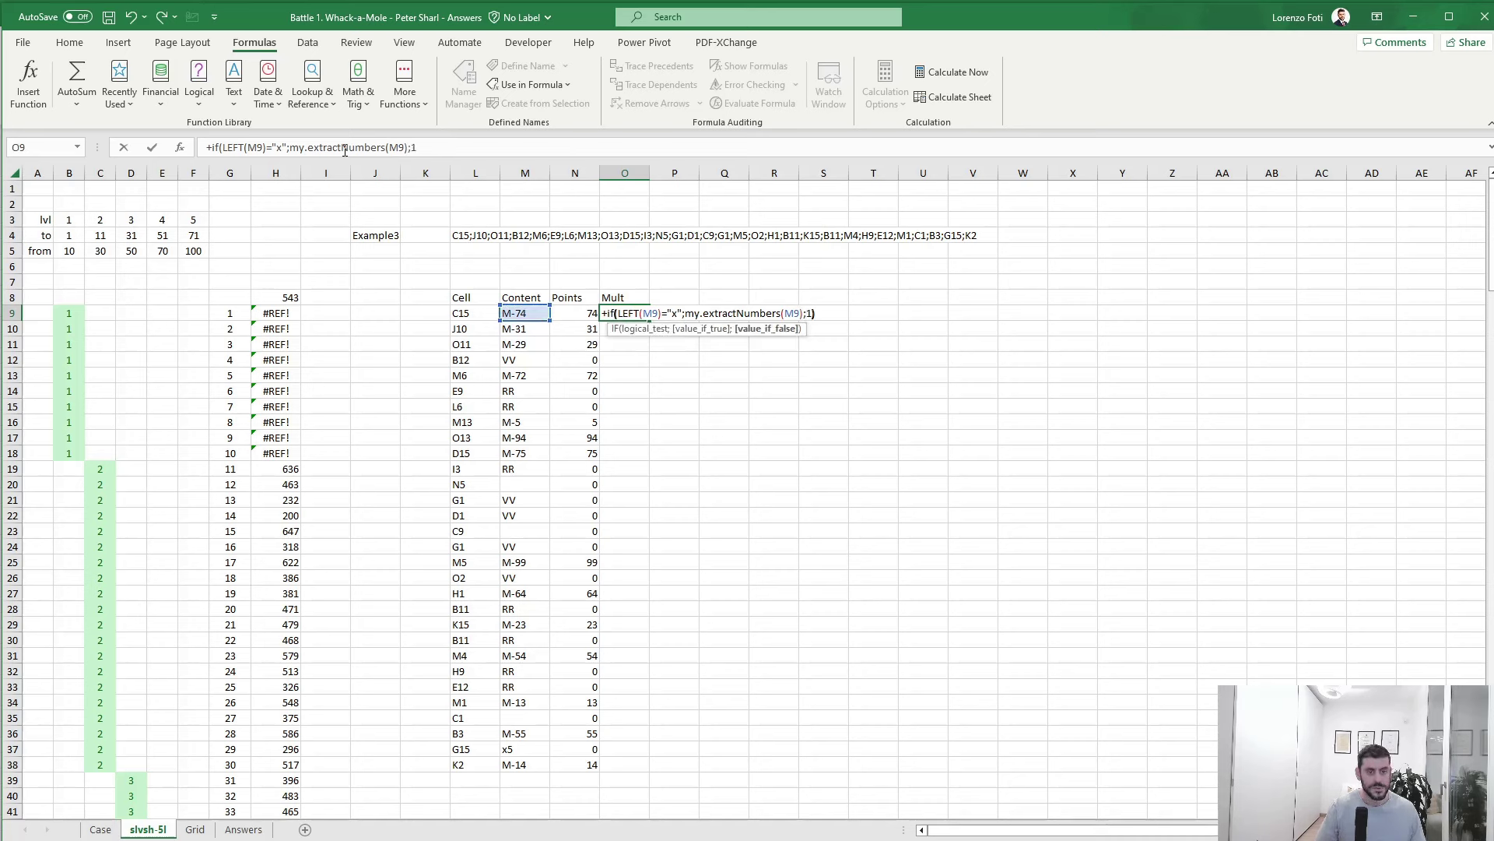
pyautogui.write('1')
pyautogui.hotkey('ctrl', 'Return')
# - Copy the Mult formula down O9:O38 and check the x5 row gives 5
pyautogui.hotkey('ctrl', 'c')
pyautogui.press('Left')
pyautogui.hotkey('ctrl', 'Down')
pyautogui.press('Right')
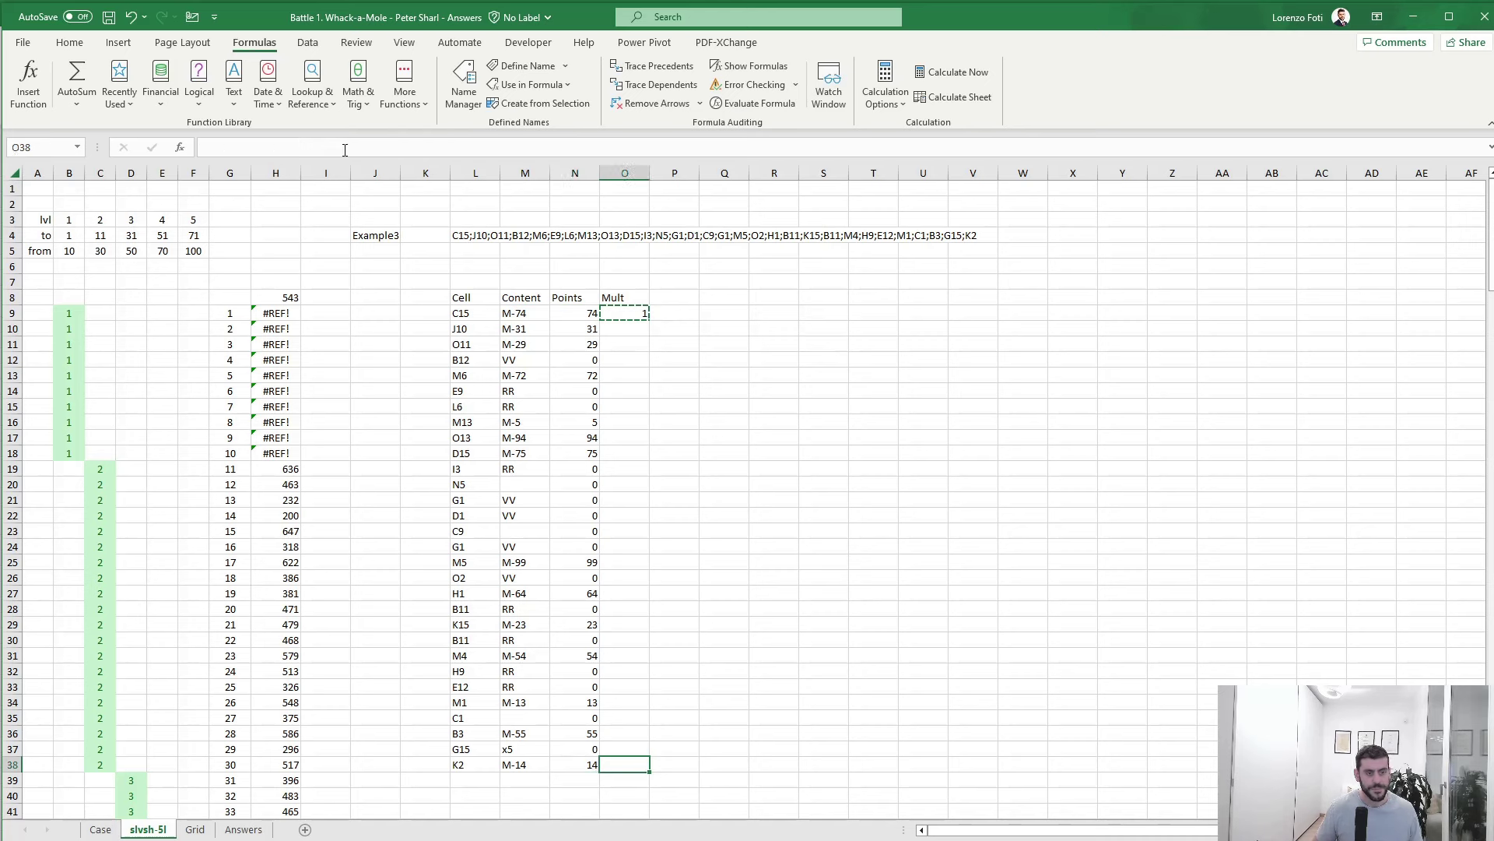
pyautogui.hotkey('ctrl', 'shift', 'Up')
pyautogui.hotkey('ctrl', 'v')
pyautogui.hotkey('ctrl', 'Up')
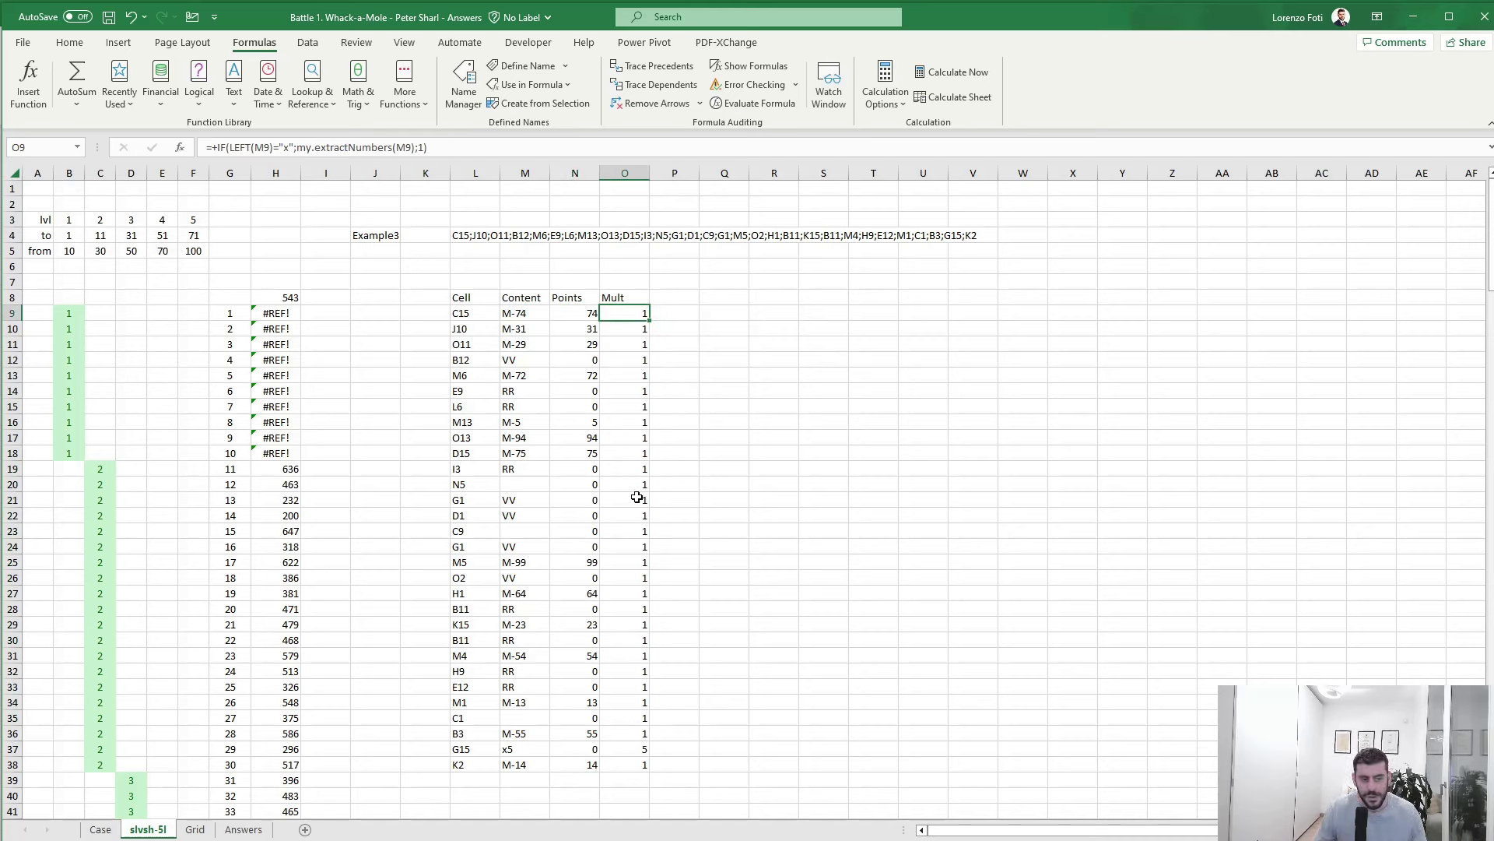
pyautogui.click(643, 749)
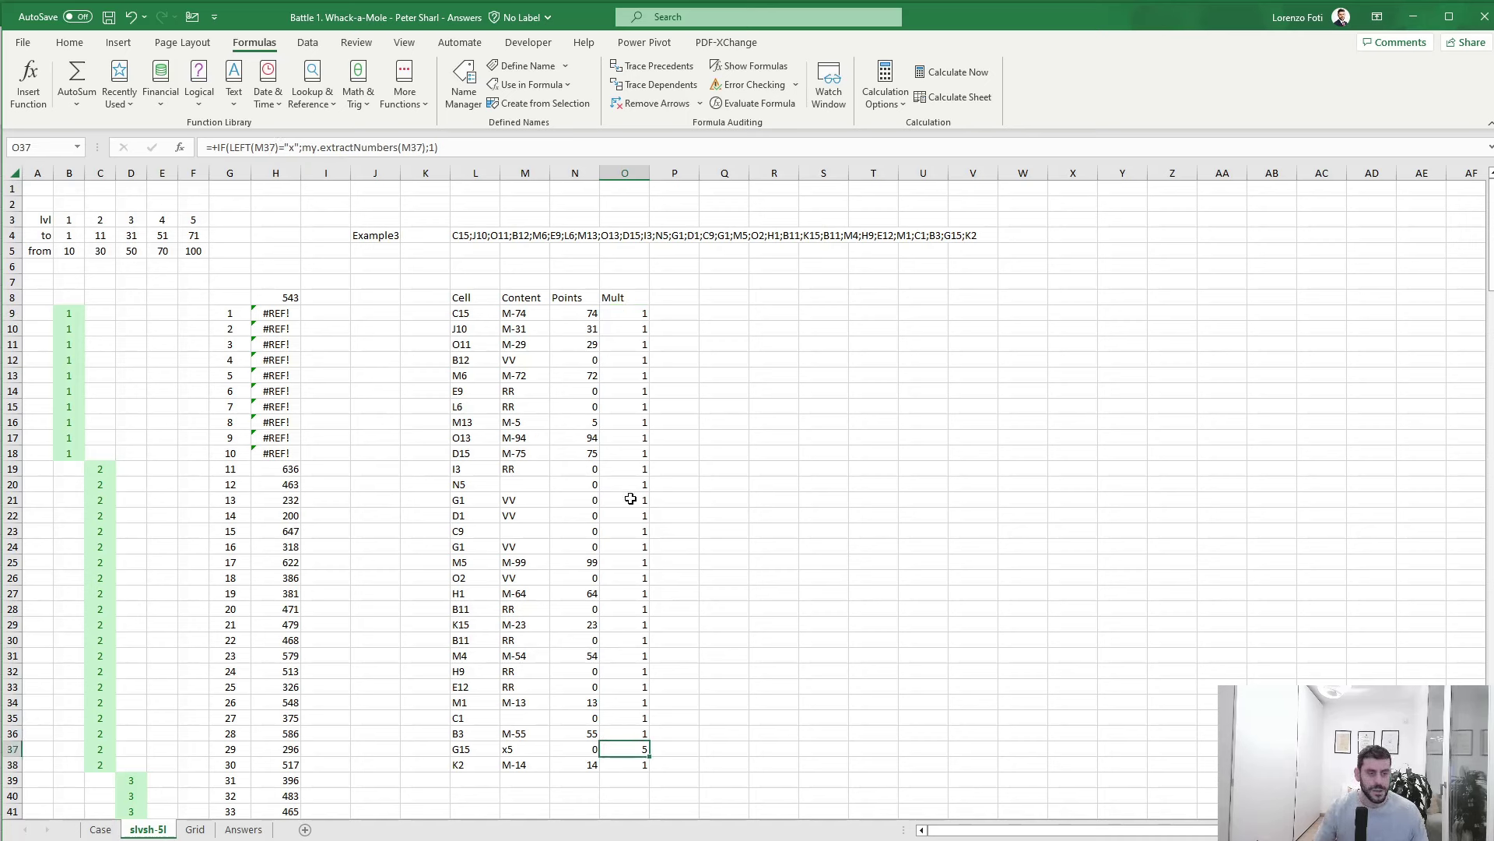
pyautogui.click(680, 290)
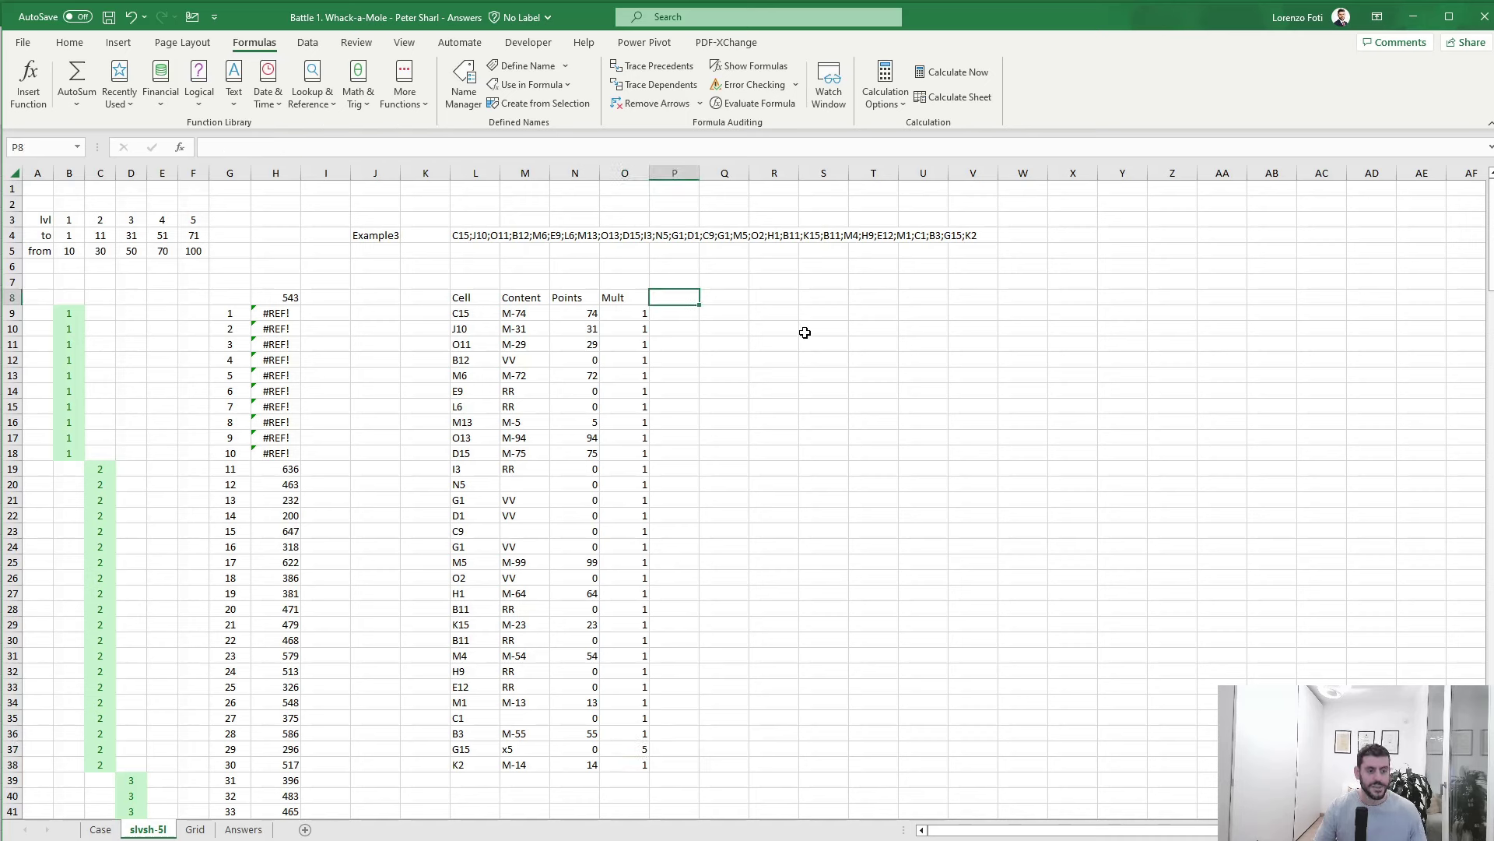
# - Head P8 'Reset' and enter =IF(M9="RR";1;0) in P9
pyautogui.write('Rese')
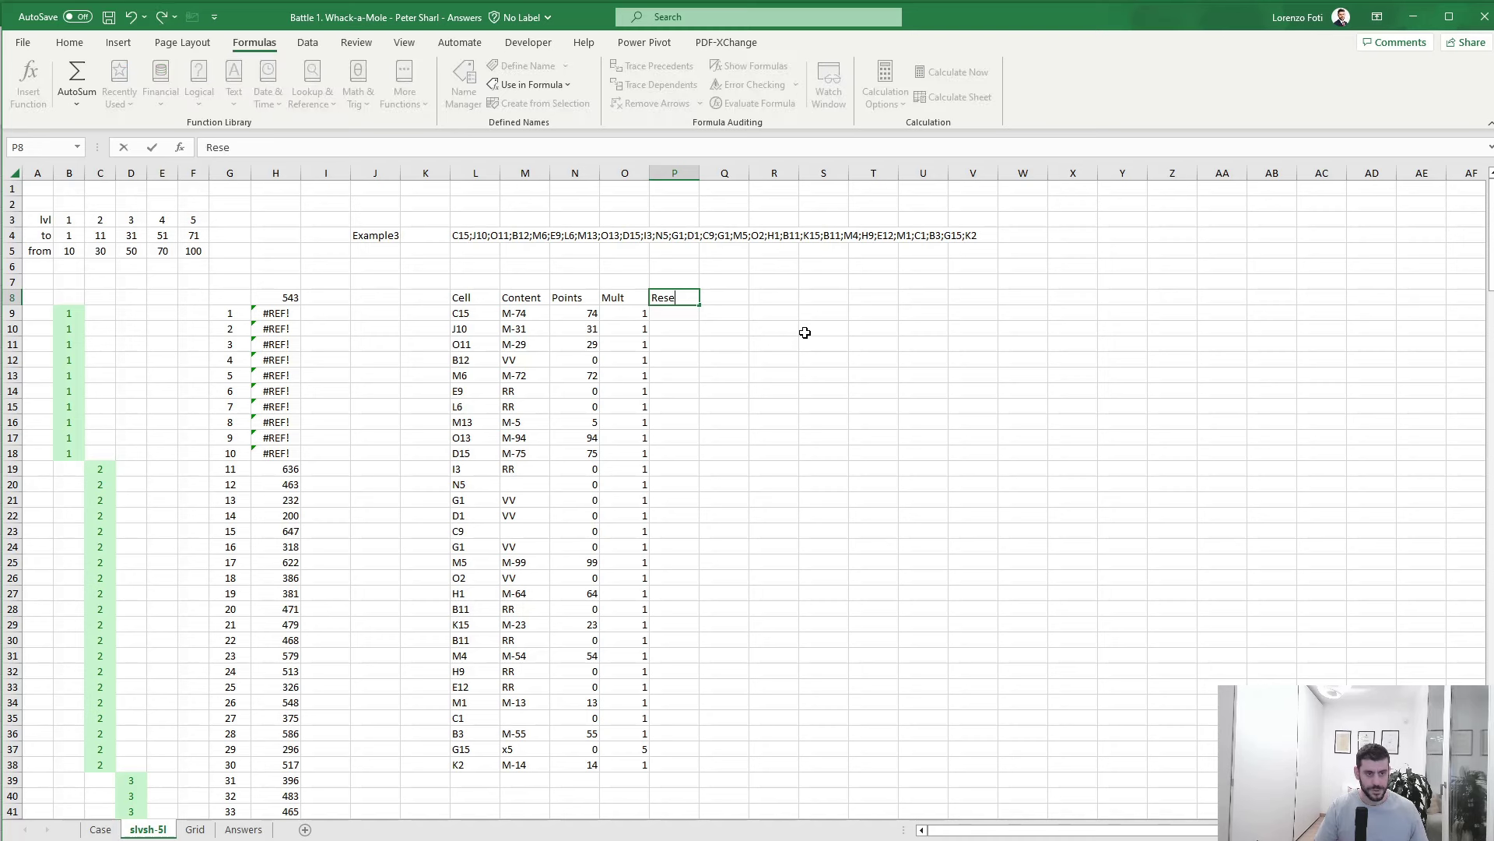
pyautogui.write('t')
pyautogui.press('Return')
pyautogui.write('+if(')
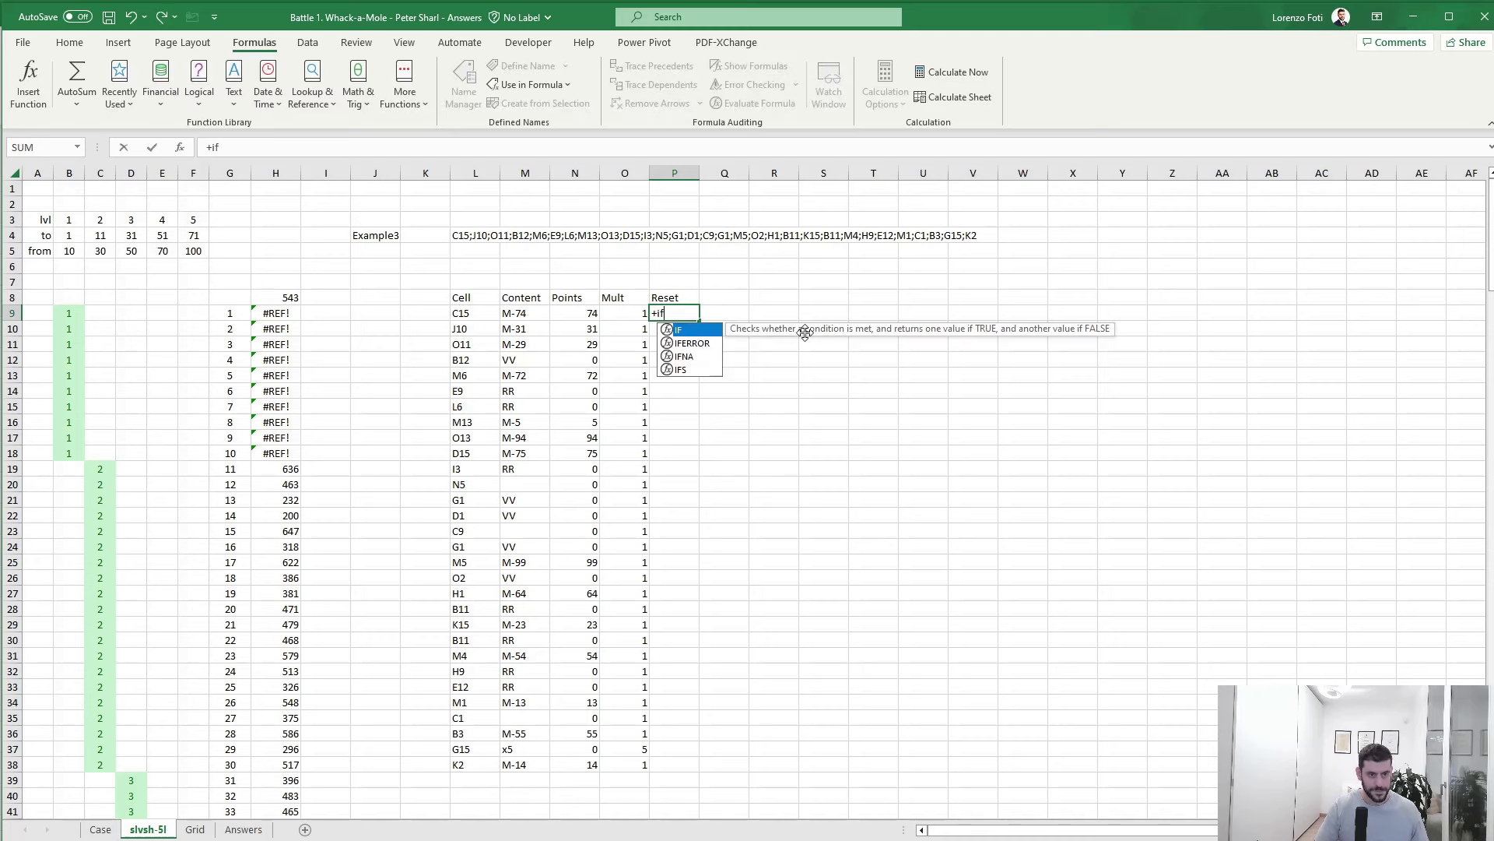
pyautogui.press('Left')
pyautogui.press('Left')
pyautogui.press('Left')
pyautogui.write('=')
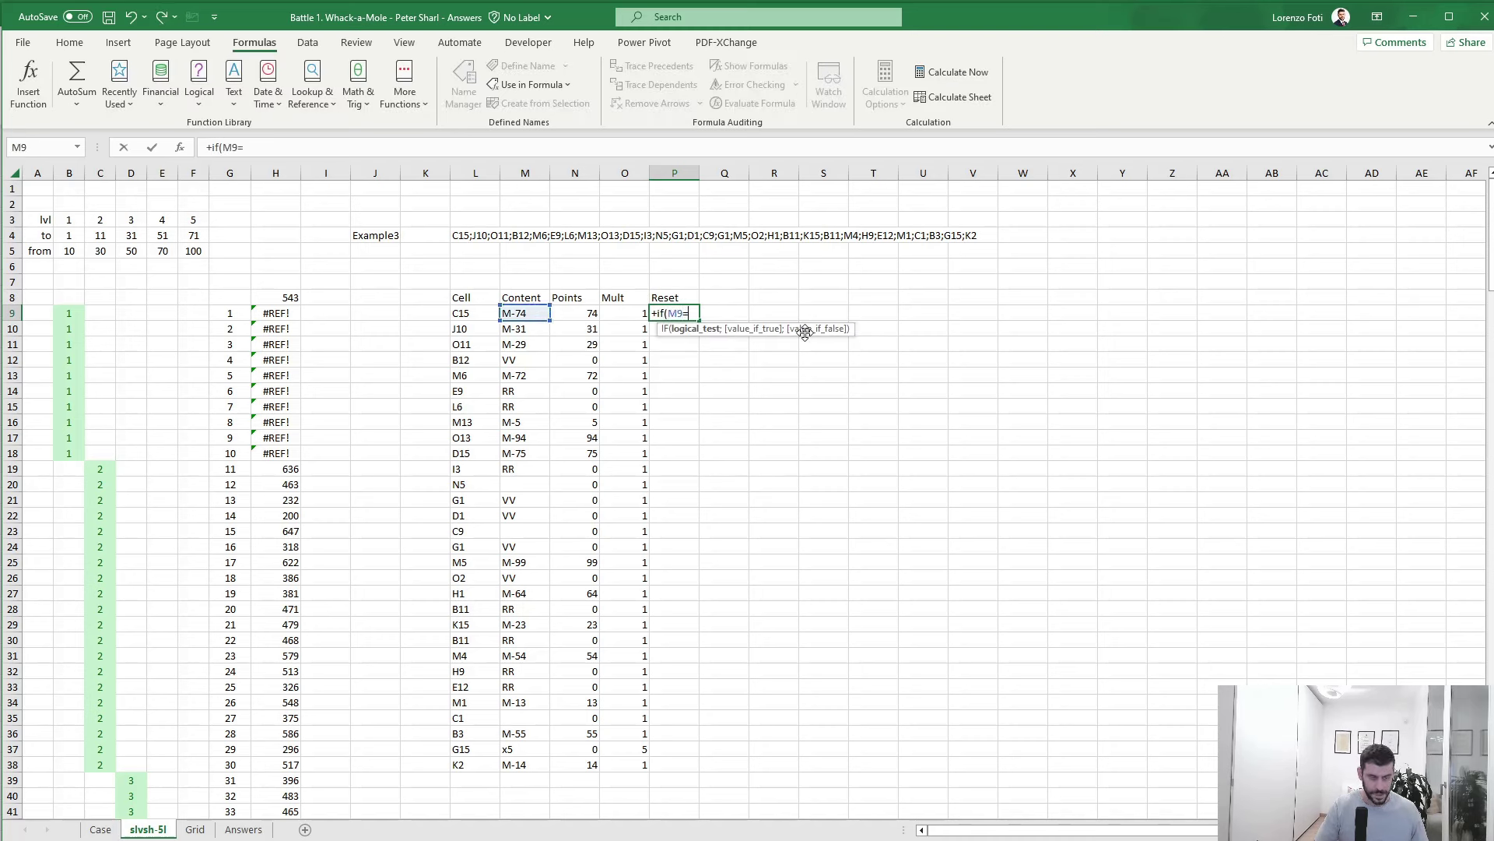
pyautogui.write('"RR";1')
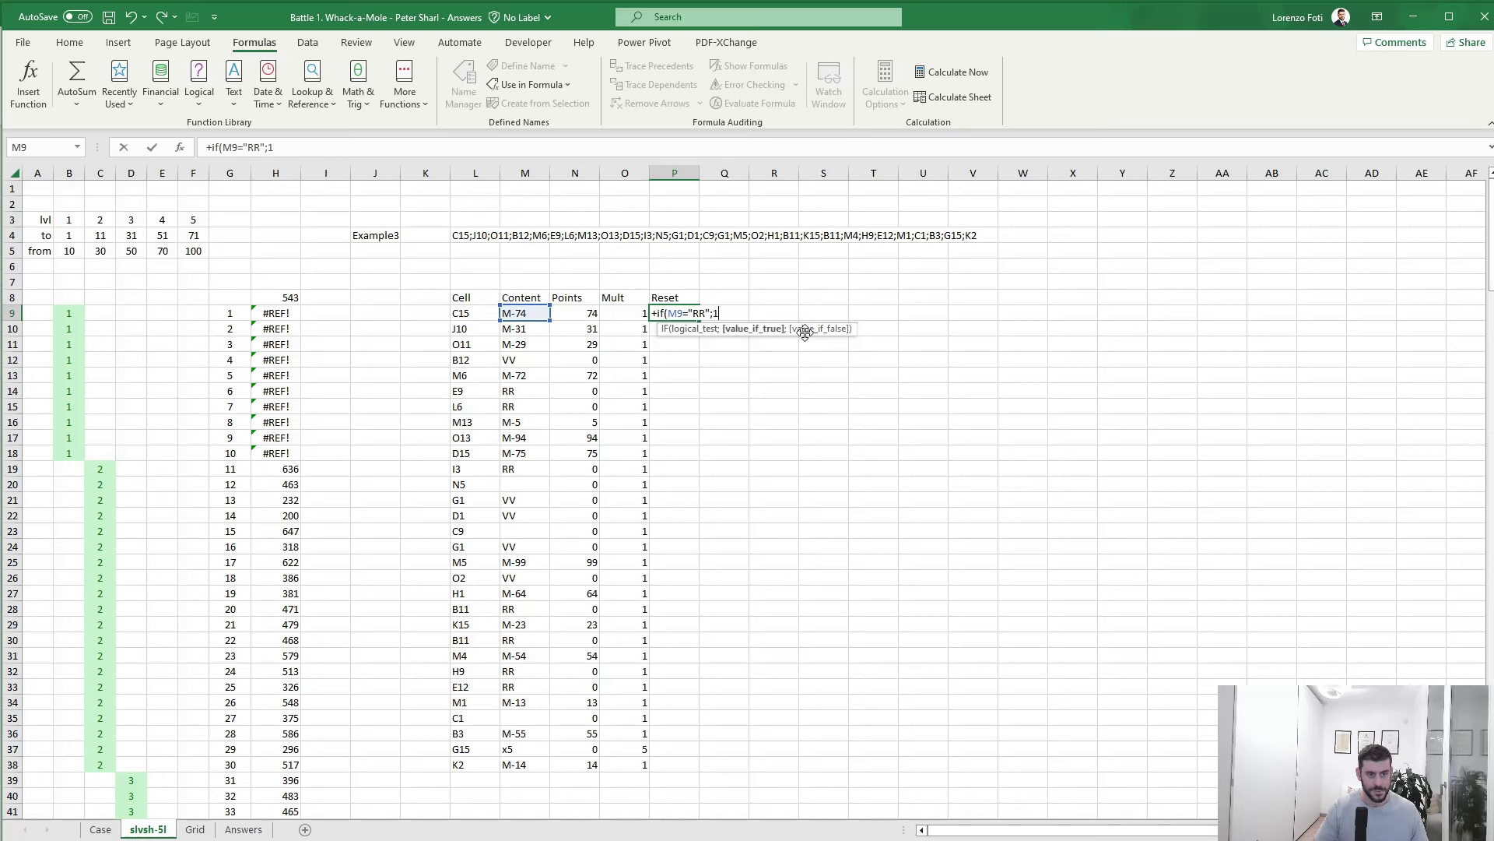
pyautogui.write(';0)')
pyautogui.hotkey('ctrl', 'Return')
# - Copy the Reset formula down P9:P38
pyautogui.hotkey('ctrl', 'c')
pyautogui.press('Left')
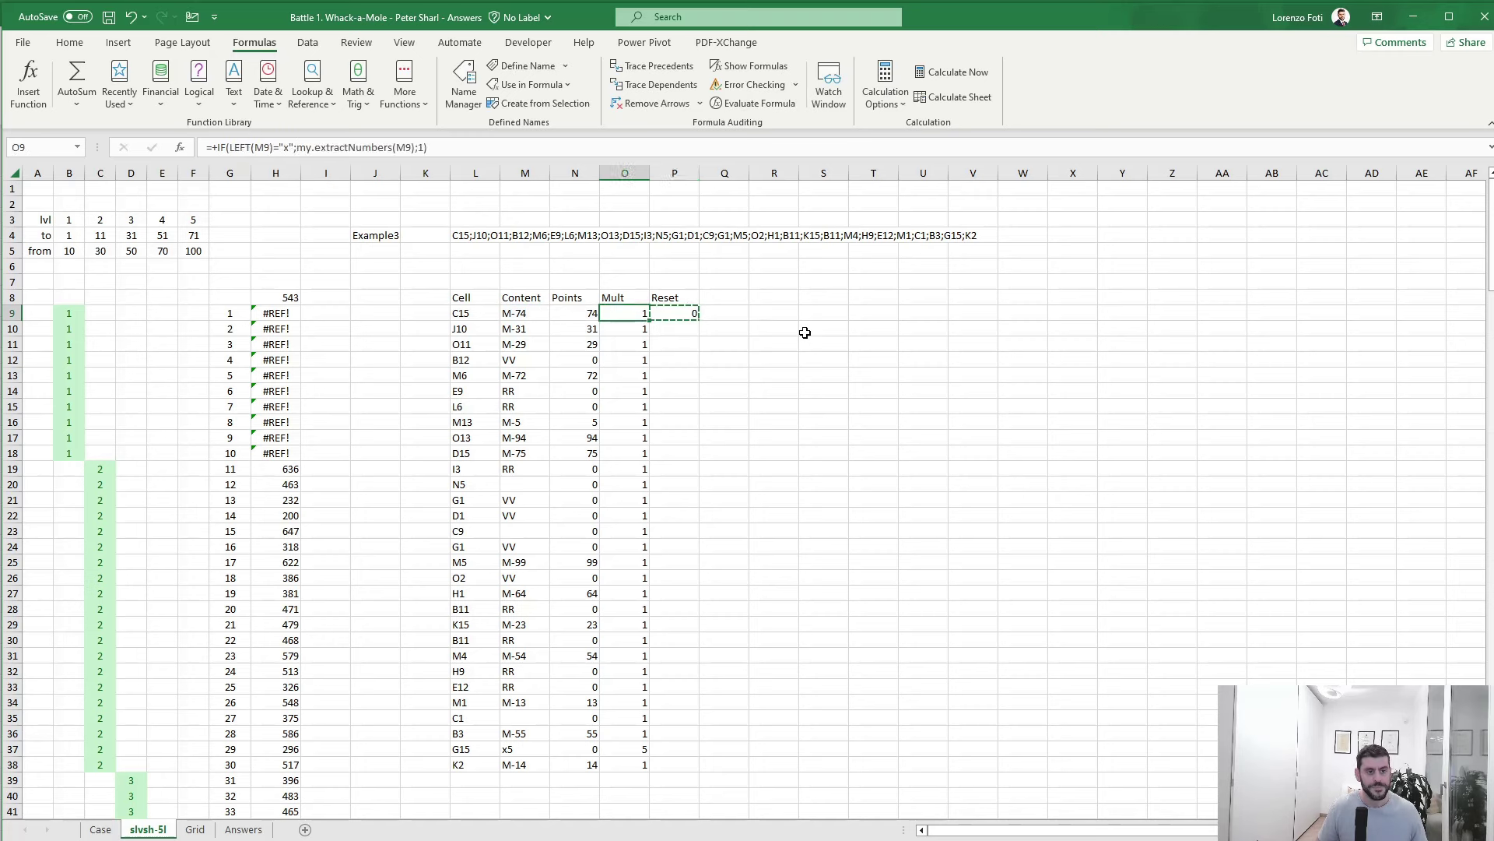
pyautogui.hotkey('ctrl', 'Down')
pyautogui.press('Right')
pyautogui.hotkey('ctrl', 'shift', 'Up')
pyautogui.hotkey('ctrl', 'v')
pyautogui.press('Escape')
# - Insert a blank column before the Reset column
pyautogui.hotkey('ctrl', 'Up')
pyautogui.press('Right')
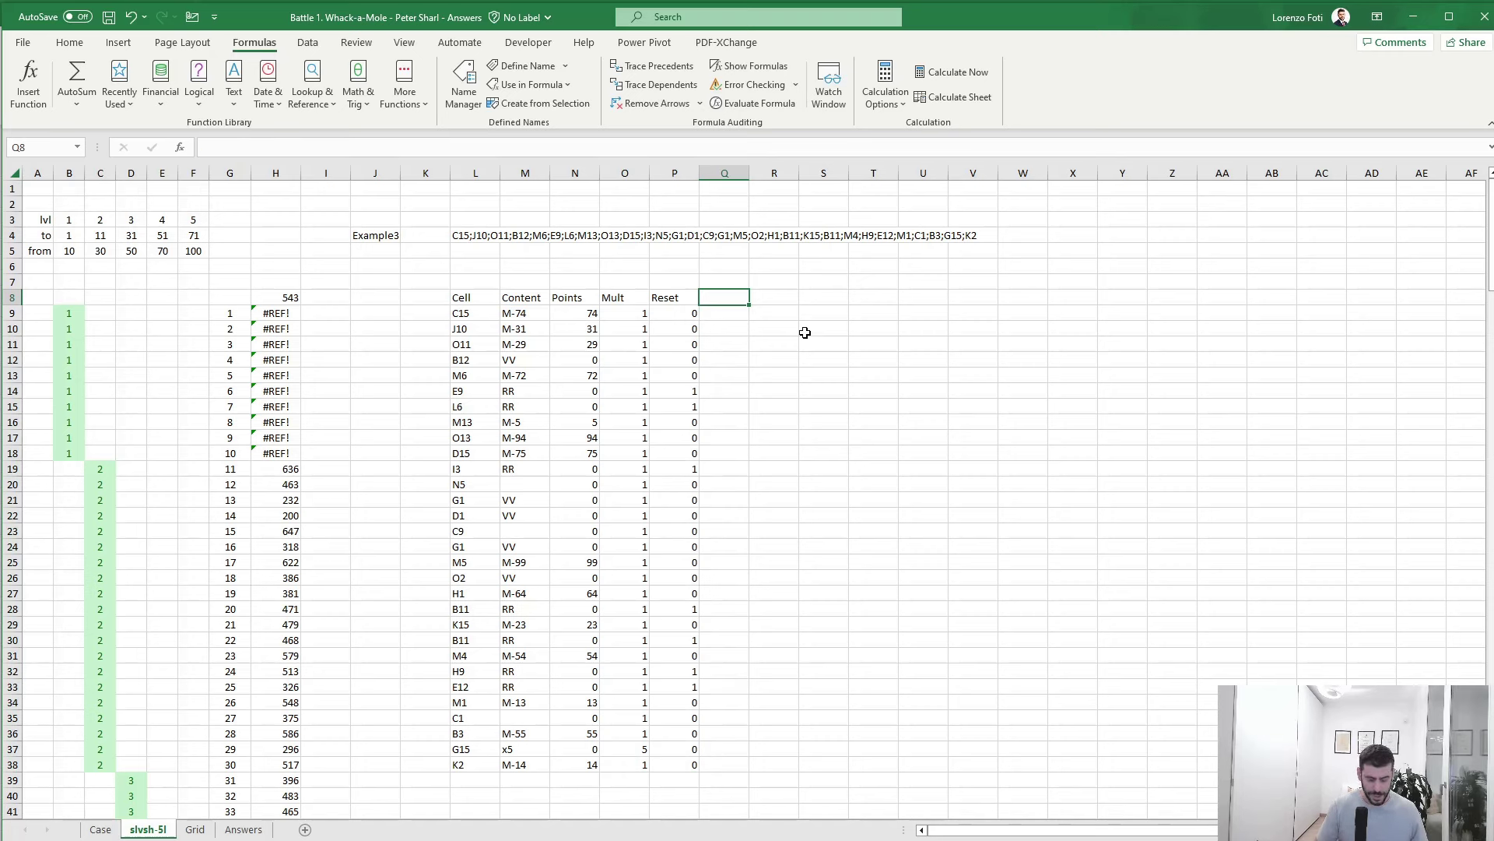
pyautogui.write('Cumul')
pyautogui.press('BackSpace')
pyautogui.press('BackSpace')
pyautogui.press('BackSpace')
pyautogui.press('BackSpace')
pyautogui.press('BackSpace')
pyautogui.press('Left')
pyautogui.hotkey('ctrl', 'space')
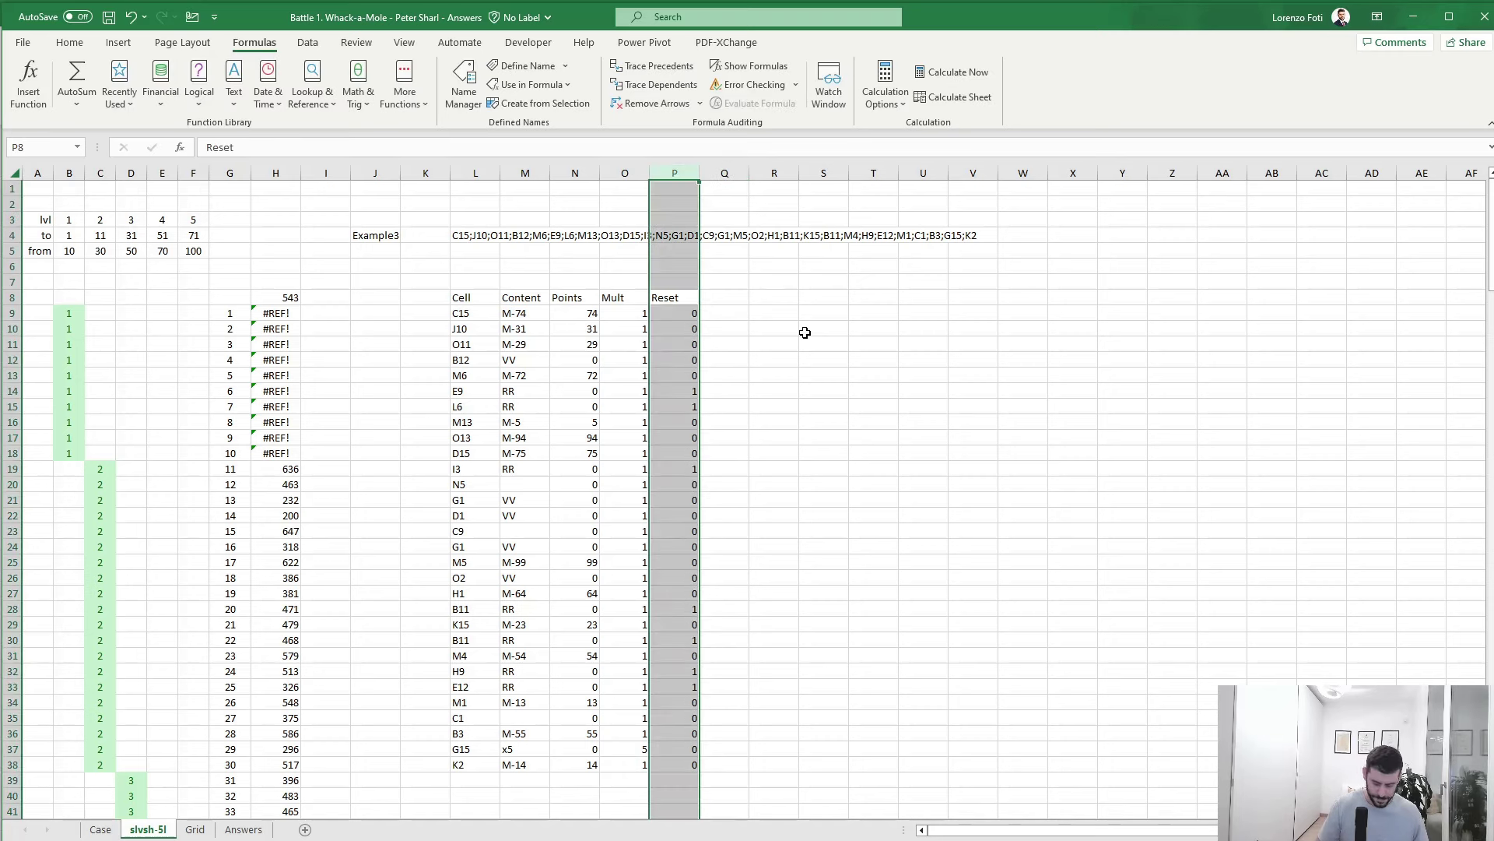
pyautogui.hotkey('ctrl', '+')
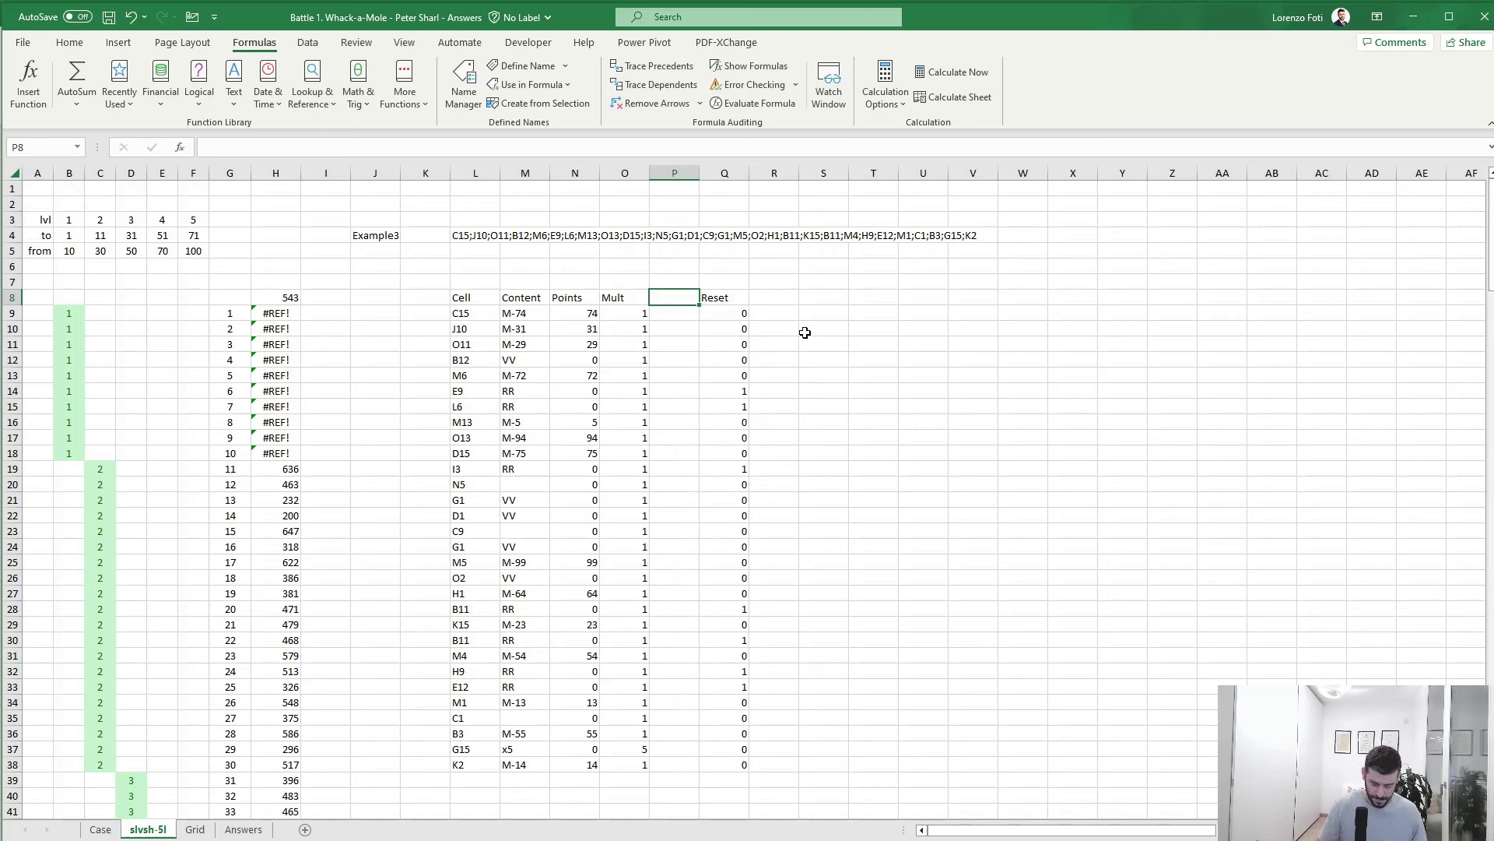
# - Head the new column P8 'Valid', abandoning a started OR/AND formula in P9
pyautogui.write('Valid')
pyautogui.press('Down')
pyautogui.write('+')
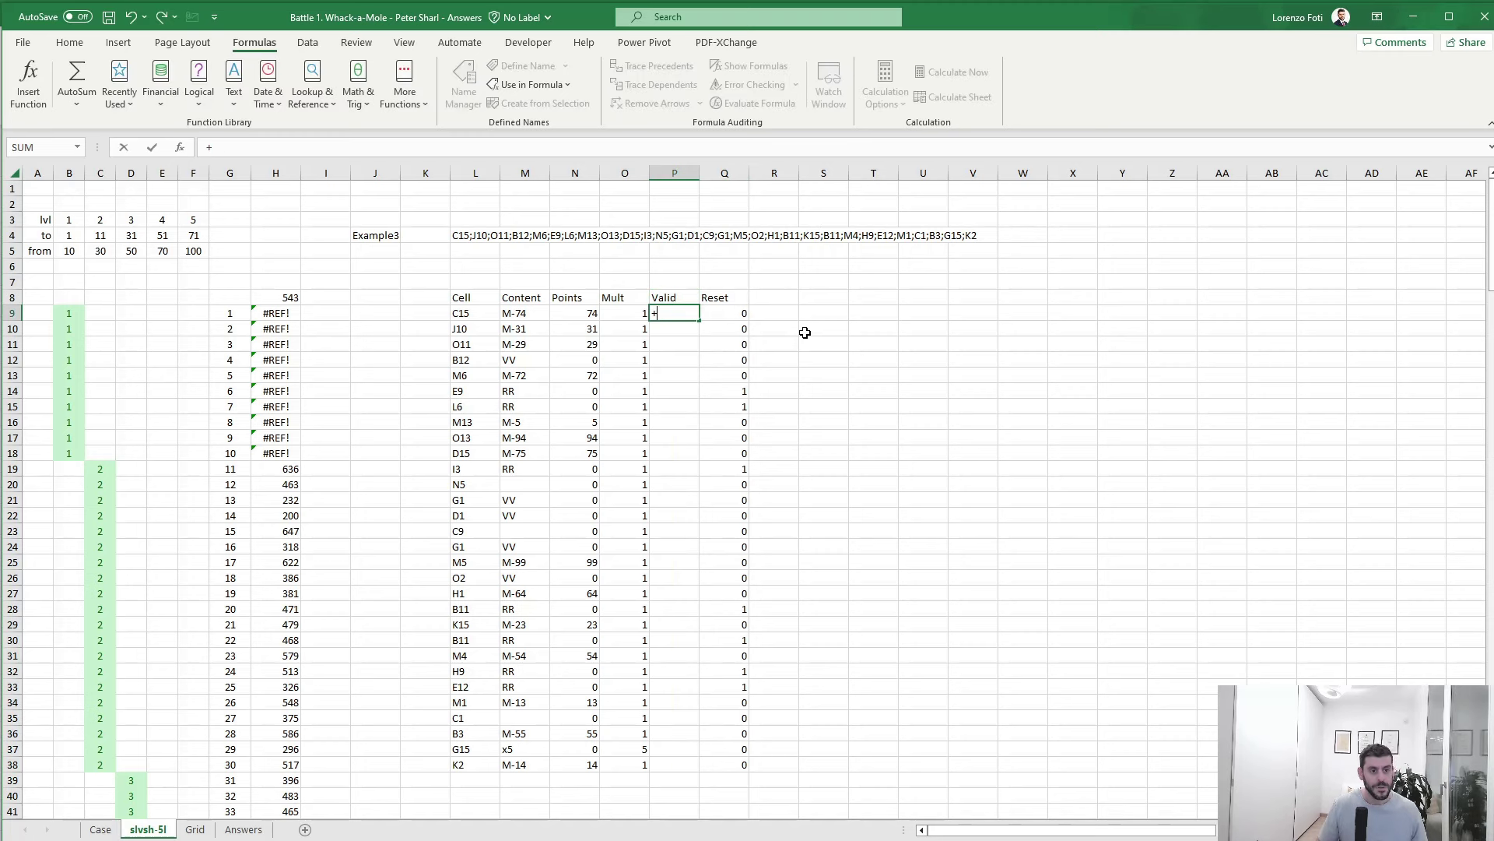
pyautogui.write('or(')
pyautogui.press('Left')
pyautogui.press('Left')
pyautogui.press('Left')
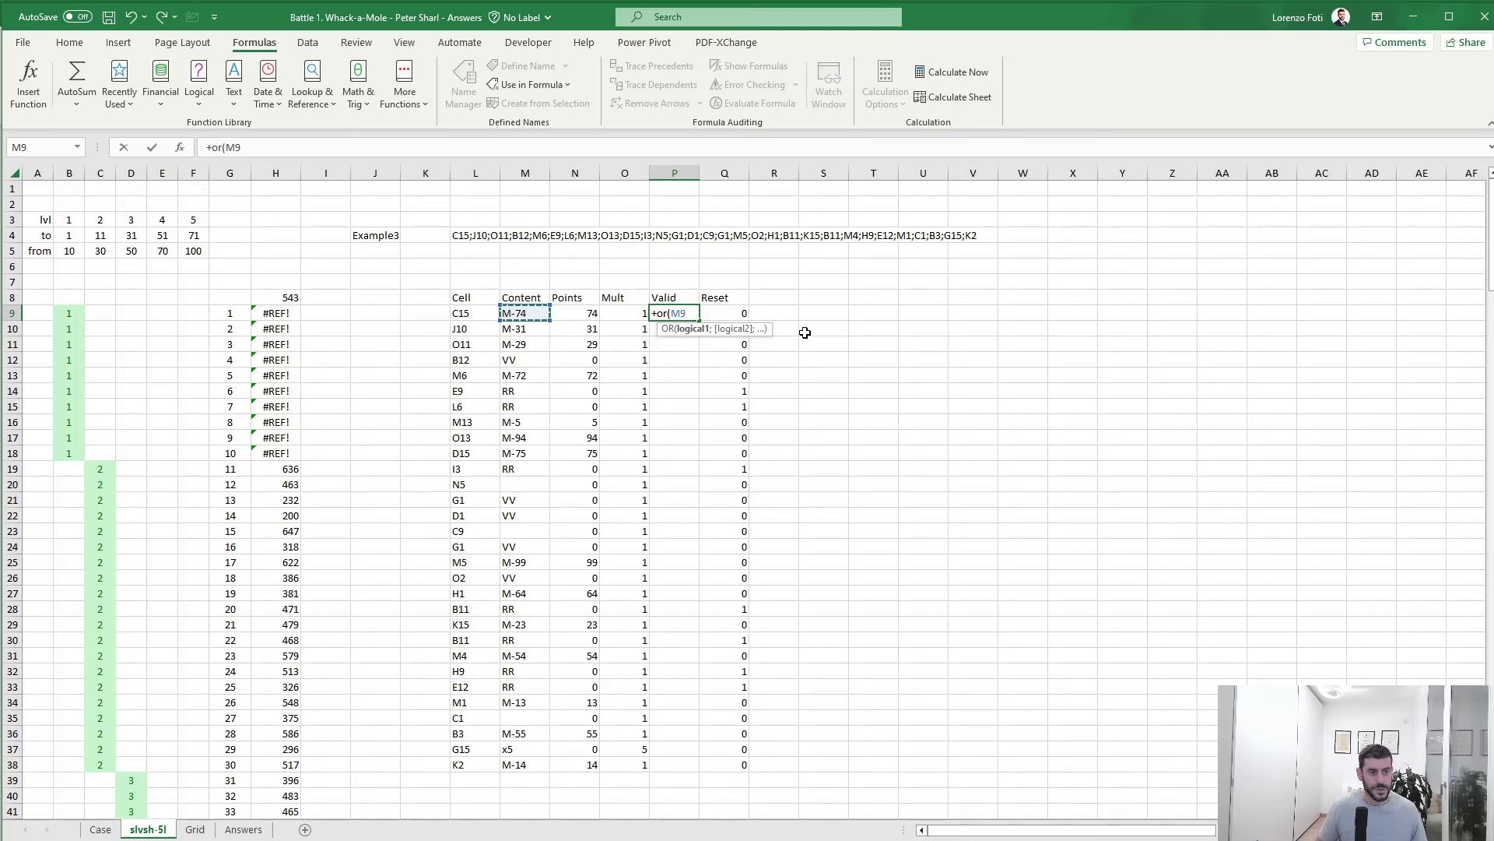
pyautogui.press('BackSpace')
pyautogui.press('BackSpace')
pyautogui.press('BackSpace')
pyautogui.press('BackSpace')
pyautogui.press('BackSpace')
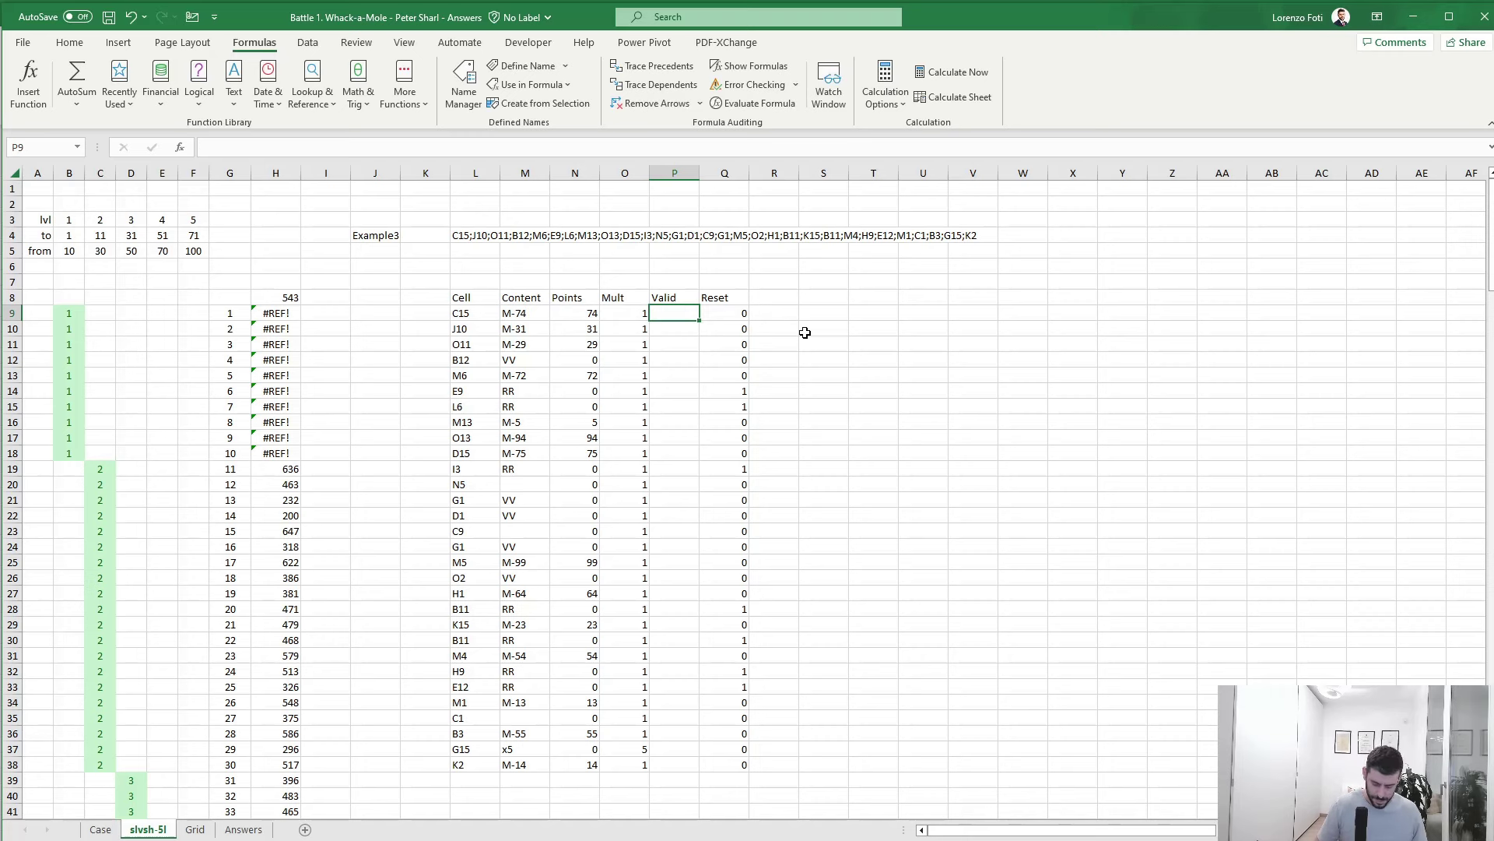
pyautogui.write('and(')
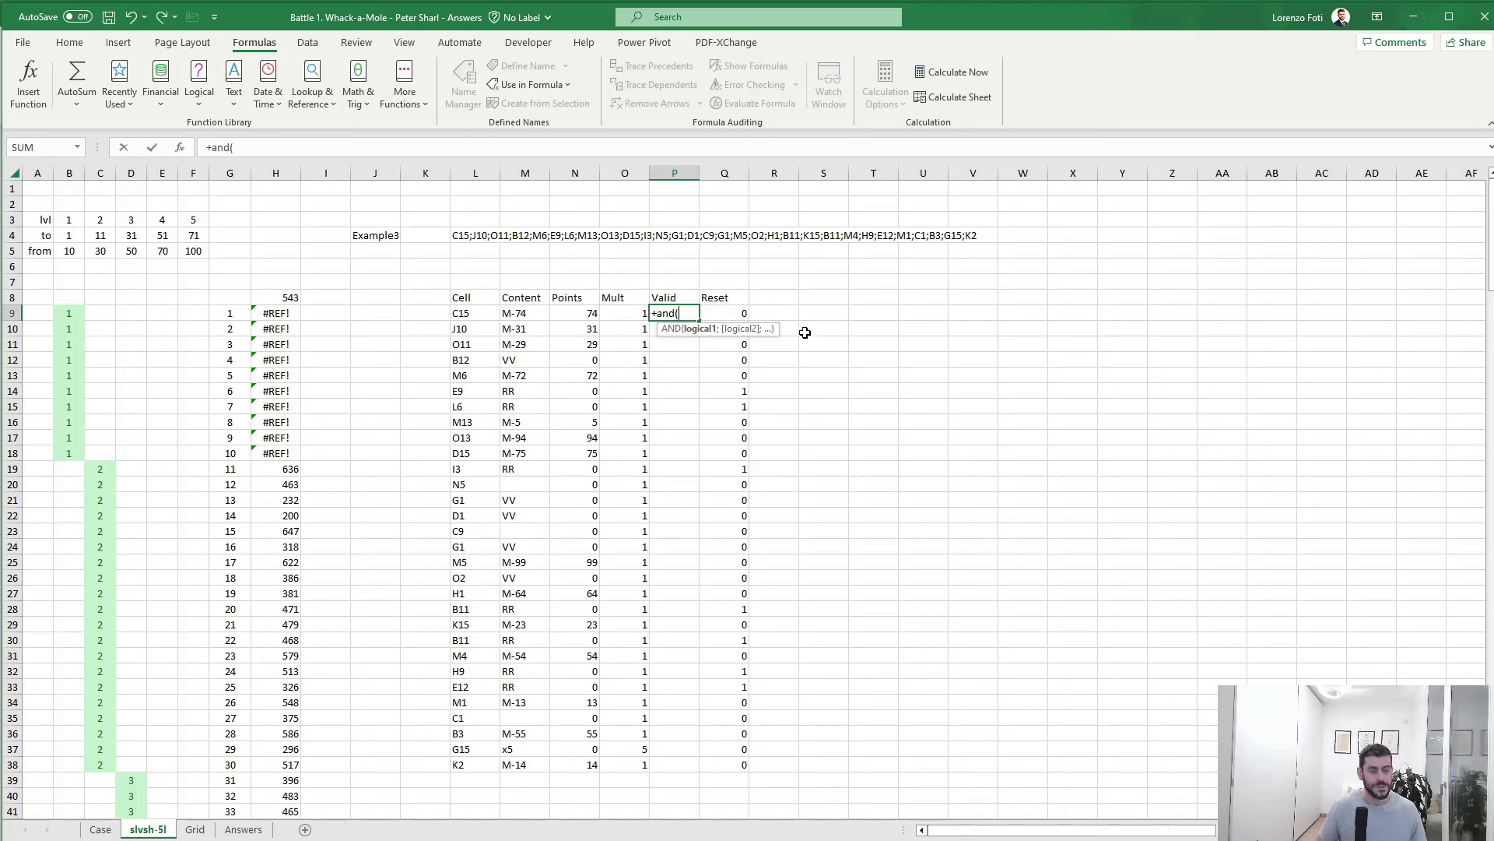
pyautogui.press('Escape')
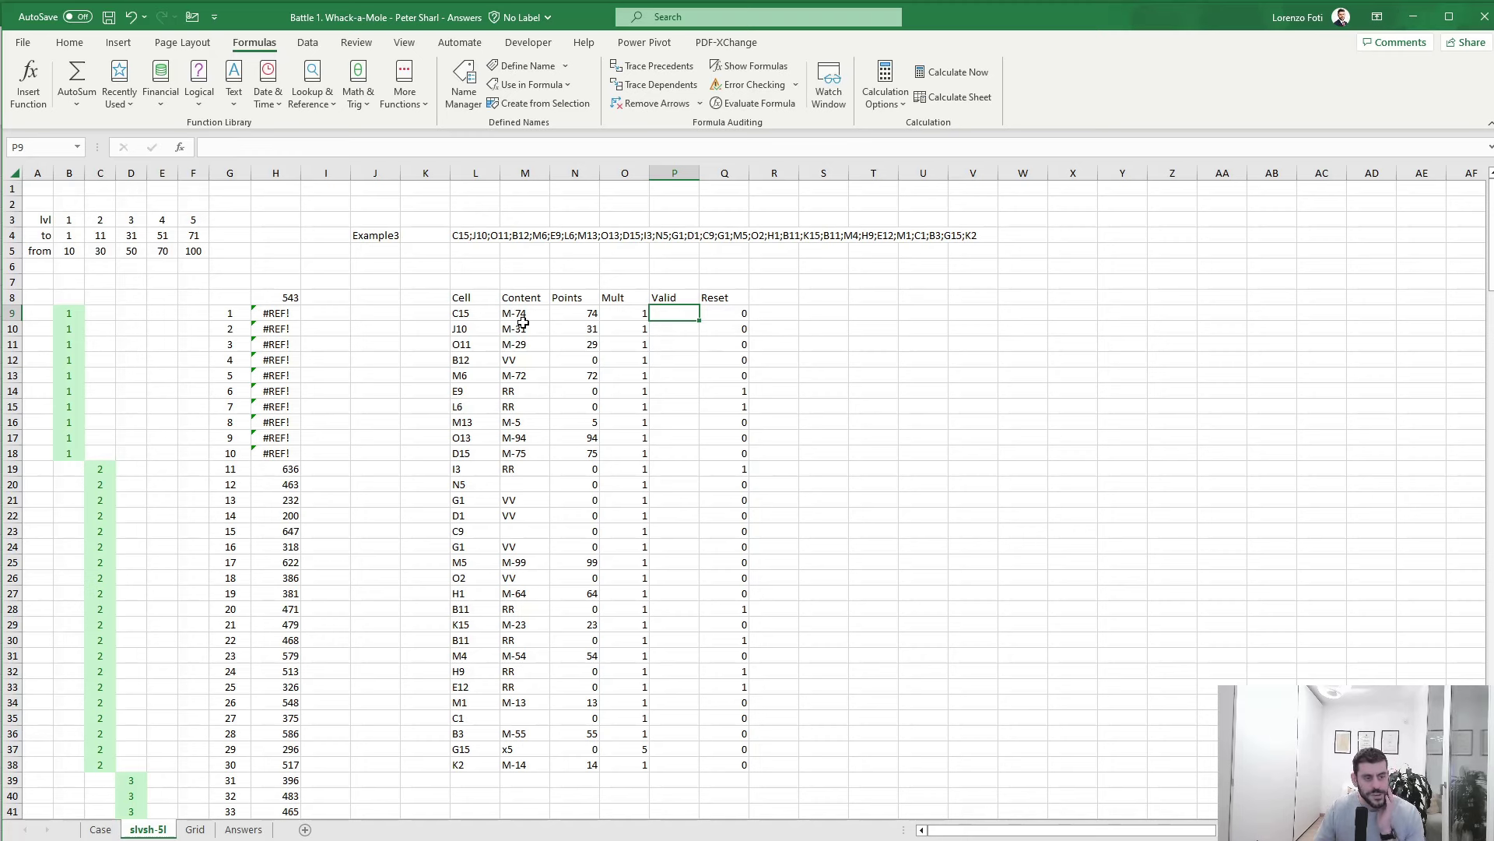
pyautogui.click(479, 318)
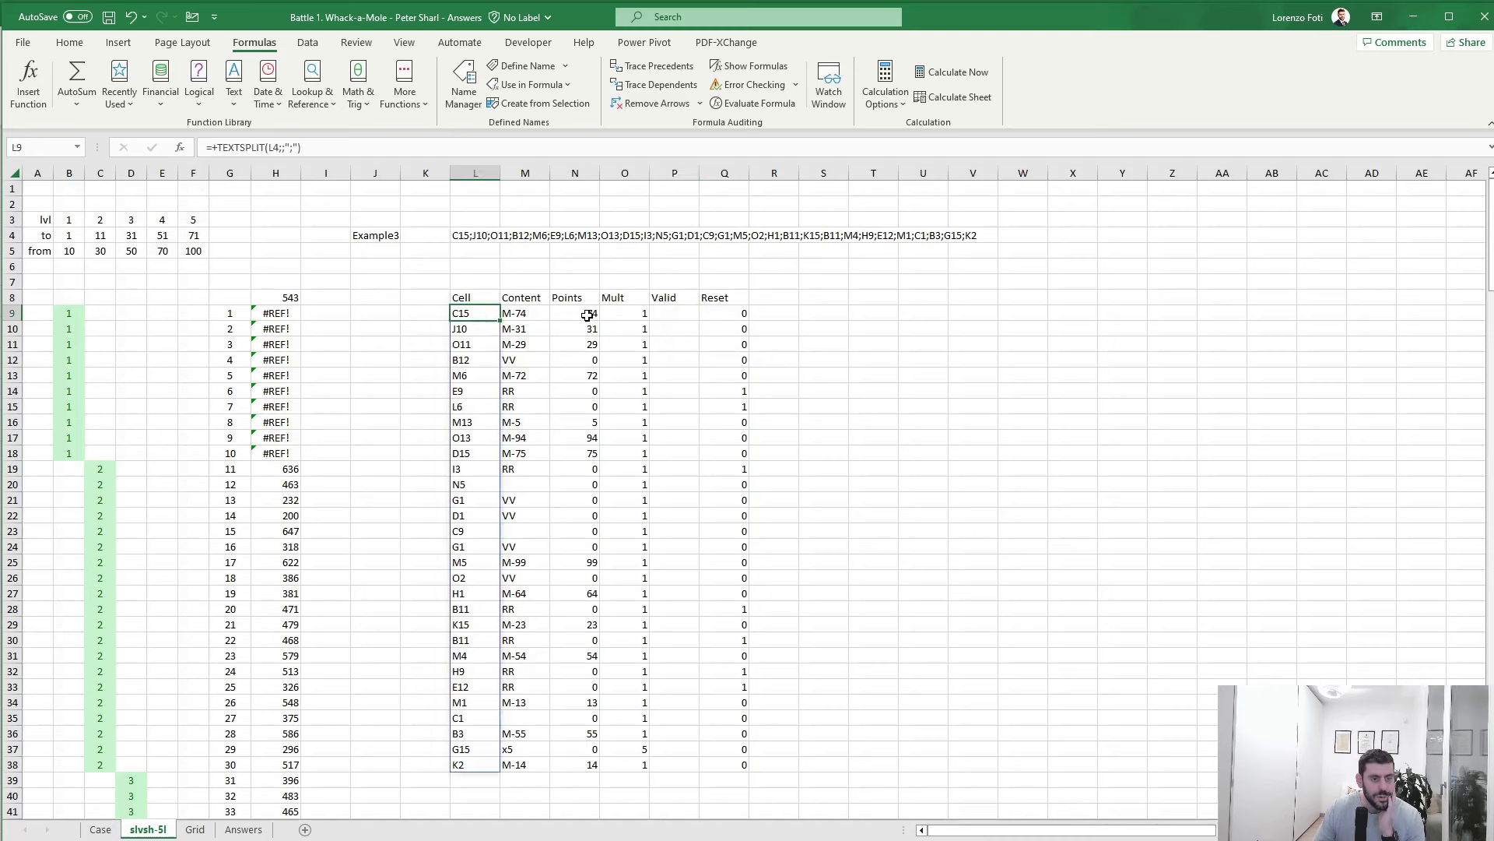
pyautogui.click(674, 316)
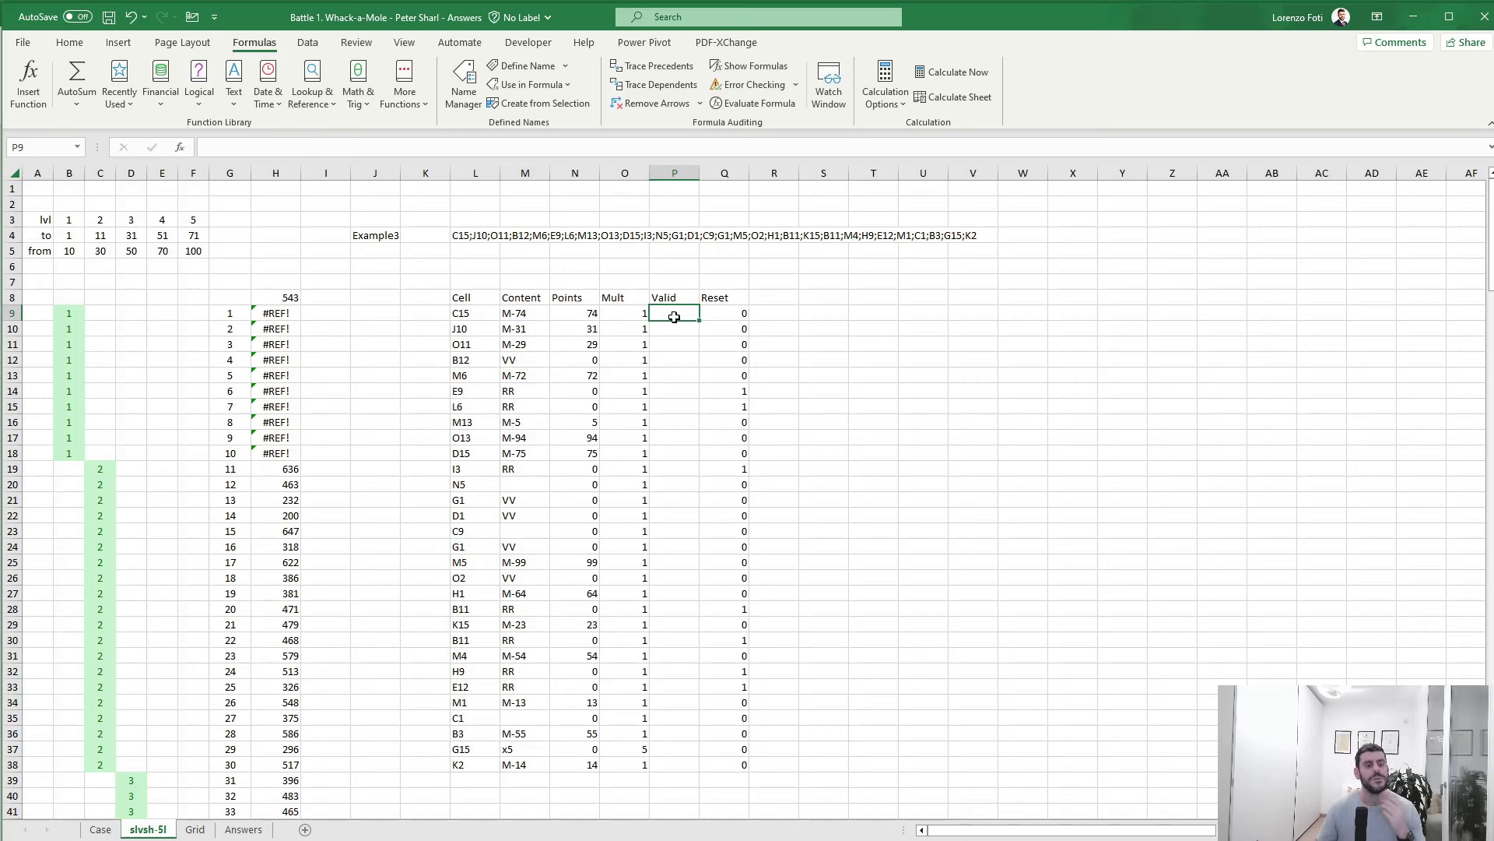
# - Draft the P9 formula testing O9=1, then OR(L9=L8:L8) returning 0, else 1
pyautogui.write('+if(')
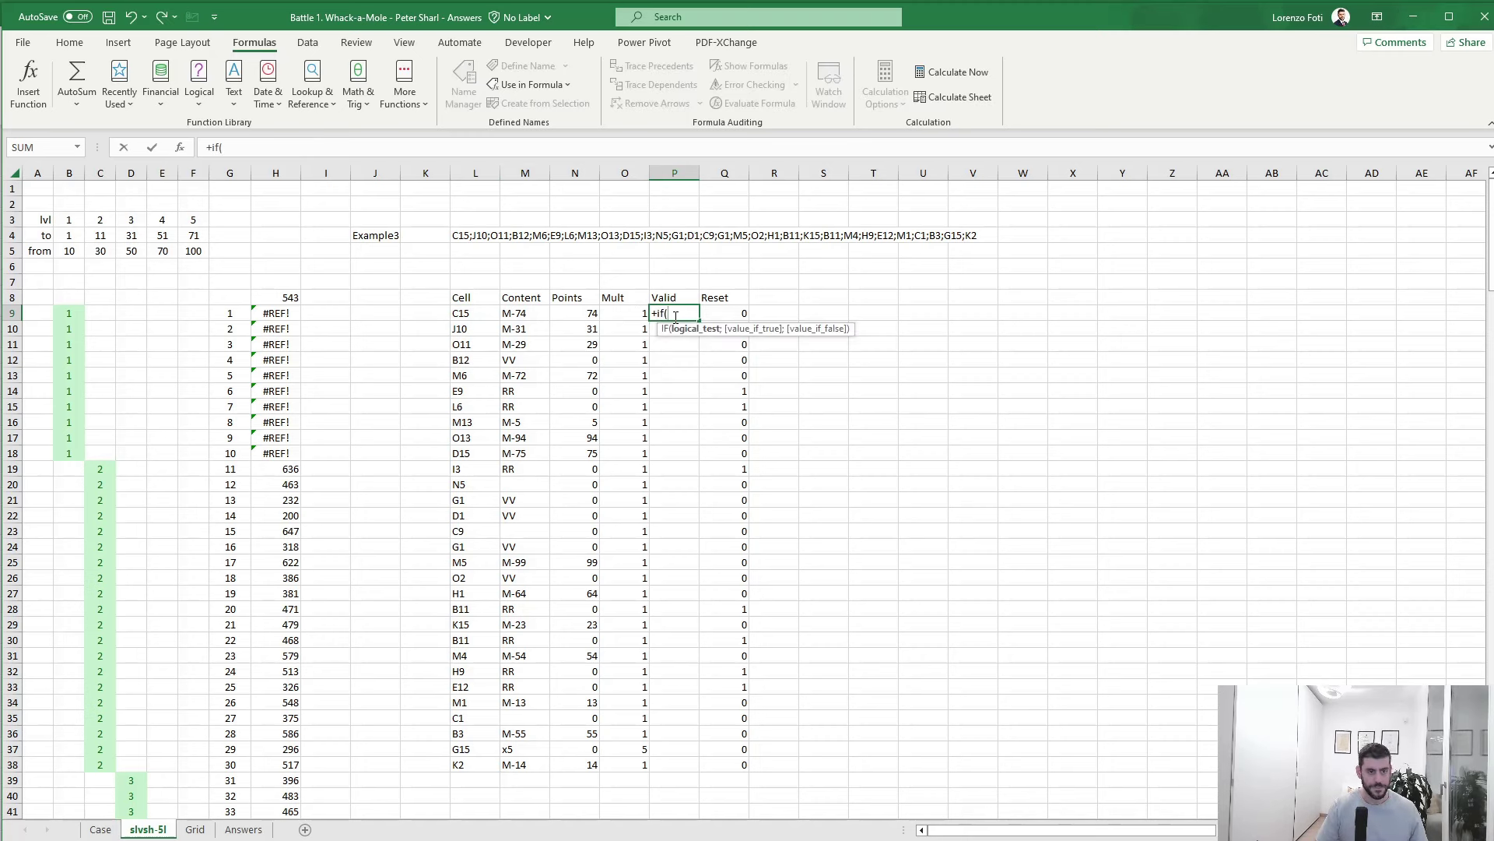
pyautogui.press('Left')
pyautogui.write('=1;1;')
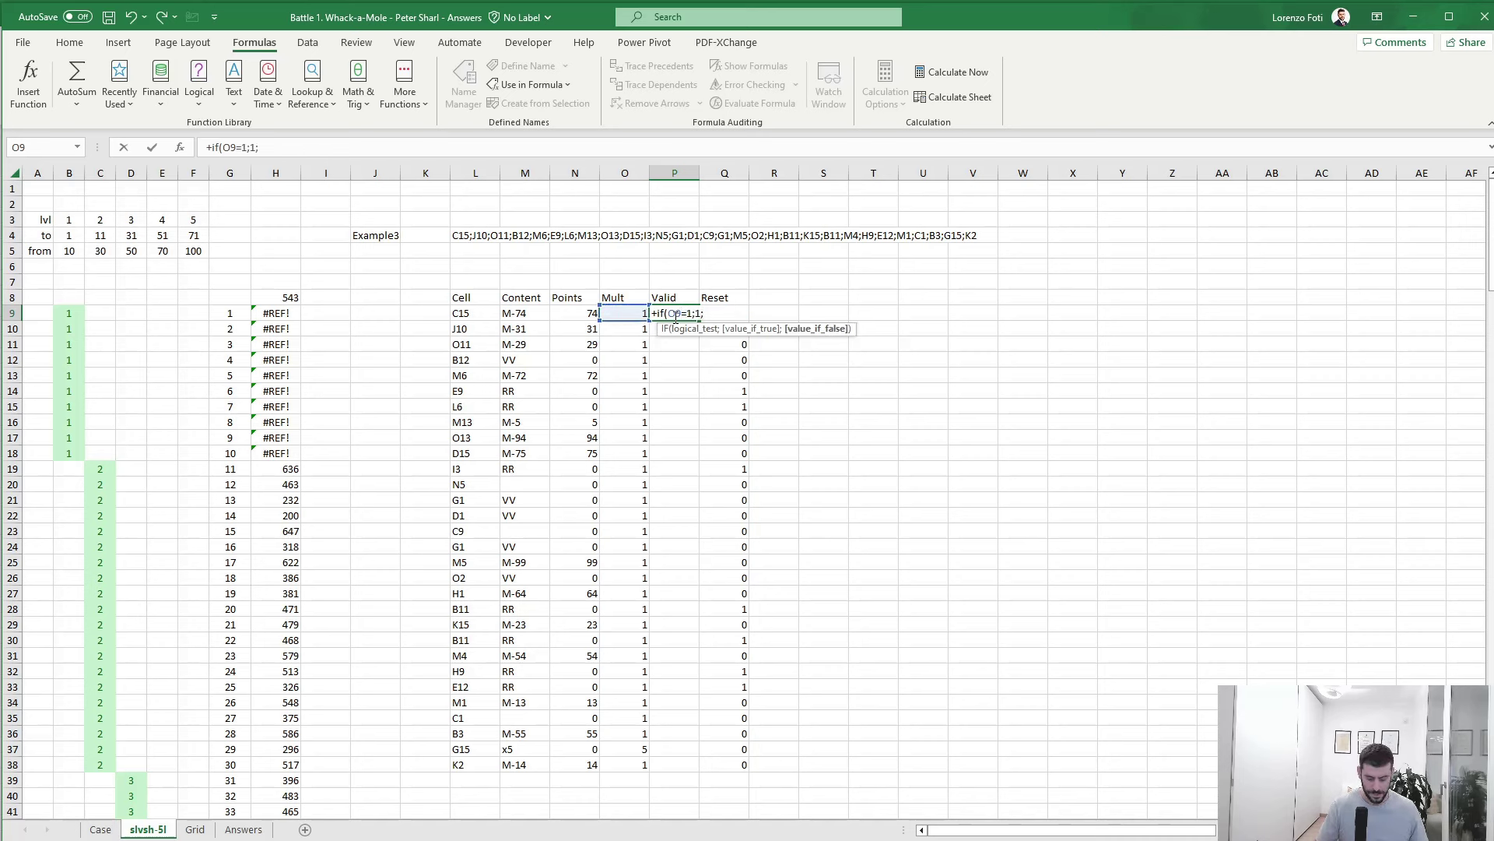
pyautogui.write('or(')
pyautogui.press('Left')
pyautogui.press('Left')
pyautogui.press('Left')
pyautogui.press('Left')
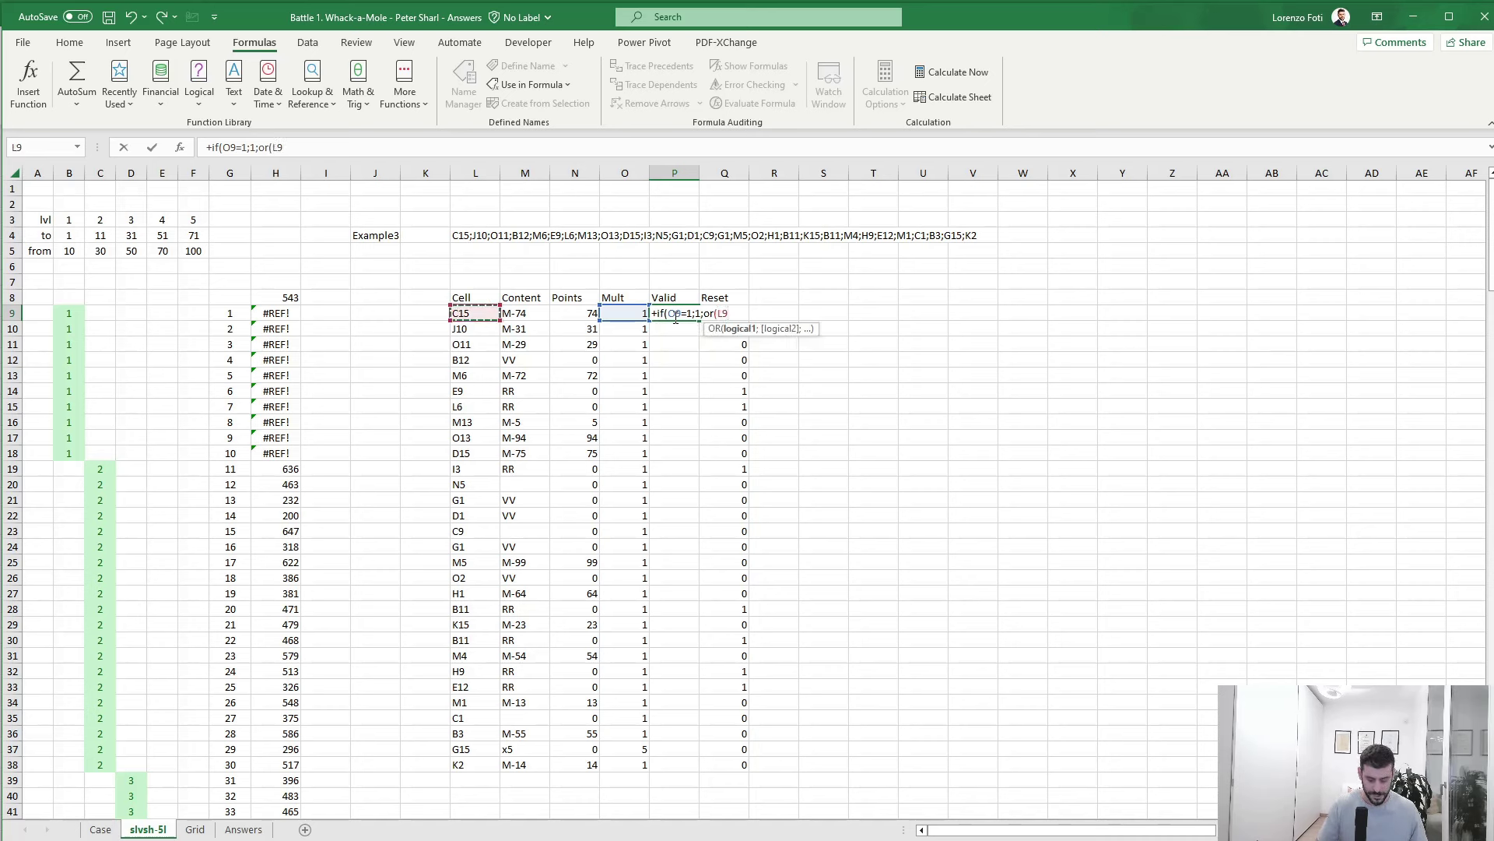
pyautogui.write('=')
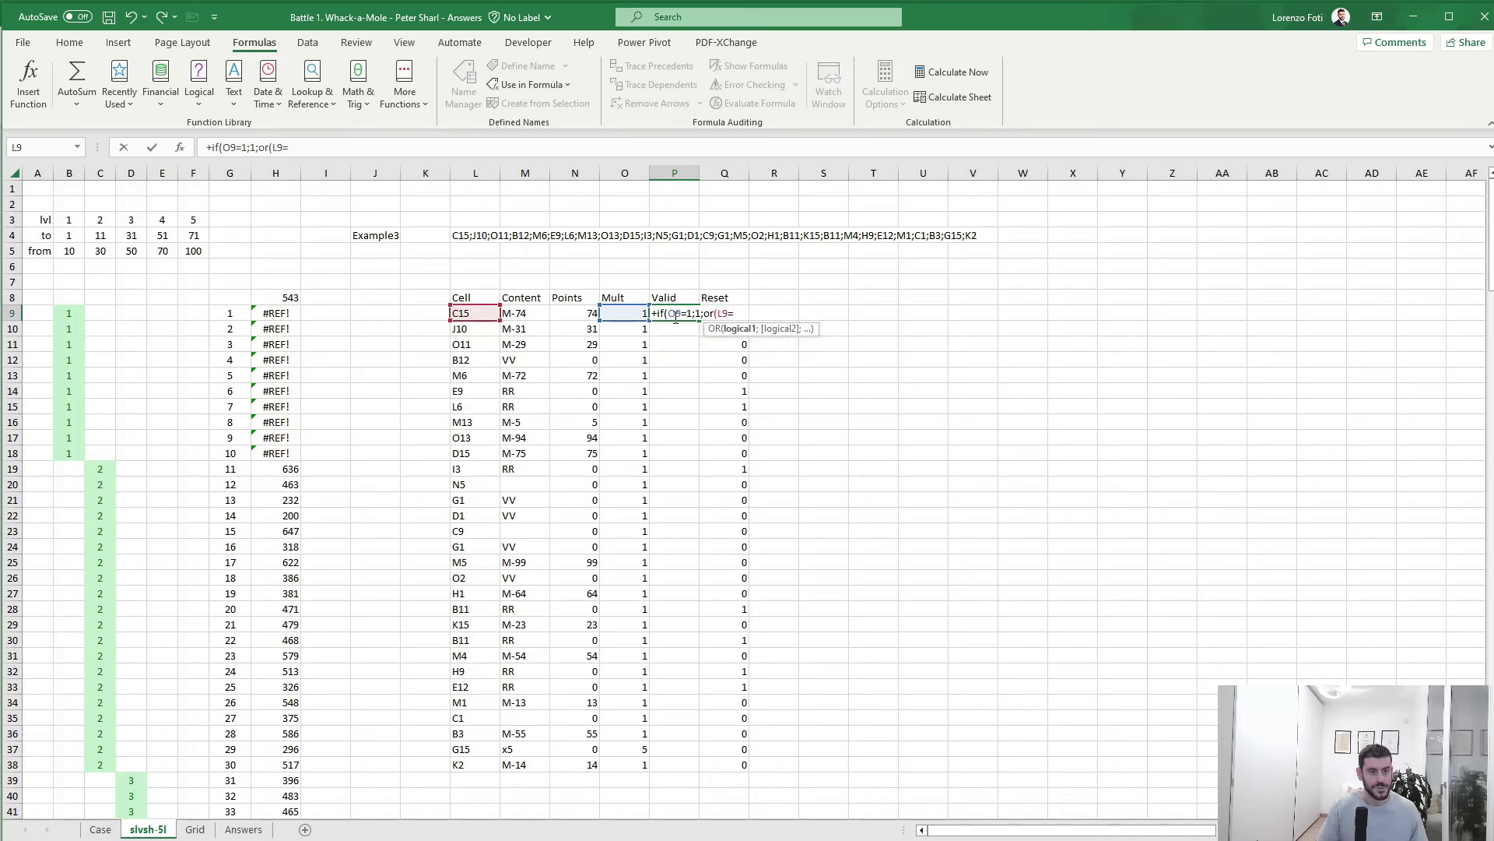
pyautogui.press('Left')
pyautogui.press('Left')
pyautogui.press('Left')
pyautogui.press('Up')
pyautogui.press('Left')
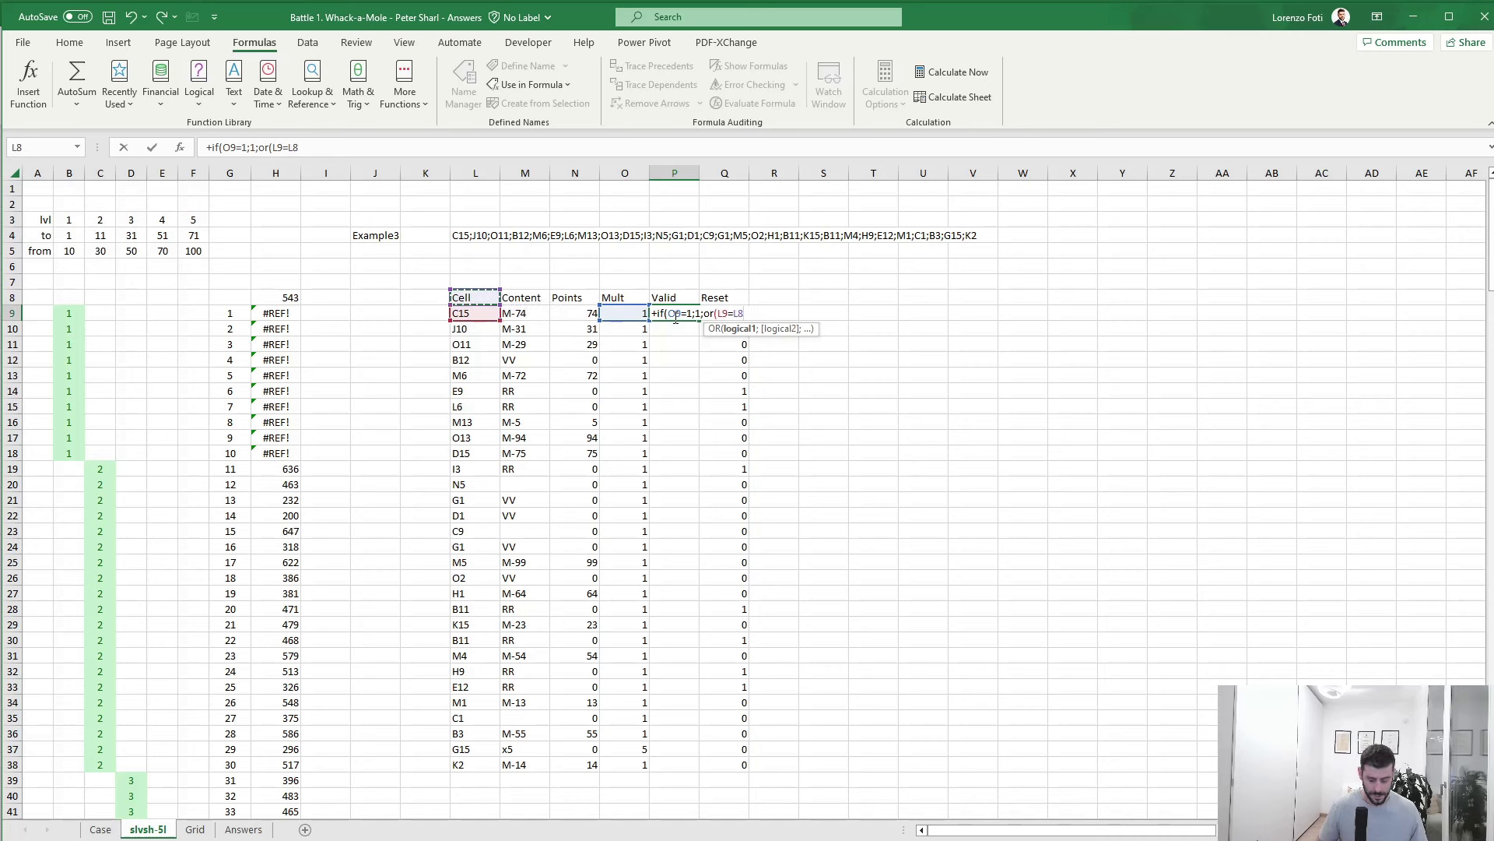
pyautogui.hotkey('shift', 'Down')
pyautogui.hotkey('shift', 'Up')
pyautogui.write(')')
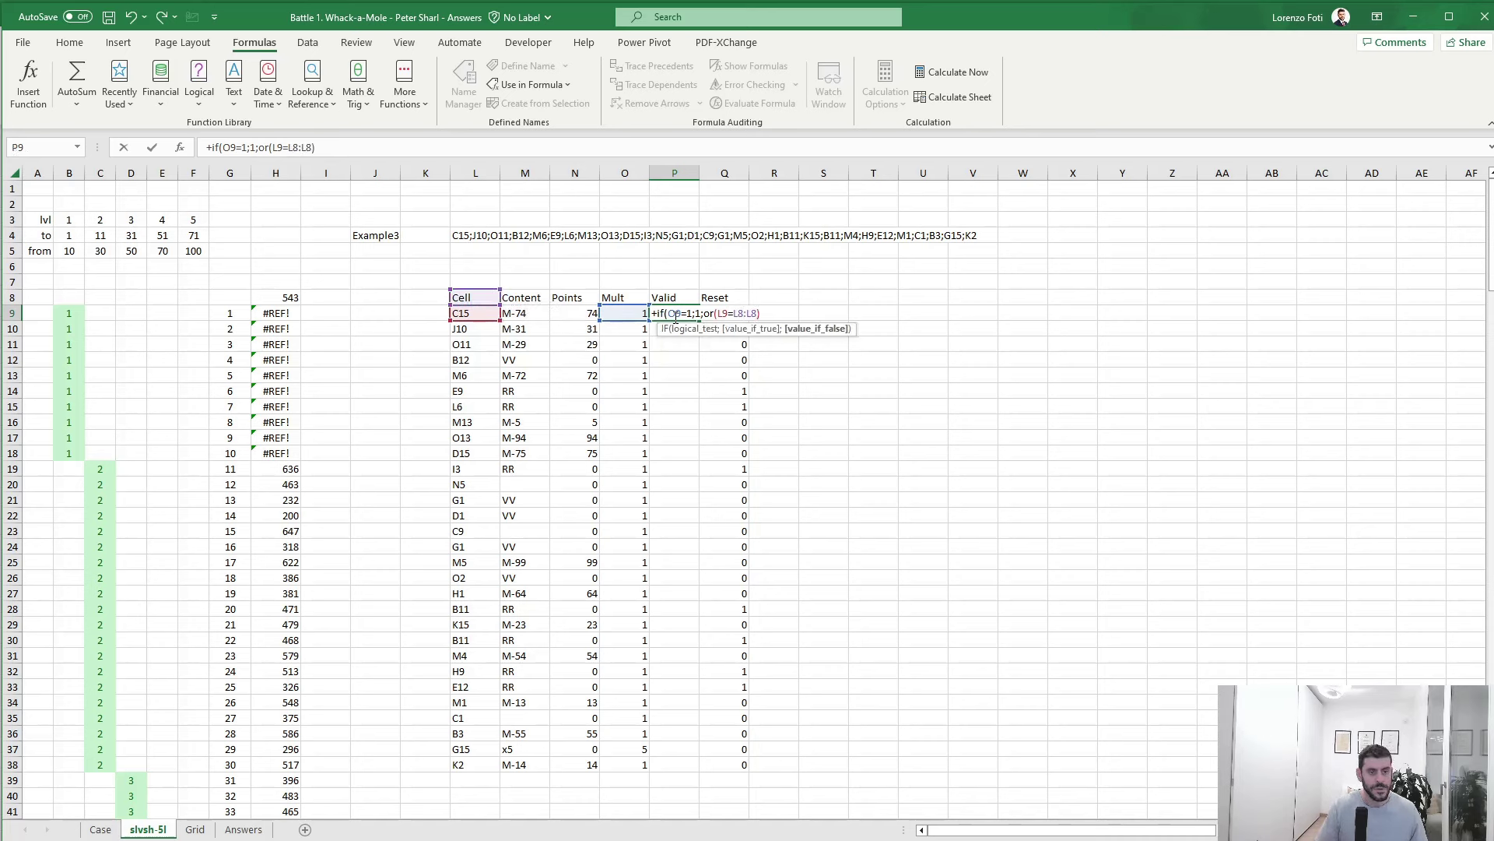
pyautogui.write(';0;1')
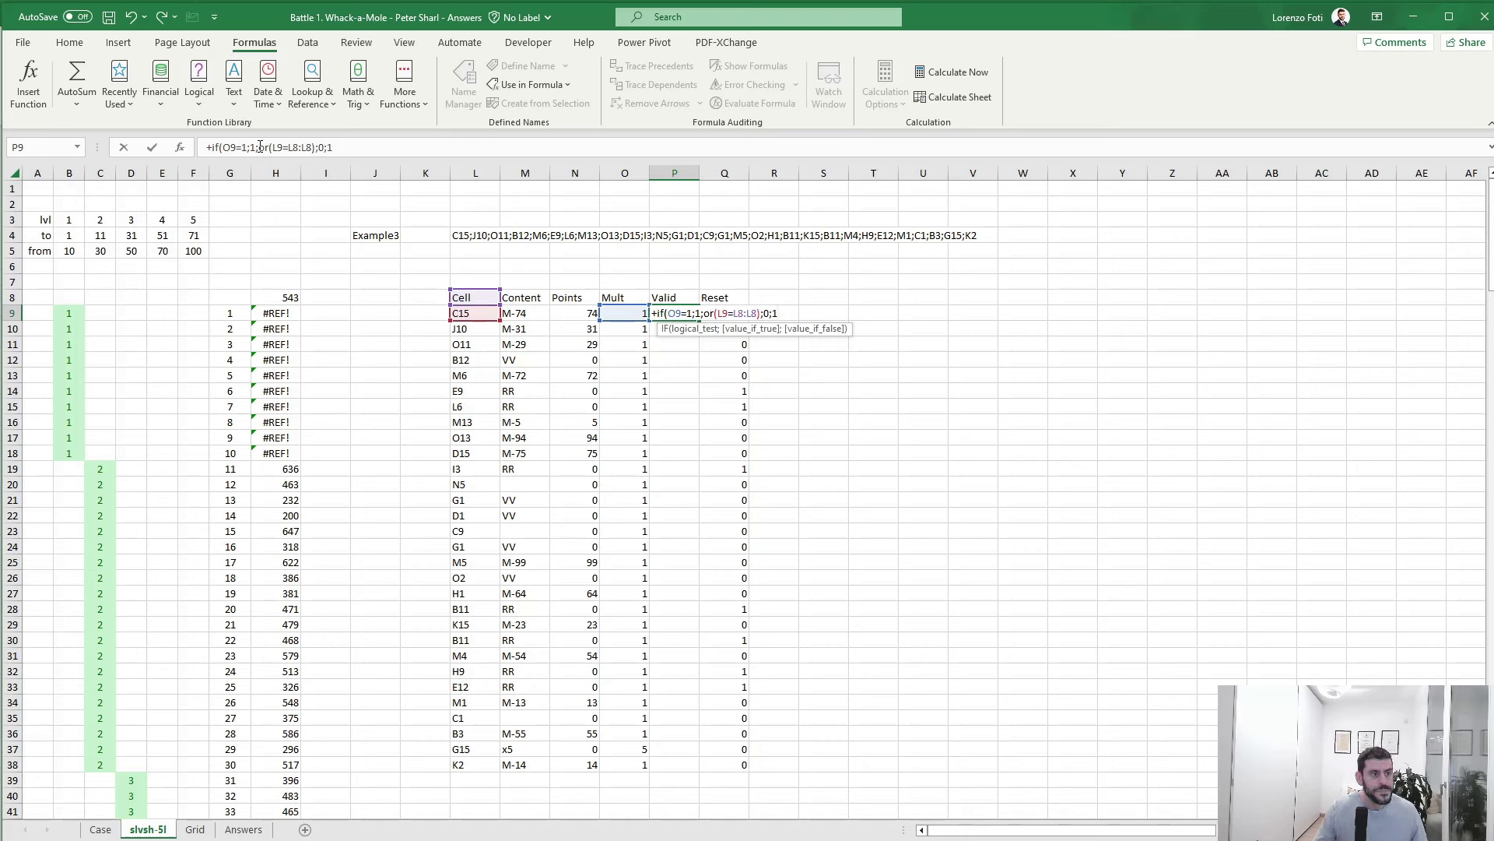
# - Convert it to a multi-condition form with TRUE;1 and anchor the range as $L$8:L8
pyautogui.click(215, 147)
pyautogui.write('s')
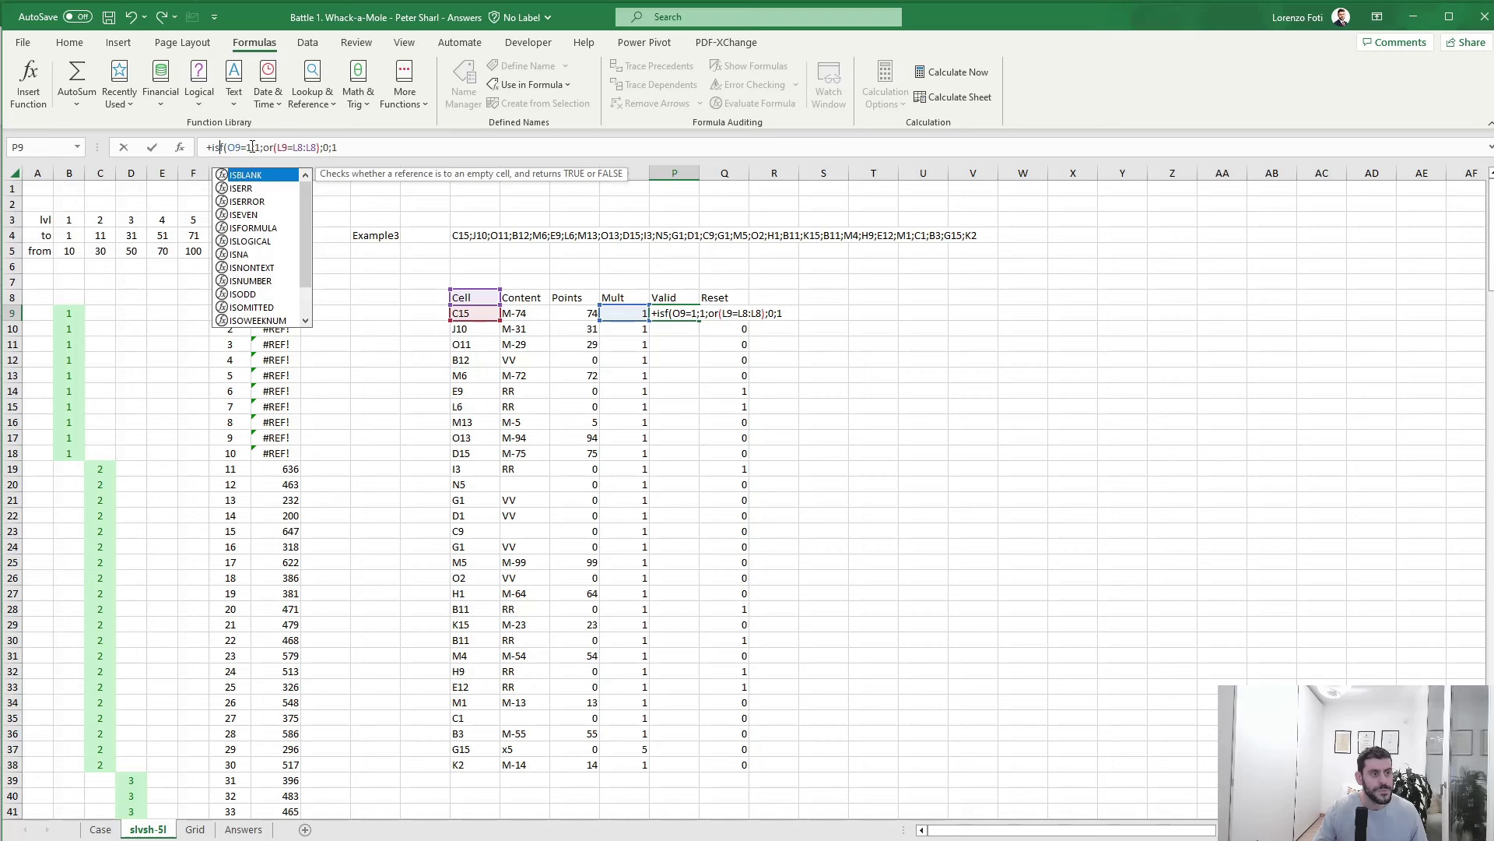
pyautogui.click(265, 147)
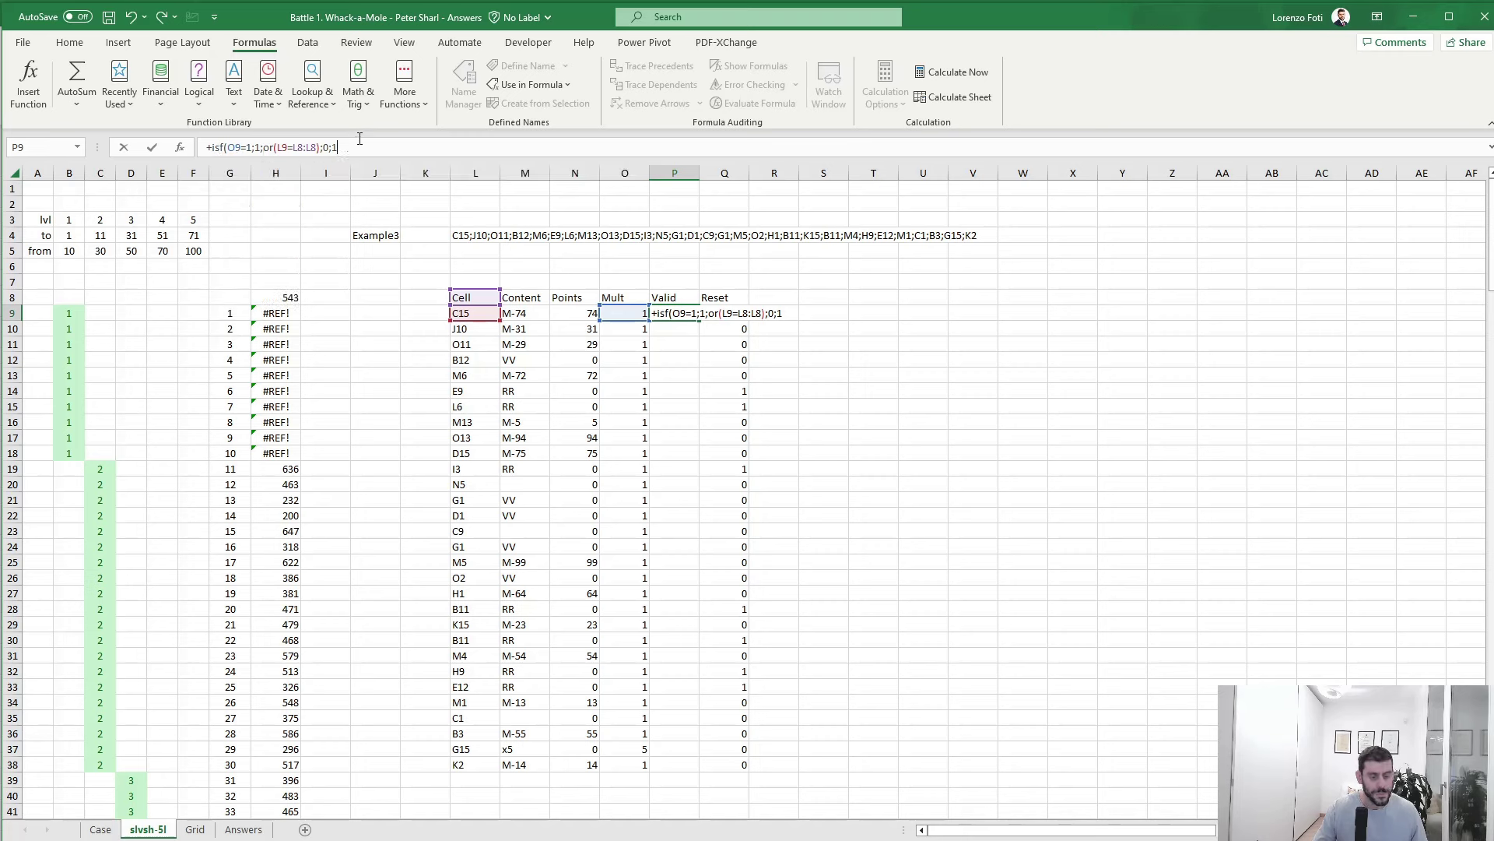
pyautogui.write('true;')
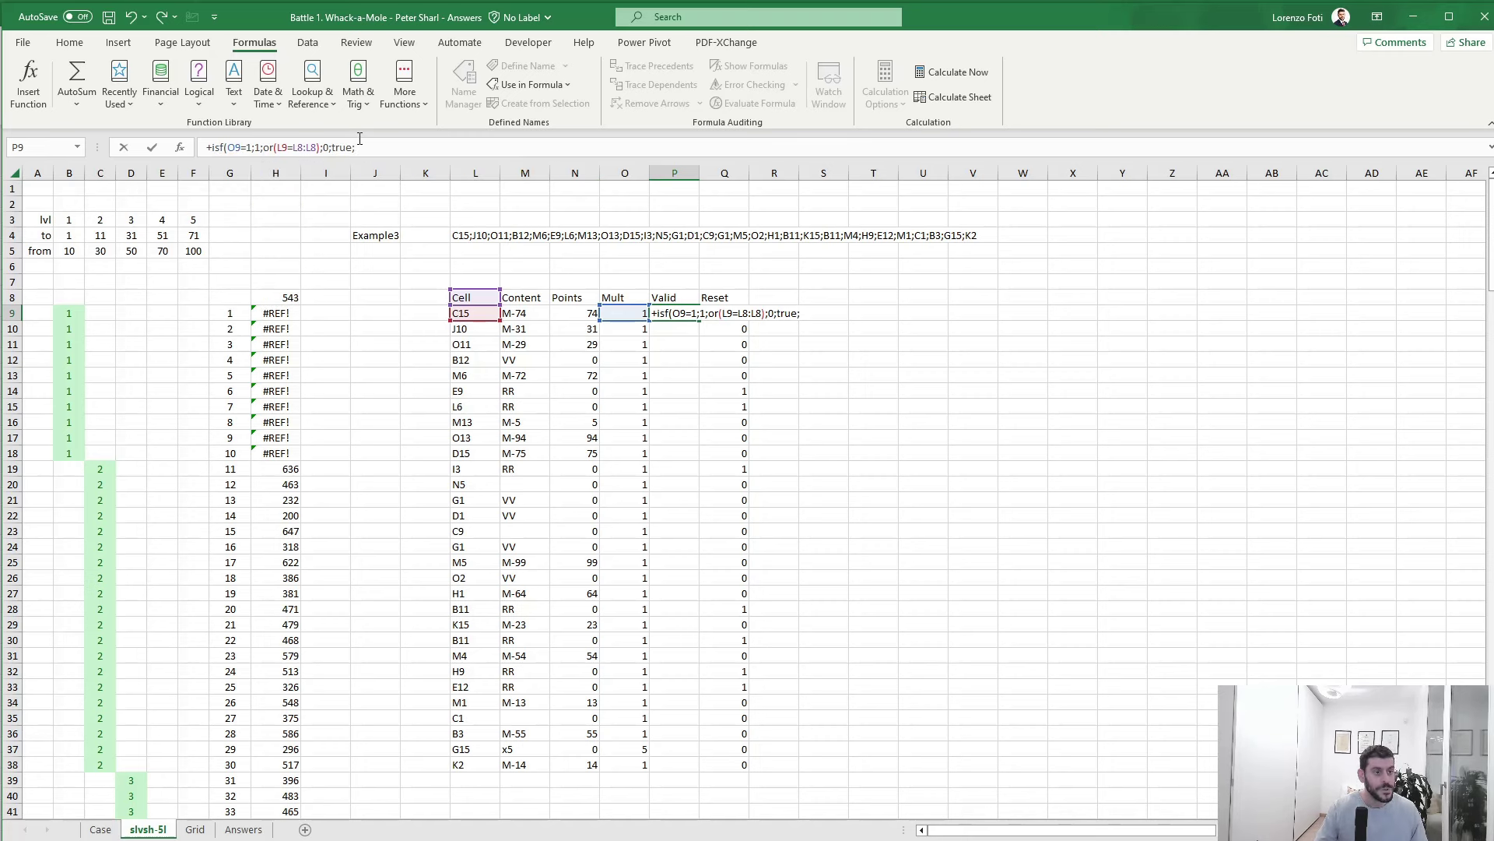
pyautogui.write('1')
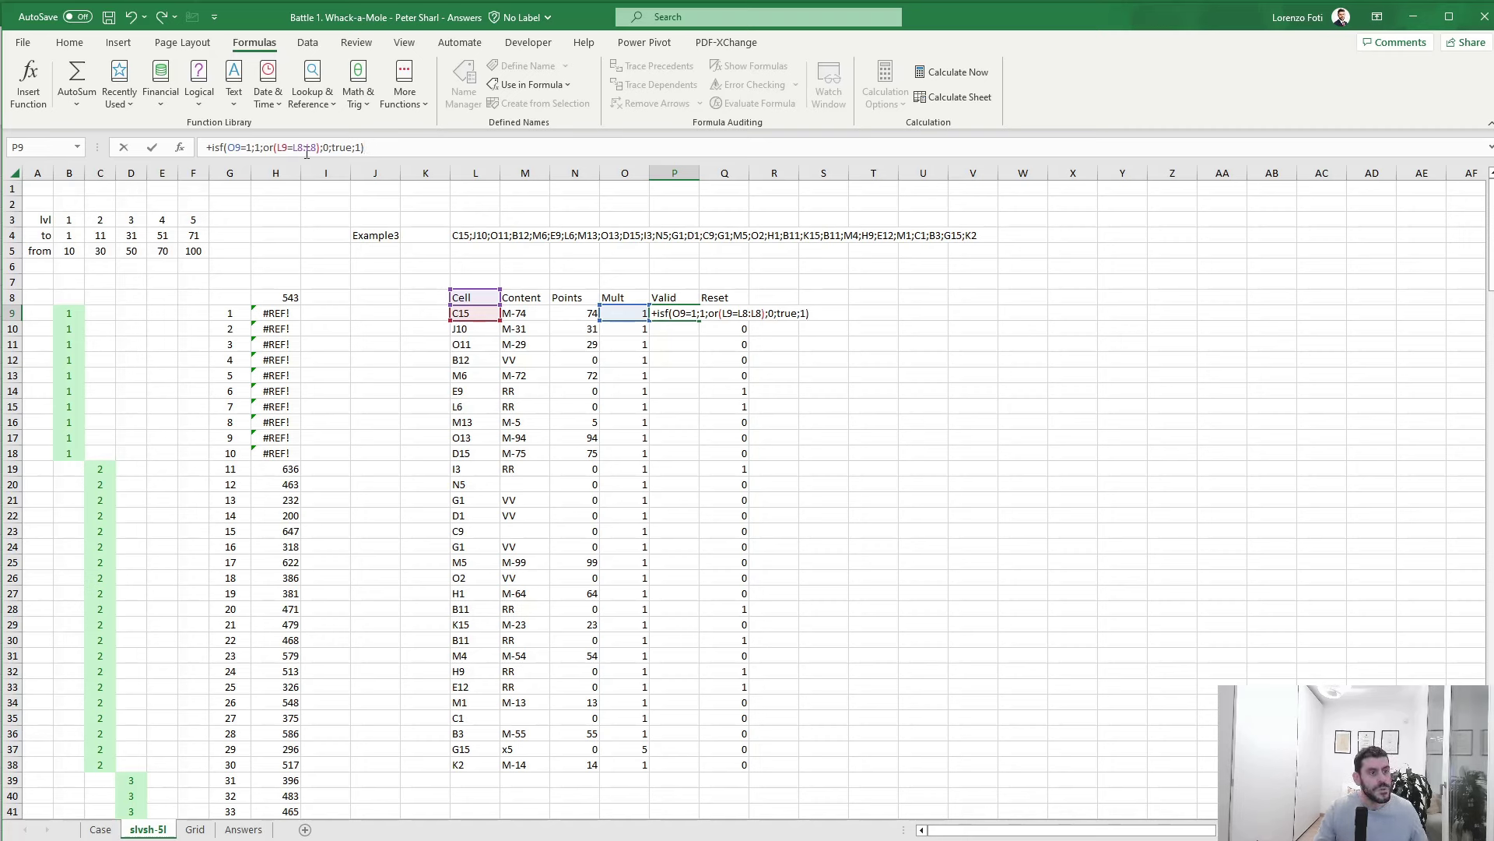
pyautogui.press('Left')
pyautogui.press('Left')
pyautogui.press('Left')
pyautogui.press('Left')
pyautogui.press('Left')
pyautogui.press('Left')
pyautogui.press('Left')
pyautogui.press('Left')
pyautogui.press('Left')
pyautogui.press('Left')
pyautogui.press('Left')
pyautogui.press('Left')
pyautogui.press('Left')
pyautogui.press('Left')
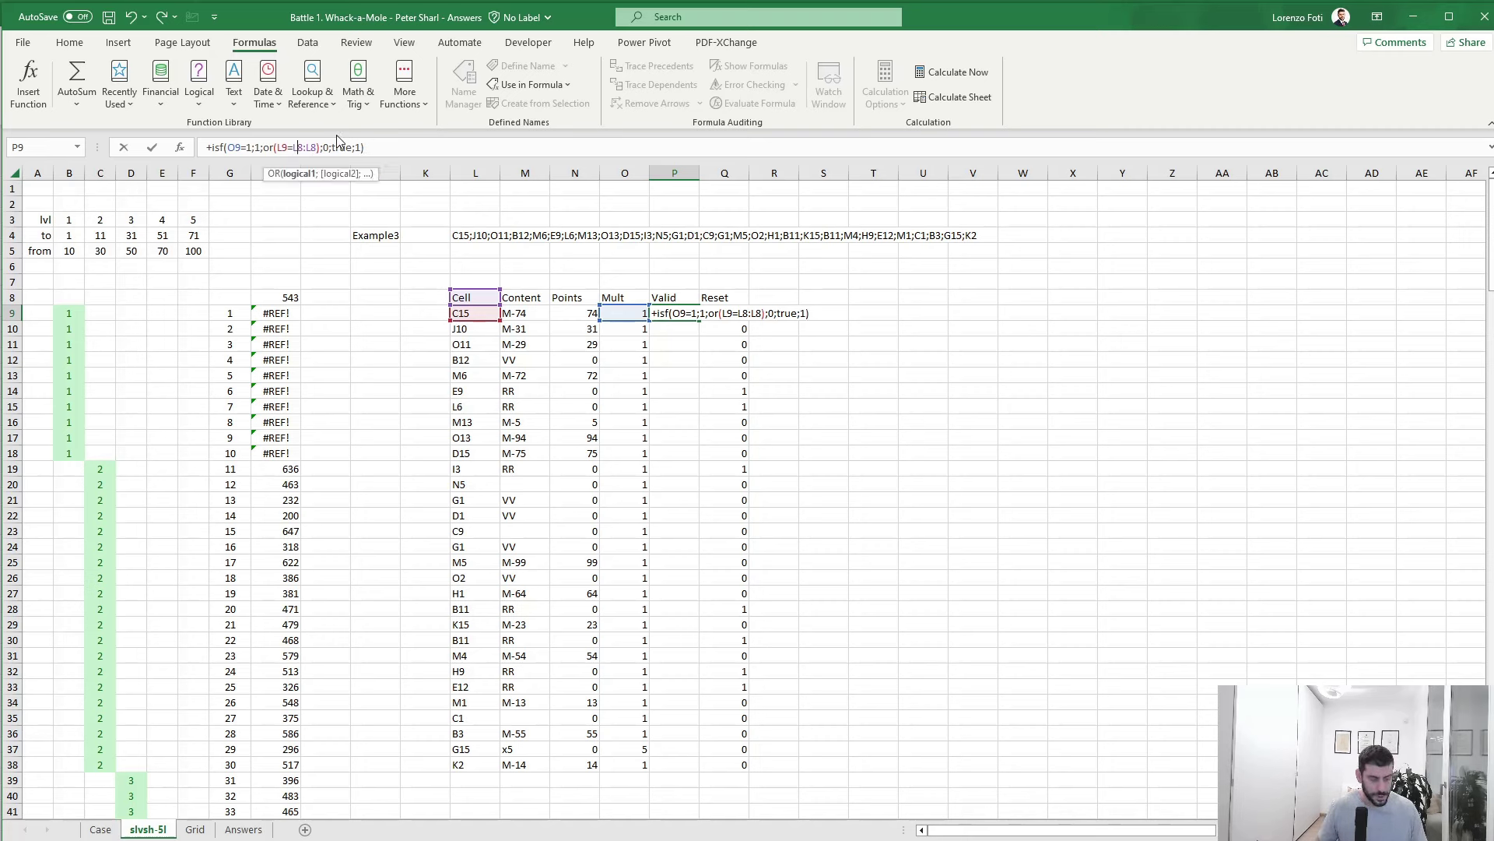
pyautogui.write('$')
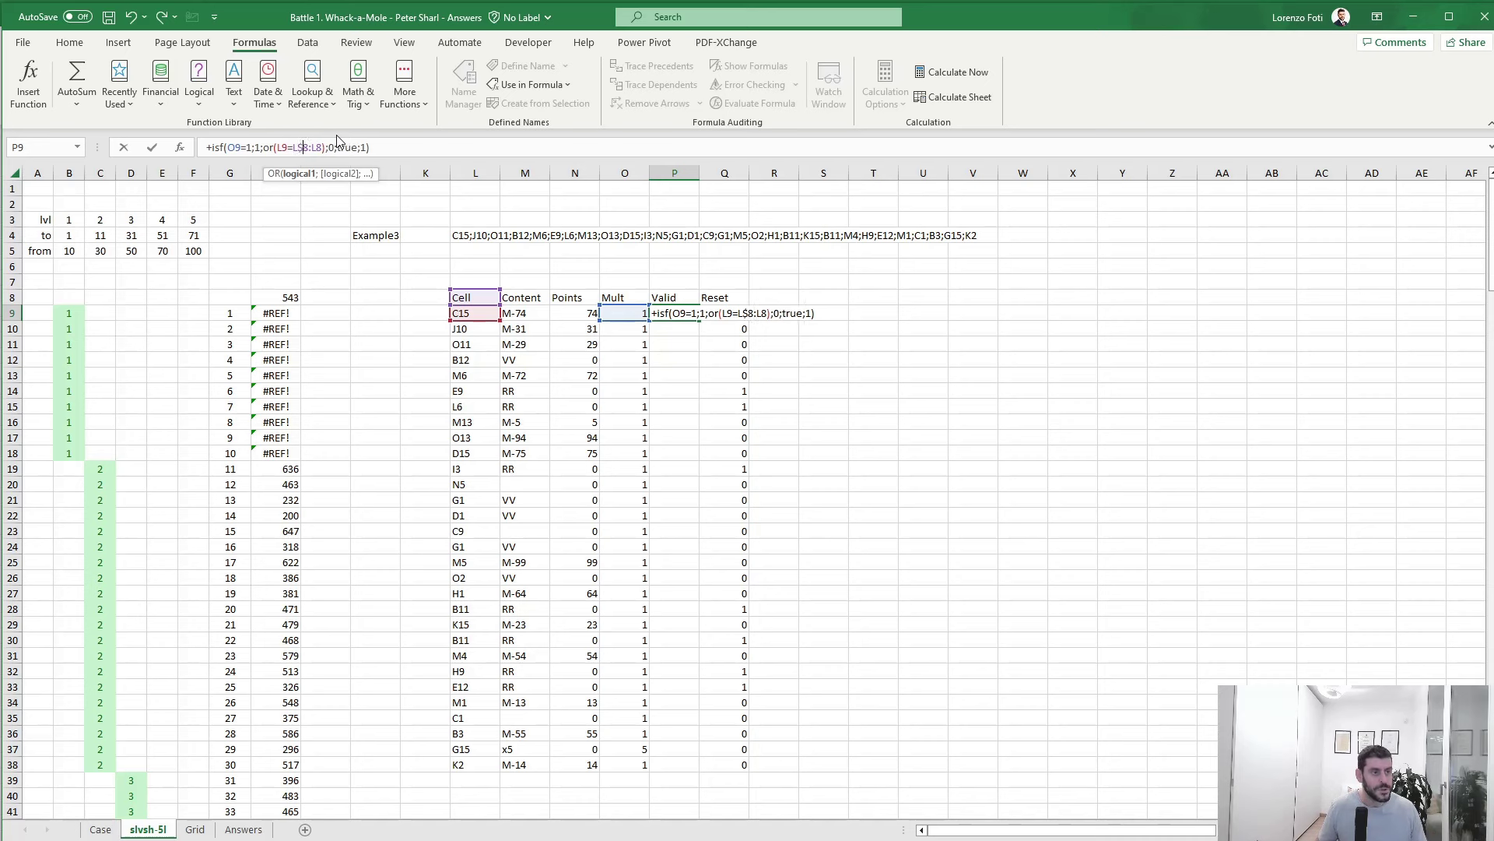
pyautogui.click(292, 148)
pyautogui.write('$L')
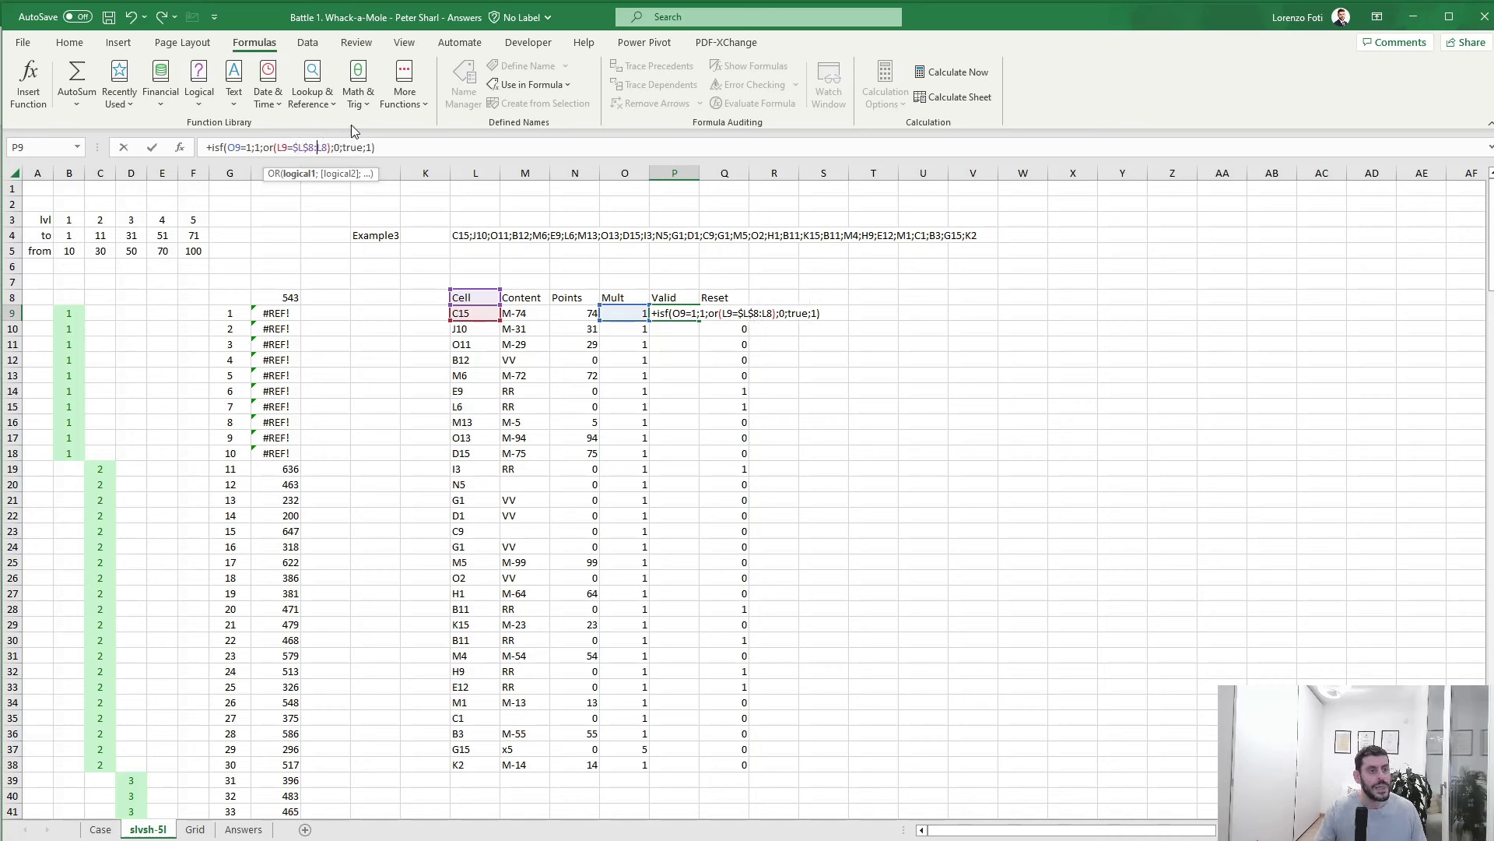
pyautogui.write('$')
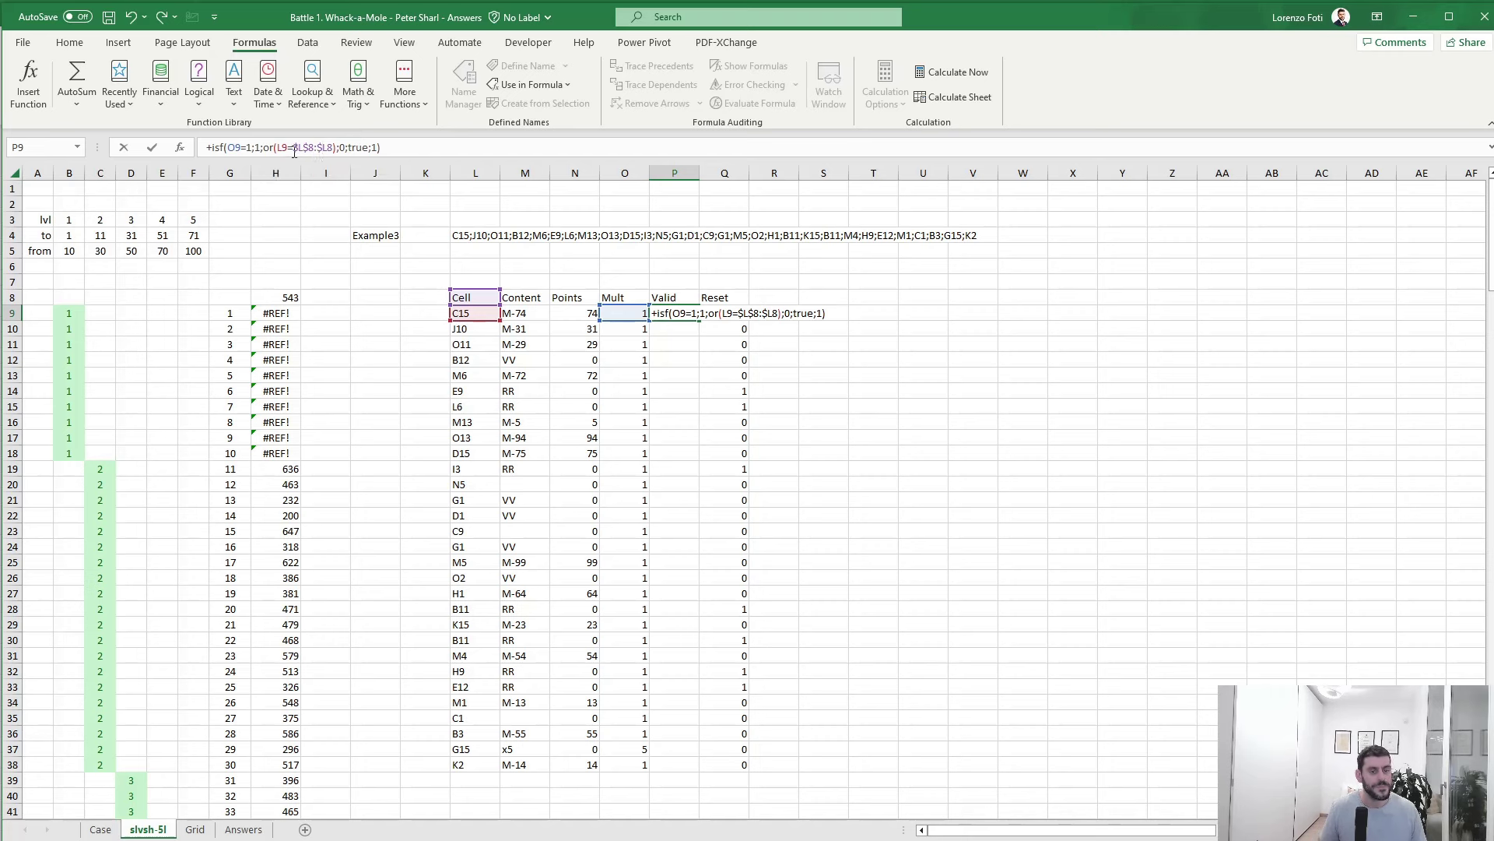
pyautogui.hotkey('ctrl', 'Return')
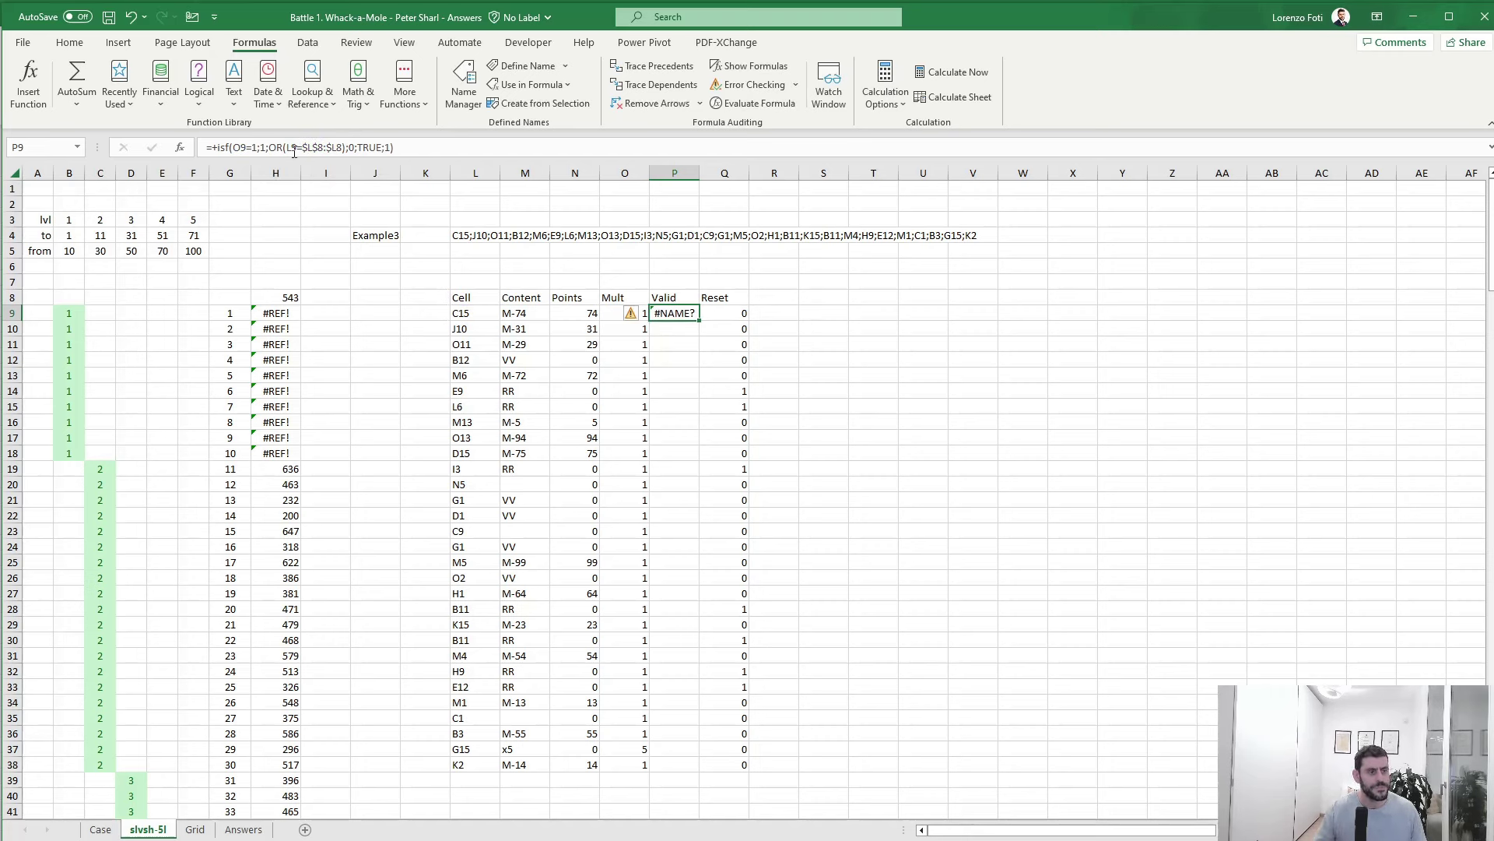
# - Correct the misspelled function name to IFS in the P9 formula
pyautogui.click(365, 147)
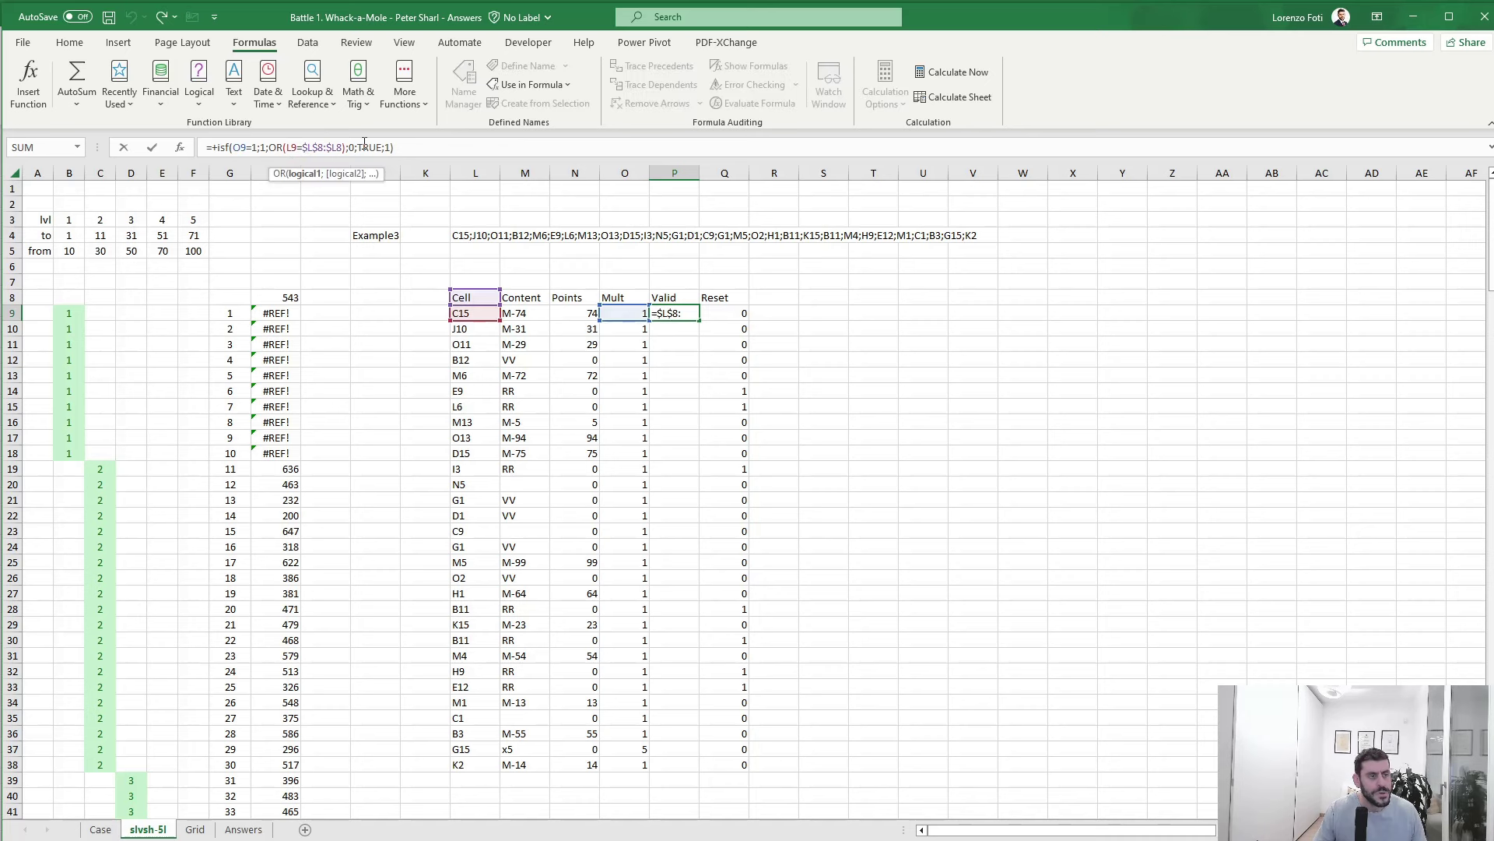
pyautogui.click(251, 147)
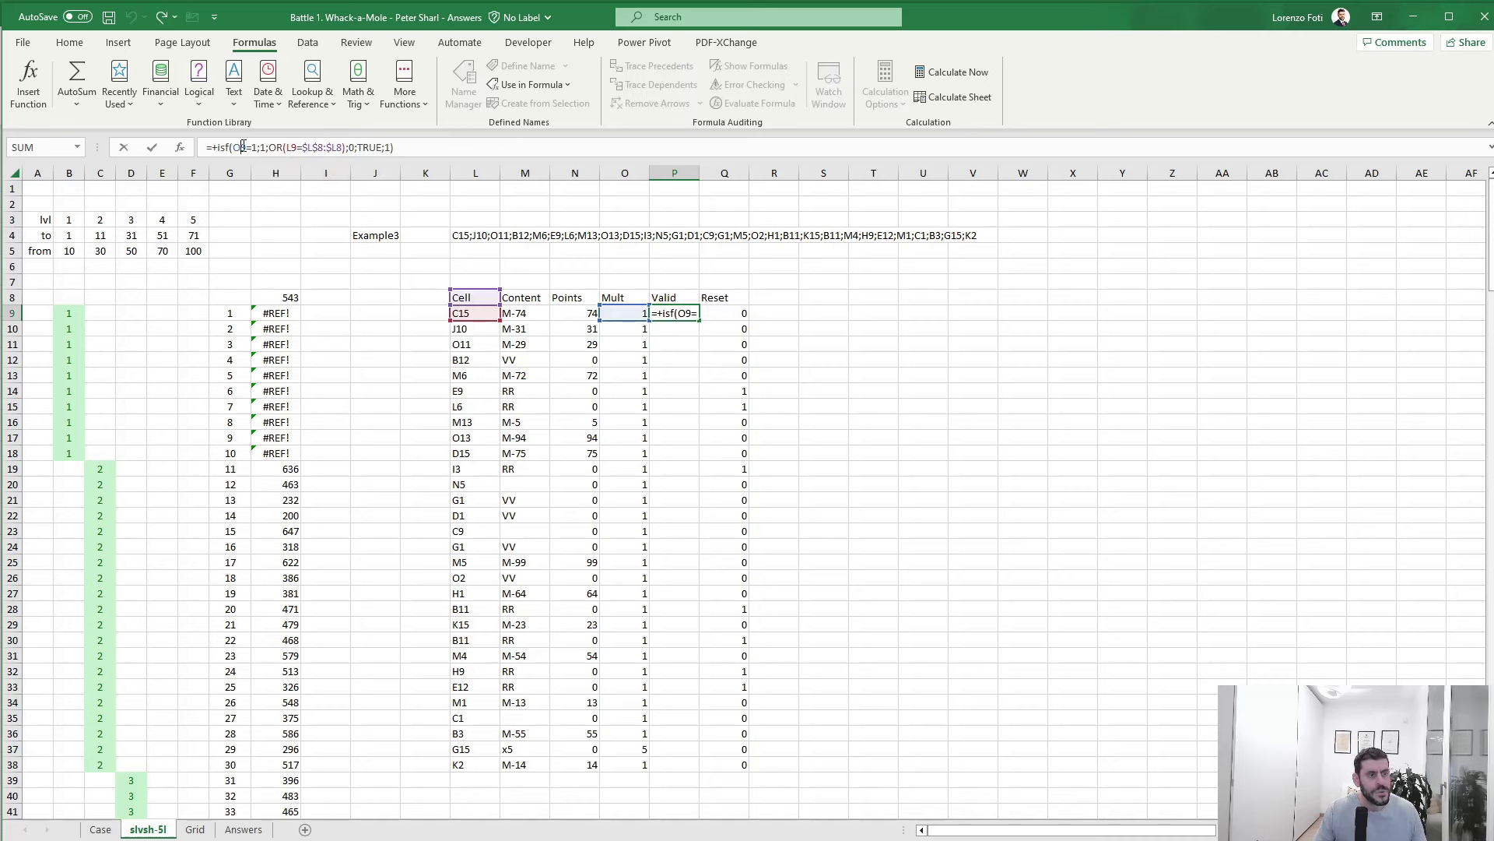
pyautogui.press('Right')
pyautogui.press('Right')
pyautogui.click(234, 147)
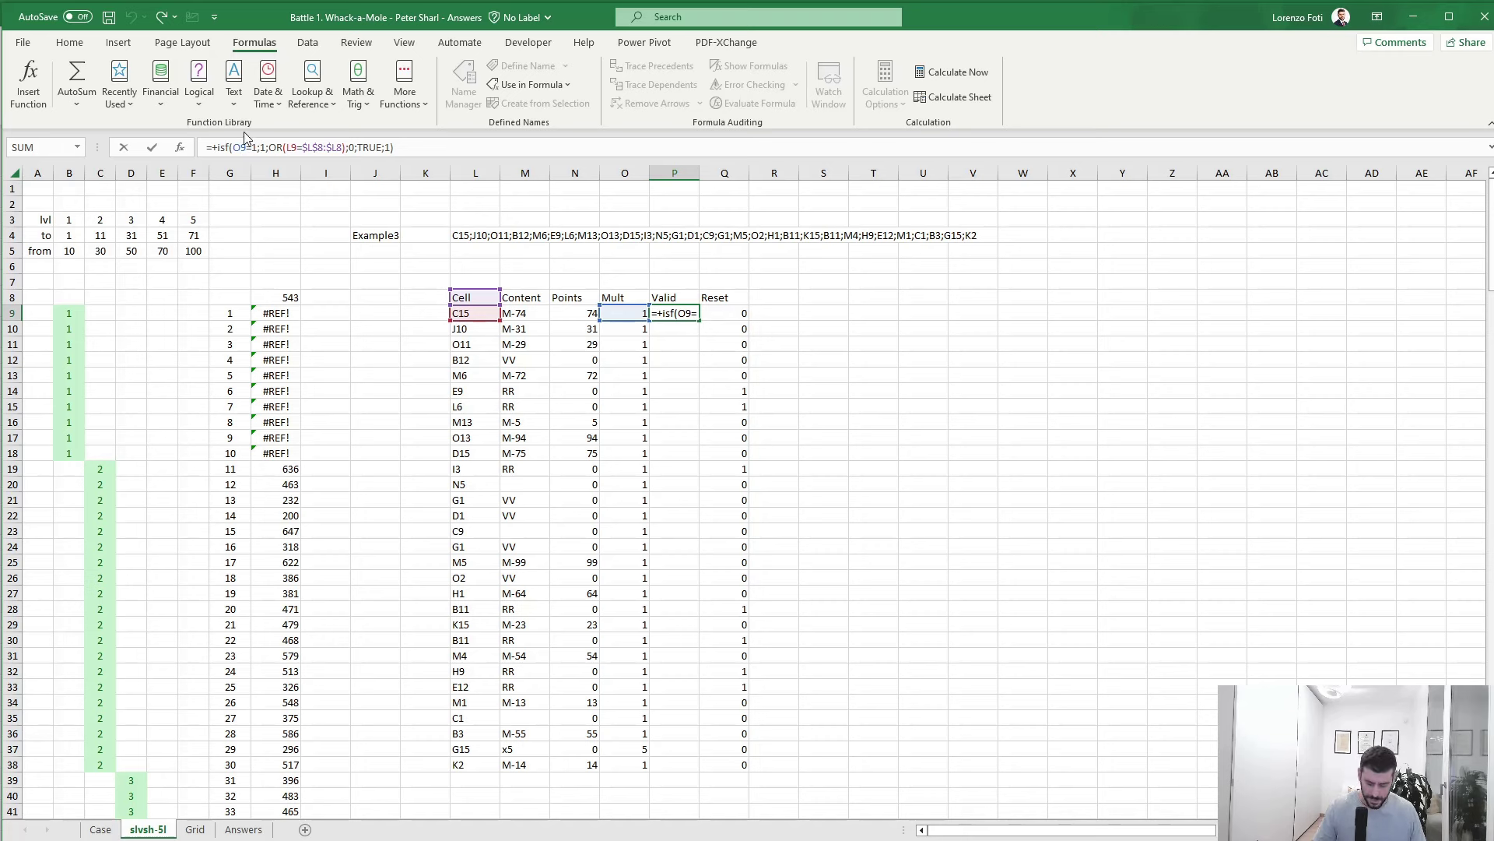
pyautogui.press('BackSpace')
pyautogui.press('BackSpace')
pyautogui.write('fs')
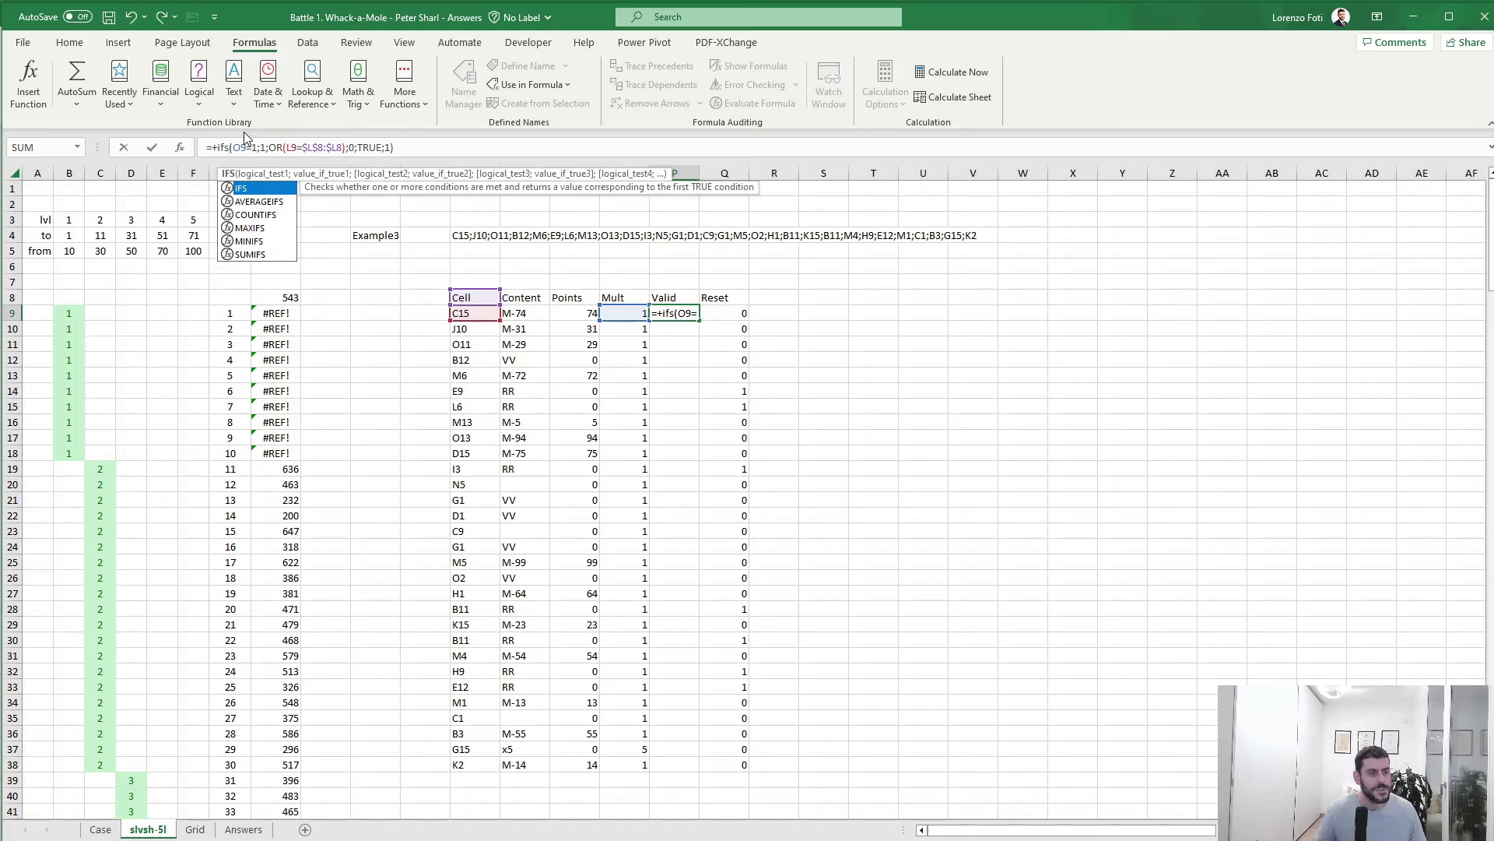
pyautogui.hotkey('ctrl', 'Return')
# - Copy the Valid formula down P9:P38 and review P9 and Q9
pyautogui.hotkey('ctrl', 'c')
pyautogui.press('Left')
pyautogui.hotkey('ctrl', 'Down')
pyautogui.press('Right')
pyautogui.hotkey('ctrl', 'shift', 'Up')
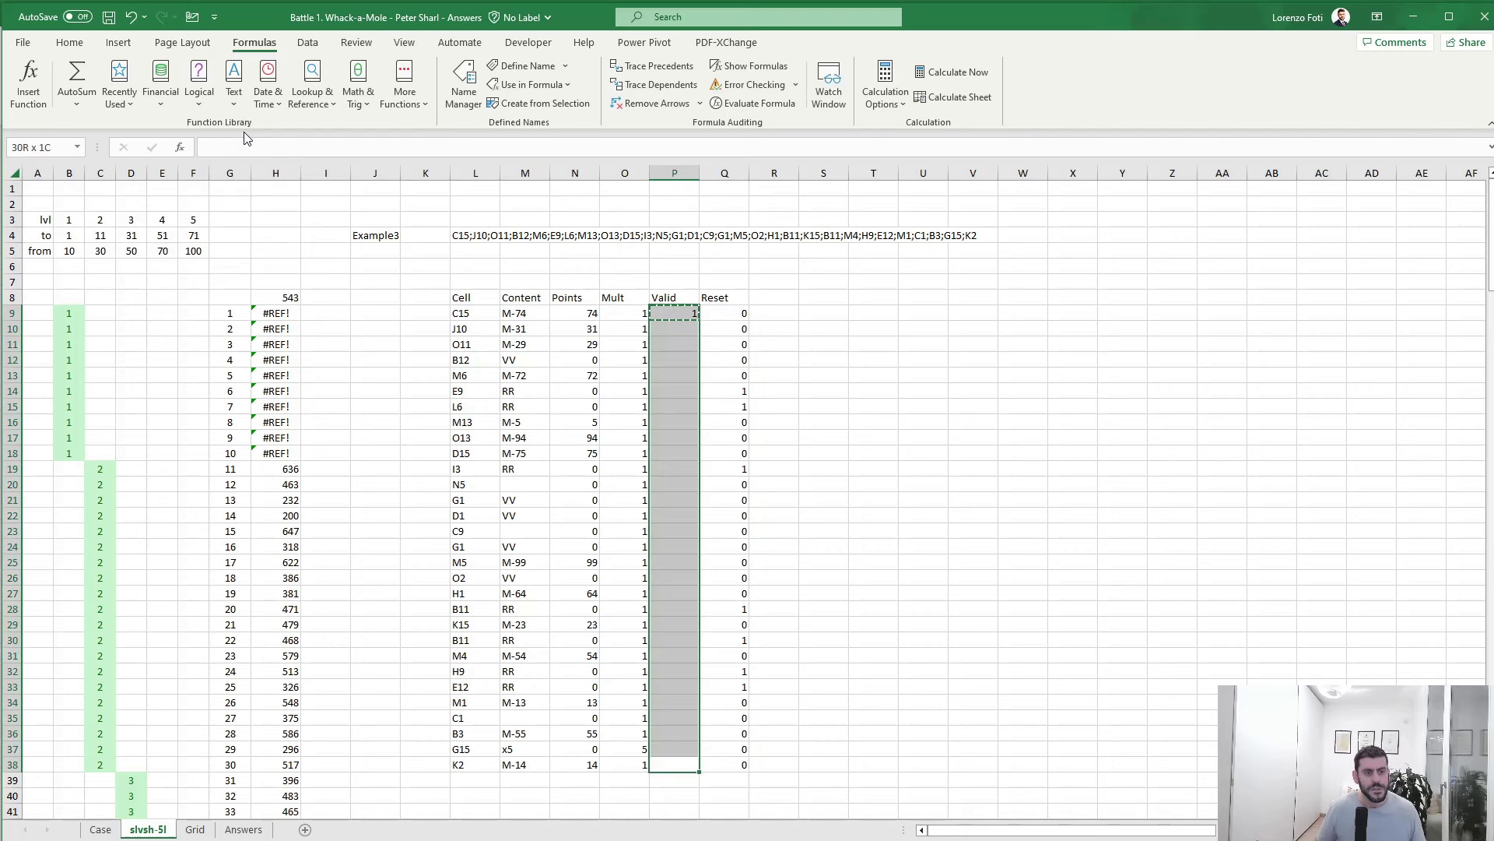
pyautogui.hotkey('ctrl', 'v')
pyautogui.press('Up')
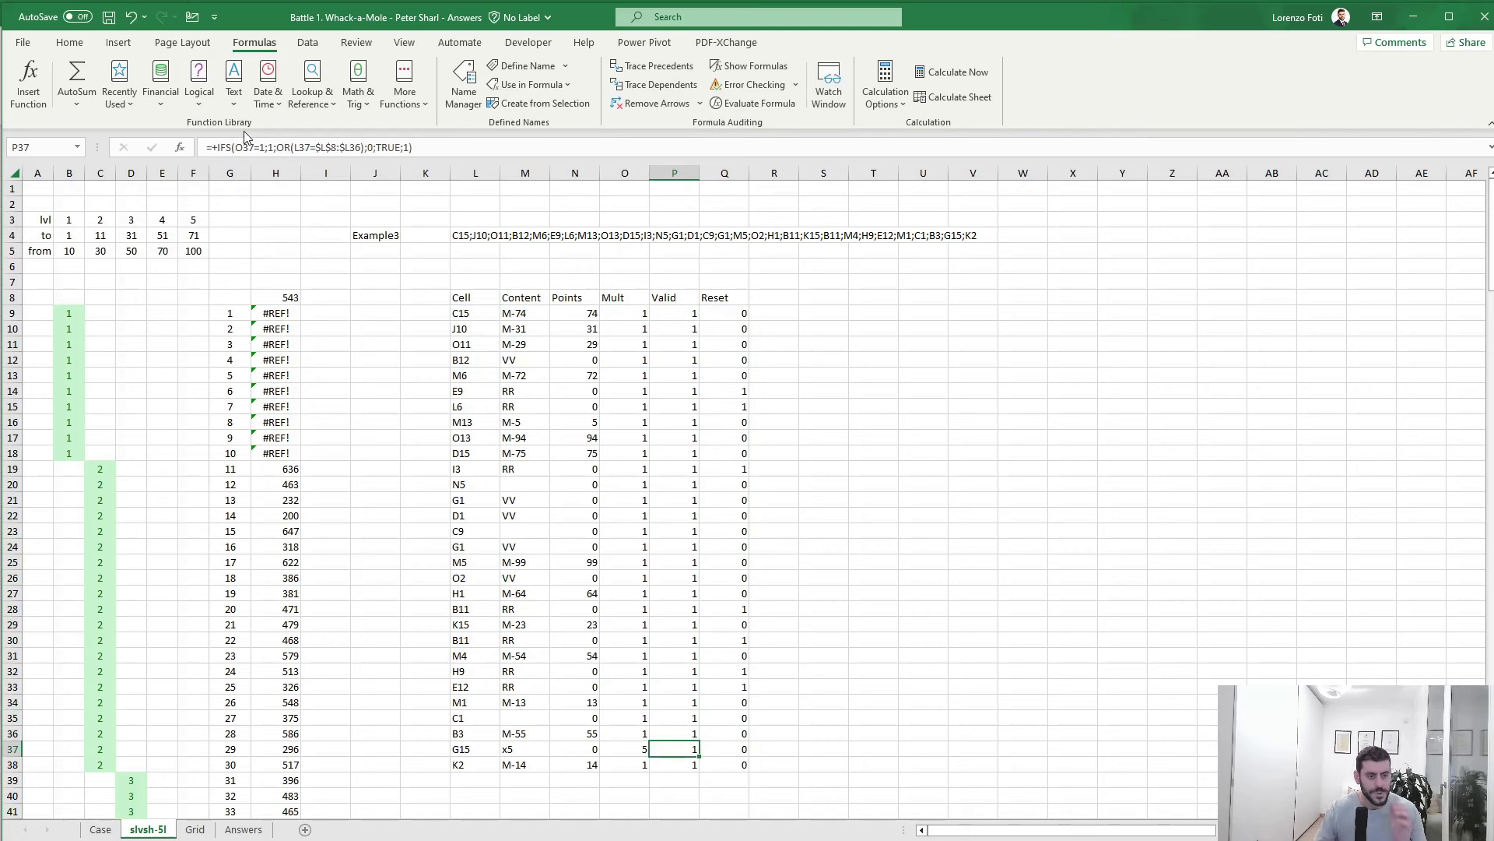
pyautogui.click(671, 313)
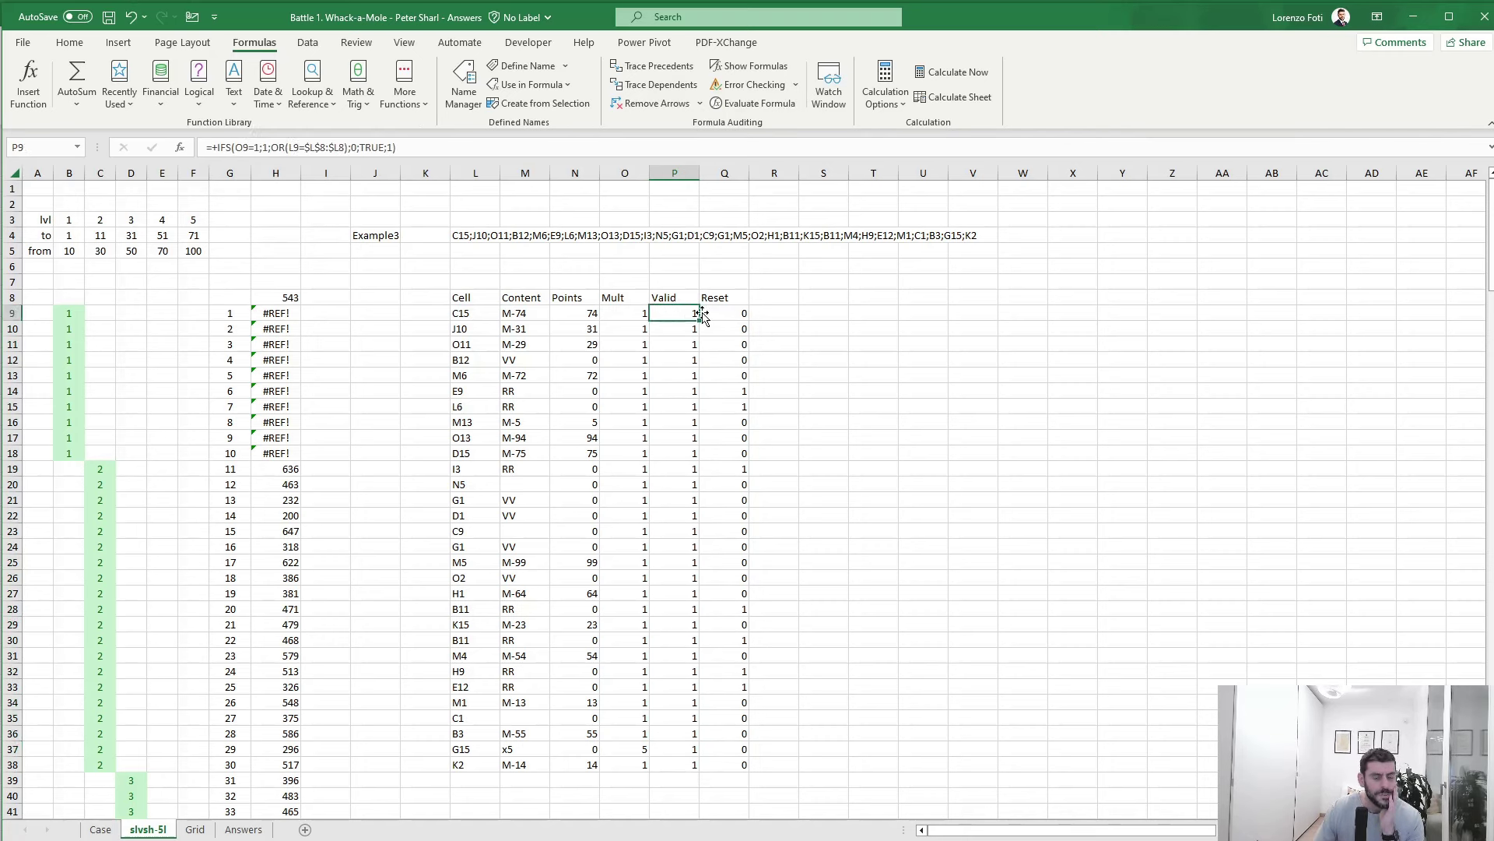
pyautogui.click(734, 313)
# - Copy the Valid formula to R9 and repoint its comparison range from column N to L
pyautogui.press('Right')
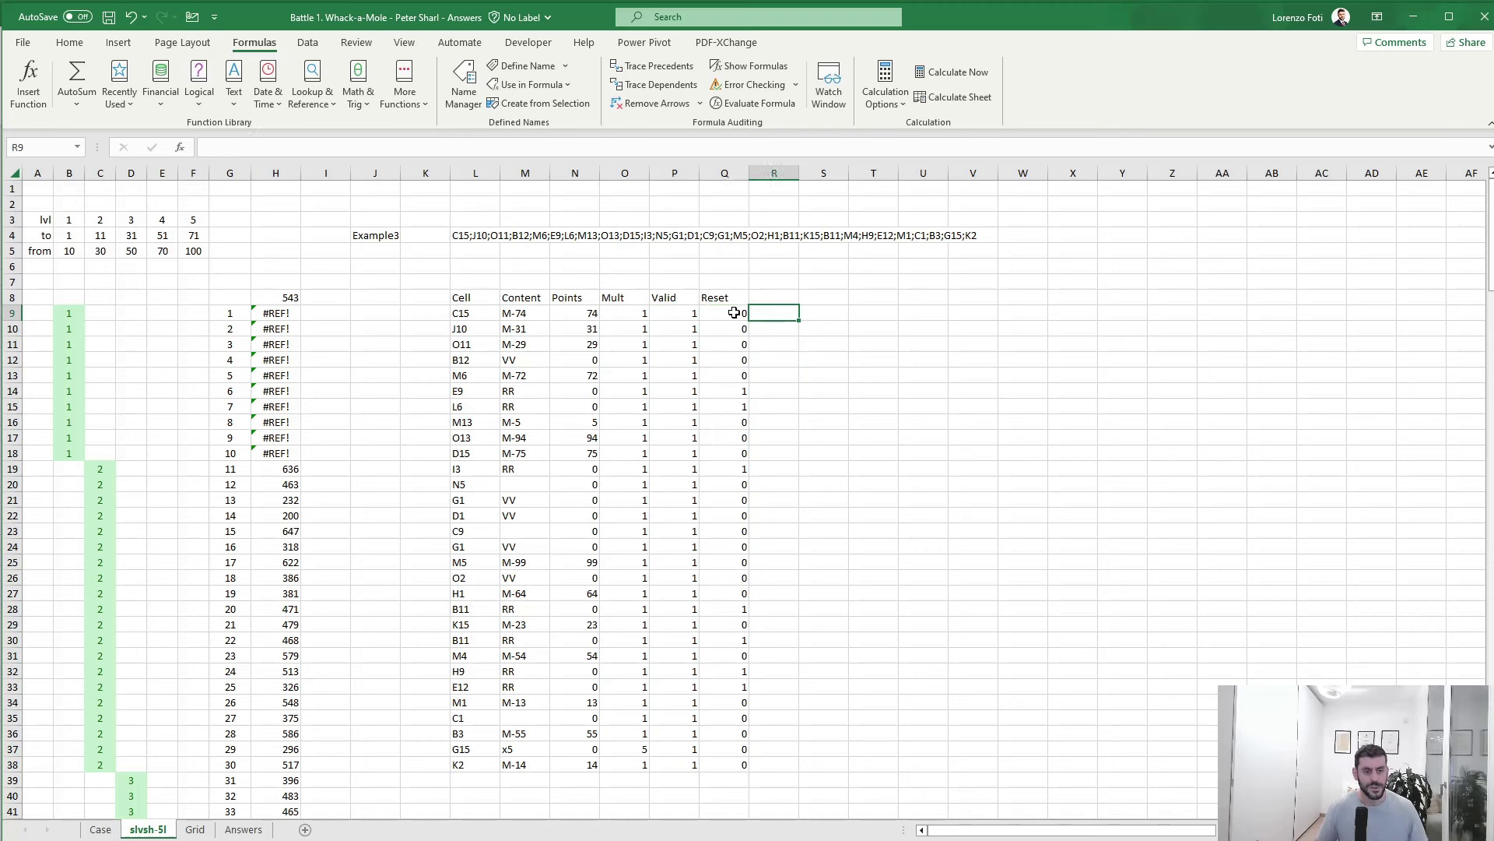
pyautogui.press('Left')
pyautogui.press('Left')
pyautogui.hotkey('ctrl', 'c')
pyautogui.press('Right')
pyautogui.press('Right')
pyautogui.hotkey('ctrl', 'v')
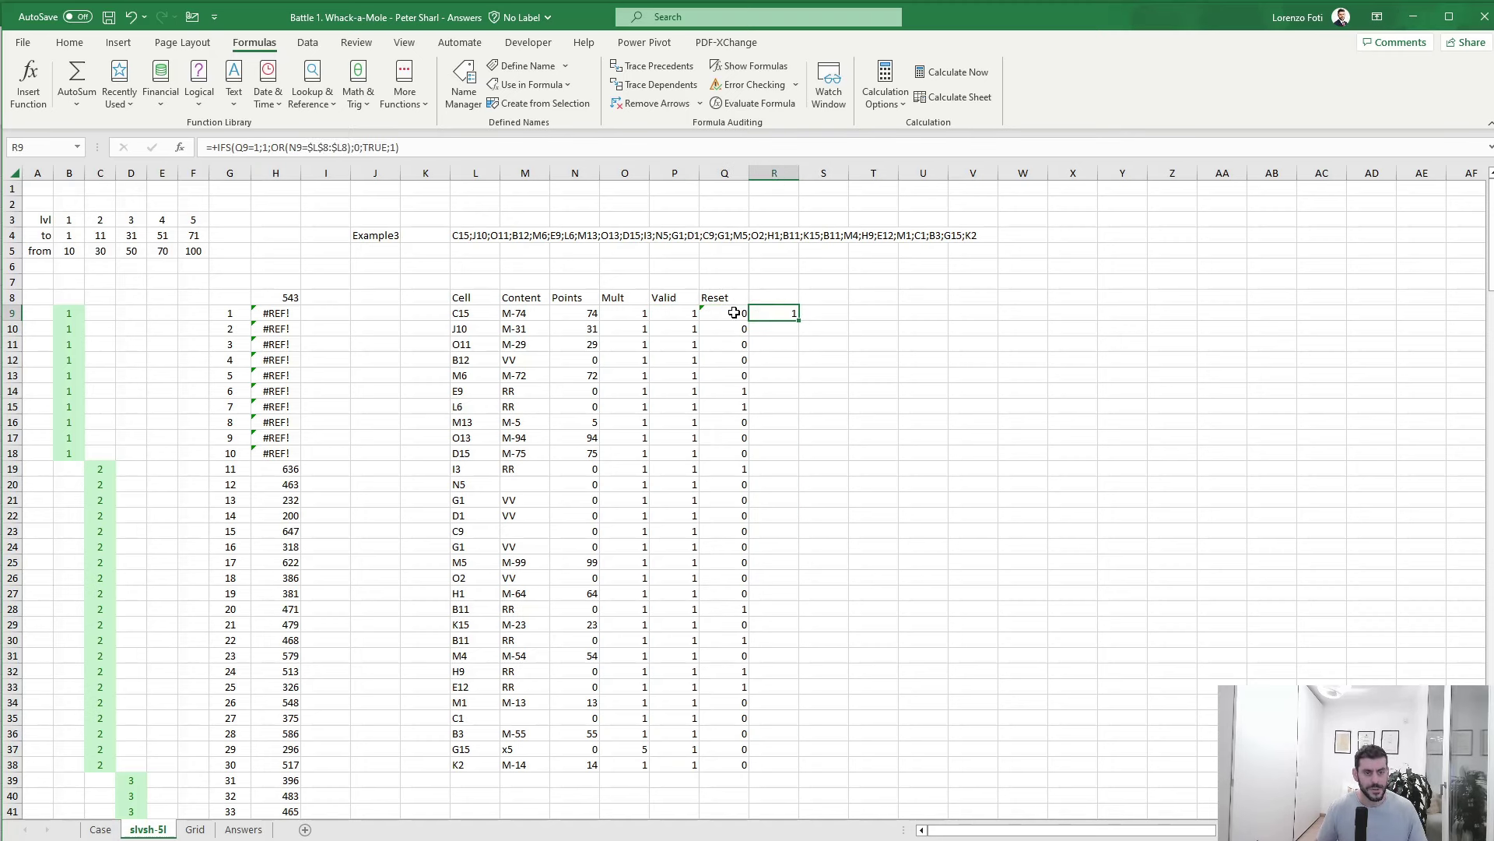
pyautogui.press('F2')
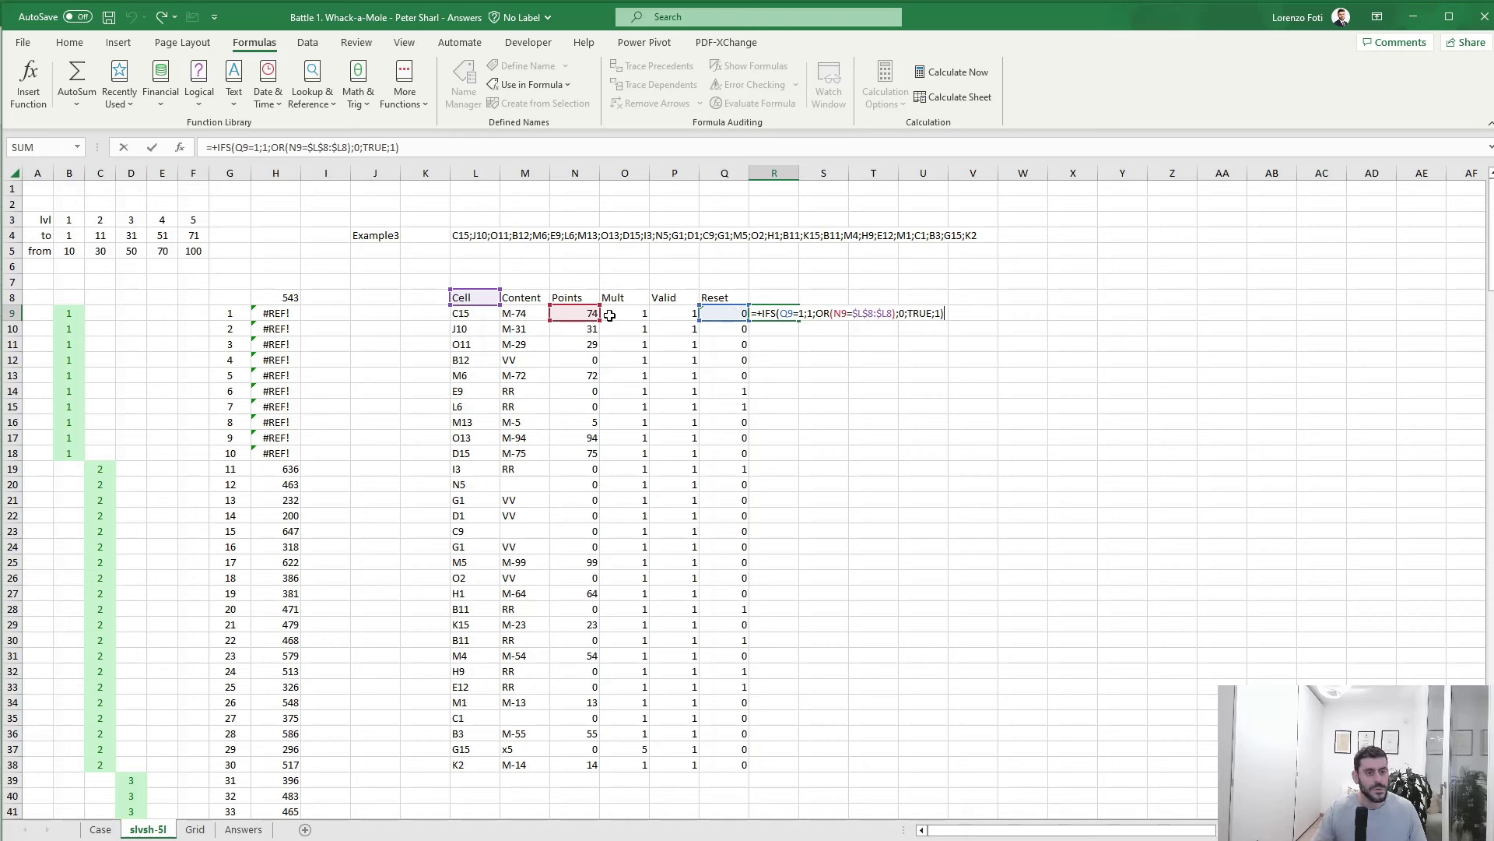
pyautogui.moveTo(610, 315); pyautogui.dragTo(482, 312)
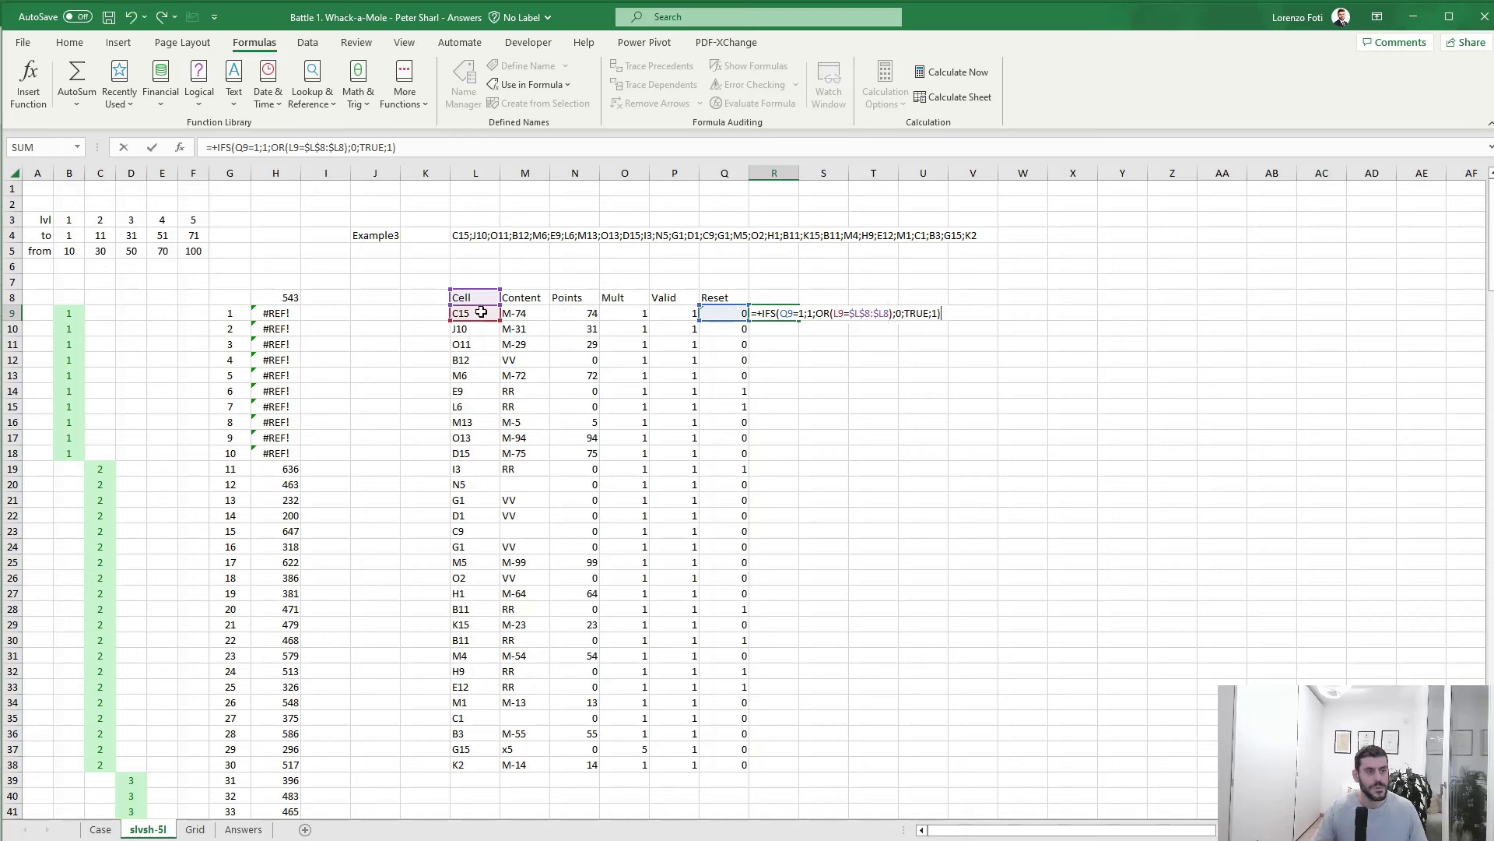
pyautogui.hotkey('ctrl', 'Return')
# - Fill the R9 formula down R9:R38 and head R8 'Valid'
pyautogui.hotkey('ctrl', 'c')
pyautogui.press('Left')
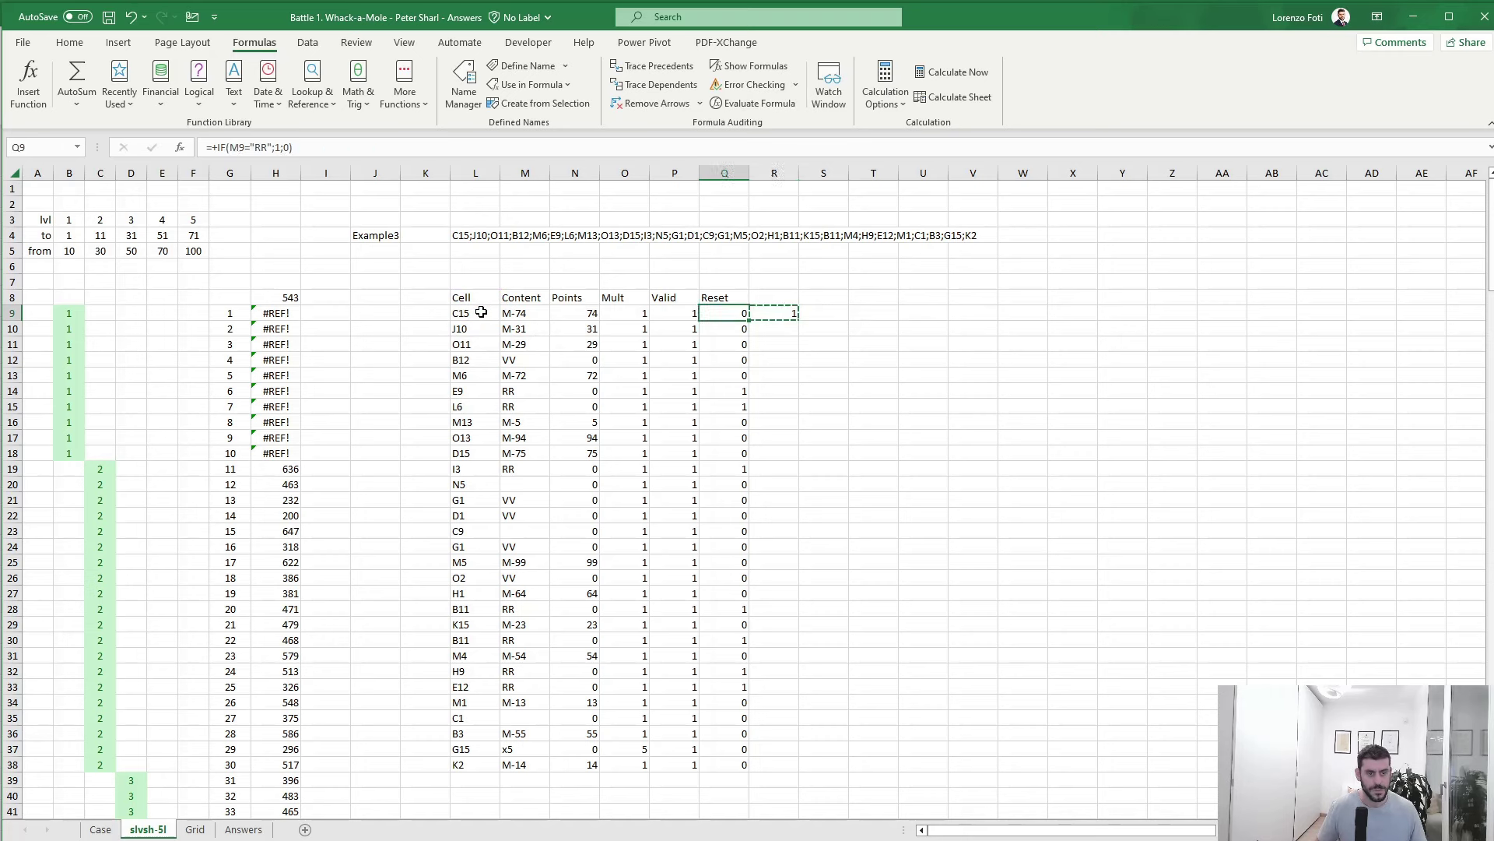
pyautogui.hotkey('ctrl', 'Down')
pyautogui.press('Right')
pyautogui.hotkey('ctrl', 'shift', 'Up')
pyautogui.hotkey('ctrl', 'v')
pyautogui.press('Escape')
pyautogui.press('Up')
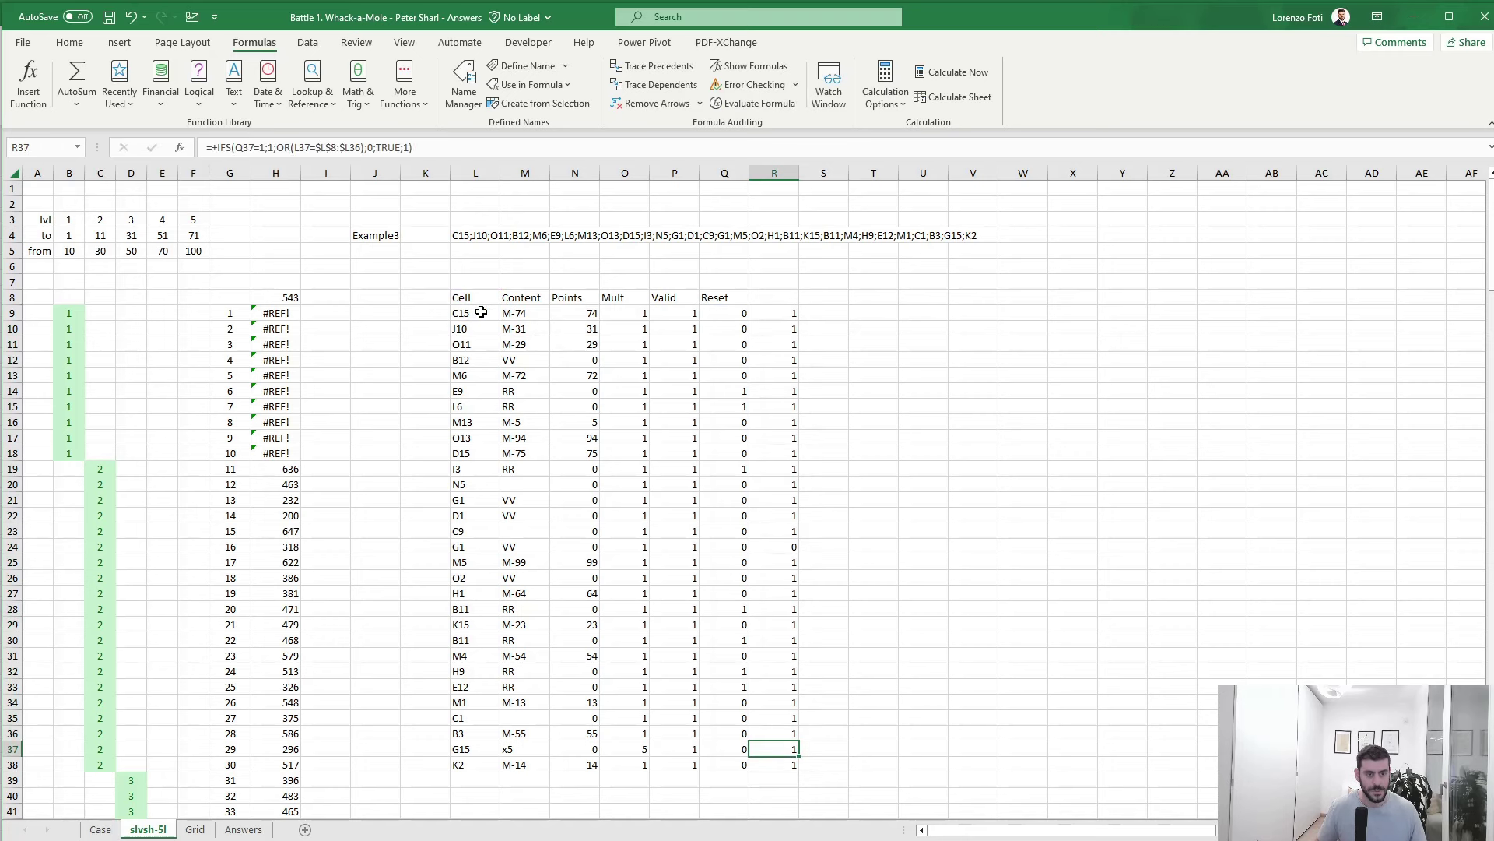
pyautogui.hotkey('ctrl', 'Up')
pyautogui.press('Up')
pyautogui.write('Valid')
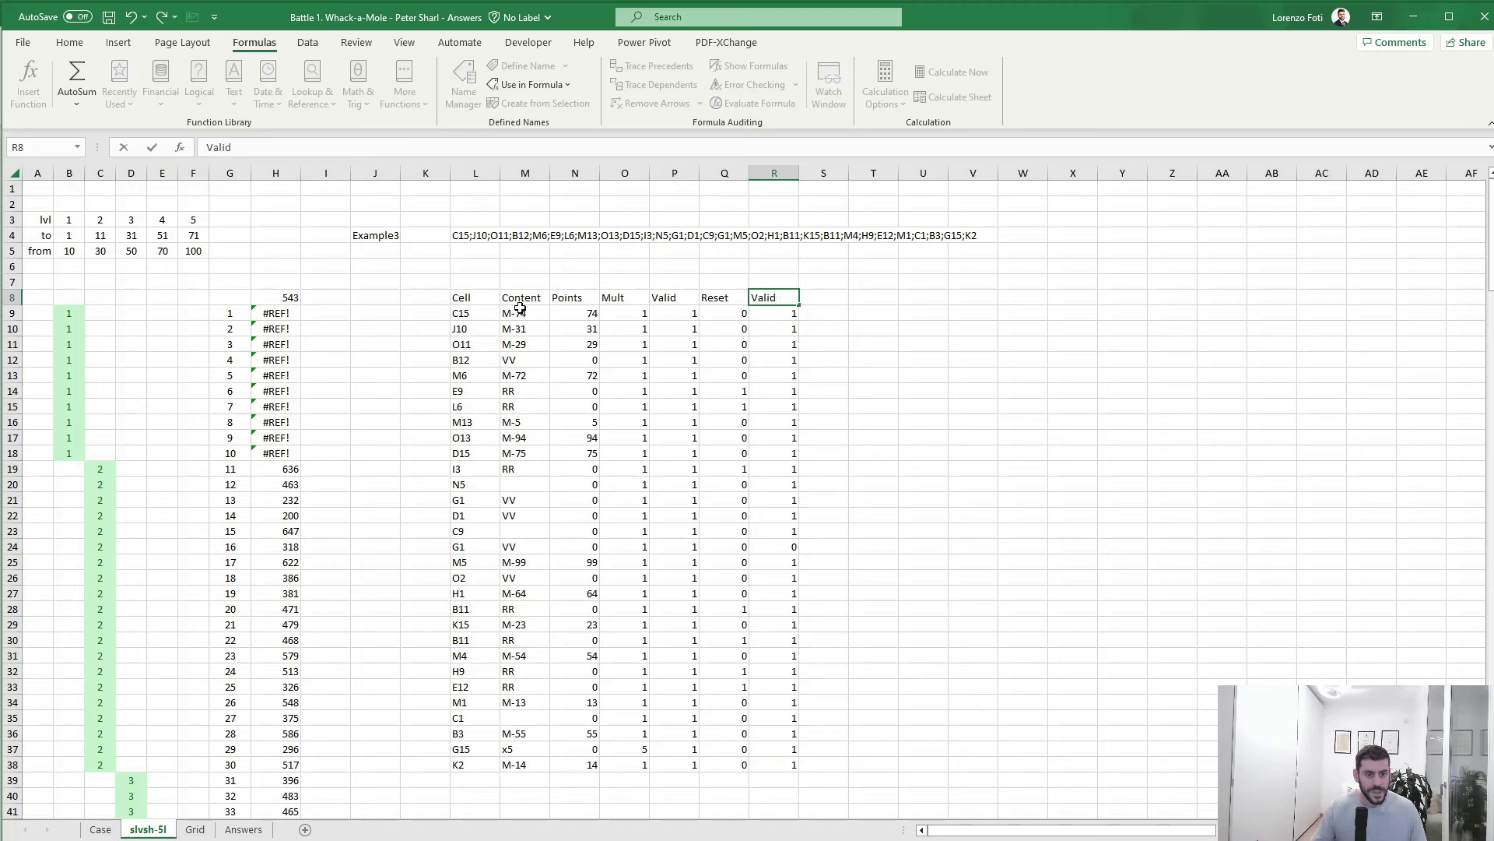
pyautogui.press('Return')
# - Check the R24 result for the repeated G1 hit, leaving its formula unchanged
pyautogui.click(793, 546)
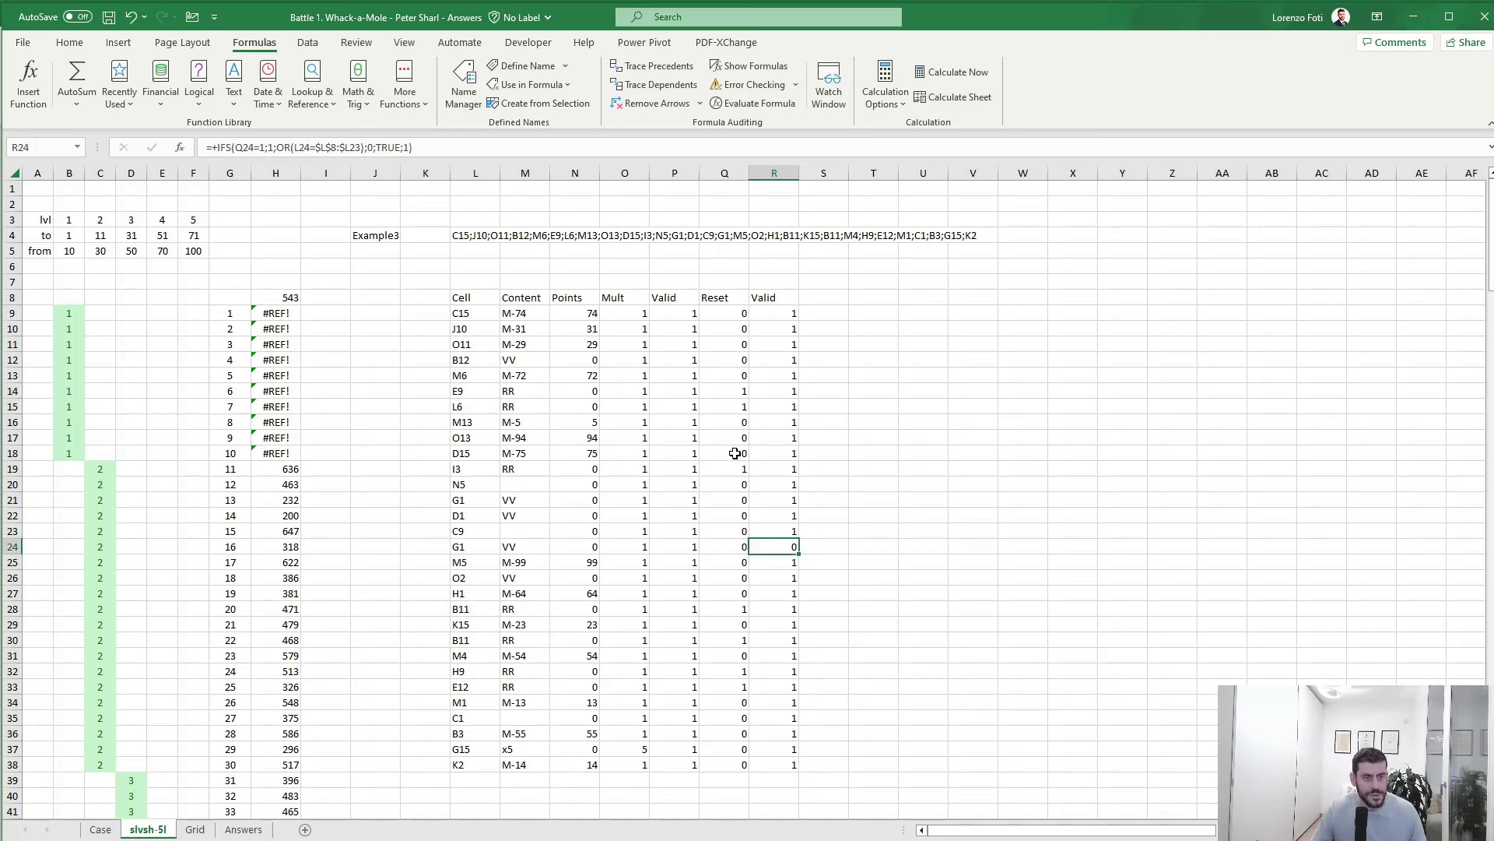
pyautogui.click(529, 148)
pyautogui.hotkey('ctrl', 'Return')
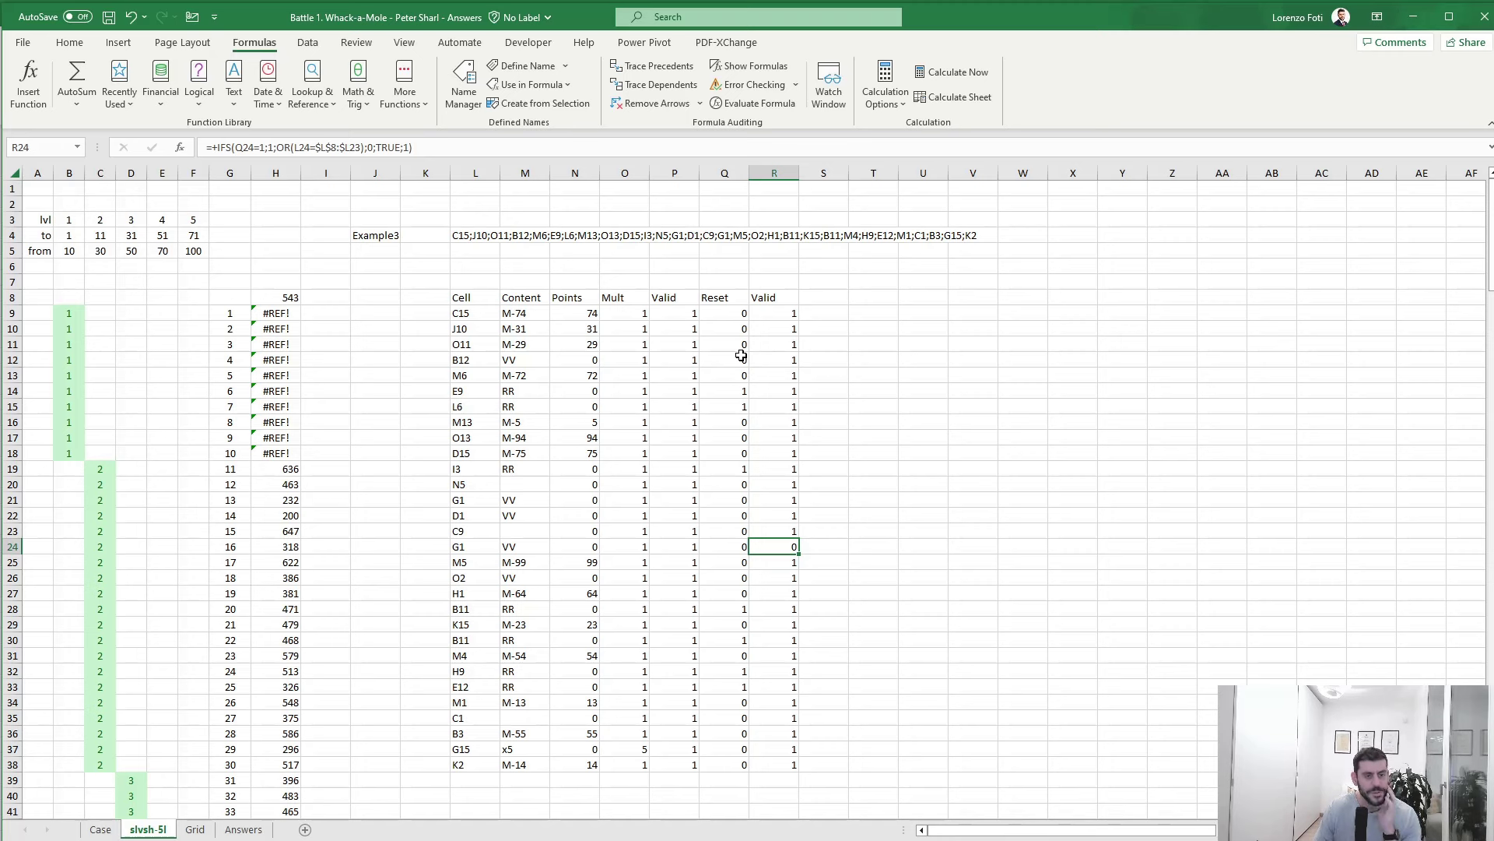
# - Insert a new column before Reset and head it 'Mult cum'
pyautogui.click(720, 300)
pyautogui.hotkey('ctrl', 'space')
pyautogui.hotkey('ctrl', '+')
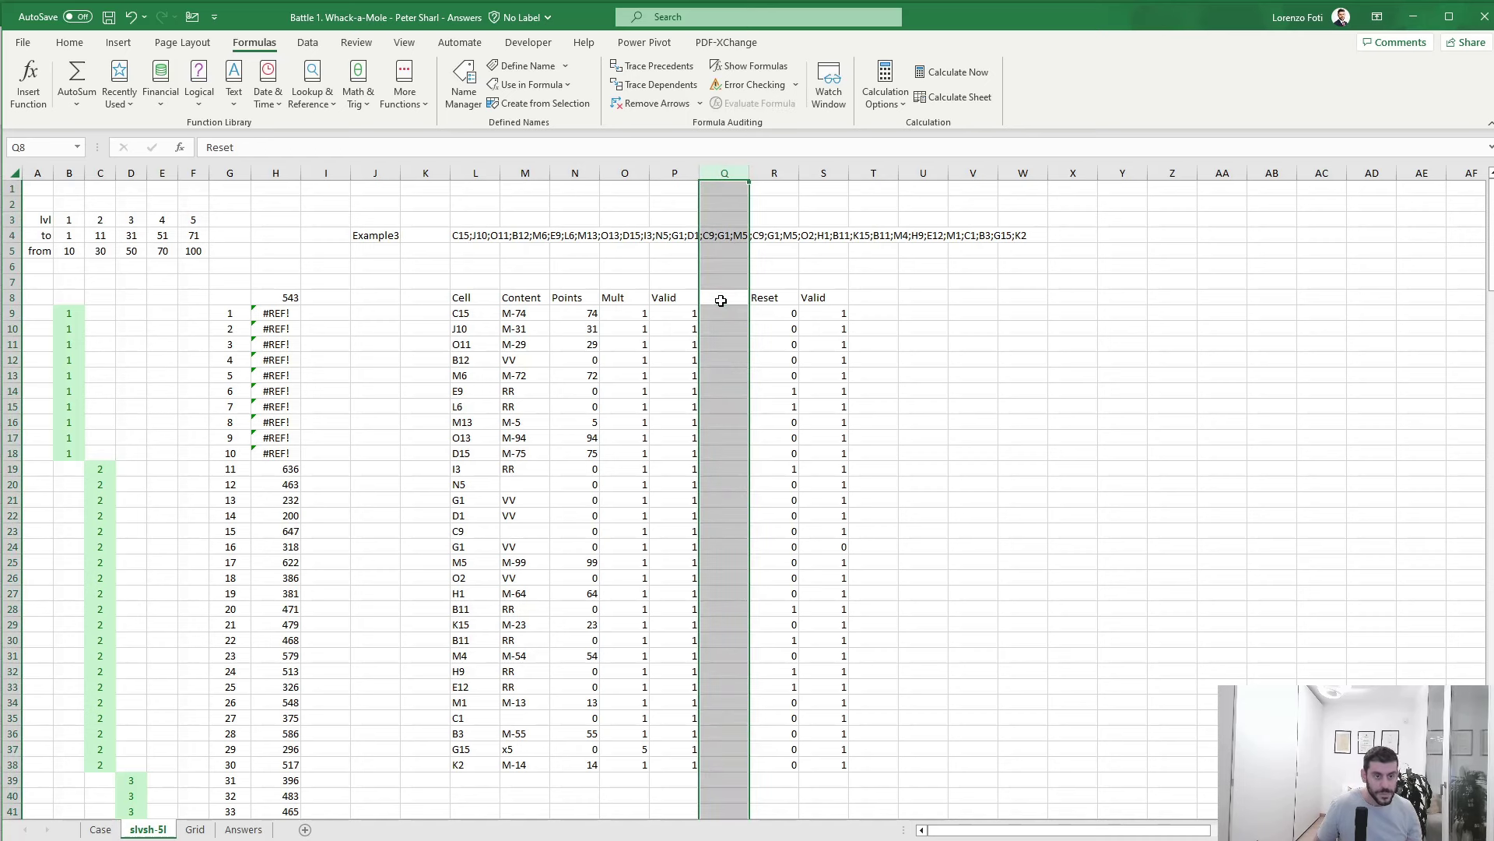
pyautogui.click(721, 300)
pyautogui.write('Mult cum')
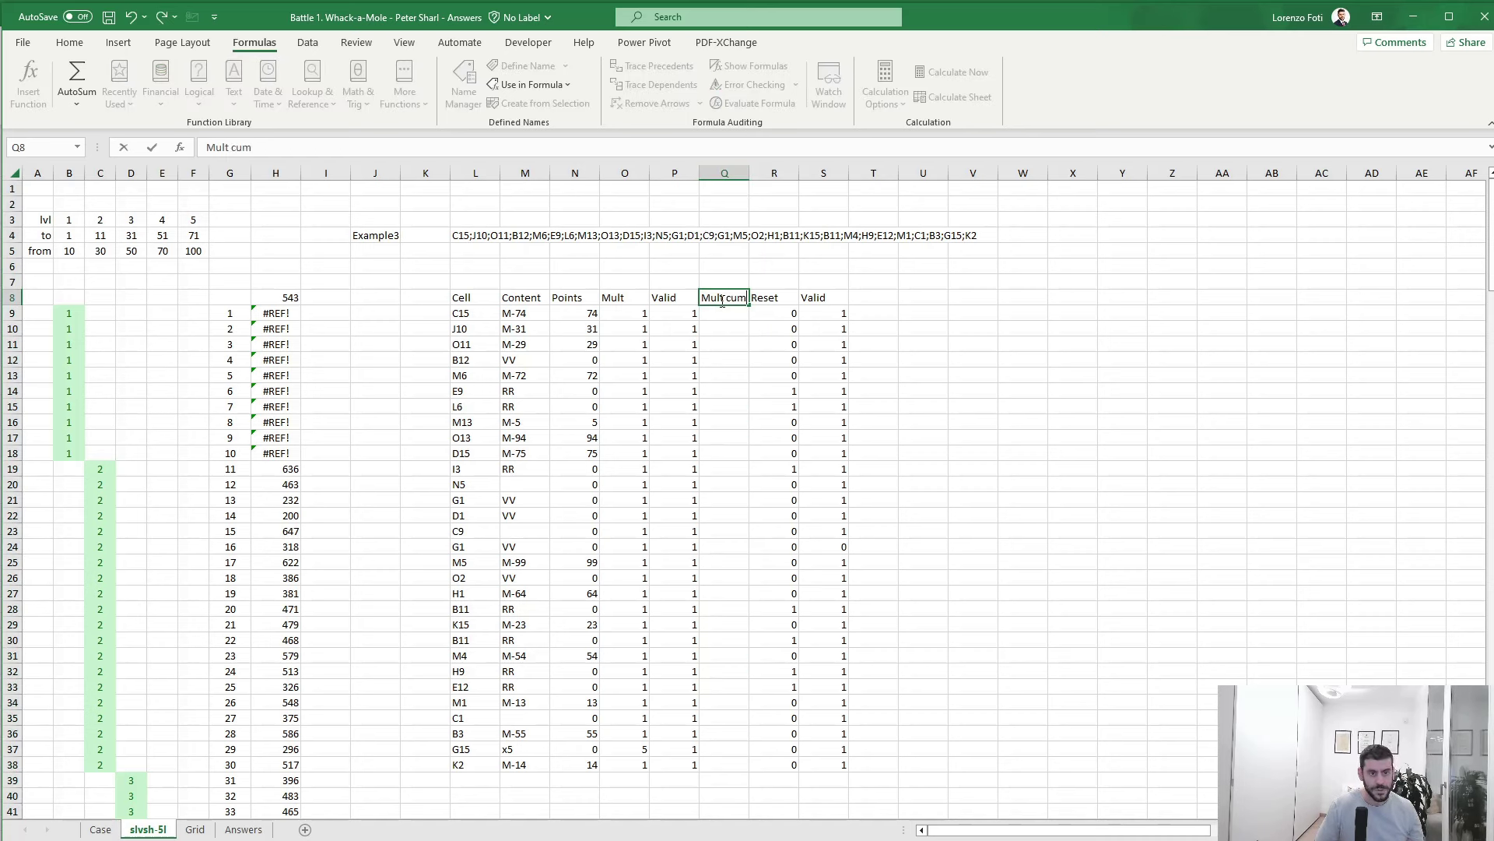
pyautogui.press('Return')
# - Set Q9 to reference O9 so it shows 1, then start an IF formula in Q10
pyautogui.write('+')
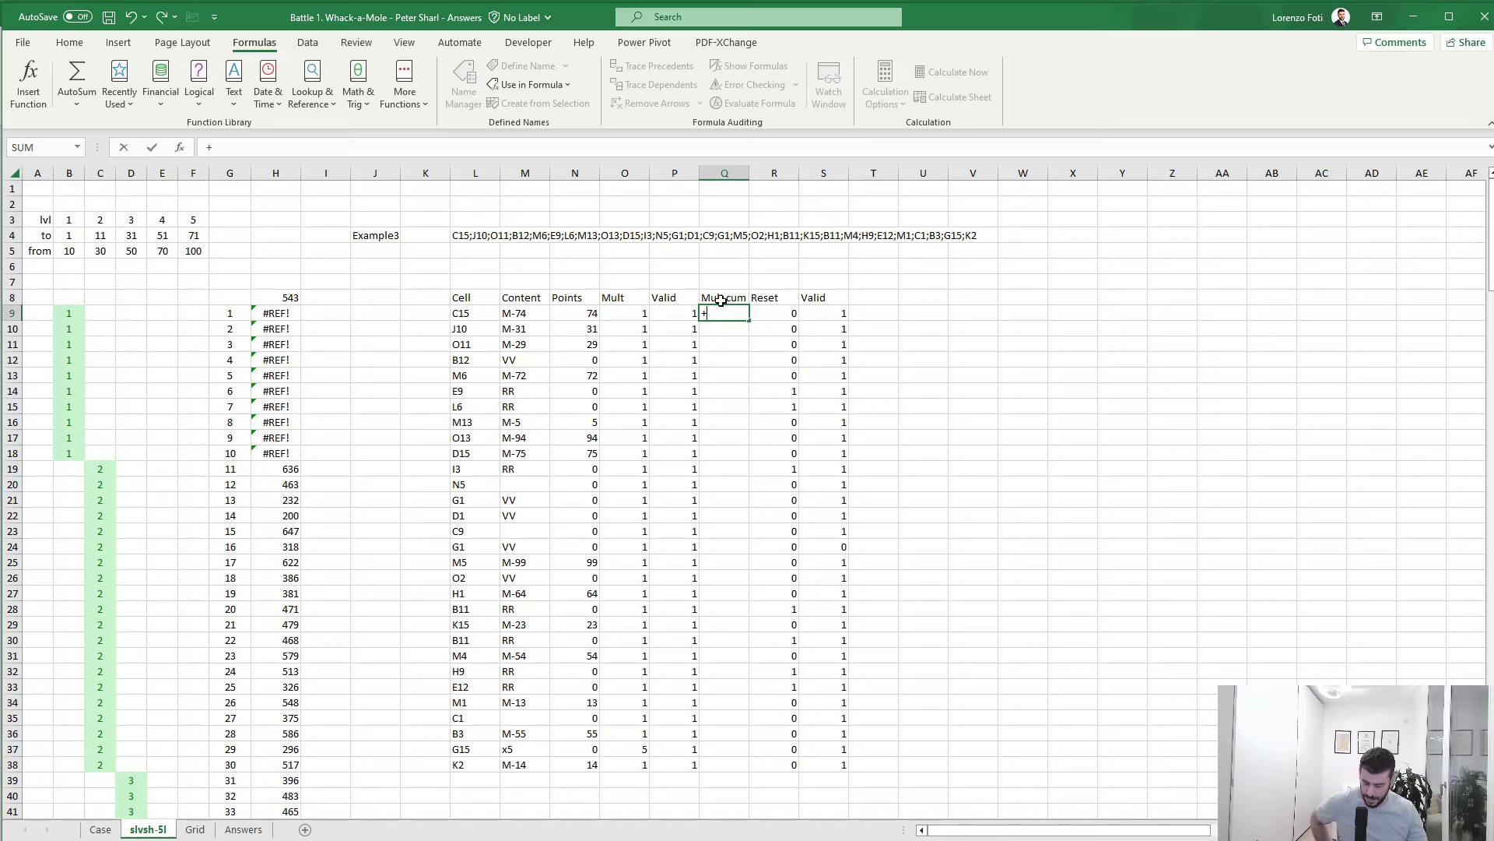
pyautogui.press('Left')
pyautogui.press('Left')
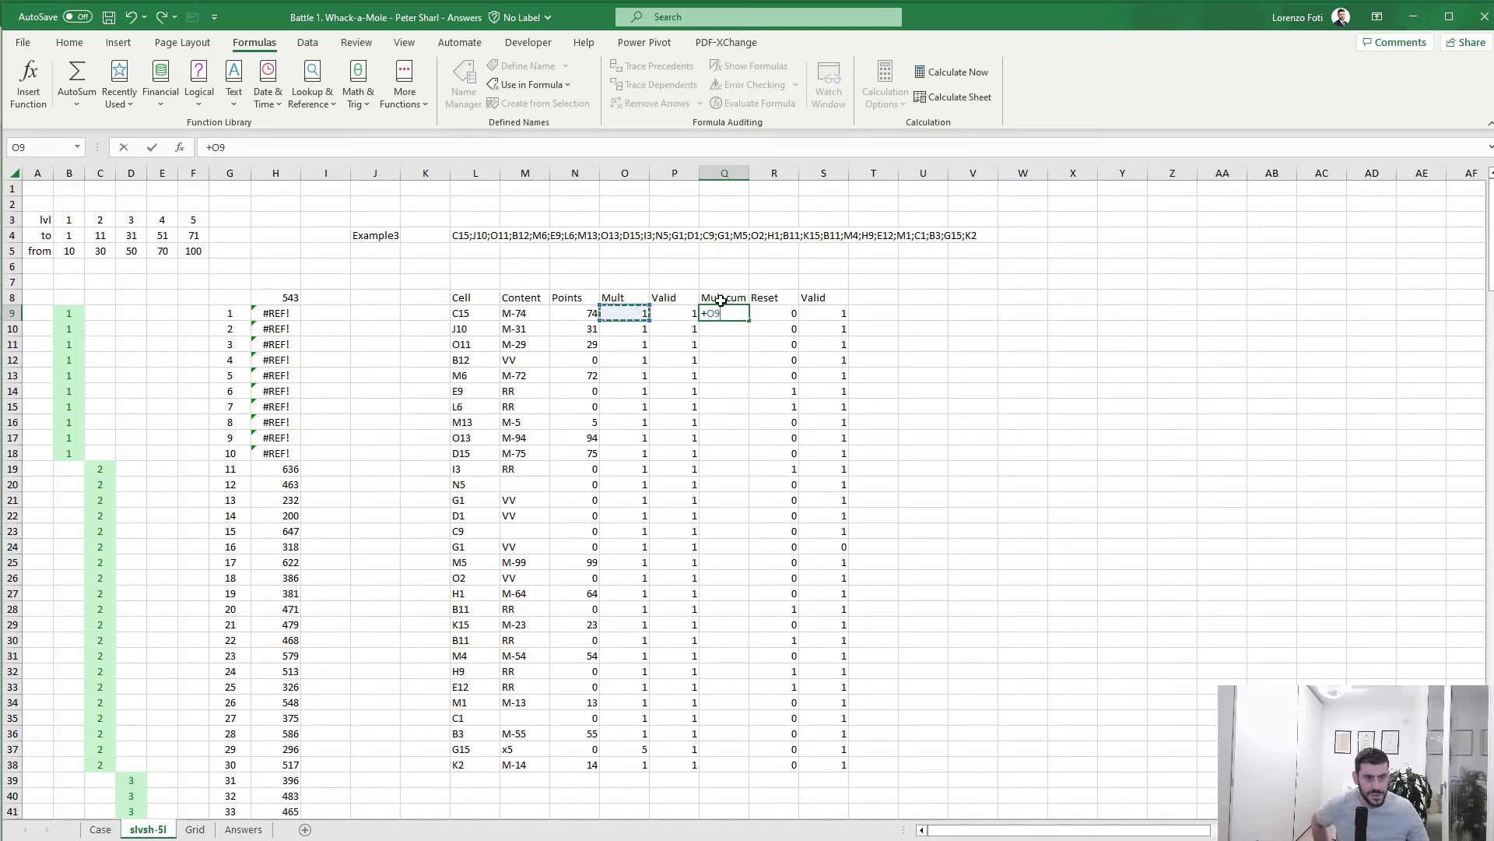
pyautogui.press('Return')
pyautogui.write('+if(')
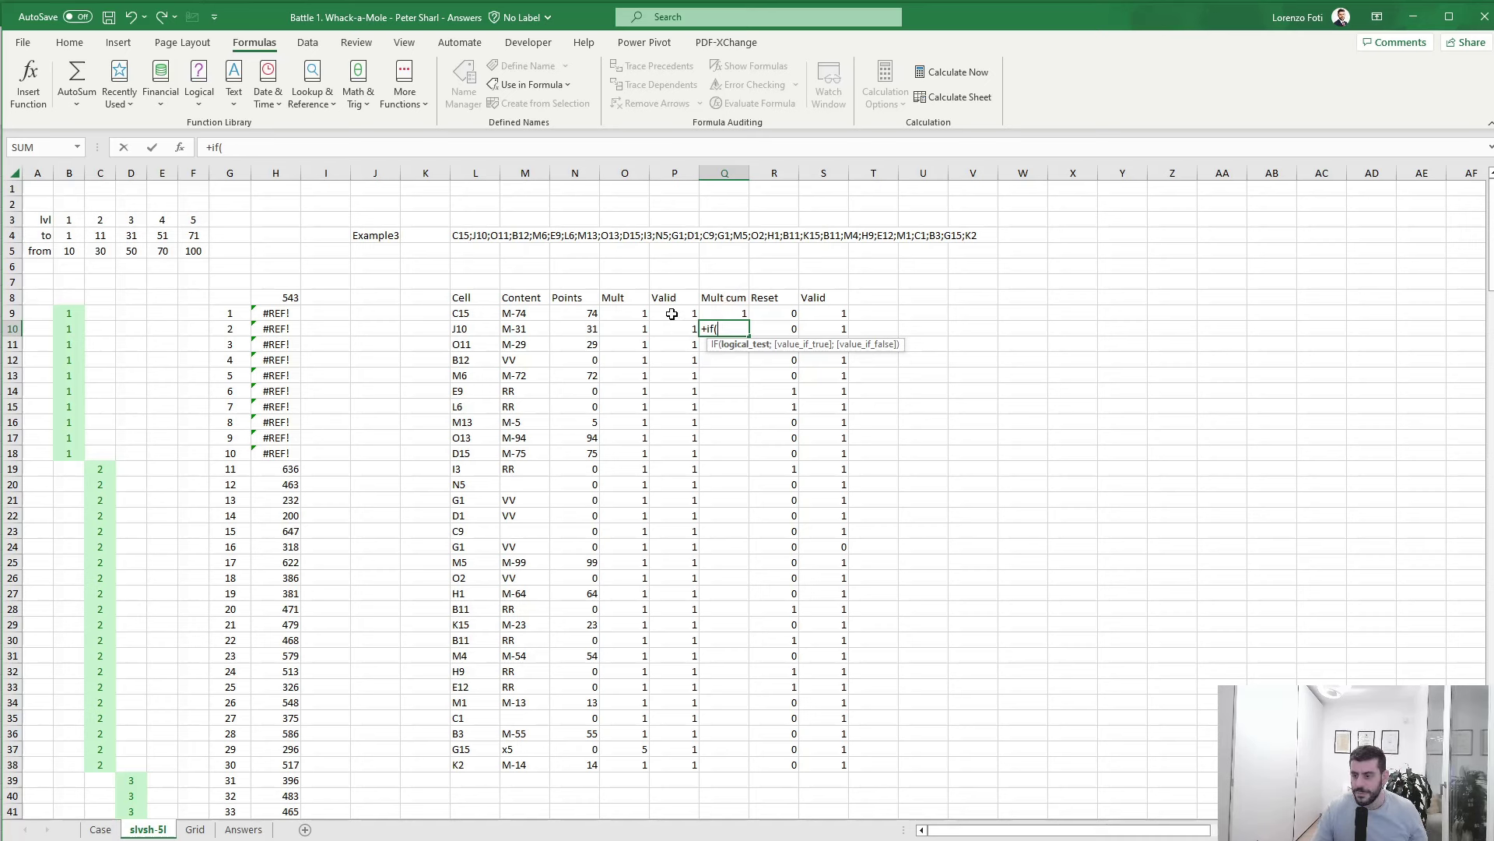
pyautogui.press('Escape')
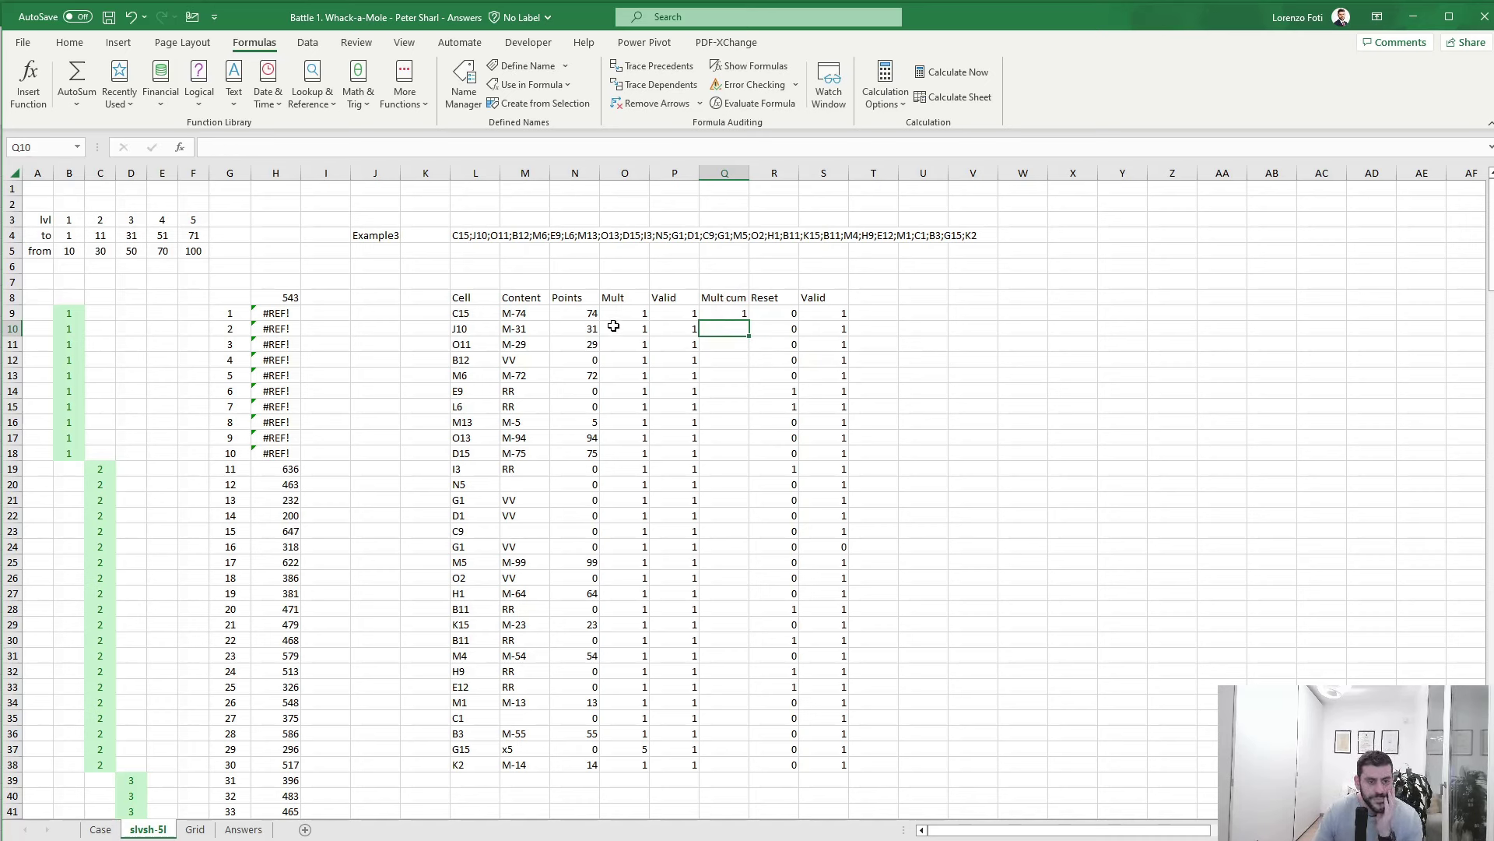
pyautogui.moveTo(627, 315); pyautogui.dragTo(640, 751)
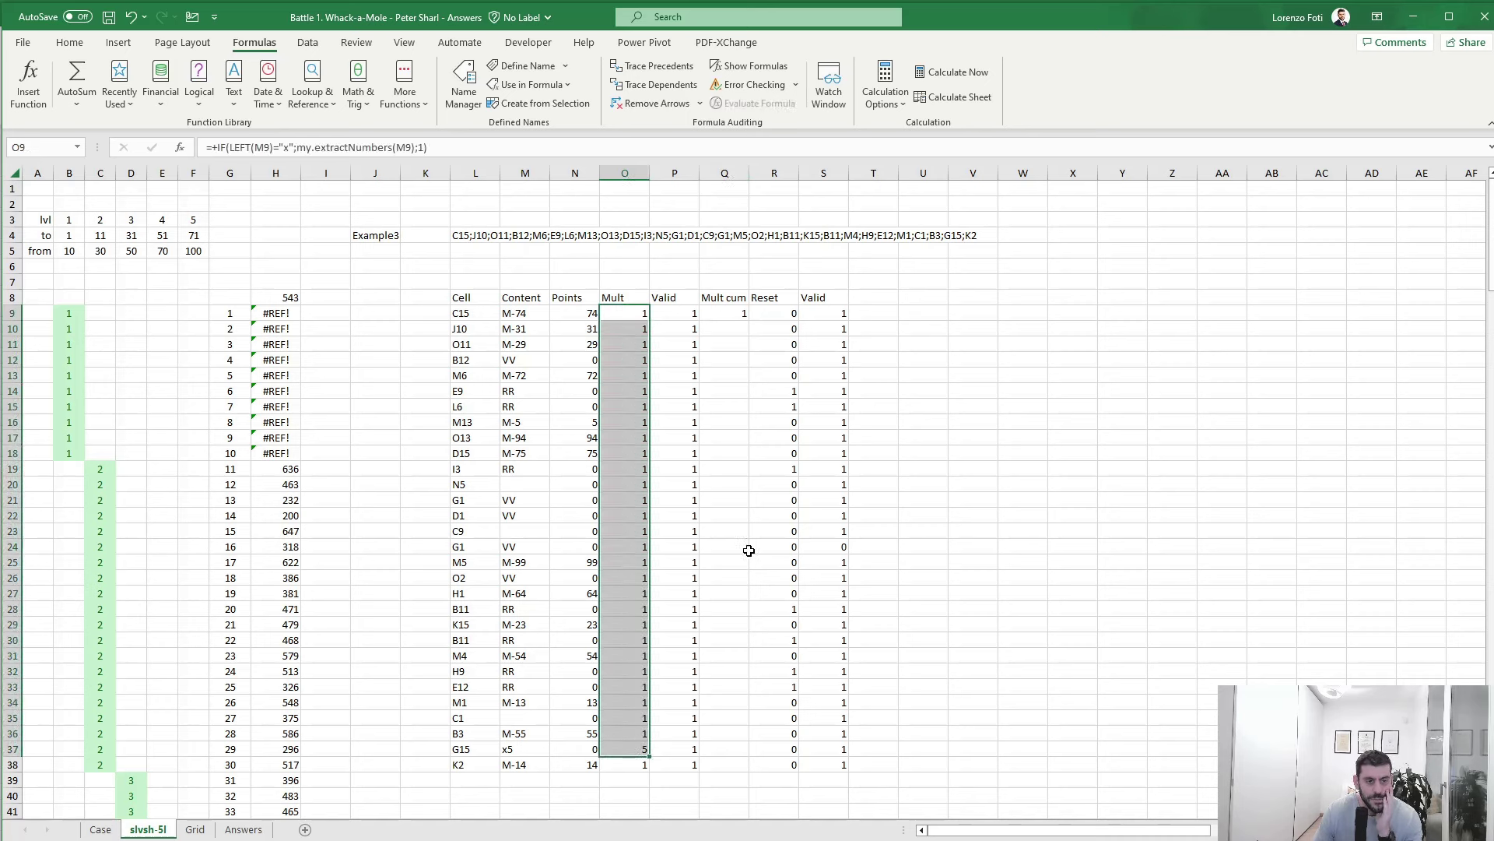
pyautogui.click(737, 311)
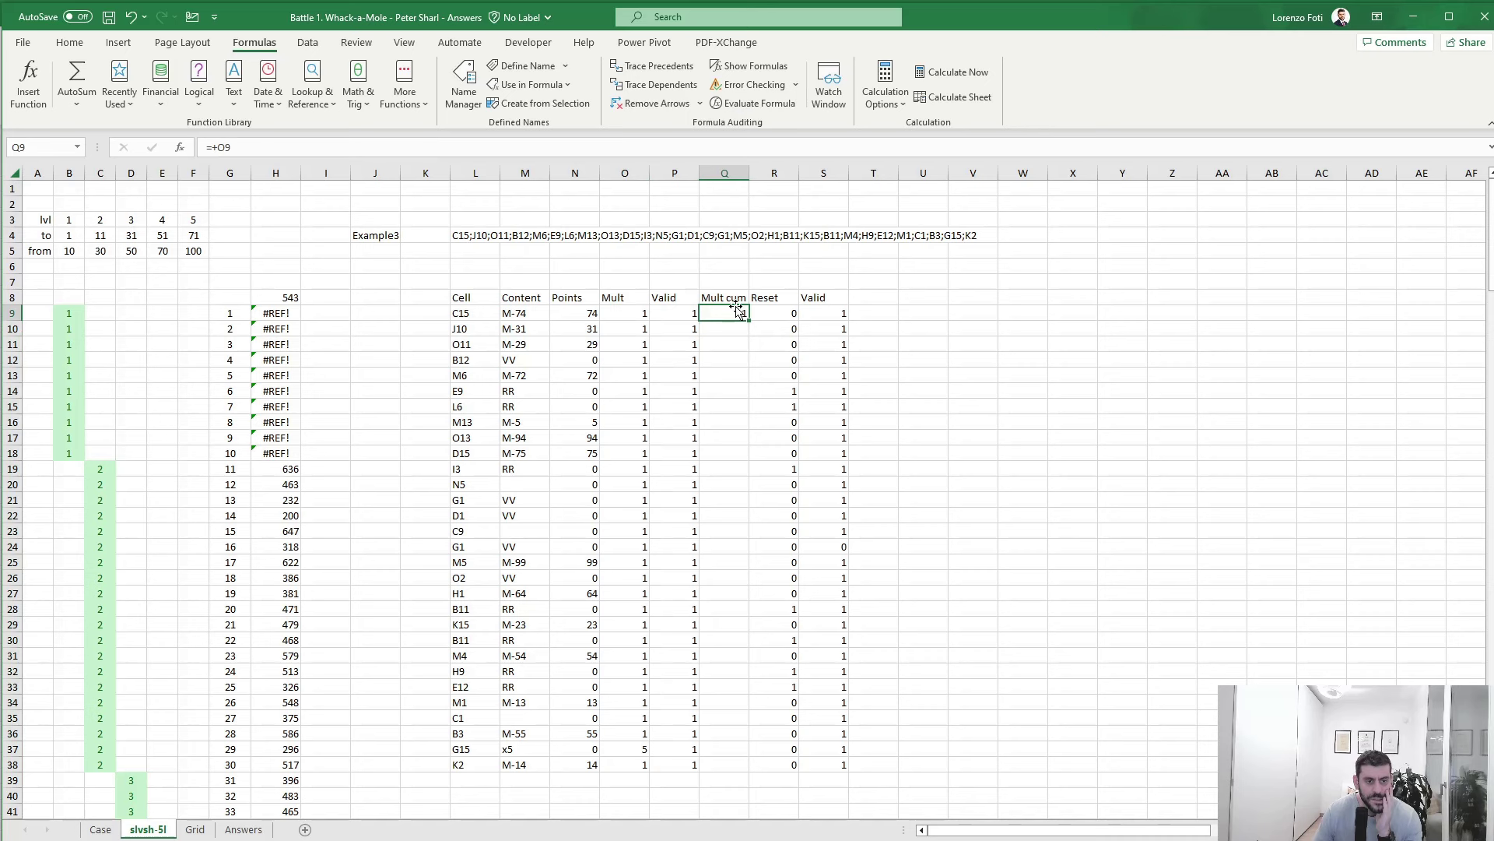
pyautogui.click(770, 311)
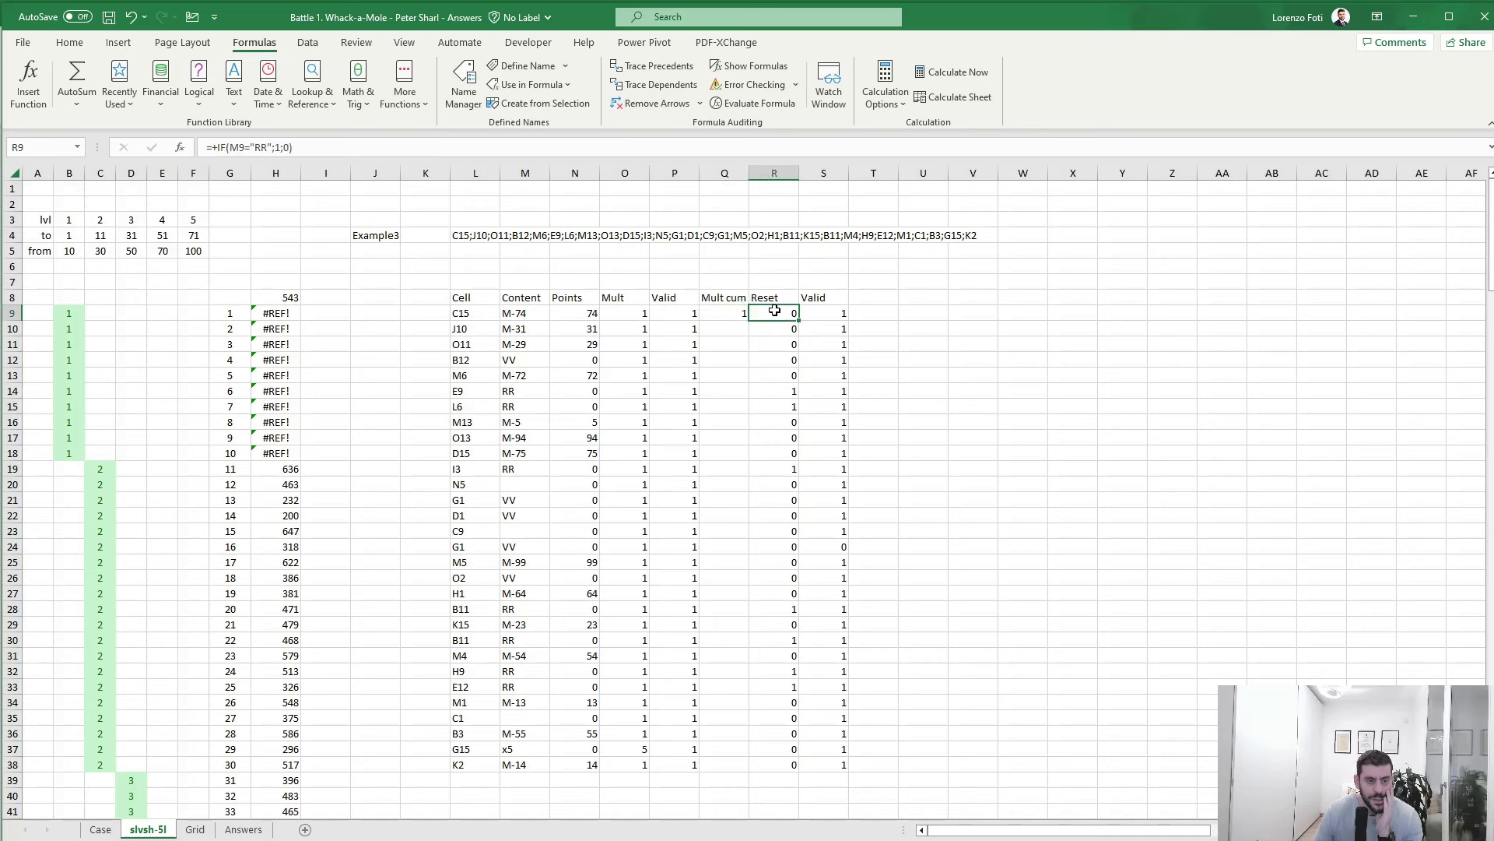
pyautogui.click(735, 316)
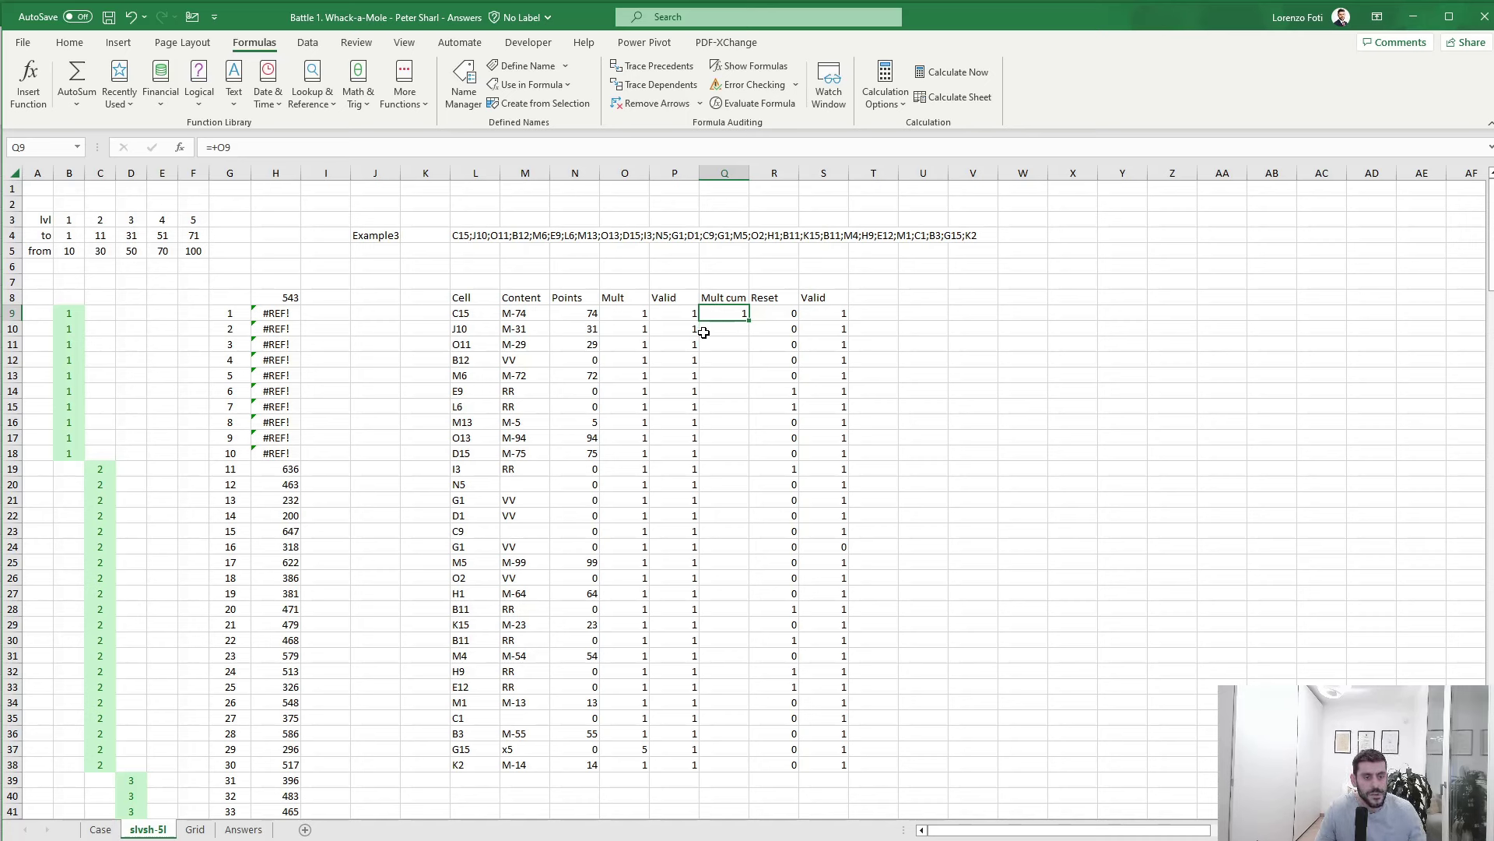
pyautogui.click(638, 314)
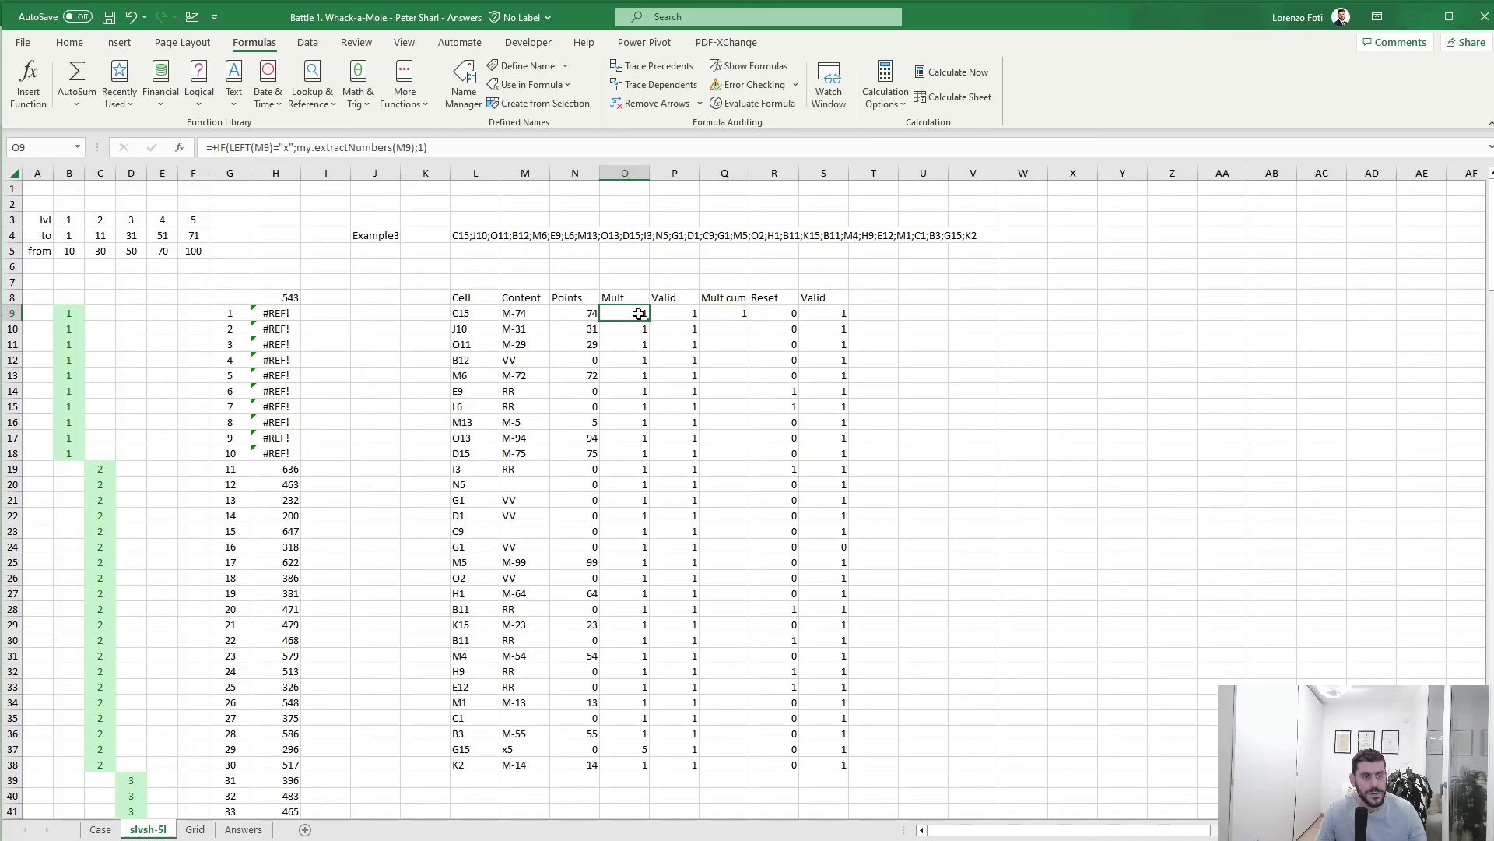
pyautogui.click(589, 315)
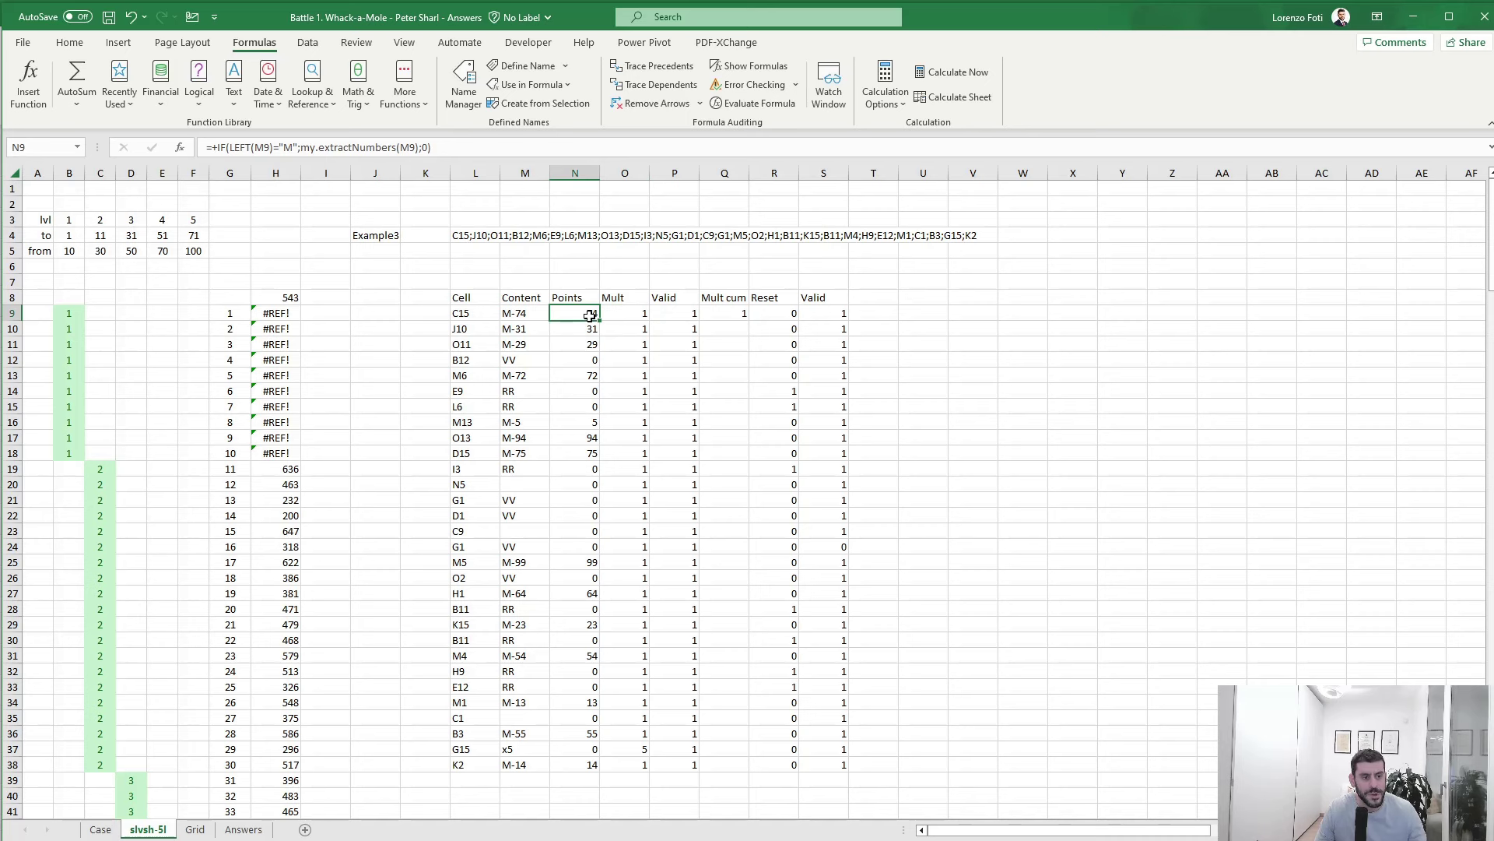
pyautogui.click(732, 314)
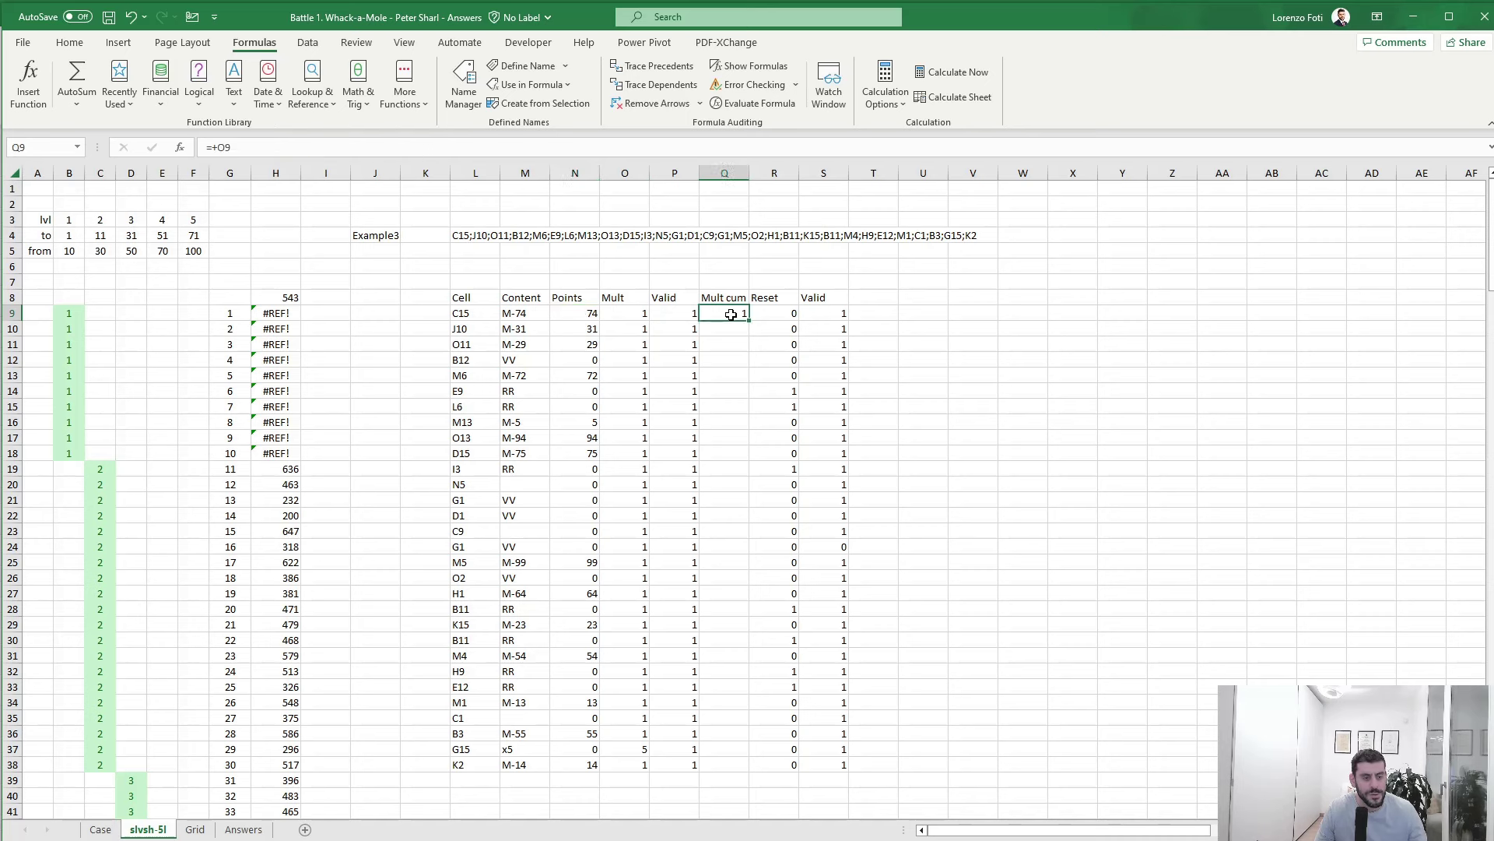
pyautogui.click(724, 327)
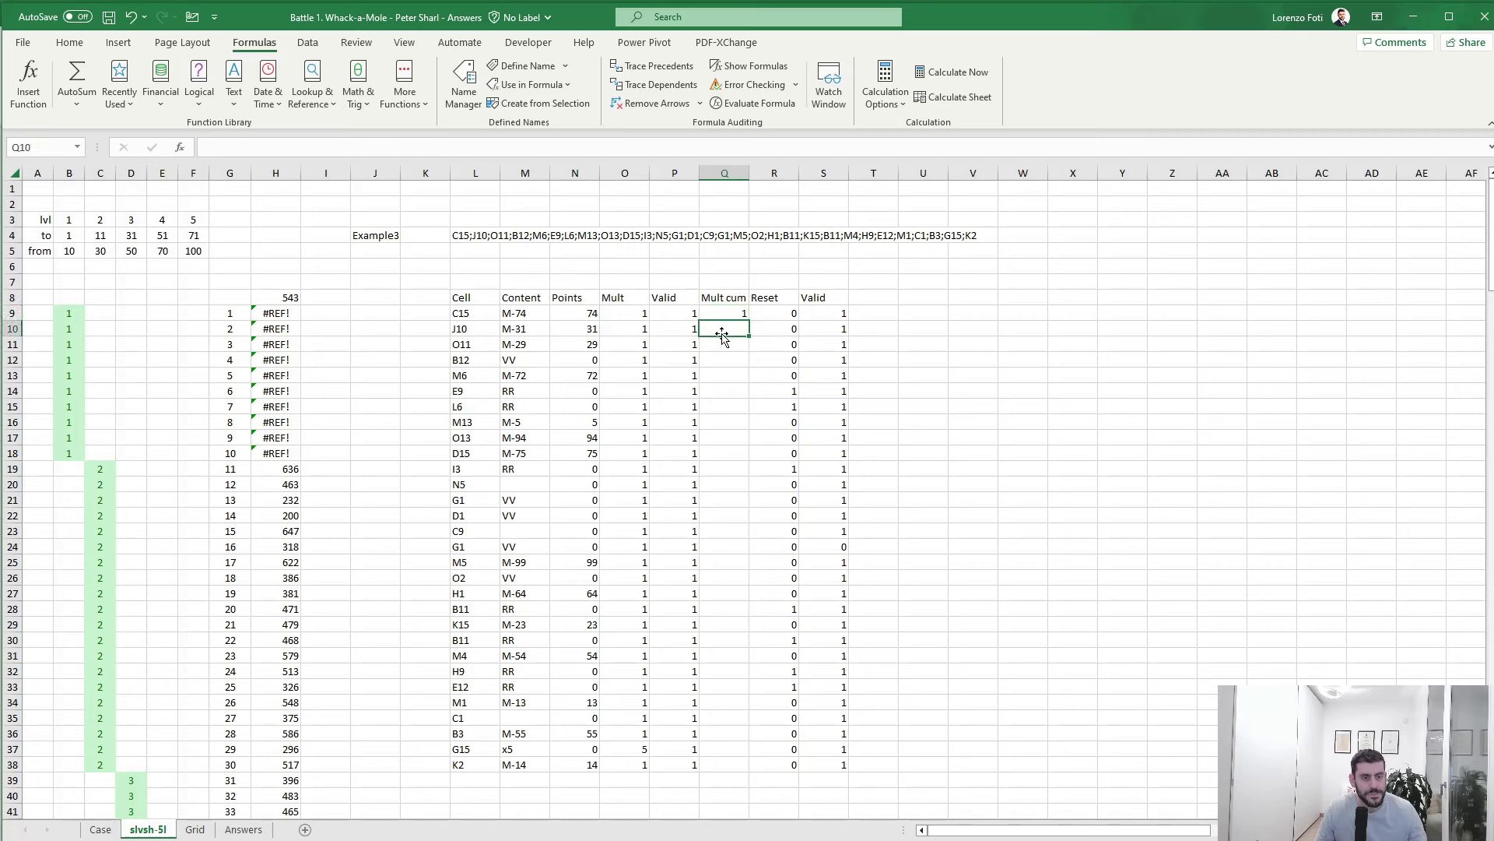
# - Start Q10's IFS with the condition AND(Q9>1;N9>0;P9=1)
pyautogui.write('+ifs')
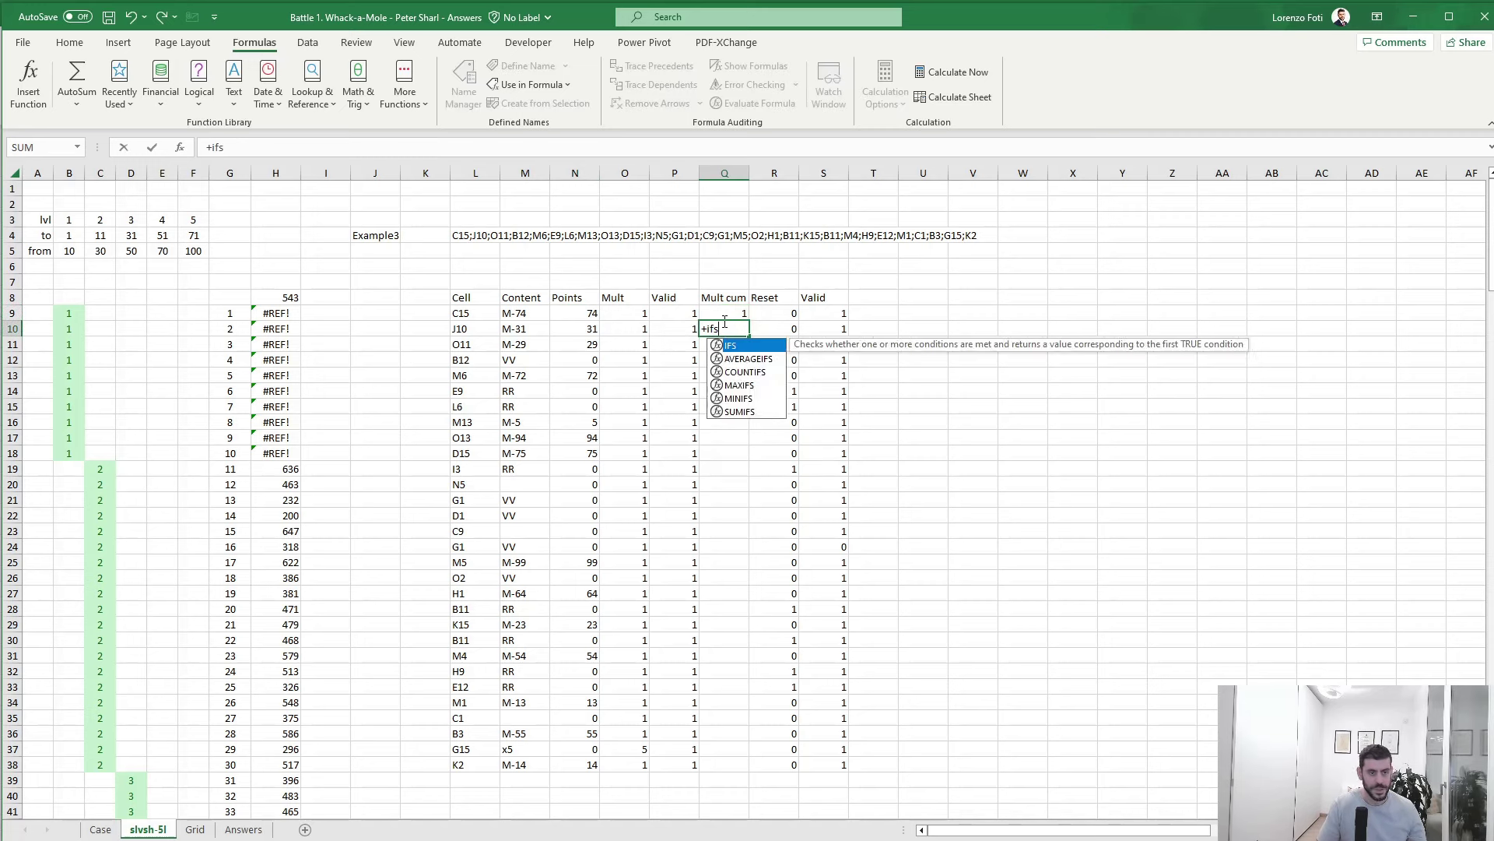
pyautogui.write('(and(')
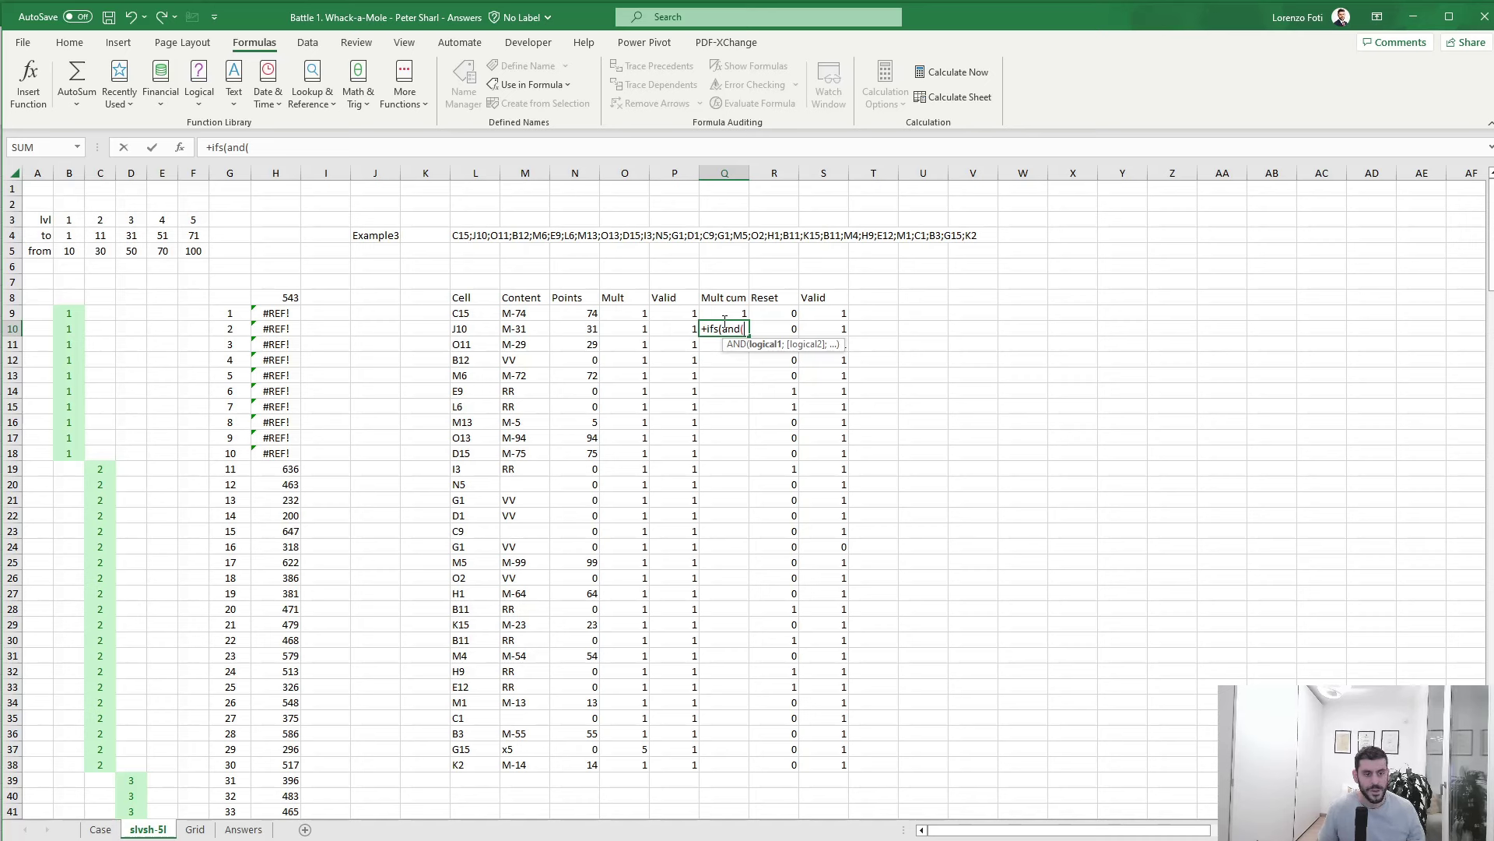
pyautogui.click(724, 318)
pyautogui.write('>1')
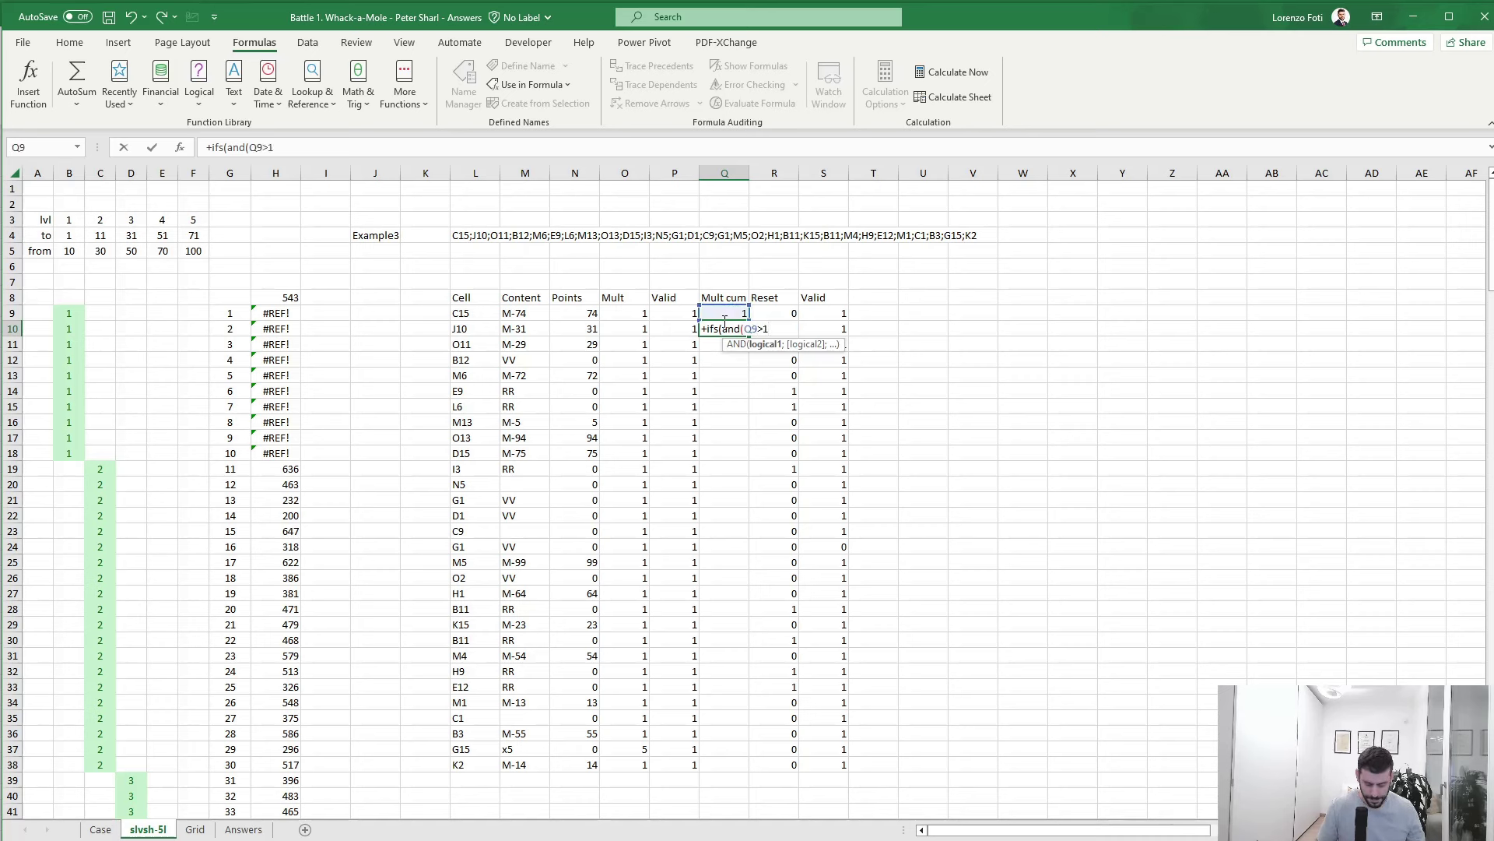
pyautogui.write(';')
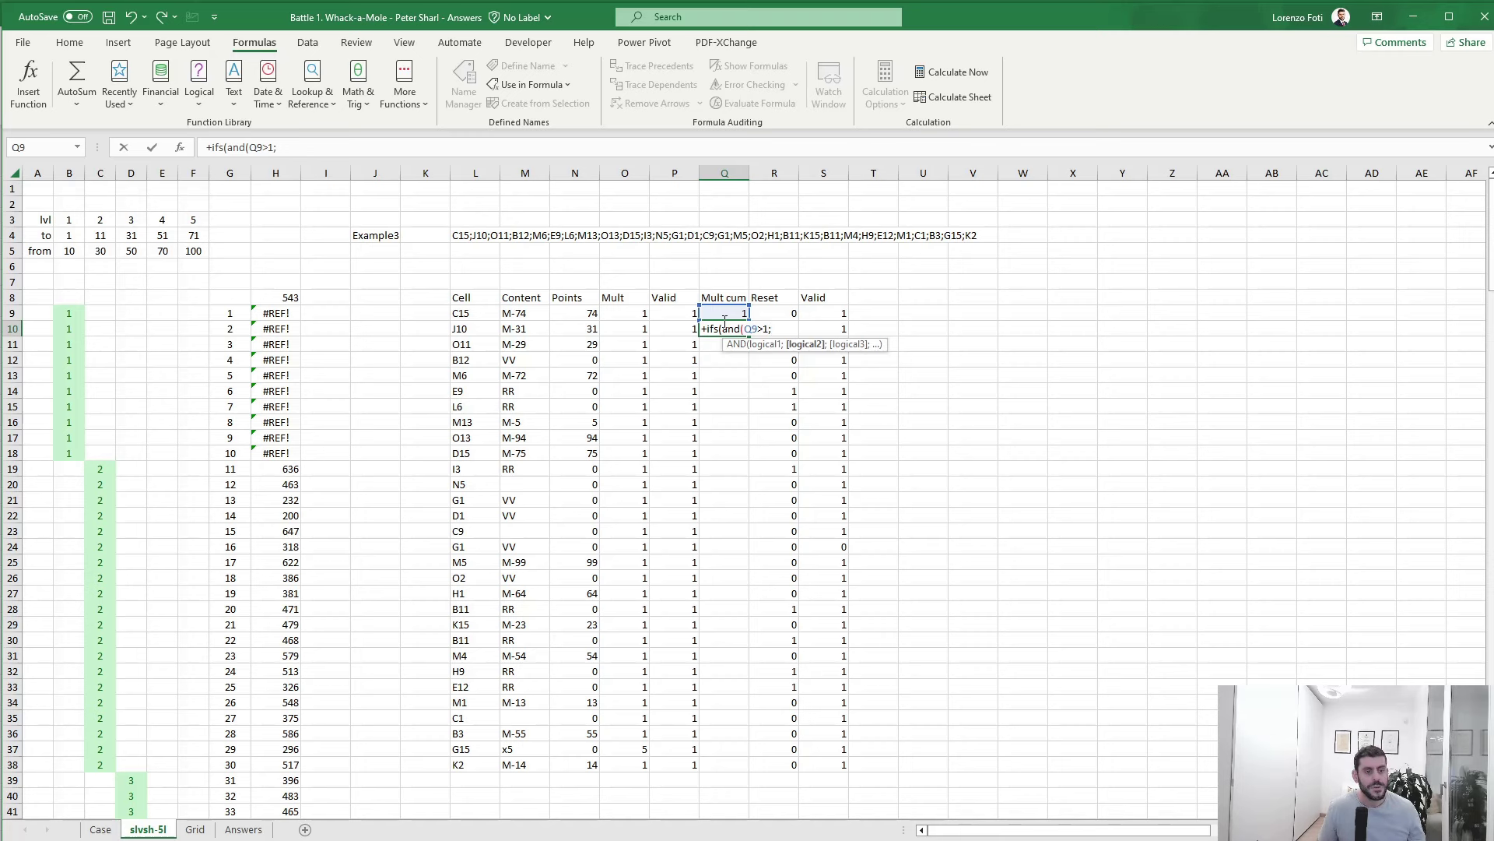
pyautogui.press('Left')
pyautogui.press('Left')
pyautogui.press('Left')
pyautogui.press('Up')
pyautogui.write('>')
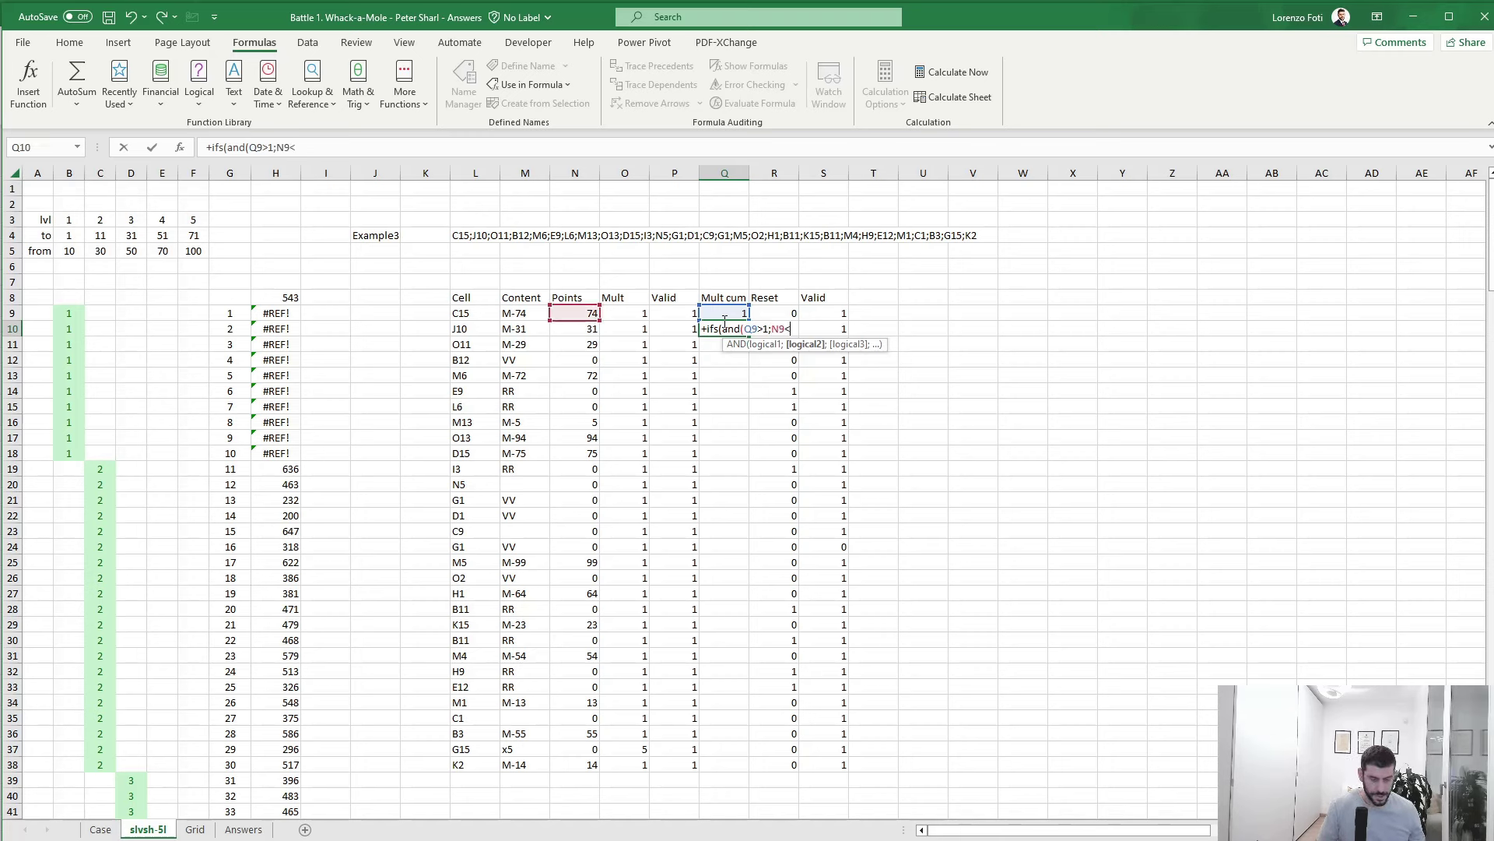
pyautogui.write('0;')
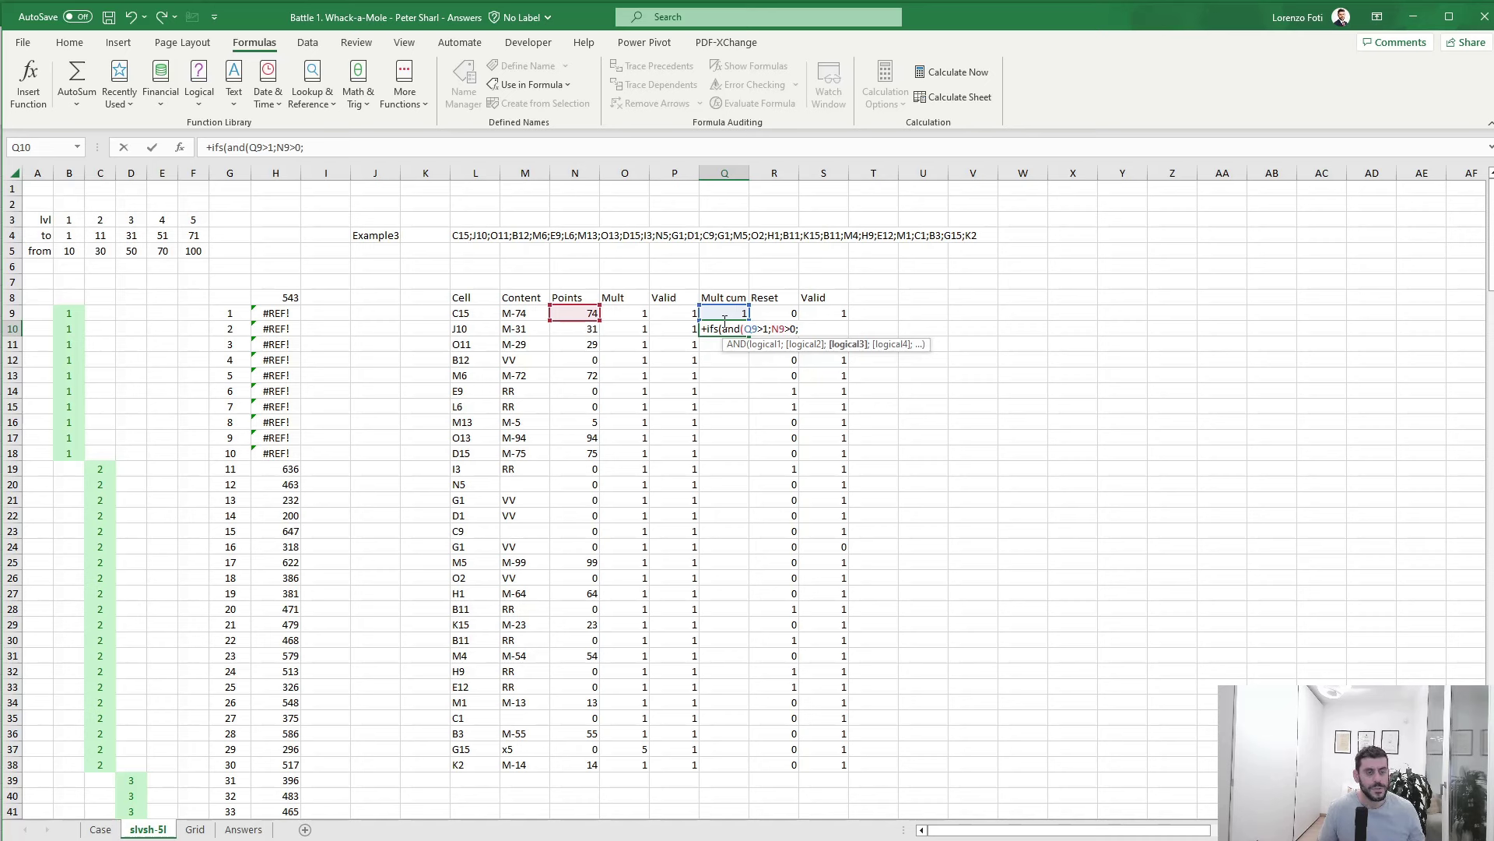
pyautogui.press('Left')
pyautogui.press('Up')
pyautogui.write('=1;')
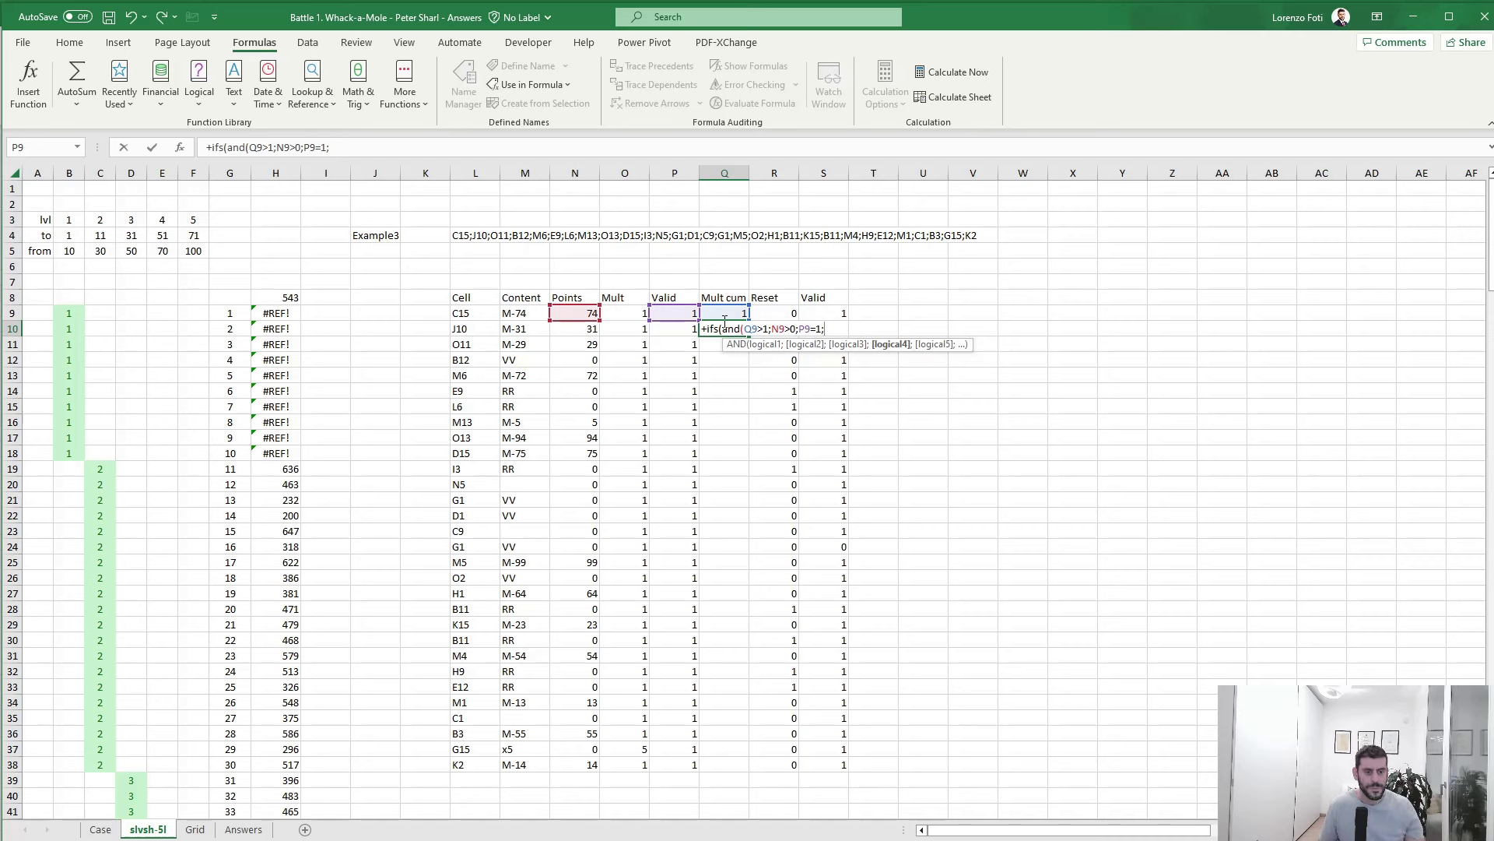
pyautogui.press('BackSpace')
pyautogui.write(')')
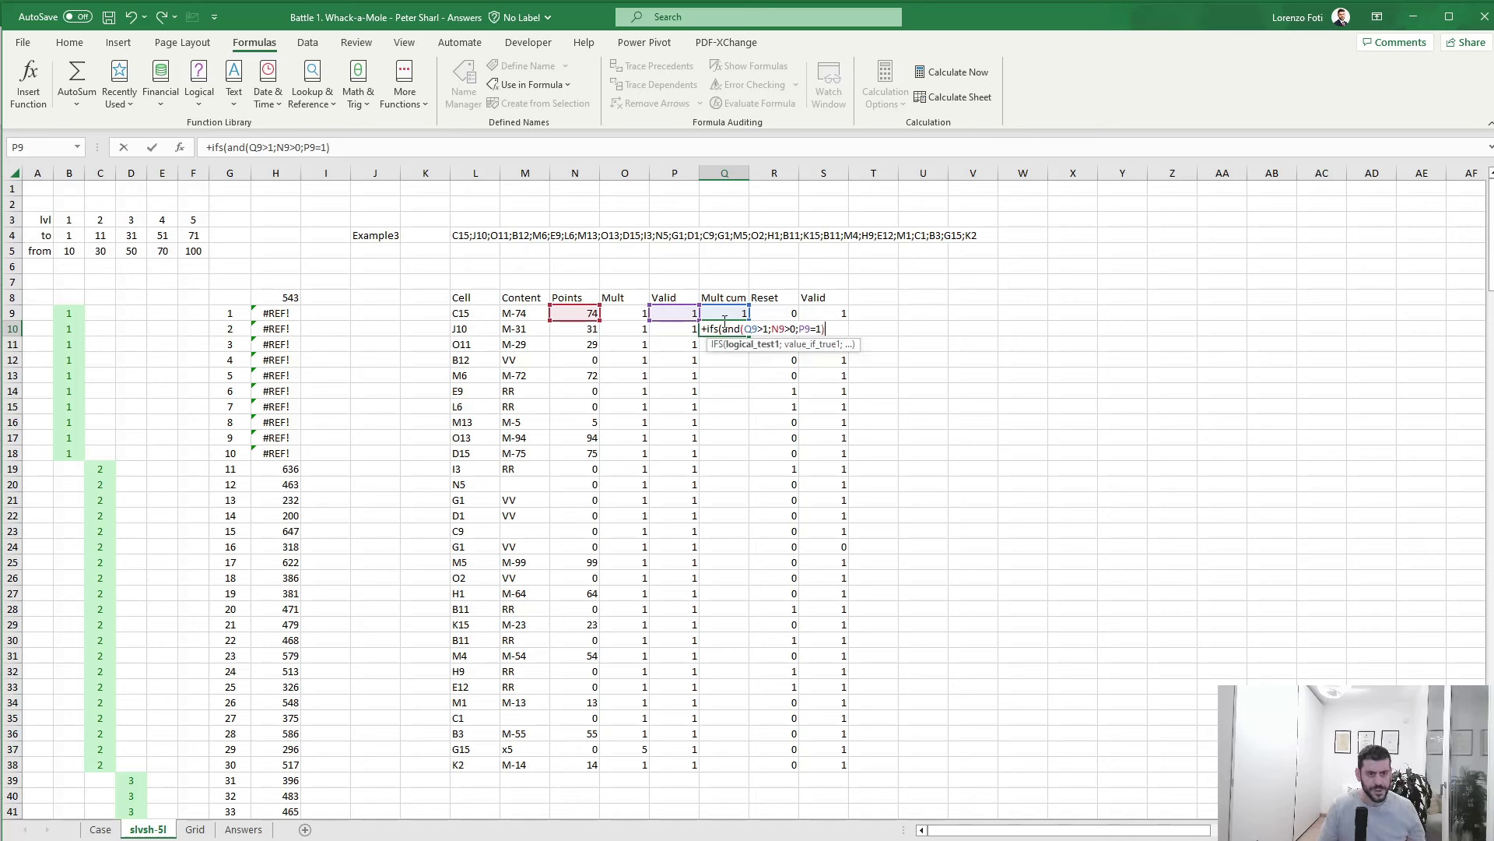
pyautogui.write(';')
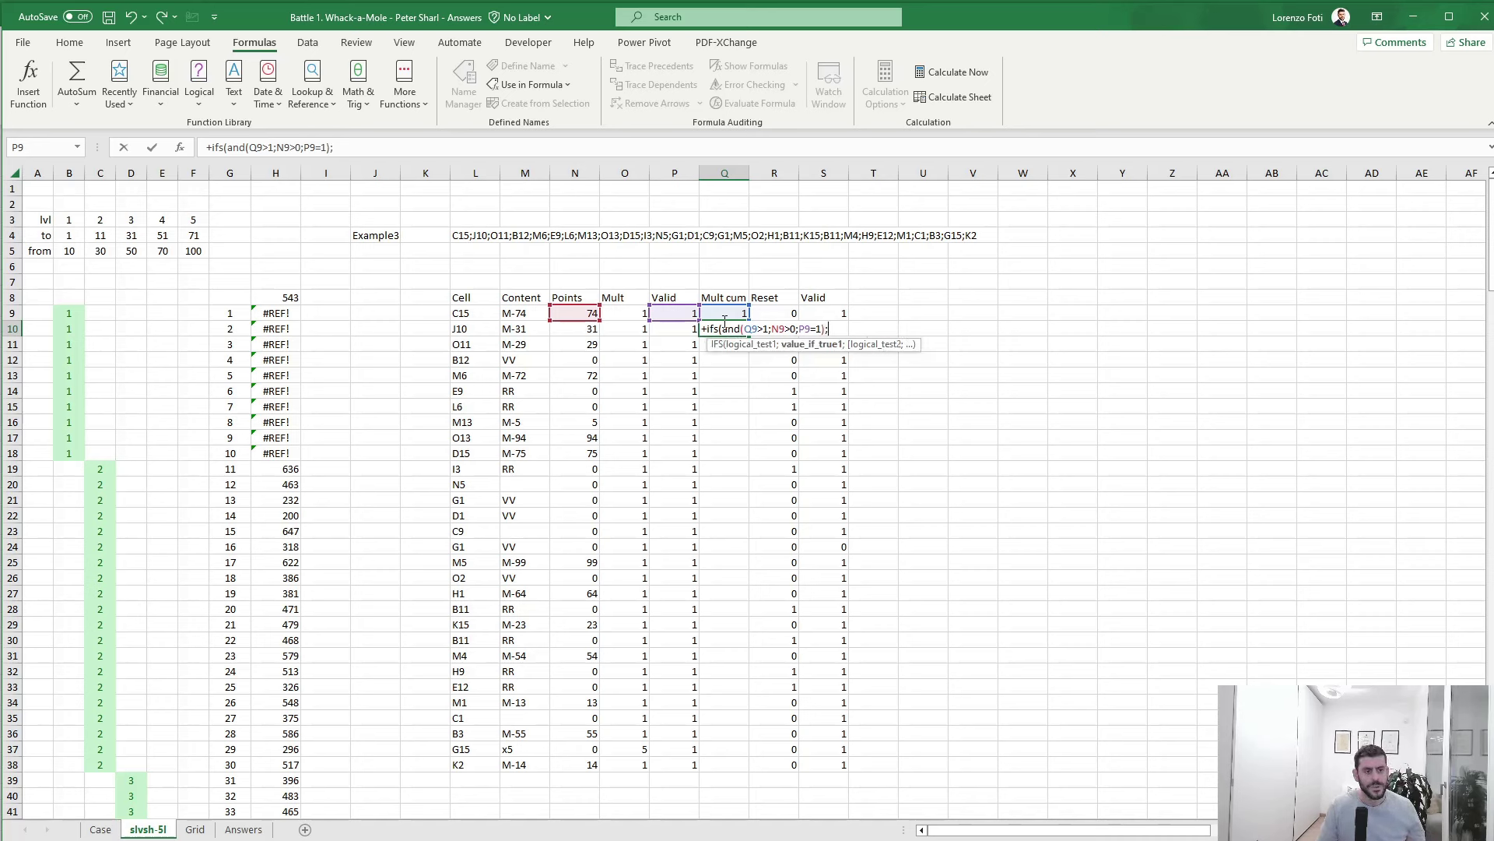
# - Have that condition return IF(P10=1;O10;1)
pyautogui.press('Left')
pyautogui.press('Left')
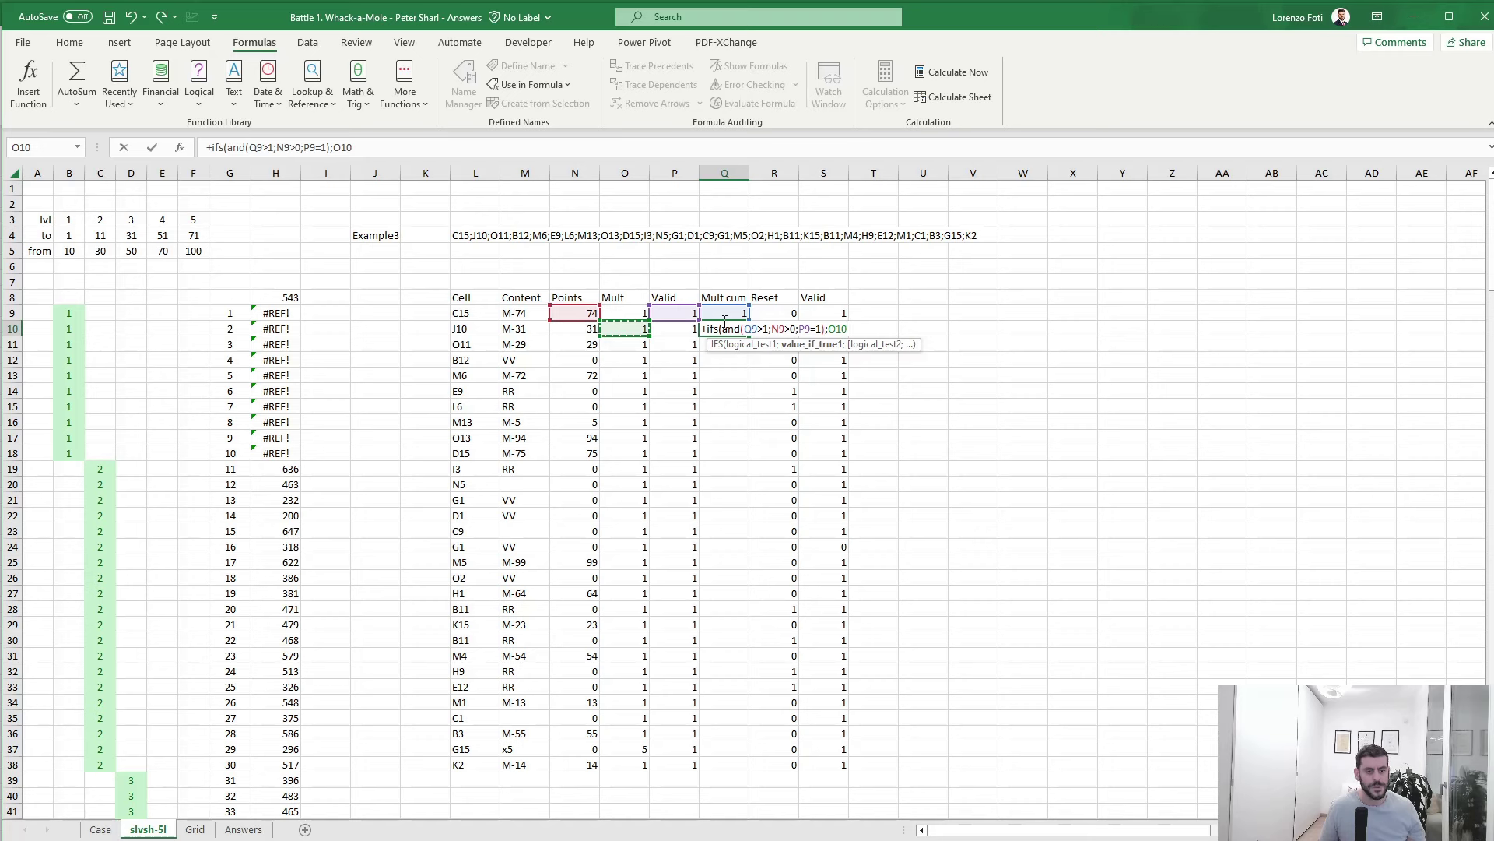
pyautogui.press('BackSpace')
pyautogui.press('BackSpace')
pyautogui.press('BackSpace')
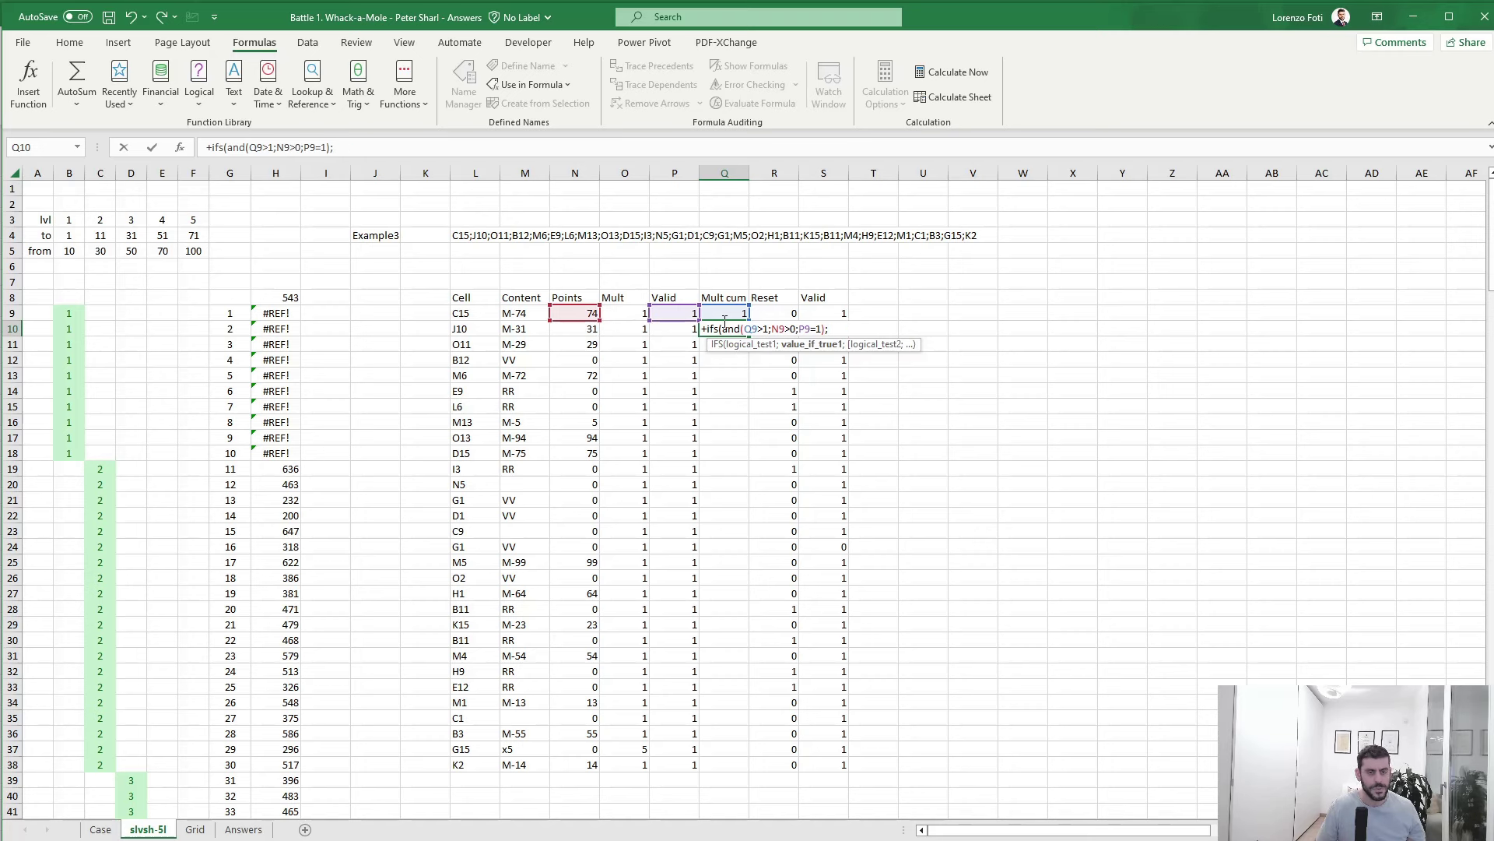
pyautogui.write('if(')
pyautogui.press('Left')
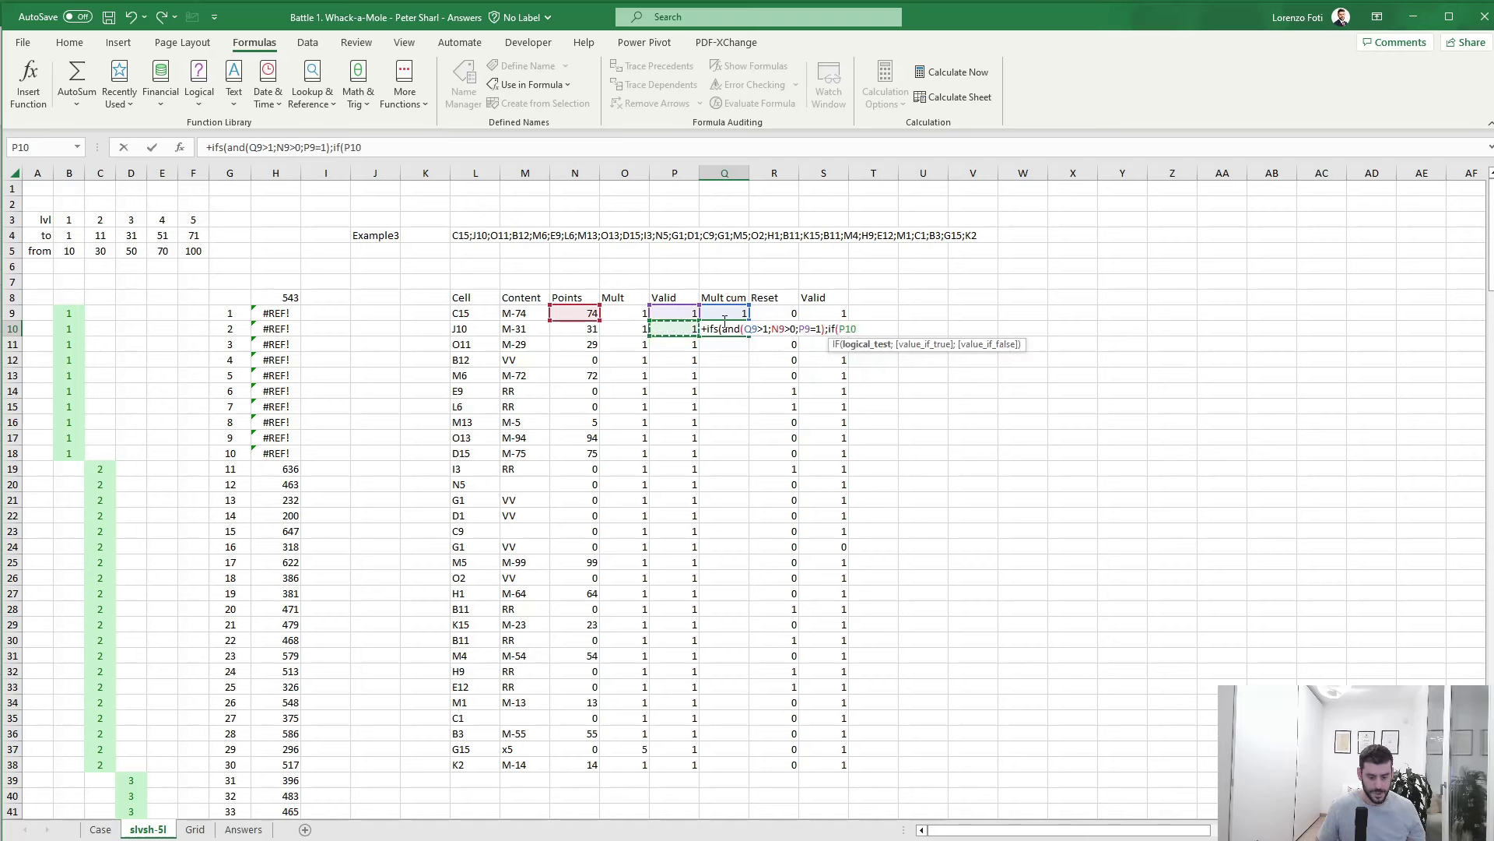
pyautogui.write('=1;')
pyautogui.press('Left')
pyautogui.press('Left')
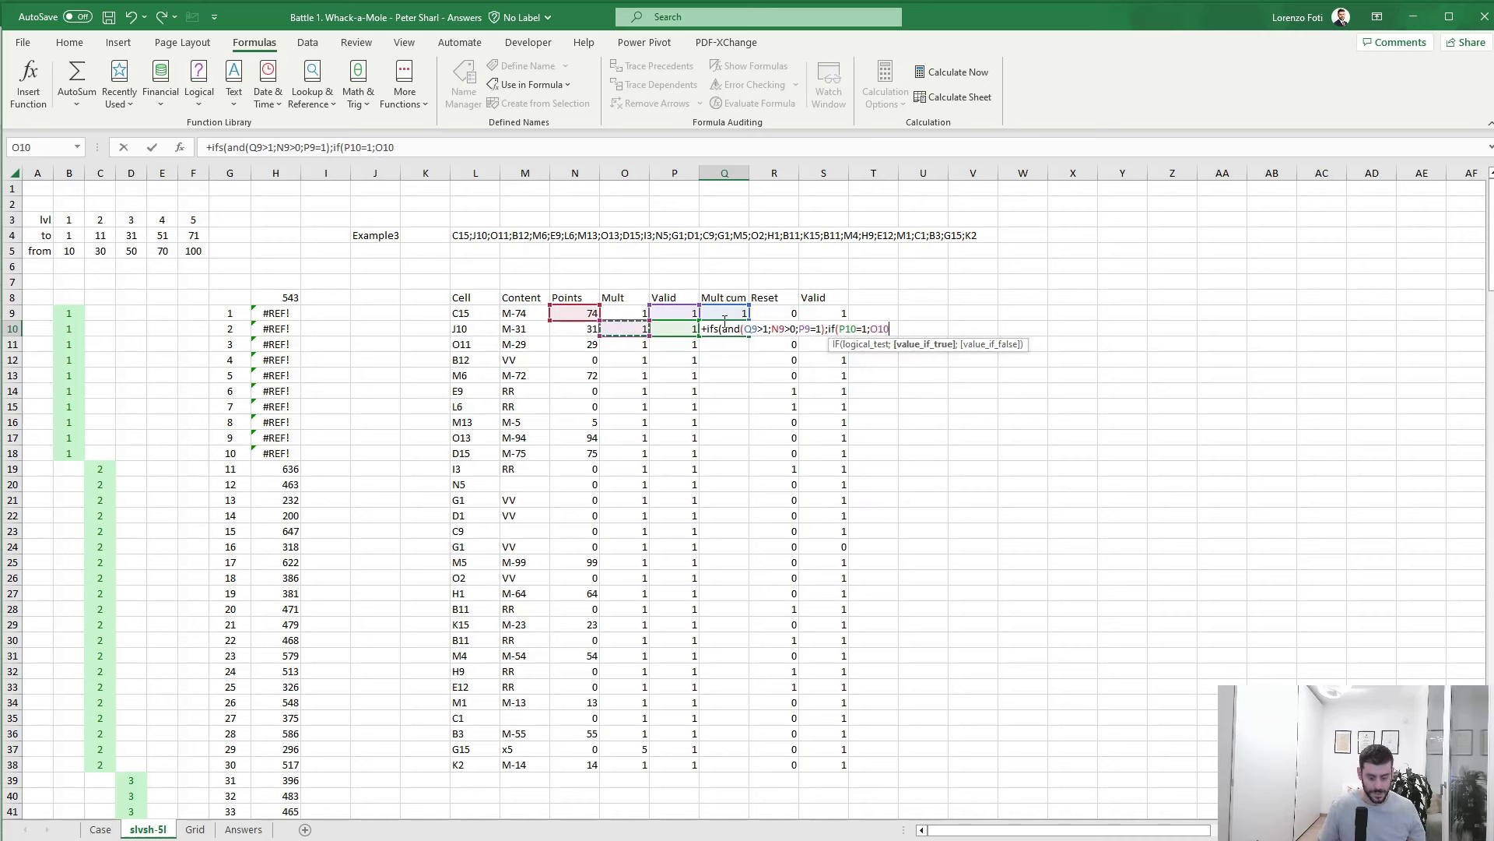
pyautogui.write(';1)')
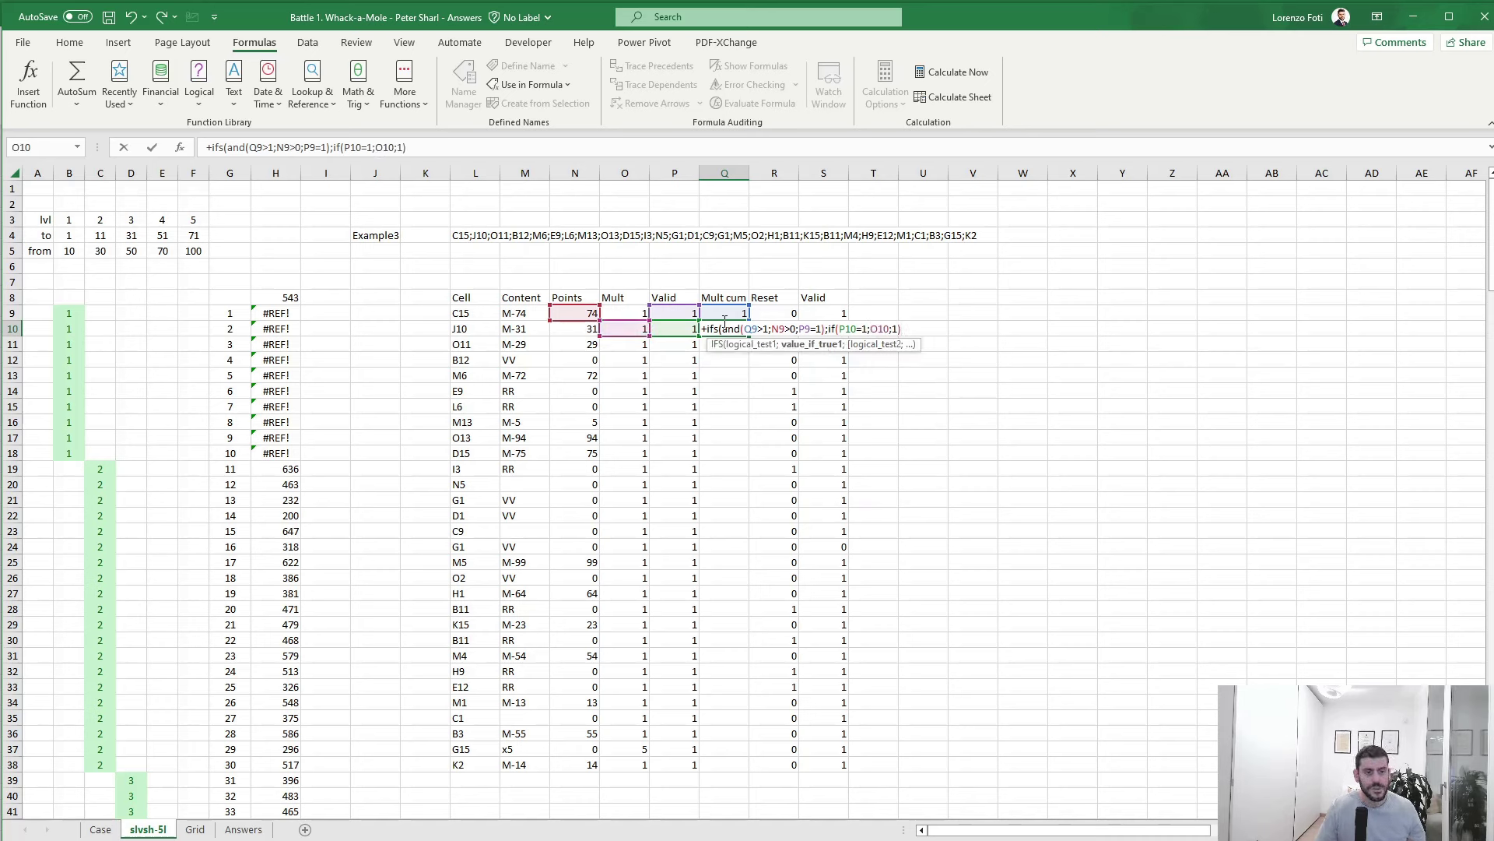
pyautogui.write(';')
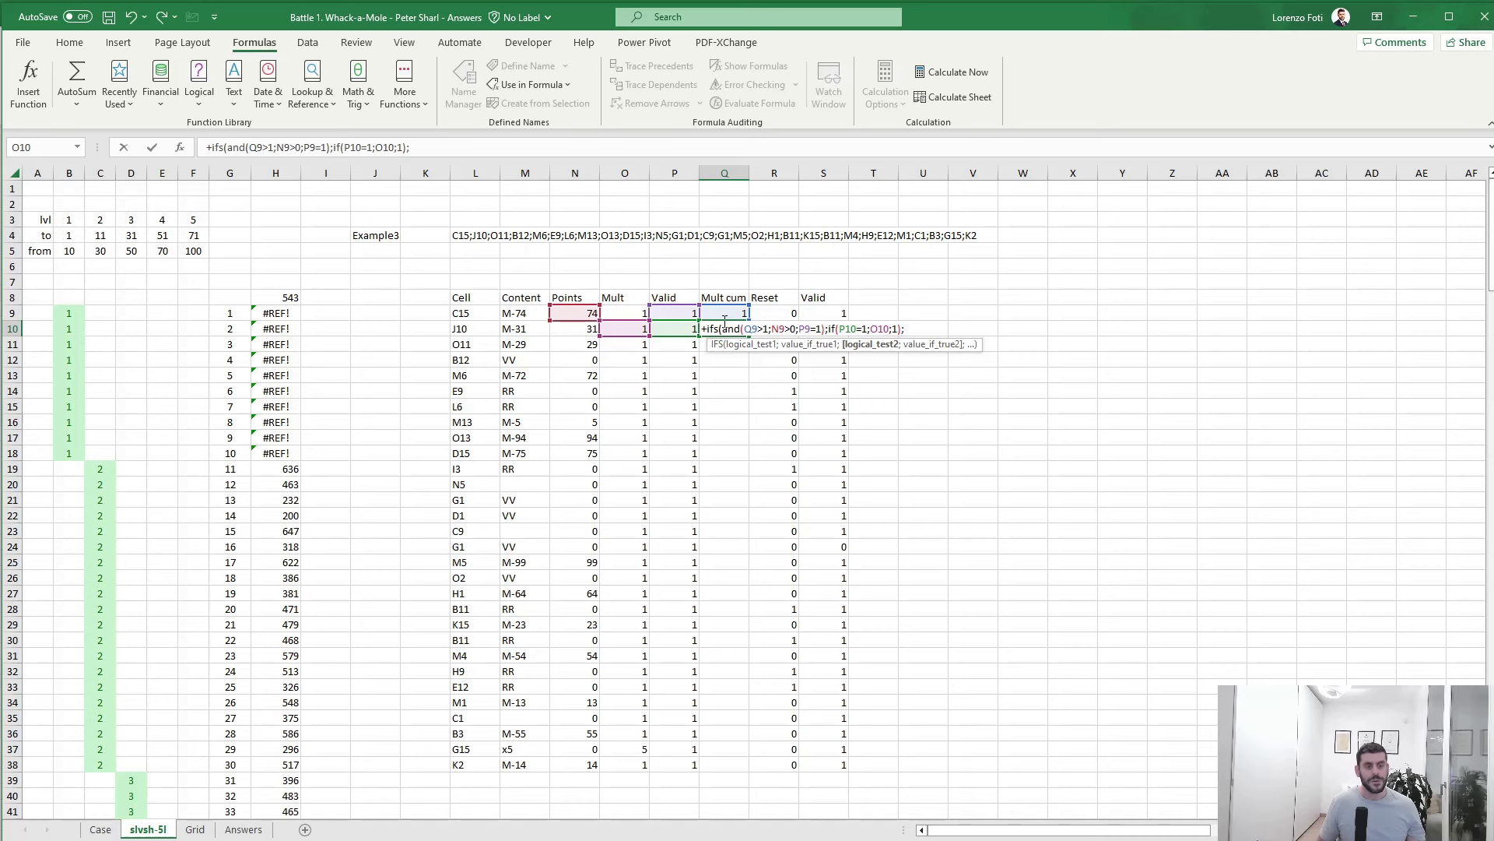
# - Add a second IFS condition AND(R9=1;S9=1) and begin its IF result
pyautogui.press('Right')
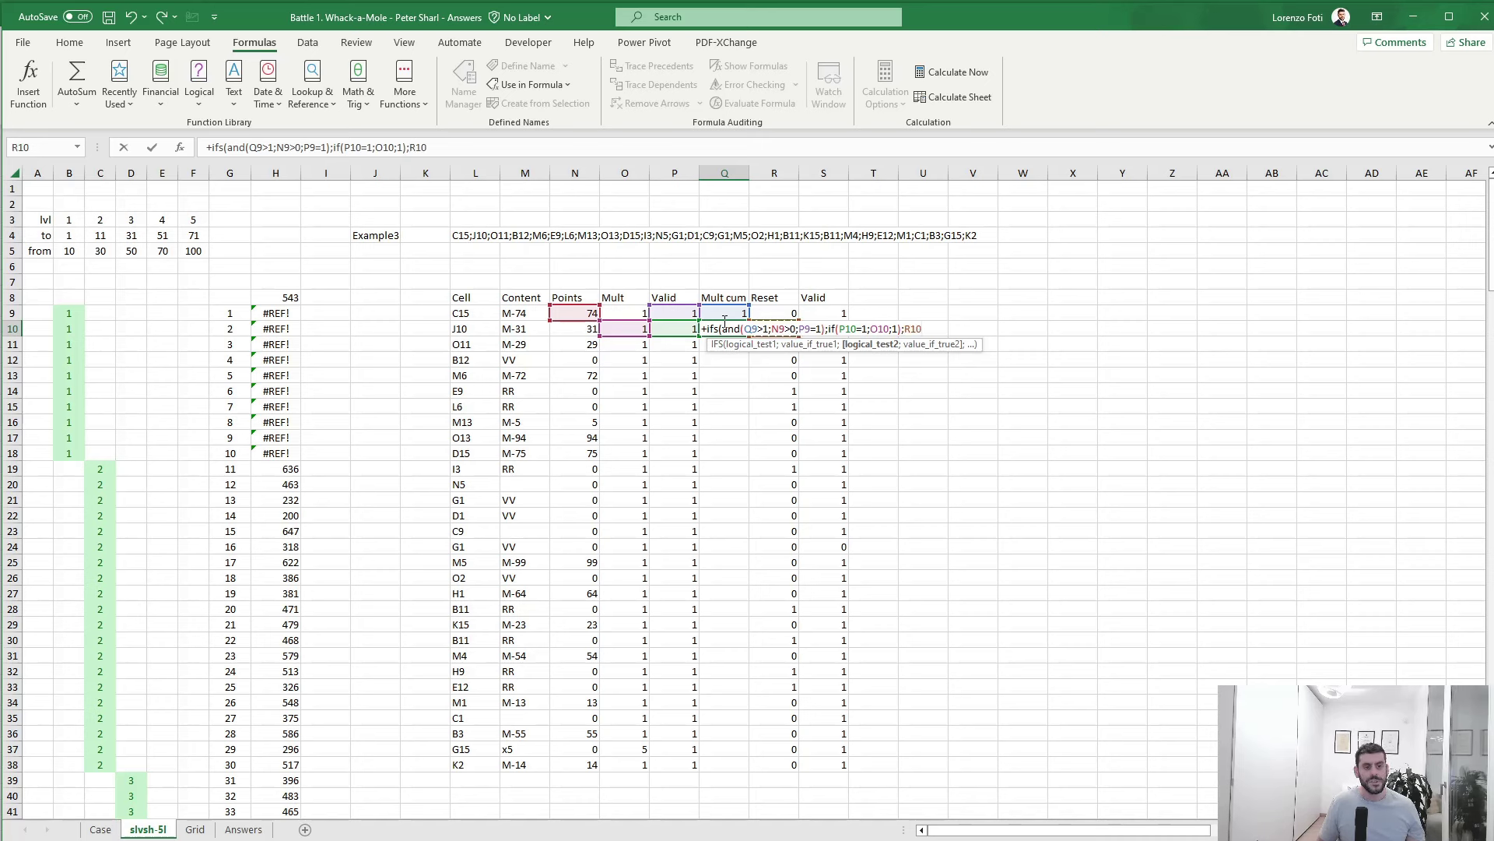
pyautogui.press('Up')
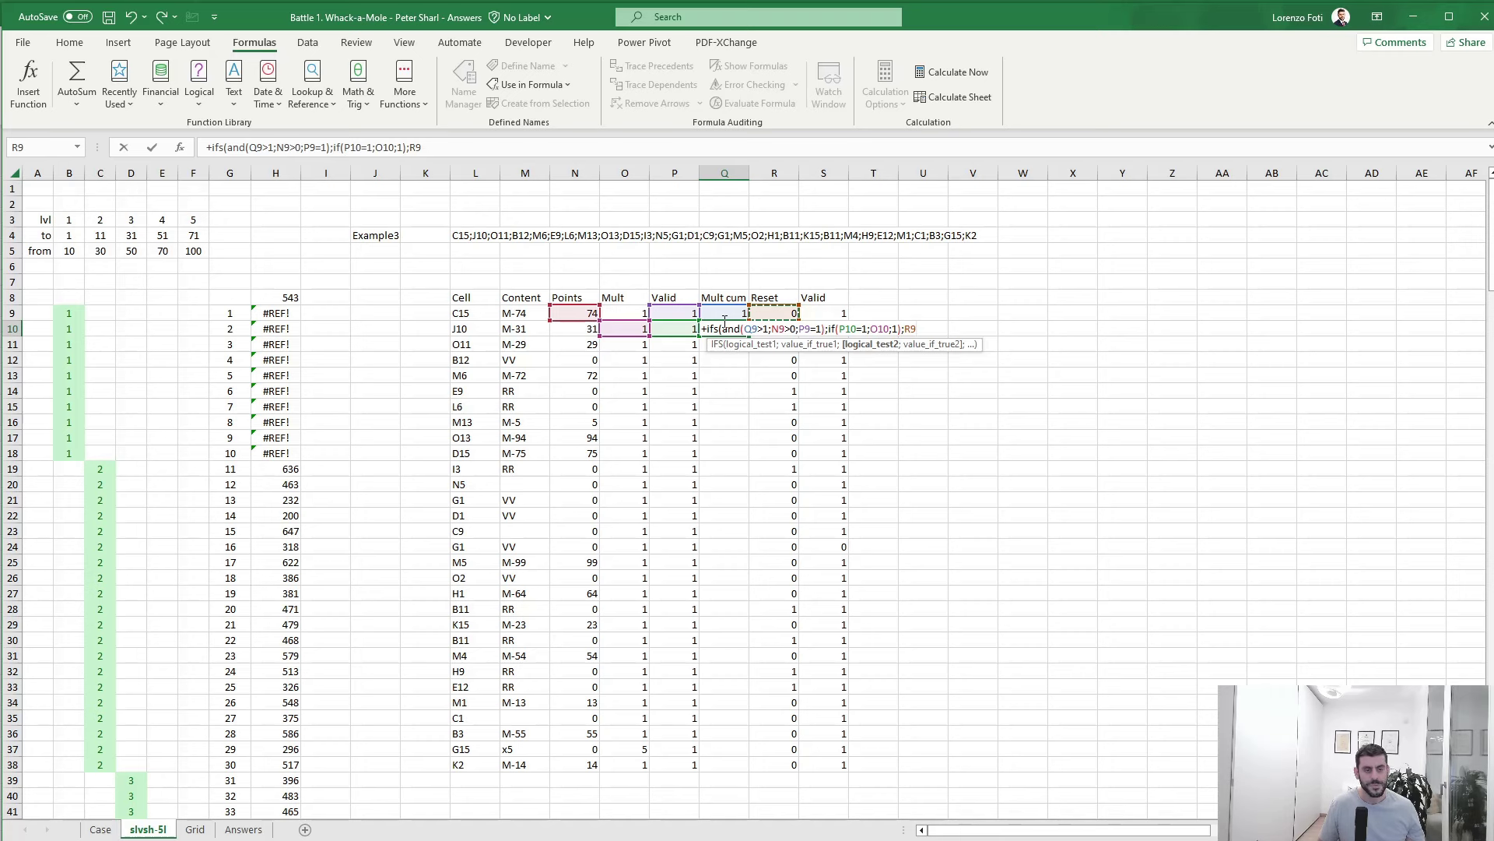
pyautogui.press('BackSpace')
pyautogui.press('BackSpace')
pyautogui.write('and(')
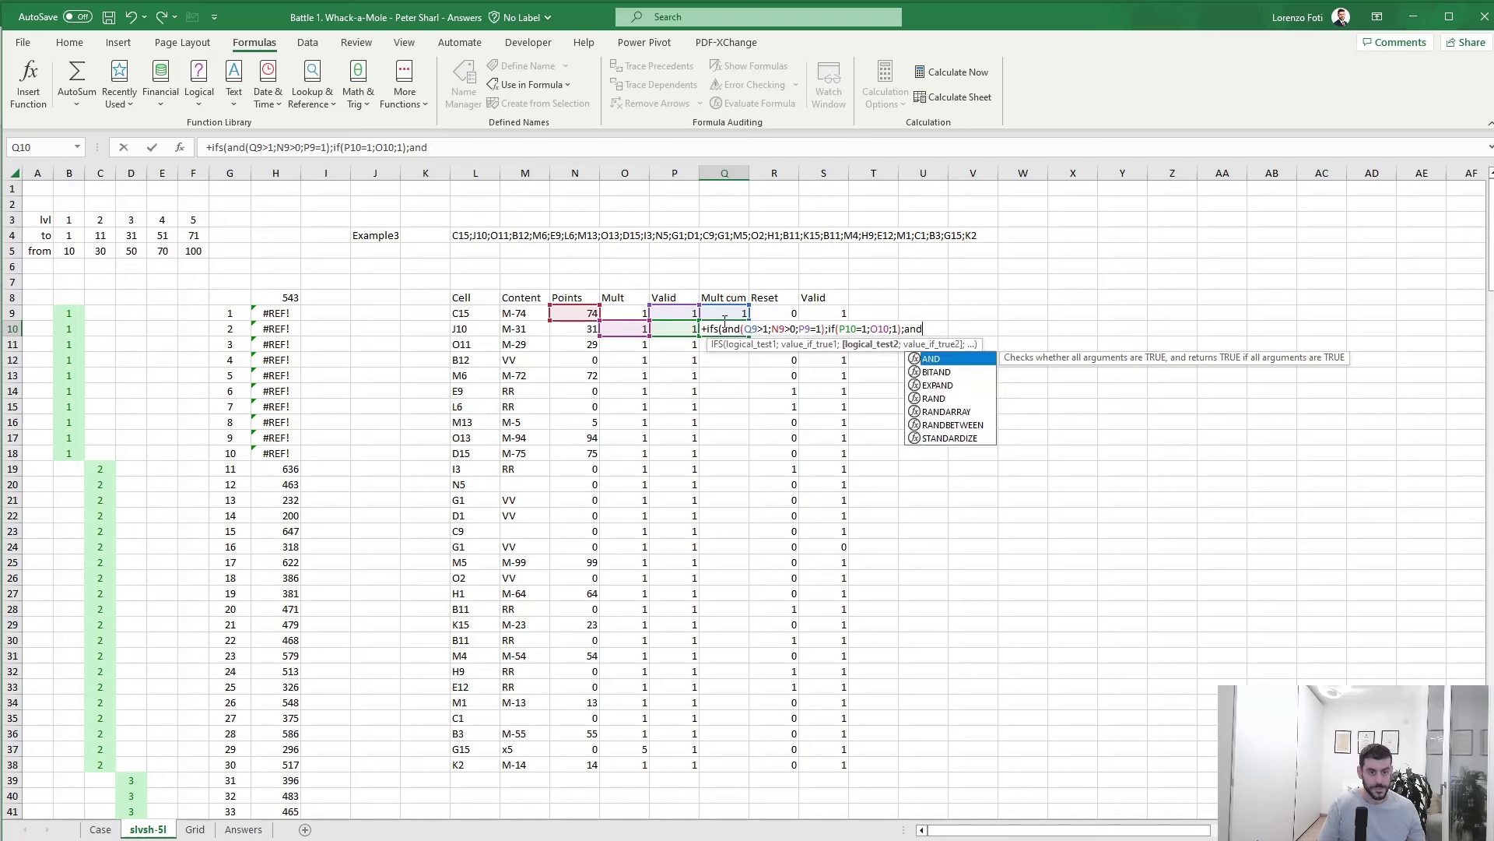
pyautogui.press('Right')
pyautogui.press('Up')
pyautogui.write('=1;')
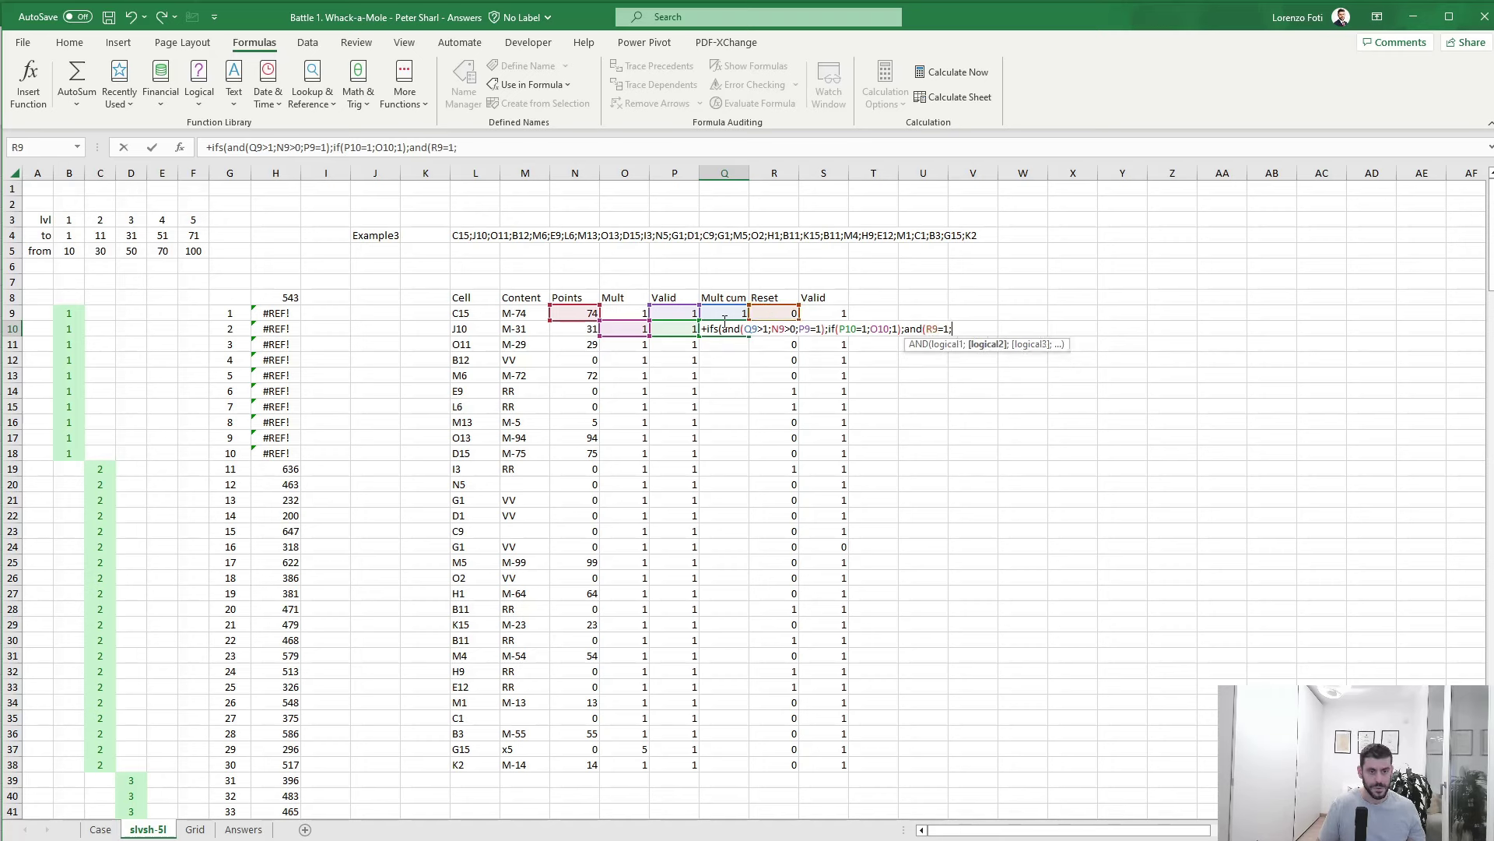
pyautogui.press('Right')
pyautogui.press('Right')
pyautogui.press('Up')
pyautogui.press('Up')
pyautogui.press('Down')
pyautogui.write('=1)')
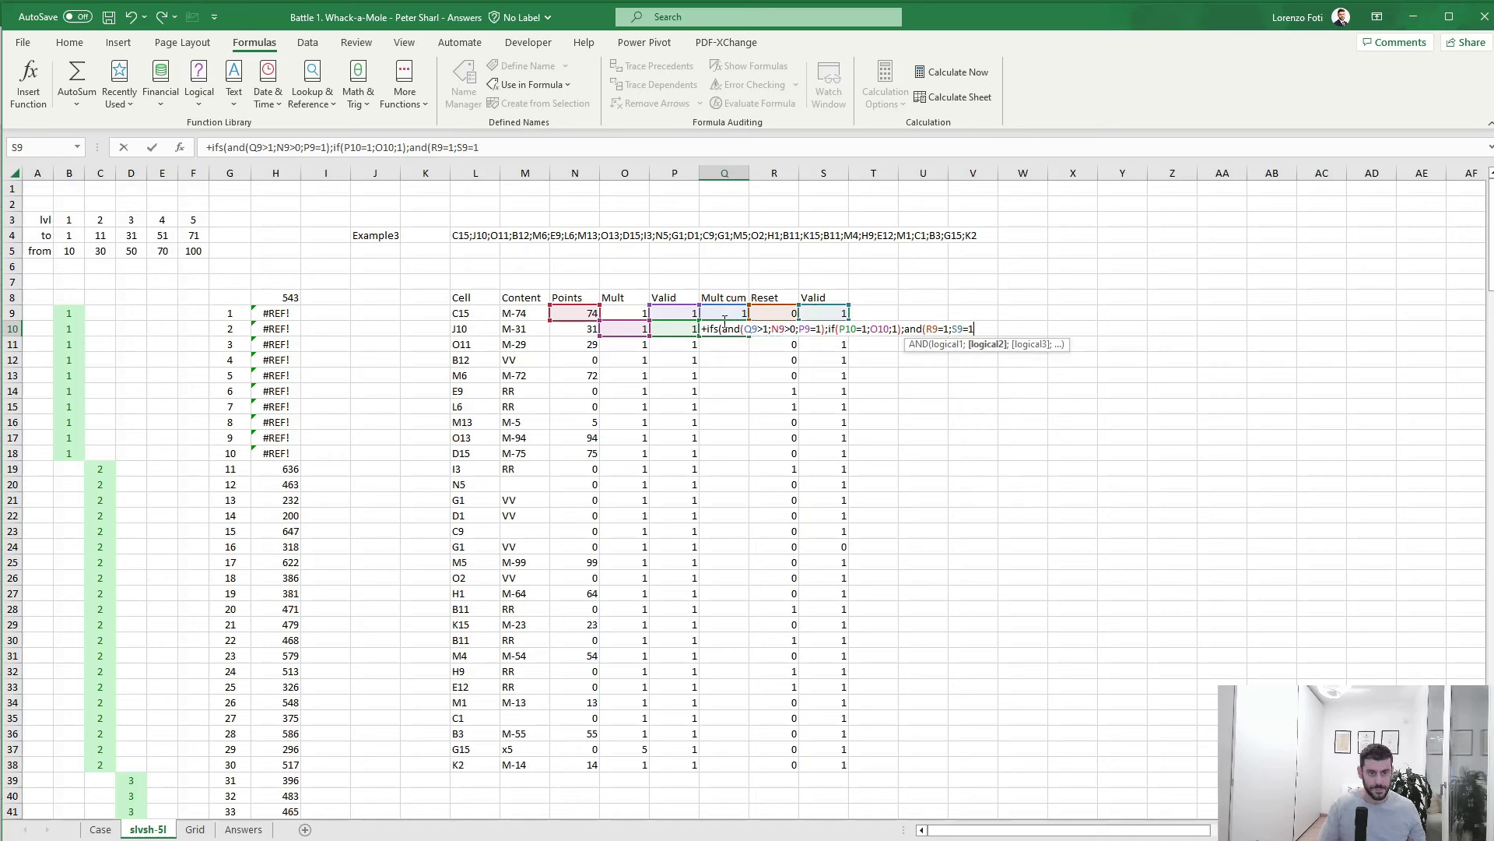
pyautogui.write(';')
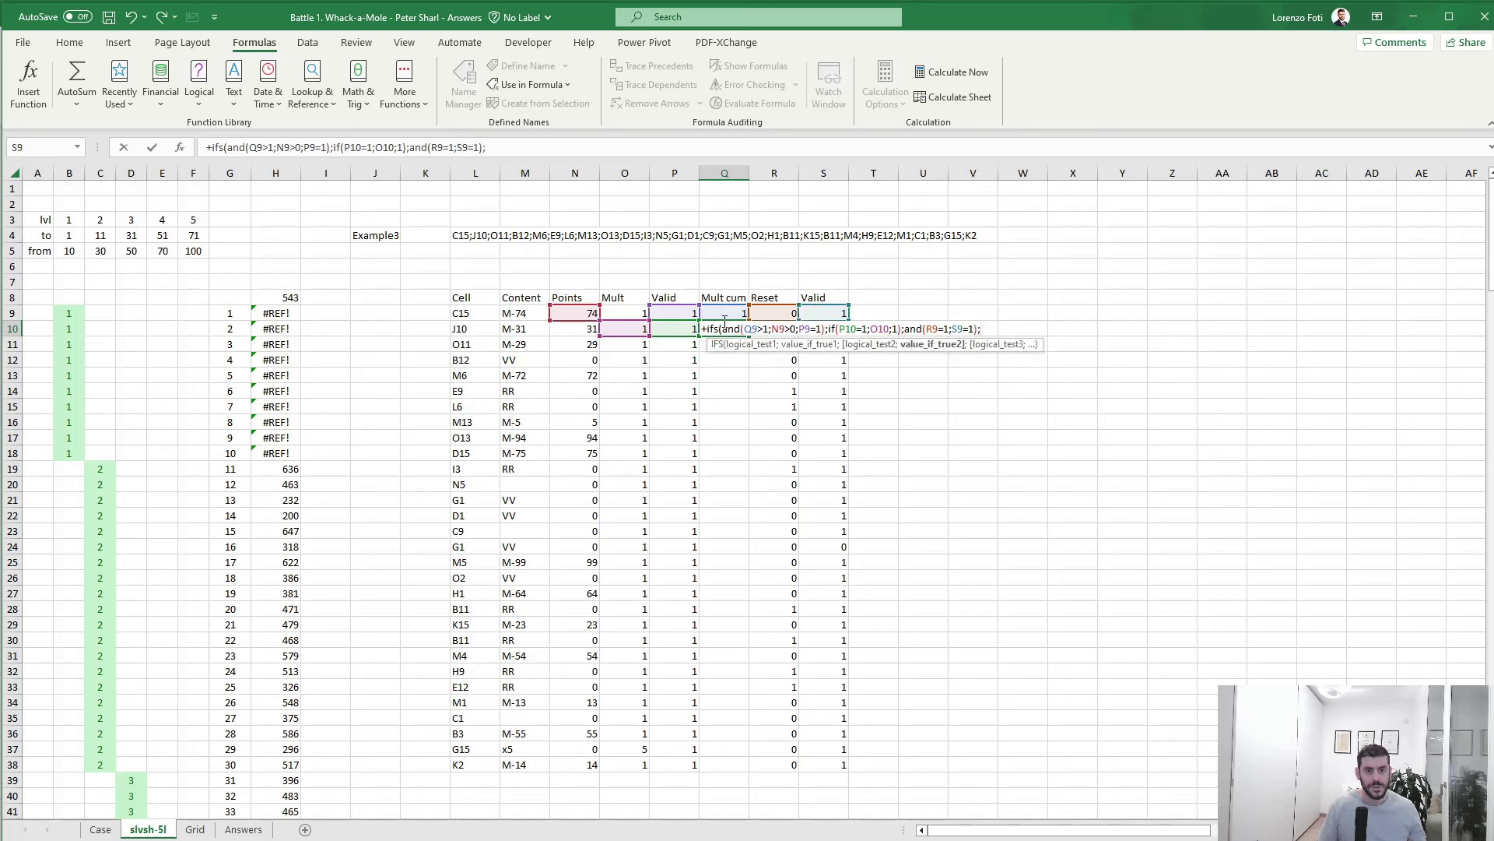
pyautogui.write('if(')
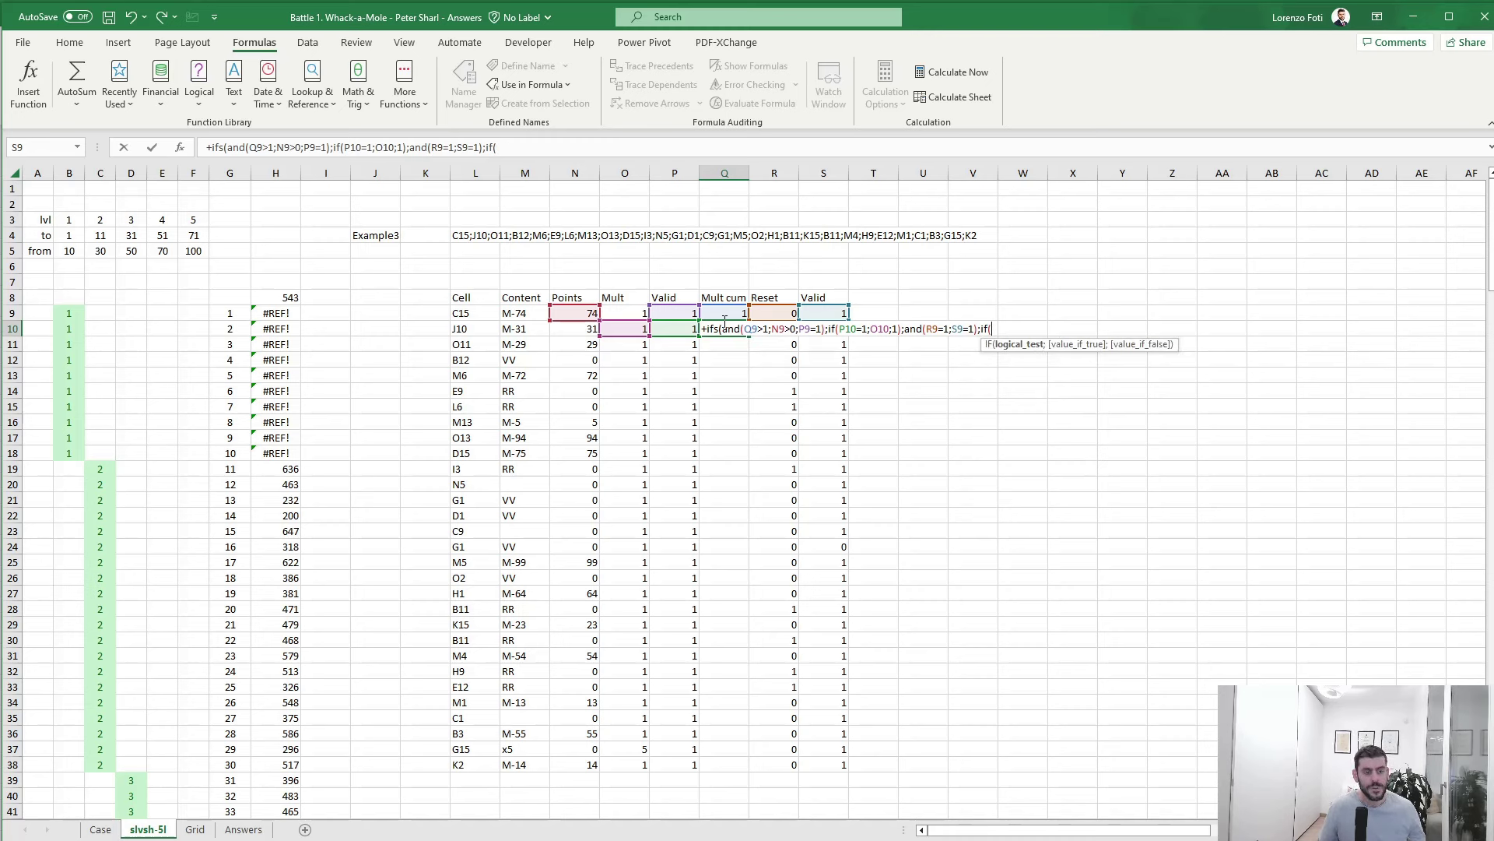
# - Make the second condition return IF(P10=1;O10;1), then add a TRUE default case
pyautogui.press('Left')
pyautogui.write('=1;')
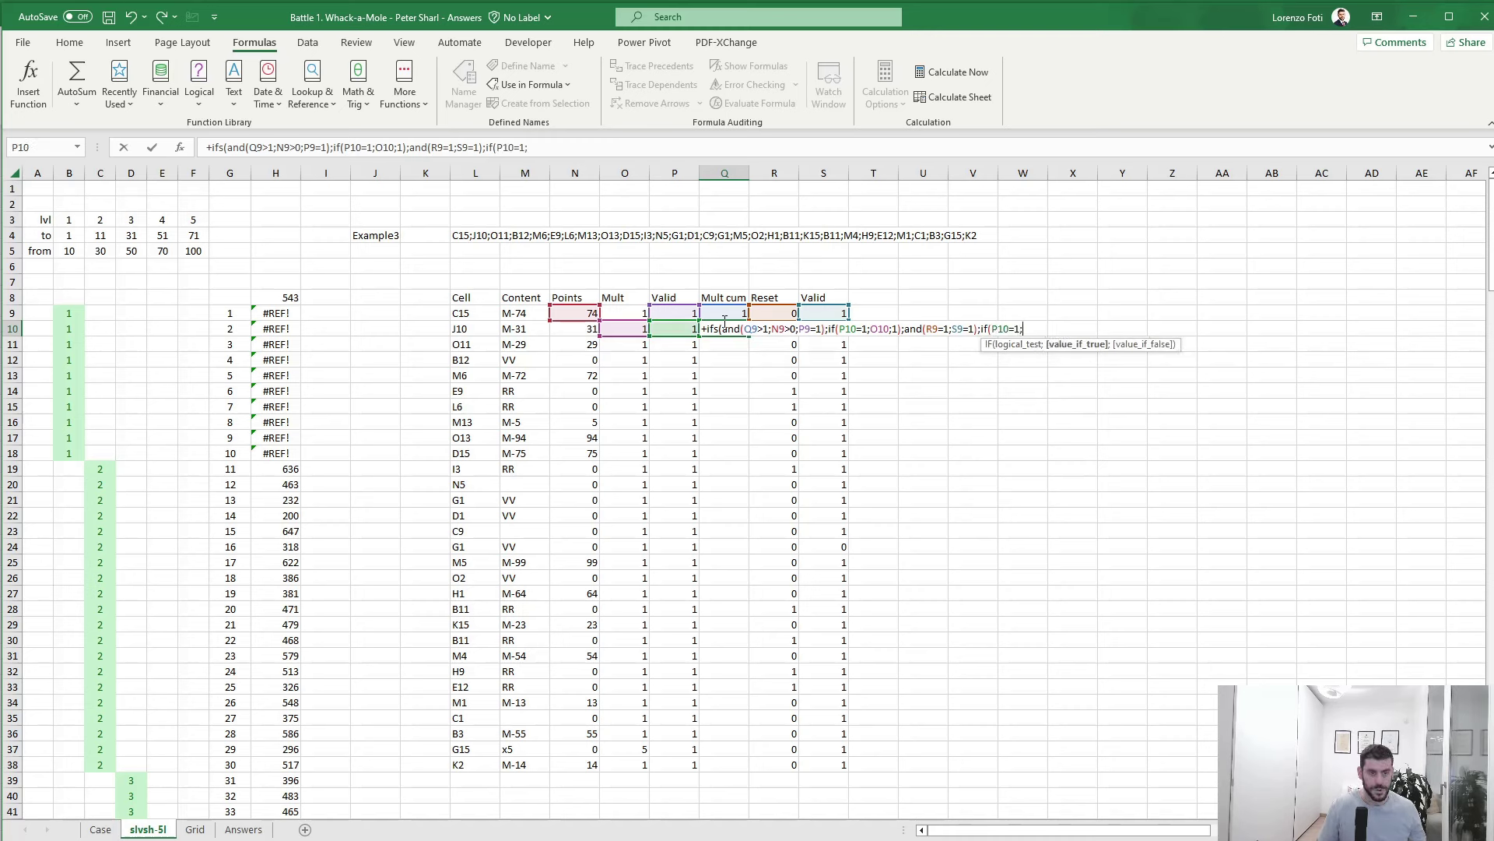
pyautogui.press('Left')
pyautogui.press('Left')
pyautogui.write(';1)')
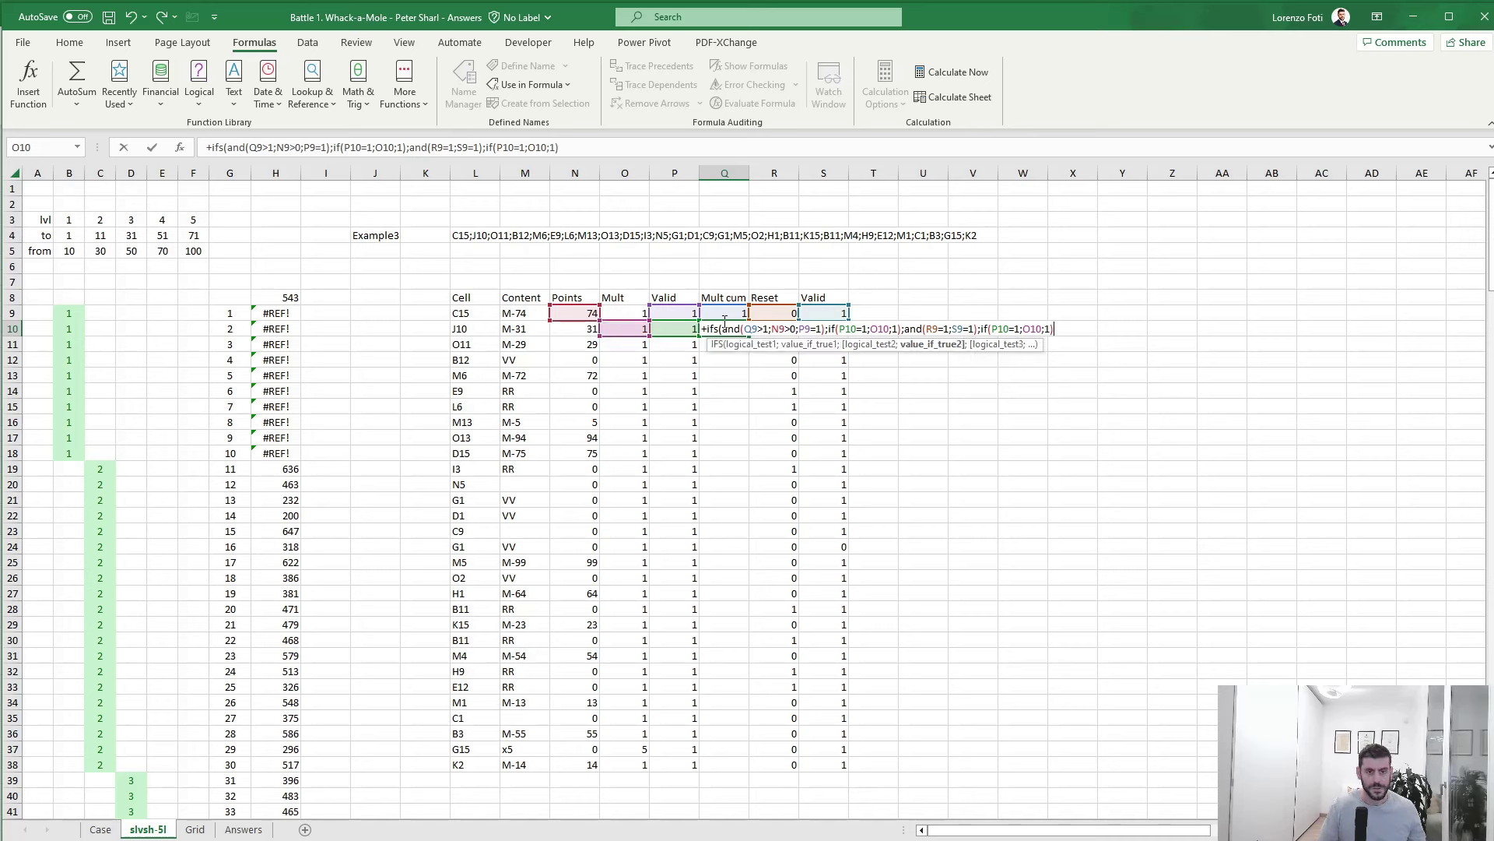
pyautogui.write(';true;')
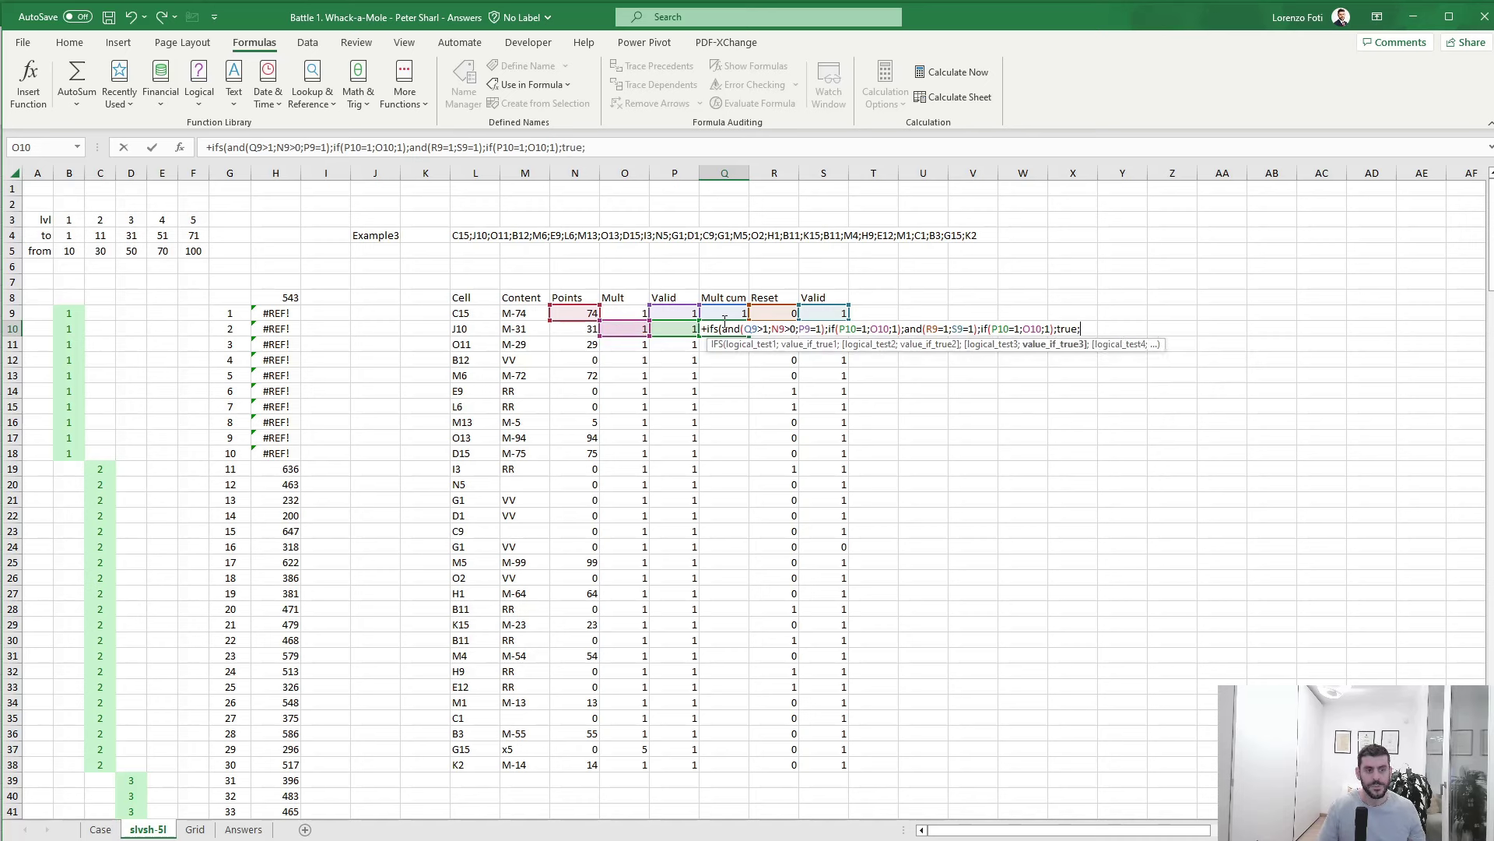
# - Finish the TRUE case as Q9*IF(P10=1;O10=1) and close the formula
pyautogui.press('Up')
pyautogui.write('*')
pyautogui.press('Left')
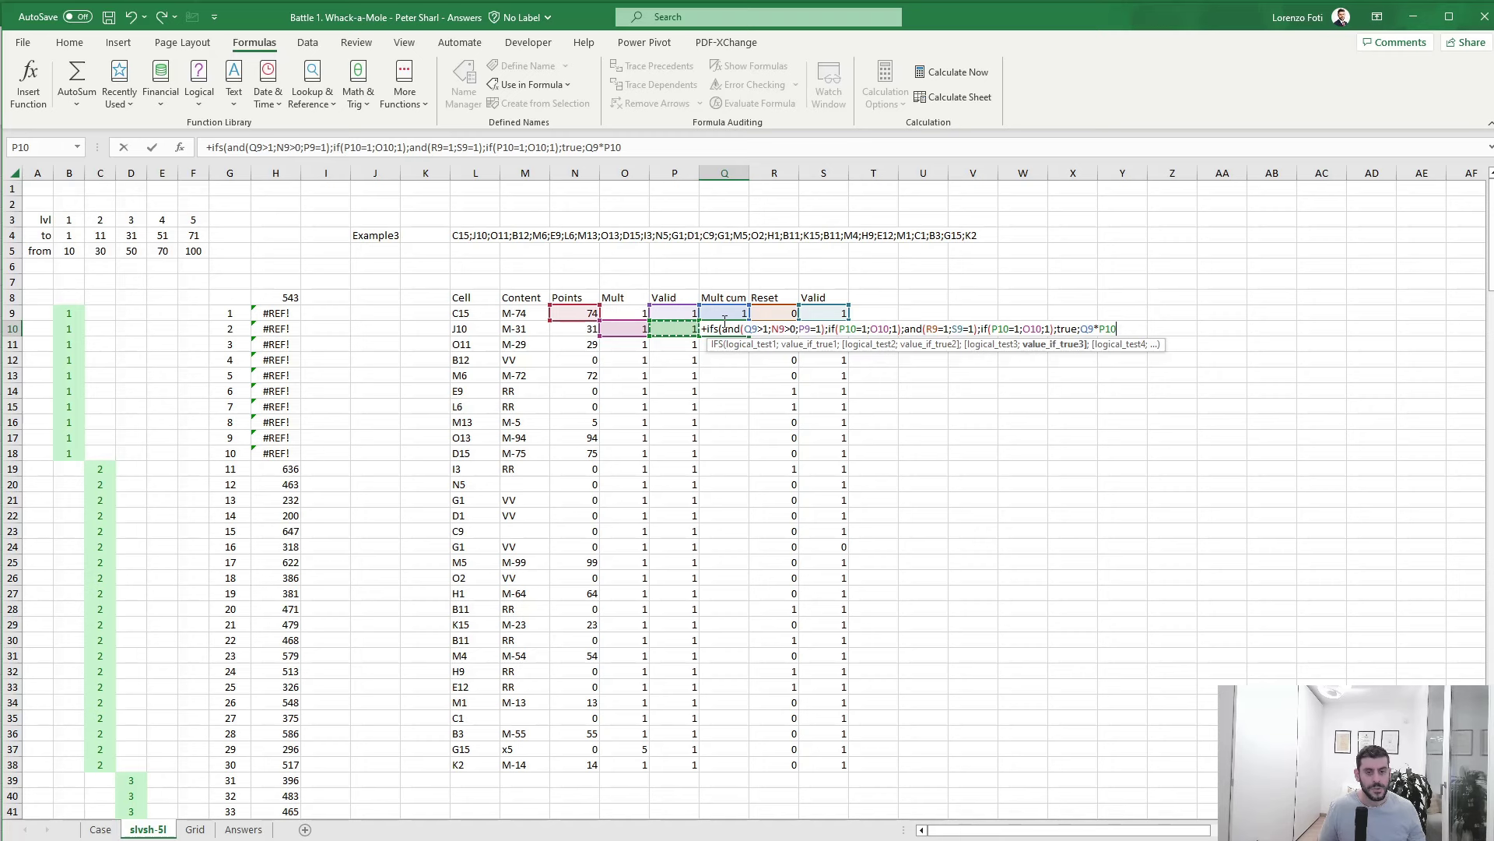
pyautogui.press('BackSpace')
pyautogui.press('BackSpace')
pyautogui.press('BackSpace')
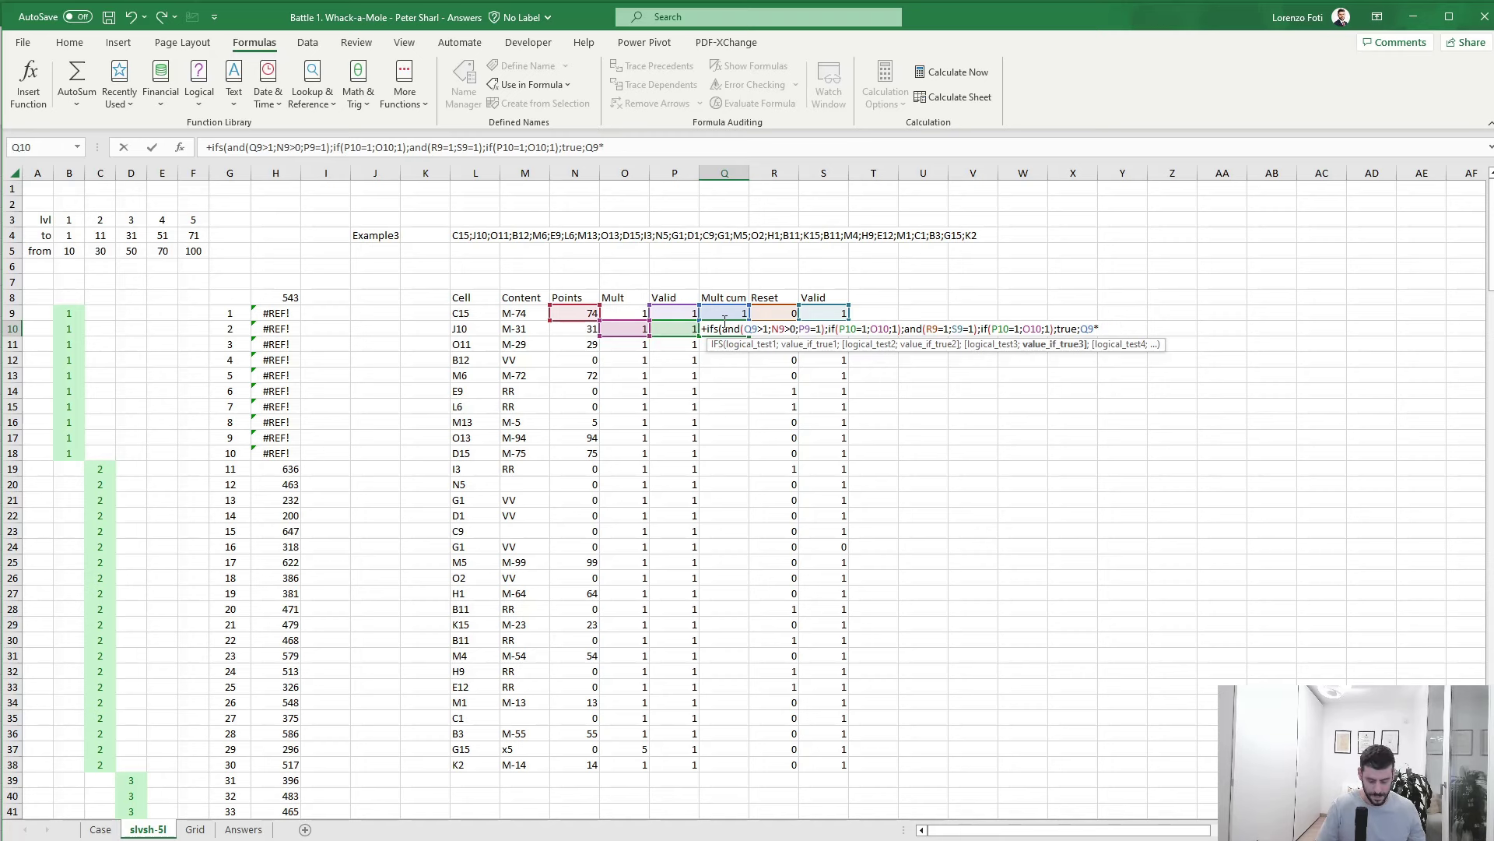
pyautogui.write('if(')
pyautogui.press('Left')
pyautogui.write('=1;')
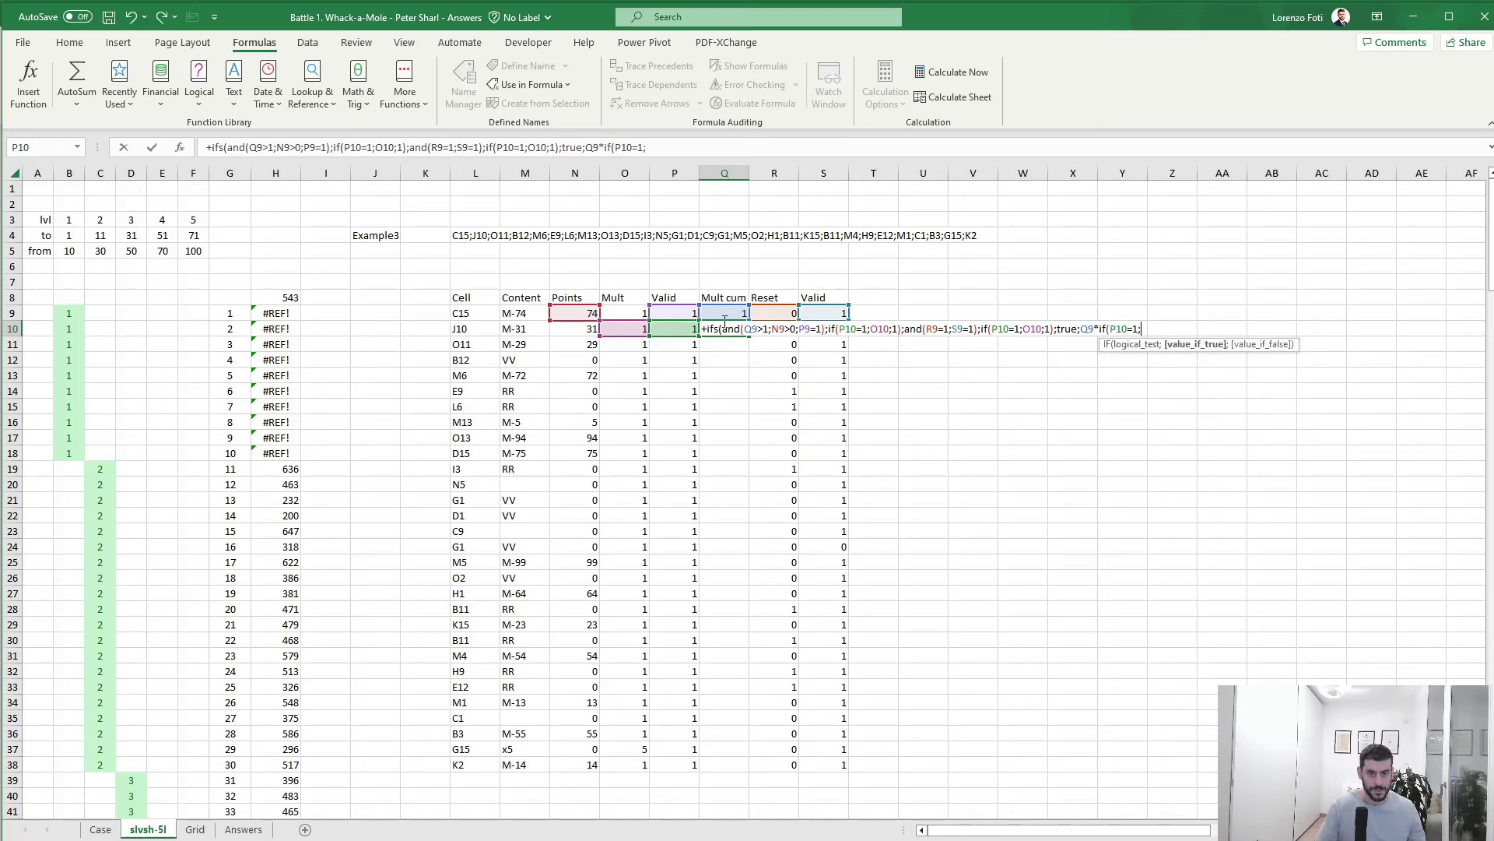
pyautogui.press('Left')
pyautogui.press('Left')
pyautogui.write('=1)')
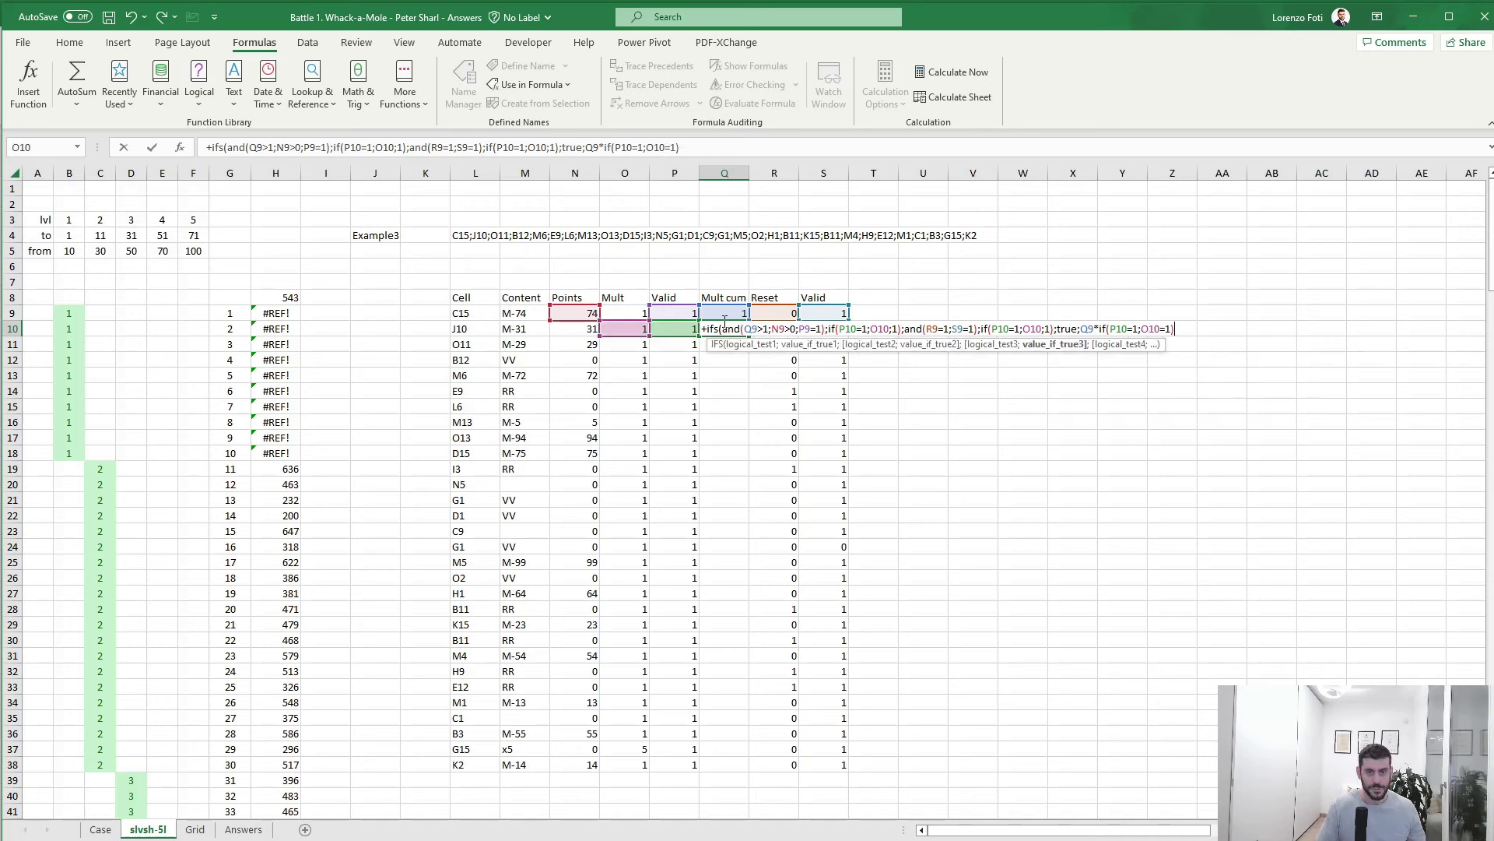
pyautogui.write(')')
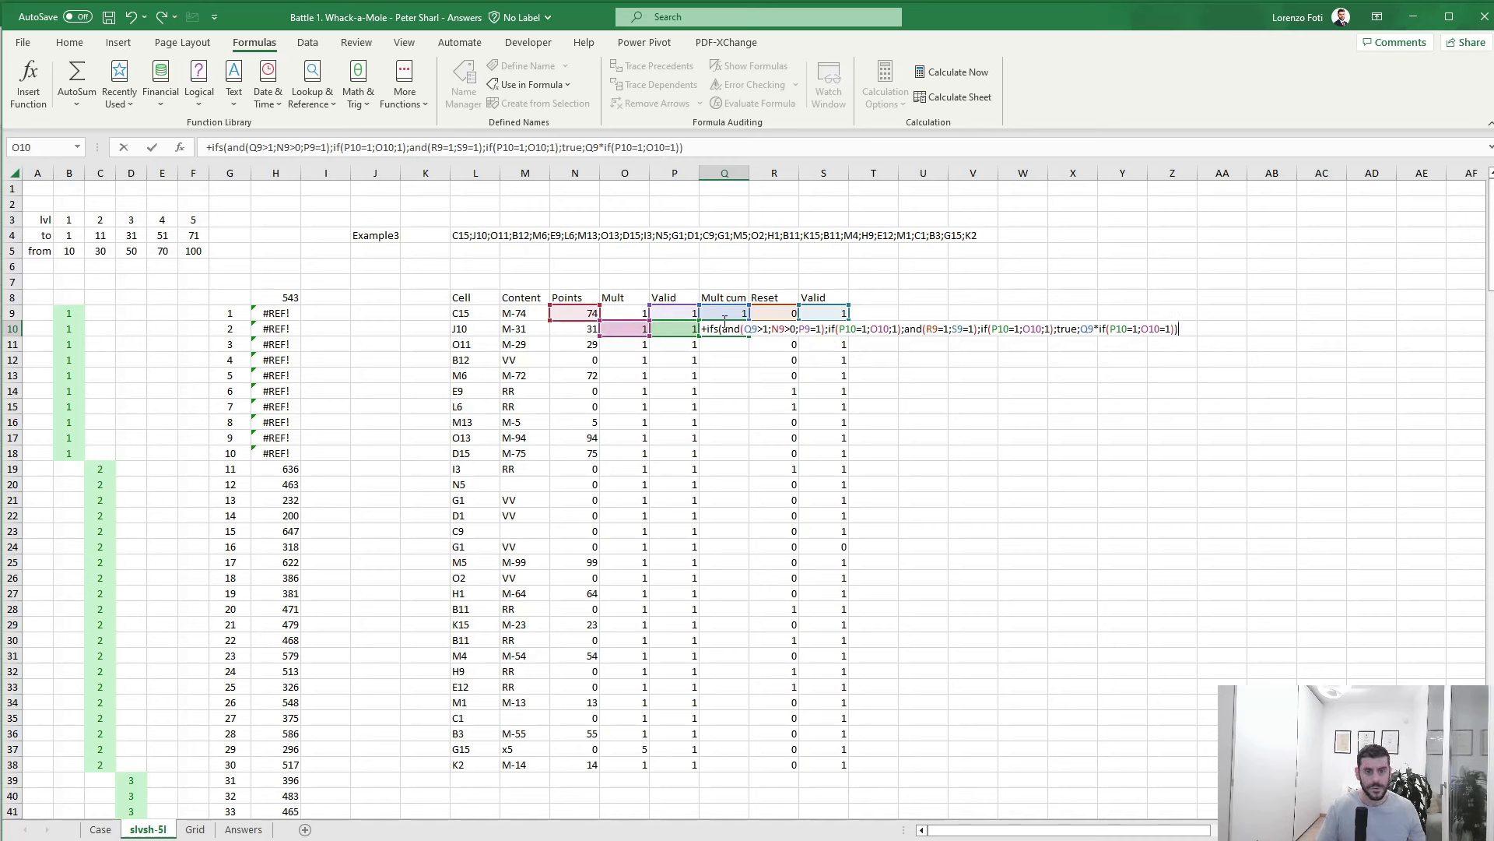
# - Confirm the Q10 formula and copy it down through Q38
pyautogui.press('Return')
pyautogui.click(724, 327)
pyautogui.hotkey('ctrl', 'c')
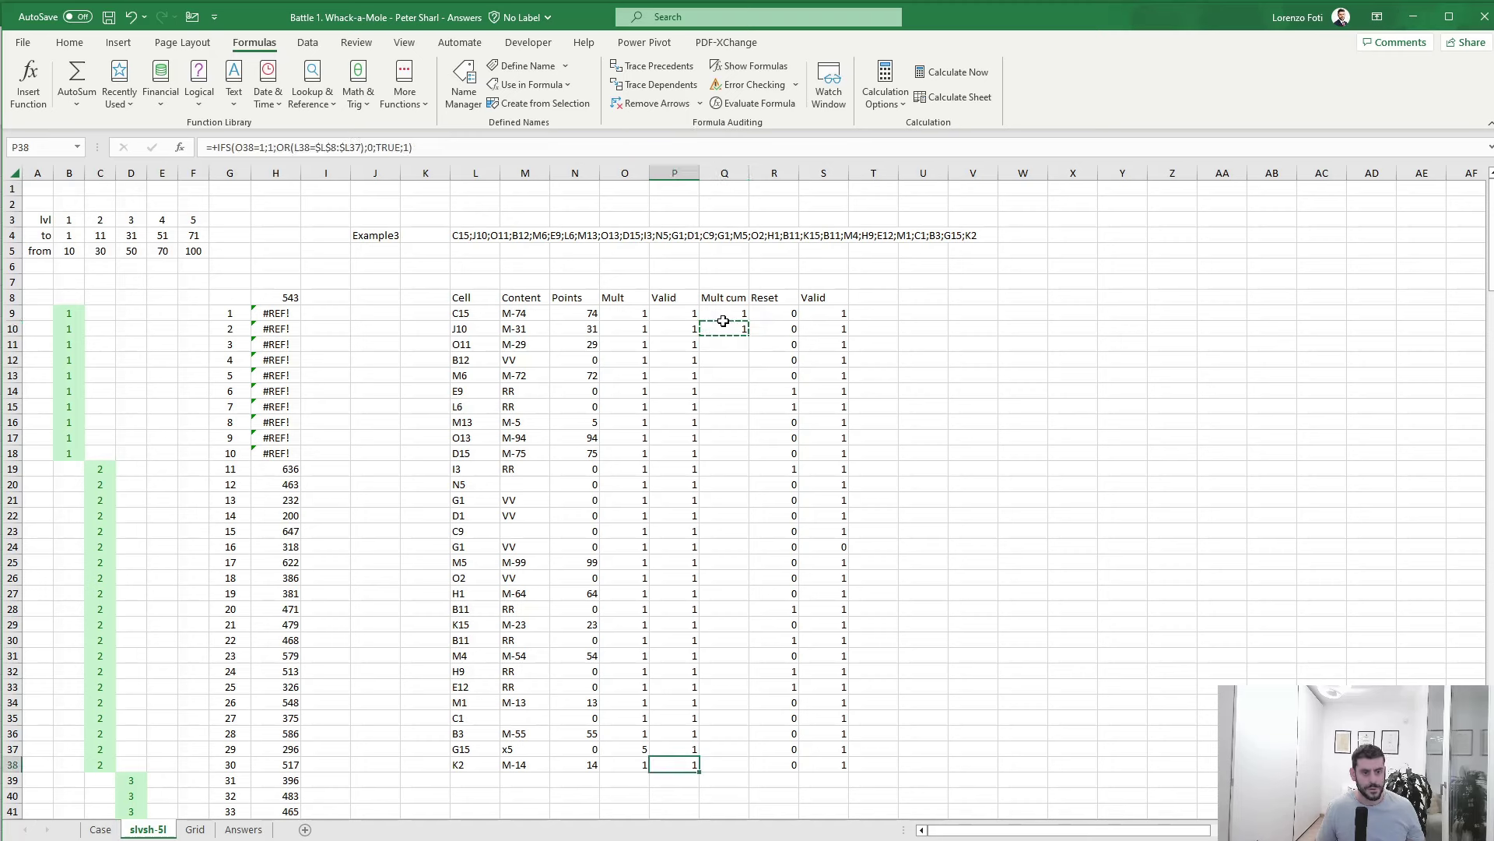
pyautogui.moveTo(724, 761); pyautogui.dragTo(723, 325)
pyautogui.hotkey('ctrl', 'v')
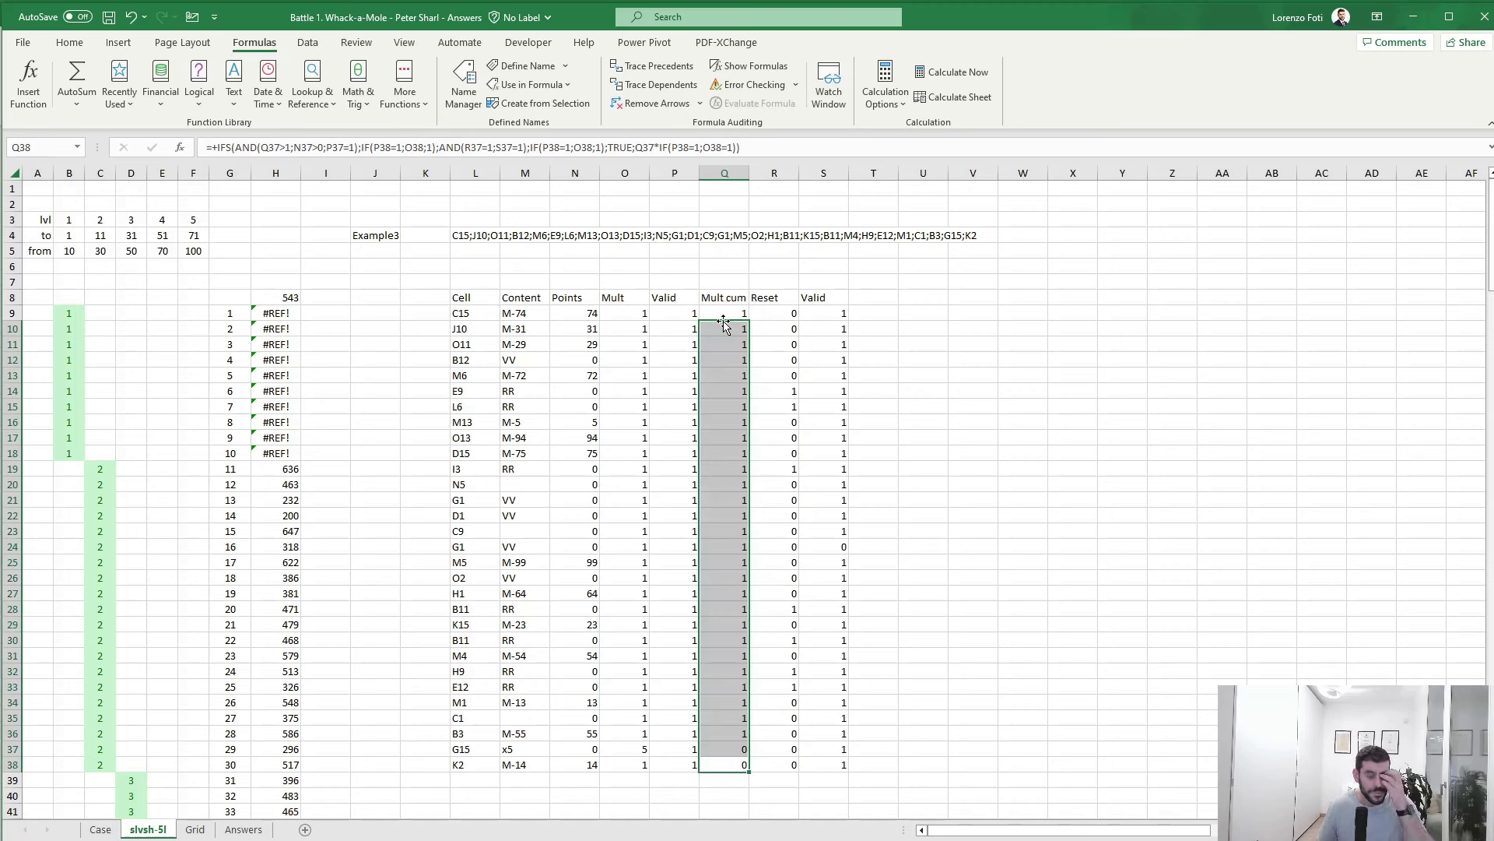
# - Check the Mult cum results, inspecting the formula in Q37 which shows 0
pyautogui.press('Up')
pyautogui.press('Up')
pyautogui.press('Up')
pyautogui.press('Up')
pyautogui.press('Up')
pyautogui.press('Up')
pyautogui.press('Up')
pyautogui.press('Up')
pyautogui.press('Up')
pyautogui.press('Up')
pyautogui.press('Up')
pyautogui.press('Up')
pyautogui.press('Up')
pyautogui.press('Up')
pyautogui.press('Up')
pyautogui.press('Up')
pyautogui.press('Up')
pyautogui.press('Up')
pyautogui.press('Up')
pyautogui.press('Up')
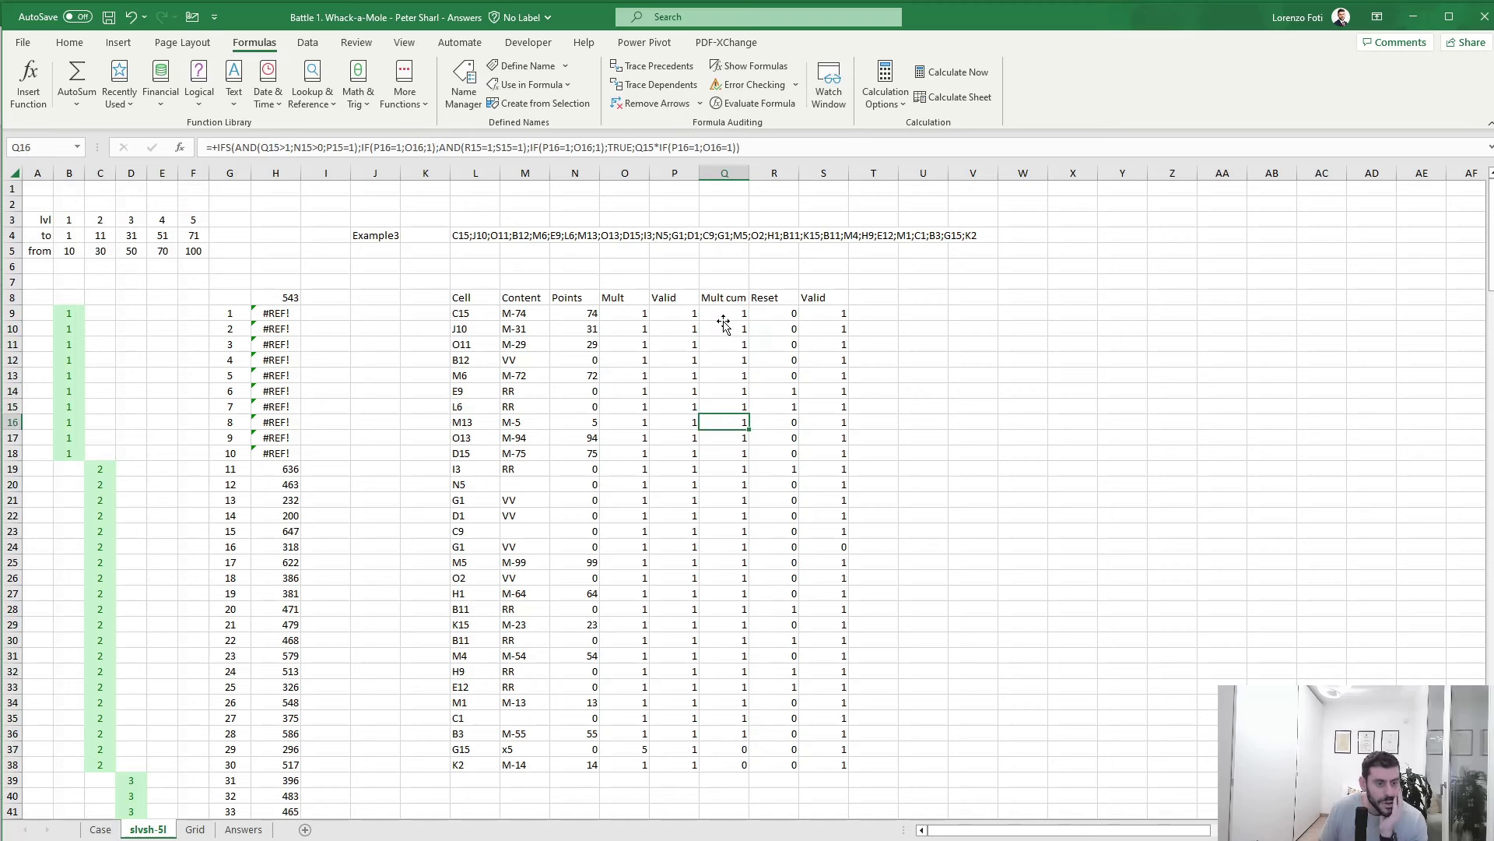
pyautogui.press('Up')
pyautogui.press('Up')
pyautogui.press('Up')
pyautogui.press('Down')
pyautogui.press('Down')
pyautogui.press('Down')
pyautogui.press('Down')
pyautogui.press('Down')
pyautogui.press('Down')
pyautogui.press('Down')
pyautogui.press('Down')
pyautogui.press('Down')
pyautogui.press('Down')
pyautogui.press('Down')
pyautogui.press('Down')
pyautogui.press('Down')
pyautogui.press('Down')
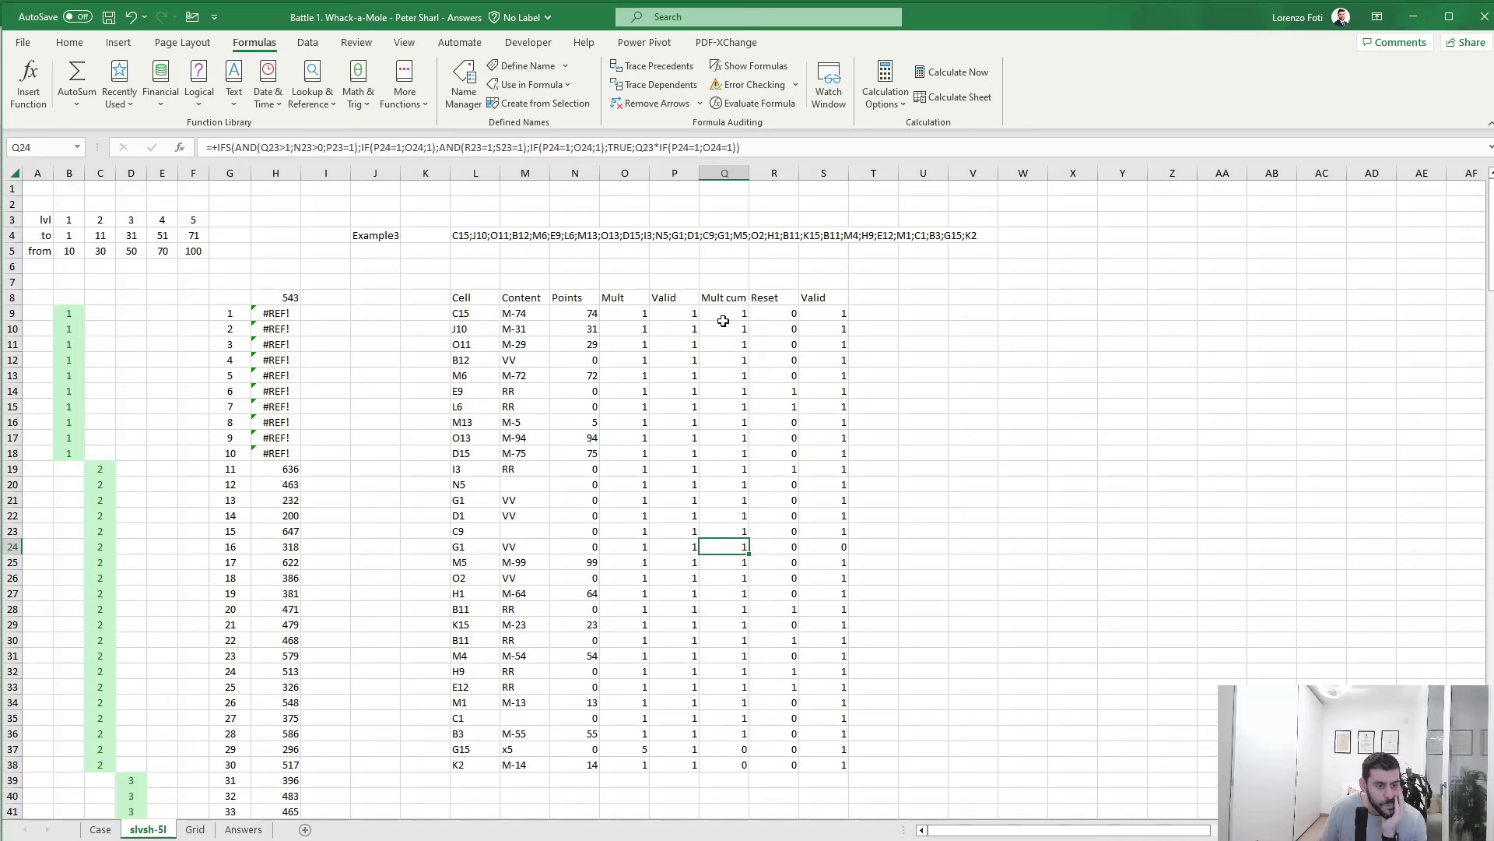
pyautogui.press('Down')
pyautogui.press('Down')
pyautogui.press('Down')
pyautogui.press('Down')
pyautogui.press('Down')
pyautogui.press('Down')
pyautogui.press('Down')
pyautogui.press('Down')
pyautogui.press('Down')
pyautogui.press('Down')
pyautogui.press('Down')
pyautogui.press('Down')
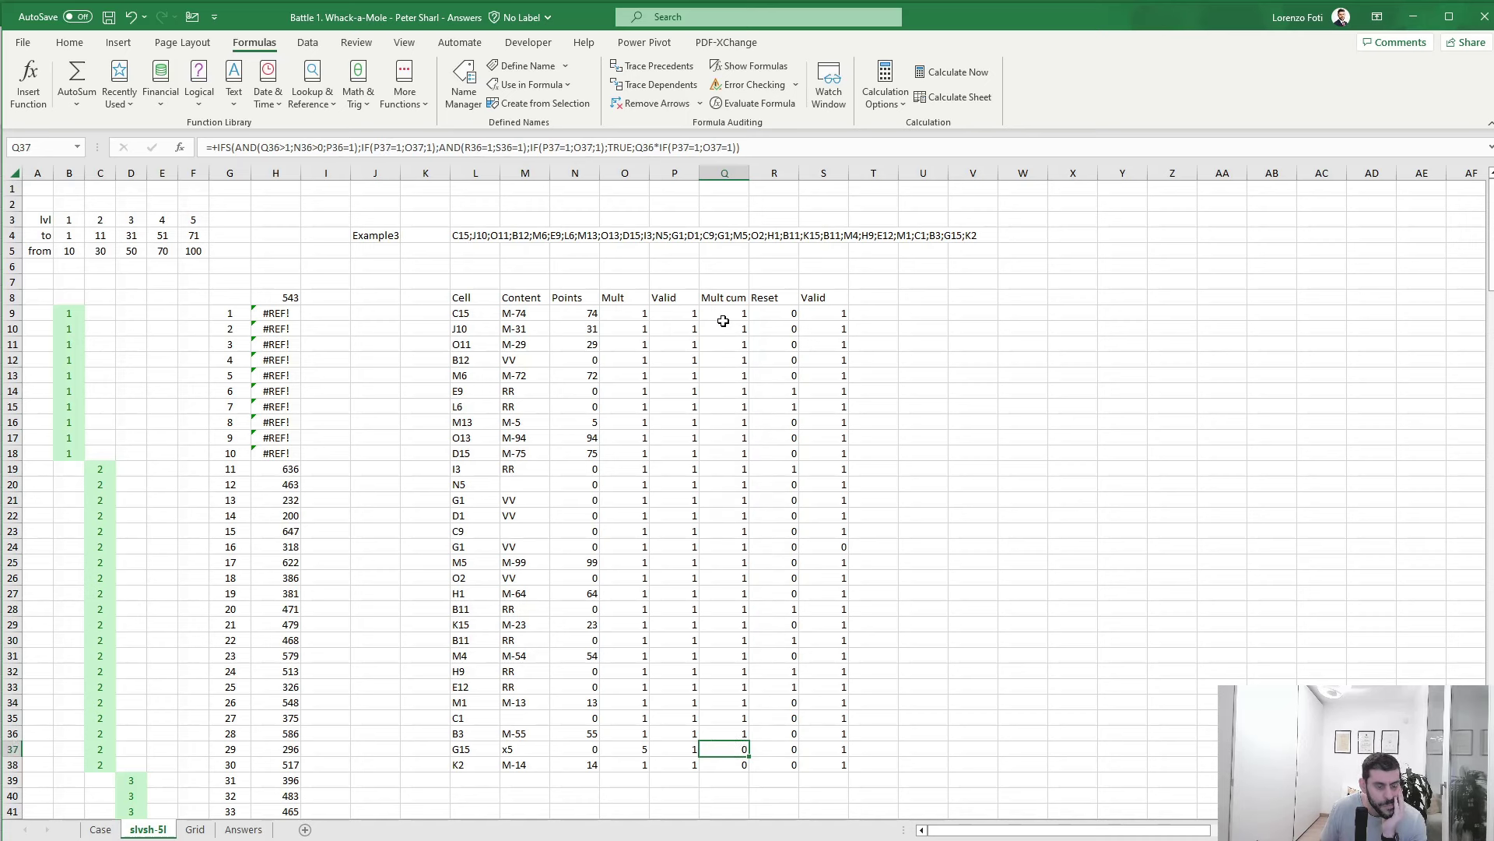
pyautogui.press('F2')
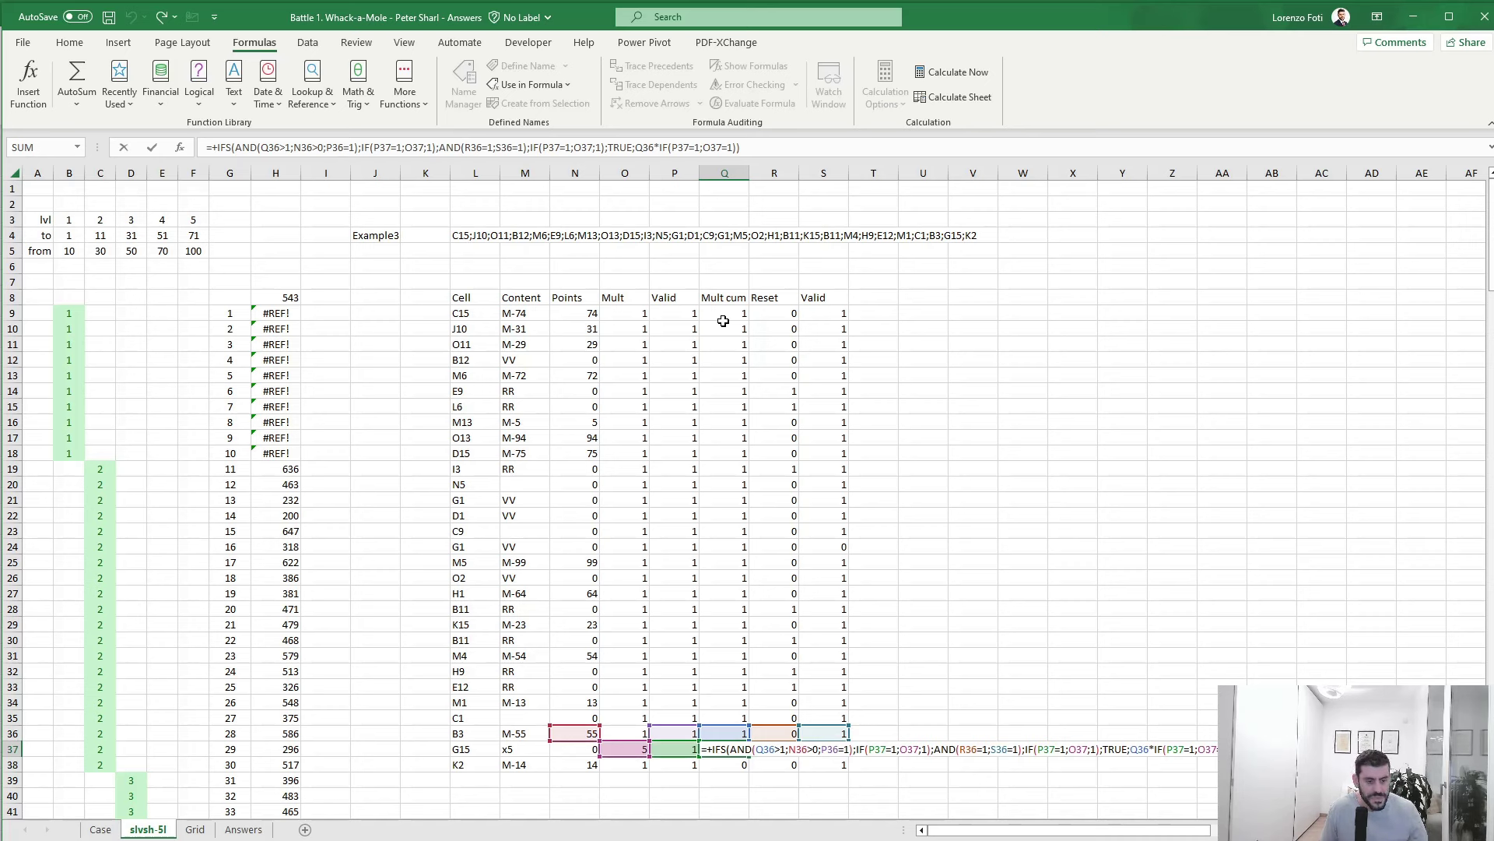
pyautogui.press('Escape')
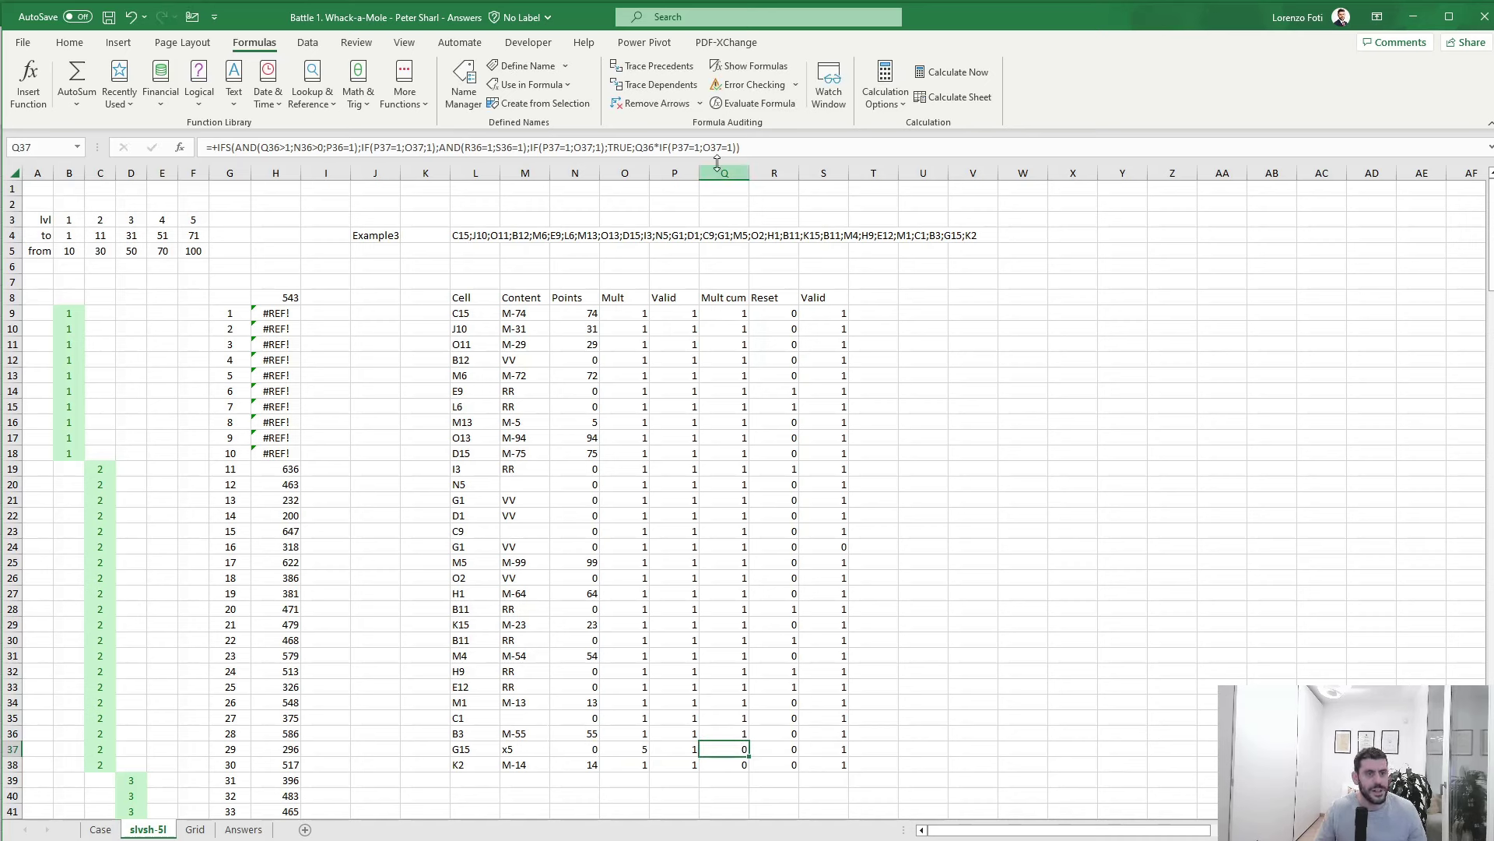
pyautogui.click(751, 102)
pyautogui.click(1232, 685)
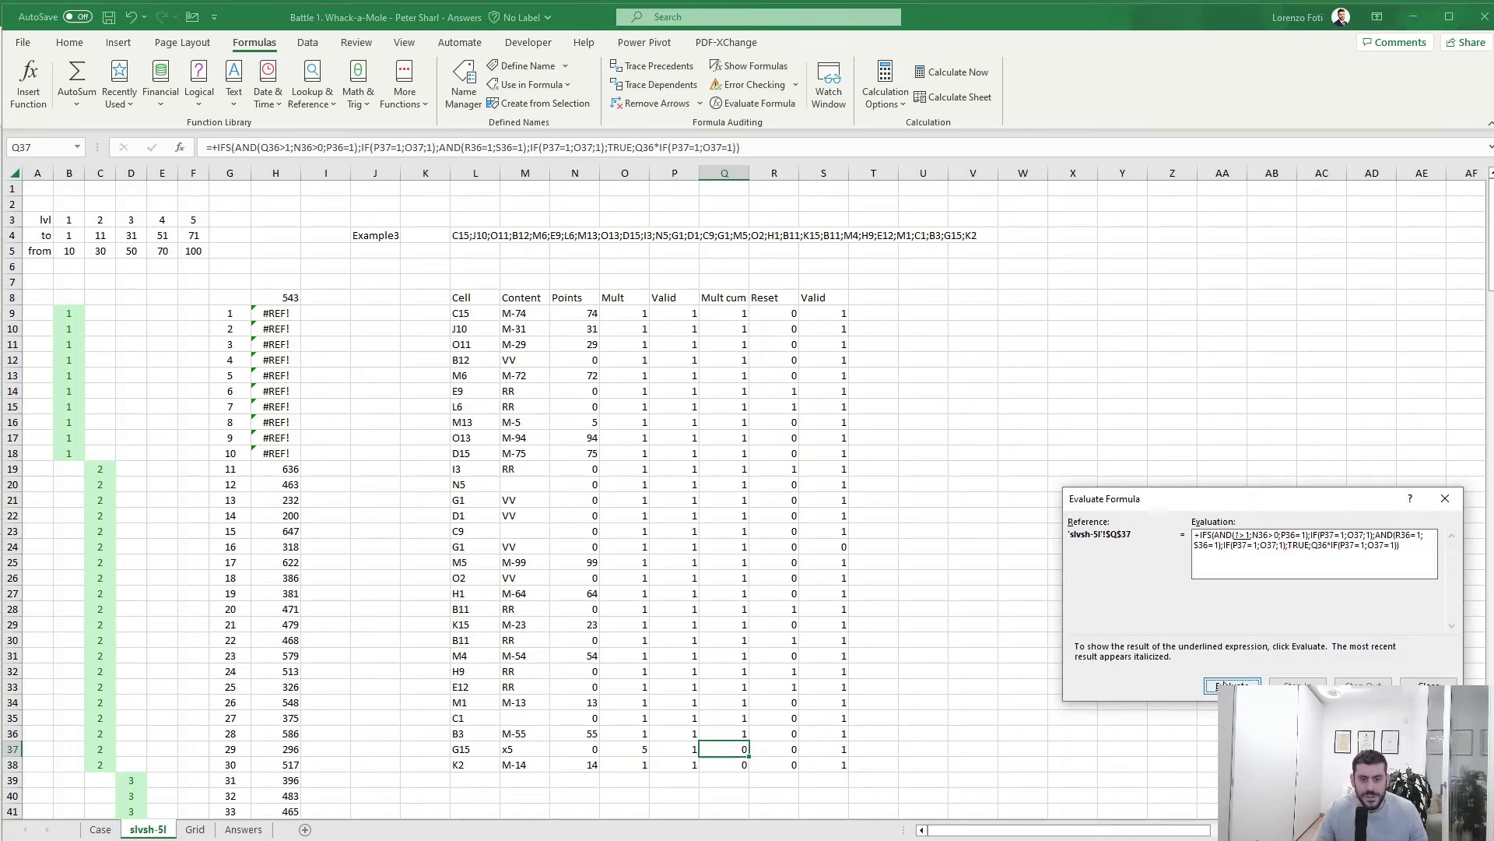
pyautogui.click(1232, 685)
pyautogui.click(1232, 685)
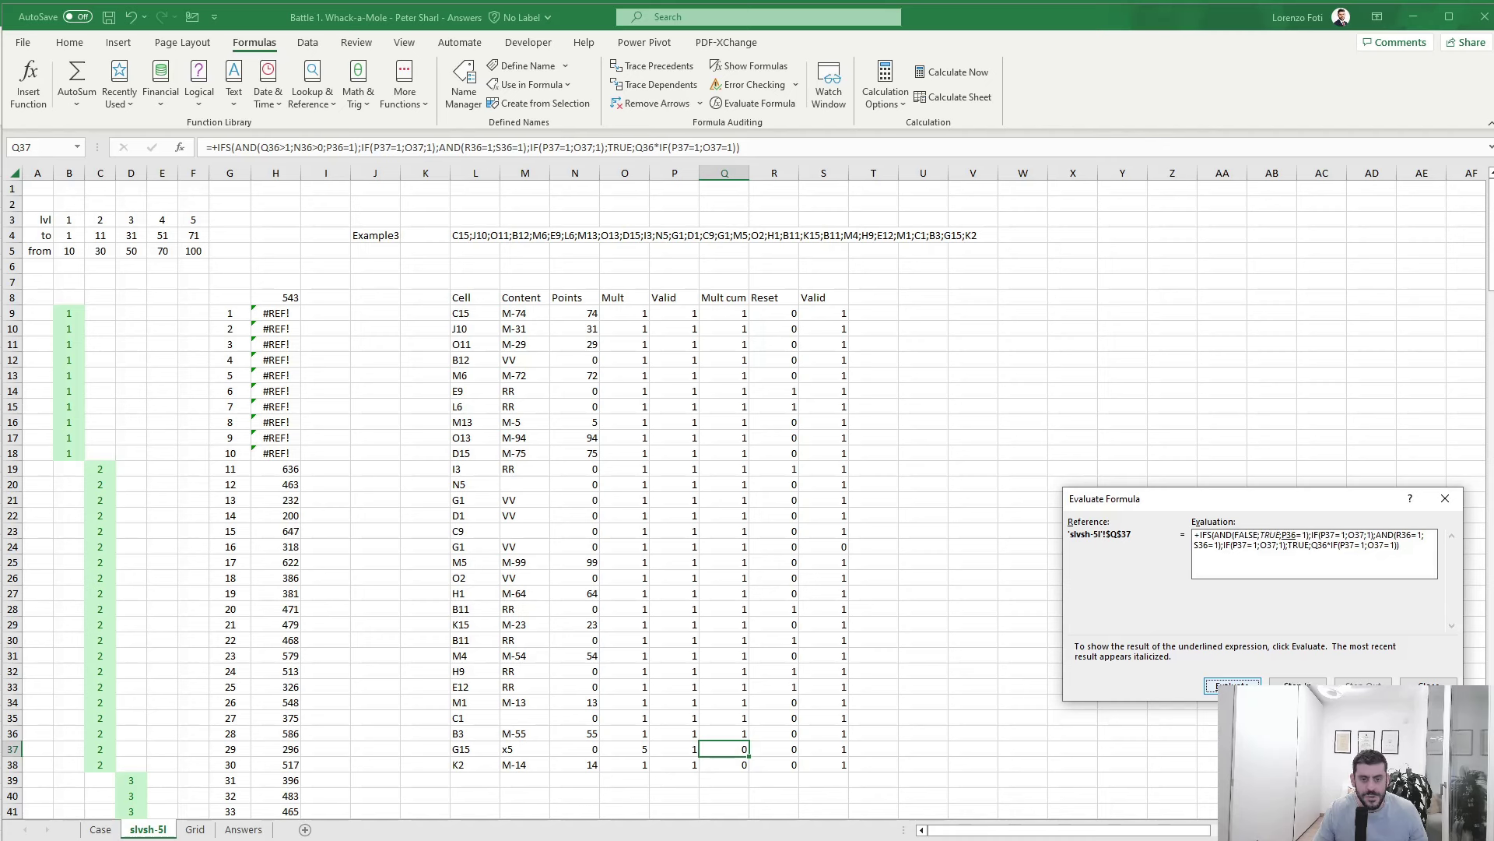
pyautogui.click(1232, 685)
pyautogui.click(1233, 685)
pyautogui.click(1232, 685)
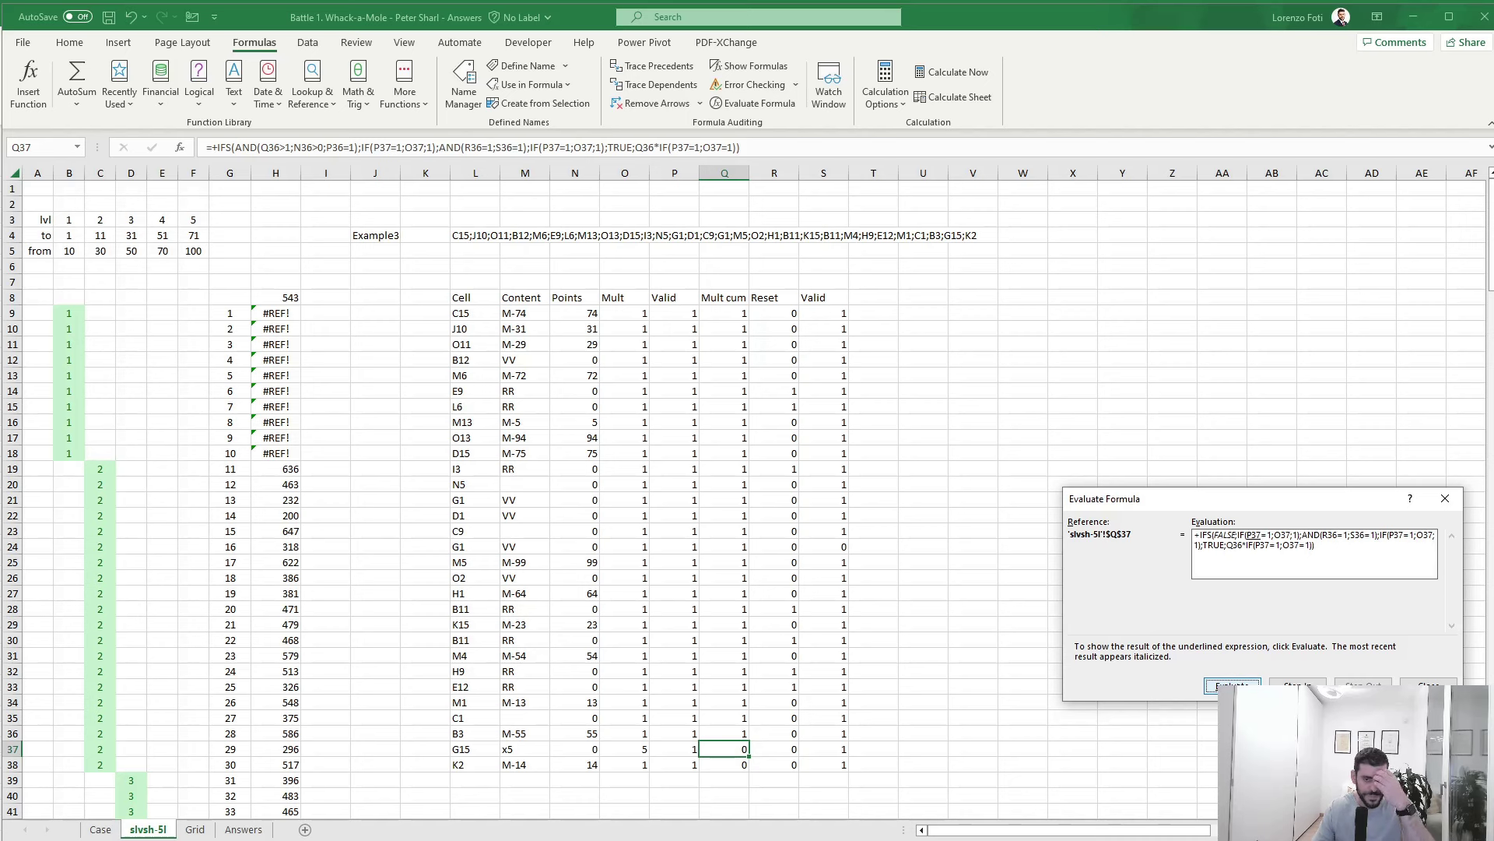
pyautogui.click(1232, 684)
pyautogui.click(1232, 685)
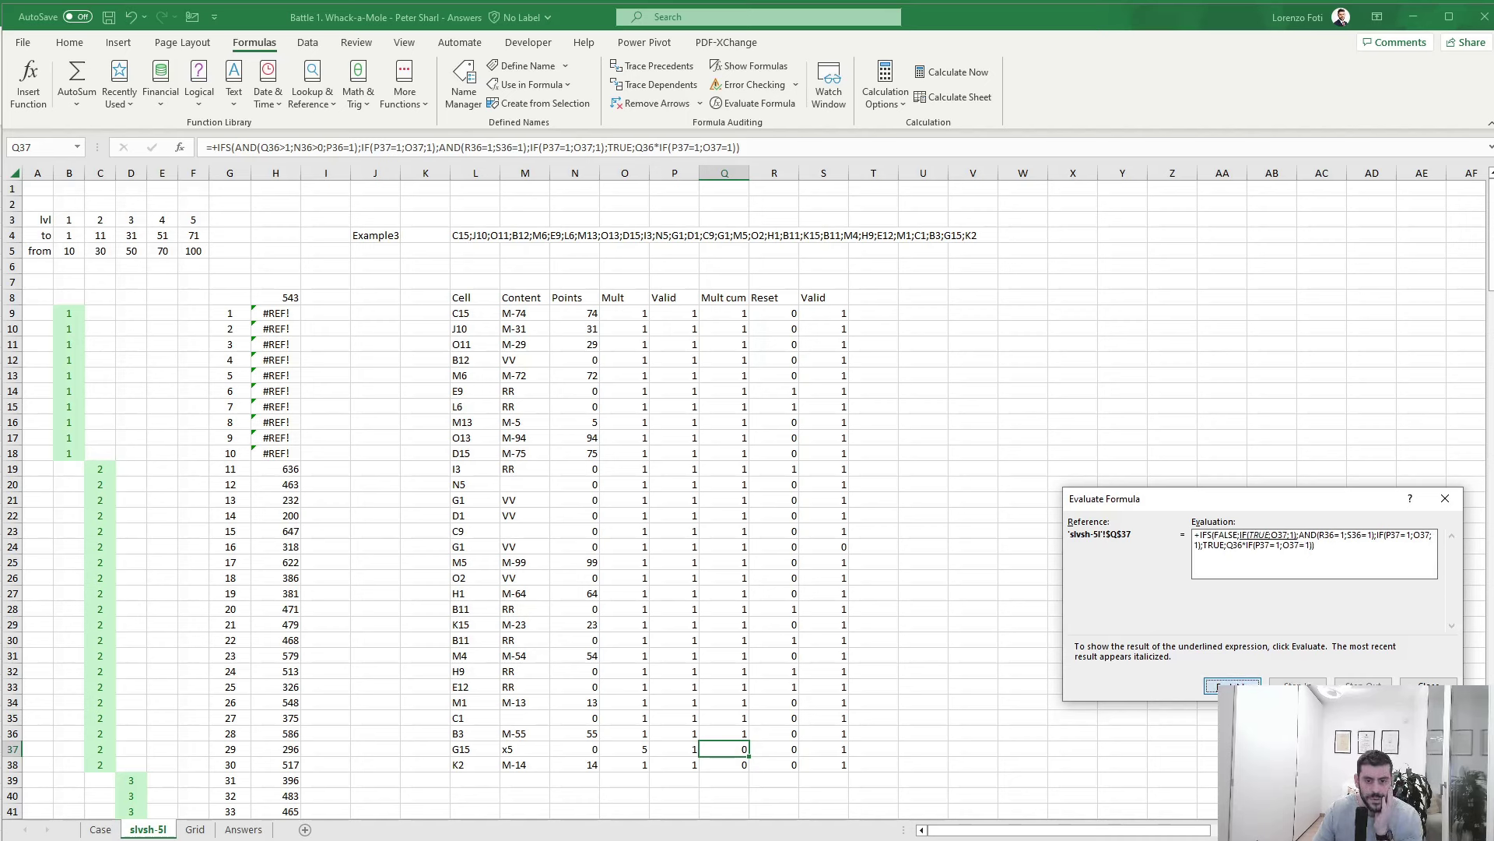
pyautogui.click(1232, 685)
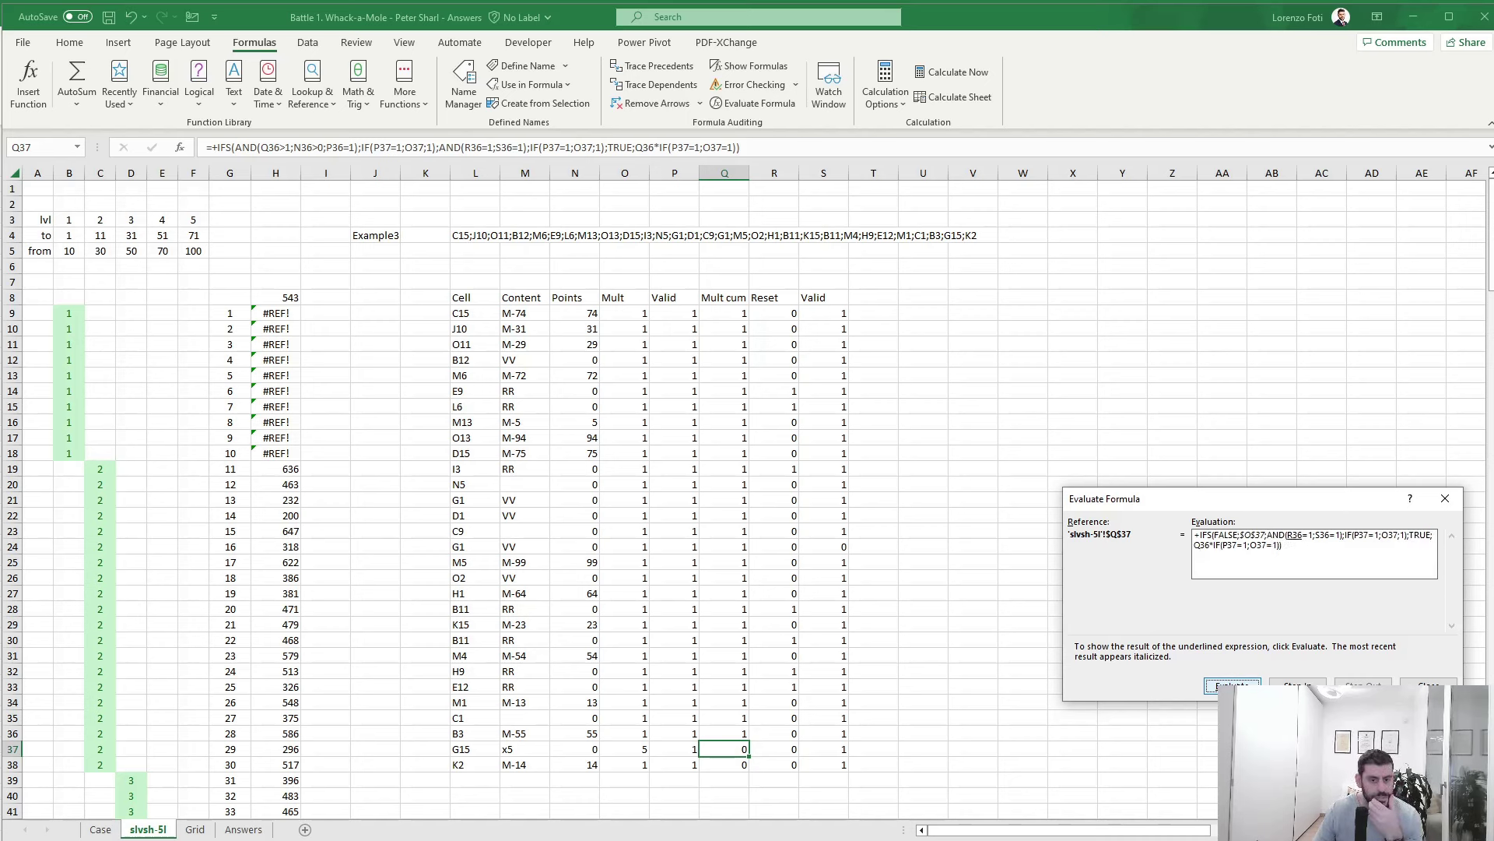
pyautogui.click(1232, 685)
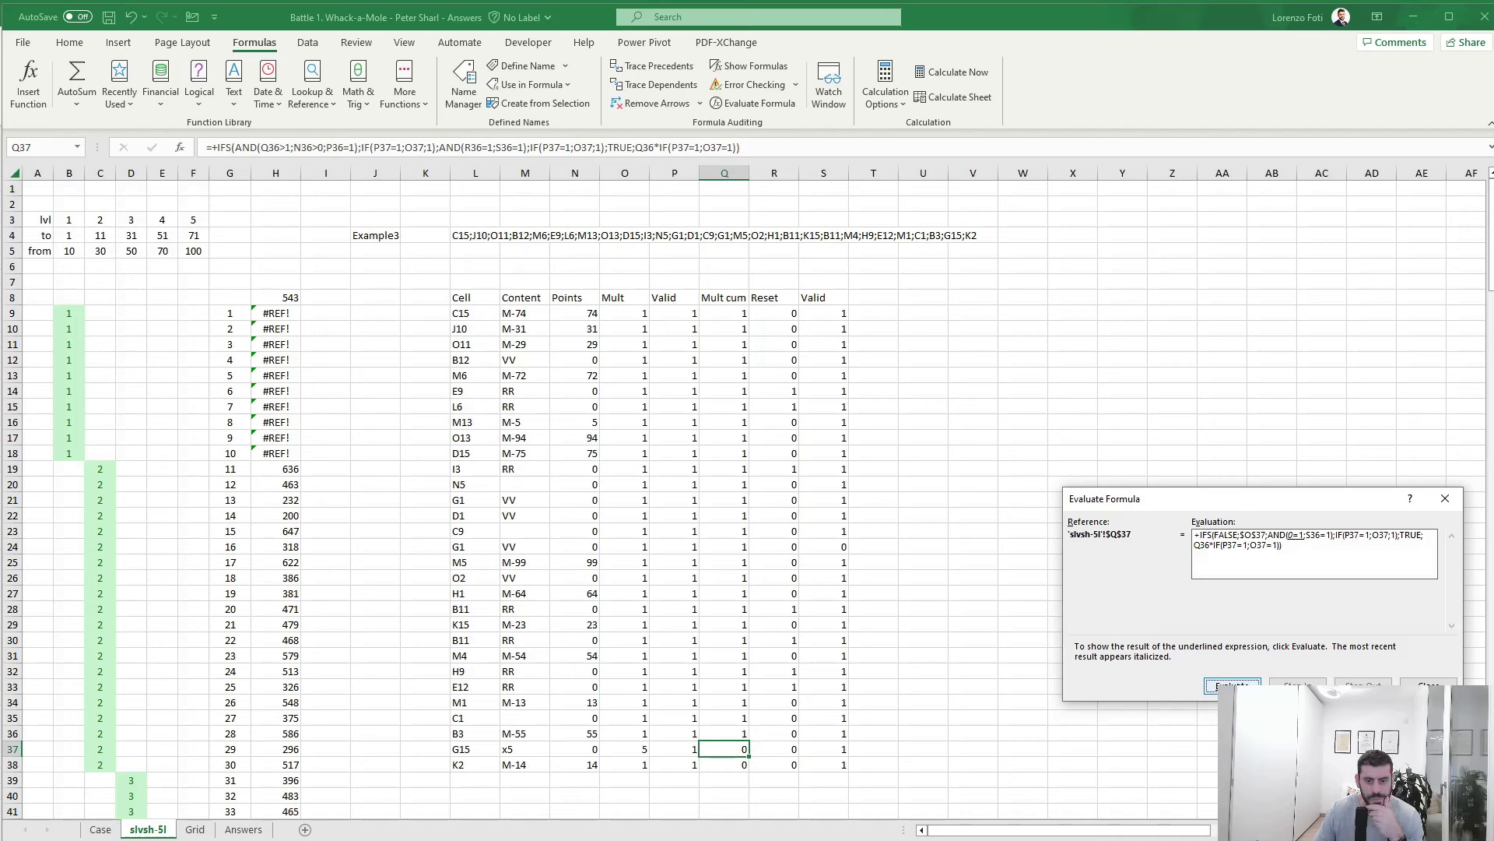
pyautogui.click(1232, 685)
pyautogui.click(1232, 685)
pyautogui.click(1232, 685)
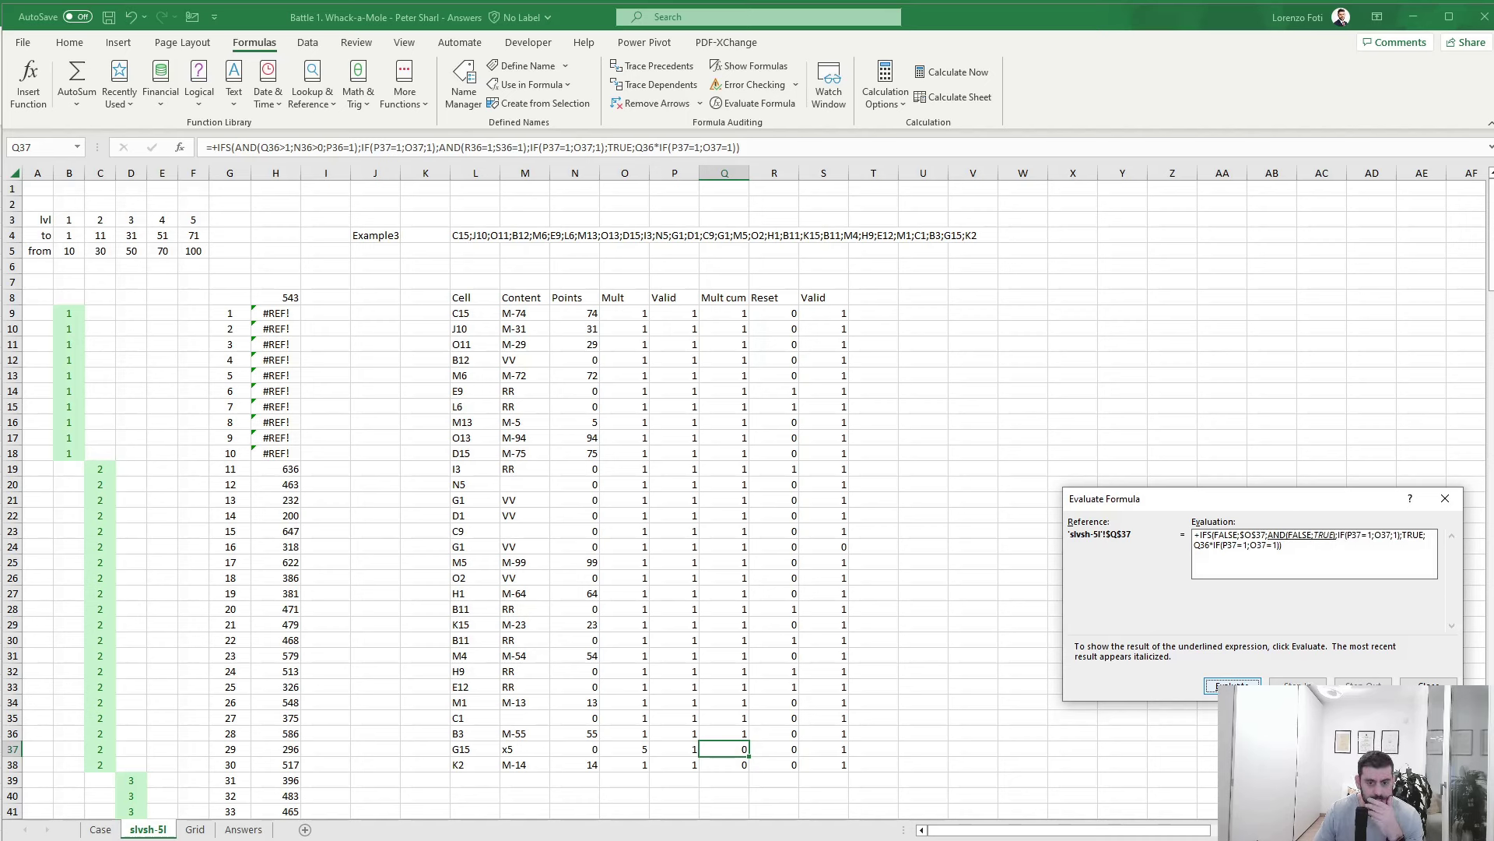
pyautogui.click(1232, 685)
pyautogui.click(1232, 685)
pyautogui.click(1232, 685)
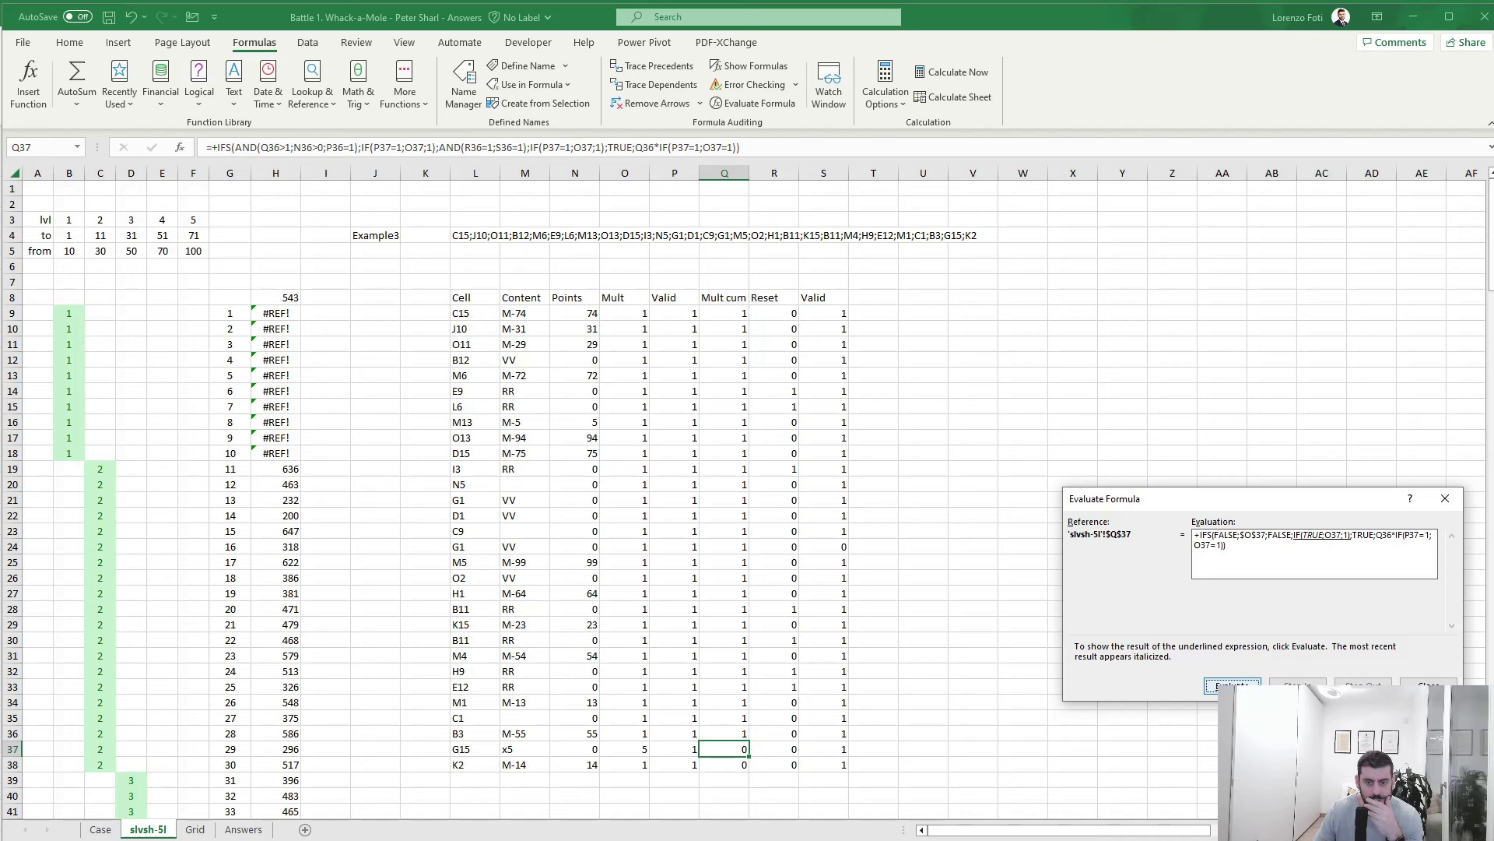
pyautogui.click(1233, 685)
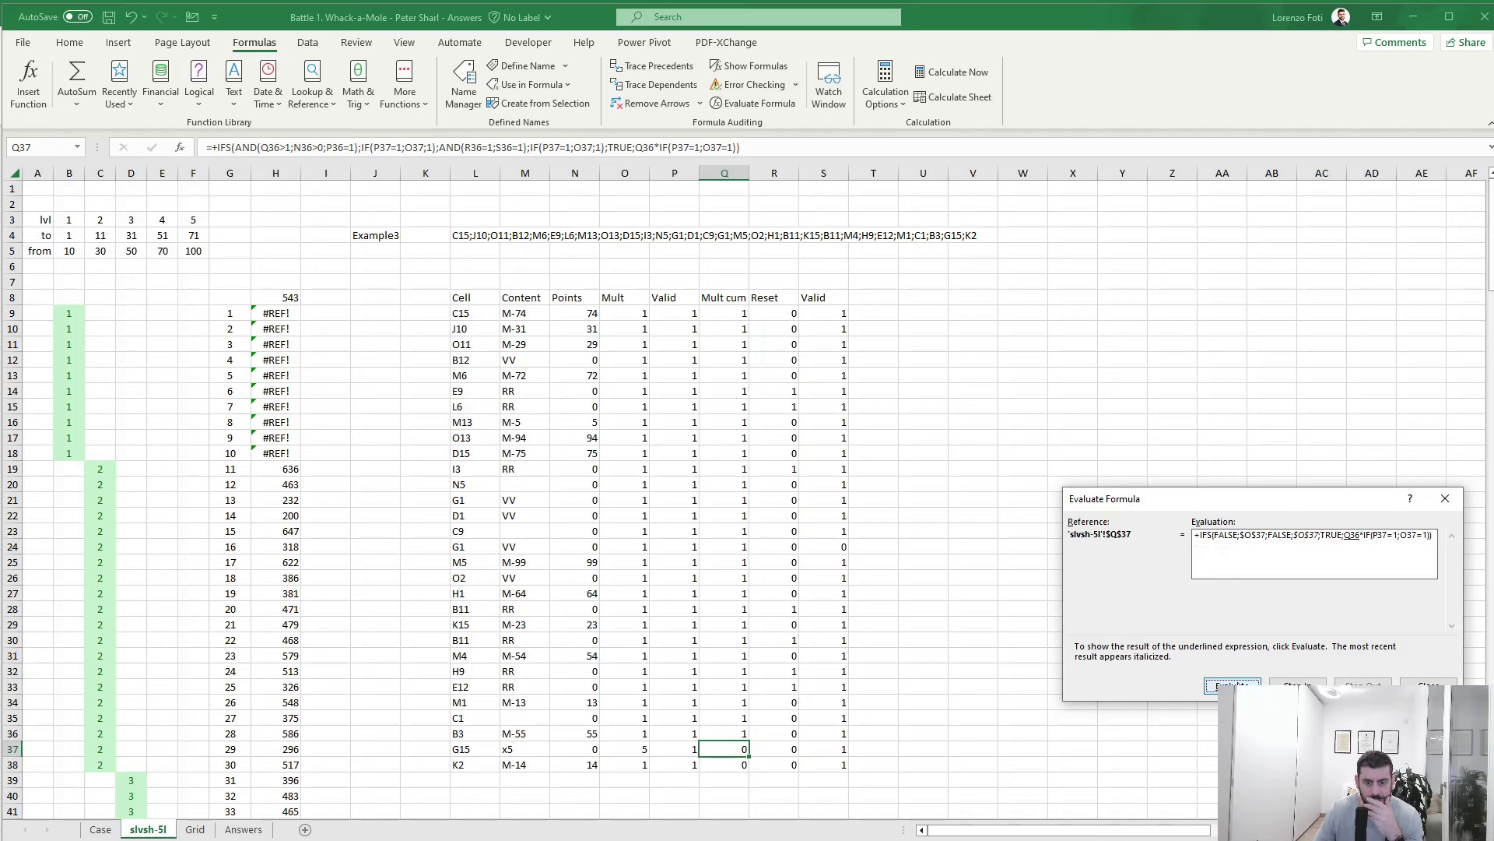
pyautogui.click(1233, 685)
pyautogui.click(1232, 685)
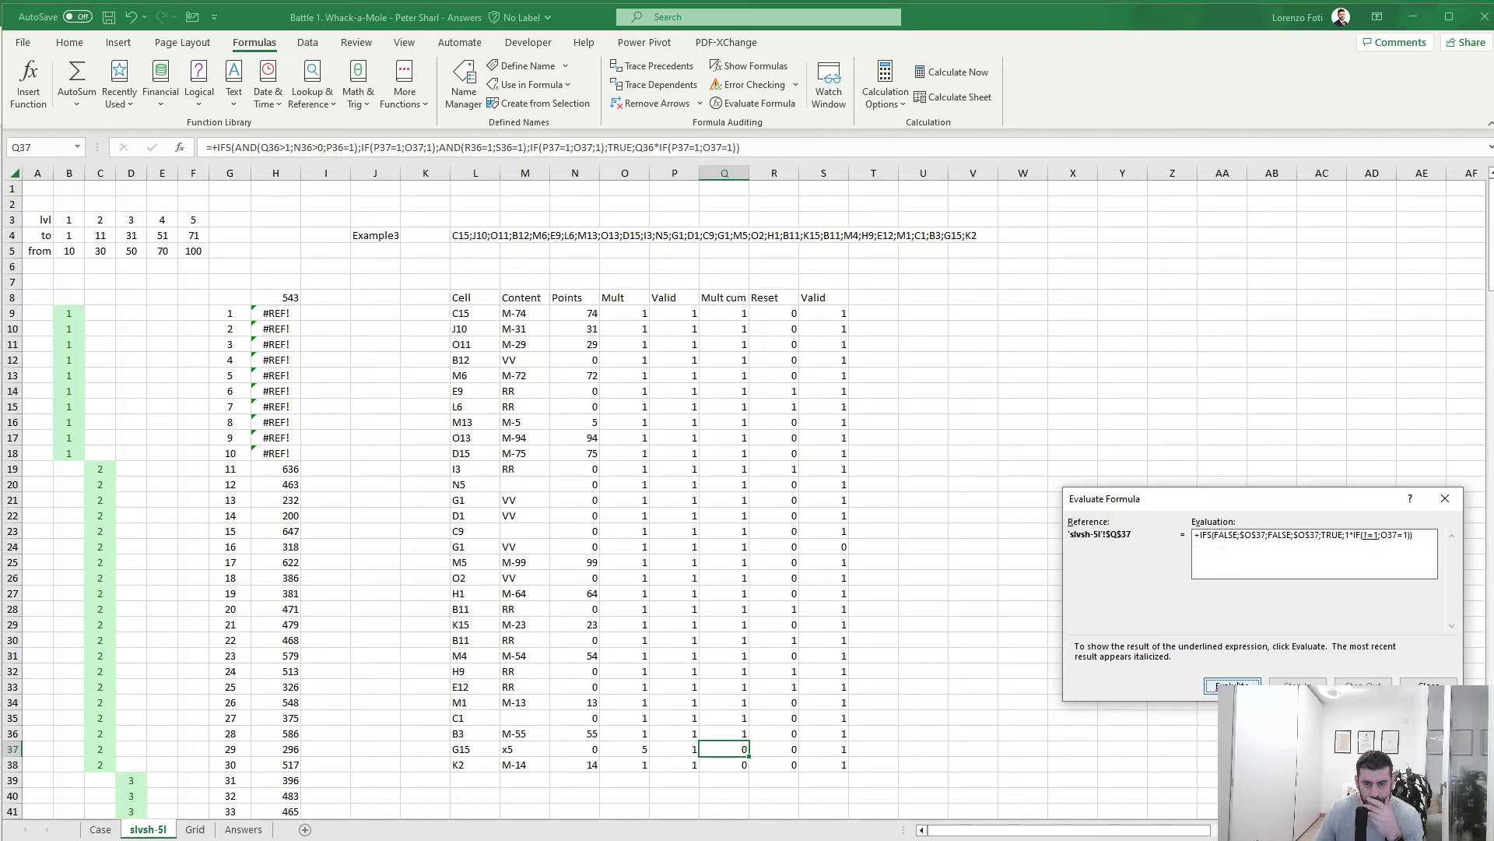
pyautogui.click(1232, 685)
pyautogui.click(1232, 685)
pyautogui.click(1232, 685)
pyautogui.click(1232, 685)
pyautogui.click(1232, 685)
pyautogui.click(1432, 684)
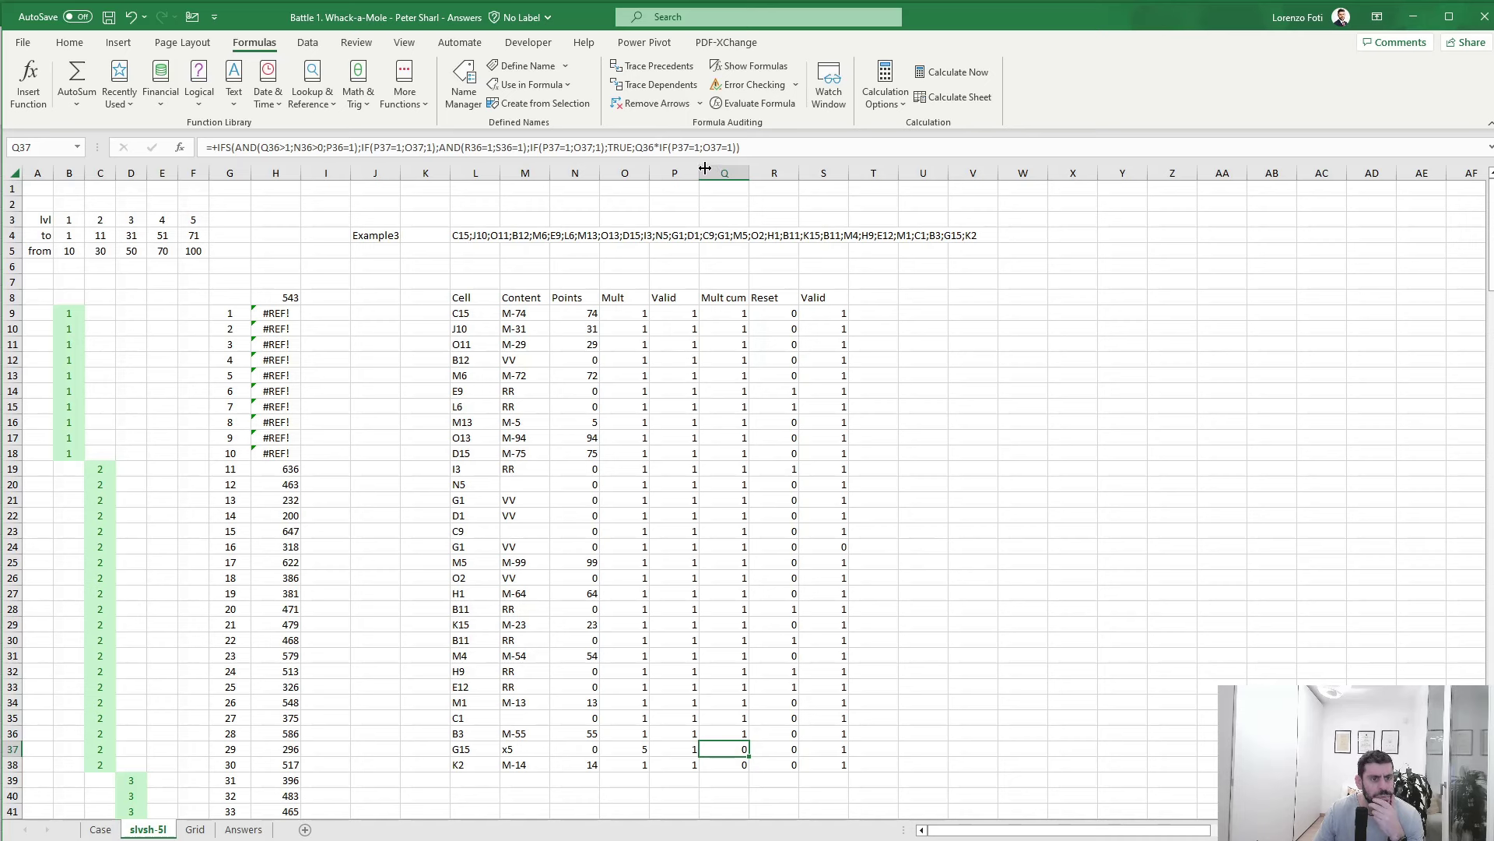
# - In Q37's formula, replace the misplaced equals sign after O37 with a semicolon
pyautogui.click(688, 148)
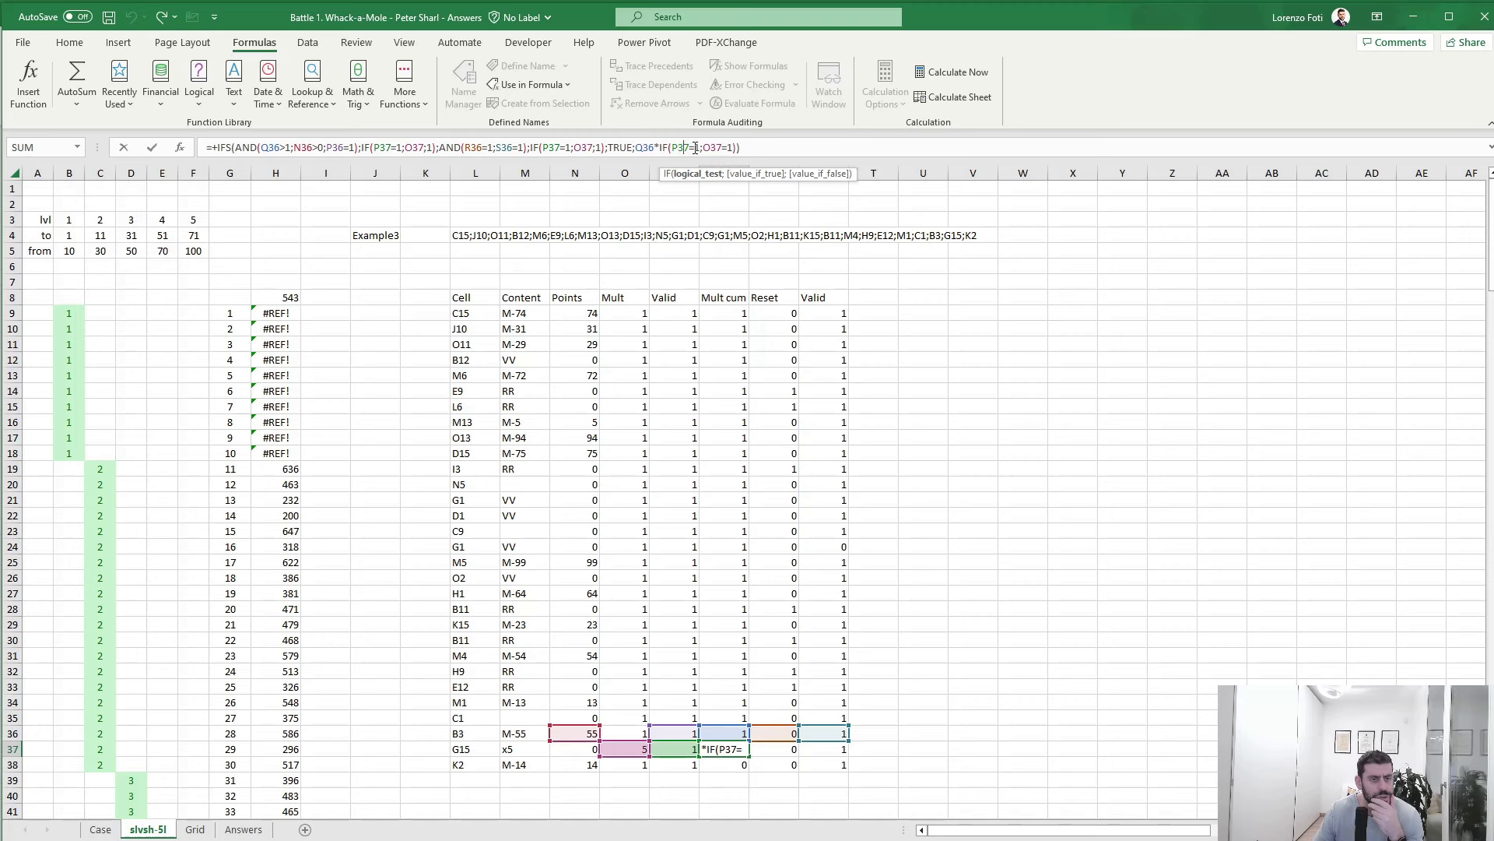
pyautogui.click(711, 148)
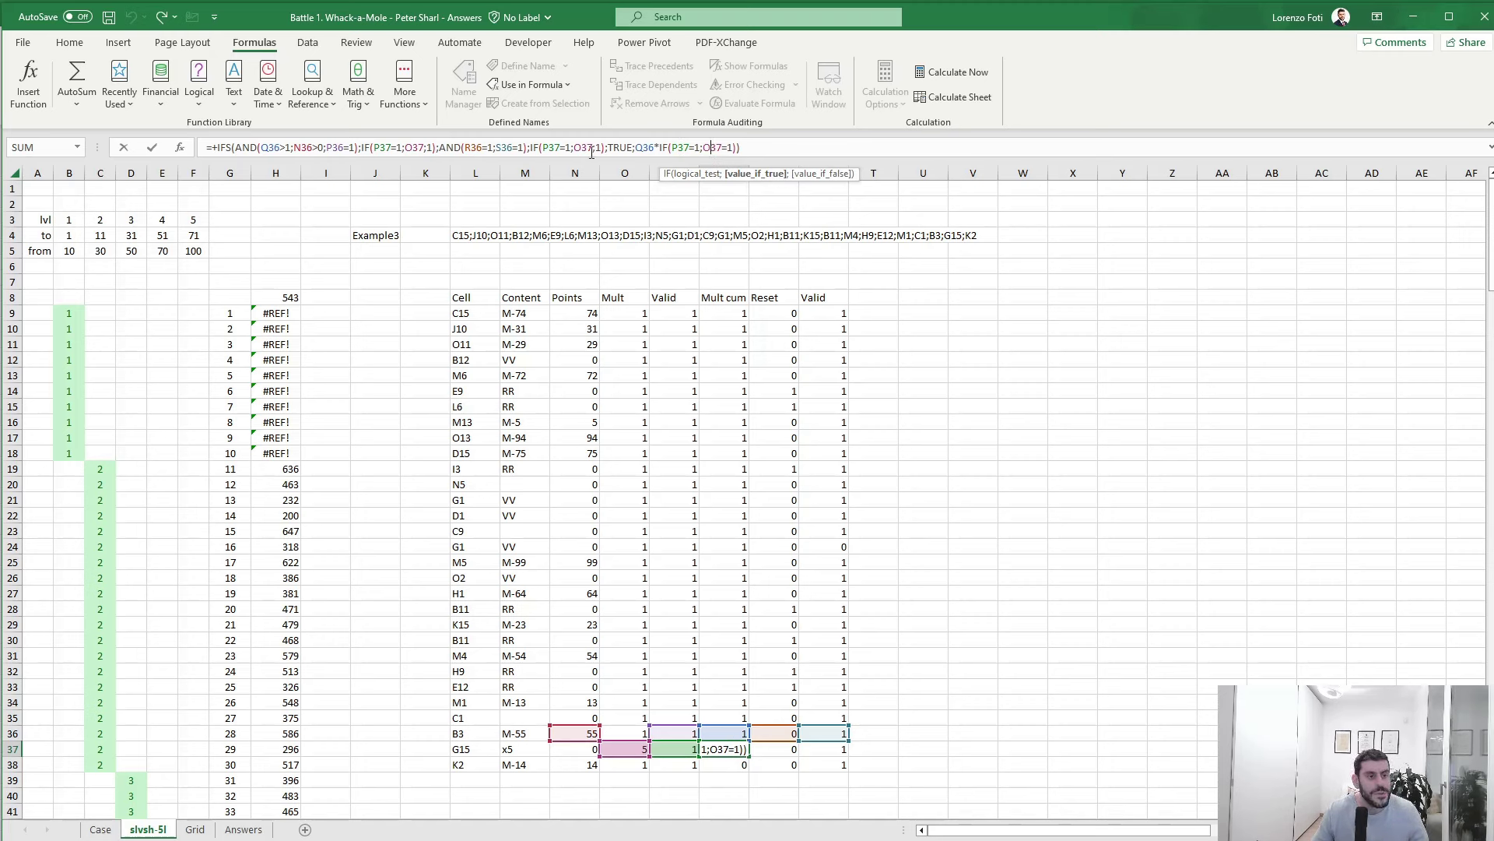
pyautogui.click(727, 147)
pyautogui.press('BackSpace')
pyautogui.write(';')
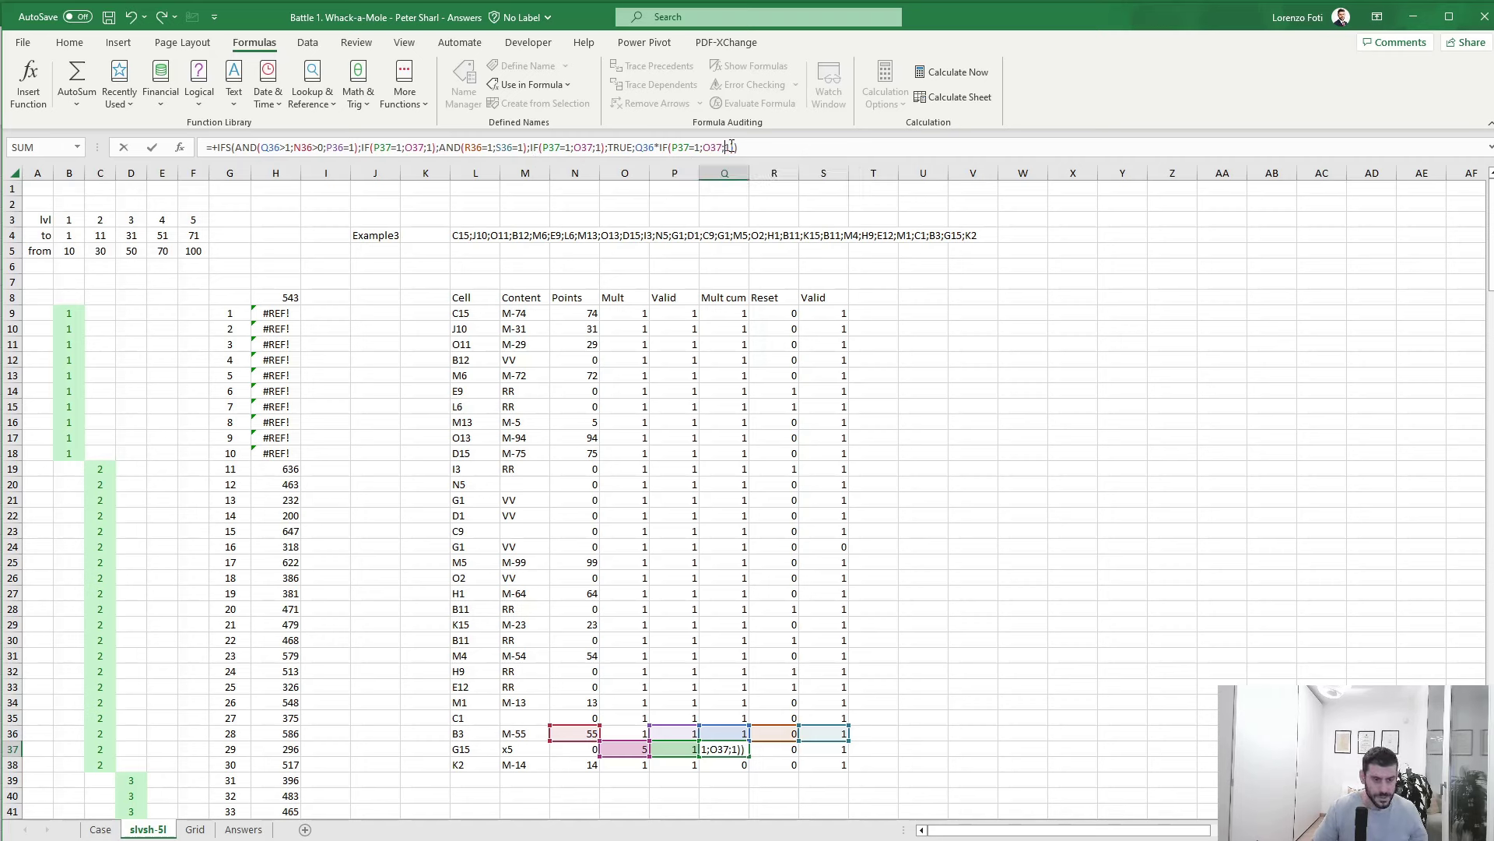
pyautogui.press('Return')
# - Copy the corrected Q37 formula into Q10:Q38 and check Q37 now shows 5
pyautogui.press('Up')
pyautogui.hotkey('ctrl', 'c')
pyautogui.hotkey('ctrl', 'Up')
pyautogui.press('Down')
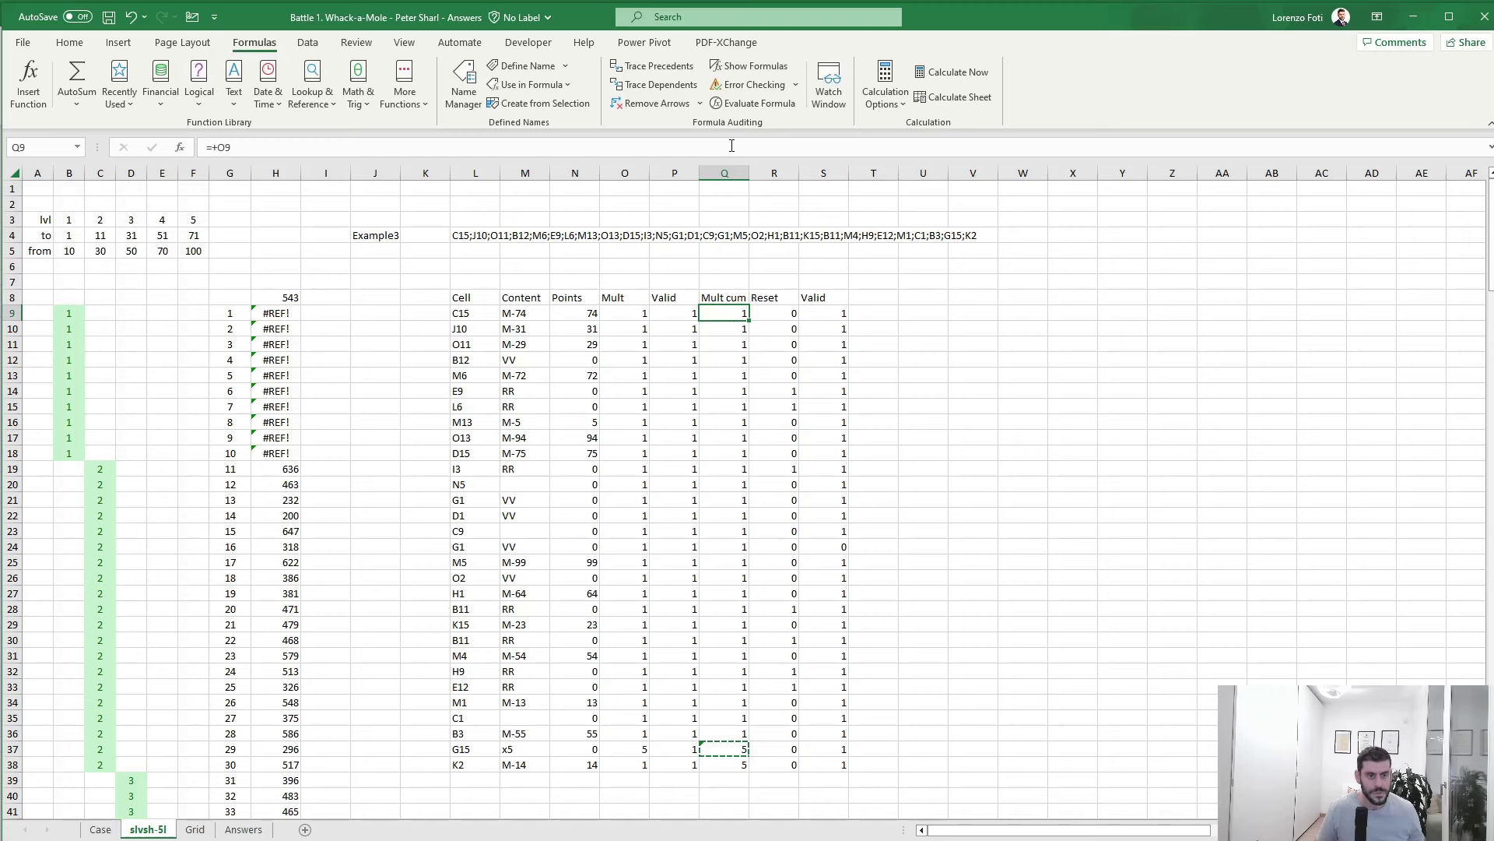
pyautogui.press('Down')
pyautogui.hotkey('ctrl', 'shift', 'Down')
pyautogui.hotkey('ctrl', 'v')
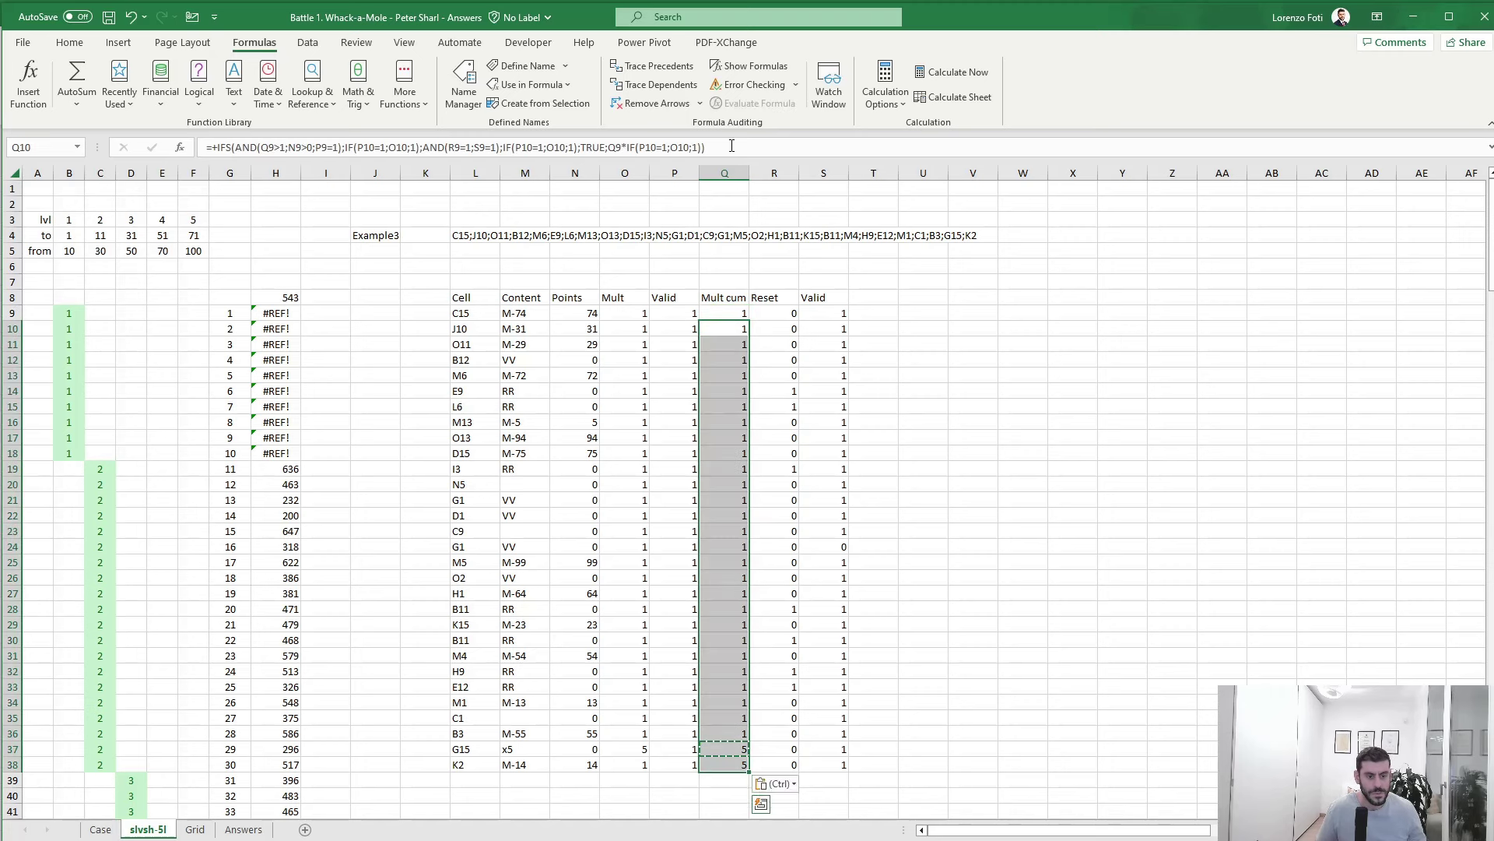
pyautogui.press('Escape')
pyautogui.press('Up')
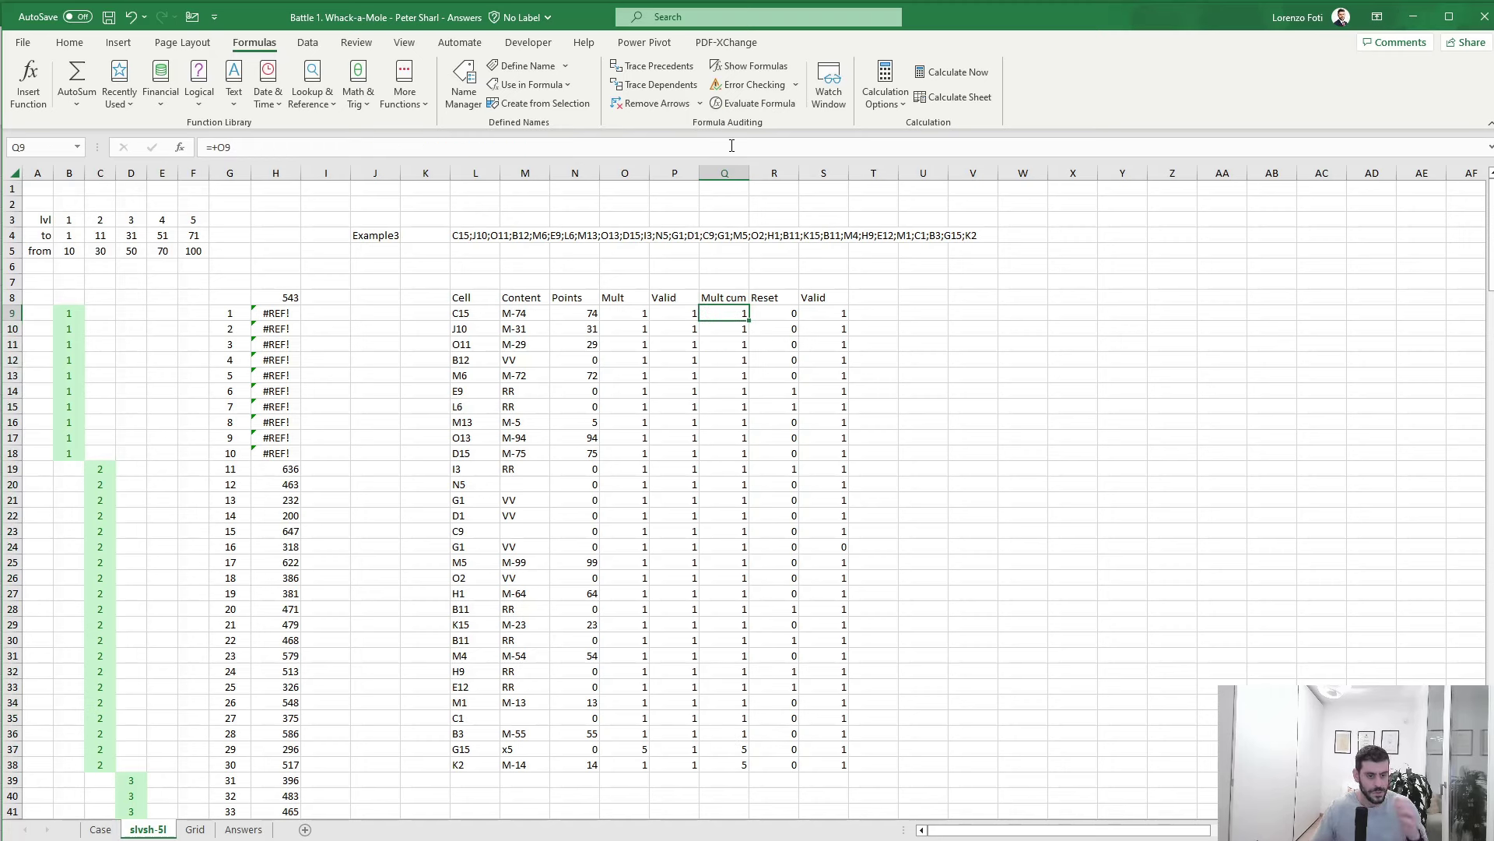
pyautogui.click(745, 747)
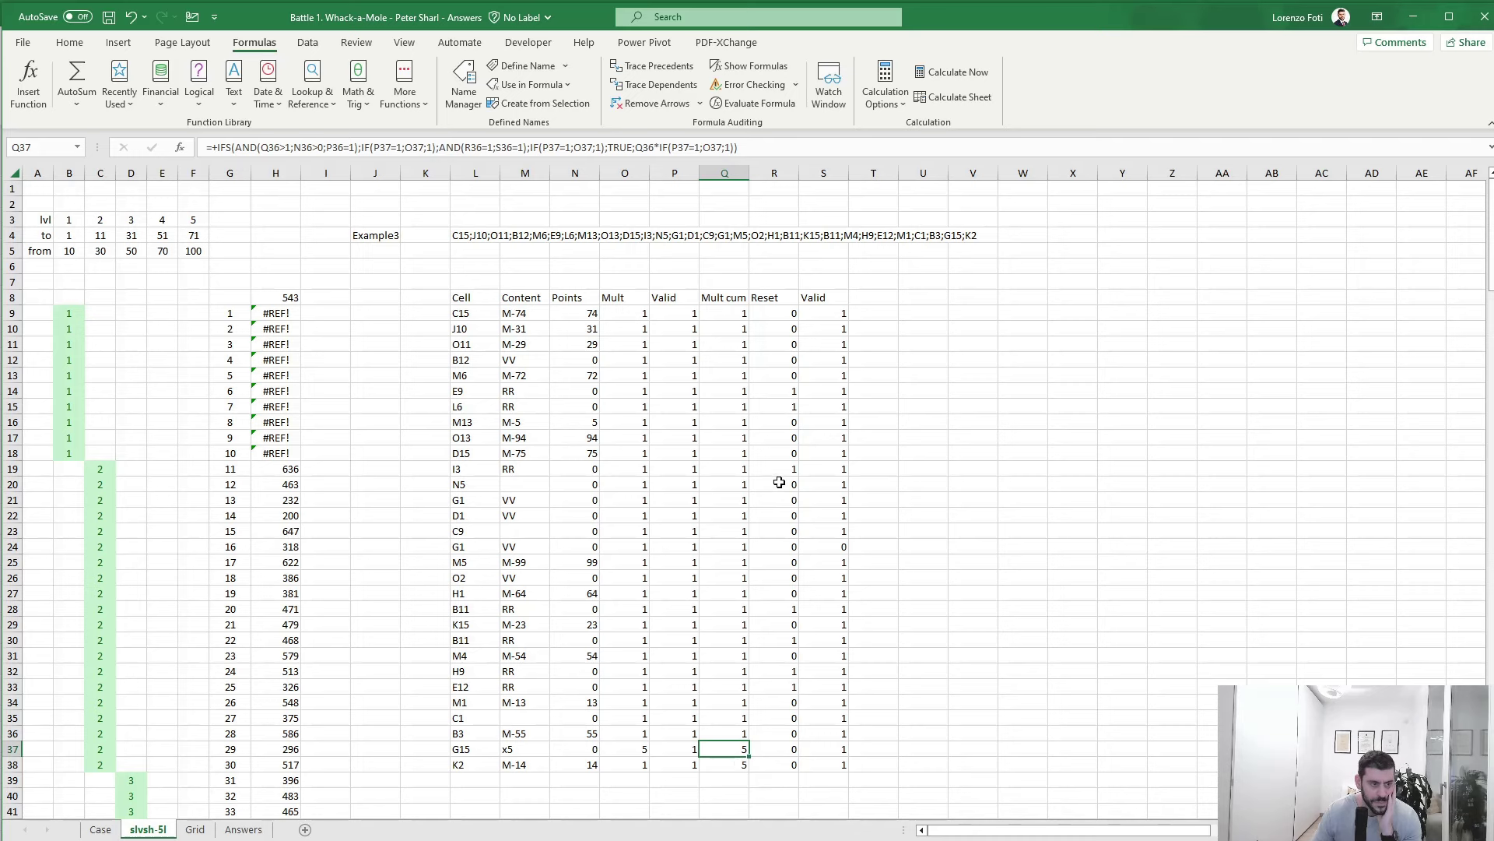
# - After checking Case's Level 3 example, head T8 'Points cum' and set T9 to =N9
pyautogui.click(95, 829)
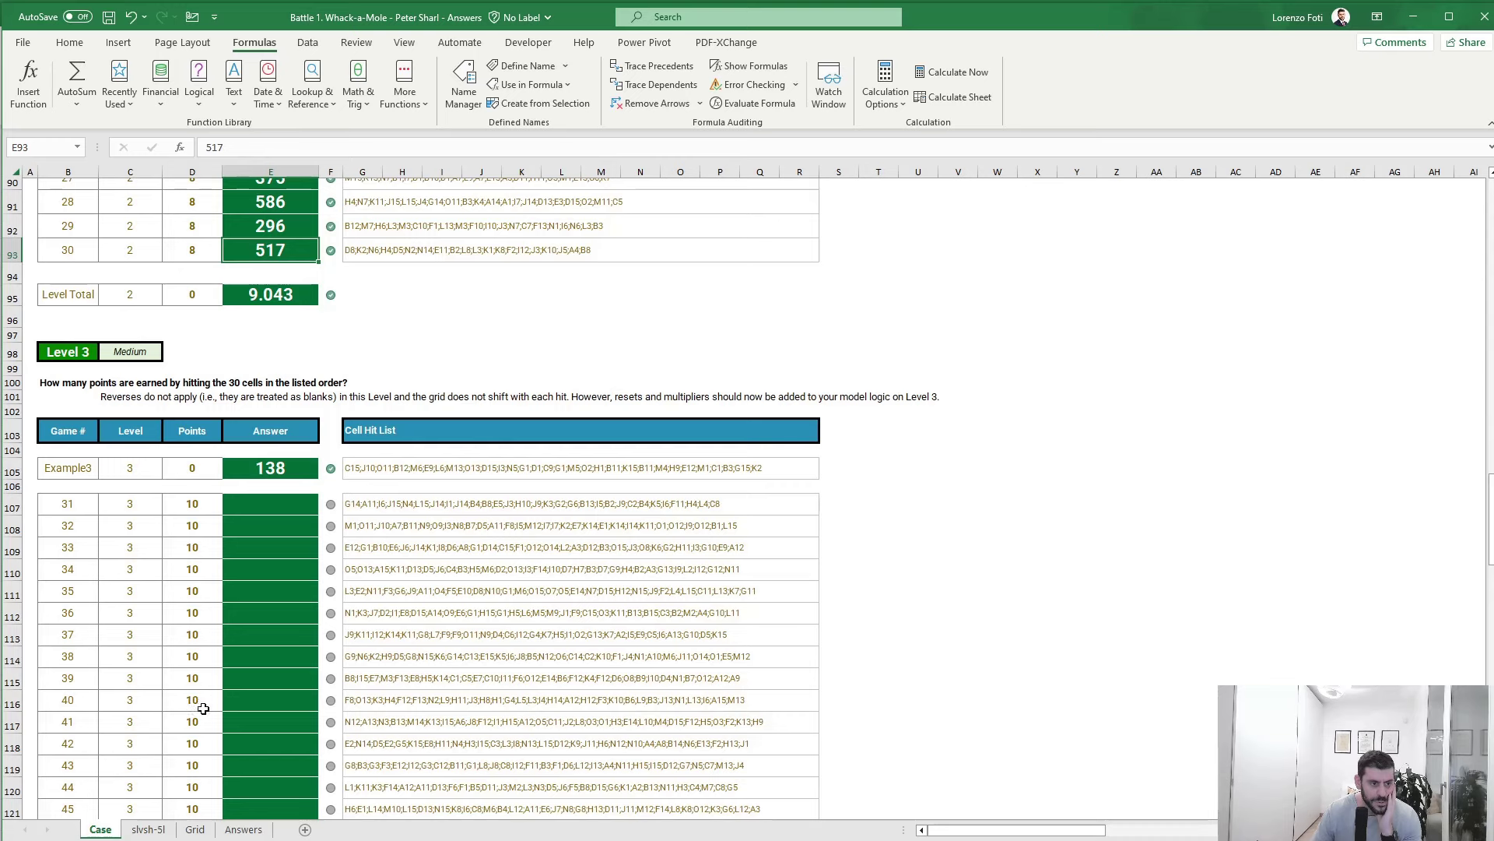
pyautogui.click(150, 830)
pyautogui.click(881, 301)
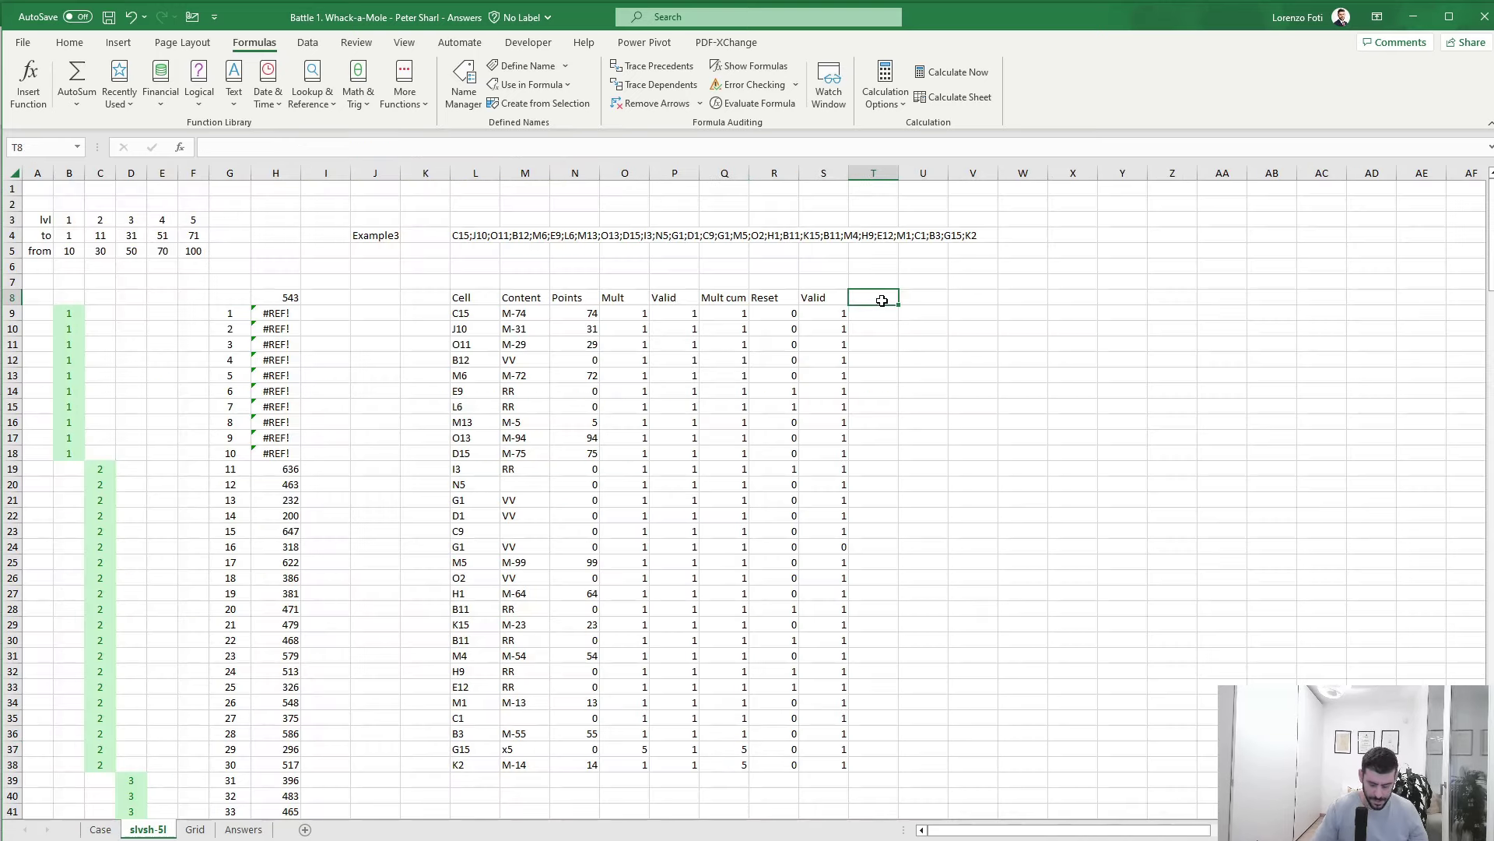
pyautogui.write('Points cum')
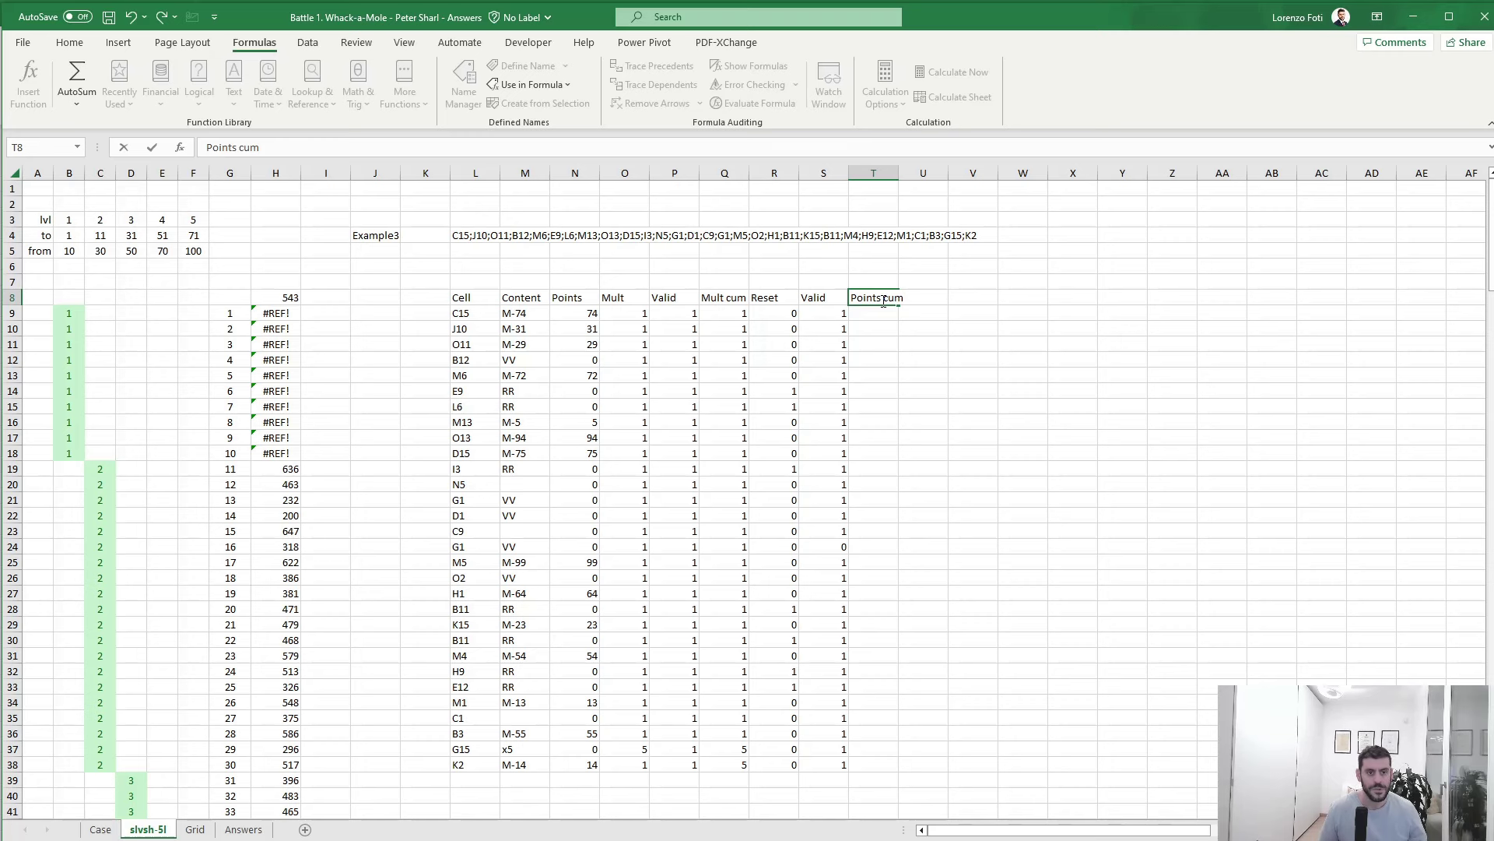
pyautogui.press('Return')
pyautogui.write('+')
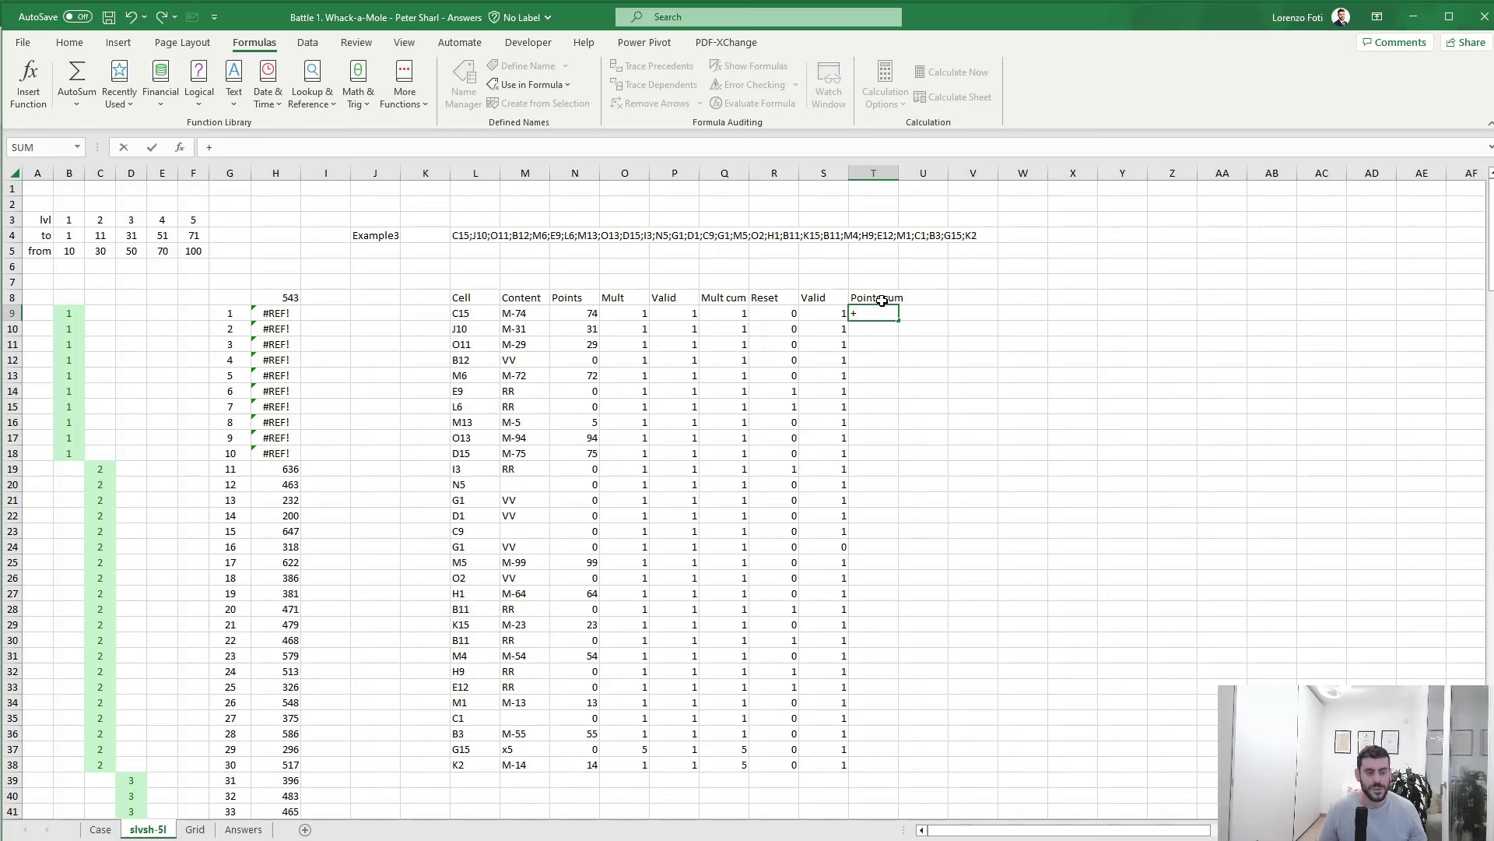
pyautogui.press('Left')
pyautogui.press('Left')
pyautogui.press('Left')
pyautogui.press('Left')
pyautogui.press('Left')
pyautogui.press('Left')
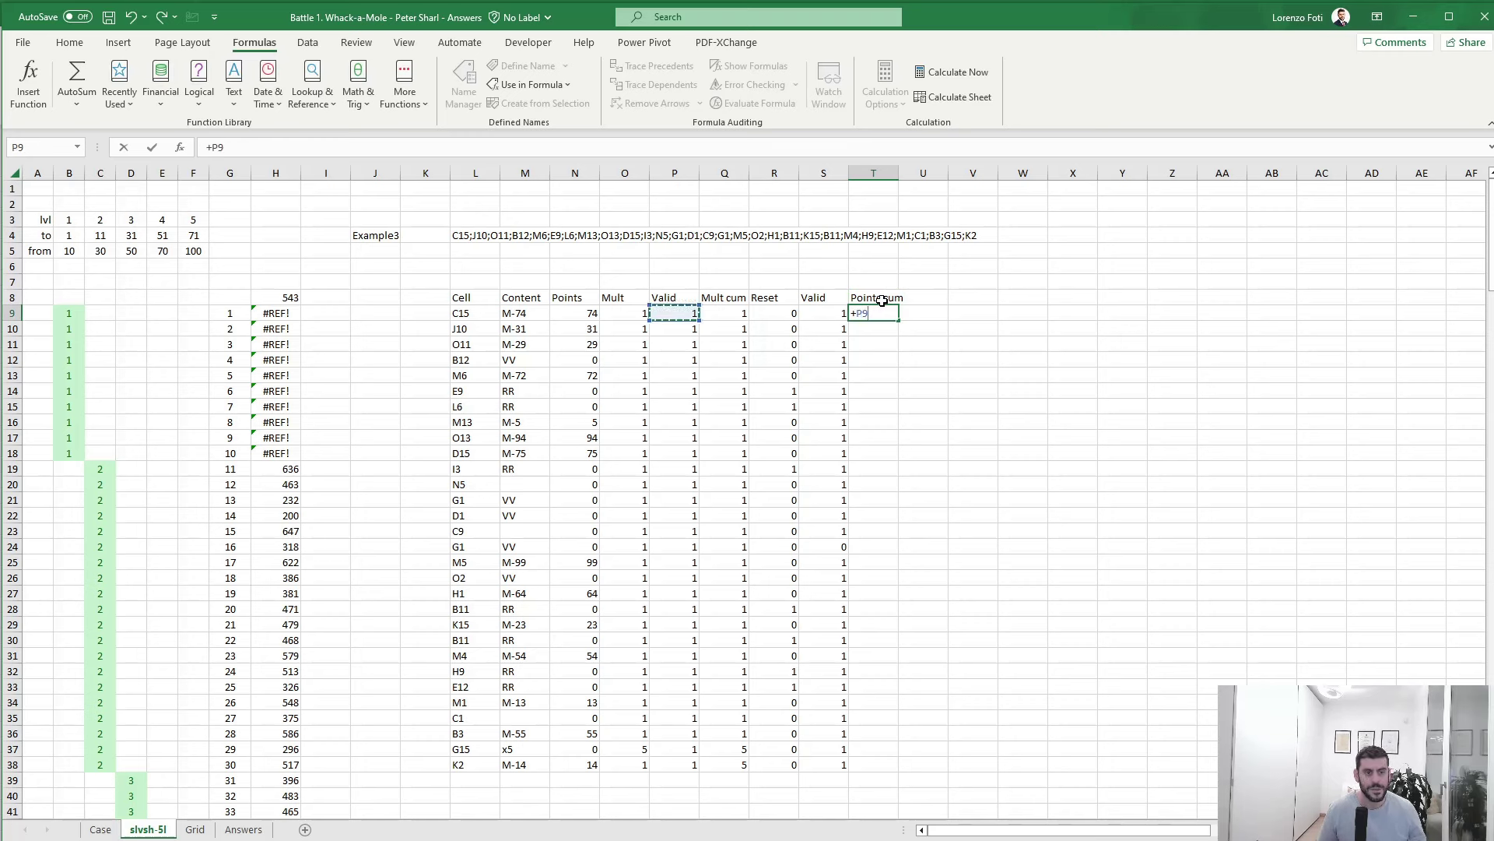
pyautogui.press('Return')
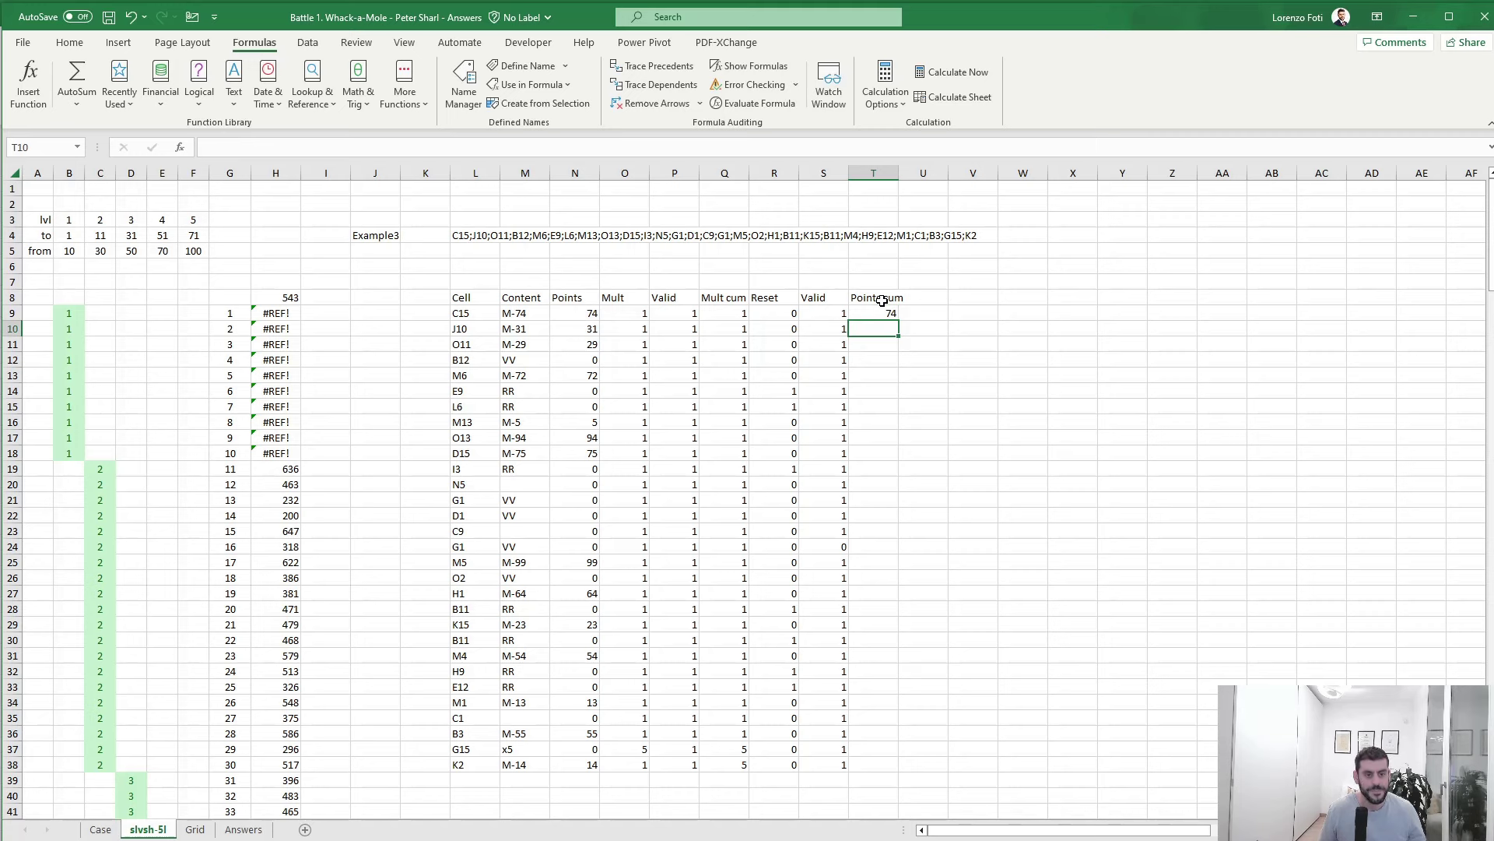
# - Start T10's formula as IF(AND(R10=1;S10=1);0; so the total resets to zero
pyautogui.write('+')
pyautogui.press('Up')
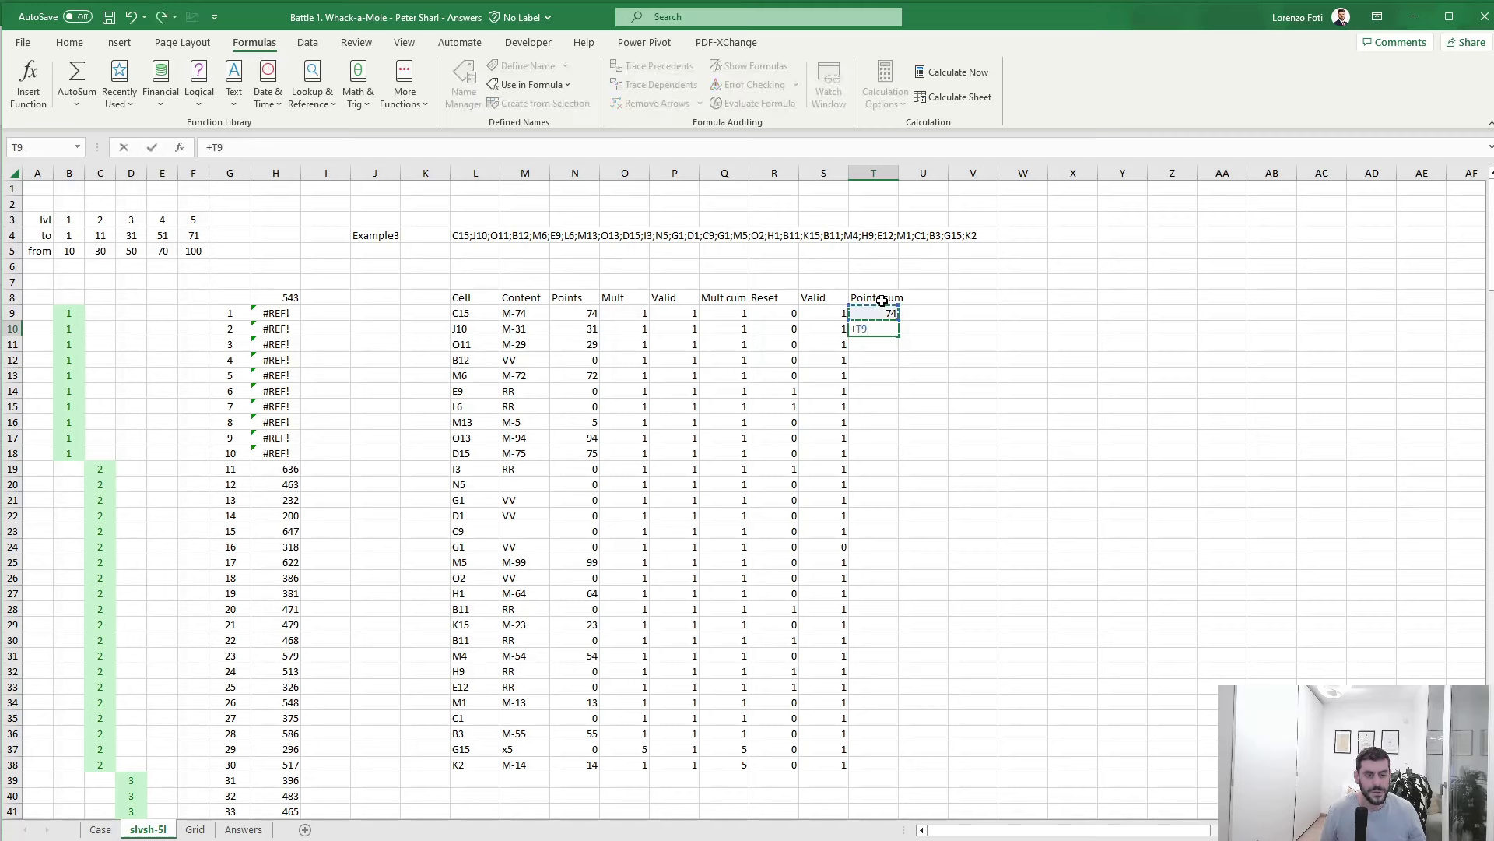
pyautogui.press('BackSpace')
pyautogui.press('BackSpace')
pyautogui.write('if(')
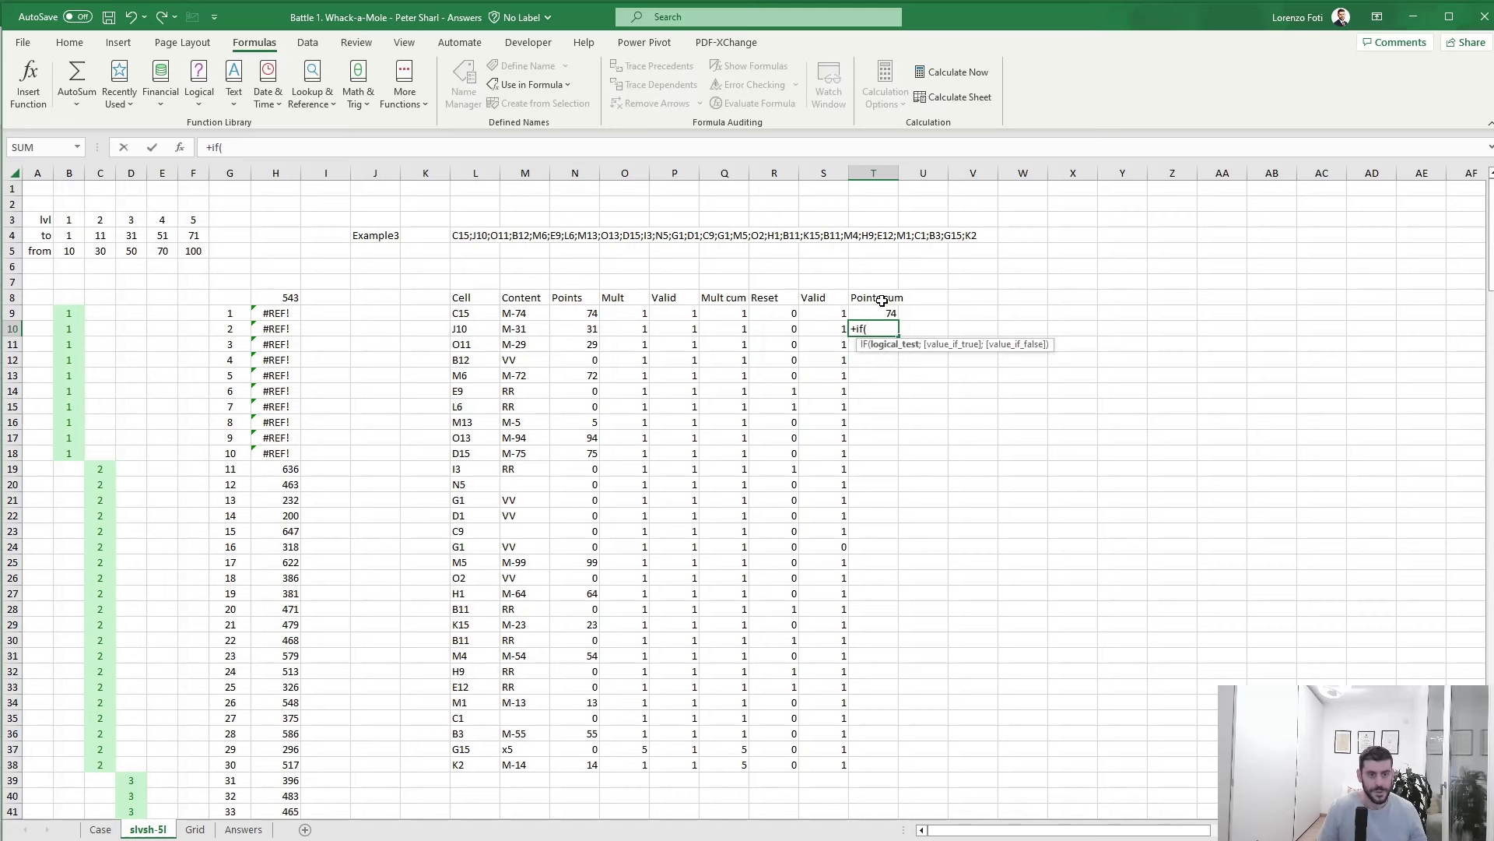
pyautogui.write('and(')
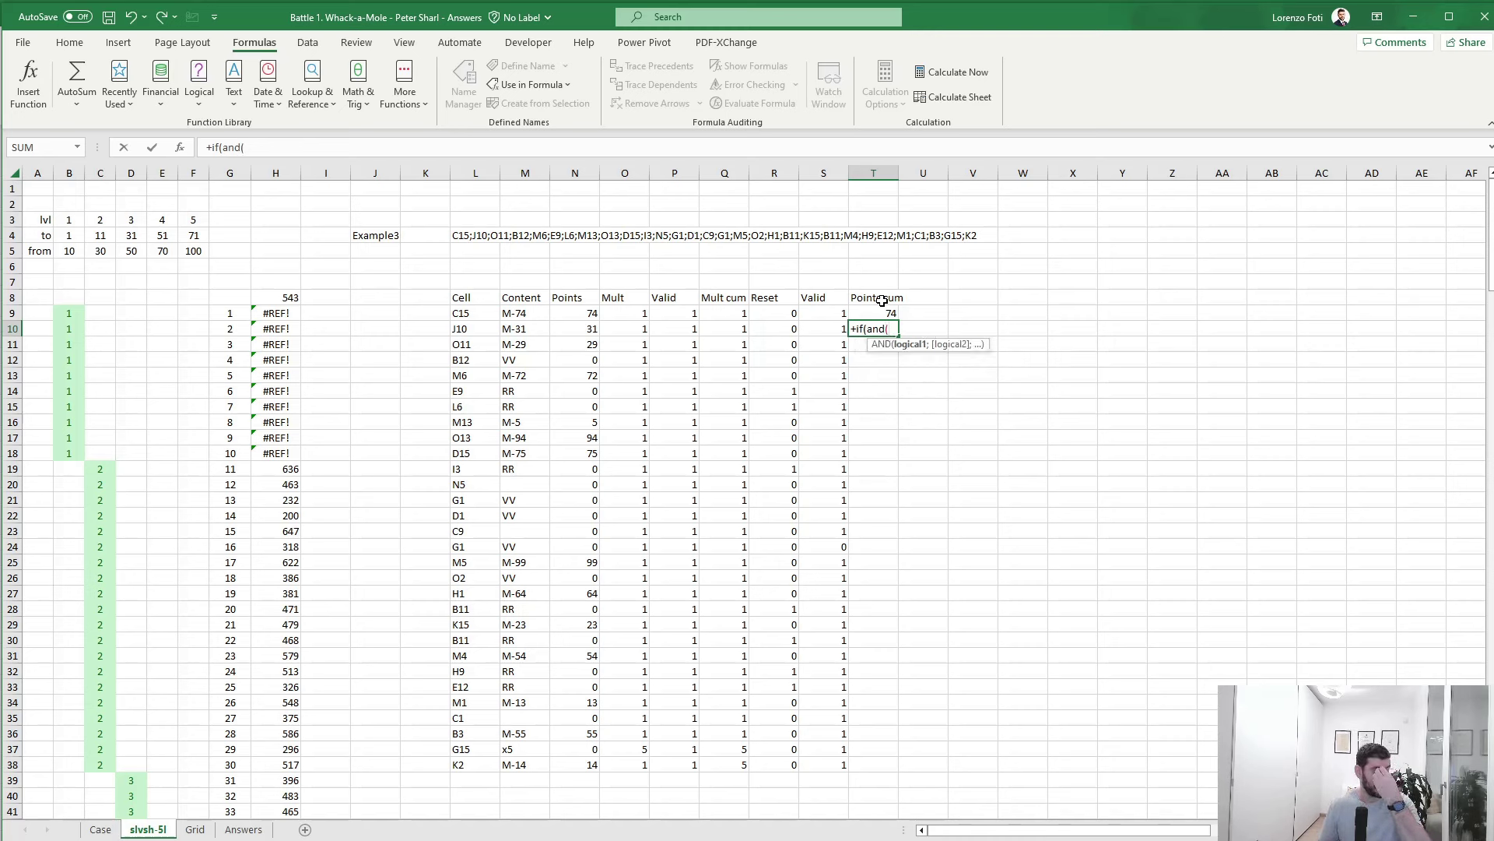
pyautogui.press('Left')
pyautogui.press('Left')
pyautogui.press('Left')
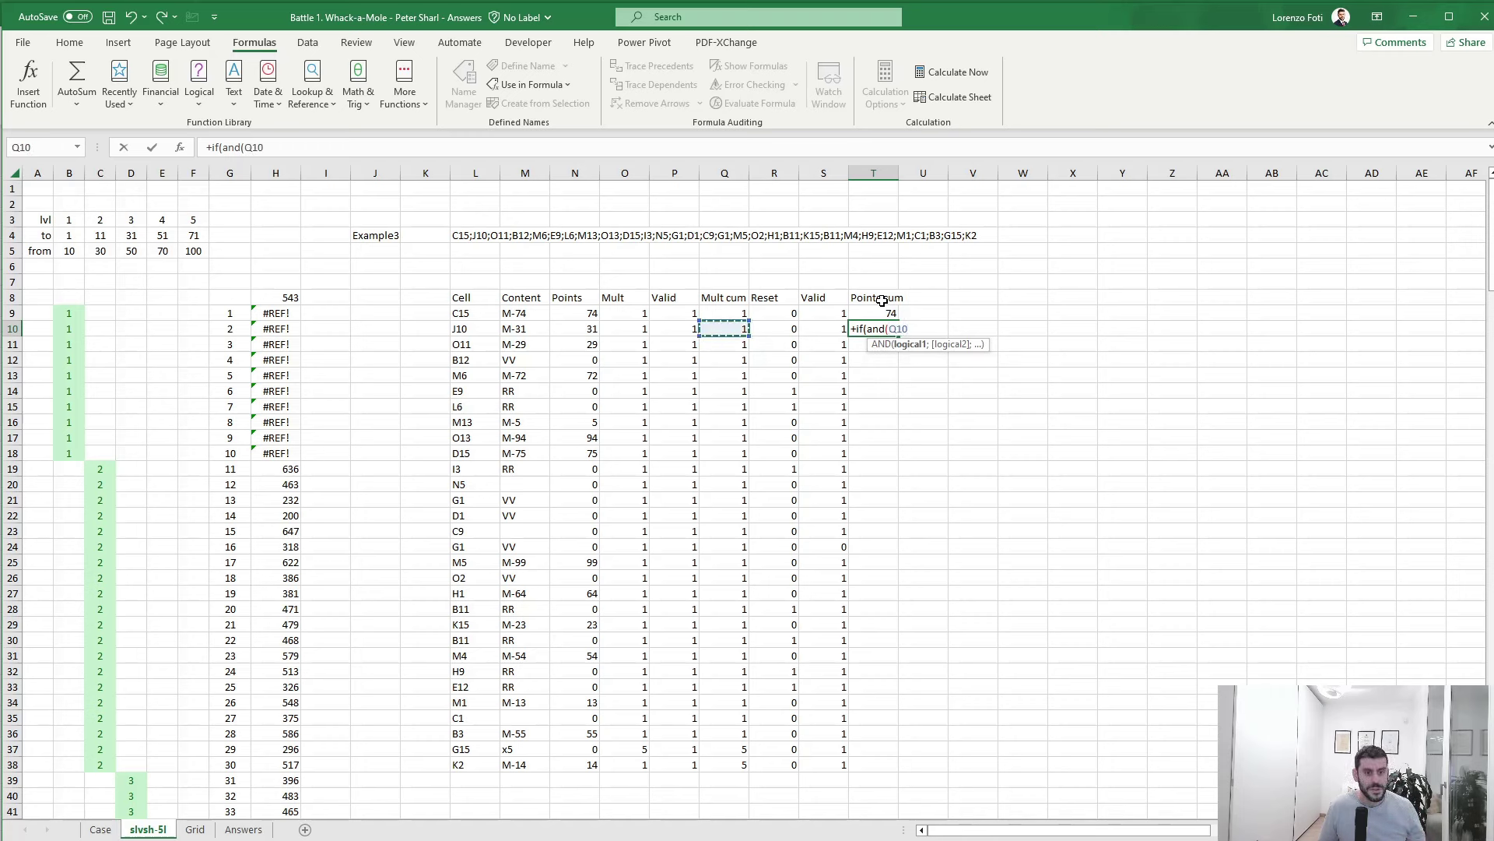
pyautogui.press('Right')
pyautogui.write('=1;')
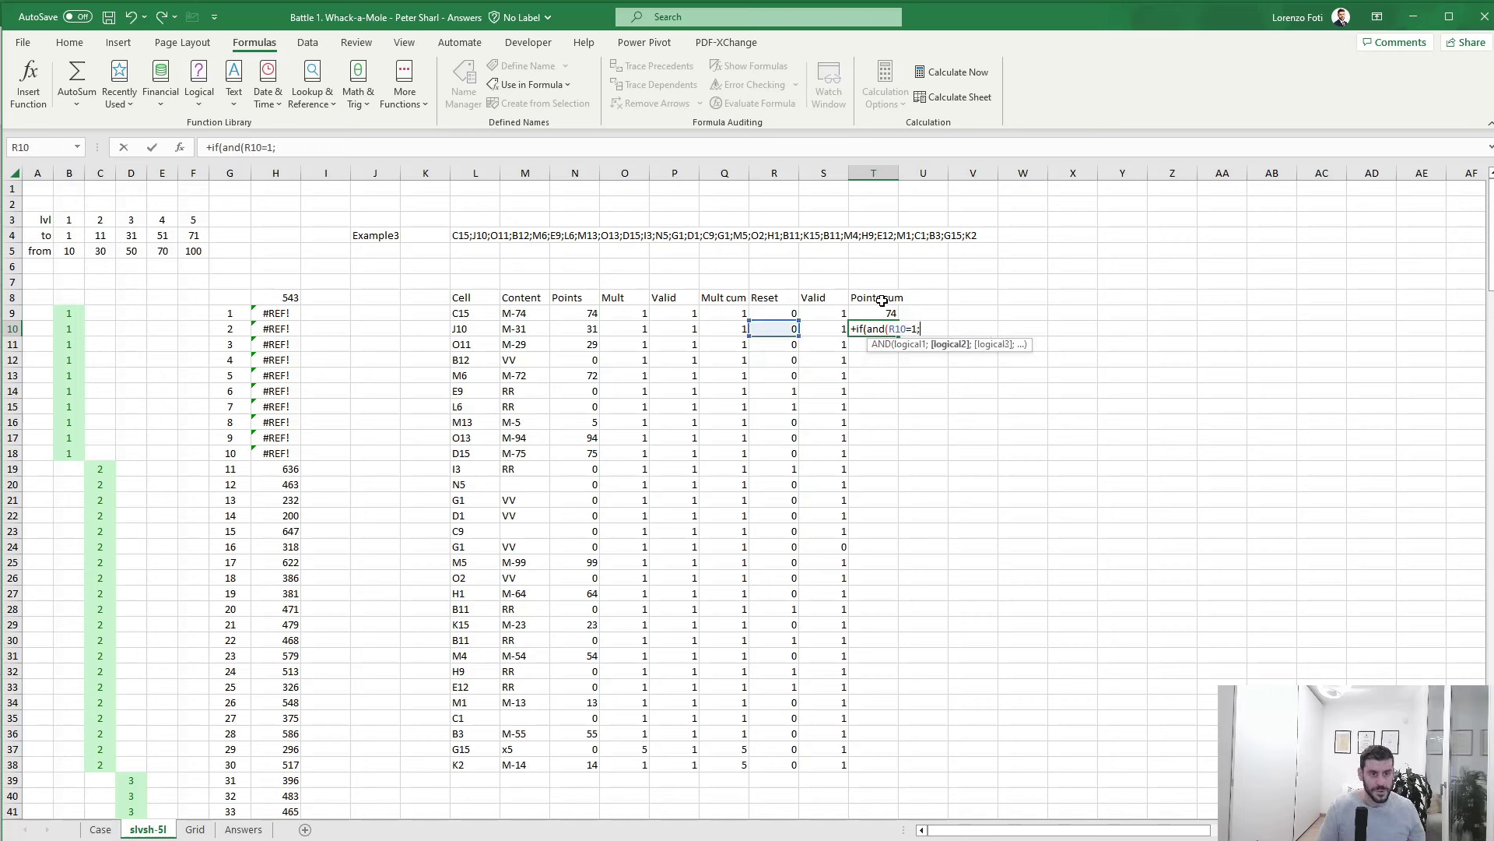
pyautogui.press('Left')
pyautogui.write('=1')
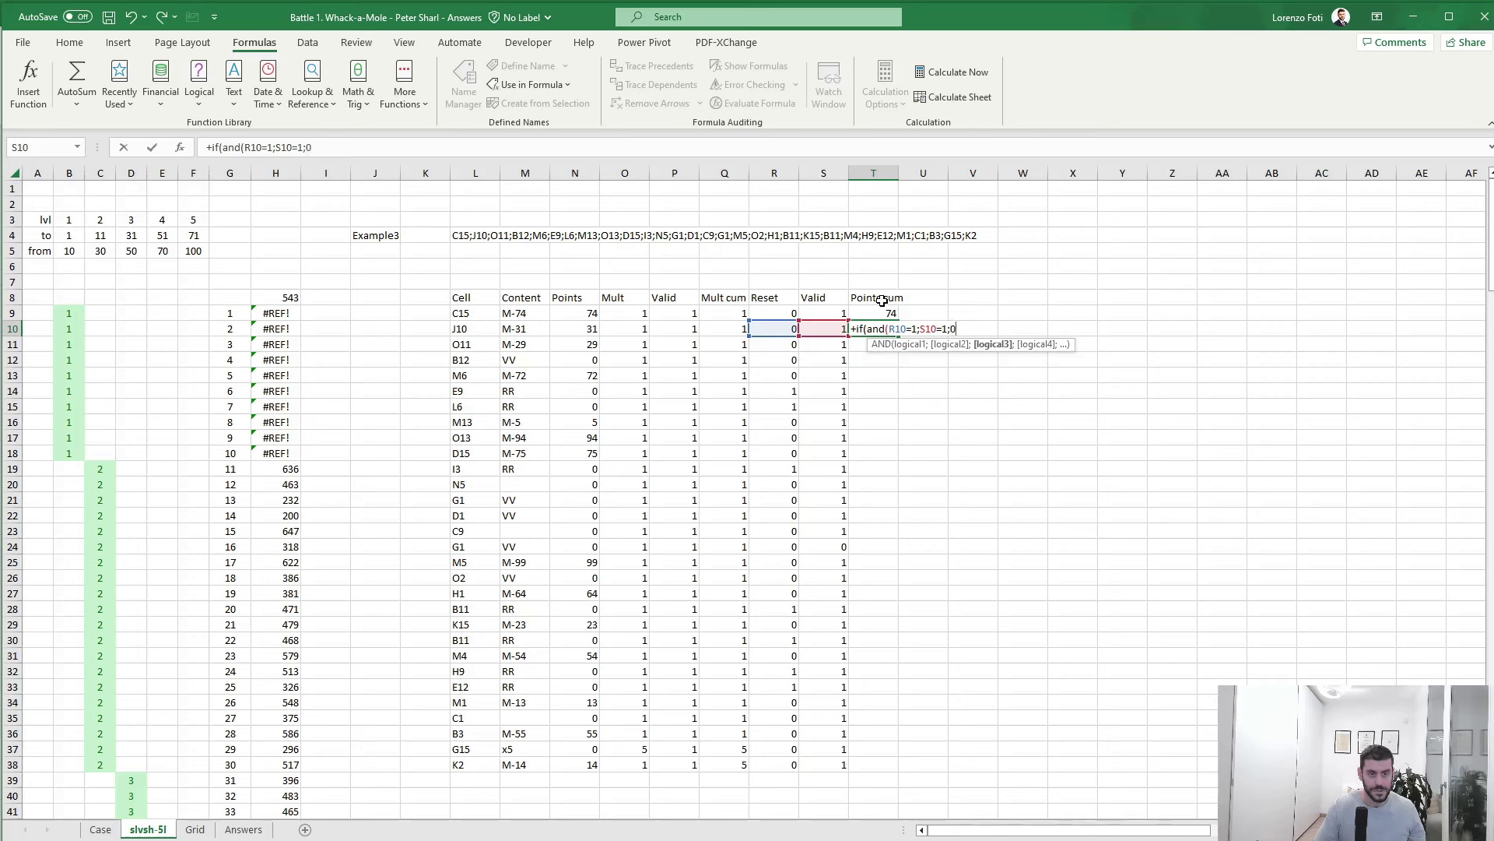
pyautogui.write(');0;')
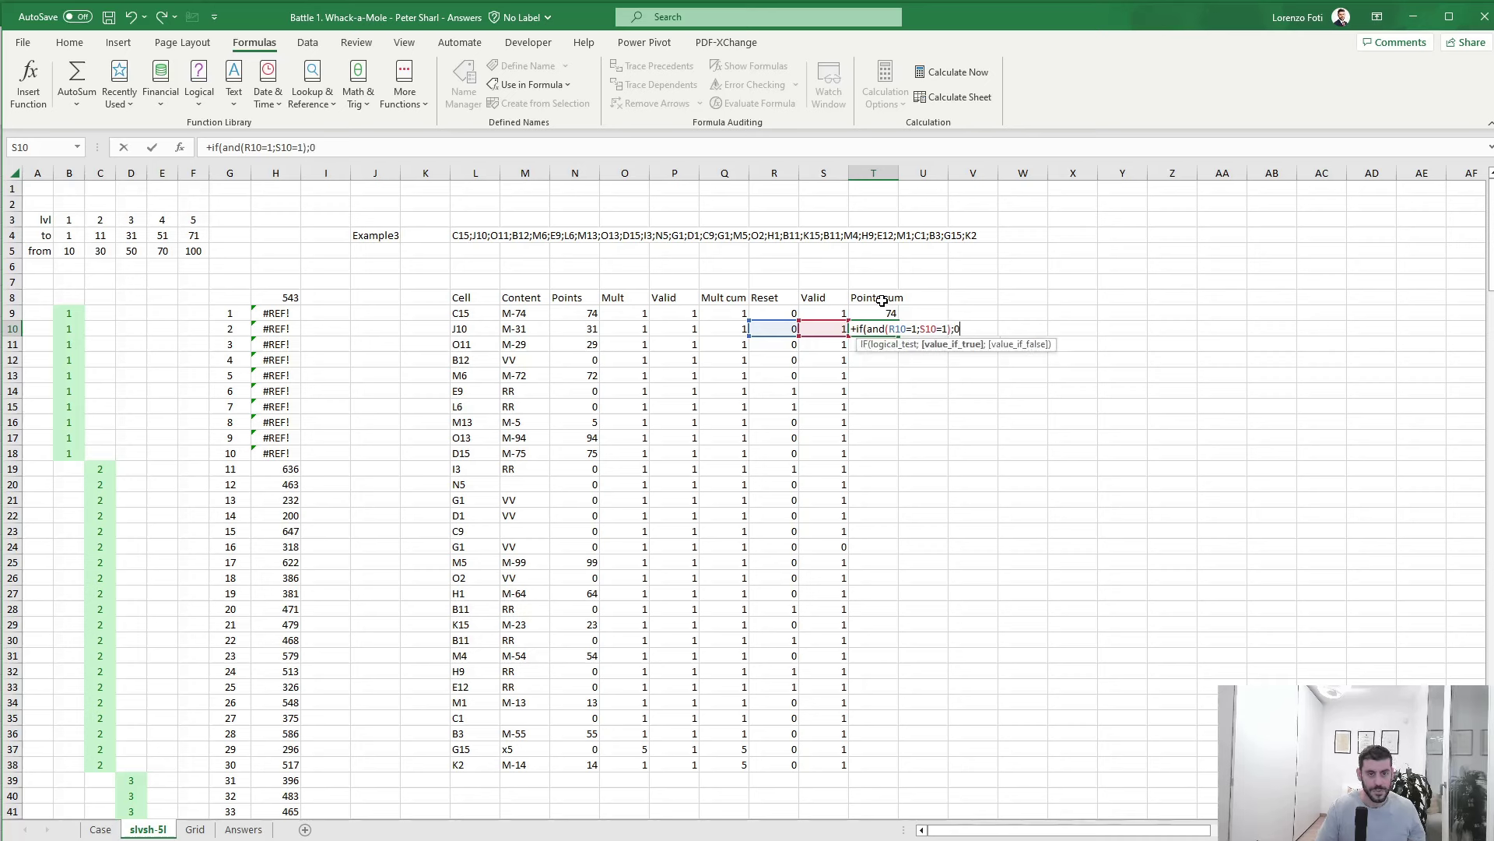
# - Complete T10's formula with T9+Q10*N10 as the running-total branch
pyautogui.write('T9+')
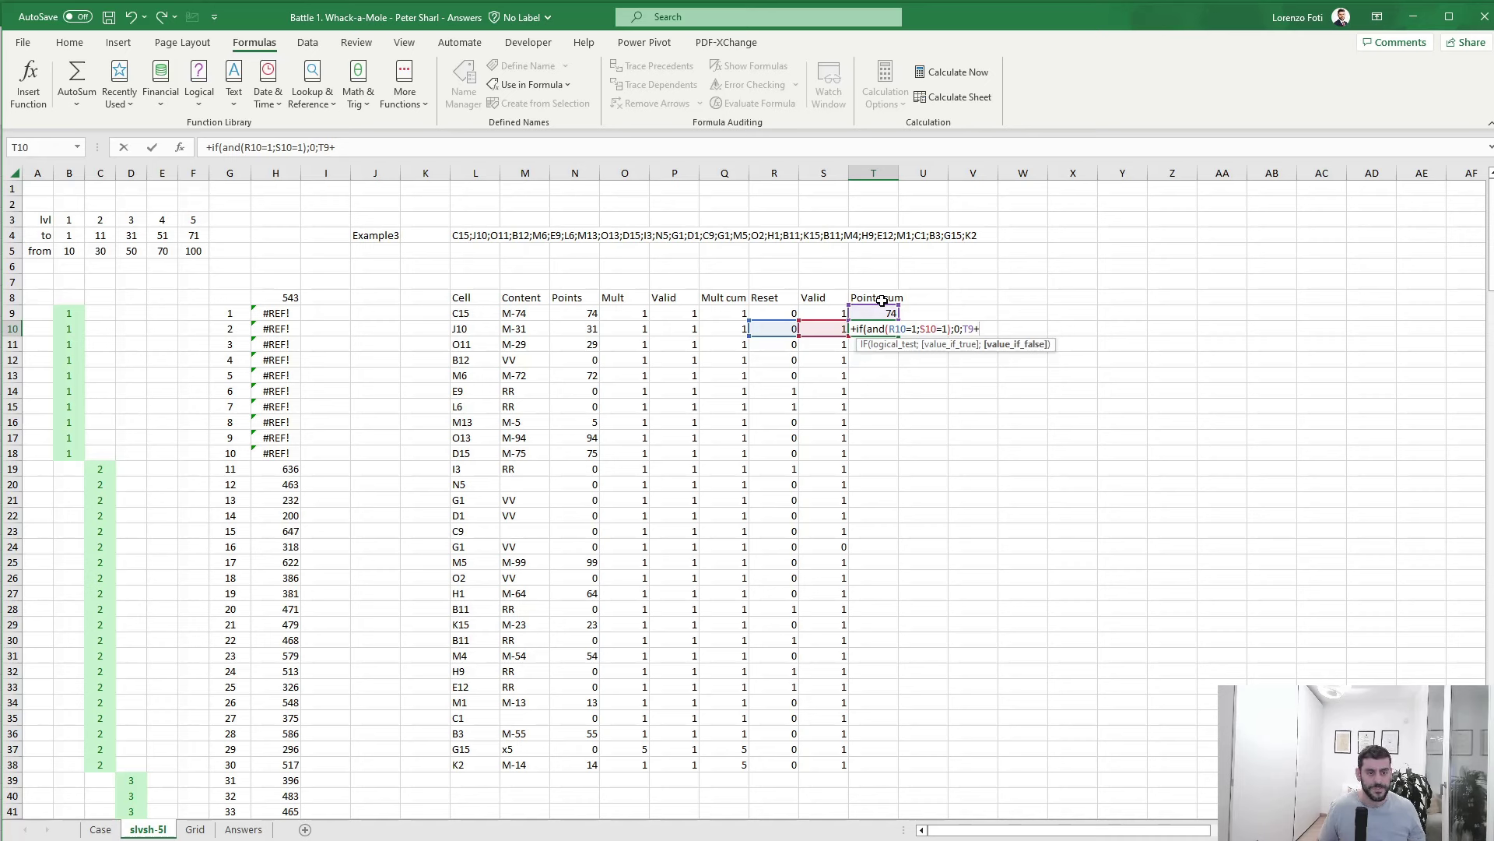
pyautogui.press('Left')
pyautogui.press('Left')
pyautogui.press('Left')
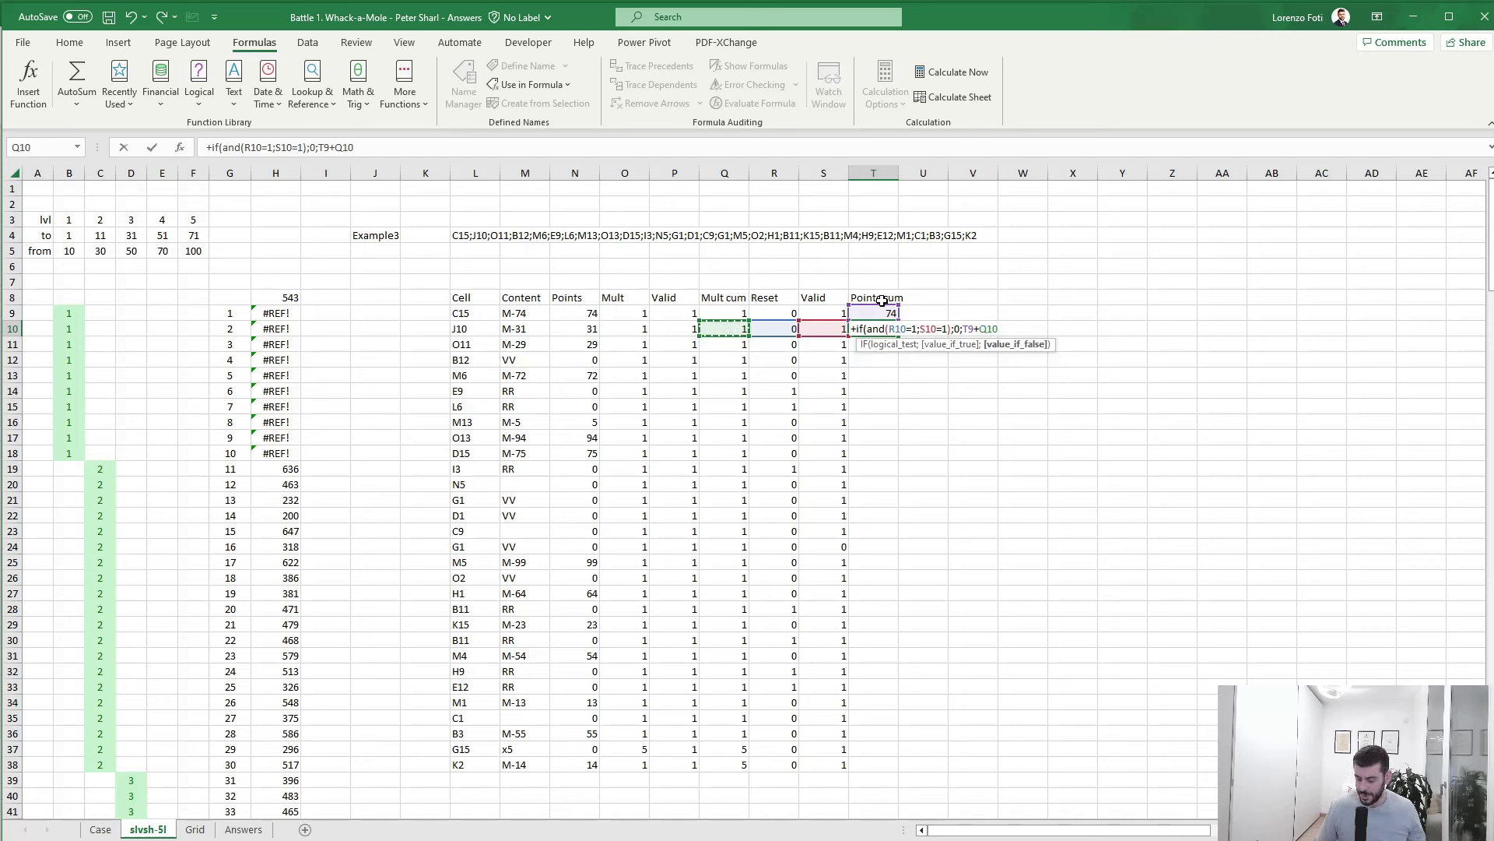
pyautogui.write('*')
pyautogui.press('Left')
pyautogui.press('Left')
pyautogui.press('Left')
pyautogui.press('Left')
pyautogui.press('Left')
pyautogui.press('Left')
pyautogui.write(')')
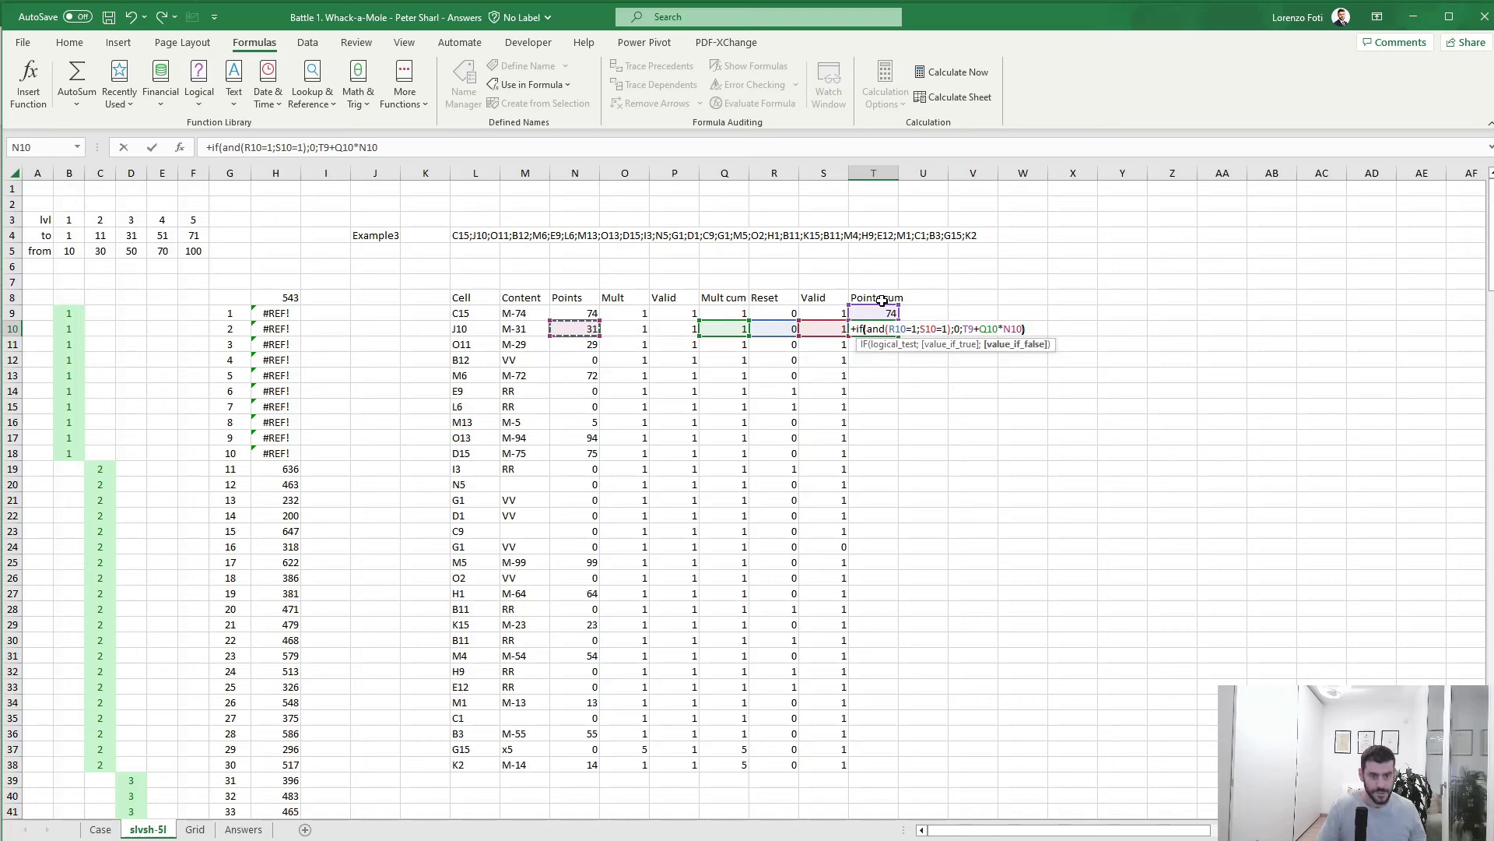
pyautogui.hotkey('ctrl', 'Return')
# - Fill the T10 formula down to T38 and compare the 138 total with Case's example
pyautogui.hotkey('ctrl', 'c')
pyautogui.press('Left')
pyautogui.hotkey('ctrl', 'Down')
pyautogui.press('Right')
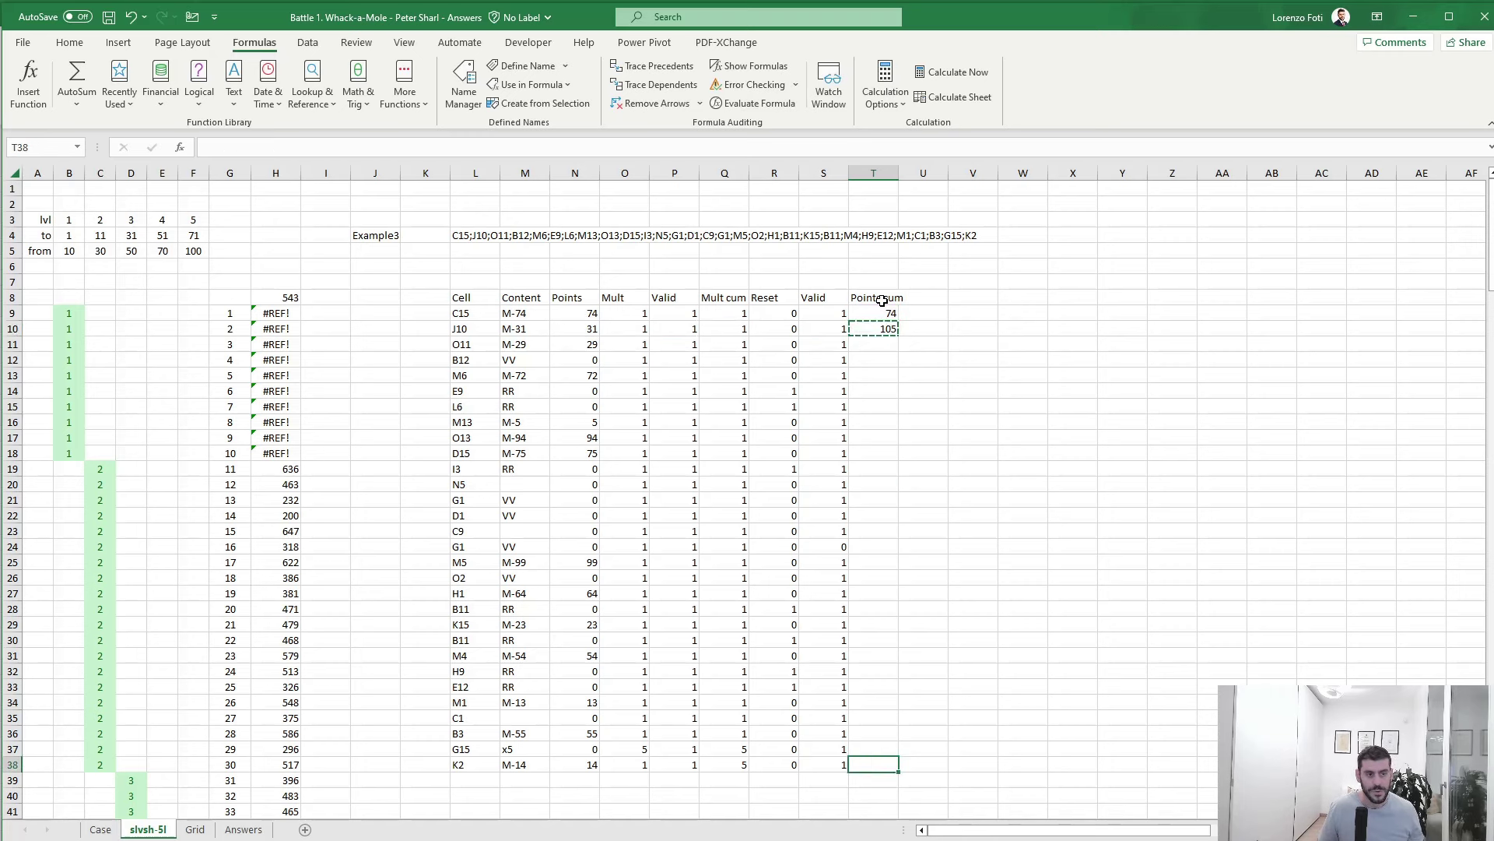
pyautogui.hotkey('ctrl', 'shift', 'Up')
pyautogui.hotkey('ctrl', 'v')
pyautogui.press('Up')
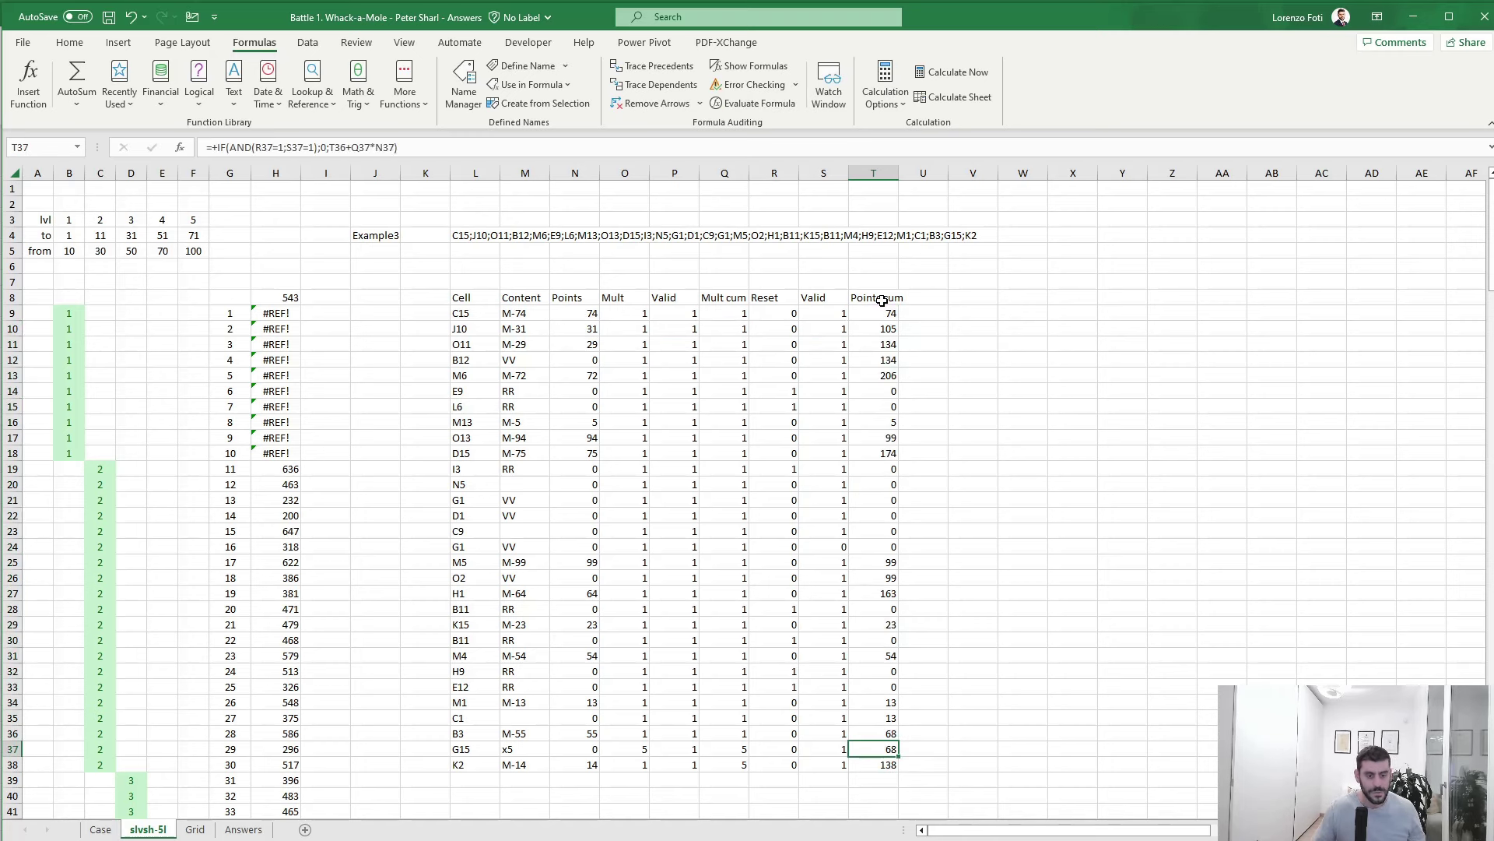
pyautogui.click(99, 829)
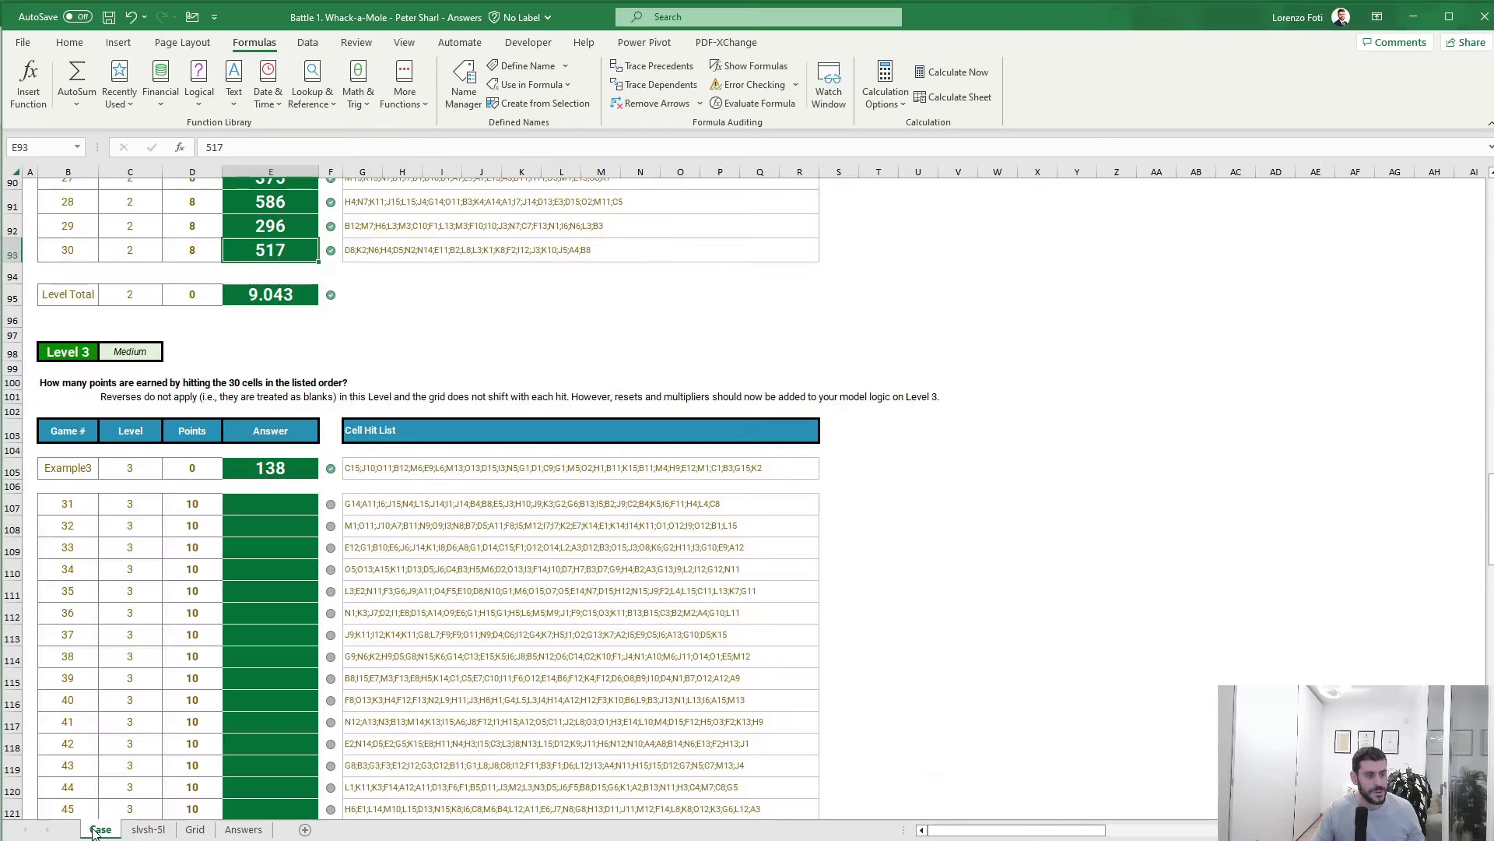
pyautogui.click(141, 830)
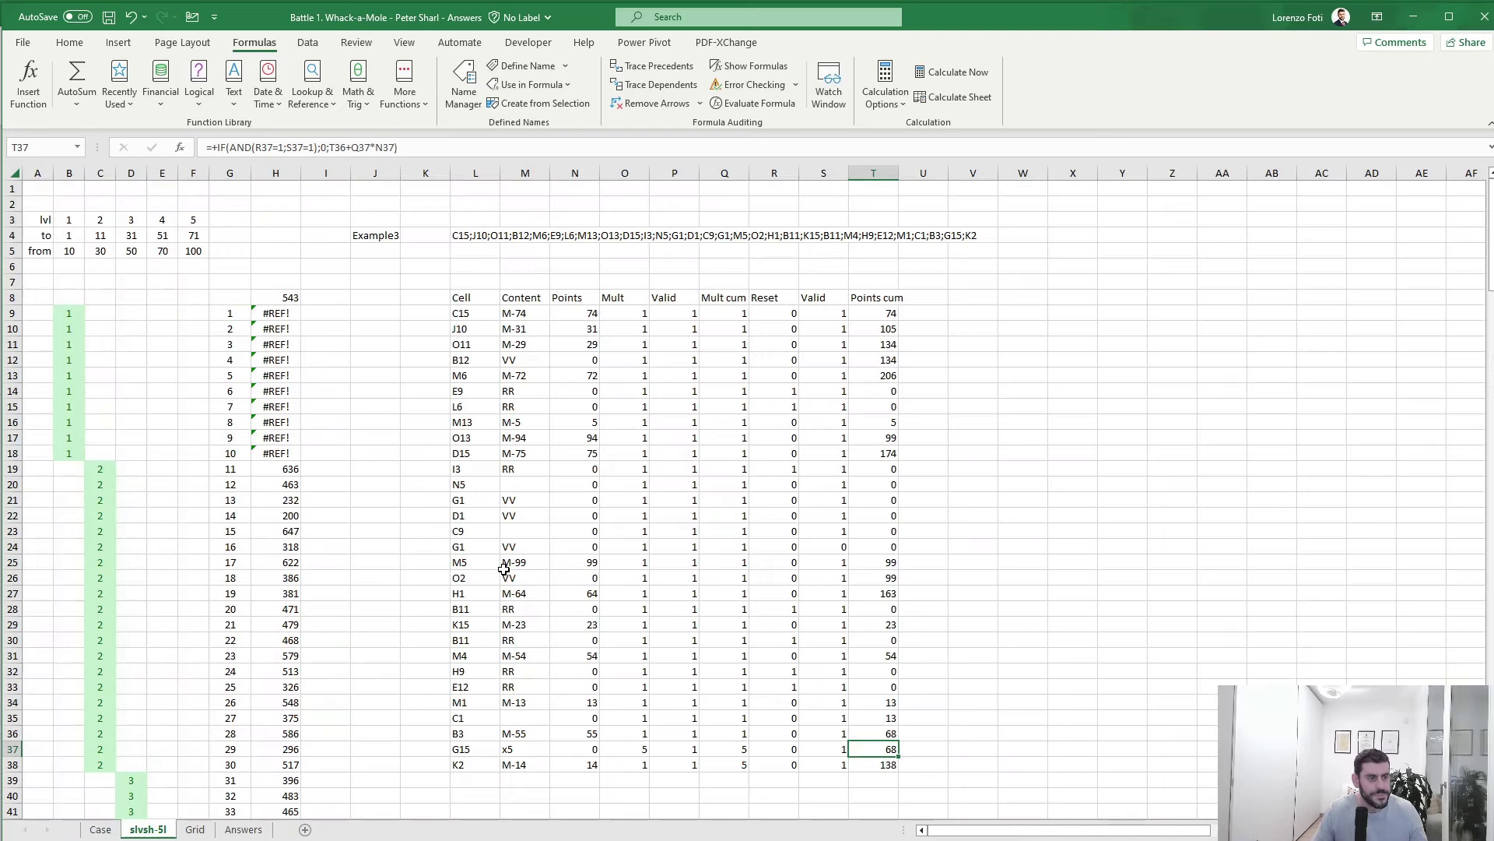
# - Set the total cell H8 to reference the final running total T38
pyautogui.click(294, 300)
pyautogui.write('+')
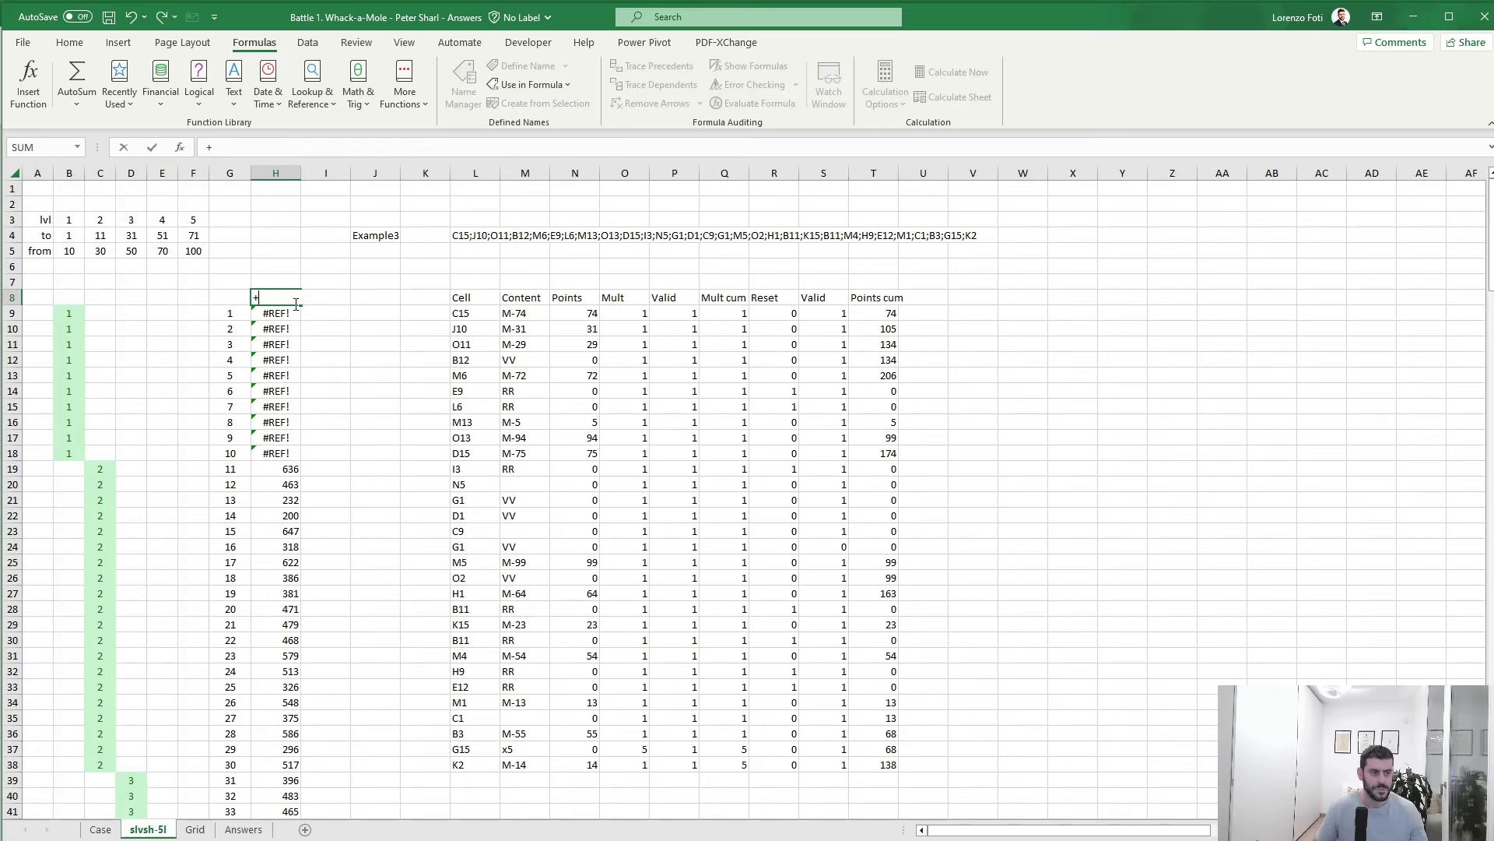
pyautogui.hotkey('ctrl', 'Right')
pyautogui.hotkey('ctrl', 'Right')
pyautogui.hotkey('ctrl', 'Down')
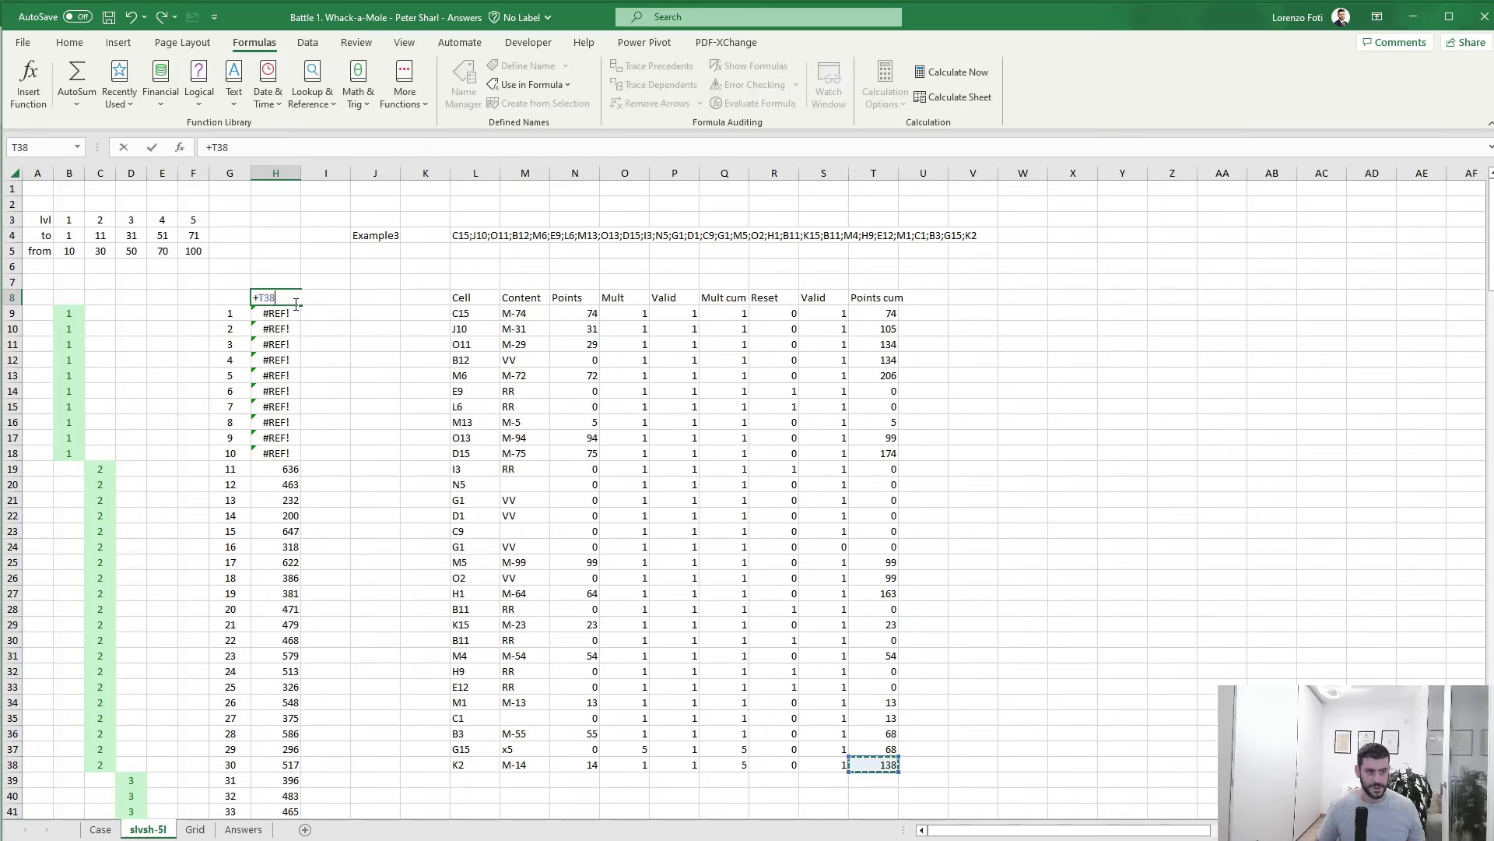
pyautogui.hotkey('ctrl', 'Return')
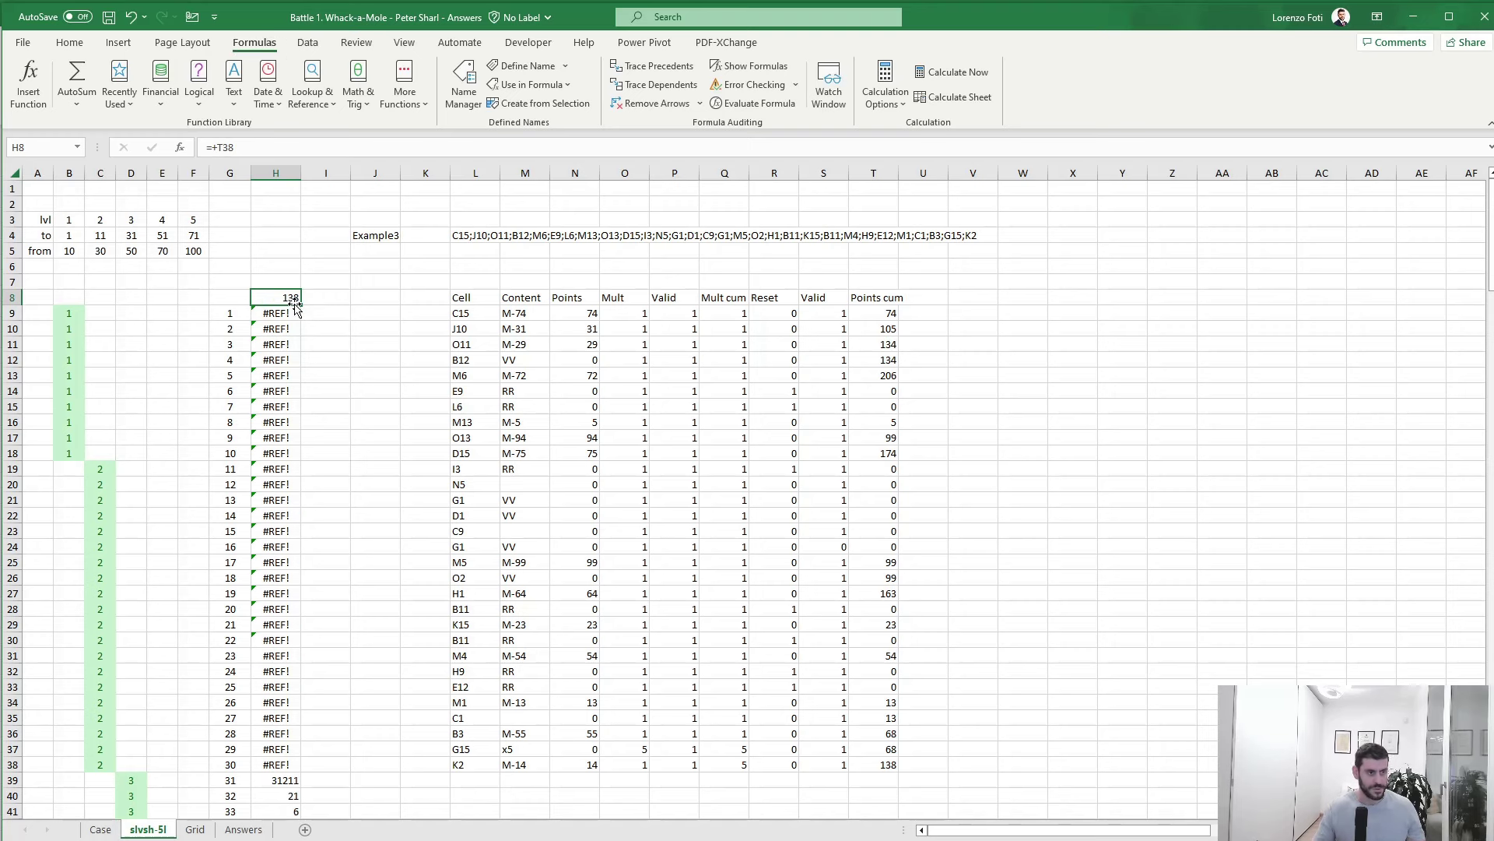
# - Paste the data table results H39:H58 as values into Case cell E107
pyautogui.scroll(-10, 294, 305)
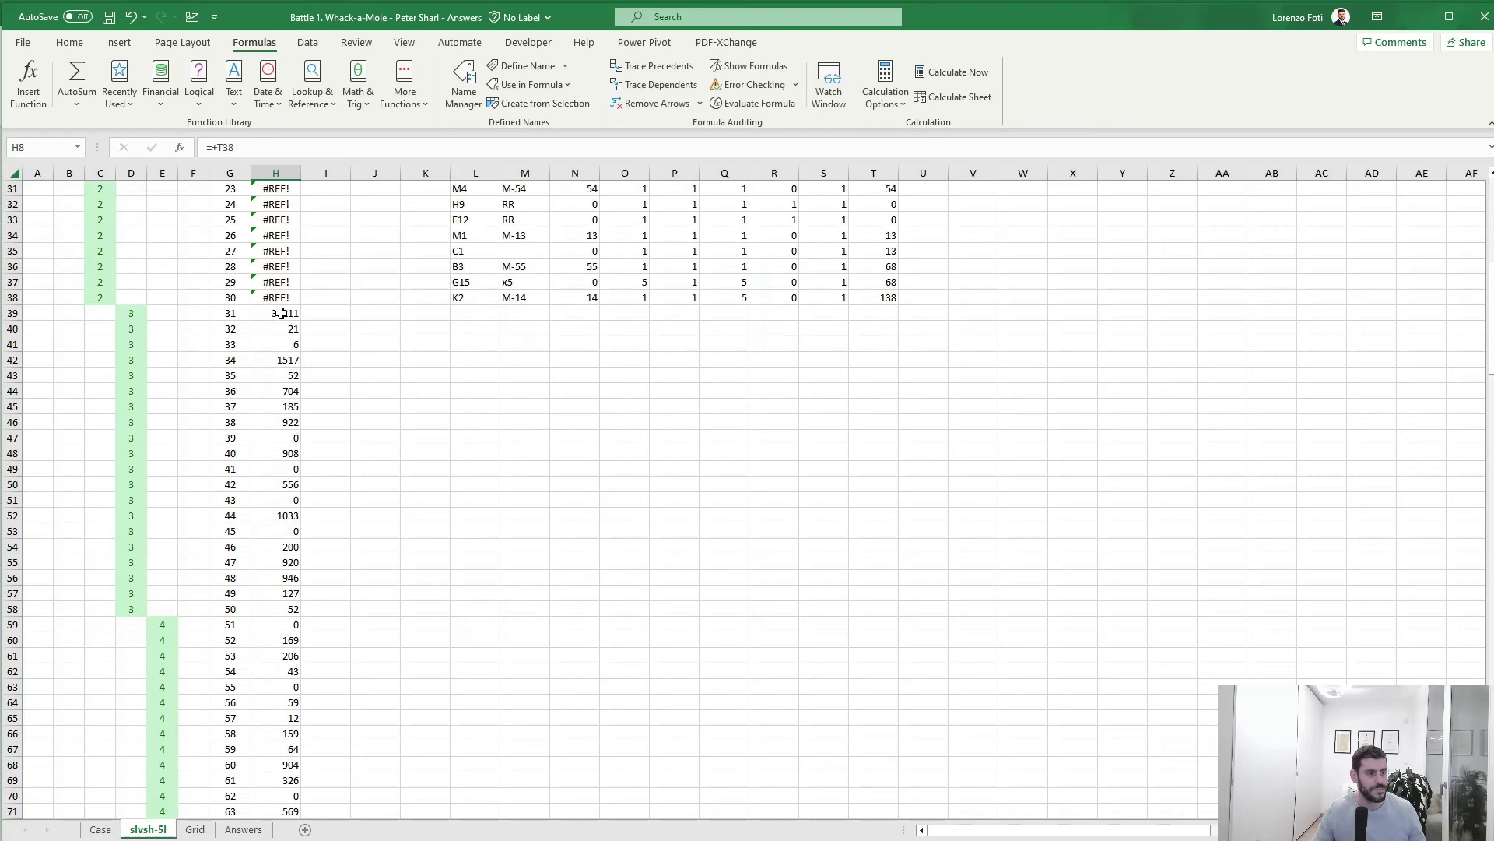
pyautogui.moveTo(281, 312); pyautogui.dragTo(277, 613)
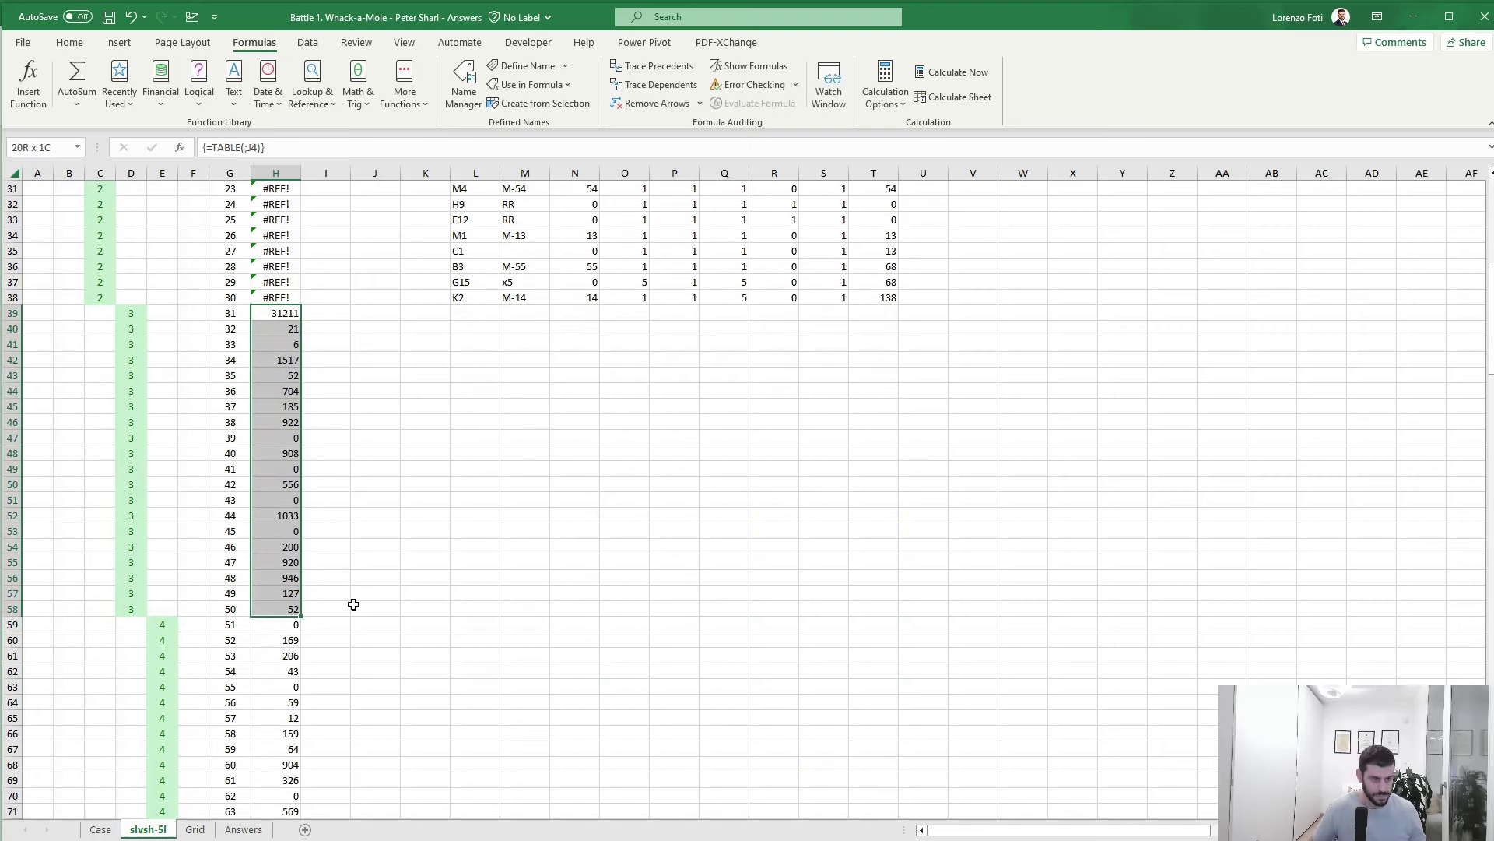
pyautogui.click(100, 828)
pyautogui.click(268, 504)
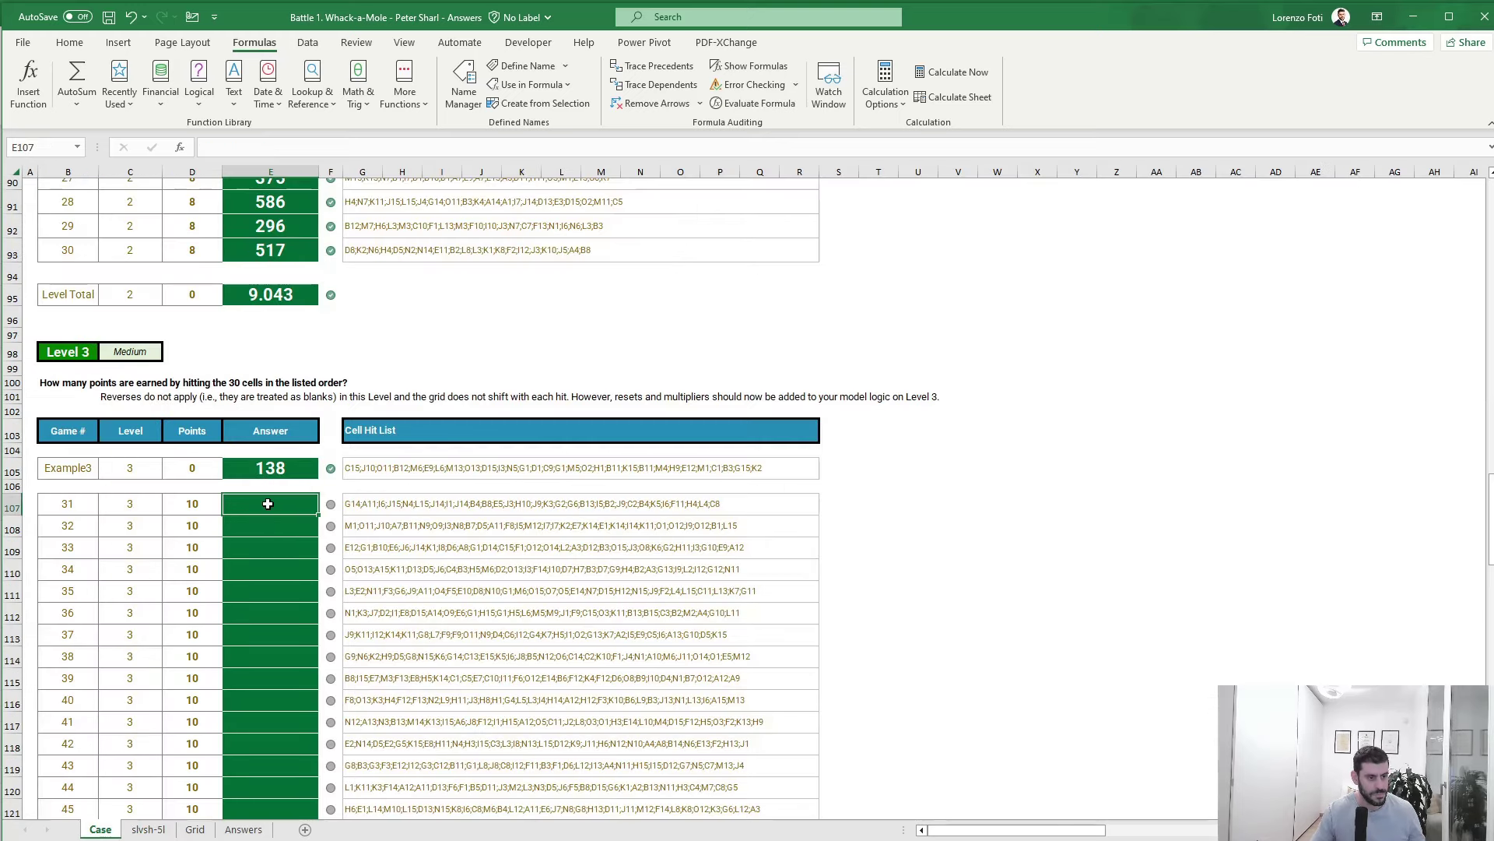
pyautogui.rightClick(268, 504)
pyautogui.click(336, 613)
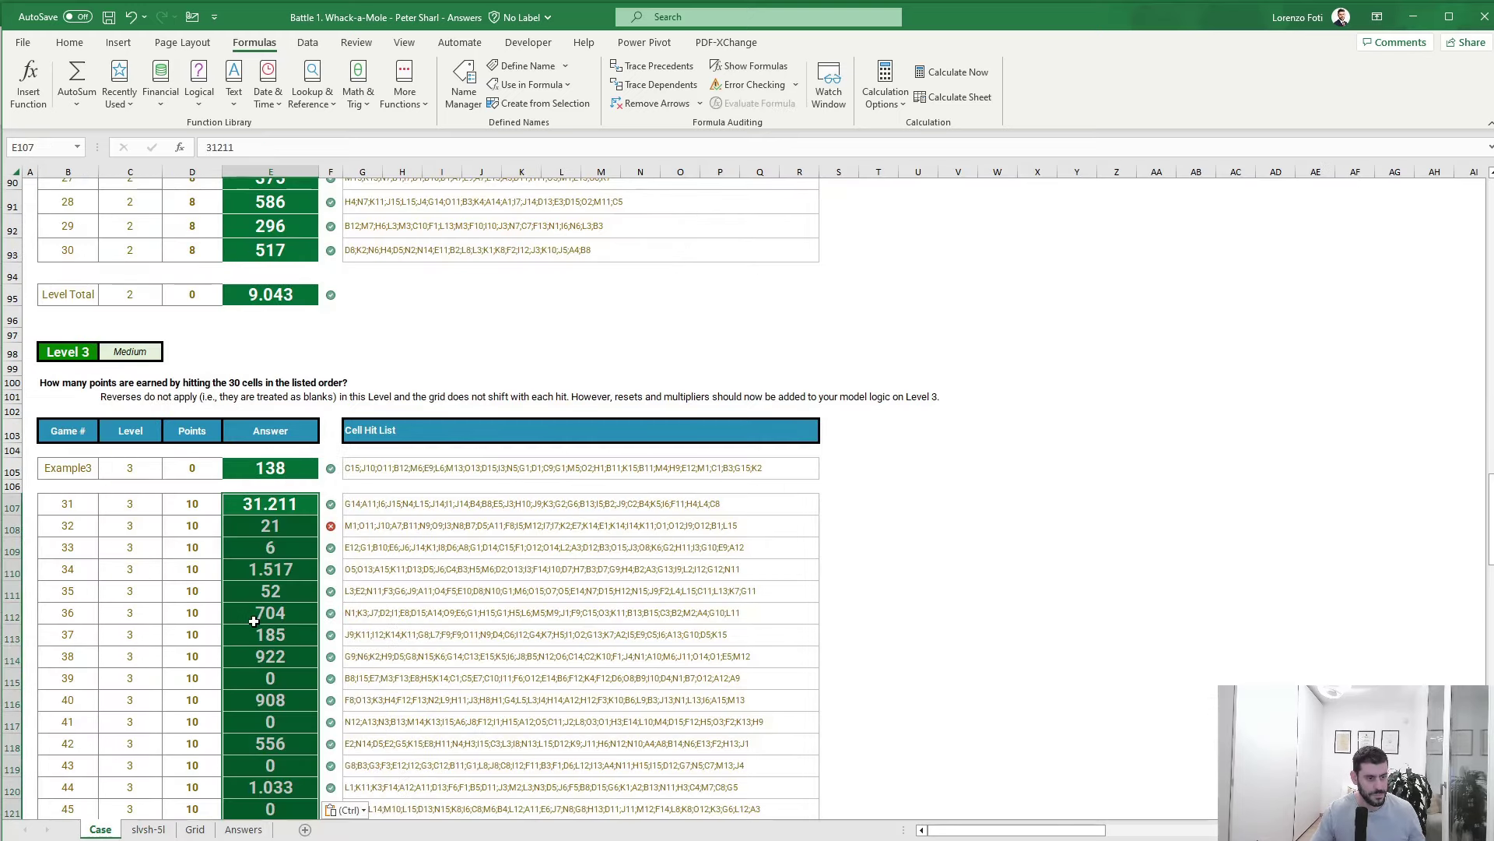
# - Check the pasted Level 3 answers, e.g. 31.211 for game 31, then return to slvsh-5l
pyautogui.scroll(-5, 254, 621)
pyautogui.scroll(4, 255, 617)
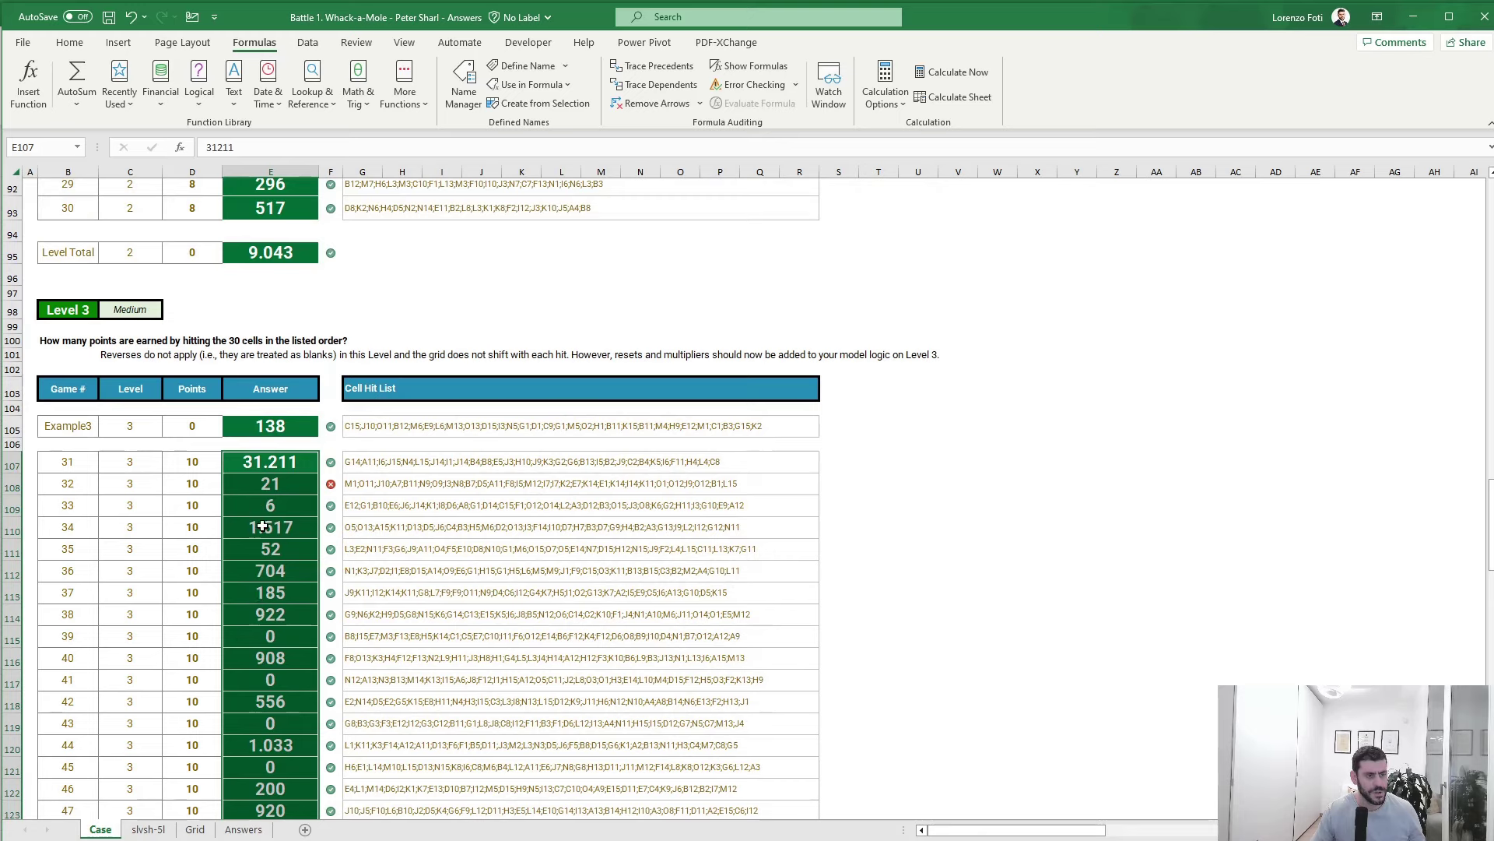
pyautogui.press('Down')
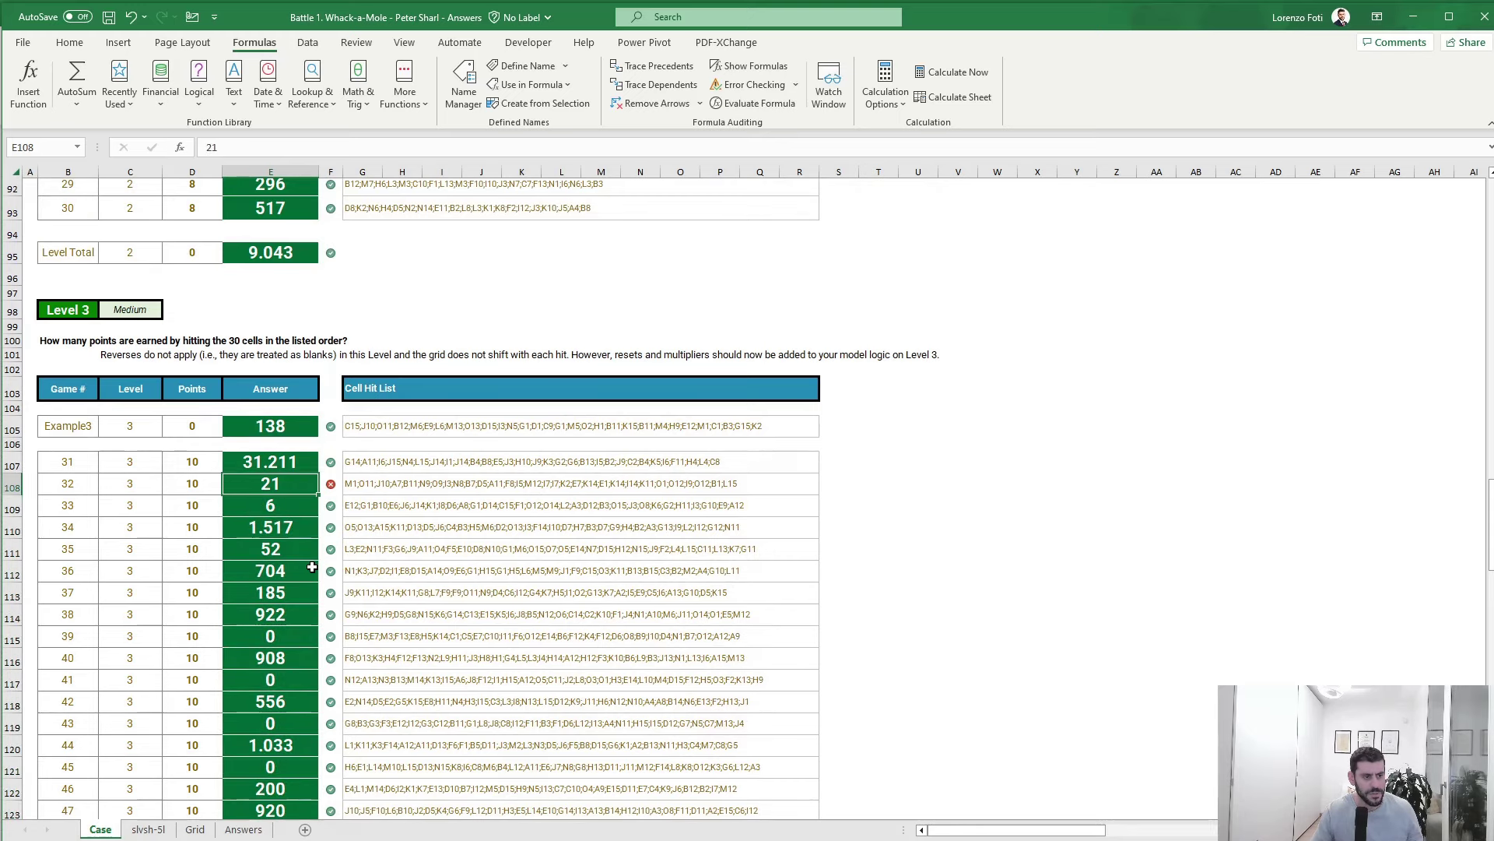
pyautogui.click(148, 829)
pyautogui.scroll(4, 360, 358)
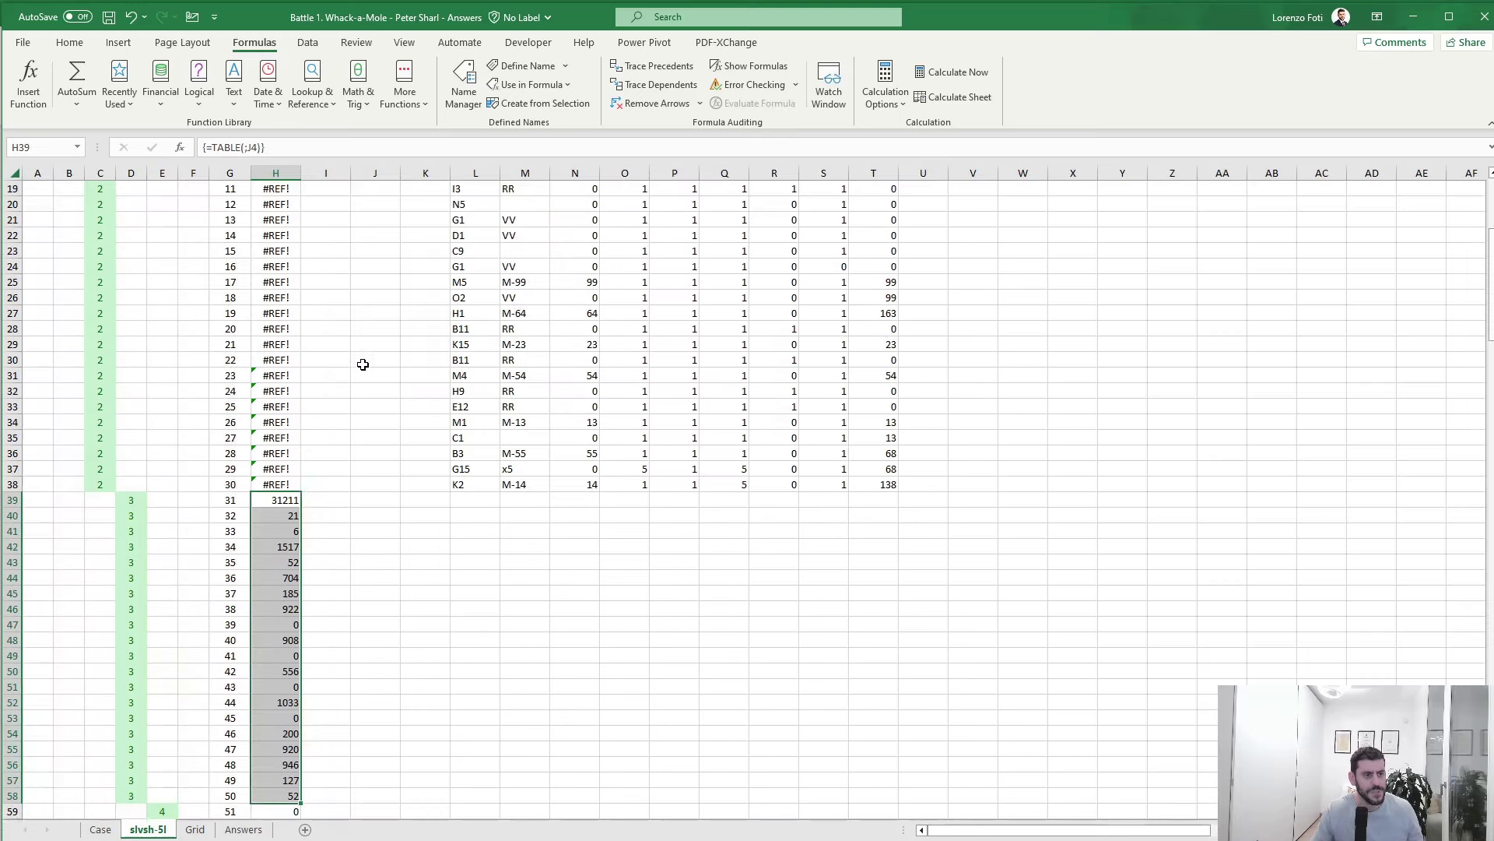
# - Enter 32 in J4 so the model runs game 32
pyautogui.click(366, 235)
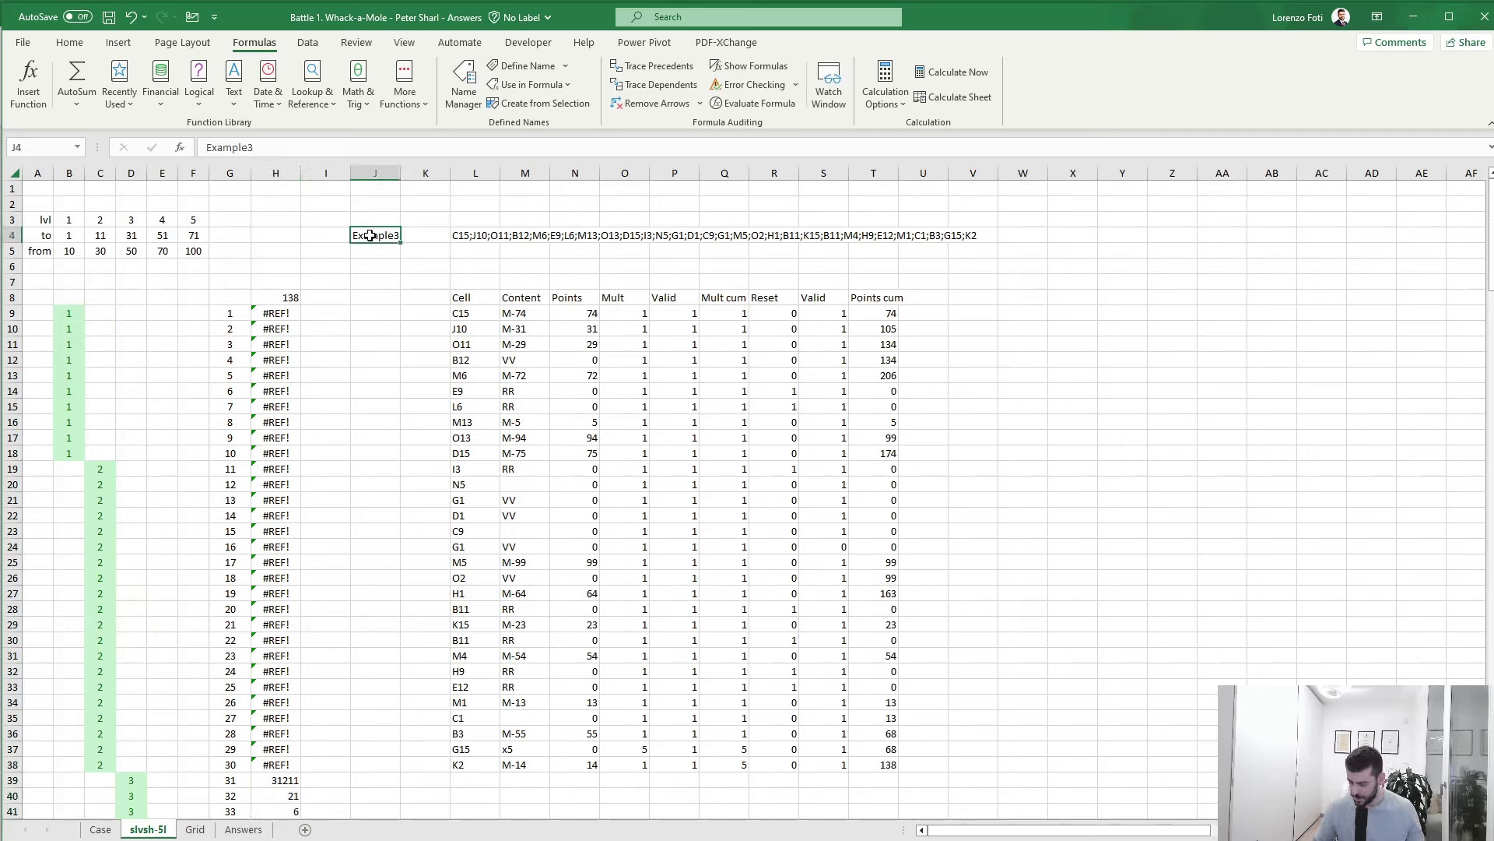
pyautogui.write('32')
pyautogui.press('Return')
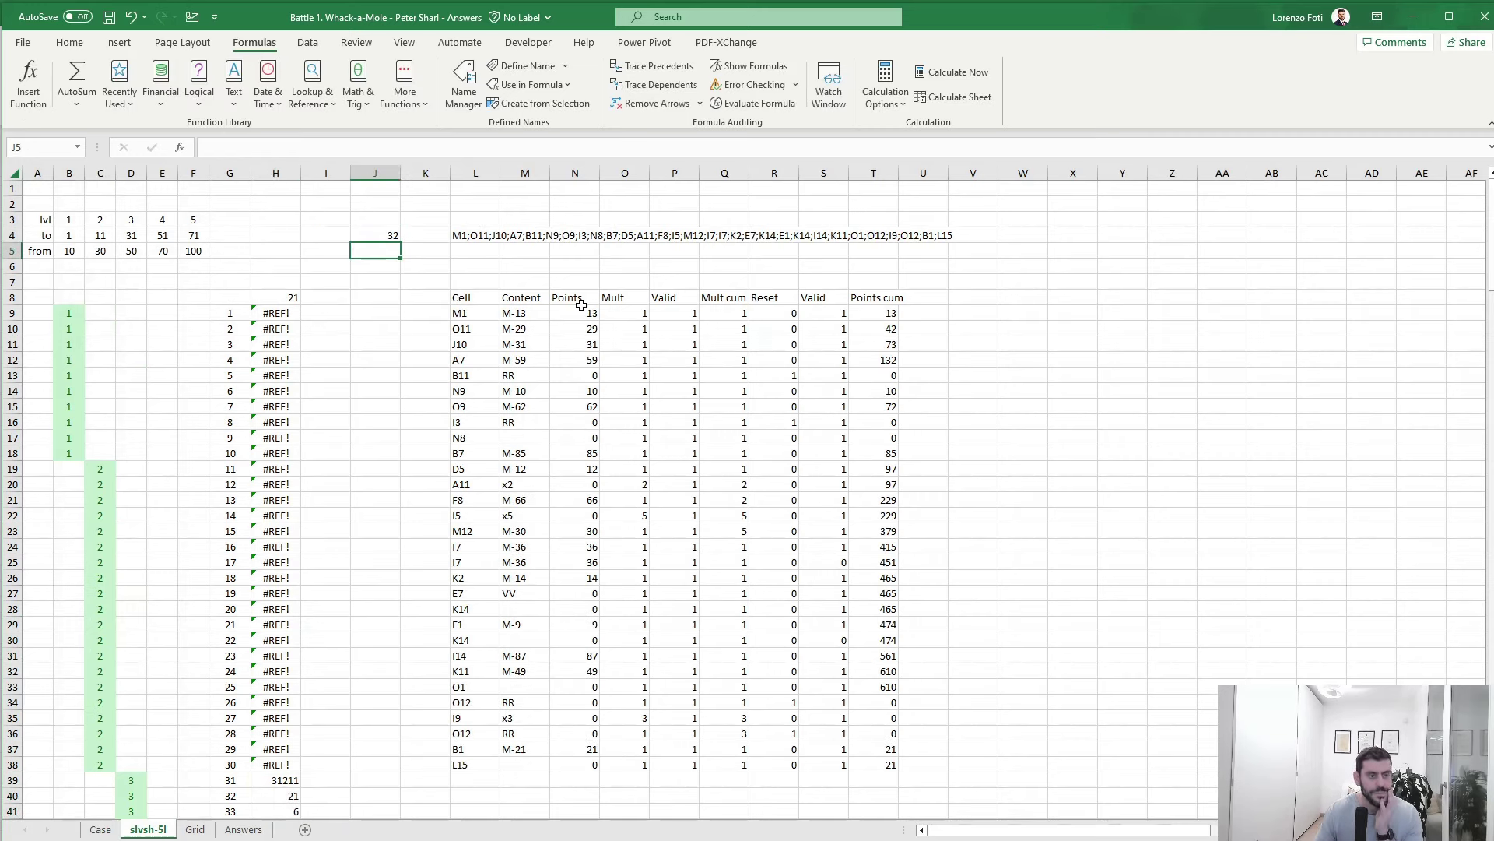
# - Review the helper formulas in rows 9–12, from Points cum in T9 to Points
pyautogui.click(893, 314)
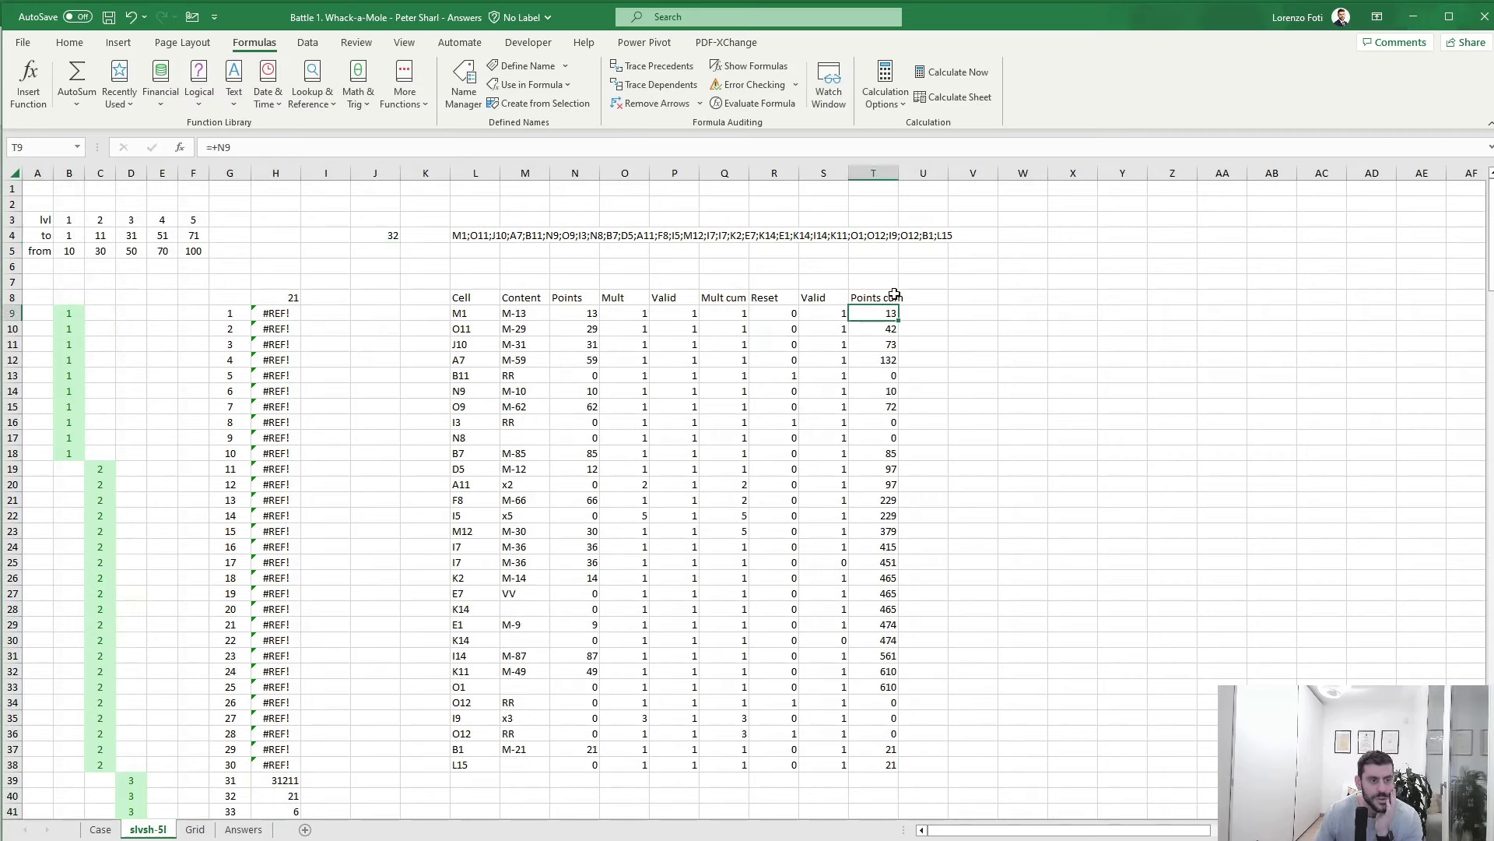
pyautogui.press('Left')
pyautogui.press('Left')
pyautogui.press('Left')
pyautogui.press('Left')
pyautogui.press('Left')
pyautogui.press('Left')
pyautogui.press('Down')
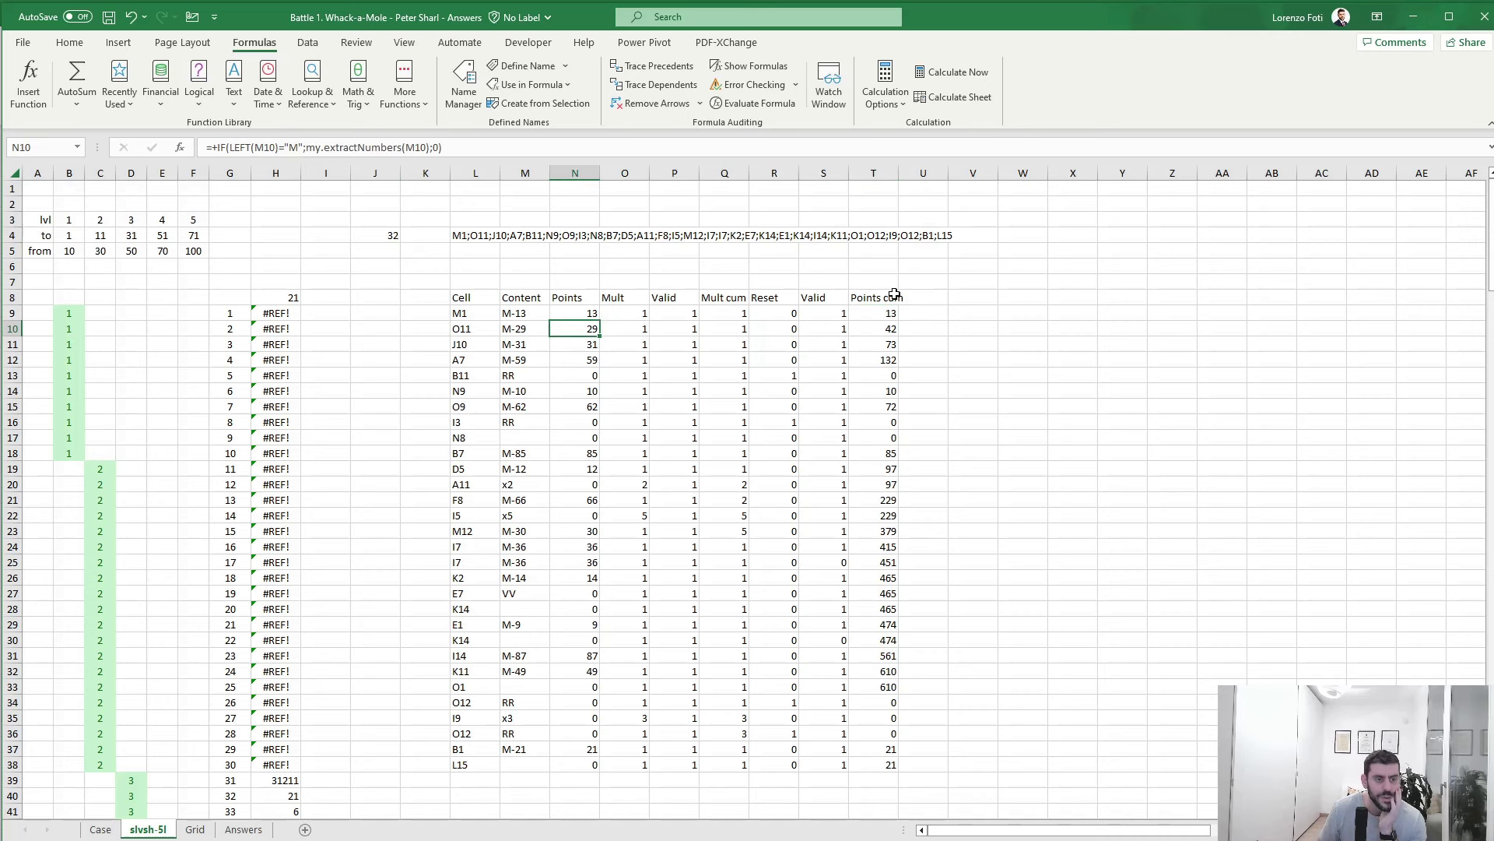
pyautogui.press('Right')
pyautogui.press('Right')
pyautogui.press('Right')
pyautogui.press('Right')
pyautogui.press('Right')
pyautogui.press('Left')
pyautogui.press('Left')
pyautogui.press('Left')
pyautogui.press('Left')
pyautogui.press('Left')
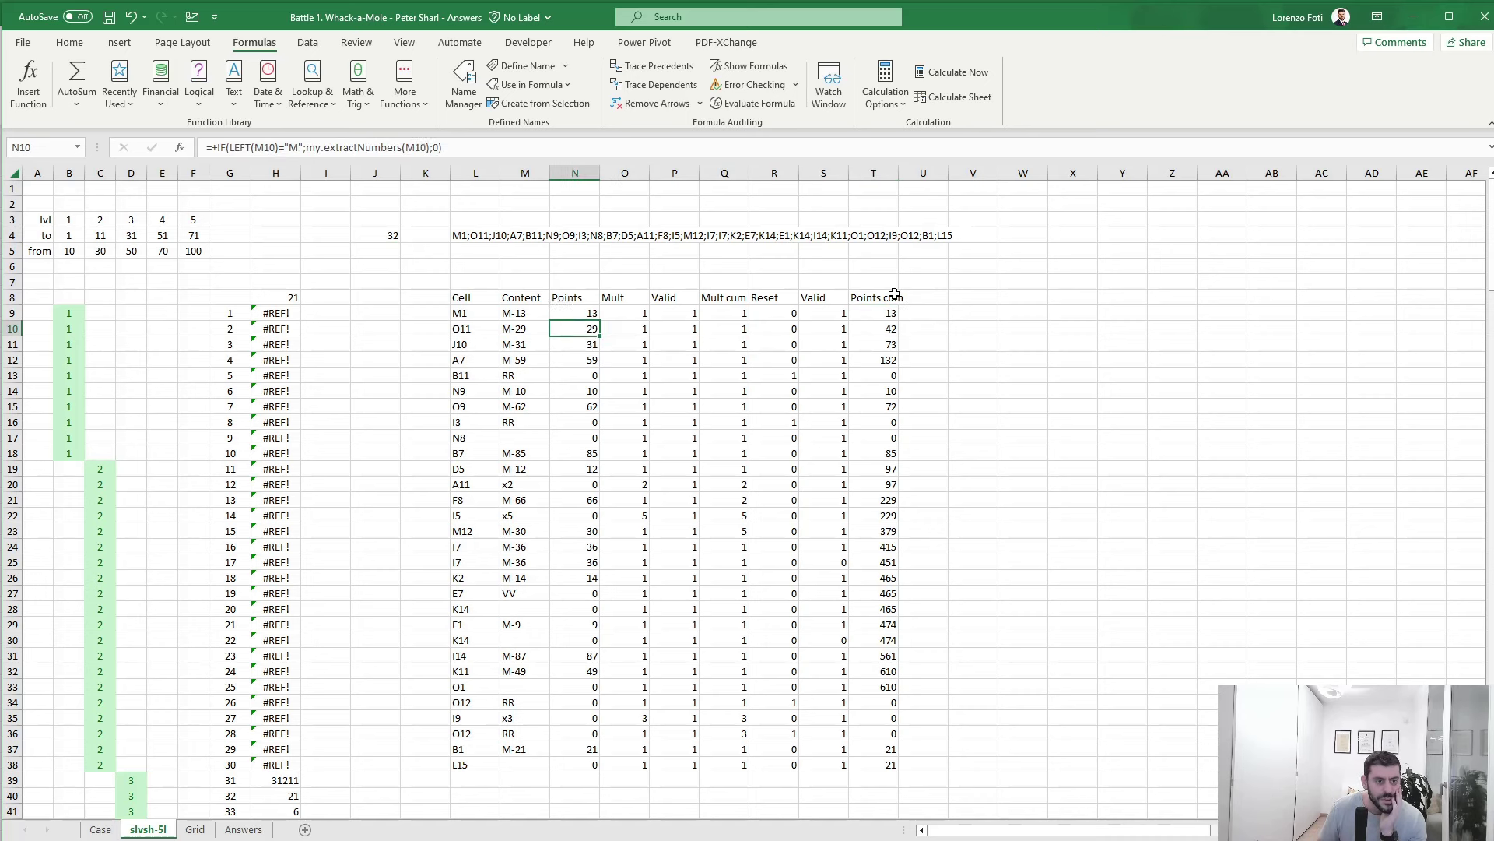
pyautogui.press('Down')
pyautogui.press('Right')
pyautogui.press('Right')
pyautogui.press('Left')
pyautogui.press('Left')
pyautogui.press('Down')
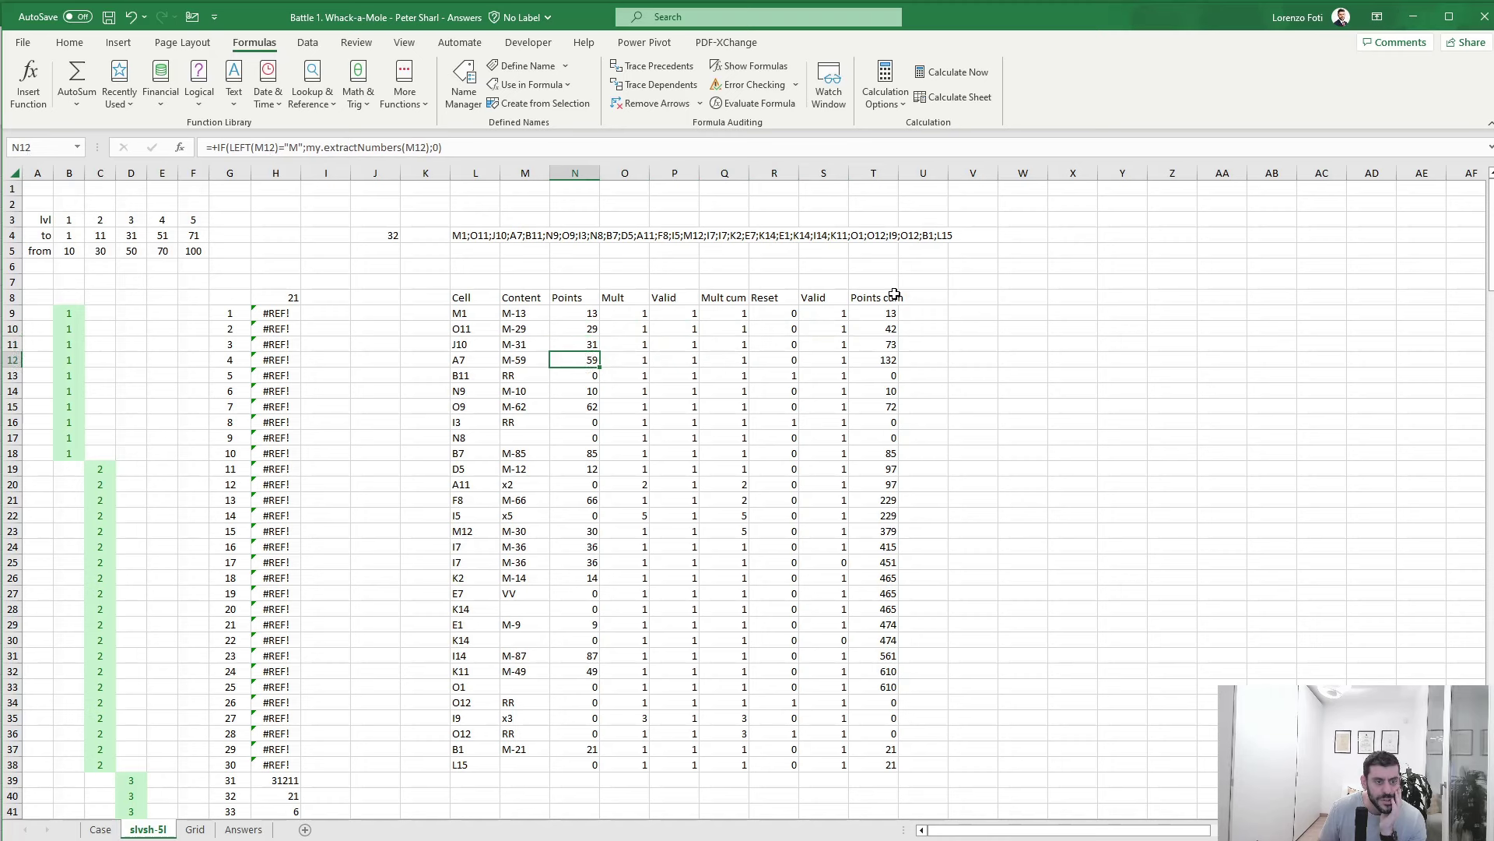
pyautogui.press('Right')
pyautogui.press('Right')
pyautogui.press('Left')
pyautogui.press('Left')
pyautogui.press('Left')
pyautogui.press('Down')
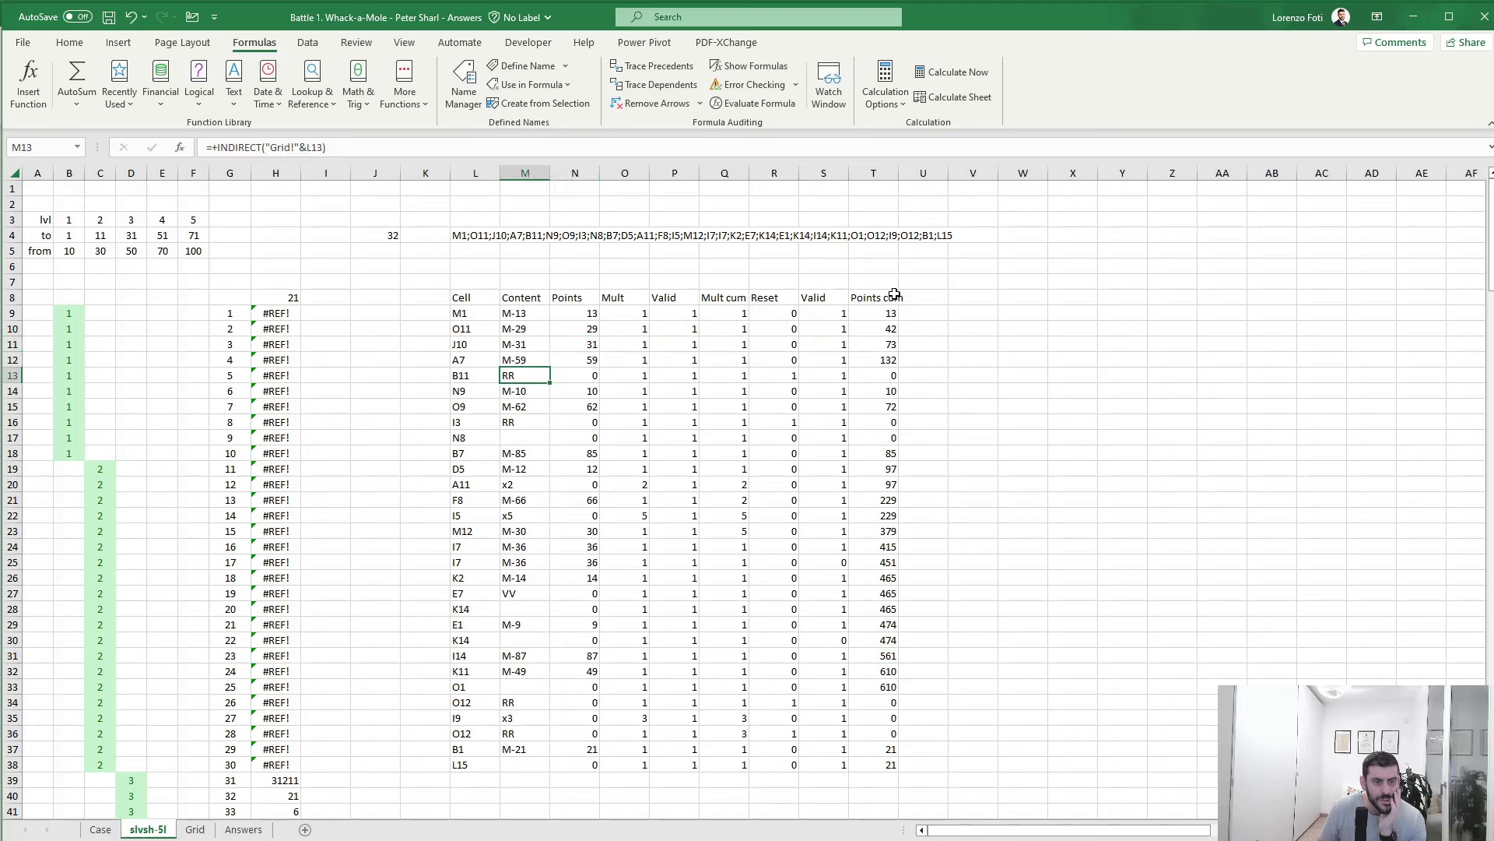
pyautogui.press('Right')
pyautogui.press('Right')
pyautogui.press('Right')
pyautogui.press('Right')
pyautogui.press('Right')
pyautogui.press('Right')
pyautogui.press('Right')
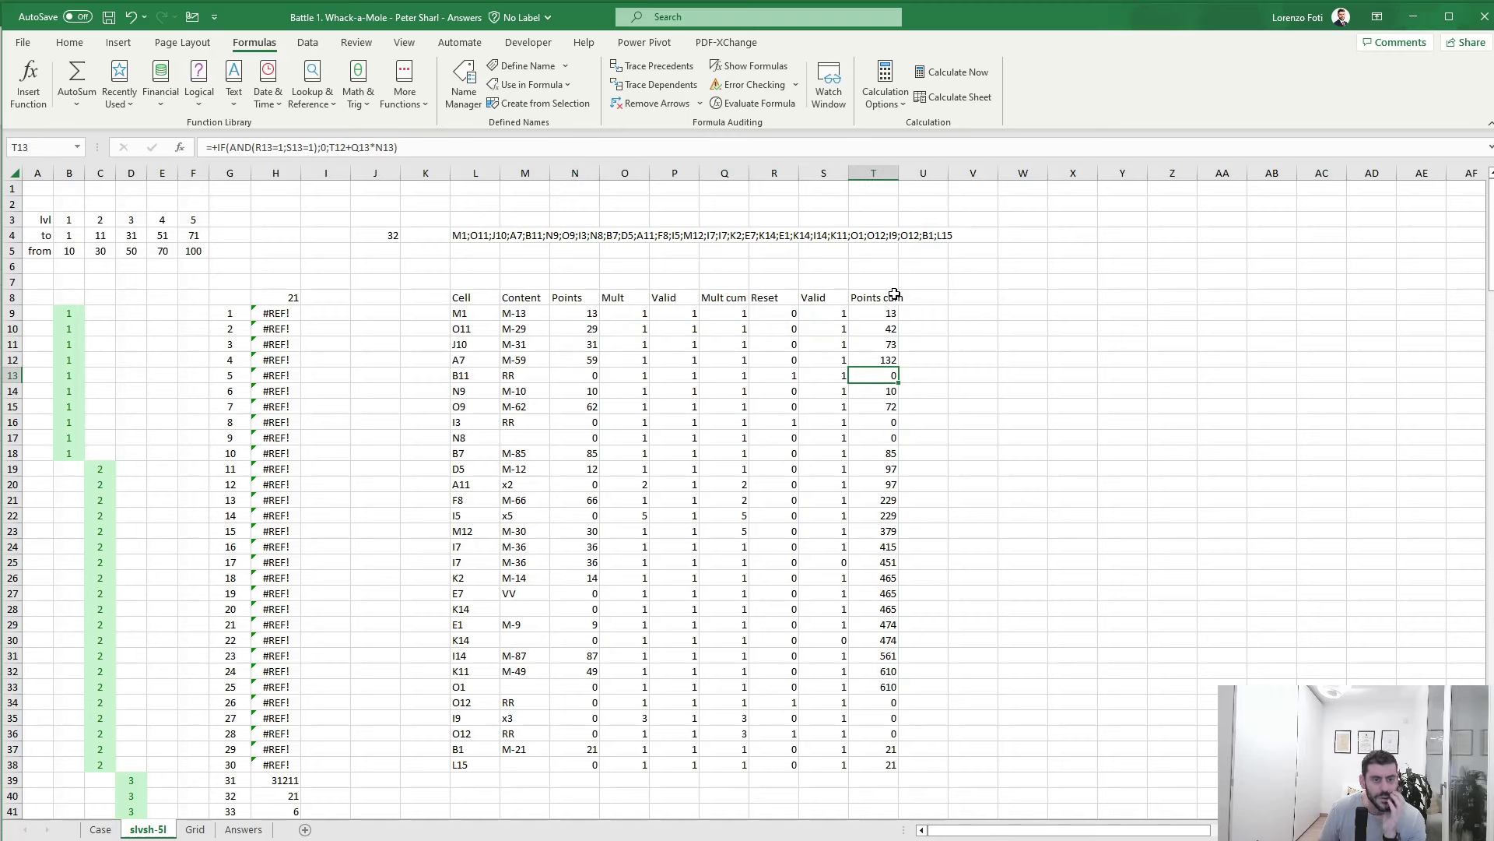
# - Check the Points cum results for rows 15–16 and the Content lookups down to row 36
pyautogui.press('Down')
pyautogui.press('Down')
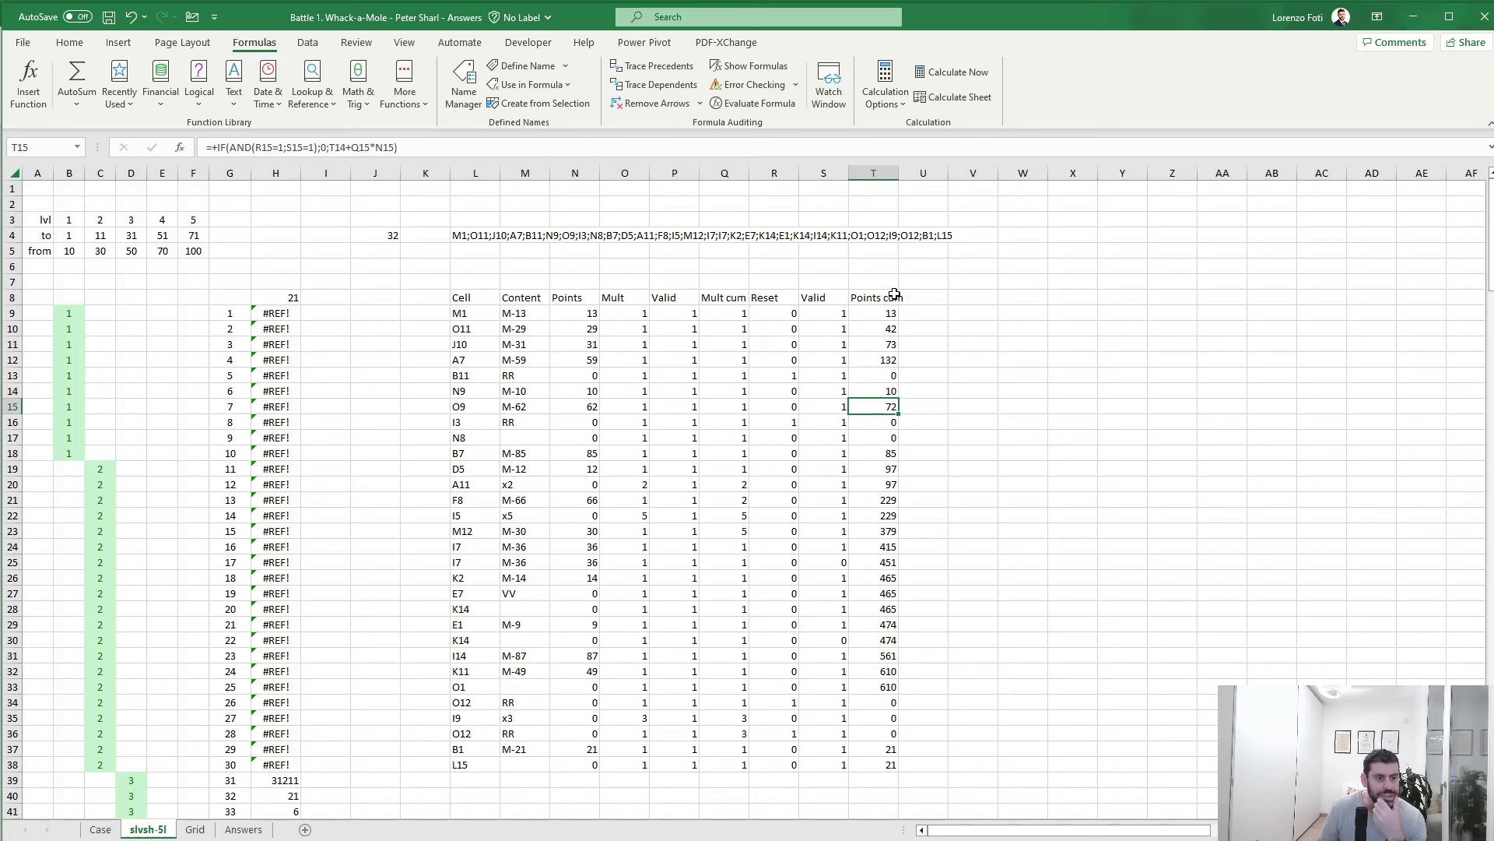
pyautogui.press('Down')
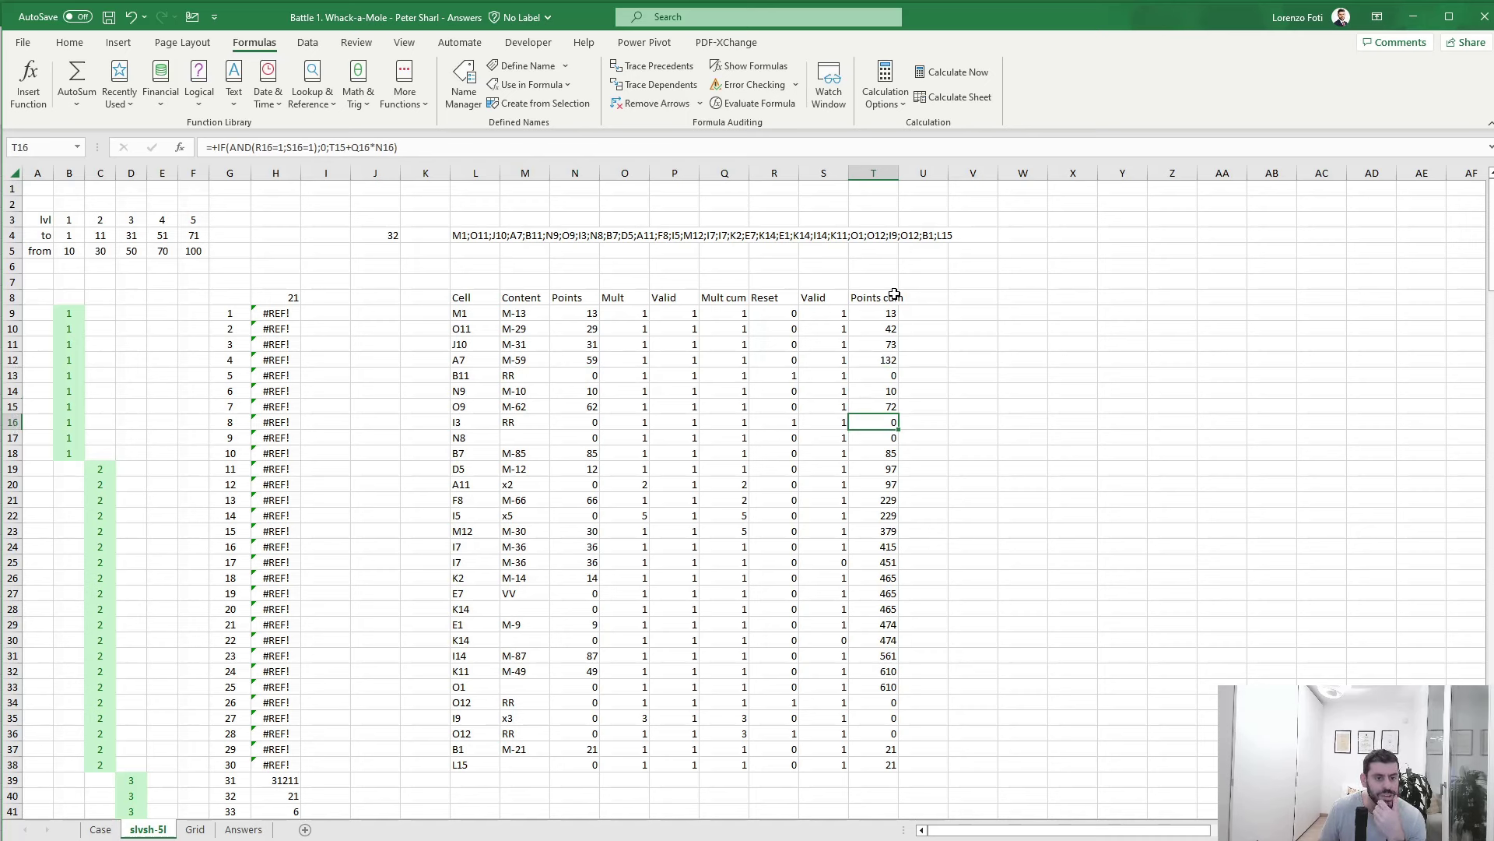
pyautogui.press('Left')
pyautogui.press('Left')
pyautogui.press('Left')
pyautogui.press('Left')
pyautogui.press('Left')
pyautogui.press('Left')
pyautogui.press('Left')
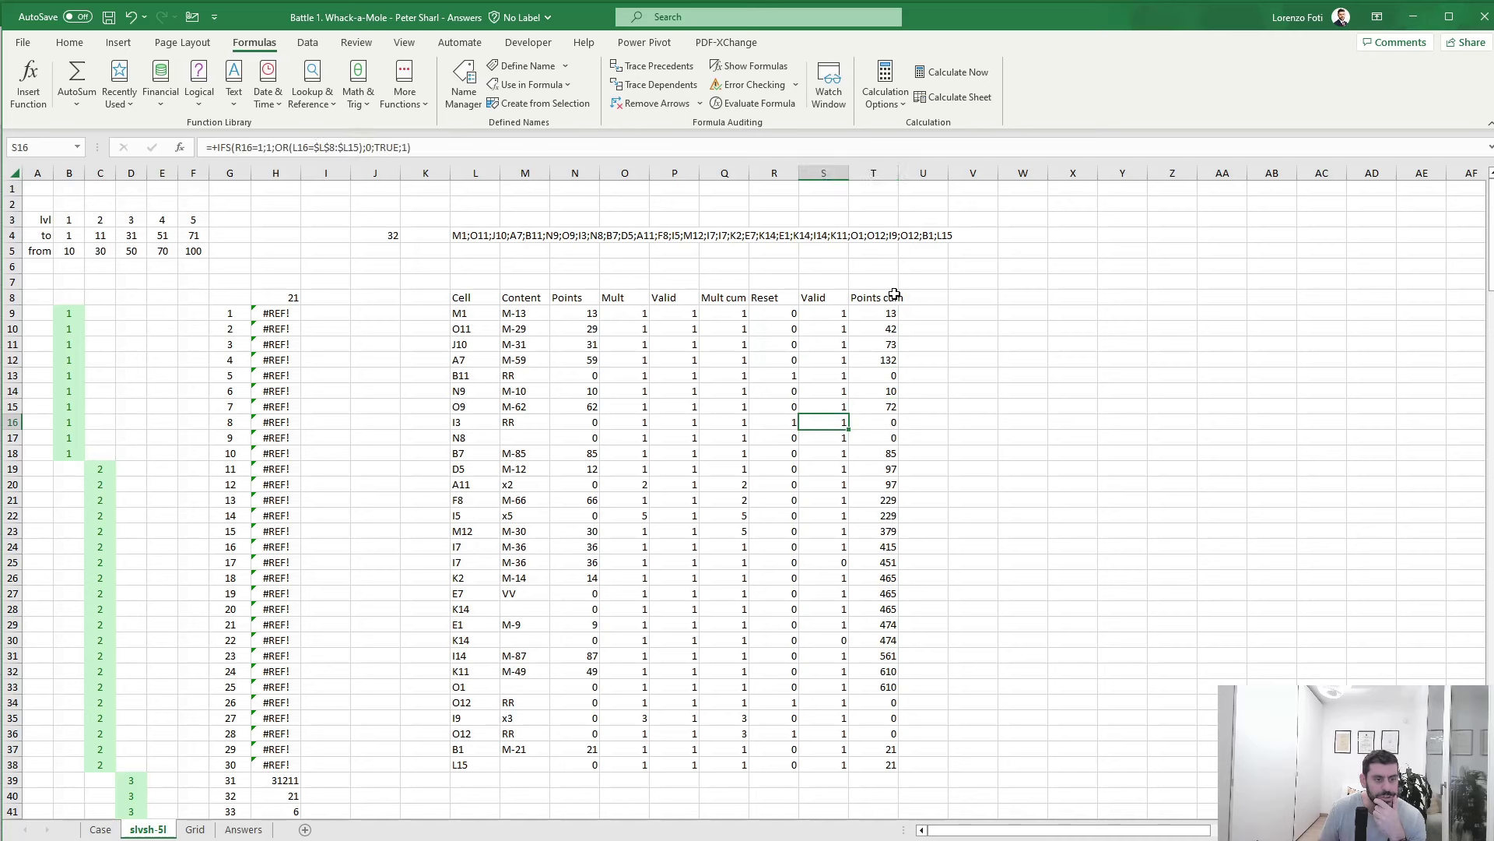
pyautogui.press('Down')
pyautogui.press('Down')
pyautogui.press('Down')
pyautogui.press('Down')
pyautogui.press('Down')
pyautogui.press('Down')
pyautogui.press('Down')
pyautogui.press('Down')
pyautogui.press('Down')
pyautogui.press('Down')
pyautogui.press('Down')
pyautogui.press('Down')
pyautogui.press('Down')
pyautogui.press('Down')
pyautogui.press('Down')
pyautogui.press('Down')
pyautogui.press('Down')
pyautogui.press('Down')
pyautogui.press('Down')
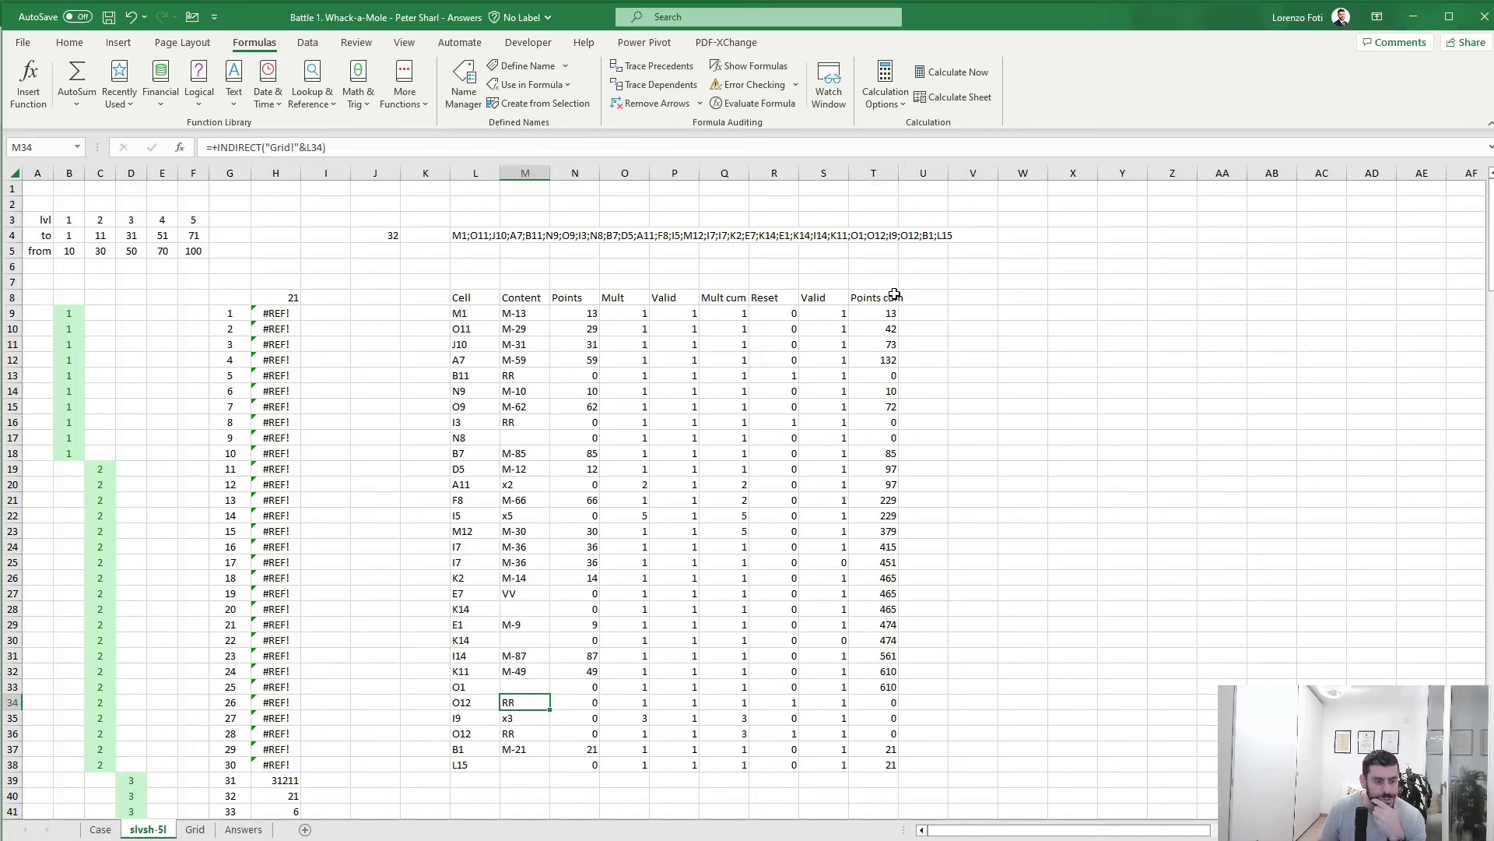
pyautogui.press('Down')
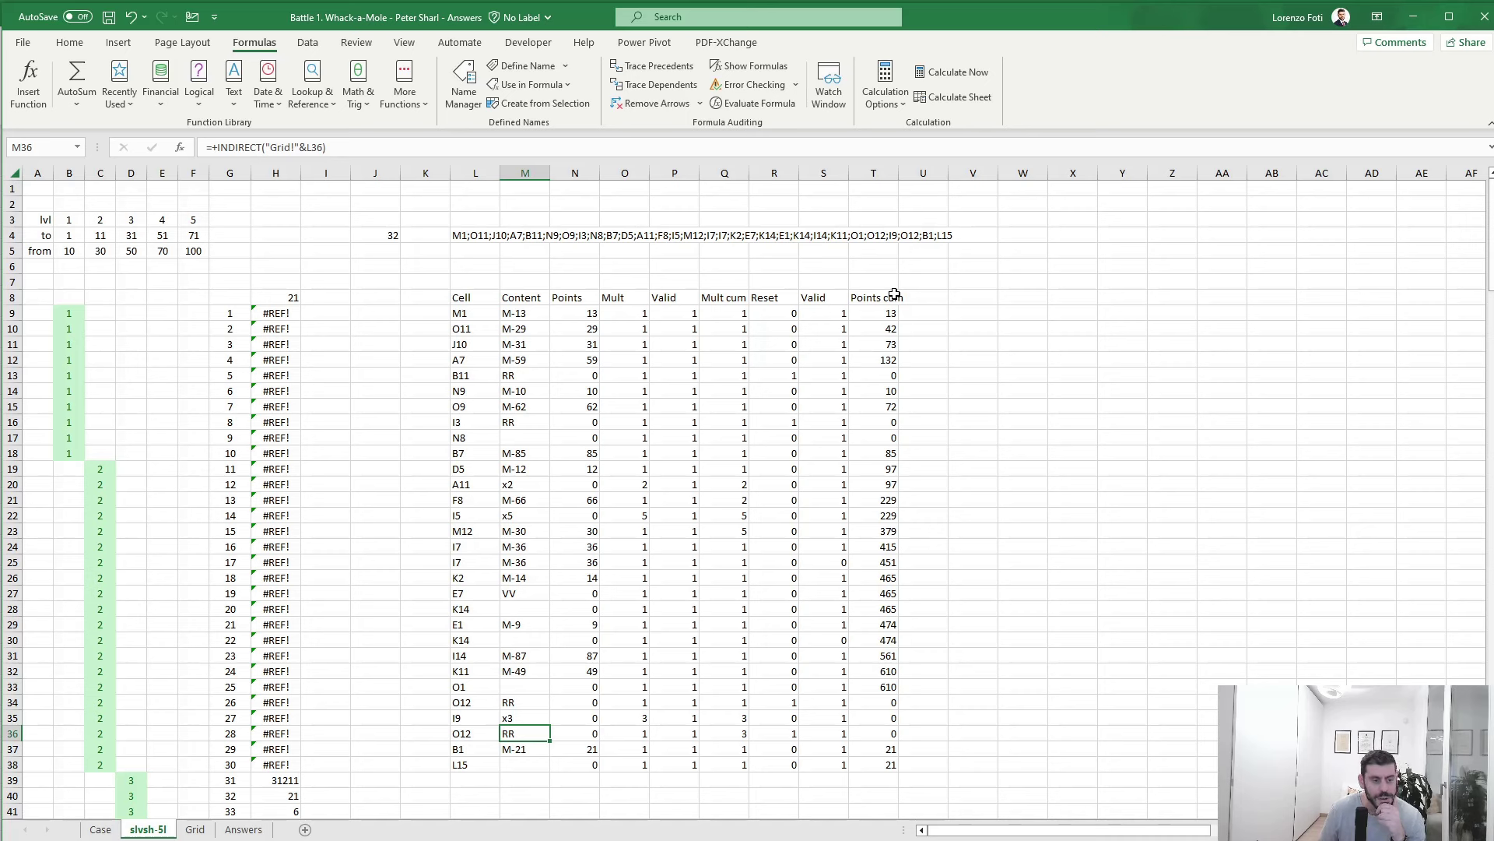
# - Inspect the L34 cell-list split formula and open S36's IFS Valid formula for editing
pyautogui.click(528, 764)
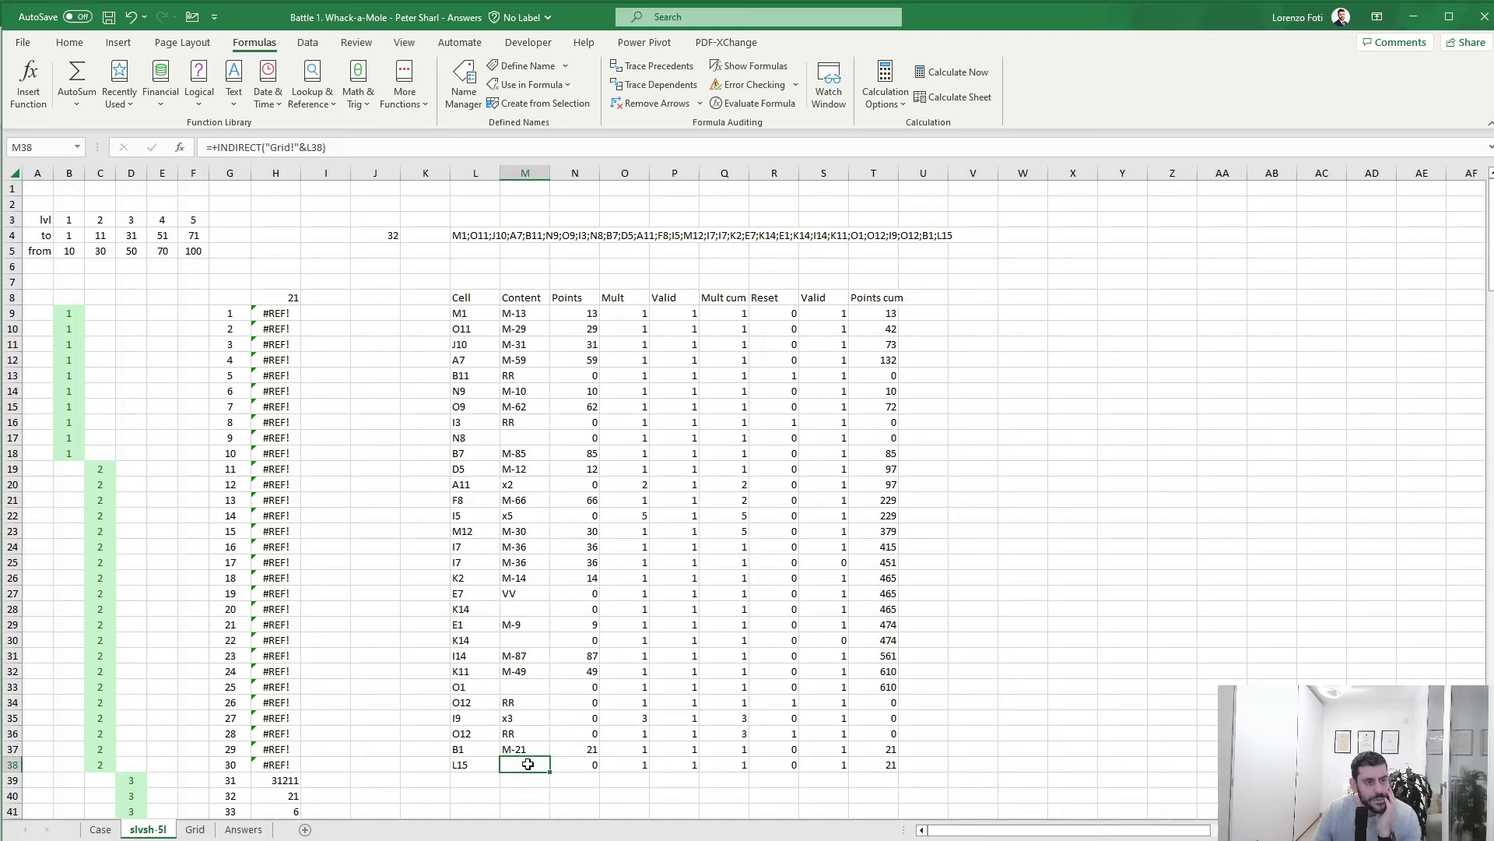
pyautogui.click(467, 704)
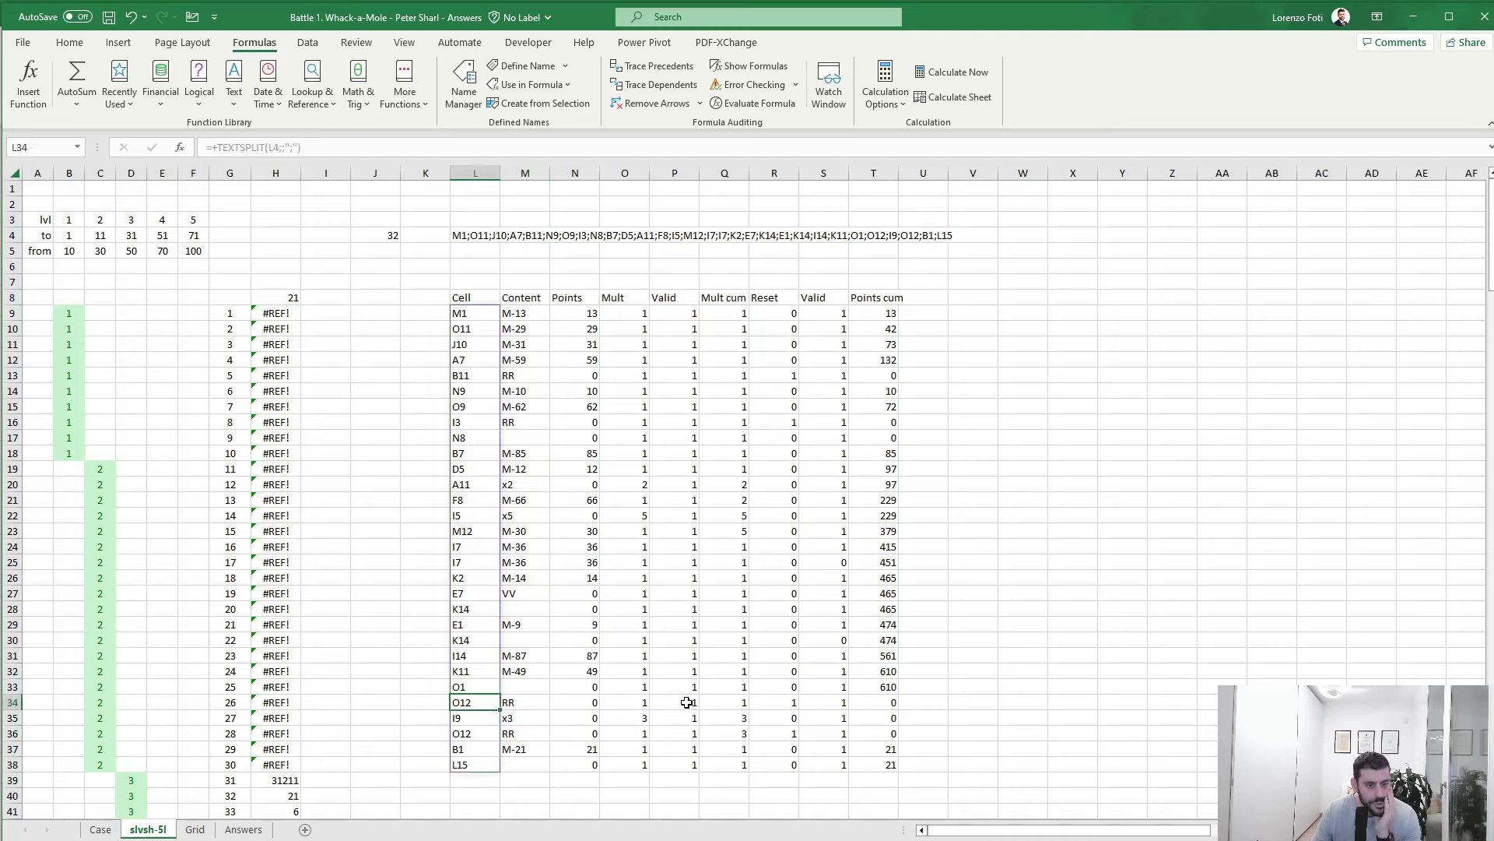
pyautogui.press('Right')
pyautogui.press('Right')
pyautogui.press('Right')
pyautogui.press('Right')
pyautogui.press('Right')
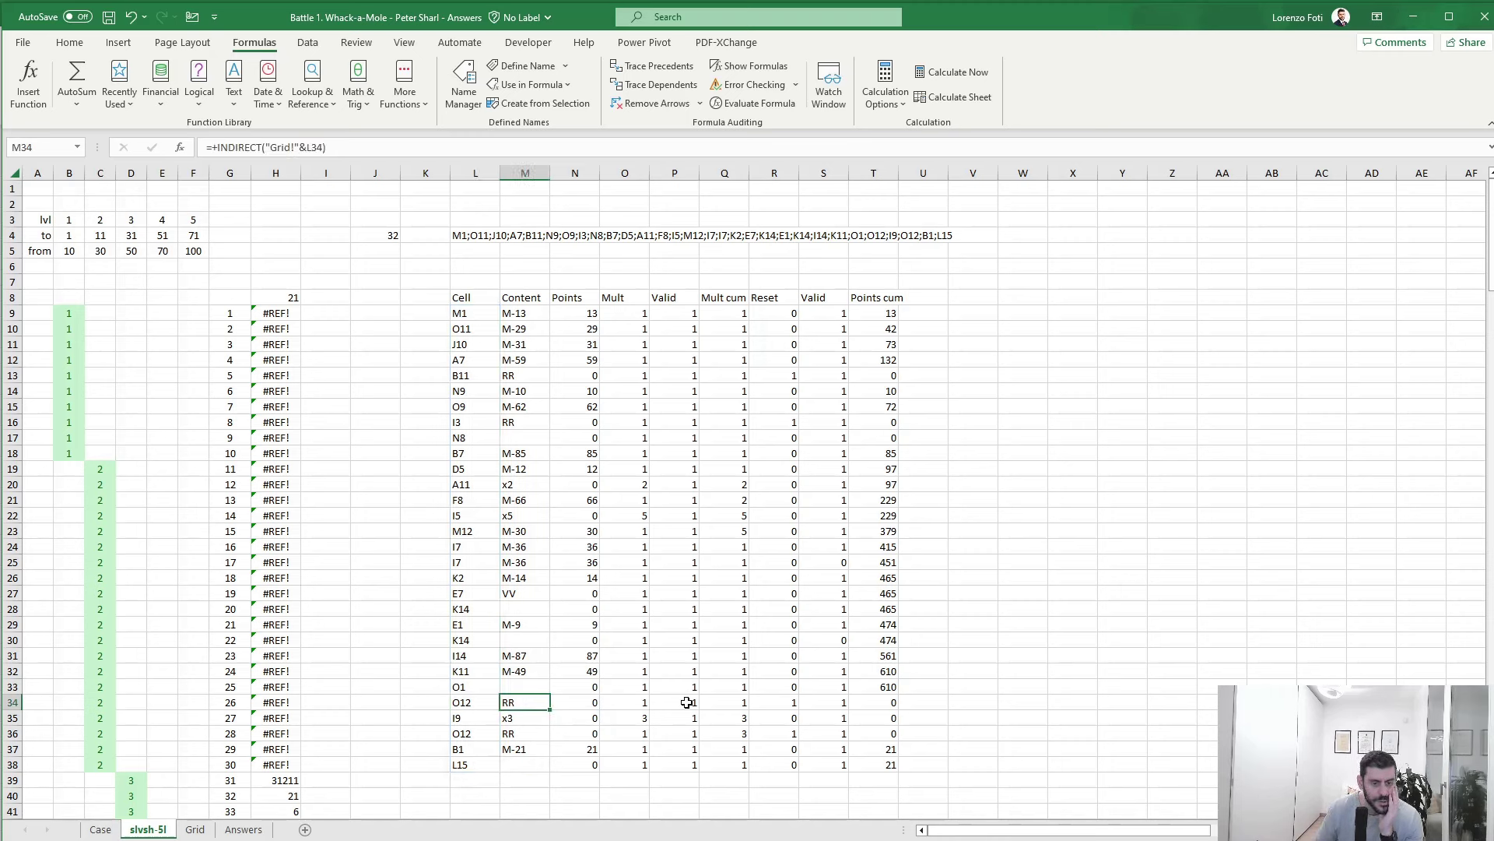
pyautogui.press('Right')
pyautogui.press('Right')
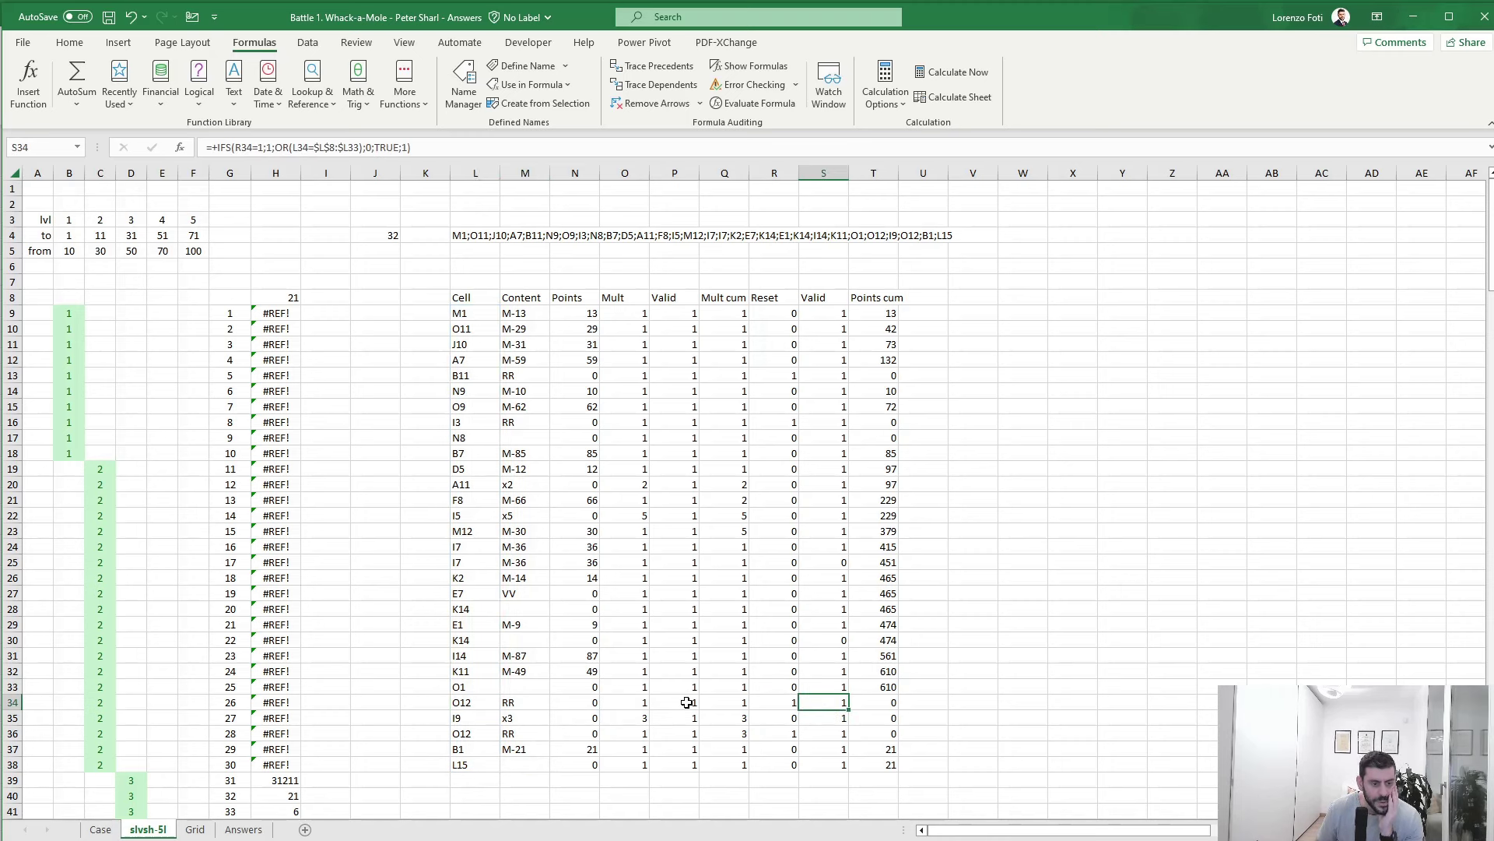
pyautogui.press('Down')
pyautogui.press('Down')
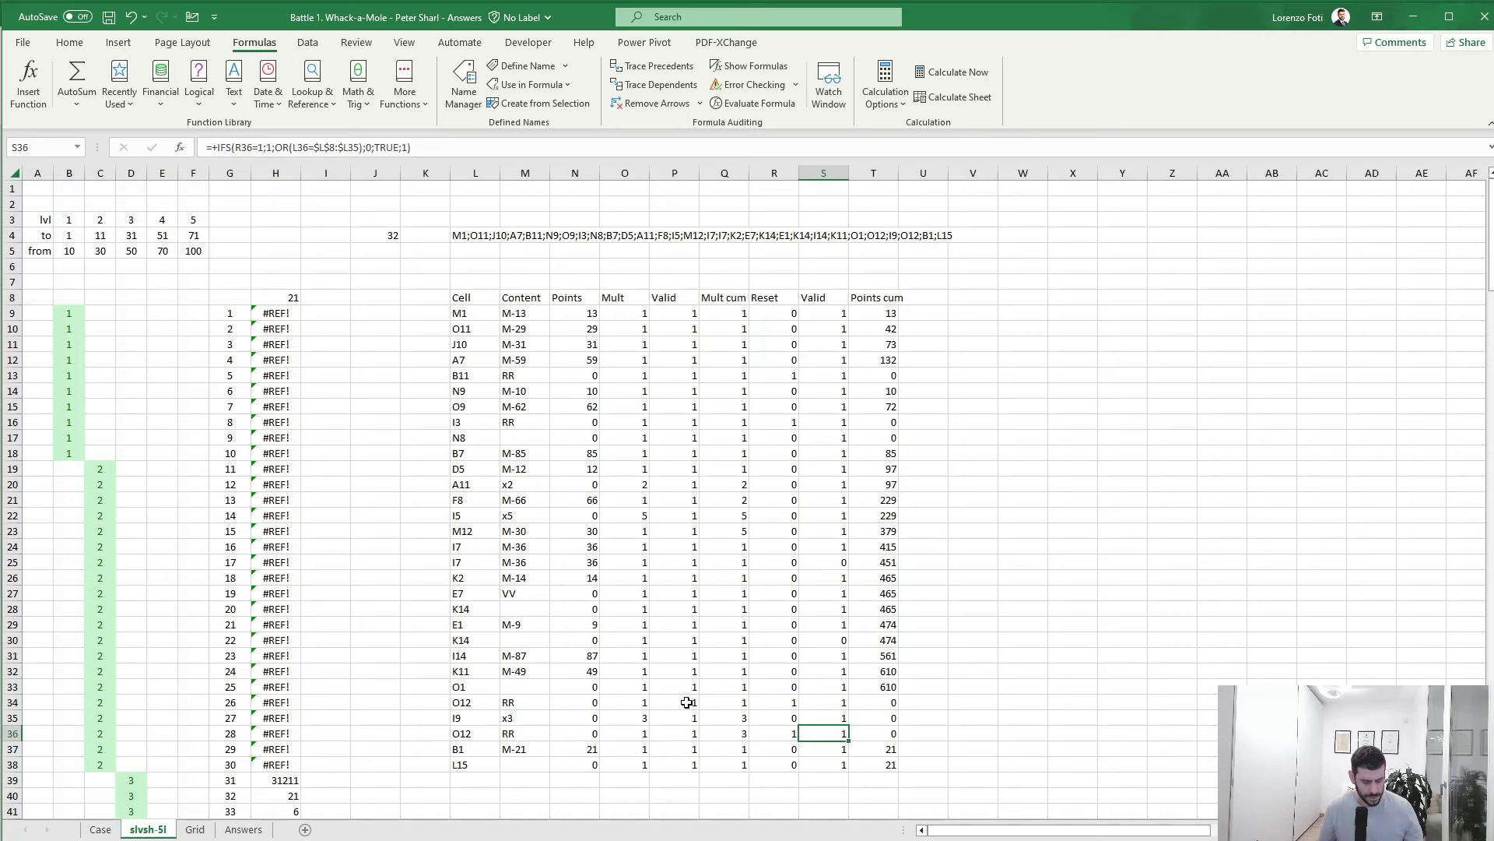
pyautogui.press('F2')
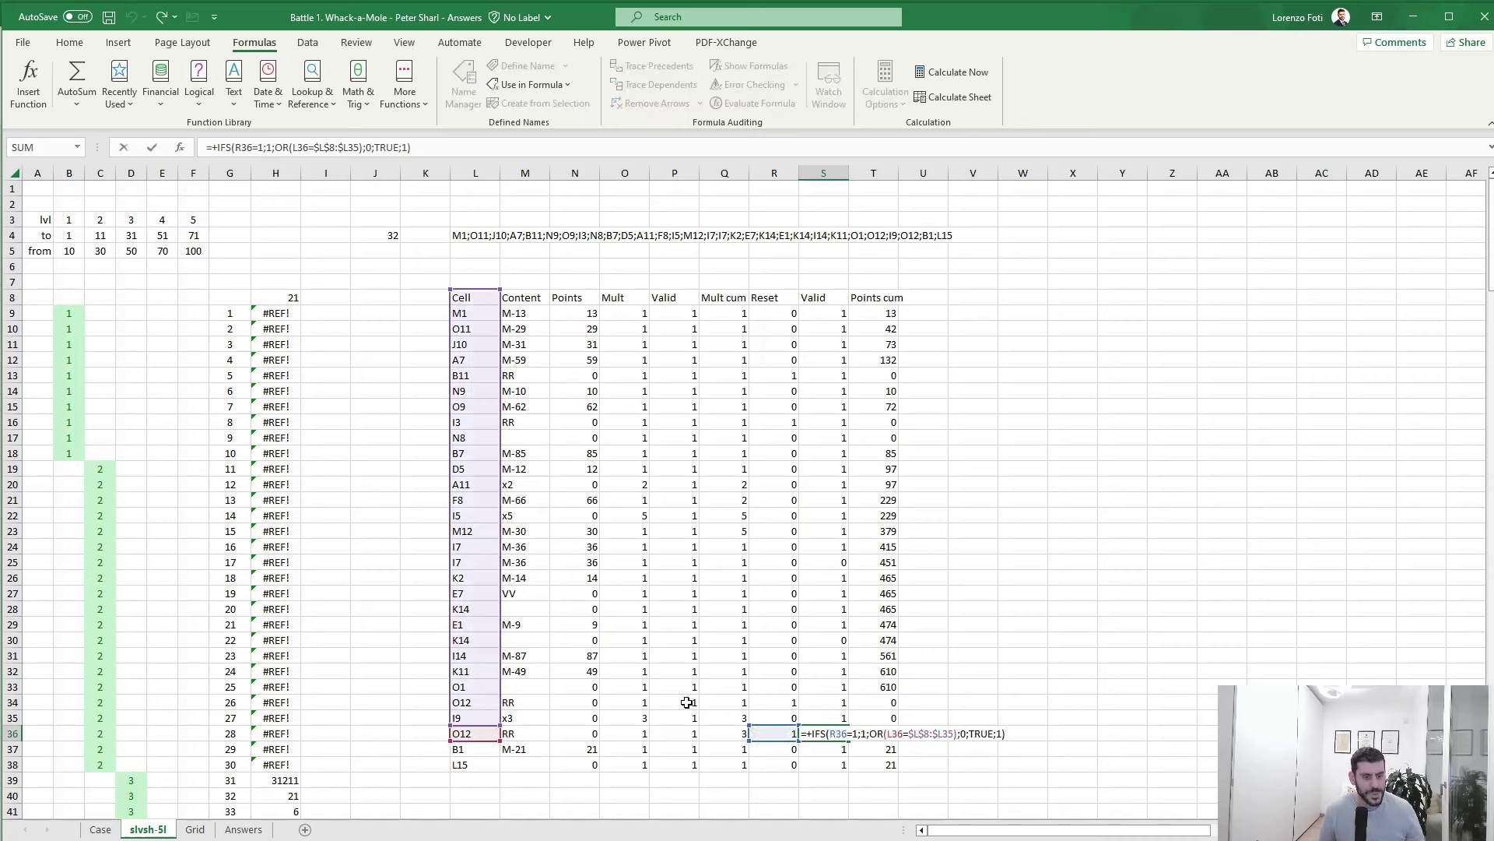
pyautogui.press('Escape')
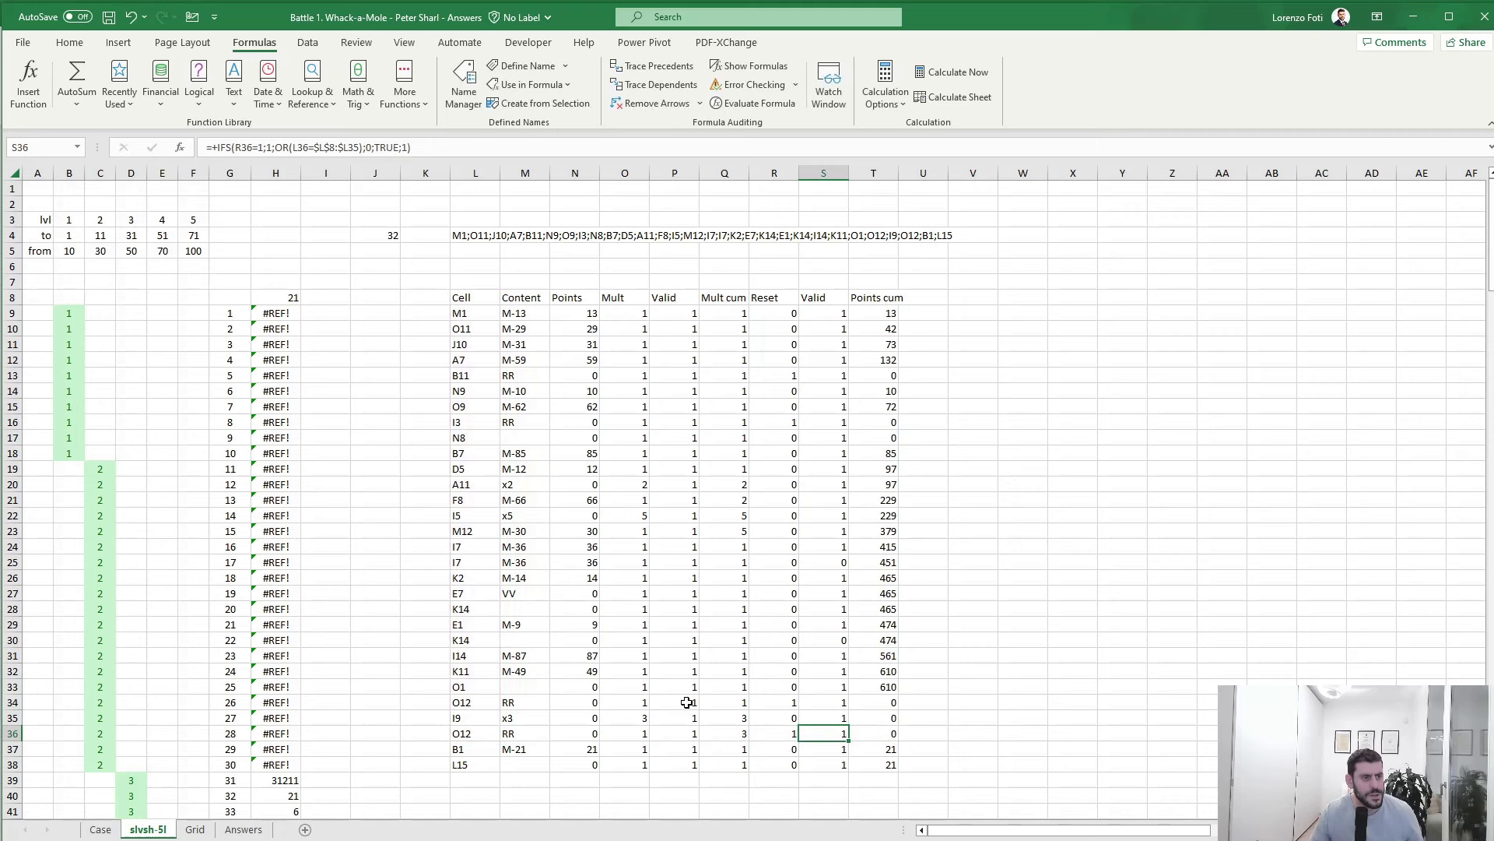
pyautogui.click(249, 157)
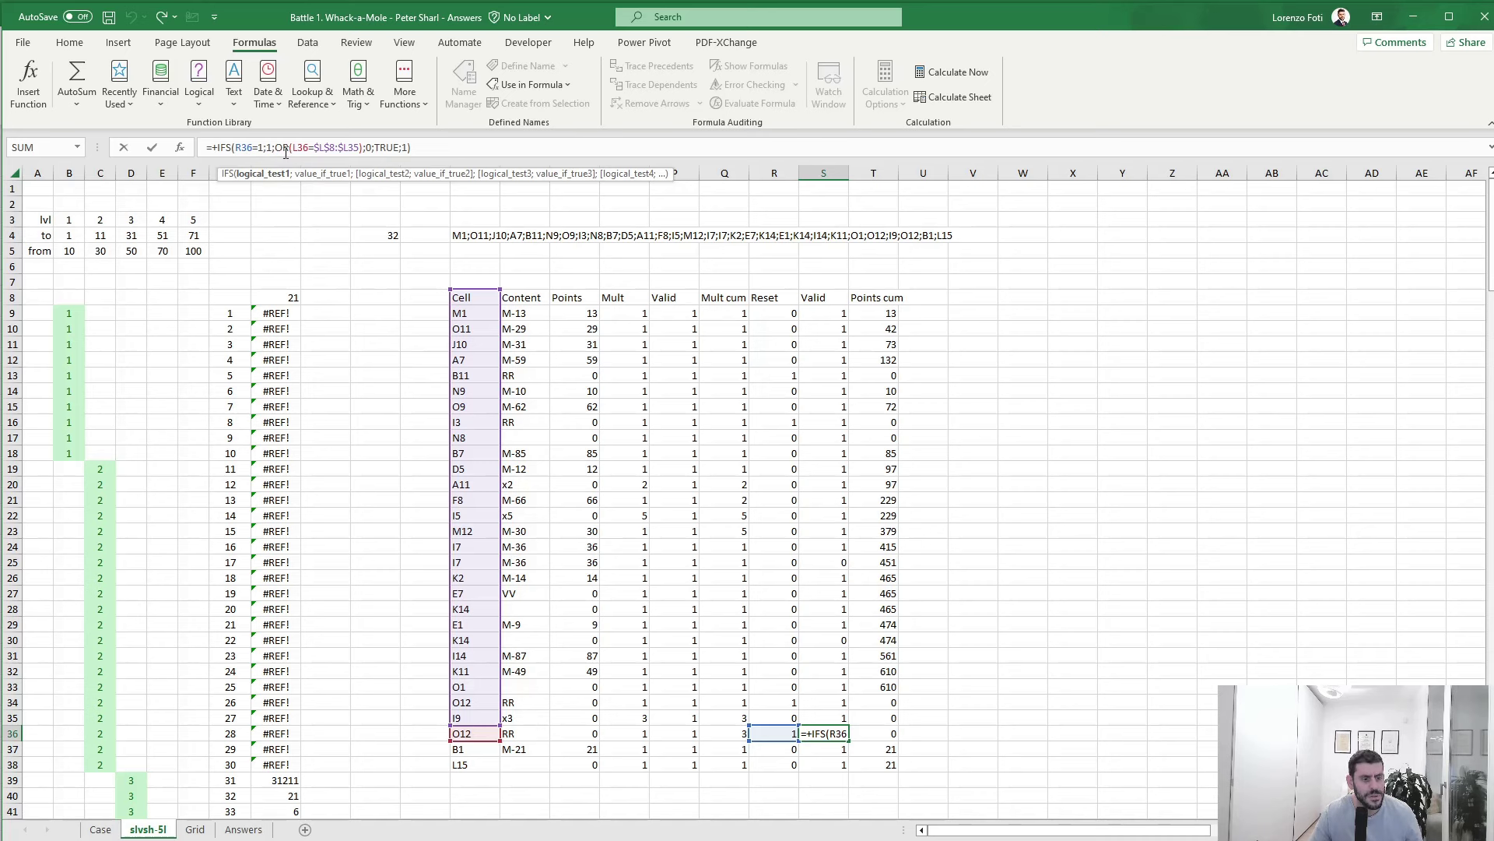
pyautogui.press('Escape')
pyautogui.click(673, 313)
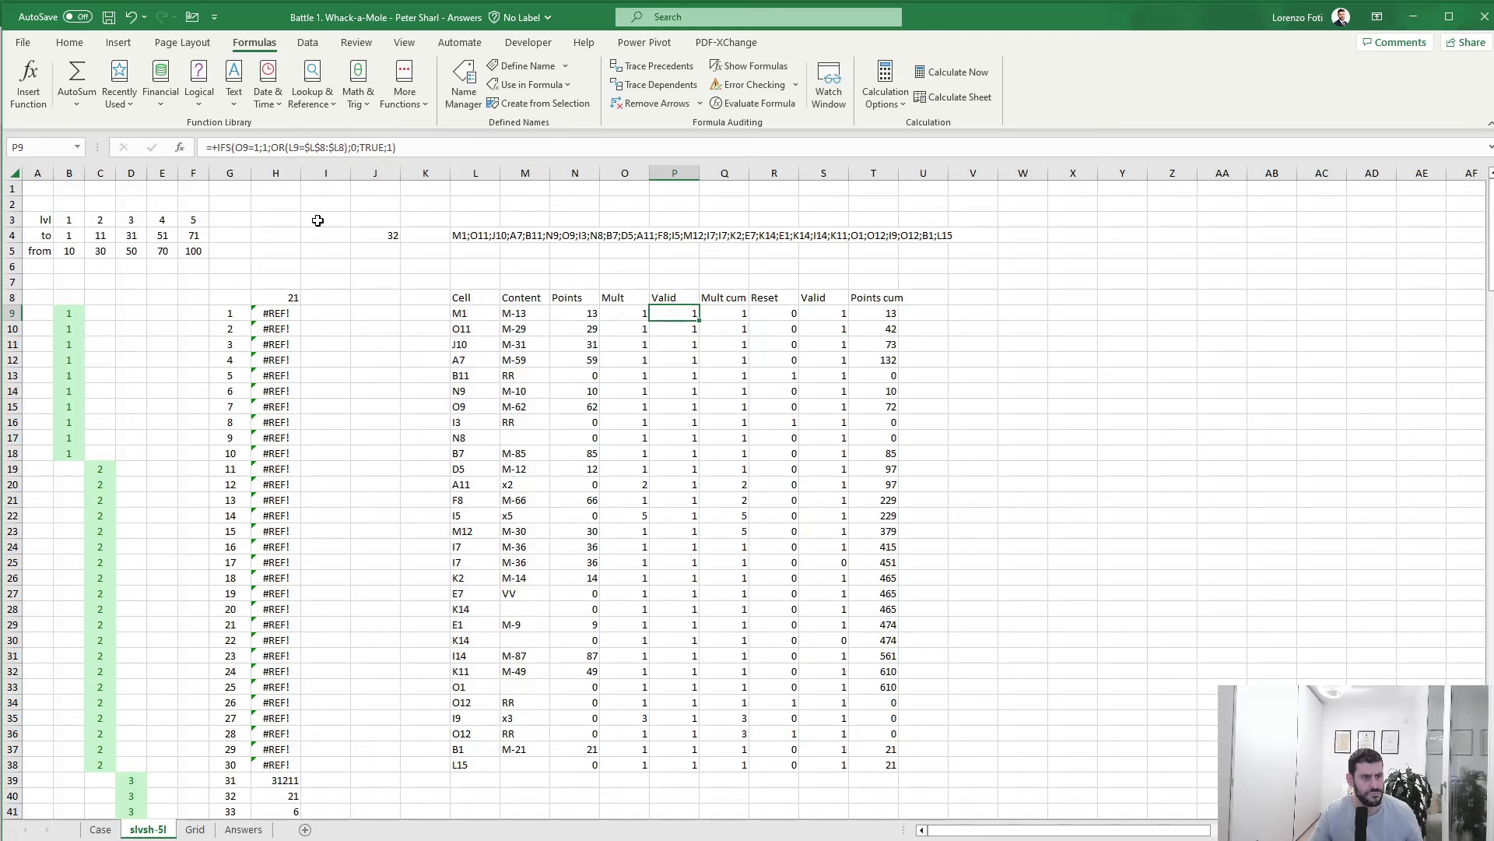
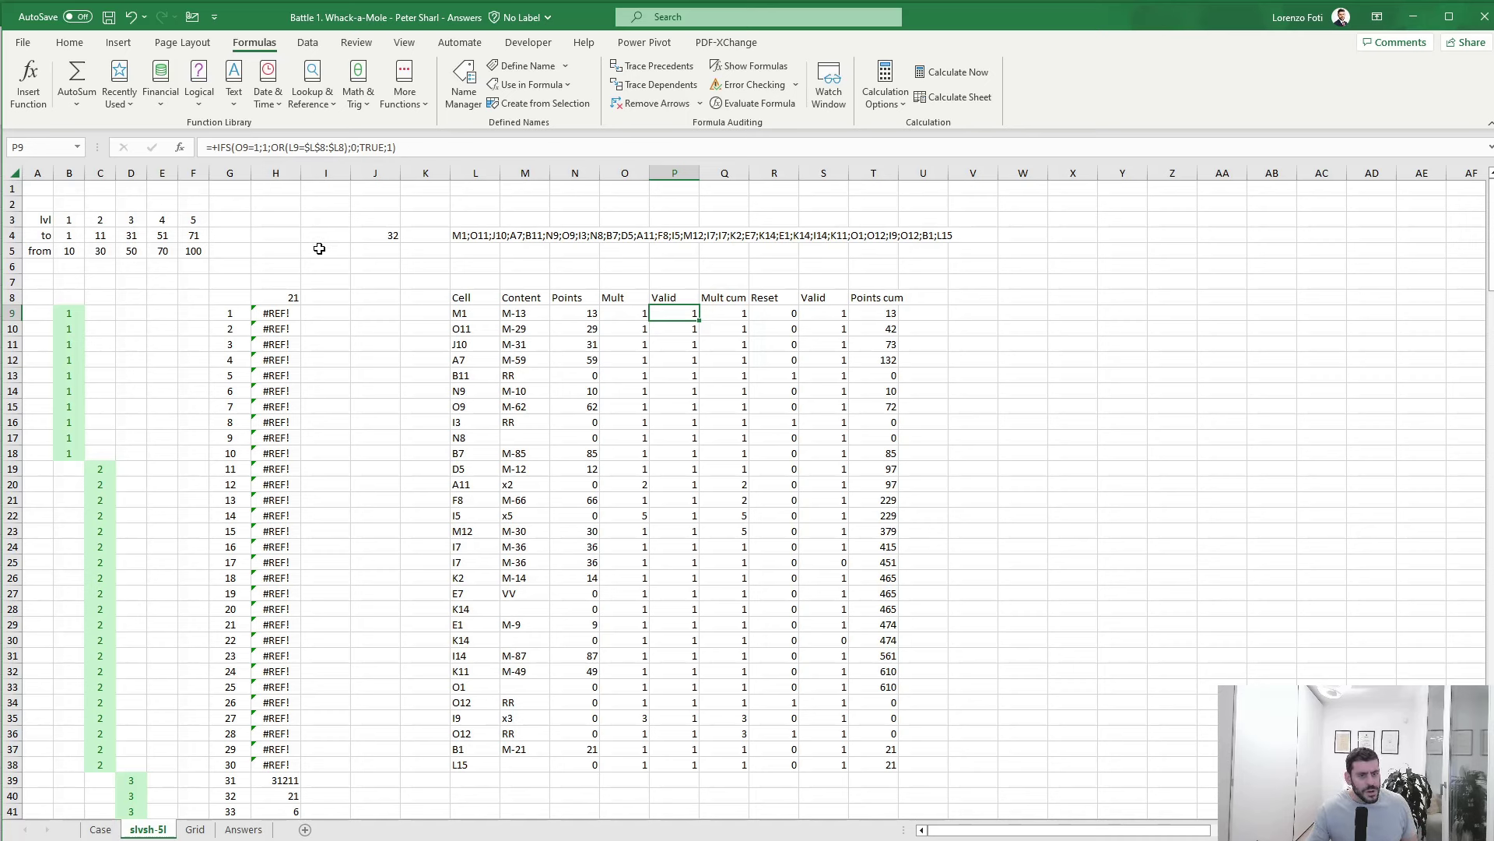
# - Wrap P9's Valid test in AND(O9=1;OR(L9=$L$8:$L8)) so only repeat hits return 0
pyautogui.click(240, 150)
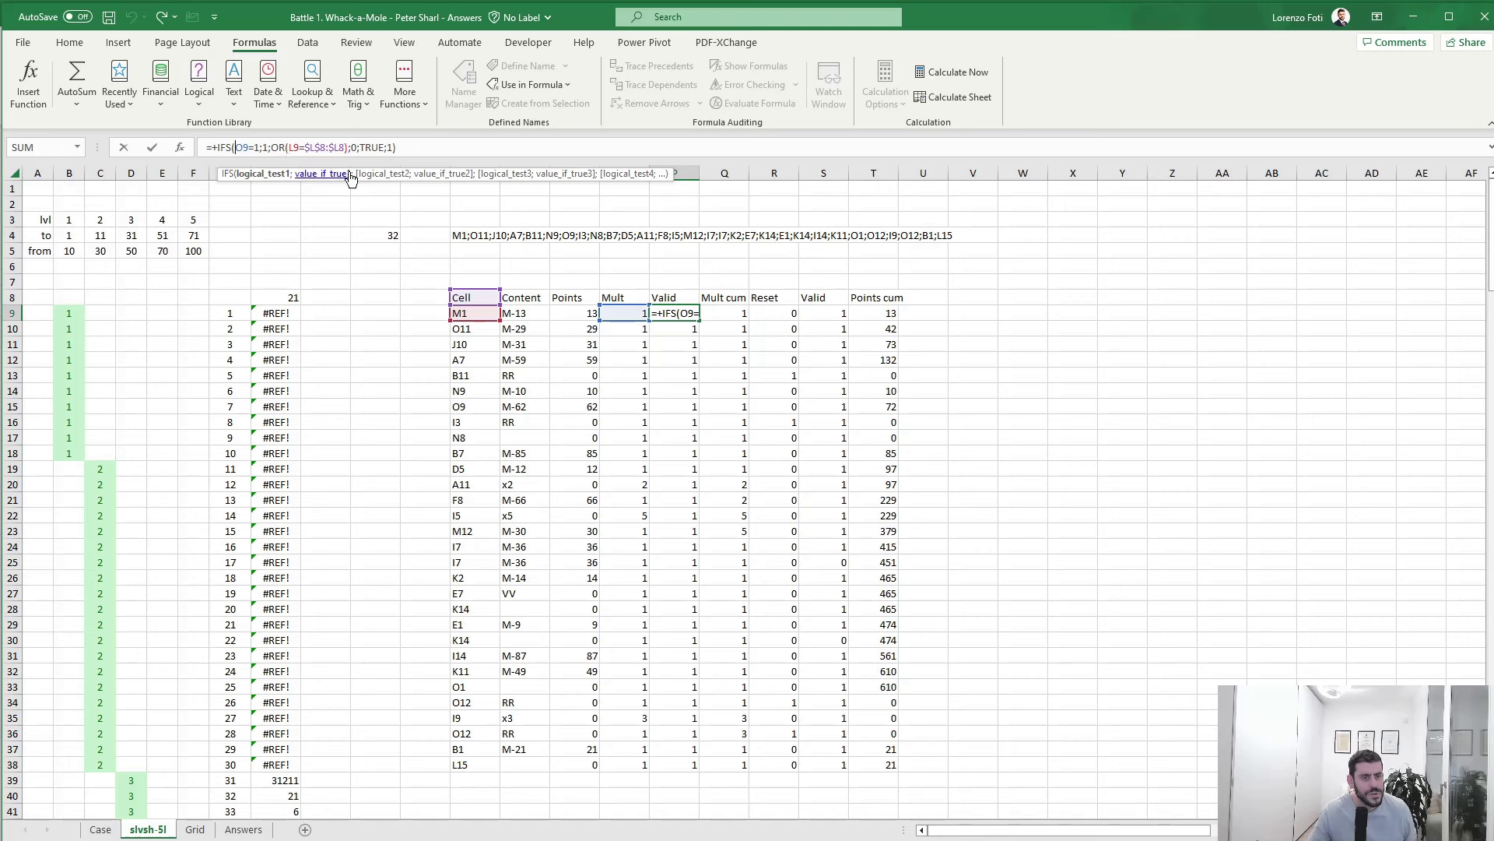
pyautogui.click(627, 313)
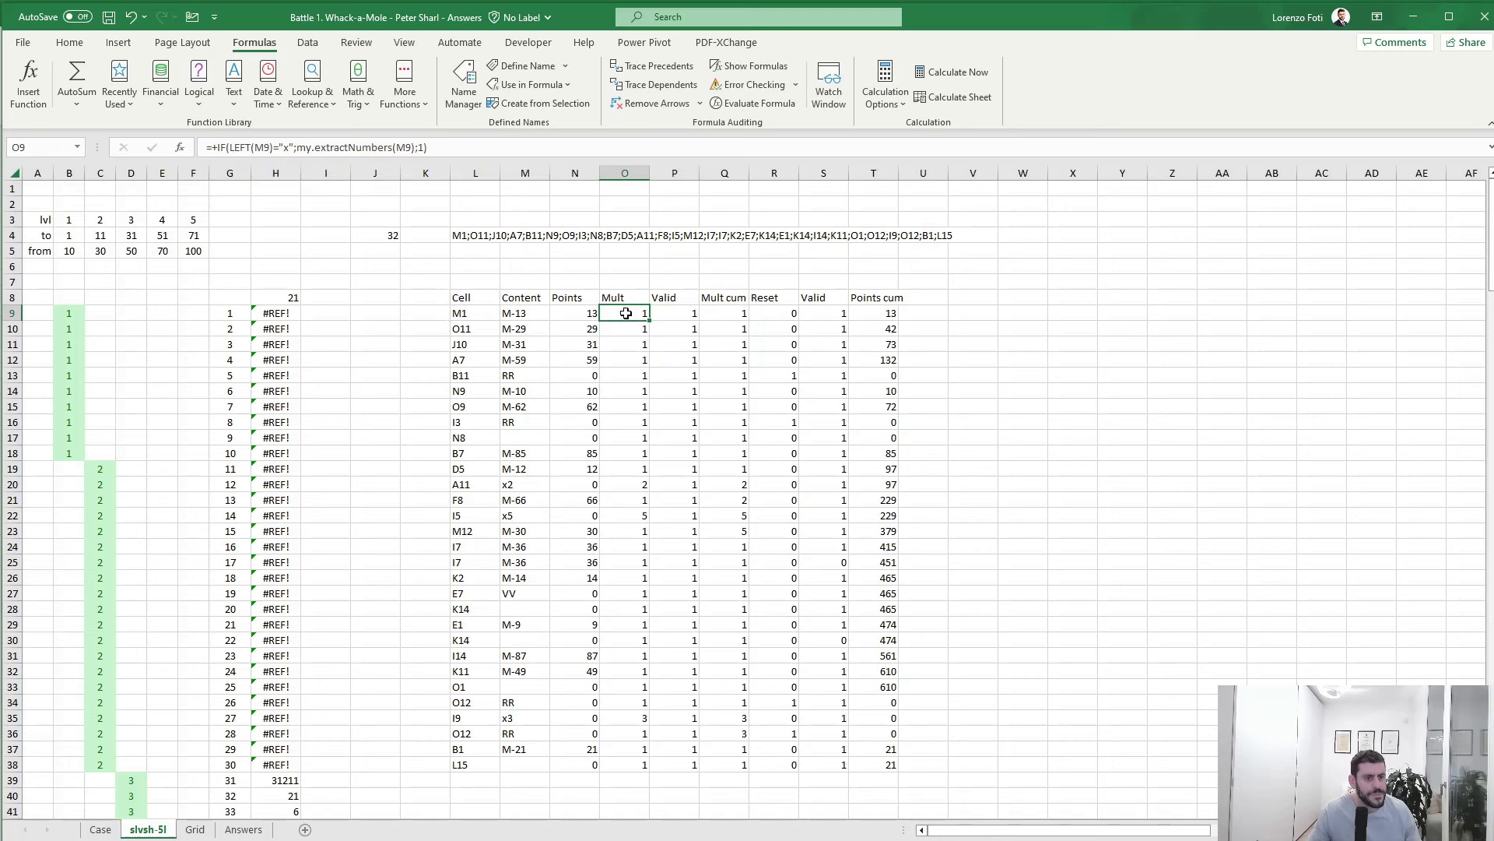
pyautogui.click(673, 313)
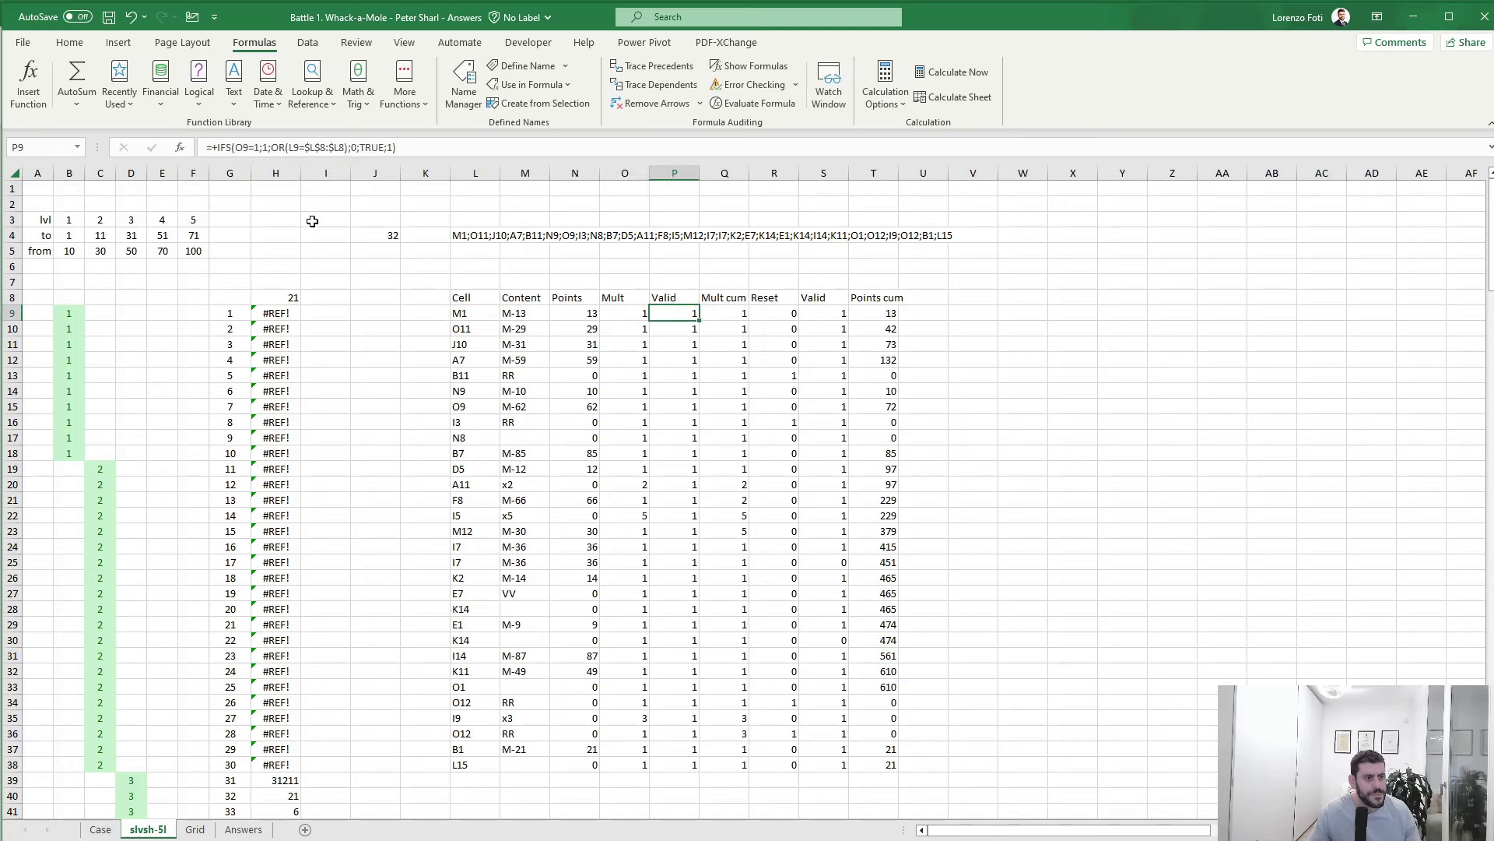
pyautogui.click(269, 148)
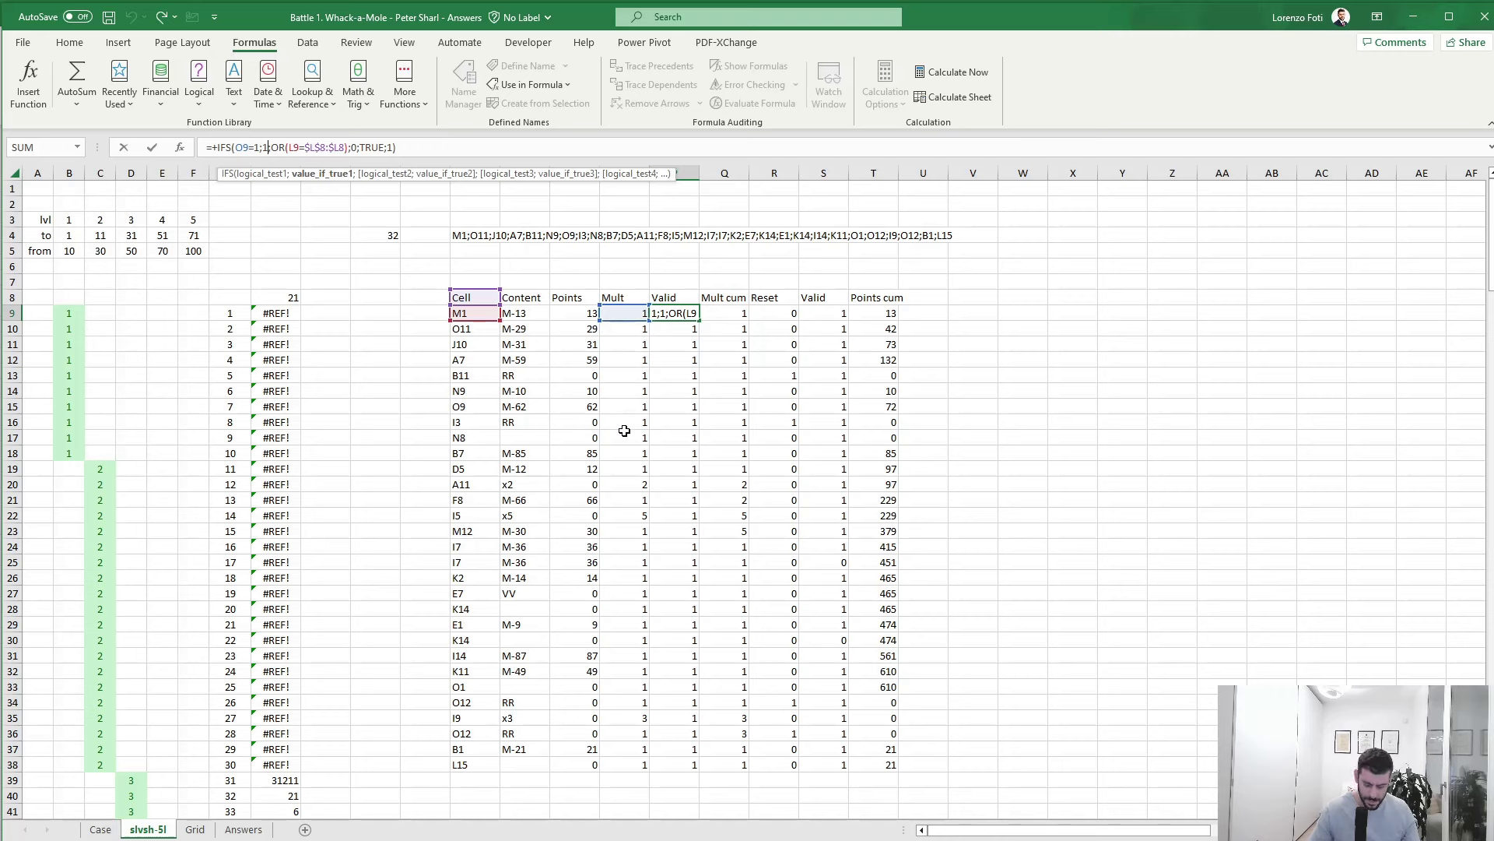
pyautogui.press('Left')
pyautogui.press('Left')
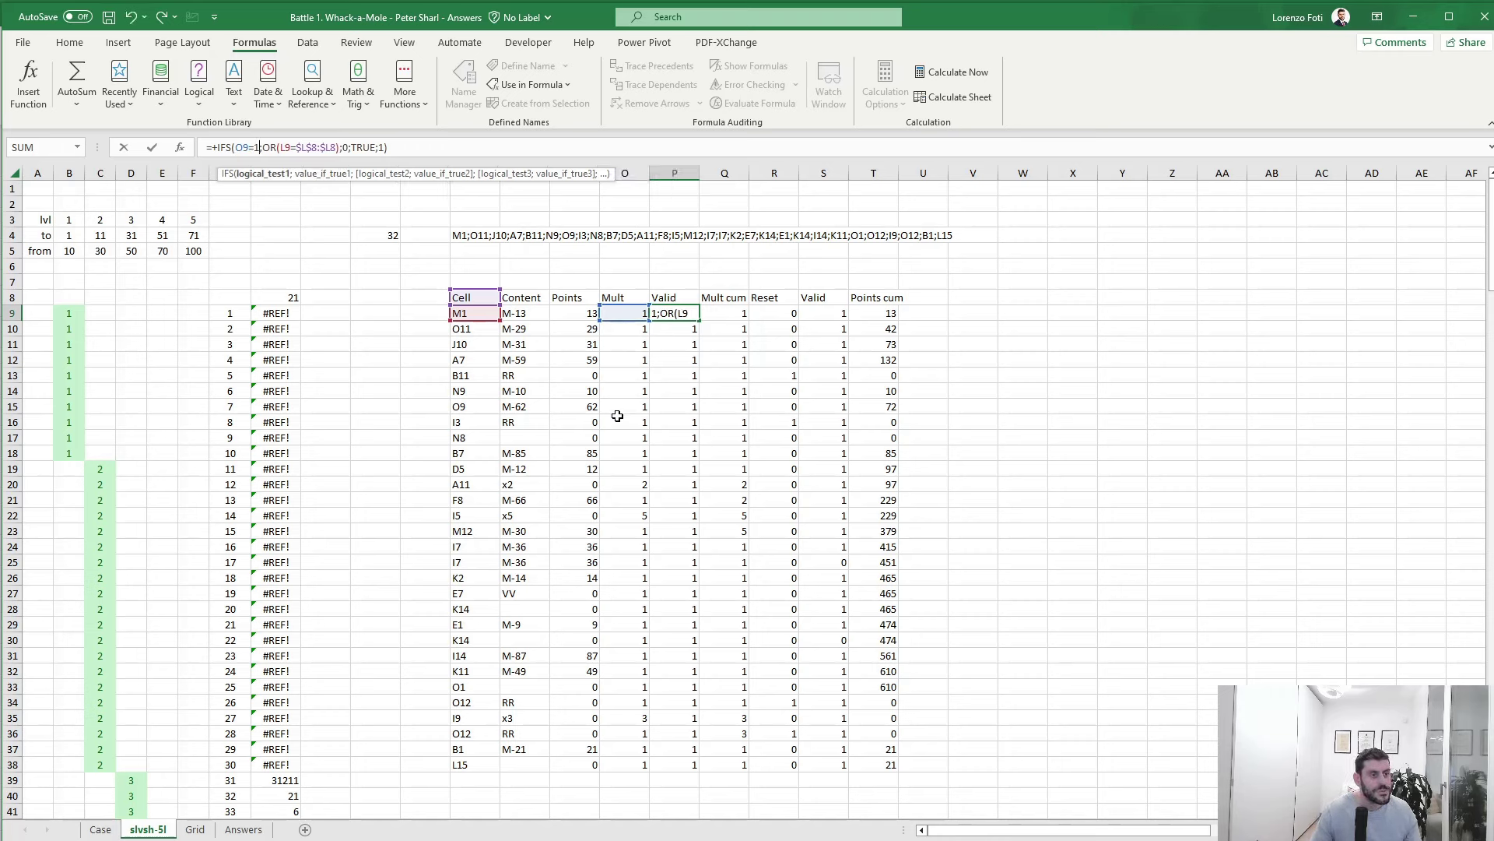
pyautogui.click(264, 149)
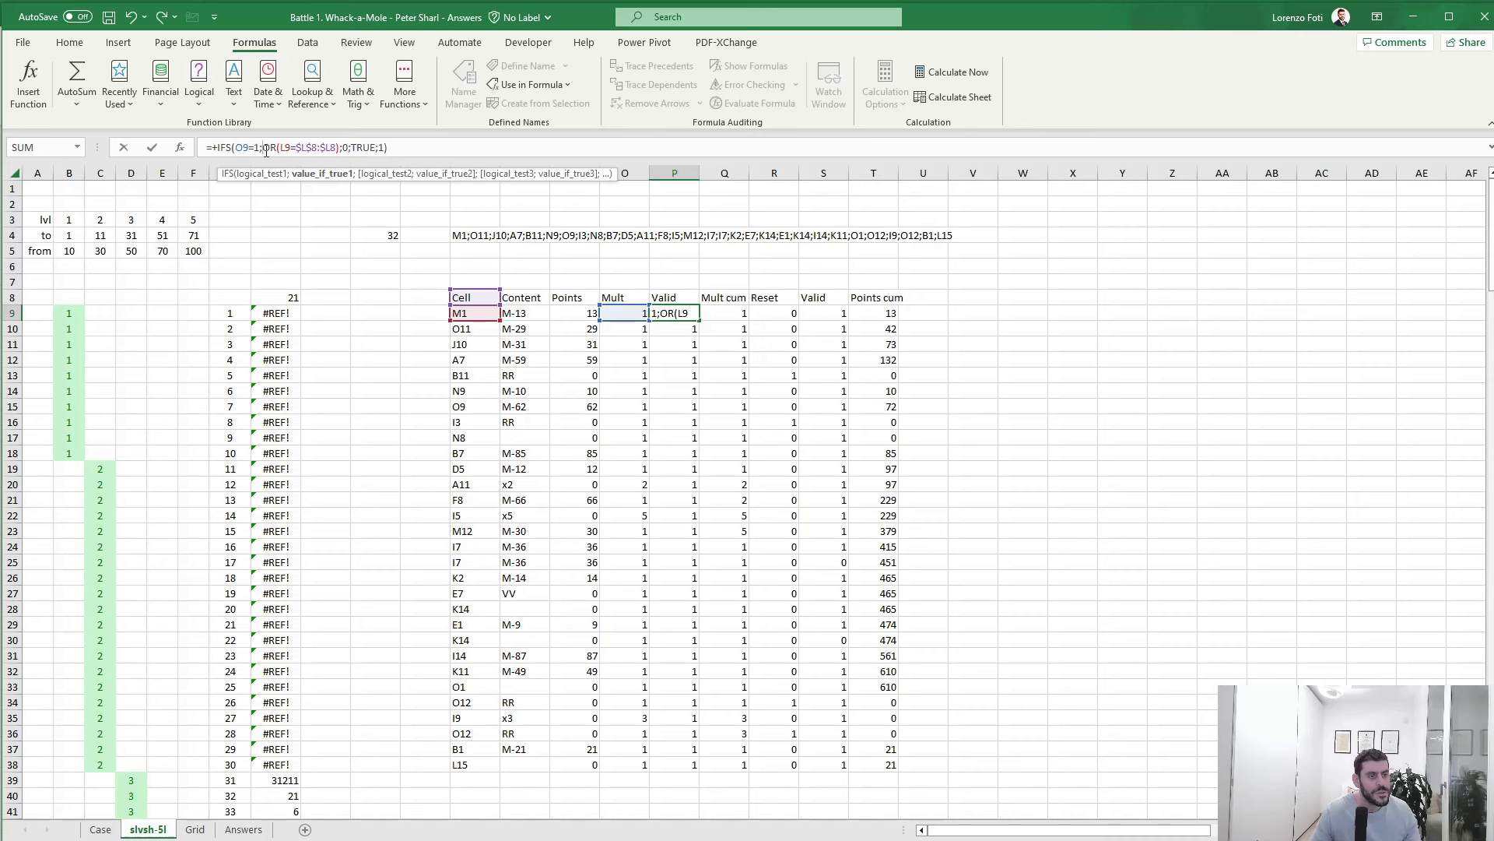
pyautogui.click(237, 151)
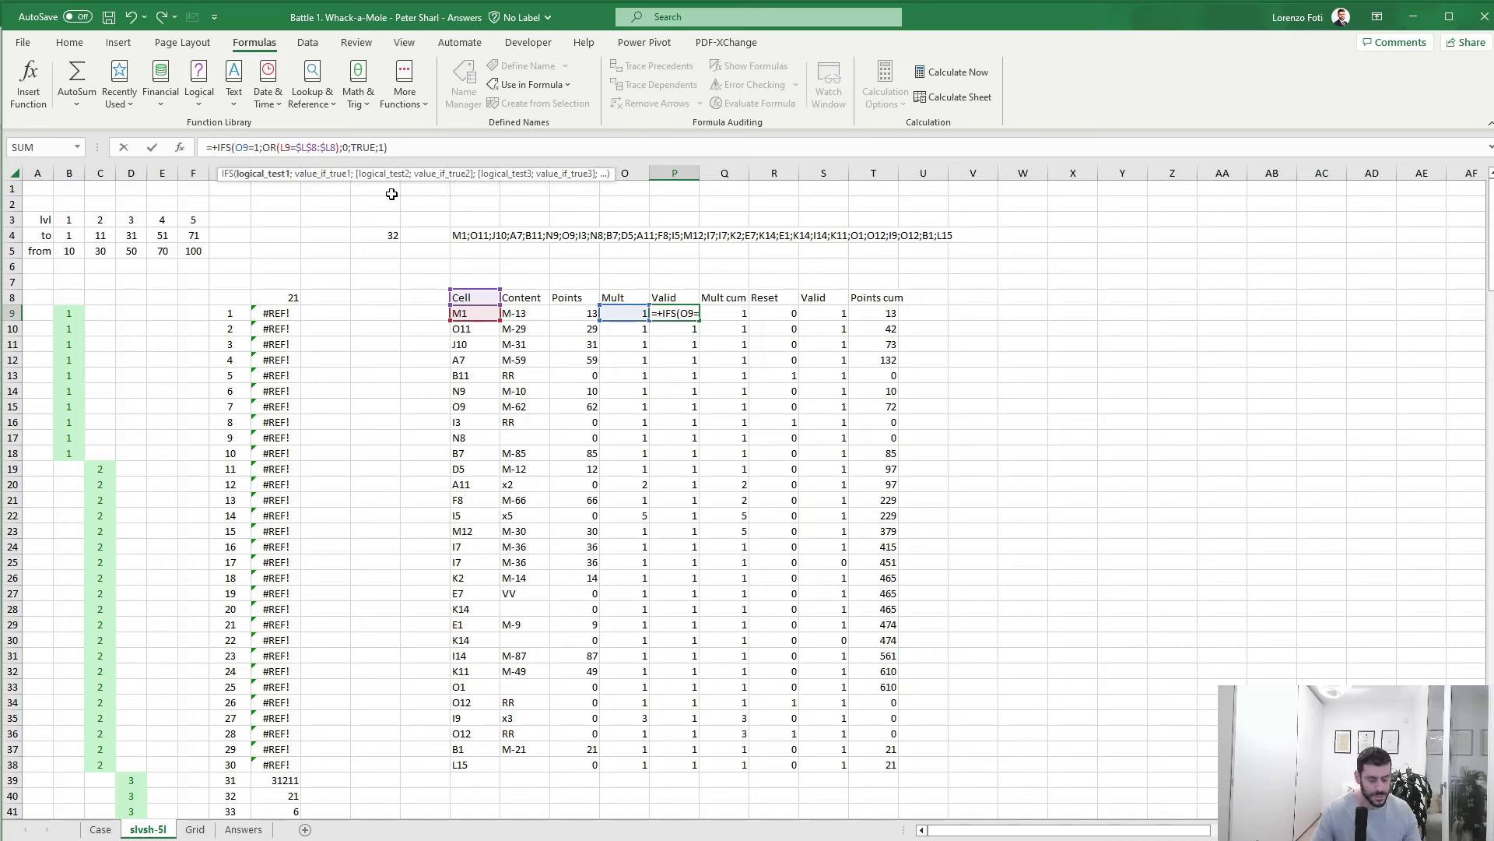
pyautogui.write('and(')
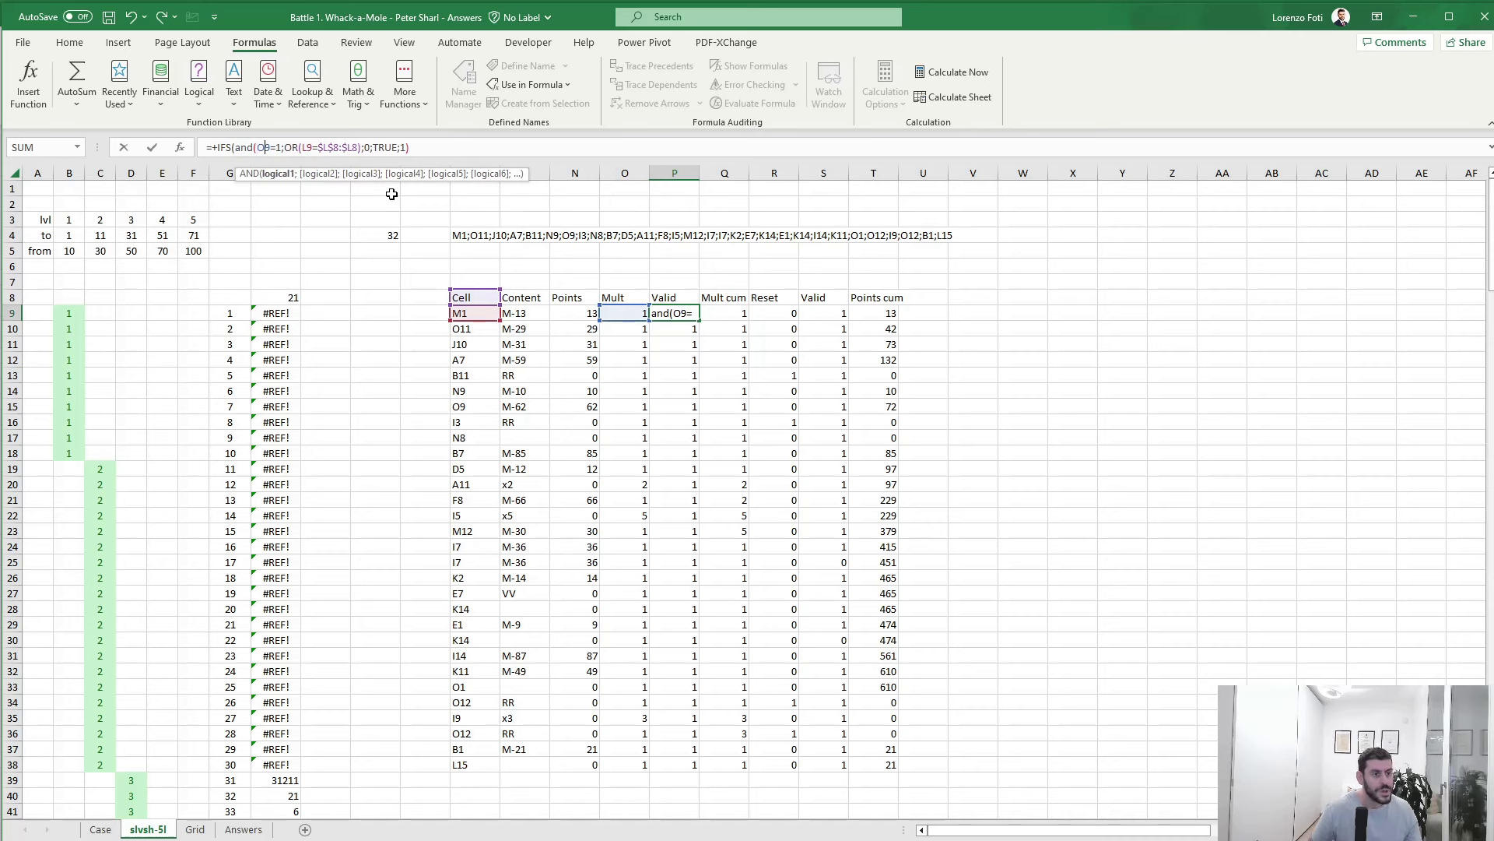
pyautogui.press('Right')
pyautogui.press('Right')
pyautogui.press('Right')
pyautogui.press('Right')
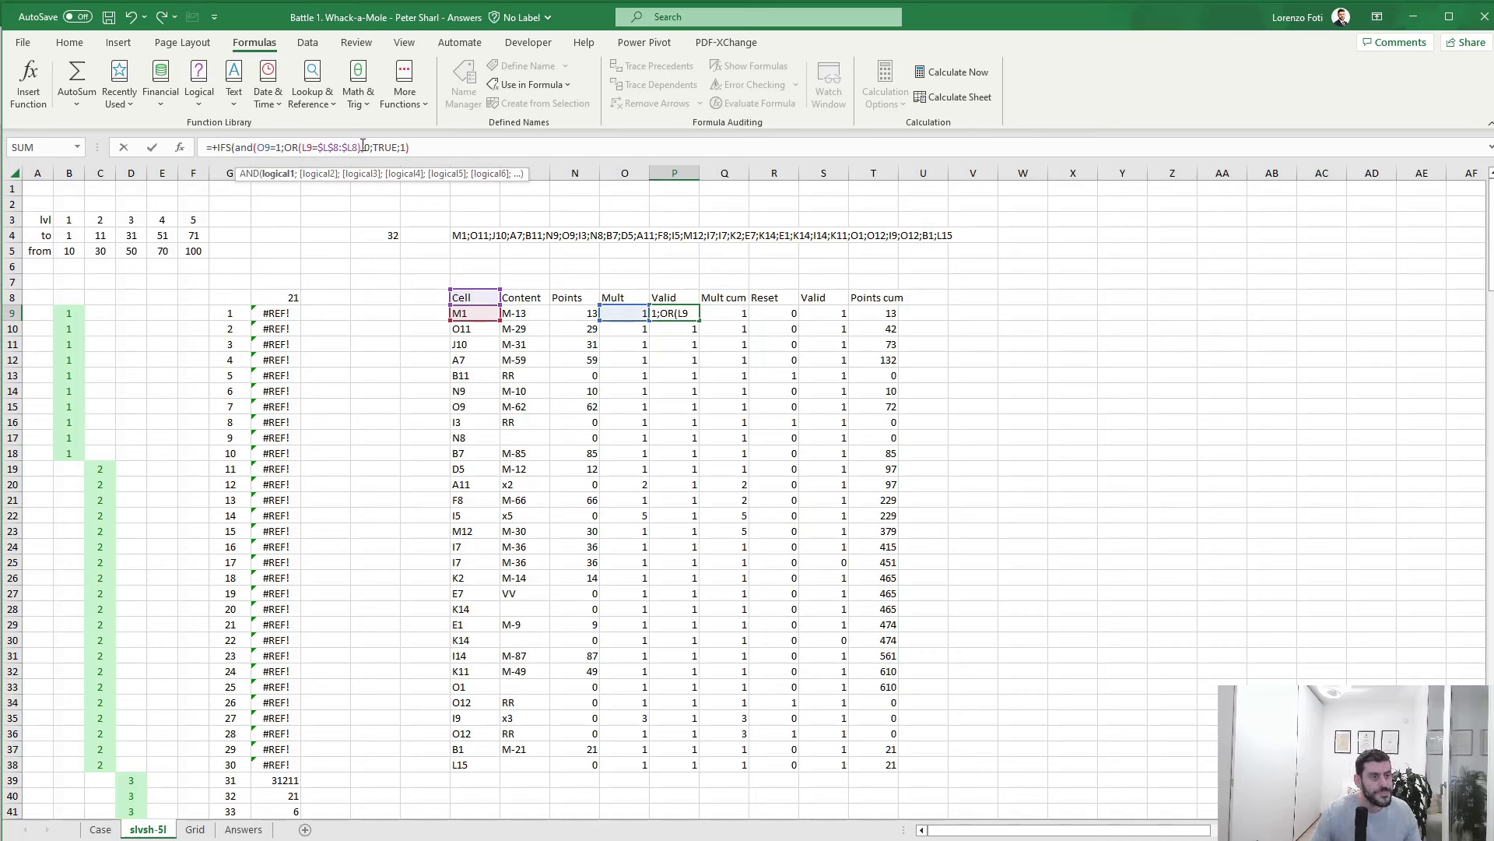
pyautogui.press('Right')
pyautogui.press('Right')
pyautogui.press('Right')
pyautogui.press('Right')
pyautogui.press('Right')
pyautogui.press('Right')
pyautogui.press('Right')
pyautogui.press('Right')
pyautogui.press('Right')
pyautogui.press('Right')
pyautogui.press('Right')
pyautogui.press('Right')
pyautogui.press('Right')
pyautogui.press('Right')
pyautogui.press('Right')
pyautogui.press('Right')
pyautogui.write(')')
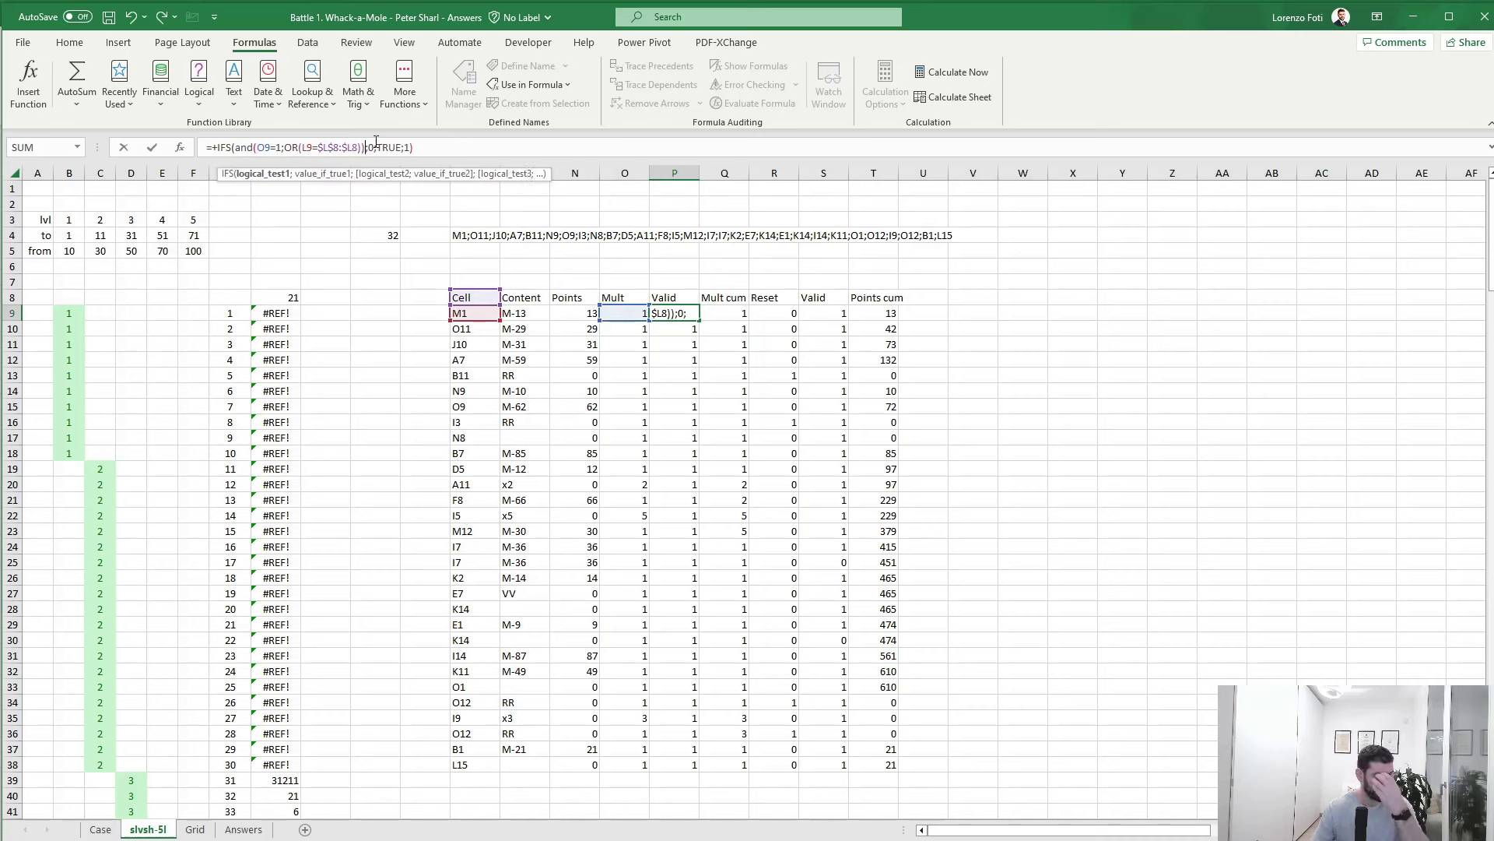
pyautogui.press('Right')
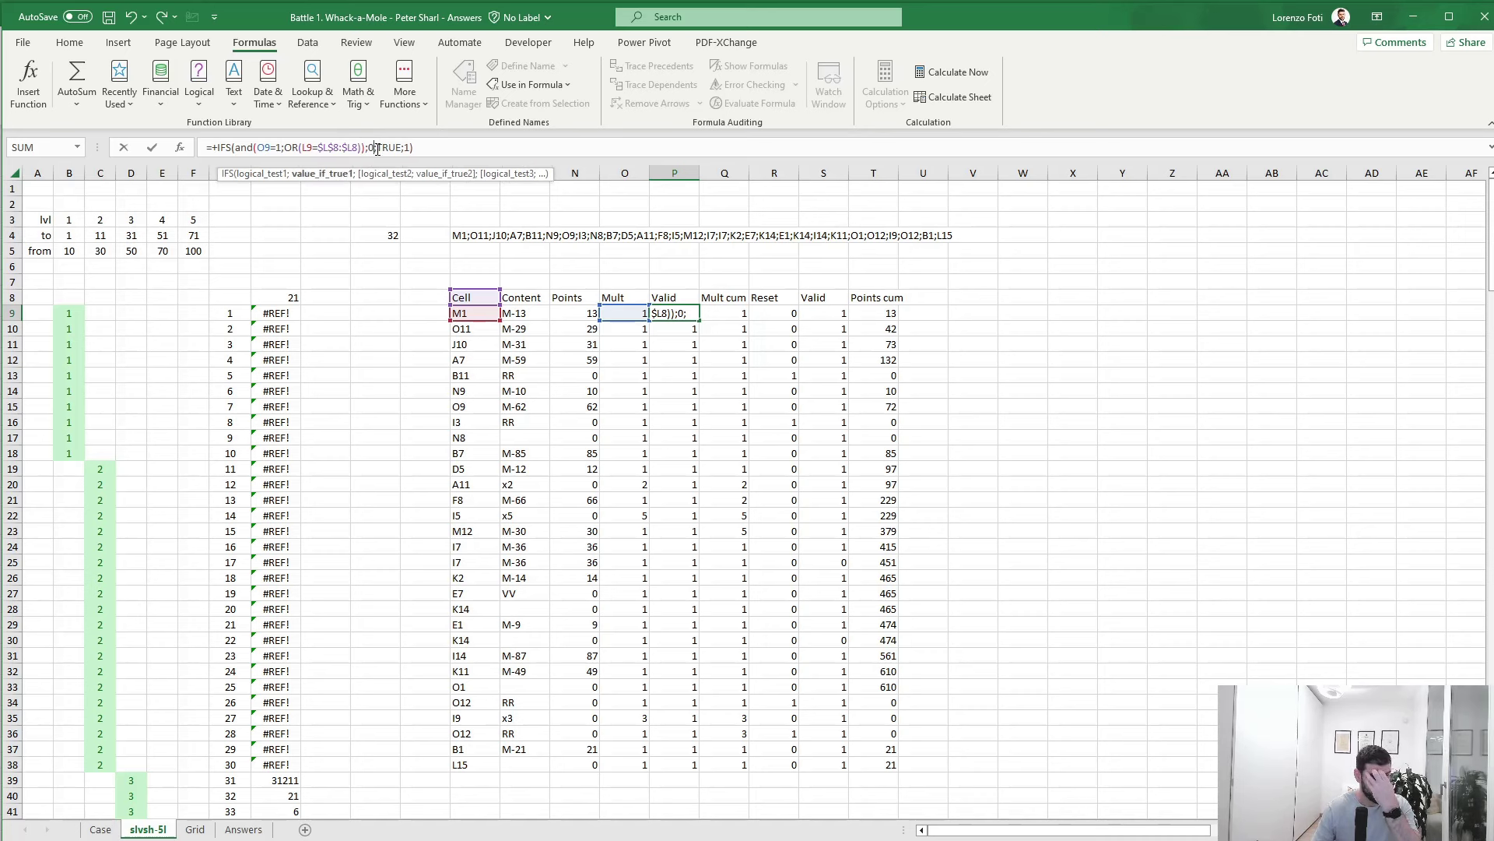
pyautogui.press('Right')
pyautogui.press('Right')
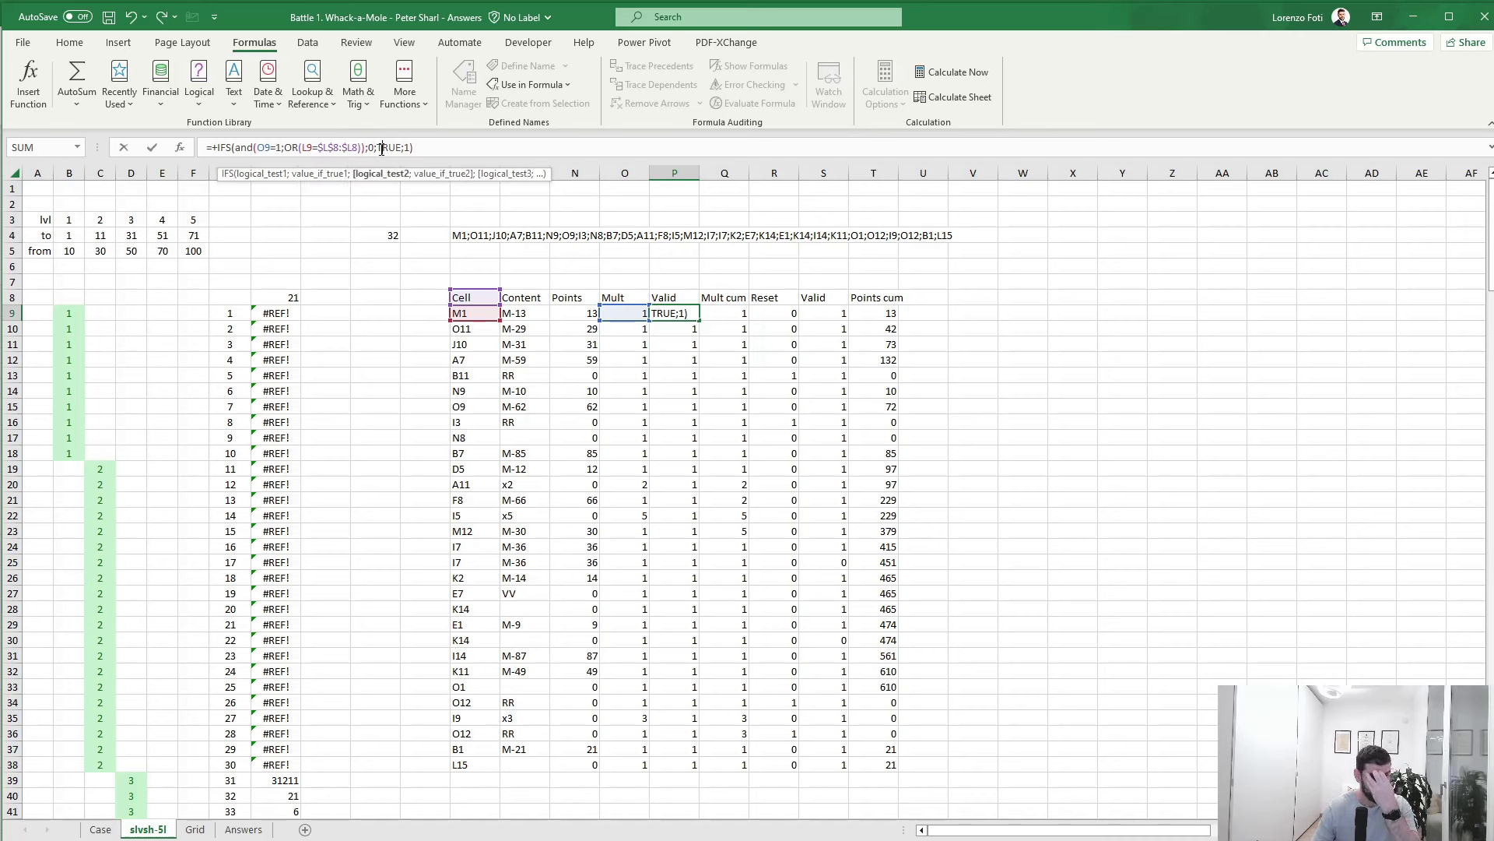
pyautogui.hotkey('ctrl', 'Return')
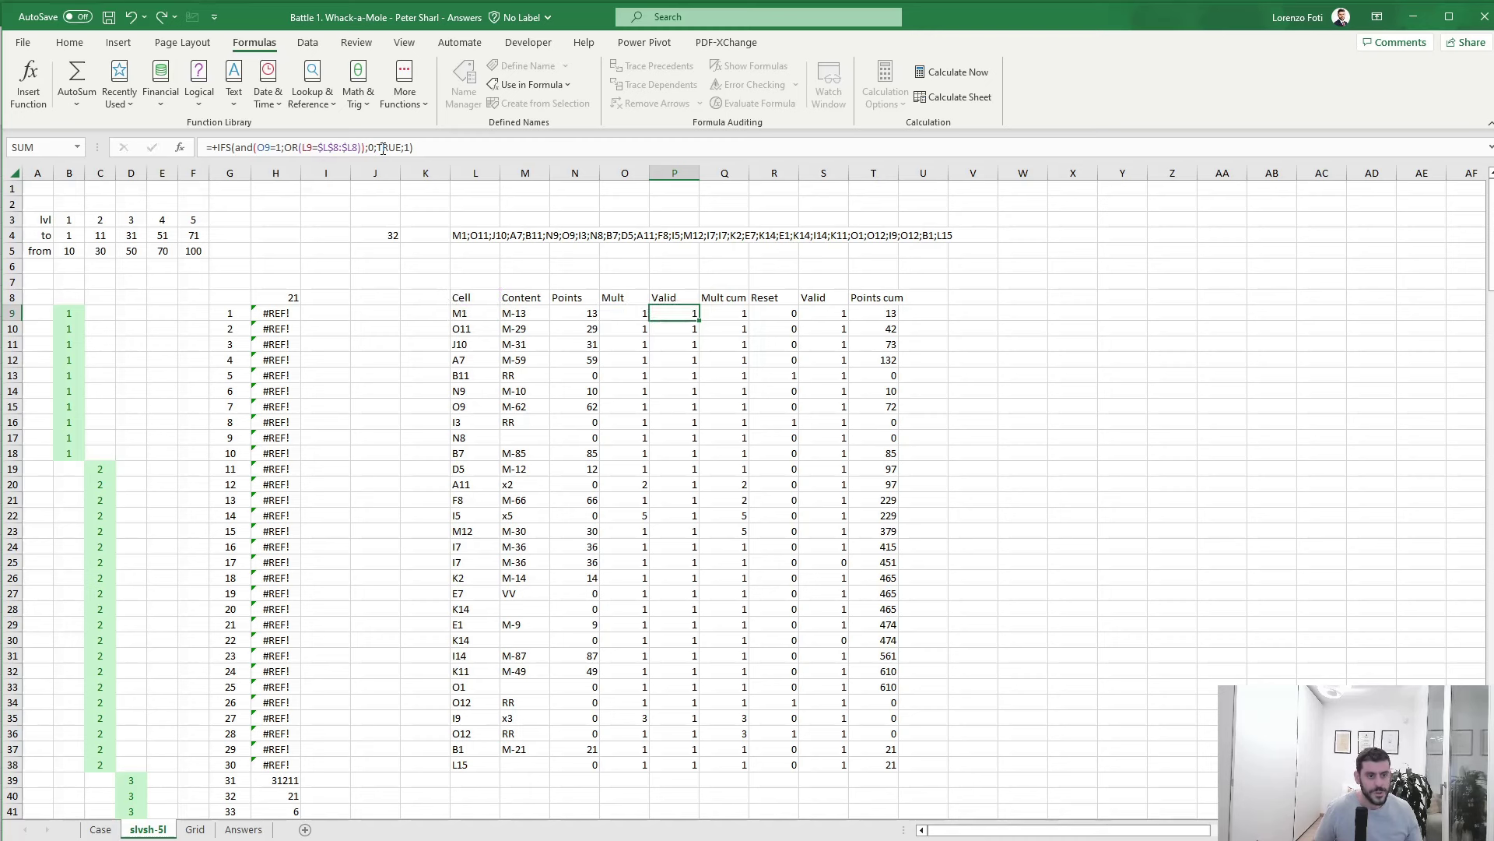
# - Copy the updated P9 Valid formula down through P38
pyautogui.hotkey('ctrl', 'c')
pyautogui.hotkey('ctrl', 'shift', 'Down')
pyautogui.hotkey('ctrl', 'v')
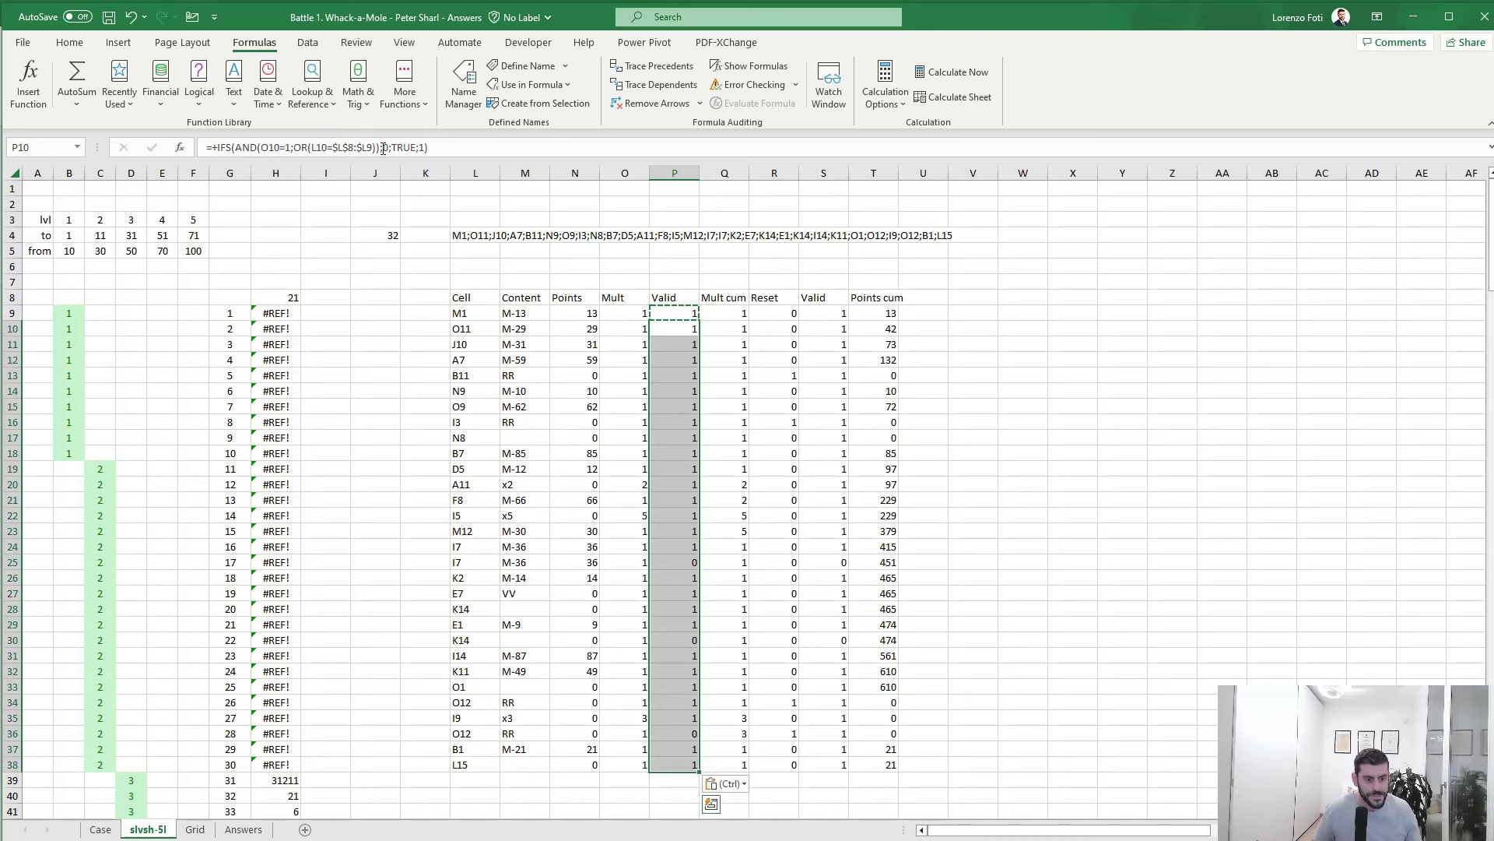
pyautogui.hotkey('ctrl', 'shift', 'Up')
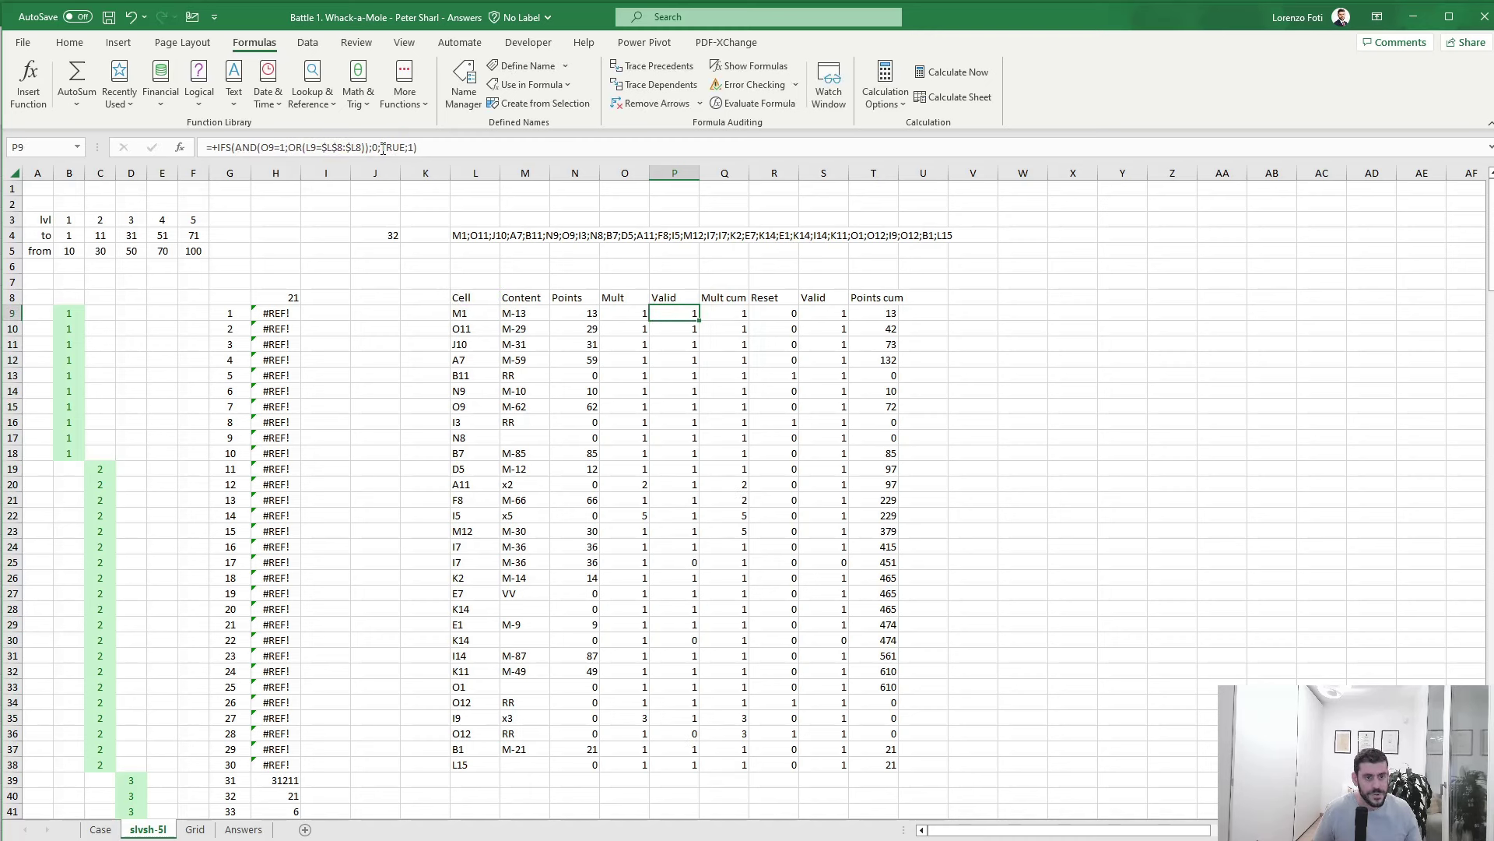
# - Repoint S9's repeat check from O9 to L9
pyautogui.press('Right')
pyautogui.press('Right')
pyautogui.press('Right')
pyautogui.press('Left')
pyautogui.press('Left')
pyautogui.press('Left')
pyautogui.press('Right')
pyautogui.press('Right')
pyautogui.press('Right')
pyautogui.press('Left')
pyautogui.press('Right')
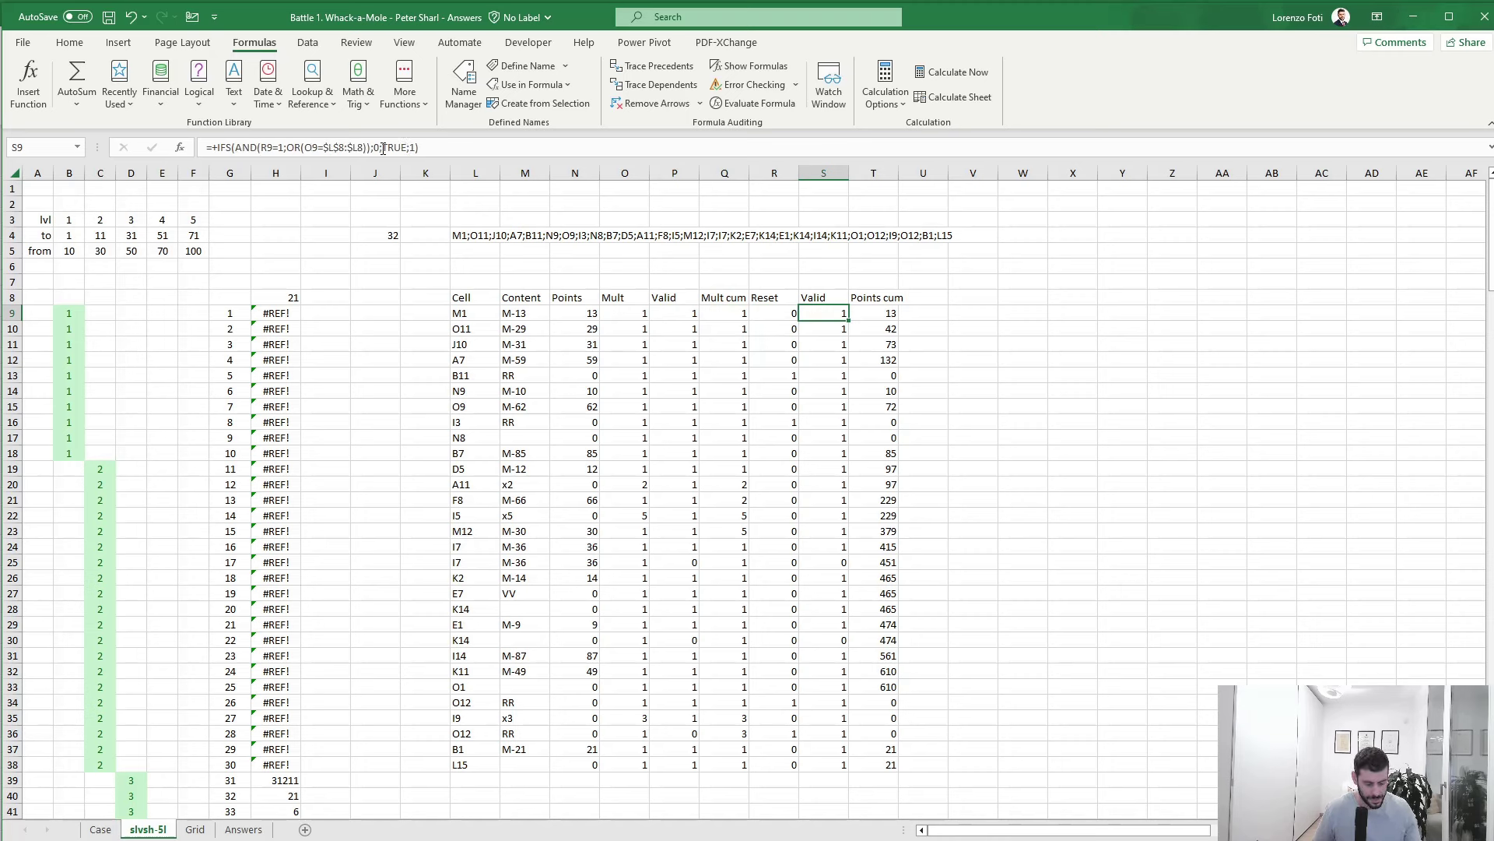
pyautogui.click(383, 148)
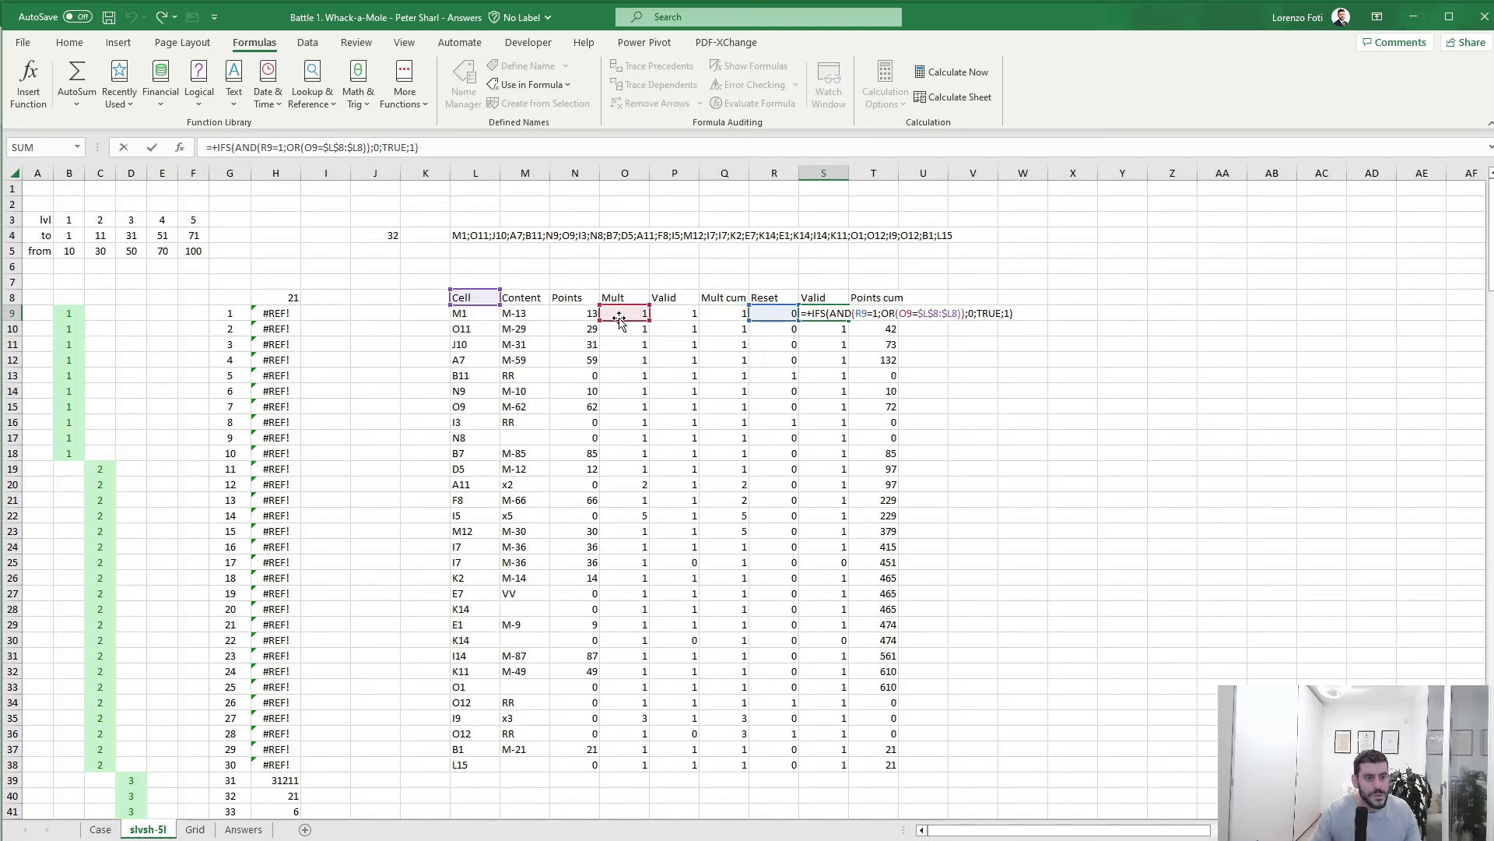
pyautogui.moveTo(619, 318); pyautogui.dragTo(475, 313)
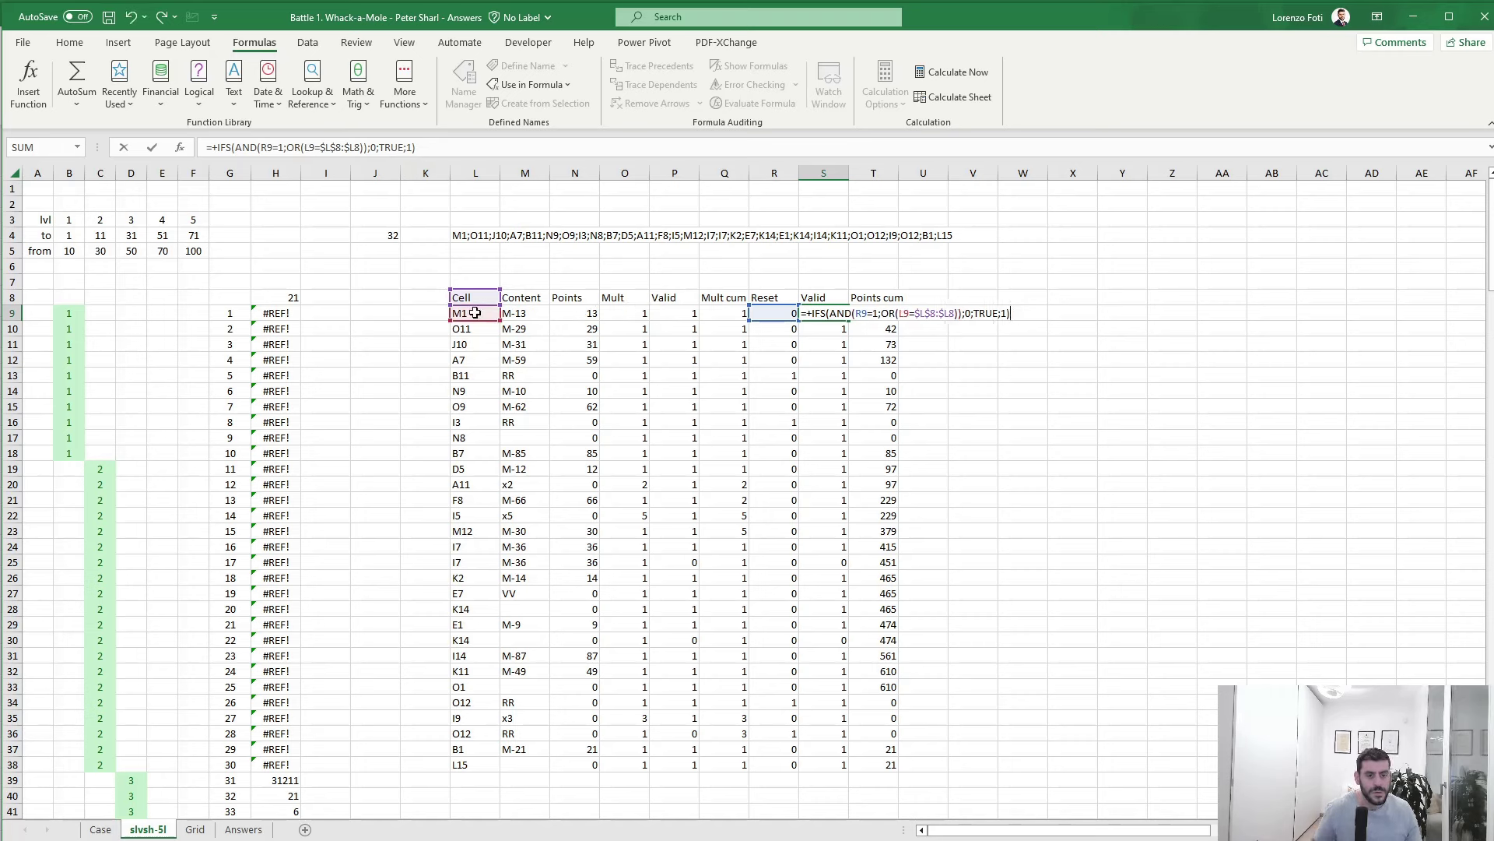
# - Fill the corrected S9 formula down through S38
pyautogui.press('Return')
pyautogui.hotkey('ctrl', 'shift', 'Down')
pyautogui.hotkey('ctrl', 'd')
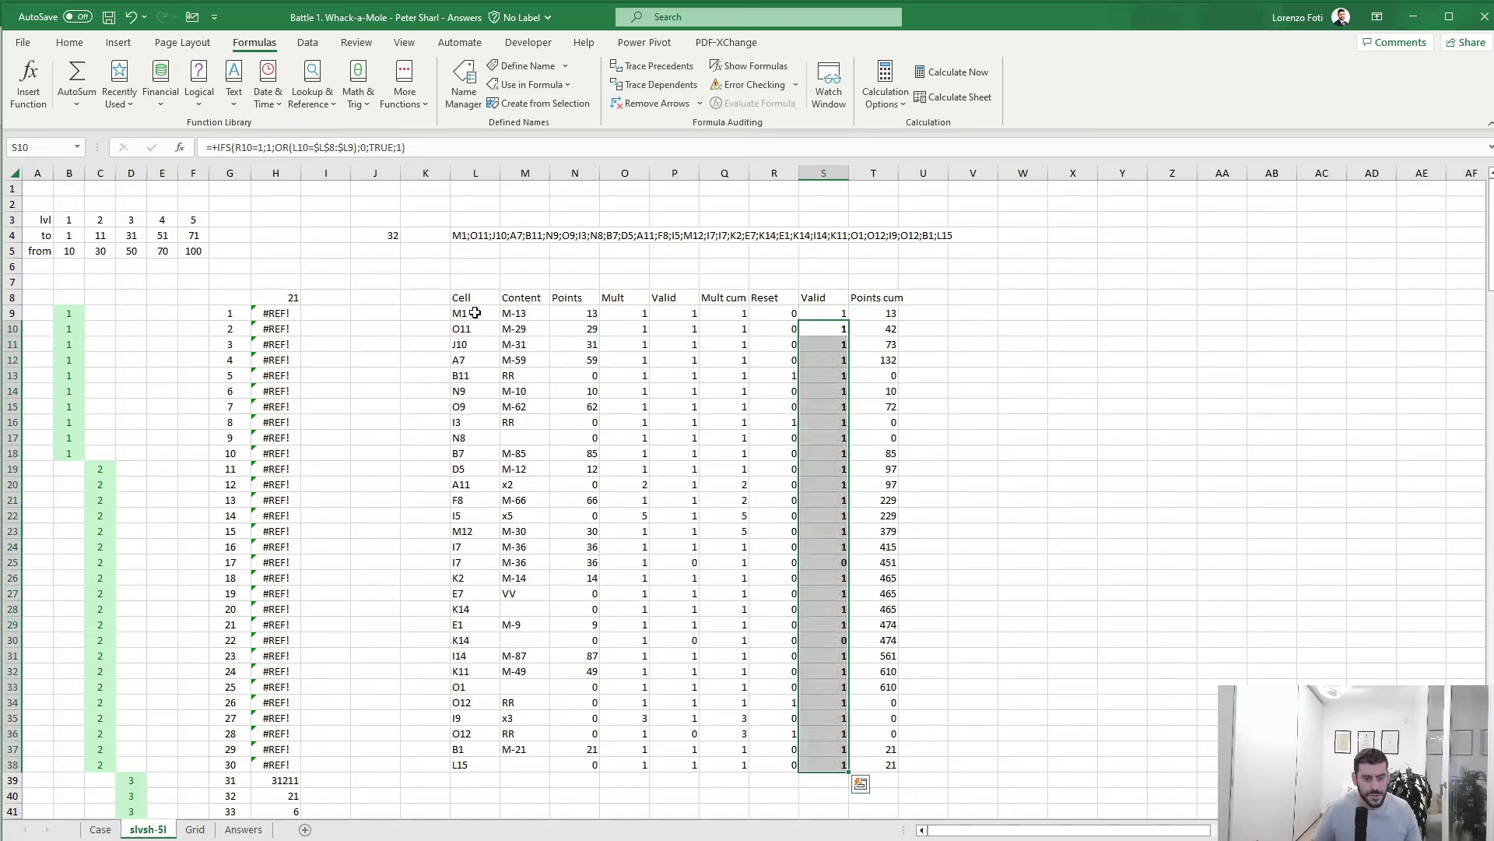
pyautogui.hotkey('ctrl', 'z')
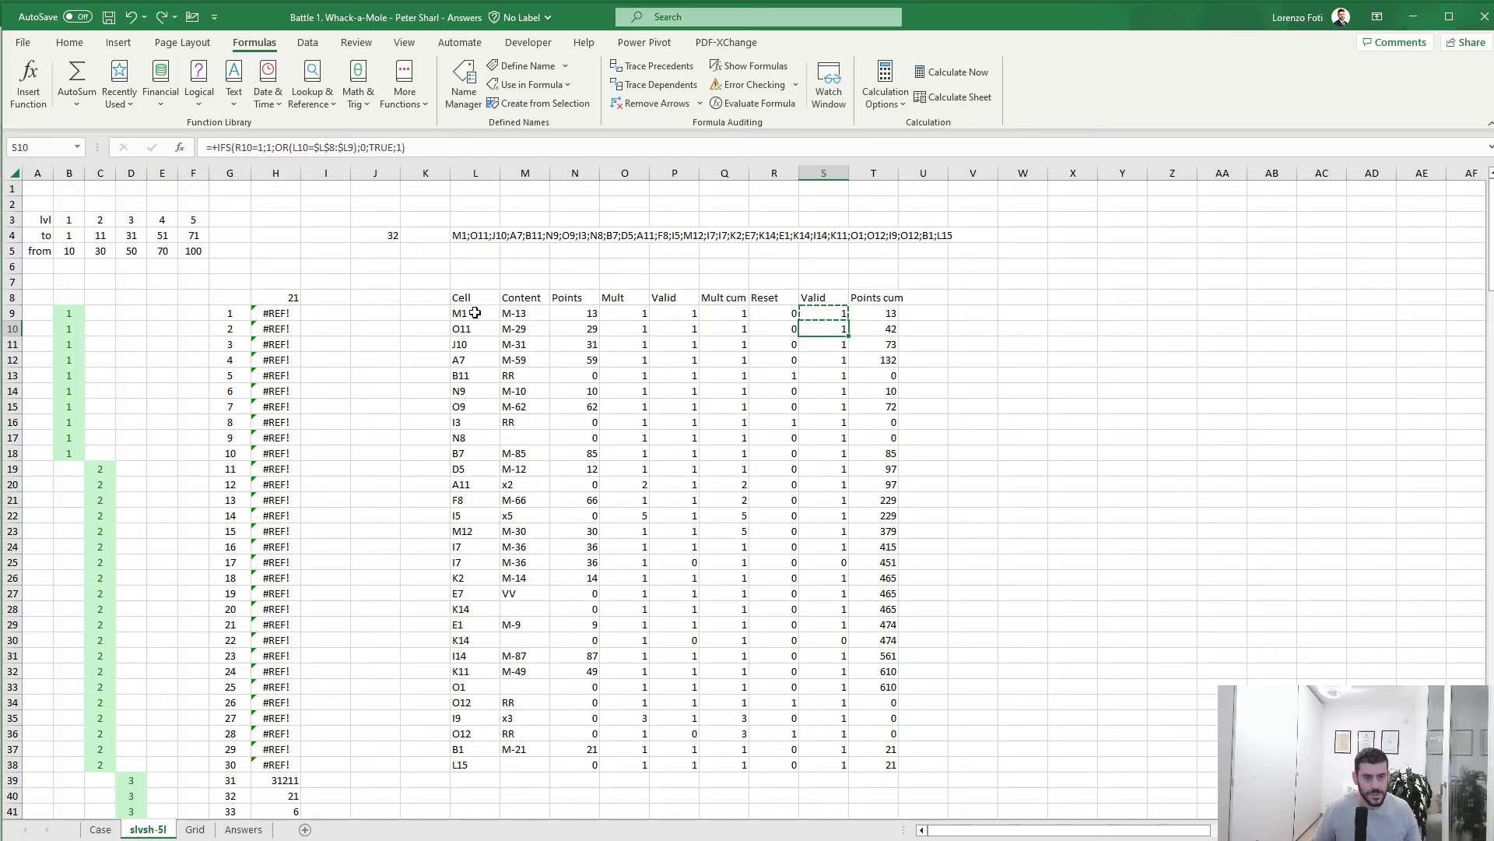
pyautogui.hotkey('ctrl', 'shift', 'Down')
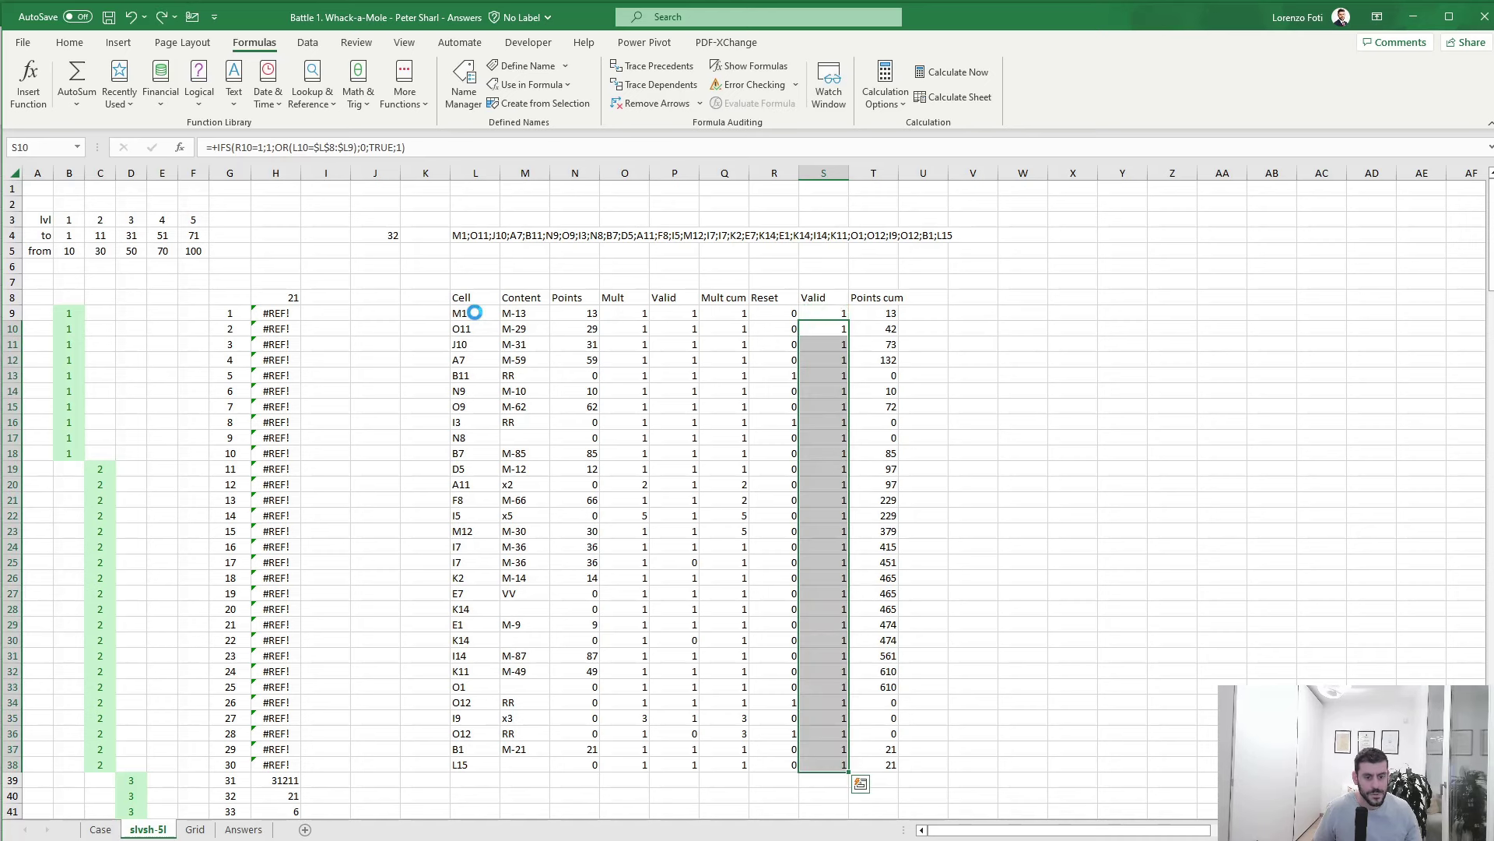
pyautogui.hotkey('ctrl', 'v')
pyautogui.press('Down')
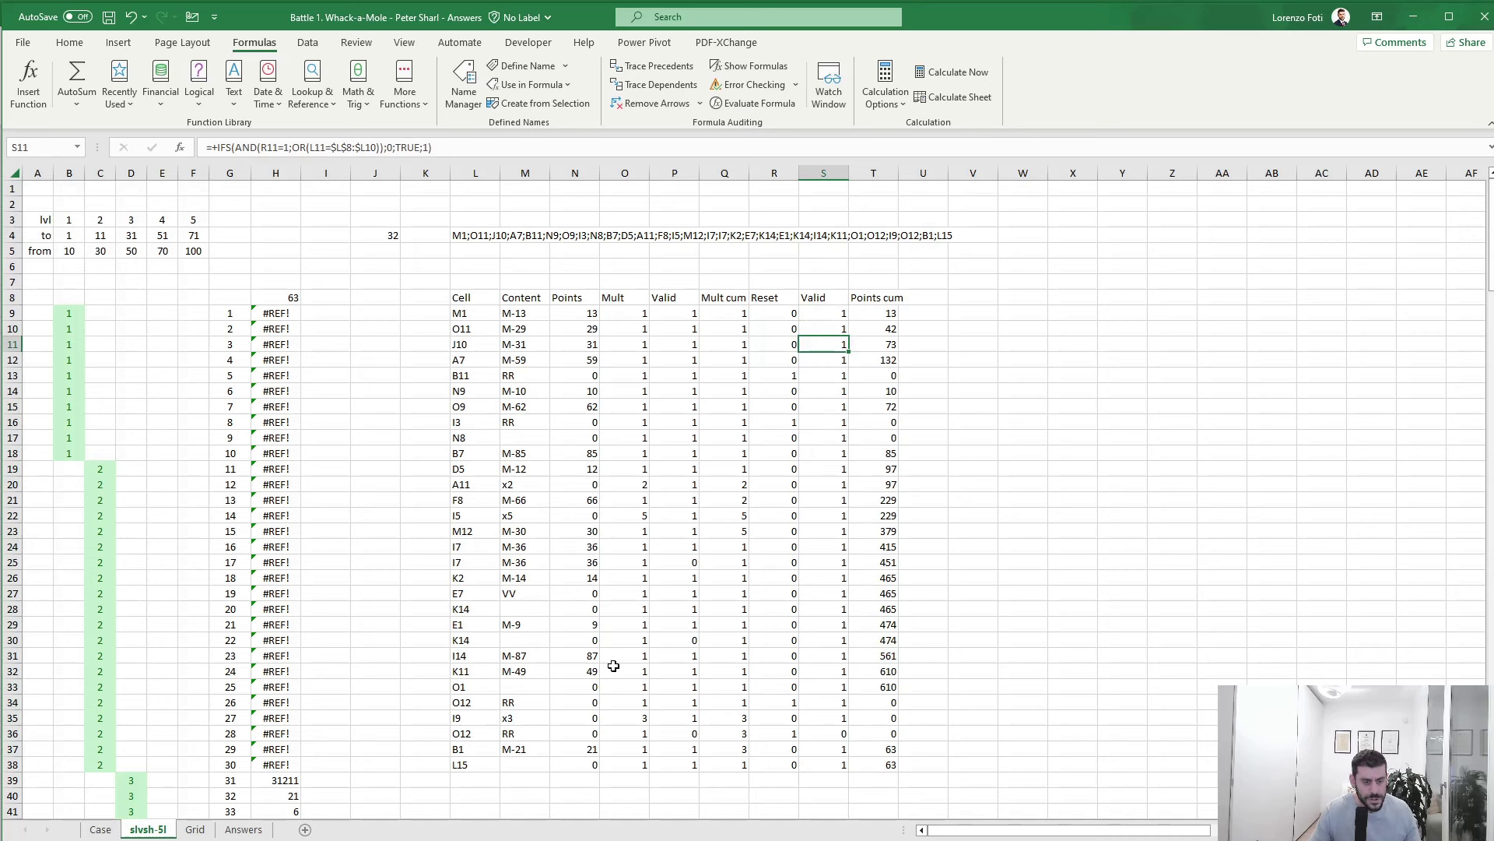
# - Review the Content formula in M37 and the Mult cum formulas in Q36:Q37
pyautogui.click(518, 749)
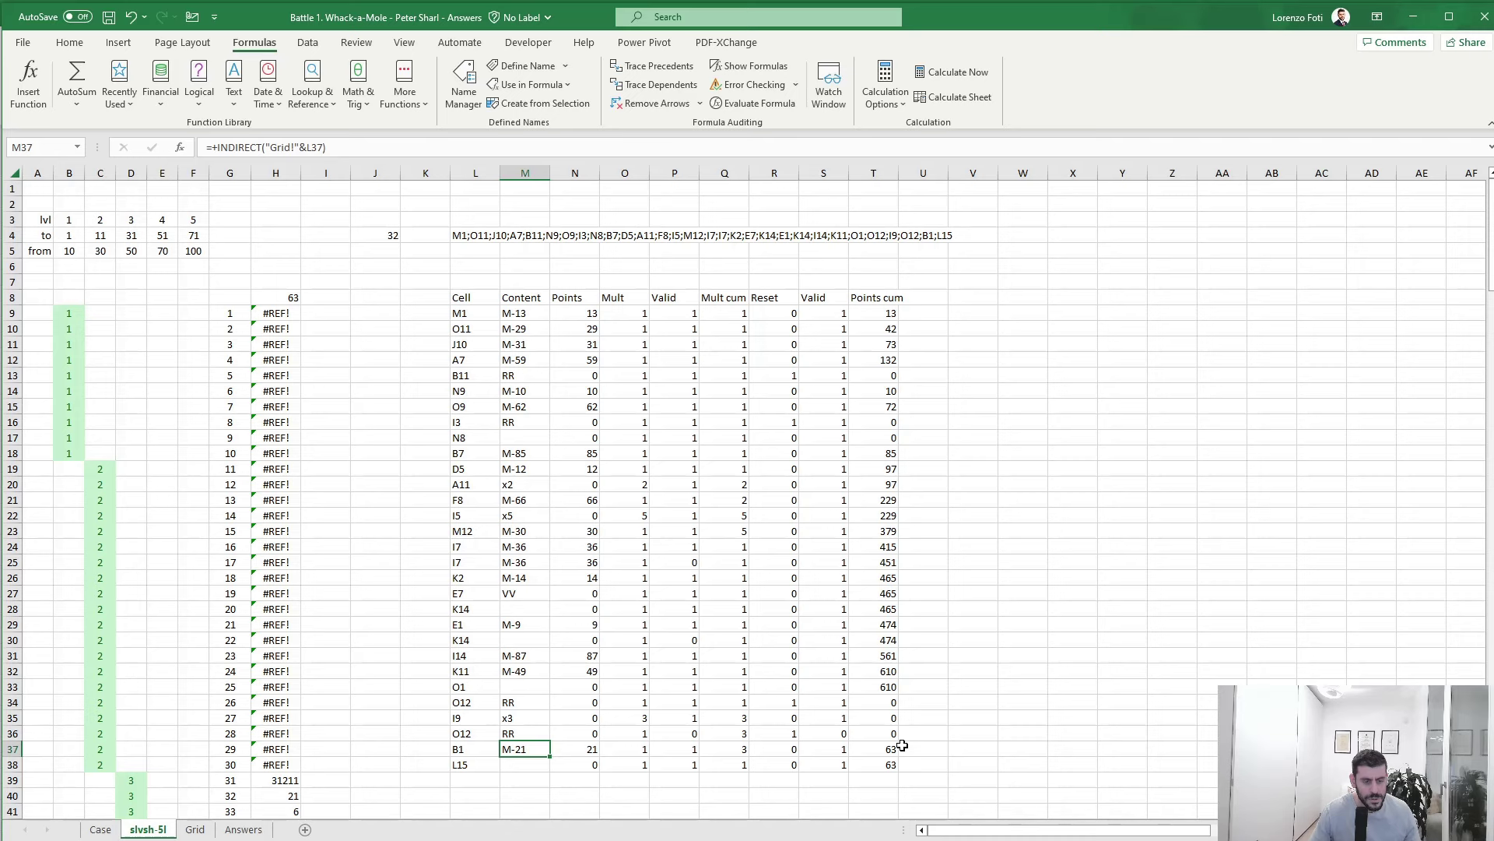
pyautogui.click(735, 745)
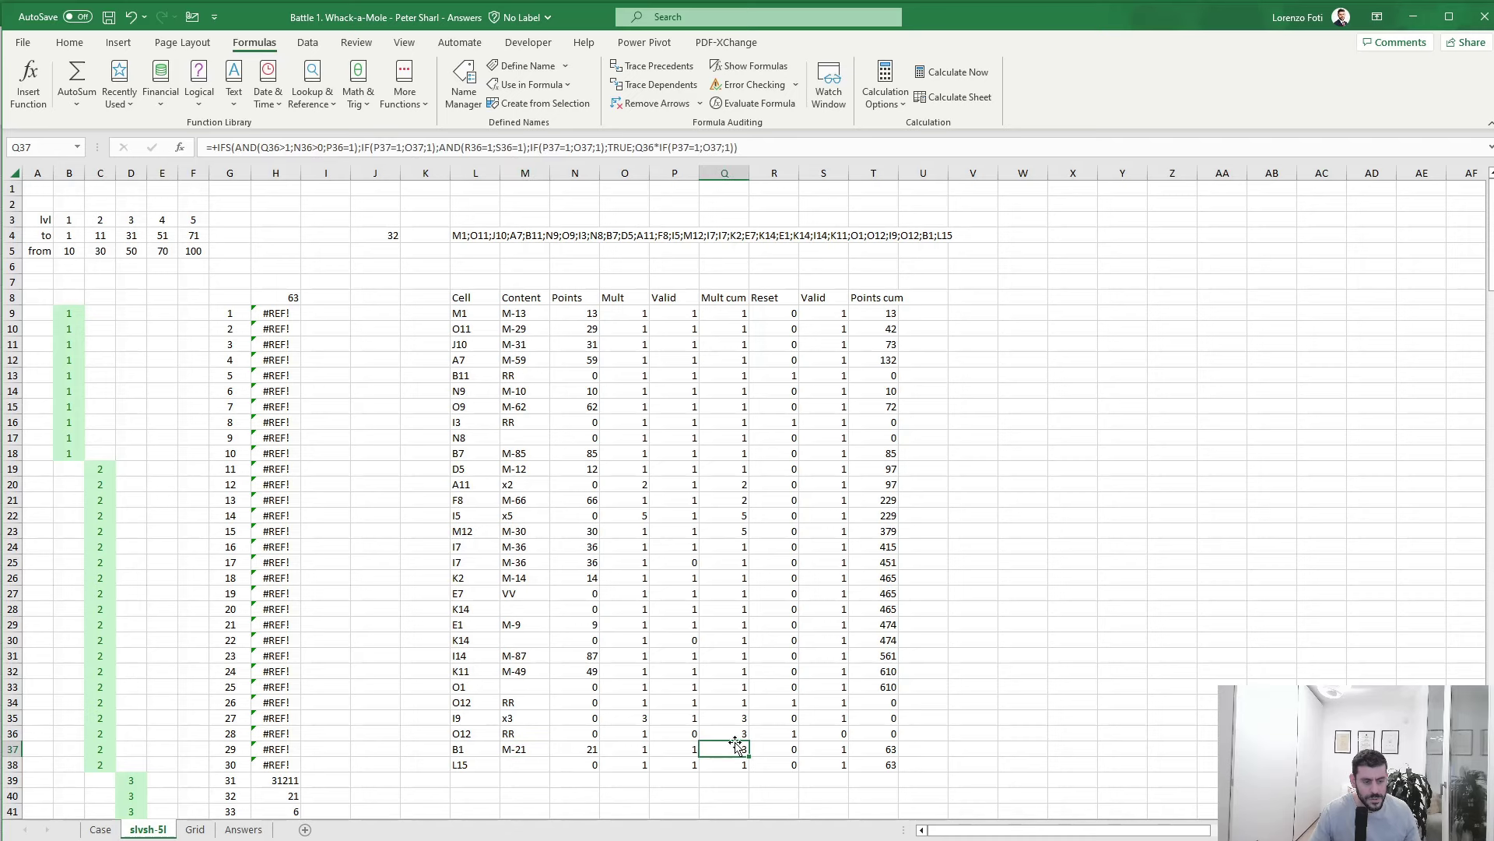
pyautogui.click(735, 732)
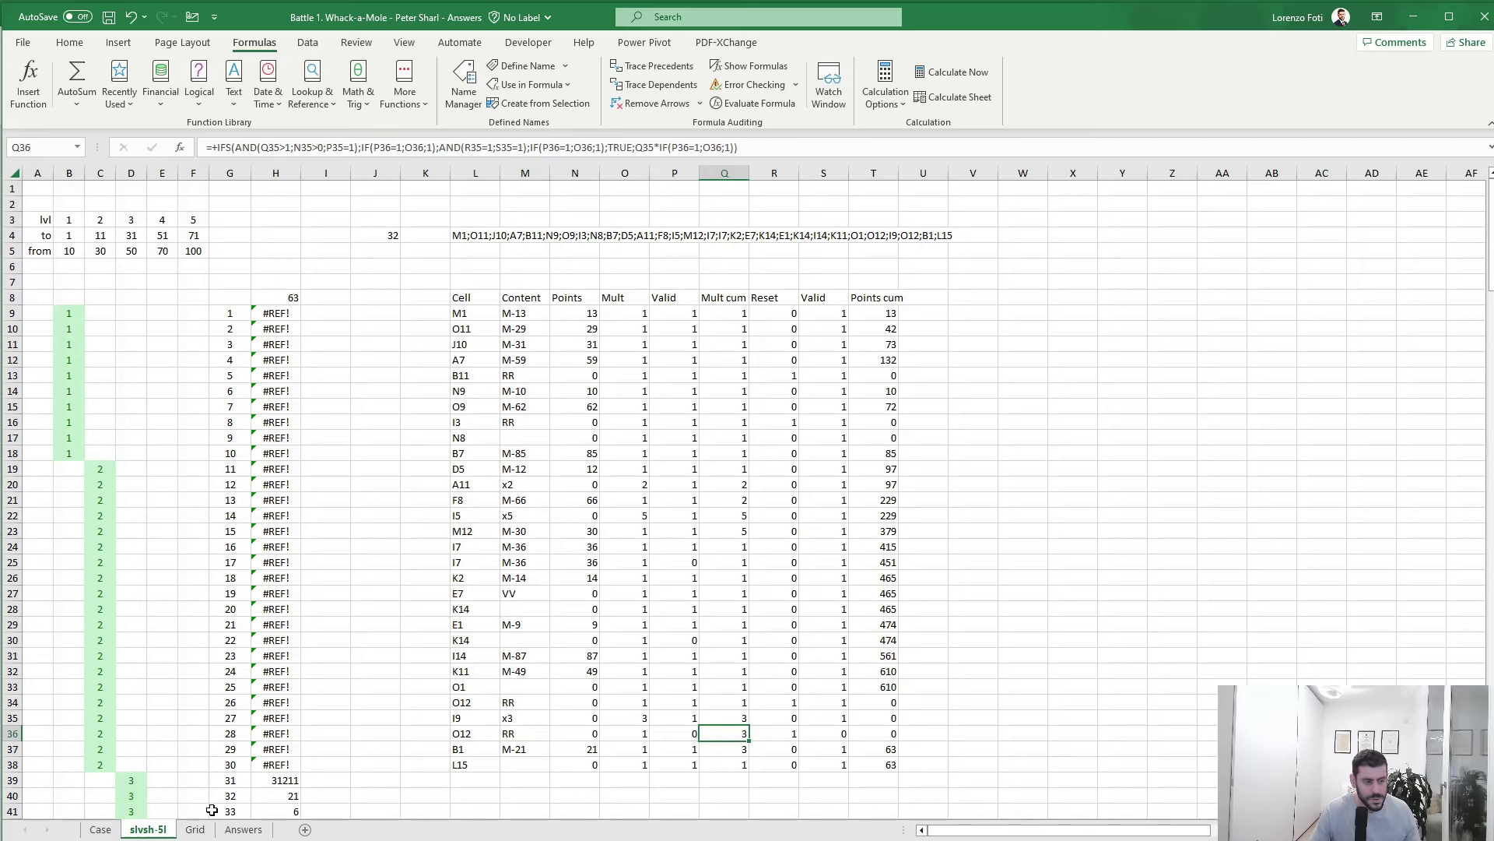
pyautogui.click(109, 829)
pyautogui.click(146, 830)
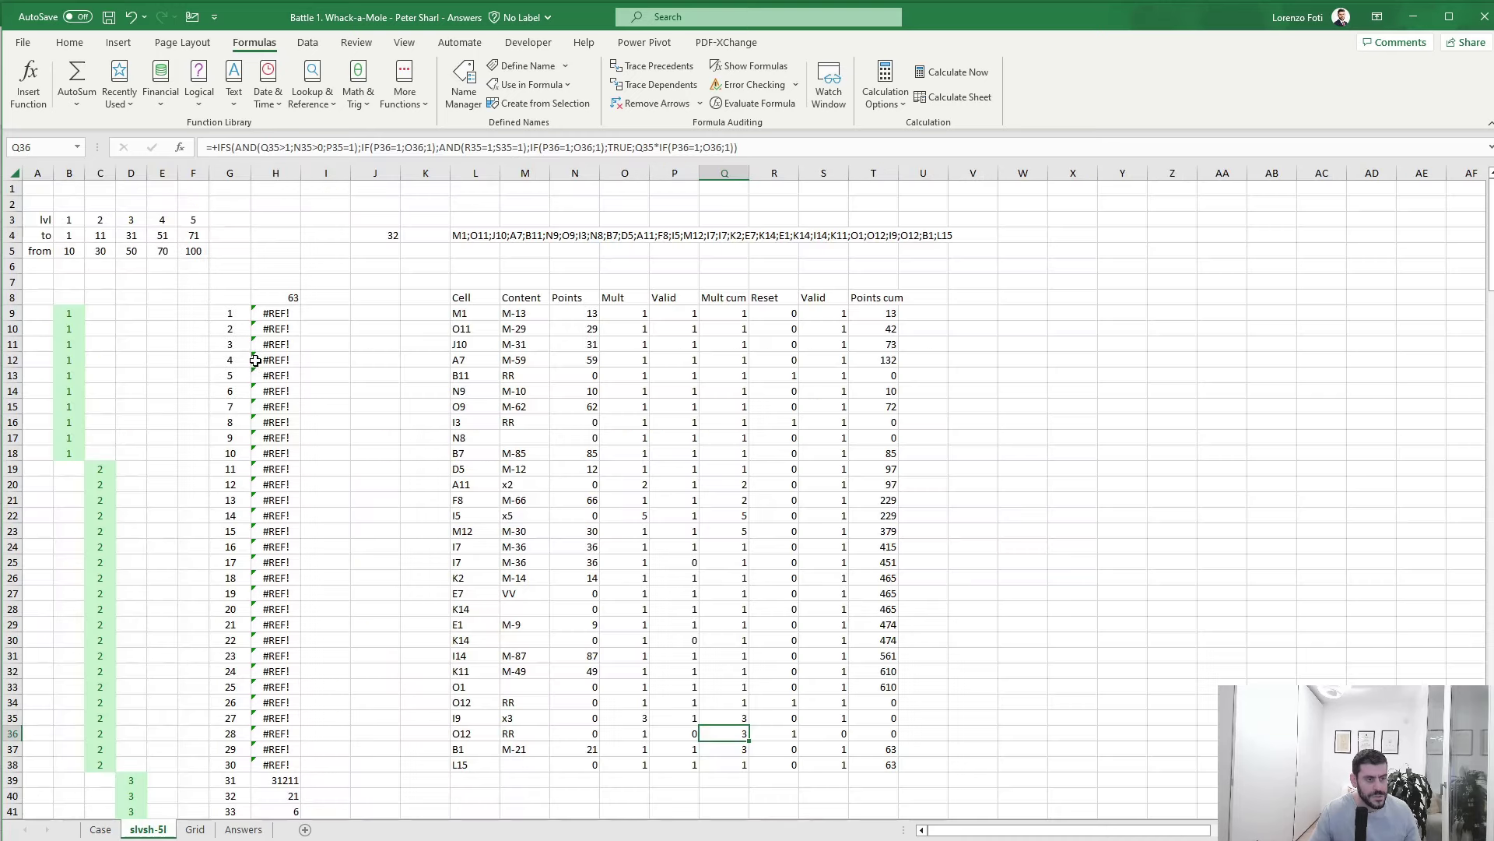
# - Copy the Level 3 game results H39:H58
pyautogui.scroll(-7, 344, 512)
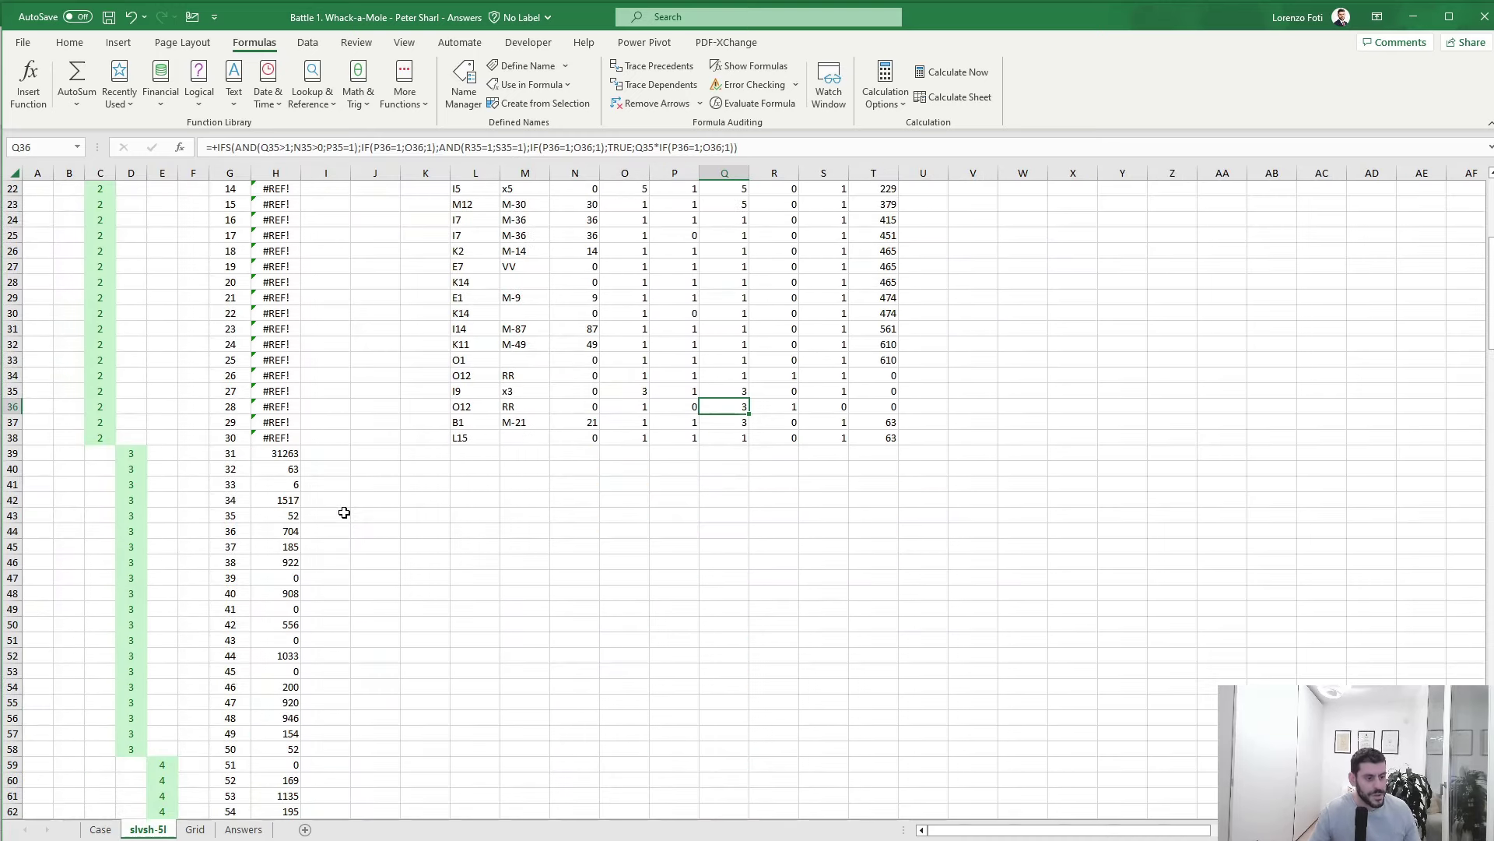
pyautogui.scroll(-4, 344, 512)
pyautogui.moveTo(292, 267); pyautogui.dragTo(294, 562)
pyautogui.hotkey('ctrl', 'c')
# - Check the game 31 answer in the Case sheet's E107, then return to slvsh-5l
pyautogui.click(100, 829)
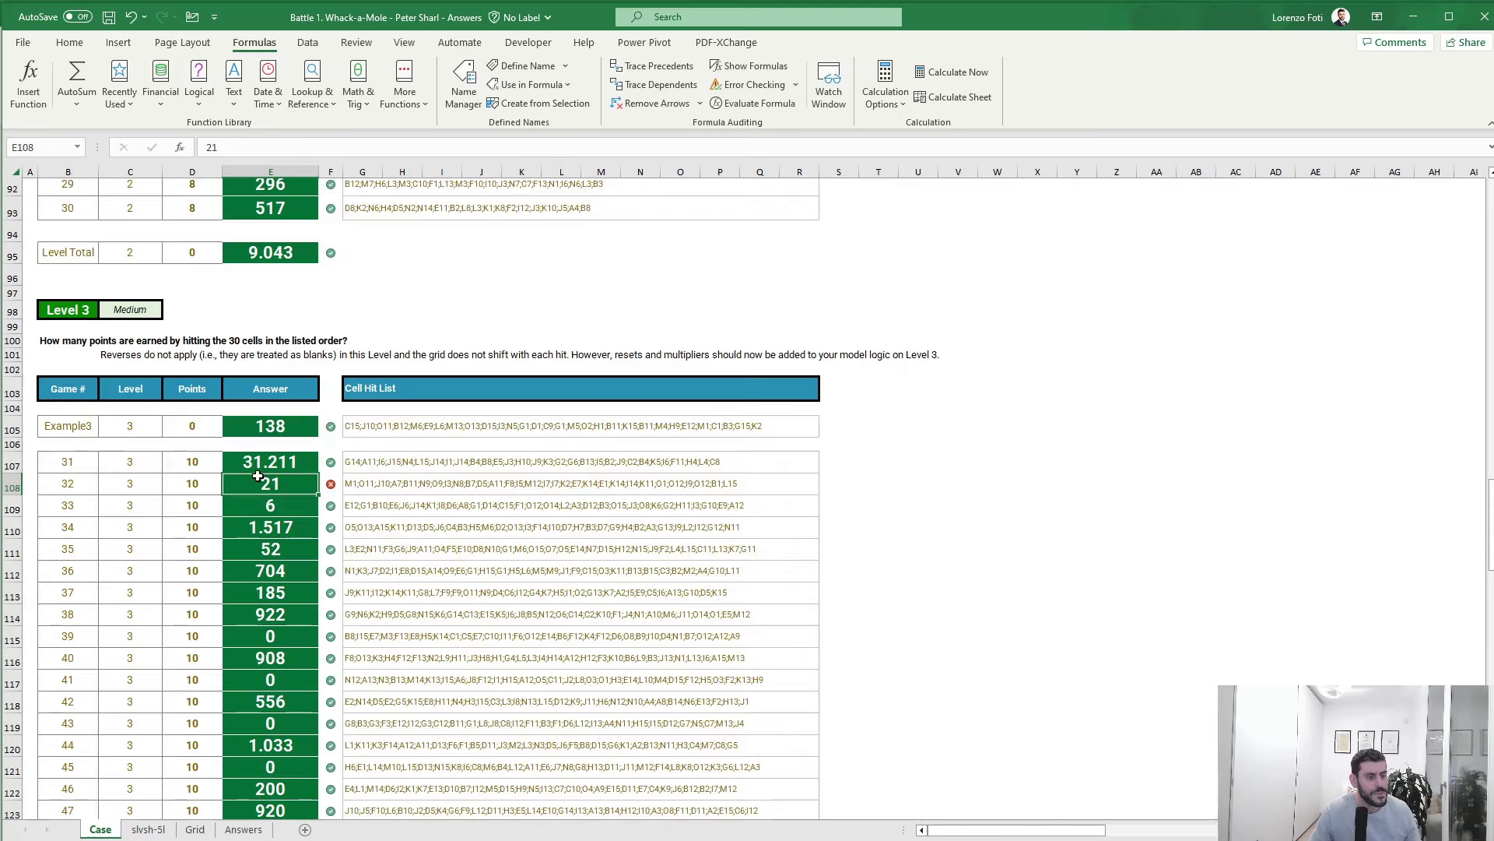
pyautogui.click(261, 460)
pyautogui.rightClick(261, 460)
pyautogui.click(331, 573)
pyautogui.hotkey('ctrl', 'z')
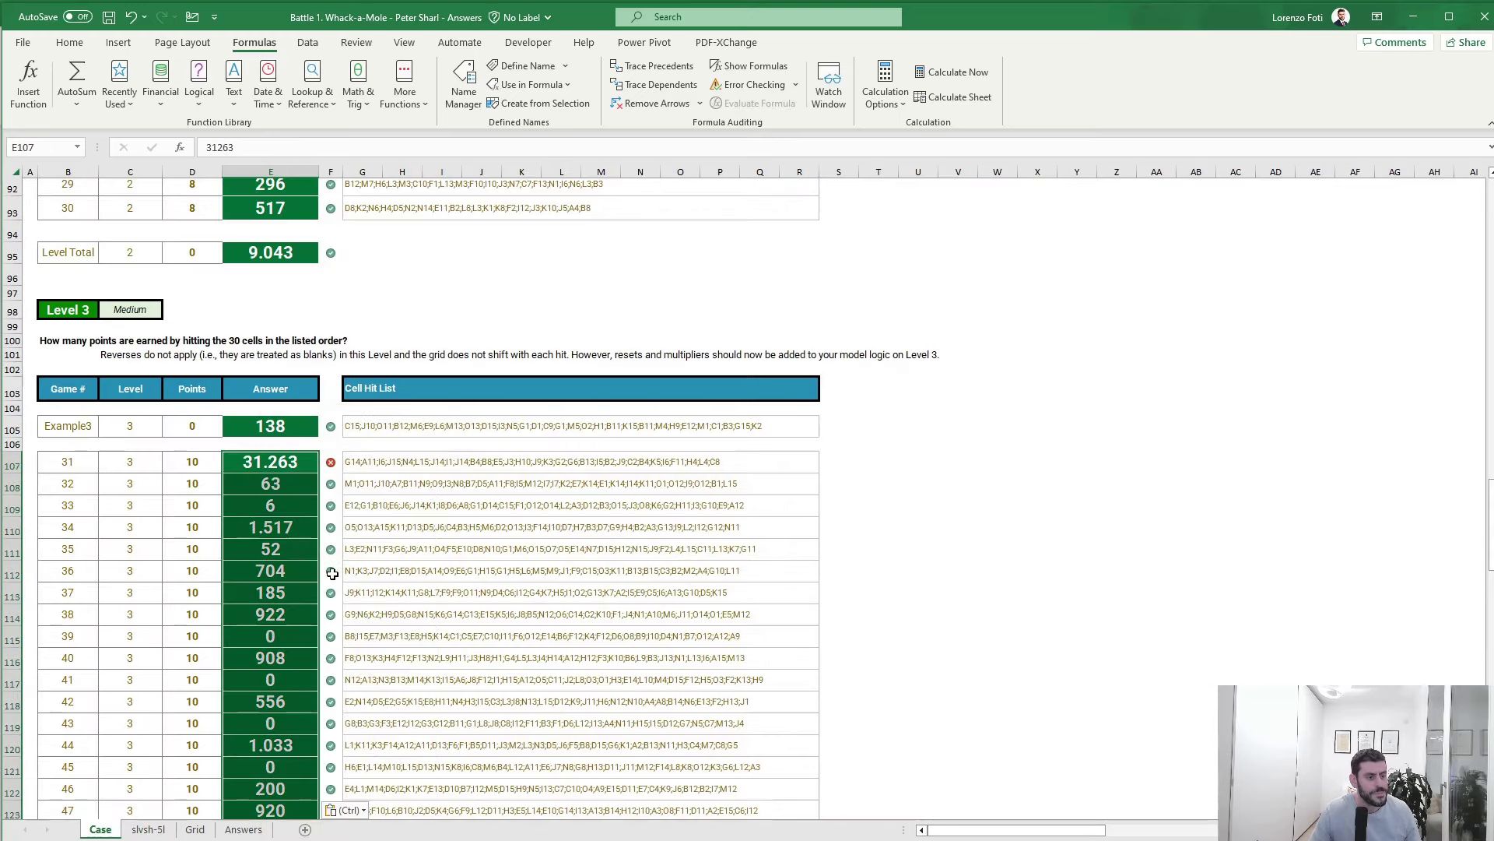
pyautogui.scroll(-2, 275, 589)
pyautogui.scroll(2, 275, 589)
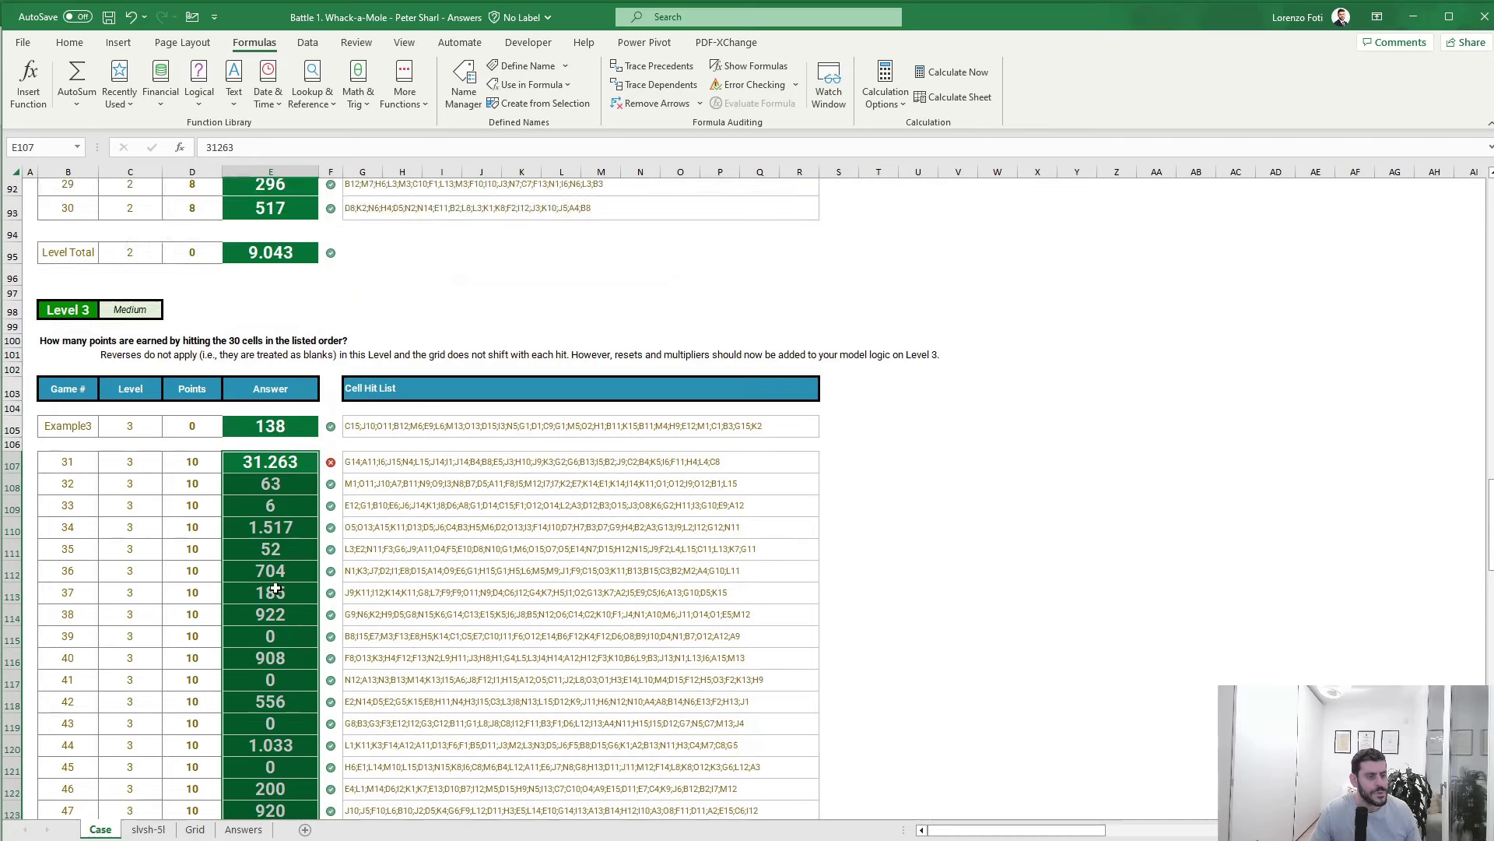
pyautogui.click(277, 466)
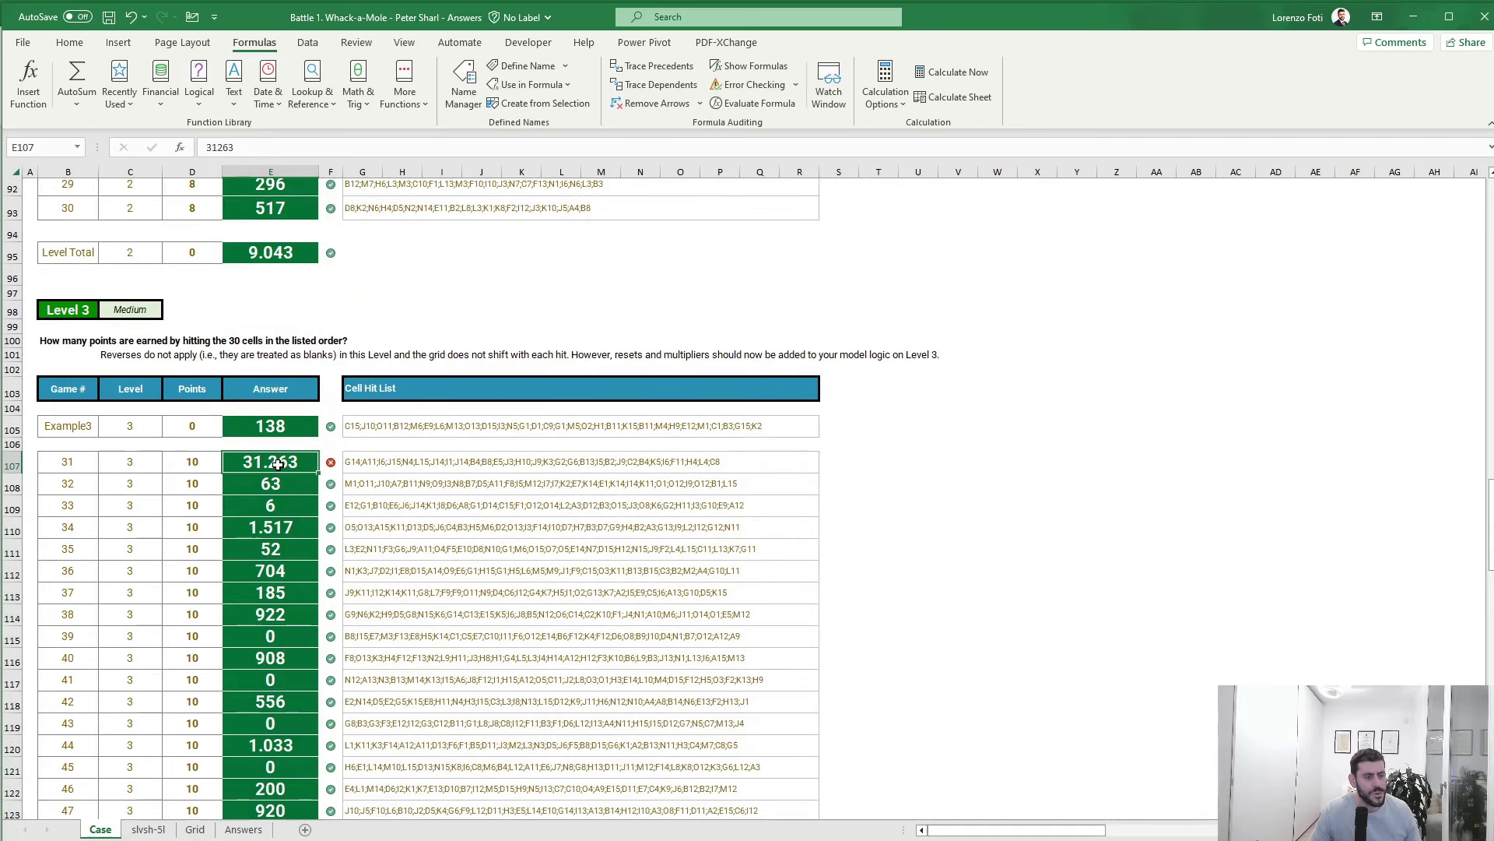
pyautogui.click(149, 829)
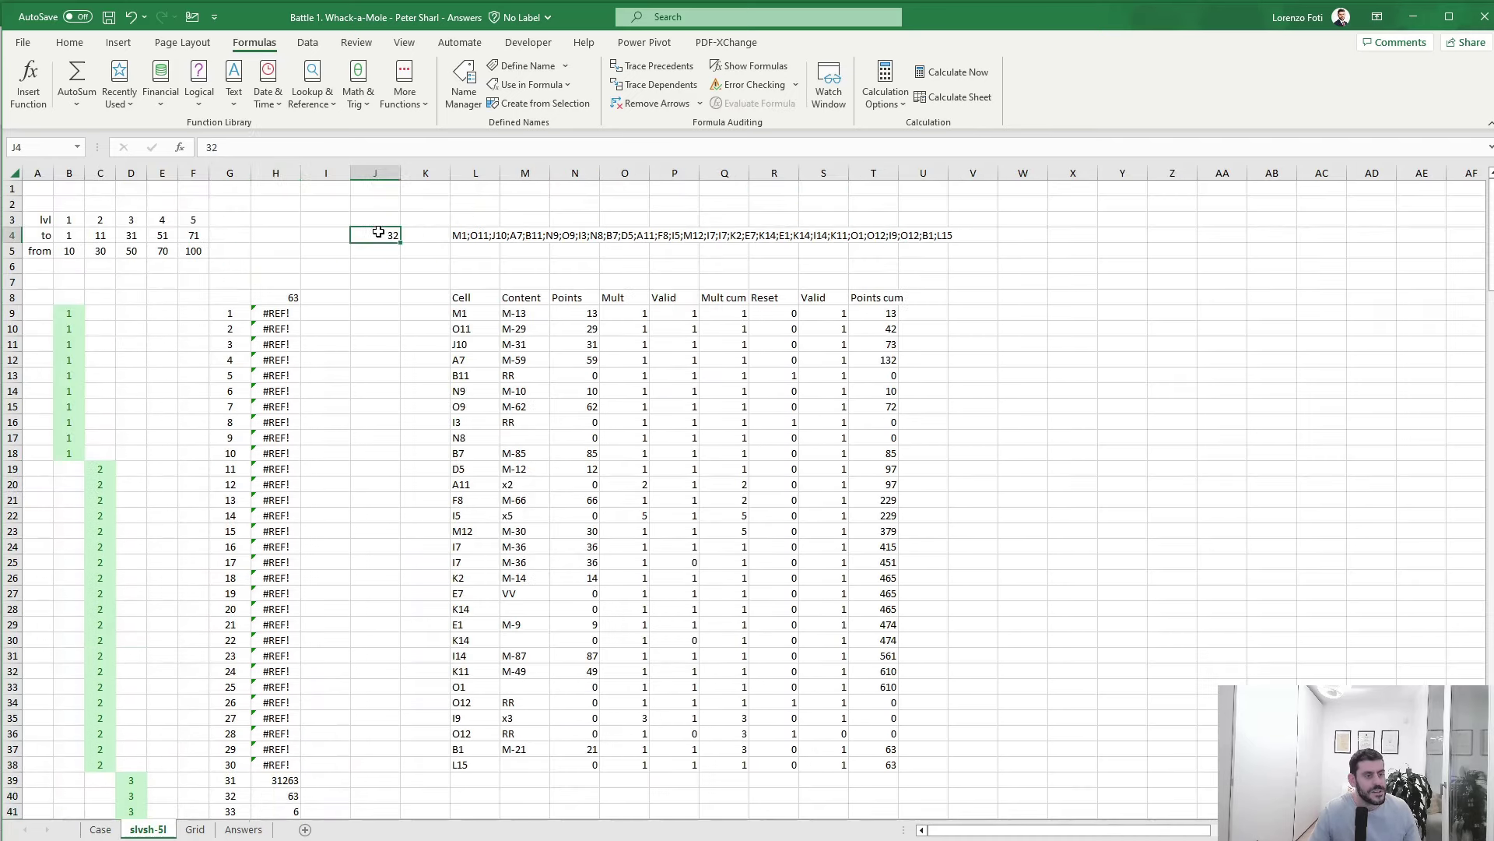
# - Set game number J4 to 31 and compare against the Case answers for games 31–33
pyautogui.click(384, 234)
pyautogui.write('31')
pyautogui.press('Return')
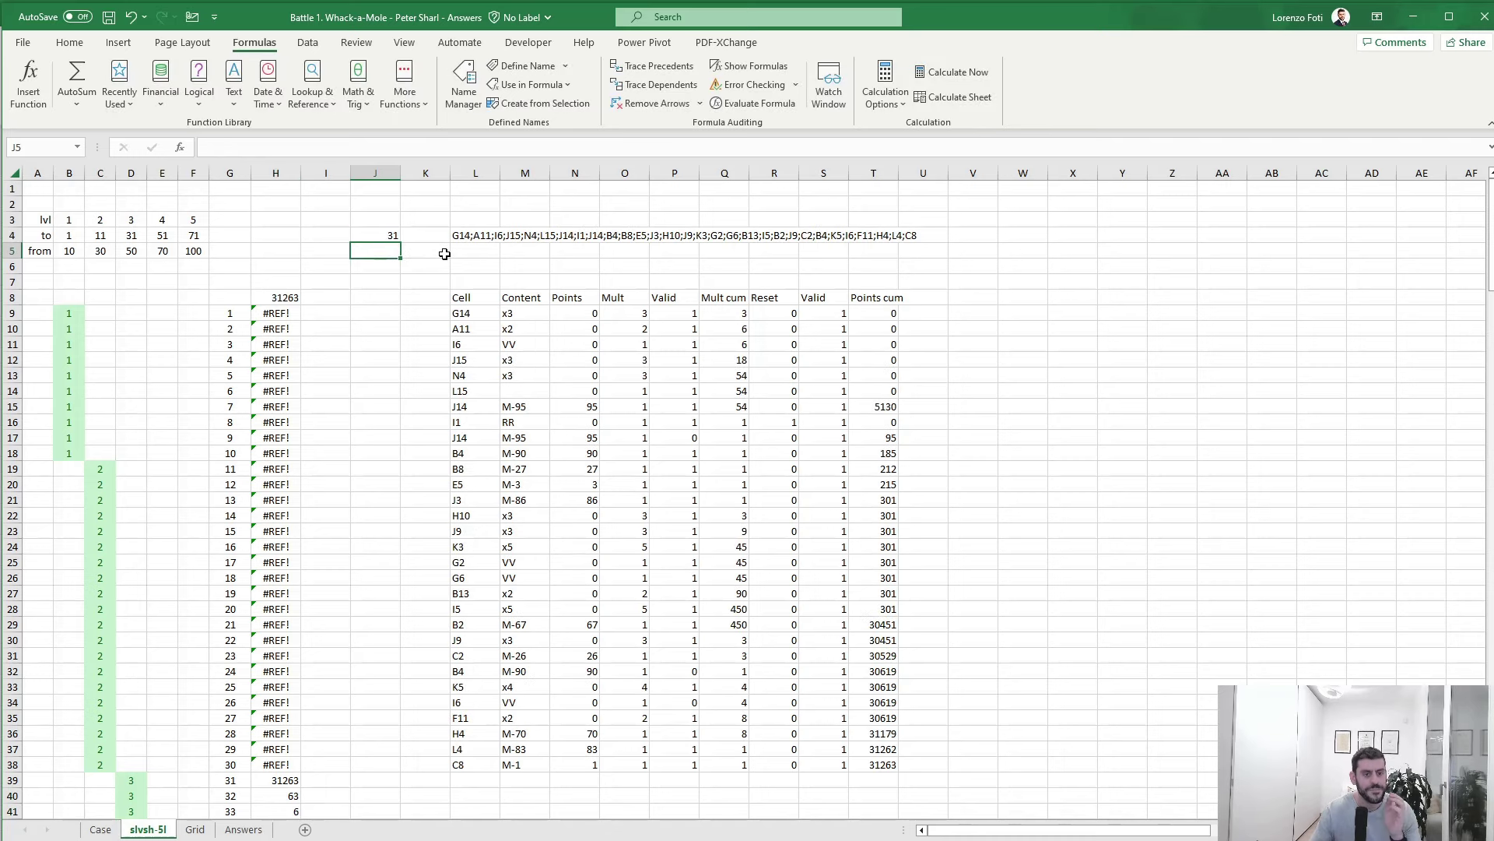
pyautogui.click(101, 829)
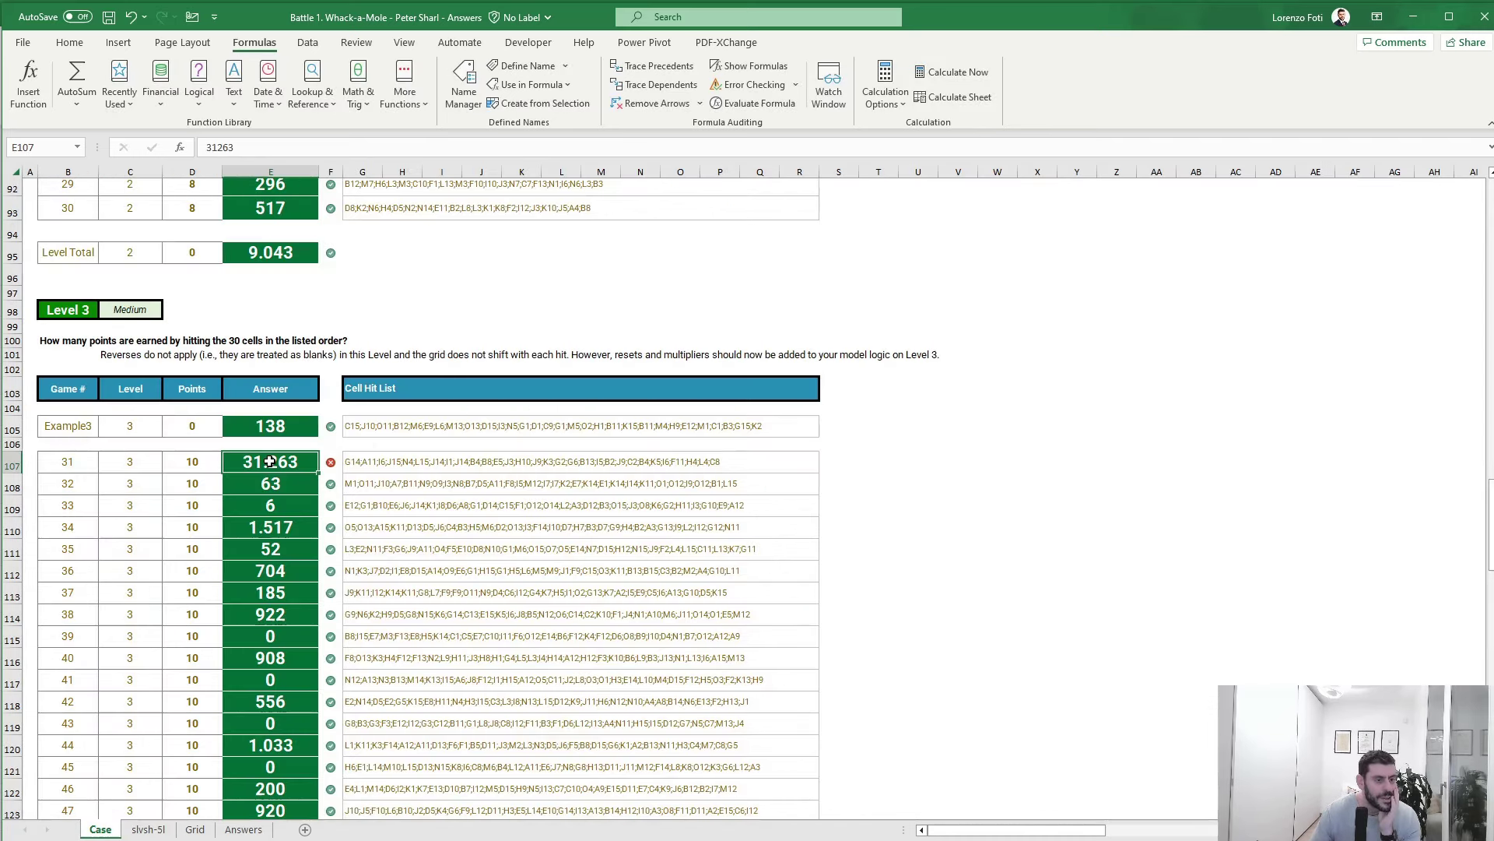
pyautogui.moveTo(270, 461); pyautogui.dragTo(271, 509)
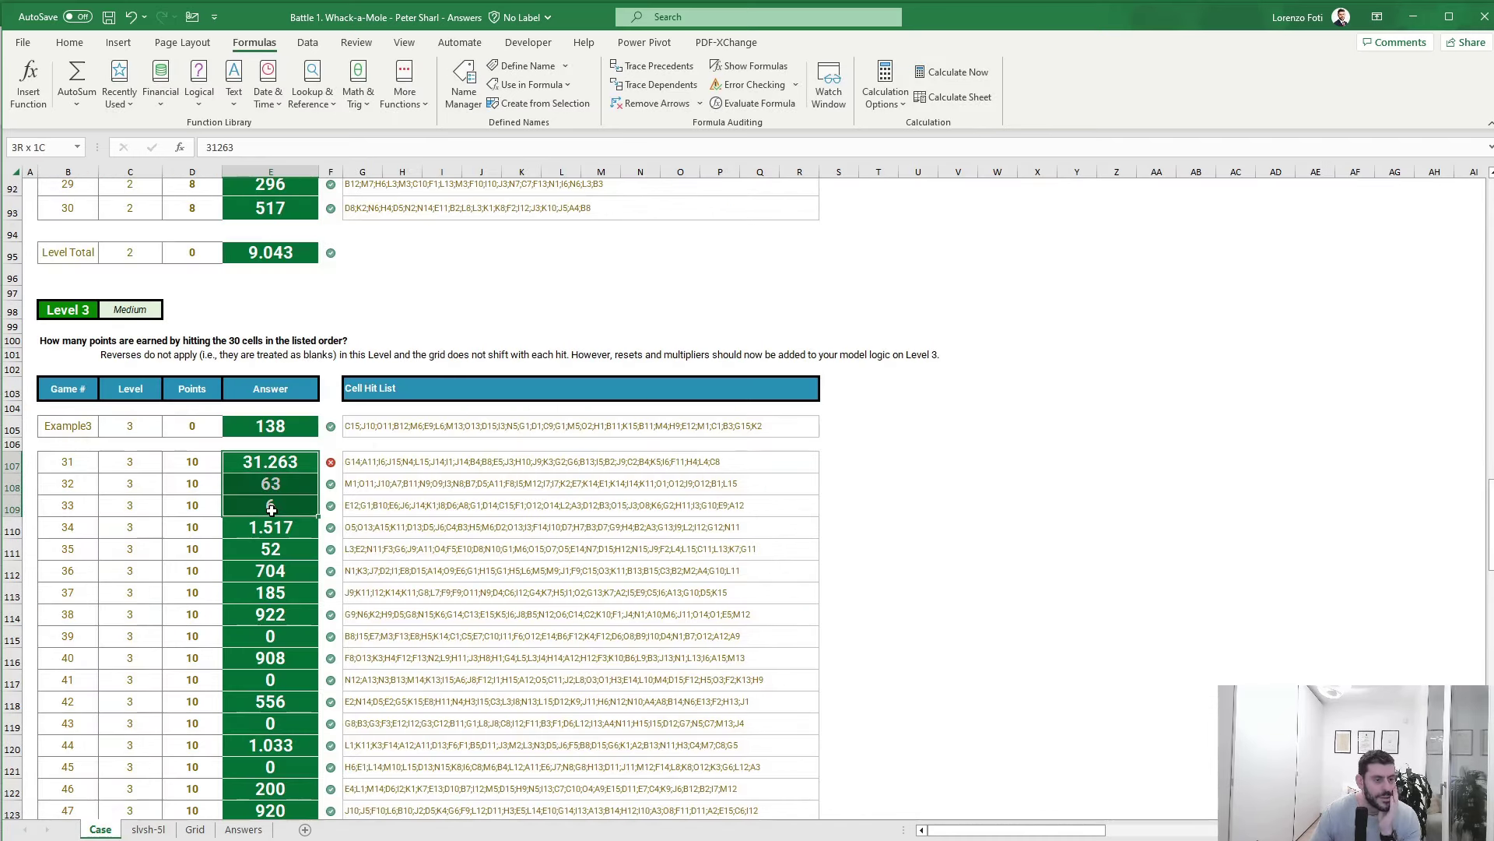
pyautogui.click(148, 829)
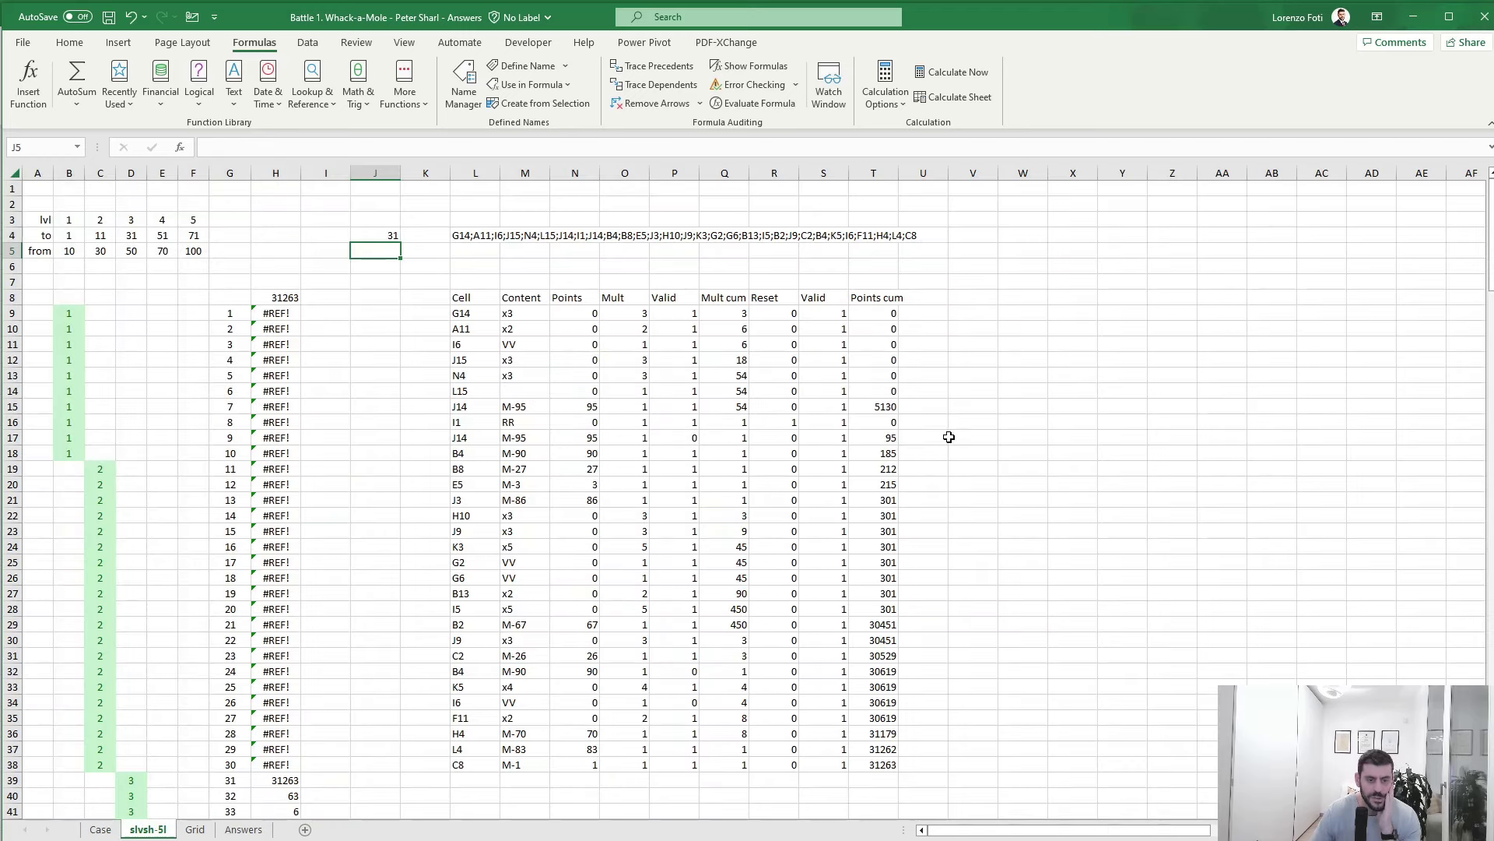
# - Review the Content and Mult cum formulas across M10:Q15
pyautogui.click(972, 310)
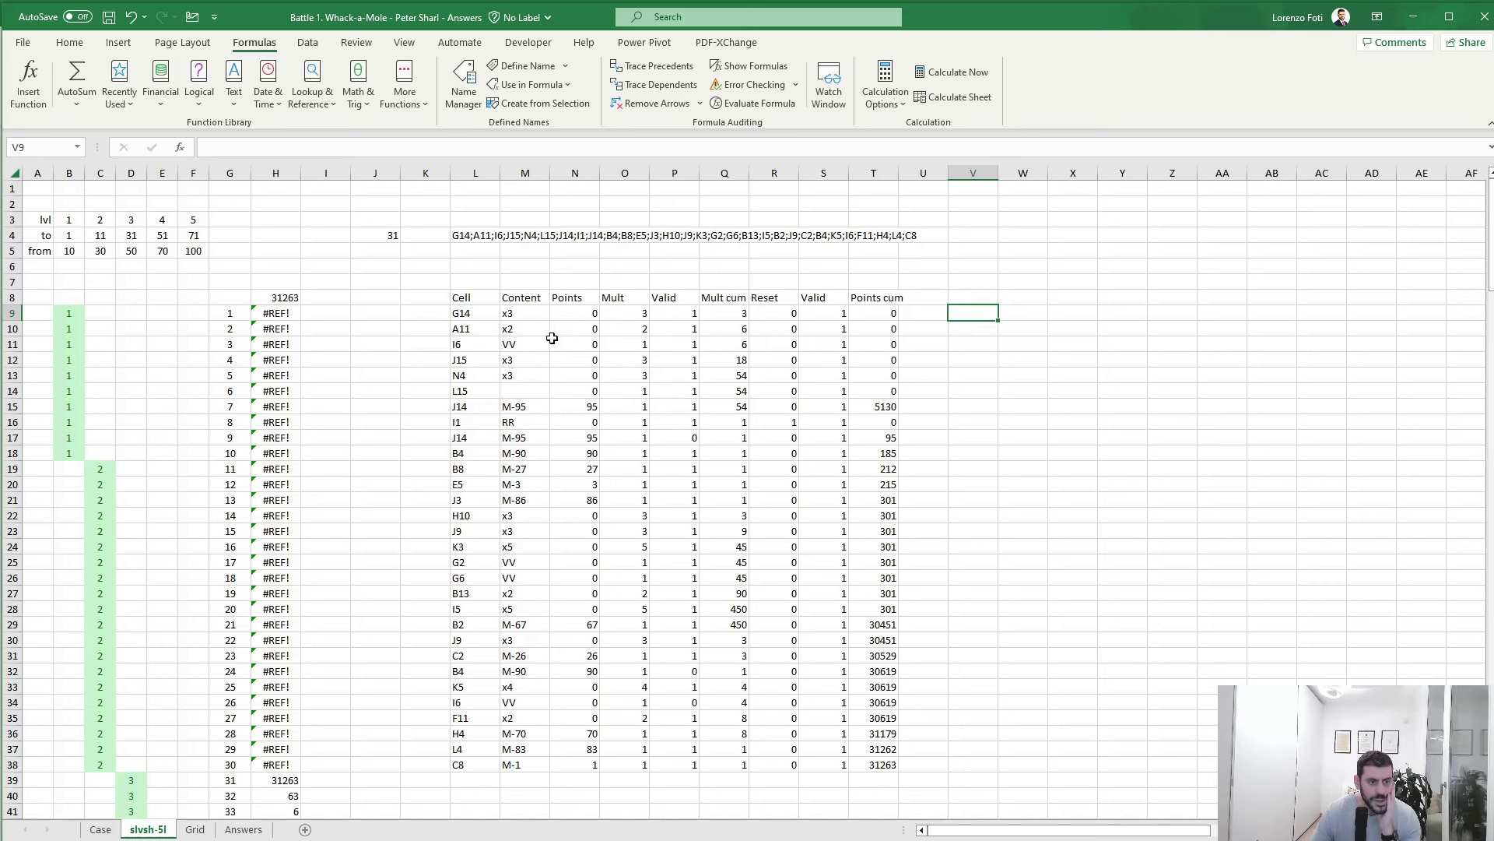
pyautogui.moveTo(528, 327); pyautogui.dragTo(533, 414)
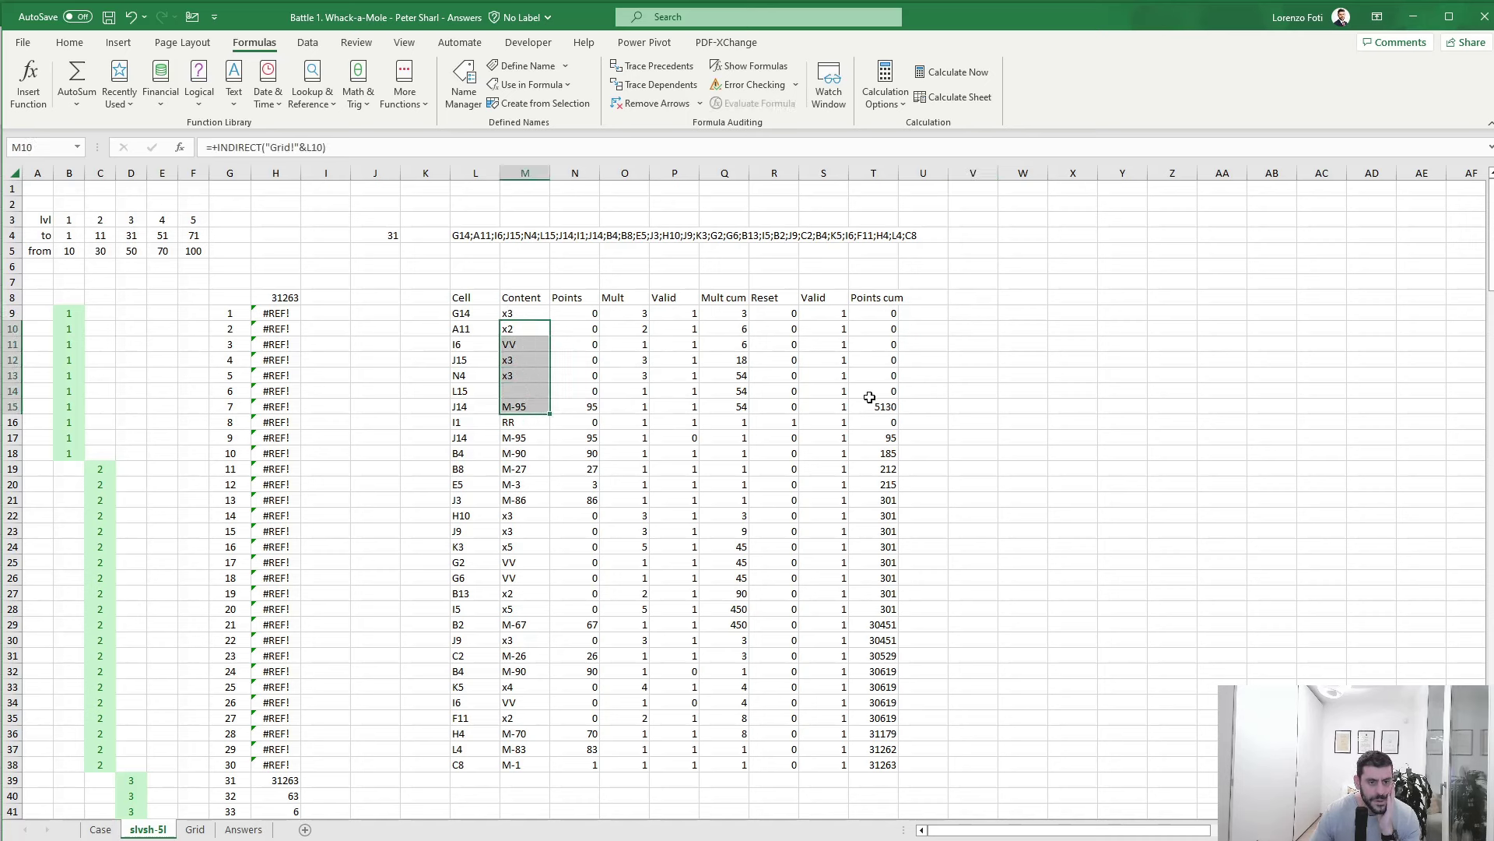
pyautogui.click(518, 329)
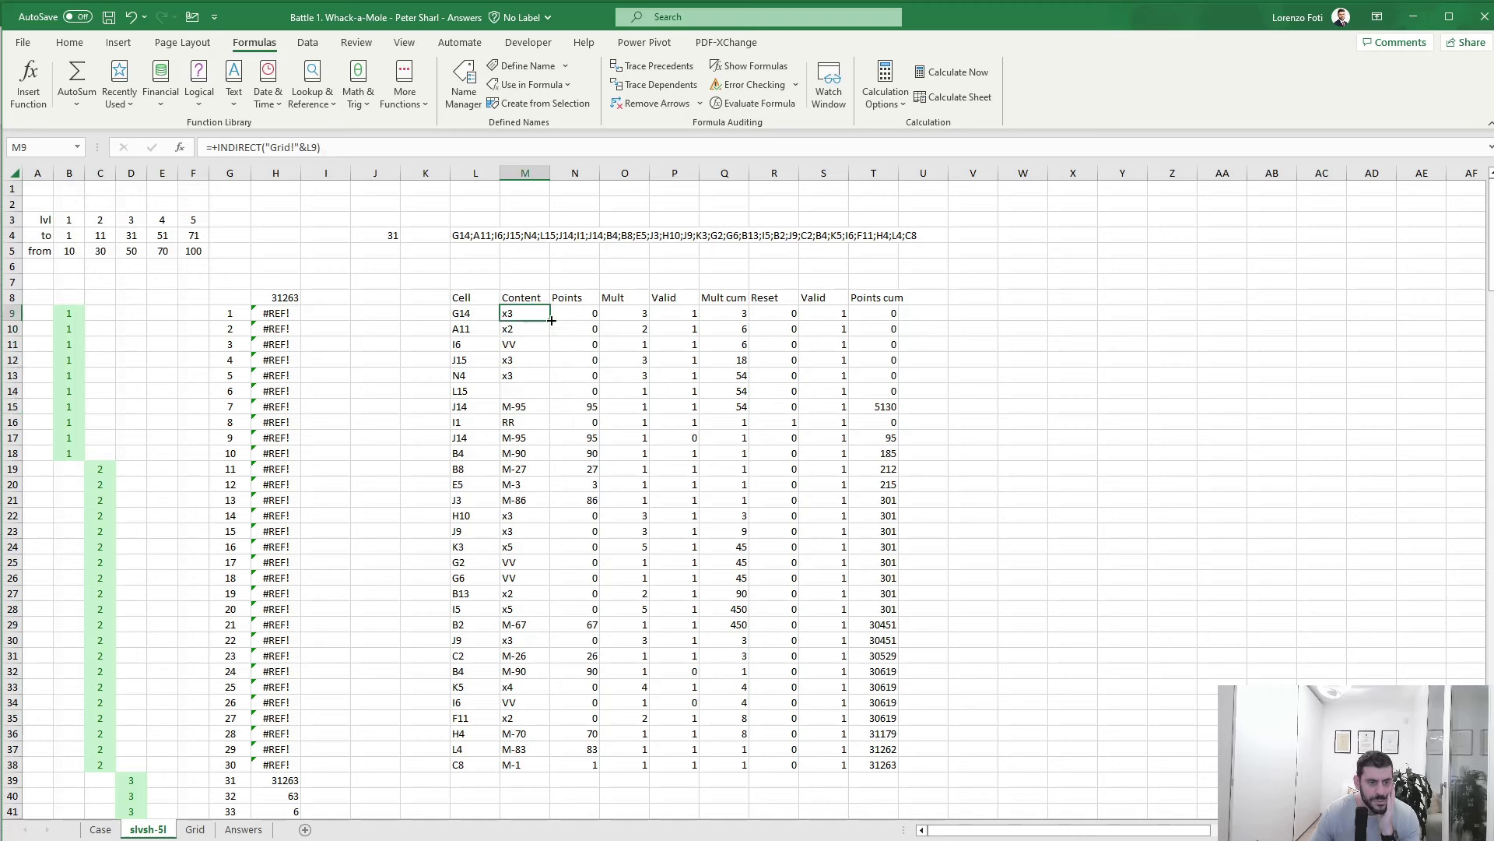
pyautogui.click(742, 330)
pyautogui.click(502, 349)
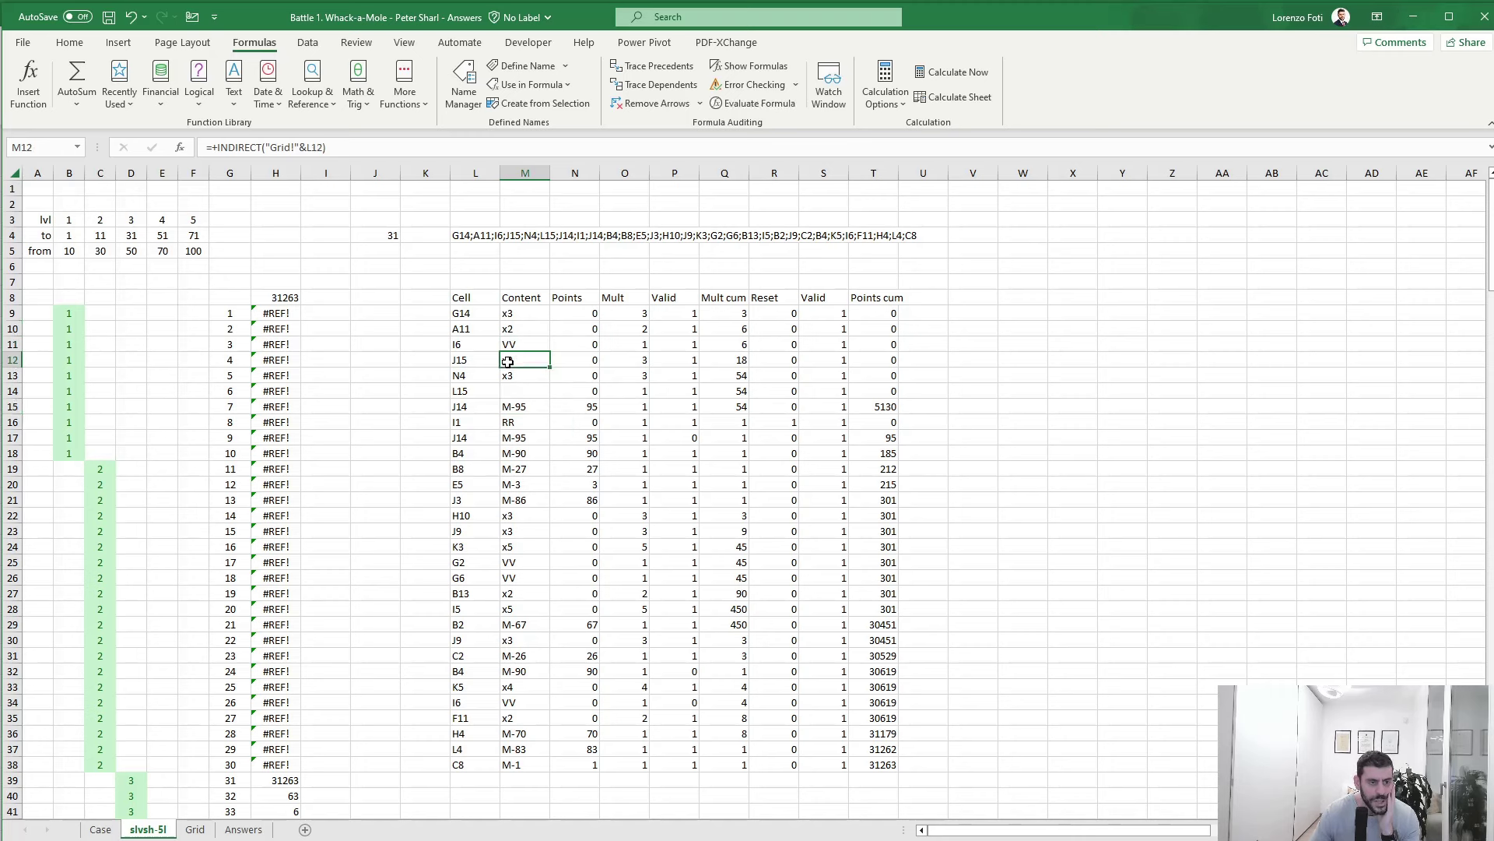
pyautogui.click(726, 357)
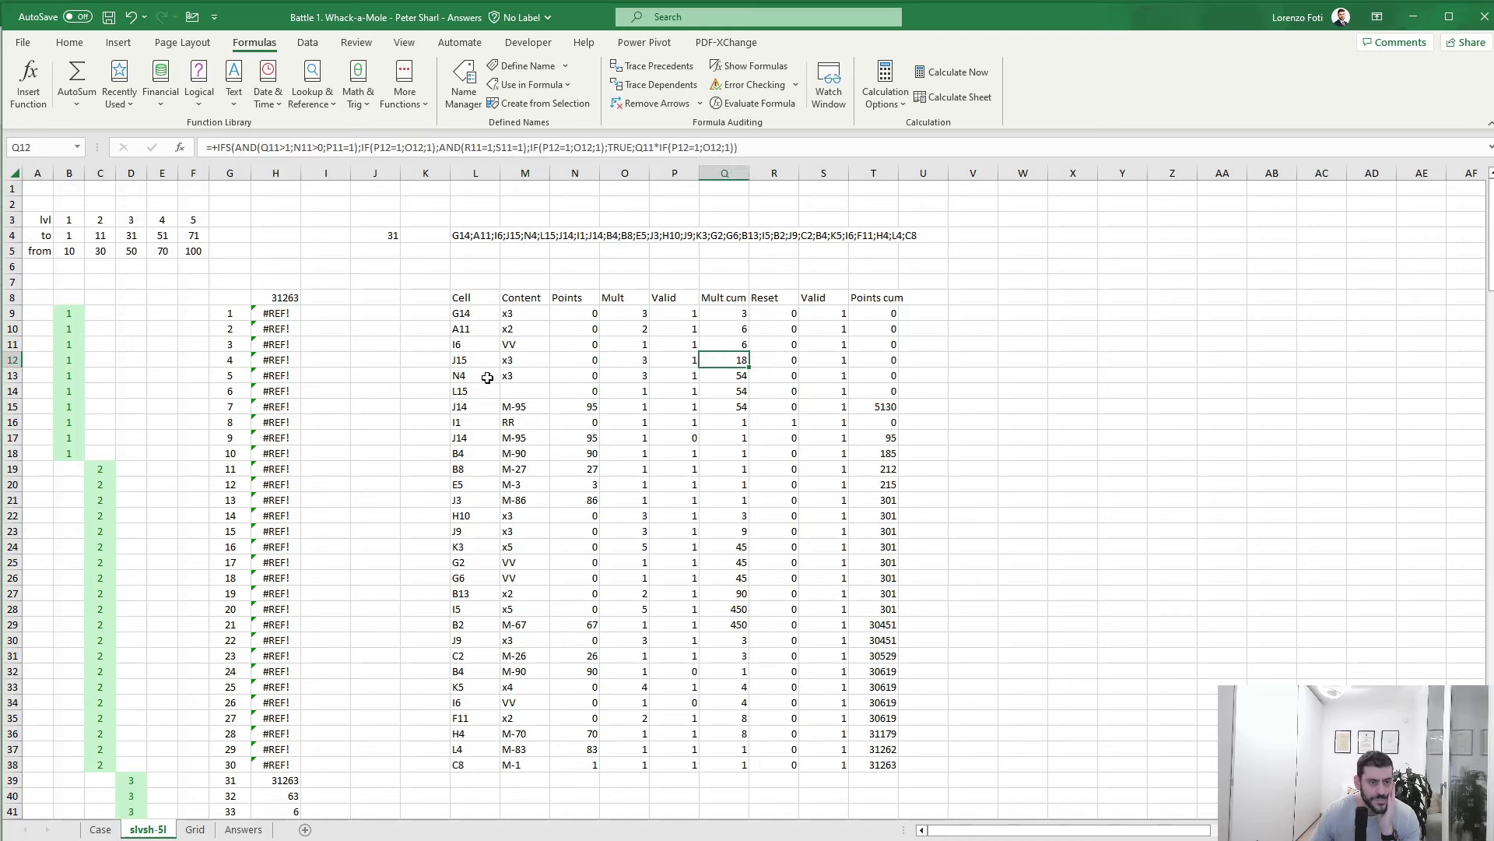
pyautogui.moveTo(511, 376); pyautogui.dragTo(734, 377)
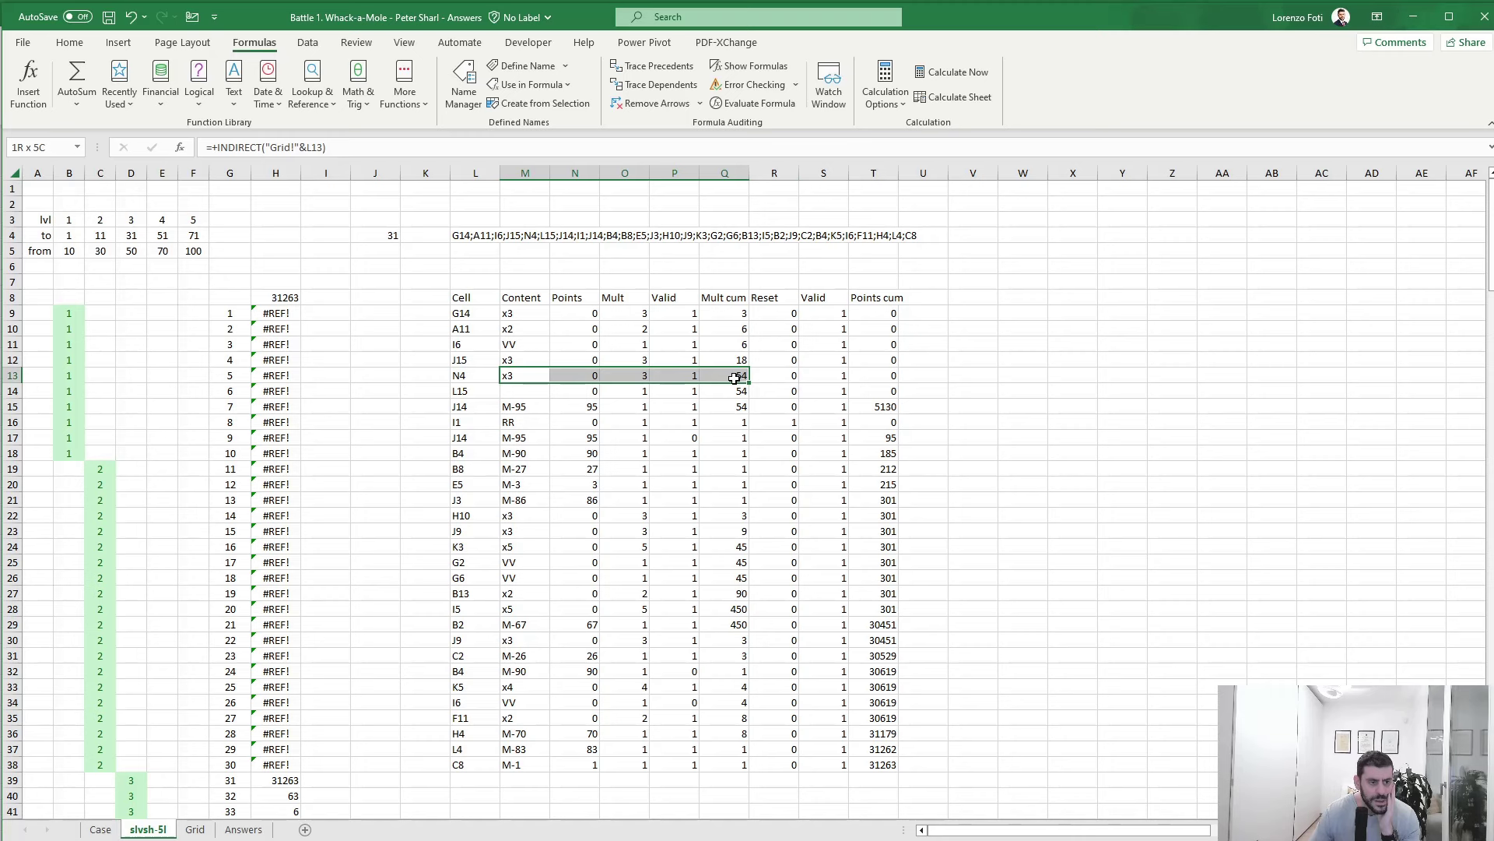
pyautogui.moveTo(734, 378); pyautogui.dragTo(735, 378)
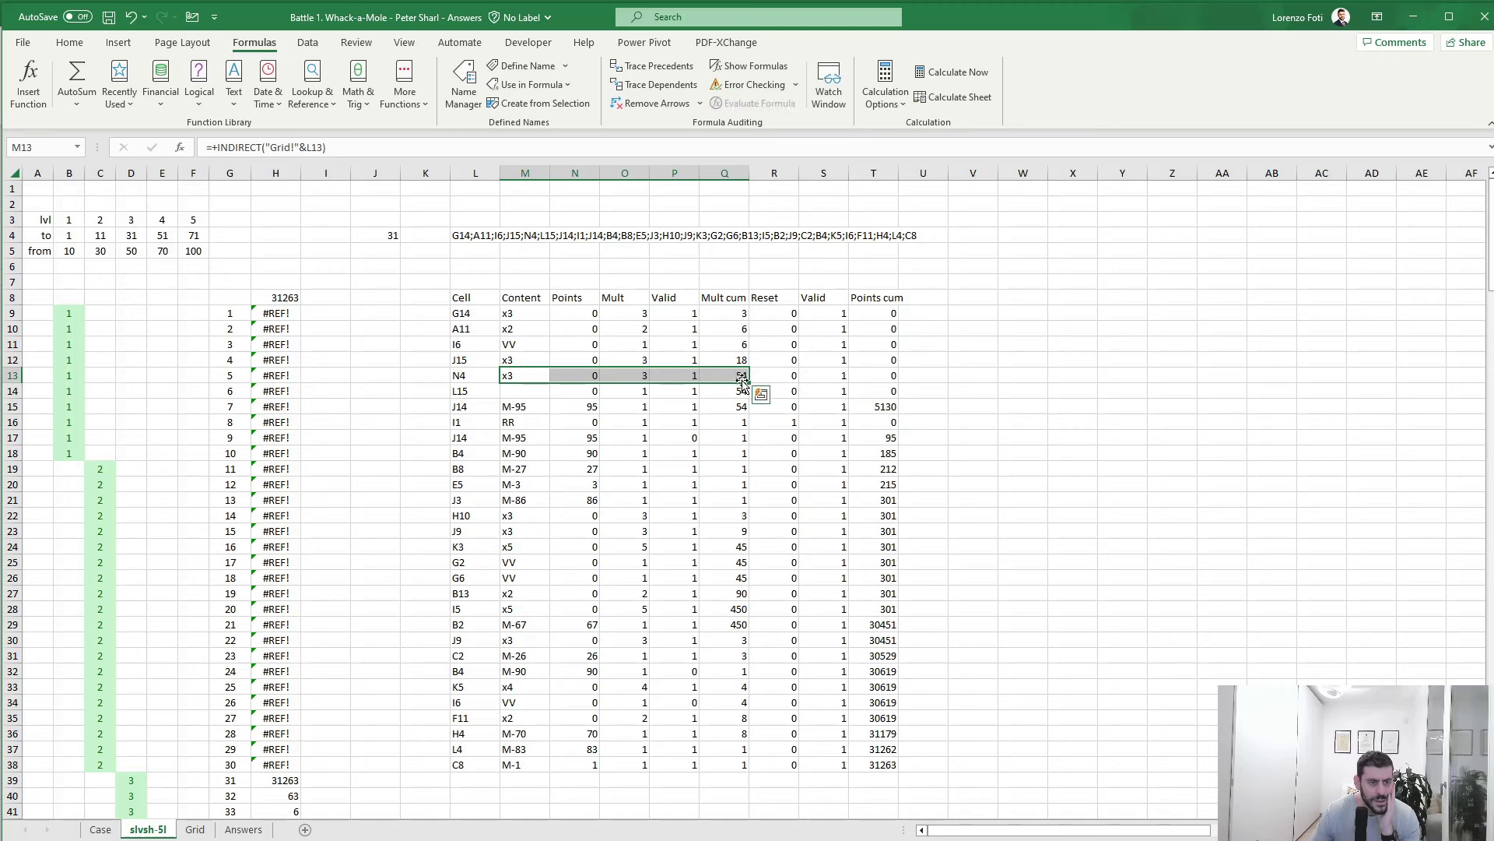
pyautogui.click(725, 409)
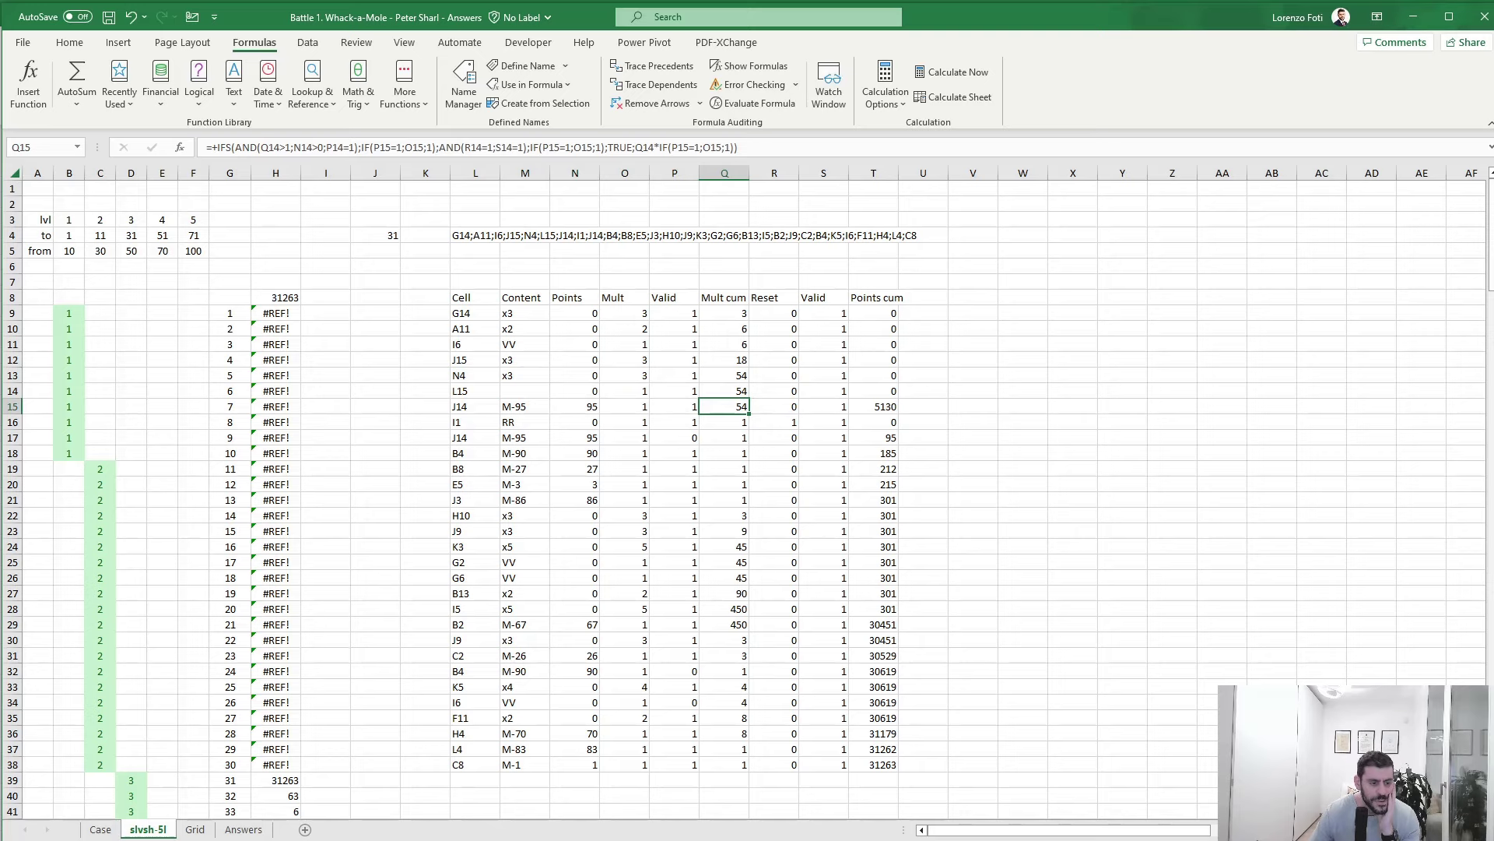
pyautogui.click(243, 829)
pyautogui.scroll(-8, 184, 689)
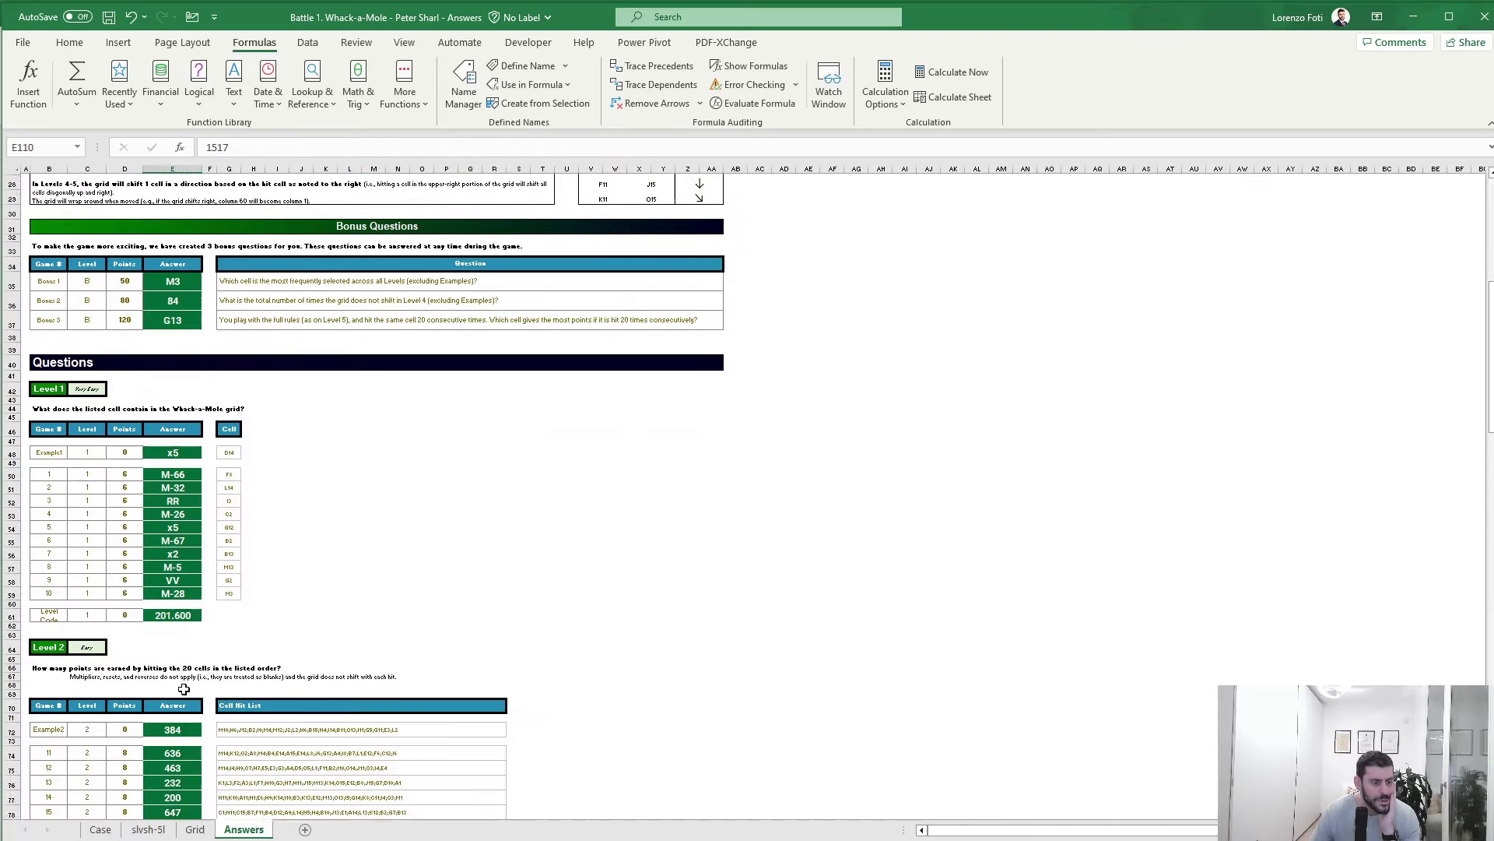
pyautogui.scroll(-15, 184, 689)
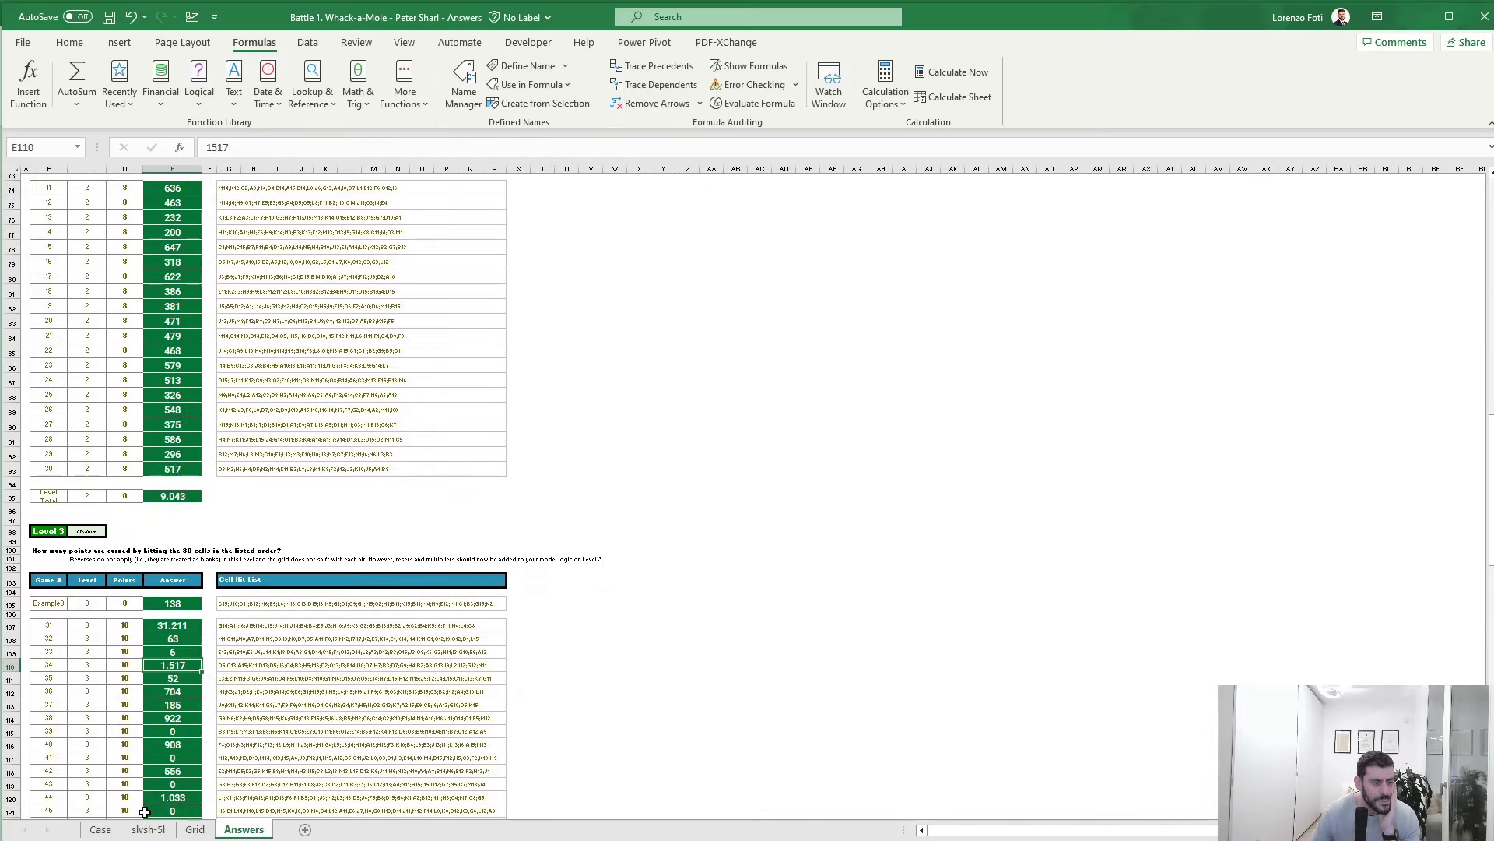
pyautogui.click(148, 829)
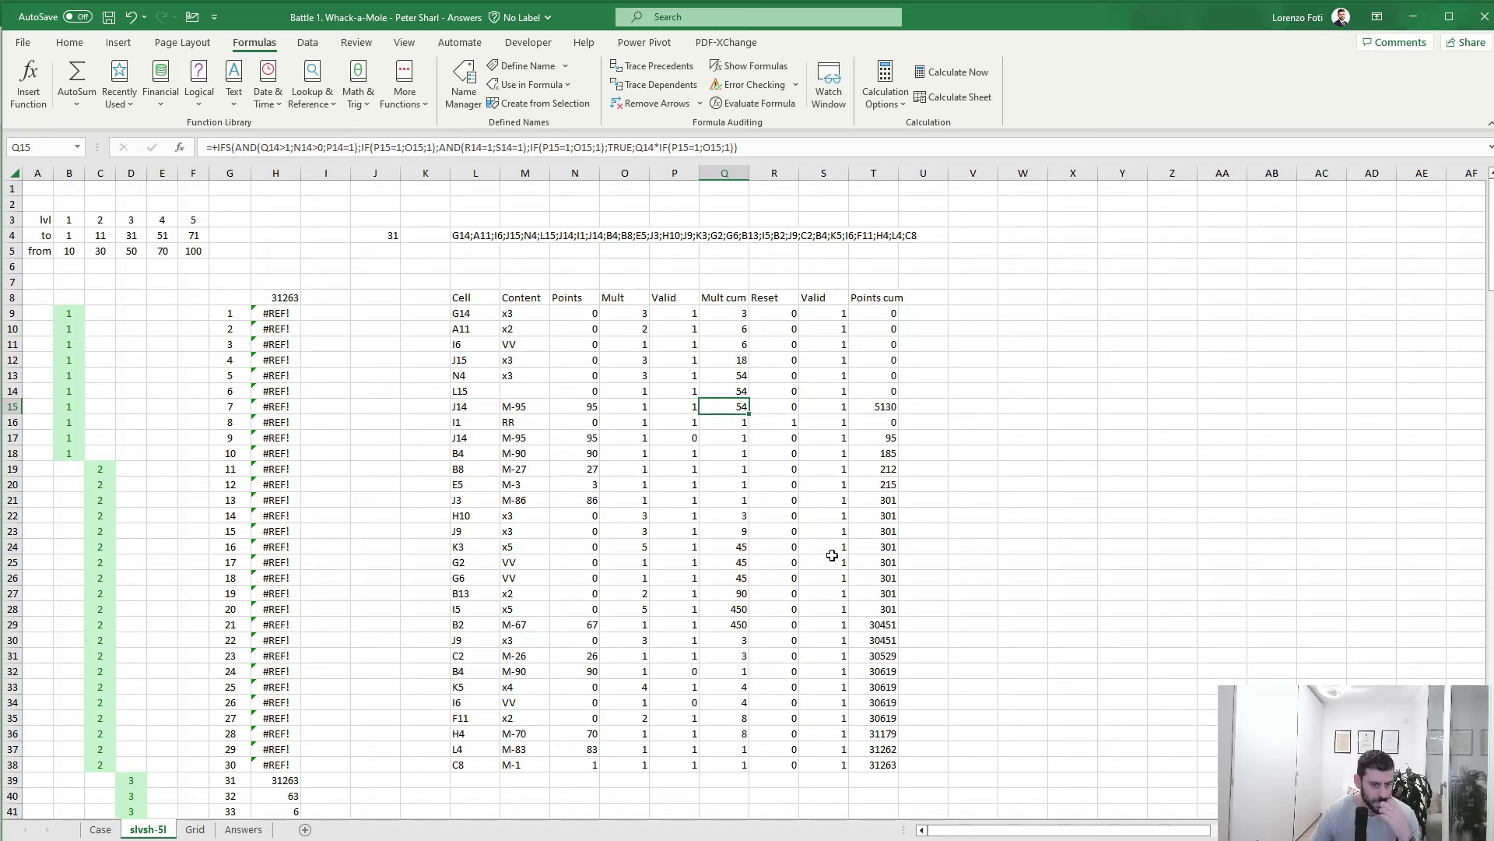
# - Review the Valid formulas in P16:P17, Points cum in T17 and Content in M22
pyautogui.click(671, 427)
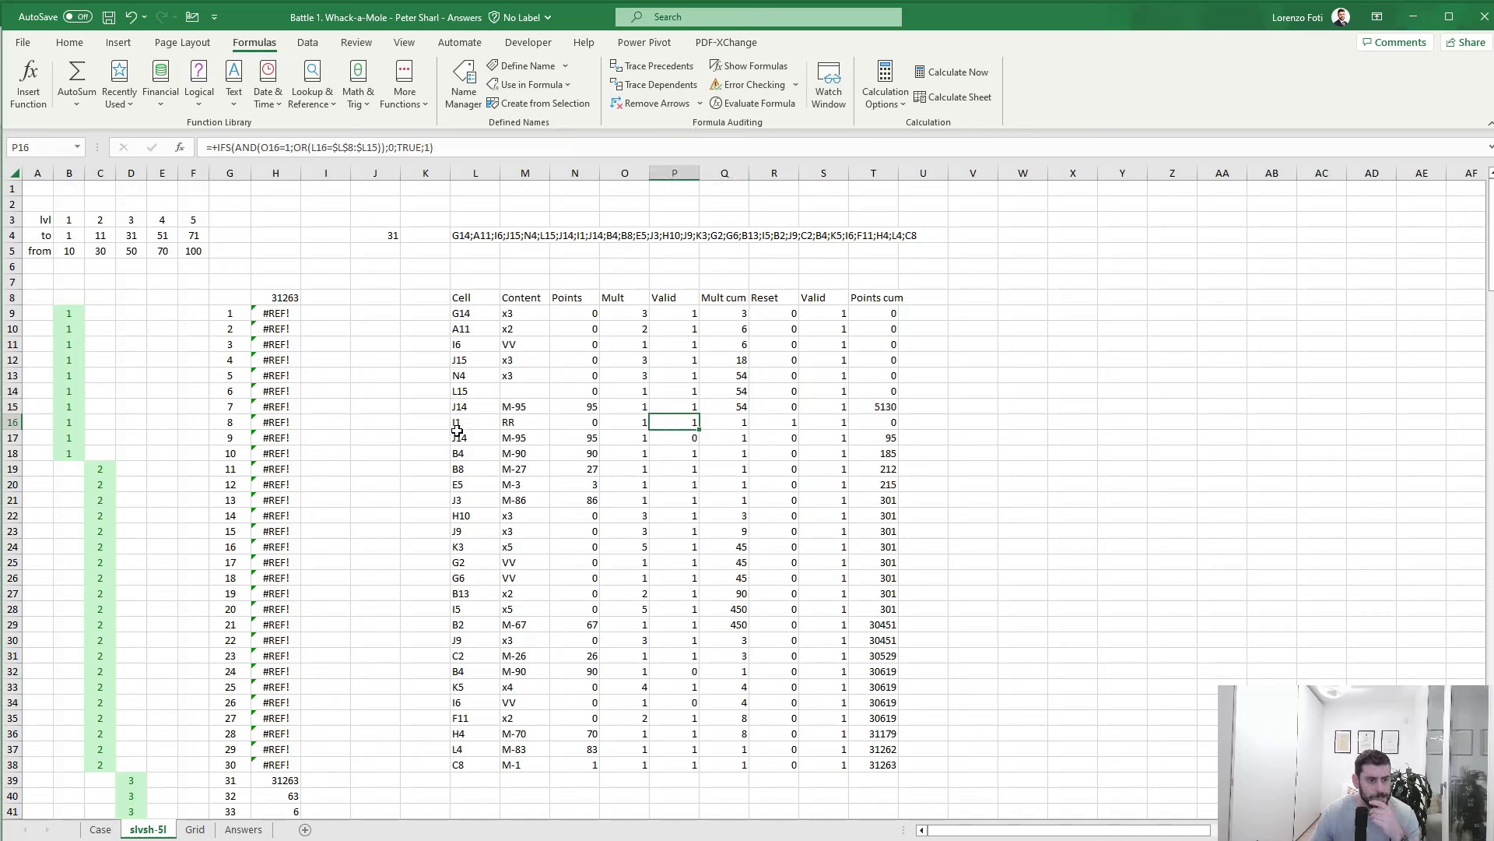
pyautogui.click(688, 438)
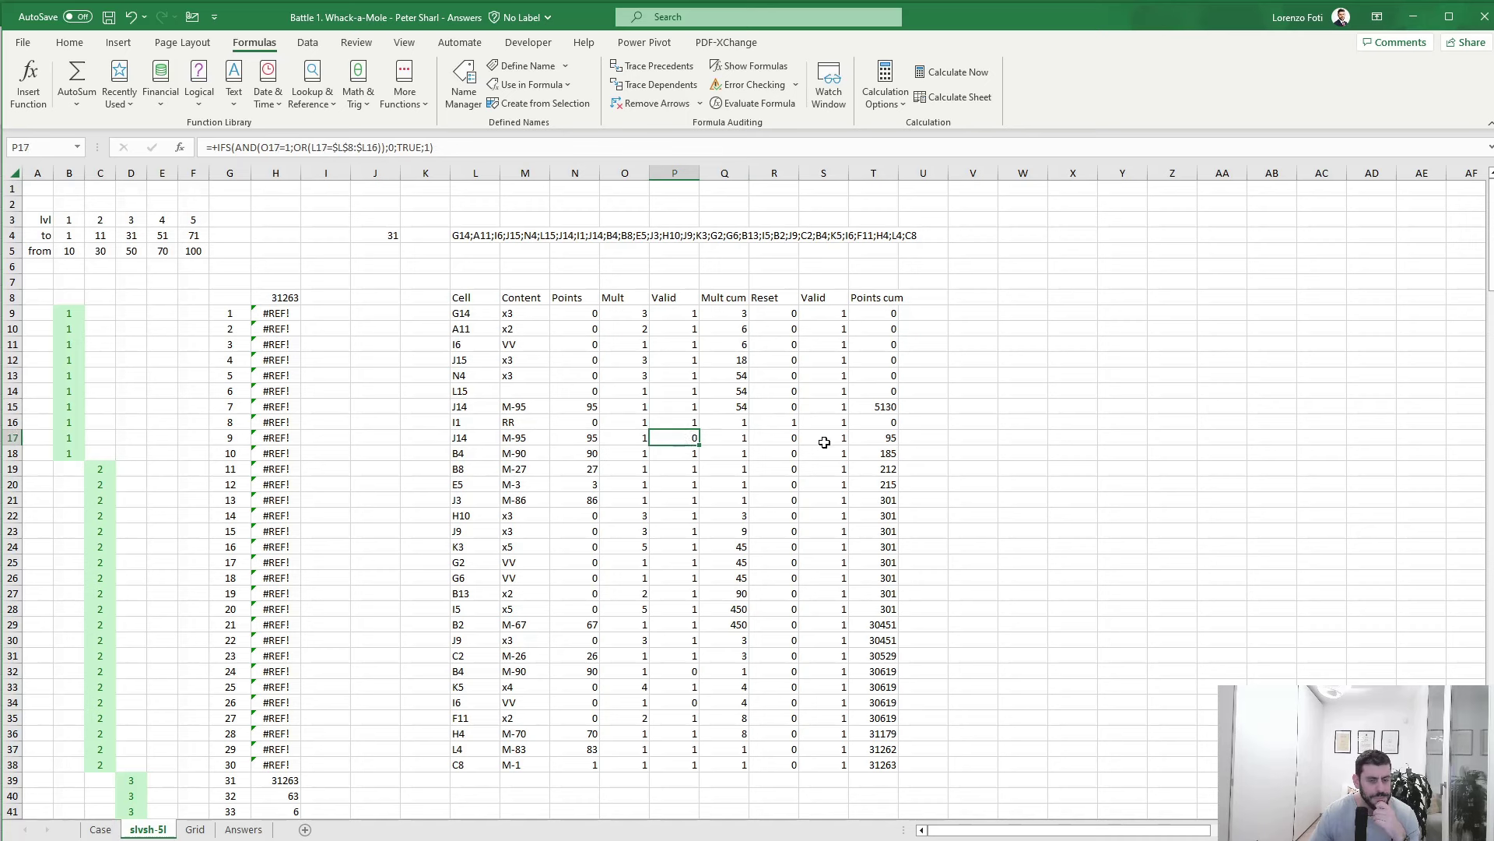
pyautogui.click(885, 440)
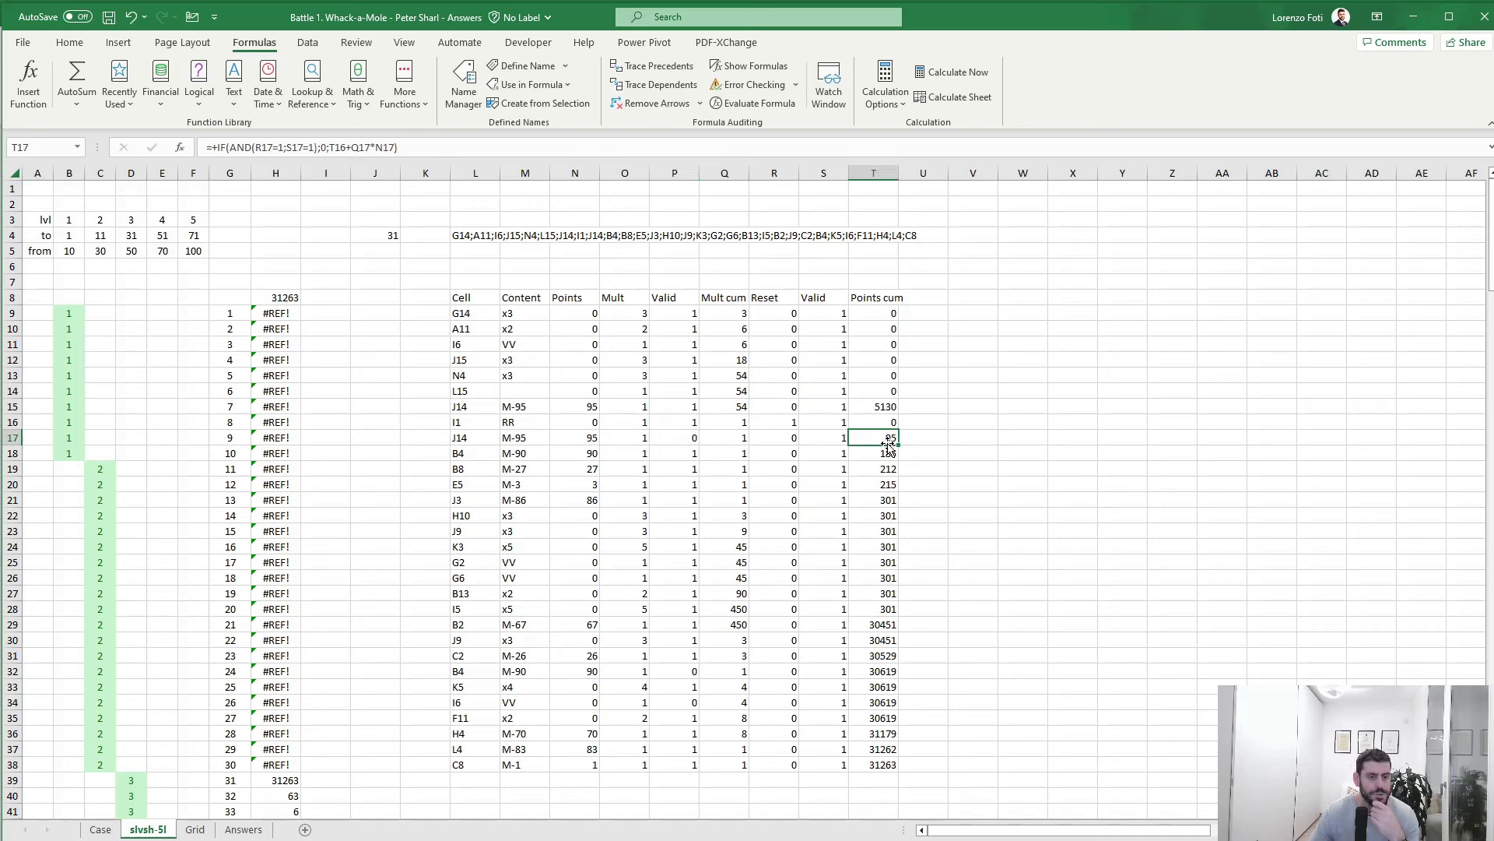
pyautogui.click(655, 436)
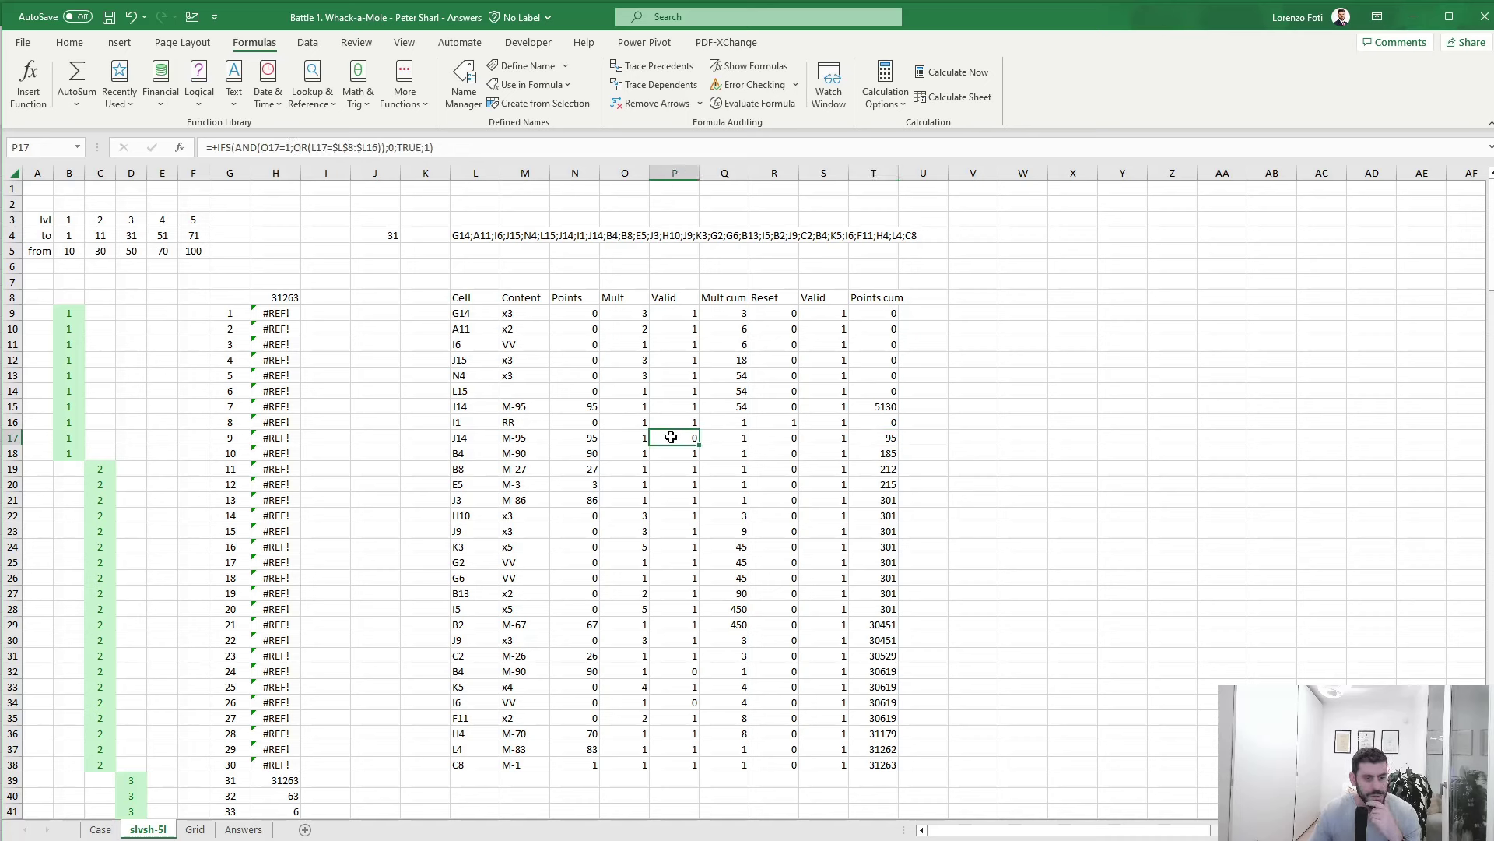
pyautogui.click(511, 518)
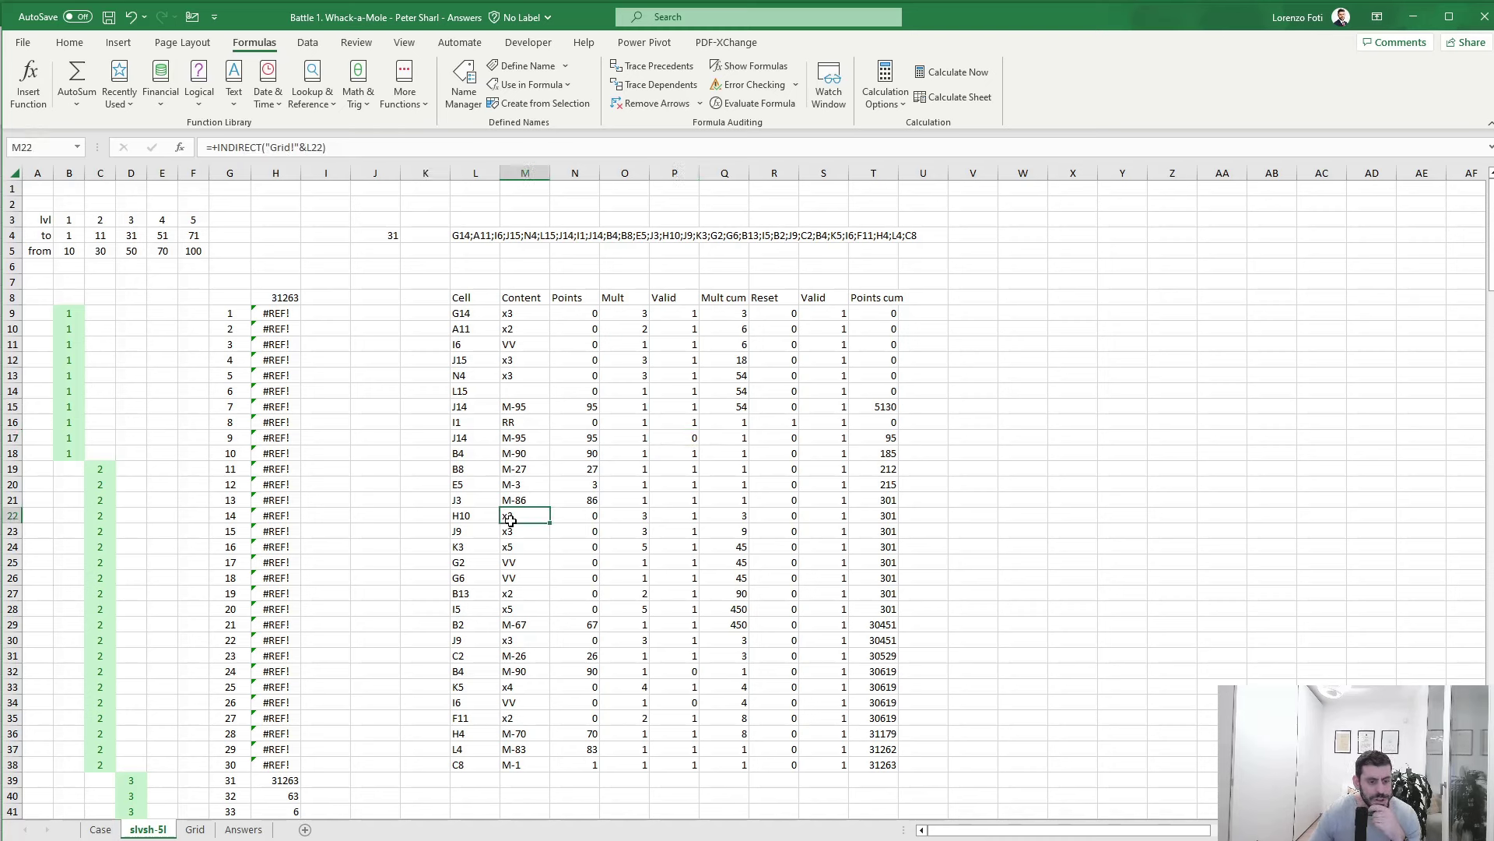
# - Check the Reset values R16:R34 and open T17's Points cum formula for editing
pyautogui.moveTo(689, 701); pyautogui.dragTo(510, 699)
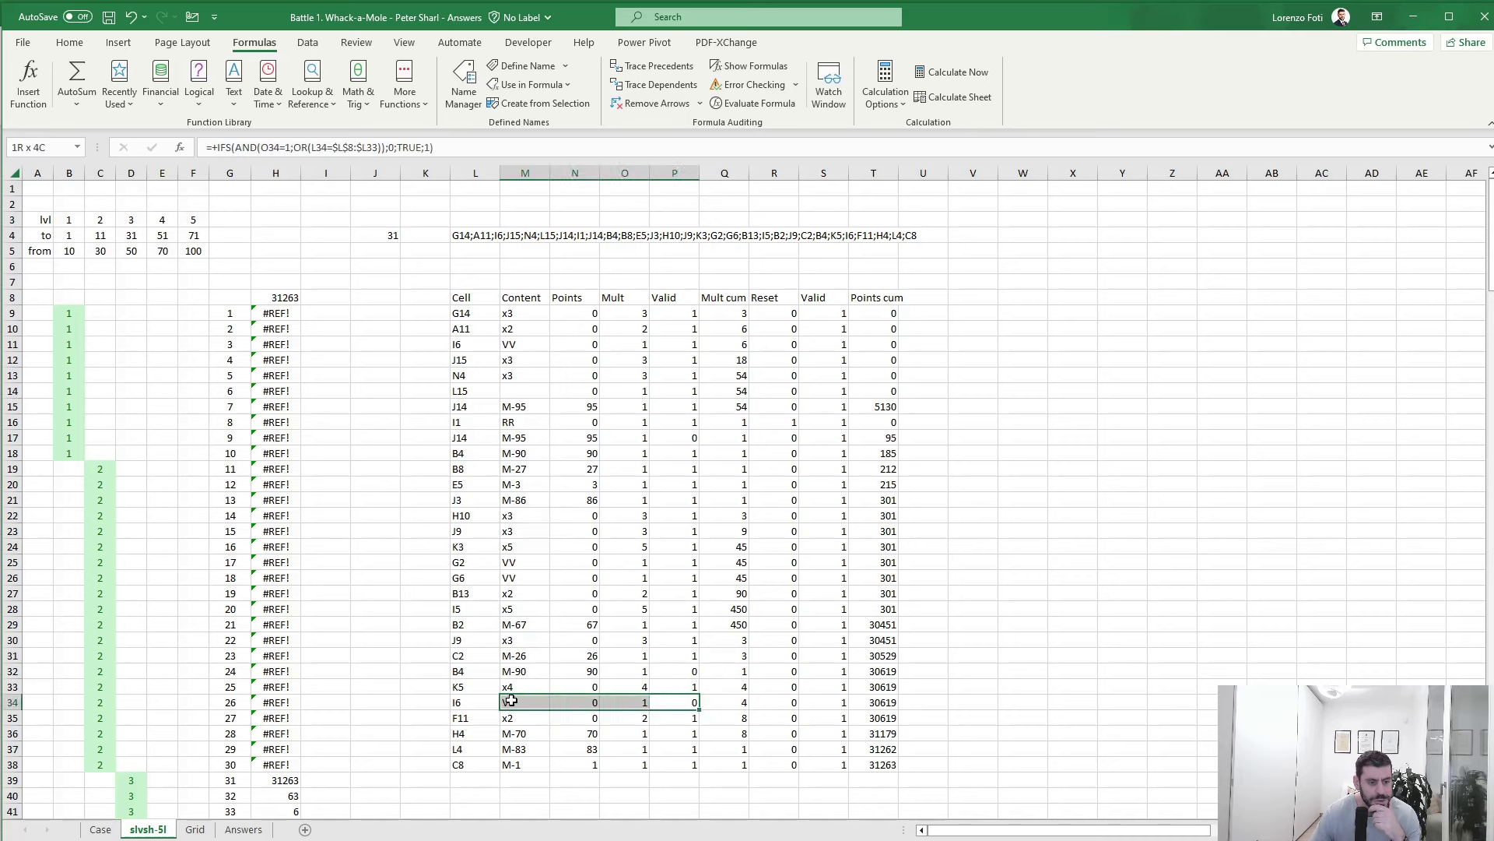
pyautogui.click(782, 702)
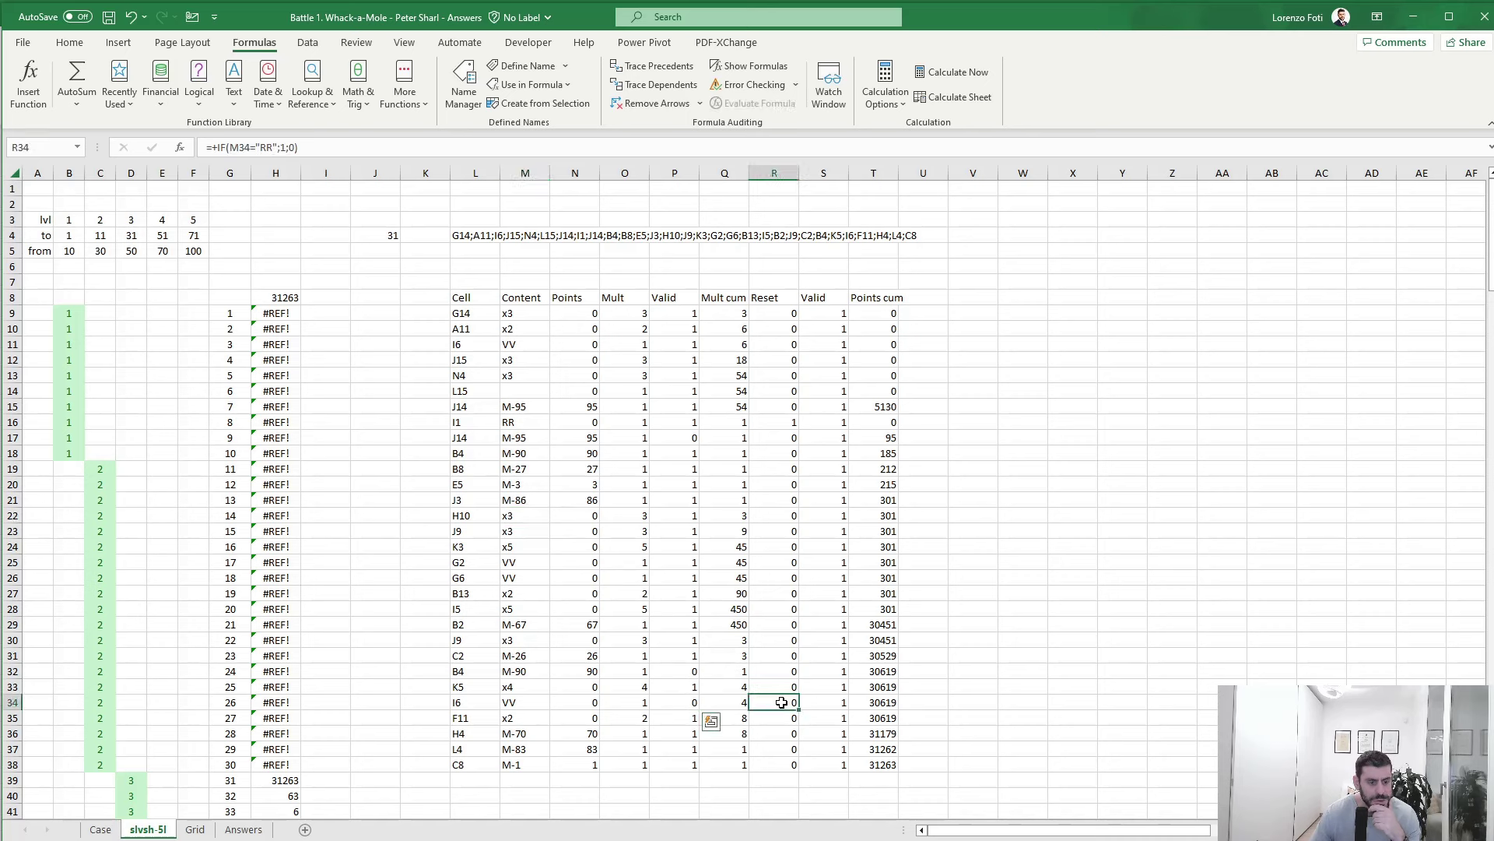
pyautogui.moveTo(781, 702); pyautogui.dragTo(787, 420)
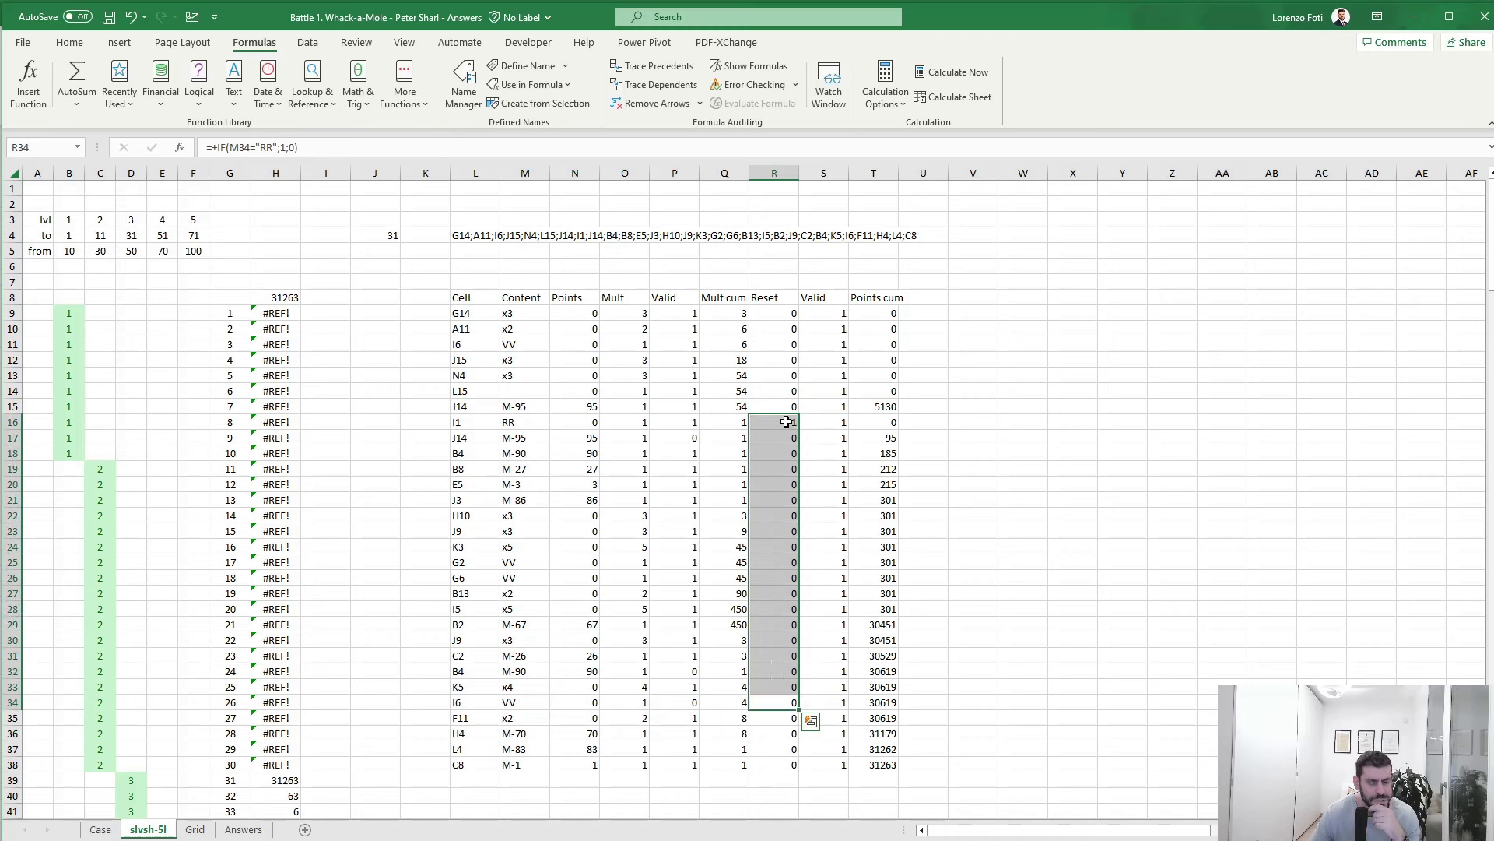
pyautogui.click(878, 436)
pyautogui.click(330, 145)
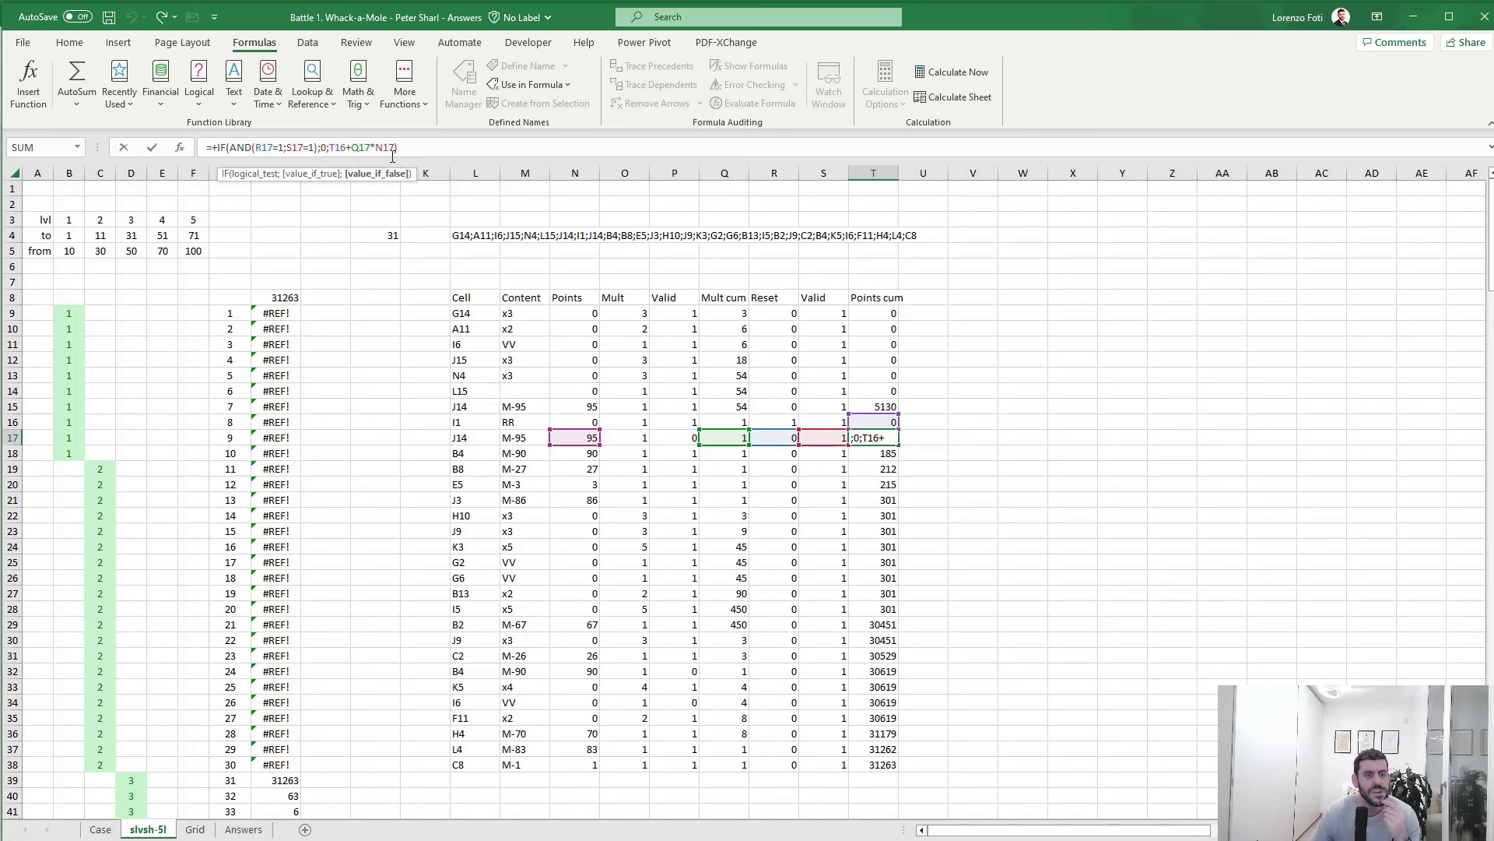
pyautogui.doubleClick(586, 438)
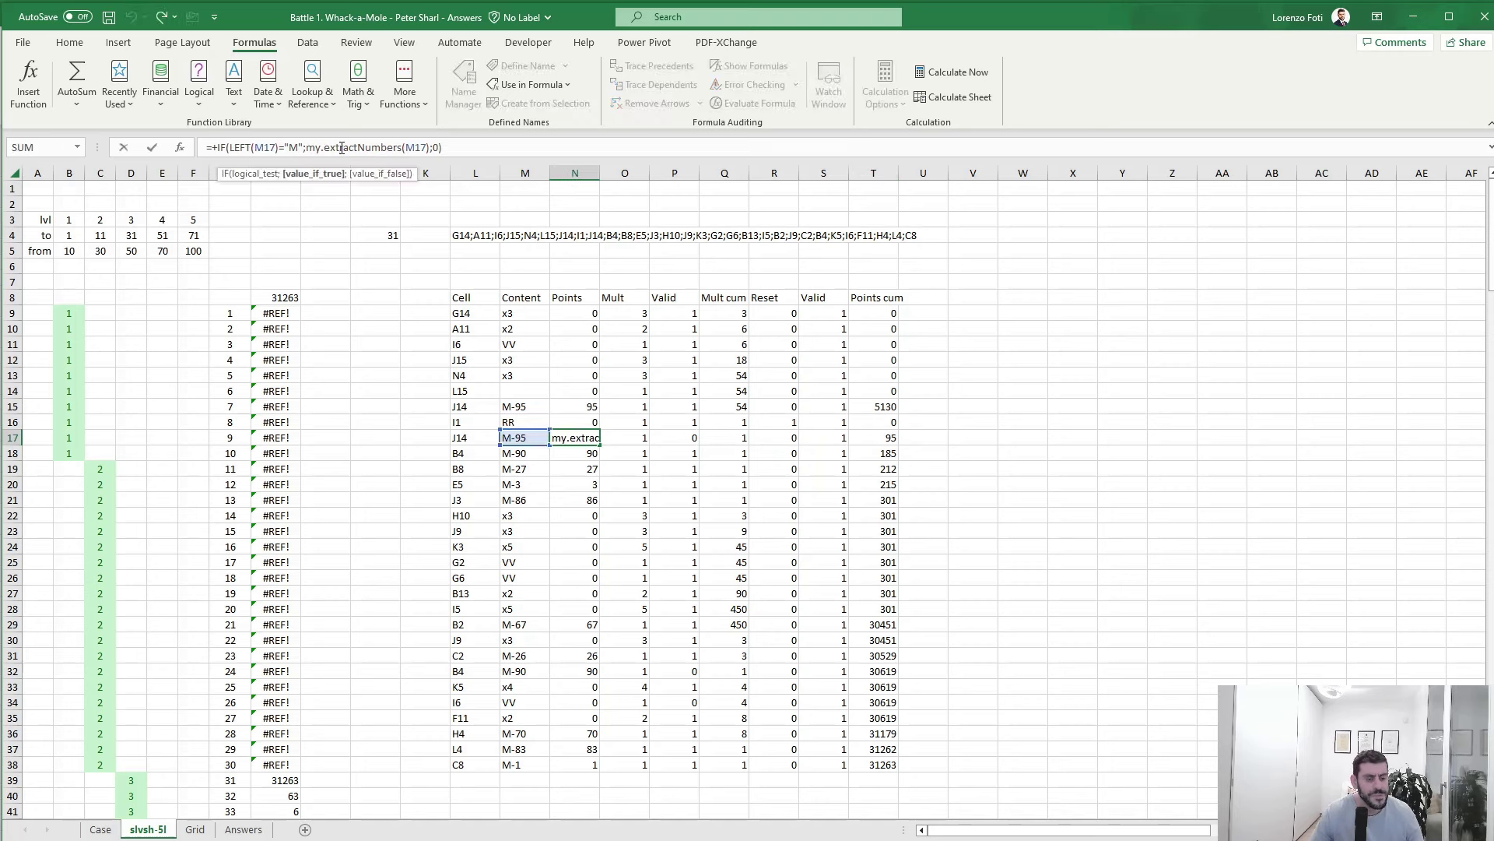
pyautogui.press('Escape')
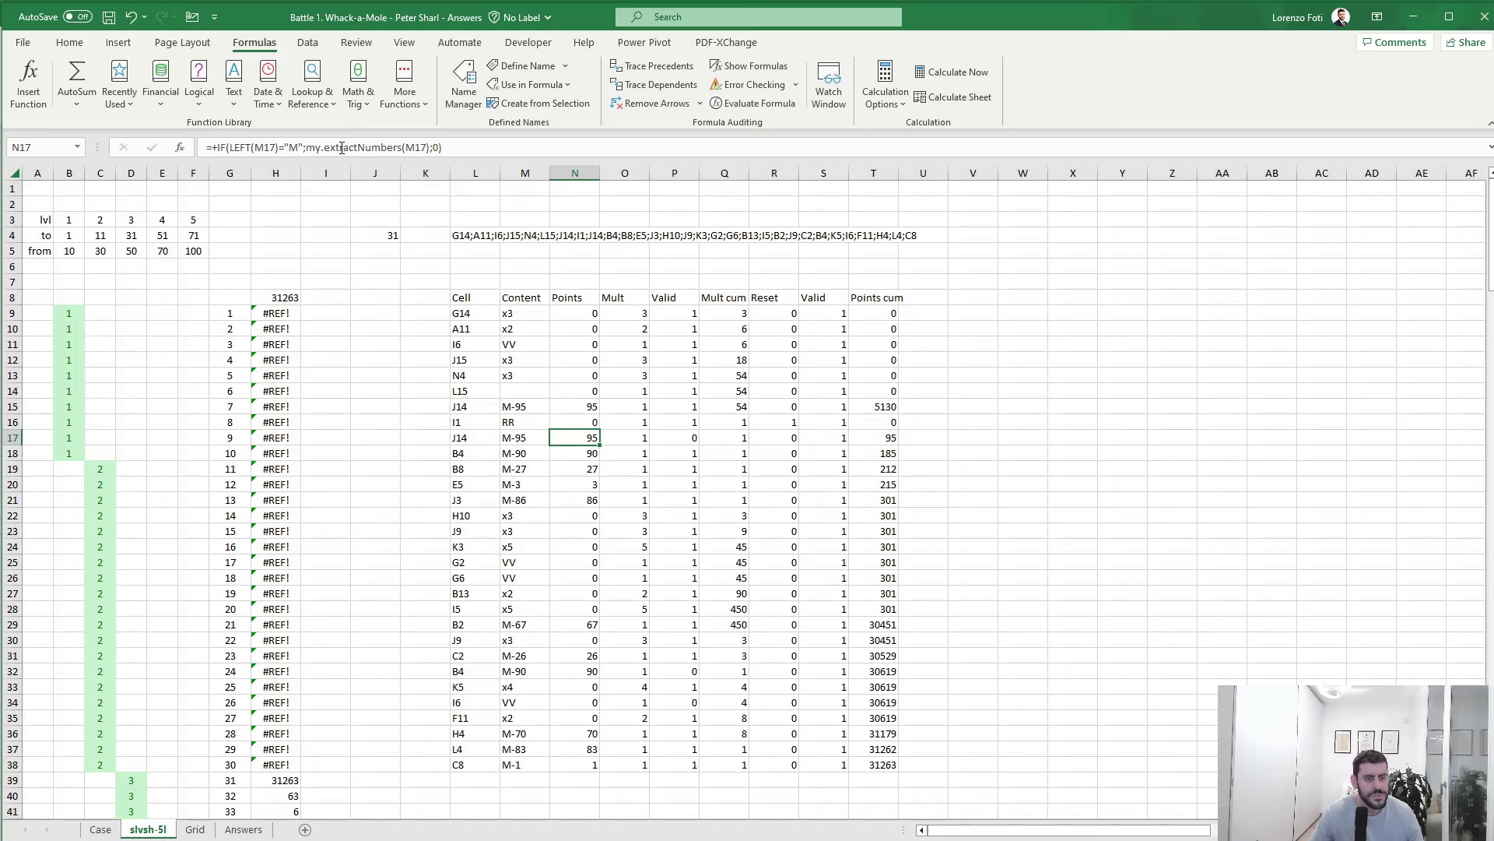
pyautogui.click(727, 464)
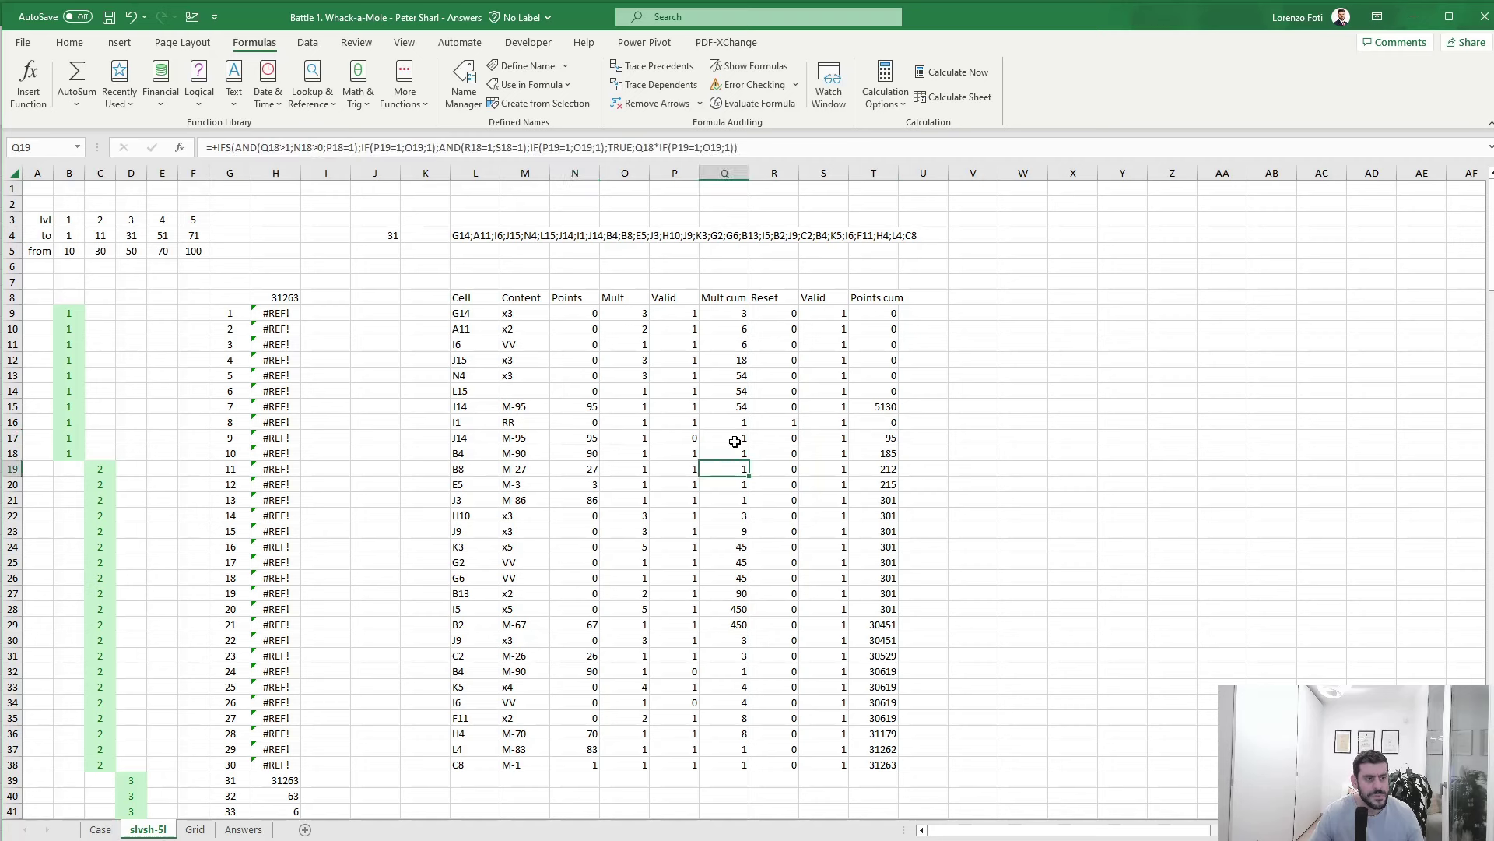
pyautogui.click(738, 436)
pyautogui.doubleClick(737, 435)
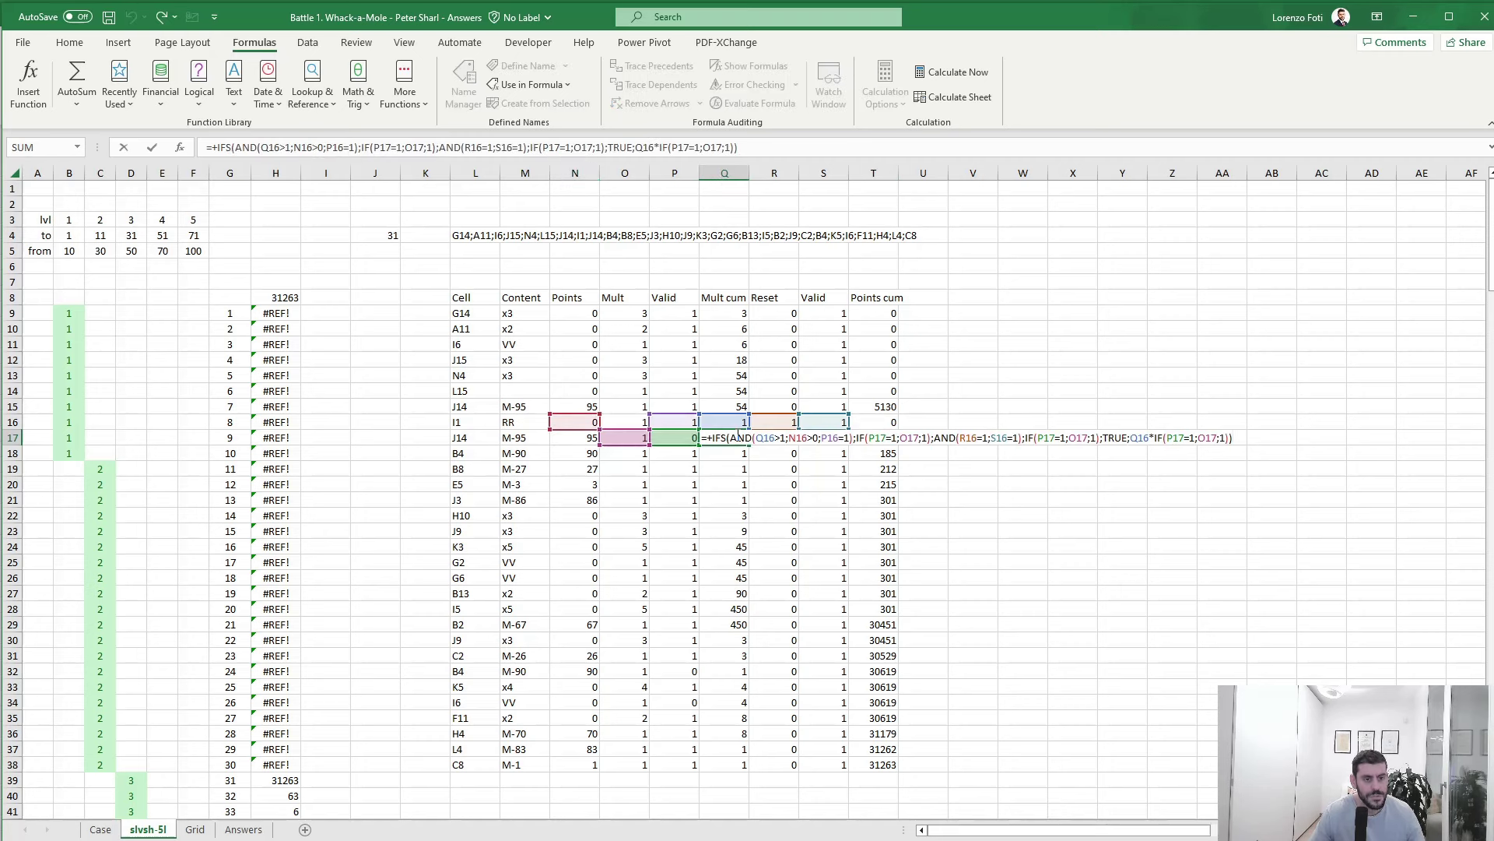
pyautogui.press('Escape')
pyautogui.press('F2')
pyautogui.press('Escape')
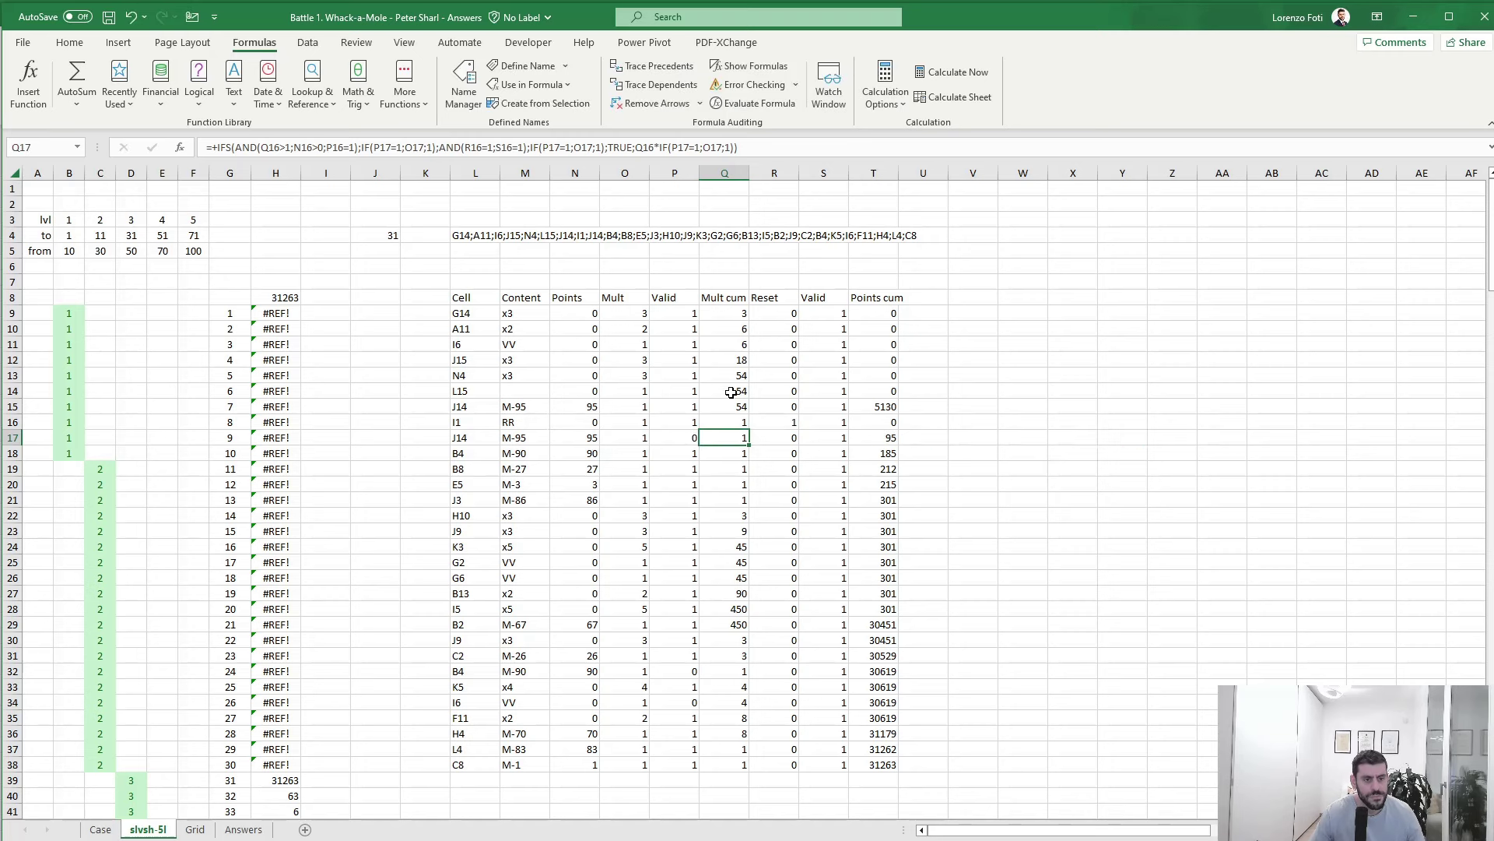
pyautogui.click(724, 328)
pyautogui.click(280, 148)
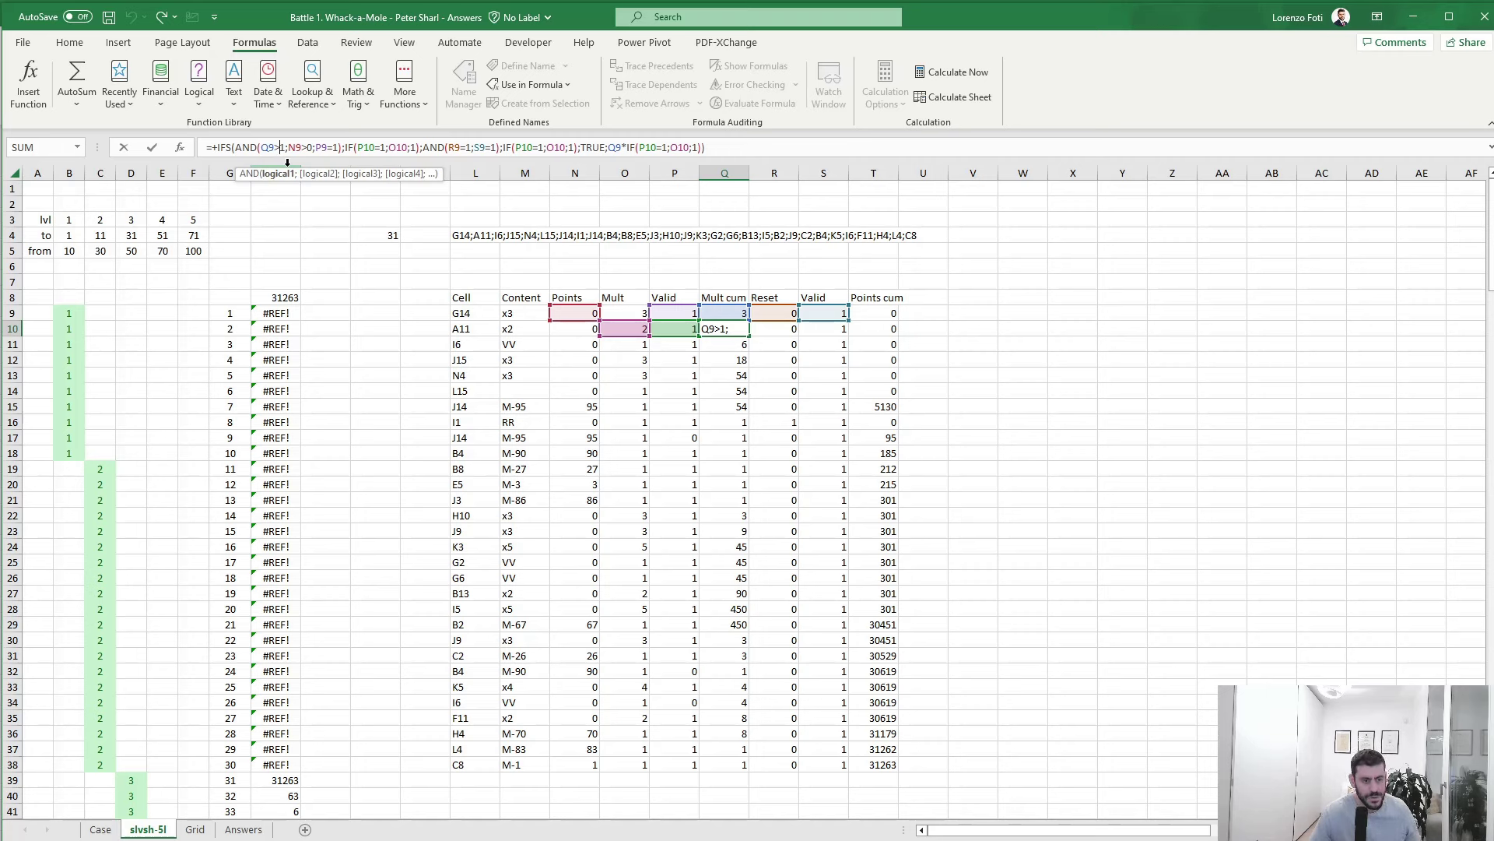
pyautogui.press('Return')
pyautogui.click(737, 672)
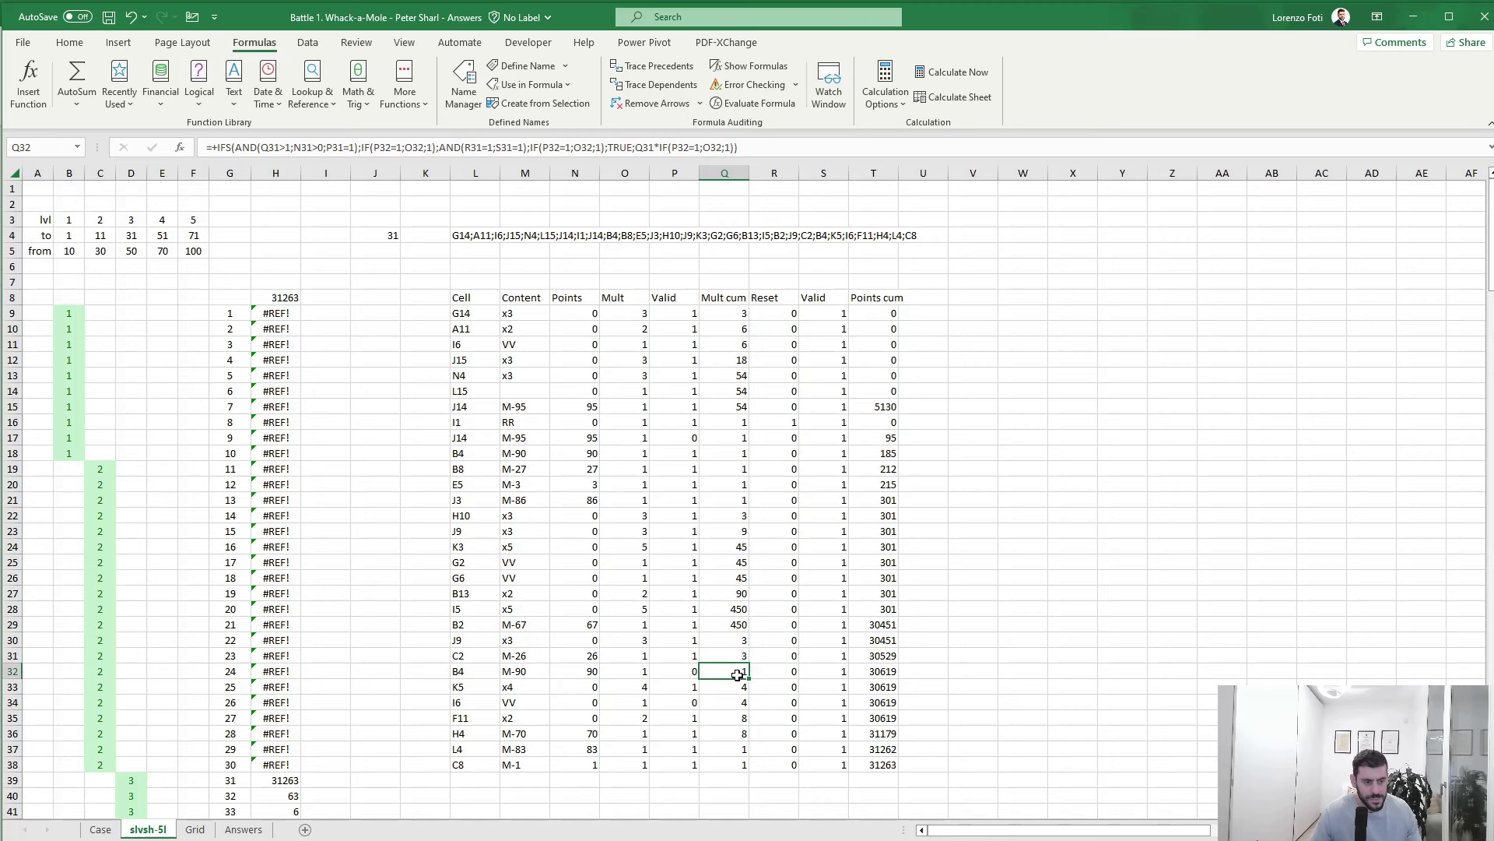
pyautogui.click(340, 148)
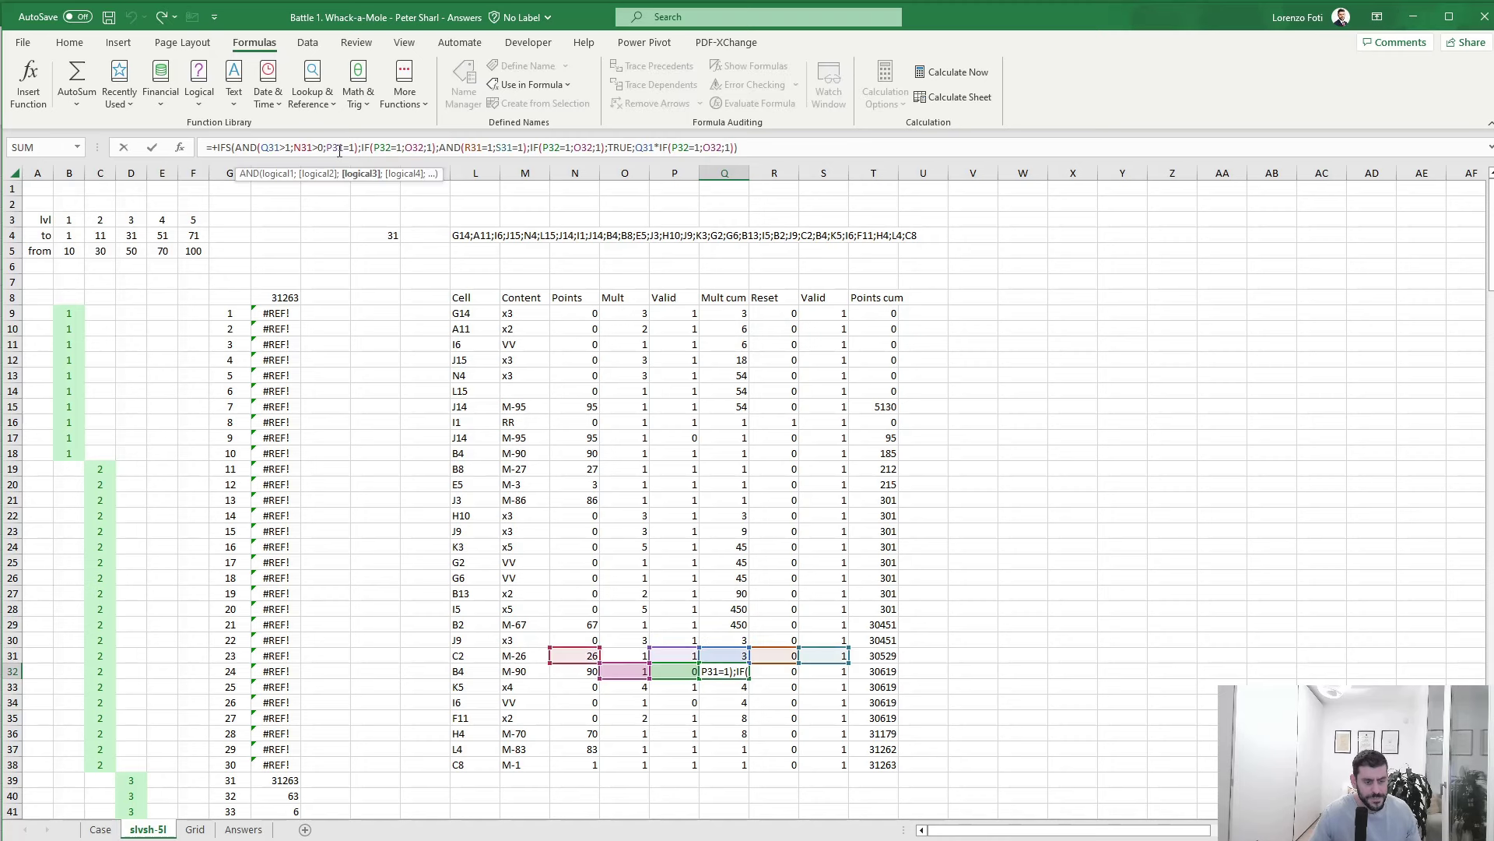
pyautogui.press('Escape')
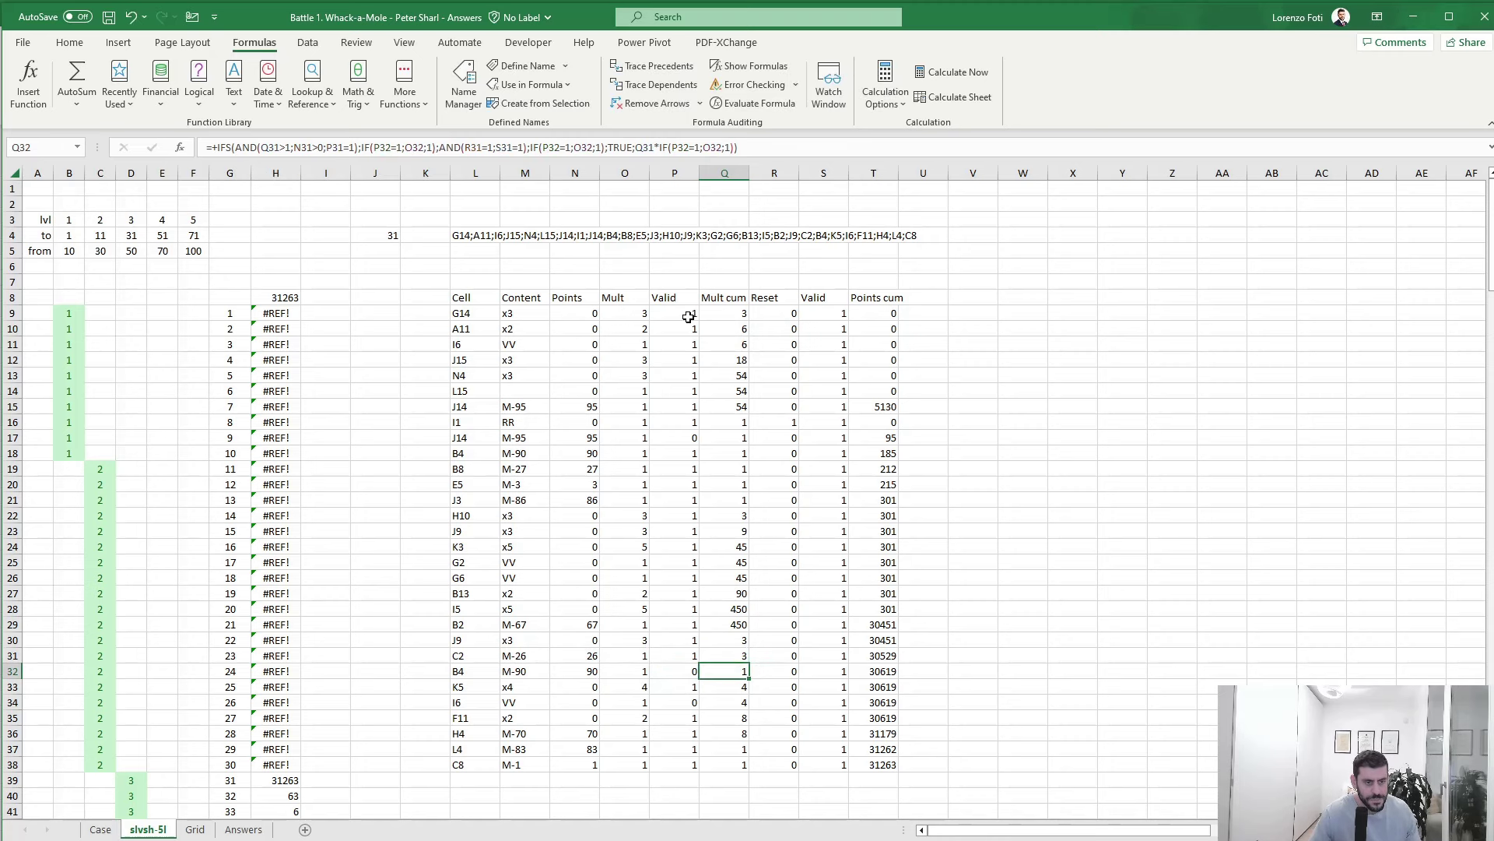
pyautogui.click(689, 316)
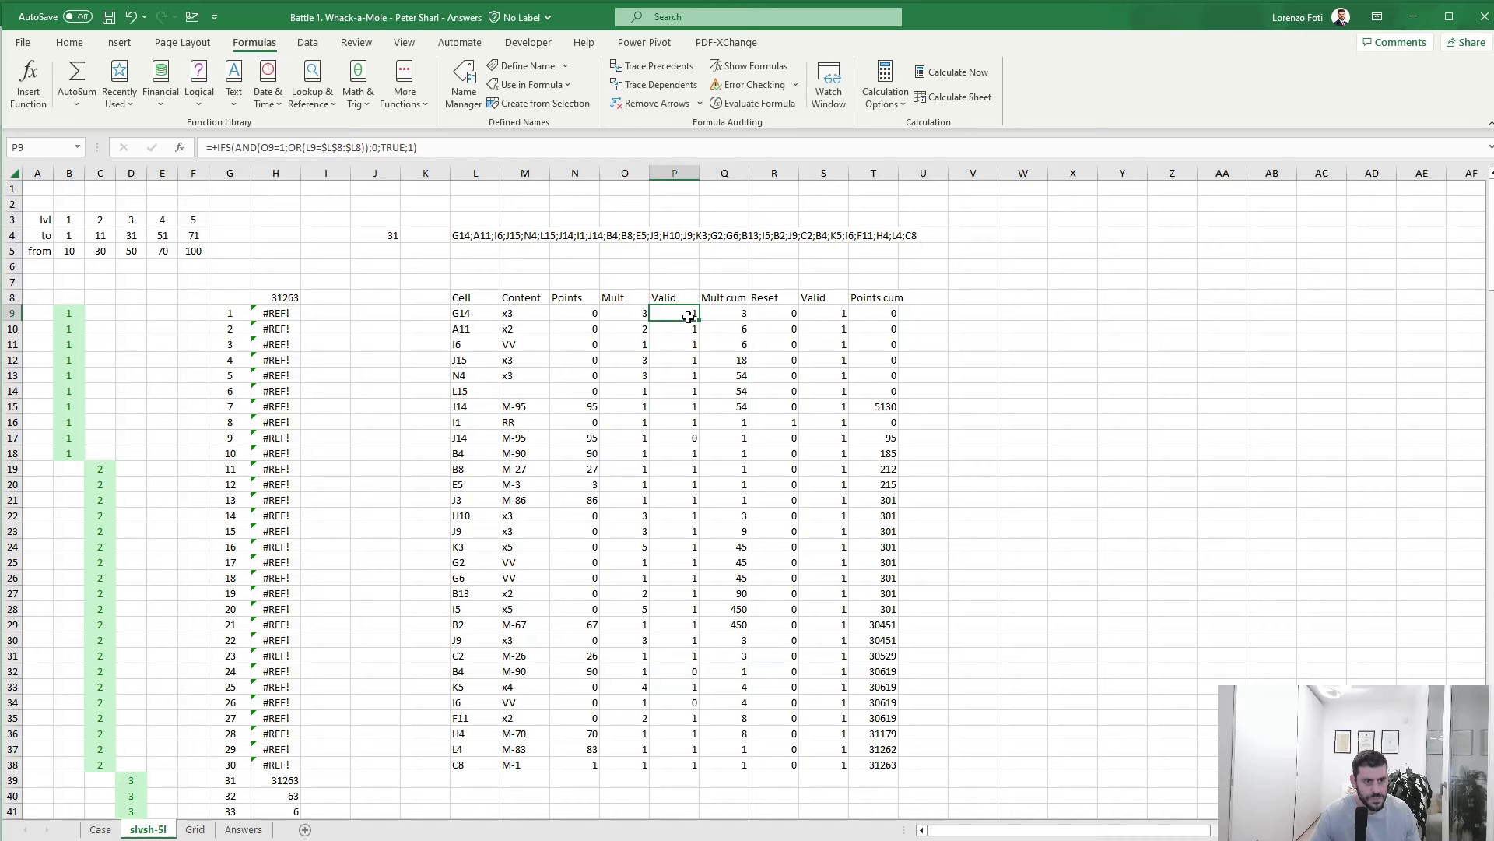
pyautogui.click(275, 147)
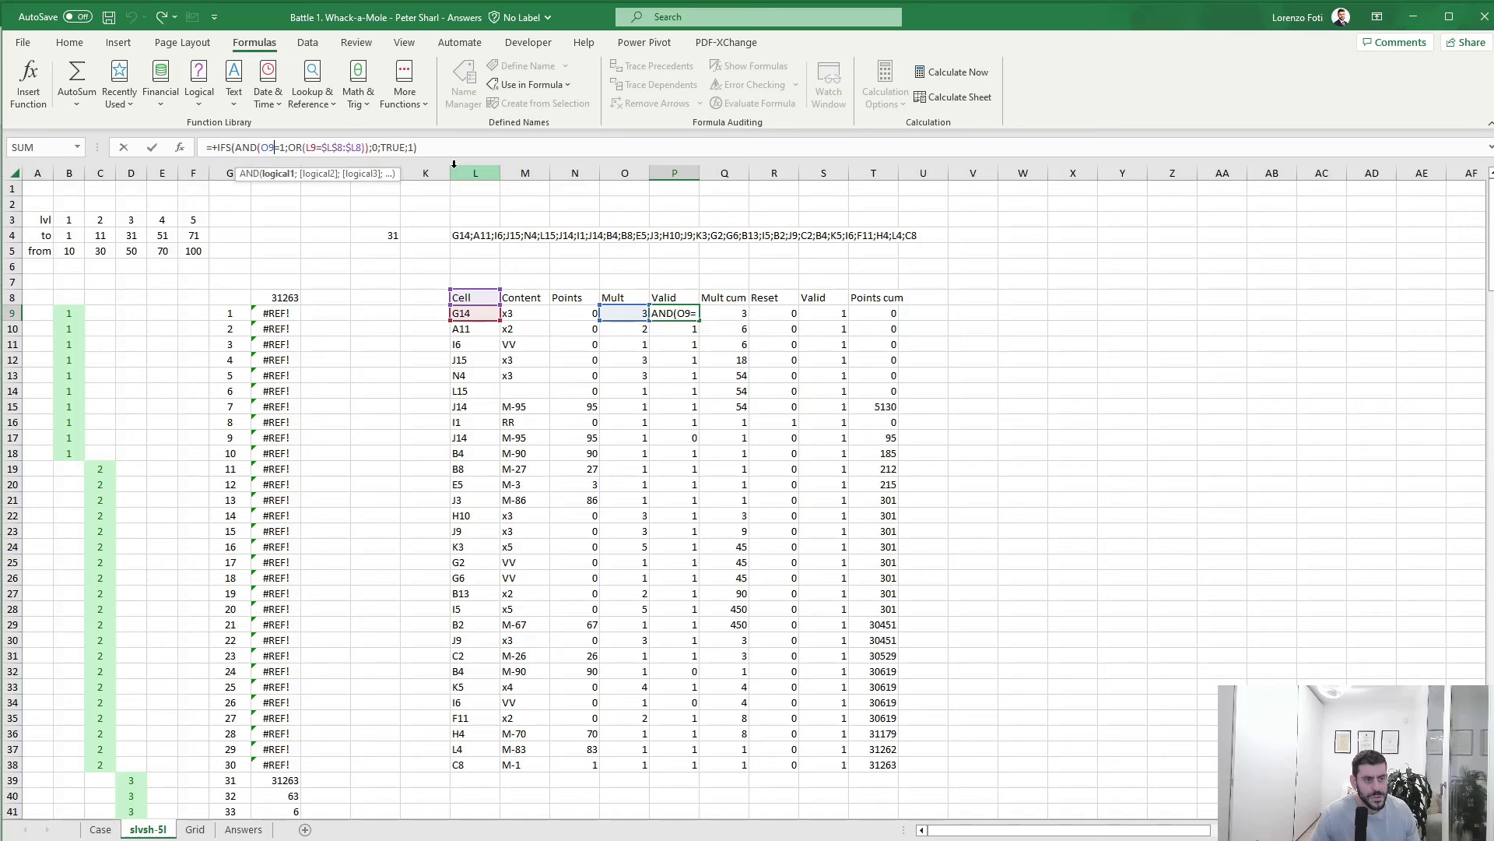
# - Change P9's test to O9>1 and fill it down through P38
pyautogui.click(276, 150)
pyautogui.write('>')
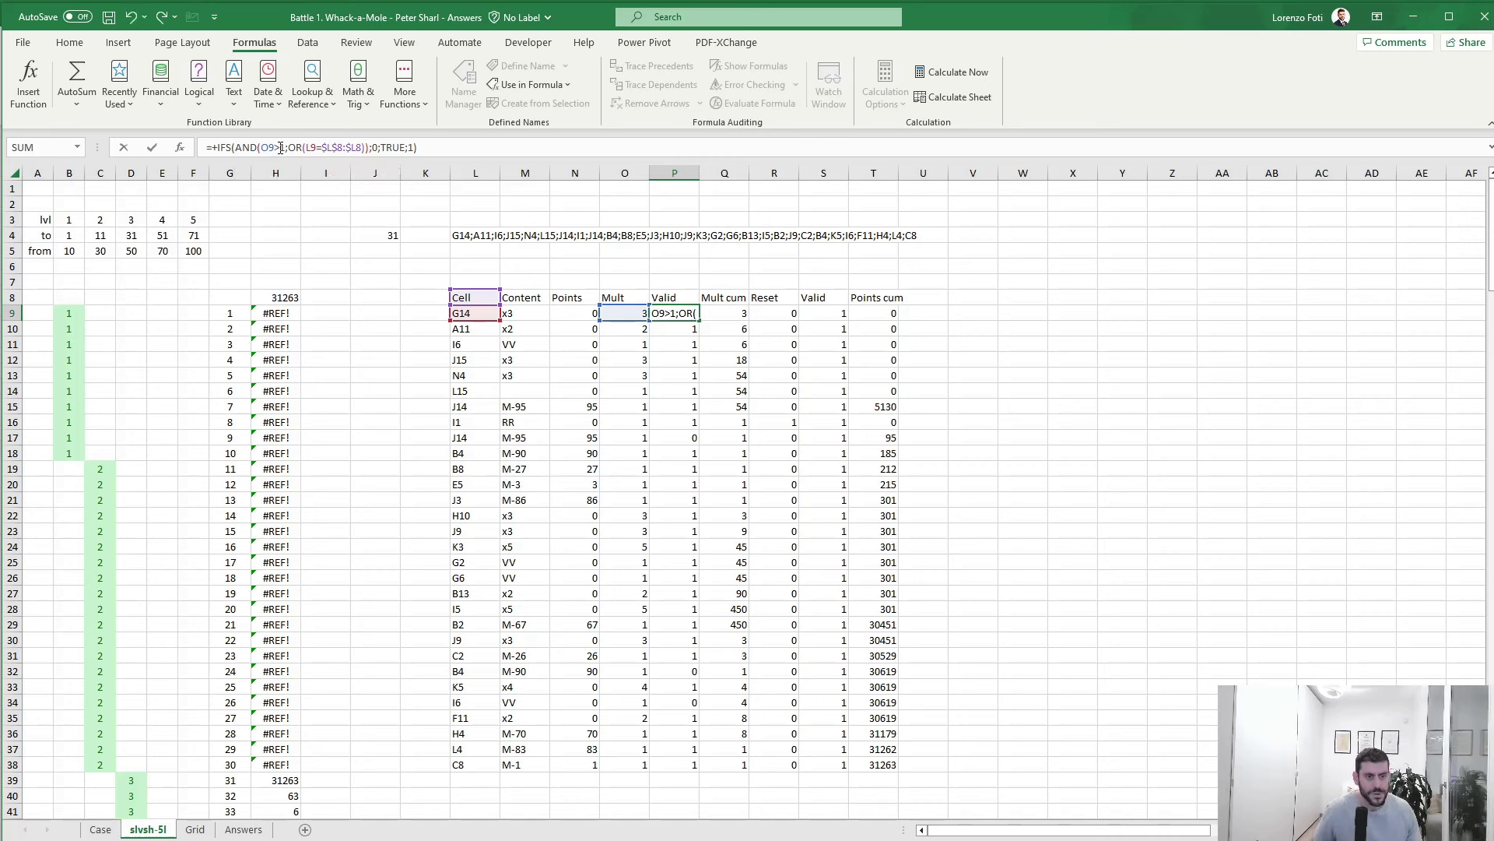
pyautogui.hotkey('ctrl', 'Return')
pyautogui.hotkey('ctrl', 'c')
pyautogui.press('Down')
pyautogui.hotkey('ctrl', 'shift', 'Down')
pyautogui.hotkey('ctrl', 'v')
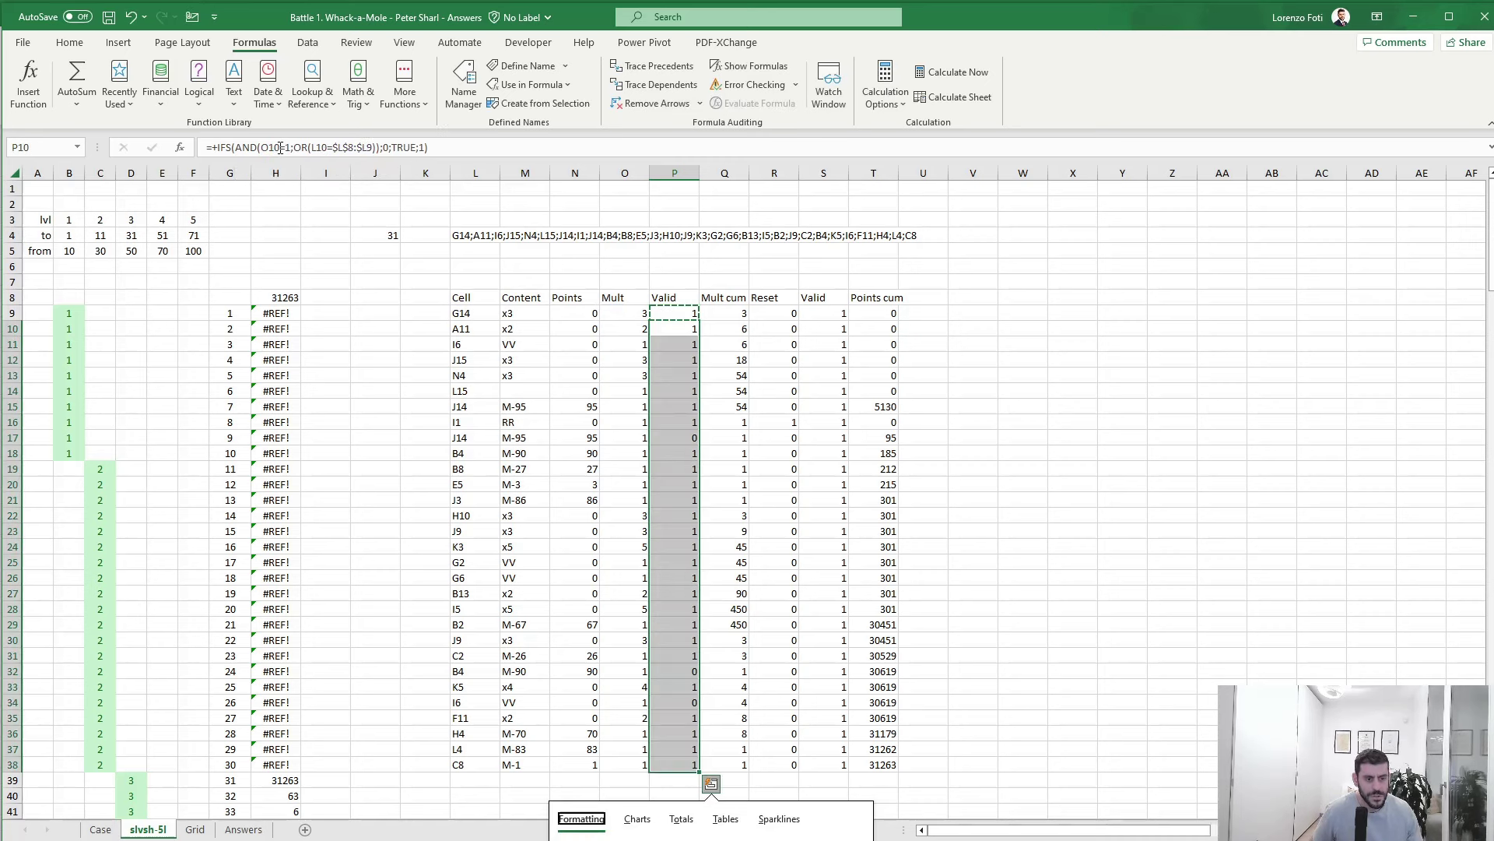
pyautogui.press('Escape')
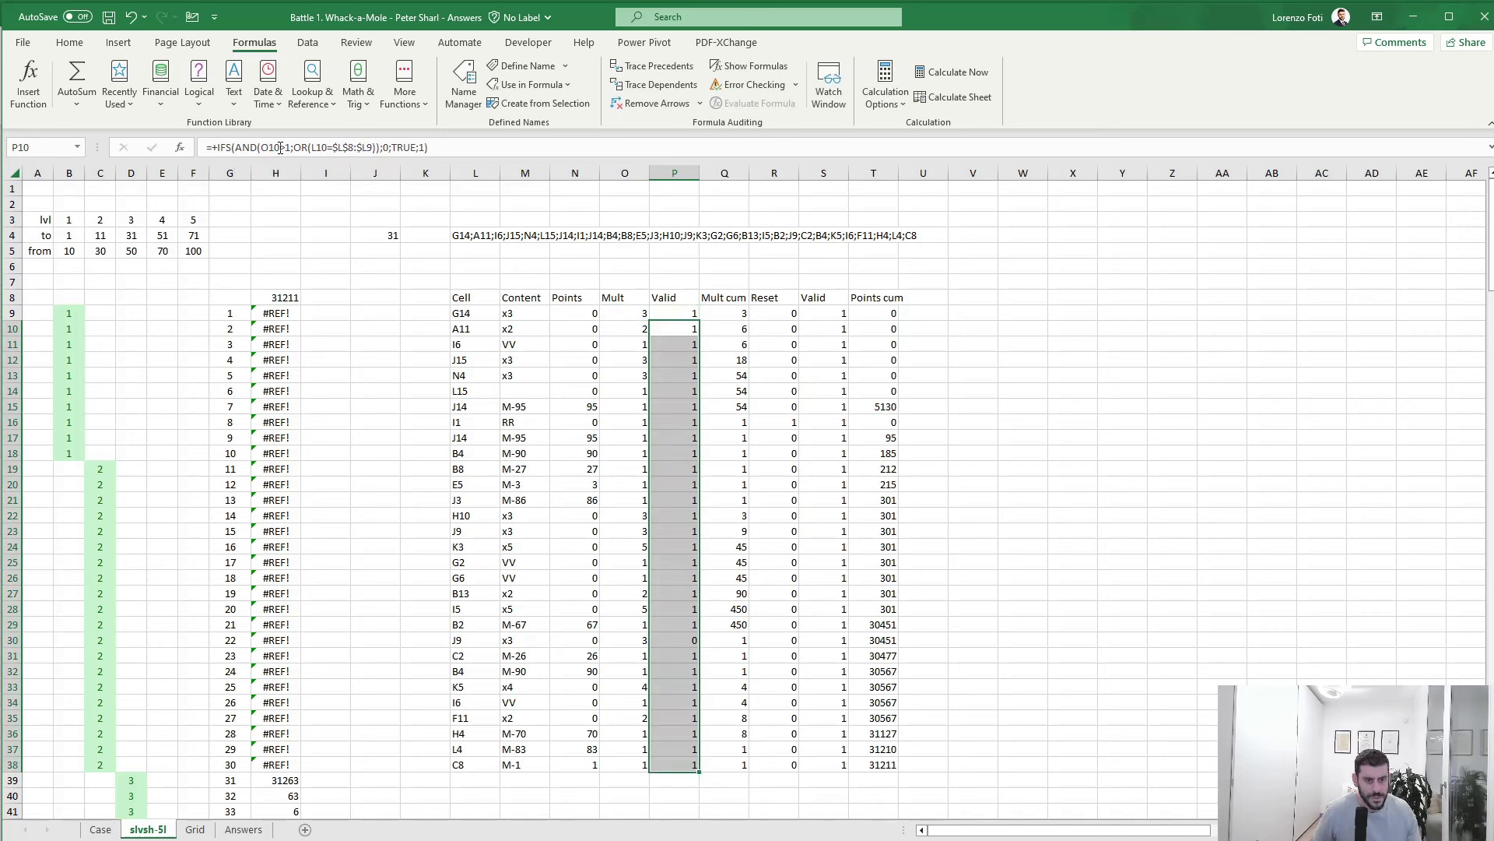
# - Change S9's test to R9>1 and fill it down through S38
pyautogui.press('Up')
pyautogui.press('Right')
pyautogui.press('Right')
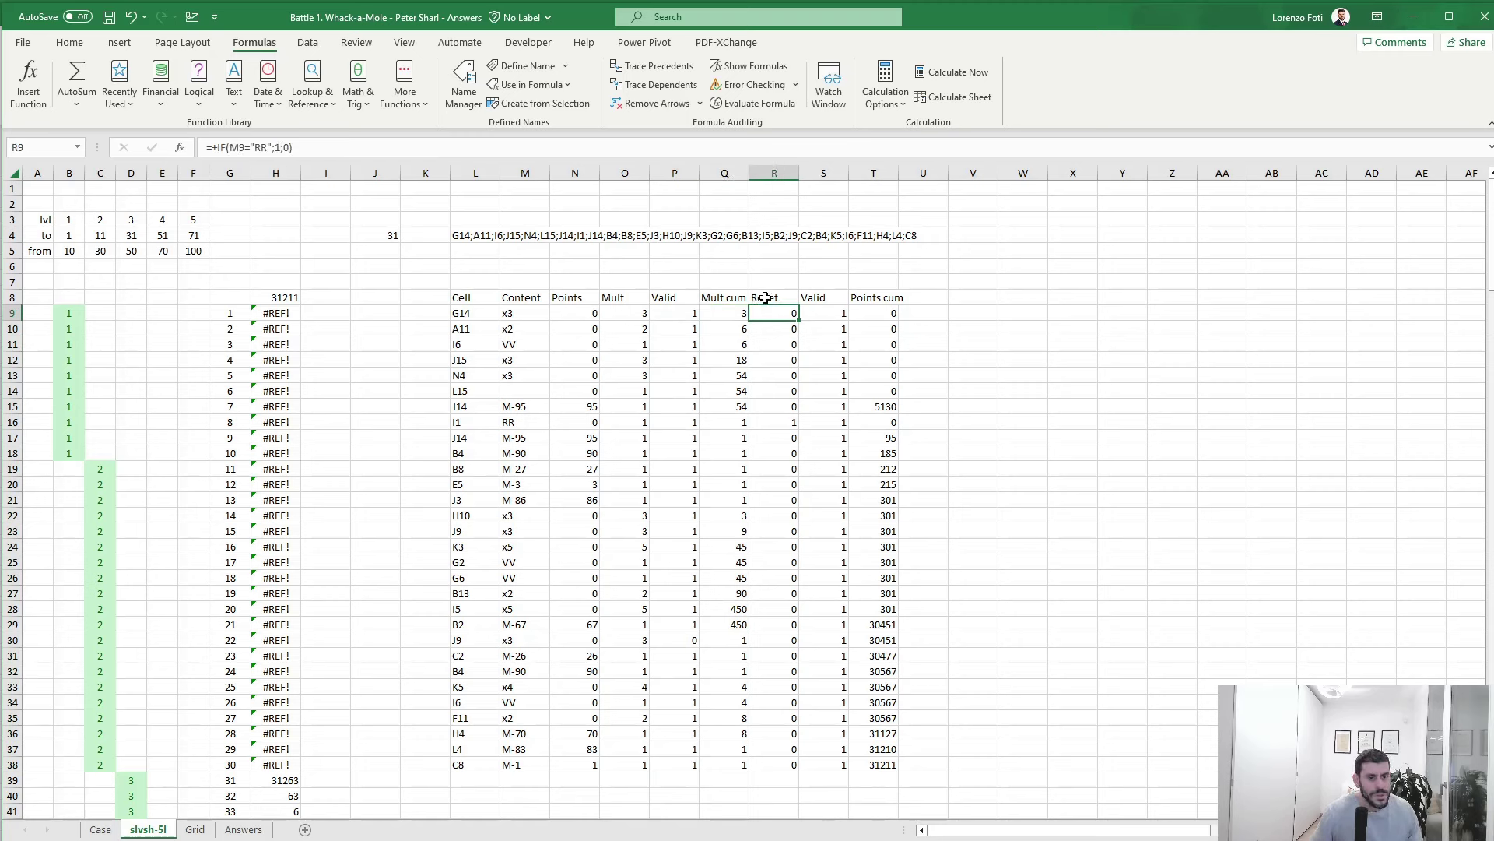
pyautogui.press('Right')
pyautogui.click(274, 148)
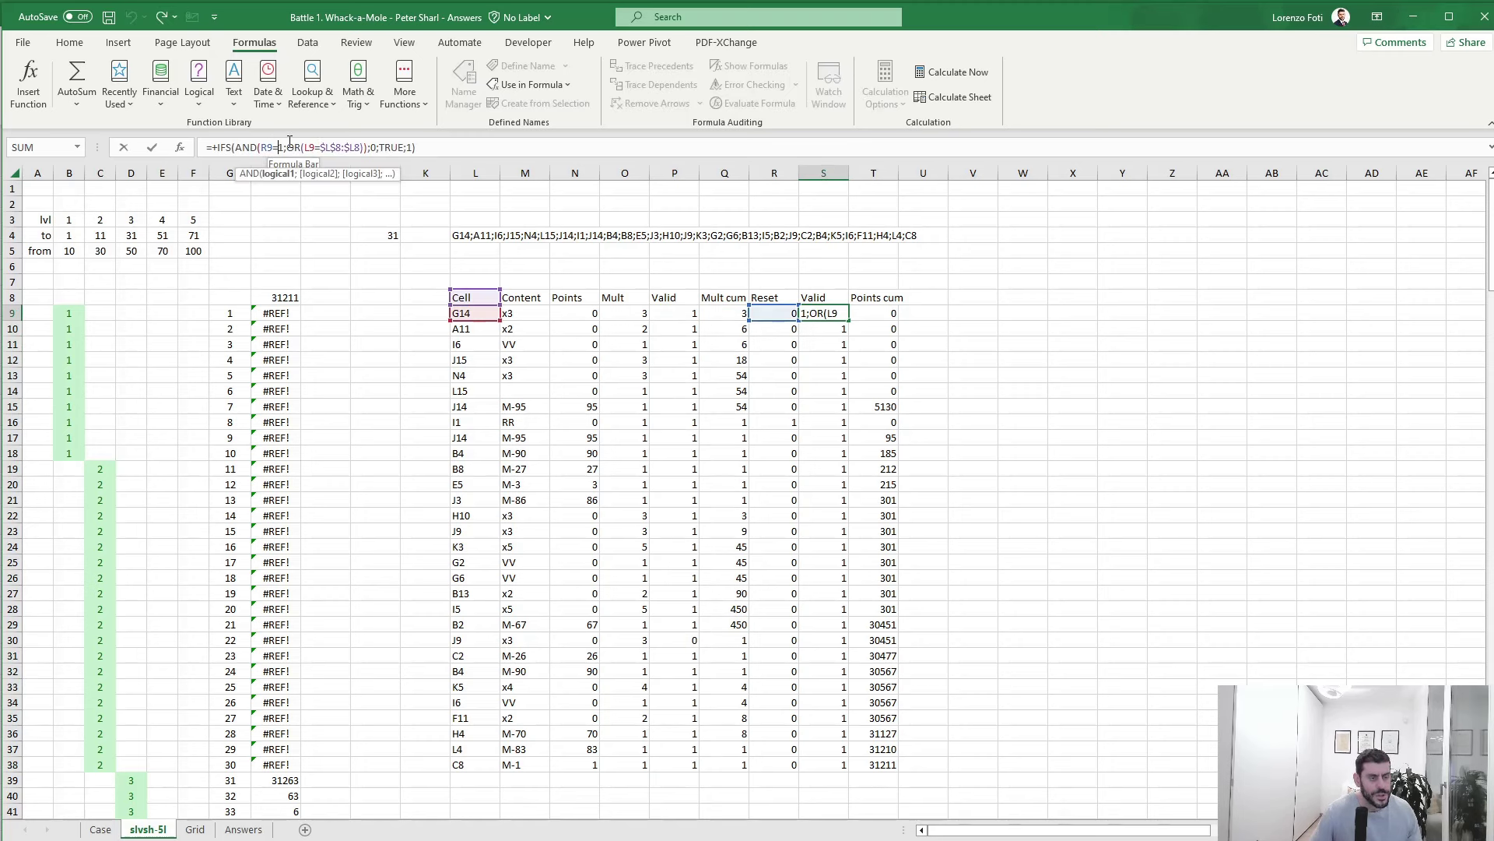
pyautogui.press('BackSpace')
pyautogui.write('>')
pyautogui.press('Return')
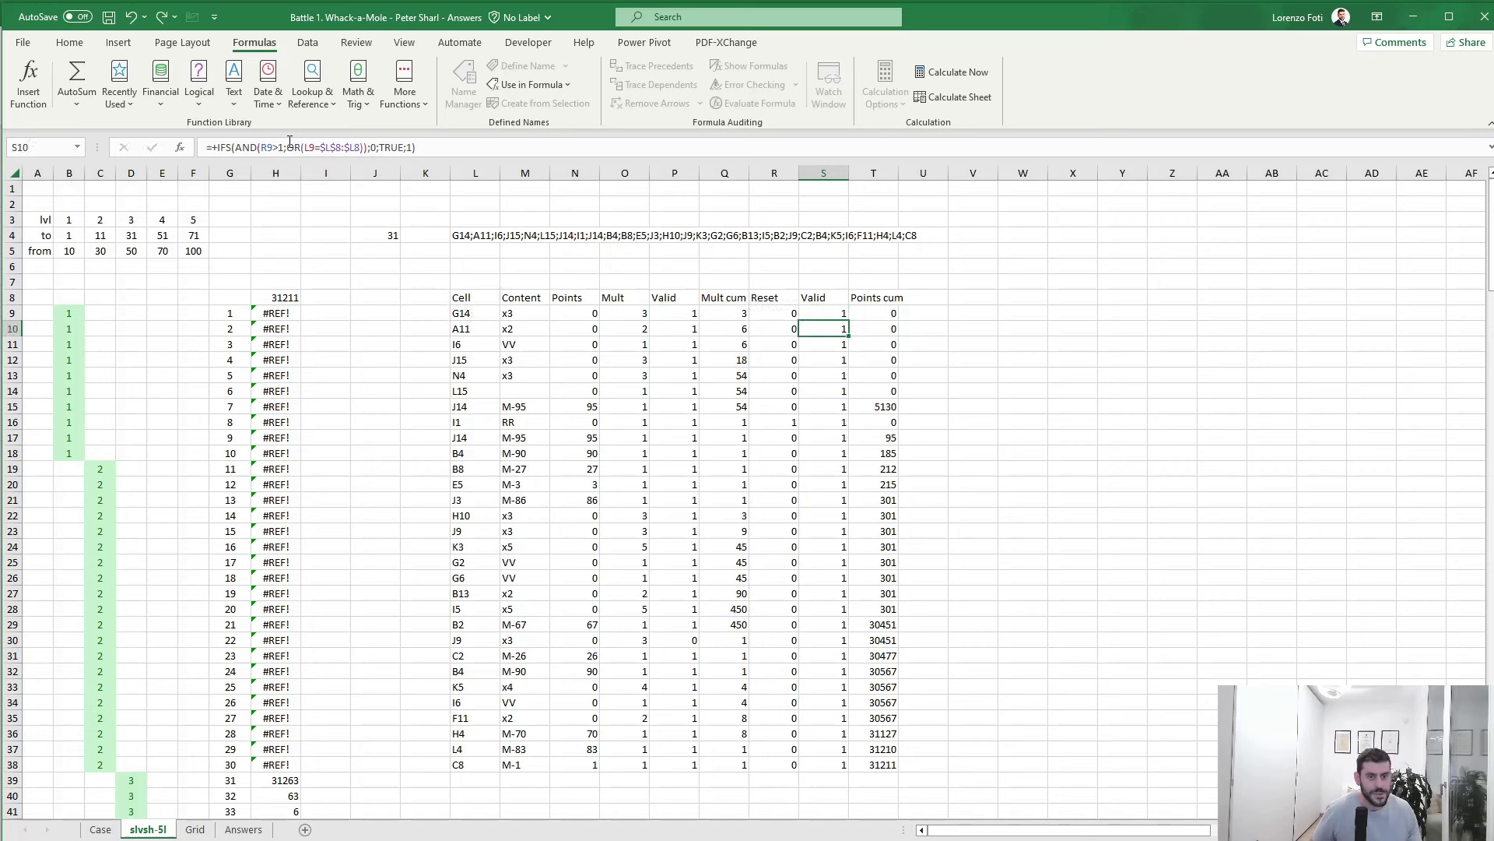
pyautogui.press('Up')
pyautogui.hotkey('ctrl', 'c')
pyautogui.press('Down')
pyautogui.hotkey('ctrl', 'shift', 'Down')
pyautogui.hotkey('ctrl', 'v')
pyautogui.press('Down')
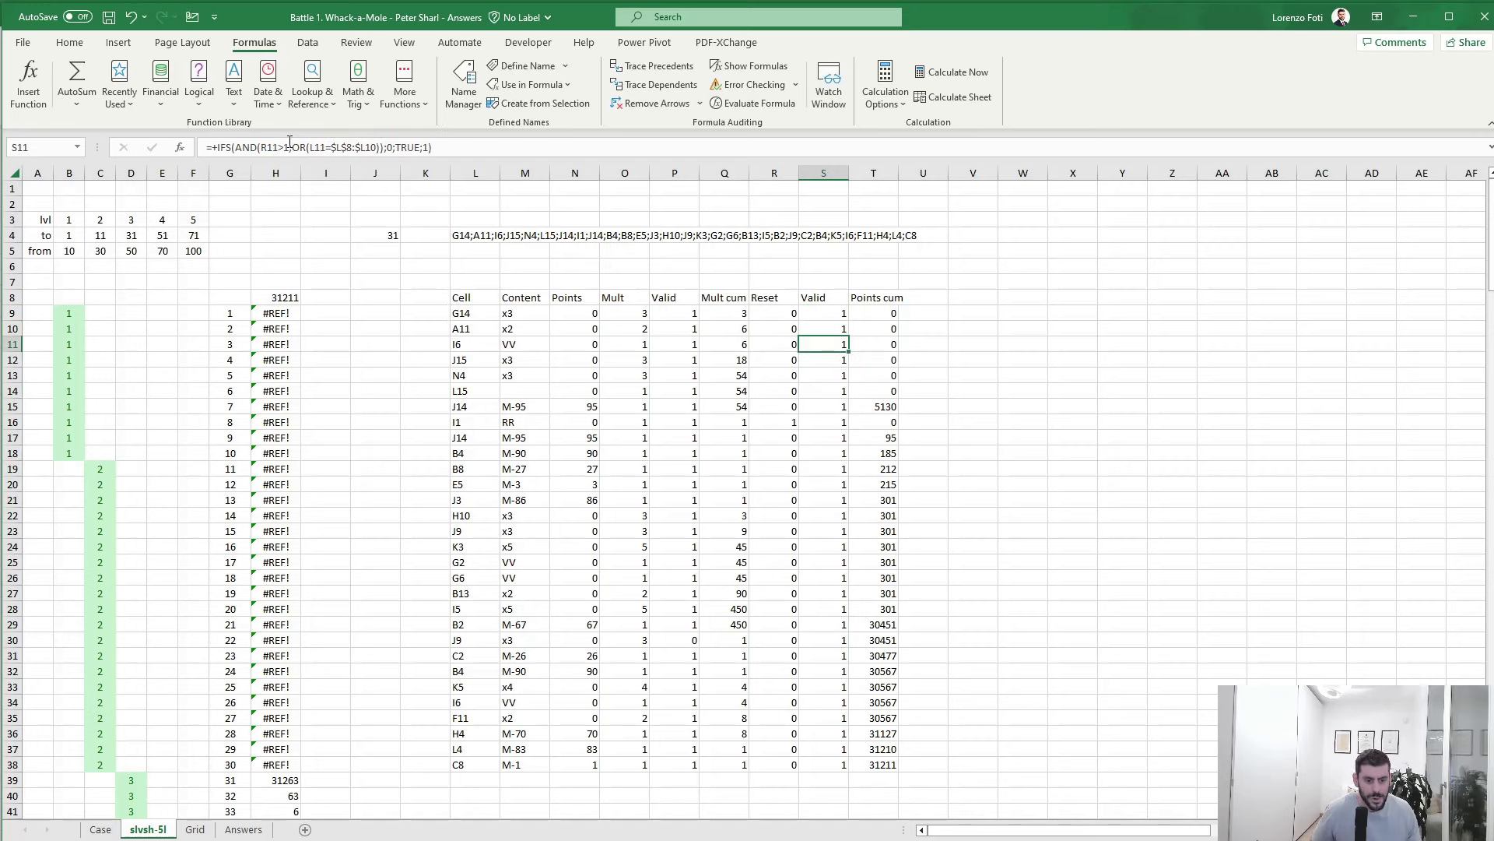
# - Copy the game results H39:H58
pyautogui.scroll(-10, 384, 691)
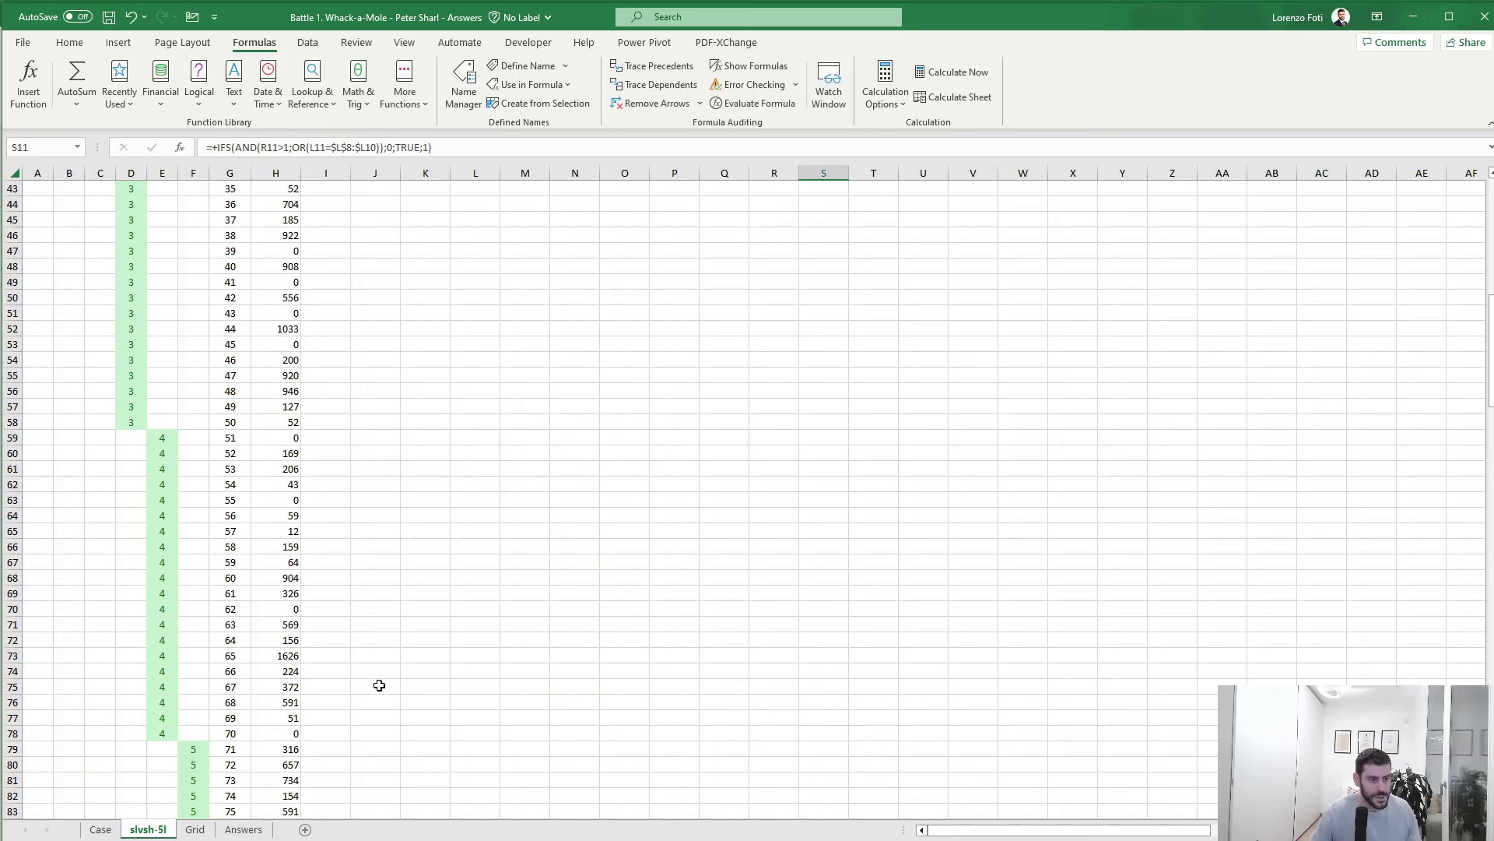
pyautogui.moveTo(283, 315); pyautogui.dragTo(283, 626)
pyautogui.click(284, 624)
pyautogui.moveTo(283, 313); pyautogui.dragTo(280, 611)
pyautogui.hotkey('ctrl', 'c')
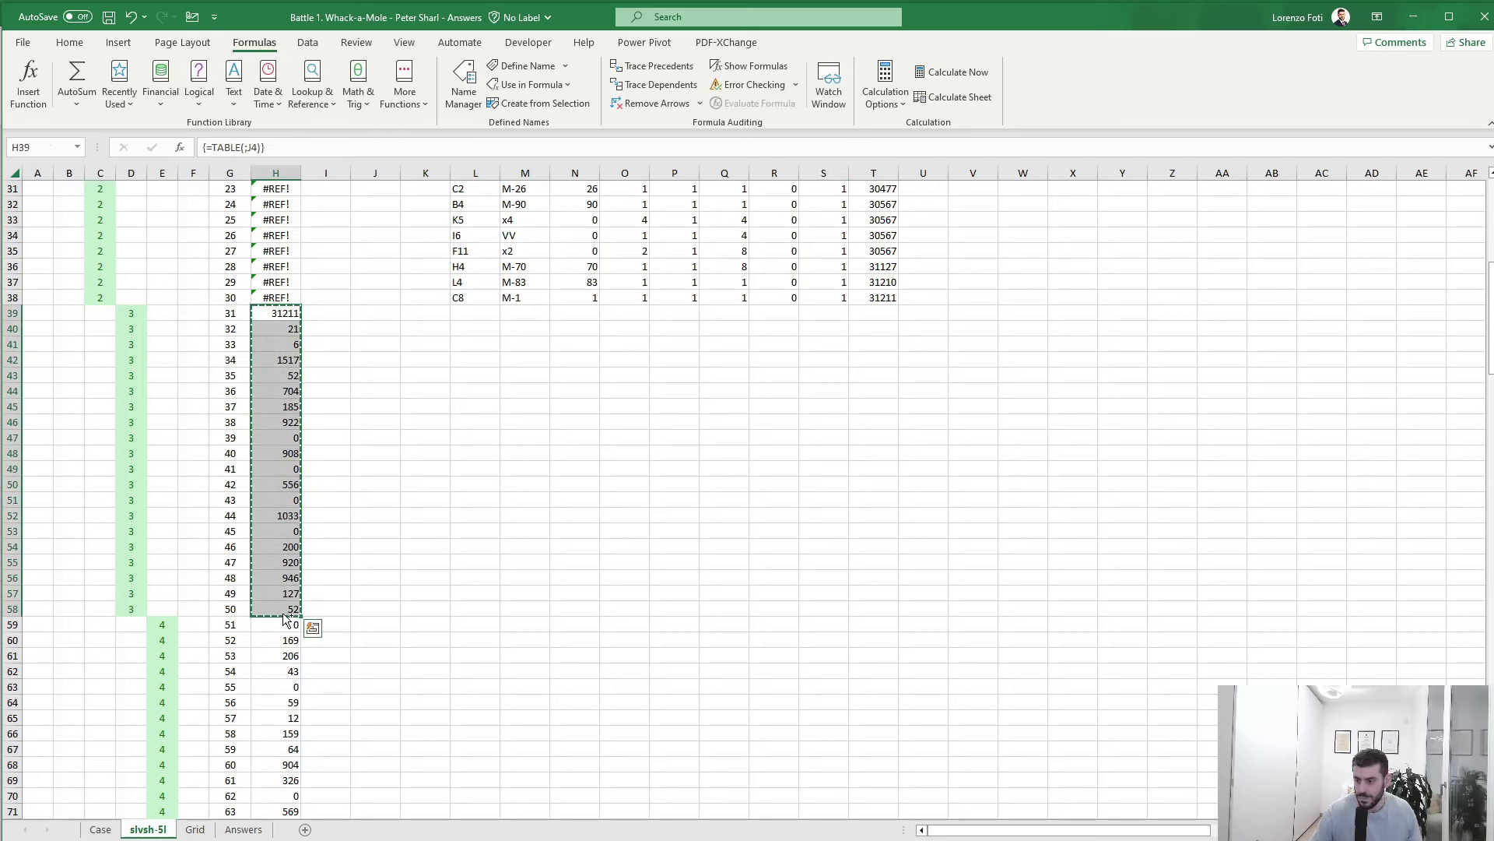
# - Paste them as values at the Case sheet's E107, then return to slvsh-5l
pyautogui.click(99, 829)
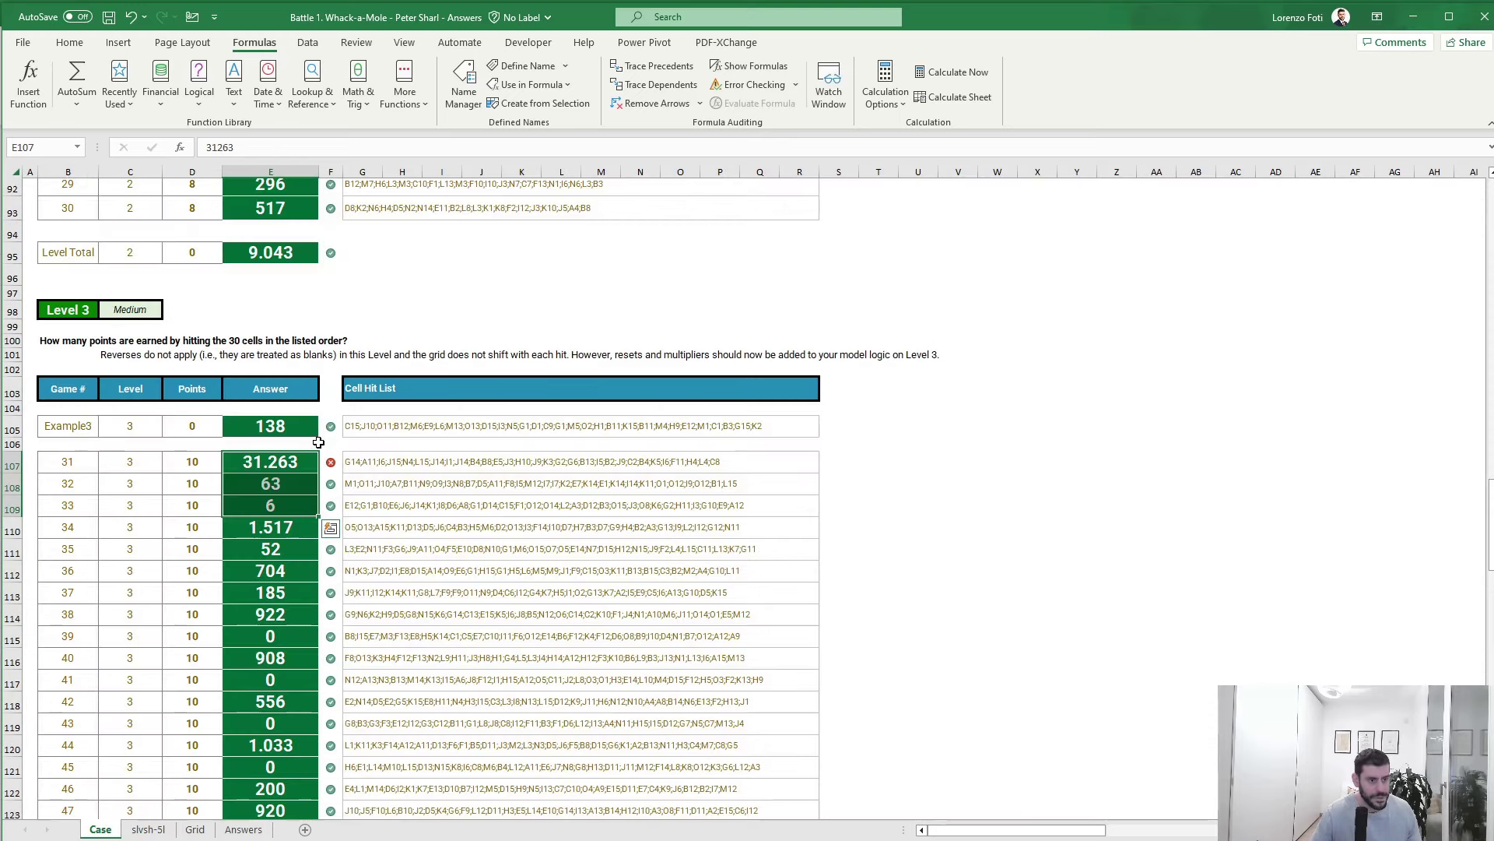
pyautogui.rightClick(276, 463)
pyautogui.click(336, 569)
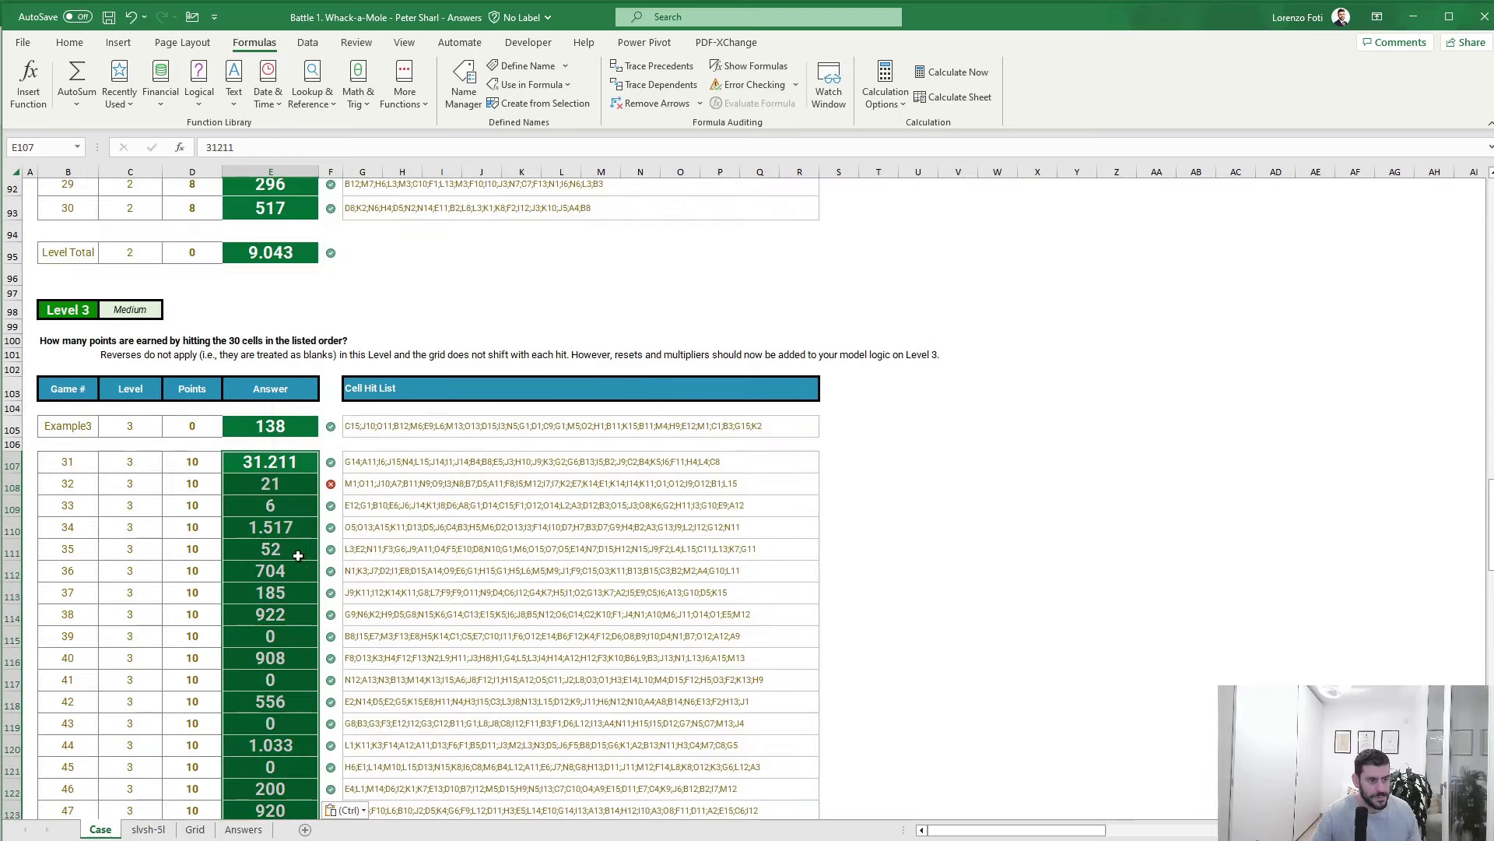
pyautogui.scroll(-4, 279, 538)
pyautogui.scroll(4, 279, 537)
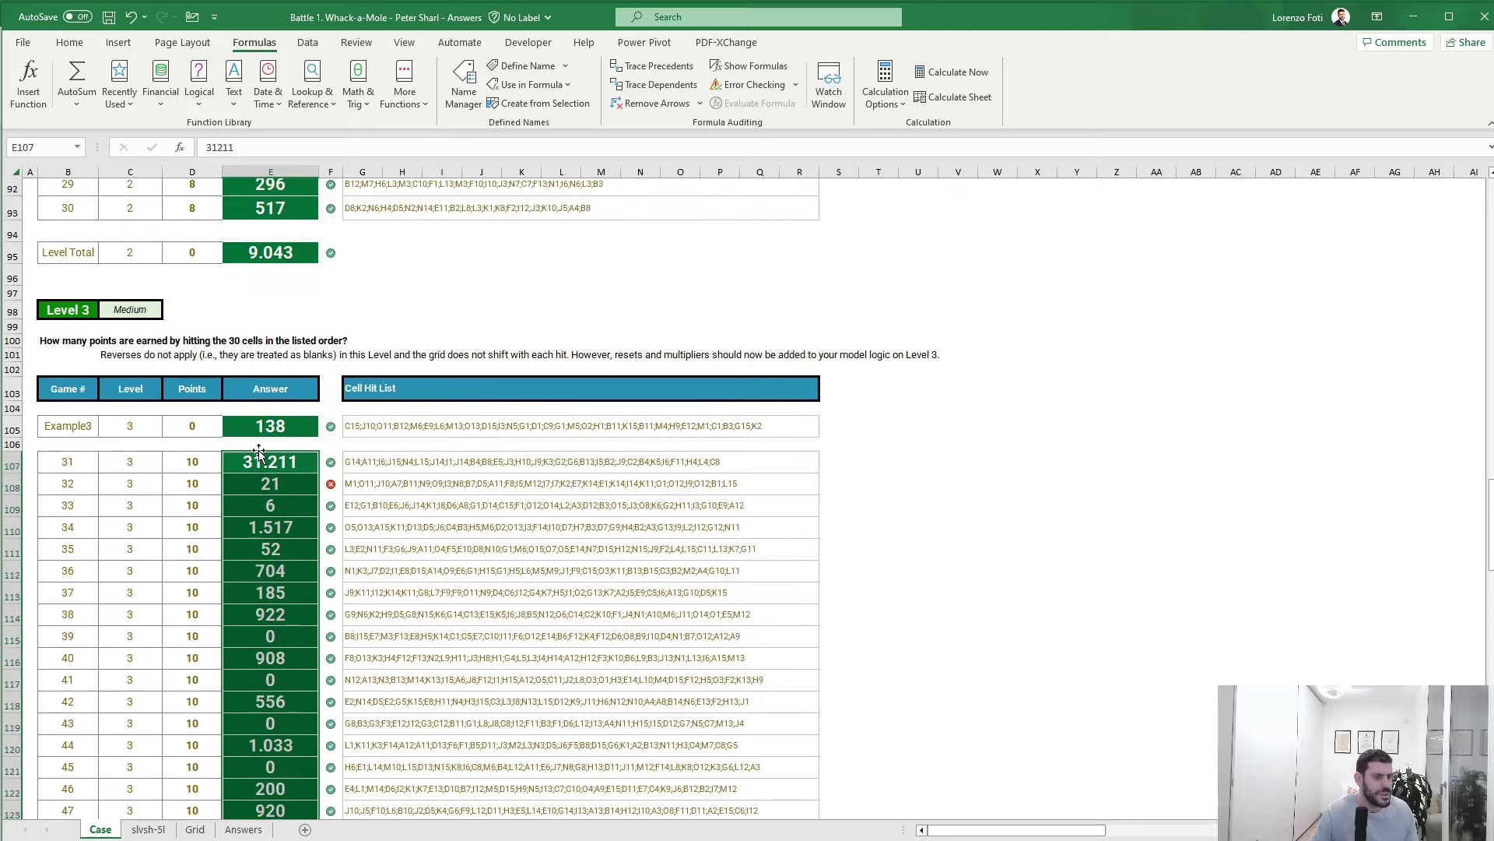
pyautogui.click(268, 483)
pyautogui.click(148, 829)
pyautogui.scroll(5, 296, 618)
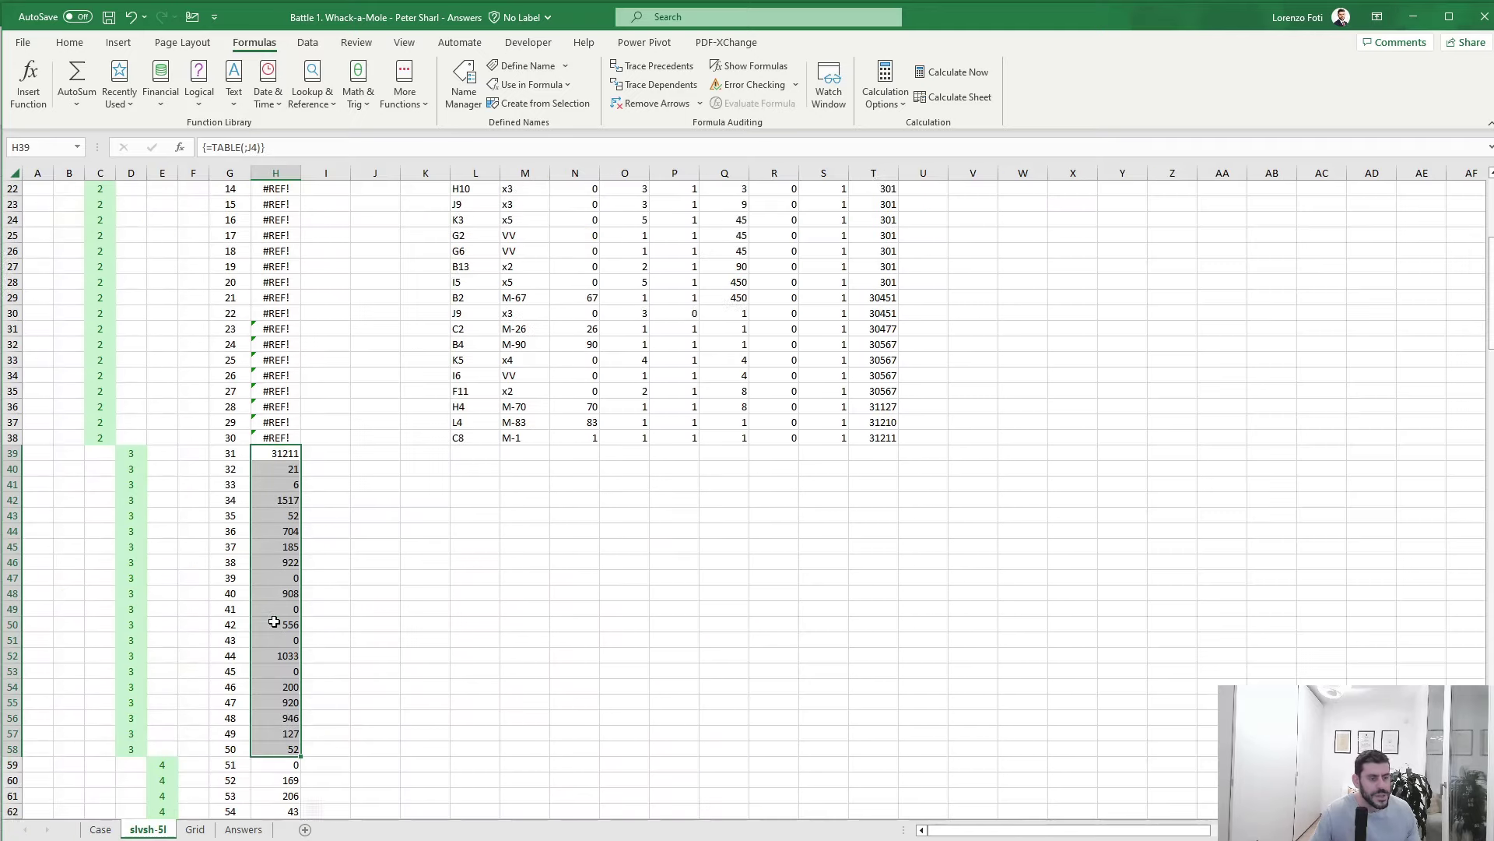
pyautogui.click(379, 234)
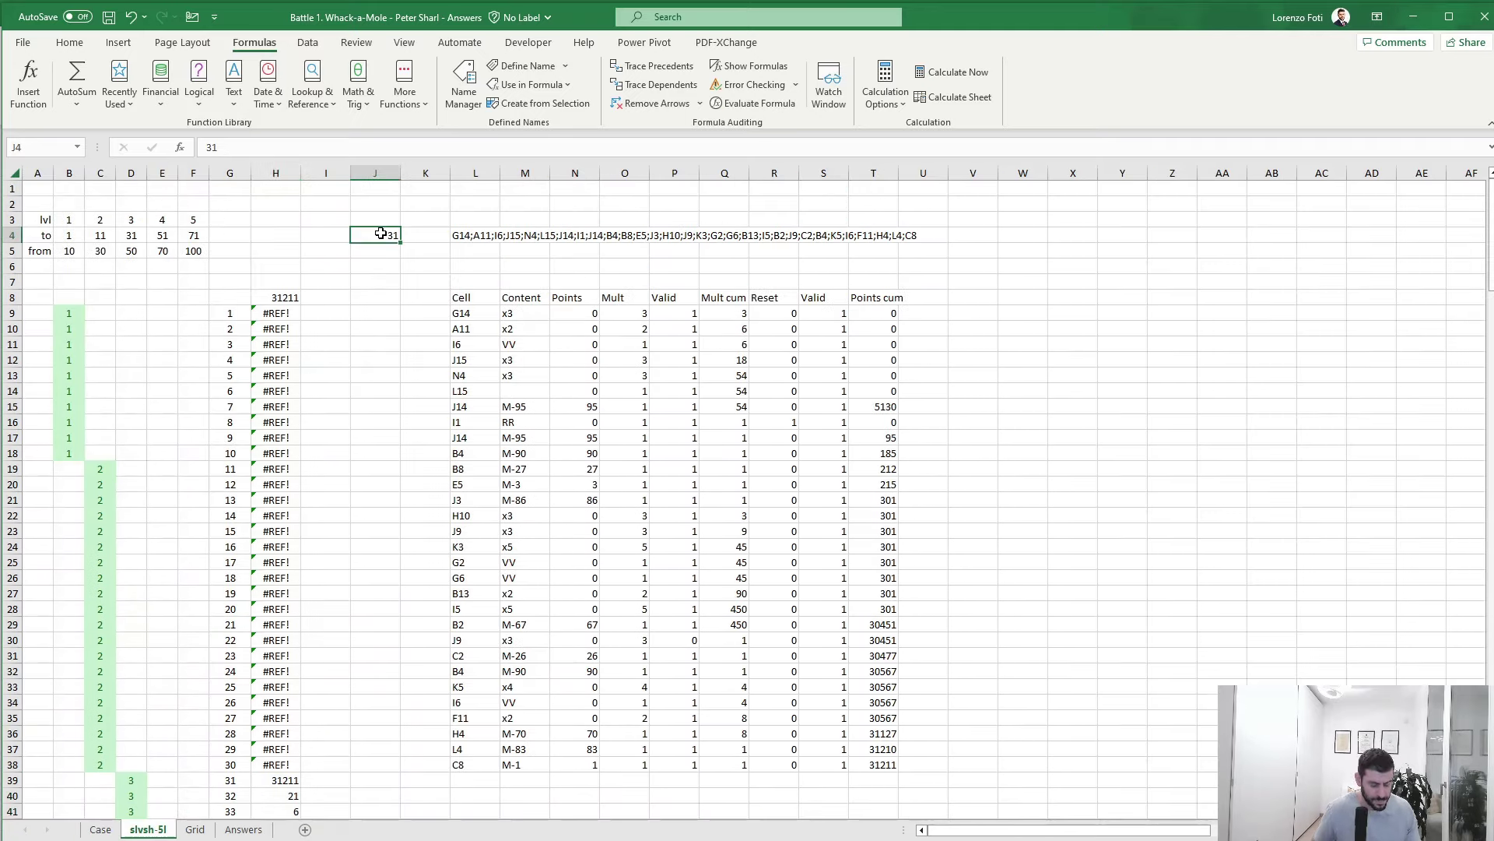
# - Enter game number 32 in J4 and check the R35 Reset and S36 Valid formulas
pyautogui.write('32')
pyautogui.press('Return')
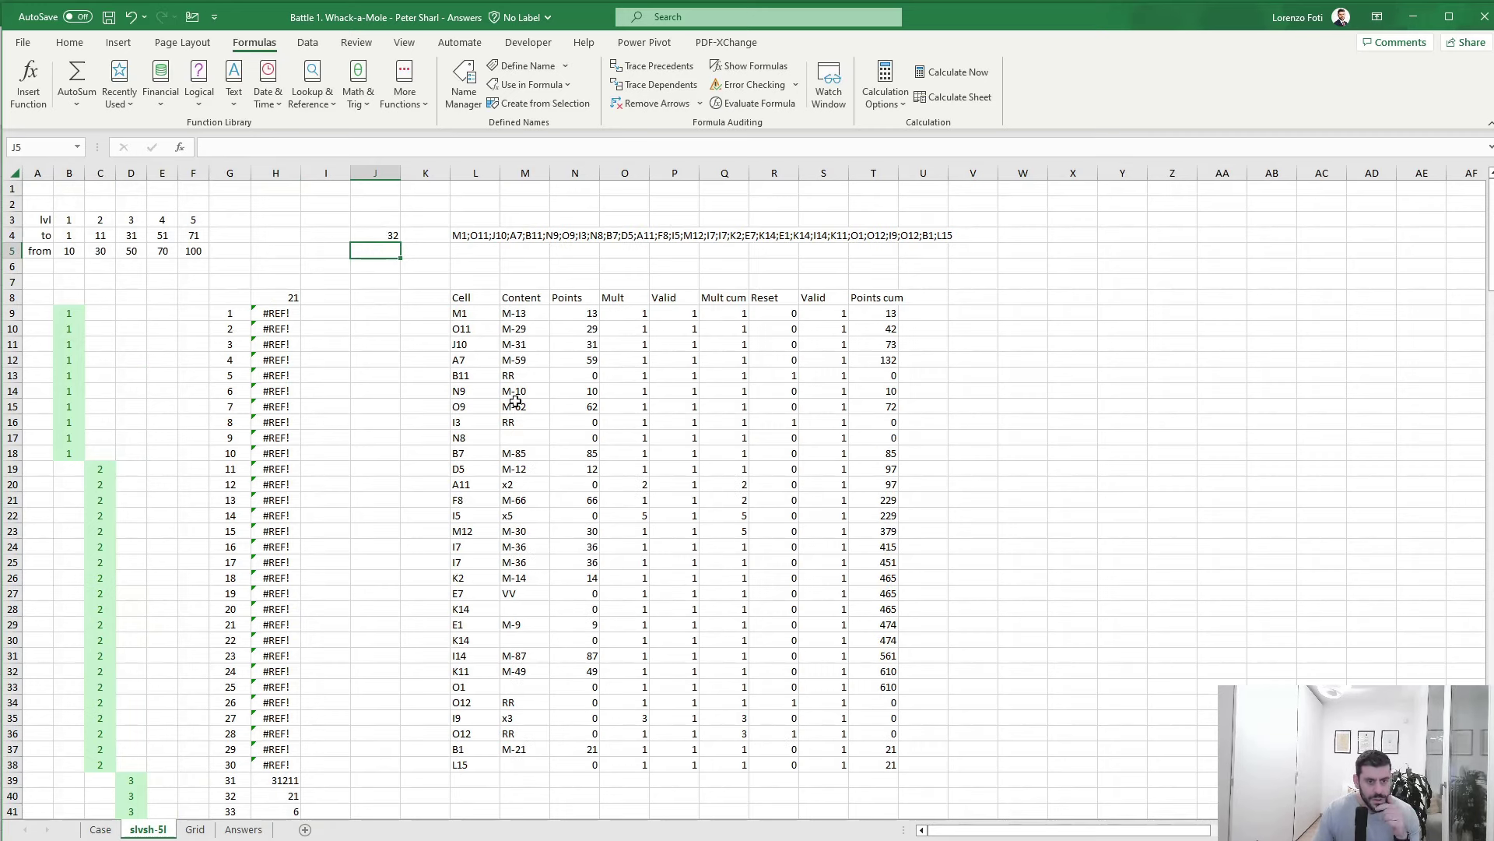
pyautogui.click(775, 719)
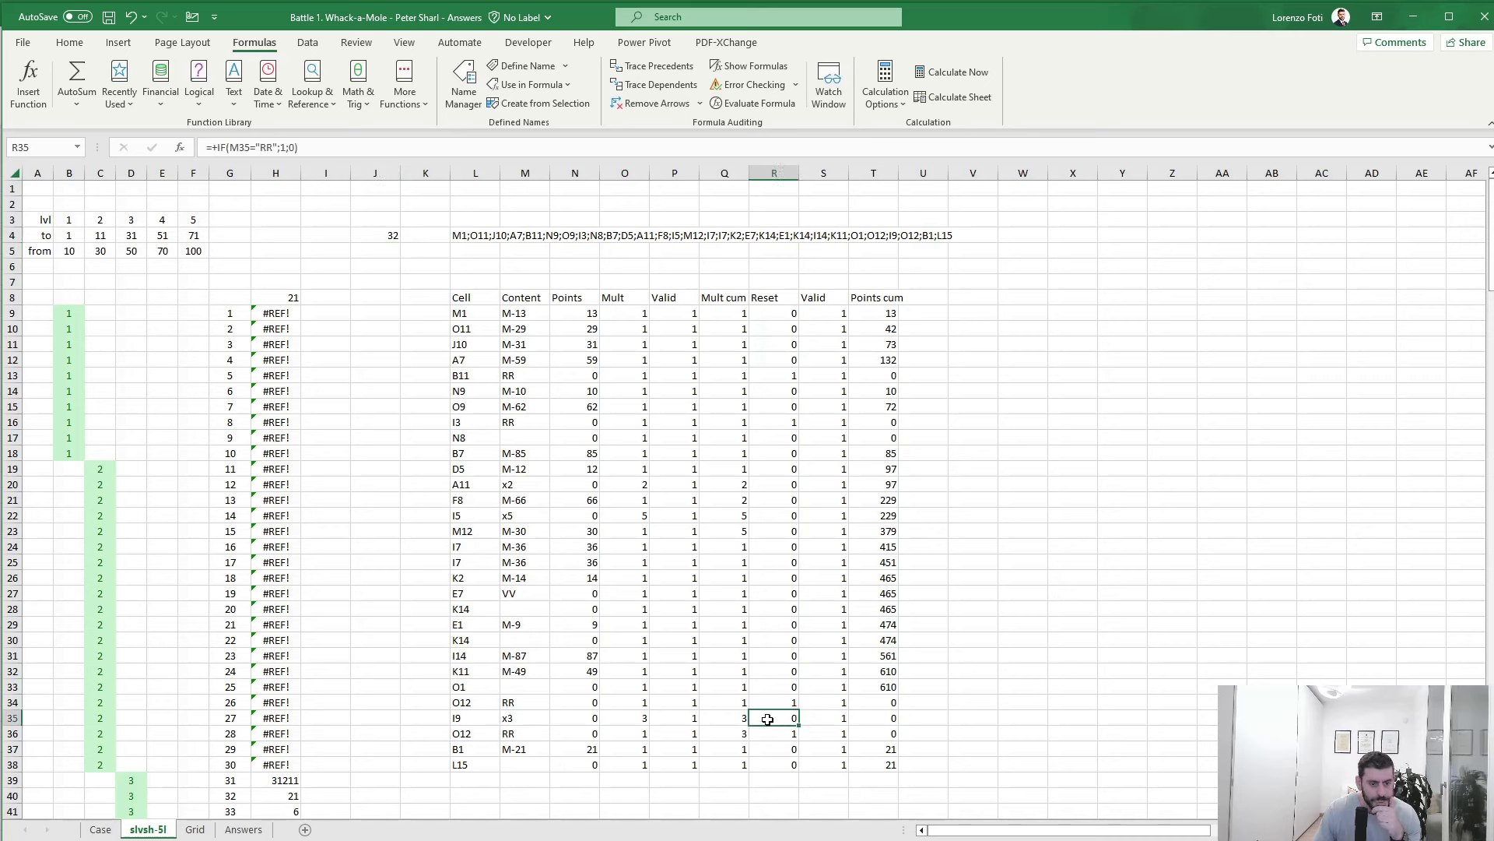
pyautogui.click(838, 734)
pyautogui.click(281, 151)
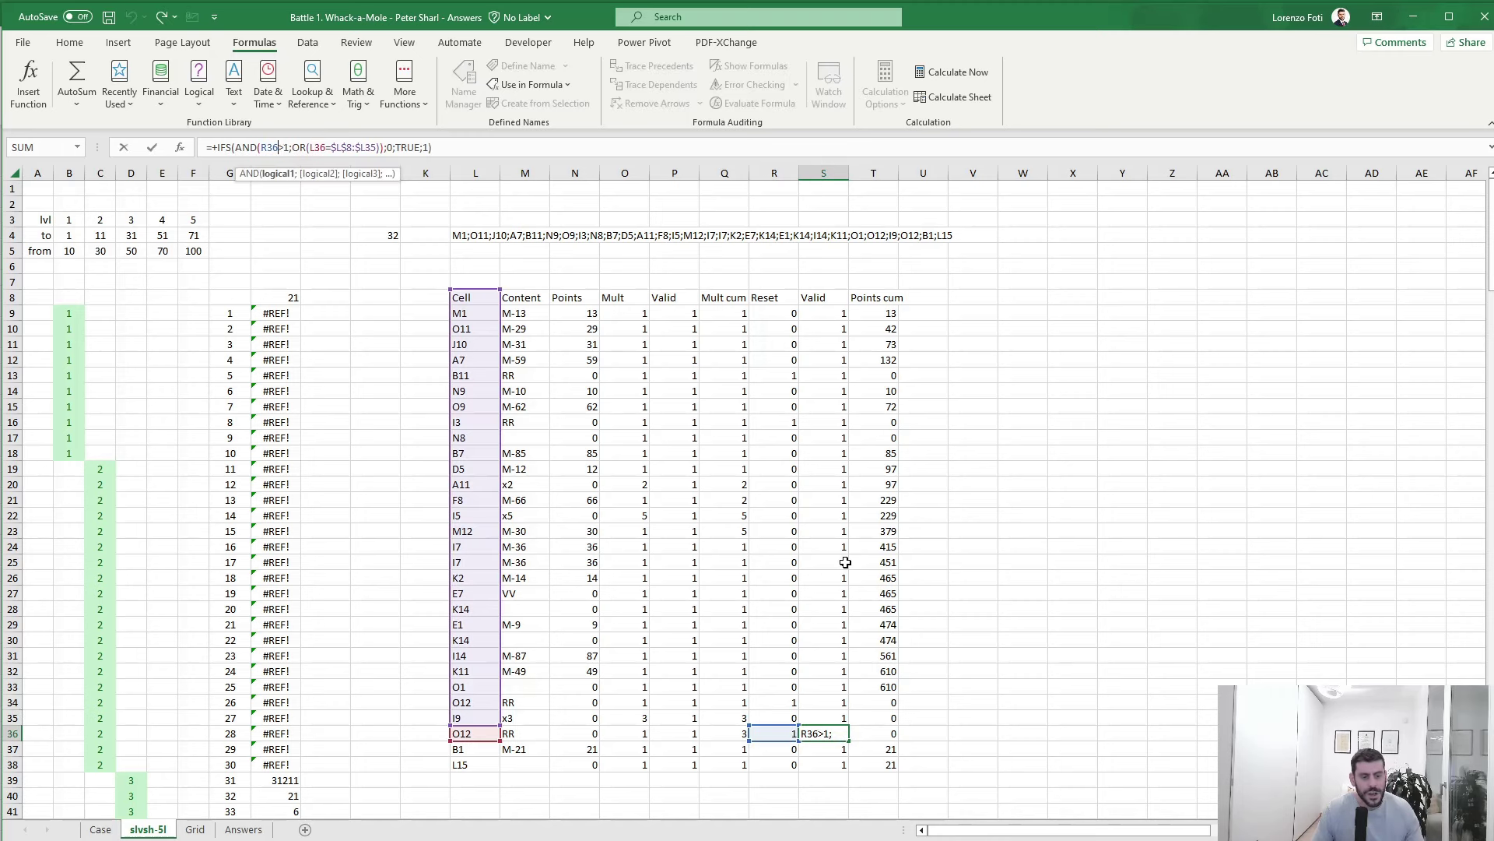
pyautogui.press('Return')
pyautogui.click(804, 314)
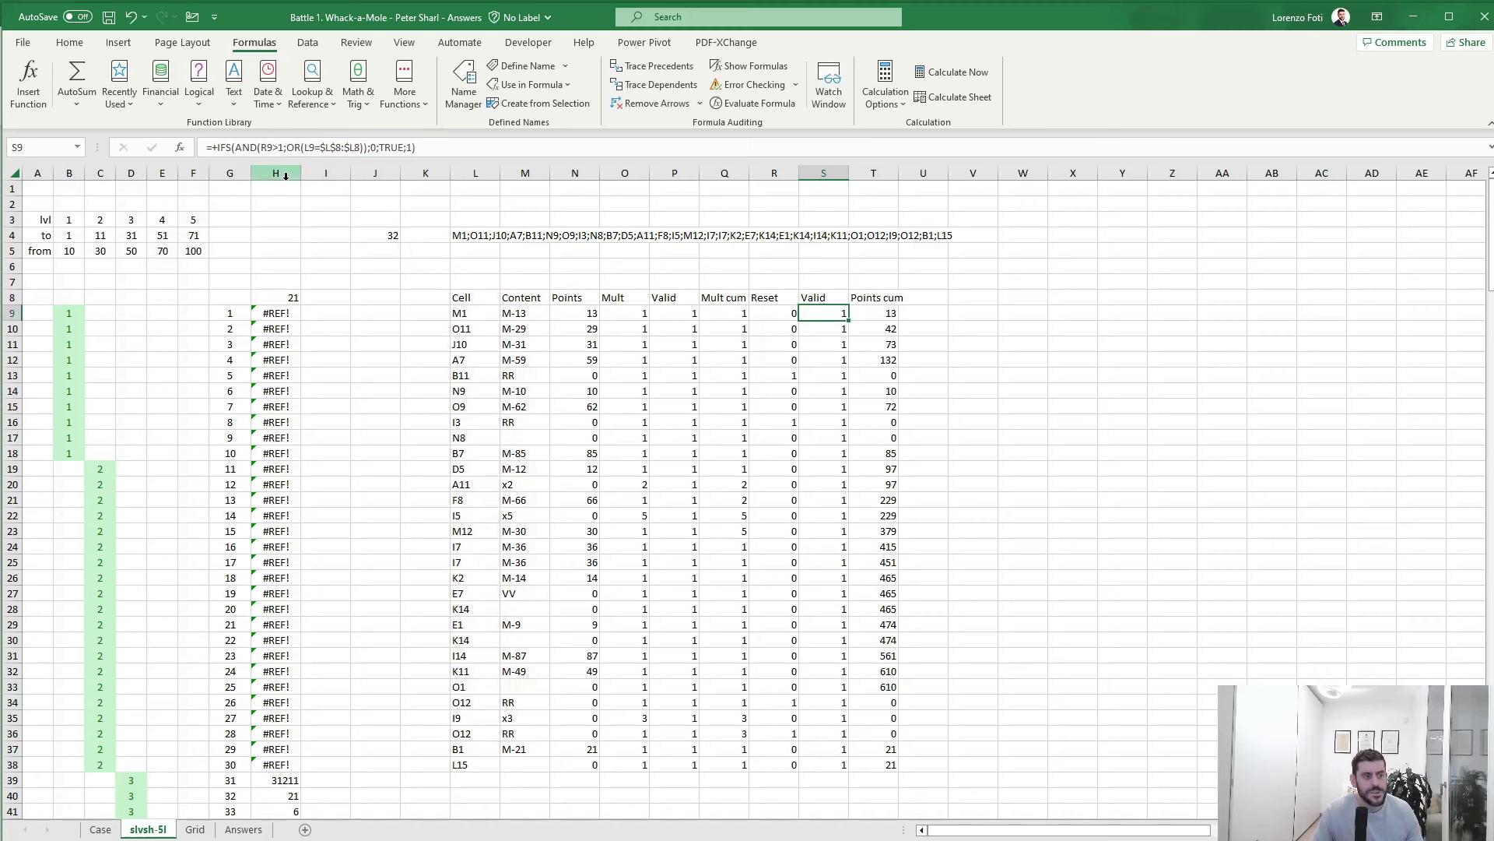
# - Copy S9's unchanged Valid formula over S10:S38
pyautogui.click(276, 146)
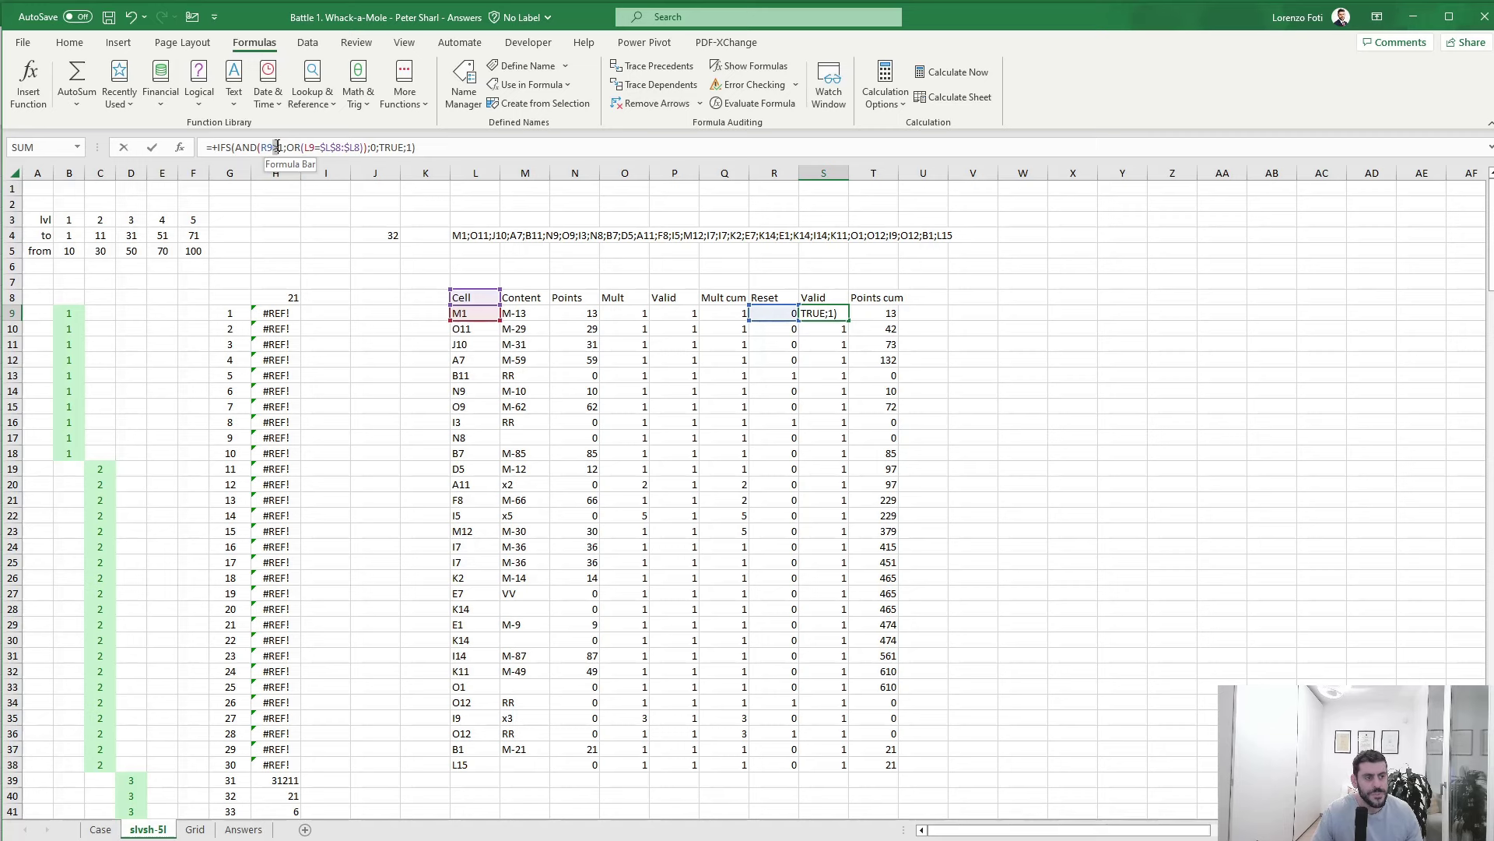
pyautogui.press('Escape')
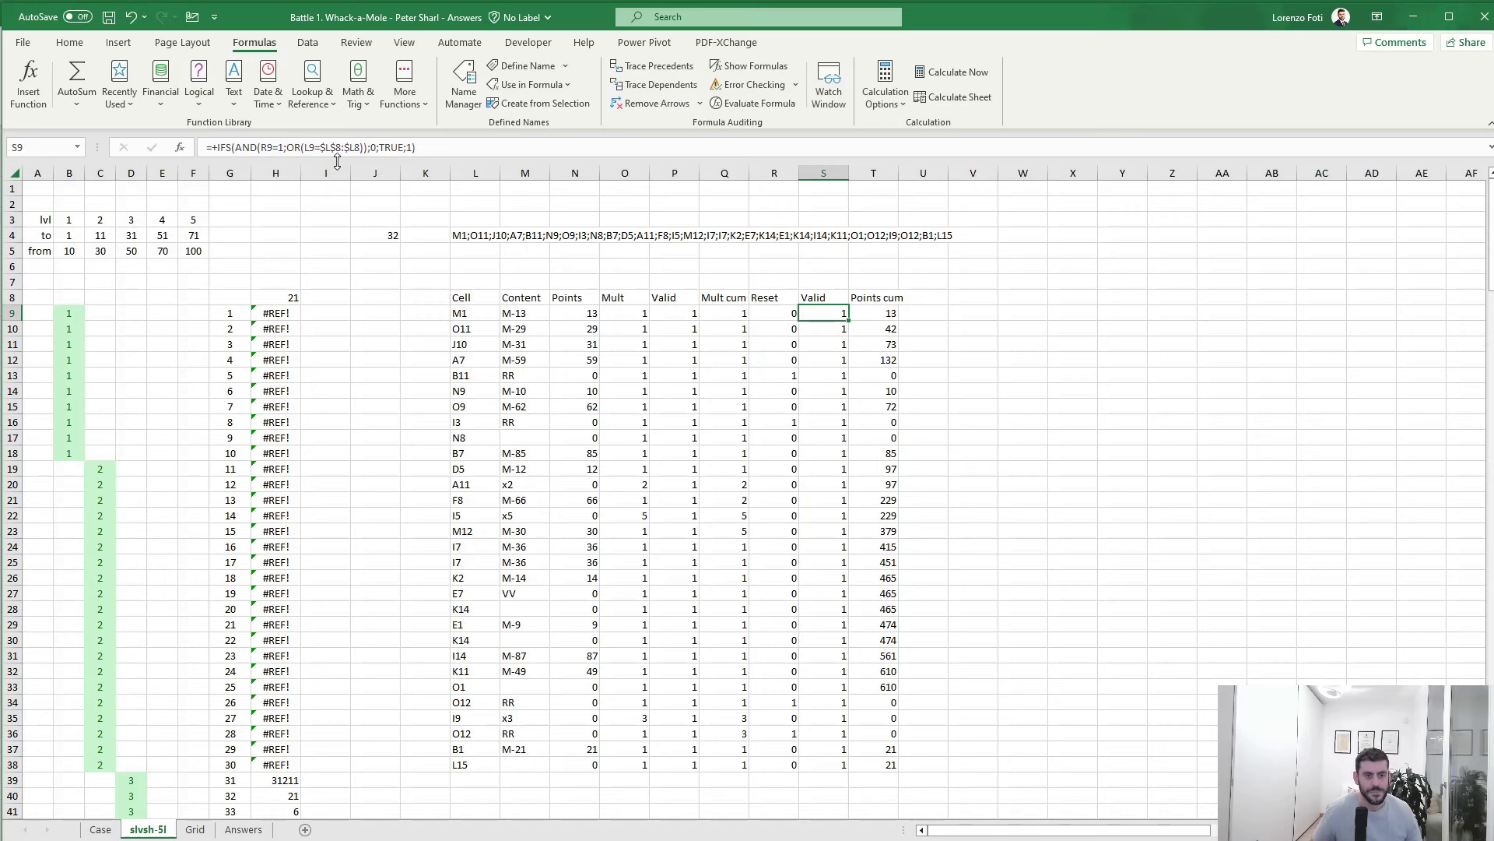
pyautogui.hotkey('ctrl', 'c')
pyautogui.press('Down')
pyautogui.hotkey('ctrl', 'shift', 'Down')
pyautogui.hotkey('ctrl', 'v')
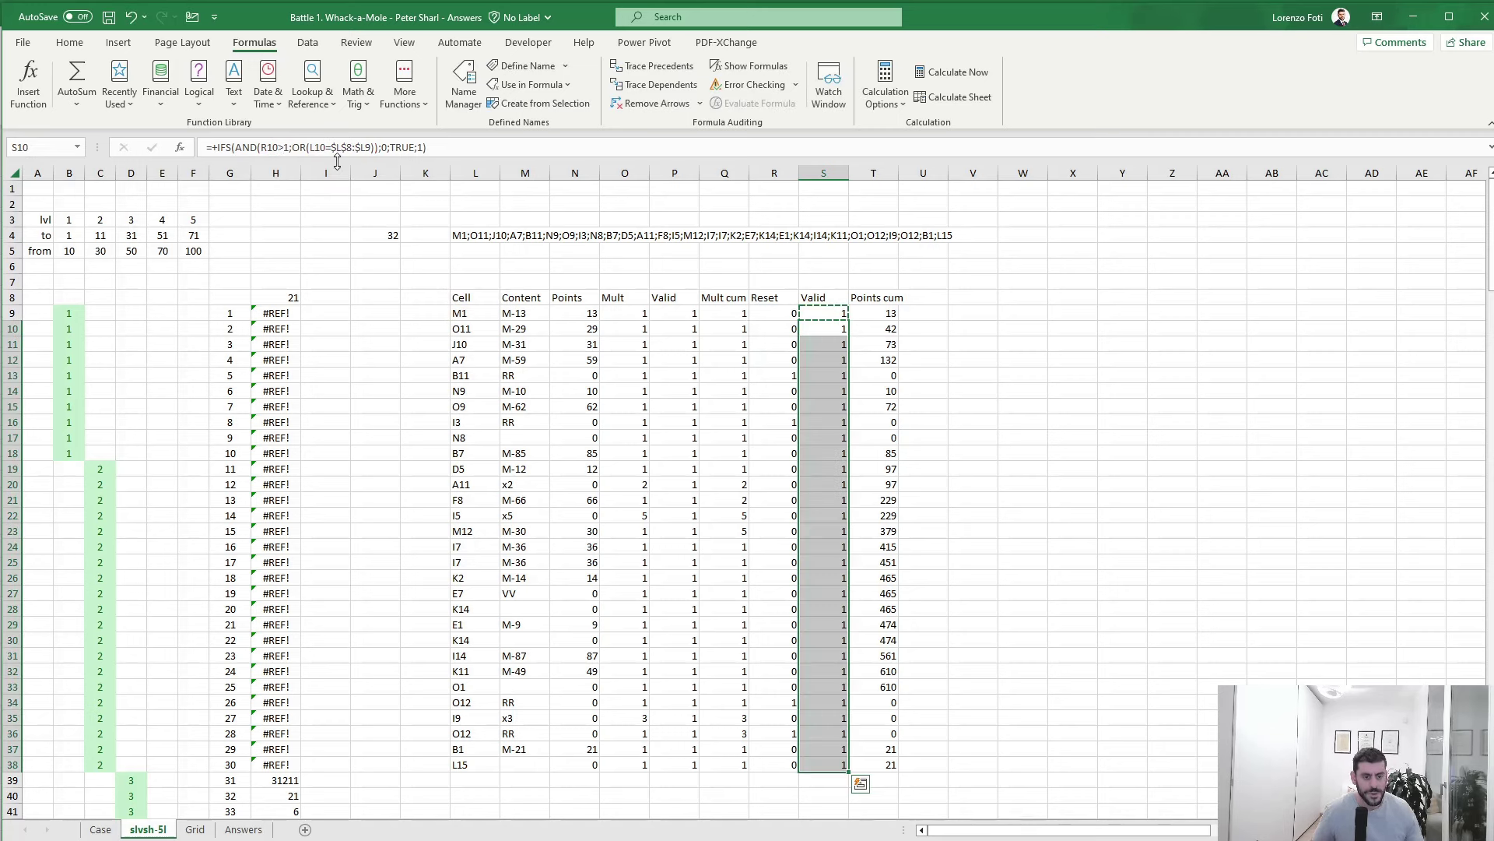
pyautogui.press('Escape')
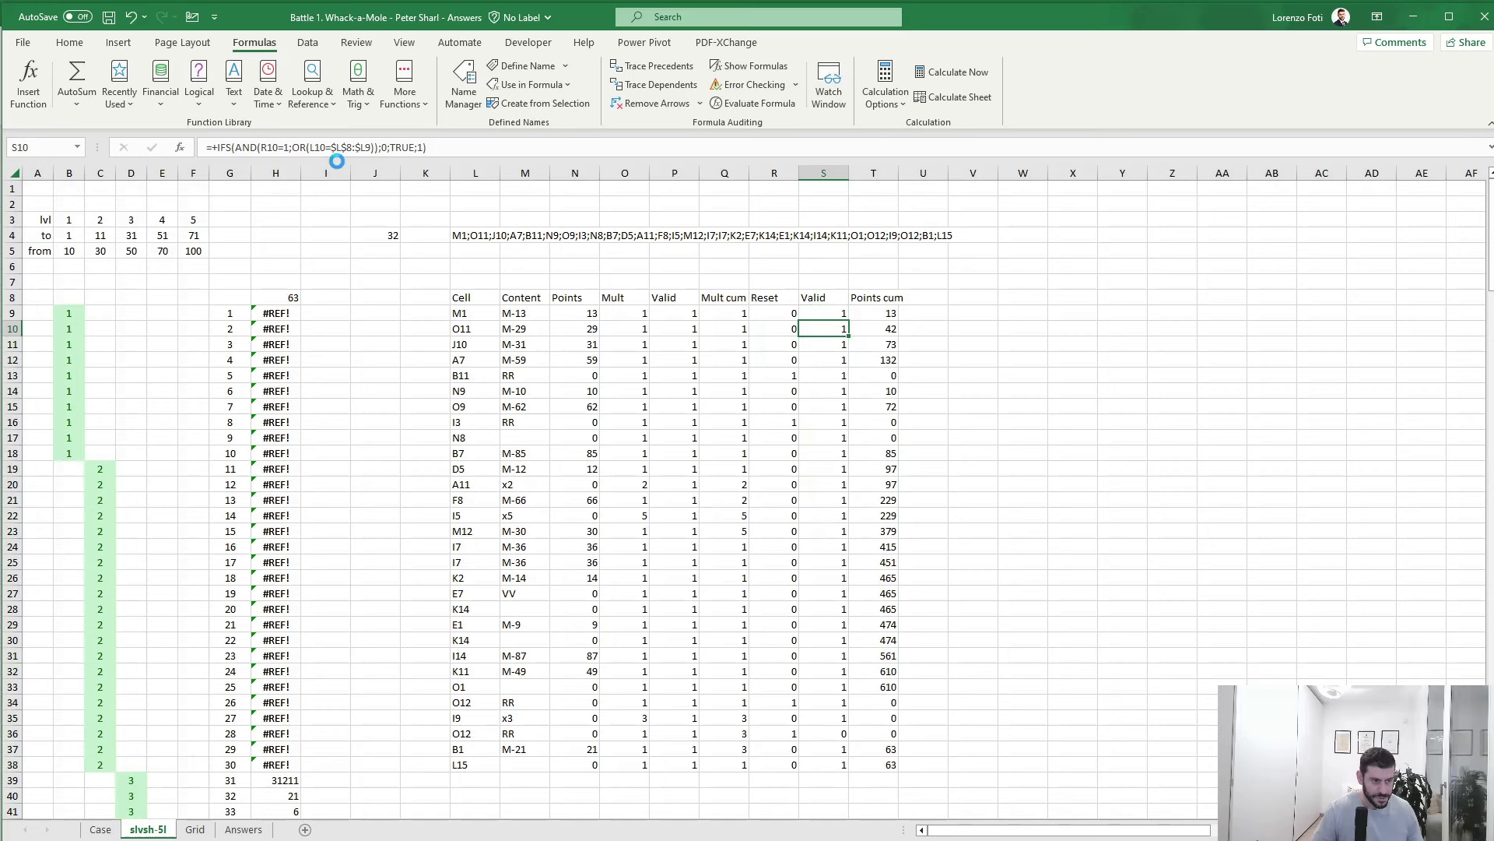
pyautogui.scroll(-11, 494, 493)
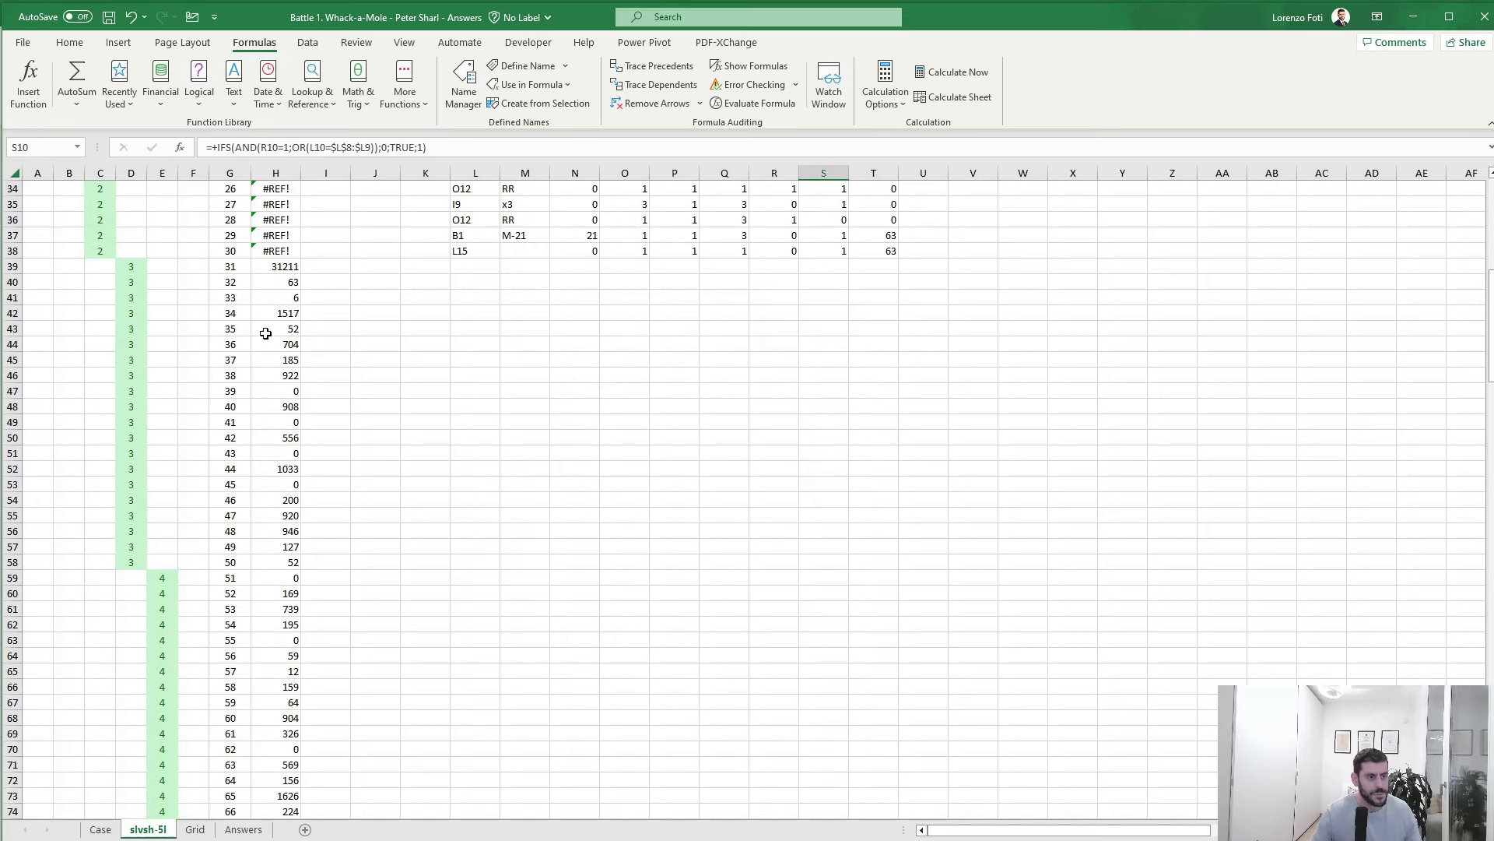
# - Copy H39:H58 and paste it as values into the Case sheet starting at E107
pyautogui.moveTo(289, 266); pyautogui.dragTo(311, 583)
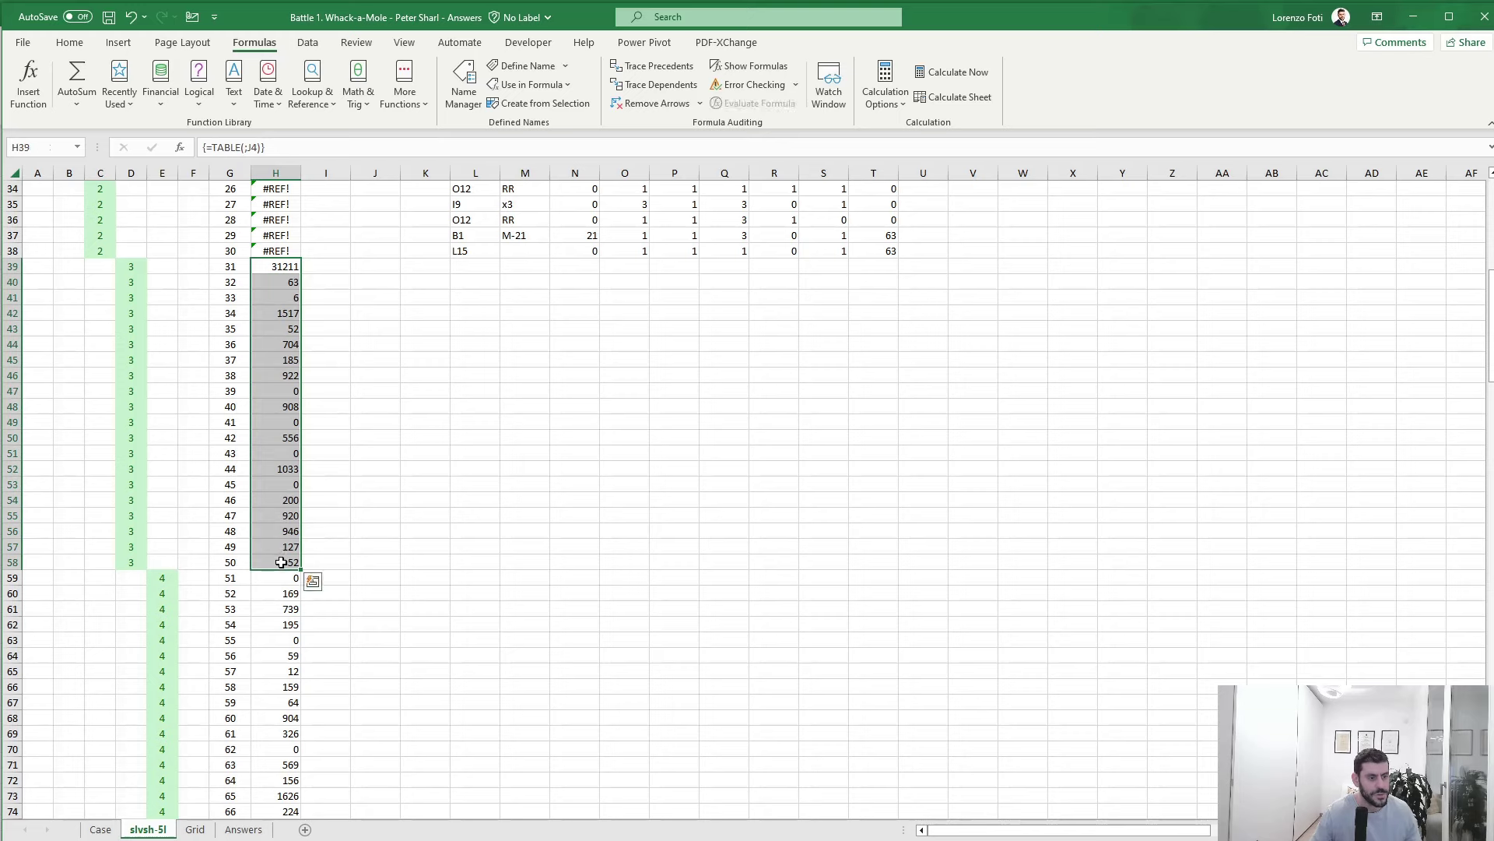
pyautogui.hotkey('ctrl', 'c')
pyautogui.click(105, 830)
pyautogui.click(255, 466)
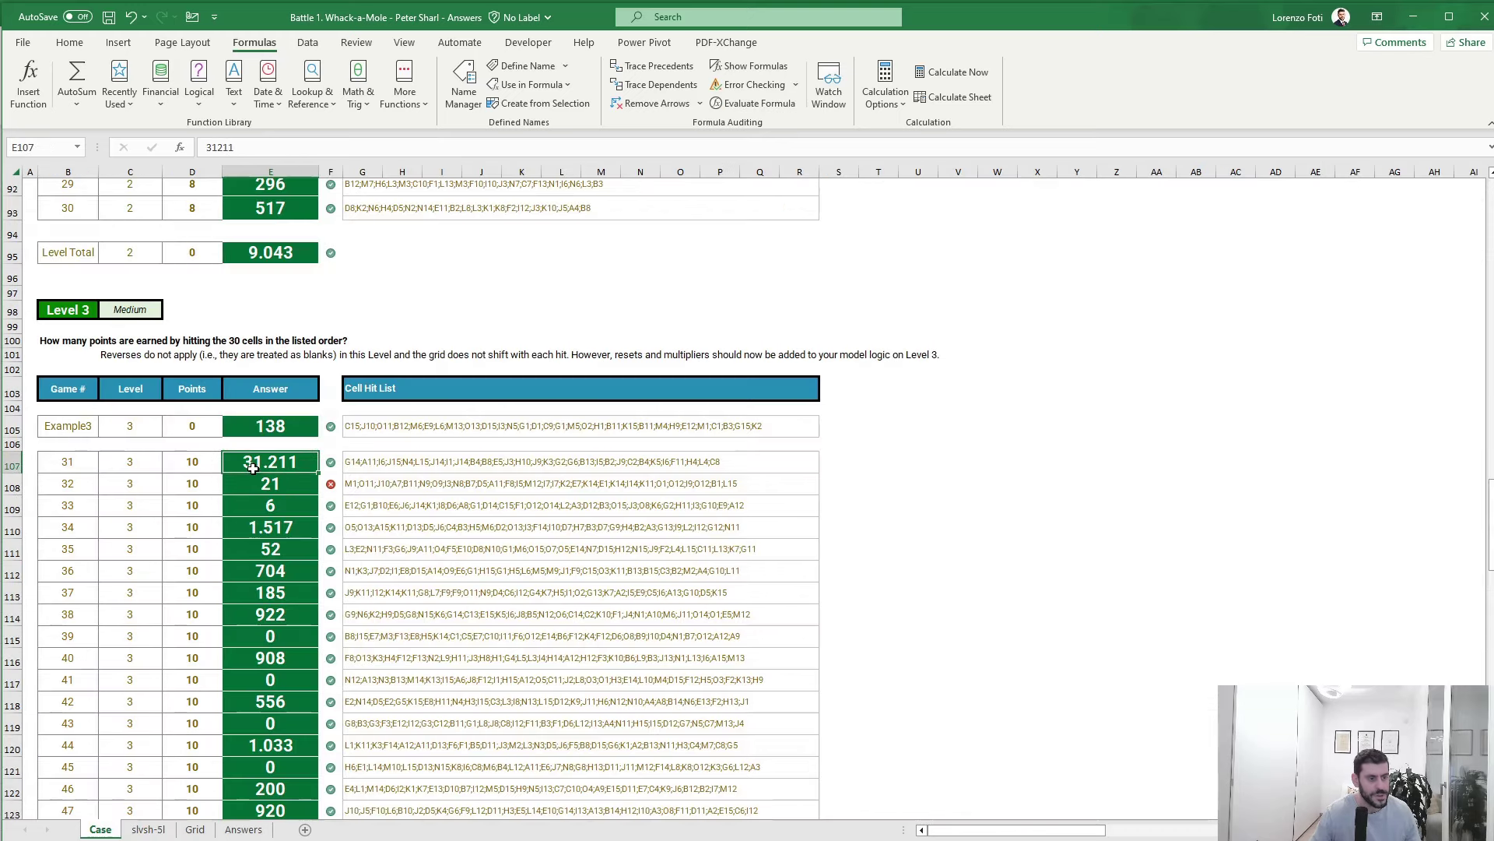
pyautogui.rightClick(263, 465)
pyautogui.click(325, 573)
# - Review the pasted answers down to the end, finishing on the Bonus 1 answer cell
pyautogui.click(280, 543)
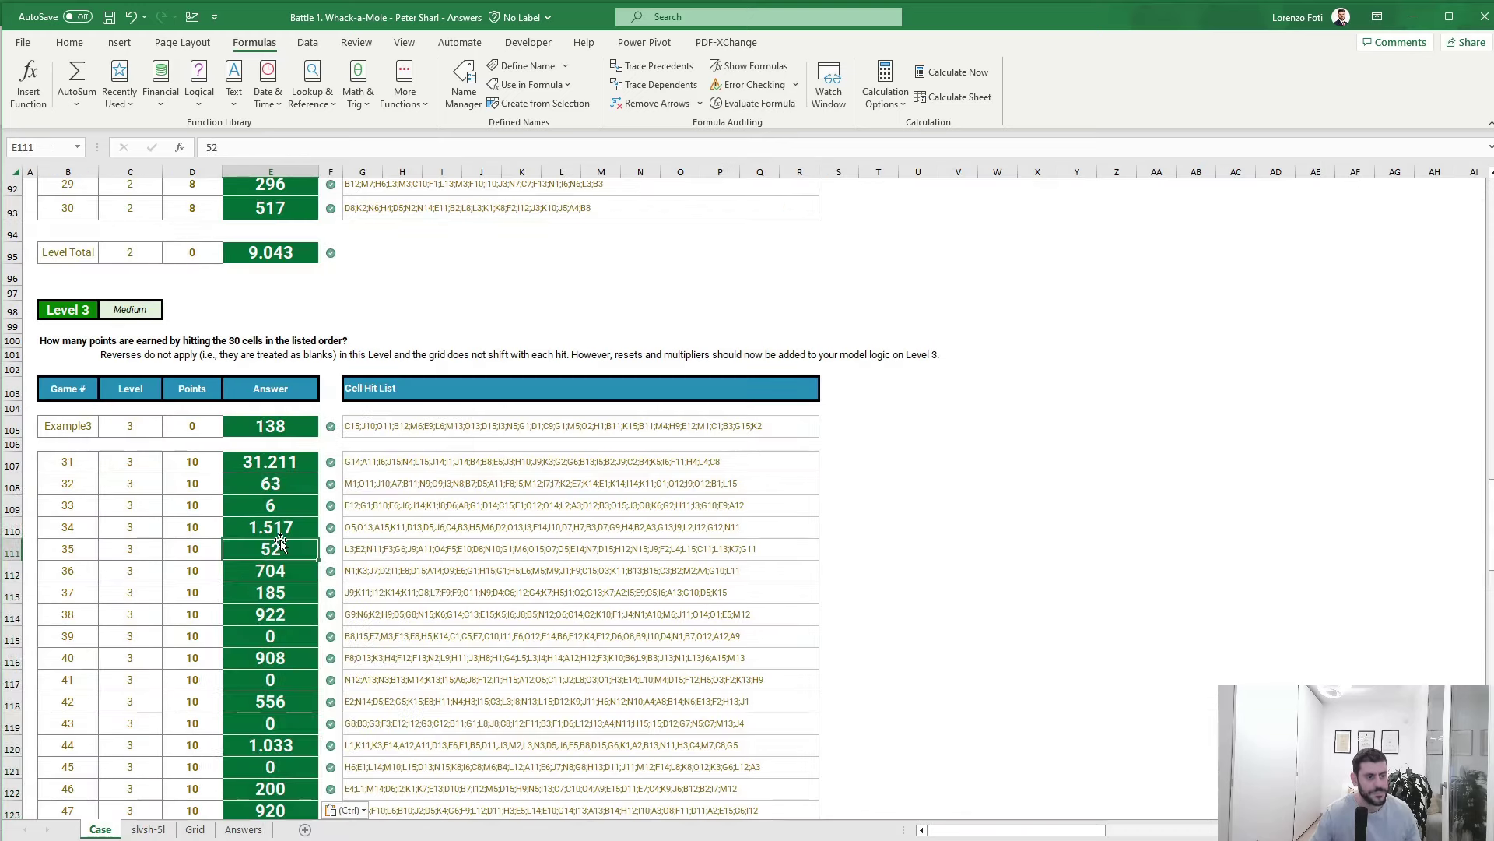
pyautogui.scroll(-5, 281, 544)
pyautogui.hotkey('ctrl', 'Down')
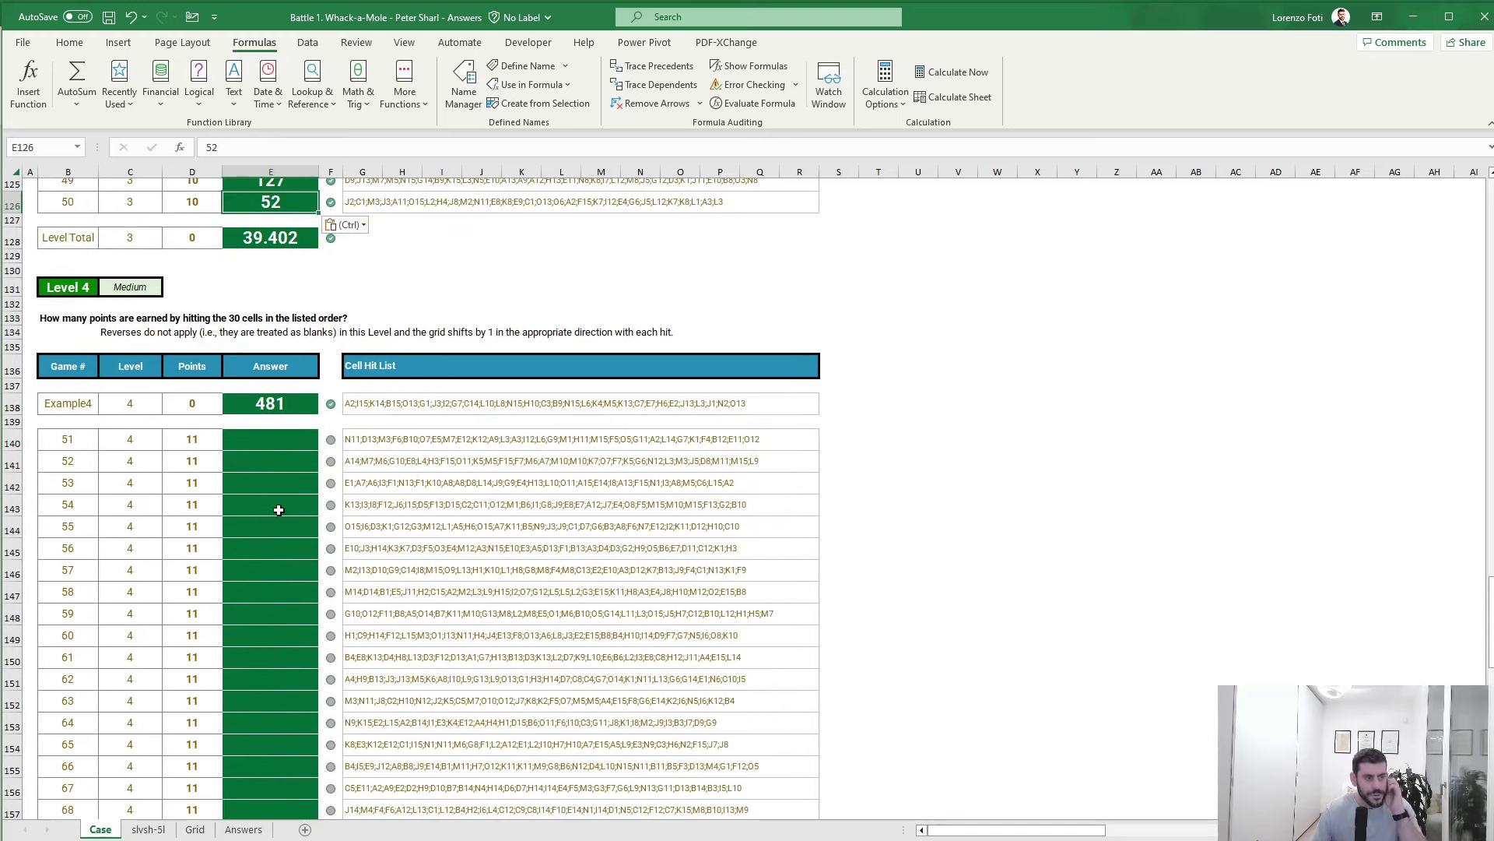
pyautogui.scroll(20, 277, 482)
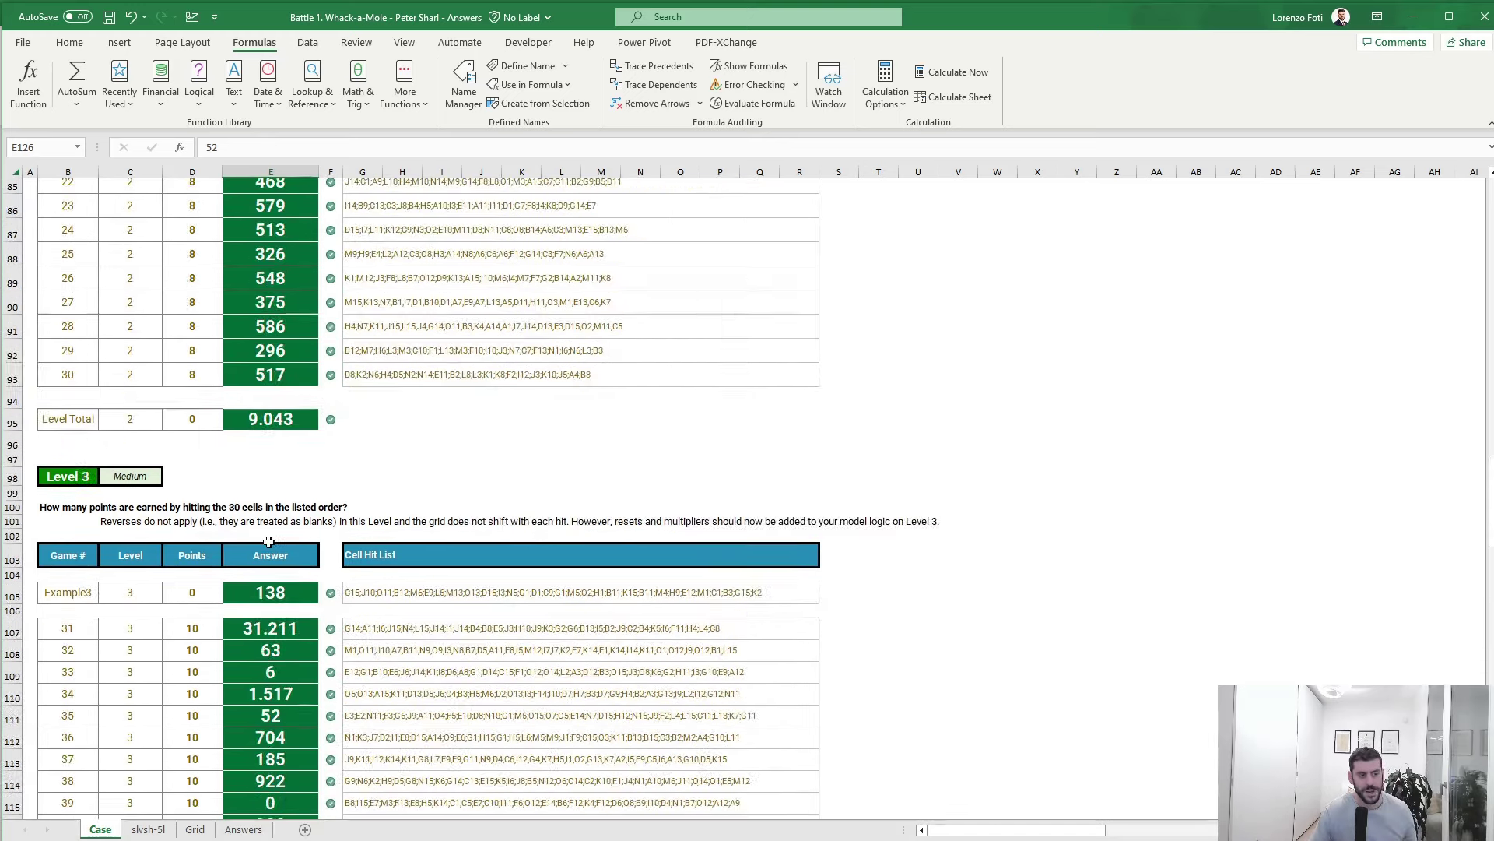
pyautogui.scroll(15, 265, 551)
pyautogui.scroll(-6, 269, 537)
pyautogui.click(272, 531)
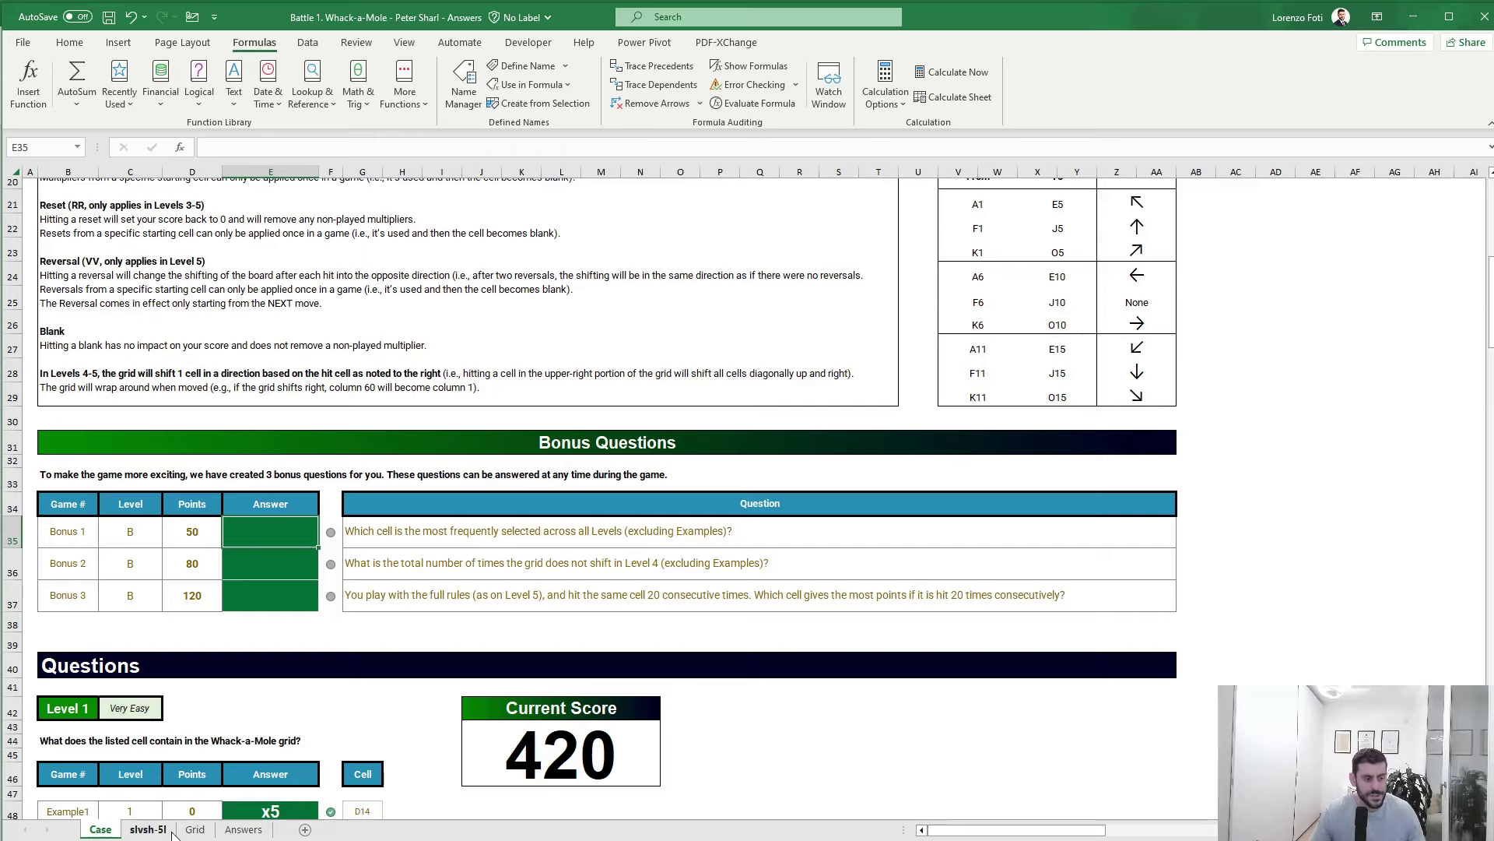
pyautogui.click(147, 829)
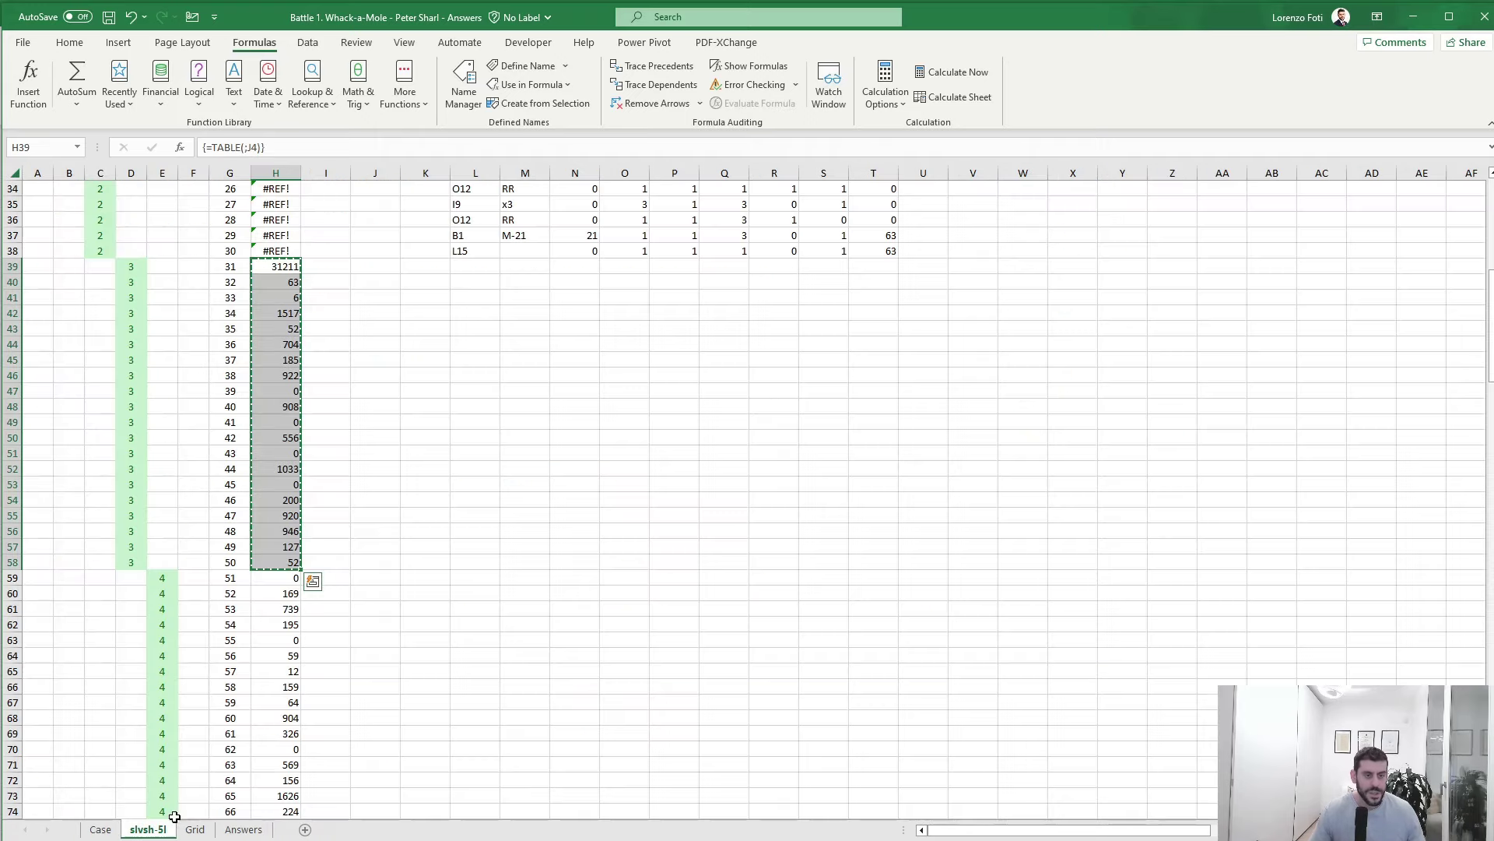
pyautogui.click(1109, 307)
pyautogui.press('Up')
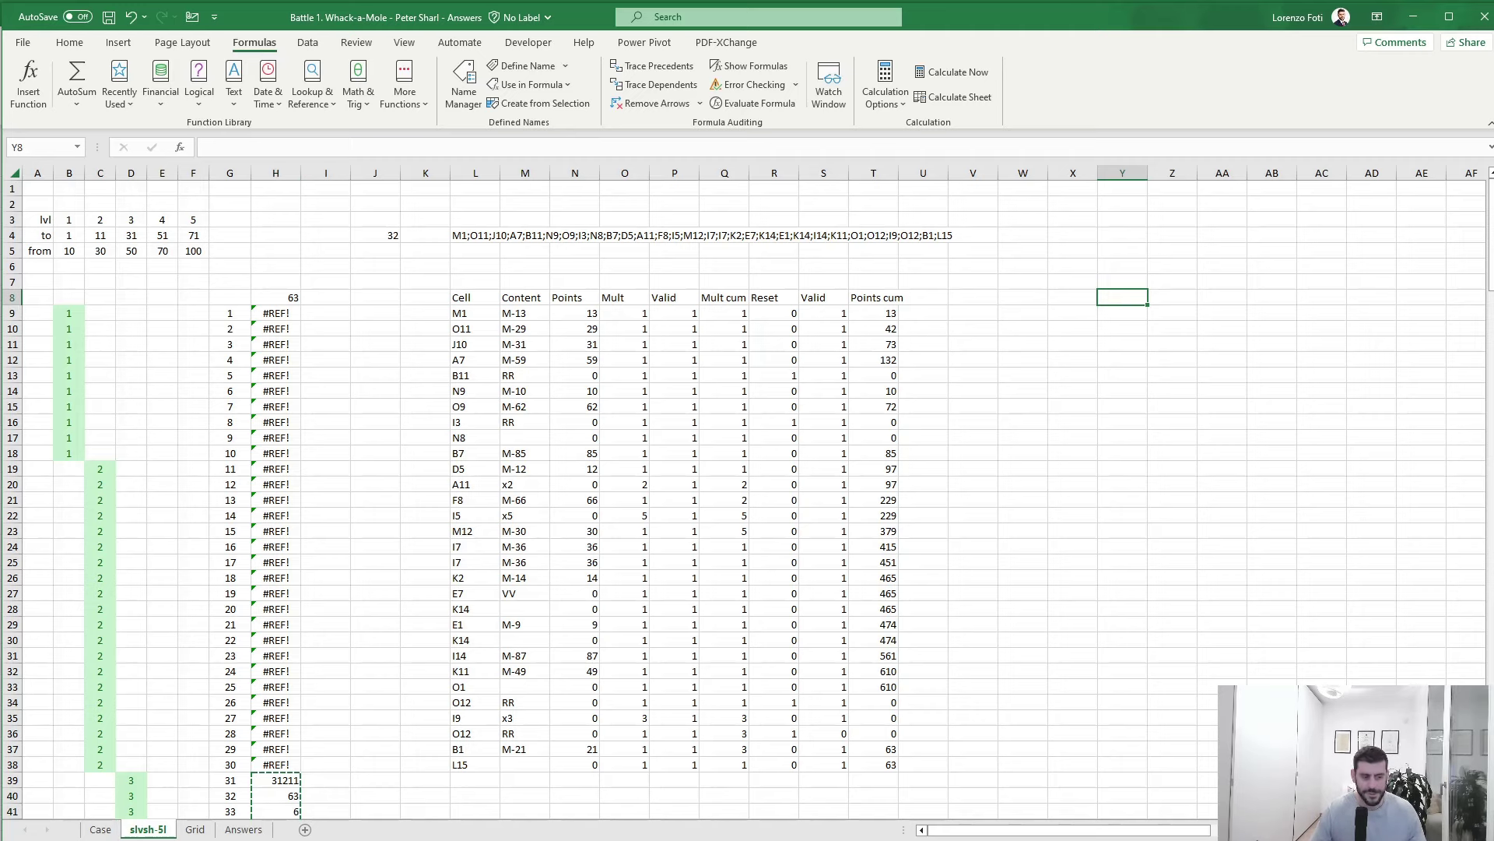
pyautogui.click(100, 829)
pyautogui.click(153, 829)
pyautogui.click(100, 829)
pyautogui.click(150, 829)
pyautogui.press('Escape')
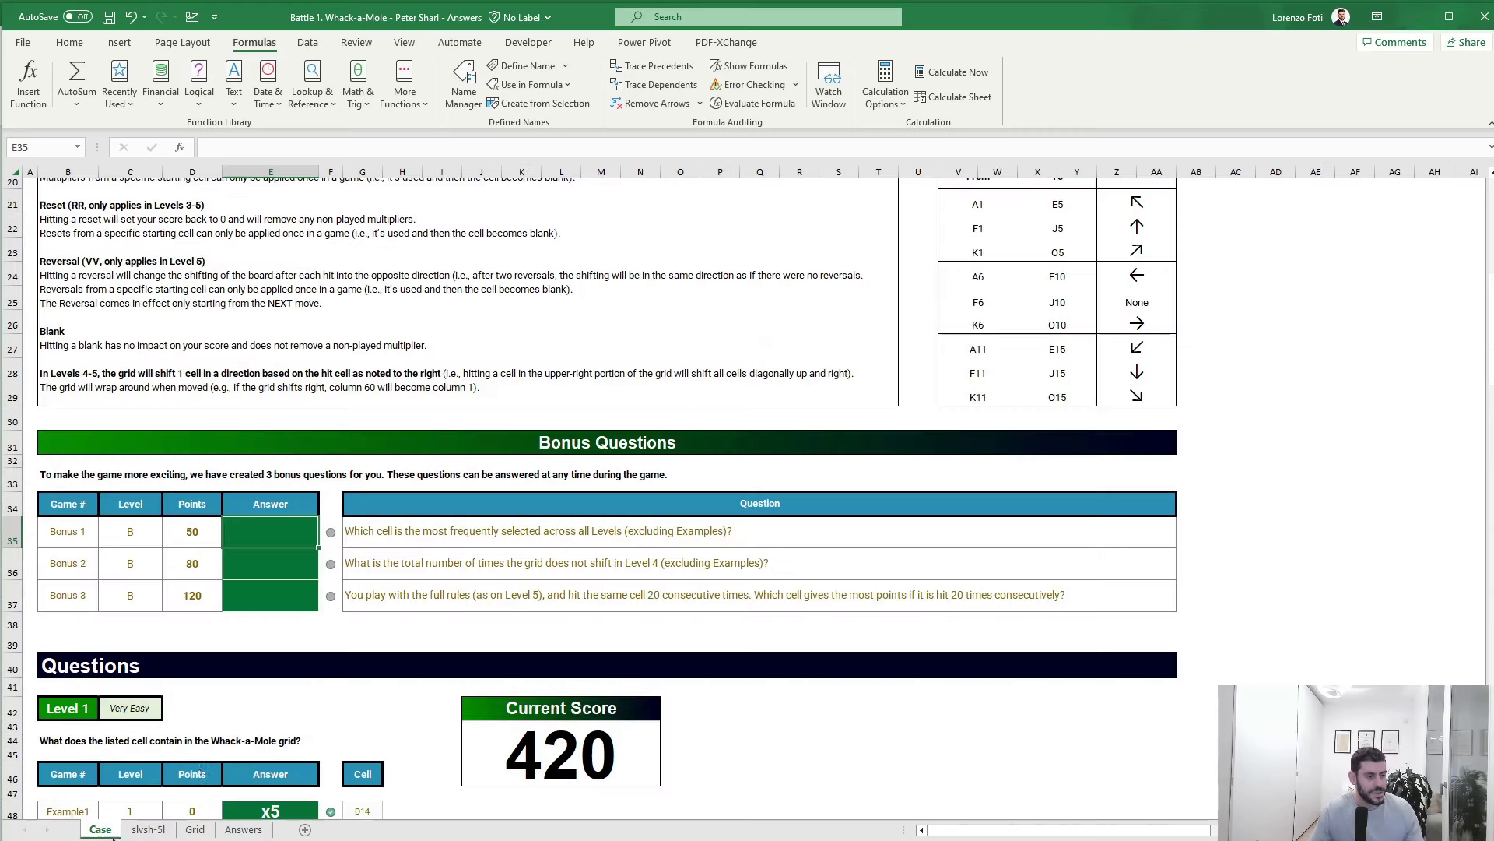
pyautogui.click(100, 829)
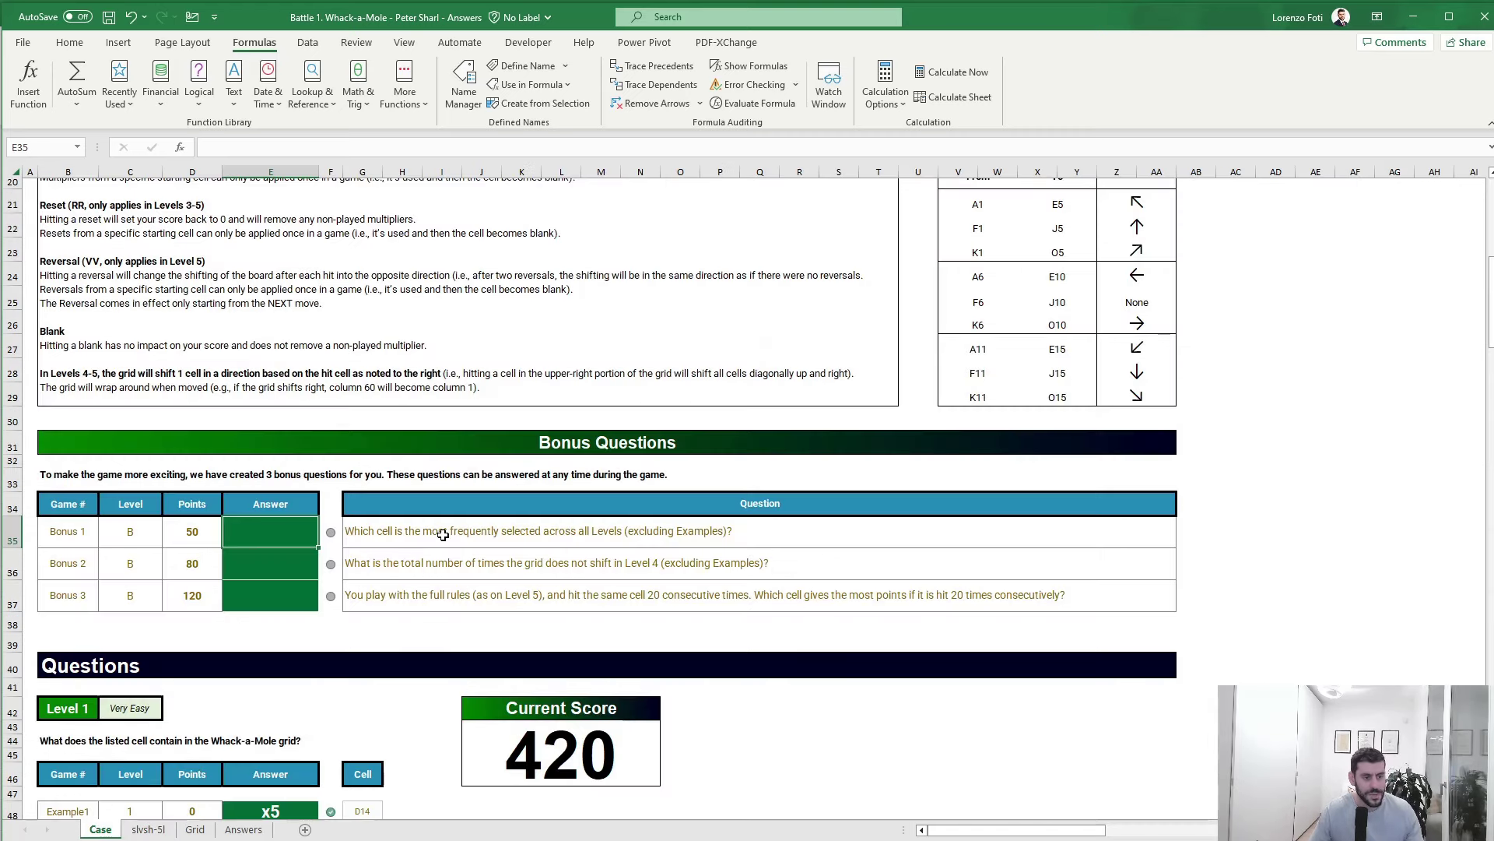
pyautogui.scroll(-8, 598, 718)
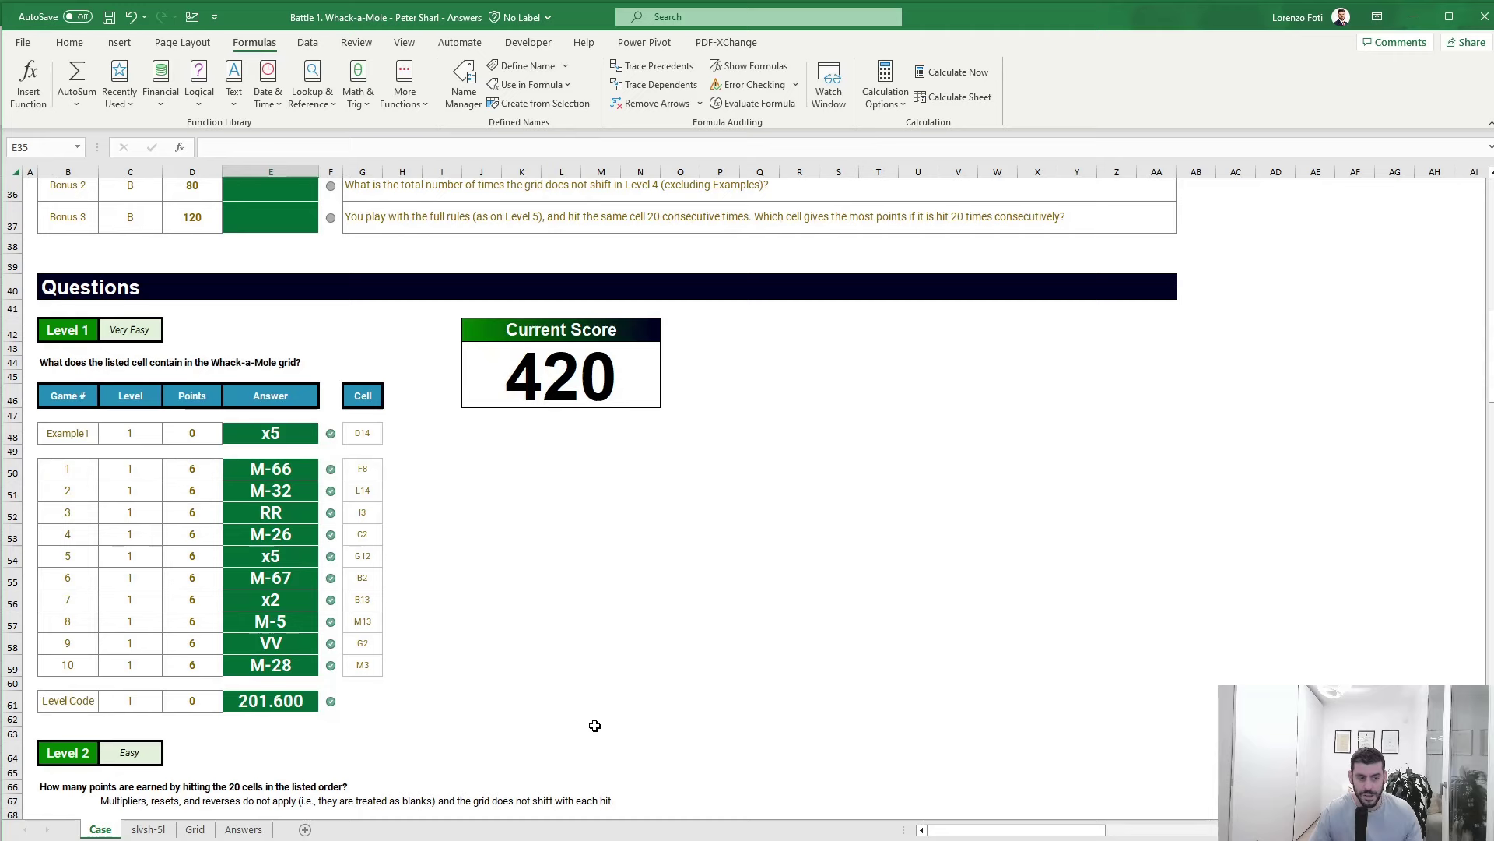
pyautogui.scroll(3, 591, 731)
pyautogui.click(371, 428)
pyautogui.moveTo(371, 428); pyautogui.dragTo(362, 626)
pyautogui.scroll(-4, 358, 615)
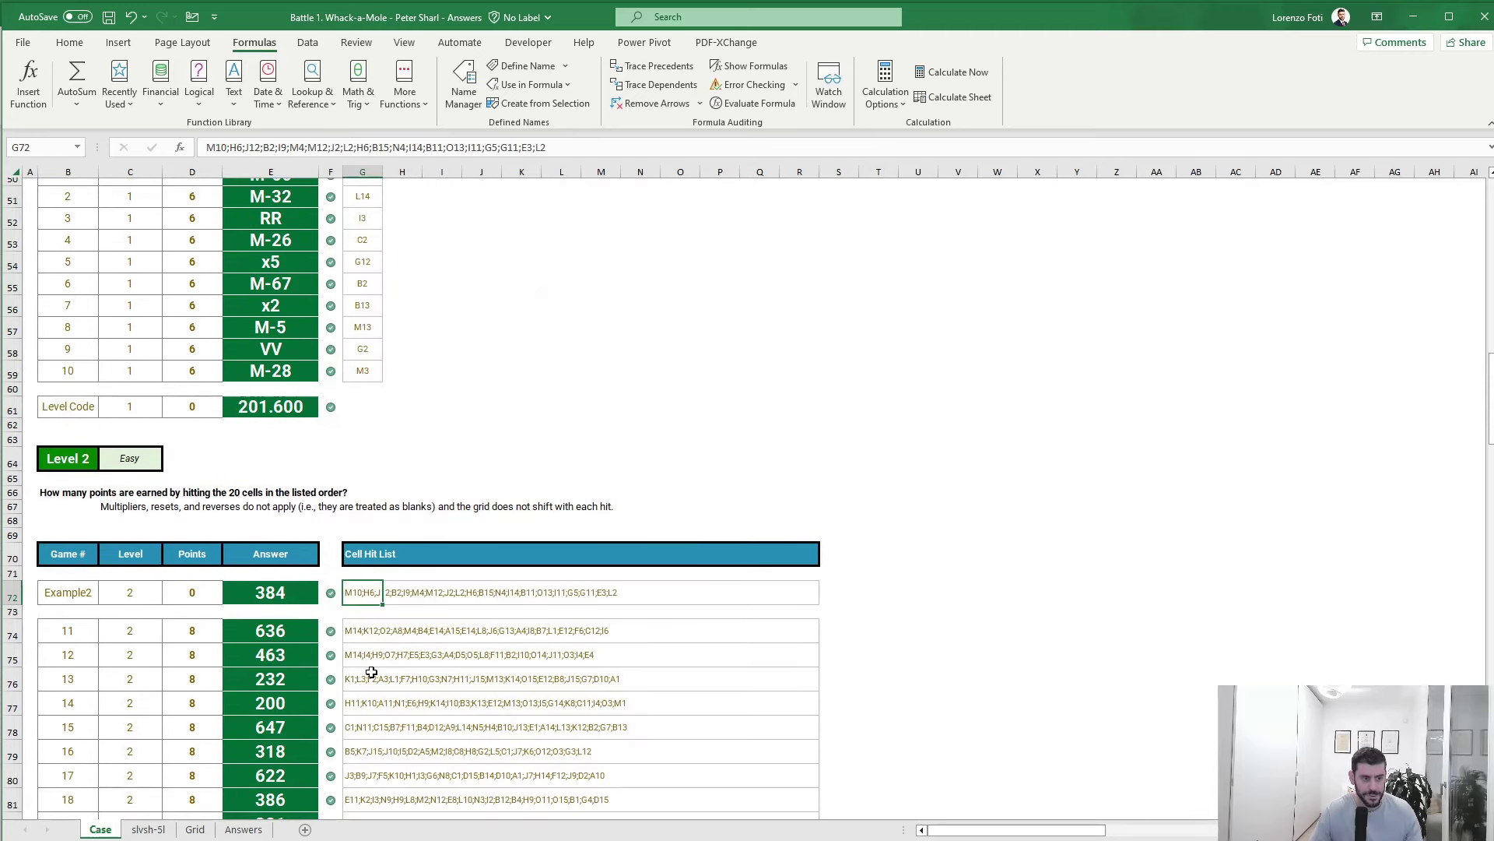
pyautogui.click(956, 629)
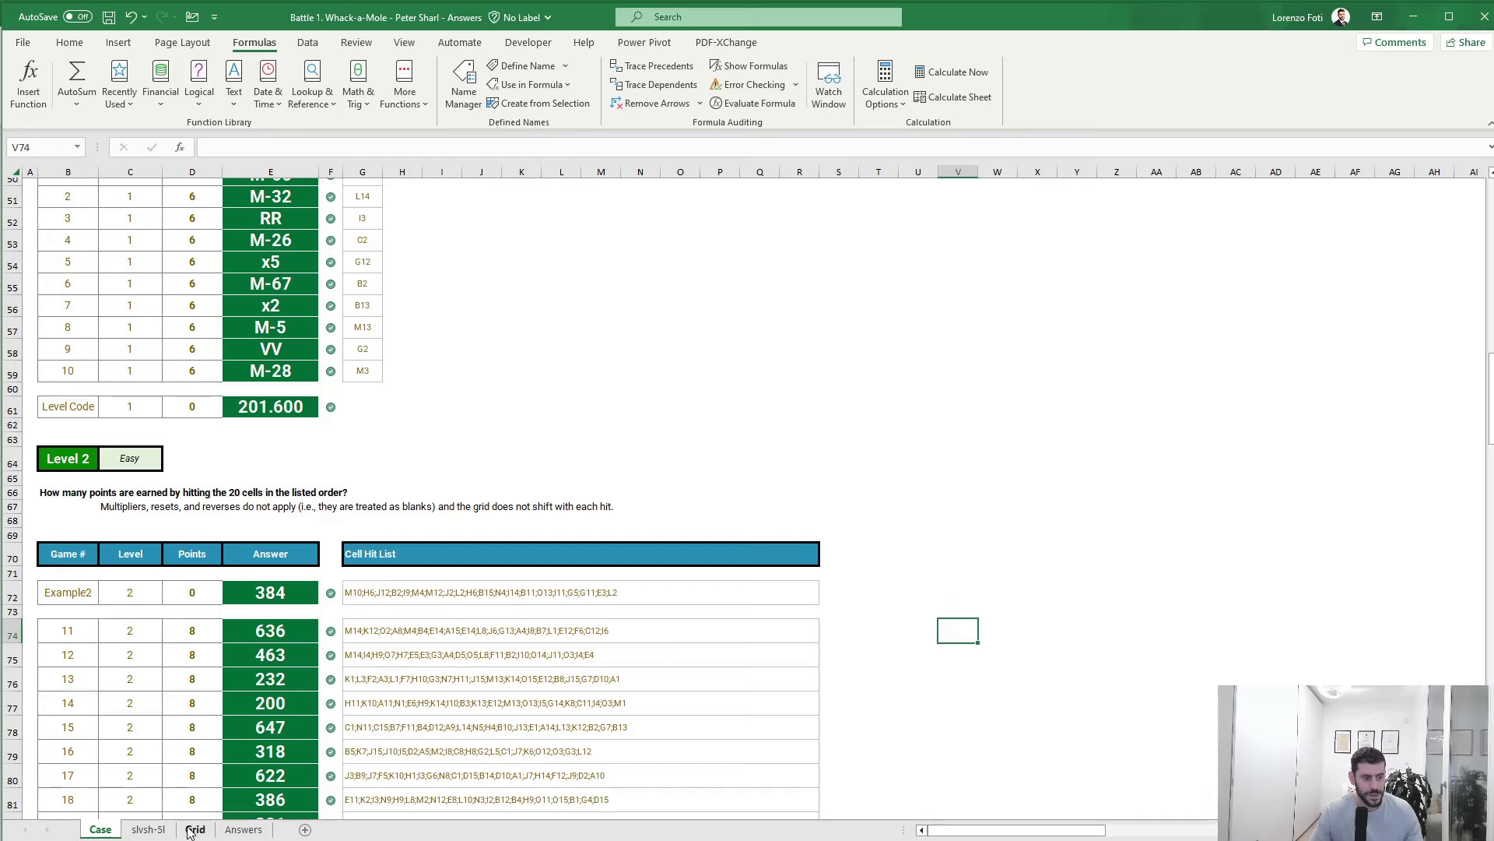
# - Enter =my.getLevelsData(1;100) in Y8 on the slvsh-5l sheet
pyautogui.click(148, 829)
pyautogui.write('+my.')
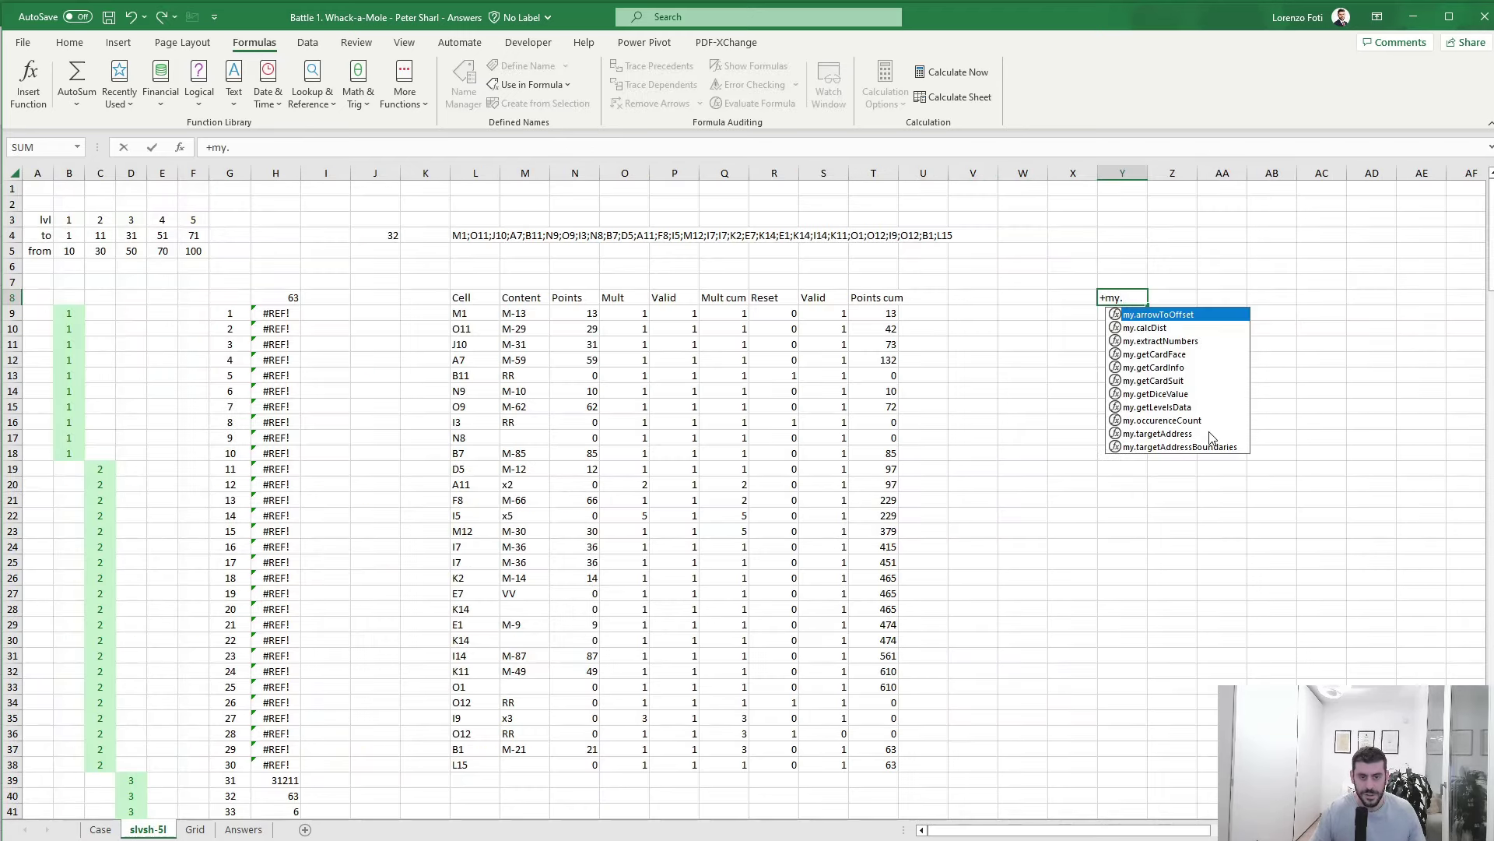
pyautogui.doubleClick(1159, 406)
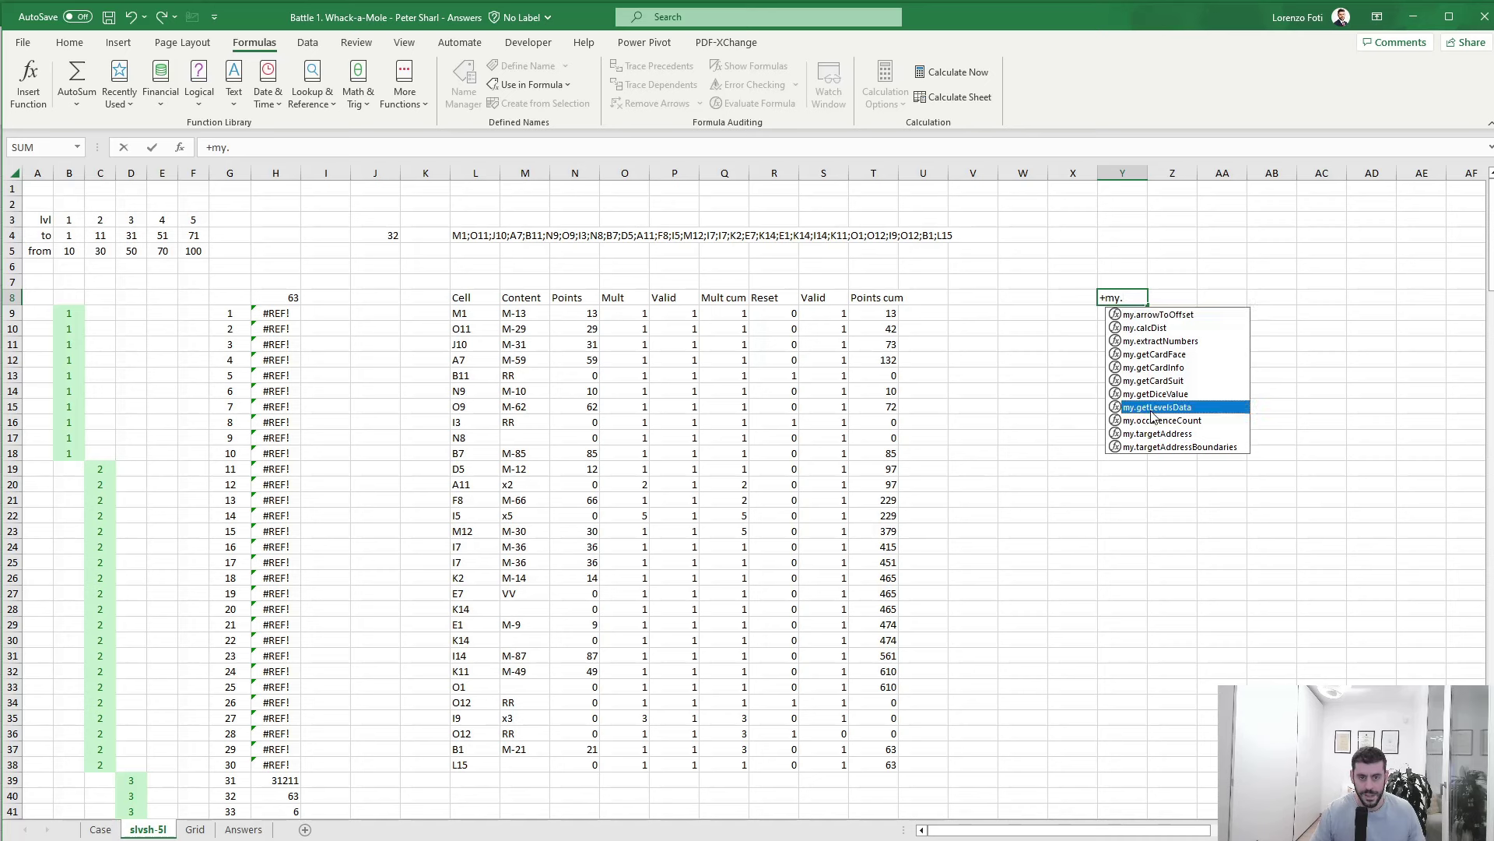
pyautogui.write('1;100)')
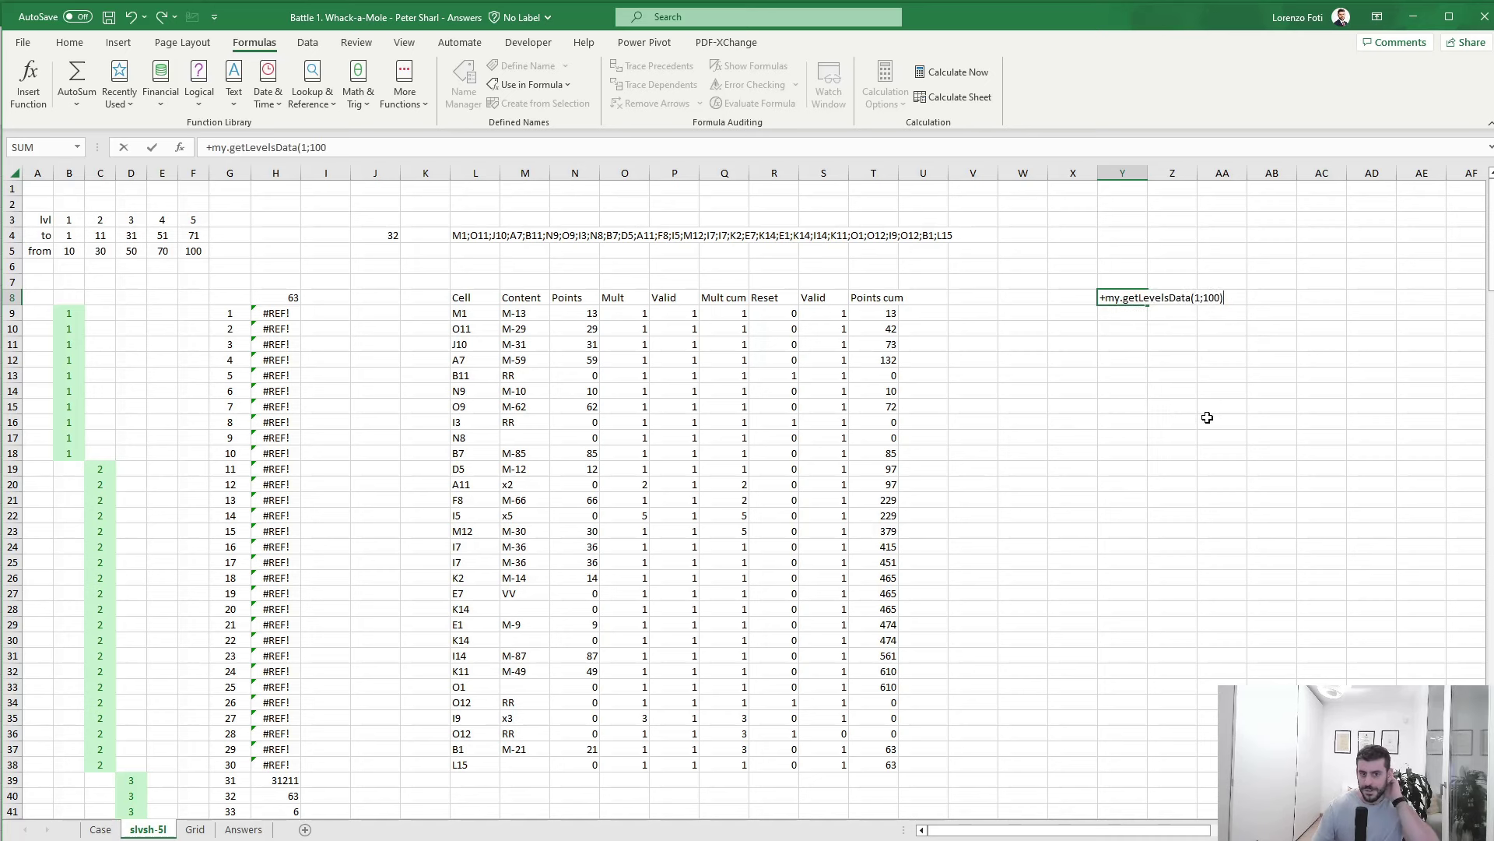
pyautogui.press('Return')
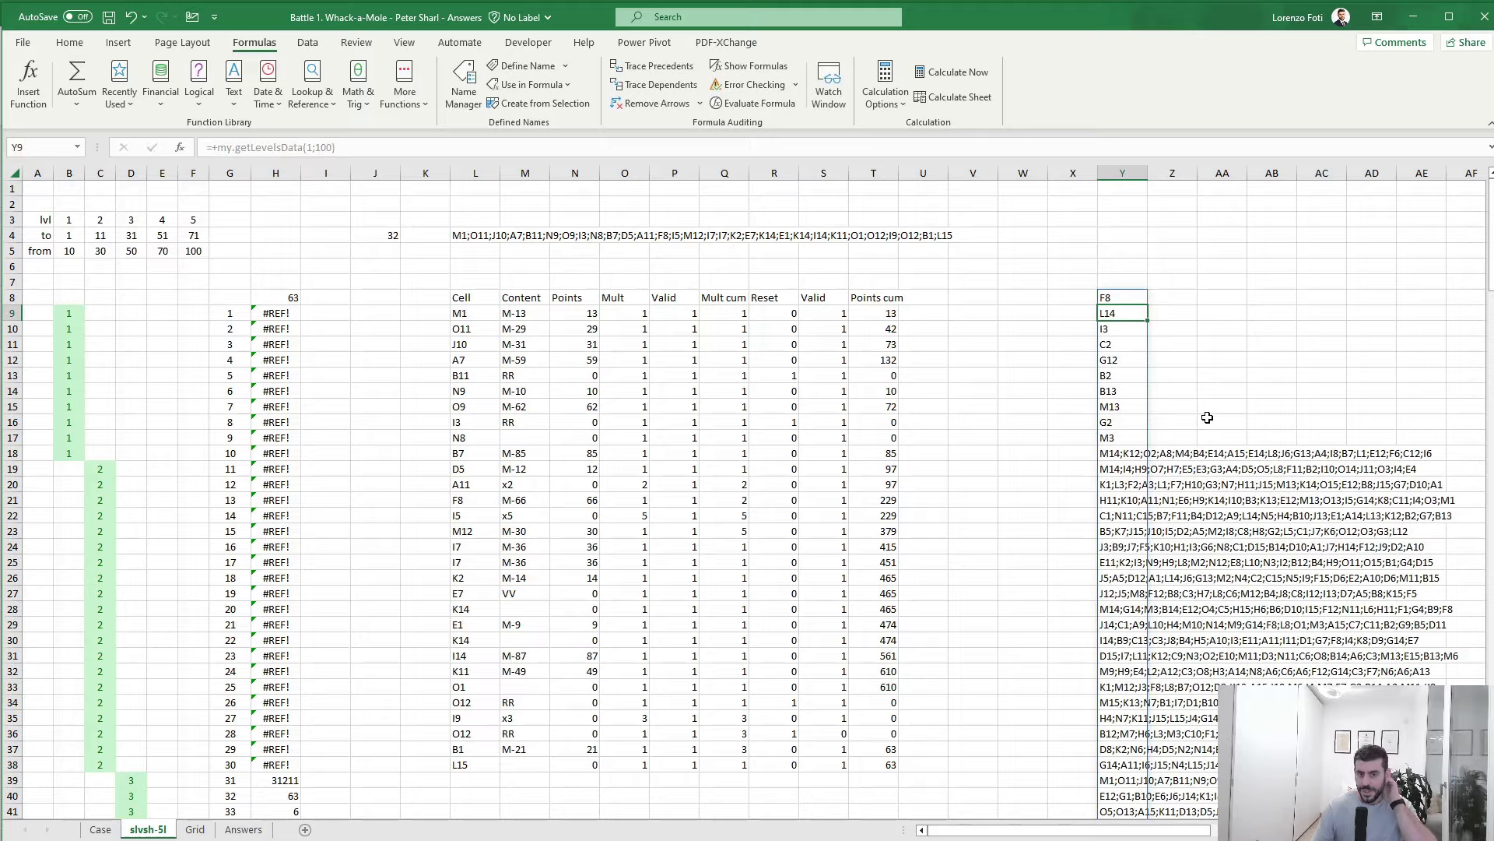
# - Enter a TEXTSPLIT formula in Z8 that splits Y8 on semicolons
pyautogui.scroll(-20, 1208, 421)
pyautogui.scroll(19, 1201, 554)
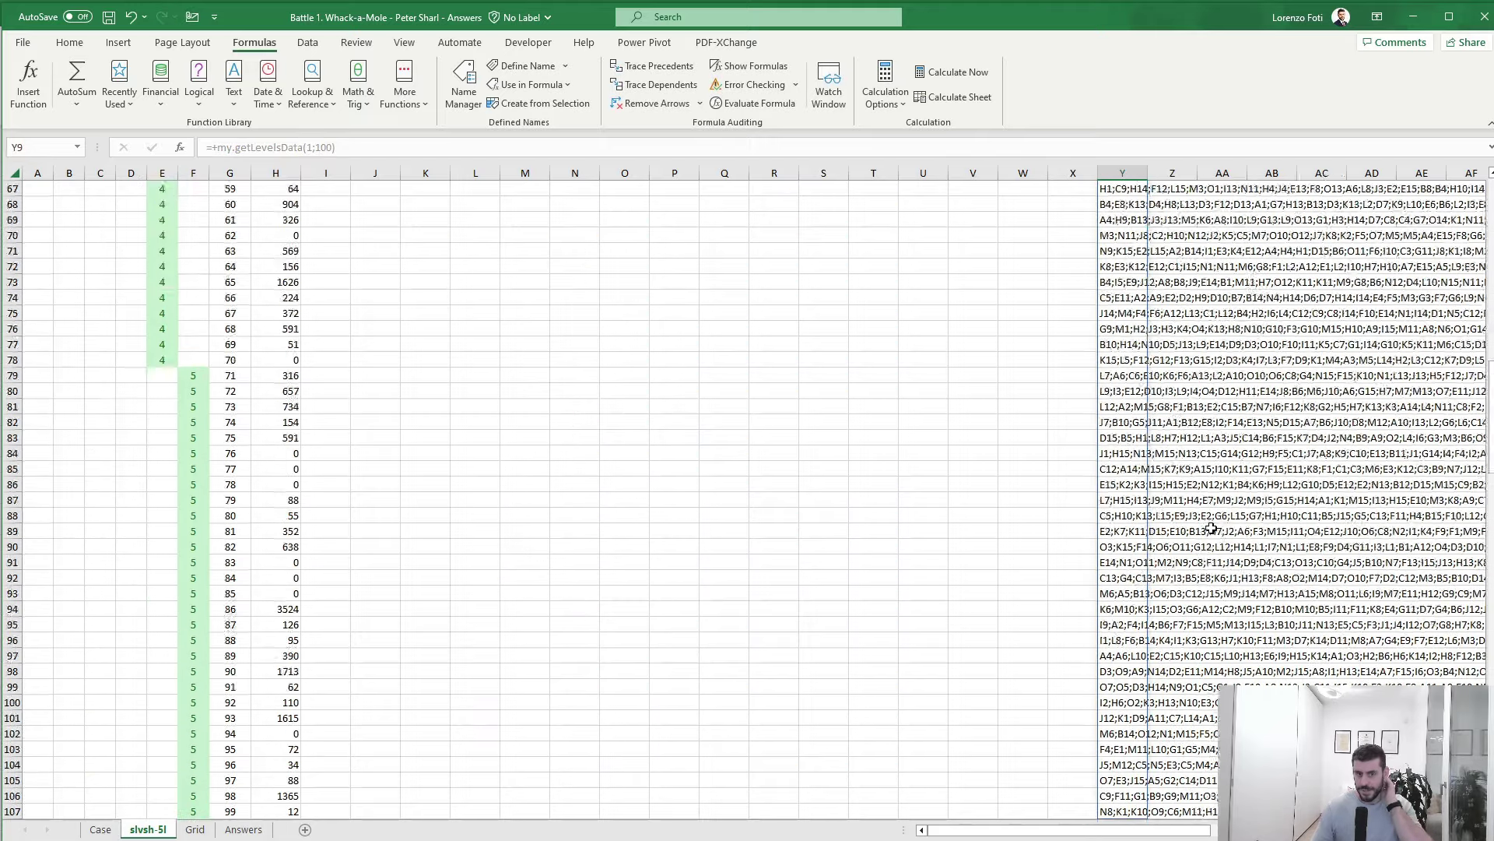
pyautogui.scroll(4, 1201, 554)
pyautogui.click(1177, 298)
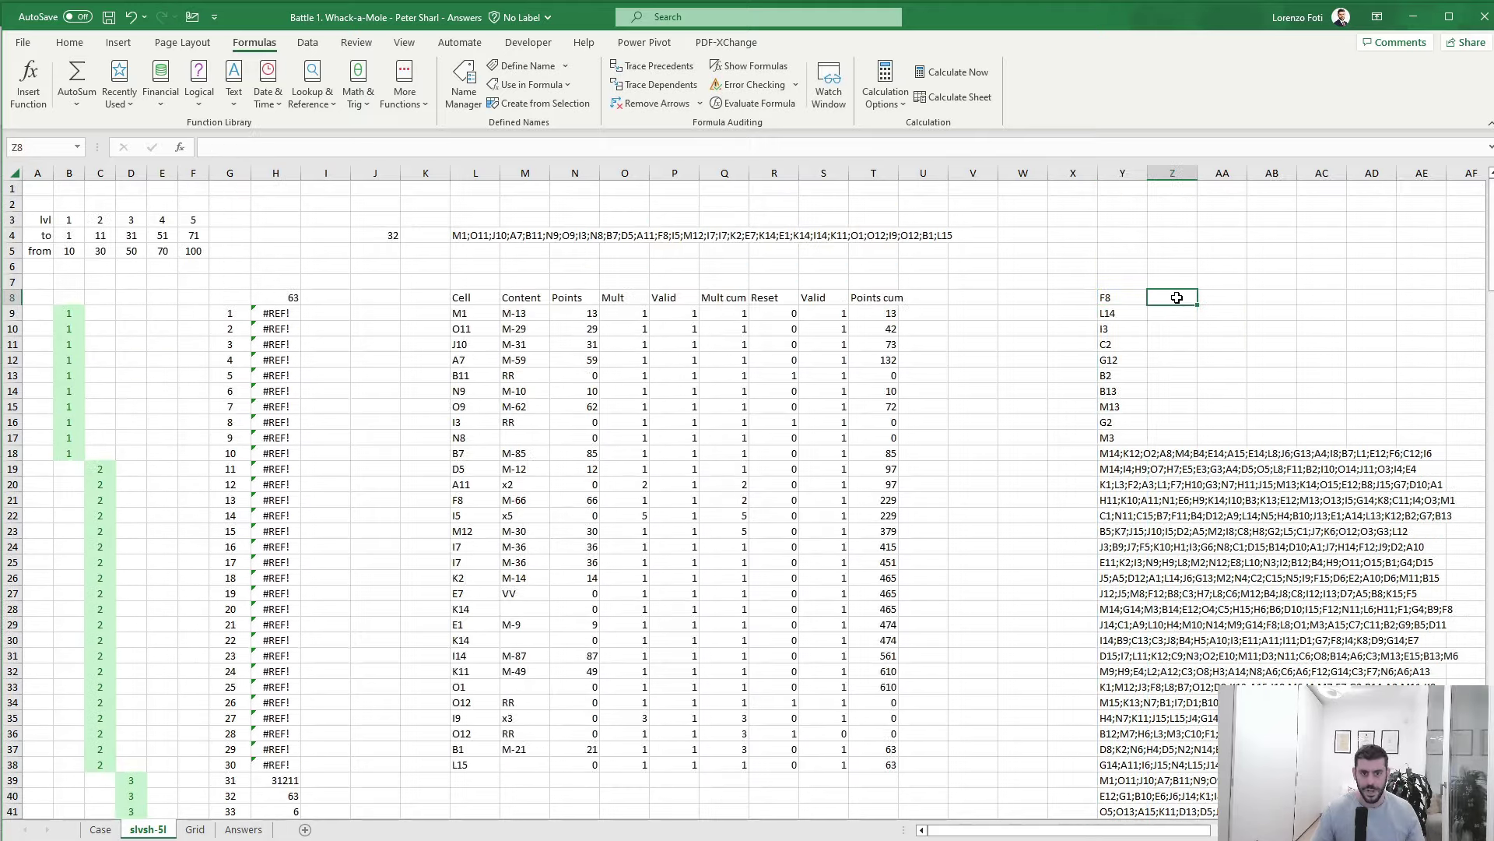
pyautogui.write('+text')
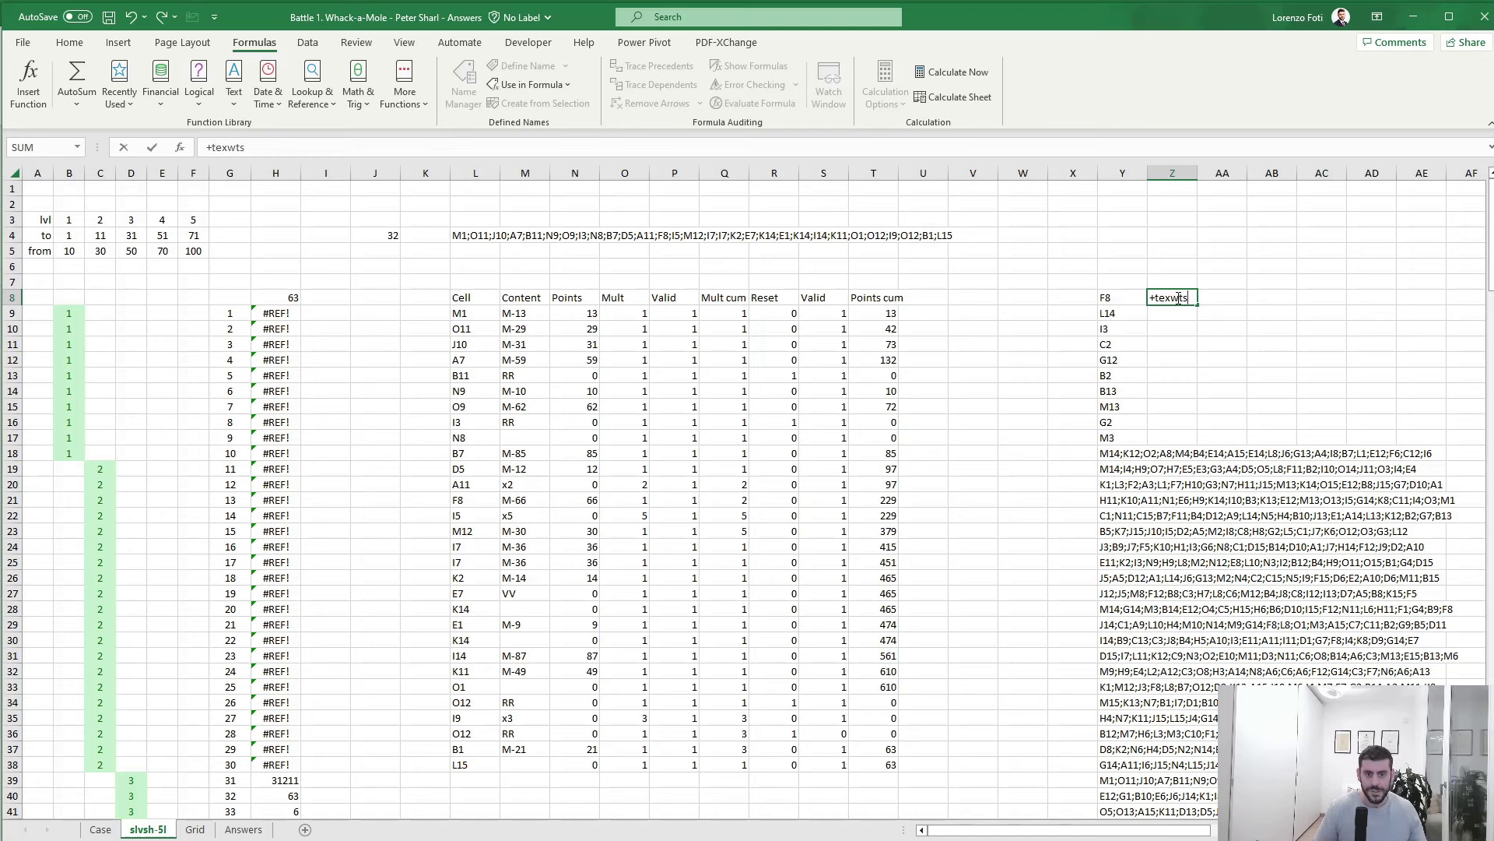
pyautogui.write('s')
pyautogui.press('Tab')
pyautogui.press('Left')
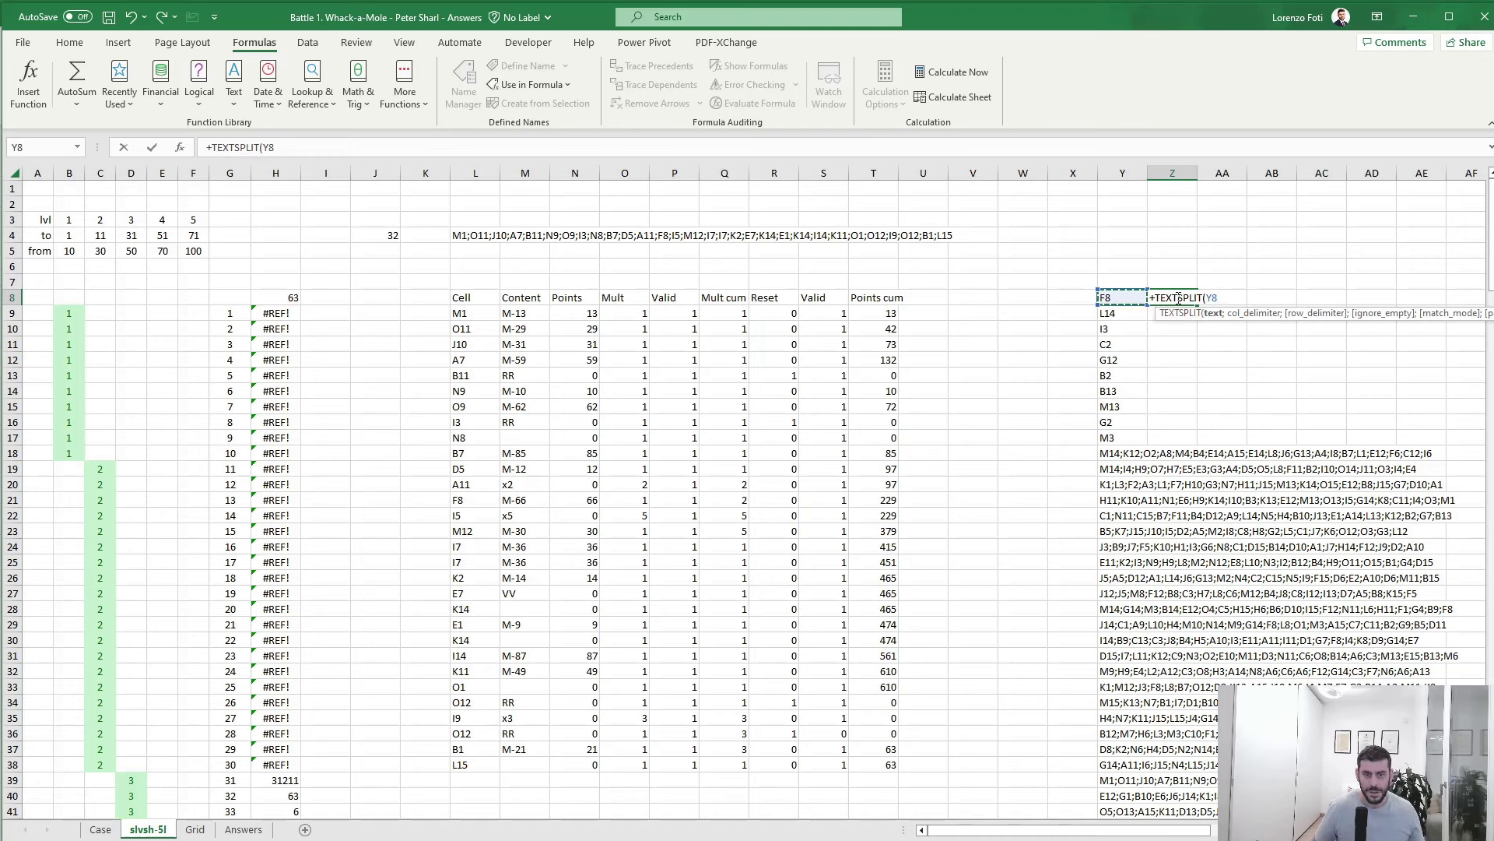
pyautogui.scroll(-20, 1178, 297)
pyautogui.write('#;";"')
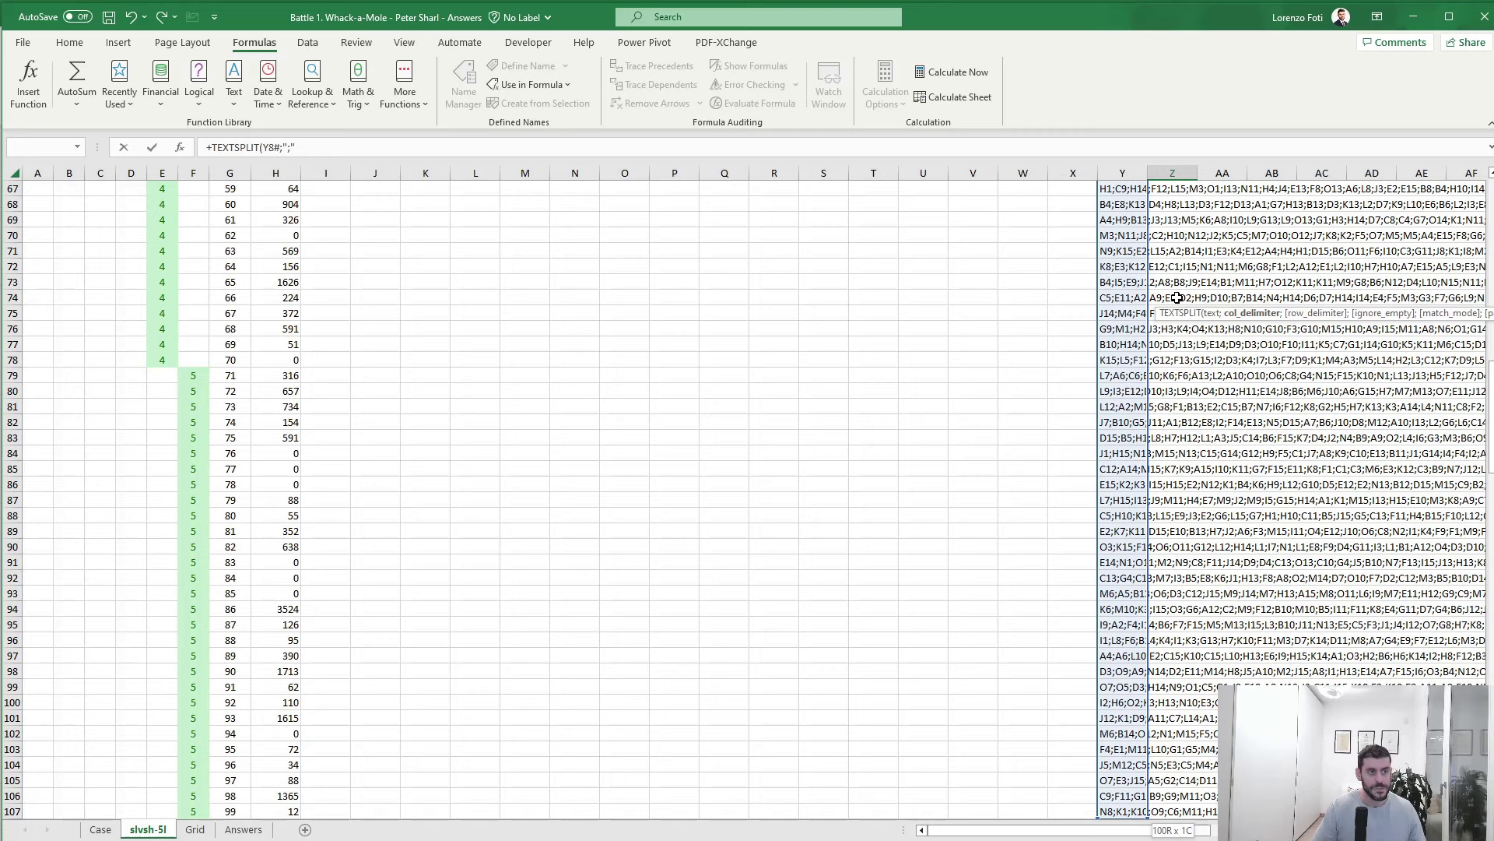
pyautogui.write(')')
pyautogui.press('Return')
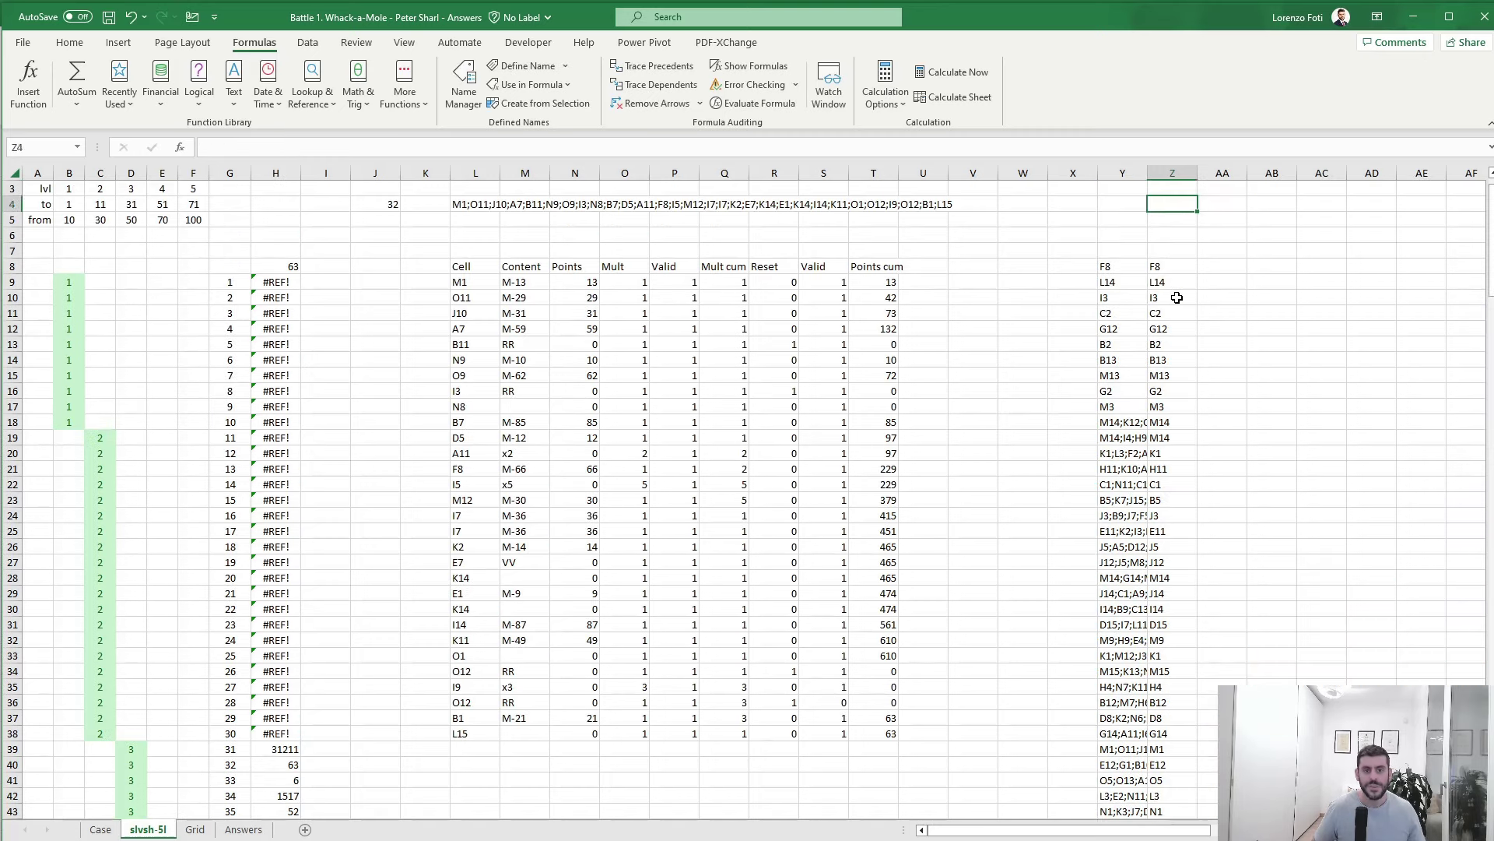
# - Correct the Z8 formula to =TEXTSPLIT(Y8;";") so it splits only Y8
pyautogui.hotkey('ctrl', 'Down')
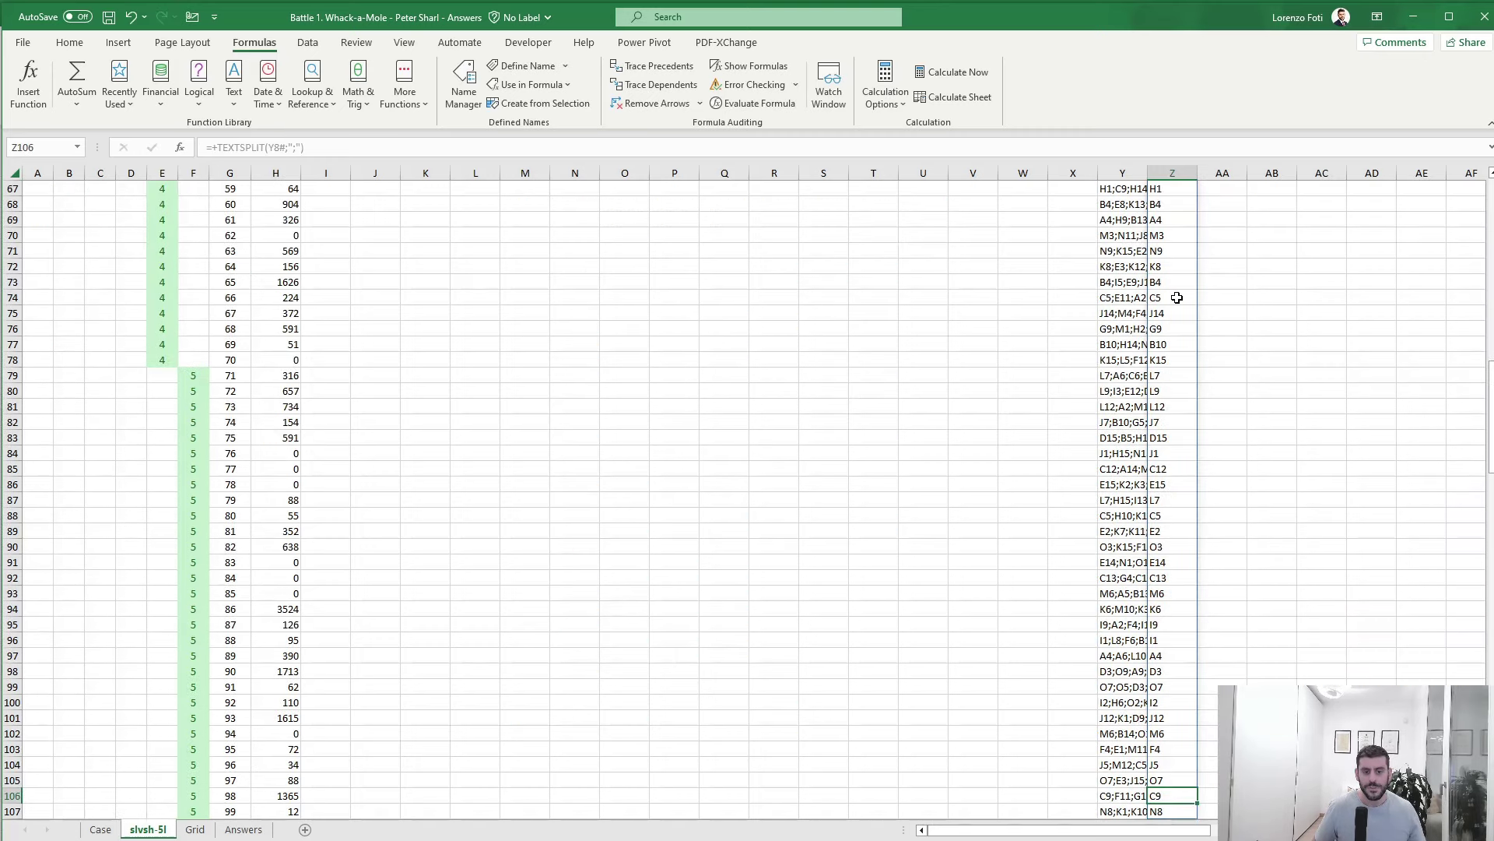
pyautogui.hotkey('ctrl', 'Up')
pyautogui.hotkey('ctrl', 'Up')
pyautogui.press('Down')
pyautogui.press('Down')
pyautogui.press('Down')
pyautogui.press('Down')
pyautogui.press('Down')
pyautogui.press('Down')
pyautogui.press('Down')
pyautogui.press('Down')
pyautogui.press('Down')
pyautogui.press('Down')
pyautogui.press('Down')
pyautogui.press('Down')
pyautogui.press('Down')
pyautogui.press('Down')
pyautogui.press('Down')
pyautogui.press('Down')
pyautogui.press('Down')
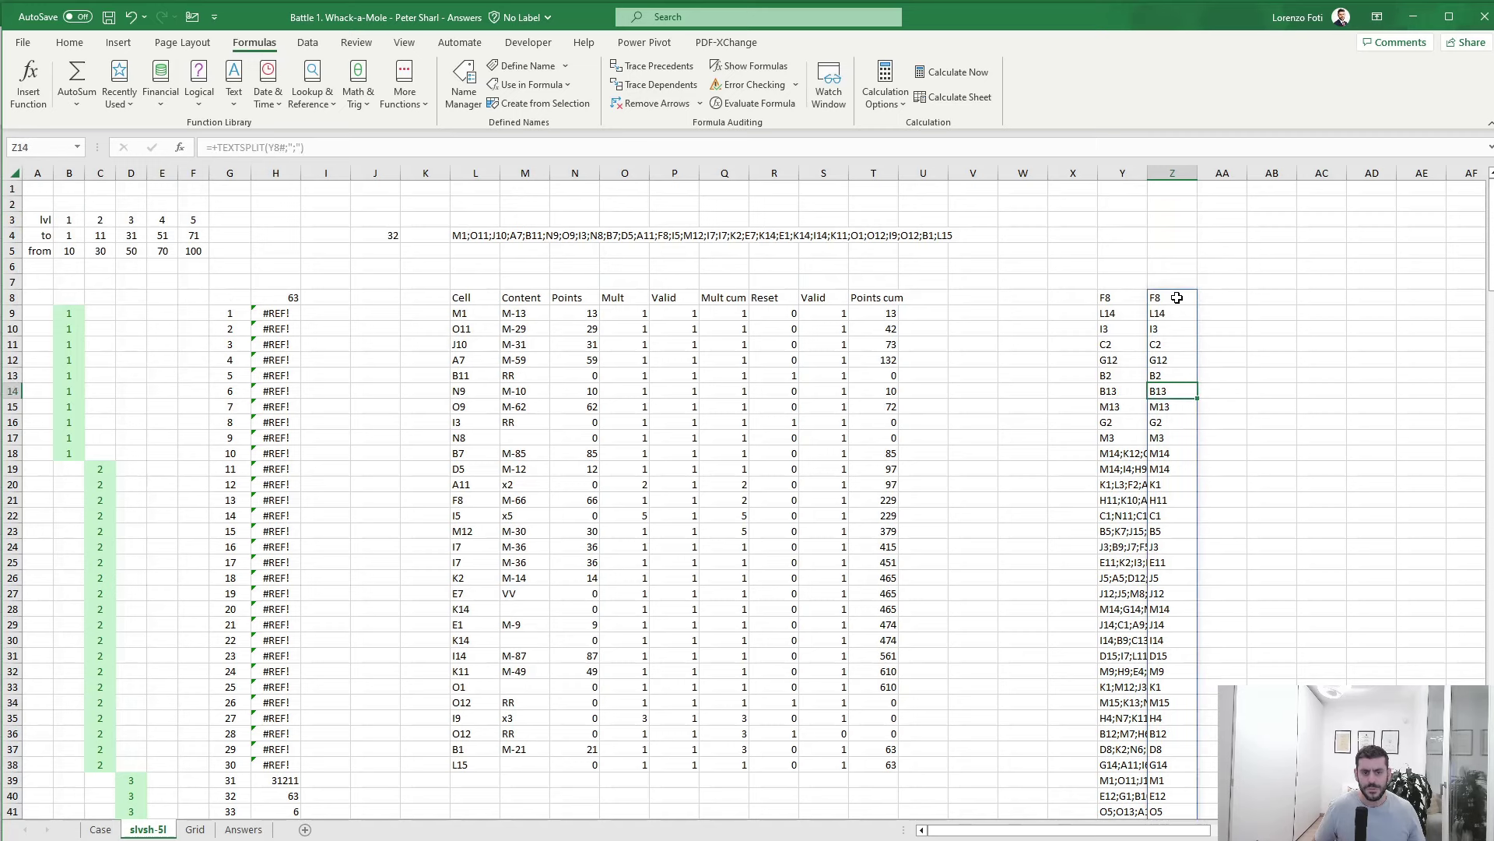
pyautogui.press('Up')
pyautogui.press('Up')
pyautogui.press('Up')
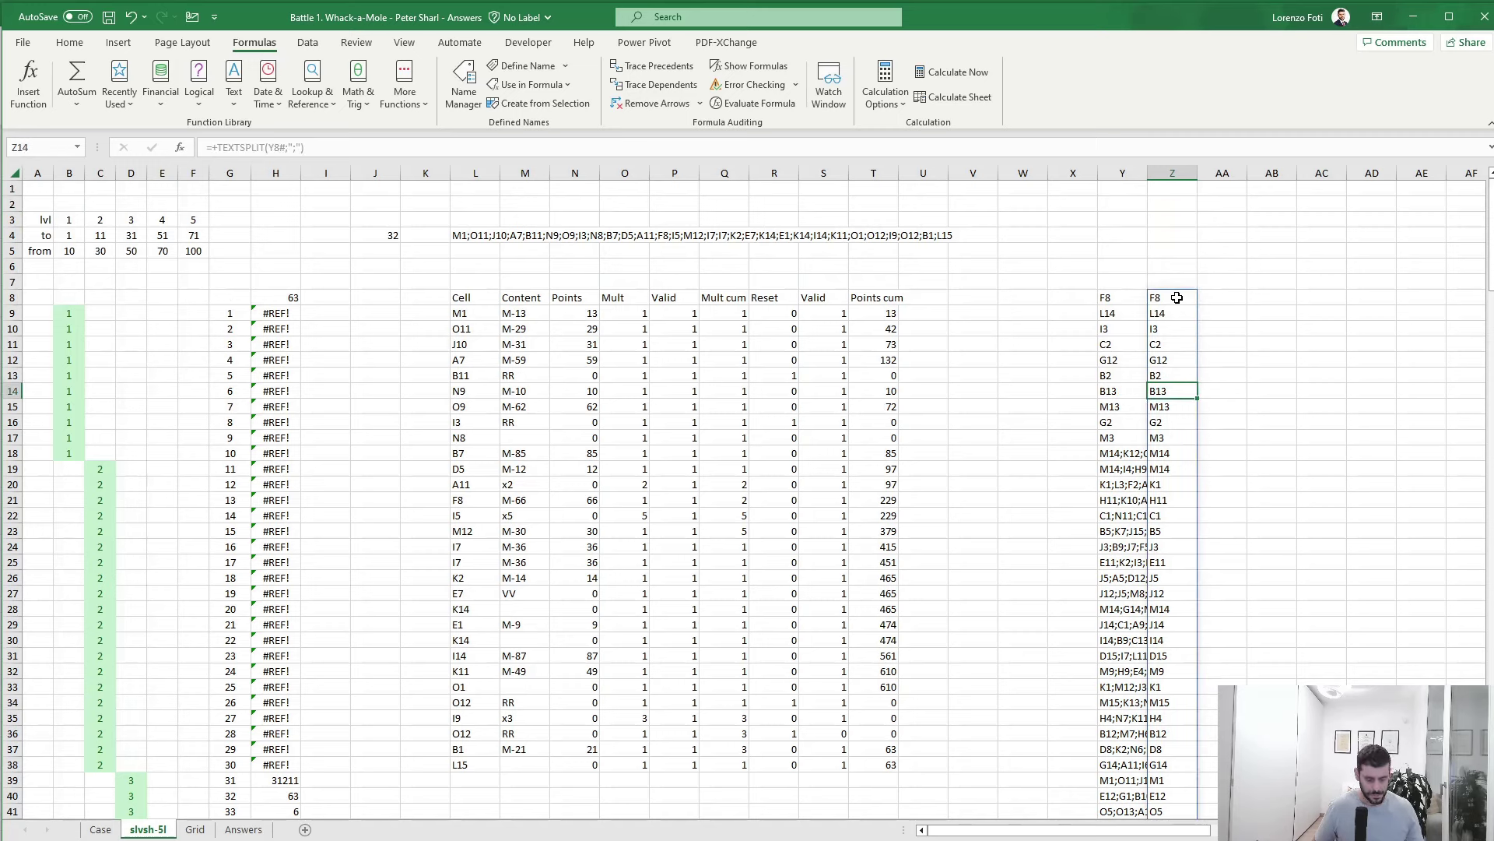
pyautogui.press('BackSpace')
pyautogui.press('Escape')
pyautogui.press('Up')
pyautogui.press('Up')
pyautogui.press('Up')
pyautogui.press('Up')
pyautogui.press('Up')
pyautogui.press('Up')
pyautogui.press('Up')
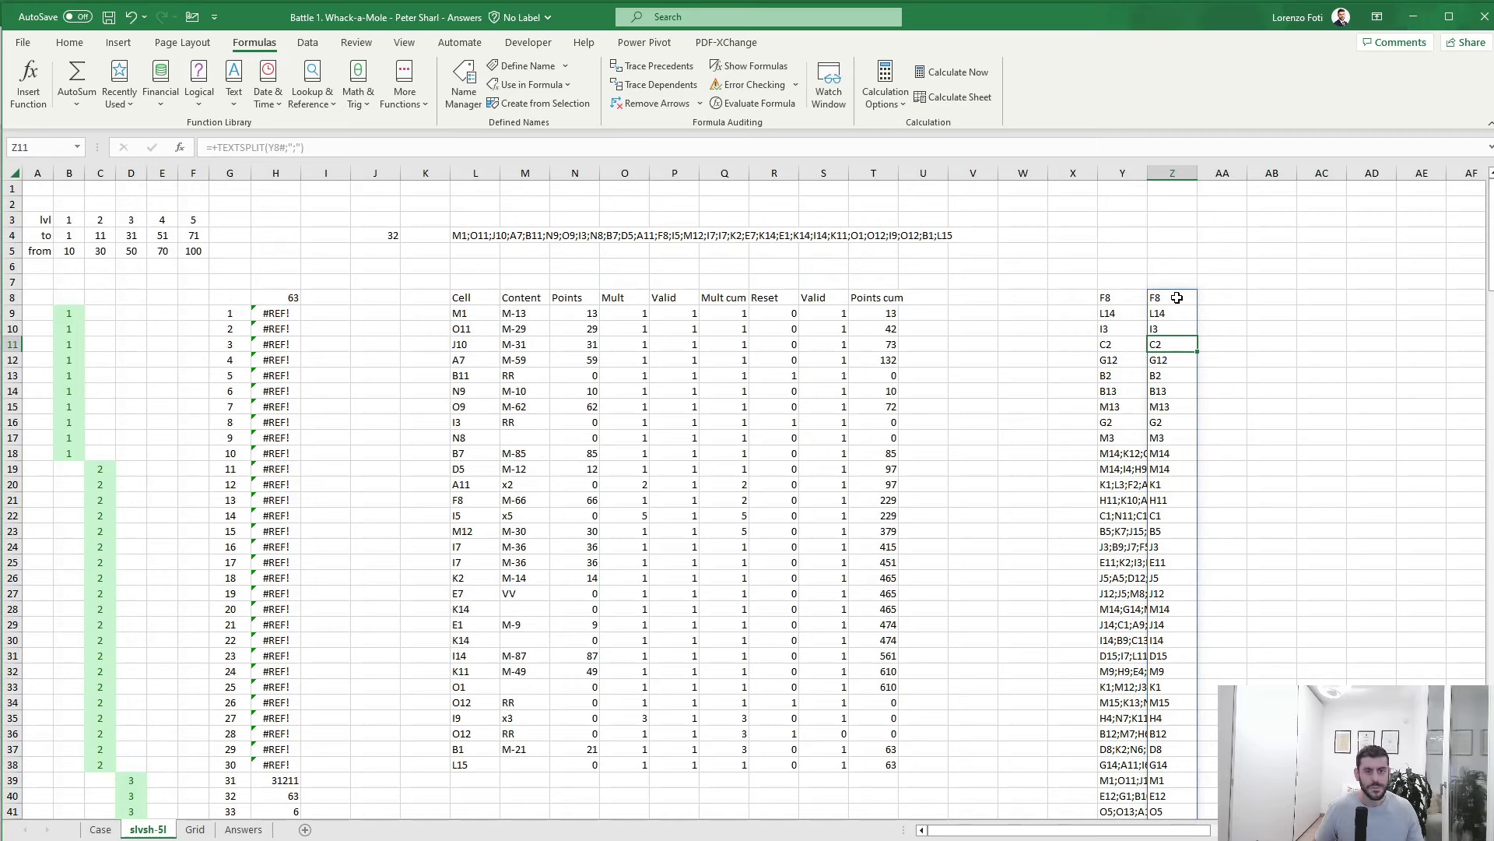
pyautogui.press('F2')
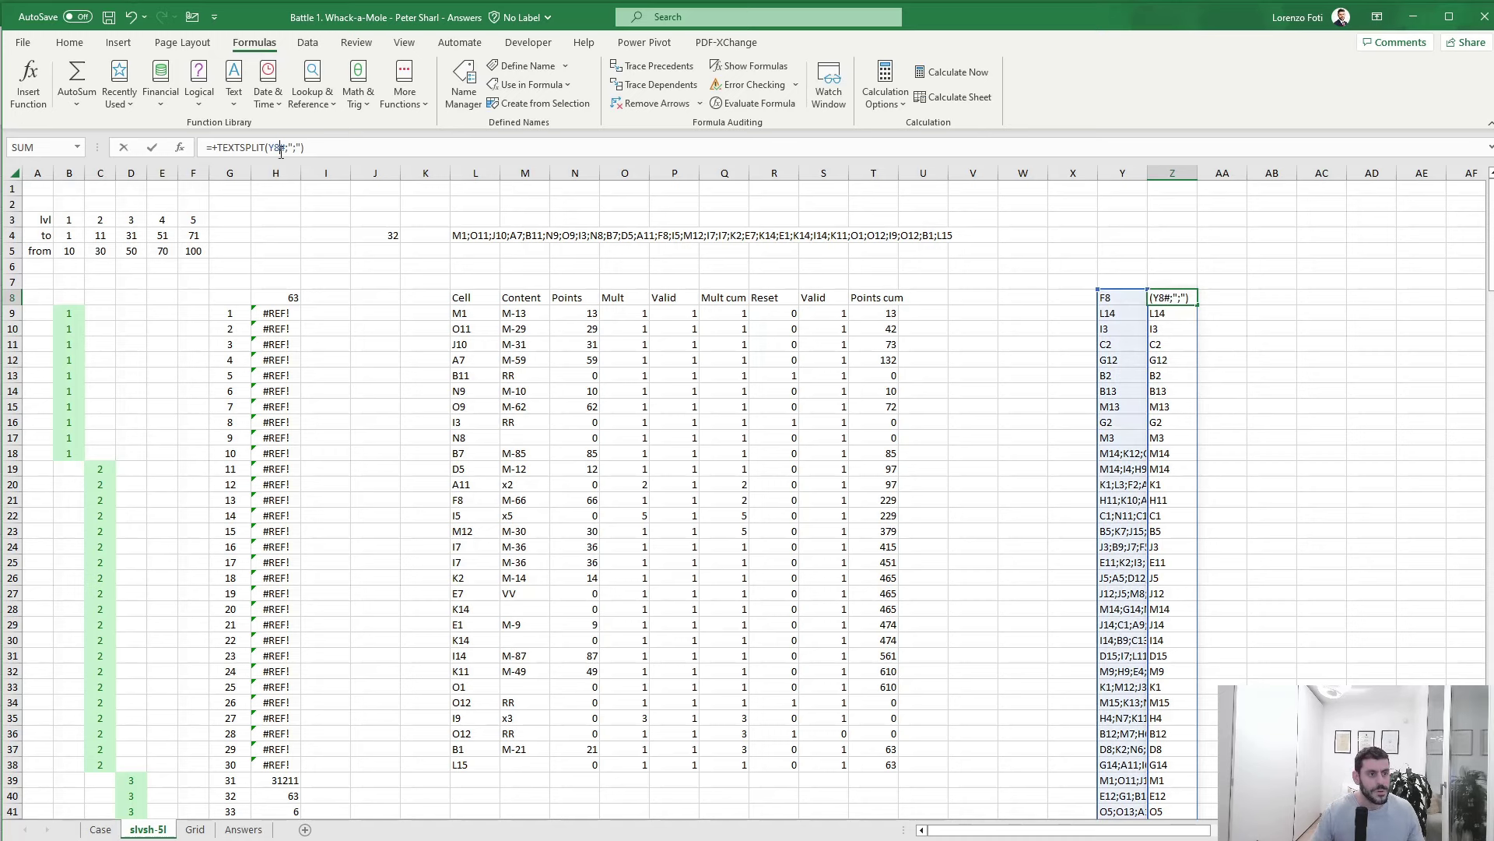
pyautogui.press('Delete')
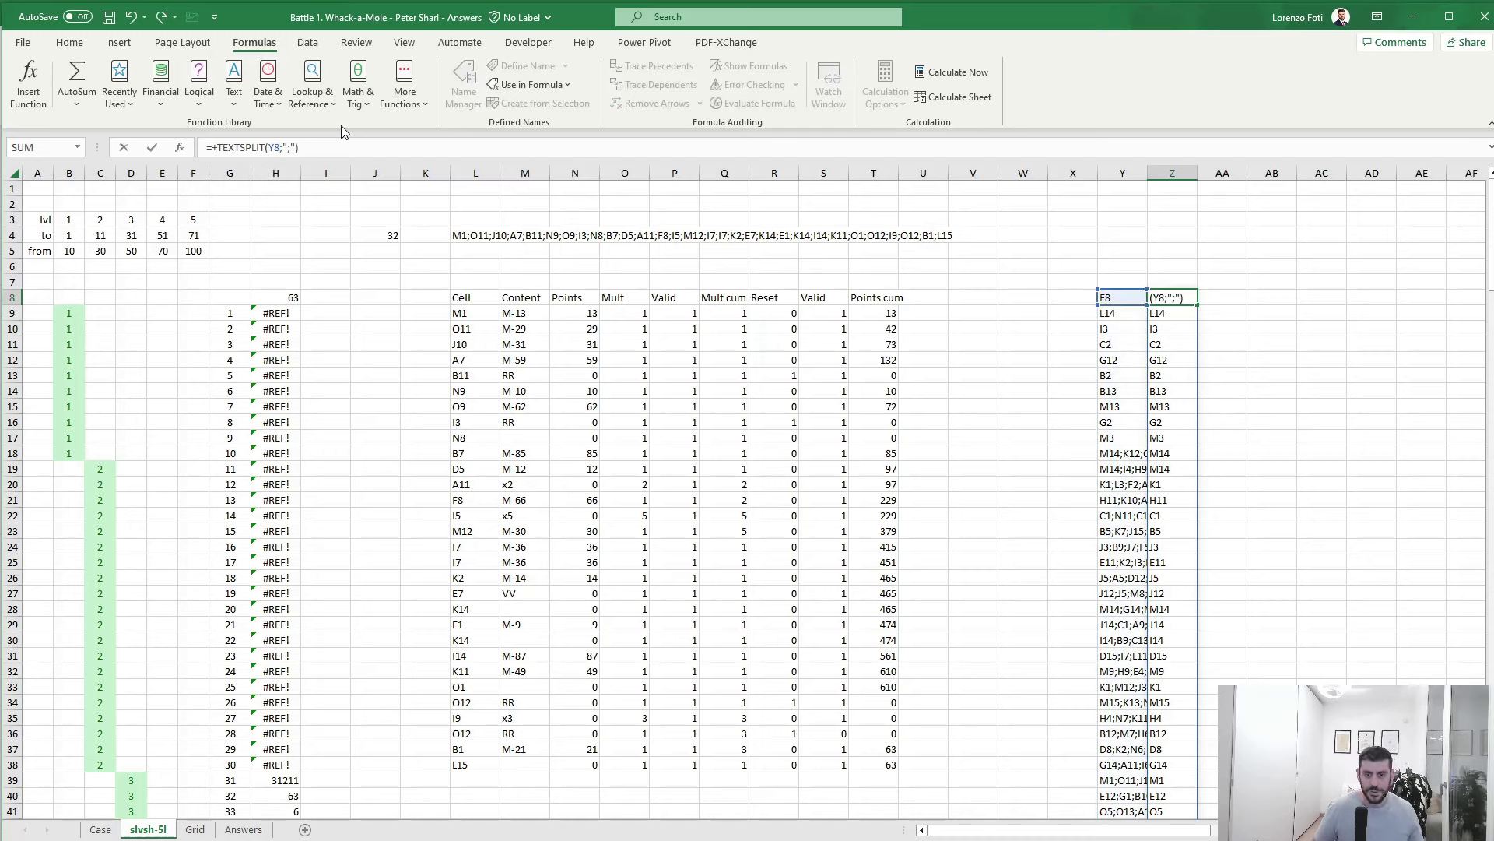
pyautogui.hotkey('ctrl', 'Return')
# - Copy the Z8 TEXTSPLIT formula down column Z beside the Y data
pyautogui.hotkey('ctrl', 'c')
pyautogui.hotkey('shift', 'Left')
pyautogui.hotkey('ctrl', 'shift', 'Down')
pyautogui.hotkey('shift', 'Right')
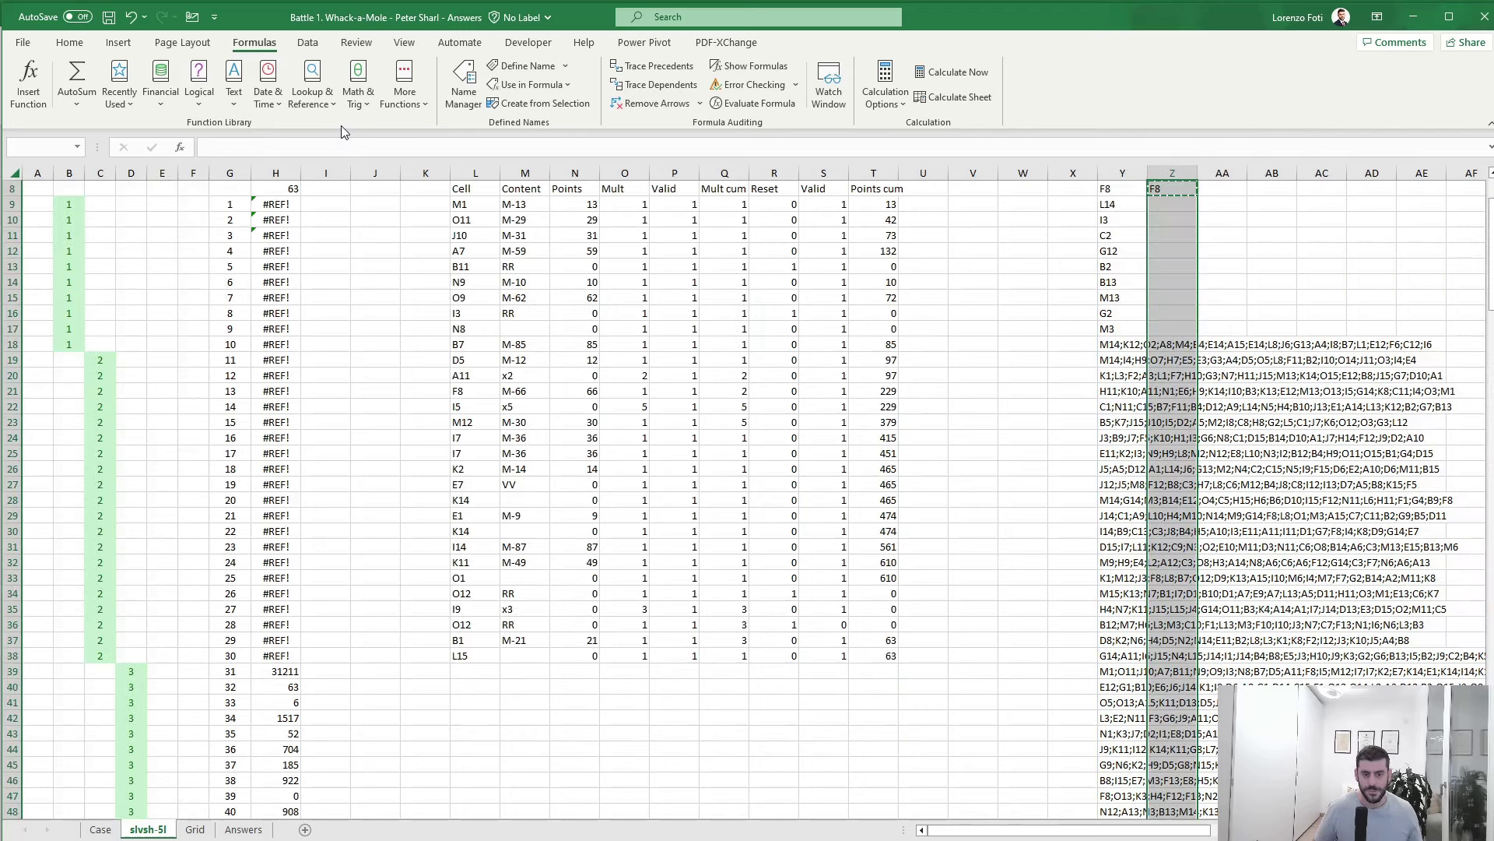
pyautogui.hotkey('ctrl', 'v')
# - Insert two blank columns at column W, before the split data
pyautogui.hotkey('ctrl', 'Up')
pyautogui.press('Down')
pyautogui.press('Down')
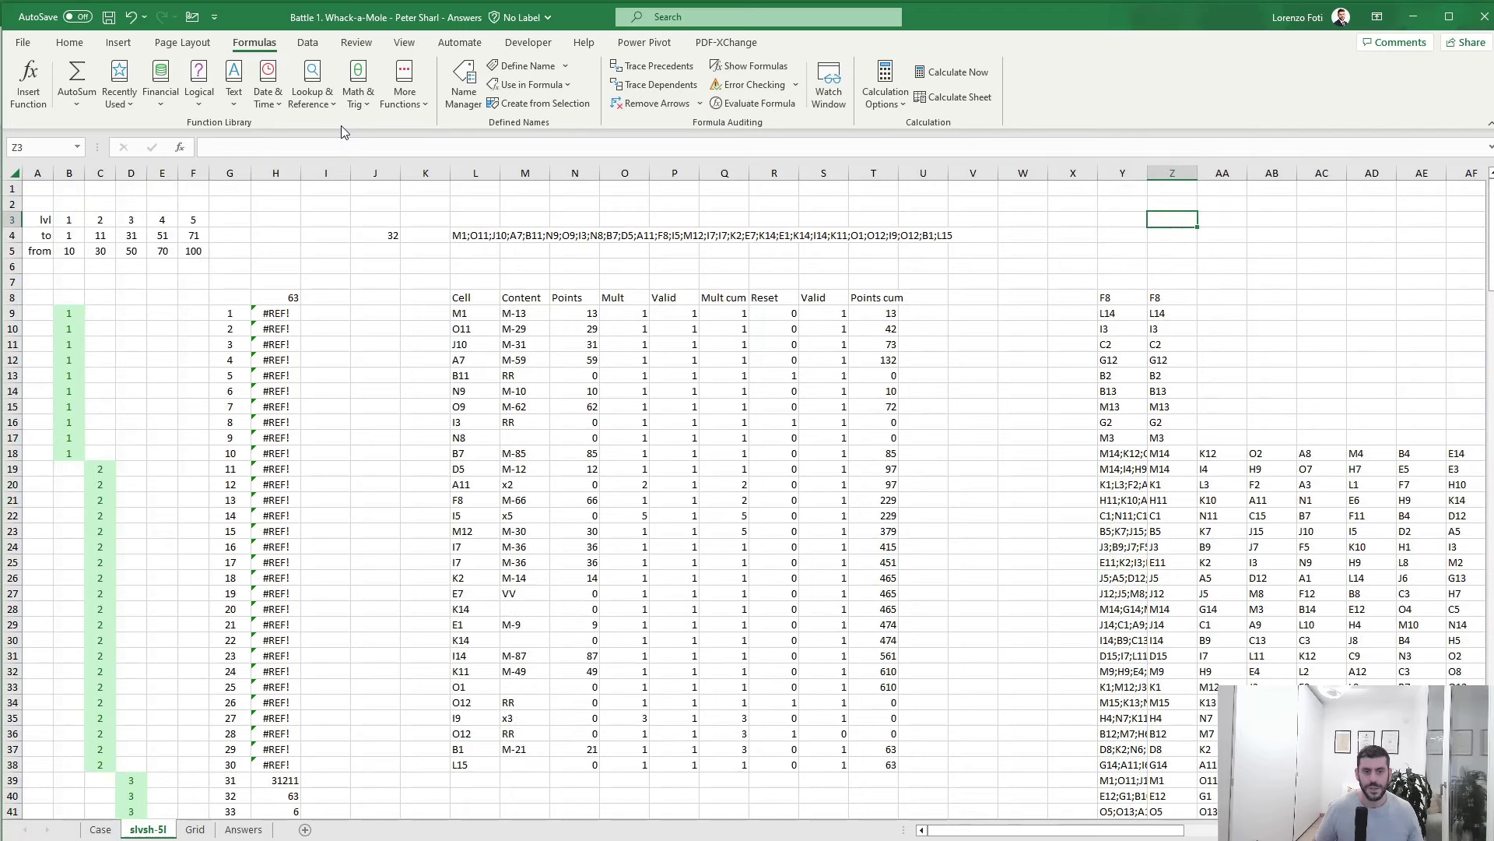
pyautogui.press('Down')
pyautogui.press('Left')
pyautogui.press('Down')
pyautogui.press('Left')
pyautogui.press('Left')
pyautogui.press('Down')
pyautogui.press('Down')
pyautogui.press('Down')
pyautogui.hotkey('ctrl', 'shift', 'Down')
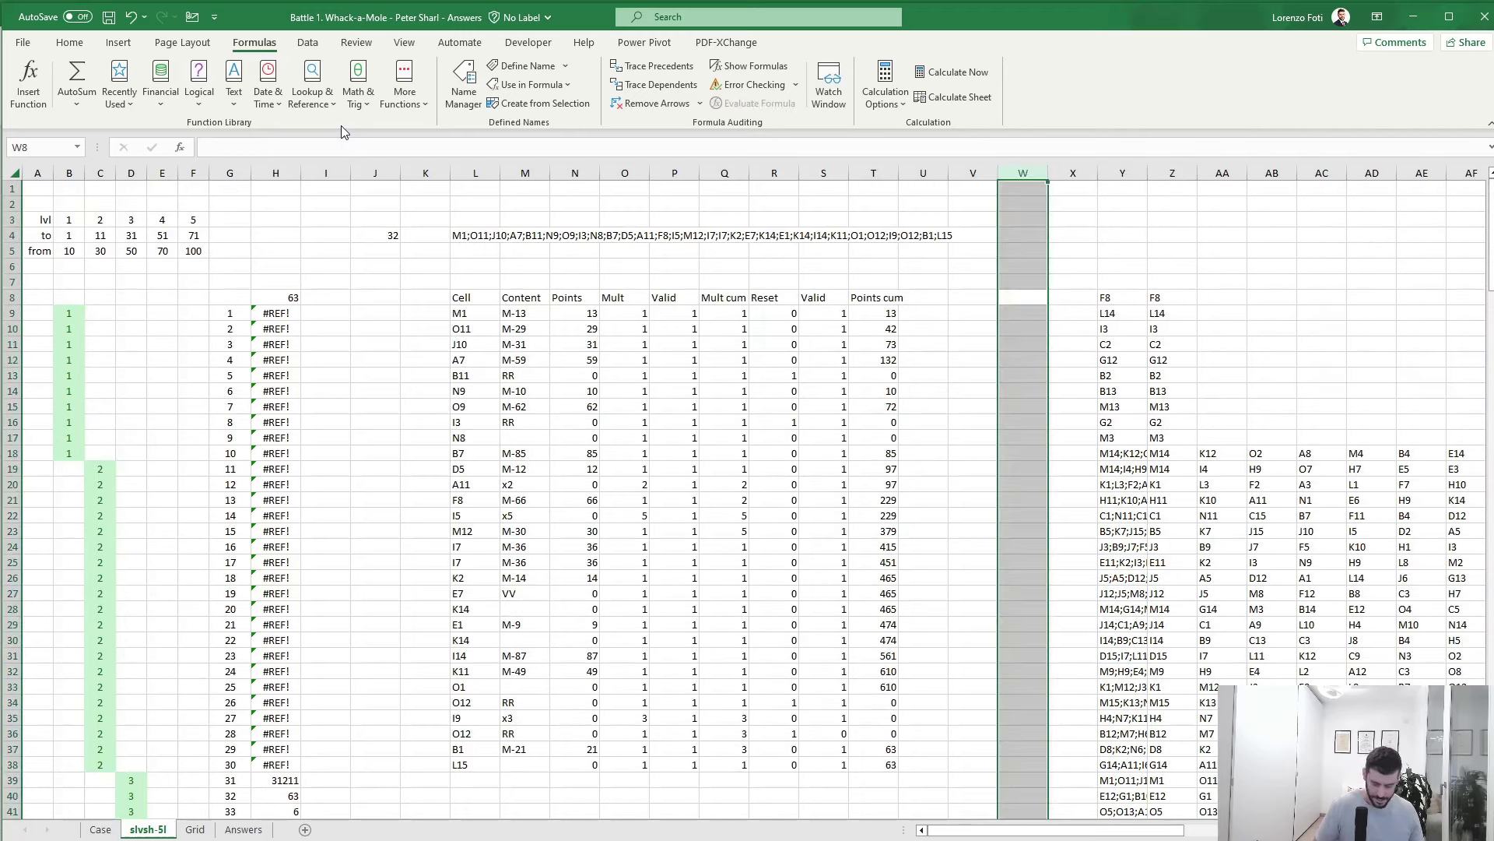
pyautogui.hotkey('ctrl', 'space')
pyautogui.hotkey('ctrl', '+')
pyautogui.hotkey('ctrl', '+')
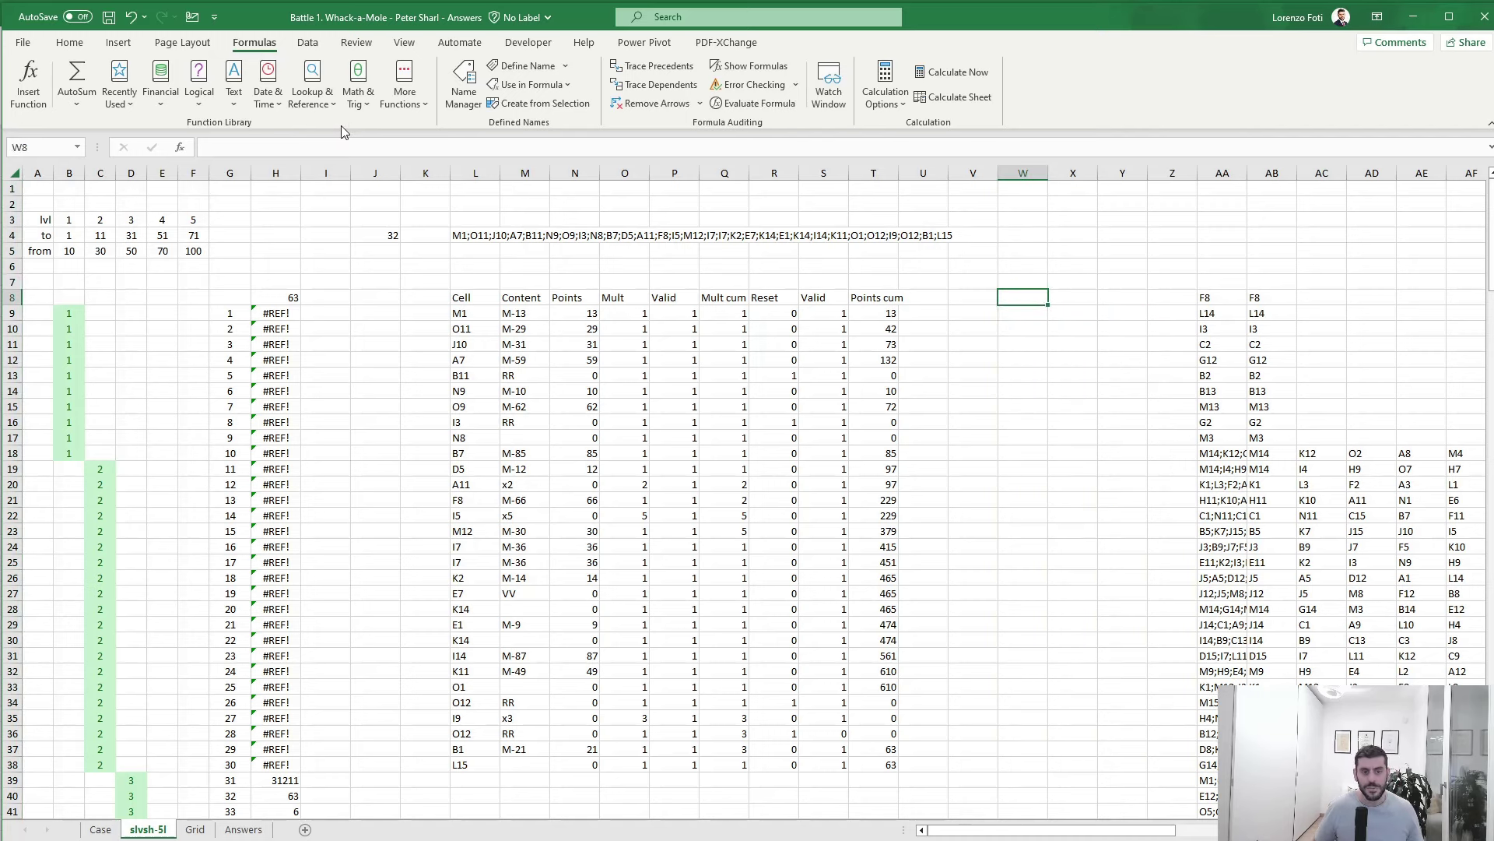
# - Enter =my.occurenceCount(AB1:BO107) in W8 covering all split hit cells
pyautogui.write('+my.oc')
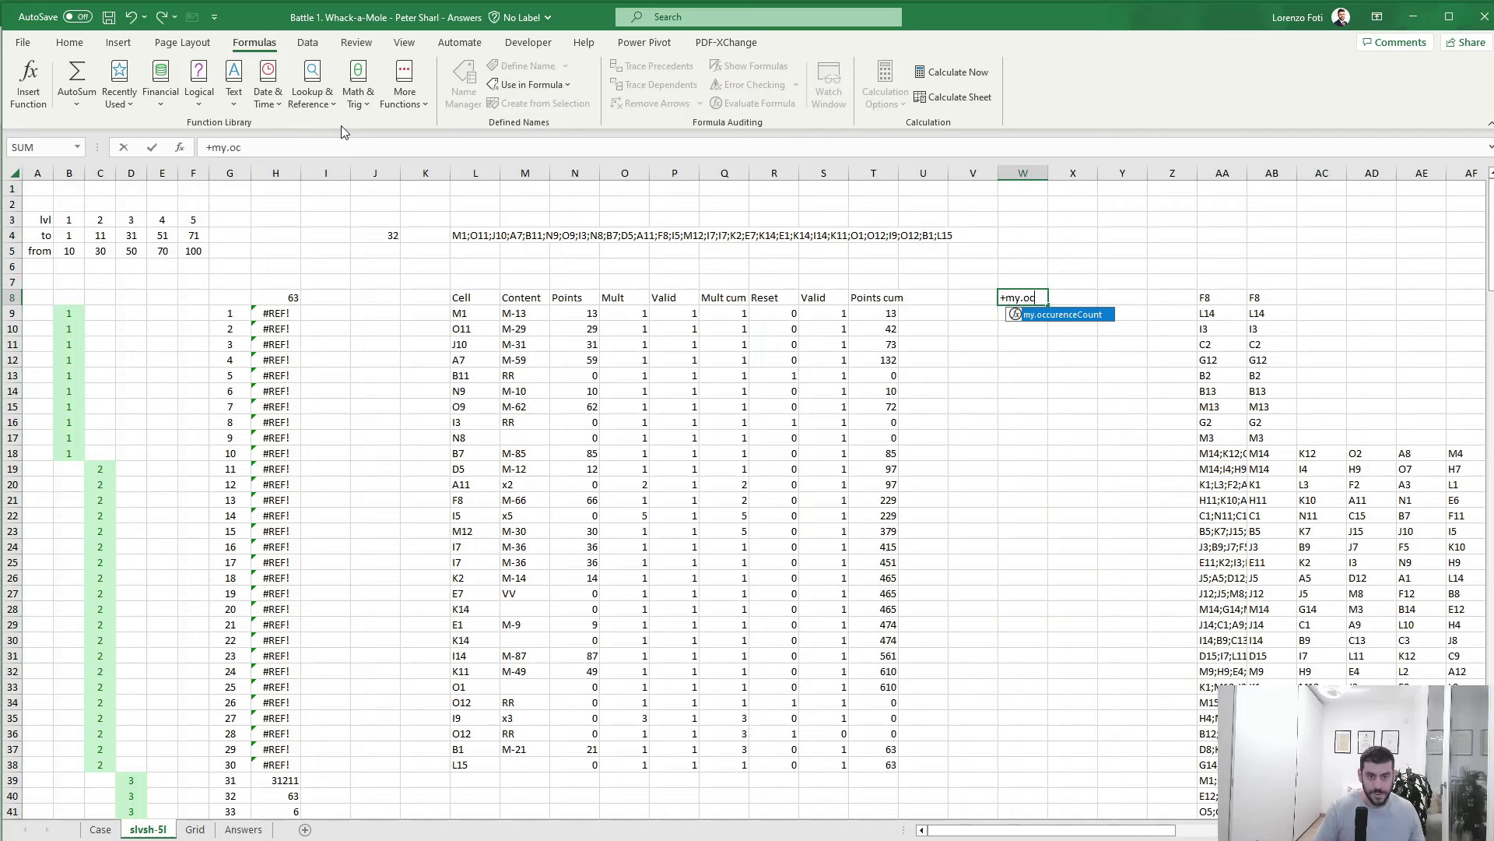
pyautogui.press('Tab')
pyautogui.press('Right')
pyautogui.press('Right')
pyautogui.press('Right')
pyautogui.press('Right')
pyautogui.press('Right')
pyautogui.hotkey('ctrl', 'Down')
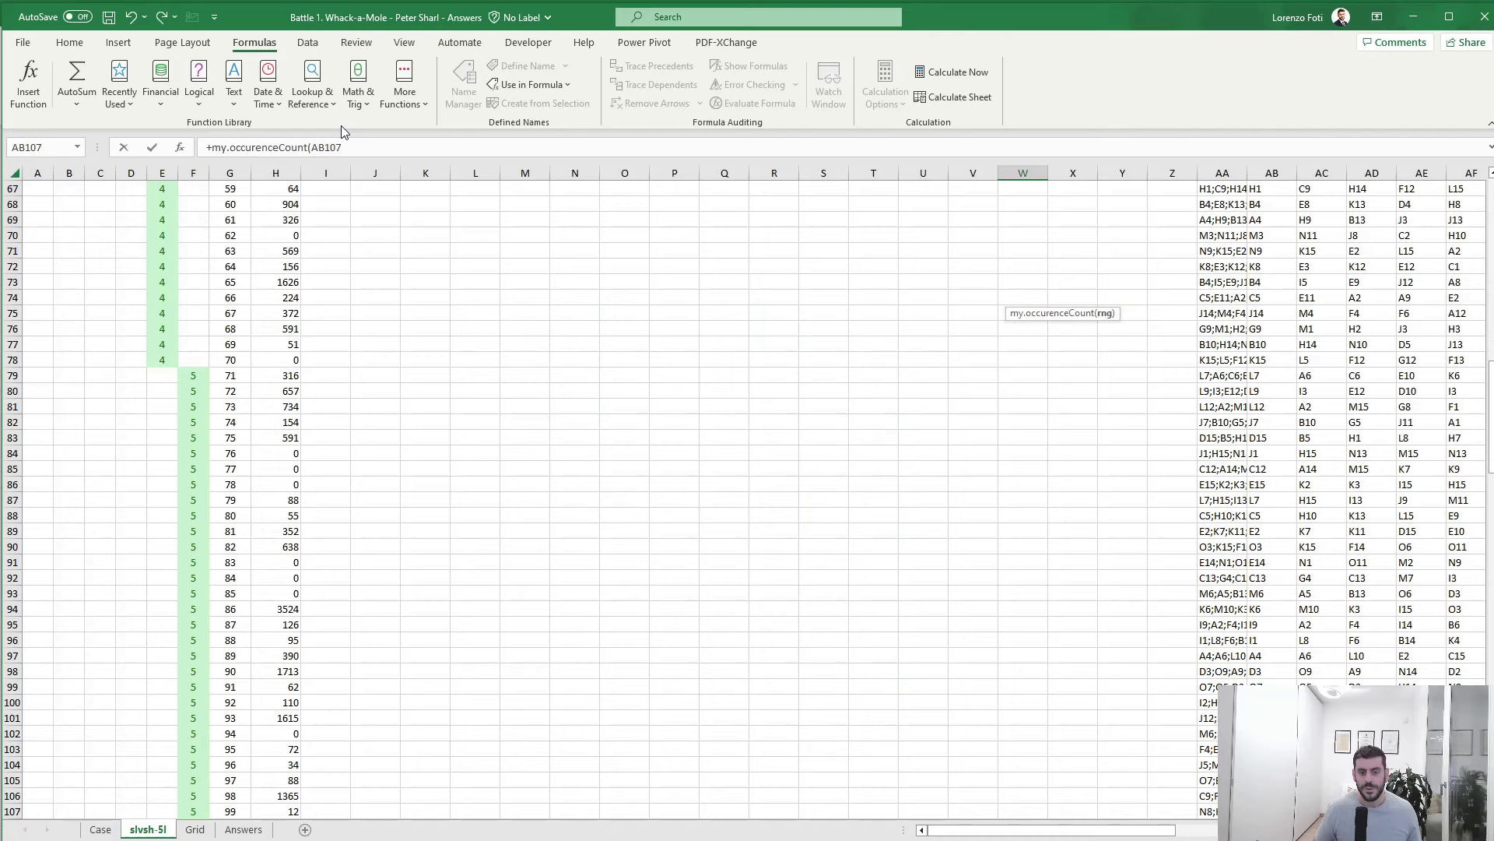
pyautogui.hotkey('ctrl', 'Right')
pyautogui.hotkey('ctrl', 'shift', 'Left')
pyautogui.hotkey('shift', 'Right')
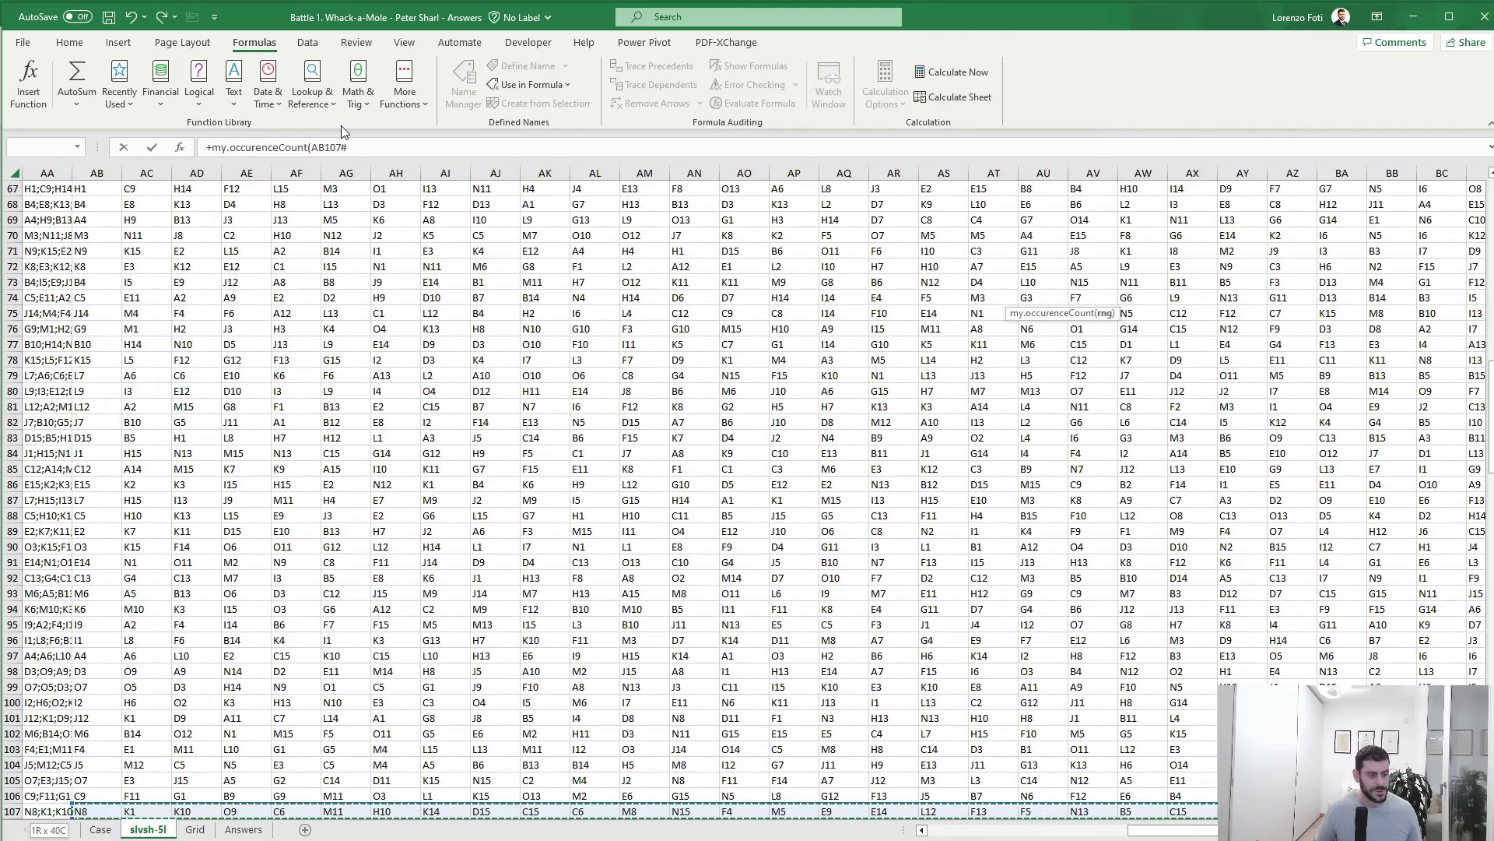
pyautogui.hotkey('ctrl', 'shift', 'Up')
pyautogui.hotkey('ctrl', 'shift', 'Up')
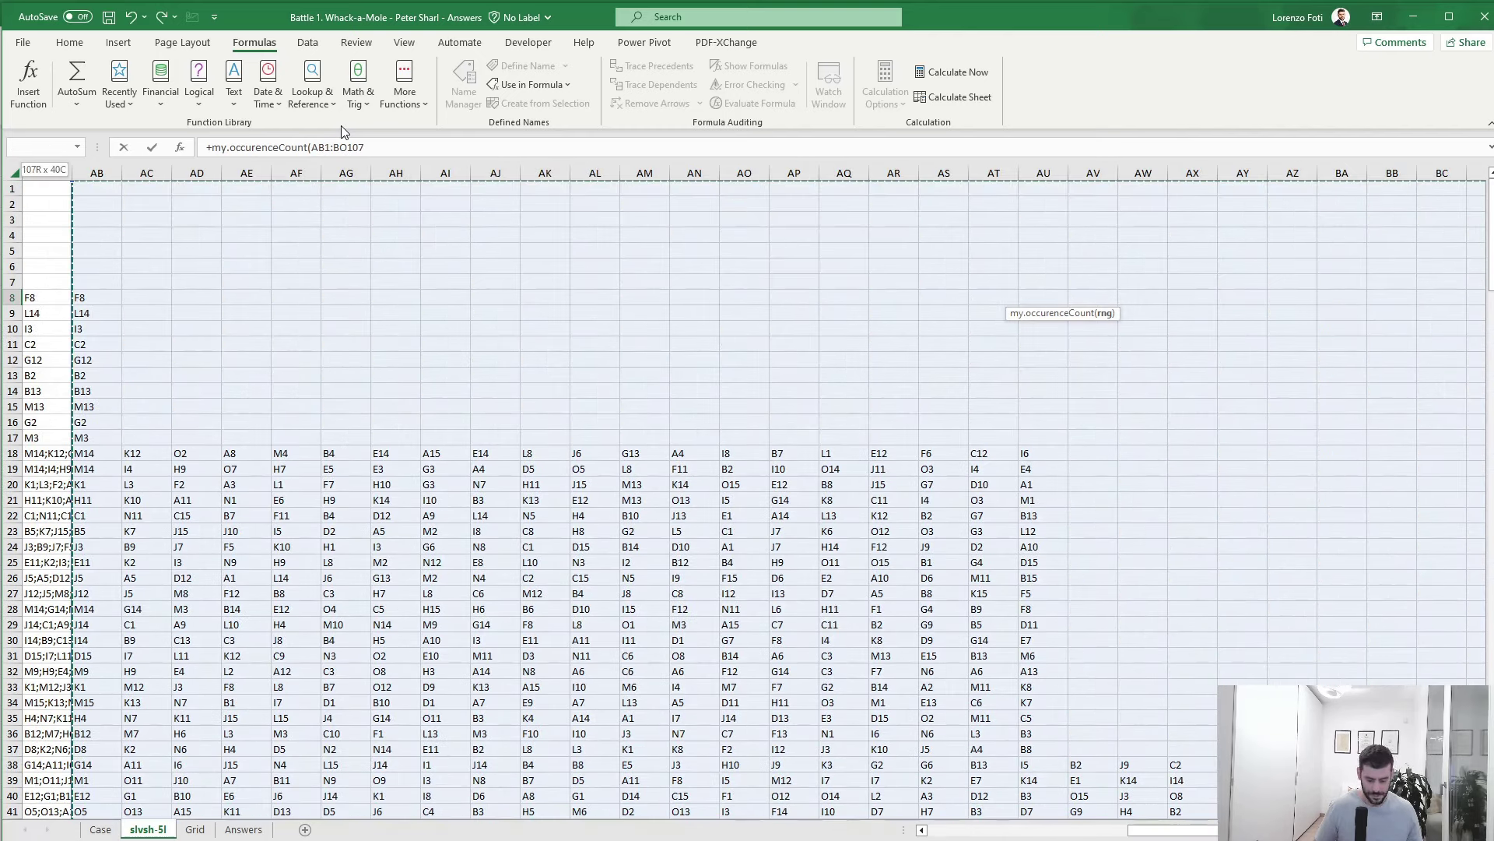
pyautogui.press('Return')
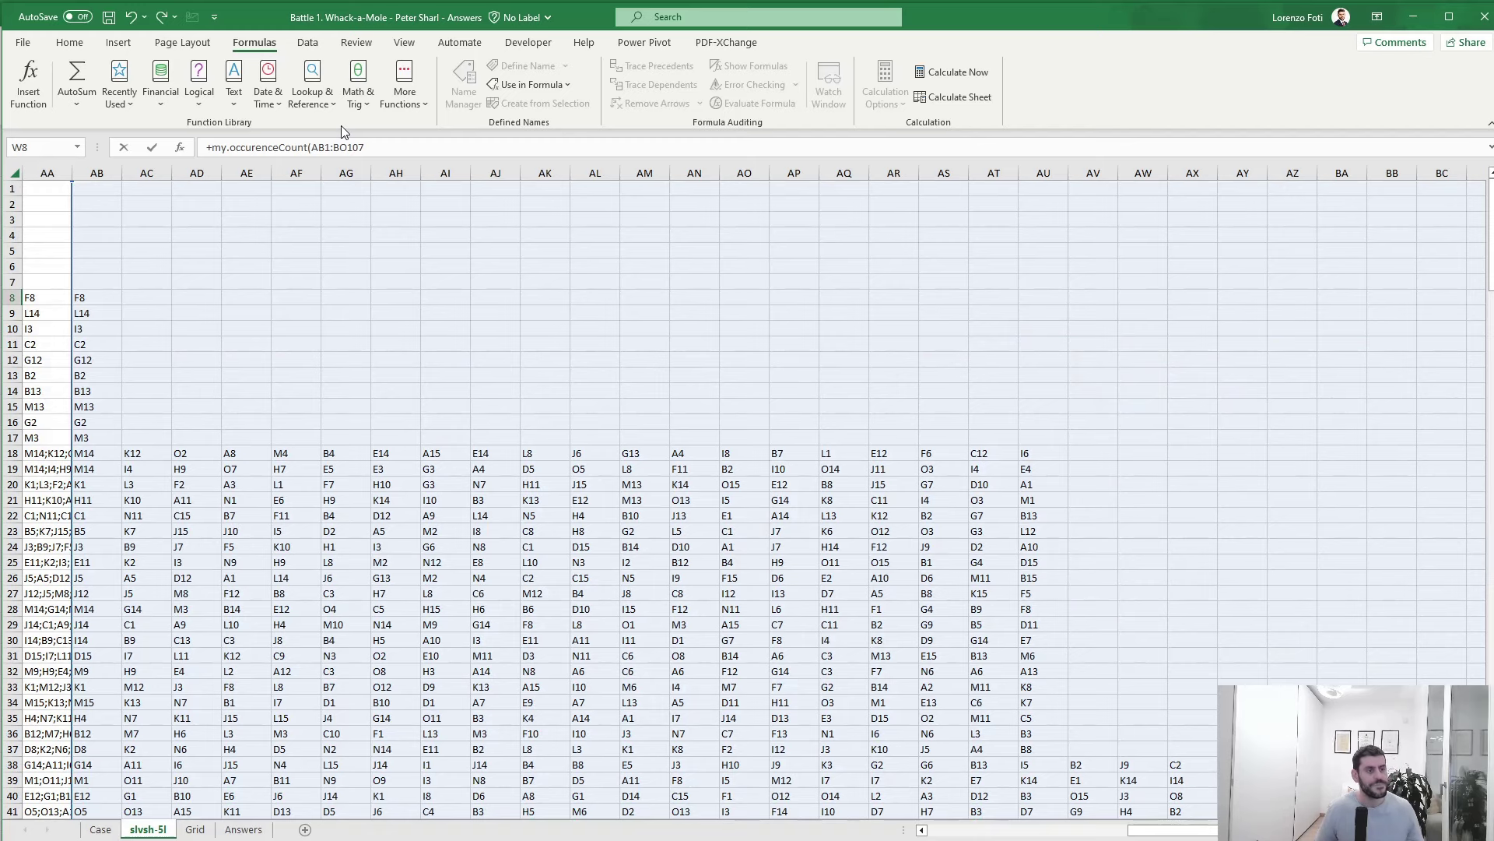
# - Check the spilled ranked occurrence list, led by M3 with a count of 23
pyautogui.press('Left')
pyautogui.press('Left')
pyautogui.press('Left')
pyautogui.press('Left')
pyautogui.press('Left')
pyautogui.press('Left')
pyautogui.press('Left')
pyautogui.press('Right')
pyautogui.press('Right')
pyautogui.press('Right')
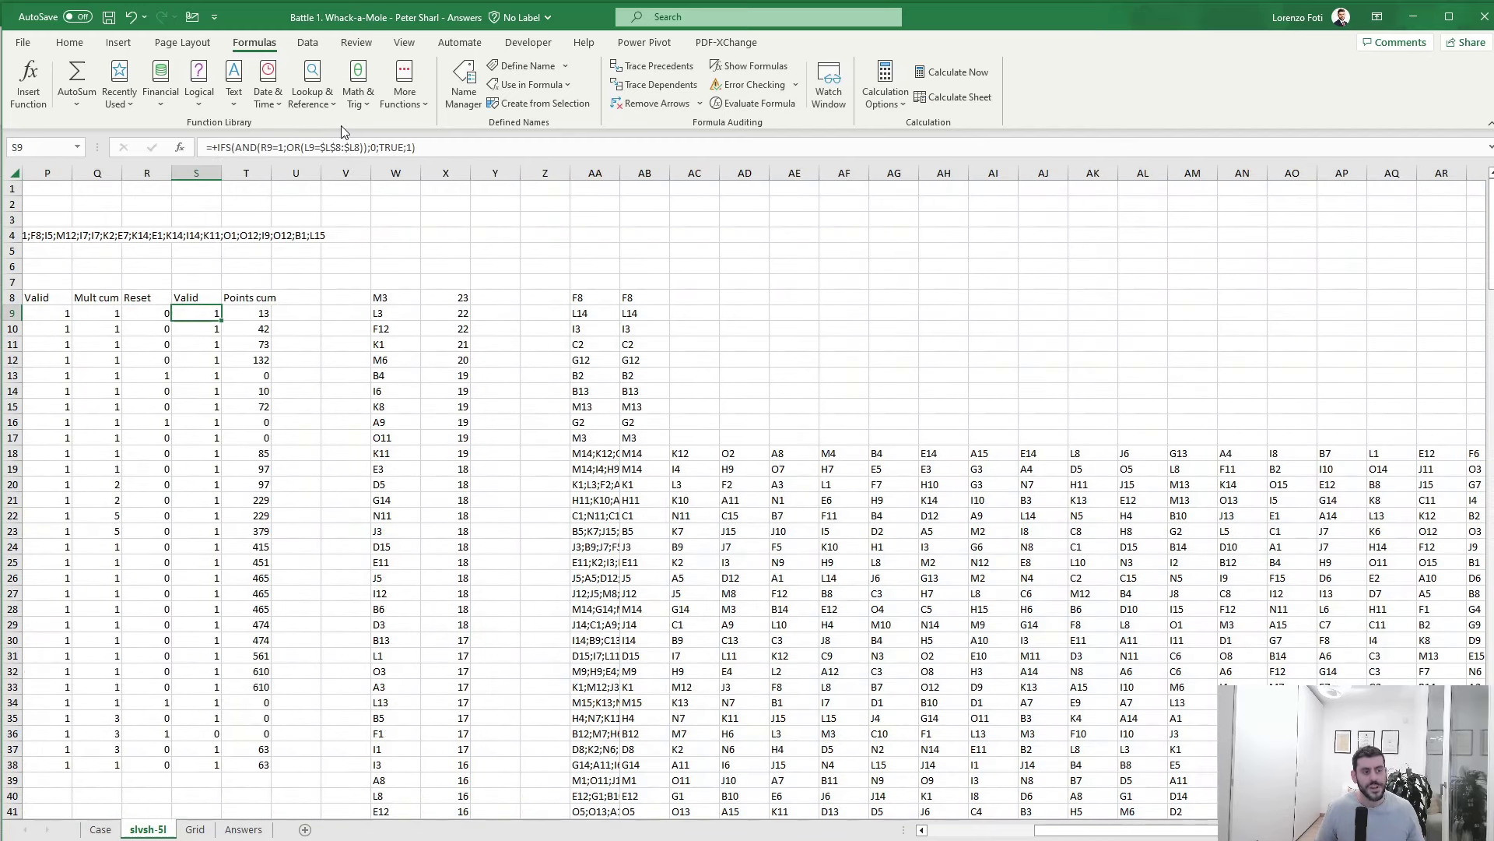
pyautogui.press('Right')
pyautogui.press('Right')
pyautogui.press('Right')
pyautogui.press('Right')
pyautogui.press('Up')
pyautogui.hotkey('ctrl', 'Down')
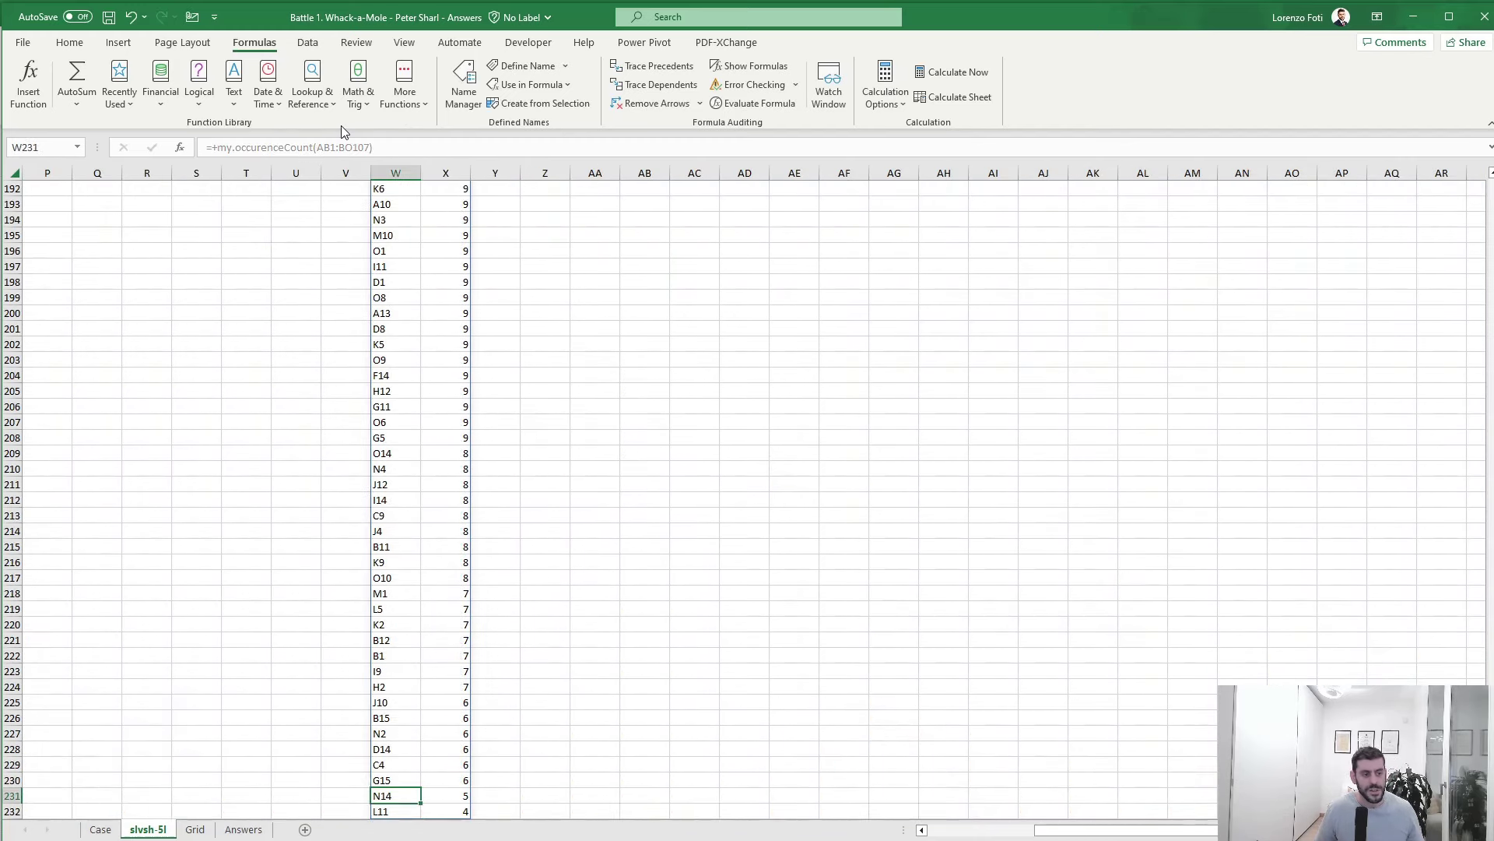
pyautogui.hotkey('ctrl', 'Up')
pyautogui.hotkey('ctrl', 'Up')
pyautogui.press('Right')
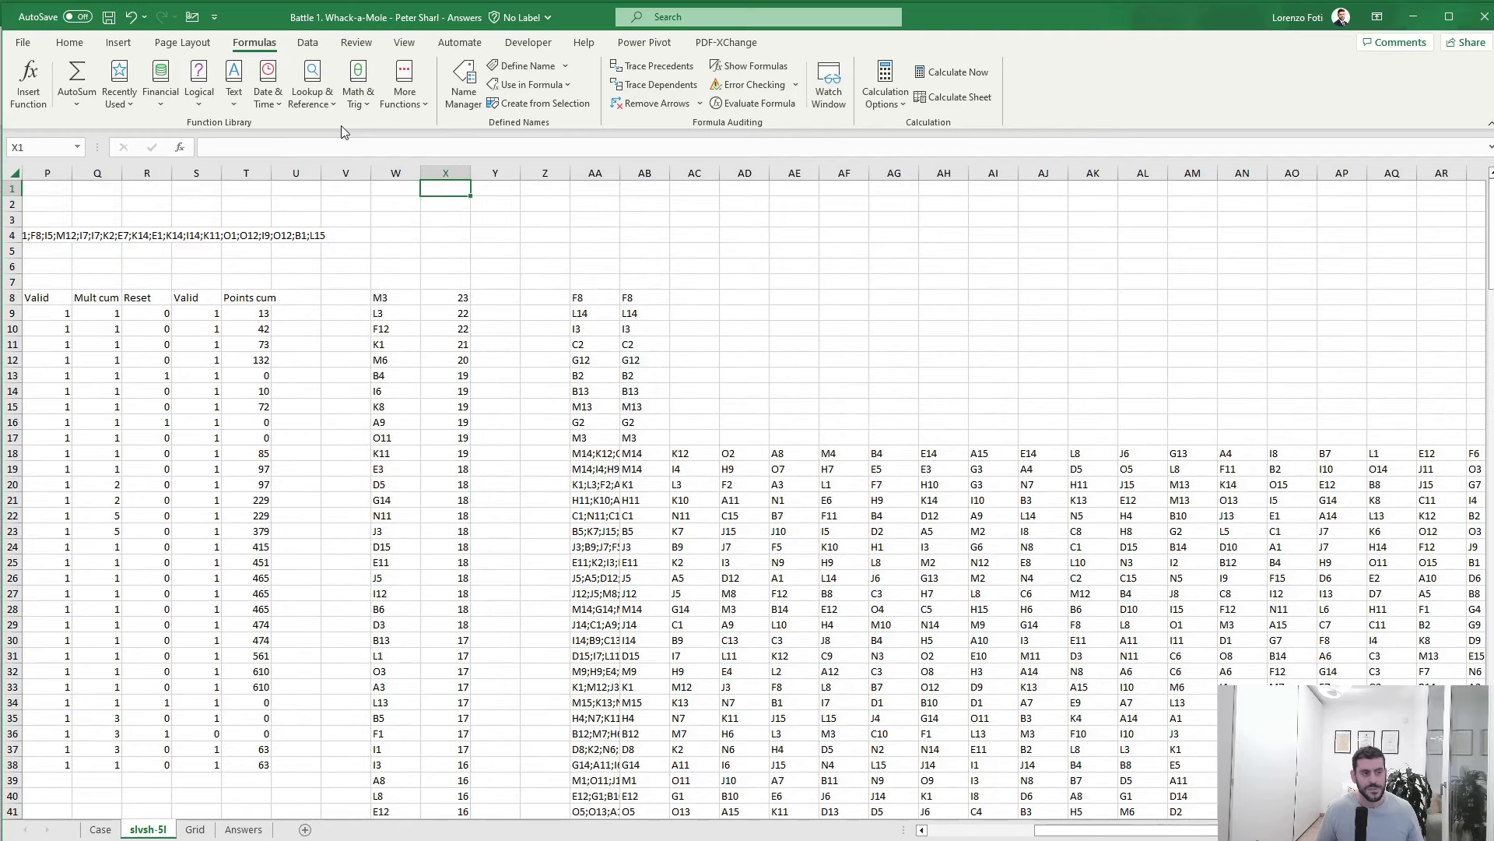
pyautogui.press('Down')
pyautogui.press('Down')
pyautogui.hotkey('ctrl', 'Down')
pyautogui.press('Left')
pyautogui.press('Right')
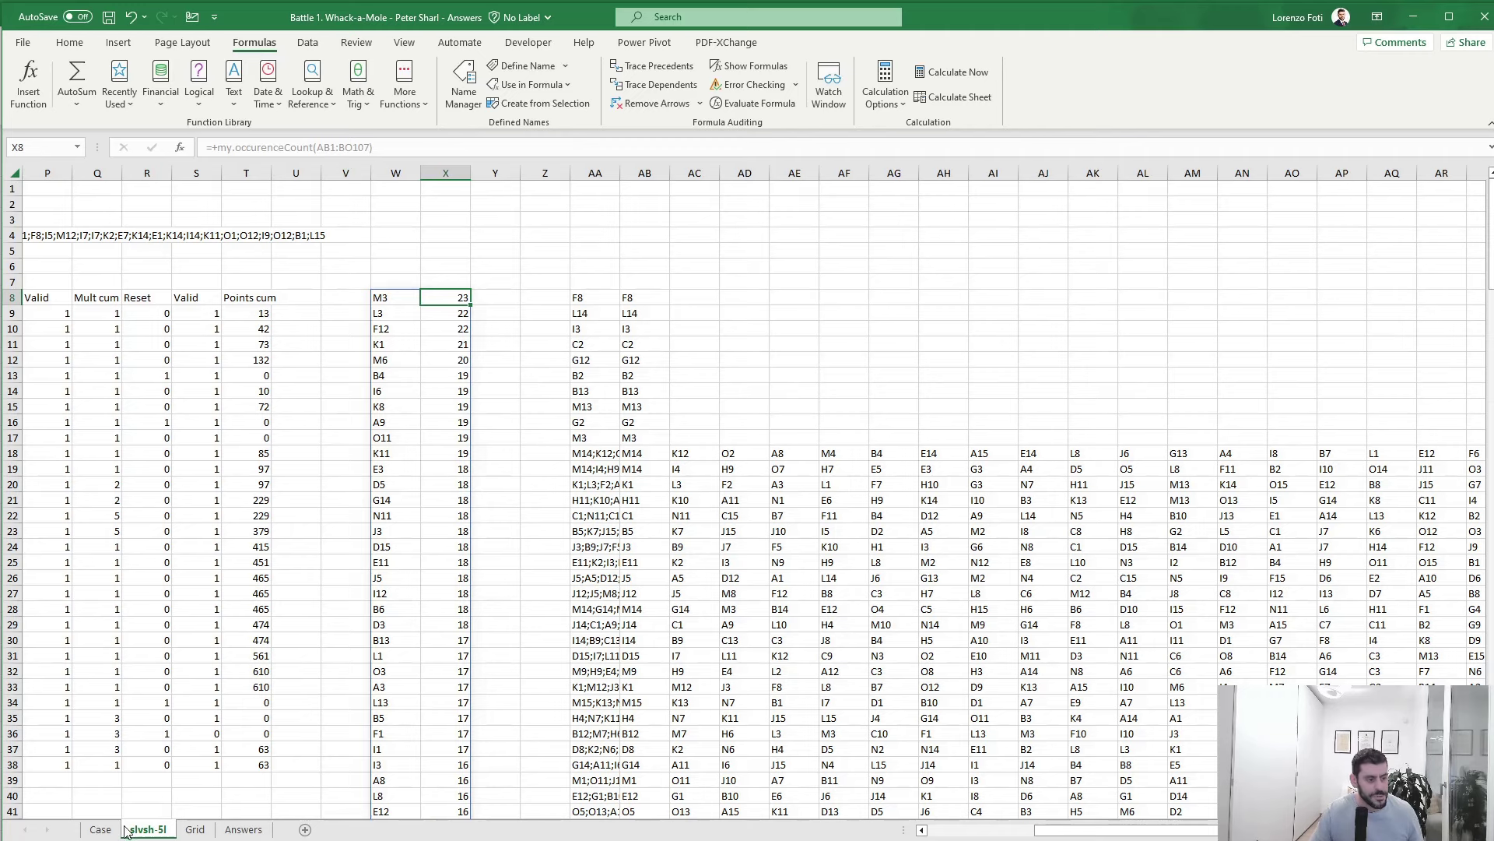
# - Enter M3 as the Bonus 1 answer in E35 on the Case sheet
pyautogui.click(100, 829)
pyautogui.scroll(15, 204, 664)
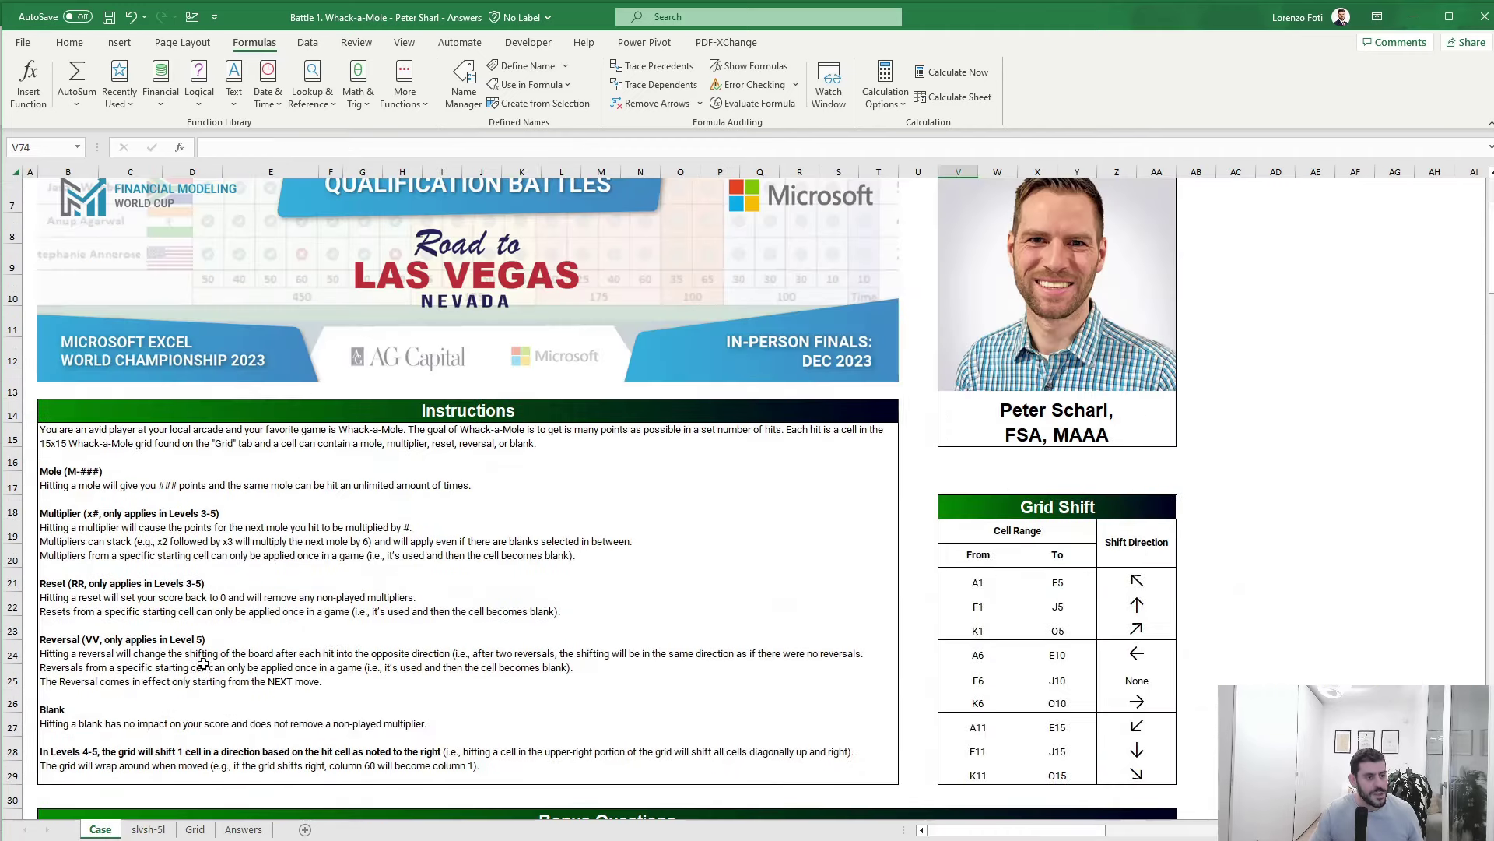
pyautogui.scroll(-5, 203, 664)
pyautogui.click(282, 542)
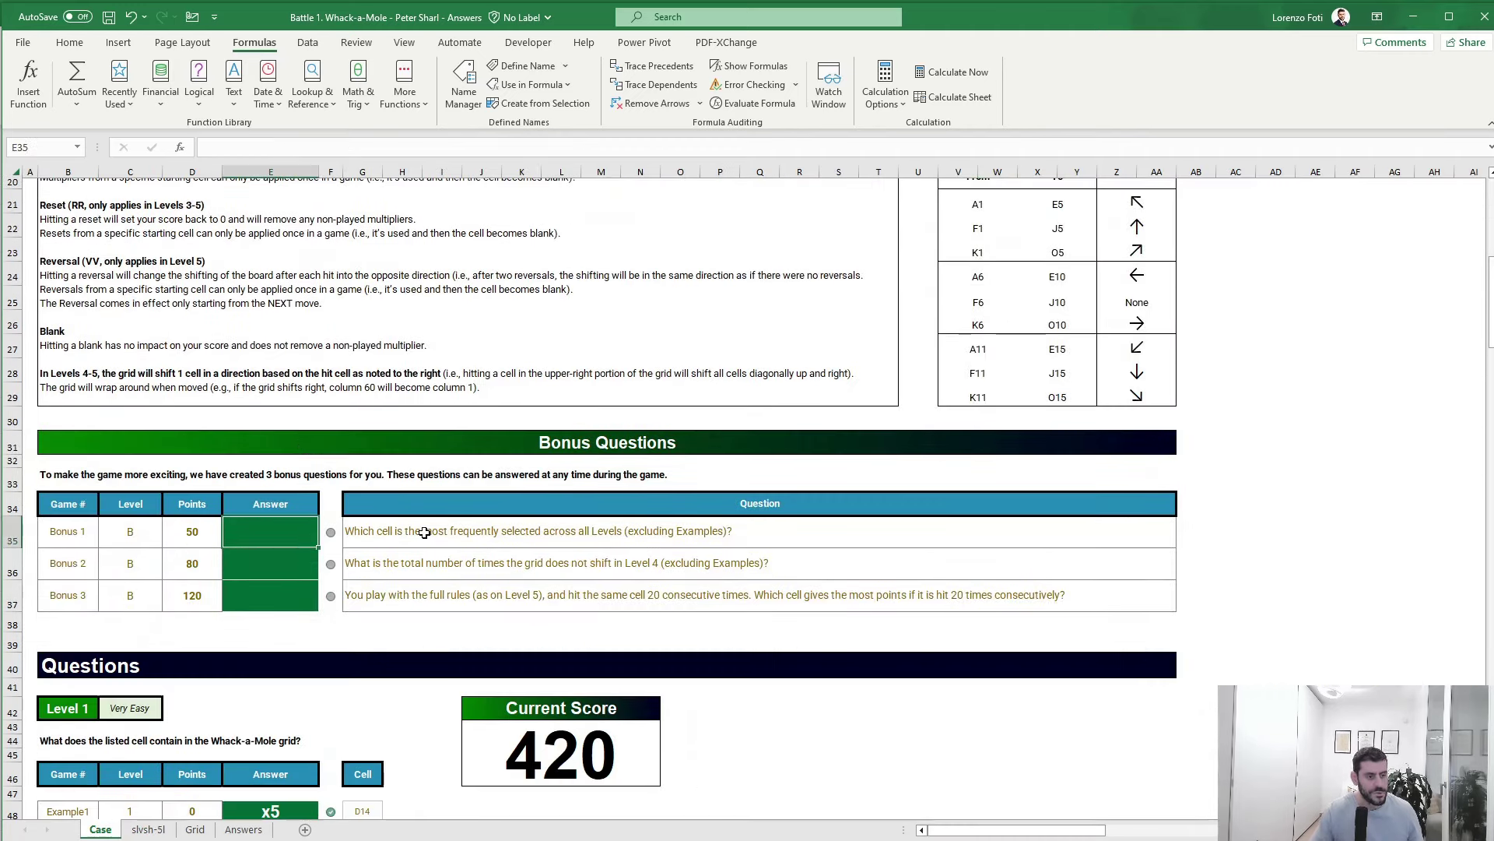
pyautogui.write('M3')
pyautogui.press('Return')
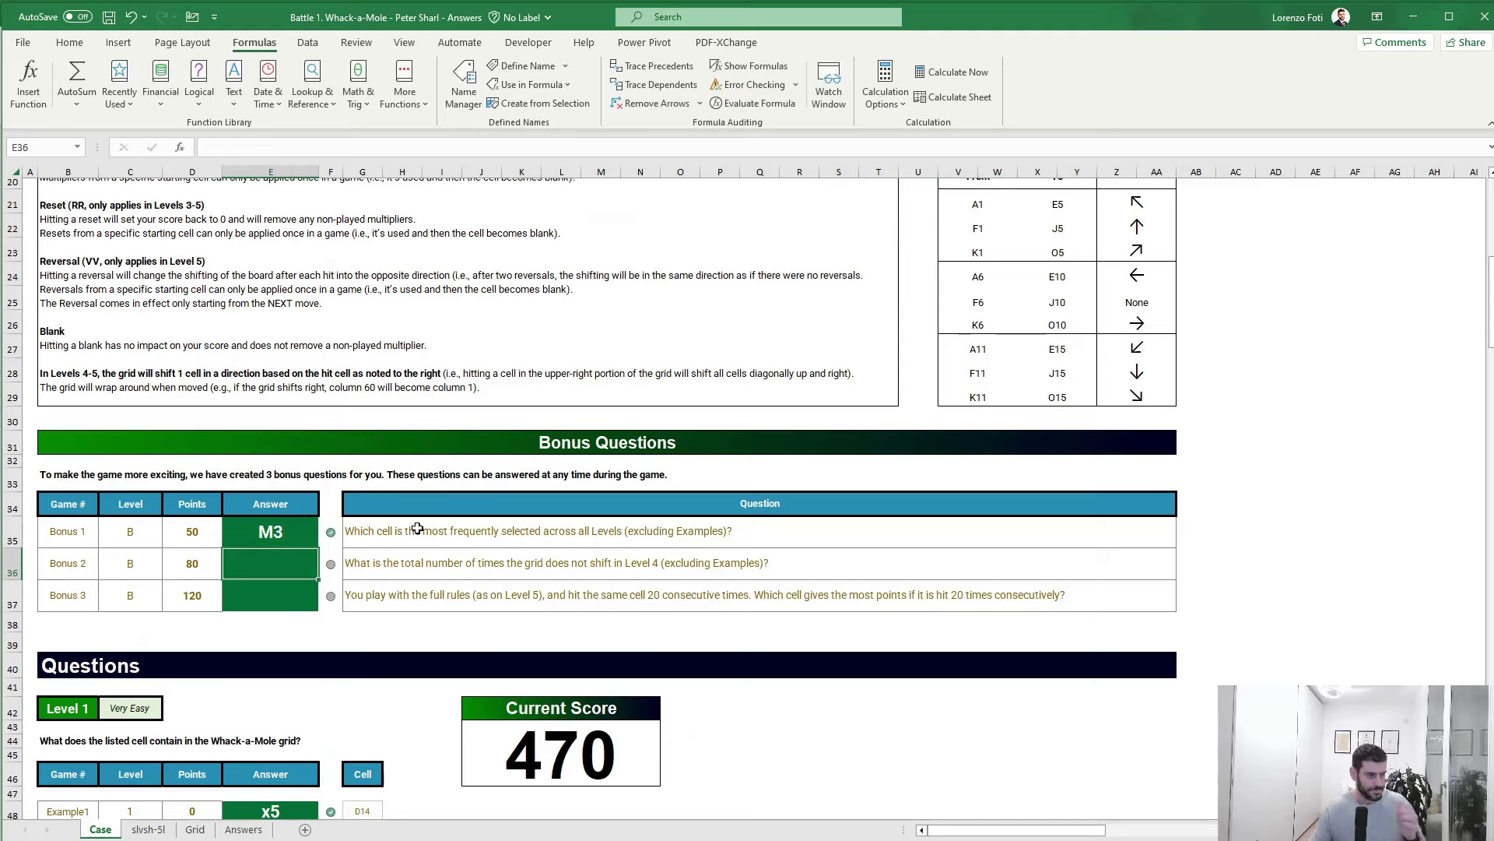
# - Review the Grid Shift table's no-shift range F6 to J10, then return to slvsh-5l
pyautogui.scroll(7, 497, 566)
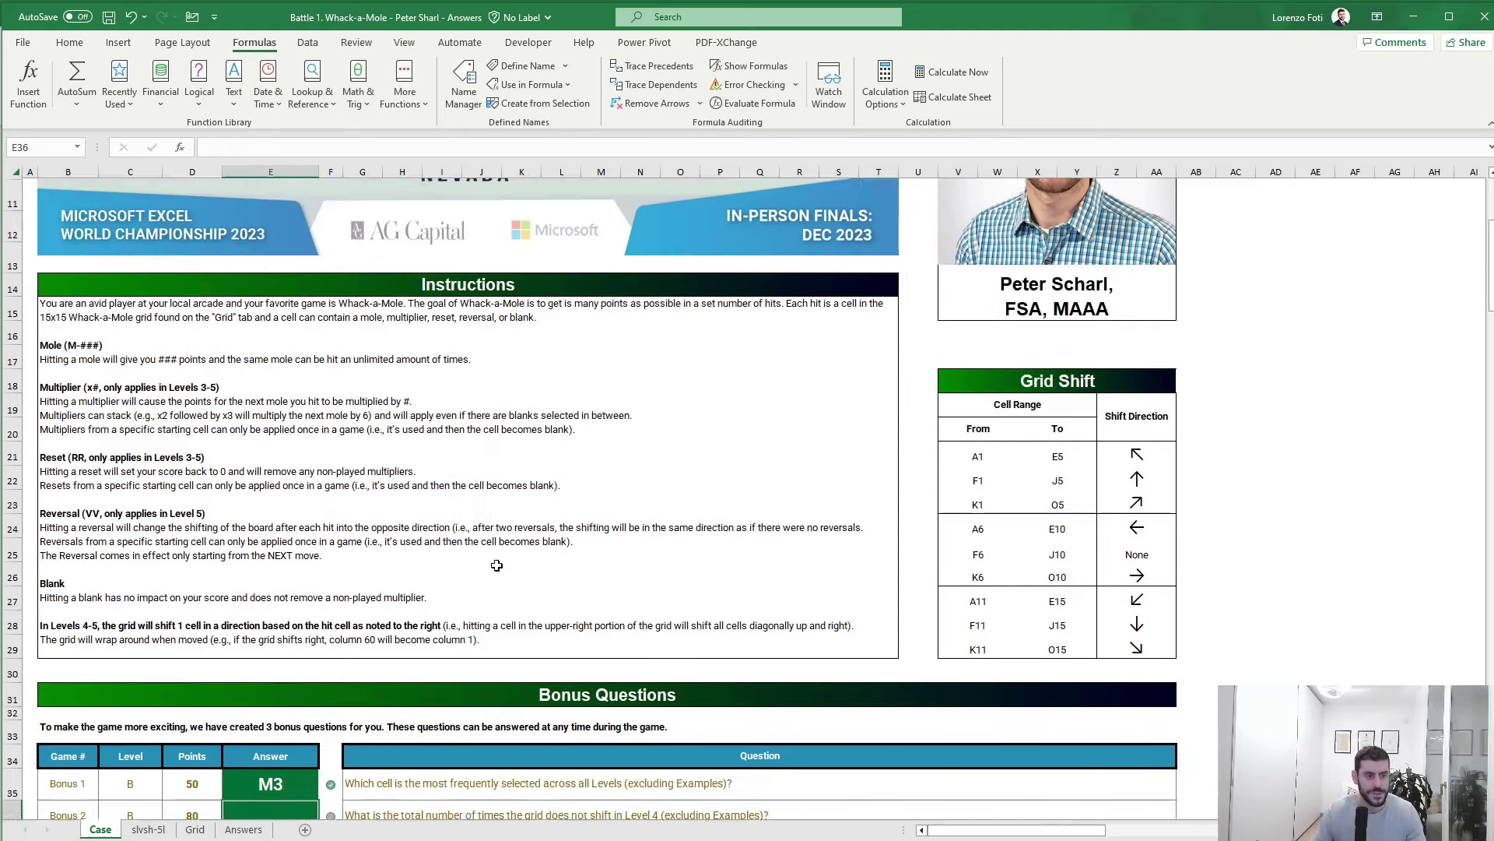
pyautogui.scroll(-5, 499, 569)
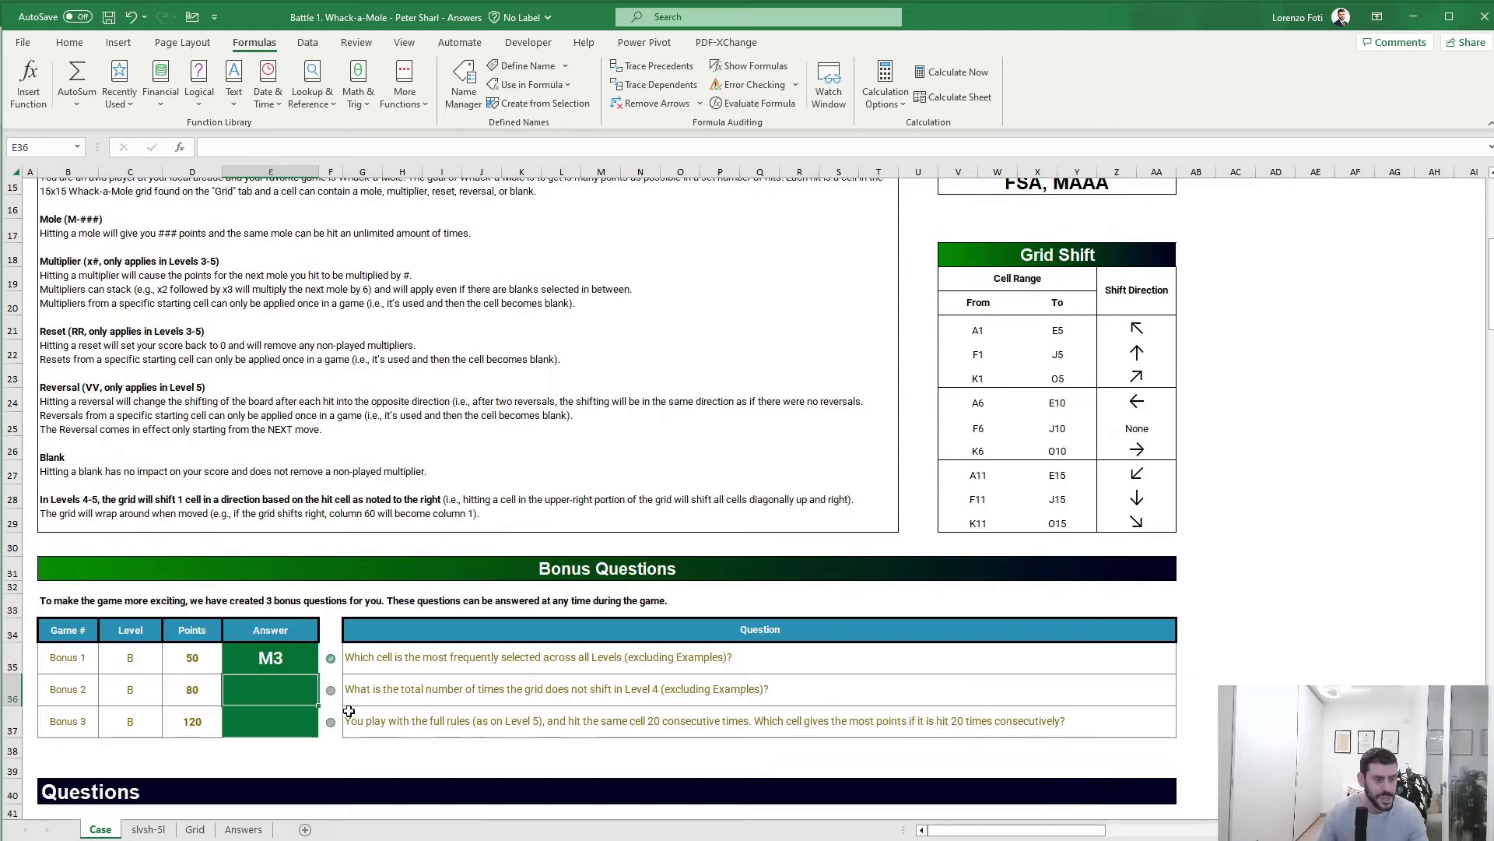
pyautogui.scroll(-1, 347, 706)
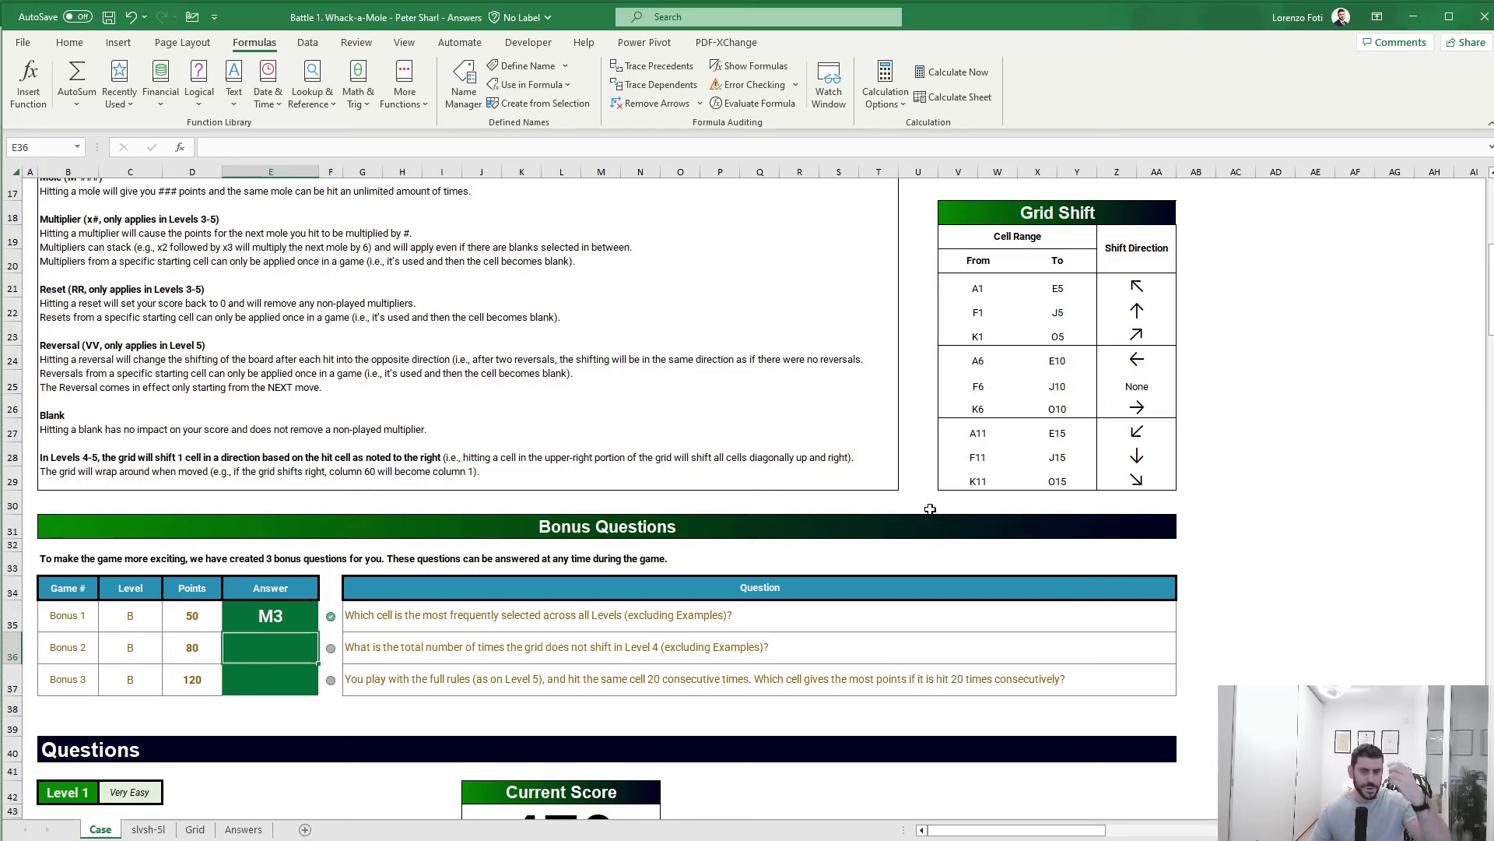
pyautogui.moveTo(973, 284); pyautogui.dragTo(1155, 478)
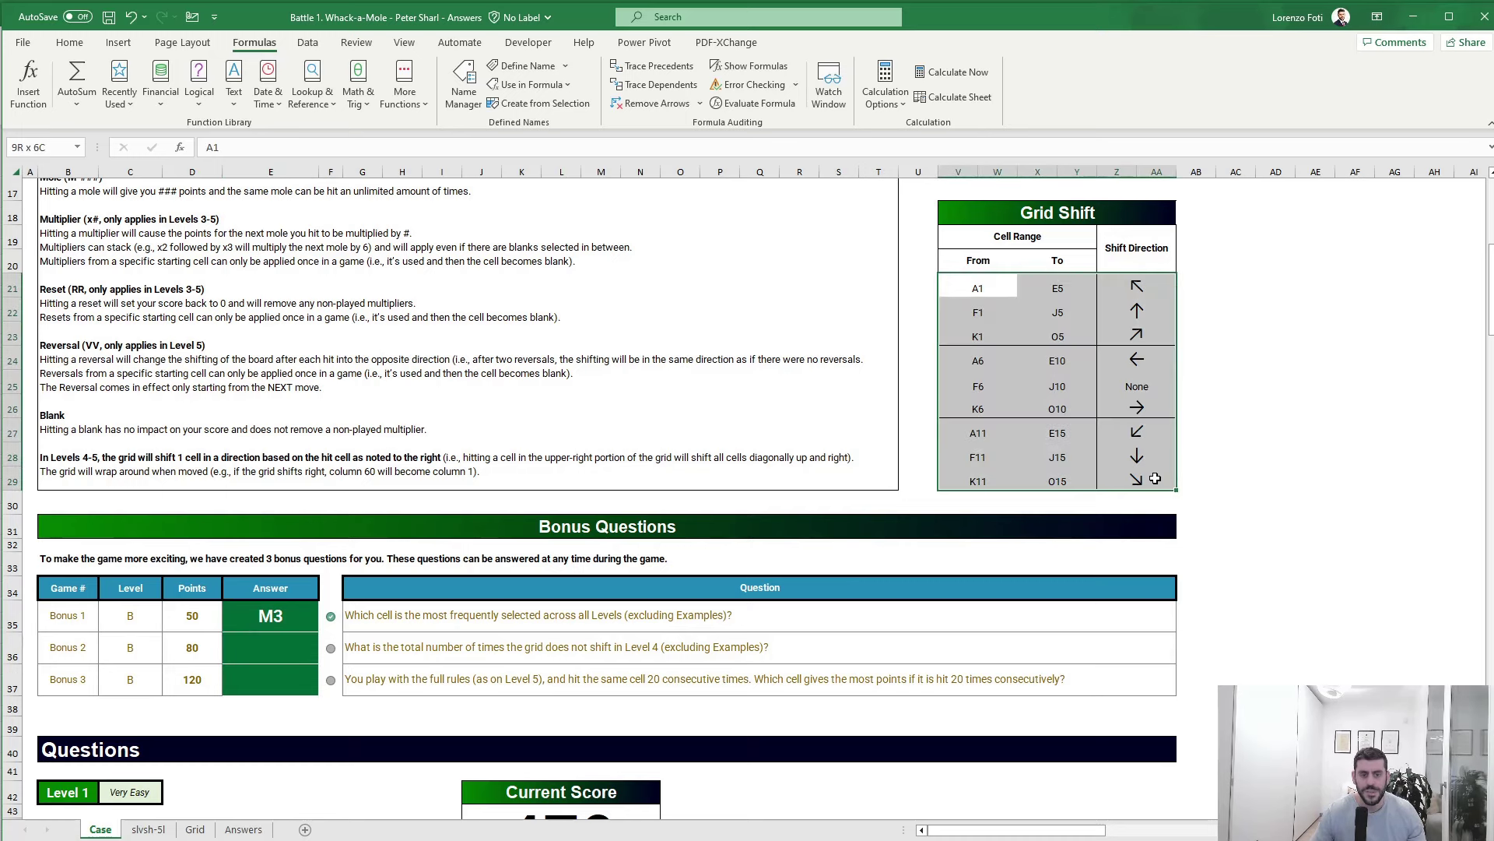
pyautogui.click(1228, 408)
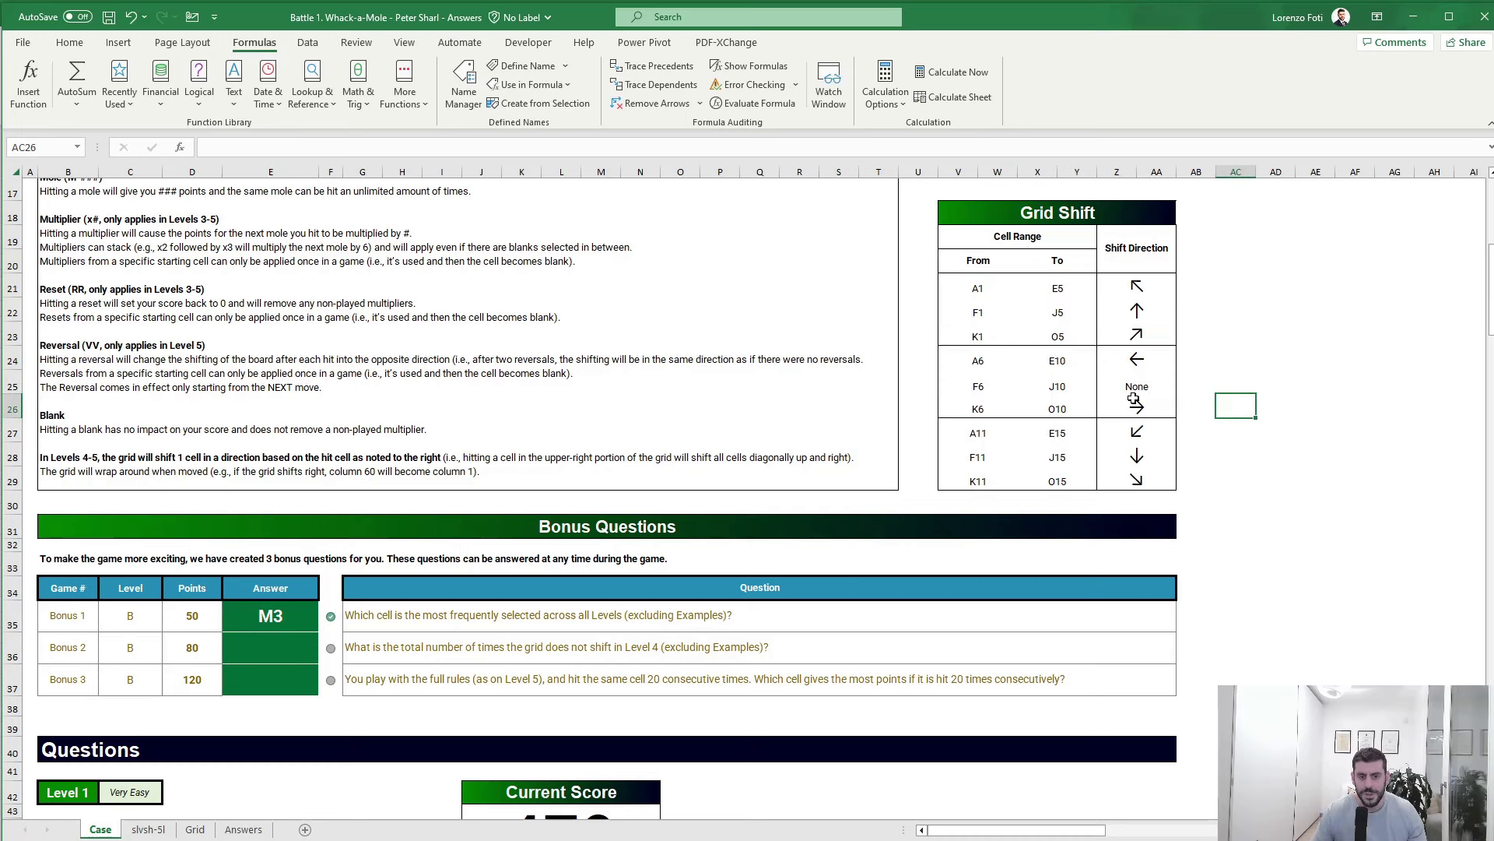
pyautogui.moveTo(1135, 387); pyautogui.dragTo(972, 388)
pyautogui.click(972, 389)
pyautogui.click(1058, 386)
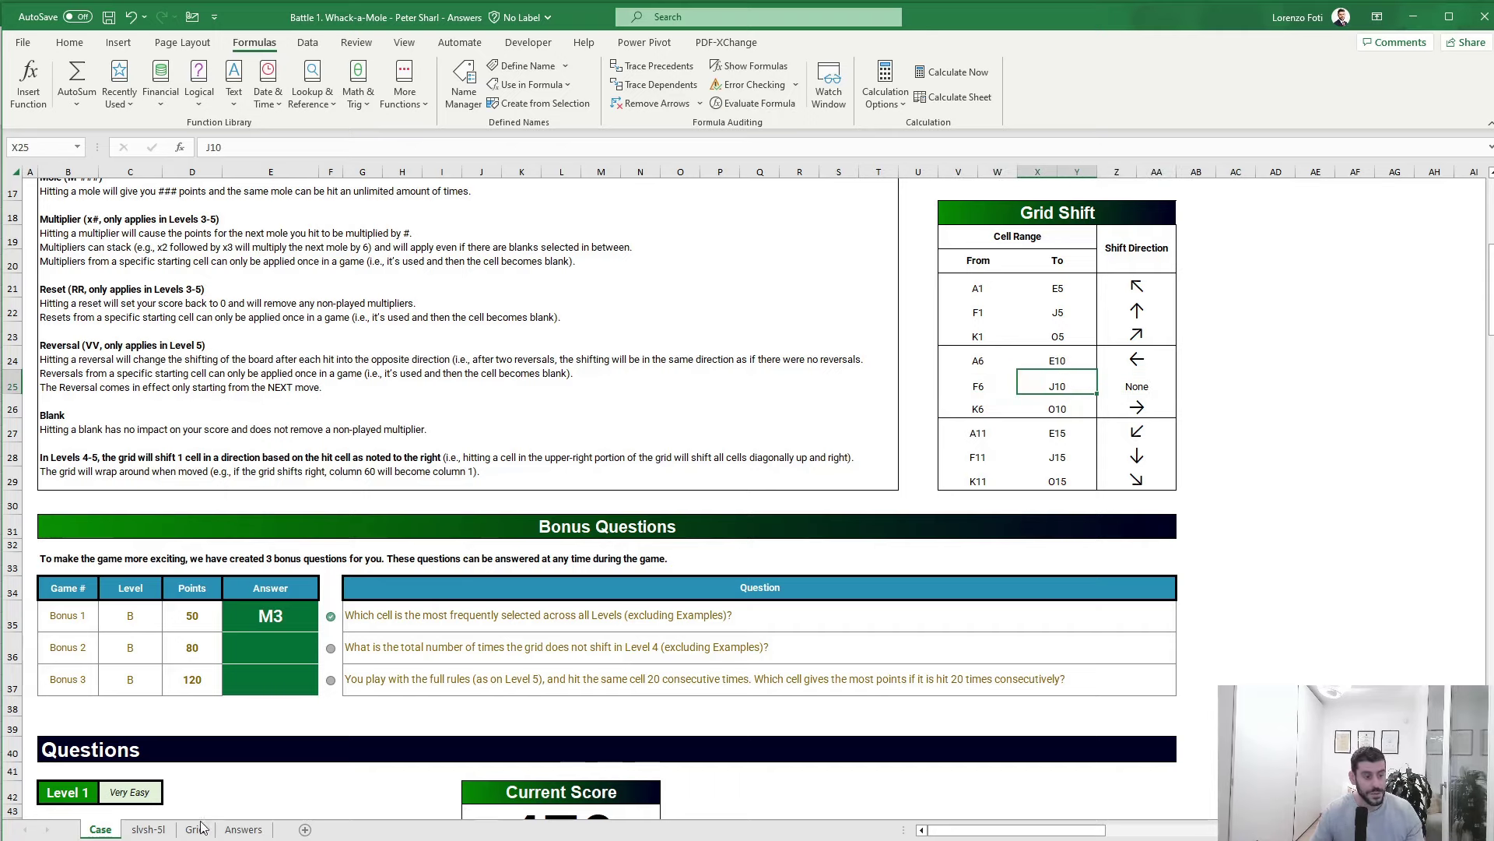
pyautogui.click(162, 831)
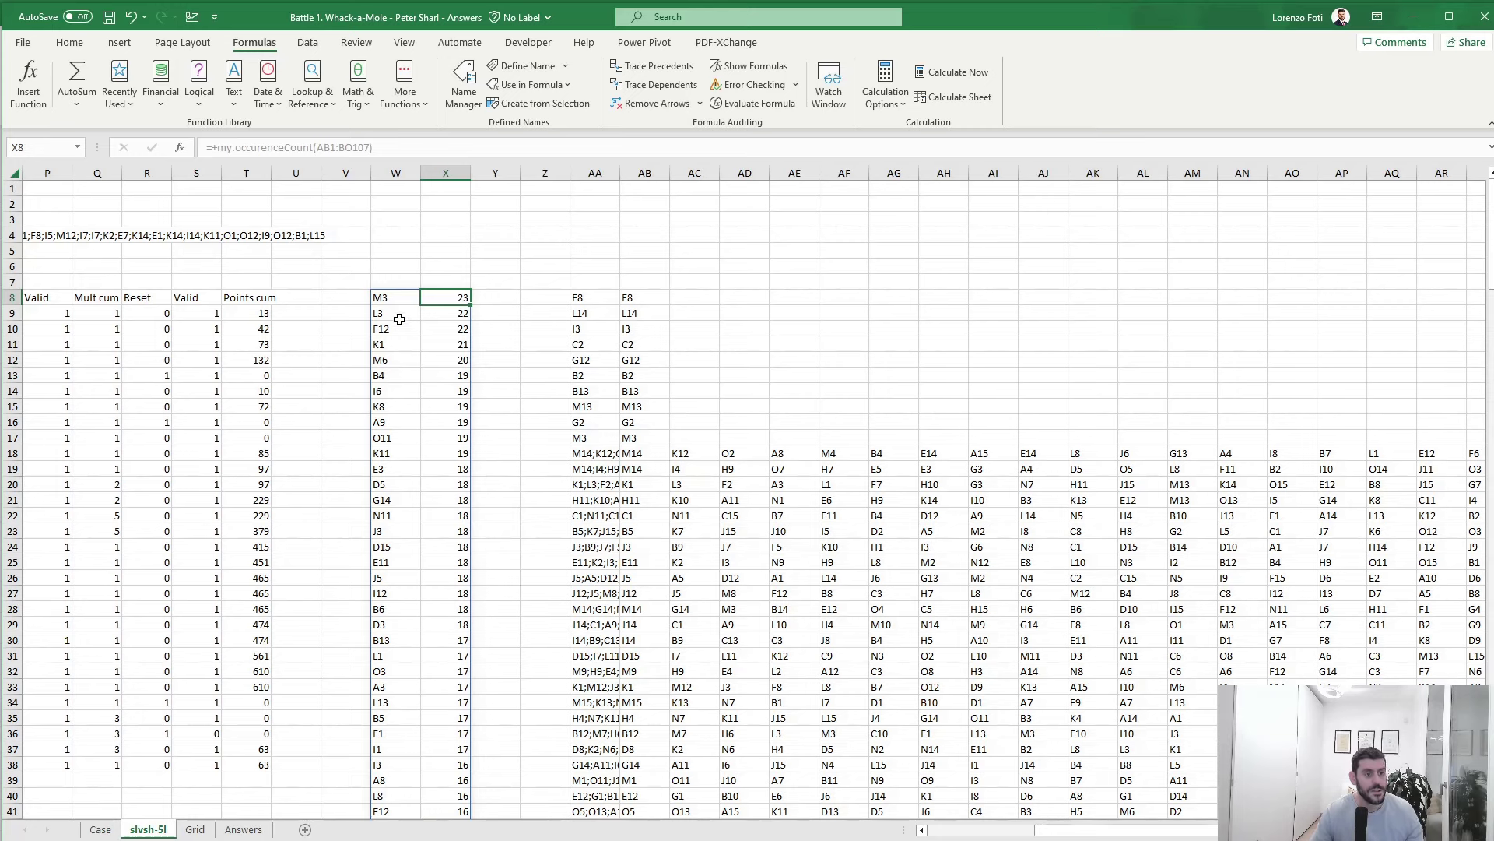
# - Clear the occurrence-count results starting at W8
pyautogui.click(390, 293)
pyautogui.hotkey('shift', 'Right')
pyautogui.hotkey('shift', 'Right')
pyautogui.hotkey('shift', 'Right')
pyautogui.hotkey('shift', 'Right')
pyautogui.hotkey('shift', 'Right')
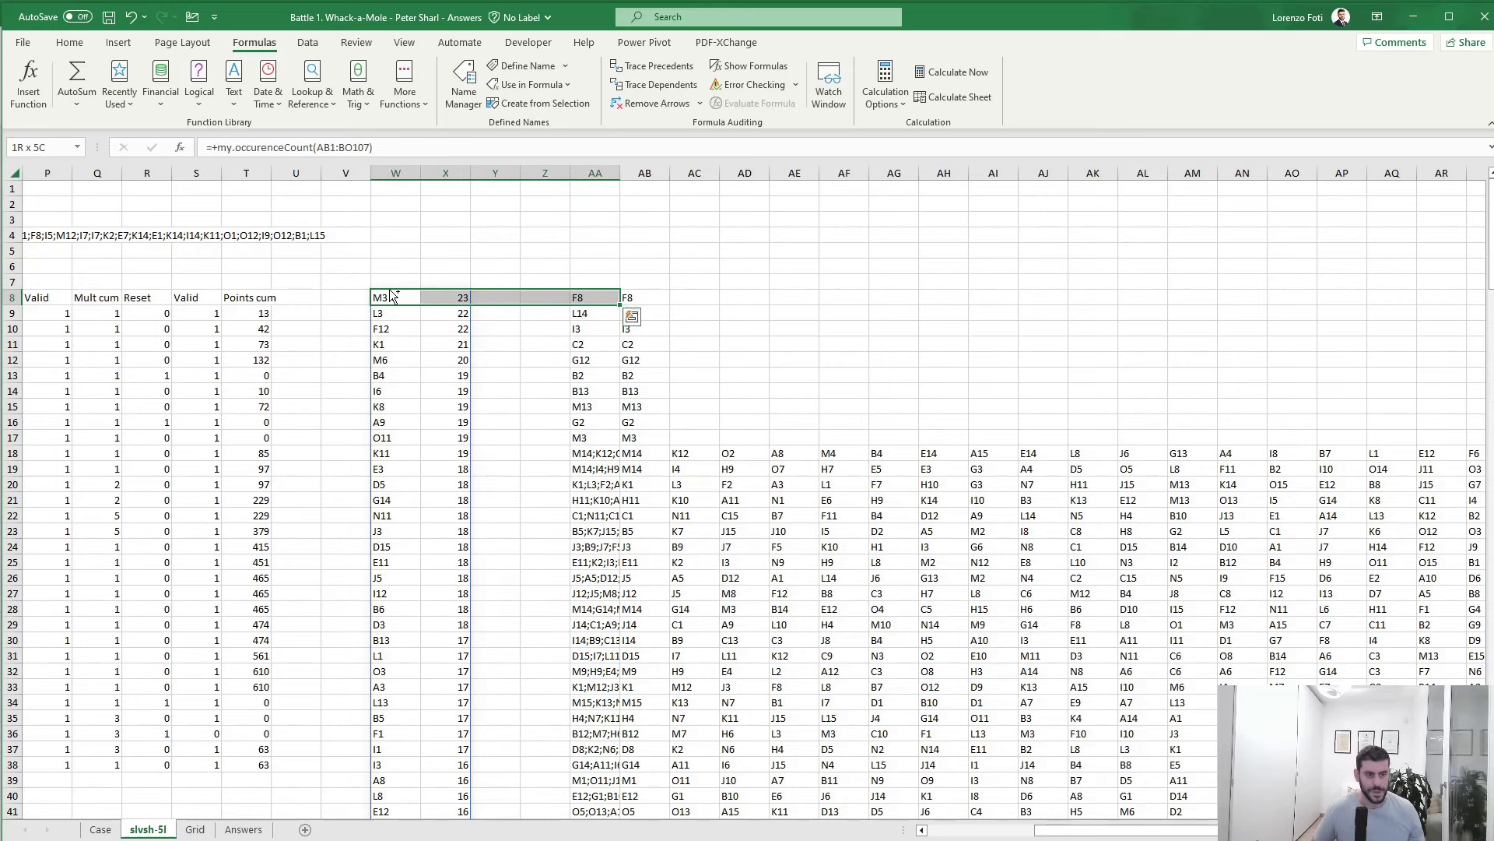
pyautogui.hotkey('ctrl', 'shift', 'Down')
pyautogui.press('Delete')
pyautogui.hotkey('ctrl', 'Left')
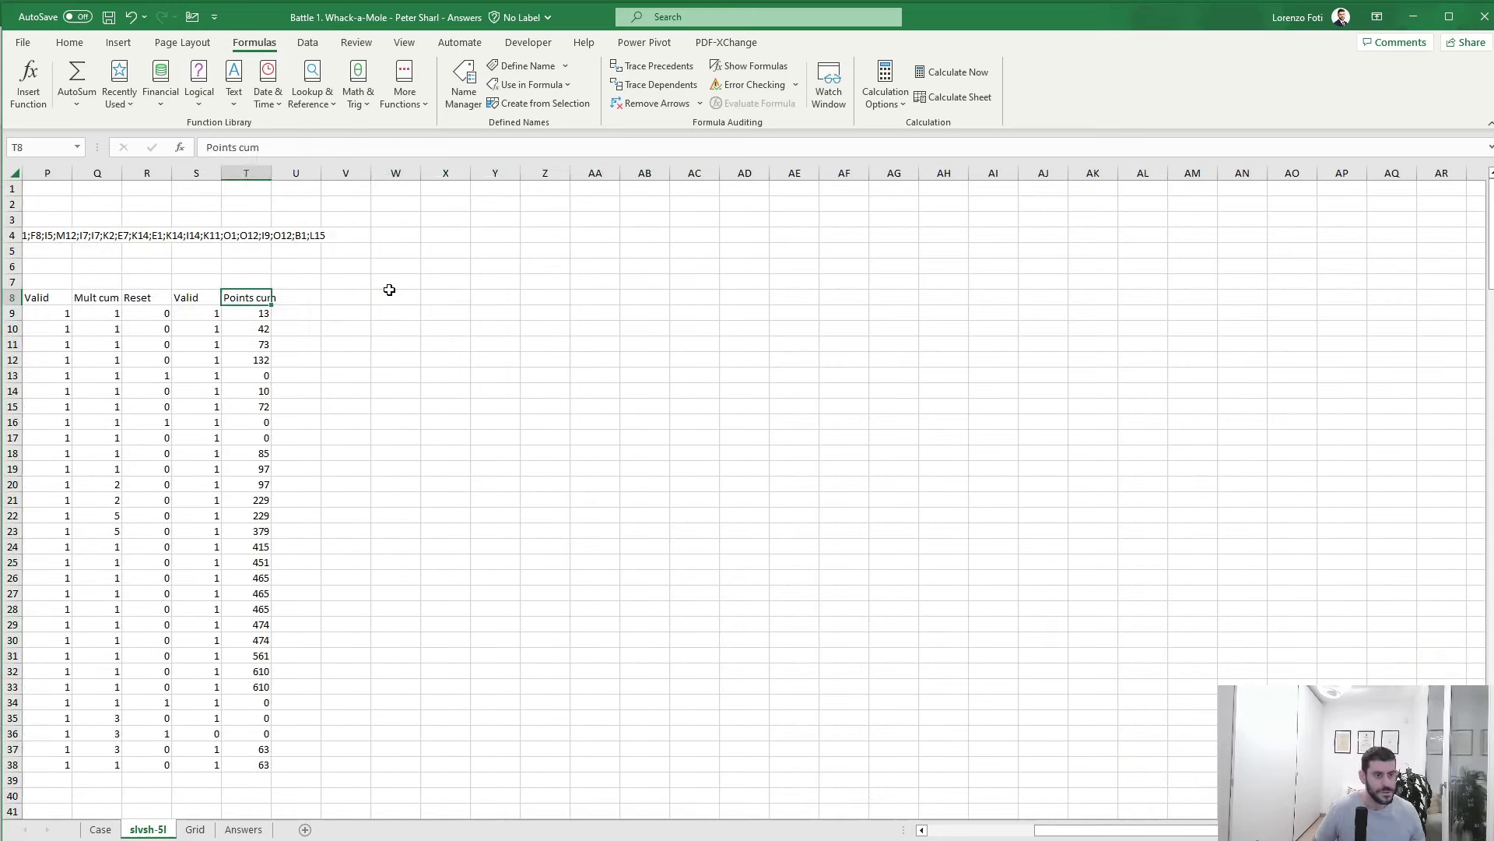
pyautogui.press('Home')
pyautogui.hotkey('ctrl', 'Right')
pyautogui.hotkey('ctrl', 'Right')
pyautogui.hotkey('ctrl', 'Right')
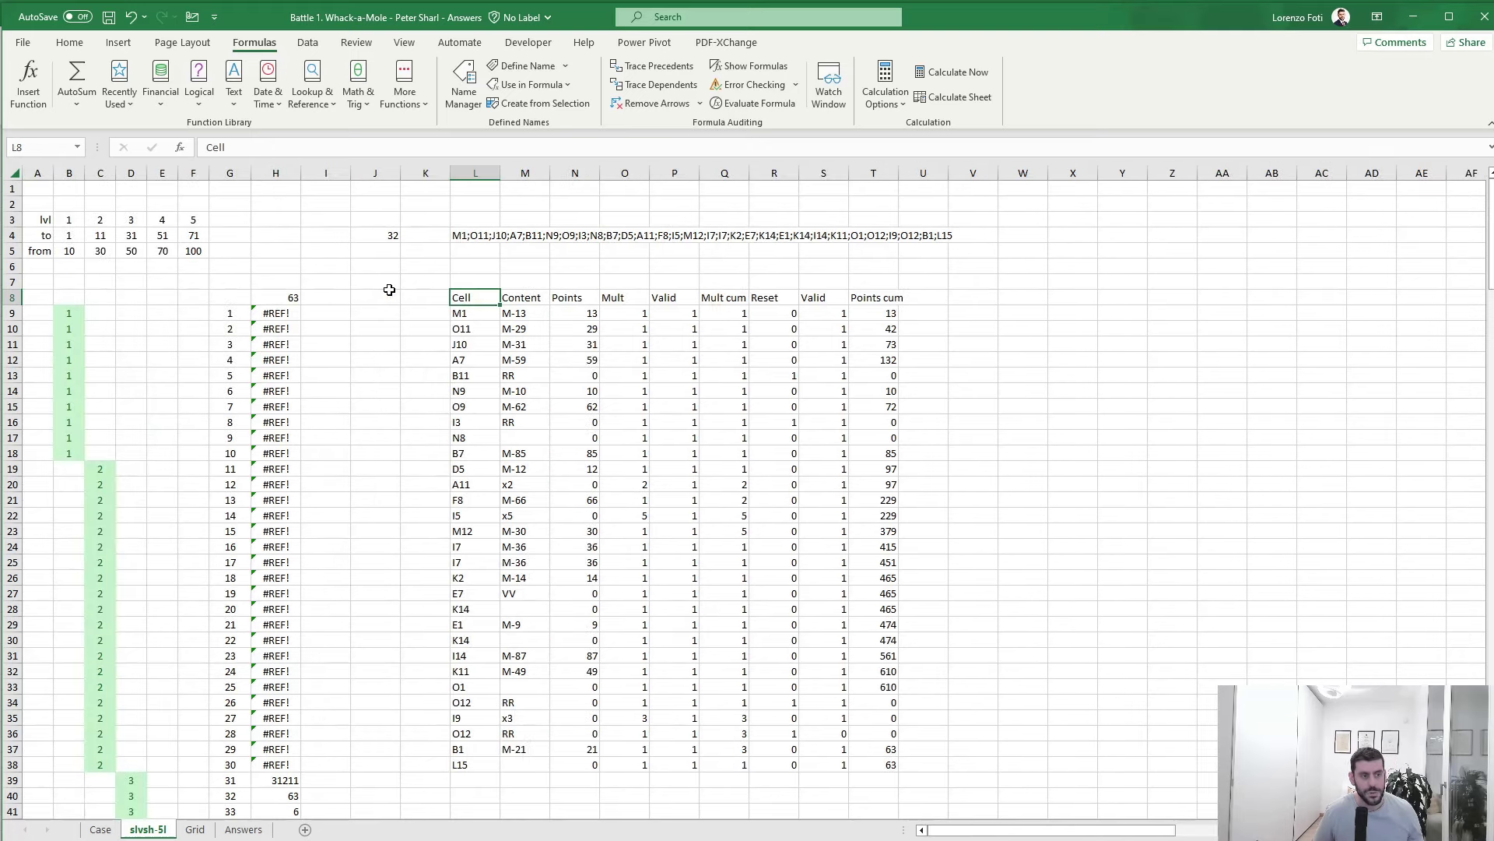
# - Set the game input in J4 to Example4 and review the recalculated table
pyautogui.click(388, 237)
pyautogui.write('eXAMPLE')
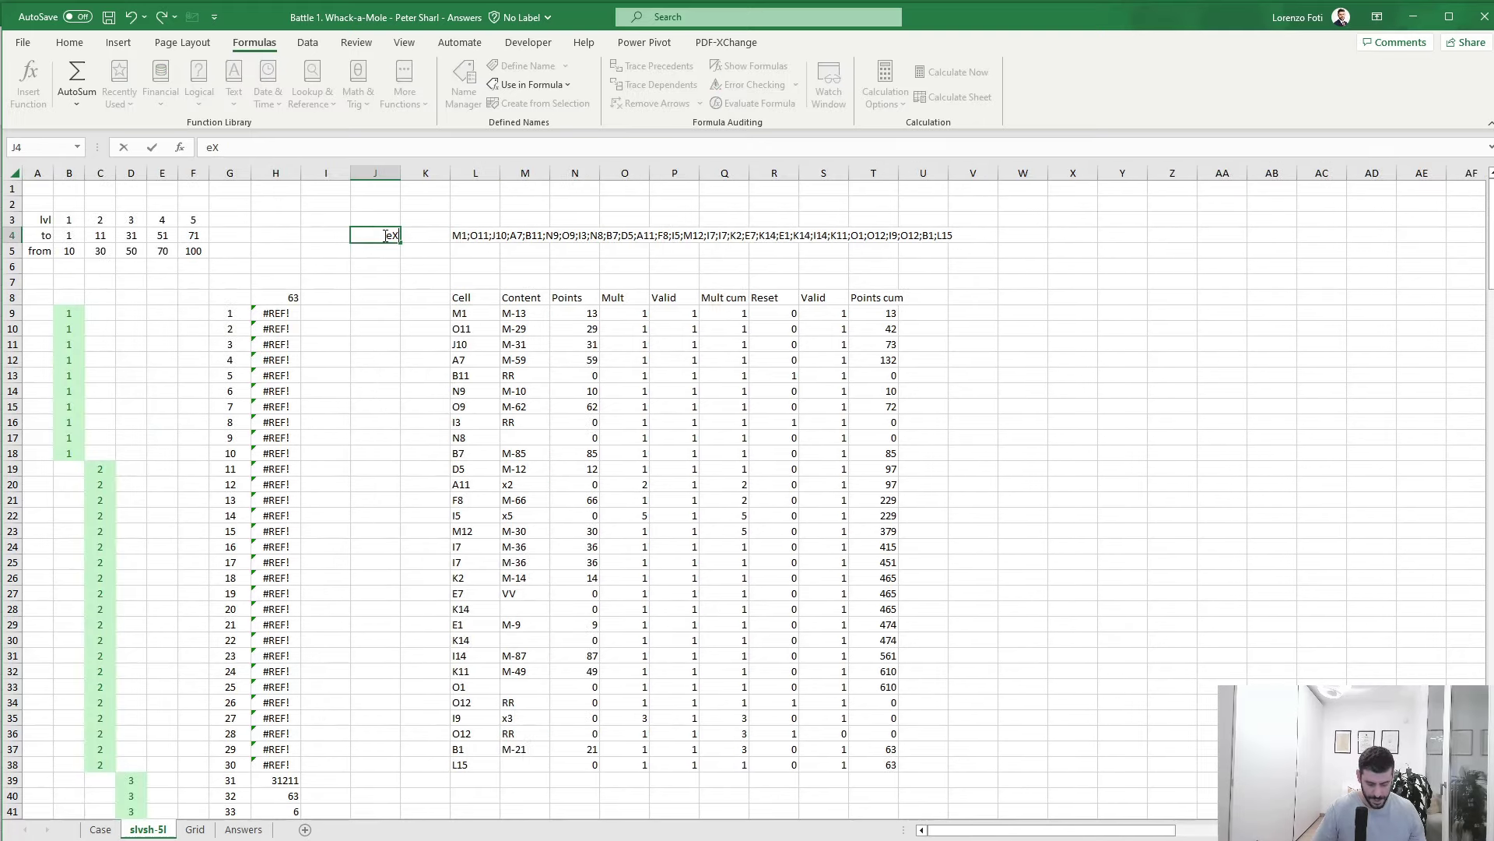
pyautogui.press('BackSpace')
pyautogui.press('BackSpace')
pyautogui.press('BackSpace')
pyautogui.press('BackSpace')
pyautogui.press('BackSpace')
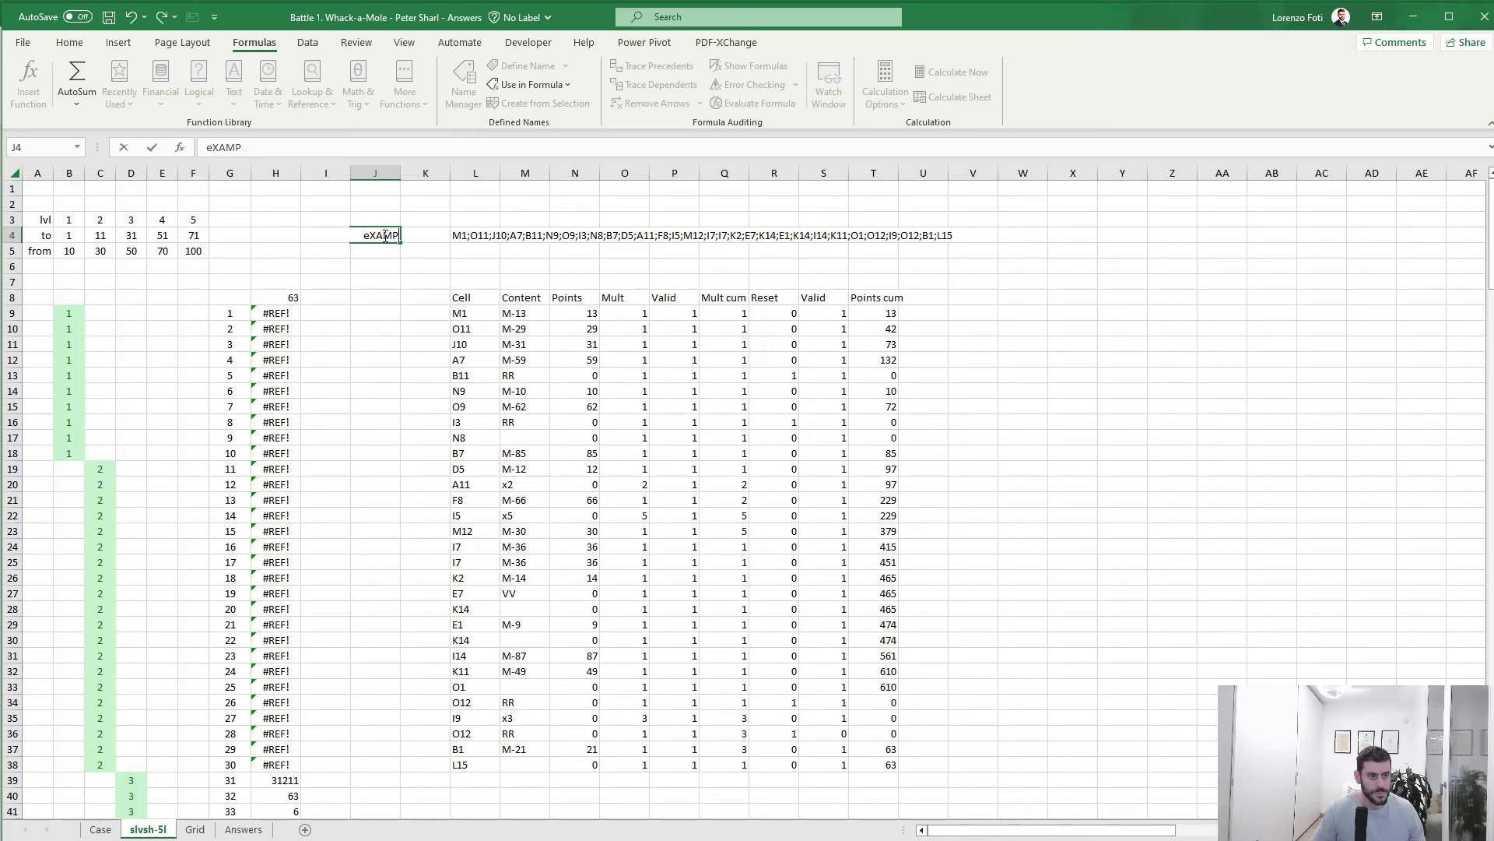
pyautogui.write('xample')
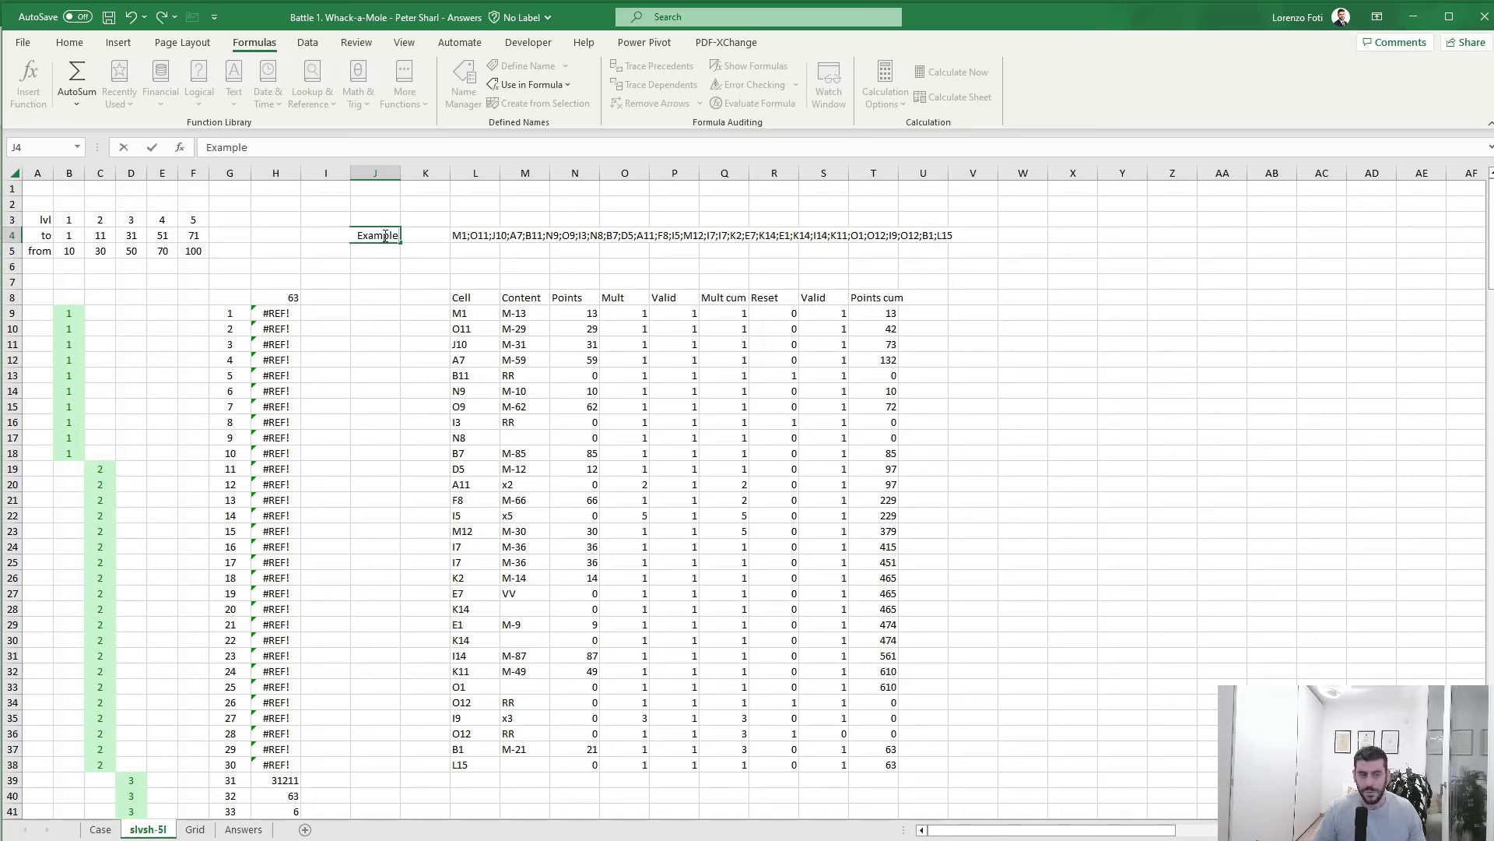
pyautogui.write('4')
pyautogui.press('Return')
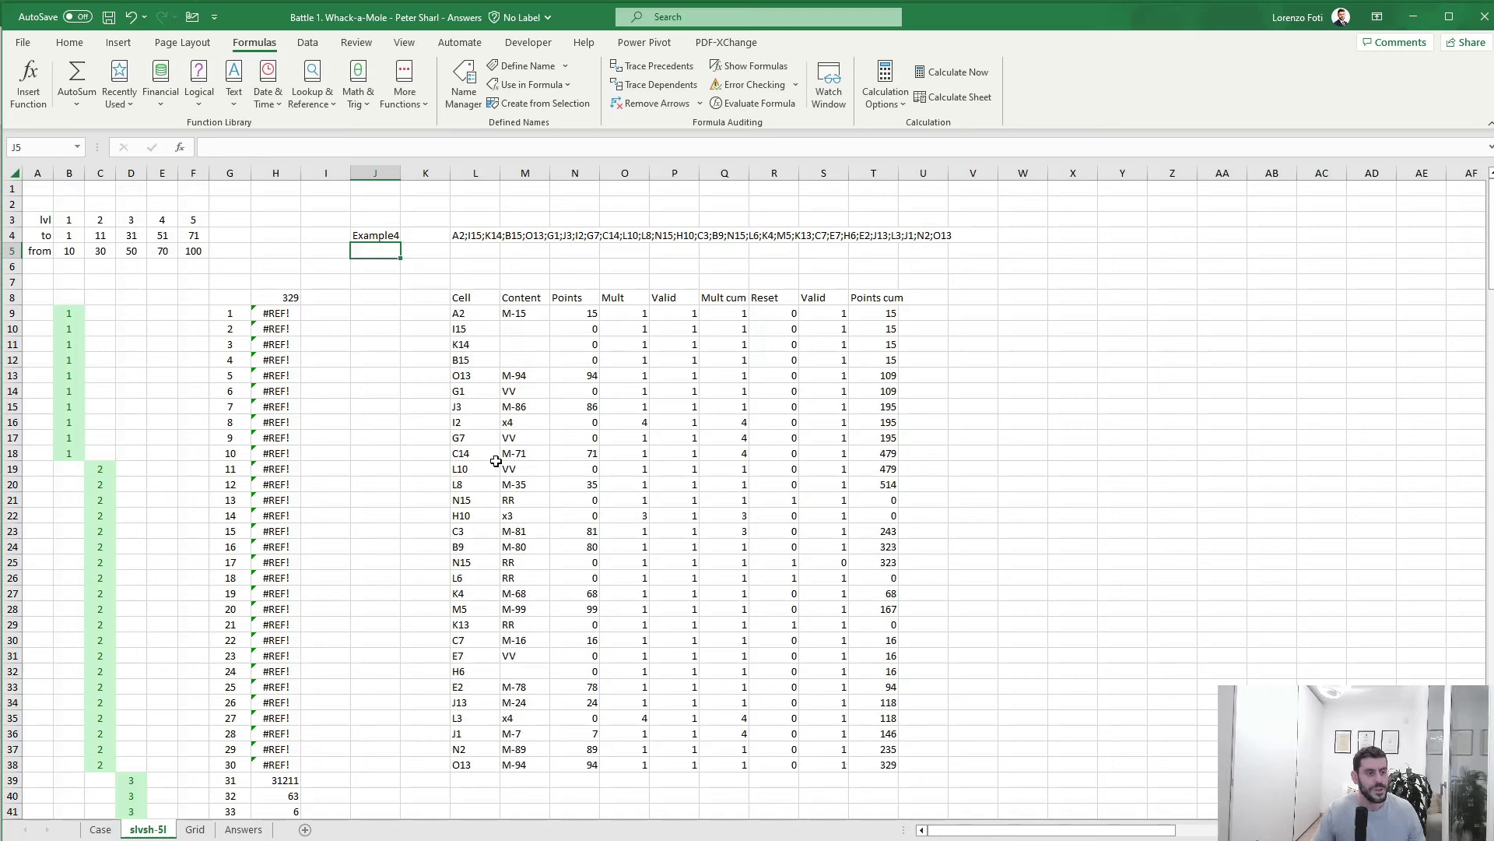
pyautogui.moveTo(435, 453); pyautogui.dragTo(47, 434)
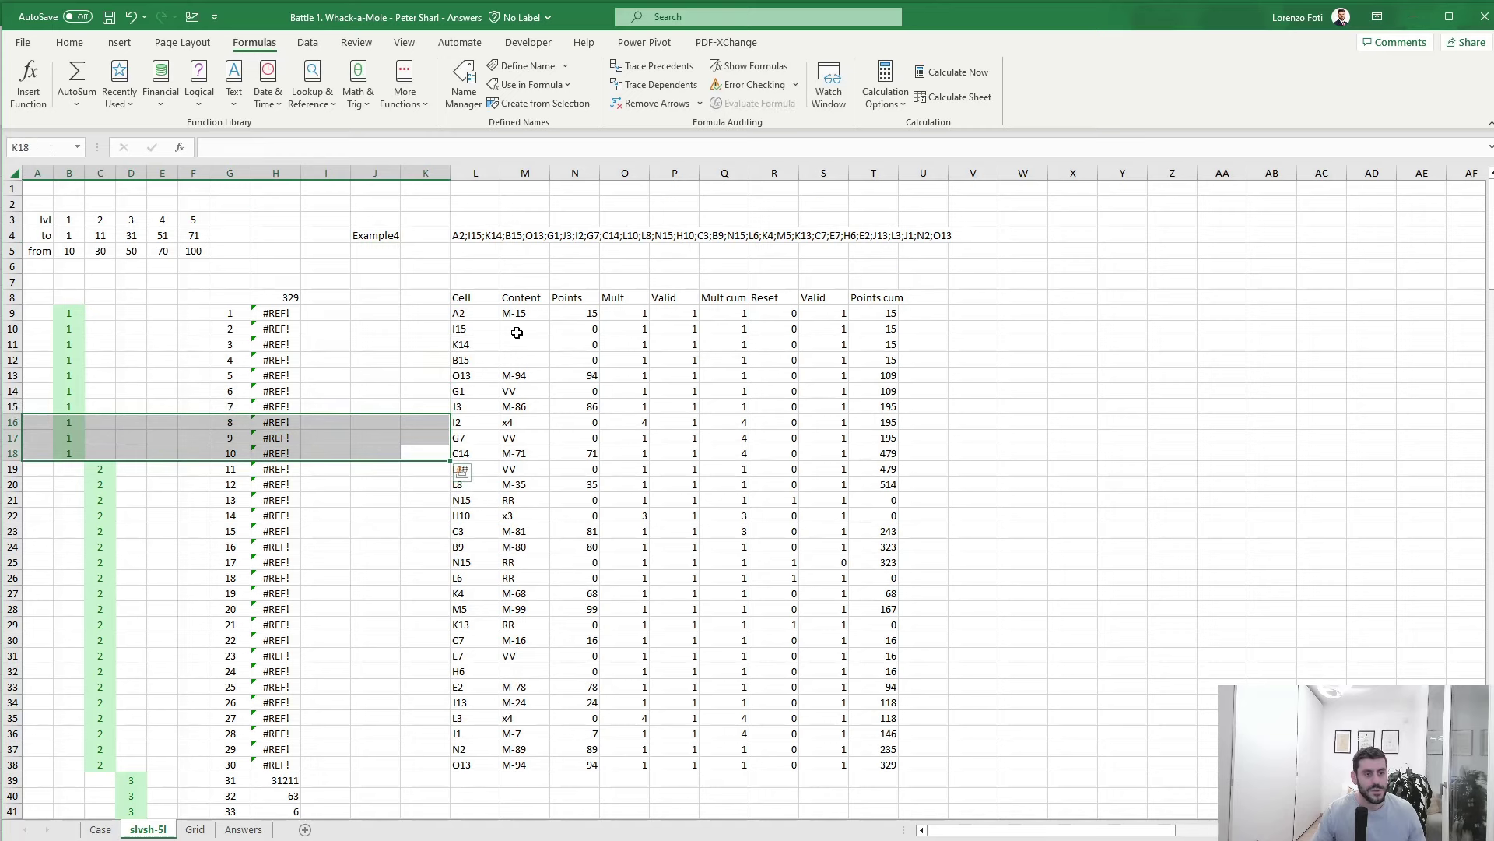
pyautogui.click(479, 313)
pyautogui.click(917, 343)
# - Check the Grid Shift range F6 to J10 on the Case sheet
pyautogui.click(100, 831)
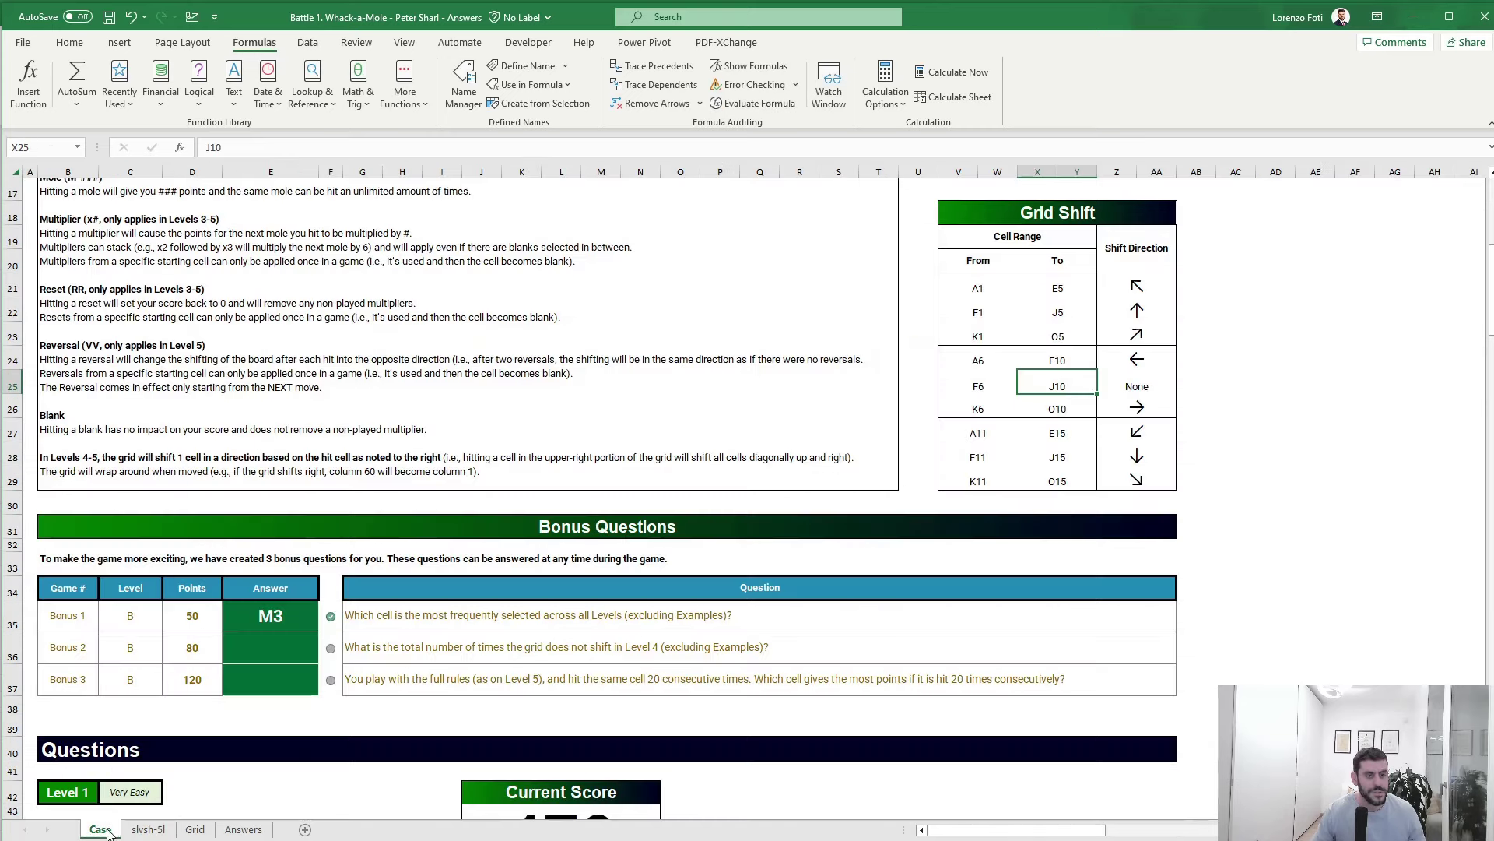
pyautogui.click(958, 390)
pyautogui.click(1037, 388)
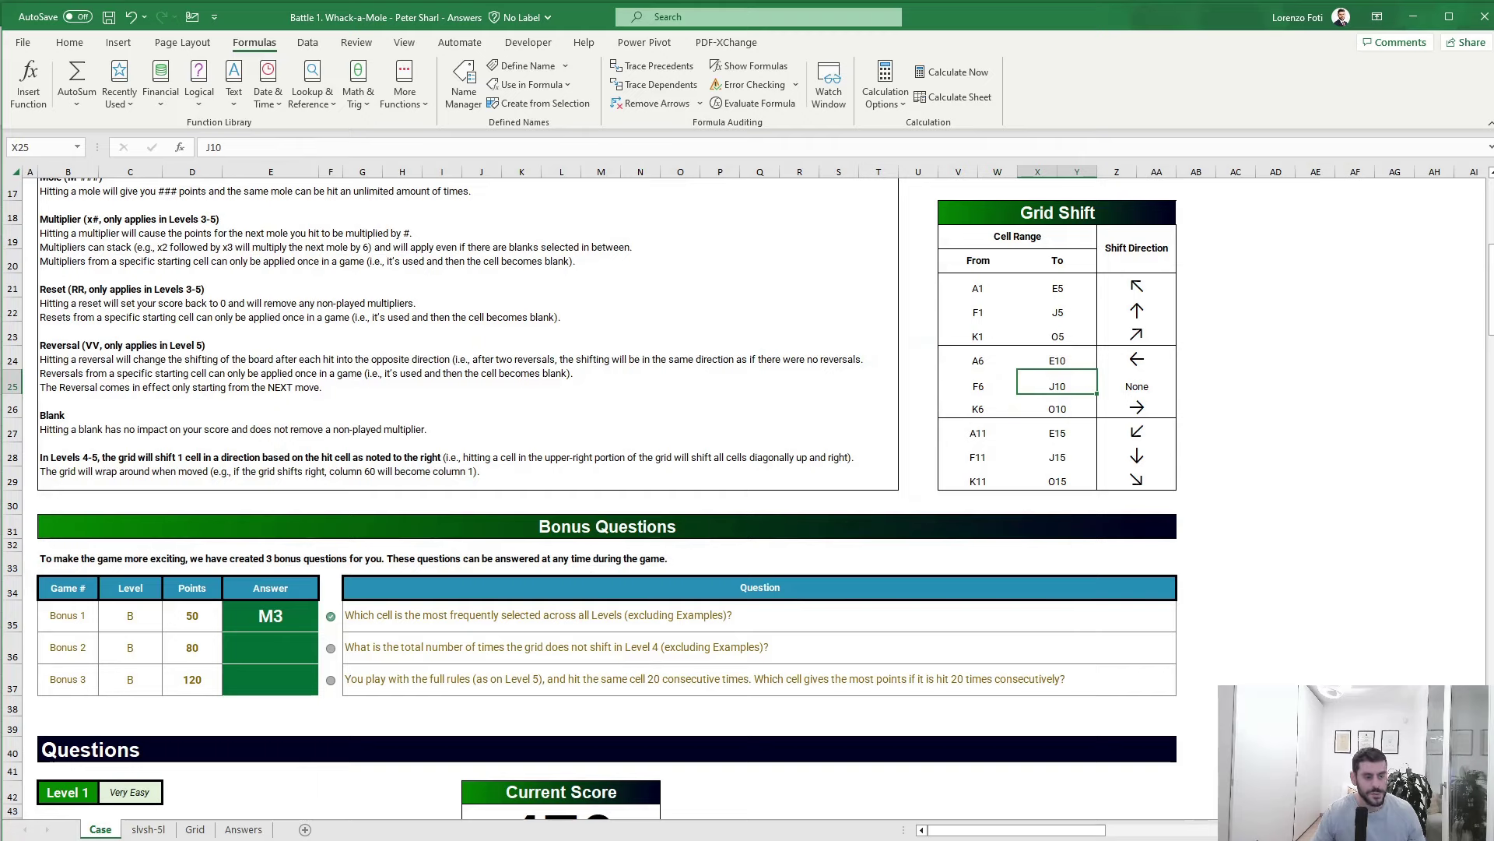
# - On the Grid sheet, select the centre block F6:J10 and begin a formula in S6
pyautogui.click(195, 831)
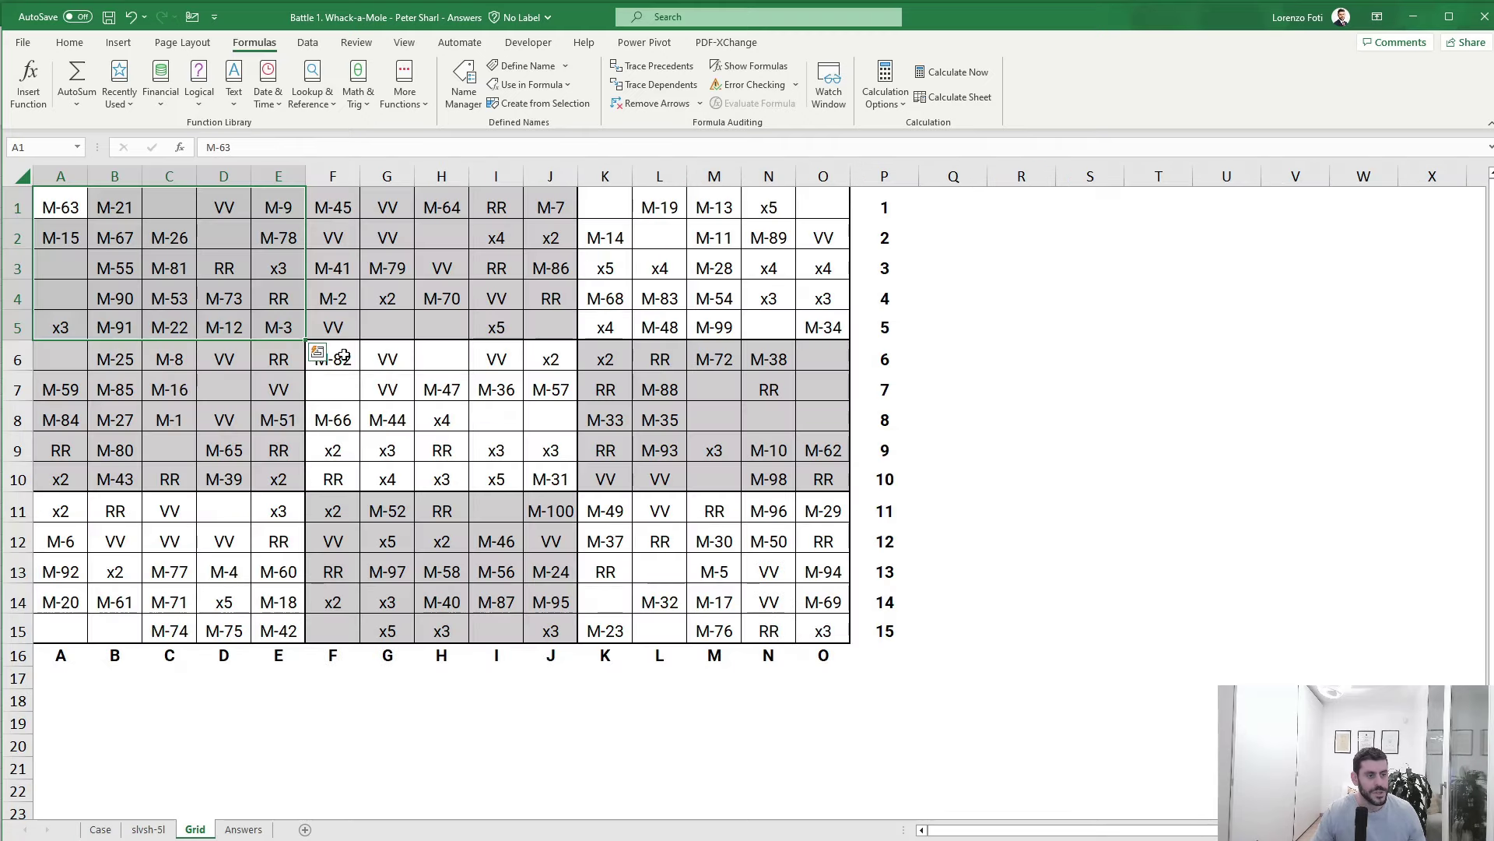
pyautogui.moveTo(344, 355); pyautogui.dragTo(571, 477)
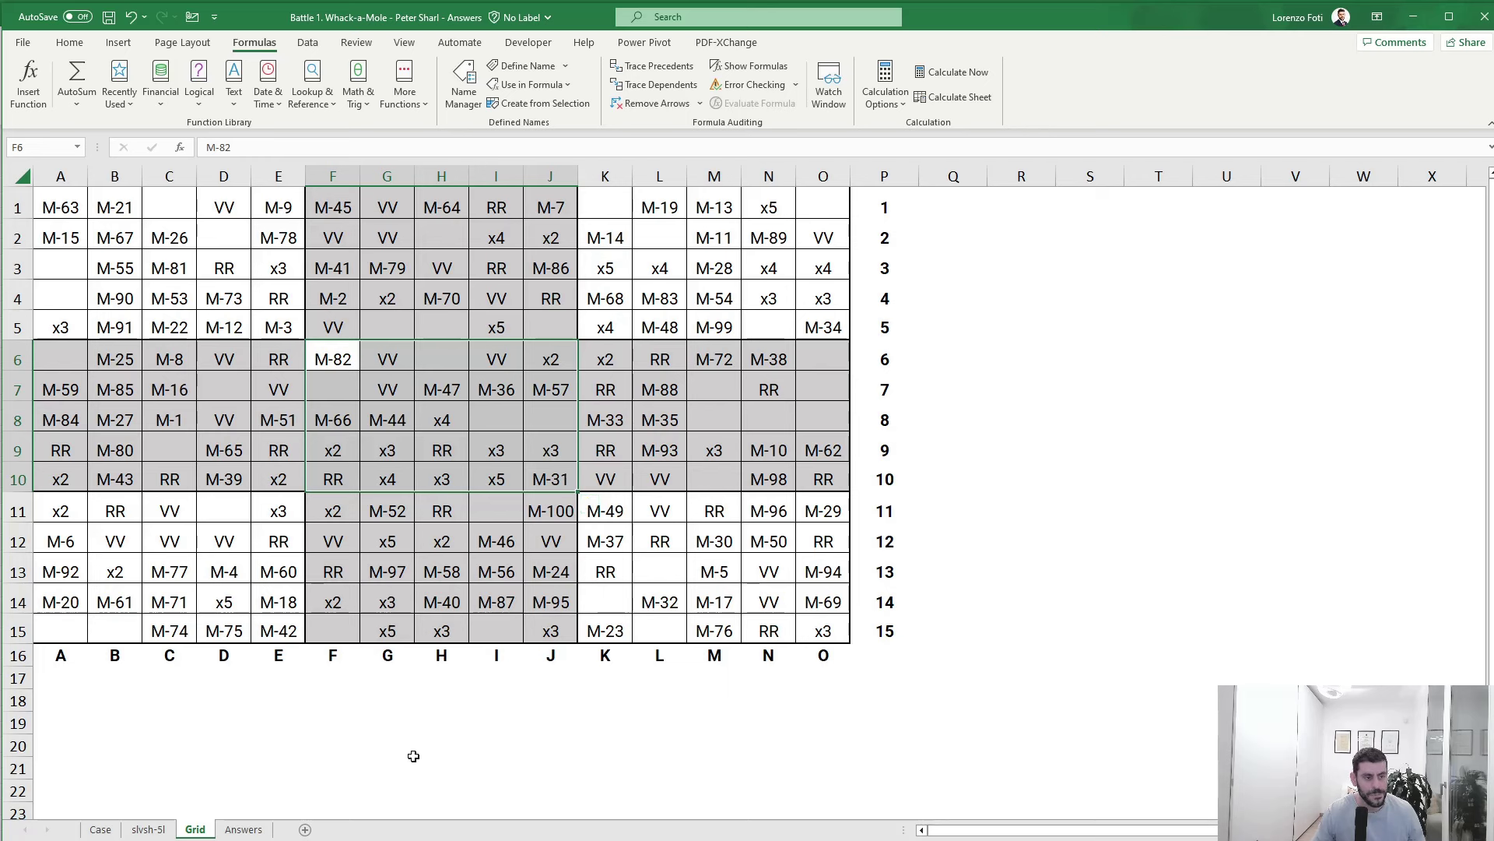
pyautogui.click(1087, 372)
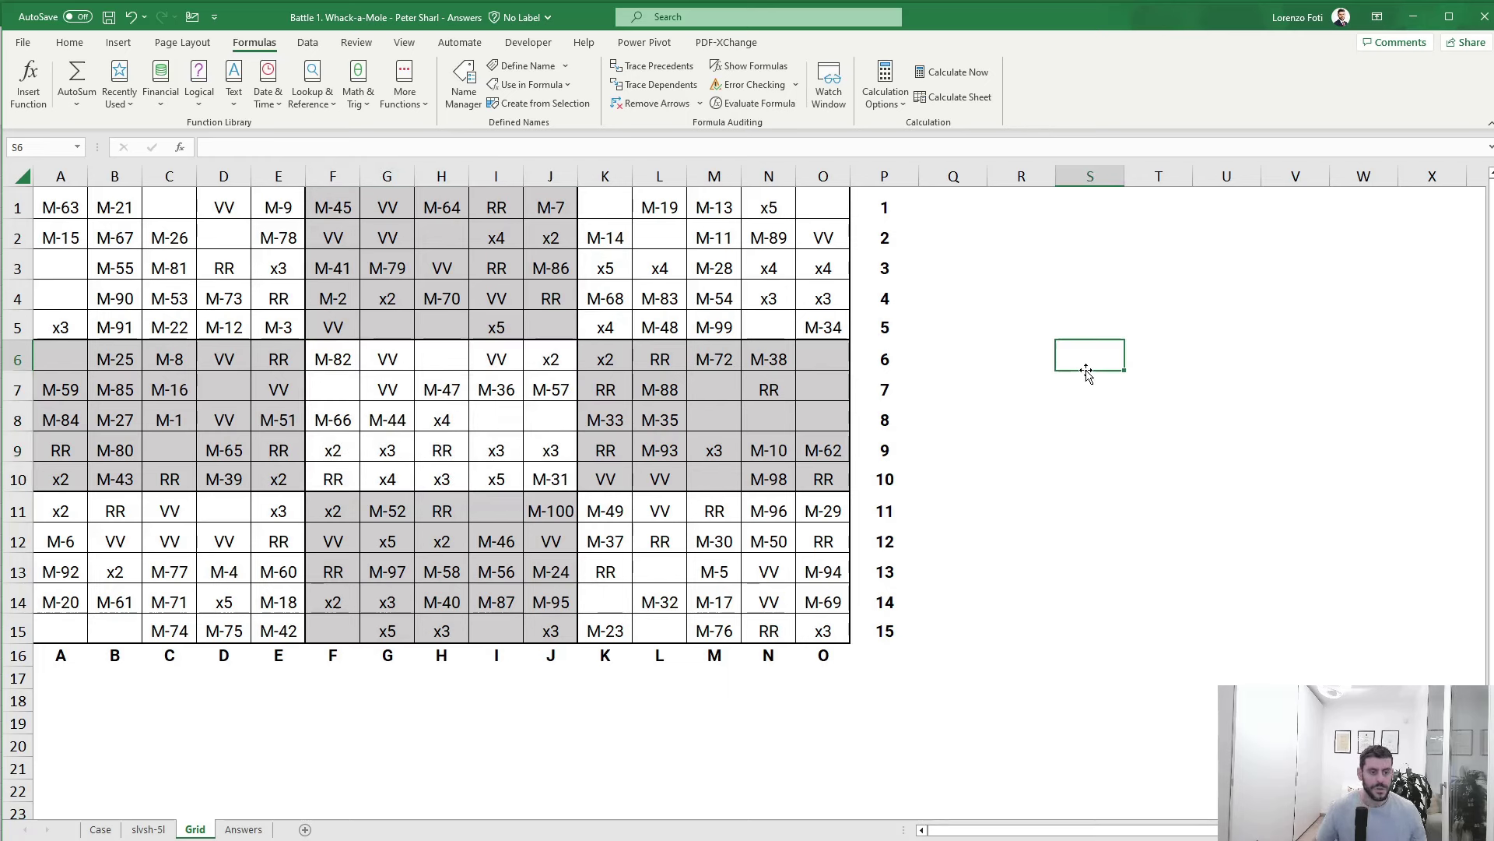
pyautogui.write('+')
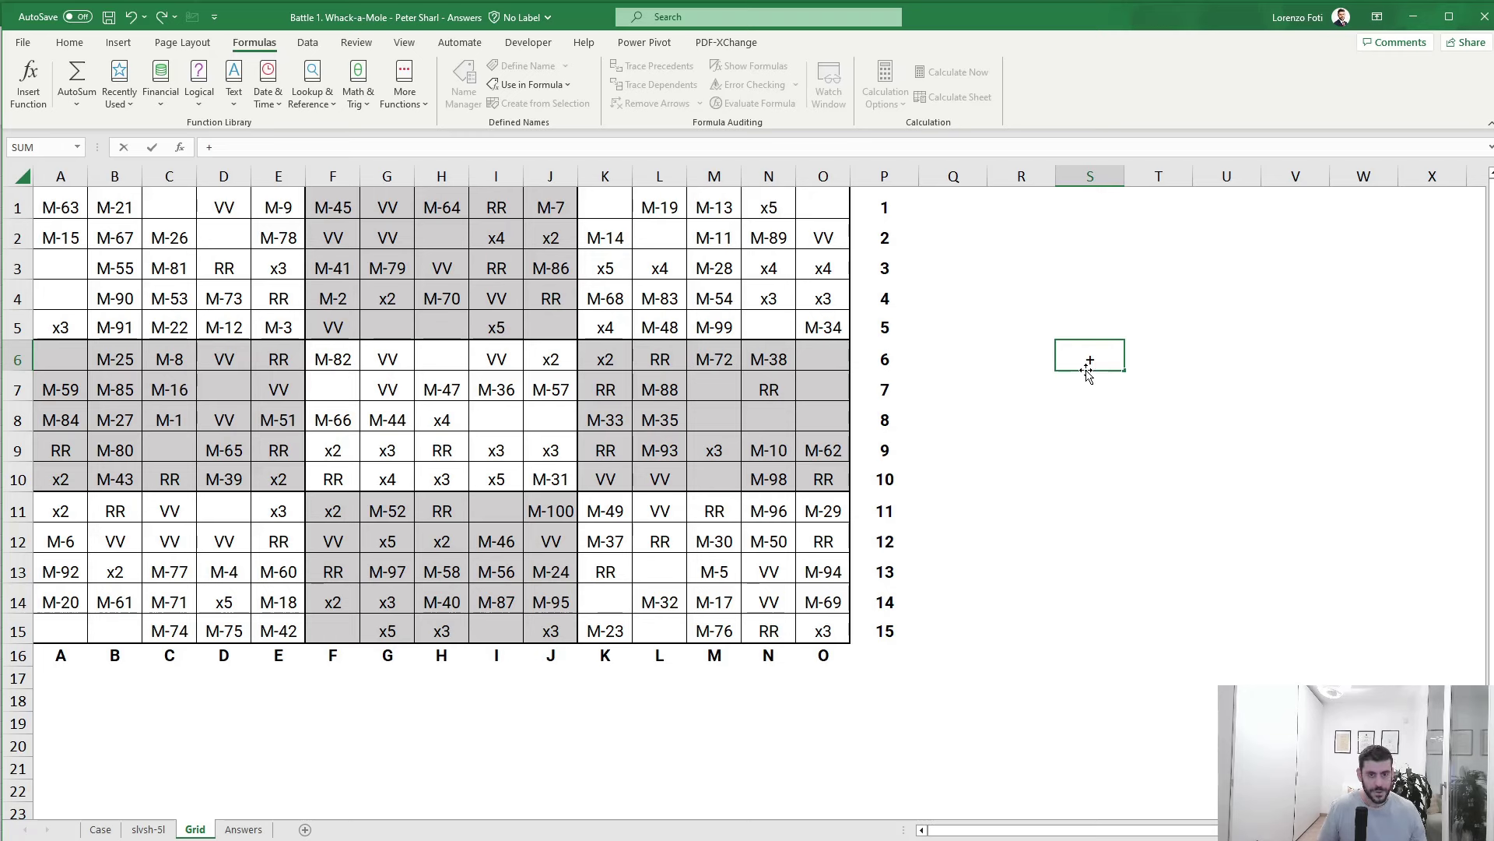
# - Enter =F$16&$P6 in S6 to build the cell address
pyautogui.click(339, 654)
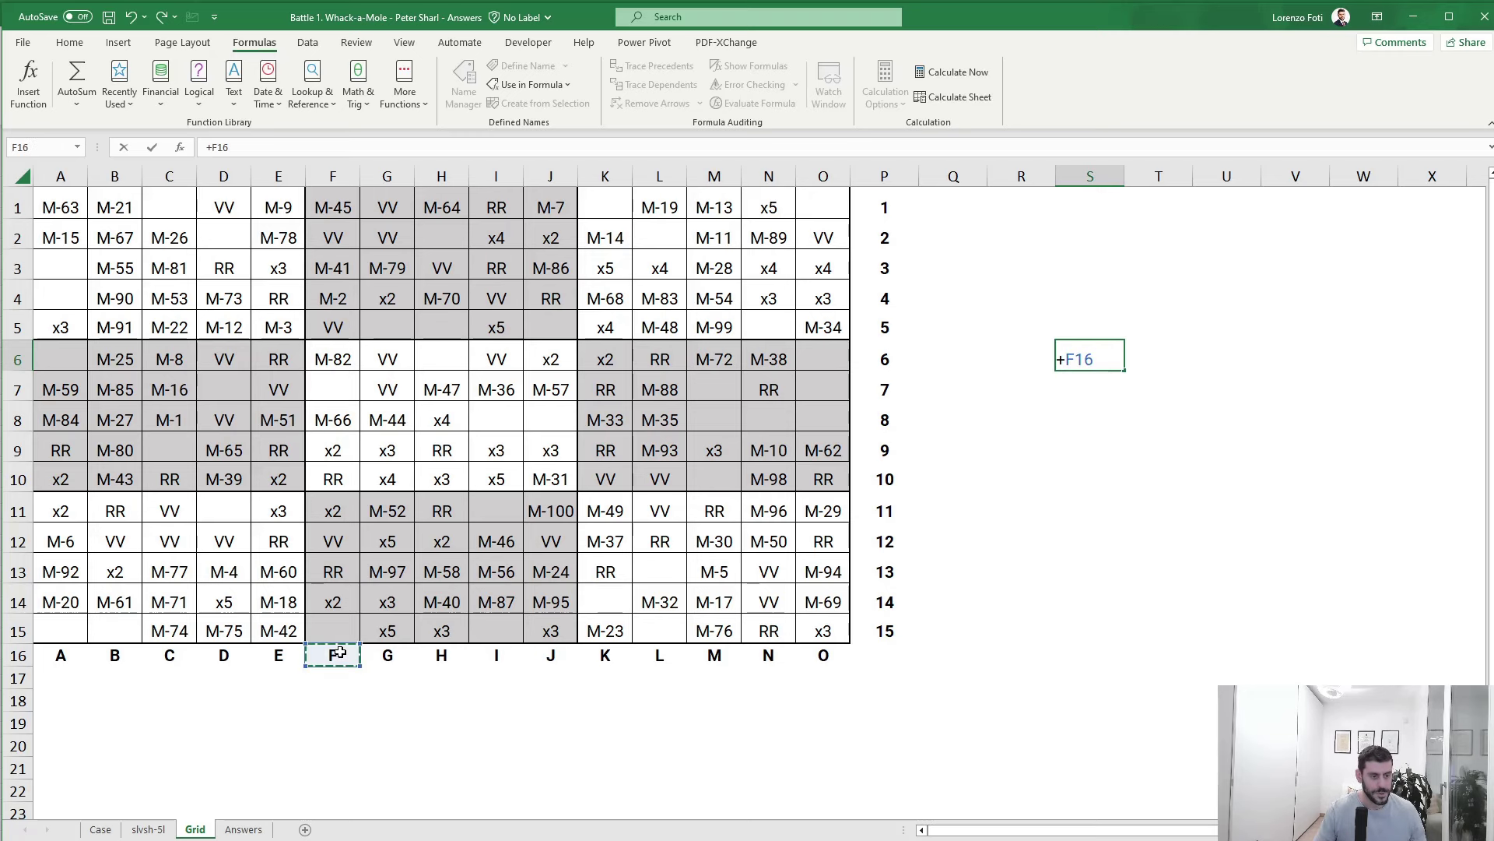
pyautogui.press('F4')
pyautogui.press('F4')
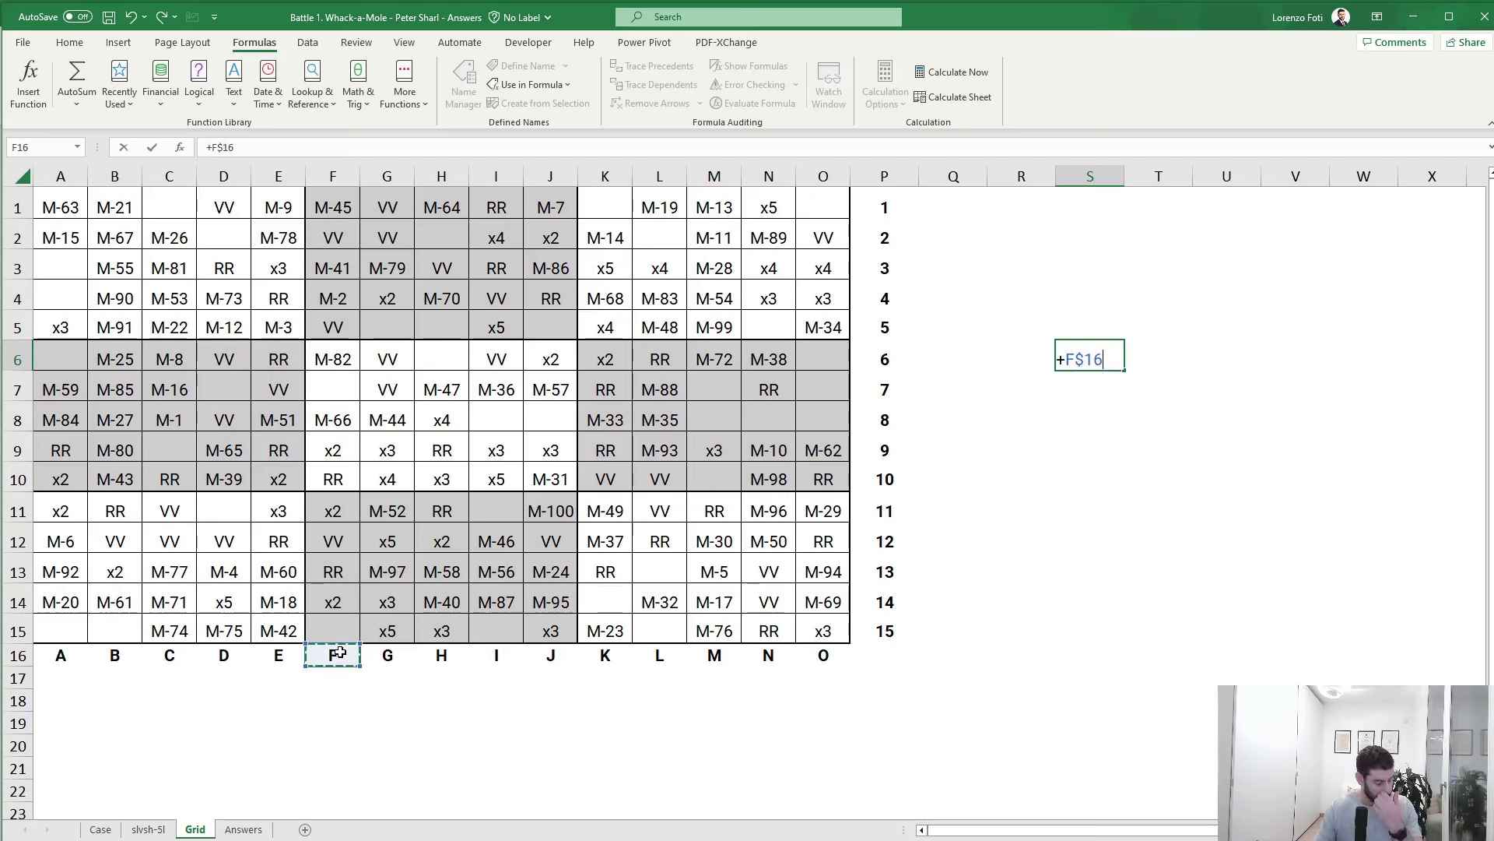
pyautogui.write('&P6')
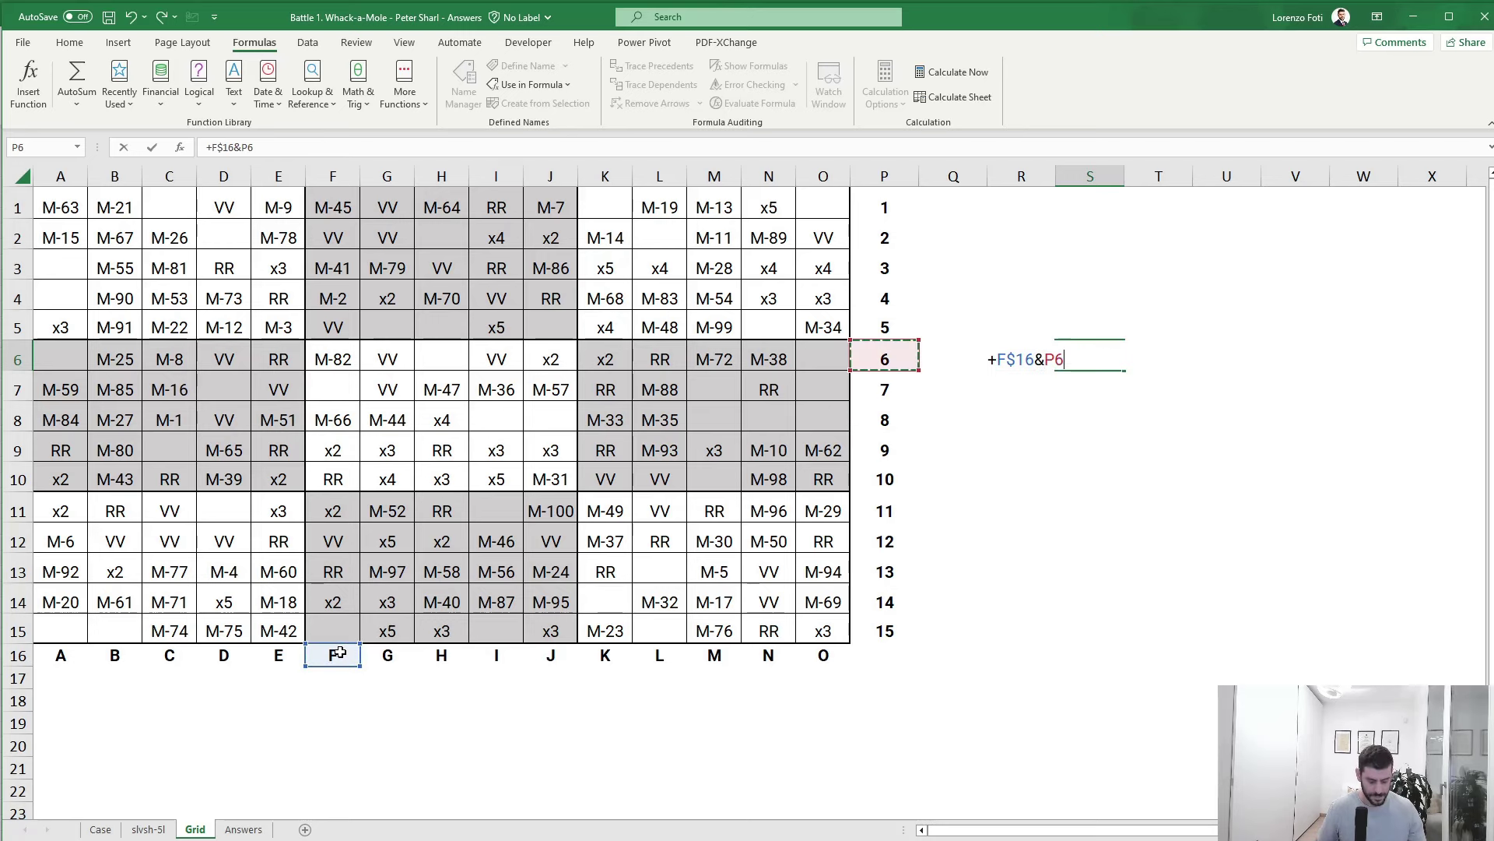
pyautogui.press('F4')
pyautogui.press('F4')
pyautogui.press('F4')
pyautogui.hotkey('ctrl', 'Return')
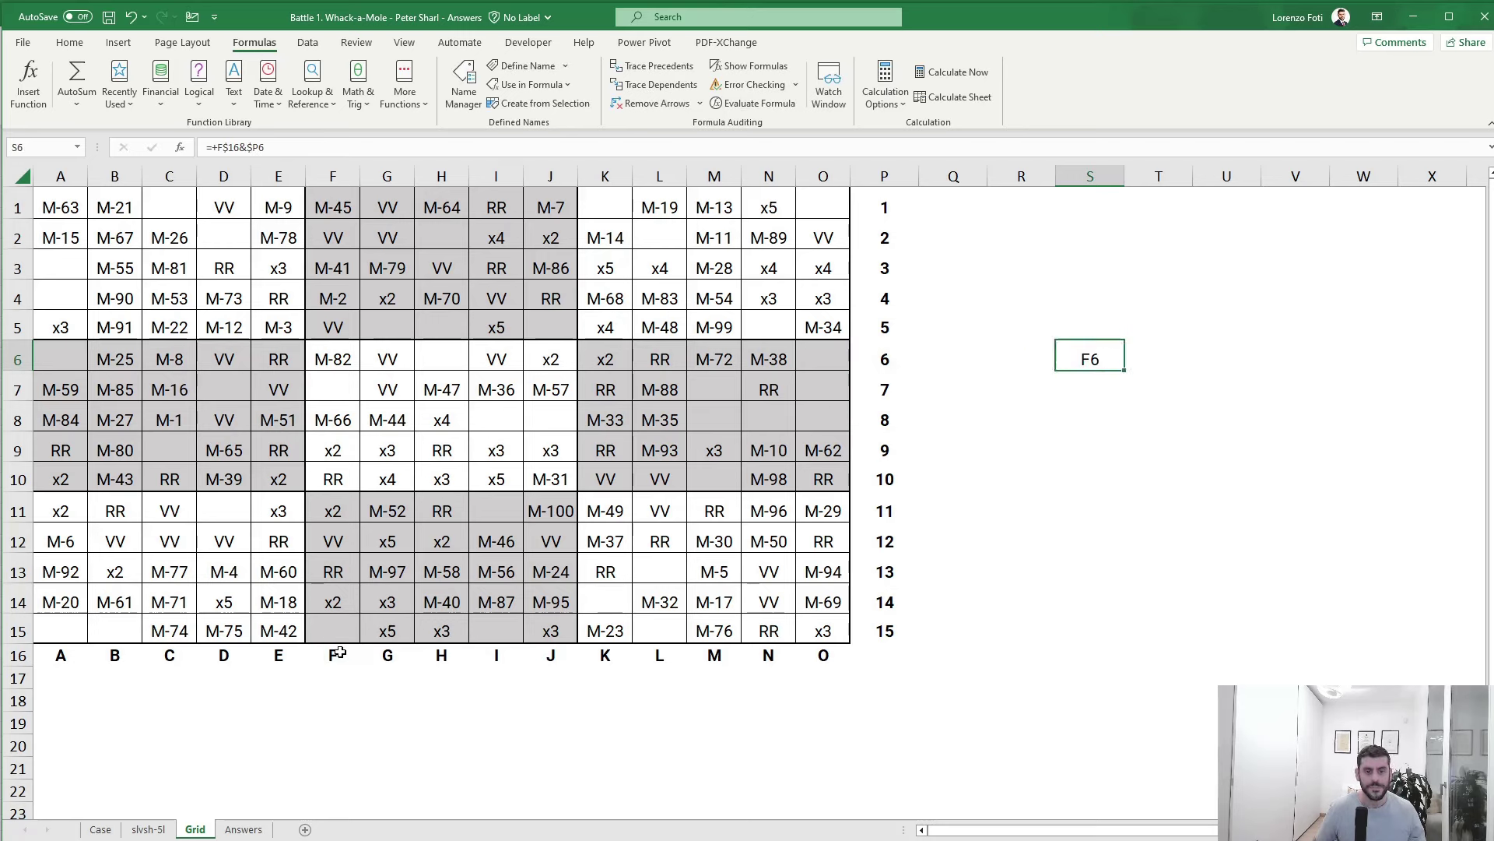
# - Fill the address formula across S6:W10 to produce addresses F6 through J10
pyautogui.hotkey('ctrl', 'c')
pyautogui.hotkey('shift', 'Right')
pyautogui.hotkey('shift', 'Right')
pyautogui.hotkey('shift', 'Right')
pyautogui.hotkey('shift', 'Right')
pyautogui.hotkey('ctrl', 'v')
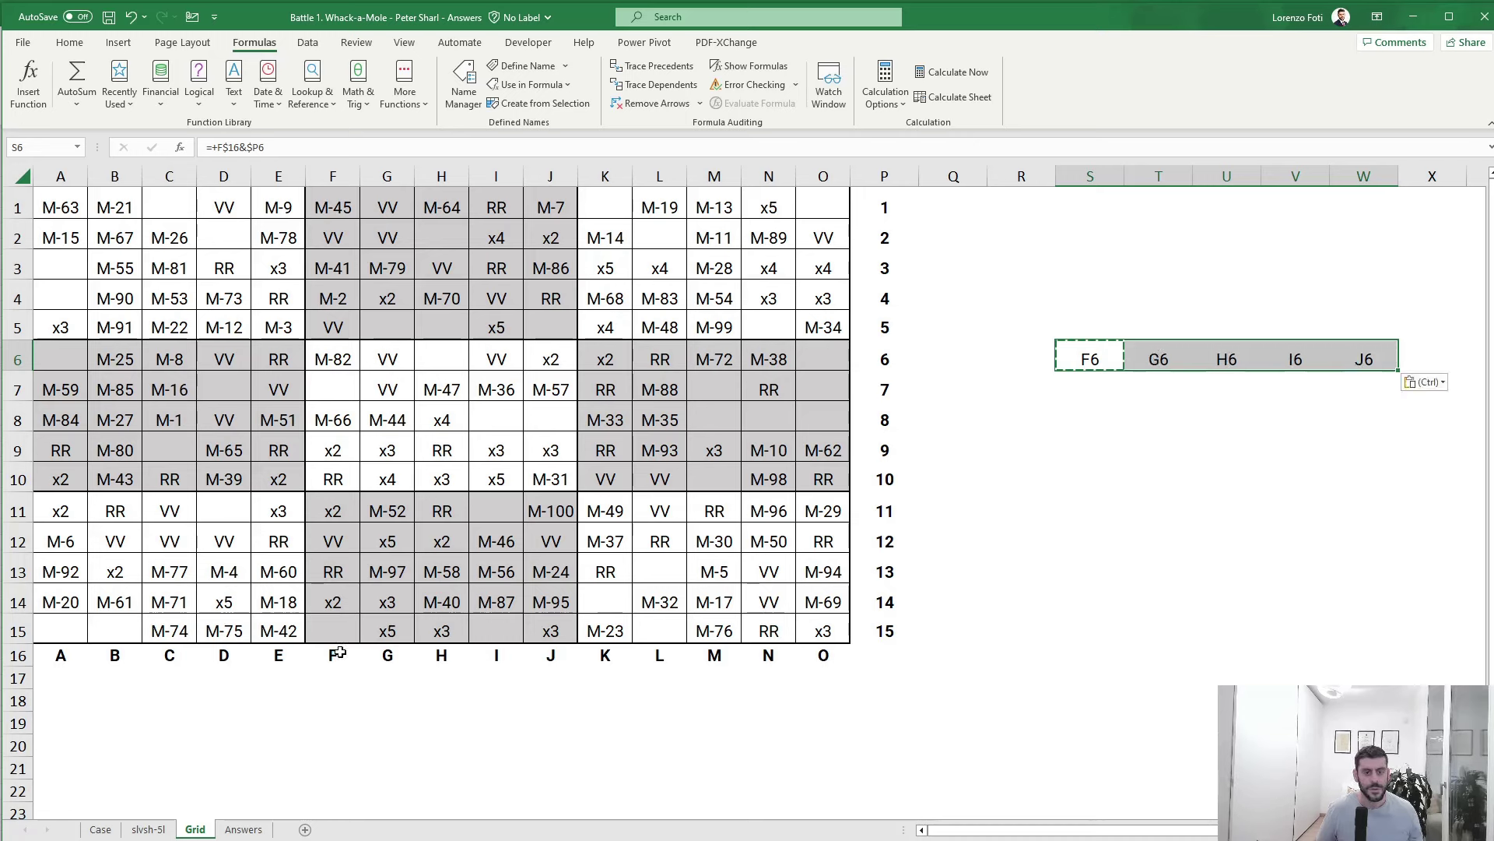
pyautogui.hotkey('shift', 'Down')
pyautogui.hotkey('shift', 'Down')
pyautogui.hotkey('shift', 'Down')
pyautogui.hotkey('shift', 'Down')
pyautogui.hotkey('ctrl', 'v')
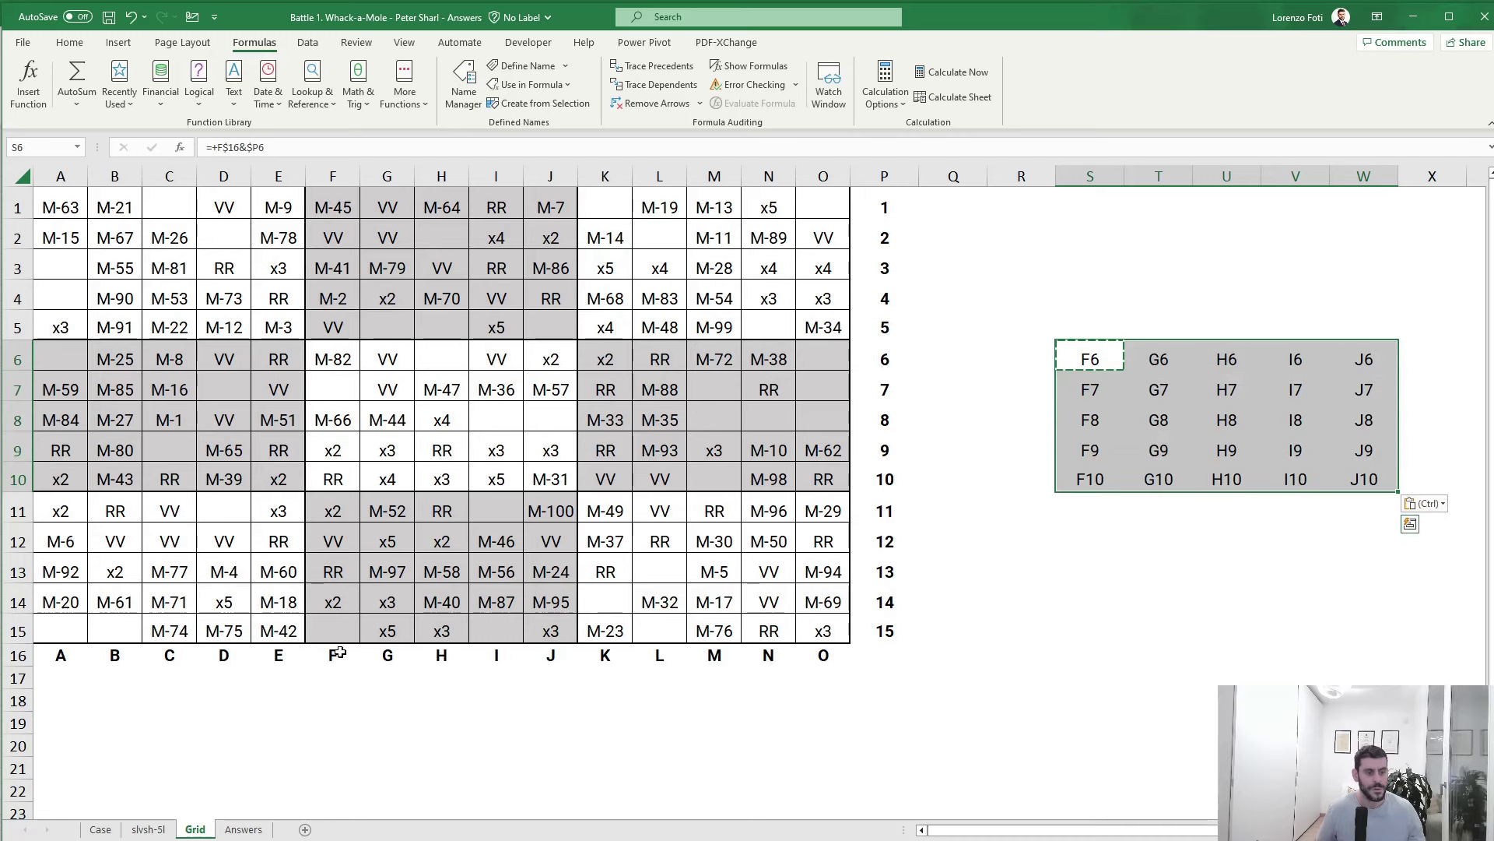
pyautogui.press('Escape')
# - Stack the addresses into one column with =TOCOL(S6:W10) in S12
pyautogui.press('Left')
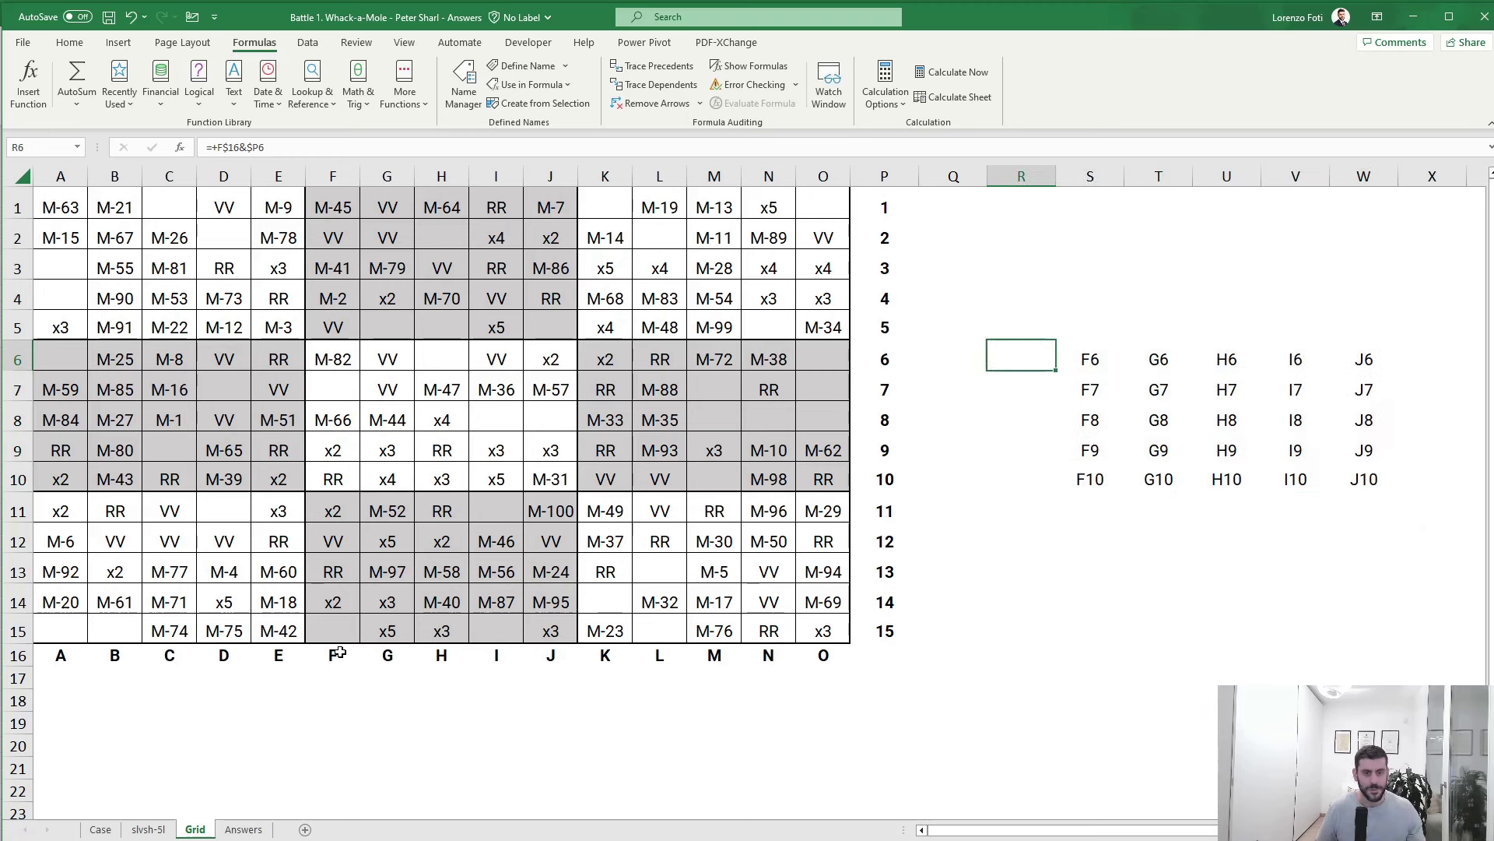
pyautogui.press('Right')
pyautogui.hotkey('ctrl', 'Down')
pyautogui.press('Down')
pyautogui.press('Down')
pyautogui.write('+toc')
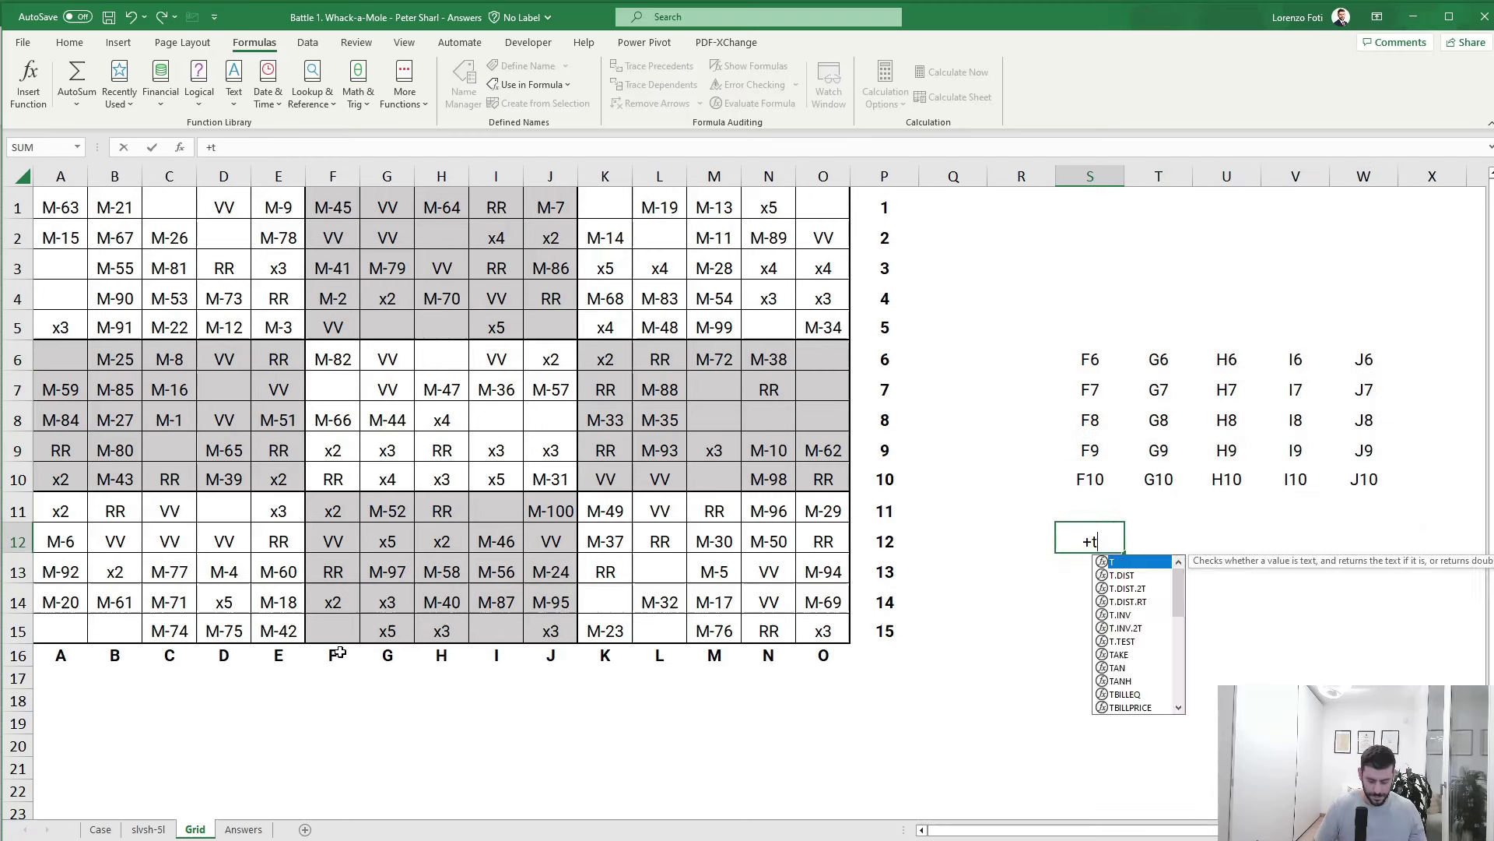
pyautogui.press('Tab')
pyautogui.hotkey('ctrl', 'Up')
pyautogui.hotkey('ctrl', 'Up')
pyautogui.hotkey('ctrl', 'shift', 'Right')
pyautogui.hotkey('ctrl', 'shift', 'Down')
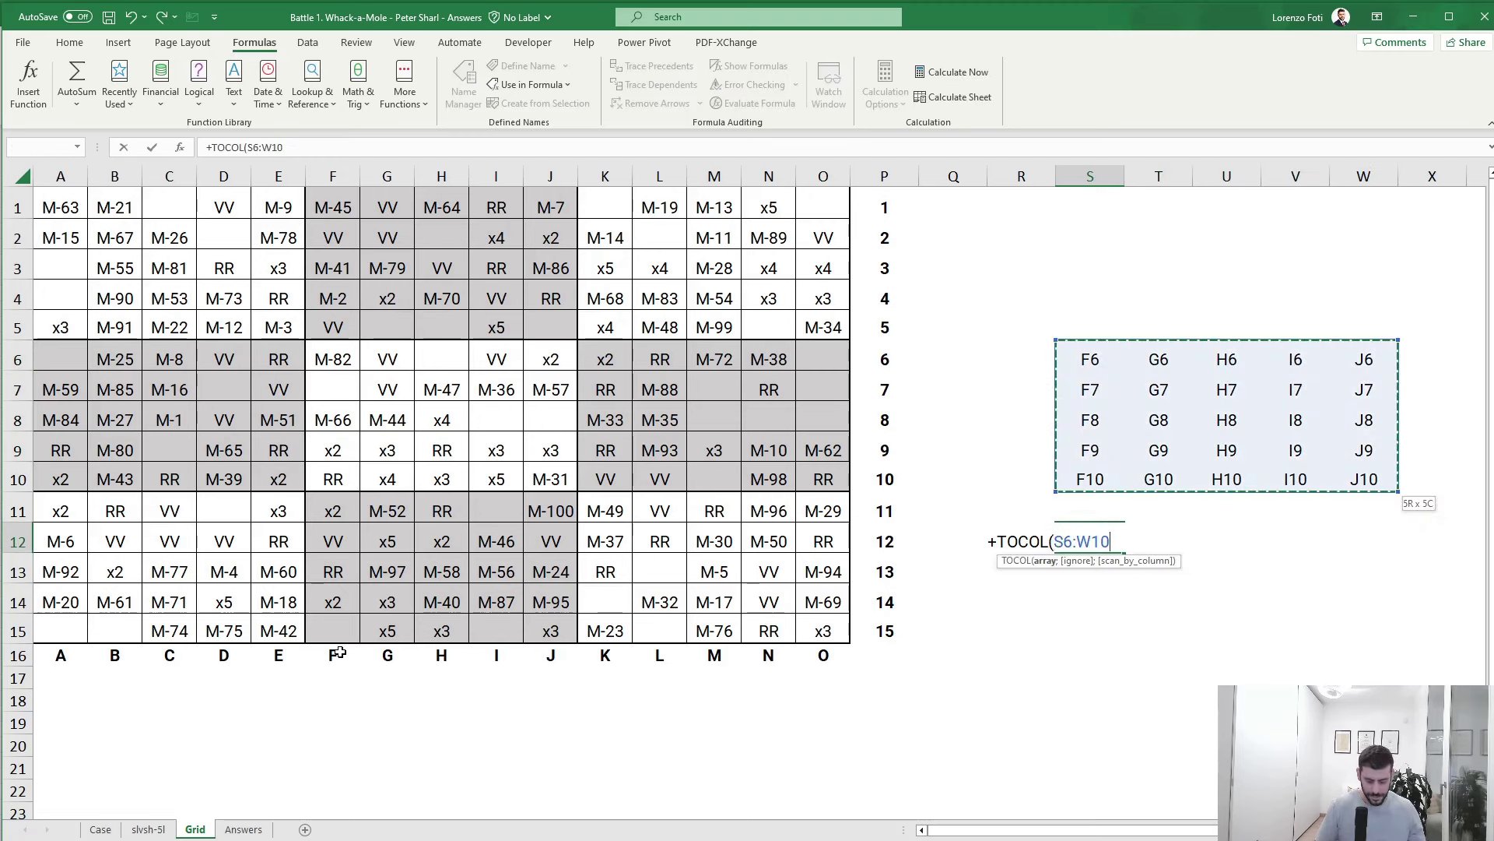
pyautogui.write(')')
pyautogui.press('Return')
# - Copy the spilled address list S12:S36 for pasting at Z8 on slvsh-5l
pyautogui.press('Up')
pyautogui.hotkey('ctrl', 'shift', 'Down')
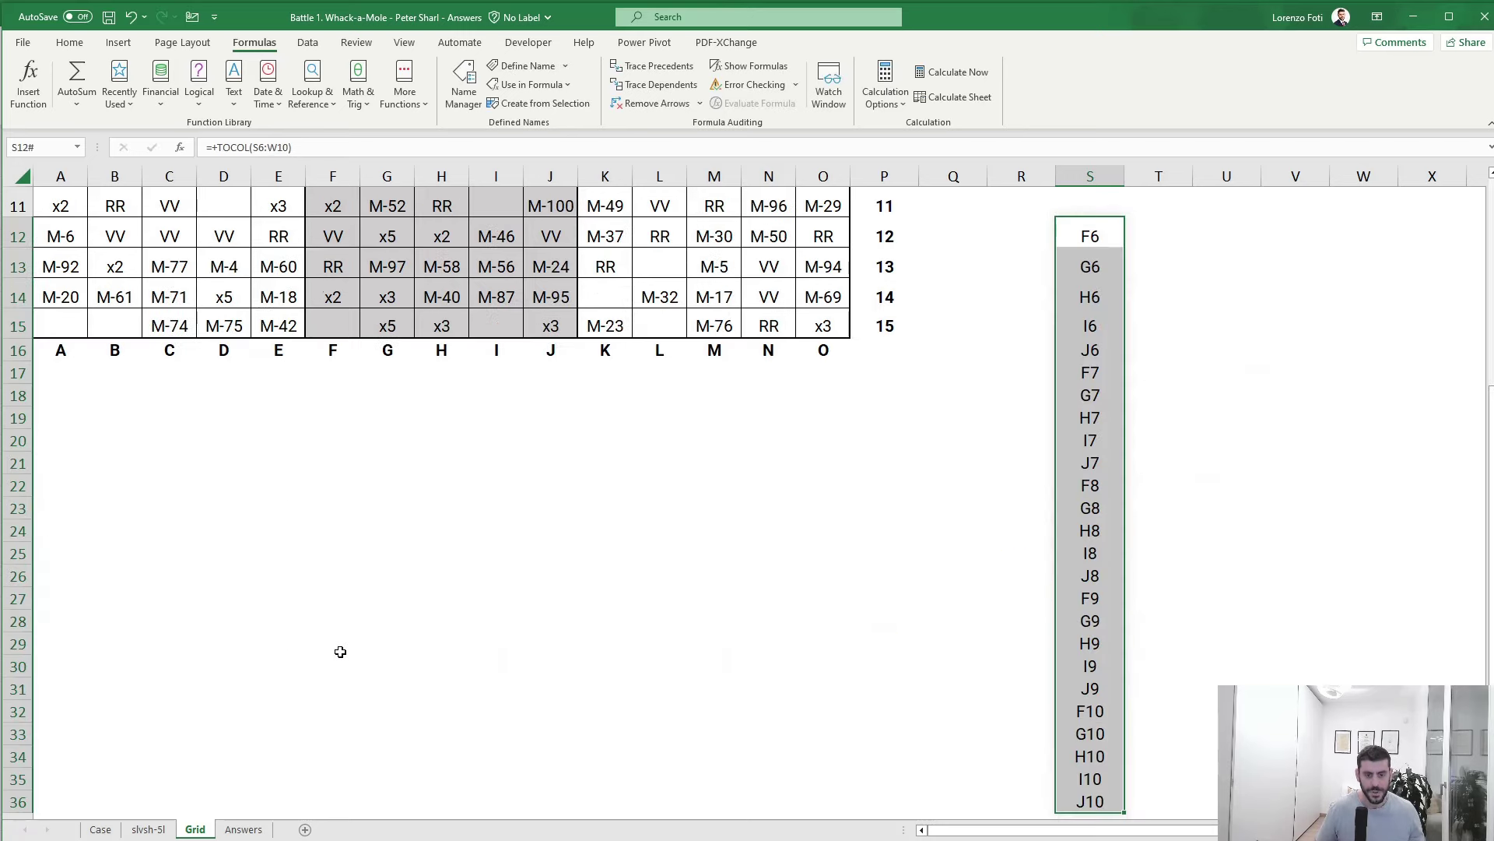
pyautogui.hotkey('ctrl', 'c')
pyautogui.hotkey('ctrl', 'pageup')
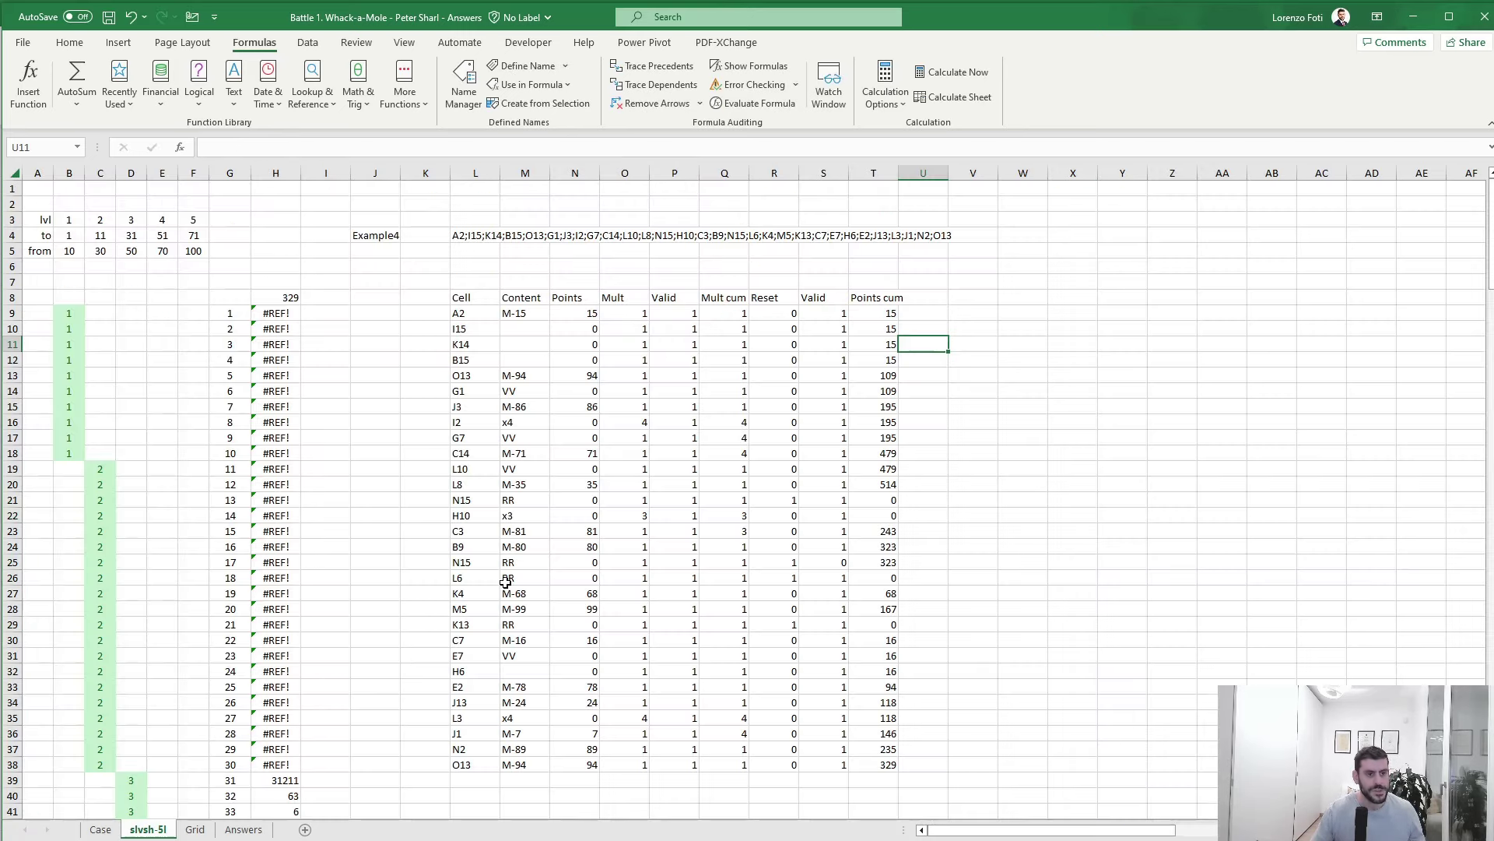
pyautogui.click(1168, 300)
pyautogui.rightClick(1176, 309)
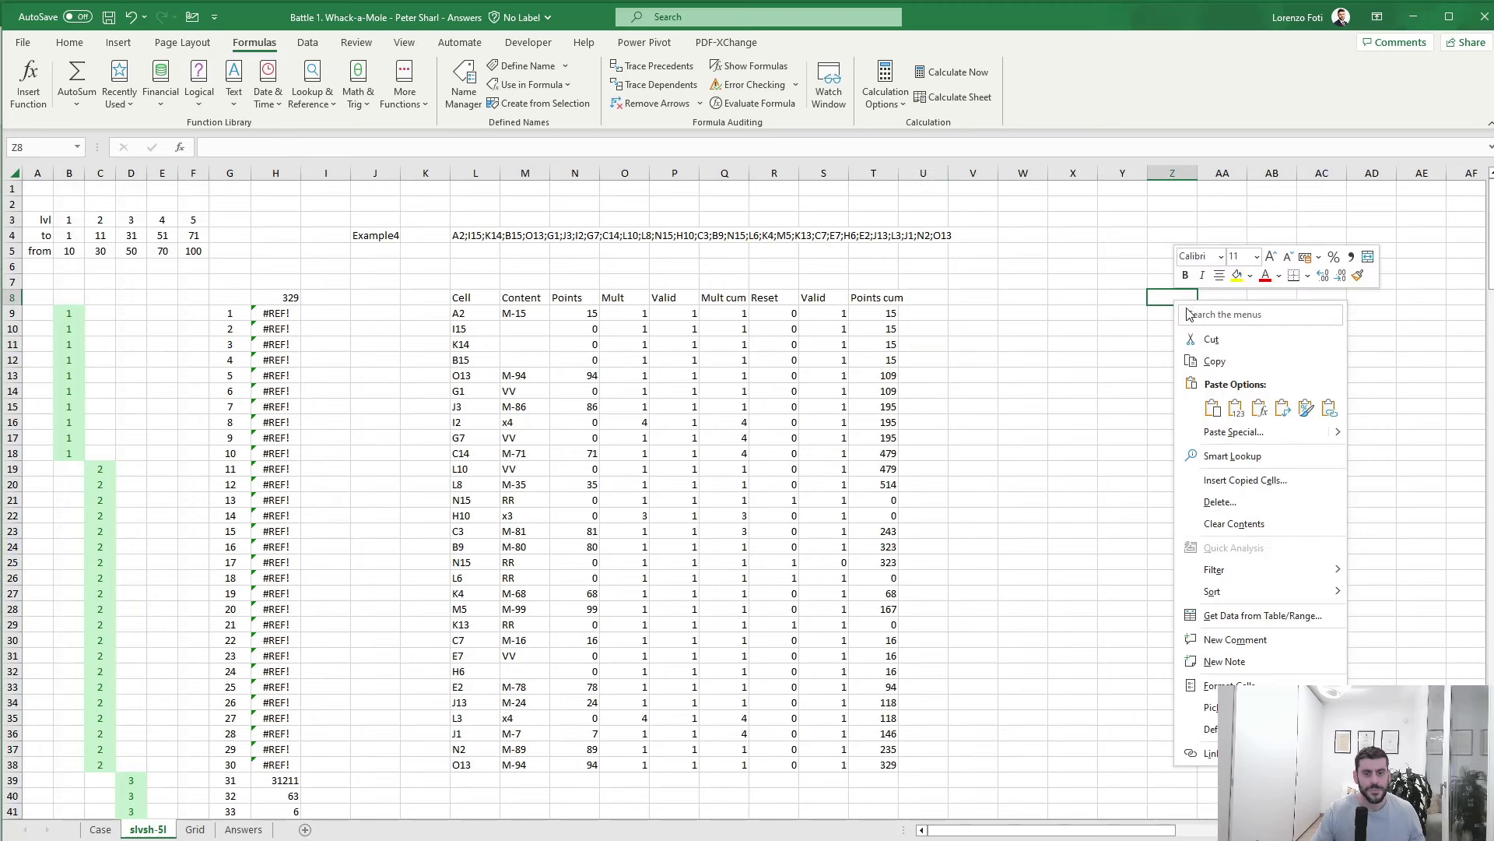
# - Paste the addresses as values into Z8:Z32 and count hits per address with COUNTIFS in AA8
pyautogui.click(1225, 385)
pyautogui.click(1096, 402)
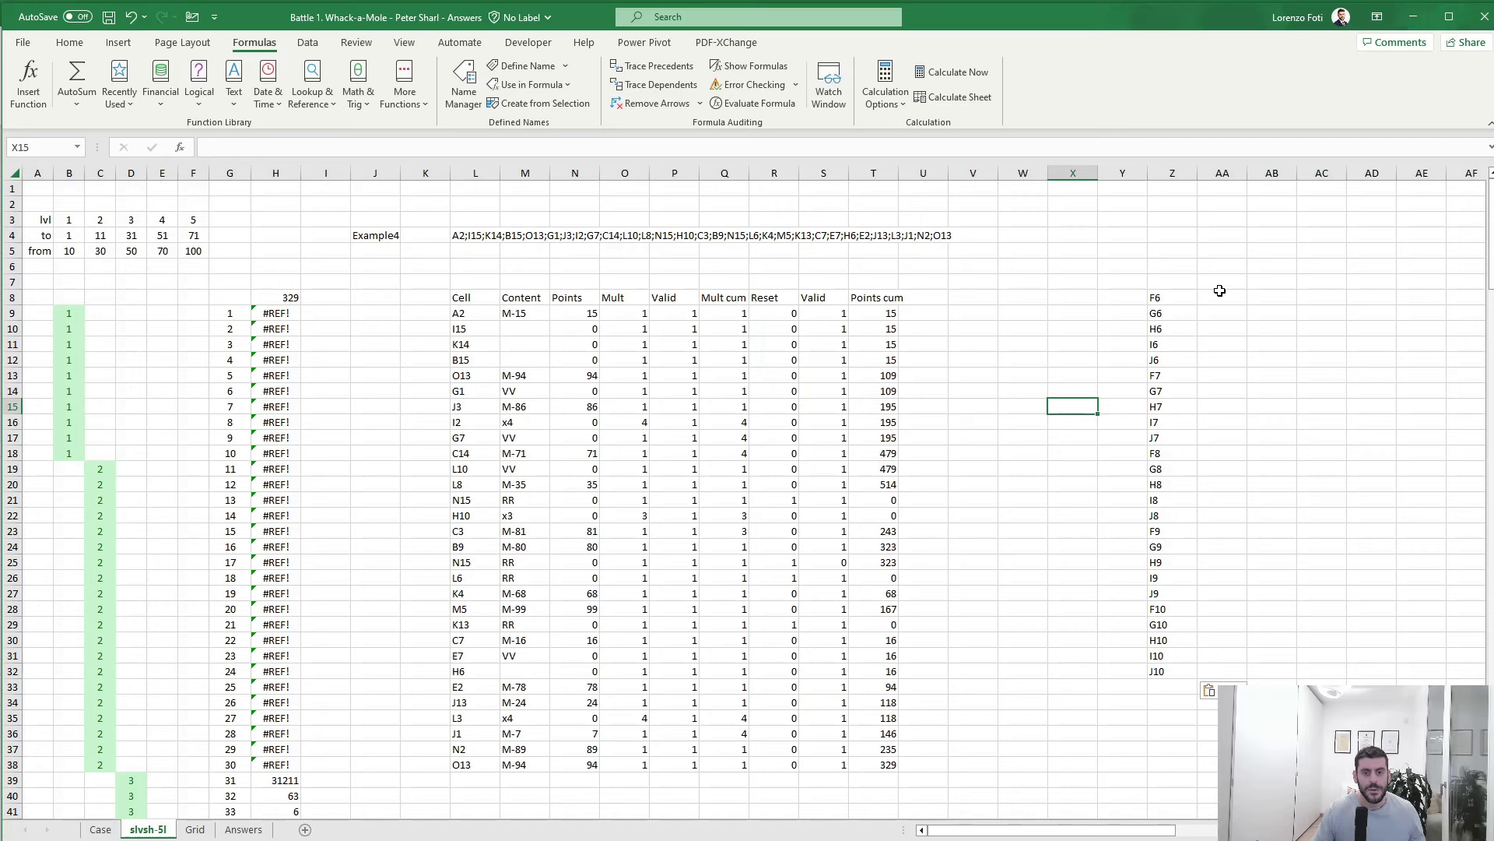
pyautogui.click(1219, 292)
pyautogui.write('+countif')
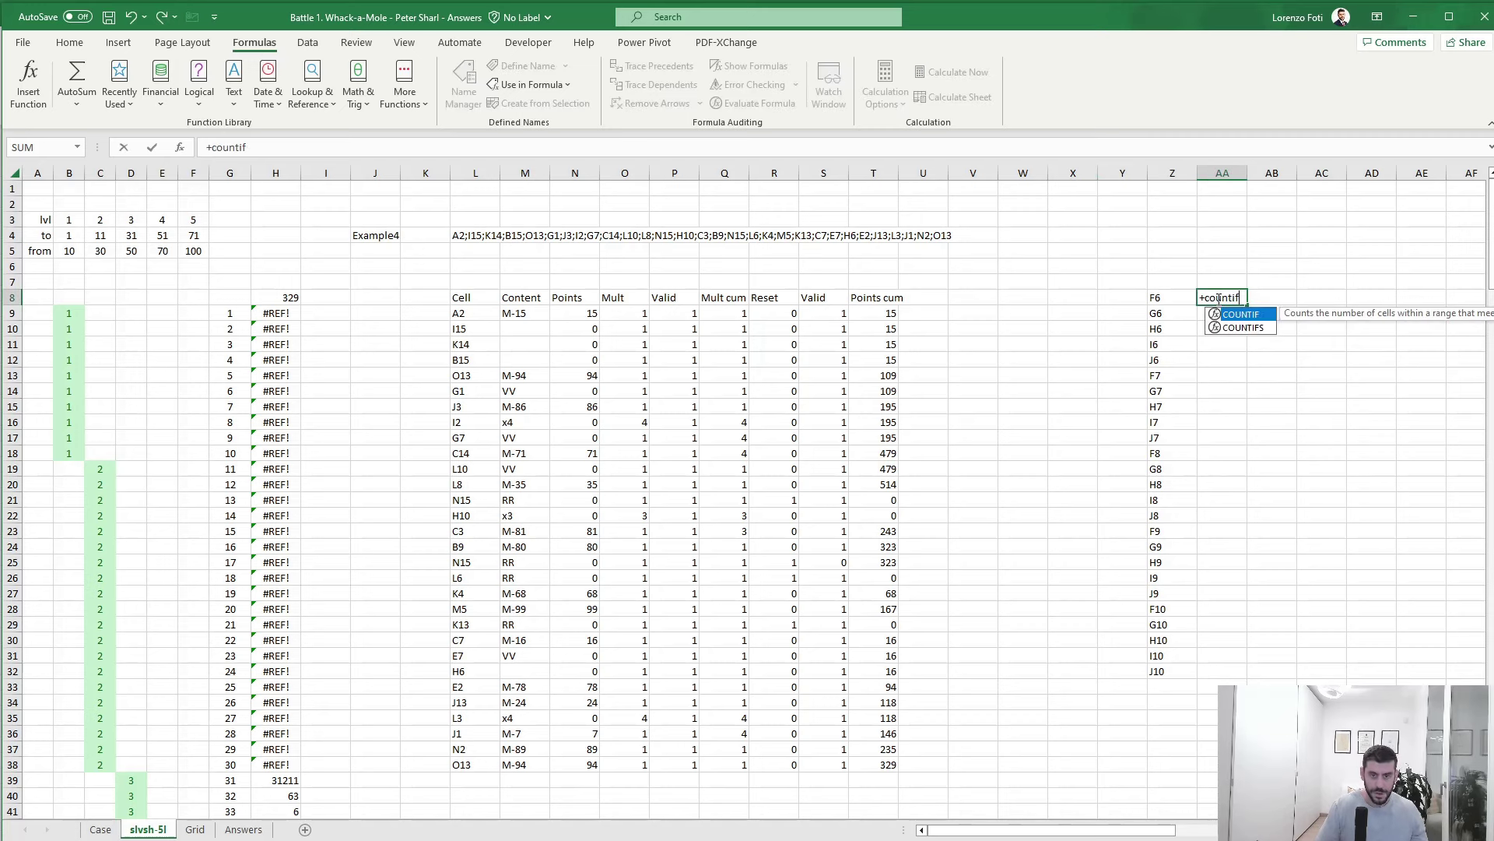
pyautogui.write('s(')
pyautogui.hotkey('ctrl', 'Left')
pyautogui.hotkey('ctrl', 'Left')
pyautogui.hotkey('ctrl', 'Left')
pyautogui.press('Down')
pyautogui.write('#')
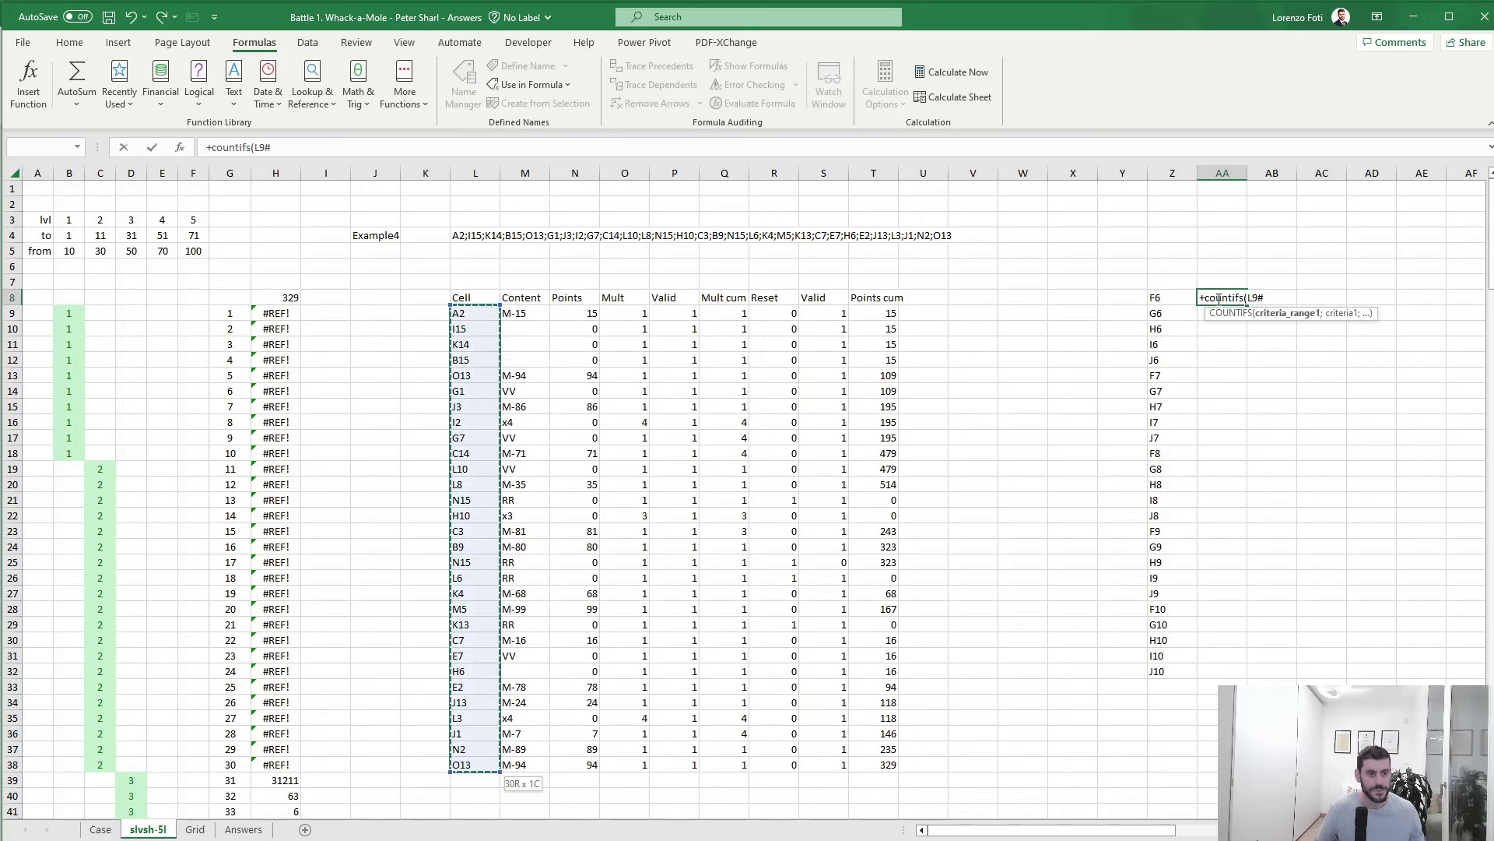
pyautogui.write(';')
pyautogui.press('Left')
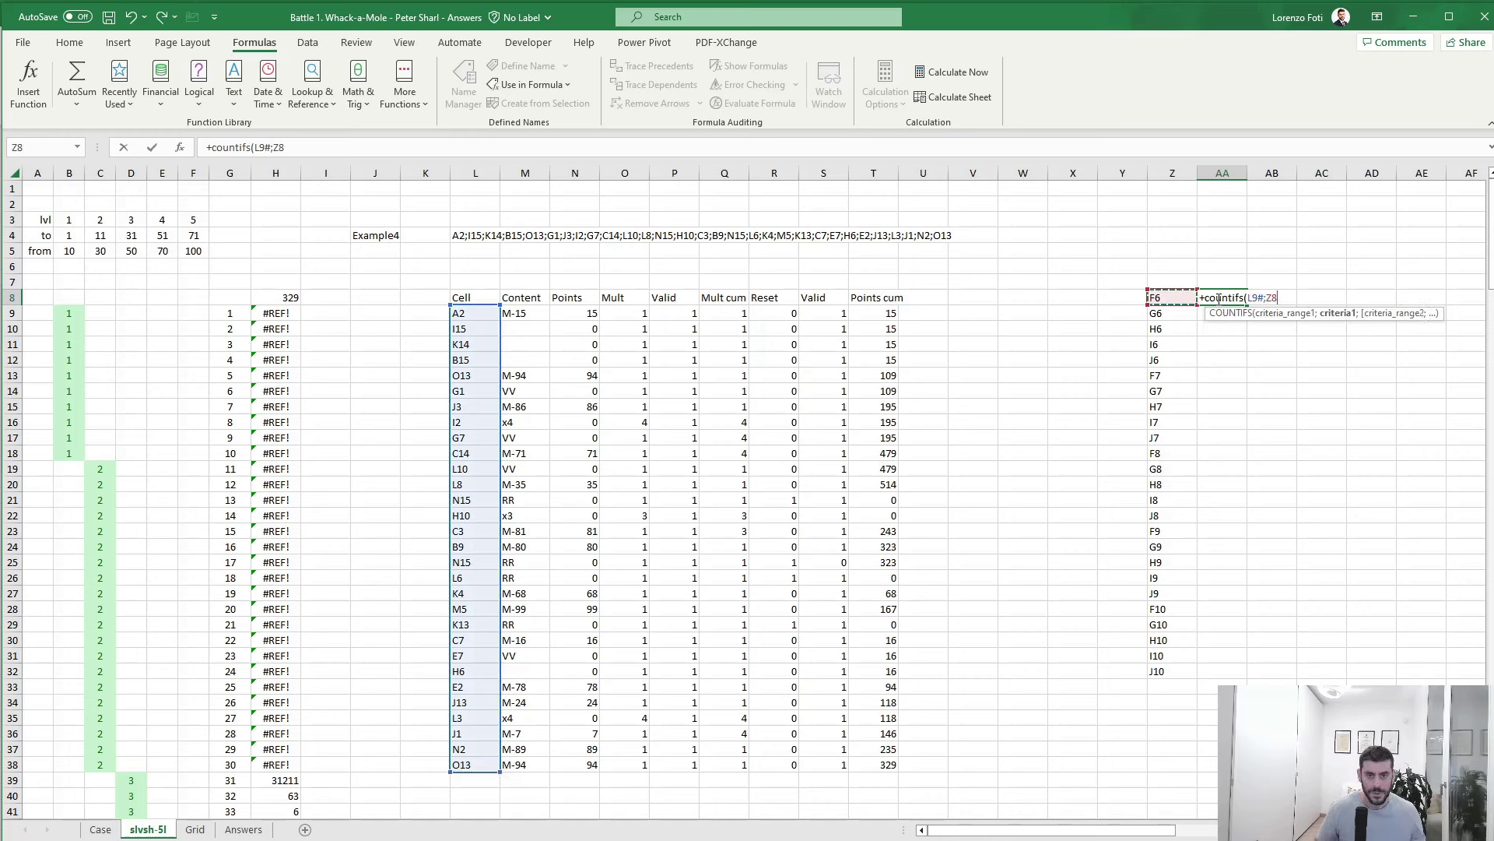
pyautogui.hotkey('ctrl', 'shift', 'Down')
pyautogui.write(')')
pyautogui.press('Return')
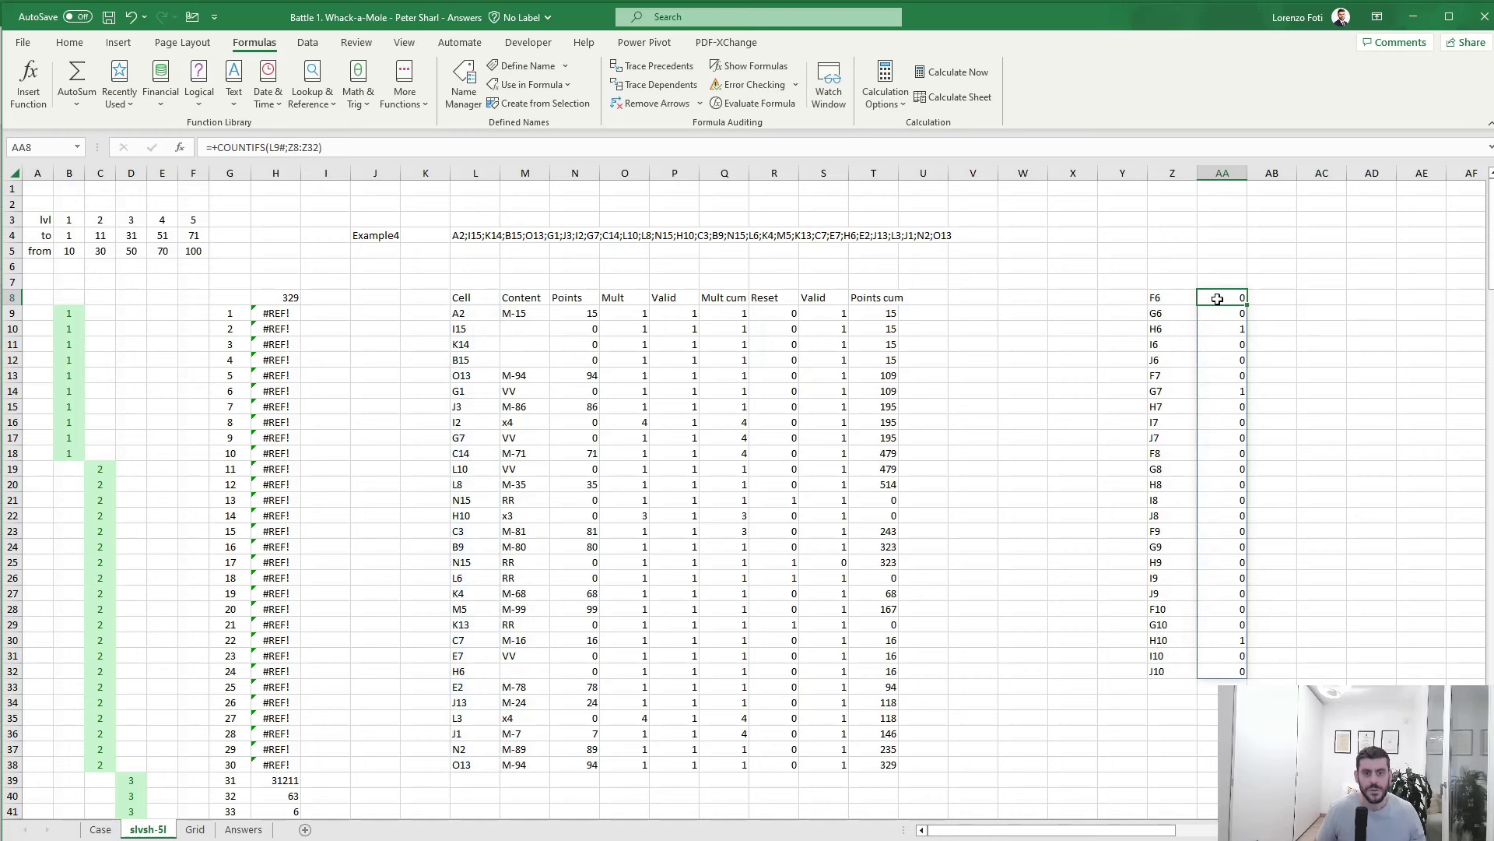
# - Total the counts with =SUM(AA8#) in AA7, giving 3, then view the Case sheet
pyautogui.press('Up')
pyautogui.press('Up')
pyautogui.write('+sum(')
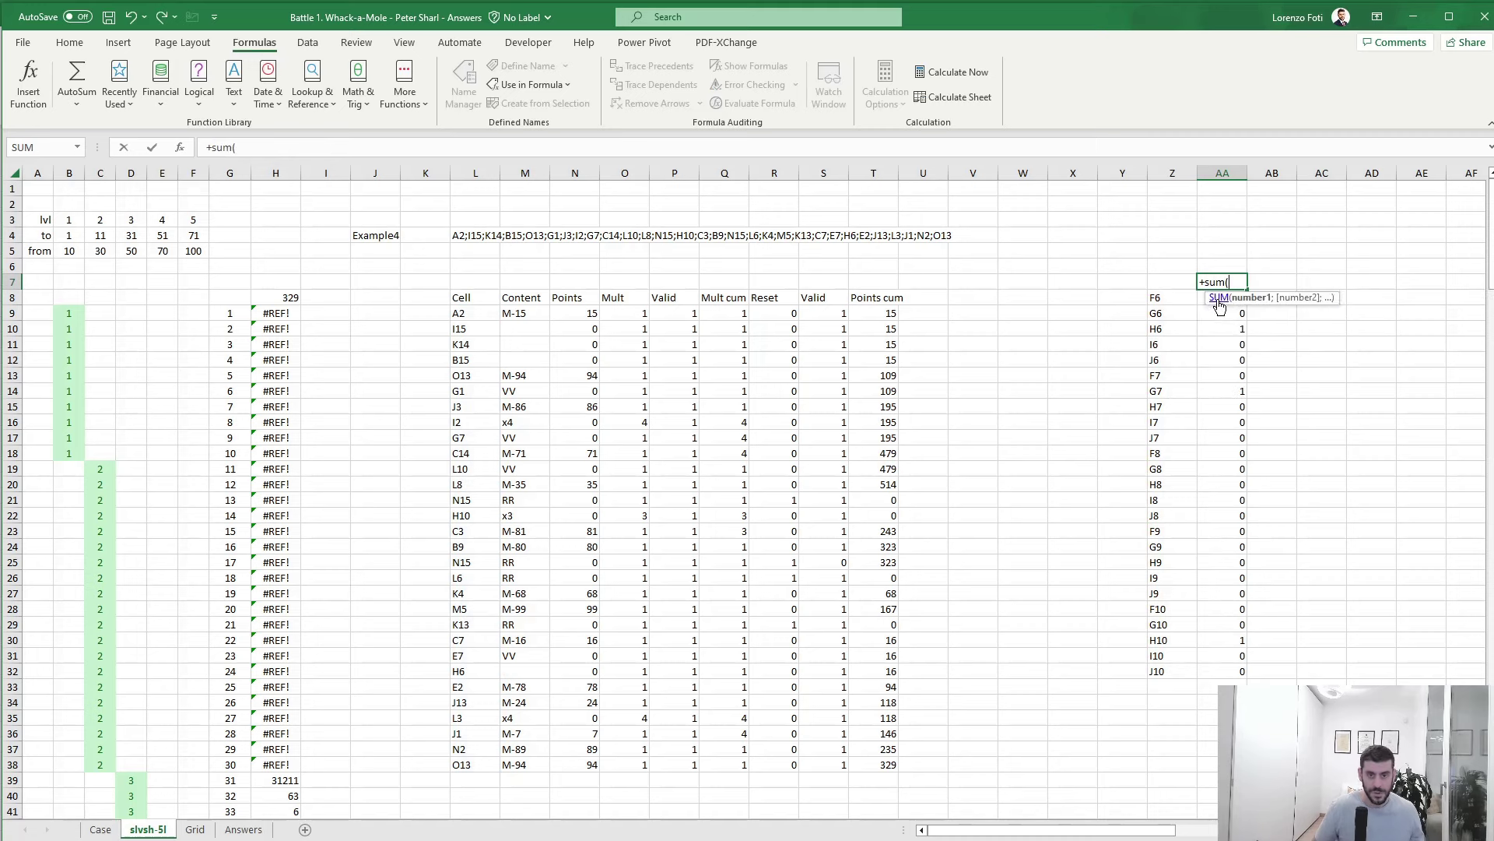
pyautogui.click(1217, 299)
pyautogui.write(')')
pyautogui.press('Return')
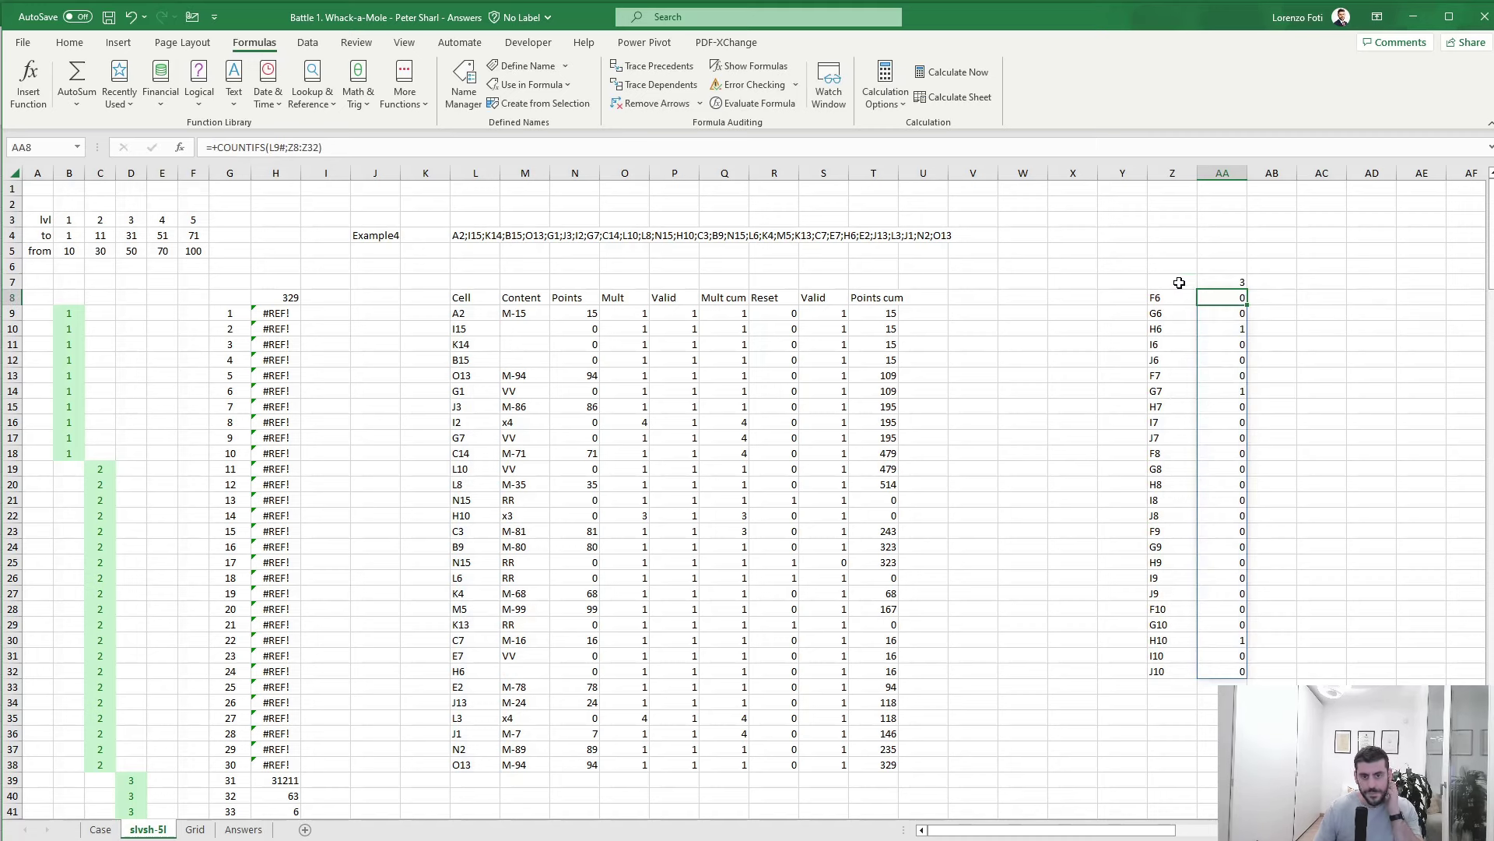
pyautogui.click(100, 830)
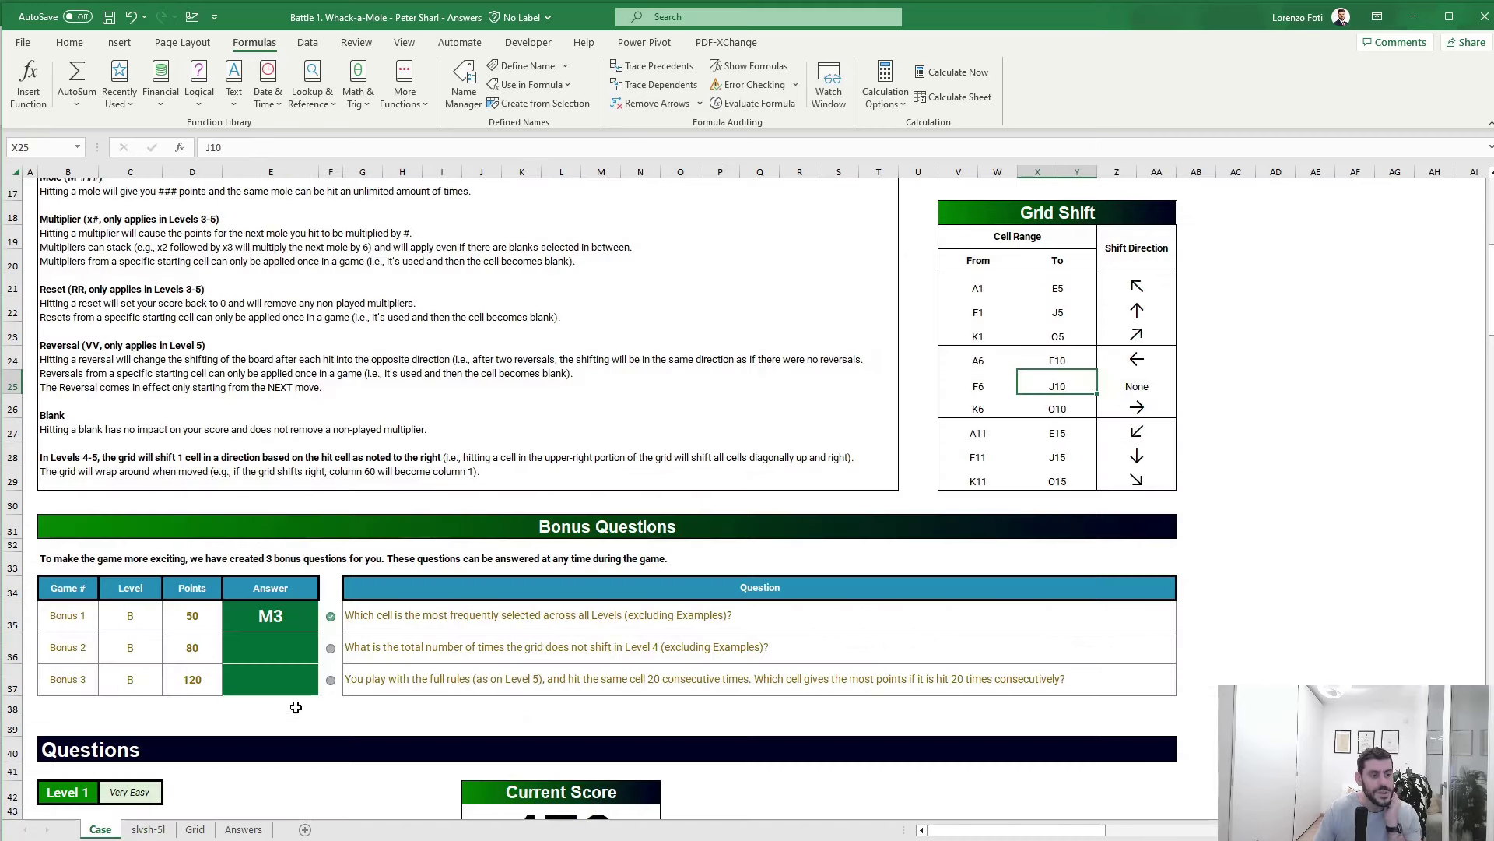
# - On slvsh-5l, set cell I8 to =+AA7
pyautogui.click(148, 829)
pyautogui.click(319, 297)
pyautogui.write('+')
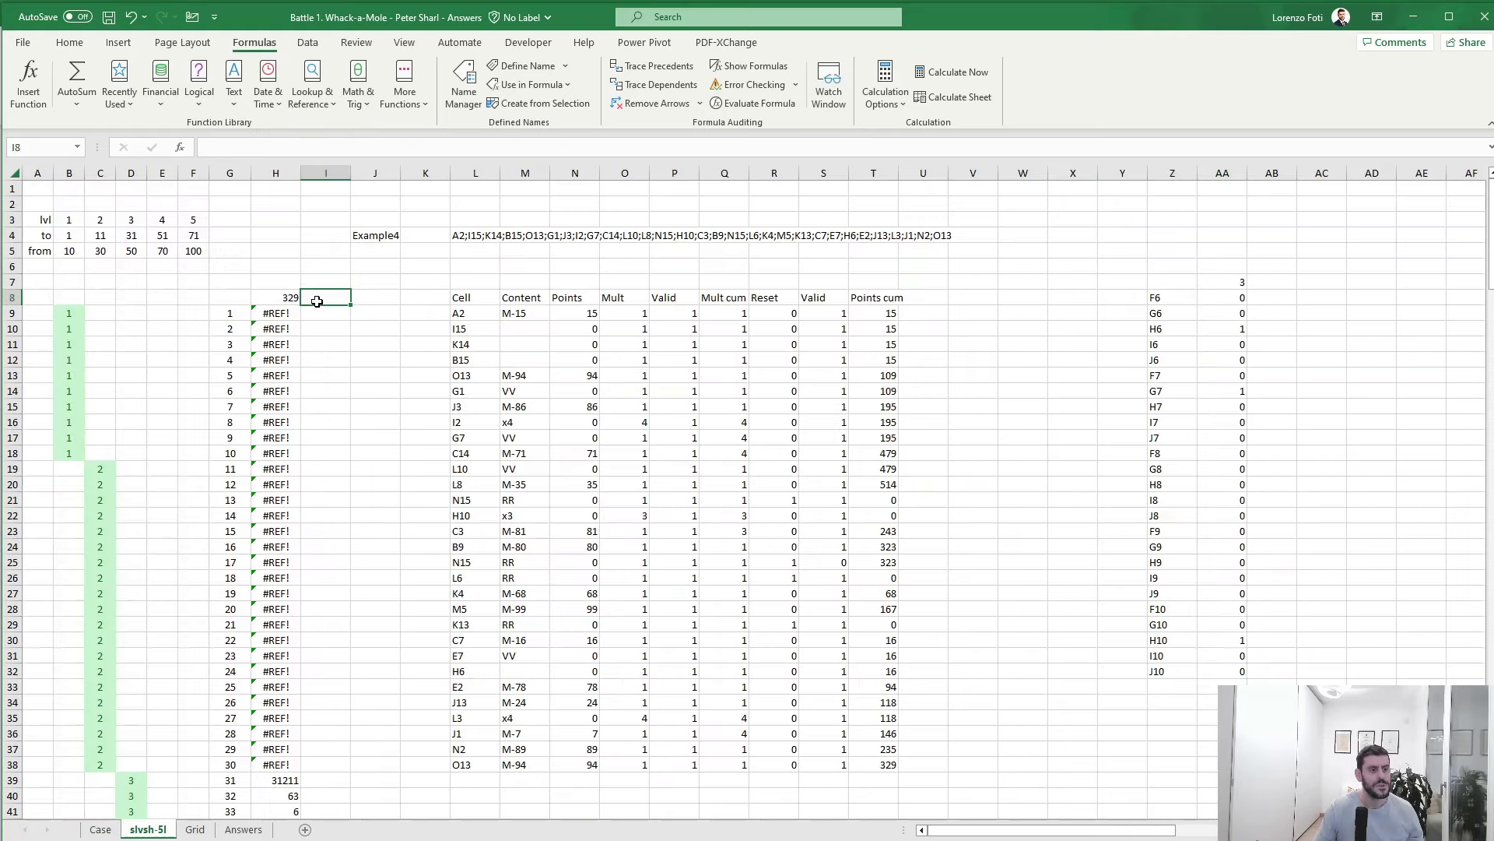
pyautogui.click(1214, 279)
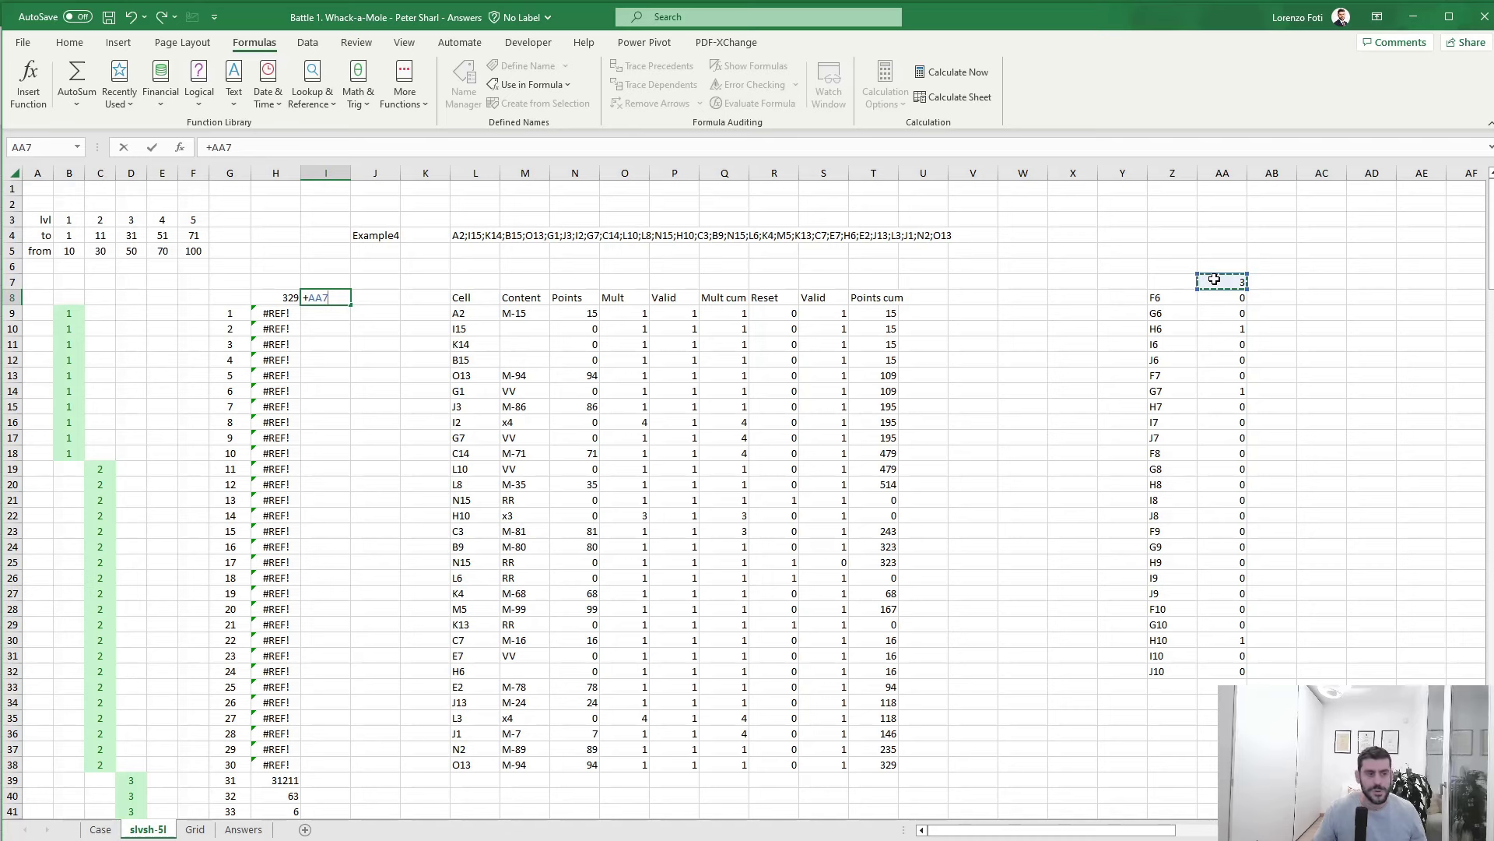
pyautogui.press('Return')
# - Build a data table over G8:I108 using J4 as the column input cell
pyautogui.press('Up')
pyautogui.press('Left')
pyautogui.hotkey('shift', 'Left')
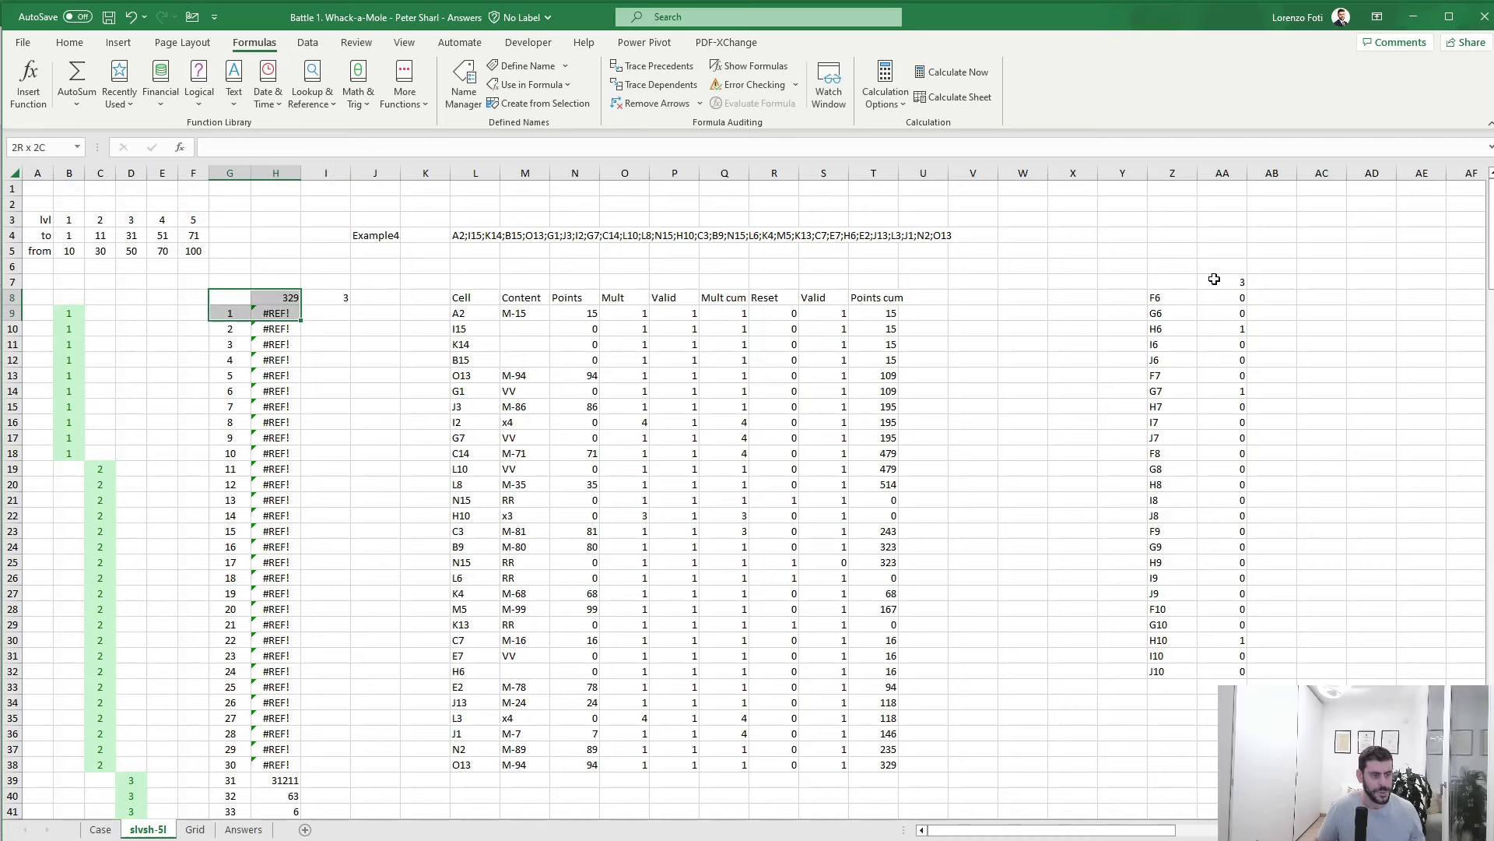
pyautogui.hotkey('ctrl', 'shift', 'Down')
pyautogui.hotkey('shift', 'Right')
pyautogui.hotkey('alt', 'a')
pyautogui.press('w')
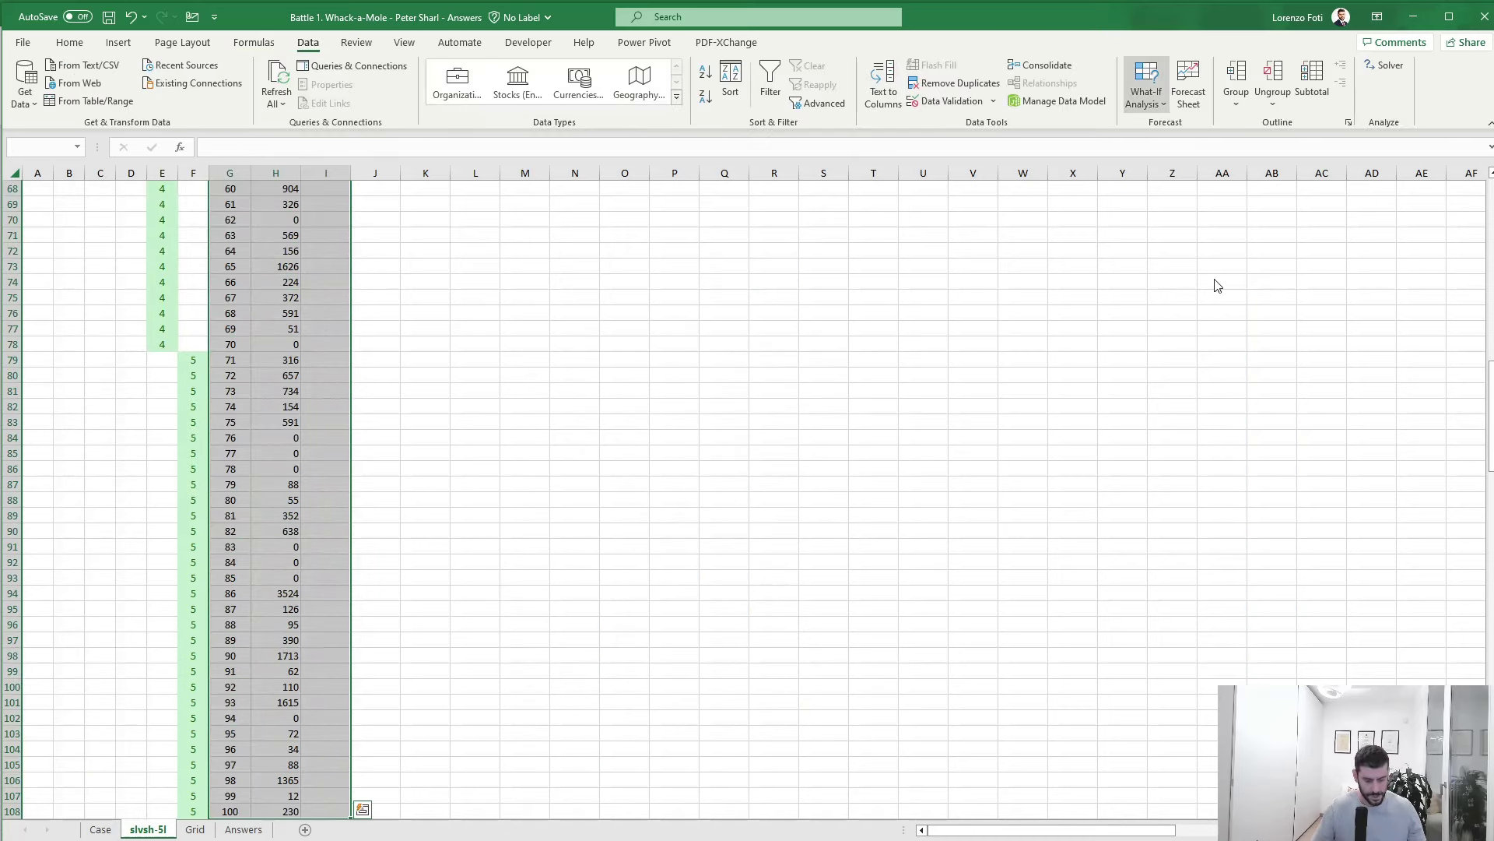
pyautogui.press('t')
pyautogui.click(386, 247)
pyautogui.click(381, 233)
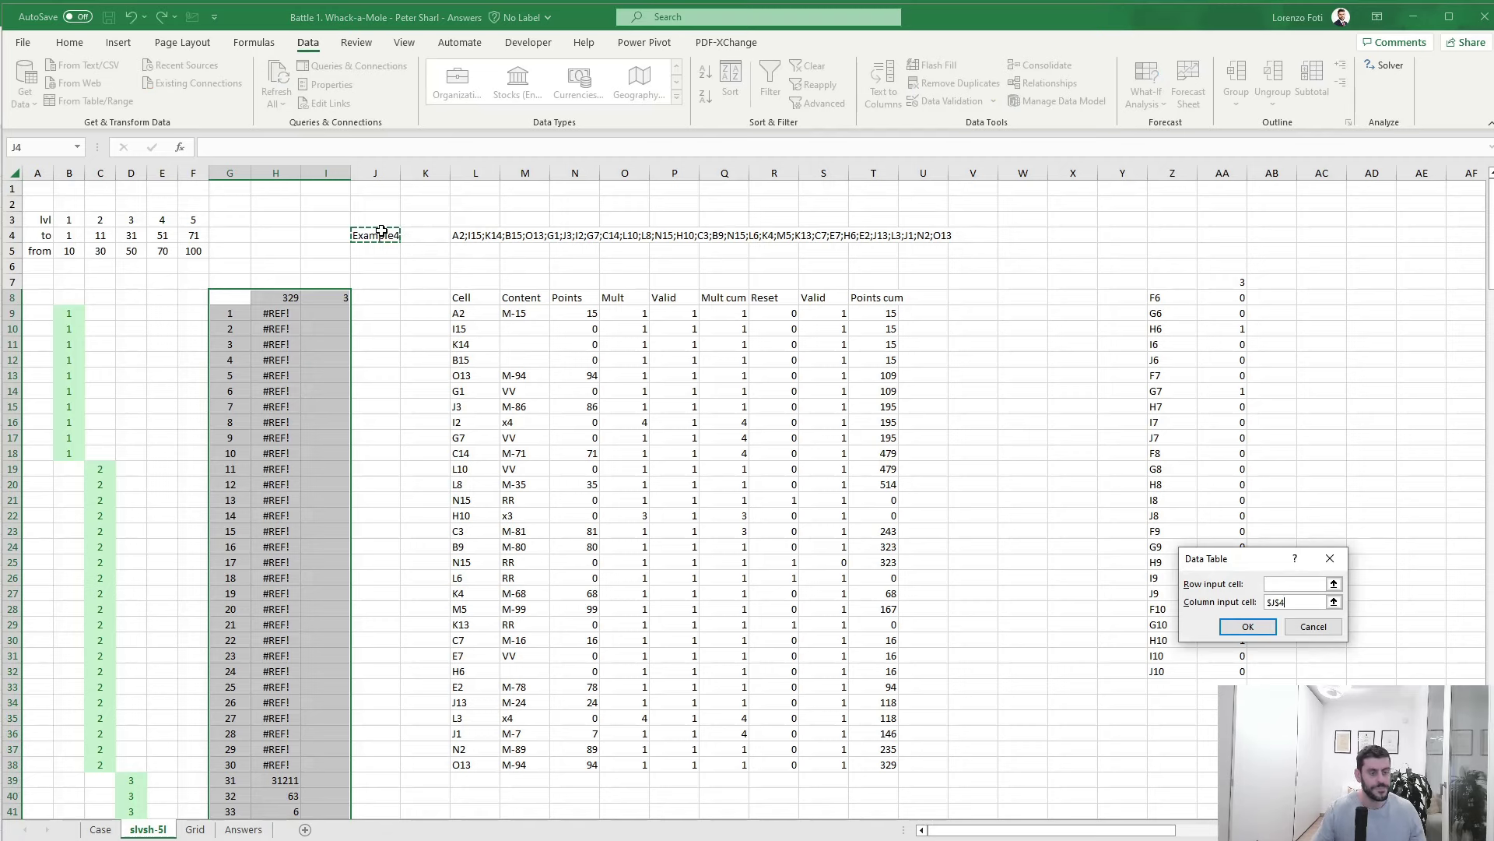
pyautogui.press('Return')
# - Recalculate with F9, review the Level 4 counts in I59:I78, then show the Case sheet
pyautogui.hotkey('alt', 'm')
pyautogui.press('F9')
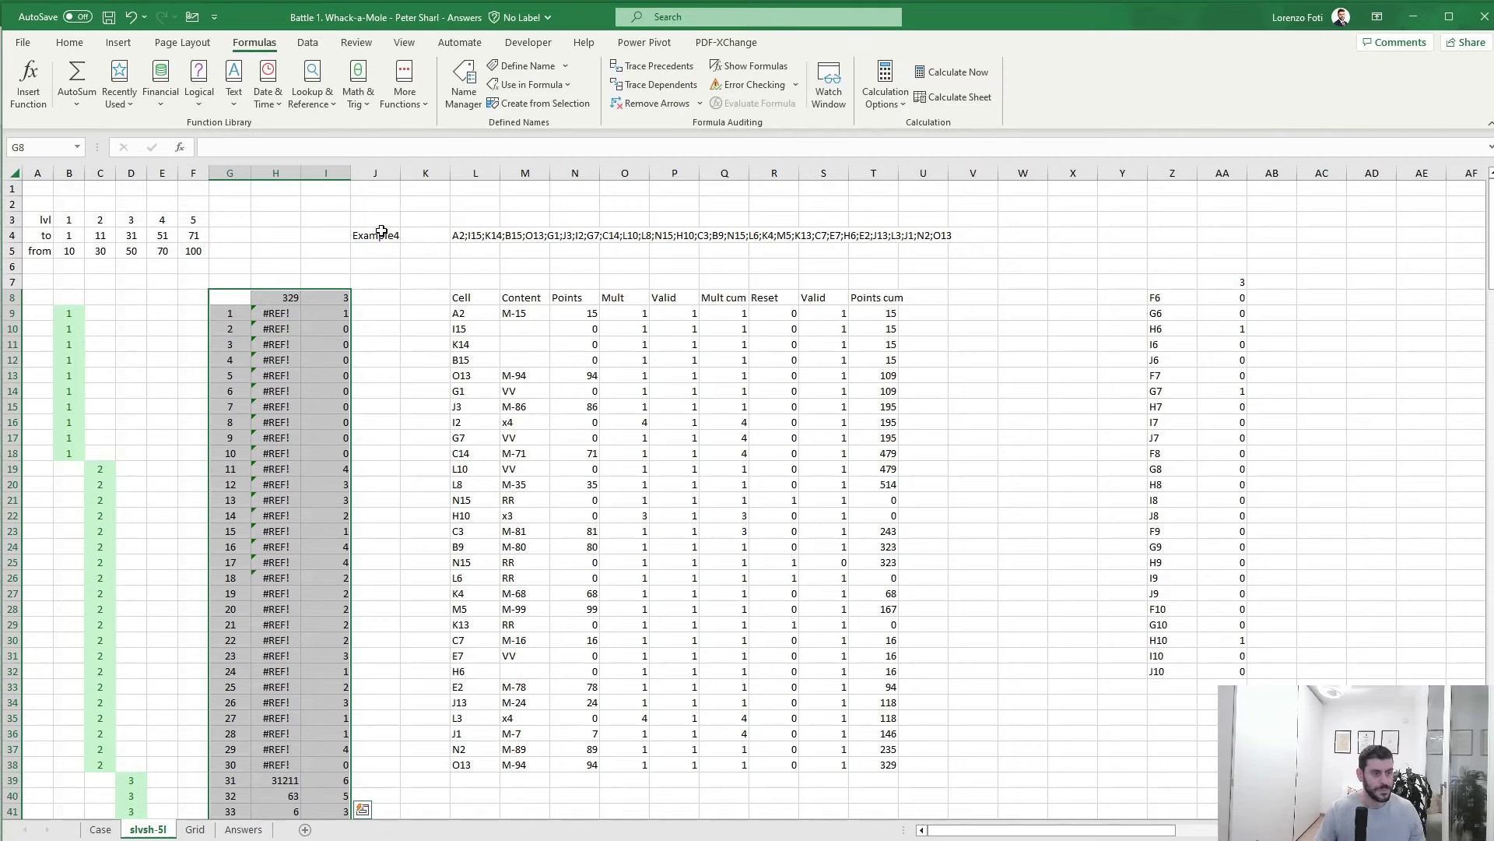
pyautogui.scroll(-10, 483, 500)
pyautogui.scroll(-7, 497, 512)
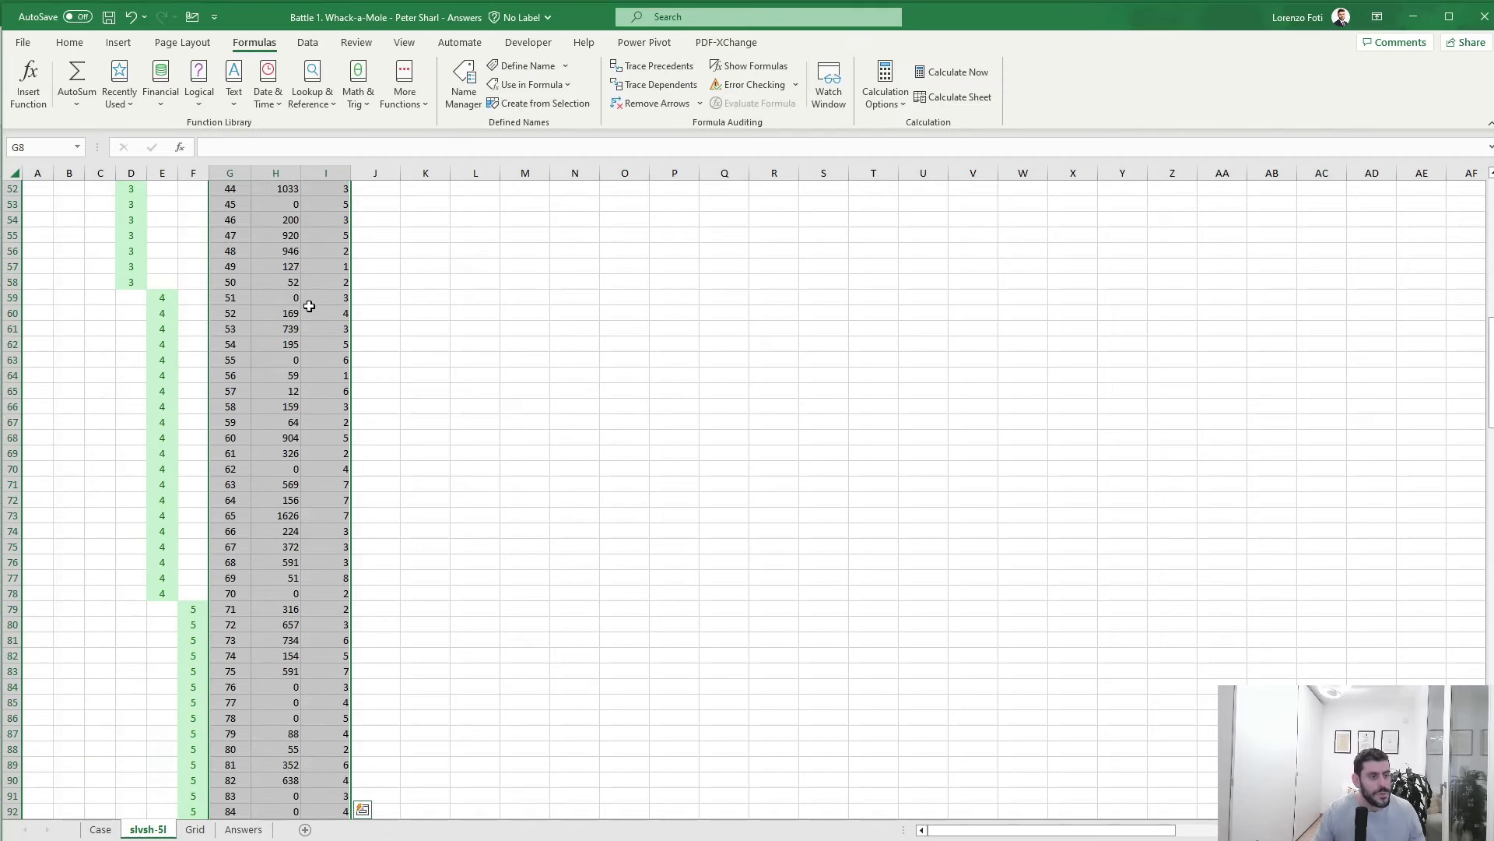
pyautogui.moveTo(323, 299); pyautogui.dragTo(319, 596)
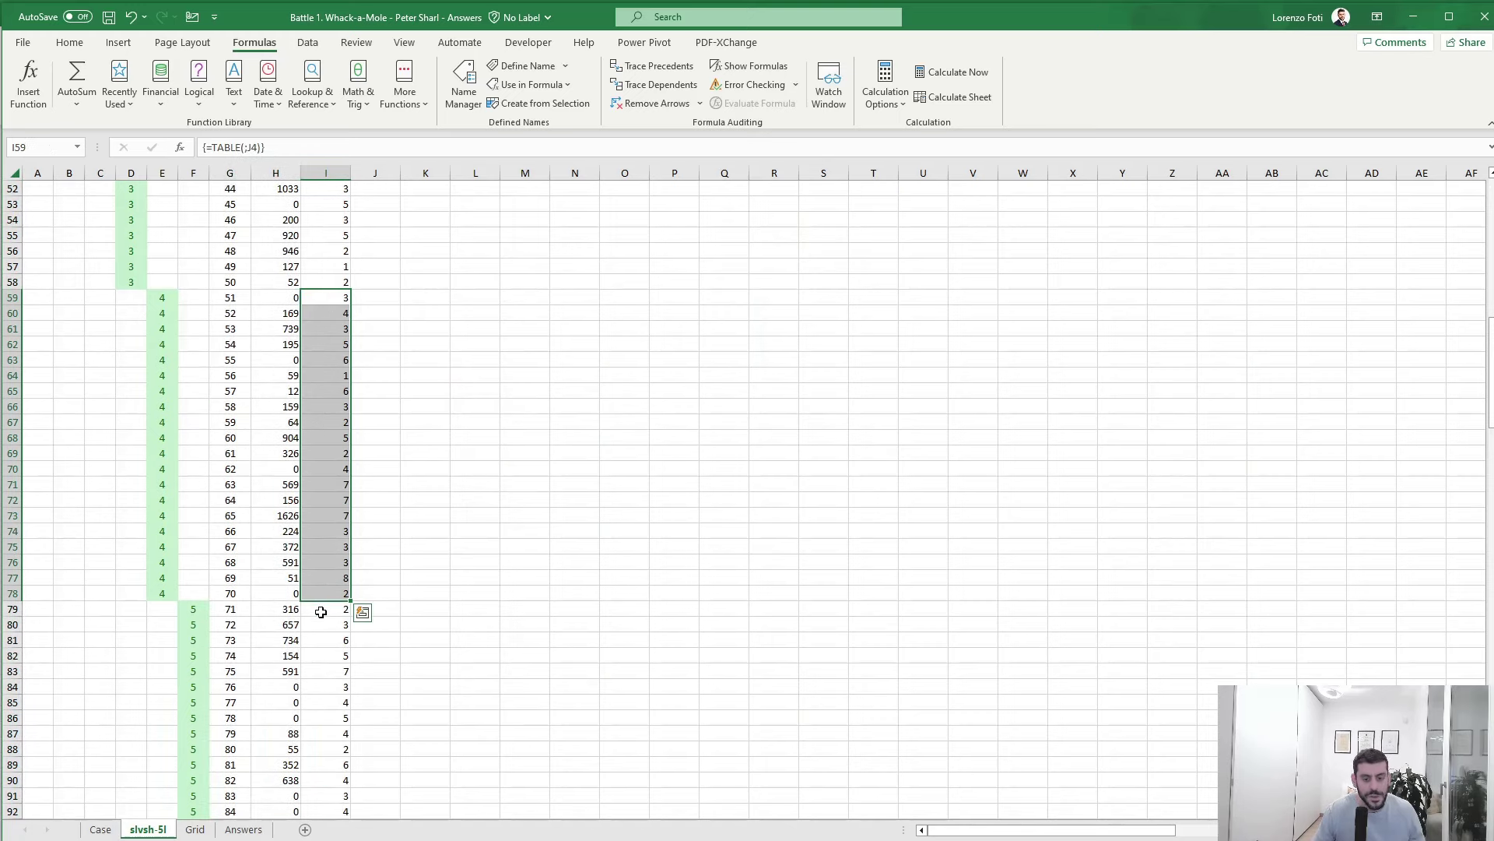
pyautogui.click(100, 829)
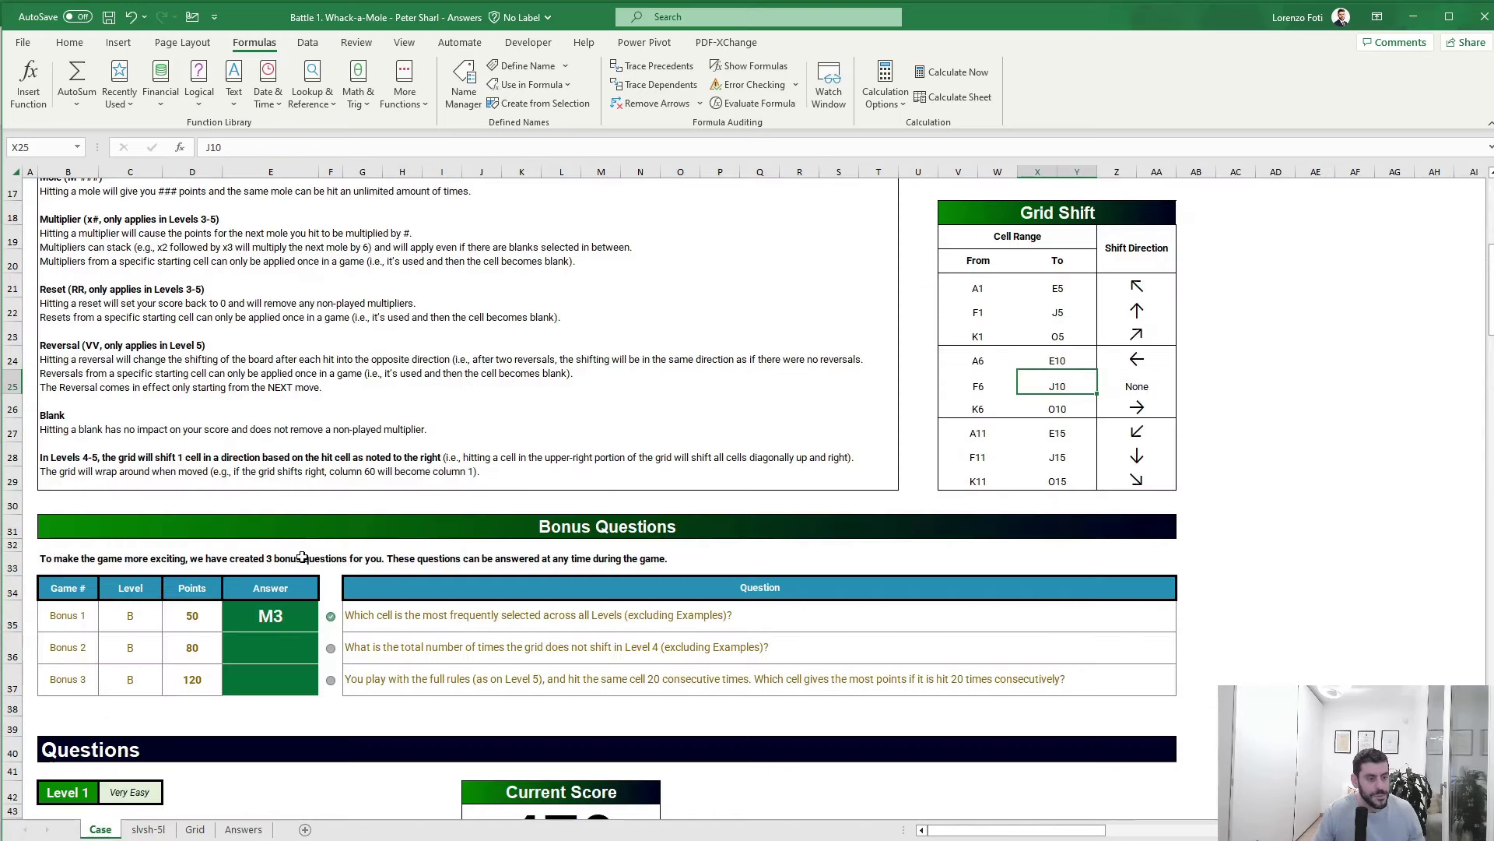
# - Enter 84 as the Bonus 2 answer on the Case sheet
pyautogui.click(272, 651)
pyautogui.write('84')
pyautogui.press('Return')
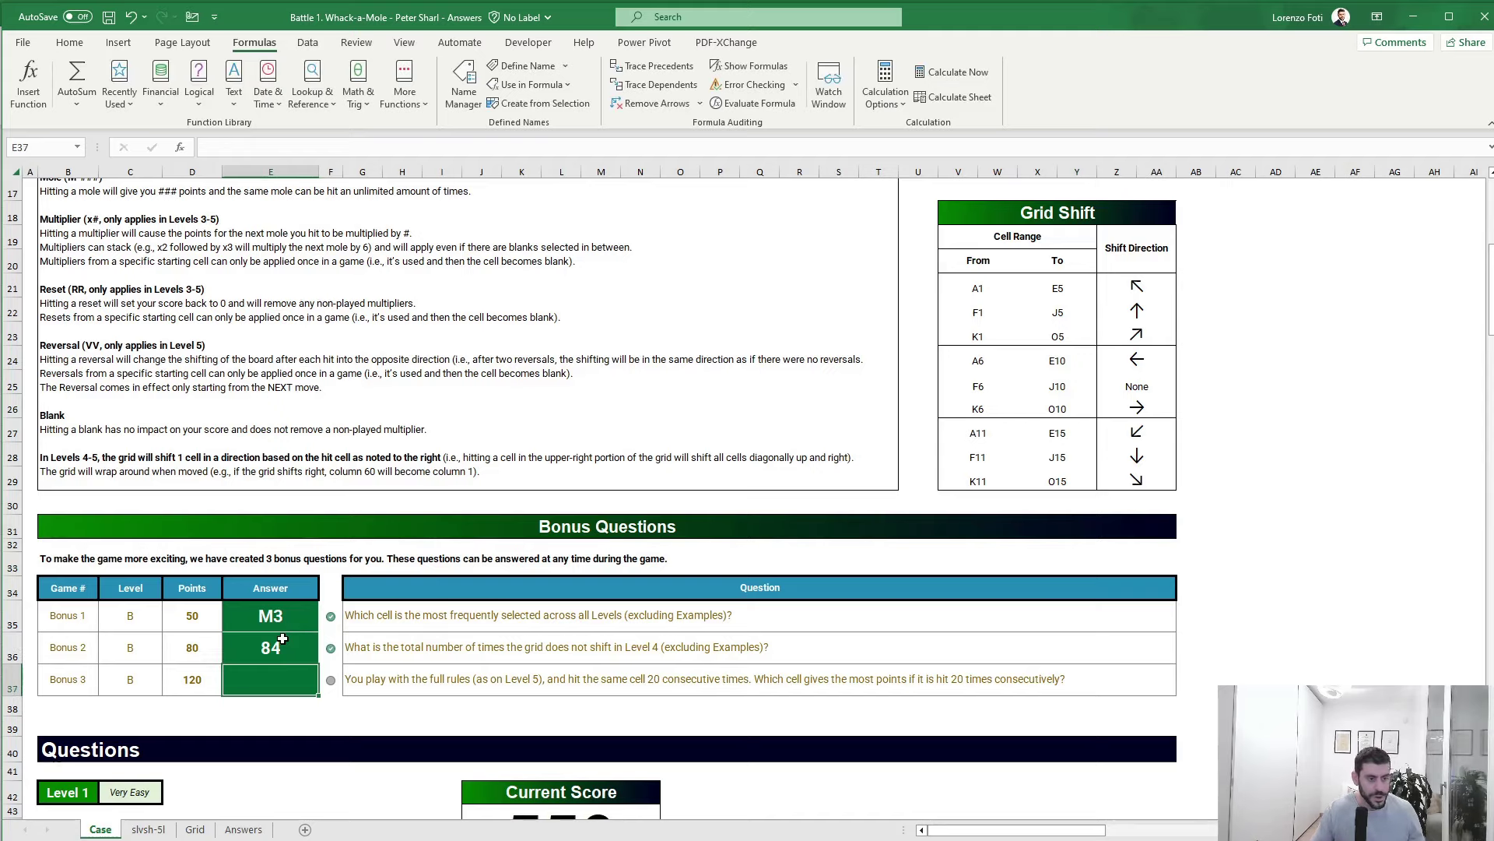
pyautogui.scroll(-2, 298, 615)
pyautogui.scroll(-17, 297, 615)
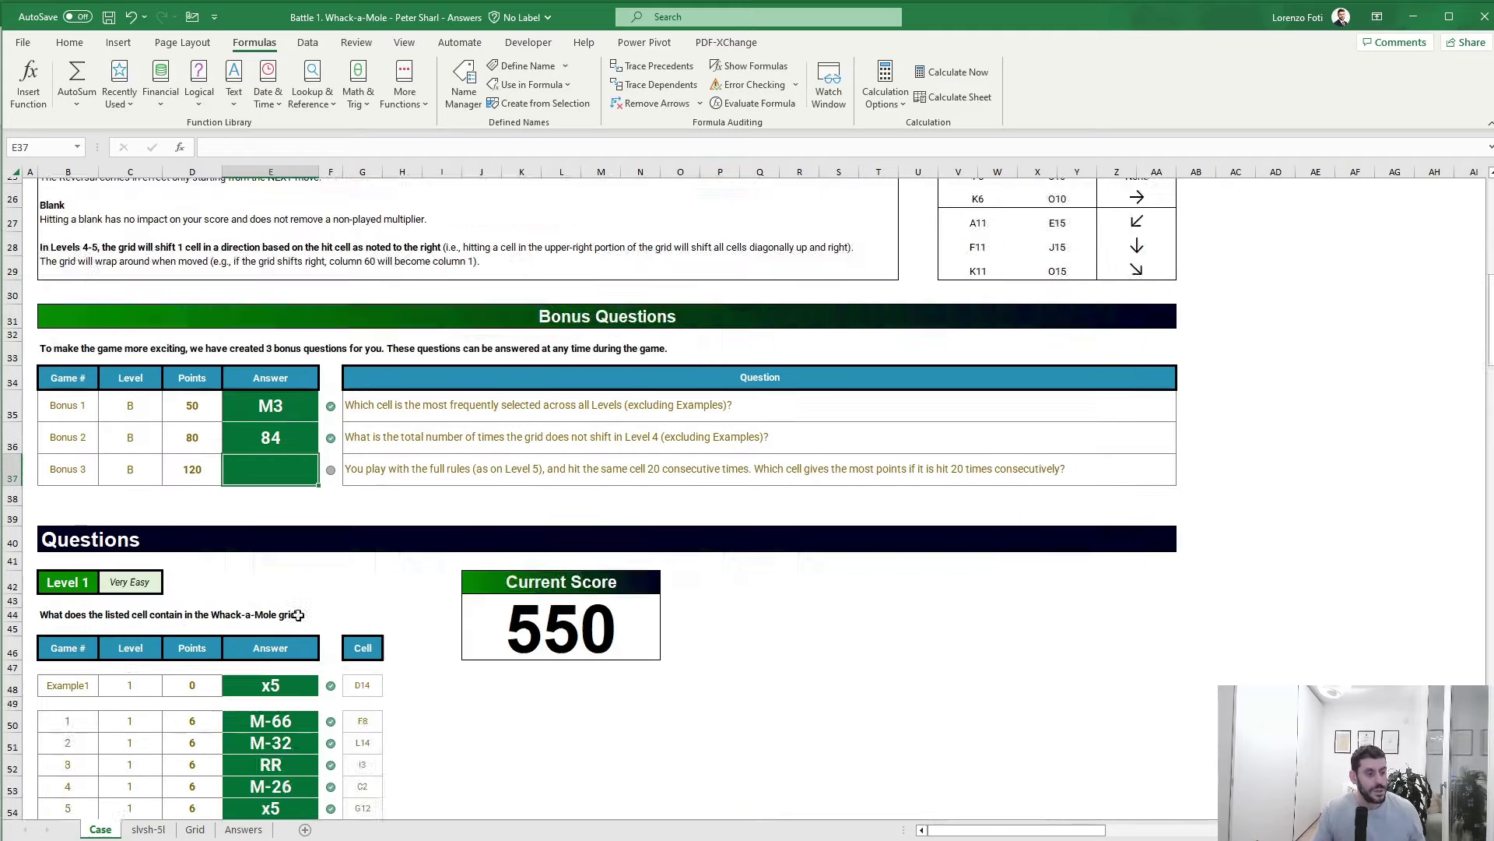
pyautogui.scroll(-10, 298, 615)
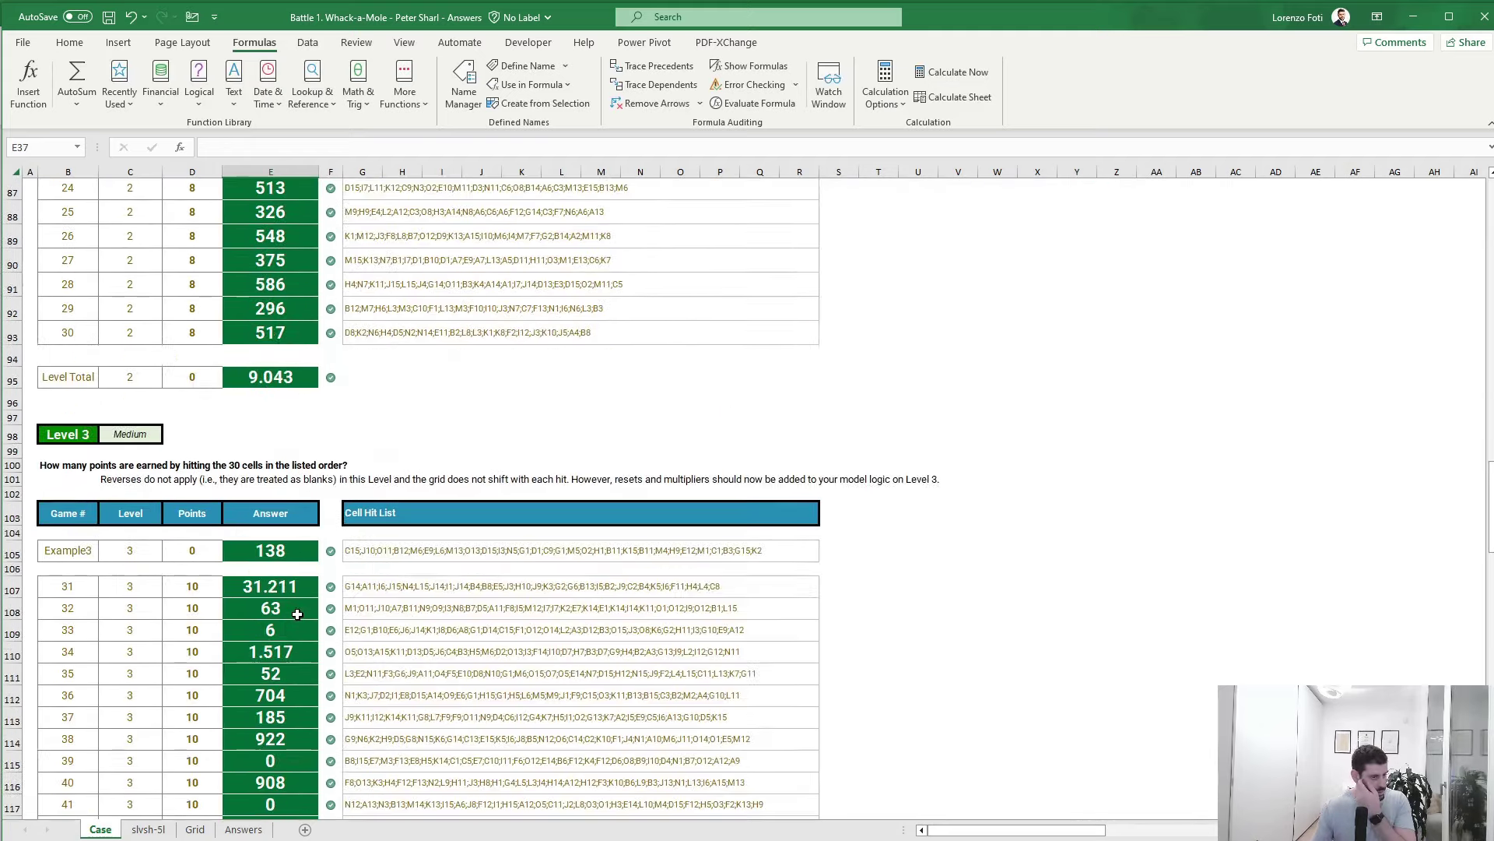
# - Clear the helper count columns Z and AA on slvsh-5l
pyautogui.hotkey('ctrl', 'pagedown')
pyautogui.scroll(17, 793, 427)
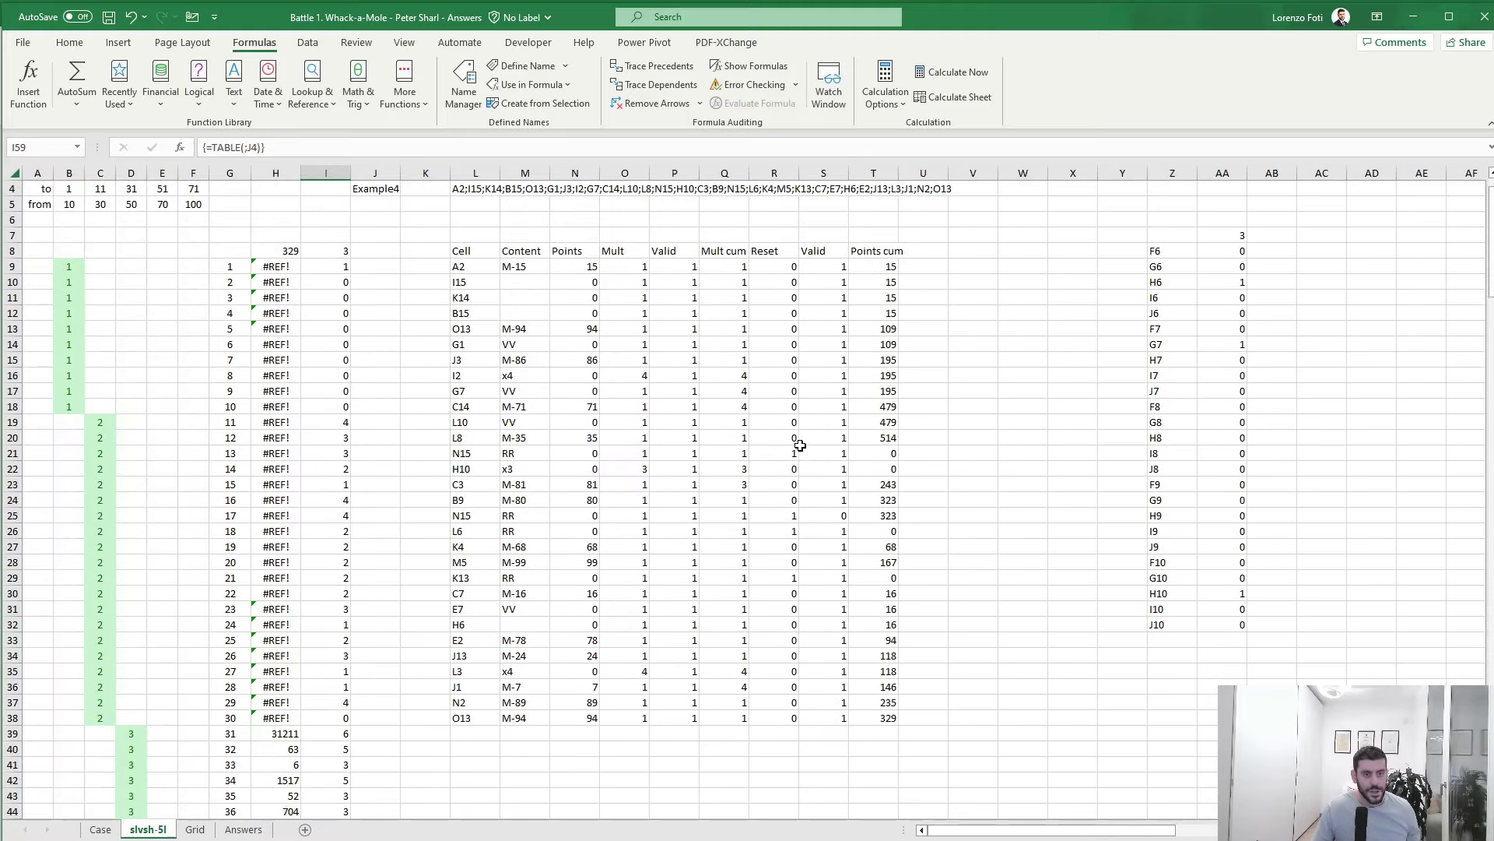
pyautogui.moveTo(1157, 173); pyautogui.dragTo(1208, 183)
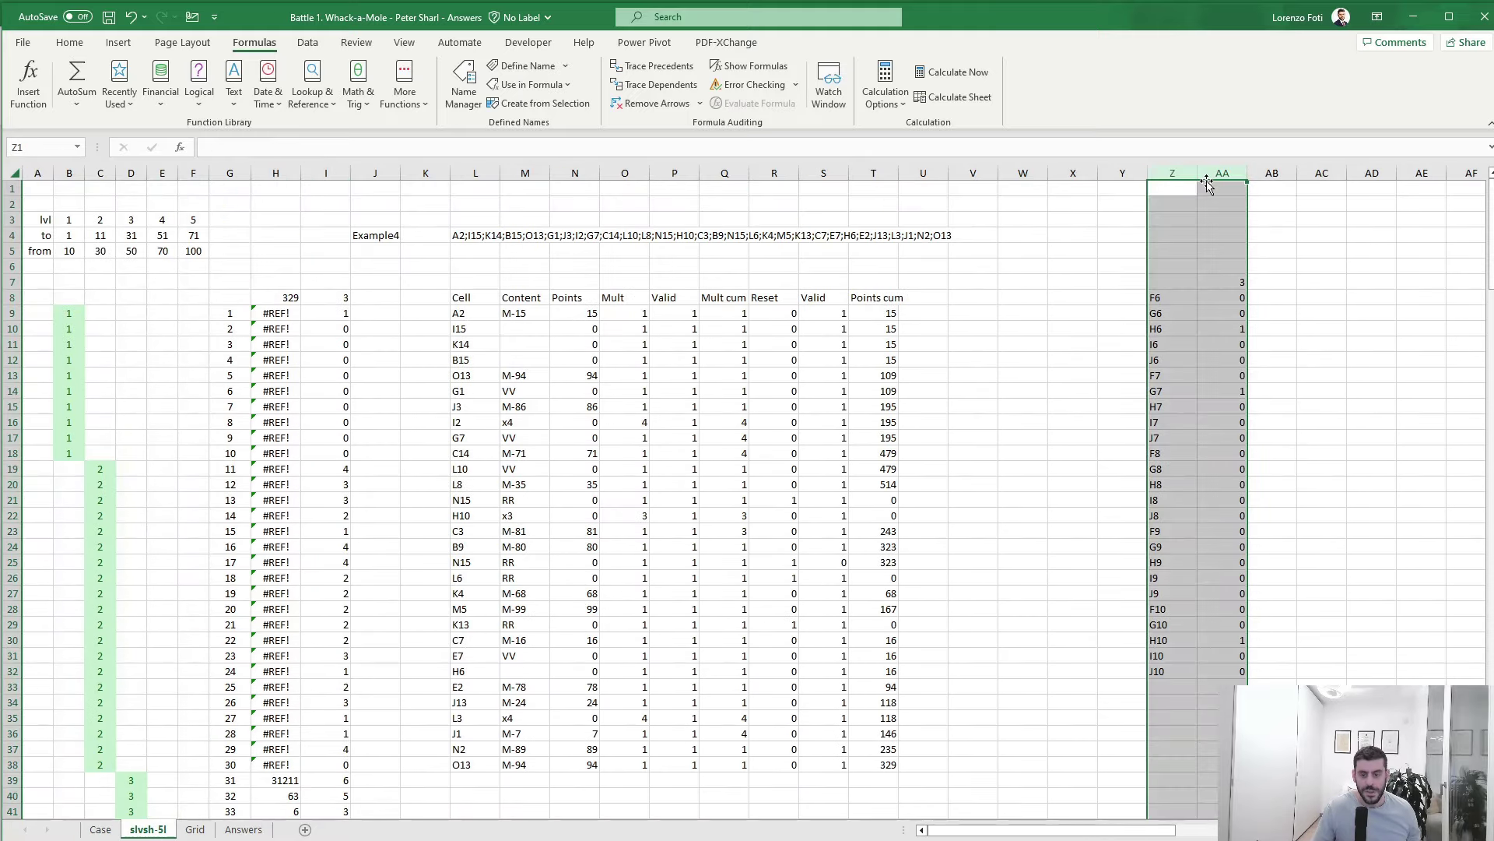
pyautogui.hotkey('ctrl', 'z')
pyautogui.doubleClick(1023, 406)
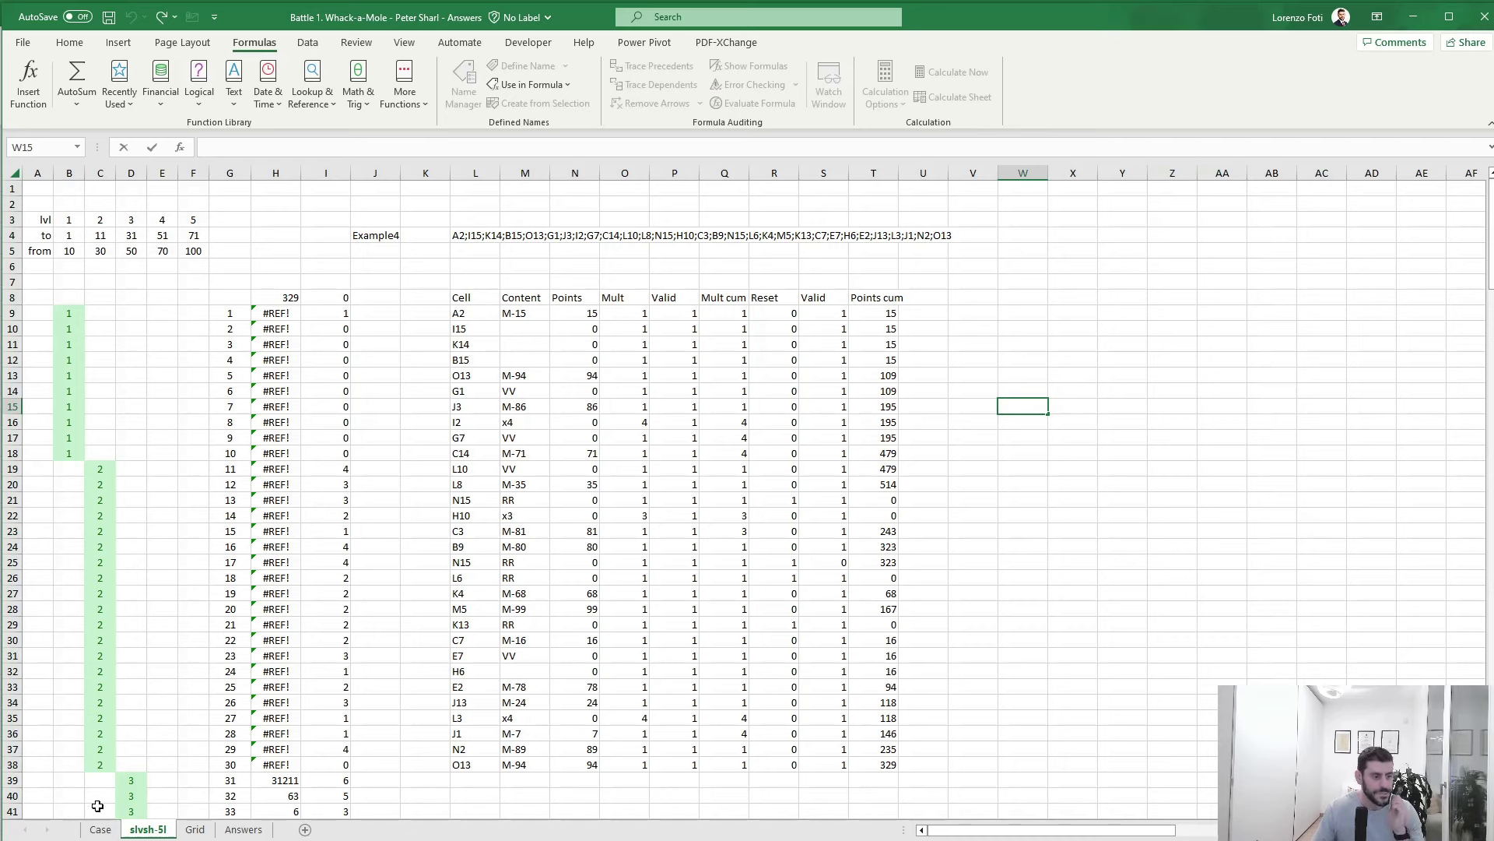
# - Scroll Case to the Level 4 questions, then bring up the Grid sheet
pyautogui.click(100, 829)
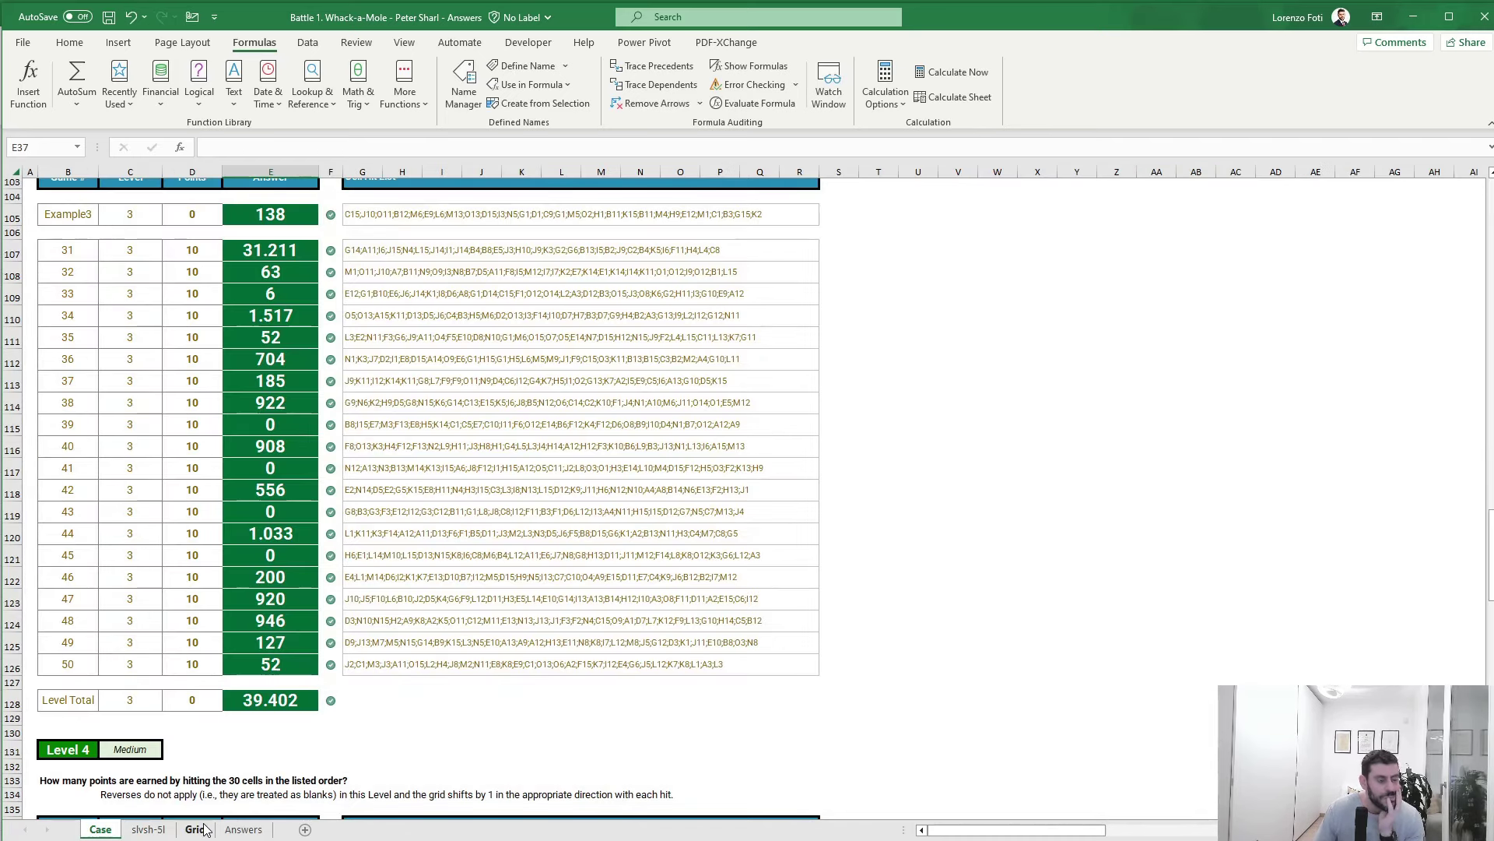
pyautogui.scroll(-5, 198, 618)
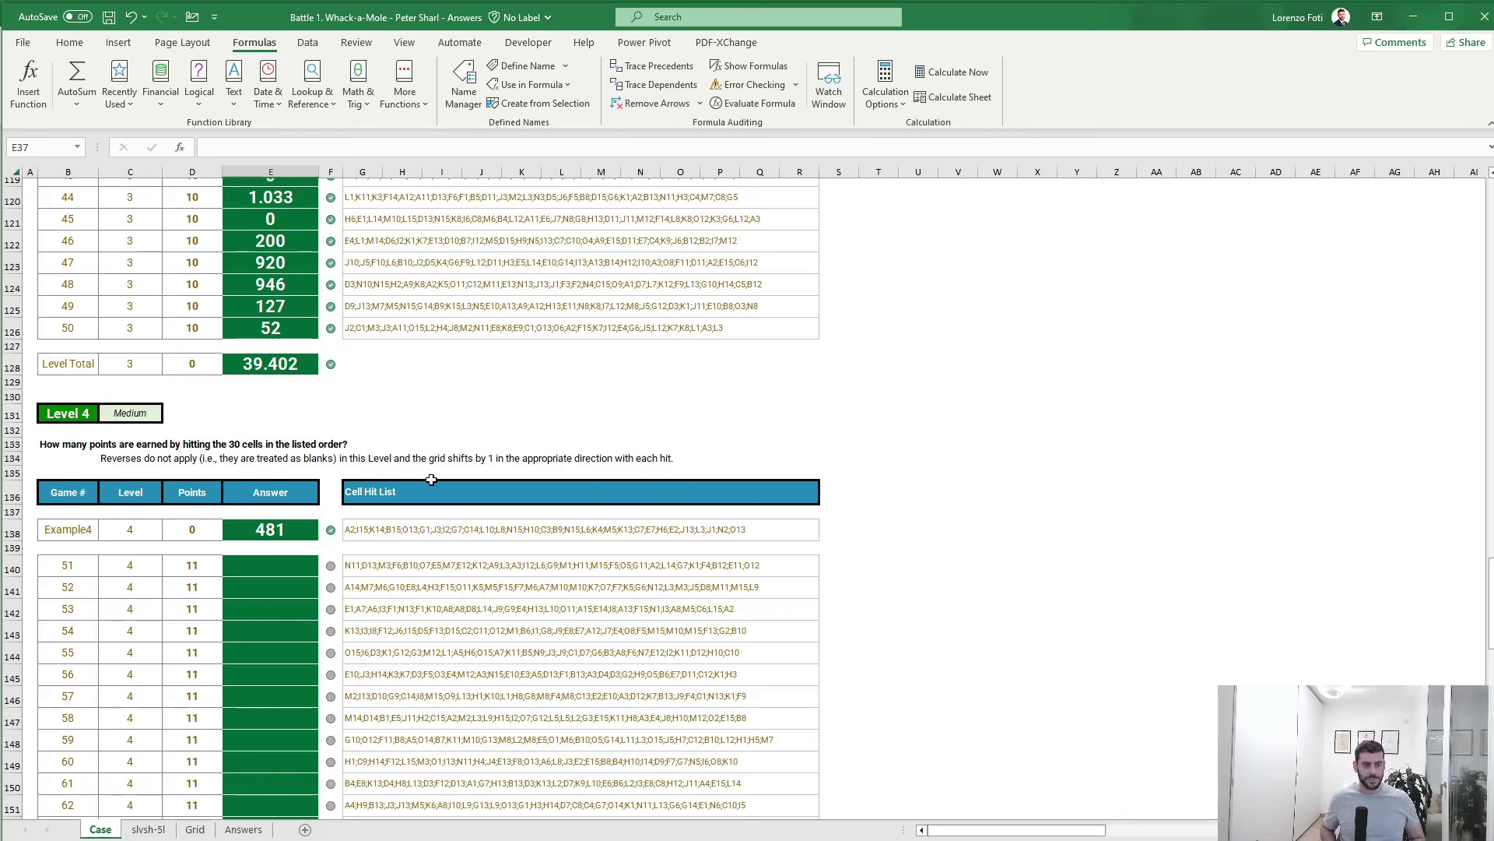
pyautogui.click(191, 830)
# - Create a copy of the Grid sheet through Move or Copy
pyautogui.rightClick(192, 832)
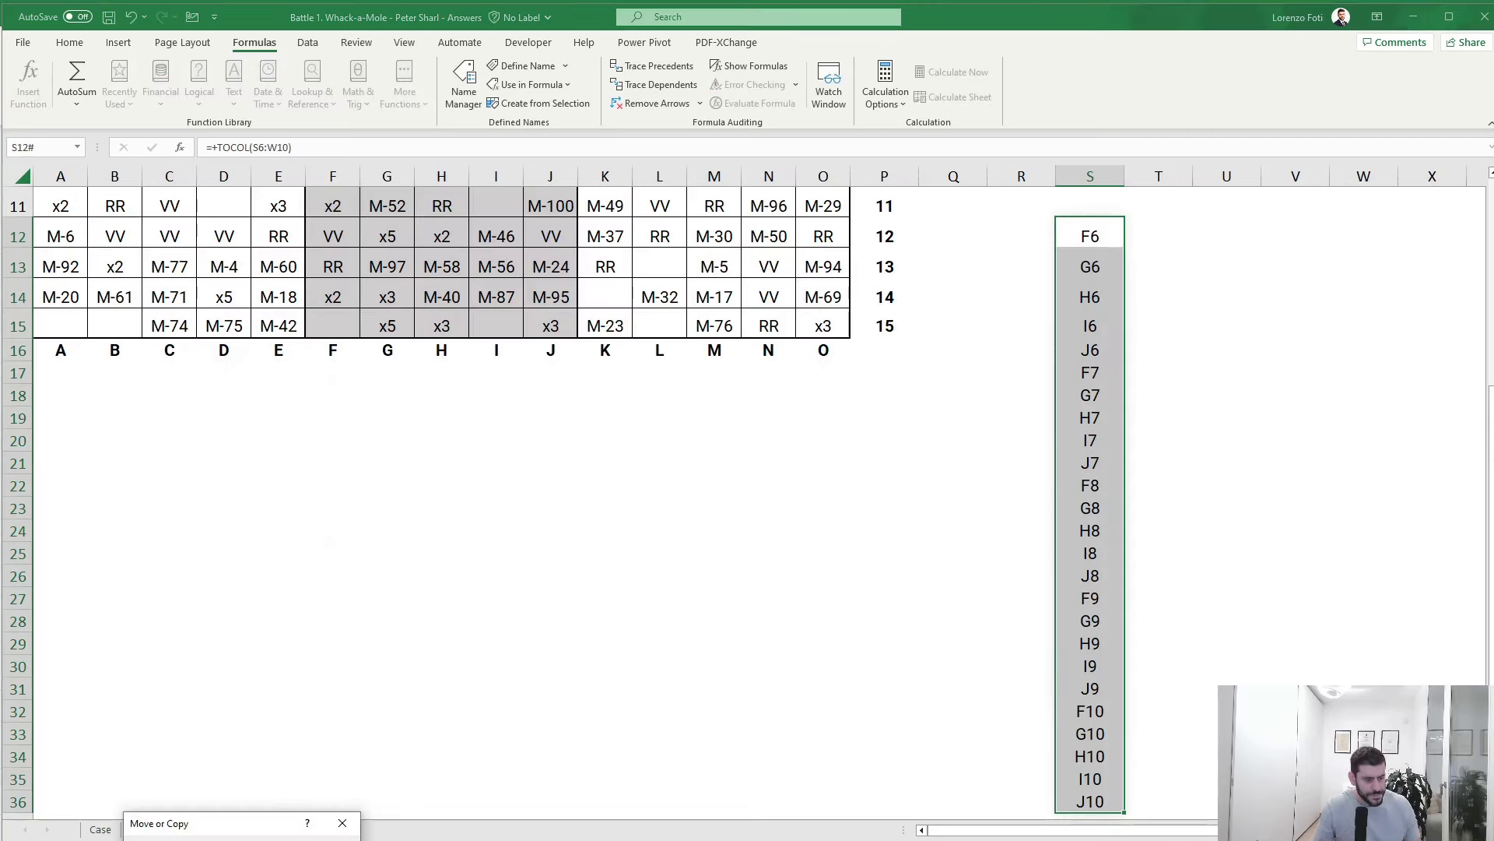
pyautogui.press('Escape')
pyautogui.rightClick(206, 833)
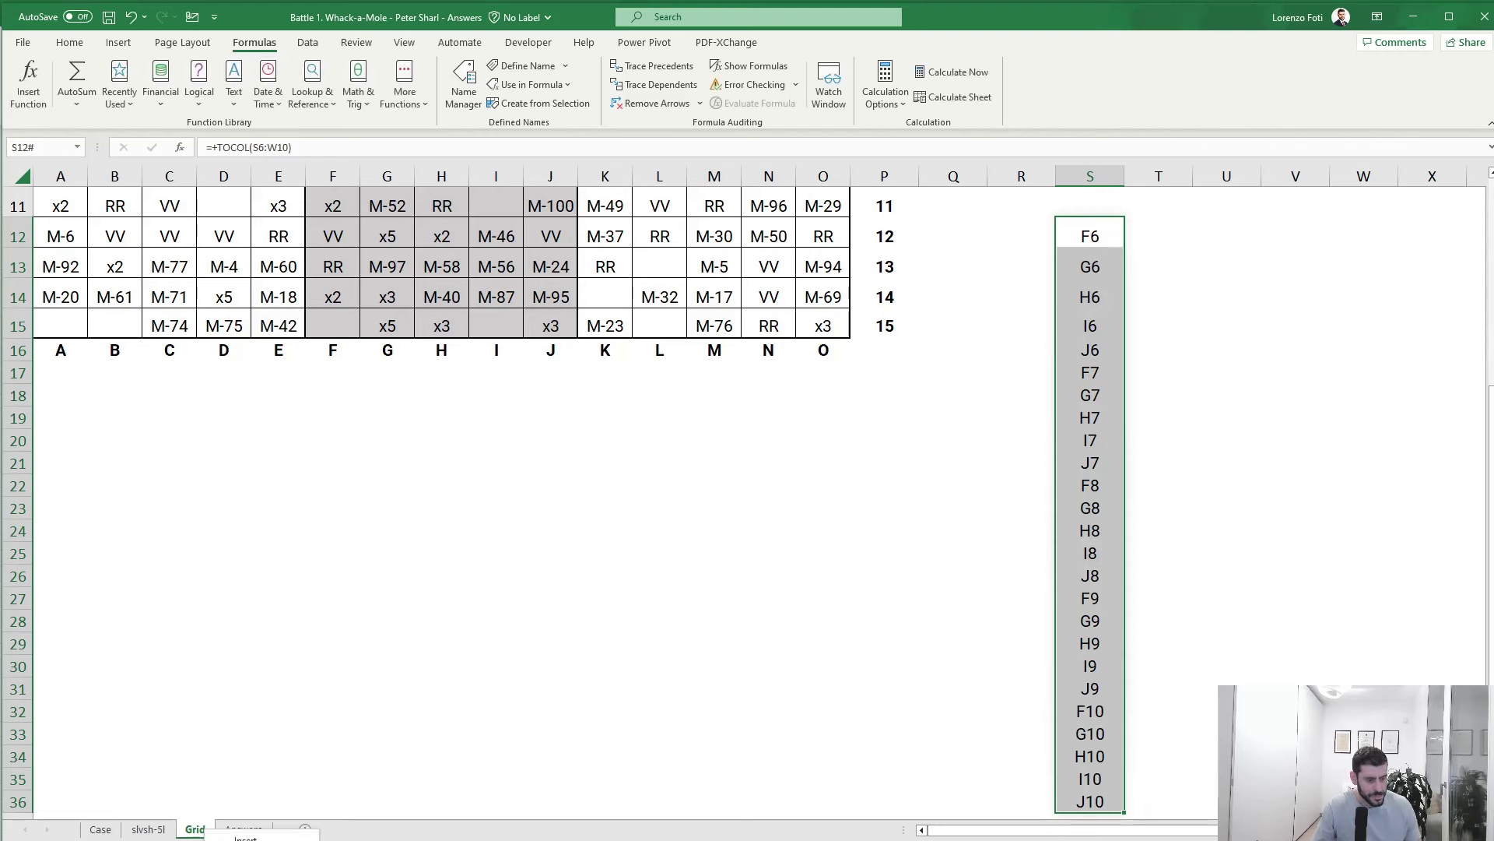
pyautogui.press('m')
pyautogui.press('Escape')
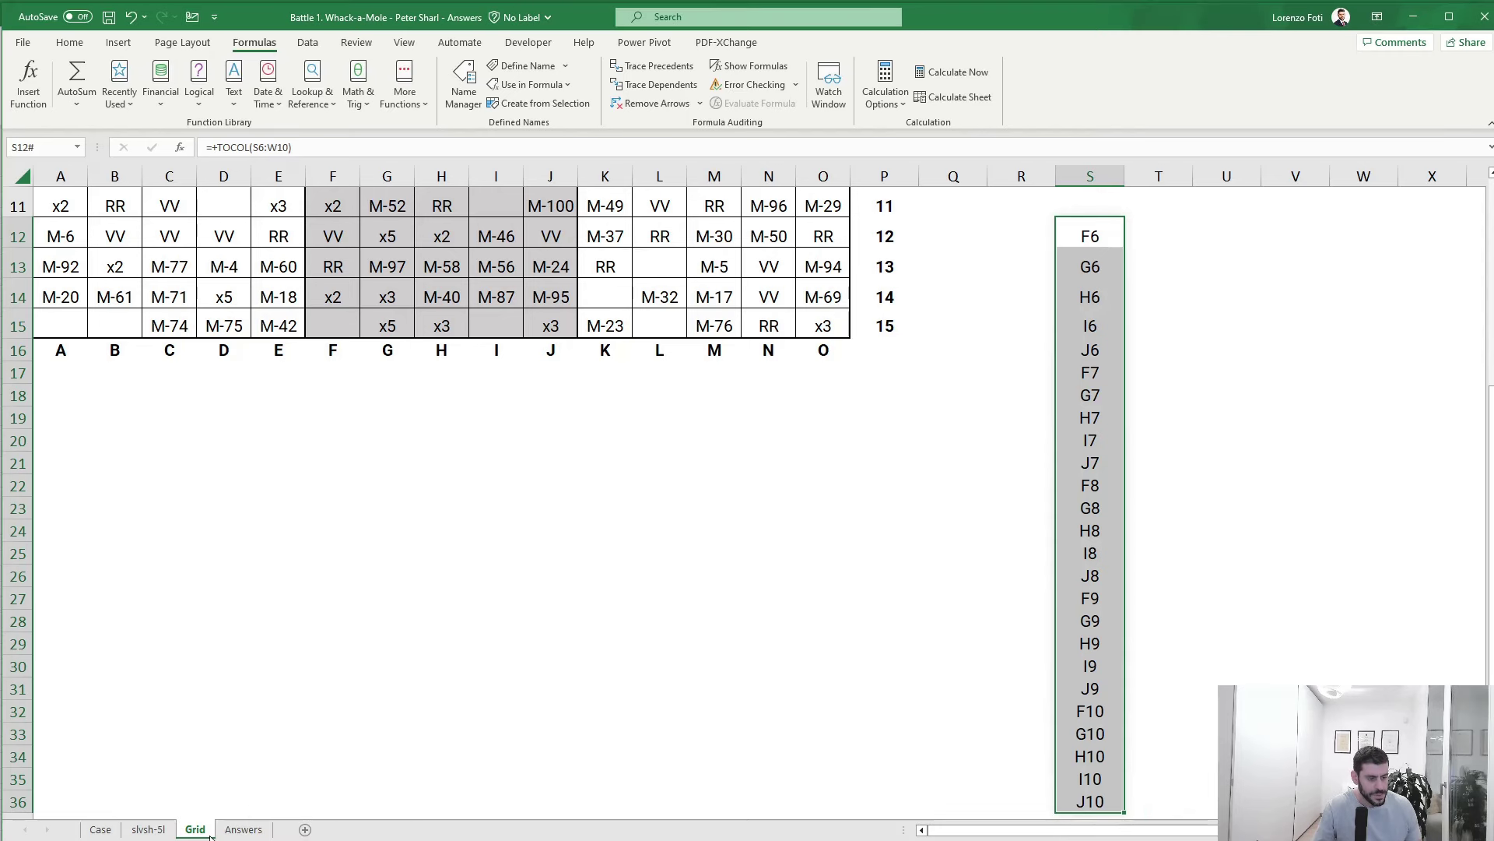
pyautogui.hotkey('alt', 'e')
pyautogui.press('m')
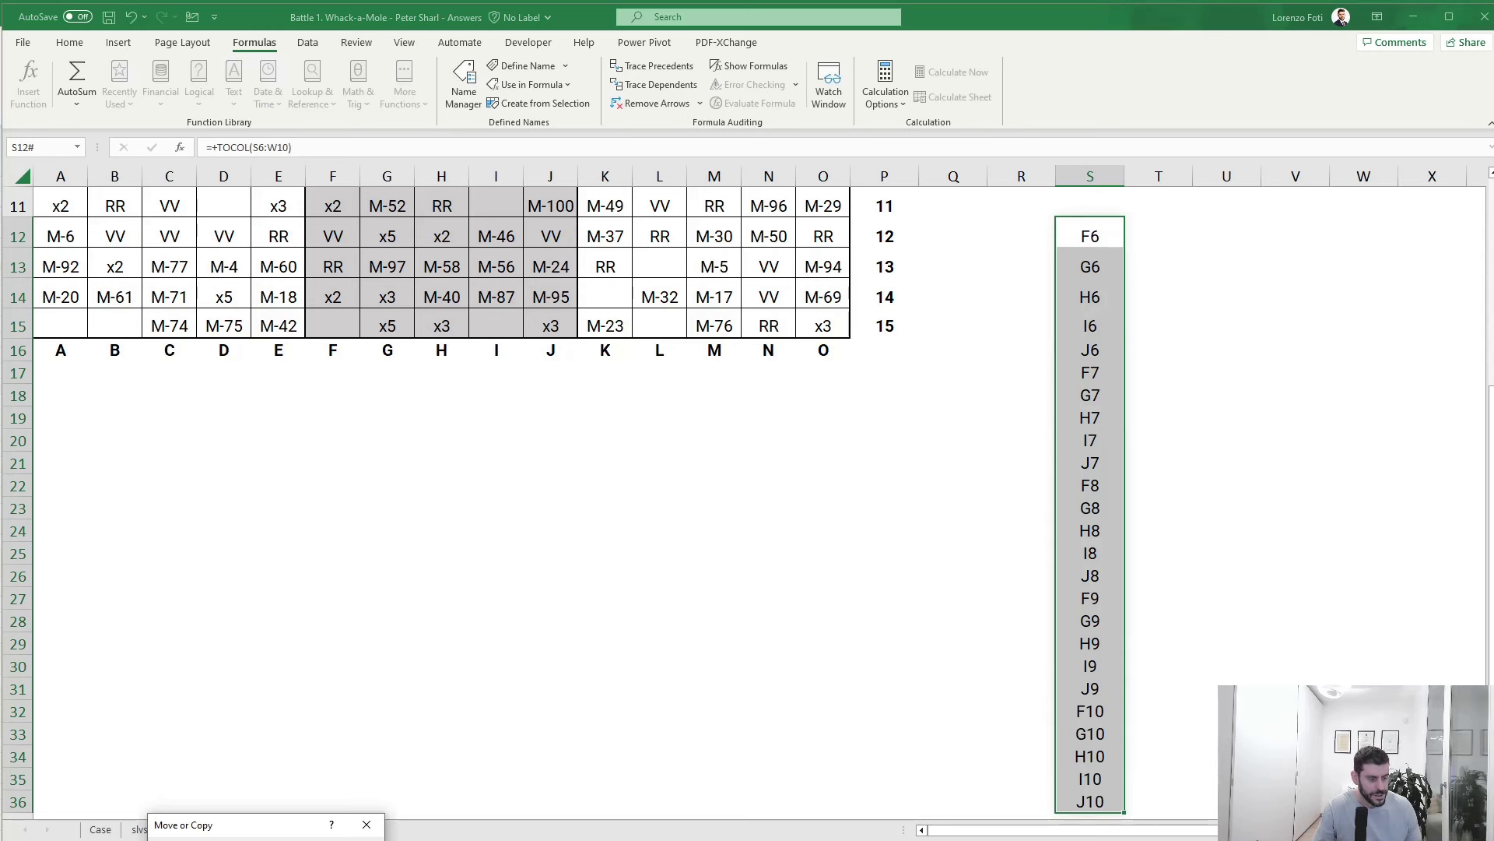
pyautogui.press('Return')
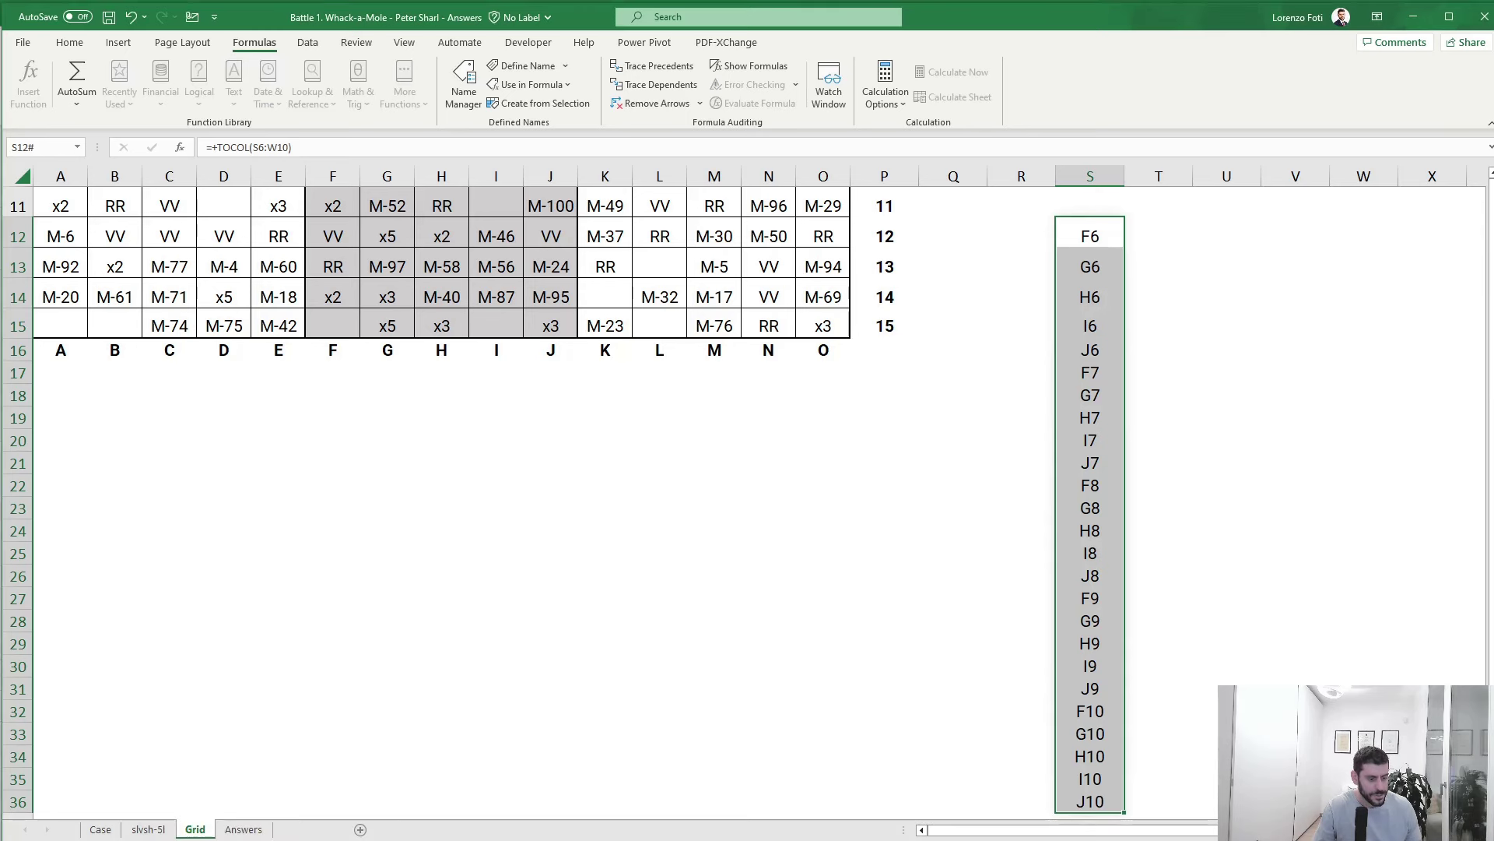
# - Rename the copied Grid (2) sheet to Shifts
pyautogui.click(303, 710)
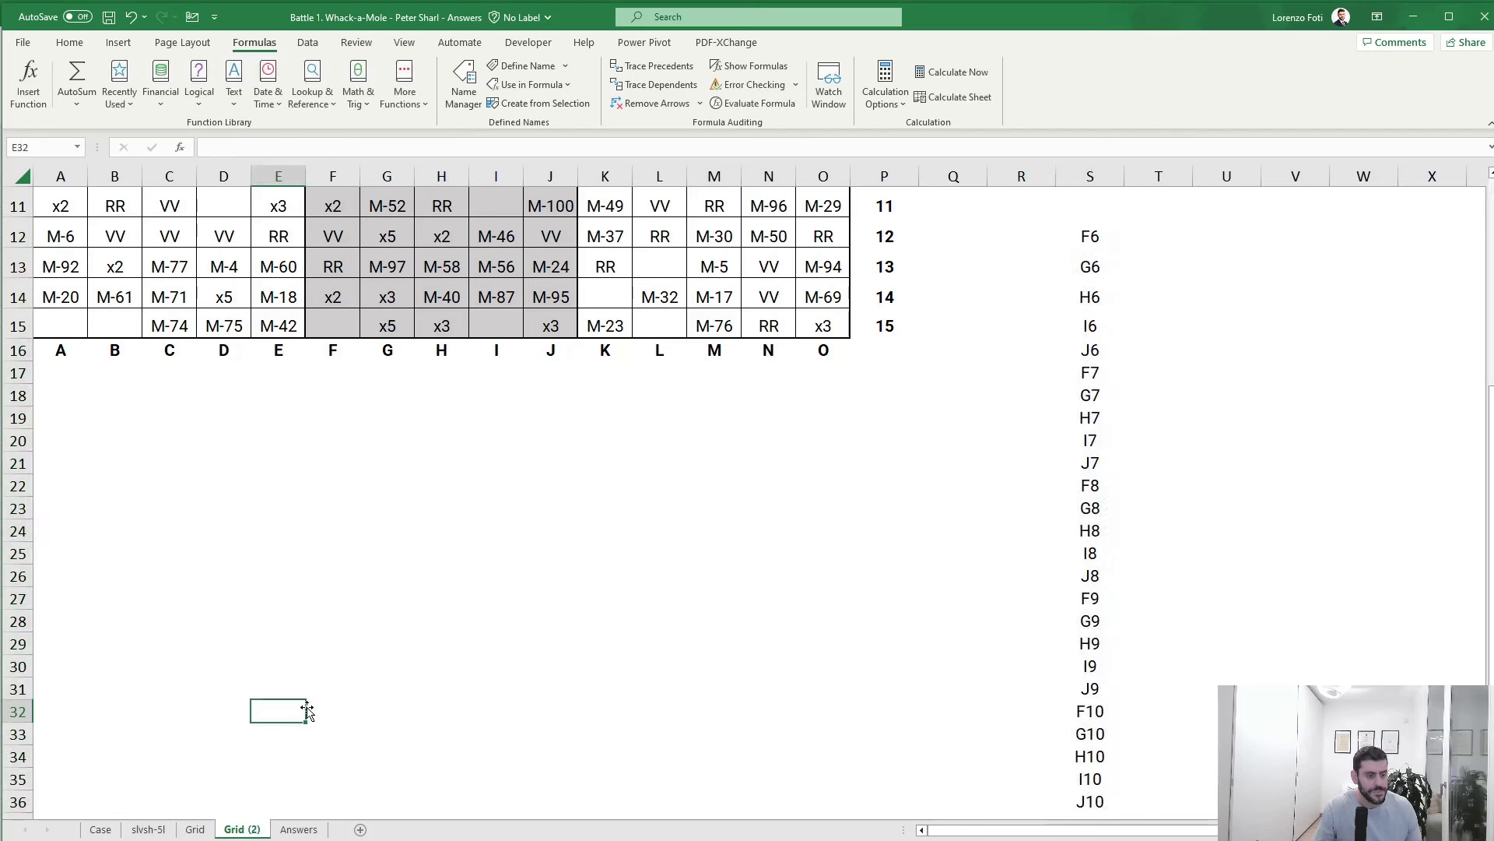
pyautogui.moveTo(247, 834); pyautogui.dragTo(249, 832)
pyautogui.doubleClick(249, 830)
pyautogui.write('S')
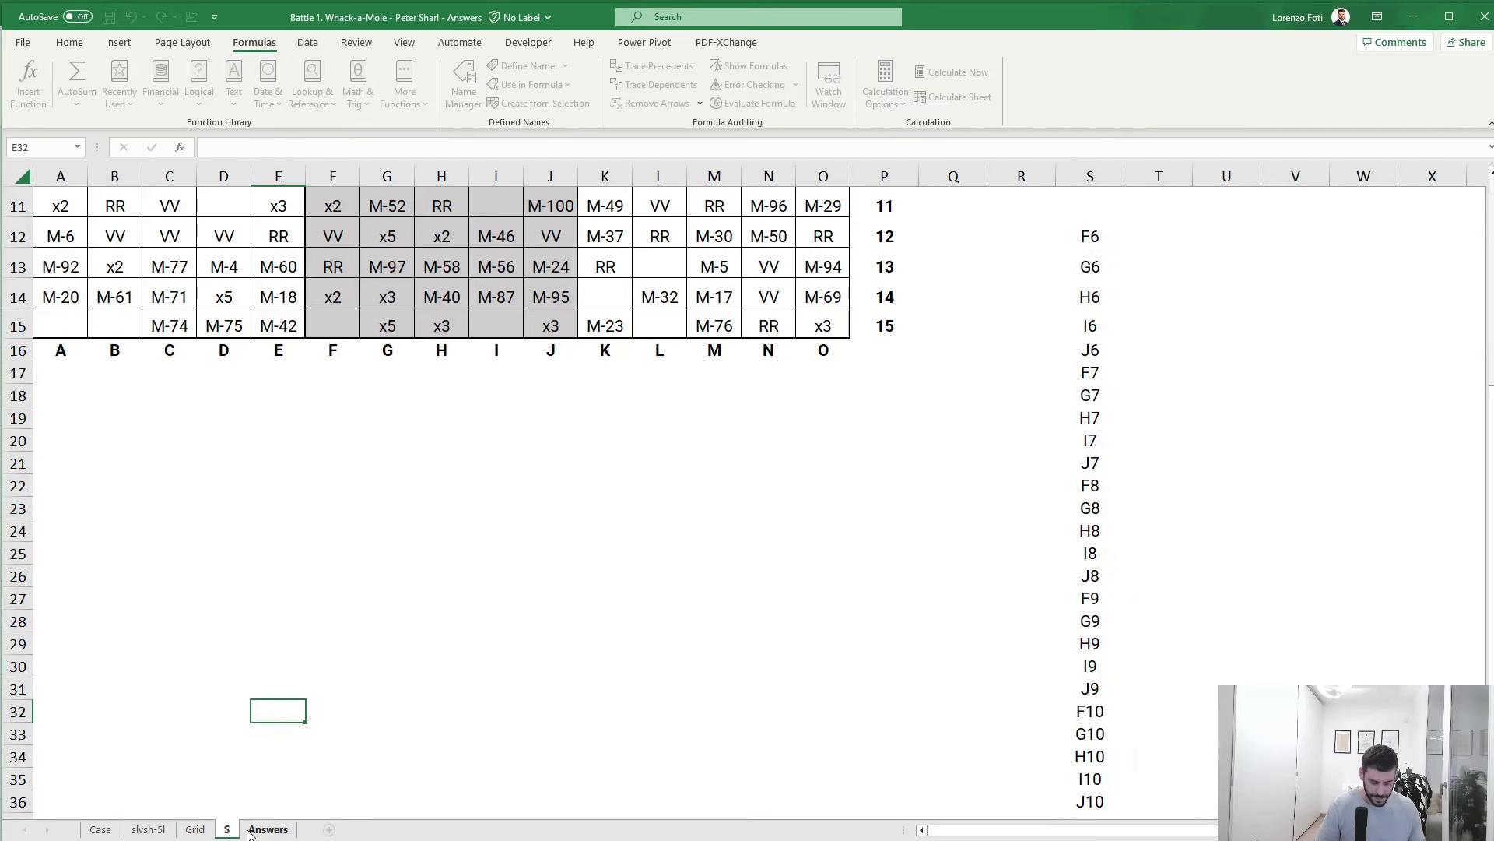
pyautogui.write('hifts')
pyautogui.press('Return')
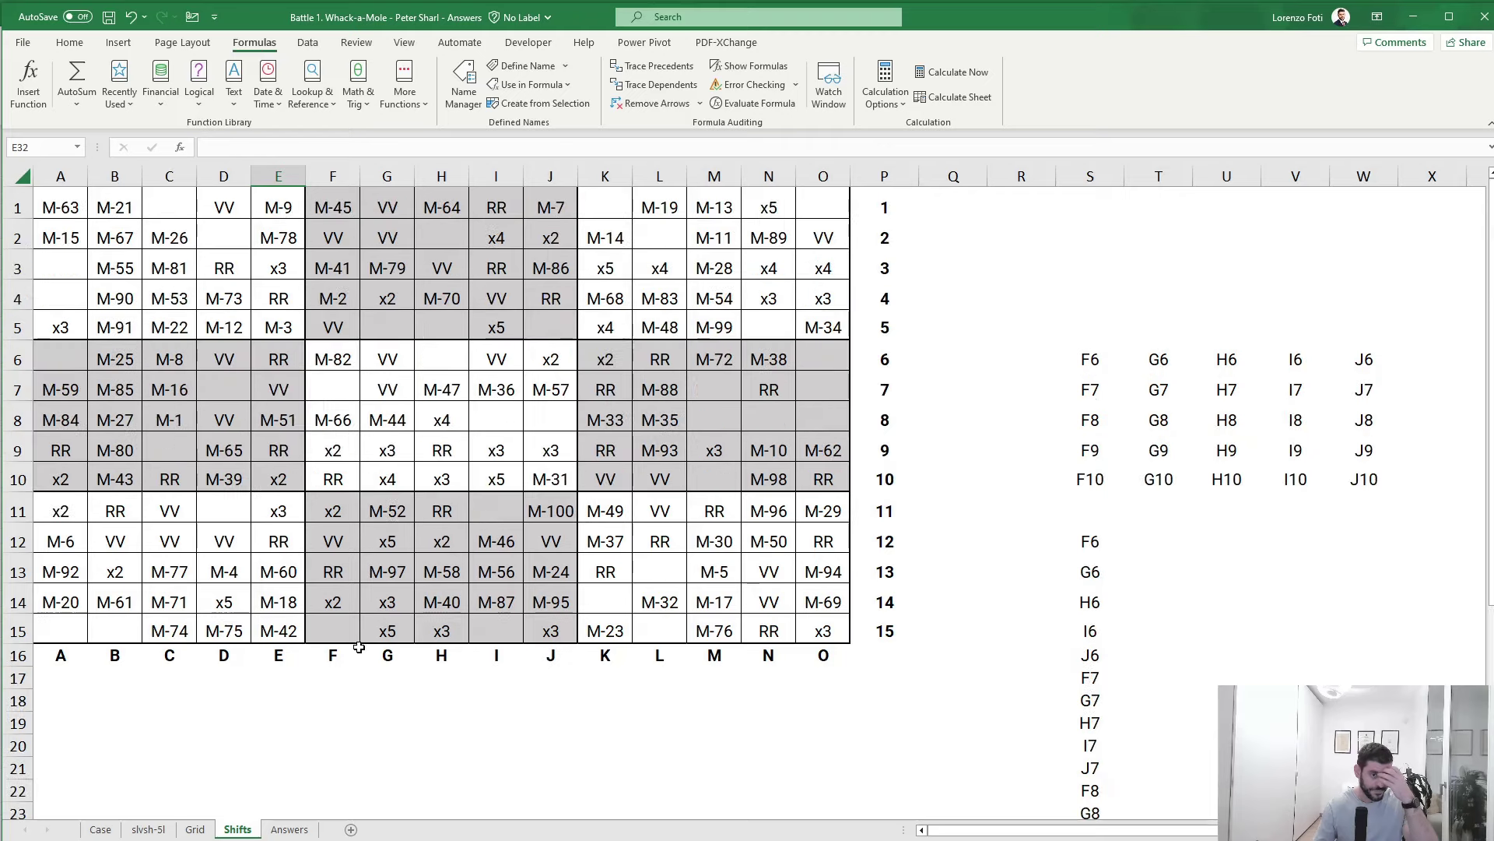
pyautogui.scroll(4, 1118, 355)
# - Clear the old contents of columns S to W on the Shifts sheet
pyautogui.click(1085, 356)
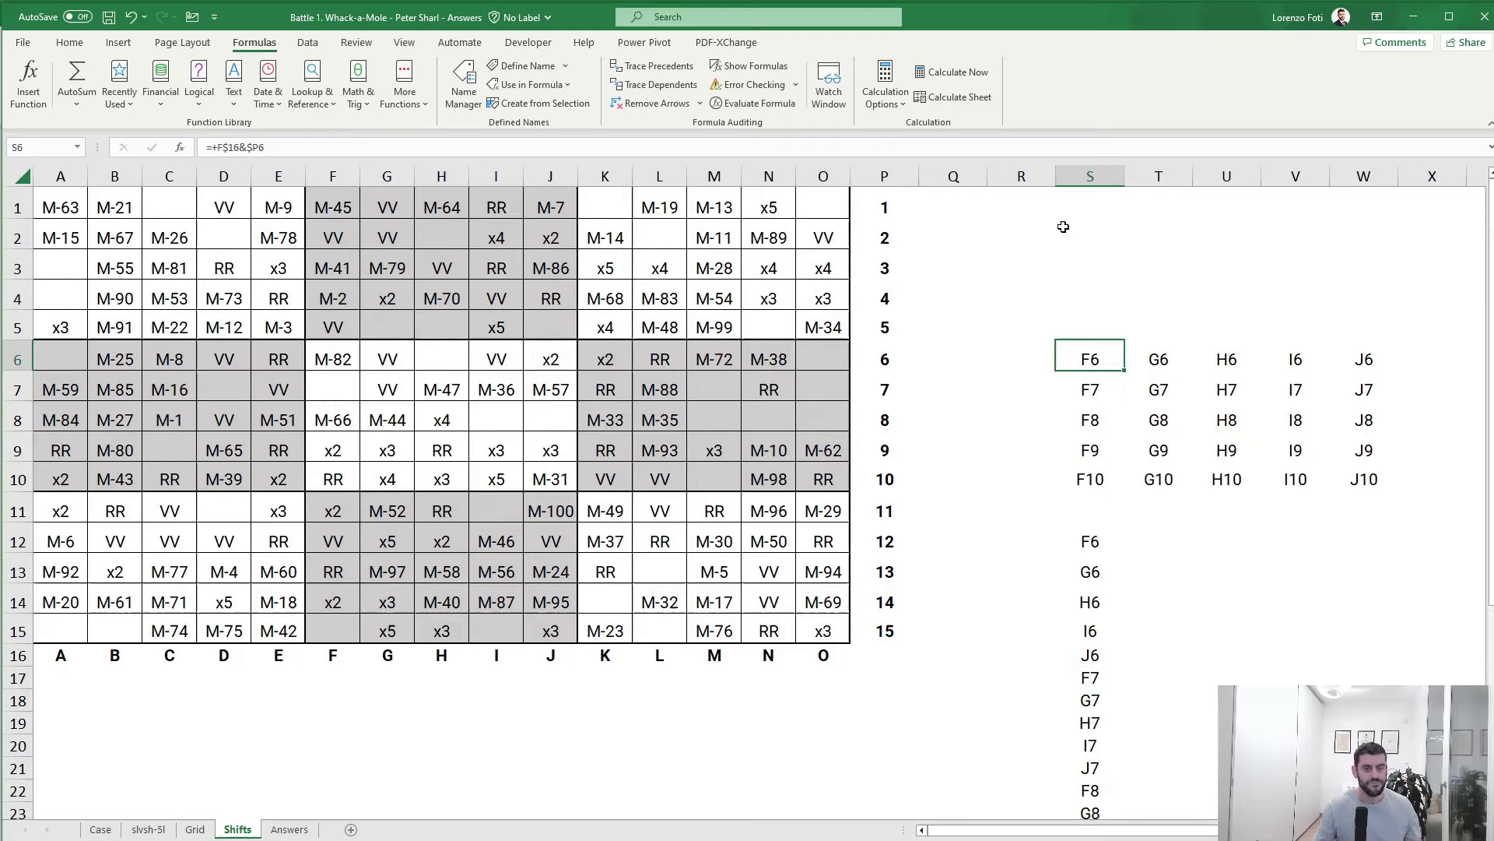
pyautogui.moveTo(1090, 176); pyautogui.dragTo(1335, 190)
pyautogui.press('Delete')
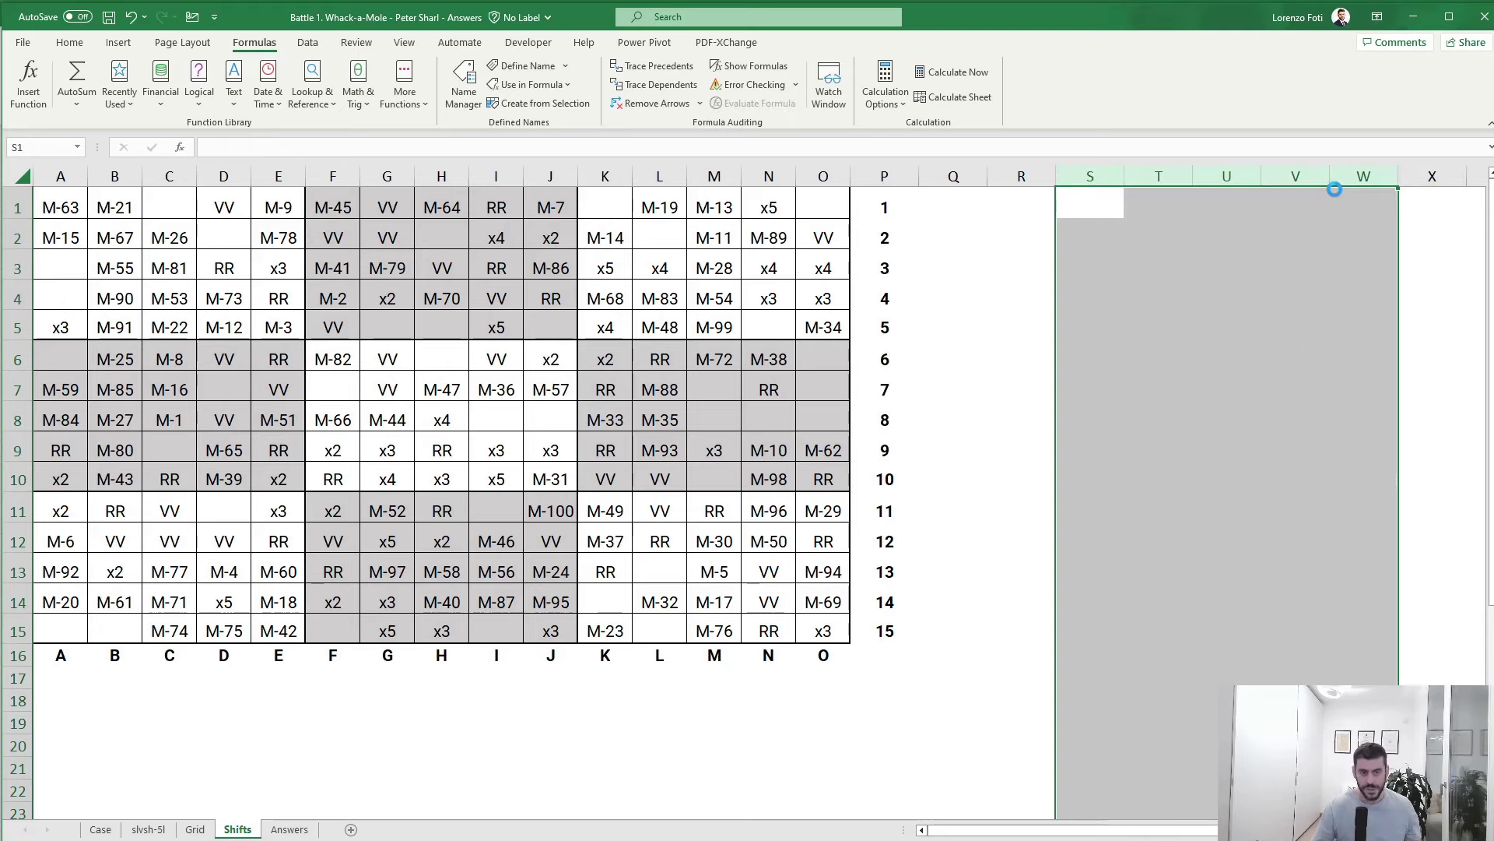
pyautogui.click(1254, 302)
pyautogui.moveTo(58, 204); pyautogui.dragTo(841, 615)
pyautogui.click(570, 584)
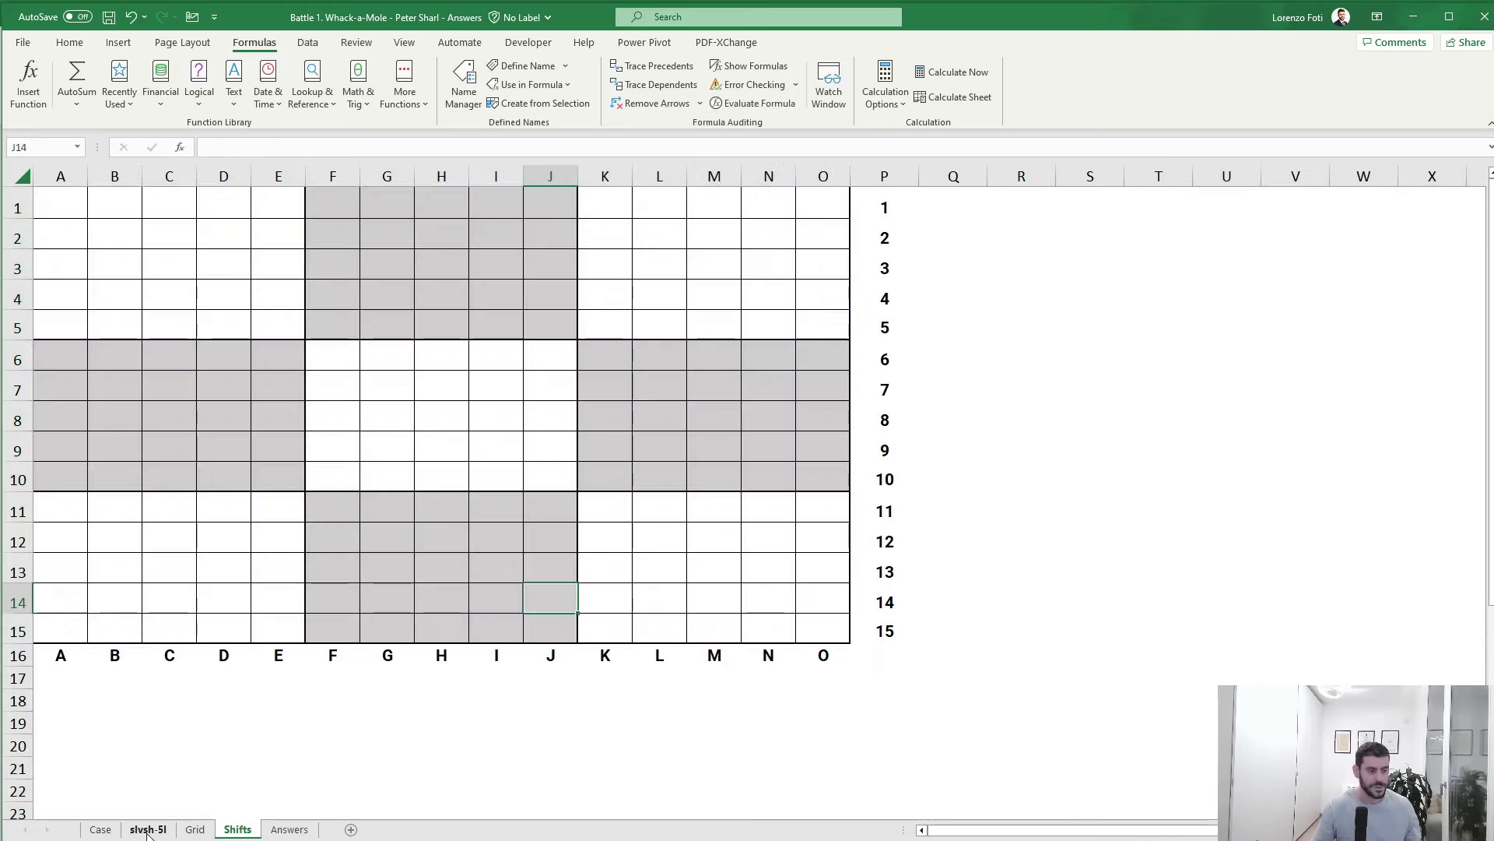
# - Copy the shift direction table from Case and paste it at S3 on Shifts
pyautogui.click(101, 829)
pyautogui.scroll(20, 1044, 521)
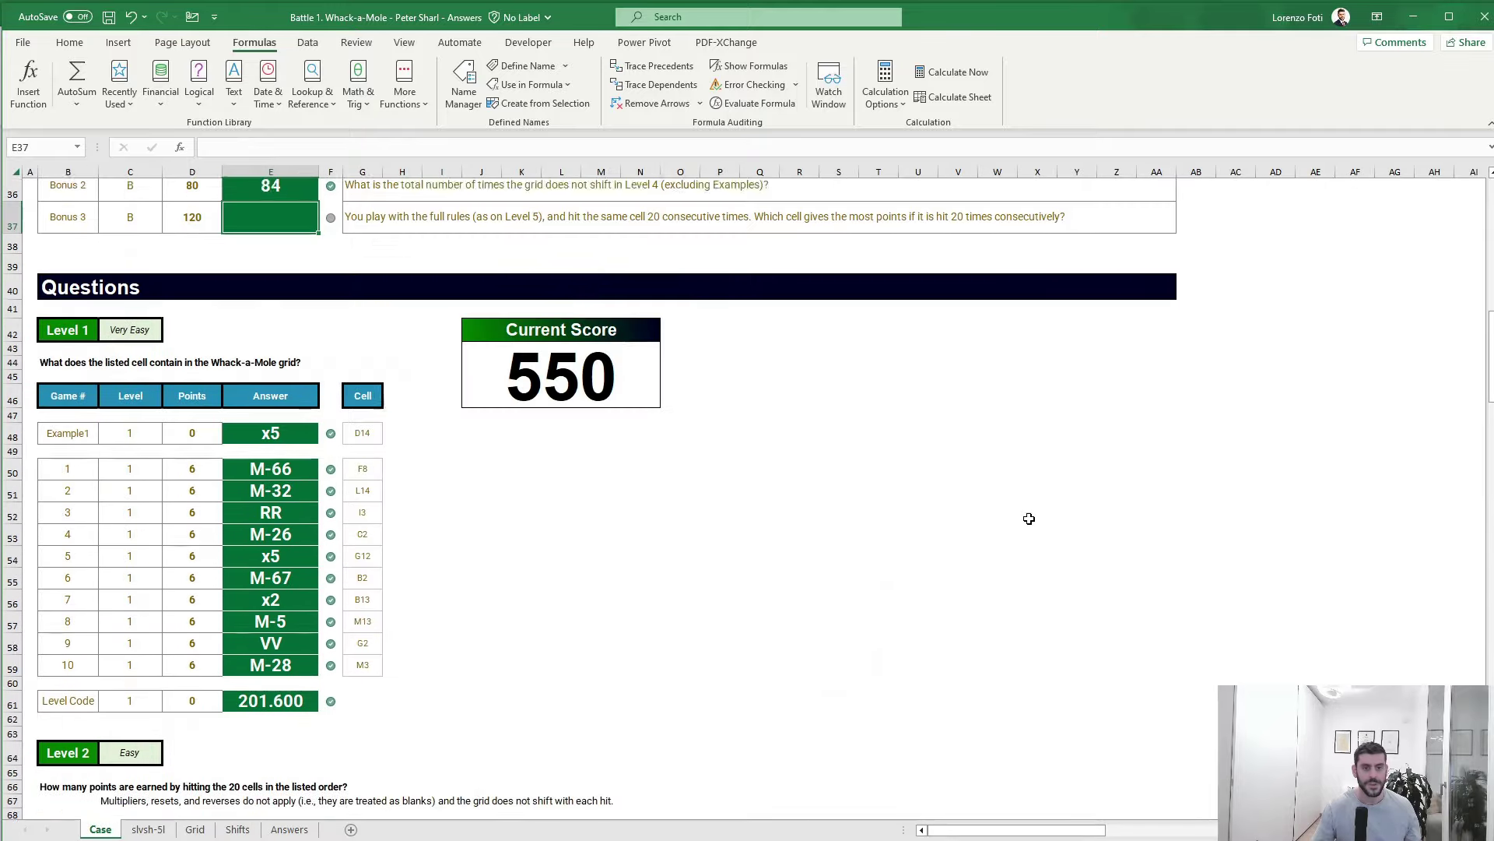
pyautogui.moveTo(1135, 567); pyautogui.dragTo(961, 319)
pyautogui.hotkey('ctrl', 'c')
pyautogui.click(238, 829)
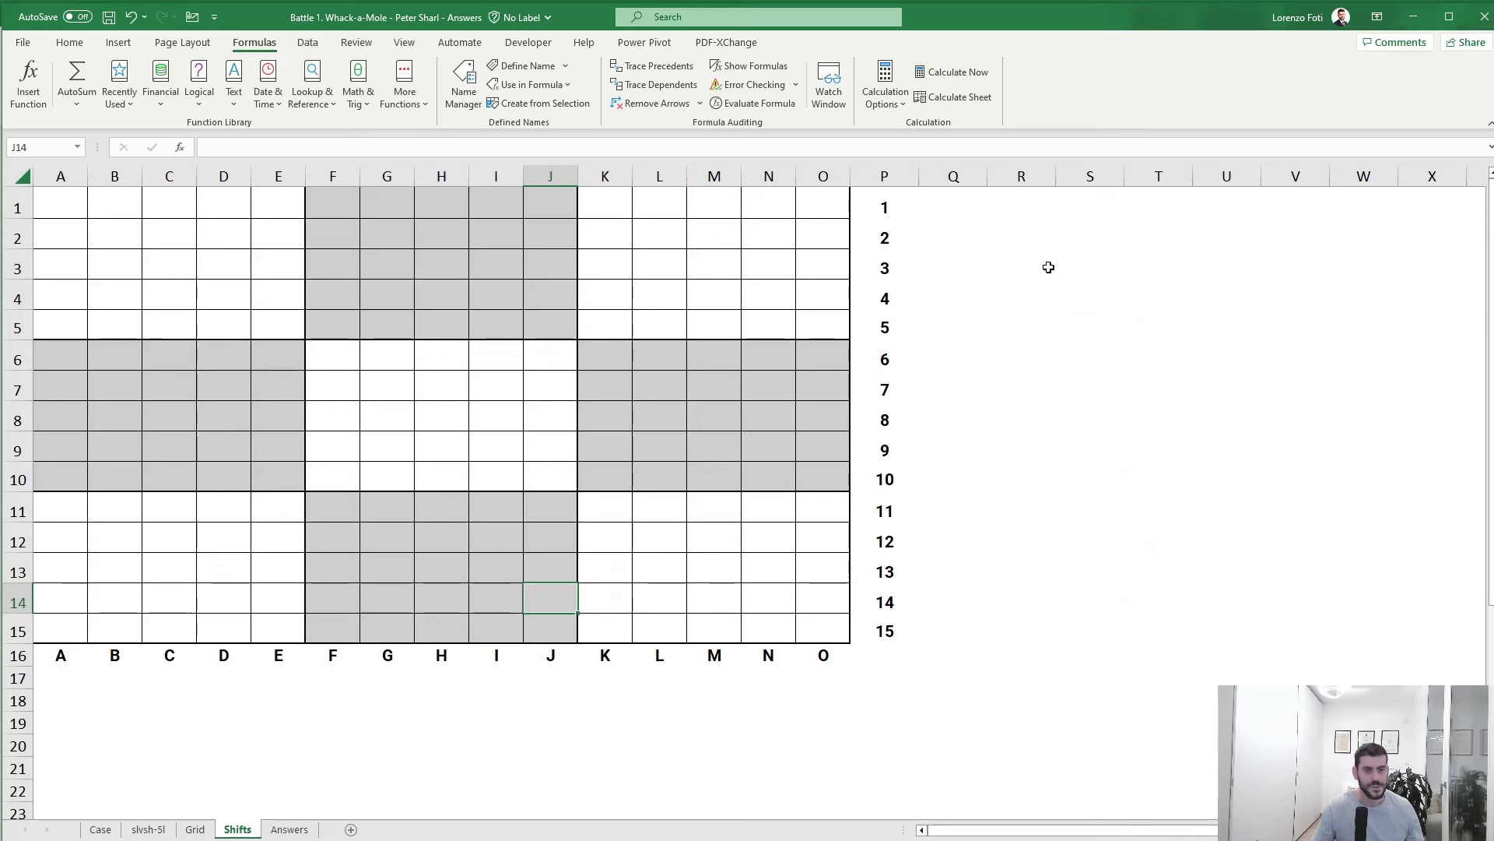
pyautogui.click(1121, 258)
pyautogui.hotkey('ctrl', 'v')
pyautogui.click(1074, 383)
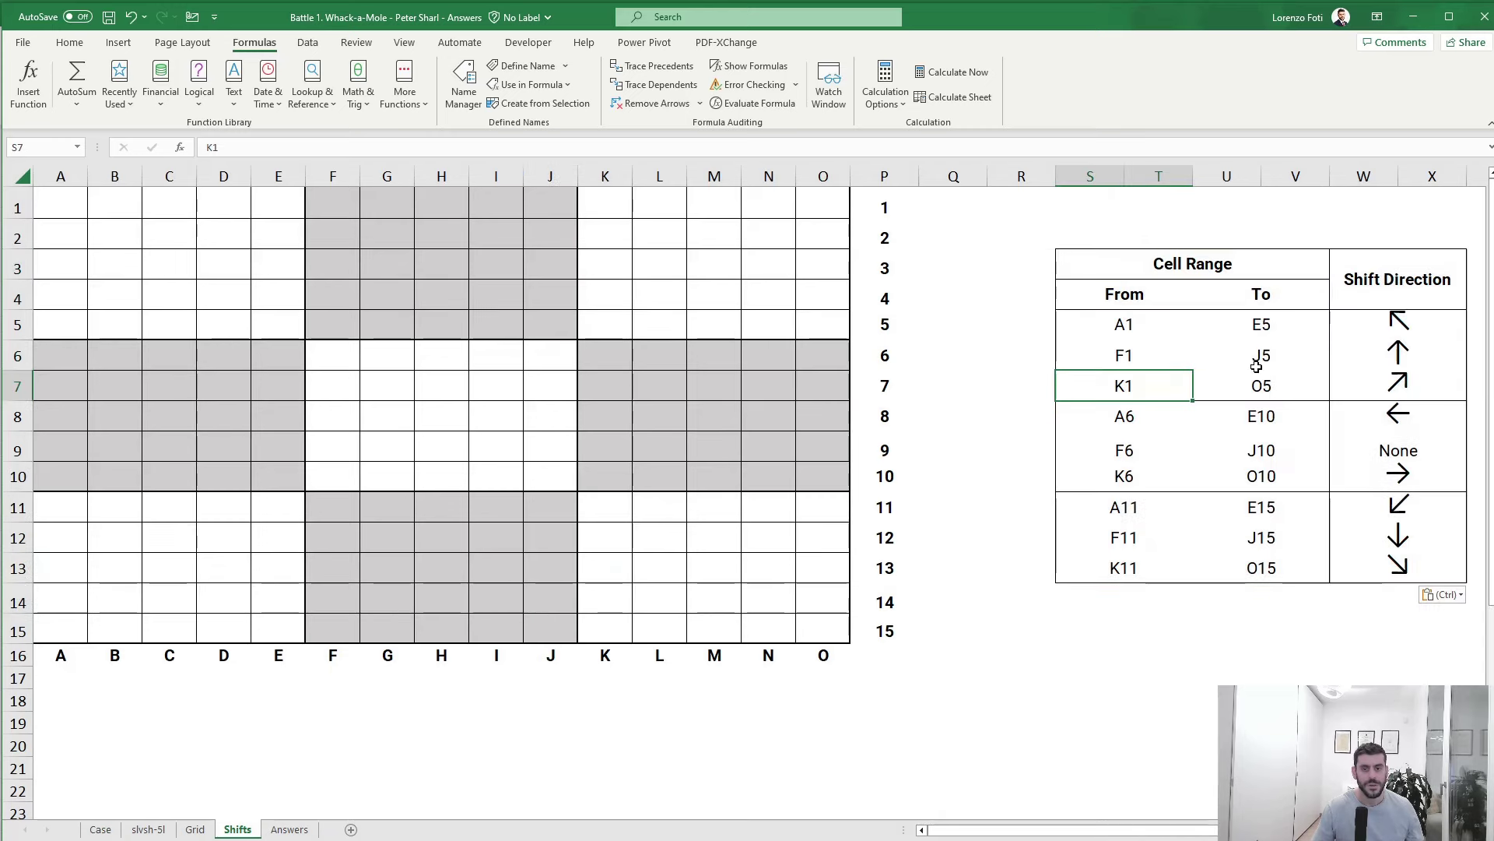
# - Fill block A1:E5 with the up-left arrow from W5
pyautogui.click(1411, 315)
pyautogui.hotkey('ctrl', 'c')
pyautogui.moveTo(62, 202); pyautogui.dragTo(263, 313)
pyautogui.hotkey('alt', 'h')
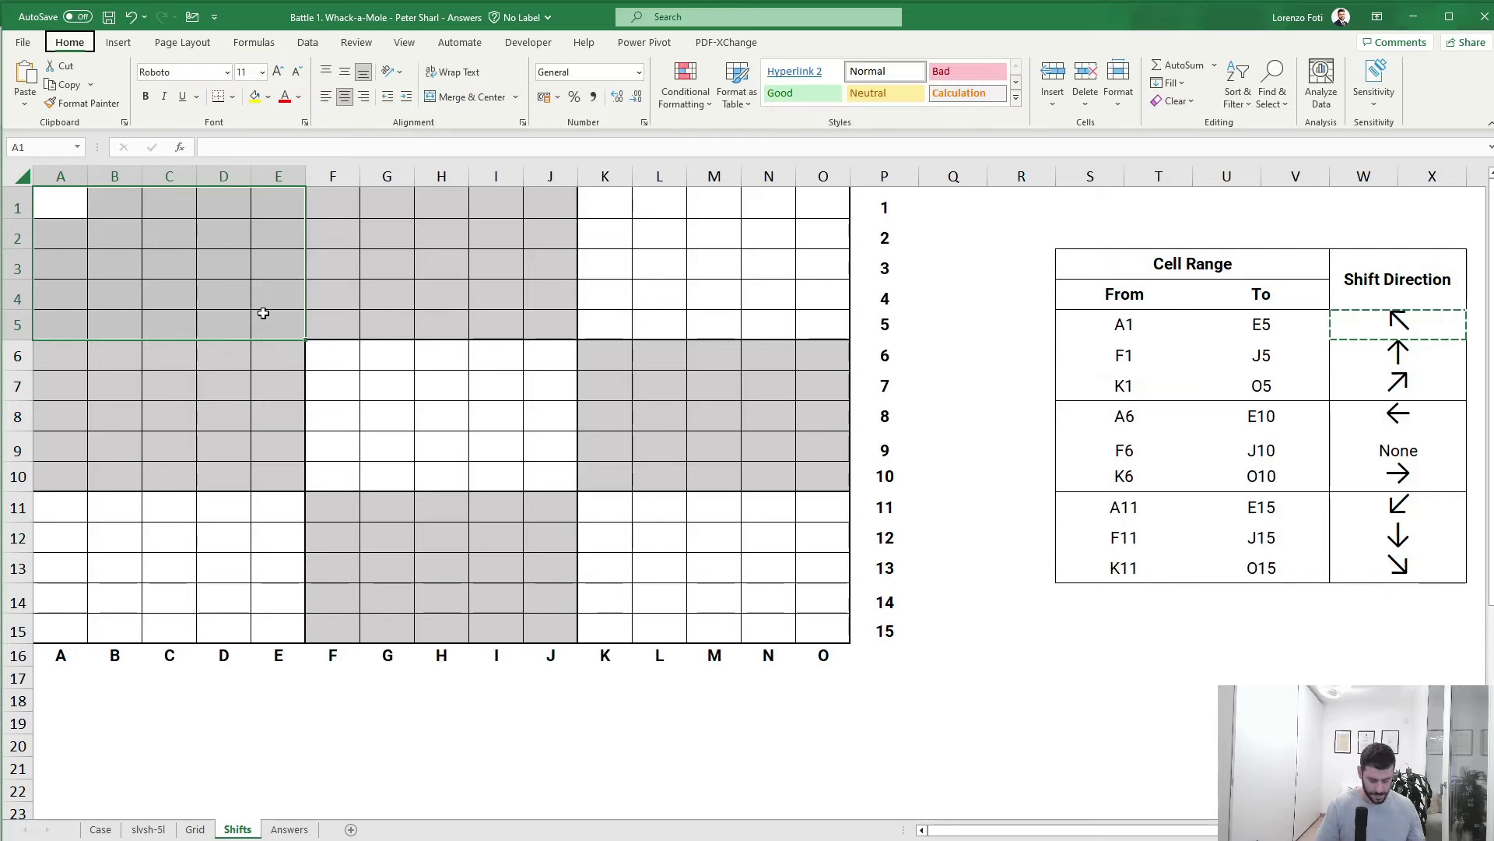
pyautogui.press('v')
pyautogui.press('p')
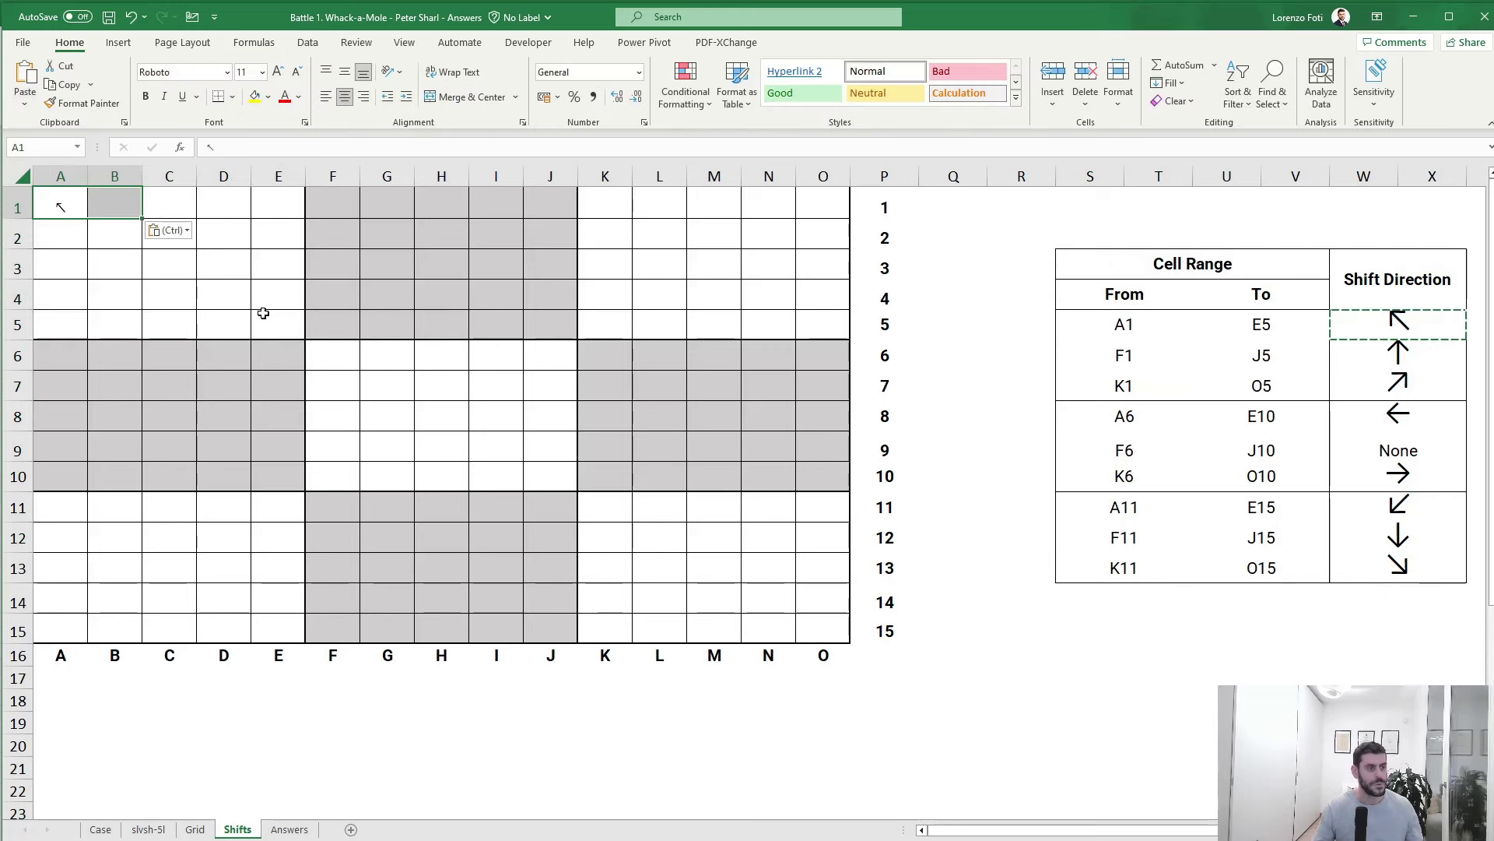
pyautogui.click(60, 203)
pyautogui.hotkey('ctrl', 'c')
pyautogui.moveTo(59, 204); pyautogui.dragTo(259, 314)
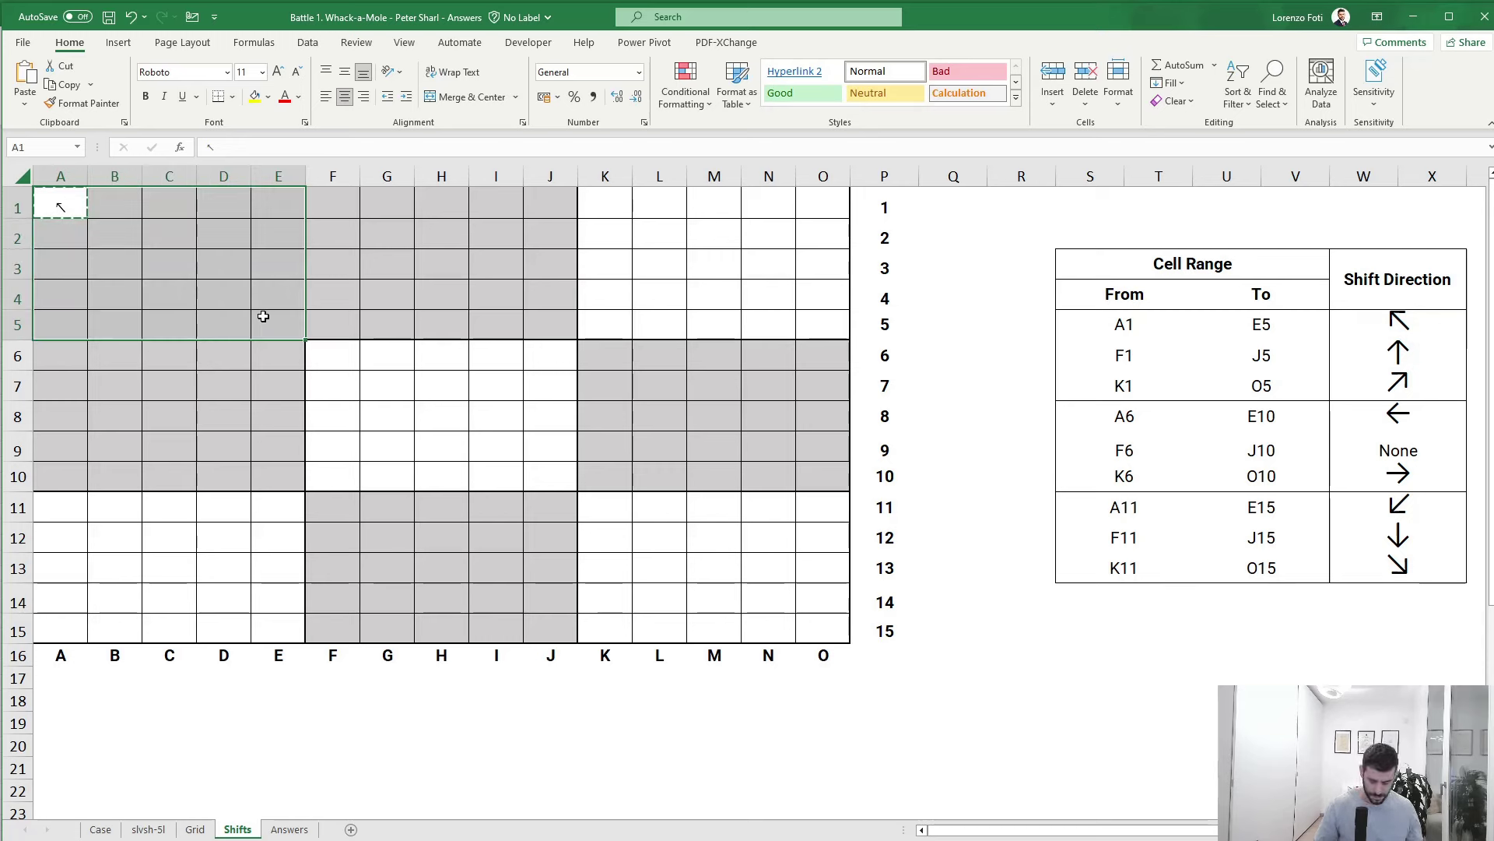
pyautogui.hotkey('ctrl', 'Home')
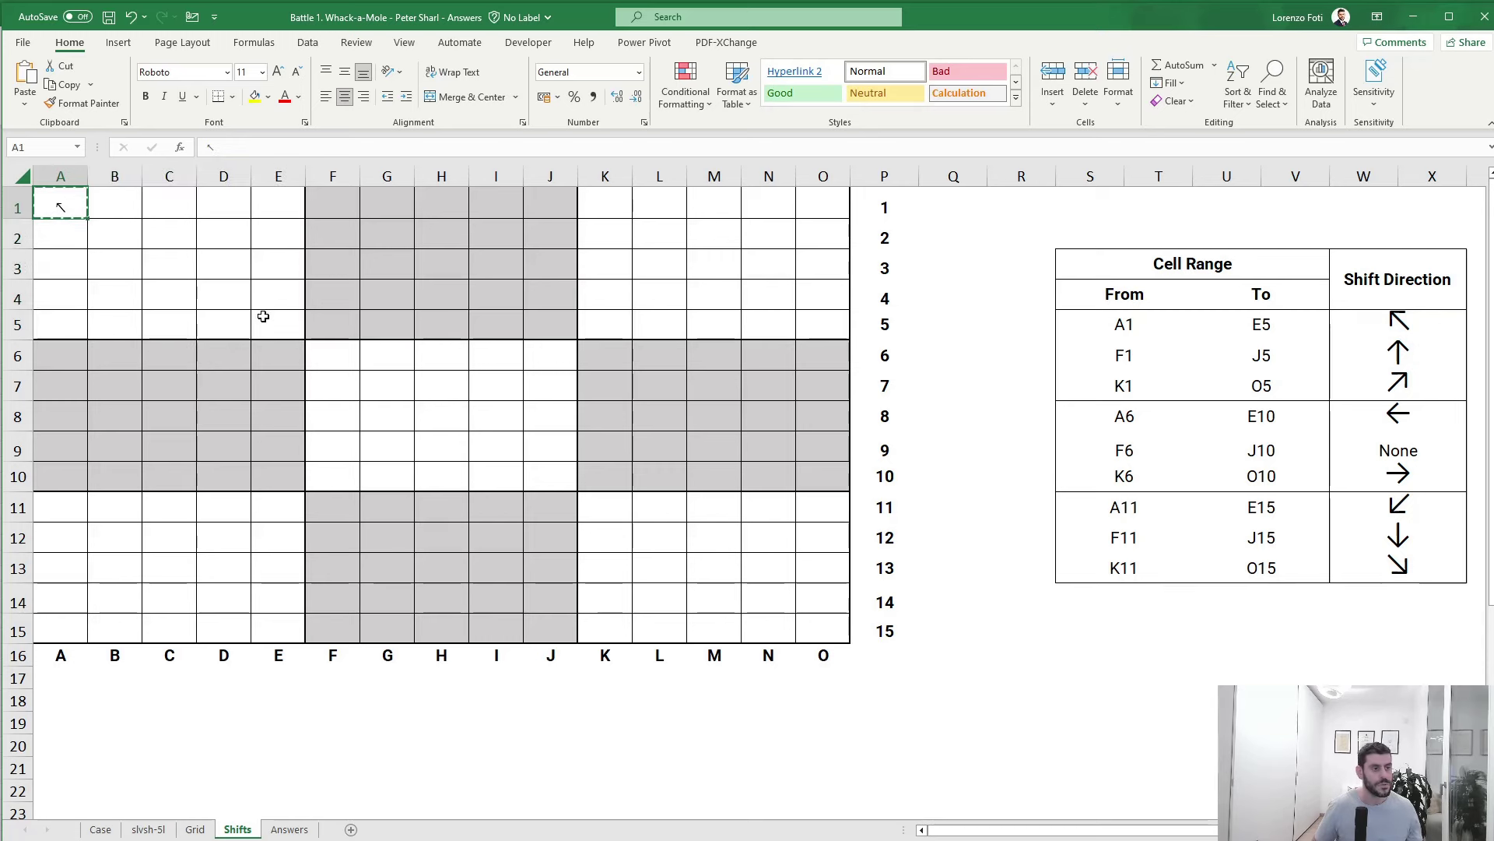
pyautogui.hotkey('shift', 'Right')
pyautogui.hotkey('shift', 'Right')
pyautogui.hotkey('shift', 'Right')
pyautogui.hotkey('shift', 'Down')
pyautogui.hotkey('shift', 'Down')
pyautogui.hotkey('shift', 'Down')
pyautogui.hotkey('shift', 'Down')
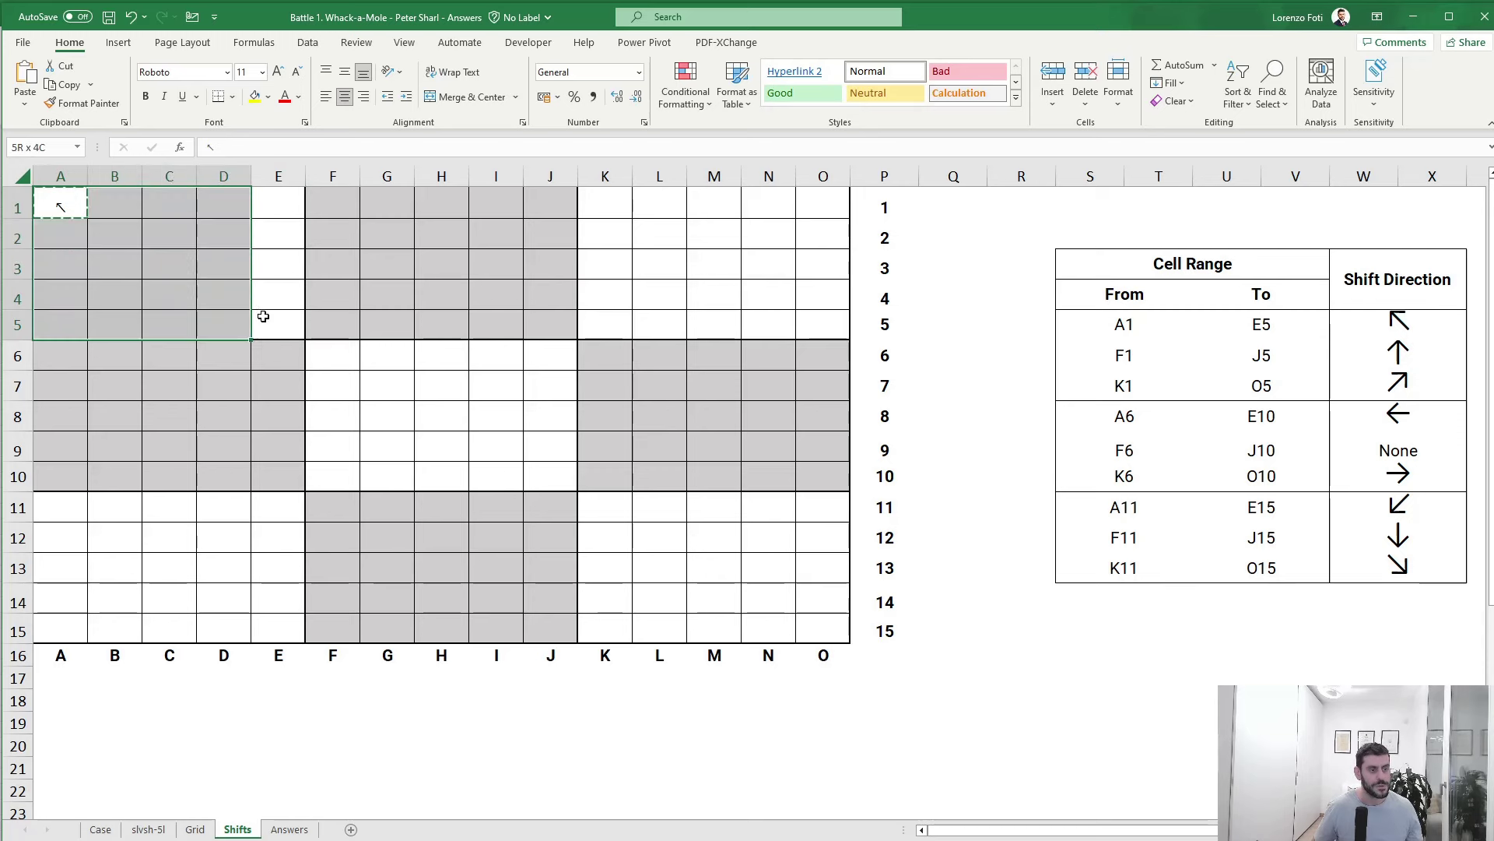
pyautogui.hotkey('shift', 'Right')
pyautogui.hotkey('ctrl', 'v')
pyautogui.press('Escape')
pyautogui.press('Down')
pyautogui.press('Right')
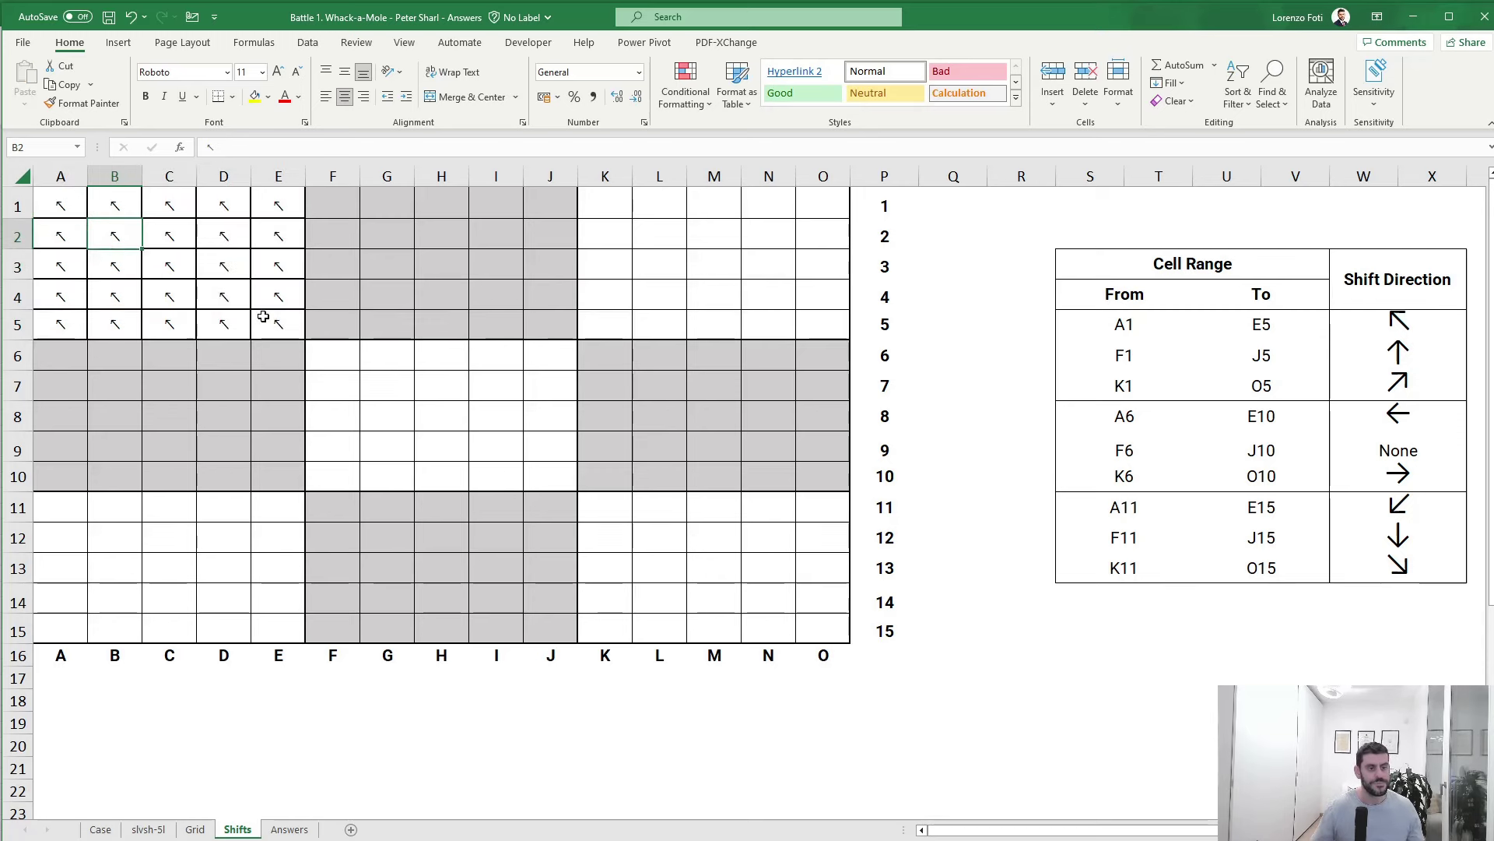
# - Unmerge the Shift Direction cells W5:W13 and fill F1:J5 with the up arrow
pyautogui.click(1401, 355)
pyautogui.hotkey('ctrl', 'c')
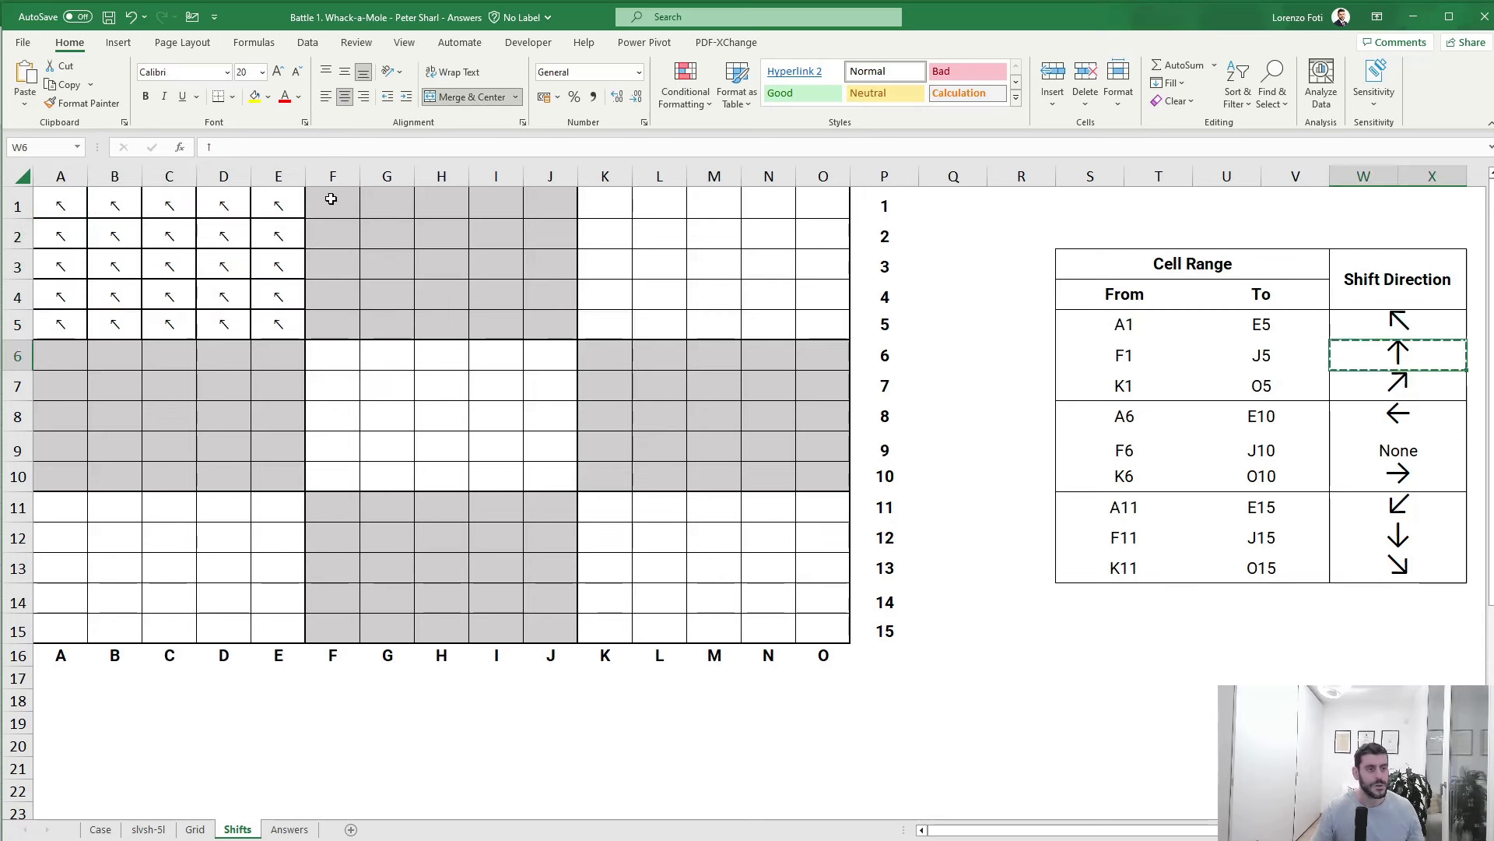
pyautogui.moveTo(331, 201); pyautogui.dragTo(553, 324)
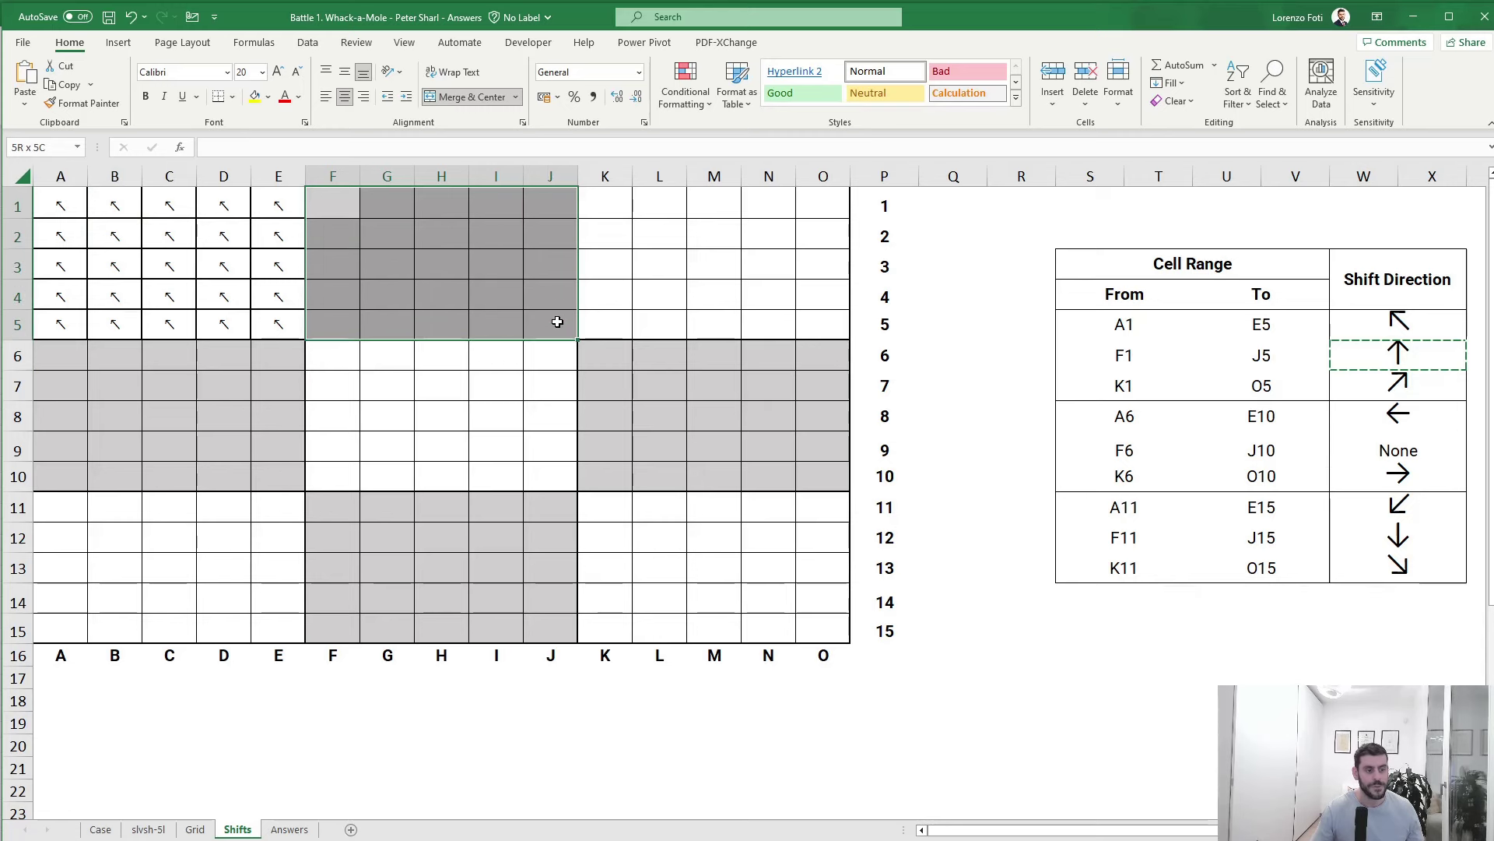
pyautogui.hotkey('ctrl', 'v')
pyautogui.click(958, 307)
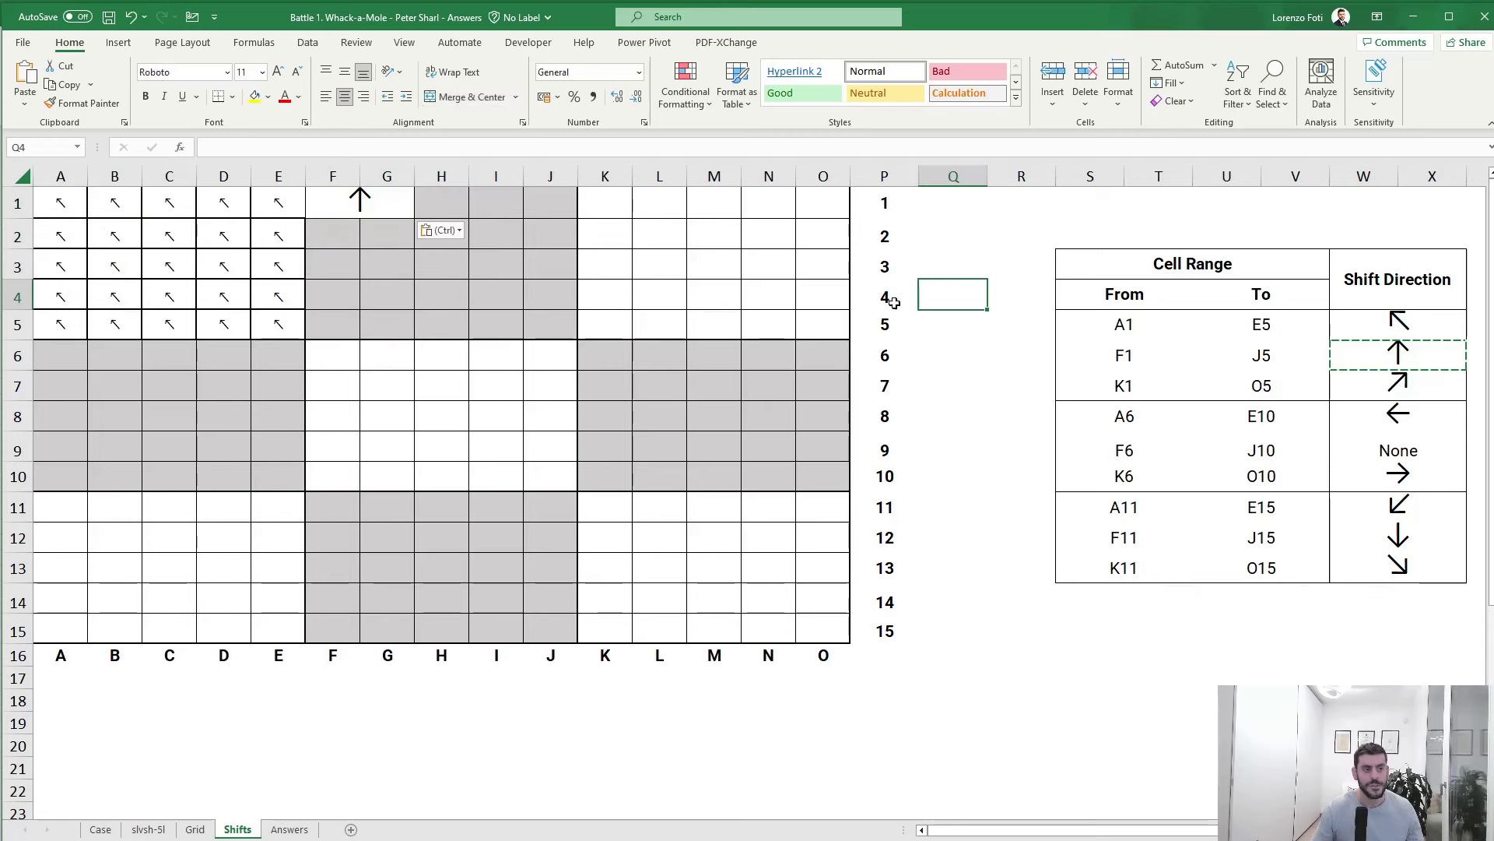
pyautogui.hotkey('ctrl', 'z')
pyautogui.moveTo(1376, 324); pyautogui.dragTo(1375, 560)
pyautogui.click(467, 96)
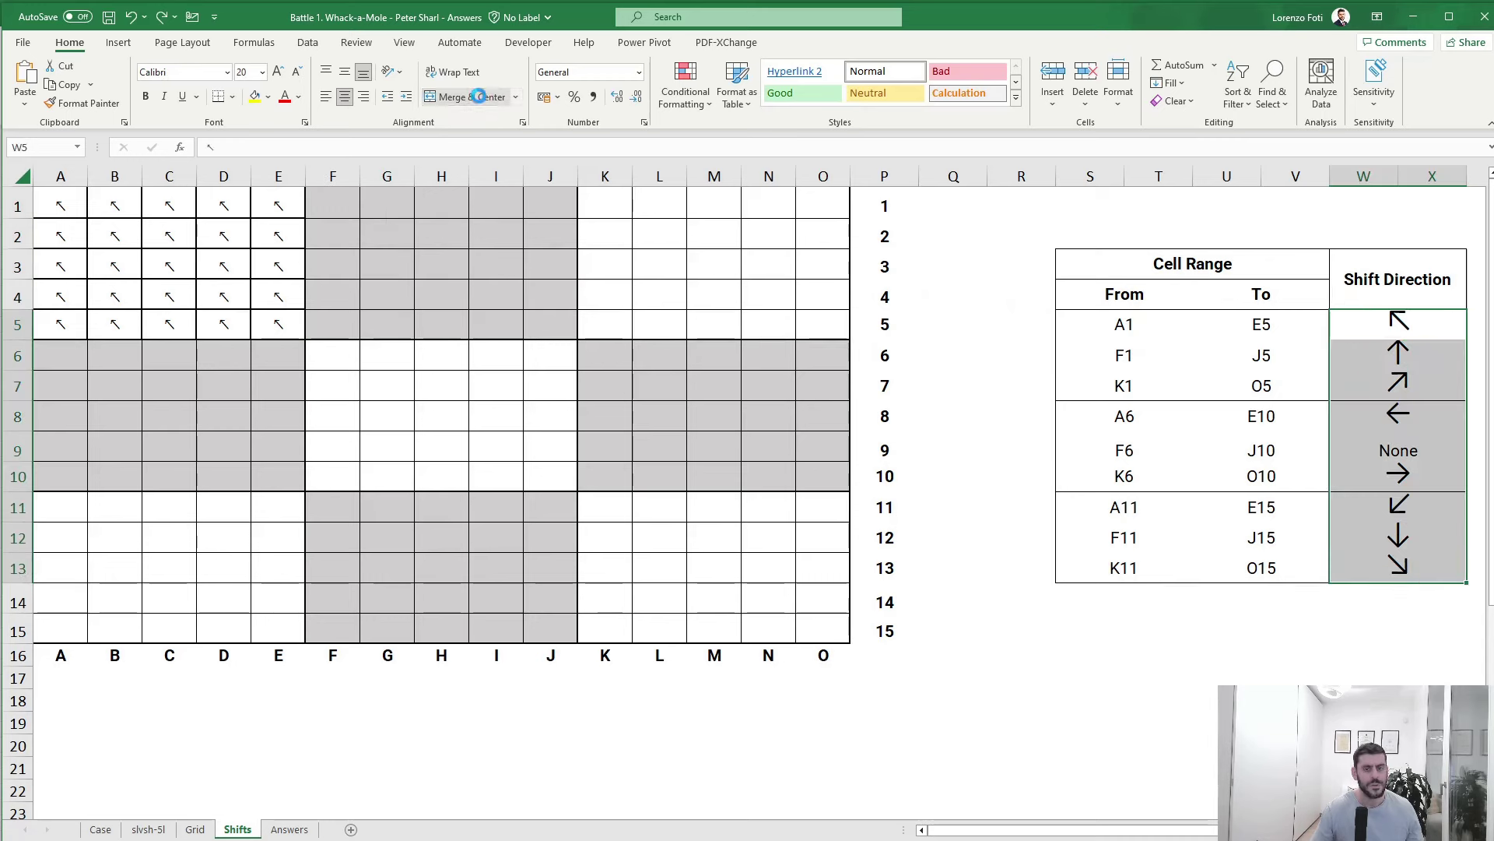
pyautogui.click(1069, 309)
pyautogui.click(1347, 348)
pyautogui.hotkey('ctrl', 'c')
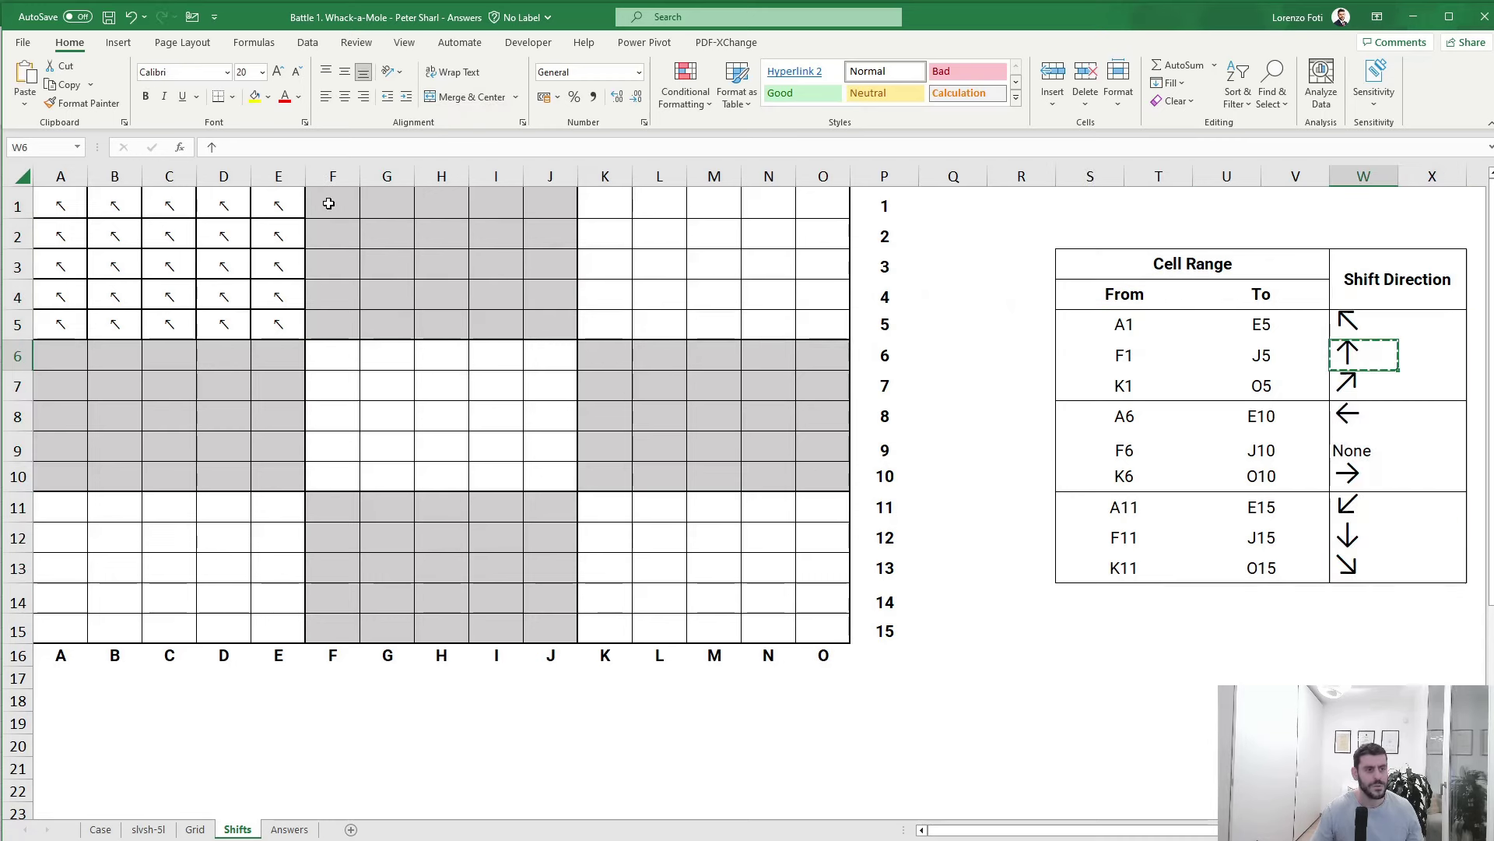
pyautogui.moveTo(331, 204); pyautogui.dragTo(526, 310)
pyautogui.press('alt')
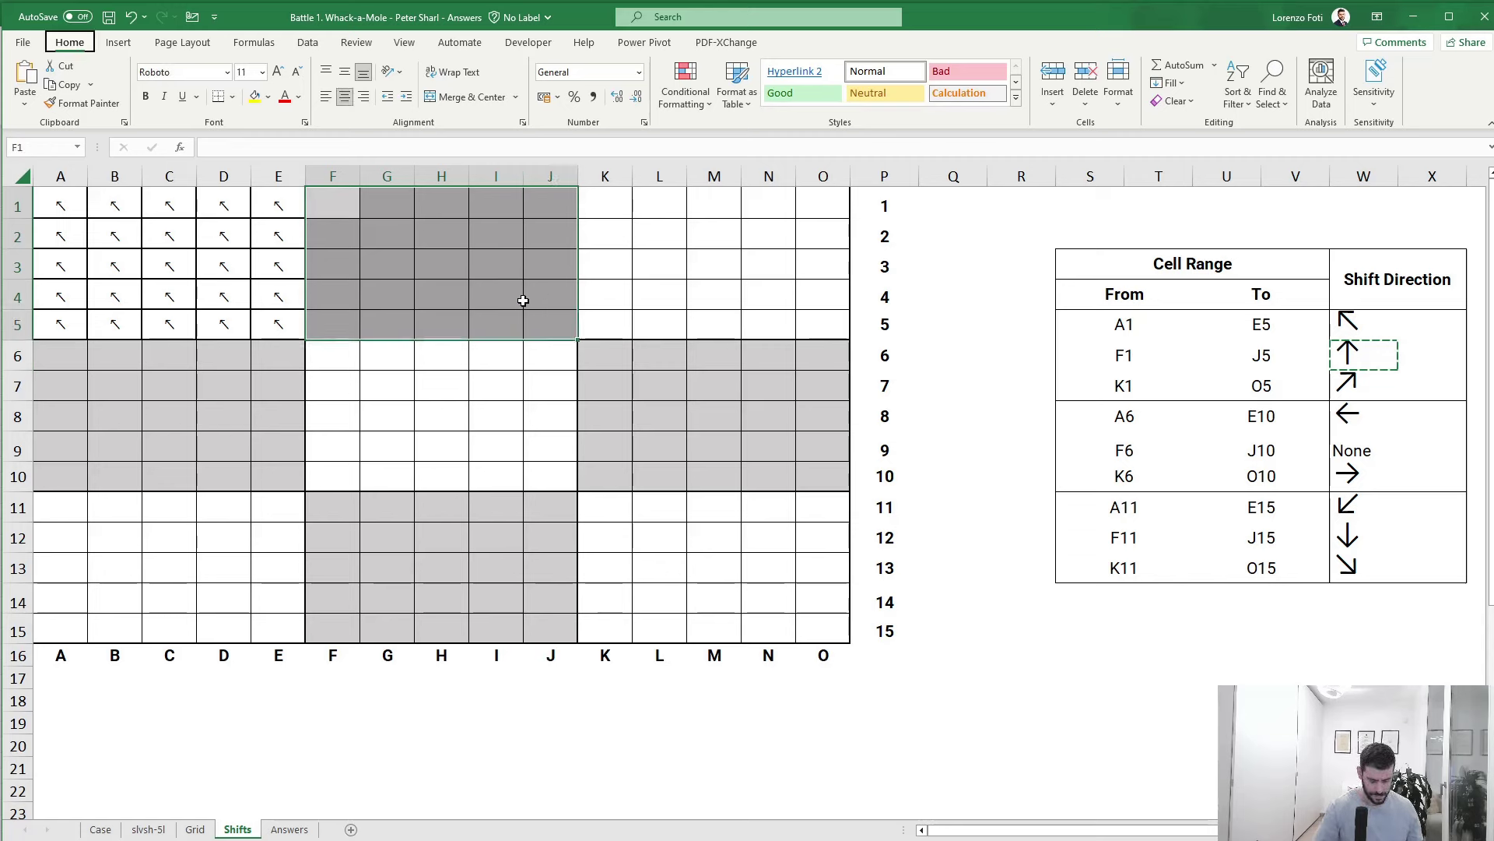
pyautogui.hotkey('ctrl', 'v')
pyautogui.press('Right')
pyautogui.press('Down')
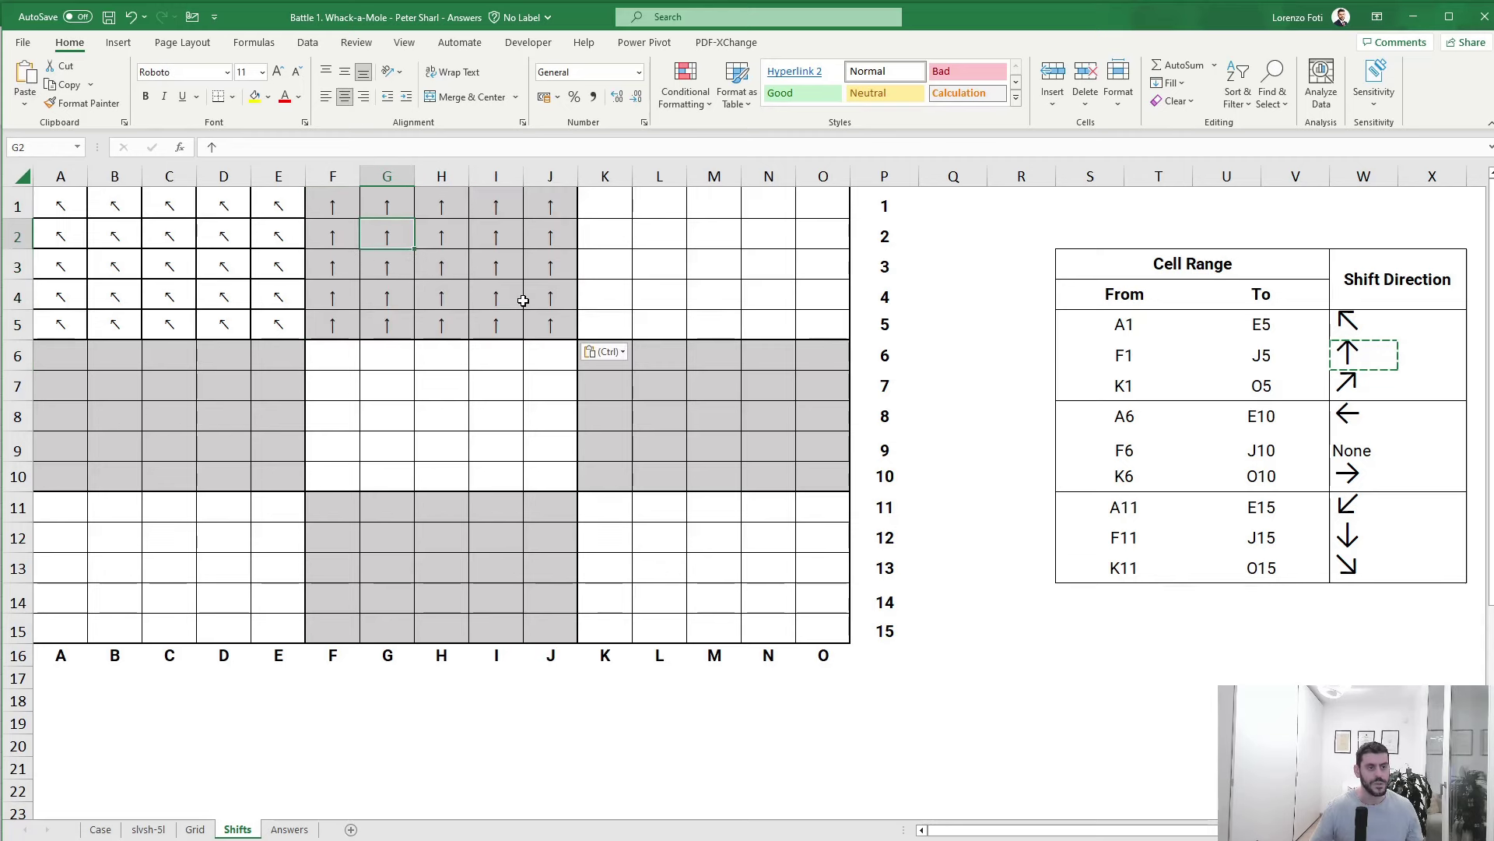
# - Fill K1:O5 with the up-right arrow and A6:E10 with the left arrow
pyautogui.click(1367, 390)
pyautogui.hotkey('ctrl', 'c')
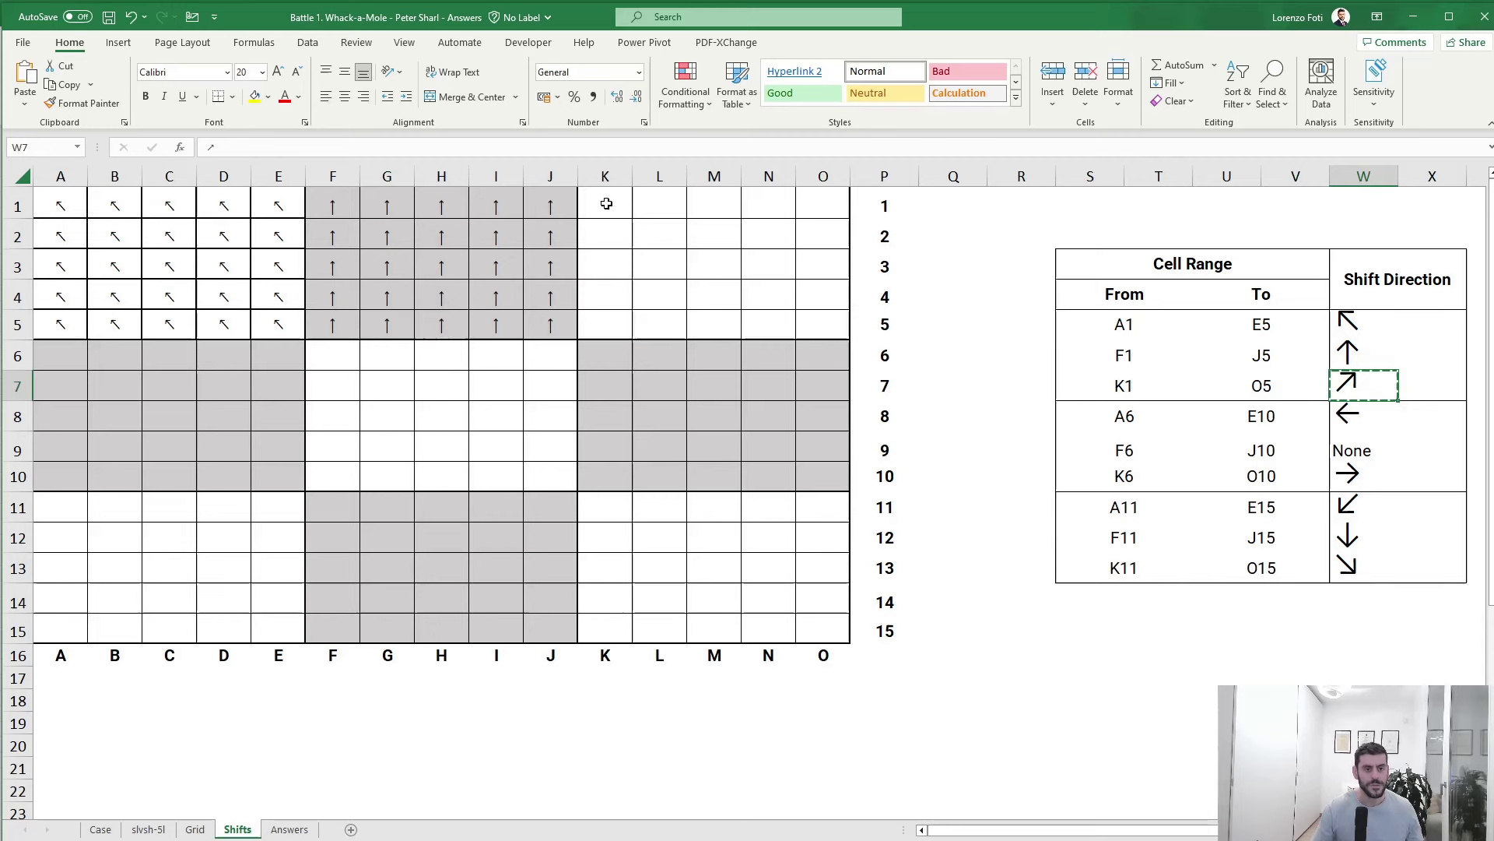
pyautogui.moveTo(606, 203); pyautogui.dragTo(825, 328)
pyautogui.hotkey('ctrl', 'v')
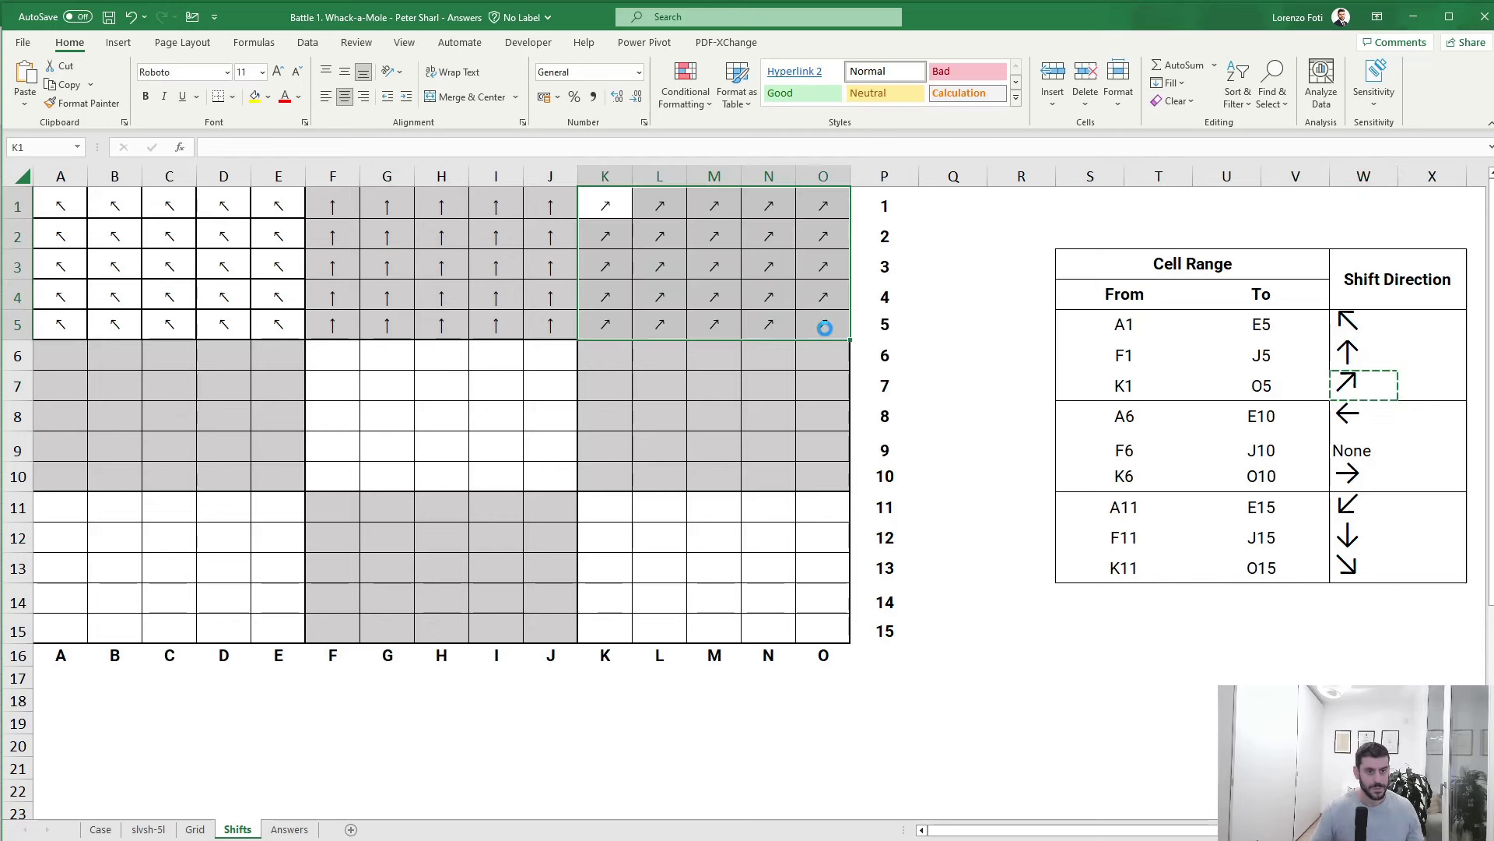
pyautogui.click(1023, 356)
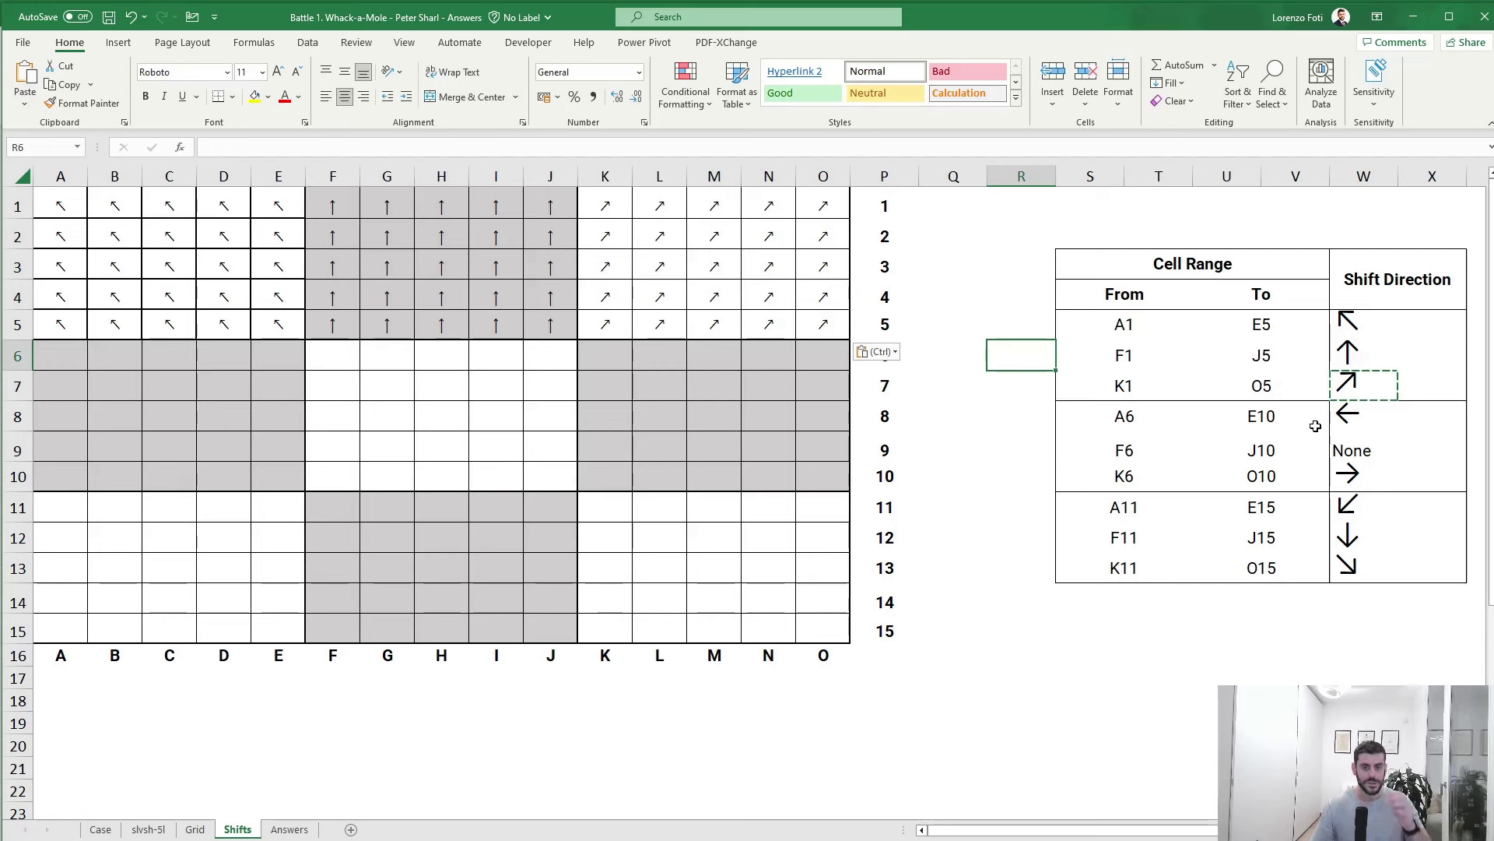
pyautogui.click(1347, 420)
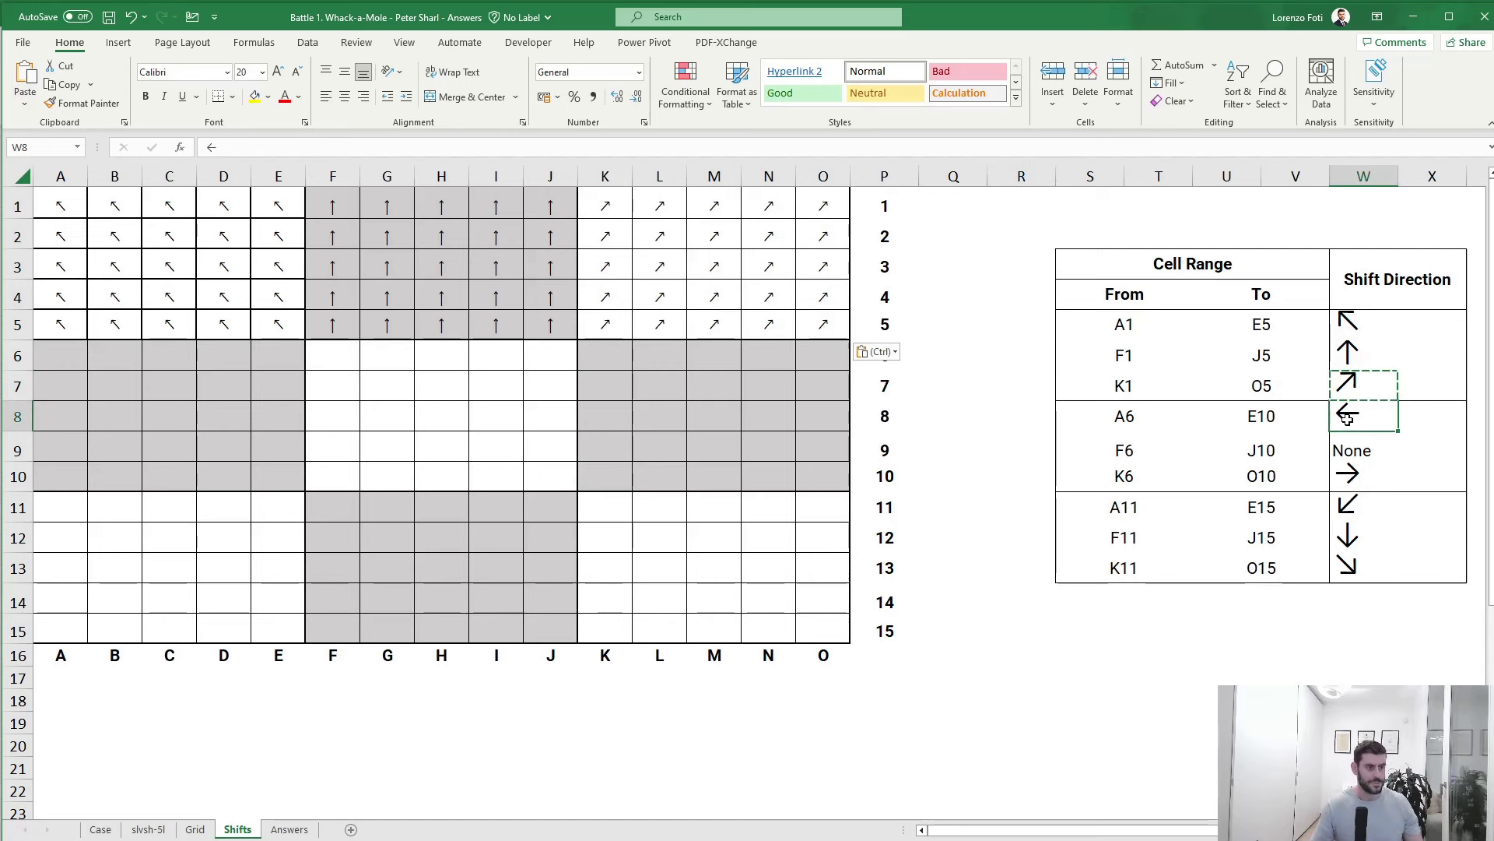
pyautogui.hotkey('ctrl', 'c')
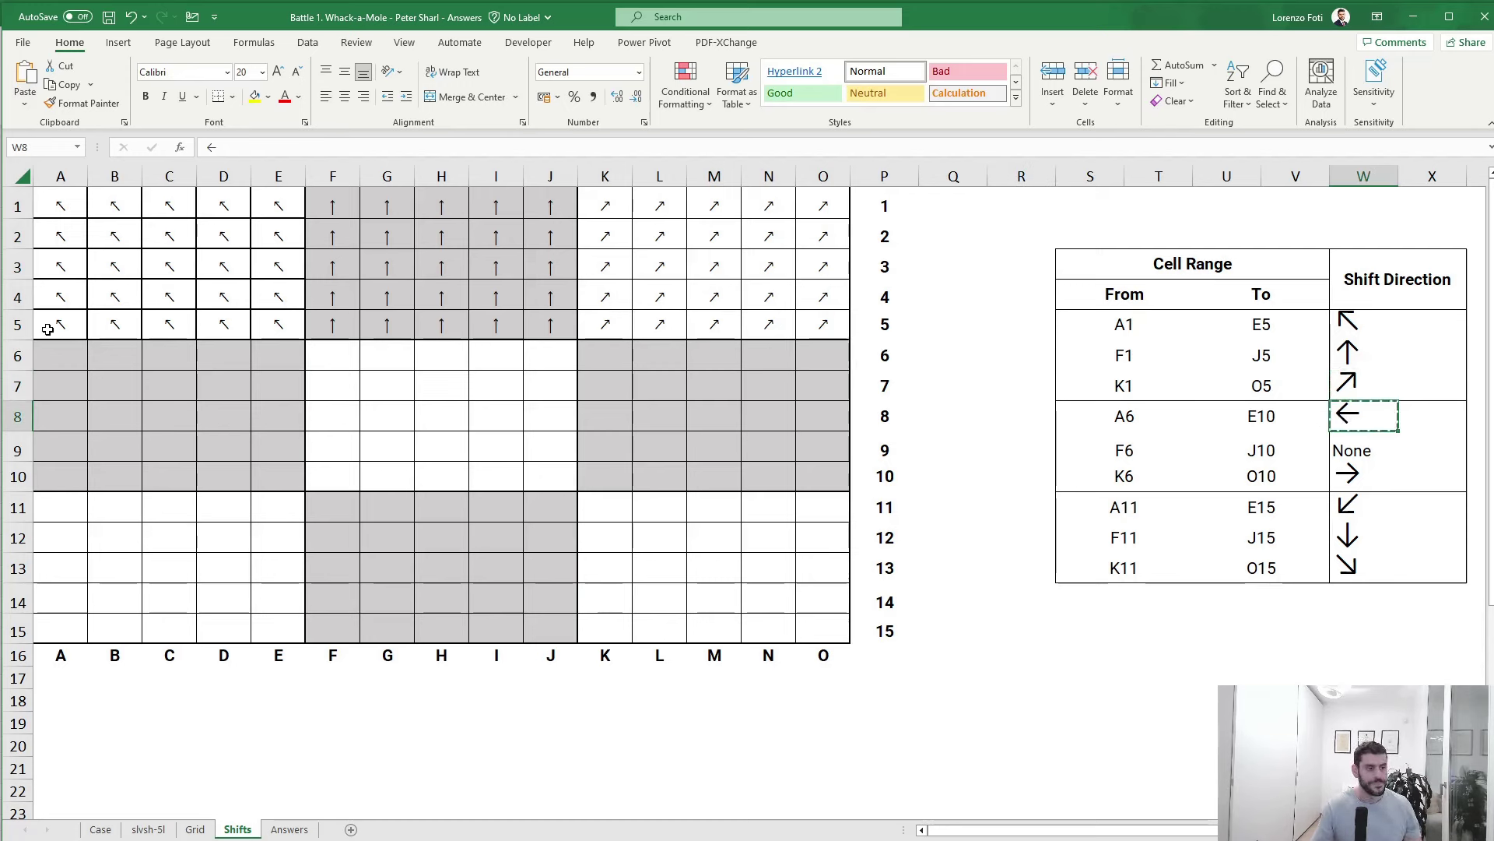
pyautogui.moveTo(52, 352); pyautogui.dragTo(269, 477)
pyautogui.hotkey('ctrl', 'v')
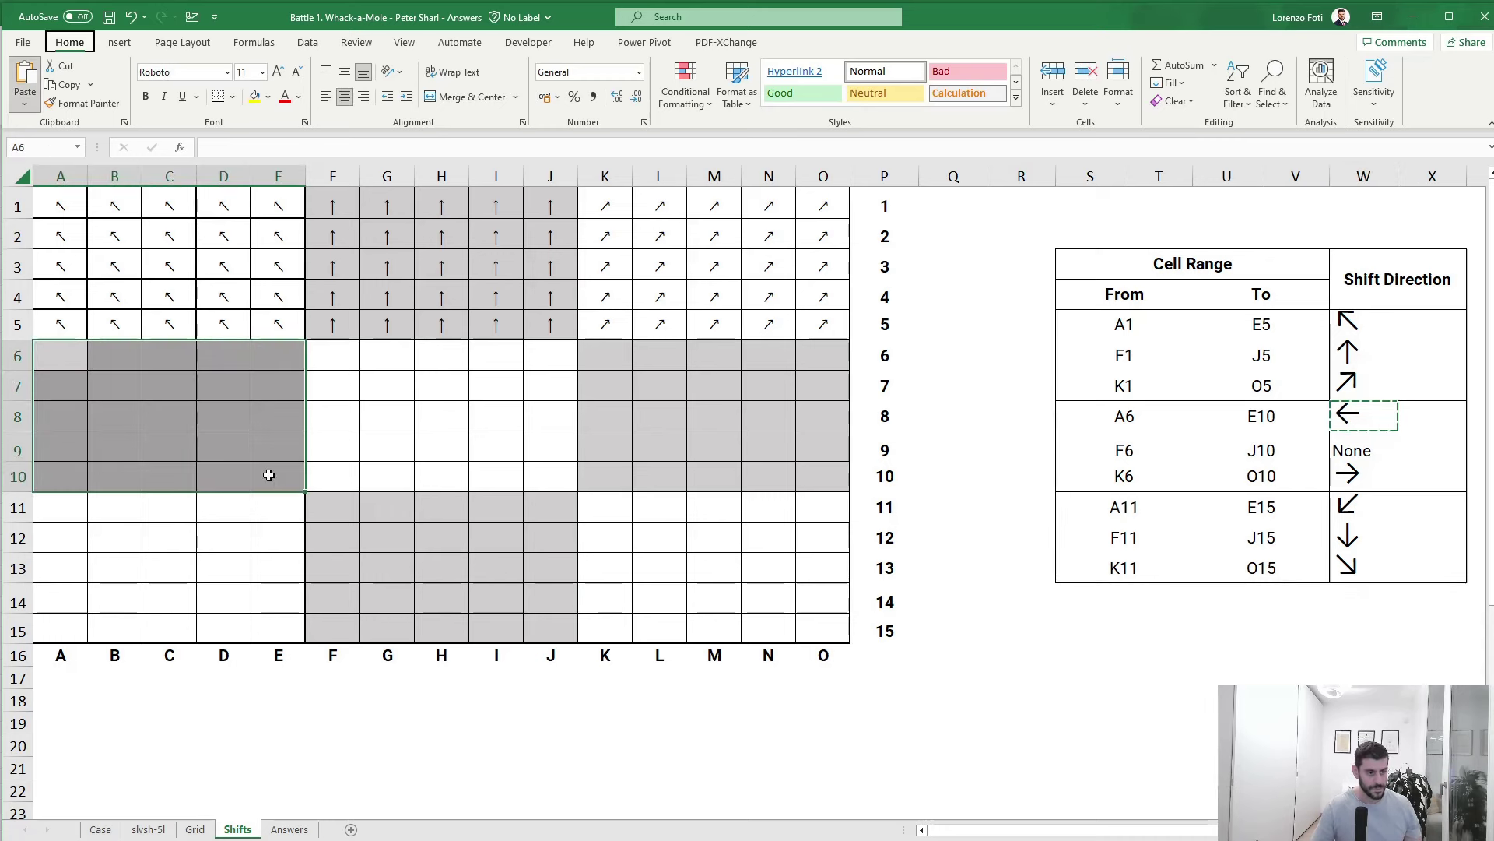
pyautogui.click(548, 473)
# - Fill K6:O10 with the right arrow and A11:E15 with the down-left arrow
pyautogui.click(1364, 475)
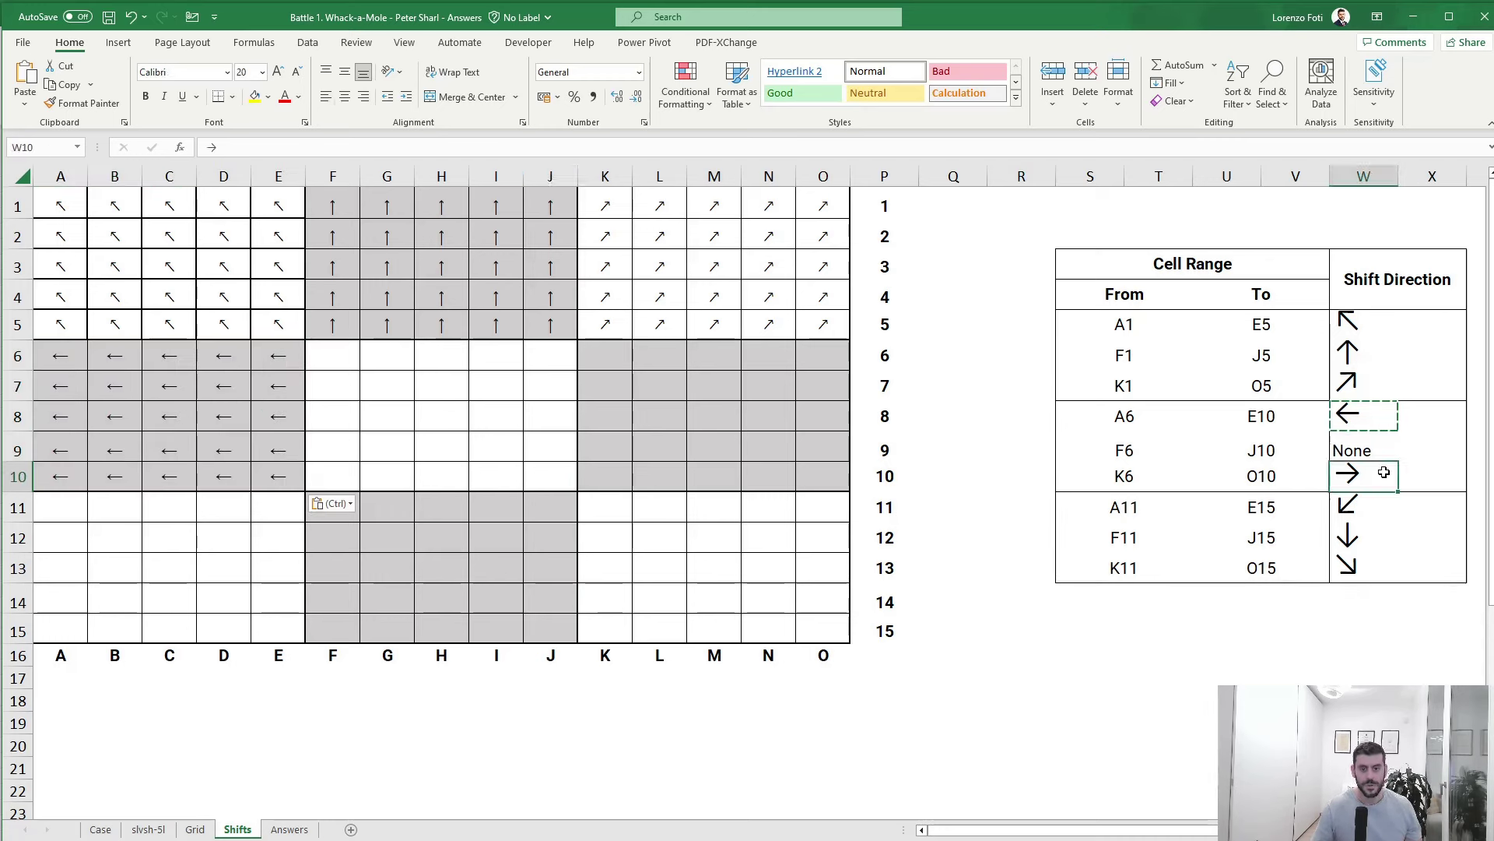
pyautogui.hotkey('ctrl', 'c')
pyautogui.moveTo(615, 354); pyautogui.dragTo(816, 477)
pyautogui.hotkey('ctrl', 'v')
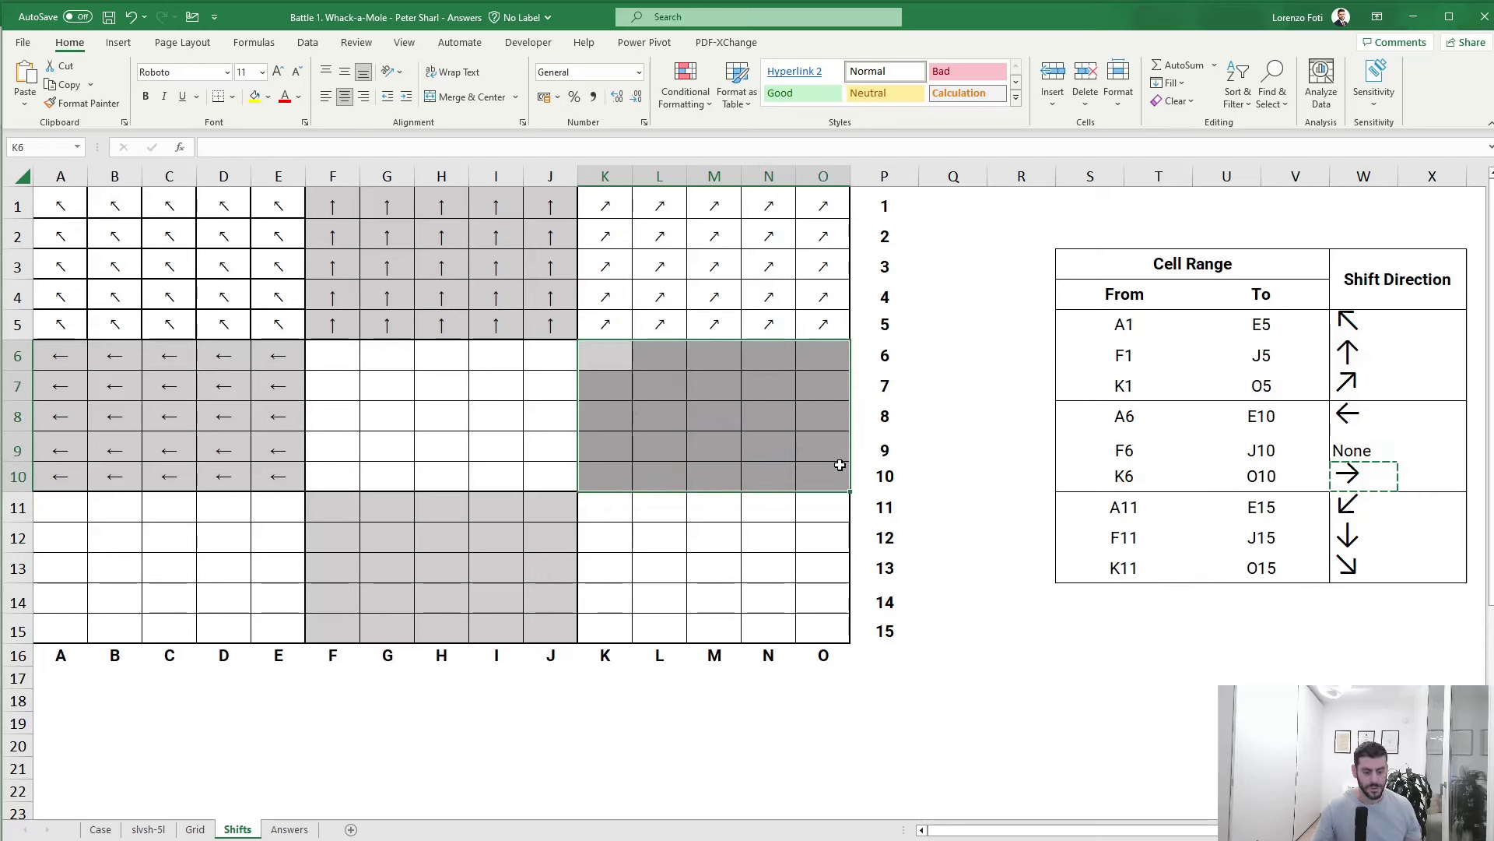
pyautogui.click(974, 452)
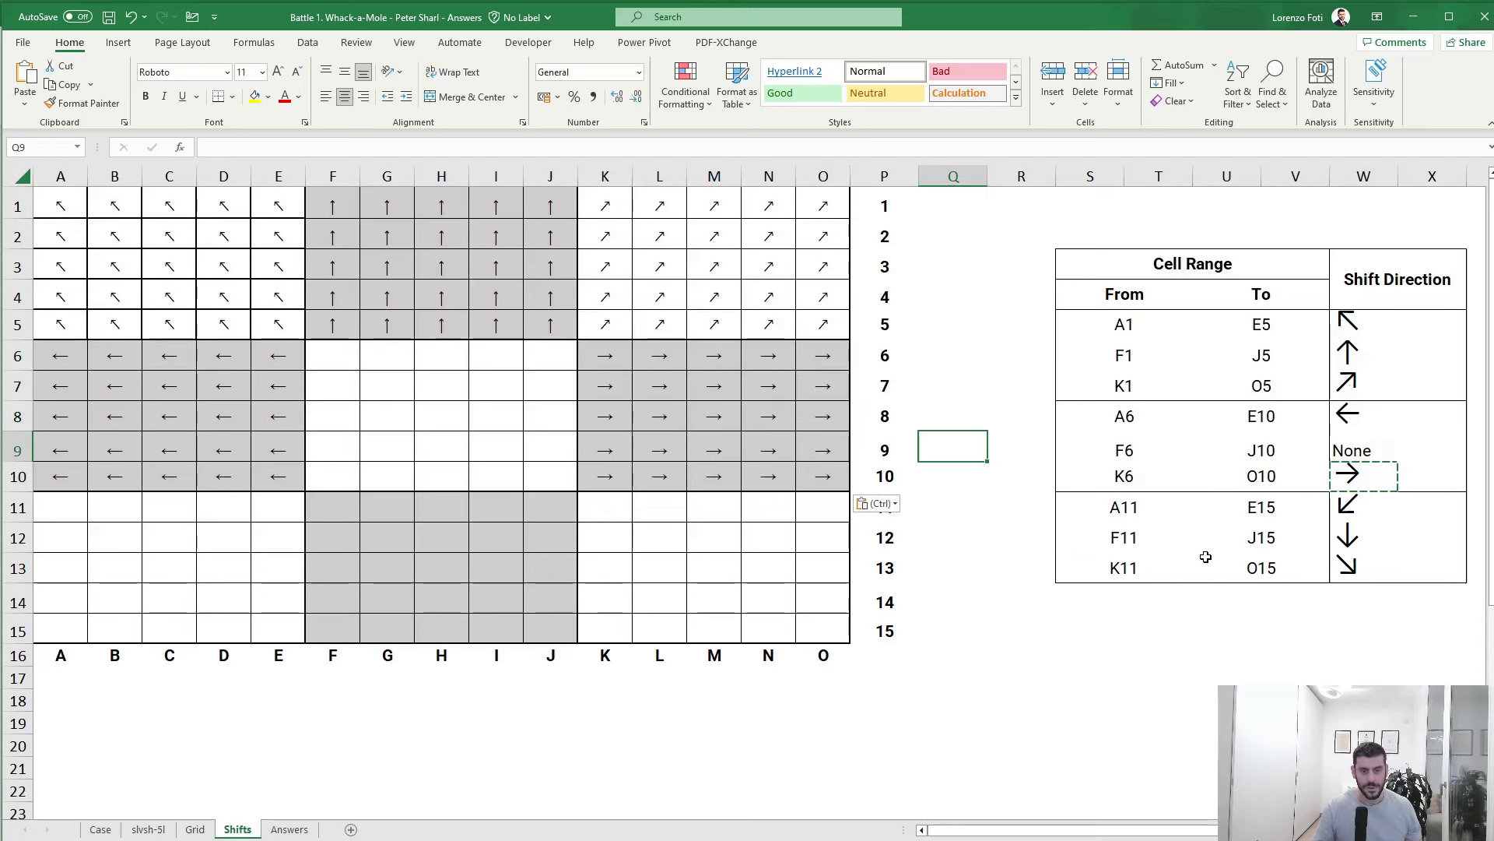
pyautogui.click(1374, 513)
pyautogui.hotkey('ctrl', 'c')
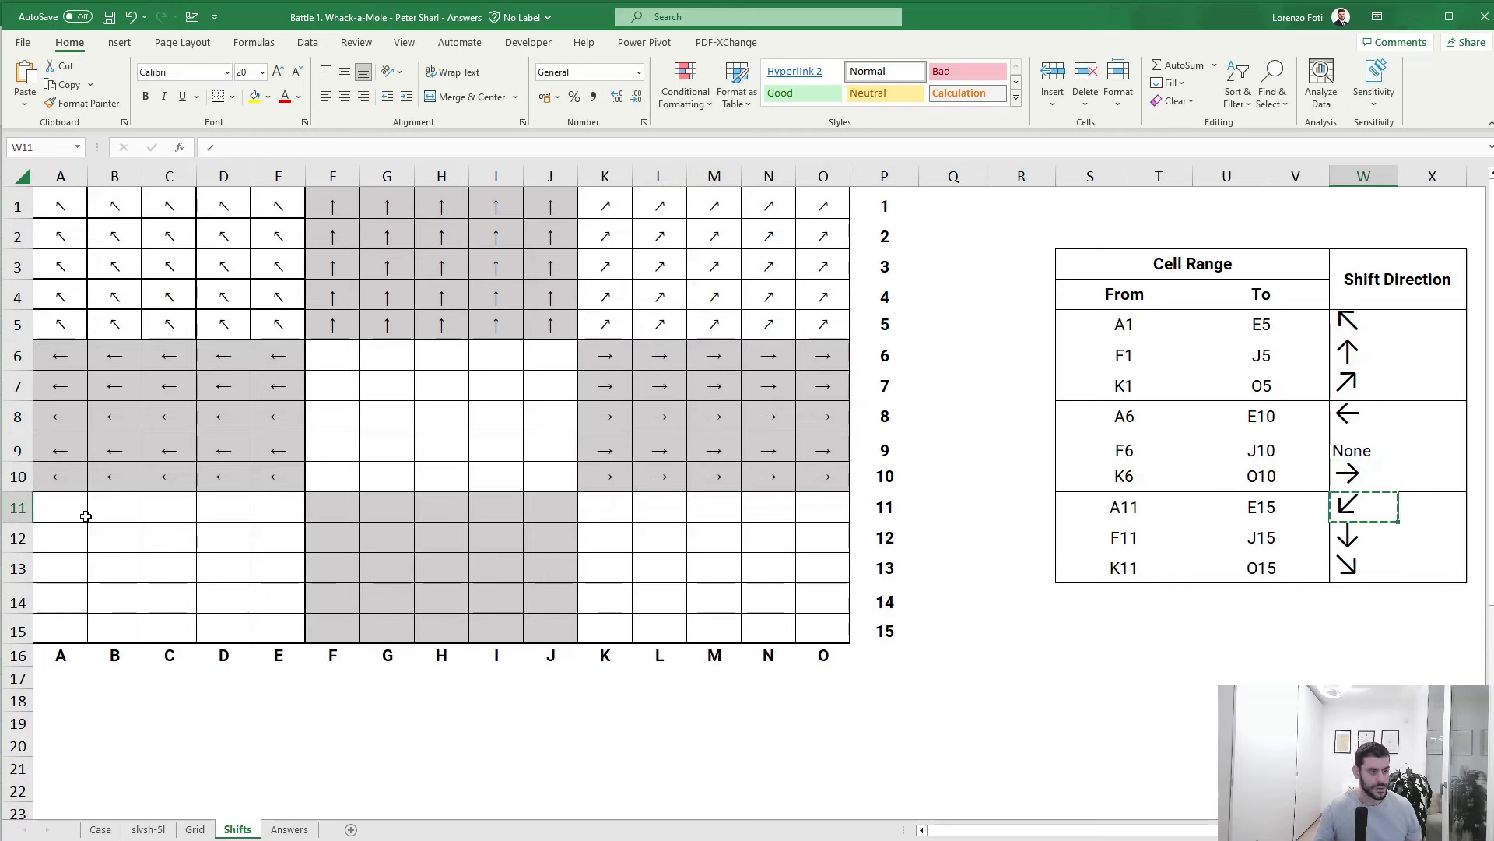
pyautogui.moveTo(86, 516); pyautogui.dragTo(284, 617)
pyautogui.hotkey('ctrl', 'v')
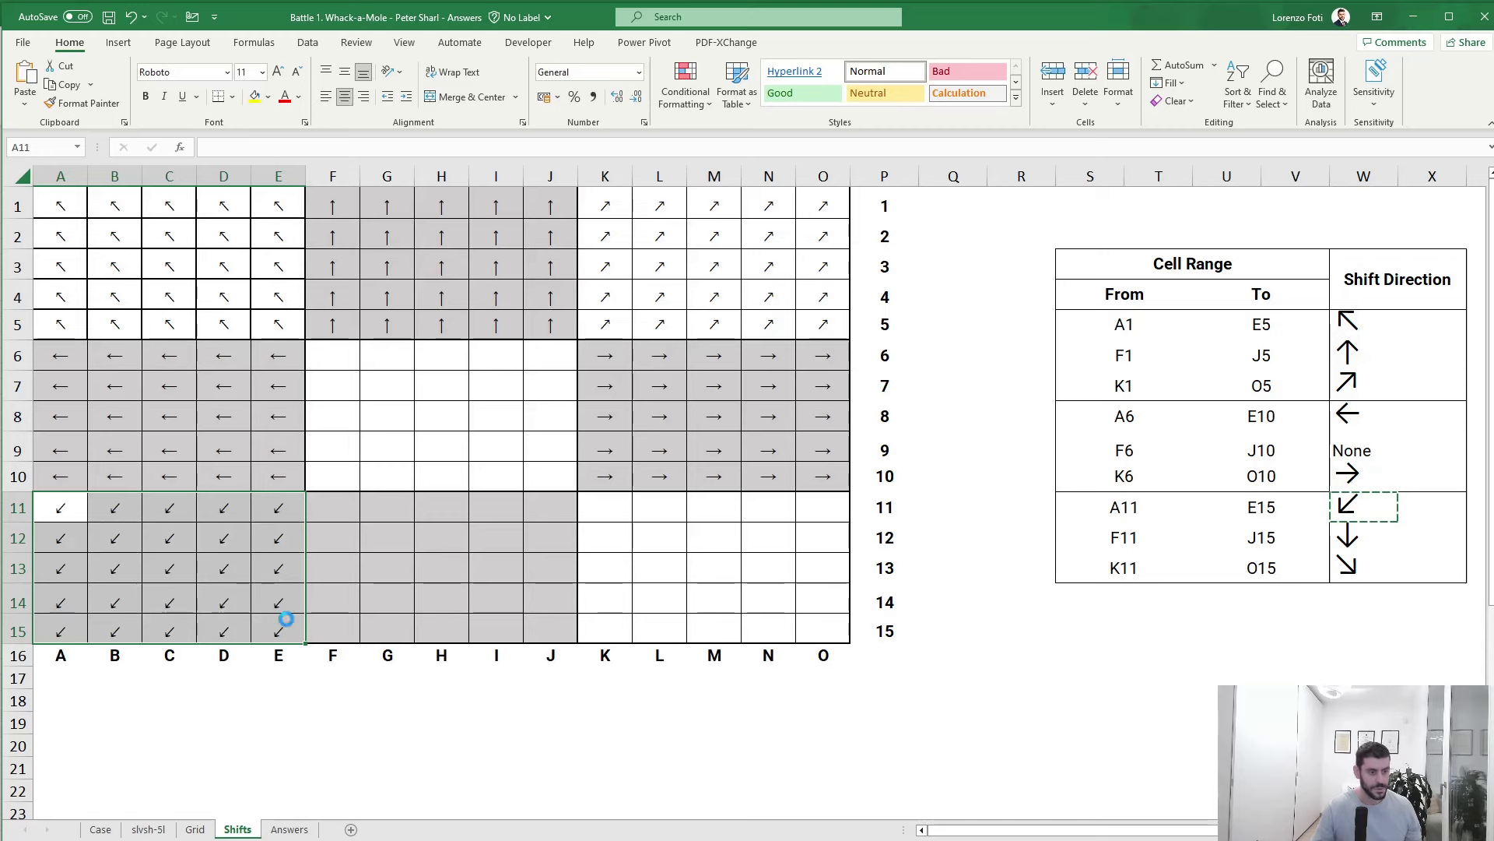
pyautogui.click(903, 572)
# - Fill F11:J15 with the down arrow and K11:O15 with the down-right arrow
pyautogui.click(1363, 537)
pyautogui.hotkey('ctrl', 'c')
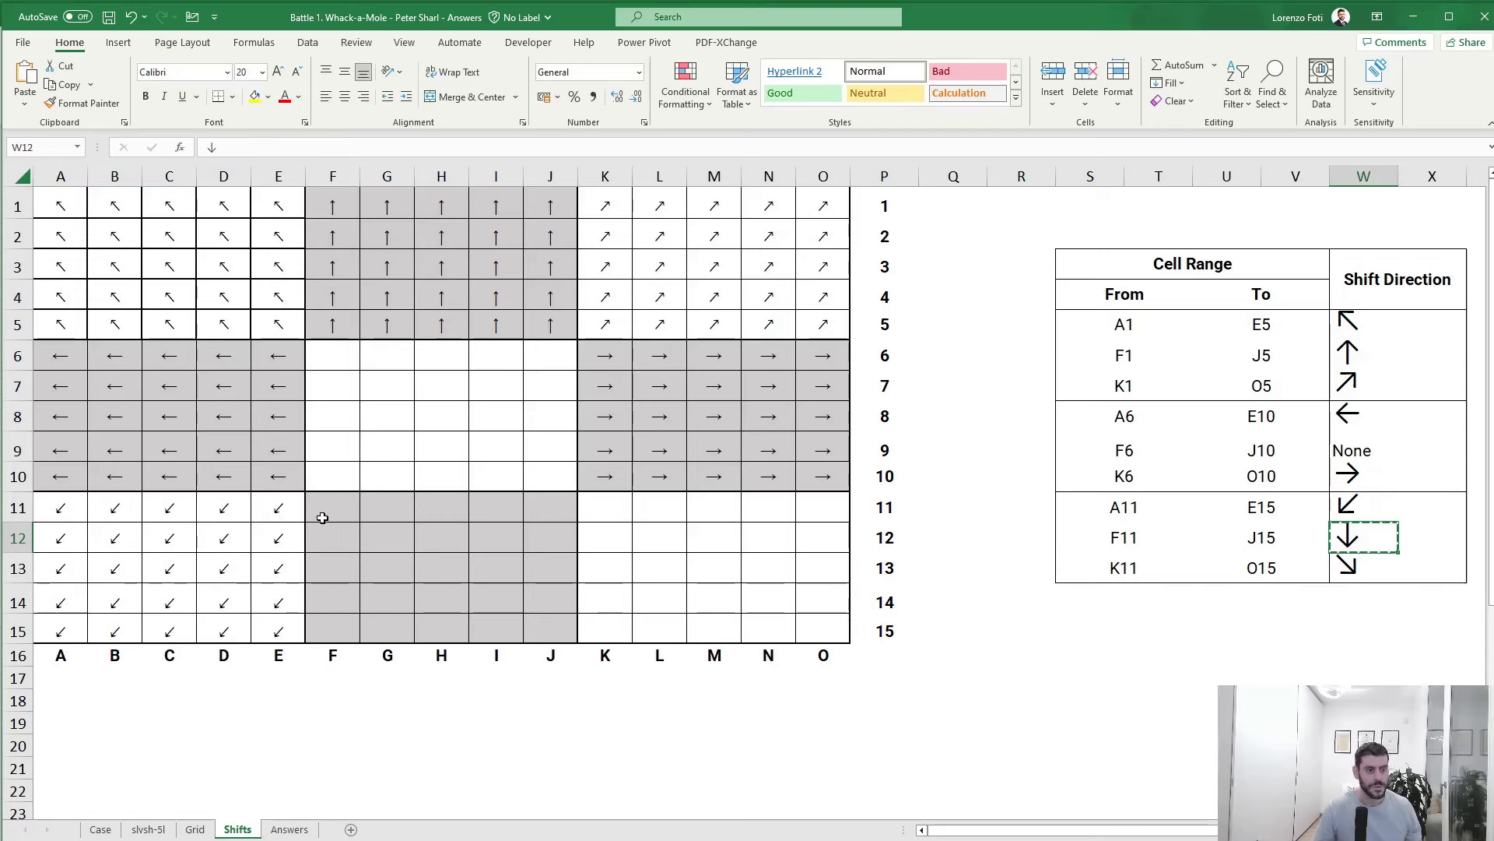
pyautogui.moveTo(323, 517); pyautogui.dragTo(511, 618)
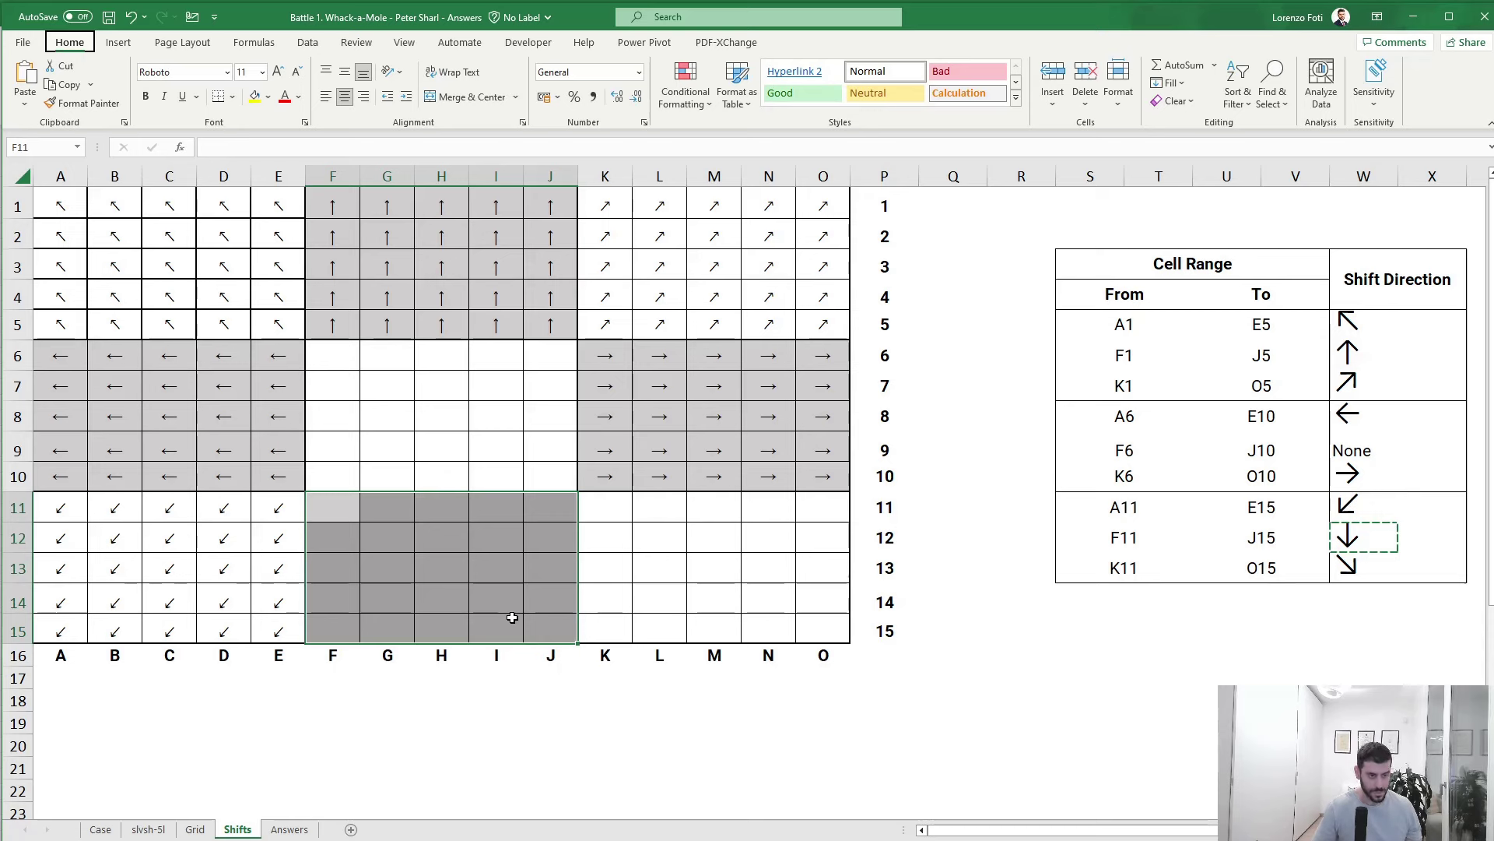
pyautogui.hotkey('ctrl', 'v')
pyautogui.click(1366, 562)
pyautogui.hotkey('ctrl', 'c')
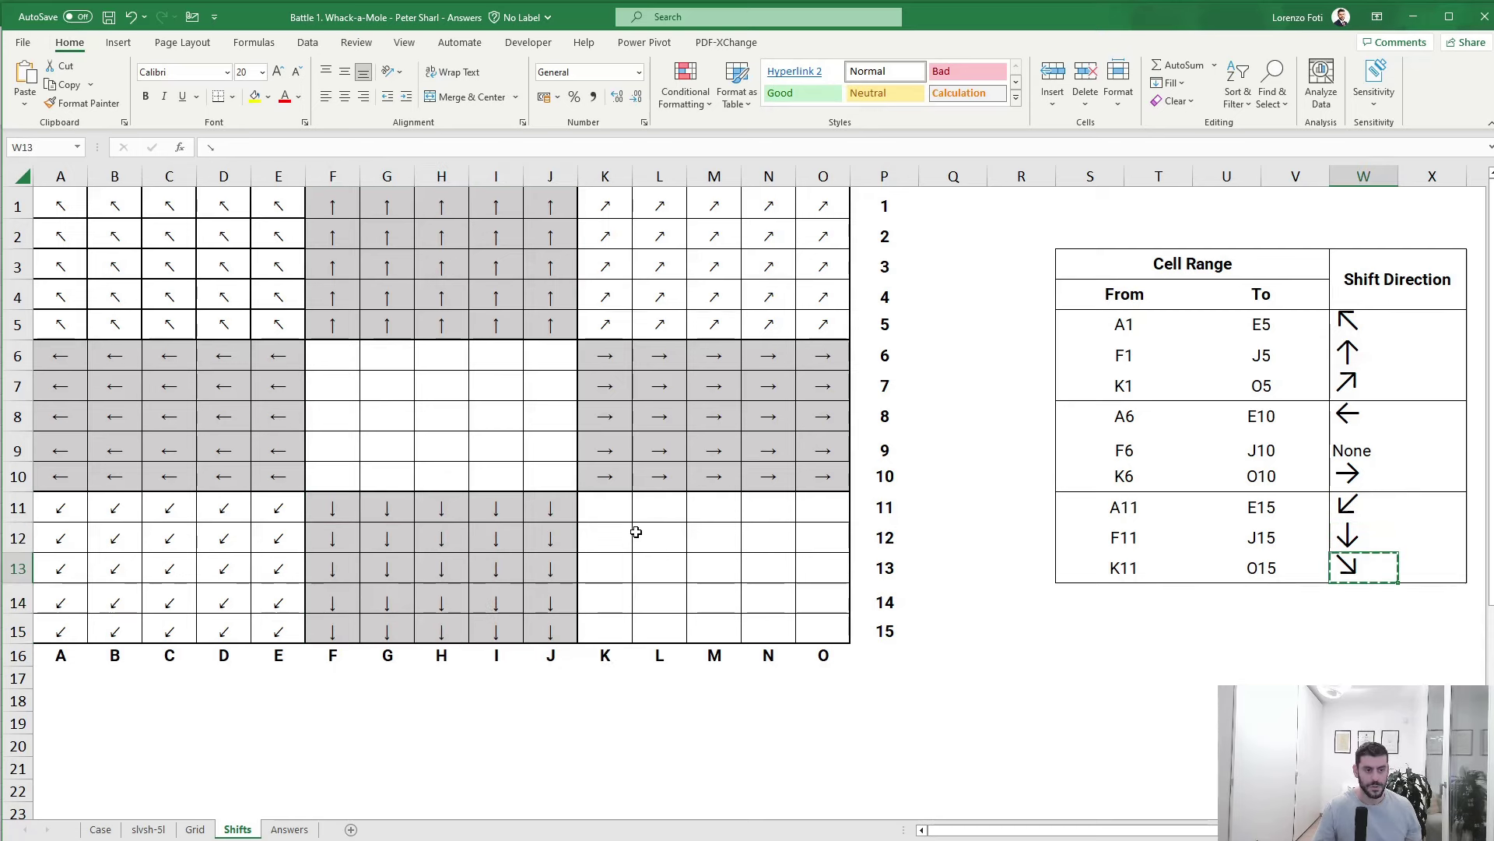
pyautogui.moveTo(619, 511); pyautogui.dragTo(802, 628)
pyautogui.hotkey('ctrl', 'v')
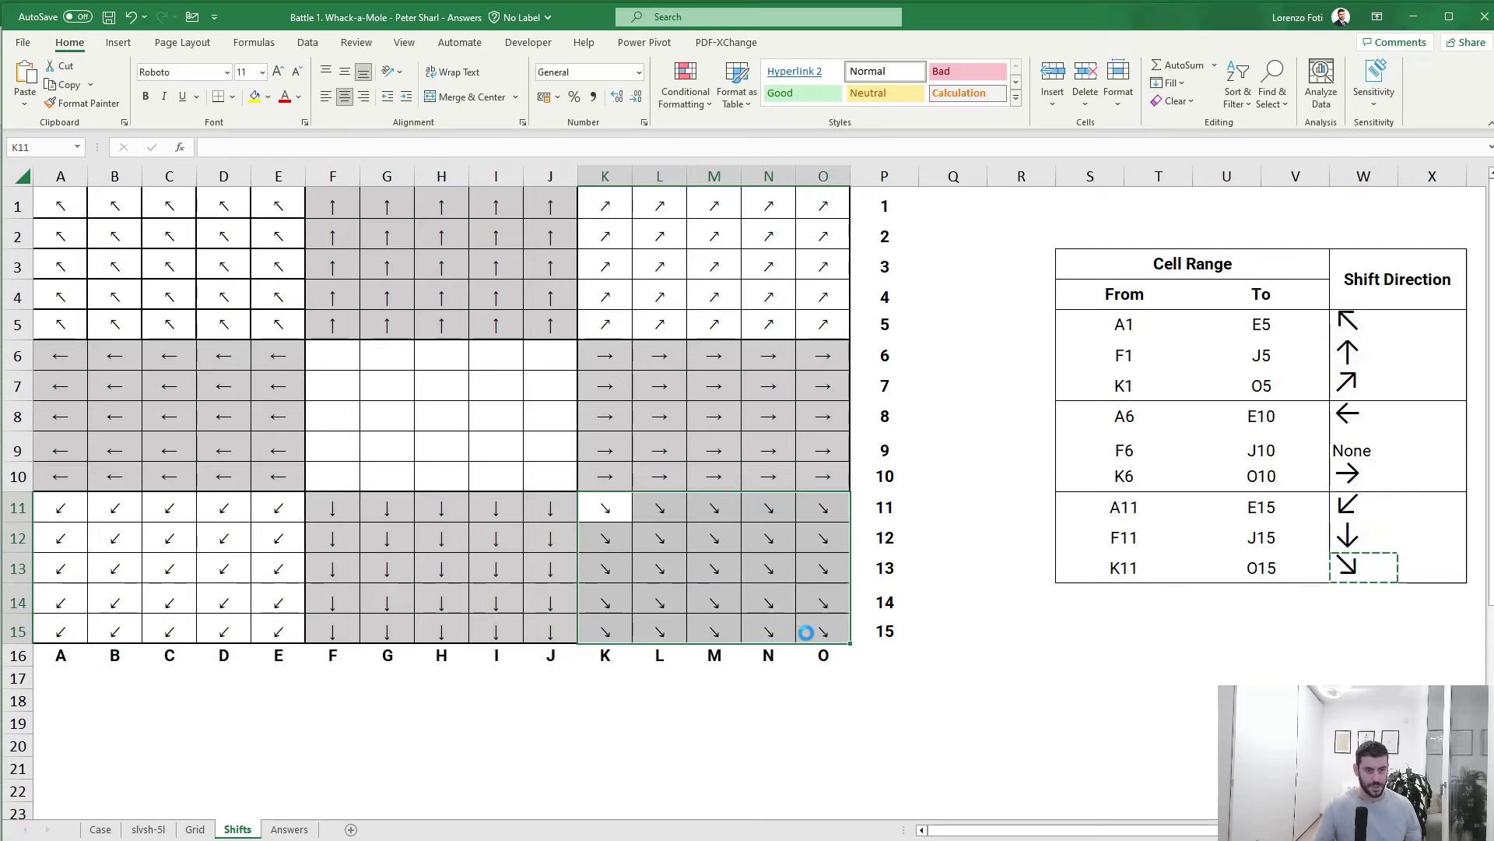
pyautogui.click(984, 657)
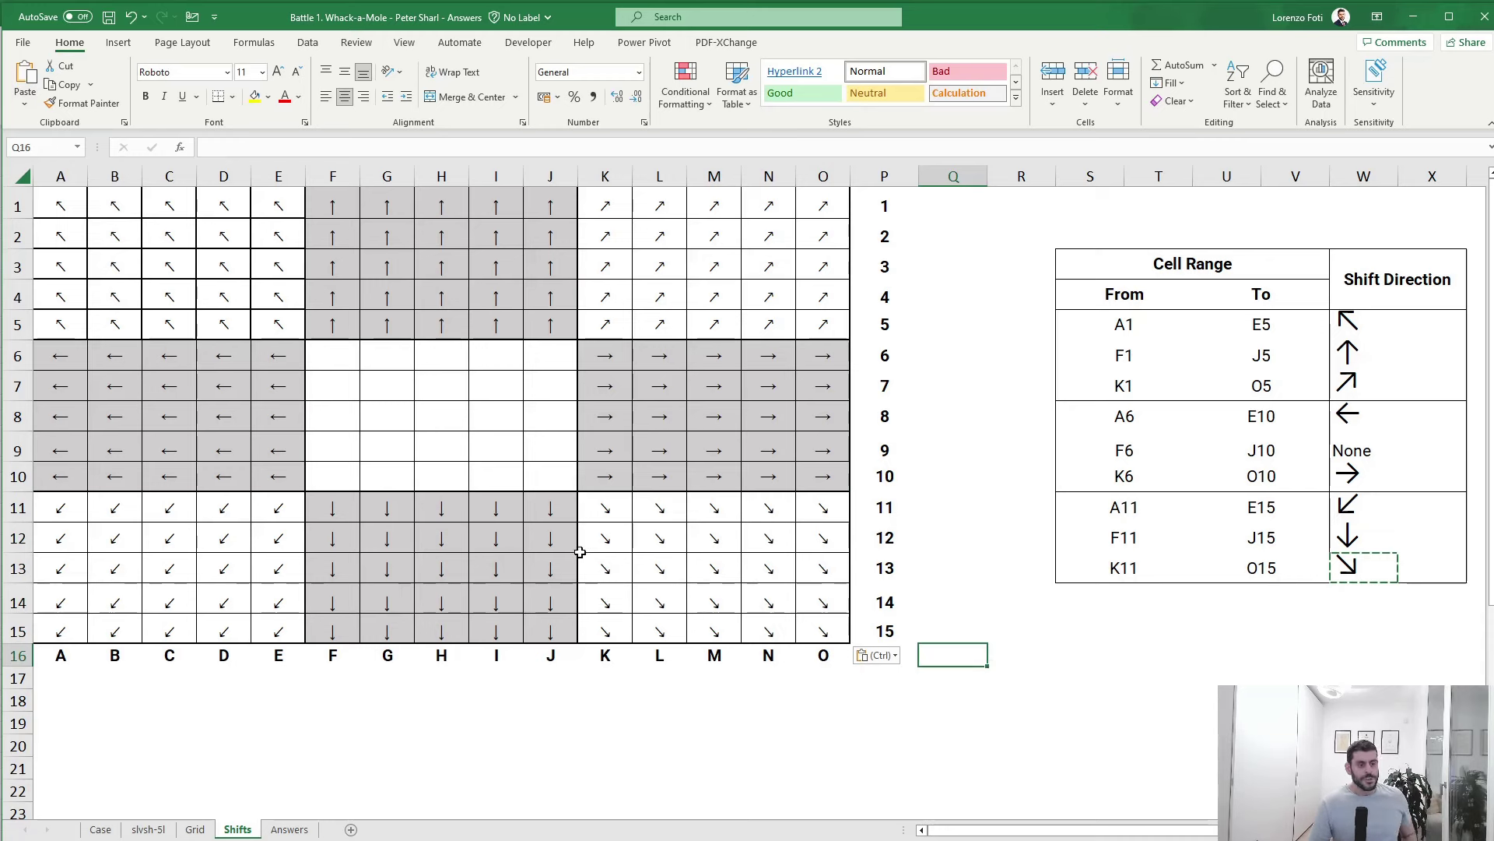
pyautogui.click(167, 259)
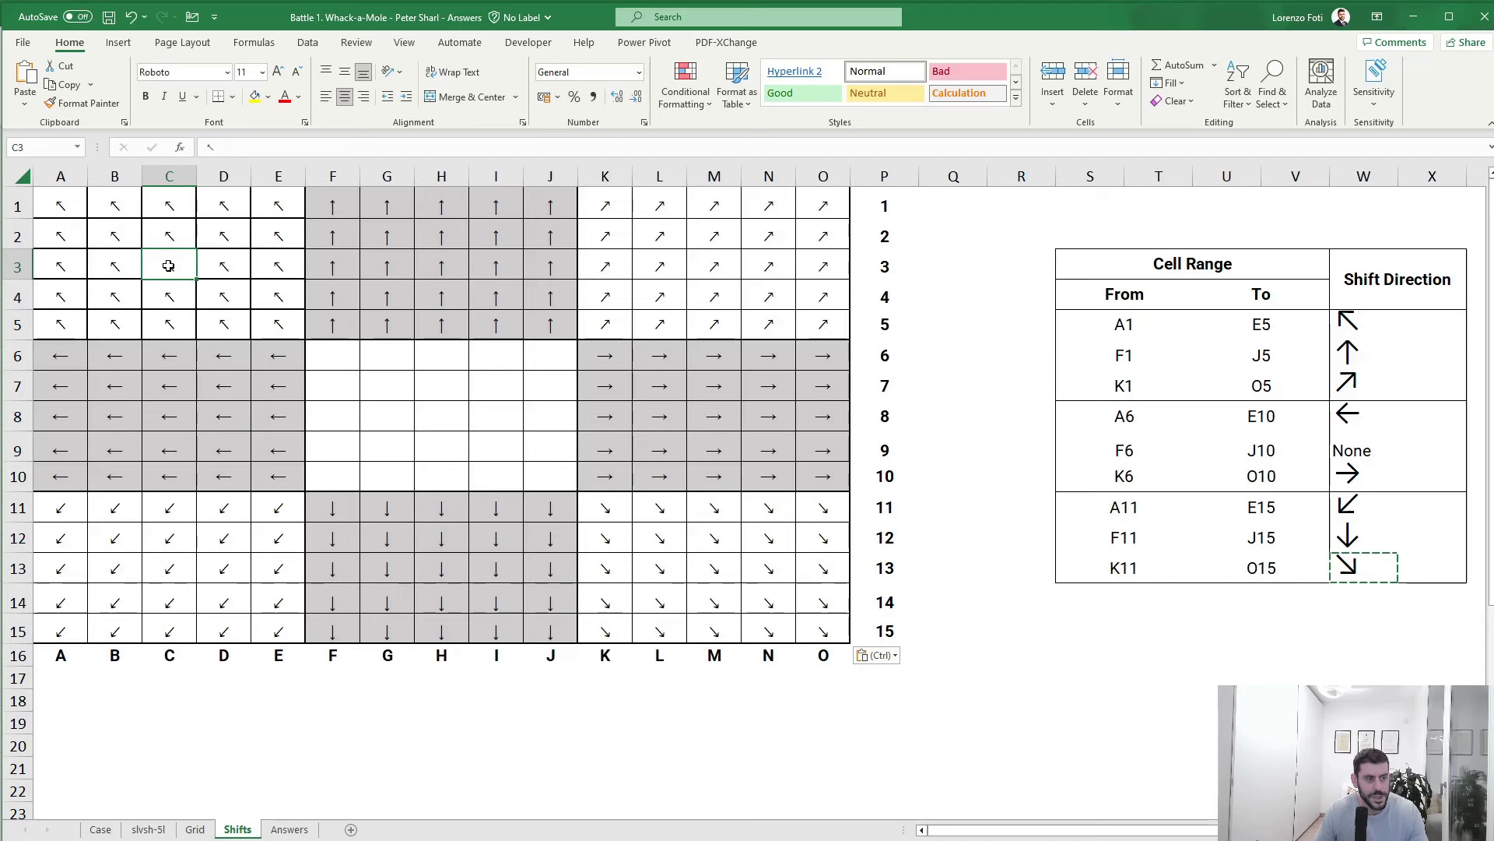
pyautogui.click(112, 236)
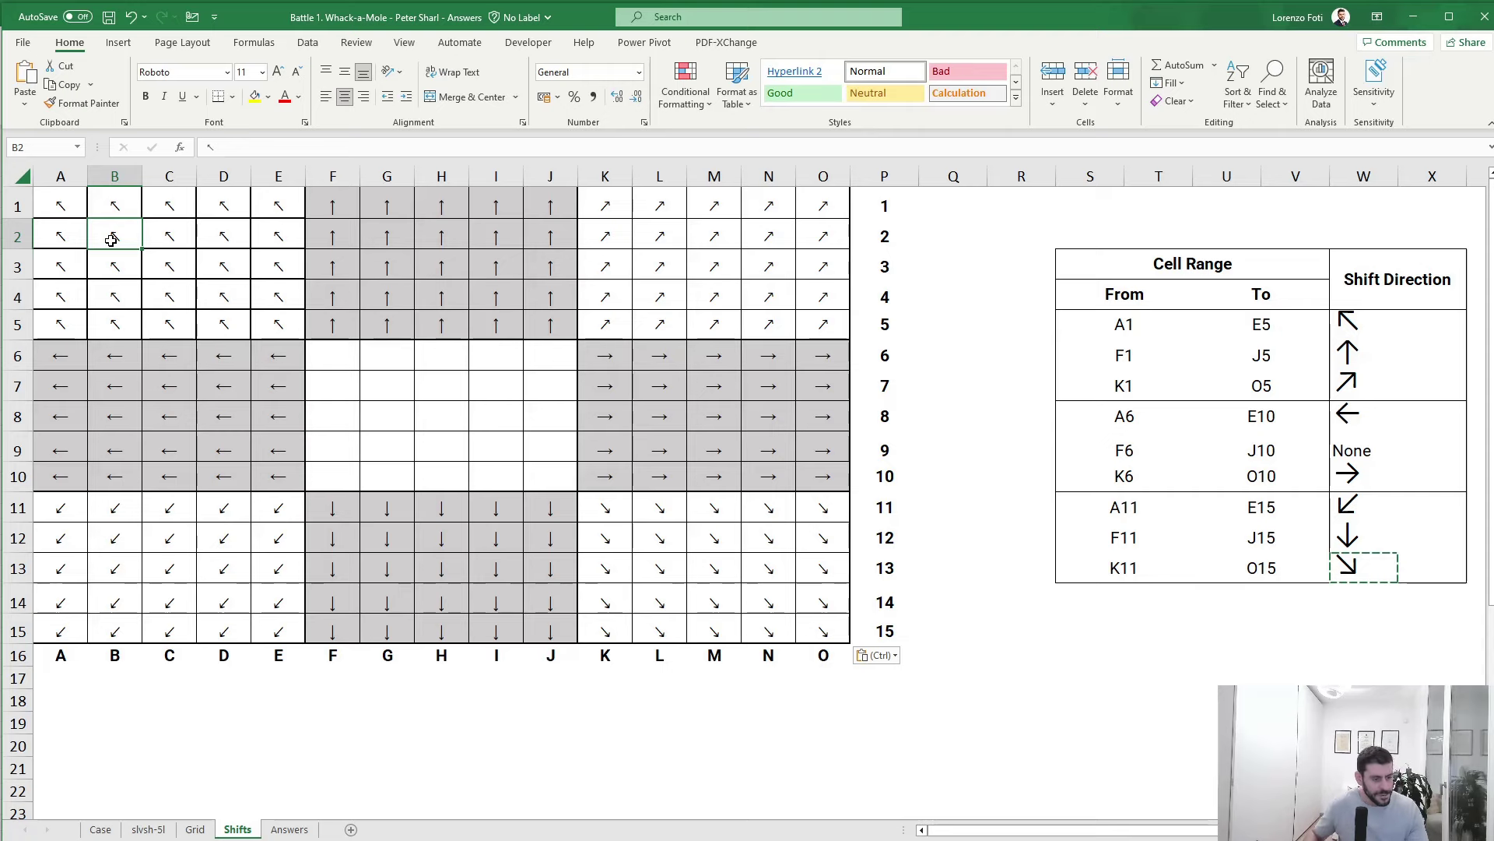
# - On slvsh-5l, inspect the Cell list in column L and the Valid formulas in column P
pyautogui.click(148, 829)
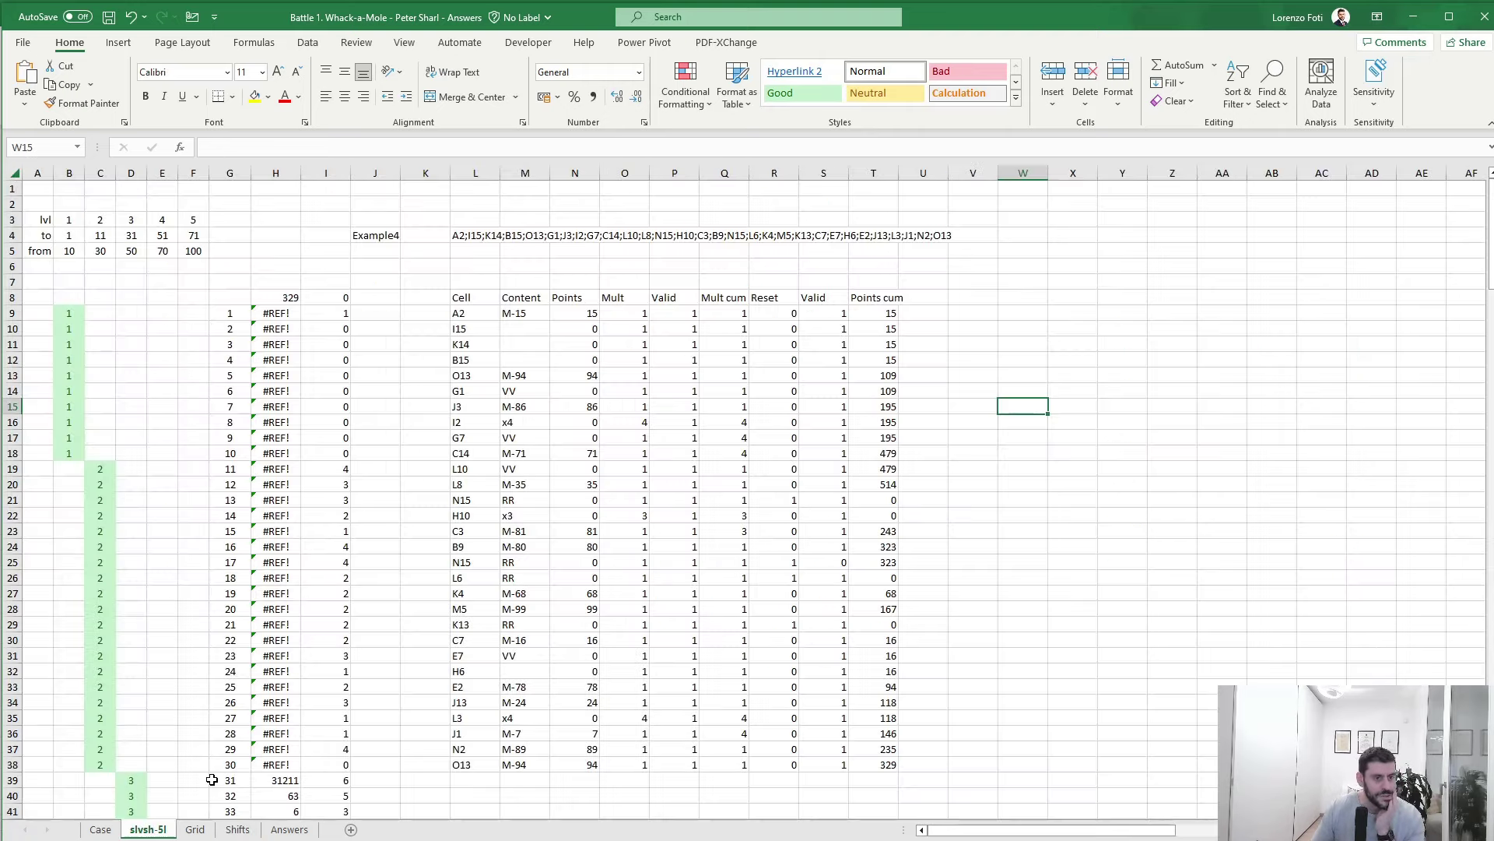
pyautogui.click(476, 311)
pyautogui.click(477, 342)
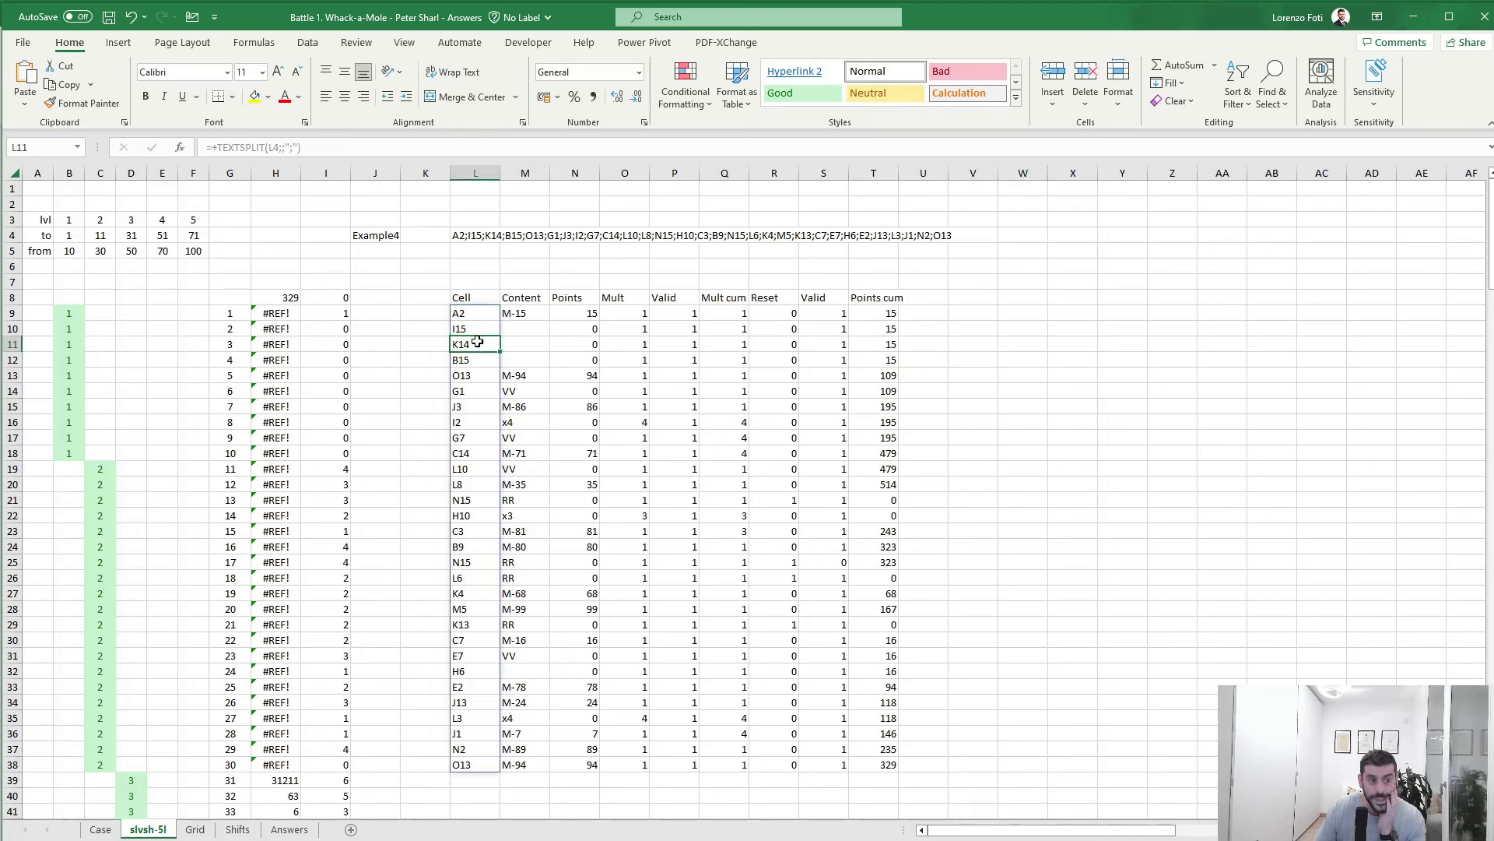
pyautogui.click(677, 324)
pyautogui.moveTo(677, 322); pyautogui.dragTo(672, 478)
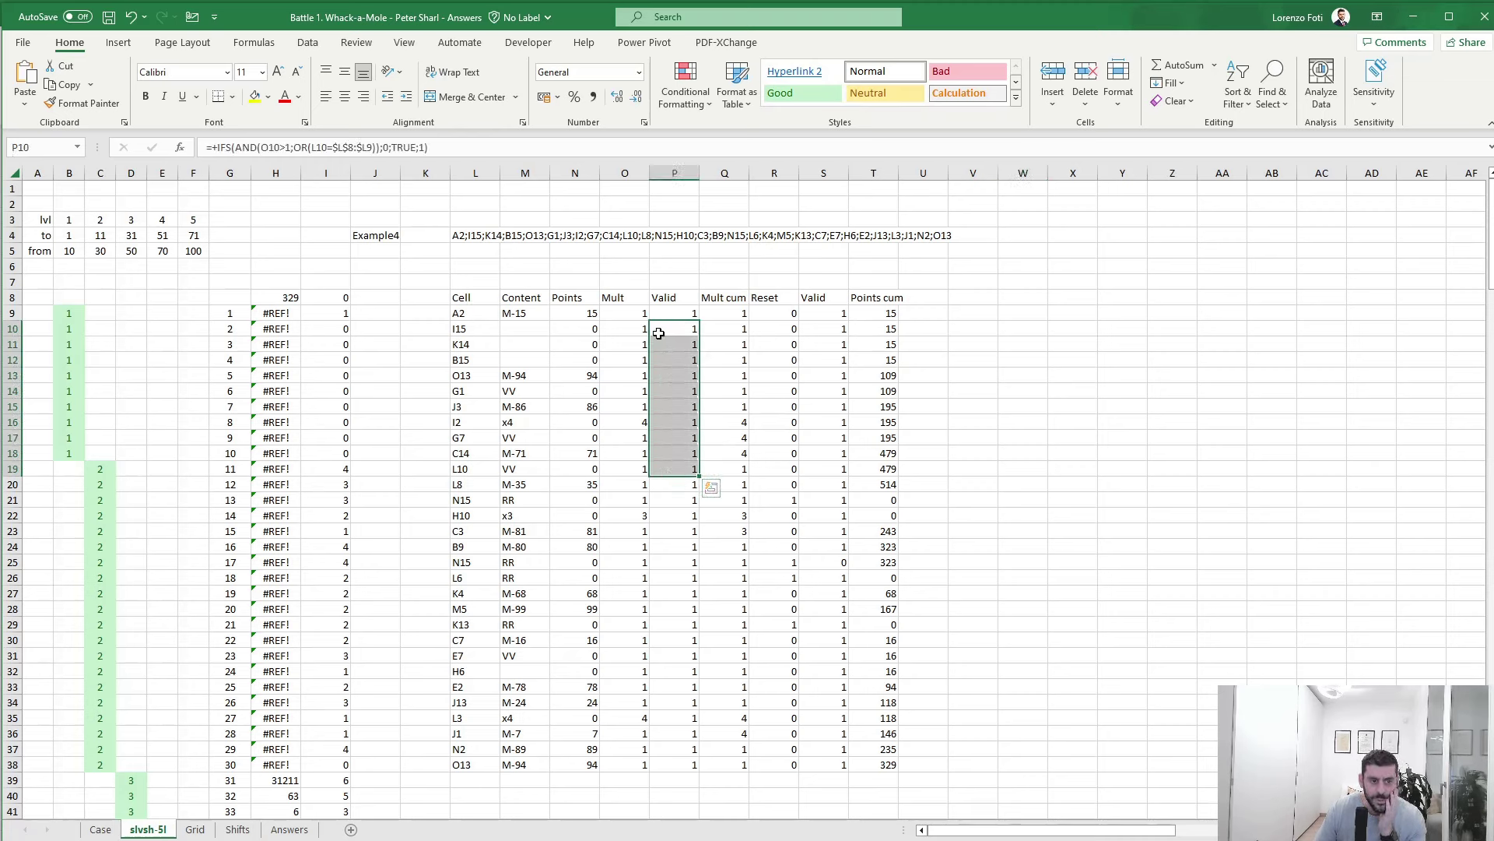
pyautogui.click(675, 313)
pyautogui.click(674, 342)
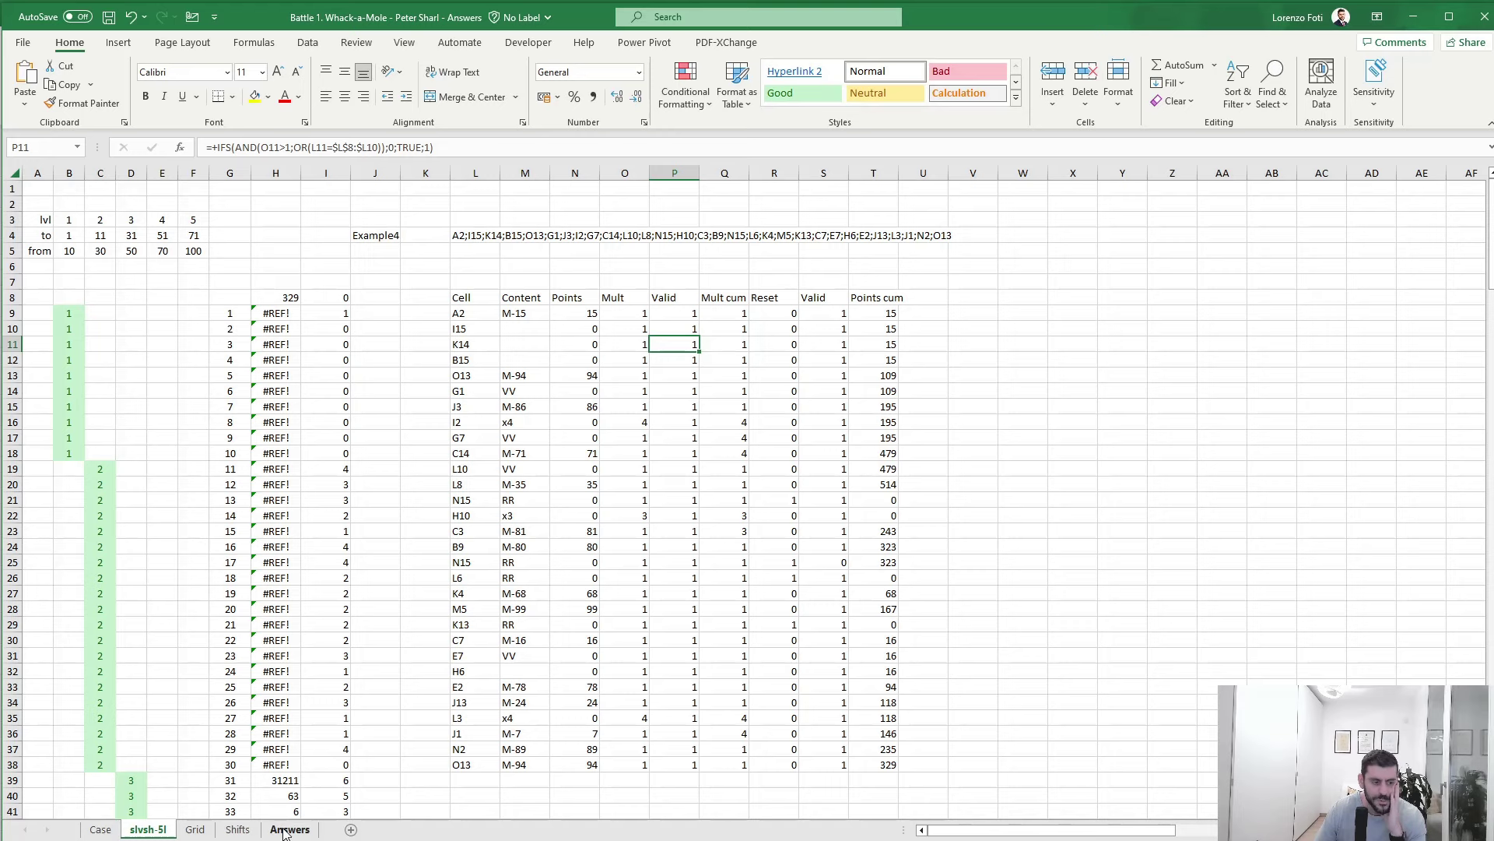
# - Check the arrows in B2 and C3 on Shifts, then return to slvsh-5l
pyautogui.click(244, 831)
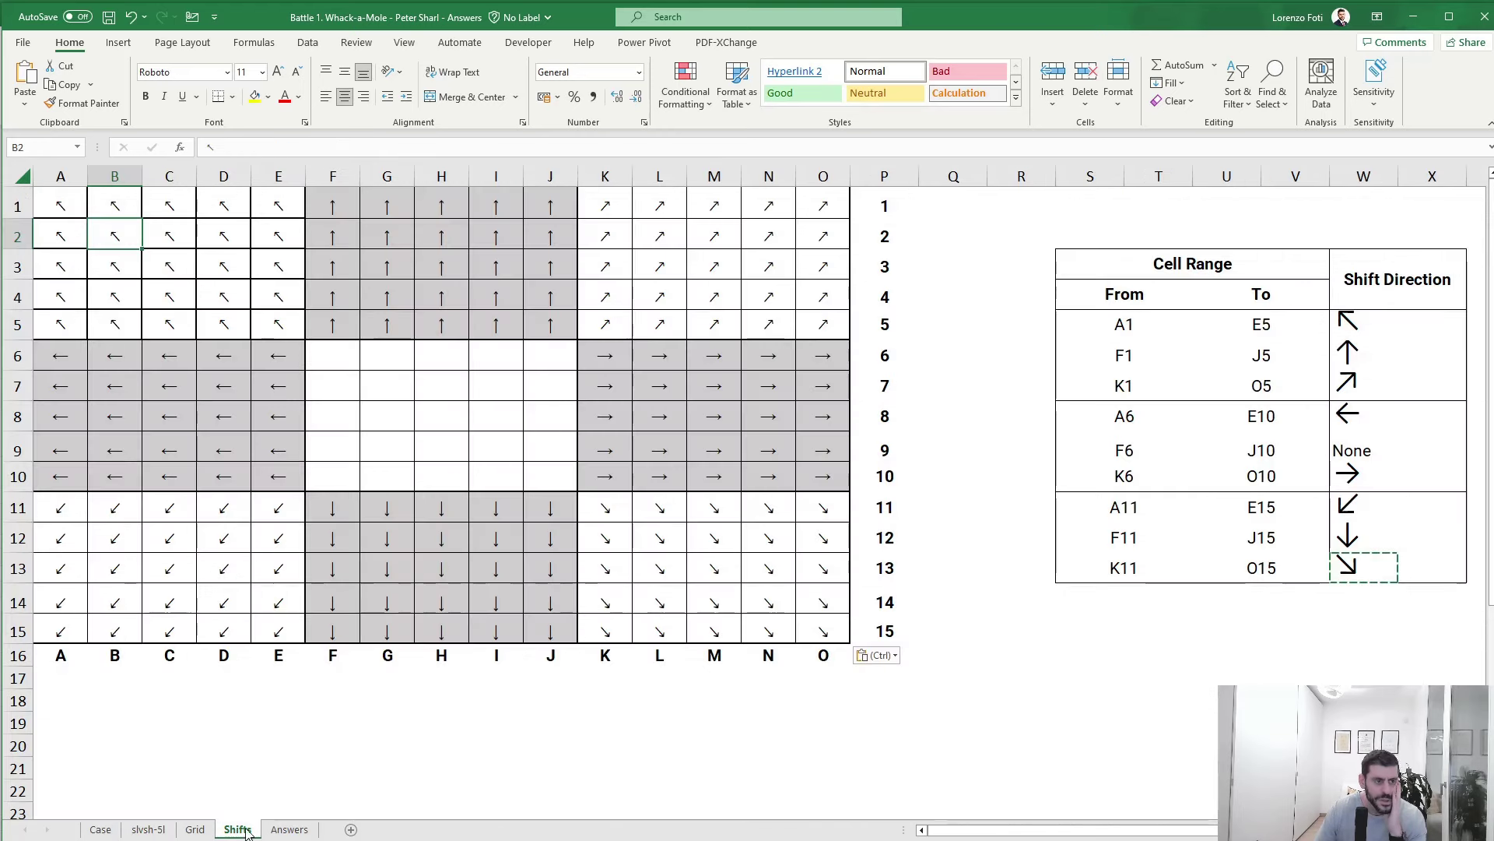
pyautogui.click(149, 261)
pyautogui.click(126, 236)
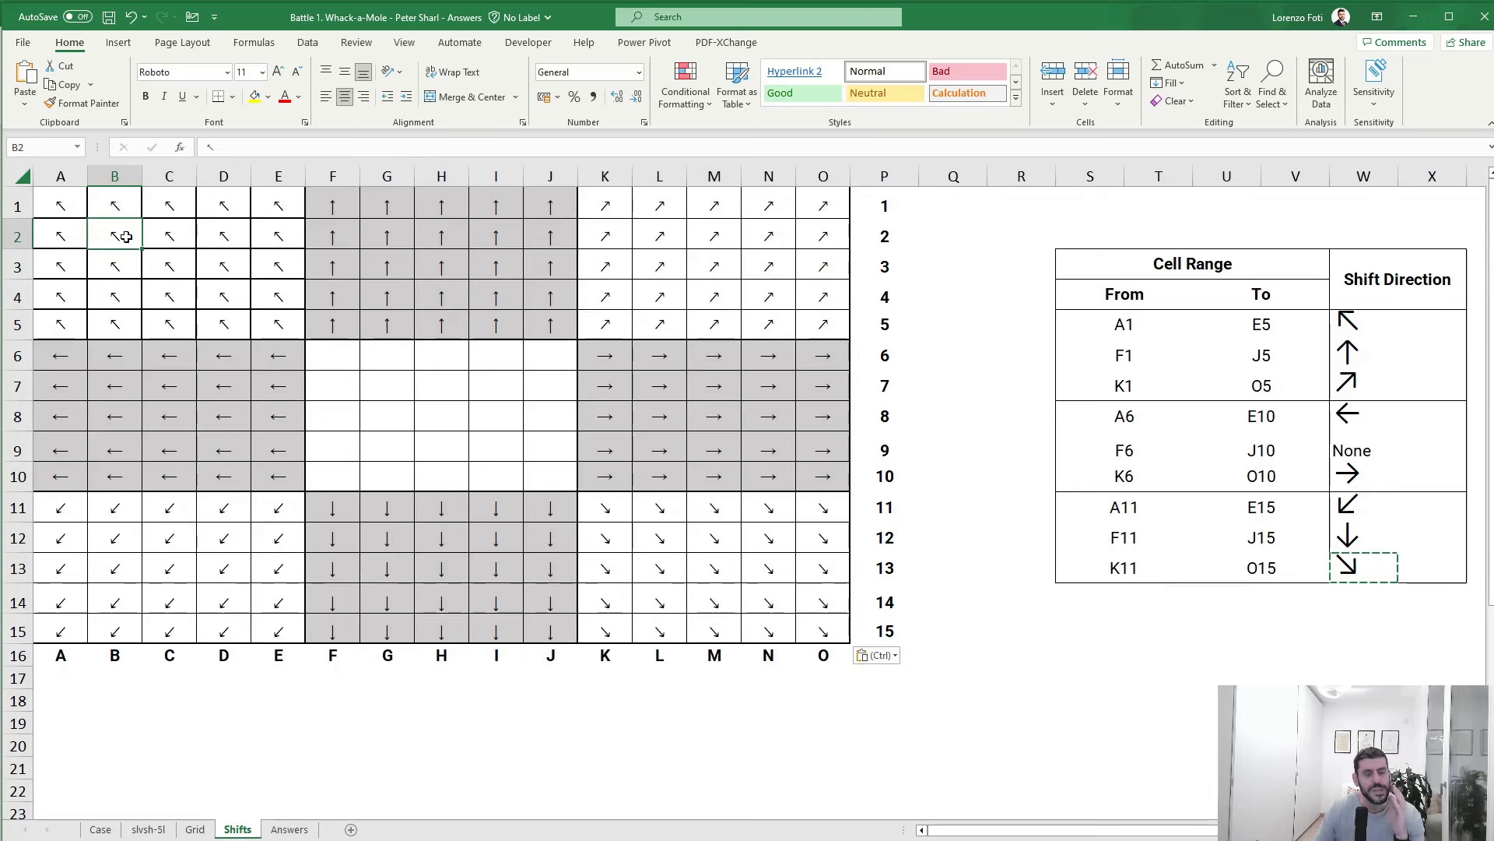
pyautogui.click(167, 253)
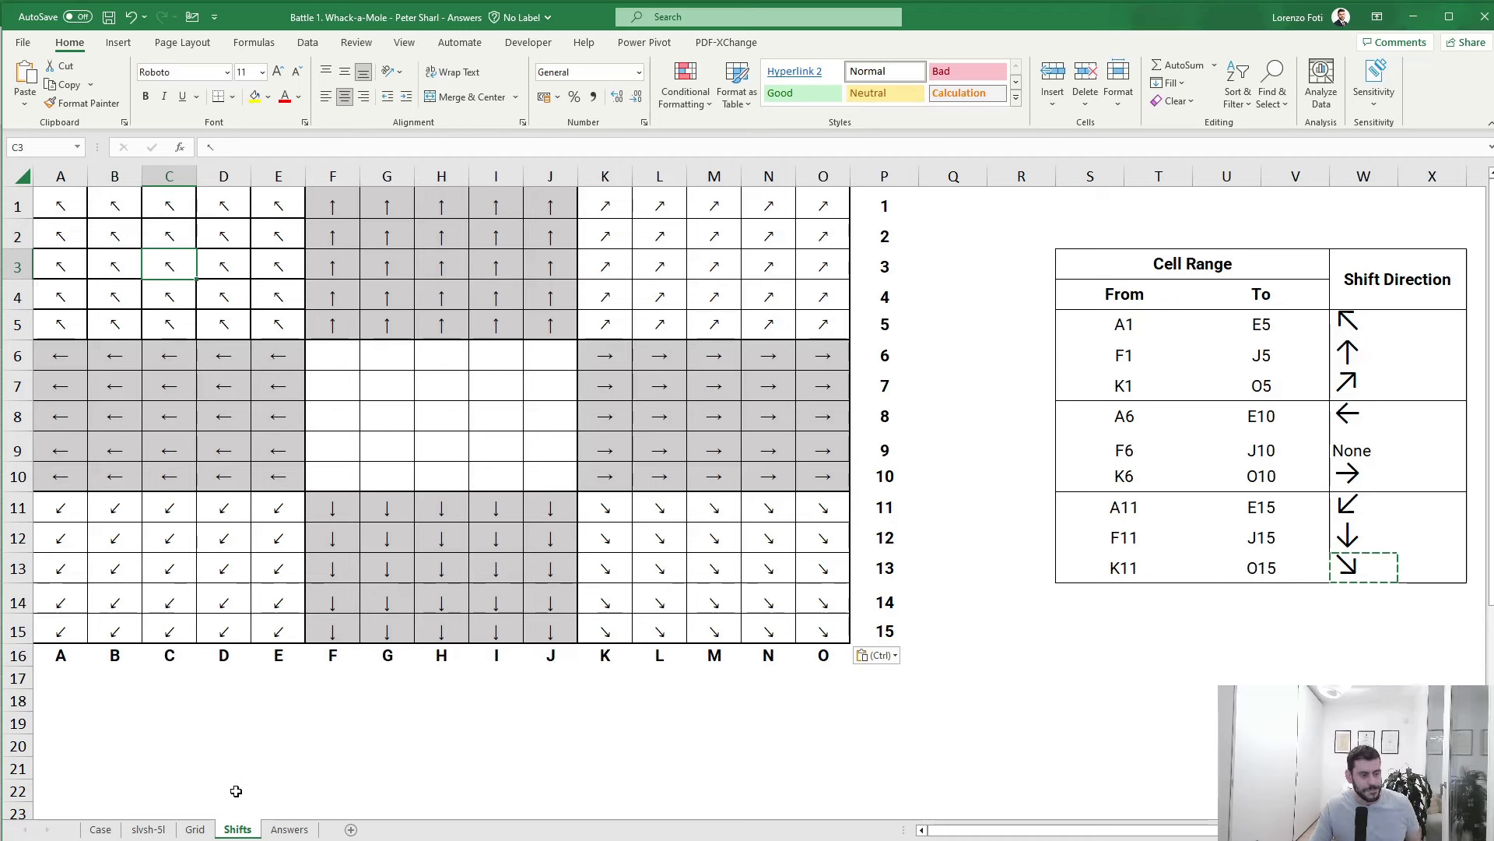
pyautogui.click(147, 828)
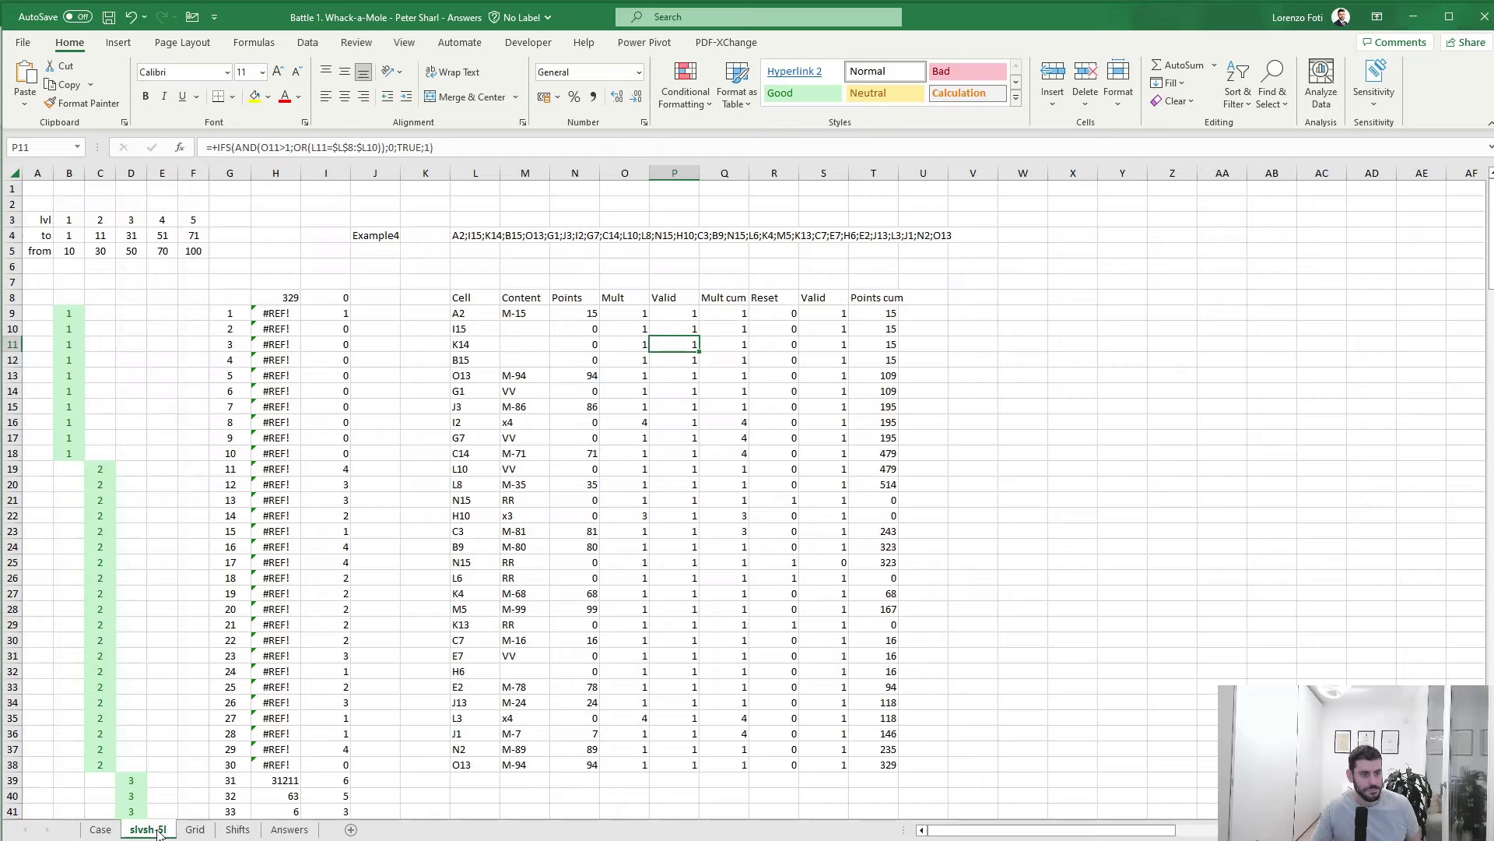
# - Enter =INDIRECT("Shifts!"&L9) in U9 to fetch the arrow for L9's address
pyautogui.click(938, 315)
pyautogui.write('+indi')
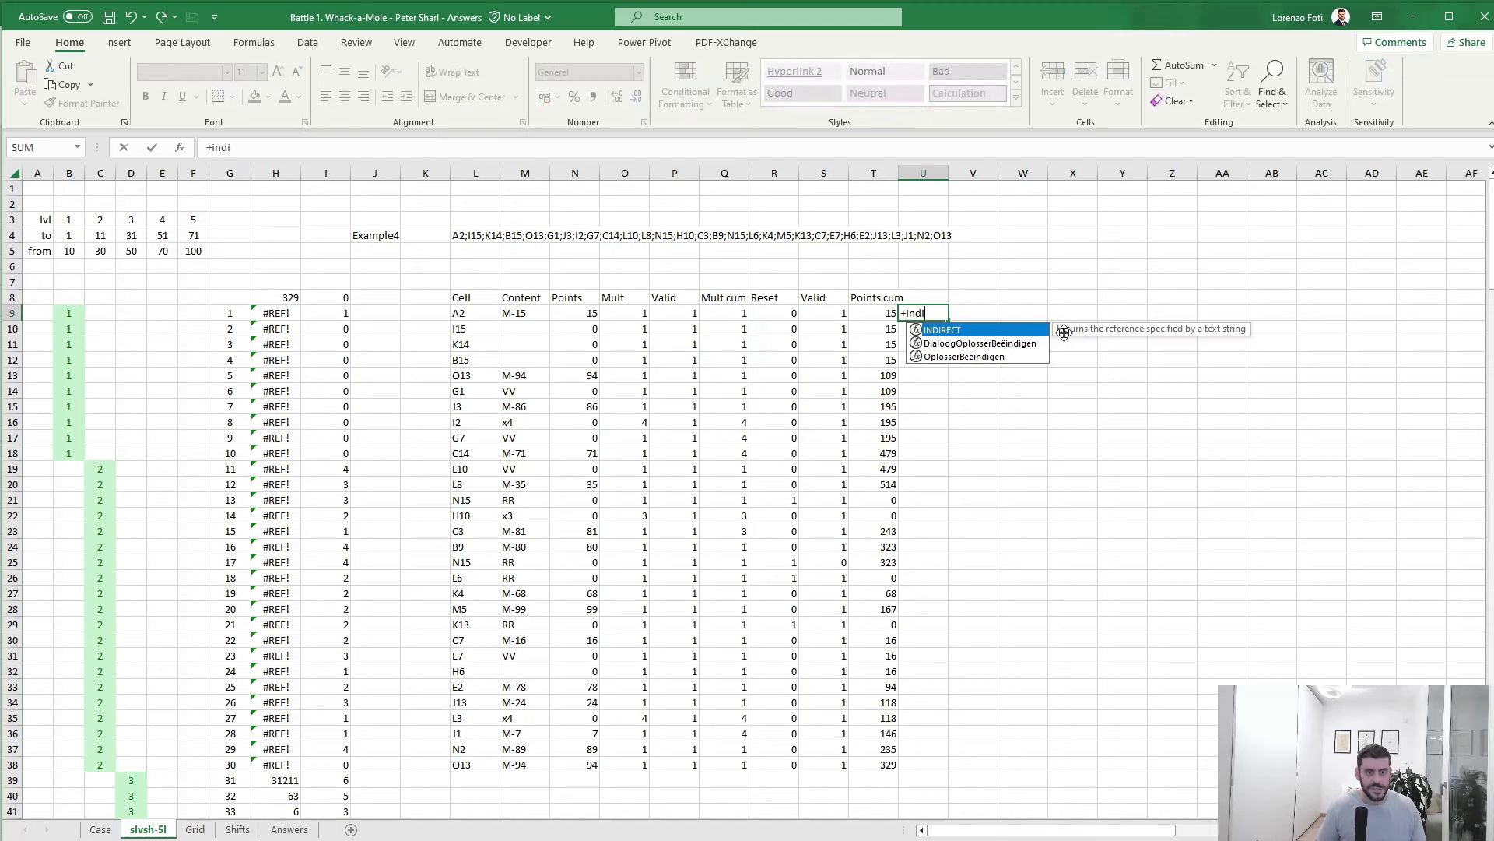
pyautogui.press('Tab')
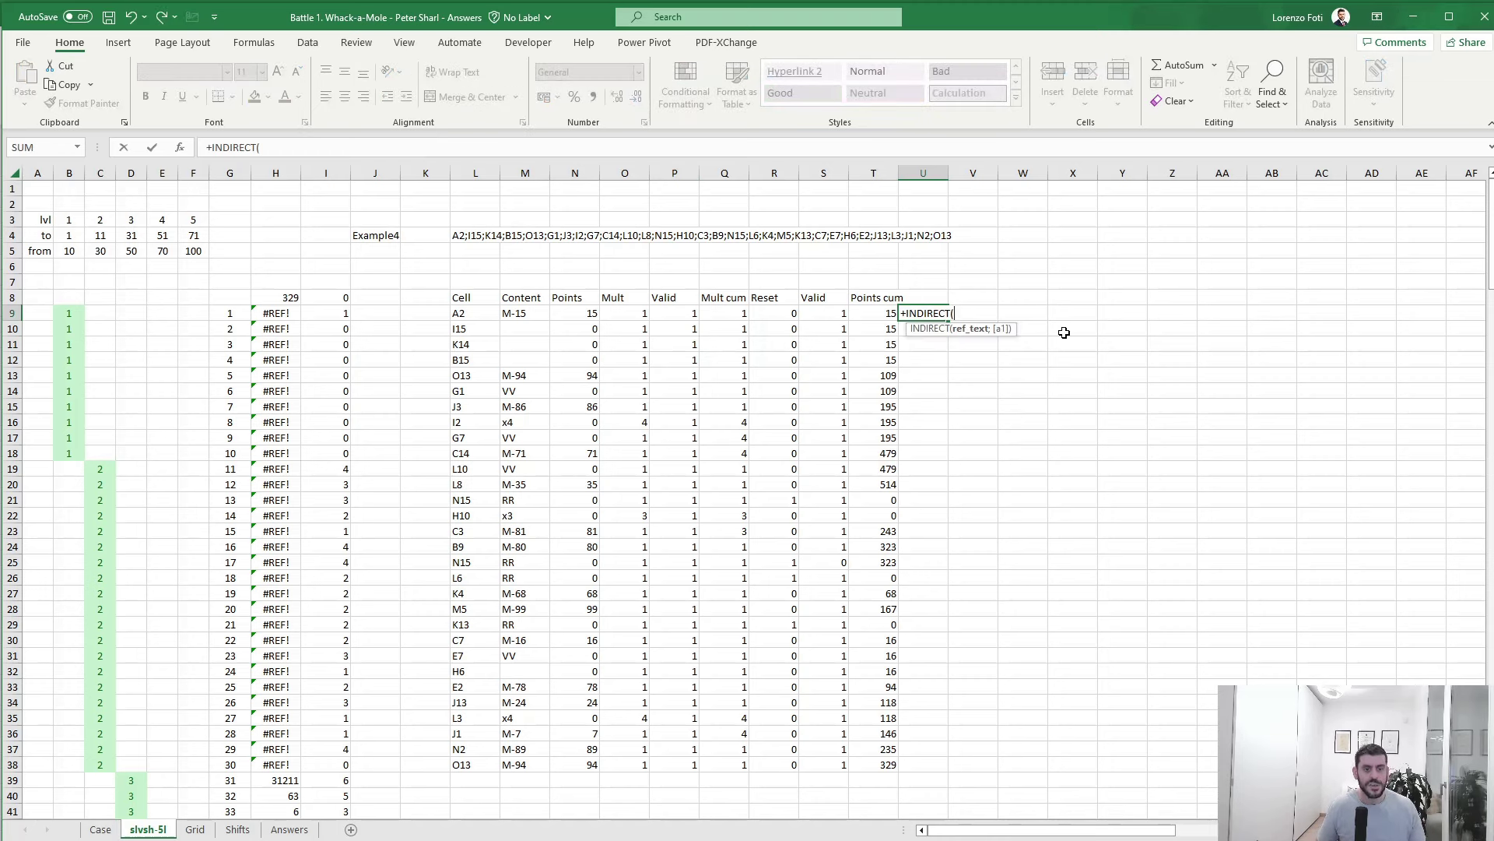
pyautogui.press('Left')
pyautogui.hotkey('ctrl', 'Left')
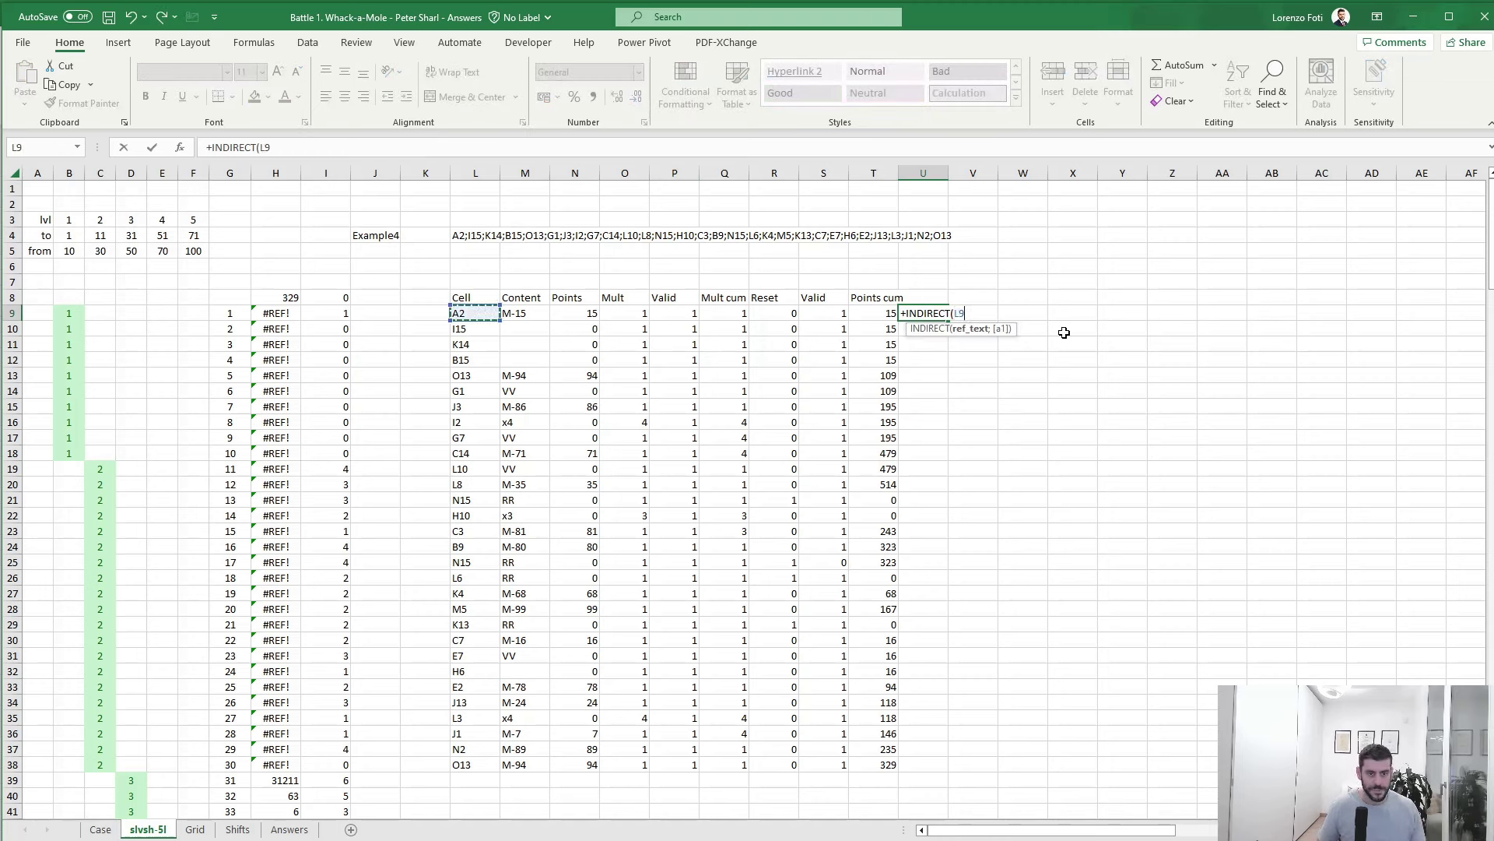
pyautogui.press('BackSpace')
pyautogui.press('BackSpace')
pyautogui.write('"S')
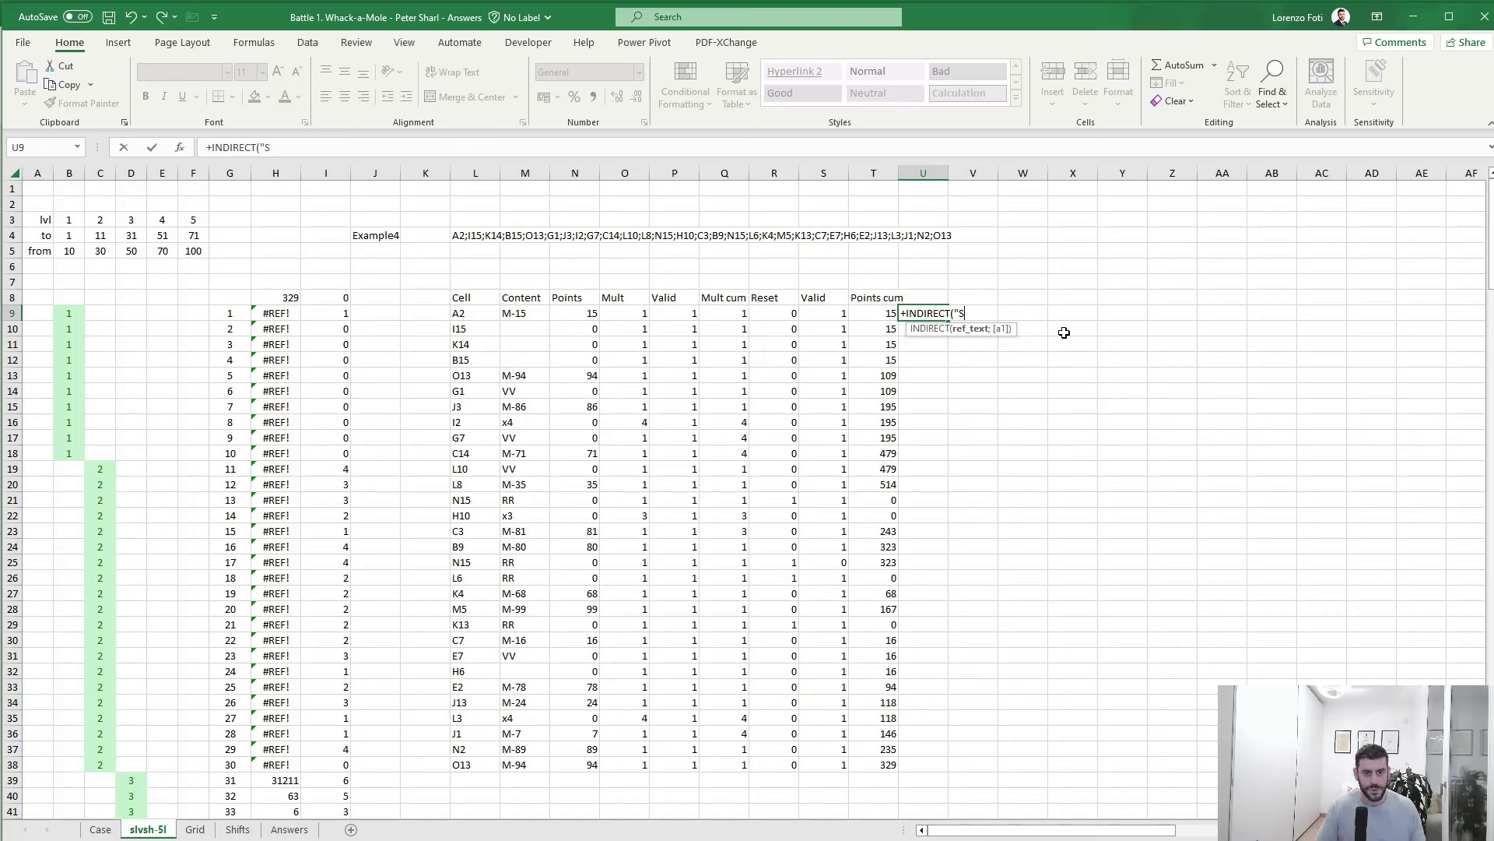
pyautogui.write('ihifts!"&')
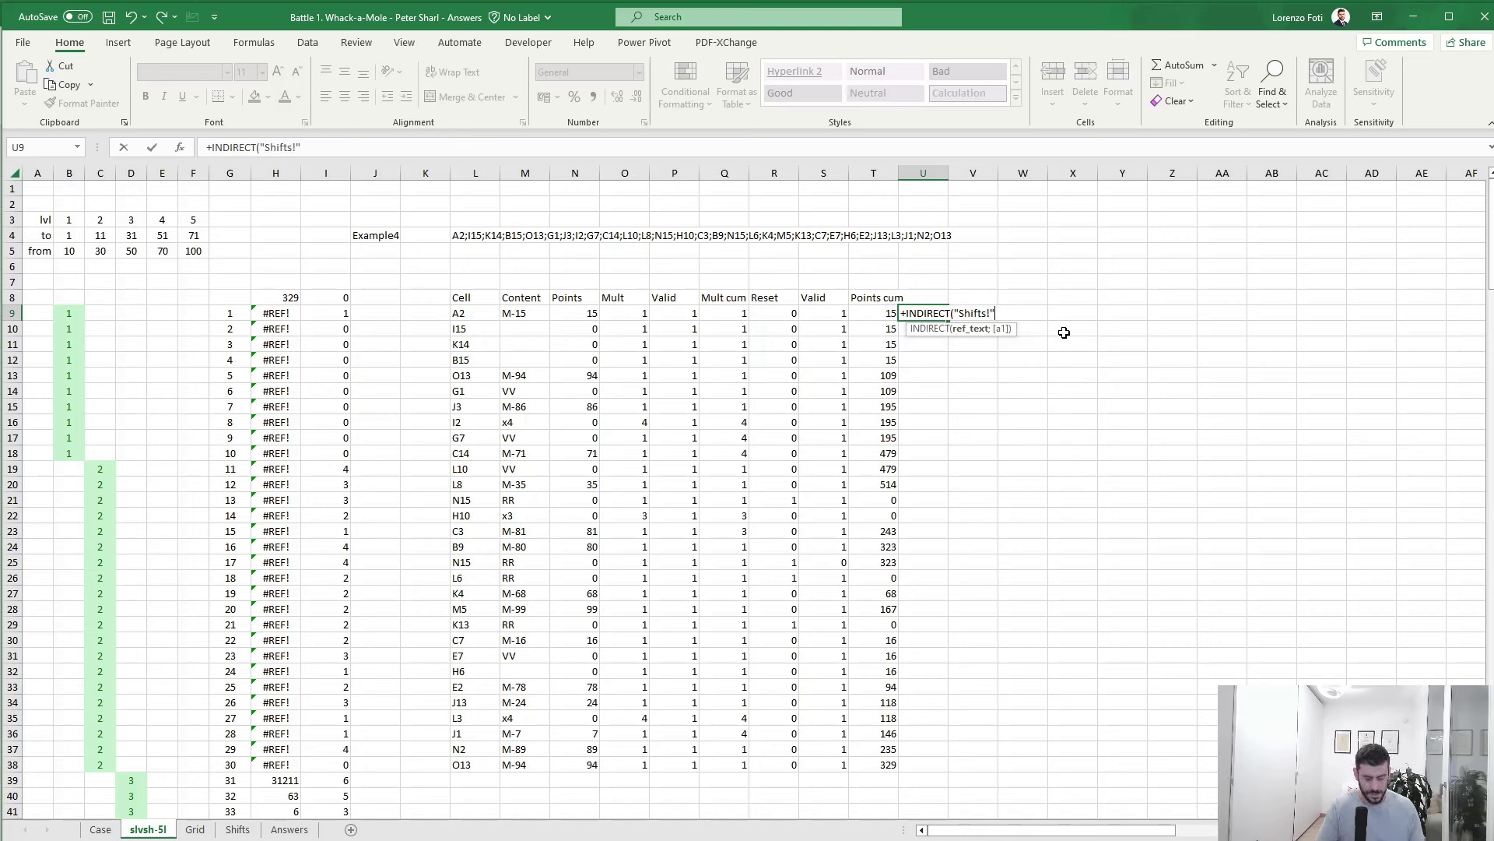
pyautogui.press('Left')
pyautogui.hotkey('ctrl', 'Left')
pyautogui.write(')')
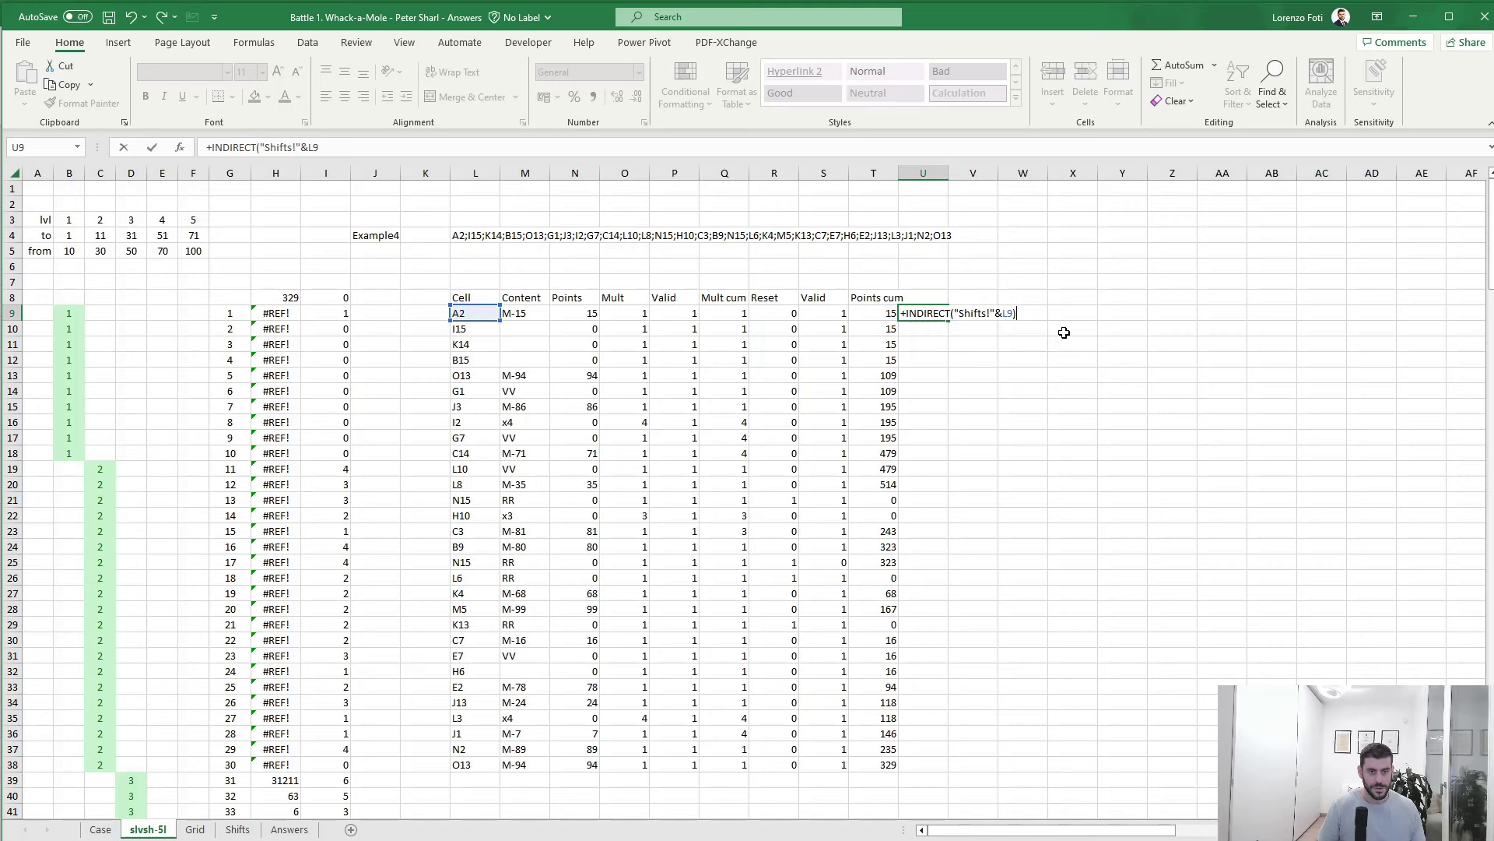
pyautogui.press('Return')
# - Copy the U9 INDIRECT formula down through U38
pyautogui.press('Up')
pyautogui.hotkey('ctrl', 'c')
pyautogui.press('Left')
pyautogui.hotkey('ctrl', 'Down')
pyautogui.press('Right')
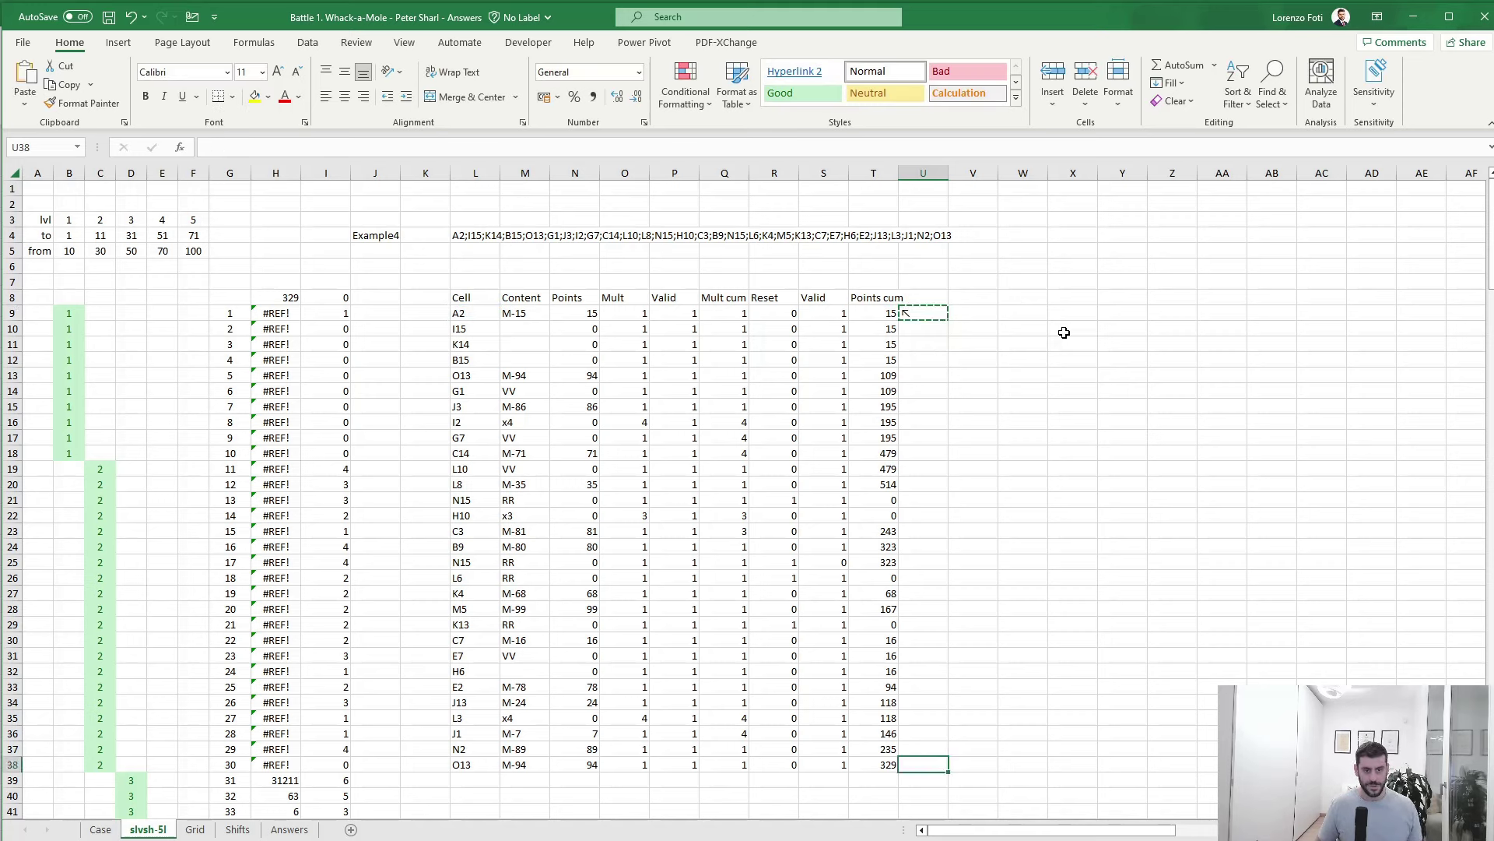
pyautogui.hotkey('ctrl', 'shift', 'Up')
pyautogui.hotkey('ctrl', 'v')
# - Label U8 'Dir' and type the 'Offsets' header in V8
pyautogui.hotkey('ctrl', 'Up')
pyautogui.press('Up')
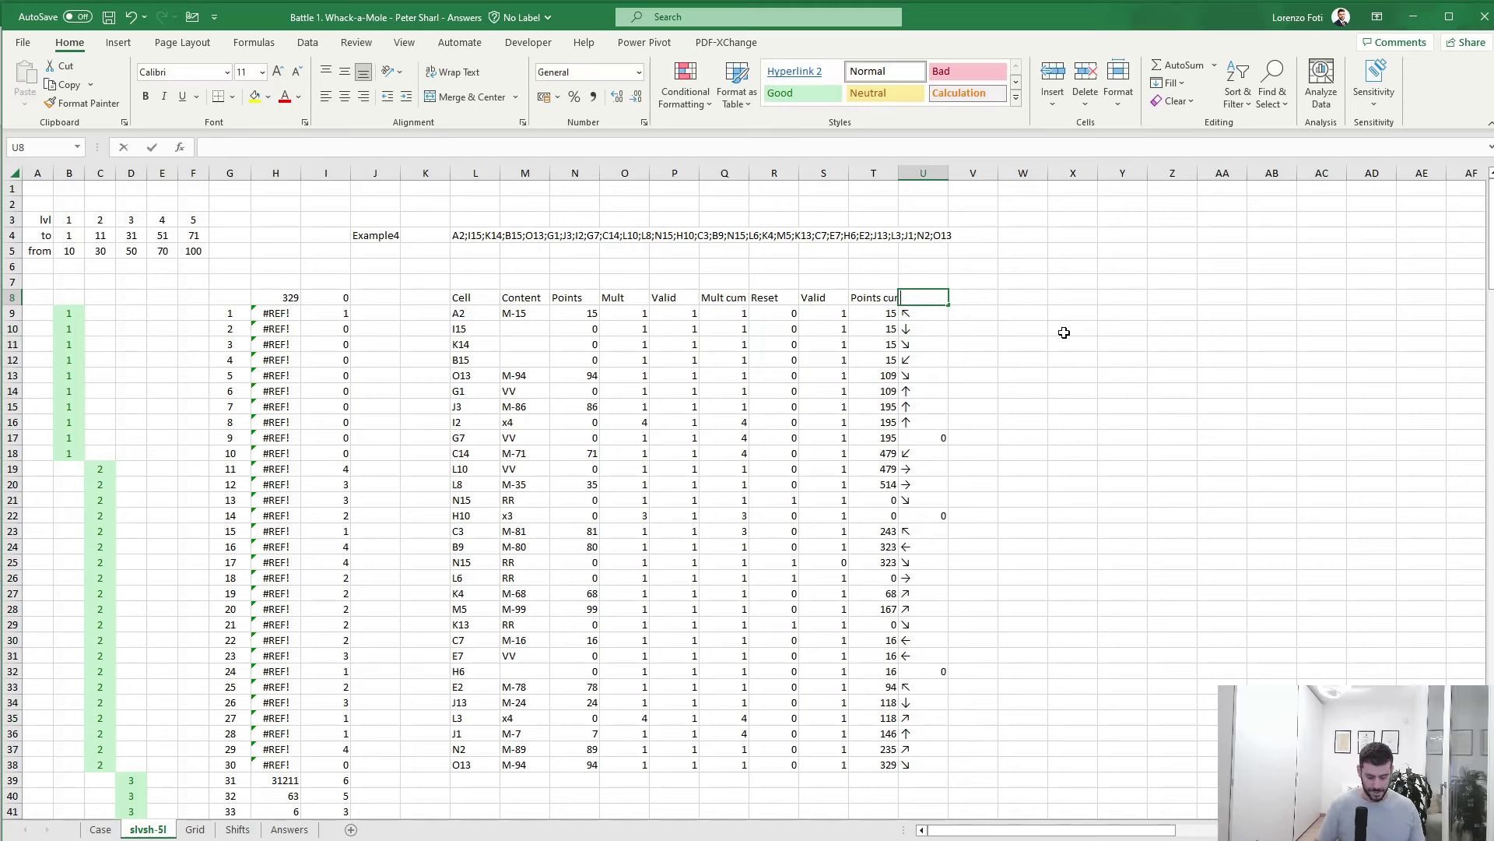
pyautogui.write('Dir')
pyautogui.press('Right')
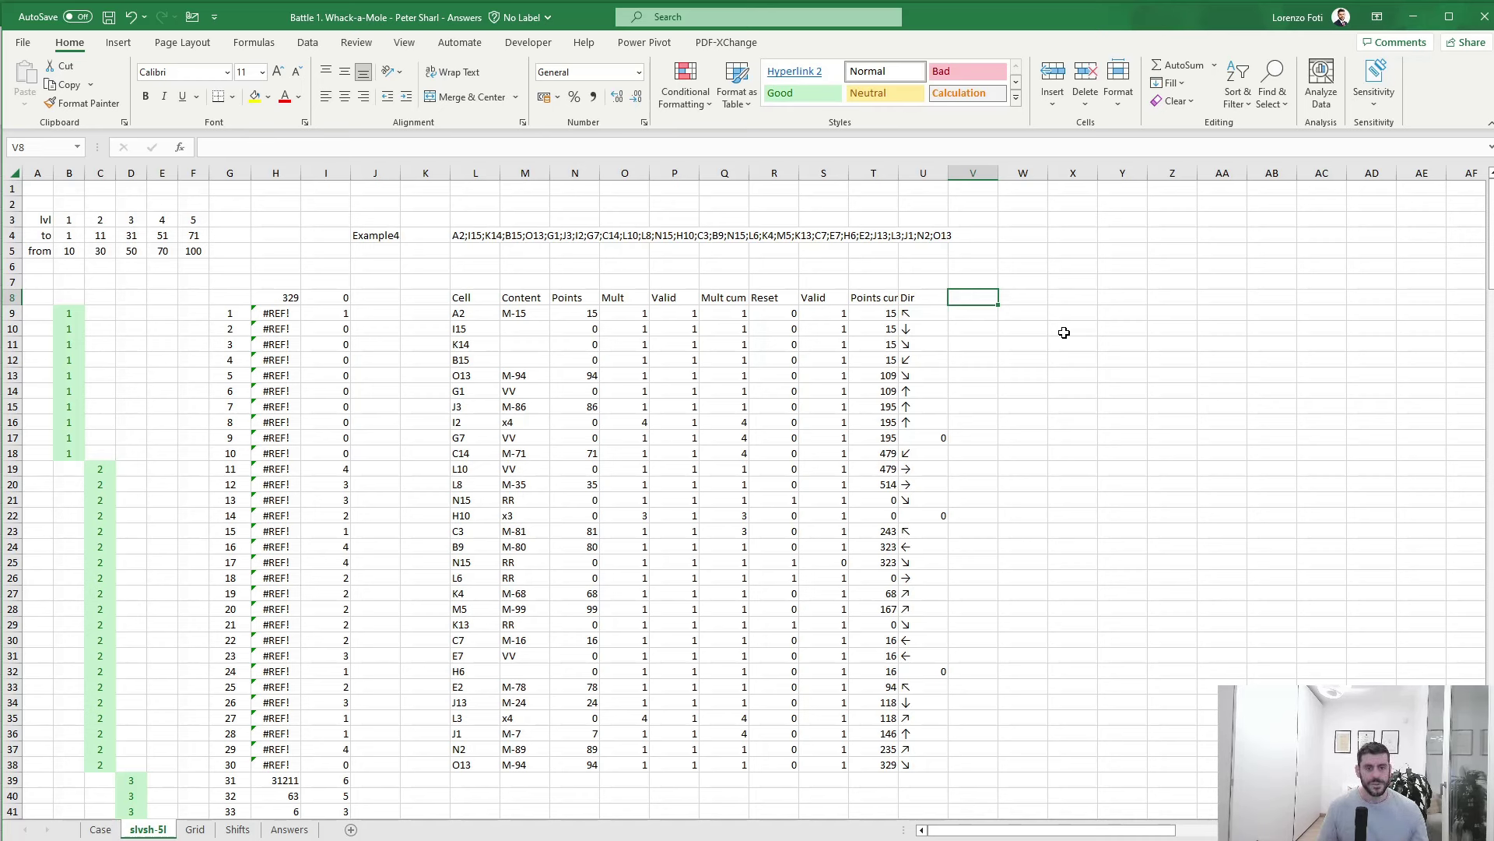
pyautogui.write('Off')
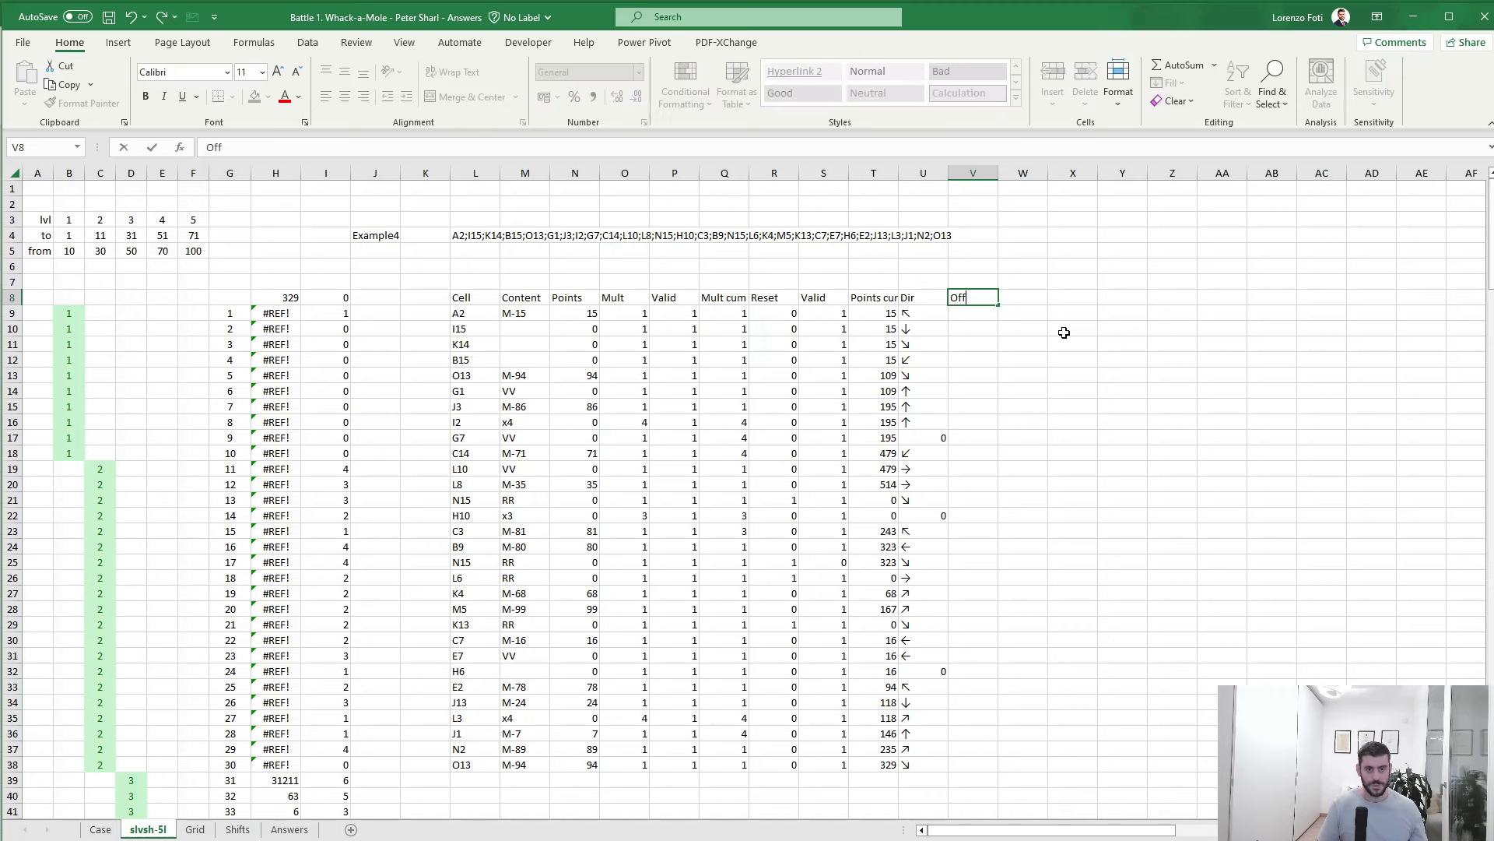
pyautogui.write('sets')
# - Enter =my.arrowToOffset(U9) in V9
pyautogui.press('Return')
pyautogui.write('+')
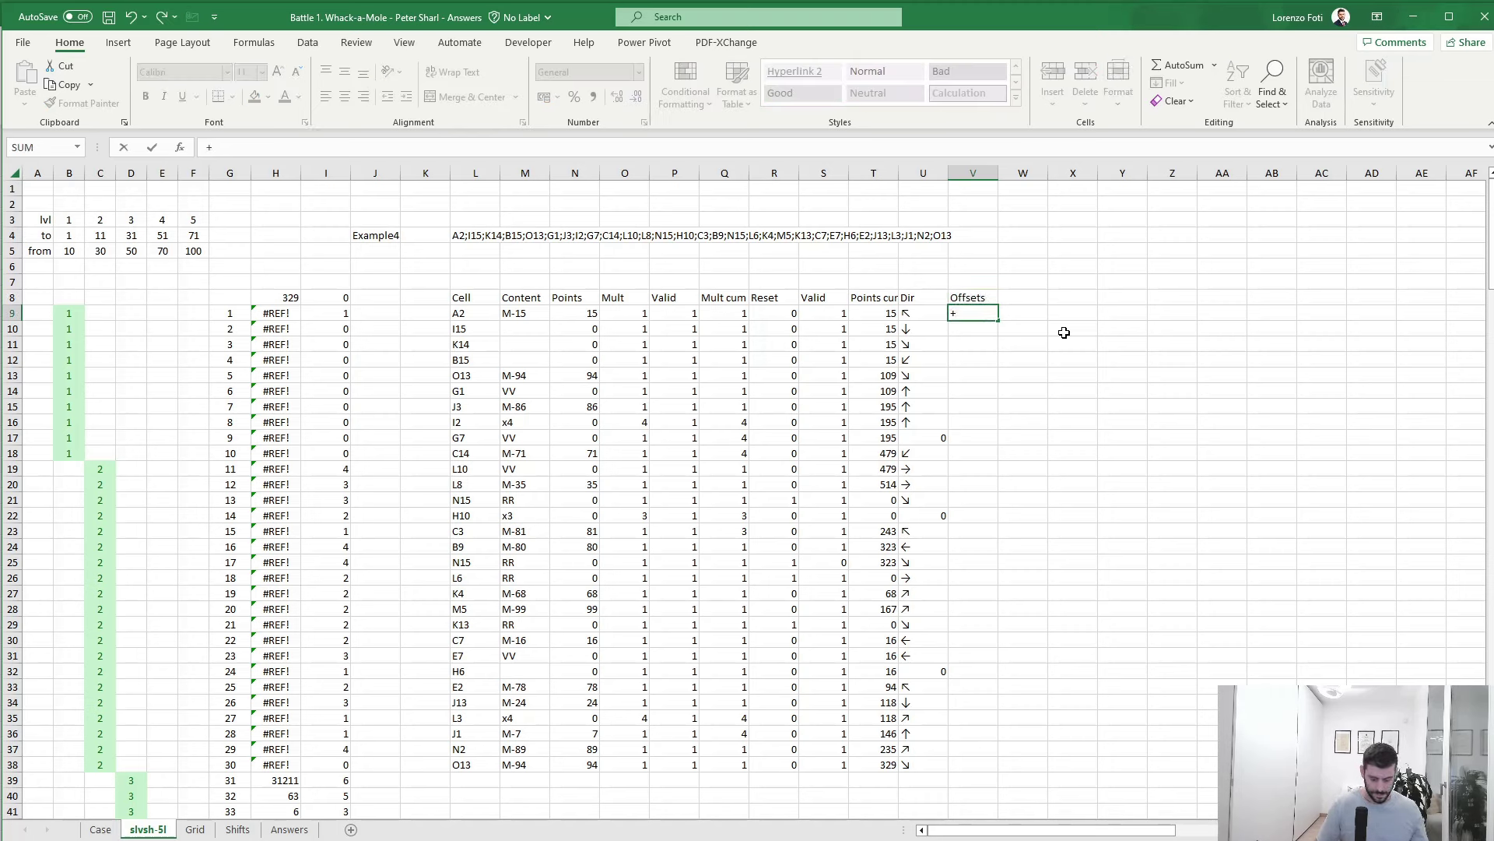
pyautogui.write('my.')
pyautogui.press('Tab')
pyautogui.press('Left')
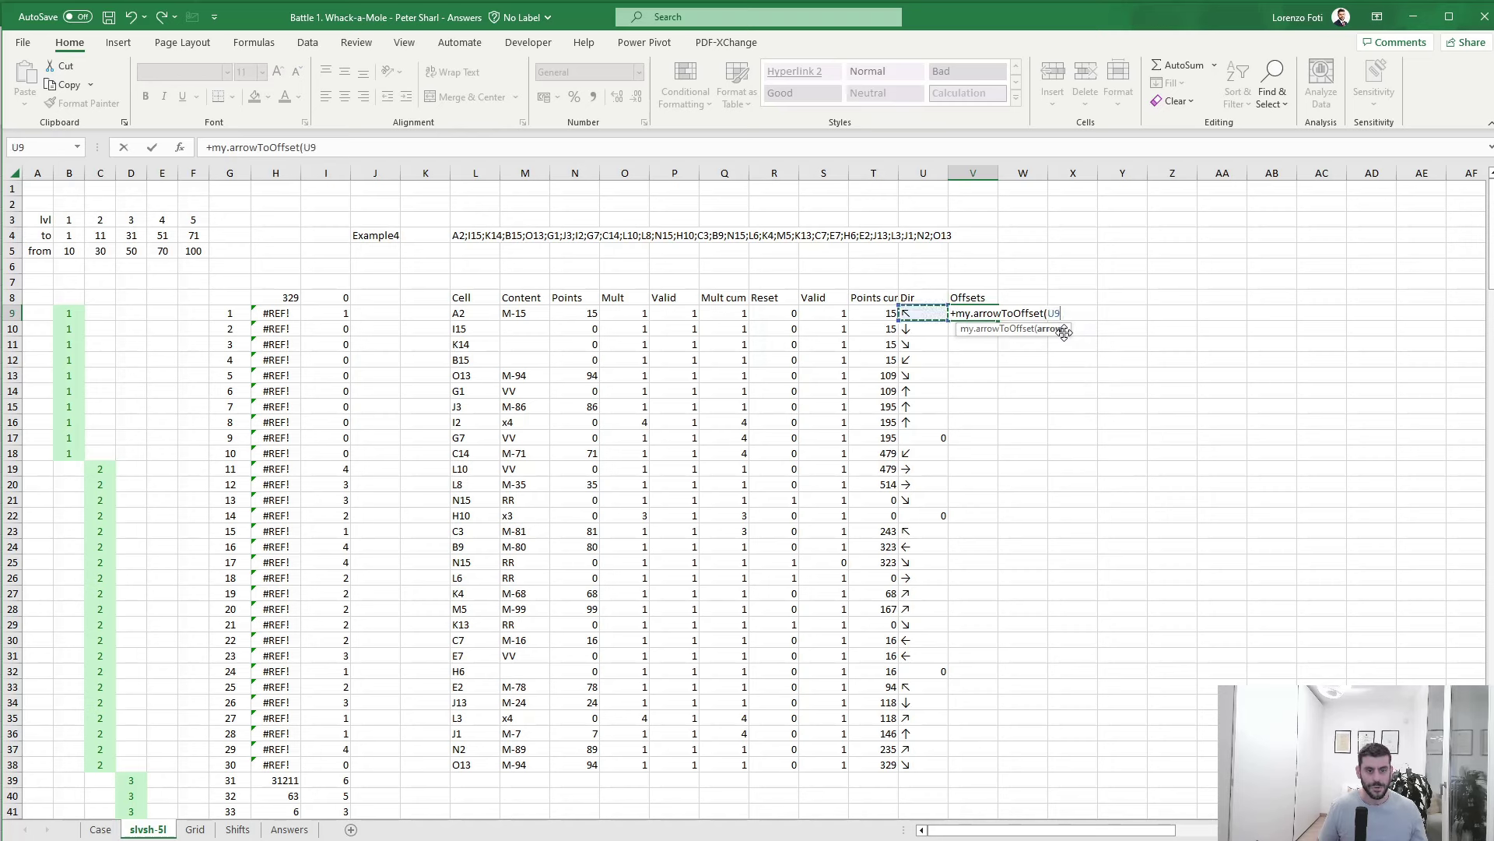
pyautogui.write(')')
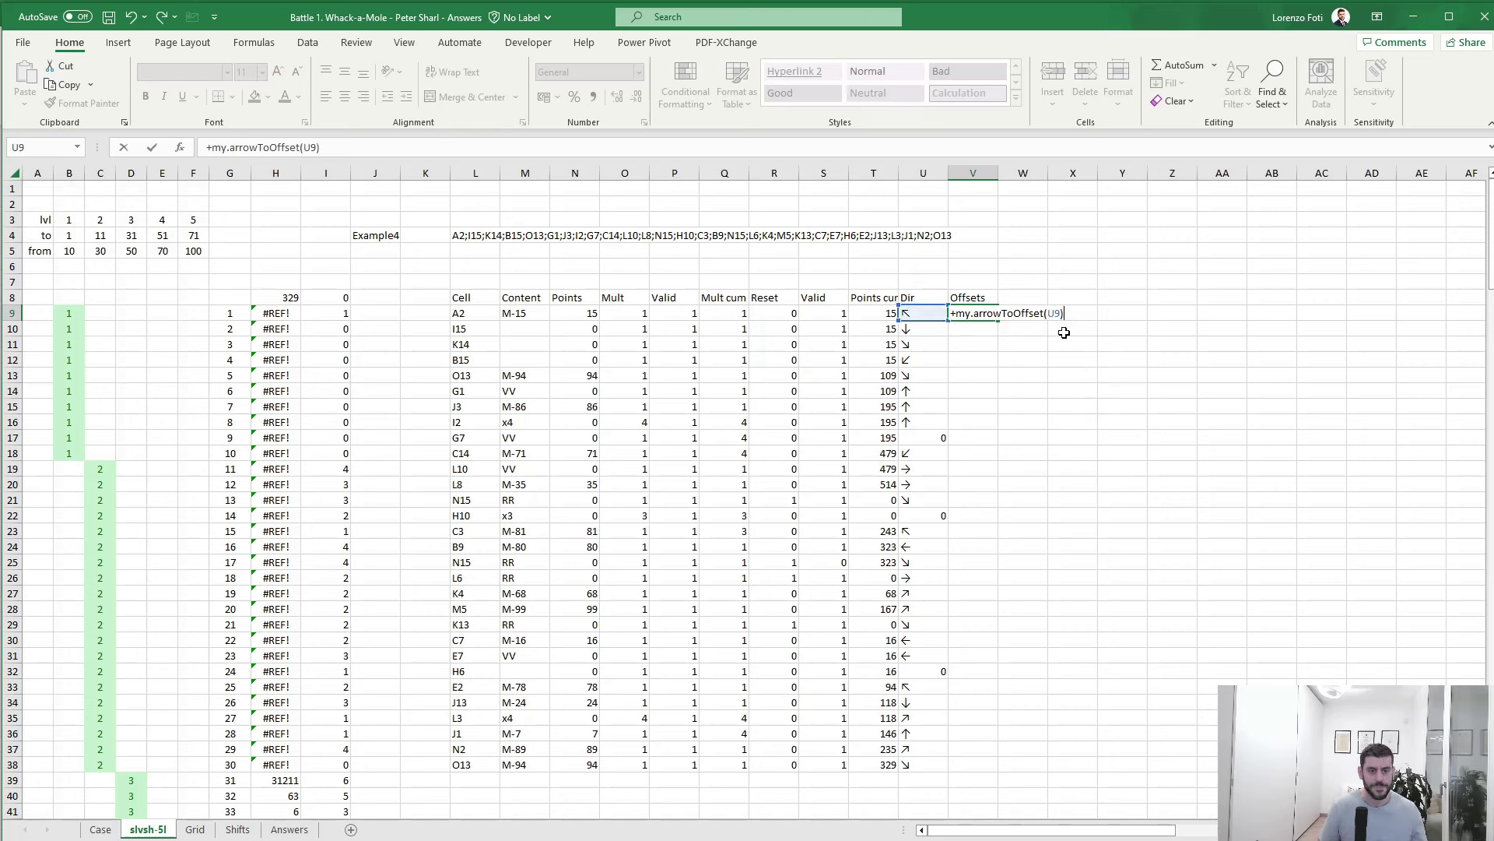
pyautogui.press('Return')
# - Fill V9's arrow-to-offset formula down V9:V38
pyautogui.press('Up')
pyautogui.hotkey('ctrl', 'c')
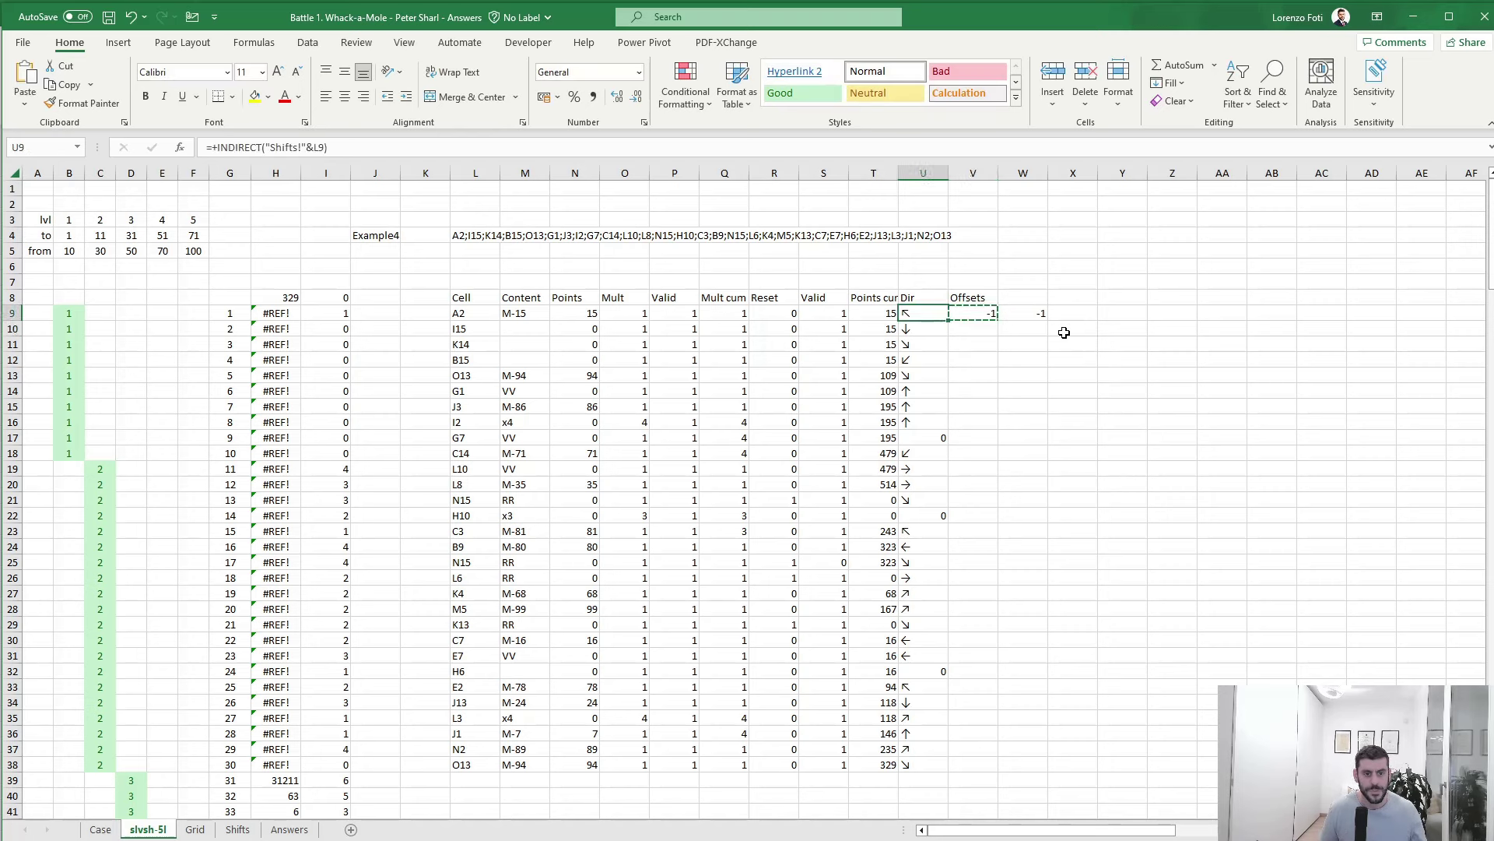
pyautogui.hotkey('ctrl', 'shift', 'Down')
pyautogui.hotkey('ctrl', 'v')
pyautogui.press('Escape')
pyautogui.press('Up')
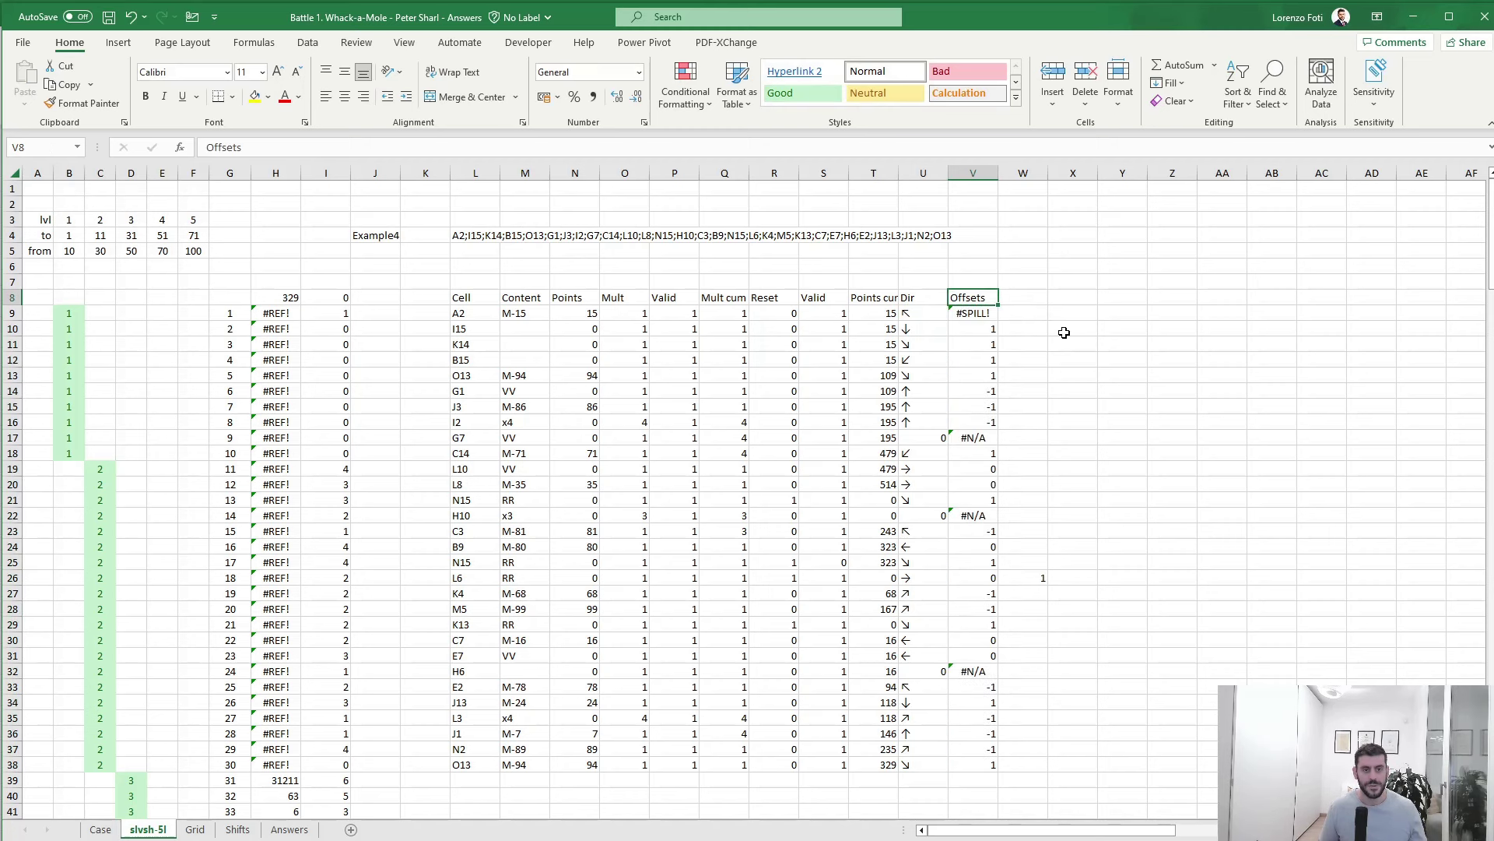
# - Return to V9 to inspect its #SPILL! result
pyautogui.press('Right')
pyautogui.press('Down')
pyautogui.press('Left')
pyautogui.press('Right')
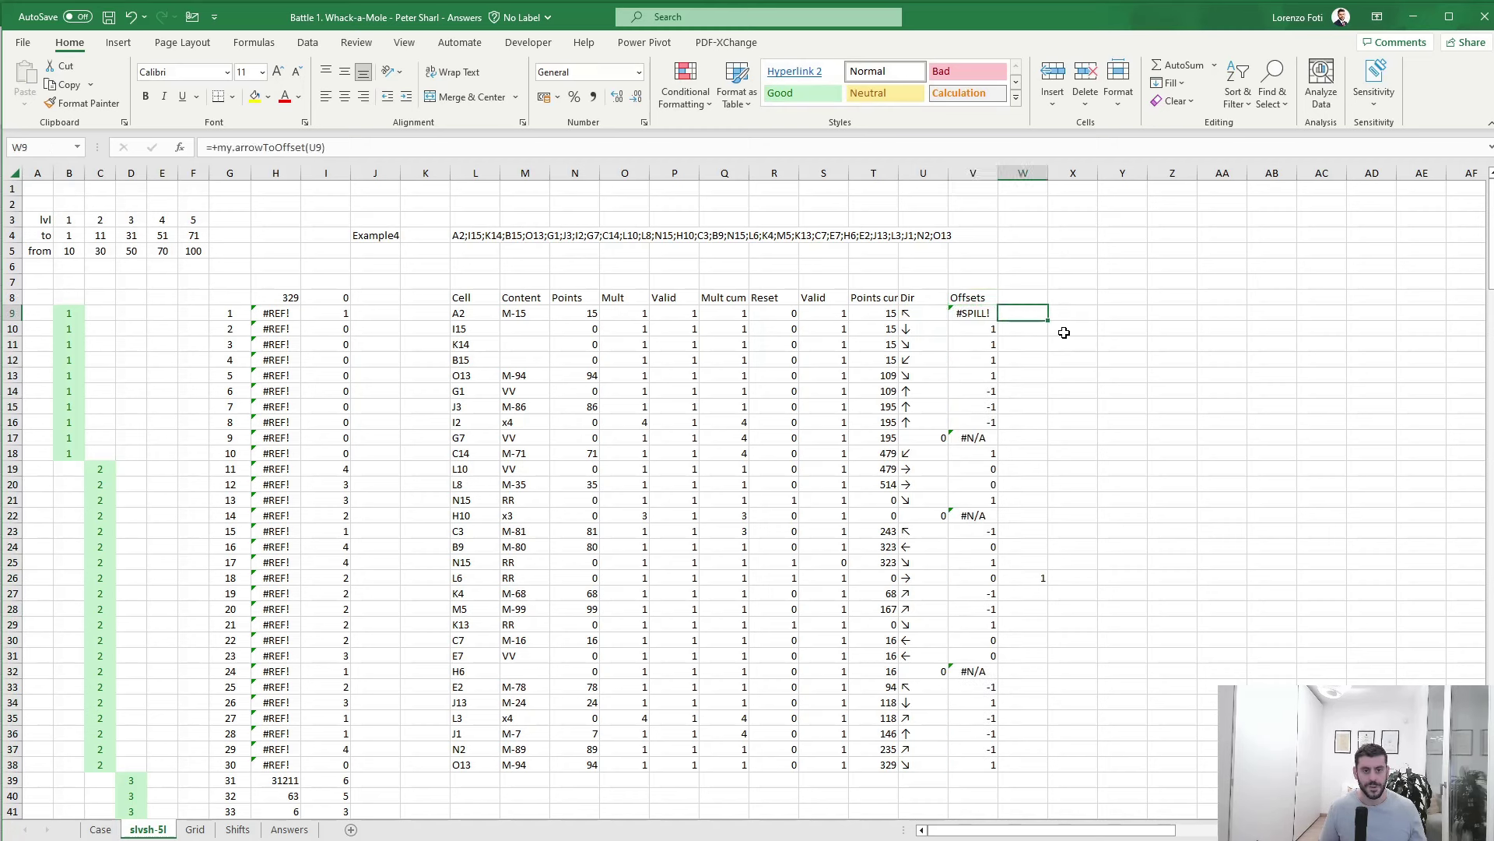
pyautogui.press('Up')
pyautogui.press('Left')
pyautogui.press('Down')
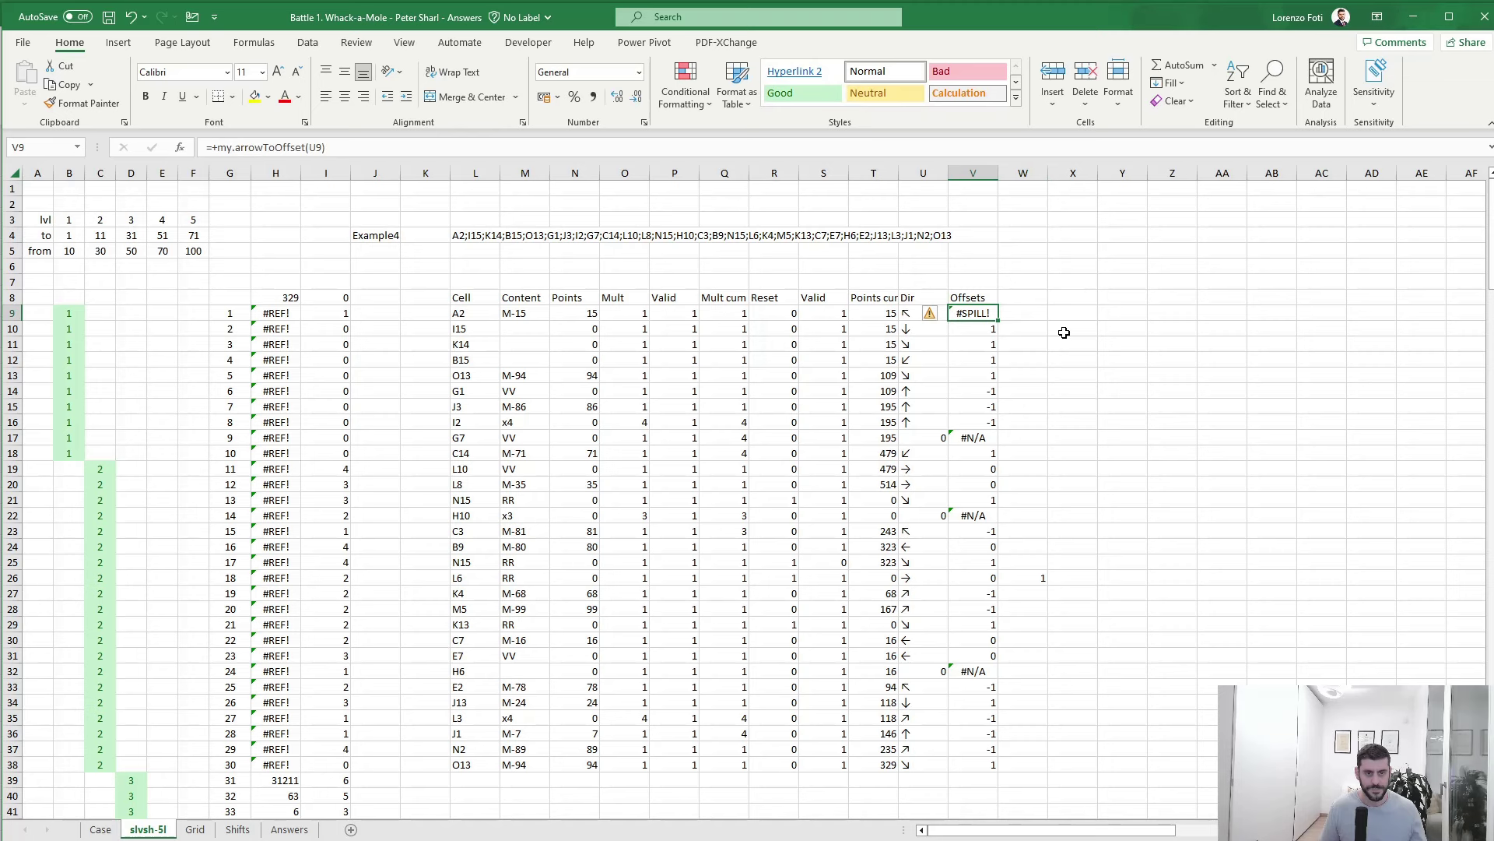
# - Wrap V9's formula as =IFERROR(my.arrowToOffset(U9);{0;0}), removing an extra parenthesis
pyautogui.click(222, 149)
pyautogui.write('IFERROR(')
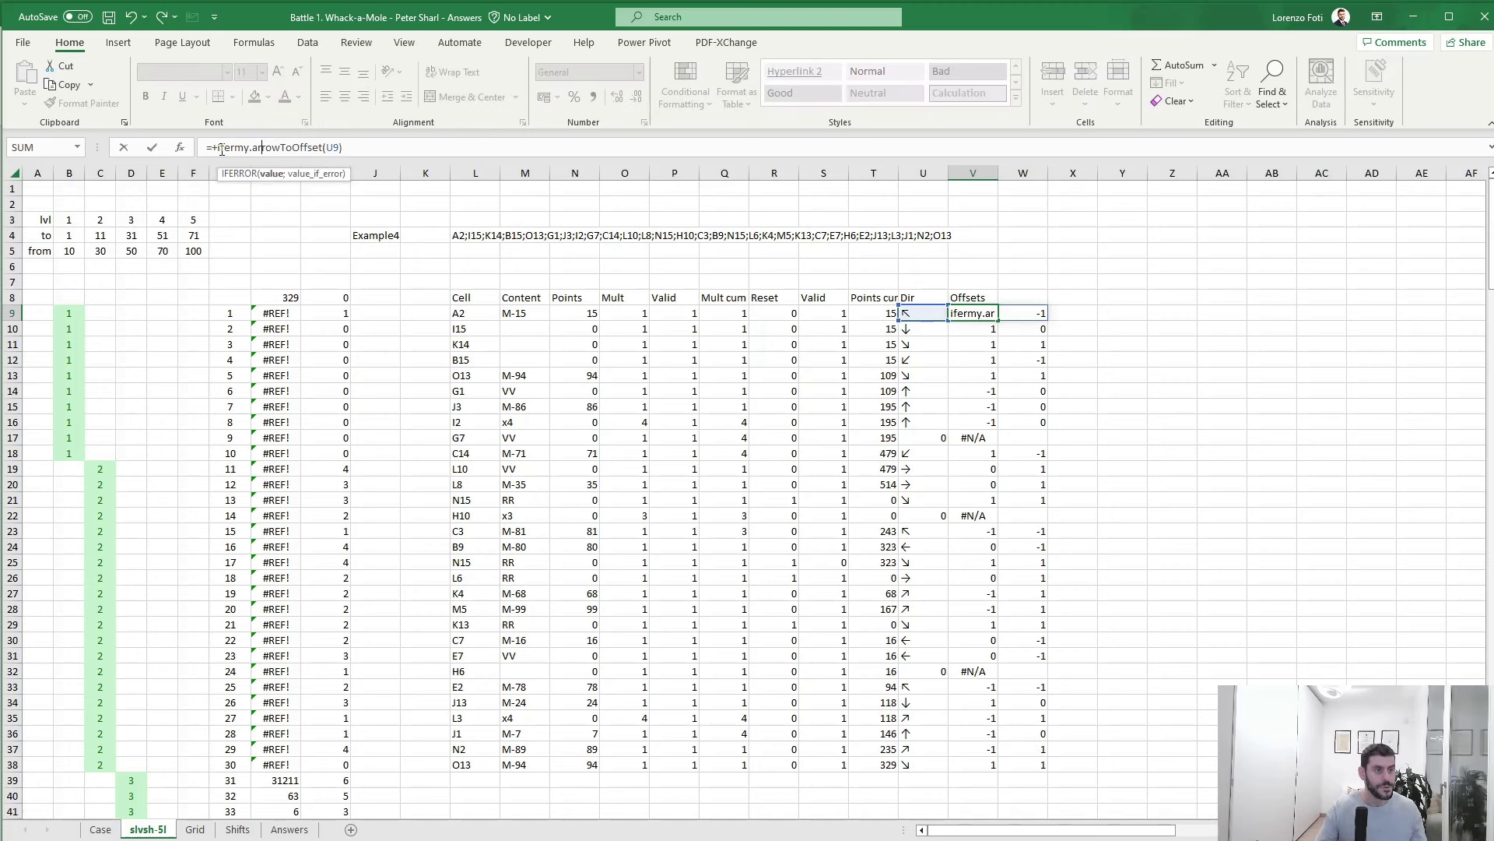
pyautogui.click(420, 149)
pyautogui.write(';')
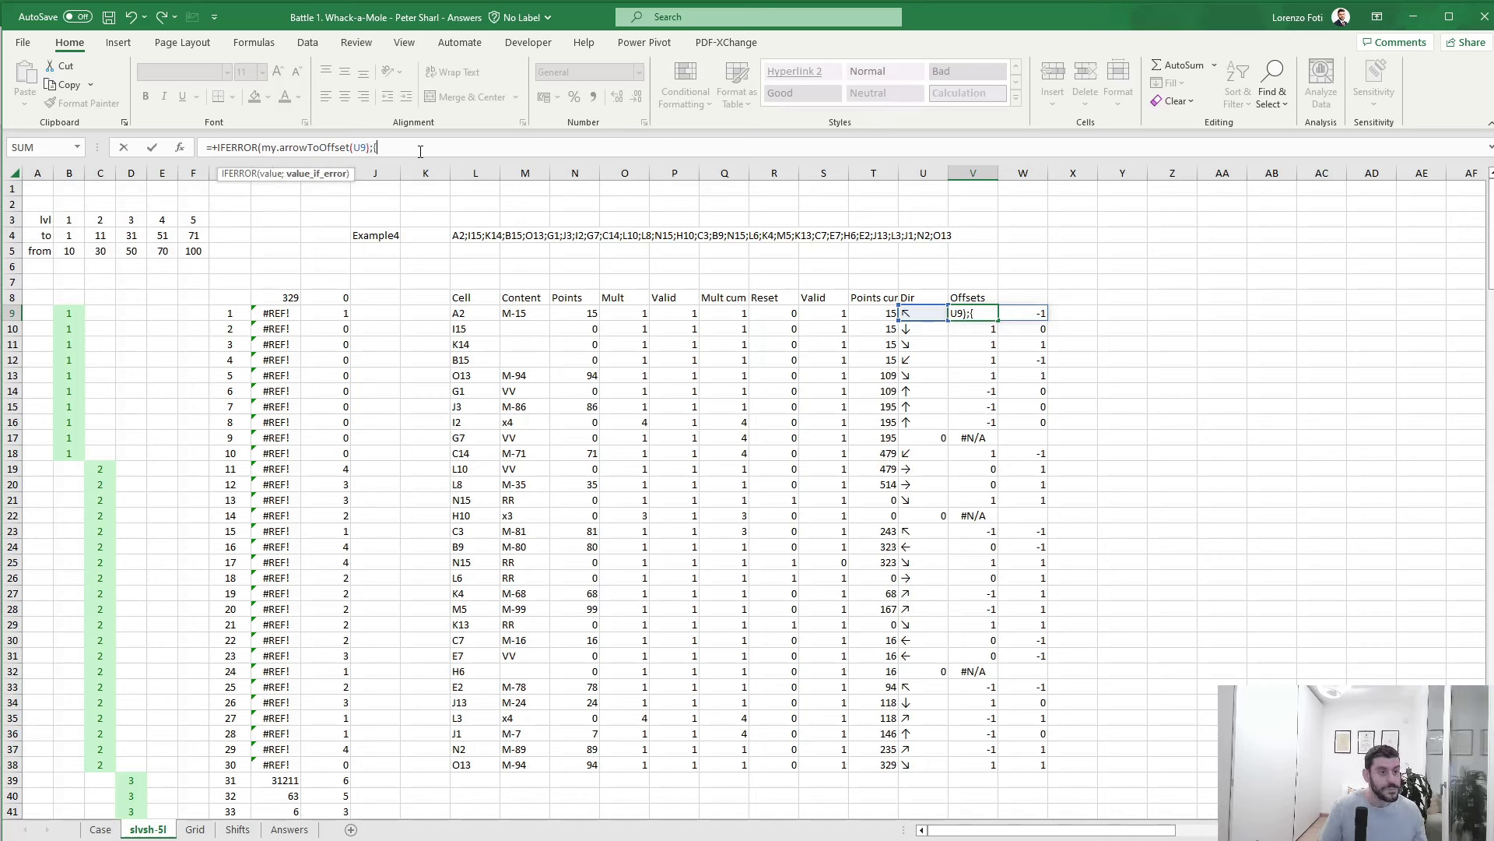
pyautogui.write('{0;')
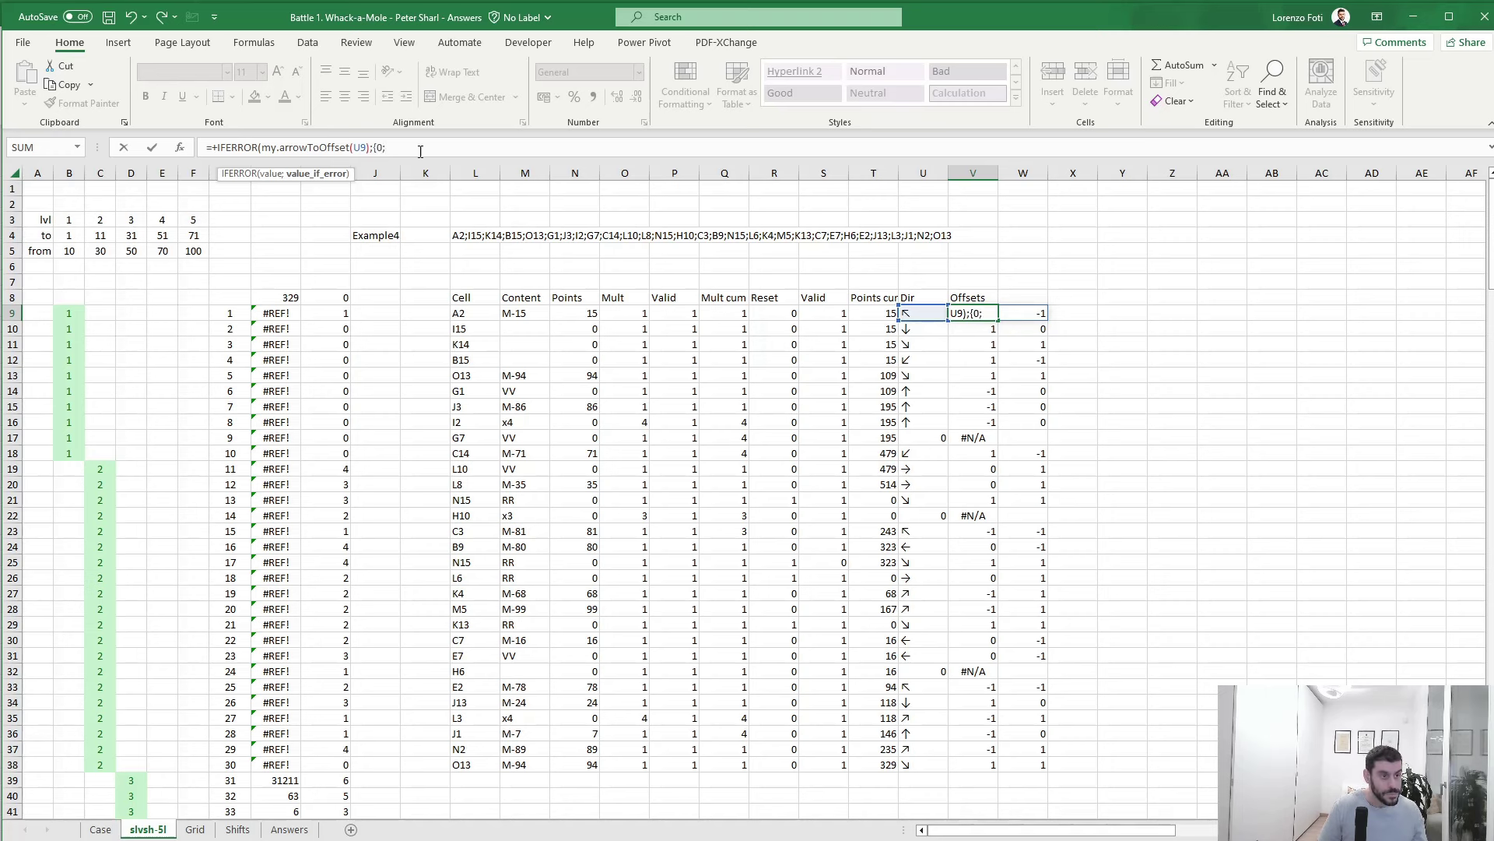
pyautogui.write('0))')
pyautogui.press('Return')
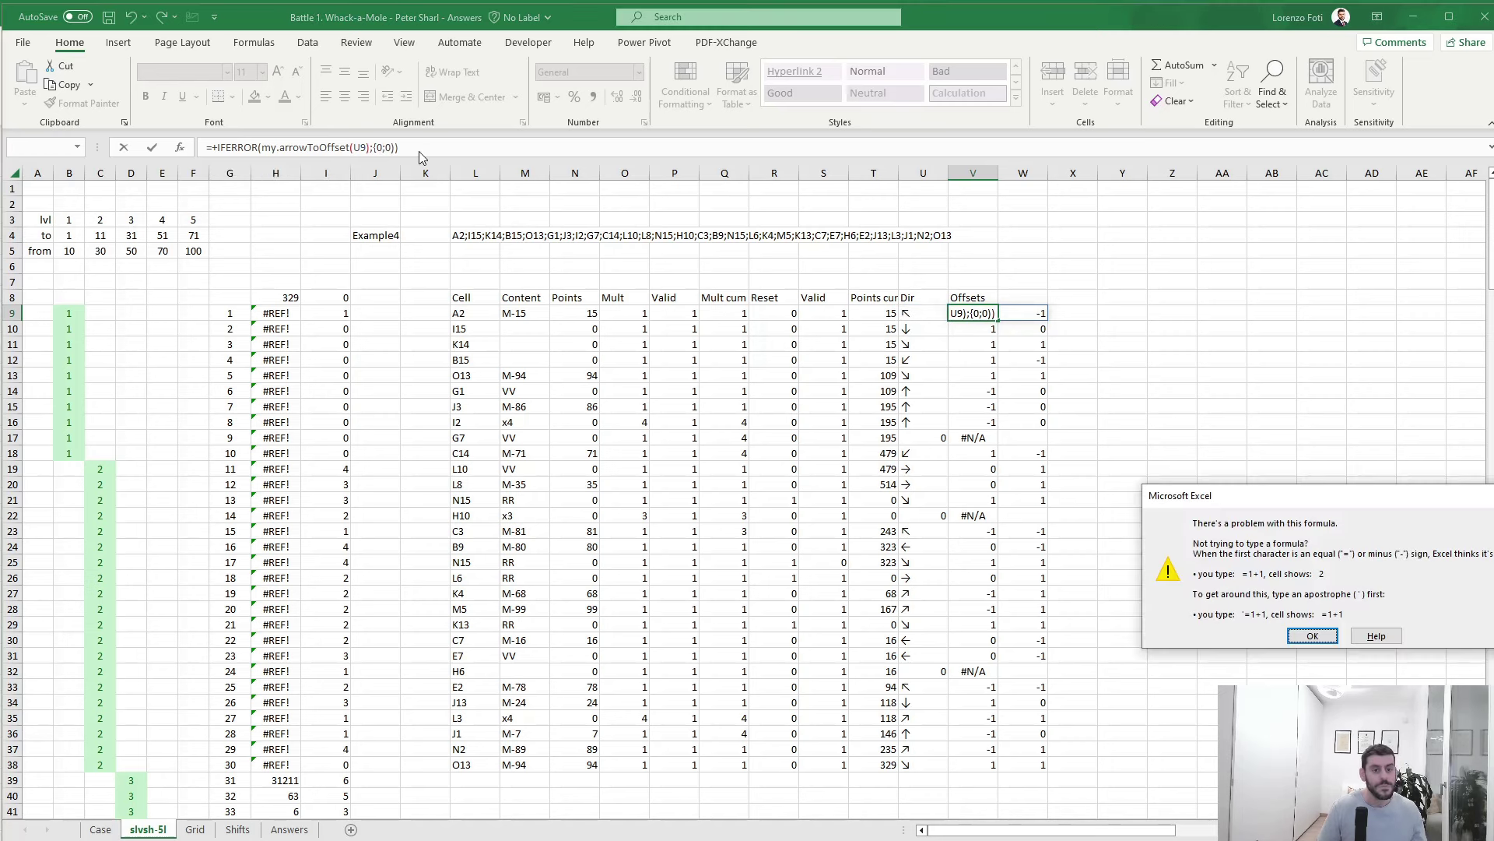
pyautogui.press('Return')
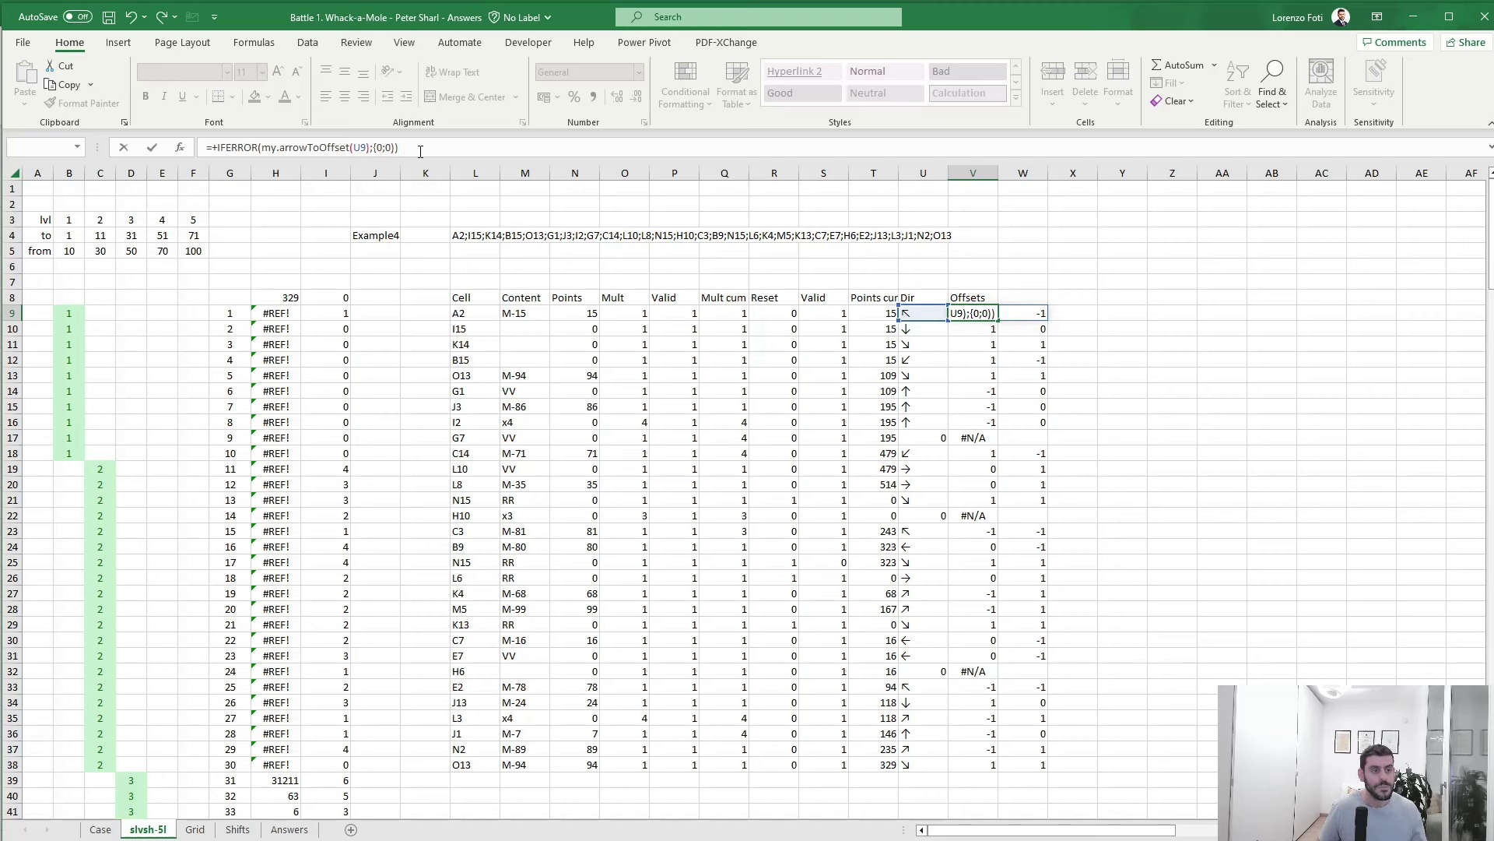
pyautogui.press('BackSpace')
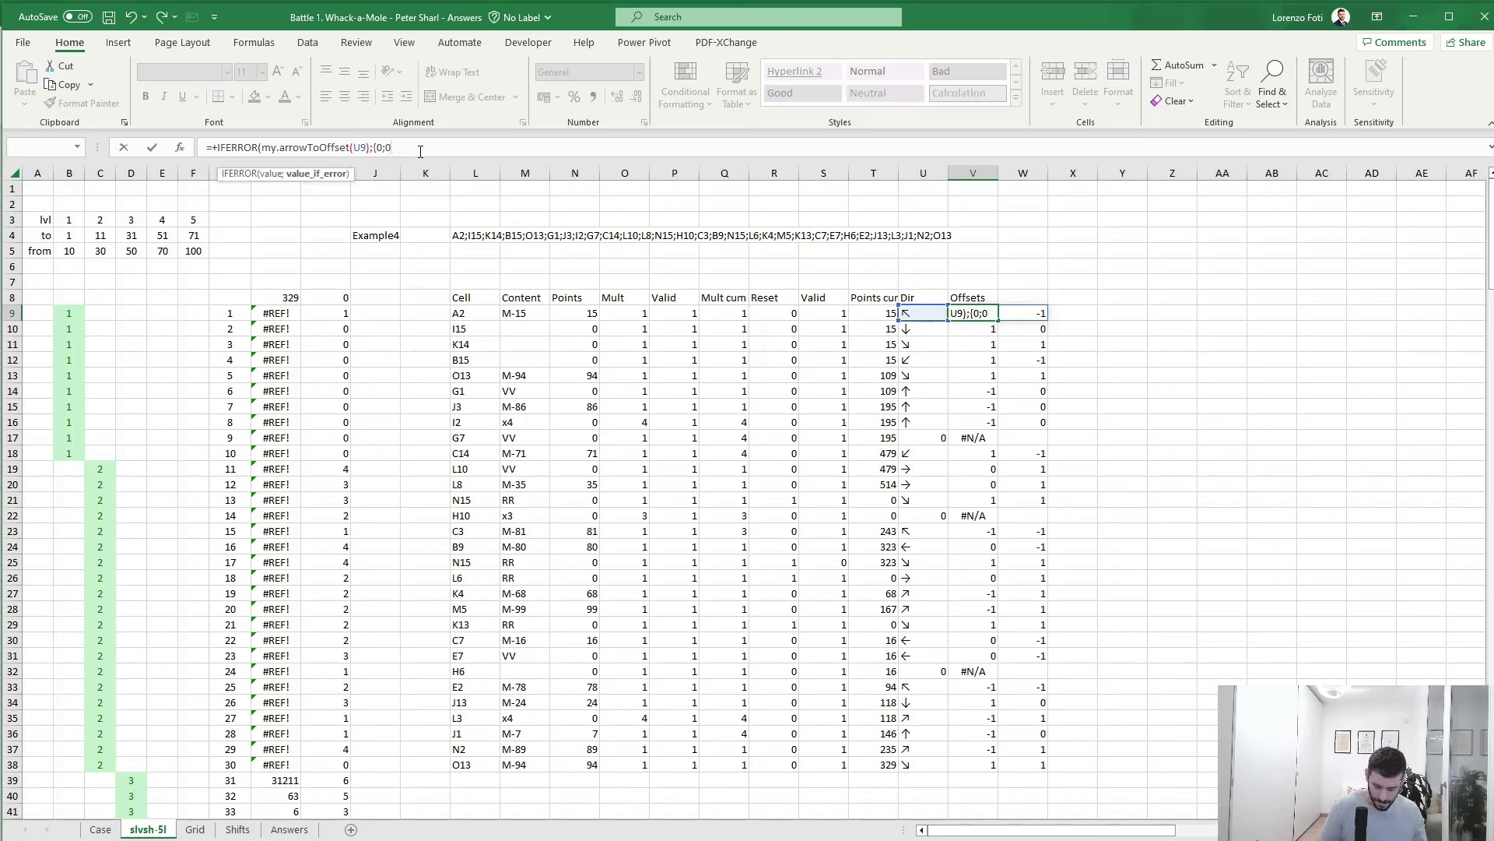
pyautogui.hotkey('ctrl', 'Return')
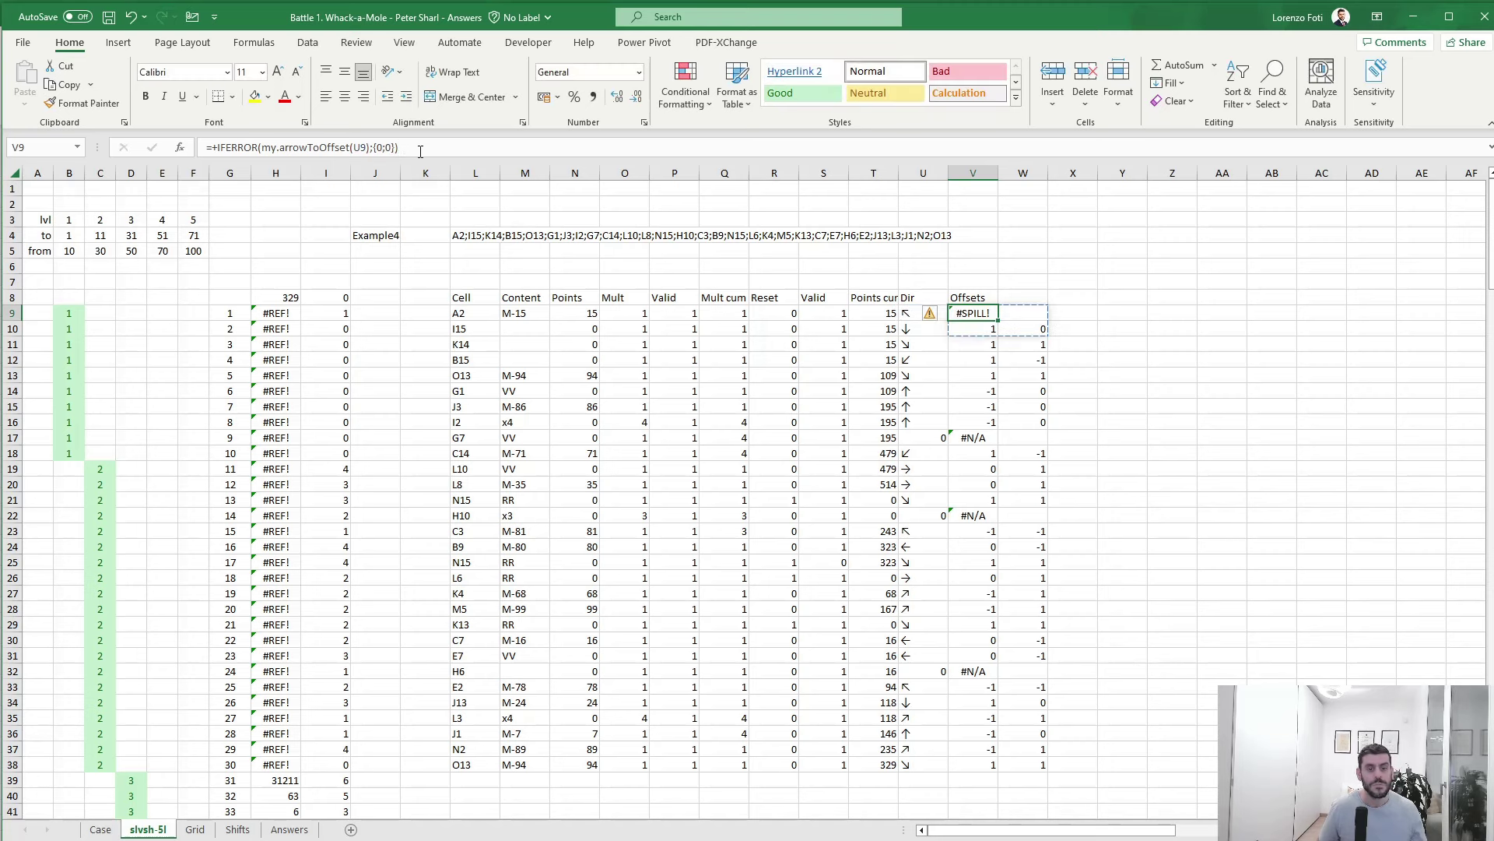
# - Copy the IFERROR formula from V9 down the Offsets column
pyautogui.hotkey('ctrl', 'c')
pyautogui.hotkey('ctrl', 'shift', 'Down')
pyautogui.hotkey('ctrl', 'v')
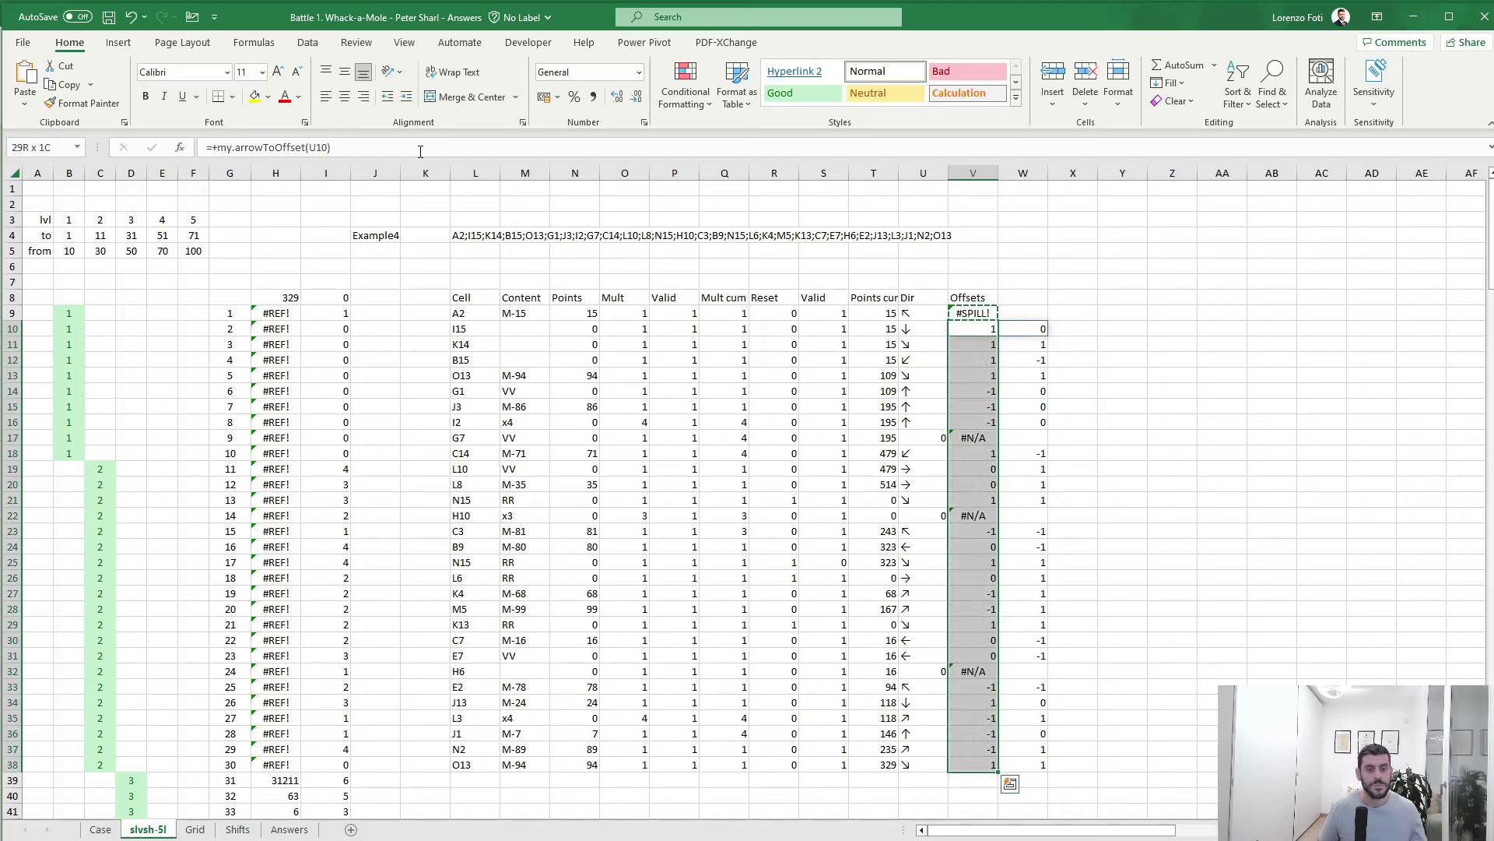
pyautogui.press('Down')
pyautogui.press('Down')
pyautogui.press('Escape')
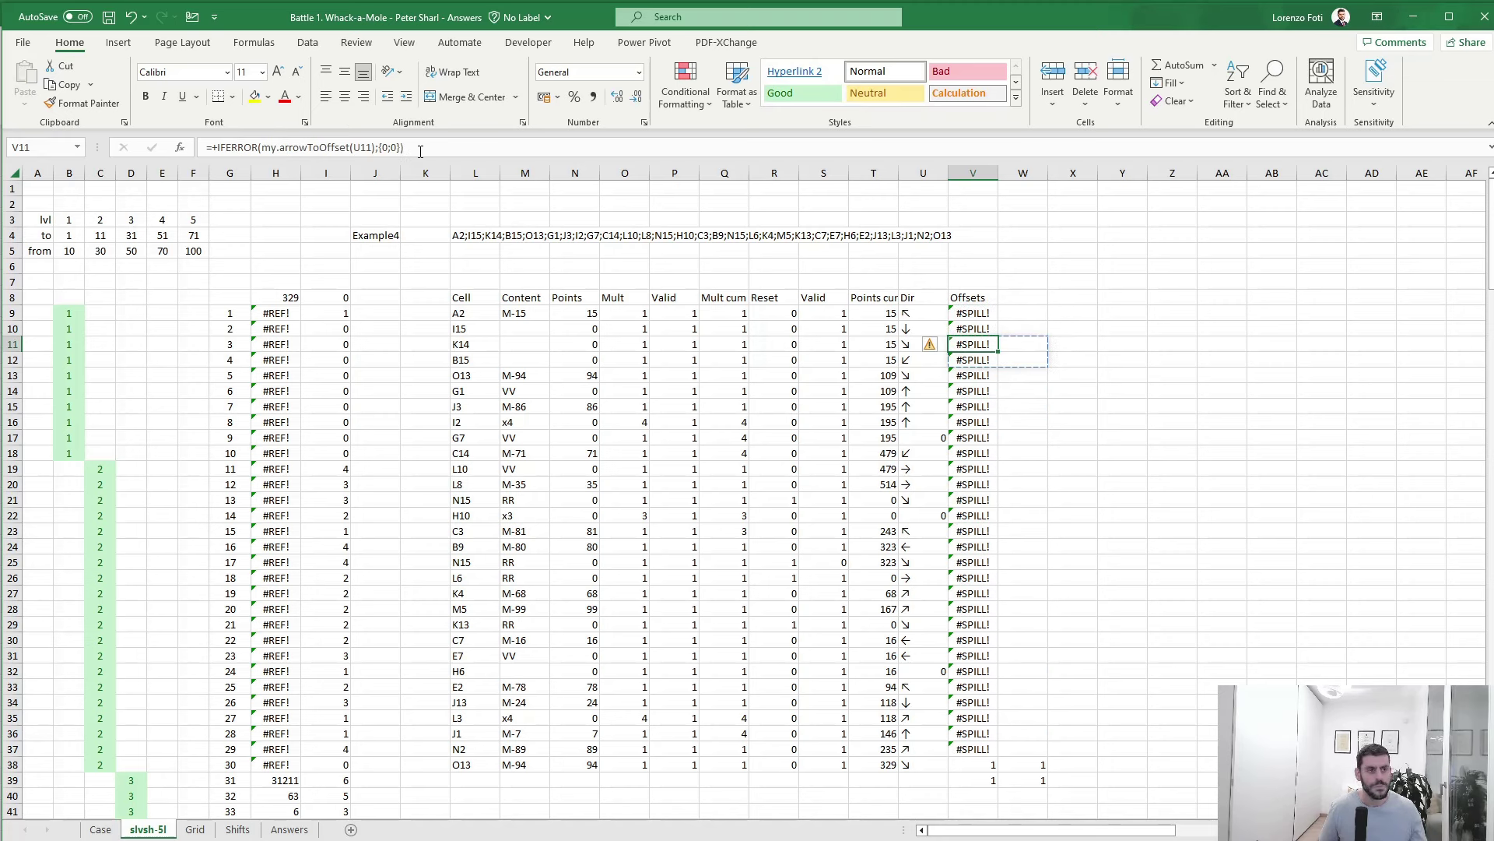
pyautogui.press('Up')
pyautogui.press('Up')
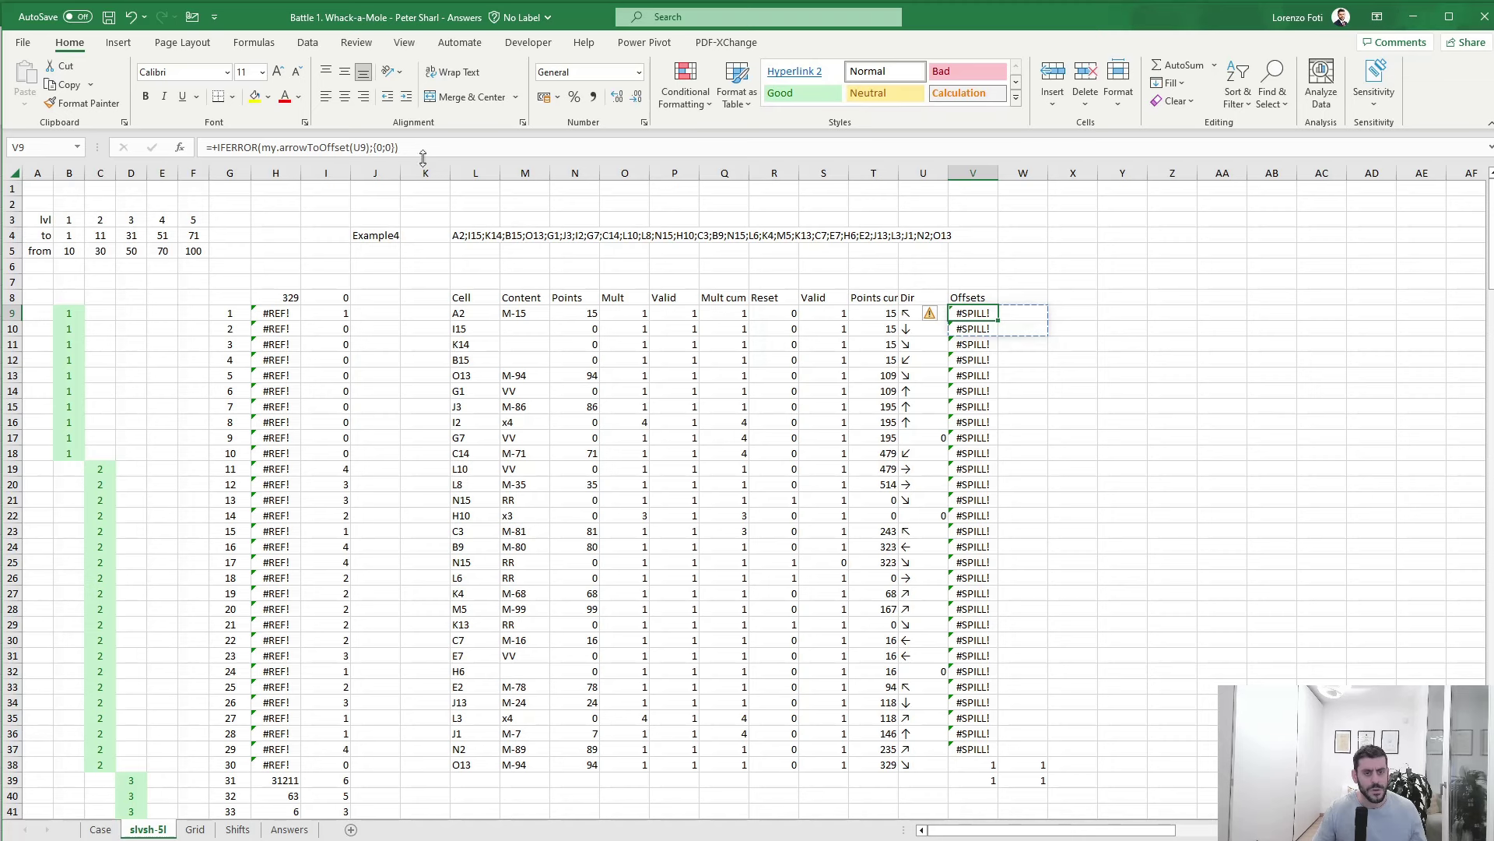
# - Change the IFERROR fallback in V9 from {0;0} to an empty string ""
pyautogui.moveTo(372, 146); pyautogui.dragTo(400, 146)
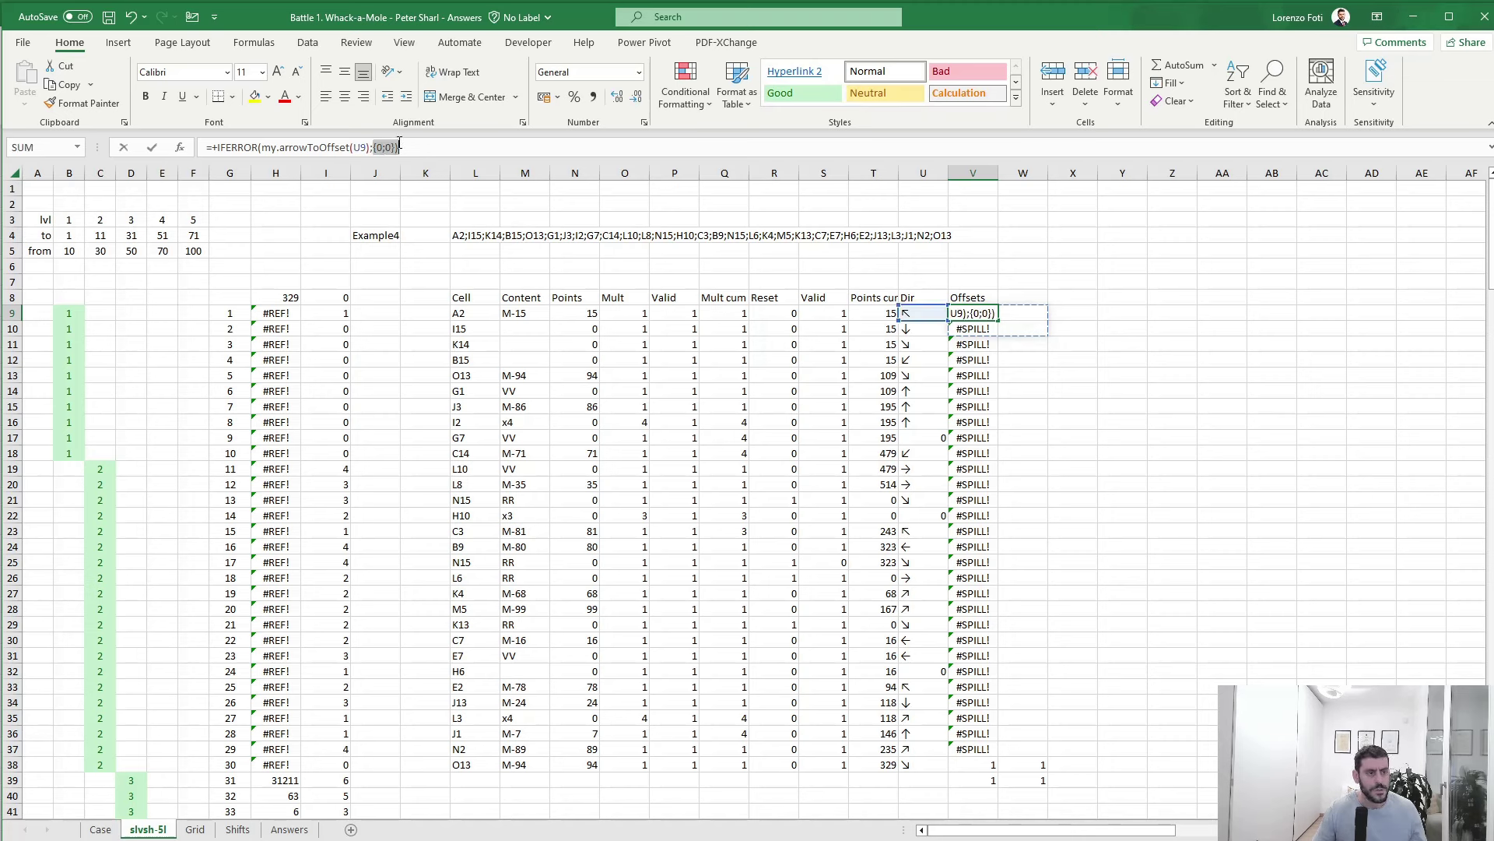
pyautogui.write('")')
pyautogui.press('Return')
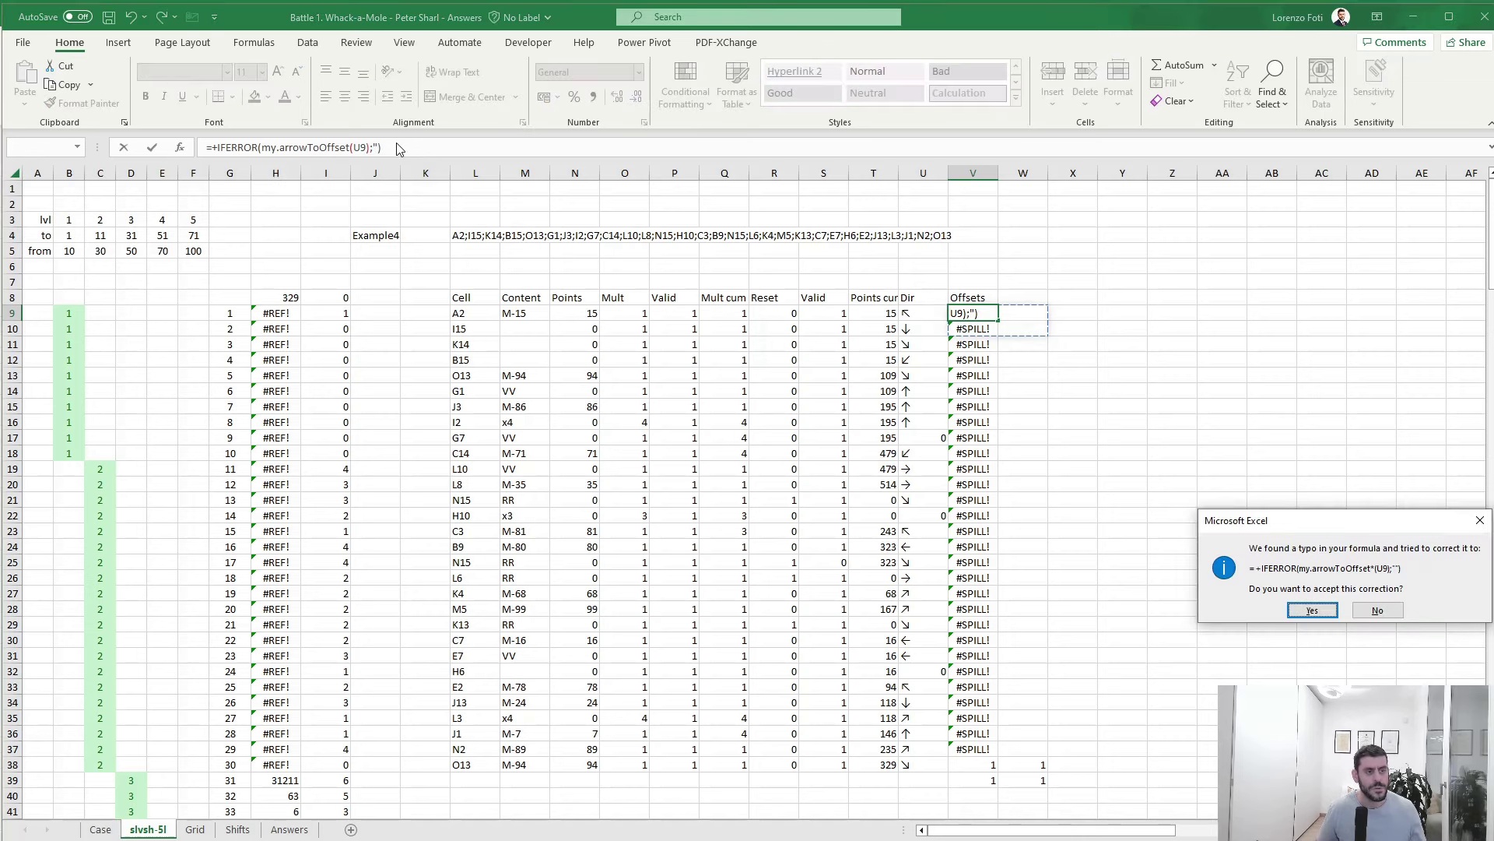
pyautogui.press('Return')
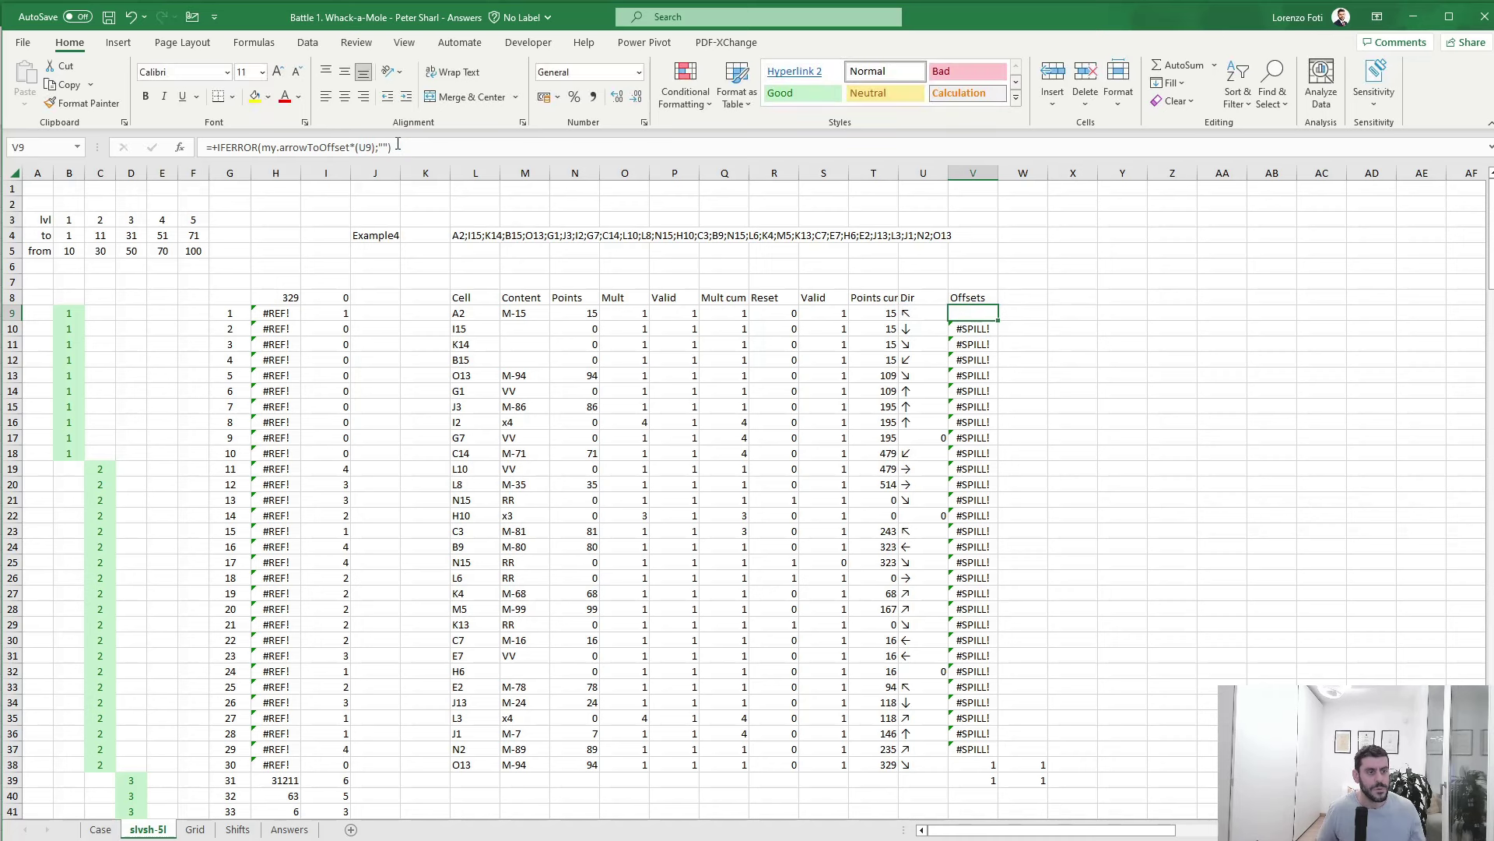
# - Restore V9's IFERROR fallback to {0;0}
pyautogui.press('Down')
pyautogui.hotkey('ctrl', 'shift', 'Down')
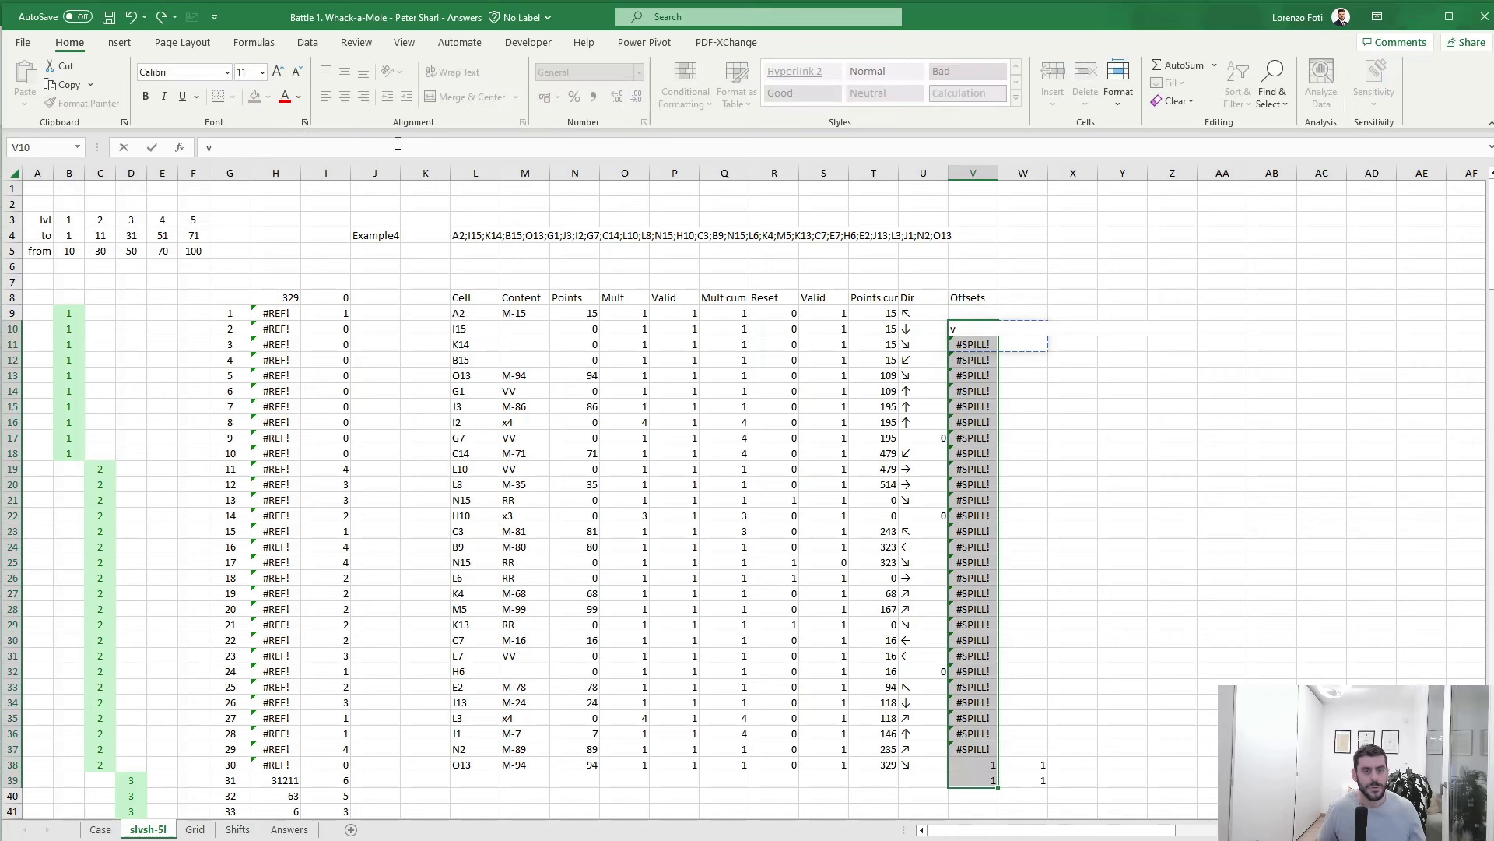
pyautogui.press('Up')
pyautogui.press('F2')
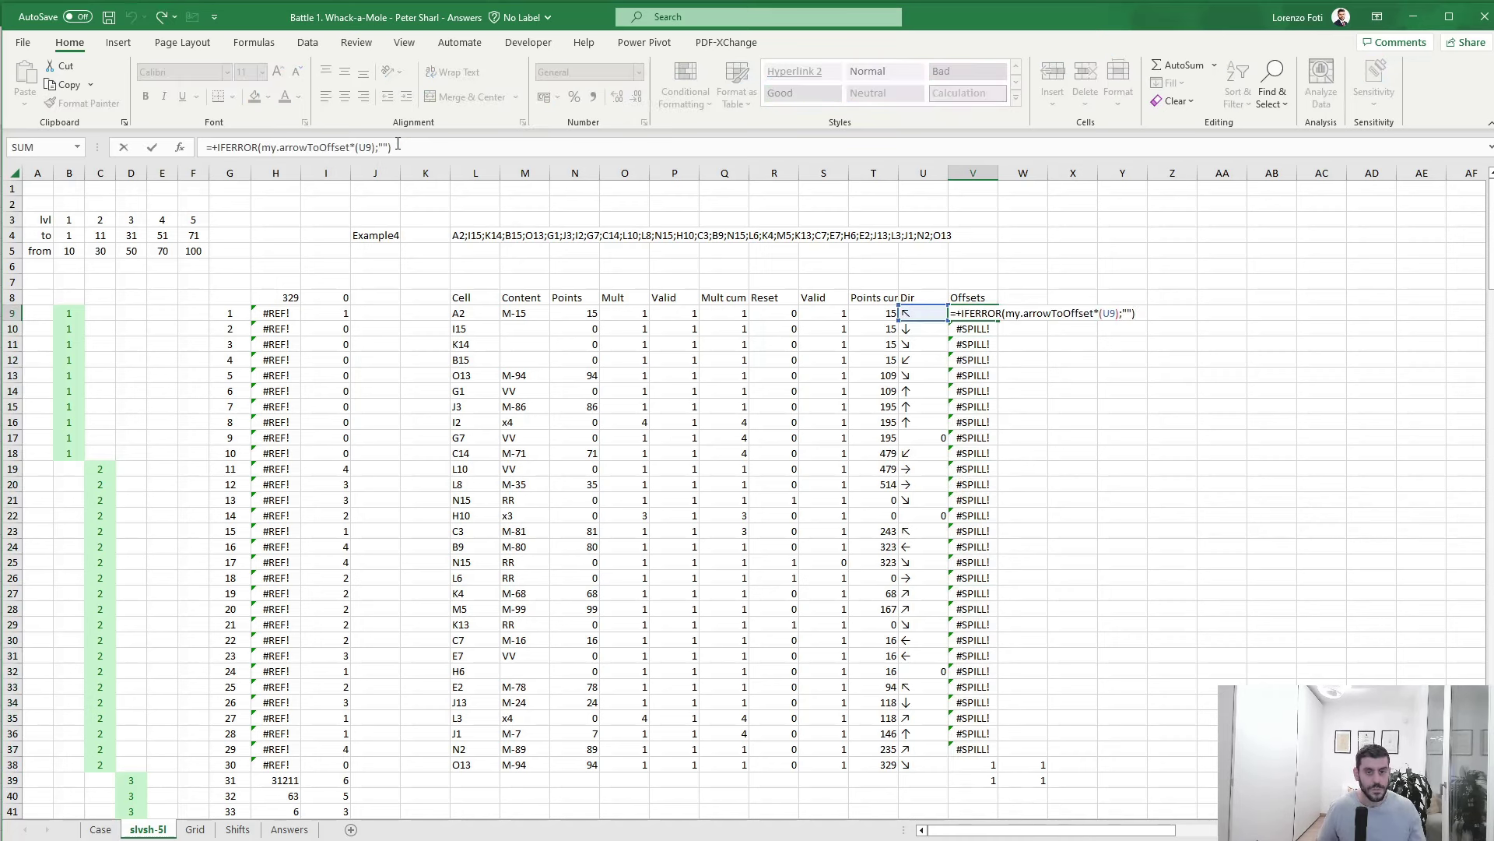
pyautogui.press('Escape')
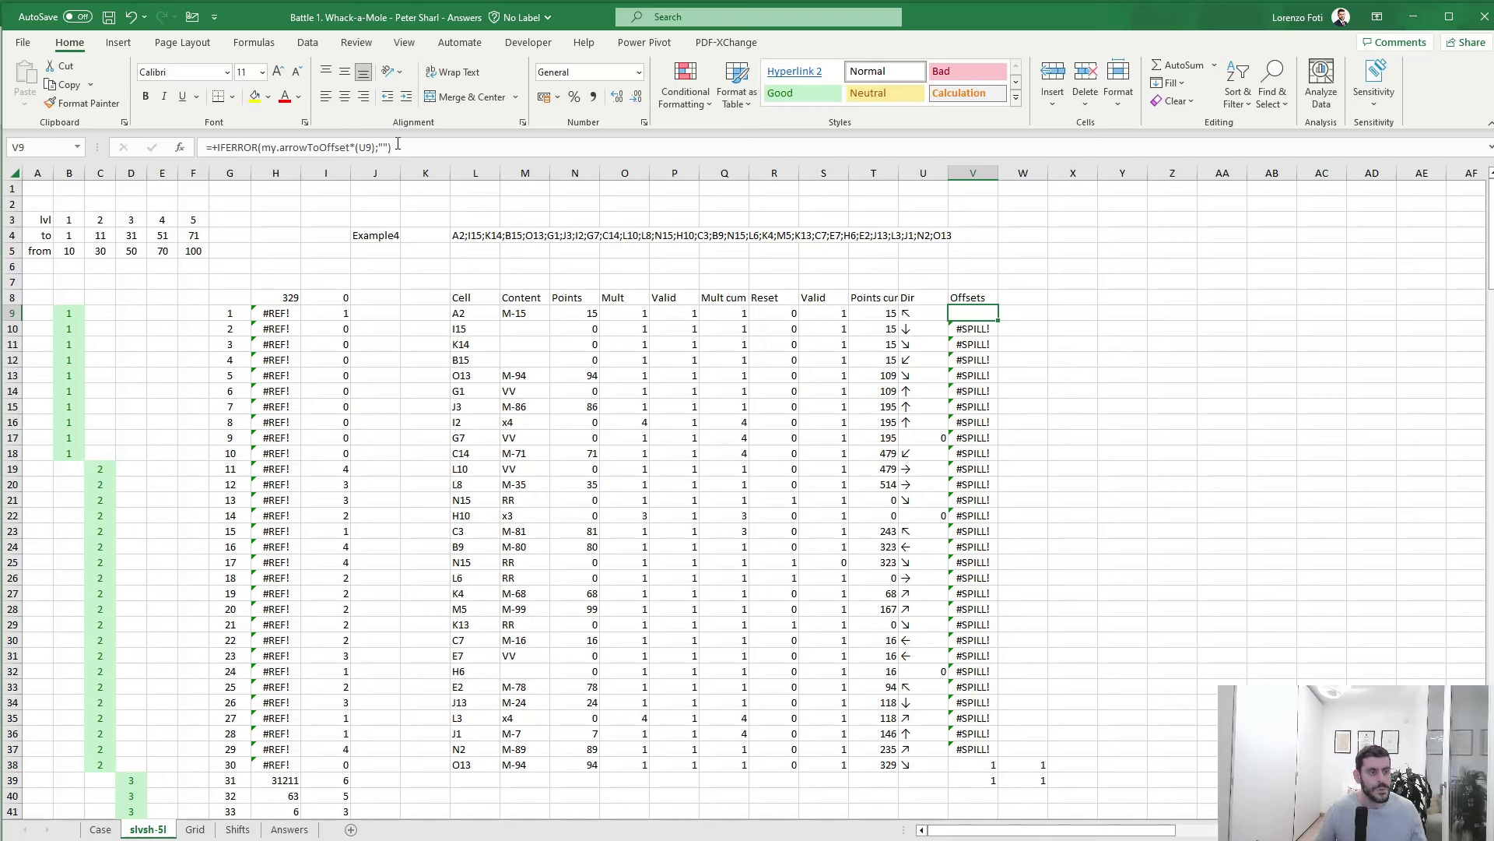
pyautogui.click(350, 147)
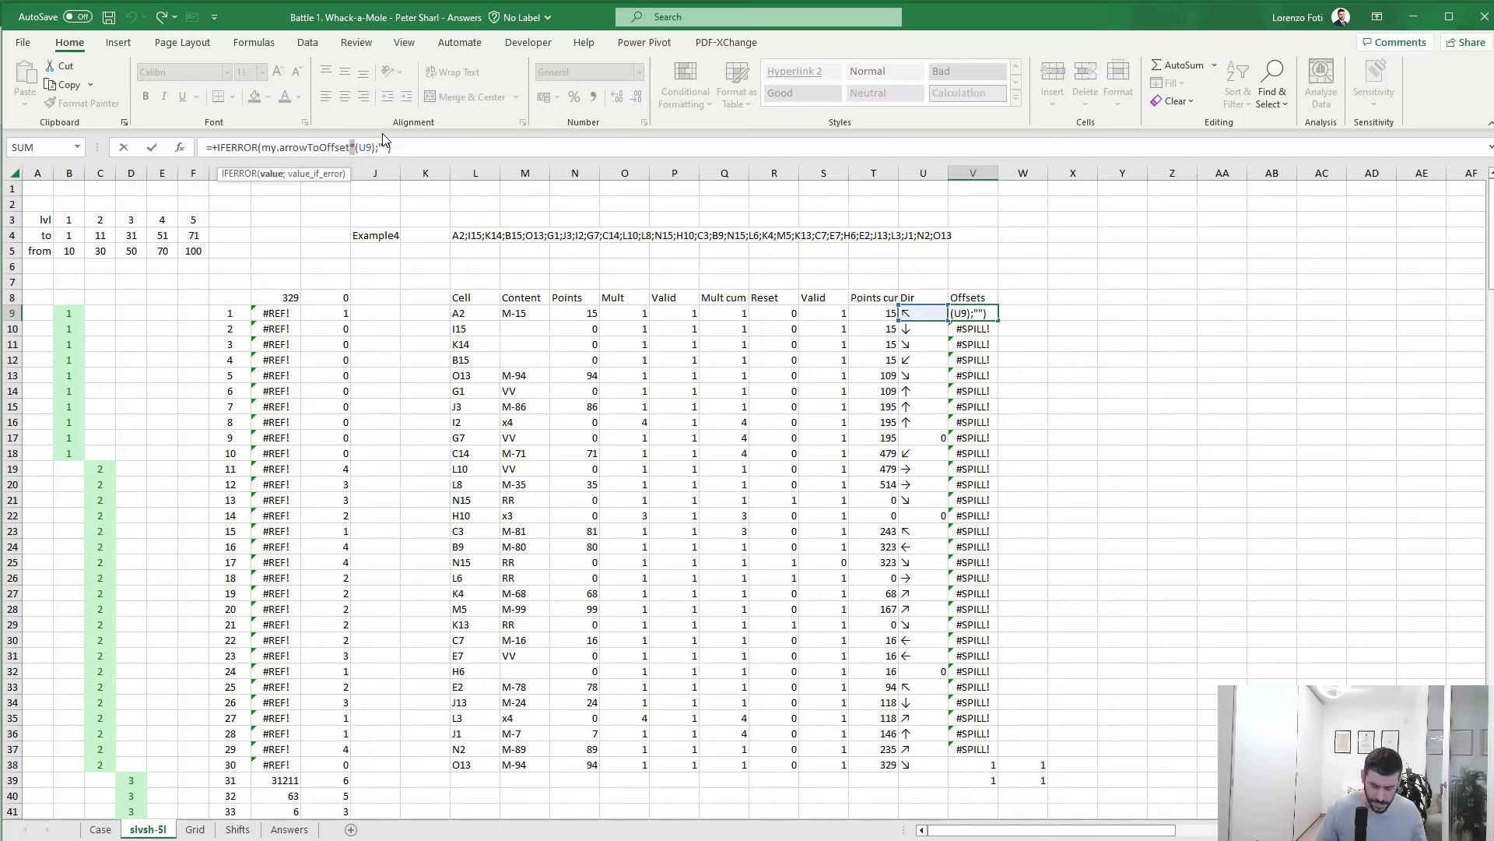
pyautogui.write('{0;0}')
pyautogui.press('Return')
# - Paste the corrected V9 formula into V10:V39
pyautogui.press('Up')
pyautogui.hotkey('ctrl', 'c')
pyautogui.press('Down')
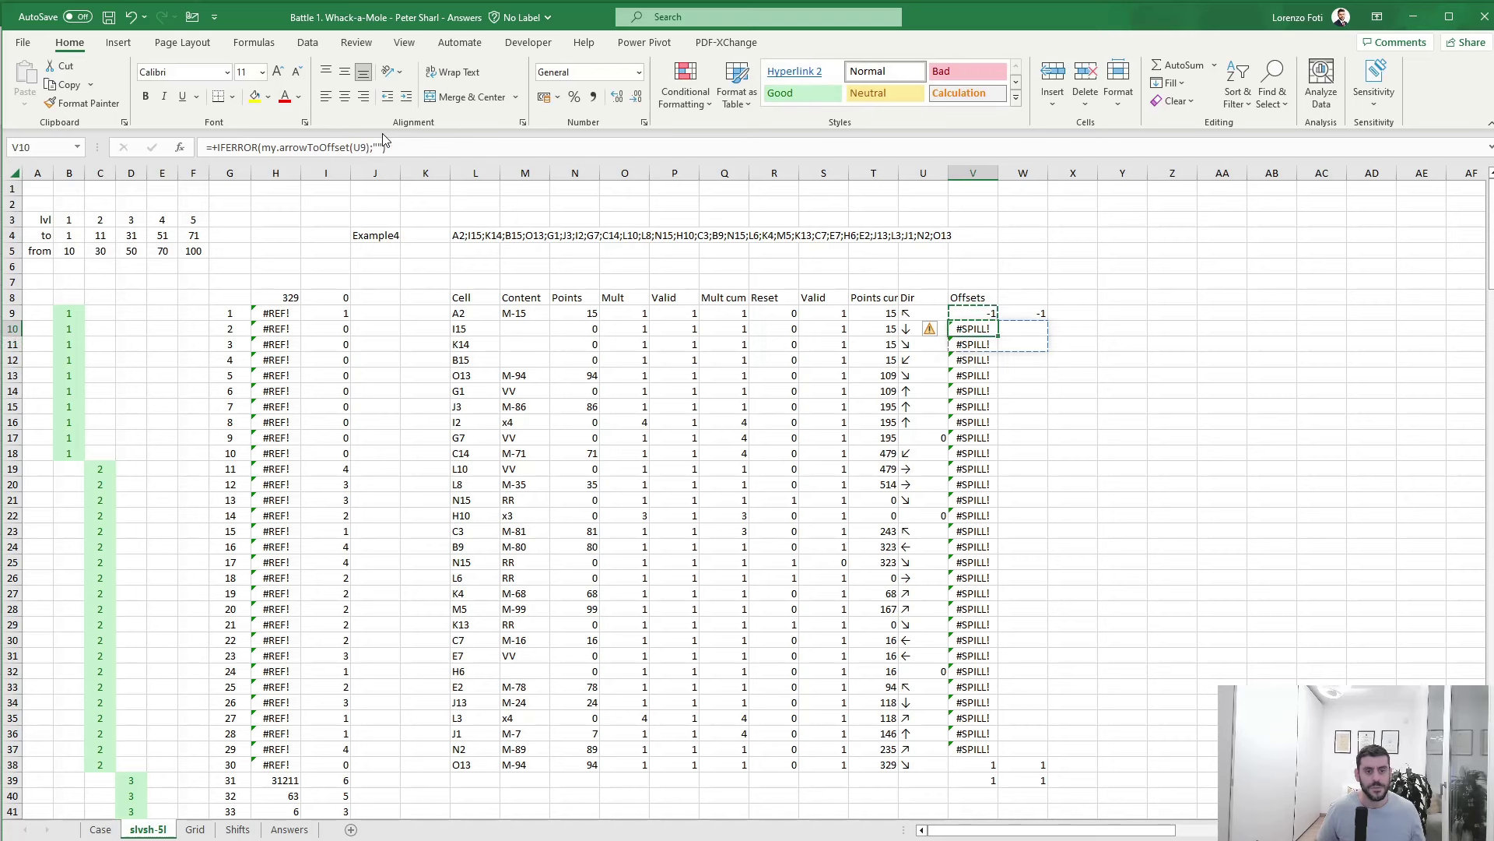
pyautogui.hotkey('ctrl', 'shift', 'Down')
pyautogui.hotkey('ctrl', 'v')
pyautogui.hotkey('ctrl', 'Down')
pyautogui.press('Escape')
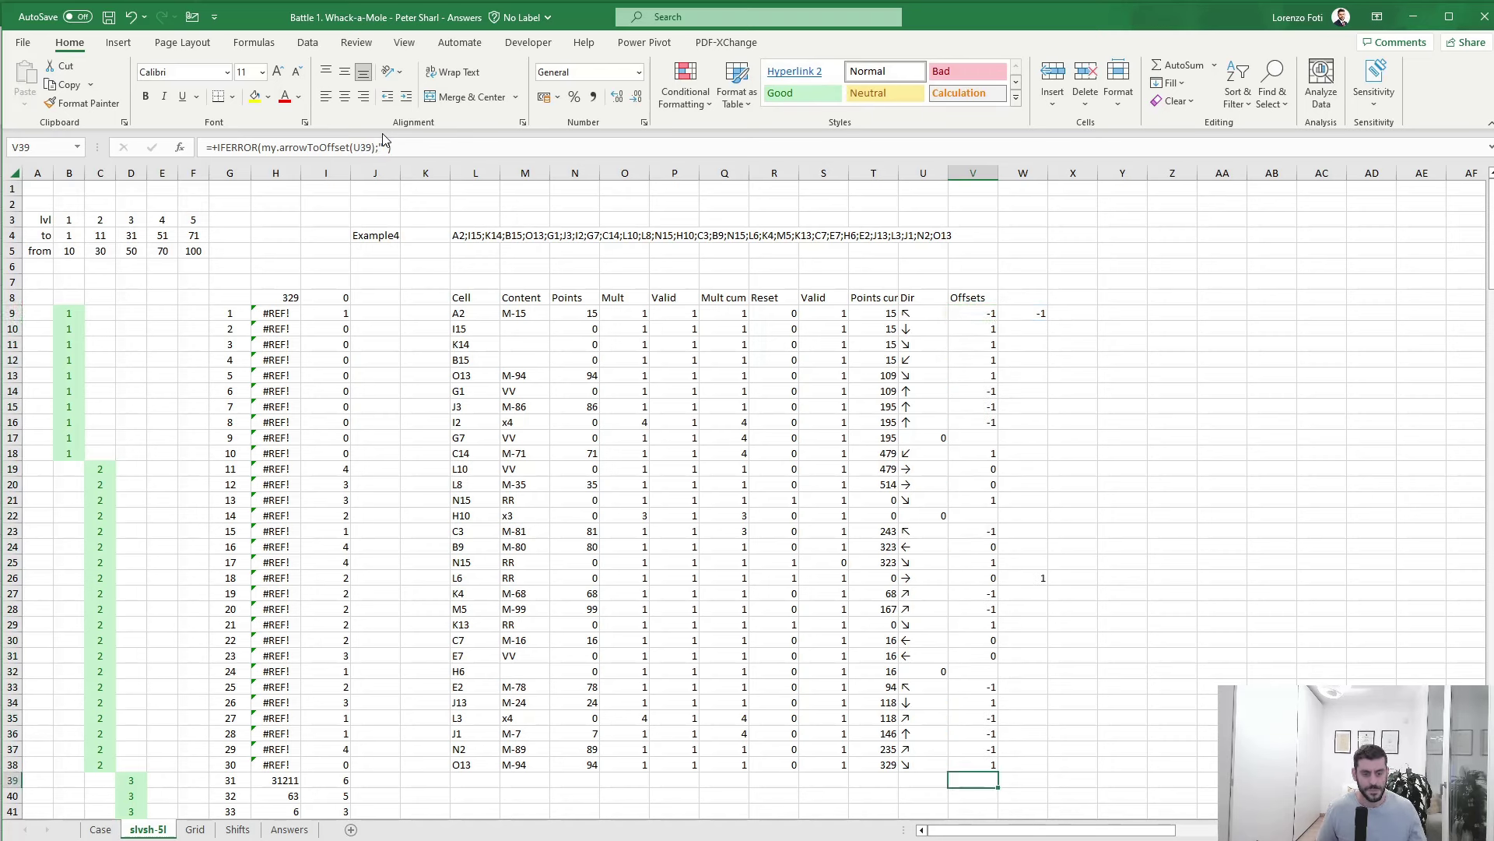
pyautogui.hotkey('ctrl', 'Up')
pyautogui.hotkey('ctrl', 'Up')
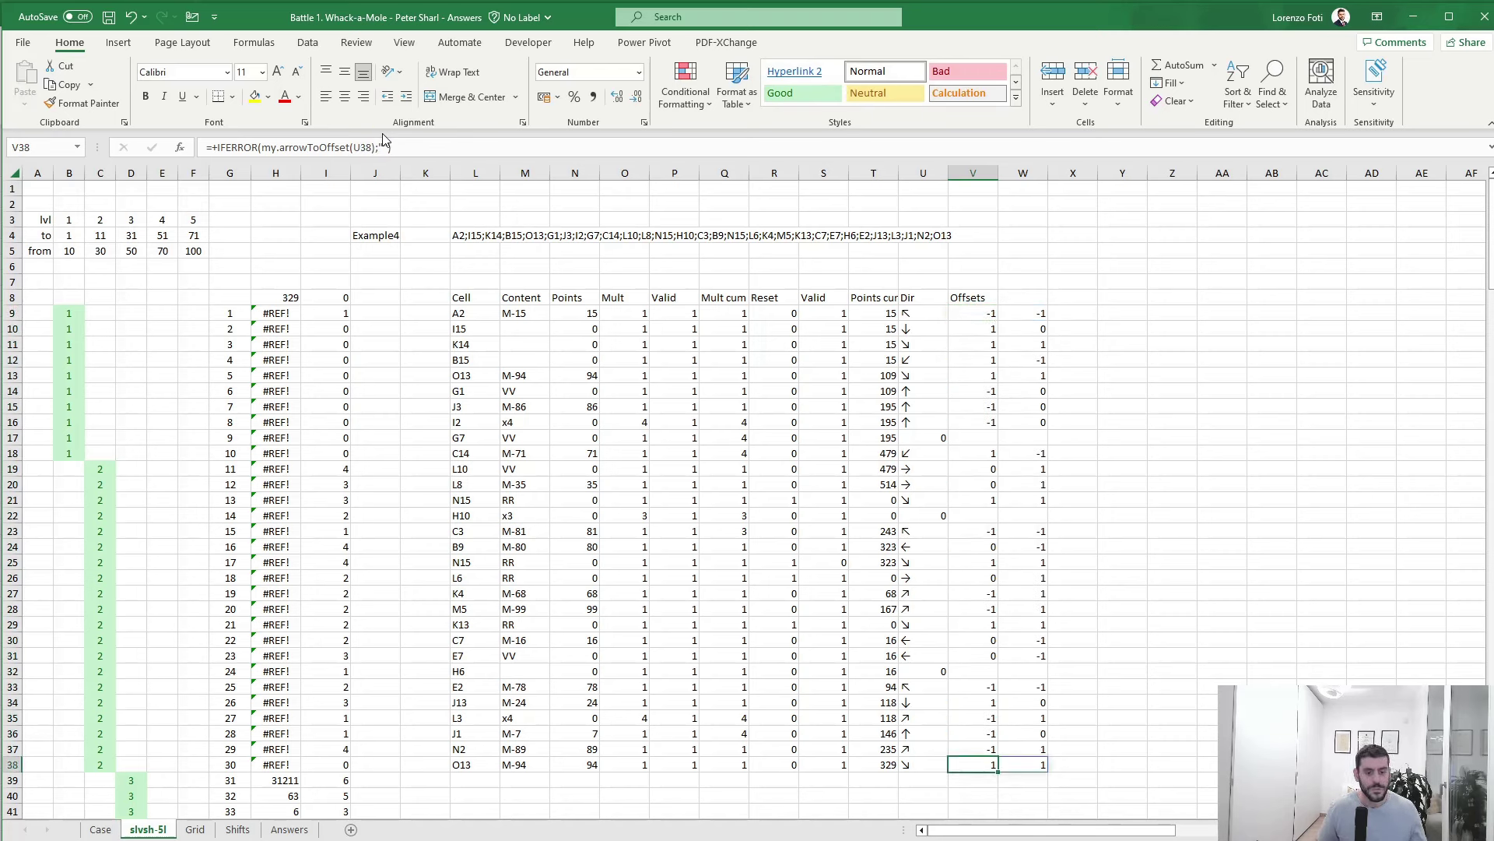
pyautogui.press('Down')
pyautogui.press('Right')
pyautogui.press('Right')
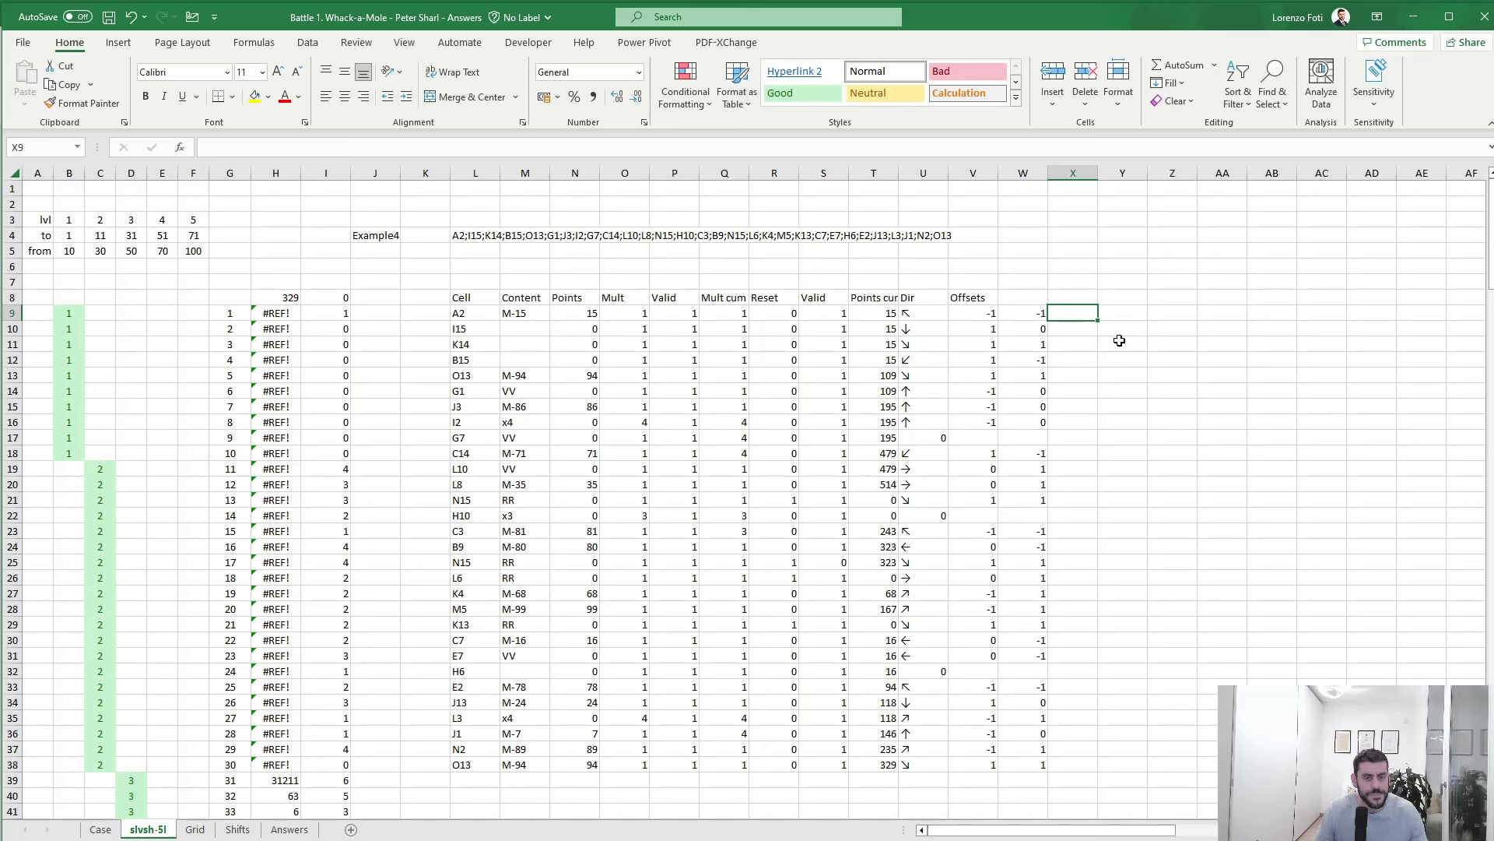
pyautogui.click(1093, 296)
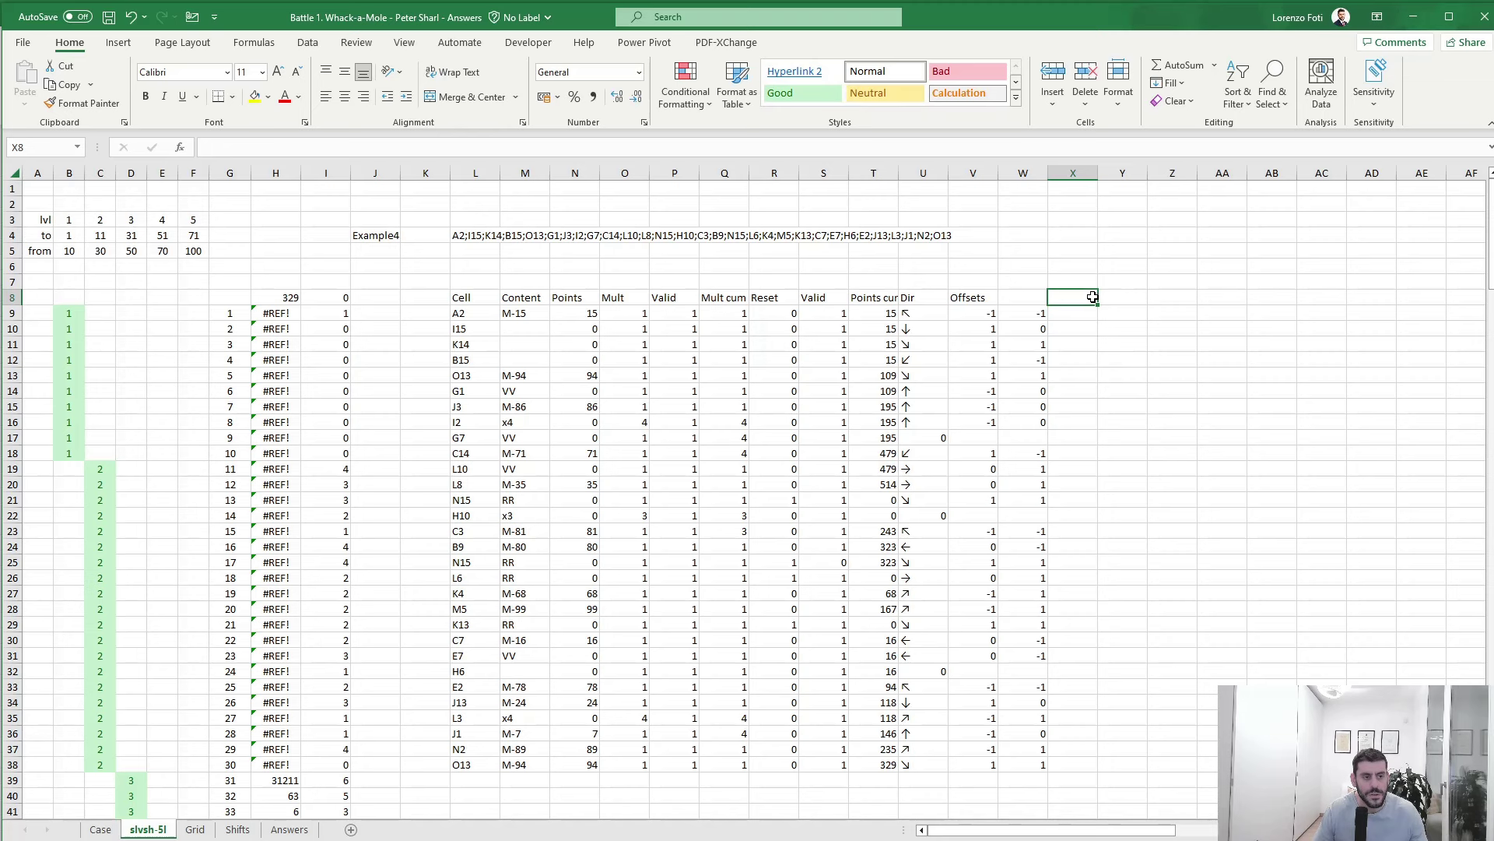
pyautogui.click(482, 331)
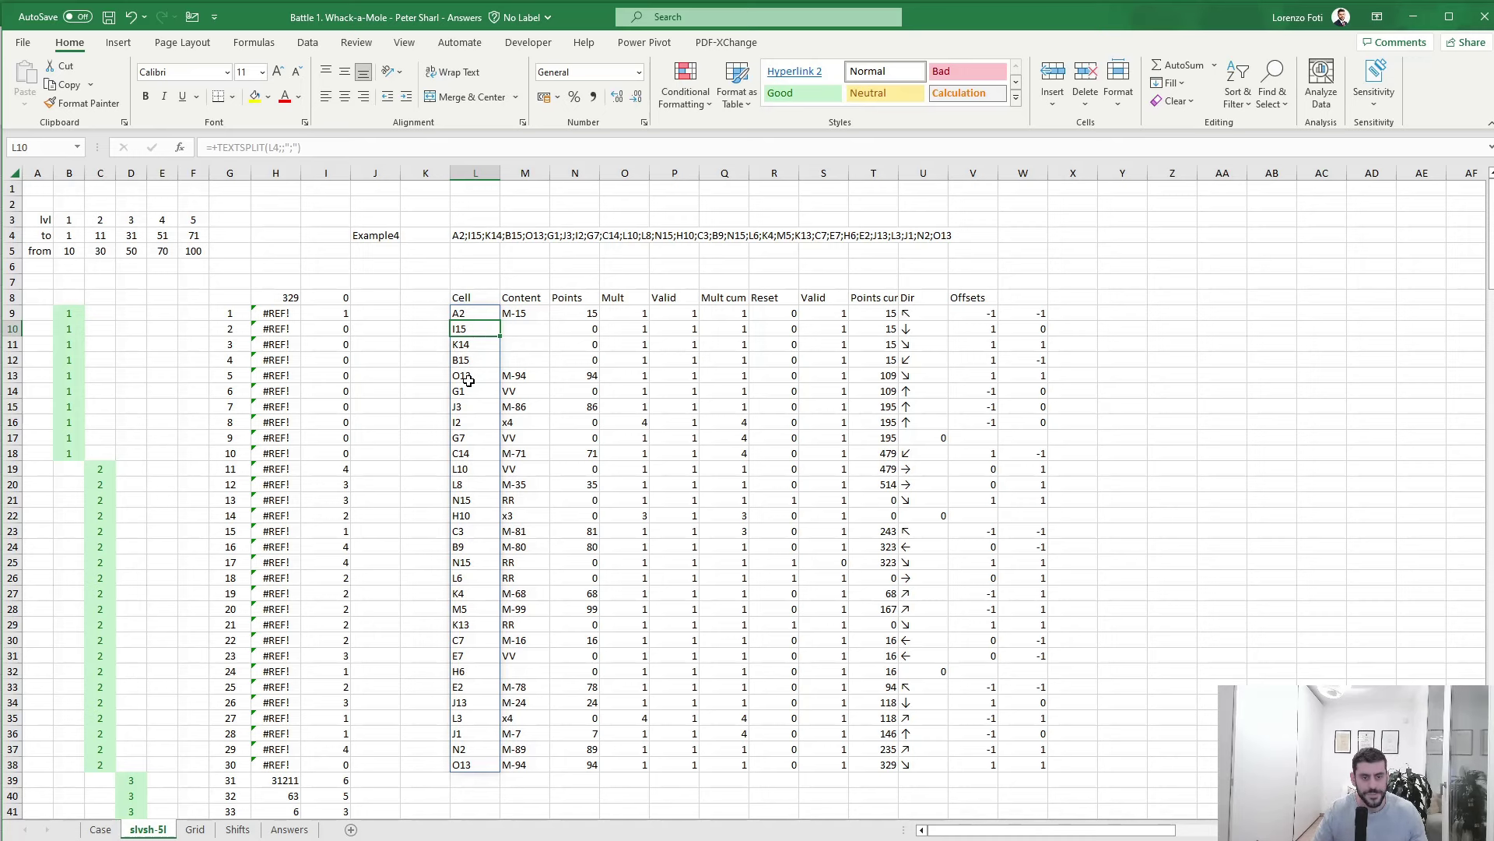
# - Switch to the Grid sheet via Answers and select cells A2 (M-15) and I15
pyautogui.click(304, 829)
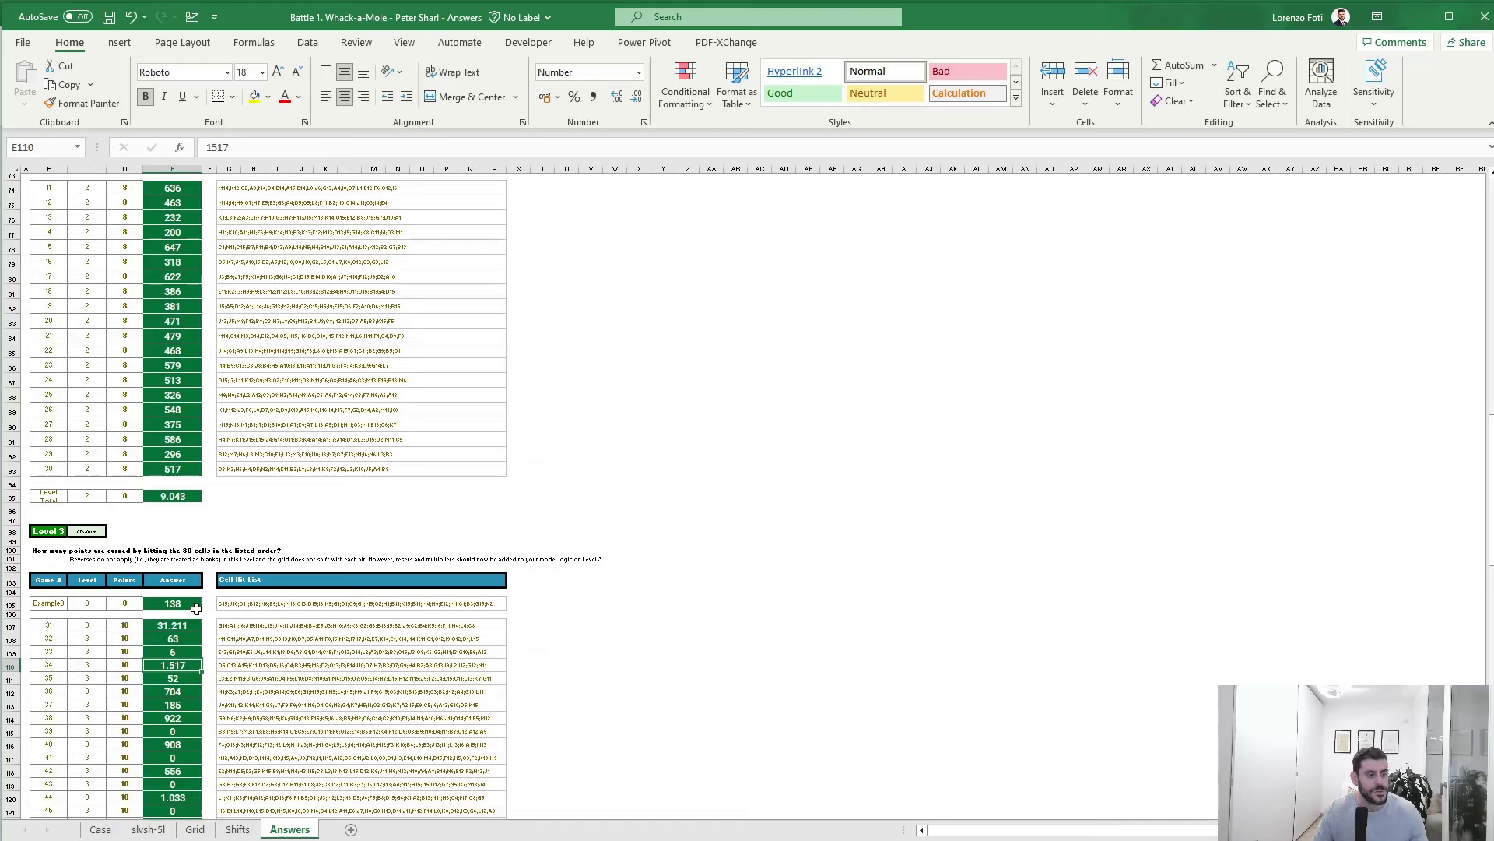
pyautogui.click(195, 829)
pyautogui.scroll(3, 109, 420)
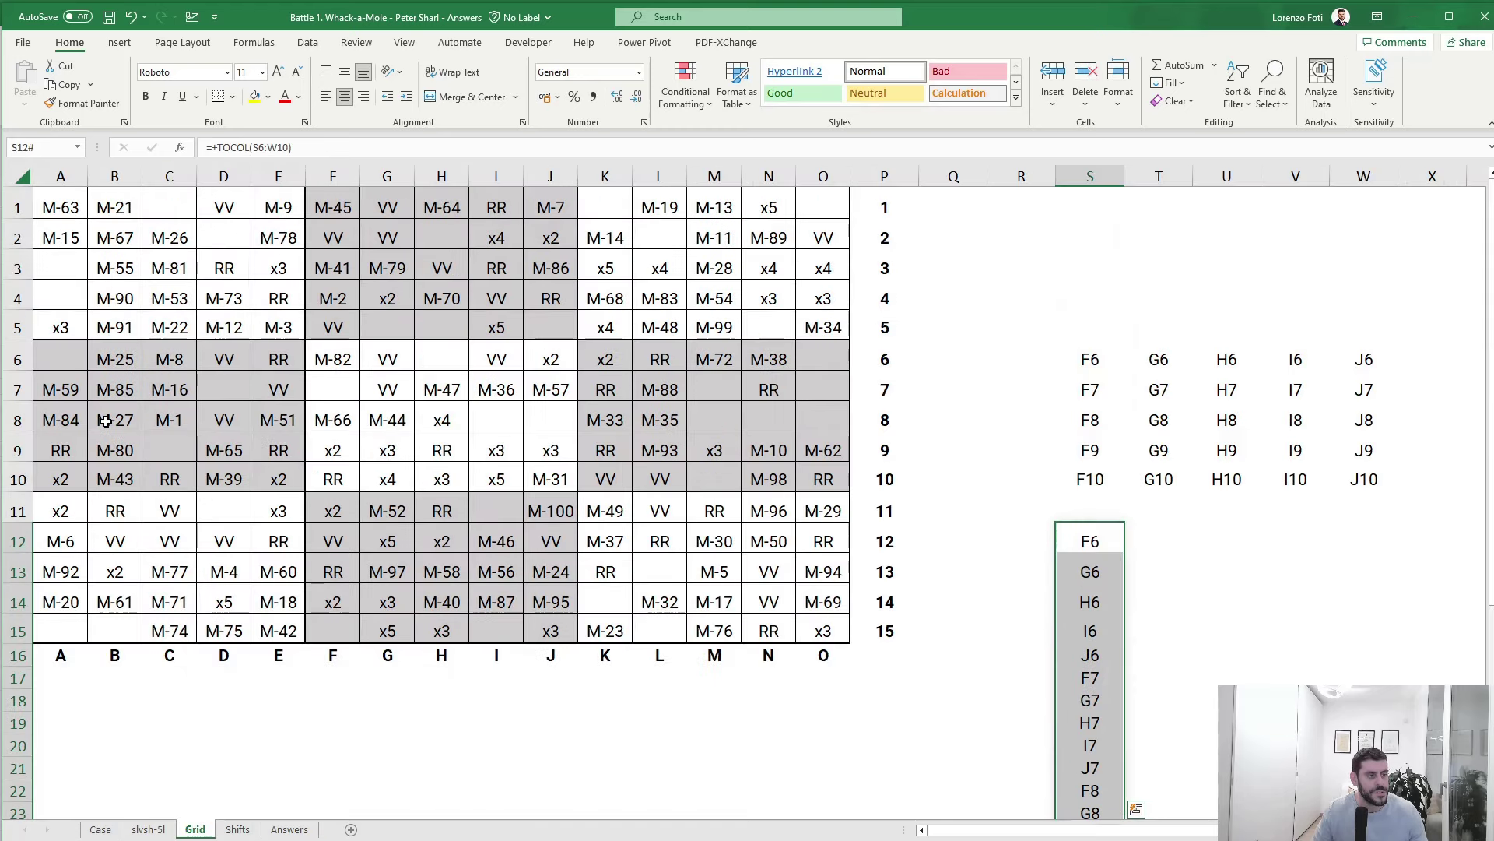
pyautogui.click(67, 294)
pyautogui.click(65, 240)
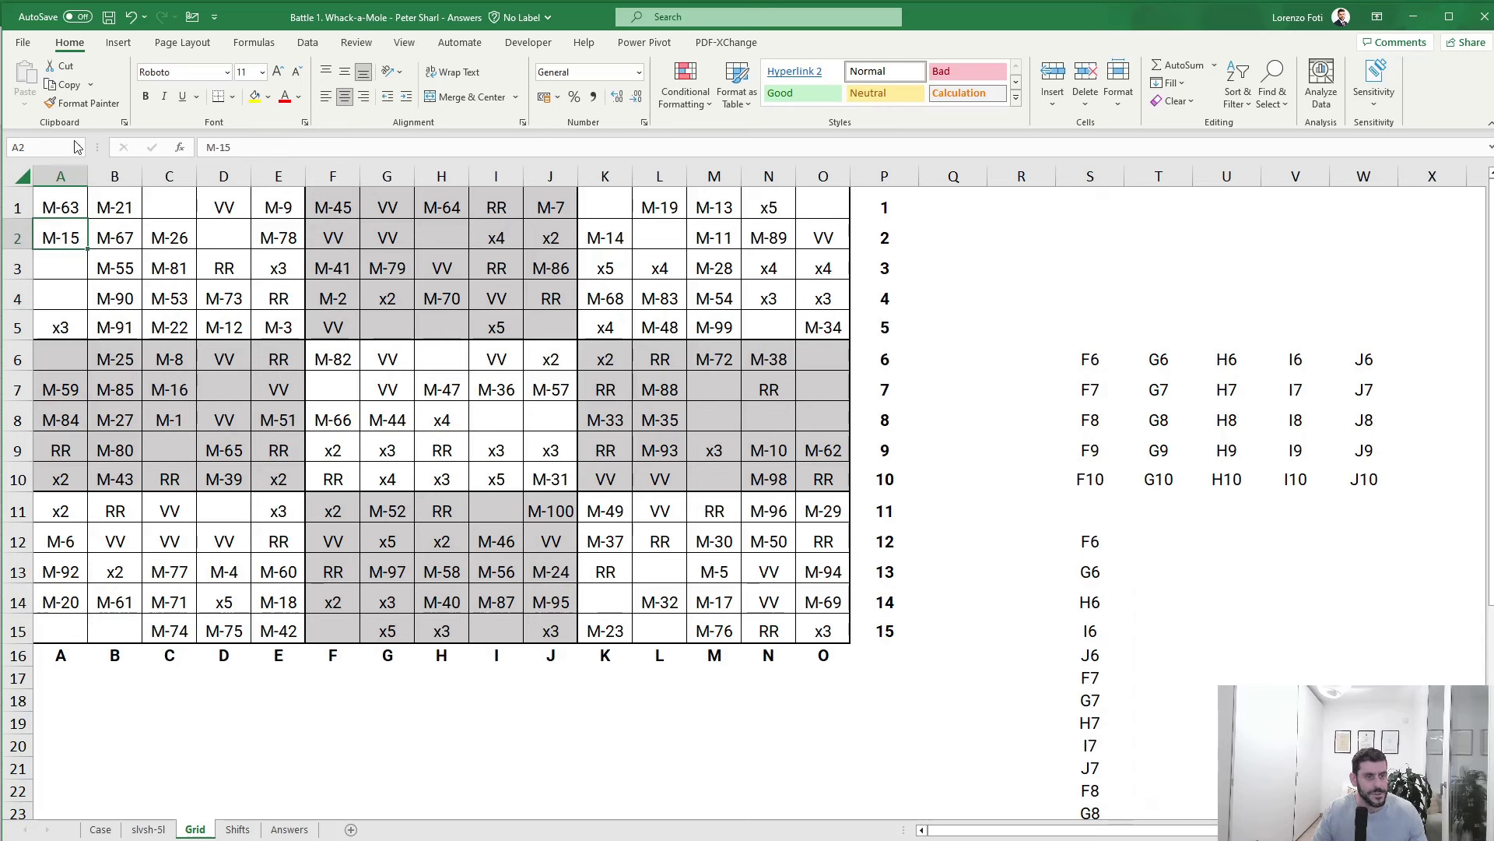
pyautogui.click(495, 622)
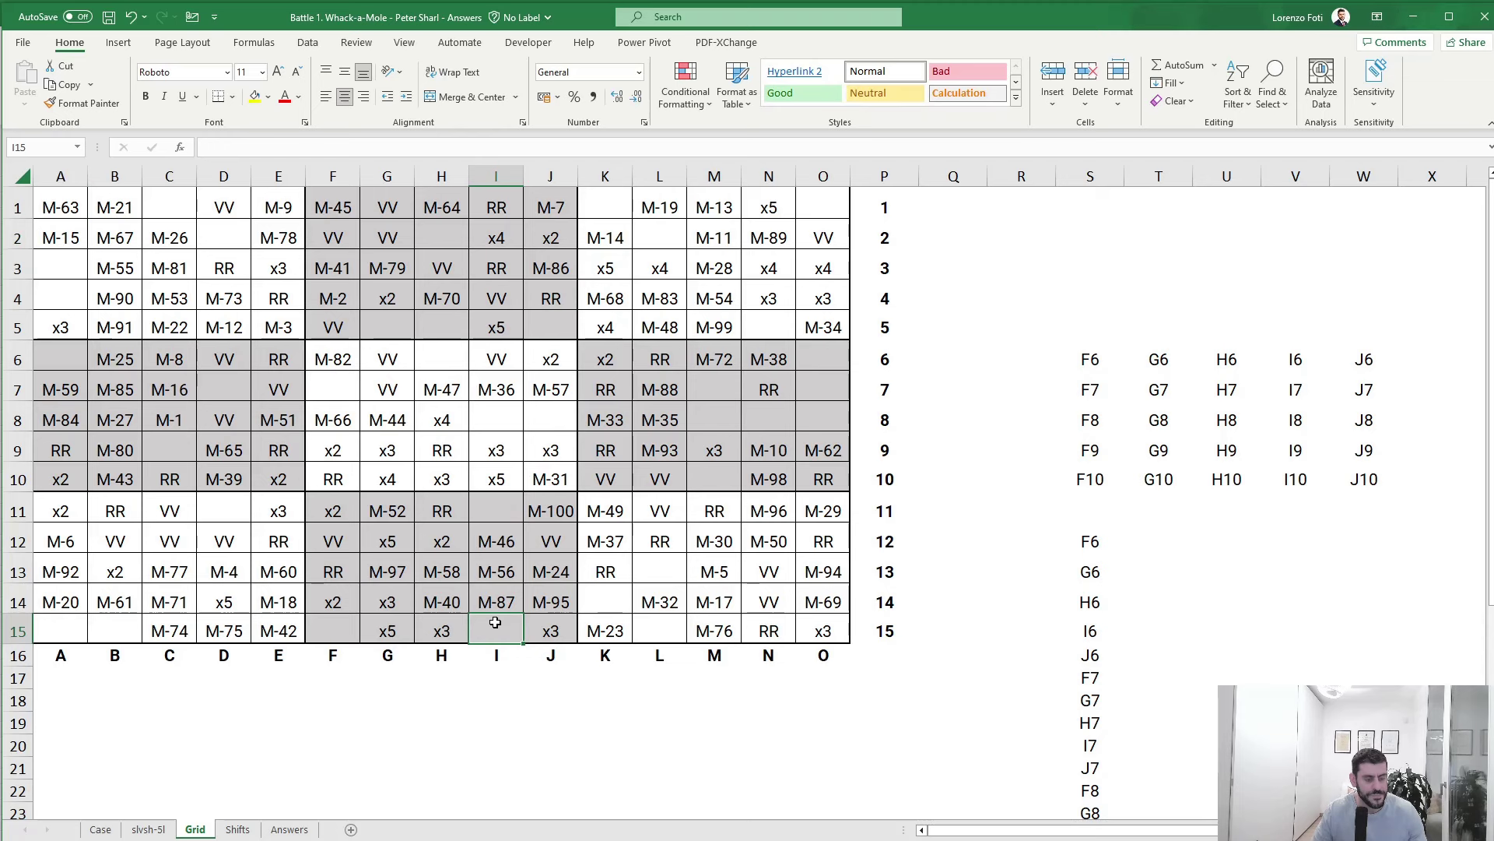
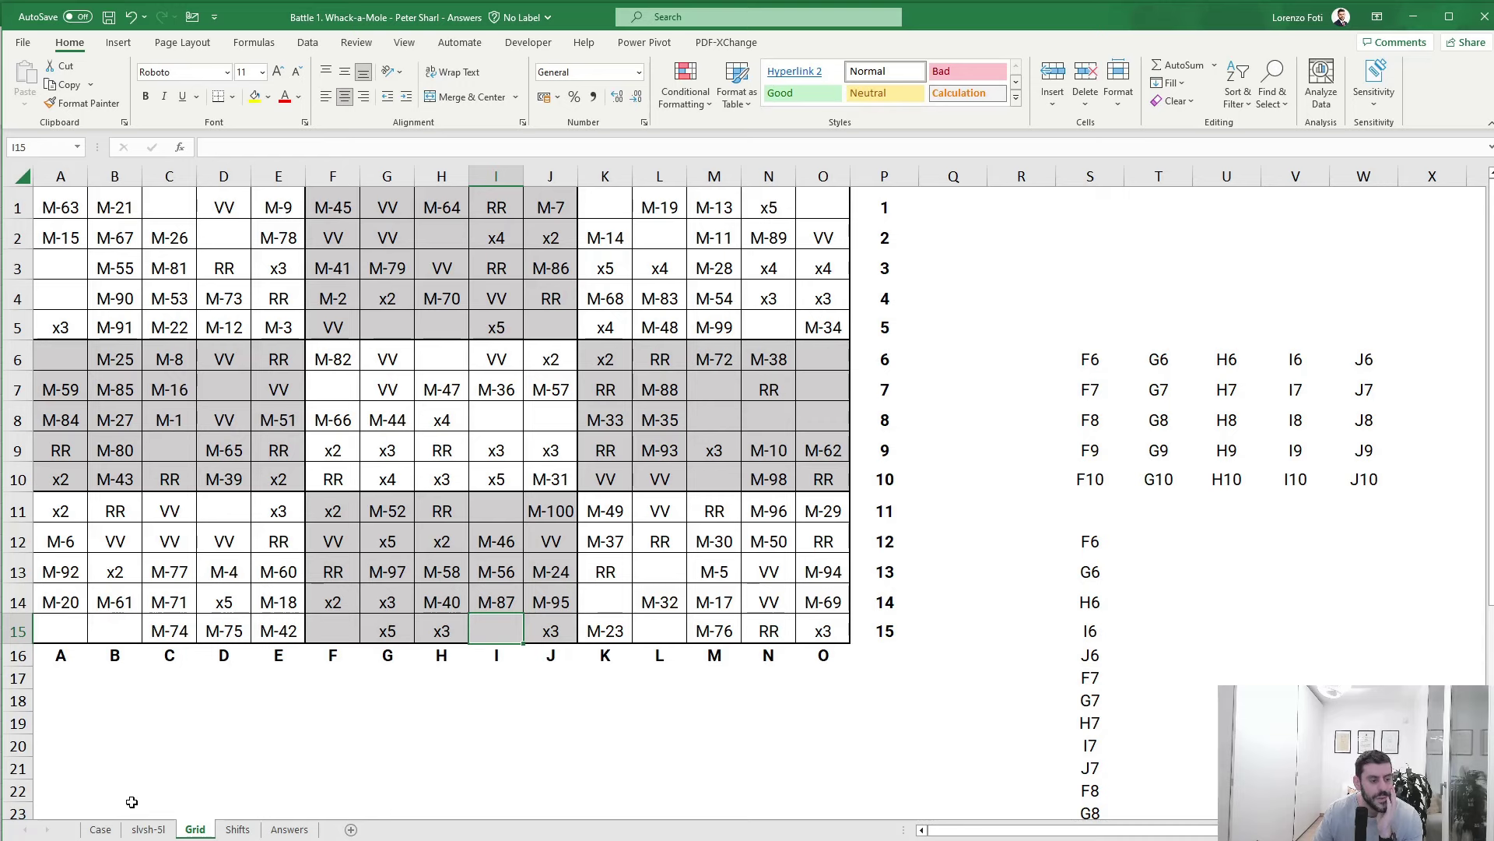
# - On slvsh-5l, add the 'Cum offs' header in X8 and enter =+V9# in X9
pyautogui.click(143, 828)
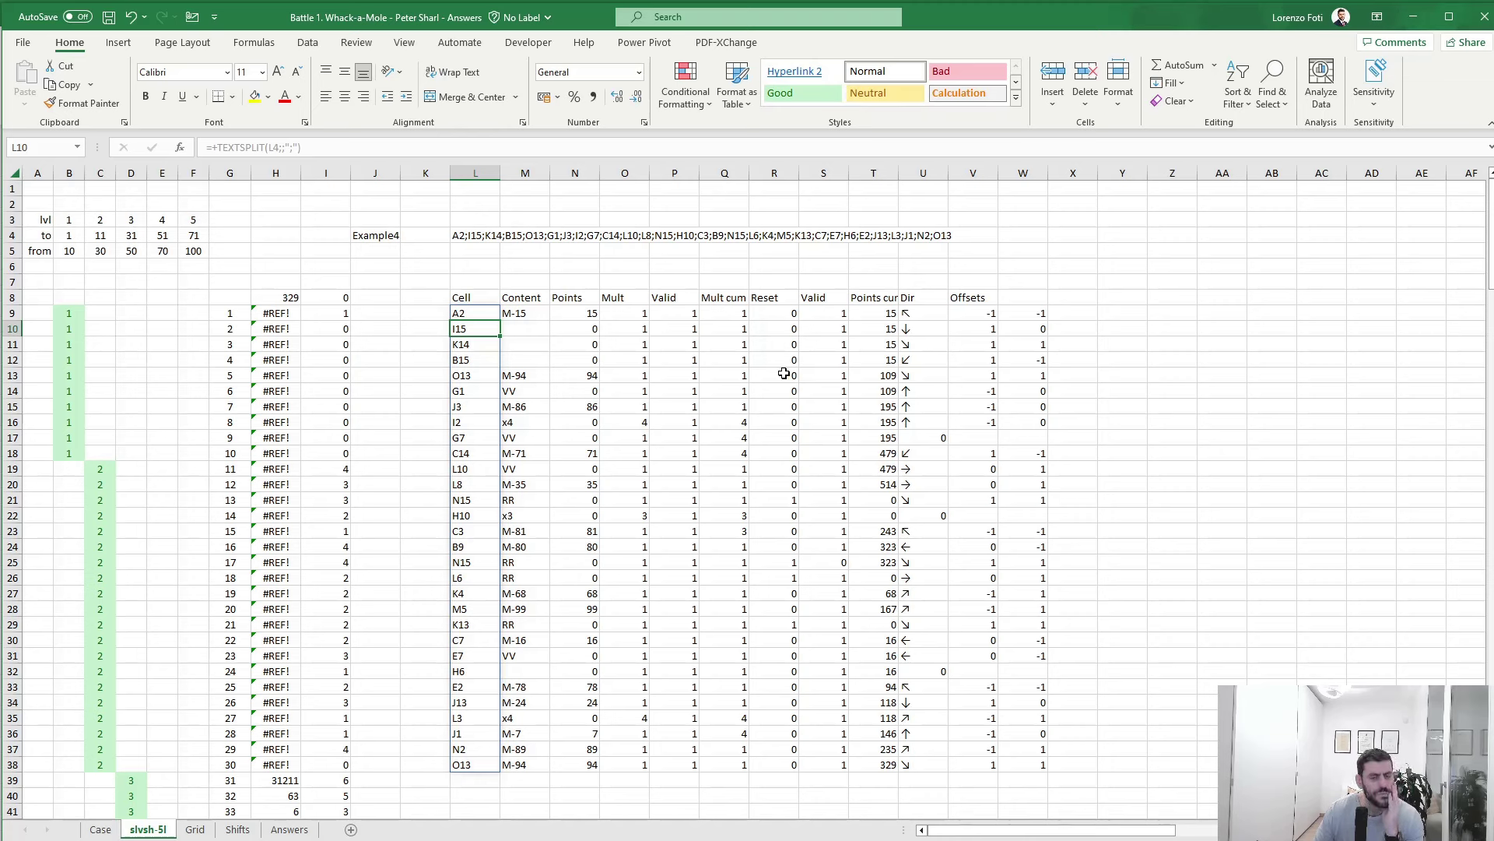
pyautogui.click(1080, 297)
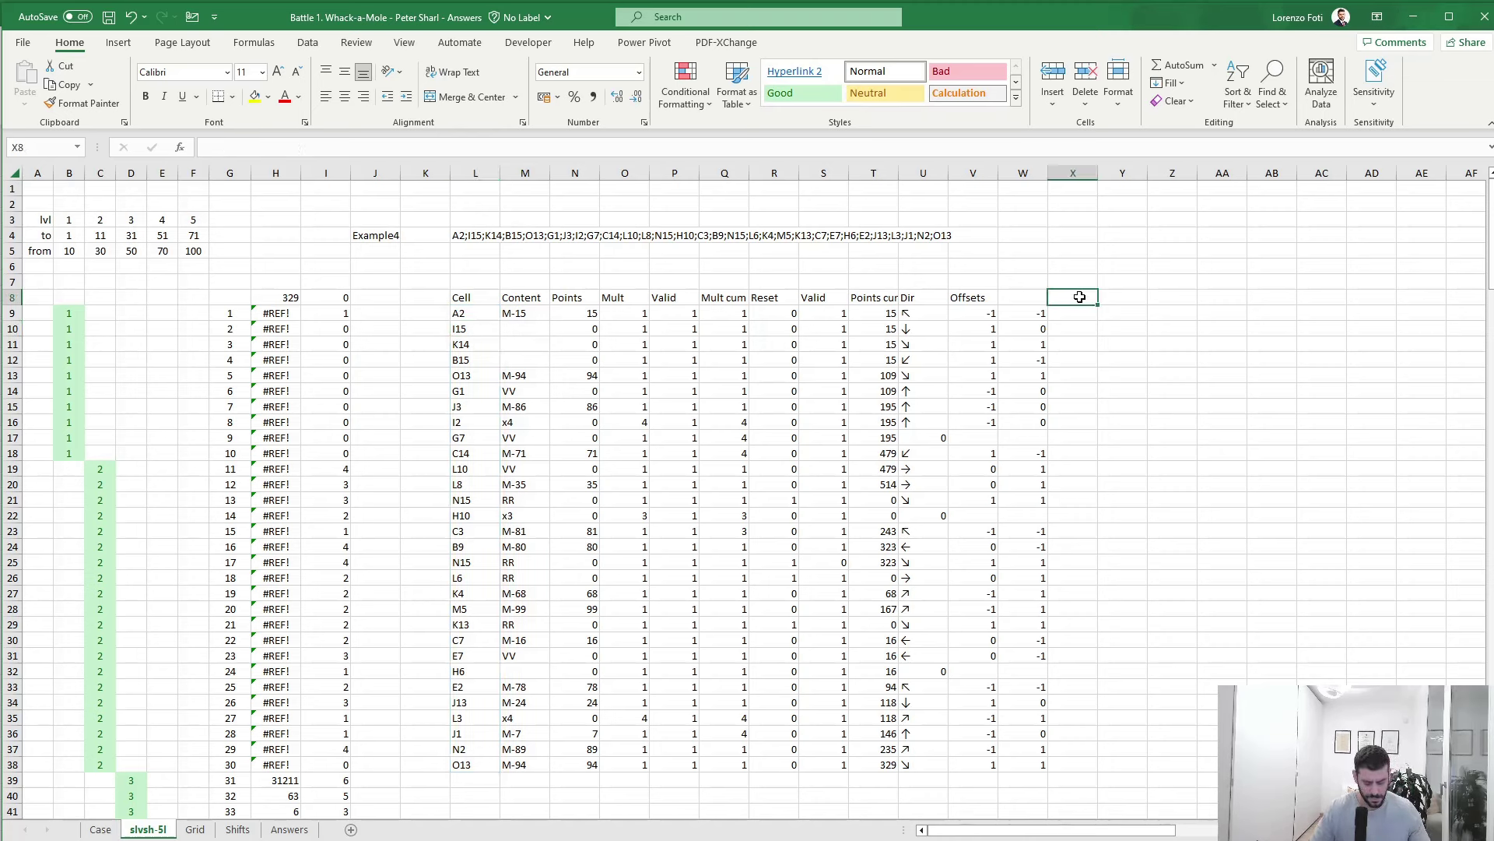
pyautogui.write('Cum offs')
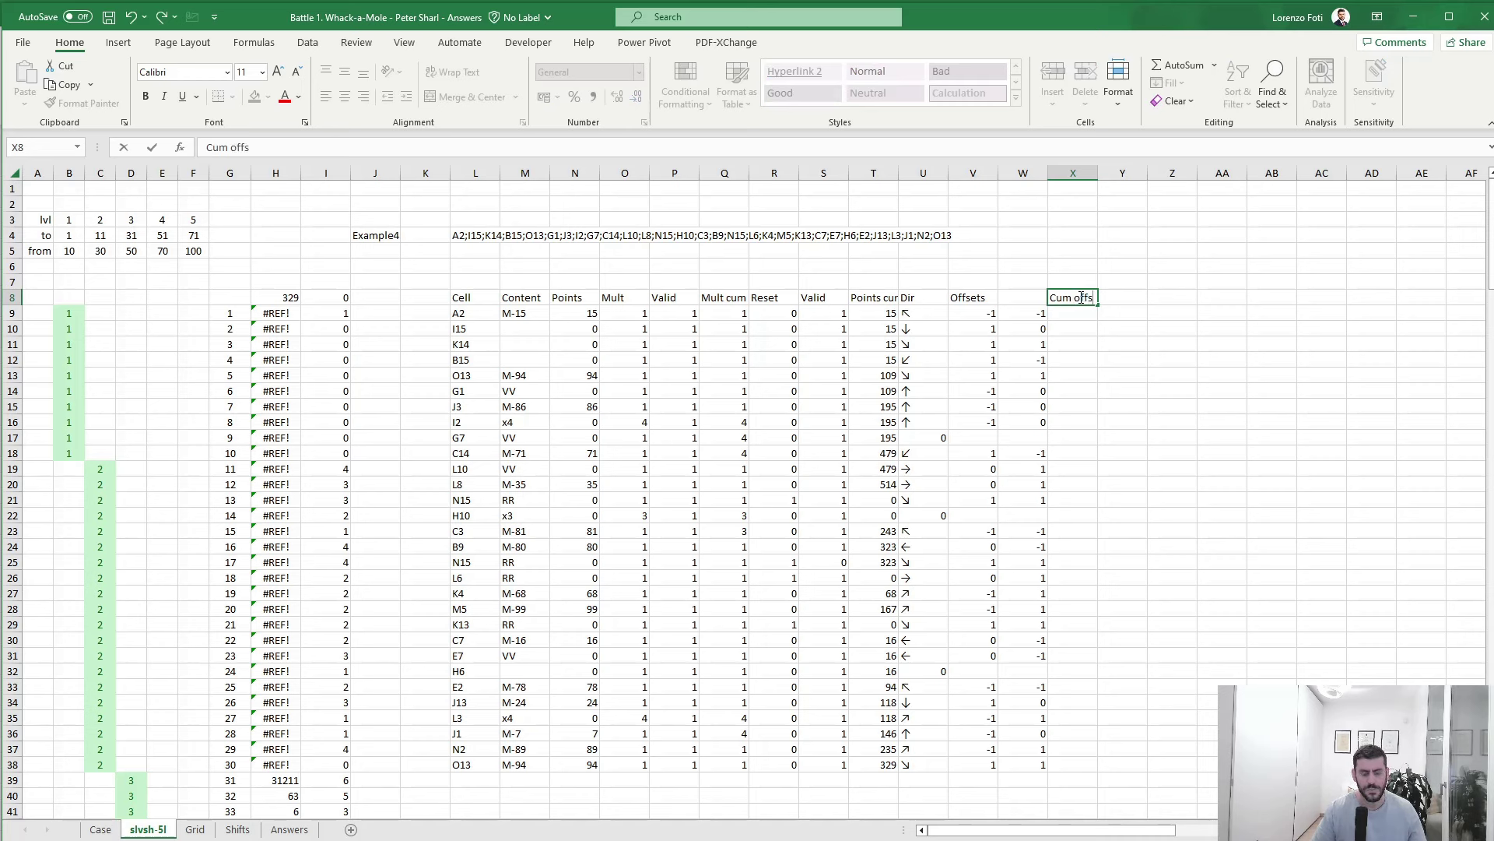
pyautogui.press('Return')
pyautogui.write('+W9')
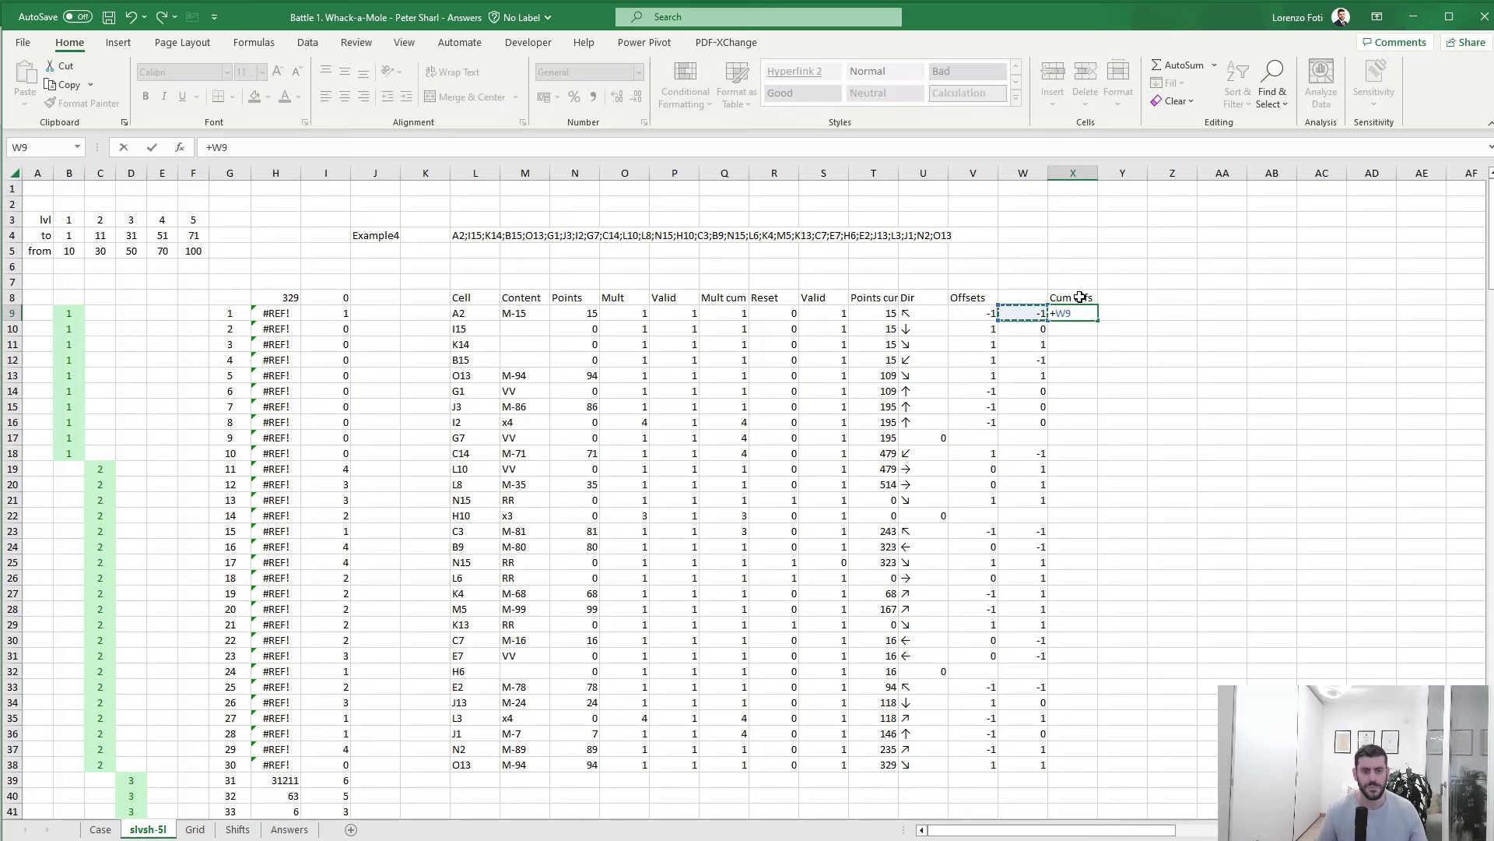
pyautogui.press('Left')
pyautogui.hotkey('shift', 'Left')
pyautogui.press('Return')
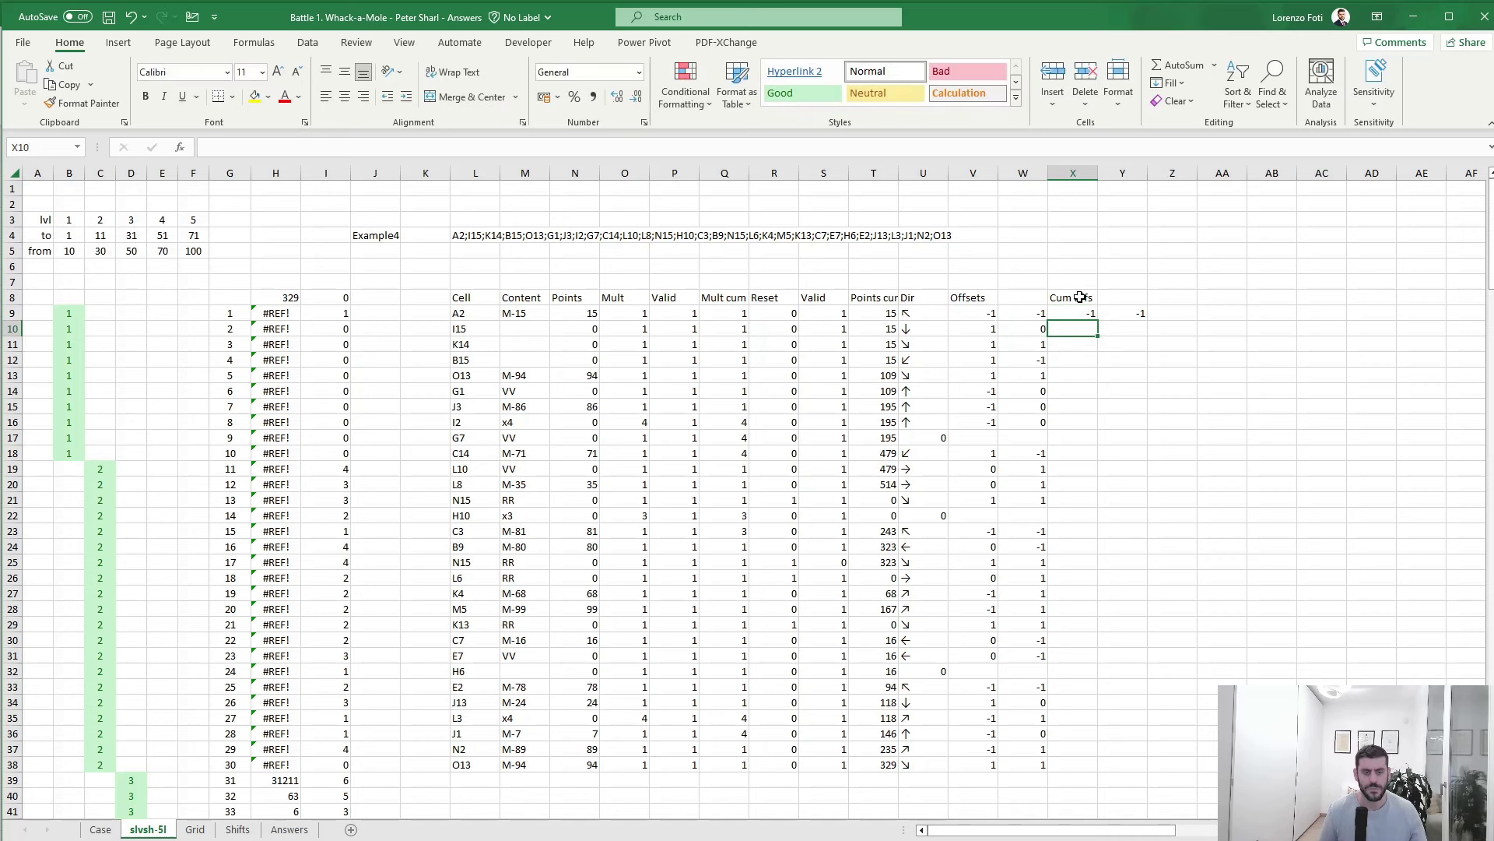
# - Enter the running-total formula =+V10#+X9# in X10
pyautogui.write('+')
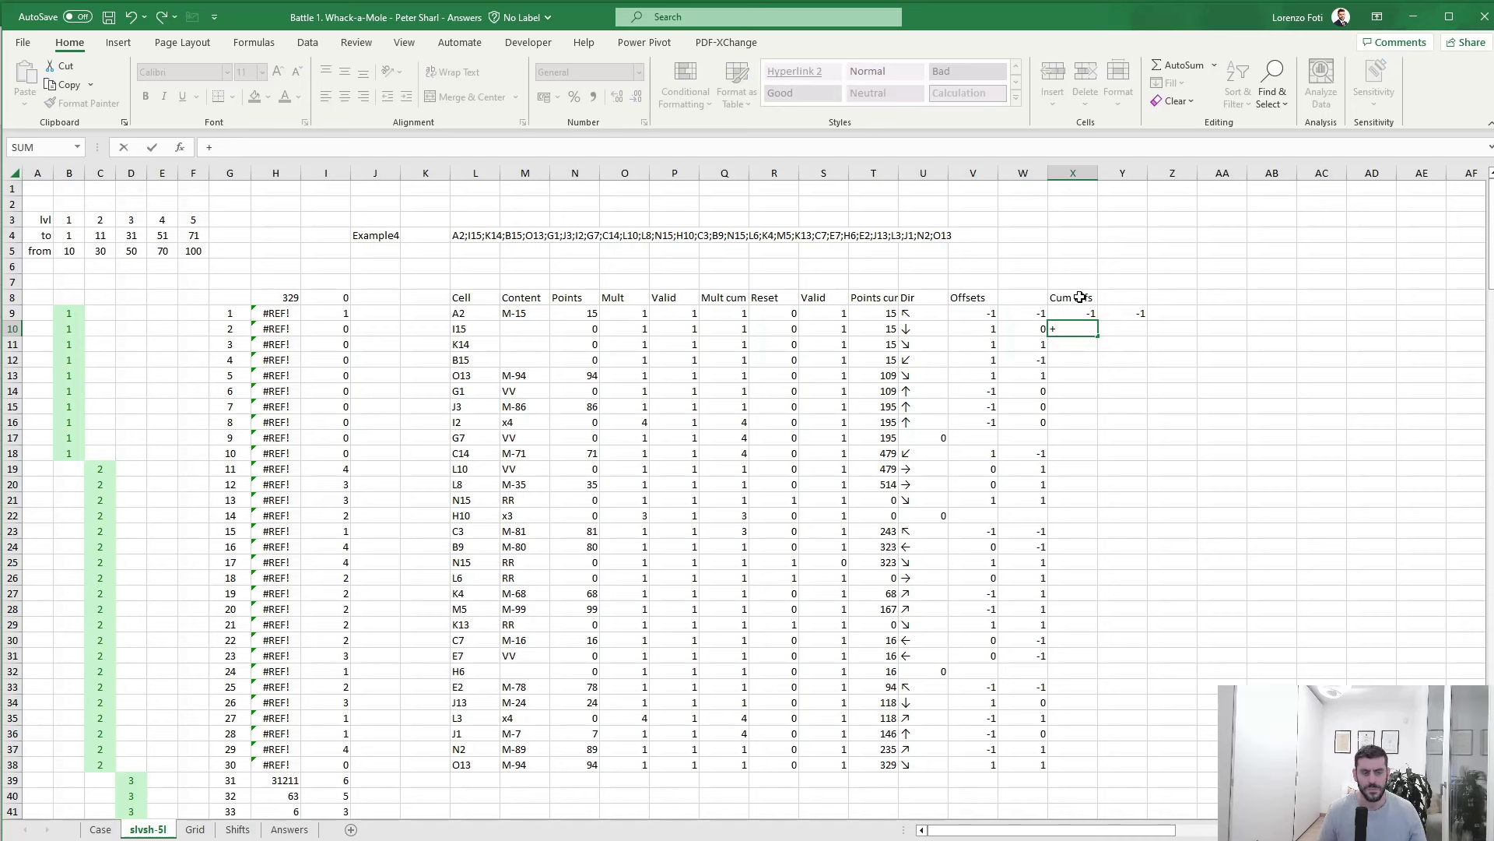
pyautogui.press('Left')
pyautogui.press('Left')
pyautogui.write('+')
pyautogui.press('Up')
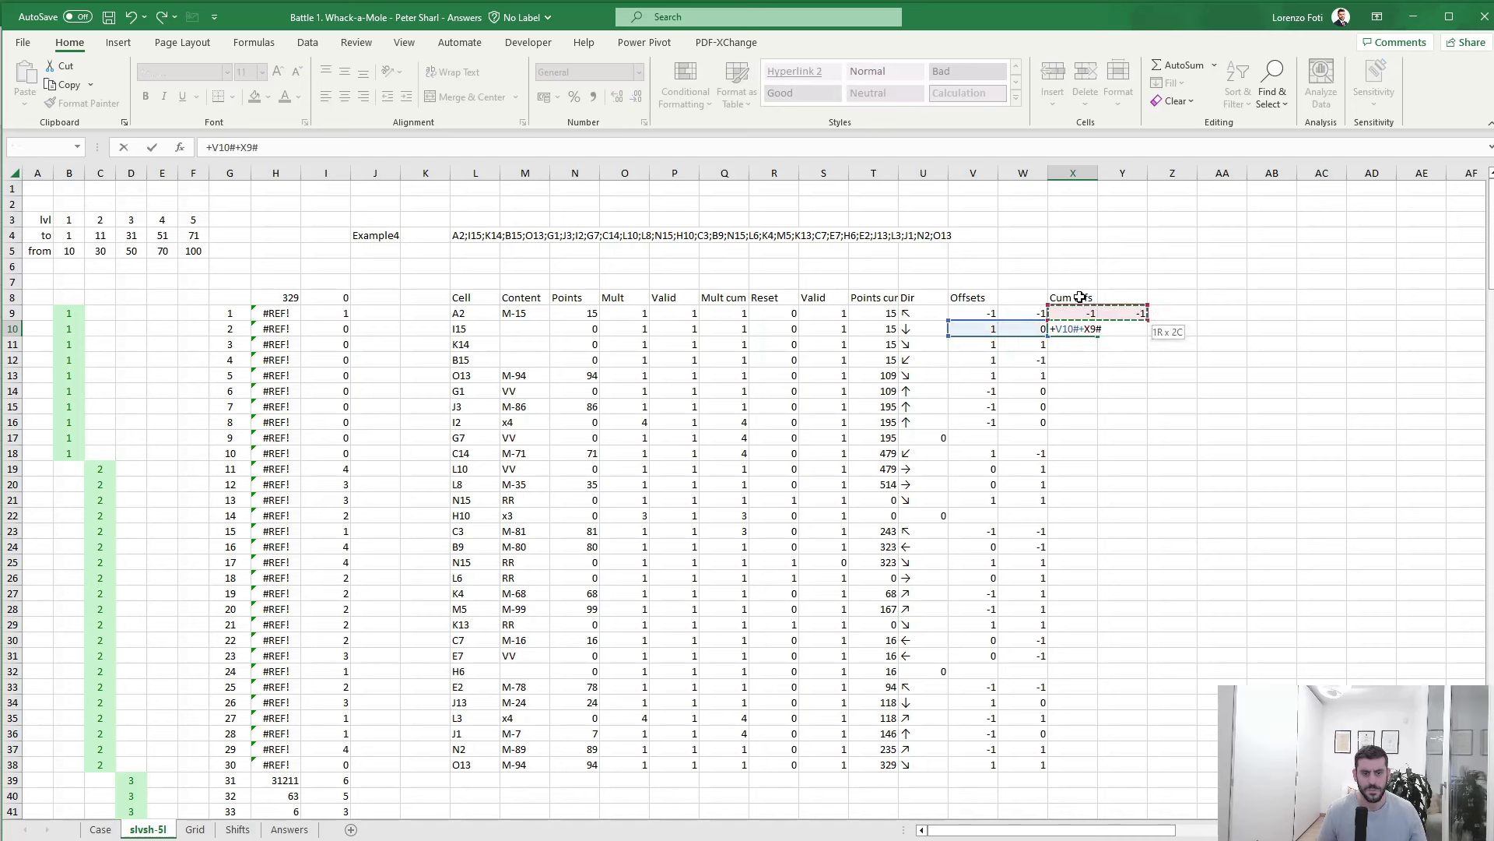
pyautogui.hotkey('ctrl', 'Return')
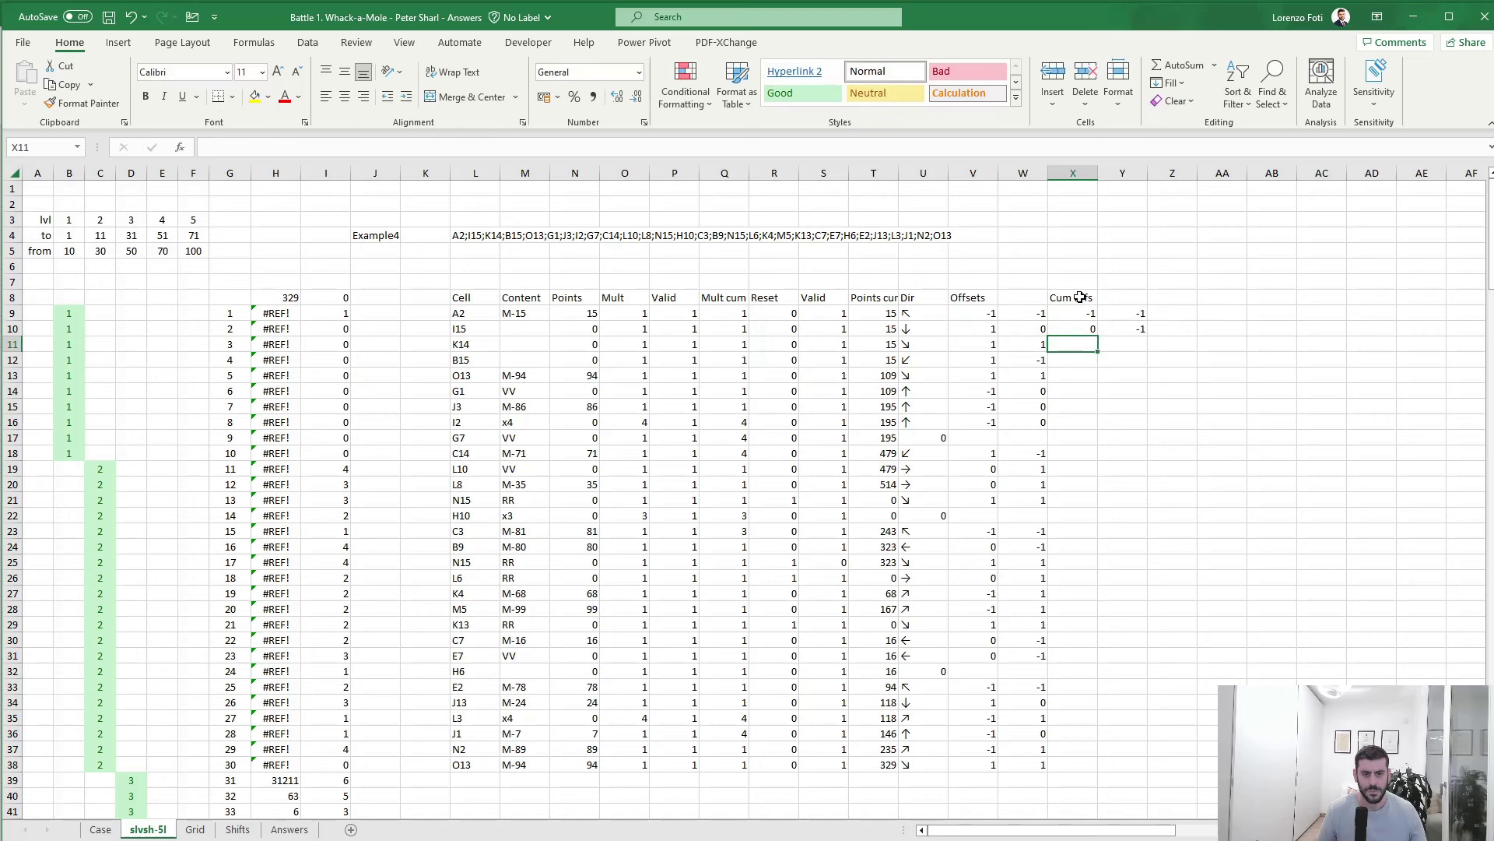
# - Copy the X10 running-total formula down through X38
pyautogui.hotkey('ctrl', 'c')
pyautogui.press('Left')
pyautogui.press('Left')
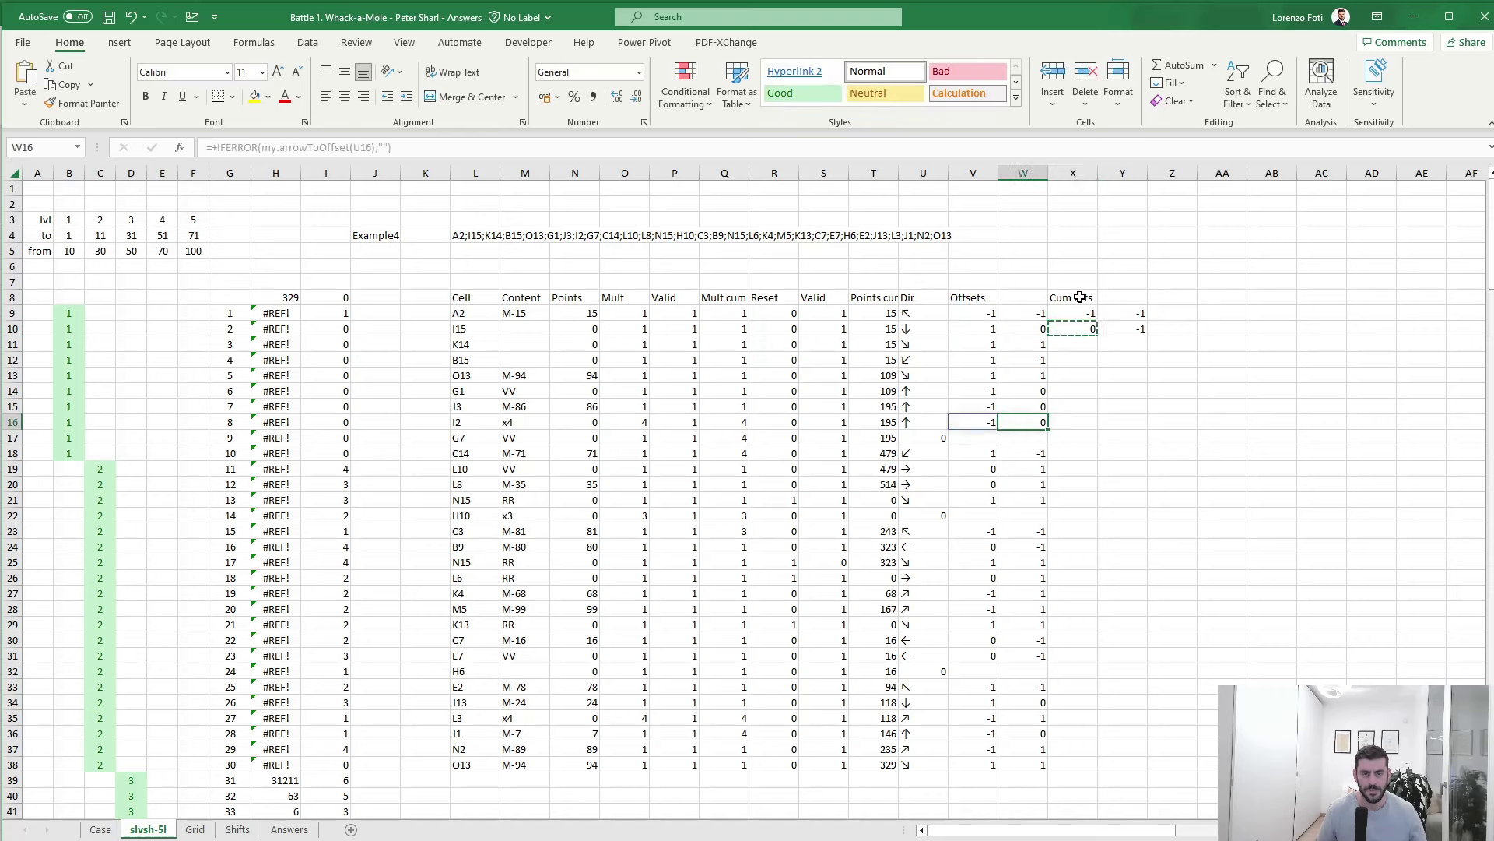
pyautogui.hotkey('ctrl', 'Down')
pyautogui.hotkey('shift', 'Right')
pyautogui.press('Left')
pyautogui.hotkey('ctrl', 'Down')
pyautogui.press('Right')
pyautogui.press('Right')
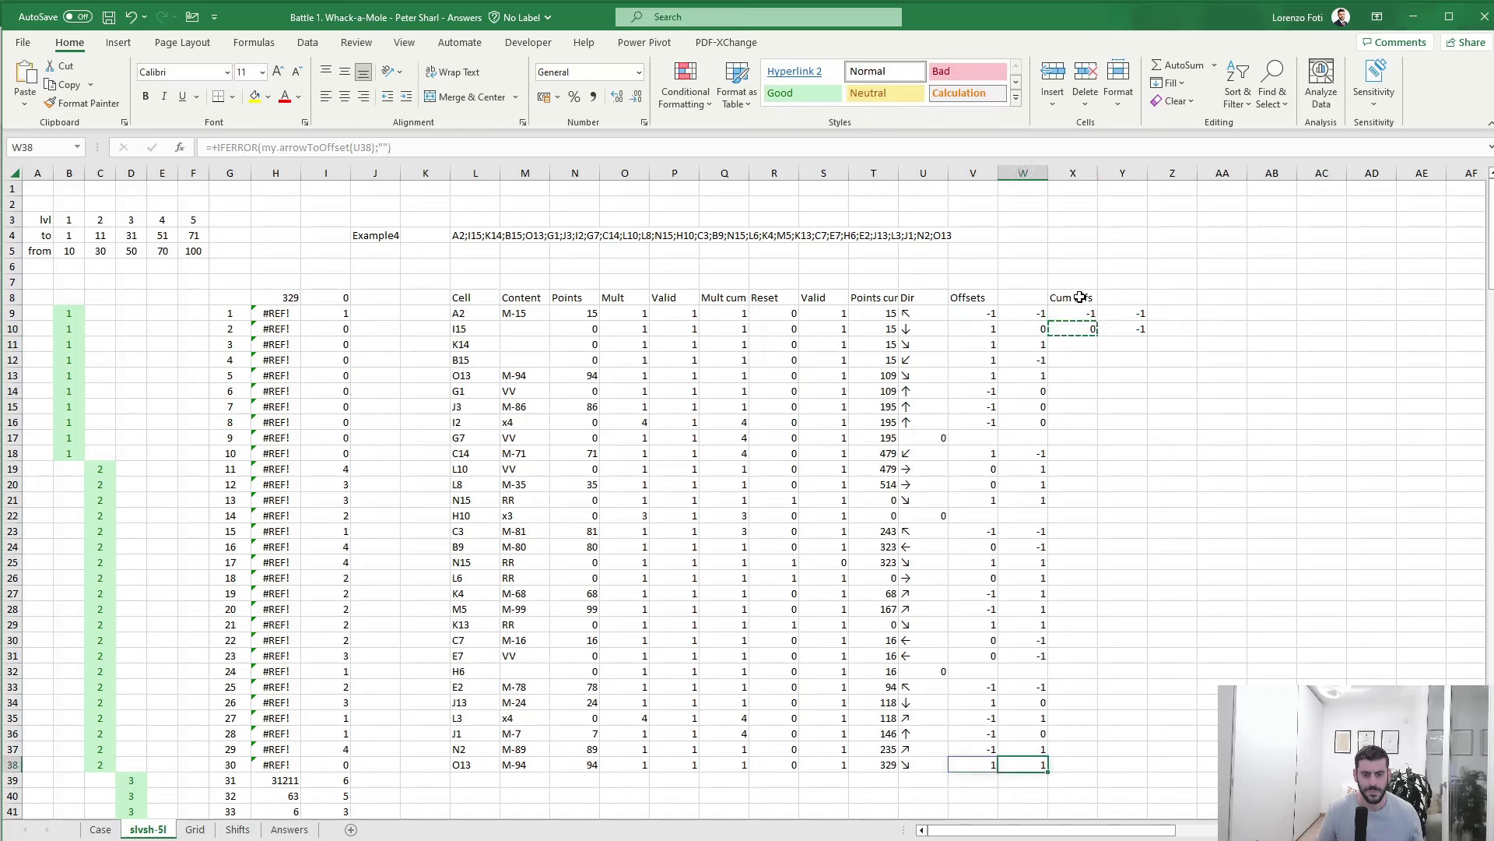
pyautogui.press('Right')
pyautogui.hotkey('ctrl', 'shift', 'Up')
pyautogui.hotkey('ctrl', 'v')
pyautogui.press('Escape')
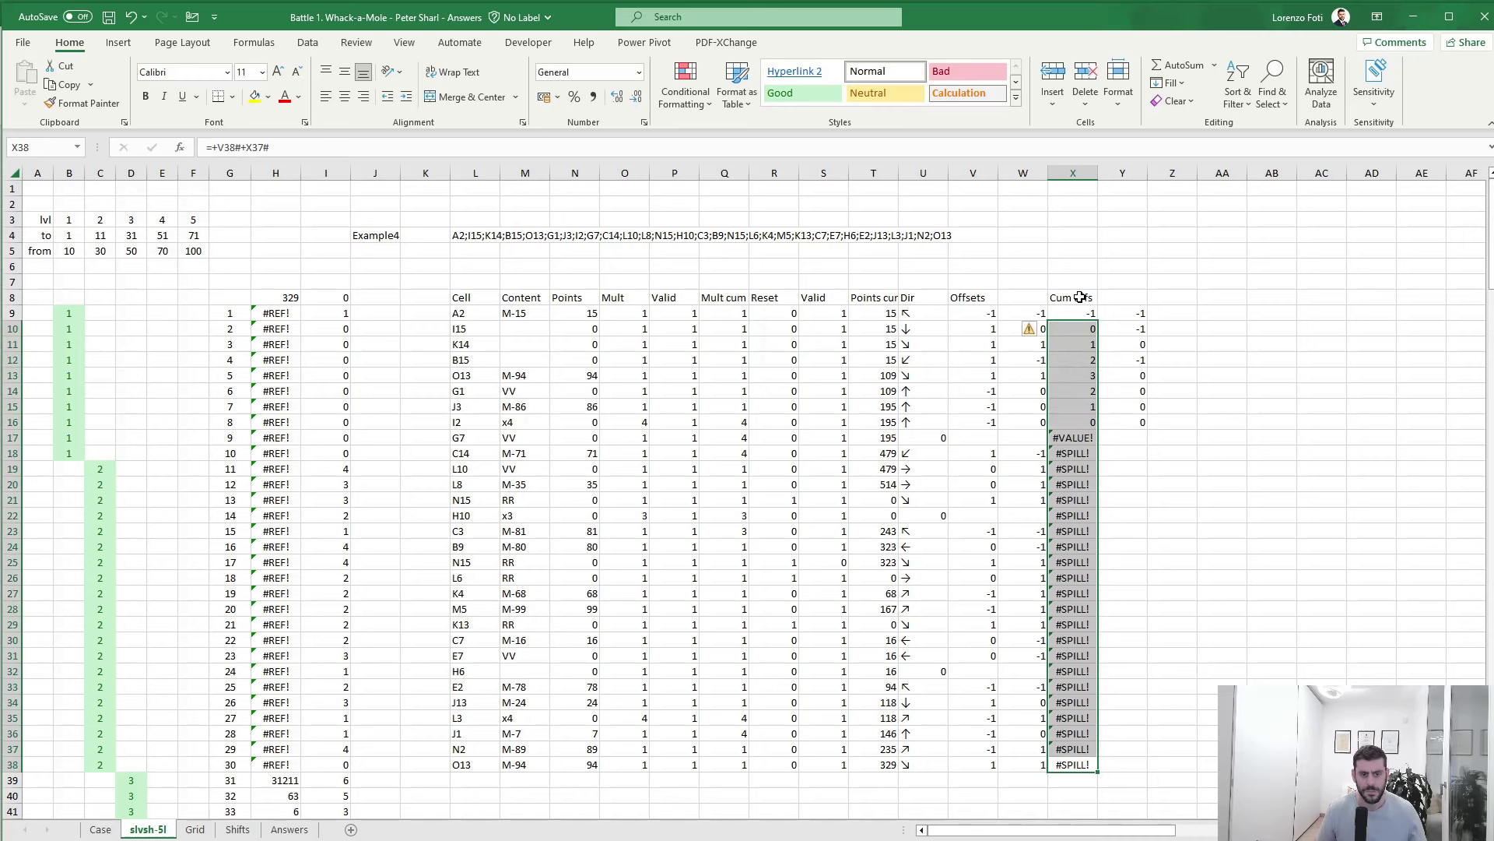
pyautogui.press('Up')
pyautogui.press('Up')
pyautogui.press('Up')
pyautogui.press('Up')
pyautogui.press('Up')
pyautogui.press('Up')
pyautogui.press('Up')
pyautogui.press('Up')
pyautogui.press('Up')
pyautogui.press('Up')
pyautogui.press('Up')
pyautogui.press('Up')
pyautogui.press('Up')
pyautogui.press('Up')
pyautogui.press('Up')
pyautogui.press('Up')
pyautogui.press('Up')
pyautogui.press('Up')
pyautogui.press('Up')
pyautogui.press('Up')
pyautogui.press('Up')
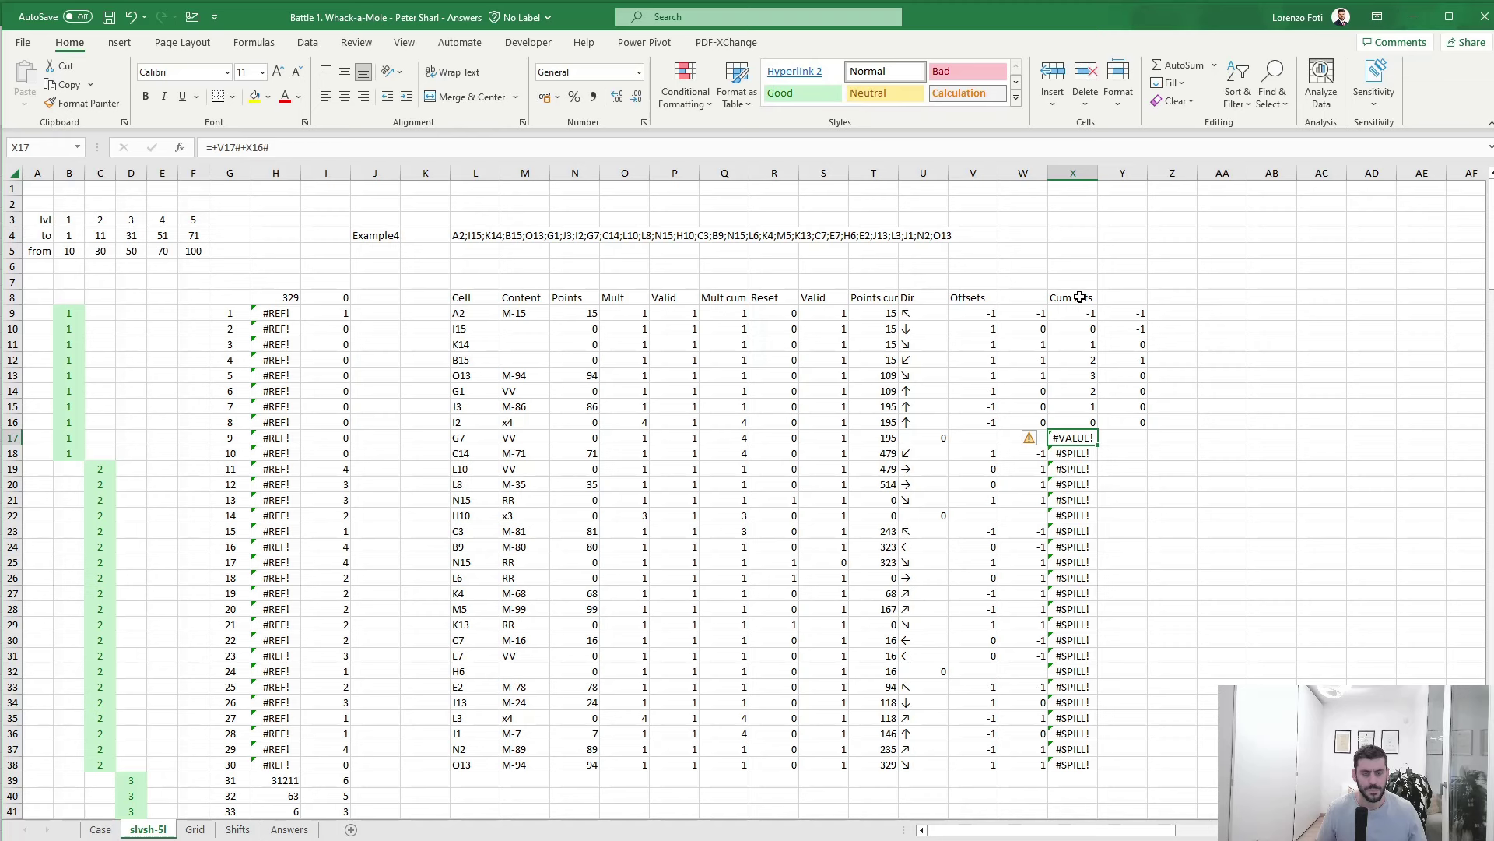
# - Inspect the Offsets and running-total formulas to trace the #VALUE! errors appearing from row 17
pyautogui.press('Up')
pyautogui.press('Up')
pyautogui.press('Up')
pyautogui.press('Up')
pyautogui.press('Up')
pyautogui.press('Up')
pyautogui.press('Up')
pyautogui.press('Up')
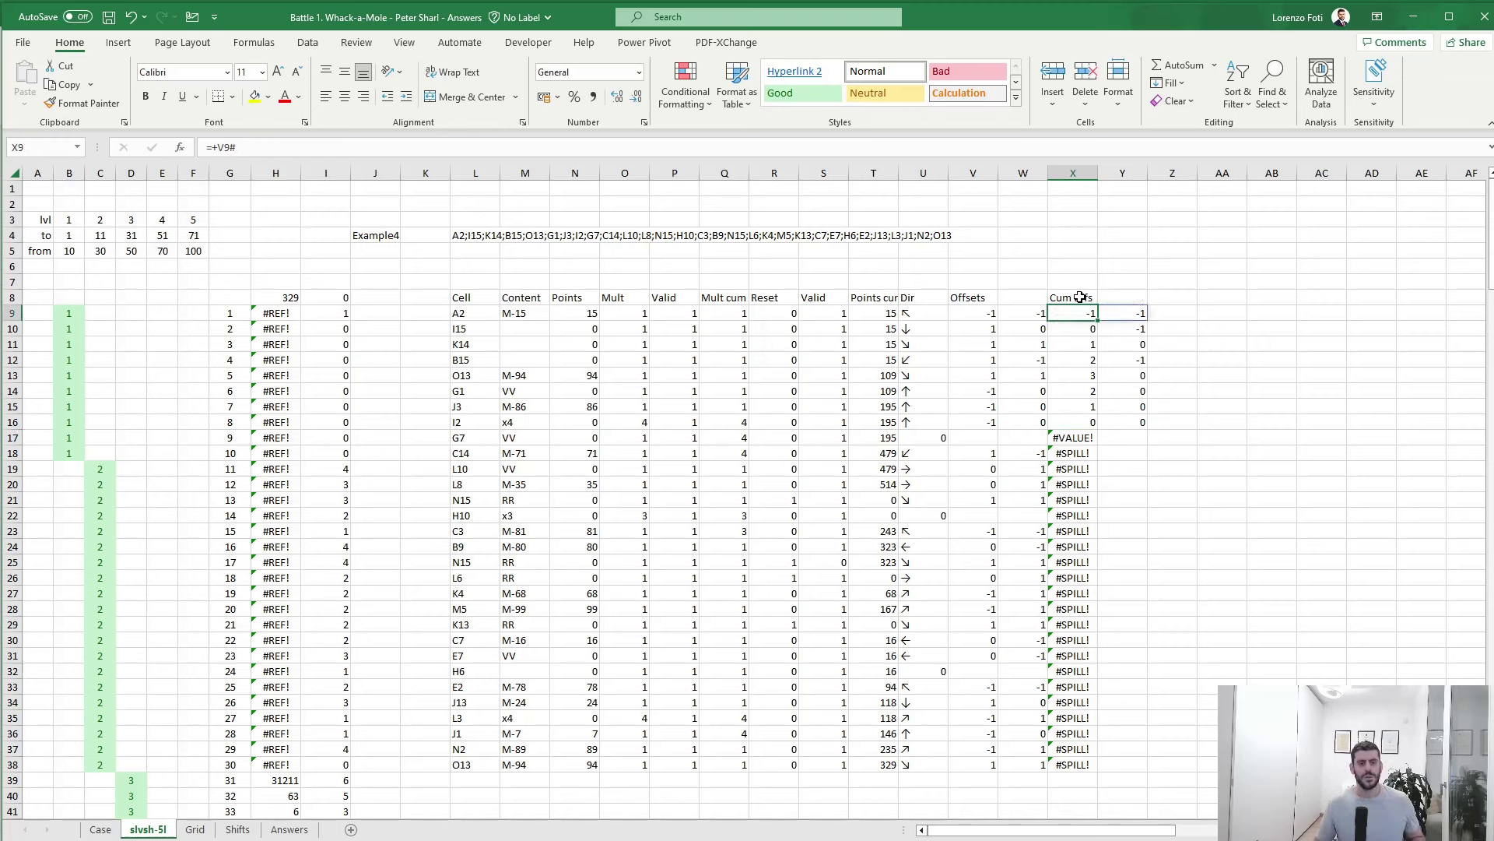
pyautogui.press('Left')
pyautogui.press('Right')
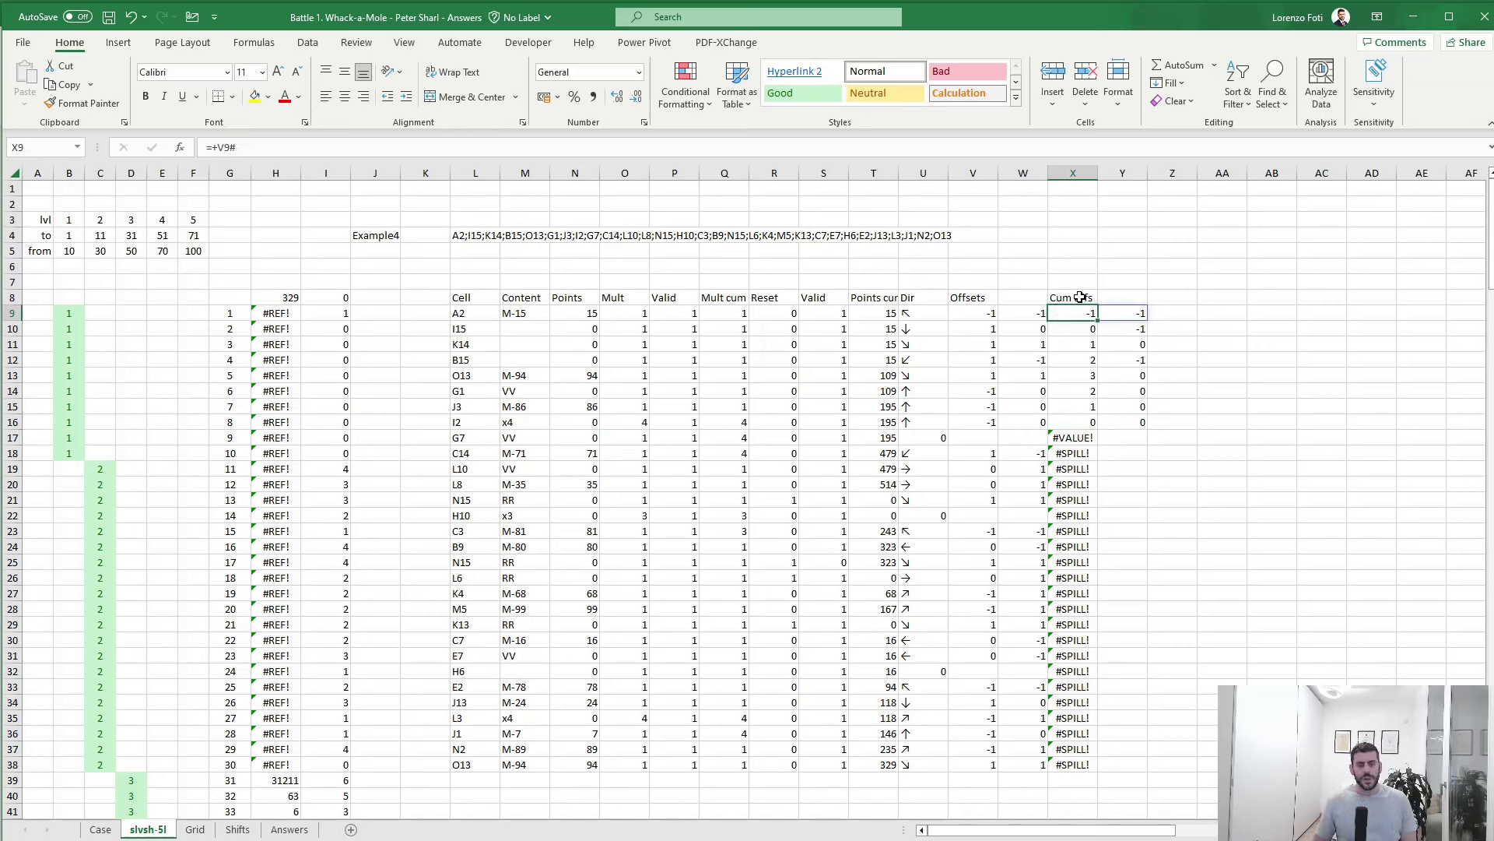
pyautogui.press('Left')
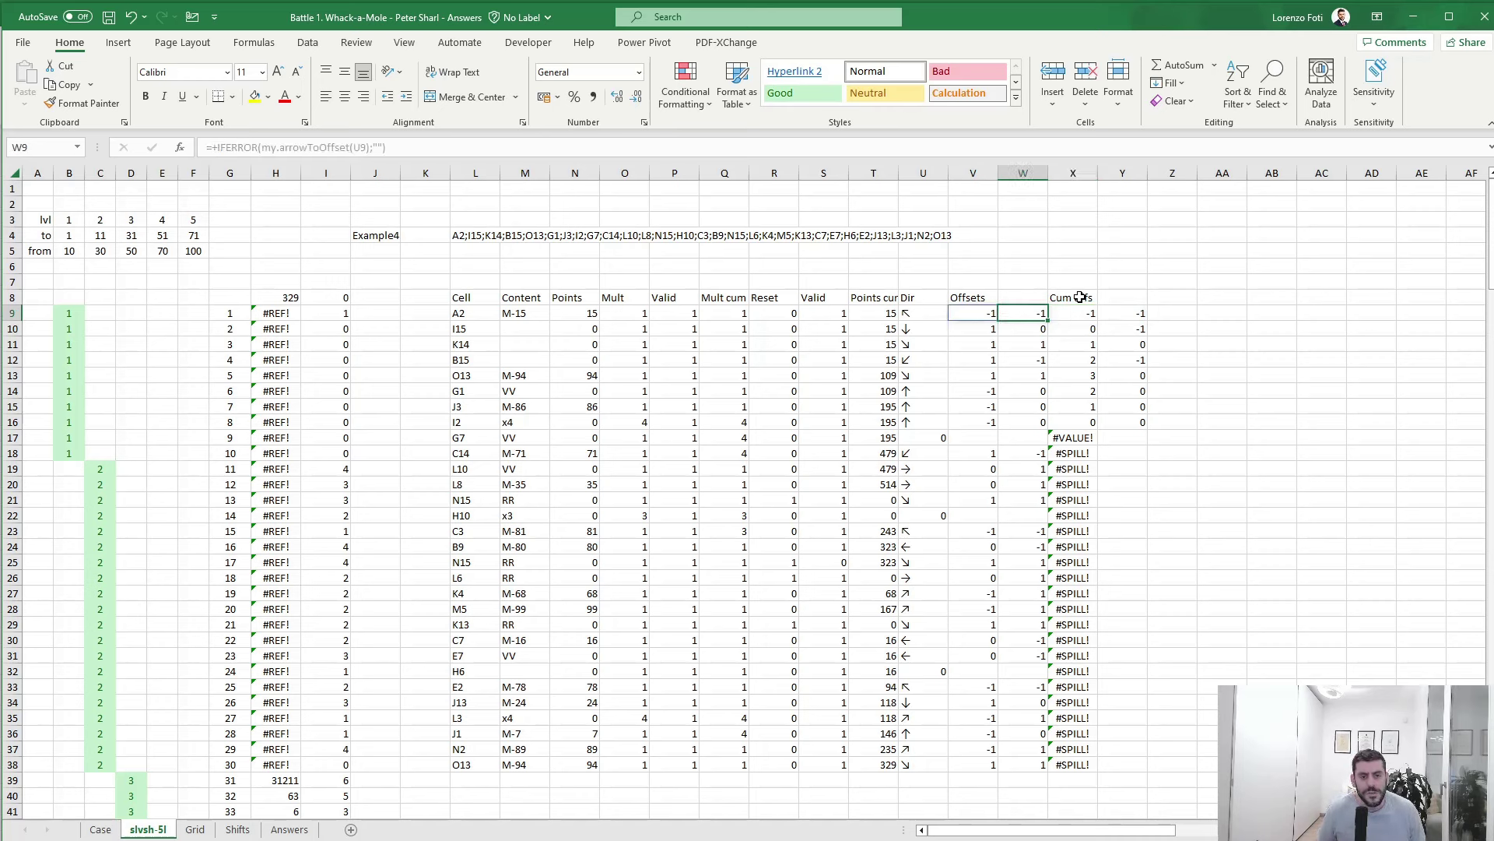
pyautogui.press('Down')
pyautogui.press('Right')
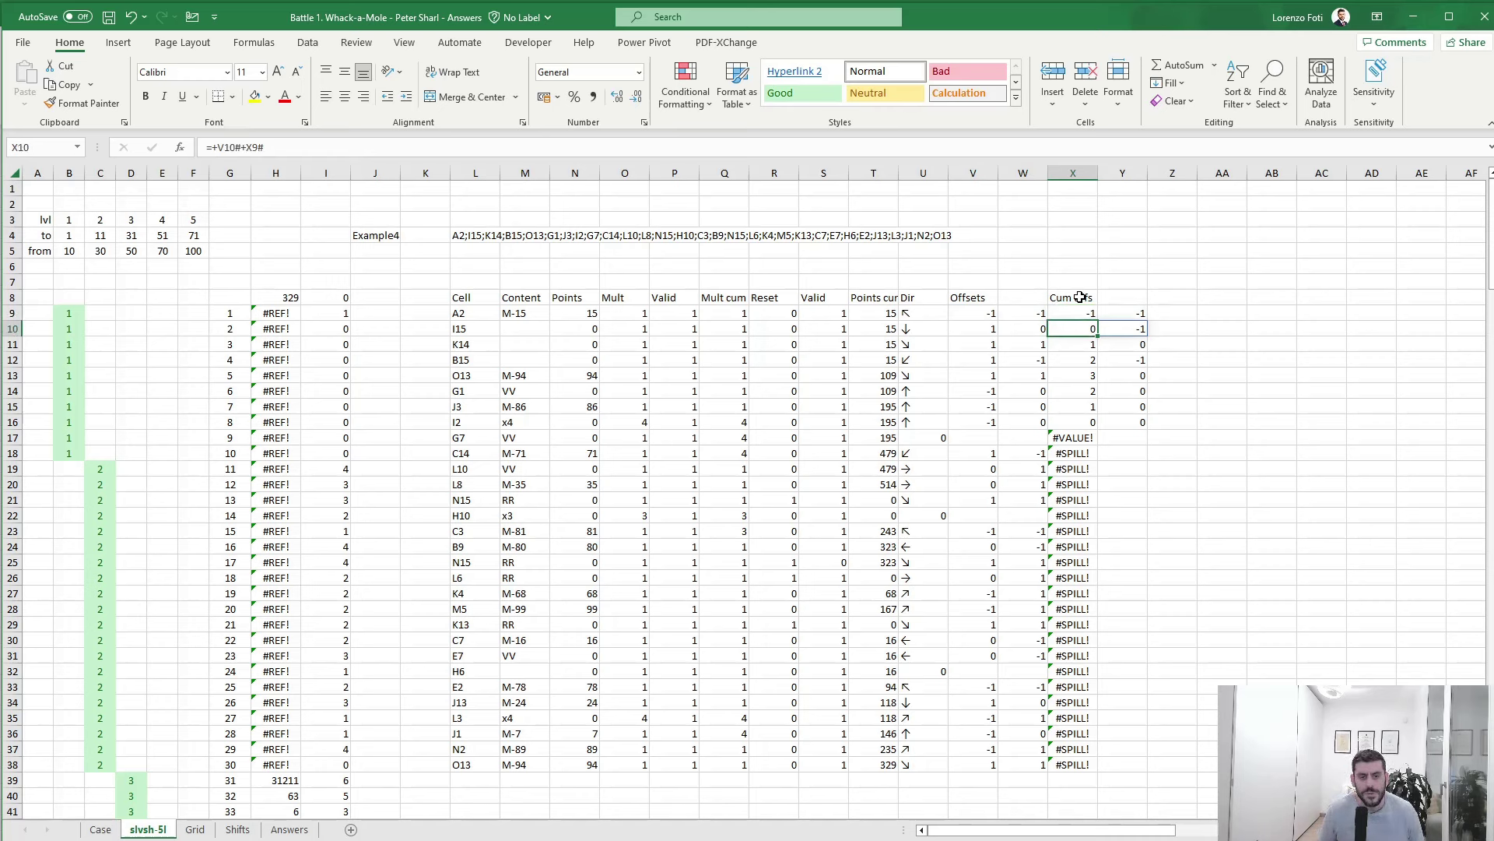
pyautogui.press('Right')
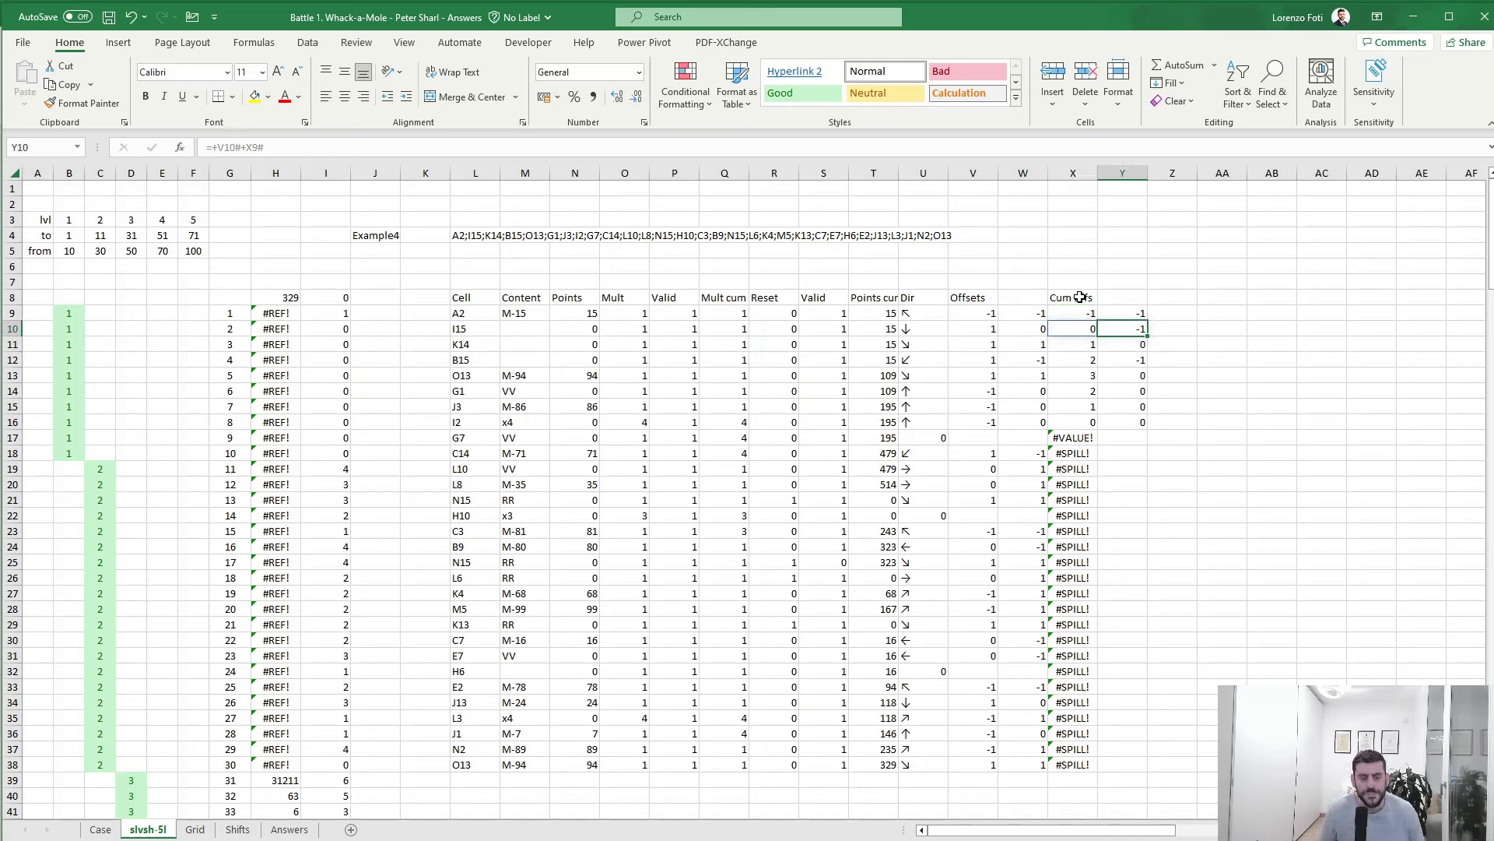
pyautogui.press('Down')
pyautogui.press('Down')
pyautogui.press('Down')
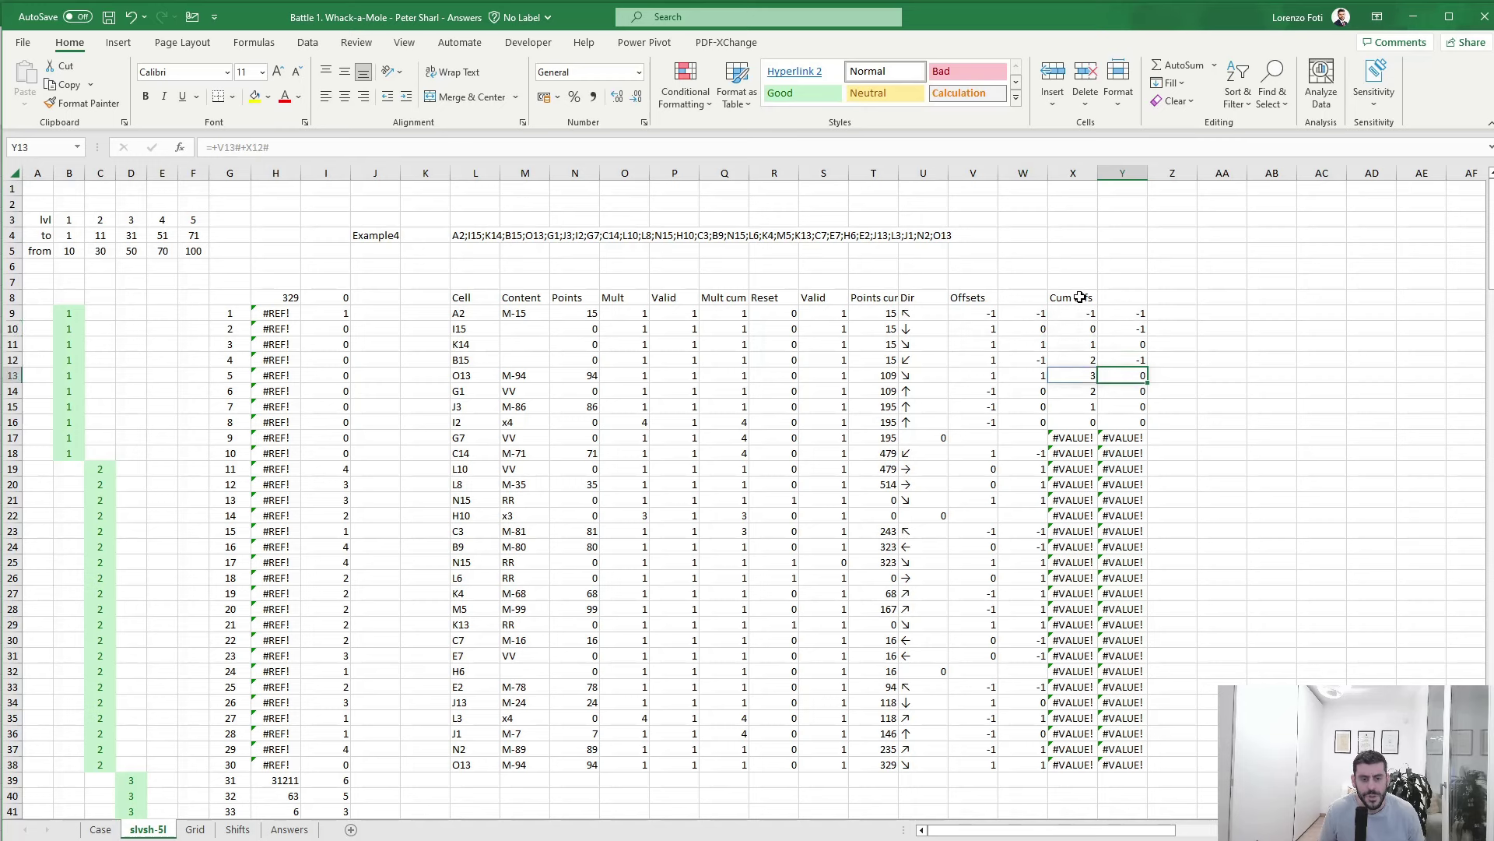
pyautogui.press('Down')
pyautogui.press('Down')
pyautogui.press('Down')
pyautogui.press('Left')
pyautogui.press('Down')
pyautogui.press('Up')
pyautogui.press('Up')
pyautogui.press('Up')
pyautogui.press('Up')
pyautogui.press('Up')
pyautogui.press('Up')
pyautogui.press('Up')
pyautogui.press('Up')
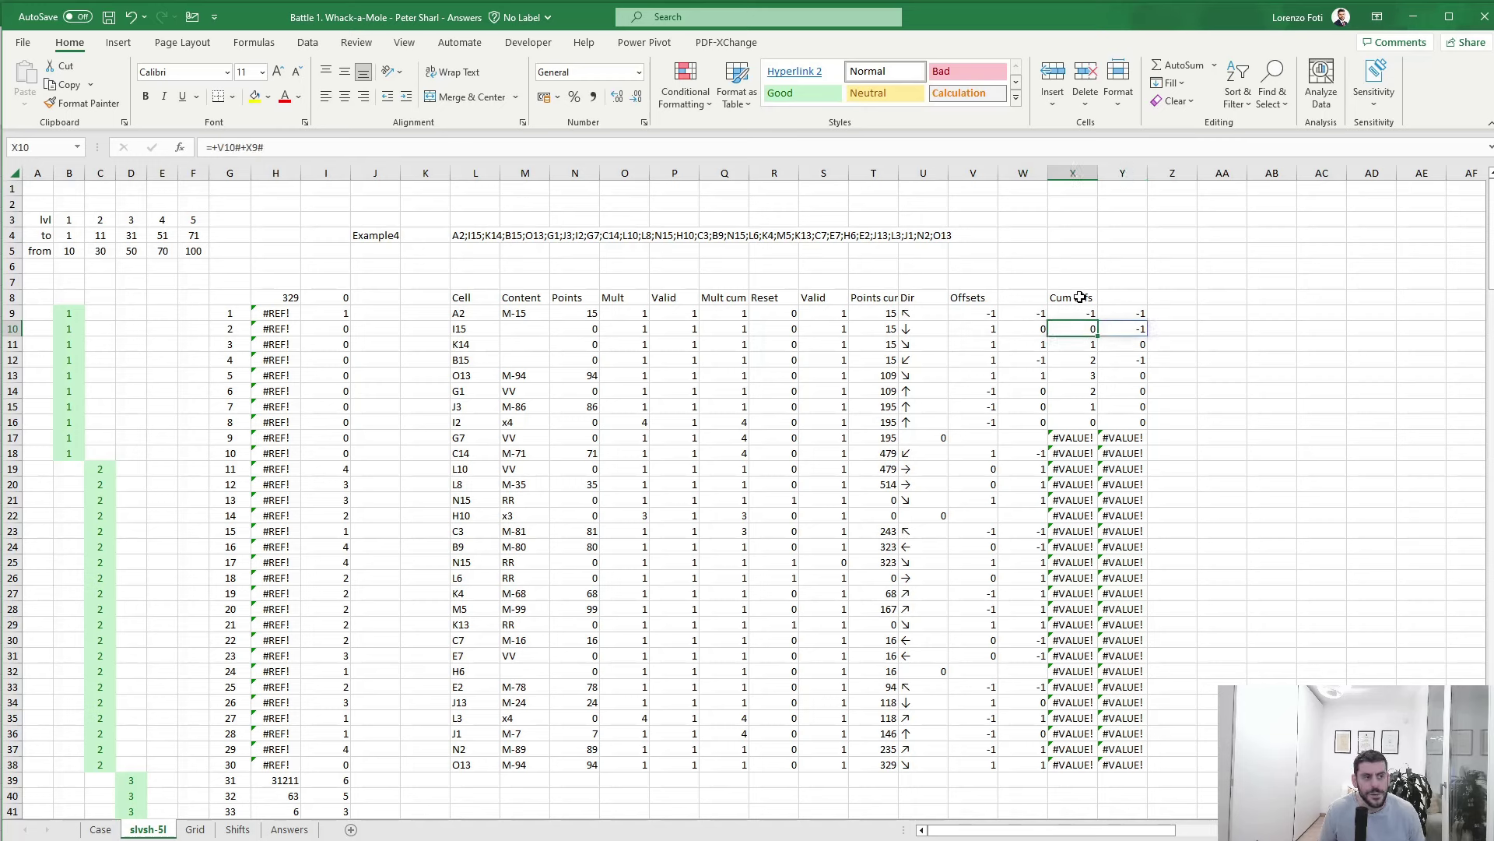
# - Rewrite X10 as =+IFERROR(V10#+X9#;X9#) so blank offsets keep the previous total
pyautogui.click(219, 146)
pyautogui.press('Return')
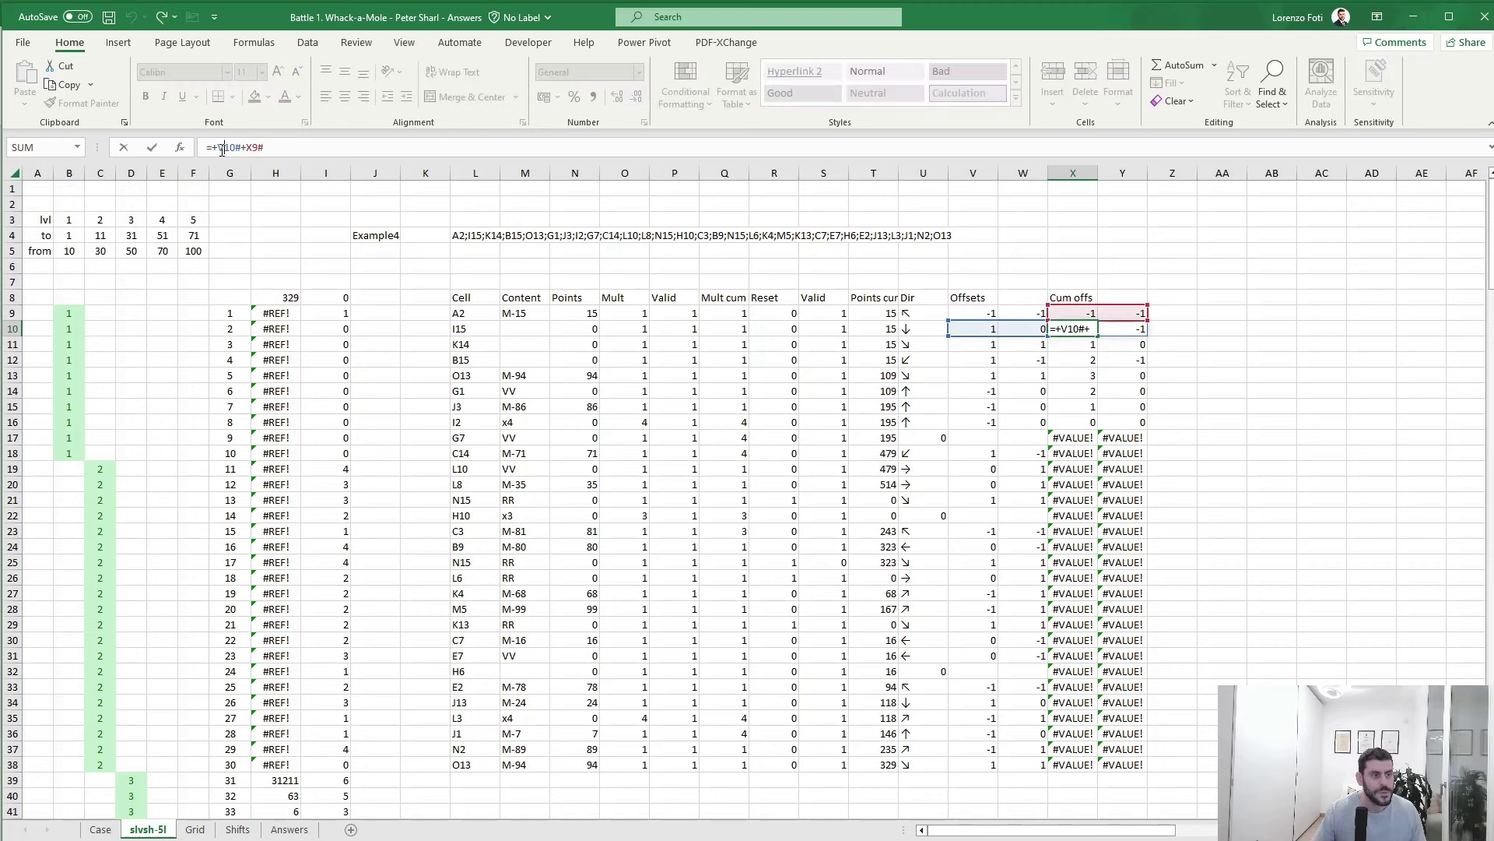
pyautogui.click(225, 145)
pyautogui.write('IFERROR(V10#+X9#')
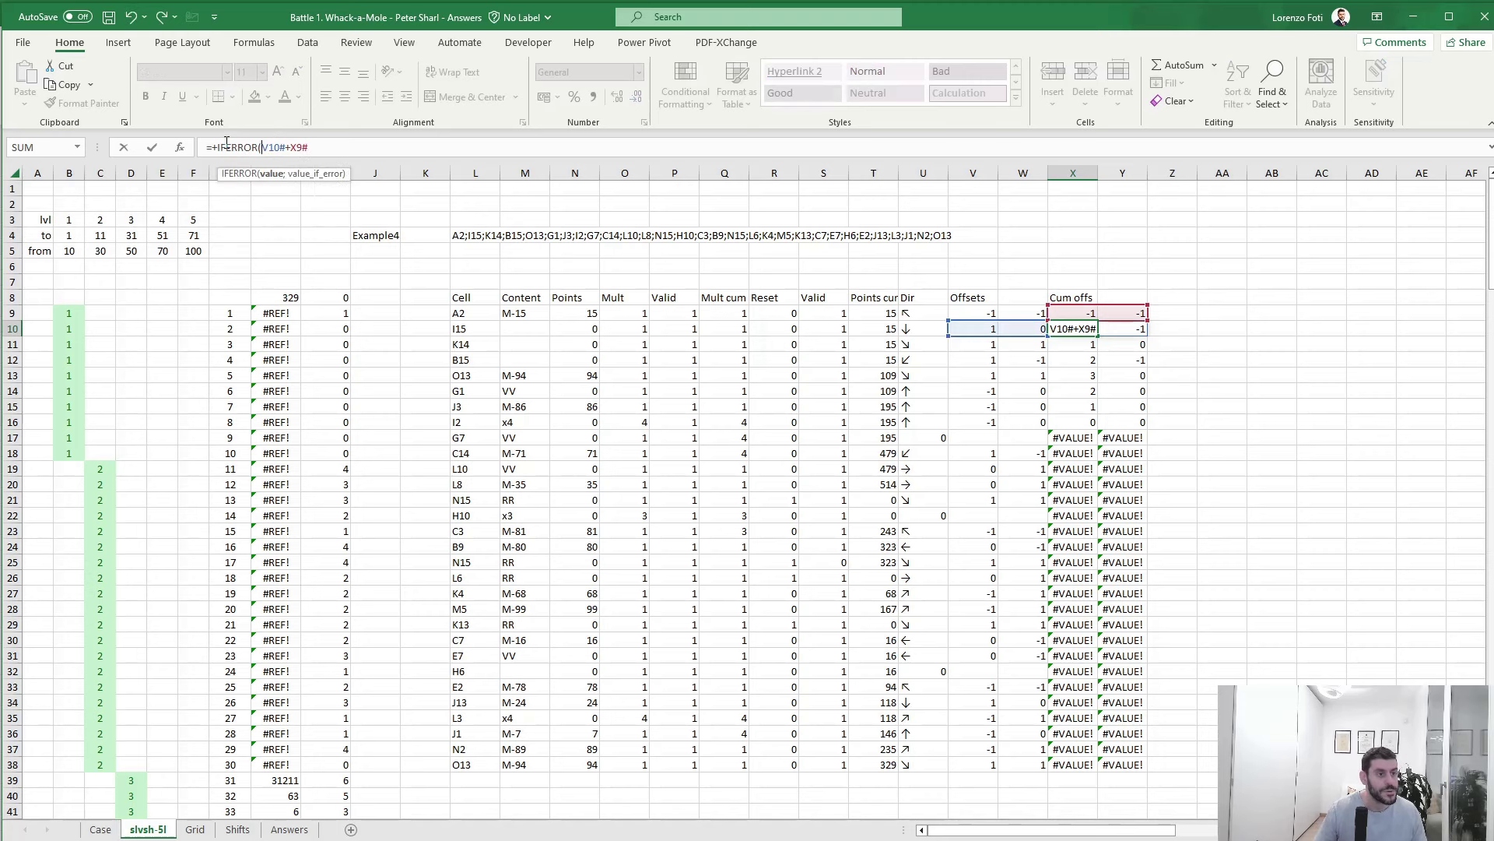
pyautogui.write(';')
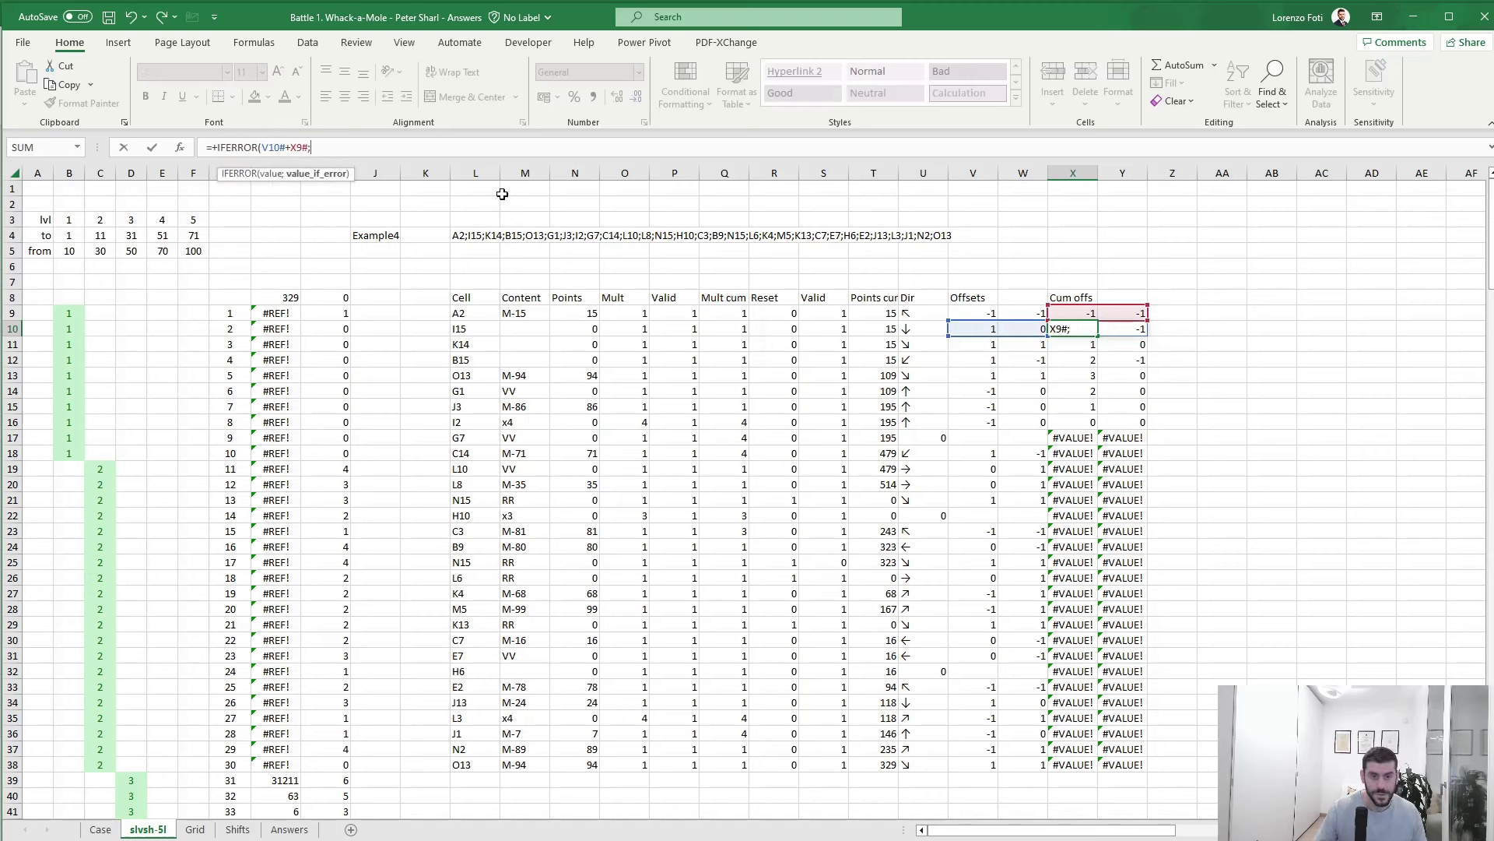
pyautogui.moveTo(1074, 313); pyautogui.dragTo(1136, 315)
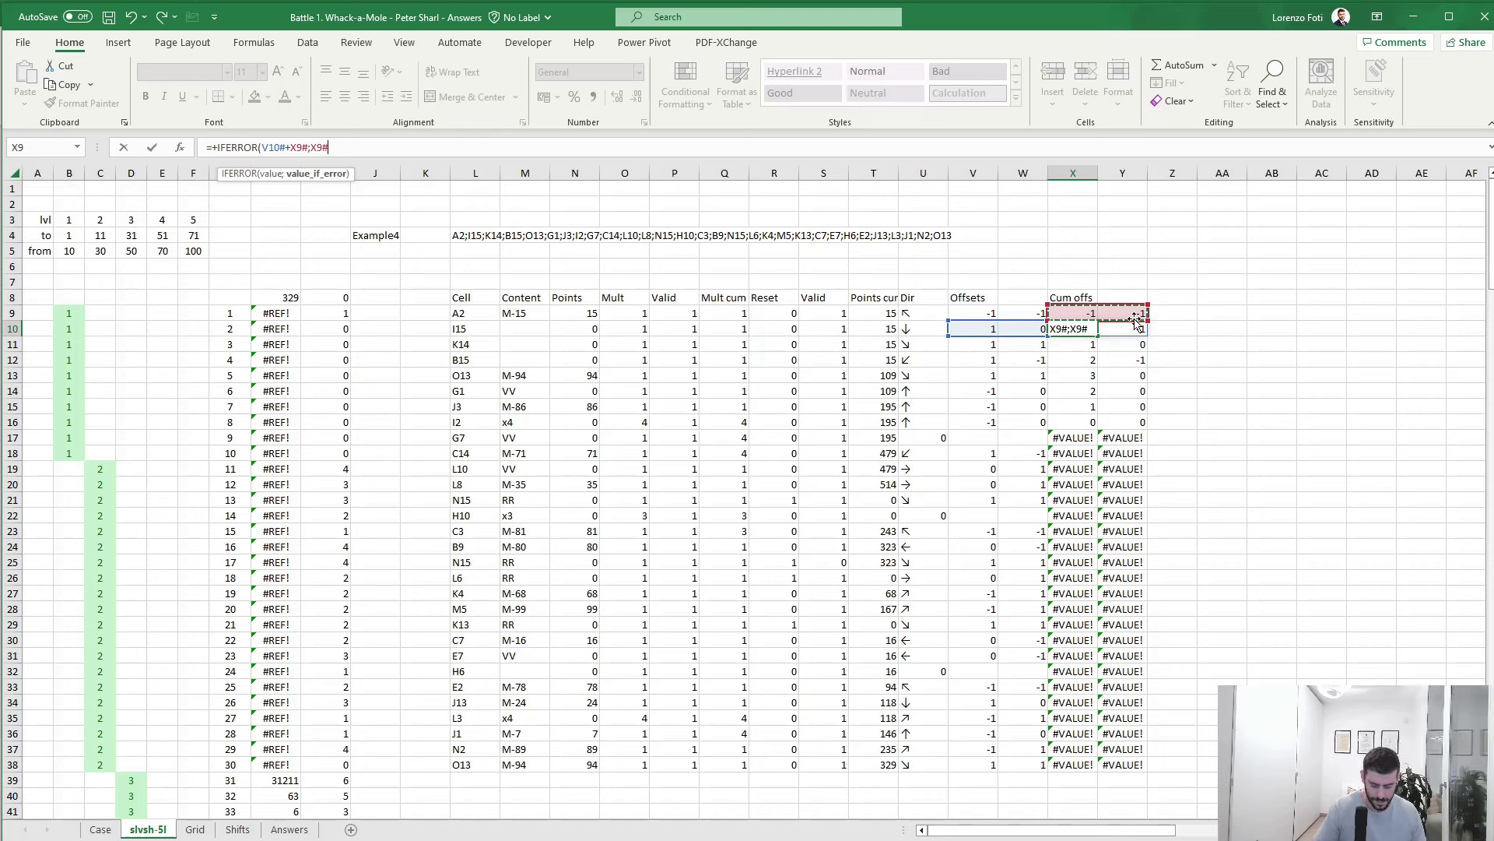
pyautogui.write(')')
pyautogui.hotkey('ctrl', 'Return')
# - Fill the error-safe formula down column X to row 38, then look at the Answers and Grid sheets
pyautogui.press('Down')
pyautogui.press('Down')
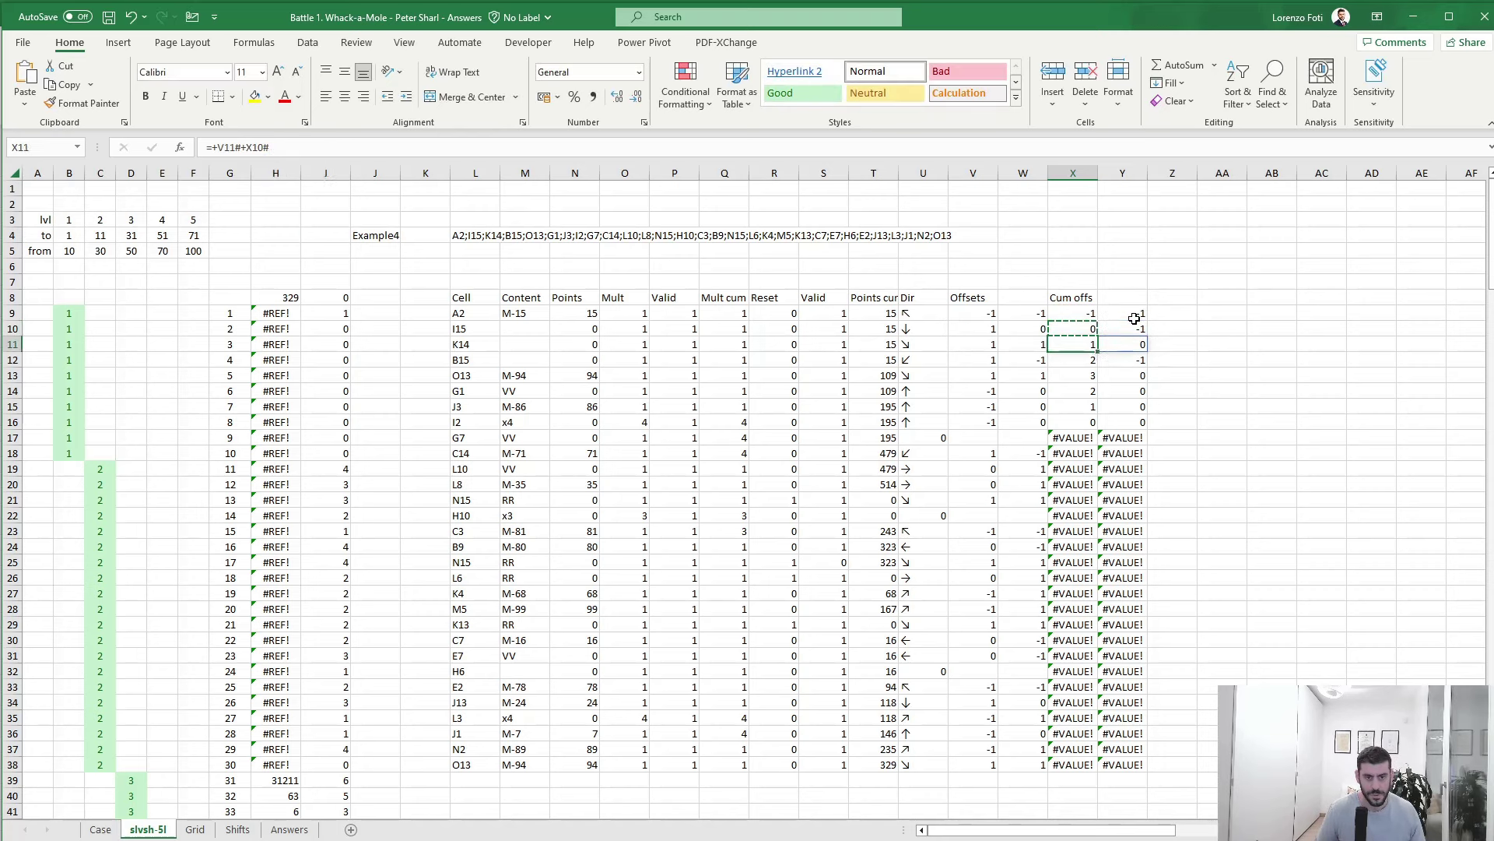
pyautogui.hotkey('ctrl', 'shift', 'Down')
pyautogui.press('Delete')
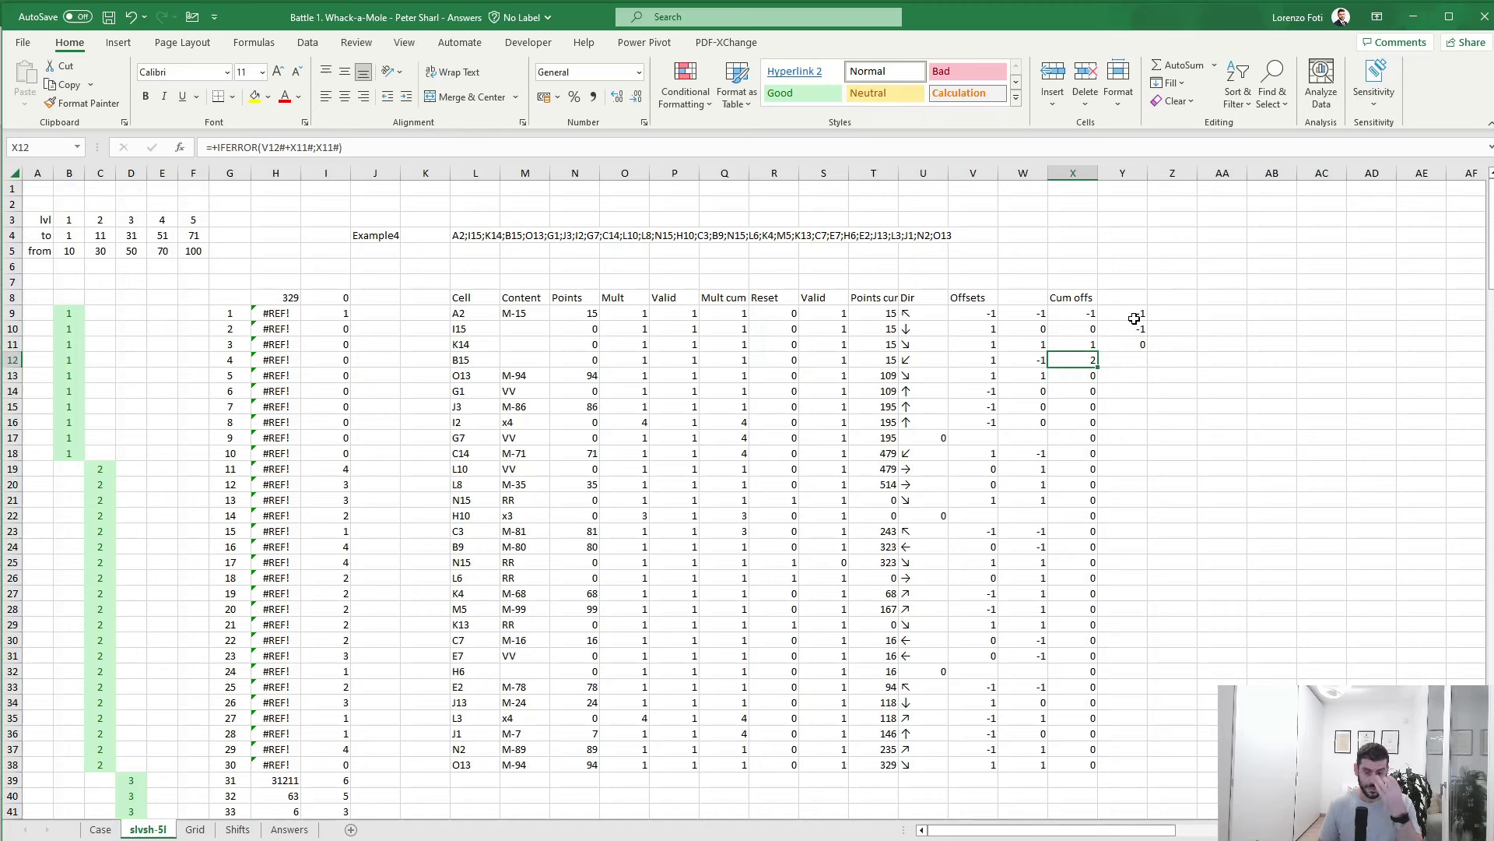
pyautogui.press('Down')
pyautogui.press('Down')
pyautogui.press('Down')
pyautogui.press('Down')
pyautogui.press('Down')
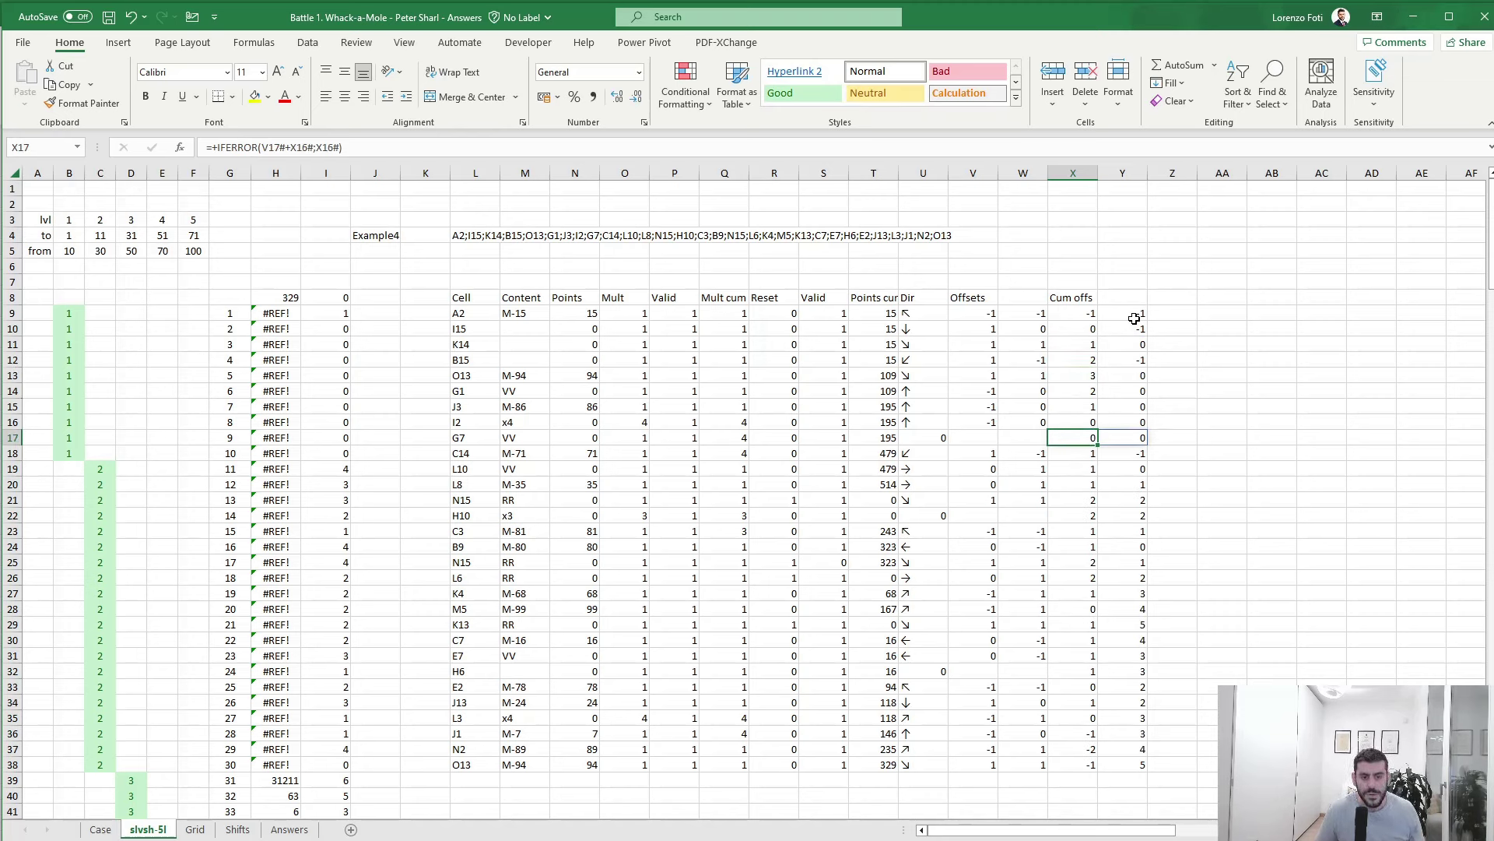
pyautogui.press('Up')
pyautogui.press('Up')
pyautogui.press('Up')
pyautogui.press('Up')
pyautogui.press('Up')
pyautogui.press('Up')
pyautogui.press('Up')
pyautogui.press('Up')
pyautogui.press('Up')
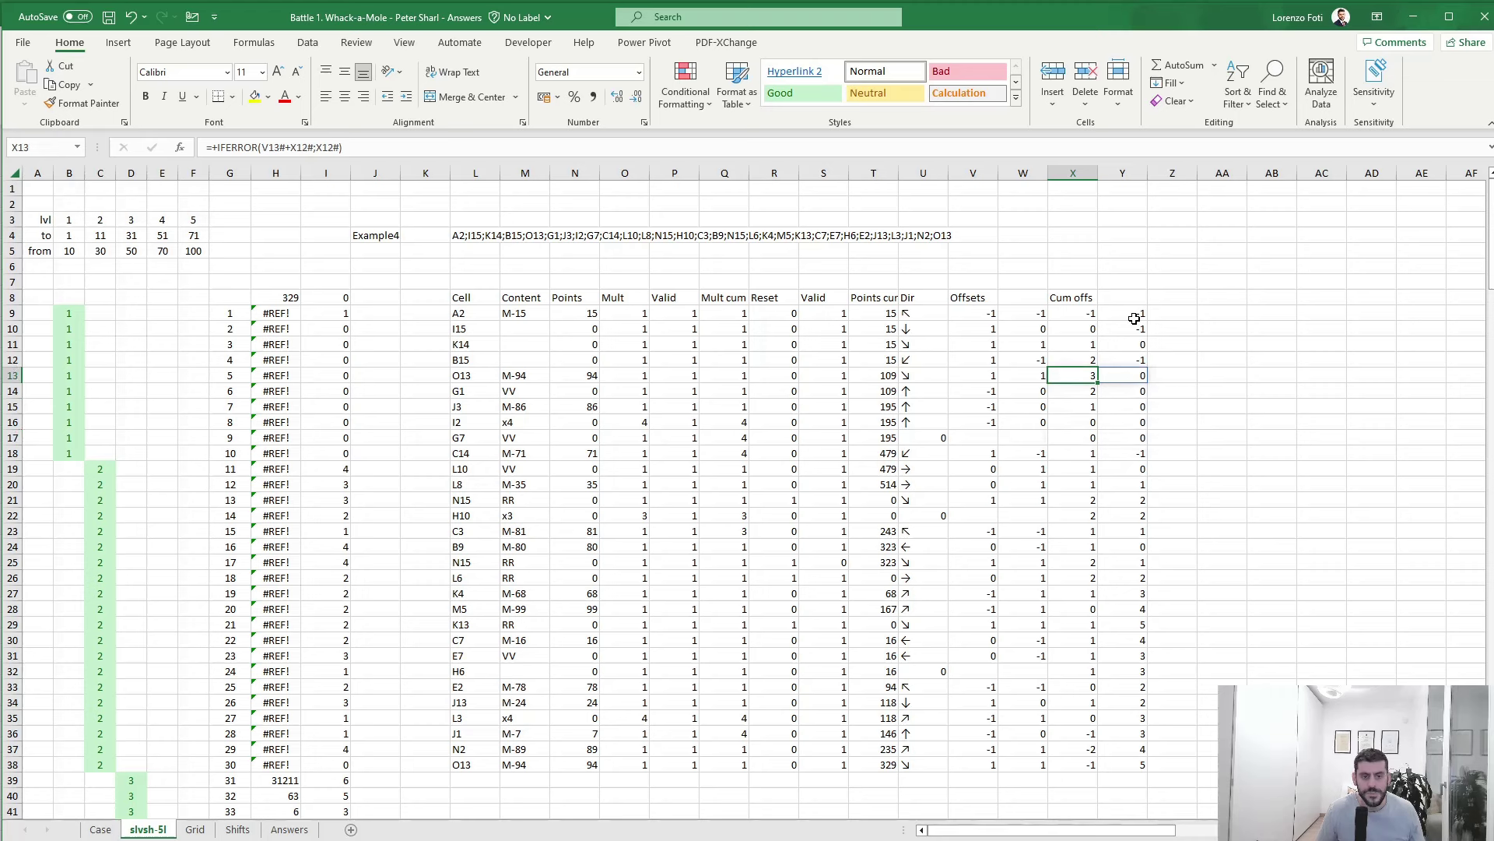
pyautogui.press('Right')
pyautogui.press('Right')
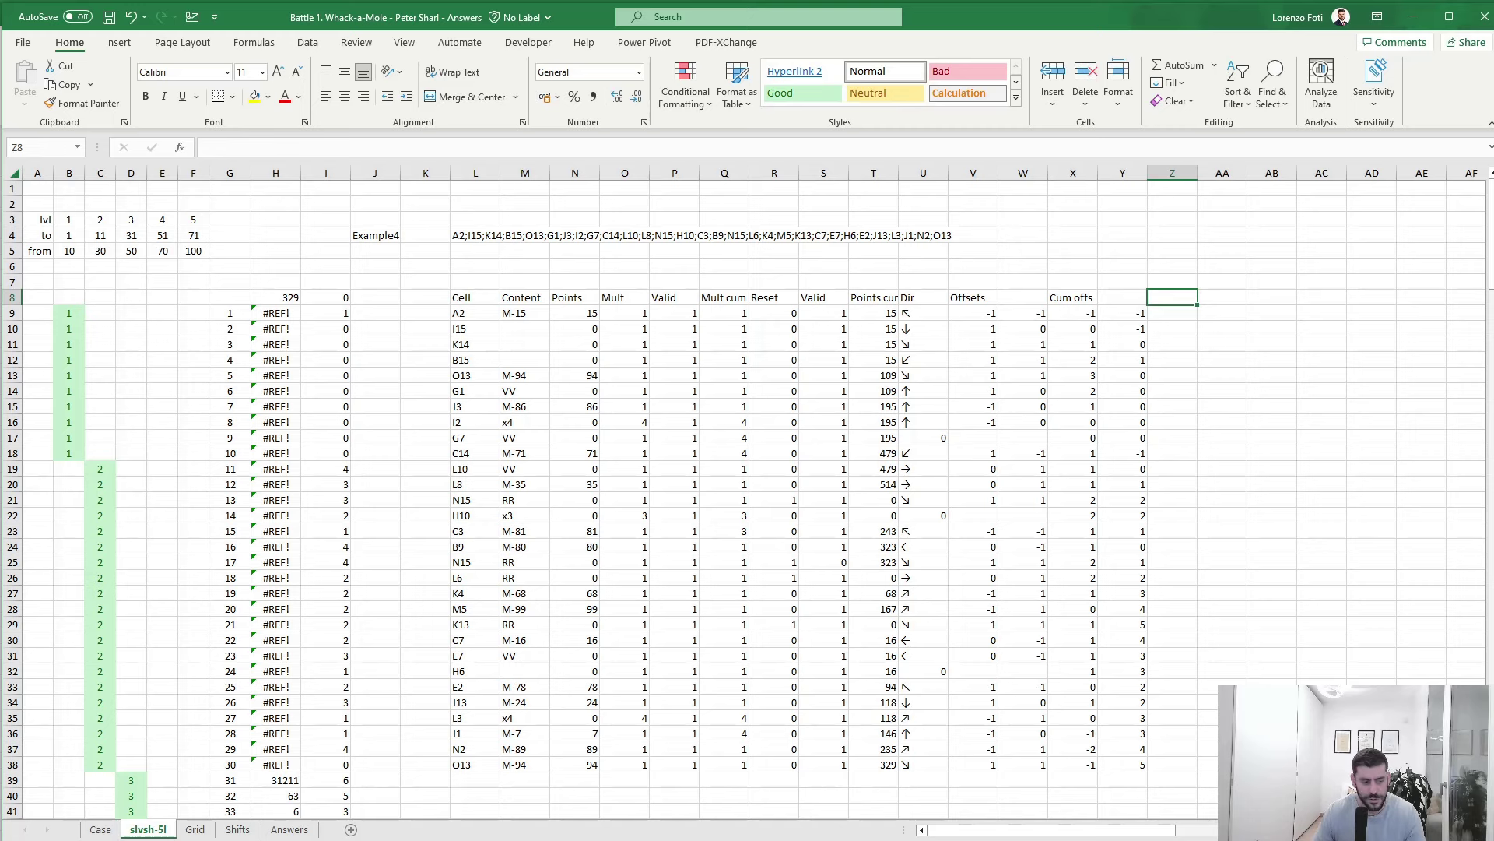
pyautogui.click(290, 828)
pyautogui.click(195, 829)
# - View the Shifts sheet and check the shift direction at cell I15
pyautogui.click(237, 829)
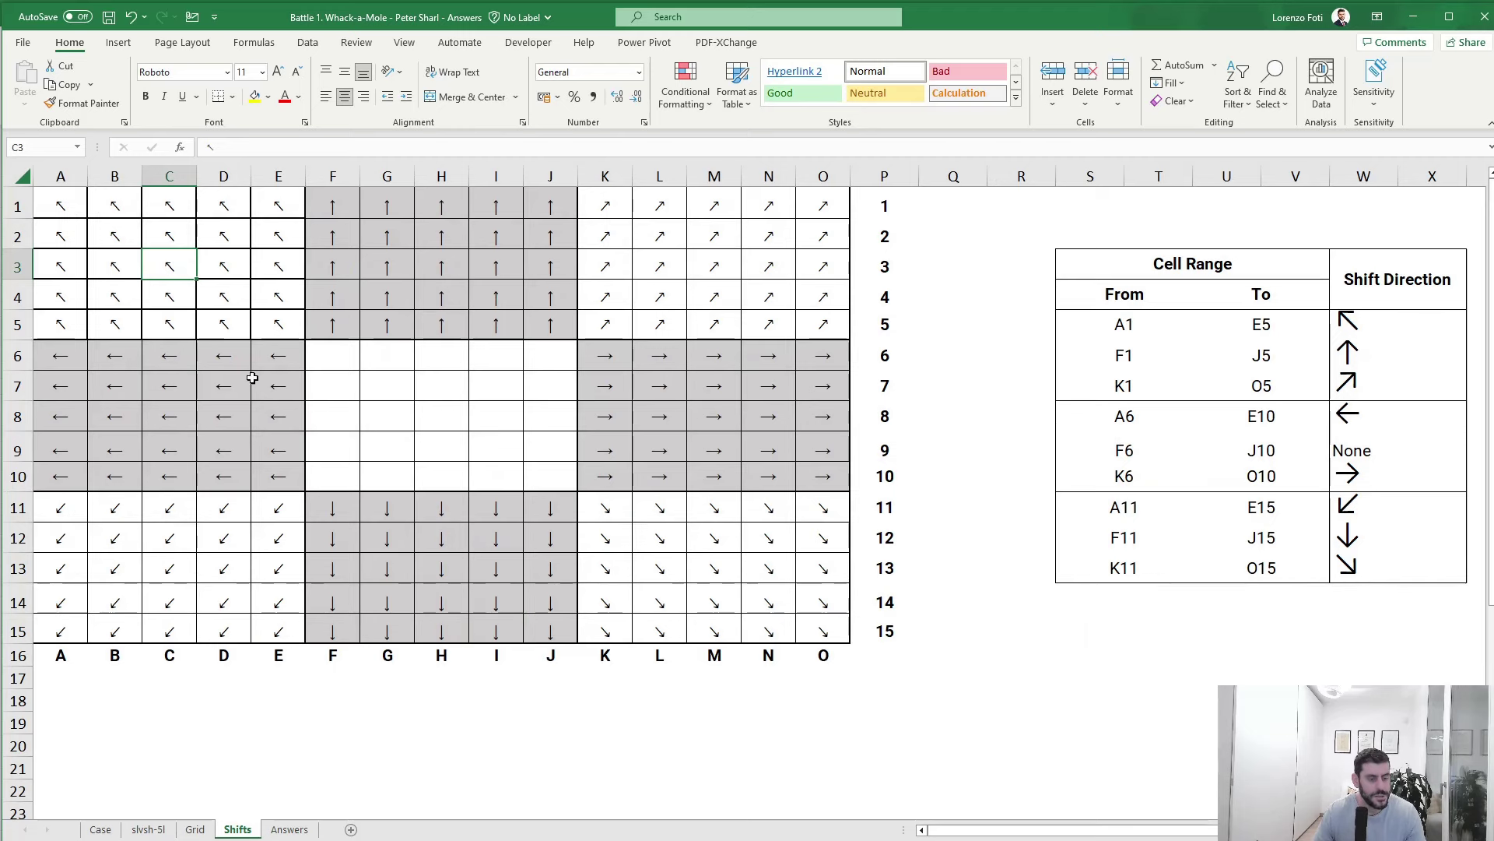
pyautogui.click(495, 628)
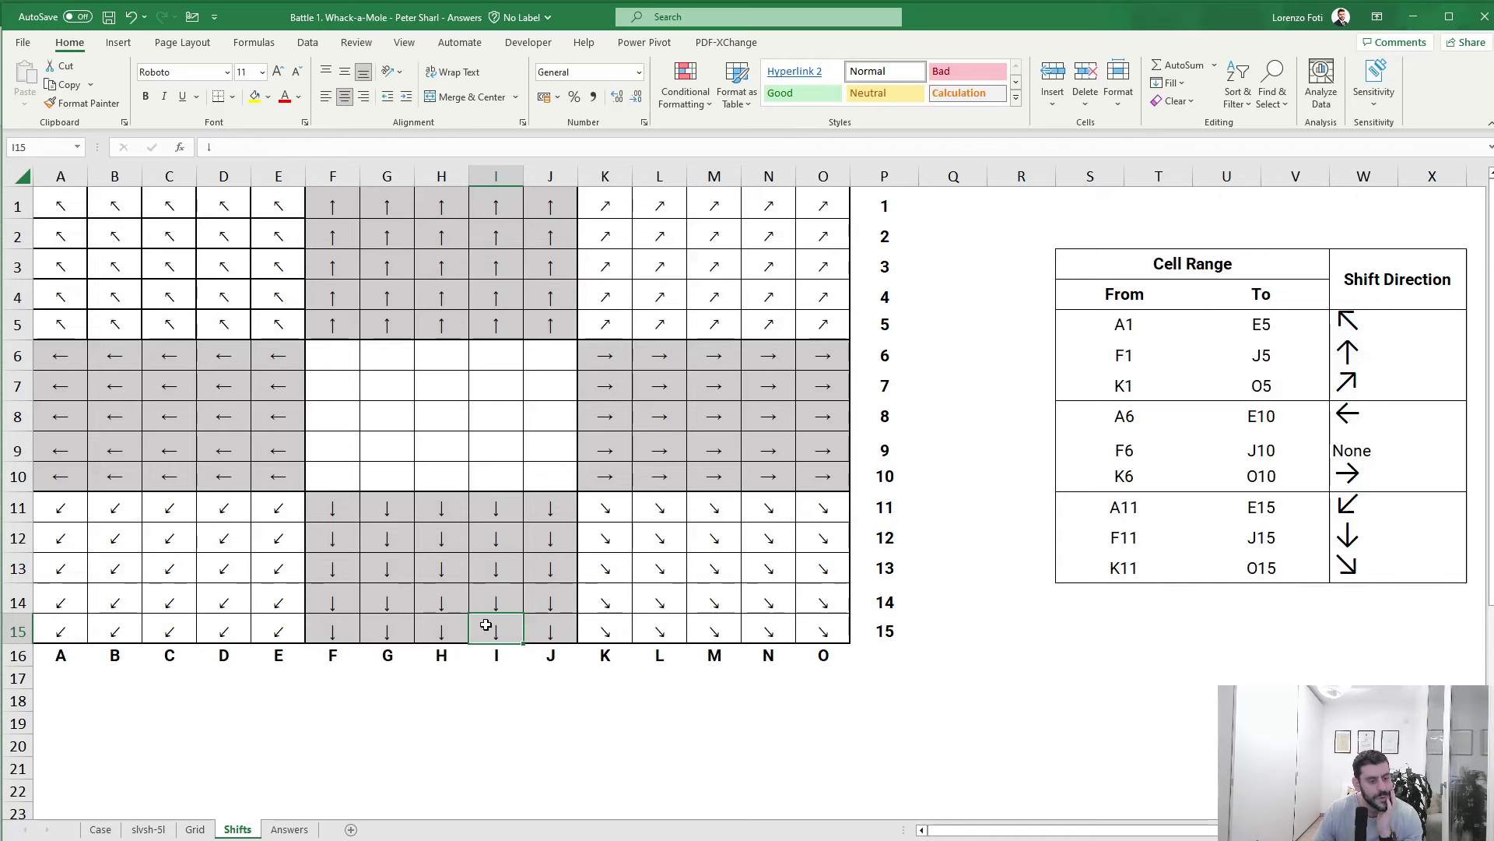
# - On slvsh-5l, change V9 to =IFERROR(-my.arrowToOffset(U9);"") to negate the offset
pyautogui.click(148, 830)
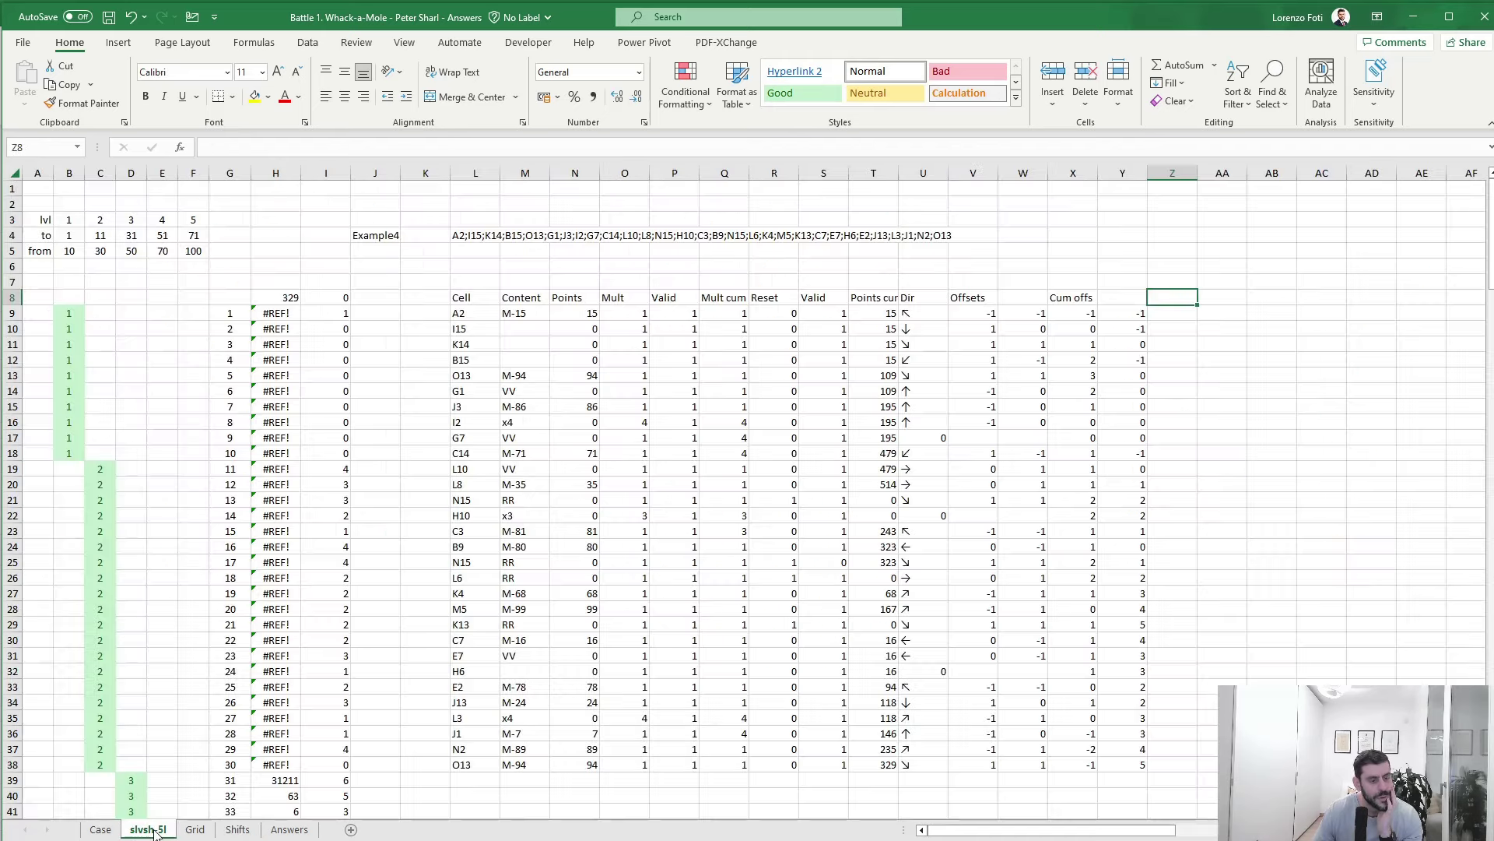
pyautogui.click(965, 304)
pyautogui.click(962, 323)
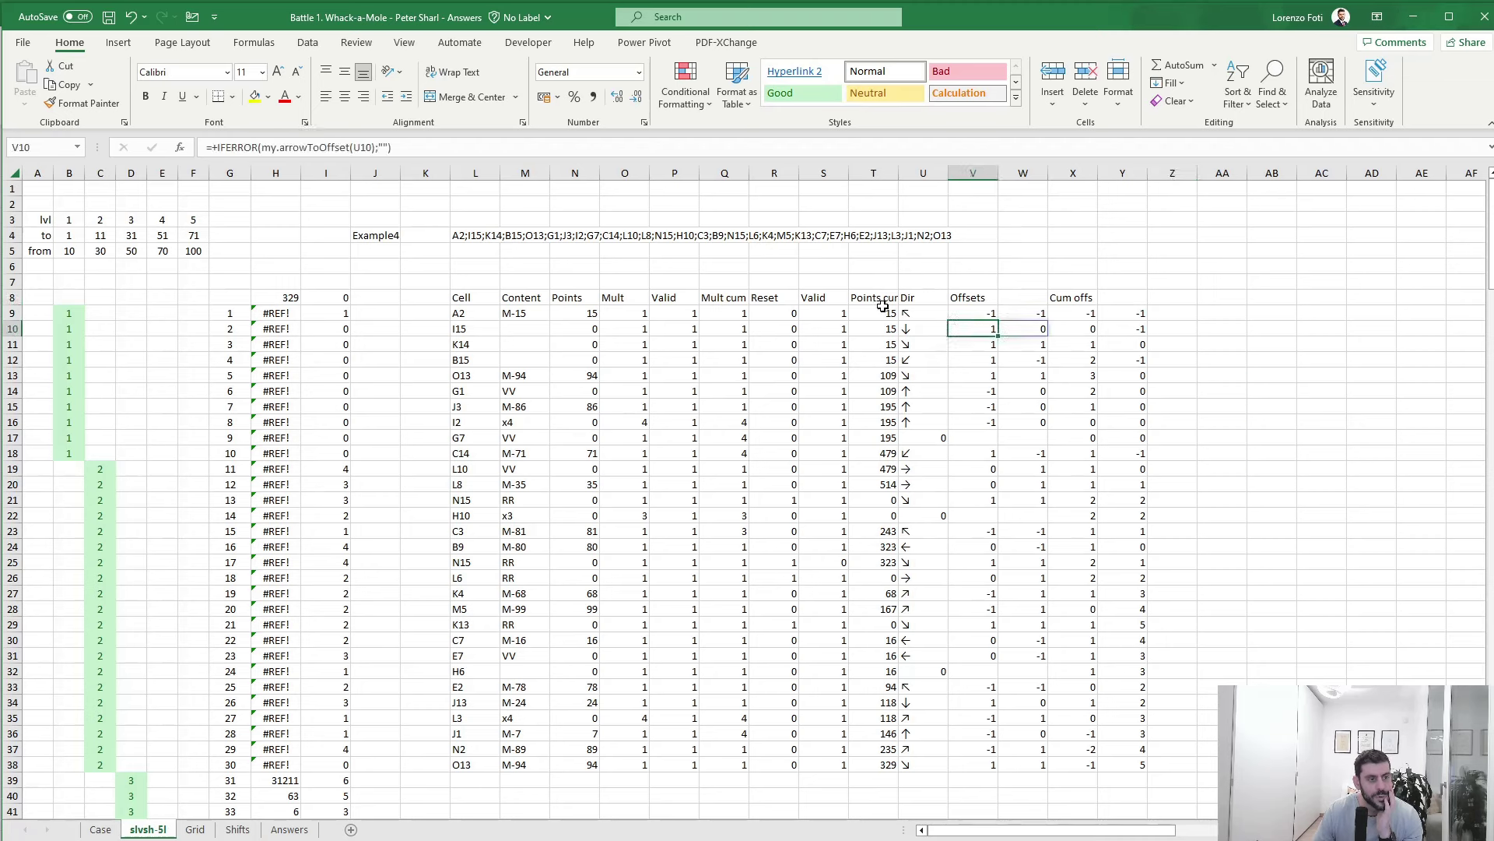
pyautogui.click(959, 313)
pyautogui.click(270, 148)
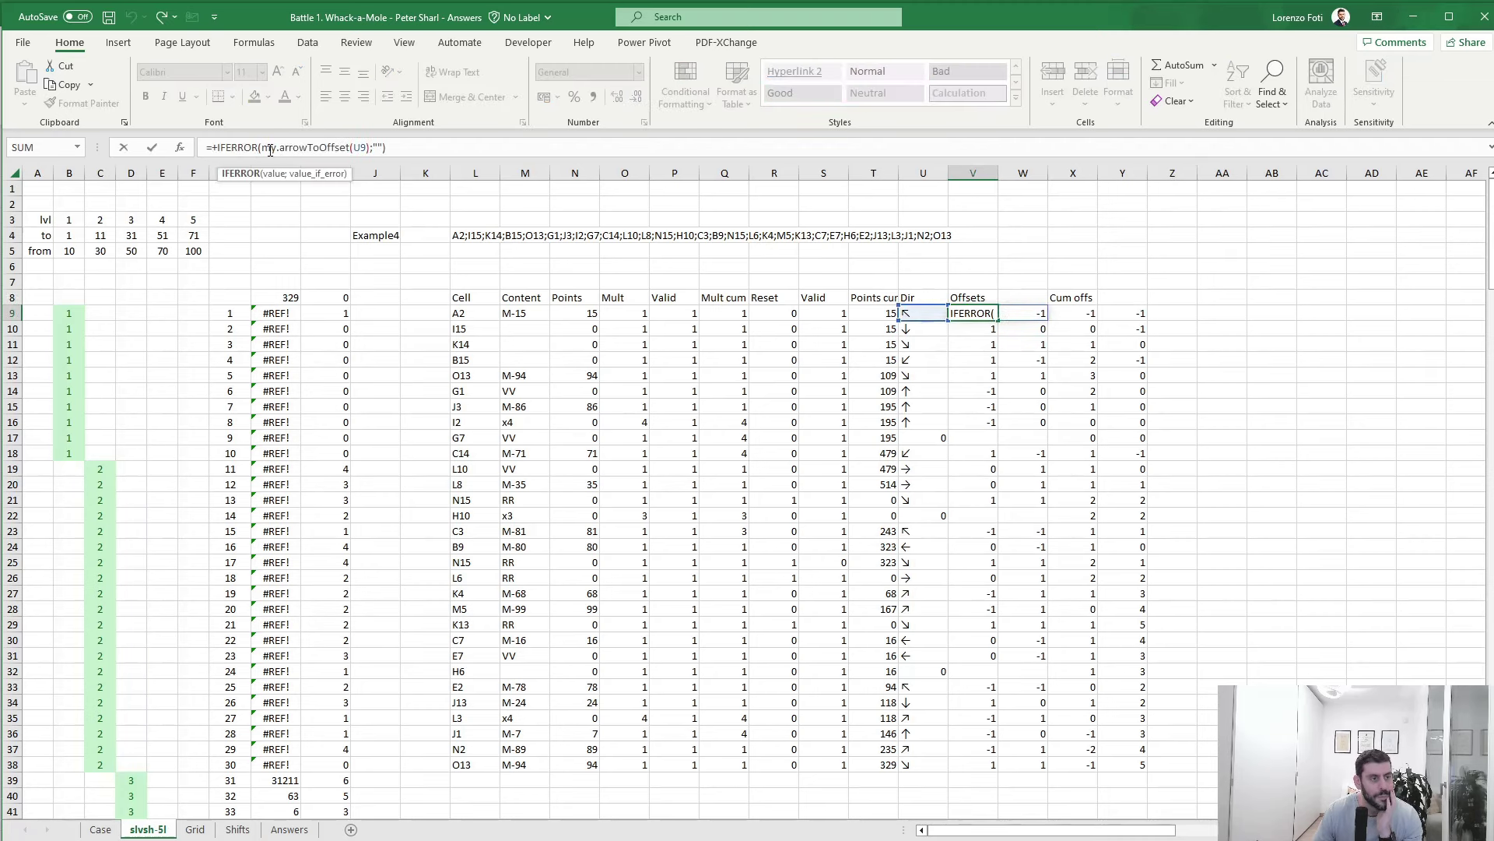
pyautogui.click(264, 148)
pyautogui.write('-')
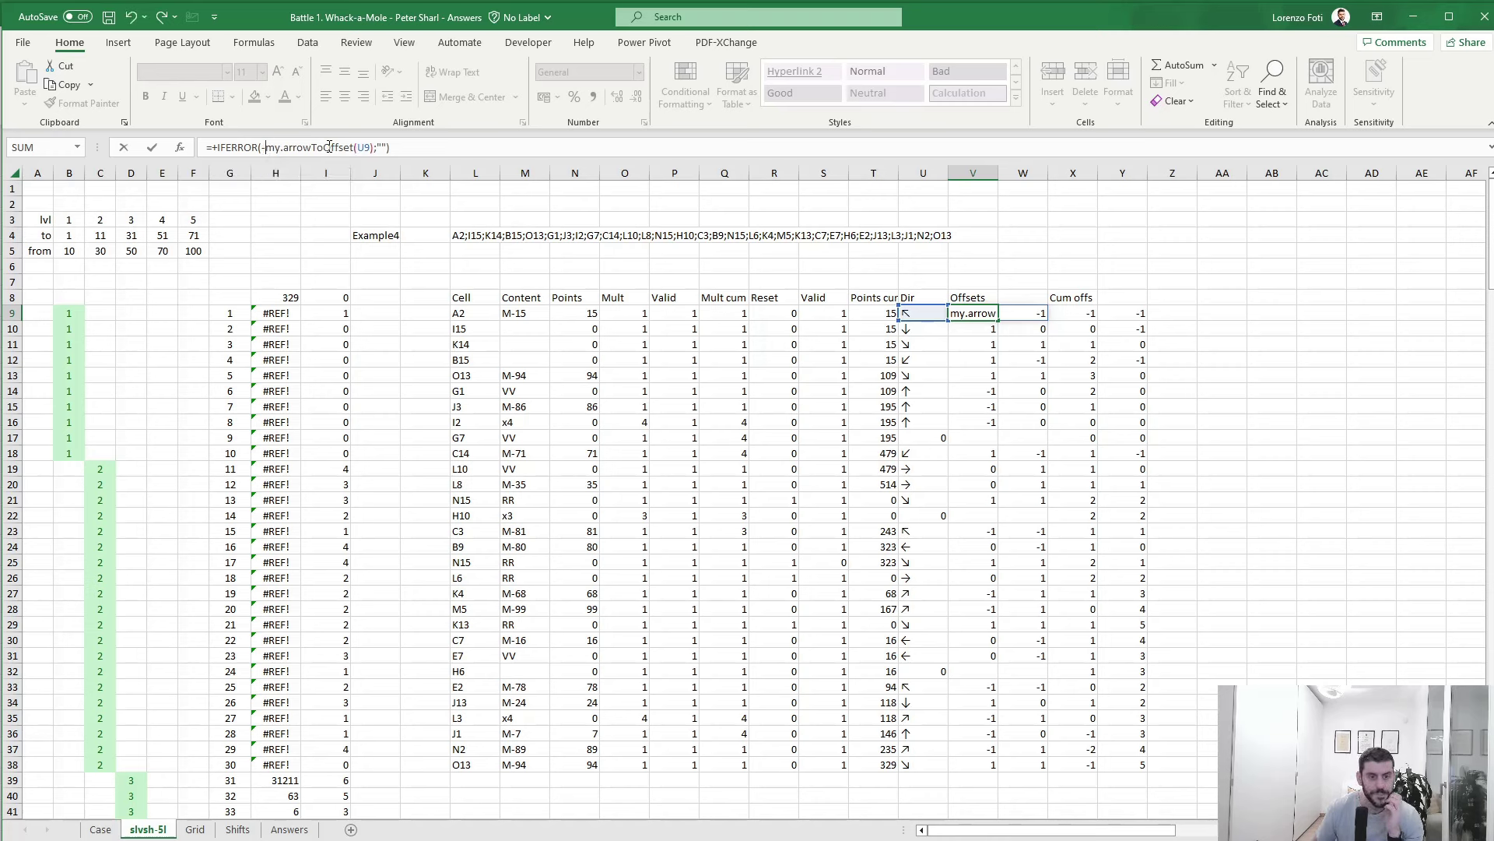
pyautogui.hotkey('ctrl', 'Return')
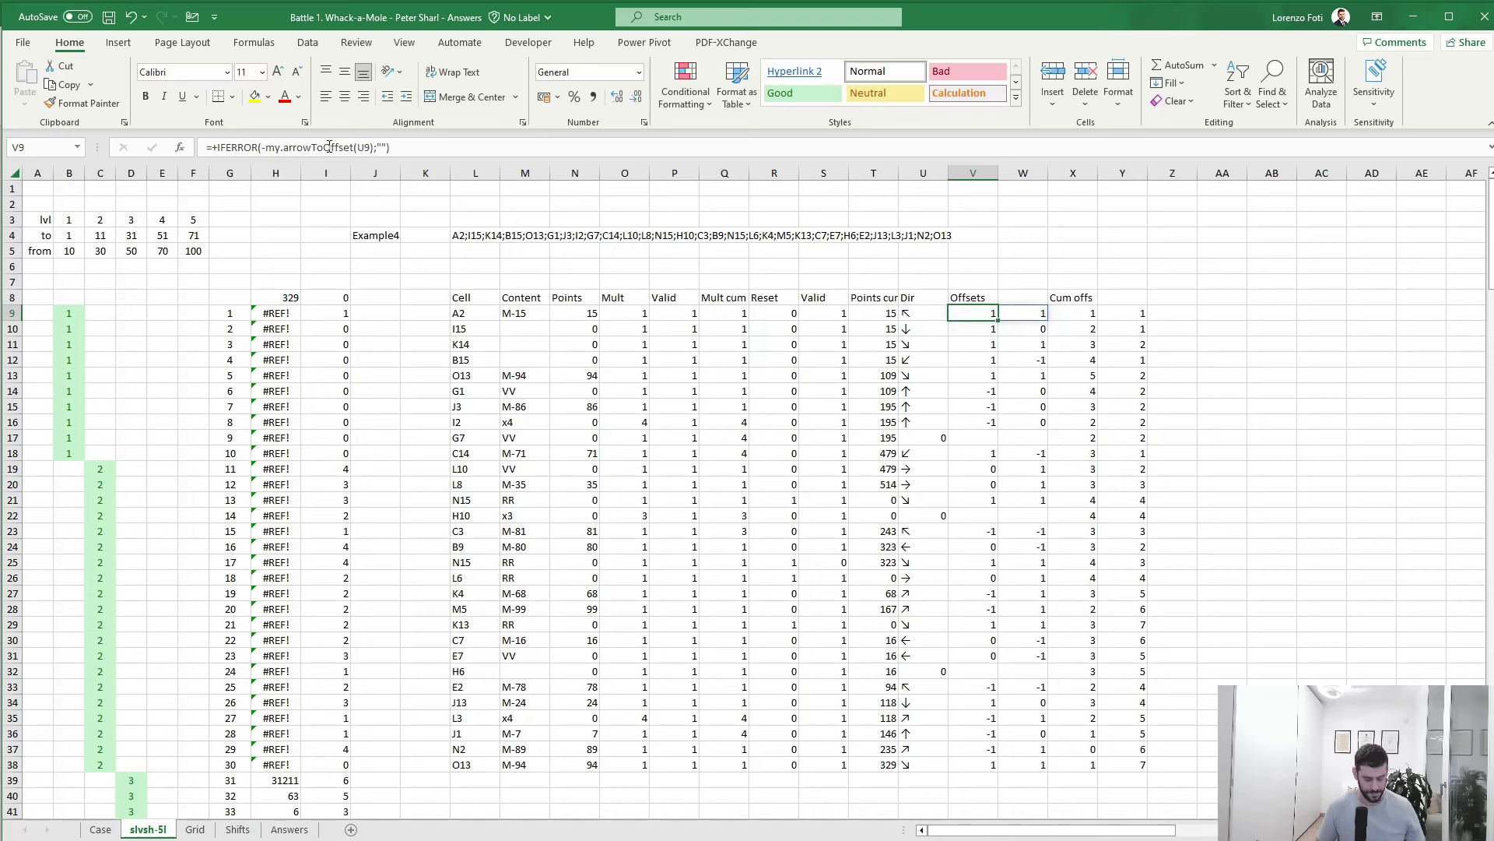
# - Paste the negated V9 formula into V10:V38, then start a LET formula in Z9
pyautogui.hotkey('ctrl', 'c')
pyautogui.press('Down')
pyautogui.hotkey('ctrl', 'shift', 'Down')
pyautogui.hotkey('ctrl', 'v')
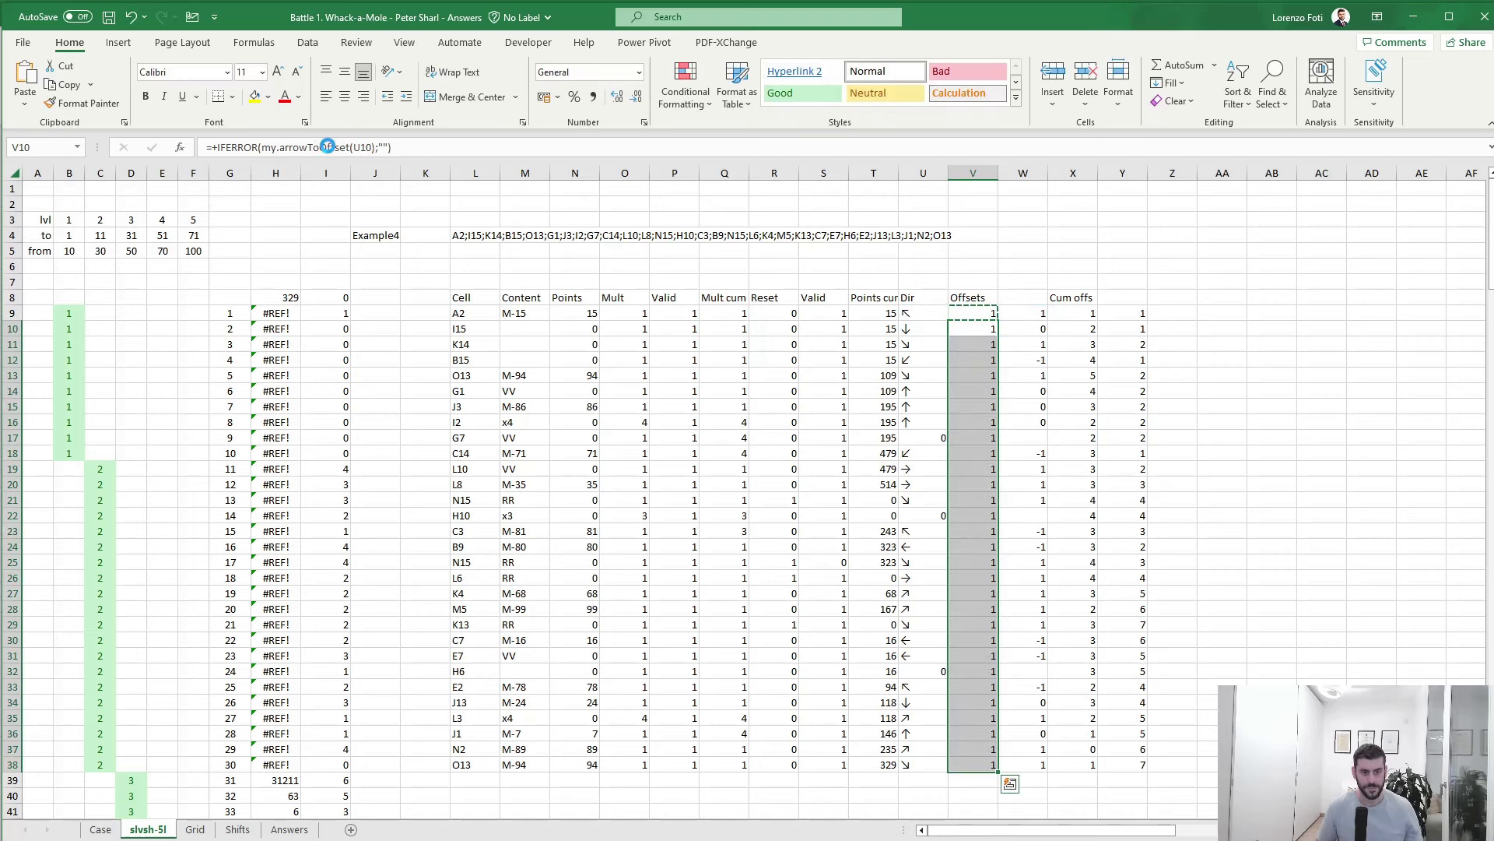
pyautogui.press('Escape')
pyautogui.press('Up')
pyautogui.press('Right')
pyautogui.press('Right')
pyautogui.press('Right')
pyautogui.press('Right')
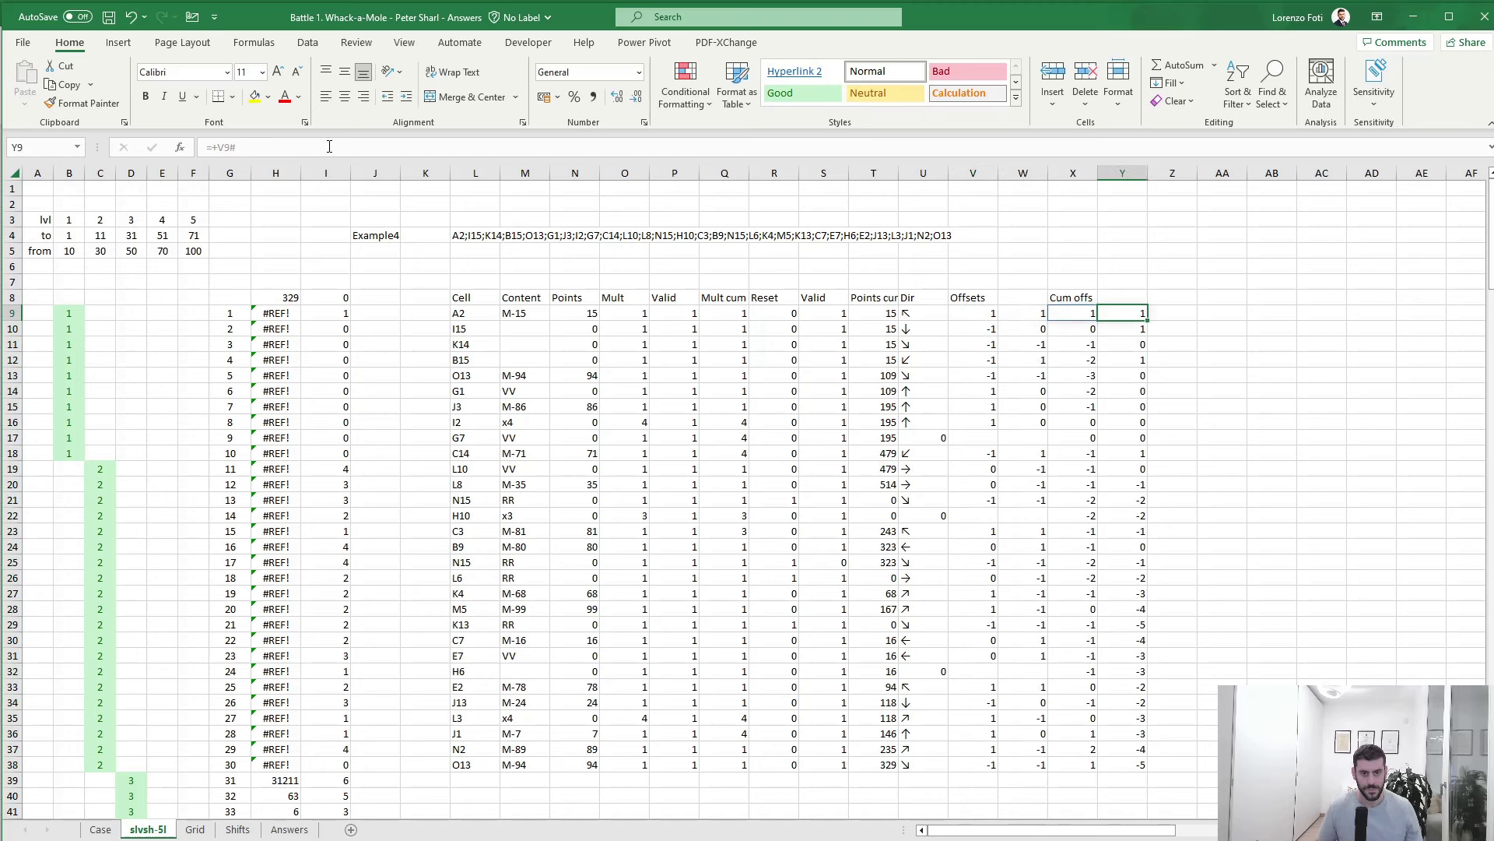
pyautogui.write('+')
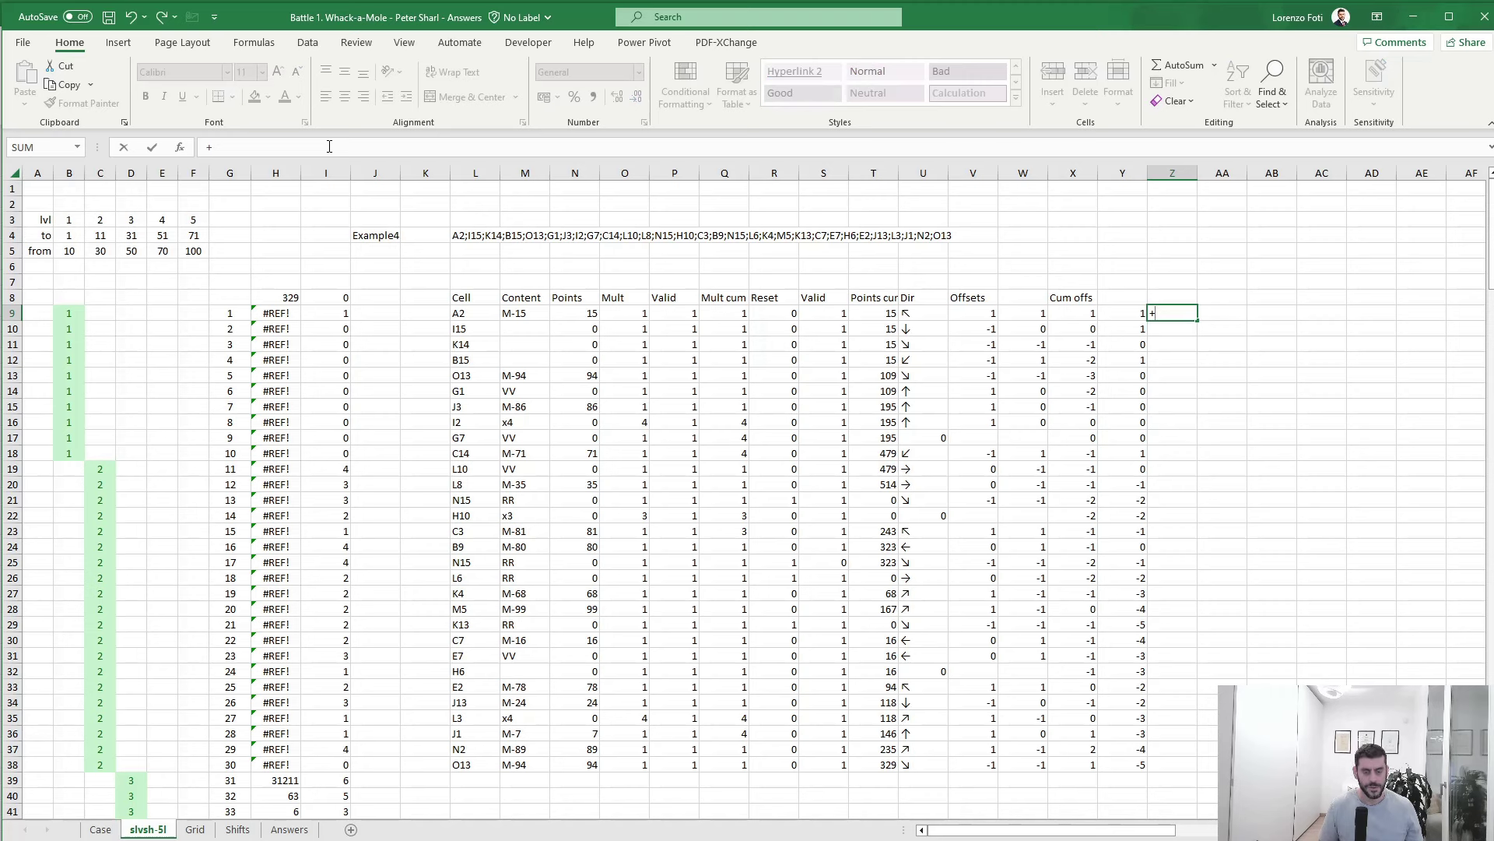
pyautogui.write('let(')
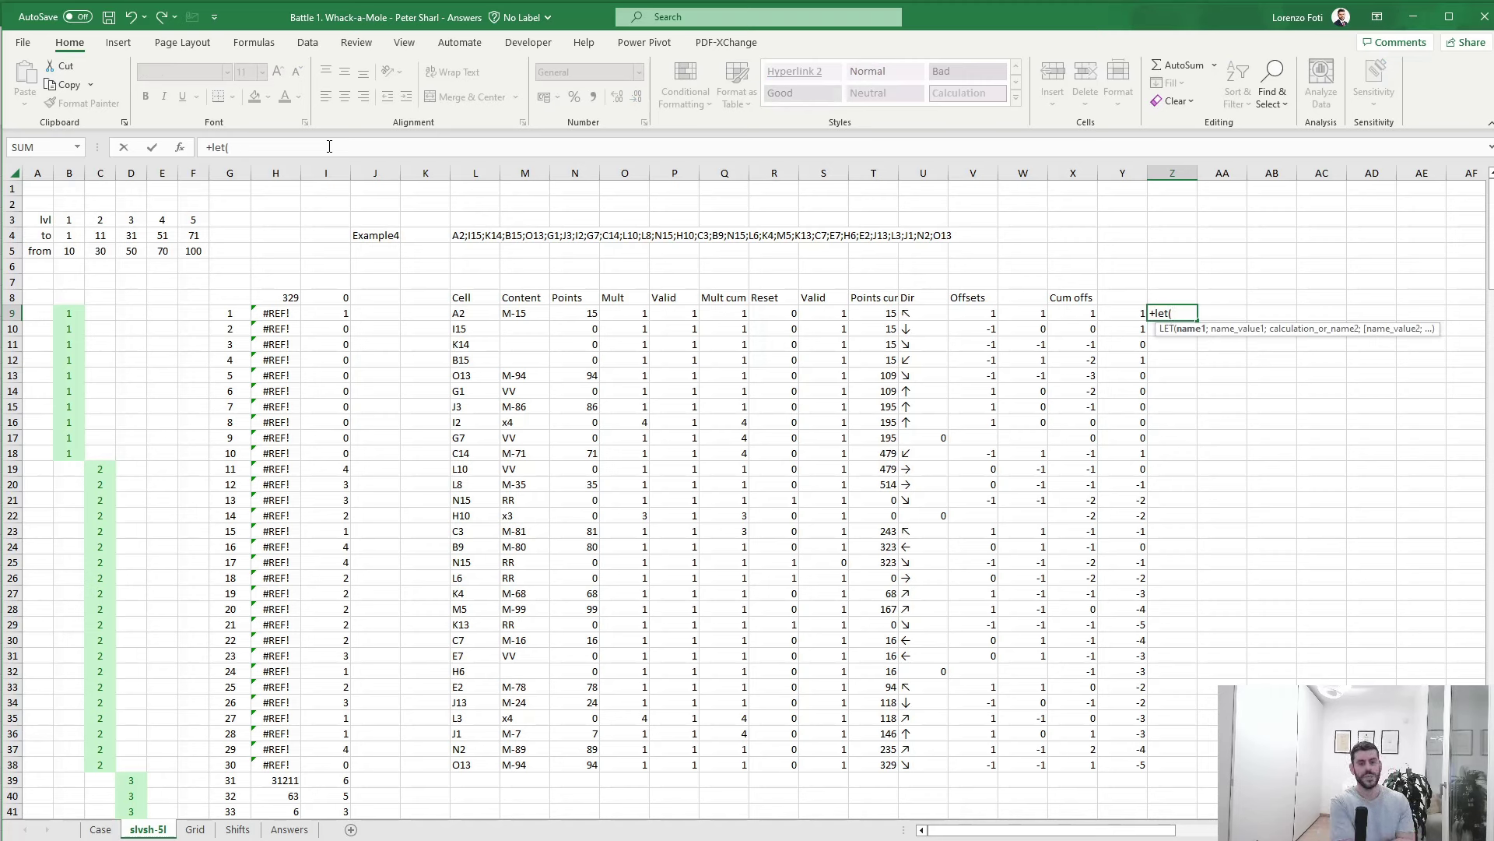
# - Abandon the LET formula in Z9 after checking the column labels in the Shifts sheet's row 16
pyautogui.press('Escape')
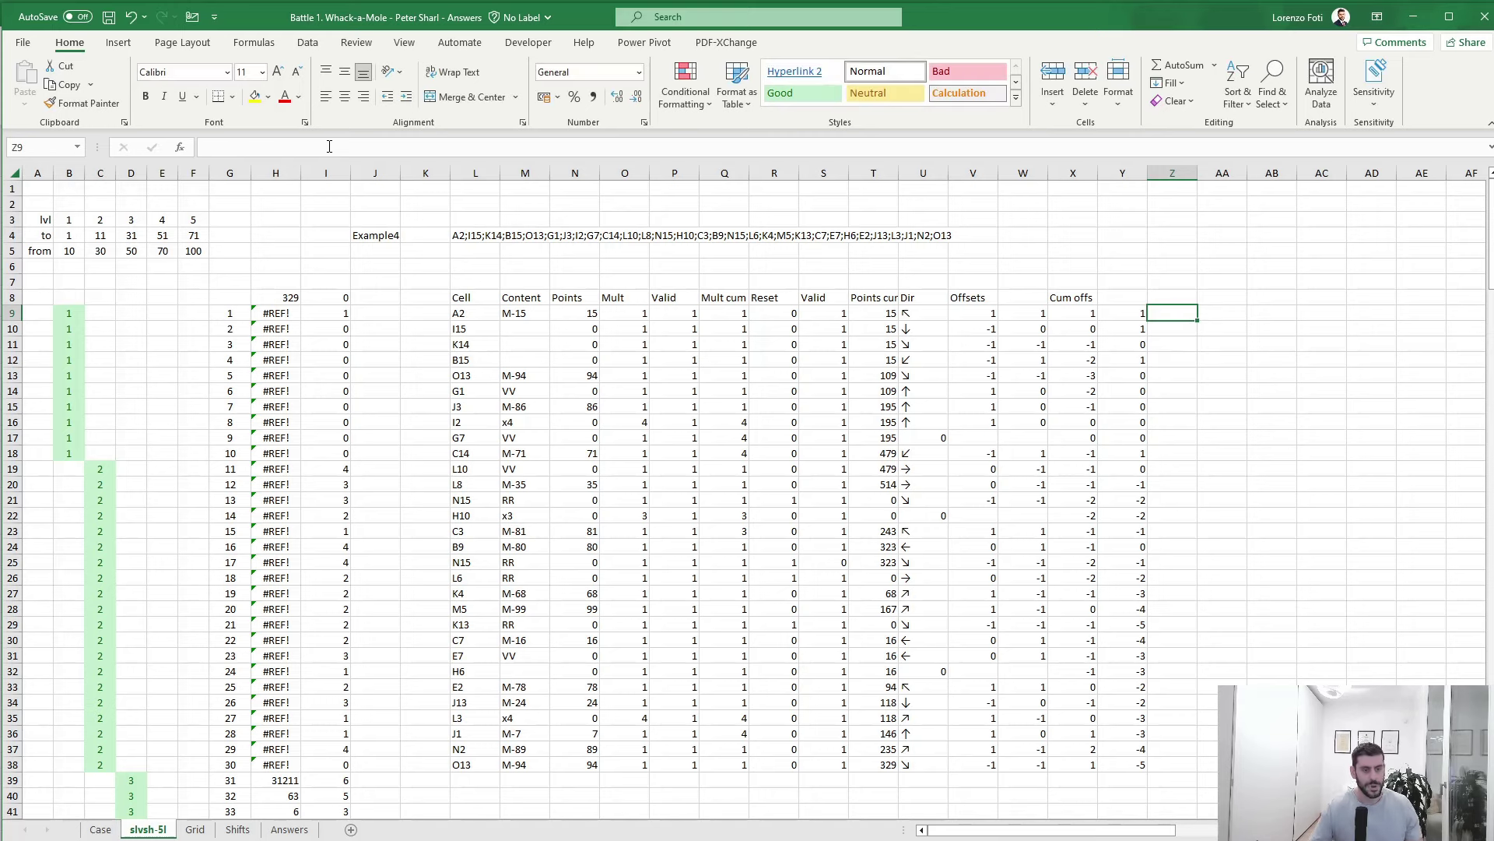
pyautogui.click(236, 828)
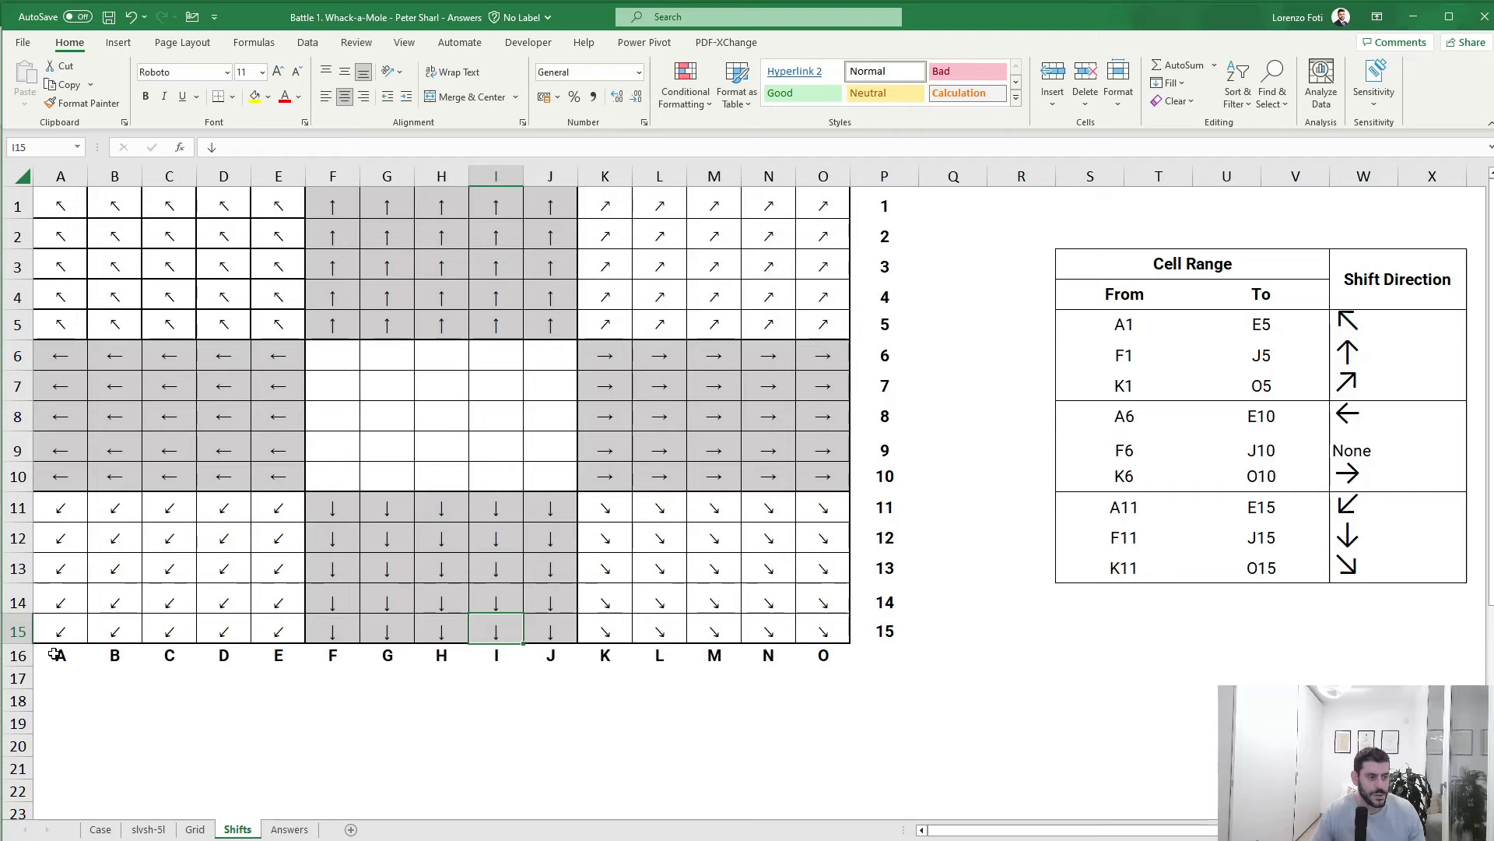
pyautogui.moveTo(54, 654); pyautogui.dragTo(809, 654)
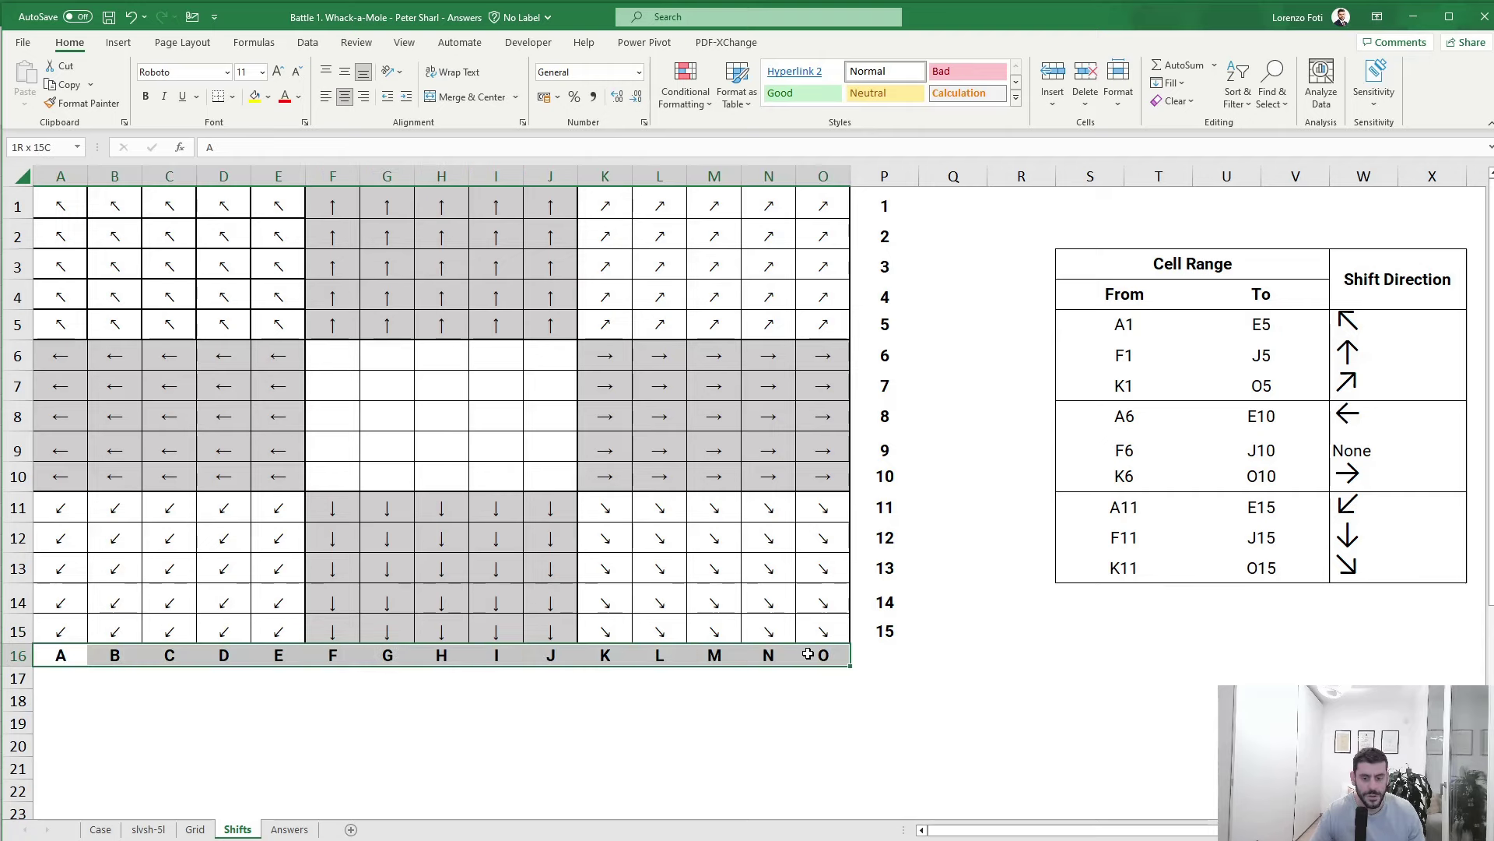
pyautogui.click(148, 829)
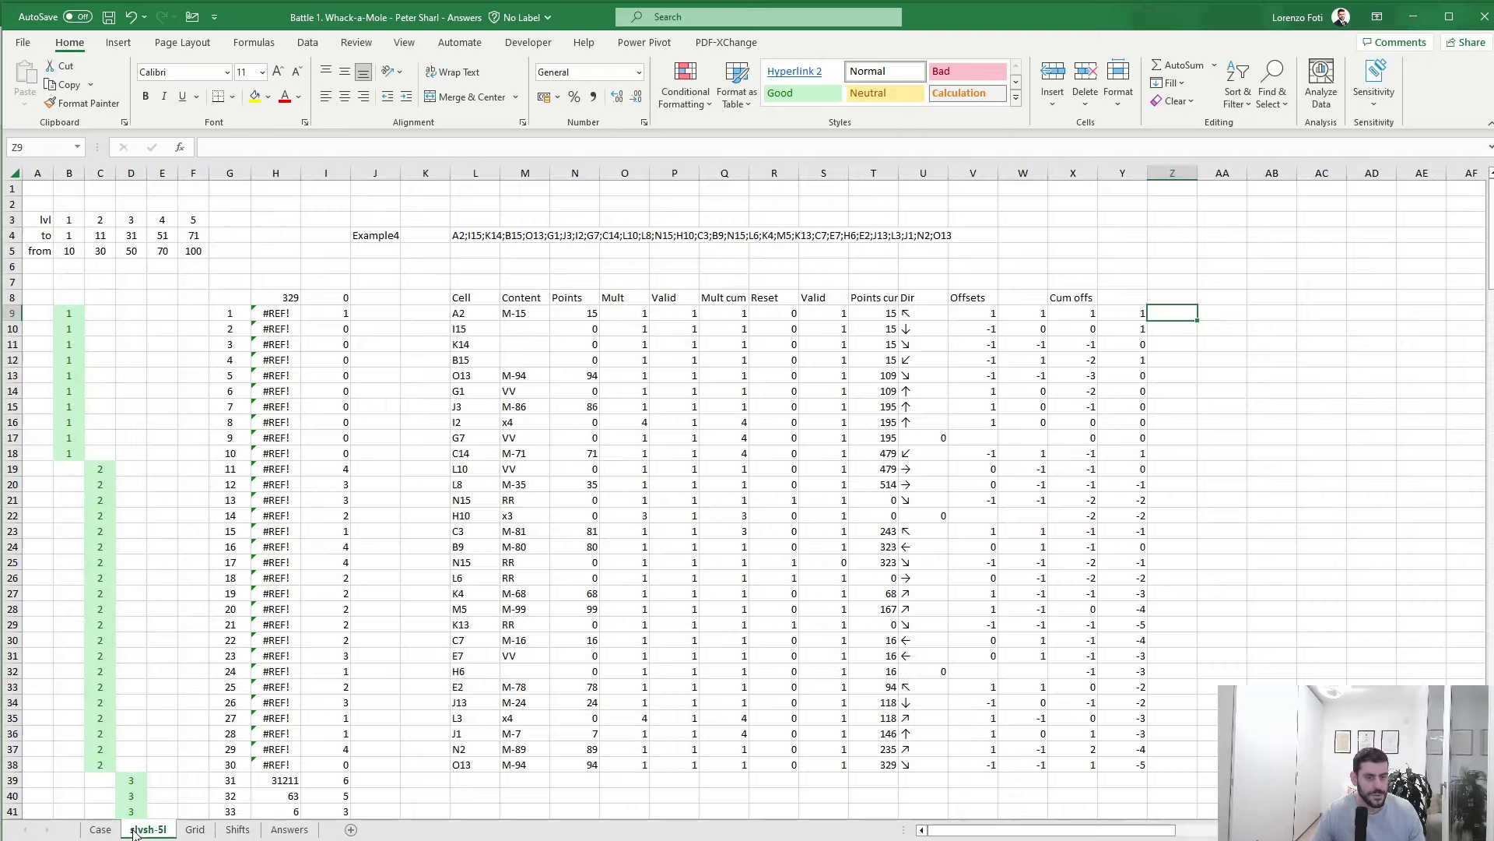
pyautogui.write('+l')
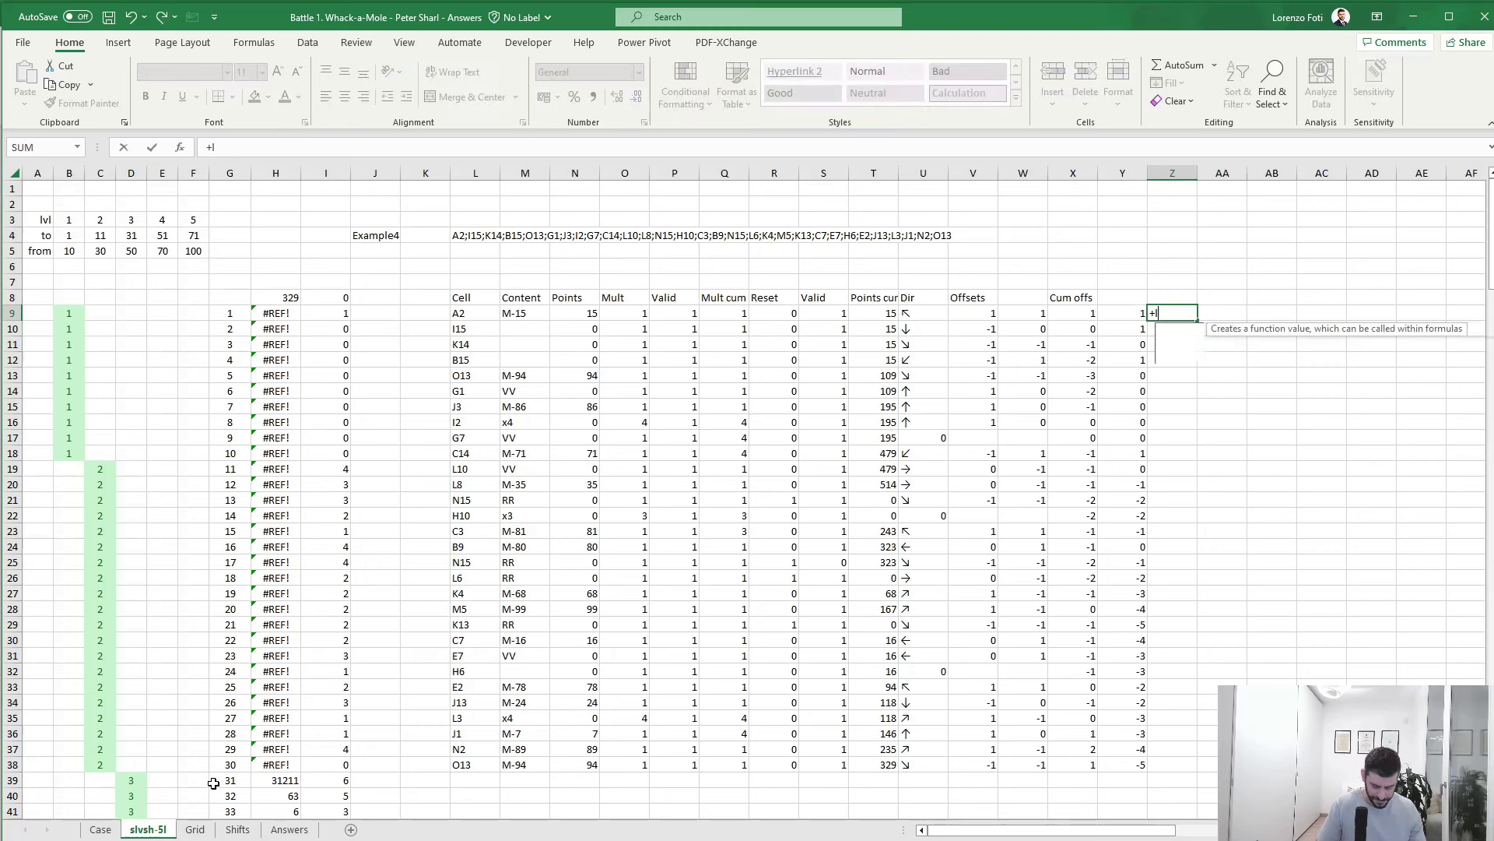
pyautogui.write('et(')
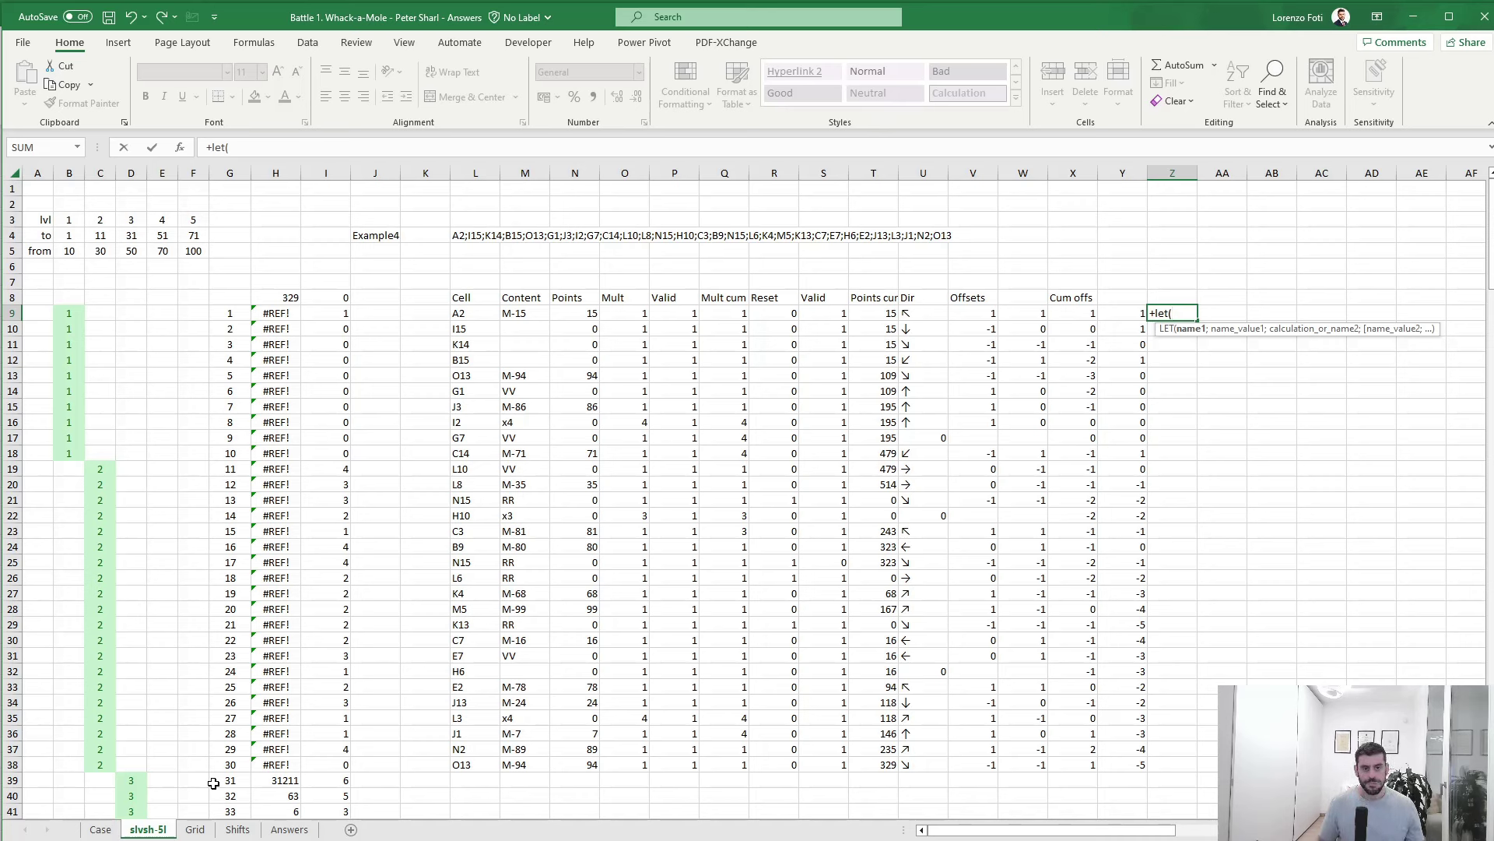
pyautogui.press('Escape')
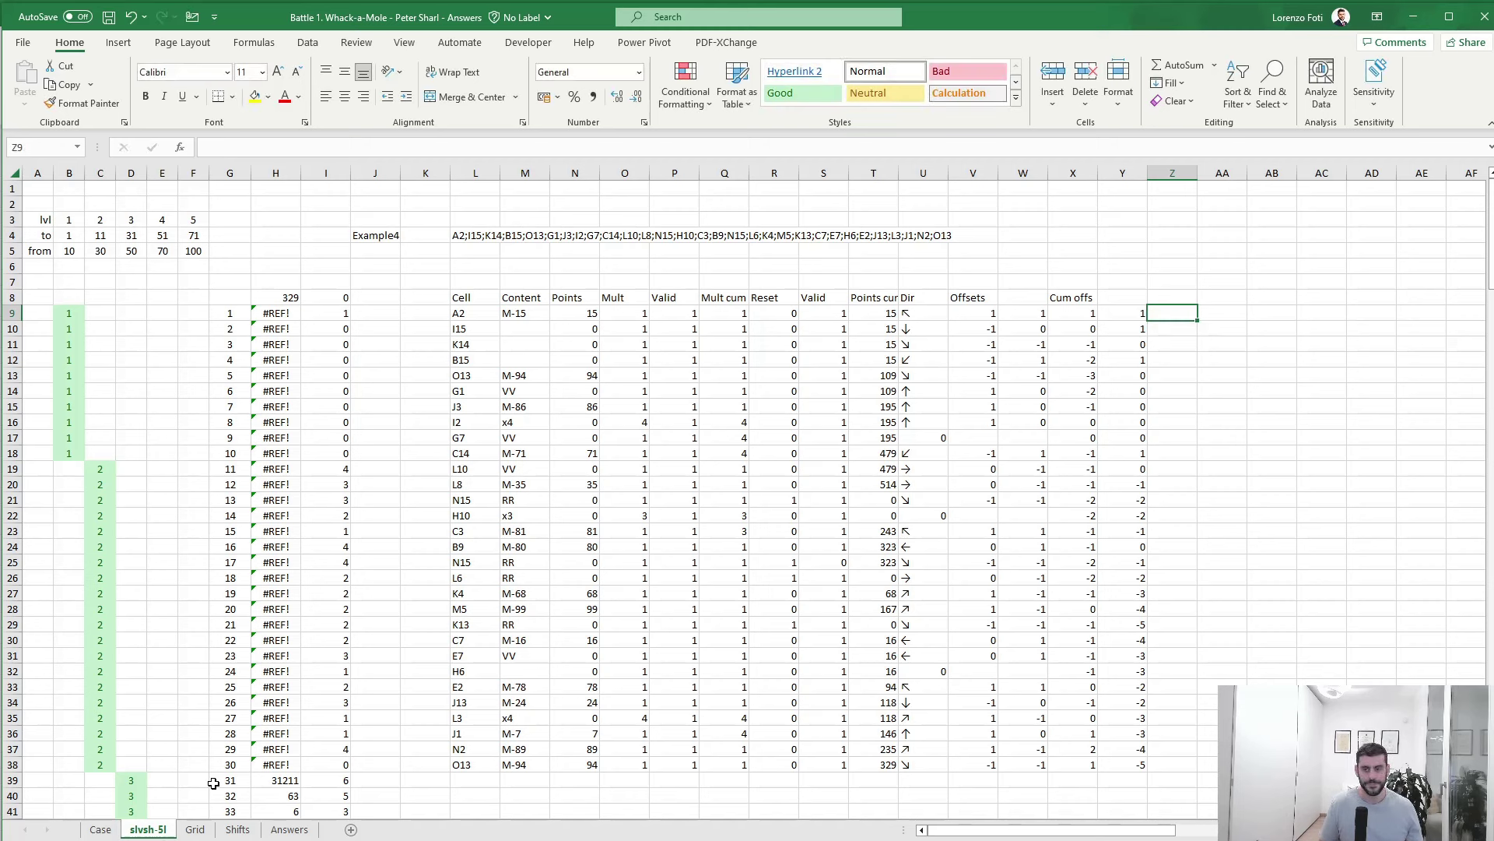
# - Enter =ROW(INDIRECT(L9)) in Z9
pyautogui.write('+')
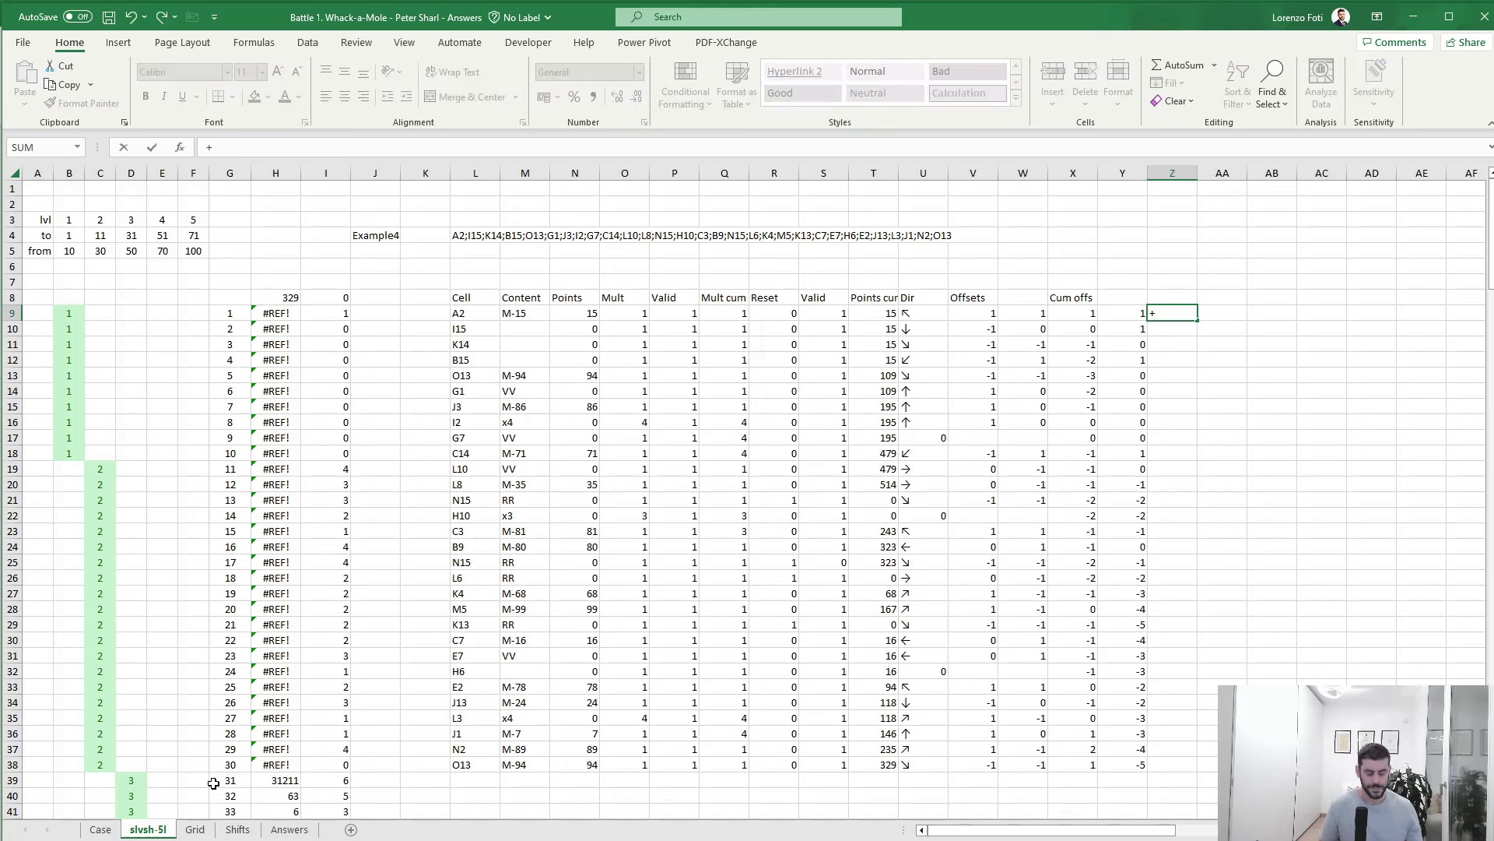
pyautogui.write('row(ind')
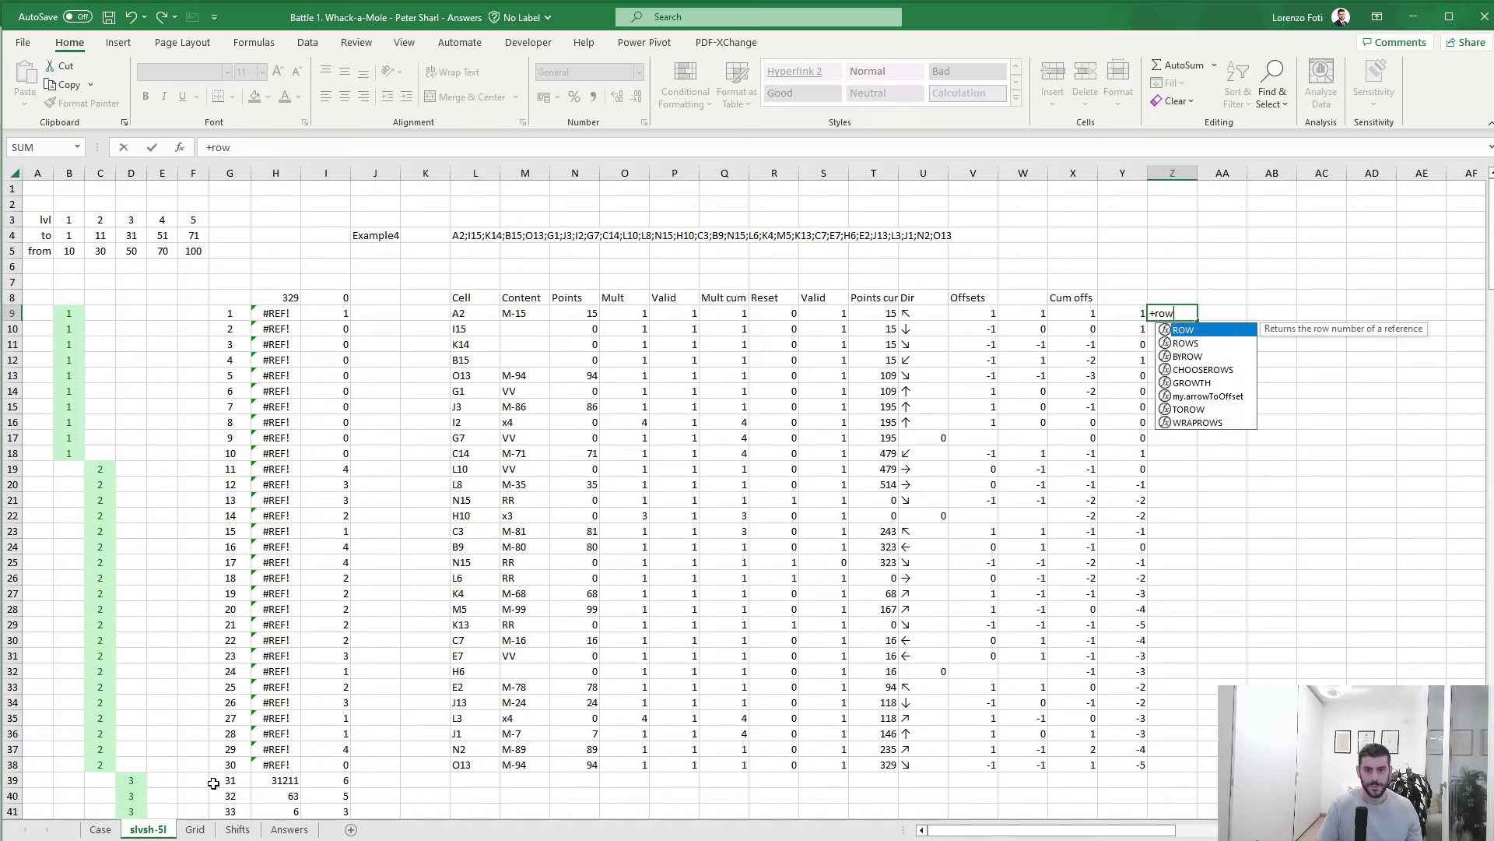
pyautogui.press('Tab')
pyautogui.press('Left')
pyautogui.press('Left')
pyautogui.press('Left')
pyautogui.press('Left')
pyautogui.press('Left')
pyautogui.press('Left')
pyautogui.press('Left')
pyautogui.press('Left')
pyautogui.press('Left')
pyautogui.press('Left')
pyautogui.press('Left')
pyautogui.press('Left')
pyautogui.press('Left')
pyautogui.press('Left')
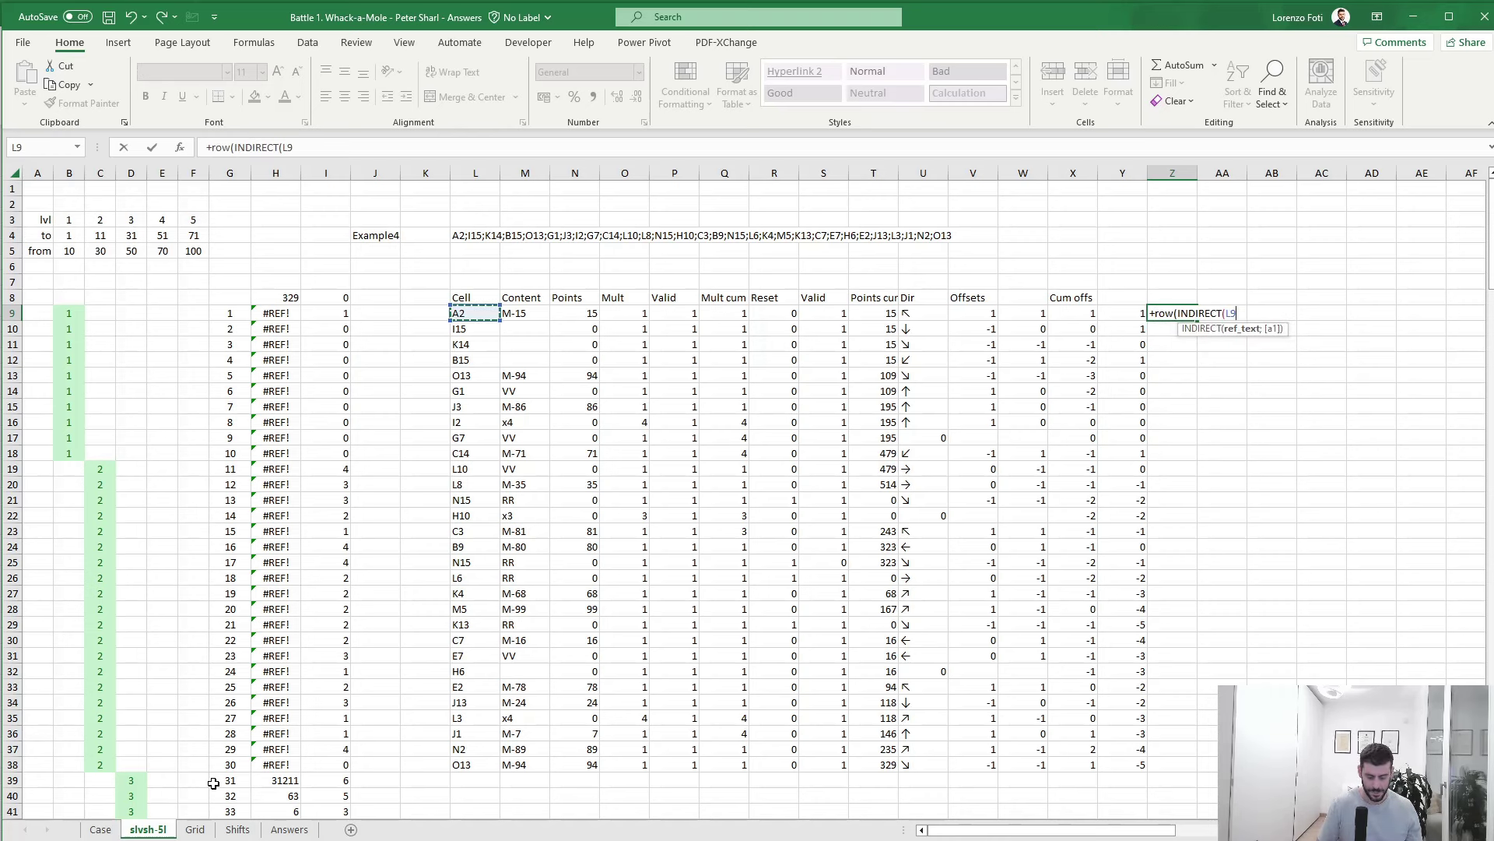
pyautogui.write('))')
pyautogui.press('Tab')
# - Enter =COLUMN(INDIRECT(L9)) in AA9
pyautogui.write('+')
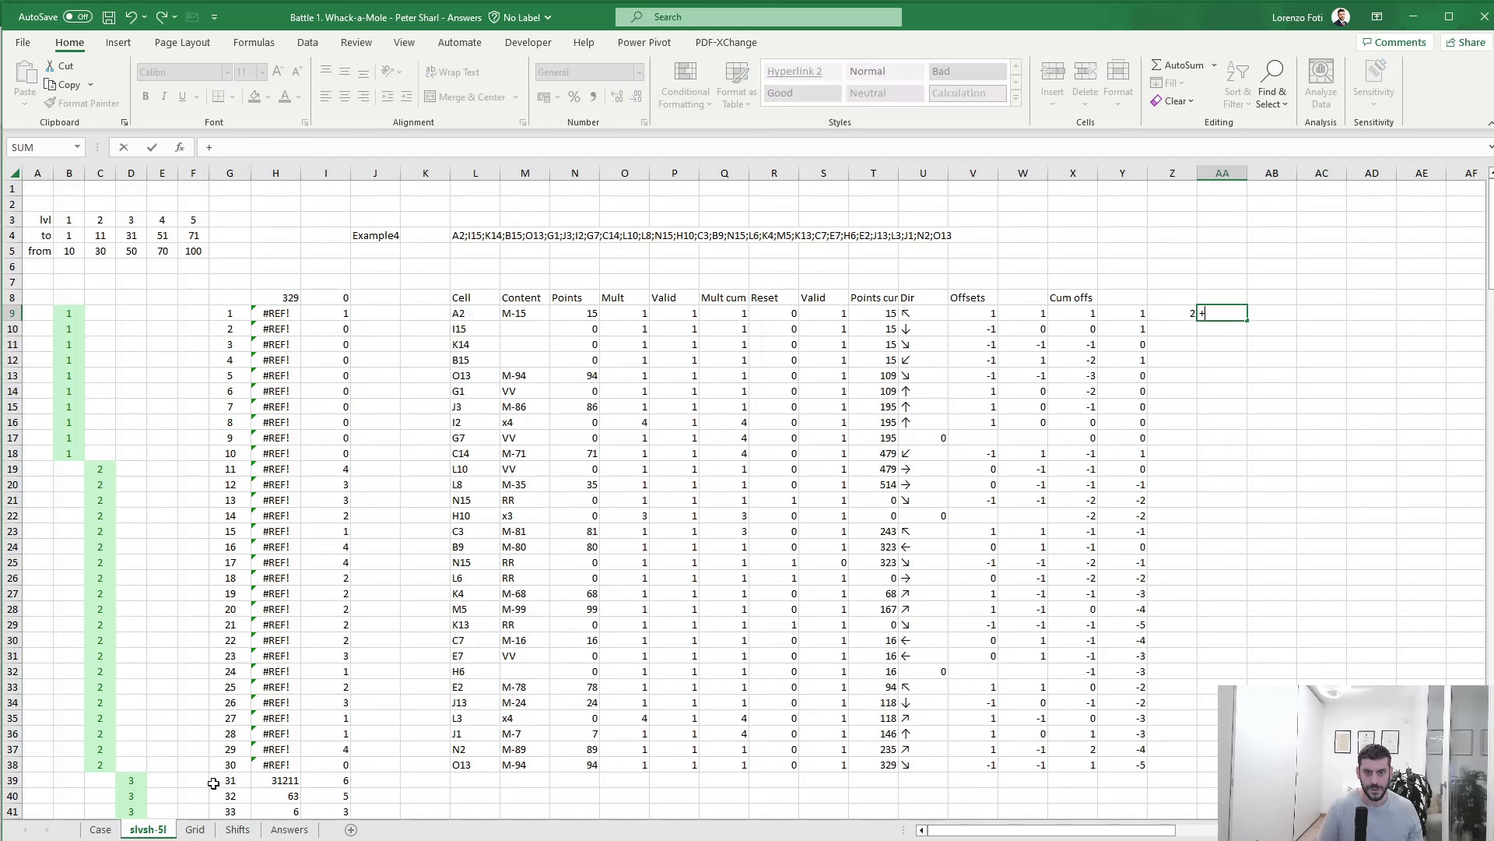
pyautogui.write('col')
pyautogui.press('Tab')
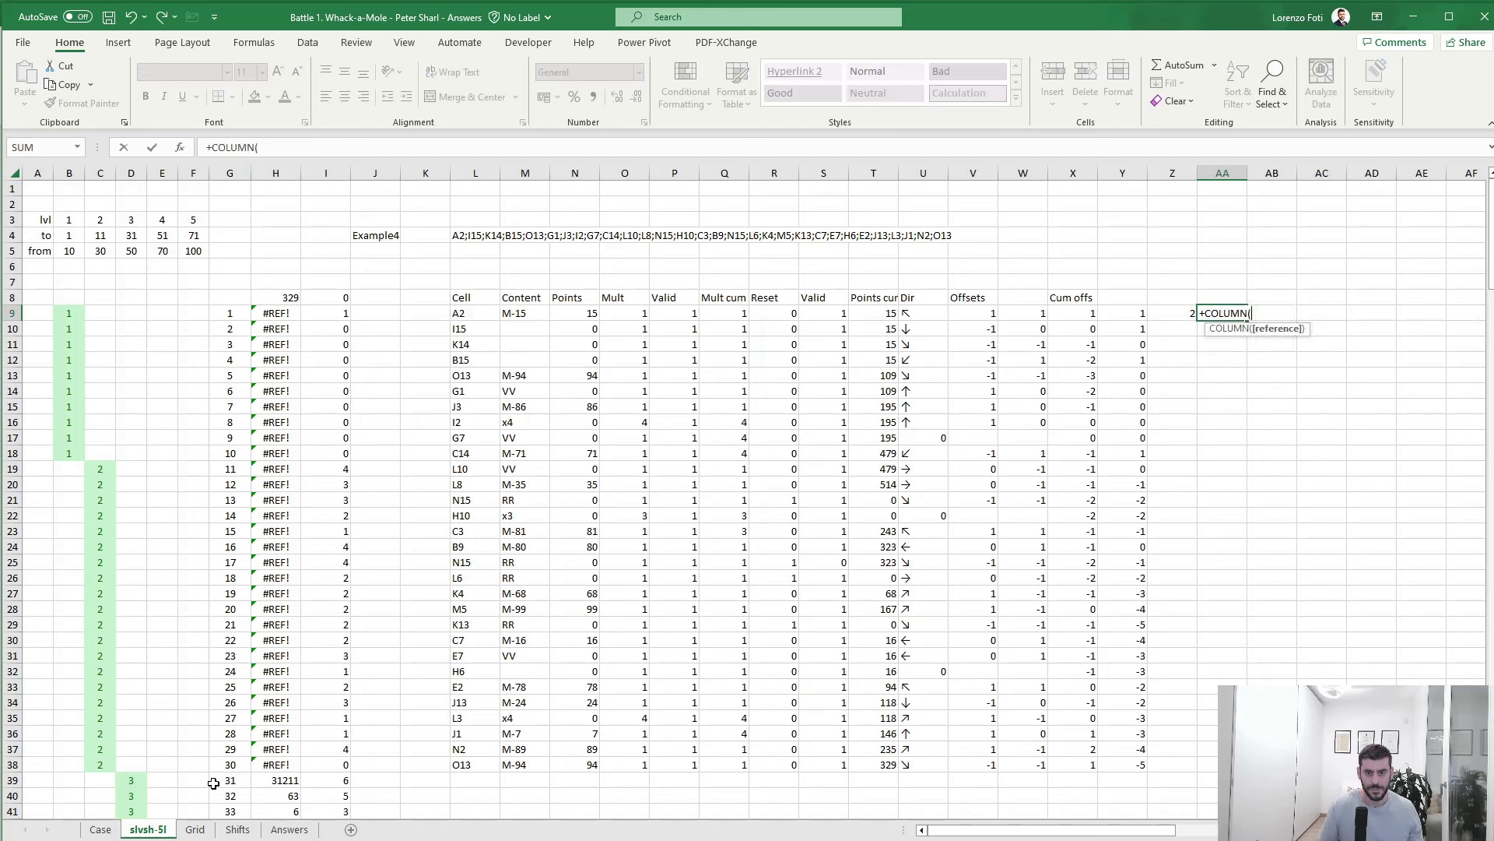
pyautogui.write('indi')
pyautogui.press('Tab')
pyautogui.press('Left')
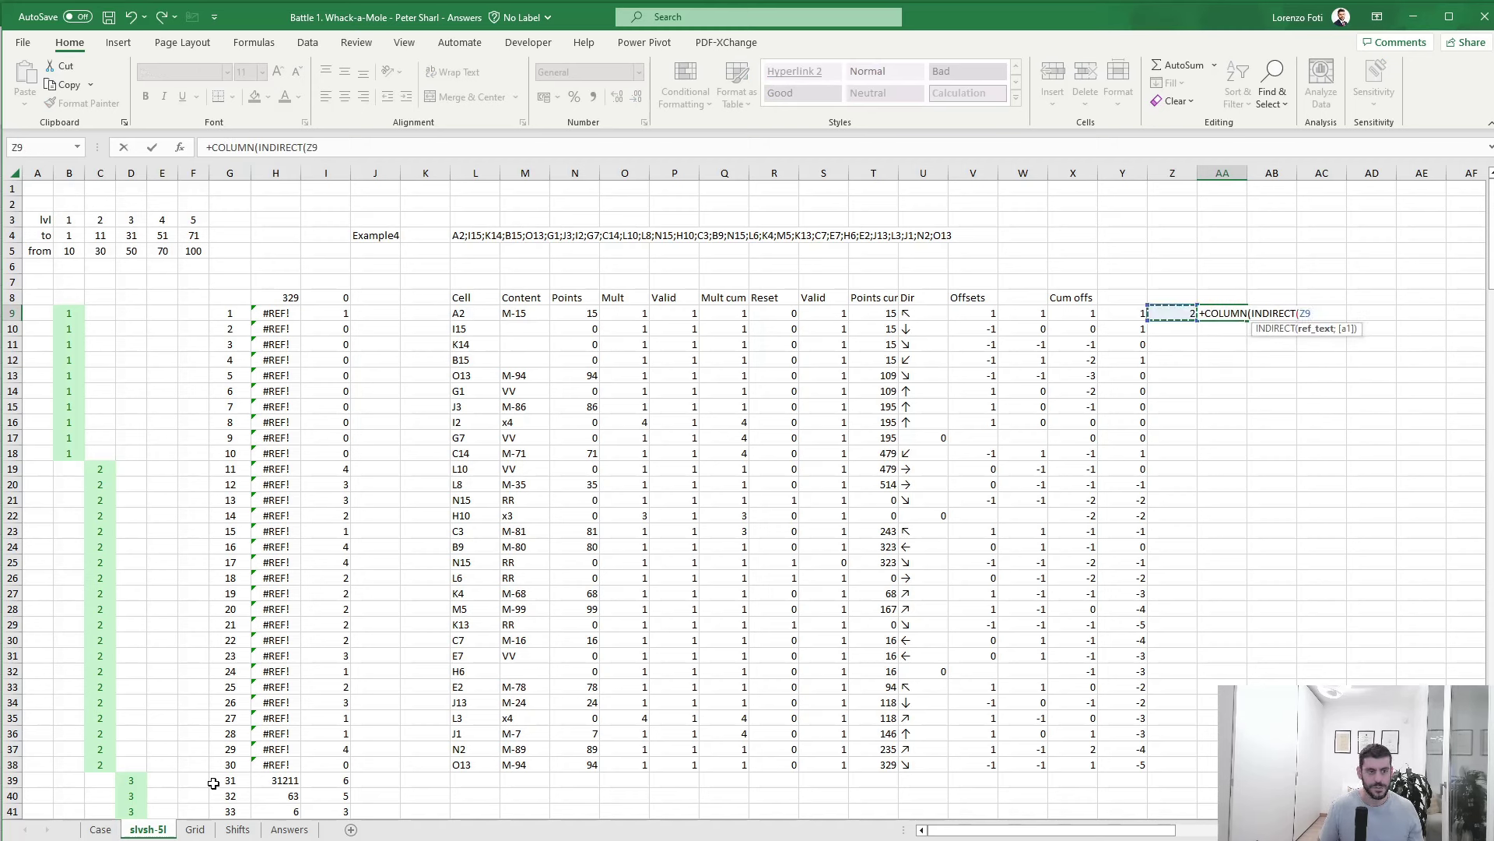
pyautogui.hotkey('ctrl', 'Left')
pyautogui.write('))')
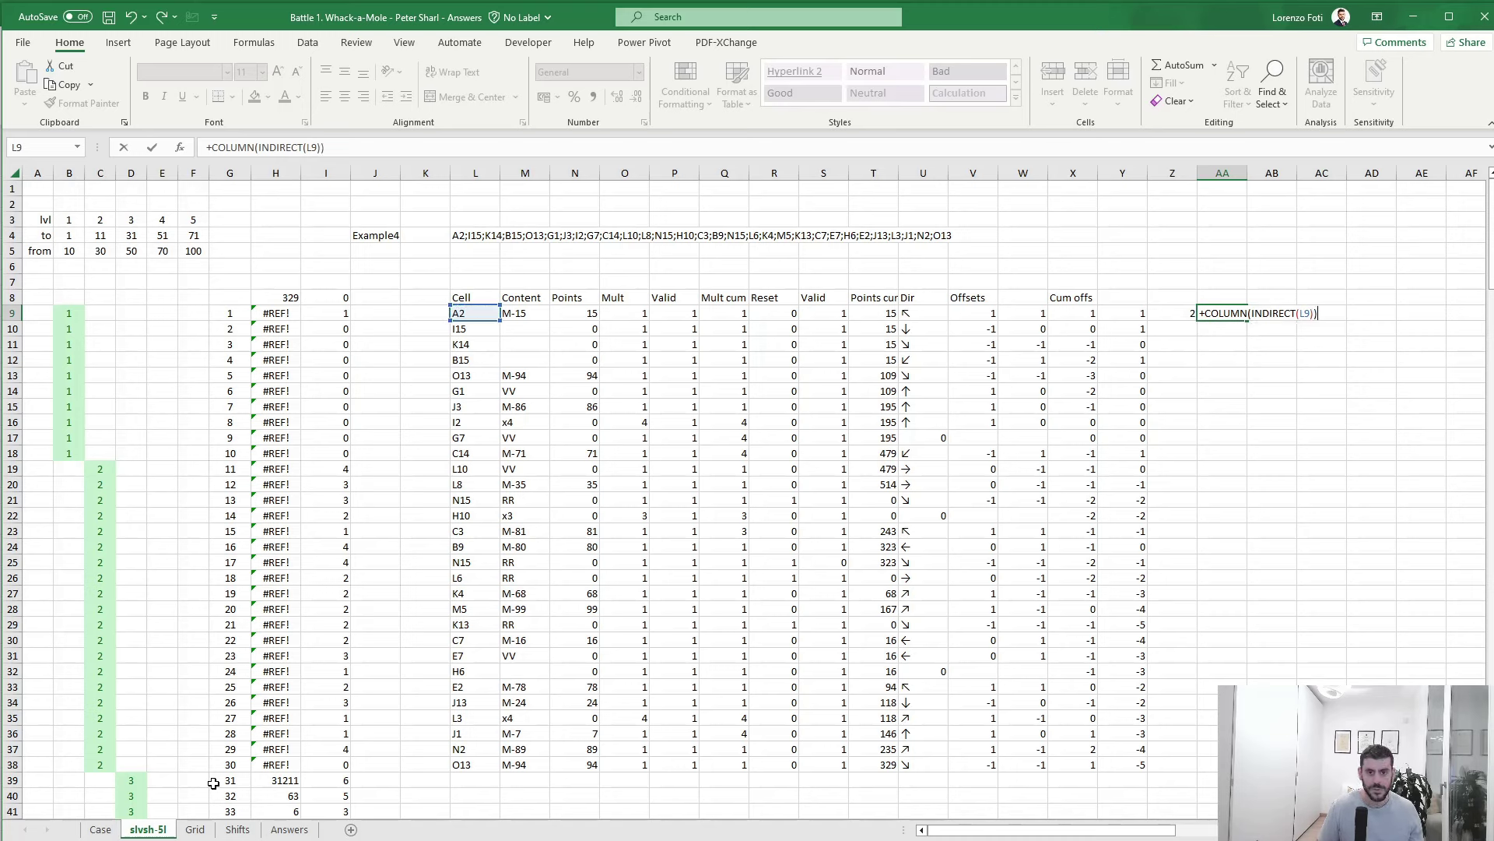
pyautogui.press('Return')
# - Copy the Z9:AA9 row and column formulas down to row 38
pyautogui.press('Left')
pyautogui.press('Up')
pyautogui.hotkey('shift', 'Right')
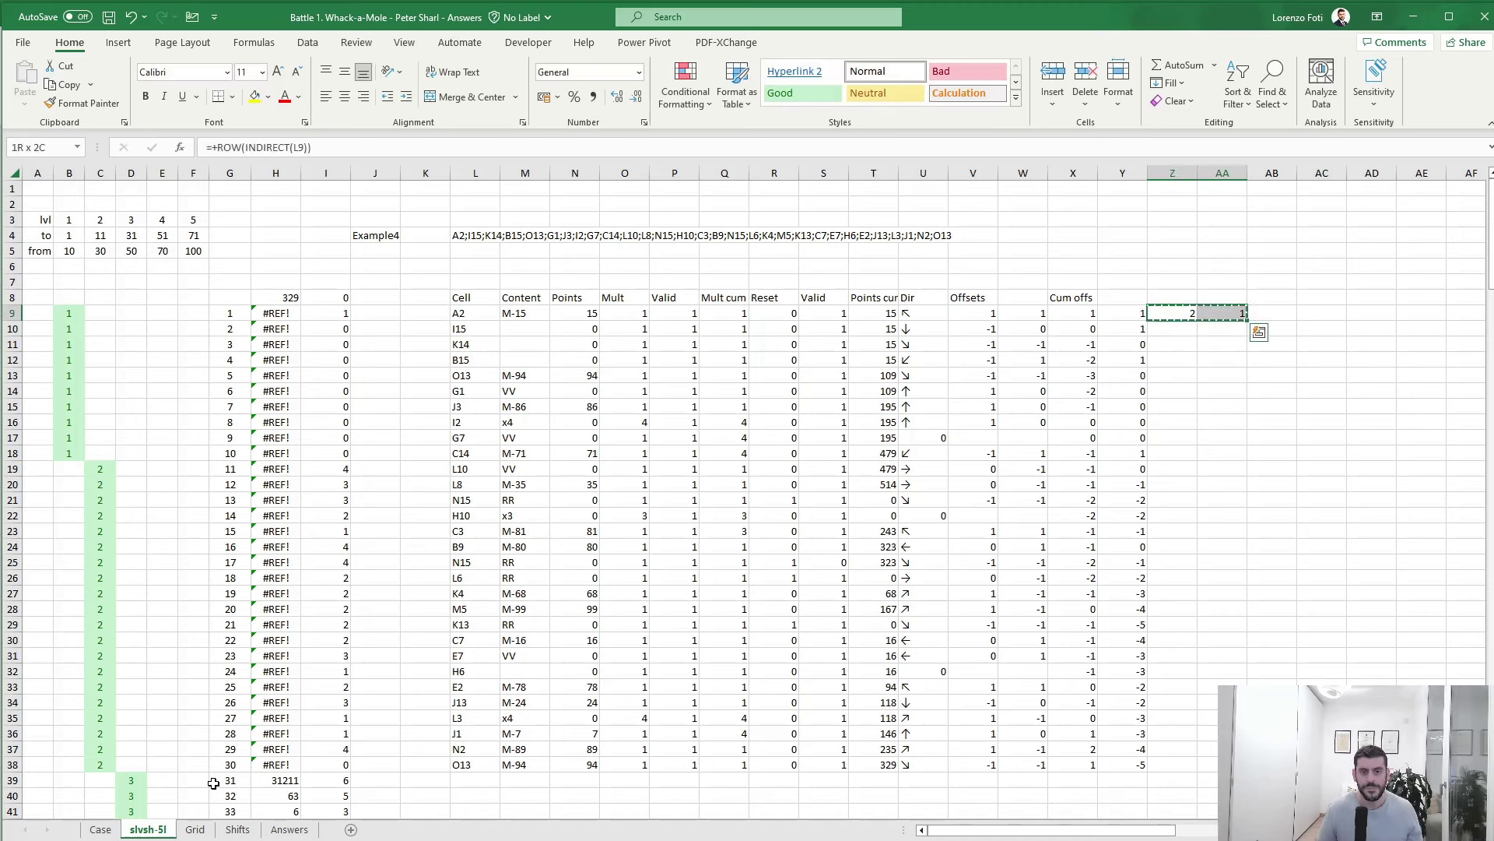
pyautogui.hotkey('ctrl', 'c')
pyautogui.press('Left')
pyautogui.hotkey('ctrl', 'Down')
pyautogui.press('Right')
pyautogui.hotkey('ctrl', 'shift', 'Up')
pyautogui.hotkey('ctrl', 'v')
# - Add the headers 'Row' in Z8 and 'Col' in AA8
pyautogui.press('Up')
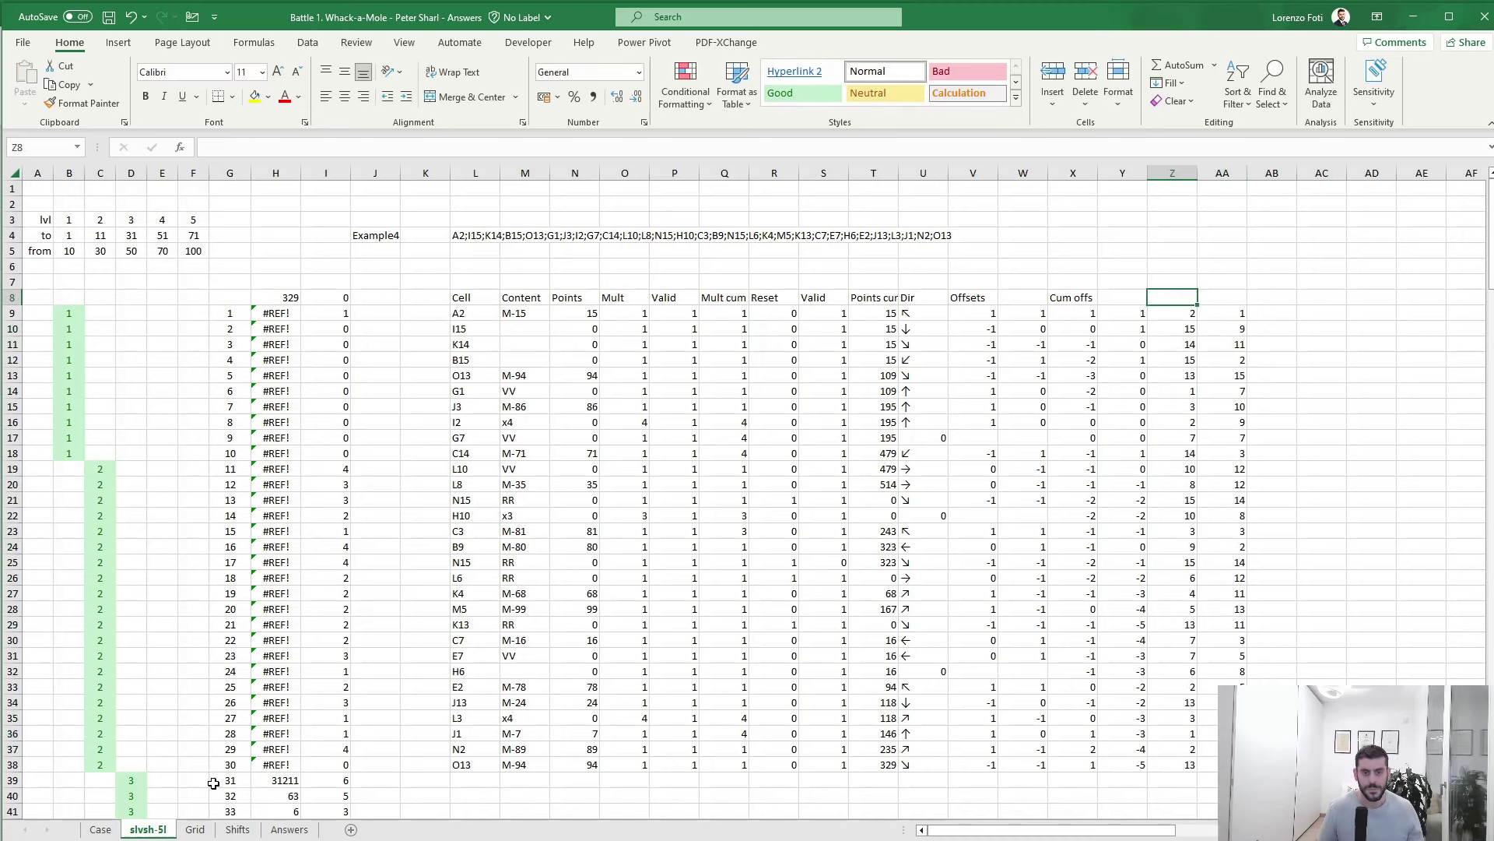
pyautogui.write('Row')
pyautogui.press('Tab')
pyautogui.write('Col')
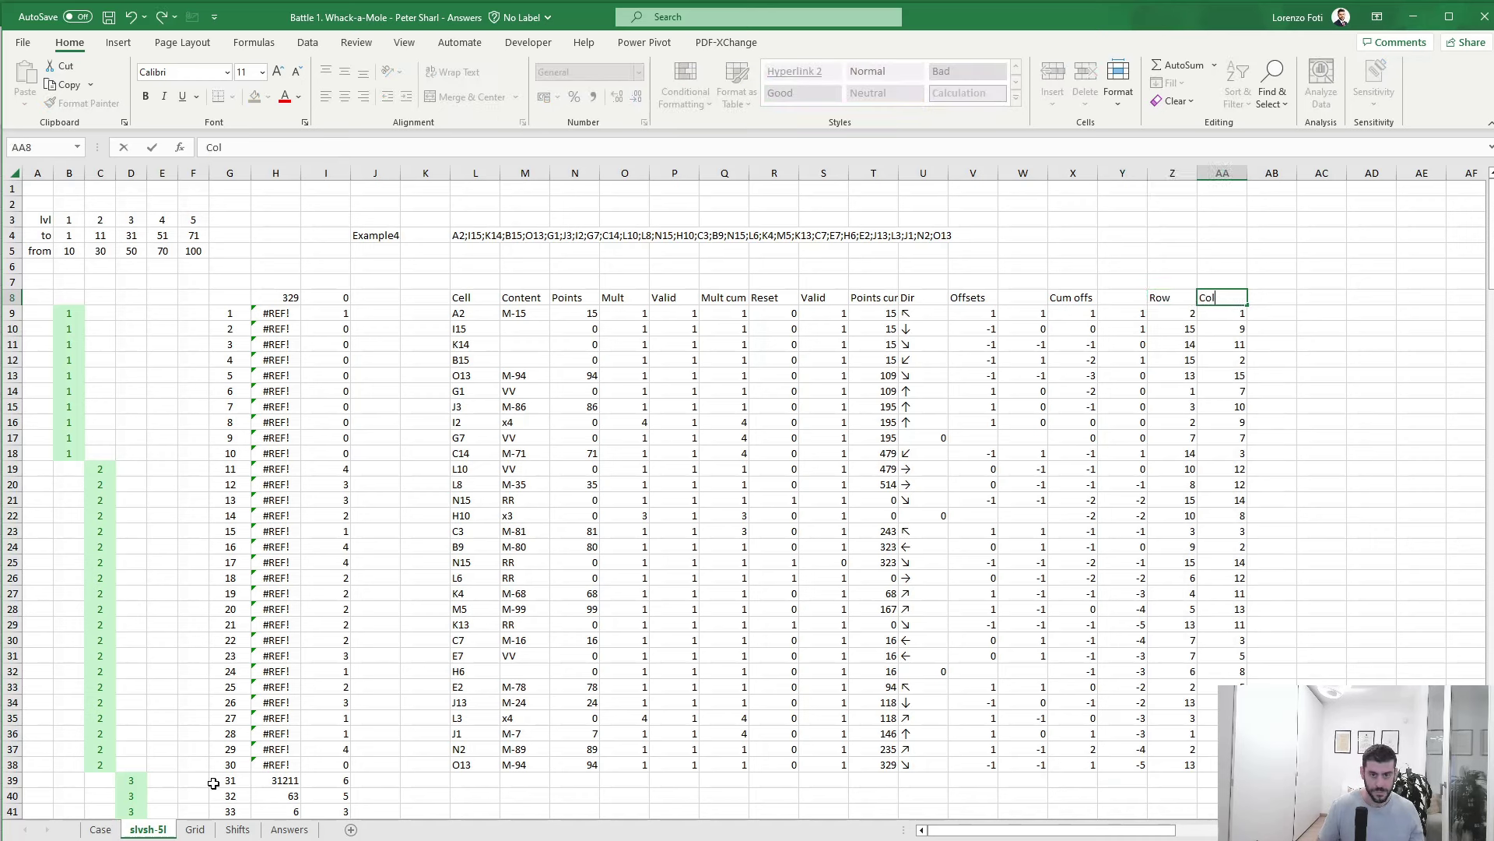
pyautogui.press('Up')
# - Label Z7 'Start' above the Row and Col headers, fixing the 'Star' typo
pyautogui.press('Left')
pyautogui.press('Left')
pyautogui.press('F2')
pyautogui.press('Escape')
pyautogui.press('Right')
pyautogui.write('S')
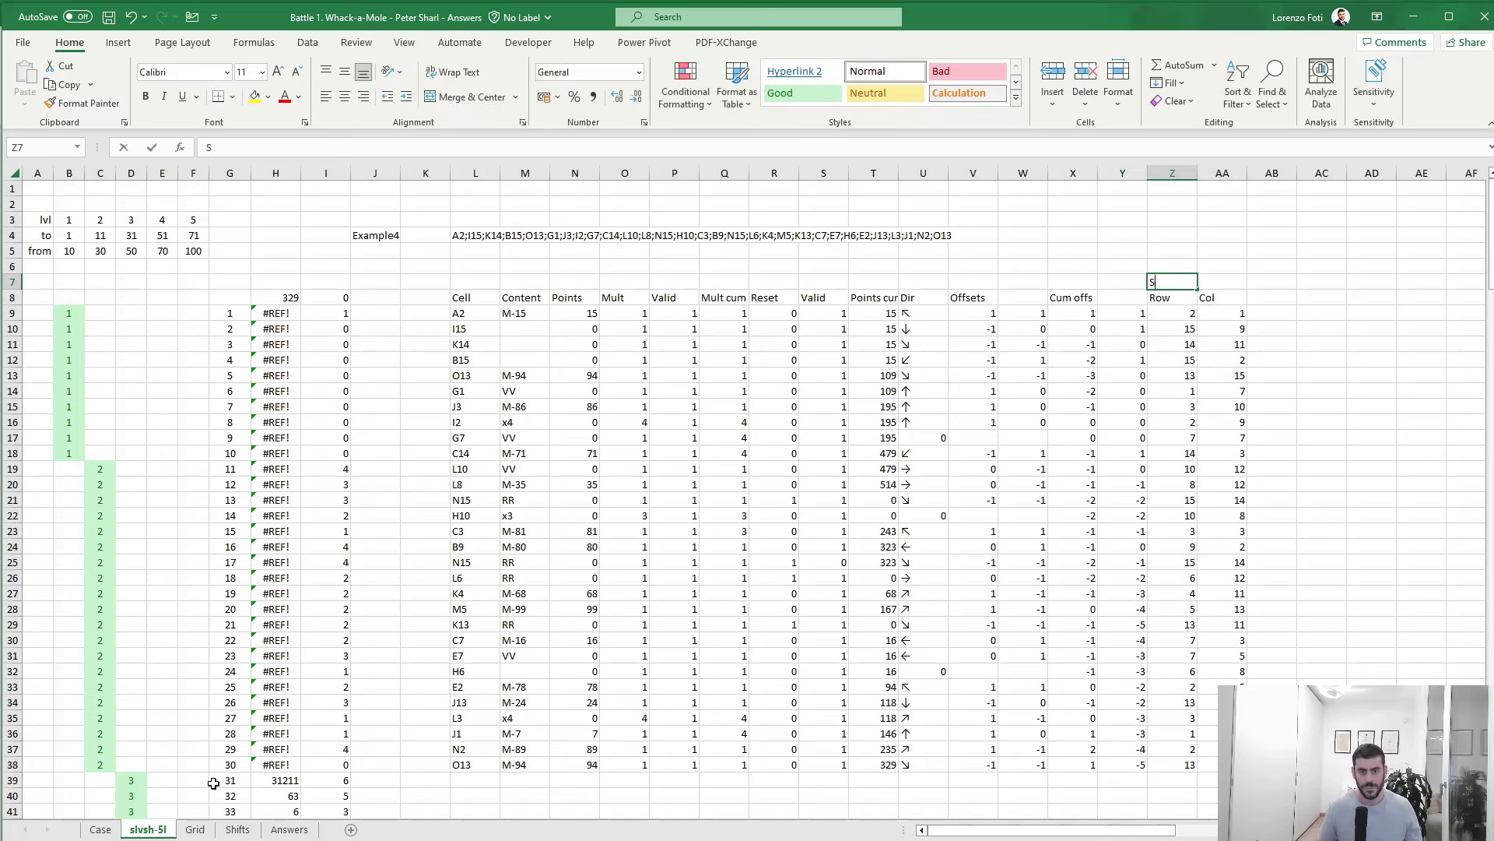
pyautogui.write('tar')
pyautogui.press('Tab')
pyautogui.write('t')
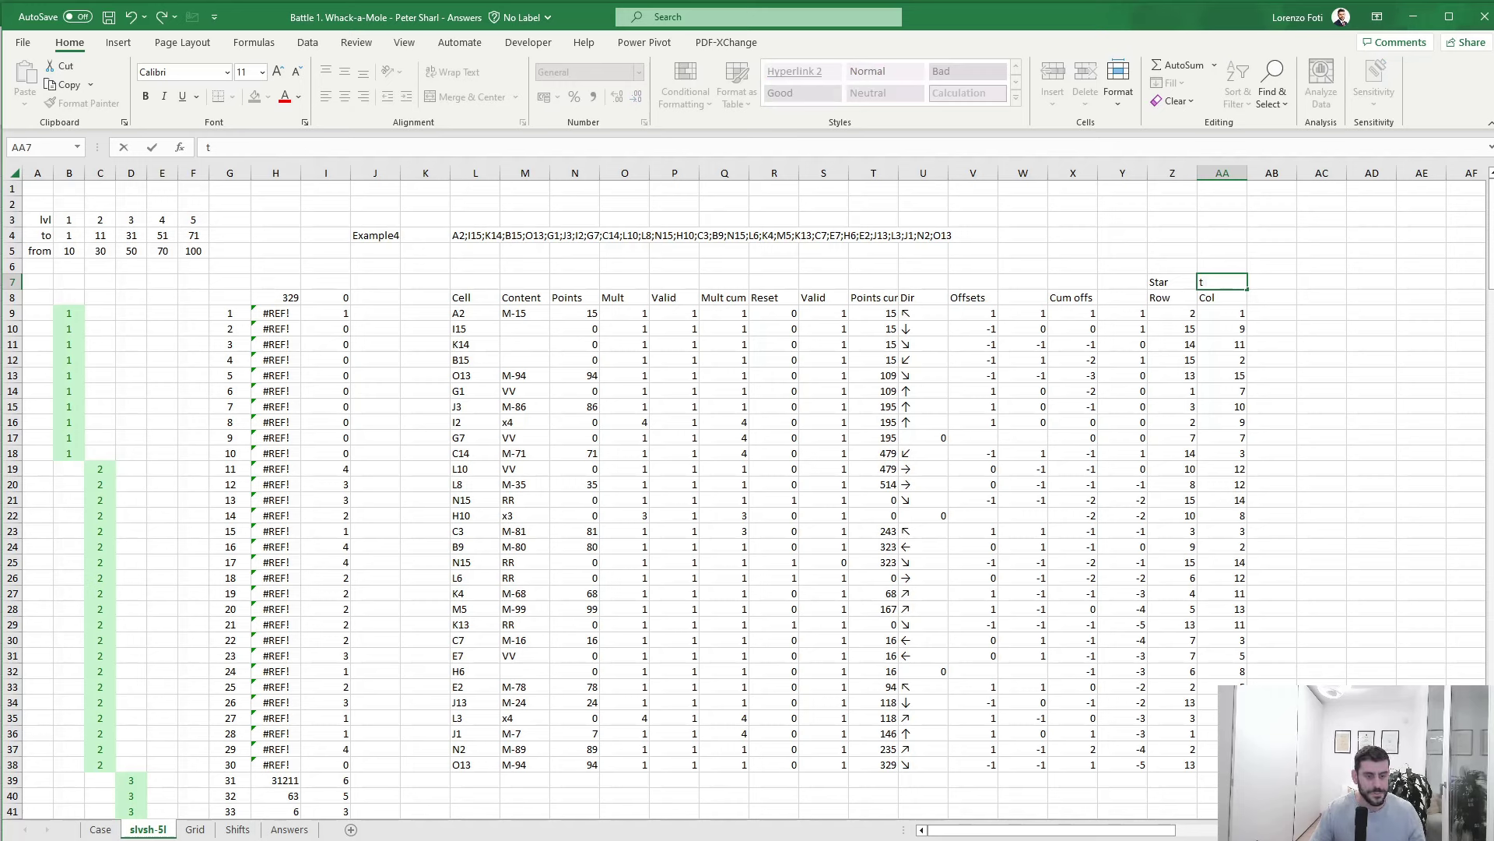
pyautogui.press('Escape')
pyautogui.click(1167, 283)
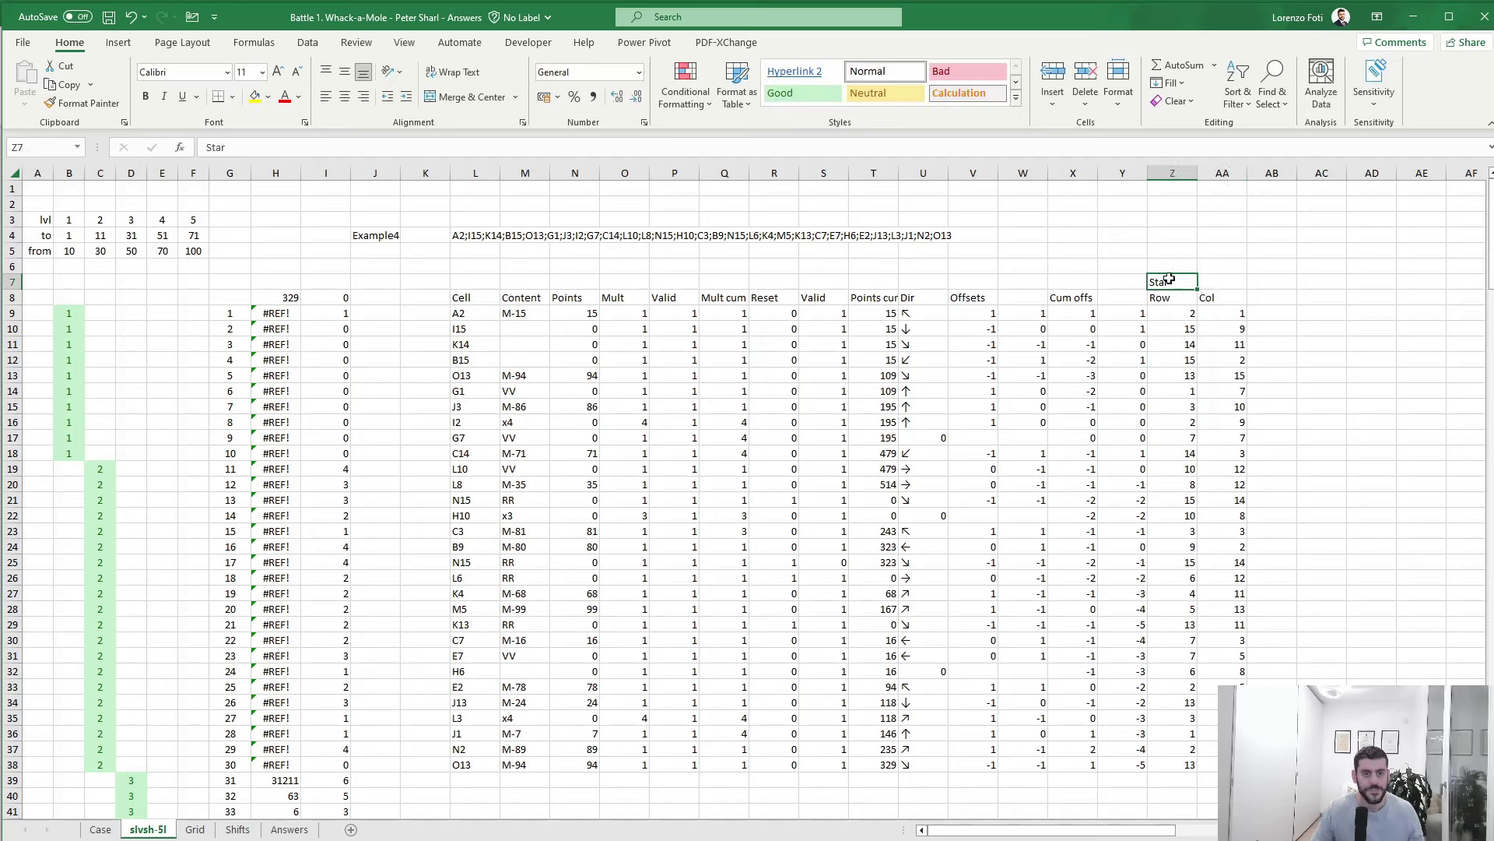
pyautogui.click(504, 147)
pyautogui.write('t')
pyautogui.press('Return')
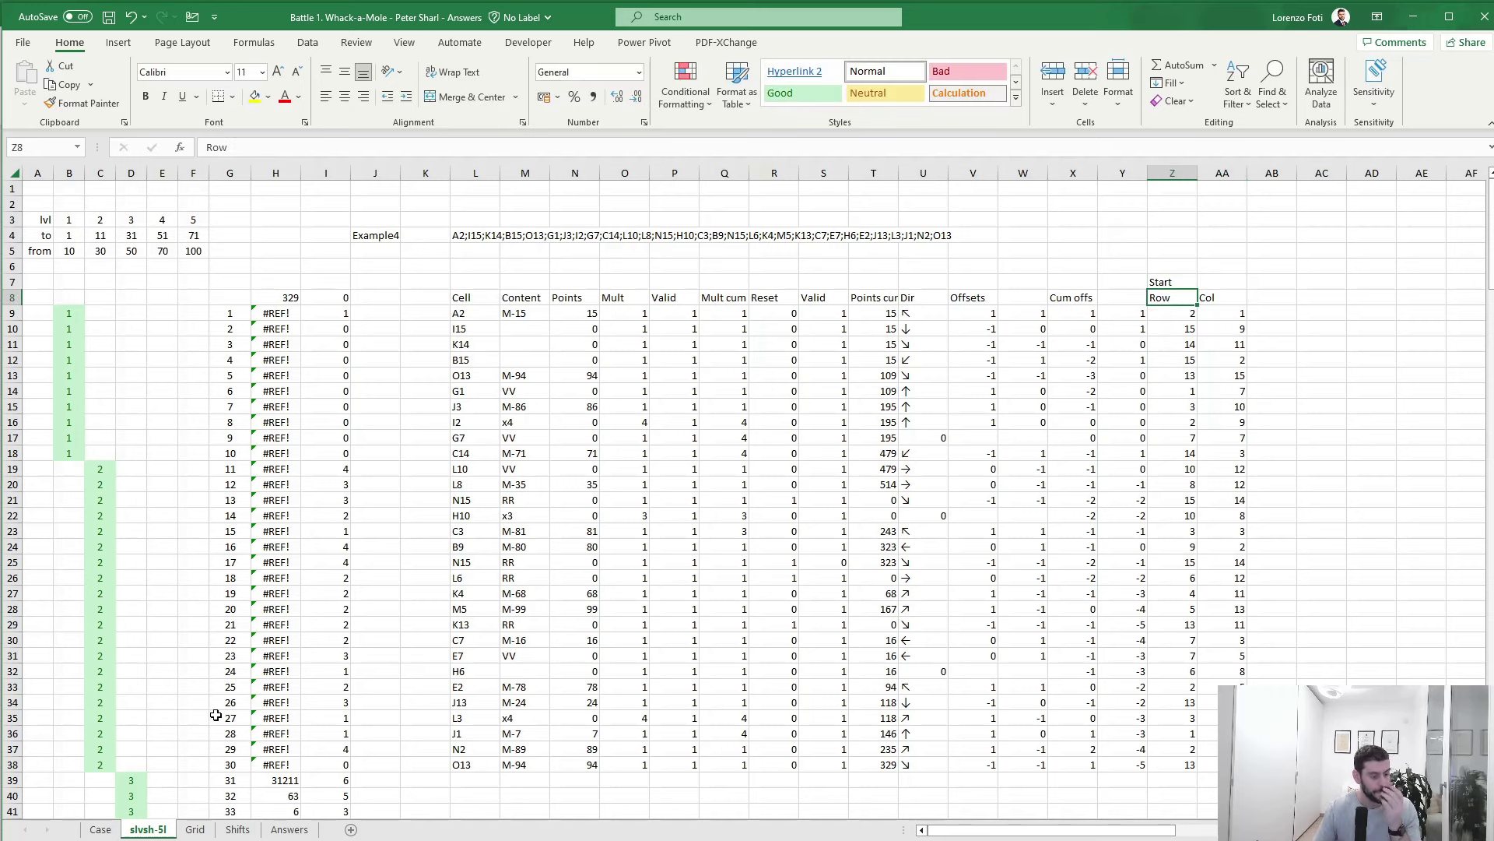
pyautogui.click(237, 829)
# - Start a LET formula in AB10 combining Z10 and X10, then cancel it and return to X9
pyautogui.click(147, 829)
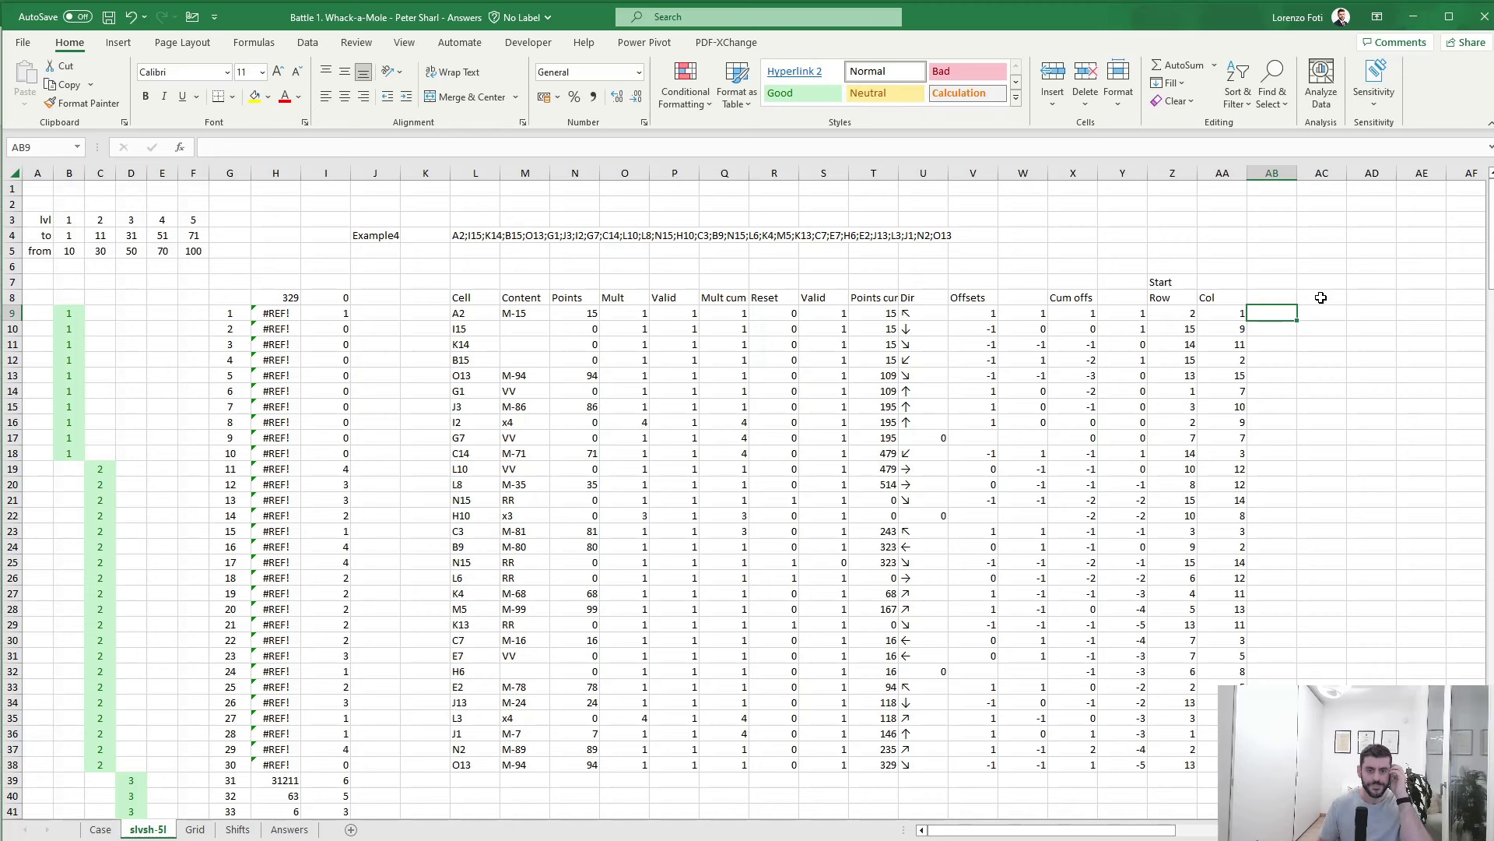
pyautogui.press('Down')
pyautogui.write('+')
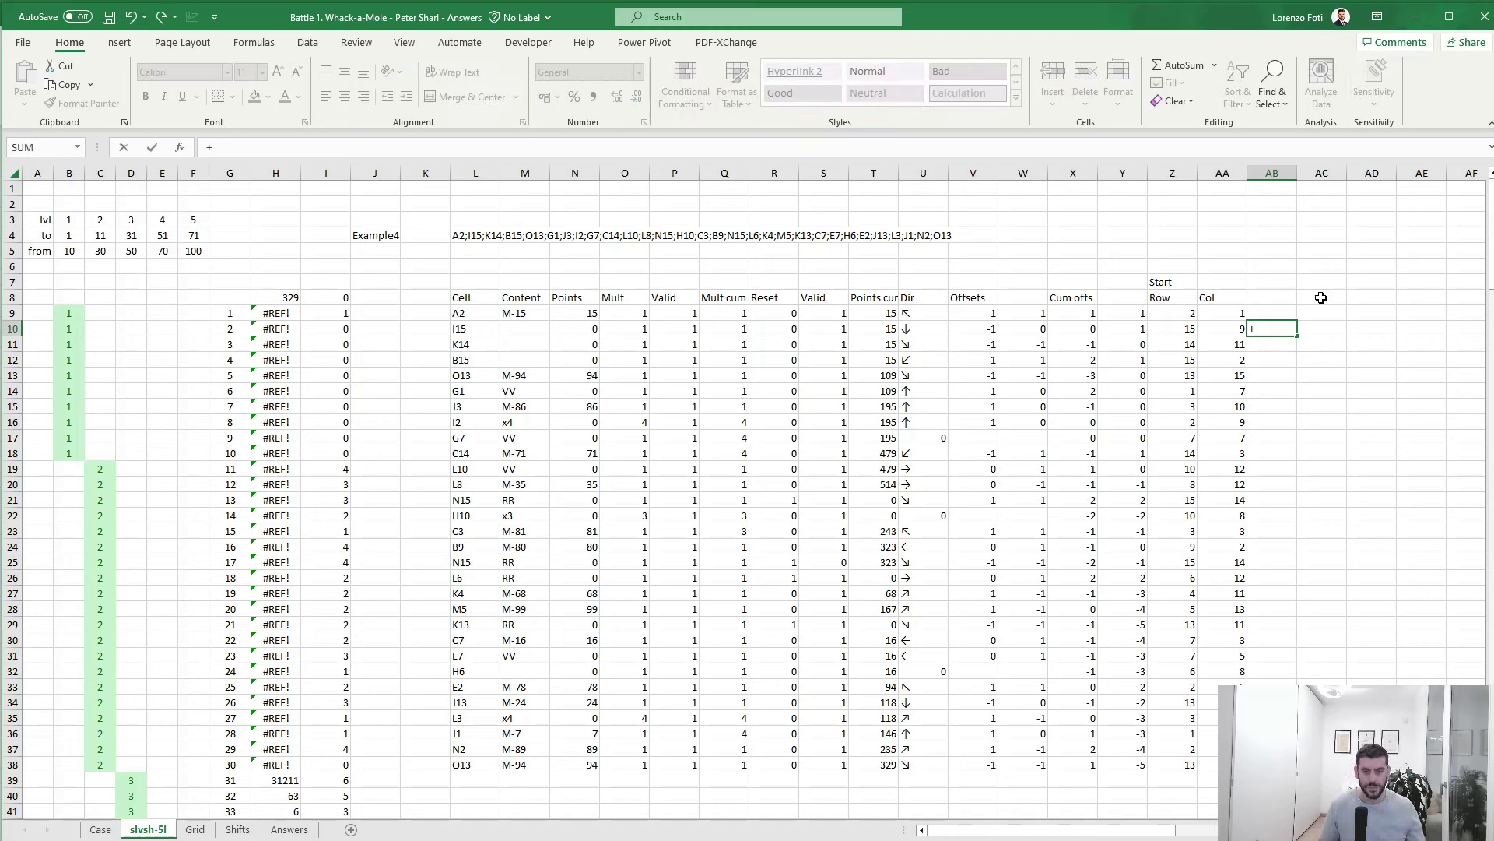
pyautogui.write('if(')
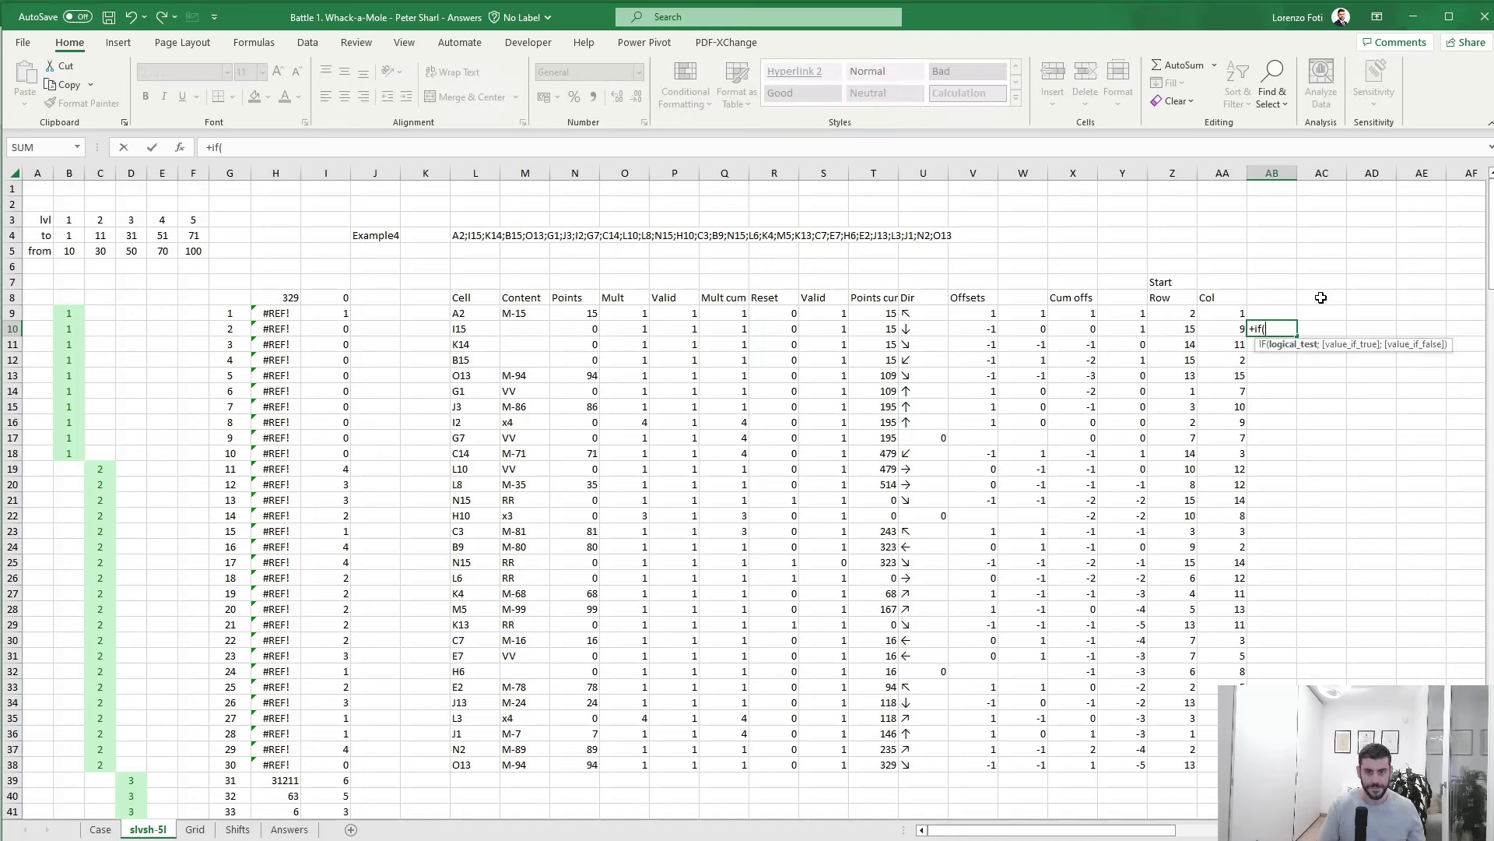
pyautogui.press('BackSpace')
pyautogui.press('BackSpace')
pyautogui.press('BackSpace')
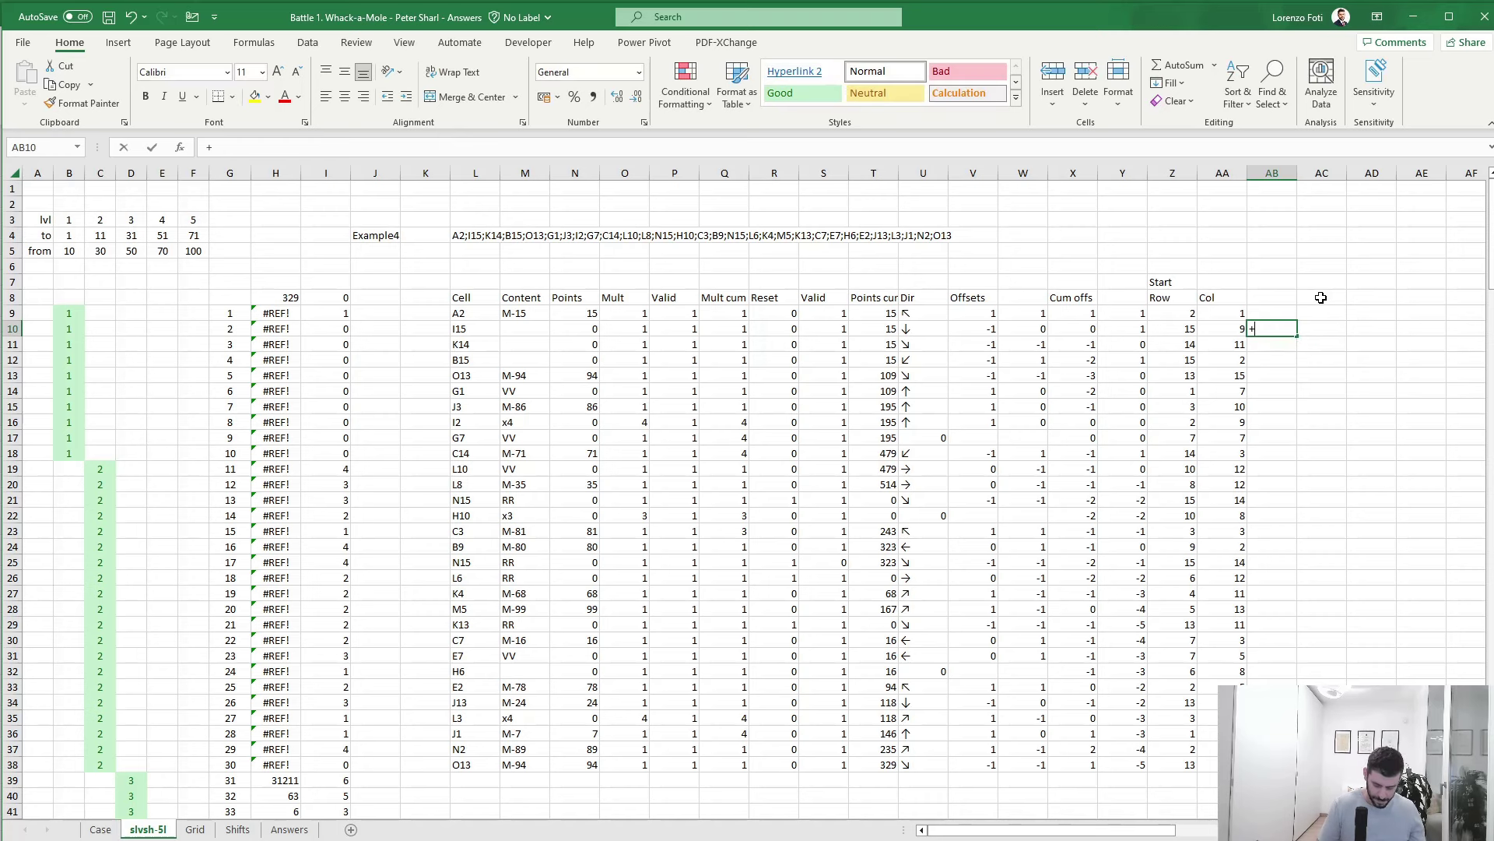
pyautogui.write('let(')
pyautogui.press('Left')
pyautogui.press('Left')
pyautogui.write('+')
pyautogui.press('Left')
pyautogui.press('Left')
pyautogui.press('Left')
pyautogui.press('Left')
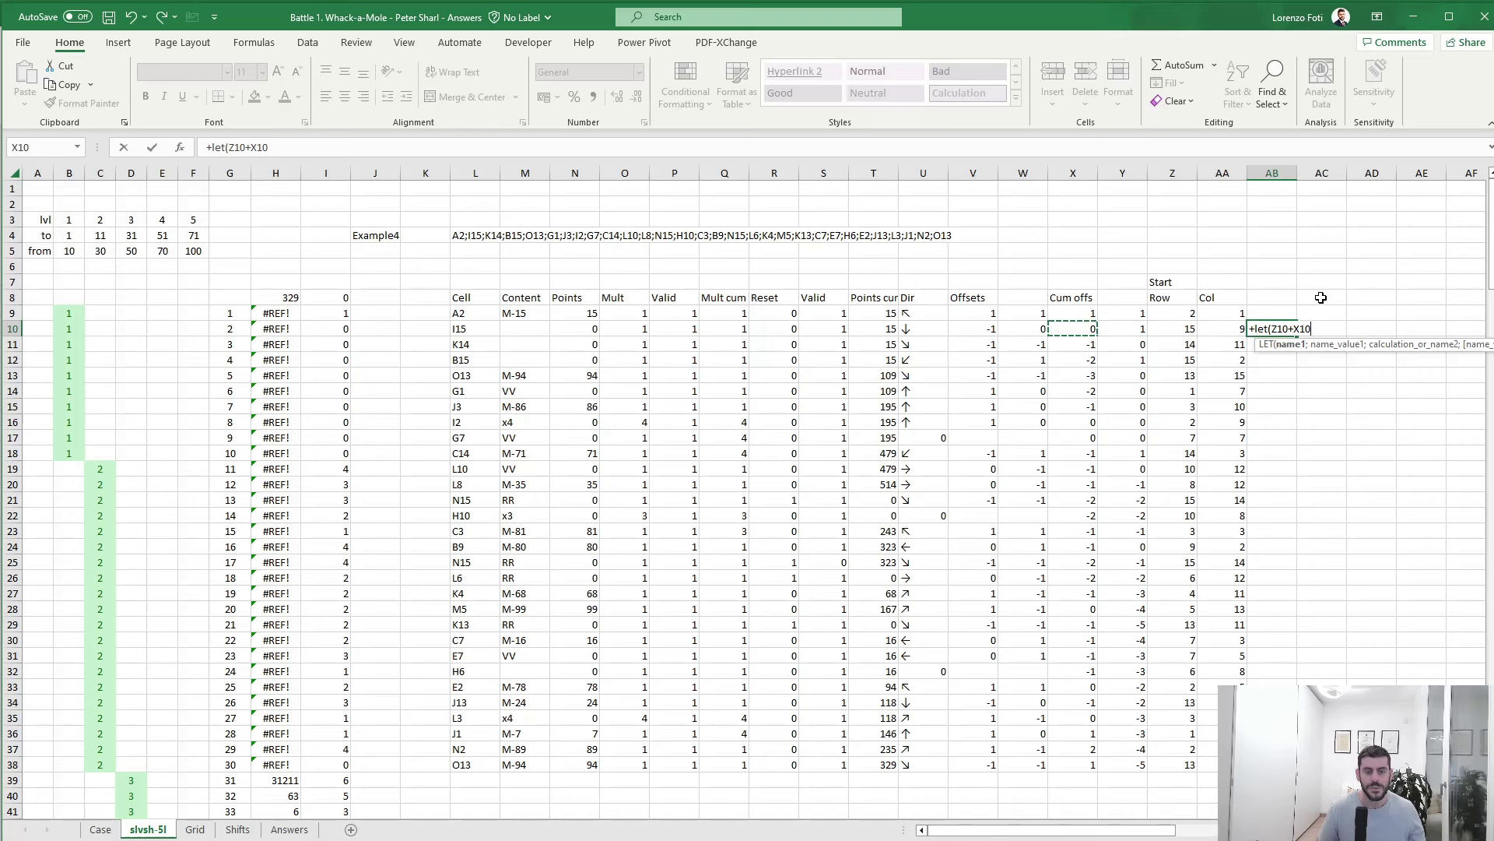
pyautogui.press('Escape')
pyautogui.press('Left')
pyautogui.press('Left')
pyautogui.press('Left')
pyautogui.press('Left')
pyautogui.press('Up')
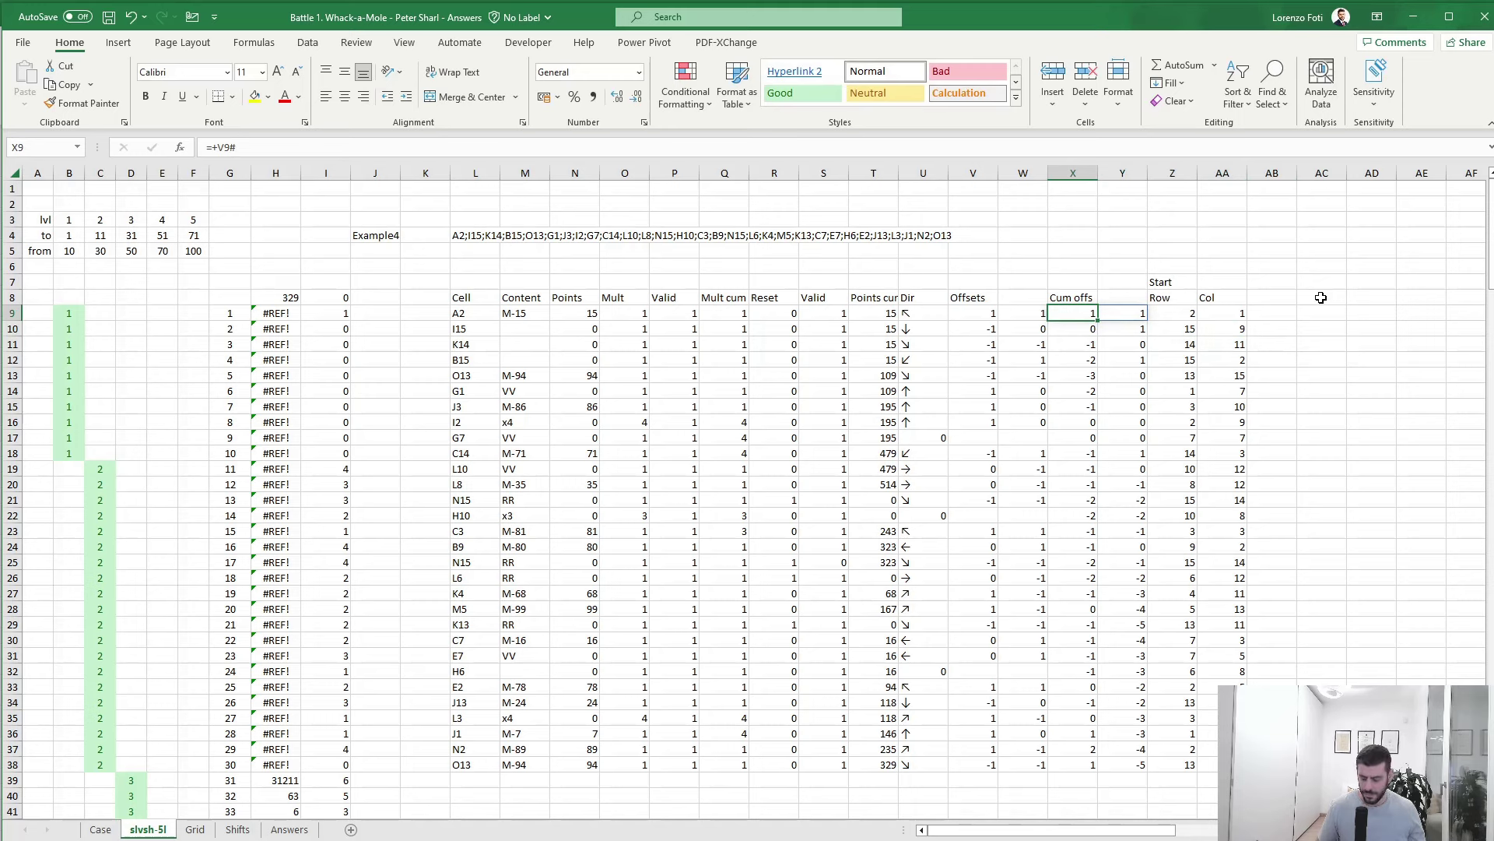
# - Clear the spill formula in X9 and start the Cum offs in X10 with =+V9#
pyautogui.press('Delete')
pyautogui.press('Down')
pyautogui.write('+')
pyautogui.press('Left')
pyautogui.press('Left')
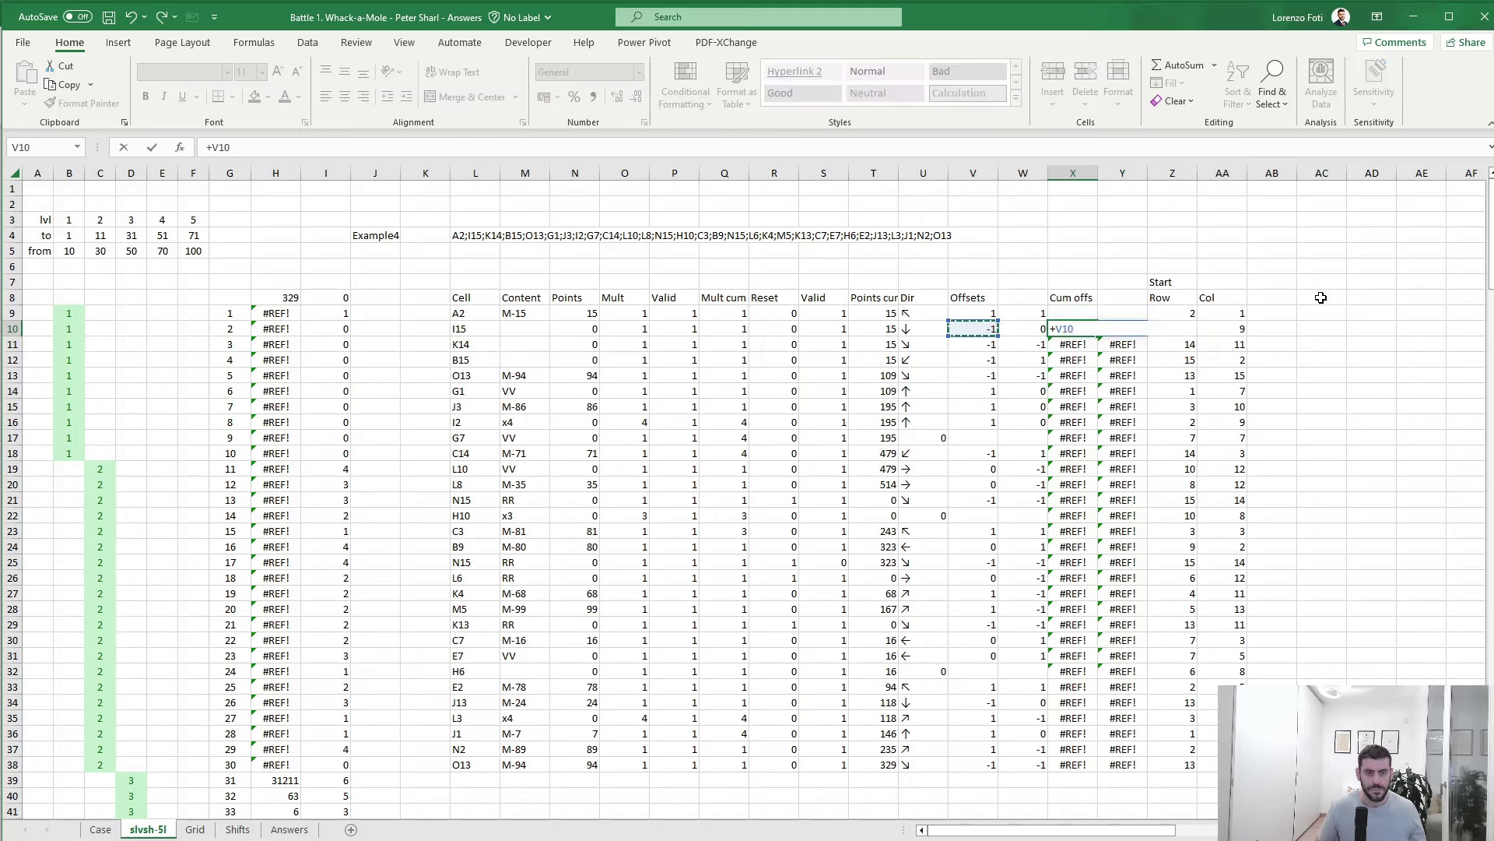
pyautogui.press('Up')
pyautogui.write('#')
pyautogui.press('Return')
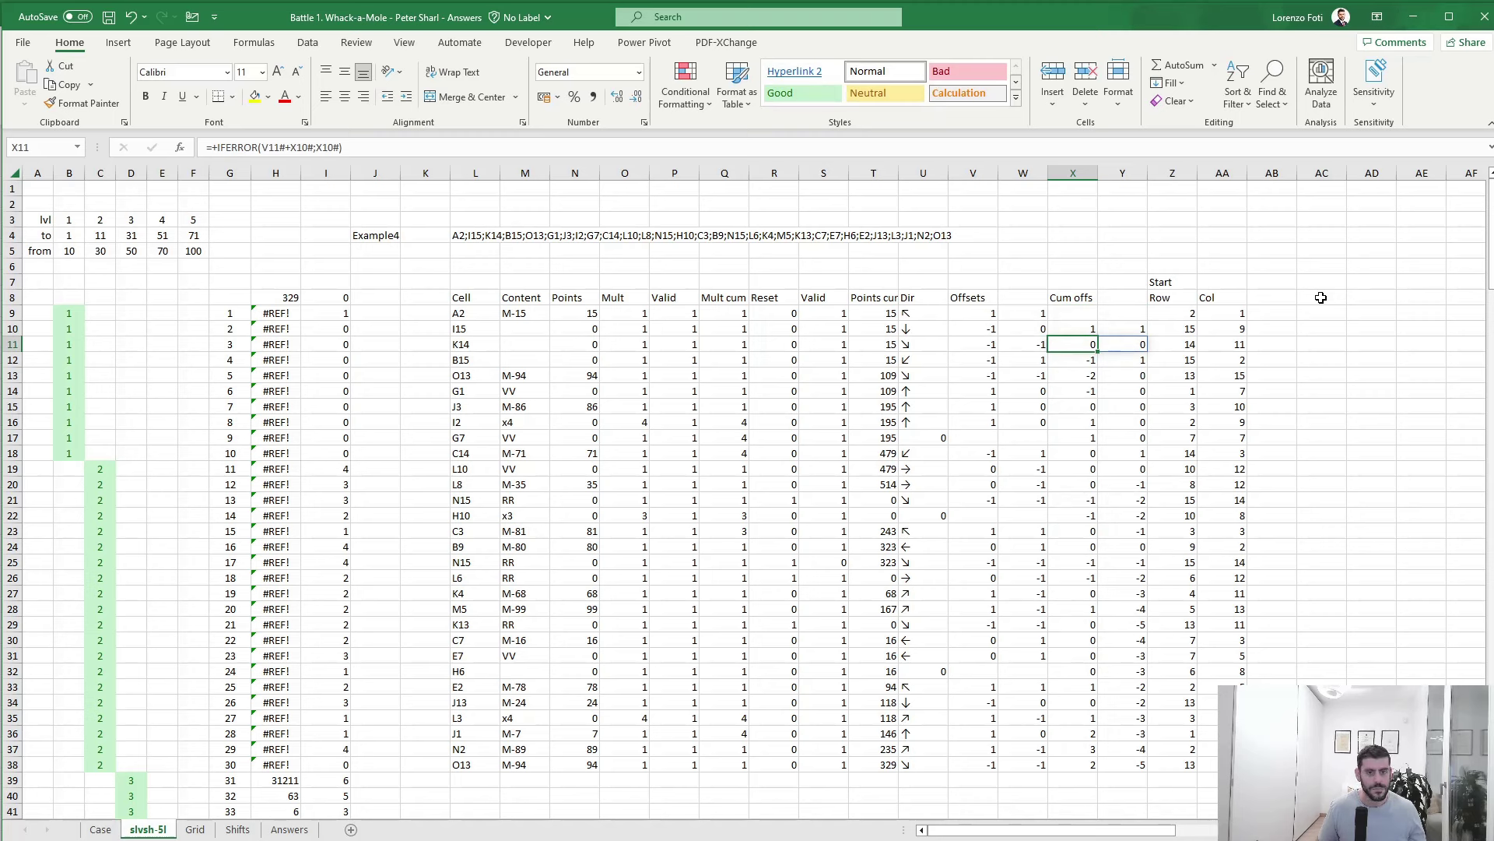
pyautogui.press('Up')
pyautogui.press('Down')
# - Change X11's formula to =IFERROR(V10#+X10#;X10#) so it references row 10
pyautogui.click(610, 146)
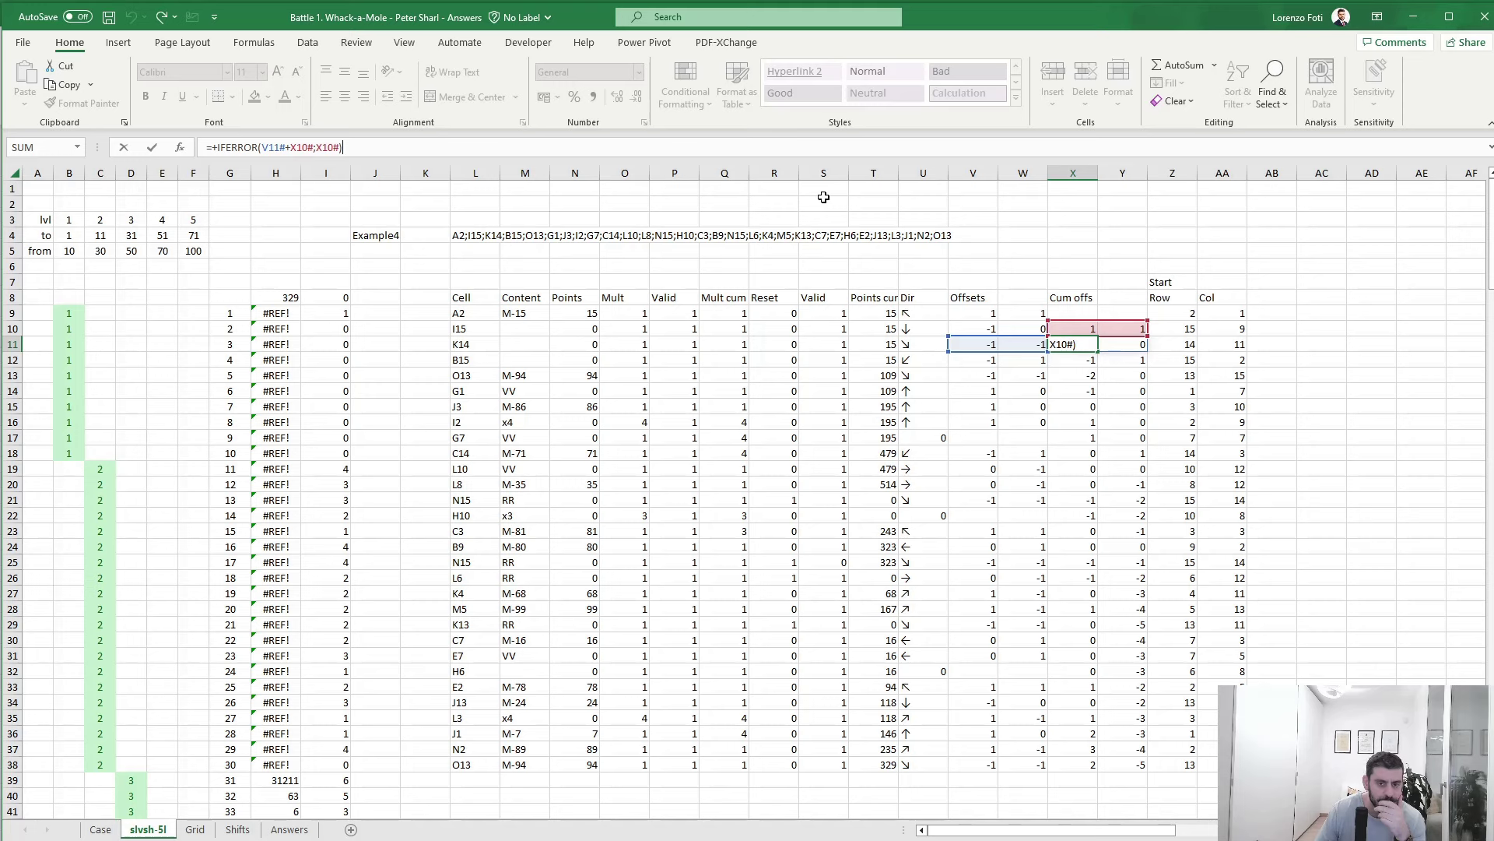
pyautogui.hotkey('ctrl', 'Return')
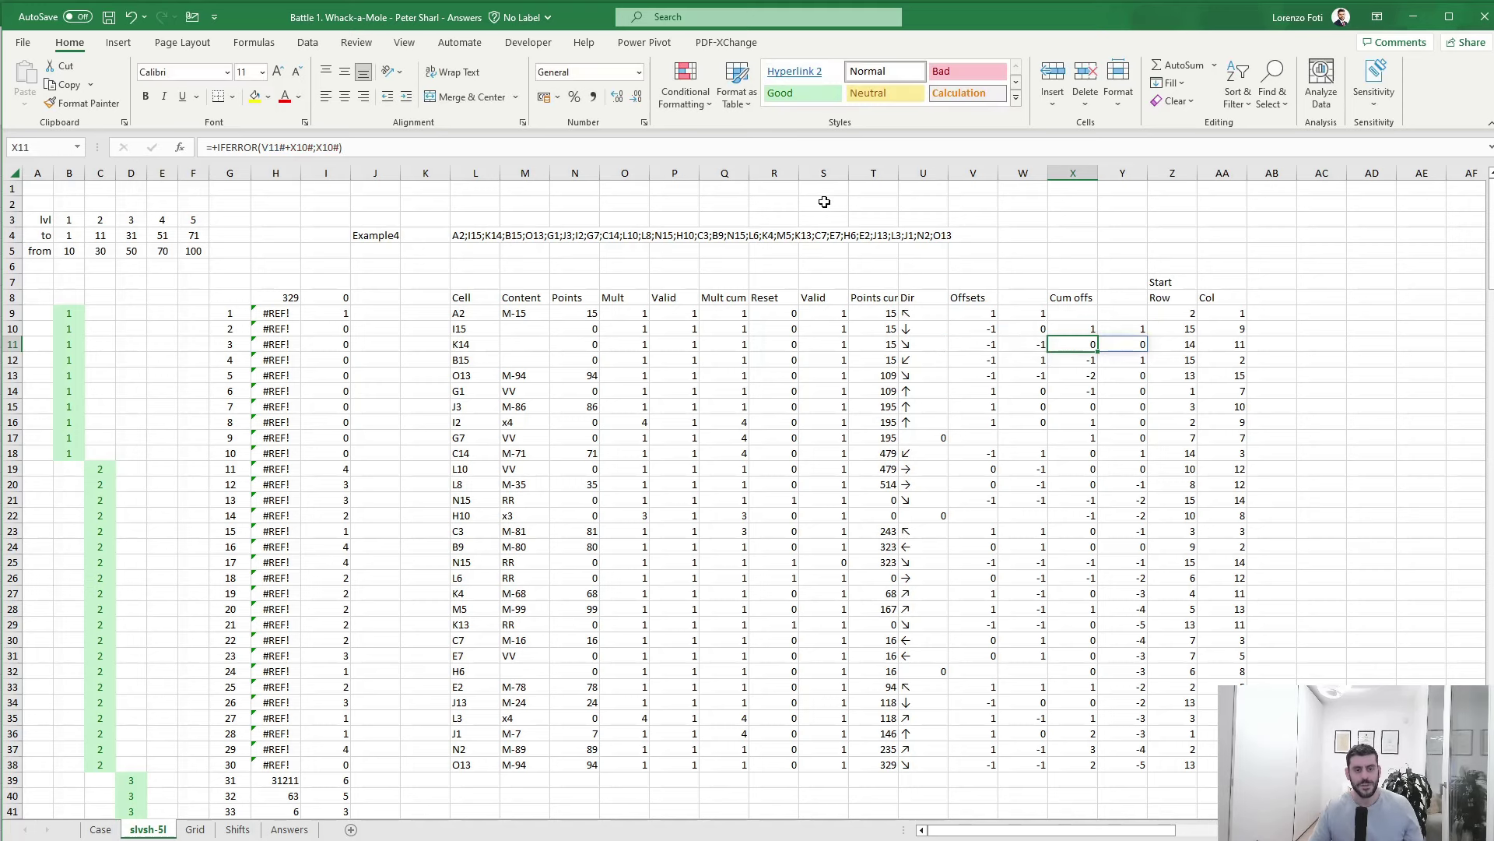
pyautogui.click(1075, 313)
pyautogui.moveTo(1074, 313); pyautogui.dragTo(1113, 311)
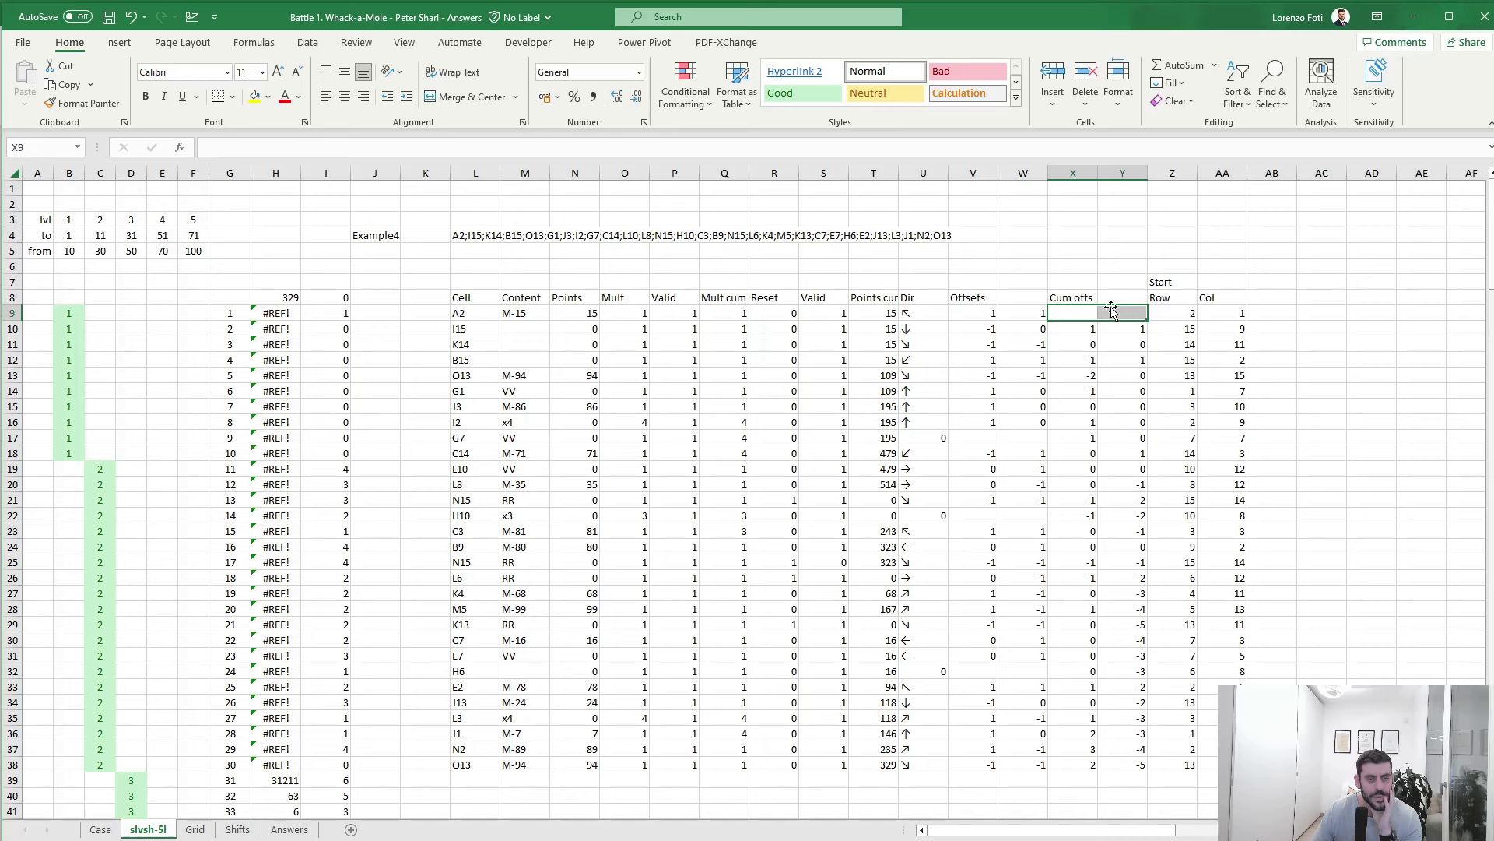
pyautogui.moveTo(1079, 329)
pyautogui.mouseDown()
pyautogui.moveTo(1109, 330)
pyautogui.moveTo(1085, 332)
pyautogui.mouseUp()
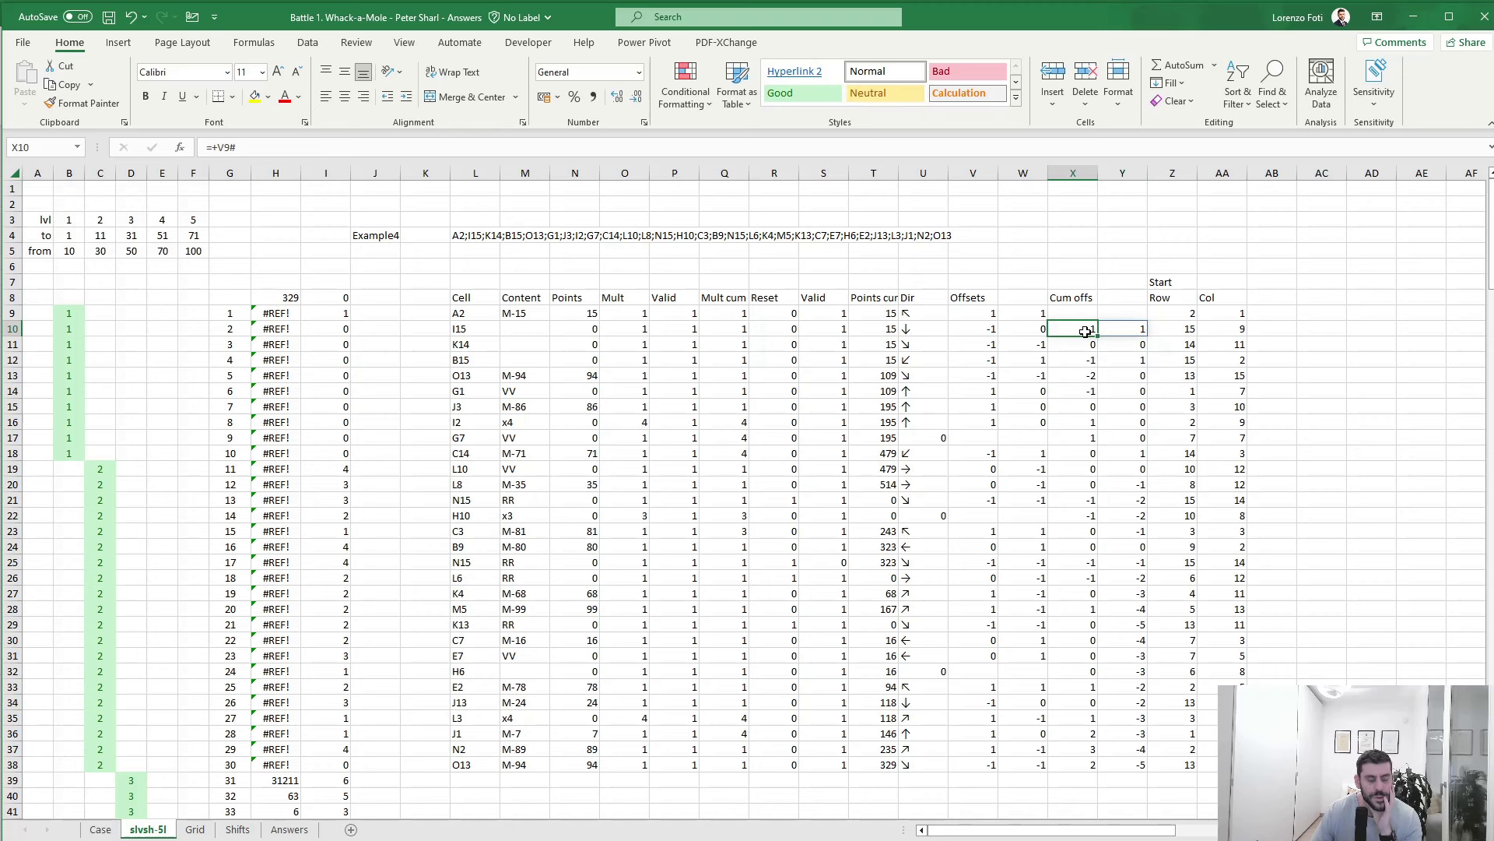
pyautogui.click(1083, 345)
pyautogui.click(924, 145)
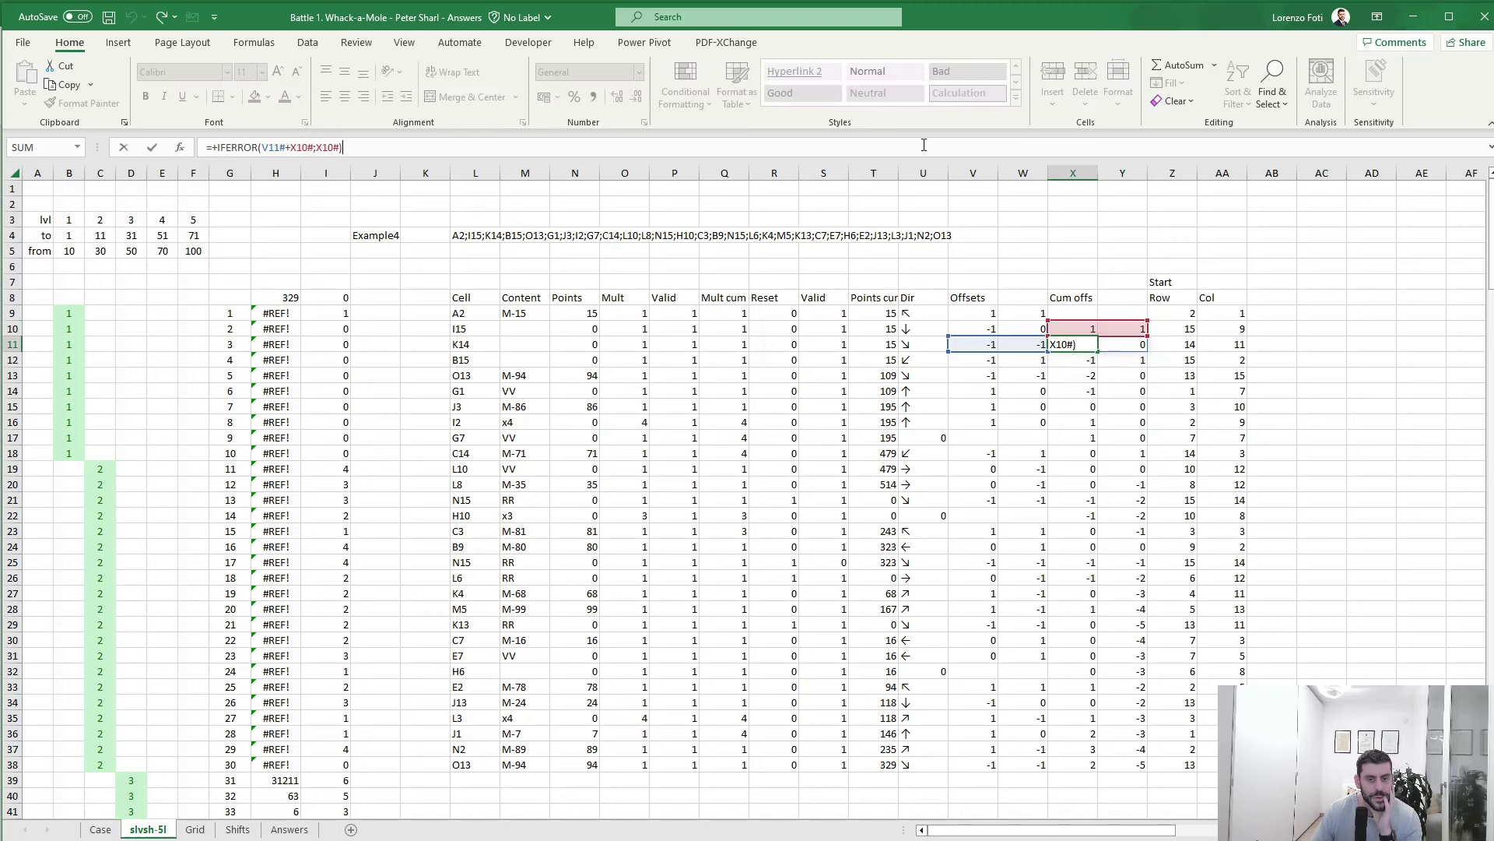
pyautogui.moveTo(1037, 347); pyautogui.dragTo(1027, 328)
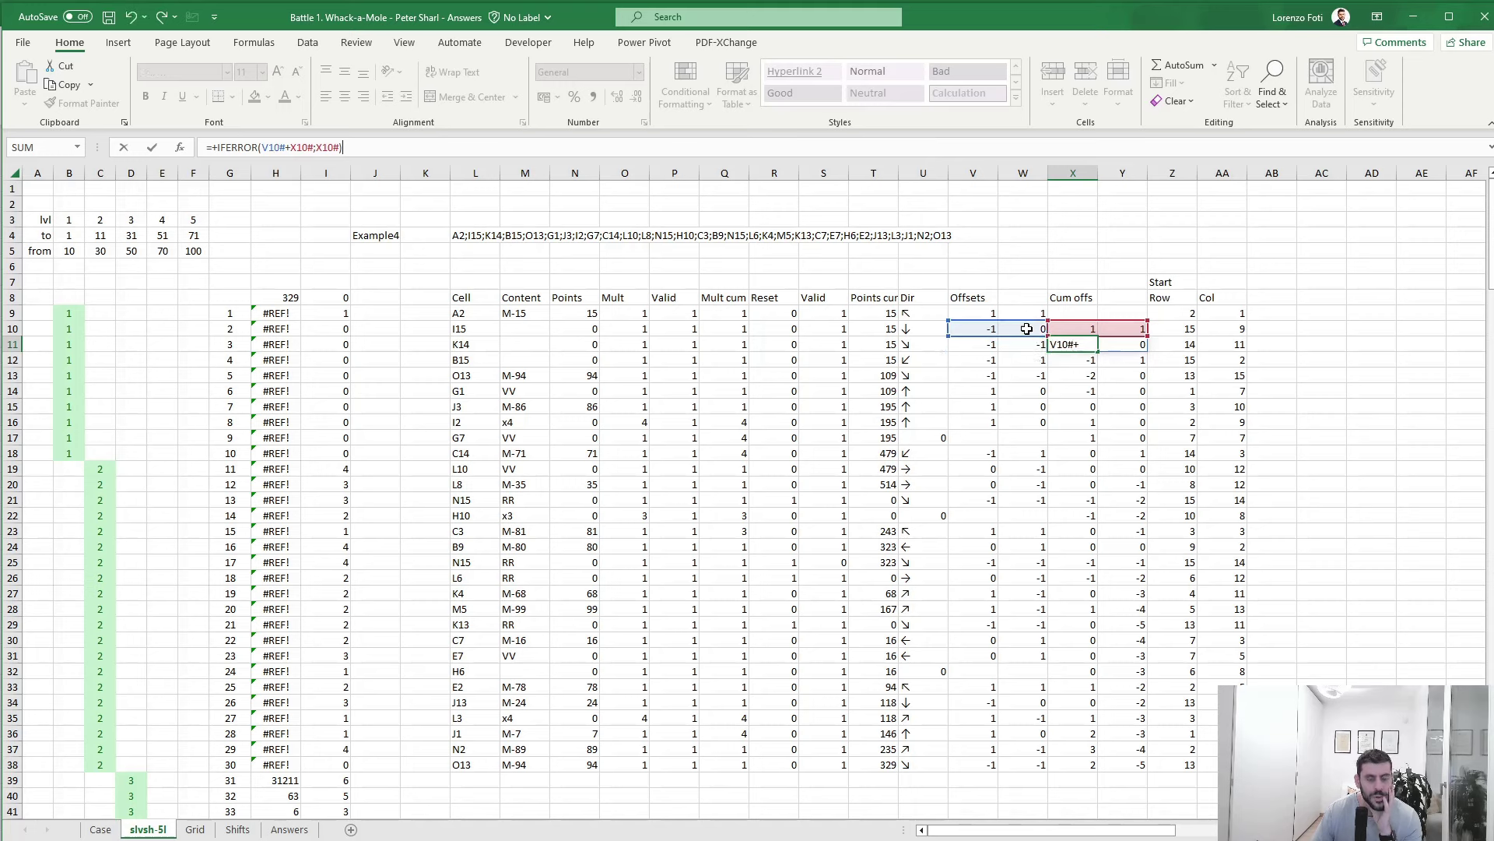
pyautogui.hotkey('ctrl', 'Return')
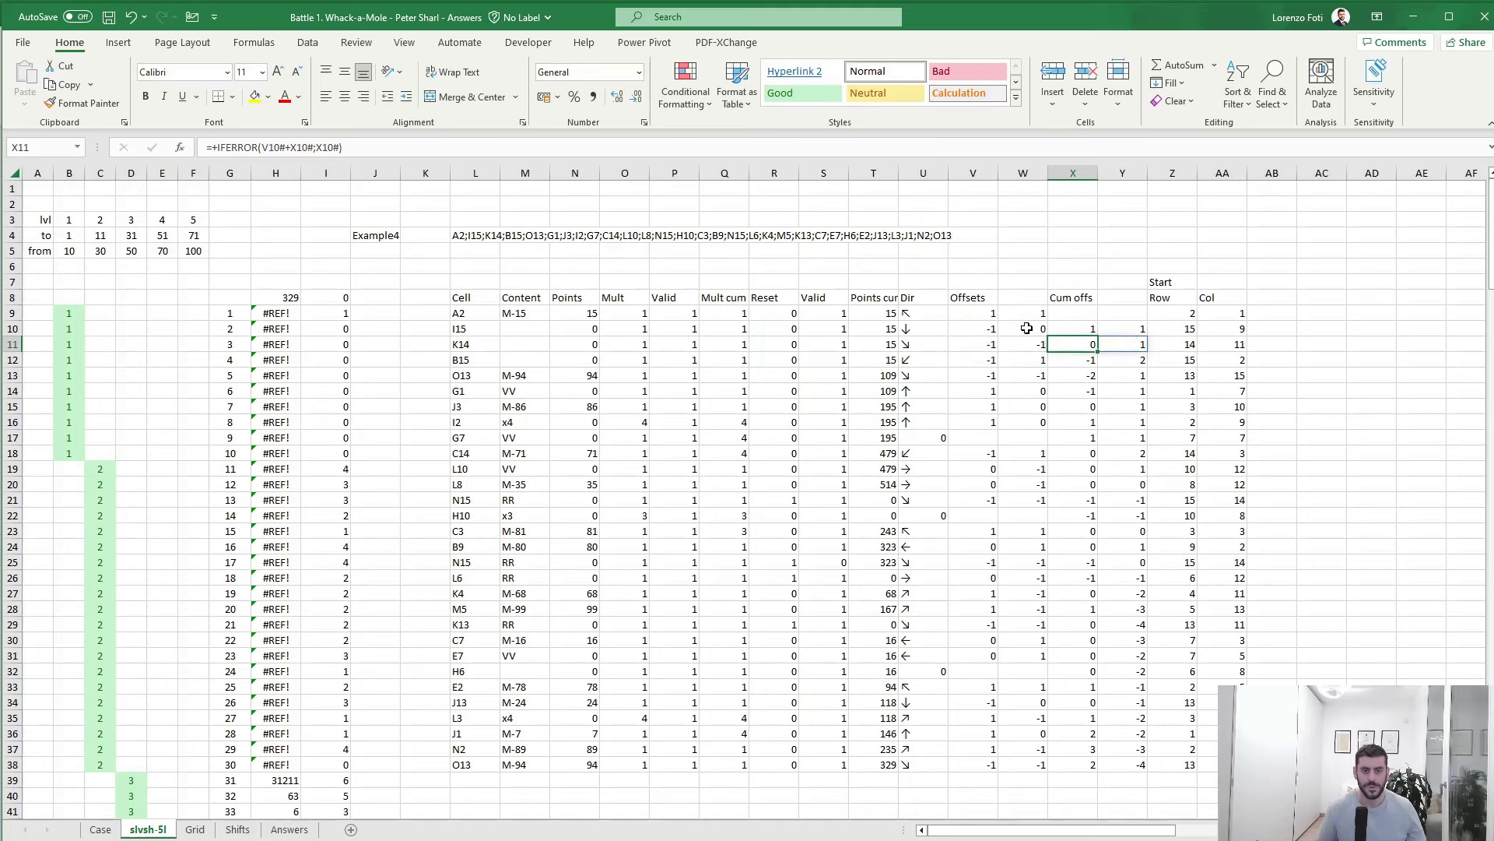
# - Copy the corrected X11 formula into X12:X38
pyautogui.hotkey('ctrl', 'c')
pyautogui.press('Down')
pyautogui.hotkey('ctrl', 'shift', 'Down')
pyautogui.hotkey('ctrl', 'v')
pyautogui.press('Escape')
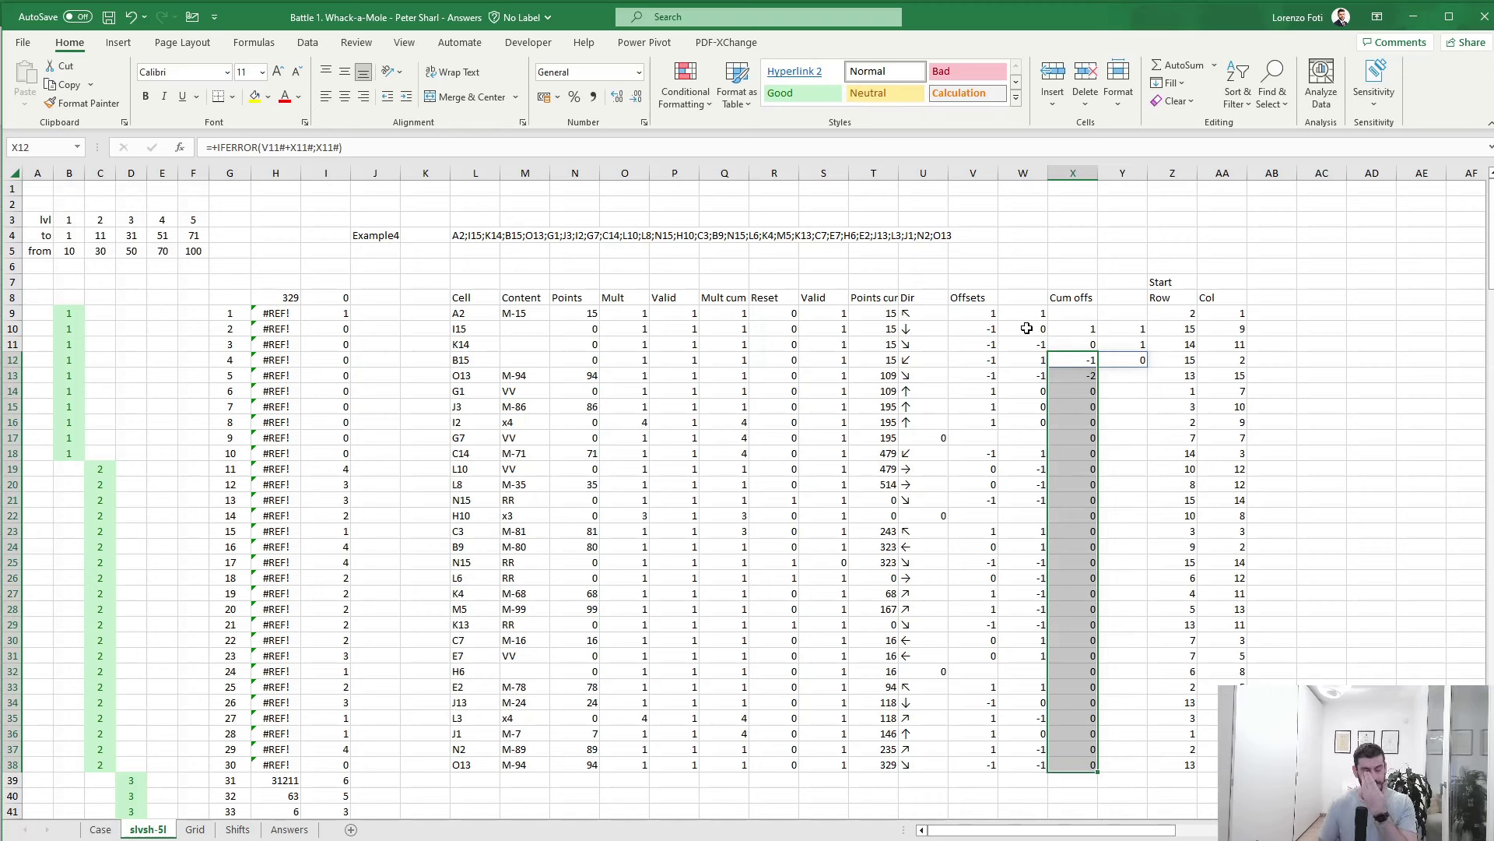
pyautogui.press('Up')
pyautogui.press('Up')
pyautogui.press('Up')
pyautogui.press('Up')
pyautogui.press('Right')
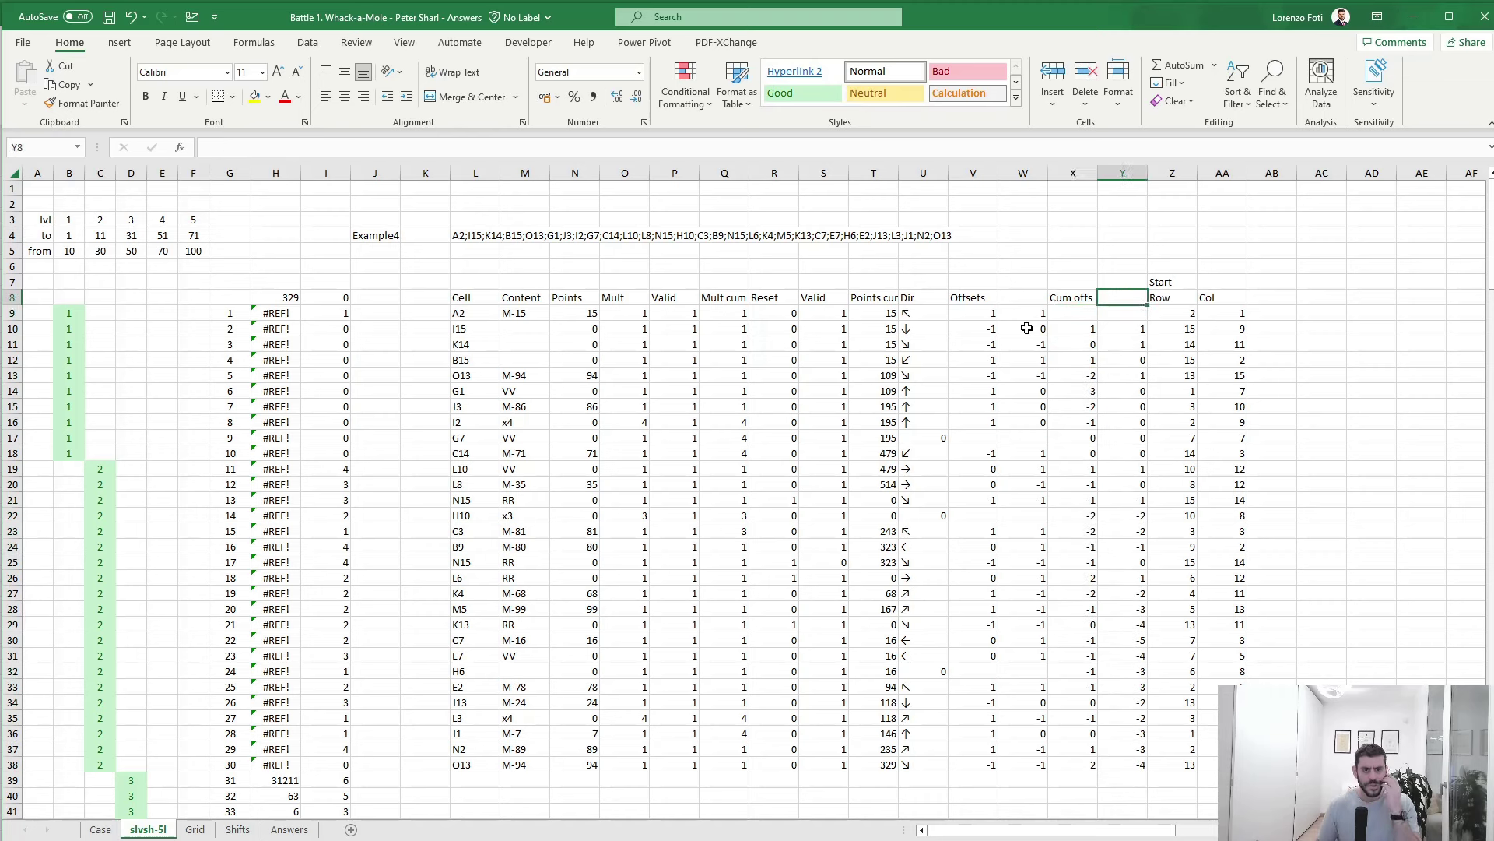
# - Type =let(x;Z10+X10;if(x<1;15-x in AB10 and try to enter it
pyautogui.press('Right')
pyautogui.press('Right')
pyautogui.press('Right')
pyautogui.press('Down')
pyautogui.press('Down')
pyautogui.write('+')
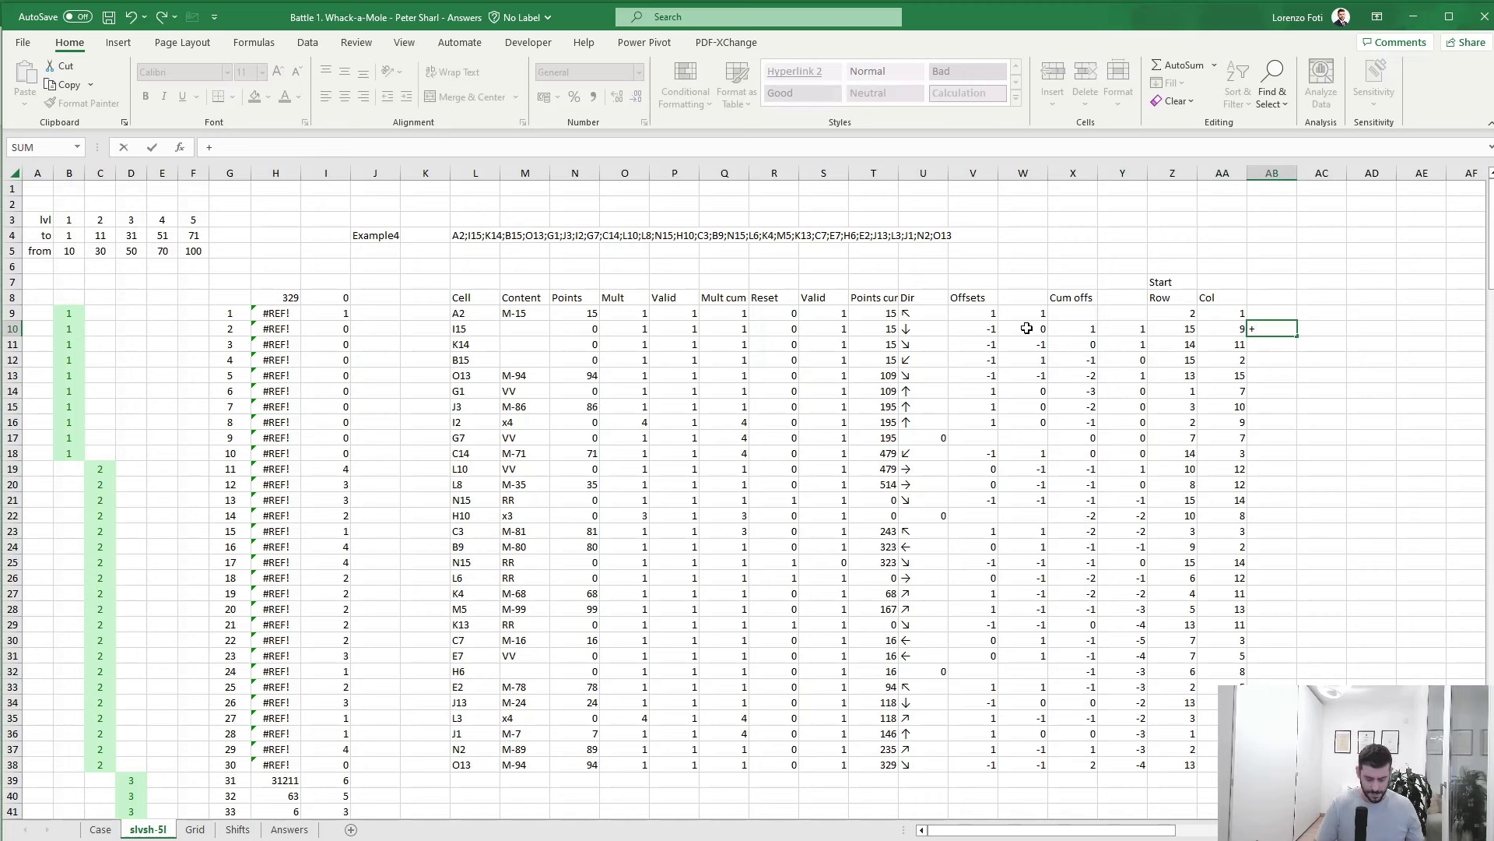
pyautogui.write('let(x')
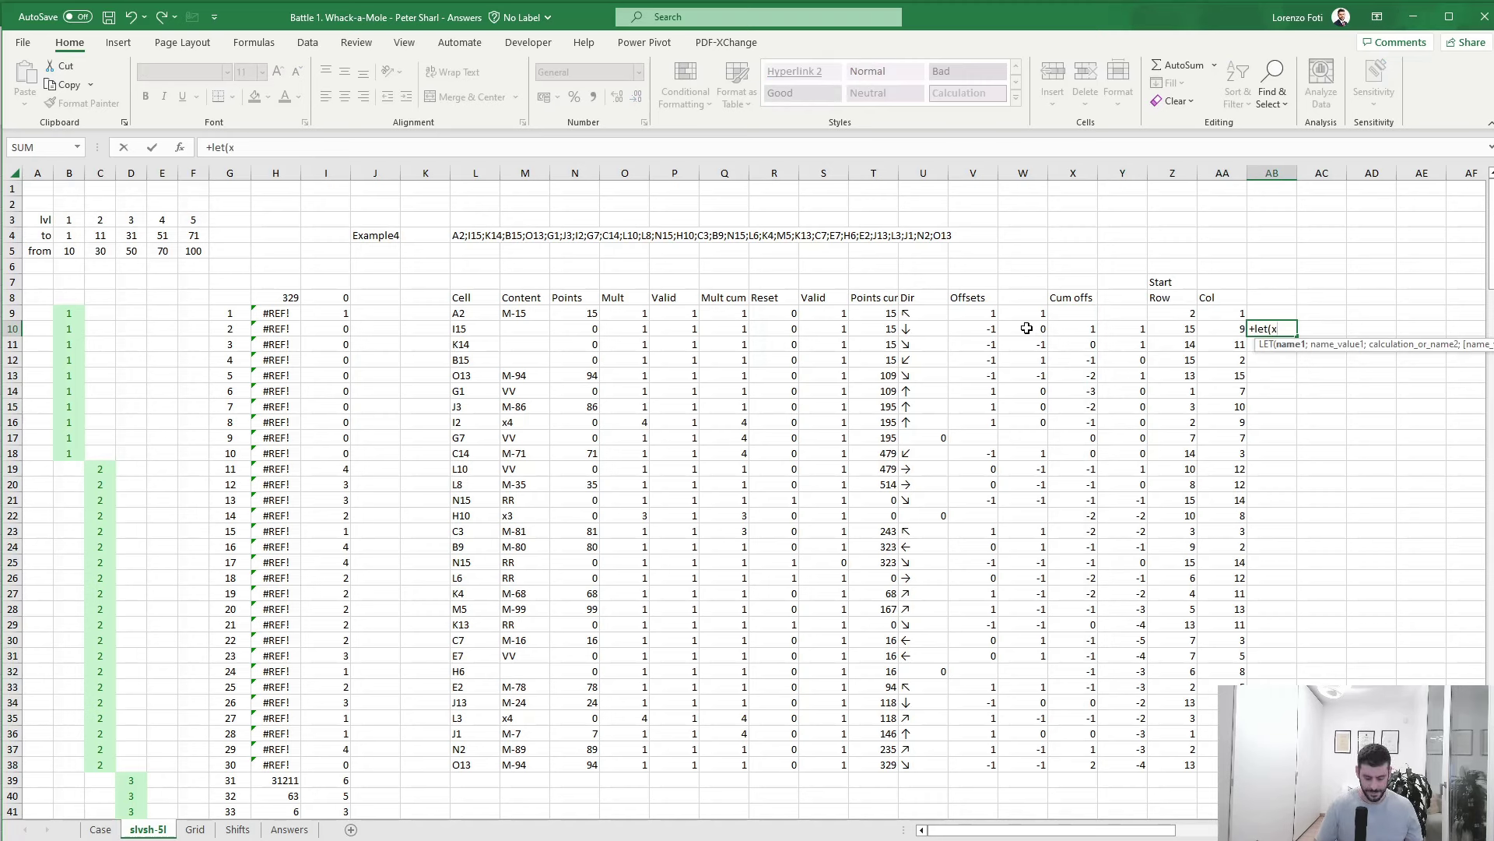
pyautogui.write(';')
pyautogui.press('Left')
pyautogui.press('Left')
pyautogui.write('+')
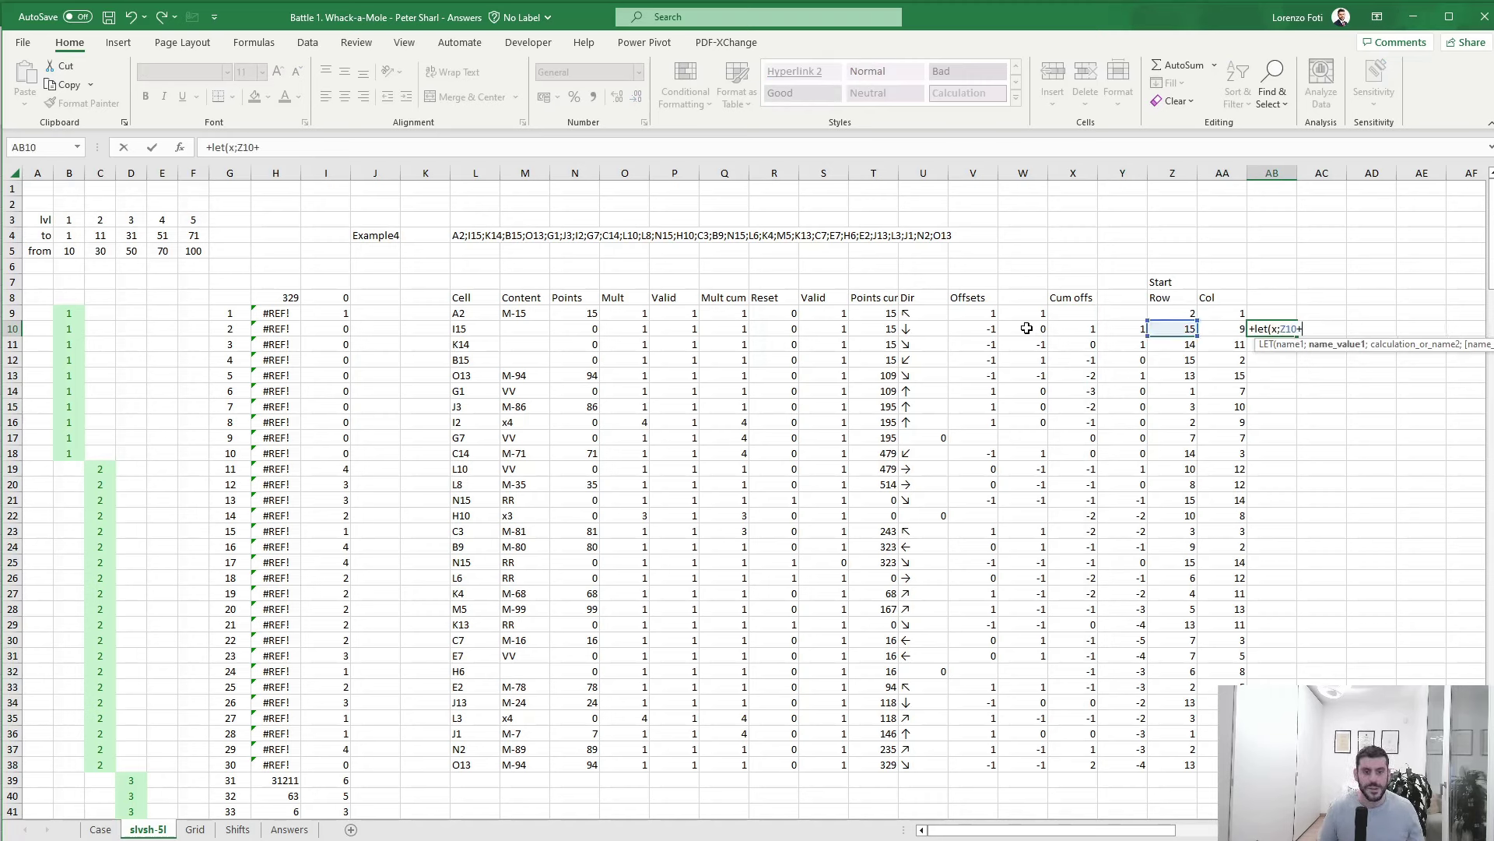
pyautogui.press('Left')
pyautogui.press('Left')
pyautogui.press('Left')
pyautogui.press('Left')
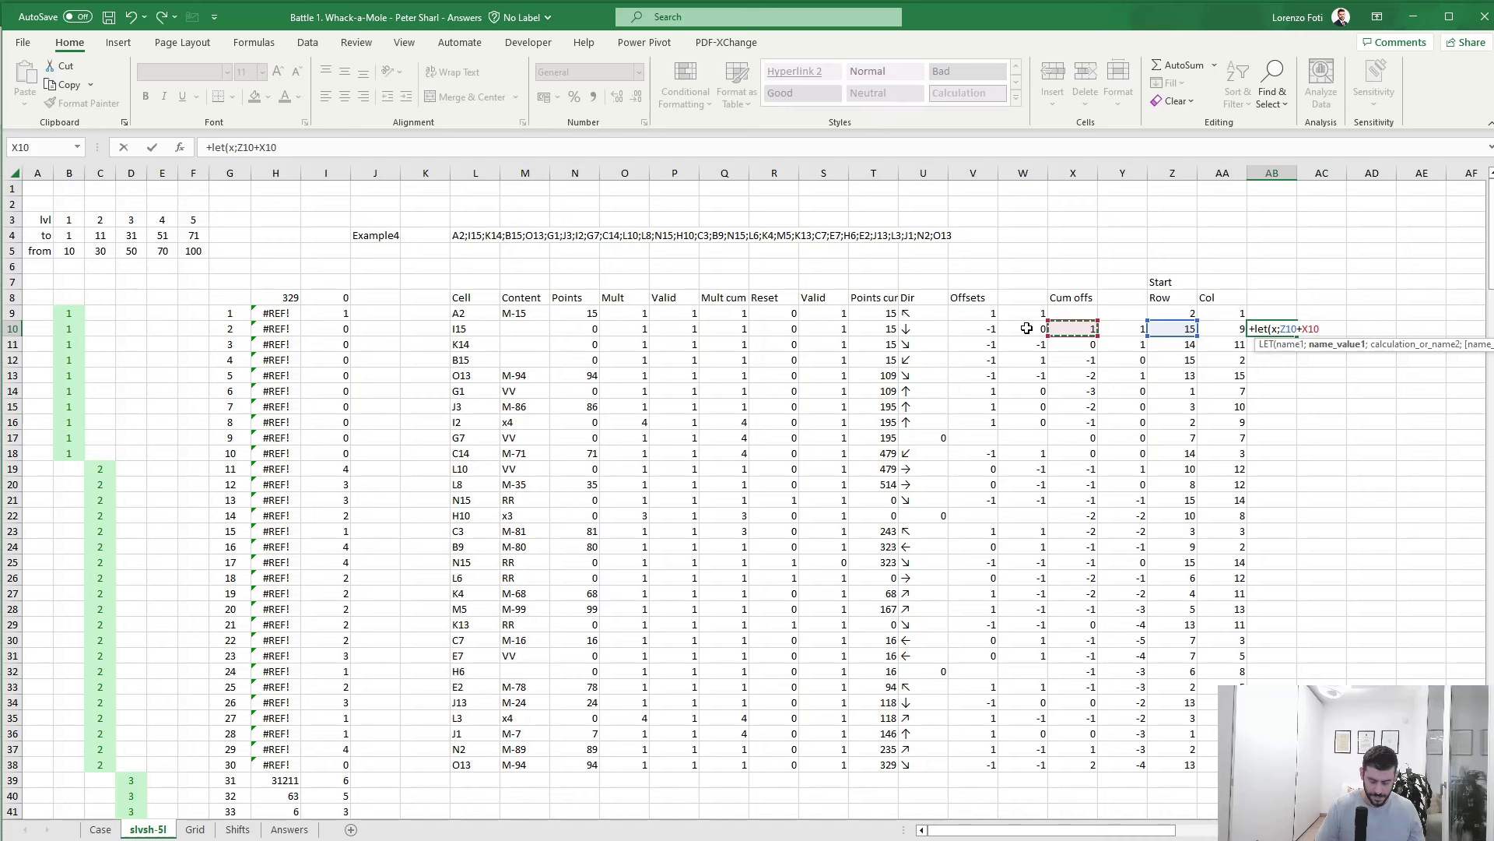
pyautogui.write(';if(x')
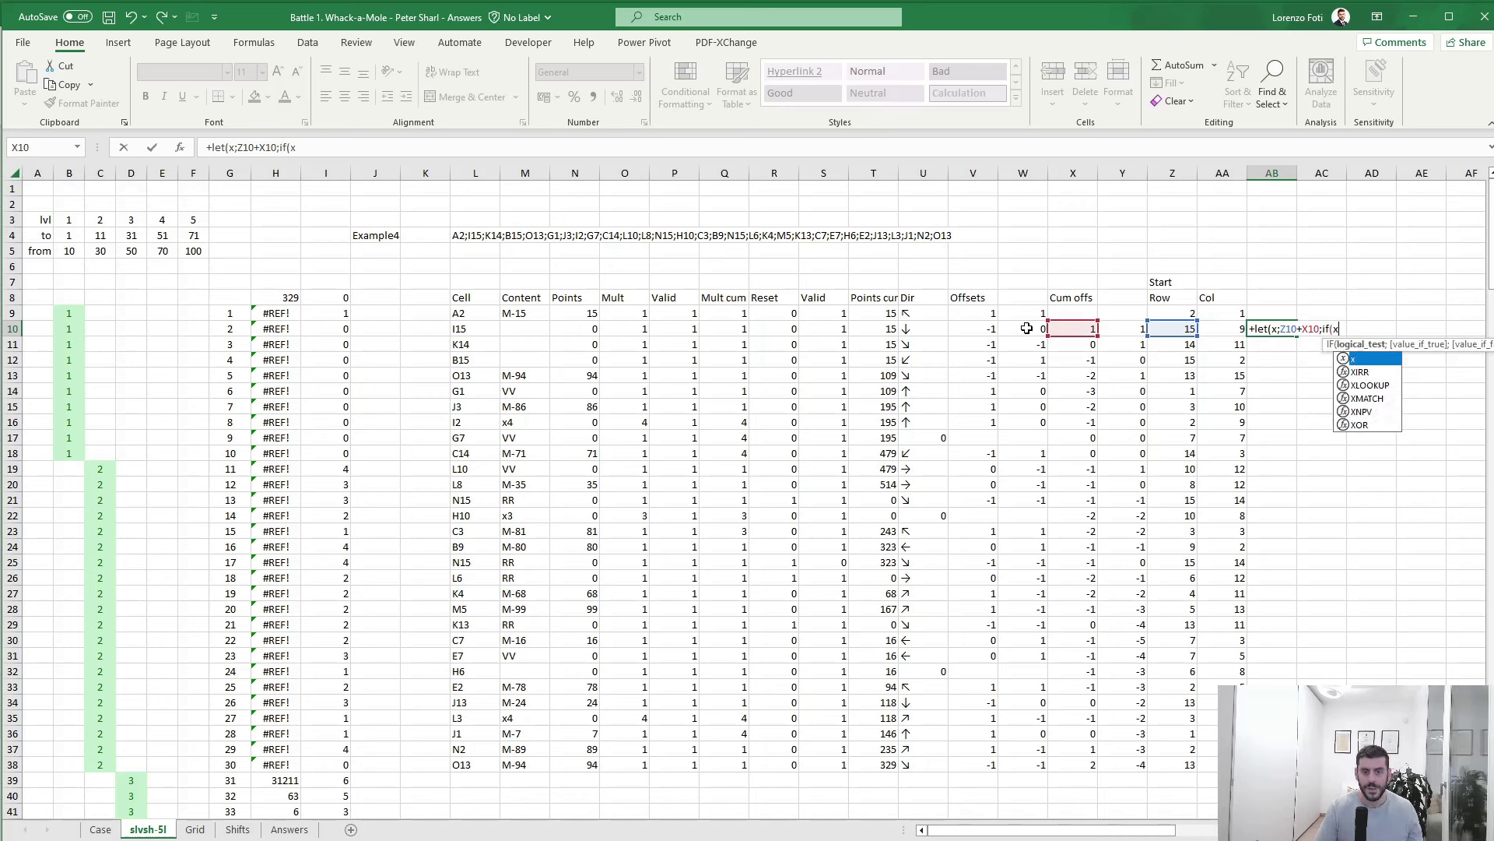
pyautogui.write('<')
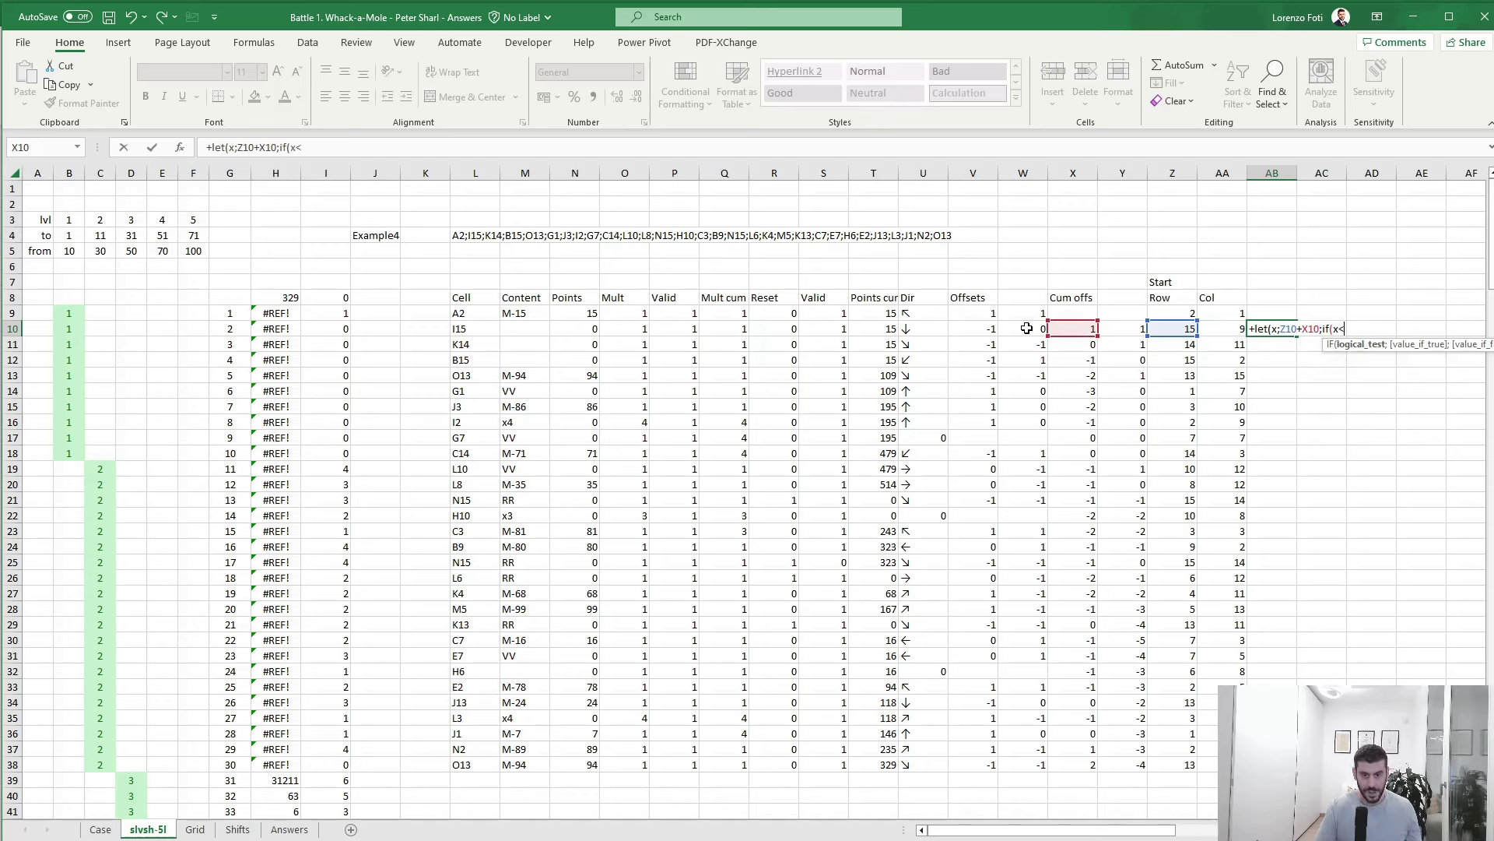
pyautogui.write('1M')
pyautogui.press('BackSpace')
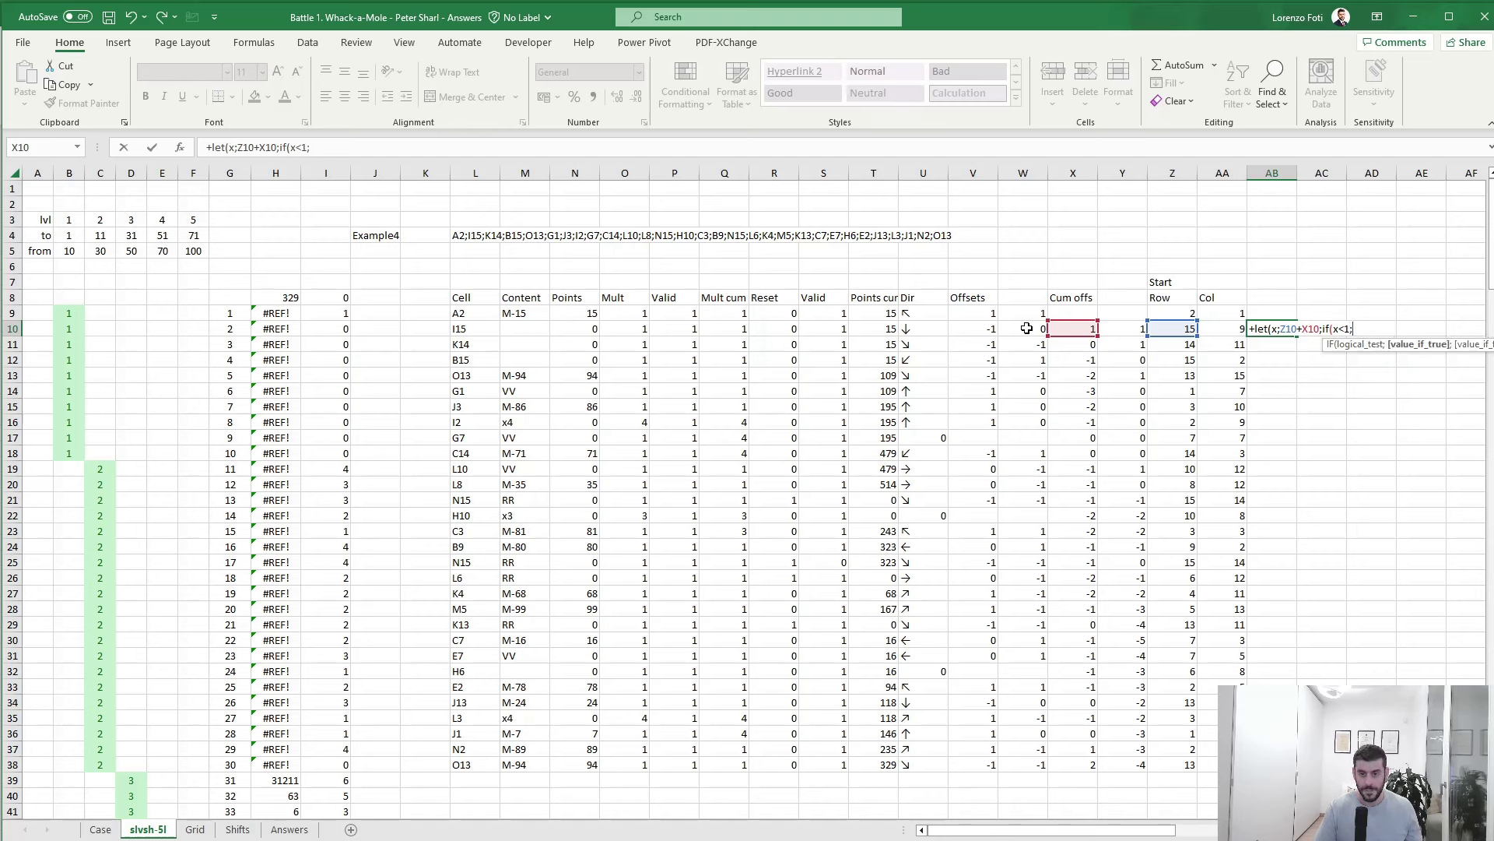
pyautogui.write('15')
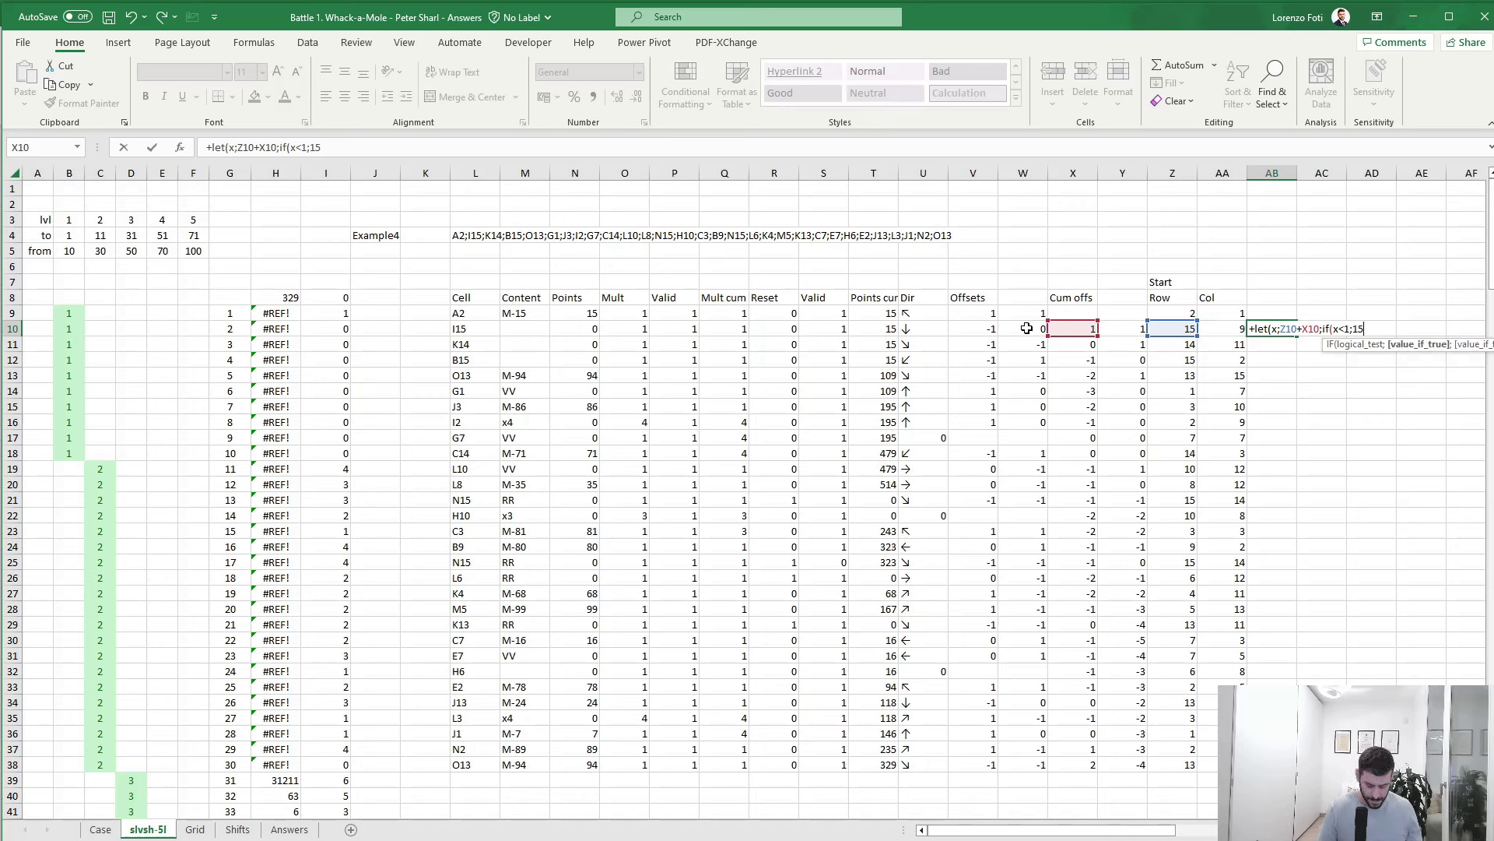
pyautogui.write('-x')
pyautogui.press('Return')
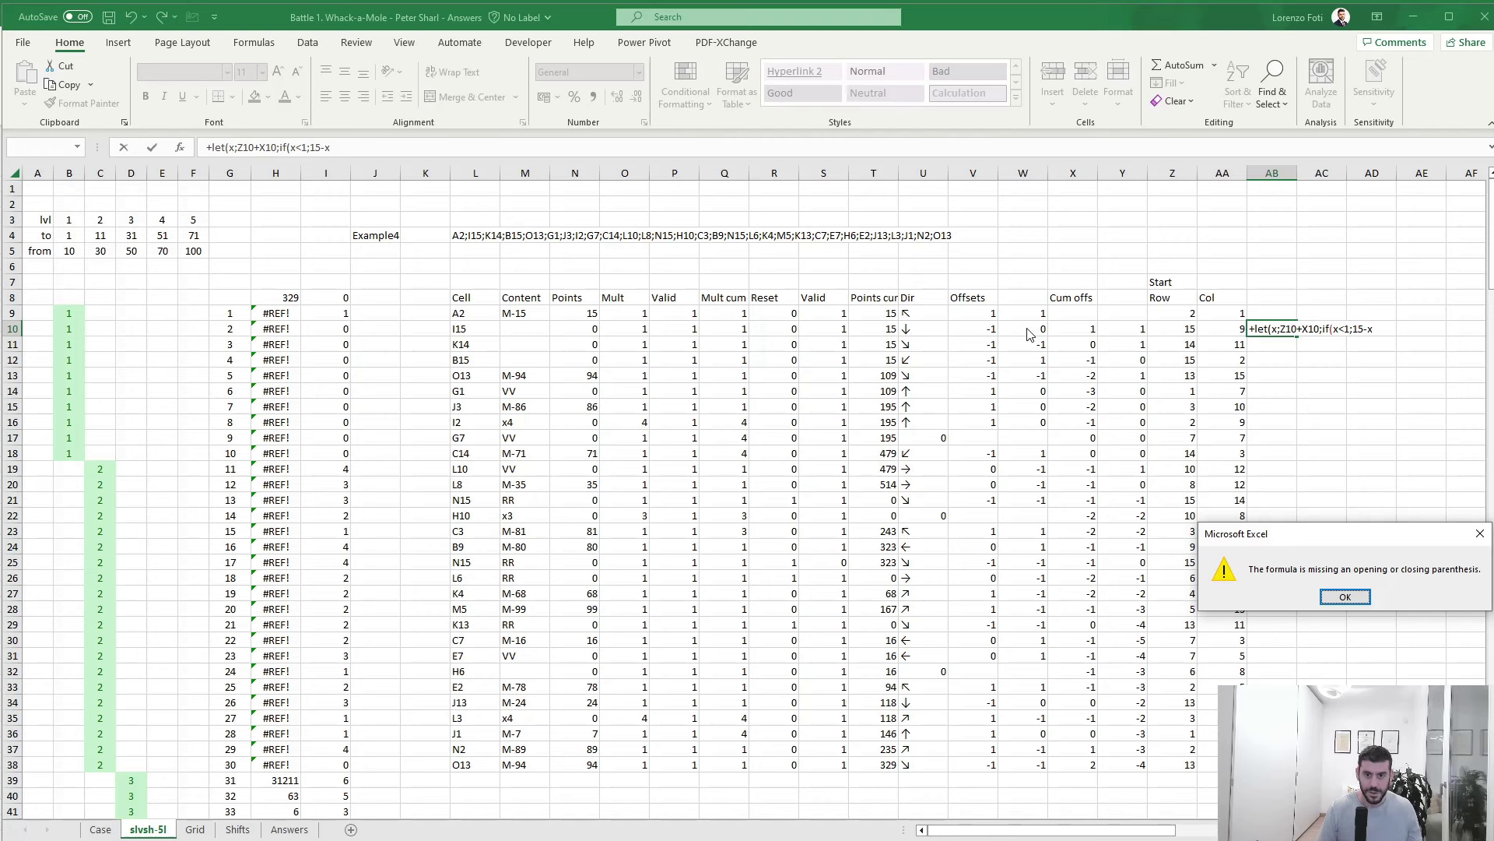
# - Complete AB10 as a LET/IFS formula wrapping x<1 and x>15 (1+(x-16)), else x
pyautogui.press('Return')
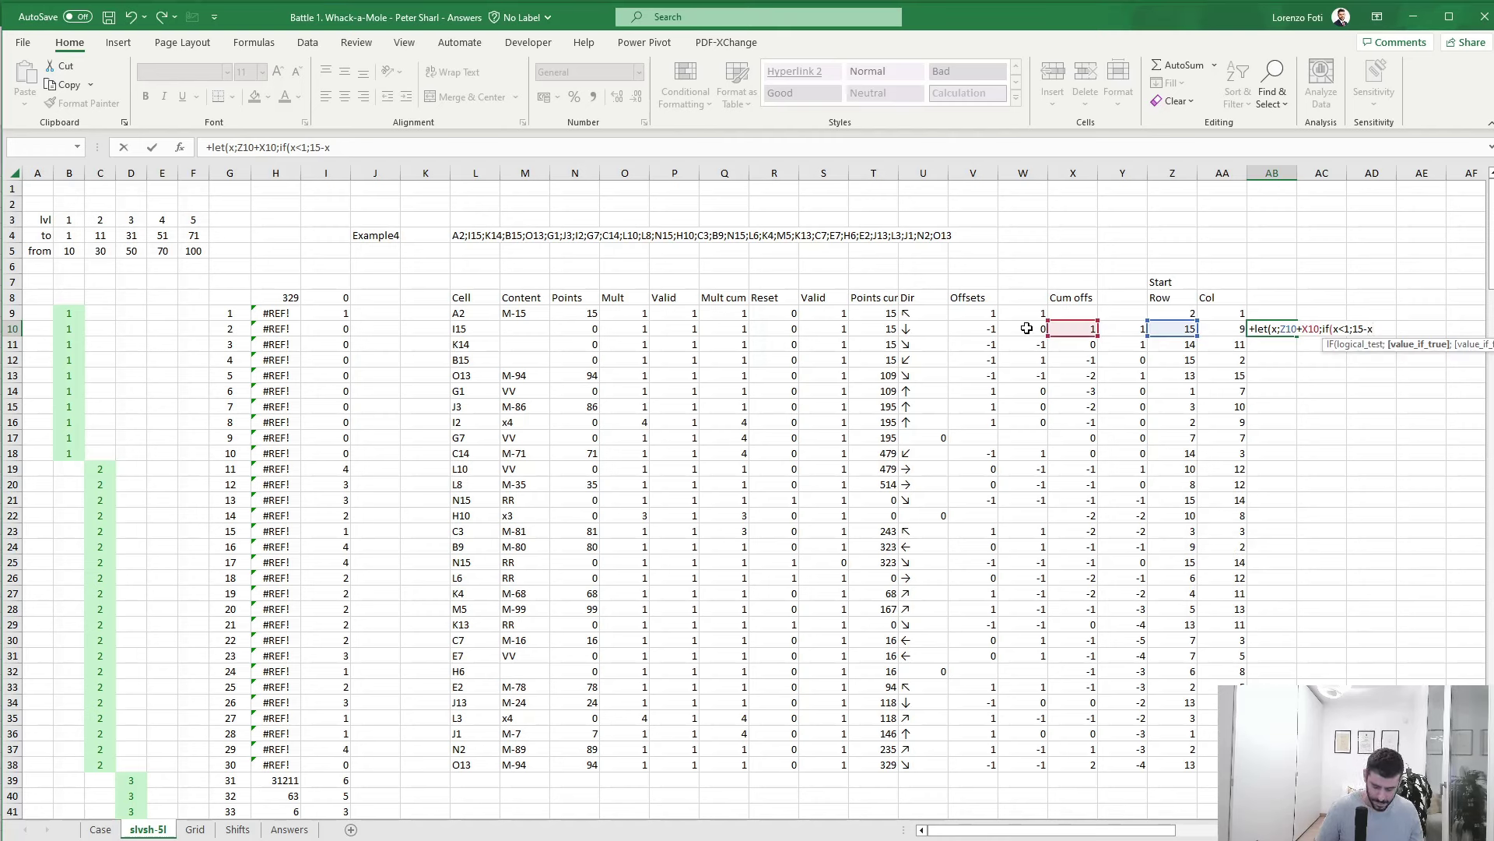
pyautogui.write('+1')
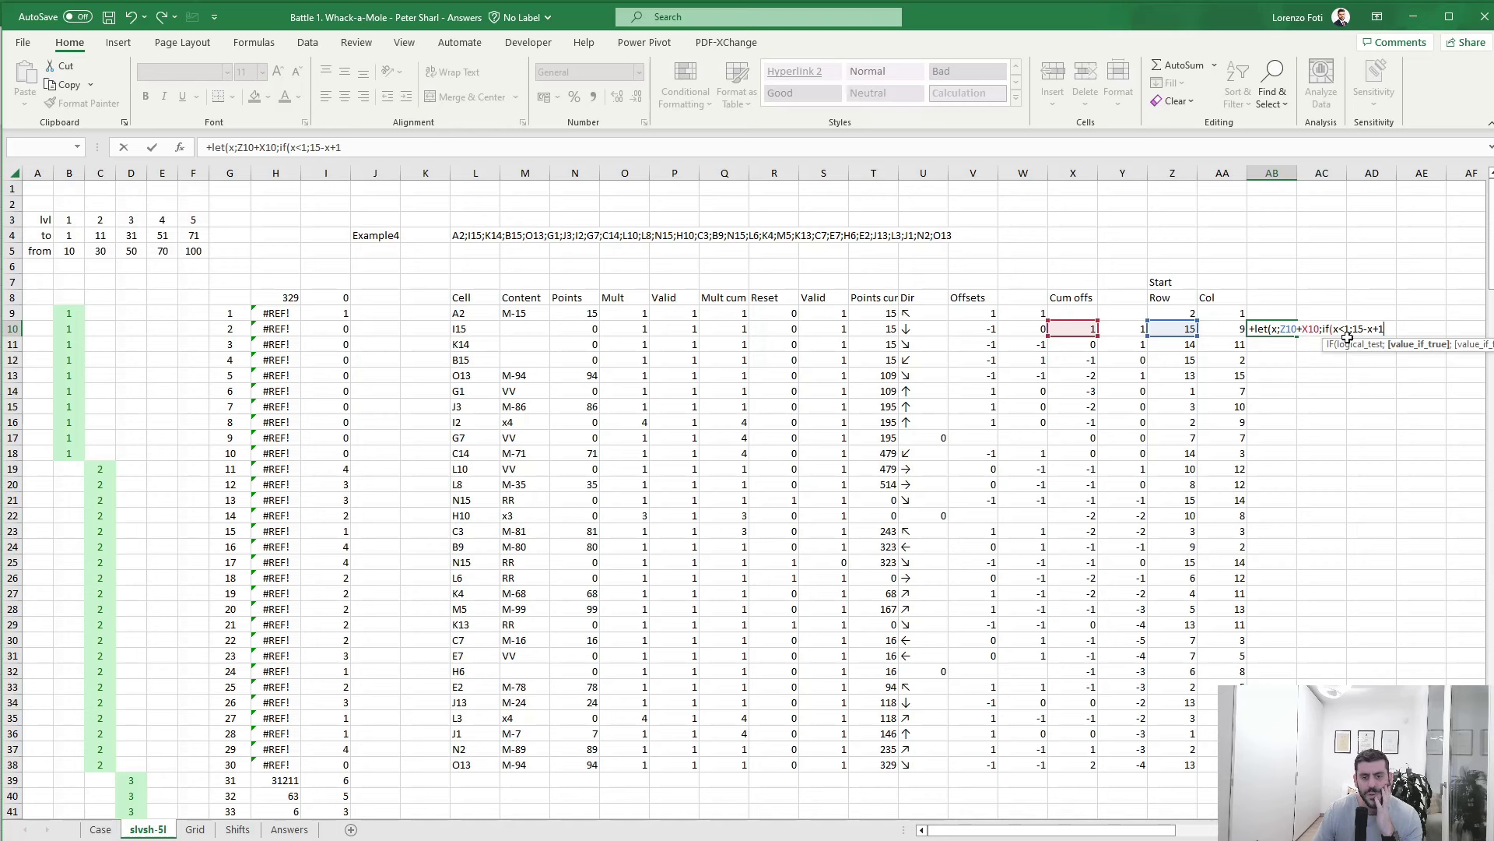
pyautogui.press('BackSpace')
pyautogui.press('BackSpace')
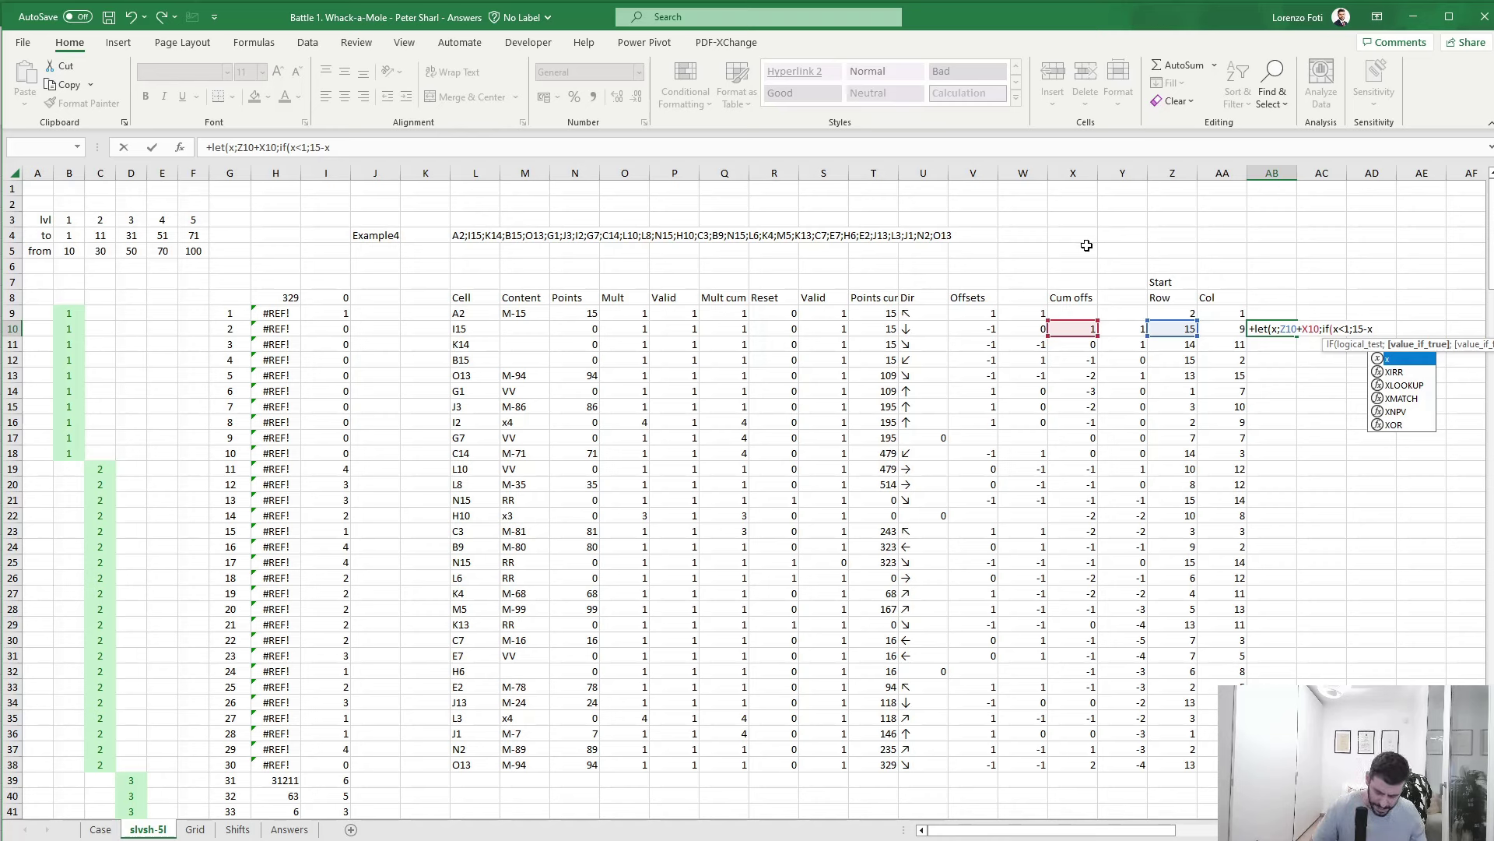
pyautogui.press('BackSpace')
pyautogui.press('BackSpace')
pyautogui.write('+1')
pyautogui.press('BackSpace')
pyautogui.write('x')
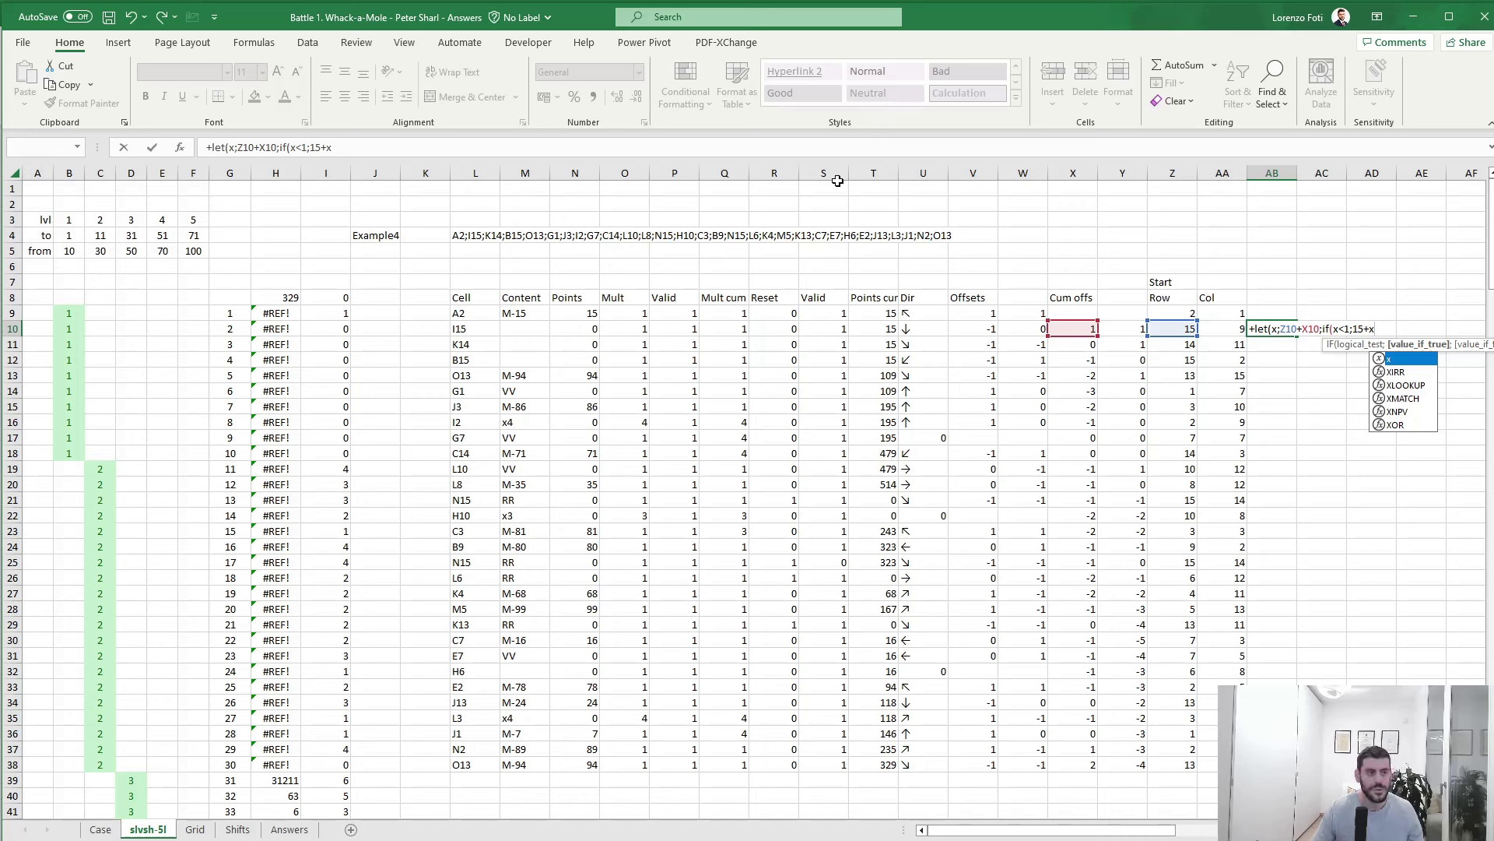
pyautogui.click(288, 148)
pyautogui.write('s')
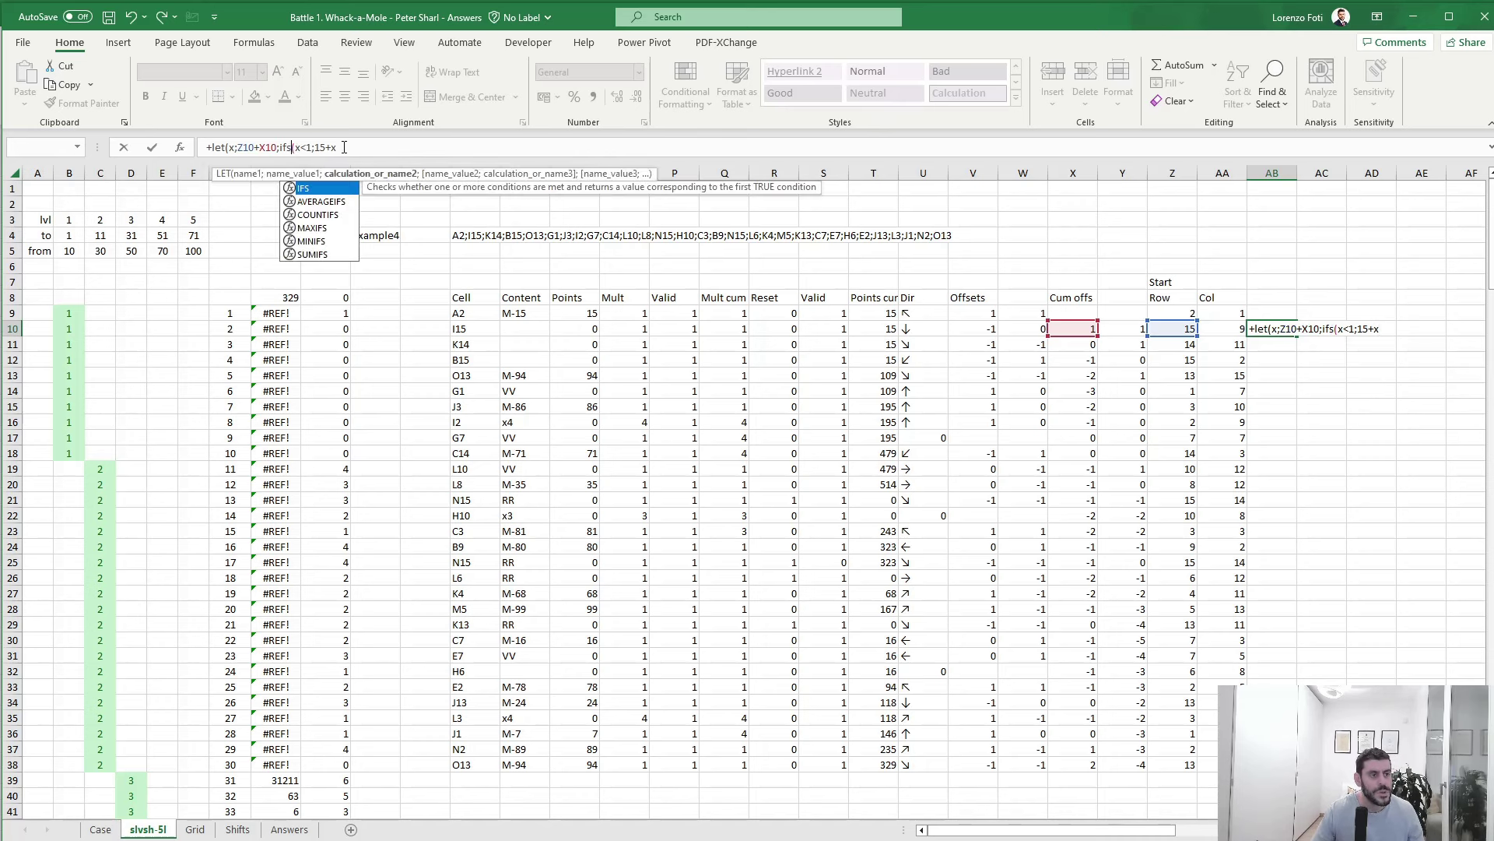
pyautogui.click(358, 147)
pyautogui.write(';x')
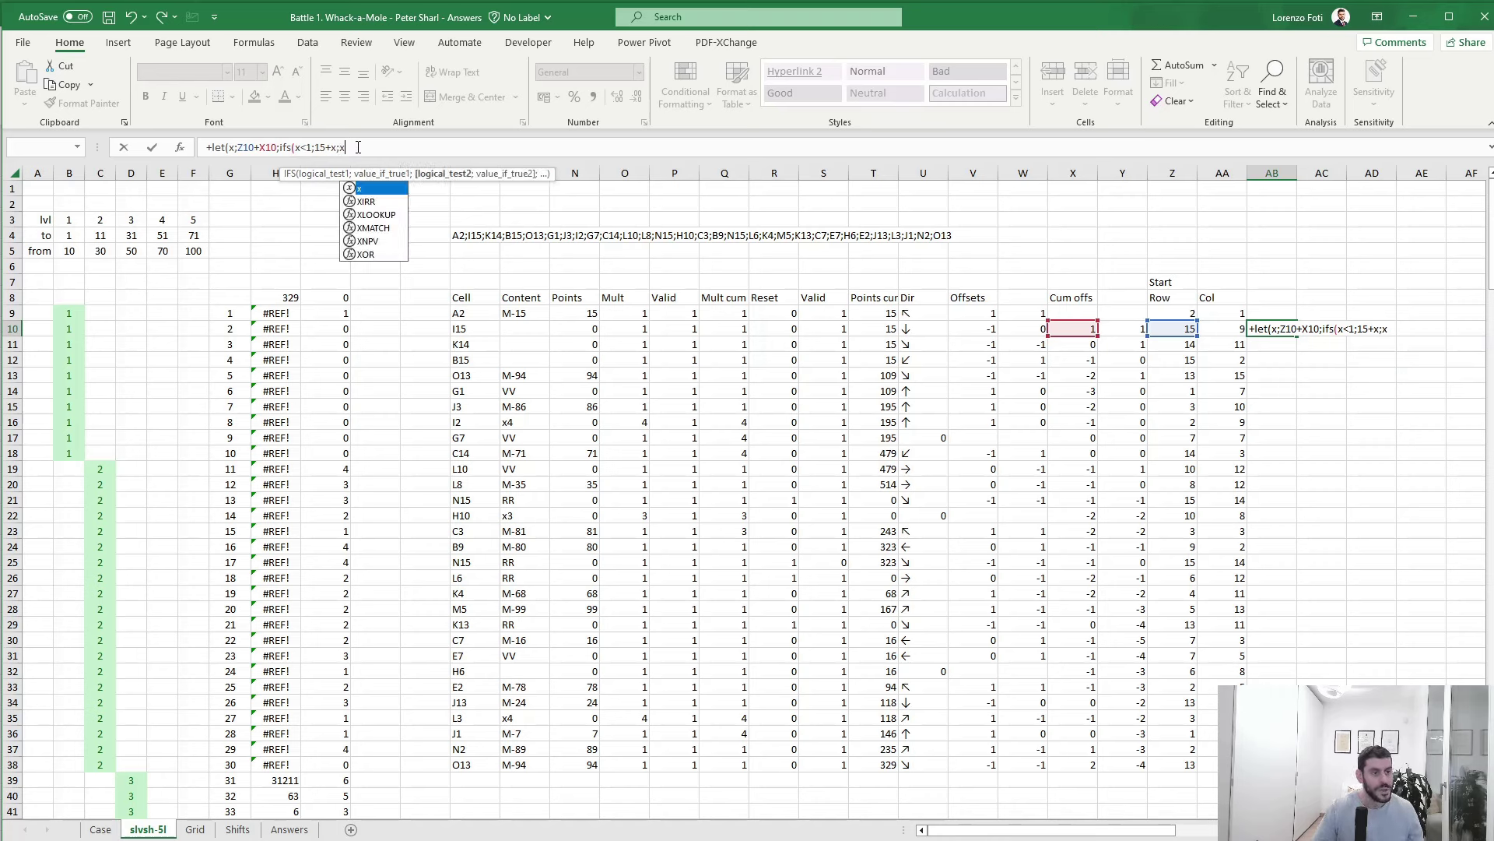
pyautogui.write('>15;')
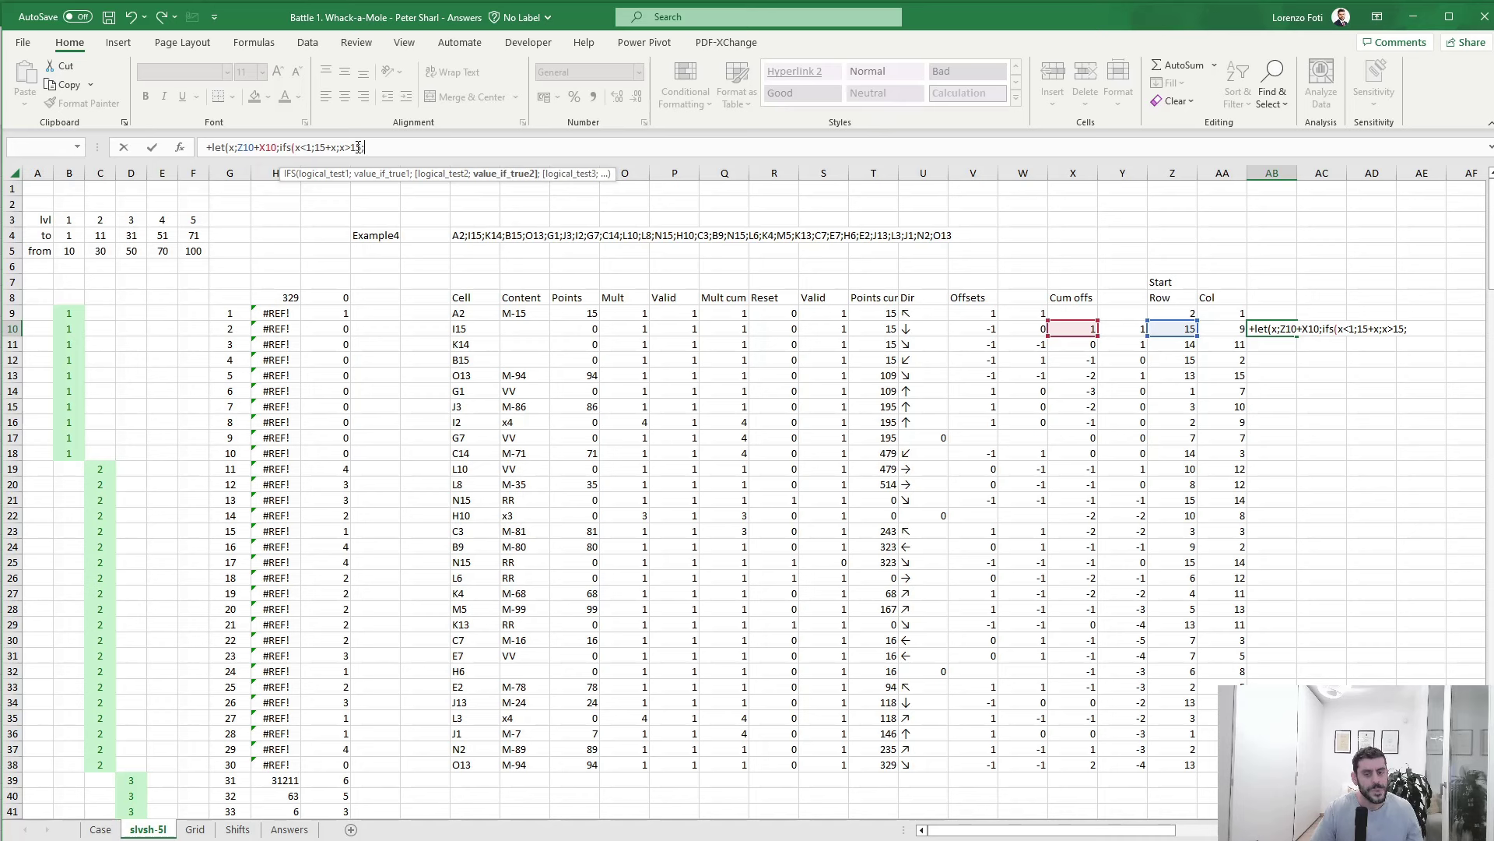
pyautogui.write('1')
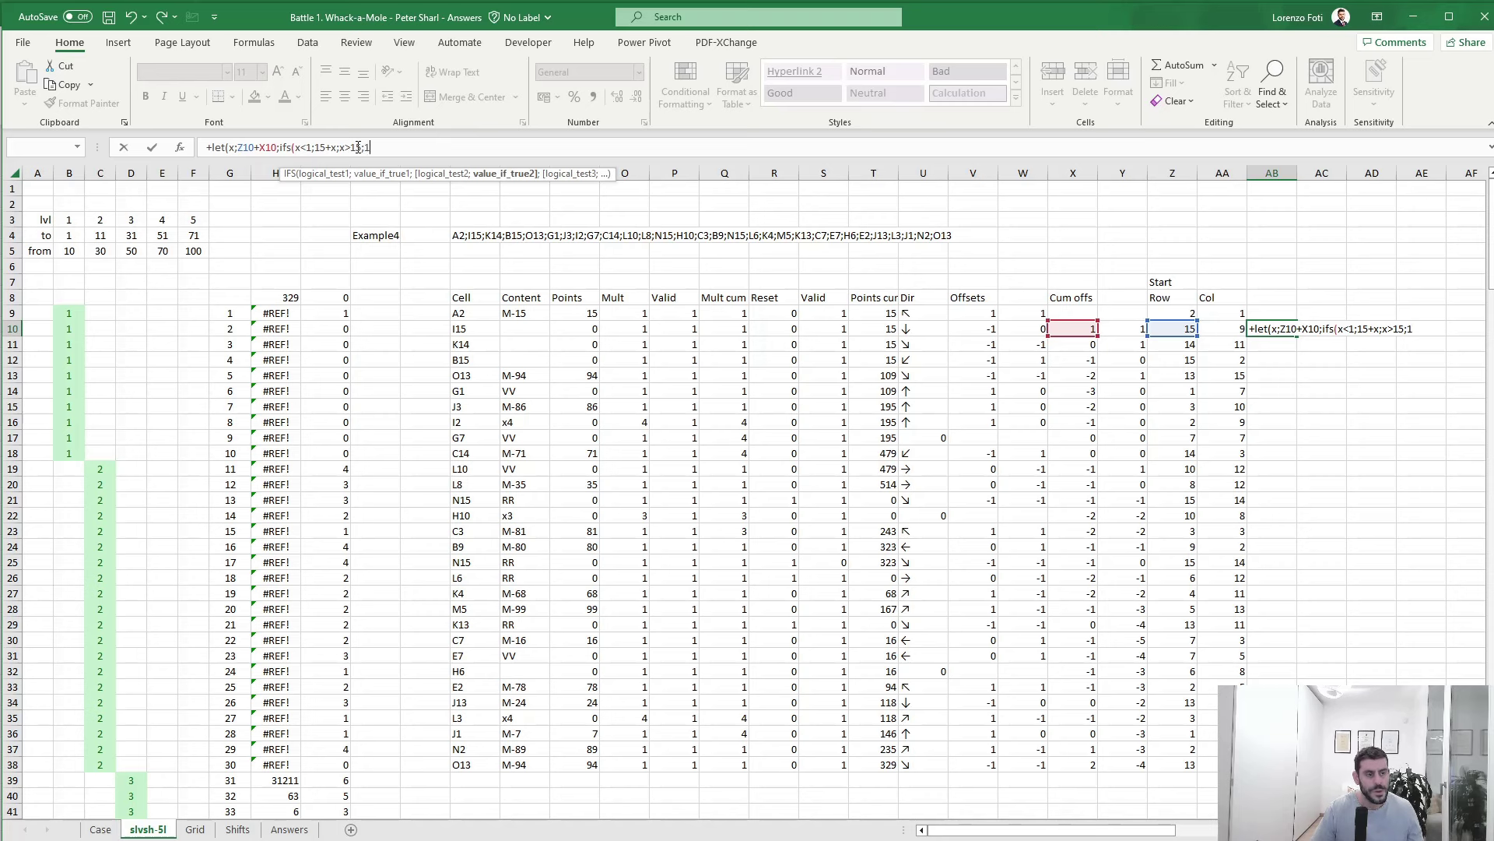
pyautogui.write('+')
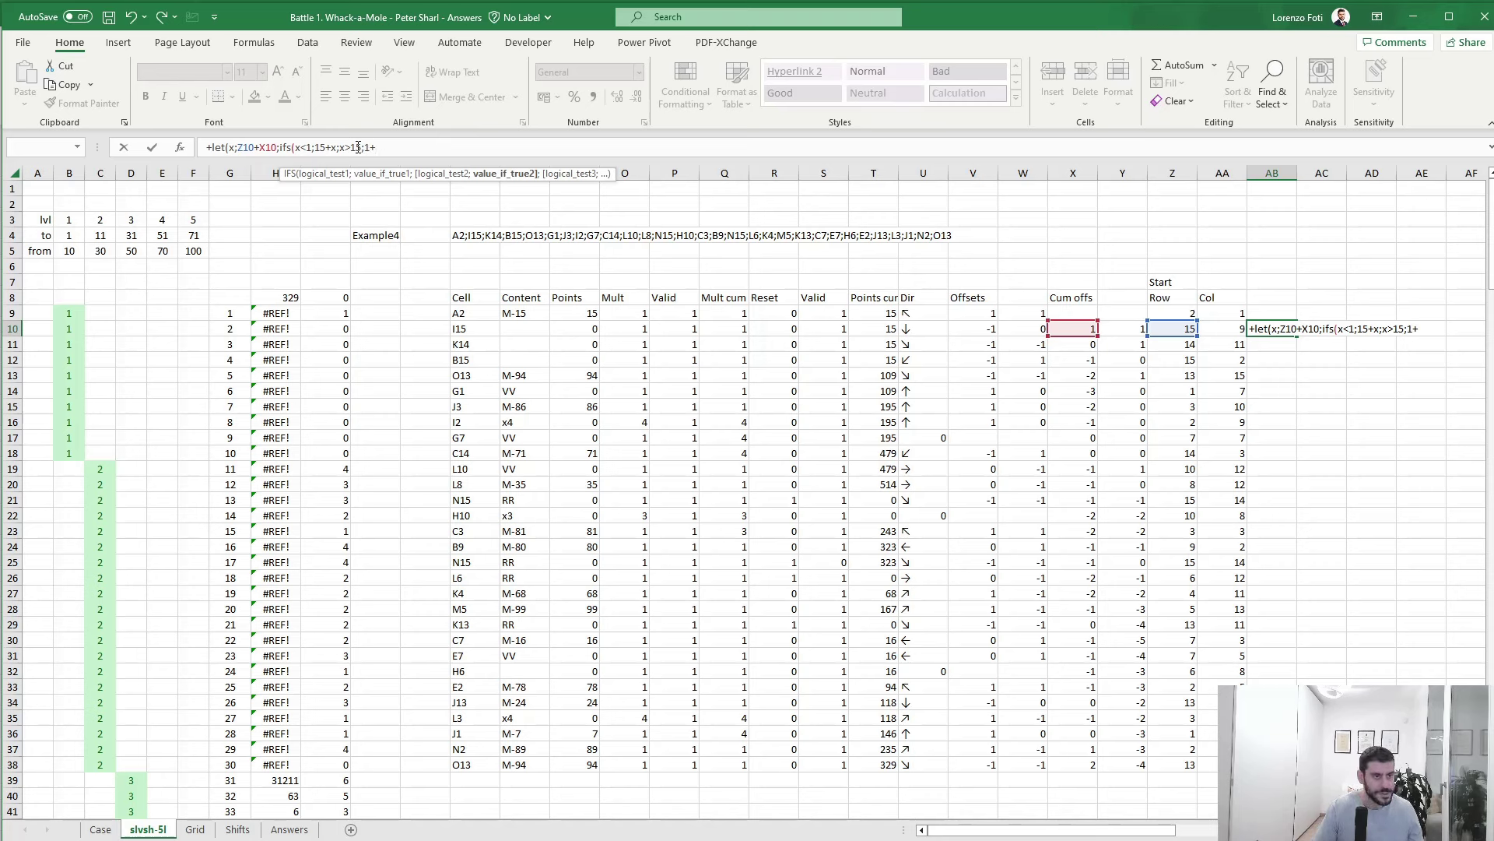
pyautogui.write('(x')
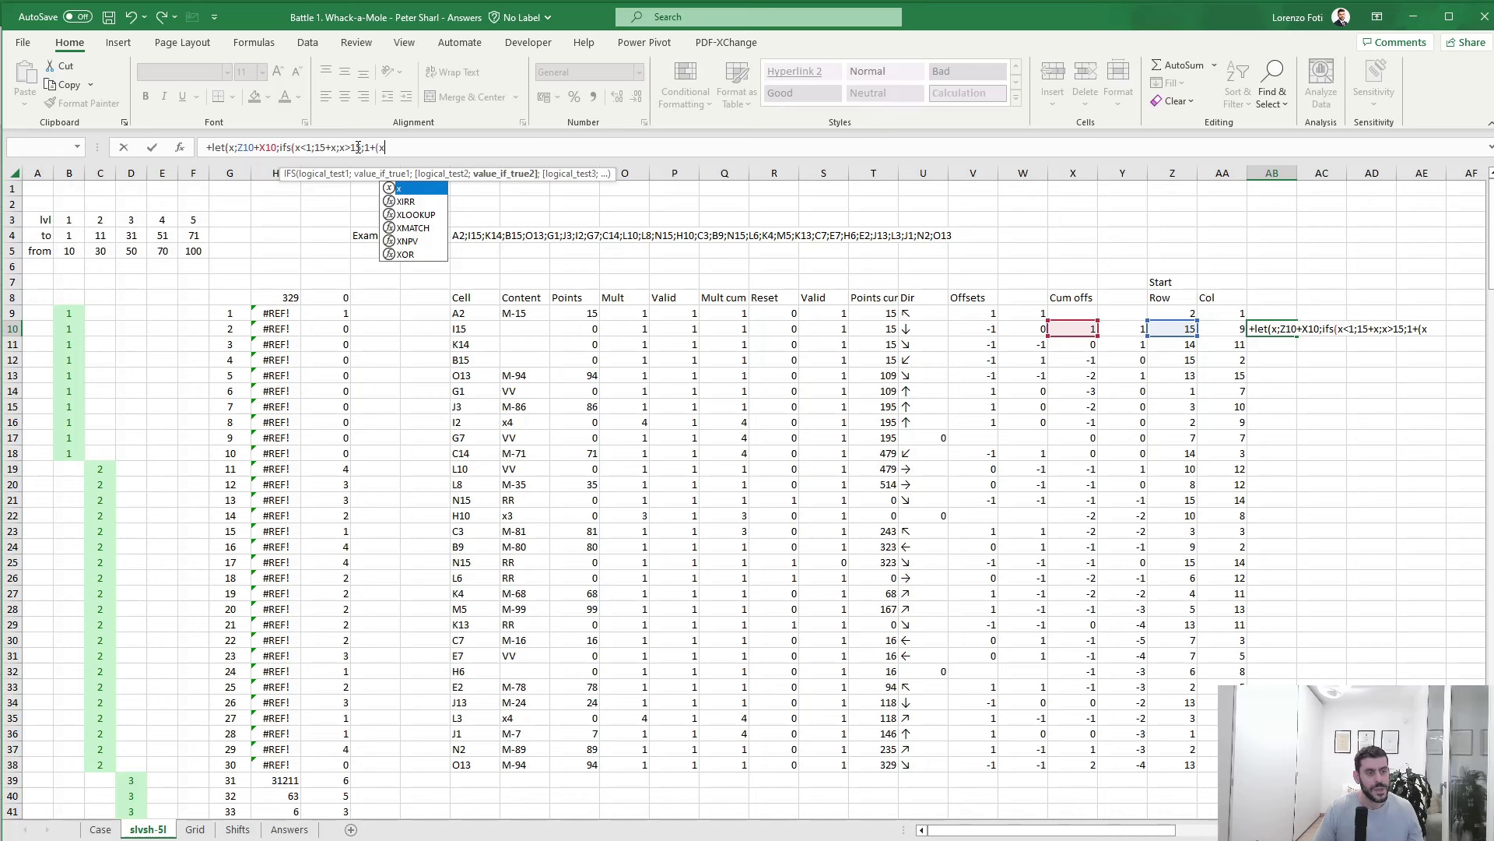
pyautogui.write('-16)')
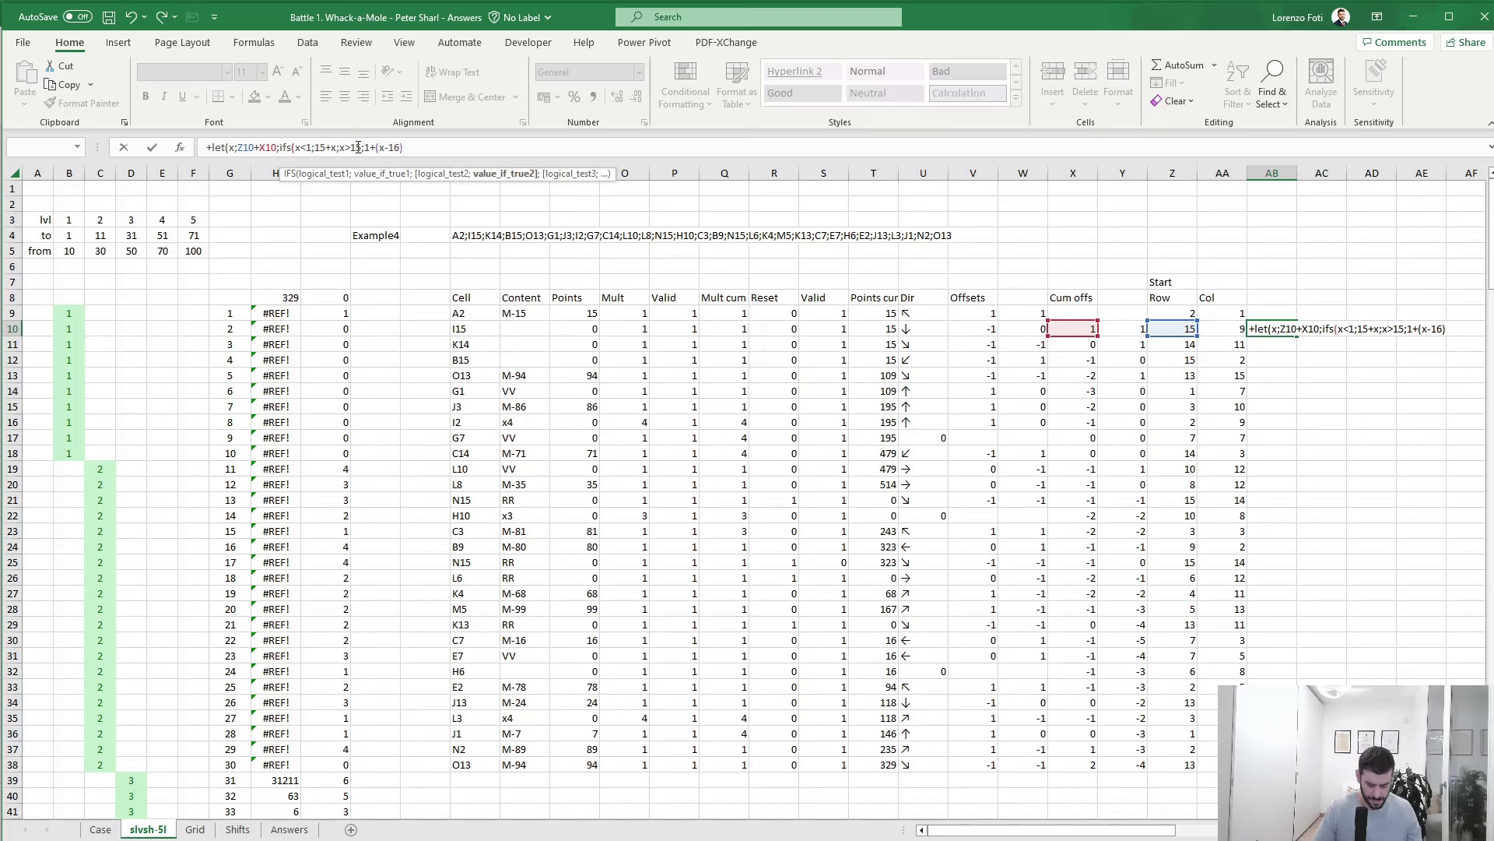
pyautogui.write(';true;x)')
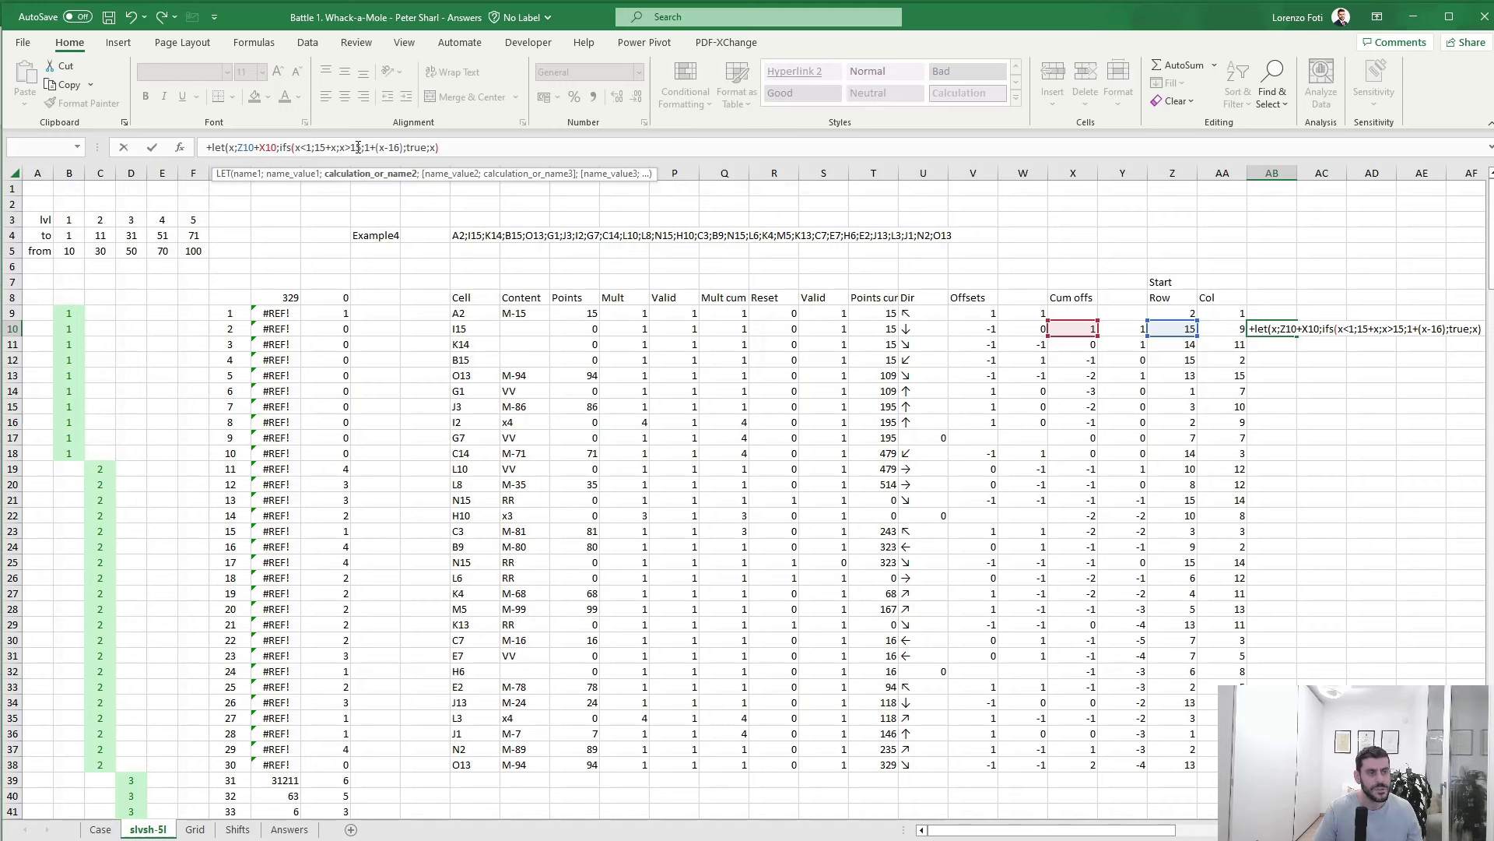
pyautogui.hotkey('ctrl', 'Return')
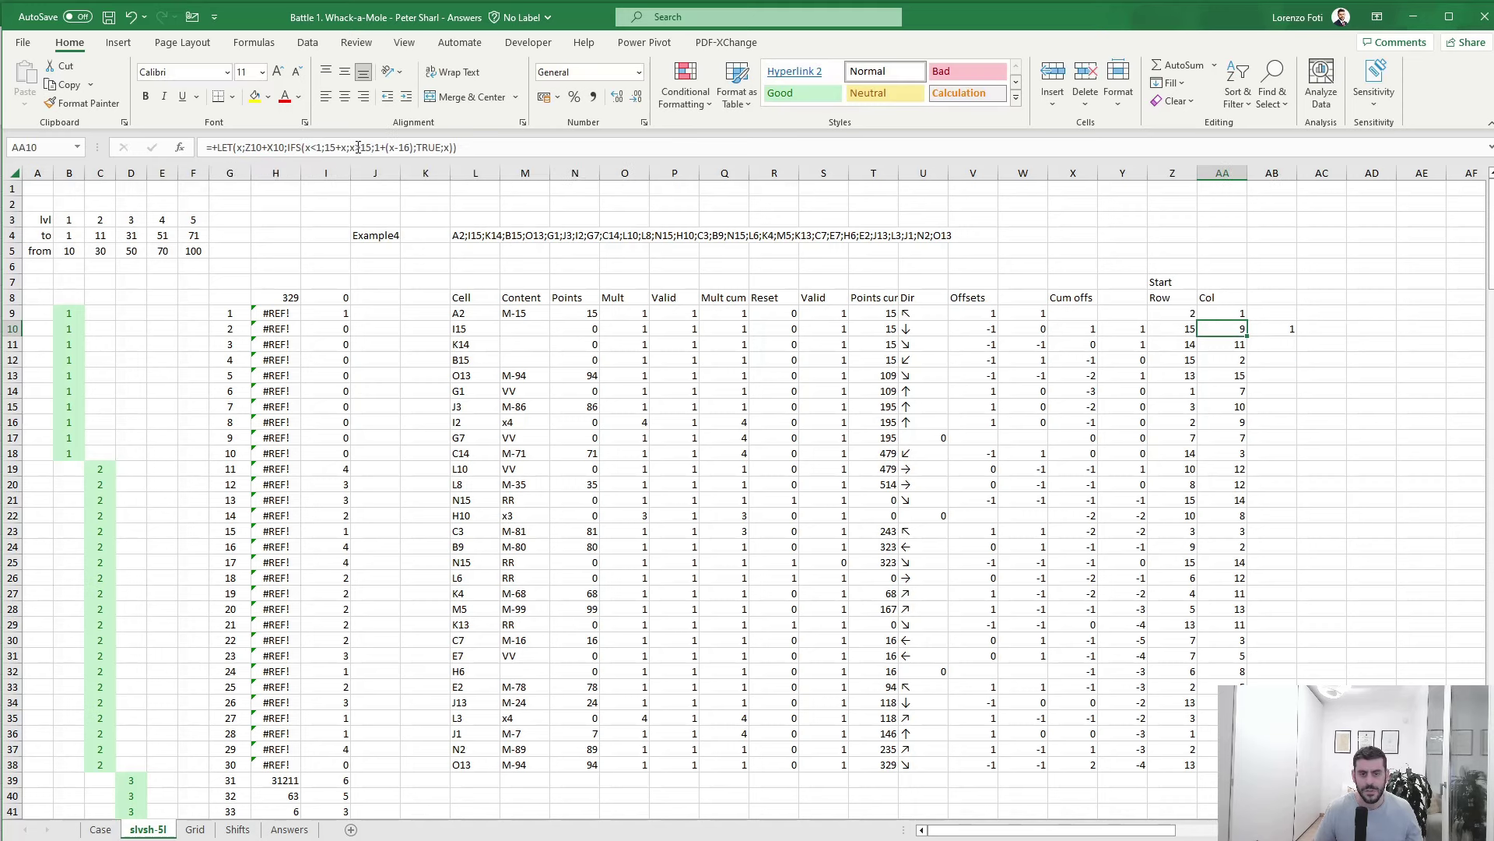
# - Fill the AB10 row formula down to AB38 and check the results
pyautogui.press('Left')
pyautogui.hotkey('ctrl', 'Down')
pyautogui.press('Right')
pyautogui.hotkey('ctrl', 'shift', 'Up')
pyautogui.hotkey('ctrl', 'd')
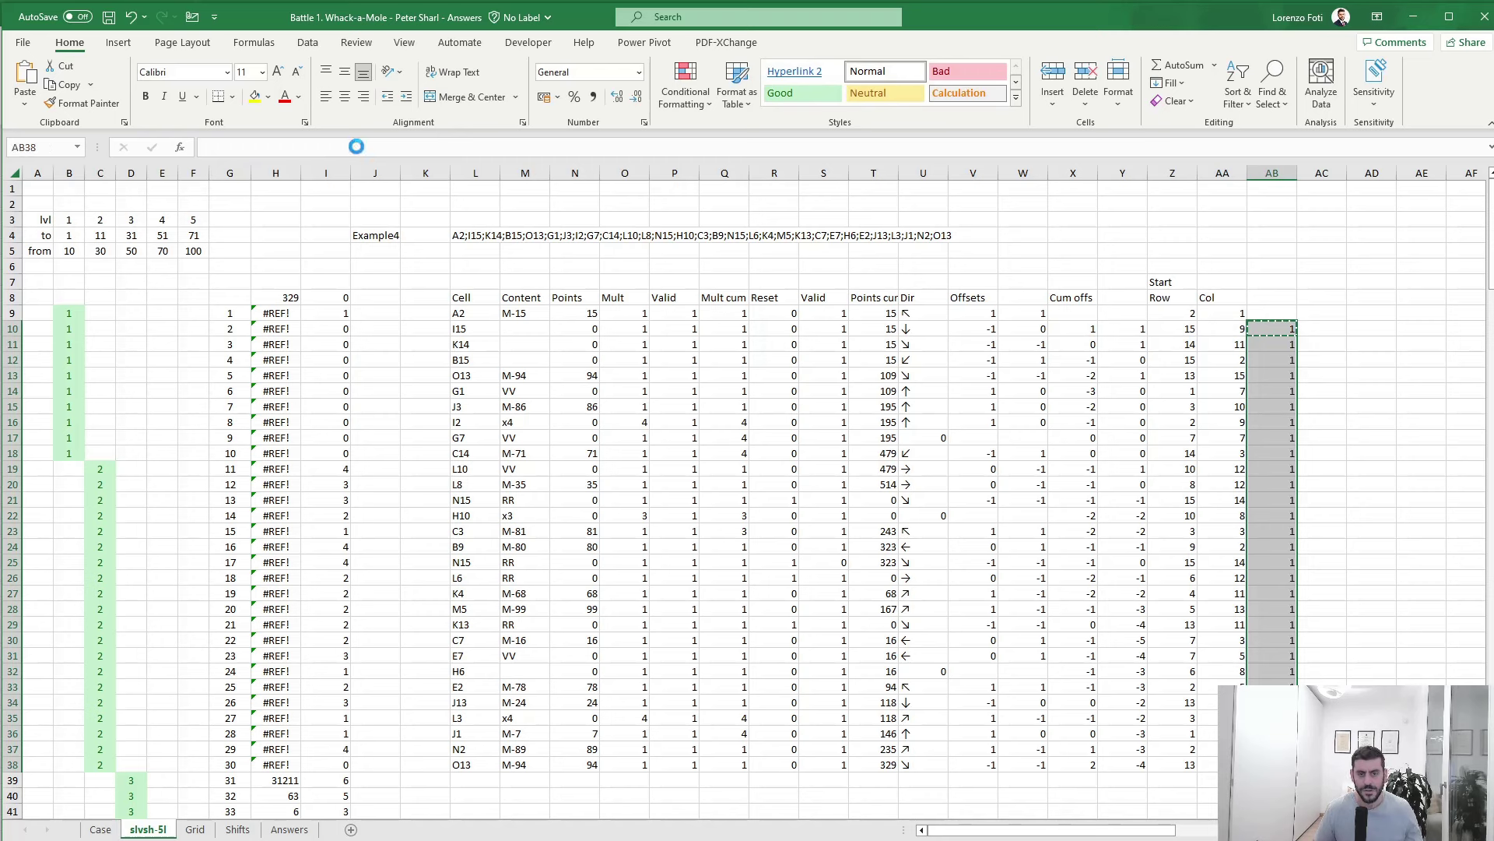
pyautogui.hotkey('ctrl', 'Up')
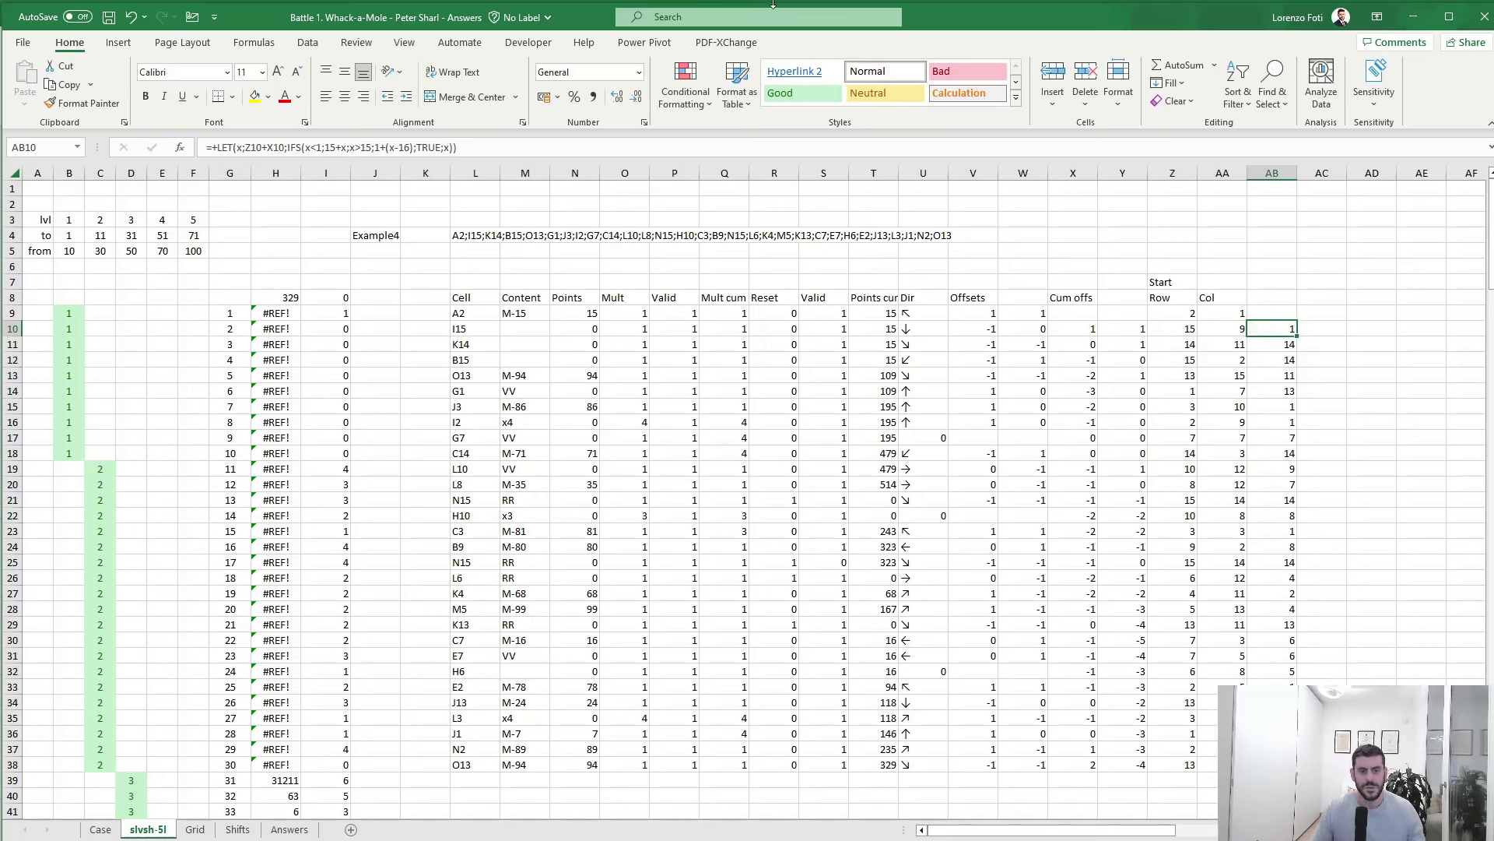
pyautogui.click(460, 330)
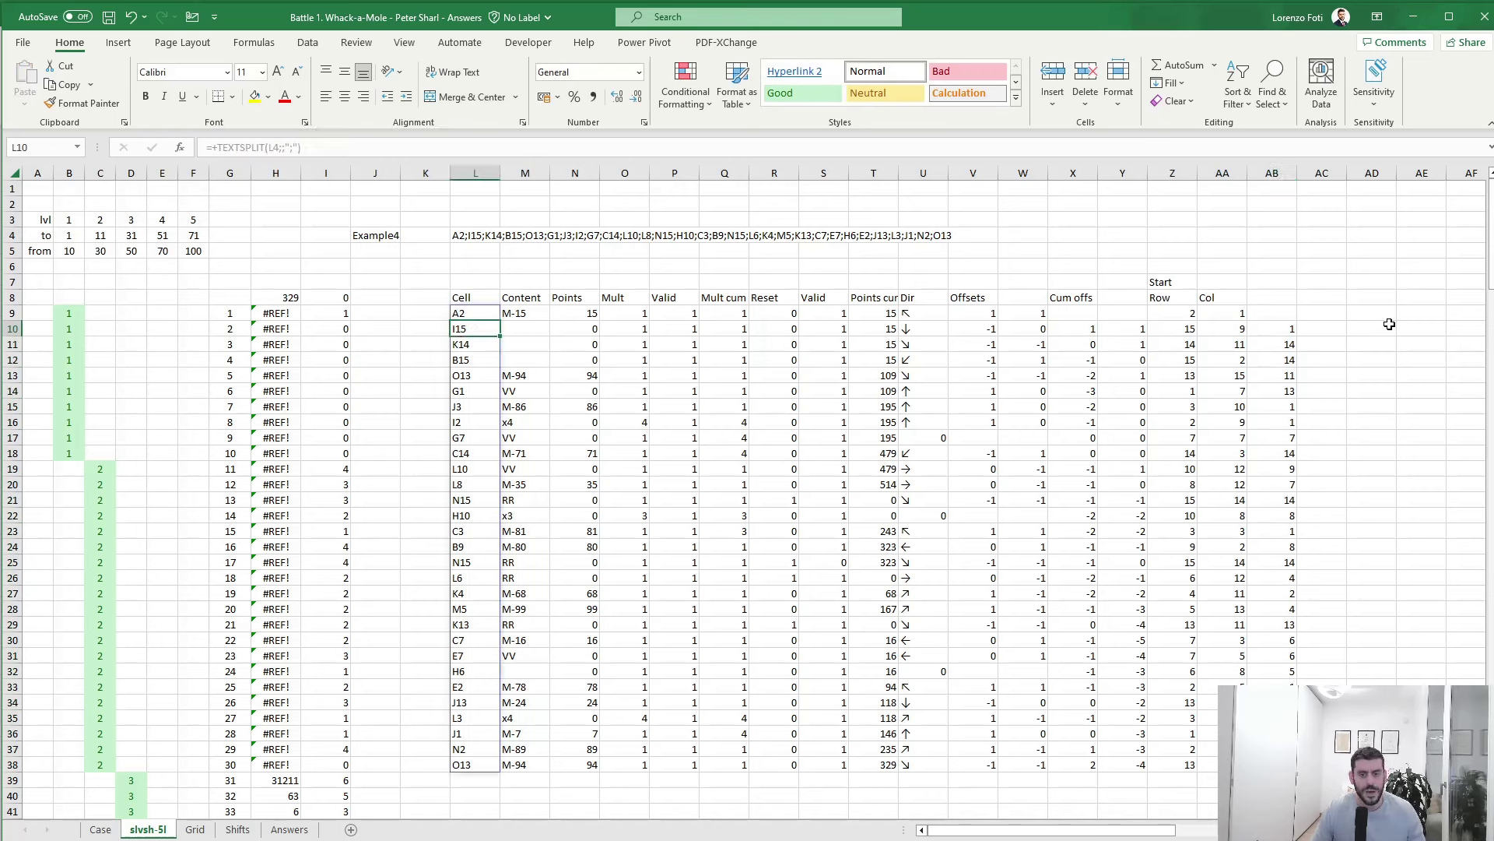
pyautogui.click(1278, 331)
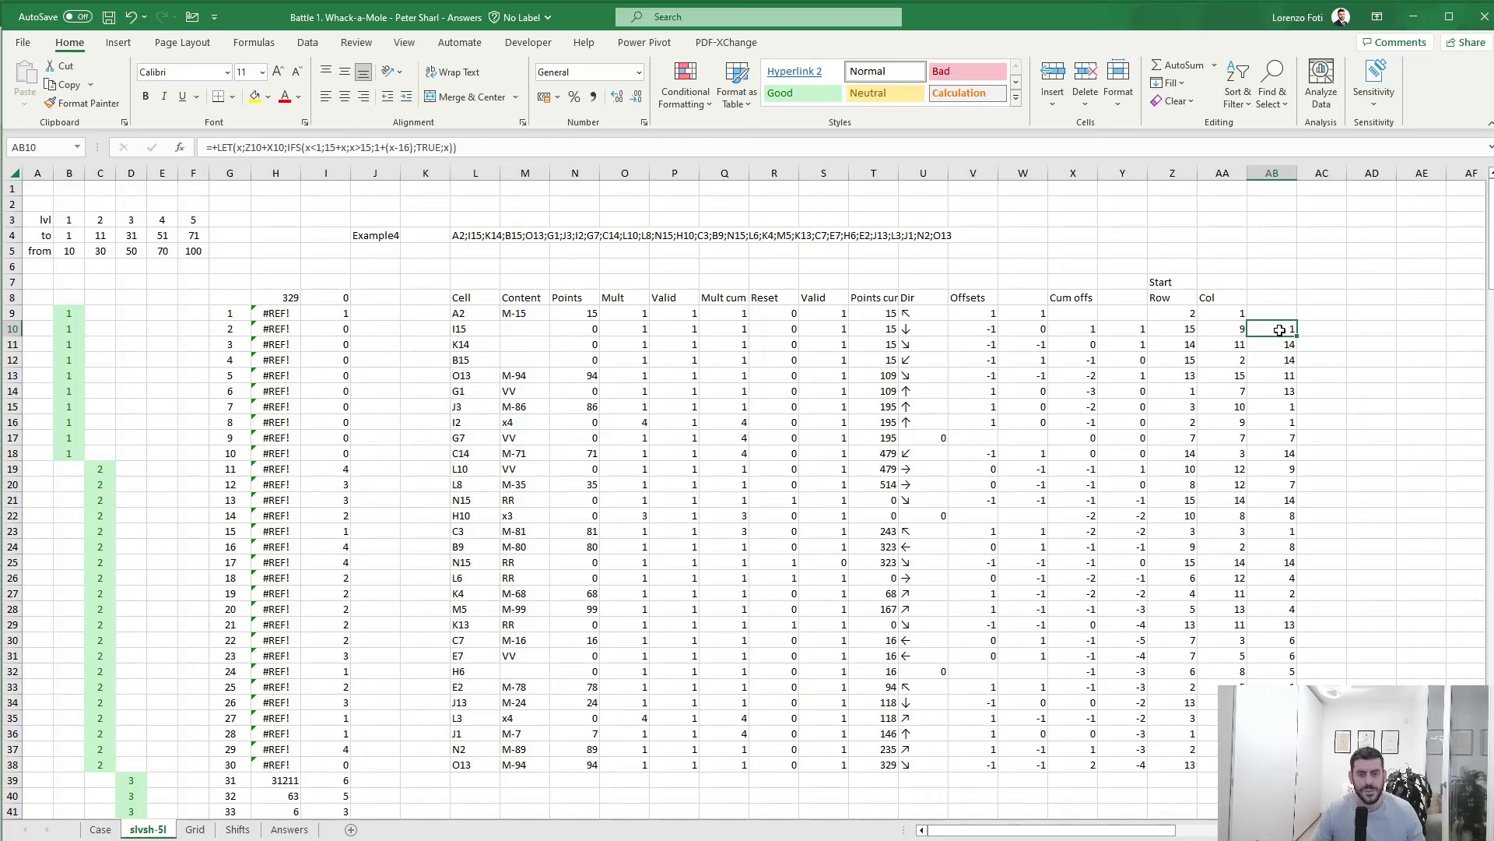
pyautogui.click(1307, 329)
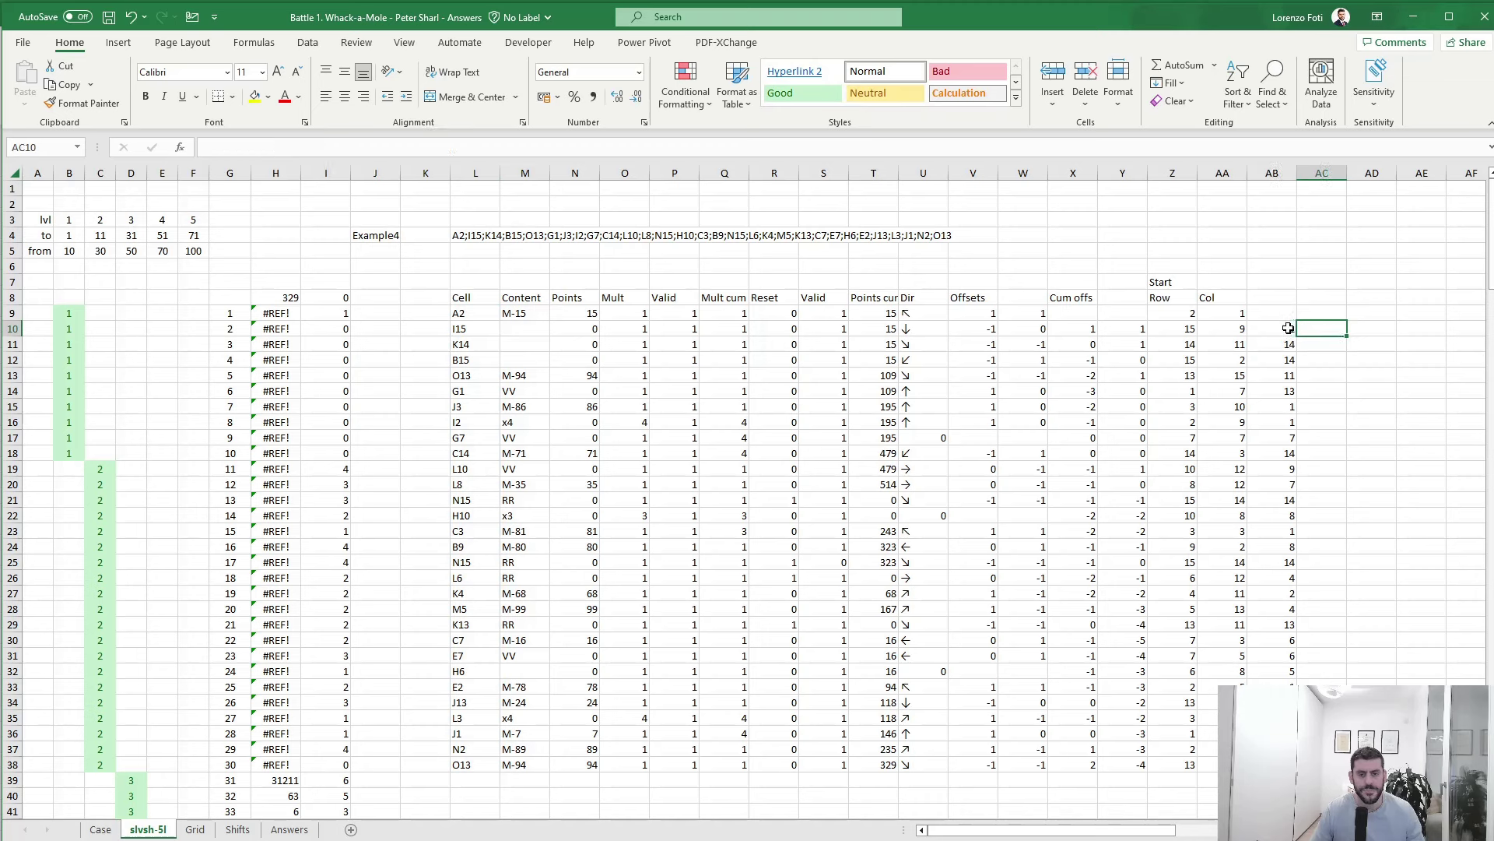
# - Copy the wrap formula into AC10 for columns using AA10+Y10 and fill it to AC38
pyautogui.click(1288, 328)
pyautogui.hotkey('ctrl', 'c')
pyautogui.click(1312, 328)
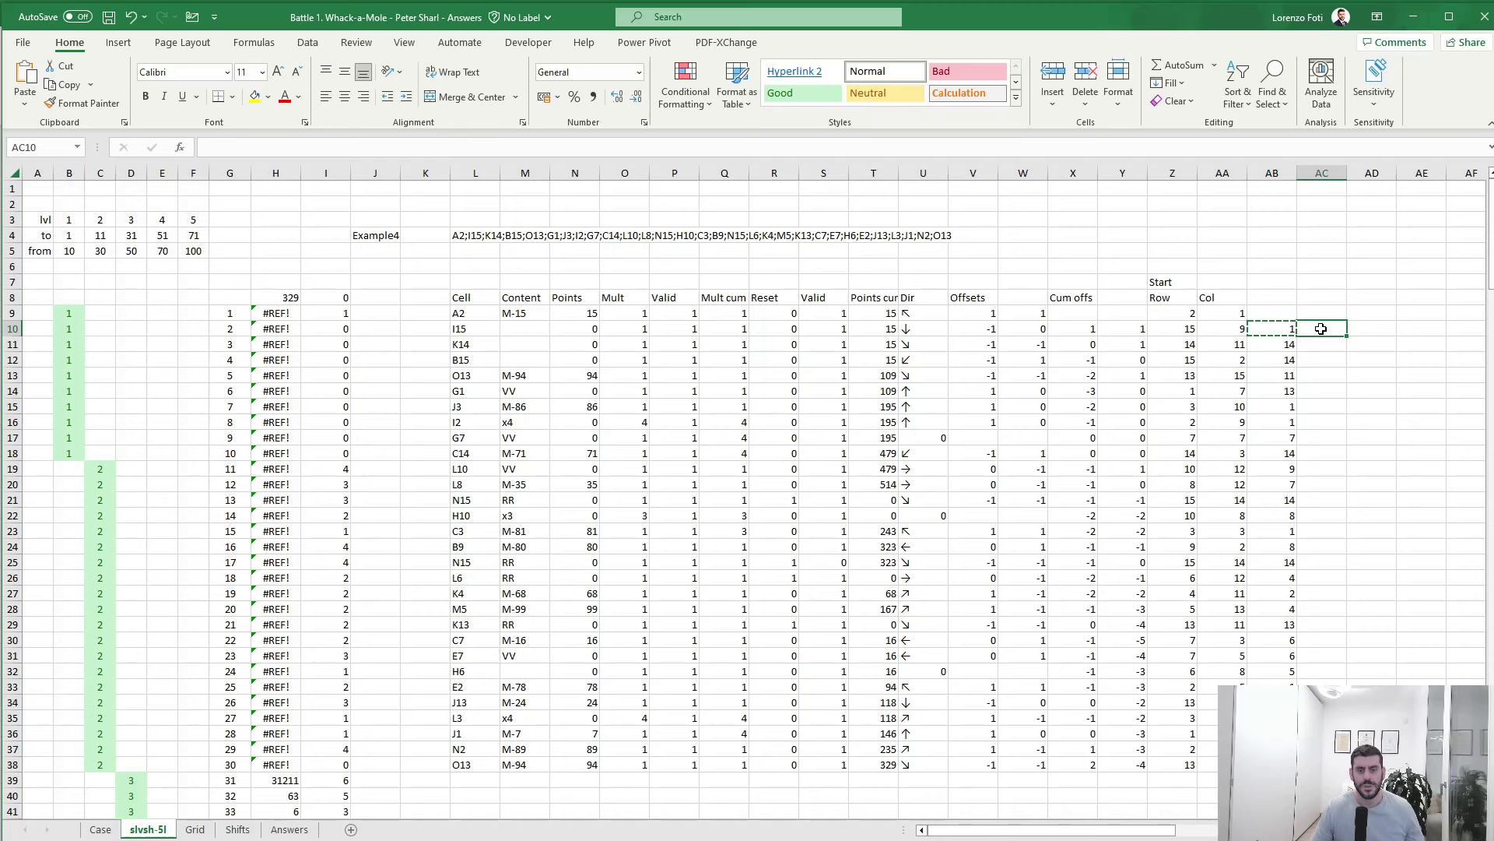
pyautogui.press('Return')
pyautogui.doubleClick(1319, 328)
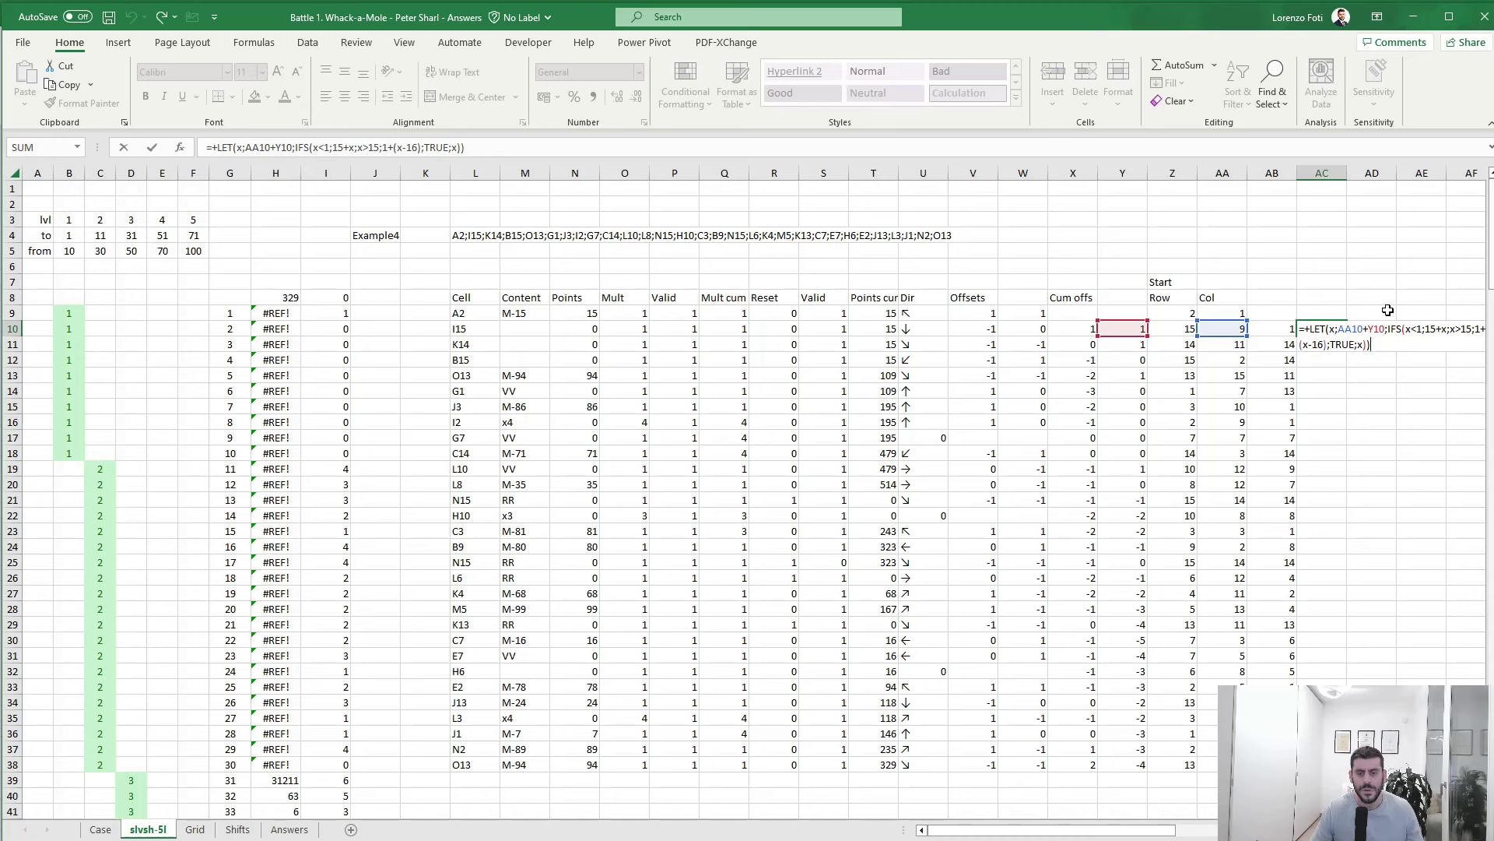
pyautogui.press('Escape')
pyautogui.hotkey('ctrl', 'c')
pyautogui.press('Left')
pyautogui.hotkey('ctrl', 'Down')
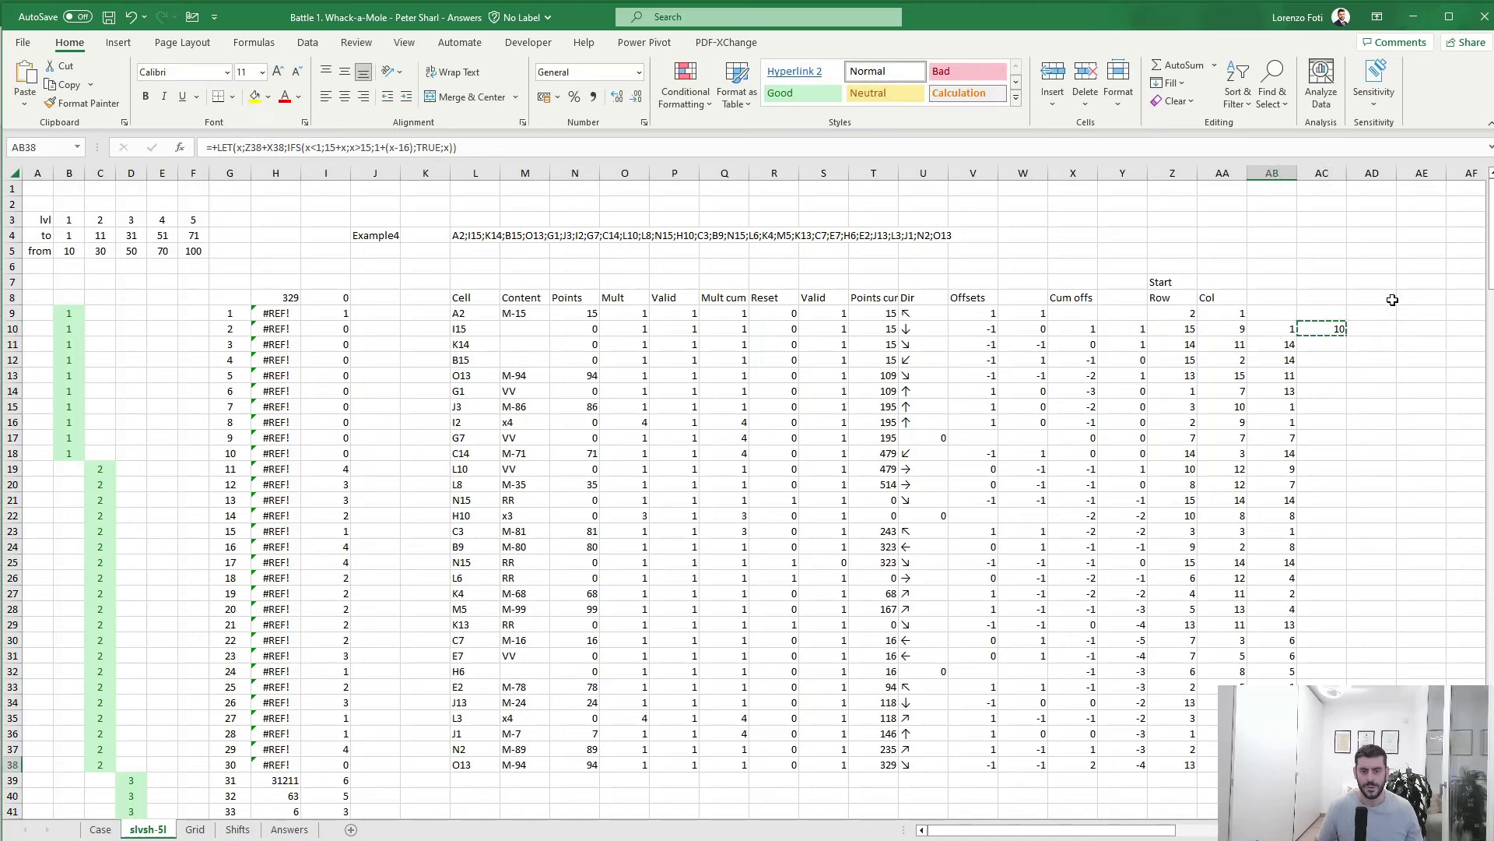
pyautogui.press('Right')
pyautogui.hotkey('ctrl', 'shift', 'Up')
pyautogui.press('Return')
# - Enter =ADDRESS(AB10;AC10;4) in AD10, showing J1, and paste it down to AD38
pyautogui.press('Right')
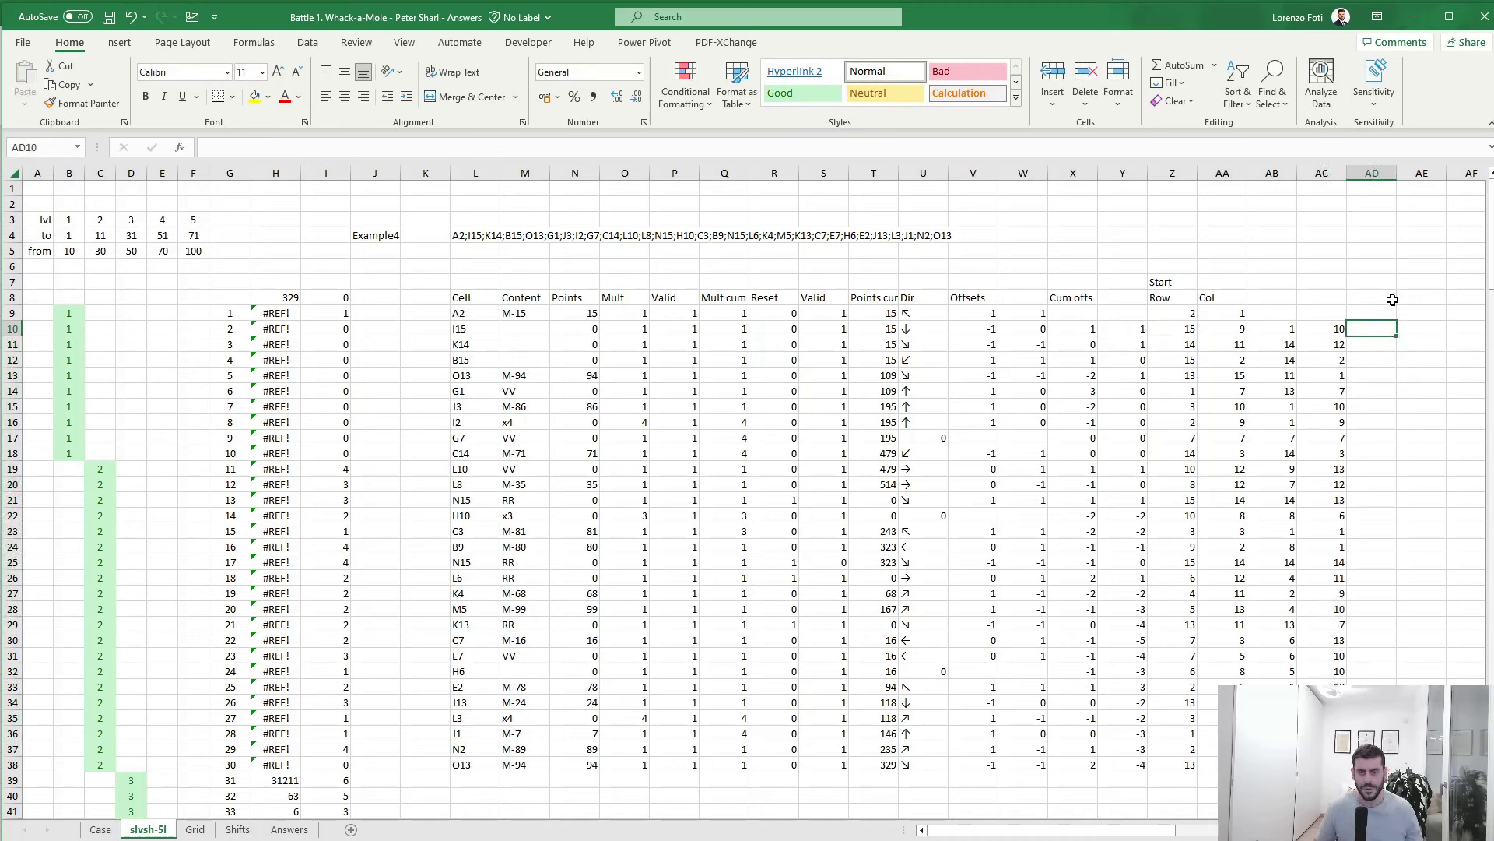
pyautogui.write('+add')
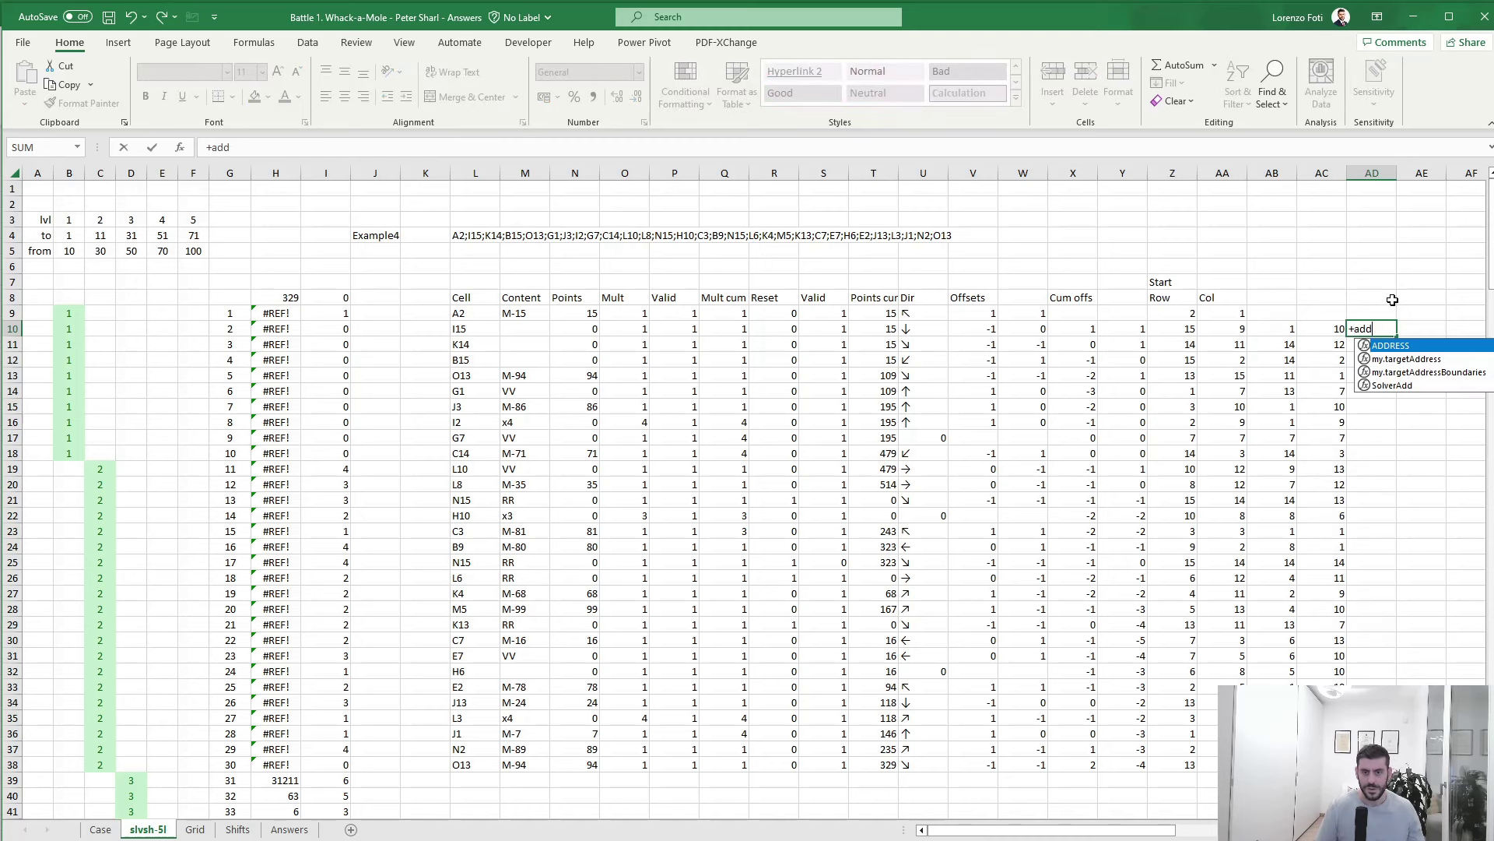
pyautogui.press('Tab')
pyautogui.press('Left')
pyautogui.press('Left')
pyautogui.write(';')
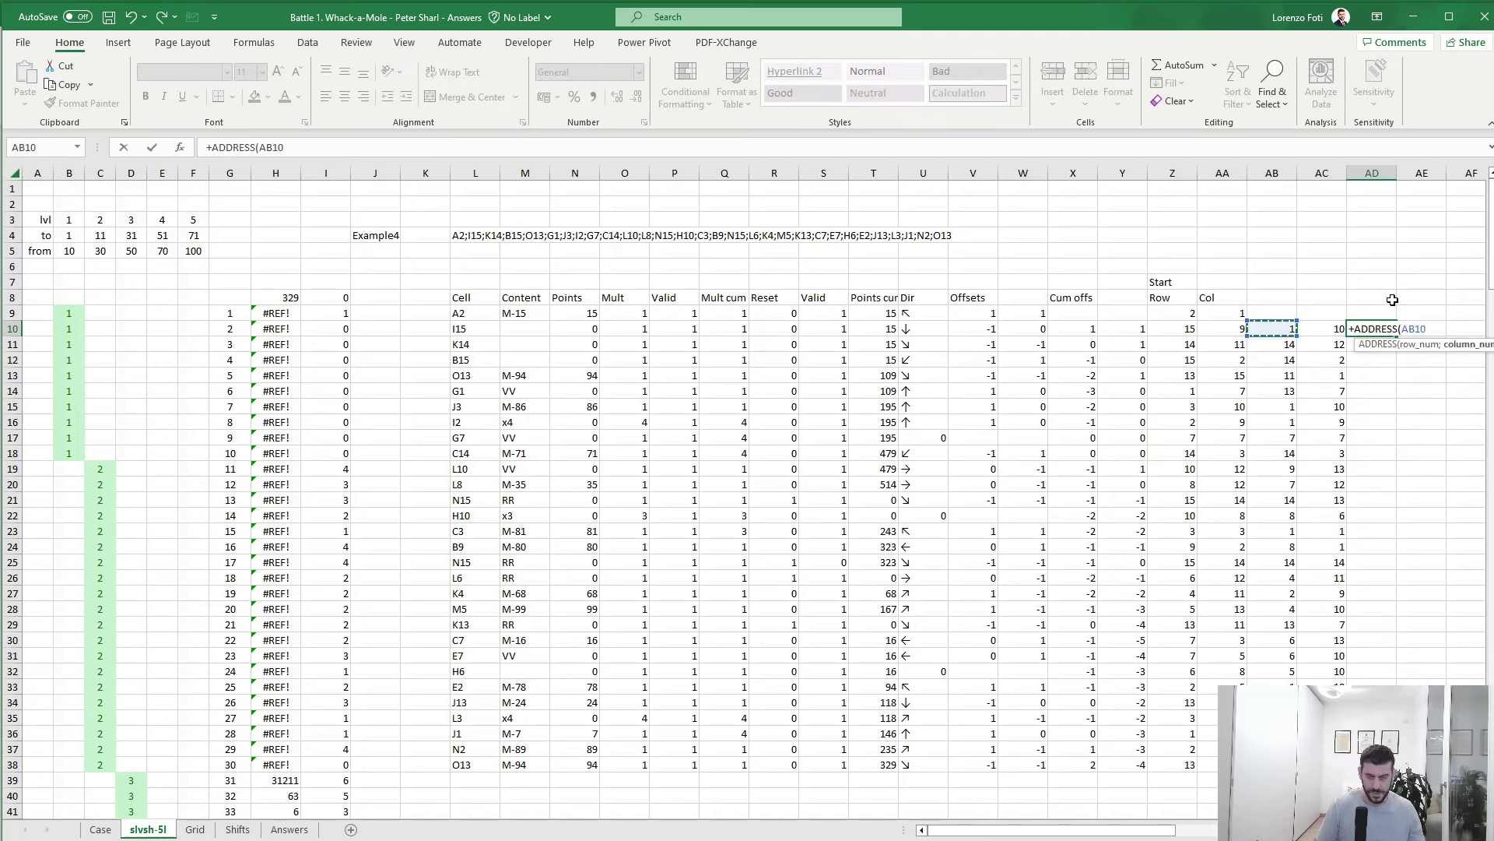
pyautogui.press('Left')
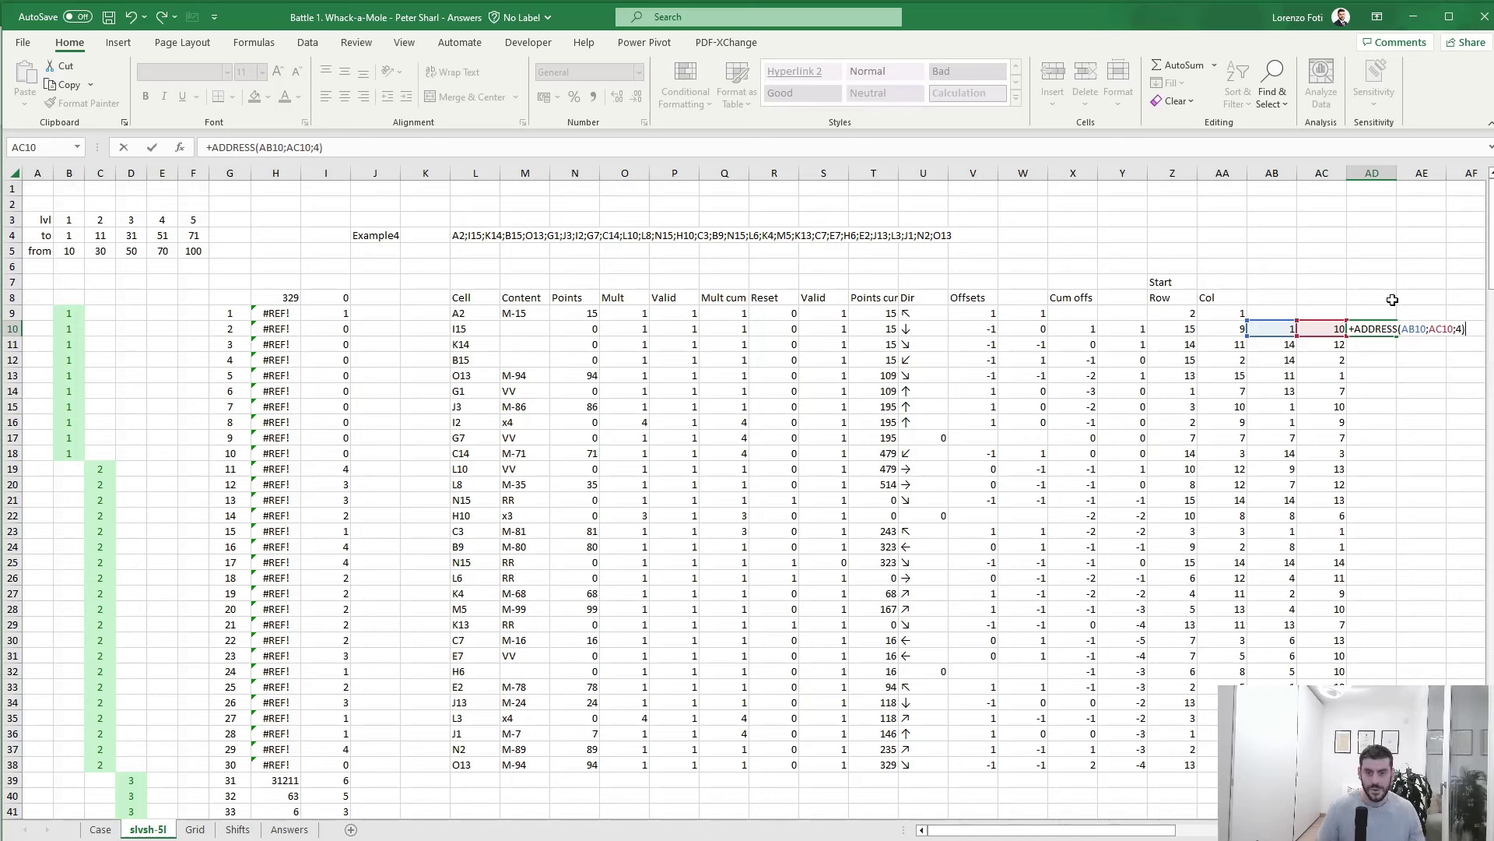
pyautogui.hotkey('ctrl', 'Return')
pyautogui.hotkey('ctrl', 'c')
pyautogui.press('Left')
pyautogui.hotkey('ctrl', 'Down')
pyautogui.press('Right')
pyautogui.hotkey('ctrl', 'shift', 'Up')
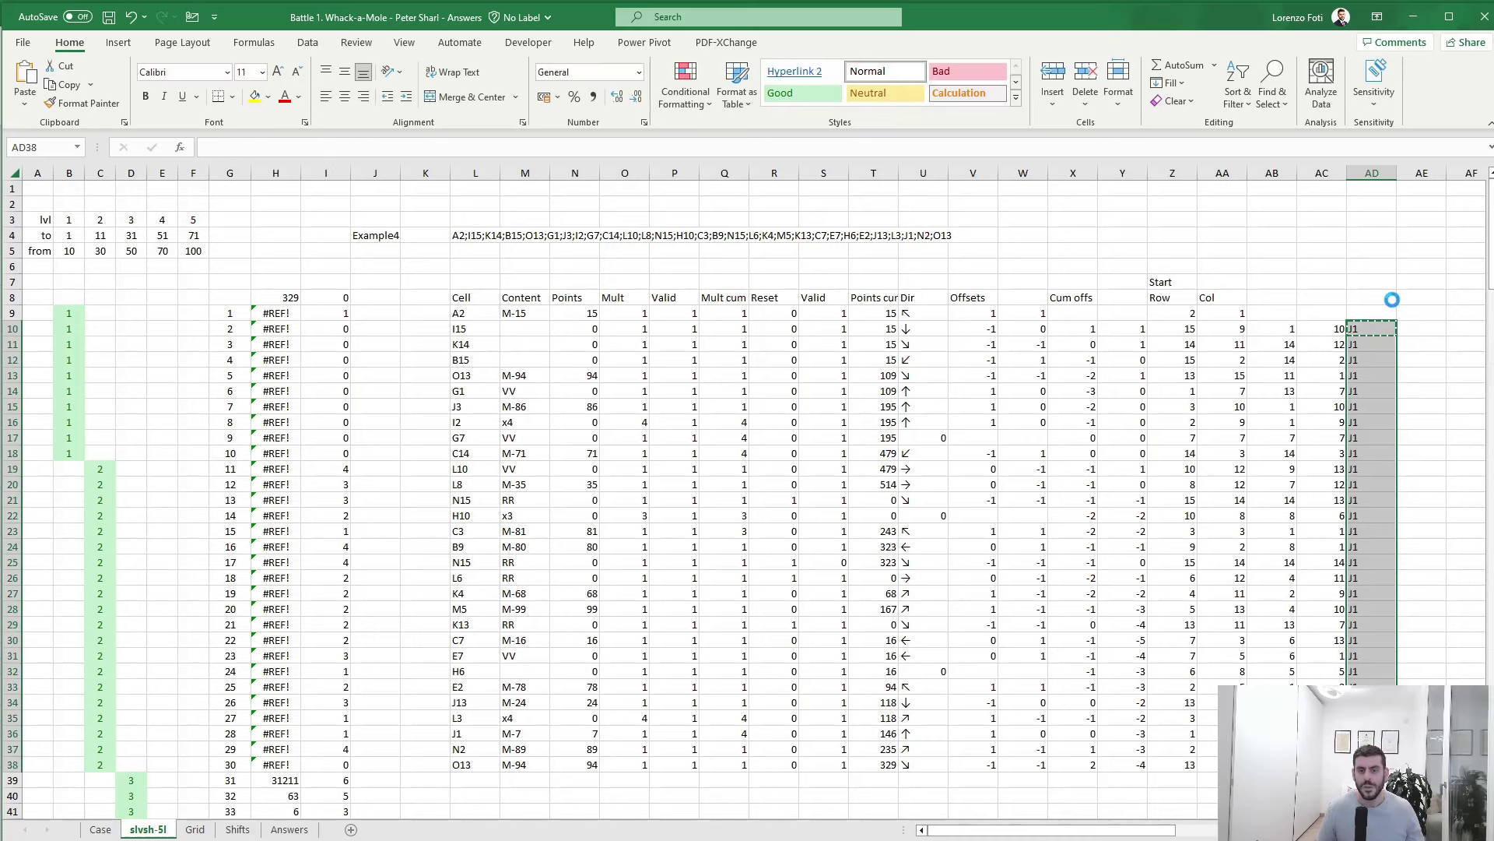
pyautogui.press('Return')
pyautogui.click(237, 829)
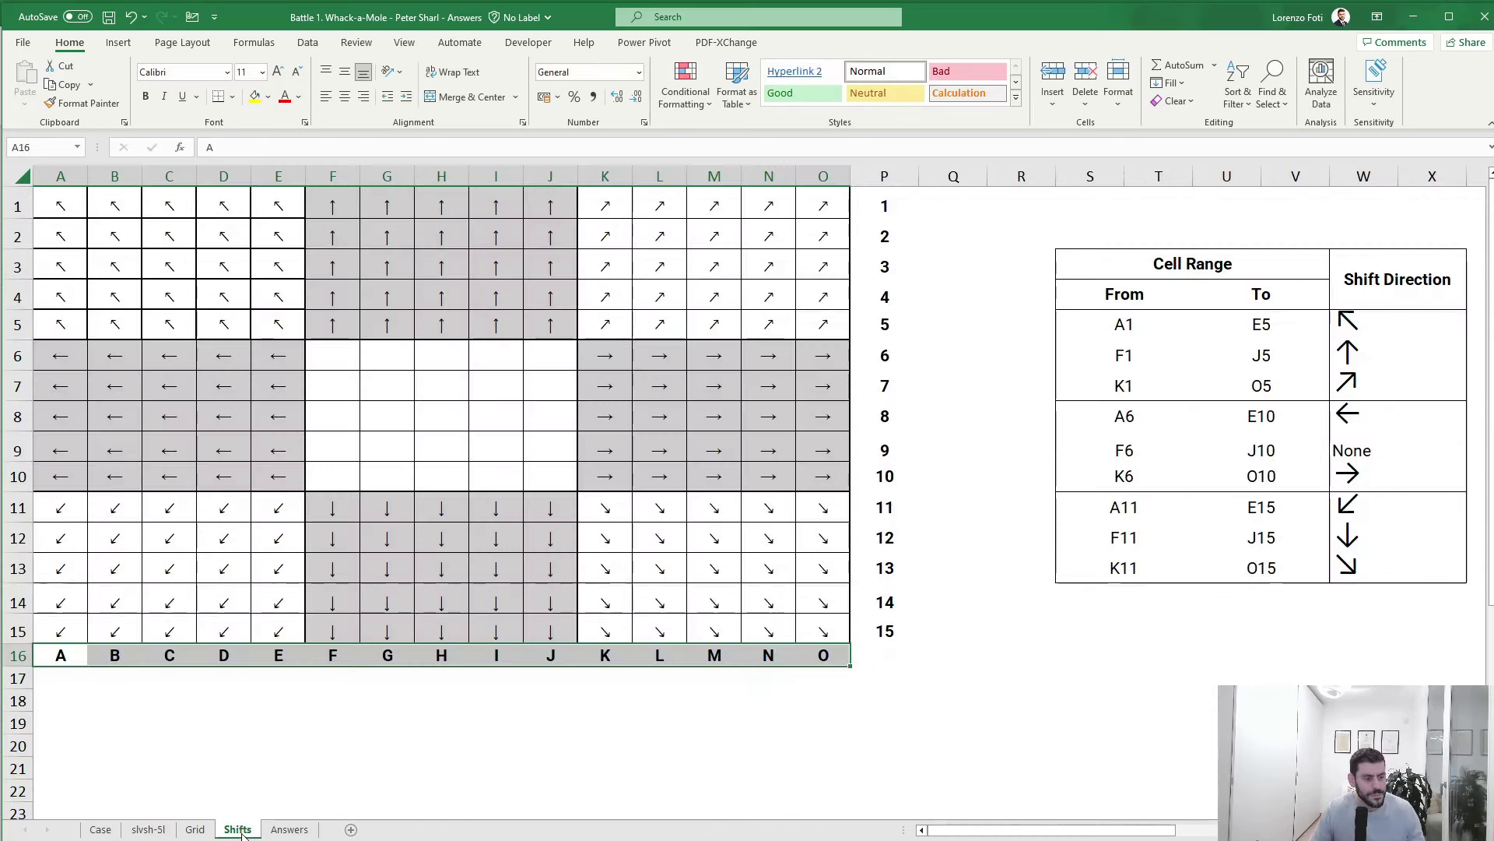
pyautogui.click(498, 625)
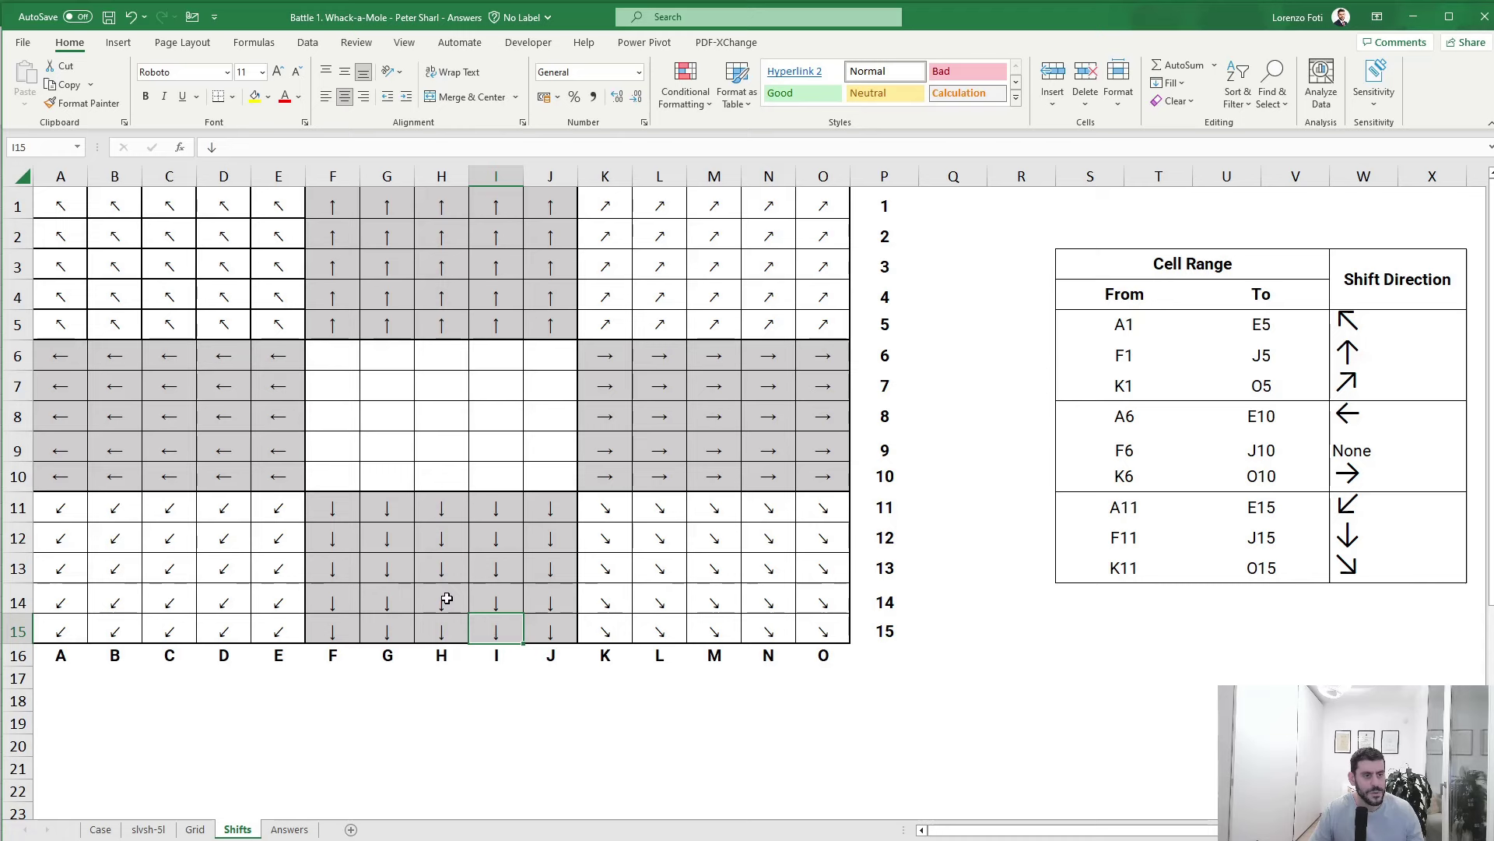
pyautogui.click(562, 206)
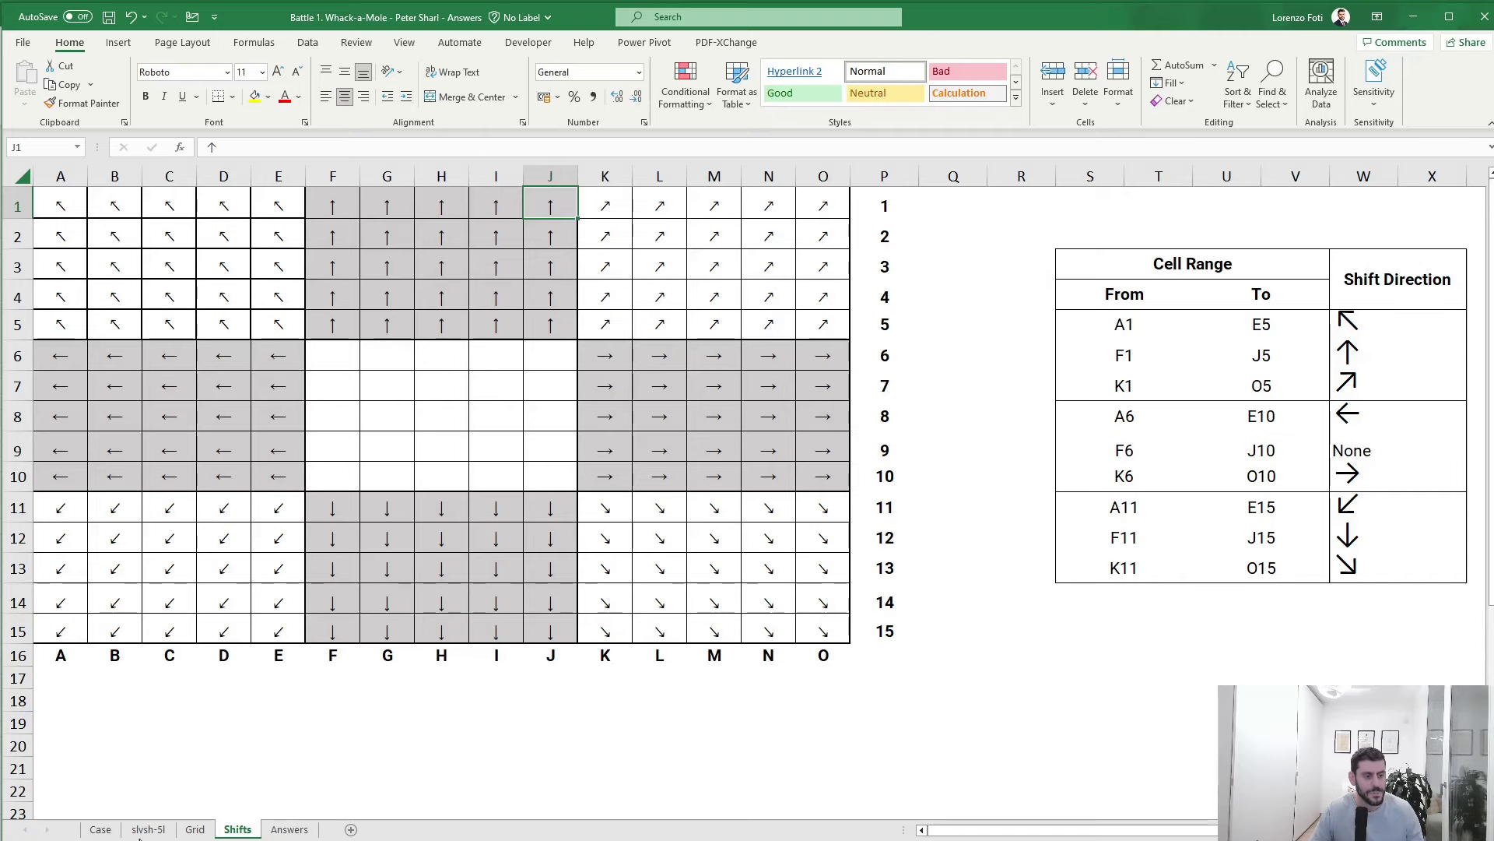
pyautogui.click(148, 830)
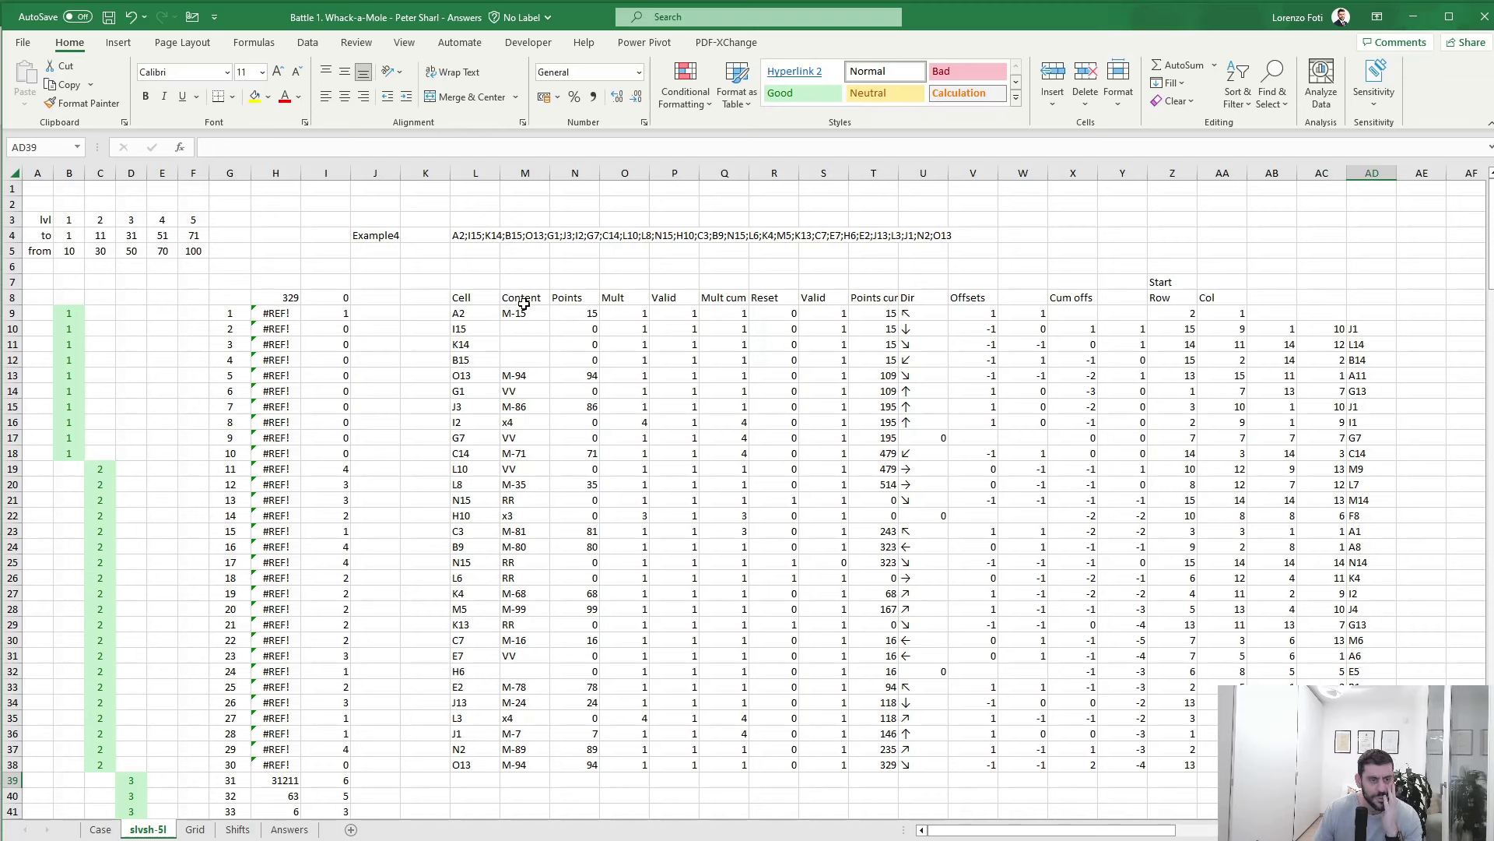
# - Insert a new column M before Content and link it to the computed shifted addresses
pyautogui.click(483, 314)
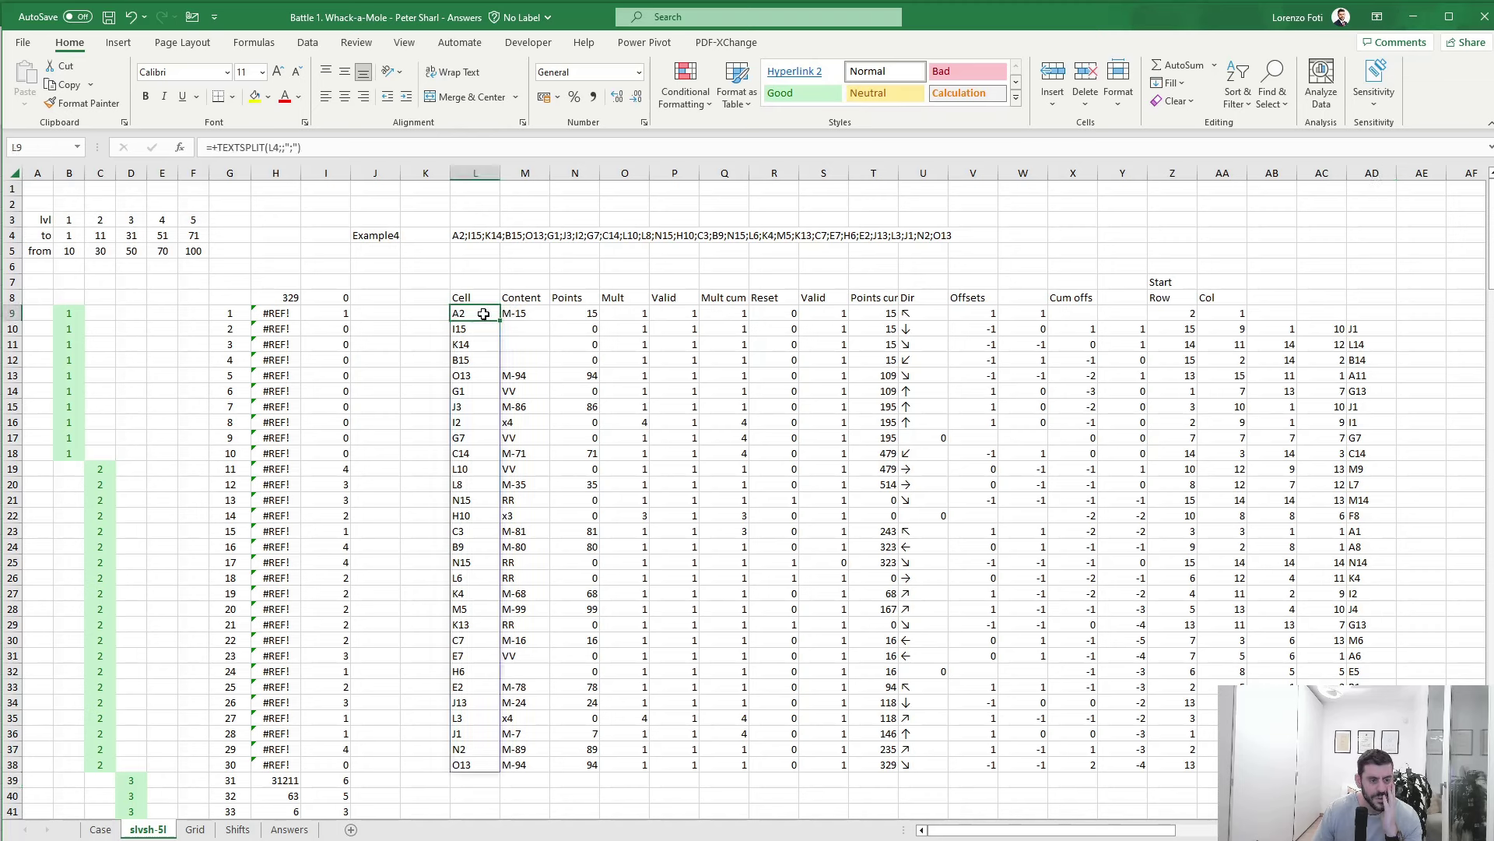
pyautogui.click(510, 313)
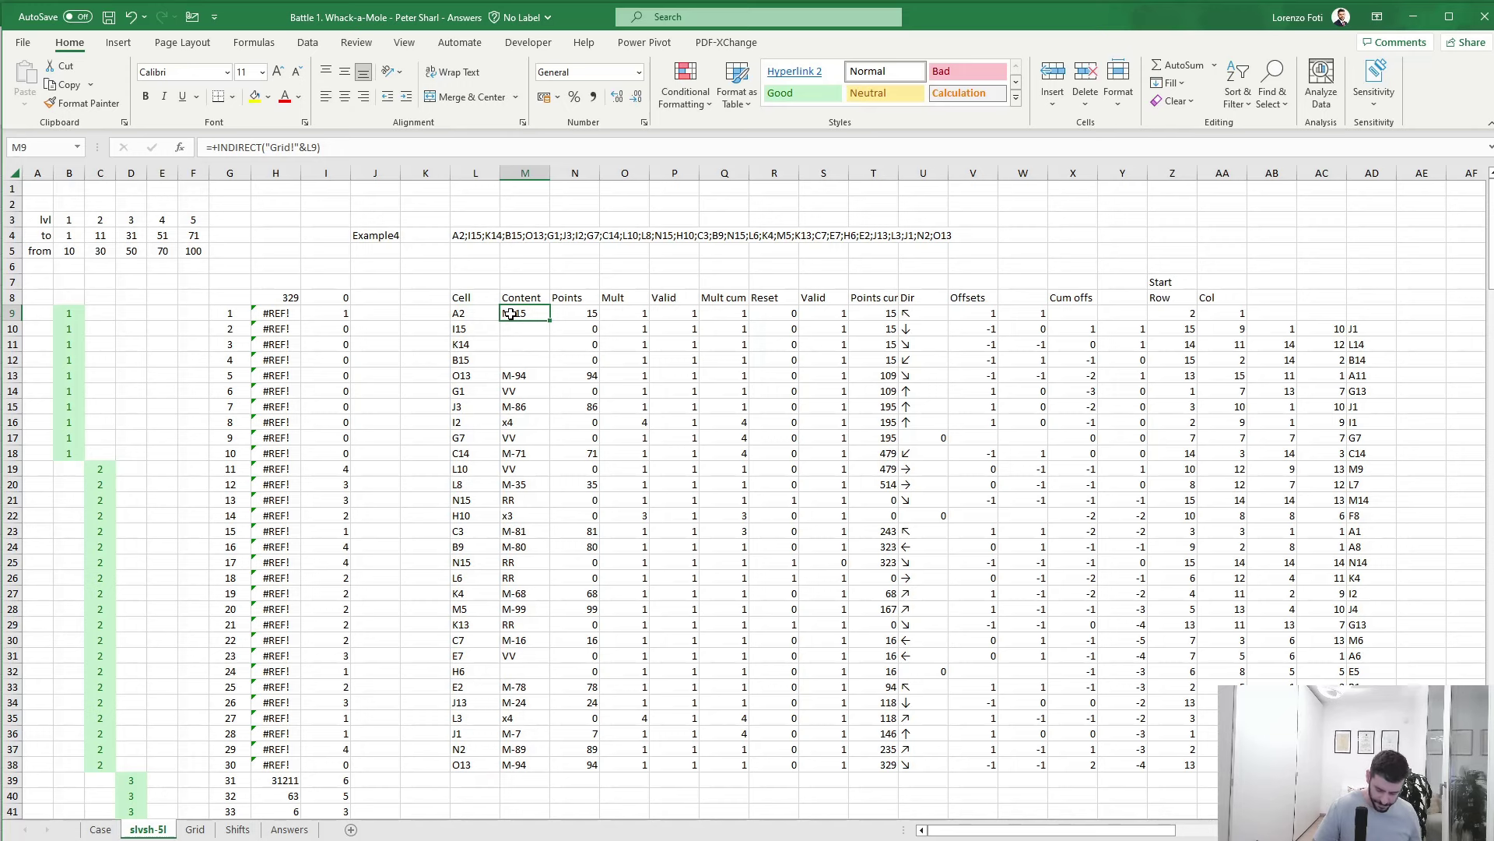
pyautogui.hotkey('ctrl', 'space')
pyautogui.hotkey('ctrl', 'shift', '+')
pyautogui.click(511, 314)
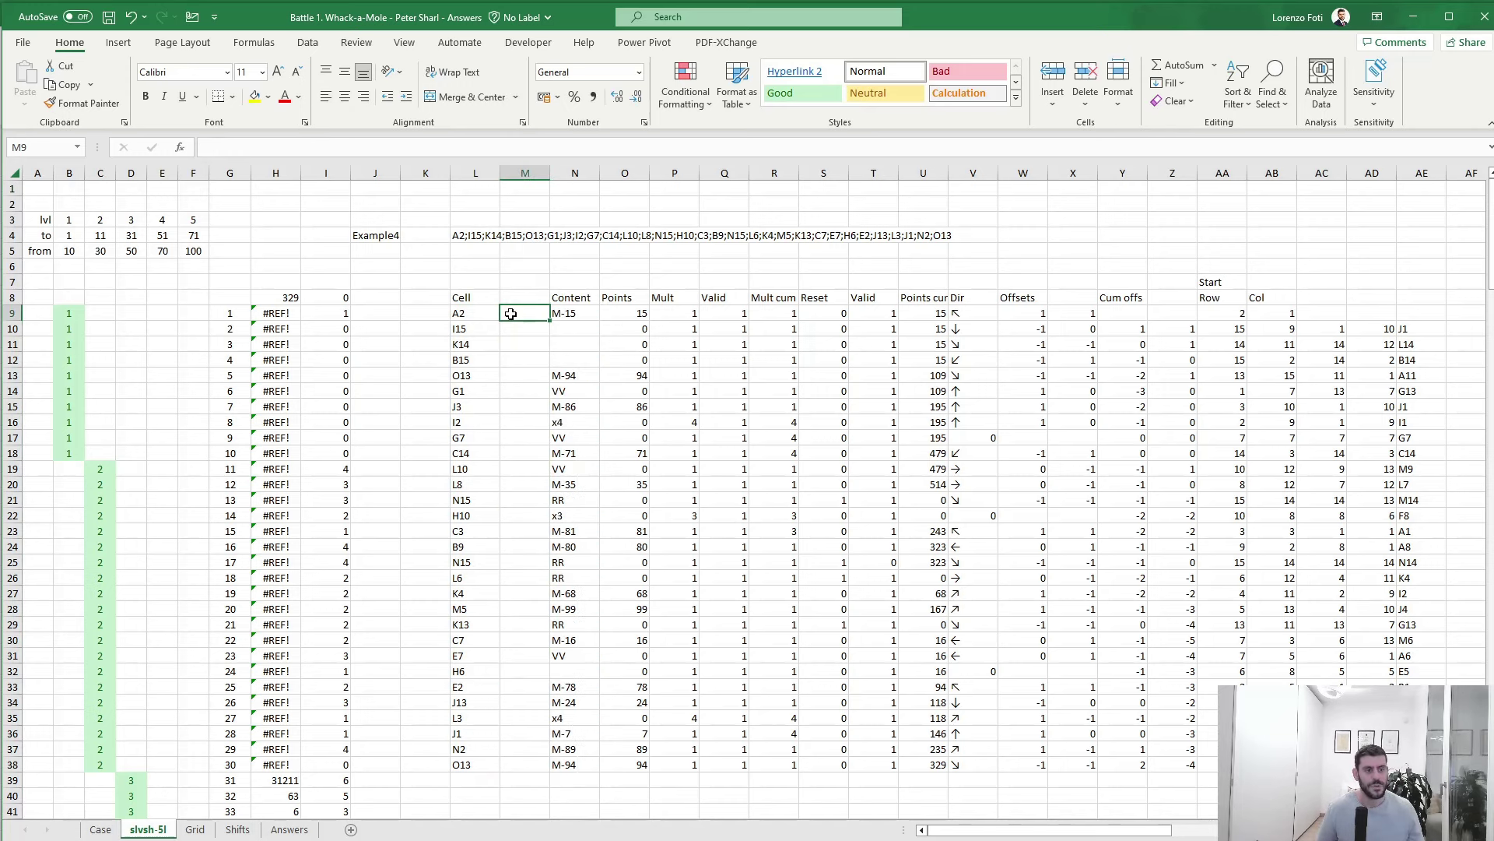
pyautogui.write('+')
pyautogui.press('Left')
pyautogui.press('Down')
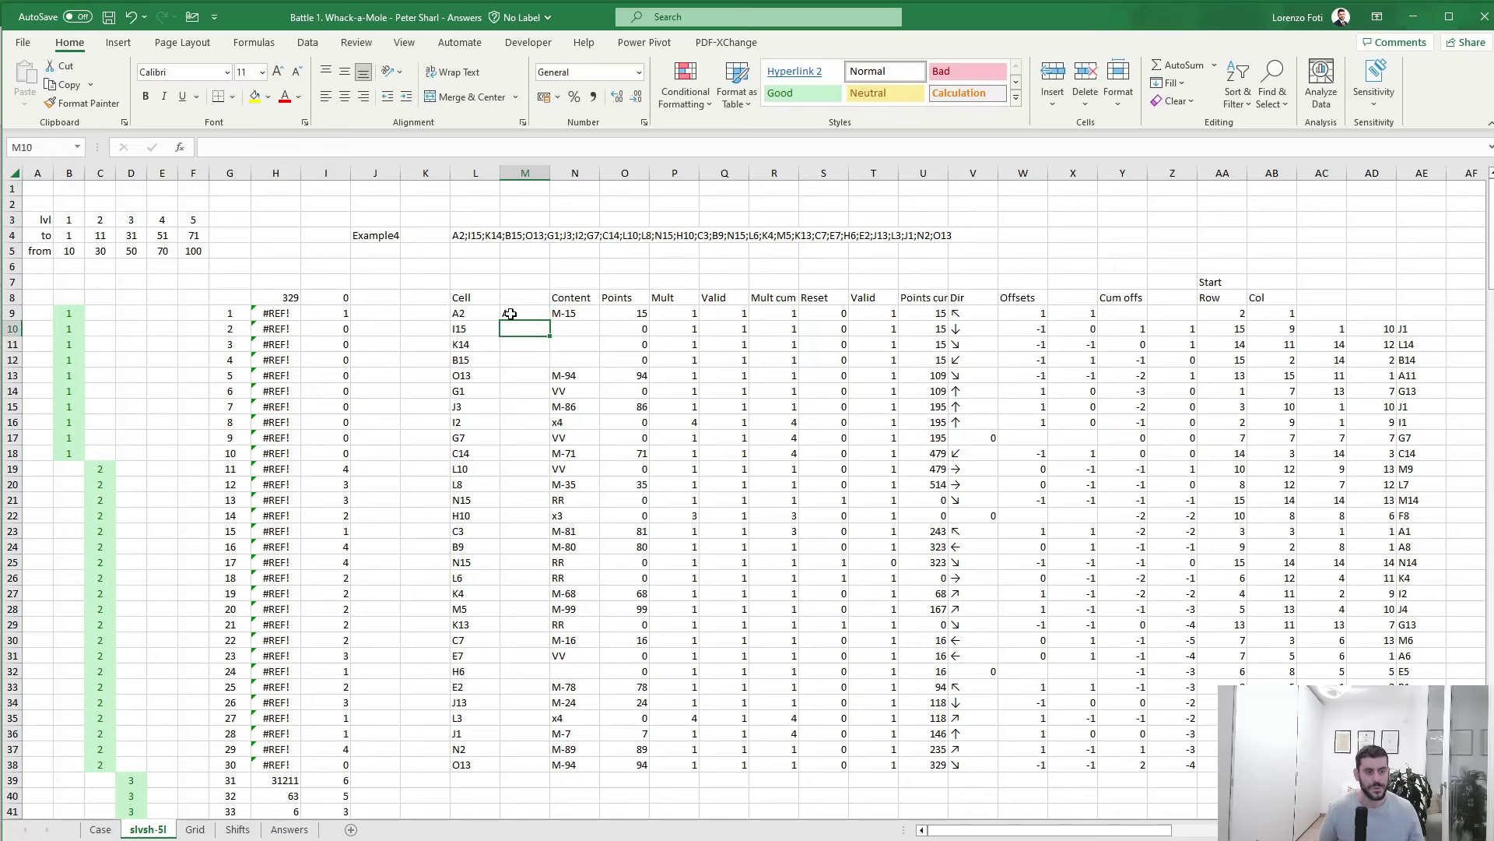
pyautogui.press('Right')
pyautogui.press('Right')
pyautogui.hotkey('ctrl', 'Right')
pyautogui.hotkey('ctrl', 'Right')
pyautogui.press('Left')
pyautogui.press('Return')
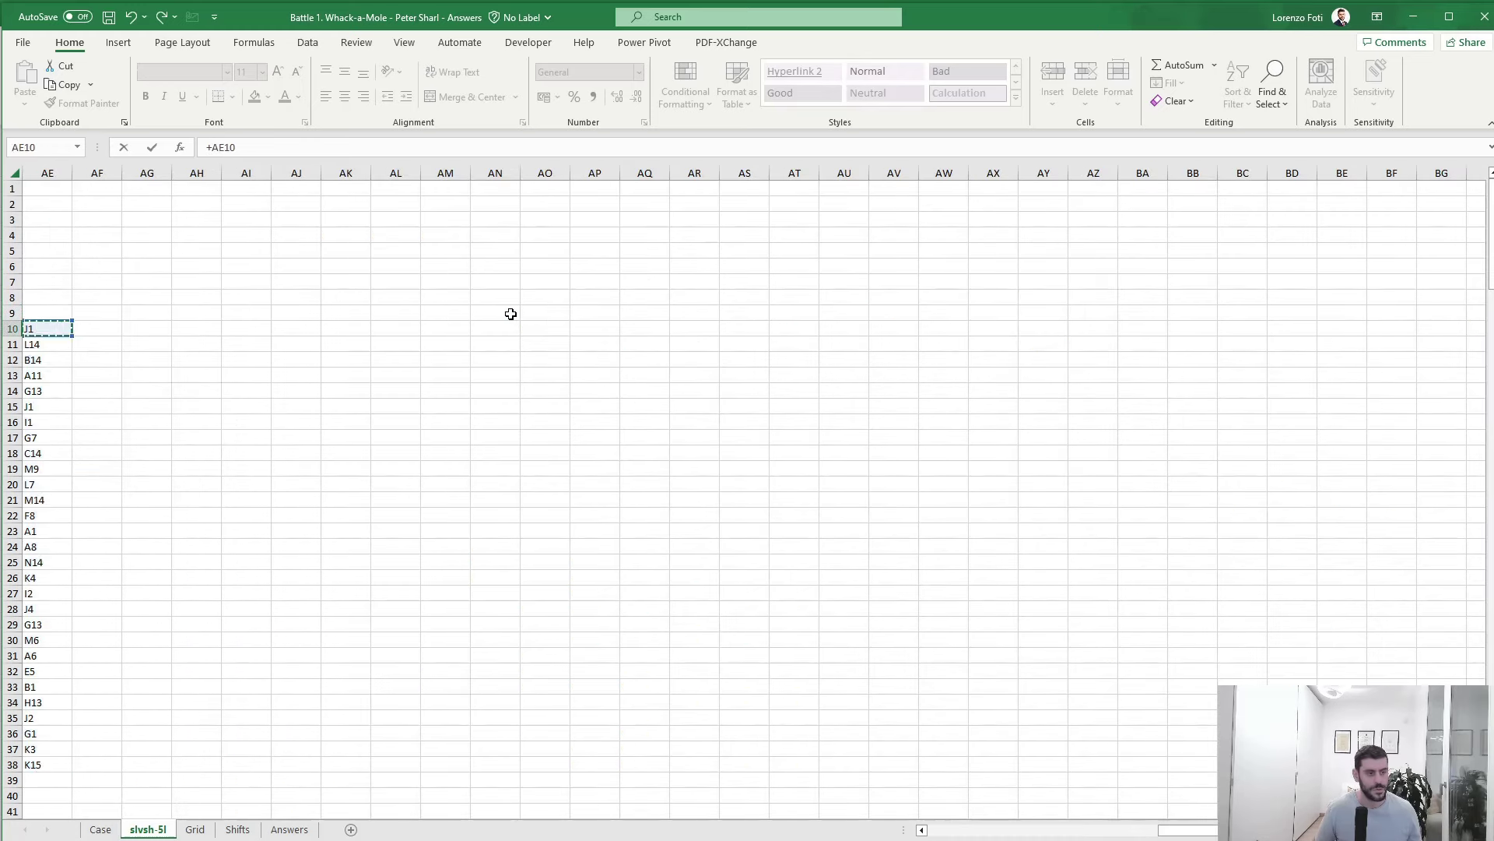
pyautogui.press('Right')
pyautogui.press('Right')
pyautogui.press('Right')
pyautogui.press('Right')
pyautogui.press('Right')
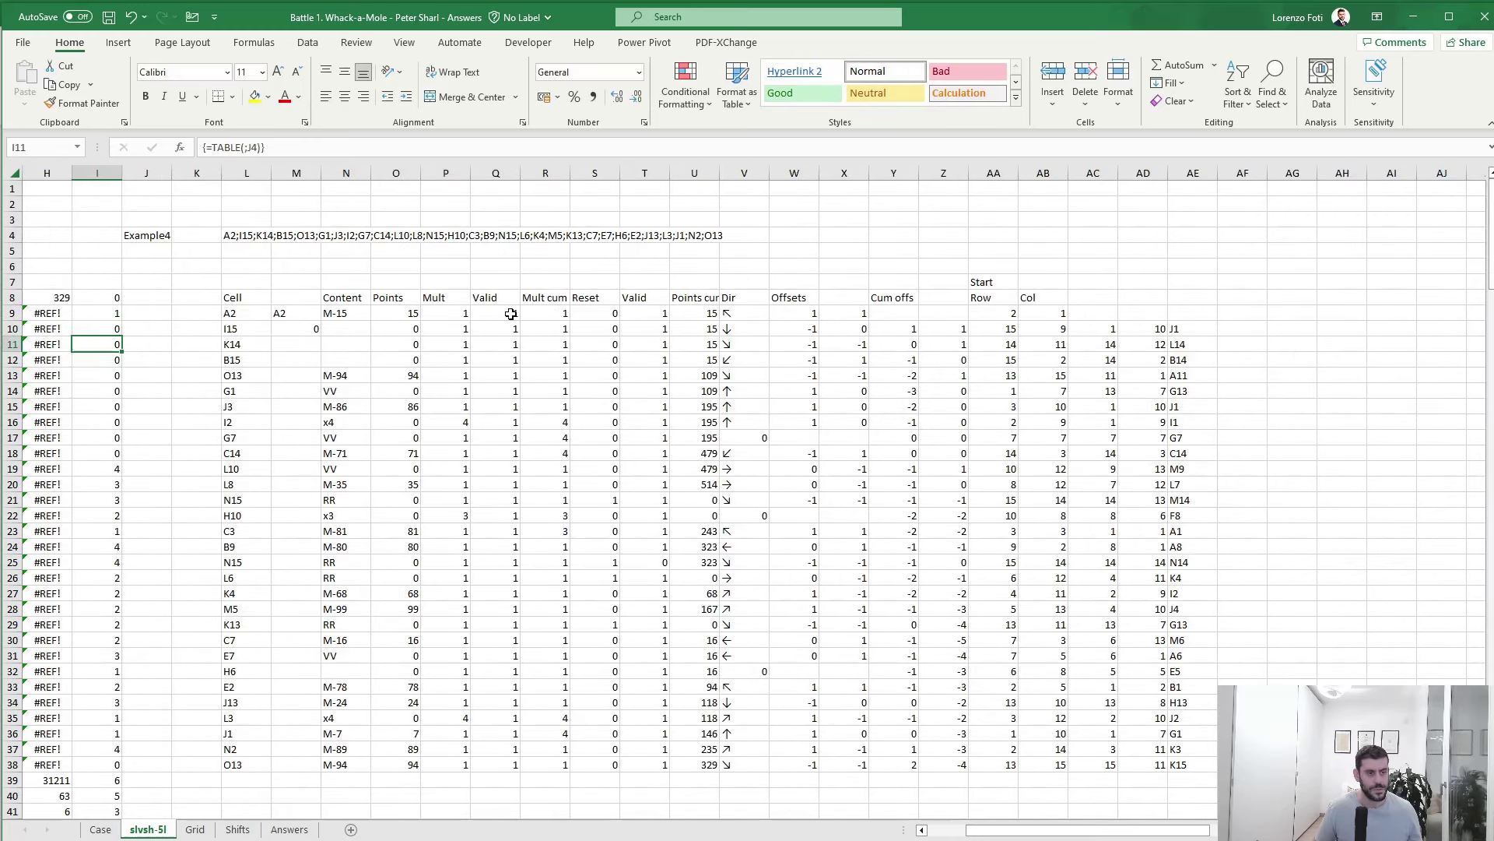
pyautogui.press('Up')
pyautogui.press('Up')
# - Repoint N10's INDIRECT lookup from L10 to M10 and paste it down to N38
pyautogui.press('Right')
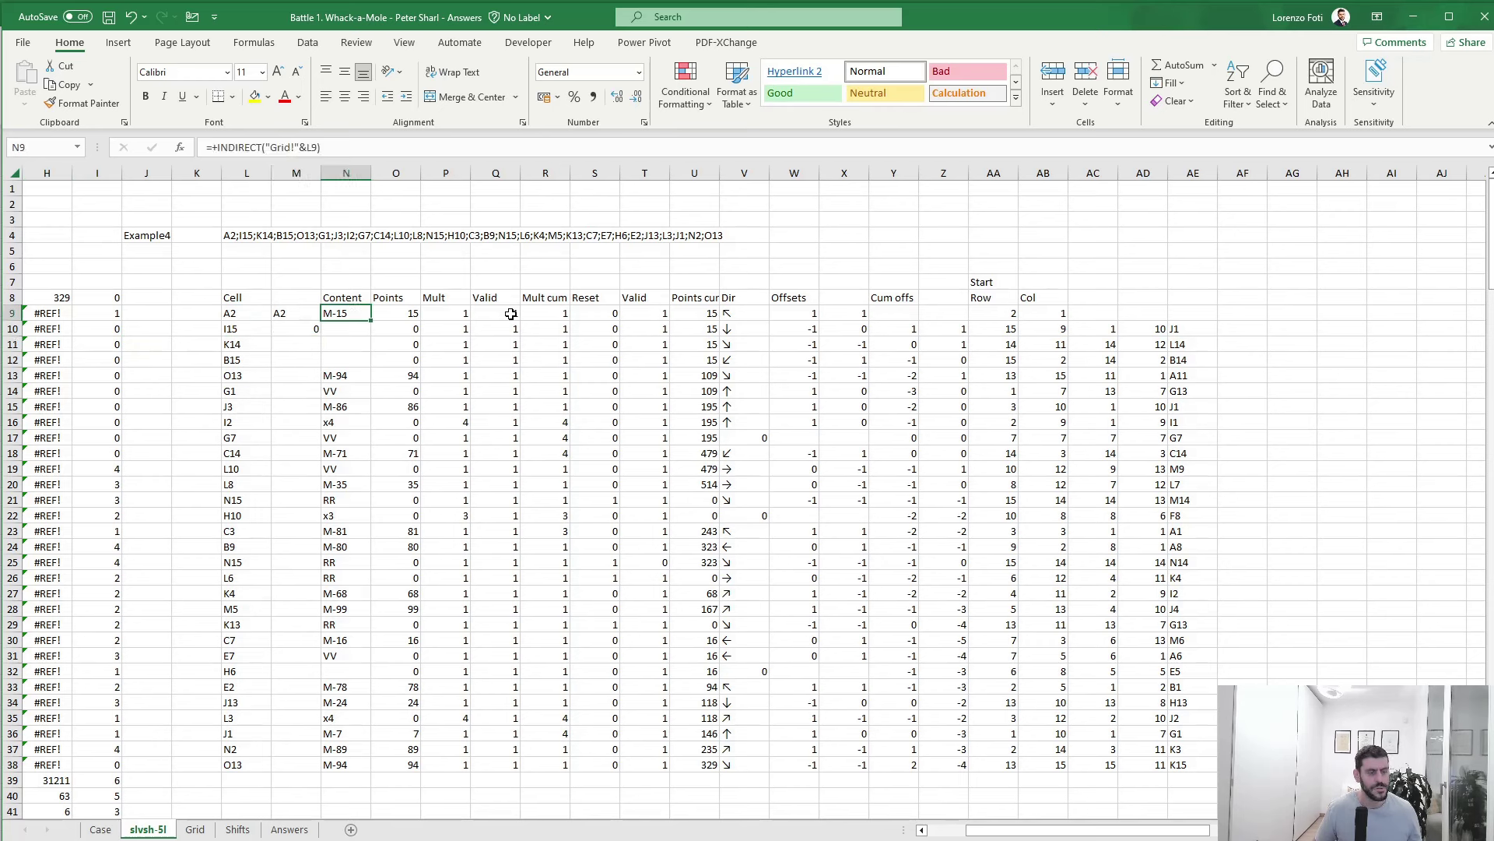
pyautogui.press('Down')
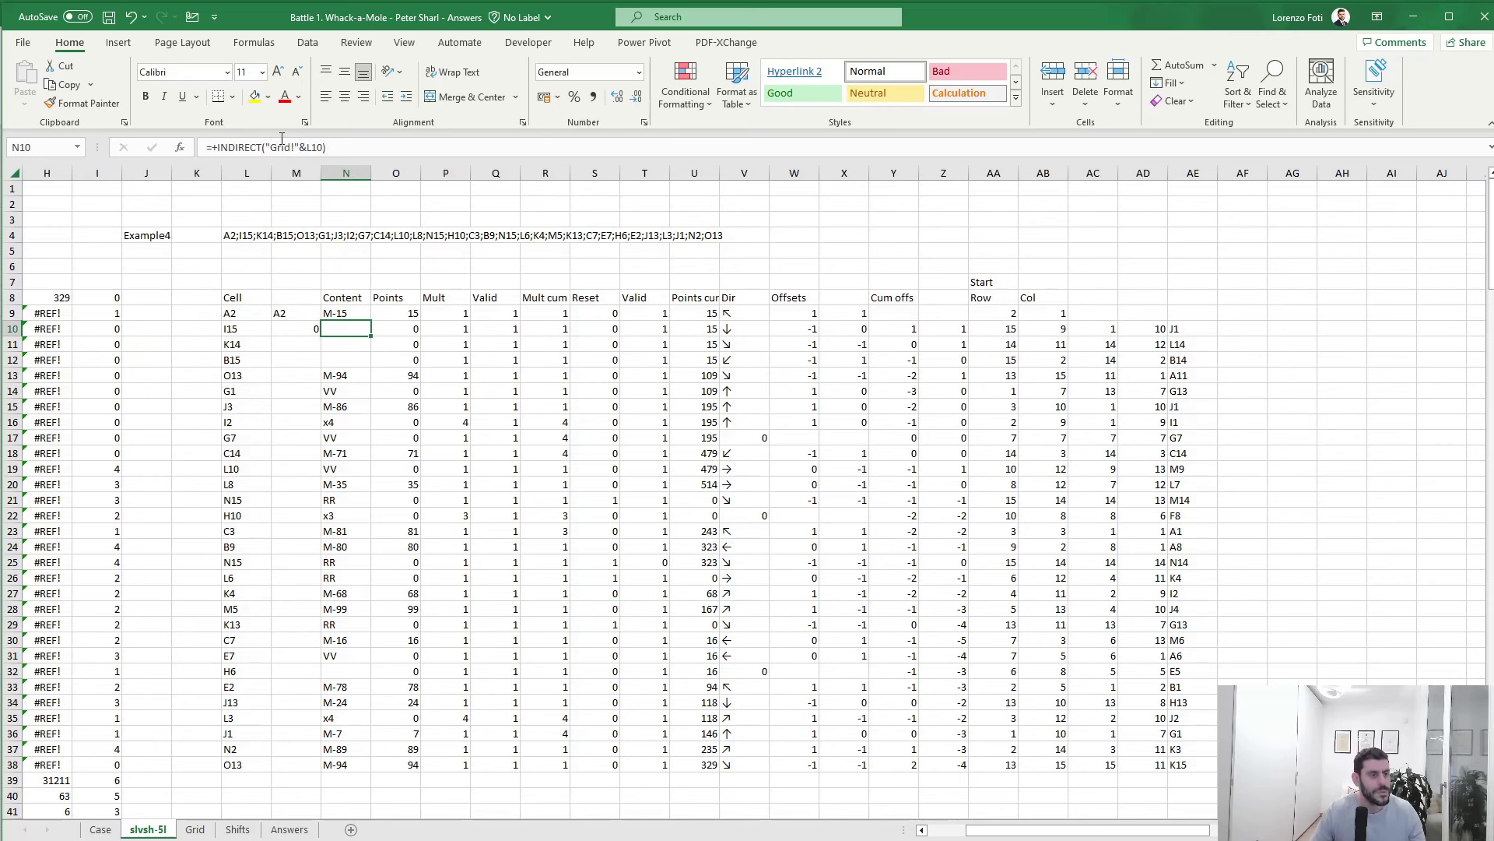
pyautogui.press('F2')
pyautogui.moveTo(246, 339); pyautogui.dragTo(283, 331)
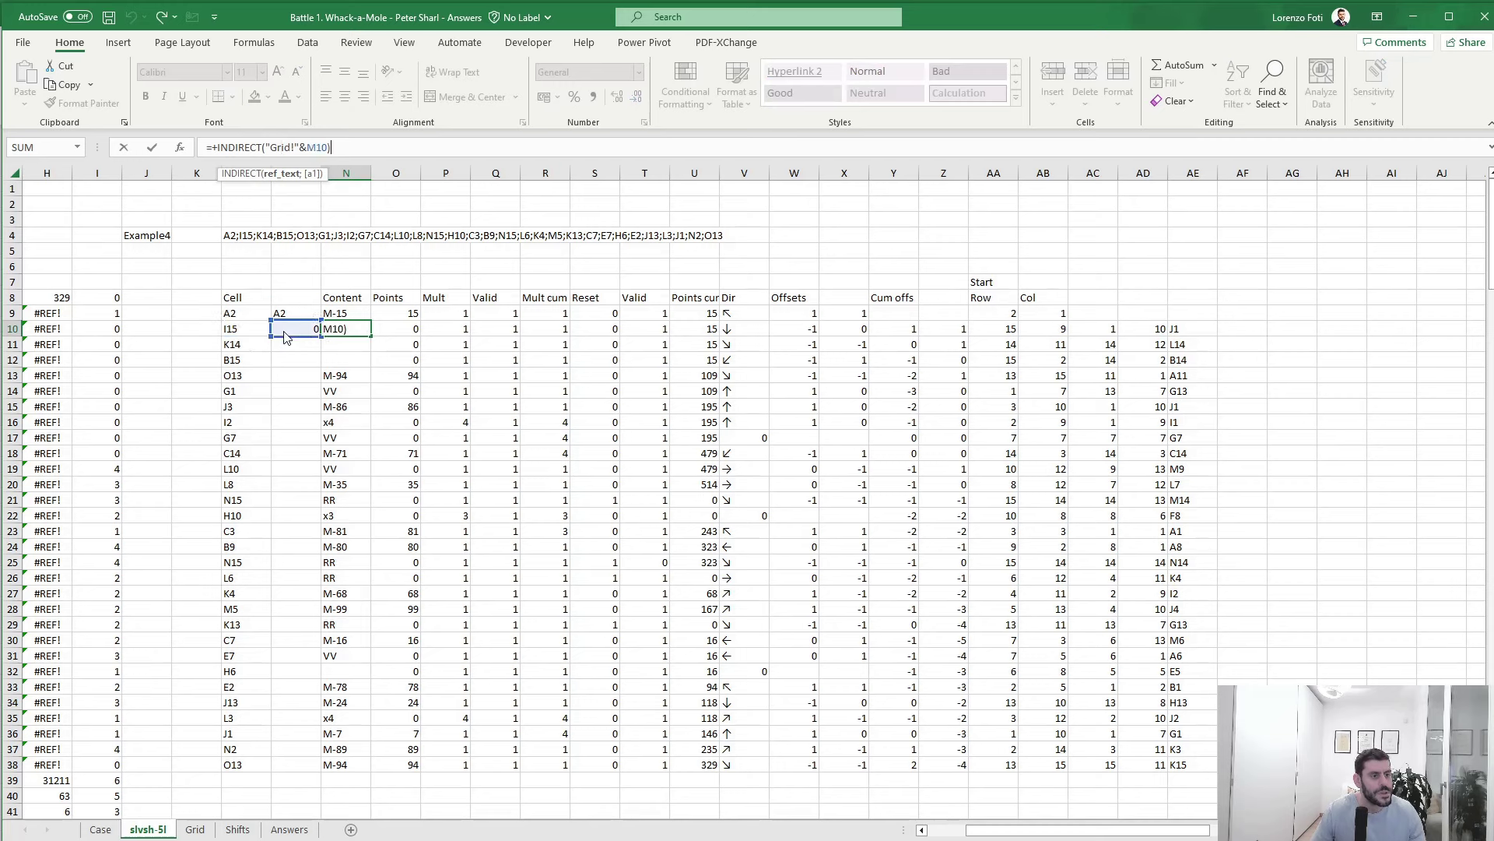
pyautogui.press('Return')
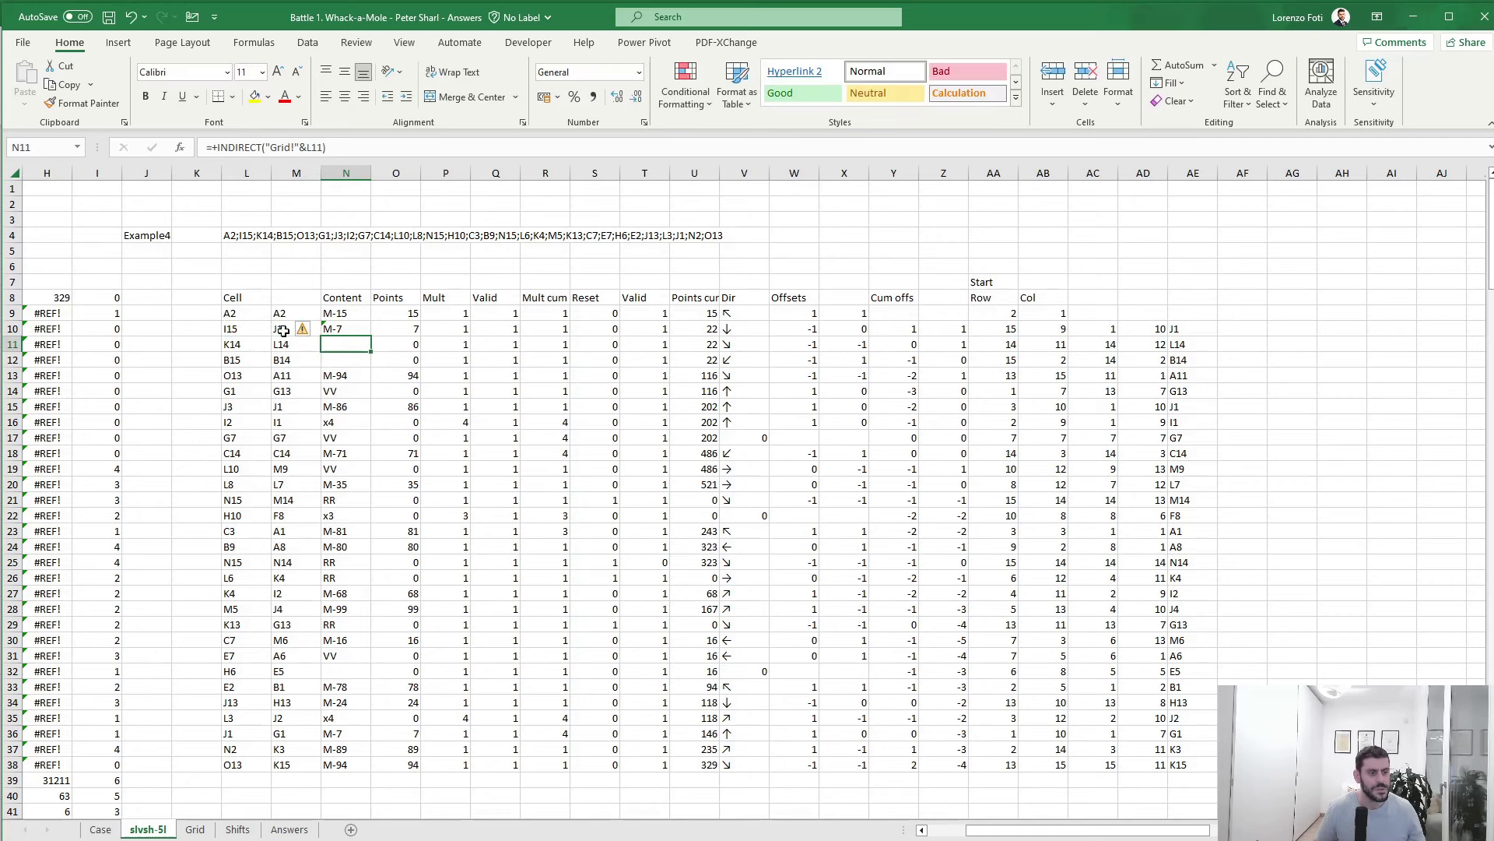
pyautogui.press('Up')
pyautogui.hotkey('ctrl', 'c')
pyautogui.press('Down')
pyautogui.hotkey('ctrl', 'shift', 'Down')
pyautogui.hotkey('ctrl', 'v')
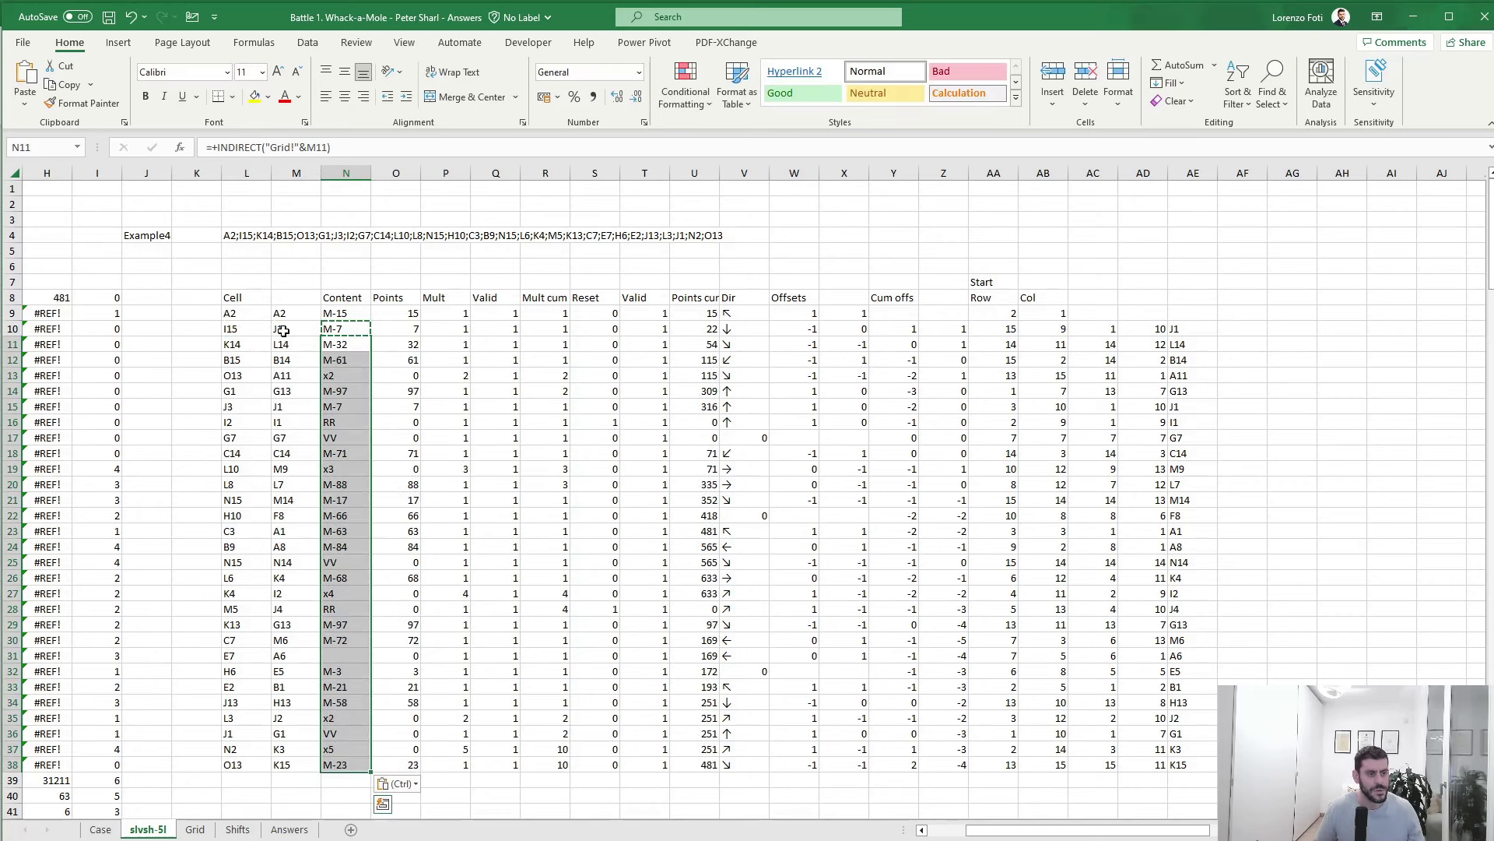
pyautogui.press('Up')
pyautogui.press('Up')
pyautogui.press('Right')
pyautogui.press('F2')
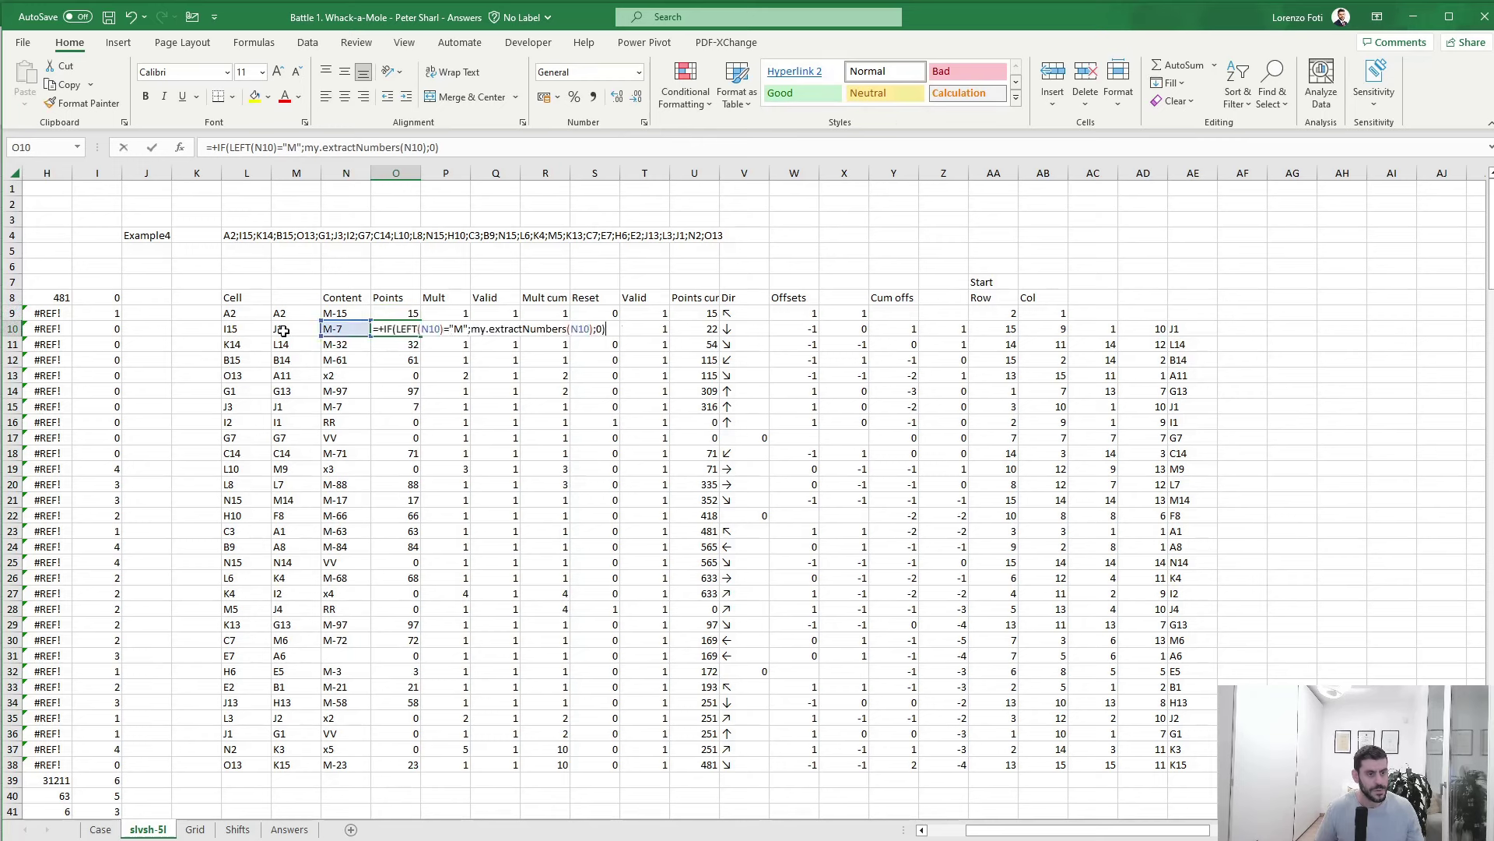
# - Make the Q9 Valid check use column M and paste it into Q10:Q38
pyautogui.press('Return')
pyautogui.press('Right')
pyautogui.press('Right')
pyautogui.press('F2')
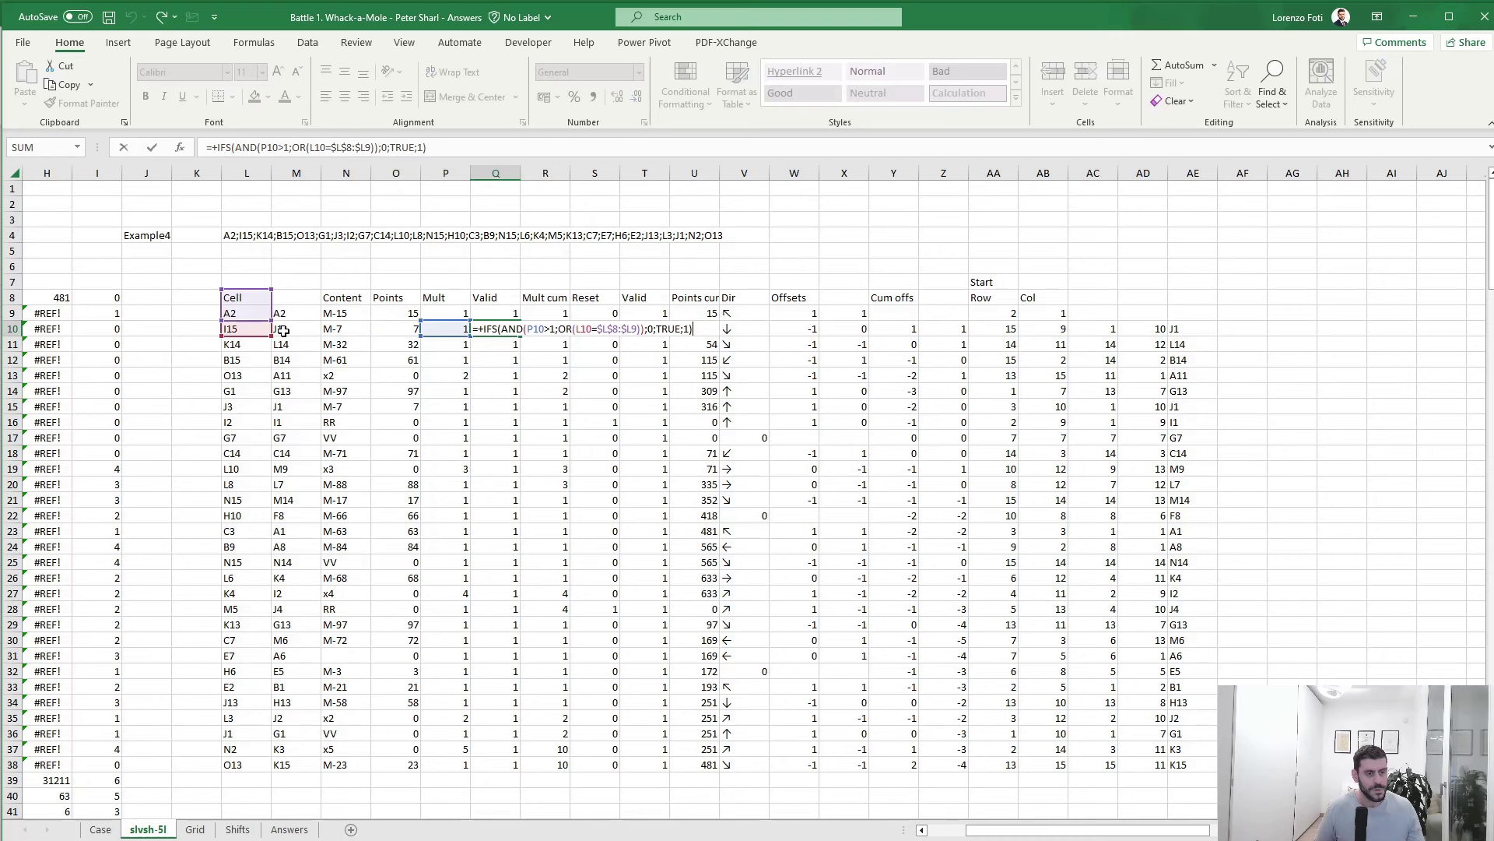
pyautogui.press('Escape')
pyautogui.press('Up')
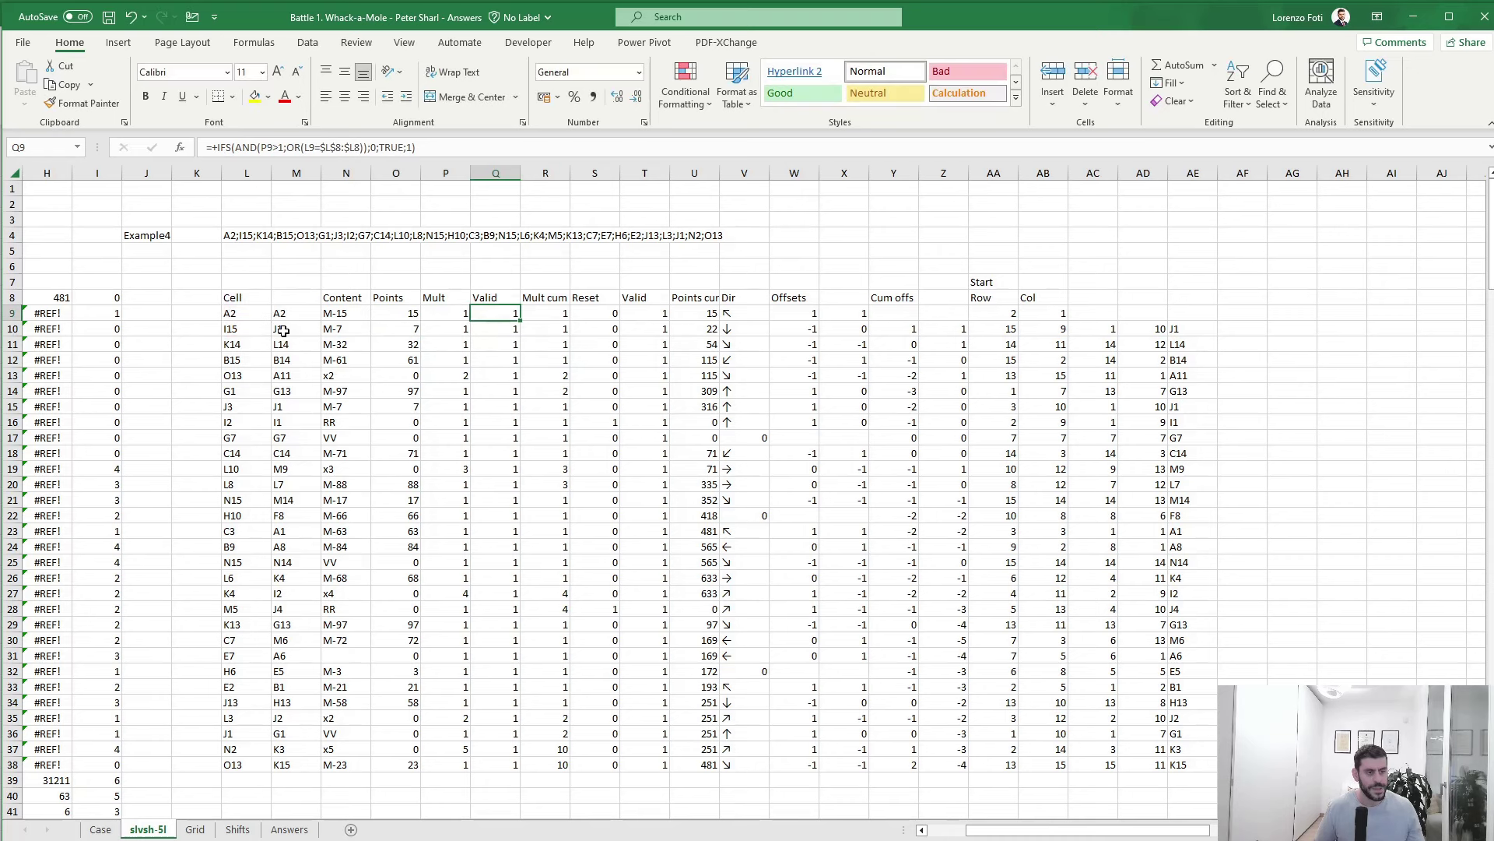
pyautogui.press('F2')
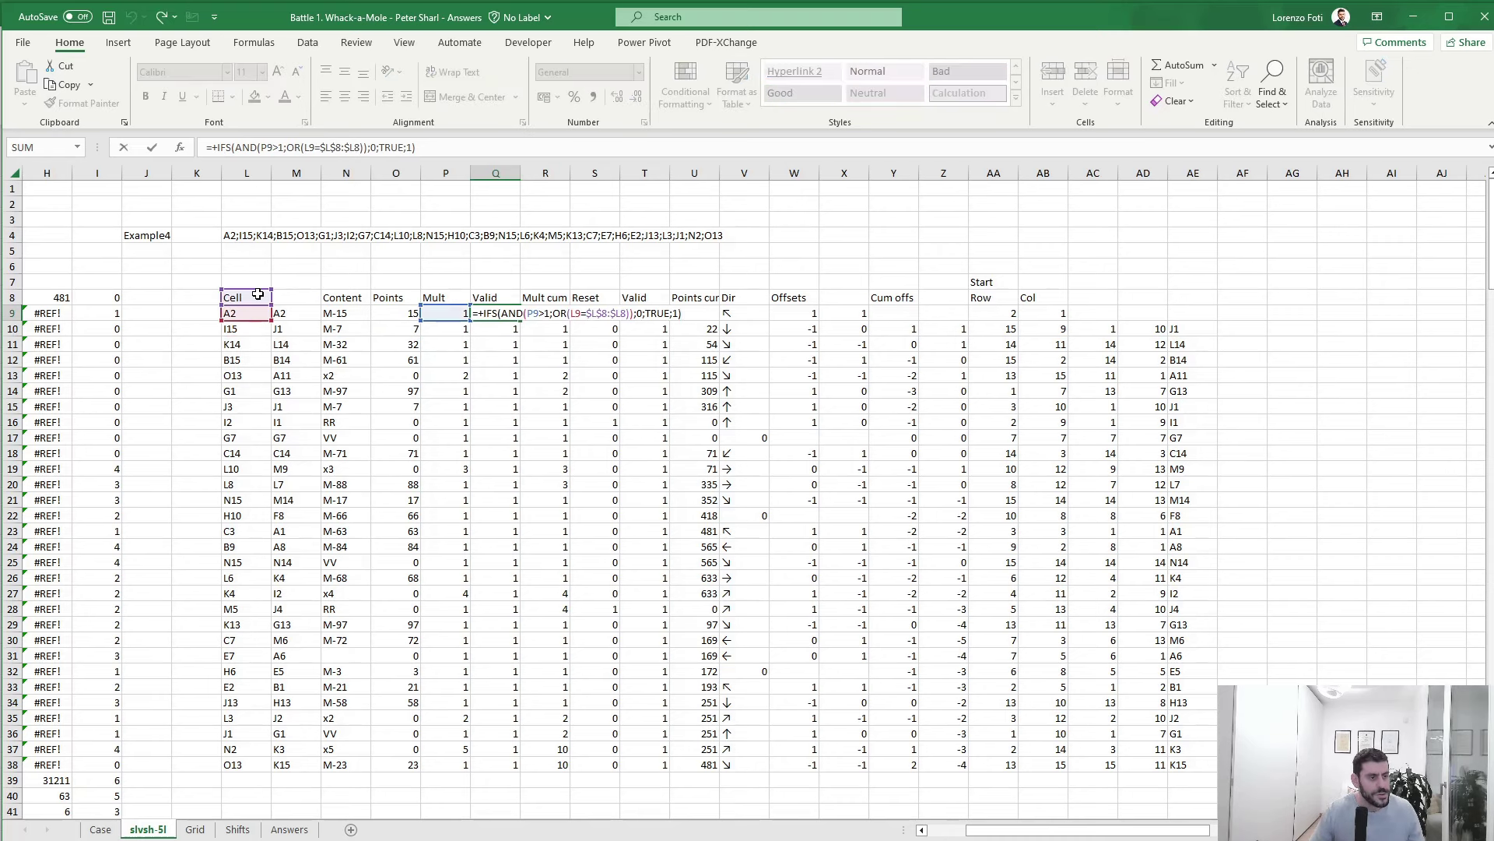
pyautogui.moveTo(261, 294); pyautogui.dragTo(279, 323)
pyautogui.hotkey('ctrl', 'Return')
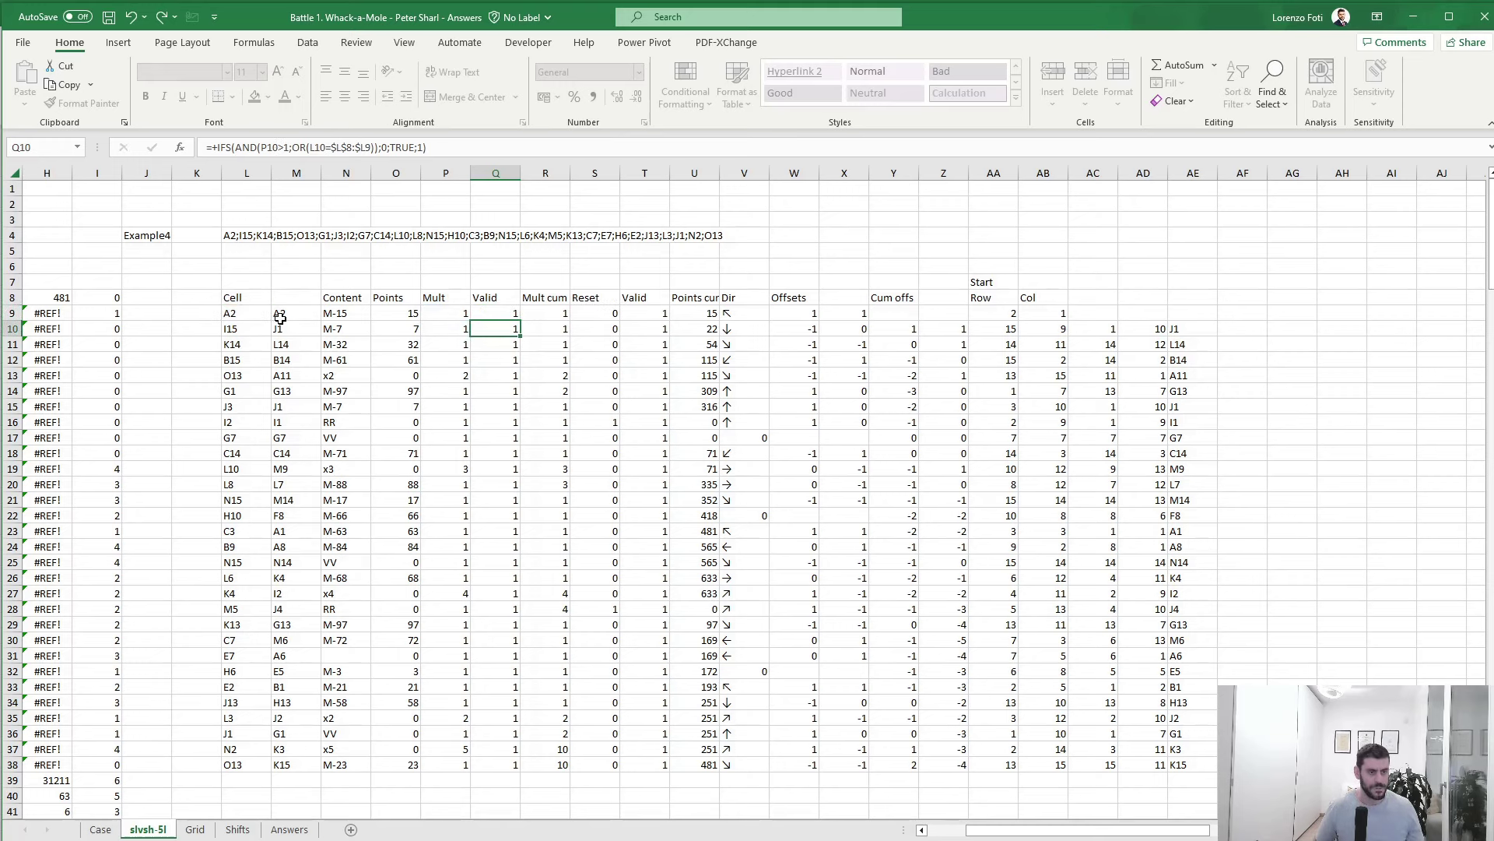
pyautogui.hotkey('ctrl', 'c')
pyautogui.press('Down')
pyautogui.hotkey('ctrl', 'shift', 'Down')
pyautogui.hotkey('ctrl', 'v')
pyautogui.press('Up')
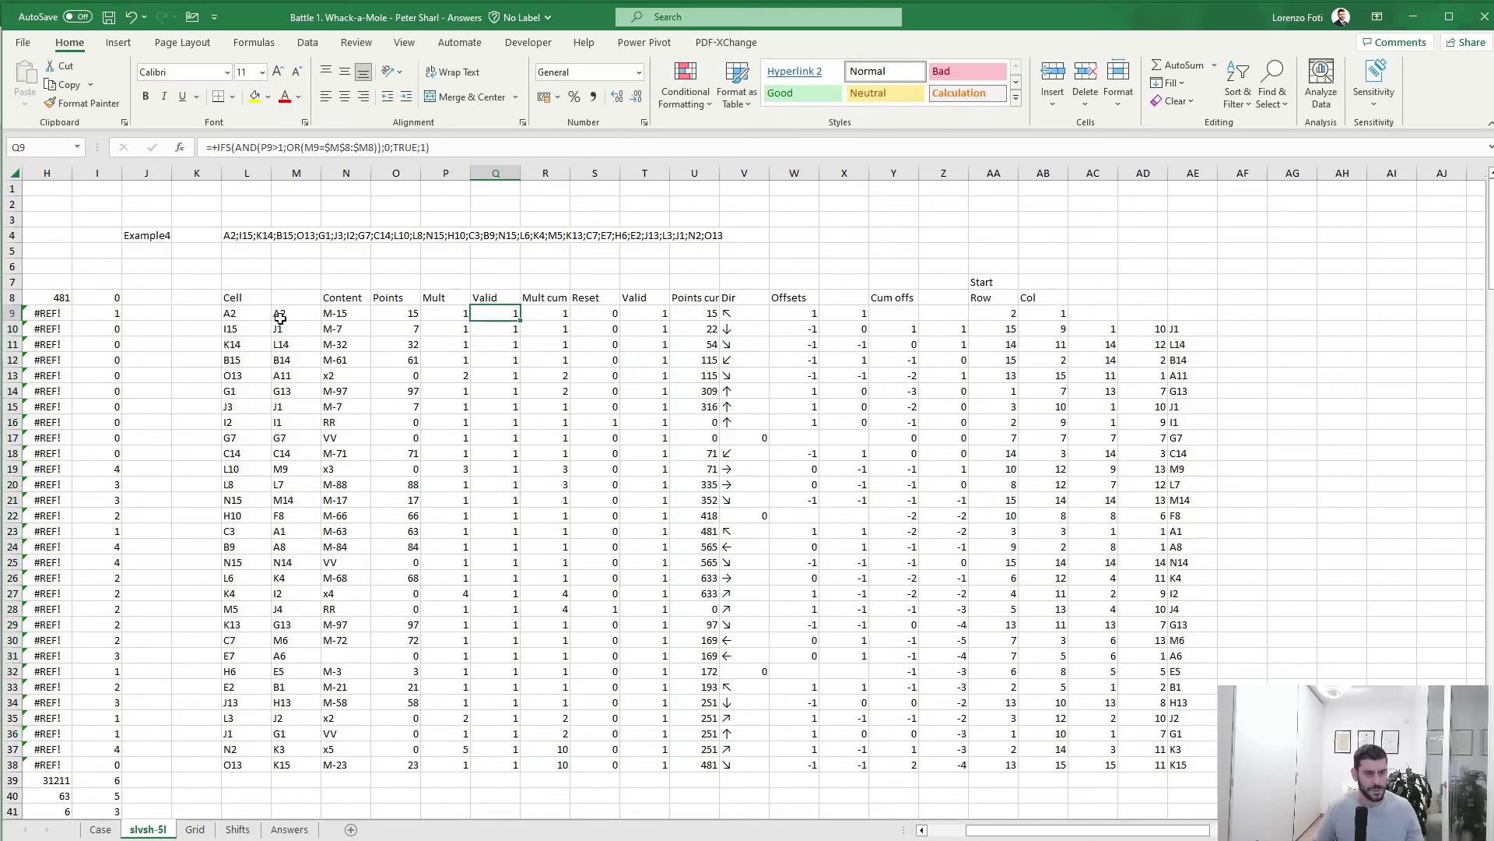
# - Enter =+P9 in R9, then switch T9's check to column M and paste into T10:T38
pyautogui.press('Right')
pyautogui.write('=+P9')
pyautogui.hotkey('ctrl', 'Return')
pyautogui.press('Right')
pyautogui.press('Right')
pyautogui.press('F2')
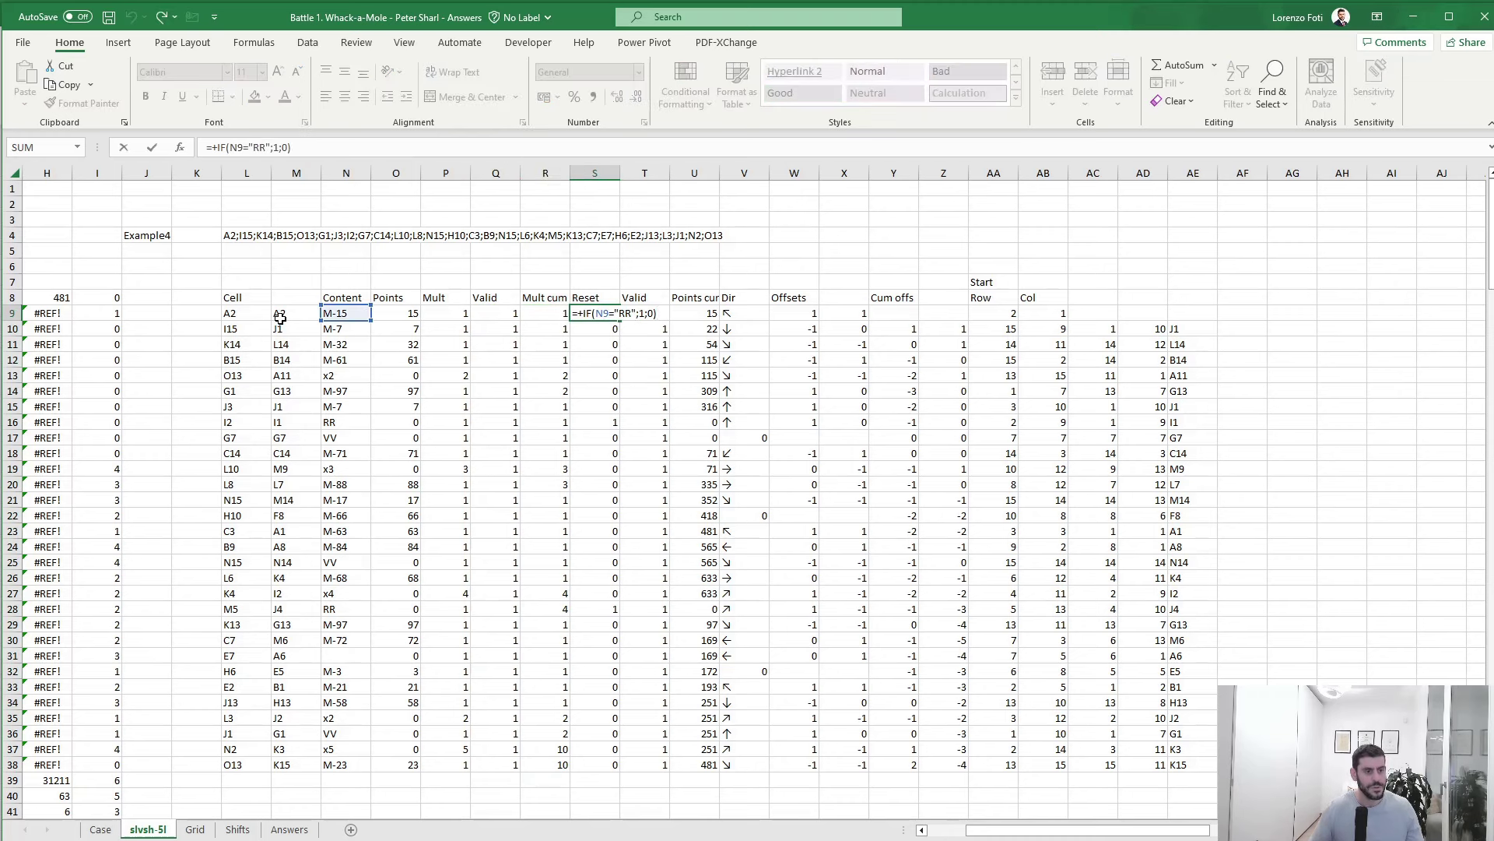
pyautogui.moveTo(280, 319)
pyautogui.mouseDown()
pyautogui.moveTo(324, 321)
pyautogui.moveTo(281, 291)
pyautogui.mouseUp()
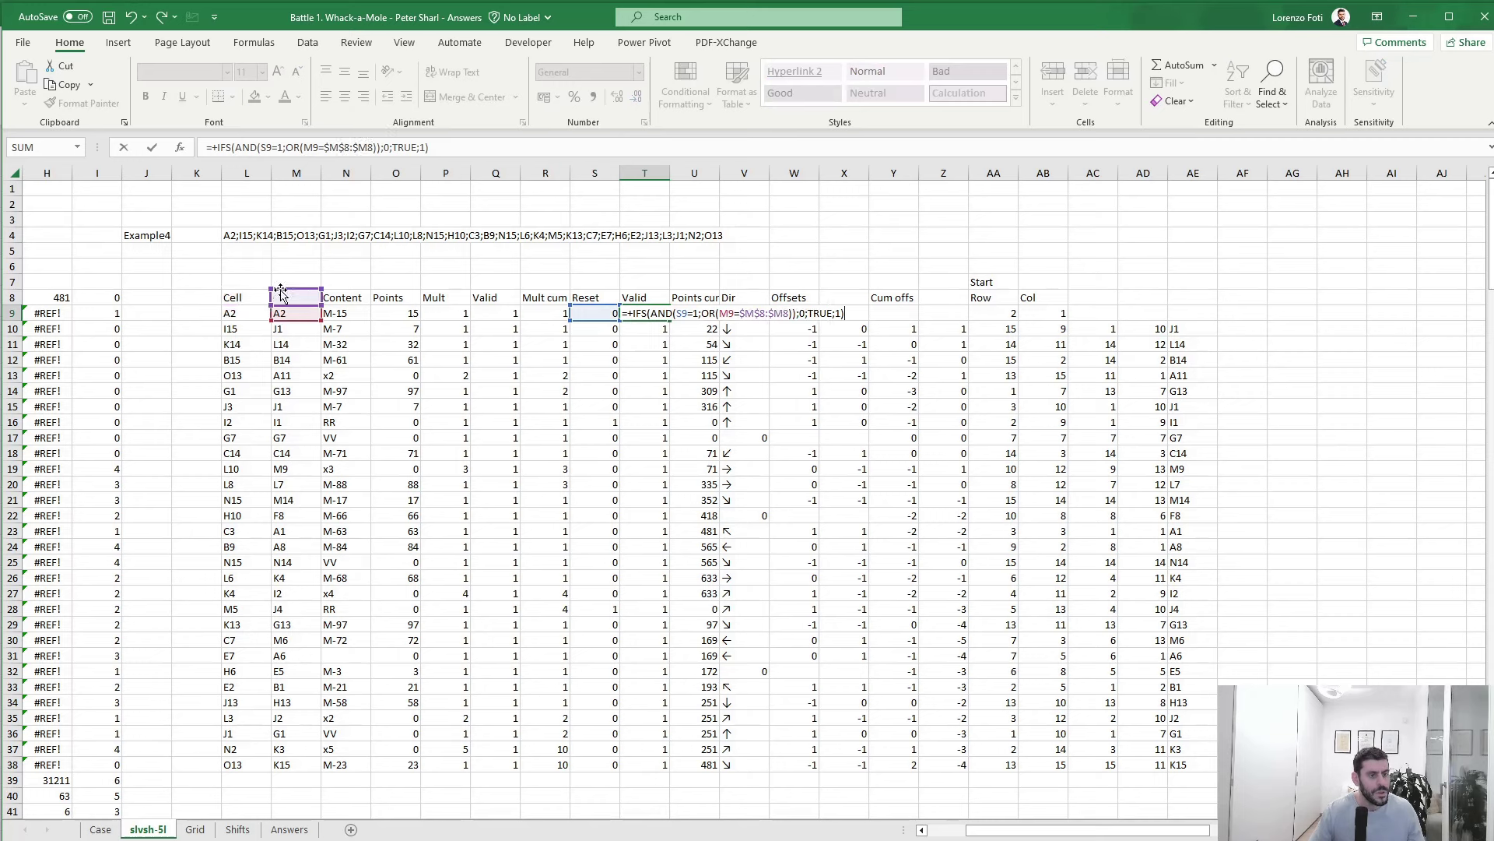
pyautogui.hotkey('ctrl', 'Return')
pyautogui.hotkey('ctrl', 'c')
pyautogui.press('Down')
pyautogui.hotkey('ctrl', 'shift', 'Down')
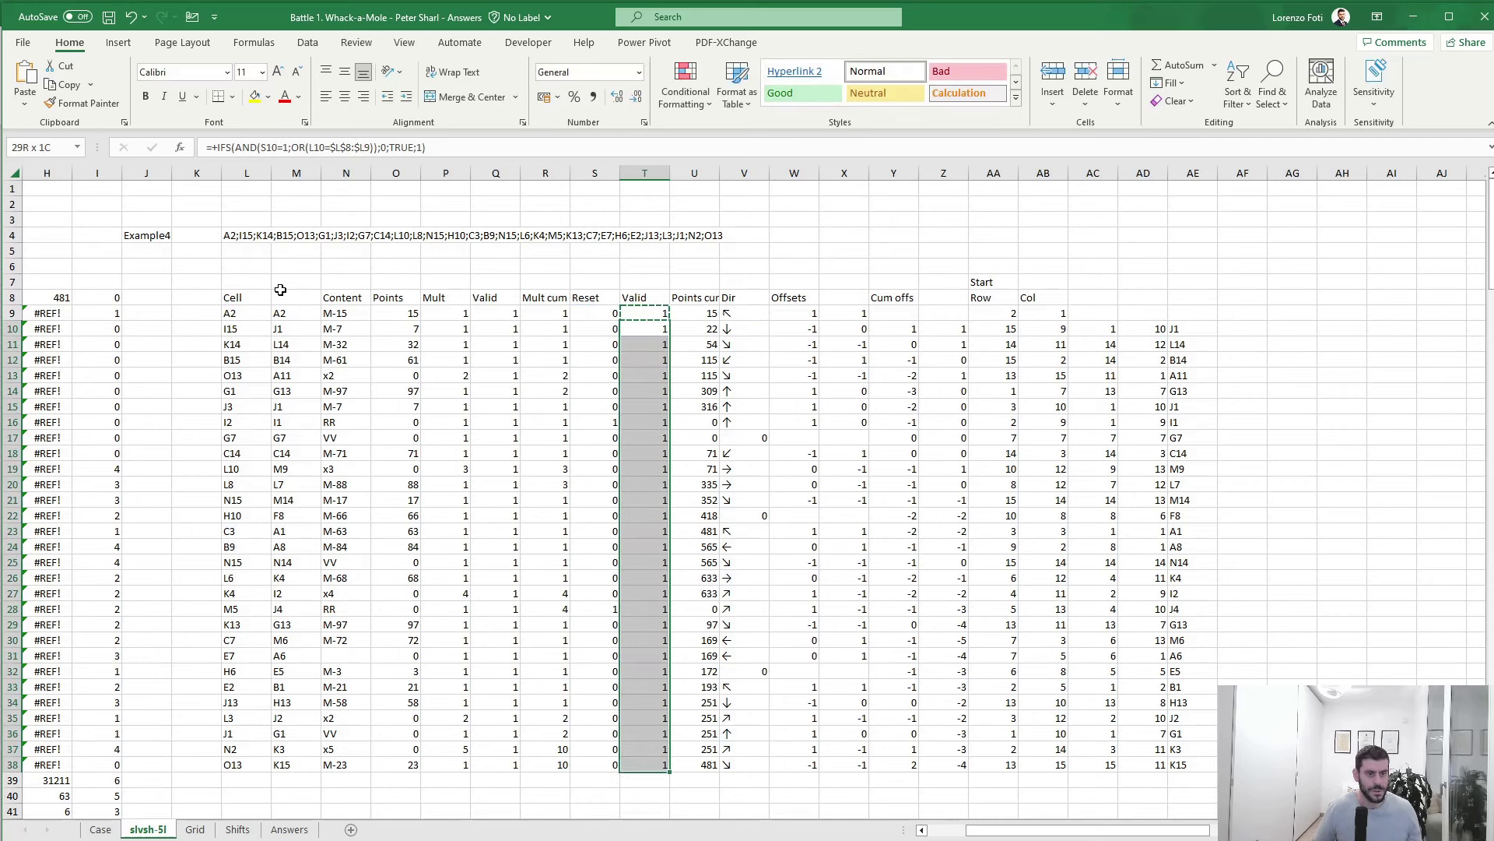
pyautogui.hotkey('ctrl', 'v')
pyautogui.press('Escape')
pyautogui.press('Up')
pyautogui.press('Right')
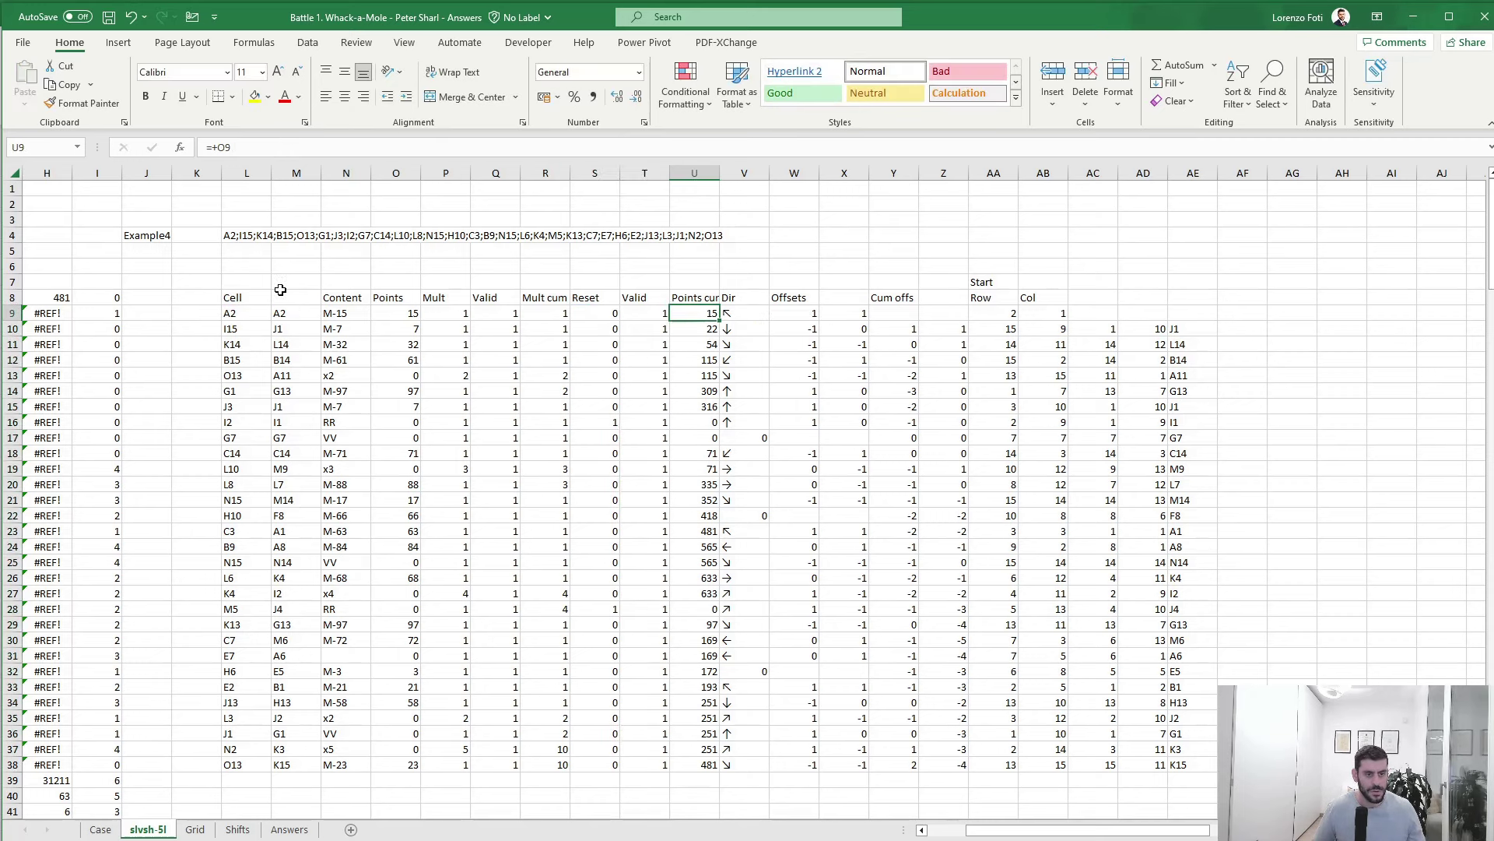
# - Look over the Level 4 table on the Case sheet
pyautogui.click(99, 829)
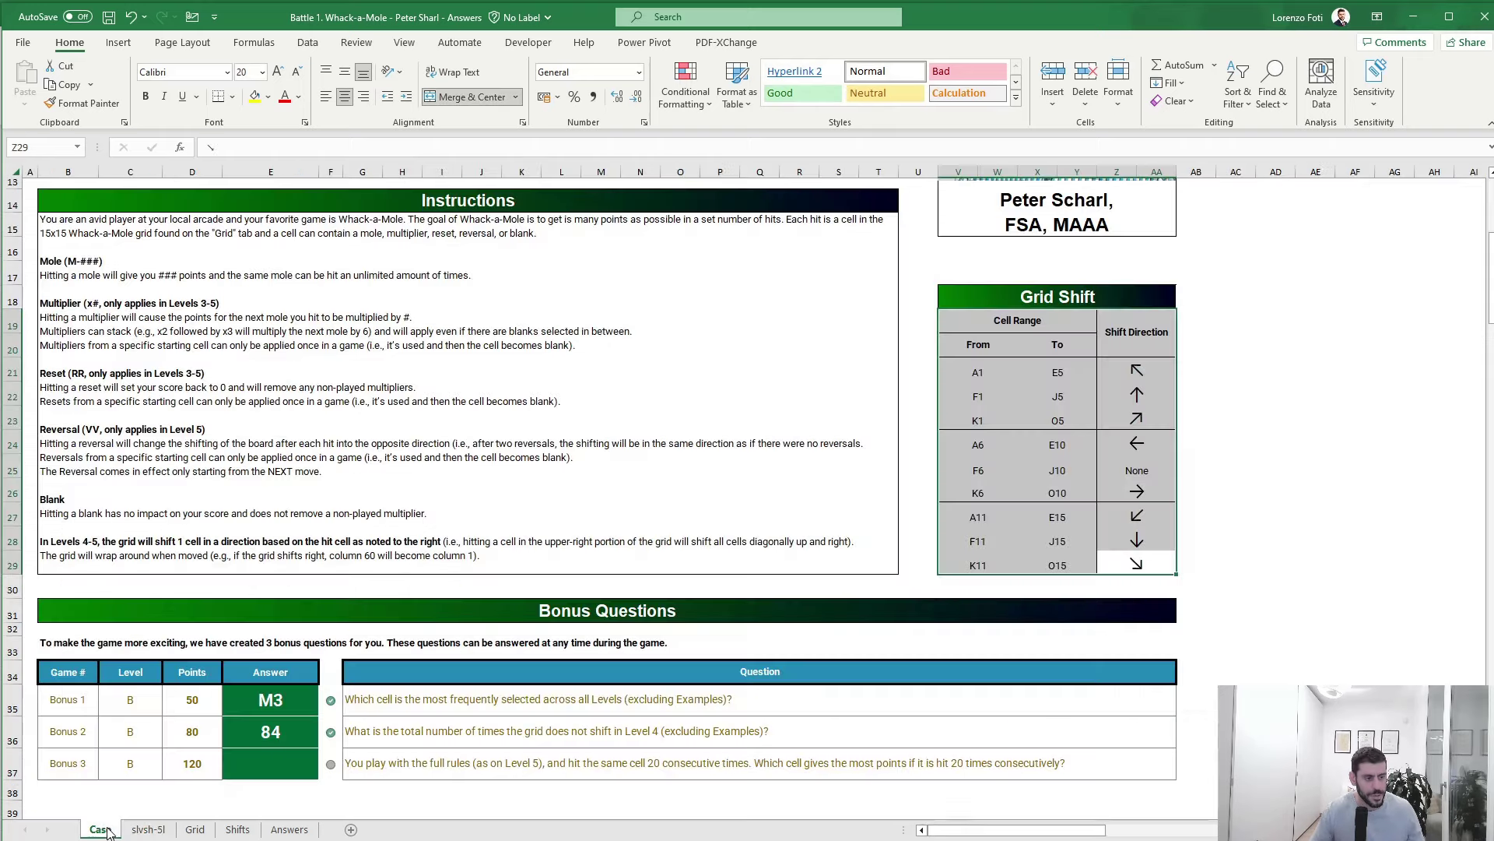
pyautogui.scroll(-2, 185, 706)
pyautogui.scroll(-20, 184, 706)
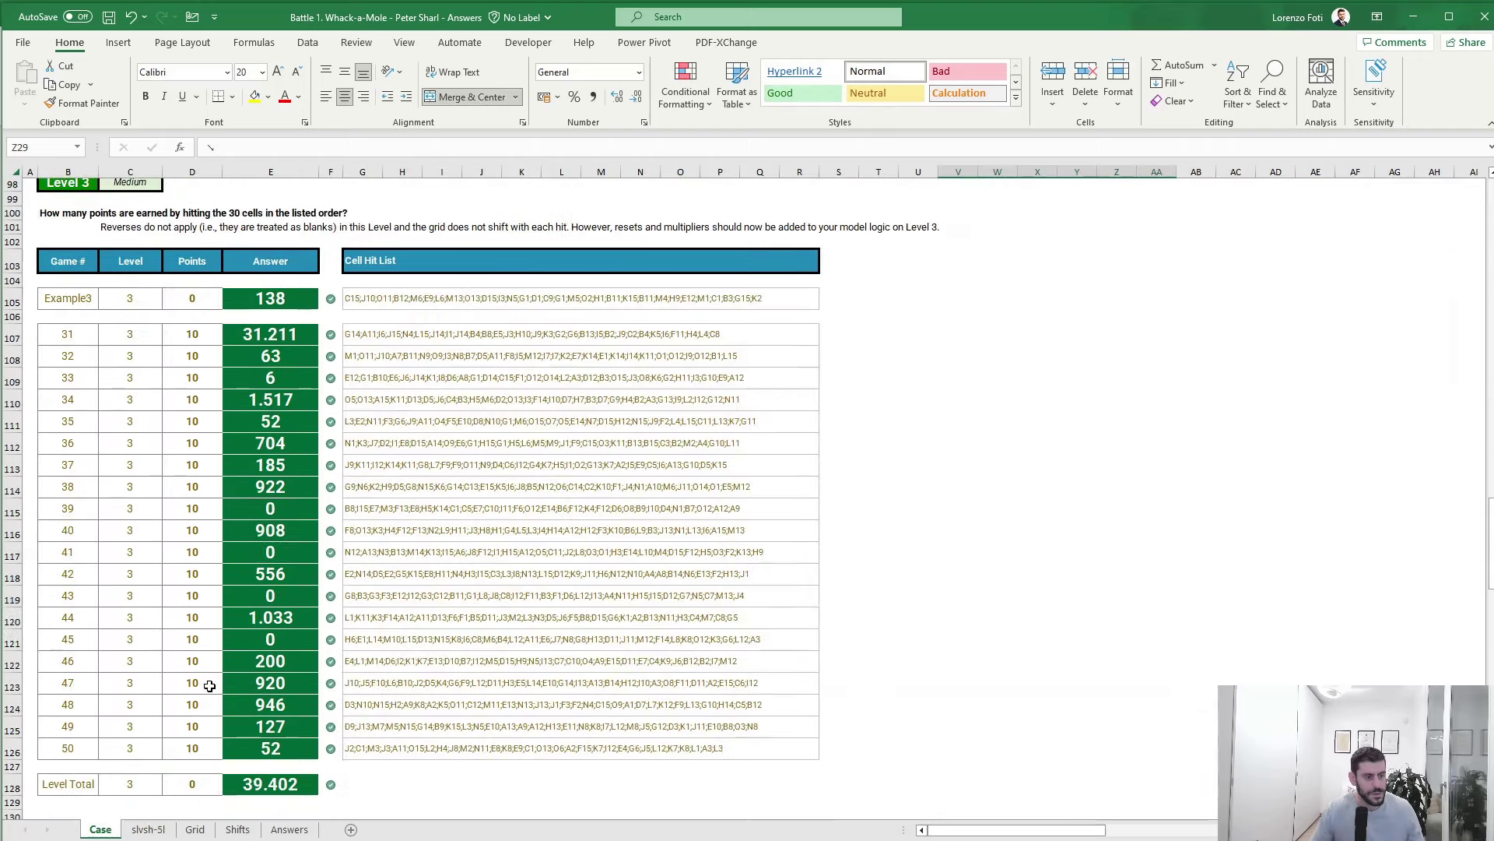
pyautogui.scroll(-7, 210, 686)
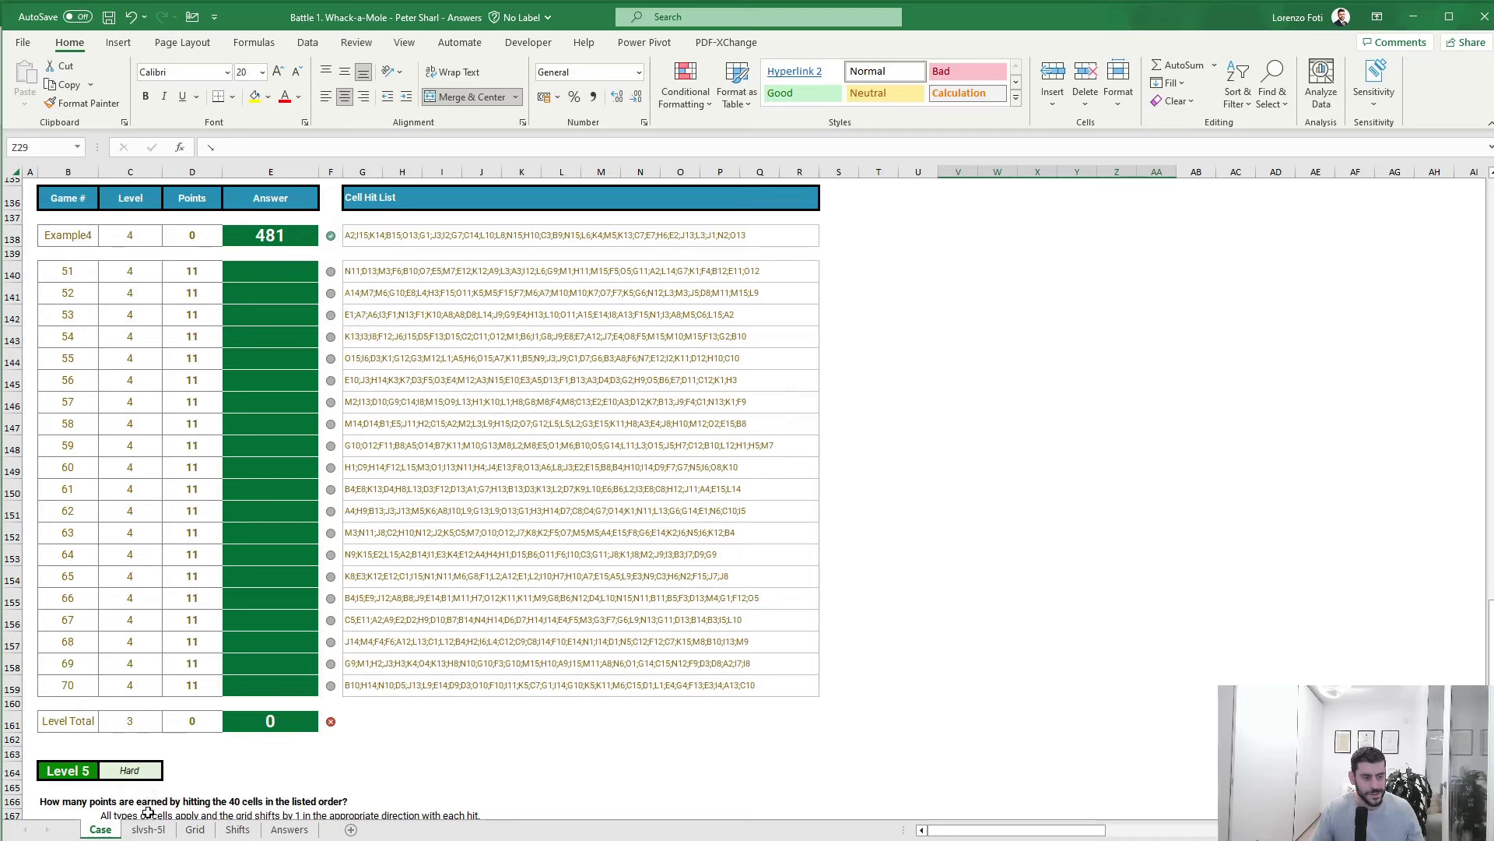
# - Back on slvsh-5l, enter =+U38 in H8 so it shows the 481 points total
pyautogui.click(148, 829)
pyautogui.moveTo(417, 537); pyautogui.dragTo(38, 437)
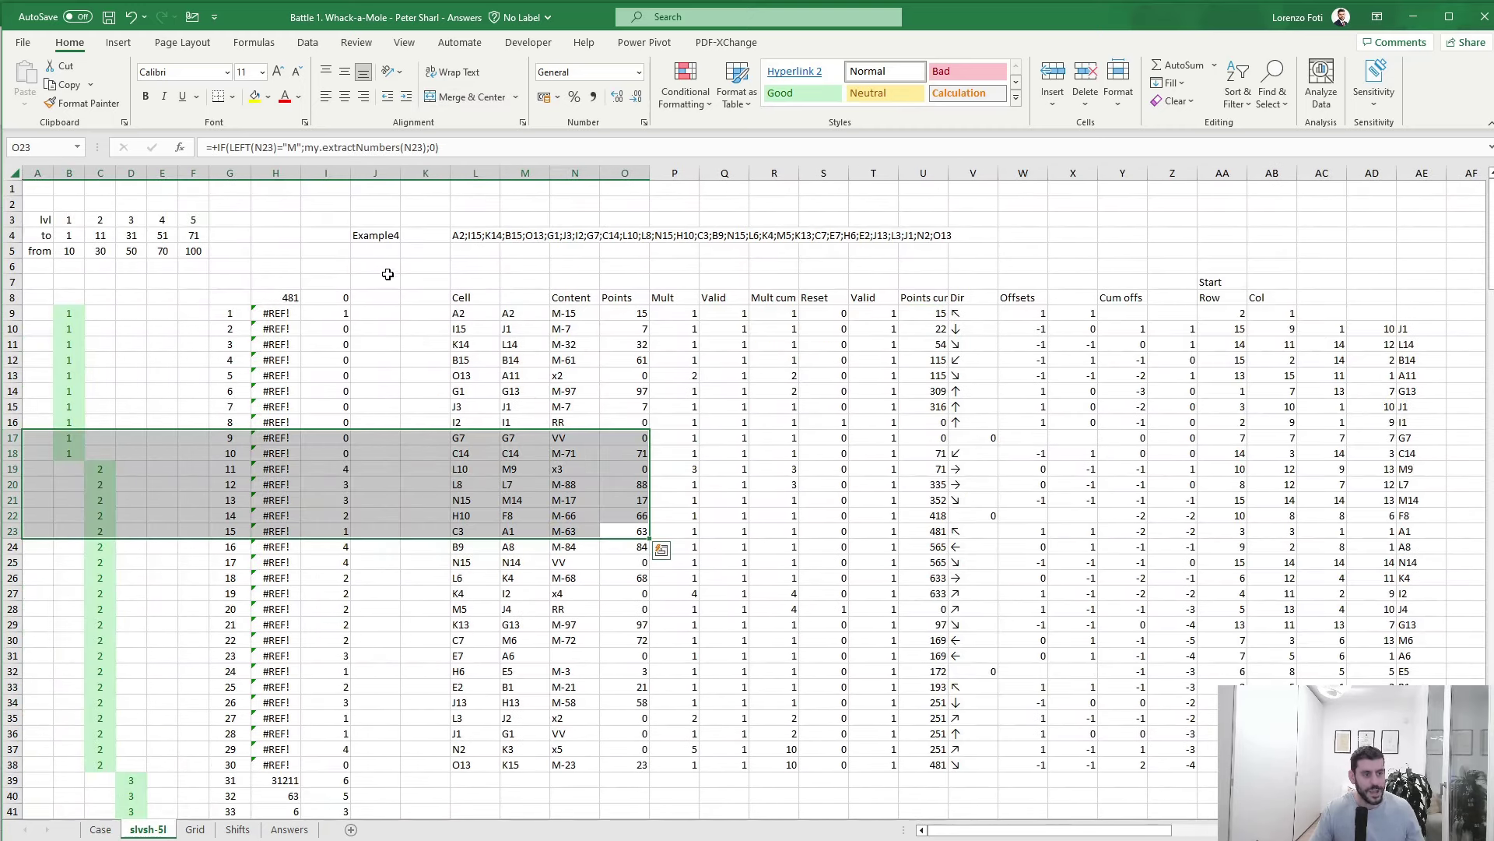
pyautogui.click(282, 298)
pyautogui.write('=+U38')
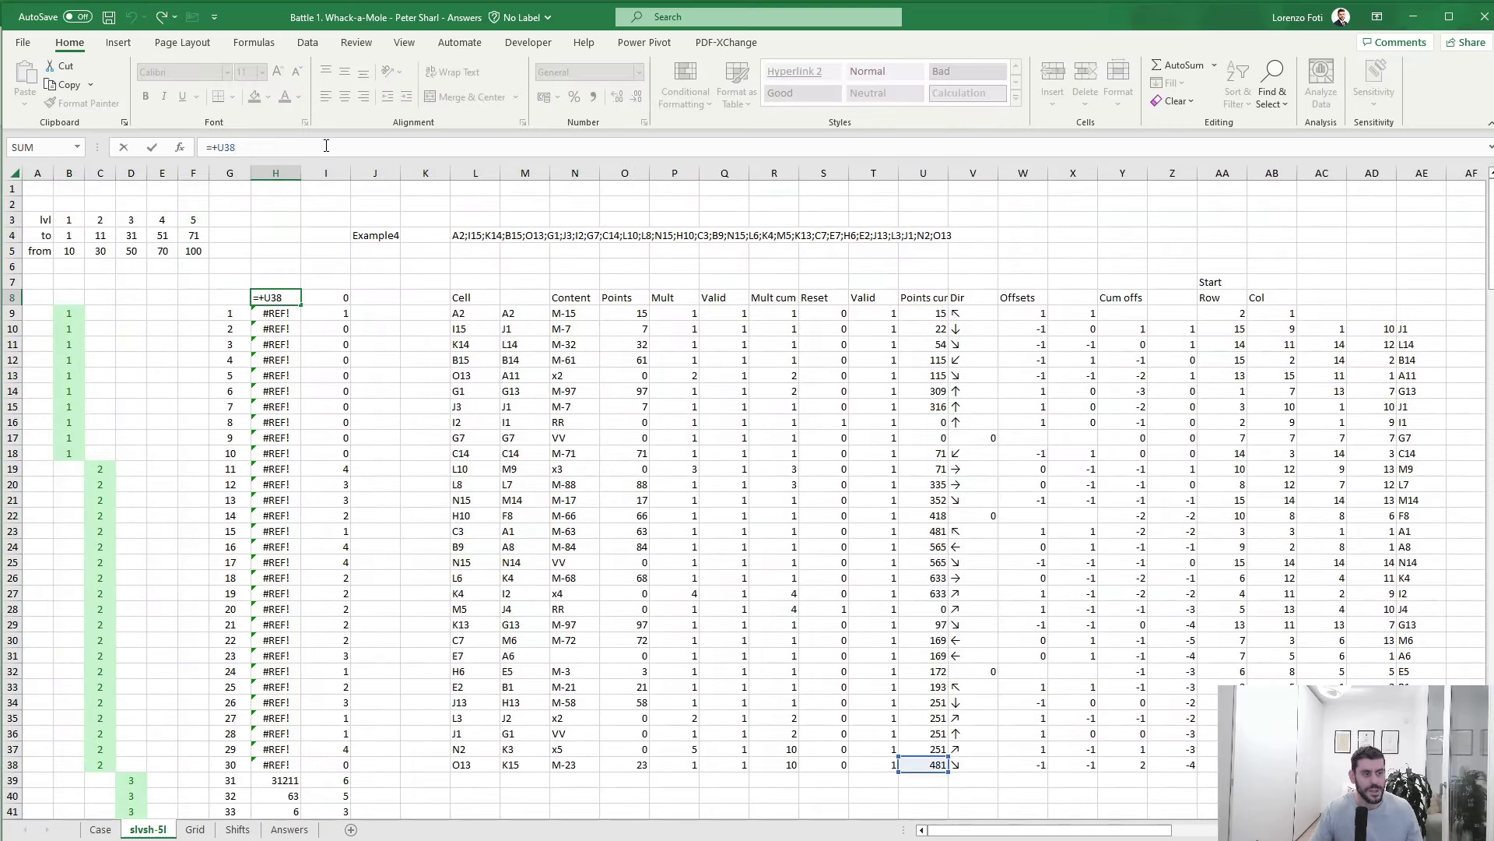
pyautogui.press('Return')
pyautogui.click(384, 317)
pyautogui.hotkey('alt', 'm')
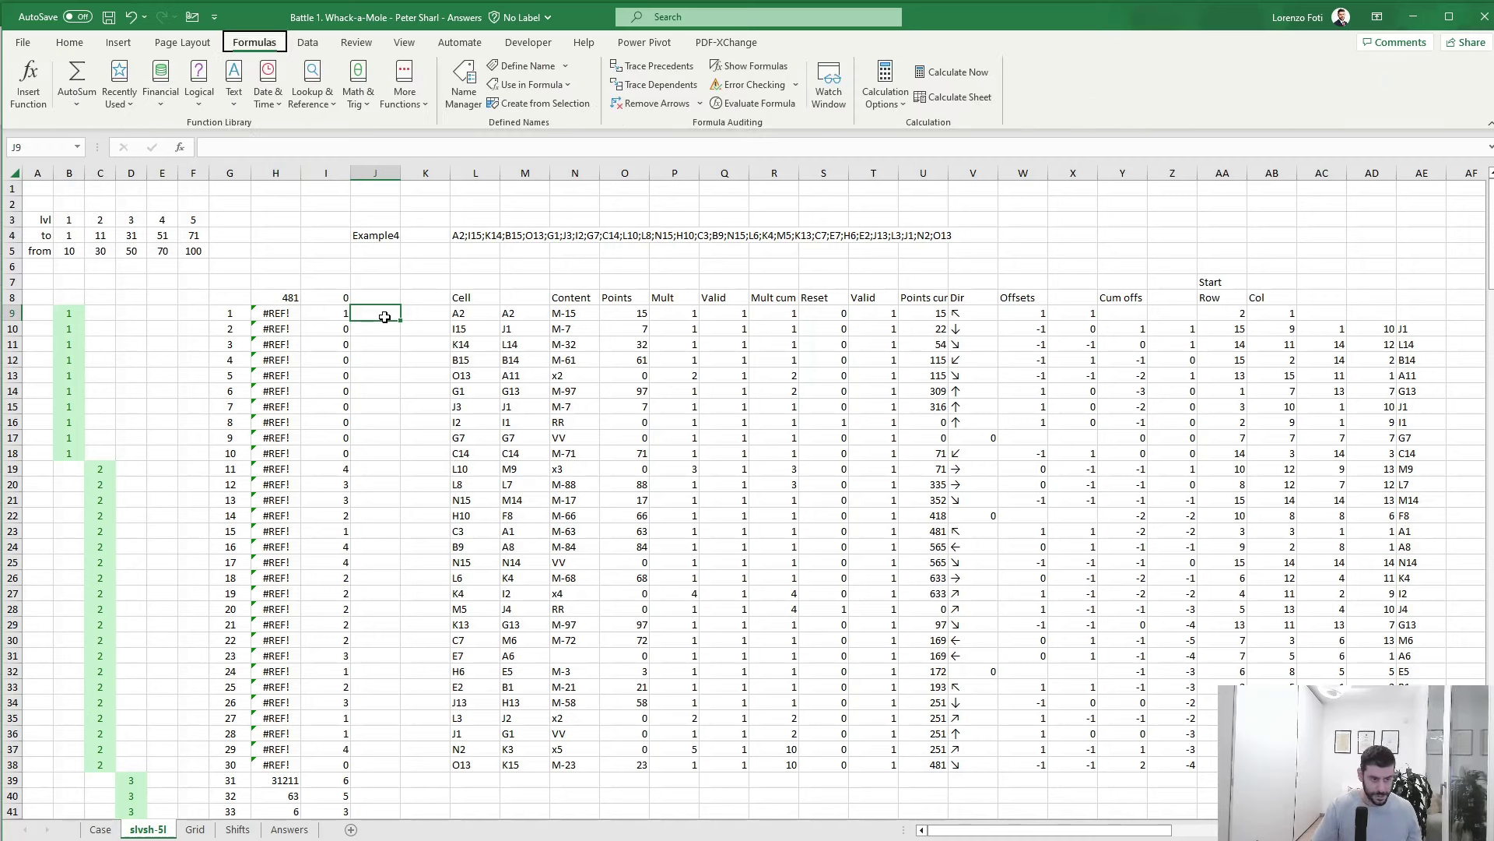
pyautogui.scroll(-18, 375, 484)
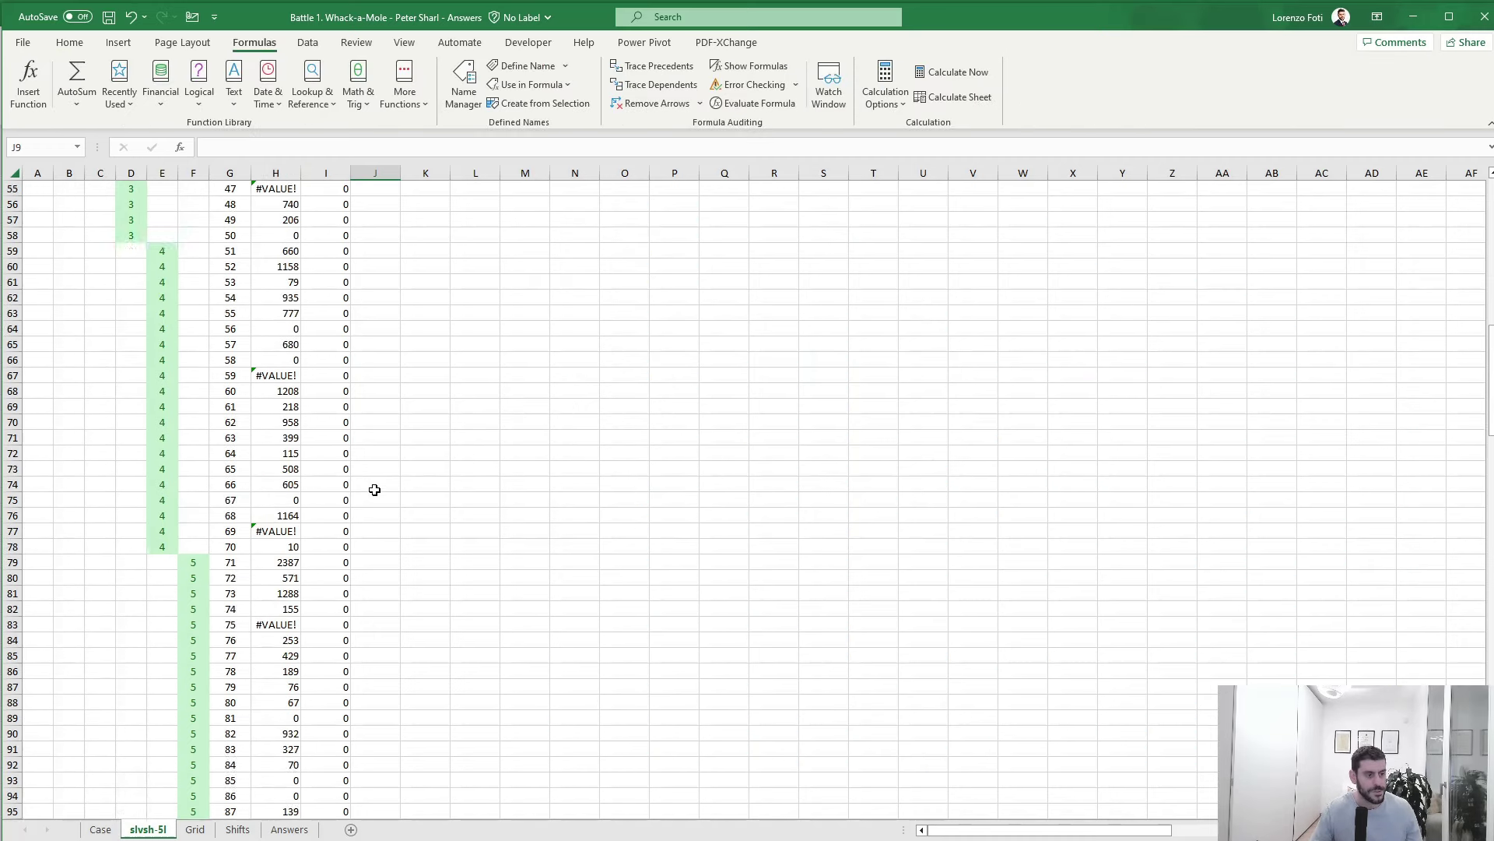
# - Copy the Level 4 results H59:H78 and paste them as values into Case cell E140
pyautogui.scroll(1, 374, 489)
pyautogui.moveTo(276, 305); pyautogui.dragTo(294, 594)
pyautogui.hotkey('ctrl', 'c')
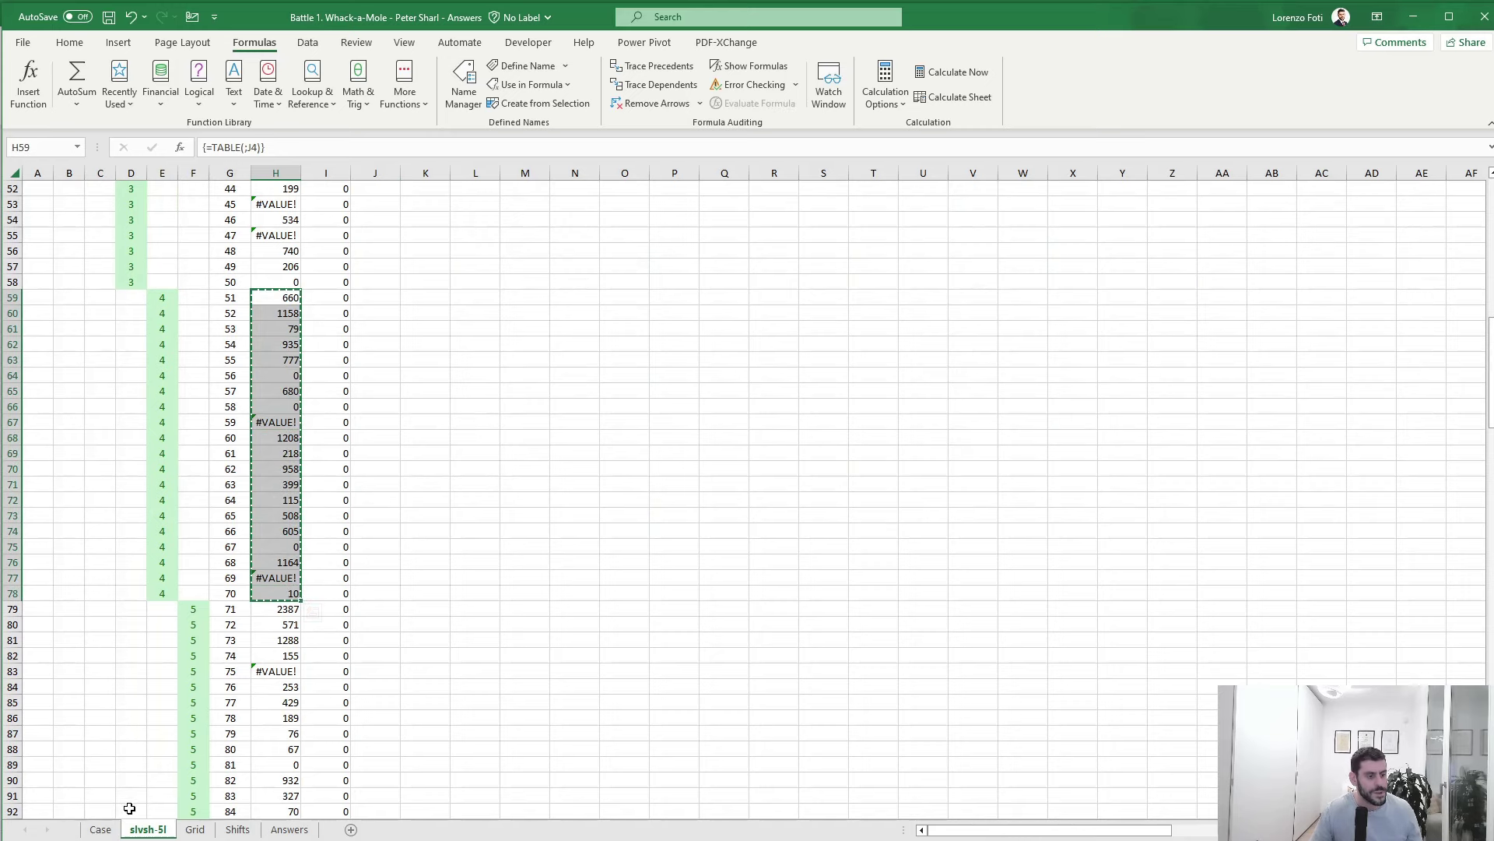
pyautogui.click(101, 829)
pyautogui.click(271, 265)
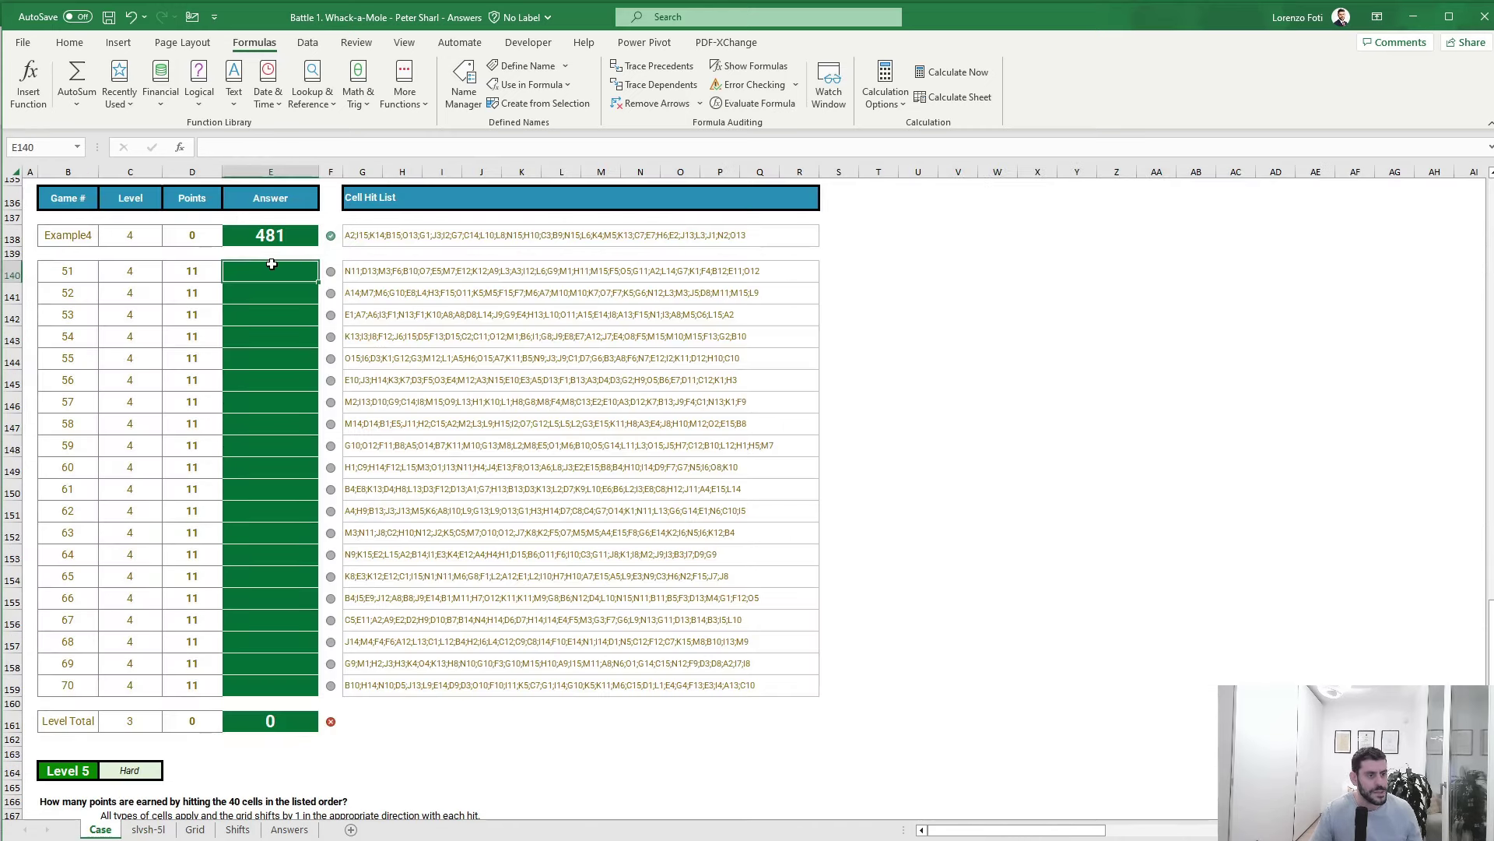
pyautogui.rightClick(271, 265)
pyautogui.click(339, 374)
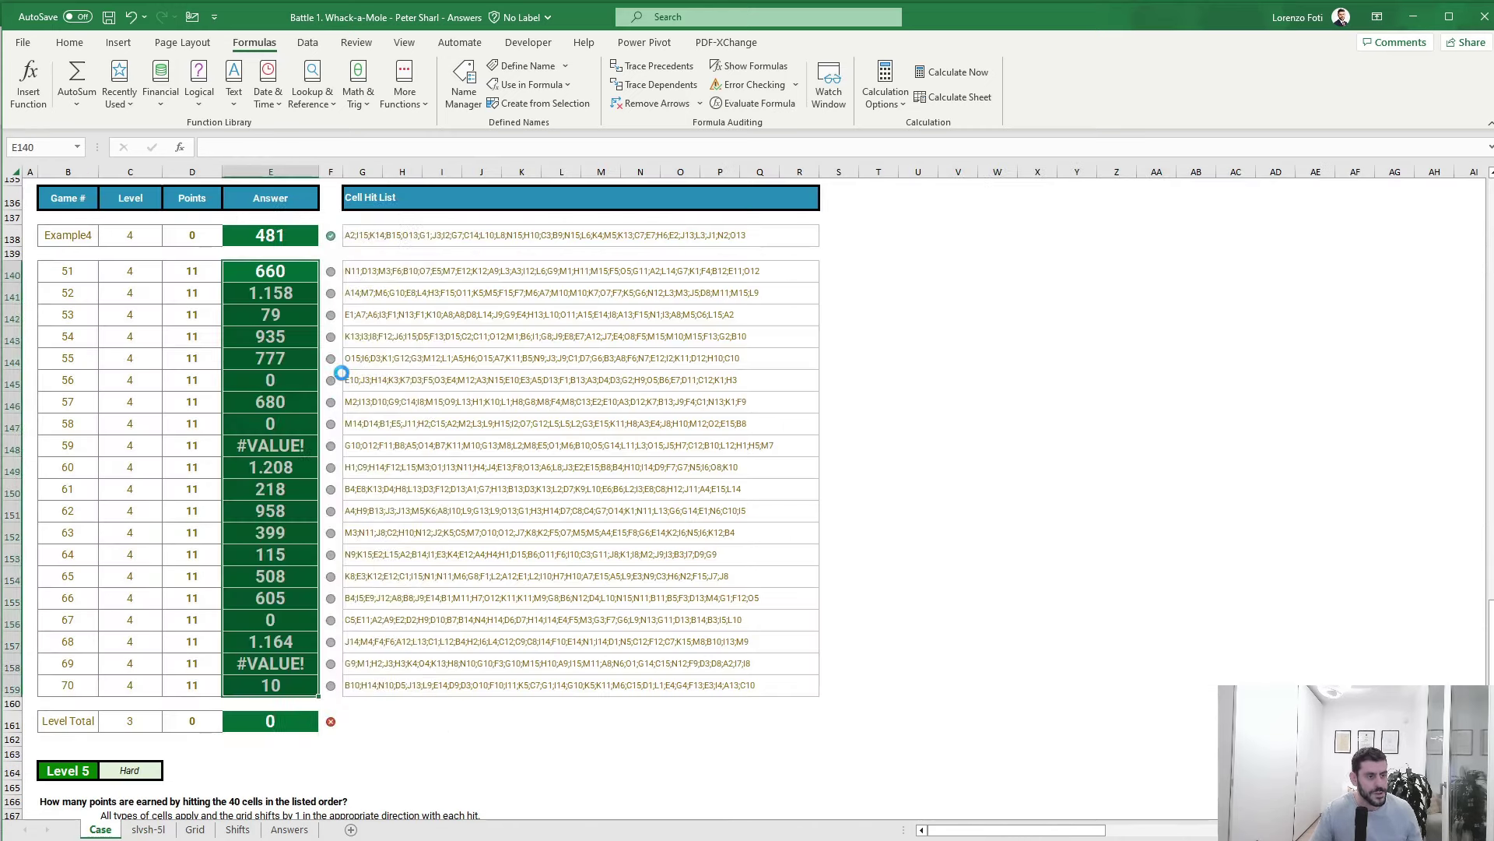
# - Check the pasted answer for game 57, then return to the slvsh-5l sheet
pyautogui.click(284, 400)
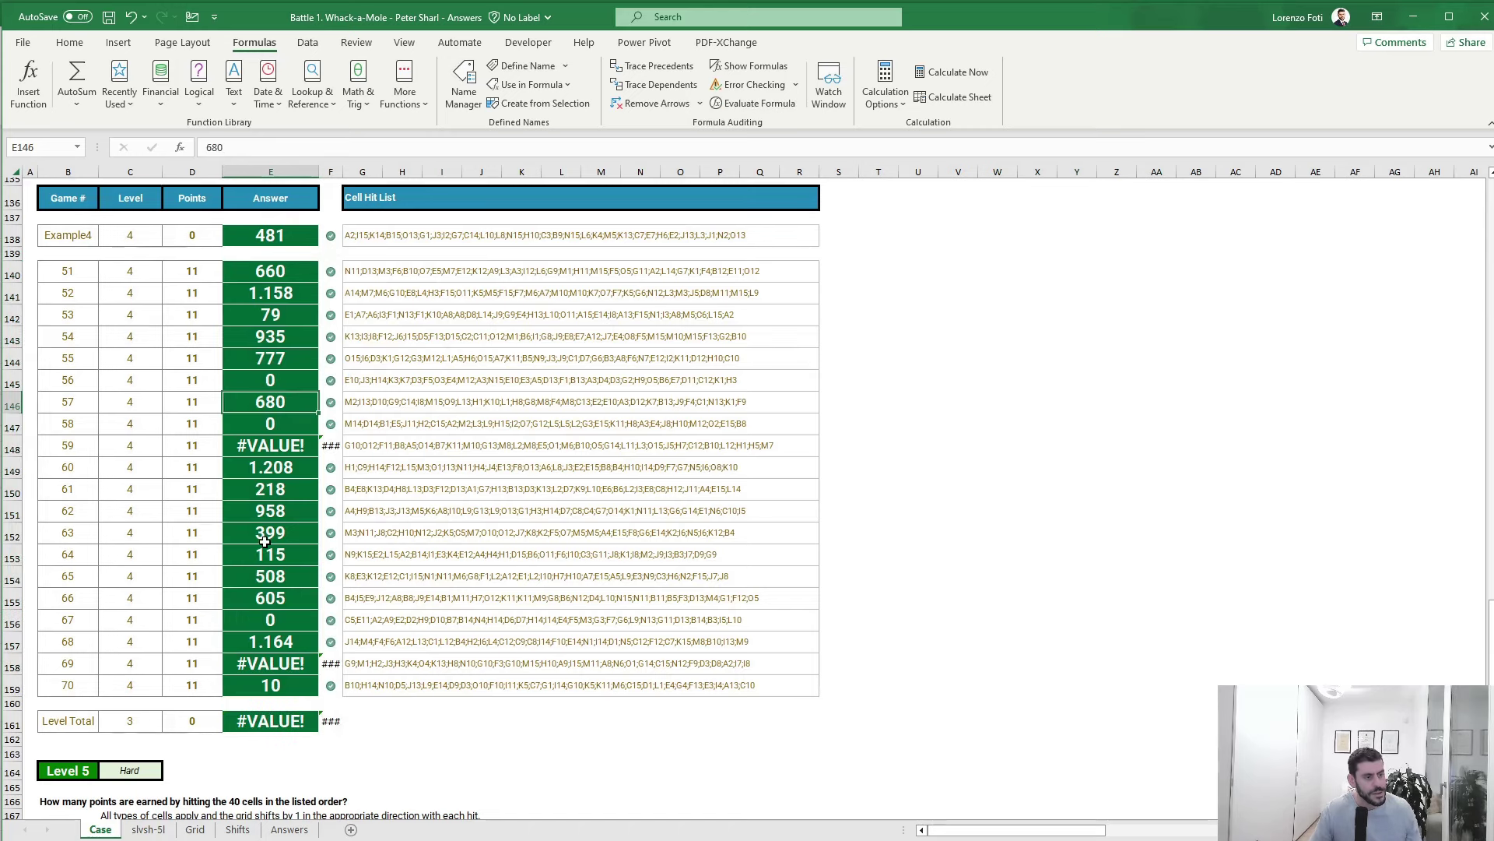
pyautogui.scroll(3, 265, 543)
pyautogui.scroll(-3, 266, 542)
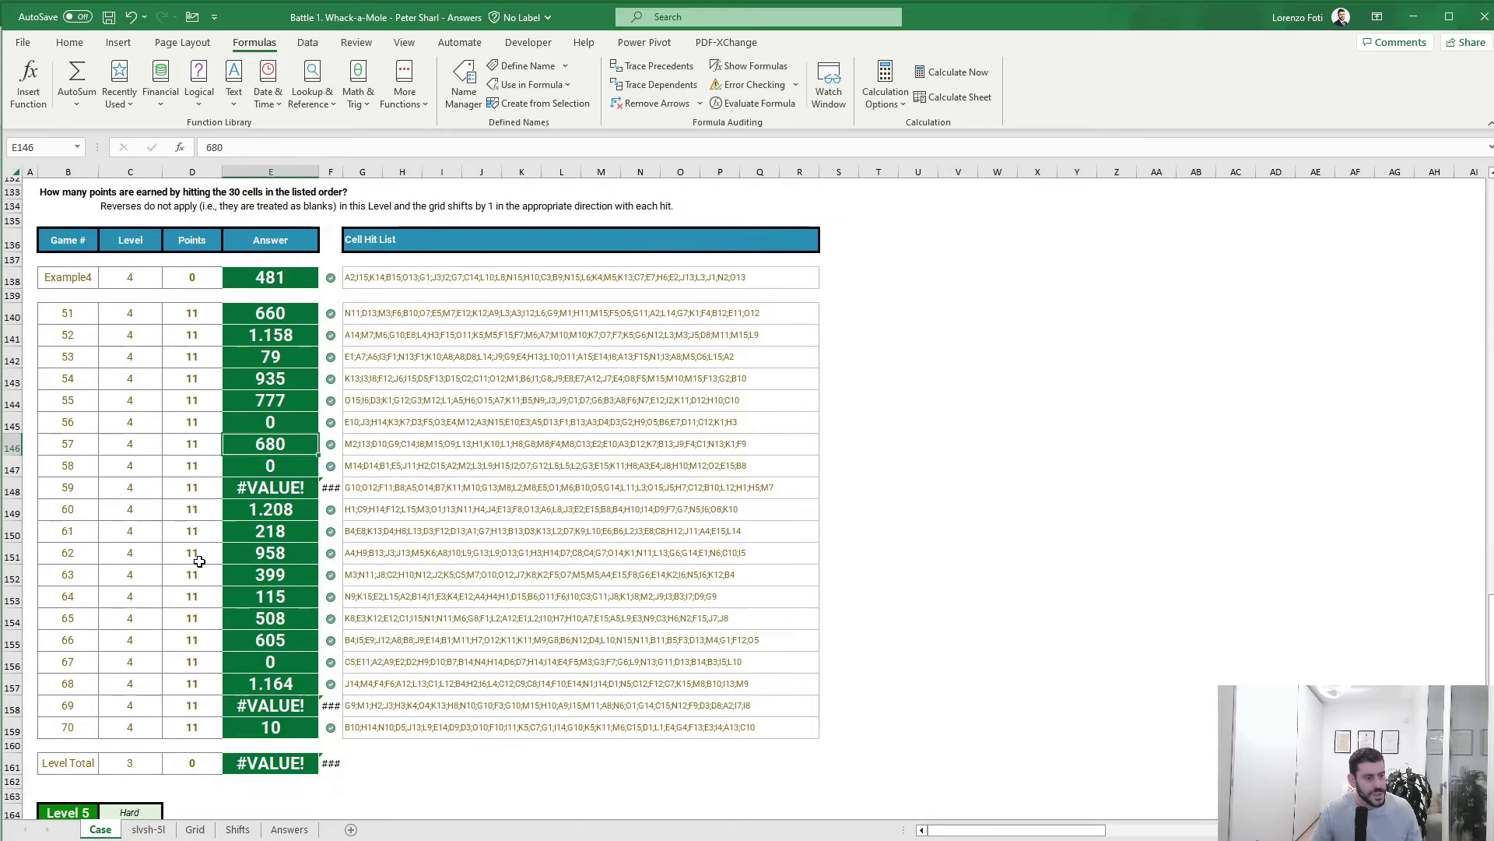
pyautogui.click(136, 829)
pyautogui.scroll(5, 389, 631)
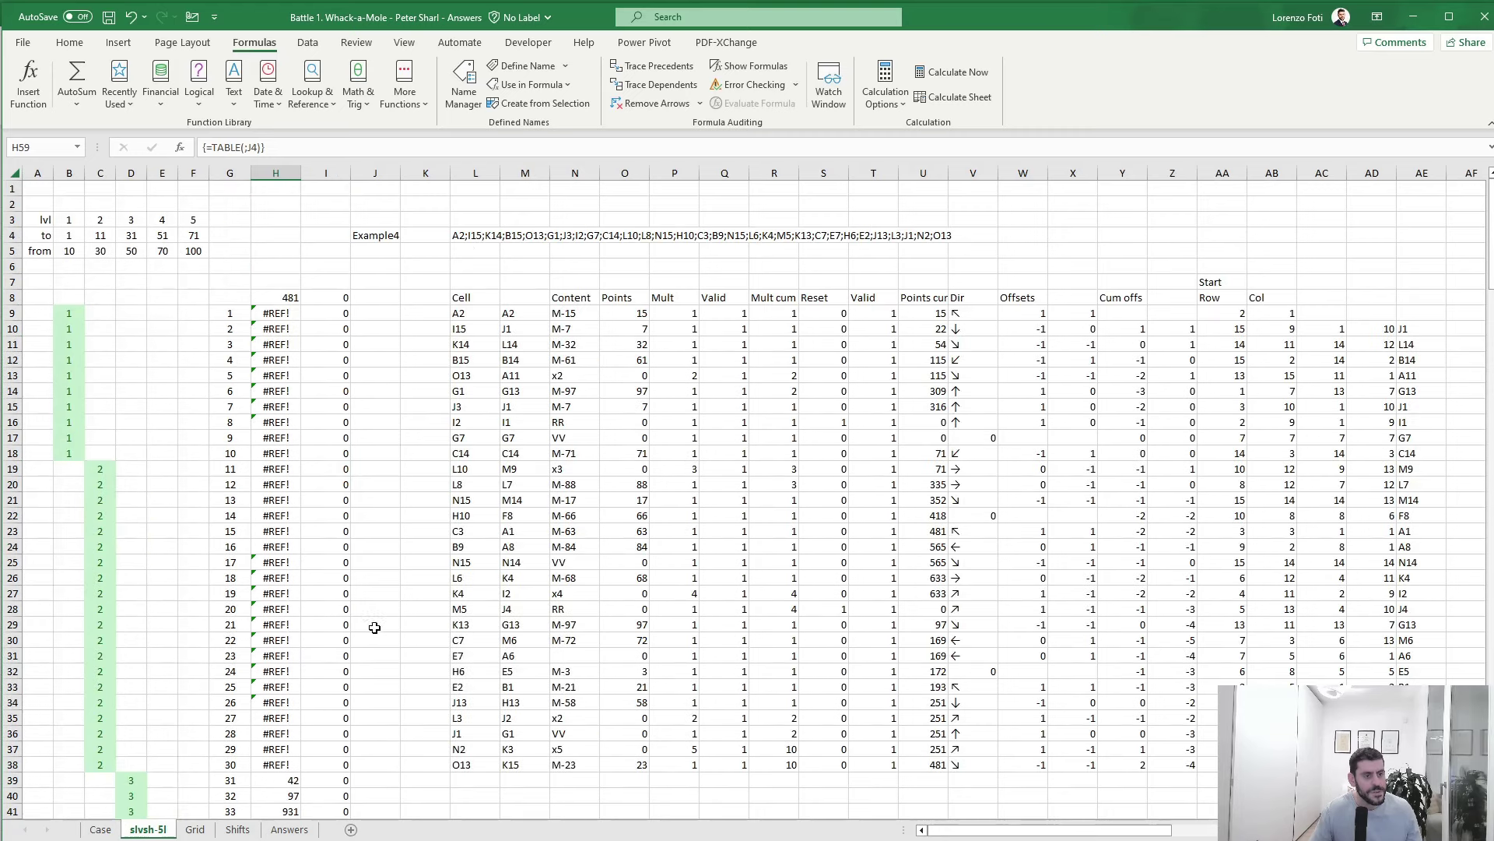
pyautogui.click(391, 247)
pyautogui.click(388, 238)
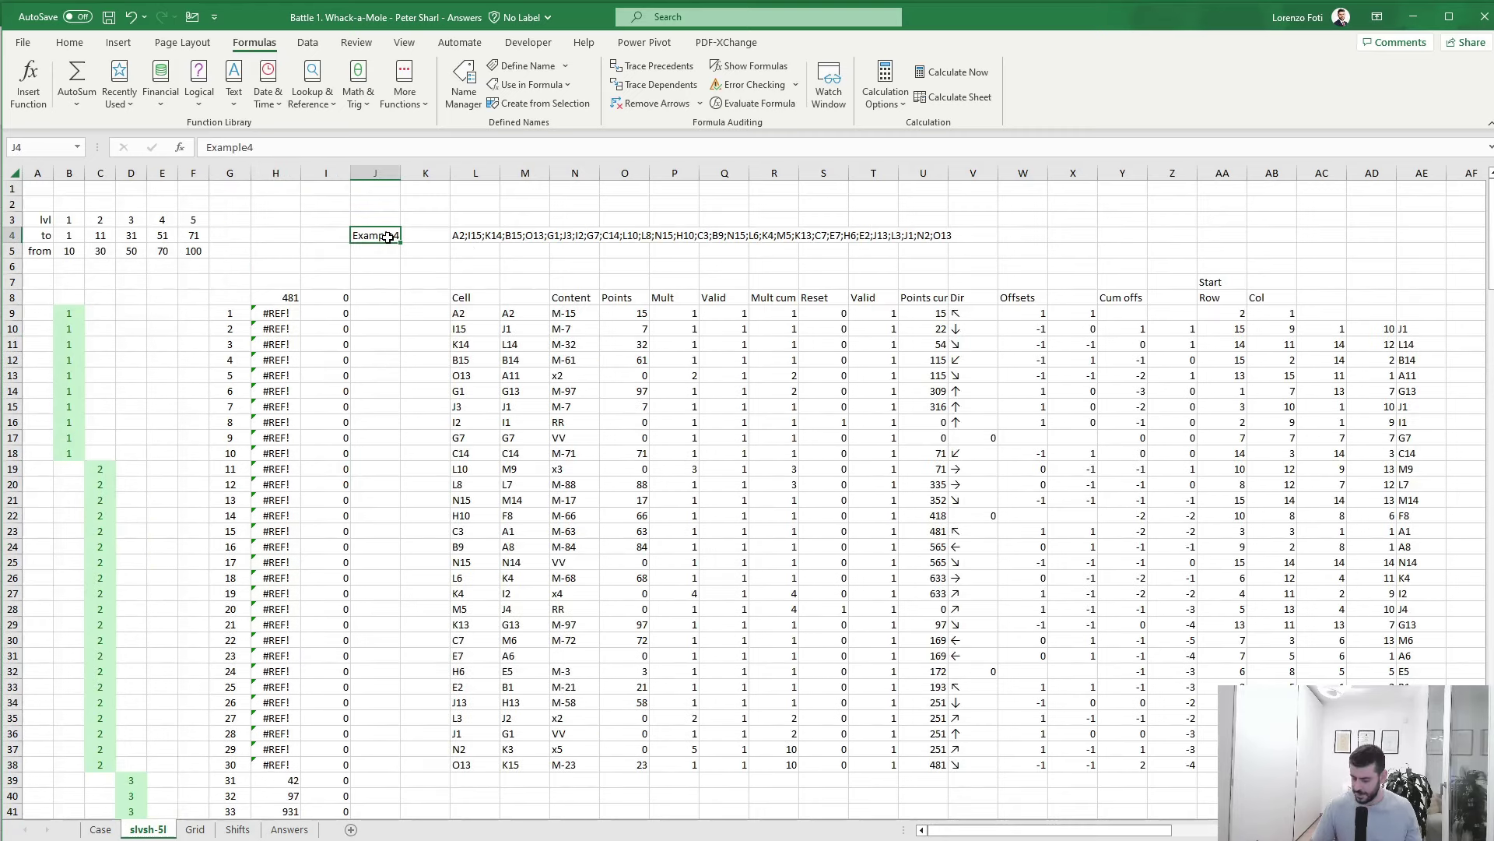
pyautogui.write('59')
pyautogui.press('Return')
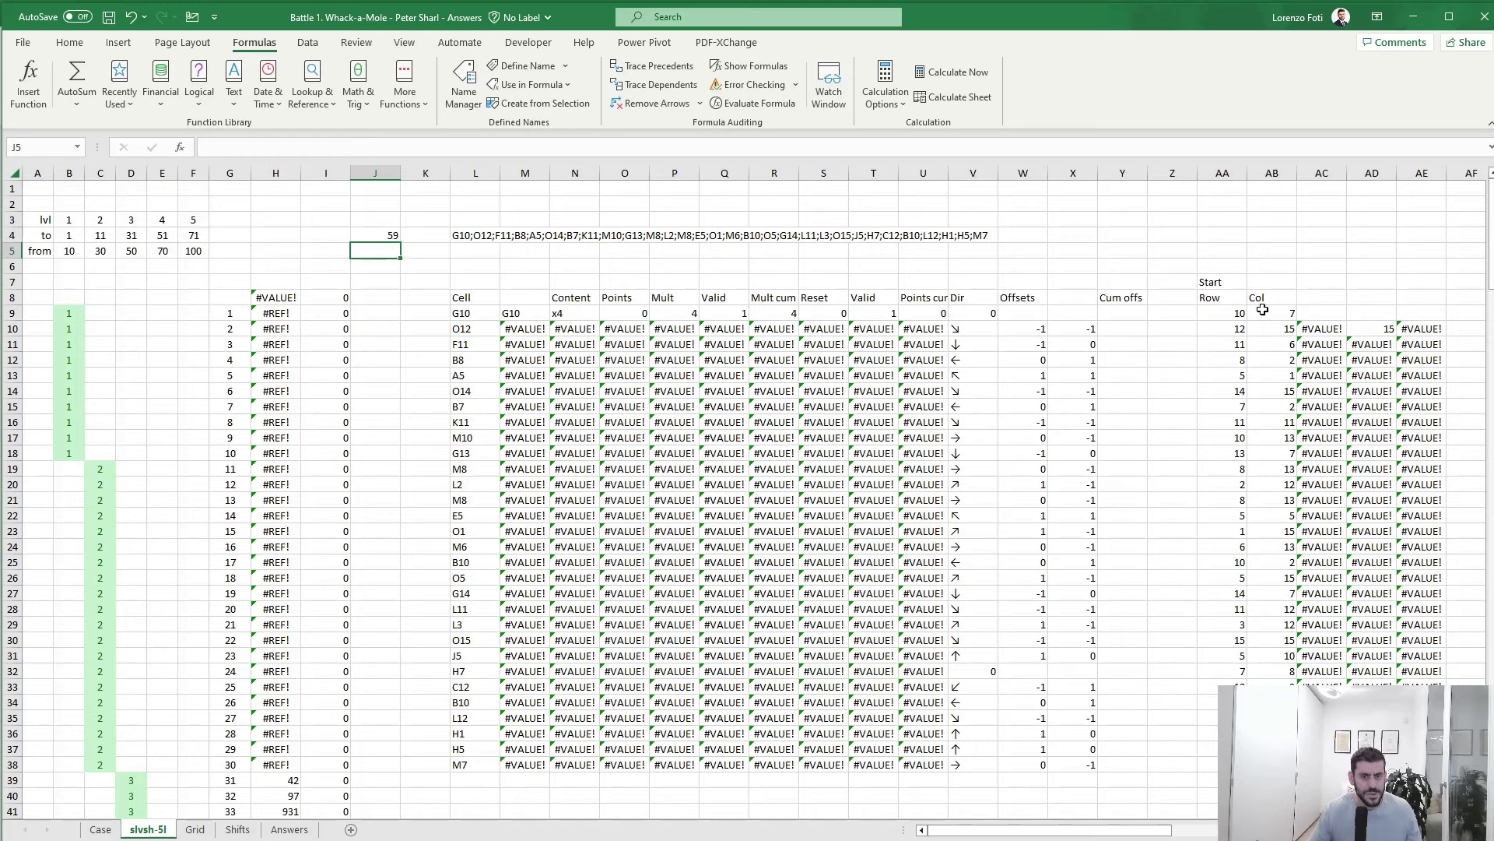
pyautogui.click(1222, 330)
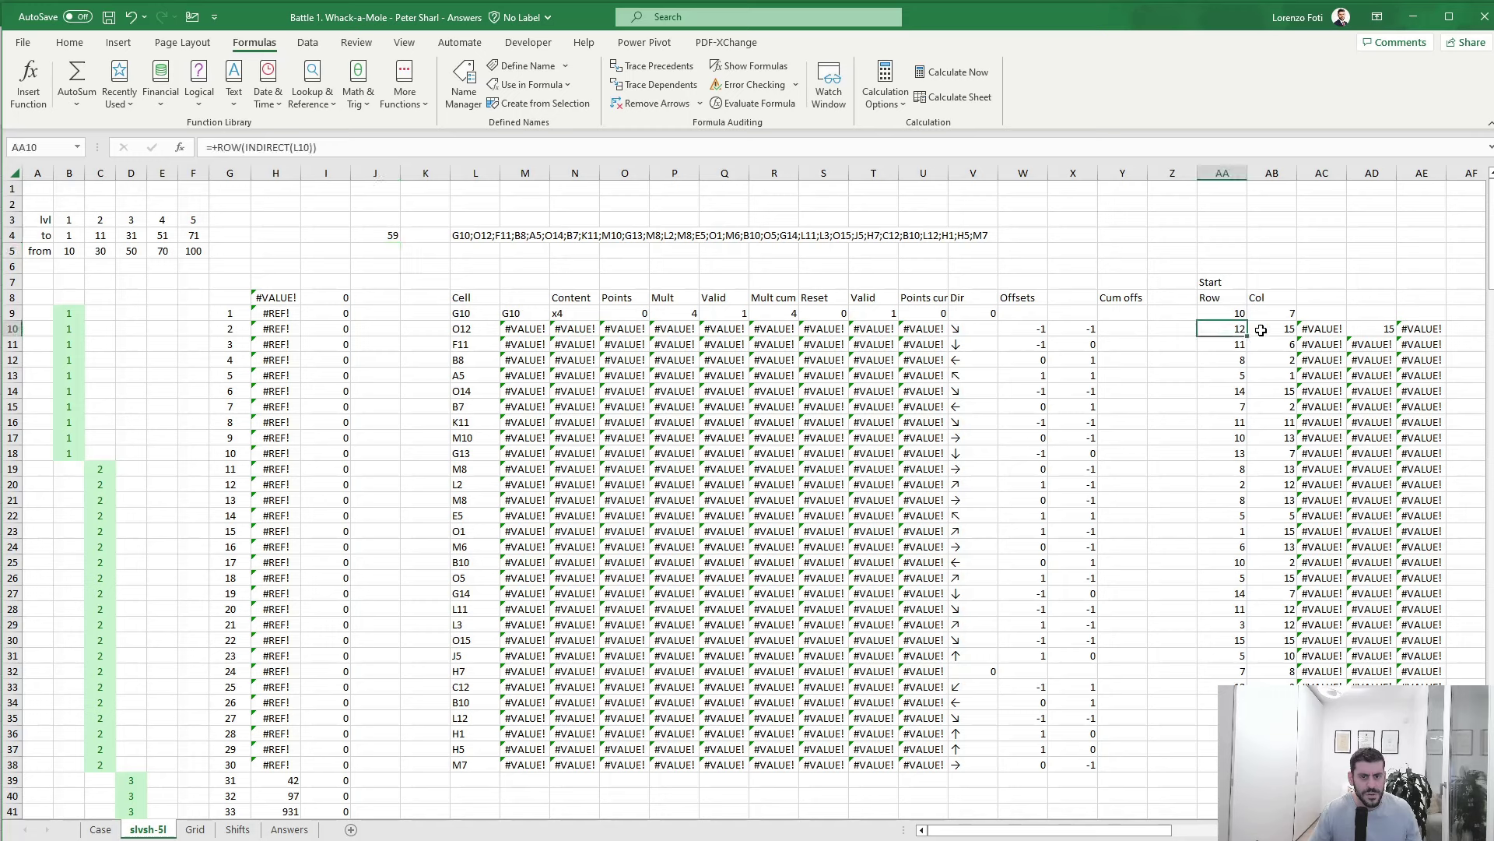
pyautogui.click(465, 333)
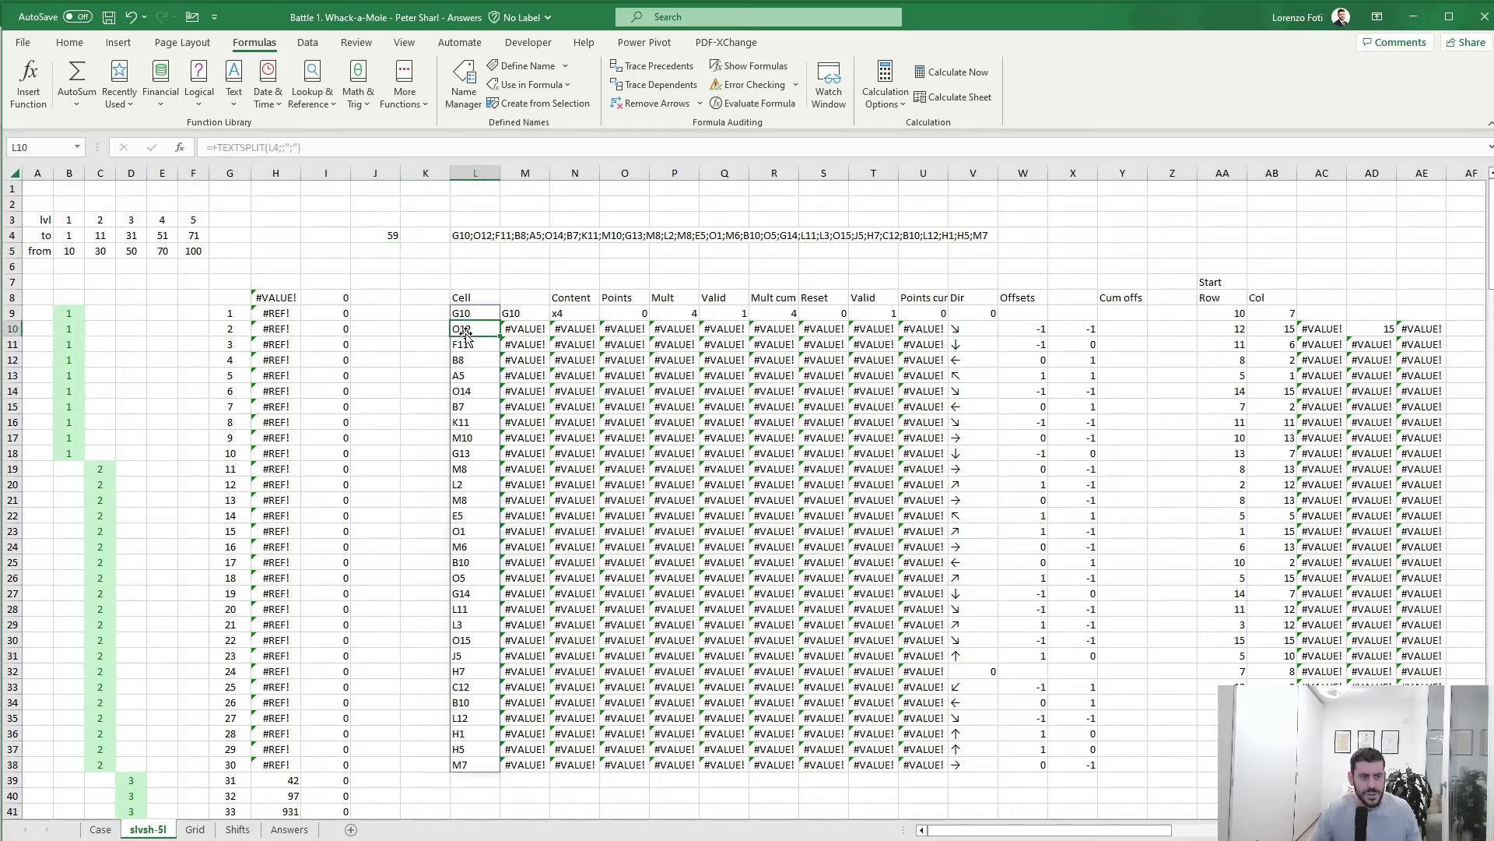
pyautogui.click(513, 335)
pyautogui.press('F2')
pyautogui.press('Escape')
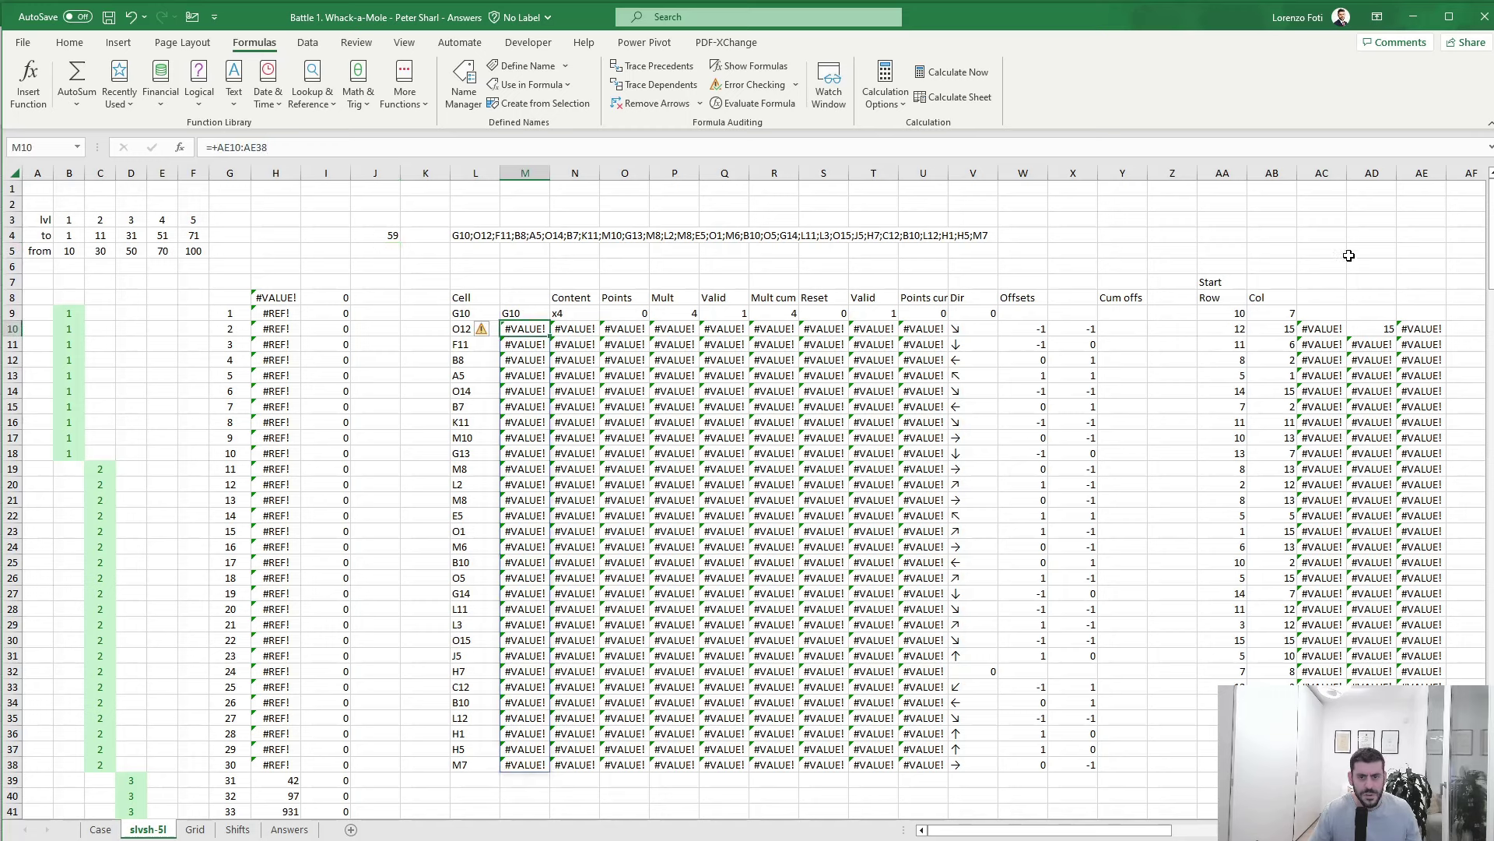
pyautogui.click(1315, 328)
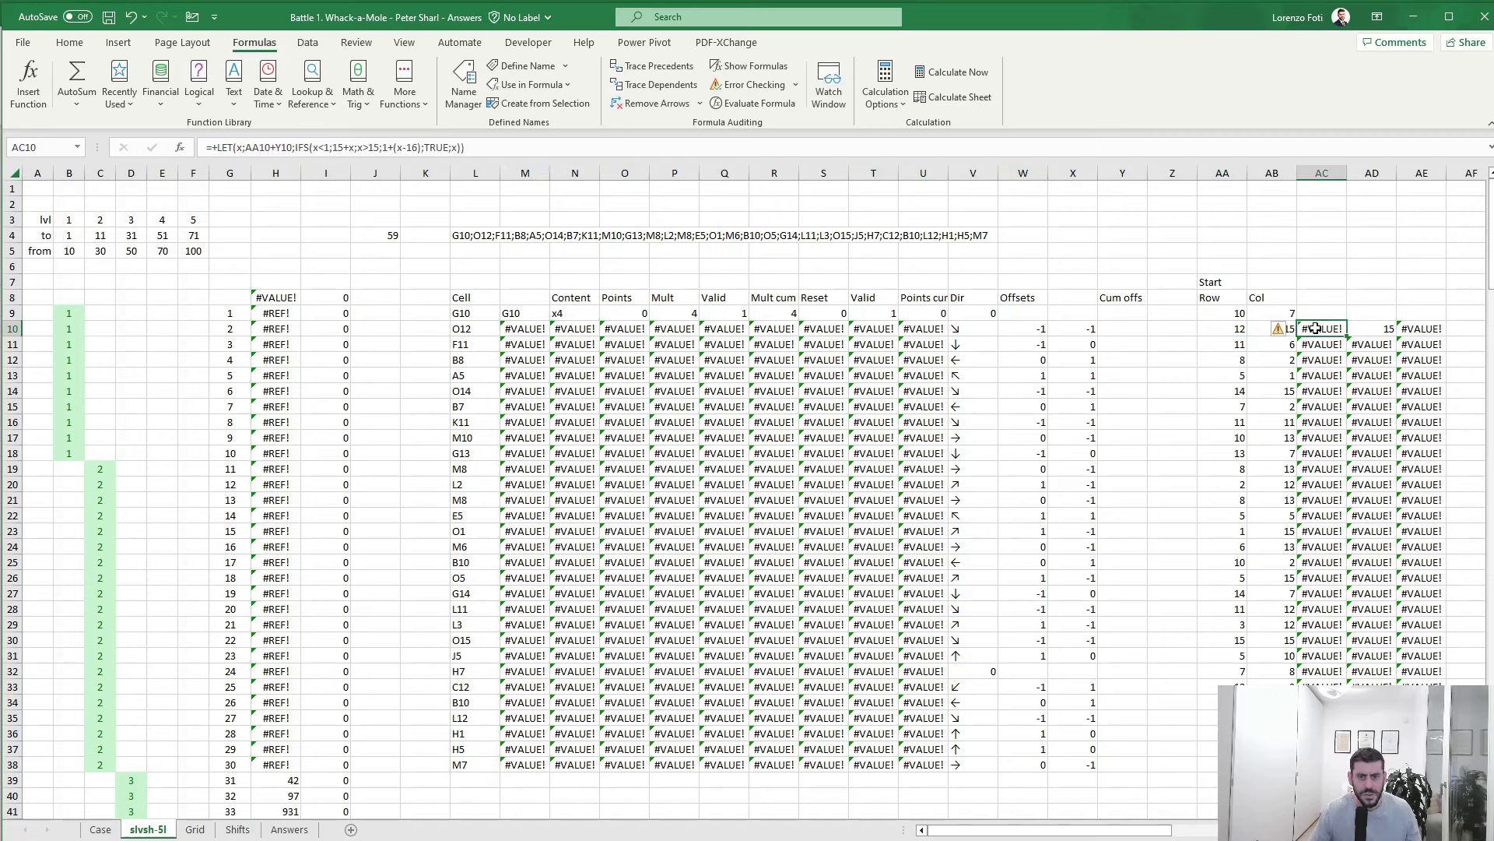
pyautogui.click(493, 147)
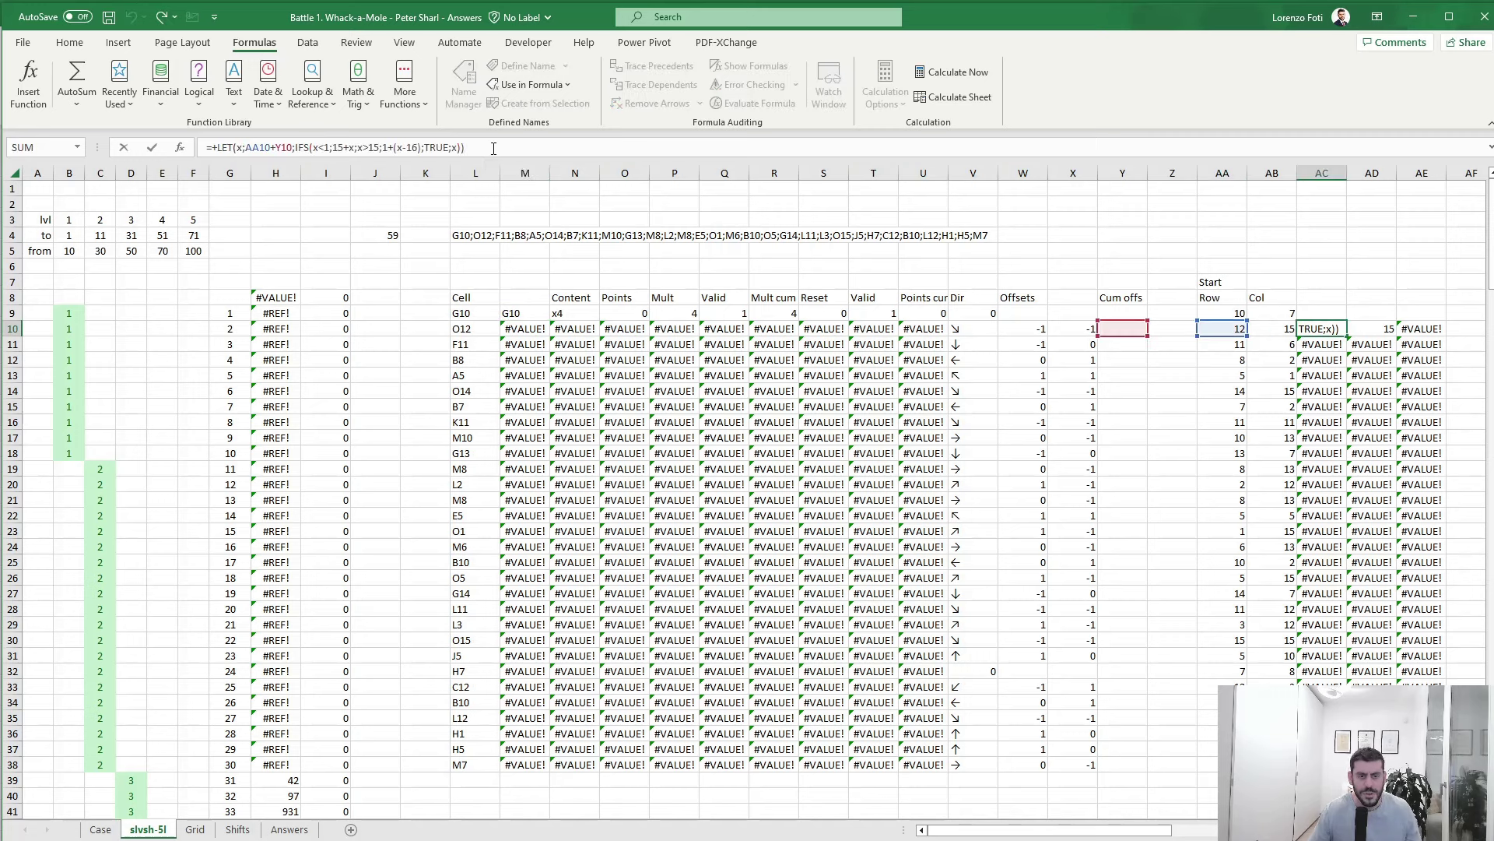
pyautogui.press('Escape')
pyautogui.click(1125, 329)
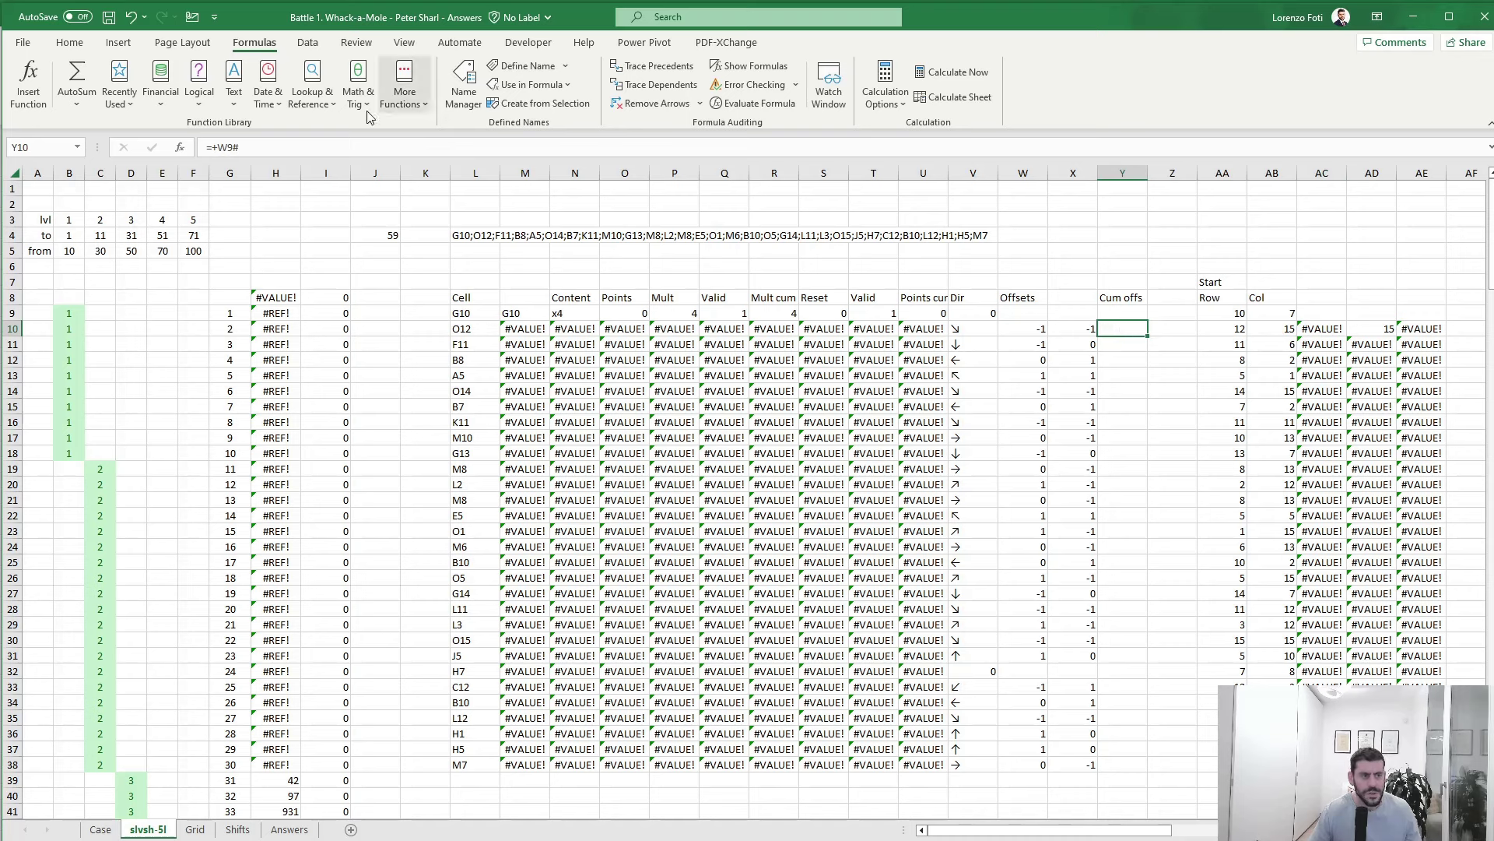
pyautogui.click(252, 155)
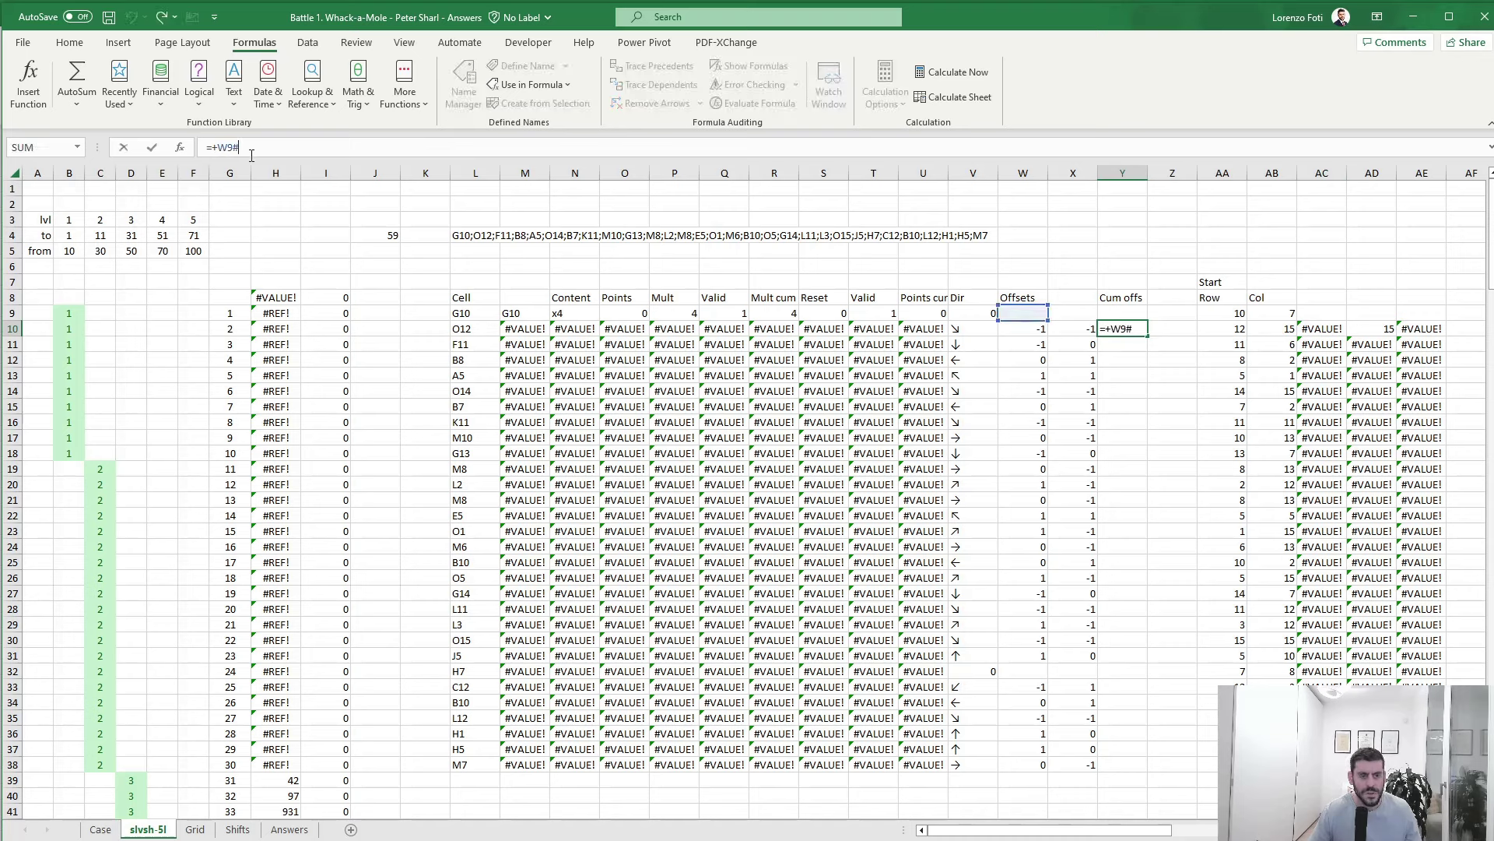
pyautogui.press('Escape')
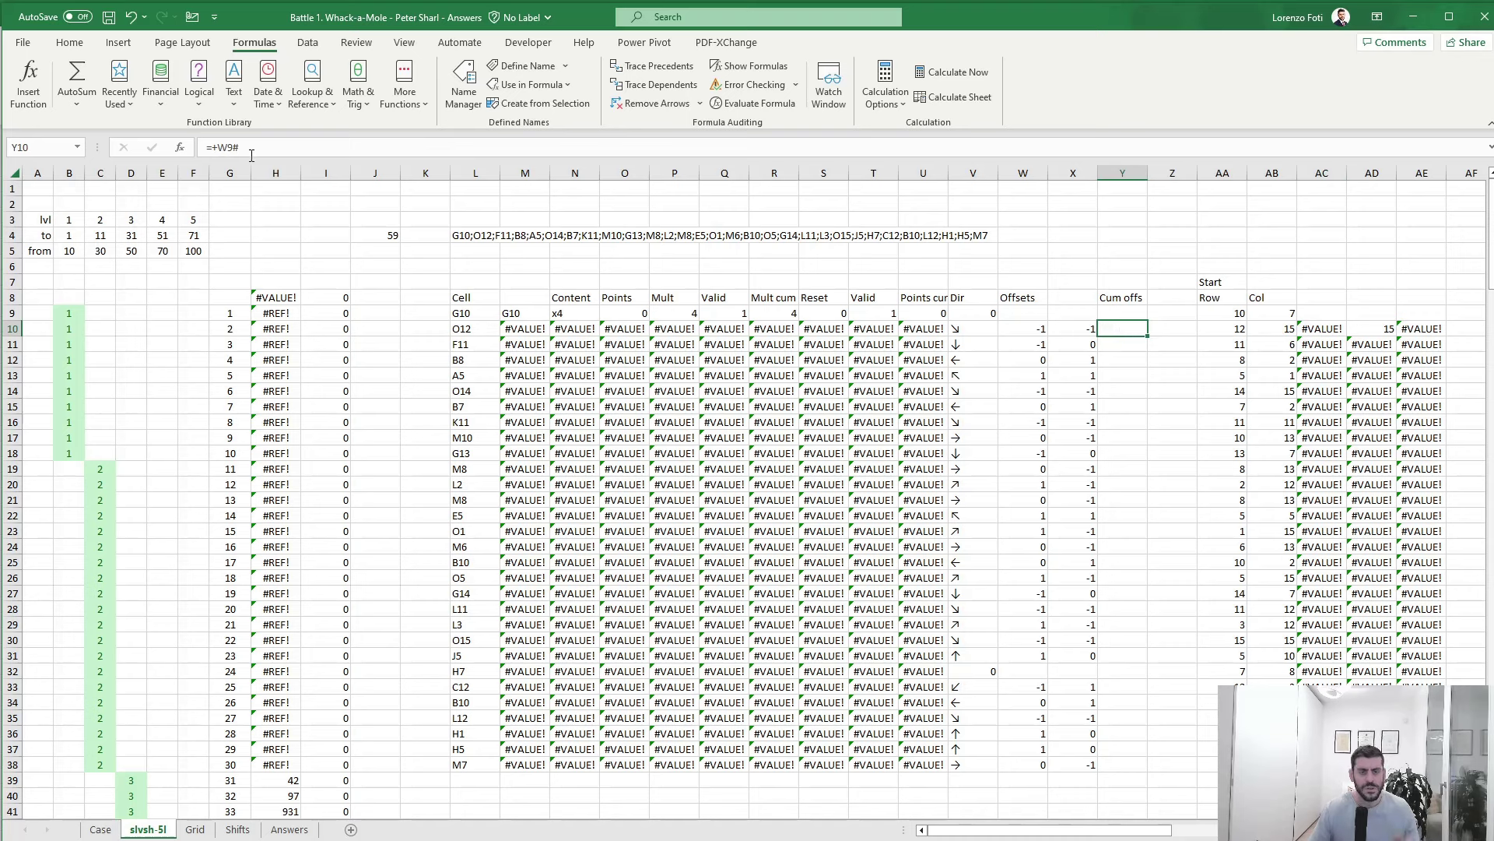
pyautogui.click(238, 829)
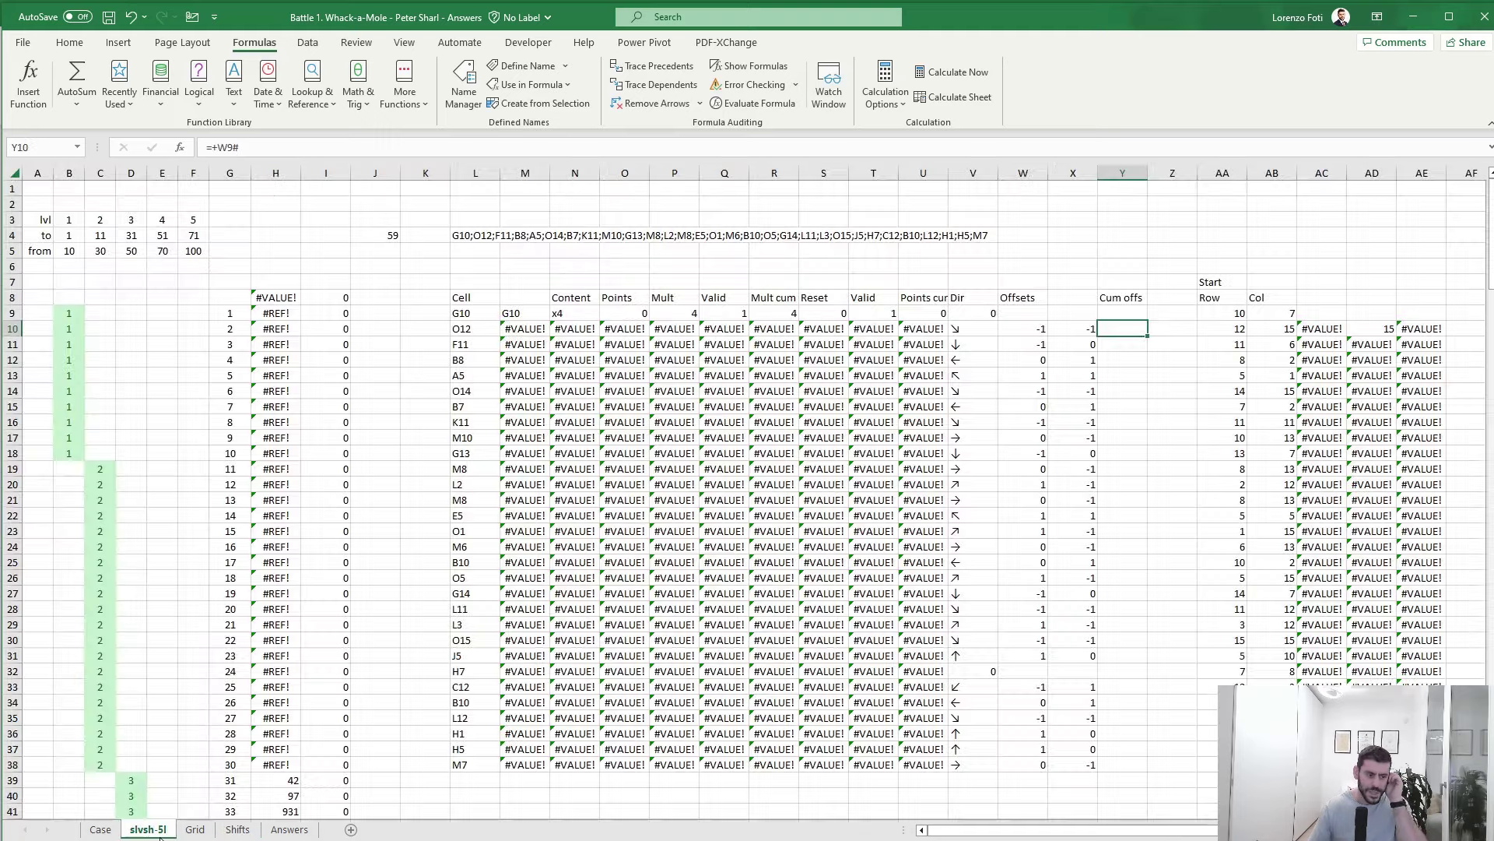
pyautogui.click(151, 829)
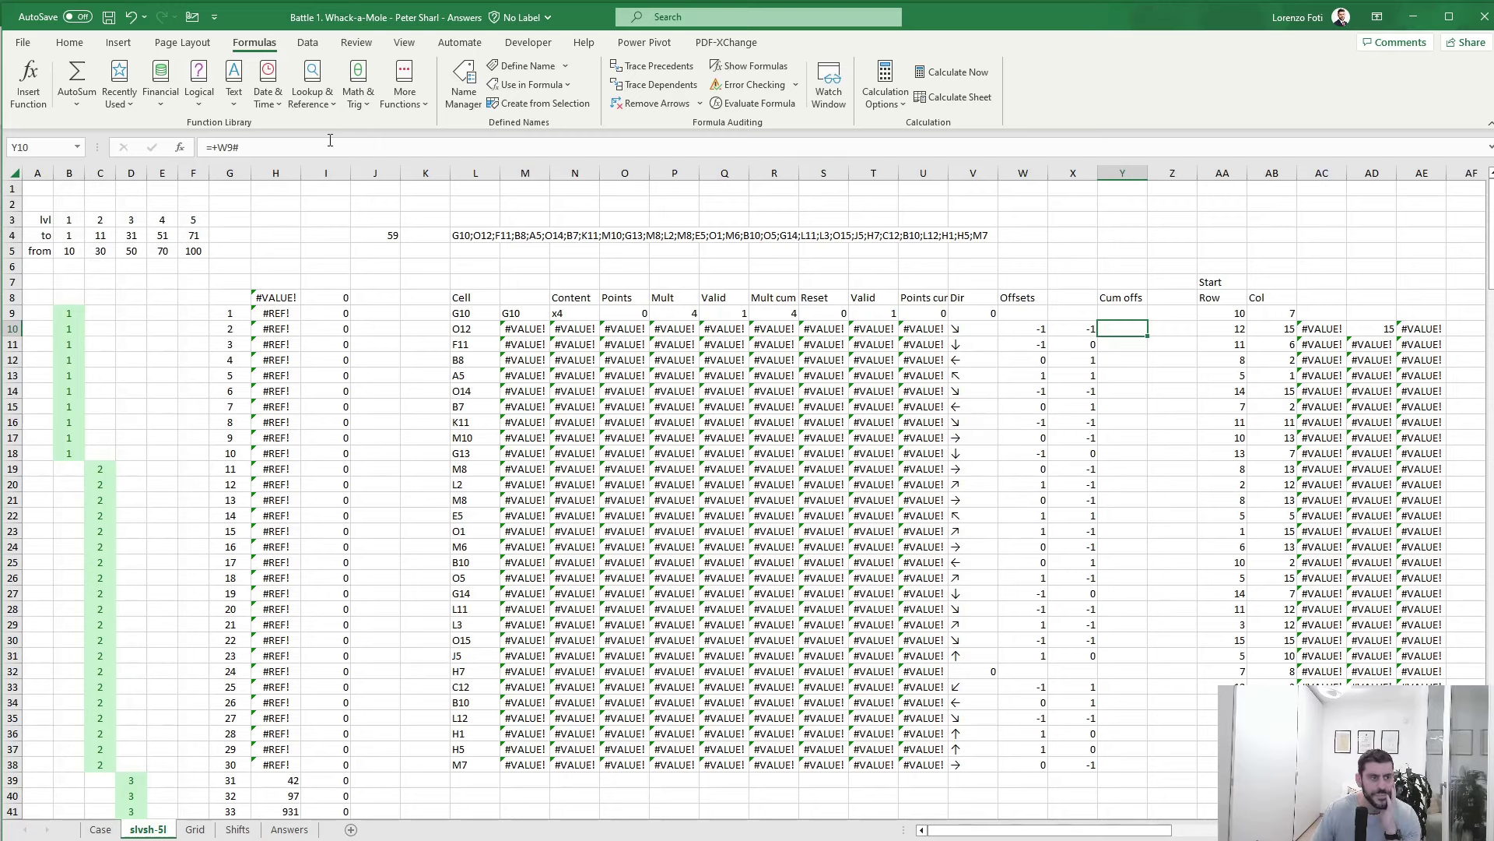
pyautogui.click(1121, 343)
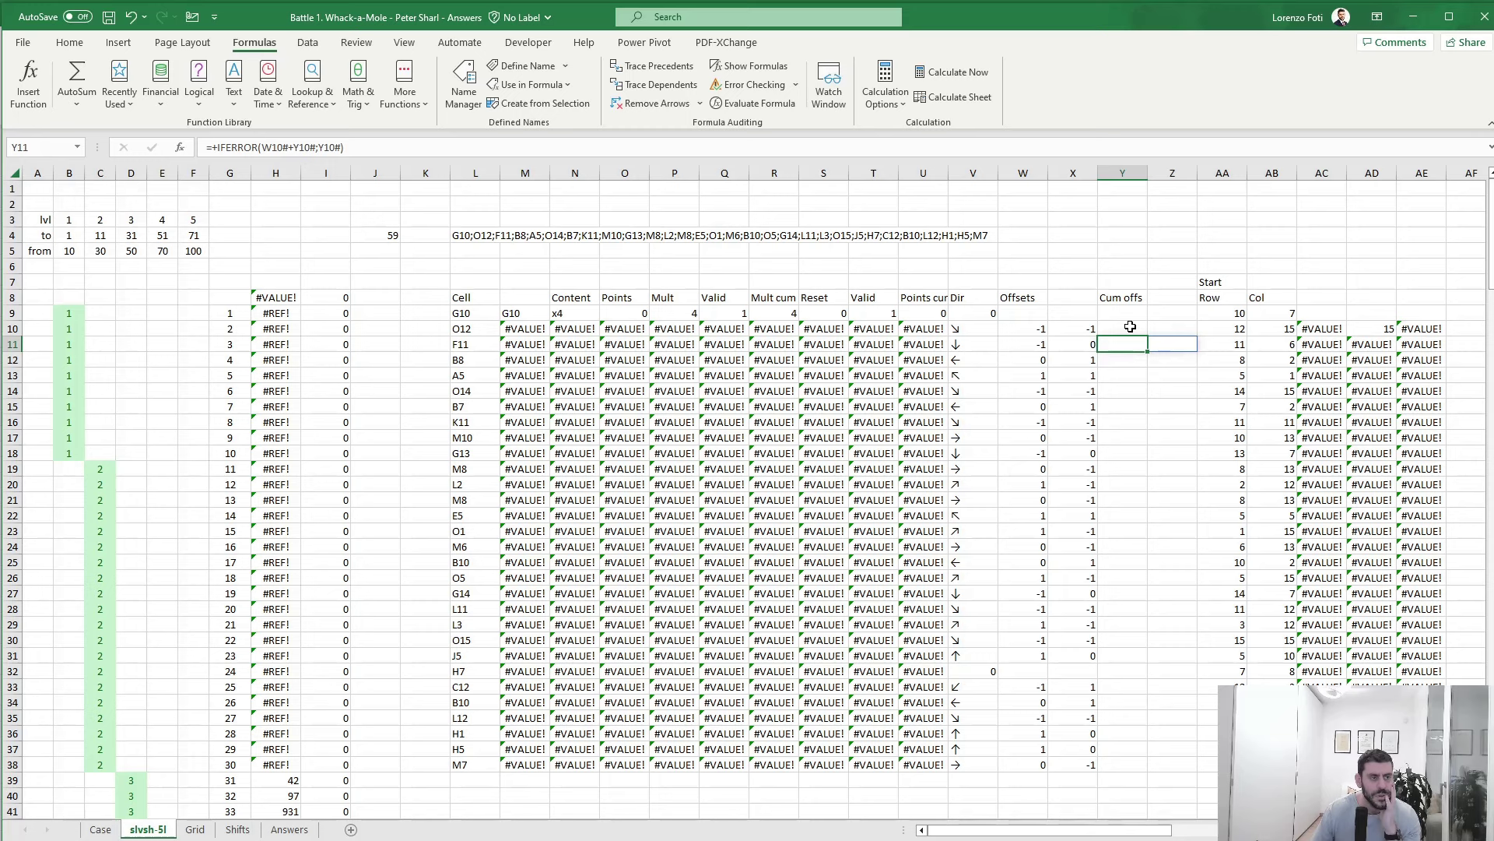
pyautogui.click(295, 148)
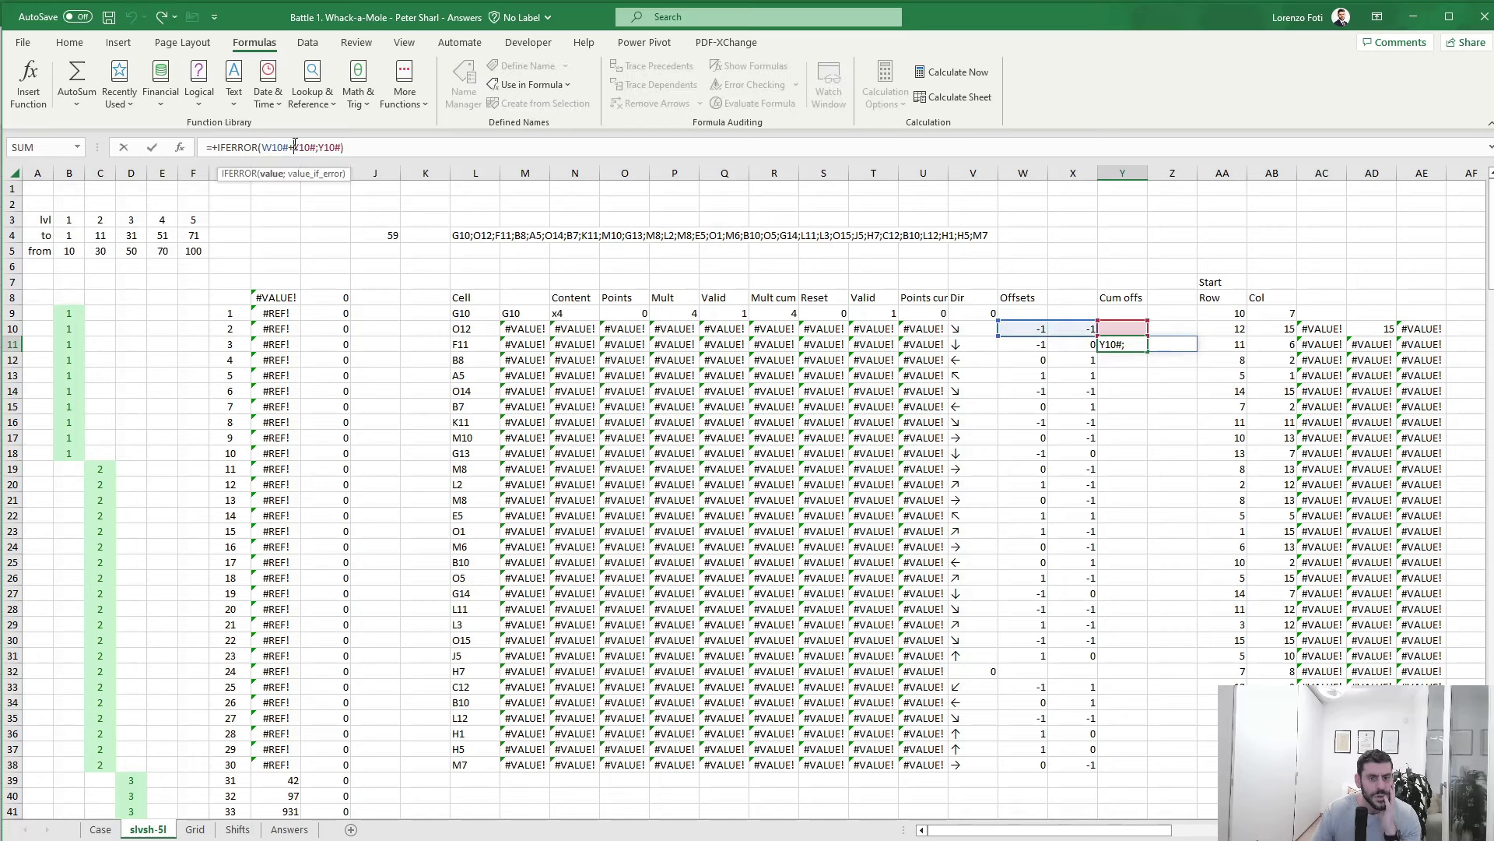
pyautogui.press('Escape')
pyautogui.click(1125, 327)
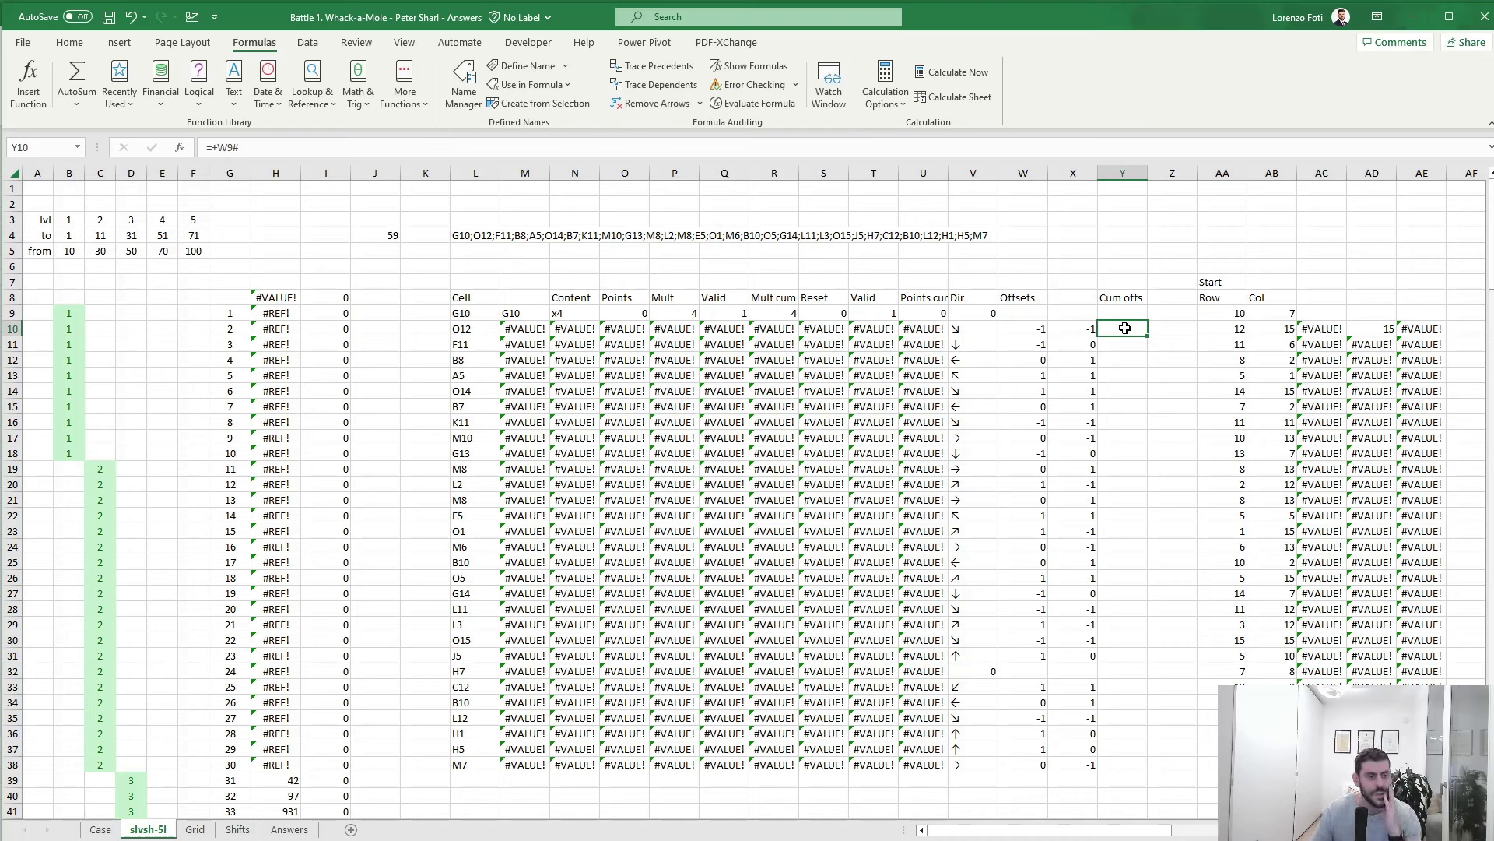
pyautogui.click(314, 151)
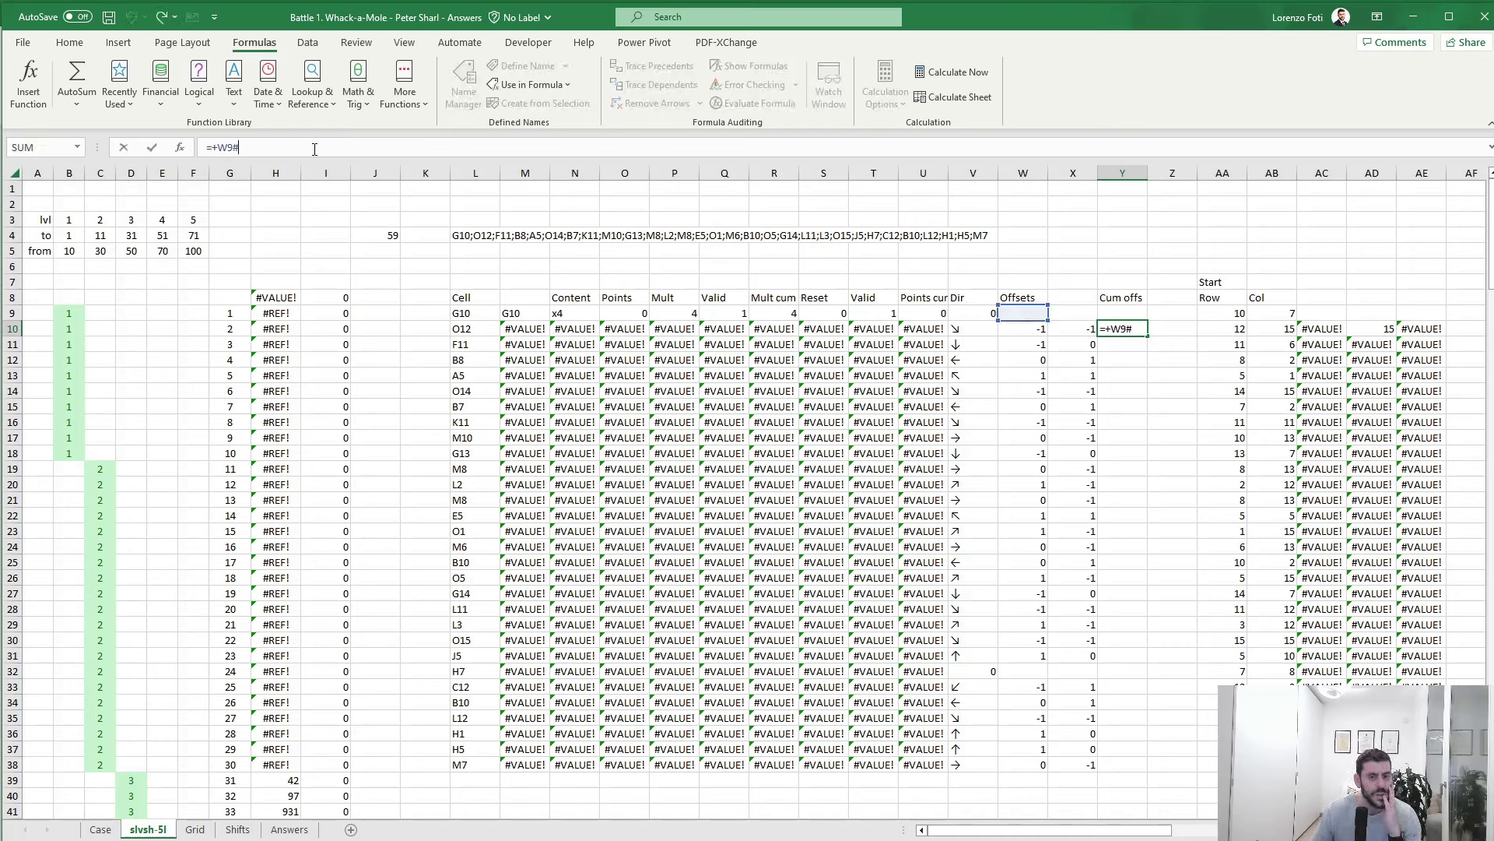
pyautogui.press('Escape')
pyautogui.click(1027, 314)
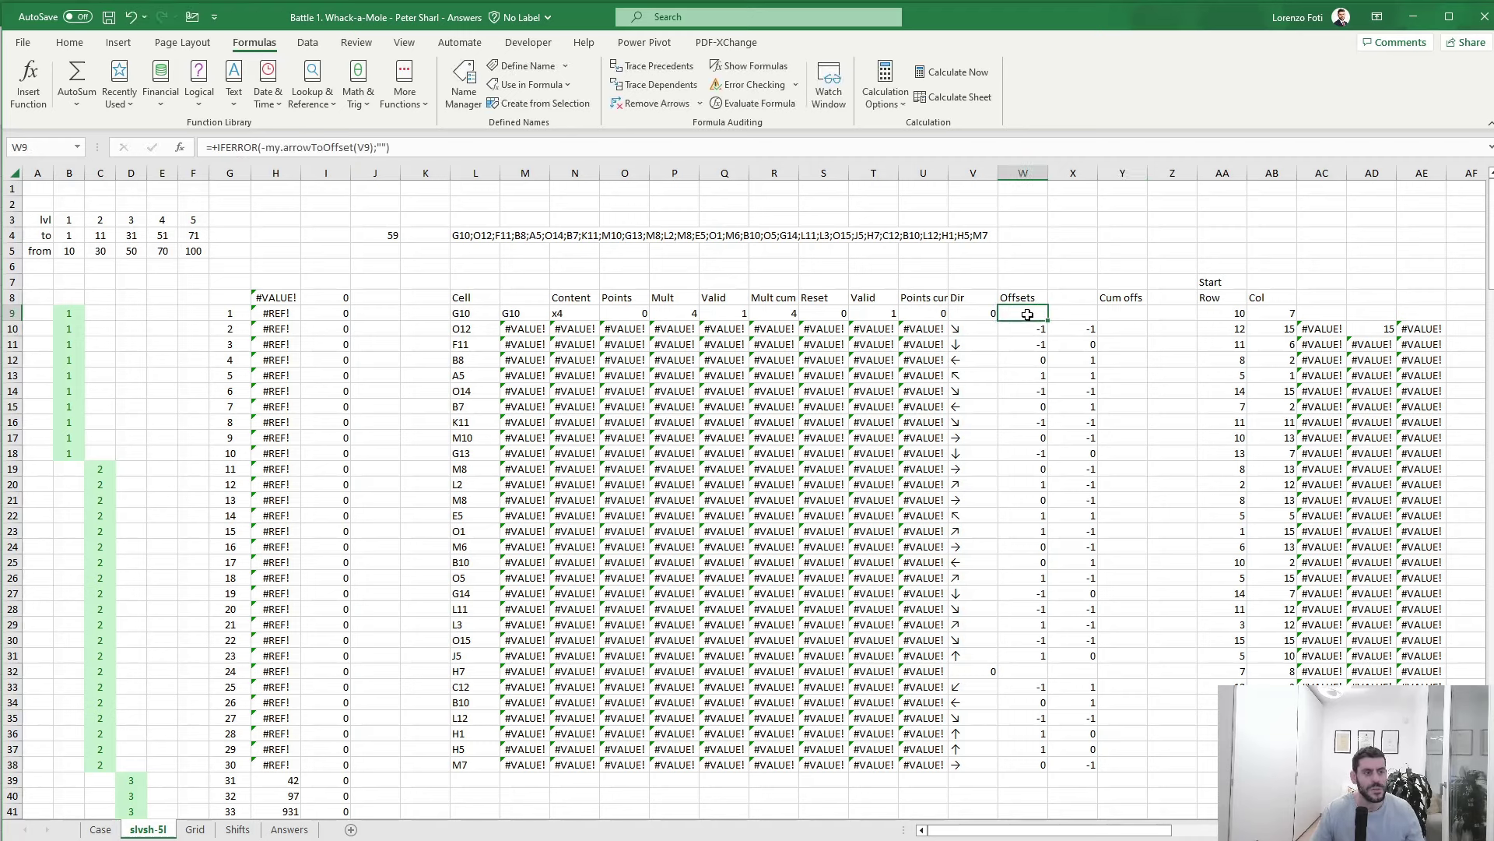
# - Replace the empty-text fallback in W9's Offsets formula with {0;0}
pyautogui.click(386, 148)
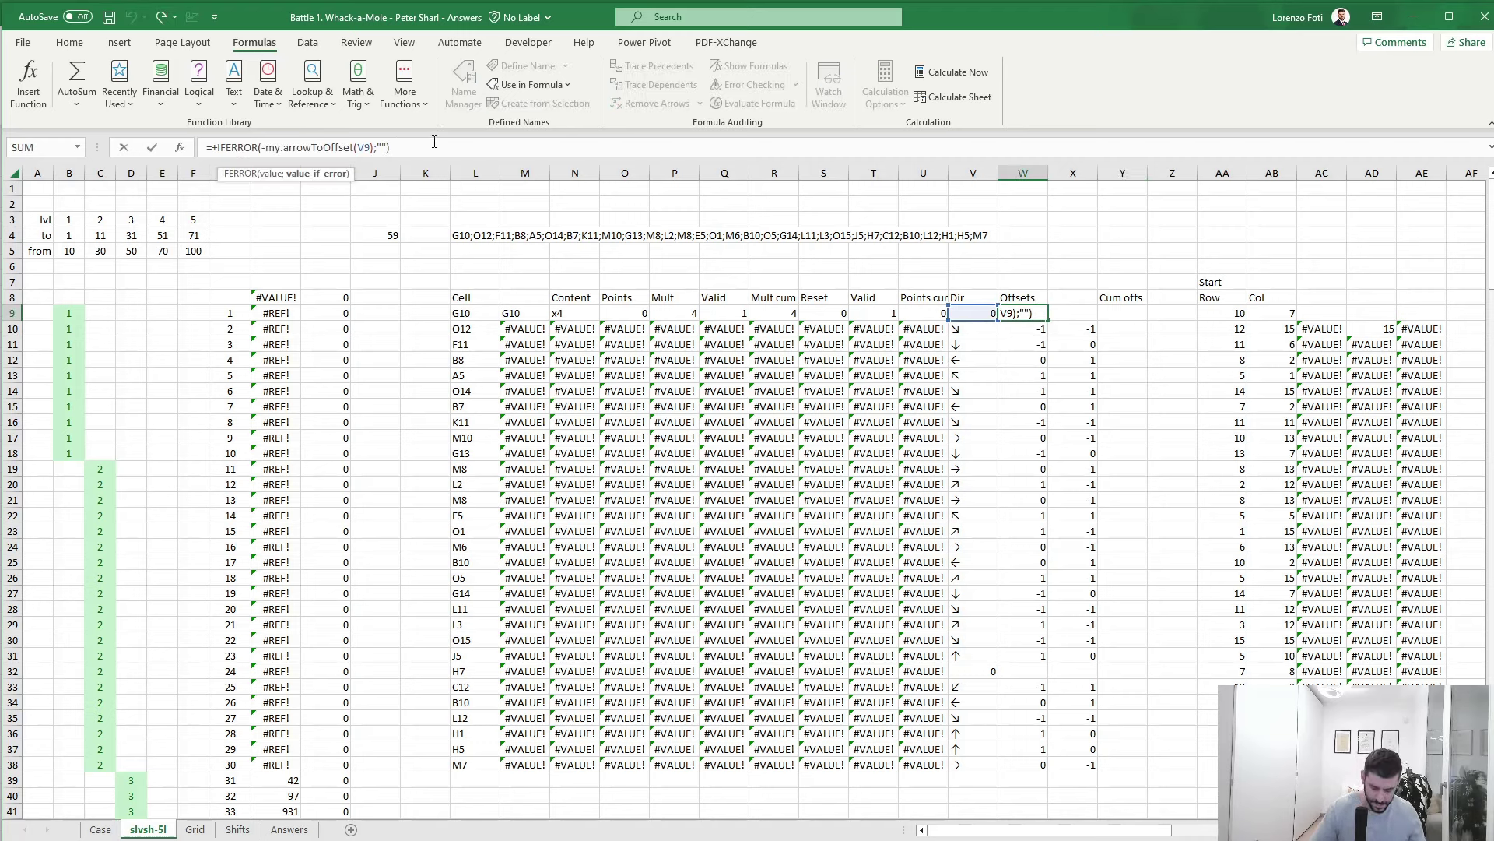
pyautogui.press('BackSpace')
pyautogui.press('BackSpace')
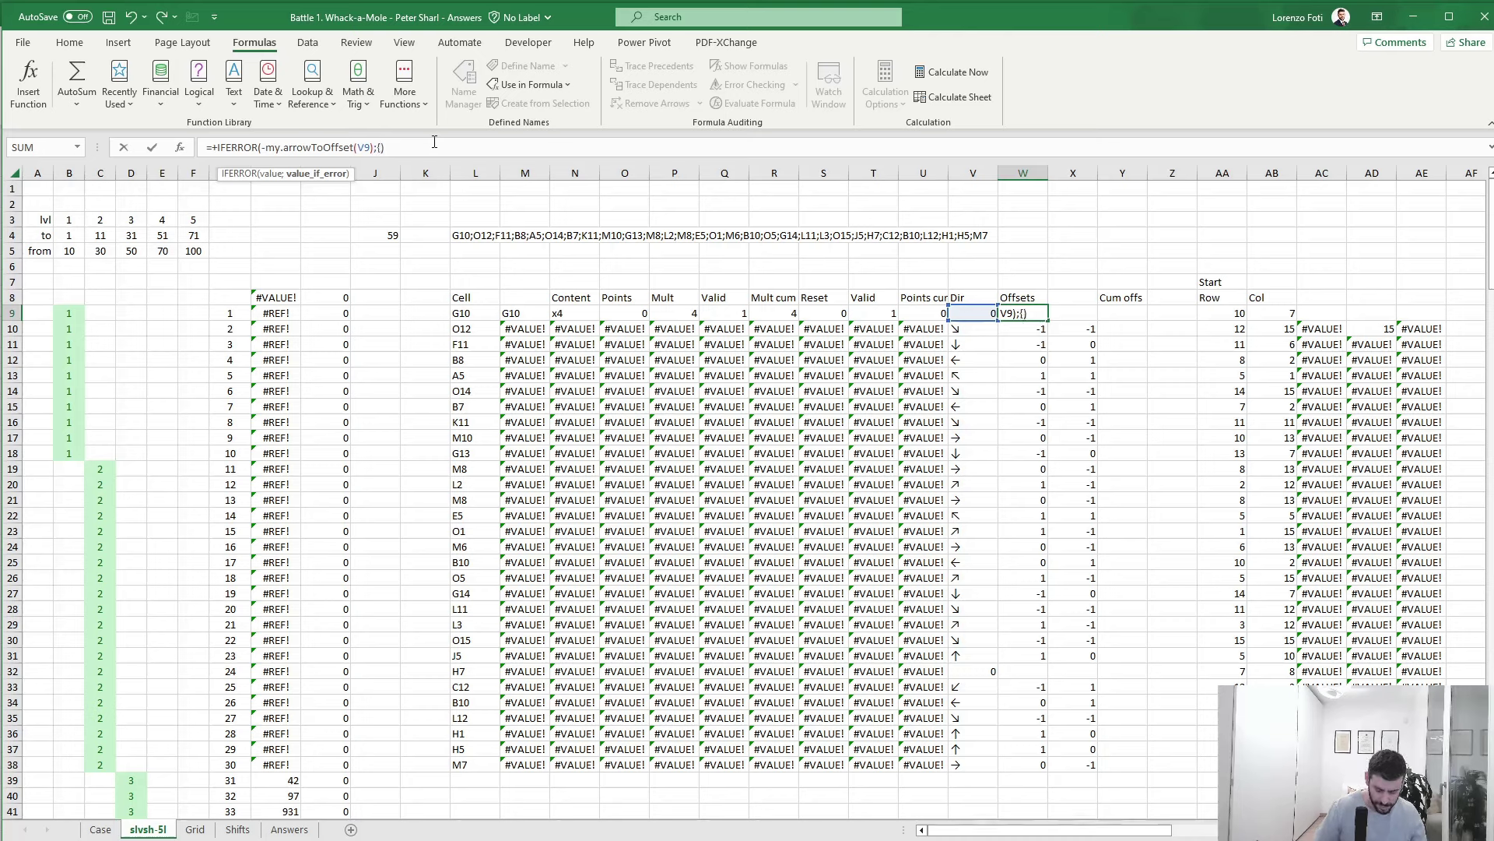
pyautogui.write('{0;0')
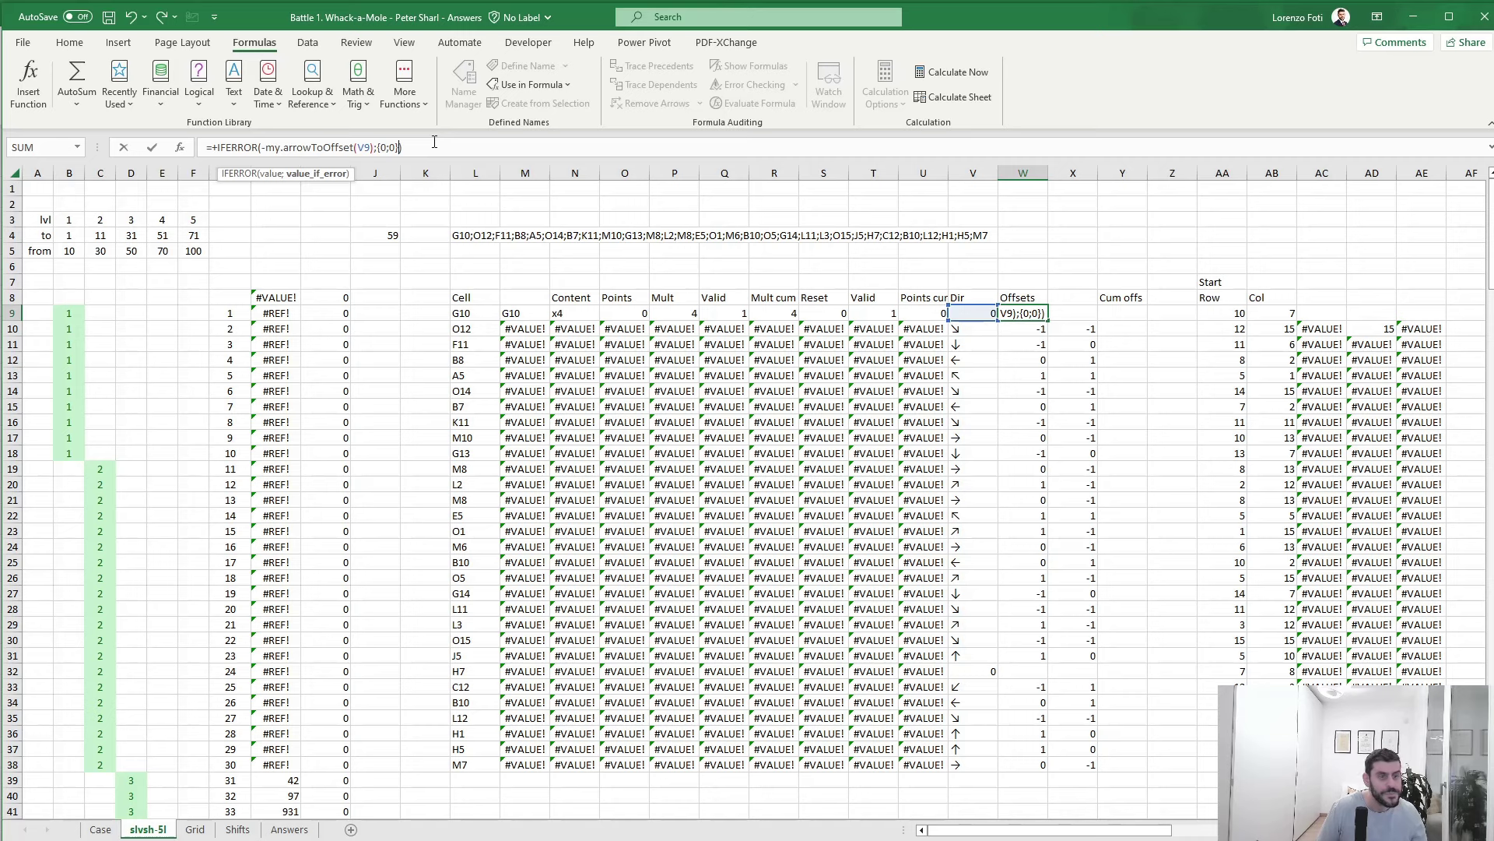
pyautogui.write('}')
pyautogui.press('Return')
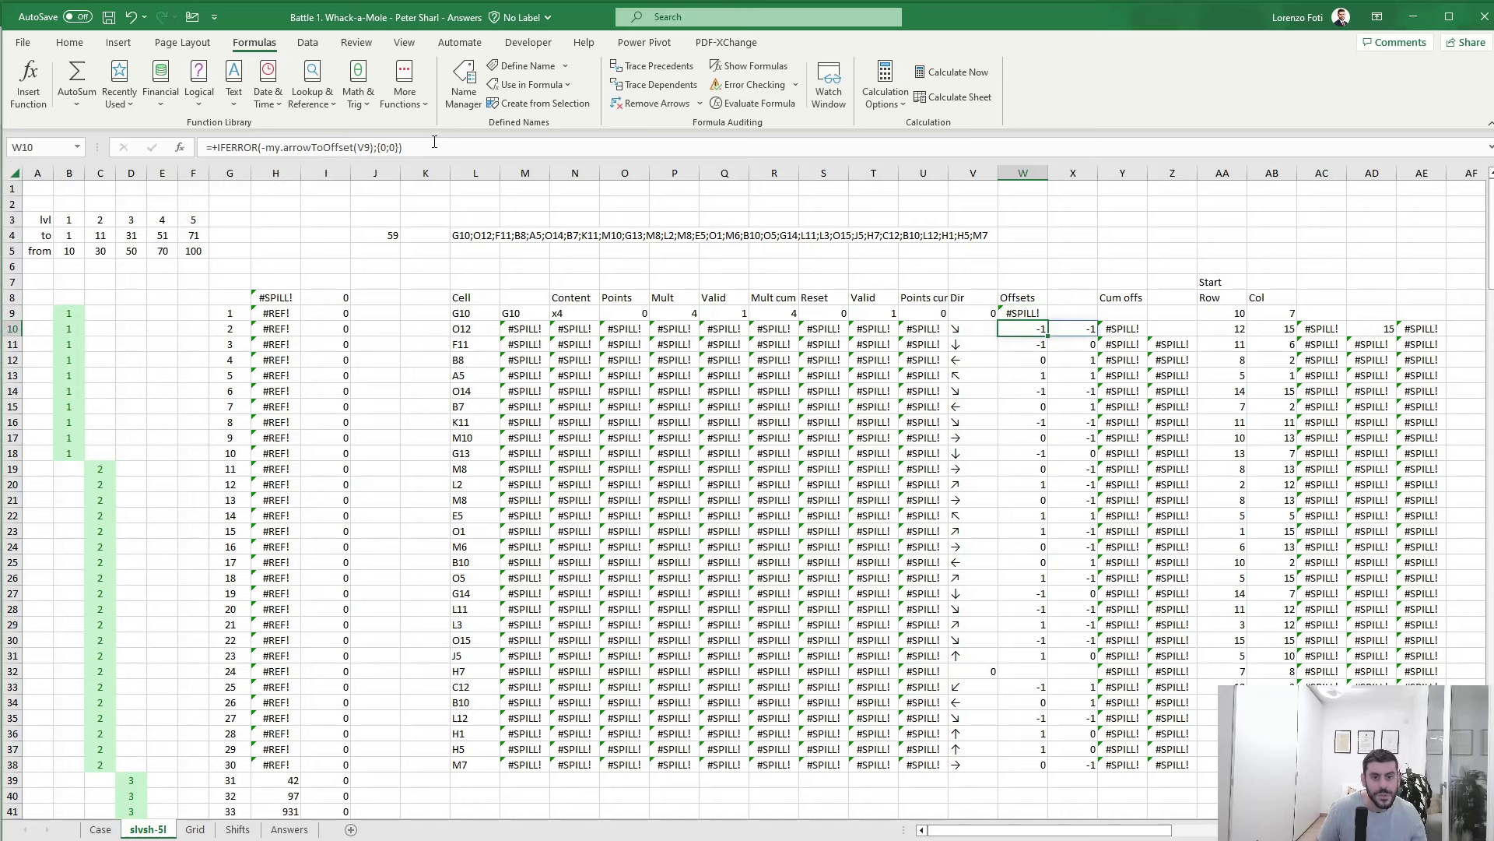
# - Wrap the fallback as TRANSPOSE({0;0}) so the #VALUE! errors clear and points total 1162
pyautogui.press('Up')
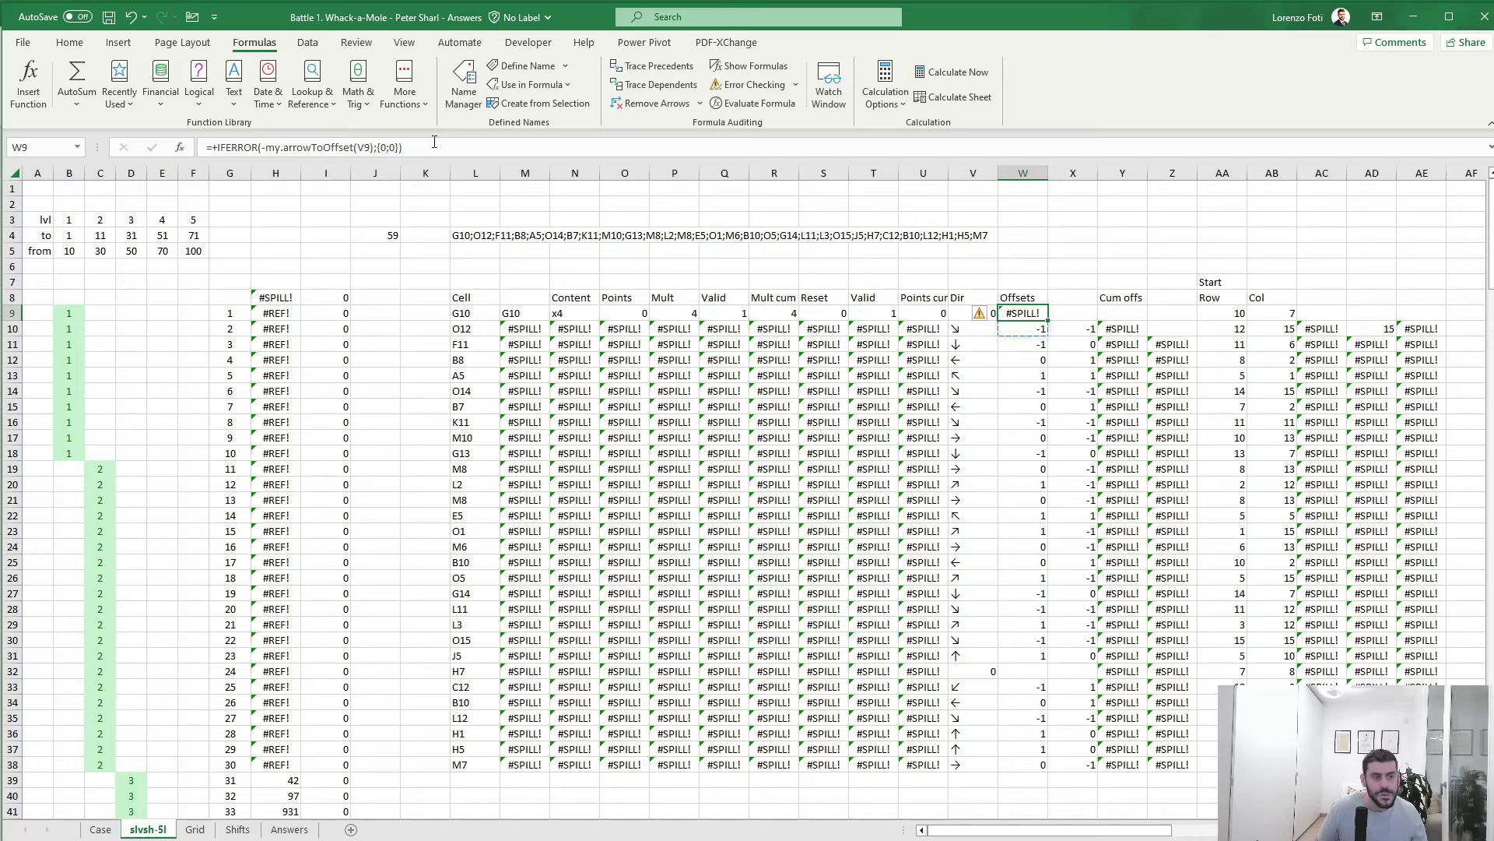
pyautogui.click(376, 147)
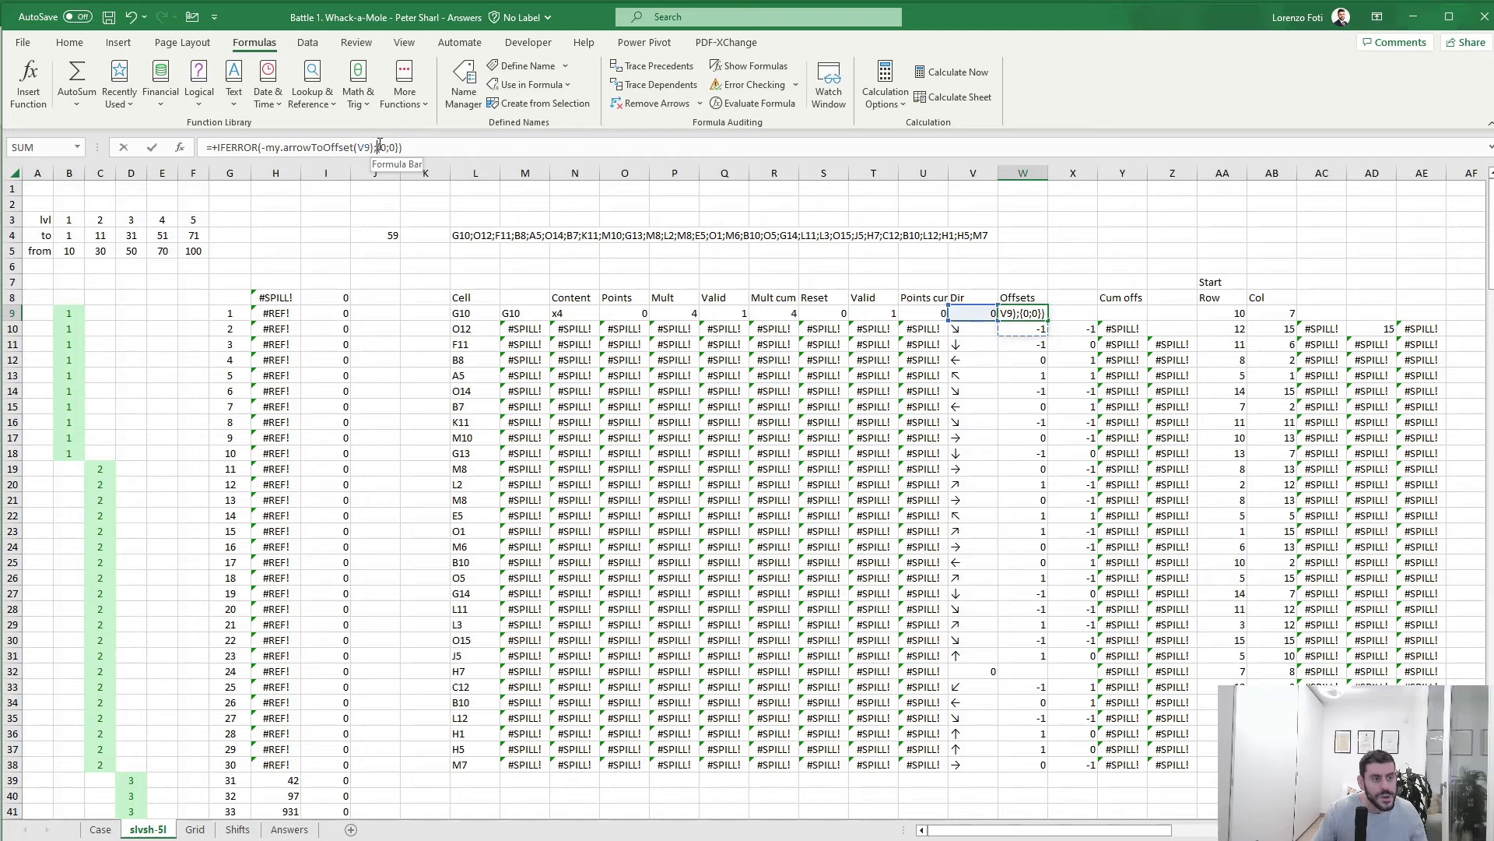
pyautogui.write('TRANSPOSE(')
pyautogui.click(461, 148)
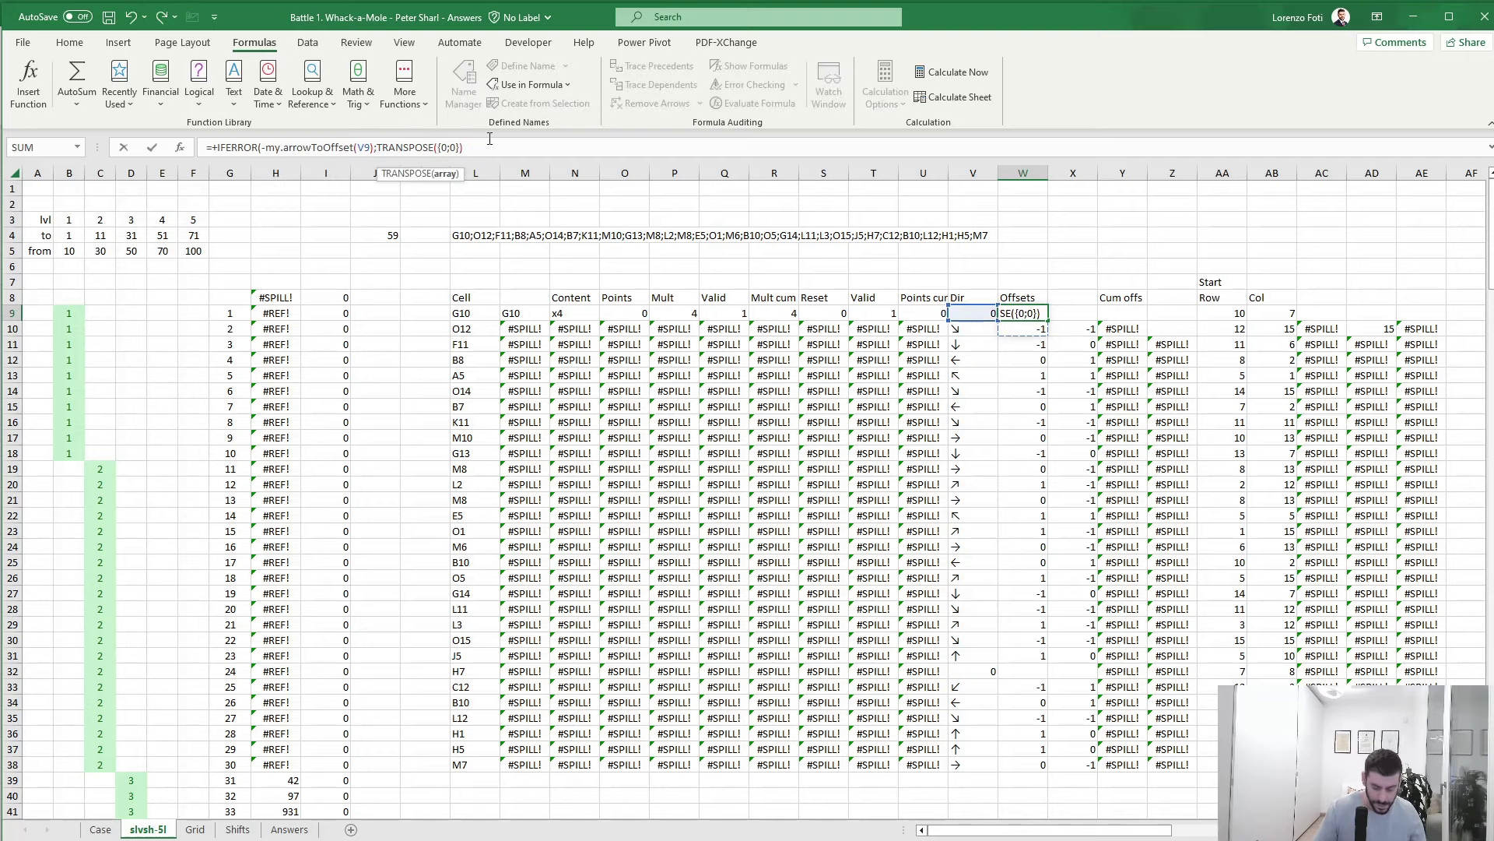
pyautogui.write(')')
pyautogui.hotkey('ctrl', 'Return')
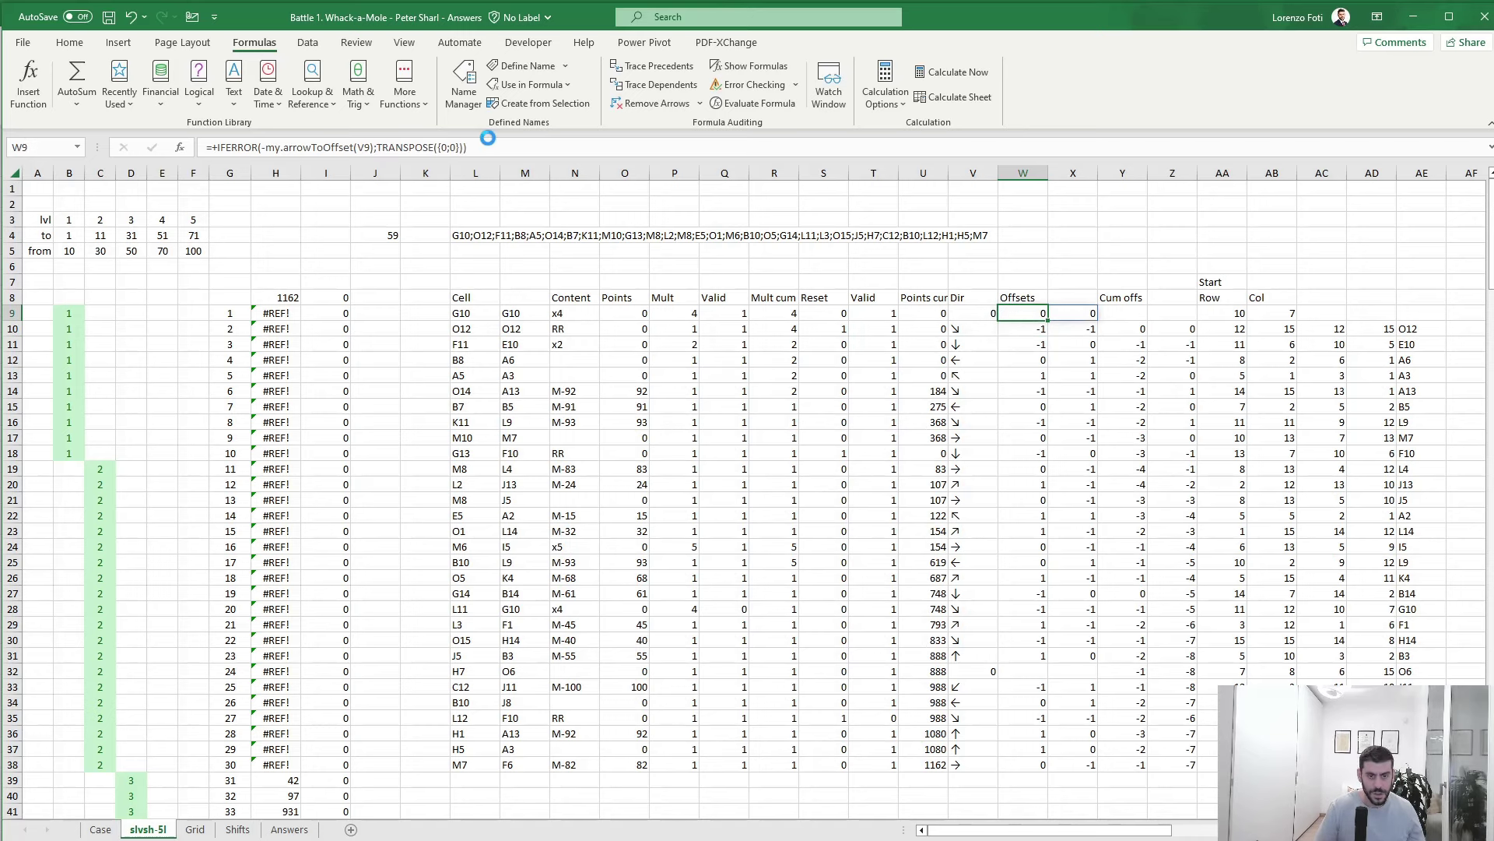
# - Copy the Level 4 results from column H and paste them as values at Case cell E140
pyautogui.scroll(-10, 389, 490)
pyautogui.scroll(-5, 348, 433)
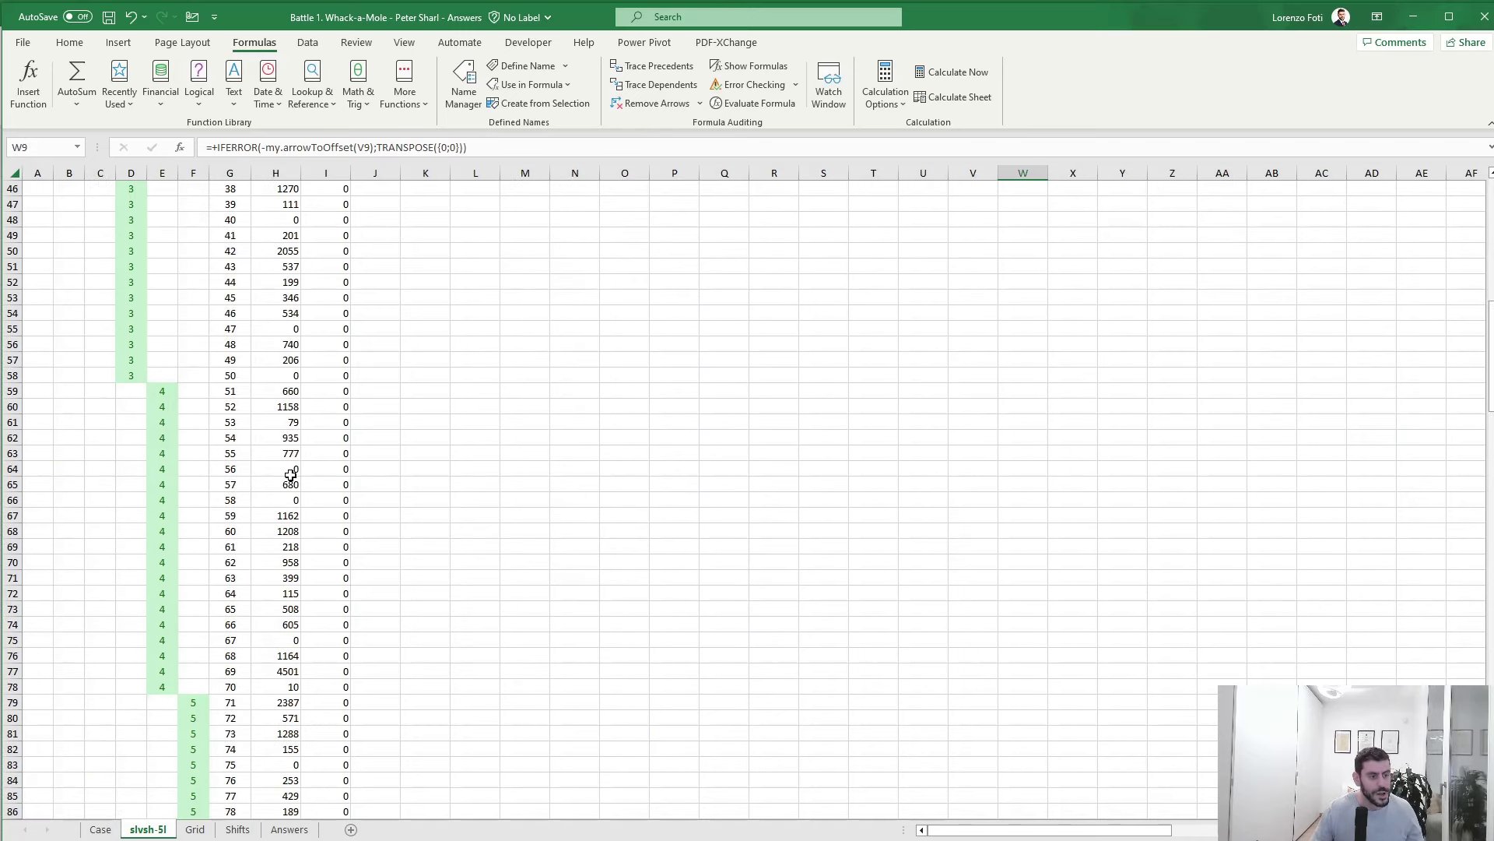
pyautogui.moveTo(285, 390); pyautogui.dragTo(285, 673)
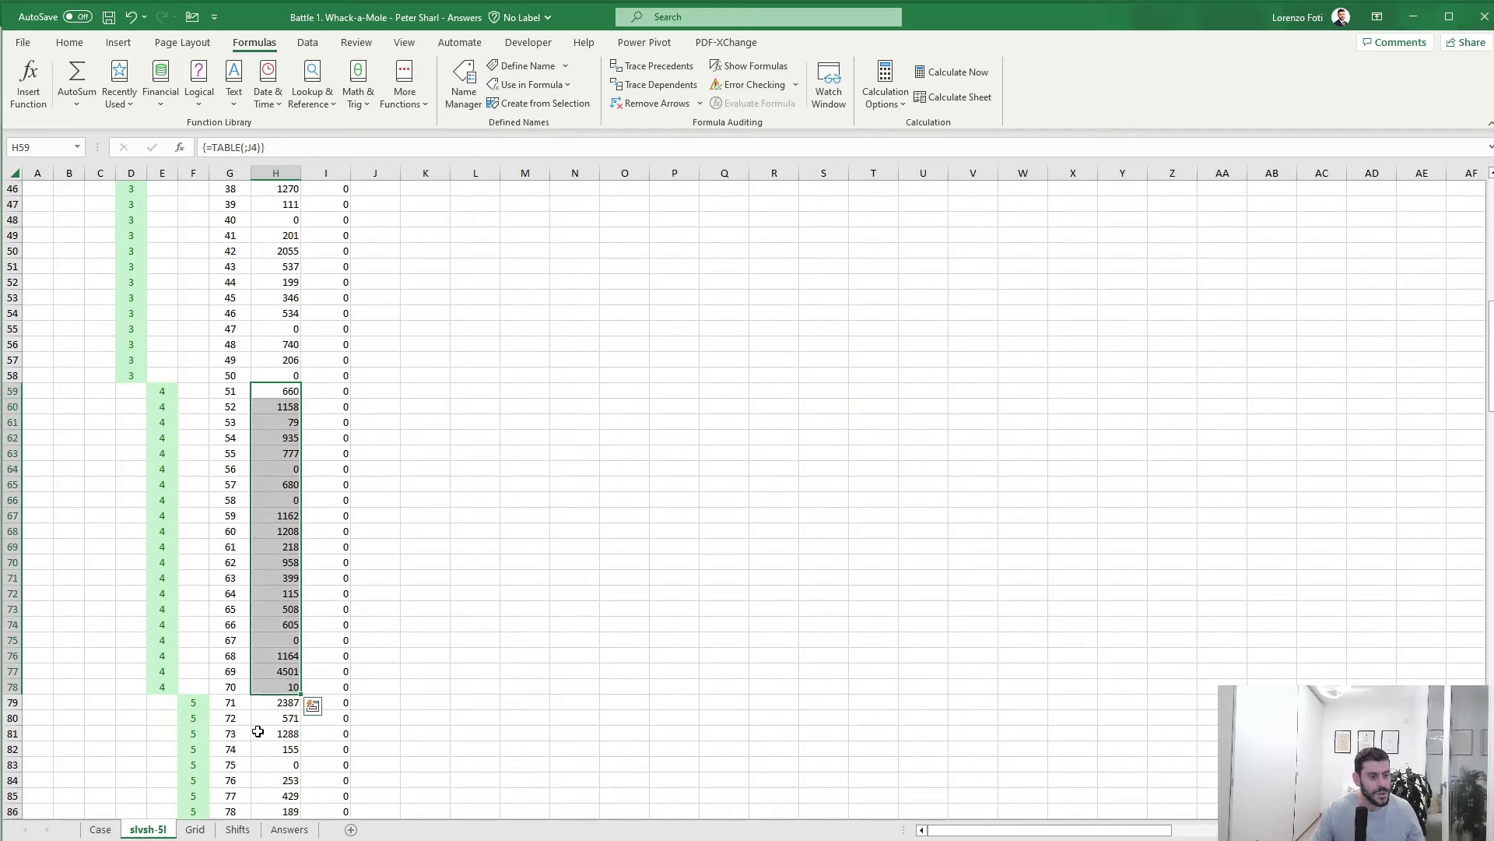
pyautogui.hotkey('ctrl', 'c')
pyautogui.click(100, 829)
pyautogui.rightClick(274, 315)
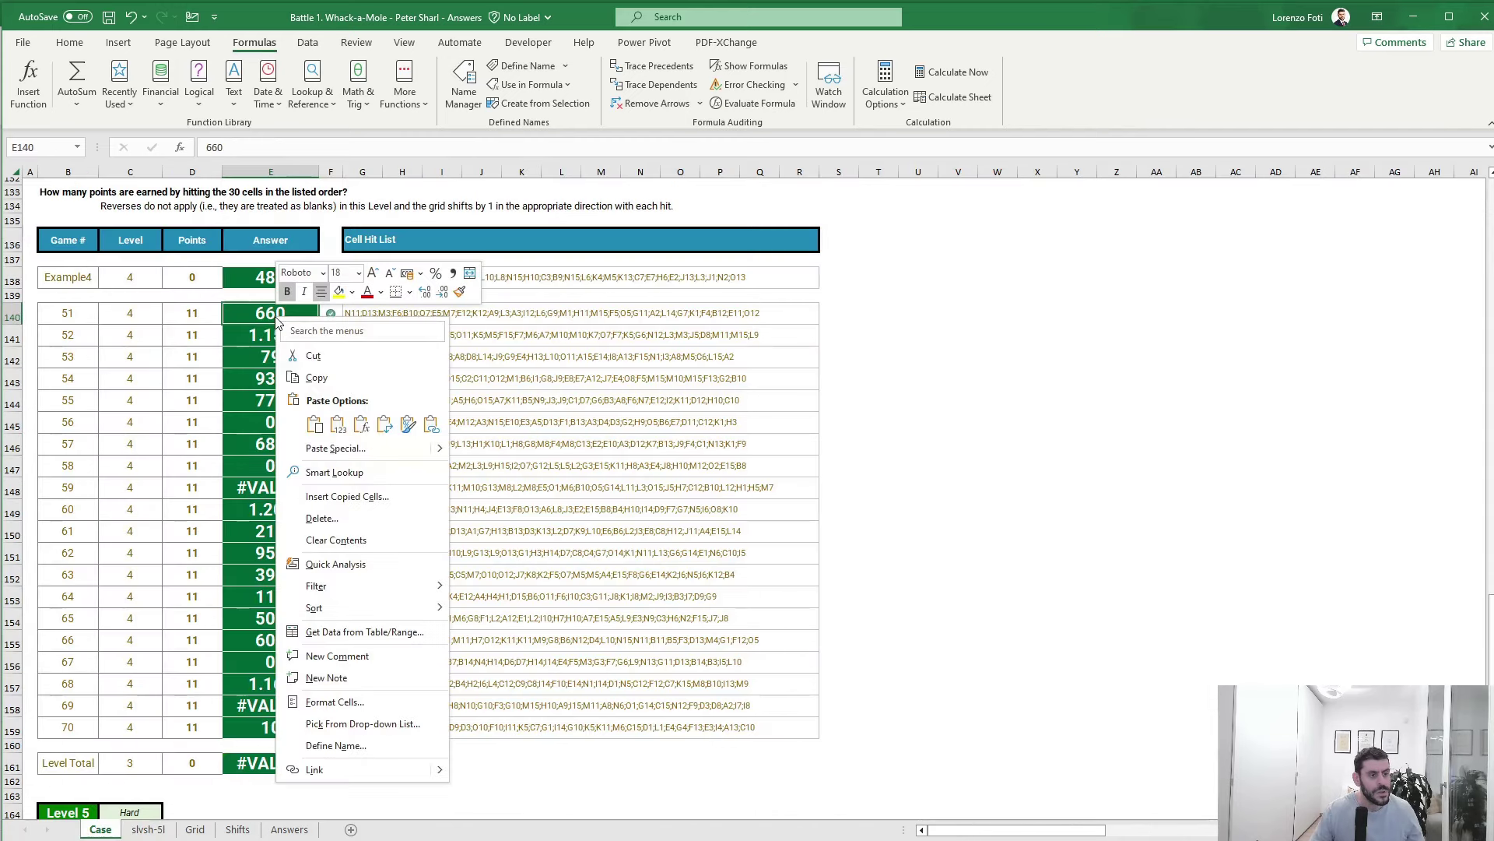
pyautogui.click(343, 428)
pyautogui.click(250, 467)
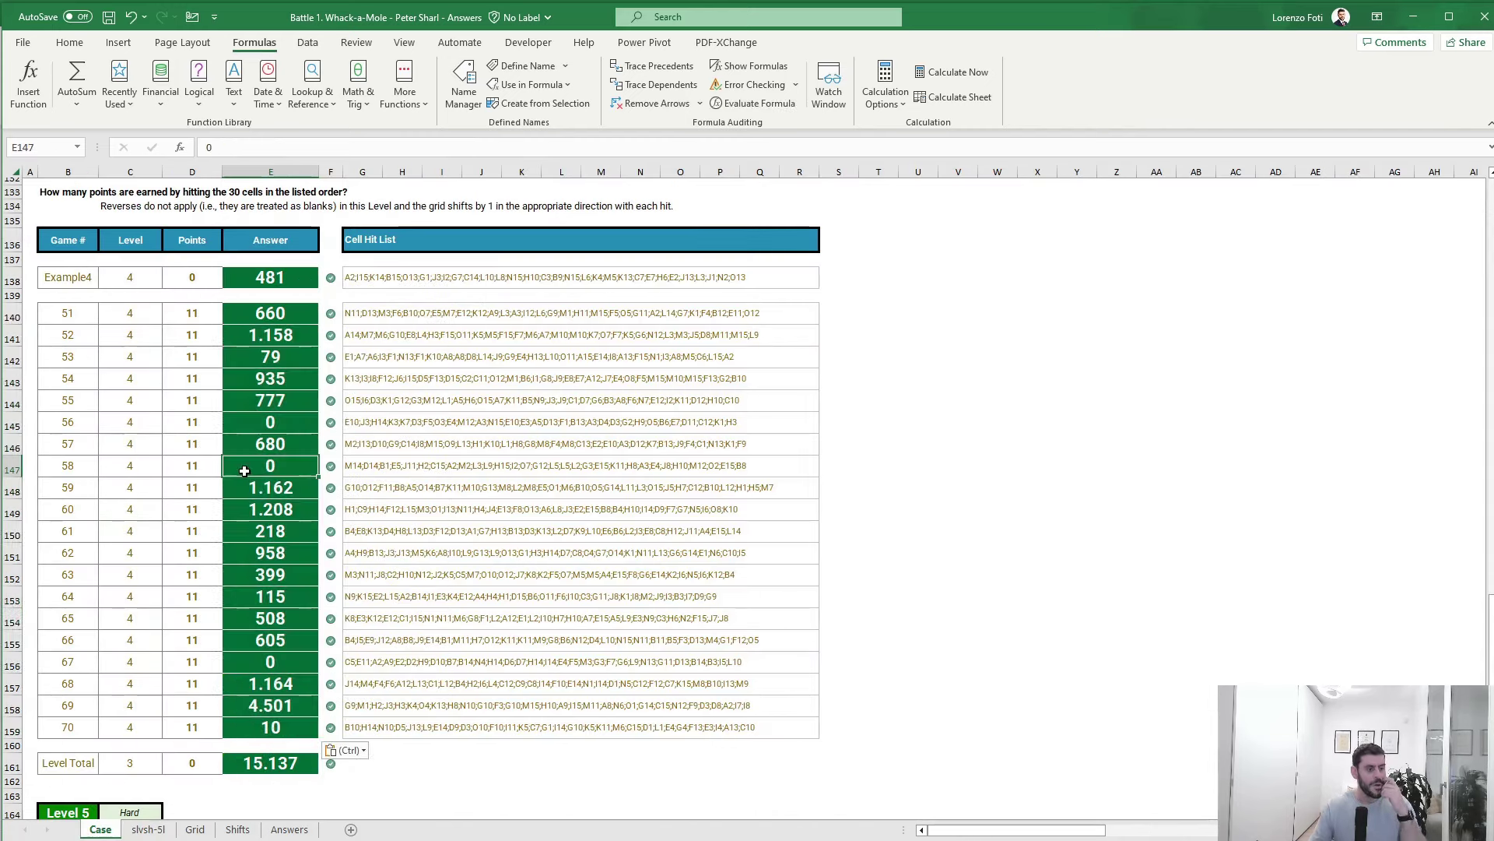
# - Scroll through the Case sheet to review the pasted Level 4 answers and 770 score
pyautogui.scroll(-12, 254, 459)
pyautogui.scroll(13, 270, 451)
pyautogui.scroll(-8, 273, 448)
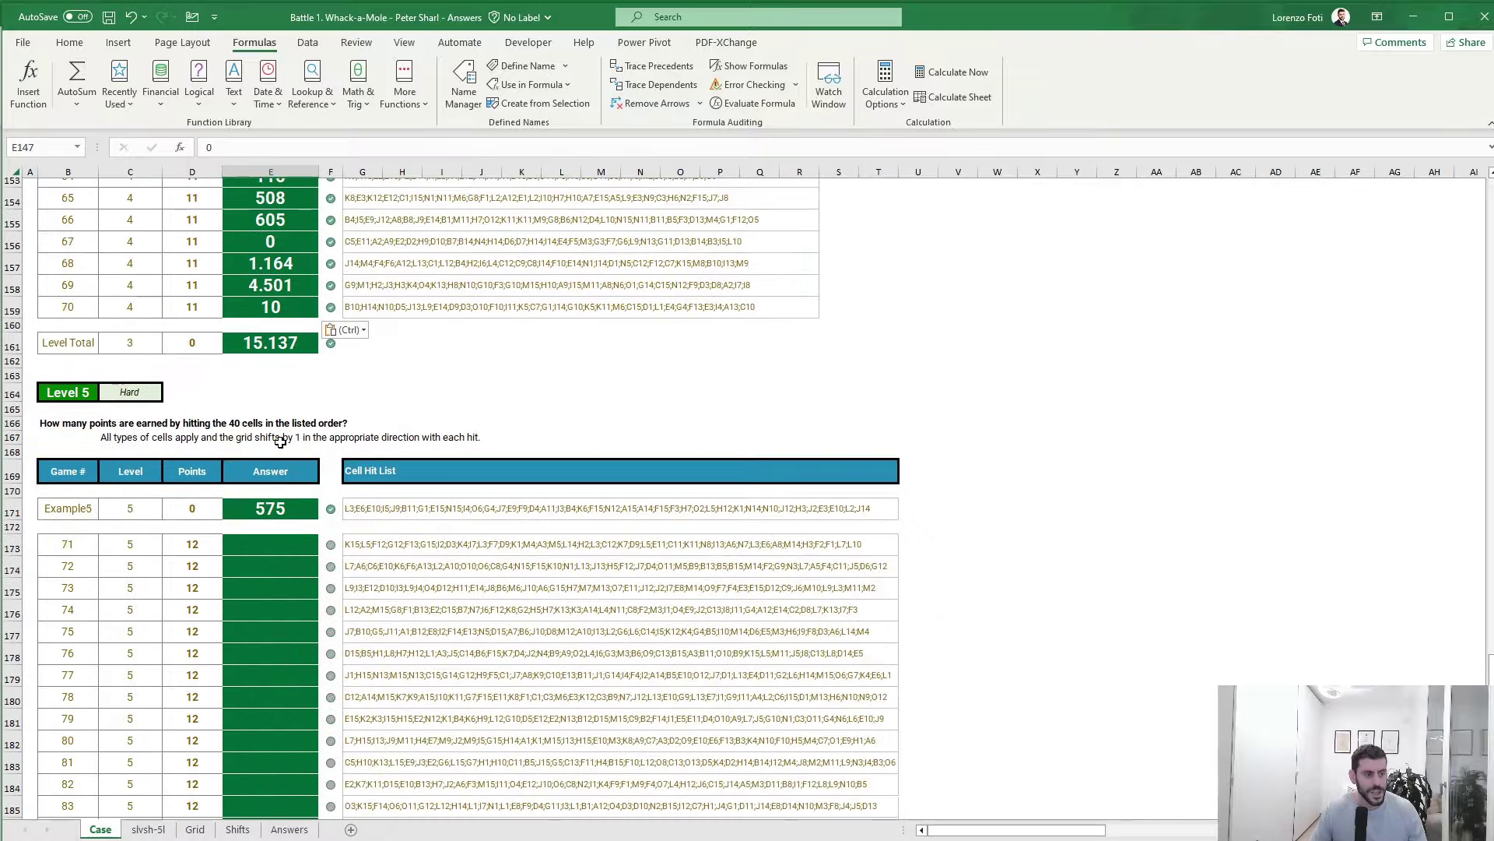
pyautogui.scroll(-4, 292, 446)
pyautogui.scroll(-2, 296, 443)
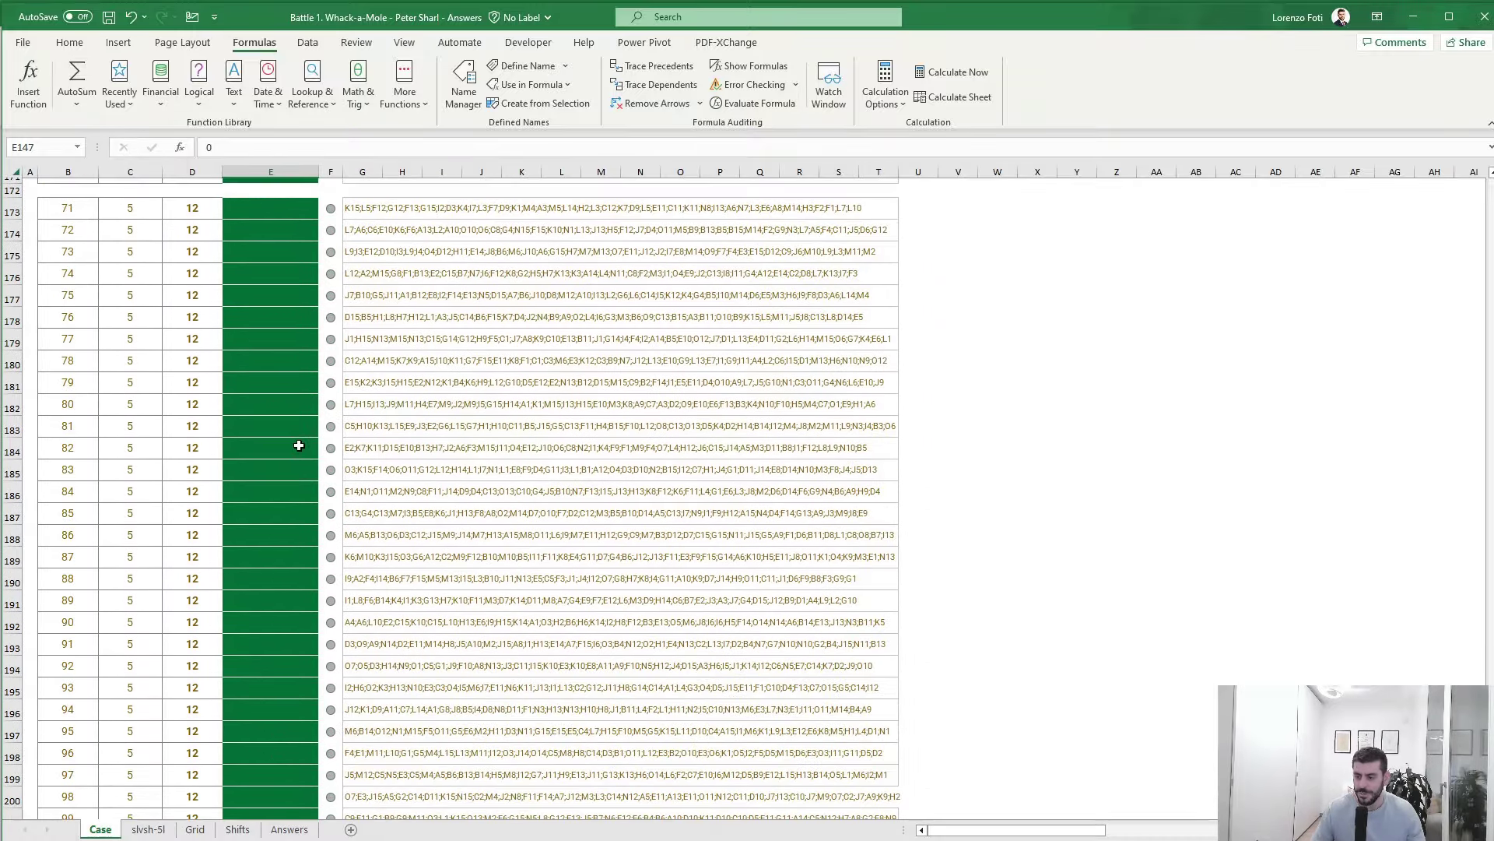
pyautogui.scroll(8, 245, 424)
pyautogui.scroll(-20, 239, 421)
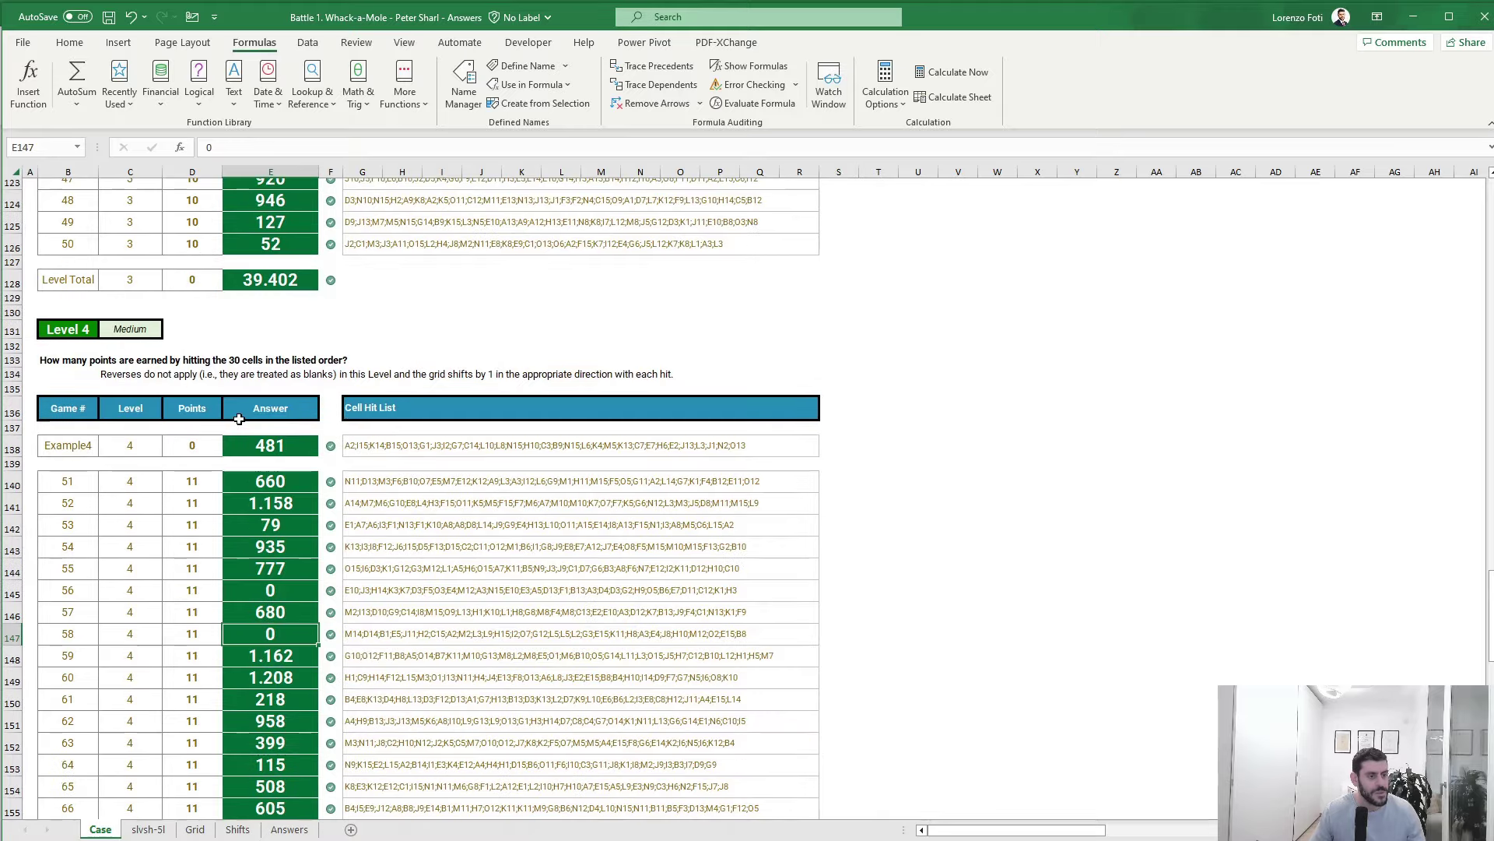
pyautogui.scroll(20, 240, 420)
pyautogui.scroll(-4, 241, 420)
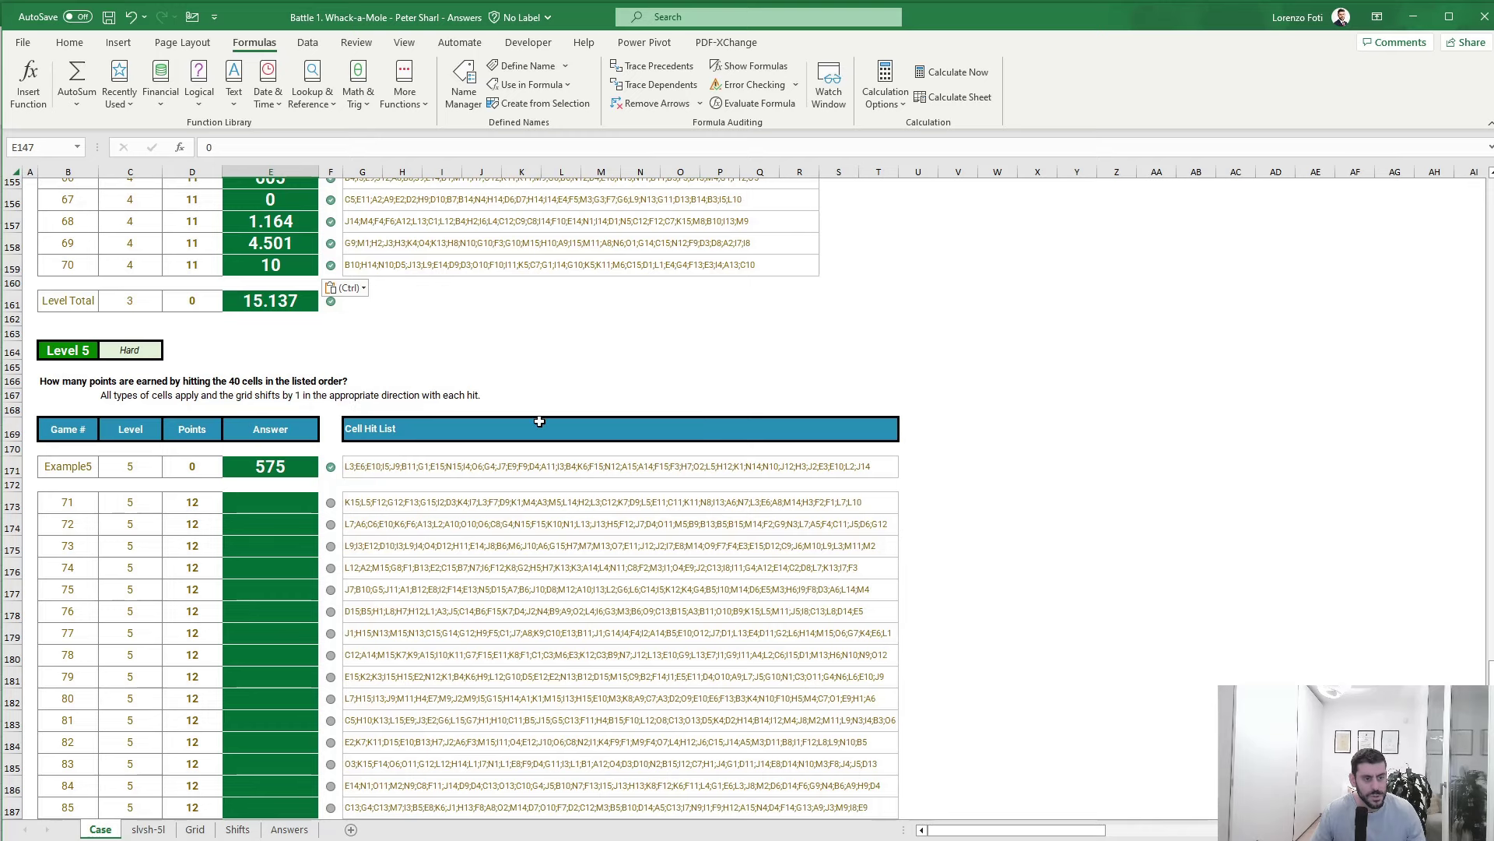
pyautogui.scroll(10, 537, 416)
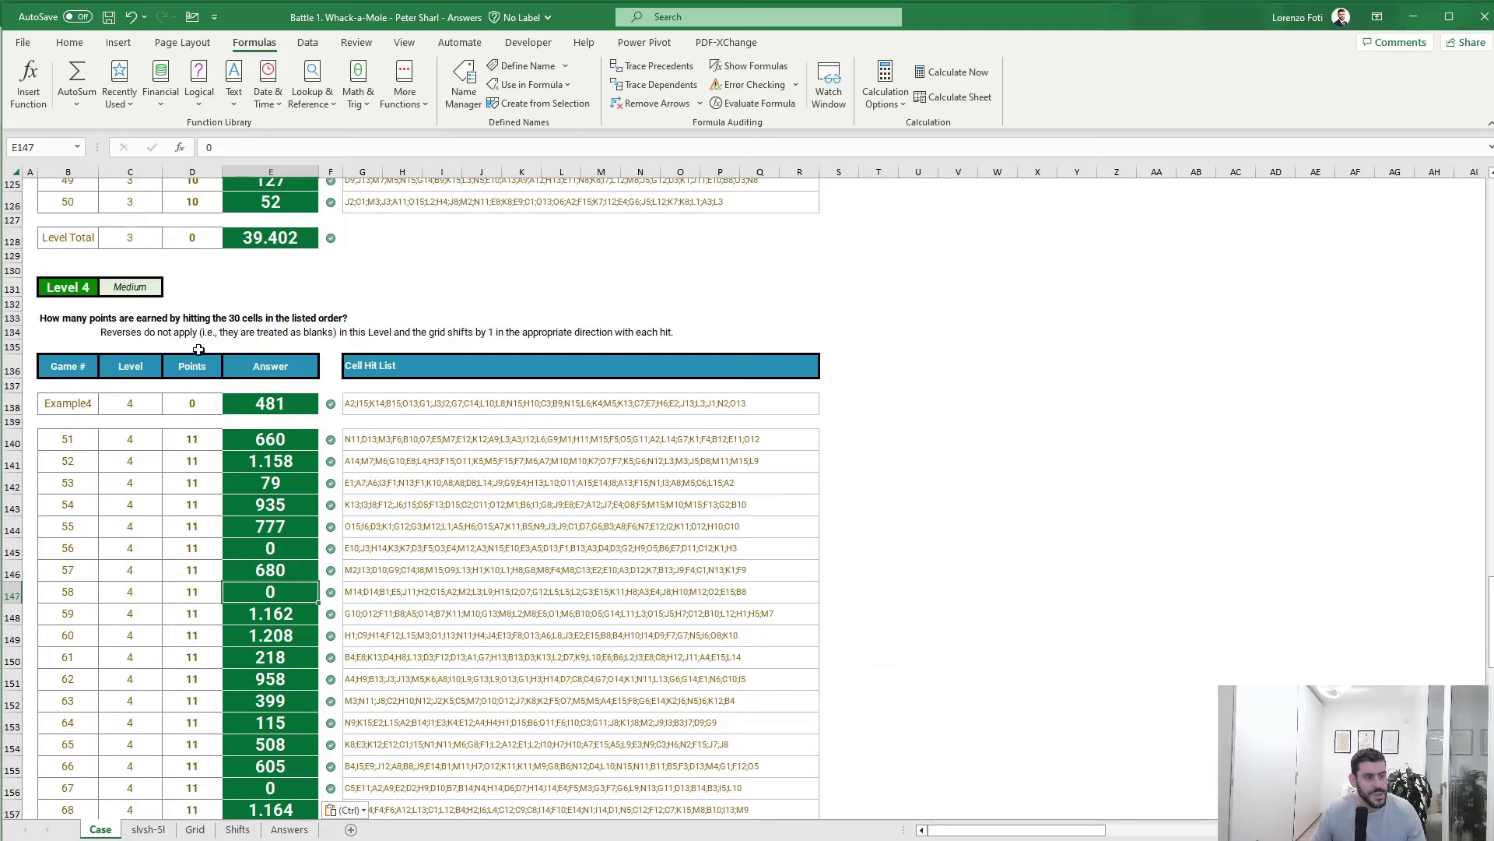
pyautogui.scroll(18, 381, 447)
pyautogui.scroll(20, 361, 450)
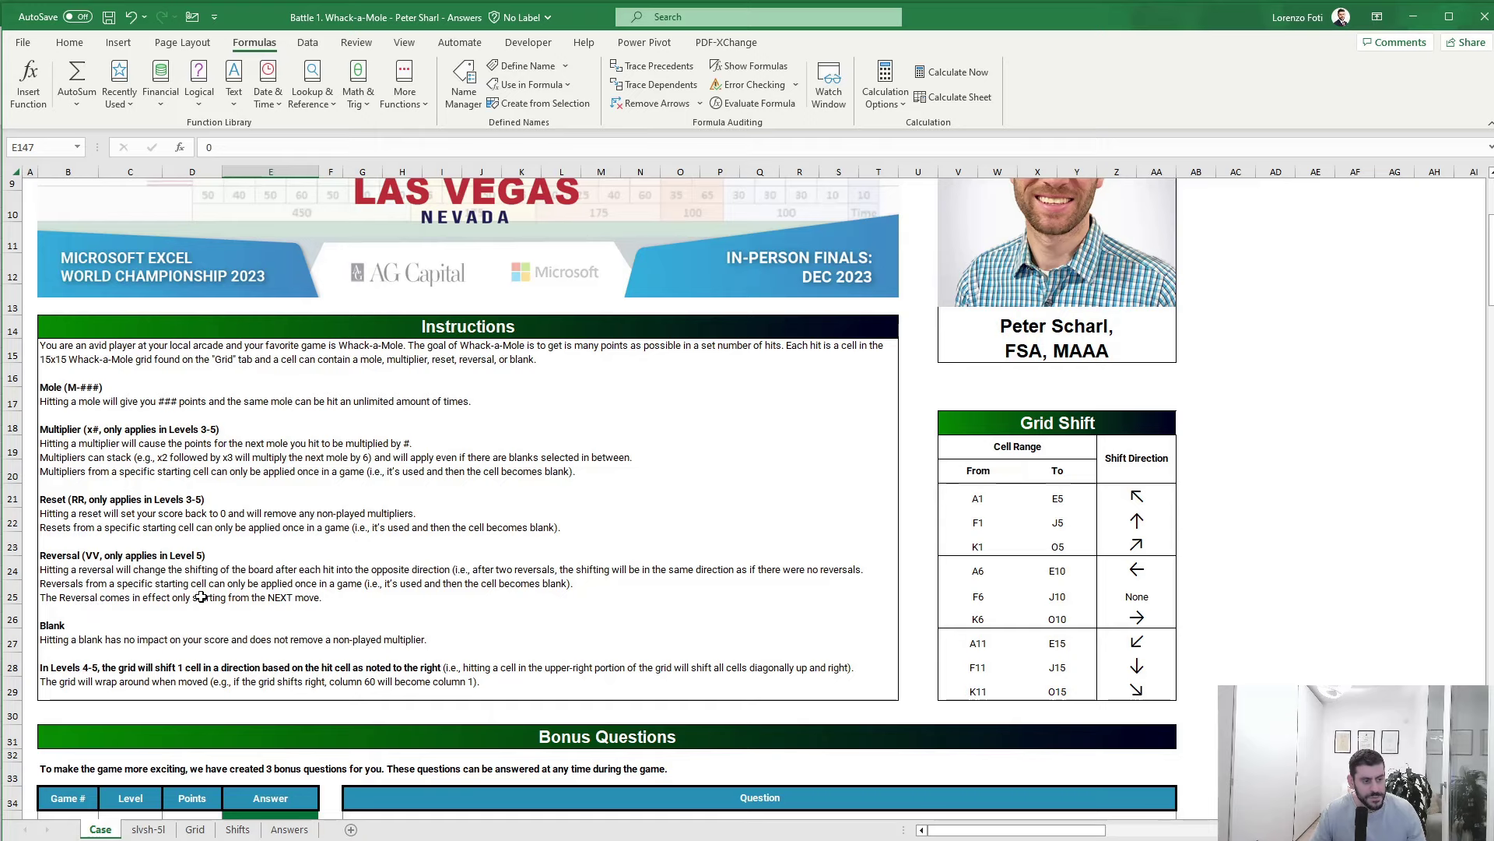
pyautogui.click(147, 828)
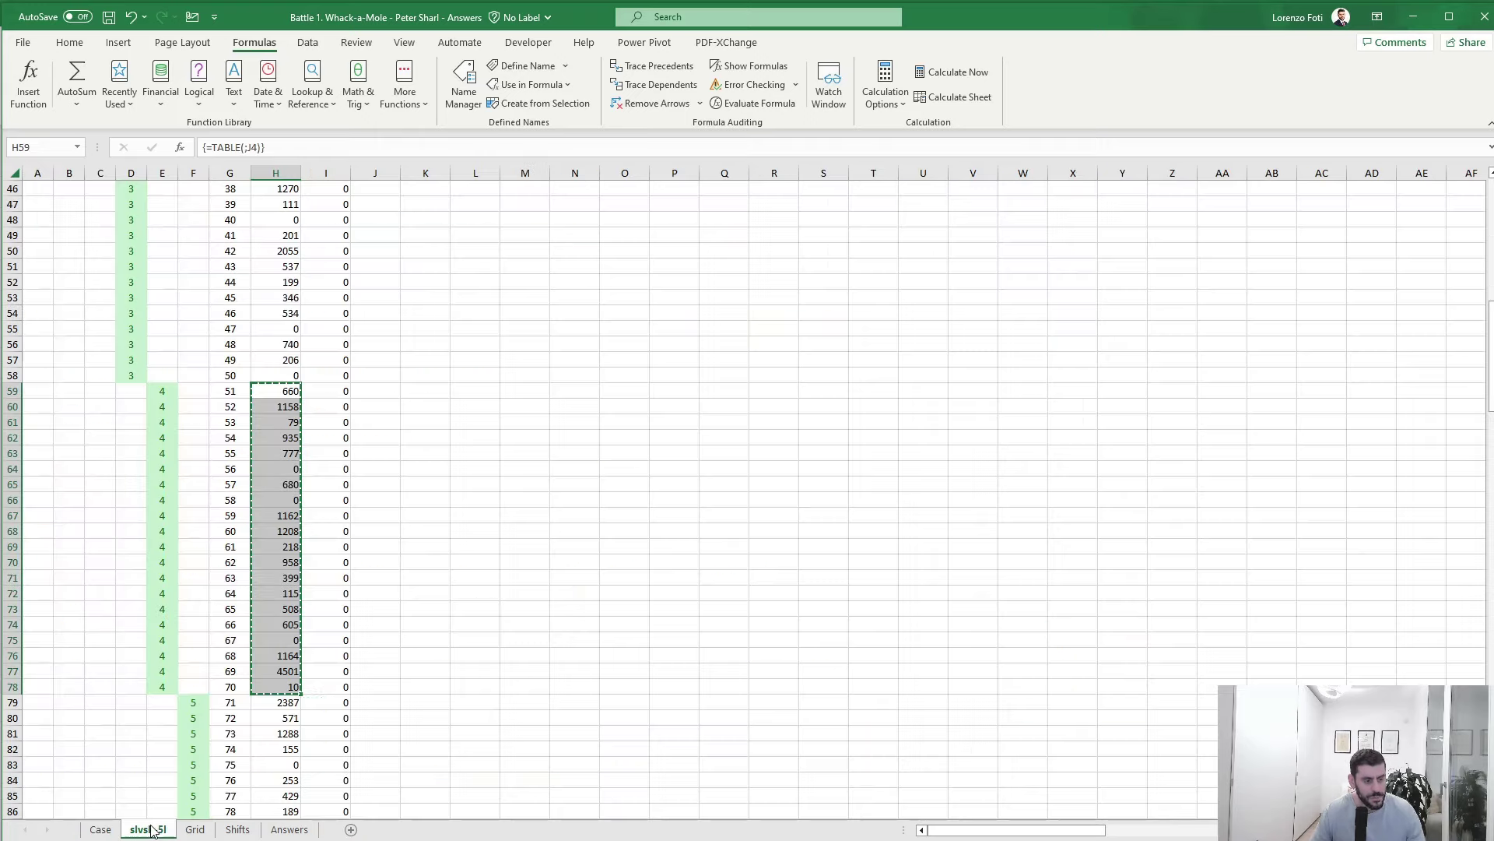
pyautogui.scroll(15, 229, 715)
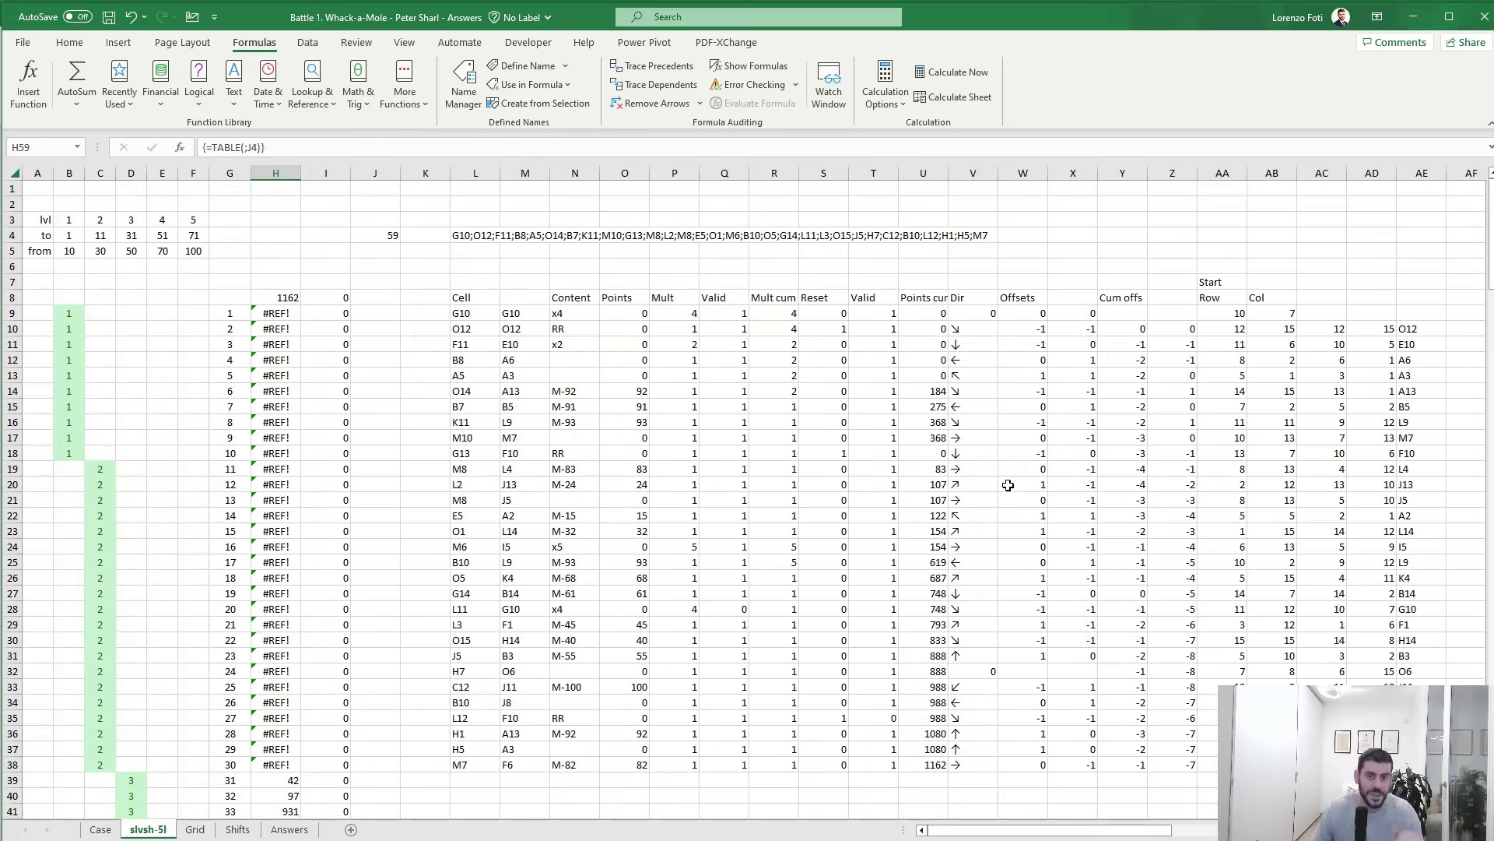
pyautogui.scroll(-12, 1043, 397)
pyautogui.scroll(12, 1038, 447)
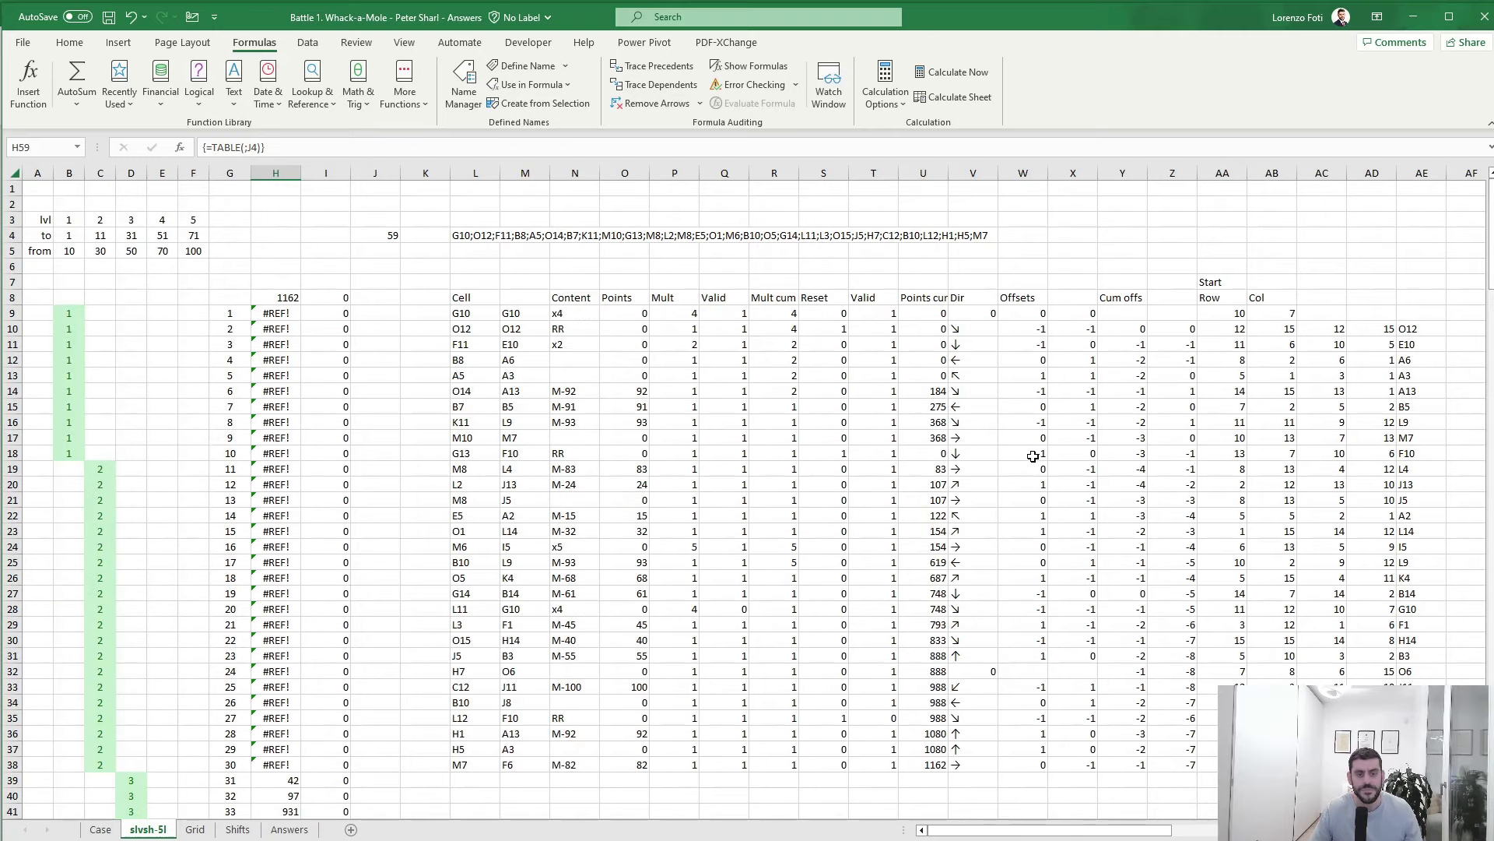
pyautogui.moveTo(1034, 328); pyautogui.dragTo(1078, 329)
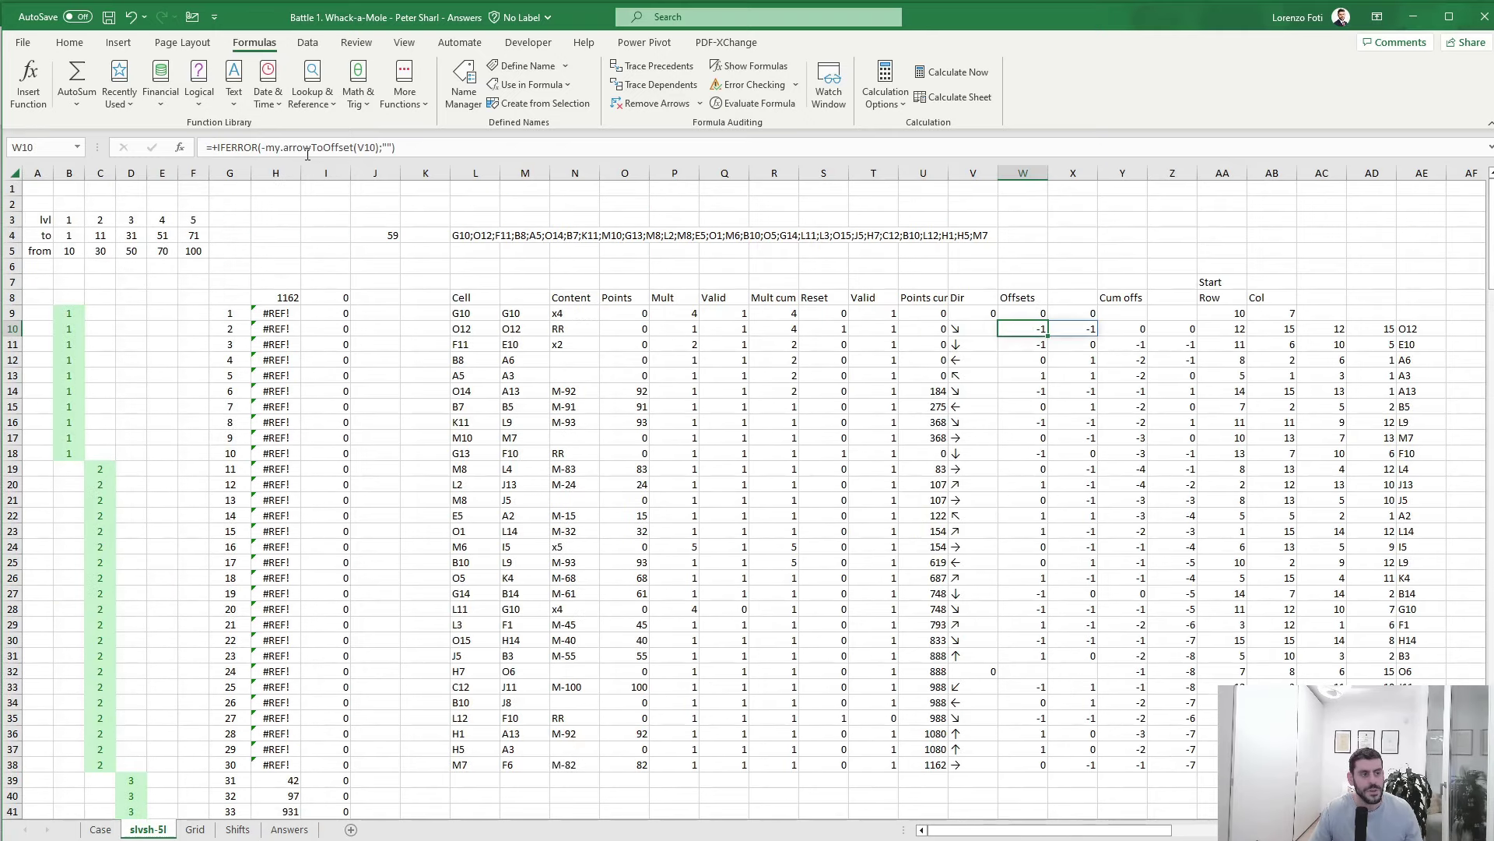
pyautogui.click(265, 148)
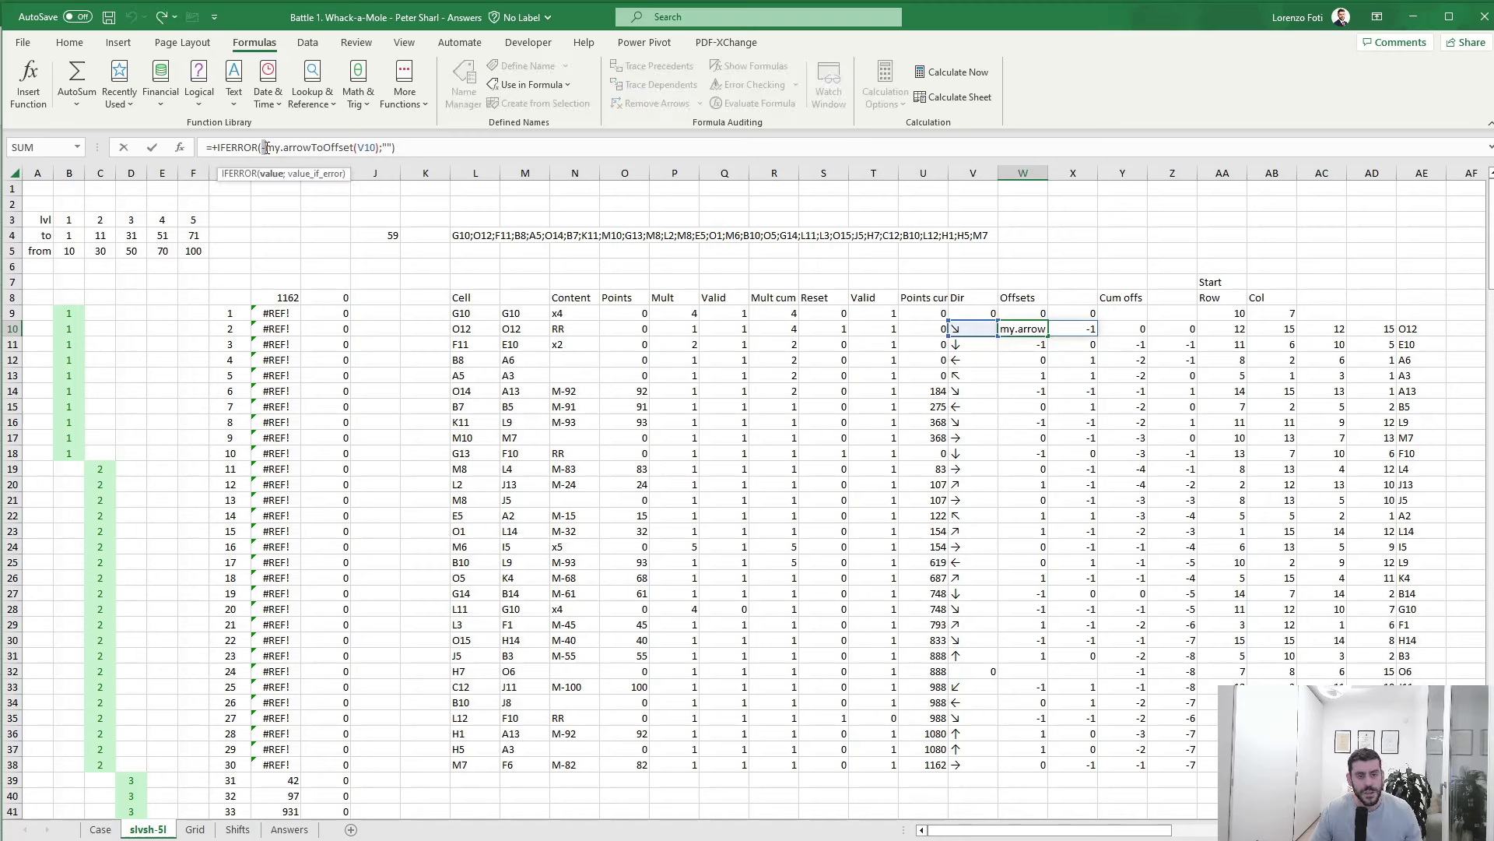
pyautogui.hotkey('ctrl', 'Return')
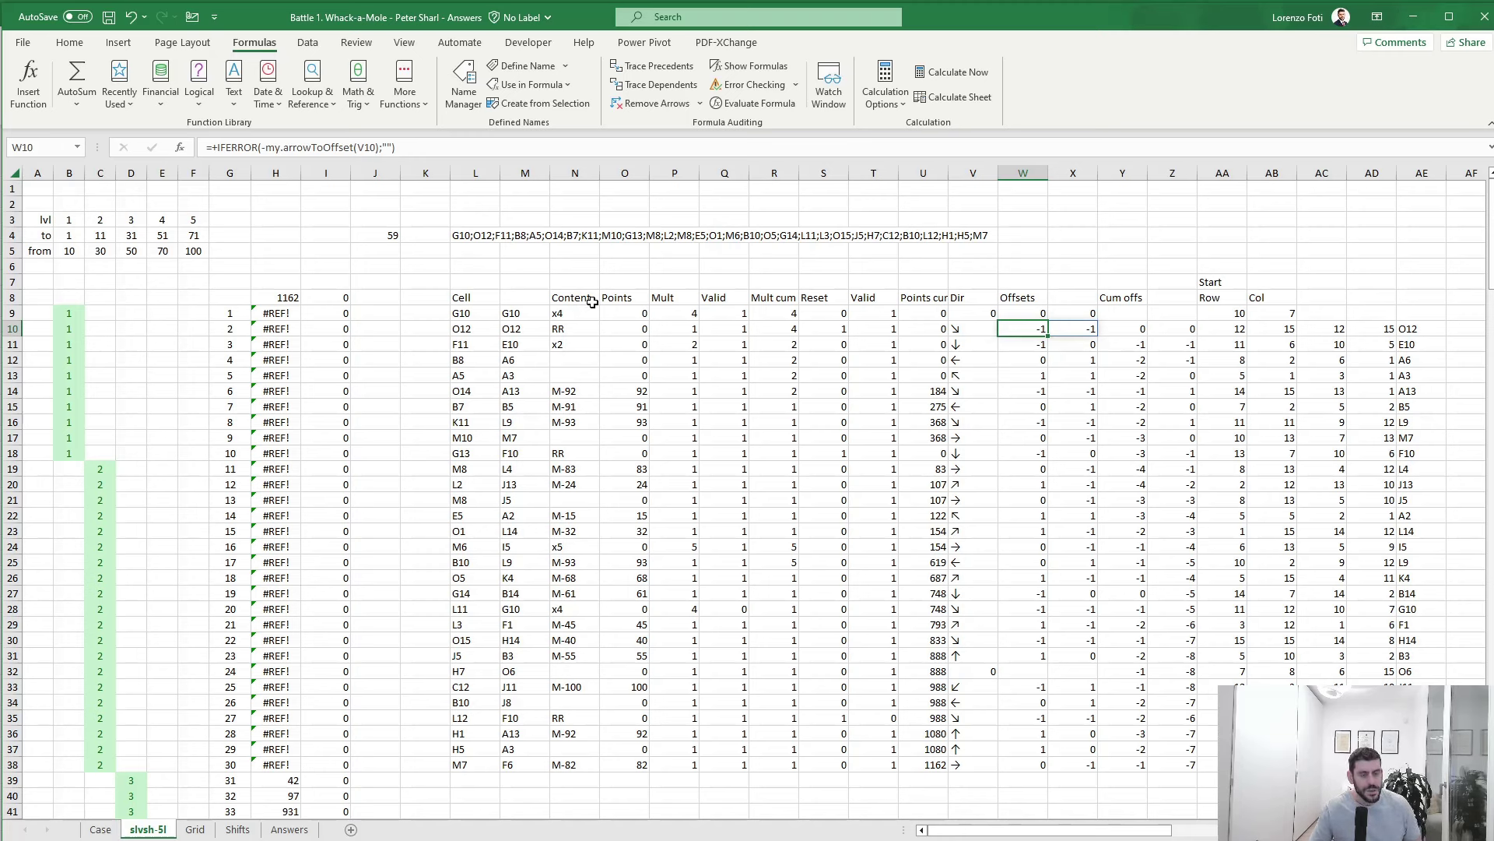
# - Insert three blank columns before Dir and head the first one Reversal
pyautogui.click(1005, 299)
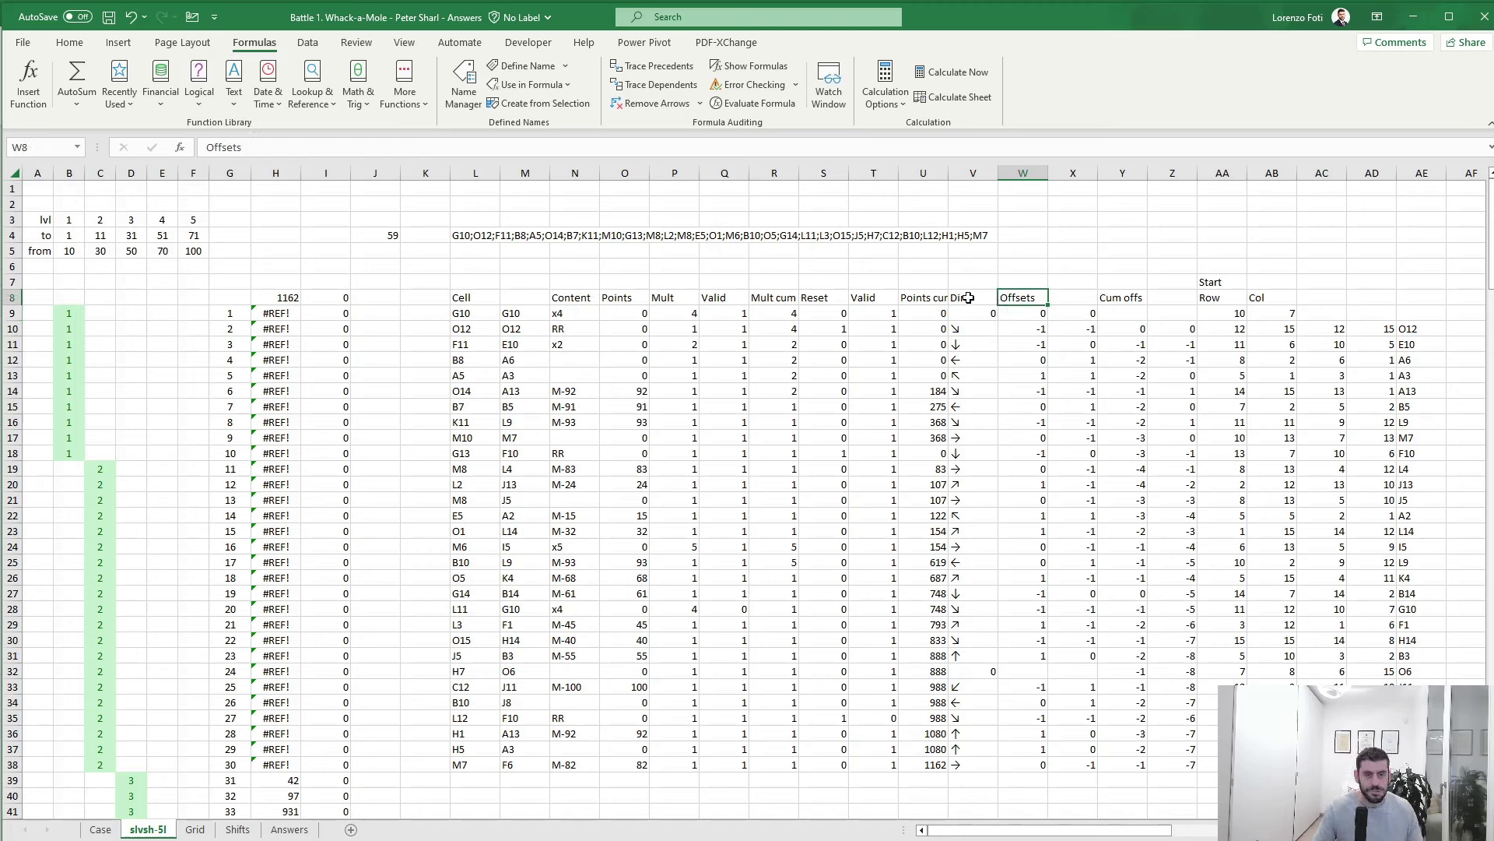
pyautogui.click(969, 298)
pyautogui.hotkey('ctrl', 'space')
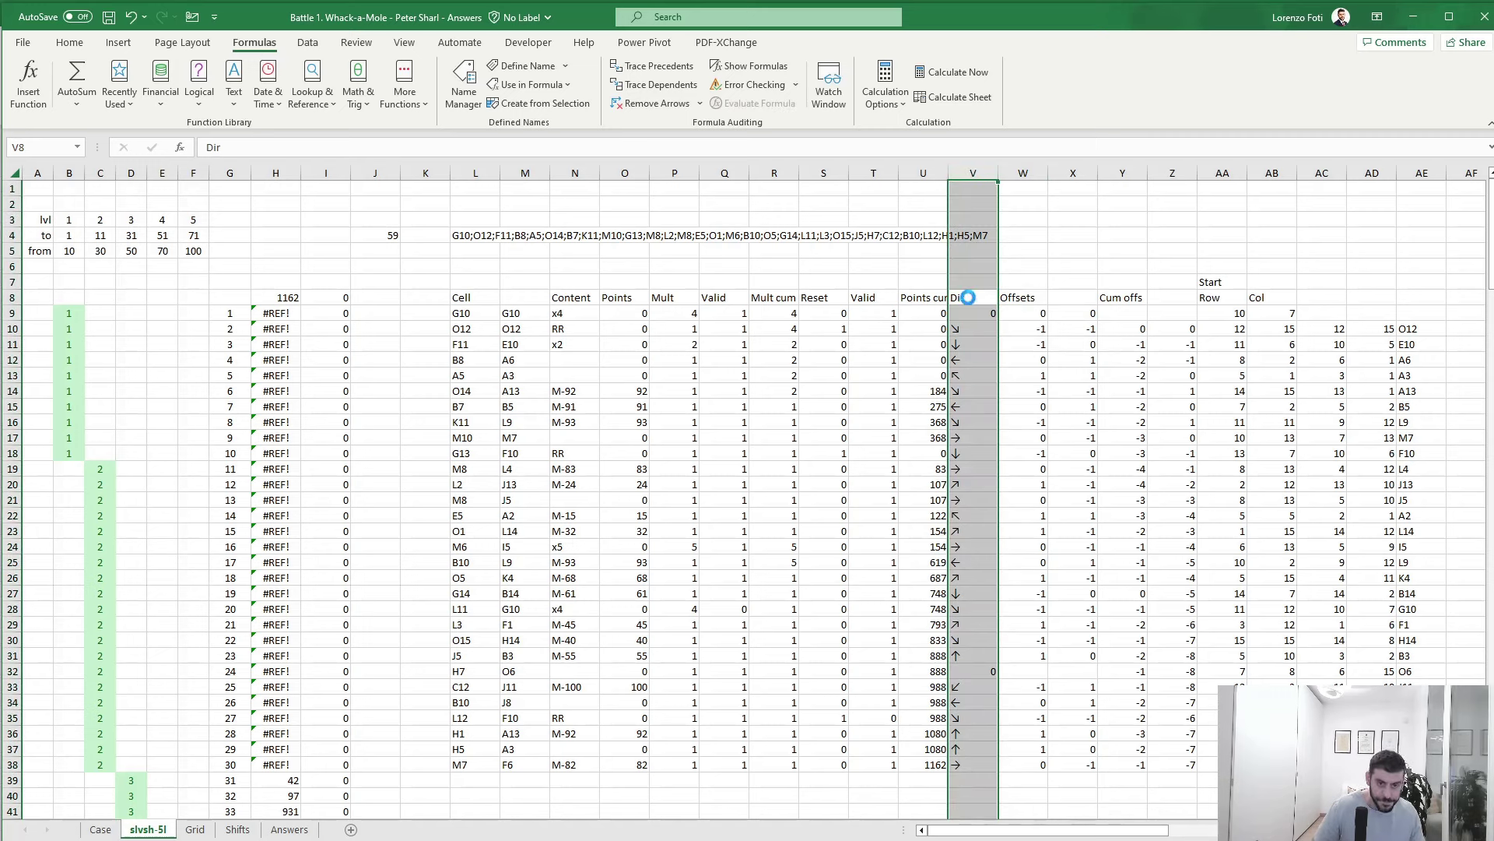
pyautogui.hotkey('ctrl', 'shift', '+')
pyautogui.hotkey('ctrl', 'shift', '+')
pyautogui.hotkey('ctrl', 'shift', '+')
pyautogui.click(968, 298)
pyautogui.write('Reversal')
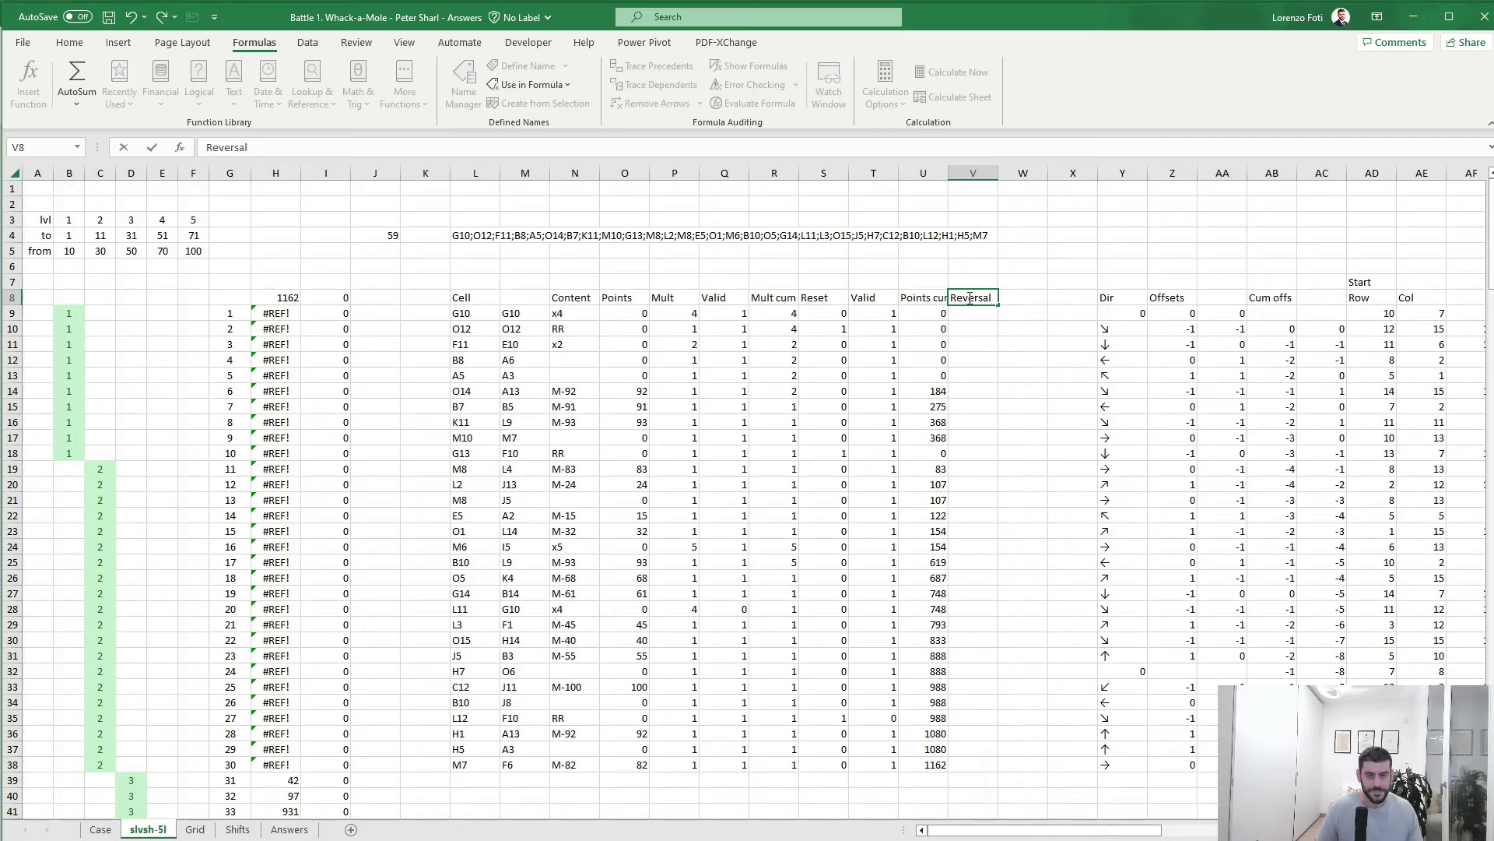
pyautogui.press('Down')
# - Enter =IF(N9="VV";1;0) in V9 and fill it down to V38
pyautogui.write('+')
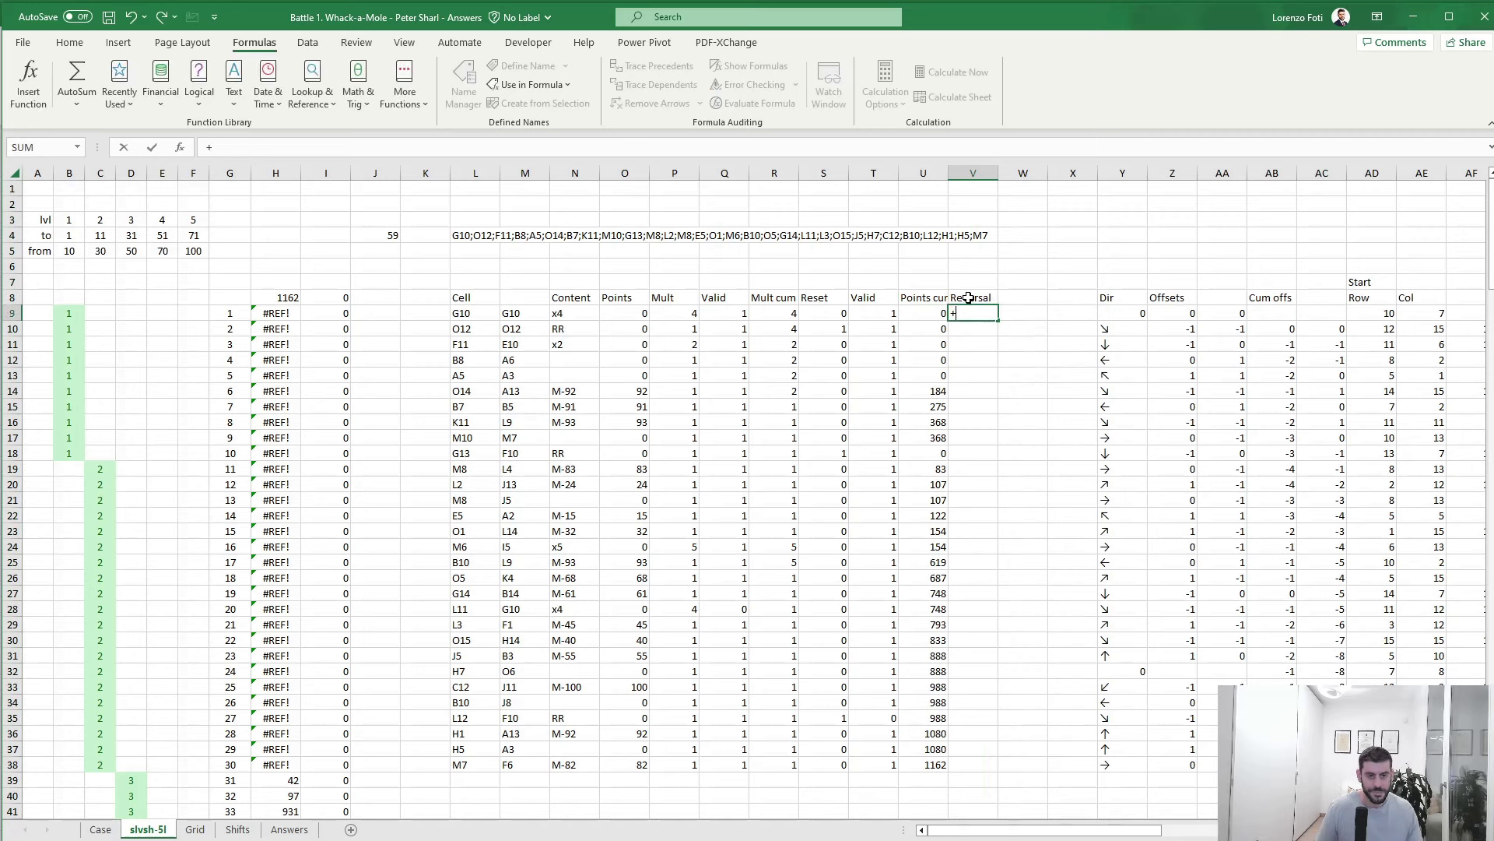
pyautogui.write('if(')
pyautogui.press('Left')
pyautogui.press('Left')
pyautogui.press('Left')
pyautogui.press('Left')
pyautogui.press('Left')
pyautogui.press('Left')
pyautogui.press('Left')
pyautogui.press('Left')
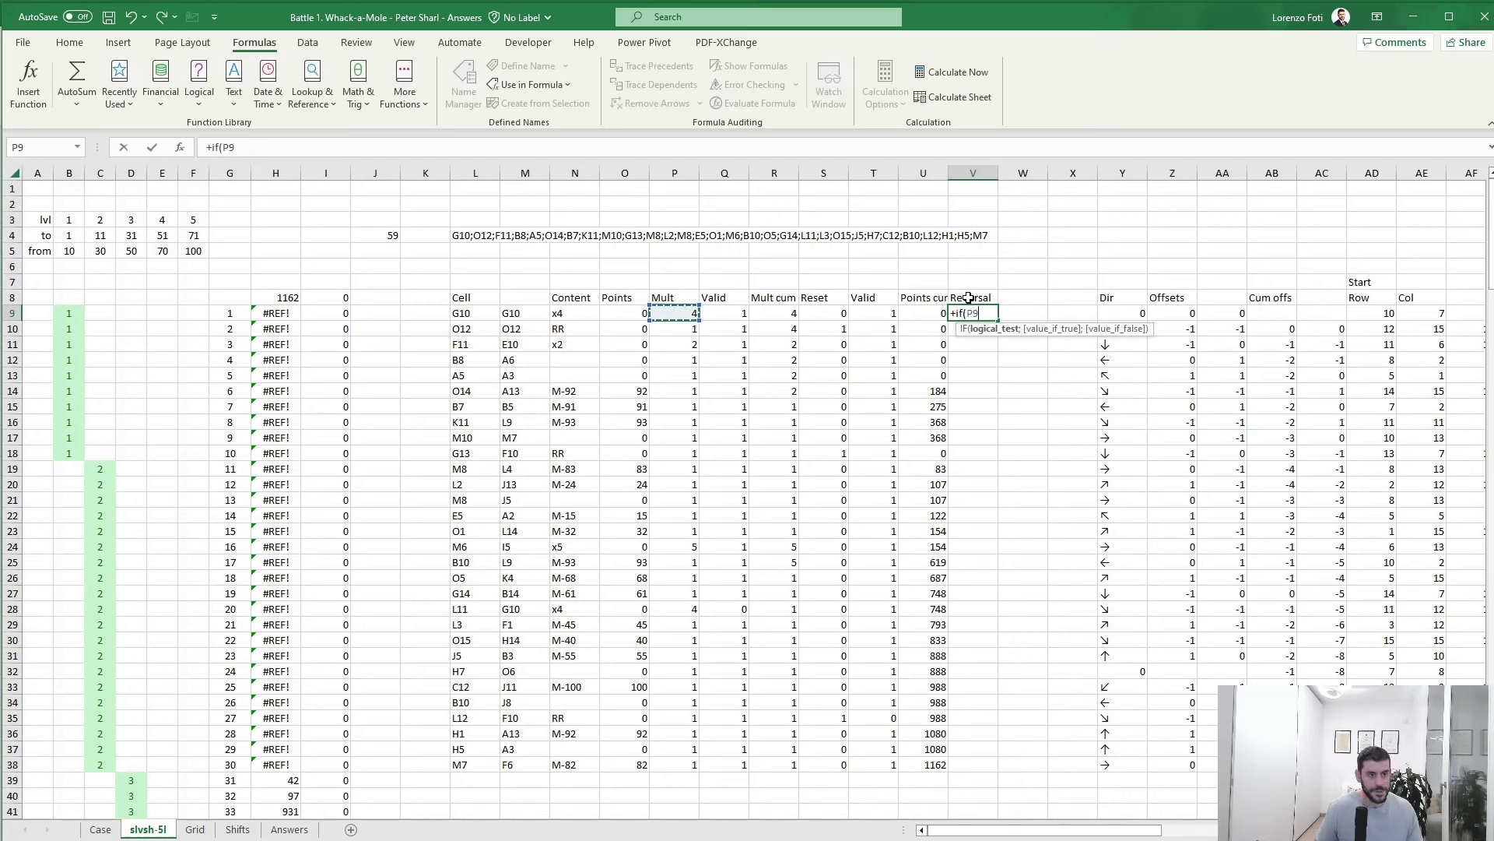
pyautogui.write('="VV";')
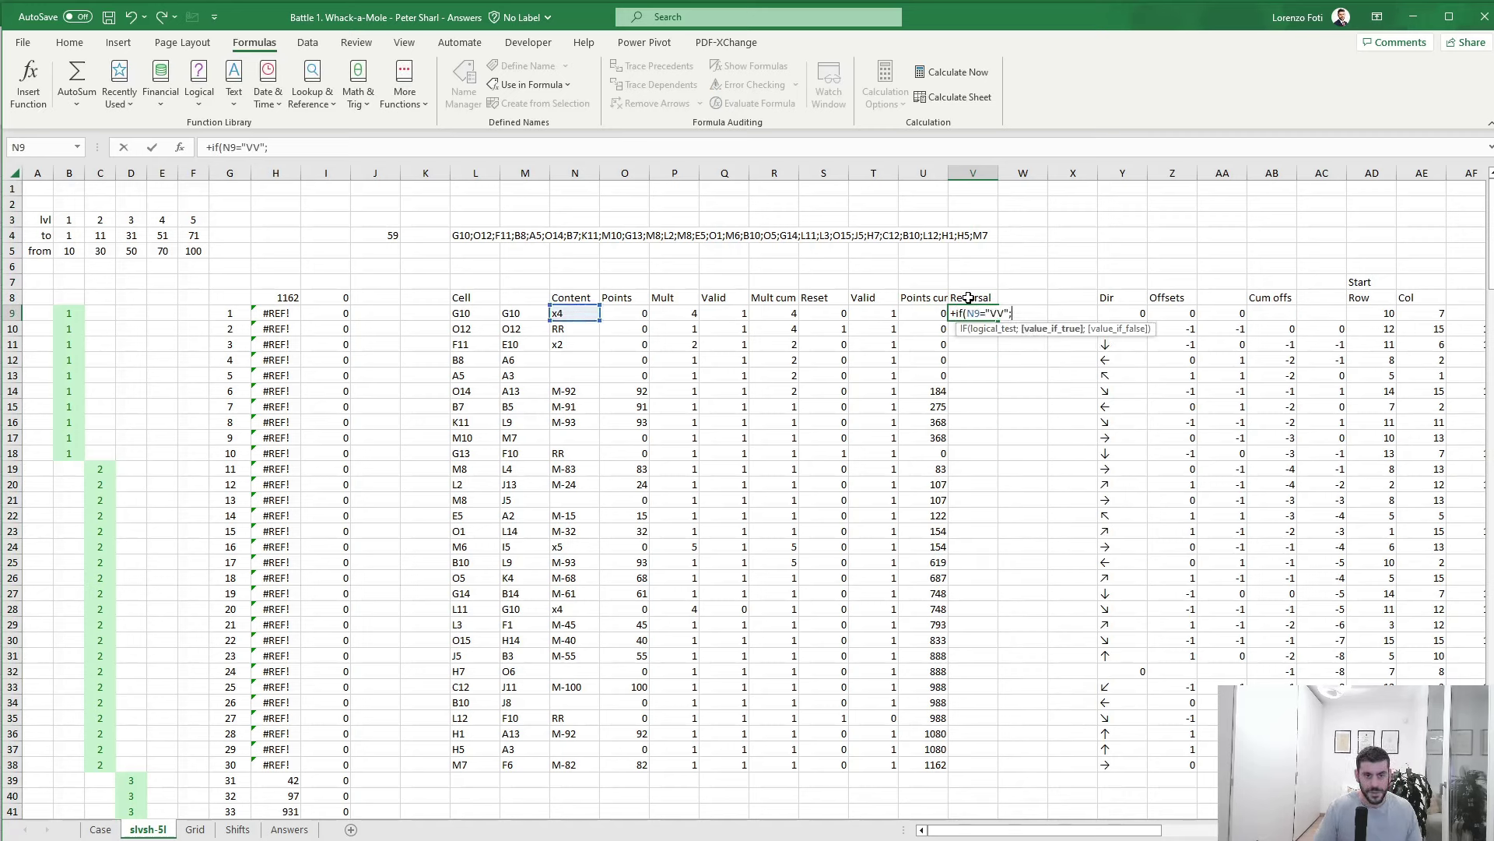
pyautogui.write('1;0)')
pyautogui.hotkey('ctrl', 'Return')
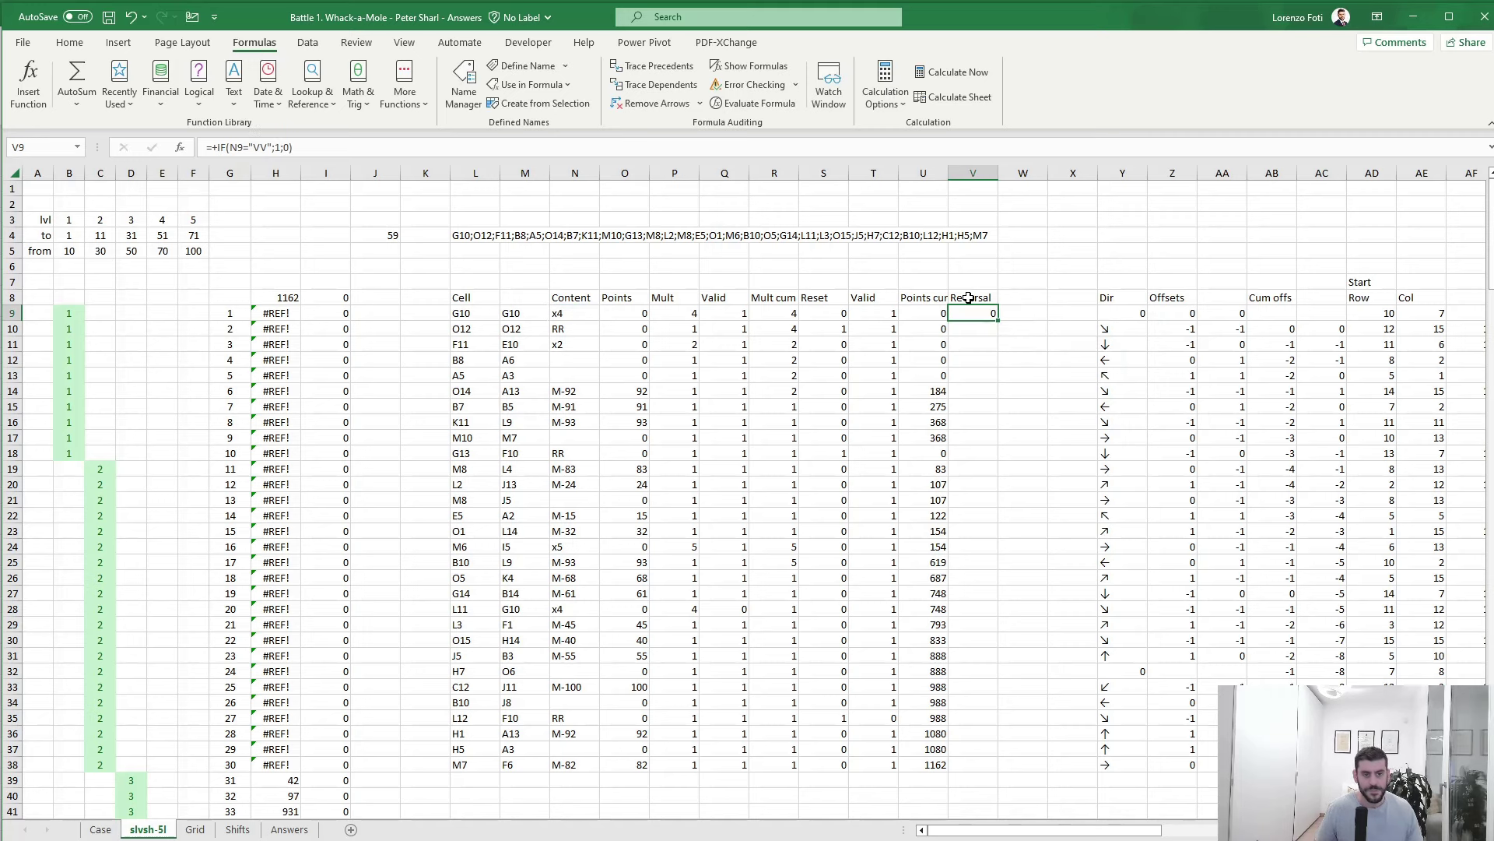
pyautogui.press('Left')
pyautogui.hotkey('ctrl', 'Down')
pyautogui.press('Right')
pyautogui.hotkey('ctrl', 'shift', 'Up')
pyautogui.hotkey('ctrl', 'v')
pyautogui.press('Up')
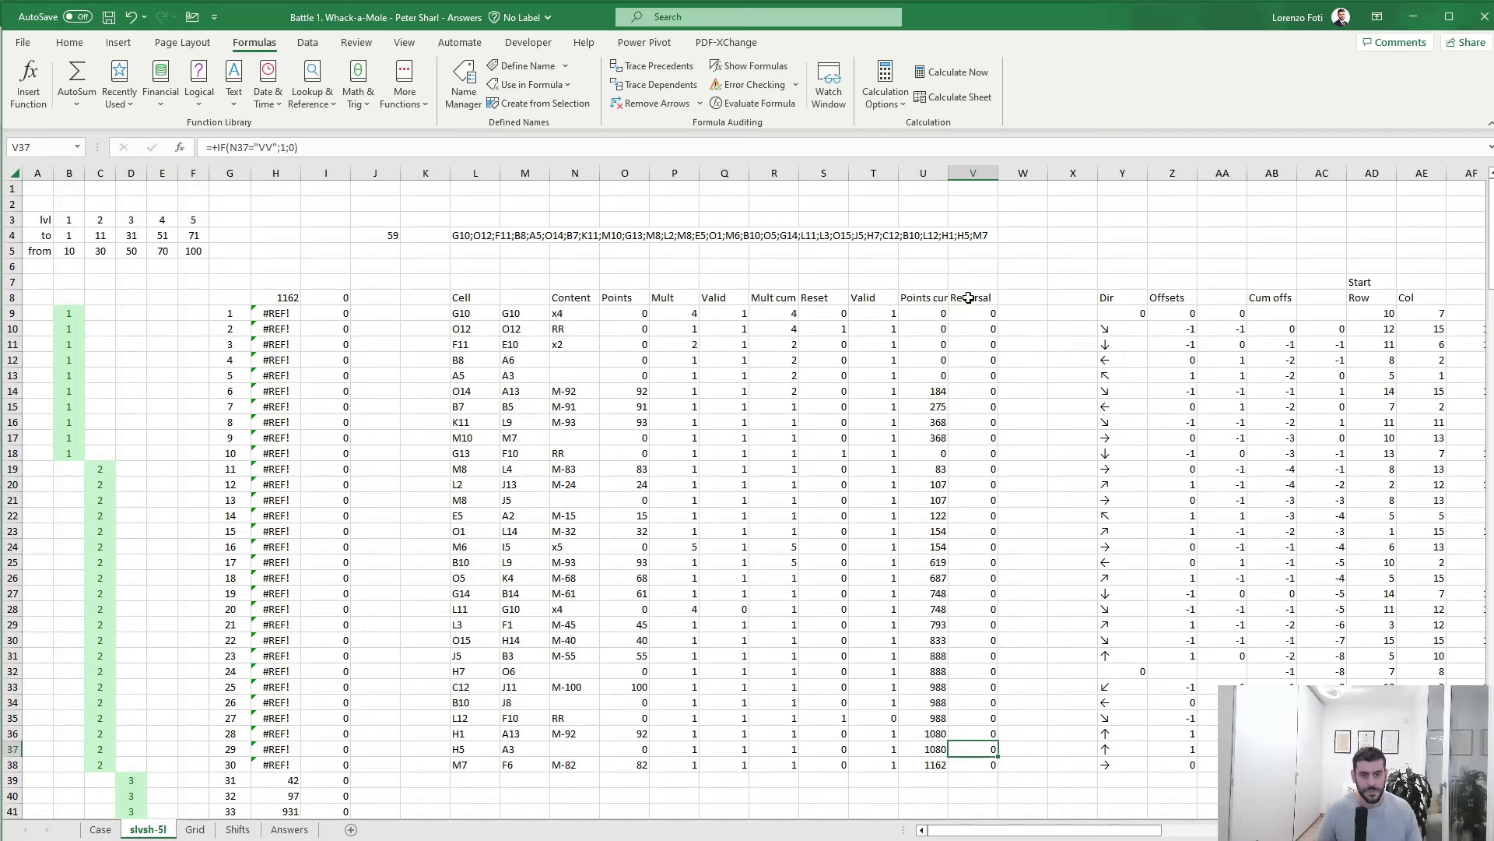
# - Copy the Valid formula from T9 into W9 and start editing it
pyautogui.press('Left')
pyautogui.press('Left')
pyautogui.hotkey('ctrl', 'Up')
pyautogui.press('Down')
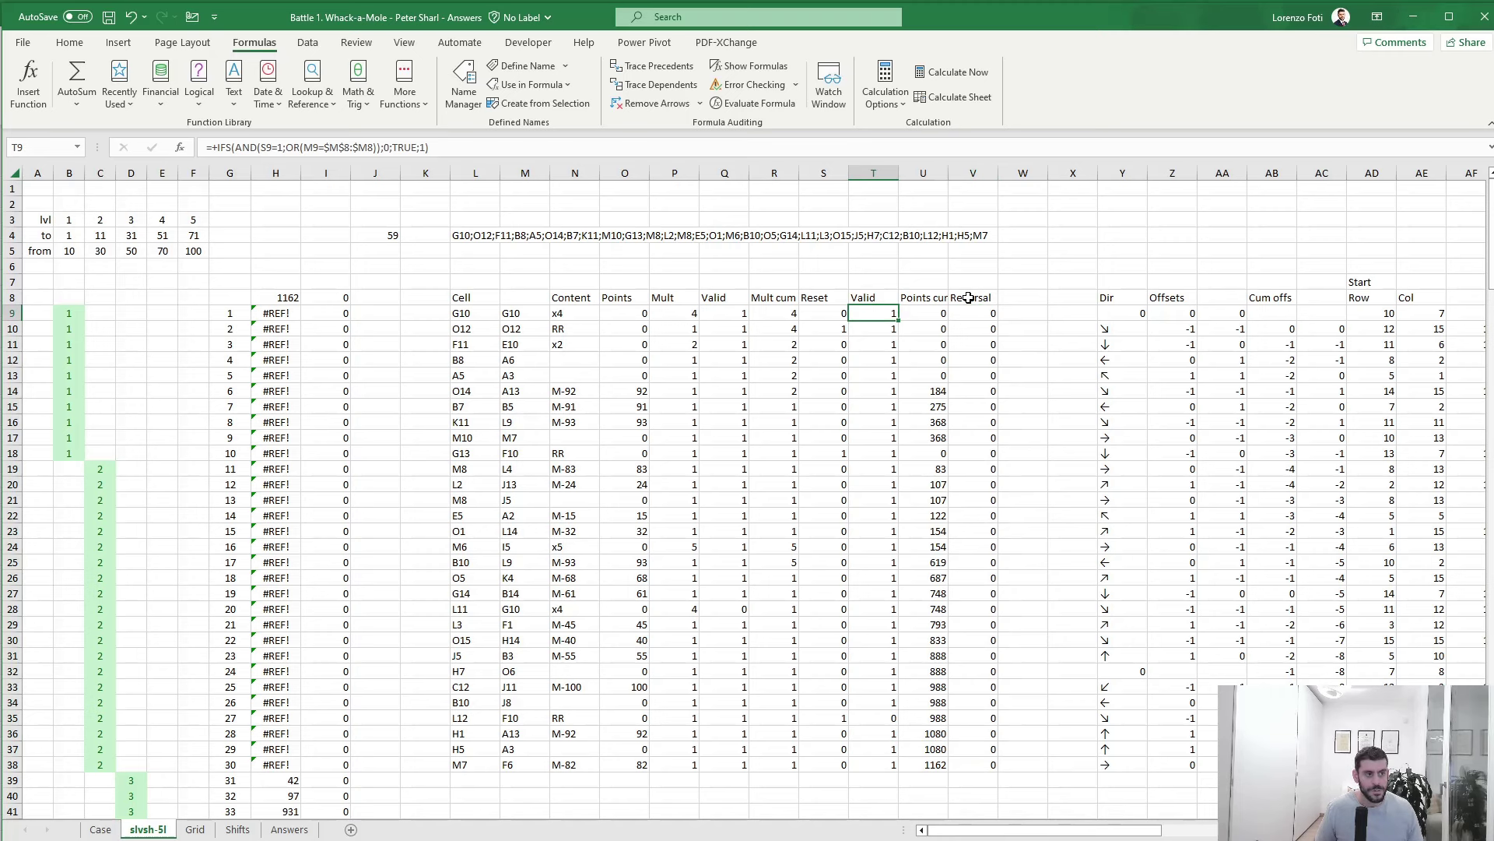
pyautogui.hotkey('ctrl', 'c')
pyautogui.press('Right')
pyautogui.press('Right')
pyautogui.press('Right')
pyautogui.press('Return')
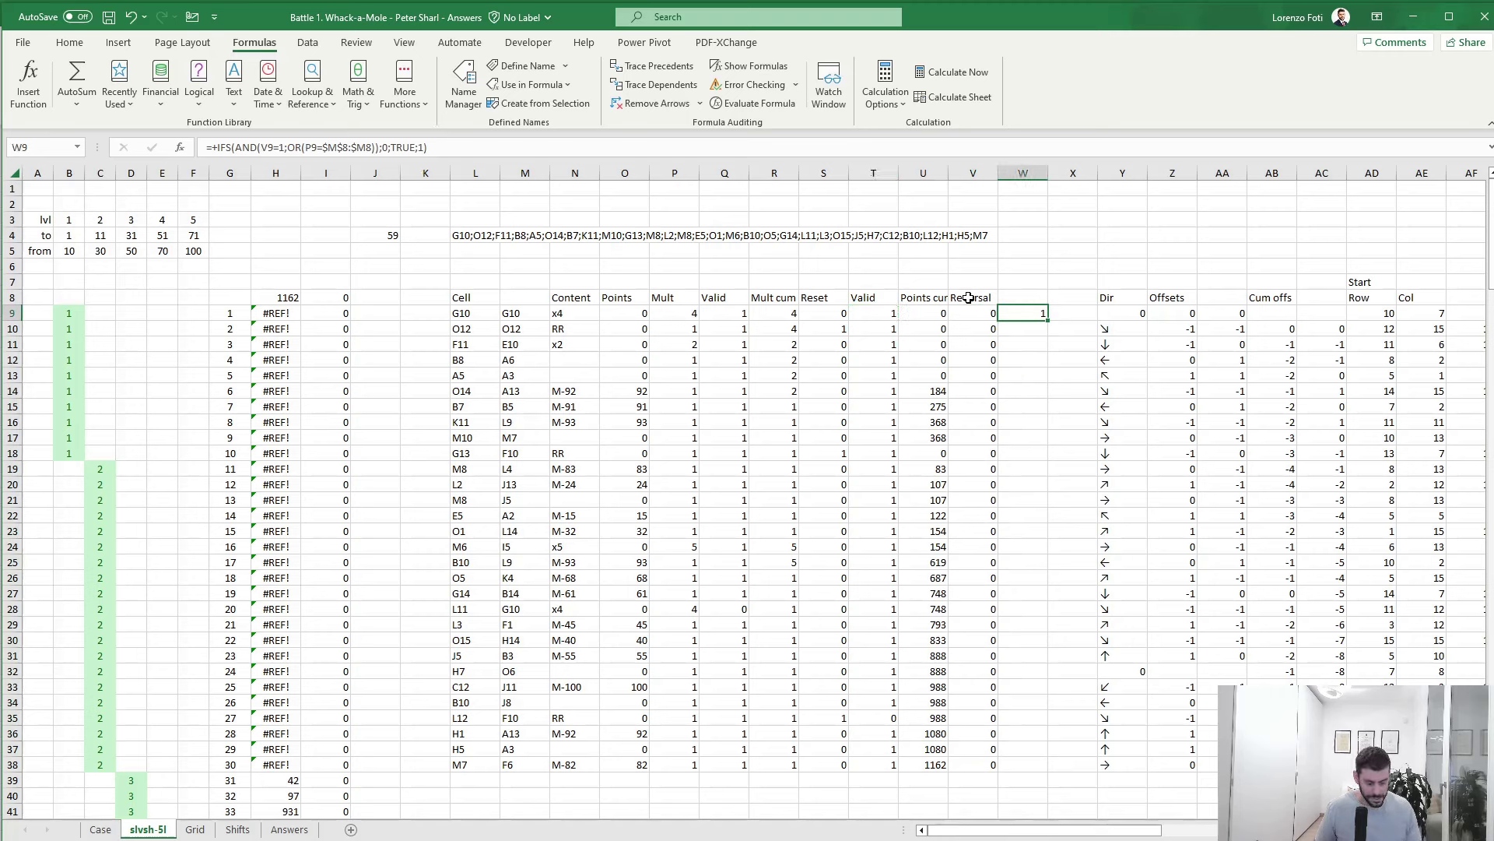
pyautogui.press('F2')
# - Point W9's validity check at M9 instead of P9 and fill it down to W38
pyautogui.moveTo(698, 312); pyautogui.dragTo(522, 312)
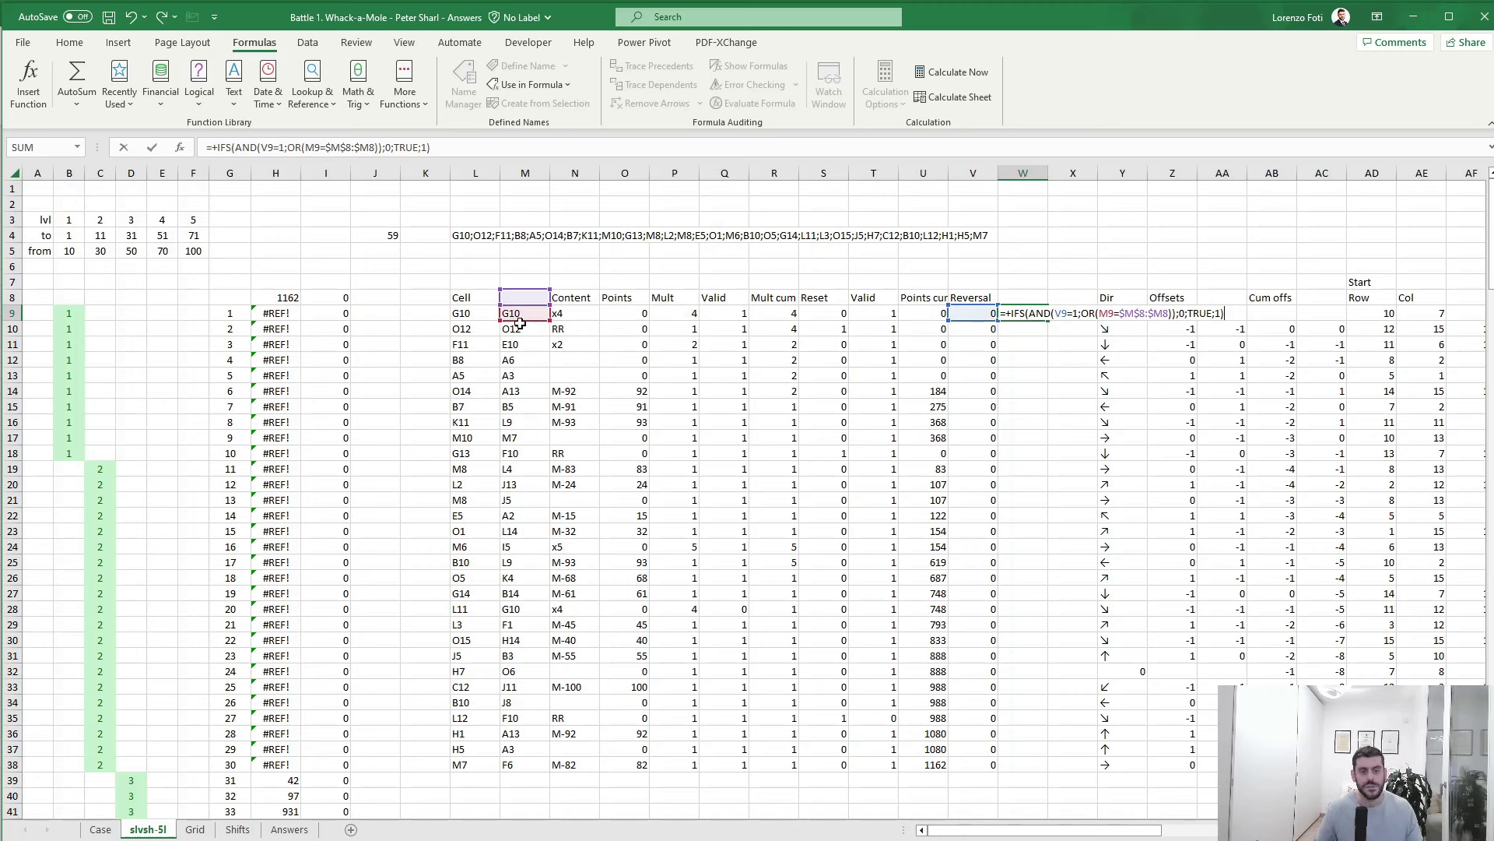
pyautogui.hotkey('ctrl', 'Return')
pyautogui.hotkey('ctrl', 'c')
pyautogui.press('Left')
pyautogui.hotkey('ctrl', 'Down')
pyautogui.press('Right')
pyautogui.hotkey('ctrl', 'shift', 'Up')
pyautogui.hotkey('ctrl', 'v')
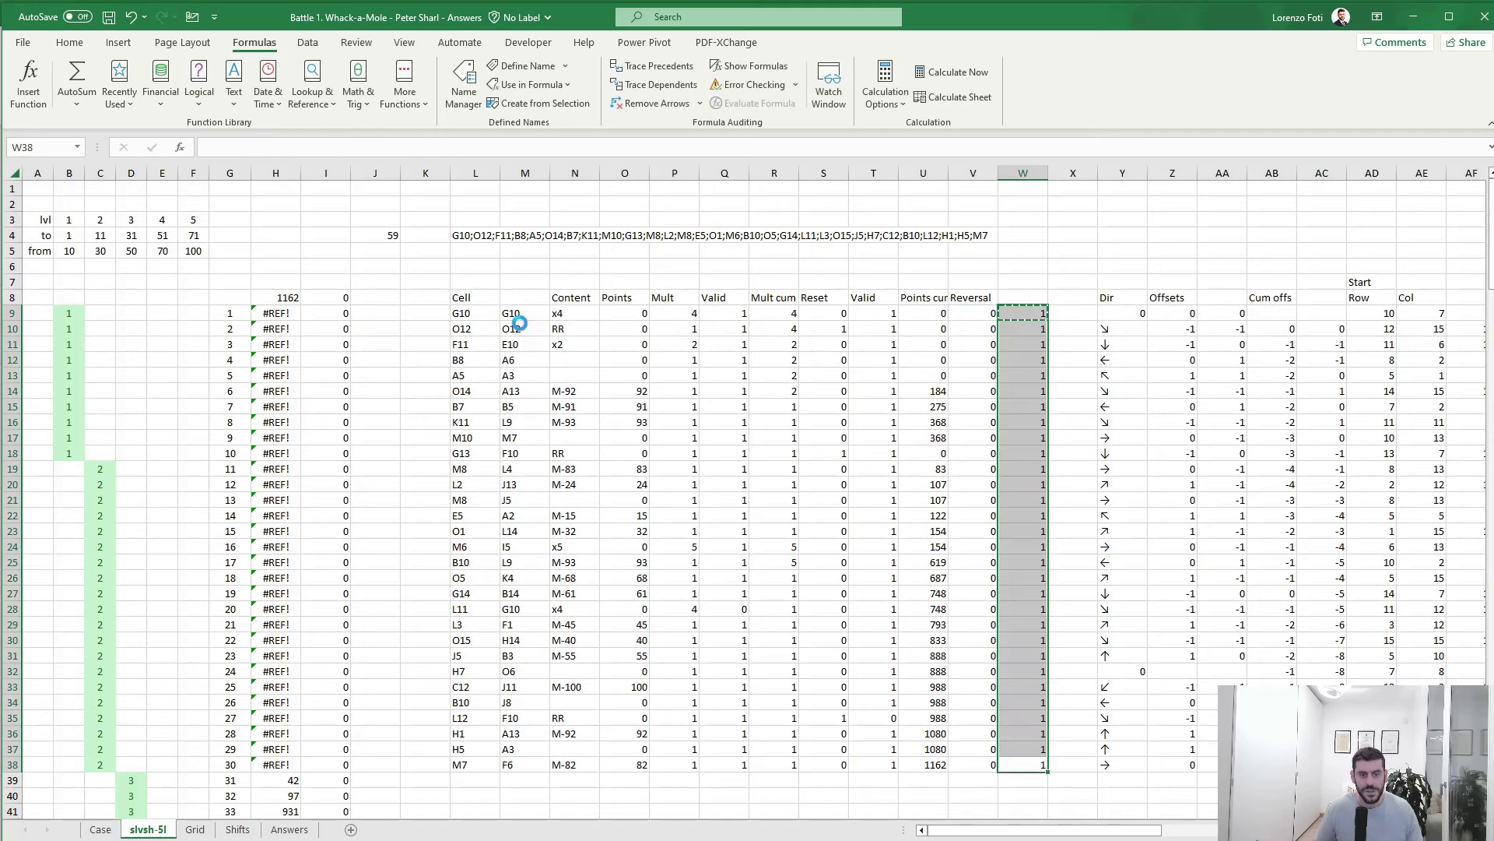
pyautogui.press('Escape')
# - Label the new column's header cell W8 as Valid
pyautogui.hotkey('ctrl', 'Up')
pyautogui.press('Up')
pyautogui.press('Left')
pyautogui.press('Right')
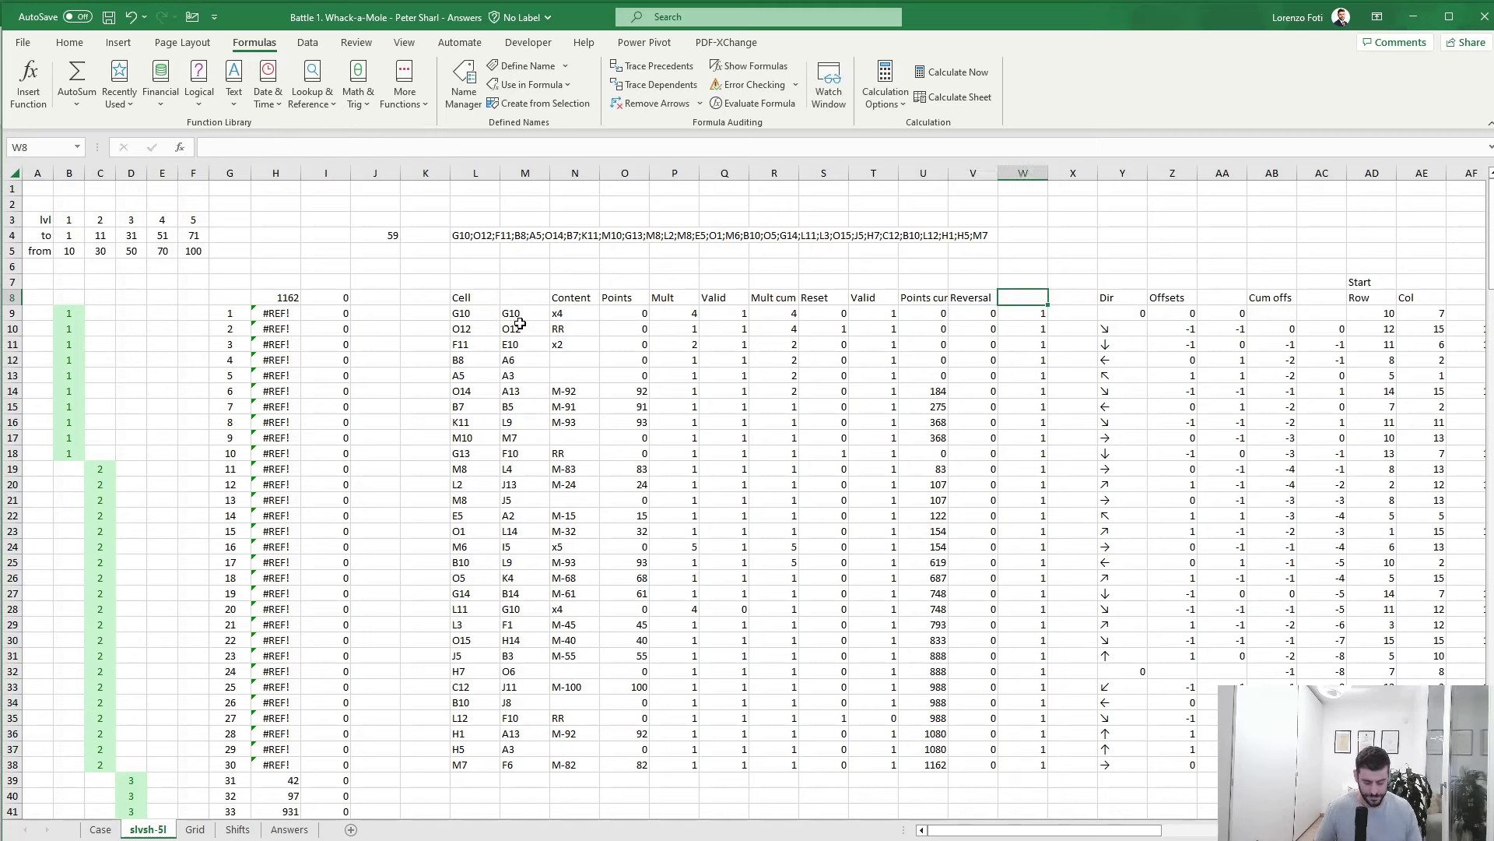
pyautogui.write('Valid')
pyautogui.press('Return')
pyautogui.press('Right')
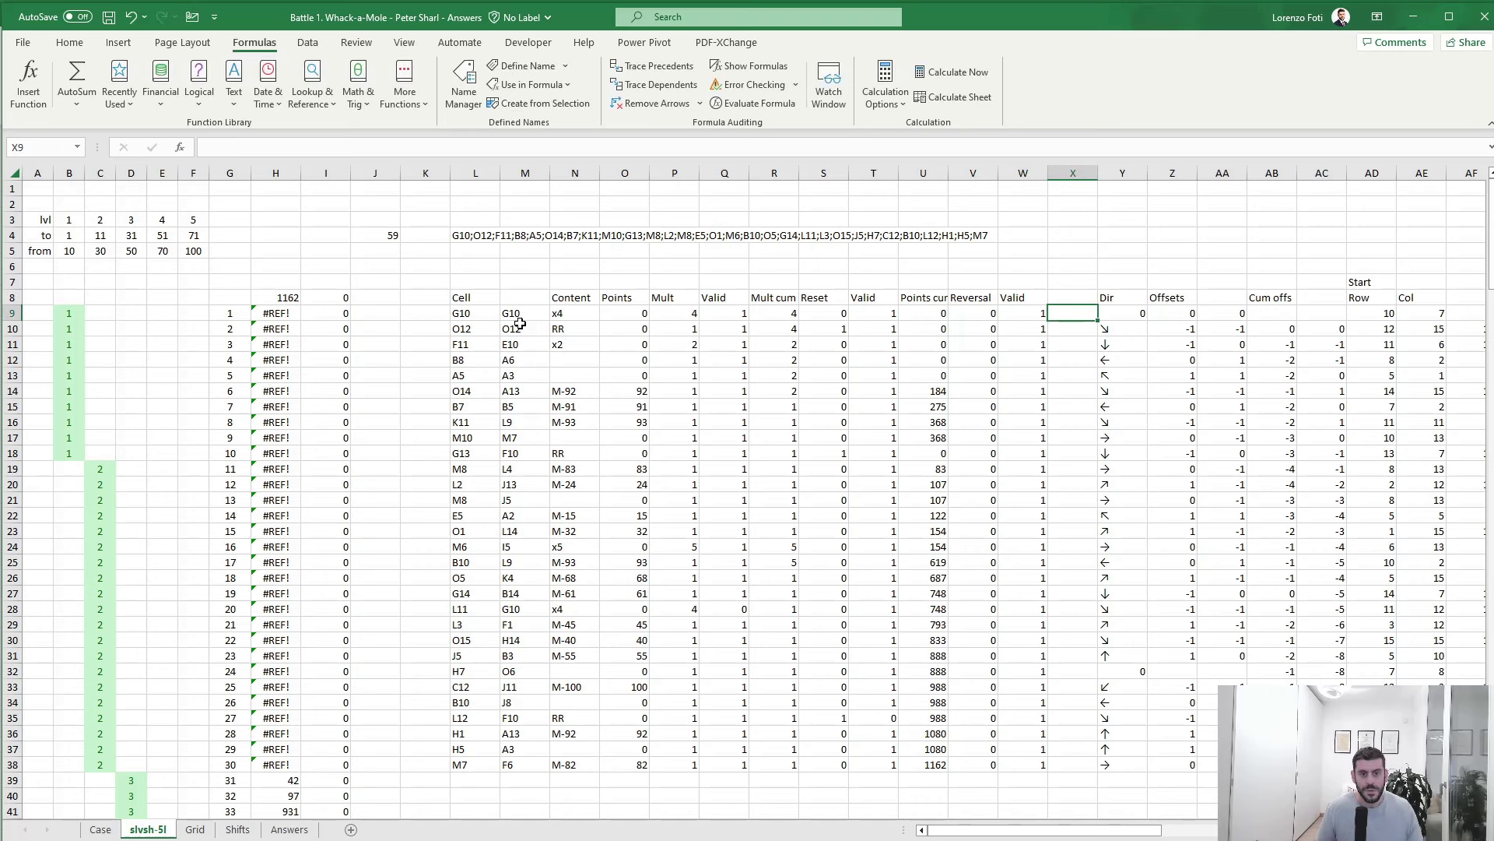
pyautogui.press('Up')
pyautogui.press('Right')
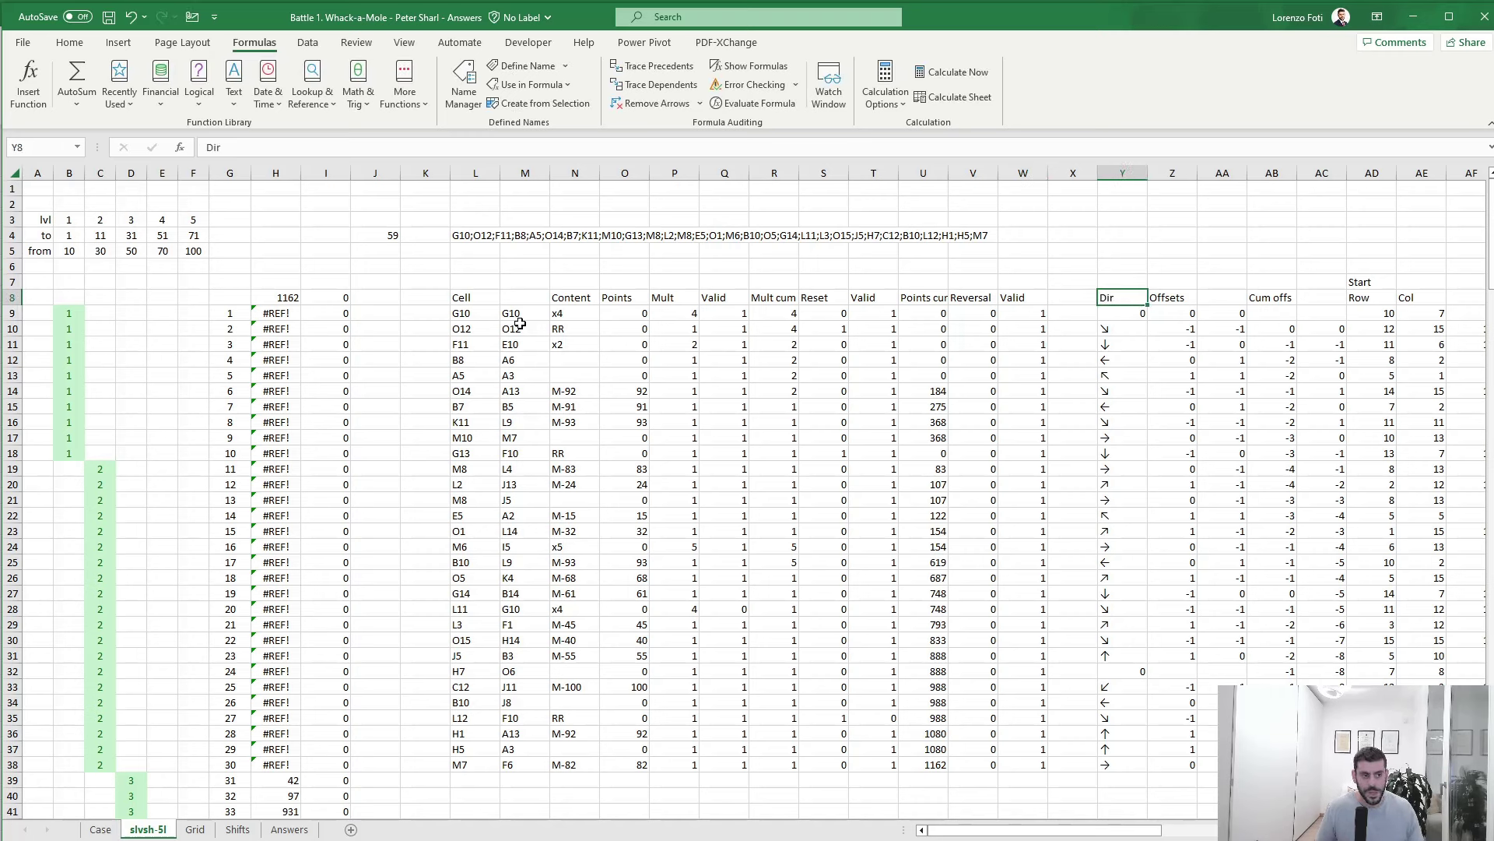
# - Switch the example selector in J4 to Example5
pyautogui.click(397, 233)
pyautogui.press('Delete')
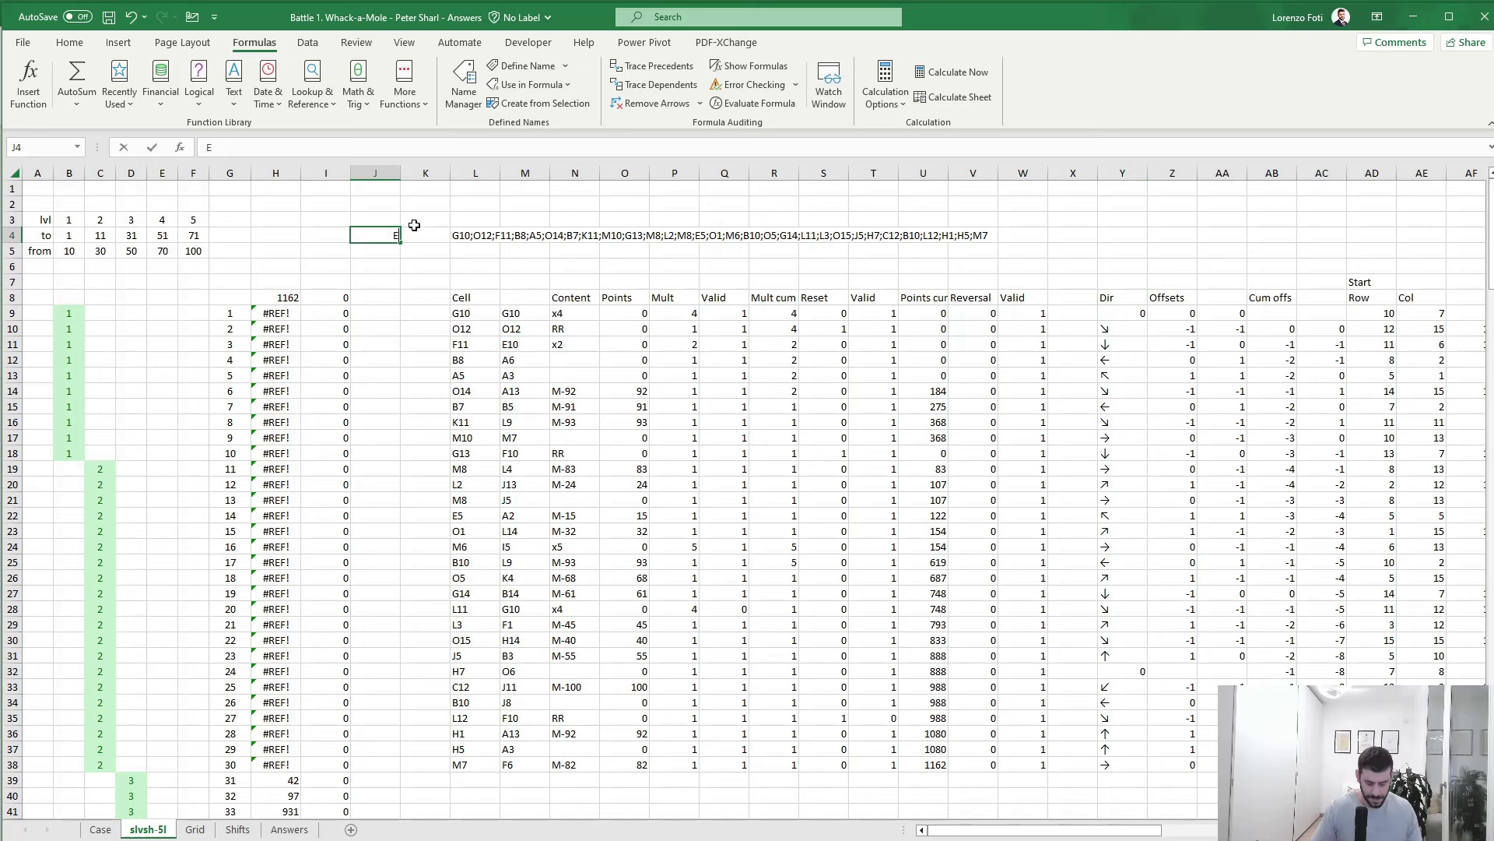
pyautogui.write('Example5')
pyautogui.press('Return')
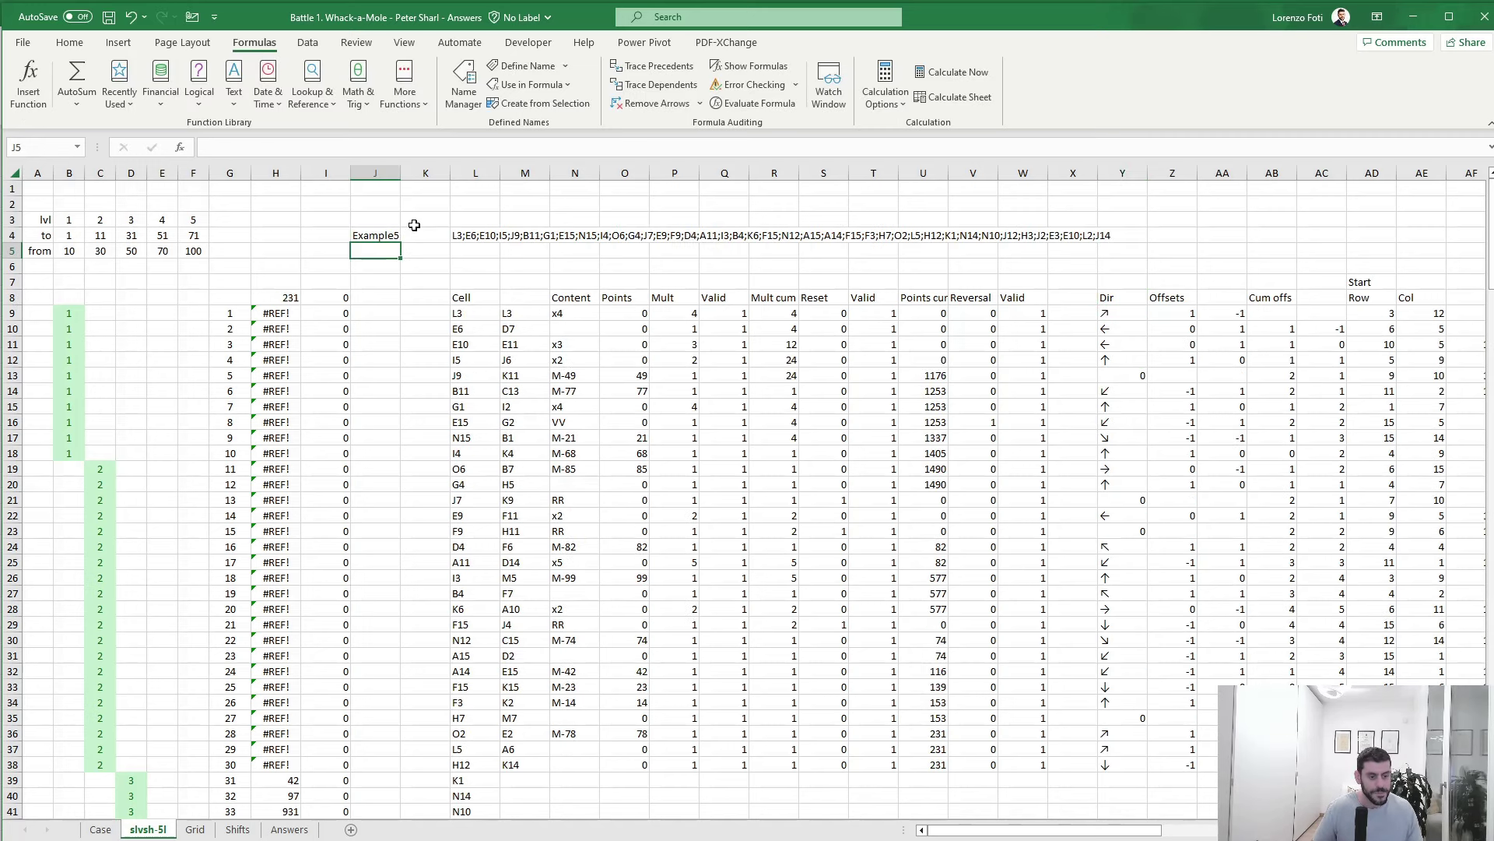
# - Copy row 38's formulas from M to AH down through row 48
pyautogui.press('Right')
pyautogui.press('Right')
pyautogui.press('Right')
pyautogui.press('Down')
pyautogui.hotkey('ctrl', 'Down')
pyautogui.hotkey('ctrl', 'Down')
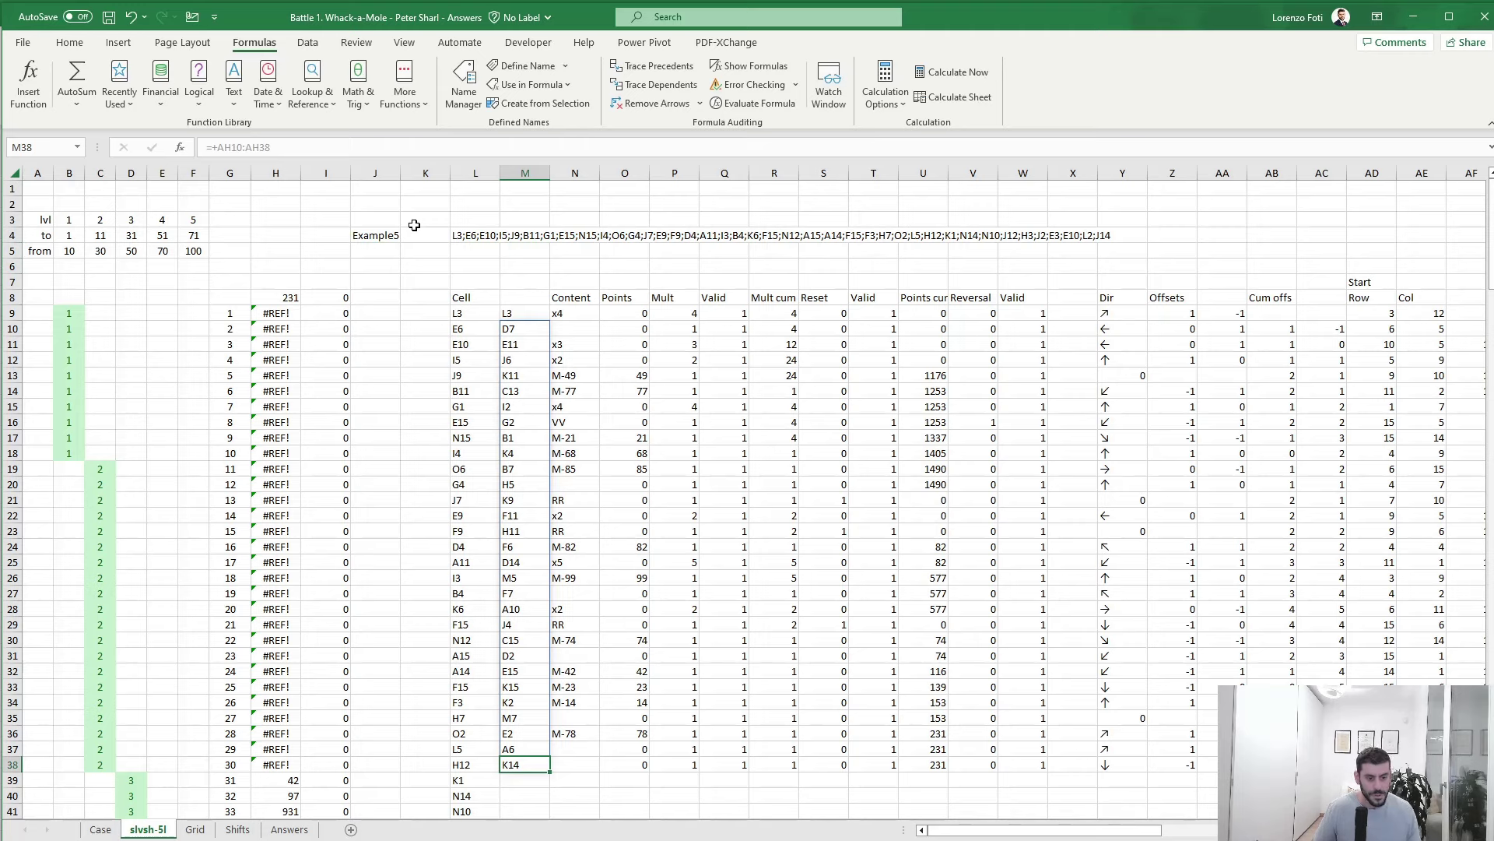
pyautogui.hotkey('shift', 'Right')
pyautogui.hotkey('shift', 'Right')
pyautogui.hotkey('shift', 'Right')
pyautogui.hotkey('shift', 'Right')
pyautogui.hotkey('shift', 'Right')
pyautogui.hotkey('shift', 'Right')
pyautogui.hotkey('shift', 'Right')
pyautogui.hotkey('shift', 'Right')
pyautogui.hotkey('shift', 'Right')
pyautogui.hotkey('shift', 'Right')
pyautogui.hotkey('shift', 'Right')
pyautogui.hotkey('shift', 'Right')
pyautogui.hotkey('shift', 'Right')
pyautogui.hotkey('shift', 'Right')
pyautogui.hotkey('shift', 'Right')
pyautogui.hotkey('shift', 'Right')
pyautogui.hotkey('shift', 'Right')
pyautogui.hotkey('shift', 'Right')
pyautogui.hotkey('shift', 'Right')
pyautogui.hotkey('shift', 'Right')
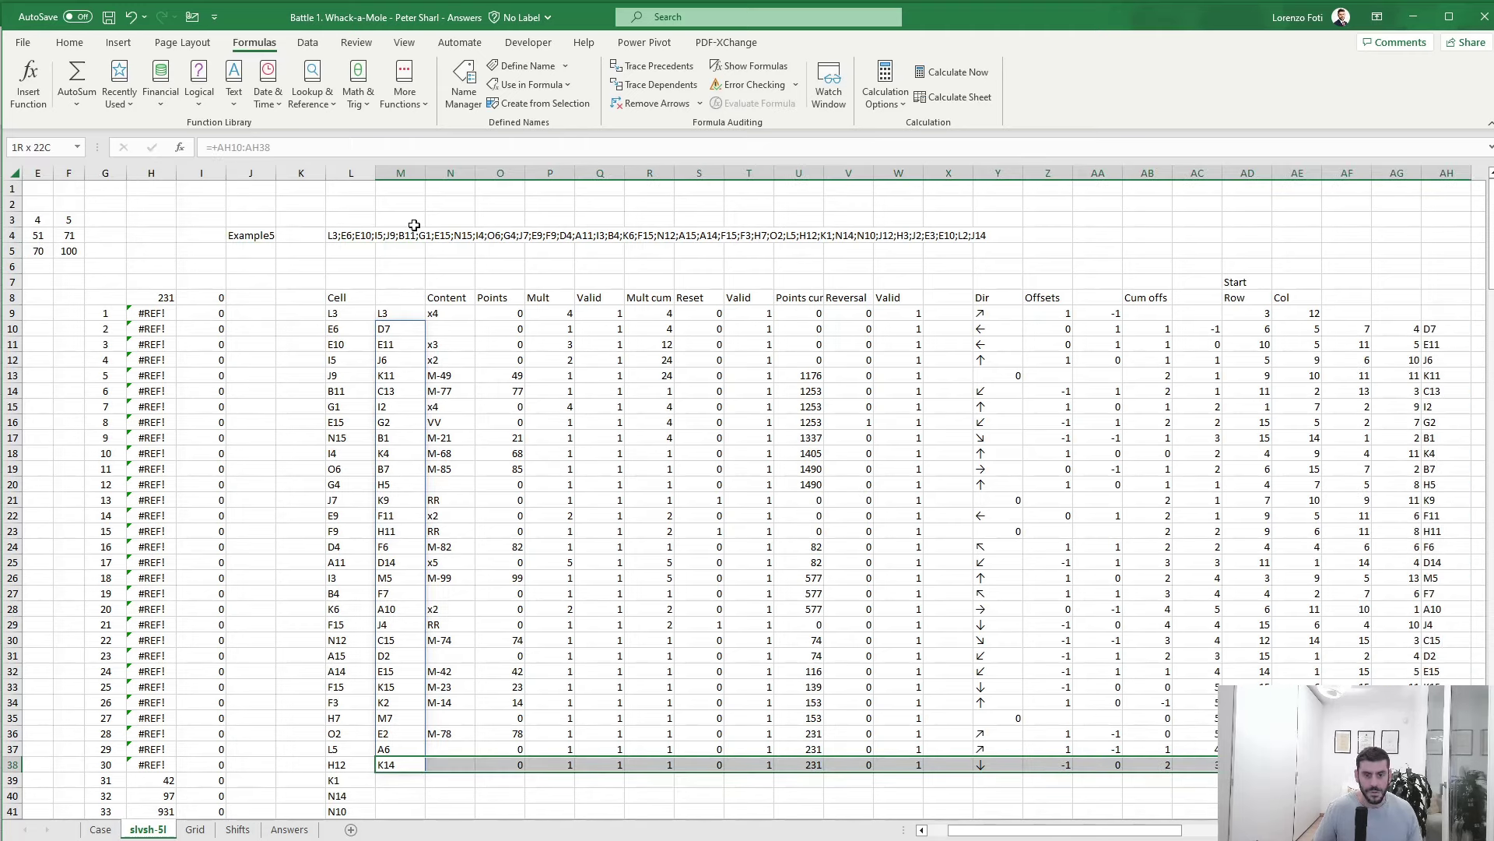
pyautogui.hotkey('ctrl', 'c')
pyautogui.press('Down')
pyautogui.press('Down')
pyautogui.press('Down')
pyautogui.press('Down')
pyautogui.press('Down')
pyautogui.press('Down')
pyautogui.press('Down')
pyautogui.press('Down')
pyautogui.press('Down')
pyautogui.press('Down')
pyautogui.hotkey('ctrl', 'shift', 'Up')
pyautogui.hotkey('ctrl', 'v')
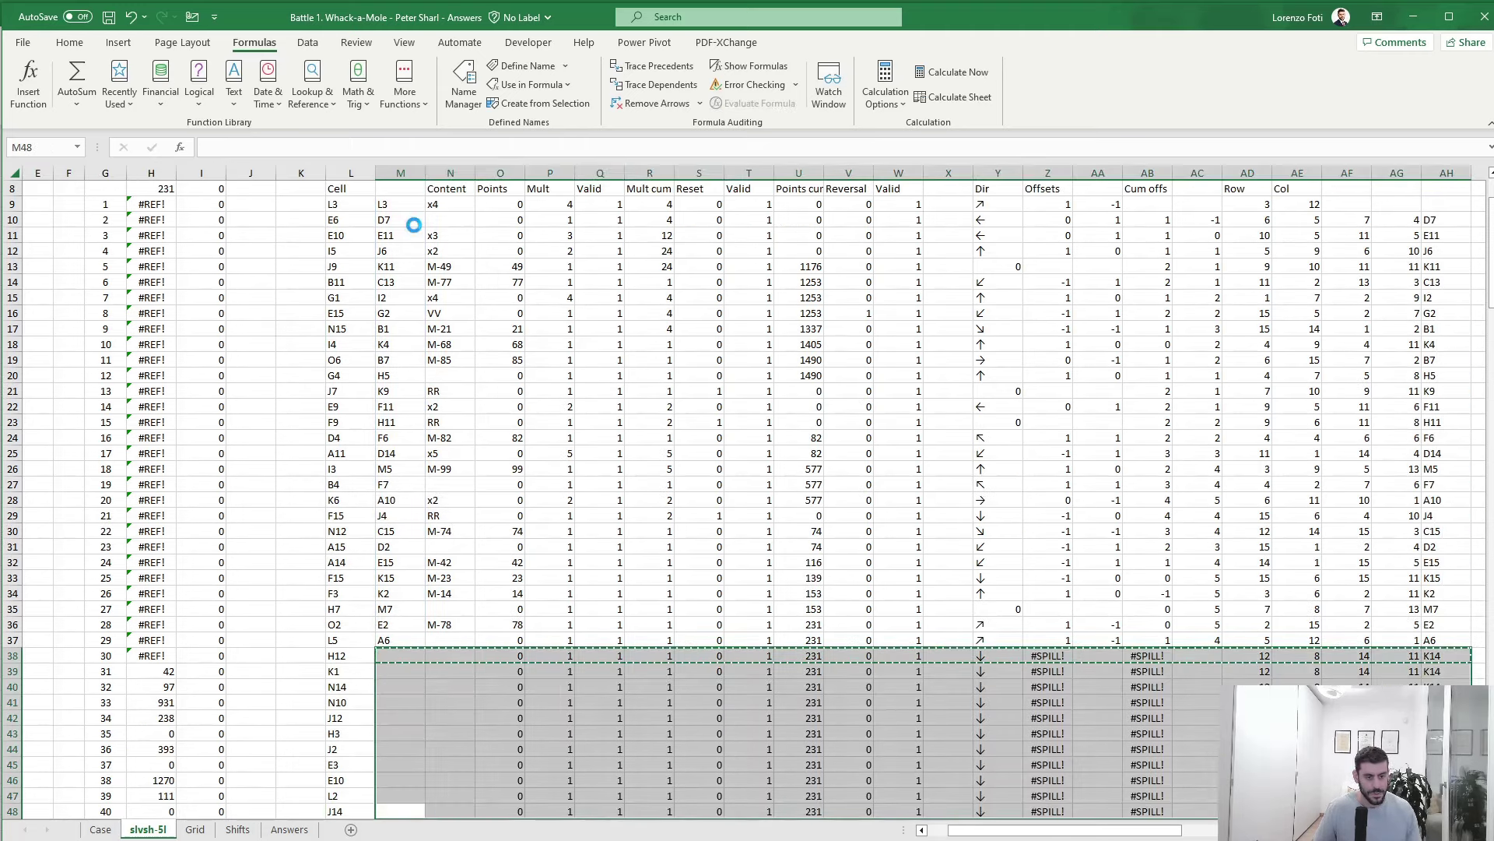
pyautogui.press('Escape')
# - Lengthen M10's AH-column range so the spilled cell list reaches row 48
pyautogui.press('Up')
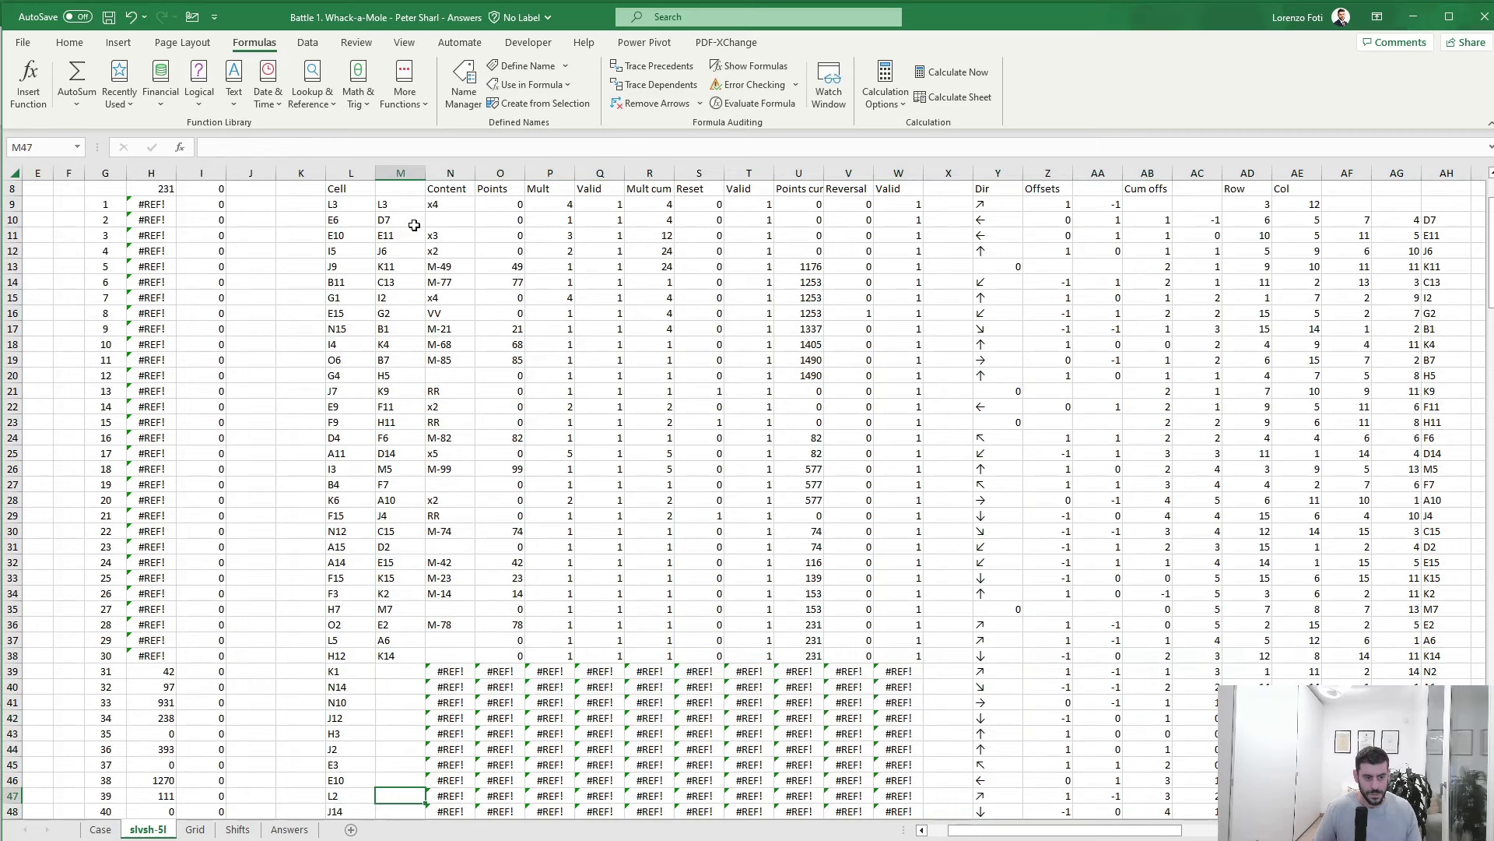
pyautogui.press('Right')
pyautogui.press('Right')
pyautogui.press('Up')
pyautogui.press('Up')
pyautogui.press('Up')
pyautogui.press('Up')
pyautogui.press('Up')
pyautogui.press('Up')
pyautogui.press('Left')
pyautogui.press('Left')
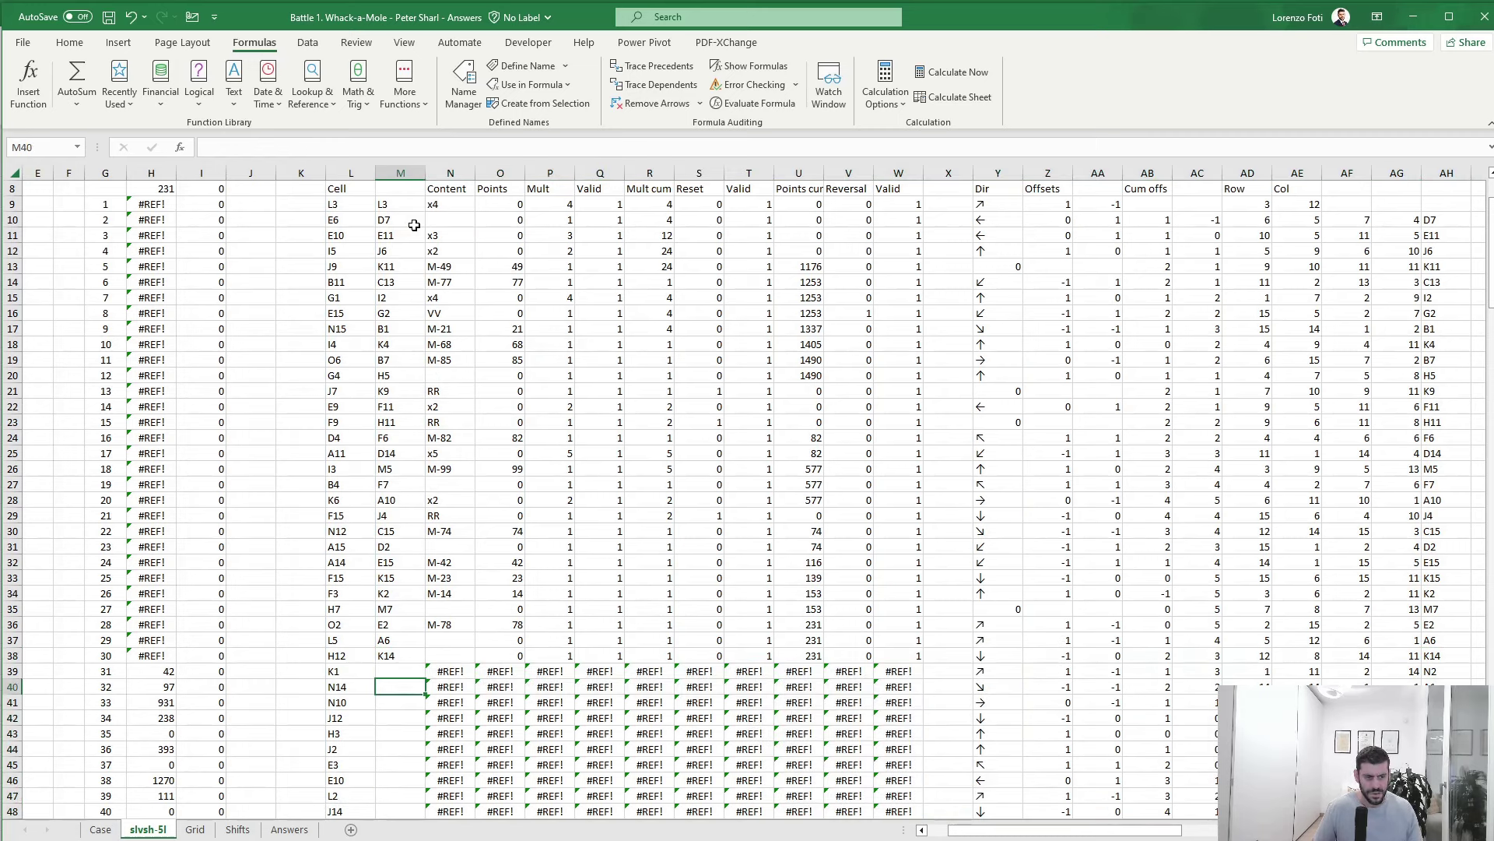
pyautogui.press('Up')
pyautogui.press('Up')
pyautogui.press('Up')
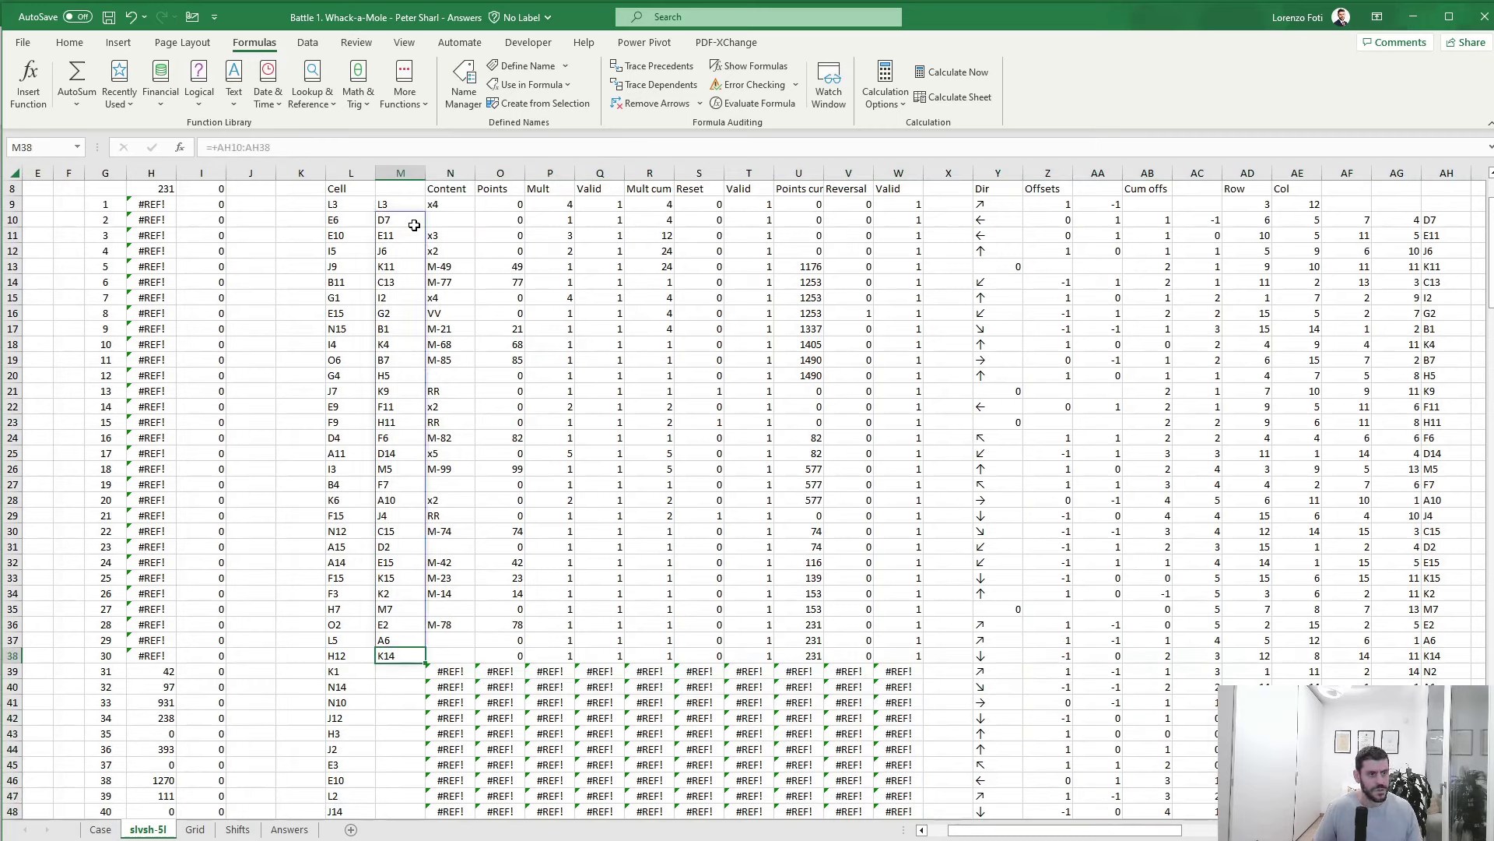
pyautogui.hotkey('ctrl', 'Up')
pyautogui.click(415, 225)
pyautogui.press('F2')
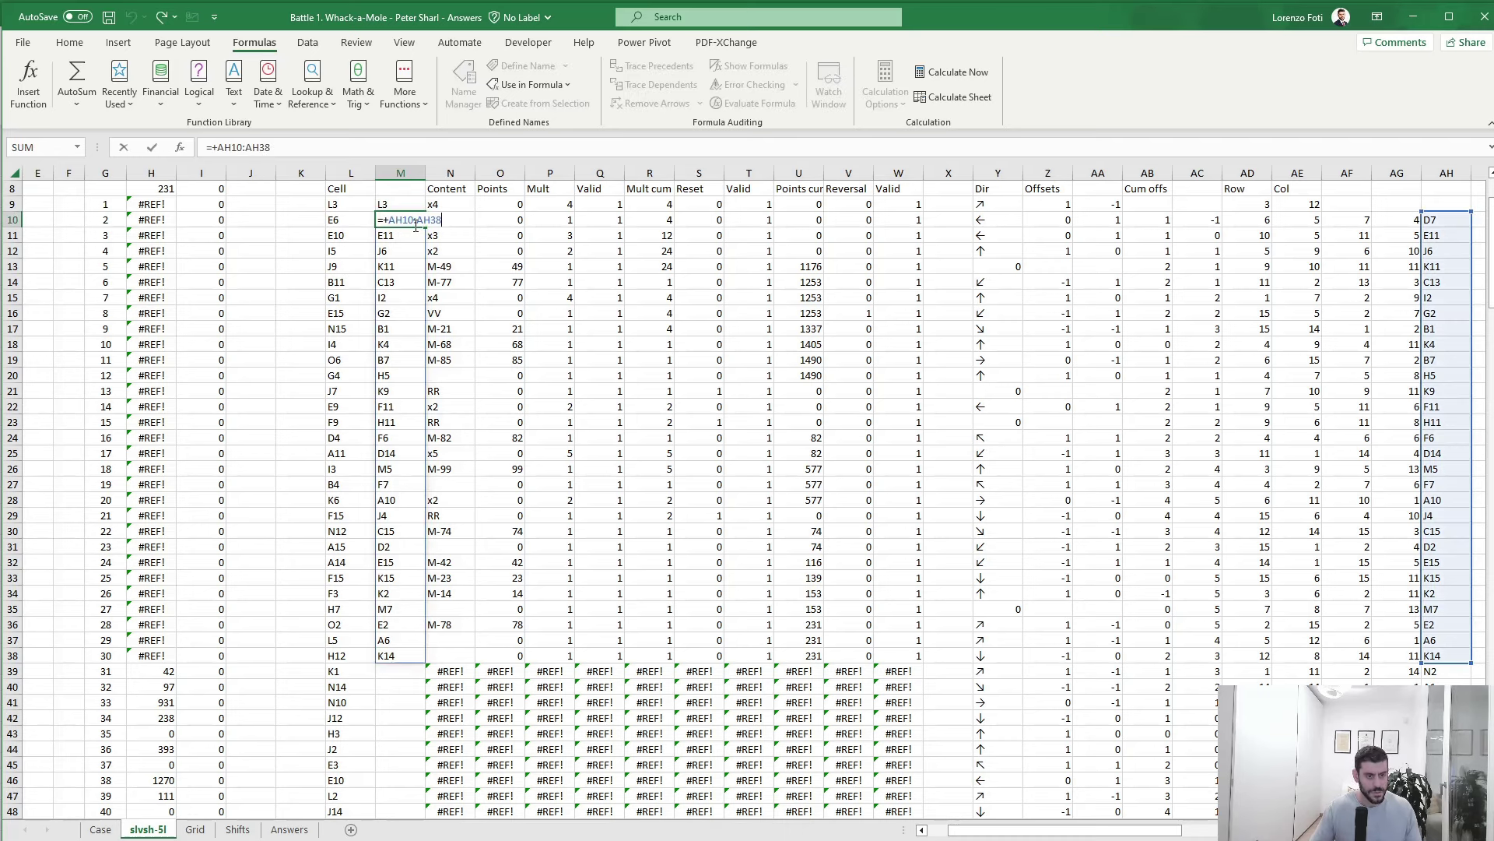
pyautogui.scroll(-3, 598, 535)
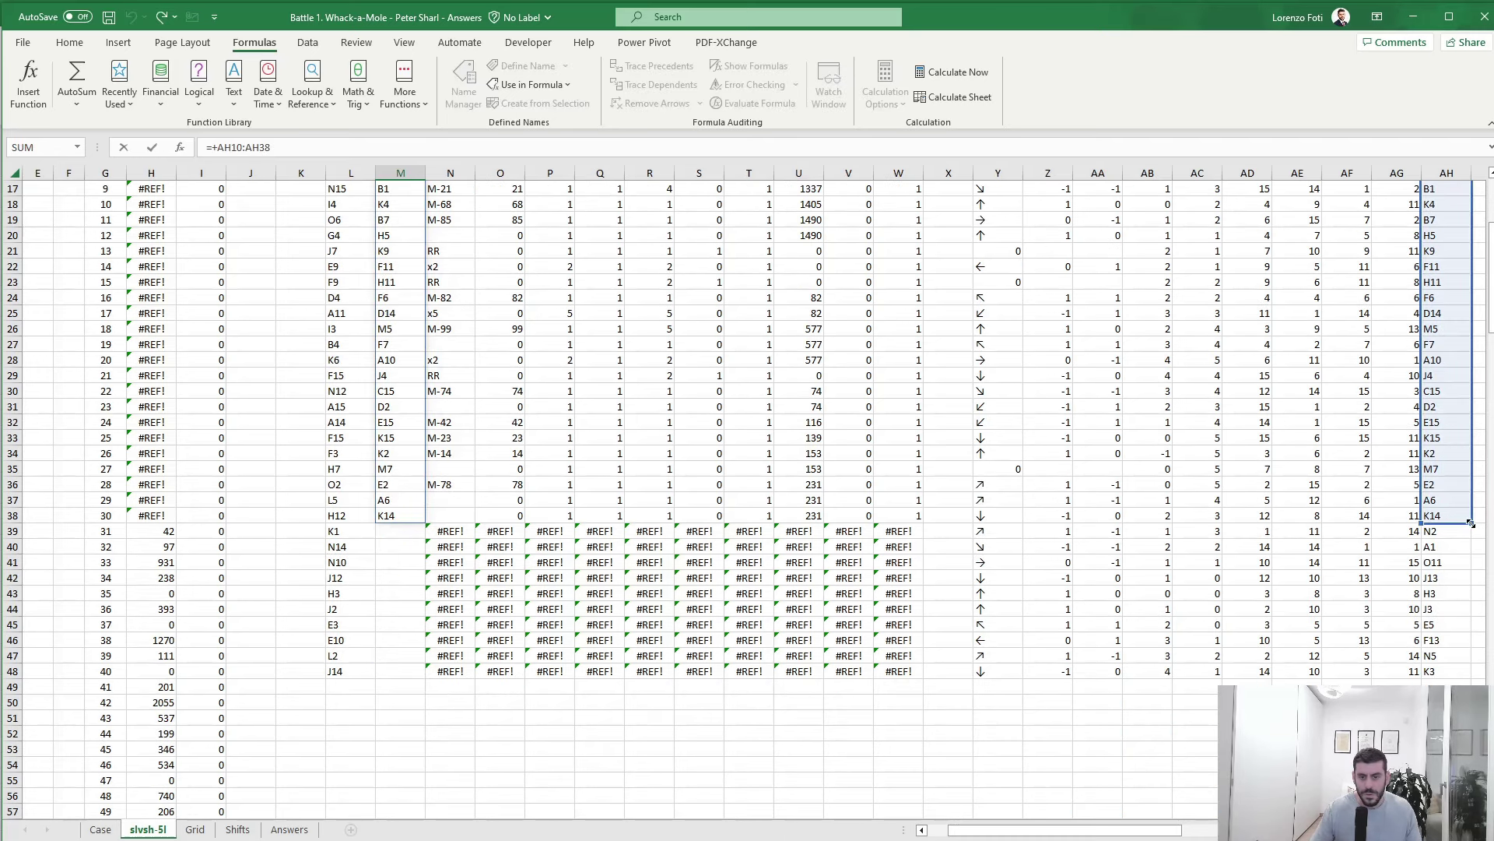
pyautogui.moveTo(1471, 523); pyautogui.dragTo(1472, 677)
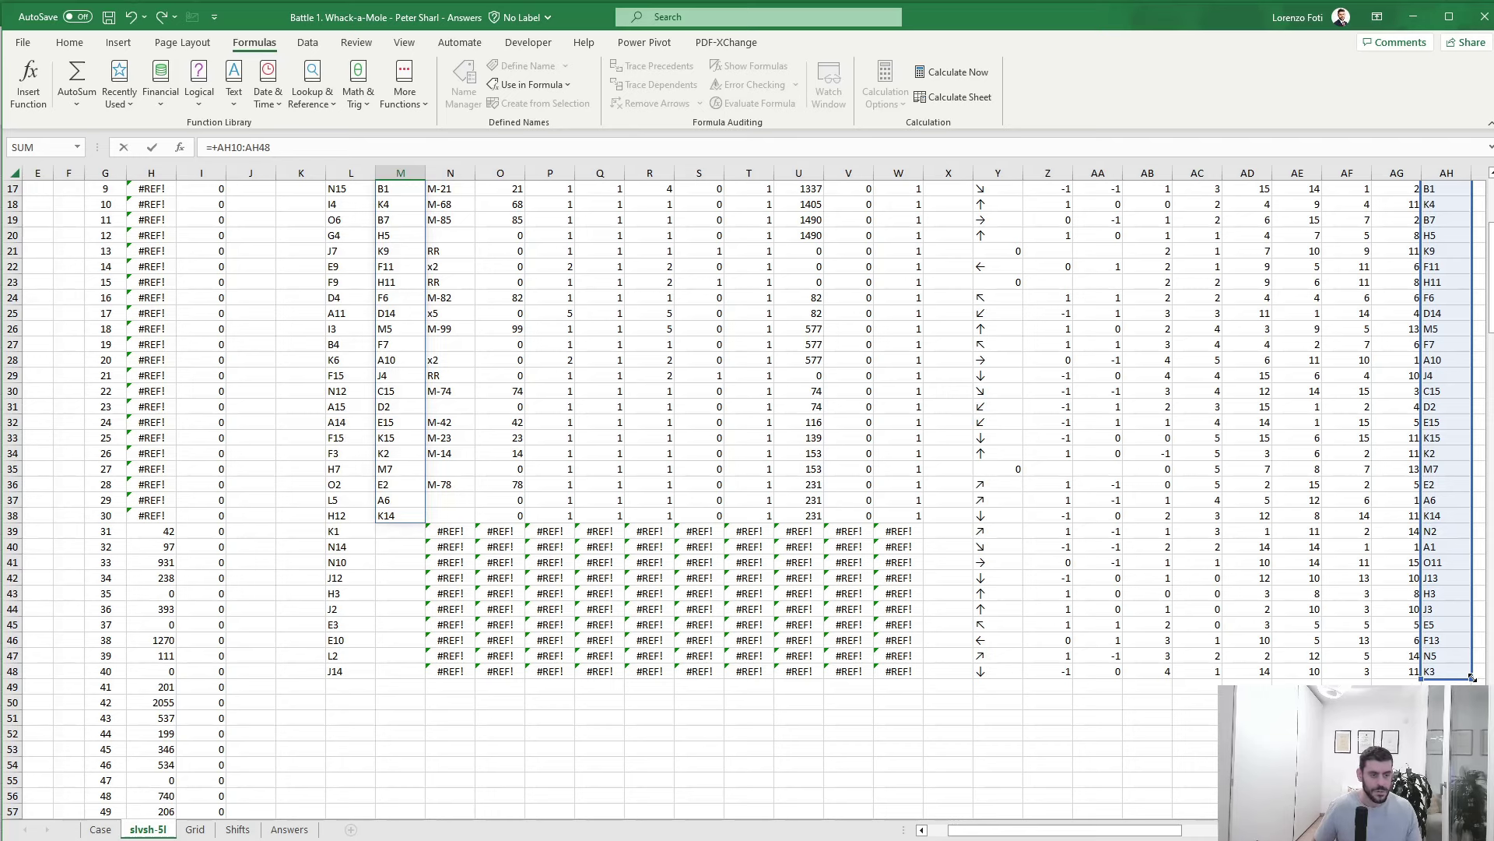
pyautogui.press('Return')
pyautogui.scroll(4, 1472, 677)
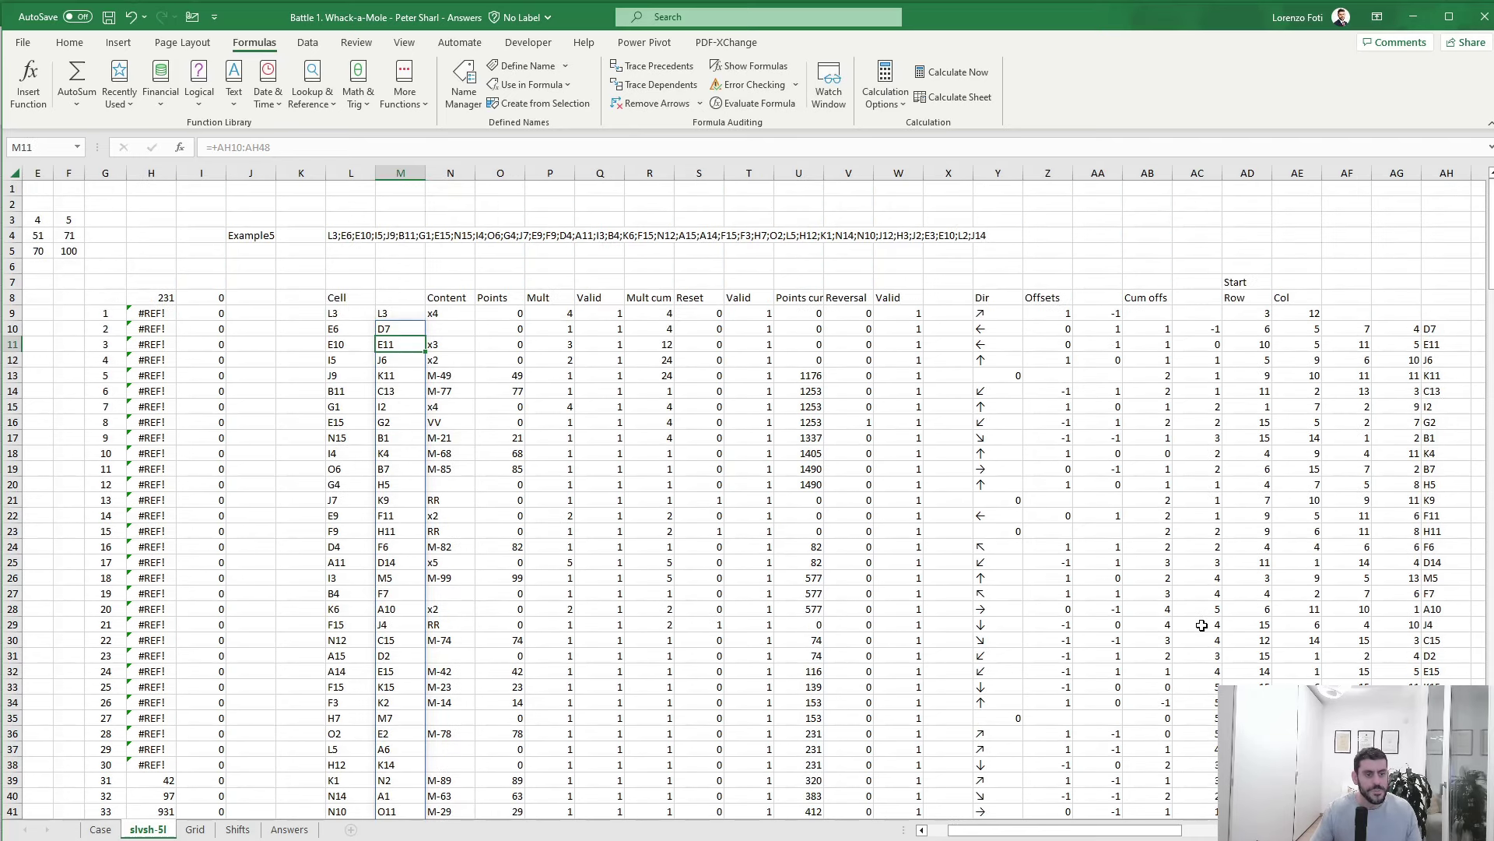
pyautogui.click(860, 407)
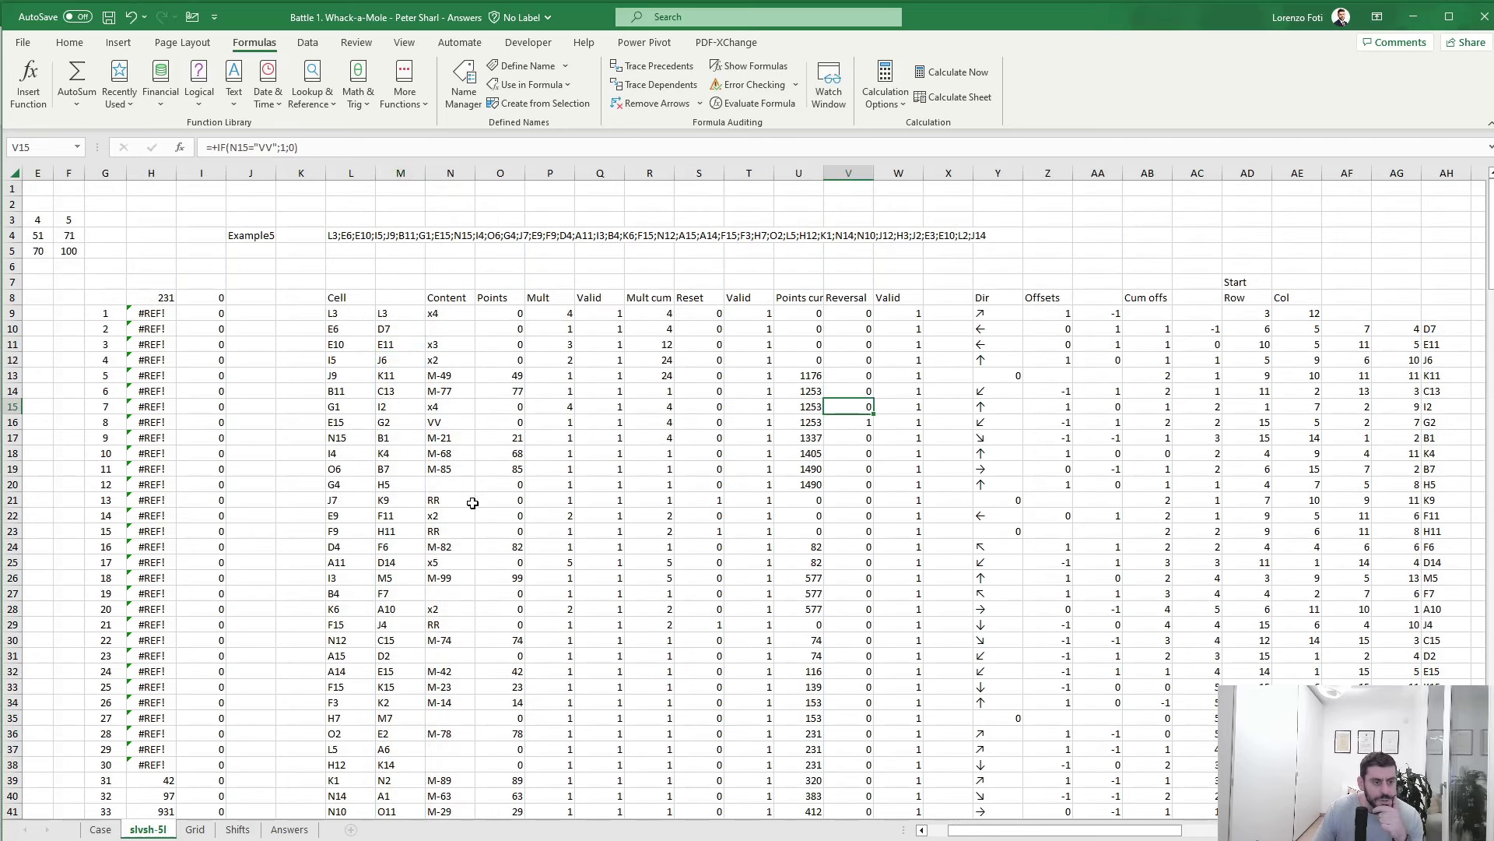
pyautogui.moveTo(446, 425); pyautogui.dragTo(915, 418)
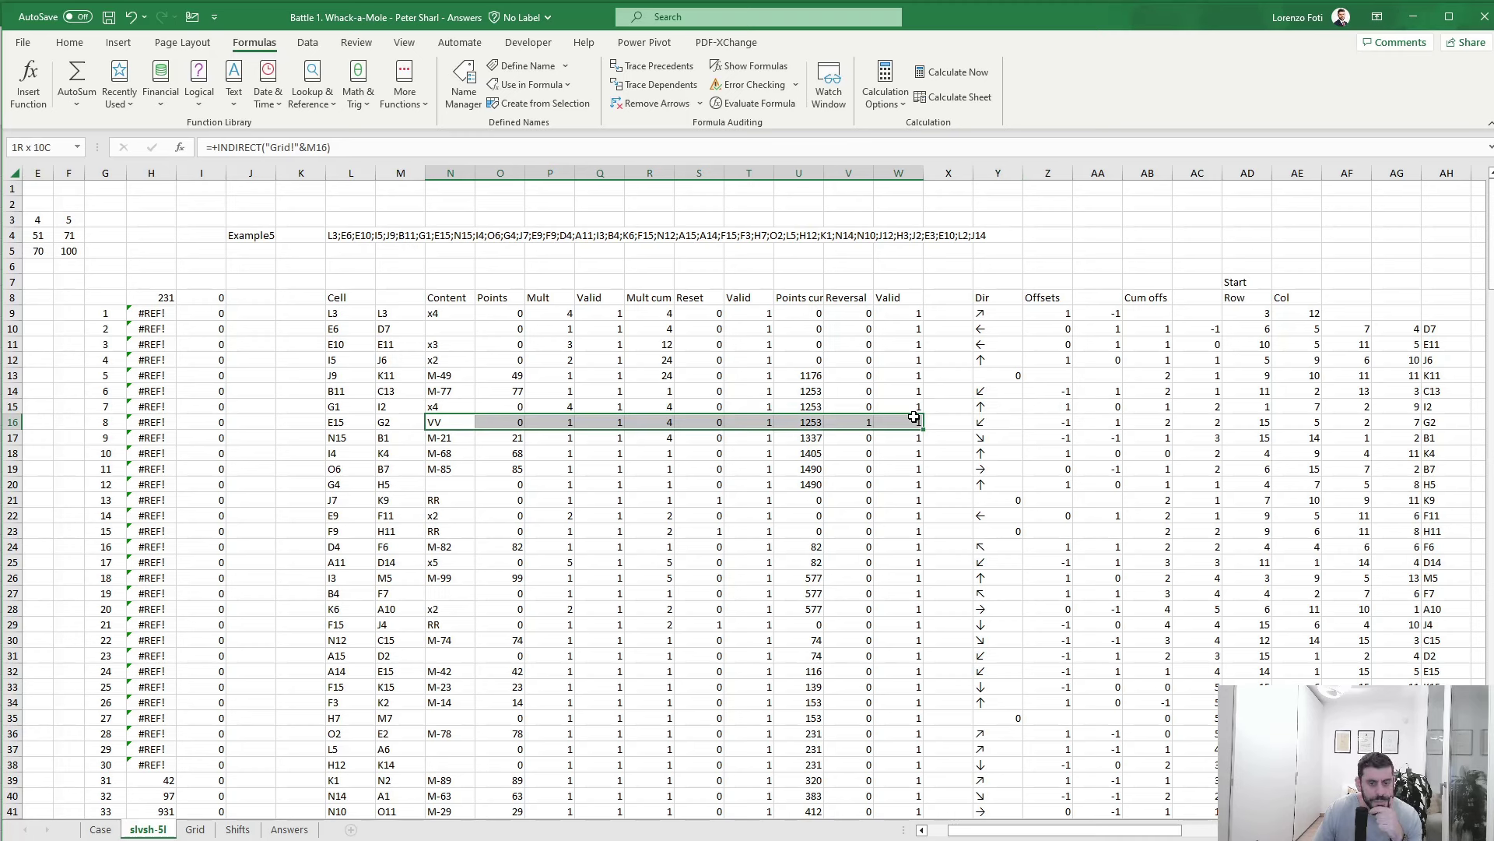
pyautogui.click(1057, 418)
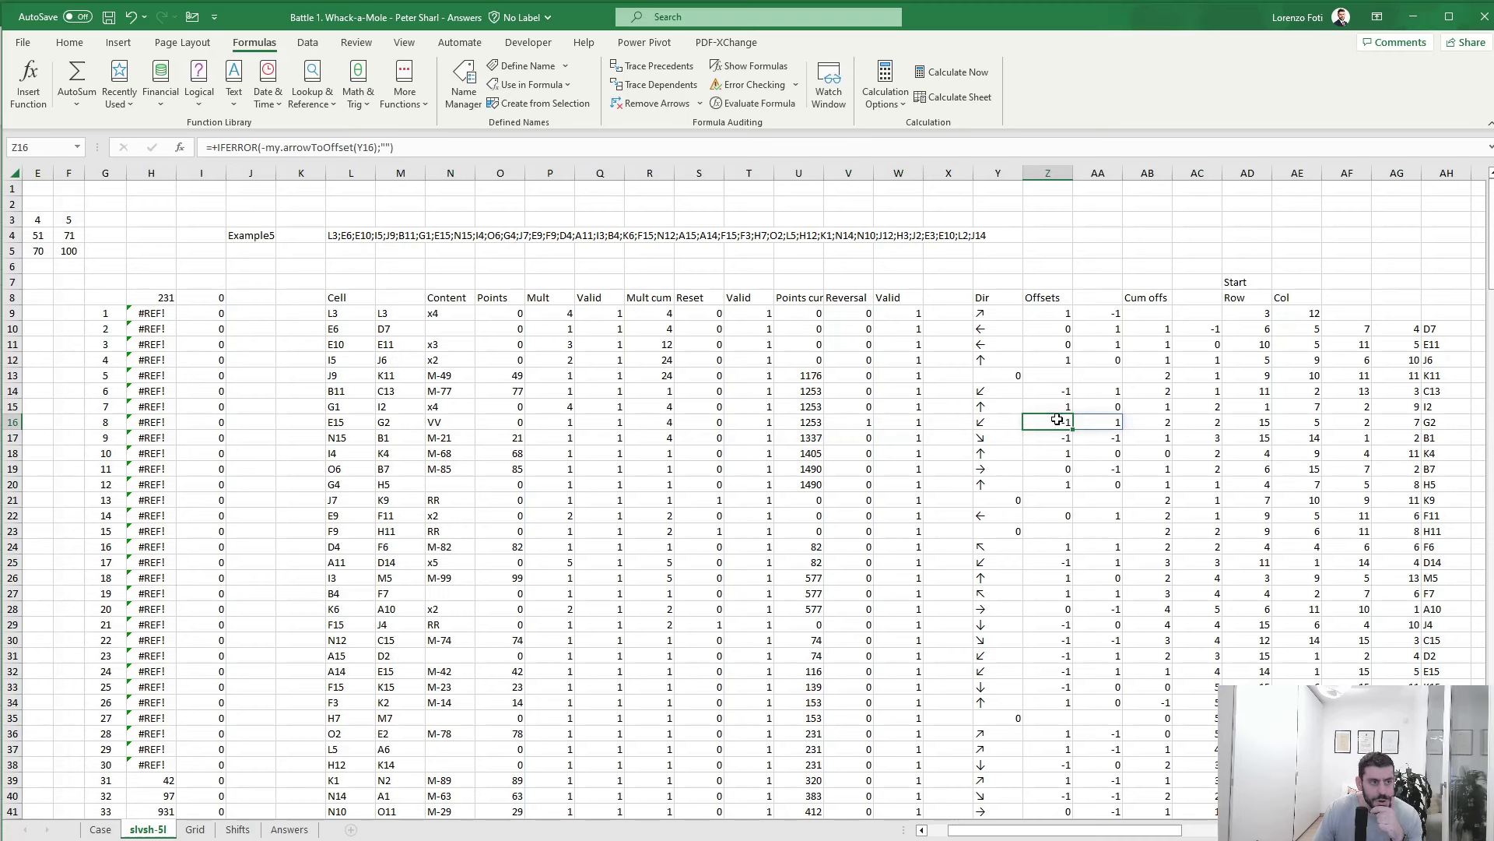
pyautogui.click(913, 425)
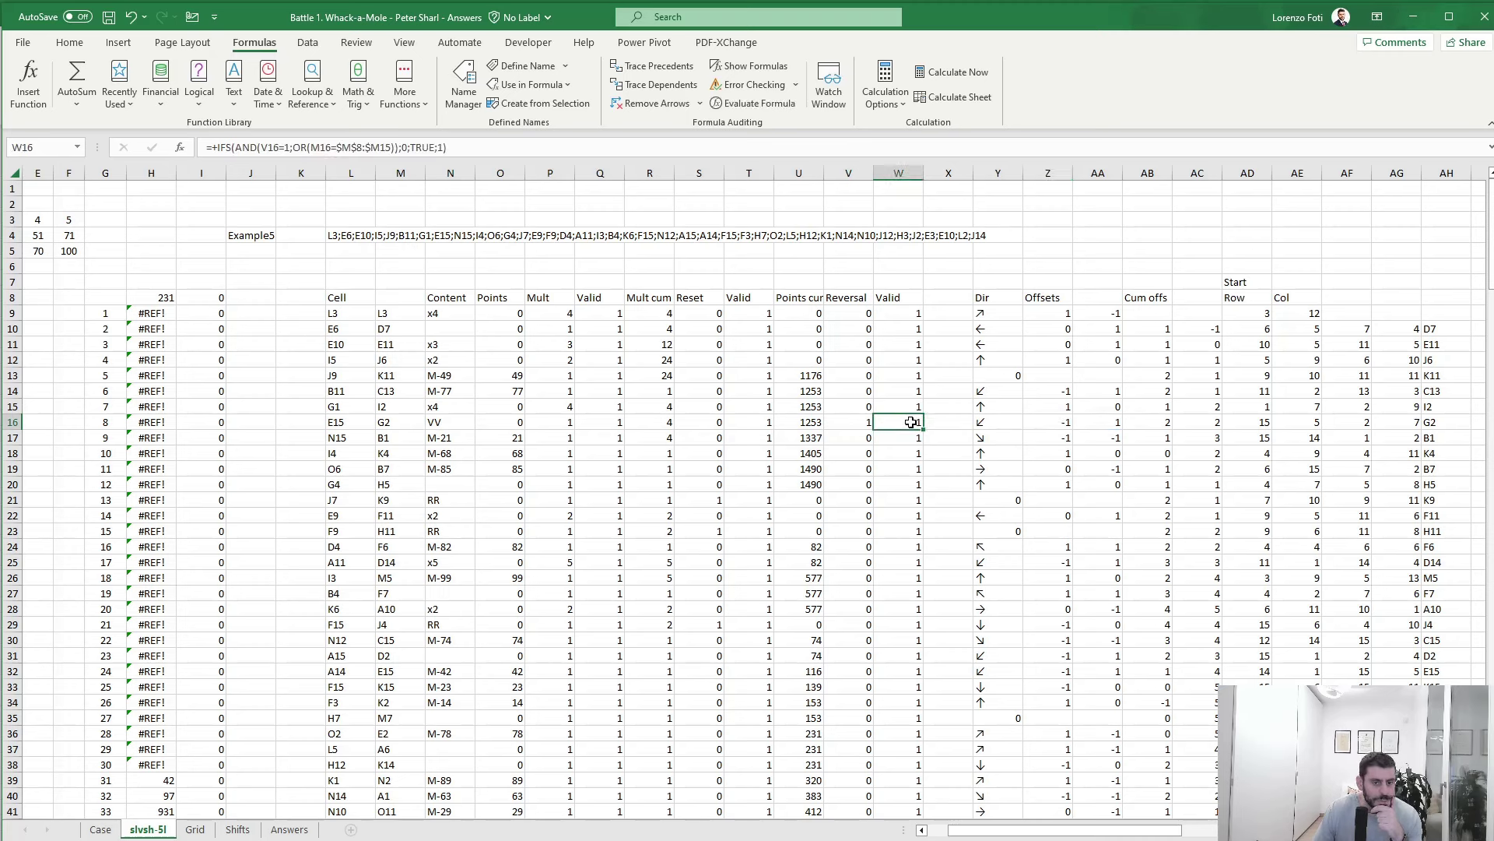
pyautogui.click(1052, 314)
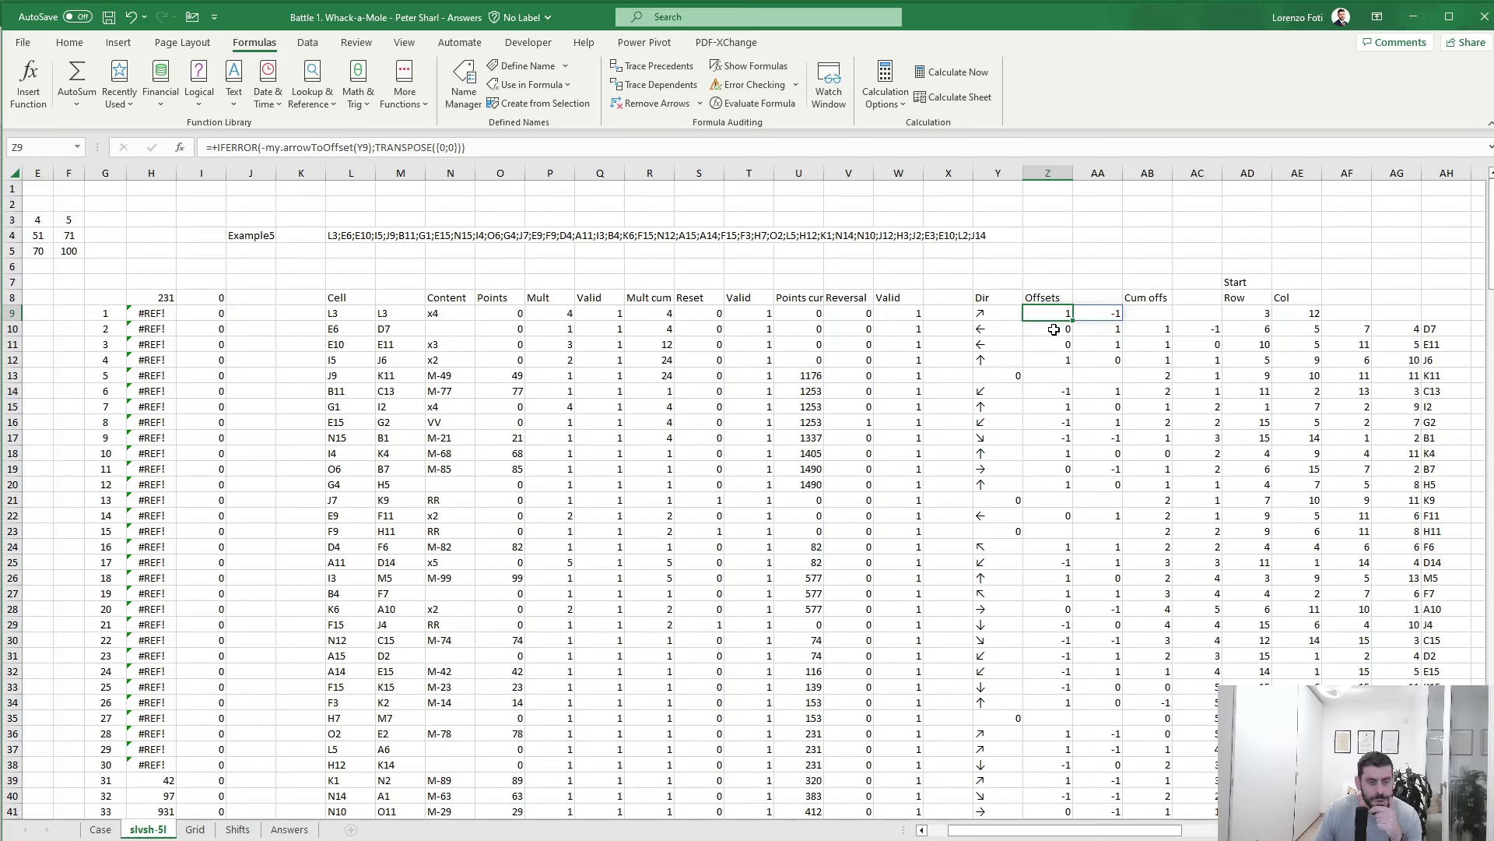
pyautogui.click(1054, 330)
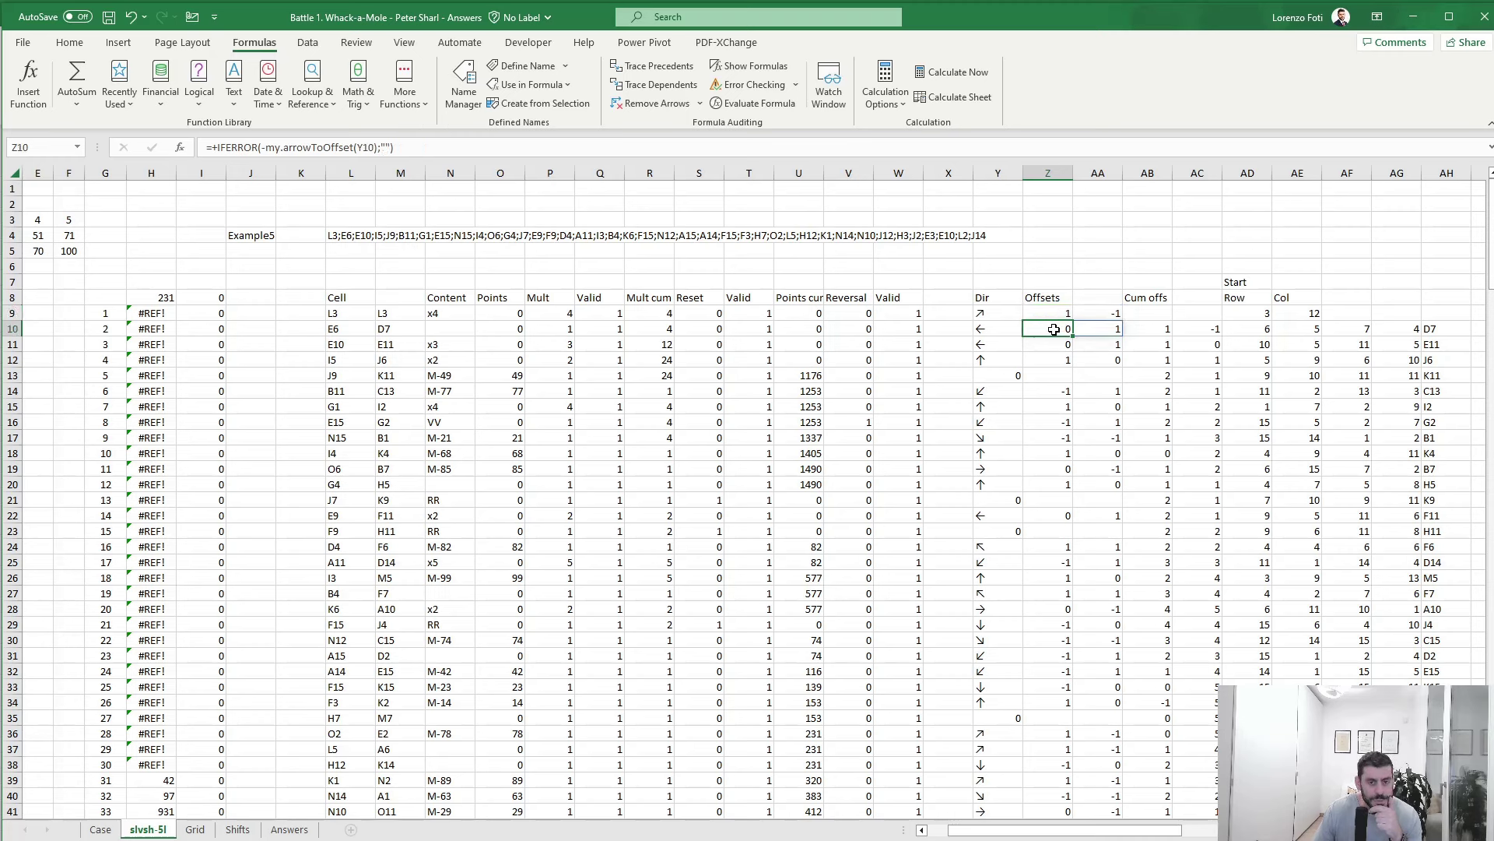
pyautogui.click(264, 148)
pyautogui.write('-')
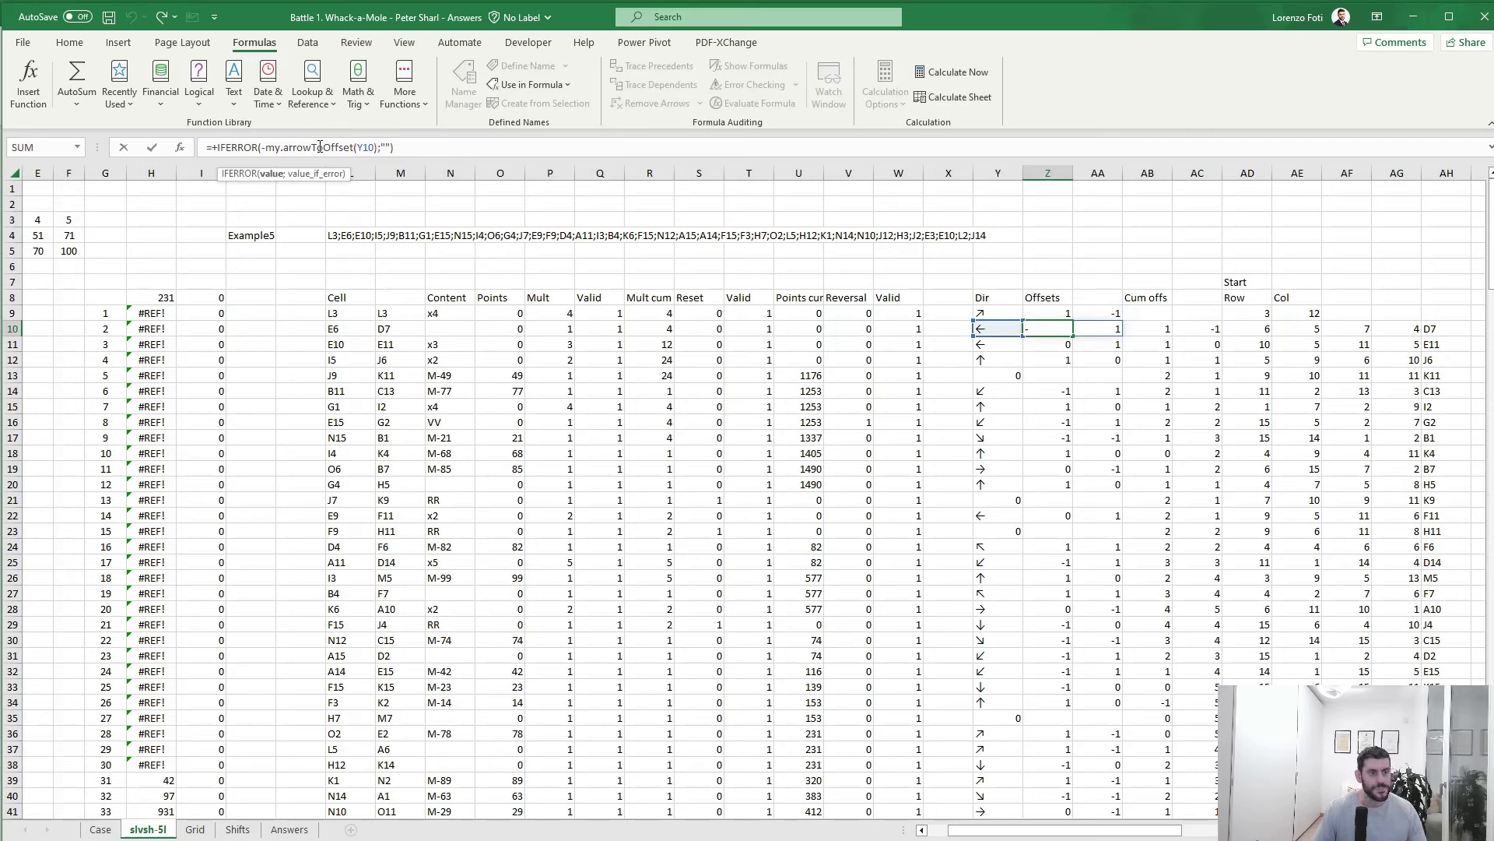
pyautogui.write('if(')
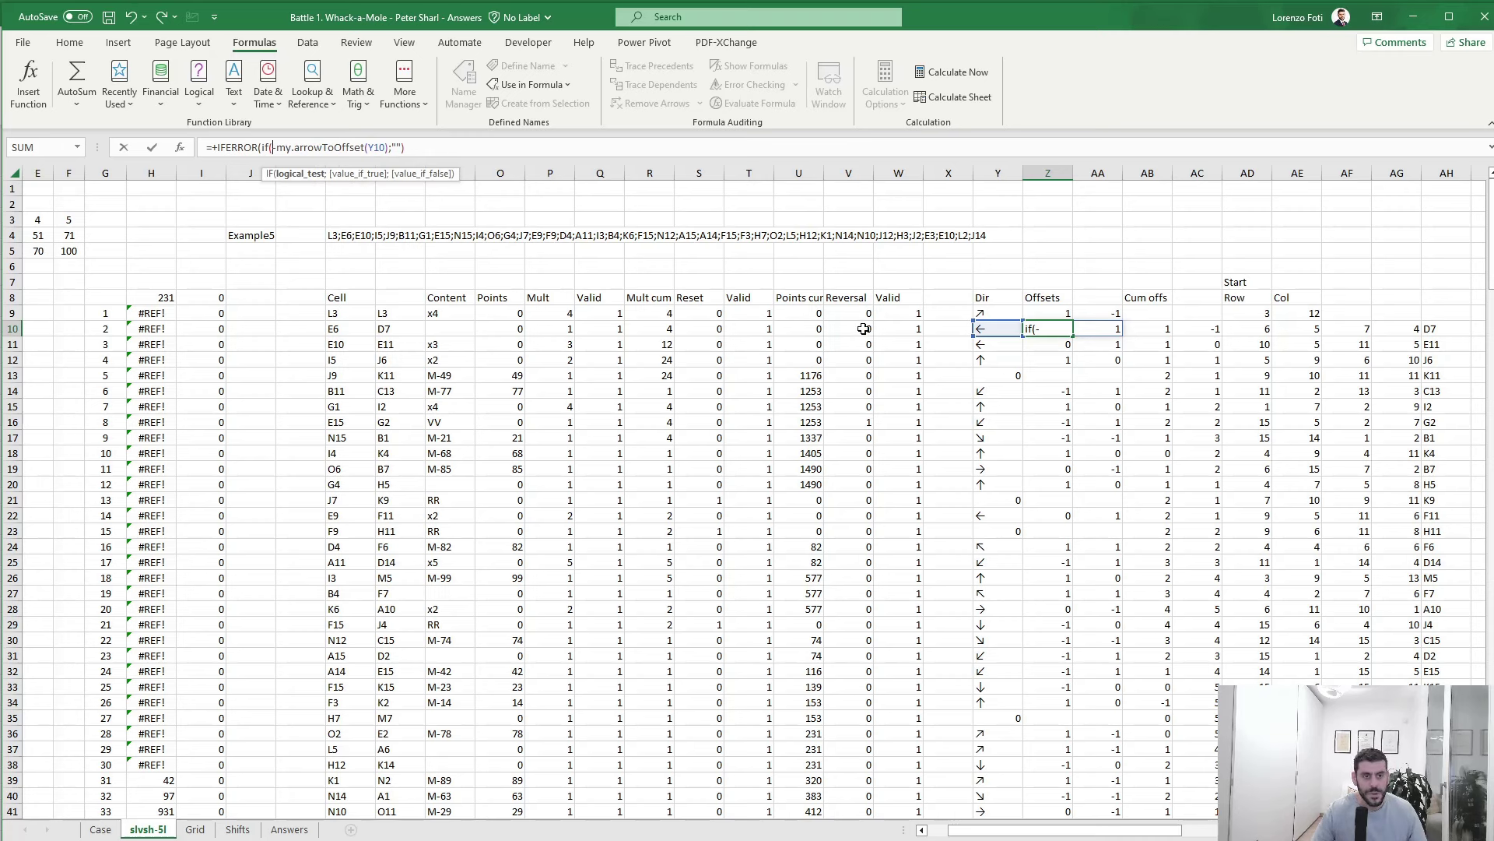
pyautogui.write('and(')
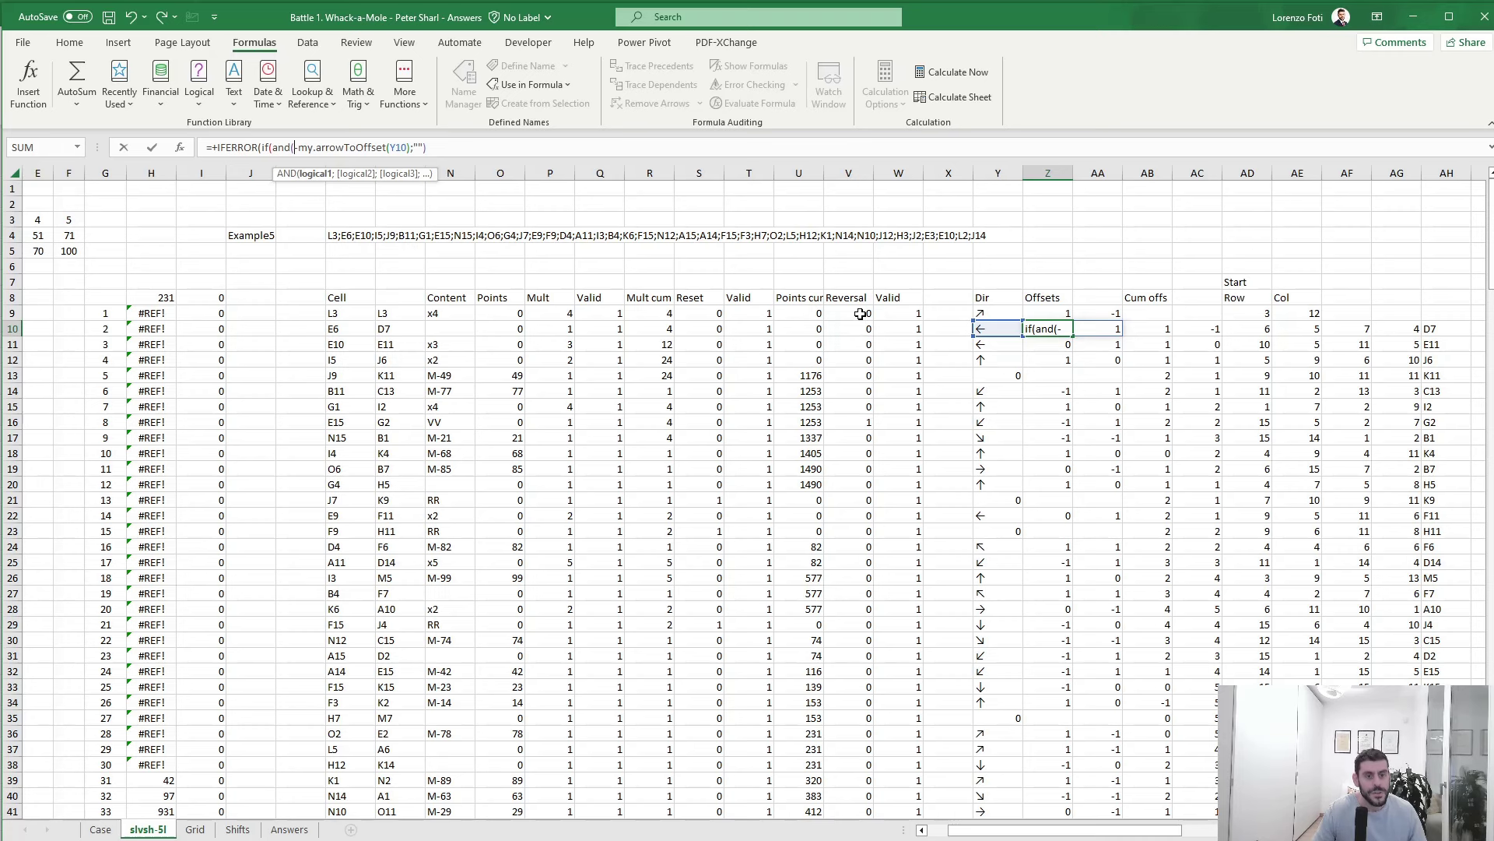
pyautogui.click(861, 314)
pyautogui.write('=1;')
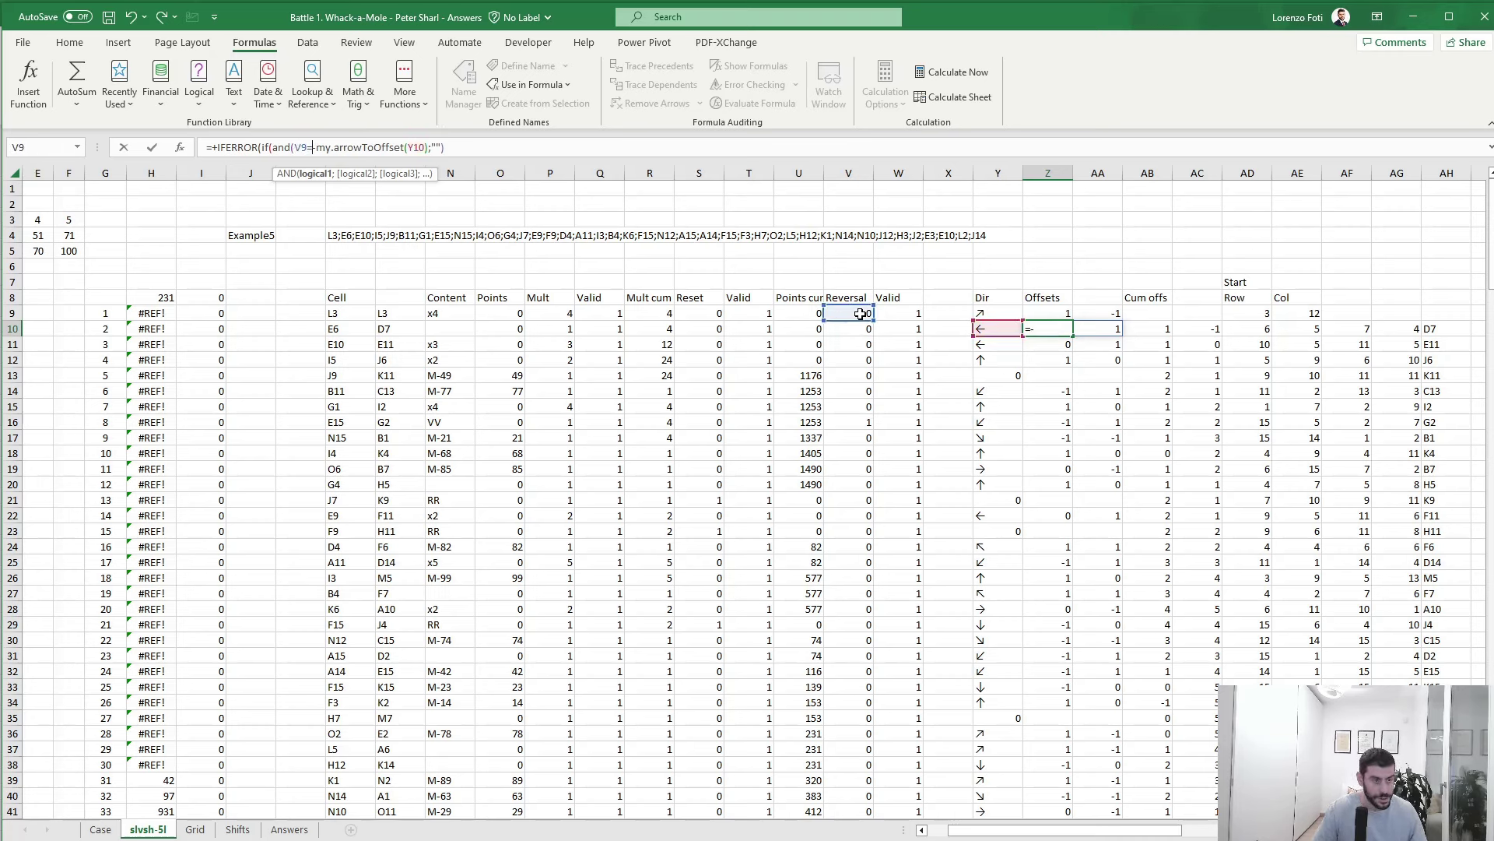
pyautogui.click(895, 313)
pyautogui.write('=1)')
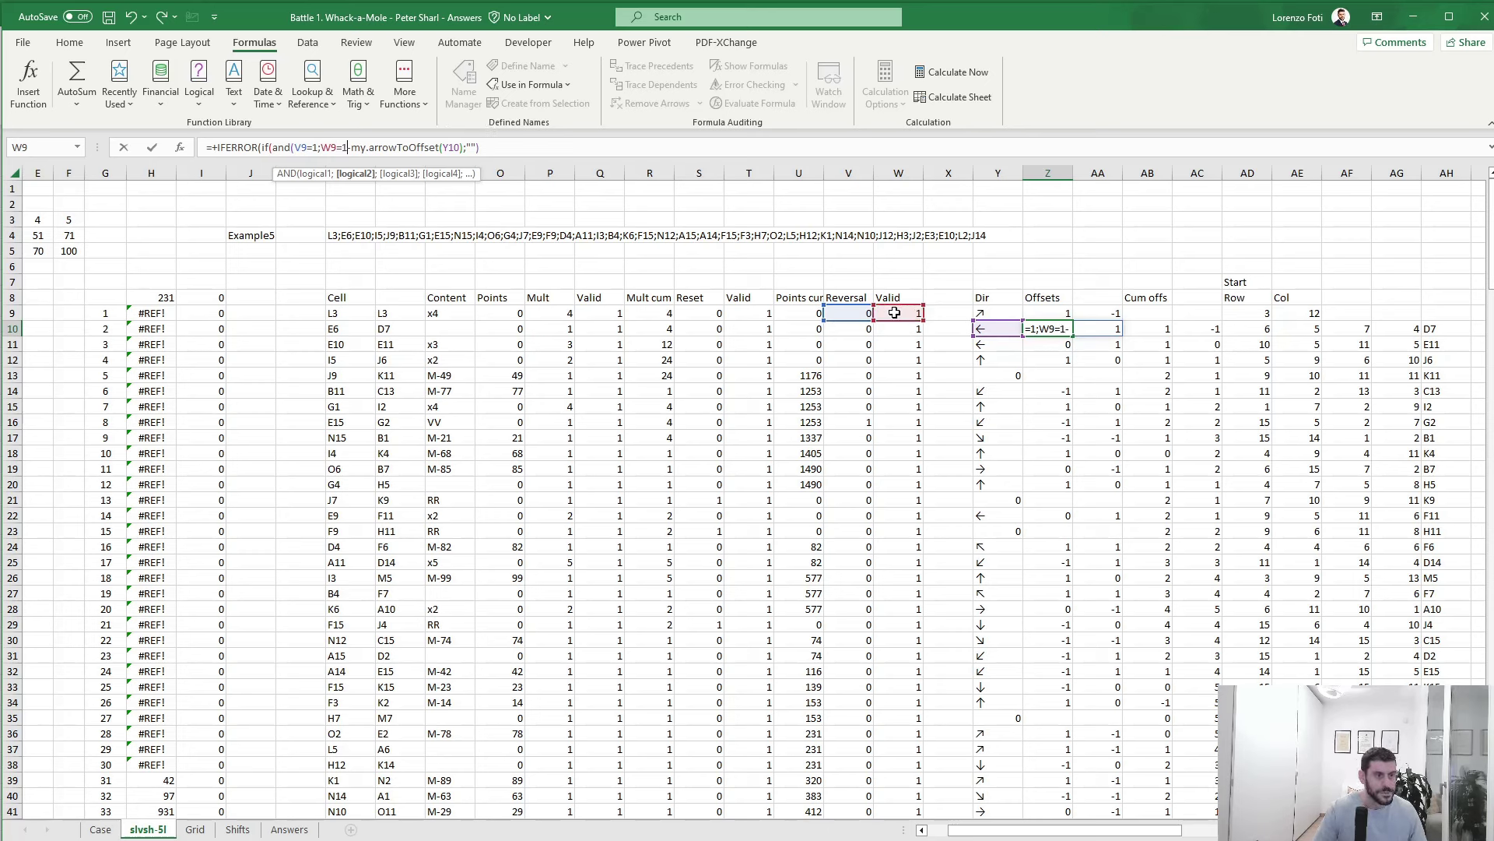
pyautogui.write(';')
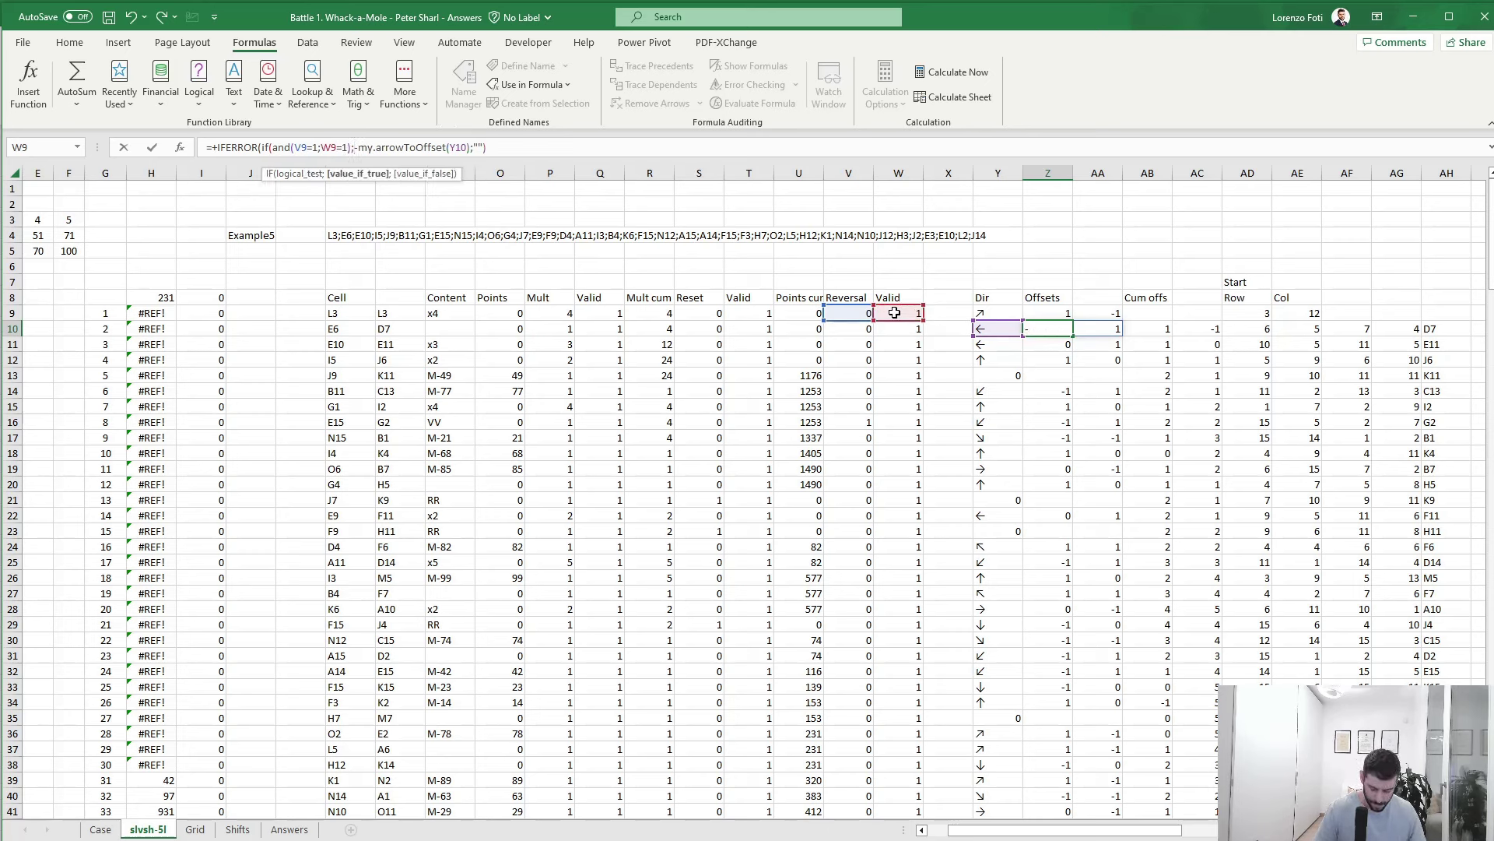
pyautogui.write('-1;1)')
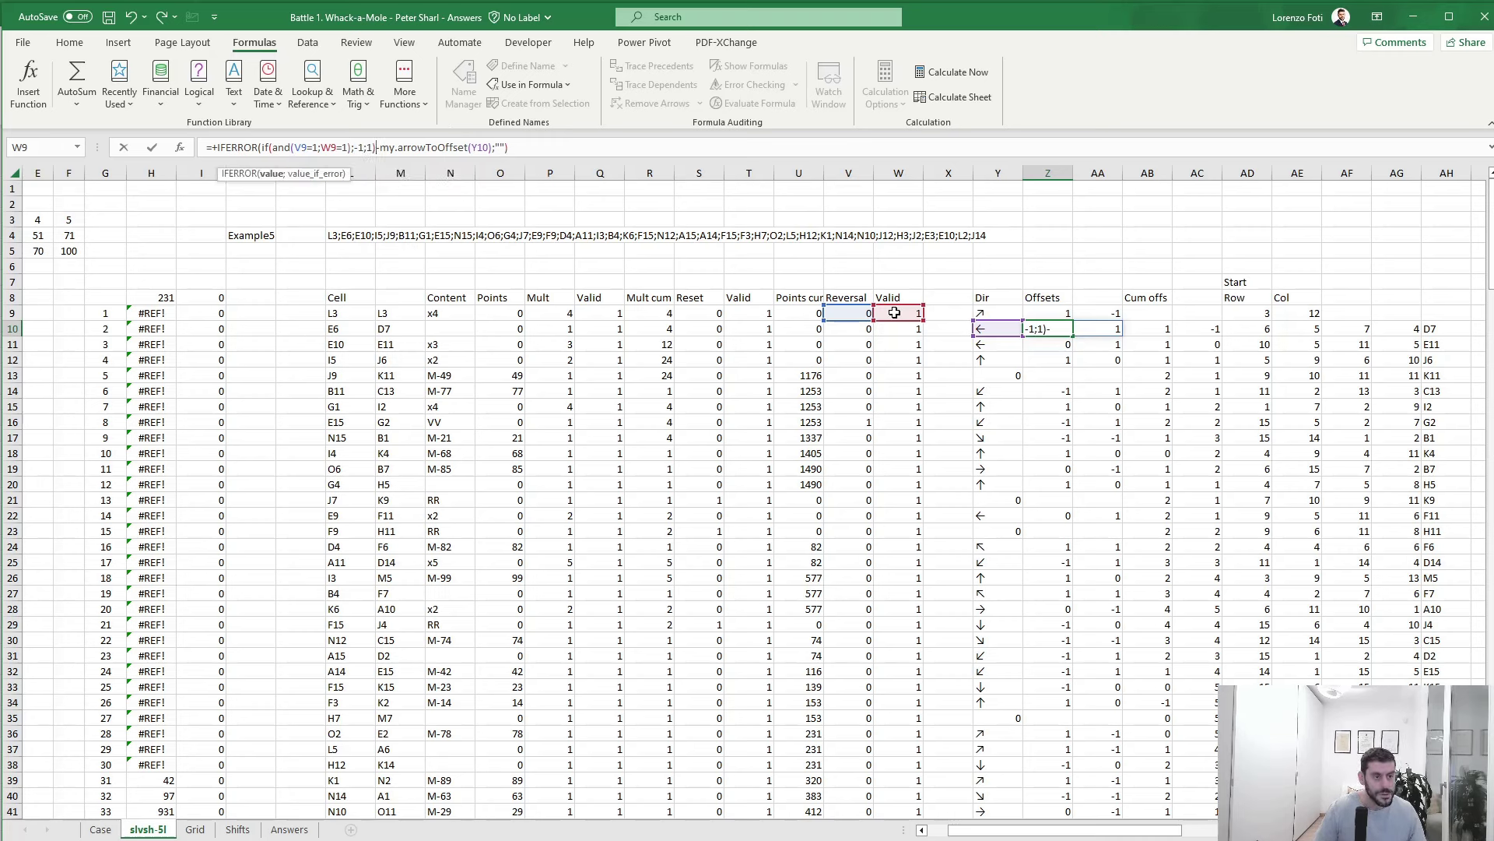
pyautogui.write('*')
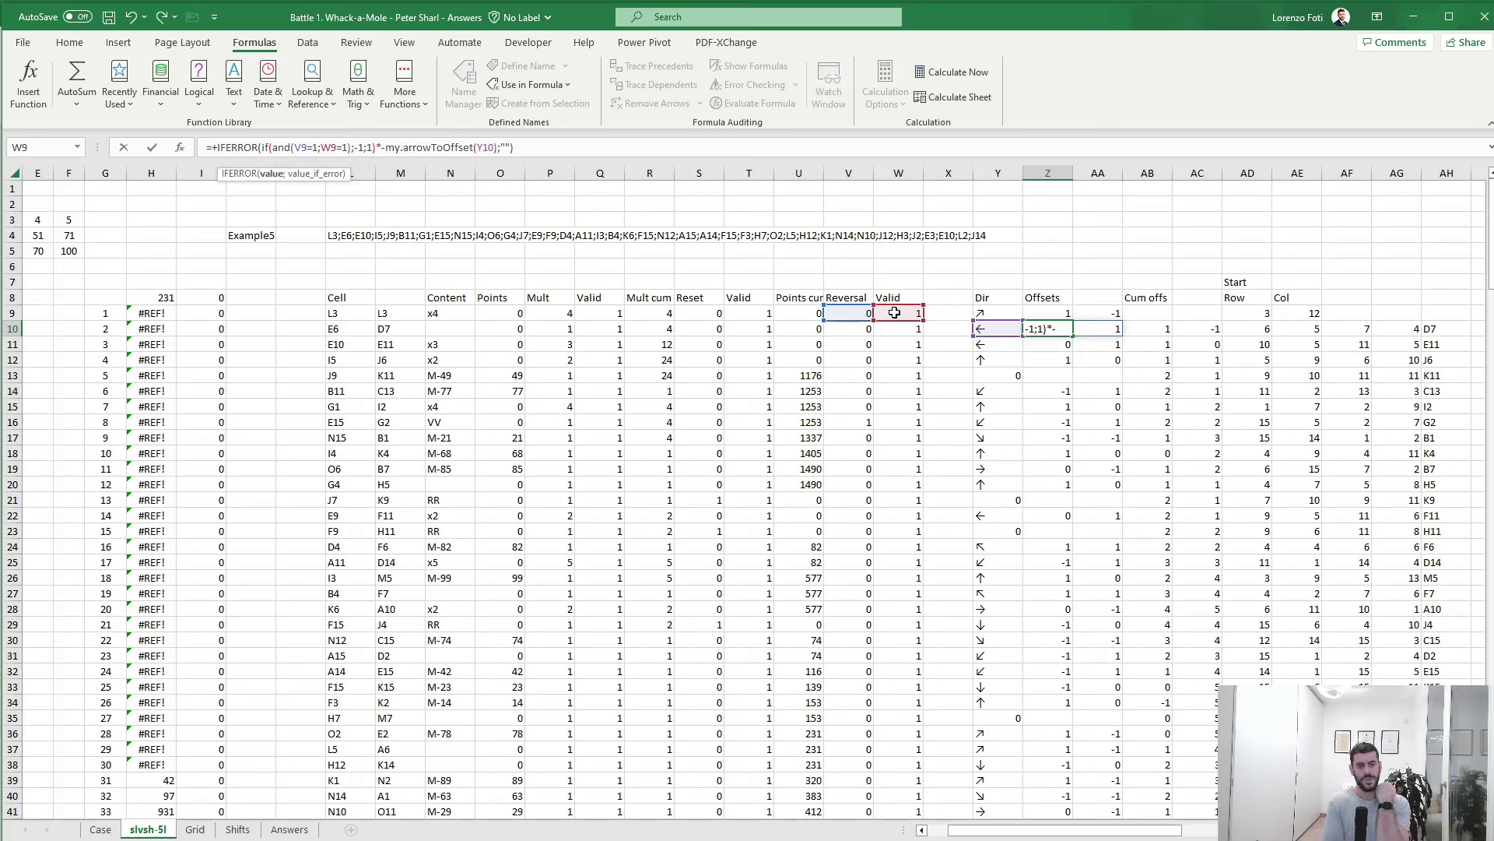
pyautogui.hotkey('ctrl', 'Return')
# - Add a 'Sign' header in X8 with a starting value of 1 in X9
pyautogui.click(943, 297)
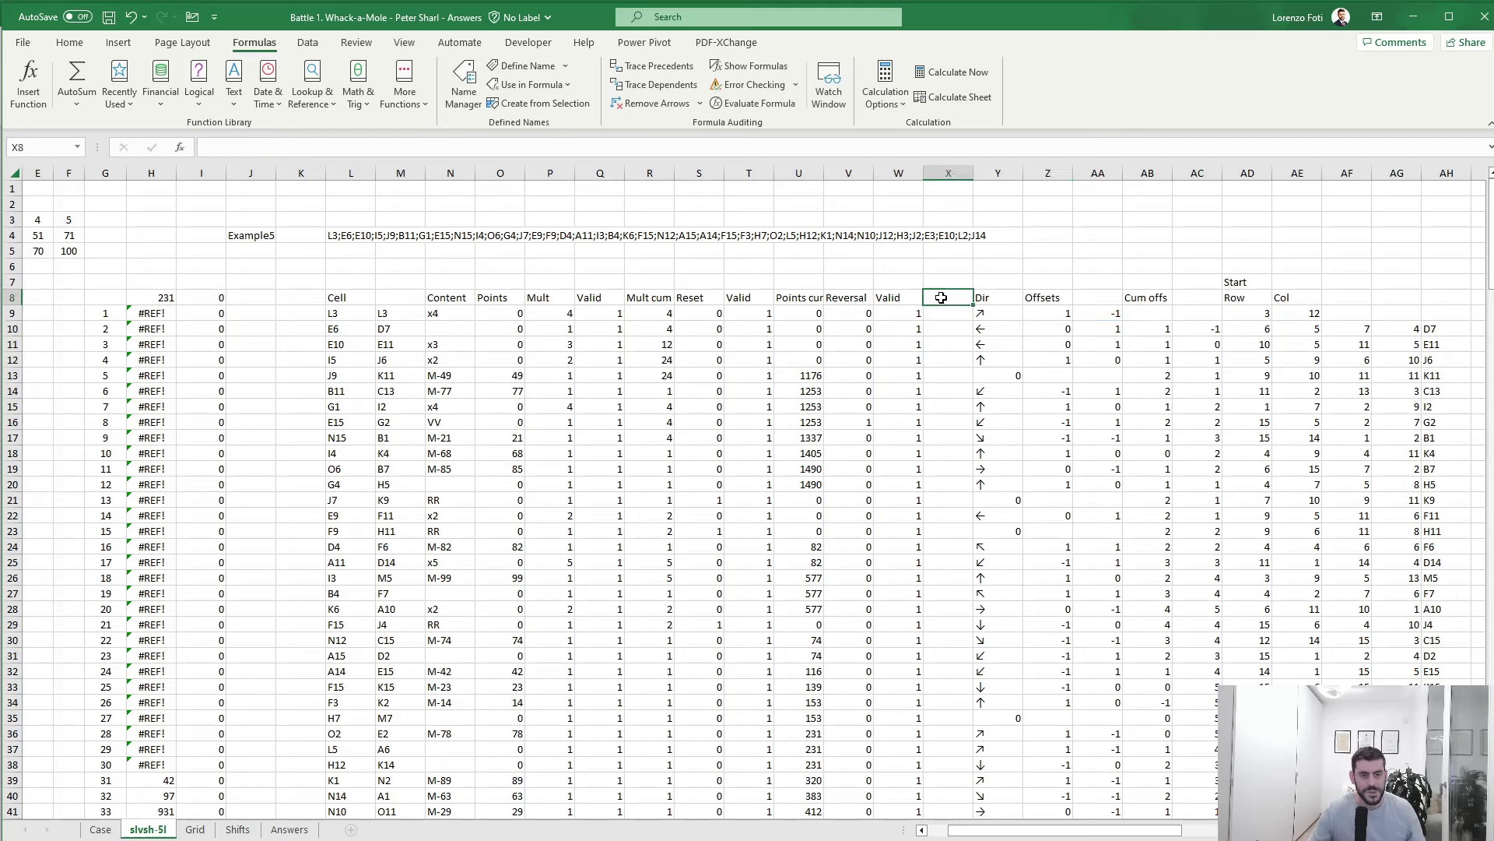
pyautogui.write('Sign')
pyautogui.press('Return')
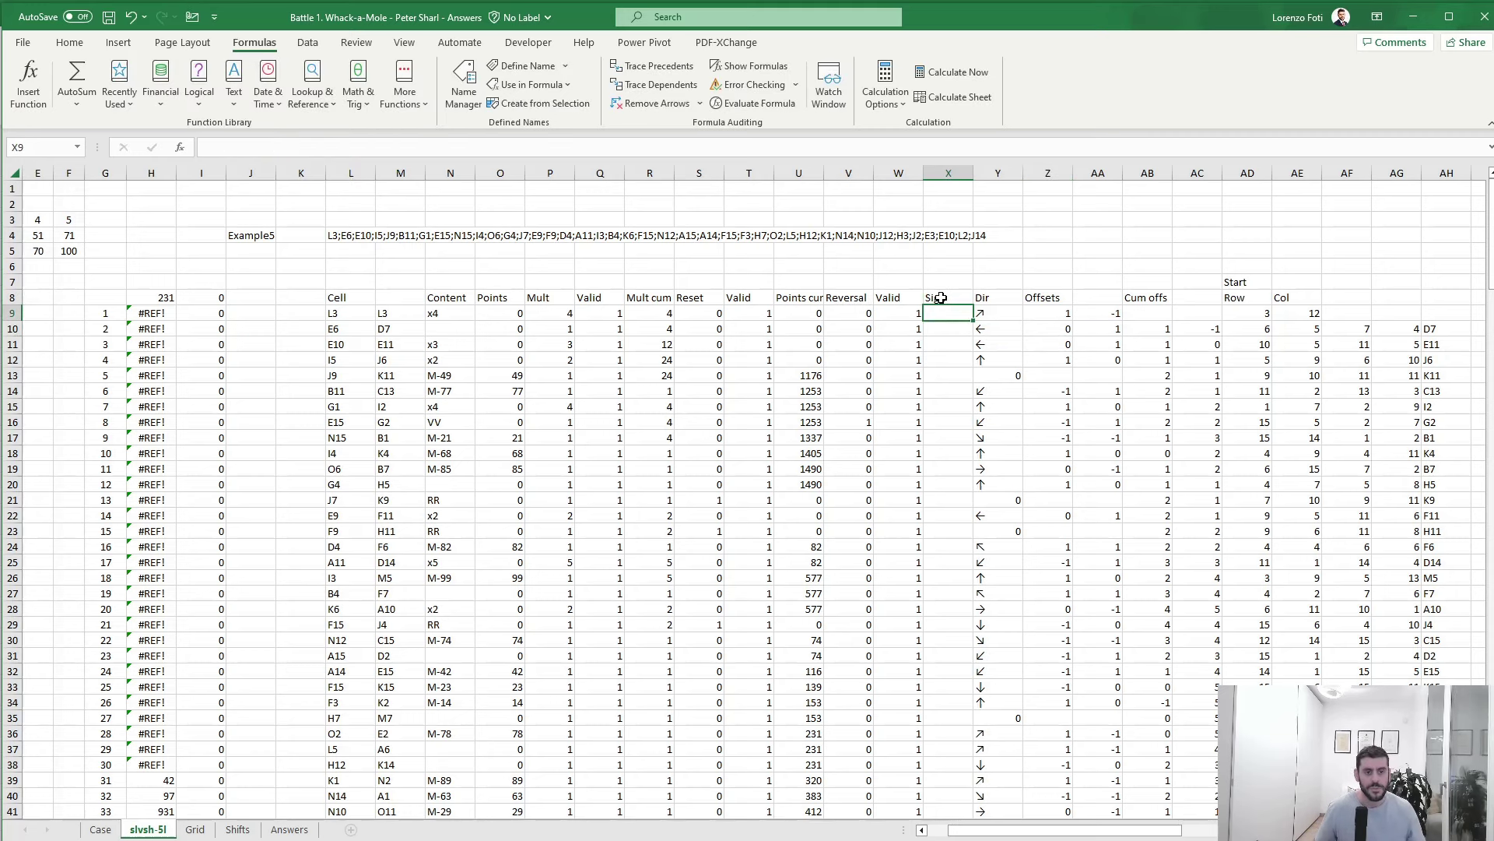
pyautogui.write('1')
pyautogui.press('Return')
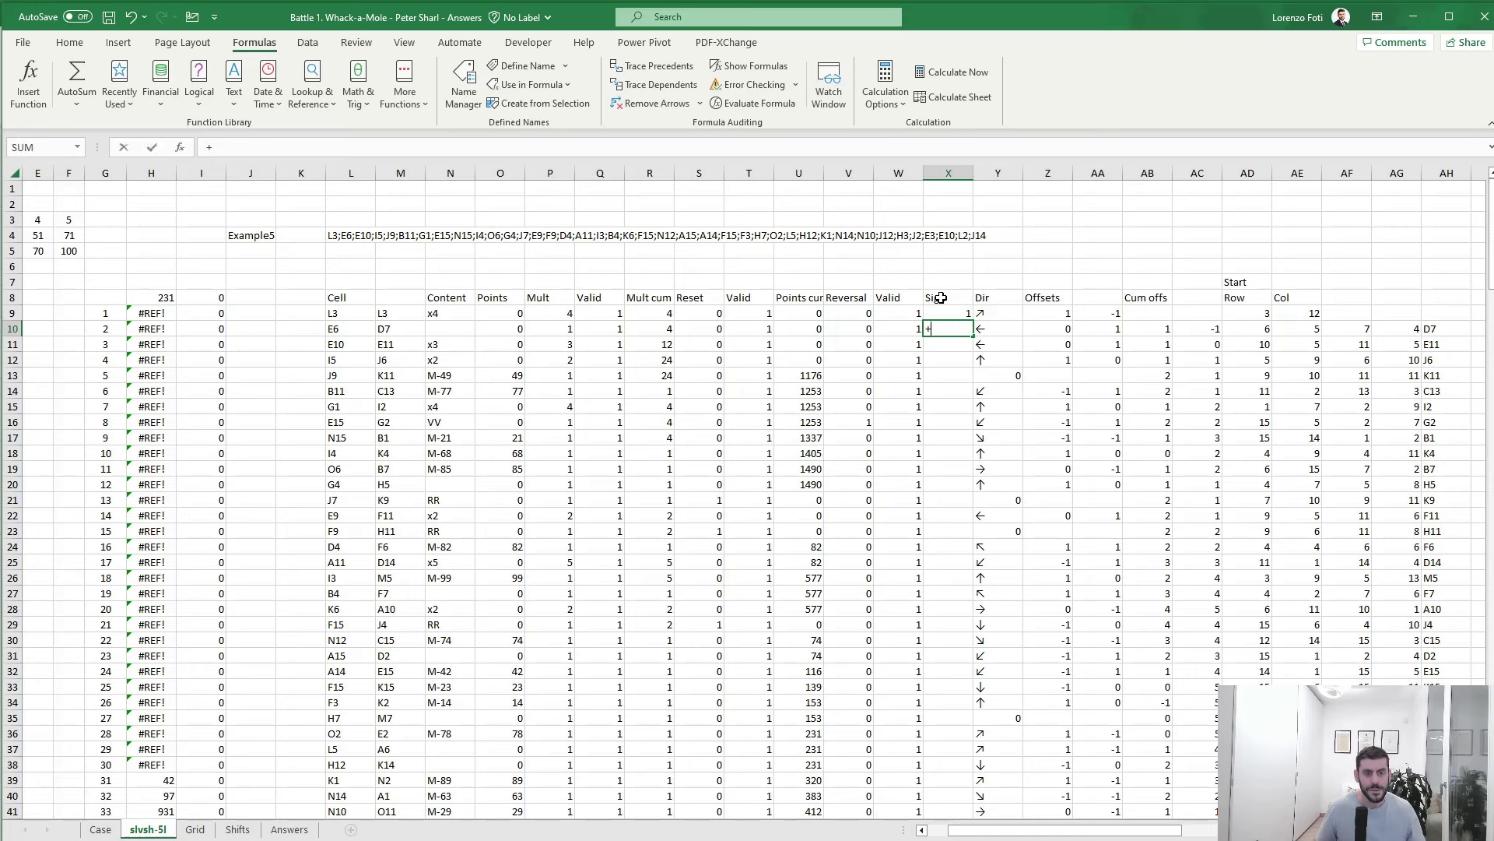
# - Enter an IF(AND(...)) formula in X10 that flips the sign to -1*X9 when Reversal and Valid are 1
pyautogui.write('+if(and(')
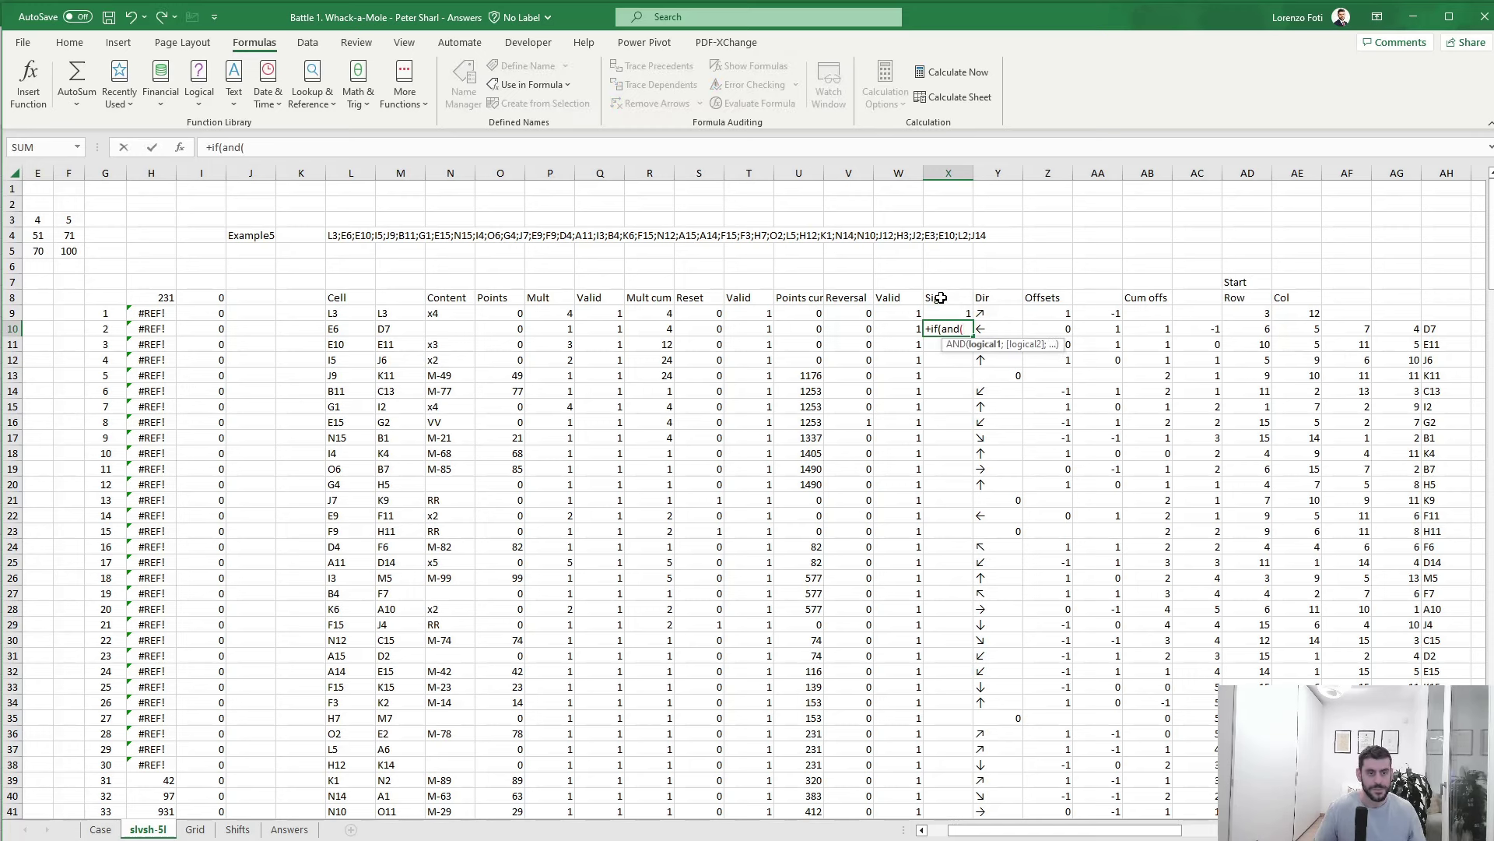
pyautogui.press('Left')
pyautogui.press('Left')
pyautogui.write('=1;')
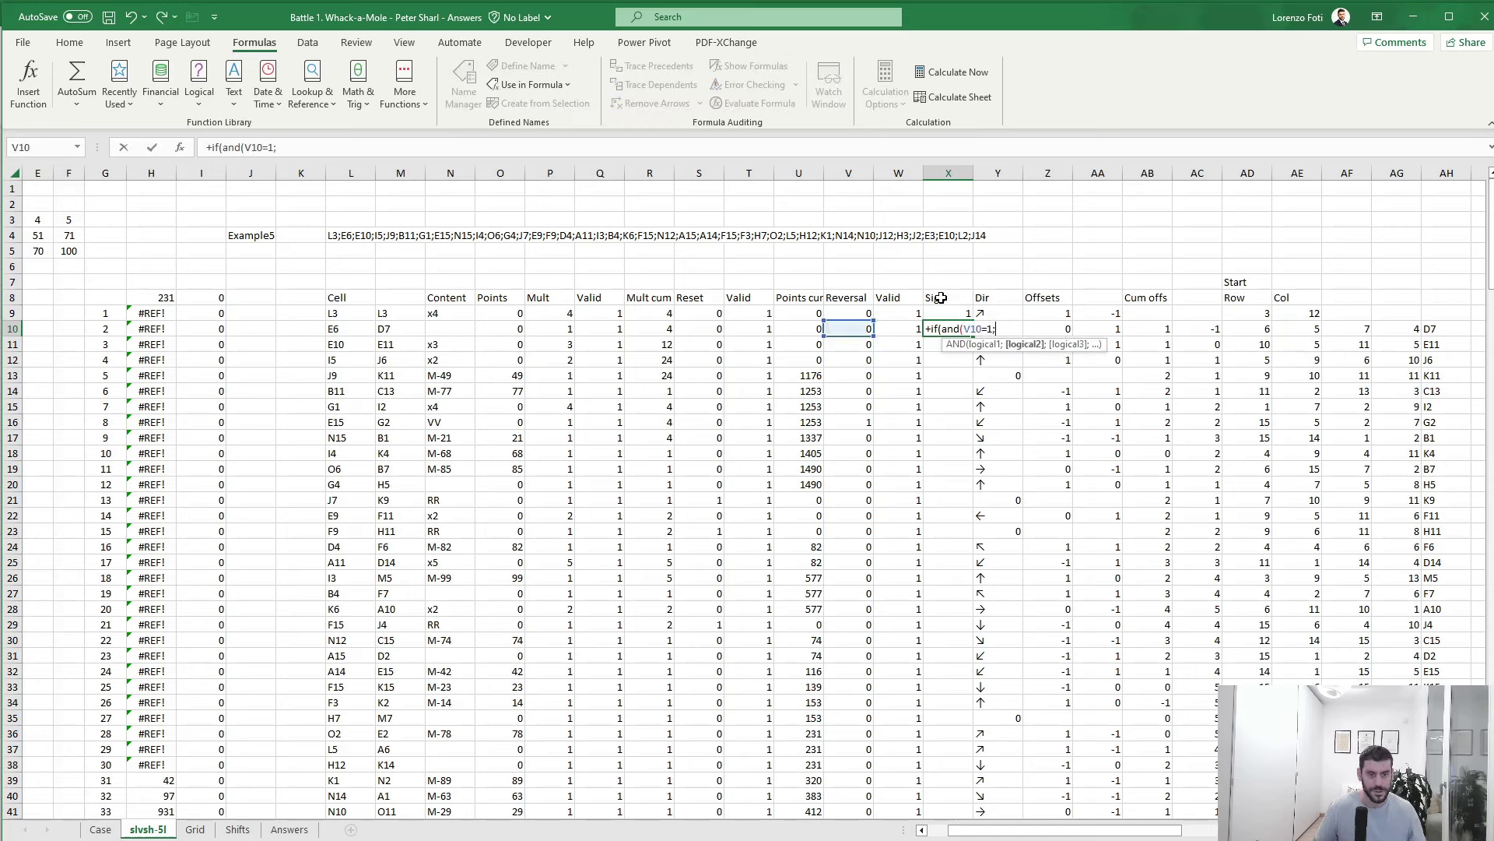
pyautogui.press('Left')
pyautogui.write('=1);')
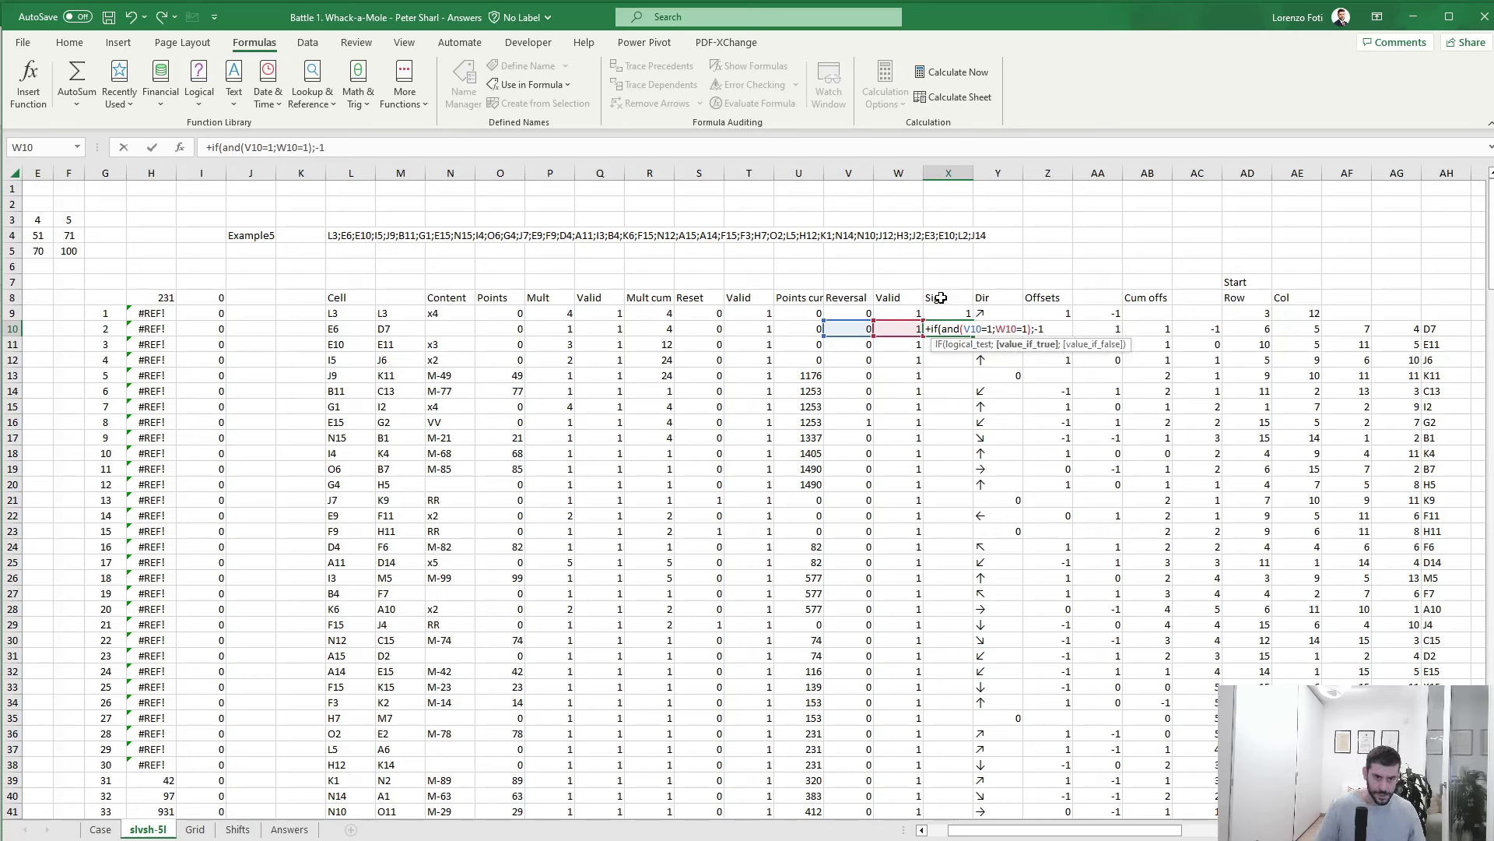
pyautogui.write('-1*')
pyautogui.press('Up')
pyautogui.write(';')
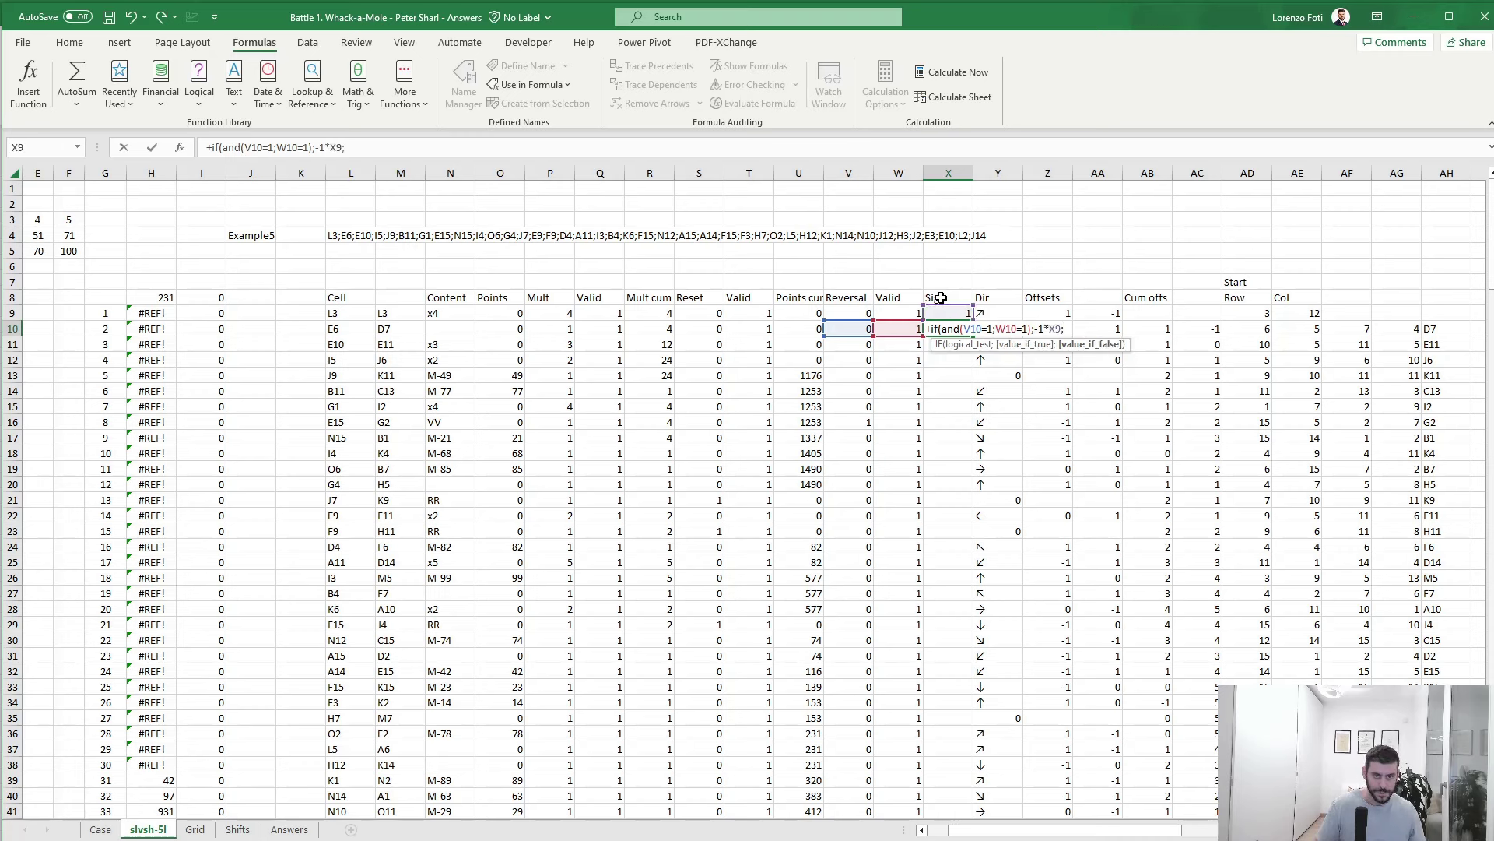
pyautogui.press('Up')
pyautogui.press('Return')
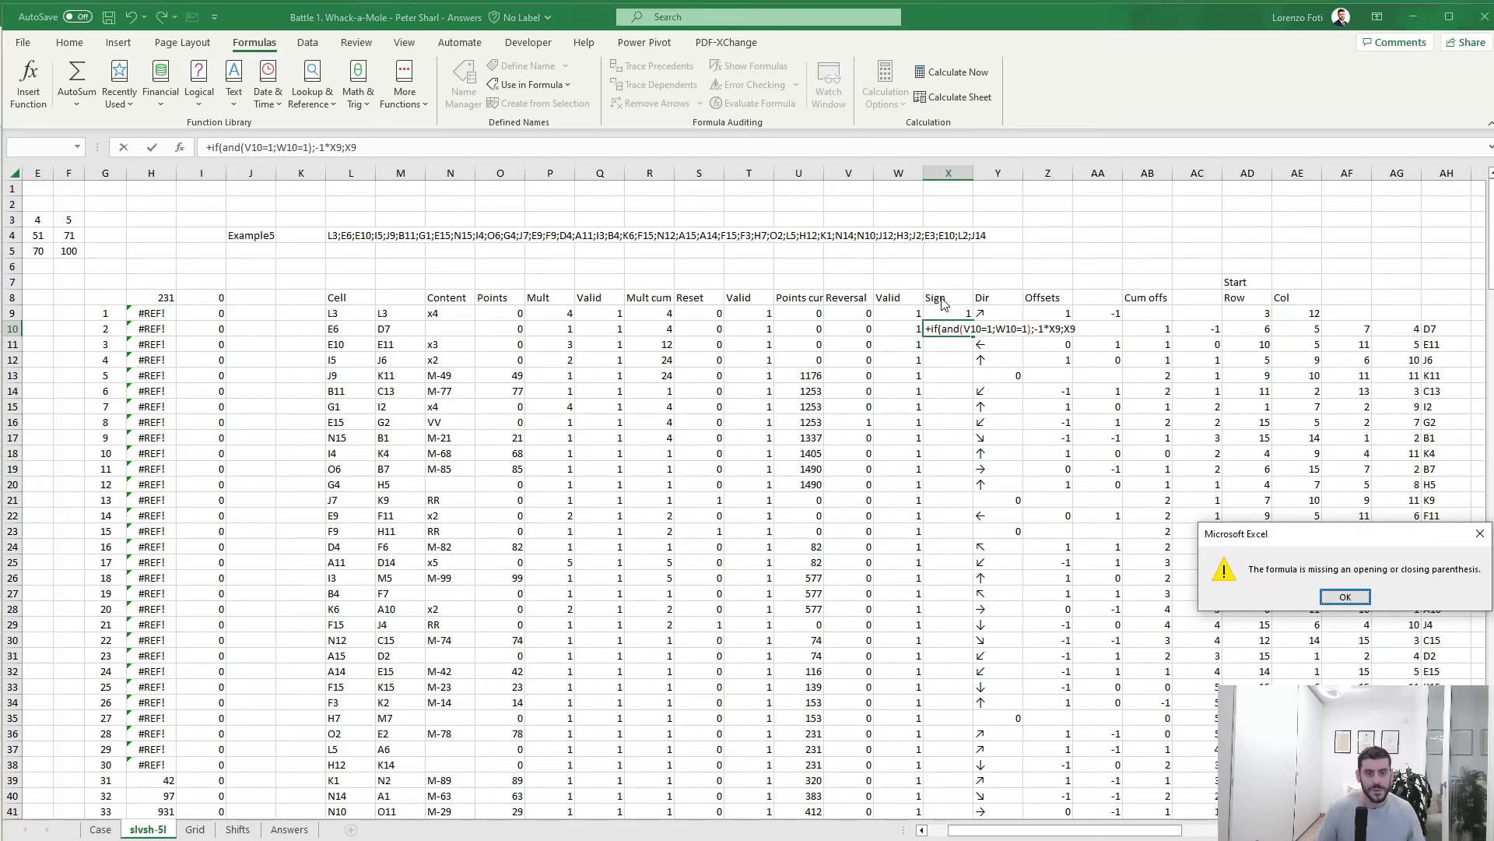
pyautogui.press('Return')
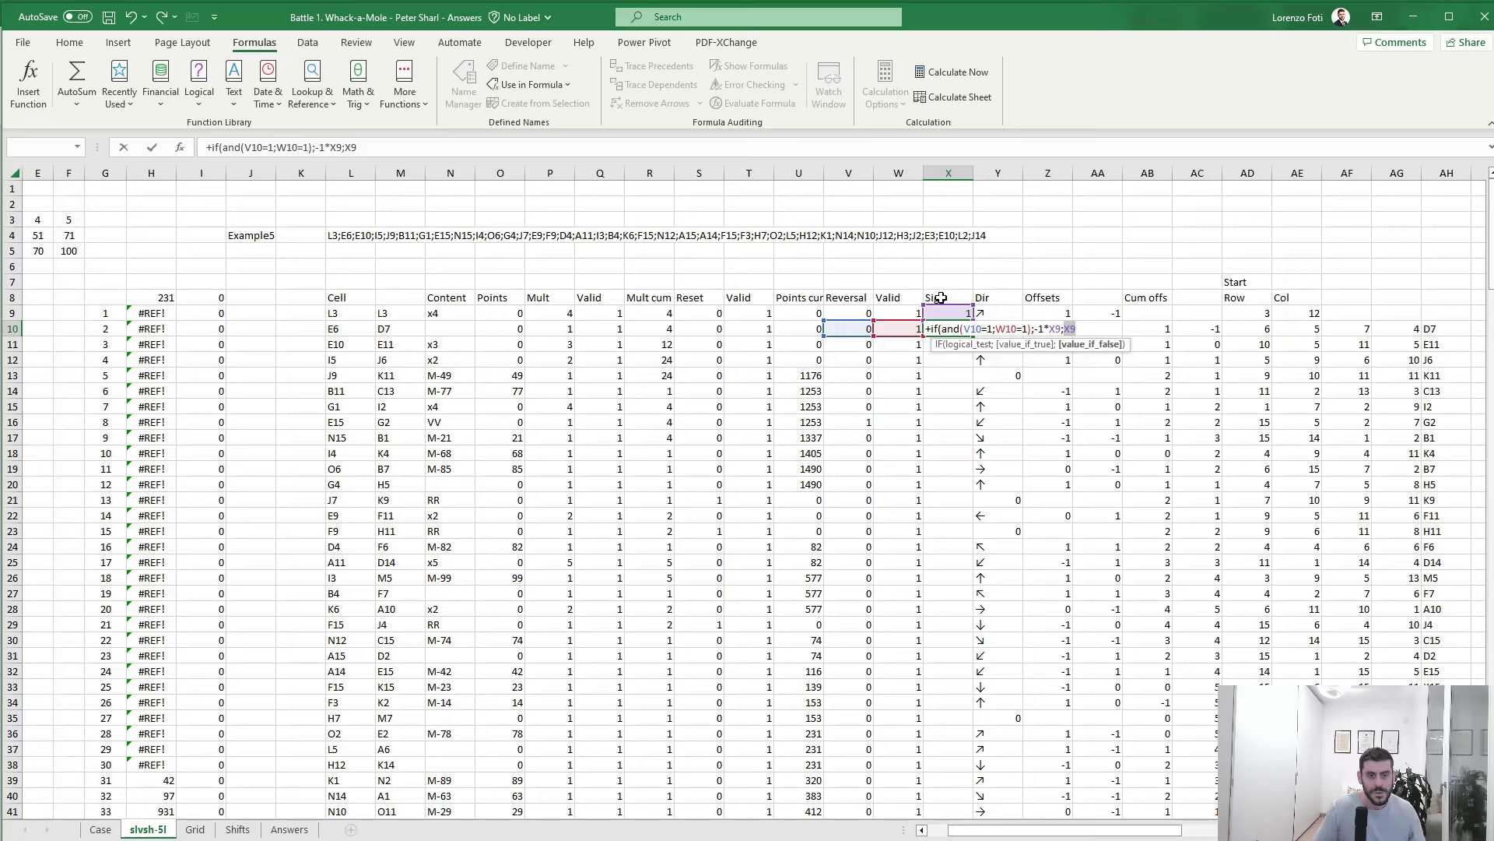
pyautogui.write(')')
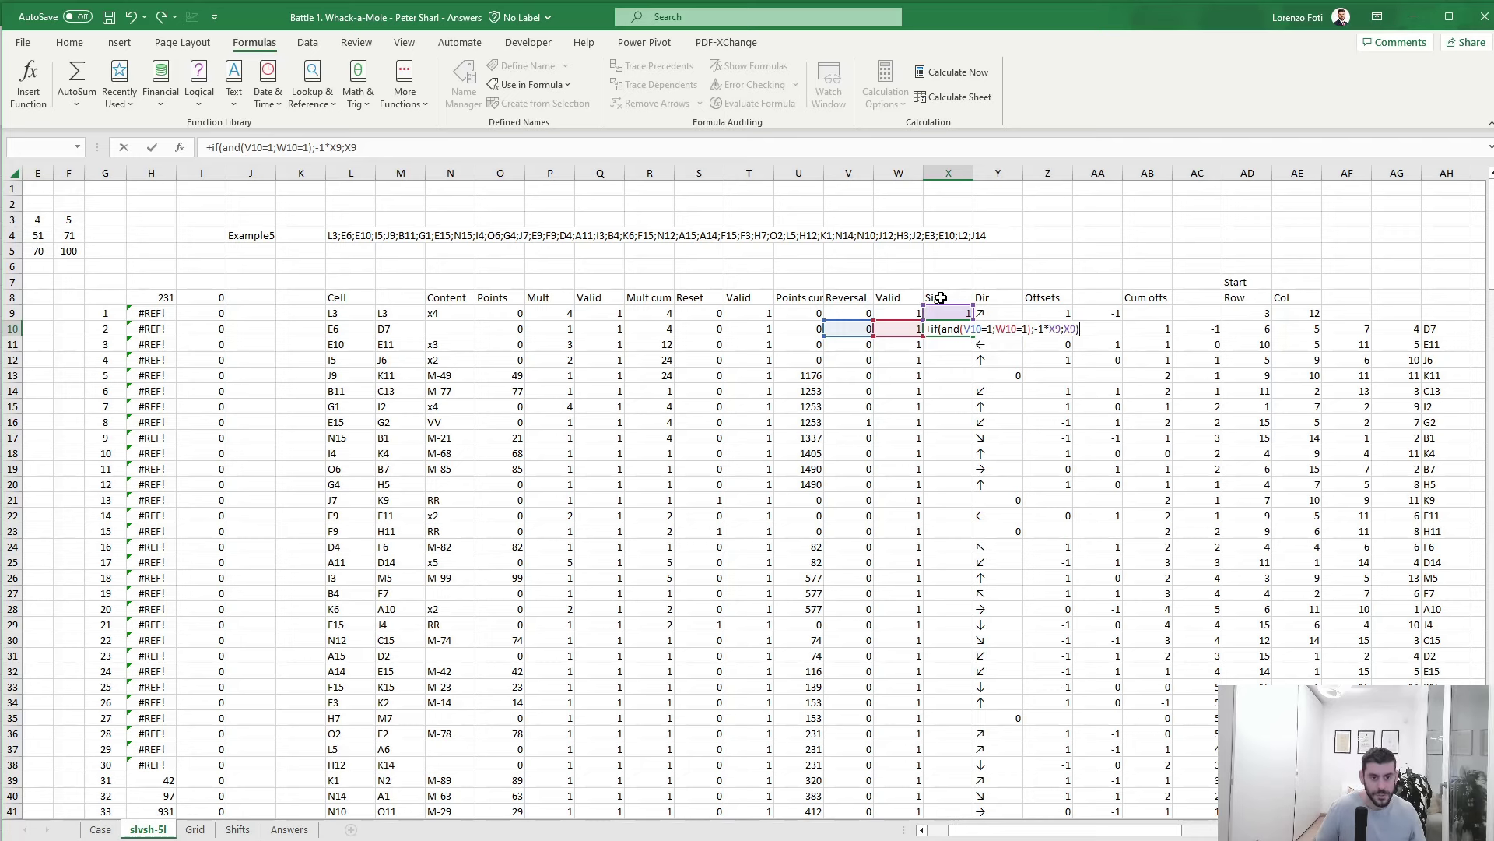
pyautogui.hotkey('ctrl', 'Return')
# - Copy the X10 Sign formula down column X through row 48
pyautogui.hotkey('ctrl', 'c')
pyautogui.press('Left')
pyautogui.hotkey('ctrl', 'Down')
pyautogui.press('Right')
pyautogui.hotkey('ctrl', 'shift', 'Up')
pyautogui.hotkey('ctrl', 'v')
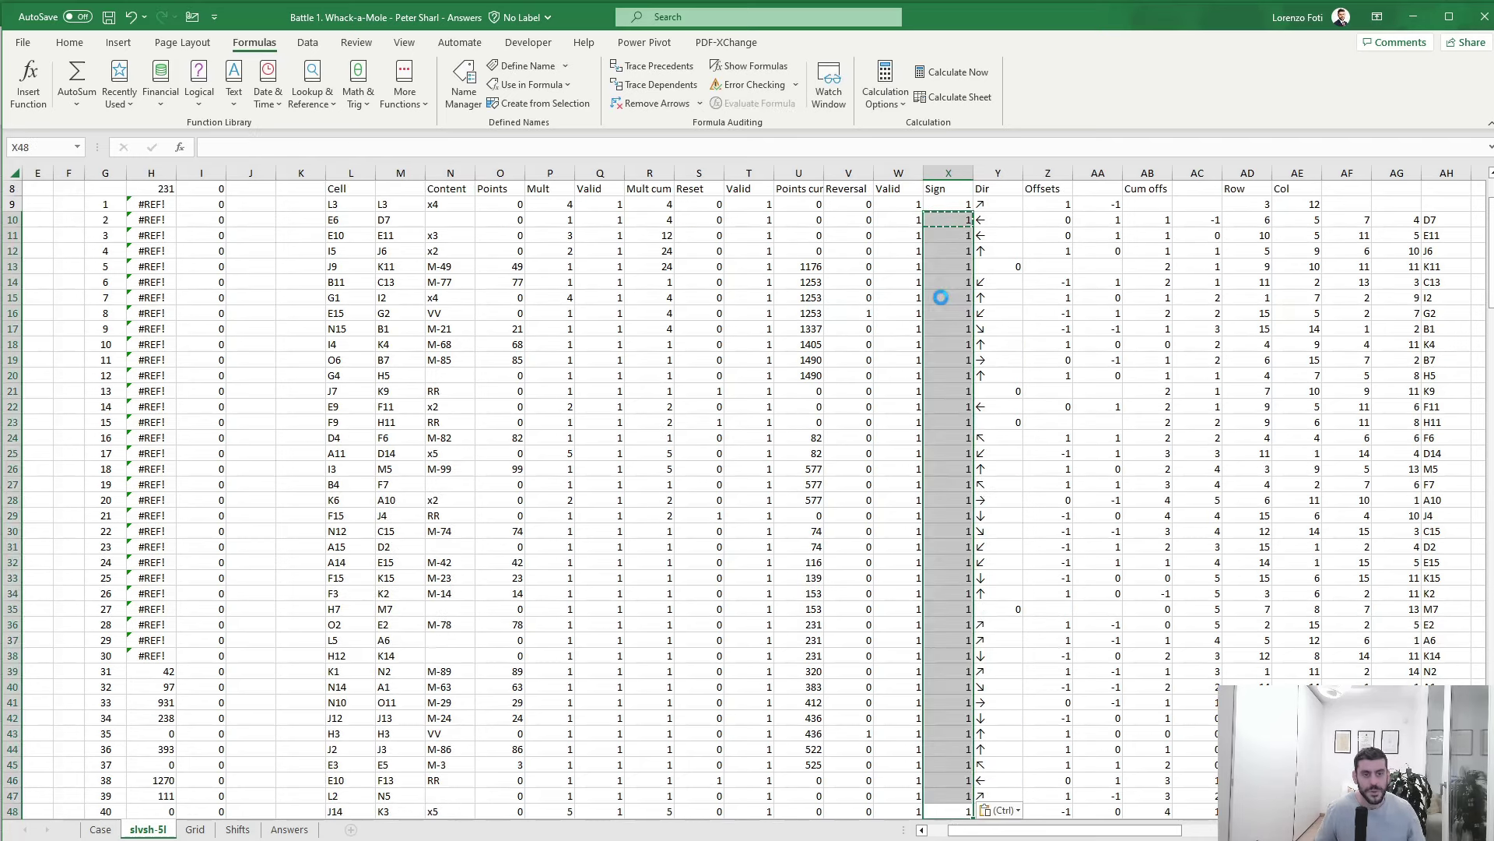
pyautogui.press('Escape')
# - Inspect the copied Sign formulas in X16 and X43
pyautogui.press('Up')
pyautogui.press('Up')
pyautogui.press('Up')
pyautogui.press('Up')
pyautogui.press('Up')
pyautogui.press('Up')
pyautogui.press('Up')
pyautogui.press('Up')
pyautogui.press('Up')
pyautogui.press('Up')
pyautogui.press('Up')
pyautogui.press('Up')
pyautogui.press('Up')
pyautogui.press('Up')
pyautogui.press('Up')
pyautogui.press('Up')
pyautogui.press('Up')
pyautogui.press('Up')
pyautogui.press('Up')
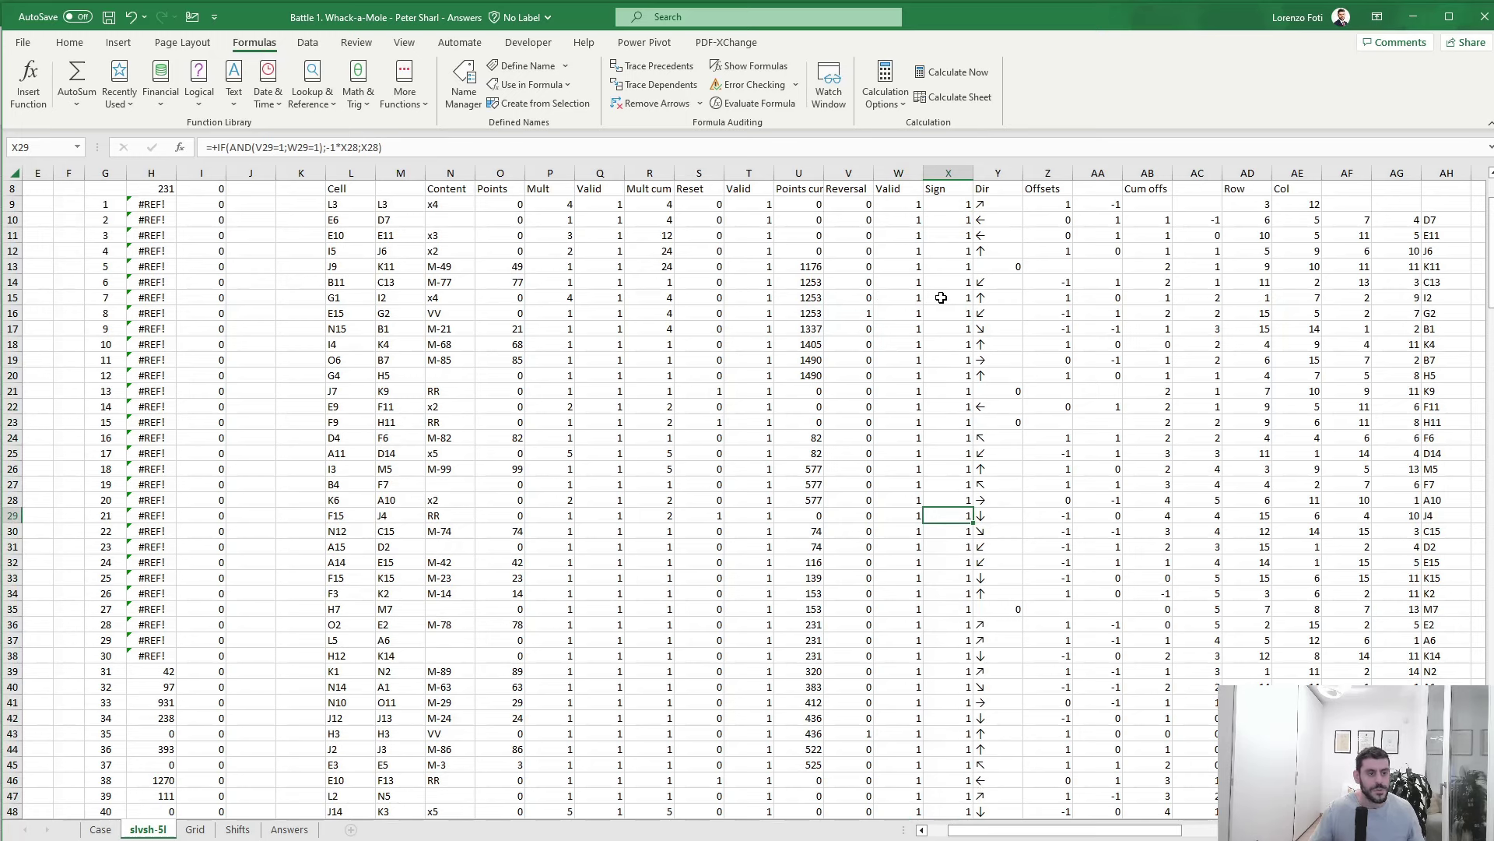
pyautogui.scroll(3, 941, 297)
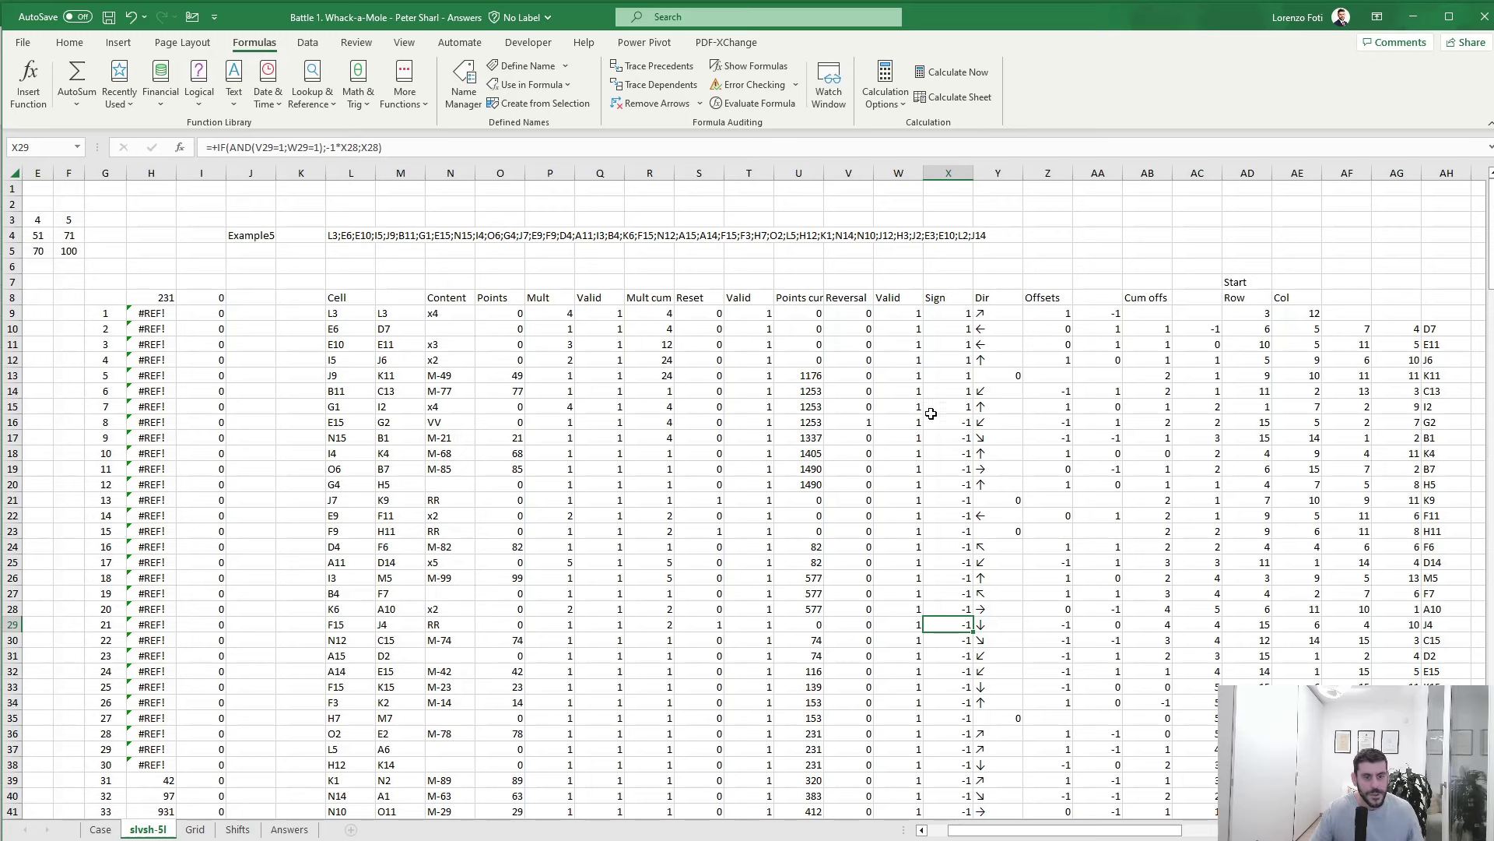
pyautogui.click(962, 424)
pyautogui.scroll(-3, 962, 425)
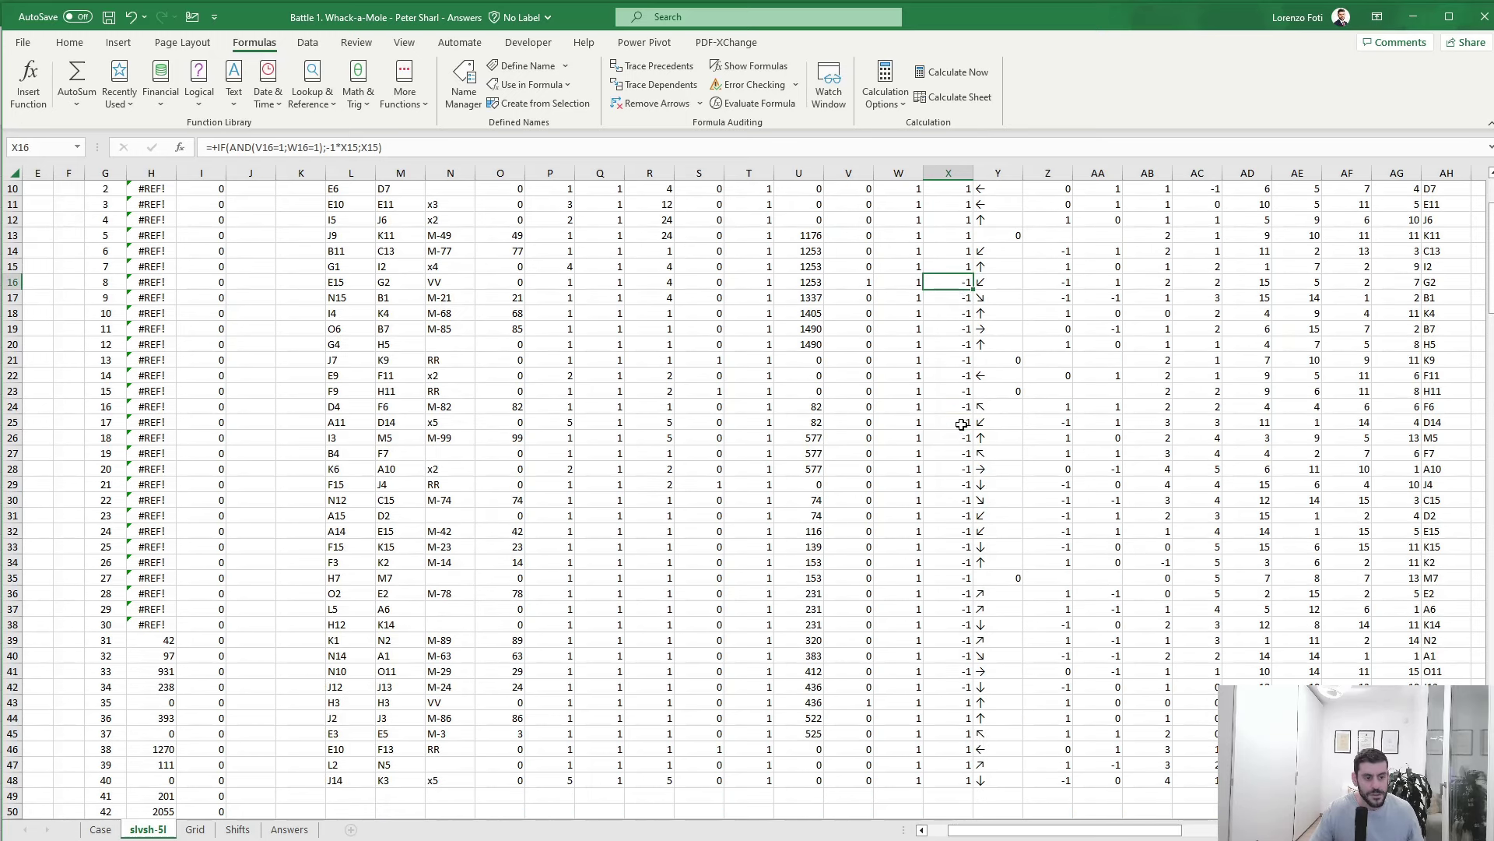
pyautogui.click(960, 704)
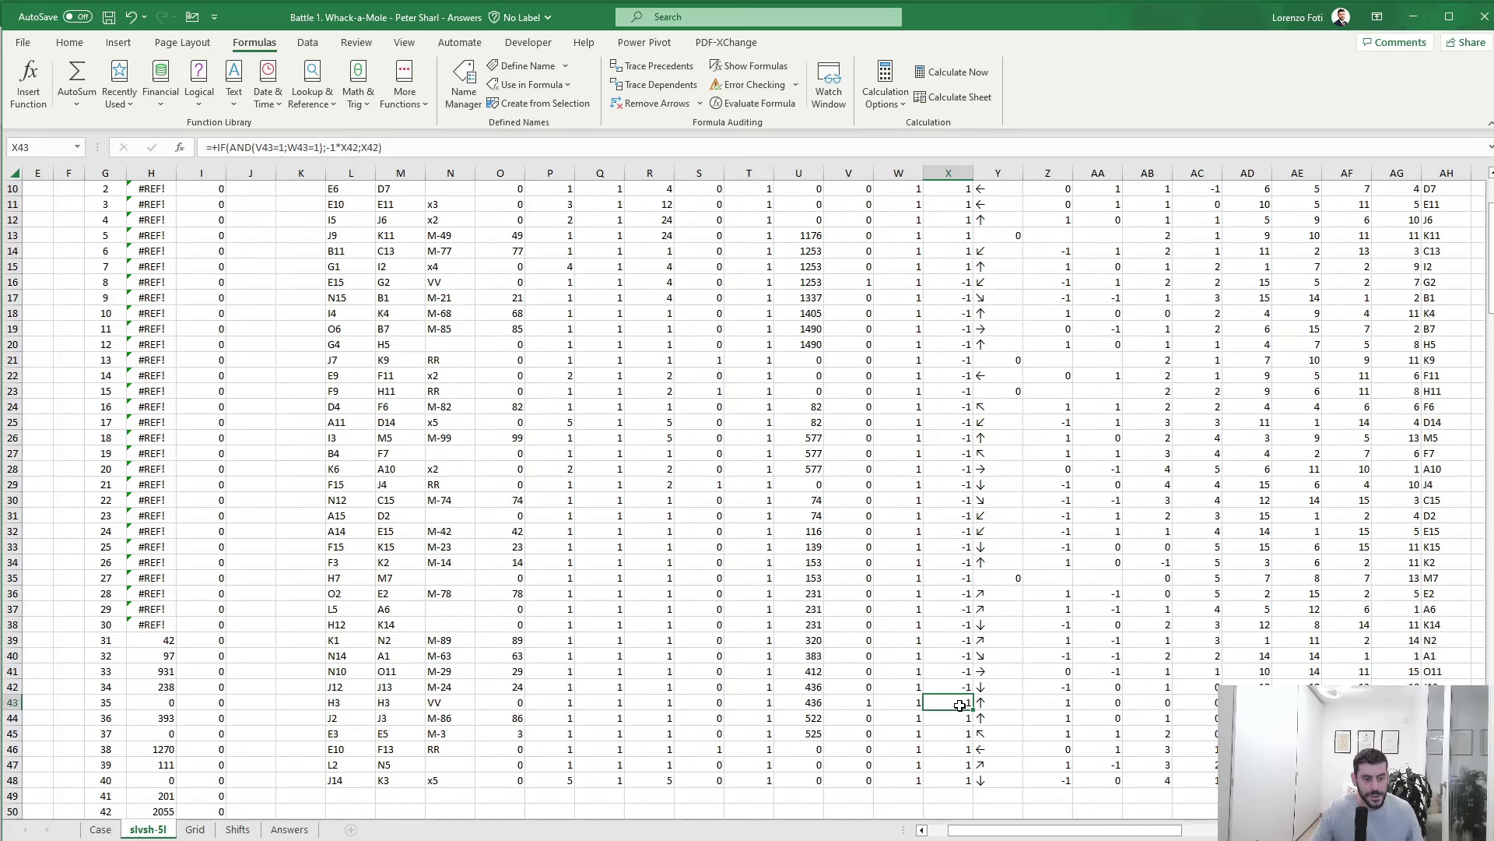
pyautogui.scroll(3, 960, 705)
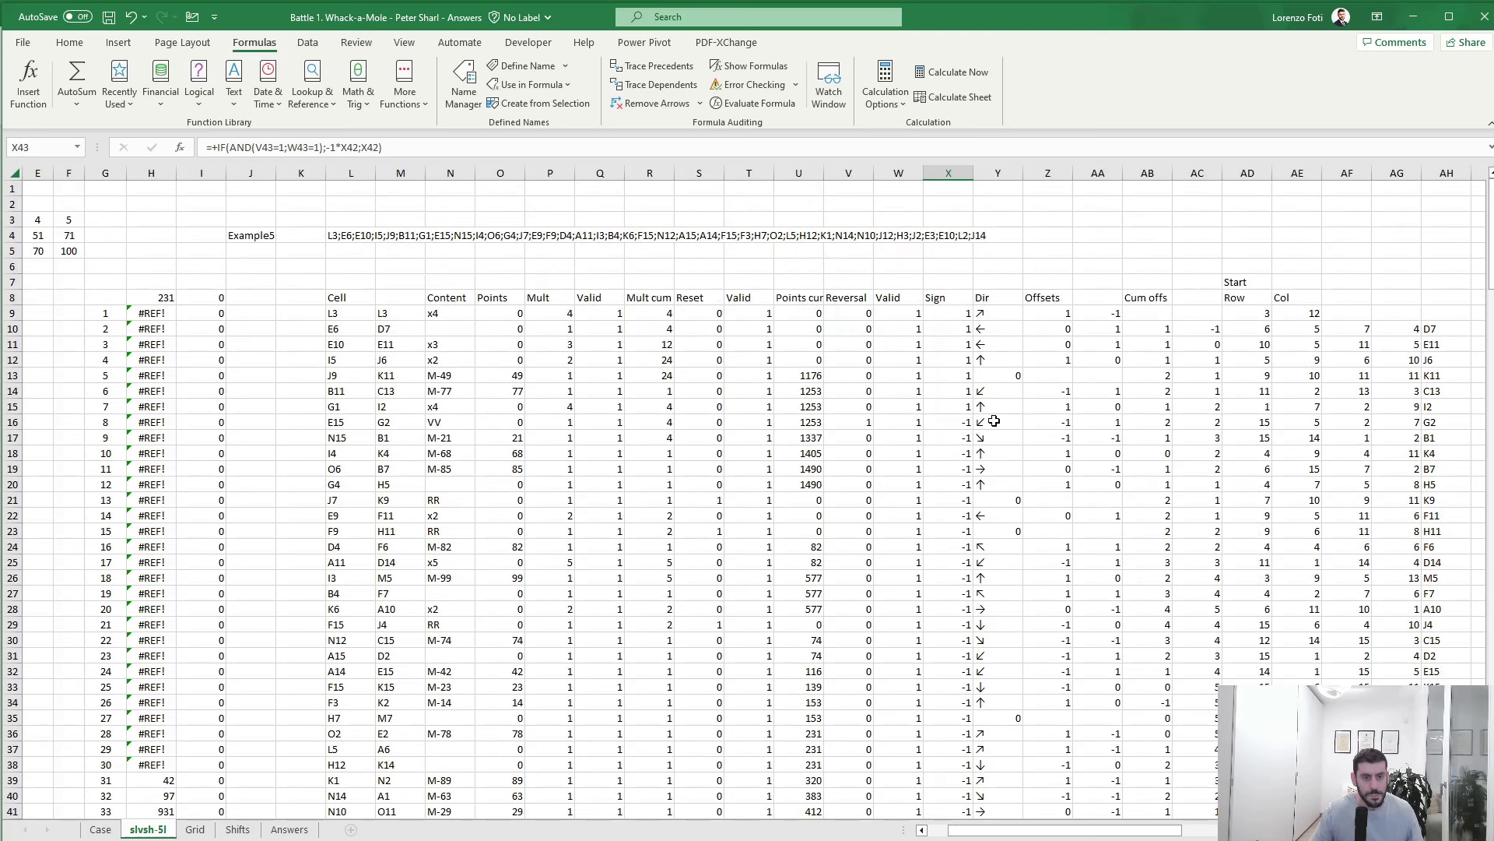
# - Correct X10's Valid check to reference W9 and fill the formula down to X48
pyautogui.click(961, 327)
pyautogui.press('F2')
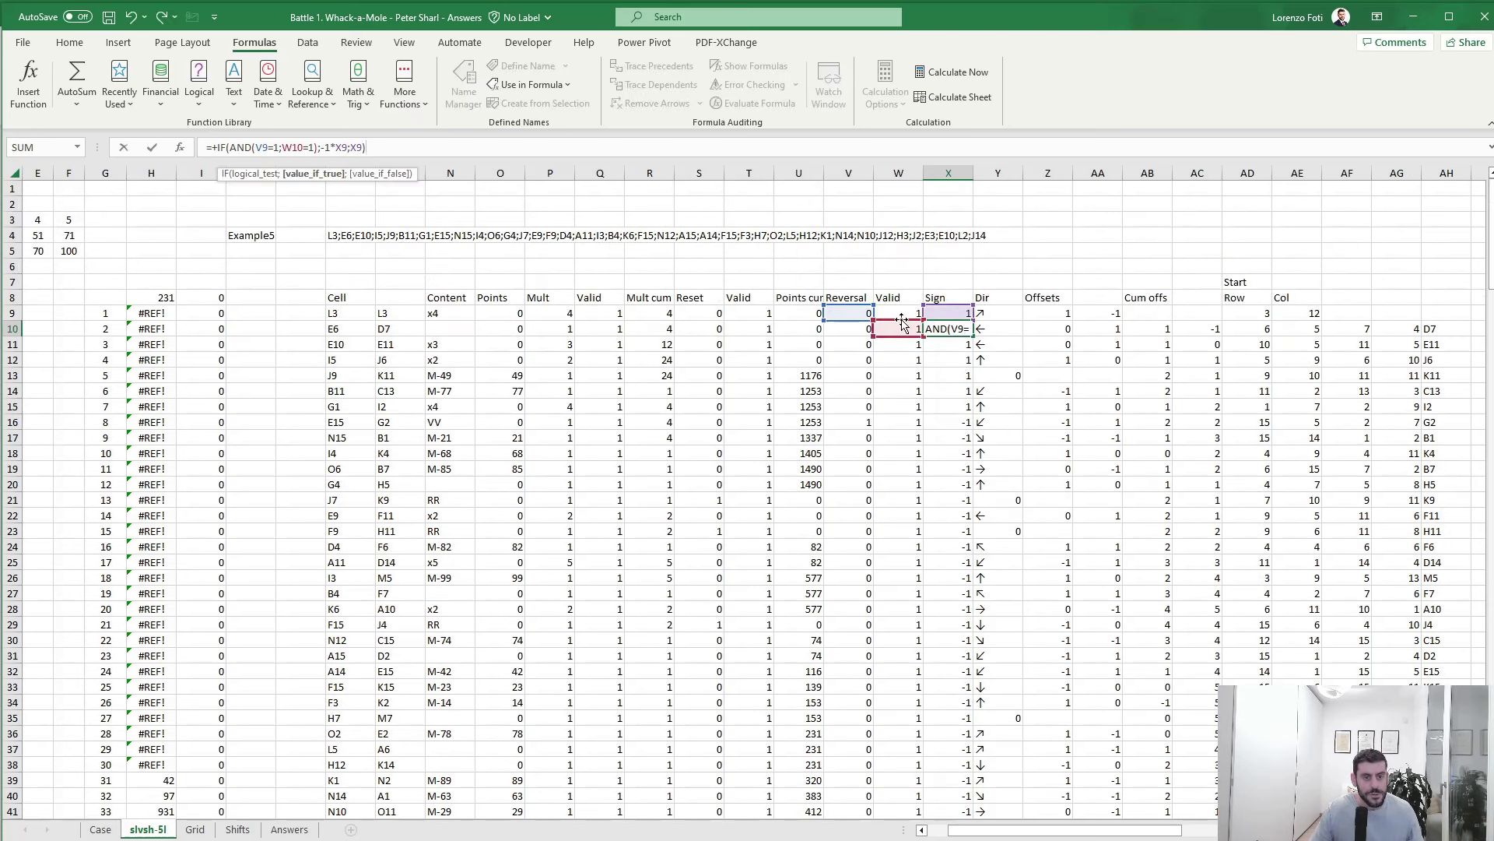
pyautogui.moveTo(896, 321); pyautogui.dragTo(899, 310)
pyautogui.press('Return')
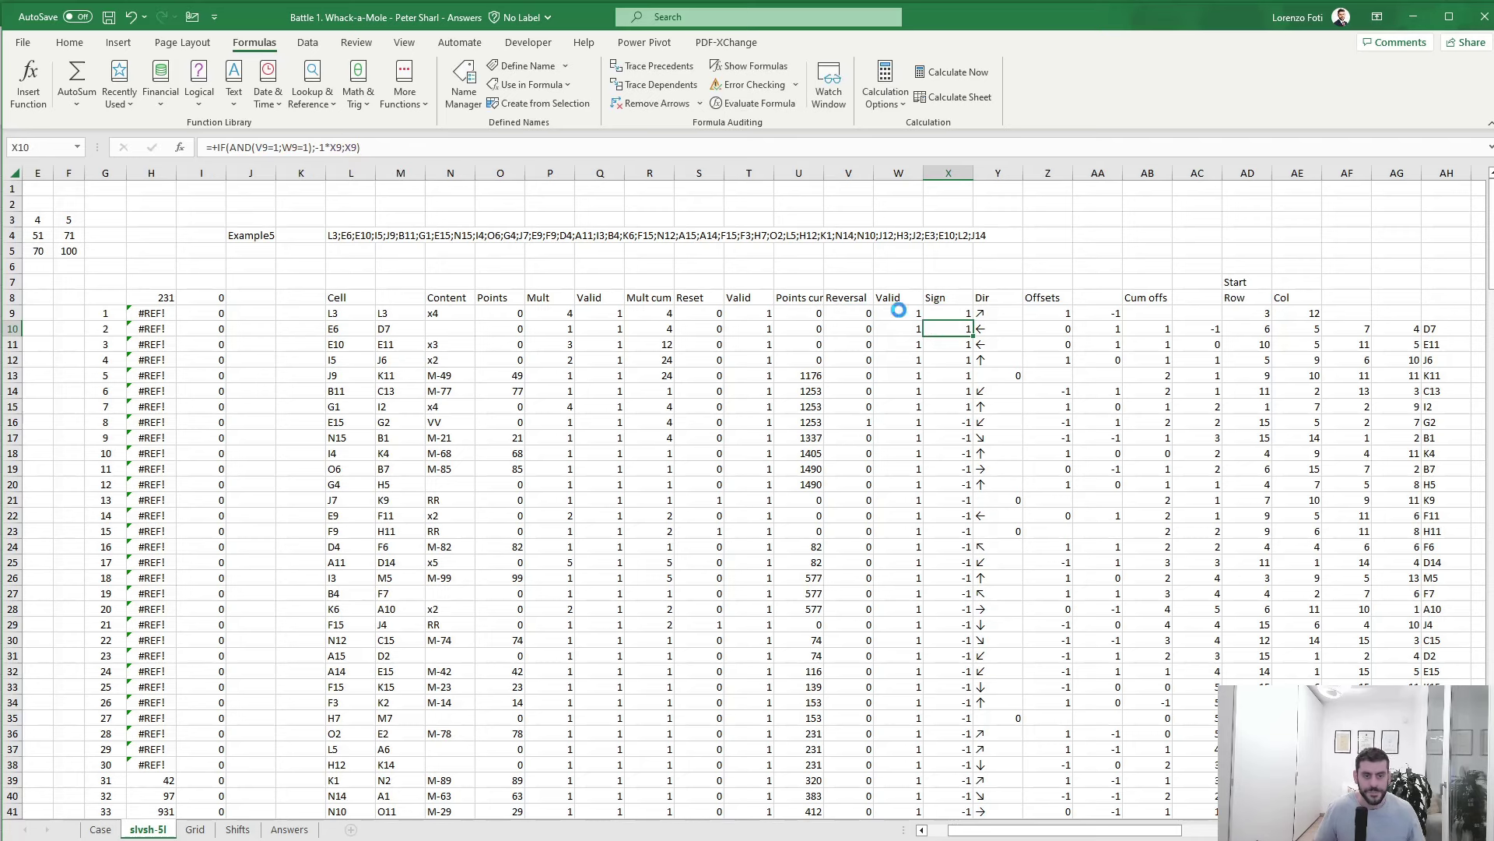
pyautogui.press('Up')
pyautogui.hotkey('ctrl', 'shift', 'Down')
pyautogui.hotkey('ctrl', 'd')
pyautogui.press('Down')
pyautogui.press('Down')
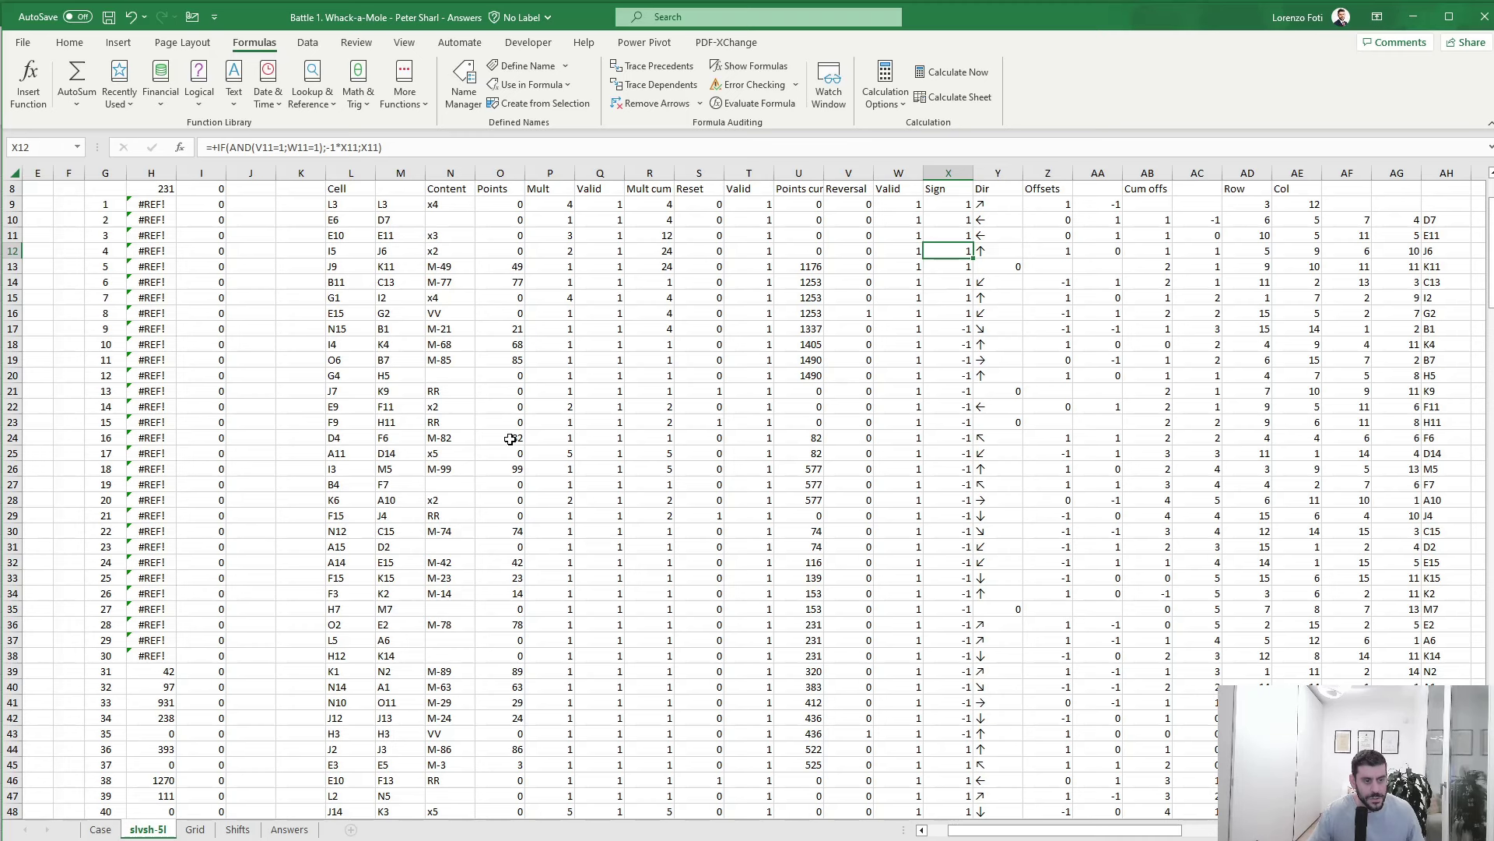
# - Verify the recalculated signs: -1 from X17, back to 1 at X44
pyautogui.click(972, 312)
pyautogui.click(951, 329)
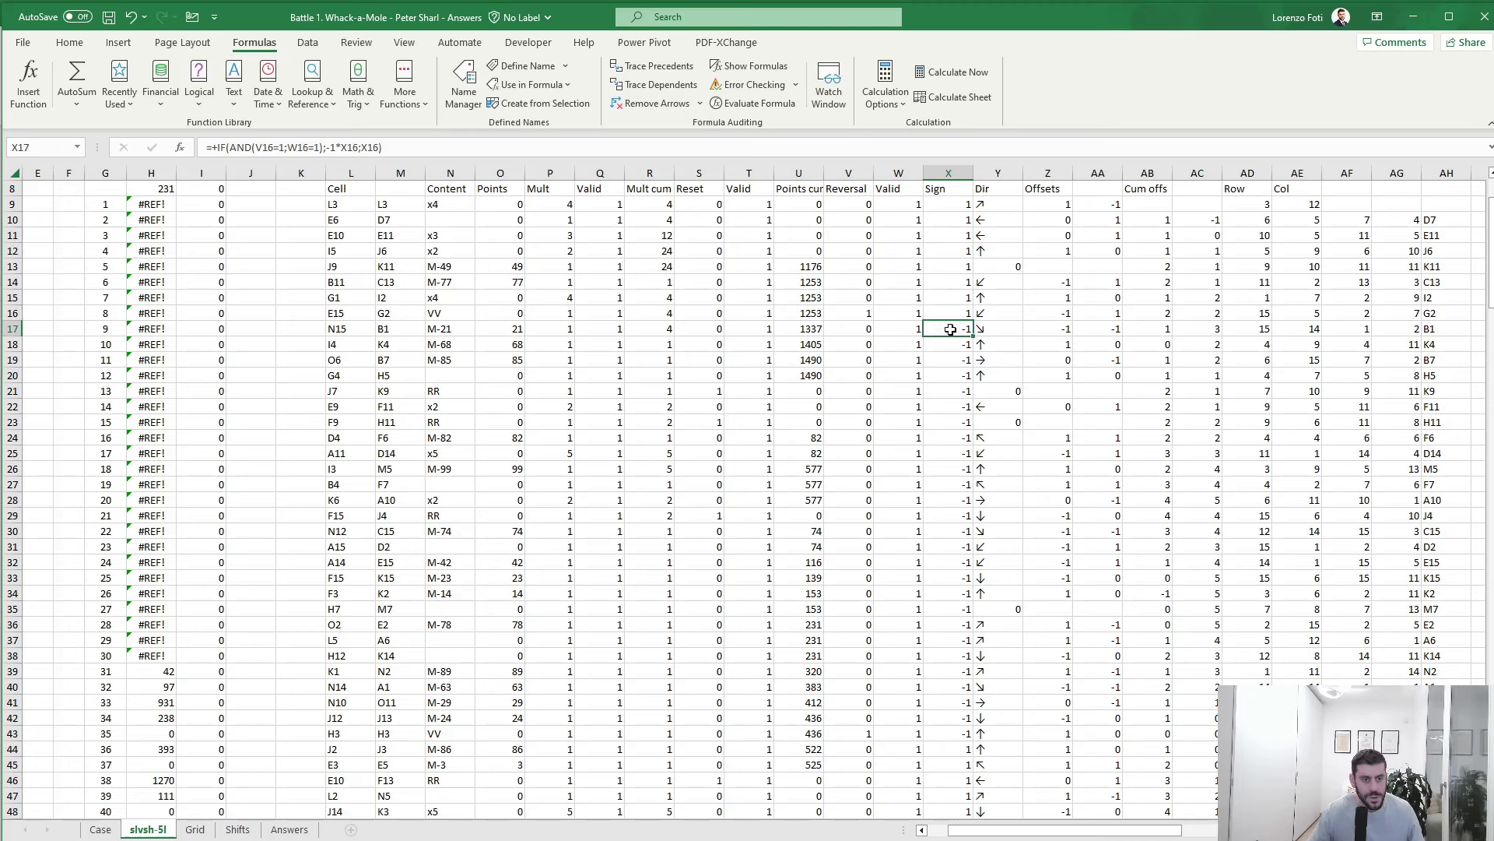
pyautogui.click(956, 747)
pyautogui.scroll(-3, 957, 747)
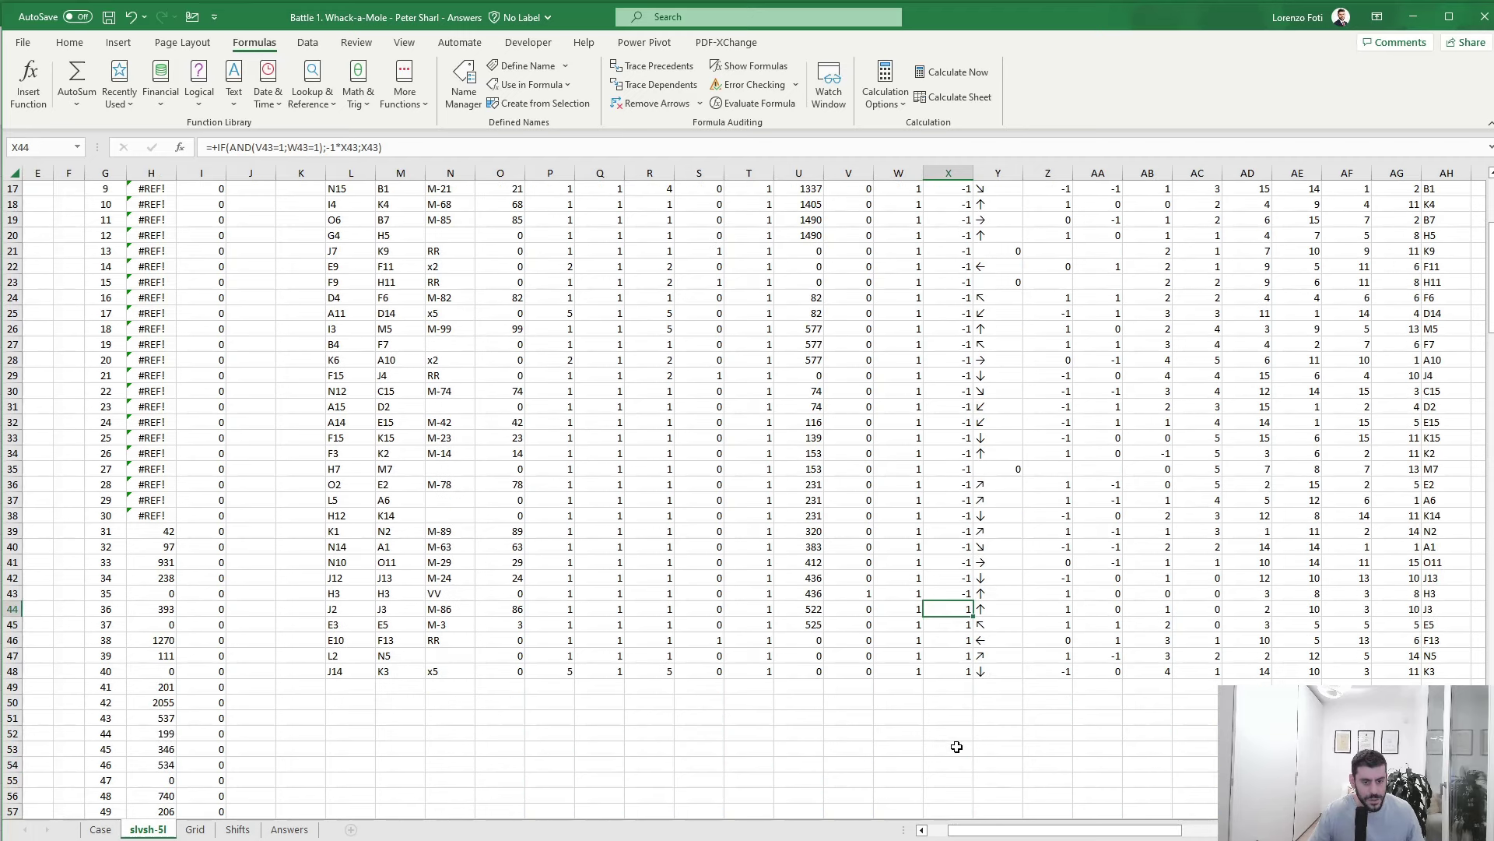
pyautogui.scroll(6, 956, 747)
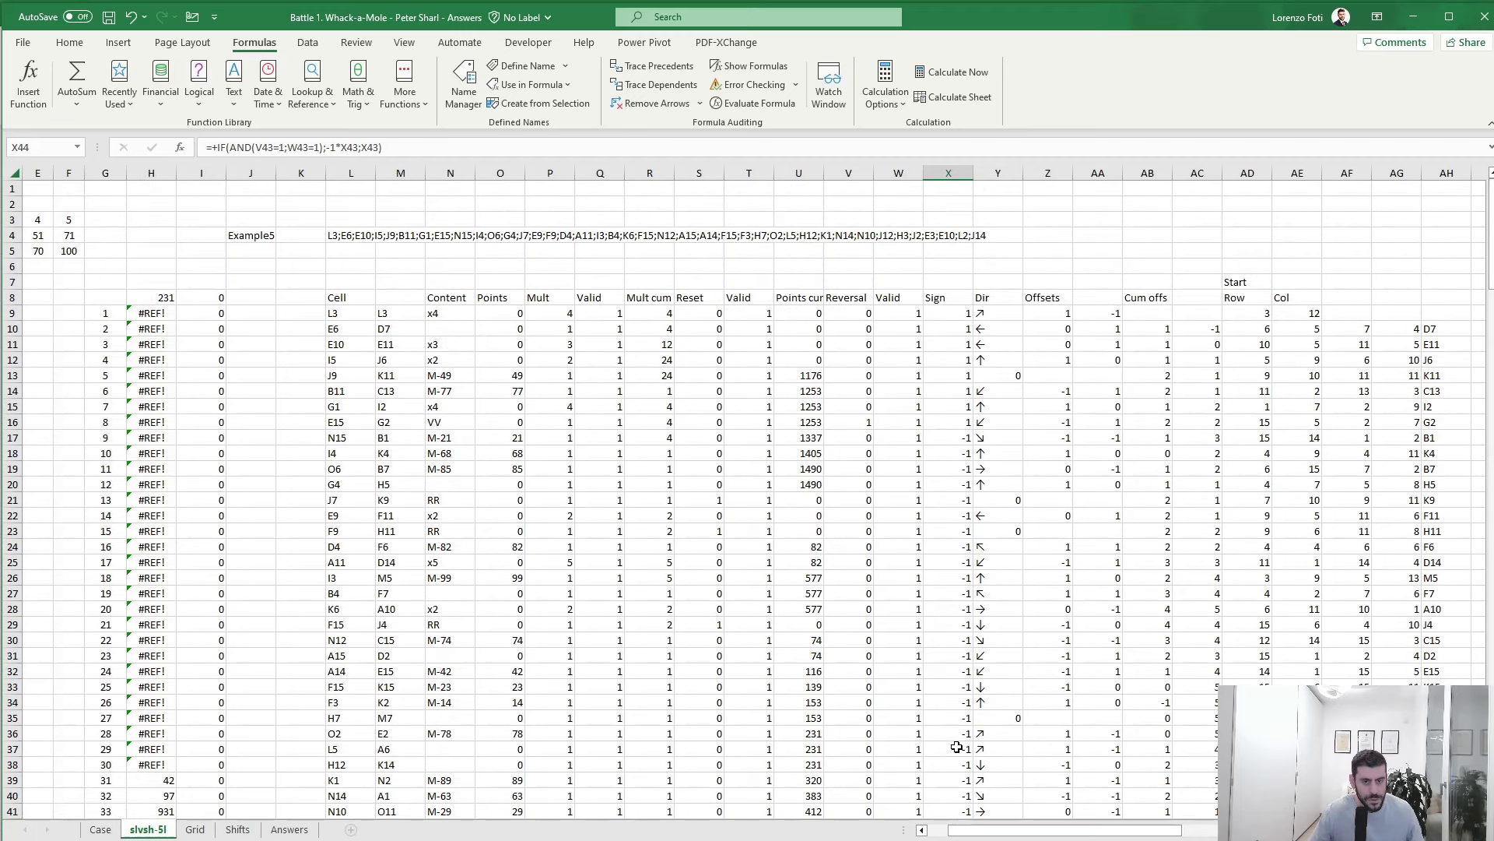
# - Change Z10 to =IFERROR(X10*-my.arrowToOffset(Y10);"")
pyautogui.click(1045, 307)
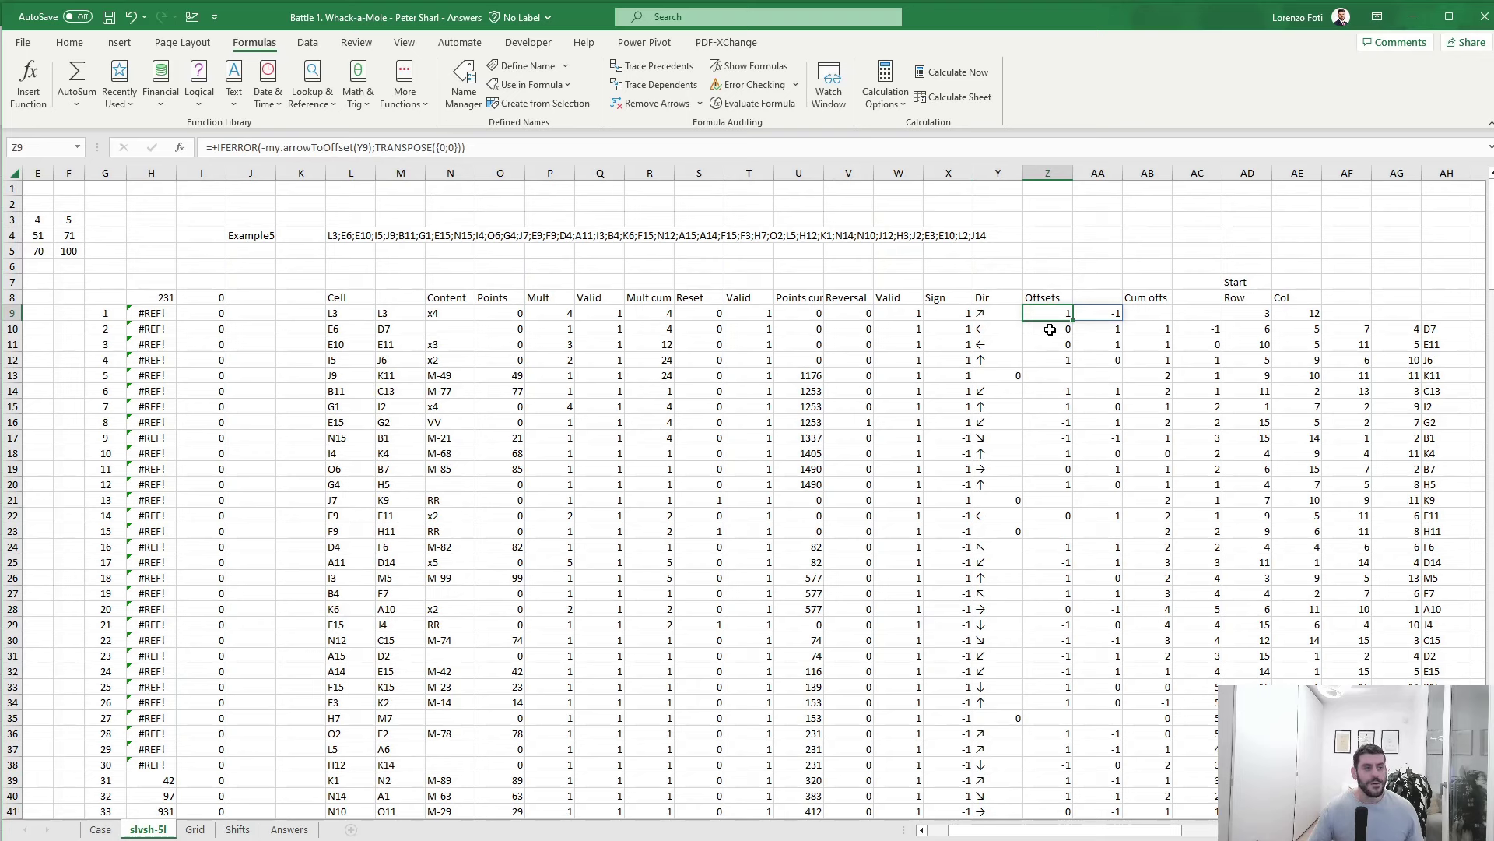
pyautogui.click(1050, 330)
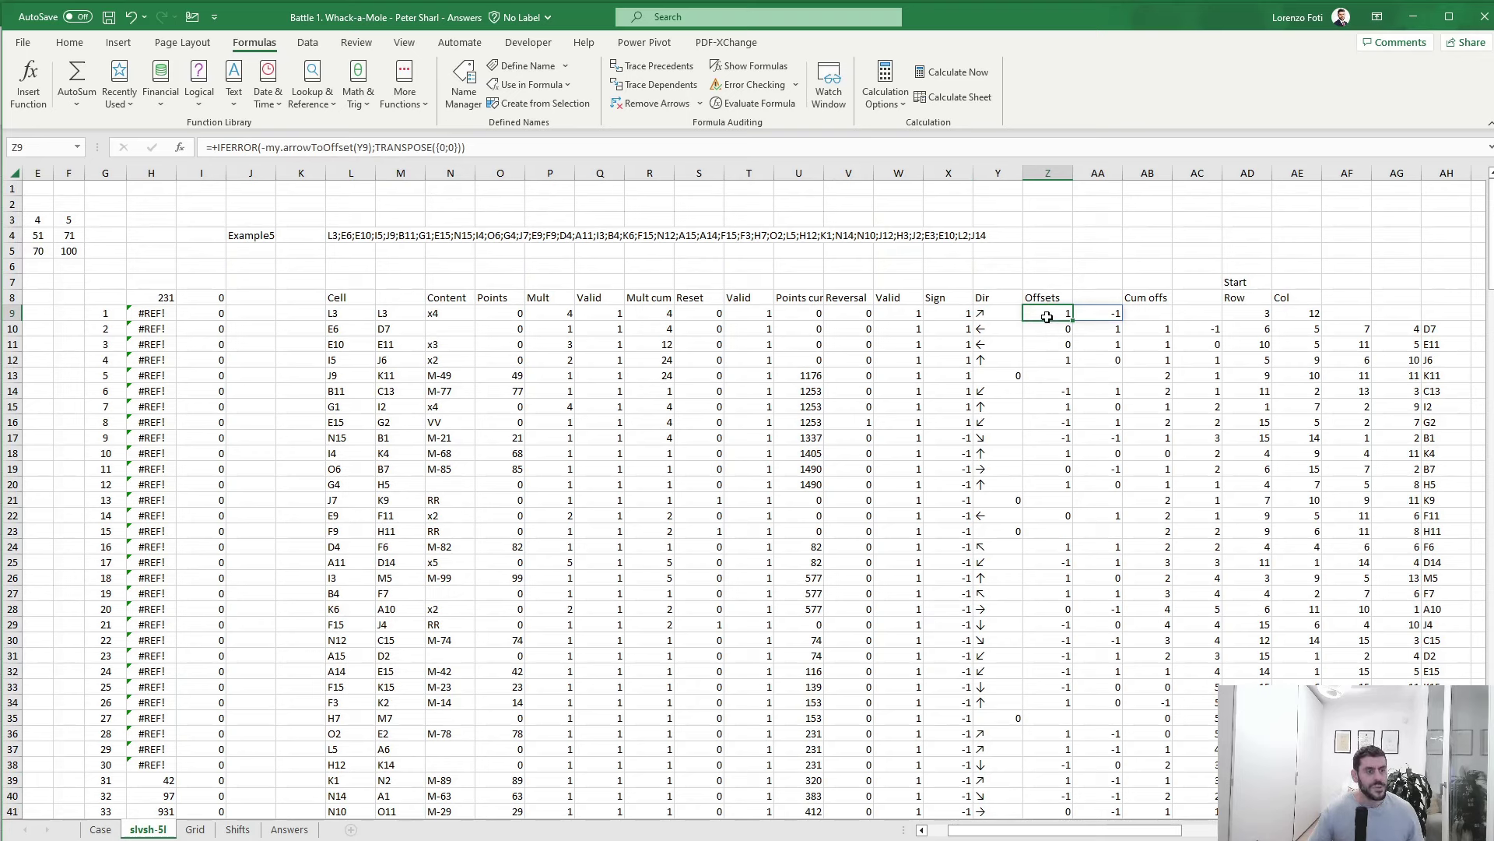
pyautogui.click(265, 147)
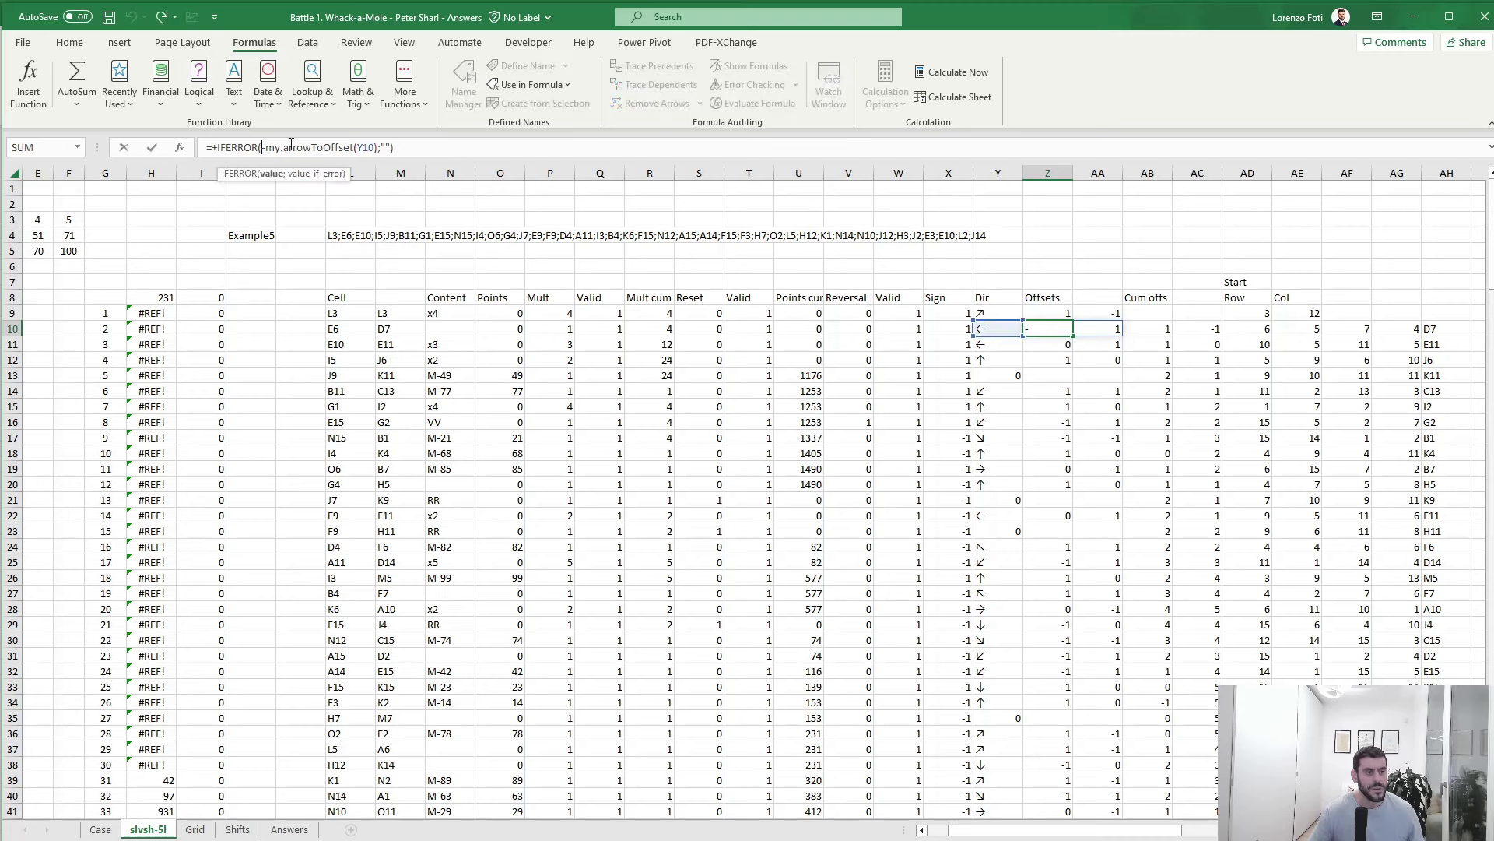
pyautogui.write('-')
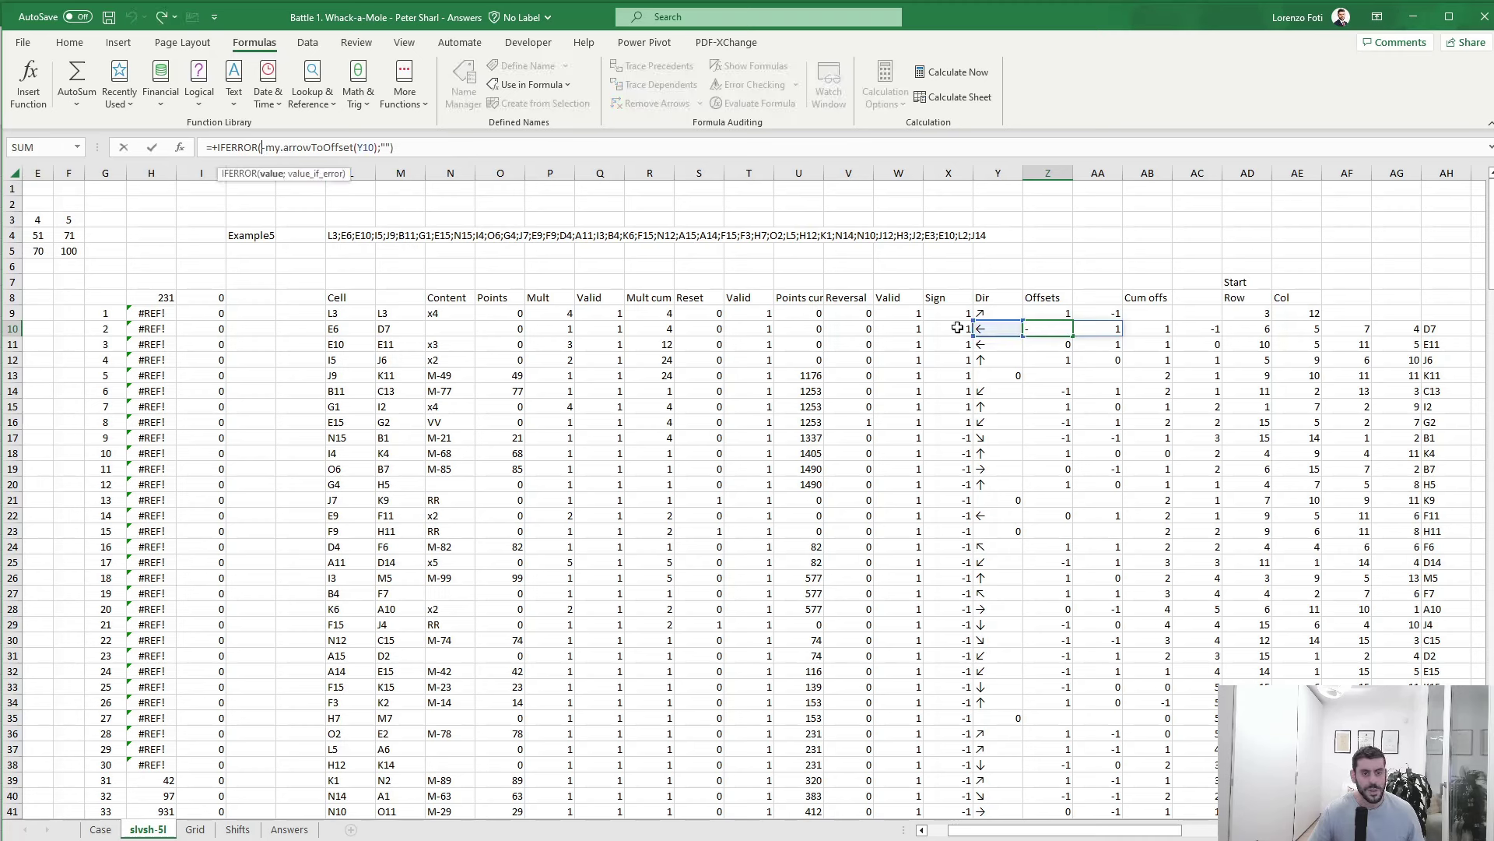
pyautogui.click(957, 328)
pyautogui.write('*')
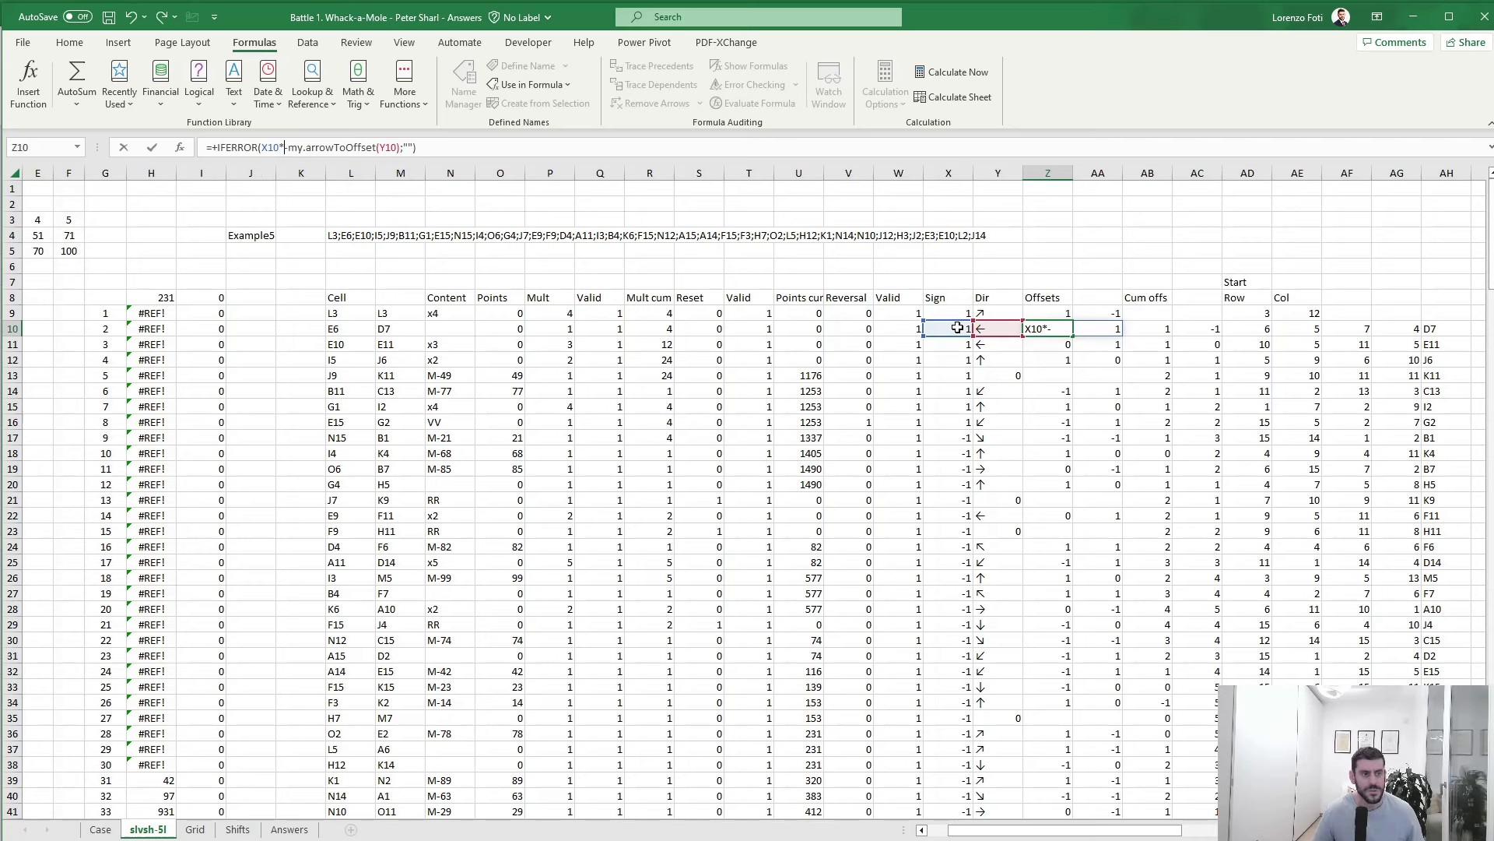
pyautogui.press('Escape')
# - Paste the revised Offsets formula into Z11:Z48 so the points total becomes 470
pyautogui.hotkey('ctrl', 'c')
pyautogui.press('Down')
pyautogui.hotkey('ctrl', 'shift', 'Down')
pyautogui.hotkey('ctrl', 'v')
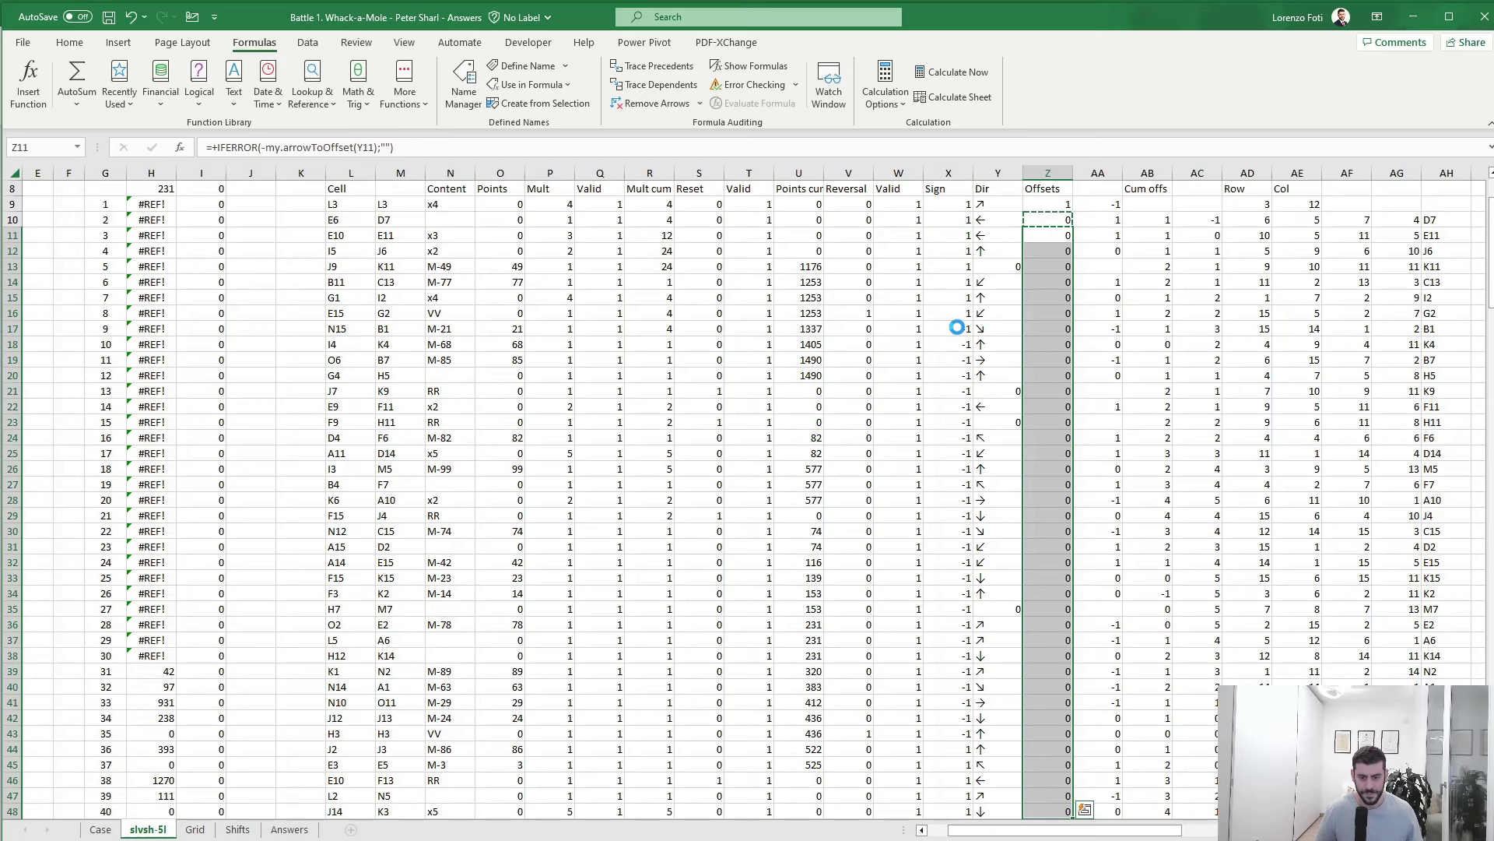
pyautogui.press('Down')
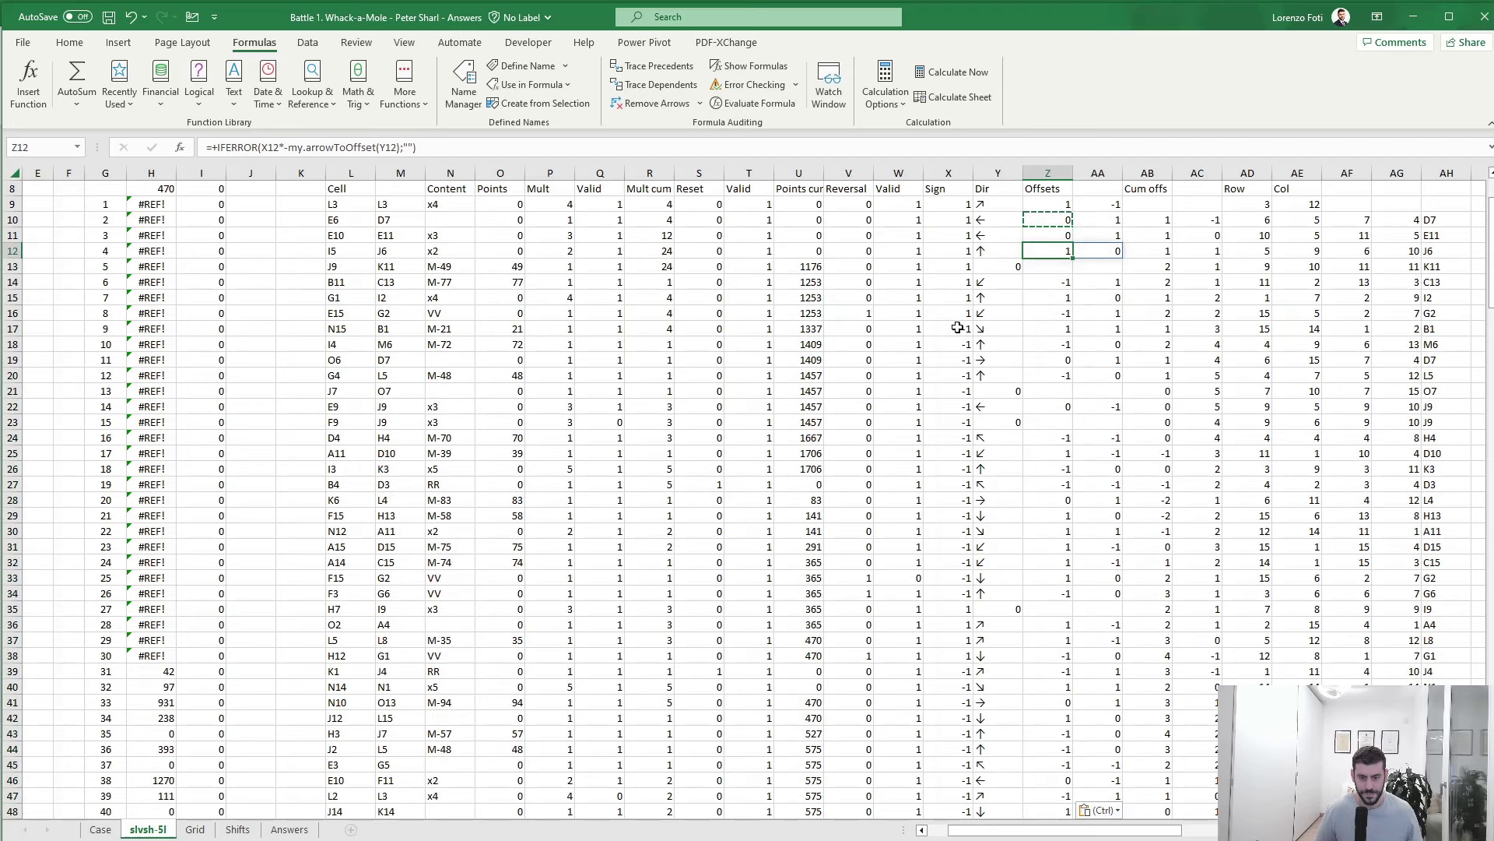
pyautogui.press('Escape')
pyautogui.press('Up')
pyautogui.press('Up')
pyautogui.press('Up')
pyautogui.press('Up')
pyautogui.press('Up')
pyautogui.press('Up')
pyautogui.press('Up')
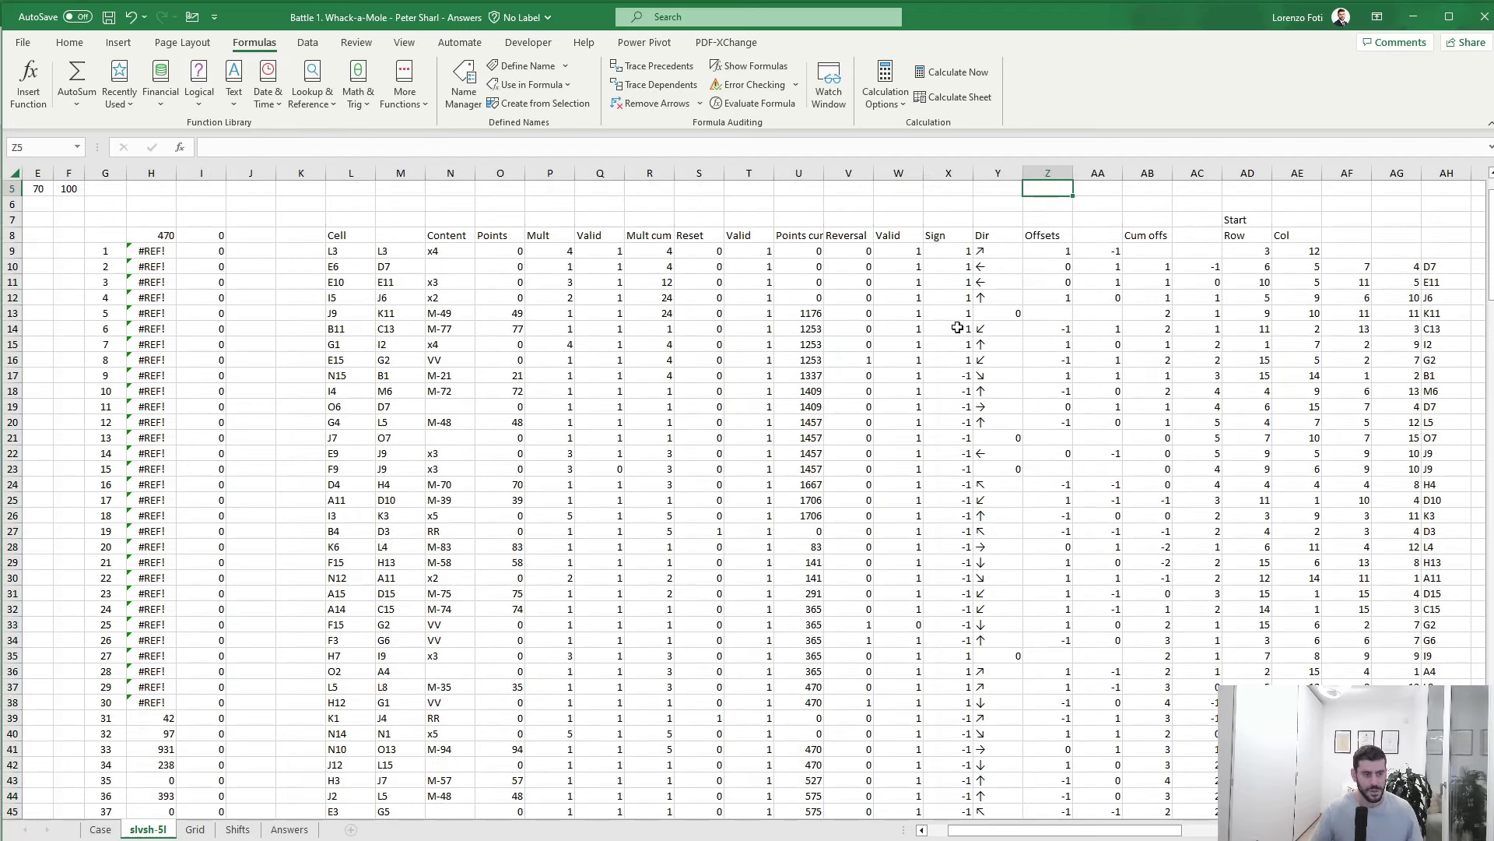
# - Look over the Case sheet's Level 5 section, then return to slvsh-5l
pyautogui.scroll(-5, 930, 354)
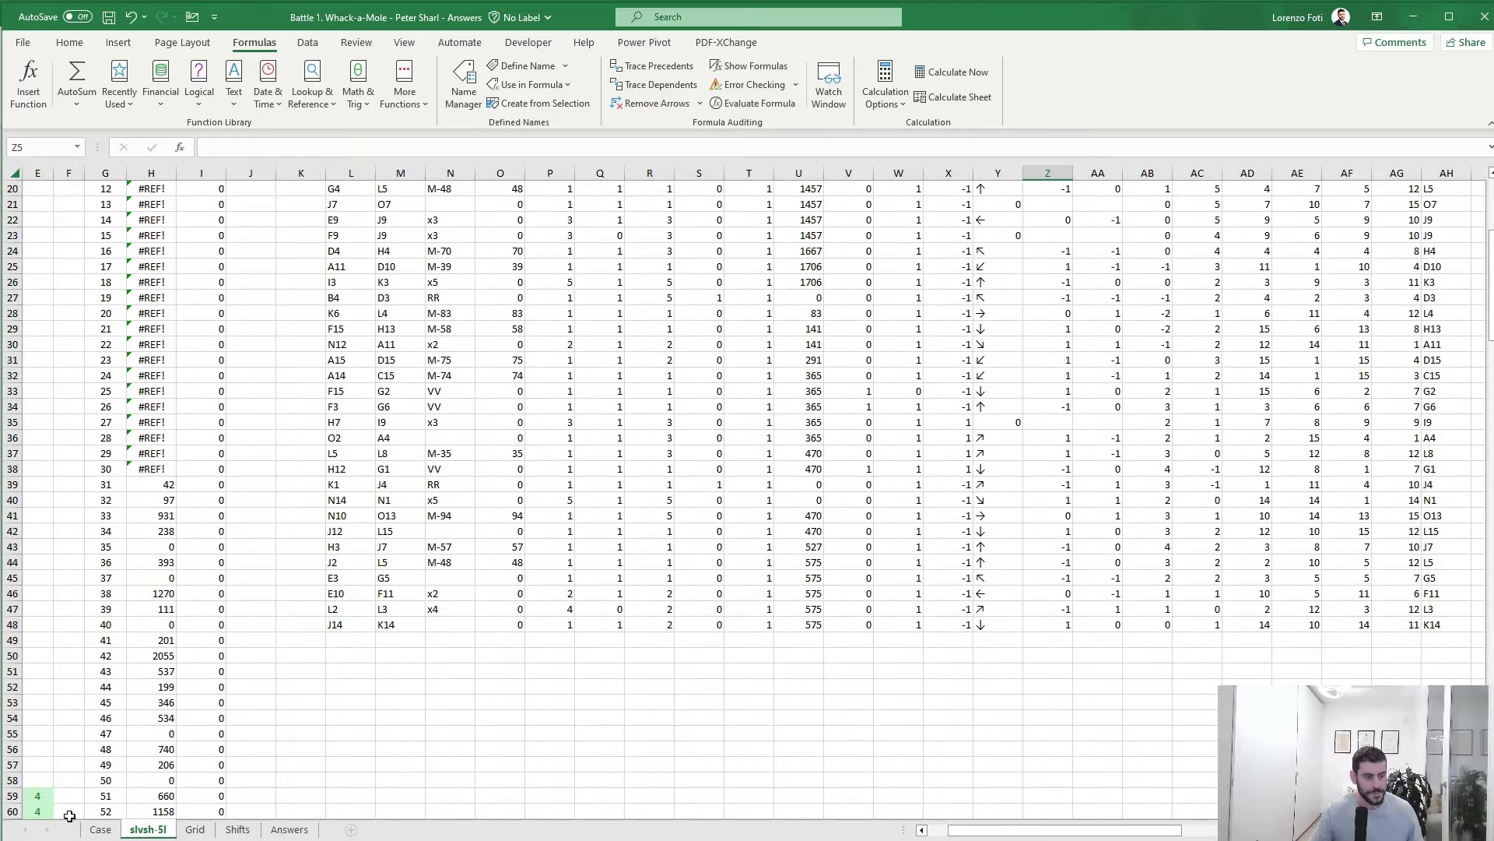
pyautogui.click(100, 829)
pyautogui.scroll(-15, 190, 720)
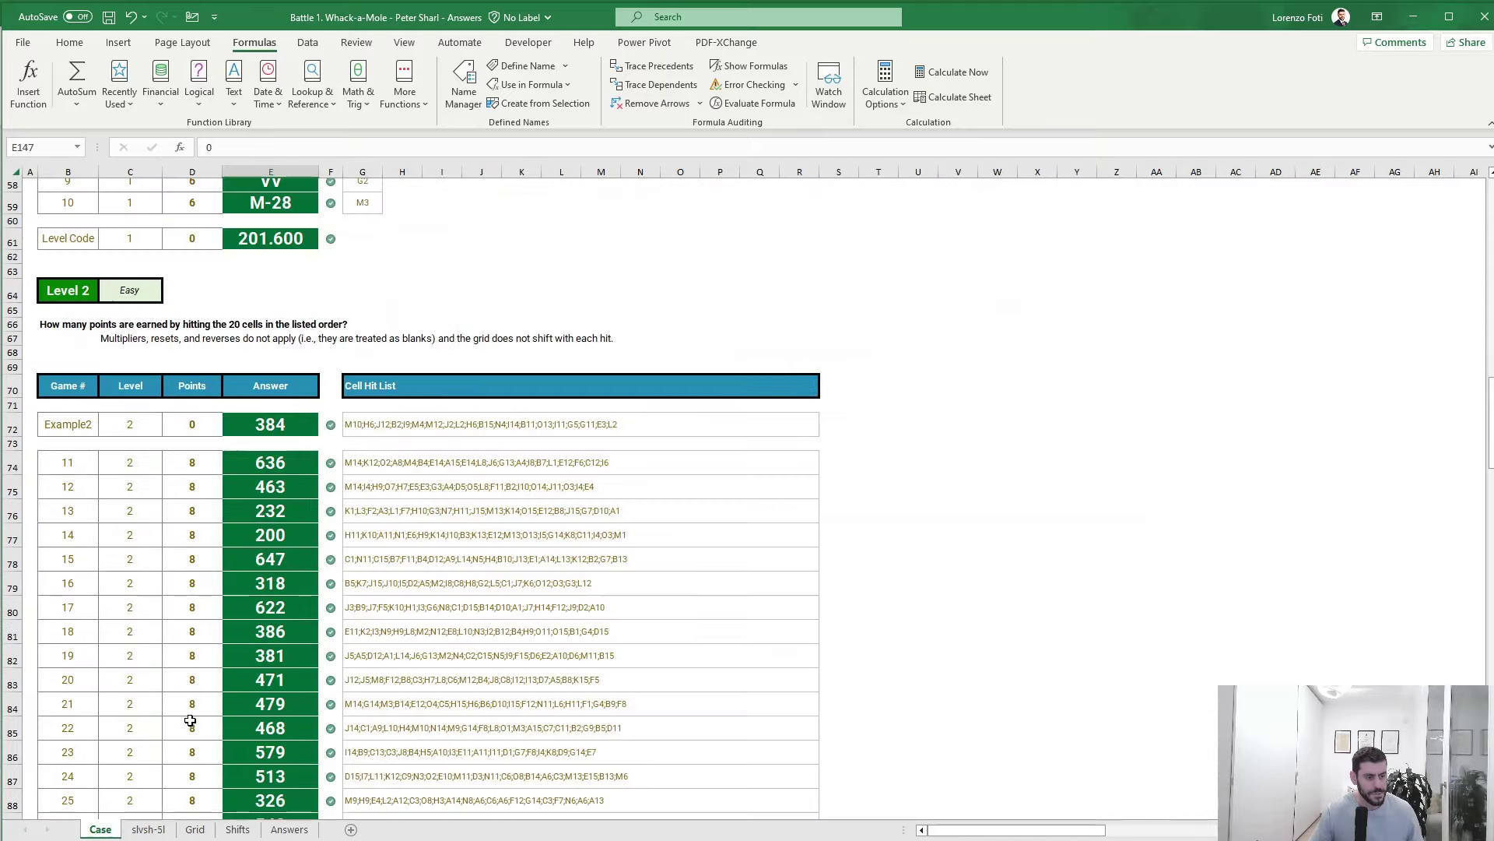
pyautogui.scroll(-20, 190, 720)
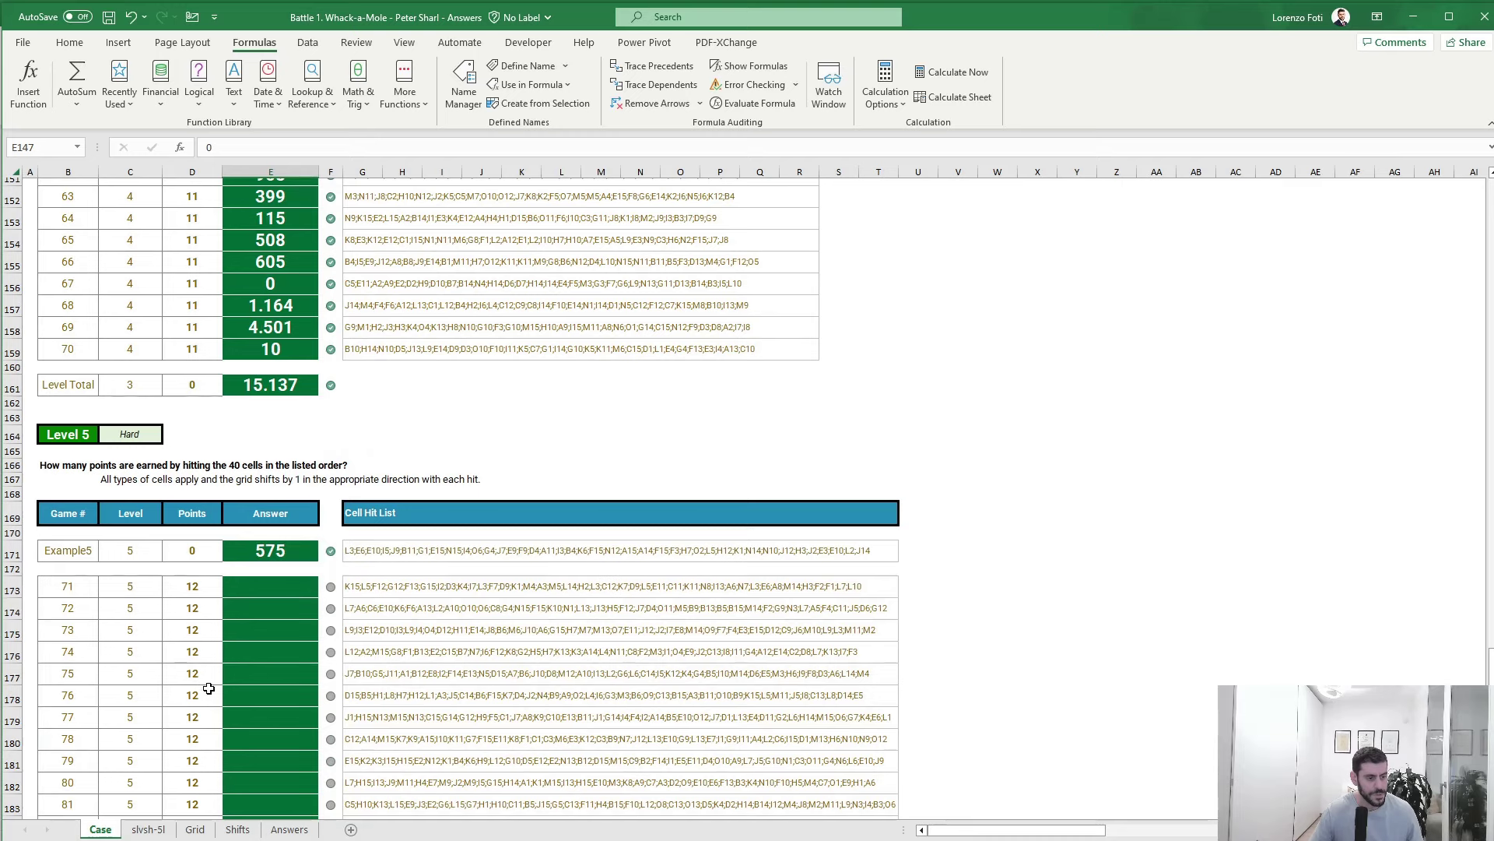
pyautogui.scroll(-2, 209, 688)
pyautogui.click(148, 829)
pyautogui.scroll(7, 226, 591)
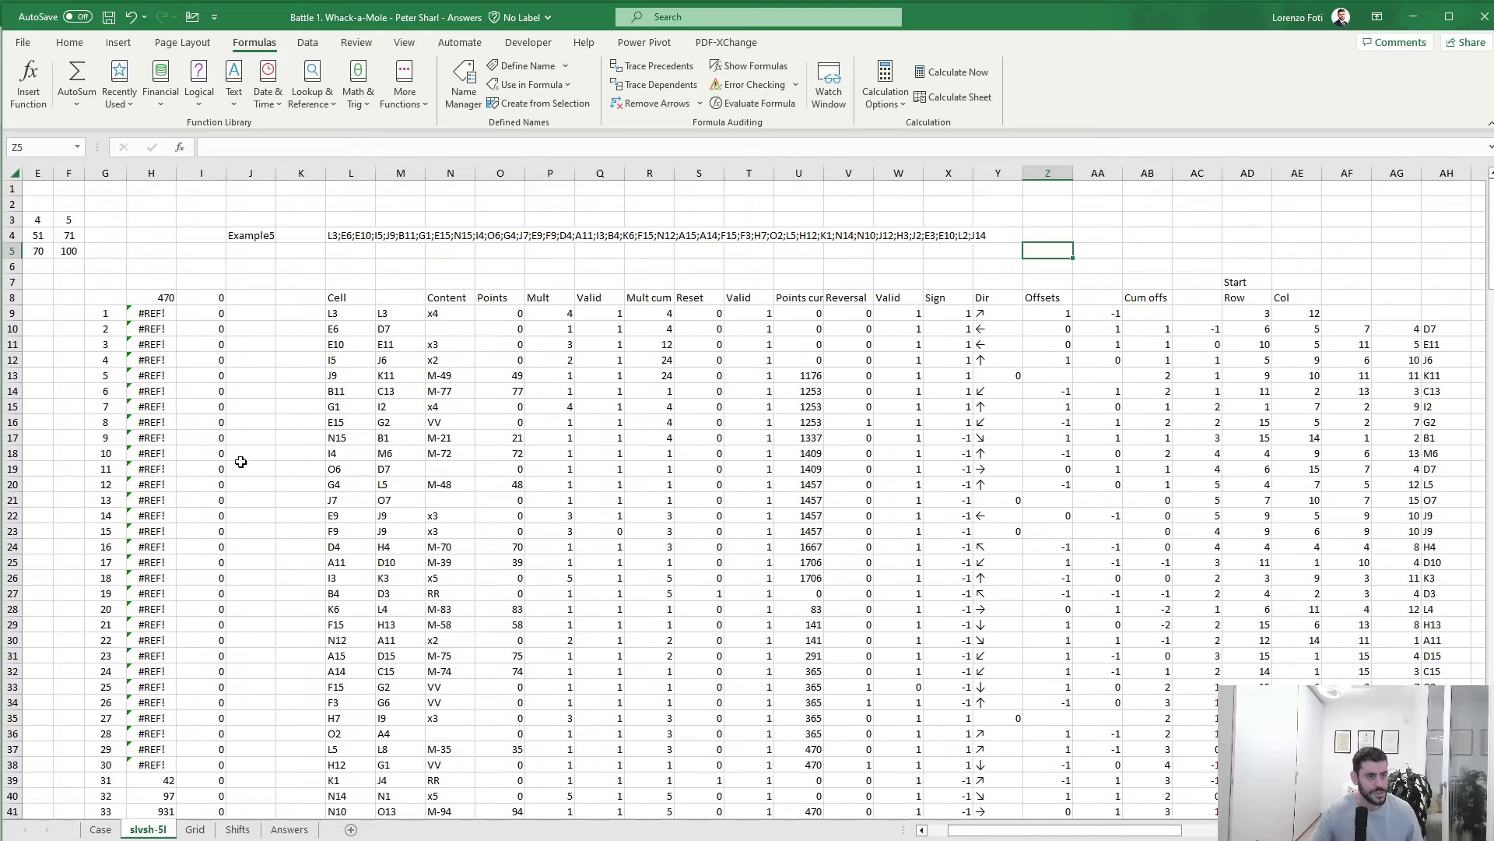
# - Set result cell H8 to =+U48, giving 575 for Example5
pyautogui.click(169, 298)
pyautogui.write('+0')
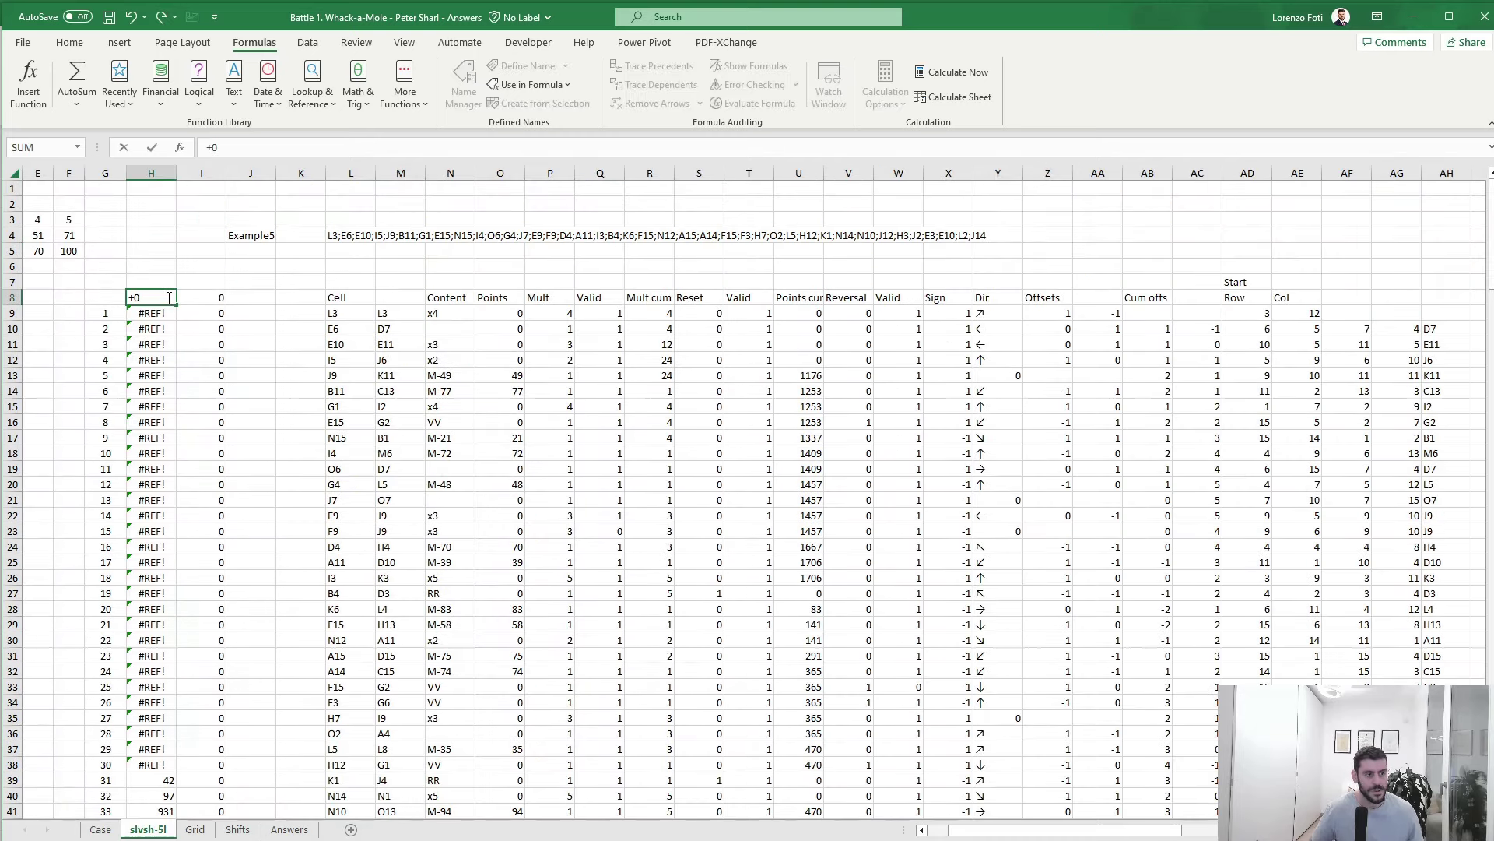
pyautogui.press('BackSpace')
pyautogui.press('Right')
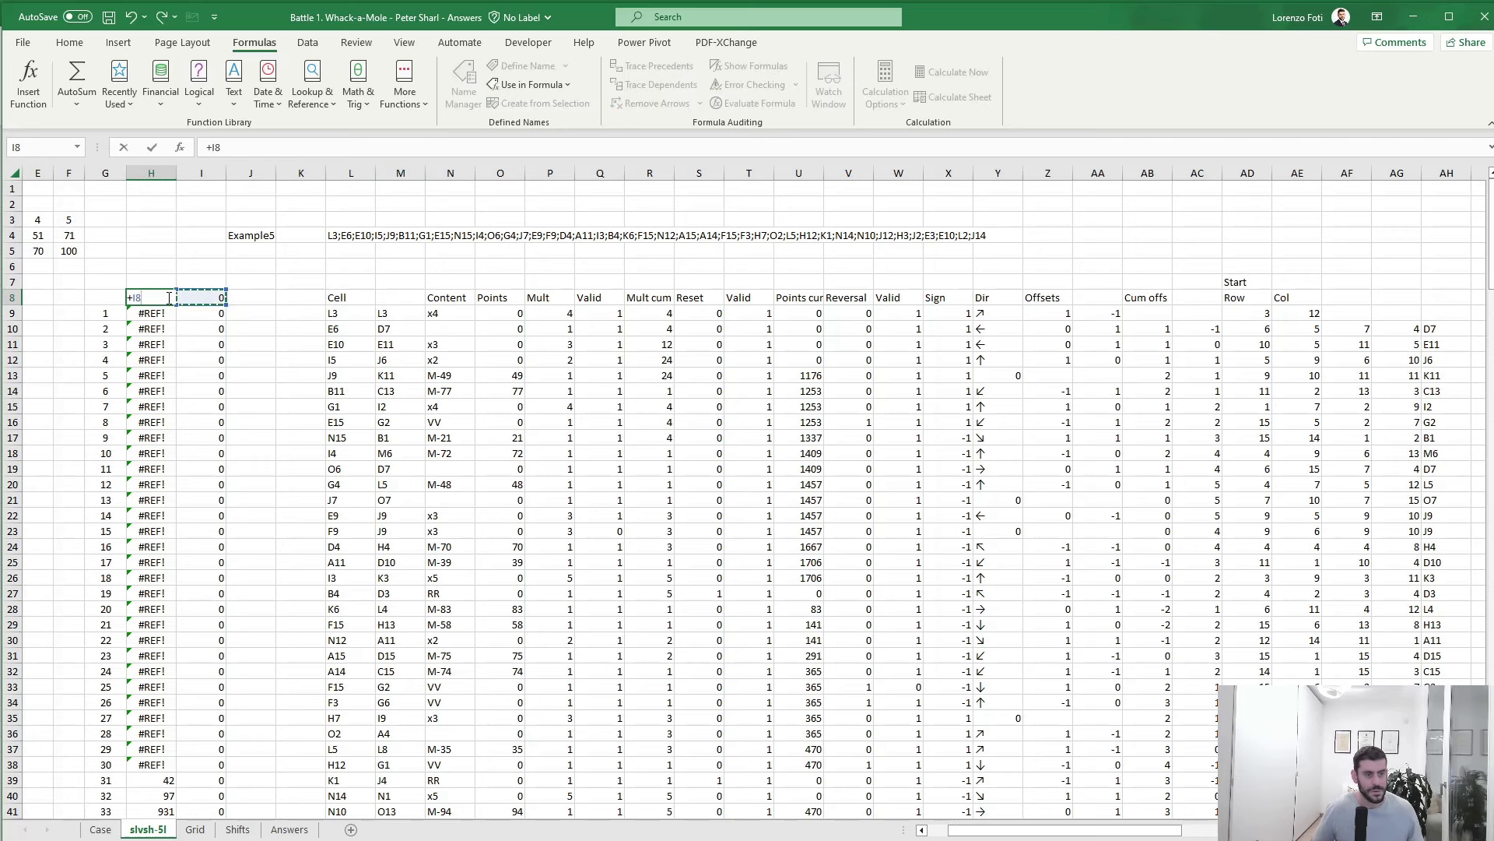
pyautogui.press('Right')
pyautogui.press('Right')
pyautogui.press('Right')
pyautogui.press('Right')
pyautogui.press('Right')
pyautogui.press('Right')
pyautogui.press('Right')
pyautogui.press('Right')
pyautogui.hotkey('ctrl', 'Down')
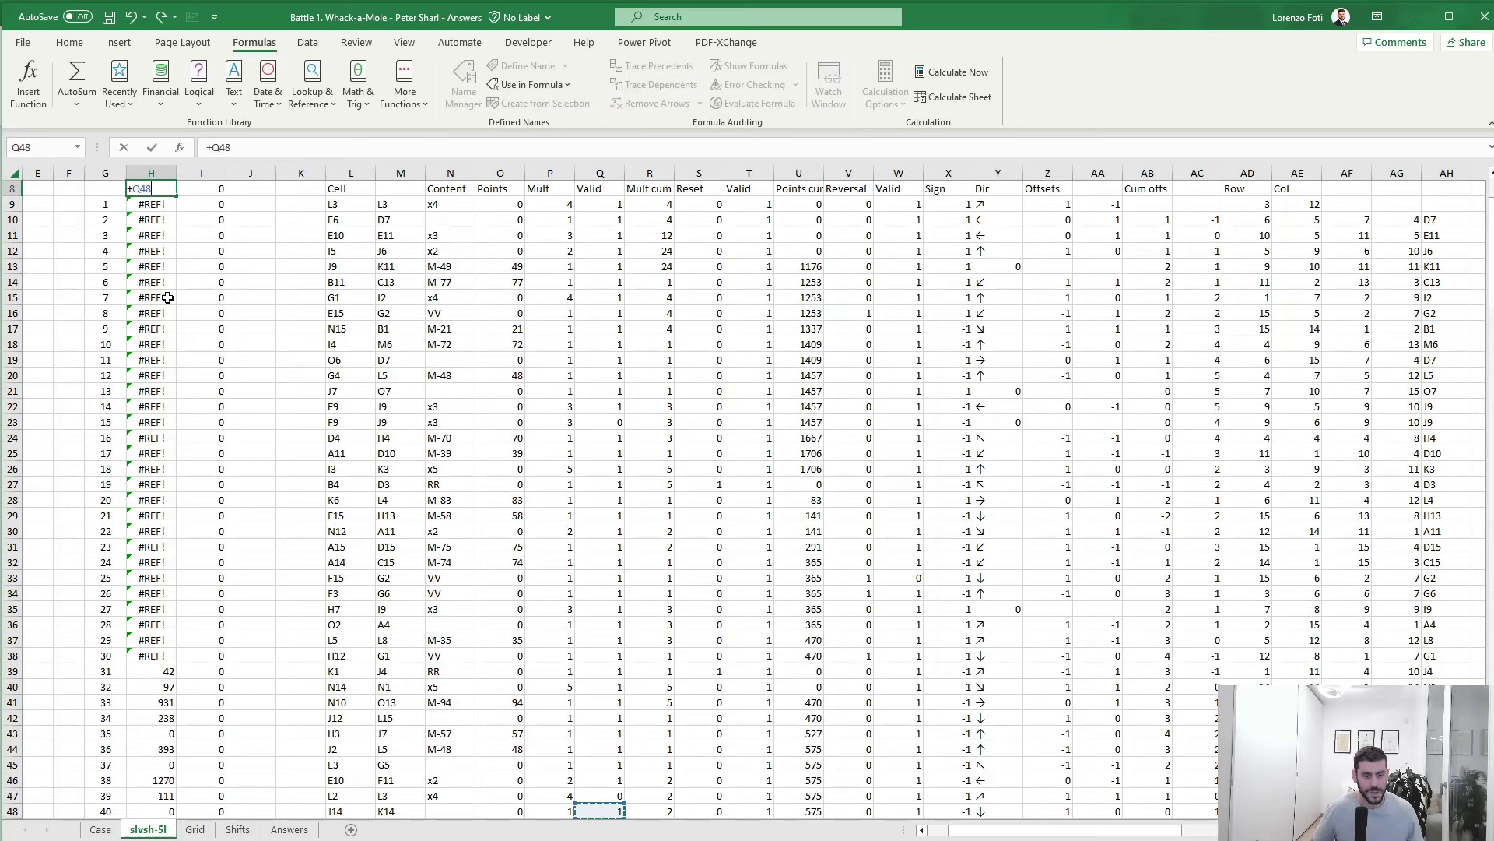
pyautogui.press('Right')
pyautogui.press('Right')
pyautogui.press('Right')
pyautogui.press('Right')
pyautogui.press('Return')
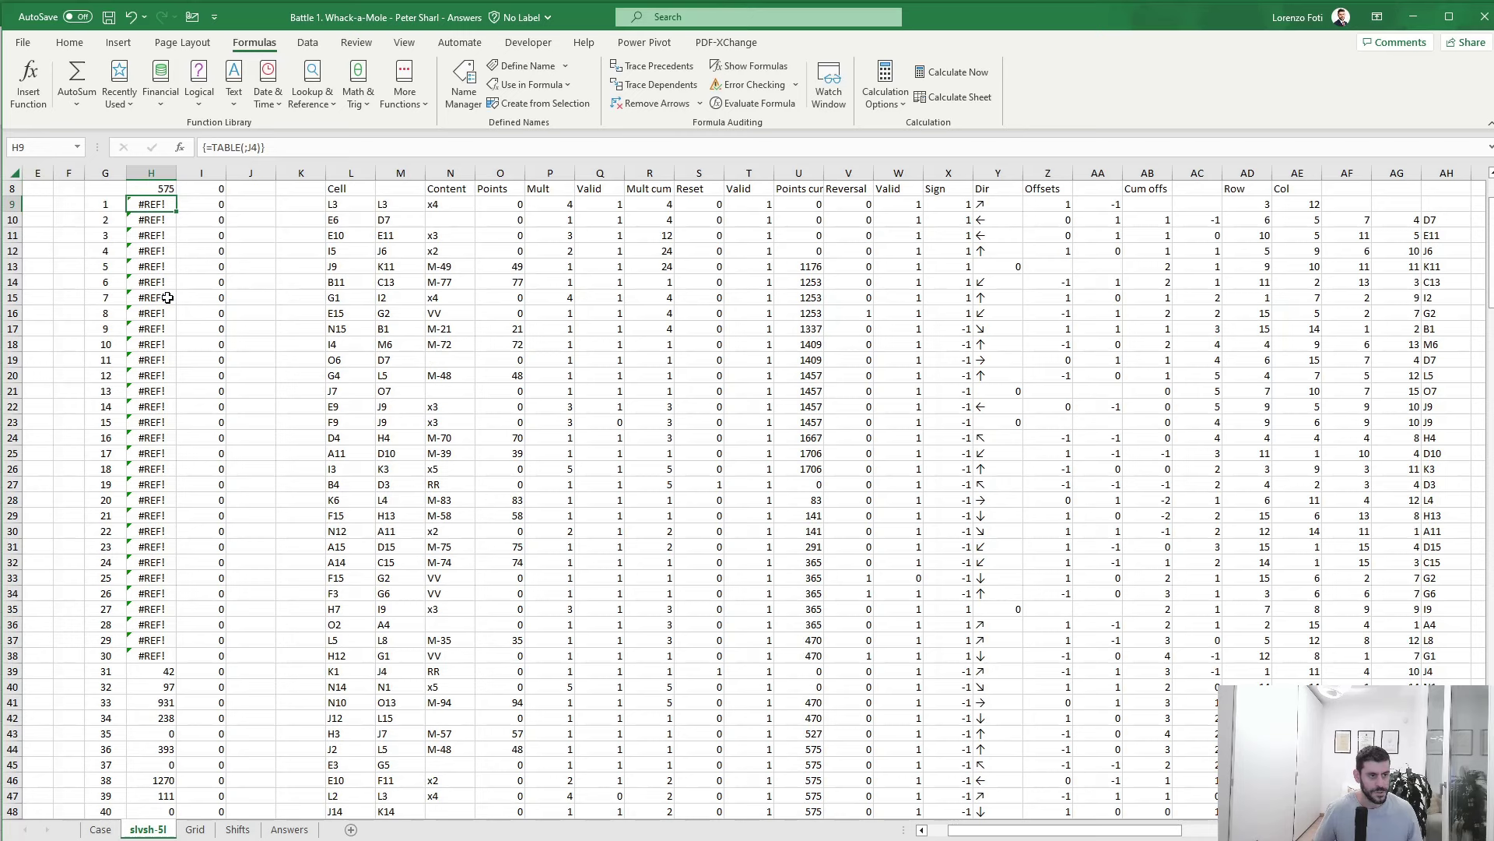
# - Copy the Level 5 results H79:H108 for games 71–100
pyautogui.hotkey('ctrl', 'Down')
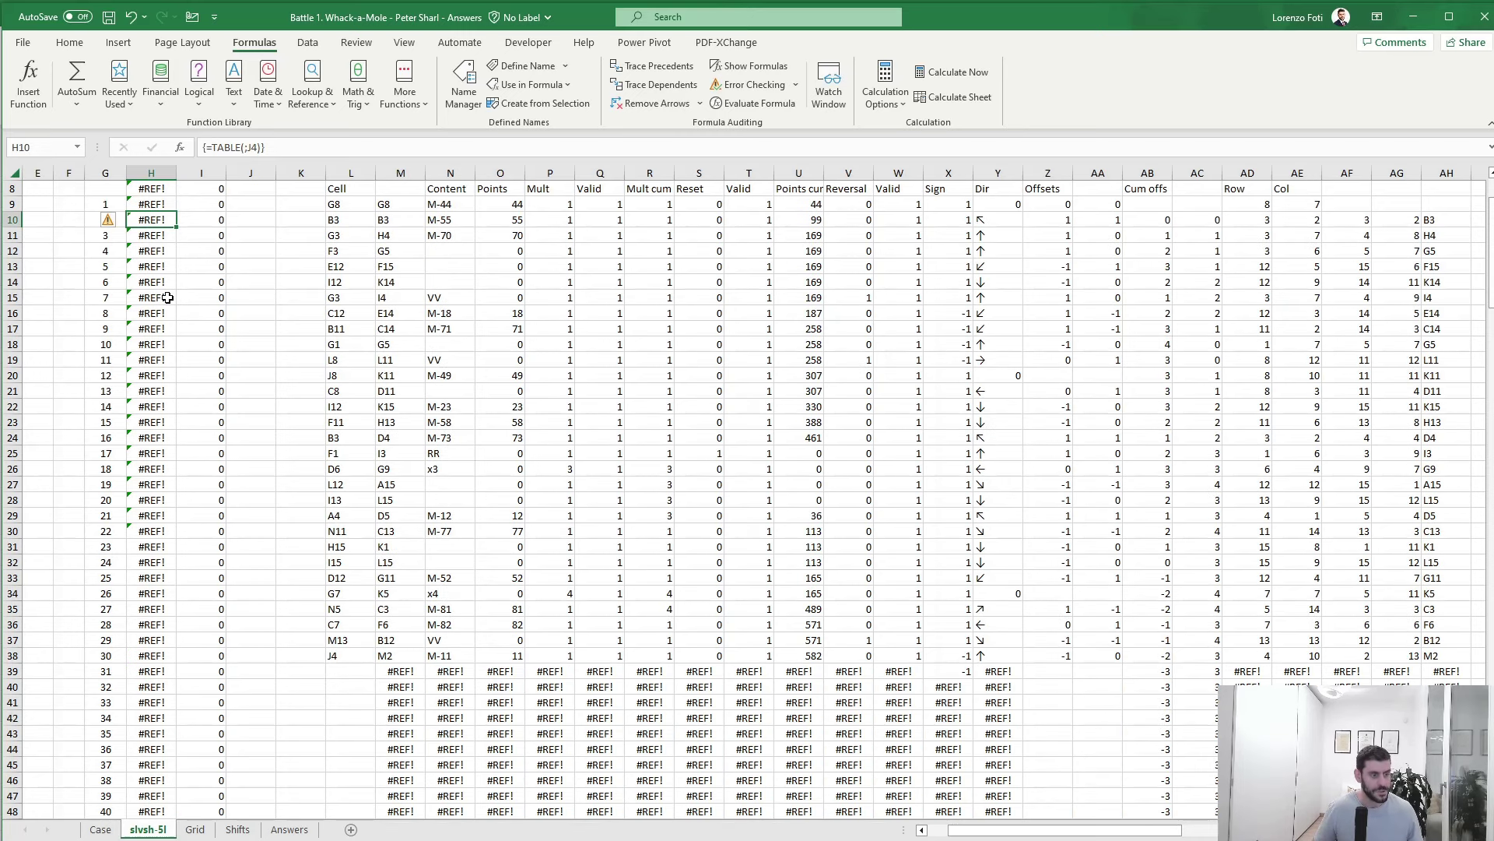
pyautogui.hotkey('shift', 'Up')
pyautogui.hotkey('shift', 'Up')
pyautogui.hotkey('shift', 'Up')
pyautogui.hotkey('shift', 'Up')
pyautogui.hotkey('shift', 'Up')
pyautogui.hotkey('shift', 'Up')
pyautogui.hotkey('shift', 'Up')
pyautogui.hotkey('shift', 'Up')
pyautogui.hotkey('shift', 'Up')
pyautogui.hotkey('shift', 'Up')
pyautogui.hotkey('shift', 'Up')
pyautogui.hotkey('shift', 'Up')
pyautogui.hotkey('shift', 'Up')
pyautogui.hotkey('shift', 'Up')
pyautogui.hotkey('shift', 'Up')
pyautogui.hotkey('shift', 'Up')
pyautogui.hotkey('shift', 'Up')
pyautogui.hotkey('shift', 'Up')
pyautogui.hotkey('shift', 'Up')
pyautogui.hotkey('shift', 'Up')
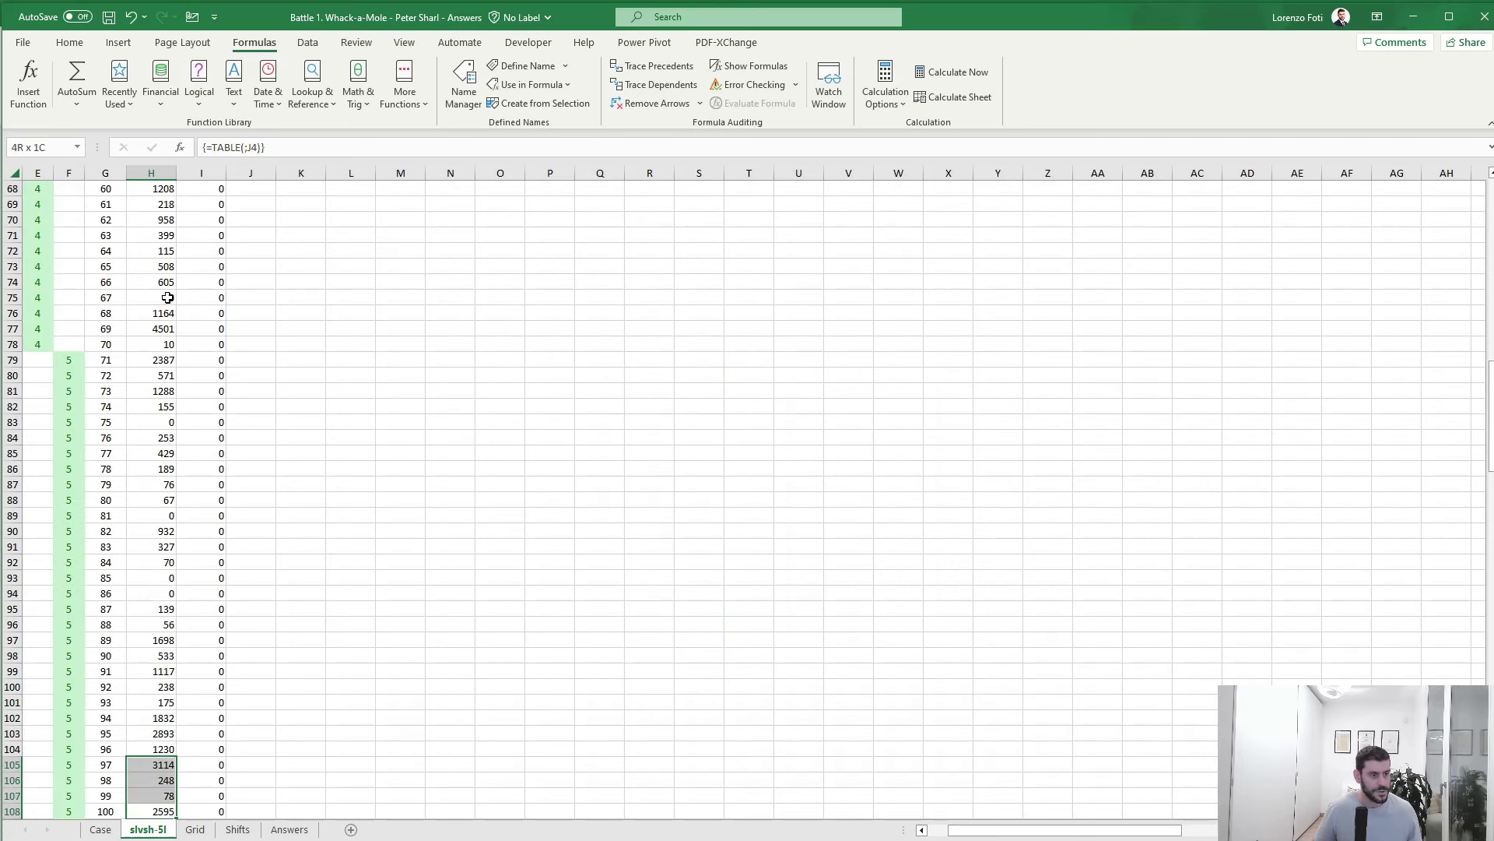
pyautogui.hotkey('shift', 'Up')
pyautogui.hotkey('shift', 'Up')
pyautogui.hotkey('ctrl', 'c')
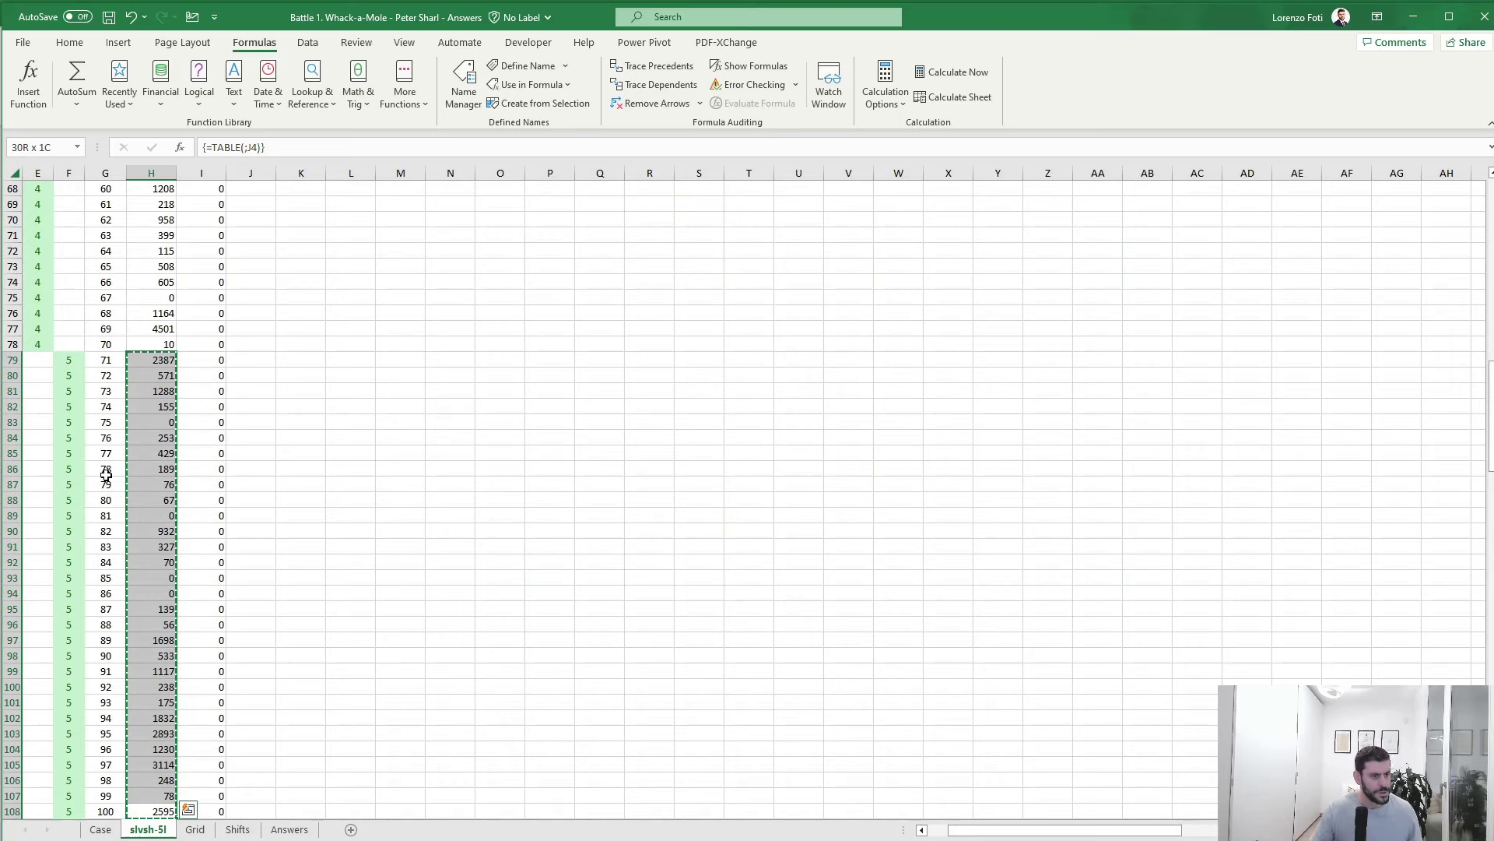
pyautogui.click(99, 828)
# - Paste the results as values at E173 and check the answers for games 78 and 87
pyautogui.rightClick(289, 459)
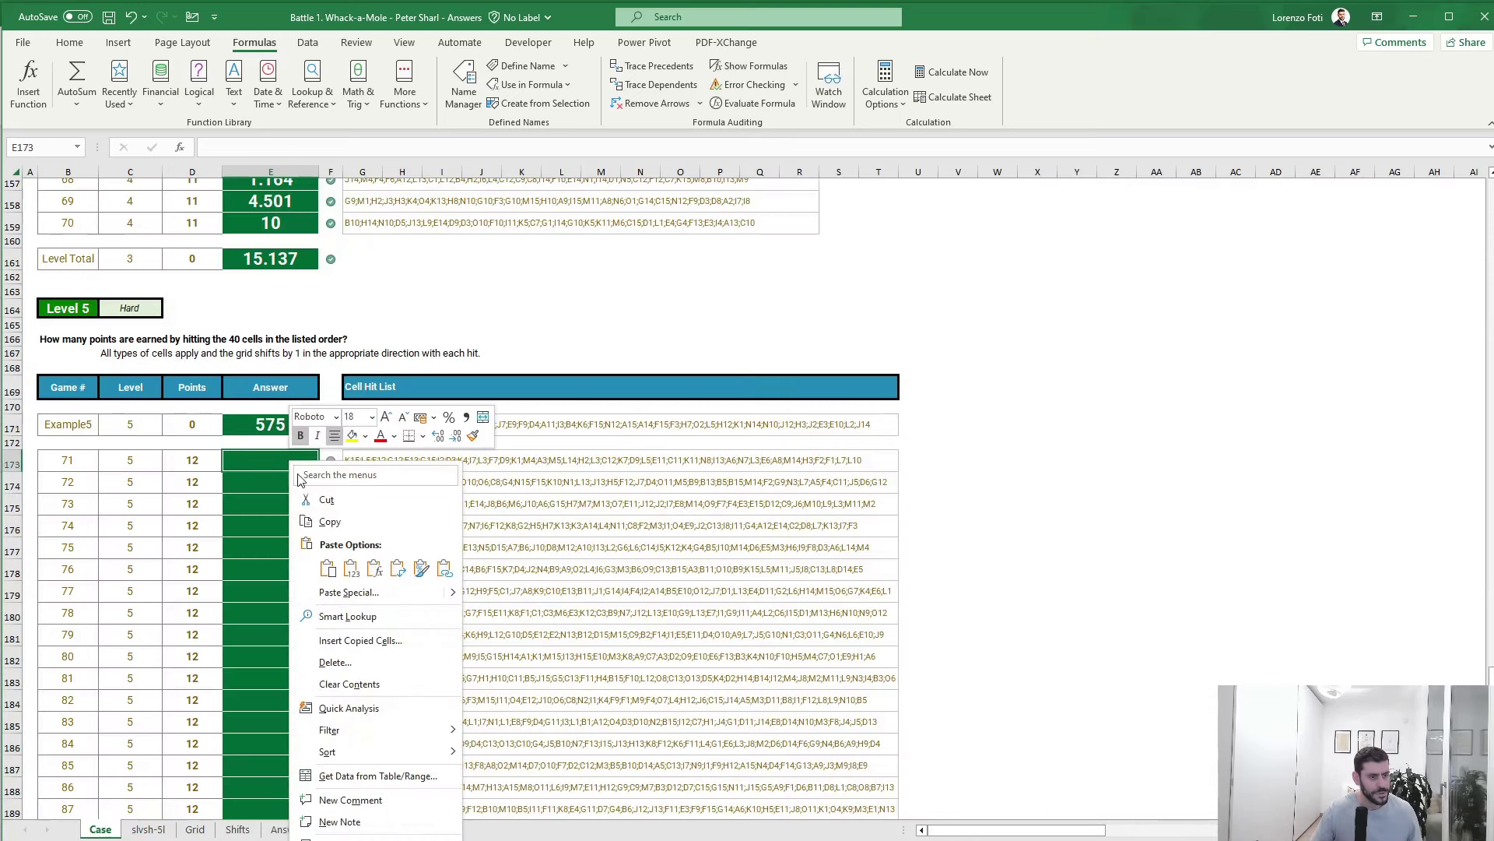
pyautogui.click(357, 568)
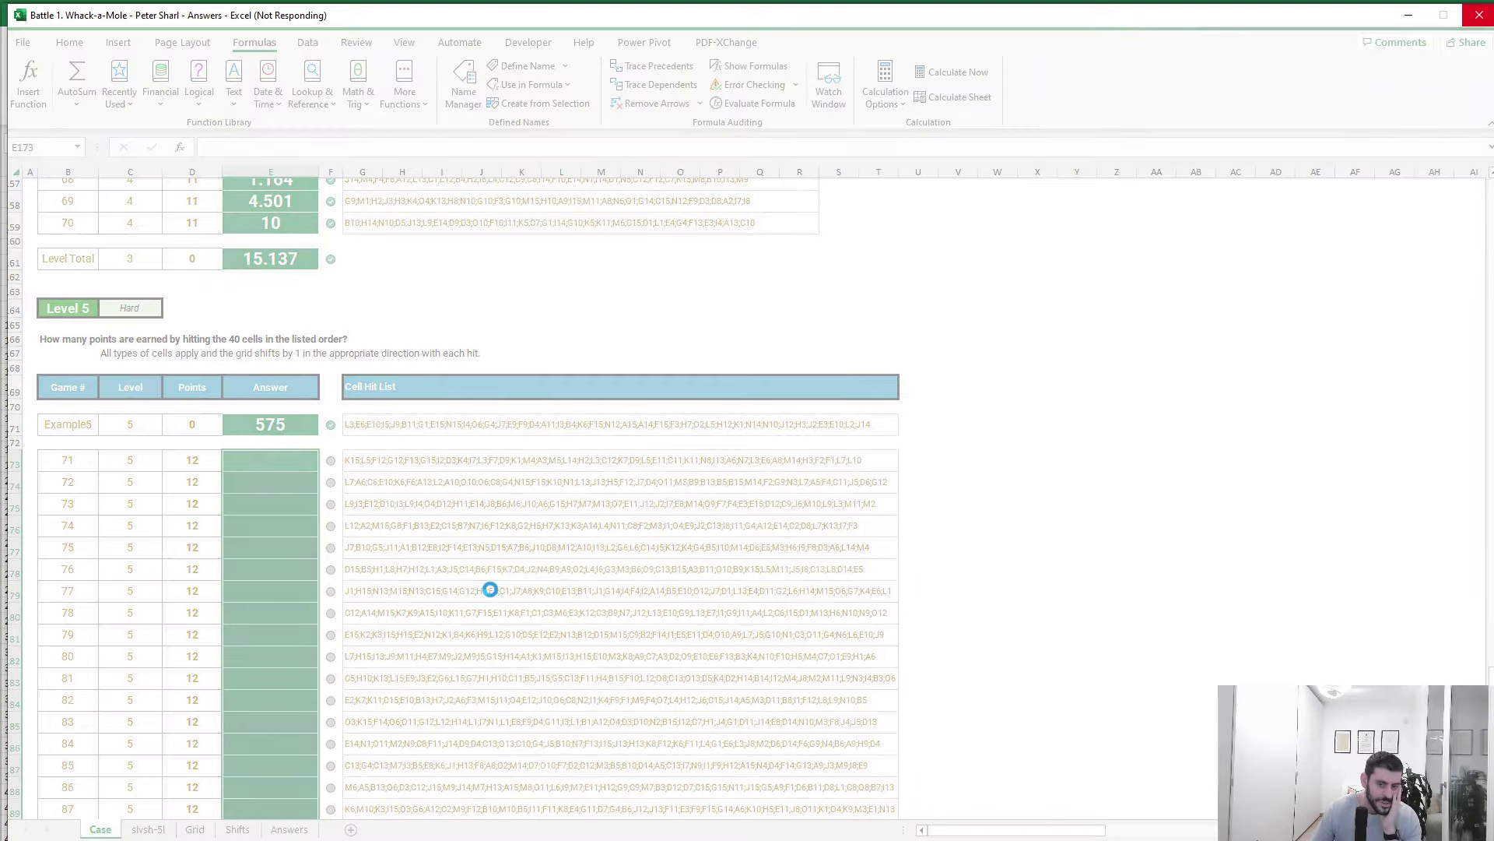
pyautogui.click(294, 612)
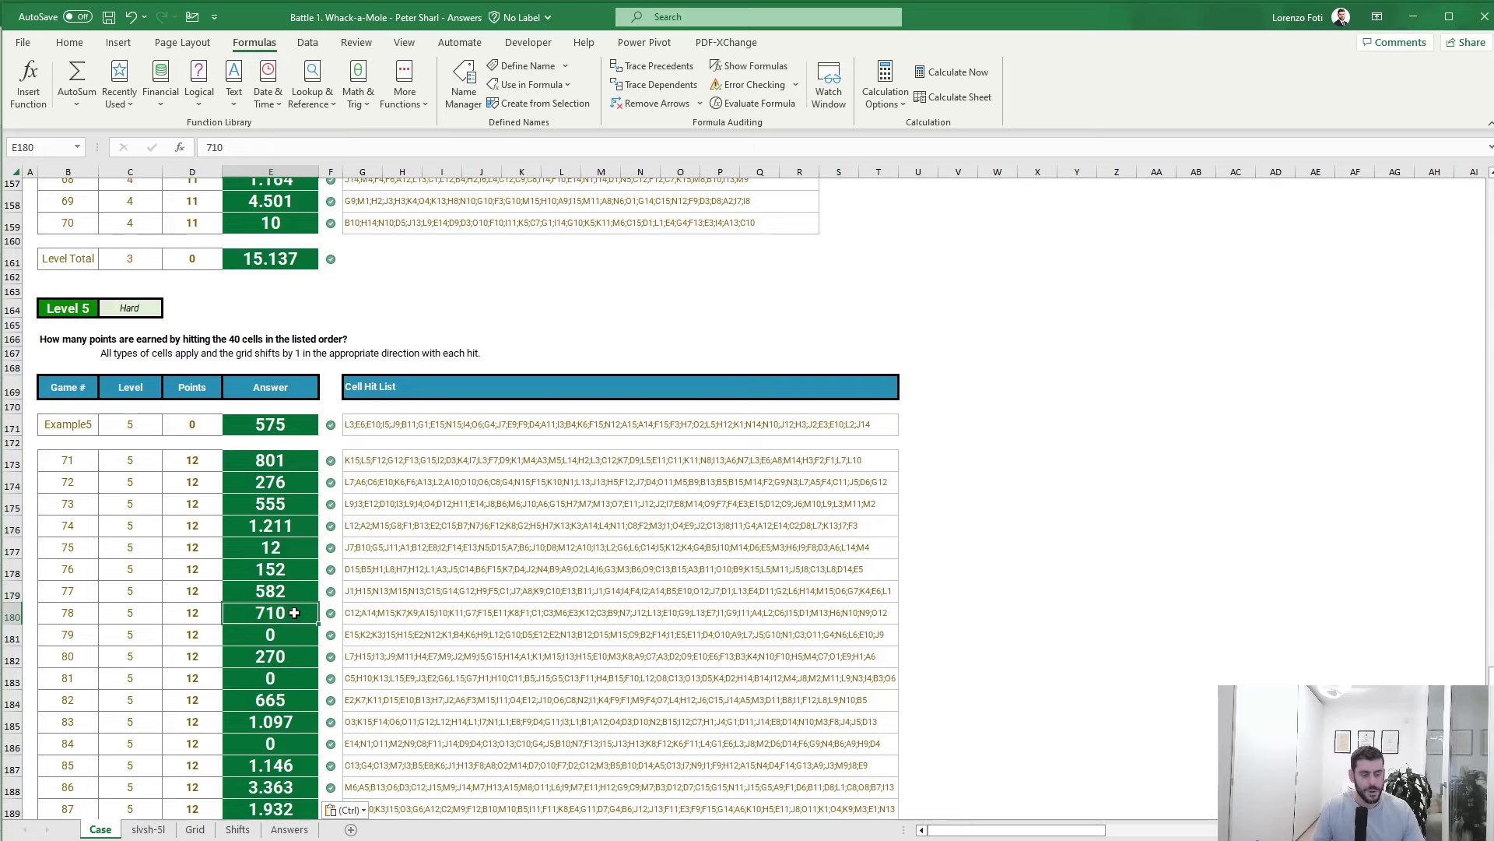
pyautogui.scroll(-5, 282, 578)
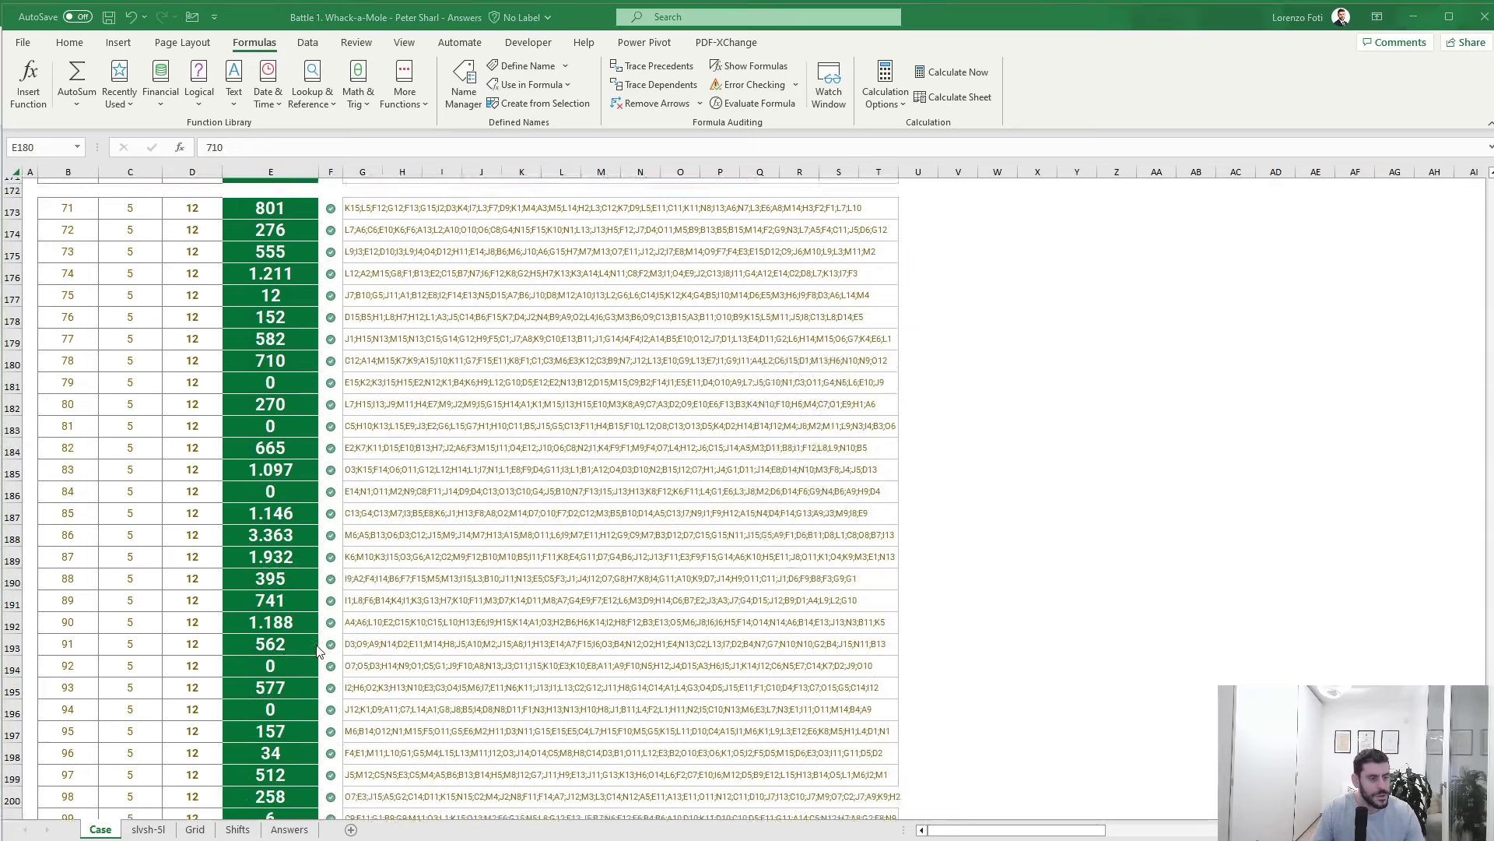
pyautogui.click(286, 560)
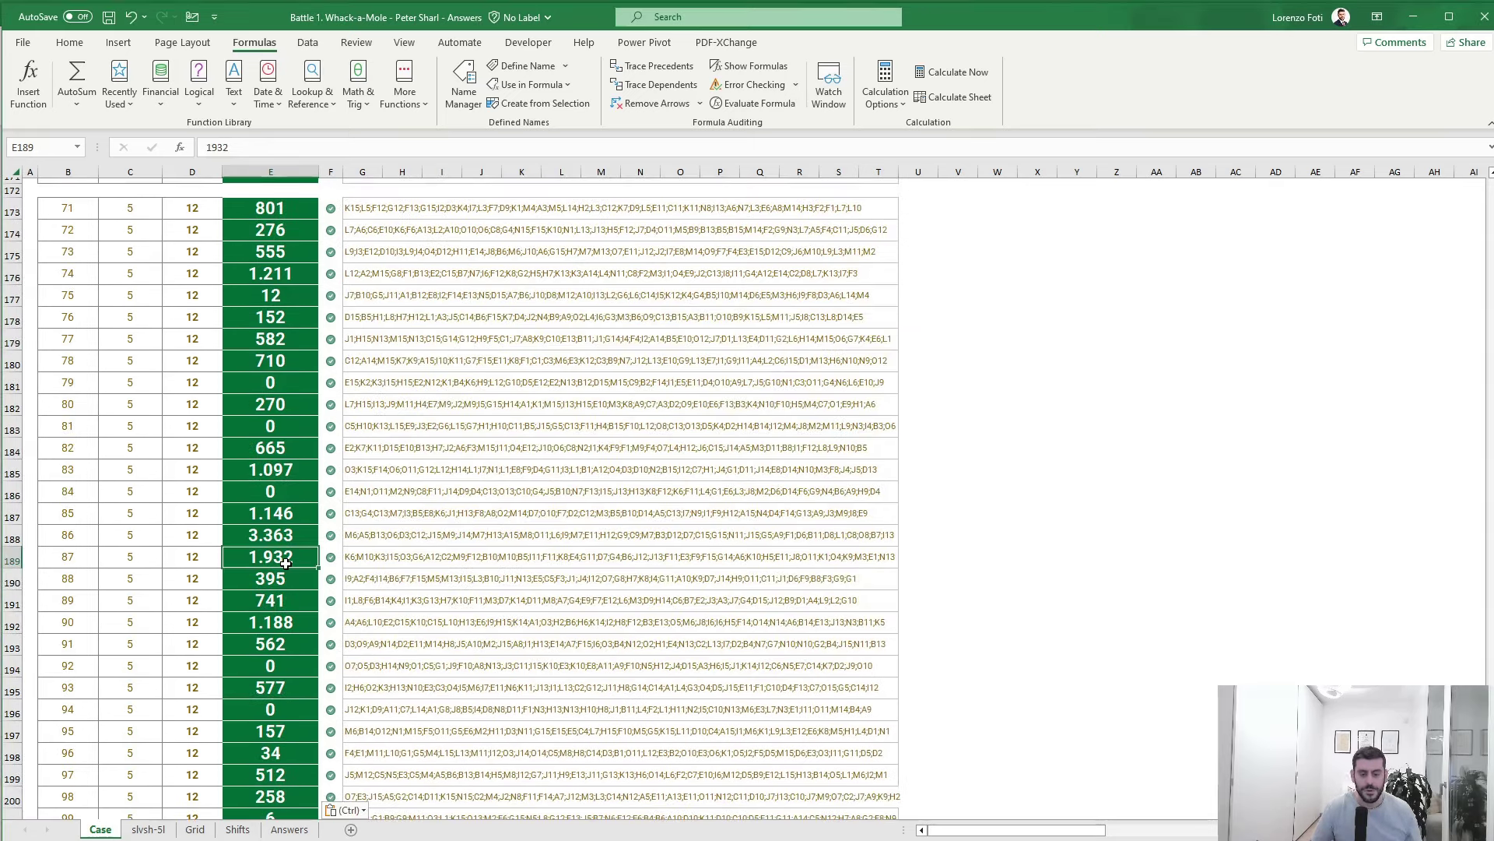
# - Return to the top of the Case sheet, where Current Score reads 1.130, and save the workbook
pyautogui.hotkey('ctrl', 'Up')
pyautogui.hotkey('ctrl', 'Up')
pyautogui.hotkey('ctrl', 'Up')
pyautogui.hotkey('ctrl', 'Up')
pyautogui.hotkey('ctrl', 'Up')
pyautogui.hotkey('ctrl', 'Up')
pyautogui.hotkey('ctrl', 'Up')
pyautogui.hotkey('ctrl', 'Up')
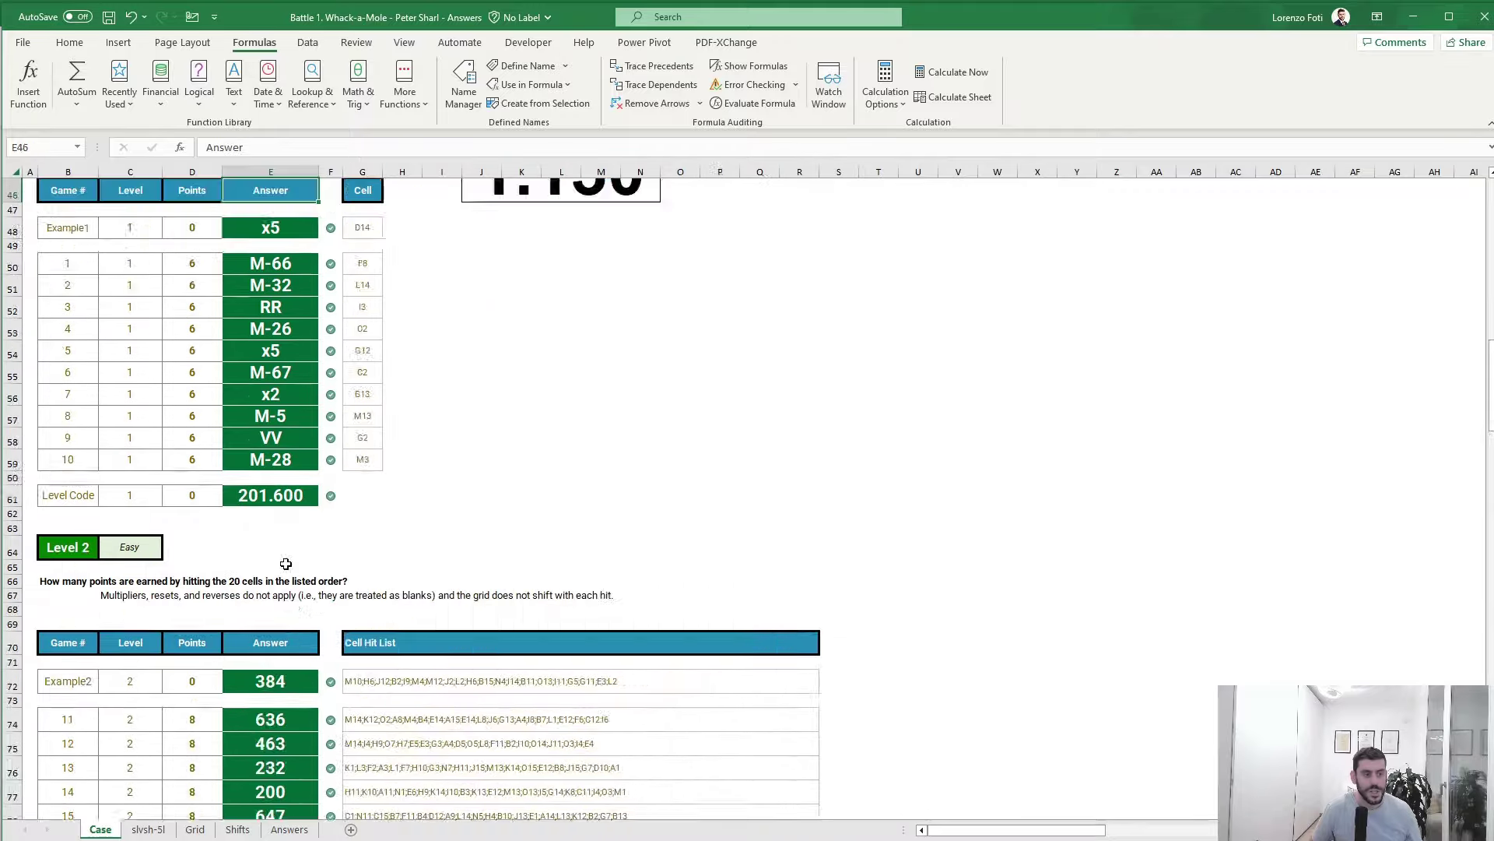
pyautogui.hotkey('ctrl', 'Up')
pyautogui.scroll(-8, 351, 676)
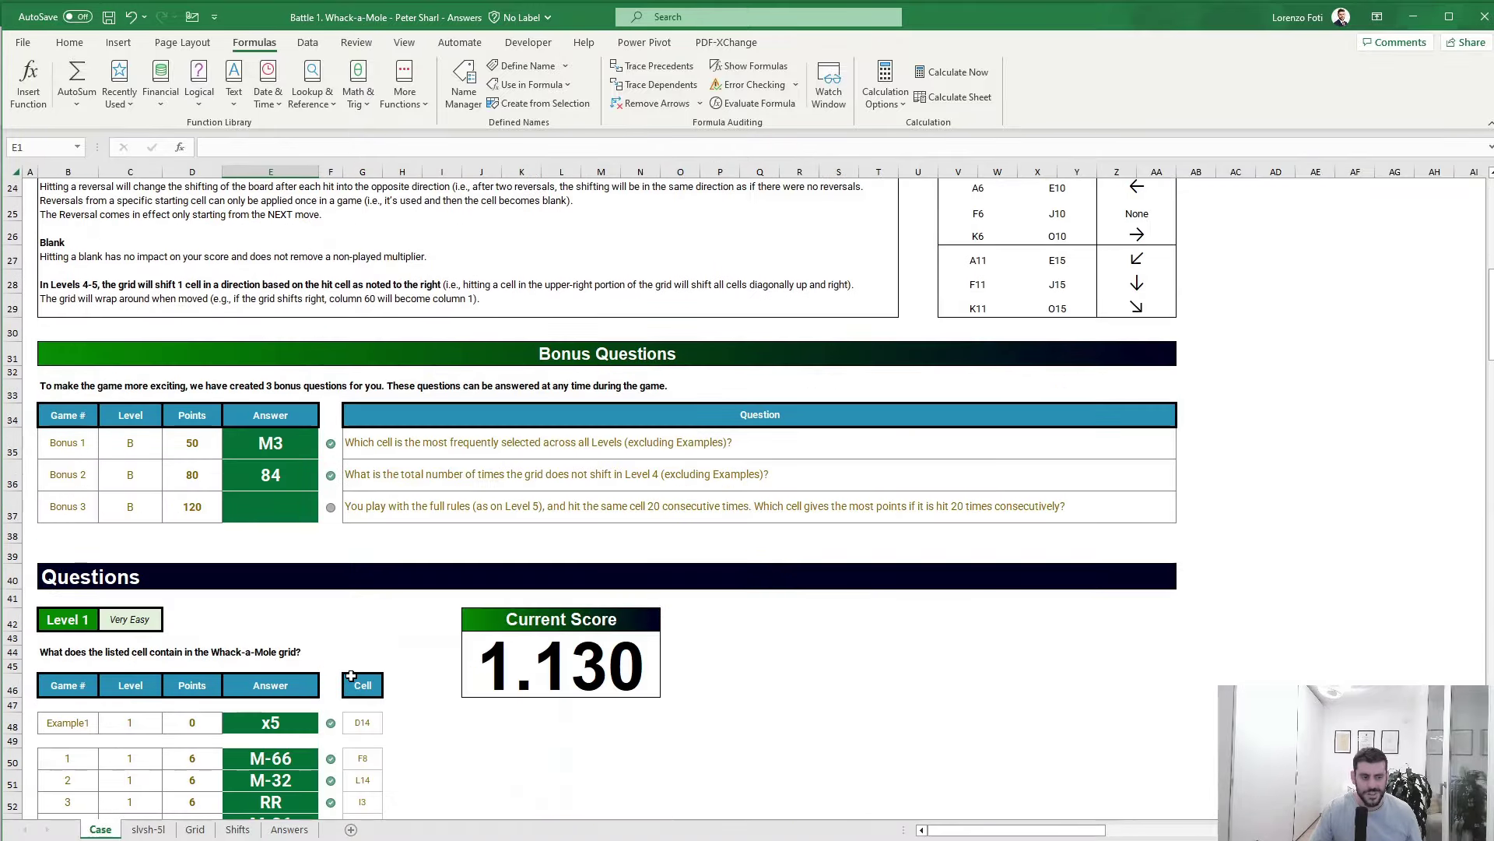
pyautogui.scroll(-3, 351, 676)
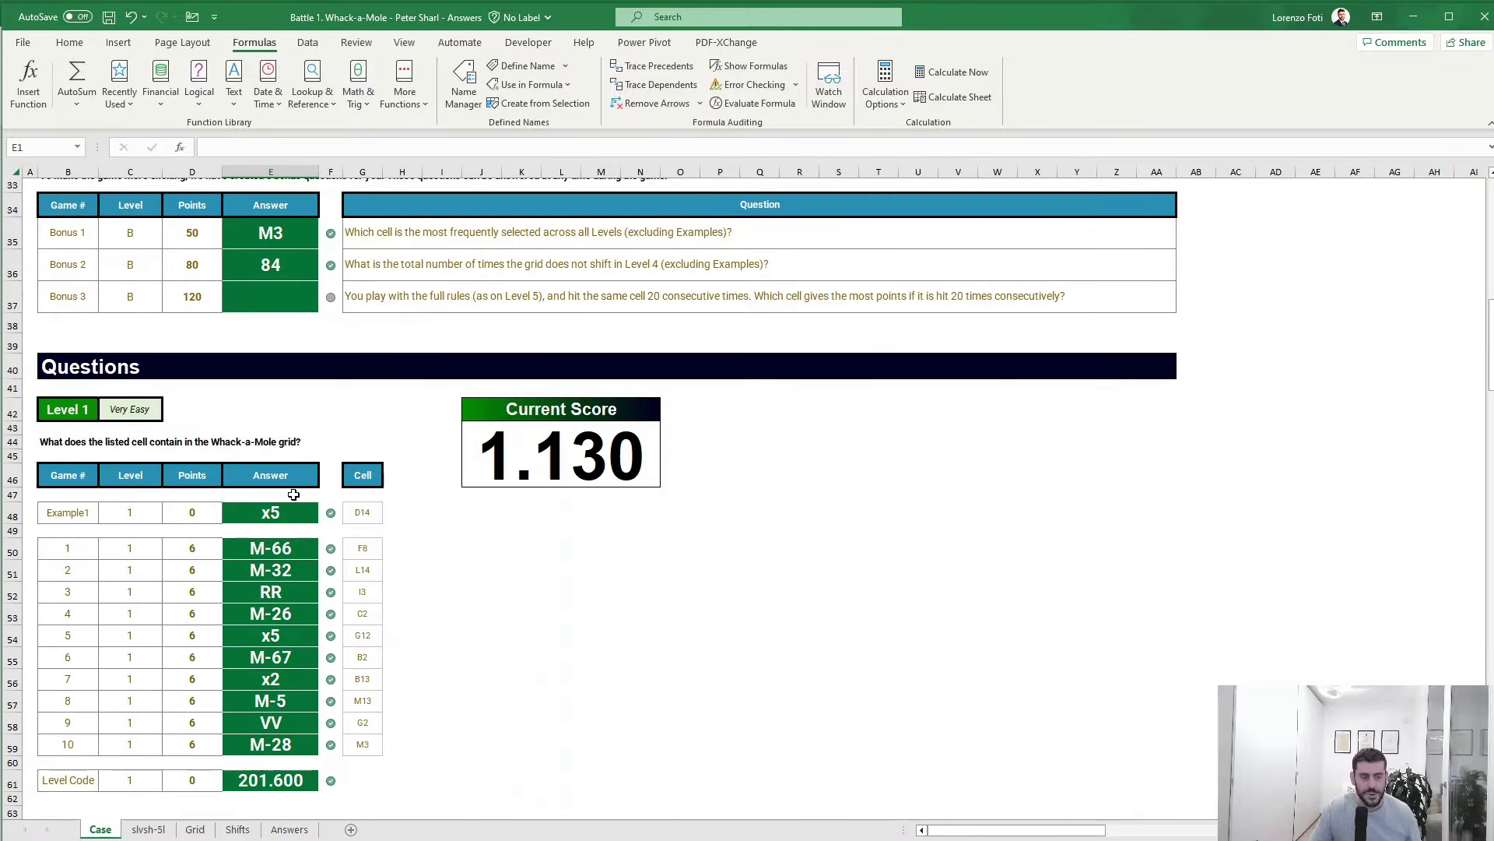
pyautogui.click(107, 19)
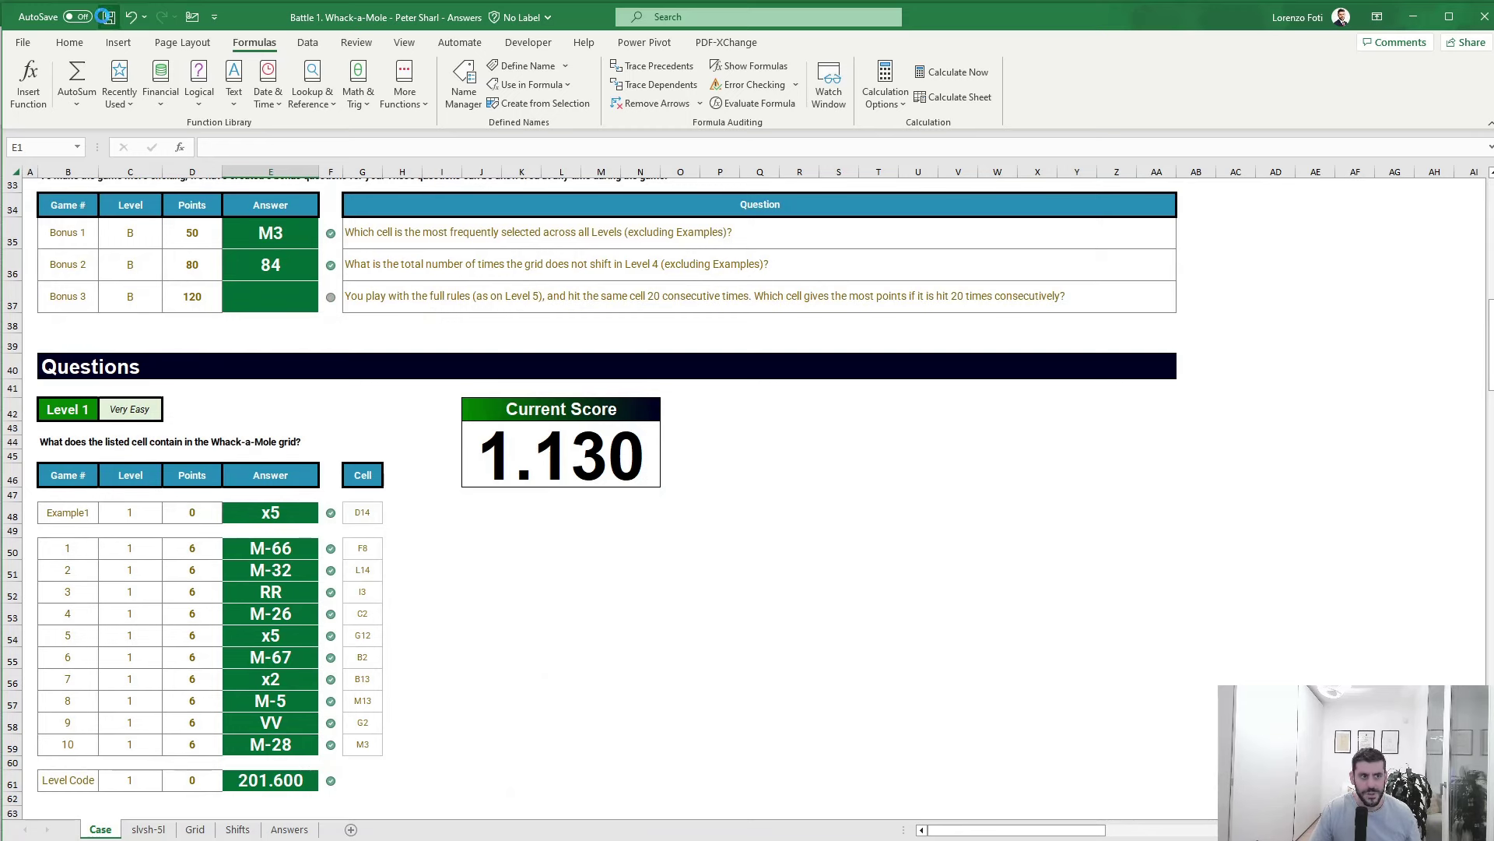
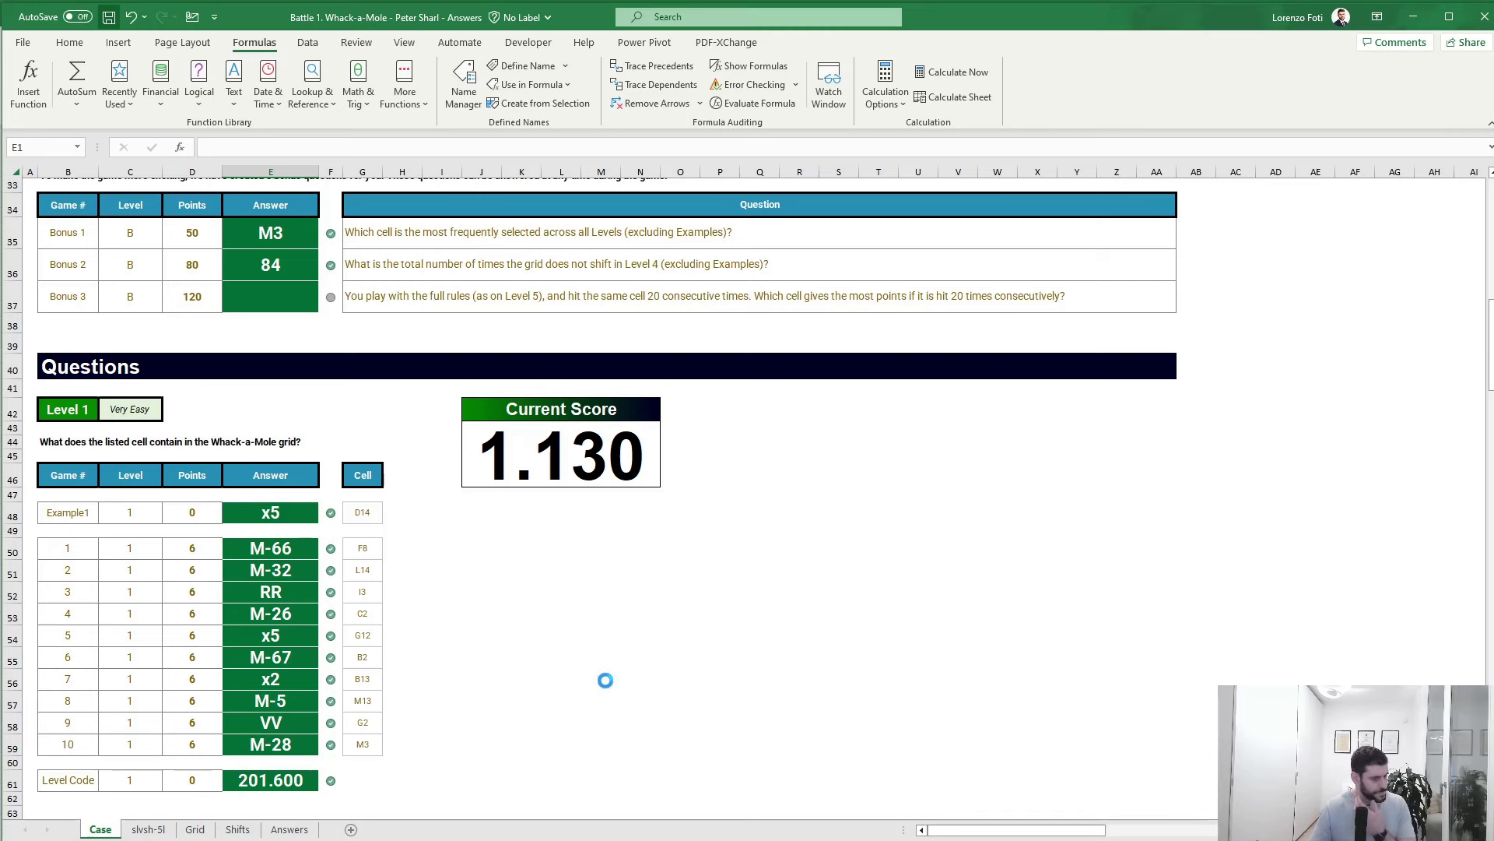
# - Check the empty Bonus 3 answer cell and the workbook's calculation mode, leaving it unchanged
pyautogui.scroll(1, 604, 677)
pyautogui.click(491, 585)
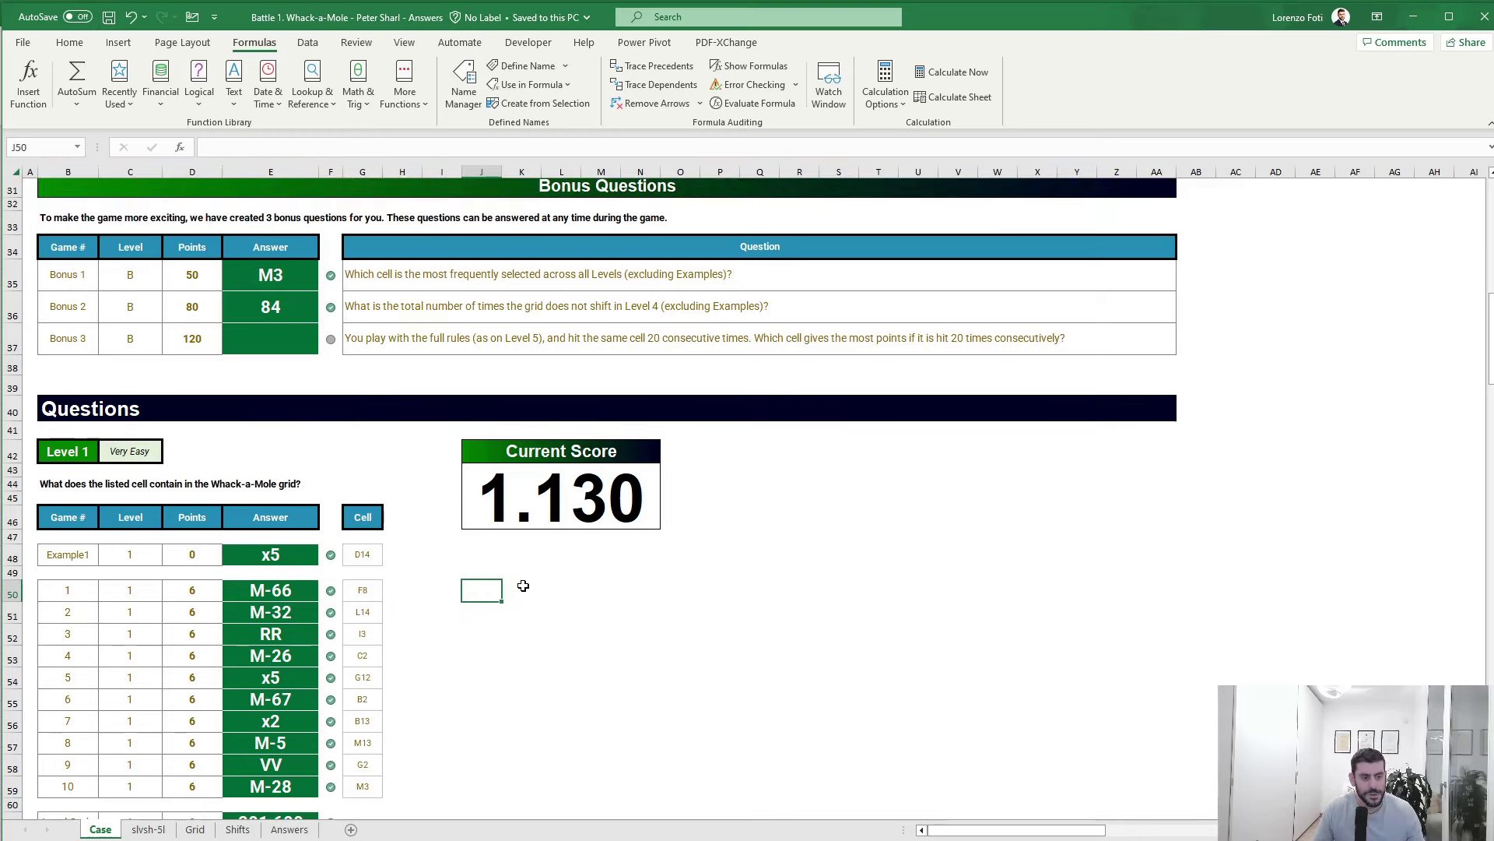
pyautogui.scroll(2, 513, 576)
pyautogui.click(268, 509)
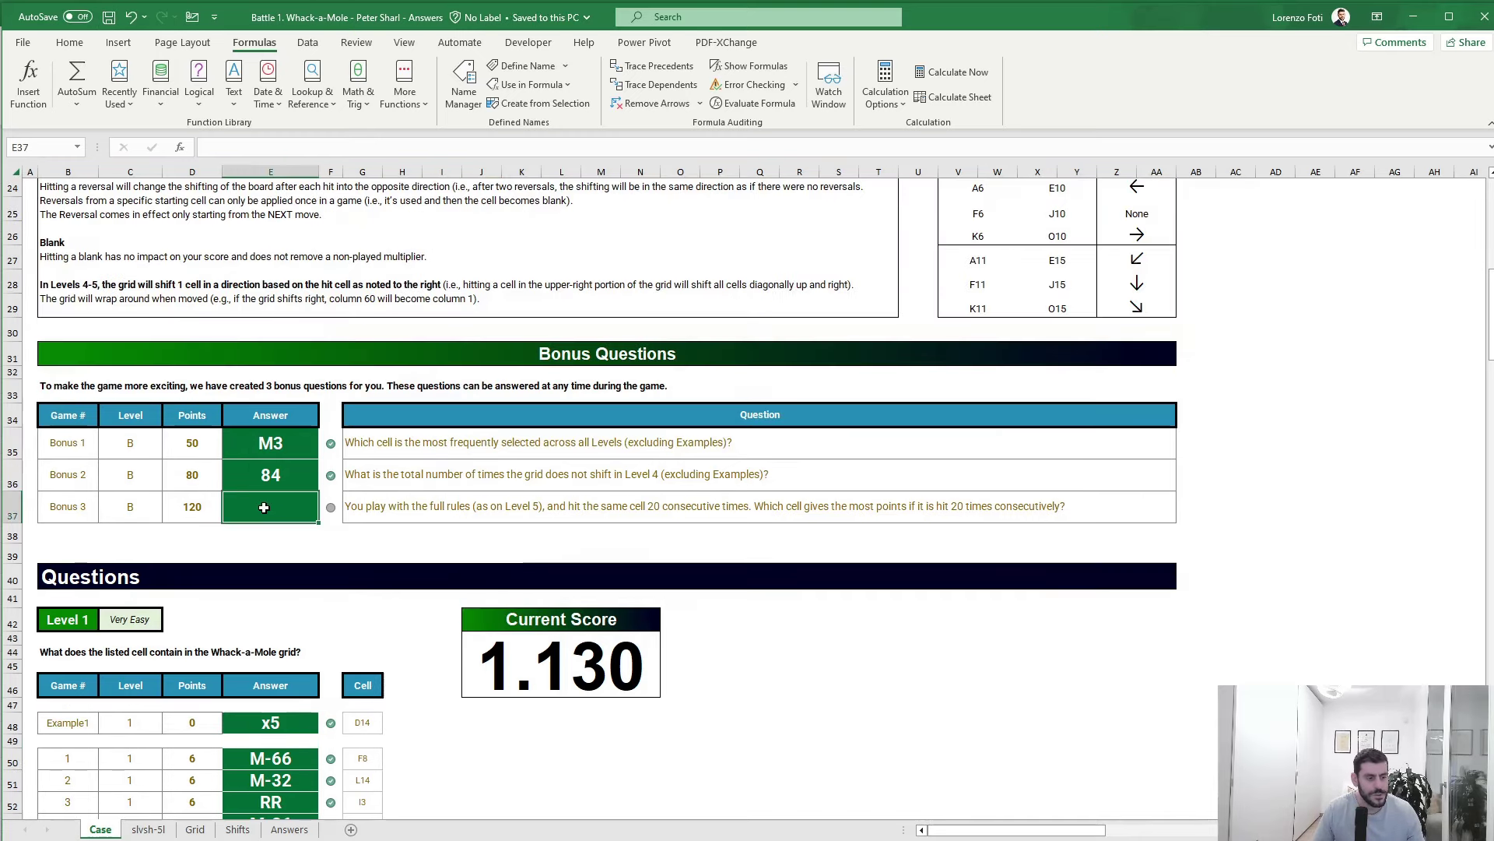
pyautogui.click(885, 87)
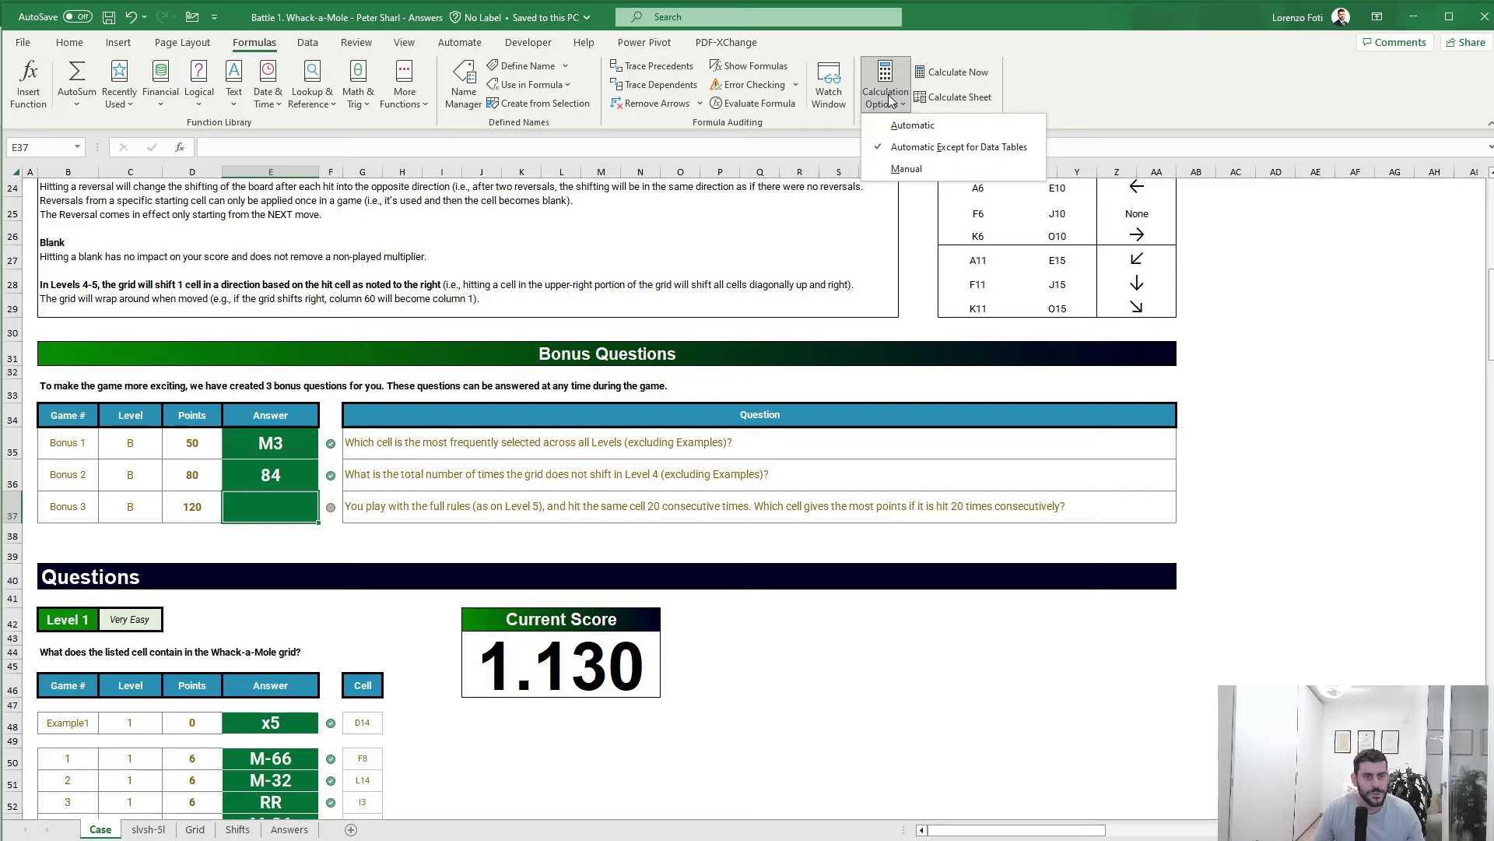
pyautogui.click(782, 646)
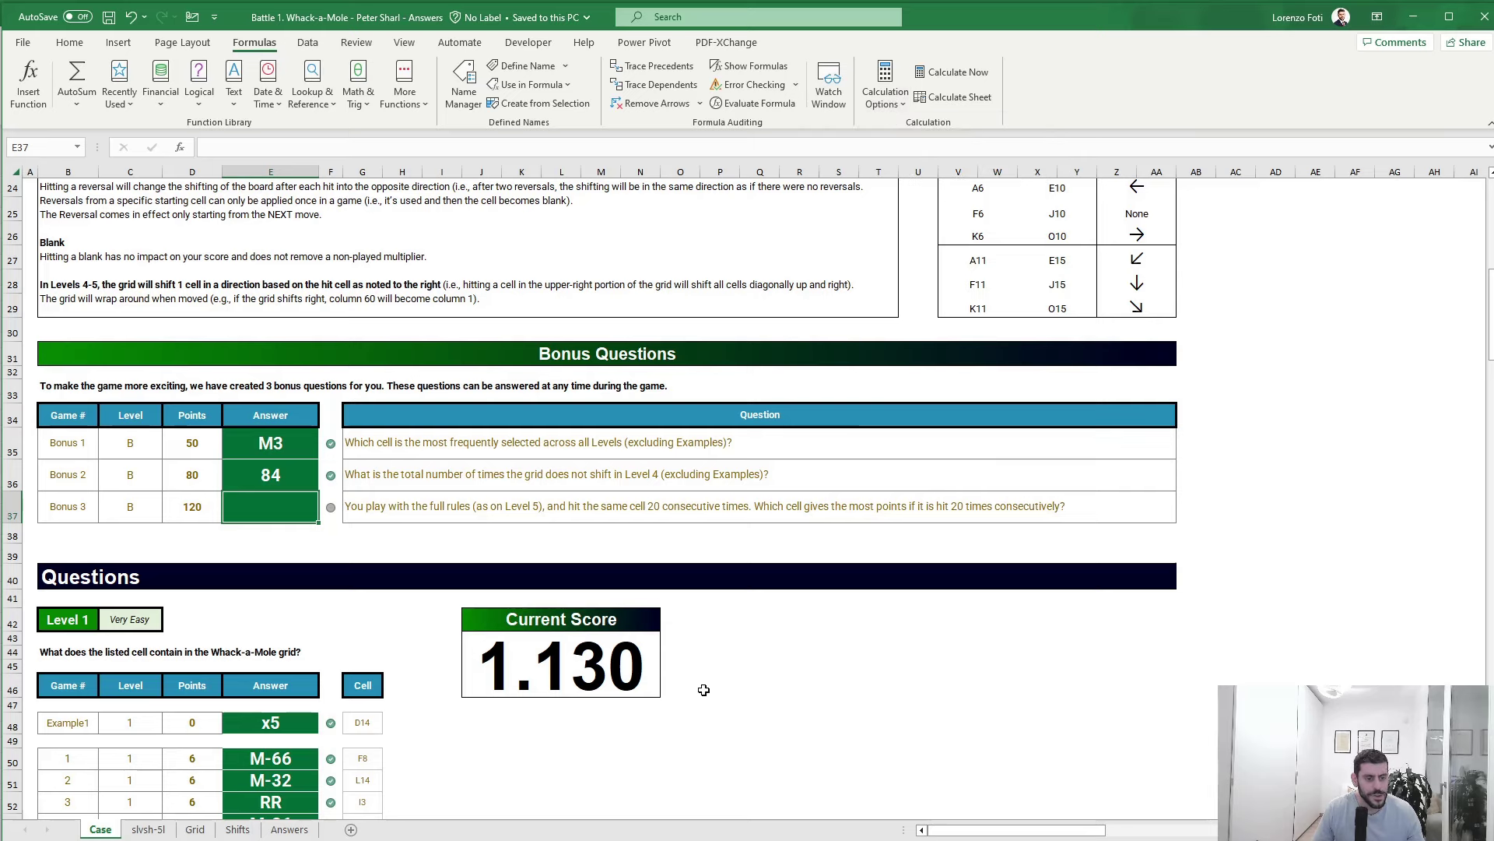
# - Read the Bonus 3 question and inspect the answer-check formula beside it
pyautogui.scroll(-2, 506, 514)
pyautogui.click(411, 338)
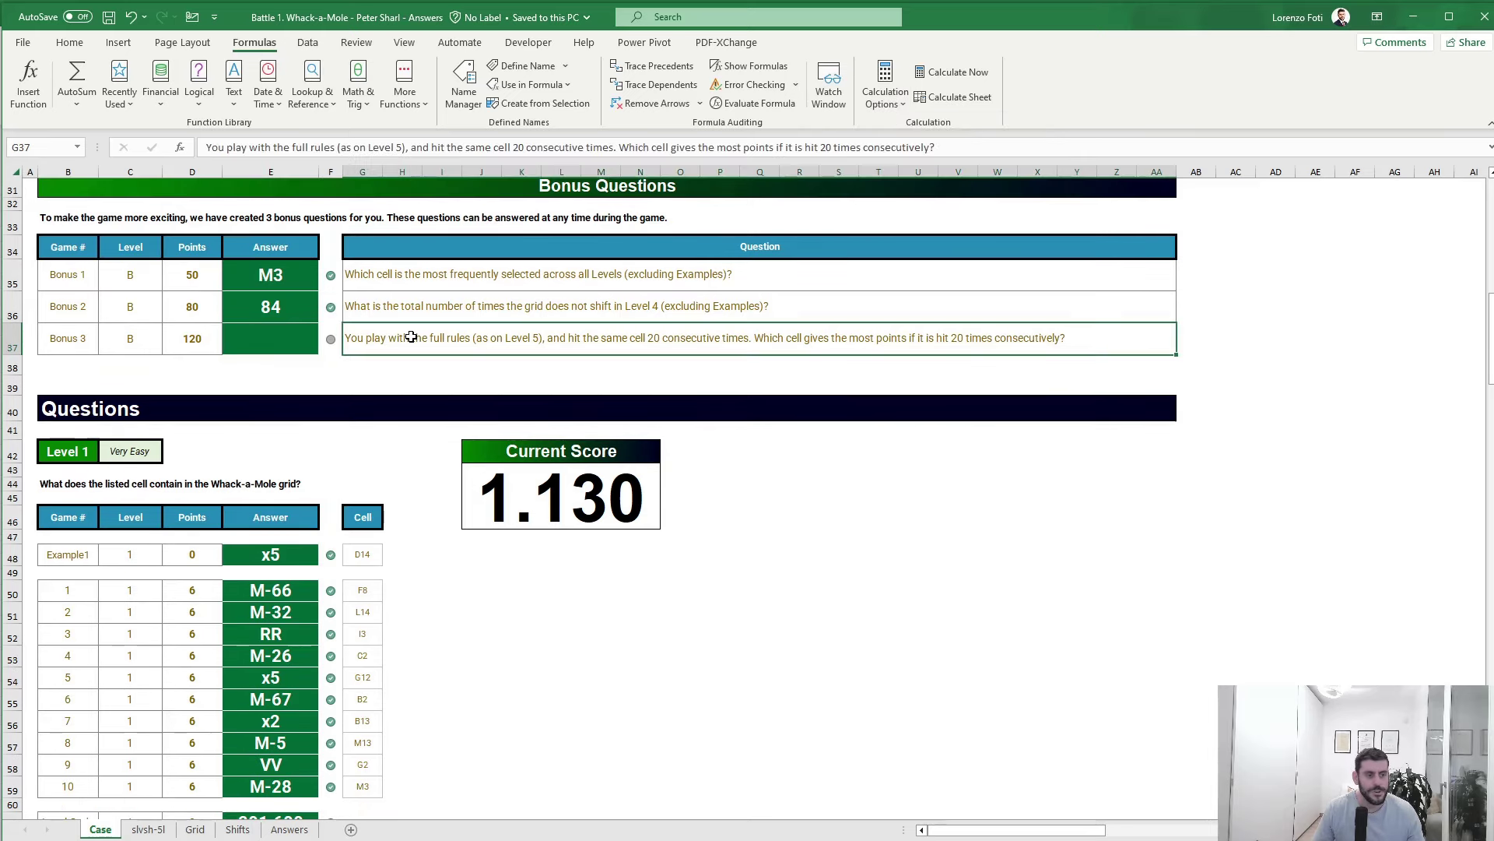
pyautogui.click(288, 343)
pyautogui.click(438, 343)
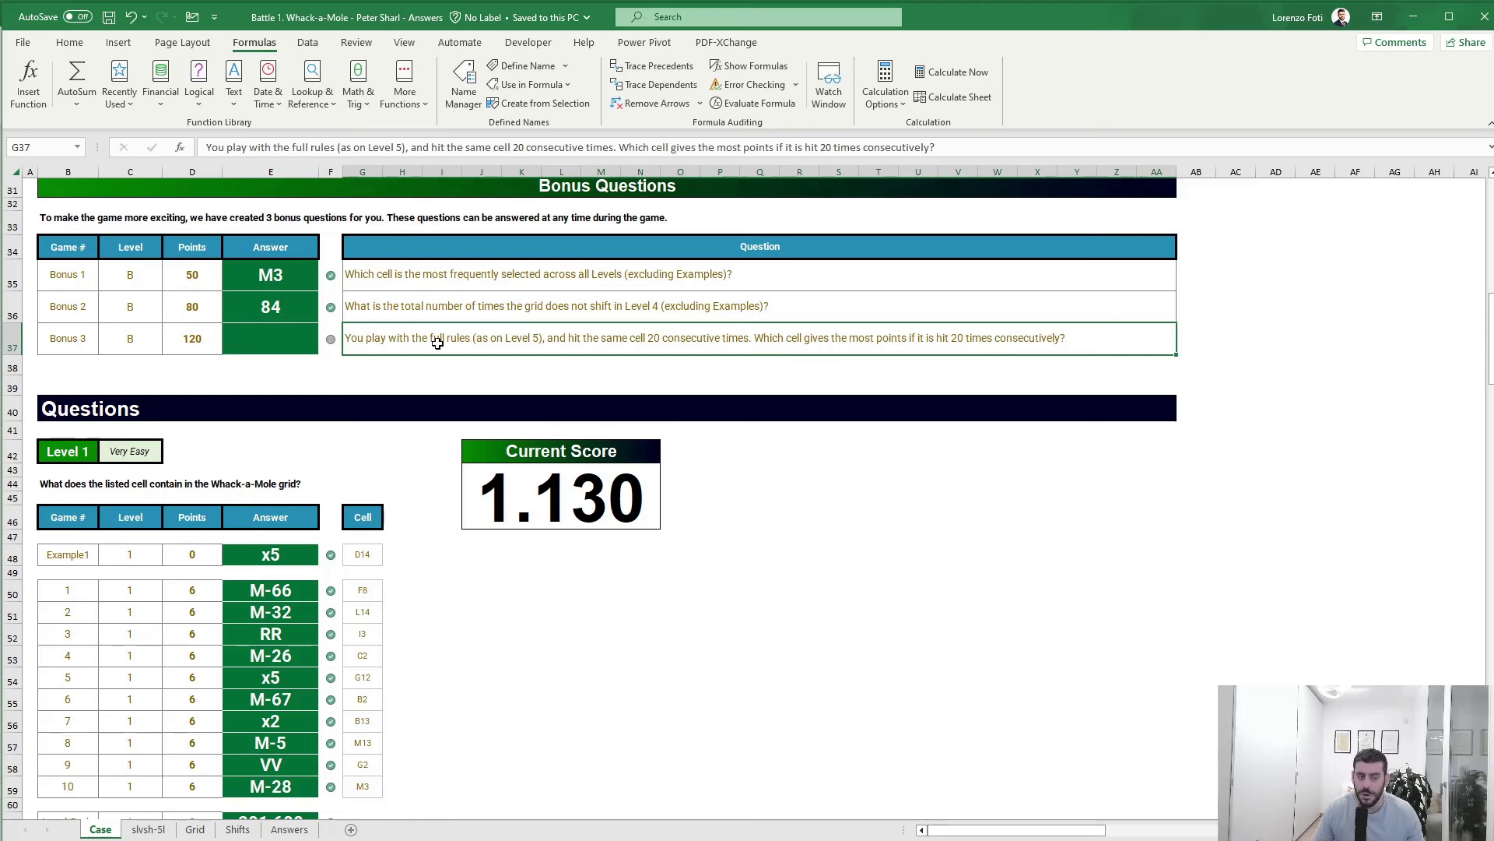
pyautogui.click(394, 369)
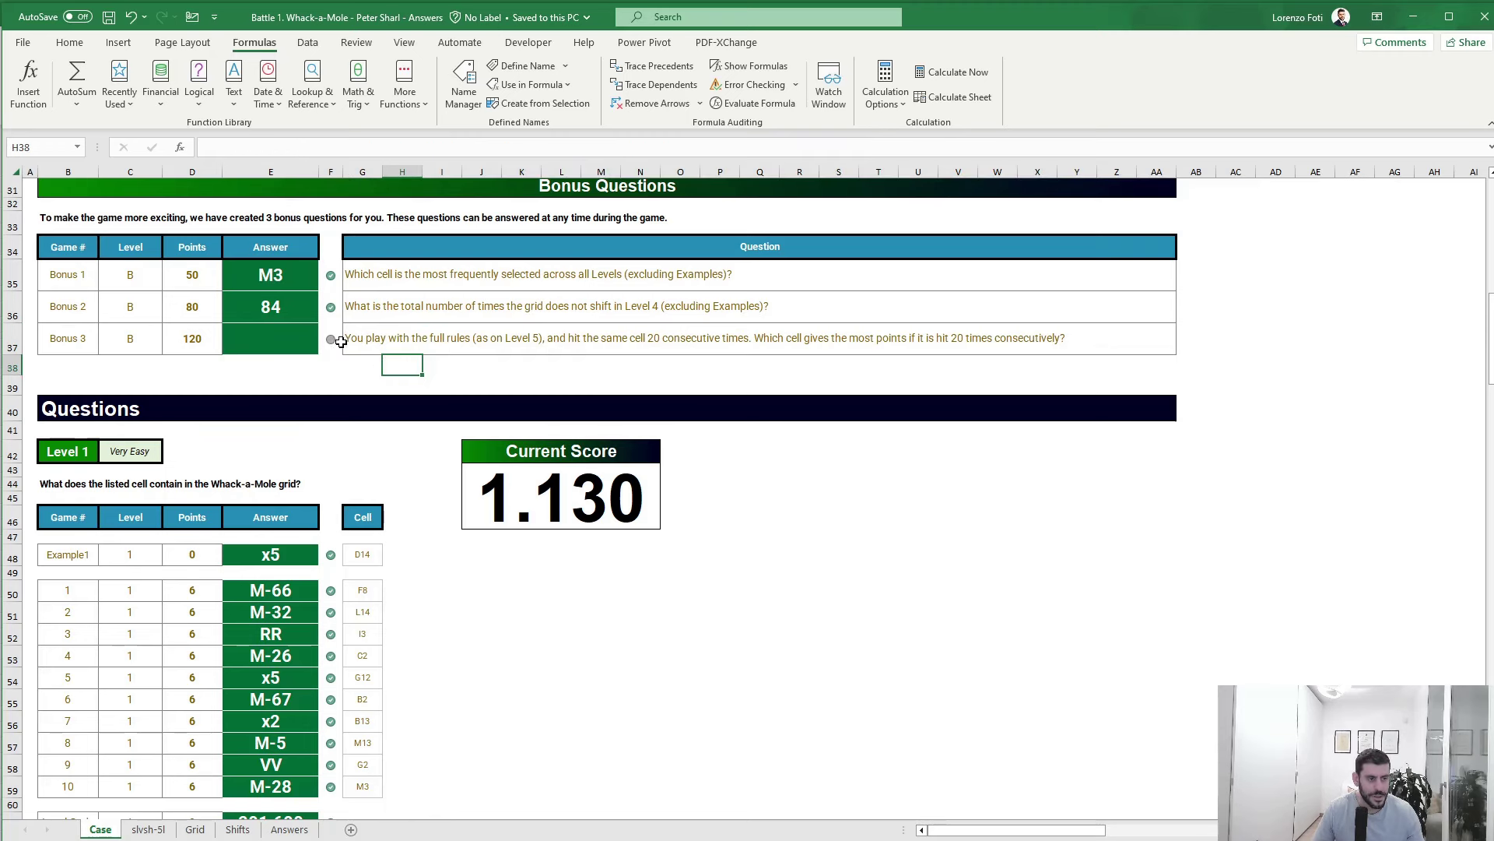
pyautogui.click(344, 343)
pyautogui.click(333, 345)
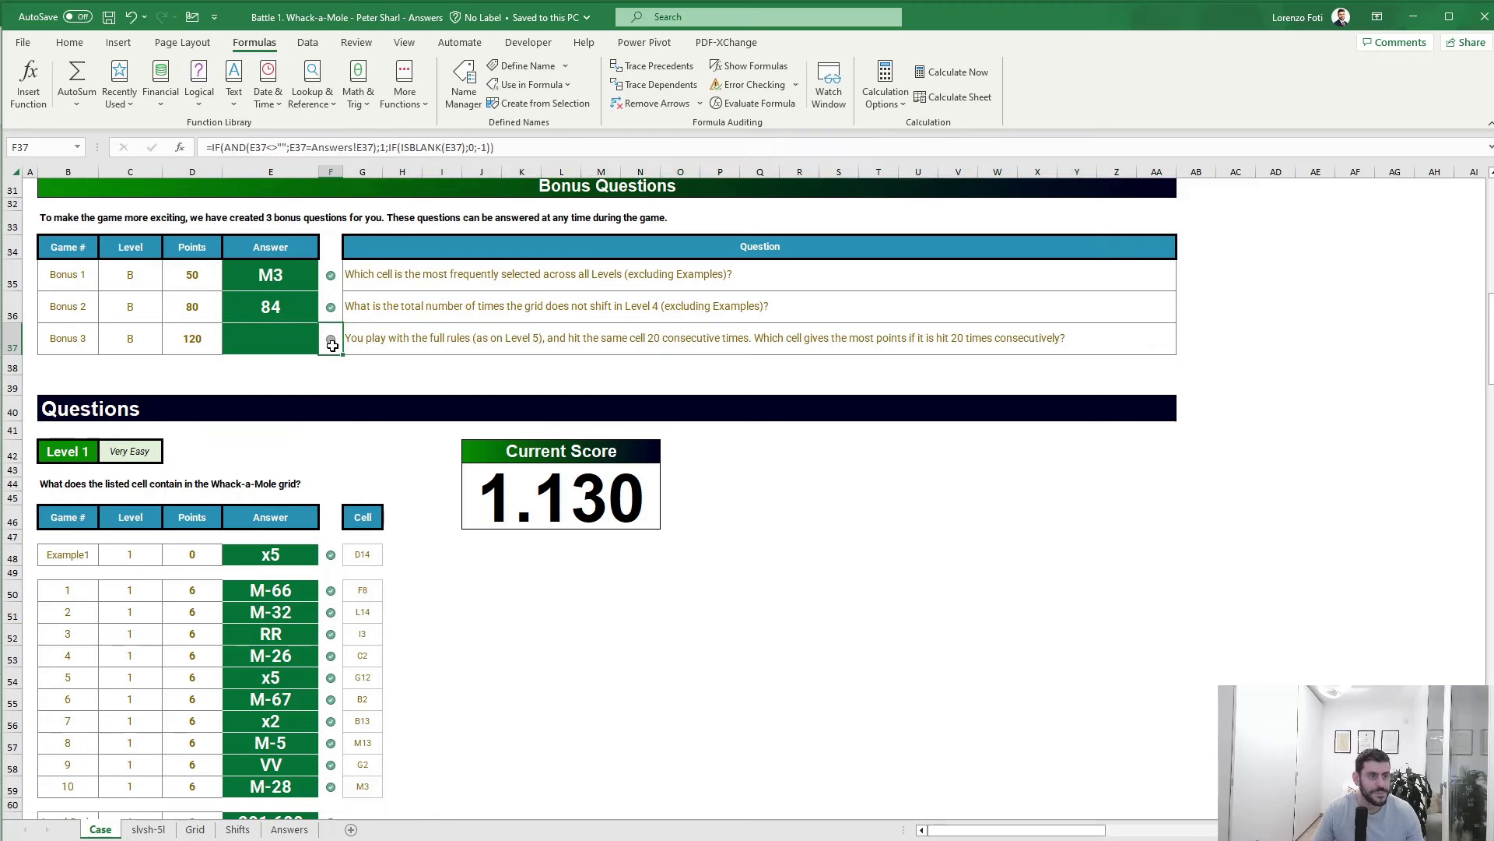
pyautogui.click(358, 363)
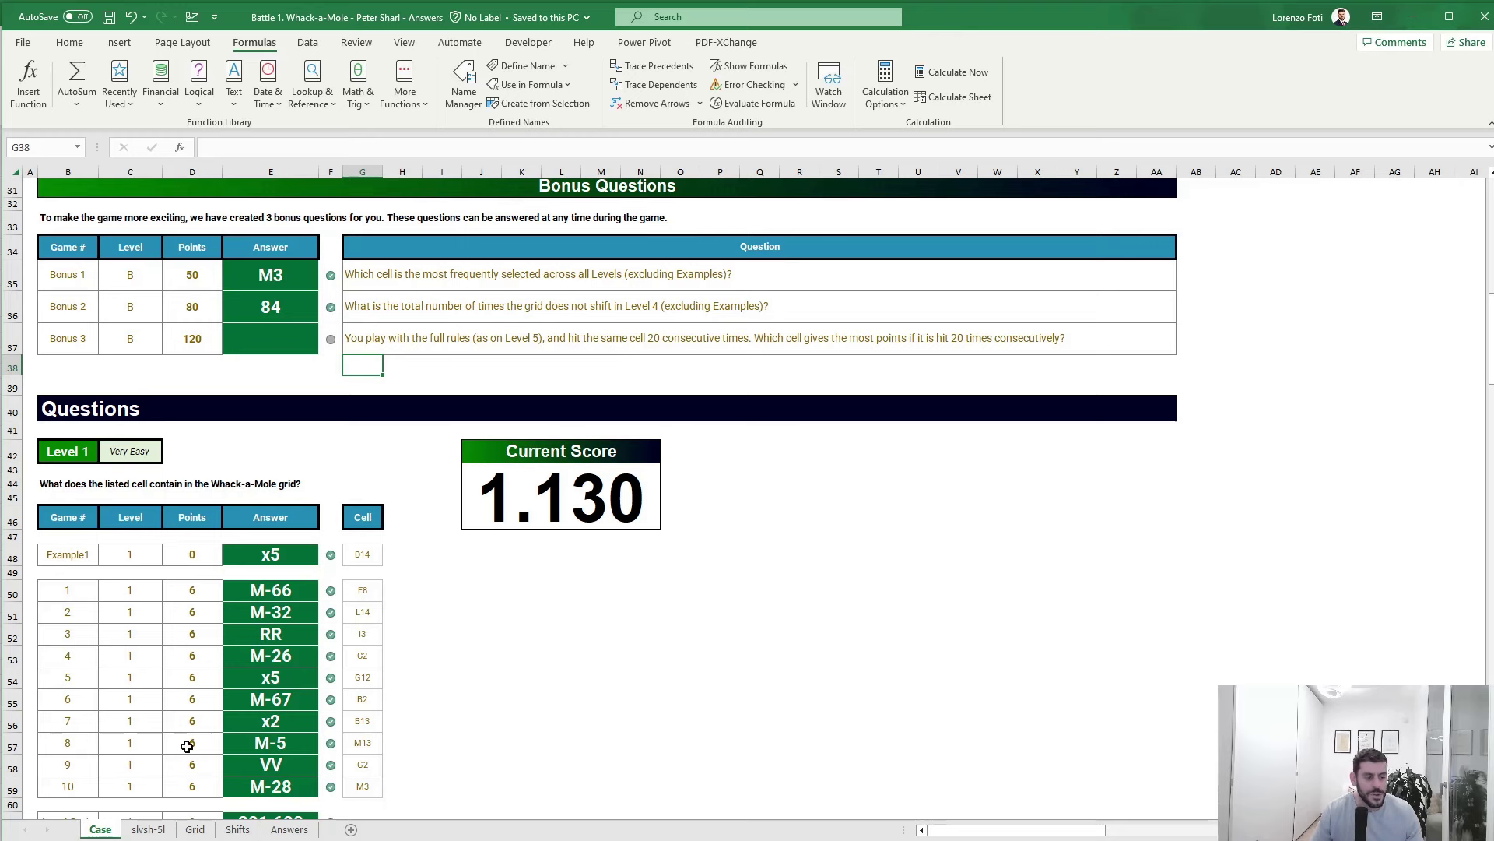
# - Copy the slvsh-5l sheet to slvsh-5l (2) and inspect its L9 TEXTSPLIT formula
pyautogui.click(148, 829)
pyautogui.scroll(17, 332, 608)
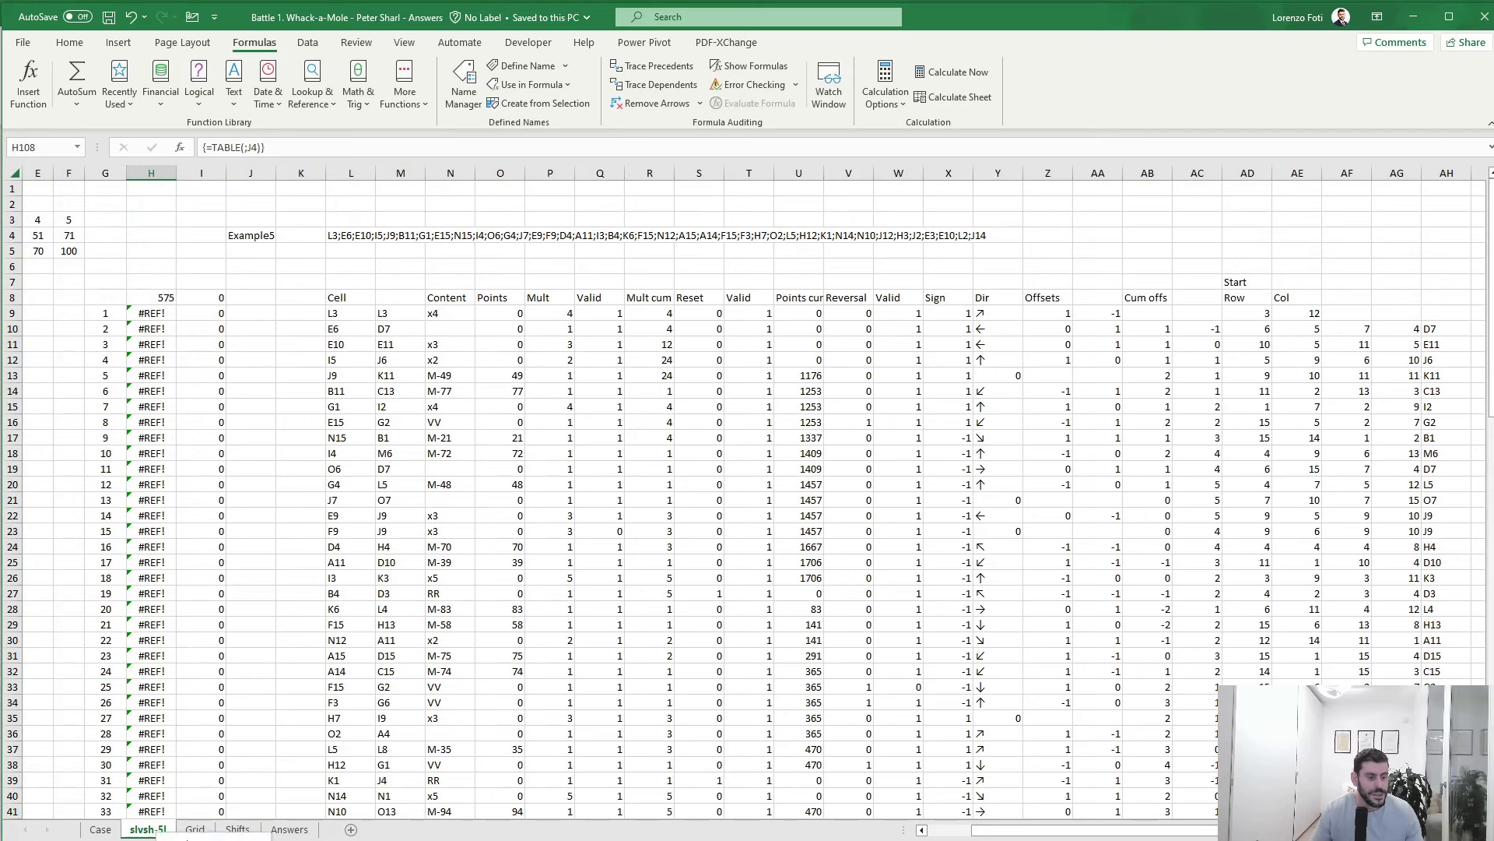
pyautogui.rightClick(156, 829)
pyautogui.click(195, 677)
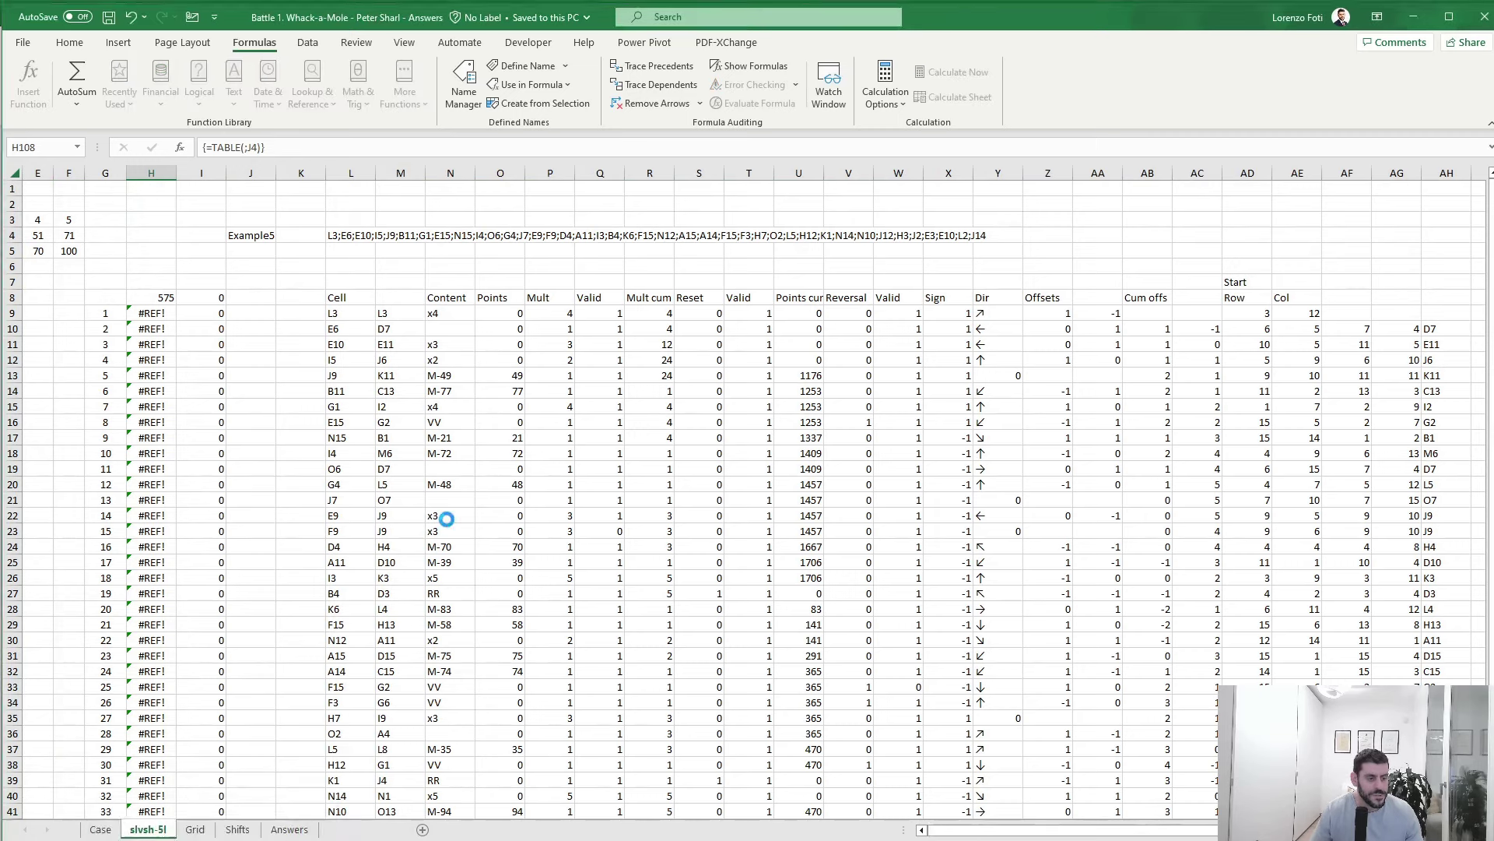
pyautogui.click(447, 517)
pyautogui.click(331, 316)
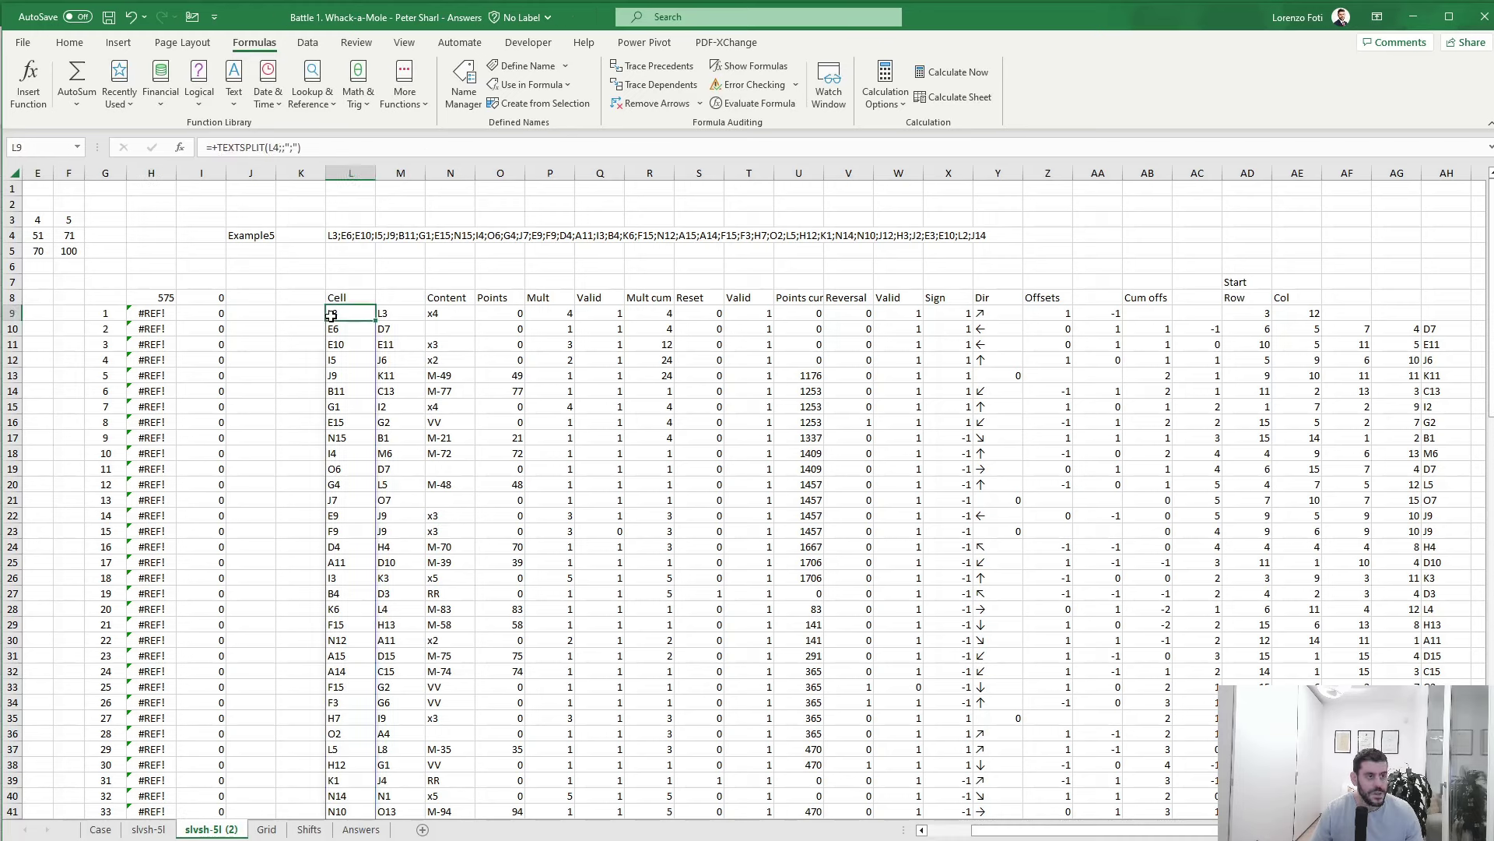
pyautogui.press('F2')
# - Enter A1 as the starting cell in L6
pyautogui.press('Escape')
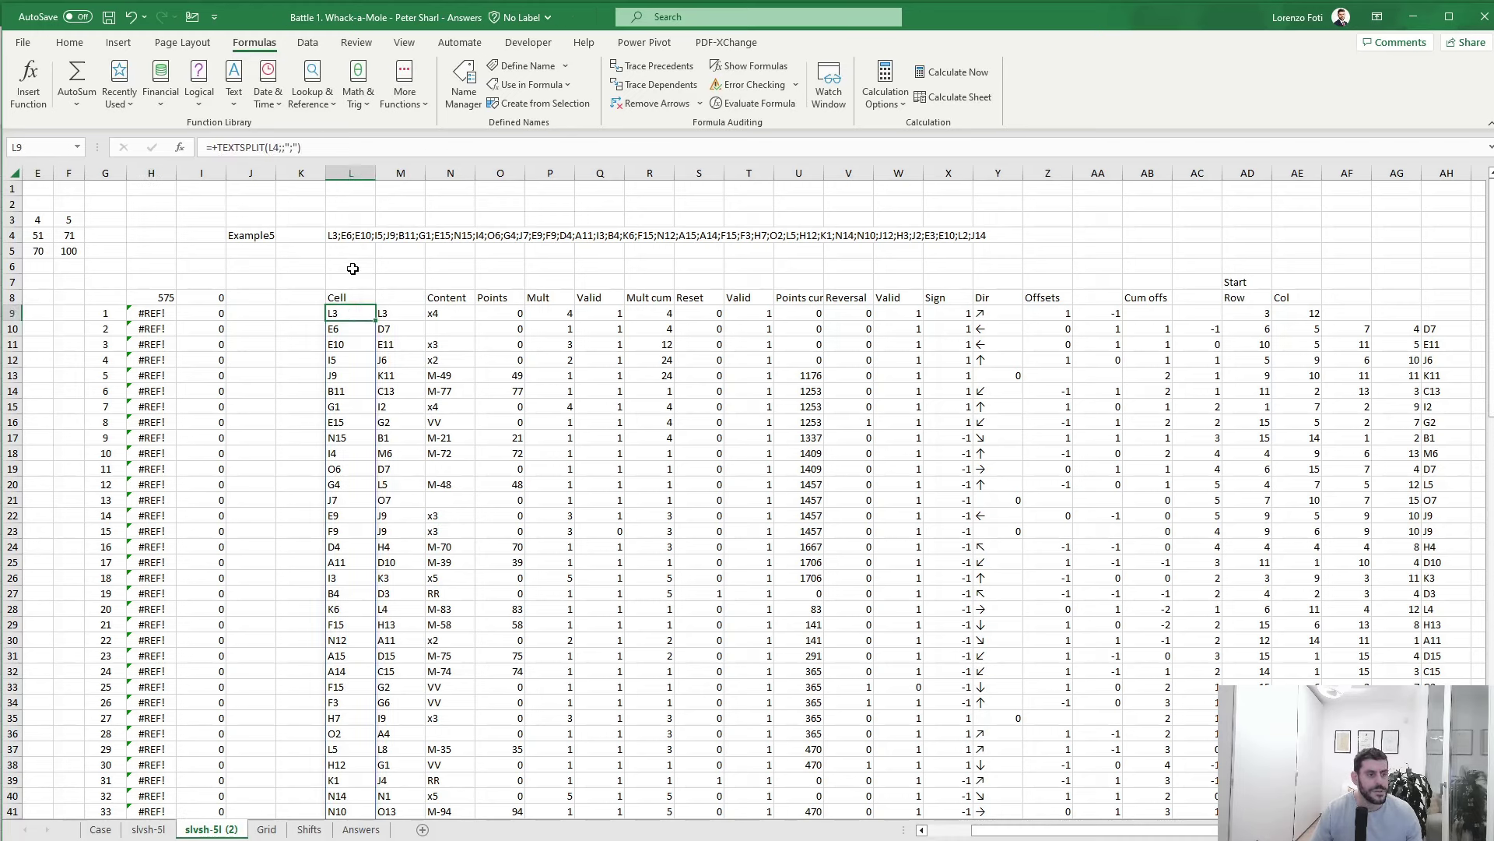
pyautogui.click(352, 269)
pyautogui.write('+')
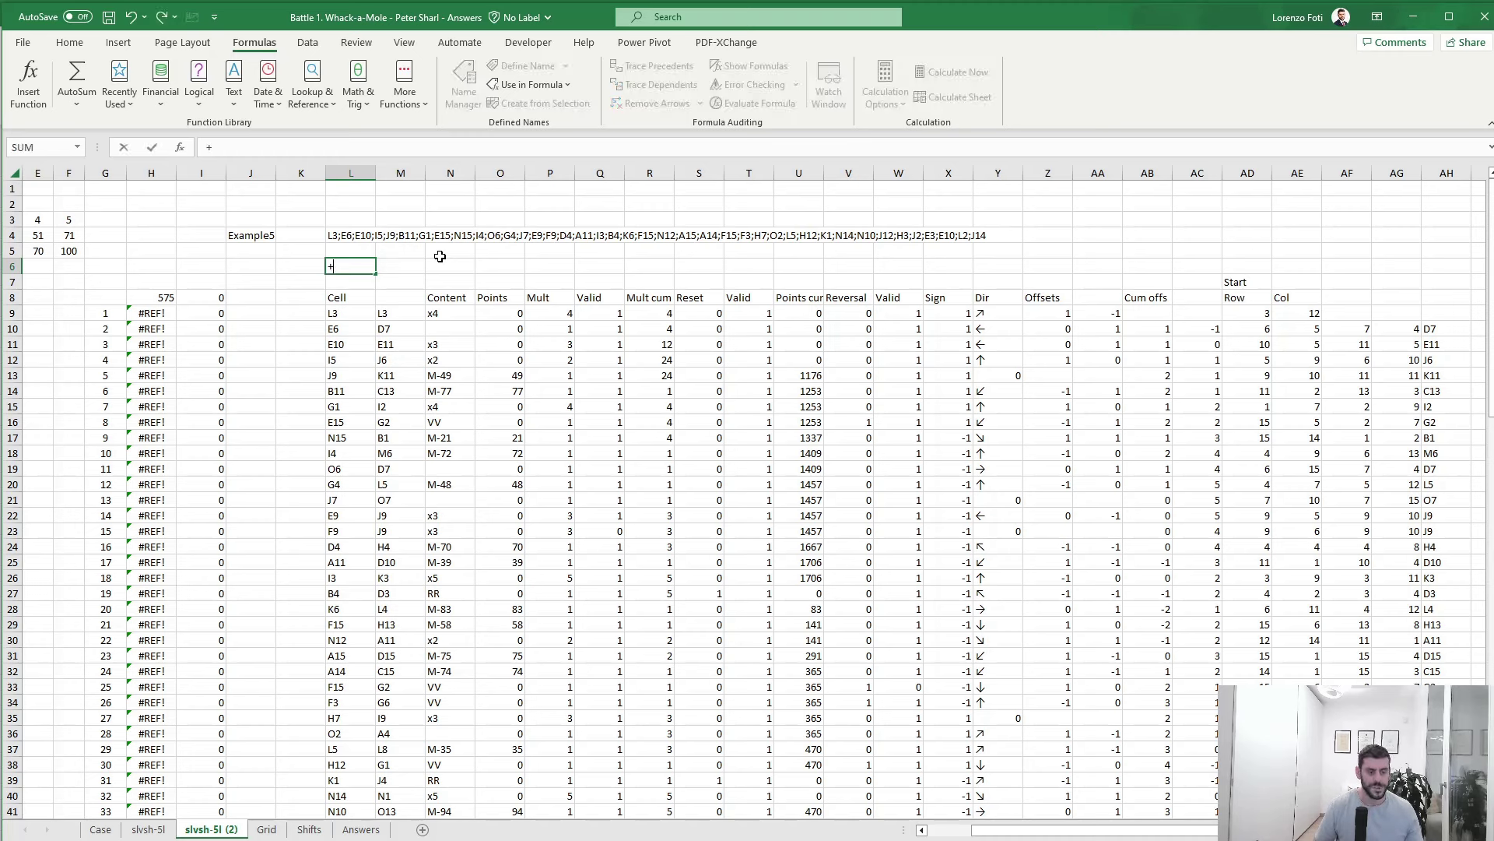
pyautogui.write('A1')
pyautogui.press('Down')
pyautogui.press('Down')
pyautogui.press('Down')
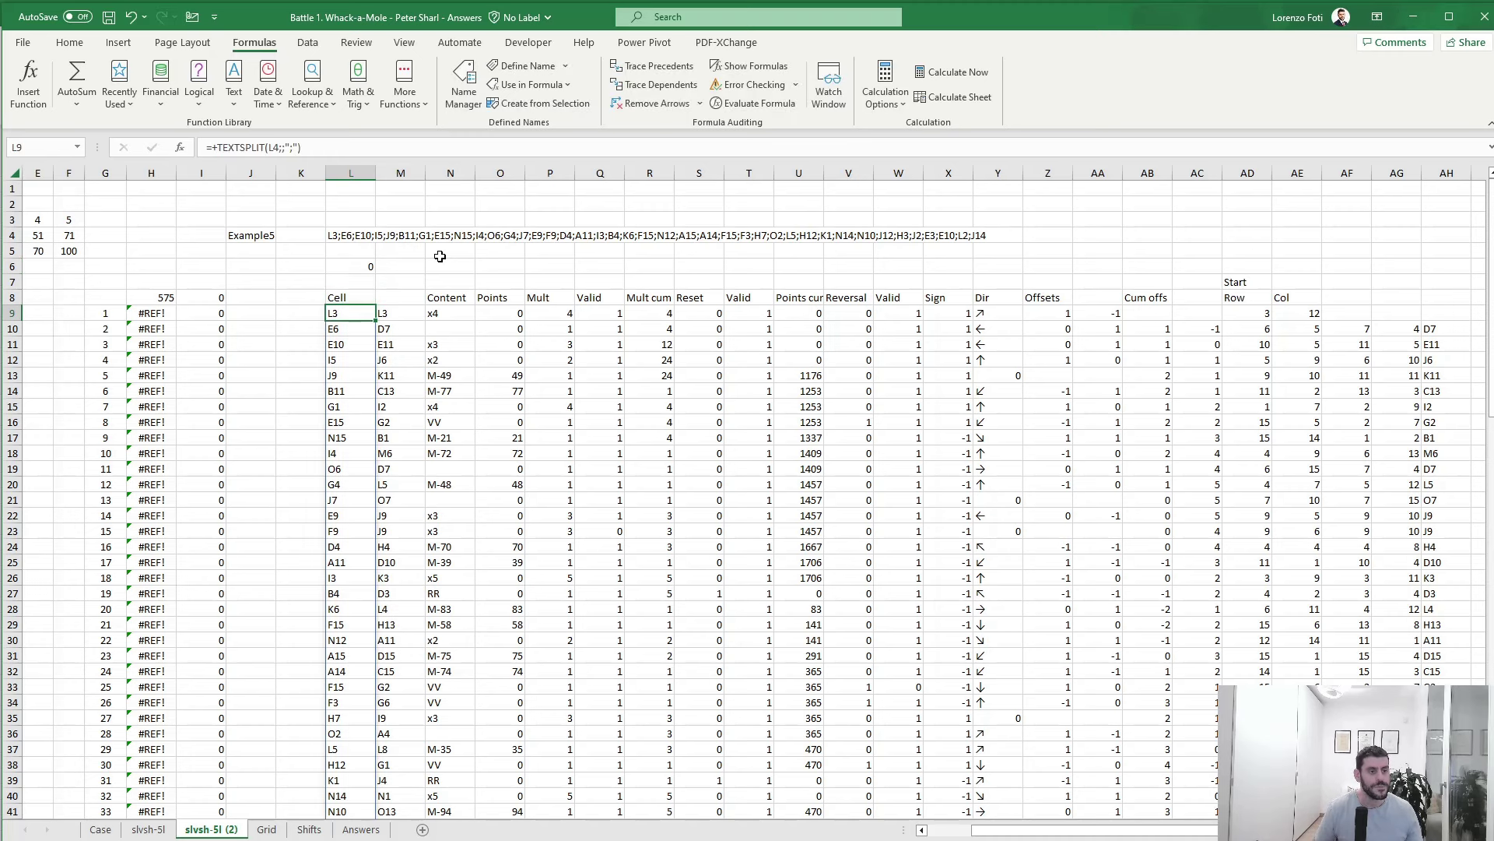
pyautogui.press('Up')
pyautogui.press('Up')
pyautogui.press('Up')
pyautogui.write('A1')
pyautogui.press('Down')
pyautogui.press('Down')
pyautogui.press('Down')
# - Try a REPT formula in L9 repeating the cell above 20 times
pyautogui.write('+')
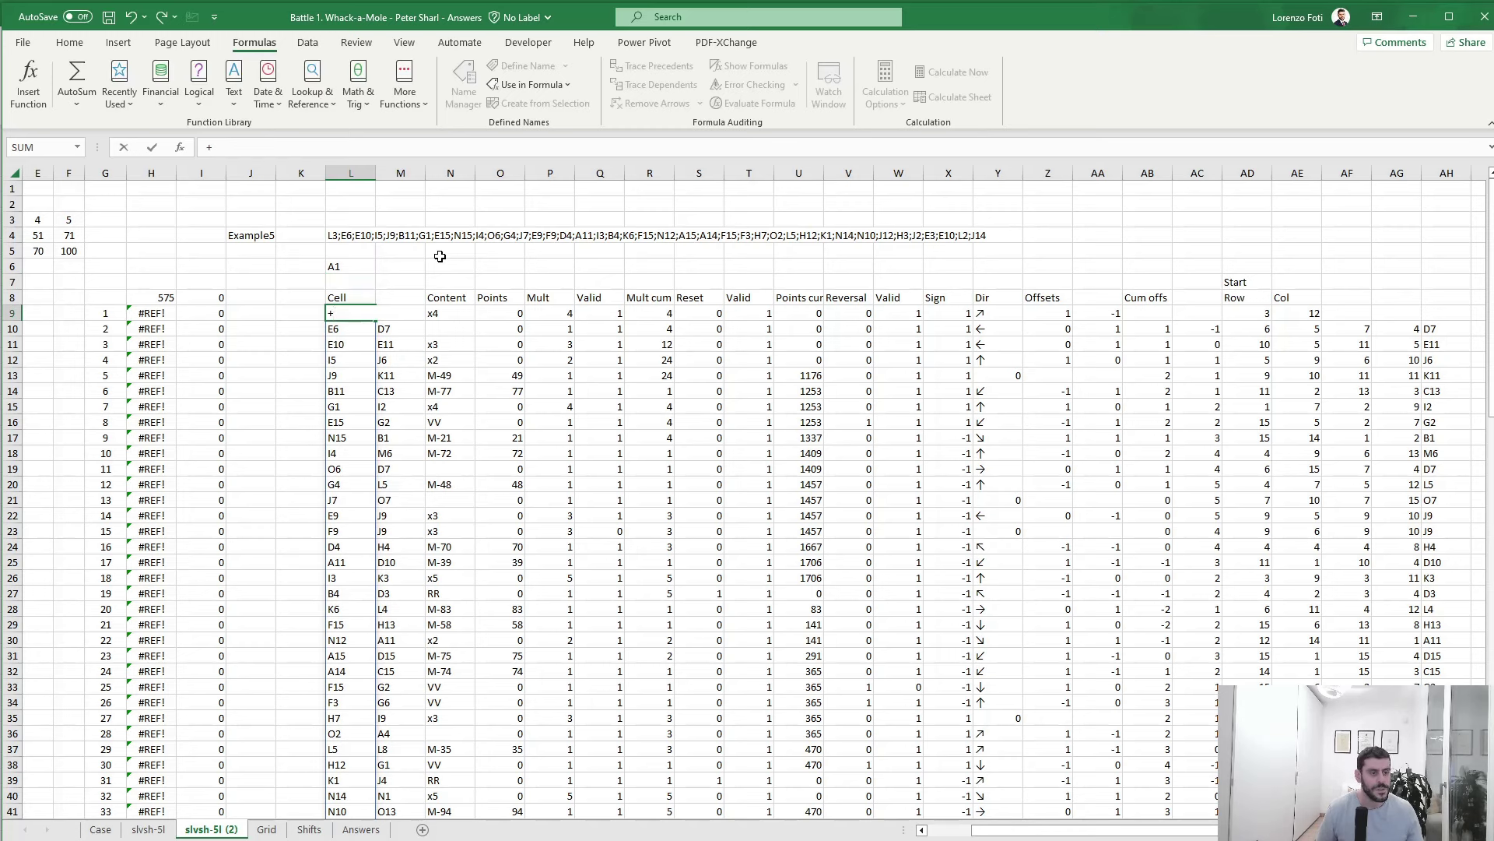
pyautogui.write('REPT(')
pyautogui.press('Up')
pyautogui.press('Up')
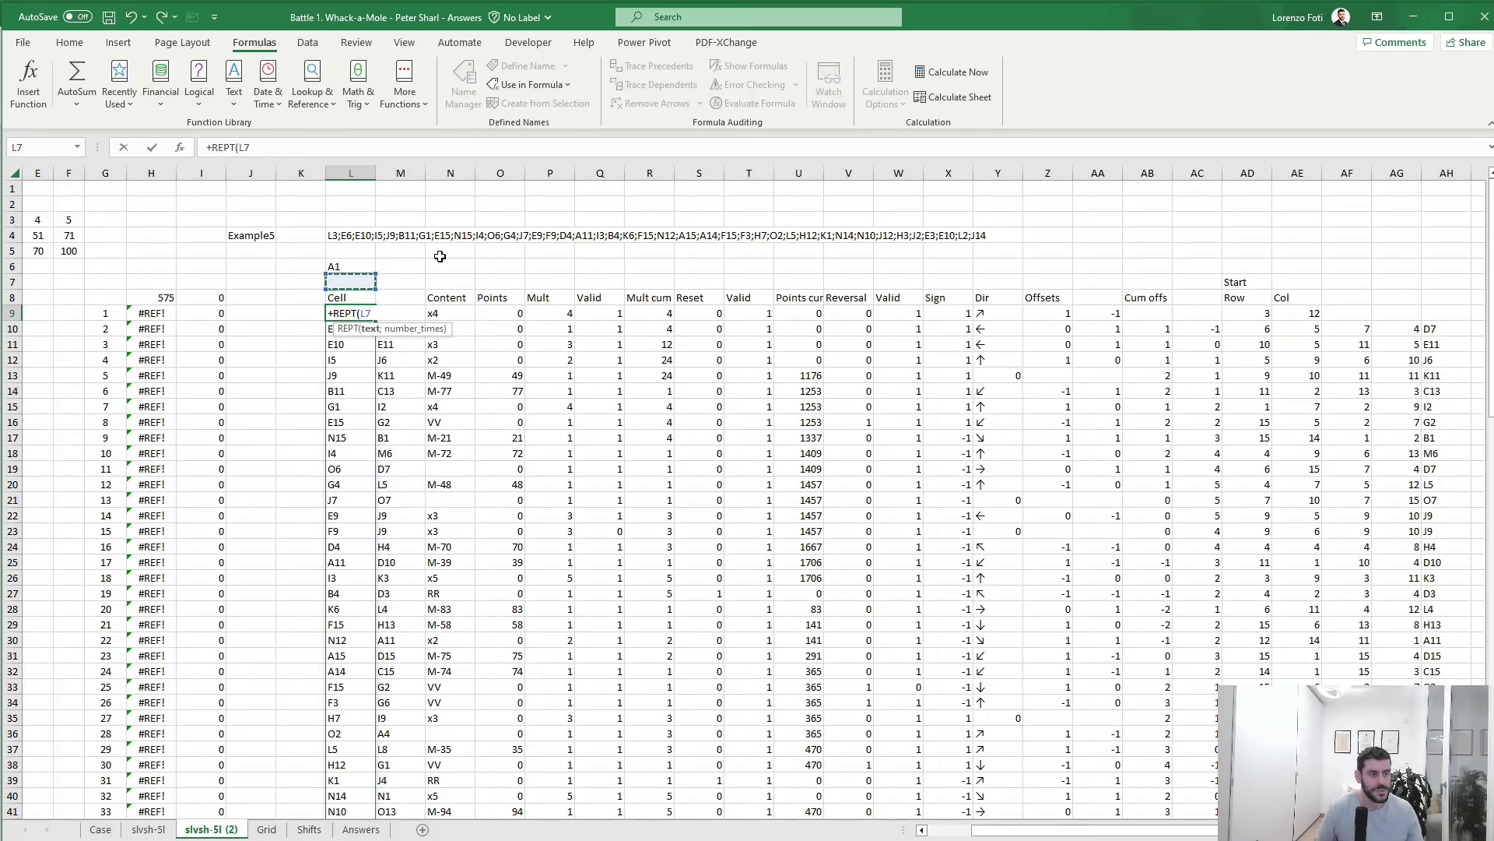
pyautogui.press('Up')
pyautogui.write(';20)')
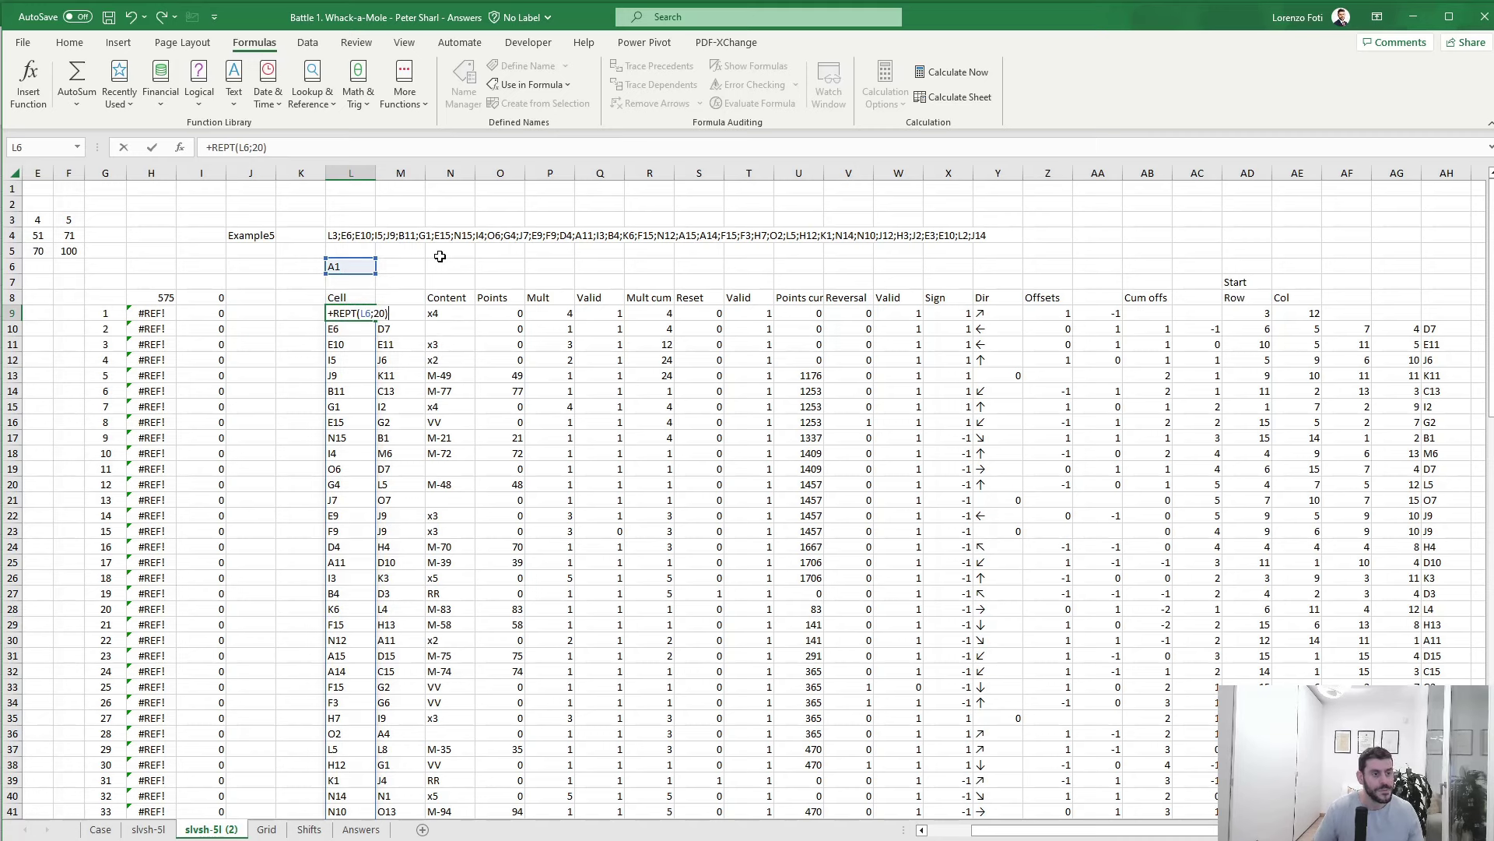
pyautogui.press('Return')
pyautogui.press('Down')
pyautogui.press('Down')
pyautogui.press('Up')
pyautogui.press('Up')
pyautogui.press('Up')
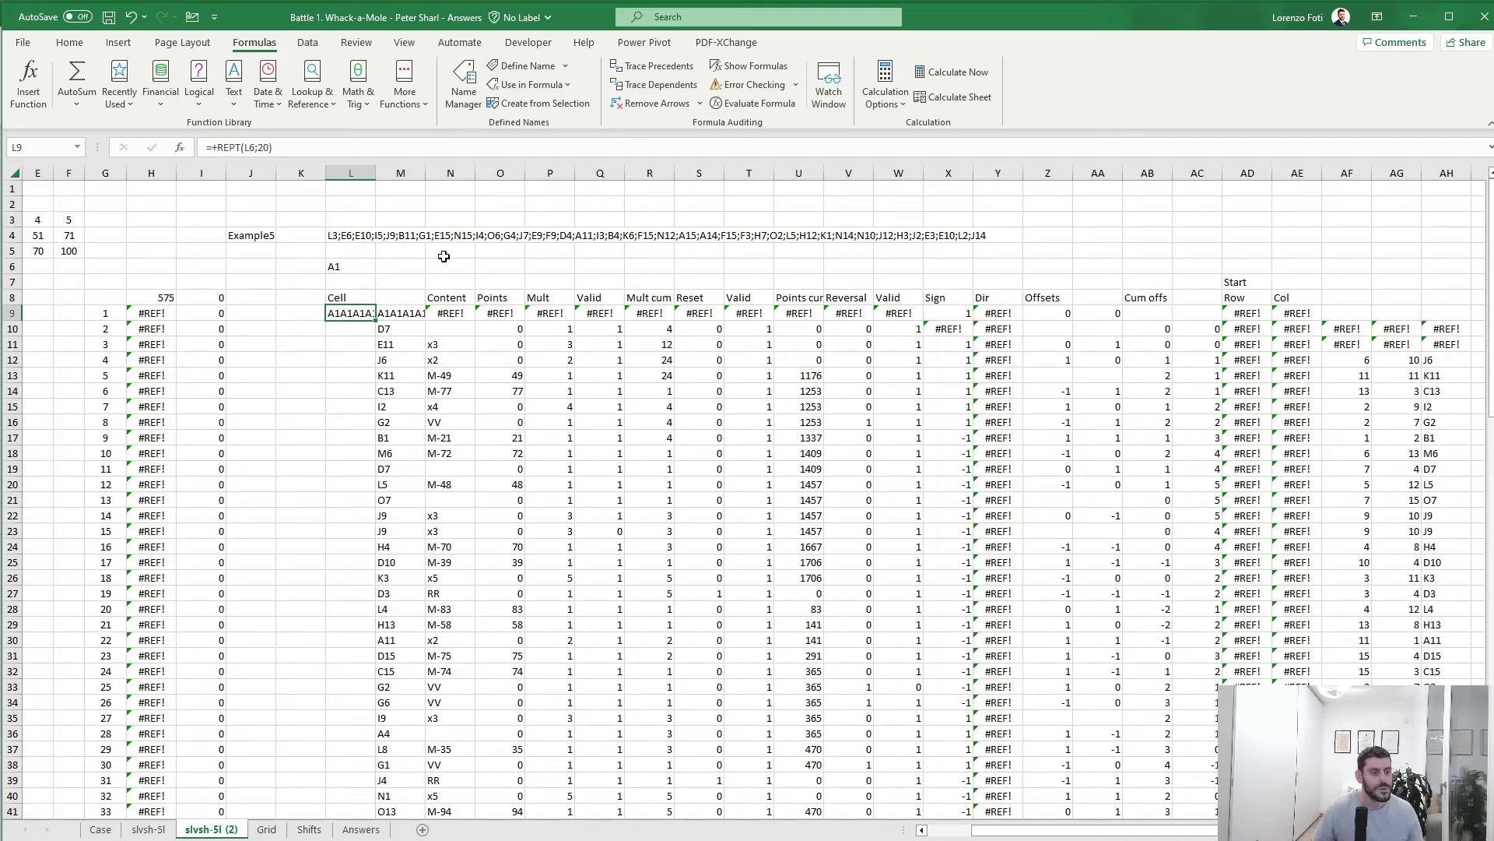
# - Set L9 to =+$L$6 and L10 to =+L9
pyautogui.write('++')
pyautogui.press('Up')
pyautogui.press('Up')
pyautogui.press('Up')
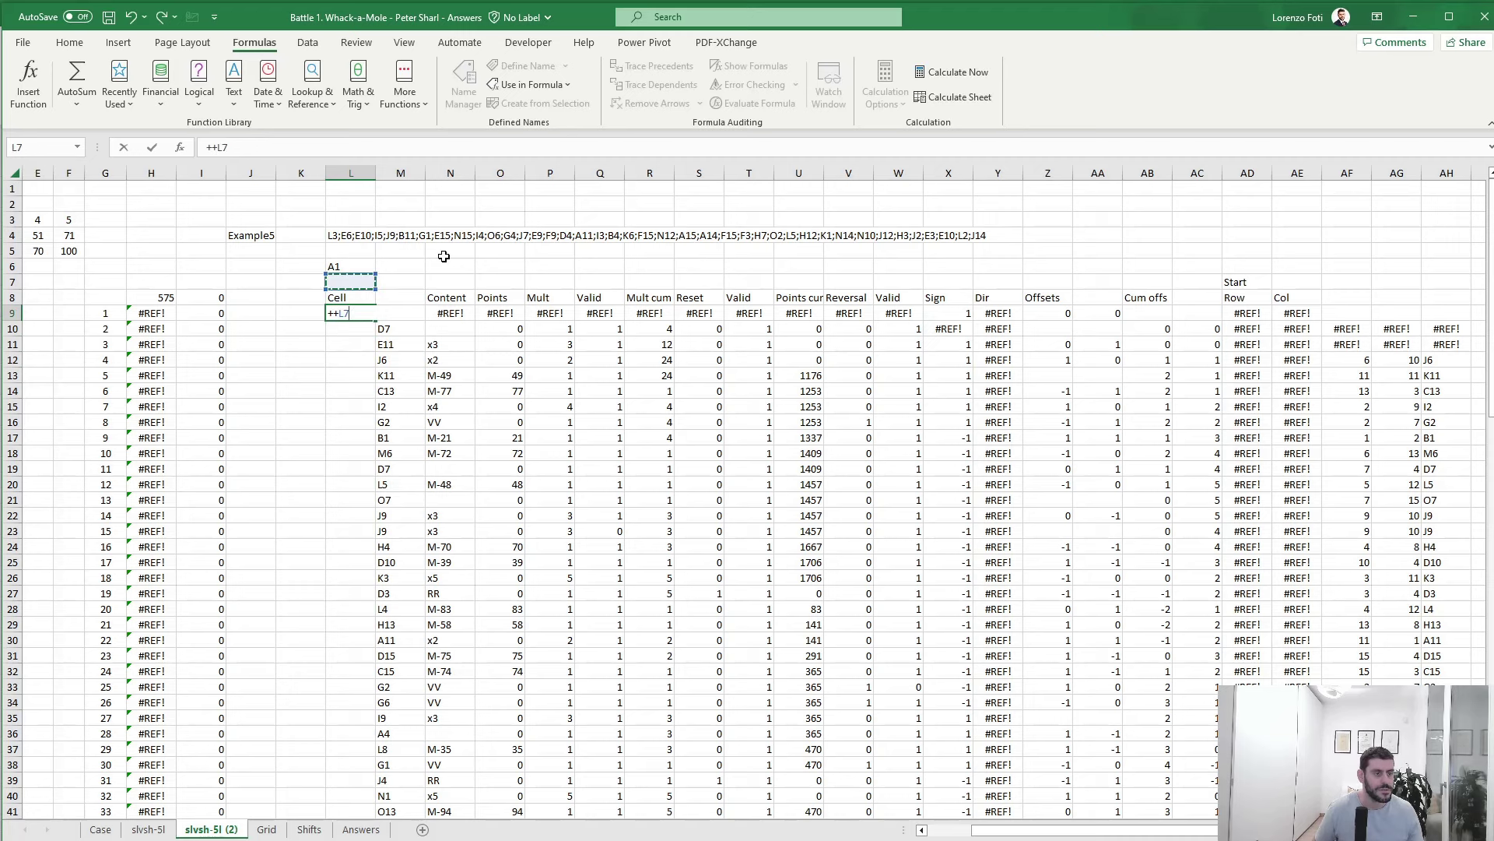
pyautogui.press('F4')
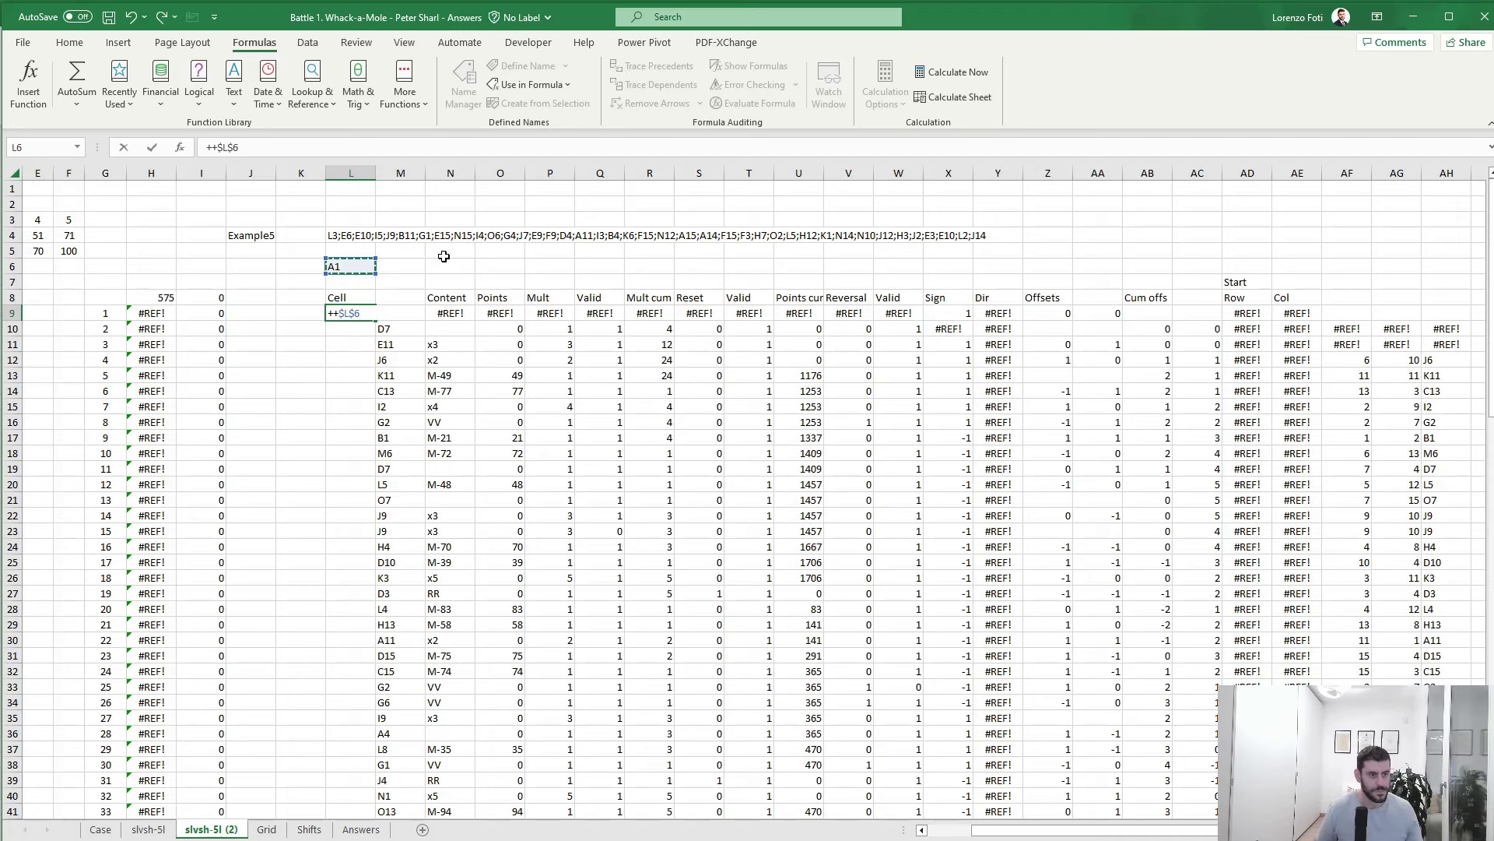
pyautogui.press('Return')
pyautogui.write('+')
pyautogui.press('Up')
pyautogui.press('Return')
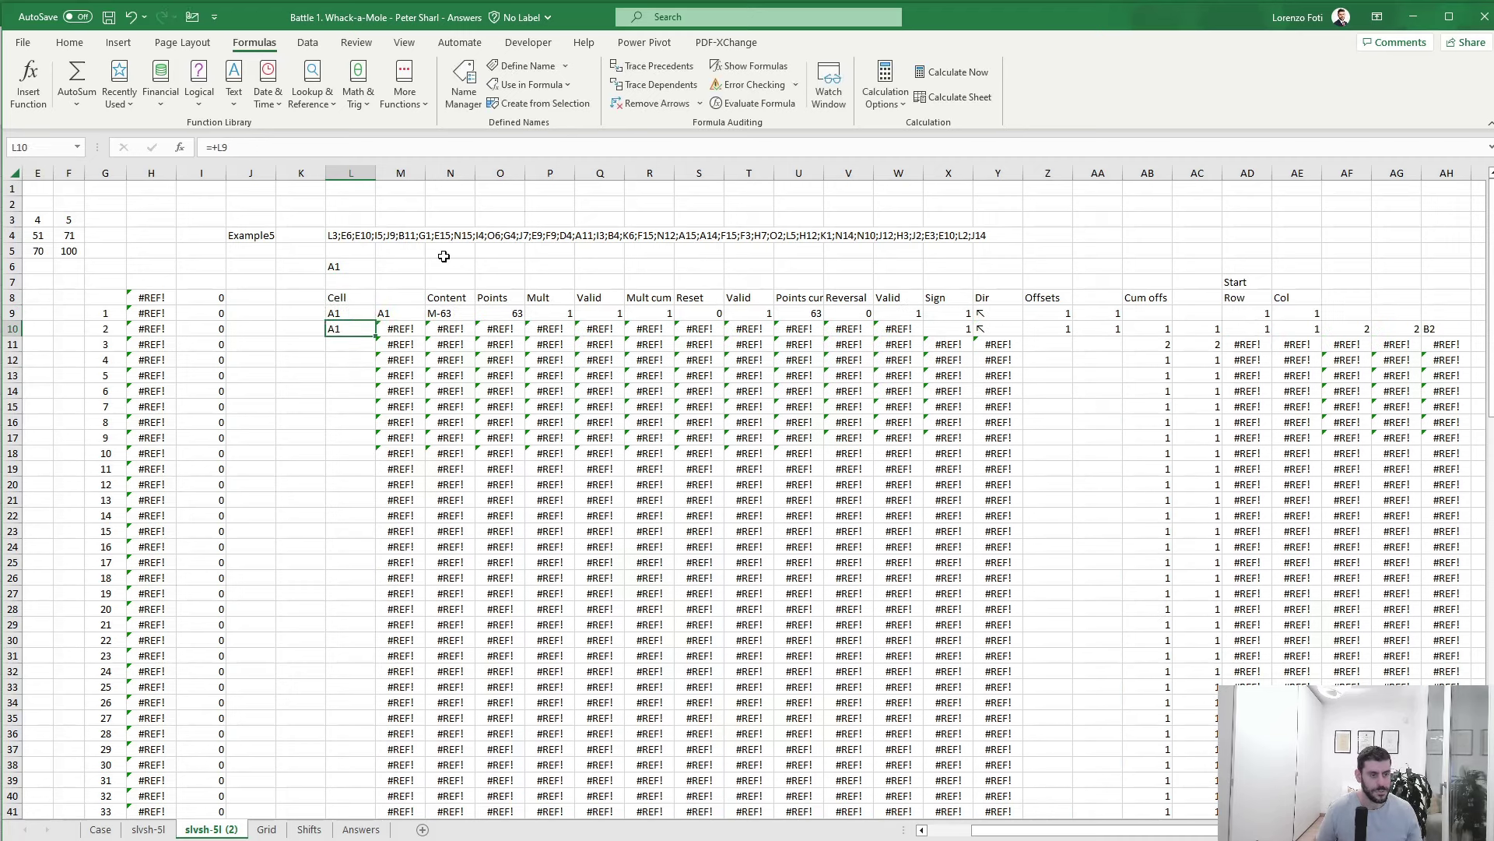
# - Fill the L10 link formula down column L and clear L29 to keep 20 moves
pyautogui.press('Up')
pyautogui.hotkey('ctrl', 'c')
pyautogui.press('Down')
pyautogui.hotkey('shift', 'Down')
pyautogui.hotkey('shift', 'Down')
pyautogui.hotkey('shift', 'Down')
pyautogui.hotkey('shift', 'Down')
pyautogui.hotkey('shift', 'Down')
pyautogui.hotkey('shift', 'Down')
pyautogui.hotkey('shift', 'Down')
pyautogui.hotkey('shift', 'Down')
pyautogui.hotkey('shift', 'Down')
pyautogui.hotkey('shift', 'Down')
pyautogui.hotkey('shift', 'Down')
pyautogui.hotkey('shift', 'Down')
pyautogui.hotkey('shift', 'Down')
pyautogui.hotkey('shift', 'Down')
pyautogui.hotkey('shift', 'Down')
pyautogui.hotkey('shift', 'Down')
pyautogui.hotkey('shift', 'Down')
pyautogui.hotkey('shift', 'Down')
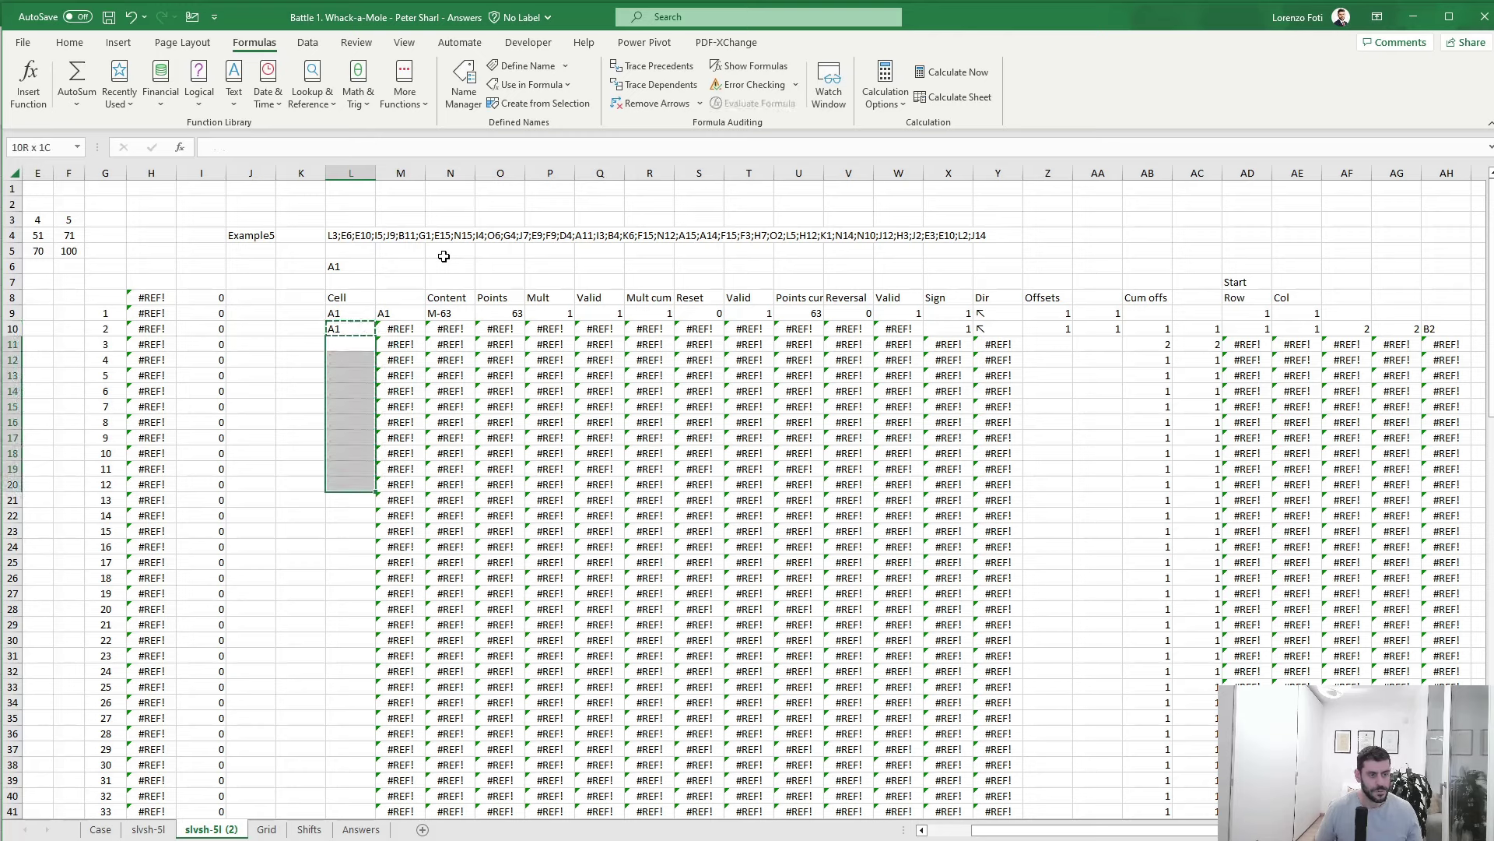
pyautogui.hotkey('ctrl', 'v')
pyautogui.press('Up')
pyautogui.press('Up')
pyautogui.hotkey('ctrl', 'shift', 'Down')
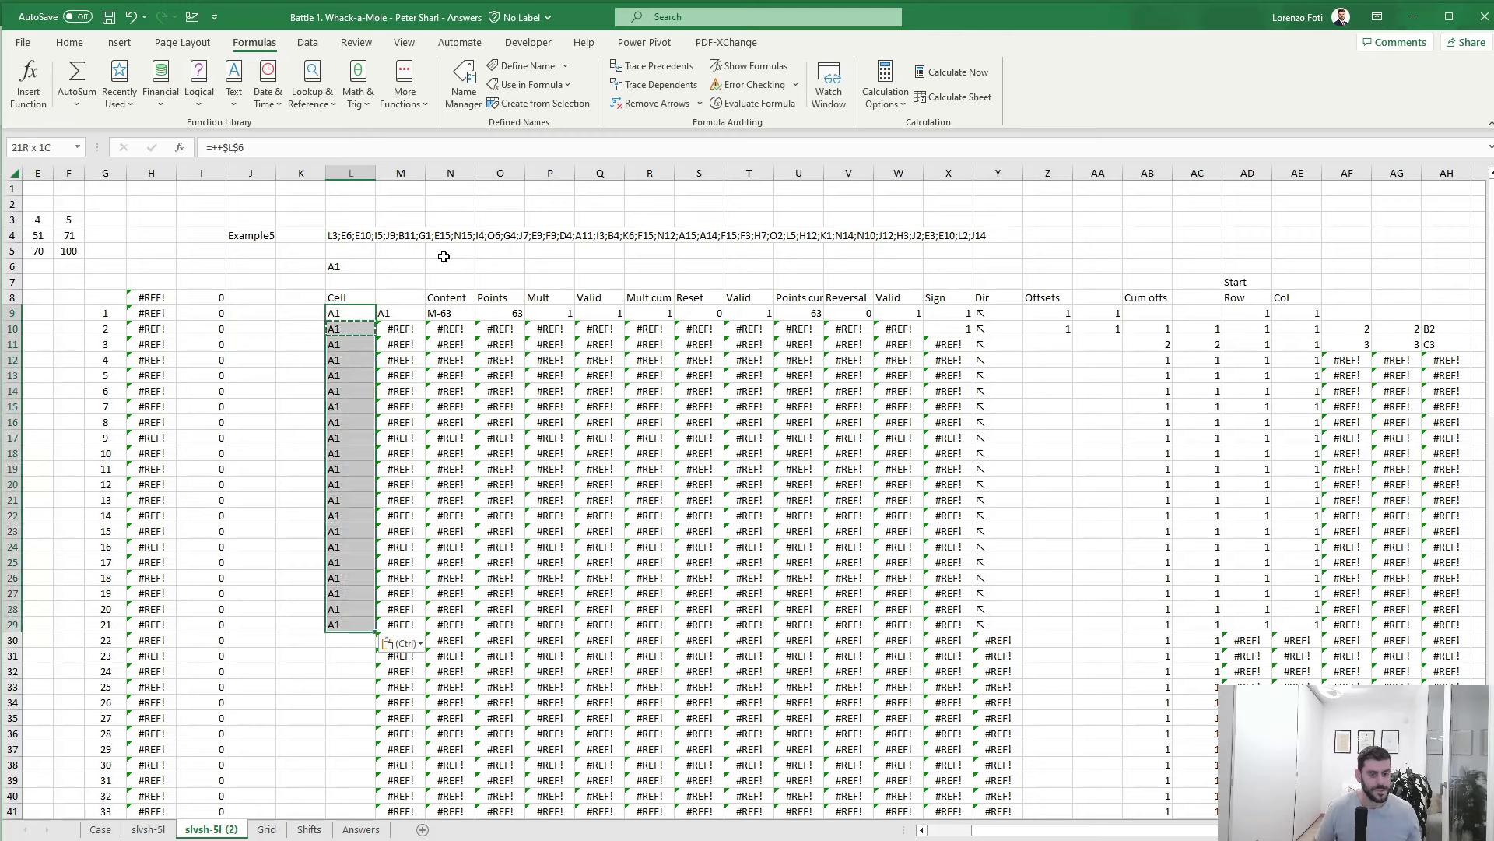
pyautogui.hotkey('ctrl', 'Down')
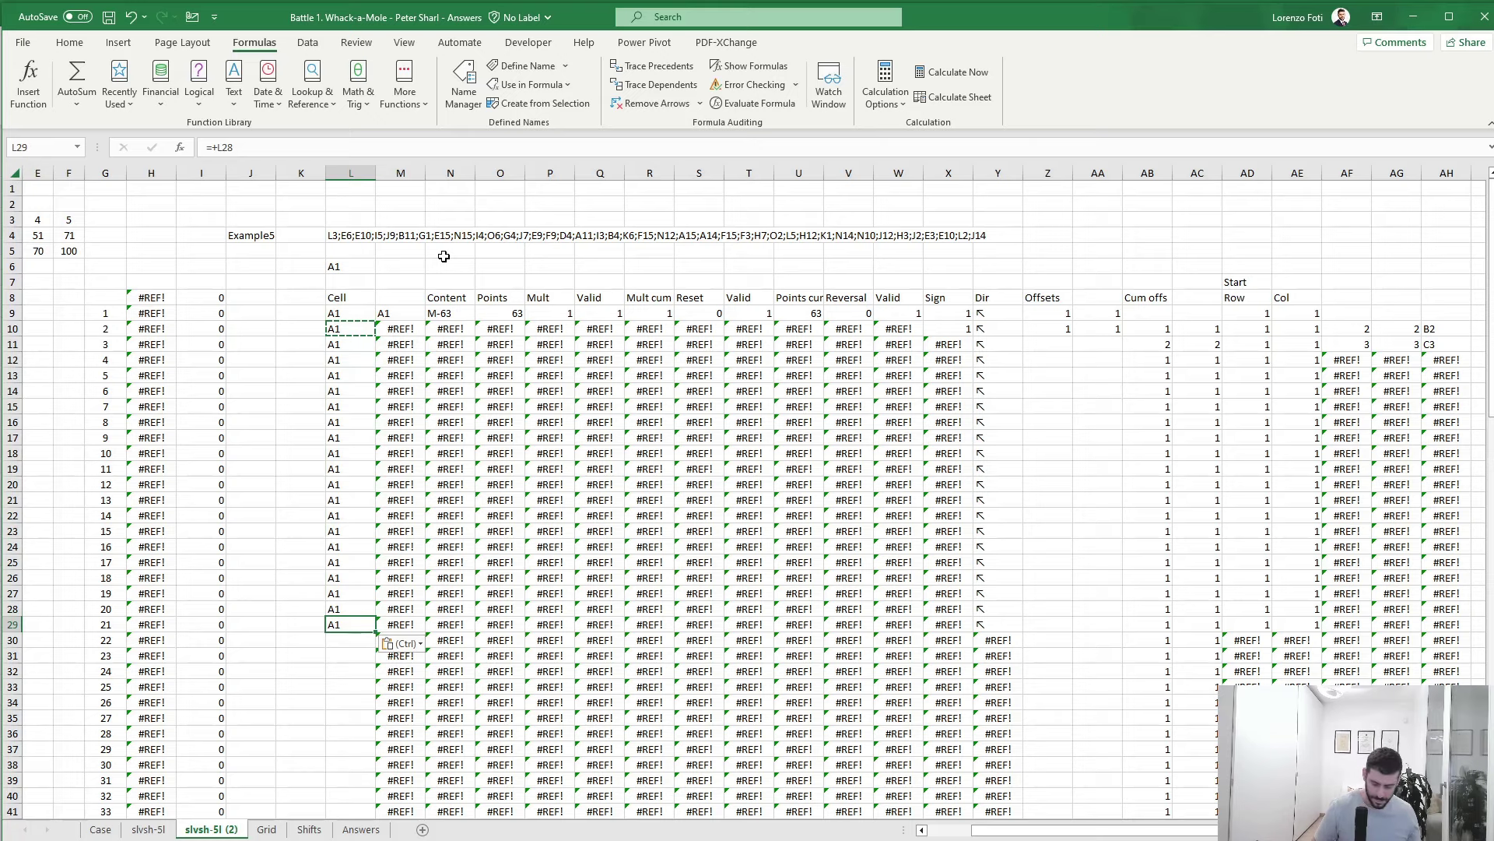
pyautogui.press('Delete')
# - Select the row 29 calculation cells across to column AH
pyautogui.press('Right')
pyautogui.hotkey('shift', 'Right')
pyautogui.hotkey('shift', 'Right')
pyautogui.hotkey('shift', 'Right')
pyautogui.hotkey('shift', 'Right')
pyautogui.hotkey('shift', 'Right')
pyautogui.hotkey('shift', 'Right')
pyautogui.hotkey('shift', 'Right')
pyautogui.hotkey('shift', 'Right')
pyautogui.hotkey('shift', 'Right')
pyautogui.hotkey('shift', 'Right')
pyautogui.hotkey('shift', 'Right')
pyautogui.hotkey('shift', 'Right')
pyautogui.hotkey('shift', 'Right')
pyautogui.hotkey('shift', 'Right')
pyautogui.hotkey('shift', 'Right')
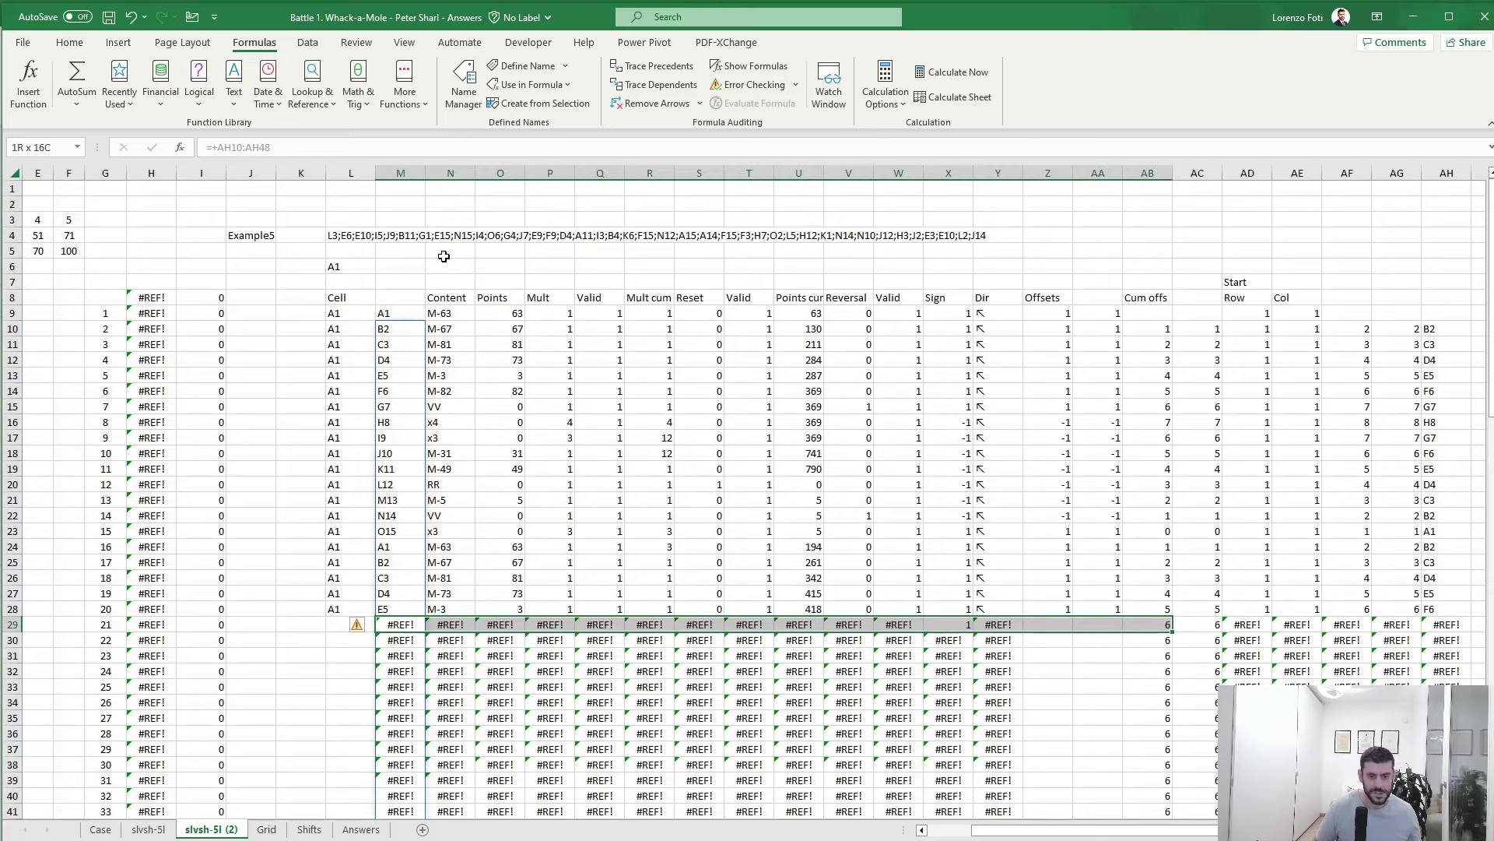
pyautogui.hotkey('shift', 'Right')
pyautogui.hotkey('shift', 'Right')
pyautogui.hotkey('shift', 'Right')
pyautogui.hotkey('shift', 'Right')
pyautogui.hotkey('shift', 'Right')
pyautogui.hotkey('shift', 'Right')
pyautogui.hotkey('ctrl', 'shift', 'Right')
# - Undo the stray paste and shrink M10's cell-list range to end at AH28
pyautogui.hotkey('ctrl', 'v')
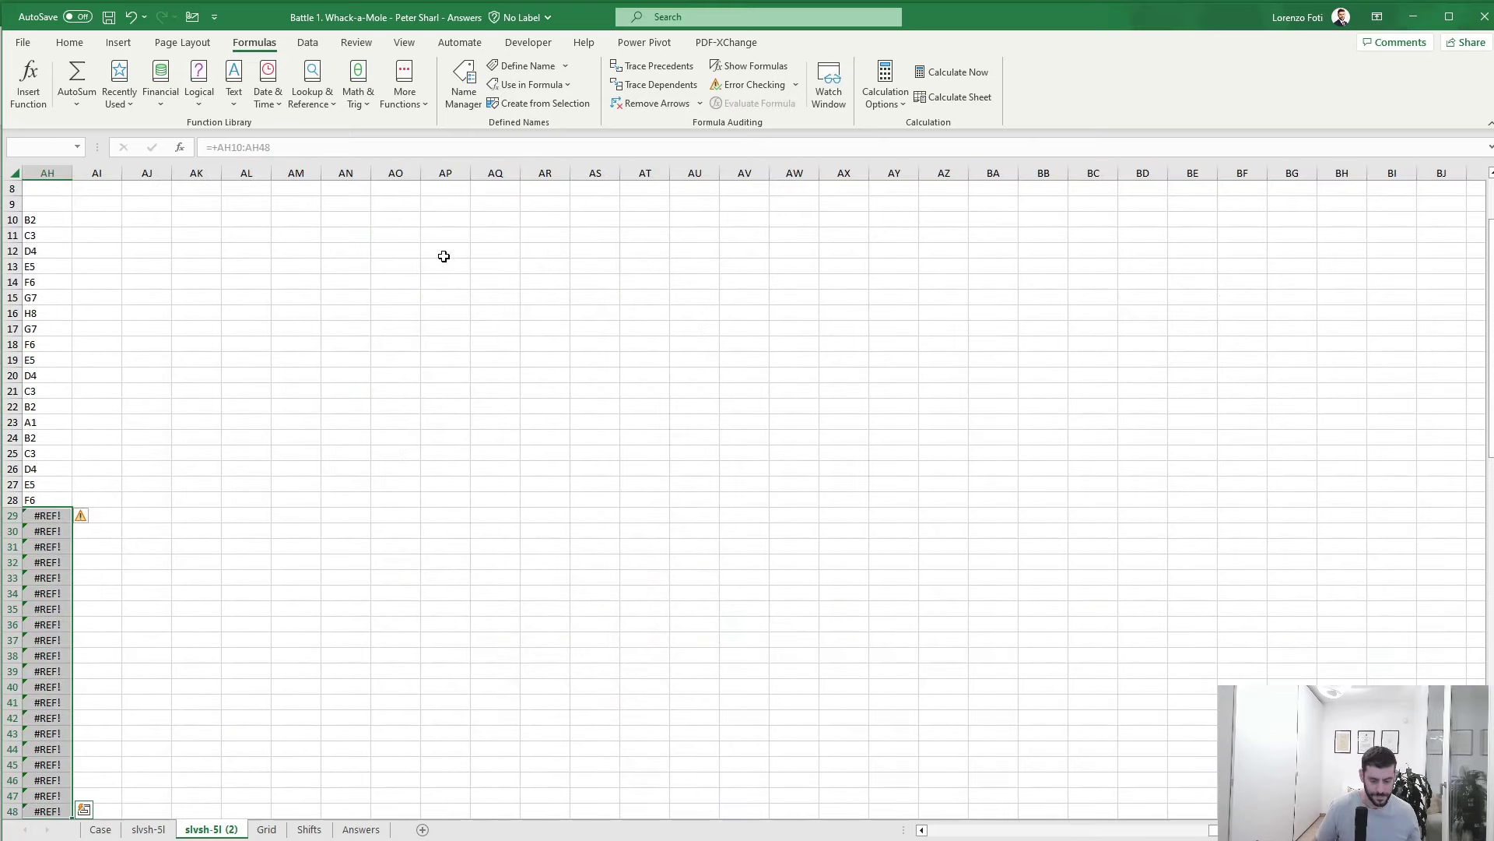
pyautogui.hotkey('ctrl', 'z')
pyautogui.hotkey('ctrl', 'z')
pyautogui.hotkey('ctrl', 'z')
pyautogui.hotkey('ctrl', 'z')
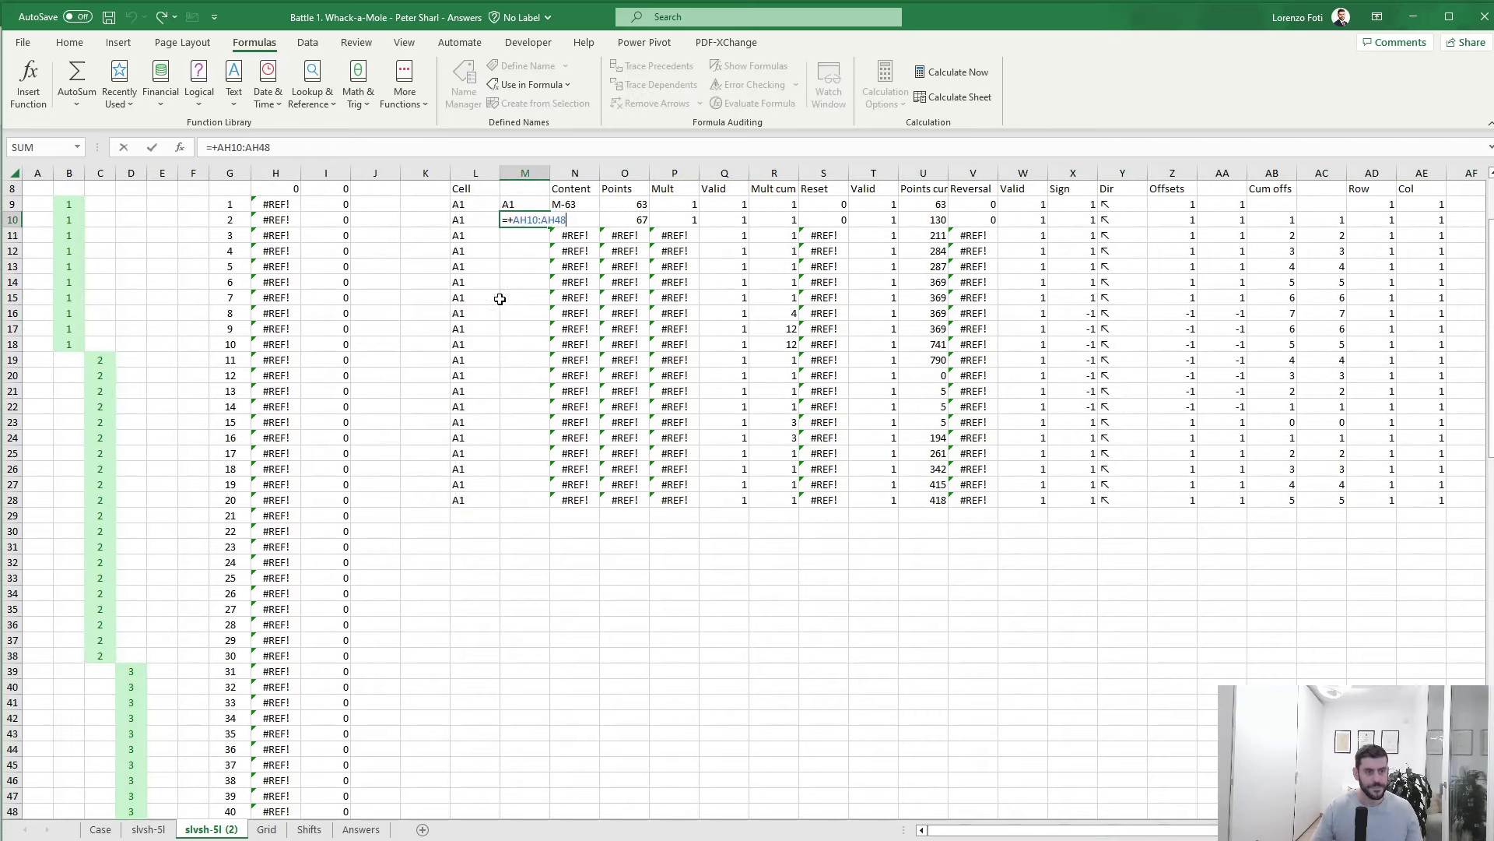
pyautogui.scroll(3, 1048, 758)
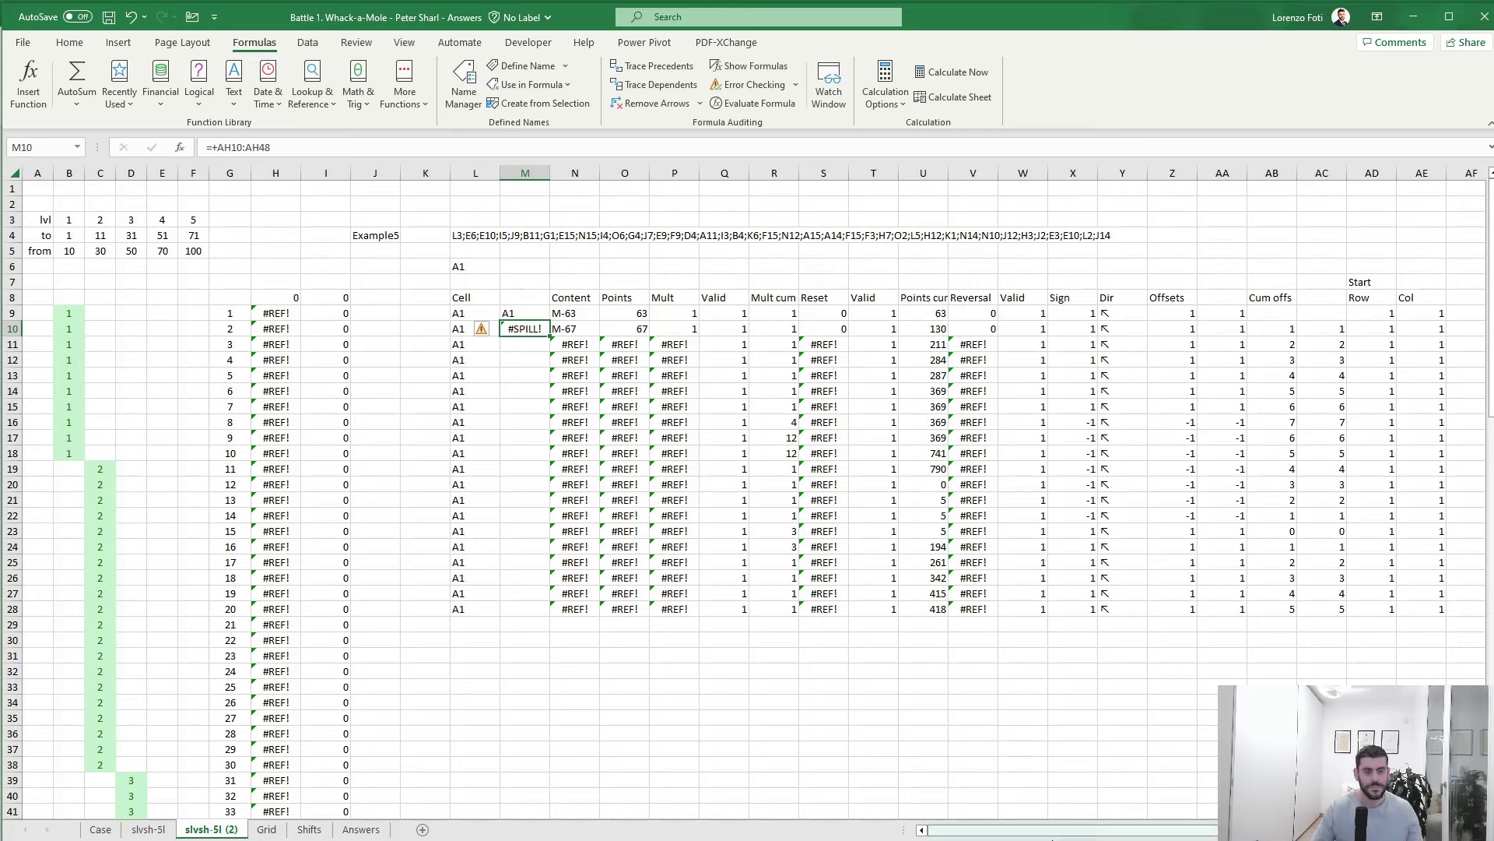
pyautogui.moveTo(1096, 829); pyautogui.dragTo(1134, 831)
pyautogui.press('F2')
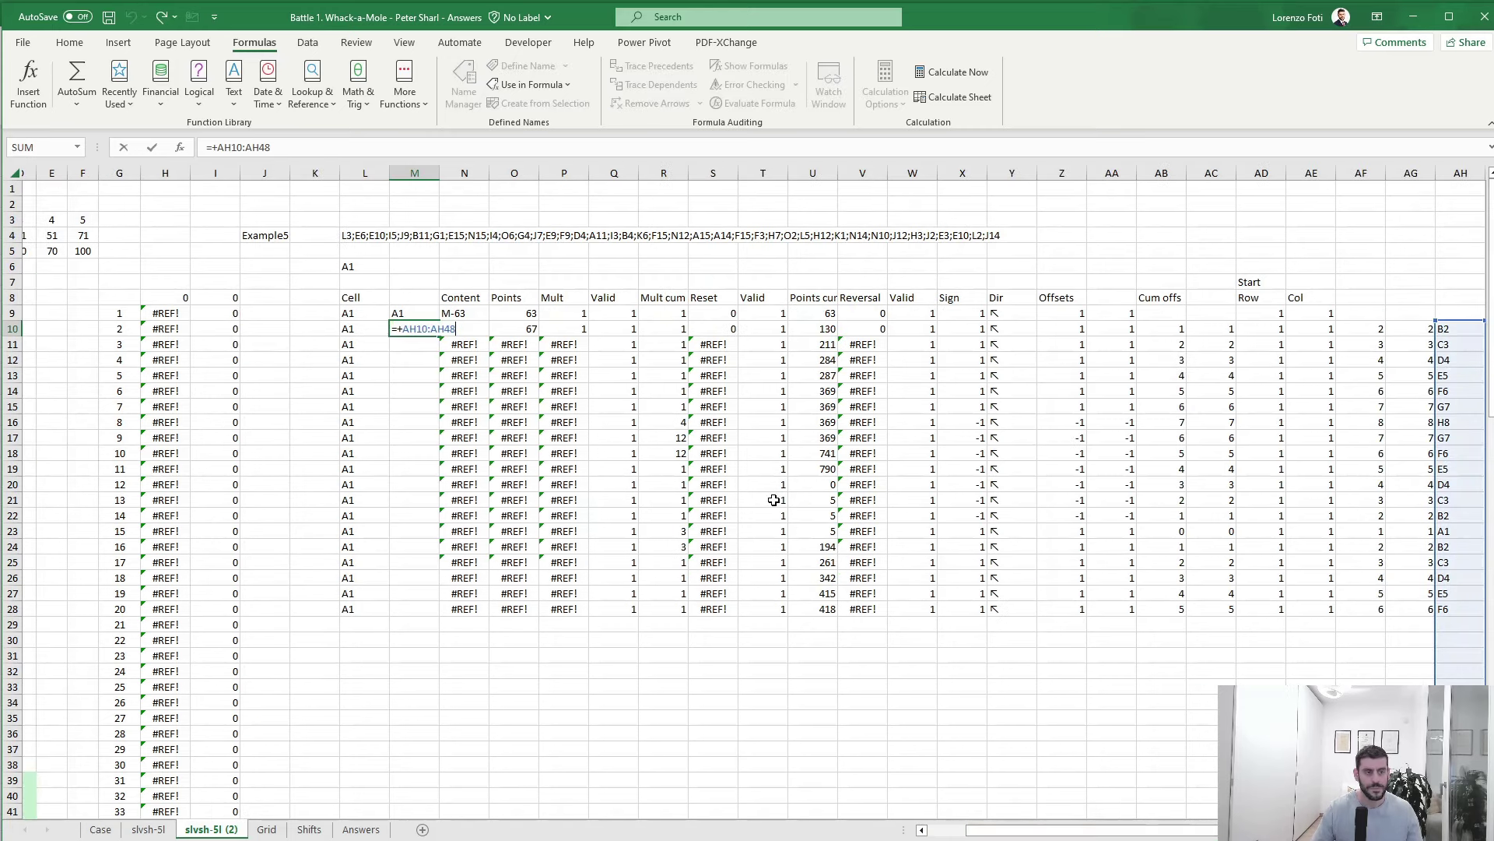
pyautogui.scroll(-5, 1335, 646)
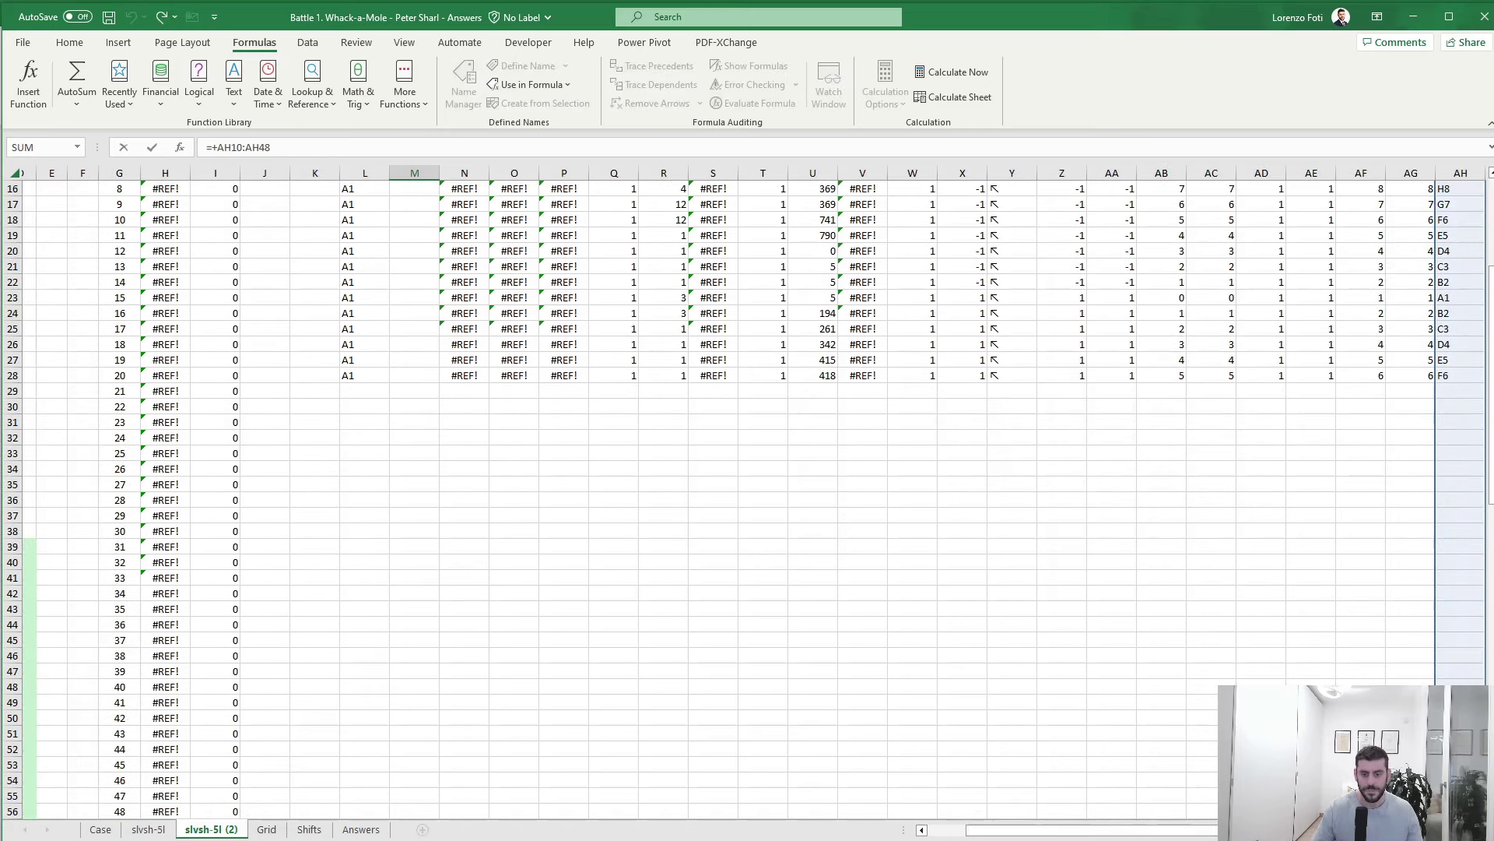
pyautogui.moveTo(1435, 694); pyautogui.dragTo(1431, 383)
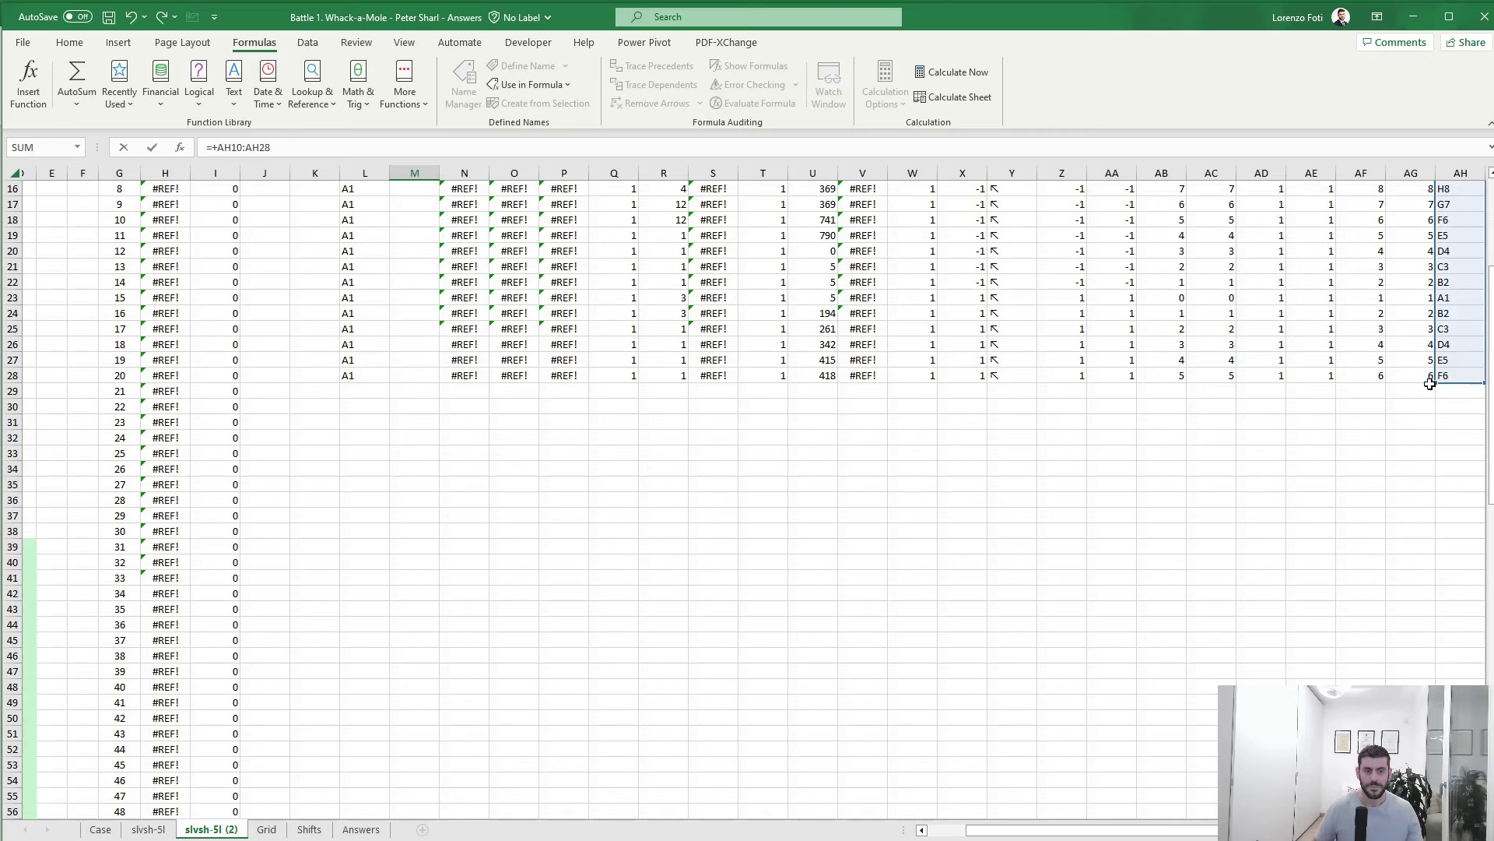
pyautogui.press('Return')
# - Return to the top of the simulation table
pyautogui.scroll(1, 1431, 383)
pyautogui.press('Up')
pyautogui.press('Up')
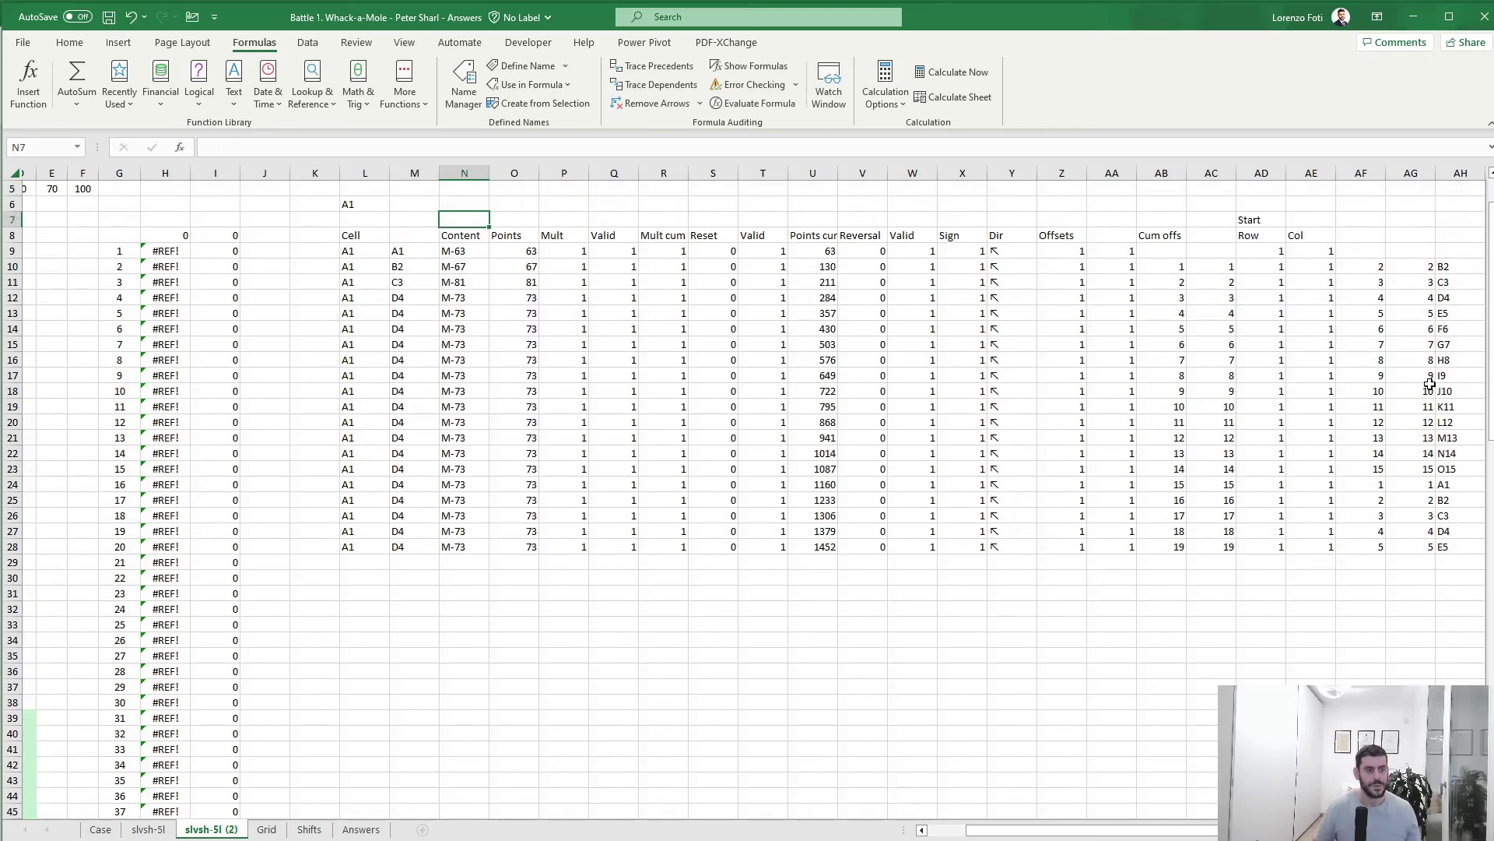
pyautogui.press('Left')
pyautogui.hotkey('ctrl', 'shift', 'Down')
pyautogui.hotkey('ctrl', 'Up')
pyautogui.hotkey('ctrl', 'Up')
pyautogui.hotkey('ctrl', 'Up')
pyautogui.hotkey('ctrl', 'Up')
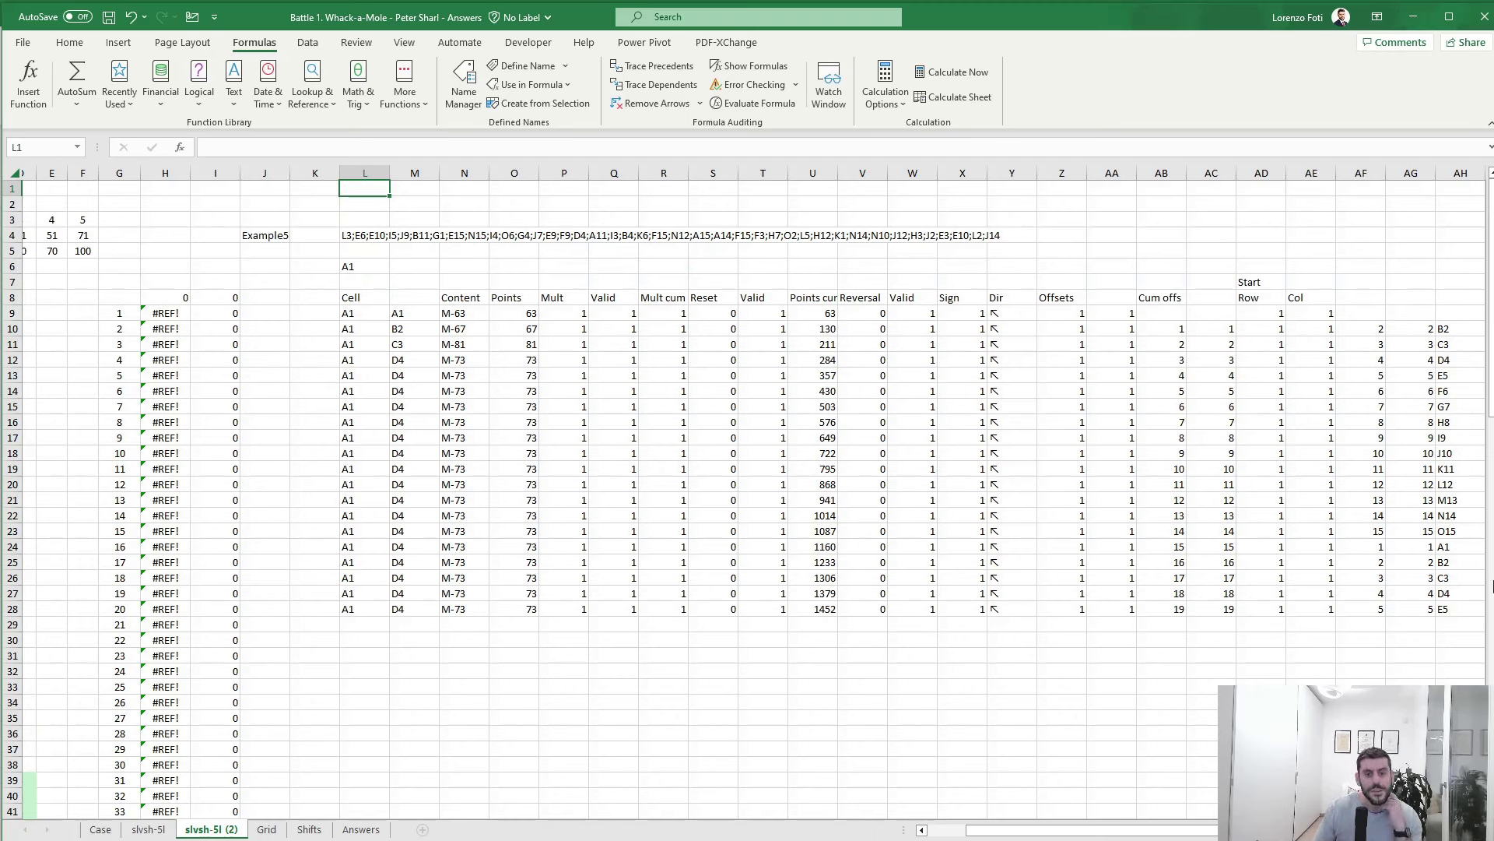
# - Recalculate with F9 and clear the old helper data in columns A through I
pyautogui.press('F9')
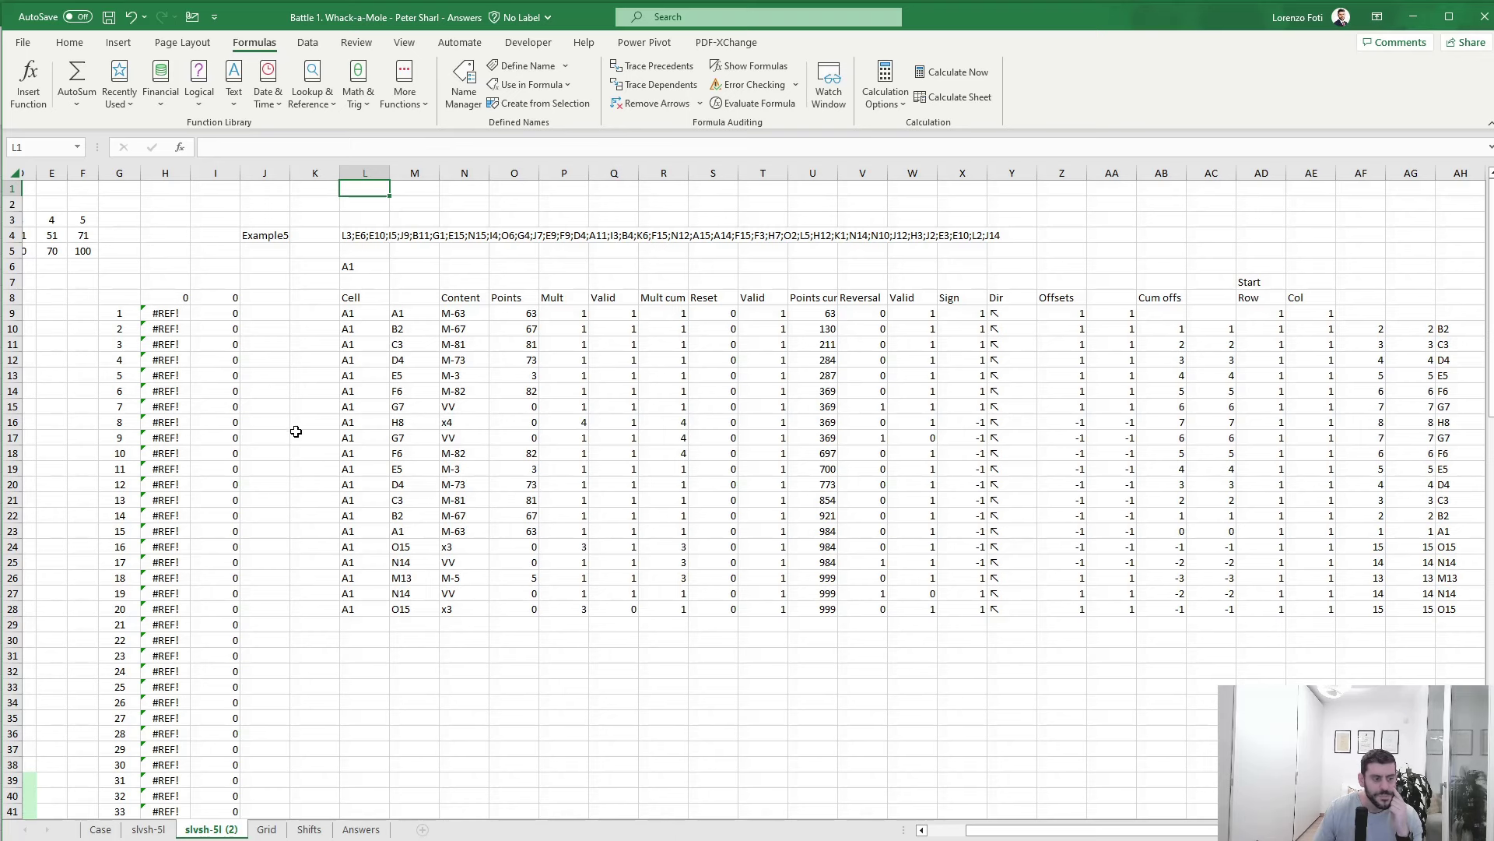
pyautogui.click(126, 298)
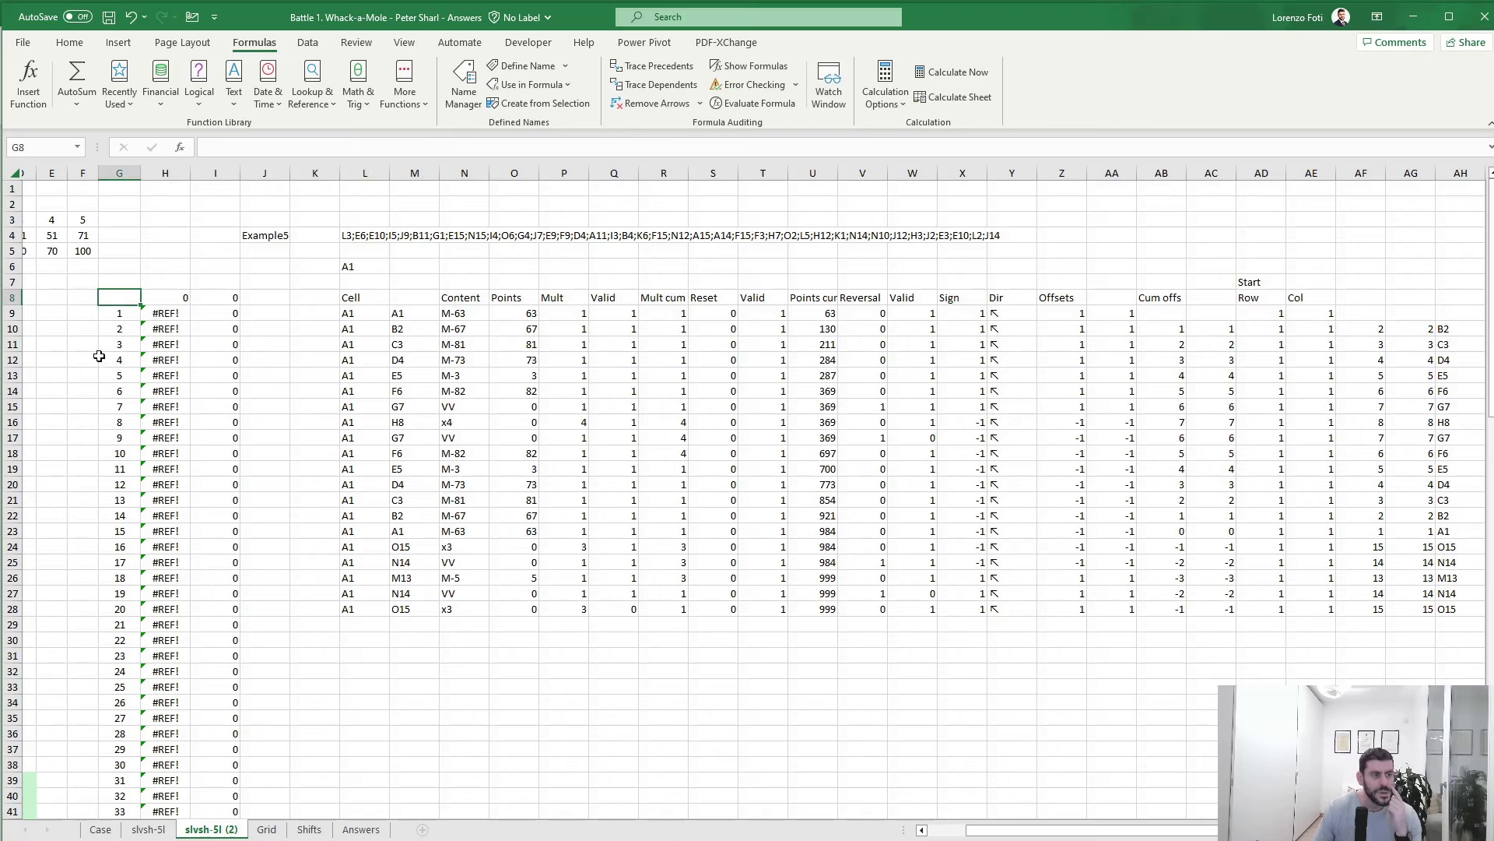
pyautogui.moveTo(98, 356)
pyautogui.mouseDown()
pyautogui.moveTo(15, 346)
pyautogui.moveTo(101, 342)
pyautogui.mouseUp()
pyautogui.moveTo(37, 172); pyautogui.dragTo(320, 178)
pyautogui.press('Delete')
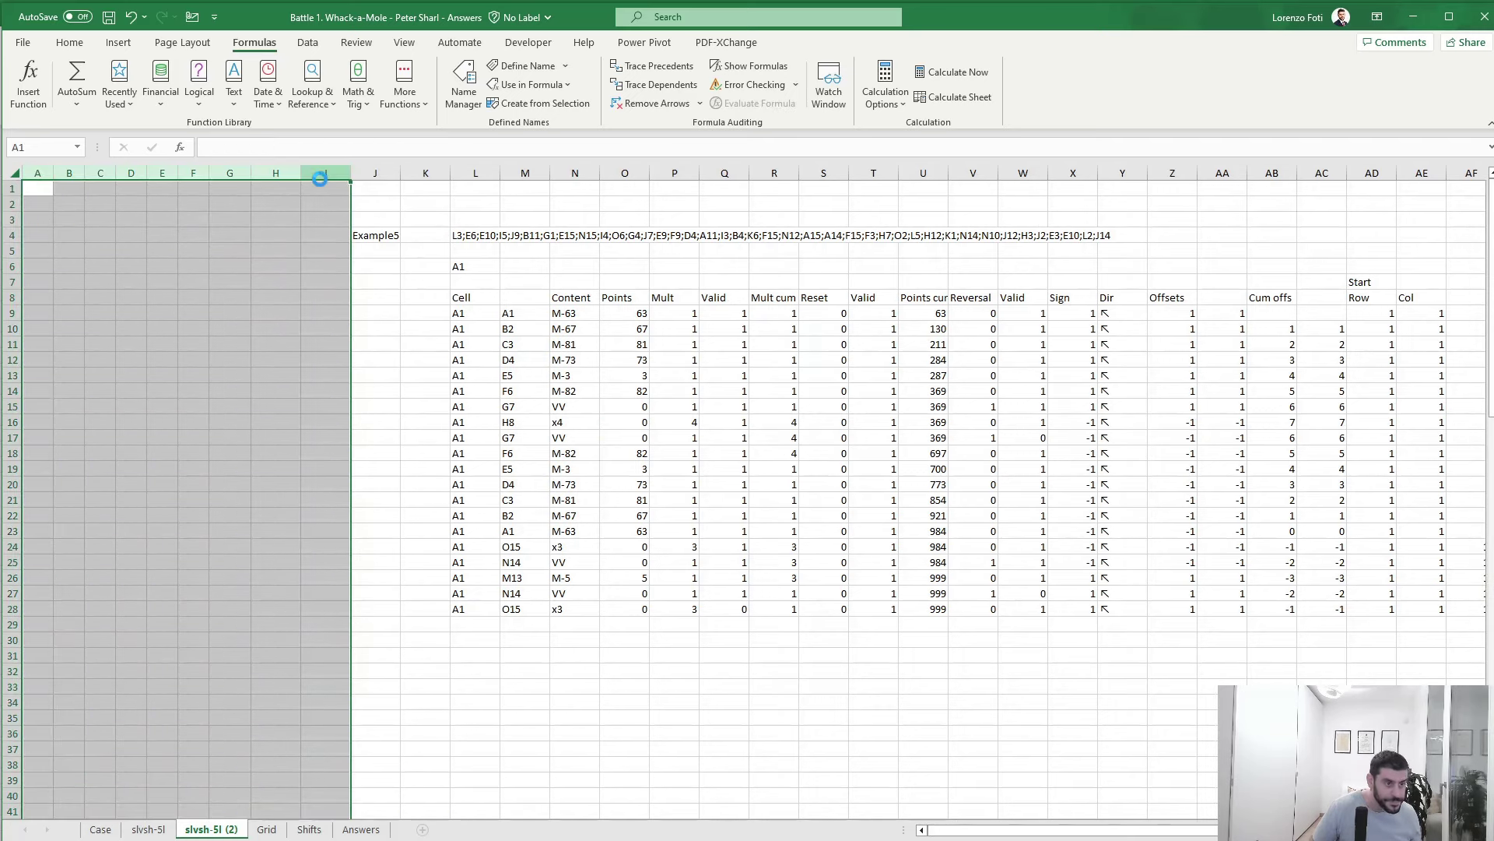
# - Move to cell H9 in the emptied area, then go to the Grid sheet
pyautogui.press('Down')
pyautogui.press('Down')
pyautogui.press('Down')
pyautogui.press('Down')
pyautogui.press('Down')
pyautogui.press('Down')
pyautogui.press('Right')
pyautogui.press('Down')
pyautogui.press('Right')
pyautogui.press('Right')
pyautogui.press('Right')
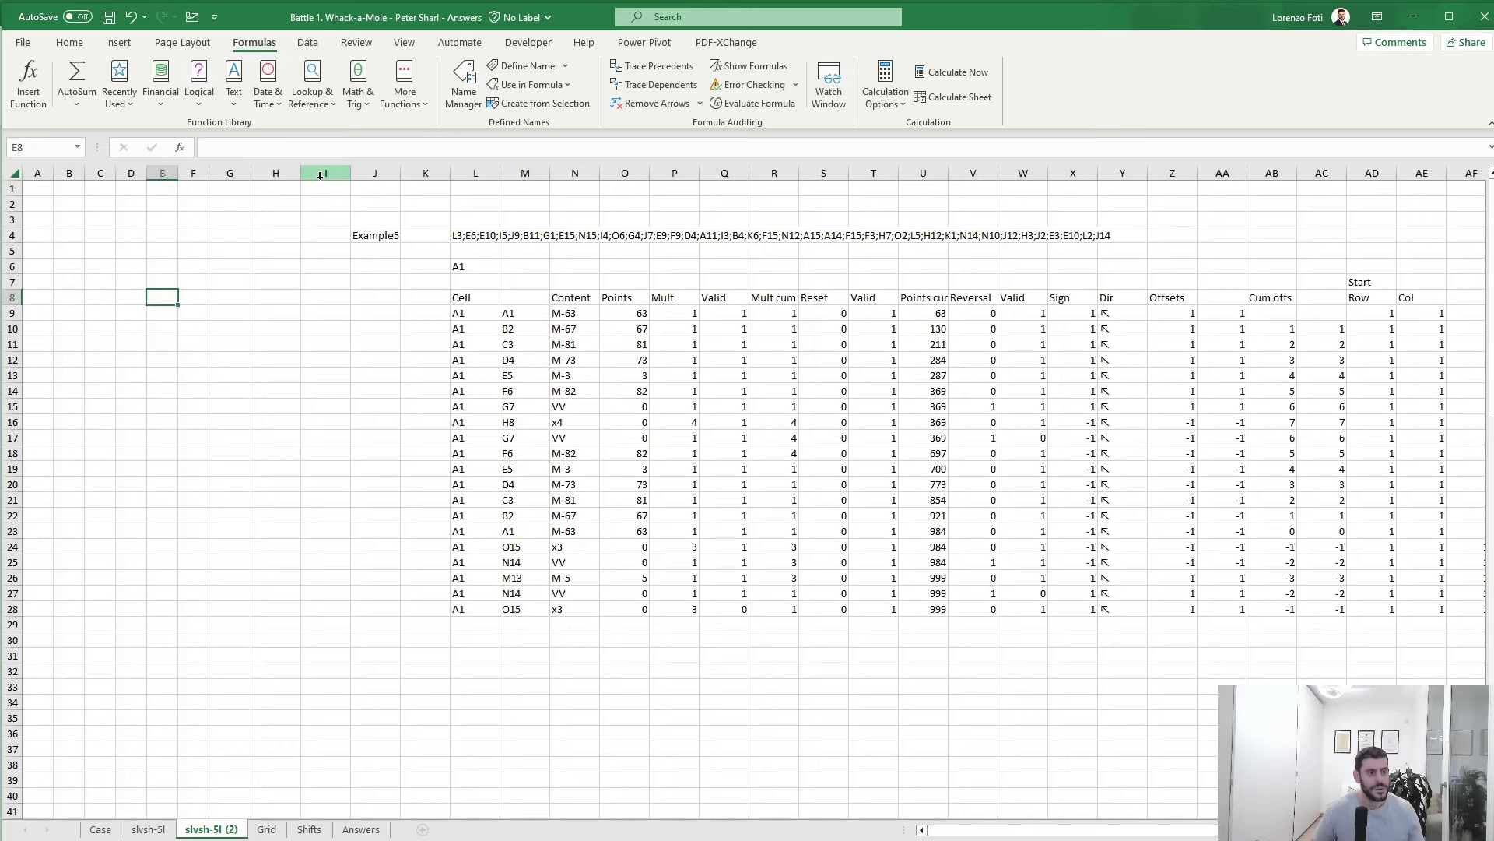
pyautogui.press('Right')
pyautogui.press('Right')
pyautogui.press('Down')
pyautogui.press('Right')
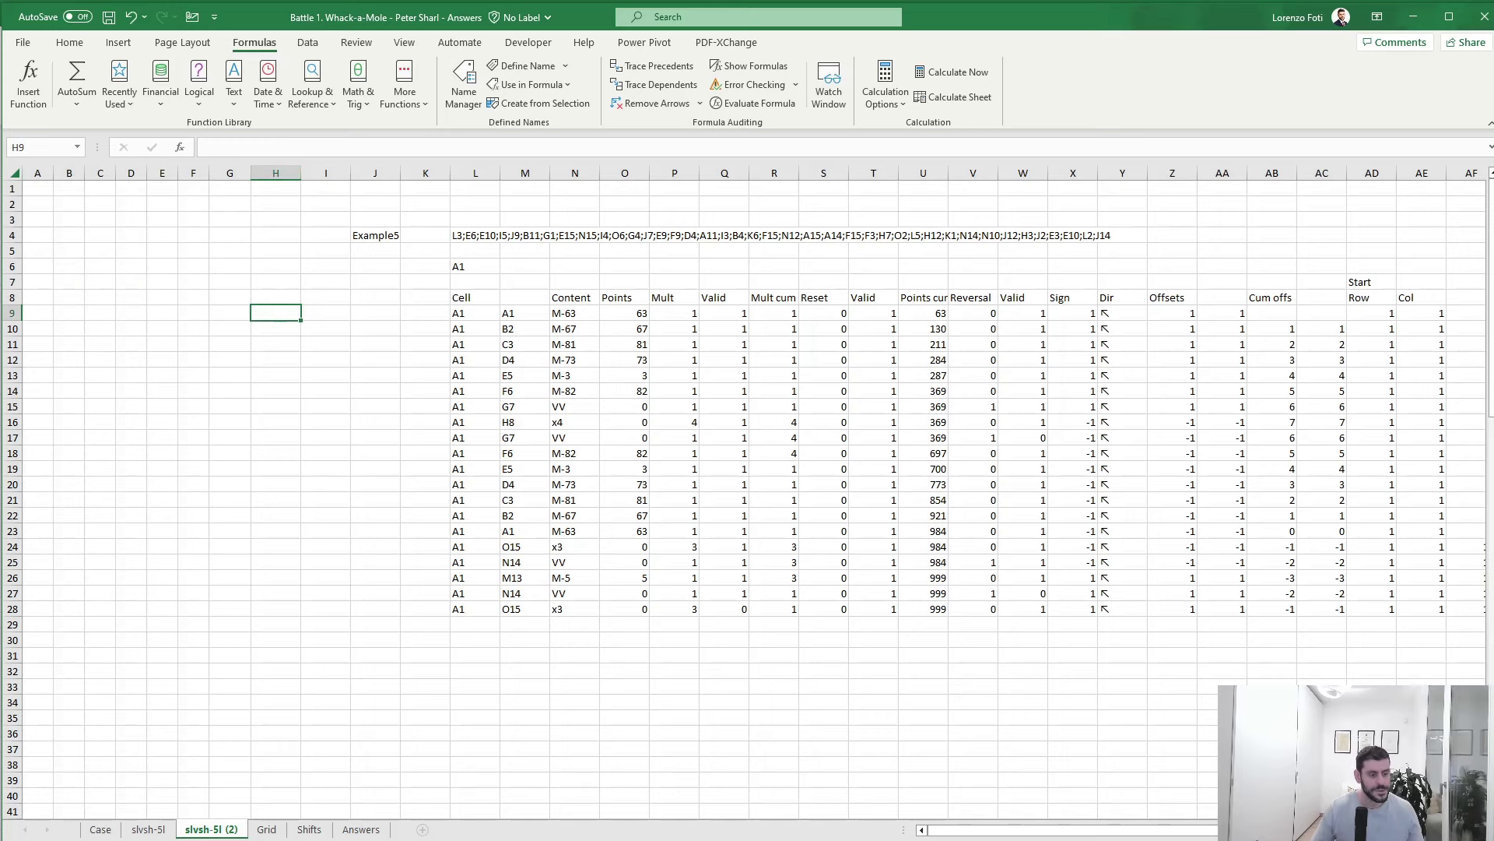
pyautogui.click(267, 829)
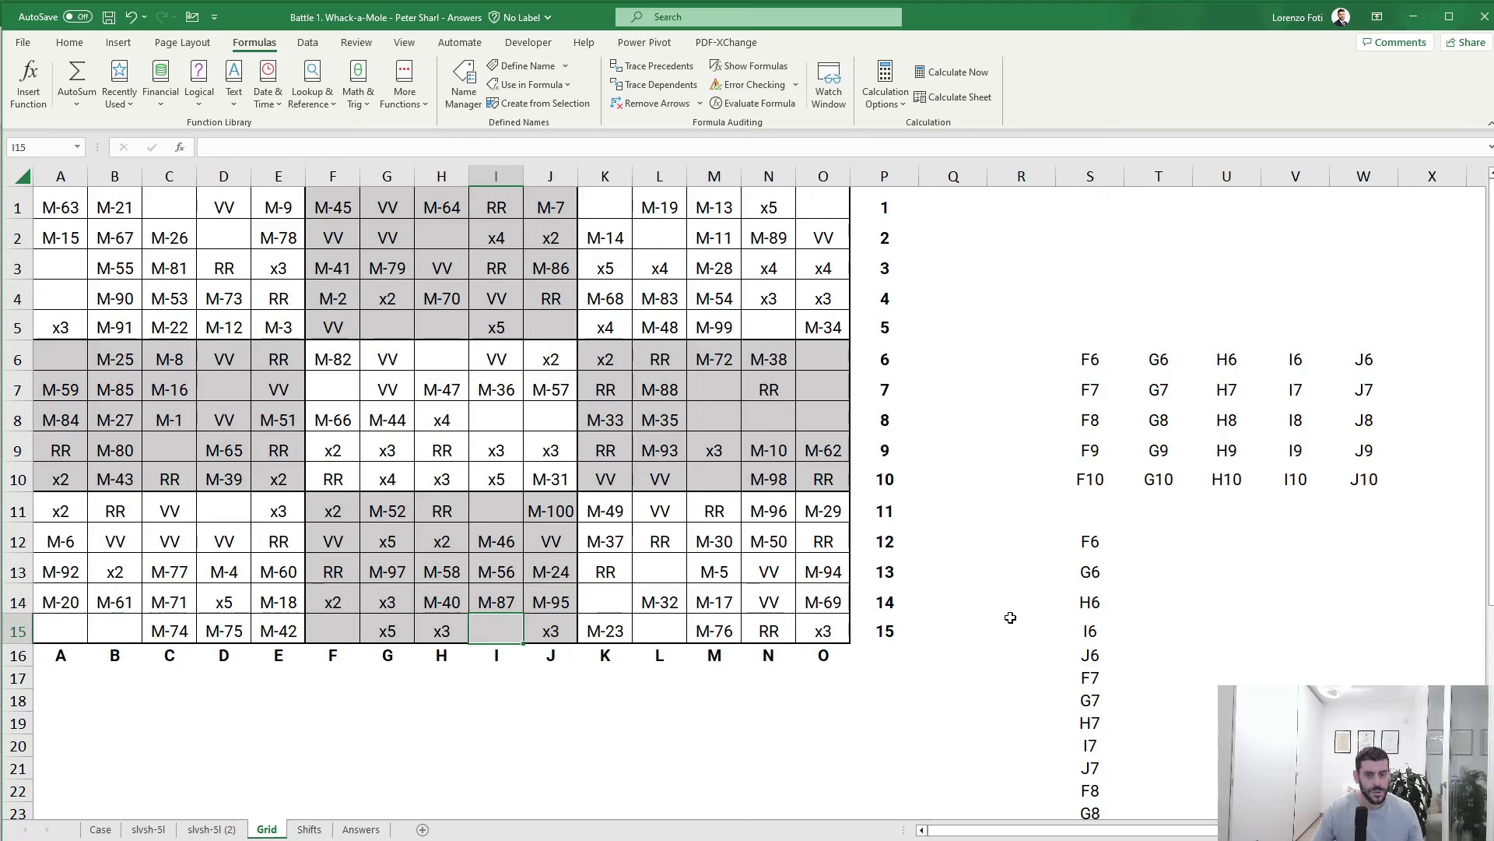
# - Copy S6's label formula to S1 and fix it to =+A$16&$P1 so it shows A1
pyautogui.click(1093, 351)
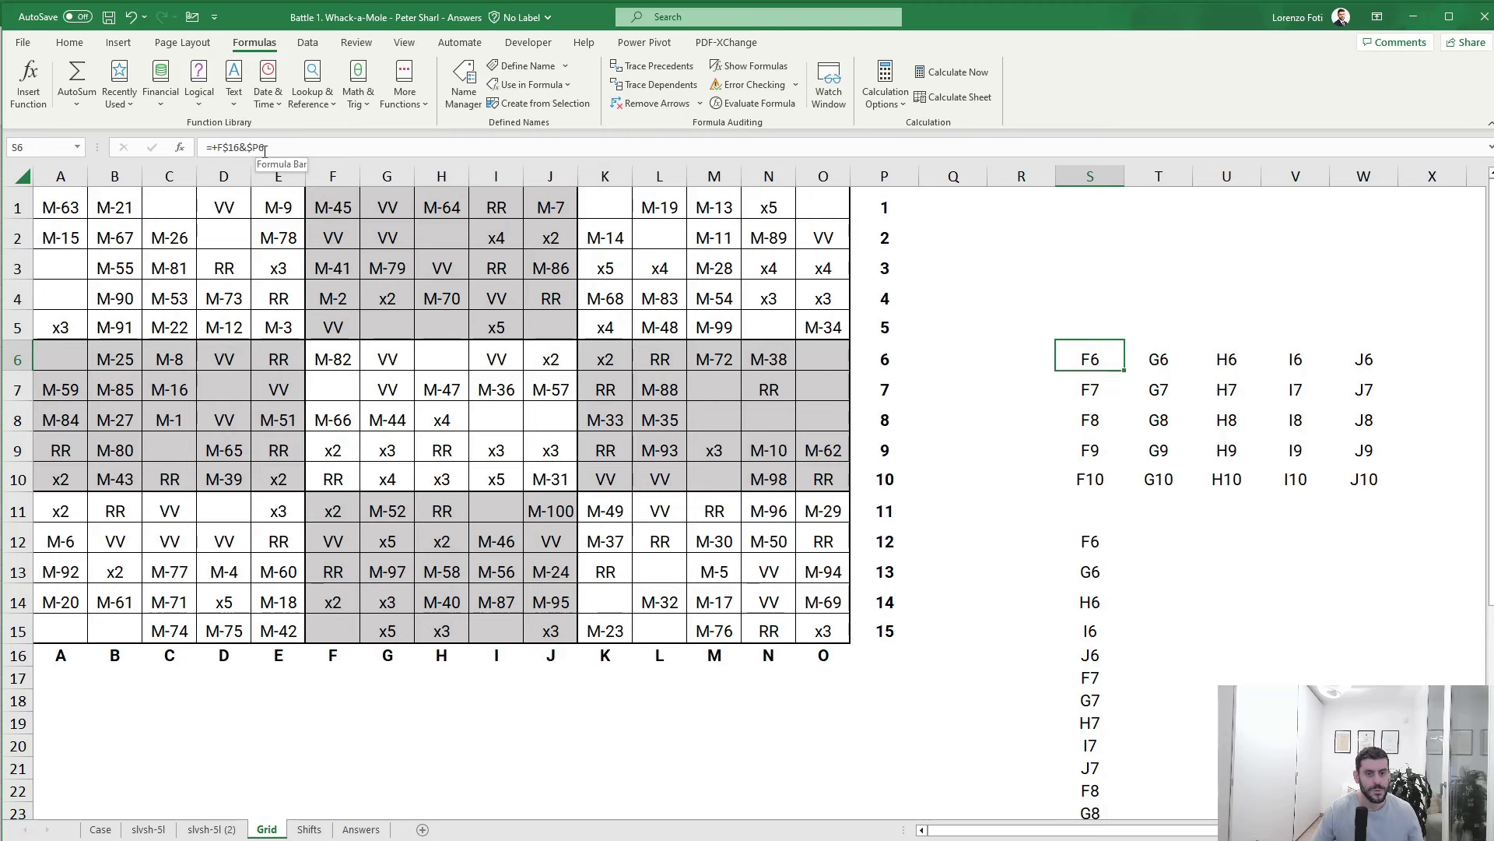
pyautogui.hotkey('ctrl', 'c')
pyautogui.click(1090, 209)
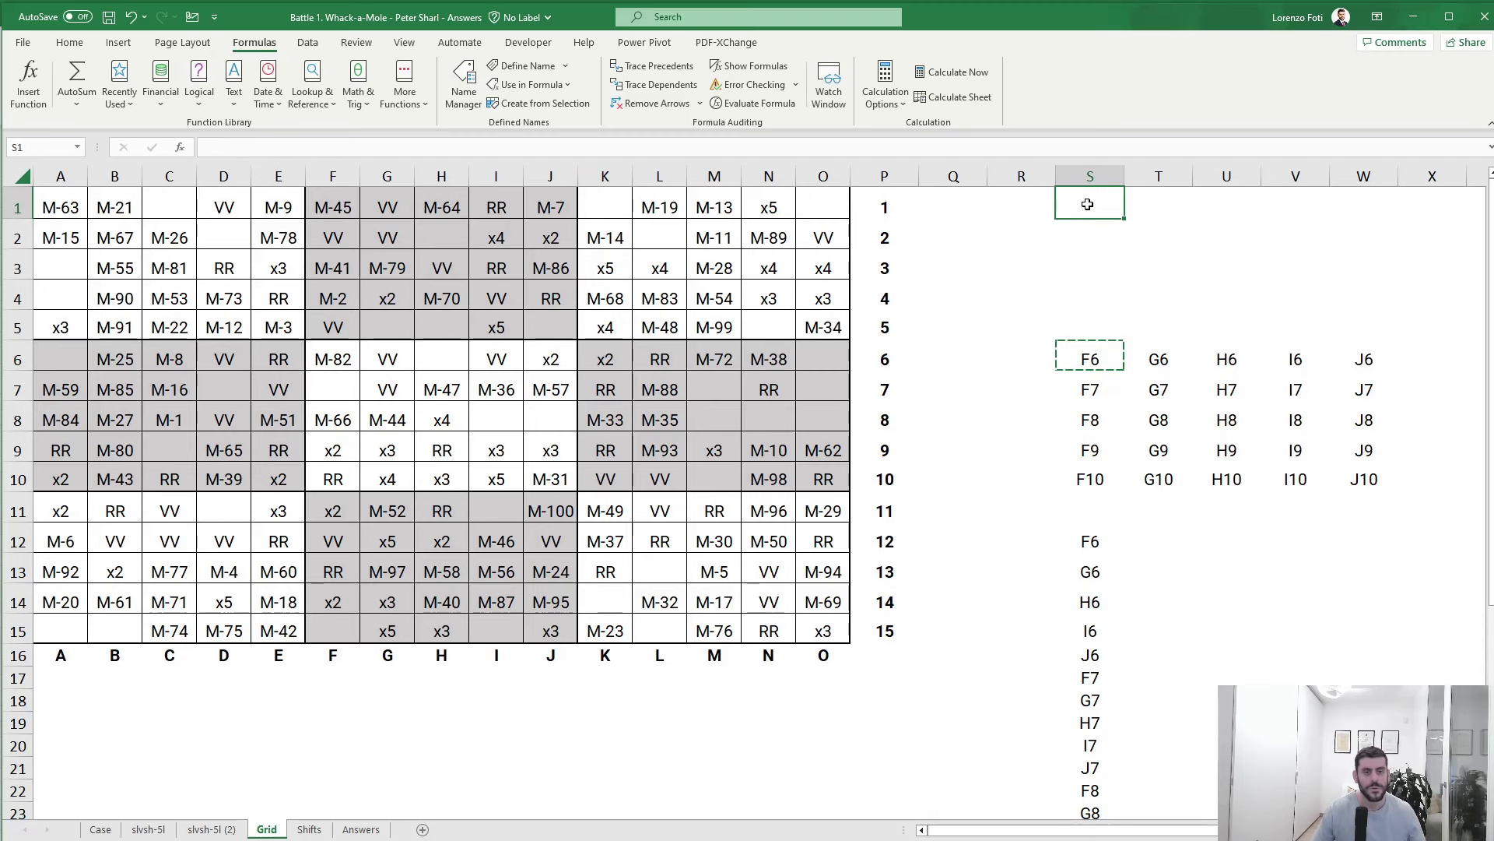
pyautogui.hotkey('ctrl', 'v')
pyautogui.press('F2')
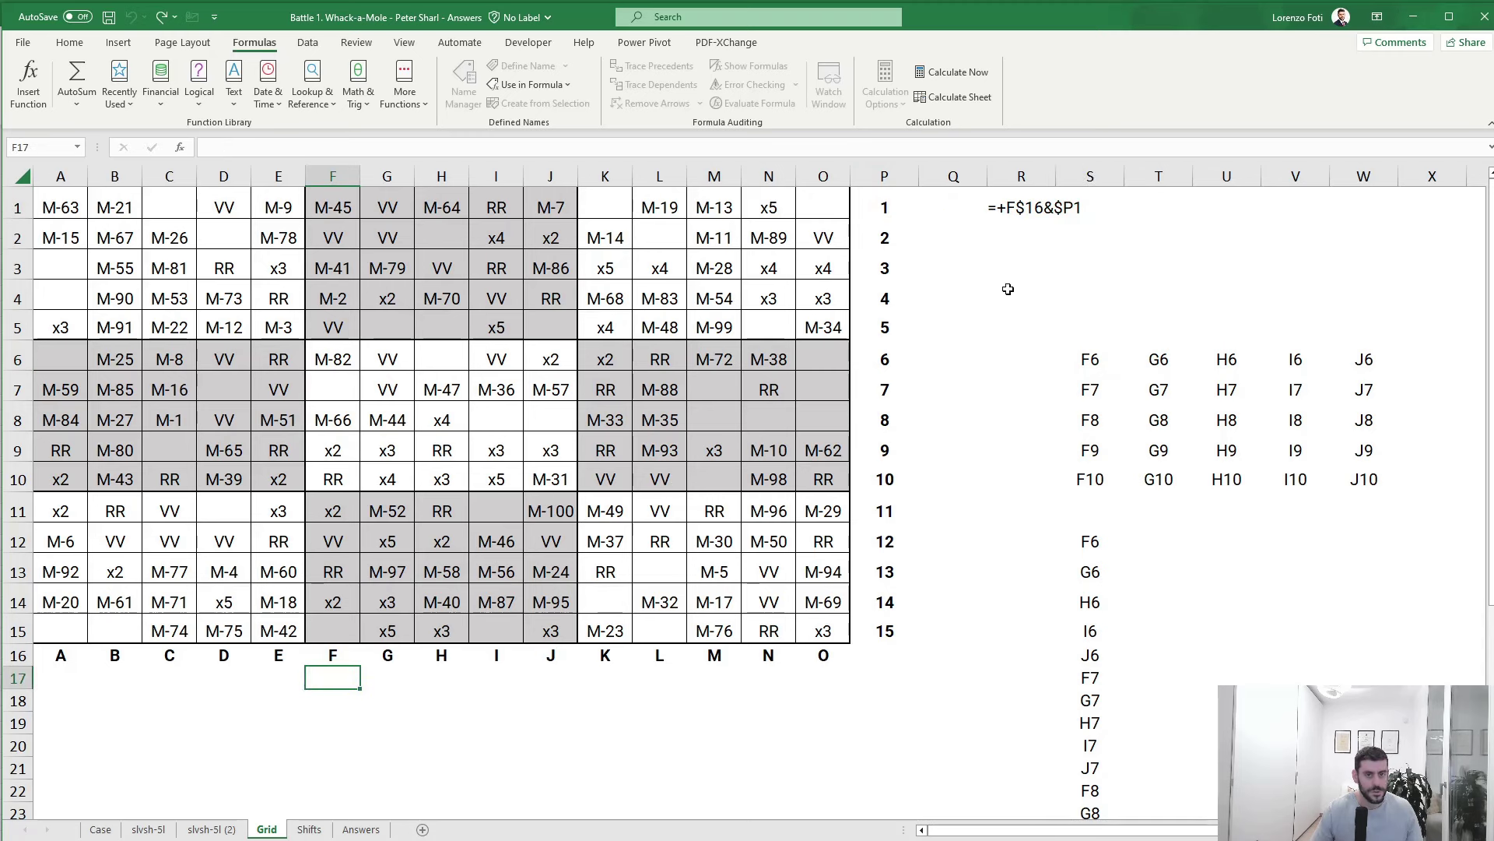
pyautogui.press('Escape')
pyautogui.click(1078, 200)
pyautogui.press('F2')
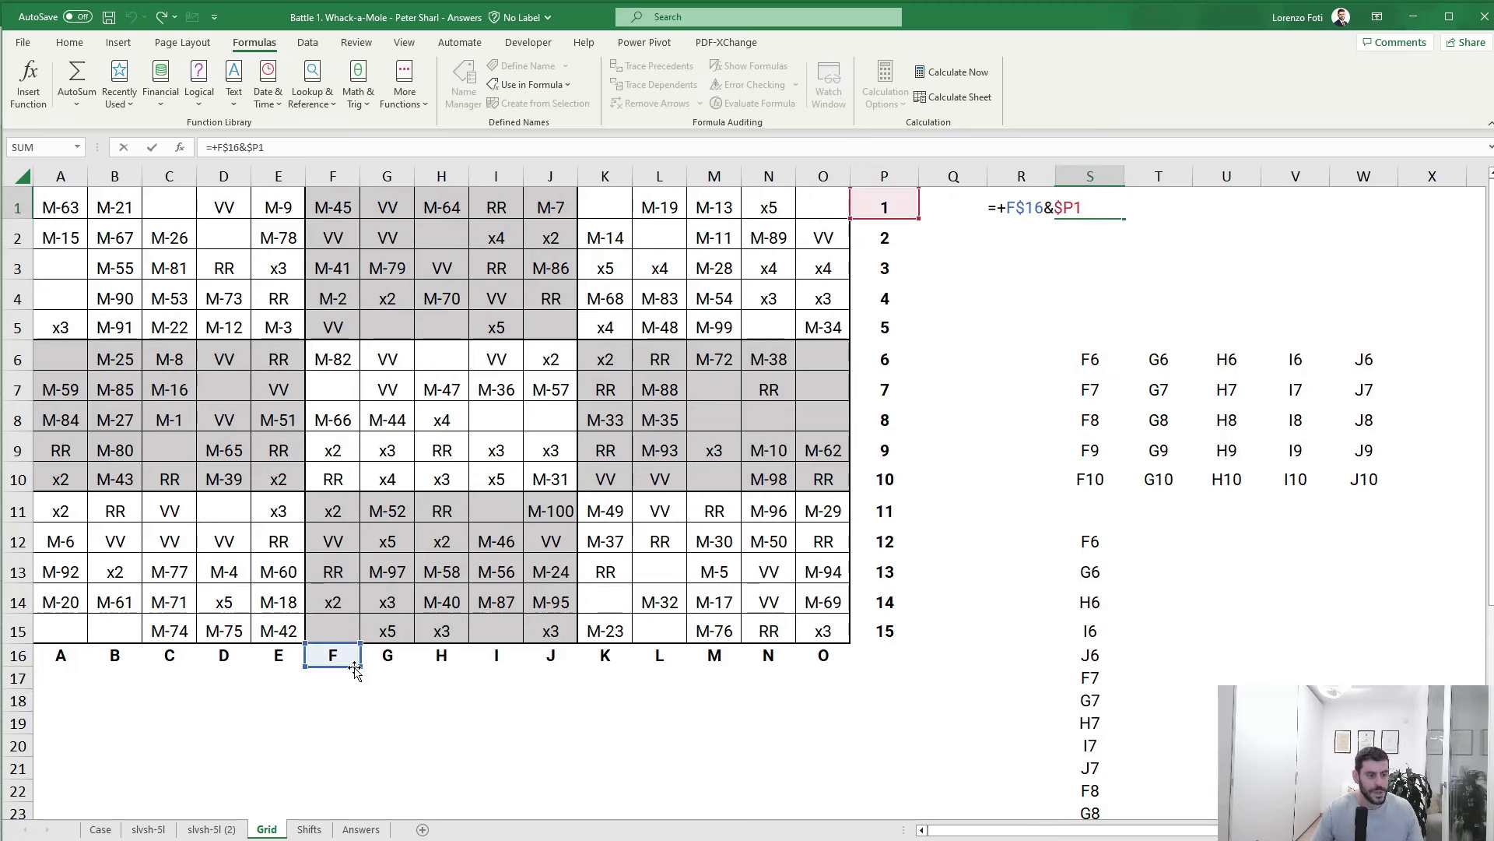
pyautogui.moveTo(307, 660); pyautogui.dragTo(33, 666)
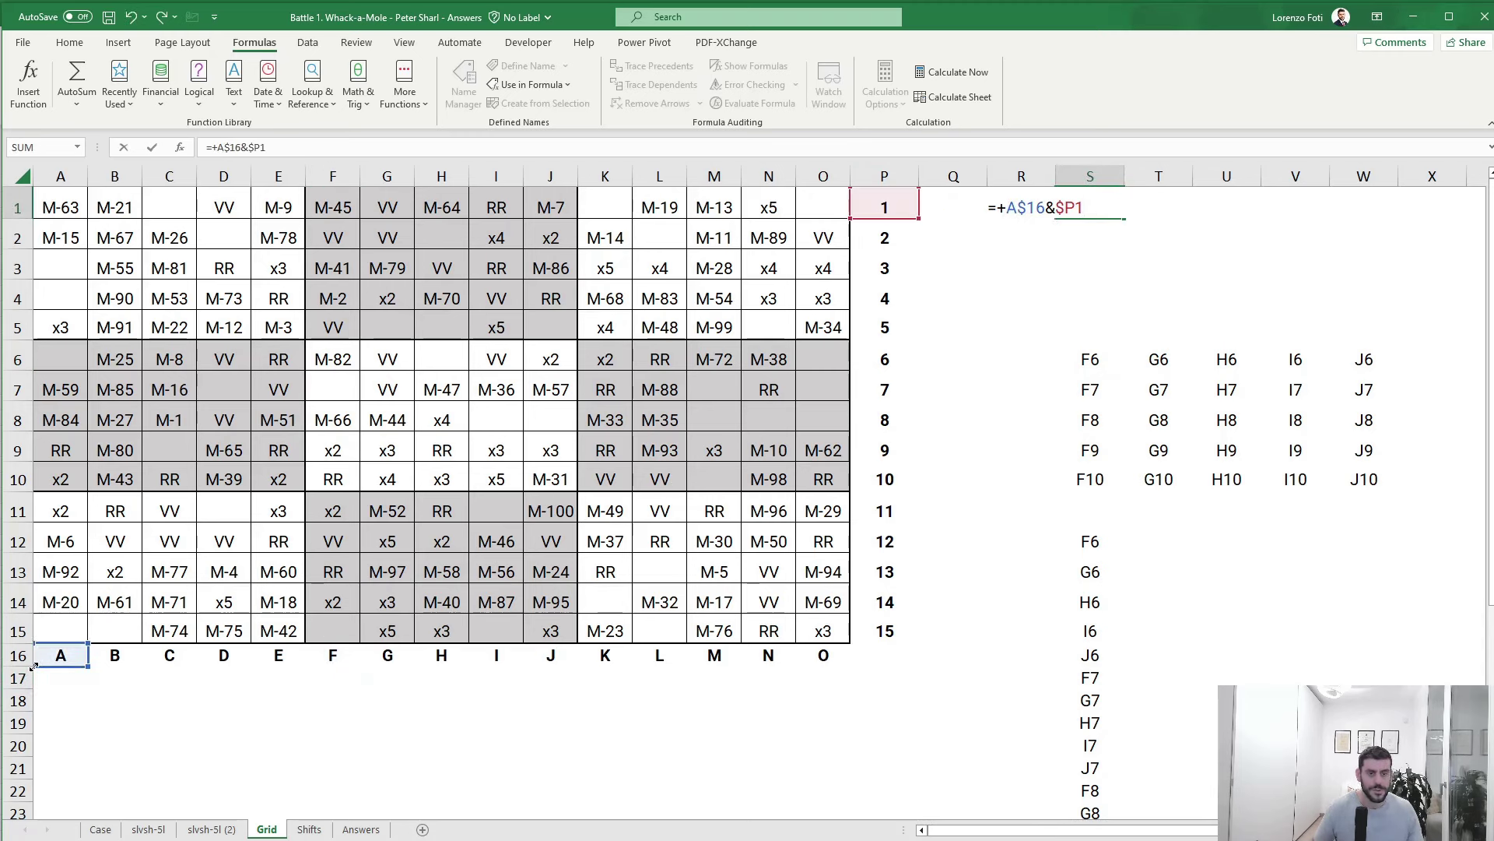
pyautogui.hotkey('ctrl', 'Return')
# - Fill the S1 label formula across row 1 to AG1 and clear the stray value in AH1
pyautogui.hotkey('ctrl', 'c')
pyautogui.hotkey('shift', 'Right')
pyautogui.hotkey('shift', 'Right')
pyautogui.hotkey('shift', 'Right')
pyautogui.hotkey('shift', 'Right')
pyautogui.hotkey('shift', 'Right')
pyautogui.hotkey('shift', 'Right')
pyautogui.hotkey('shift', 'Right')
pyautogui.hotkey('shift', 'Right')
pyautogui.hotkey('shift', 'Right')
pyautogui.hotkey('shift', 'Right')
pyautogui.hotkey('shift', 'Right')
pyautogui.hotkey('shift', 'Right')
pyautogui.hotkey('shift', 'Right')
pyautogui.hotkey('shift', 'Right')
pyautogui.hotkey('shift', 'Right')
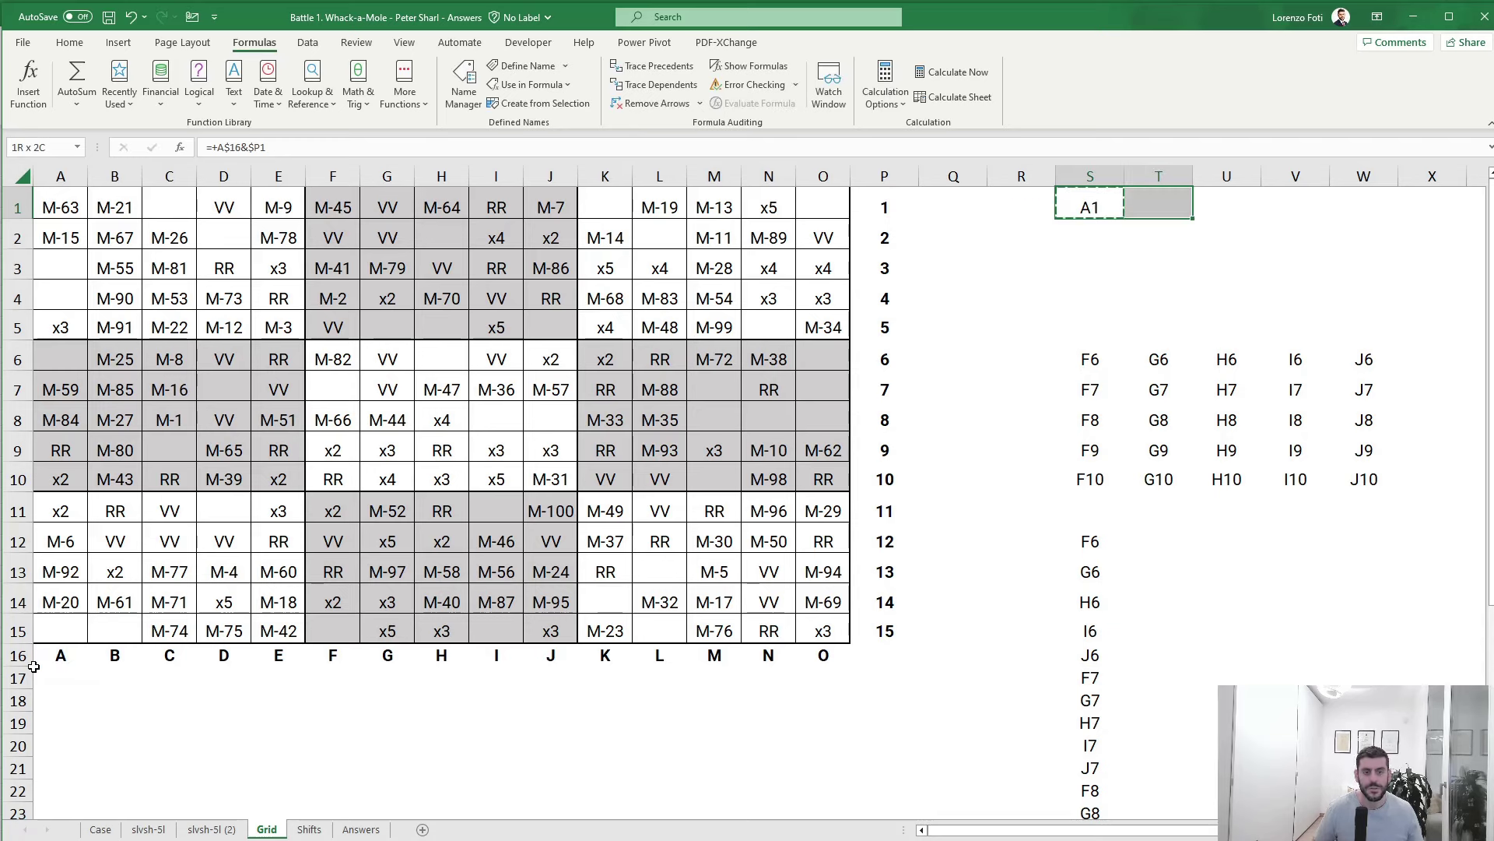
pyautogui.hotkey('ctrl', 'v')
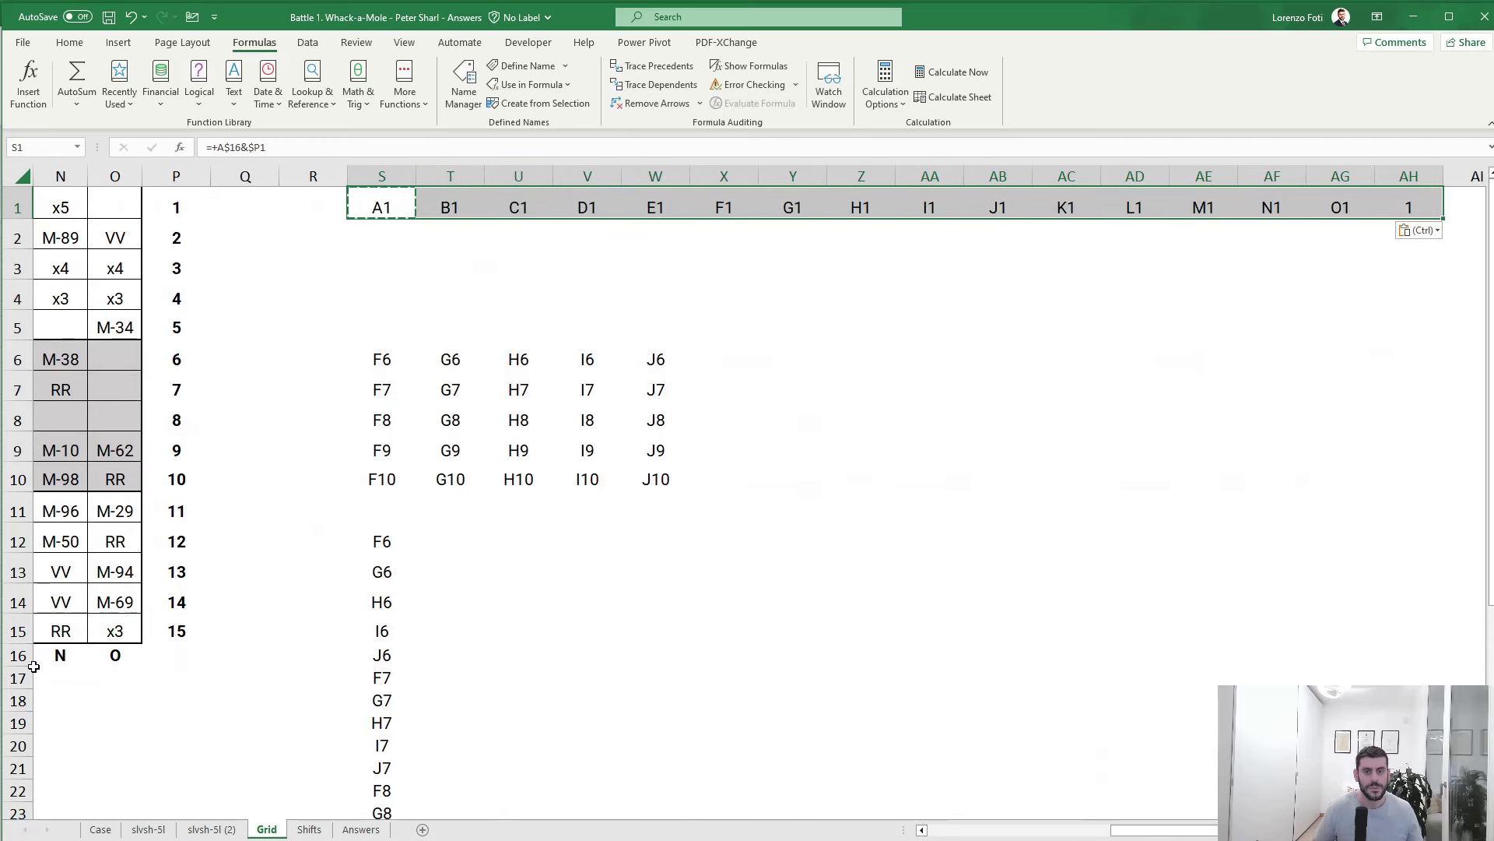
pyautogui.hotkey('ctrl', 'Right')
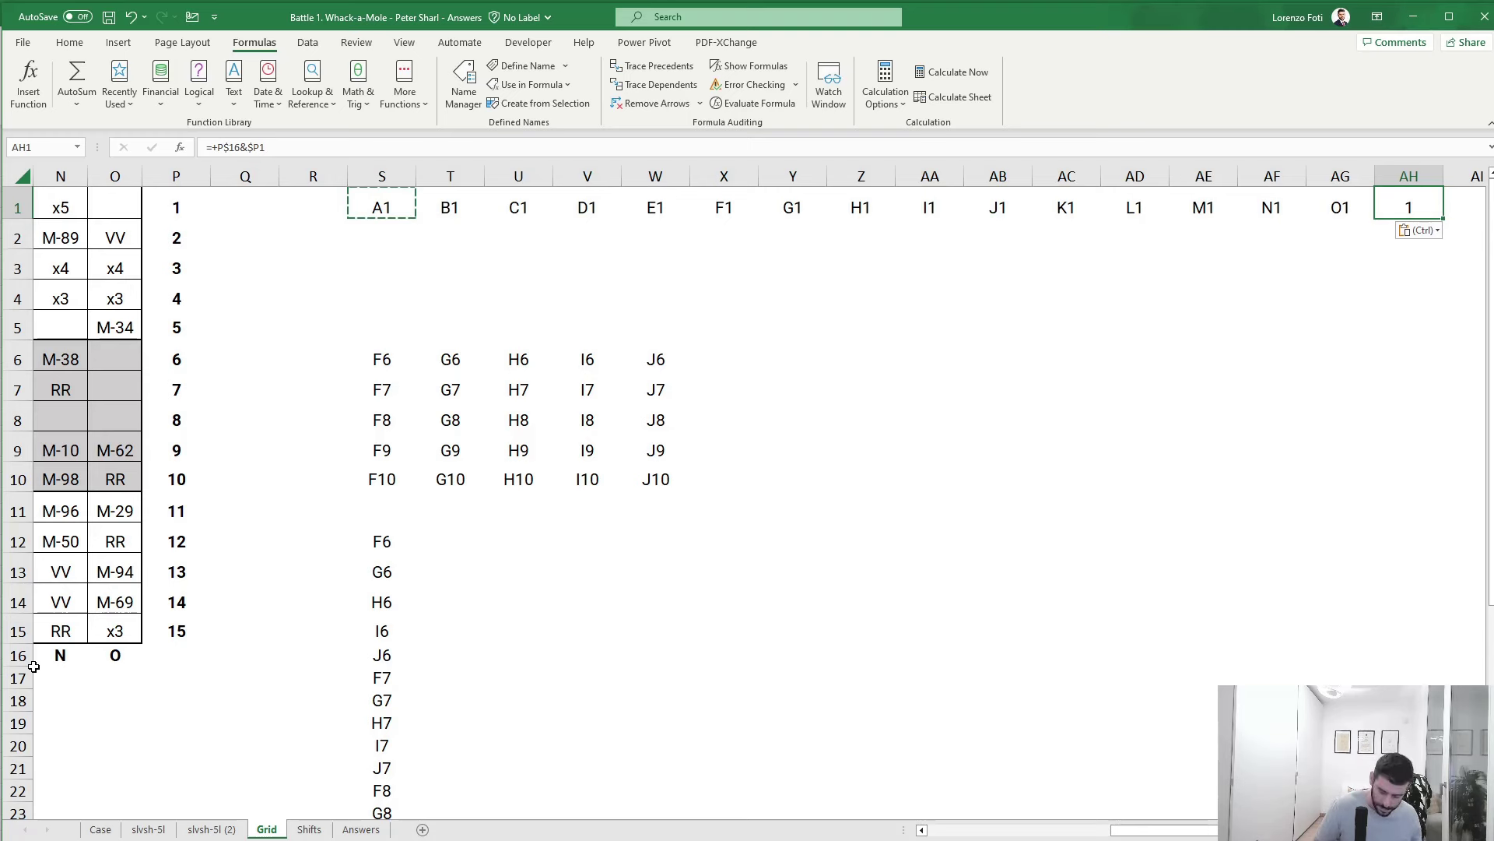
pyautogui.press('Delete')
pyautogui.press('Left')
pyautogui.press('Left')
pyautogui.hotkey('ctrl', 'Left')
pyautogui.hotkey('ctrl', 'shift', 'Right')
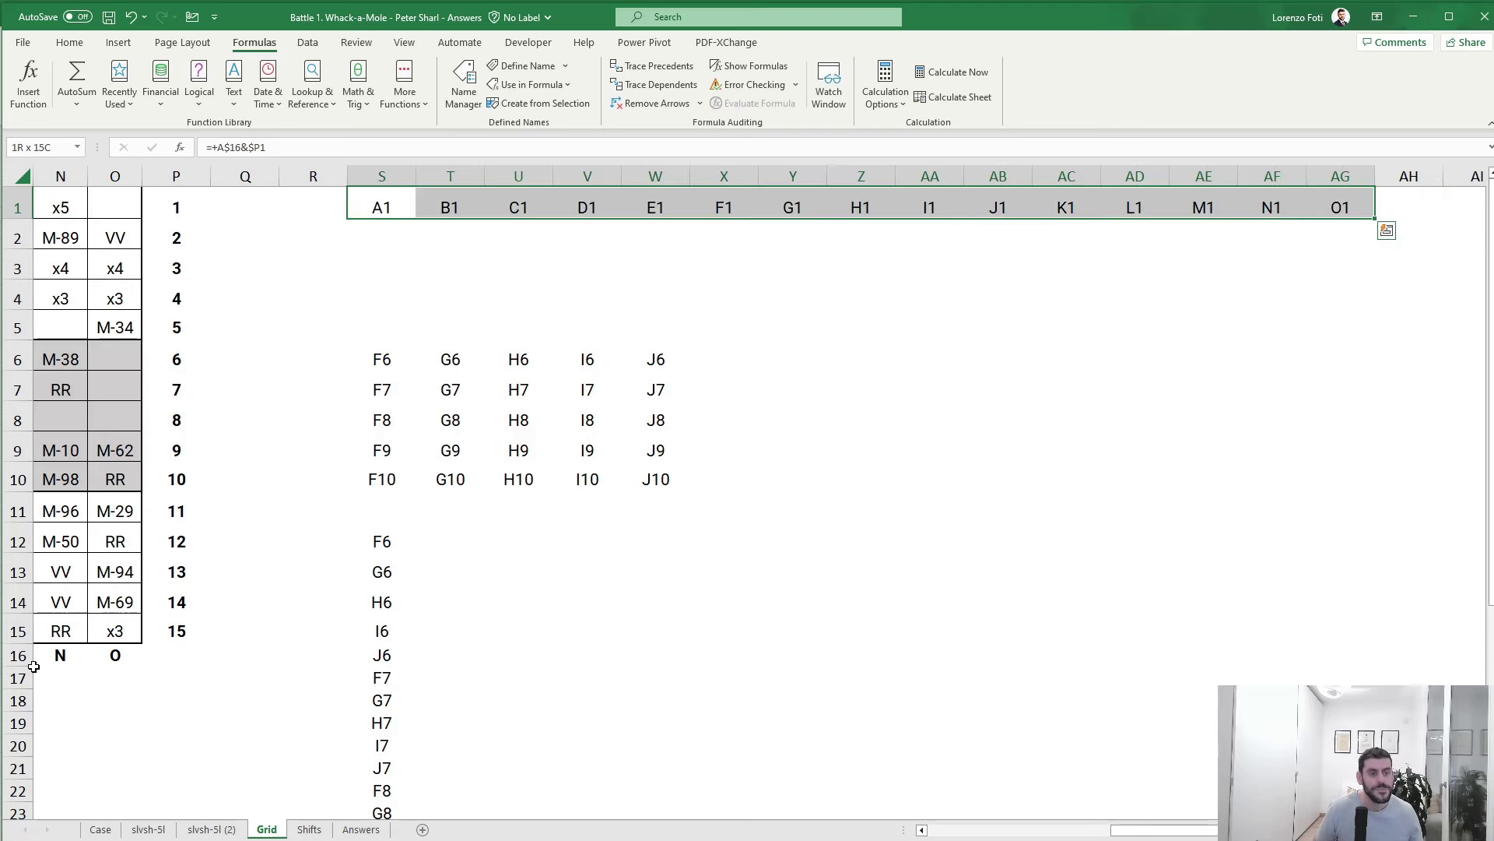
# - Copy the row of labels S1:AG1 down through row 15
pyautogui.hotkey('ctrl', 'c')
pyautogui.press('Down')
pyautogui.hotkey('shift', 'Down')
pyautogui.hotkey('shift', 'Down')
pyautogui.hotkey('shift', 'Down')
pyautogui.hotkey('shift', 'Down')
pyautogui.hotkey('shift', 'Down')
pyautogui.hotkey('shift', 'Down')
pyautogui.hotkey('shift', 'Down')
pyautogui.hotkey('shift', 'Down')
pyautogui.hotkey('shift', 'Down')
pyautogui.hotkey('shift', 'Down')
pyautogui.hotkey('shift', 'Down')
pyautogui.hotkey('shift', 'Down')
pyautogui.hotkey('shift', 'Down')
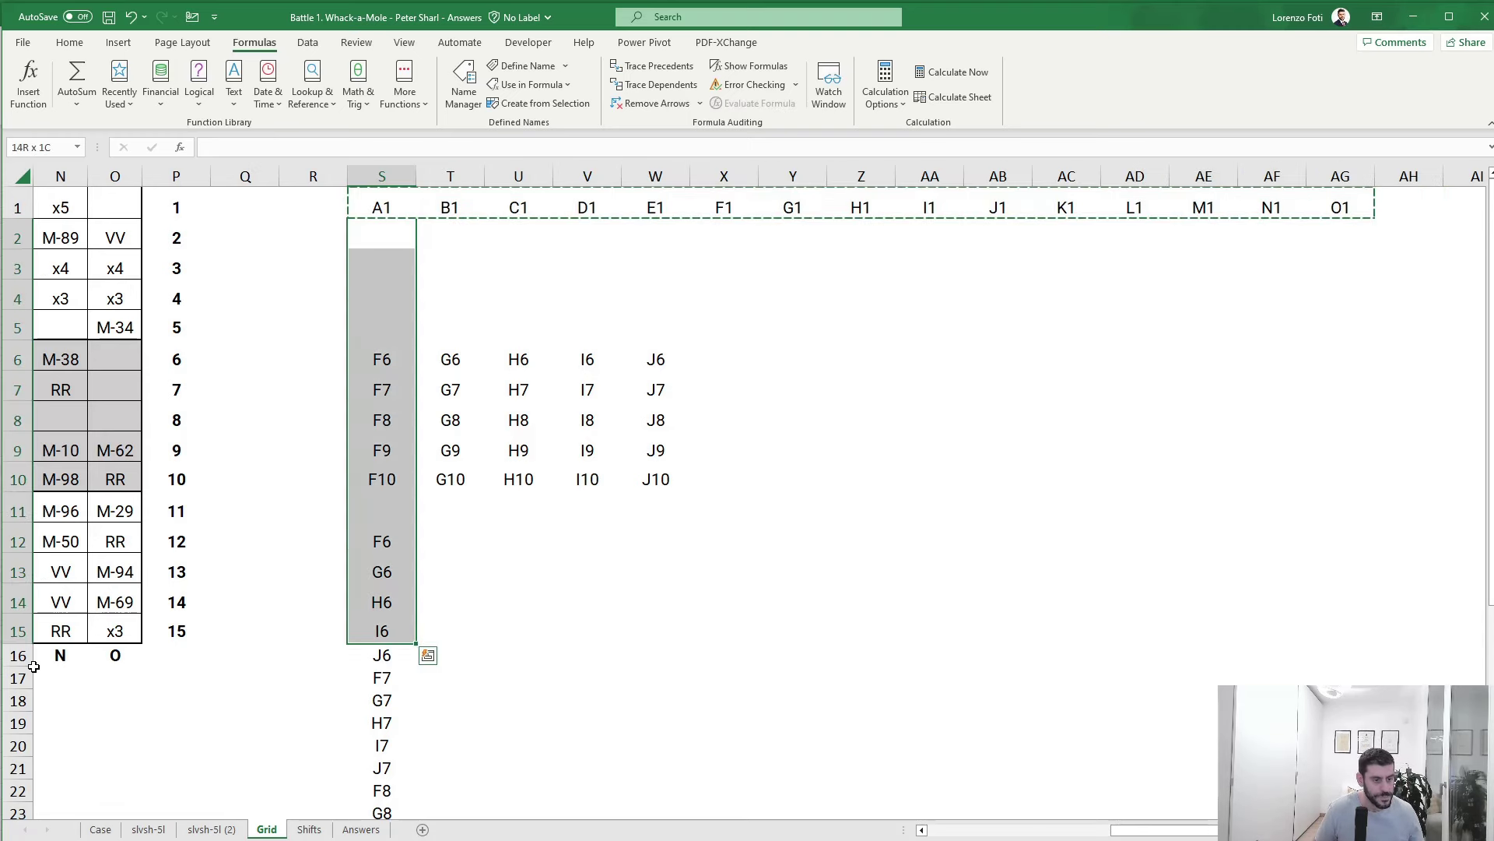
pyautogui.hotkey('ctrl', 'v')
pyautogui.press('Down')
pyautogui.press('Up')
pyautogui.press('Escape')
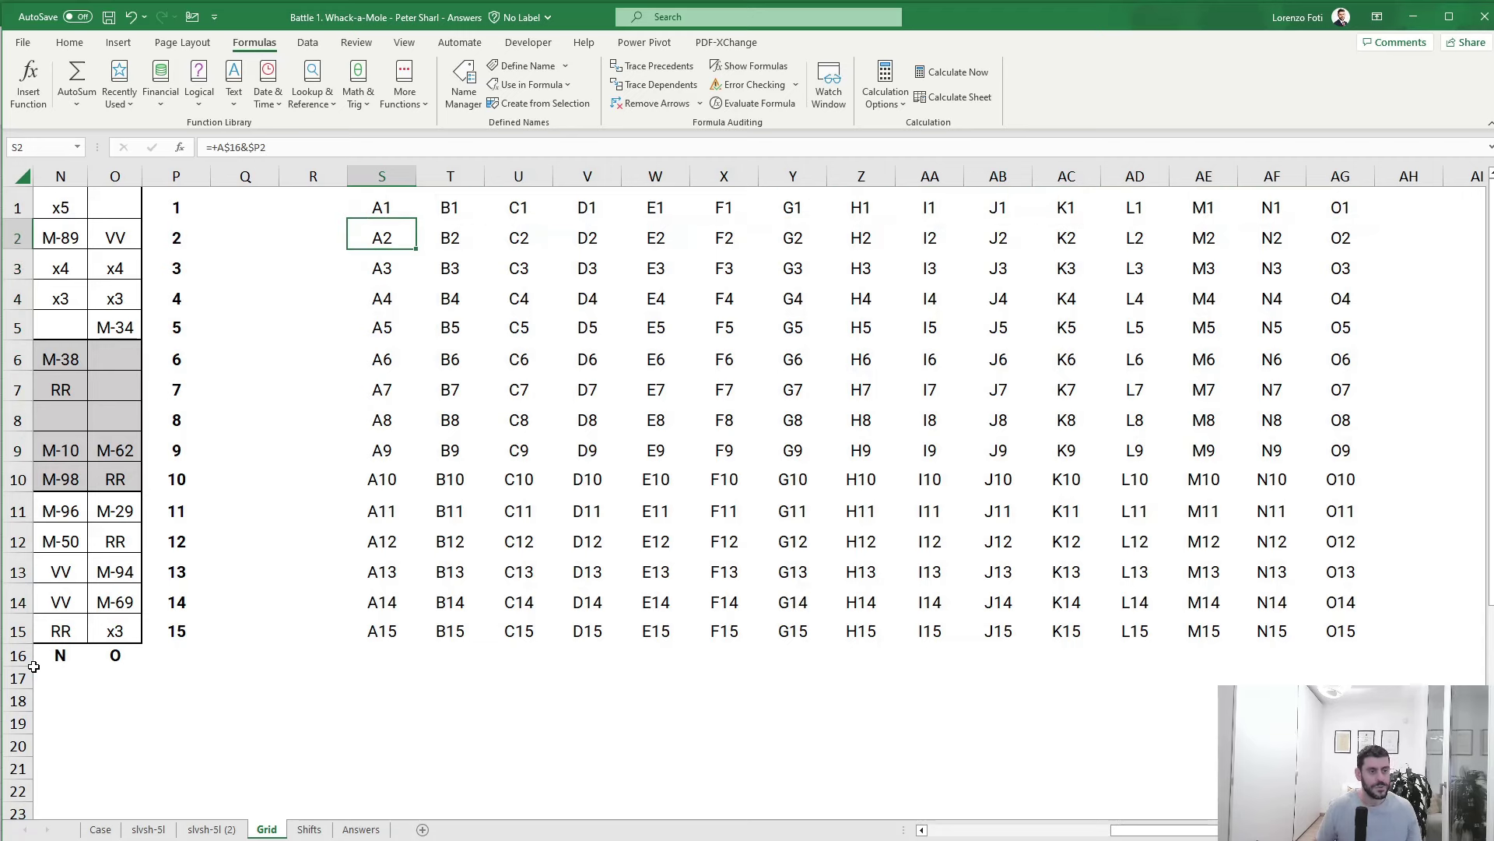
# - In H9 of the simulation sheet, list all cells with TOCOL of Grid!S1:AG15
pyautogui.click(211, 829)
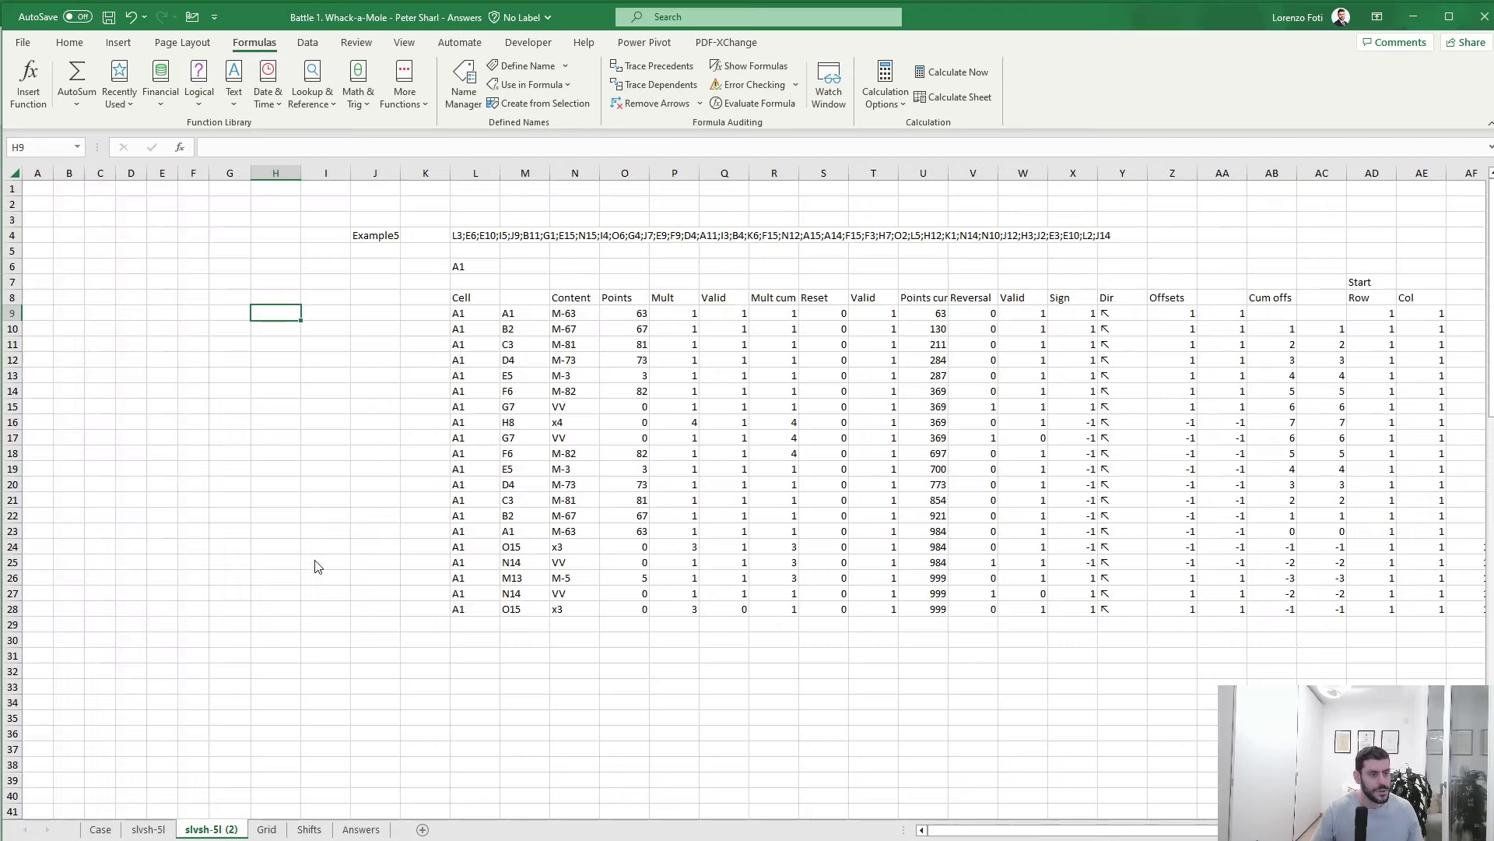
pyautogui.write('=is')
pyautogui.press('Tab')
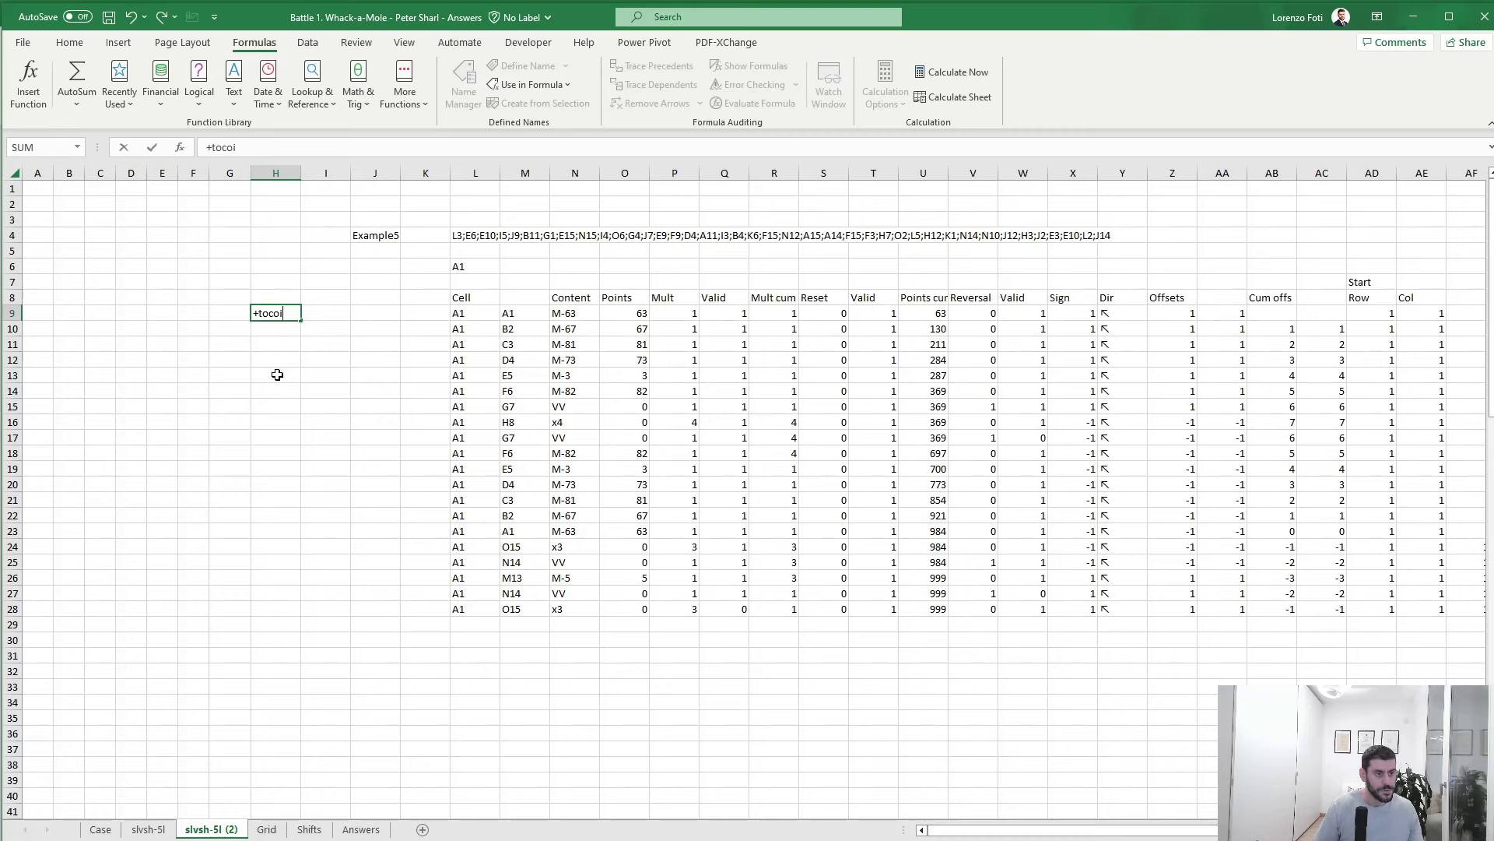
pyautogui.press('Left')
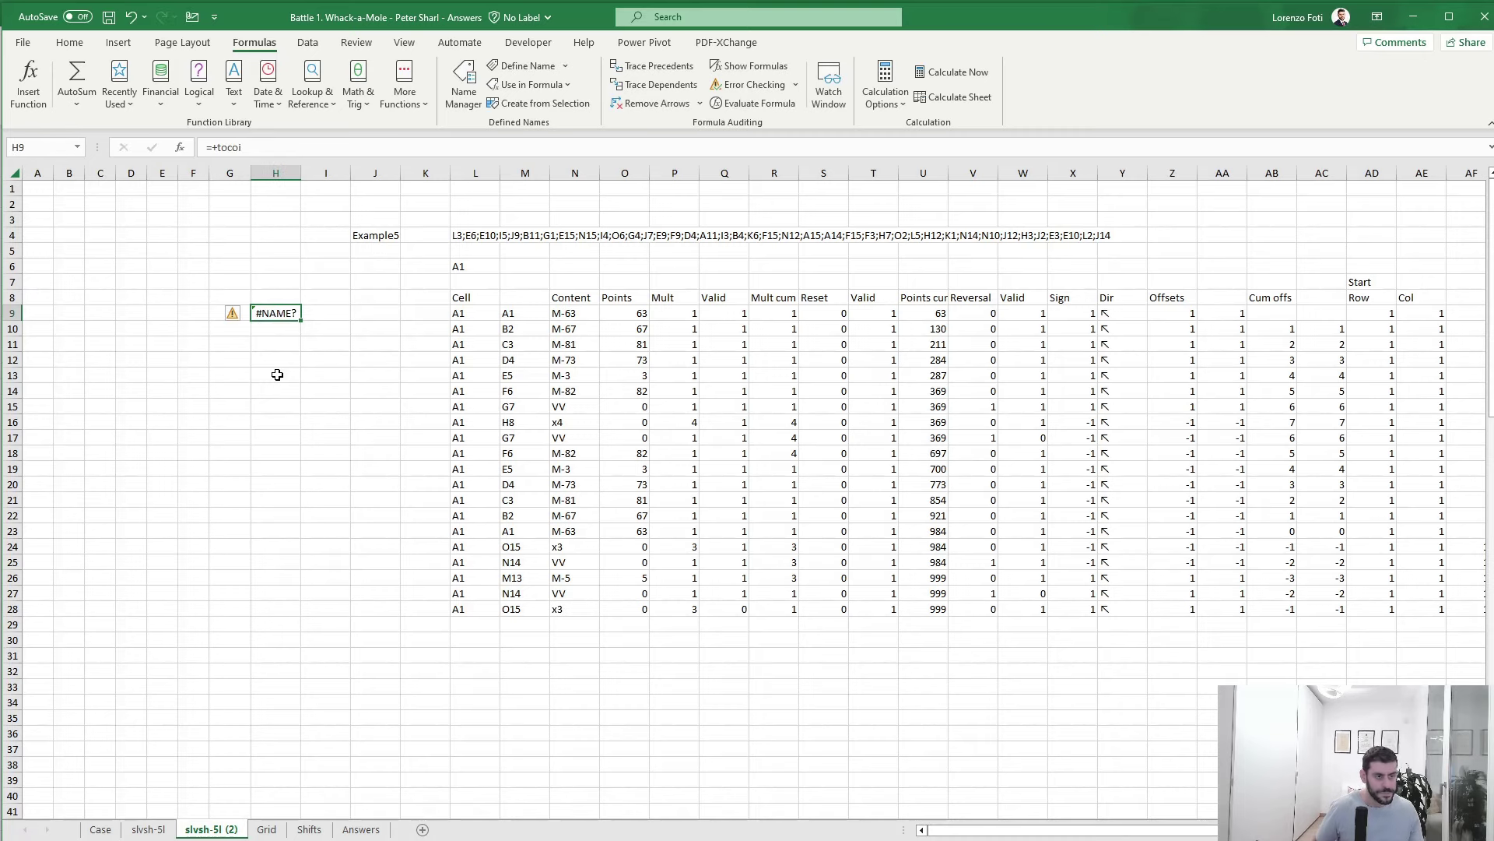
pyautogui.write('+toc')
pyautogui.press('Tab')
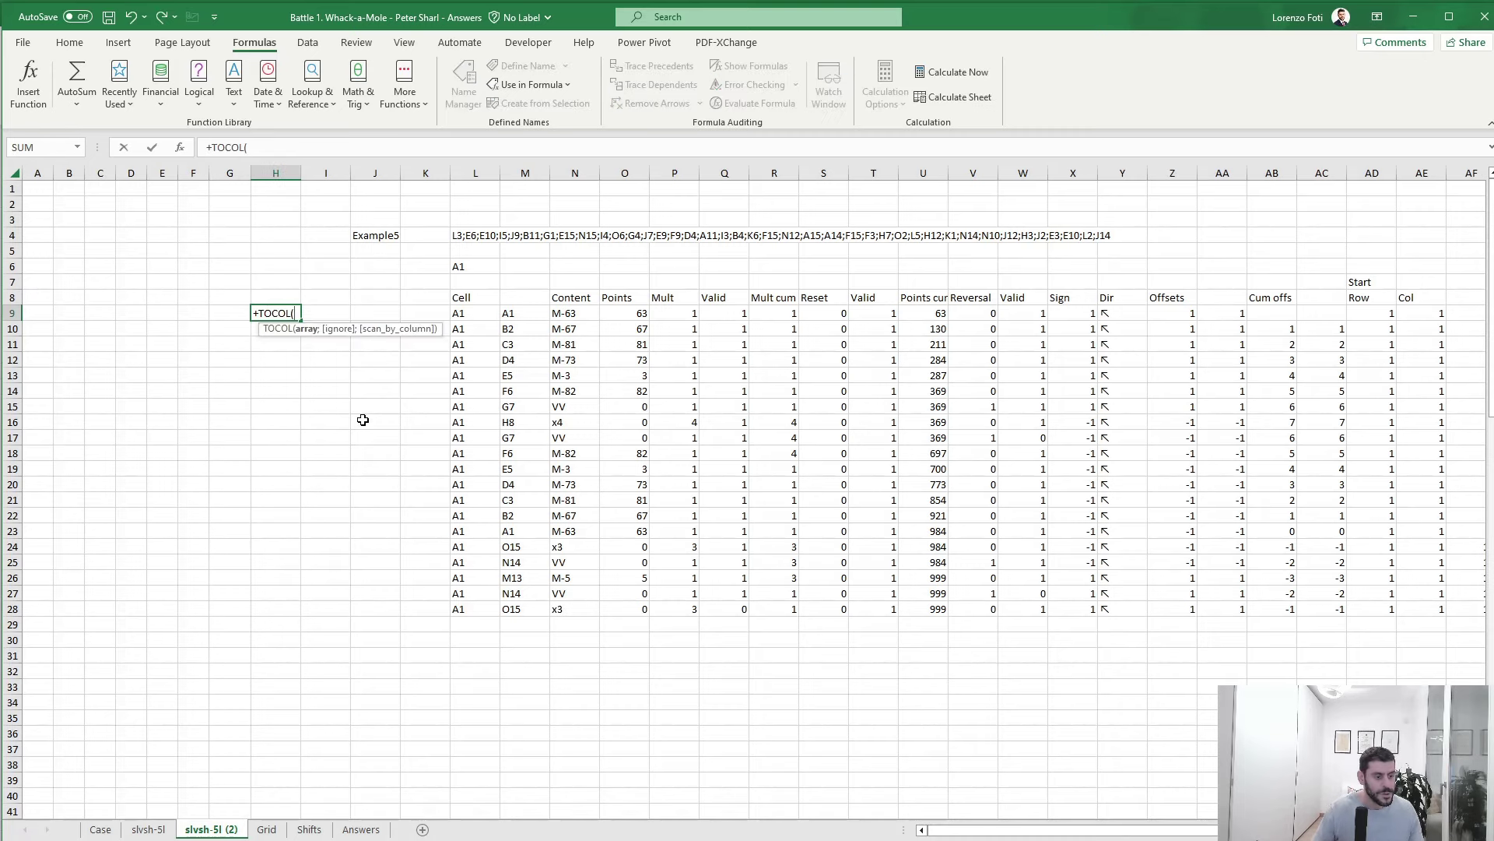
pyautogui.click(266, 829)
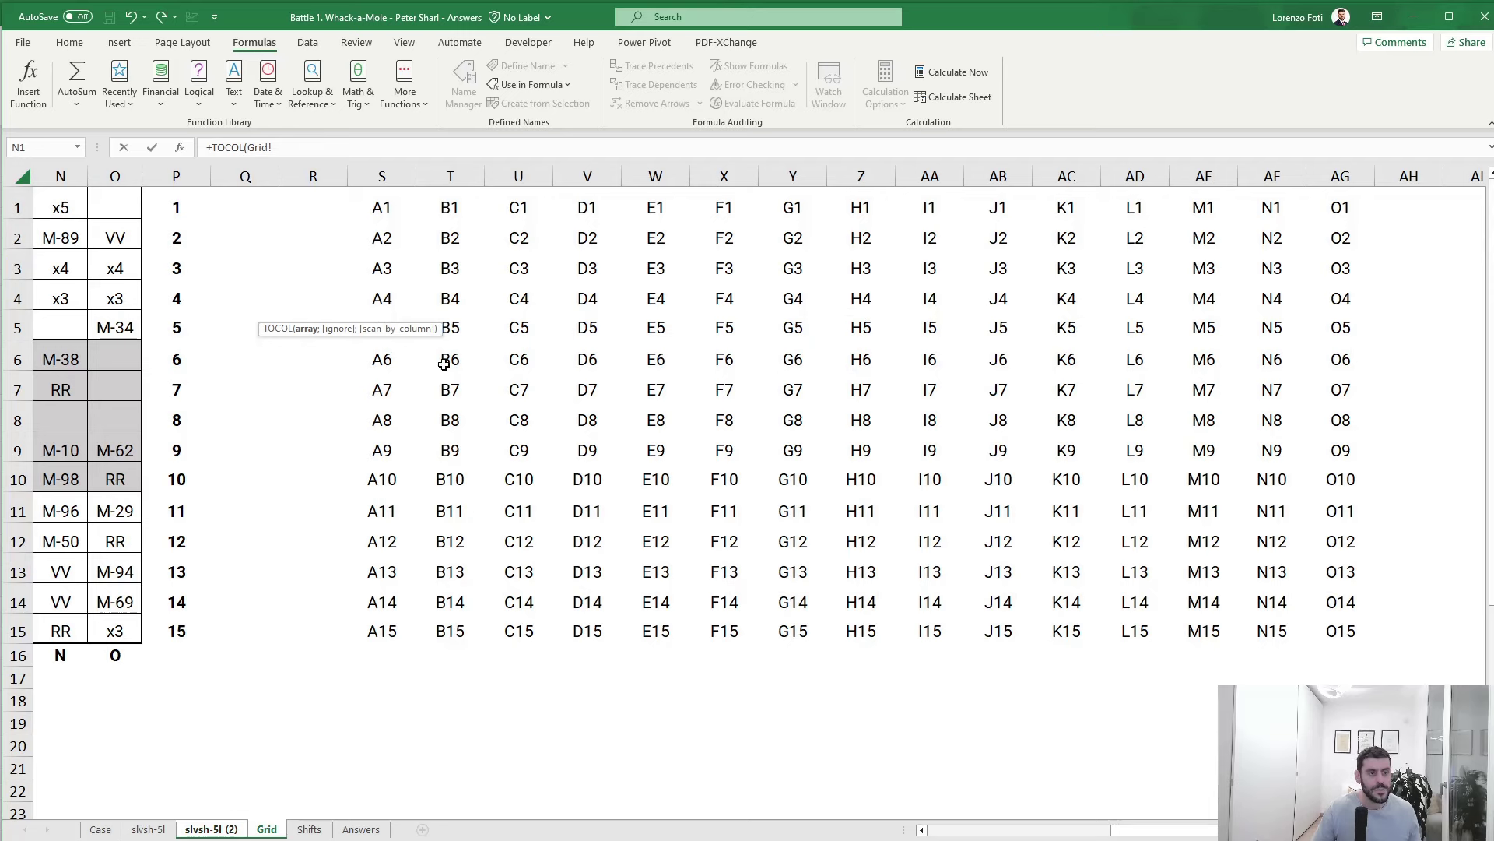
pyautogui.click(376, 207)
pyautogui.hotkey('ctrl', 'shift', 'Right')
pyautogui.hotkey('ctrl', 'shift', 'Down')
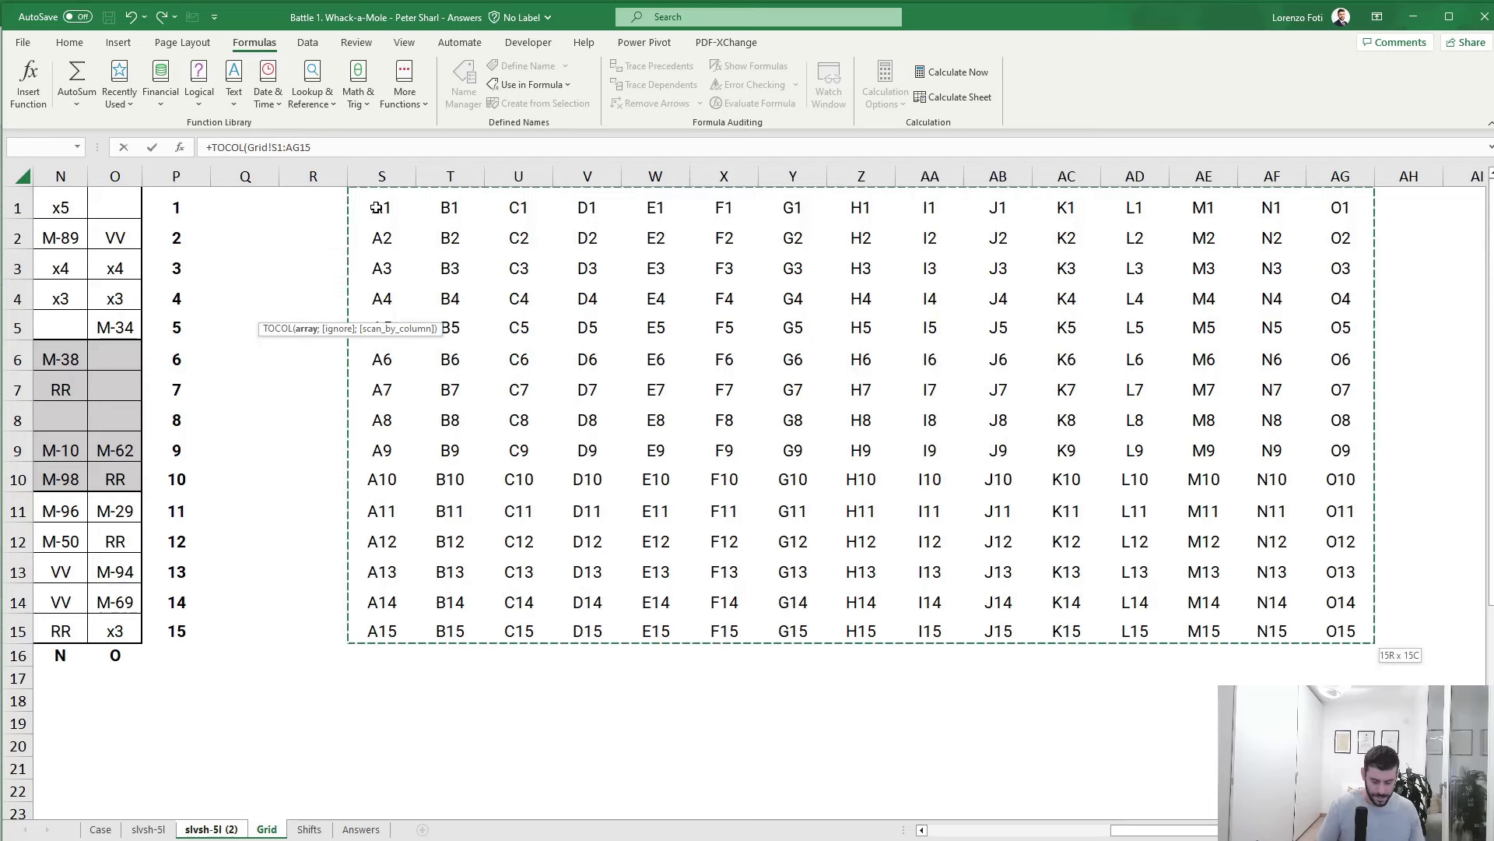
pyautogui.write(')')
pyautogui.press('Return')
# - Enter a formula in I8 referencing the final total U28, showing 999
pyautogui.press('Up')
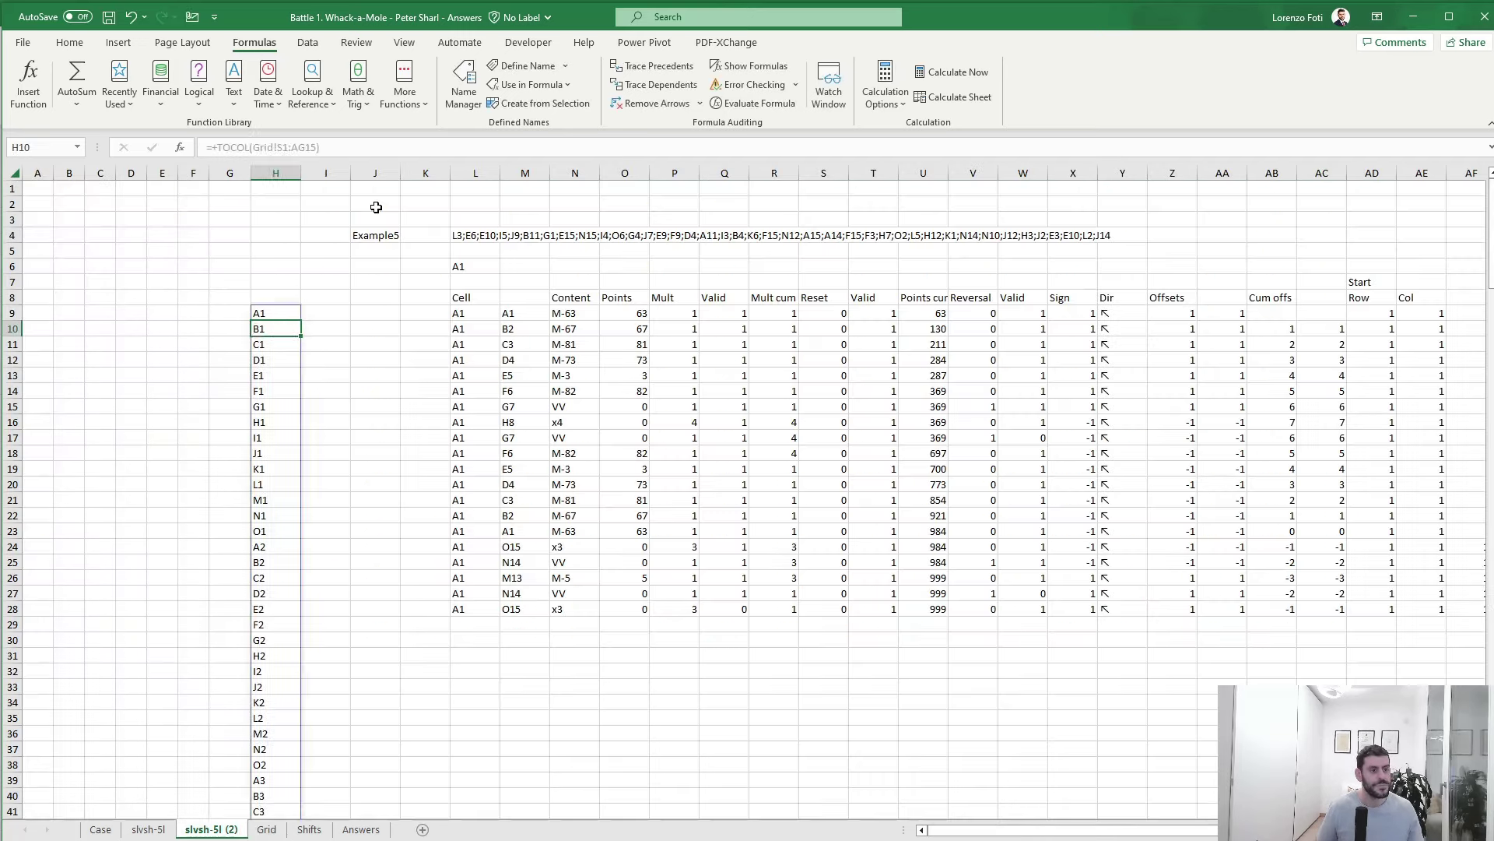
pyautogui.press('Right')
pyautogui.press('Up')
pyautogui.write('+')
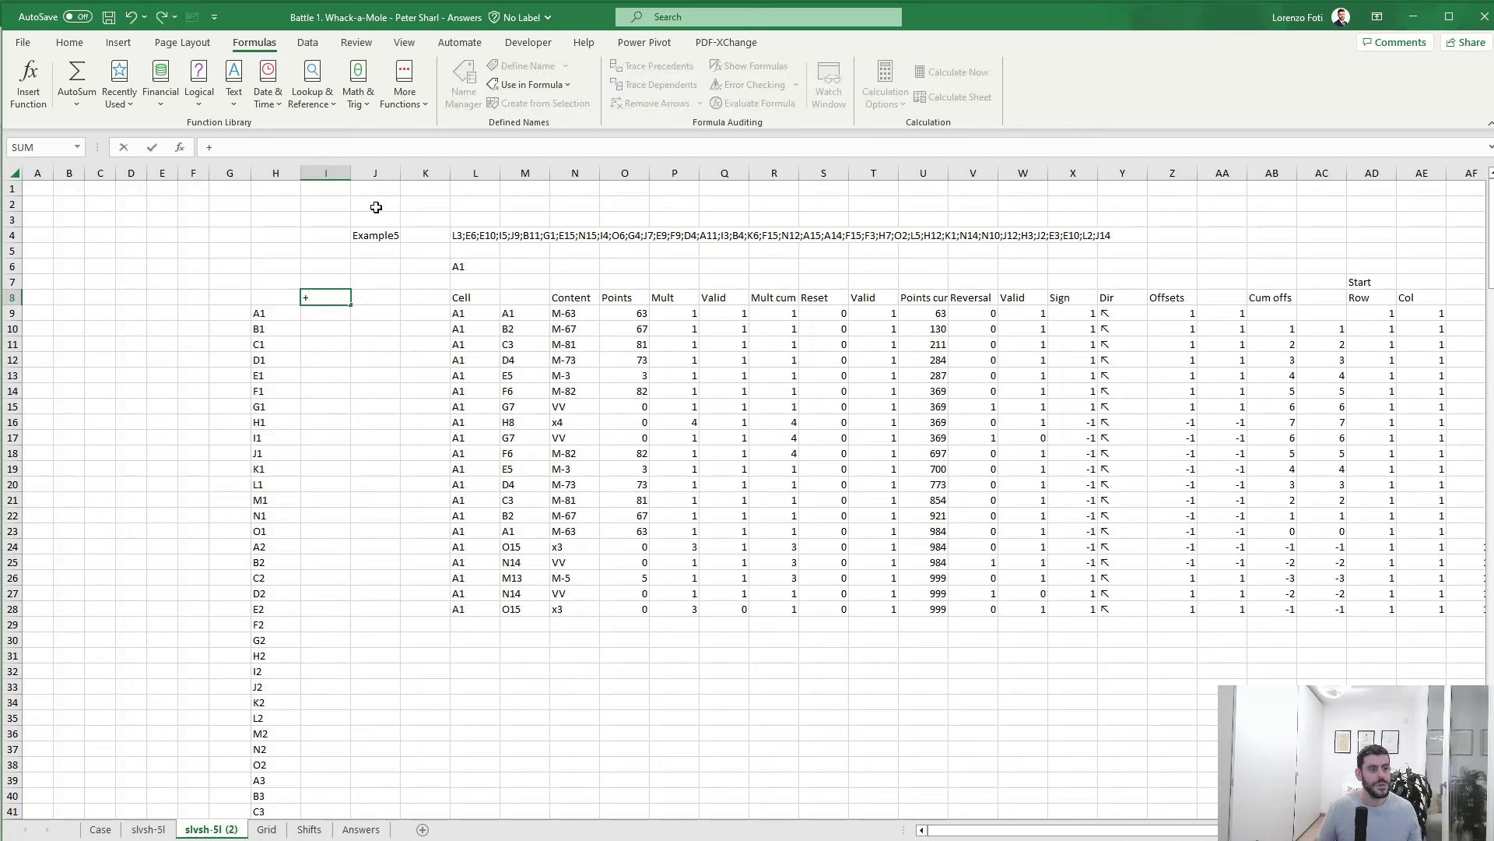
pyautogui.press('Left')
pyautogui.press('Right')
pyautogui.press('Right')
pyautogui.press('Right')
pyautogui.press('Right')
pyautogui.press('Down')
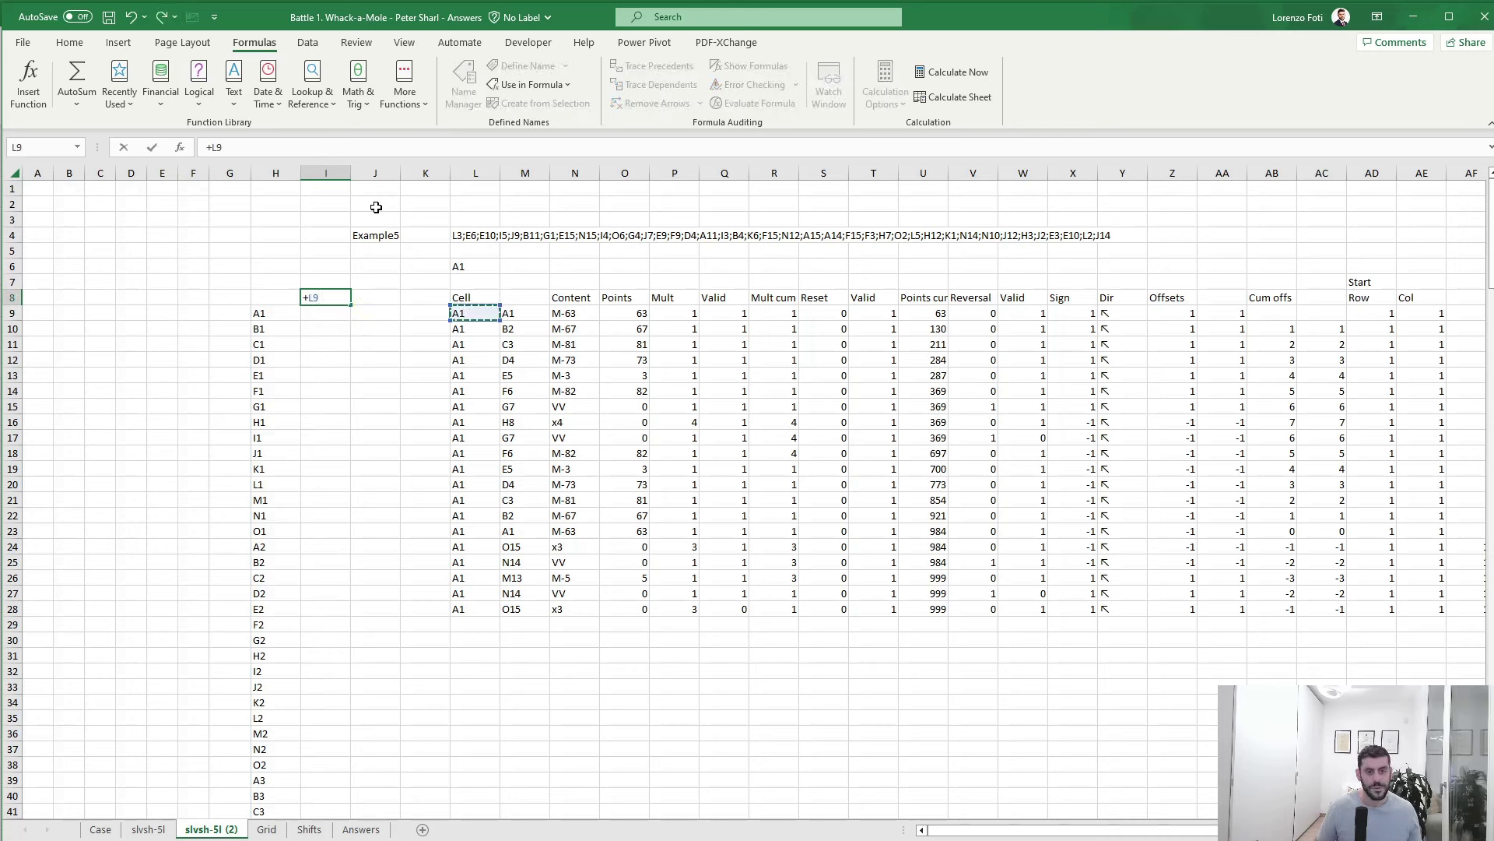
pyautogui.press('Right')
pyautogui.press('Right')
pyautogui.press('Right')
pyautogui.press('Right')
pyautogui.press('Right')
pyautogui.press('Right')
pyautogui.press('Right')
pyautogui.press('Right')
pyautogui.press('Right')
pyautogui.hotkey('ctrl', 'Down')
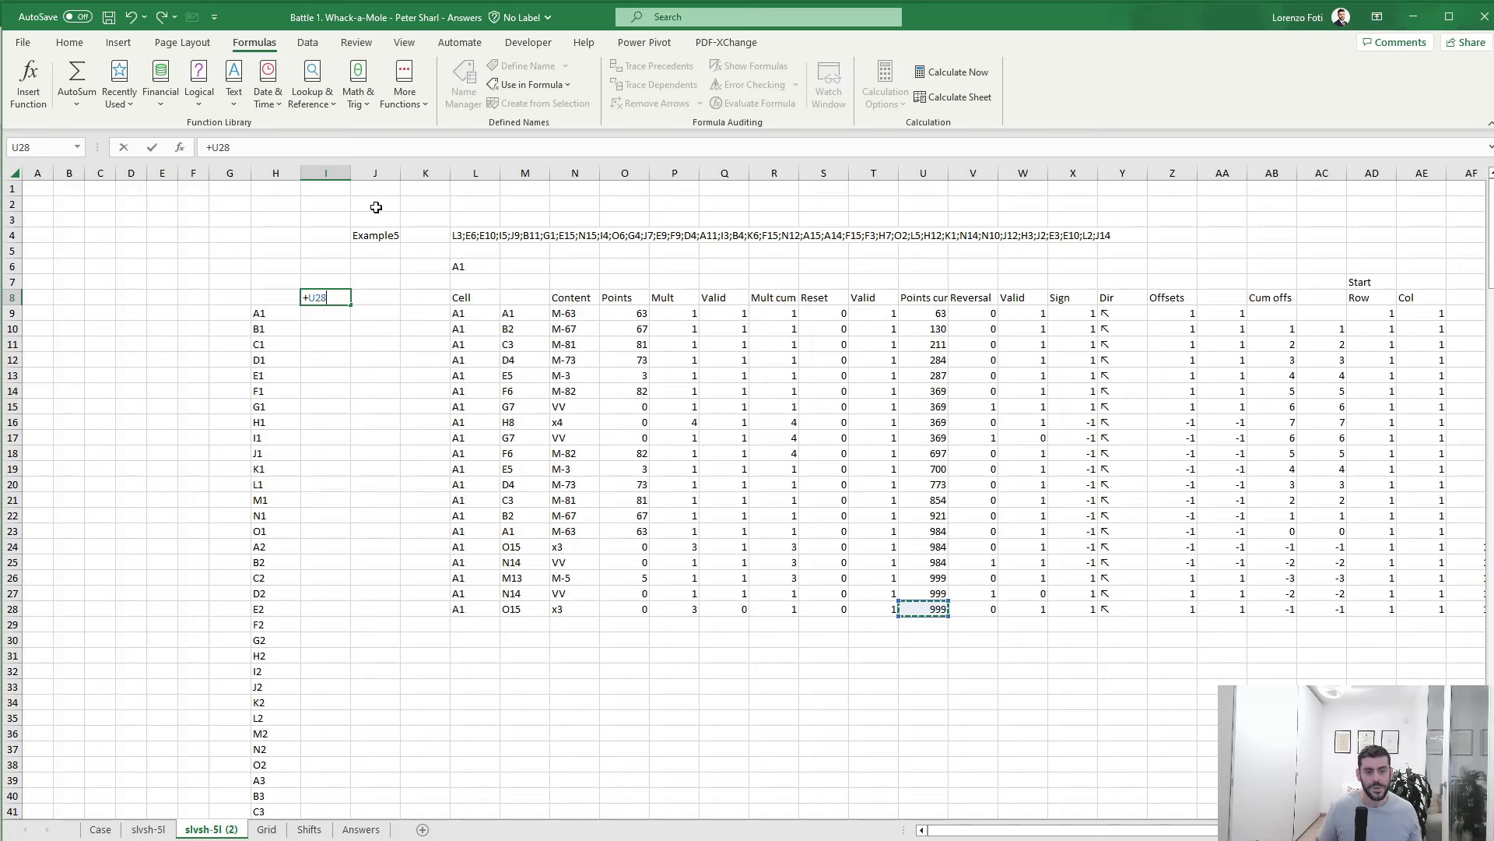
pyautogui.press('Return')
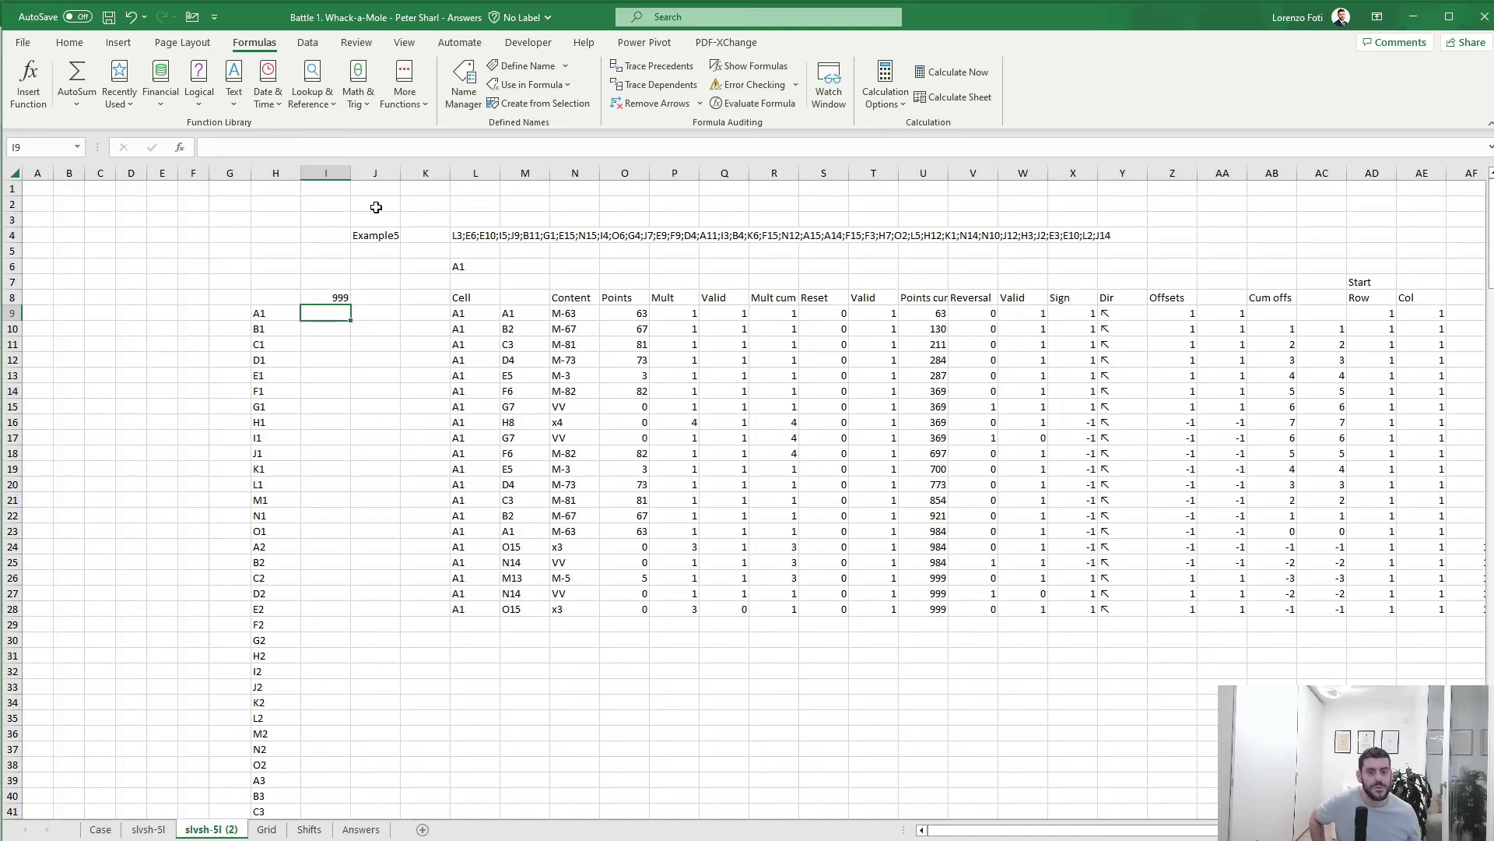
# - Create a one-variable data table over H8:I233 with L6 as the column input cell
pyautogui.hotkey('shift', 'Left')
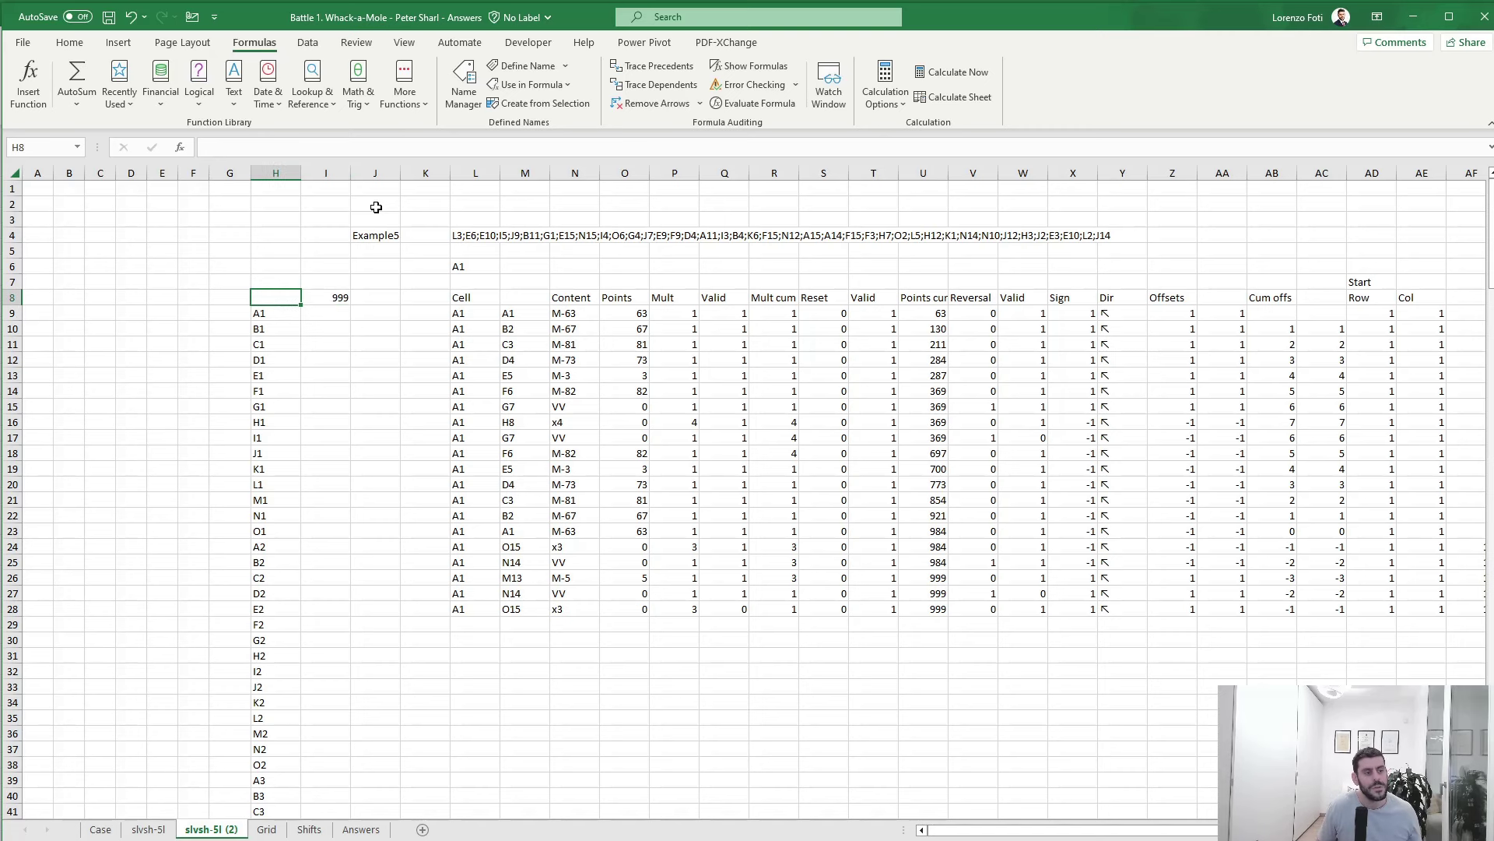
pyautogui.hotkey('ctrl', 'shift', 'Down')
pyautogui.hotkey('alt', 'a')
pyautogui.press('w')
pyautogui.press('t')
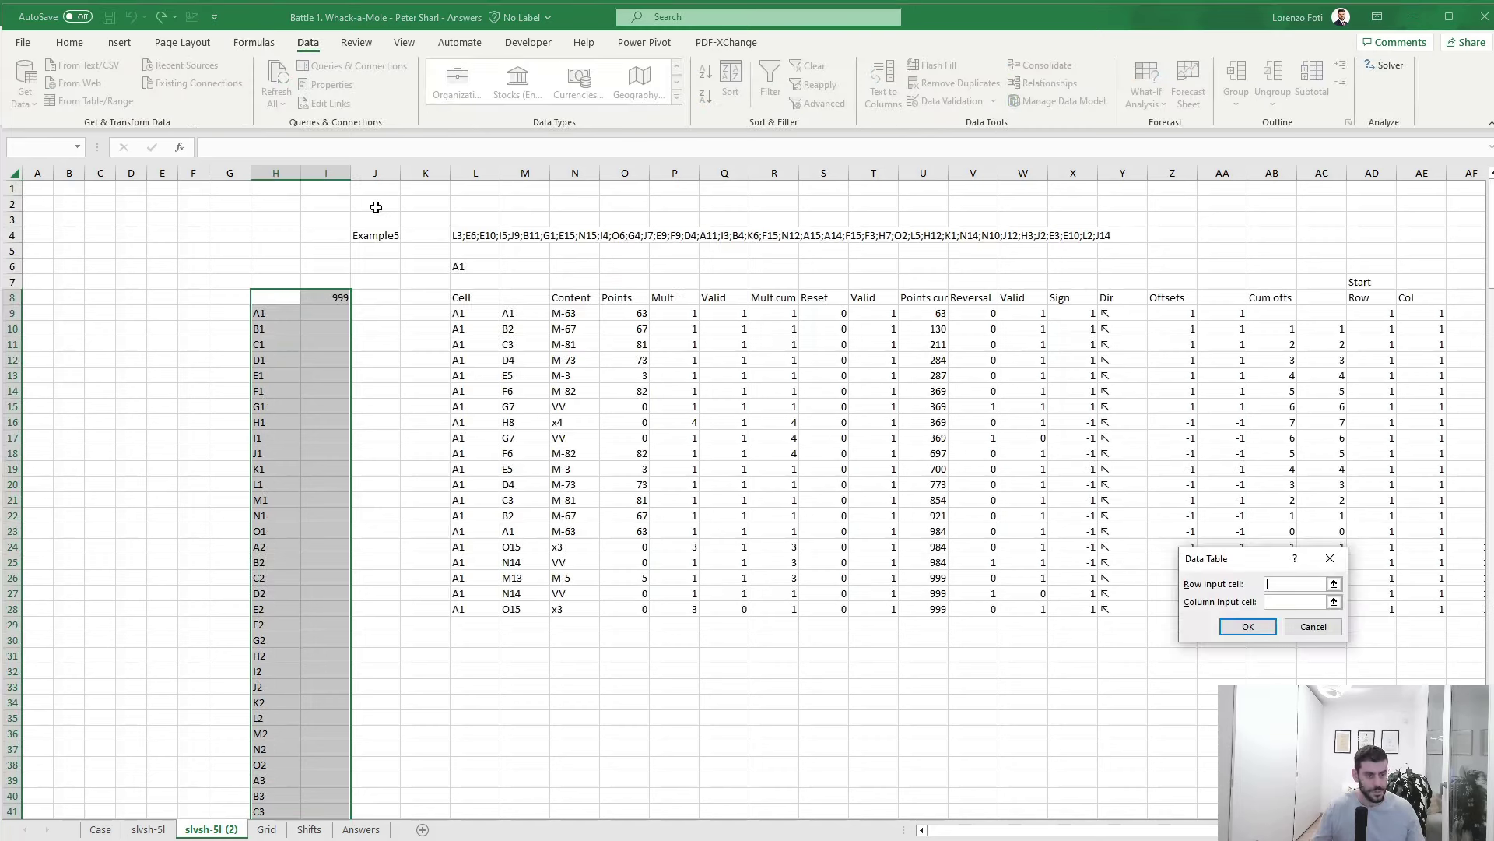
pyautogui.press('Tab')
pyautogui.click(469, 267)
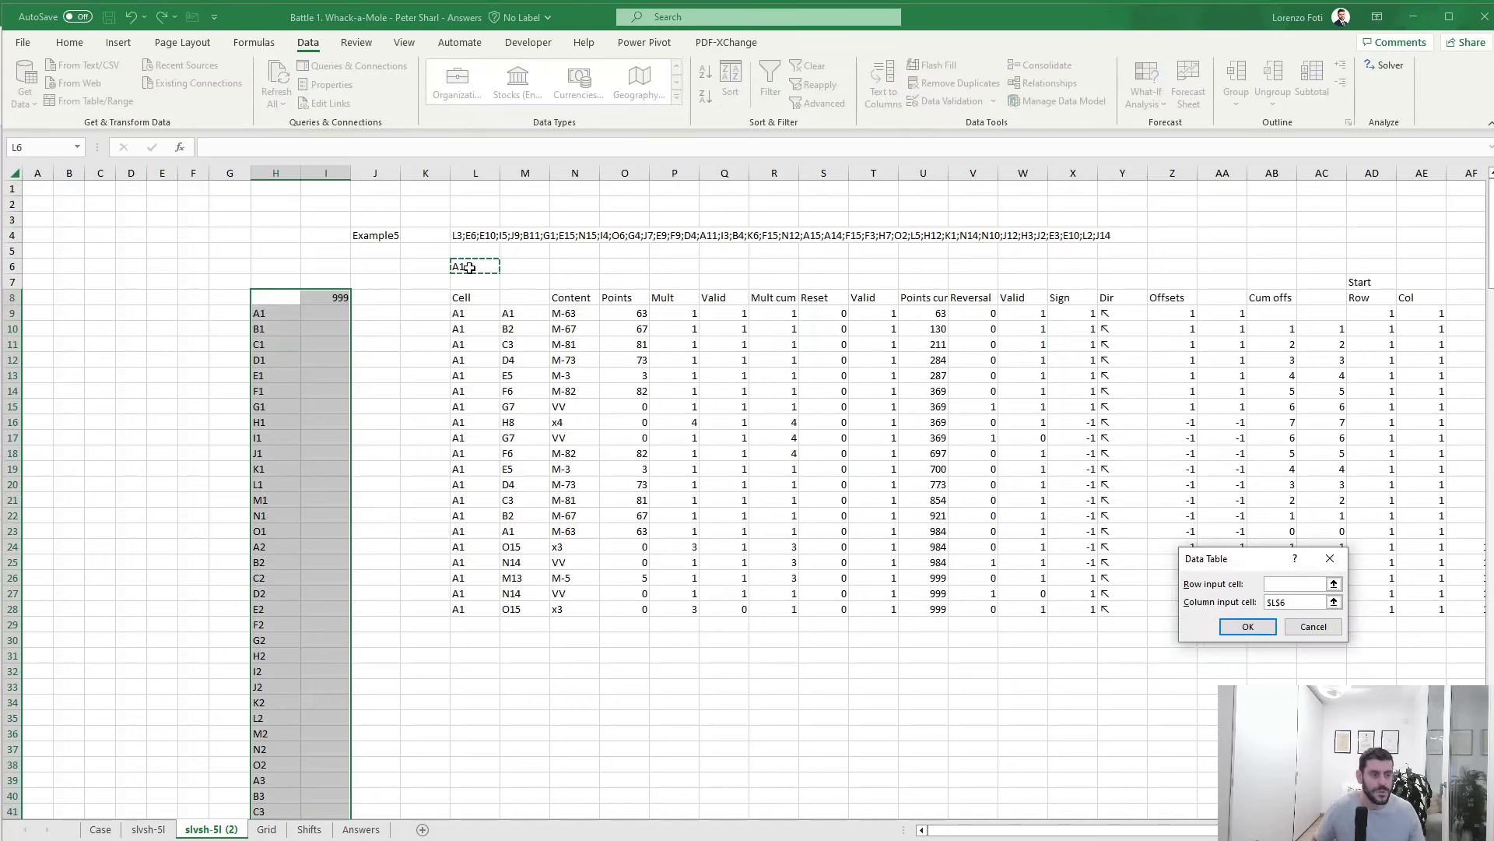
pyautogui.press('Return')
# - Recalculate so column I shows each start's total, e.g. 236 for B1 and 2461 for G3
pyautogui.press('Down')
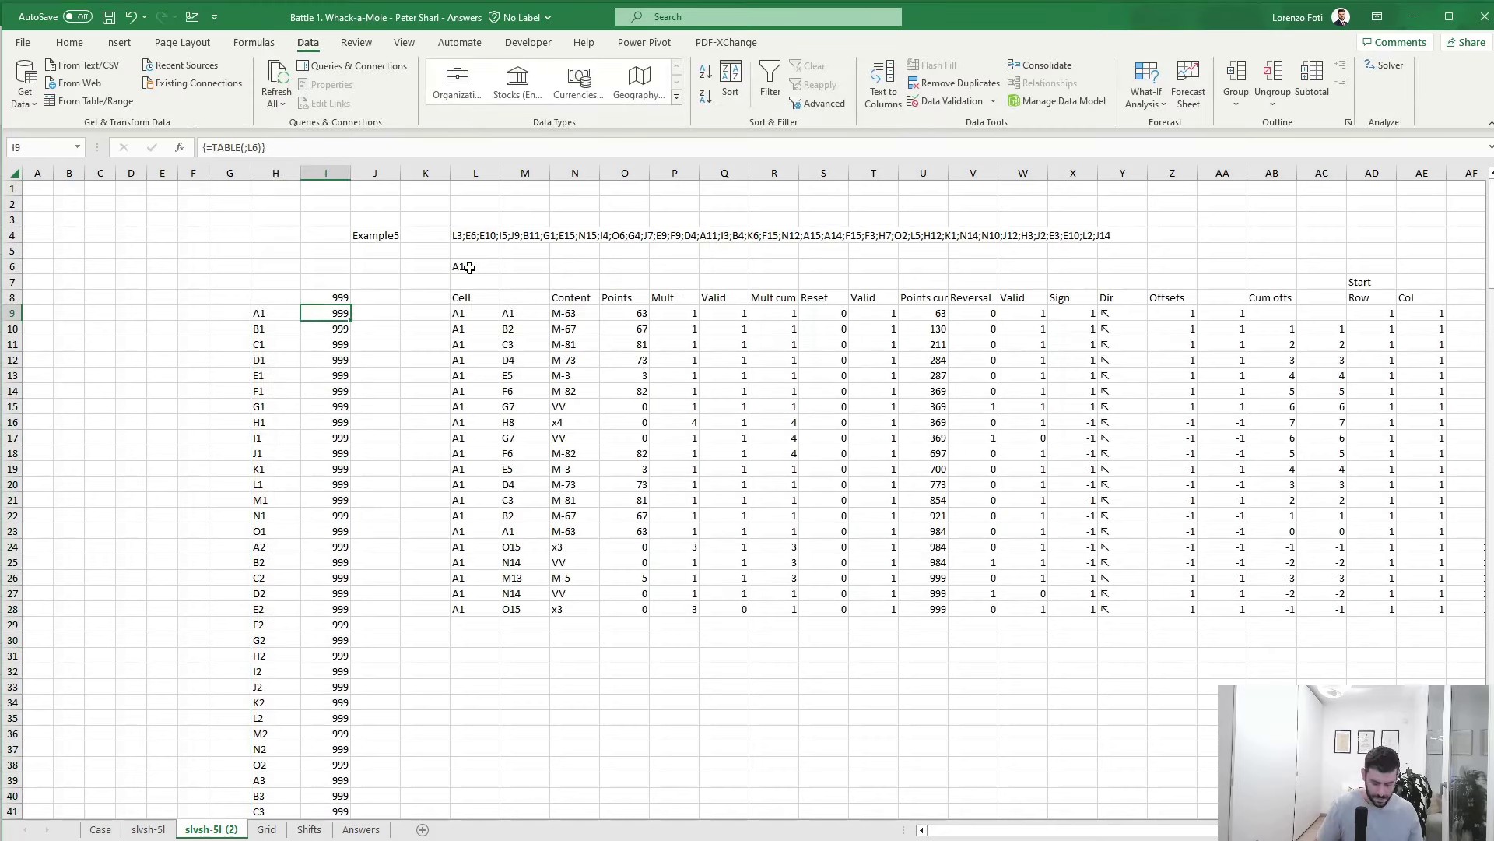
pyautogui.hotkey('alt', 'm')
pyautogui.press('b')
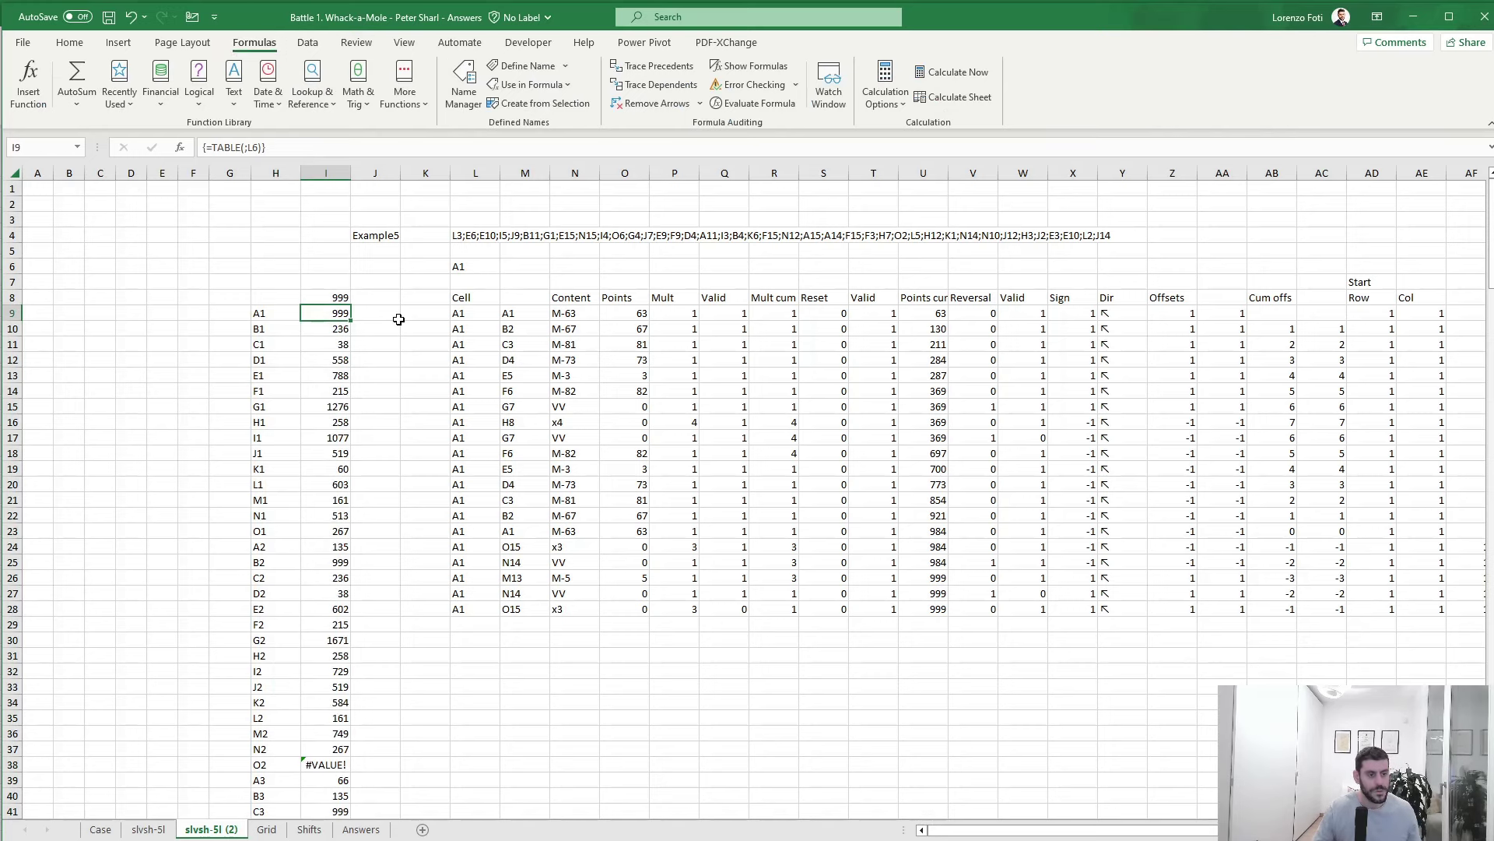
pyautogui.scroll(-12, 403, 701)
pyautogui.scroll(5, 364, 702)
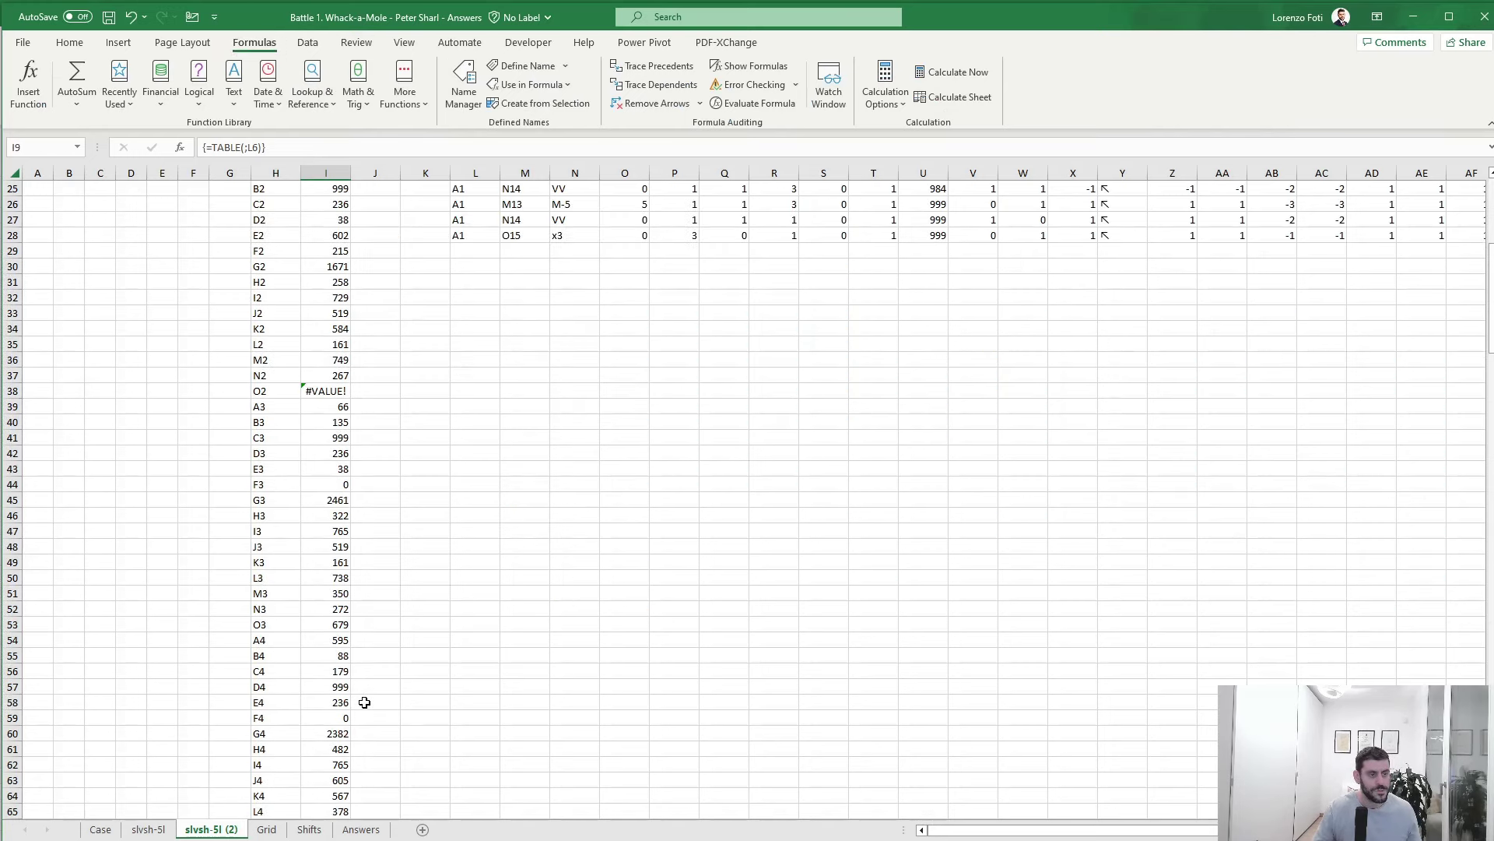
pyautogui.scroll(8, 364, 702)
pyautogui.scroll(-20, 366, 716)
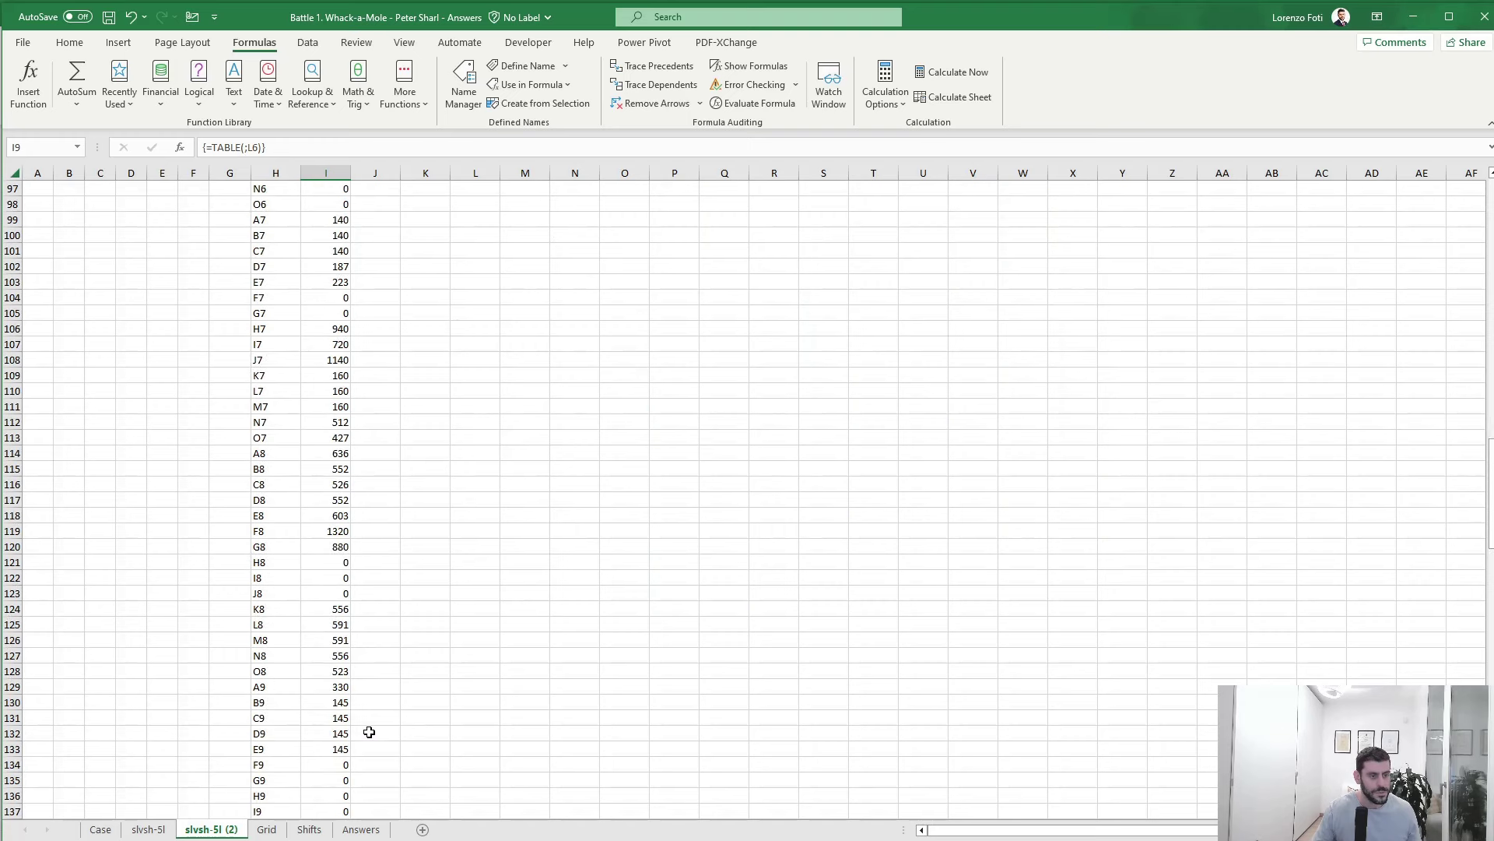
pyautogui.scroll(20, 369, 724)
pyautogui.scroll(4, 368, 714)
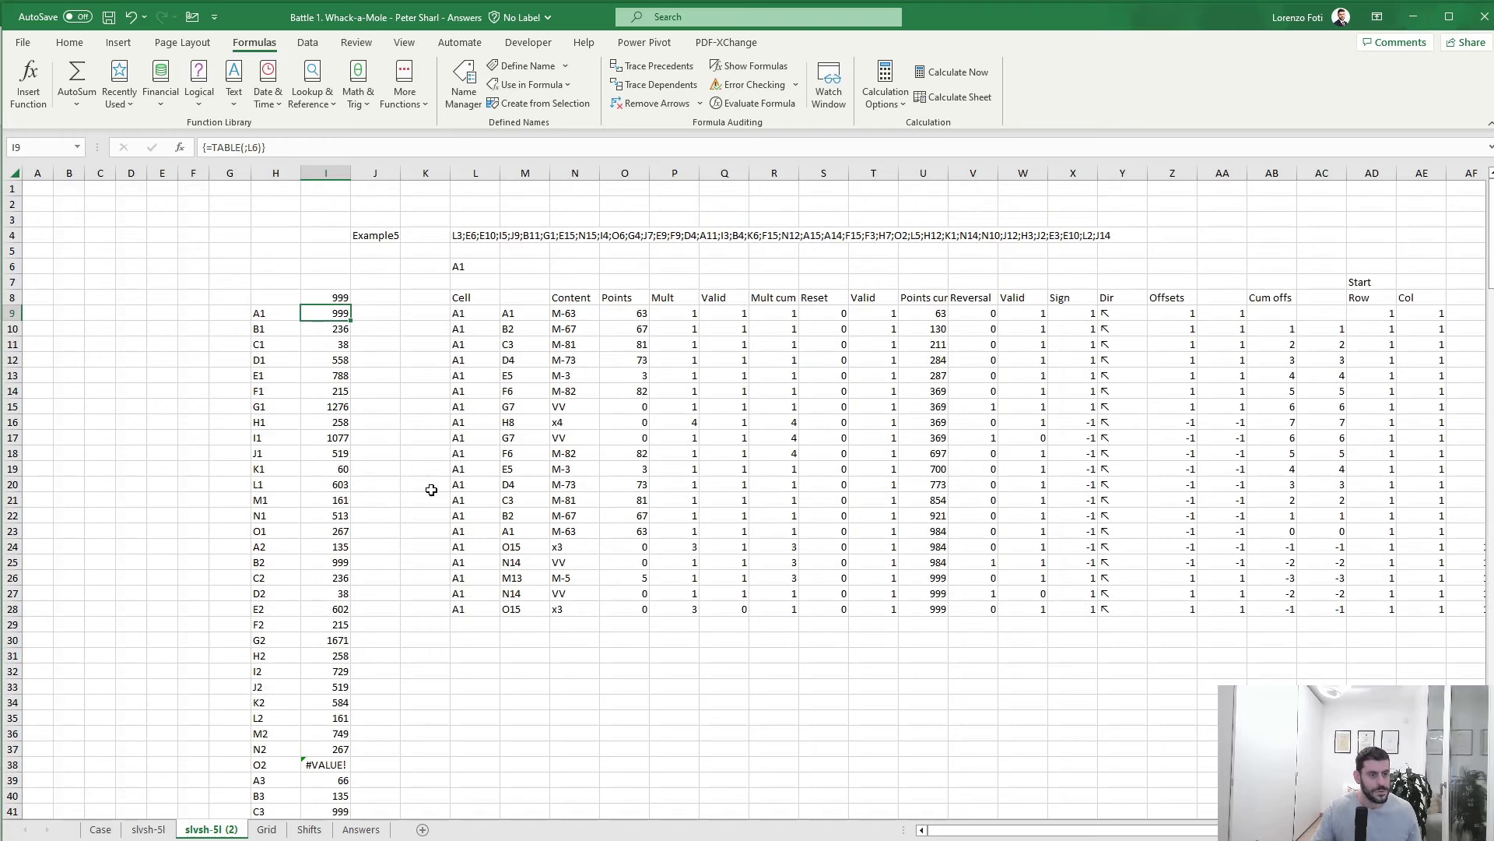
# - Set the starting cell in L6 to O2, correcting an initial mistyped entry
pyautogui.click(465, 264)
pyautogui.write('=')
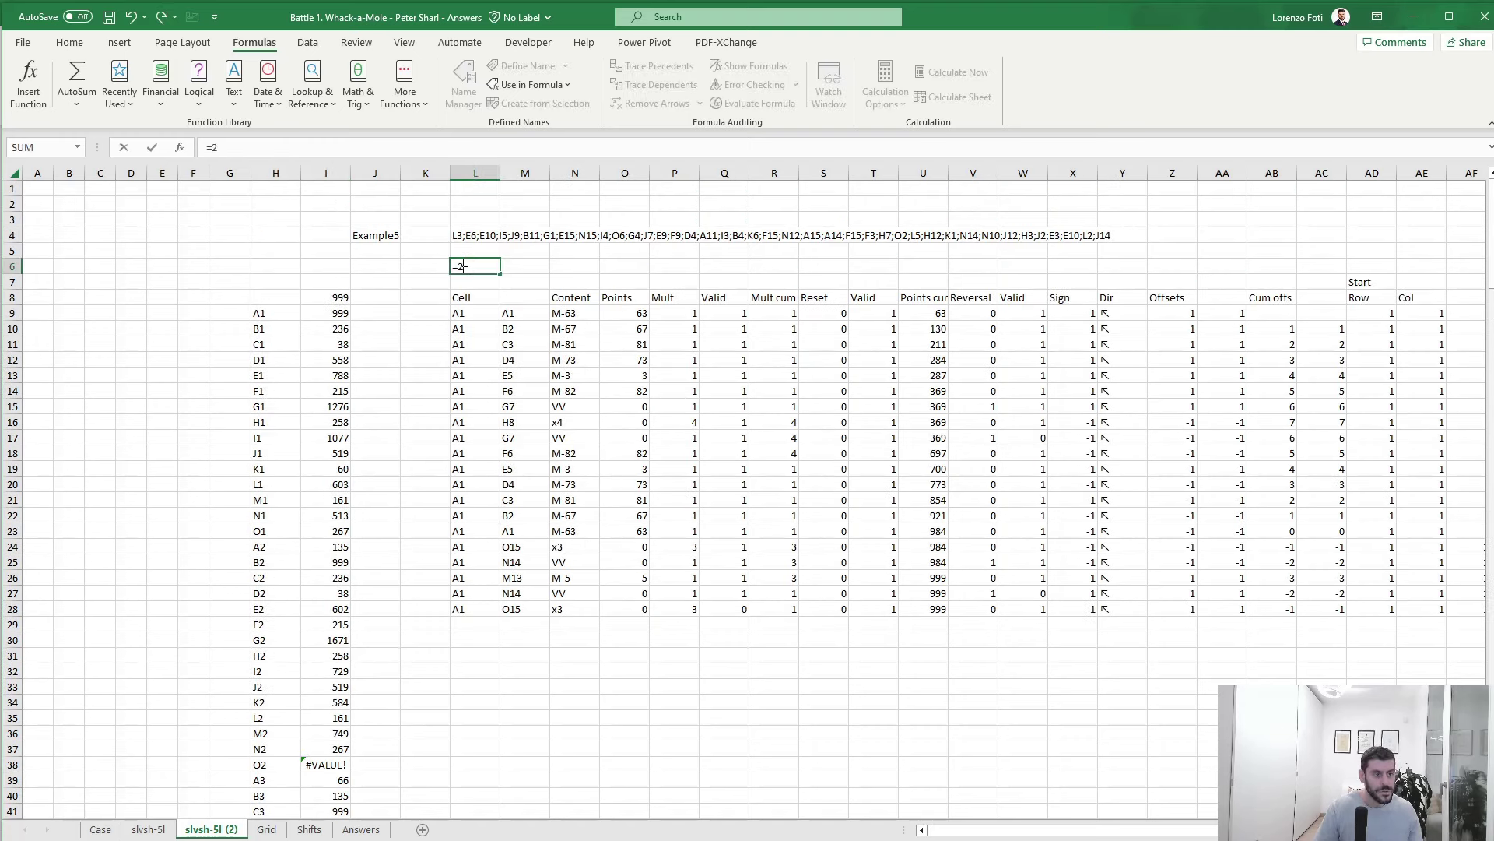
pyautogui.write('2')
pyautogui.press('Return')
pyautogui.click(465, 265)
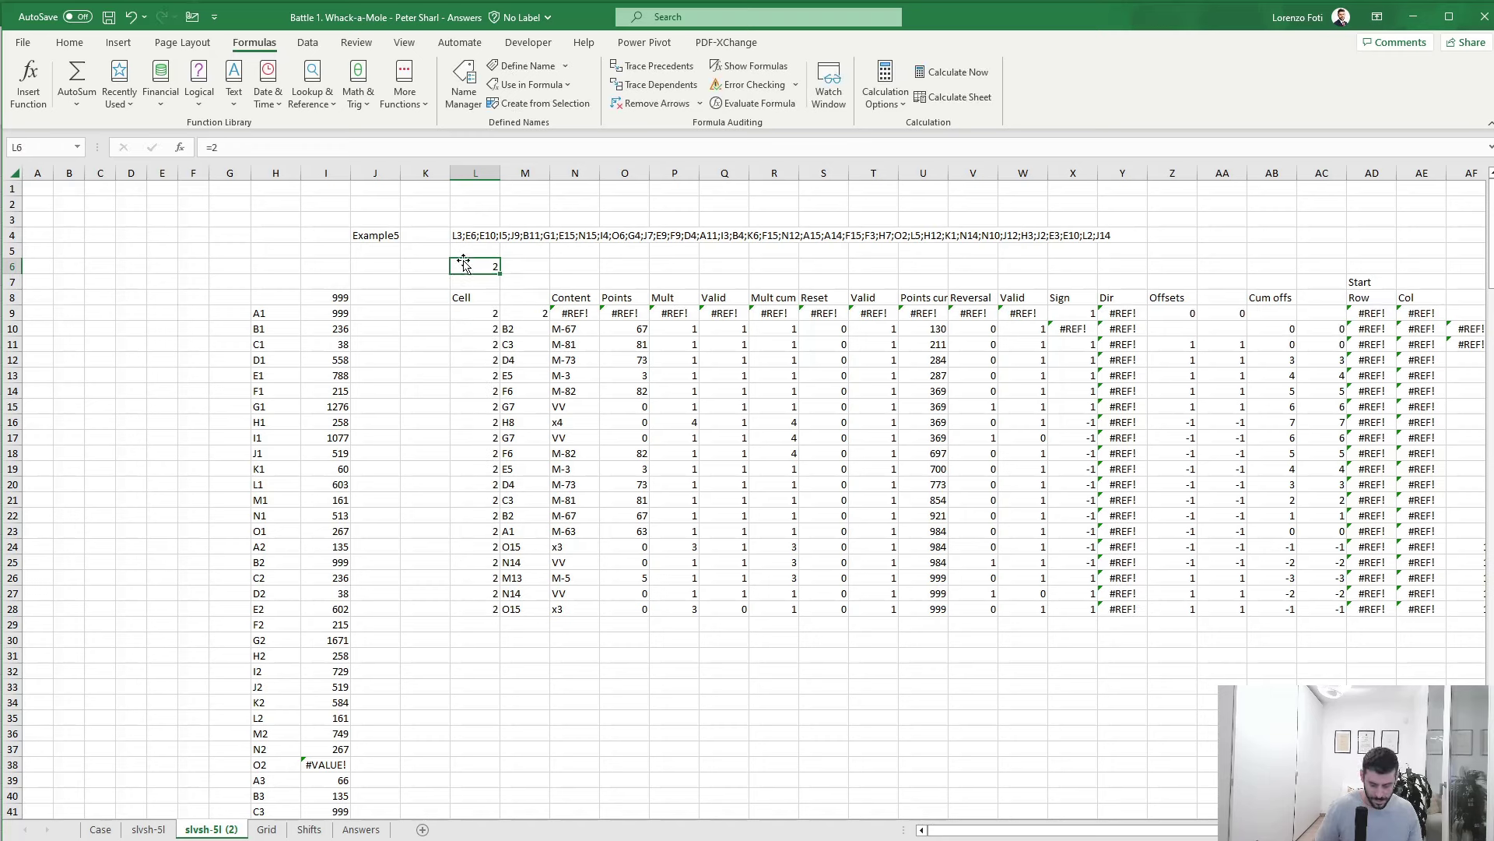
pyautogui.write('O2')
pyautogui.press('Return')
pyautogui.press('Return')
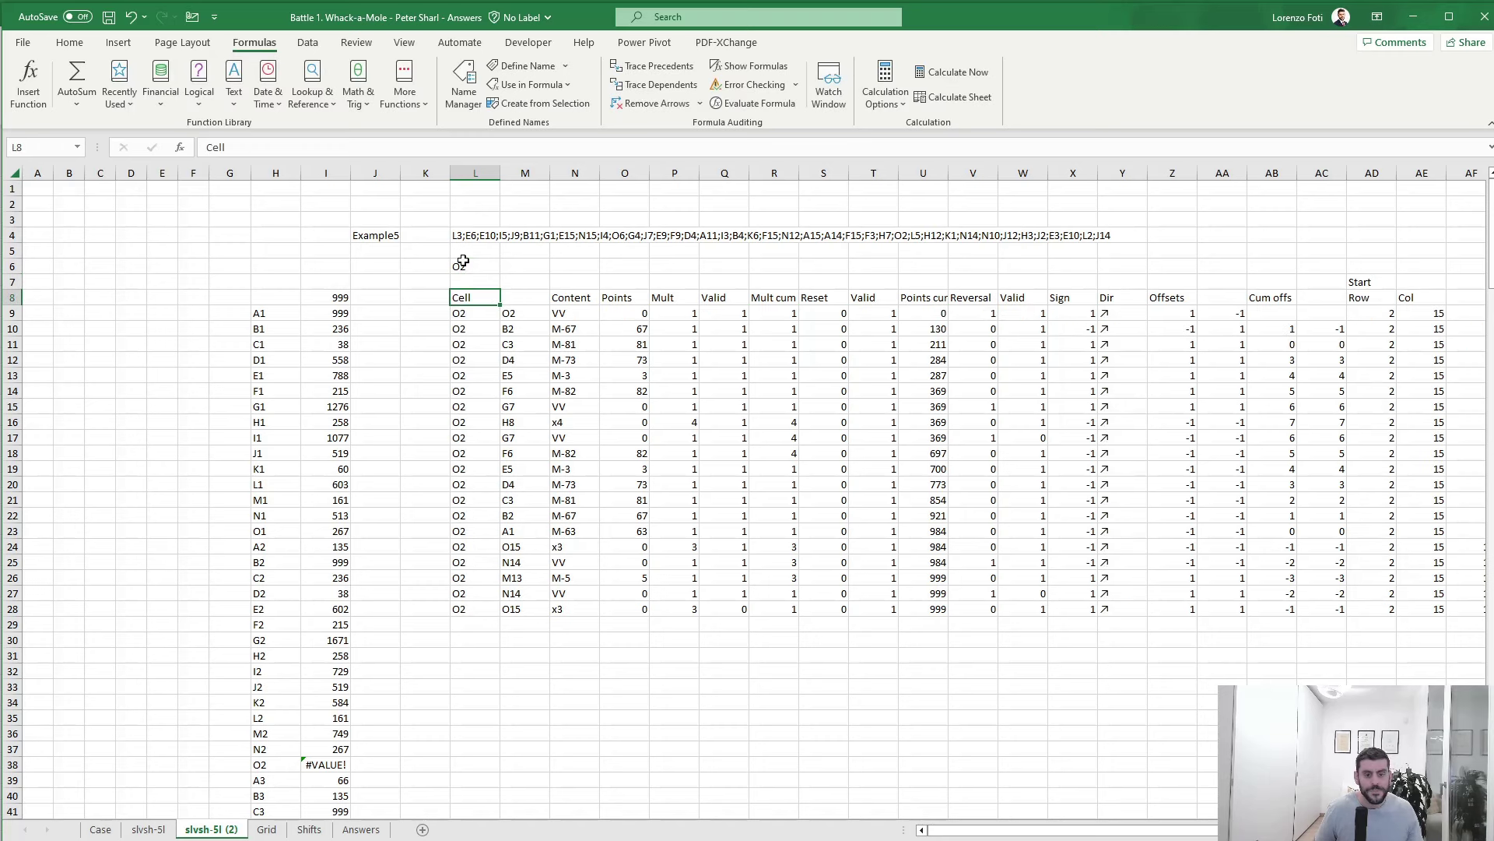
# - After checking the erroring M28 formula, make M9 reference the starting cell with =+L9
pyautogui.press('Right')
pyautogui.press('Right')
pyautogui.press('Down')
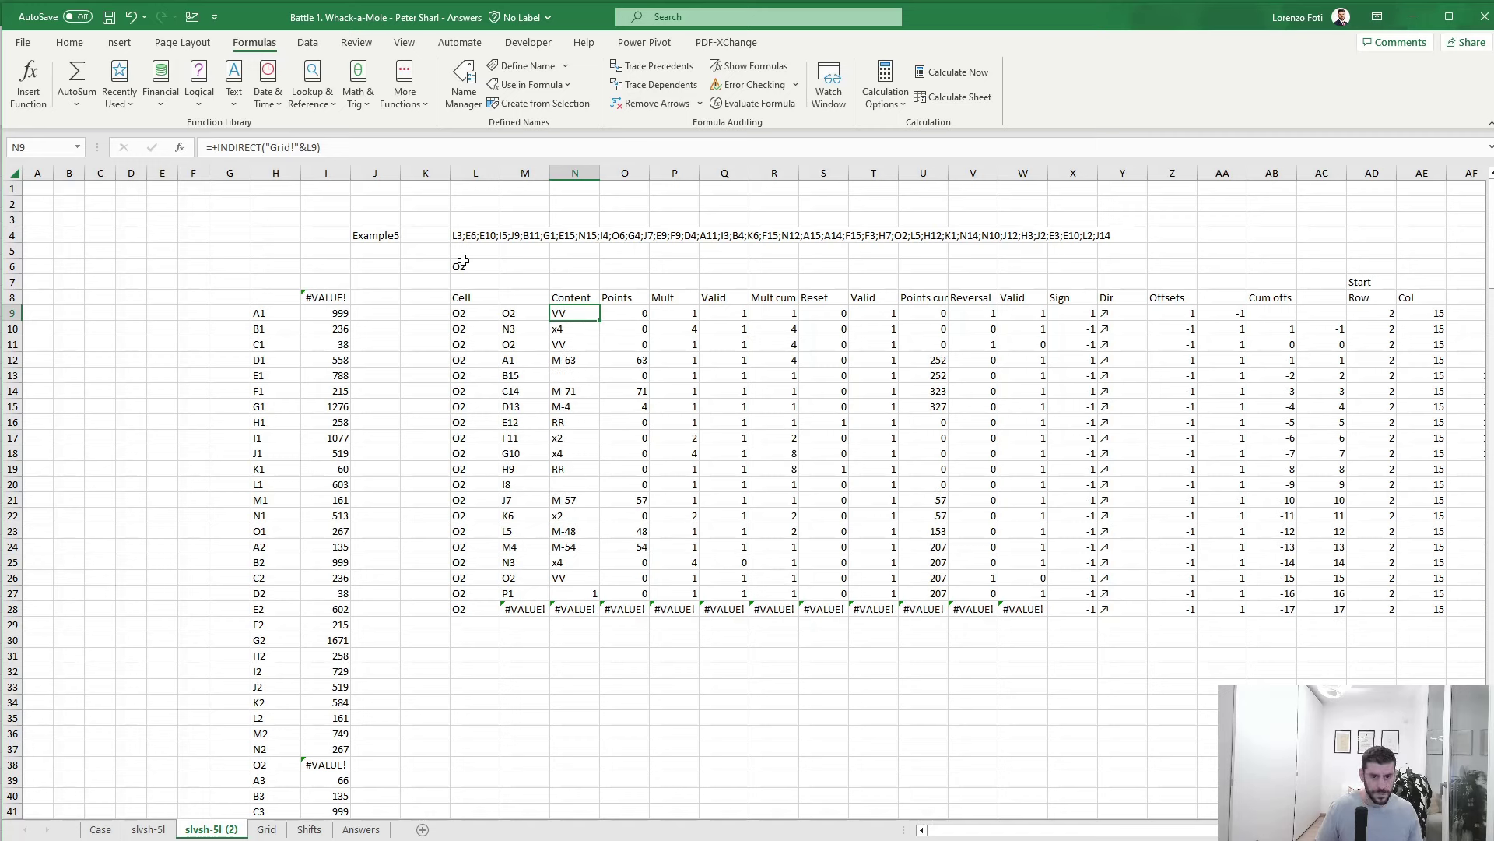
pyautogui.click(525, 609)
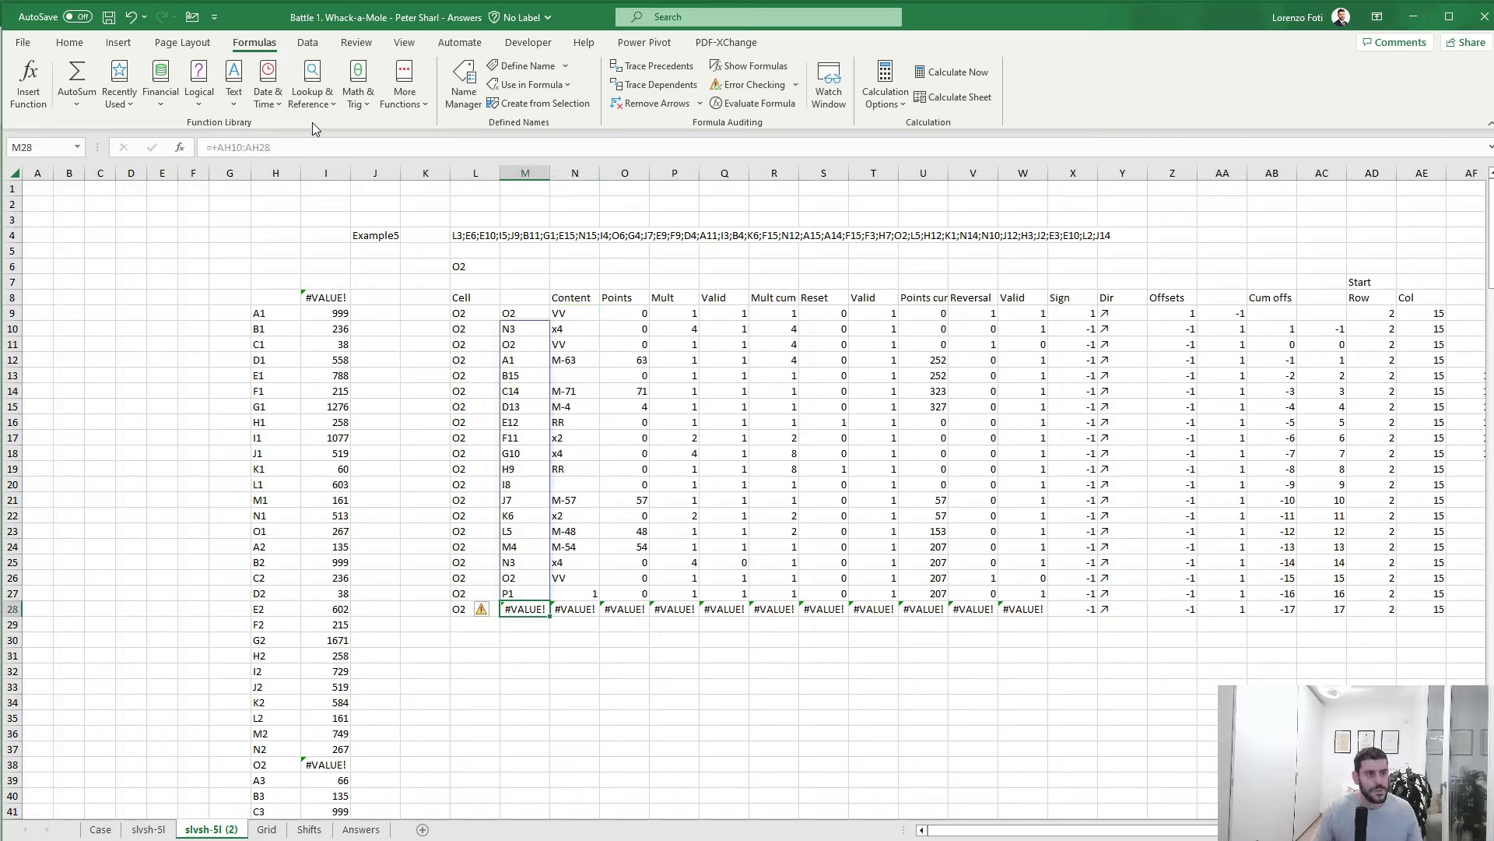
pyautogui.press('BackSpace')
pyautogui.press('Escape')
pyautogui.hotkey('ctrl', 'Up')
pyautogui.write('=+')
pyautogui.press('Left')
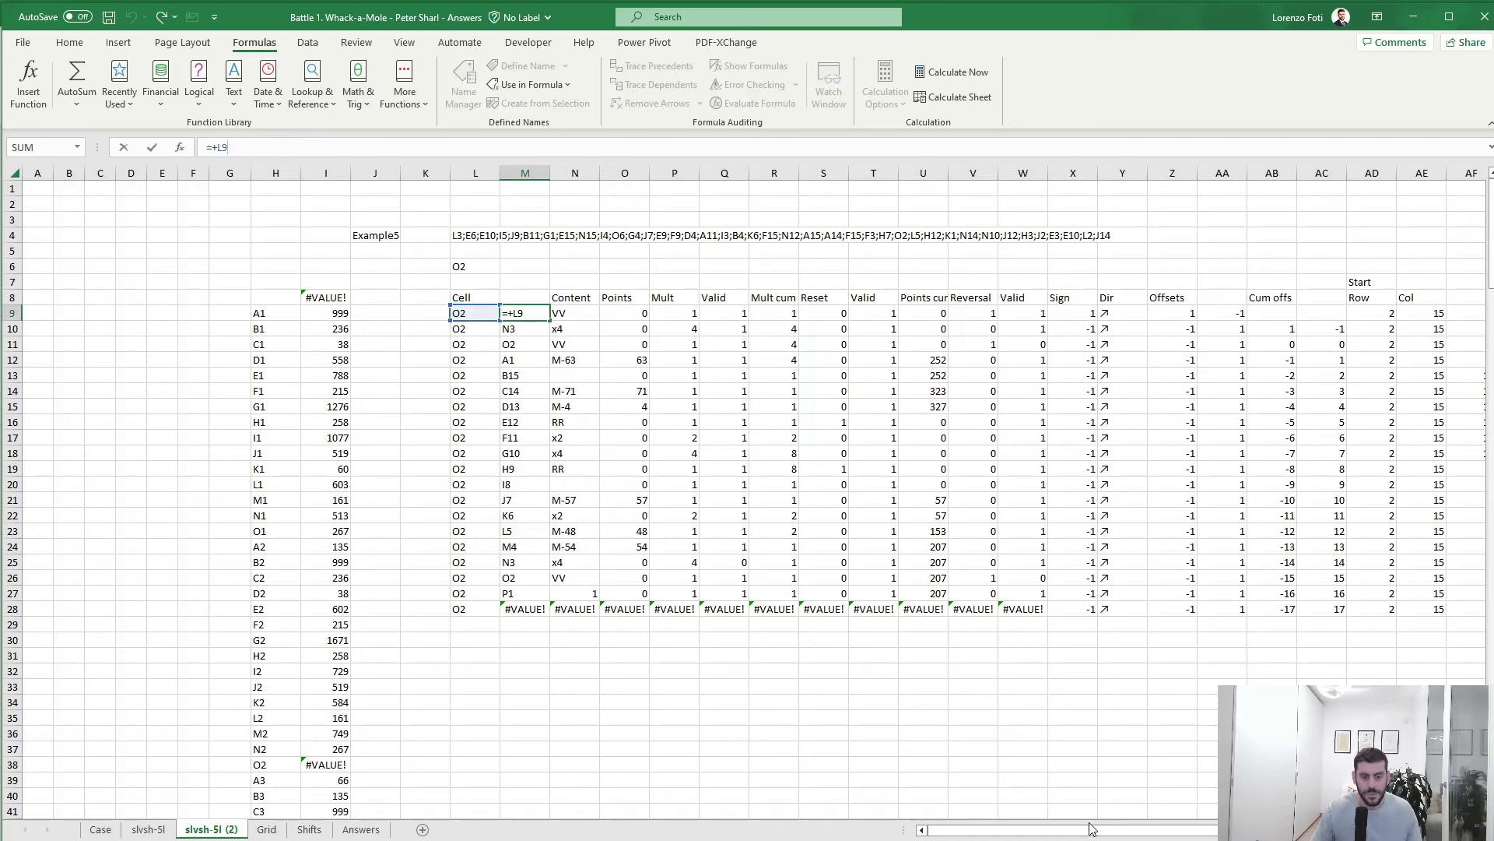
pyautogui.moveTo(1093, 829); pyautogui.dragTo(1188, 821)
pyautogui.press('Return')
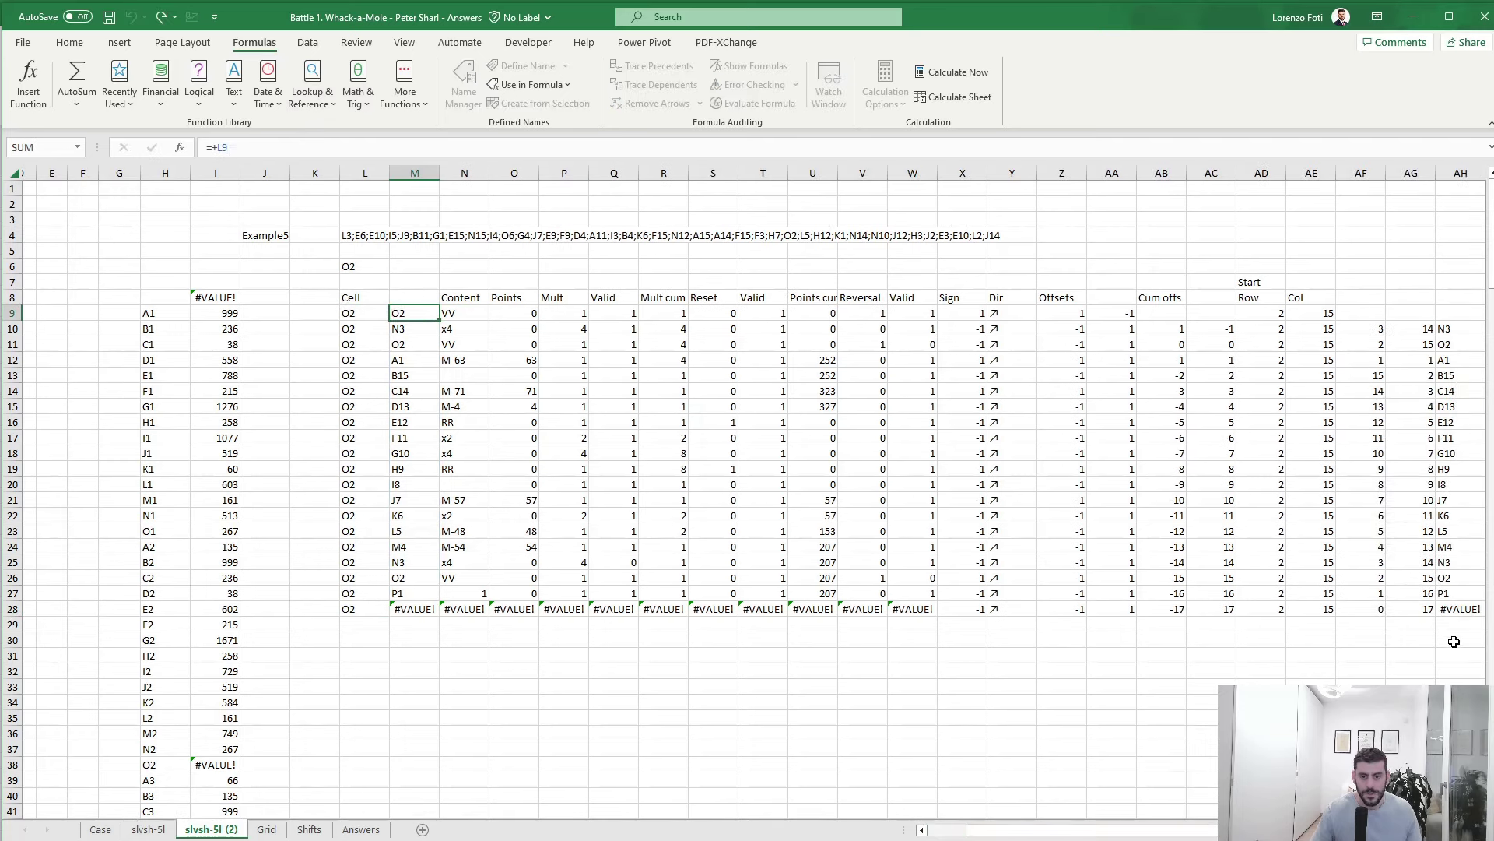
# - Review the formulas in AH28, AF10 and AF28, then run Evaluate Formula on AF28
pyautogui.click(1462, 609)
pyautogui.click(312, 147)
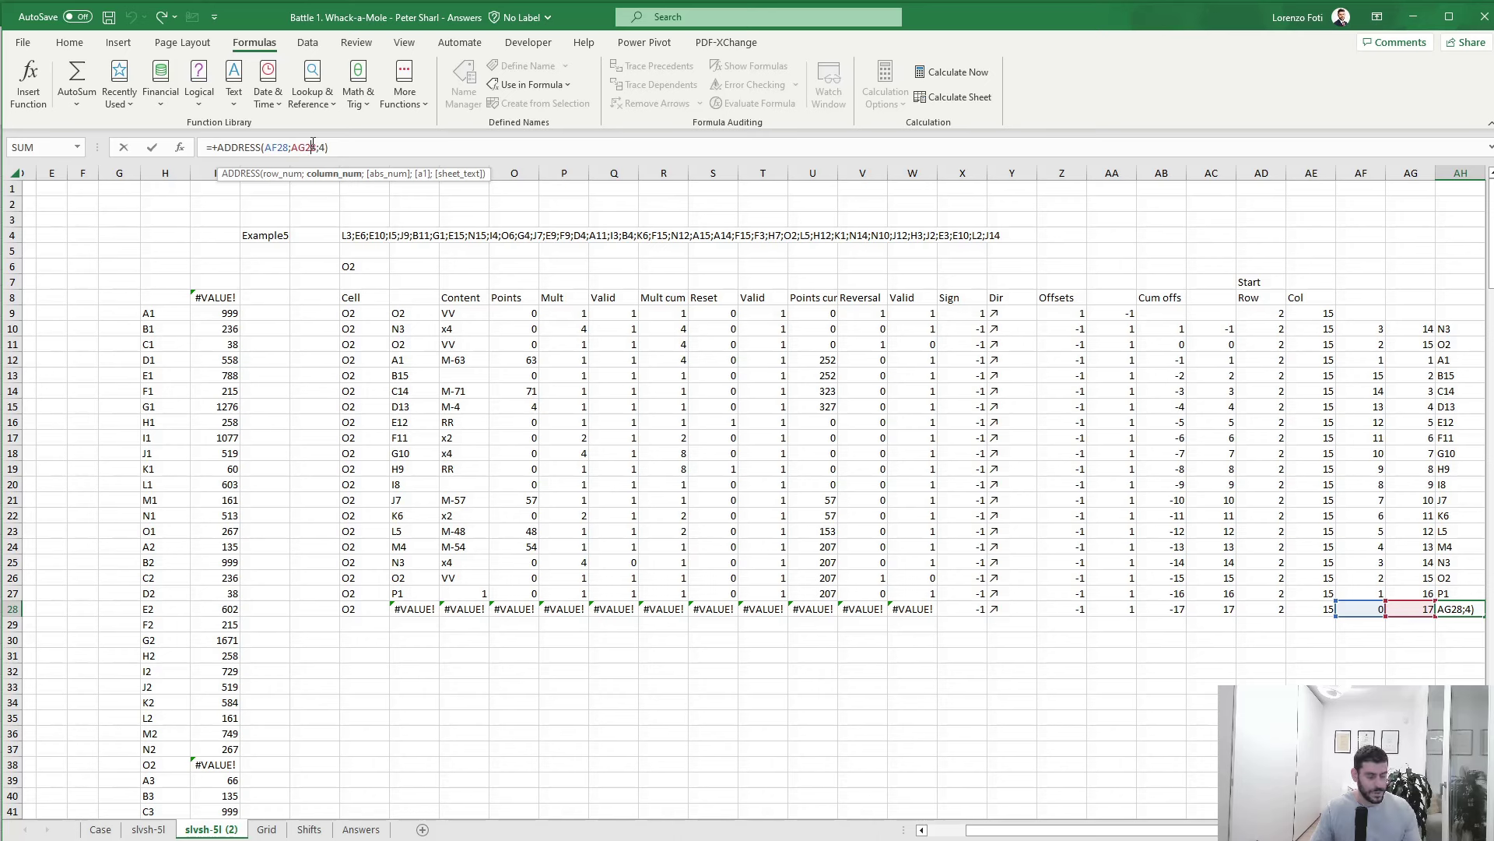
pyautogui.moveTo(1414, 619)
pyautogui.mouseDown()
pyautogui.moveTo(1374, 615)
pyautogui.moveTo(1412, 615)
pyautogui.mouseUp()
pyautogui.press('Escape')
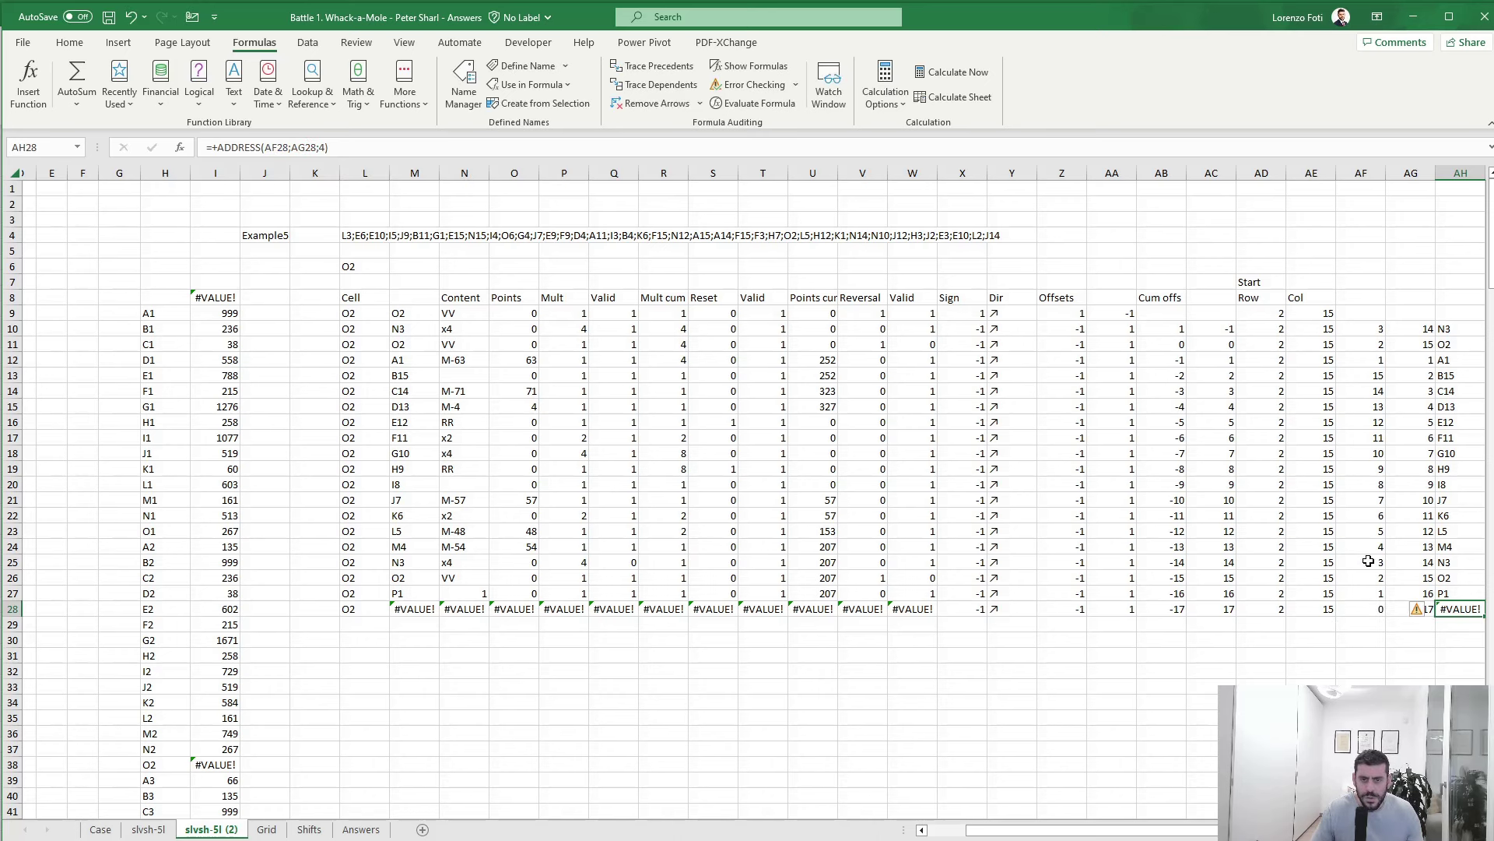
pyautogui.click(1368, 328)
pyautogui.click(291, 149)
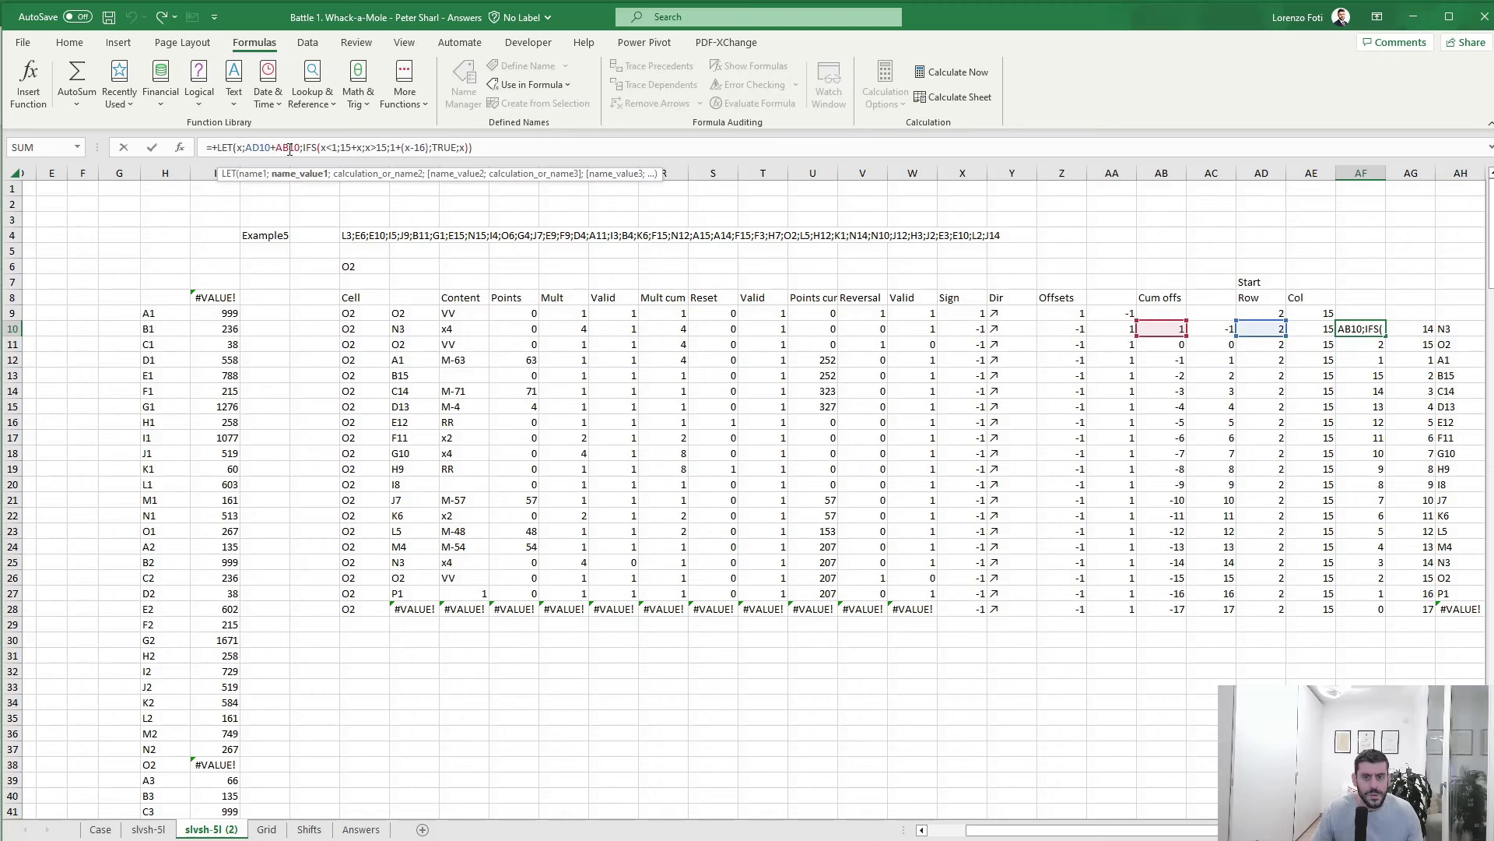
pyautogui.press('Return')
pyautogui.click(1366, 607)
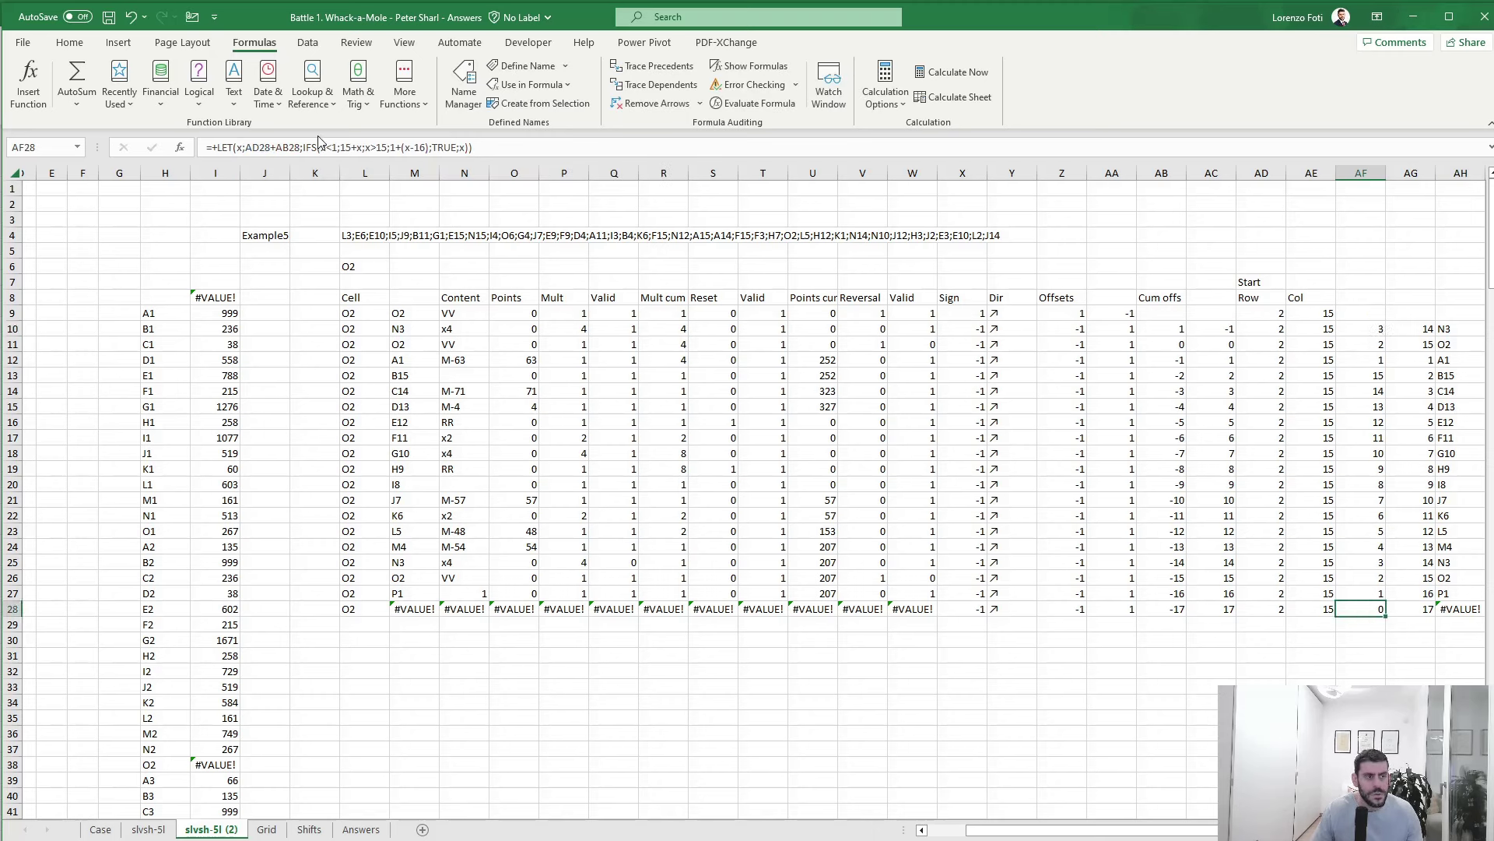
pyautogui.click(321, 147)
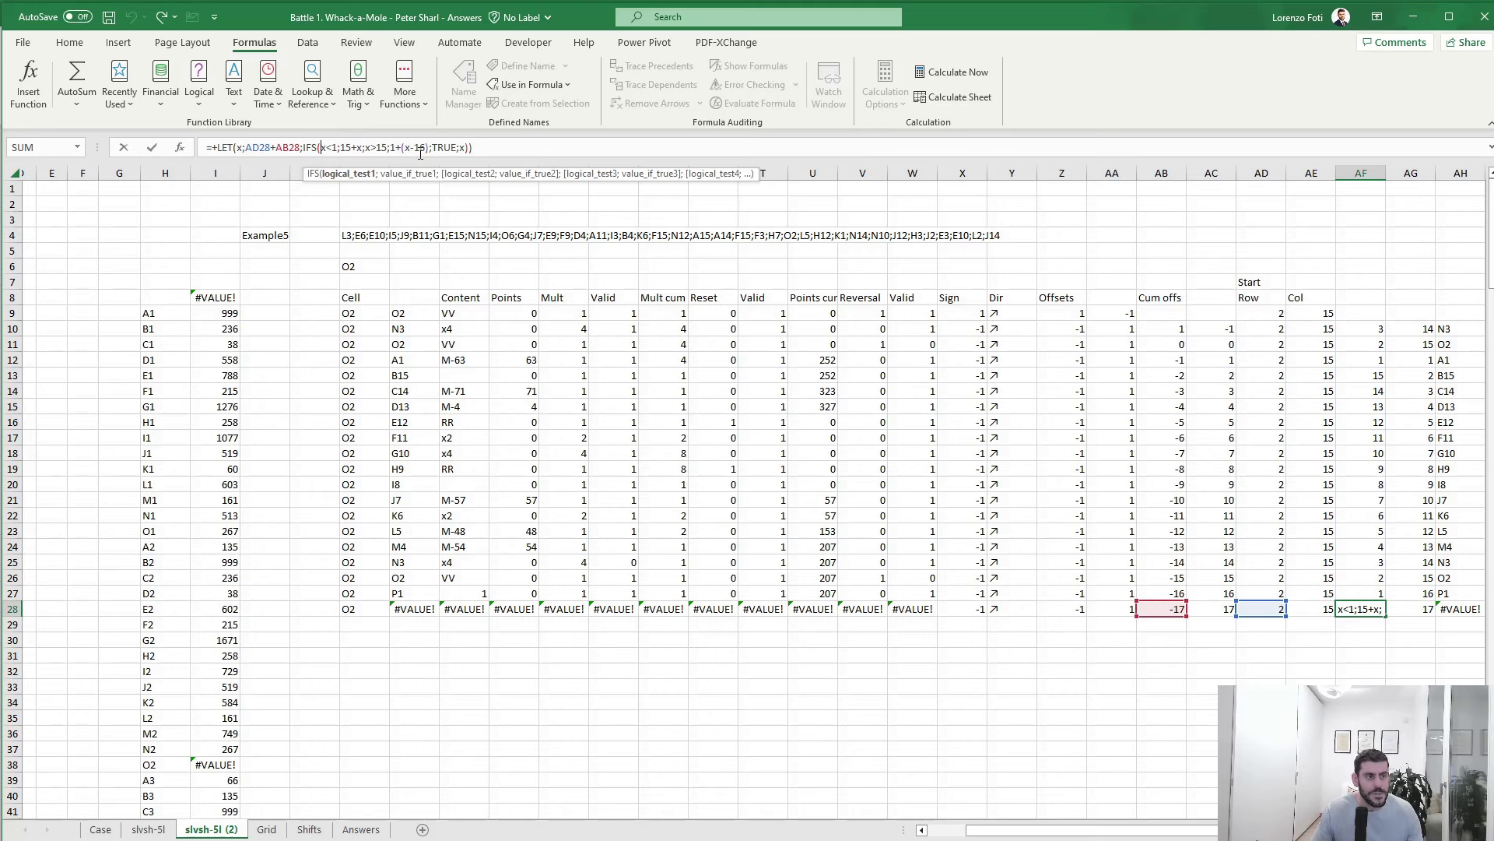
pyautogui.click(152, 148)
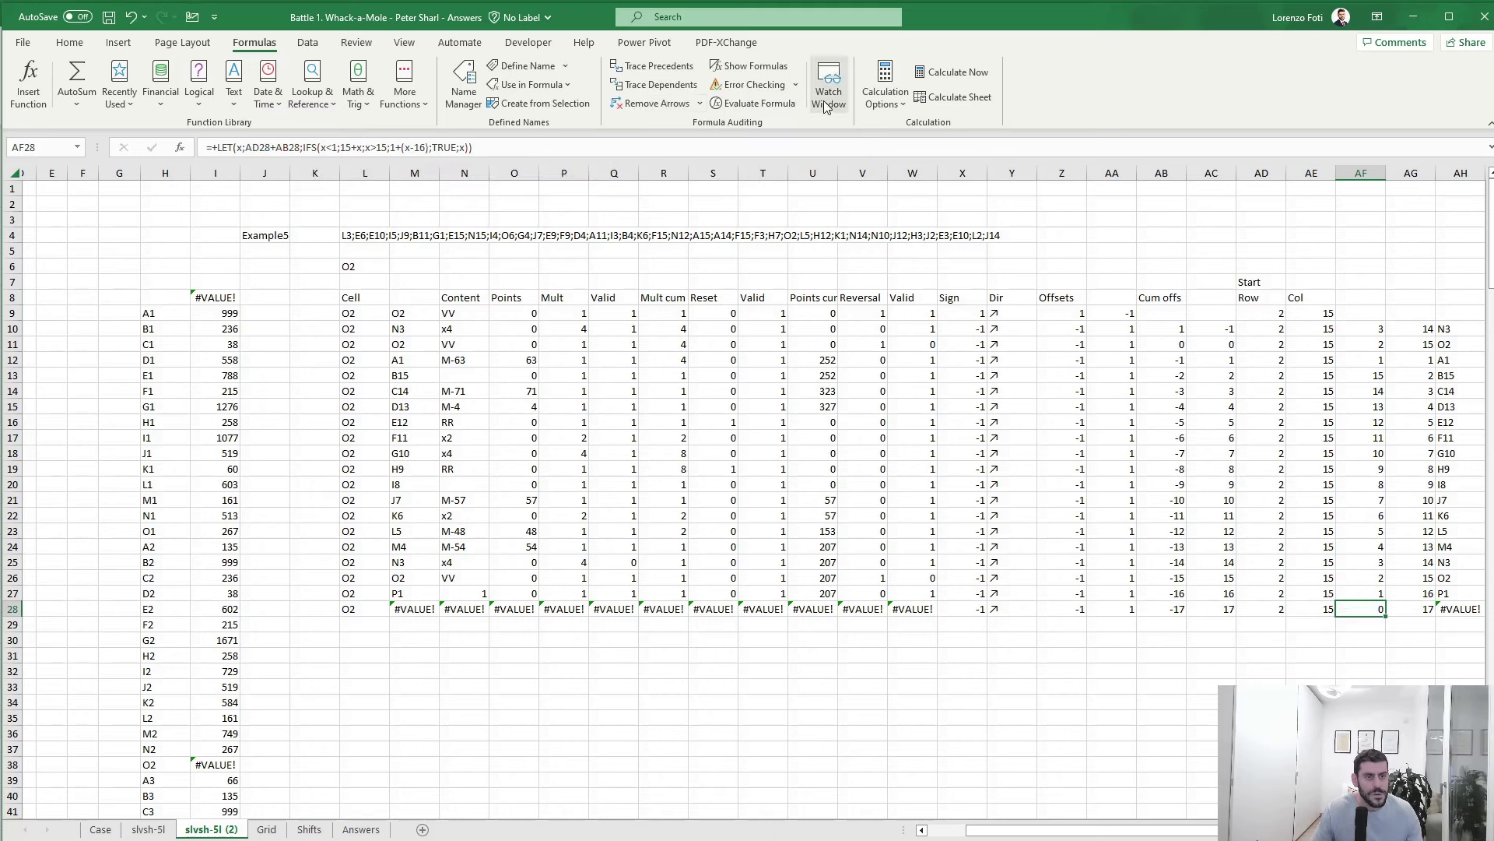
pyautogui.click(752, 103)
# - Evaluate AF28 to see x = -15 make 15+-15 return 0, then close the dialog and select AF10
pyautogui.click(1232, 685)
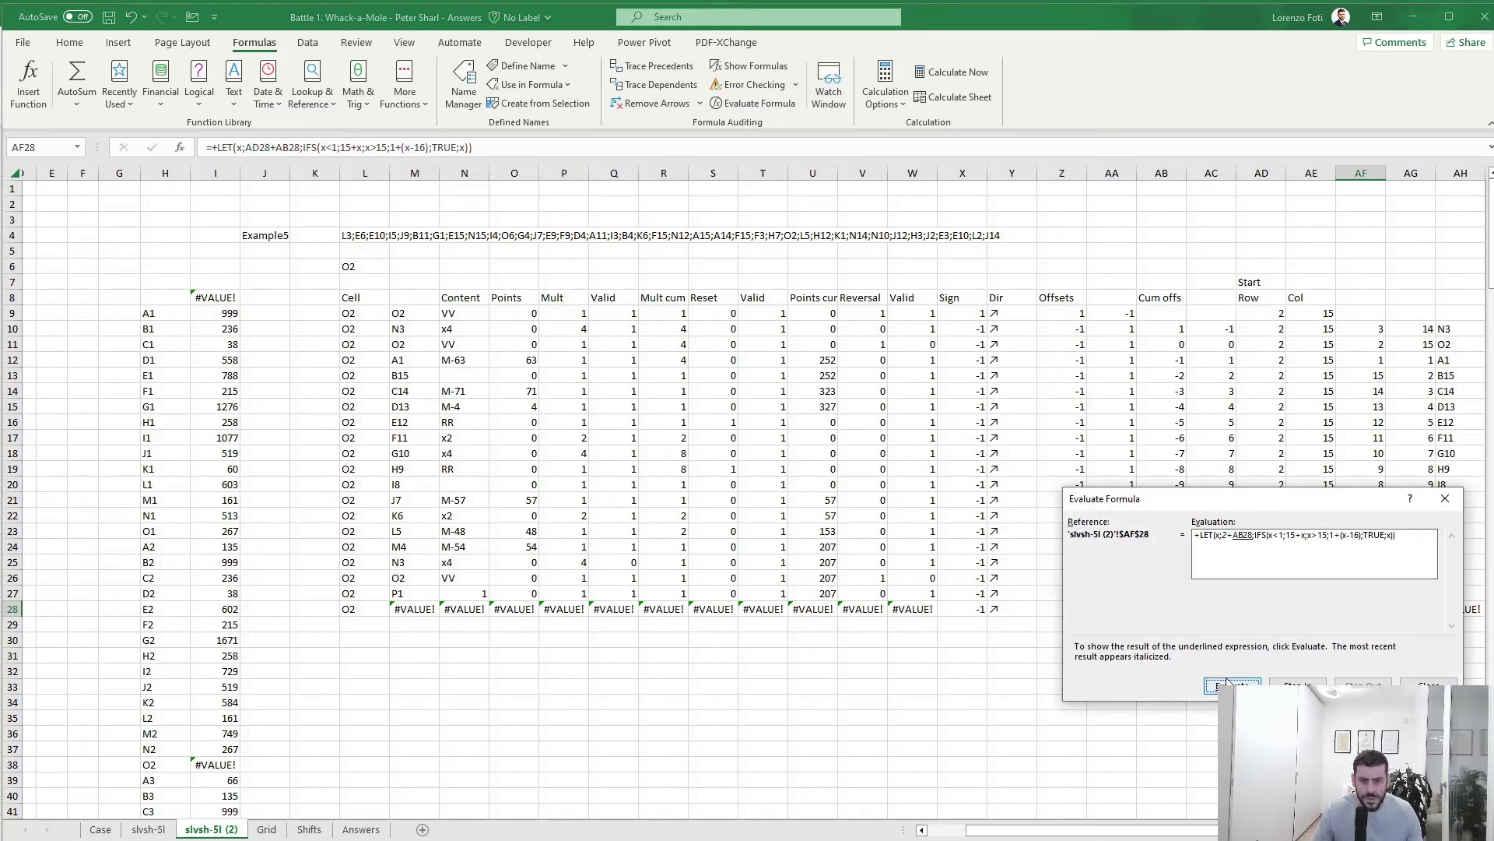
pyautogui.click(1233, 685)
pyautogui.click(1232, 685)
pyautogui.click(1234, 685)
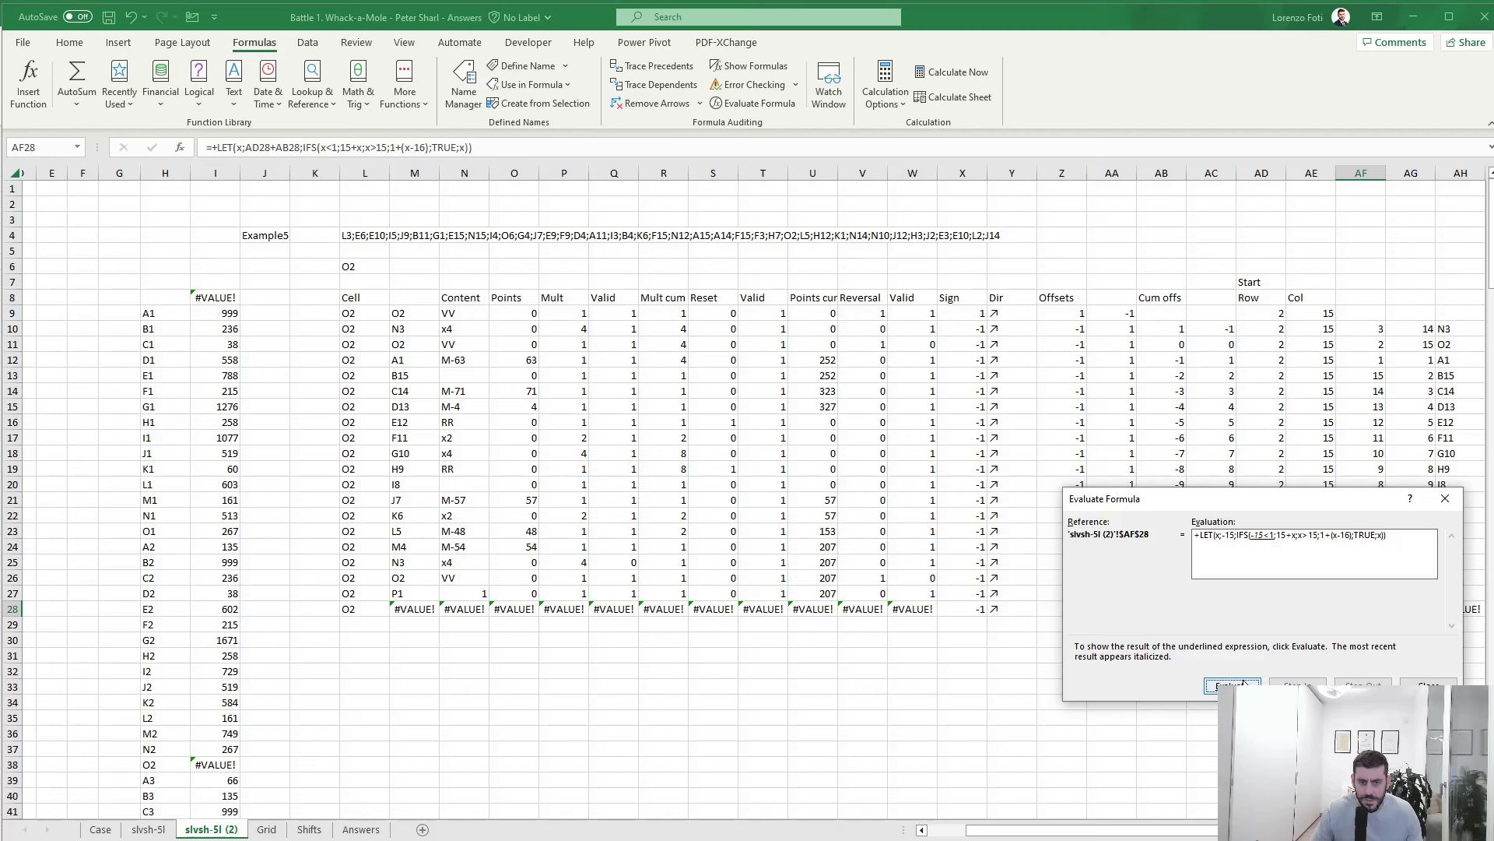
pyautogui.click(1234, 685)
pyautogui.click(1244, 685)
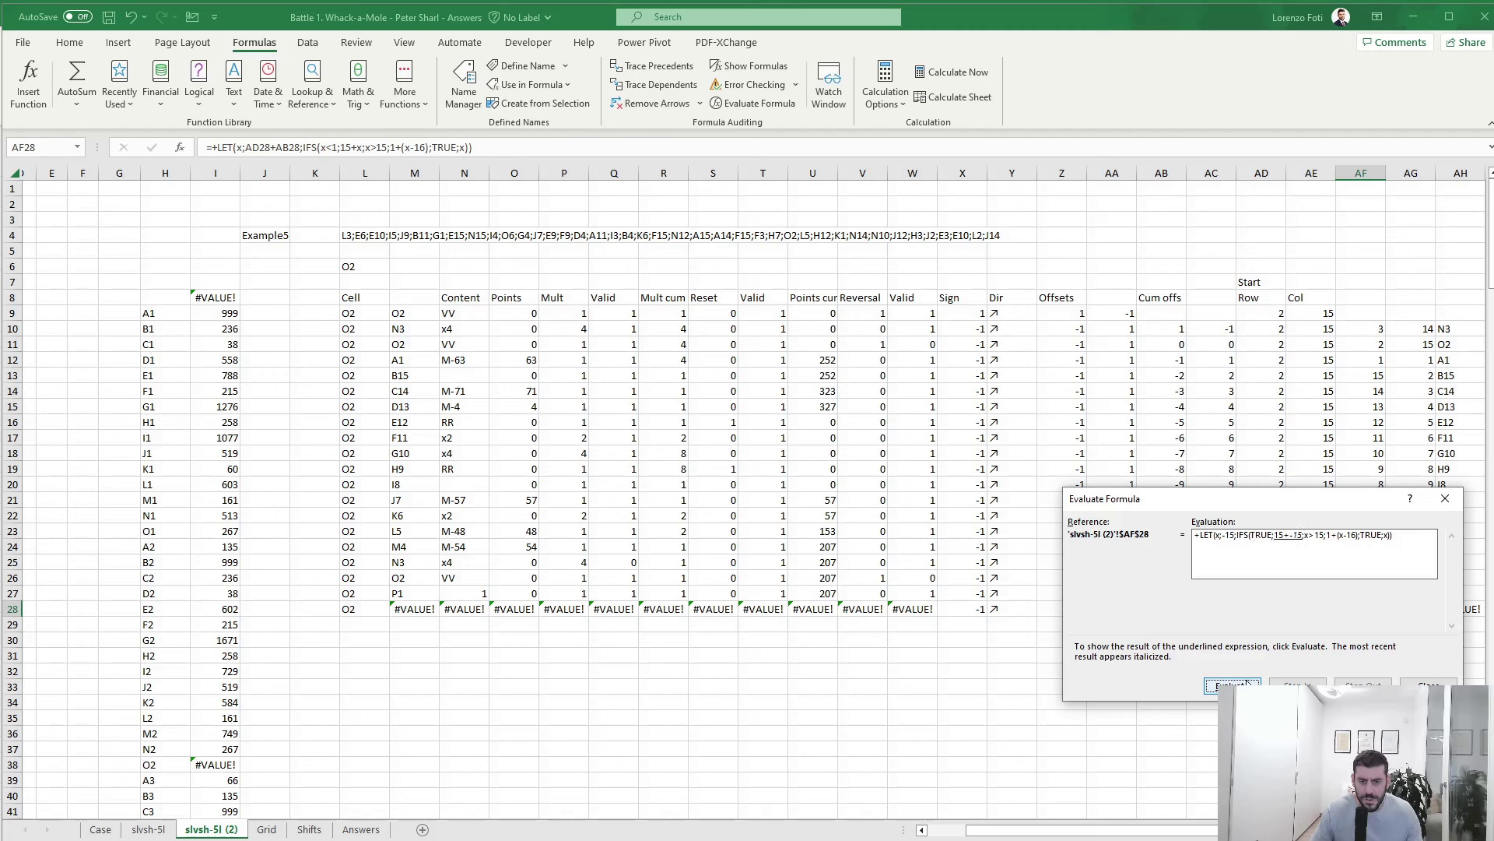
pyautogui.click(1246, 685)
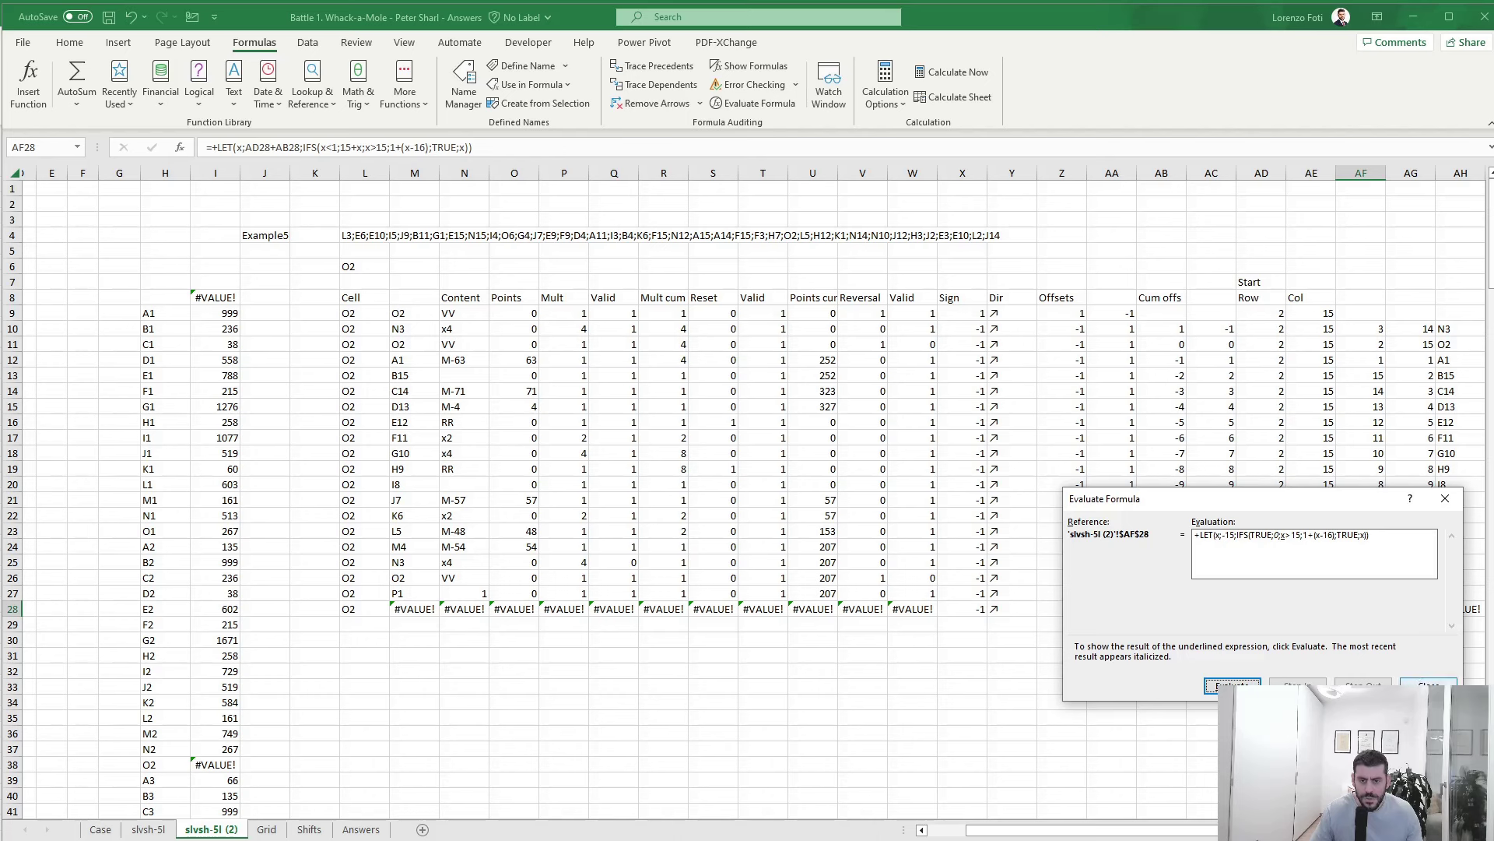
pyautogui.click(1429, 685)
pyautogui.click(1377, 328)
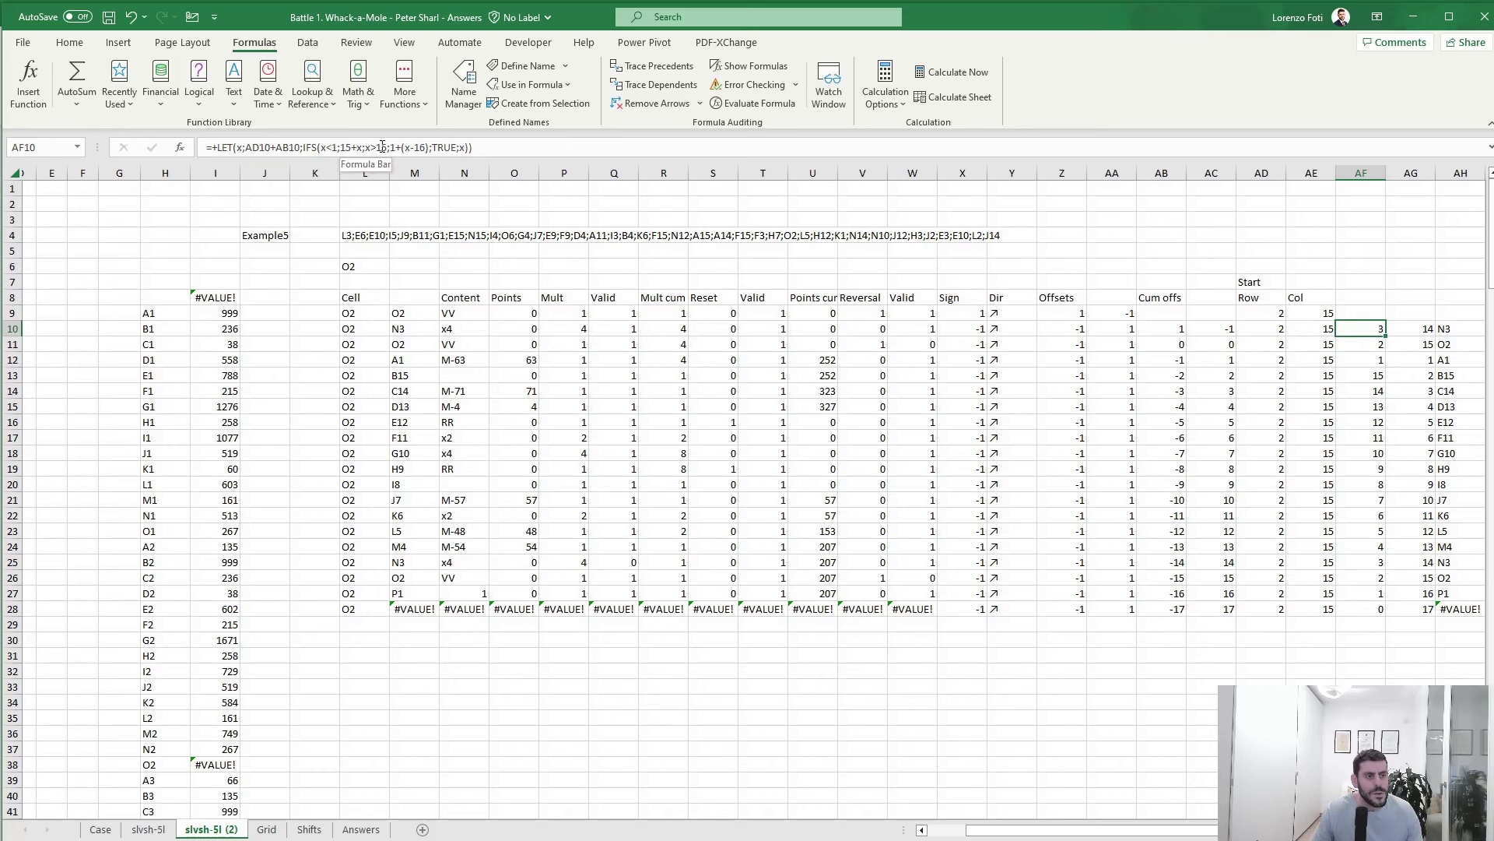
# - Wrap AF10's LET formula in MAX(...;1) so it never returns less than 1
pyautogui.click(463, 146)
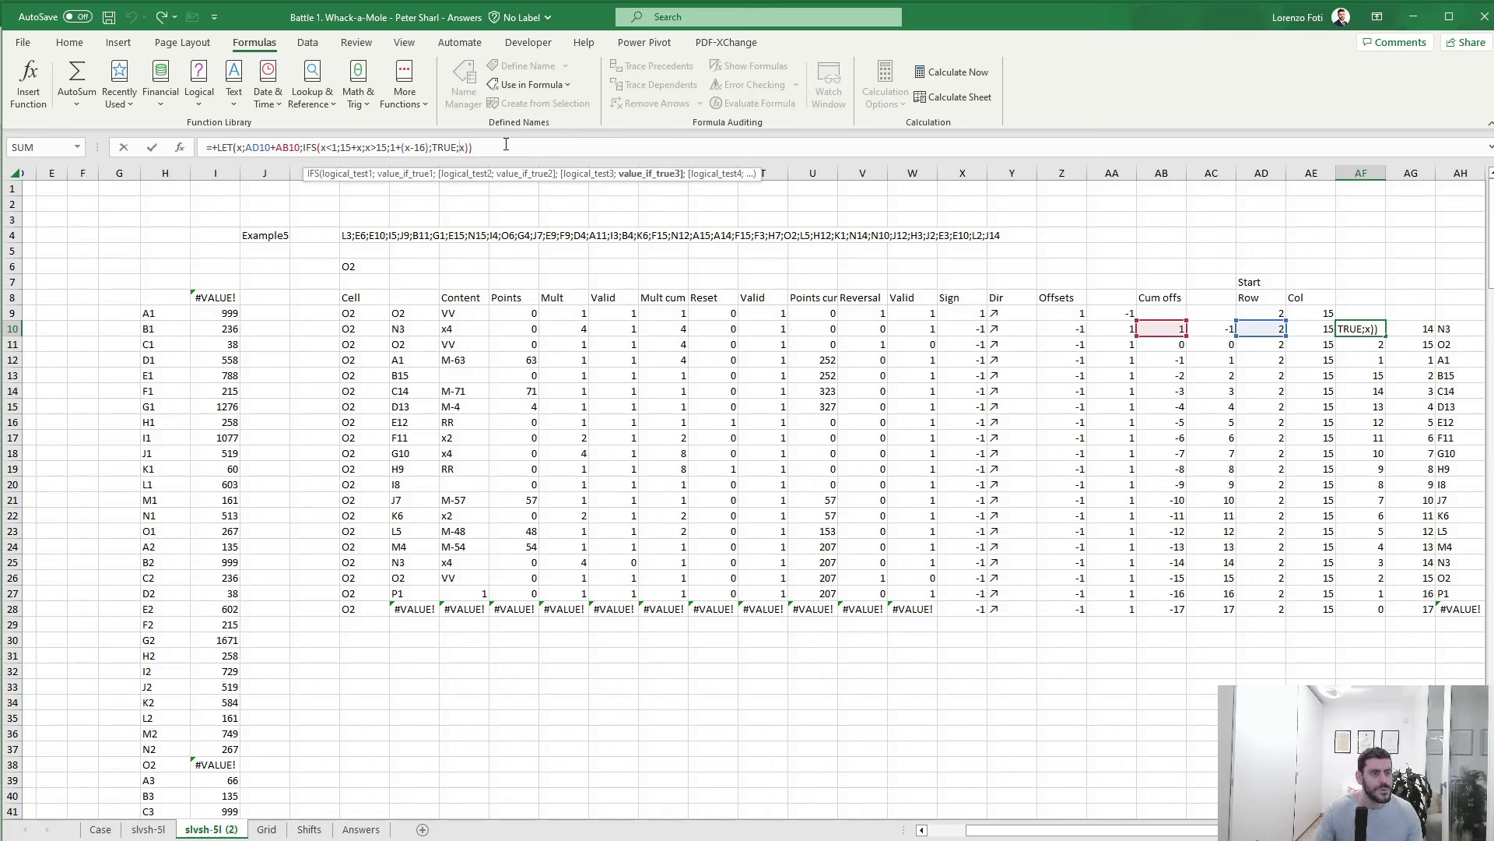
pyautogui.click(269, 147)
pyautogui.click(218, 146)
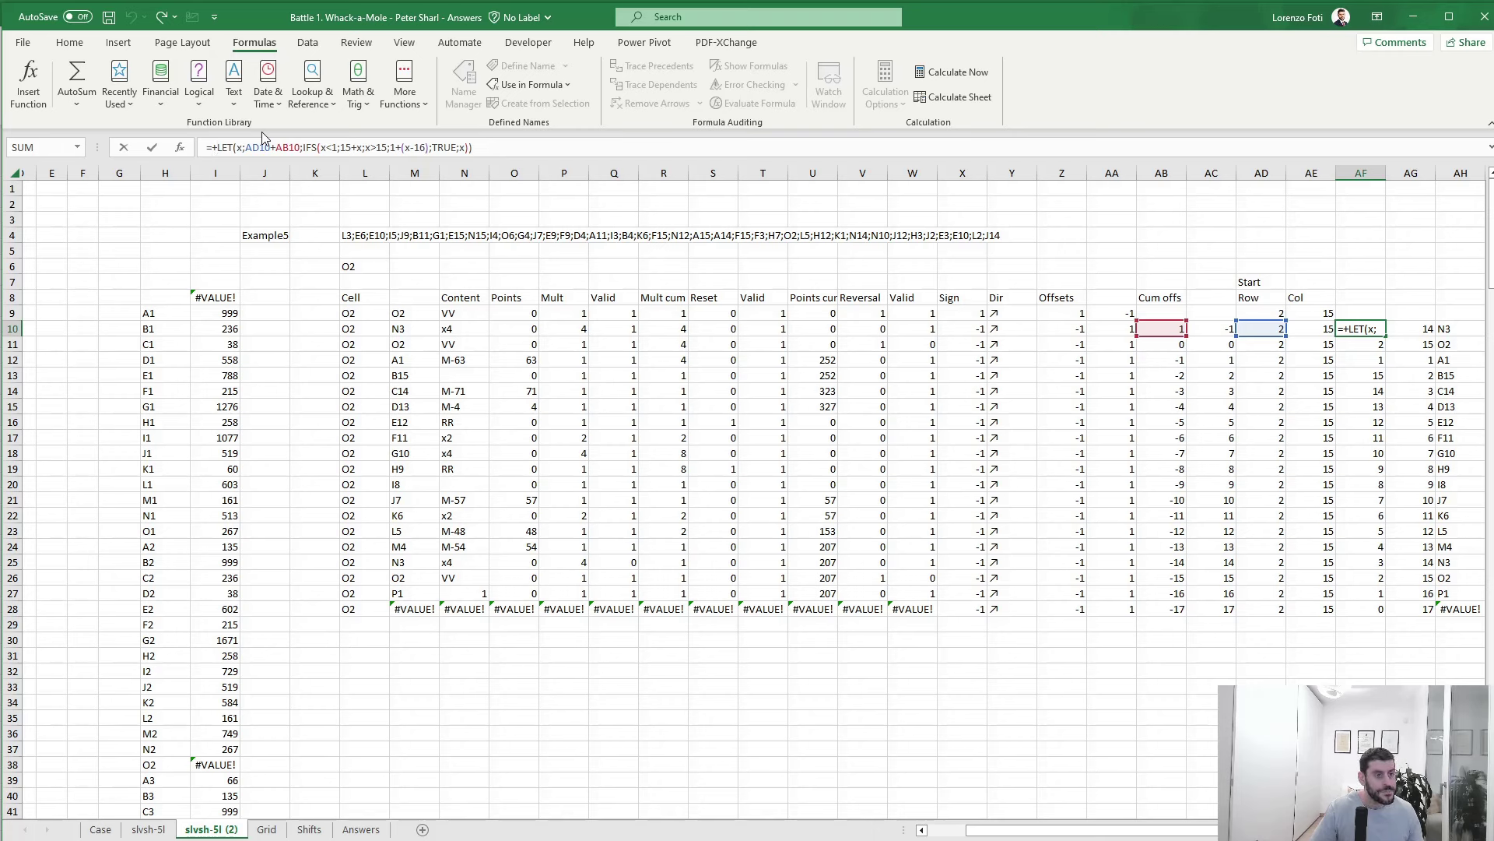
pyautogui.write('max(')
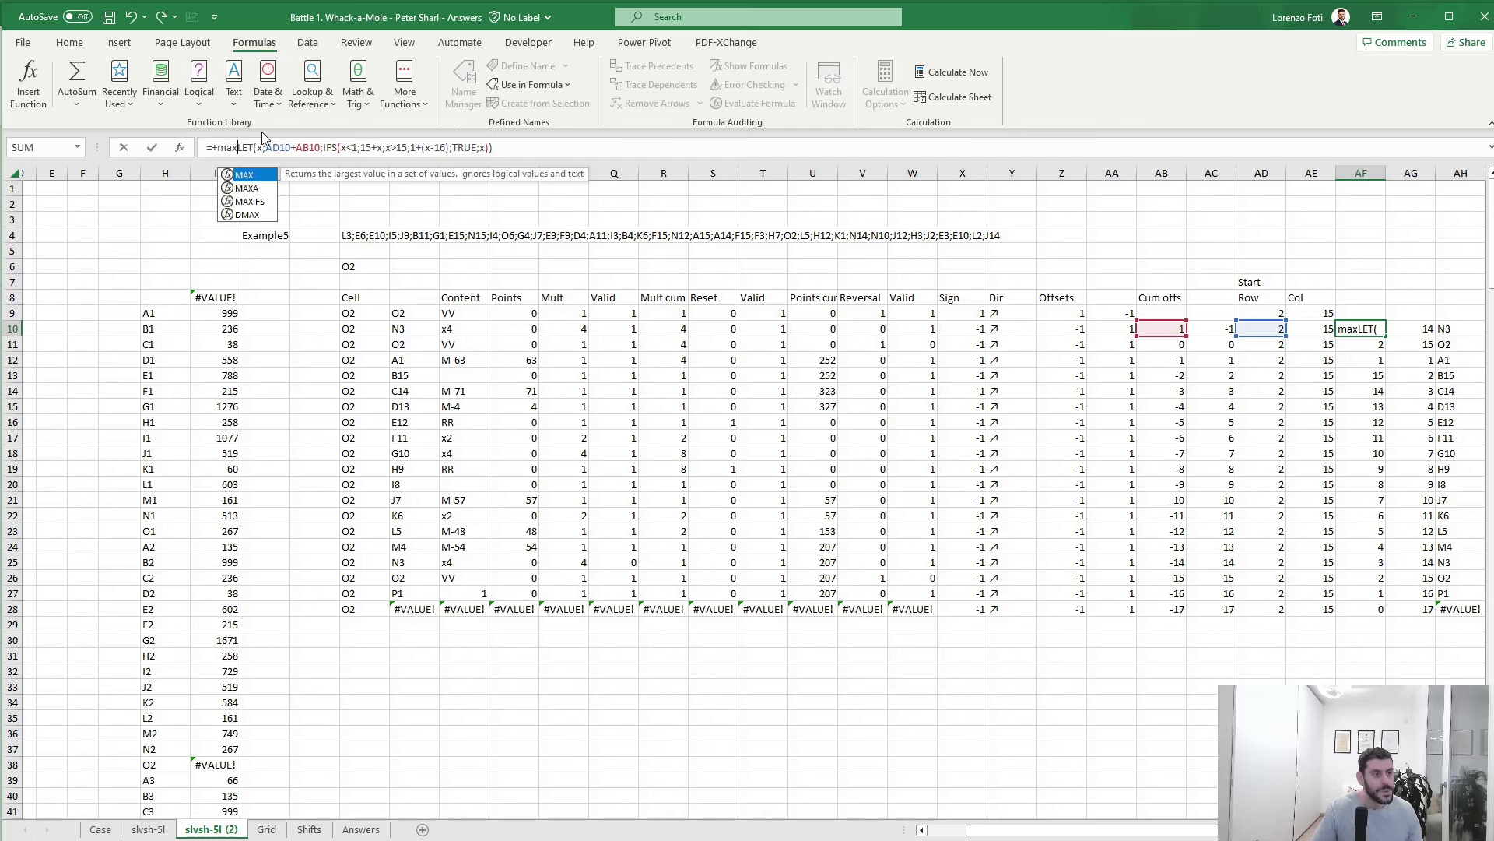
pyautogui.press('End')
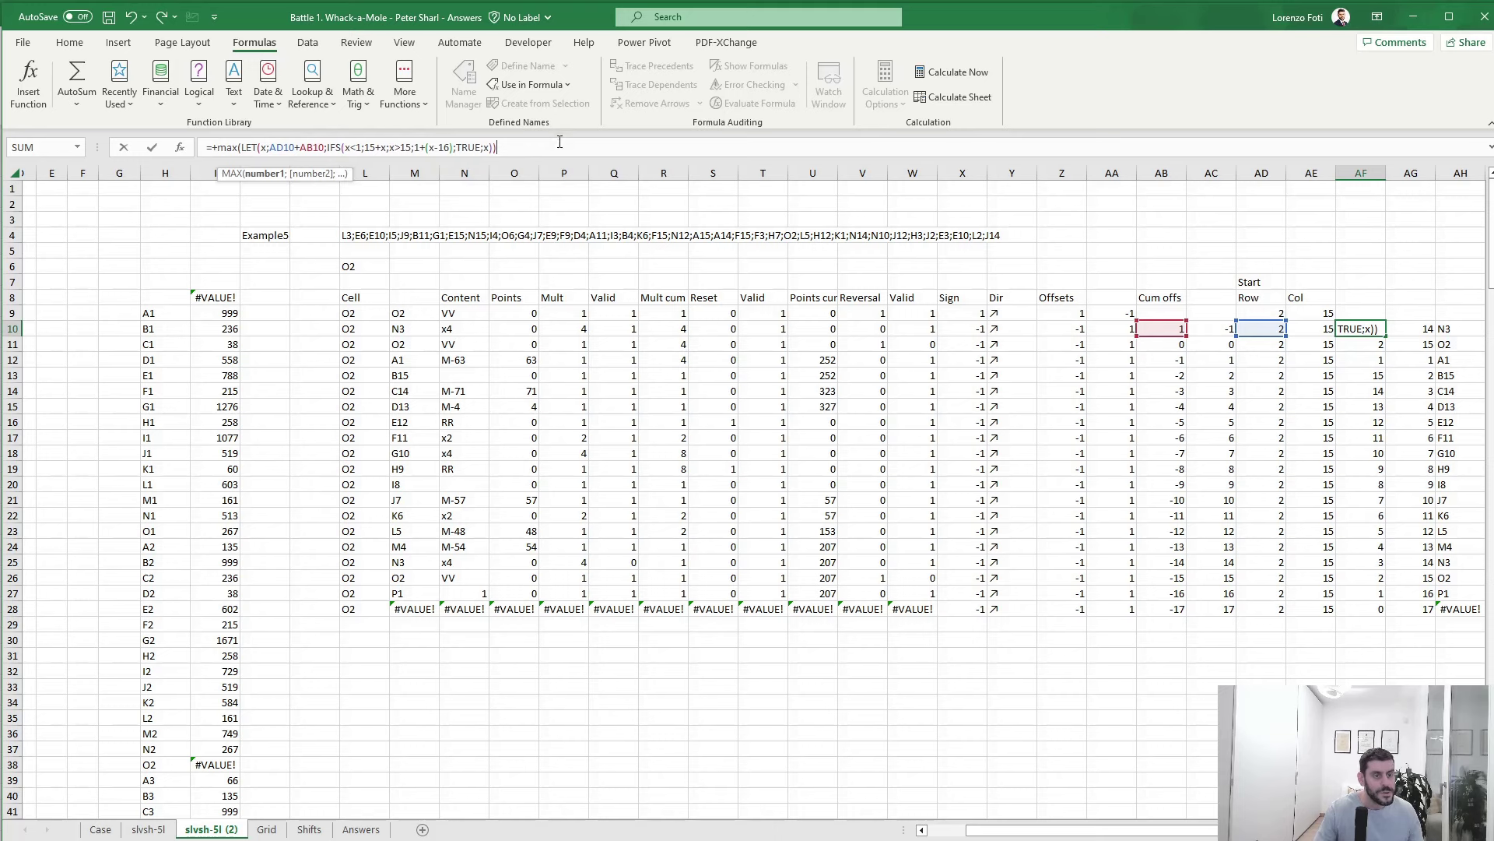
pyautogui.write(';1)')
pyautogui.press('Escape')
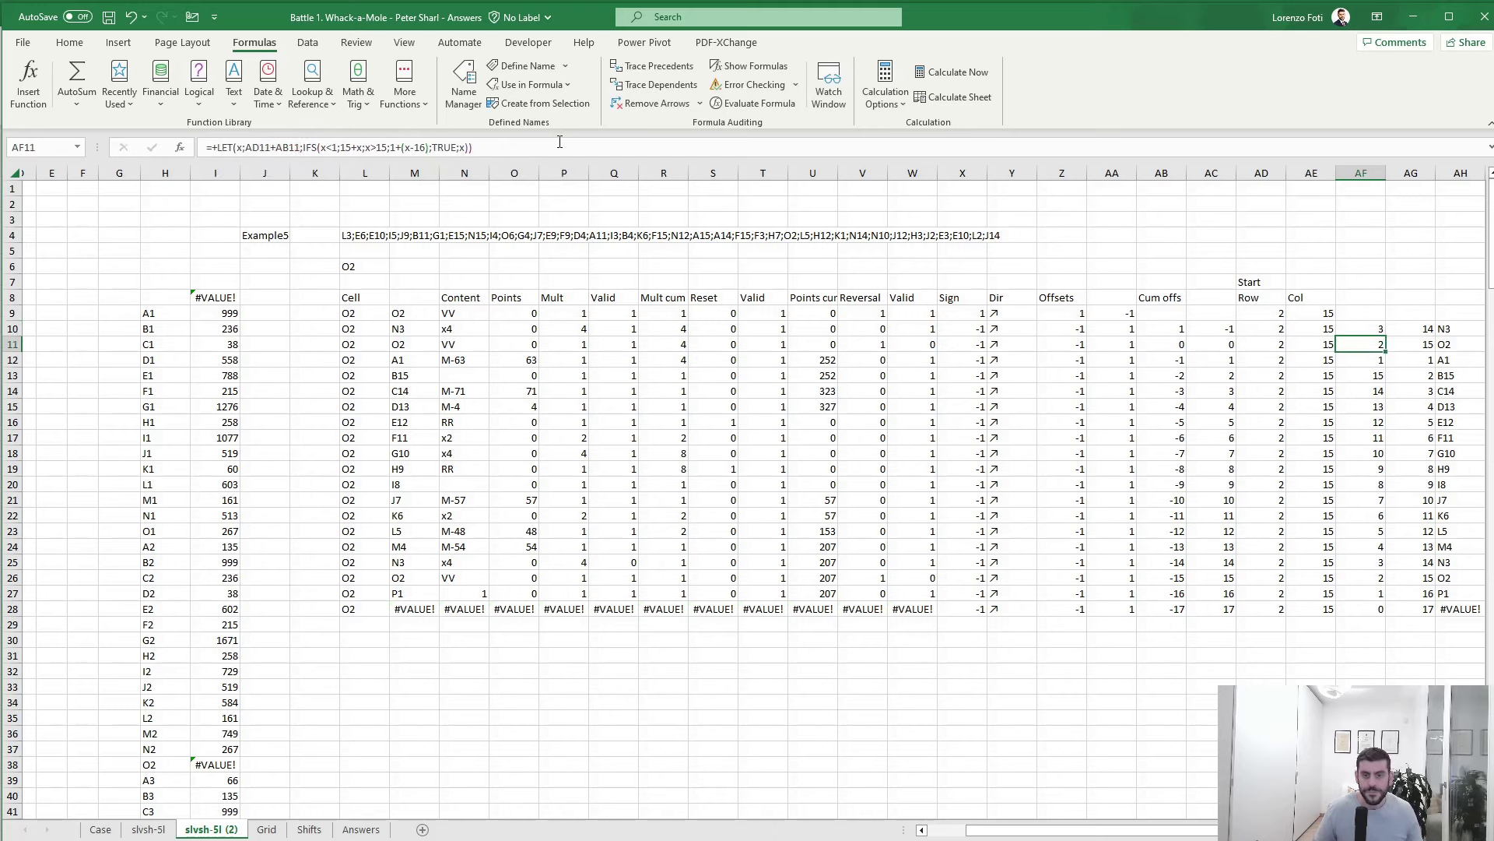
# - Copy AF10's formula into AF11:AF28, clearing the #VALUE! errors
pyautogui.hotkey('ctrl', 'c')
pyautogui.press('Down')
pyautogui.hotkey('ctrl', 'shift', 'Down')
pyautogui.hotkey('ctrl', 'v')
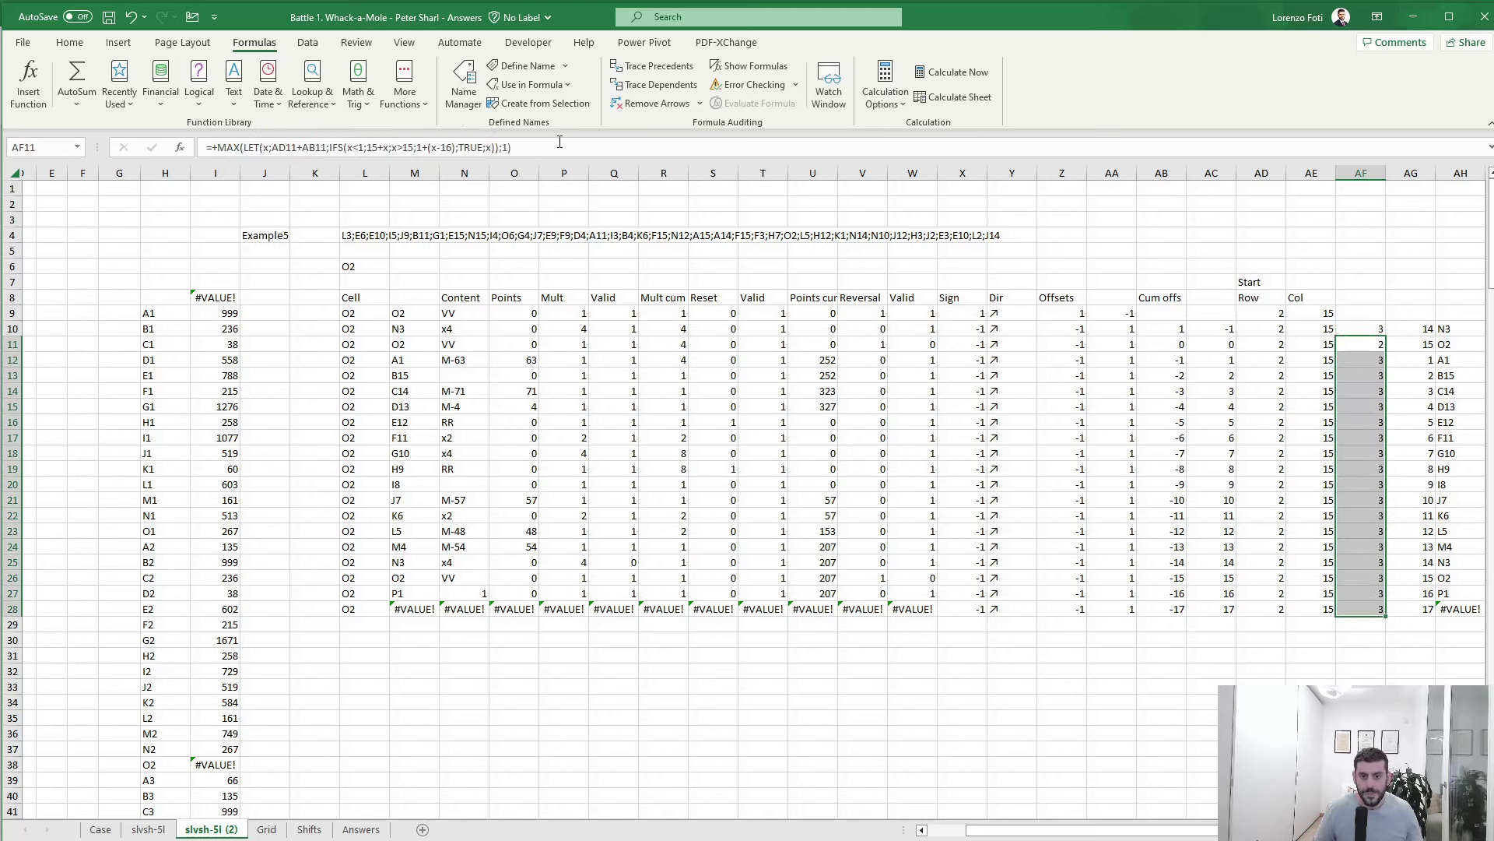
pyautogui.press('Escape')
pyautogui.press('Down')
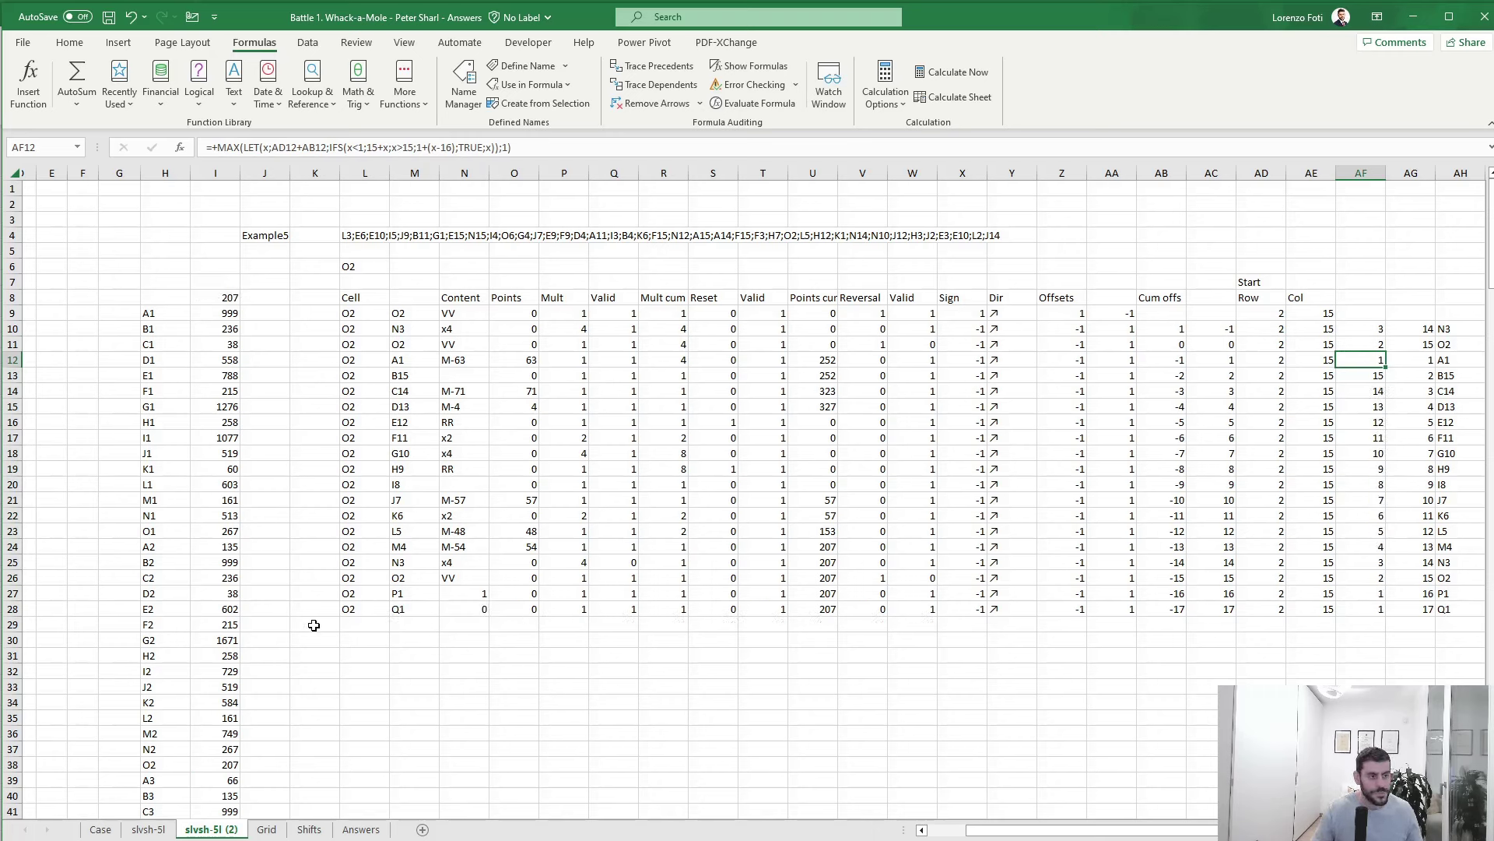
# - Enter =+MAX(I9:I233) in I6, giving the top total 2498, and scan column I
pyautogui.click(208, 261)
pyautogui.write('+max(')
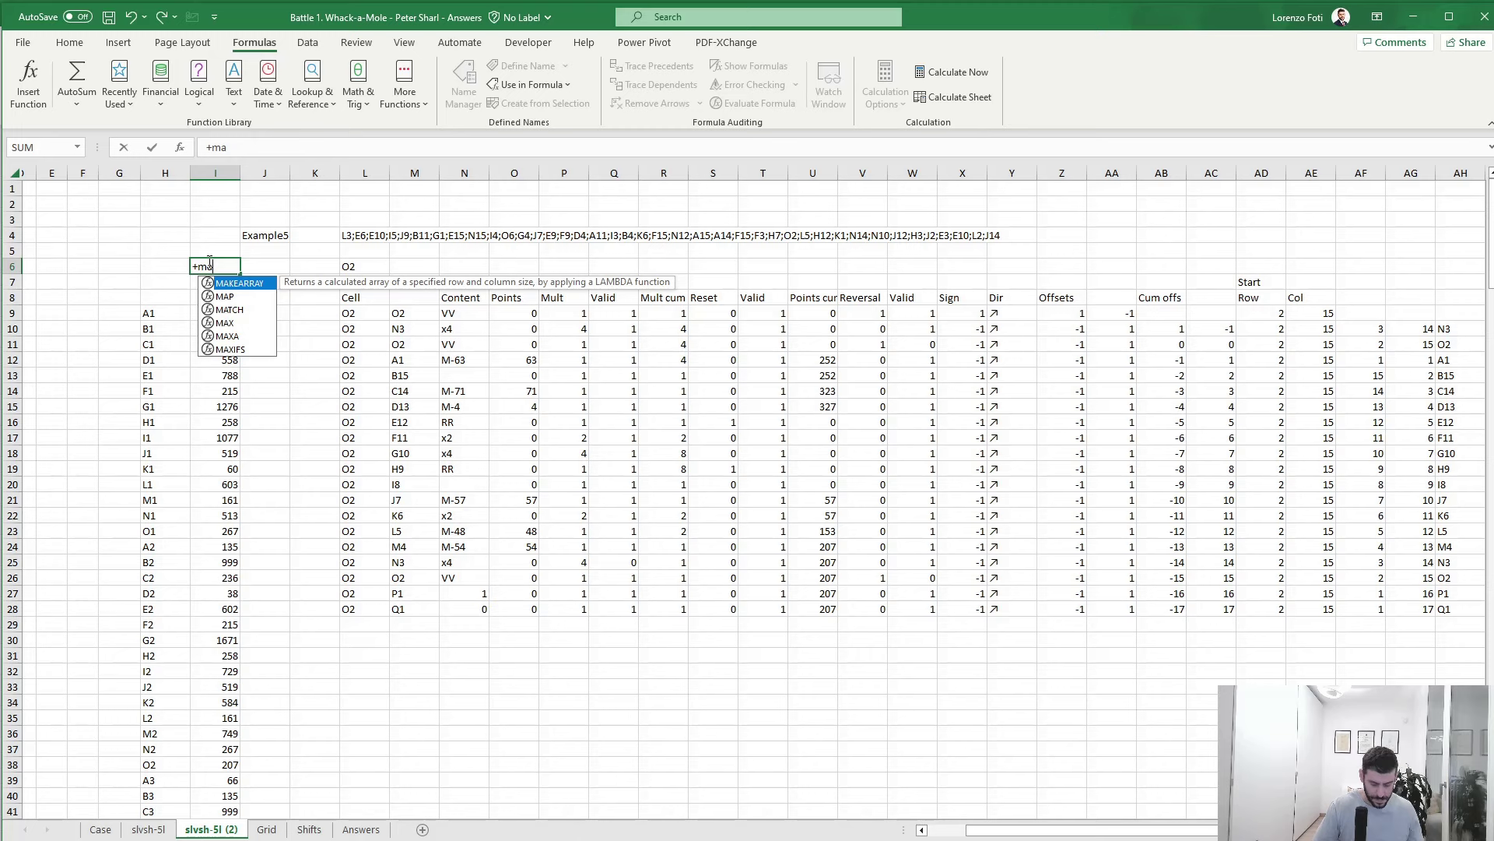
pyautogui.press('Down')
pyautogui.press('Down')
pyautogui.press('Down')
pyautogui.hotkey('ctrl', 'shift', 'Down')
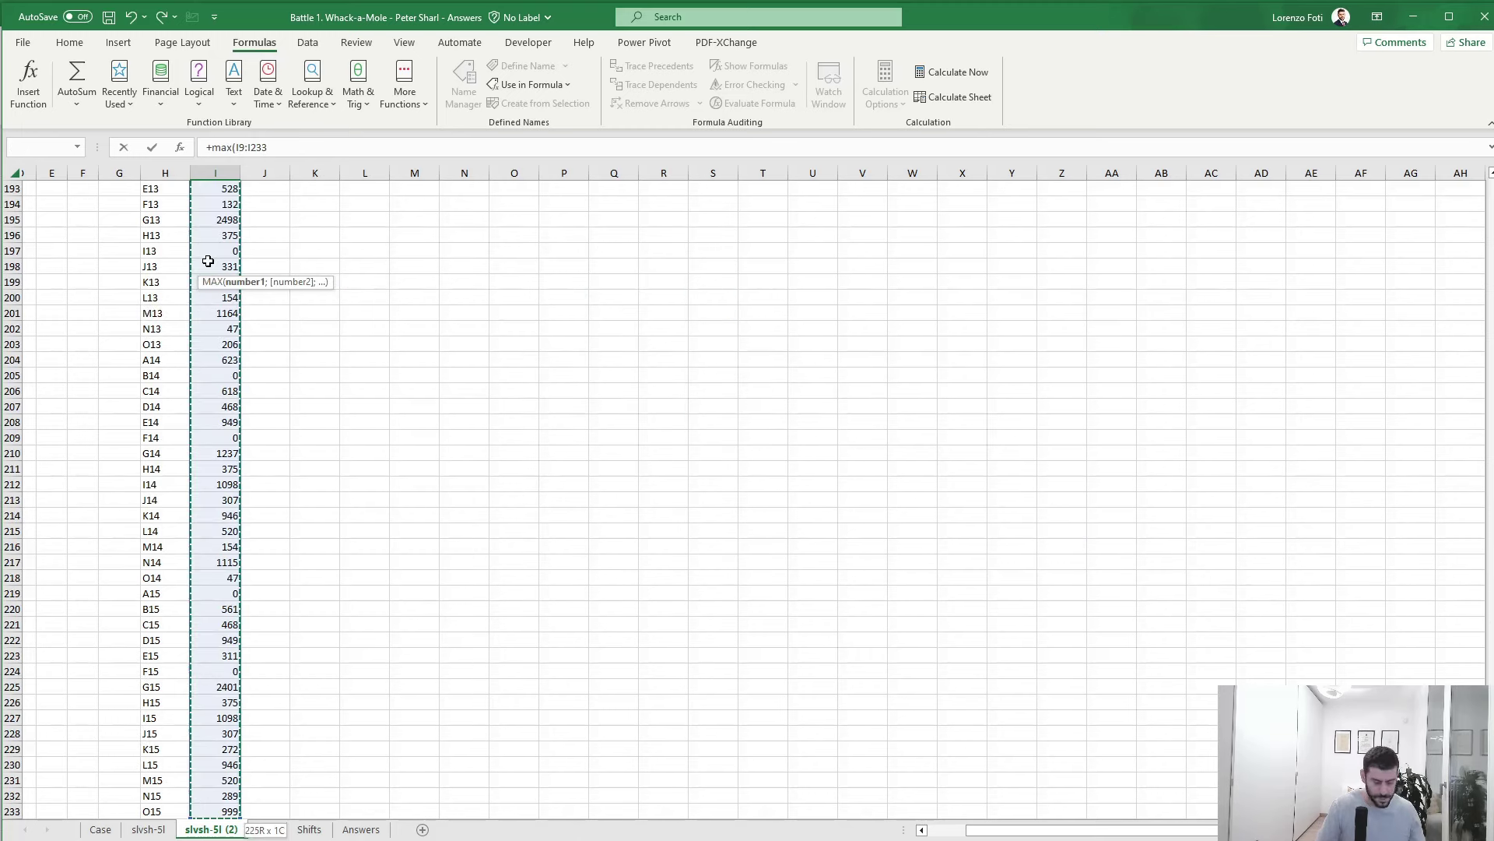
pyautogui.press('Return')
pyautogui.press('Up')
pyautogui.press('Up')
pyautogui.press('Up')
pyautogui.press('Down')
pyautogui.press('Down')
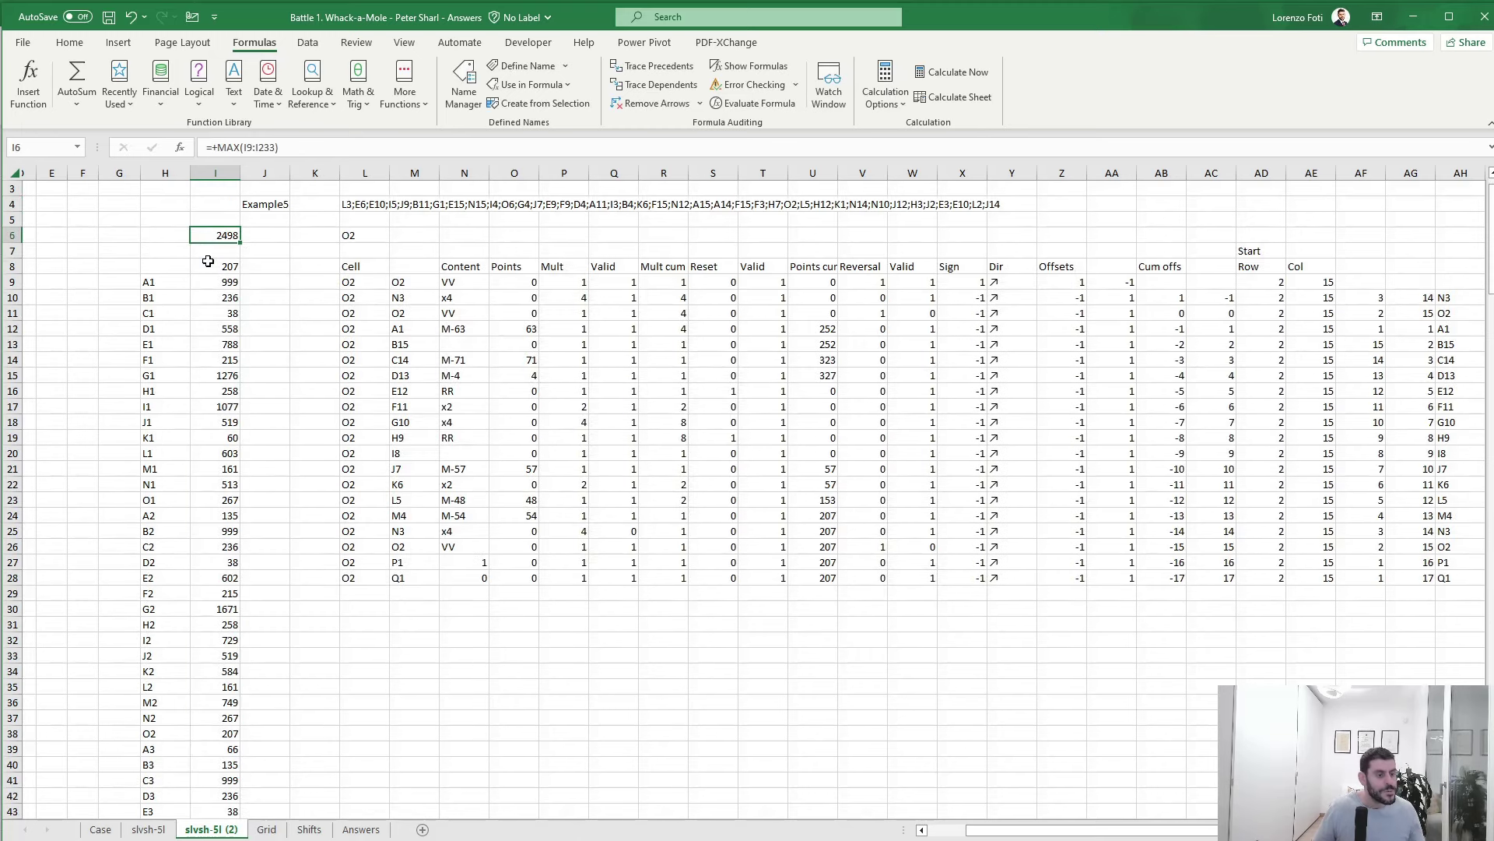
pyautogui.scroll(-7, 211, 516)
pyautogui.scroll(-10, 291, 603)
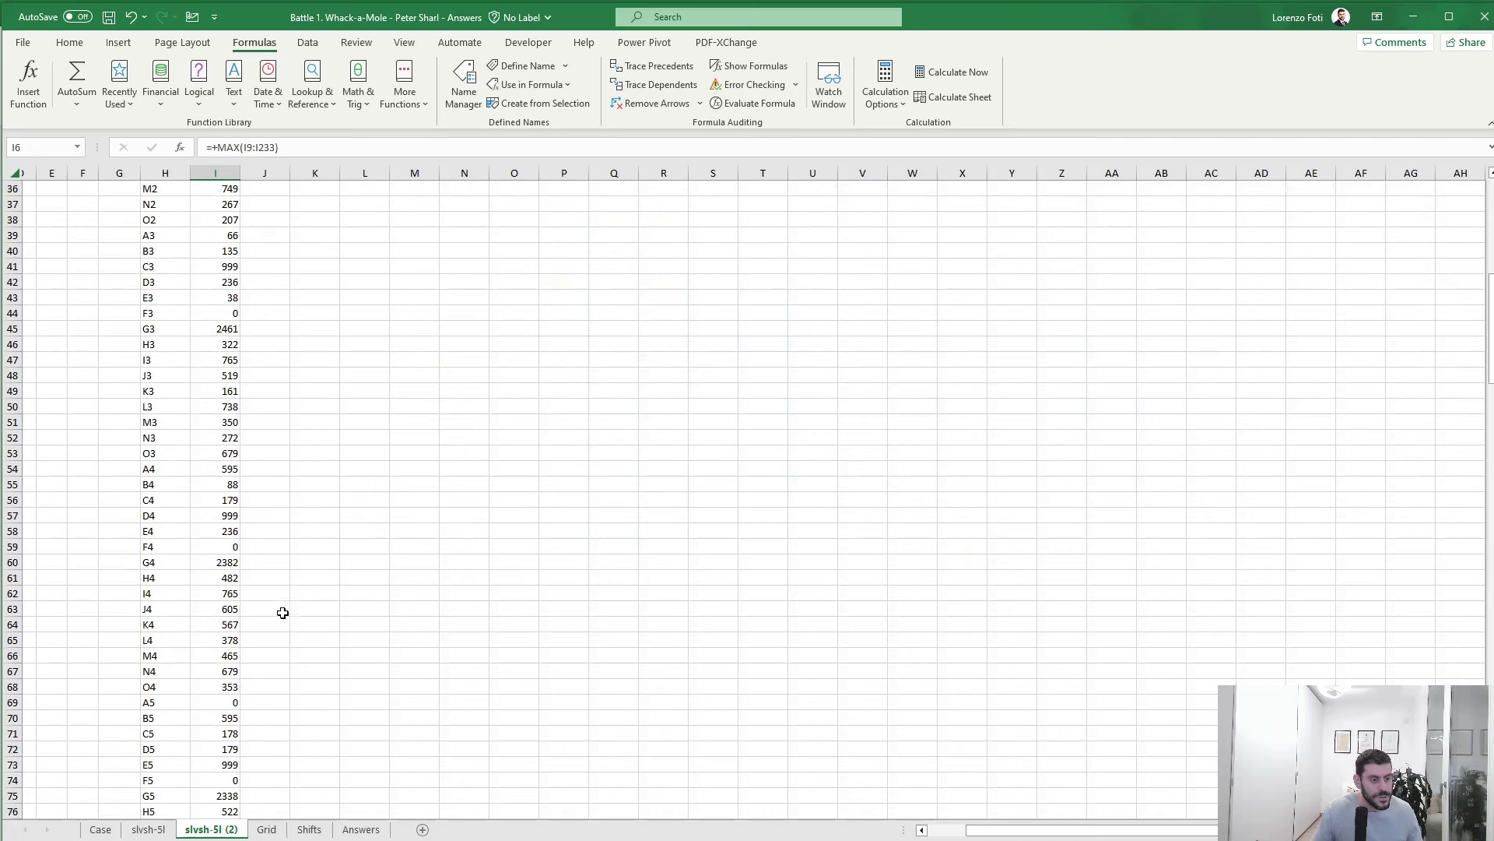
pyautogui.scroll(-14, 241, 591)
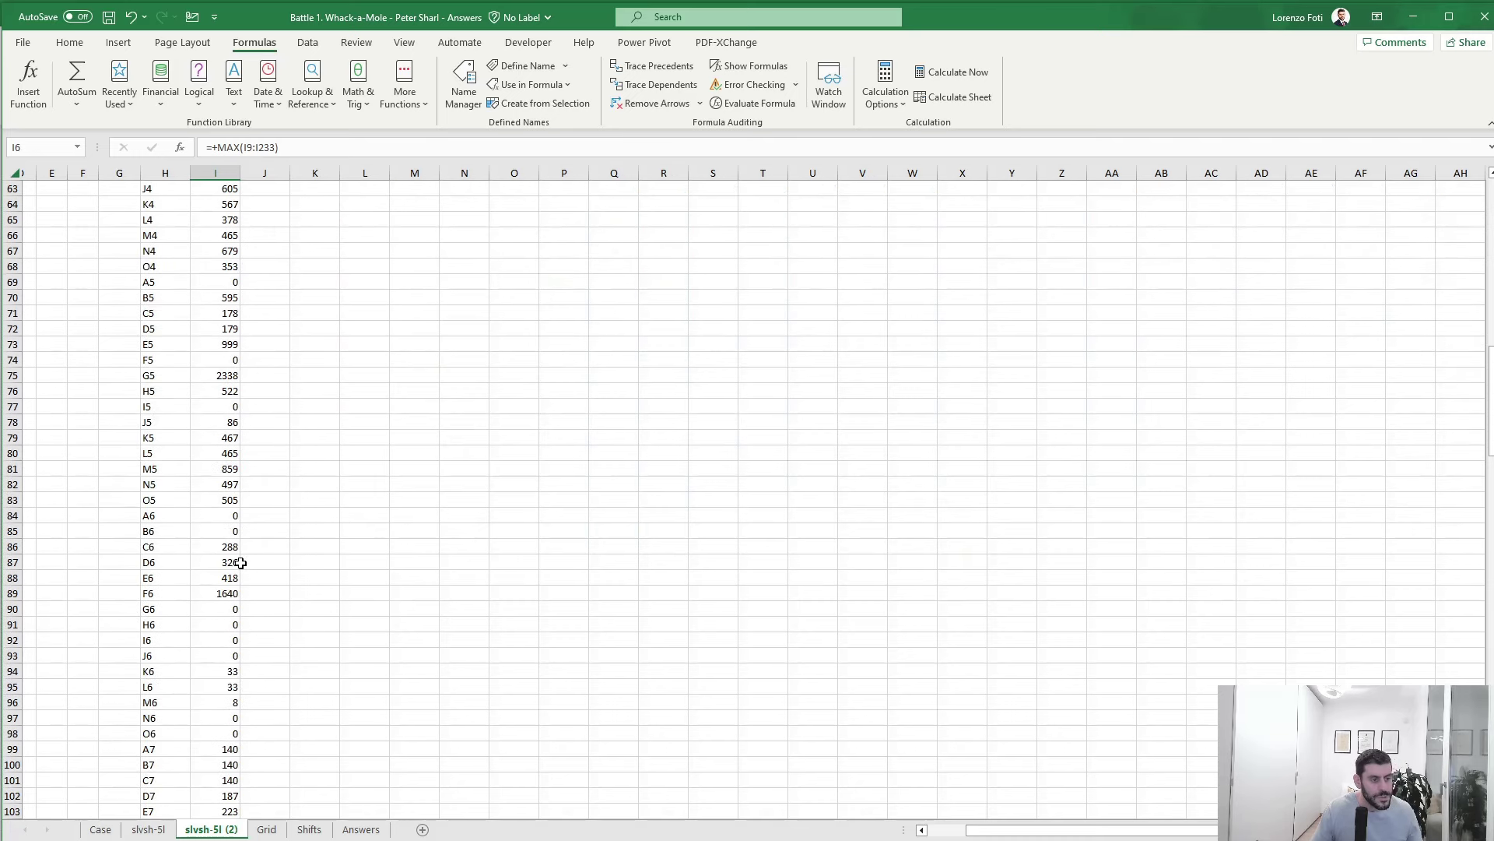
pyautogui.scroll(16, 238, 554)
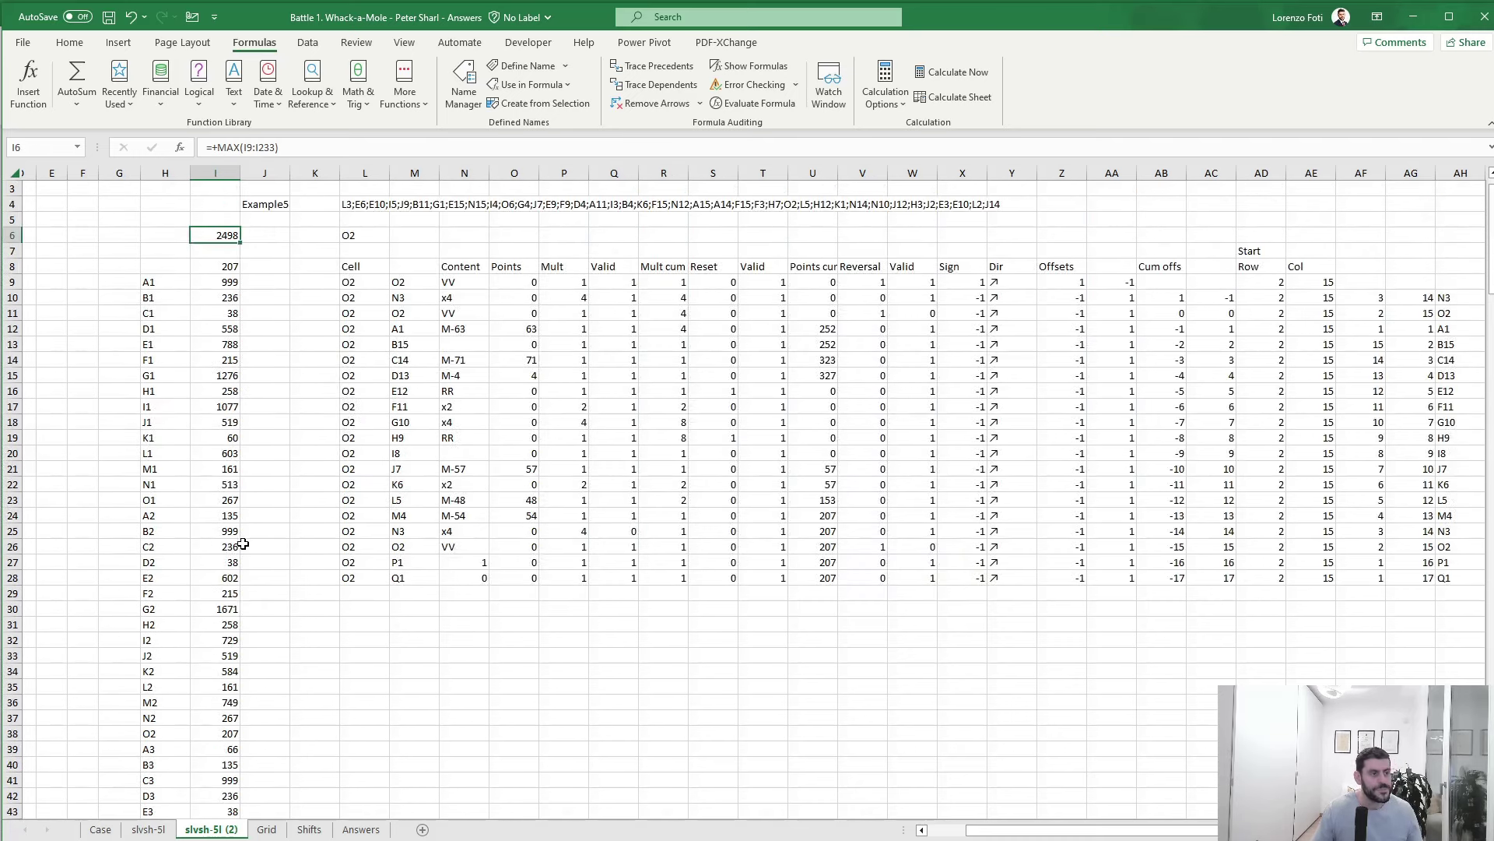
# - Start an INDEX formula in I5 over the spilled cell-name list H9#
pyautogui.press('Up')
pyautogui.write('+index')
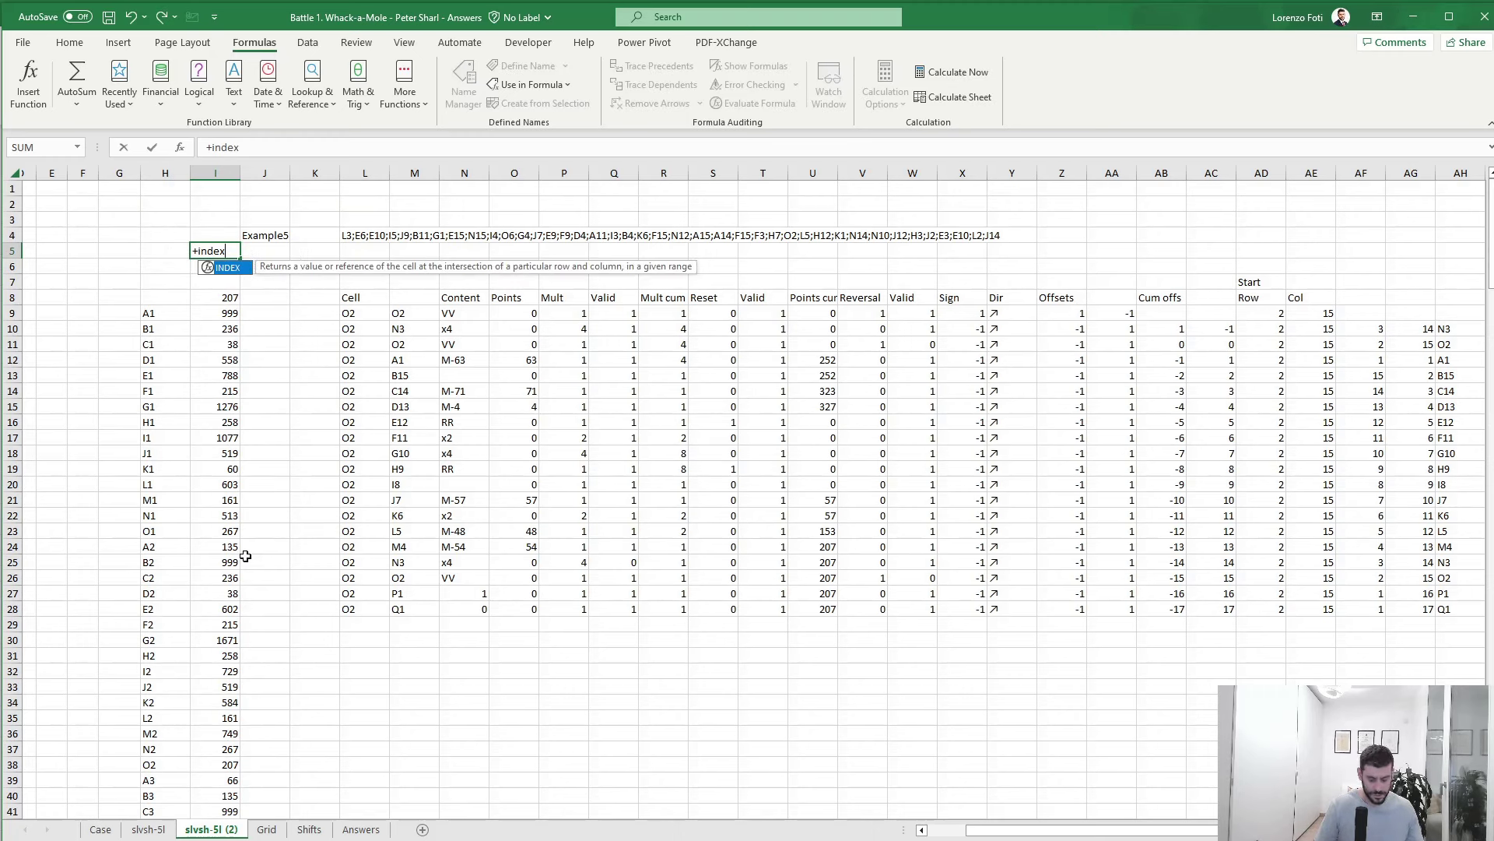
pyautogui.write('(')
pyautogui.press('Left')
pyautogui.press('Left')
pyautogui.press('Down')
pyautogui.press('Down')
pyautogui.press('Down')
pyautogui.press('Down')
pyautogui.press('Right')
pyautogui.hotkey('ctrl', 'shift', 'Down')
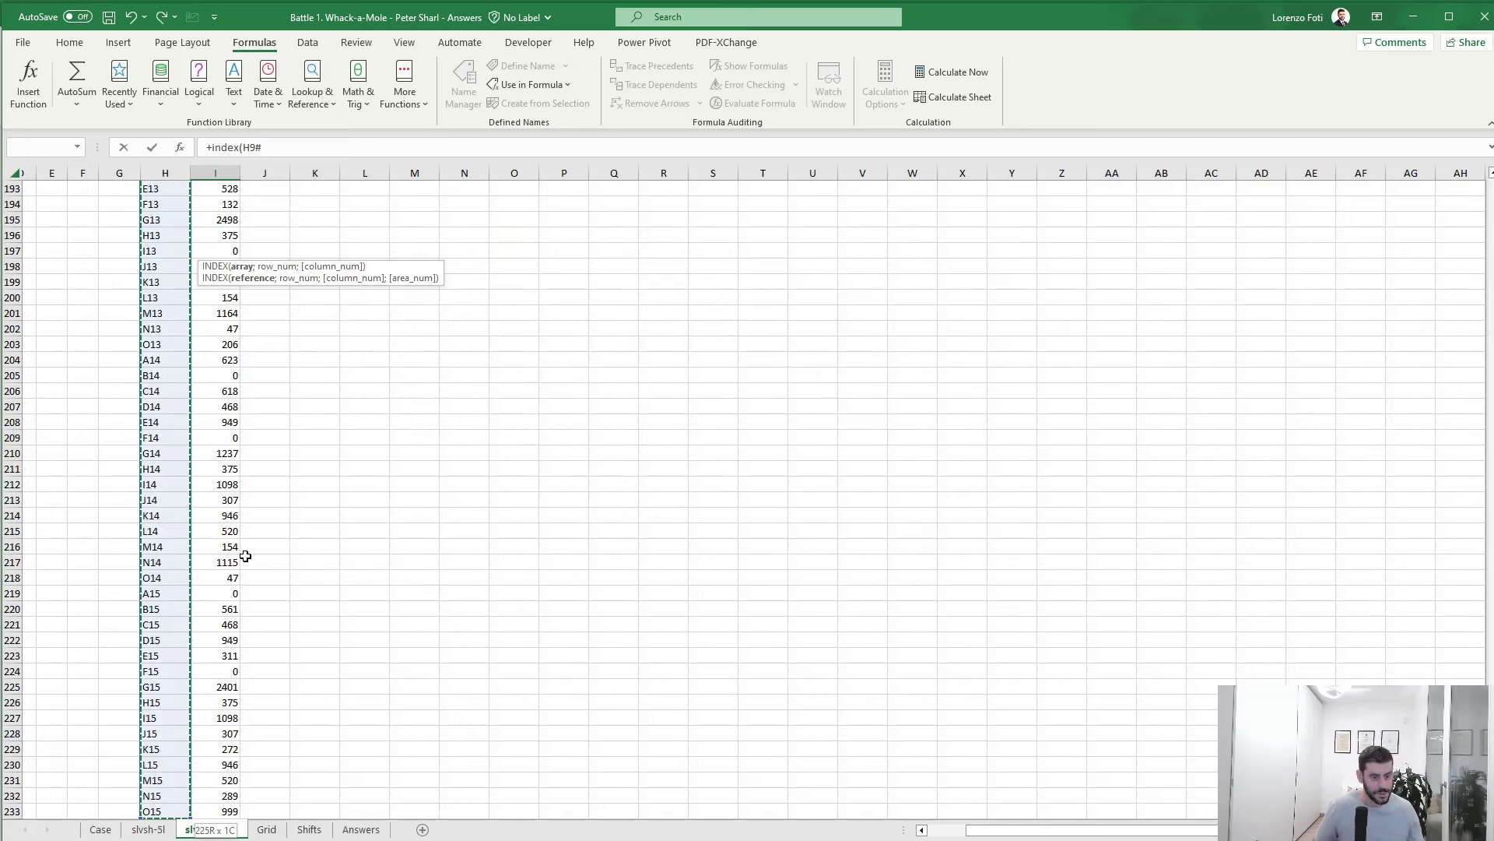
# - Finish it with MATCH(I6;I9:I233;0) so I5 returns G13, then show the Case sheet
pyautogui.write(';match(/')
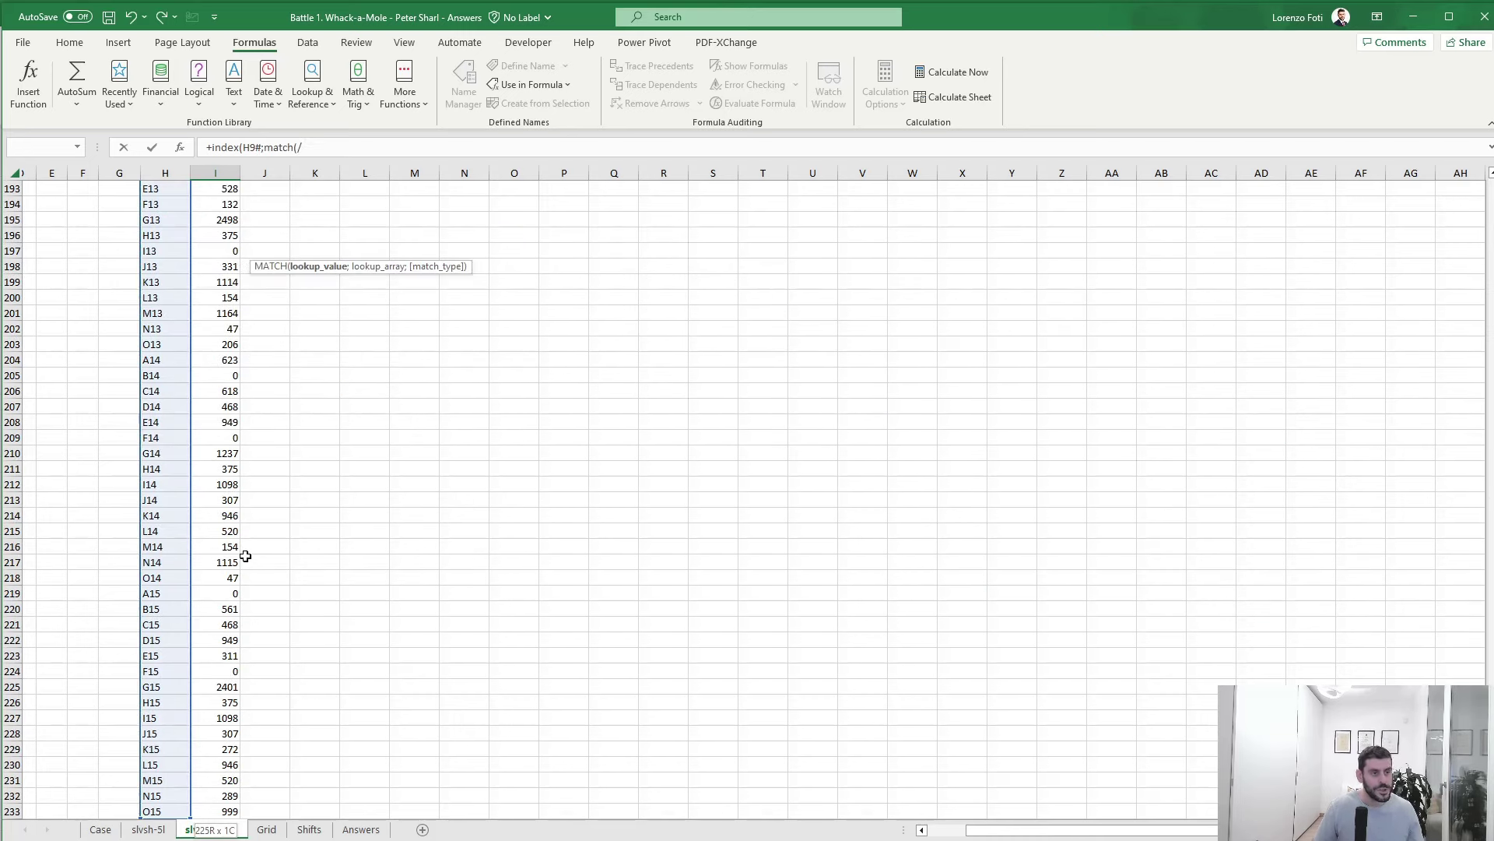
pyautogui.press('Down')
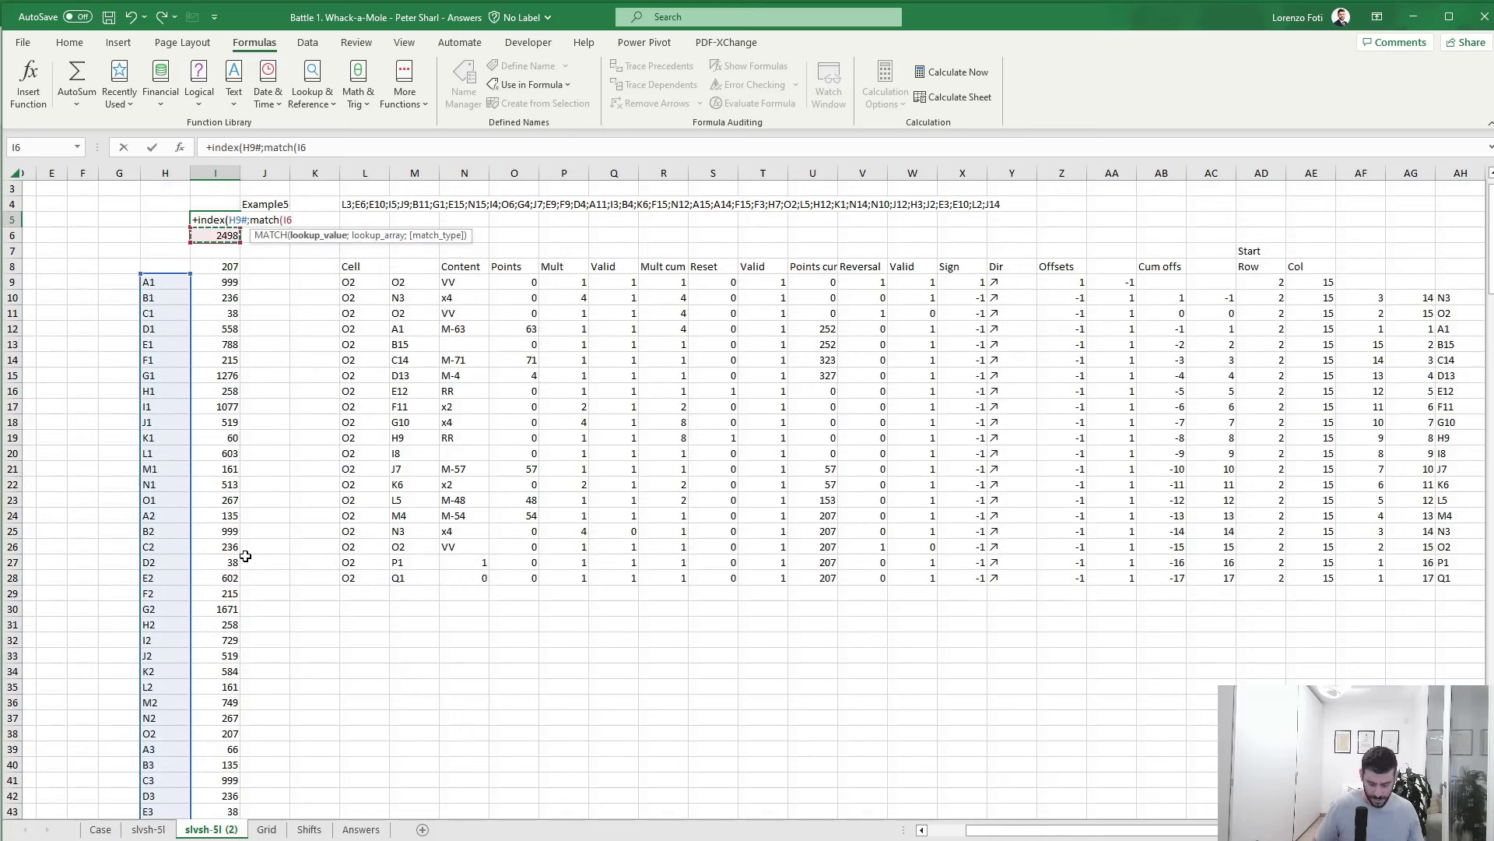
pyautogui.write(';')
pyautogui.press('Down')
pyautogui.press('Down')
pyautogui.press('Down')
pyautogui.press('Down')
pyautogui.hotkey('ctrl', 'shift', 'Down')
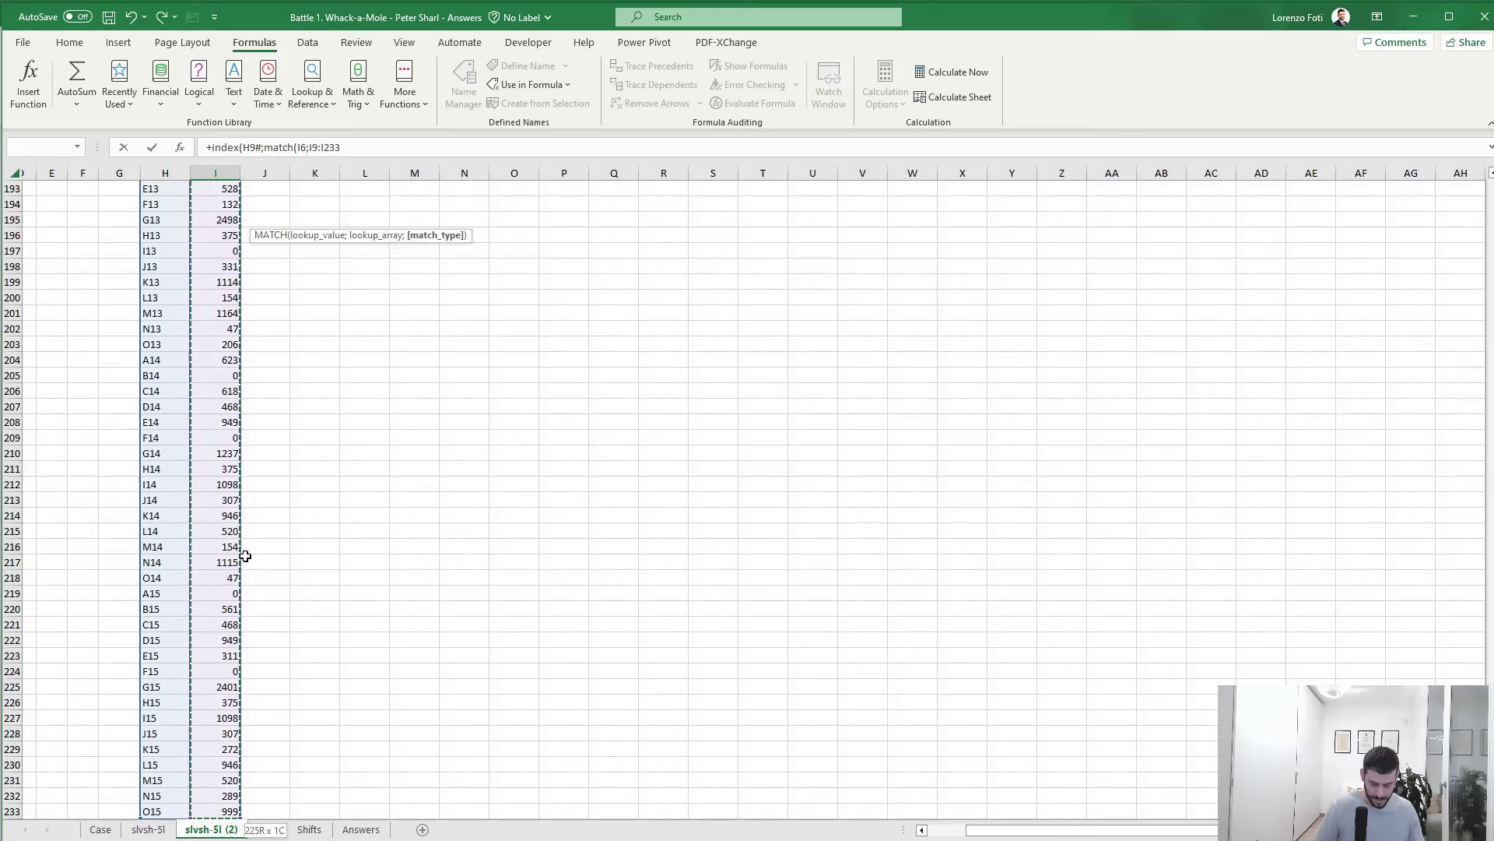
pyautogui.write(';0))')
pyautogui.press('Return')
pyautogui.hotkey('ctrl', 'Up')
pyautogui.hotkey('ctrl', 'Up')
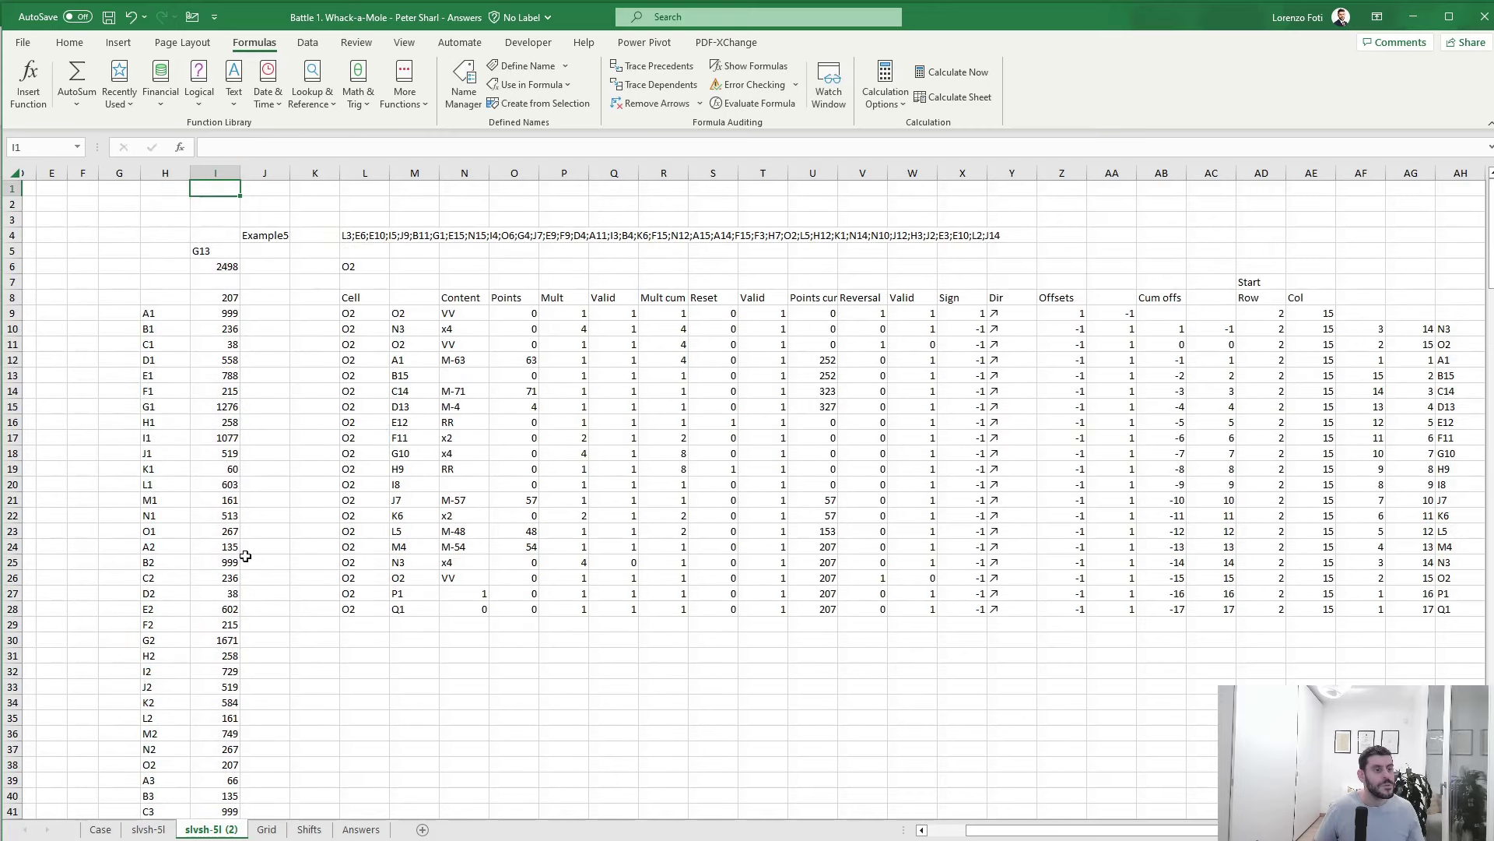
pyautogui.click(99, 829)
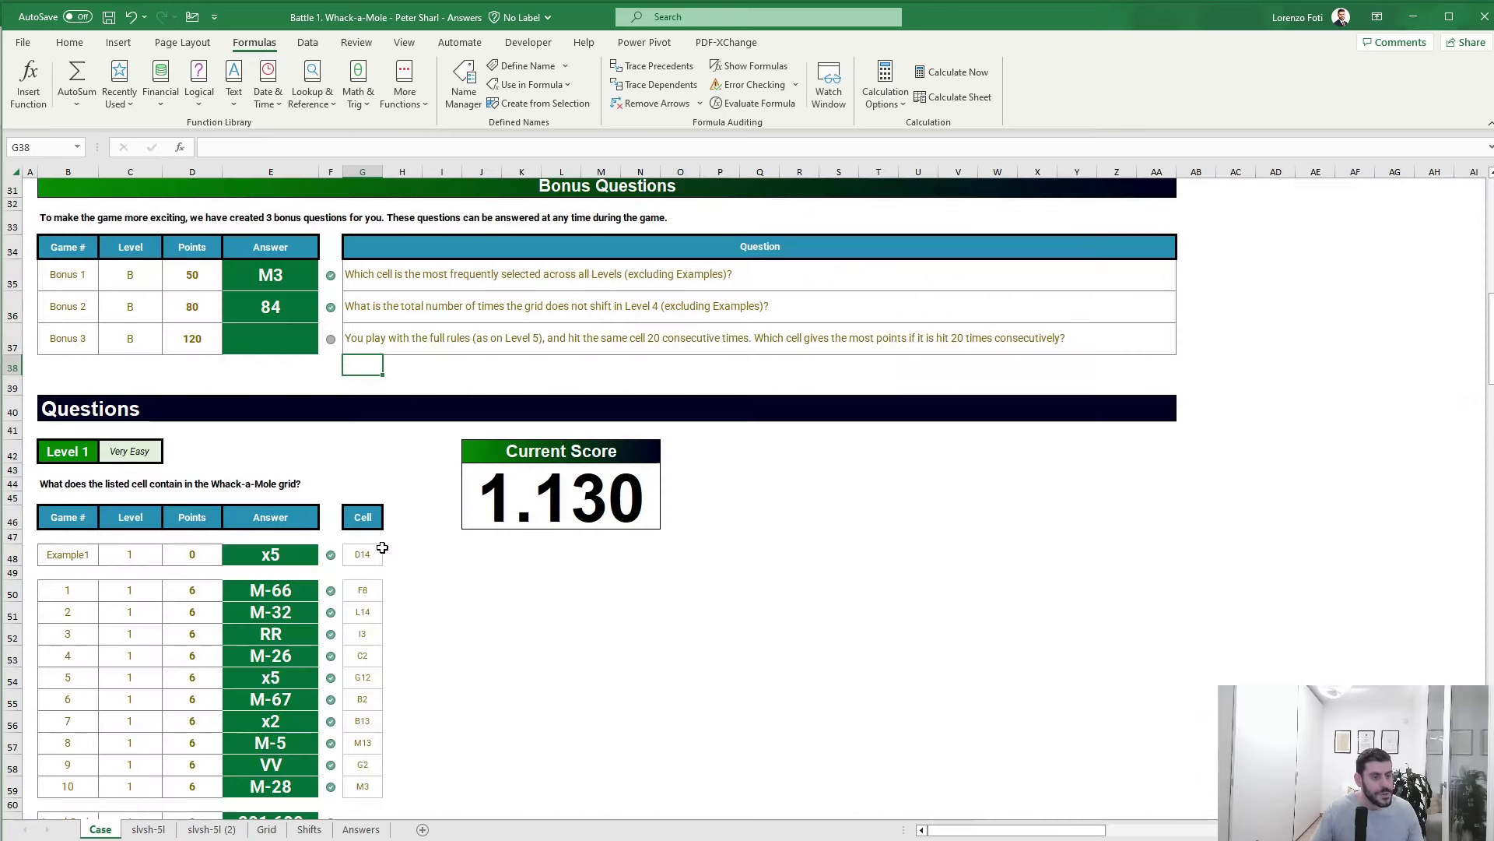
# - Enter G13 as the Bonus 3 answer in E37, lifting the score to 1.250
pyautogui.click(282, 340)
pyautogui.write('G13')
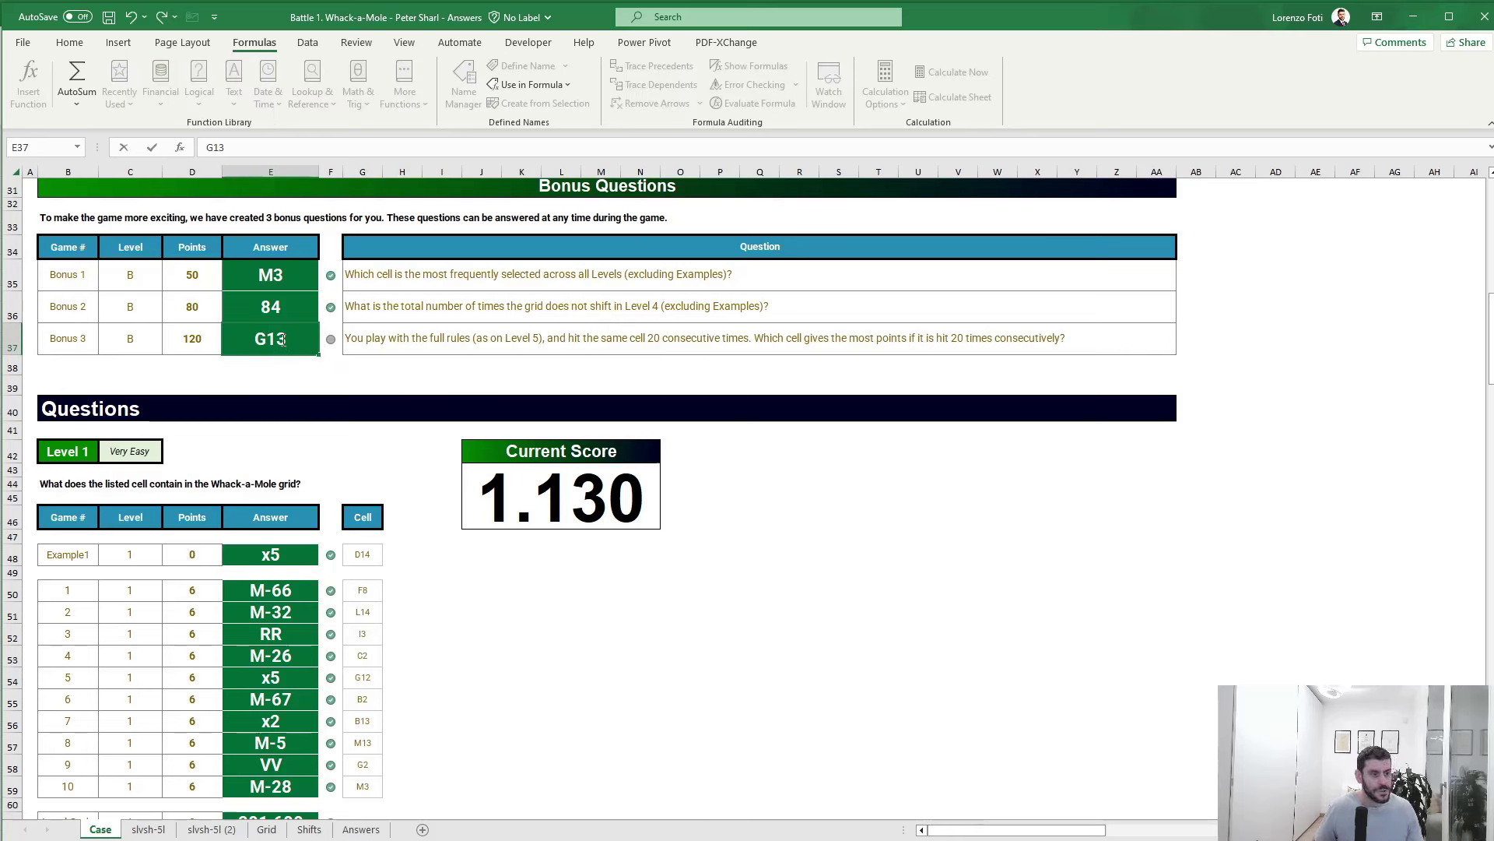
pyautogui.press('Return')
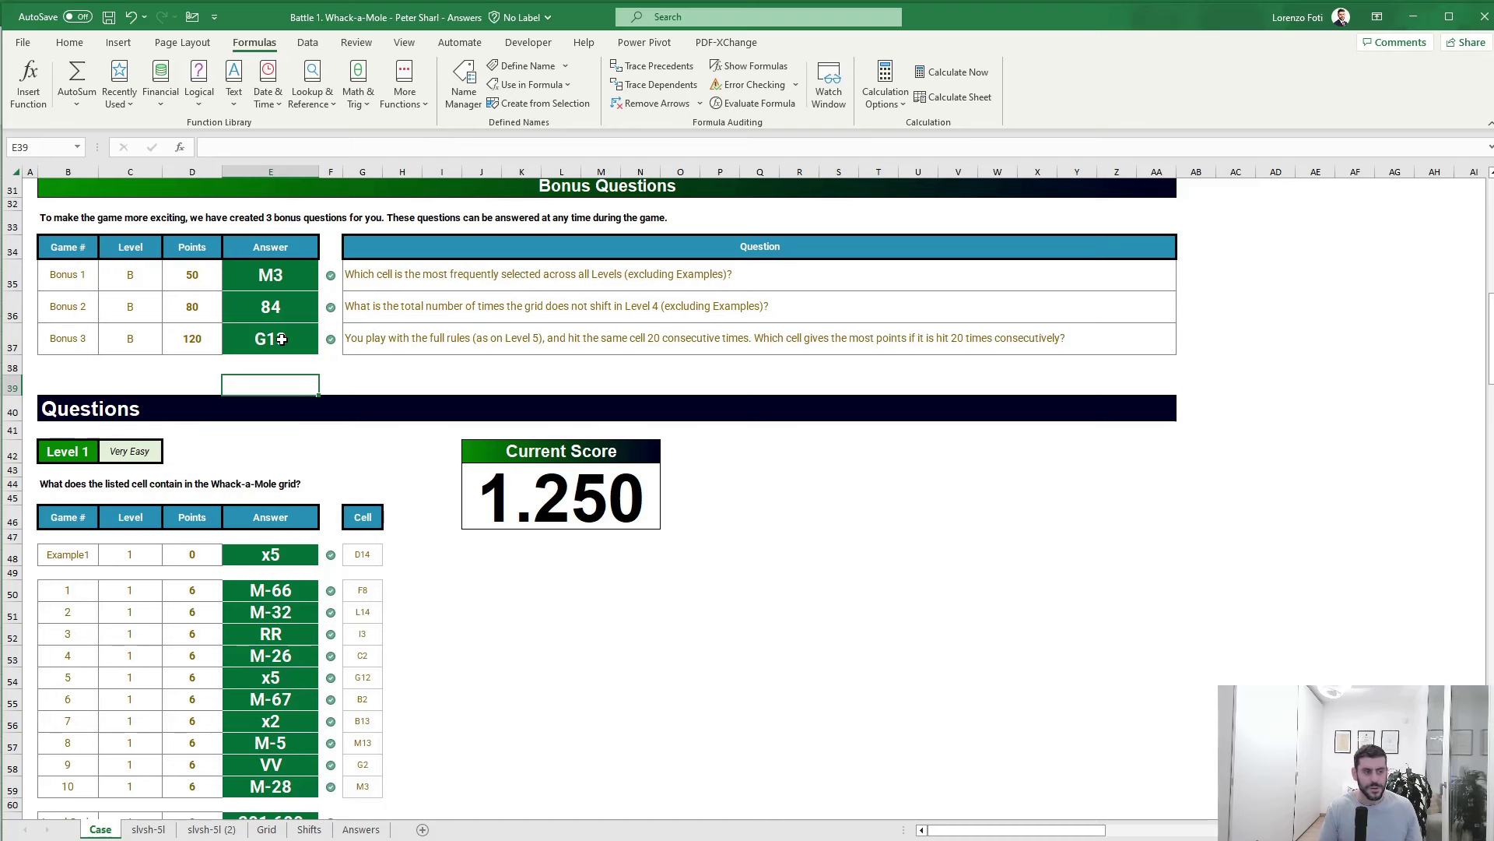
pyautogui.hotkey('ctrl', 'Home')
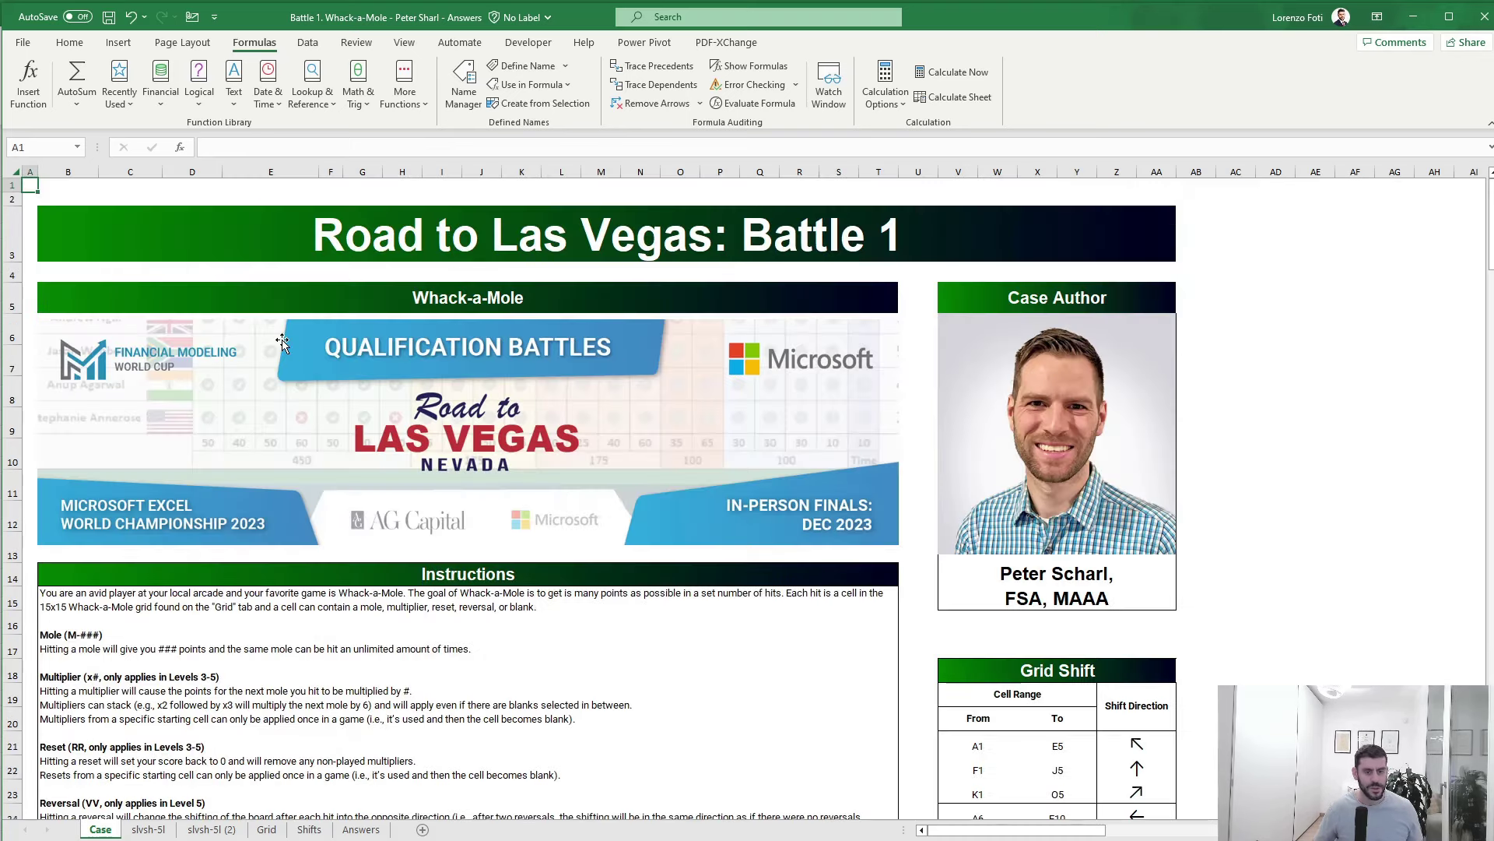
pyautogui.scroll(-8, 547, 548)
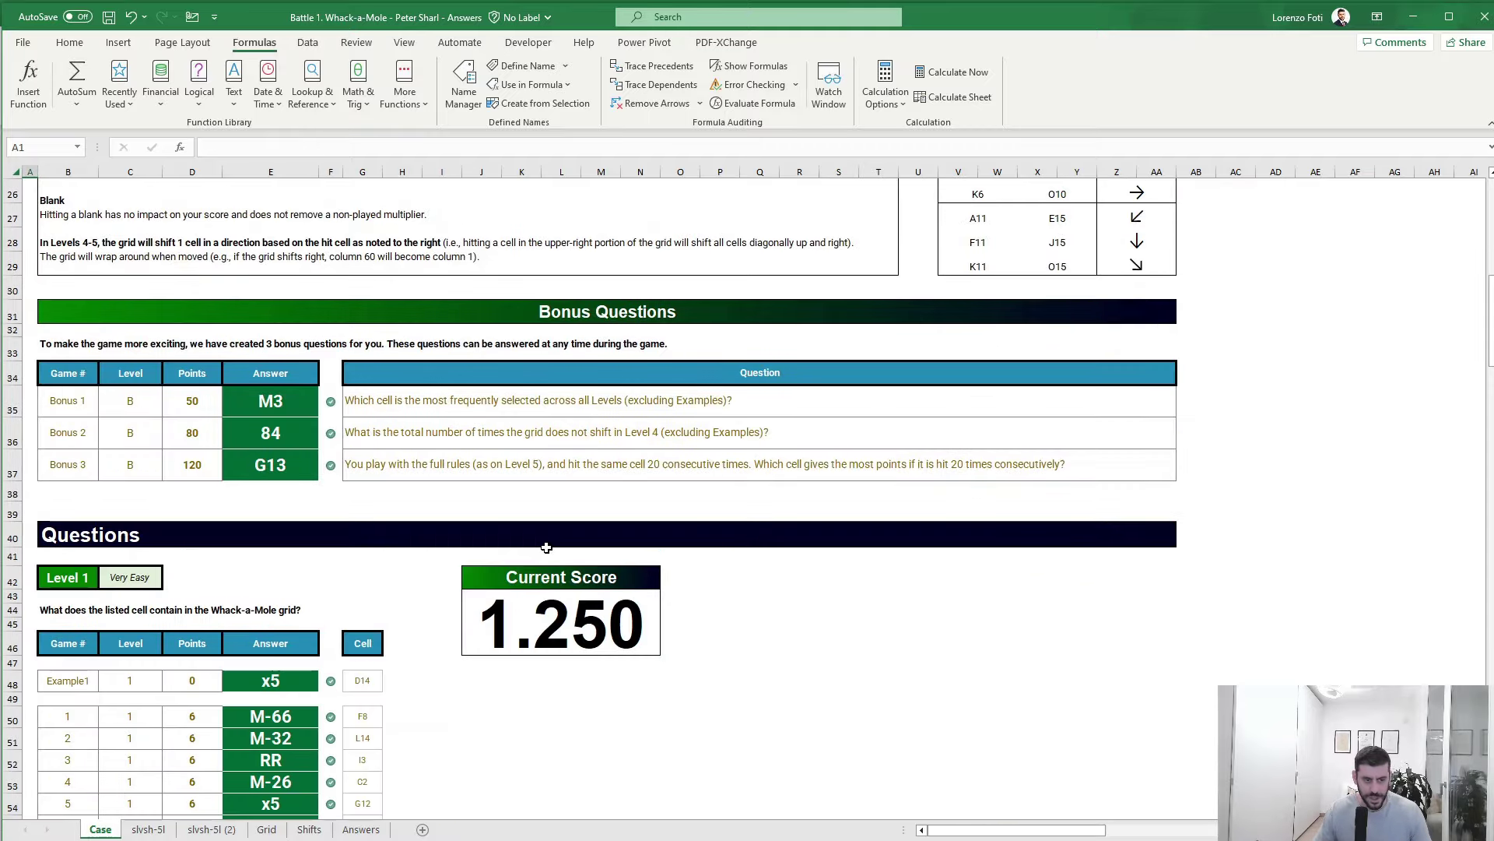
pyautogui.scroll(8, 546, 547)
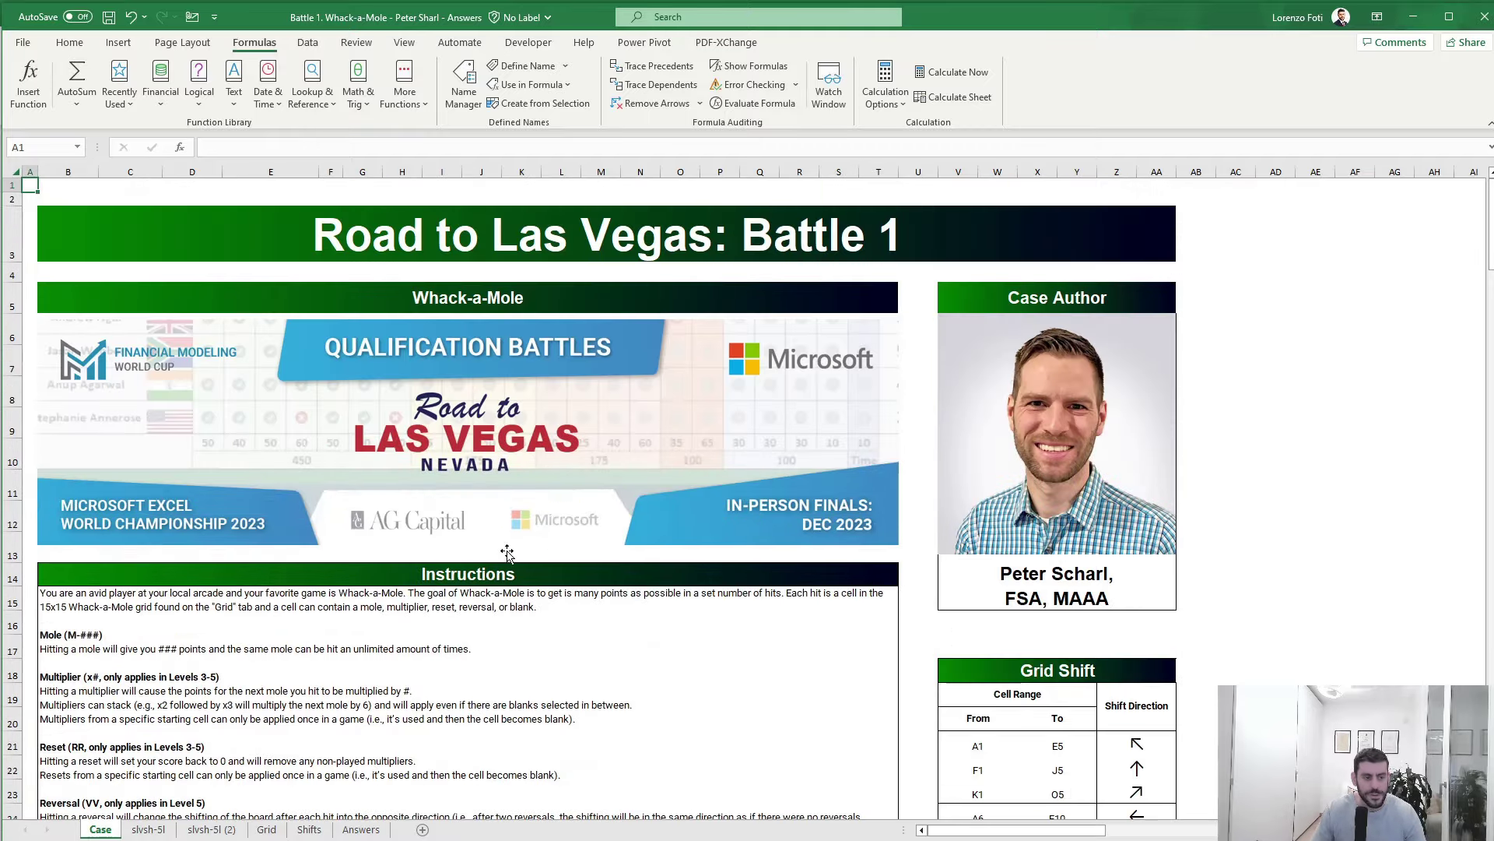
pyautogui.scroll(-8, 507, 552)
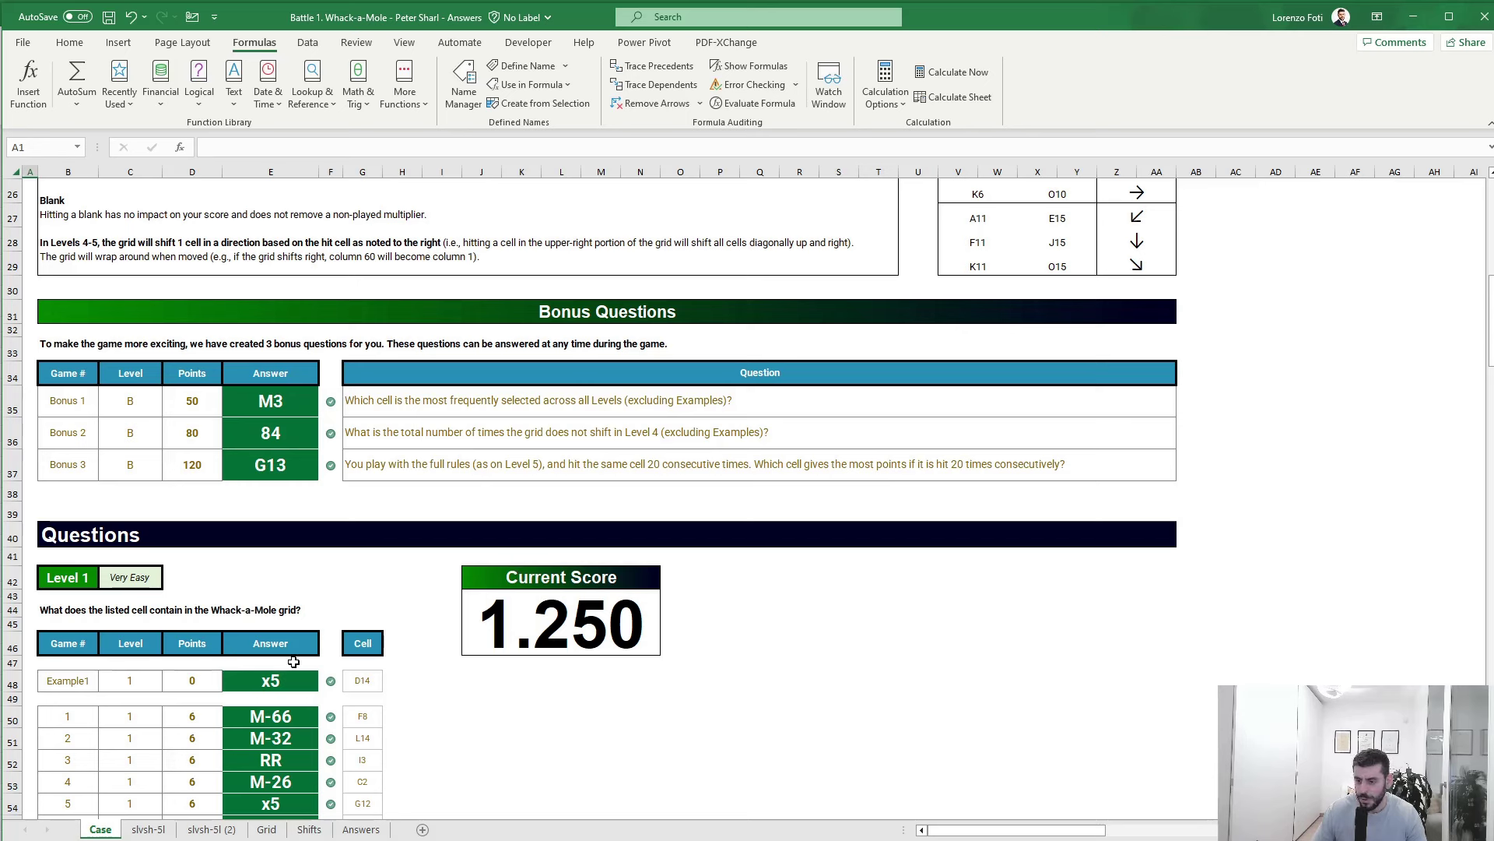
pyautogui.click(590, 687)
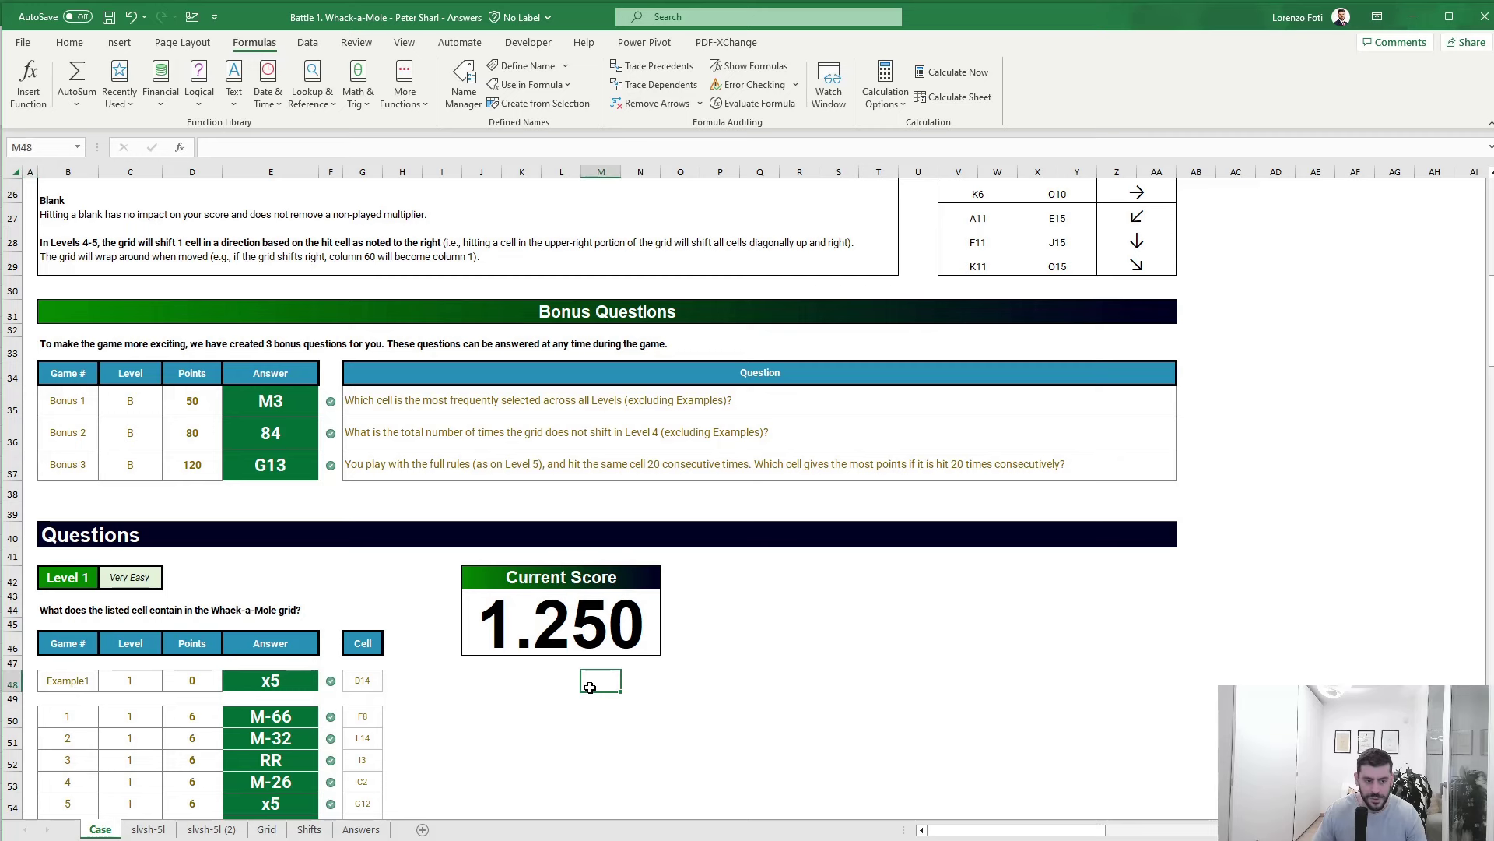
pyautogui.scroll(-3, 590, 687)
pyautogui.click(478, 557)
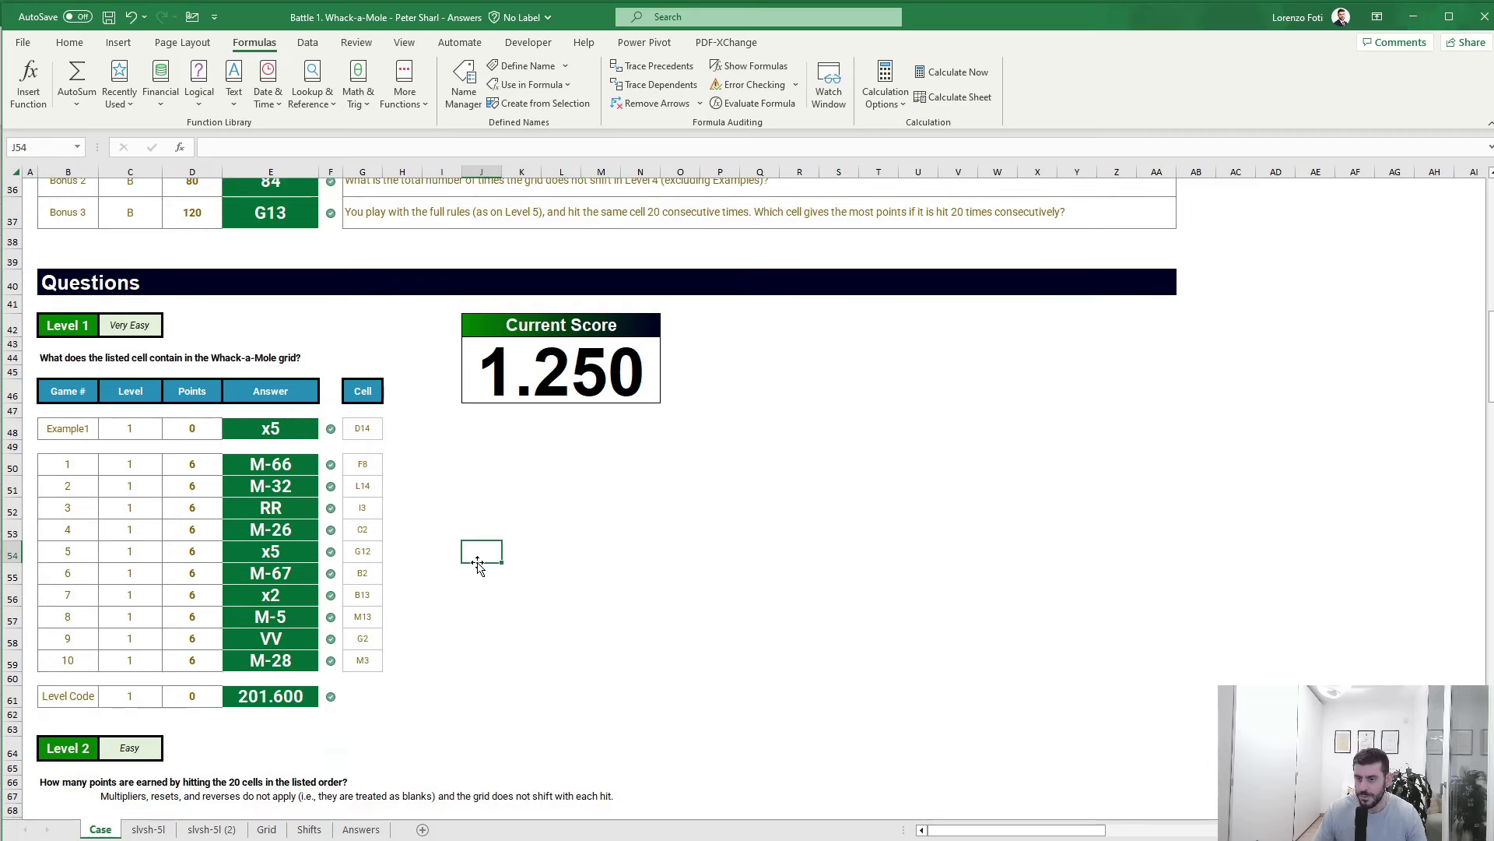
pyautogui.click(521, 531)
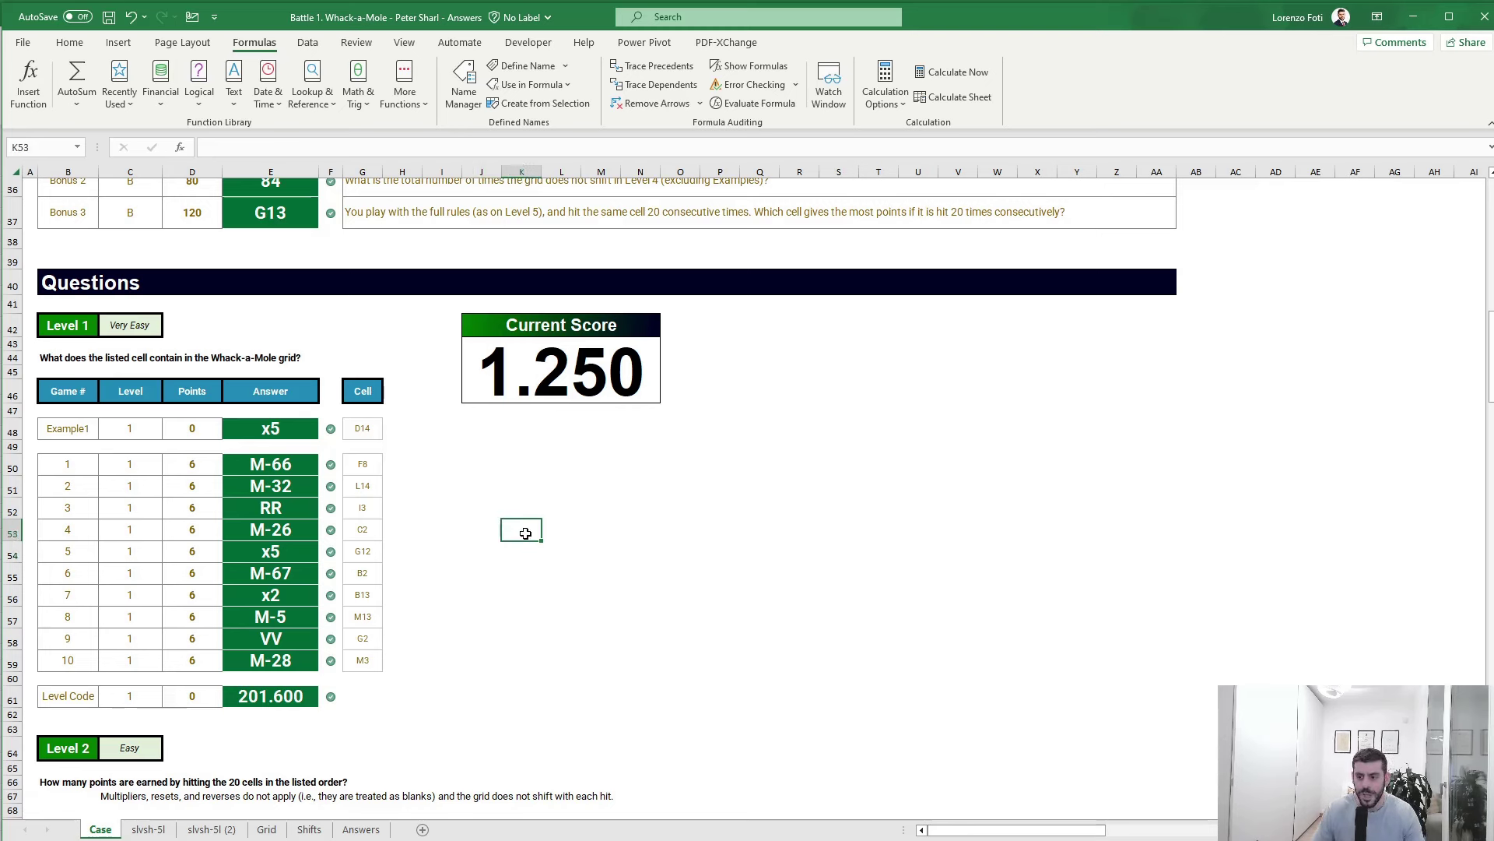